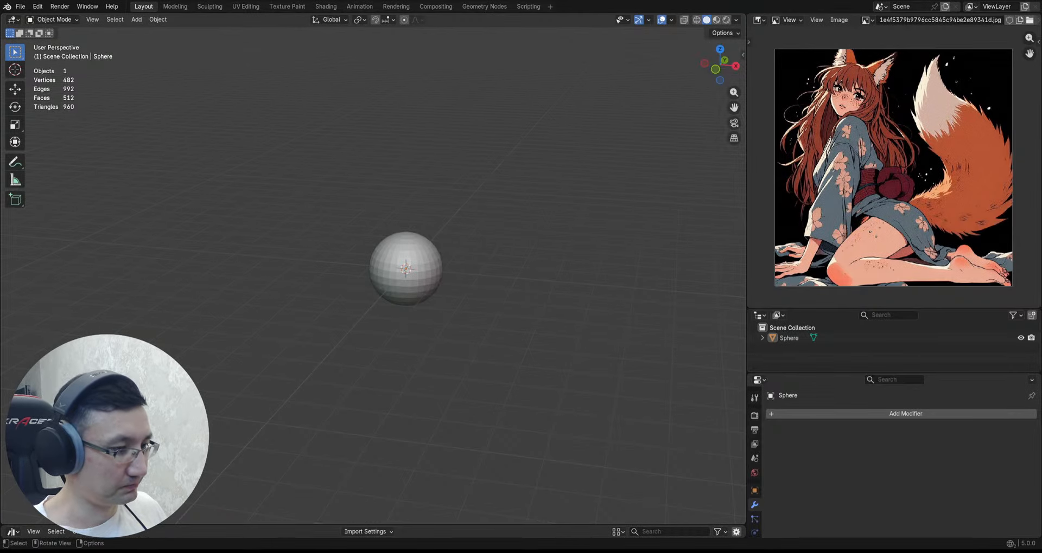
Step: Switch the sphere to Sculpt Mode in front view and enable X-axis mirror symmetry
middle_click_drag(436, 266, 400, 149)
left_click(422, 247)
key("grave")
middle_click_drag(401, 149, 402, 171, "ctrl")
key("ctrl+Tab")
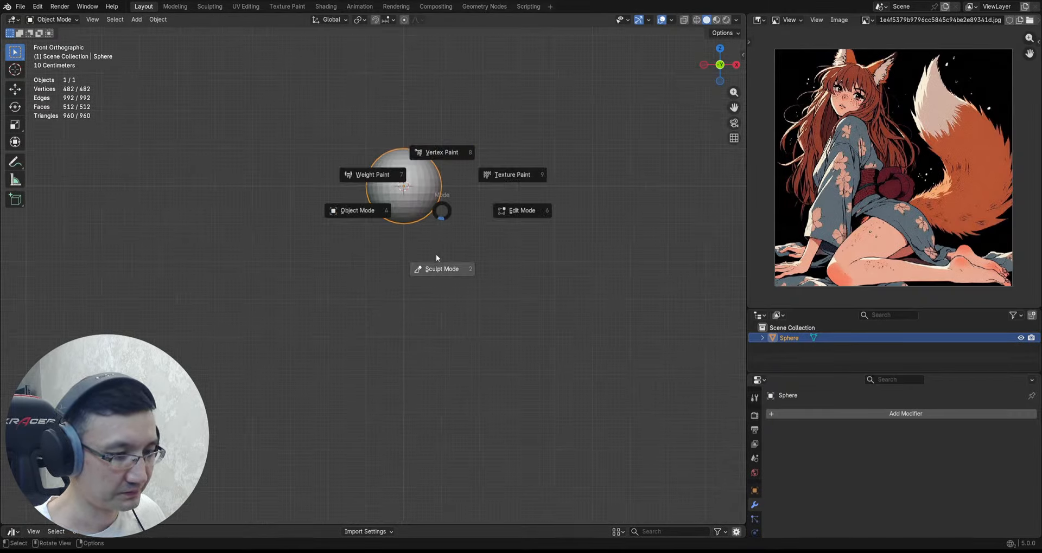
left_click(434, 253)
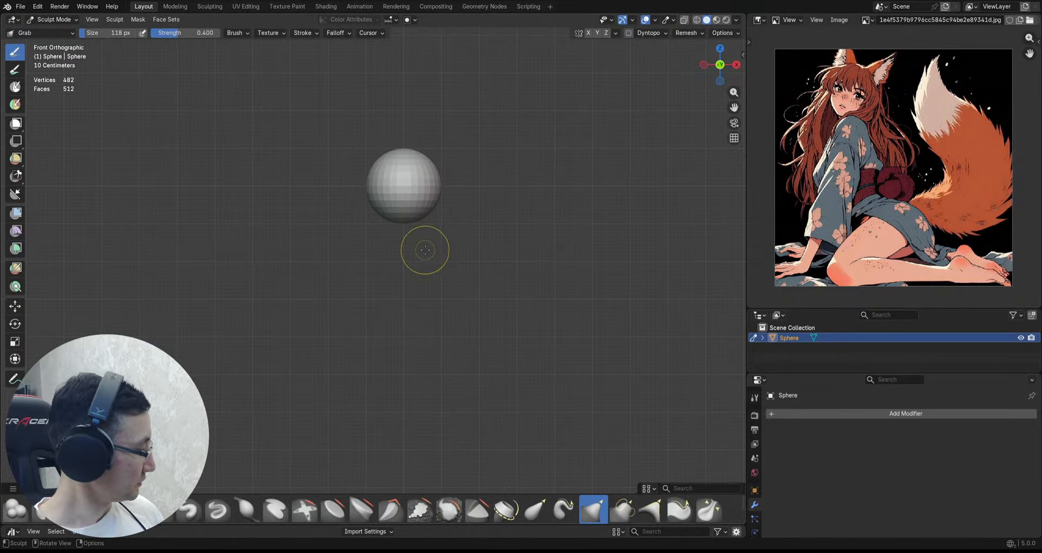
left_click(588, 33)
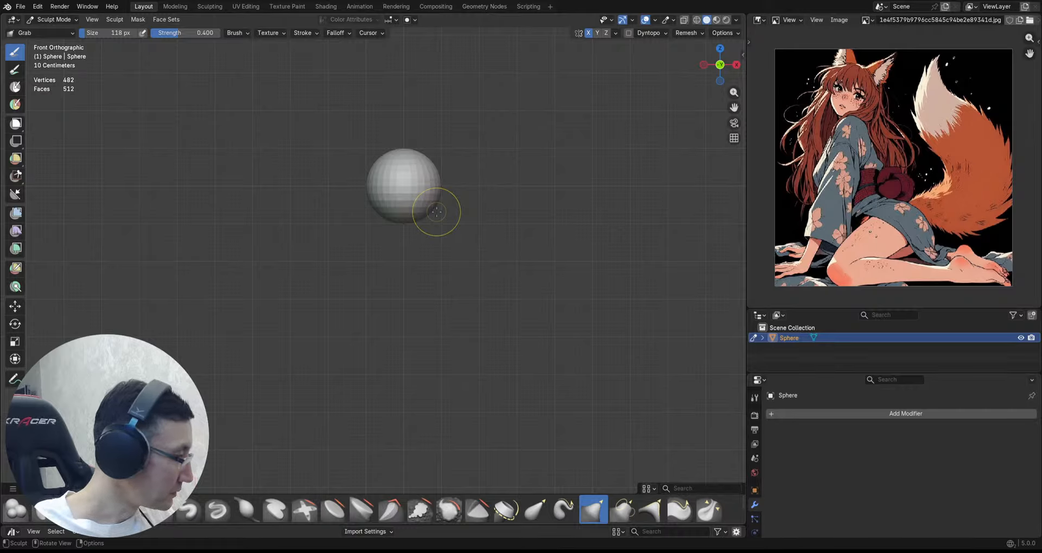
Step: Enlarge the Grab brush to 197 px
key("bracketright")
key("bracketright")
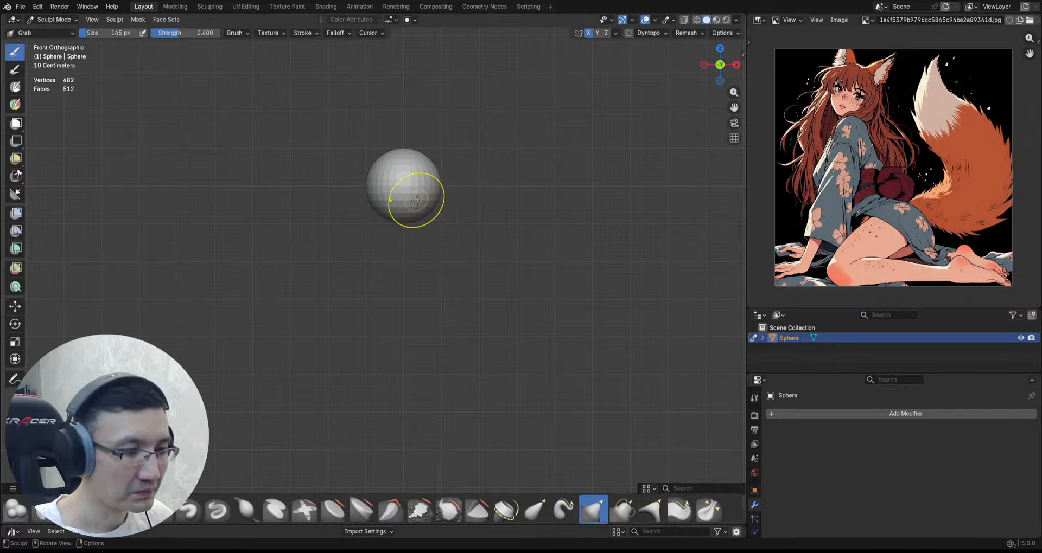
key("bracketright")
key("bracketright")
key("bracketright")
Step: Frame the reference image closely on the character's face and widen the 3D viewport
scroll(852, 76, "up", 2)
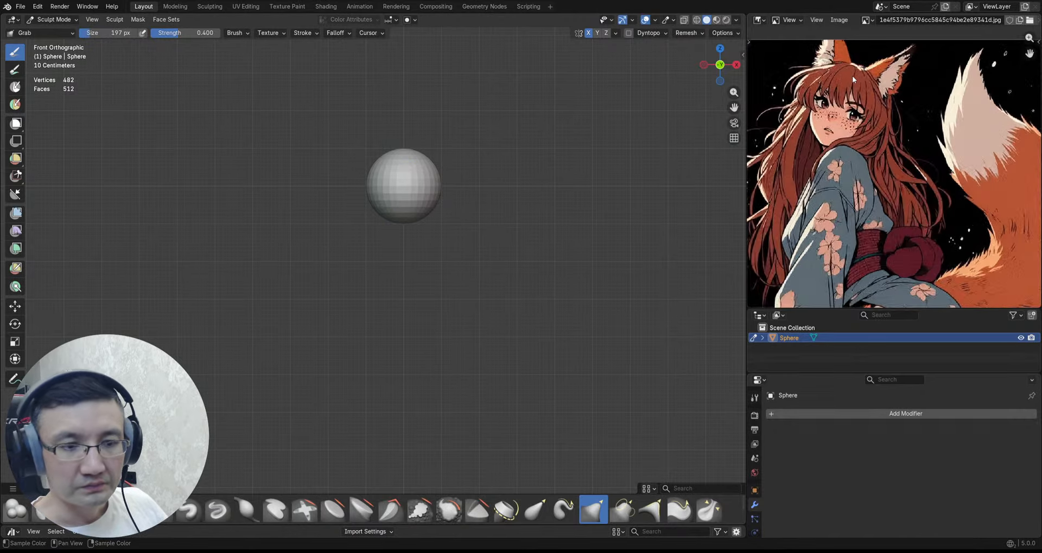
scroll(852, 77, "up", 1)
middle_click_drag(878, 110, 920, 133)
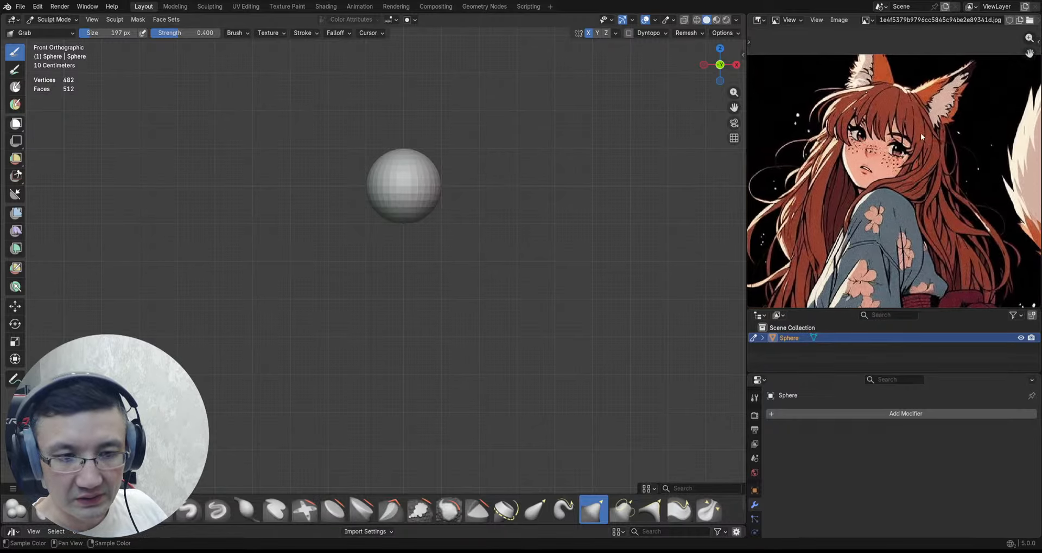
scroll(922, 130, "up", 1)
left_click_drag(1027, 53, 1029, 62)
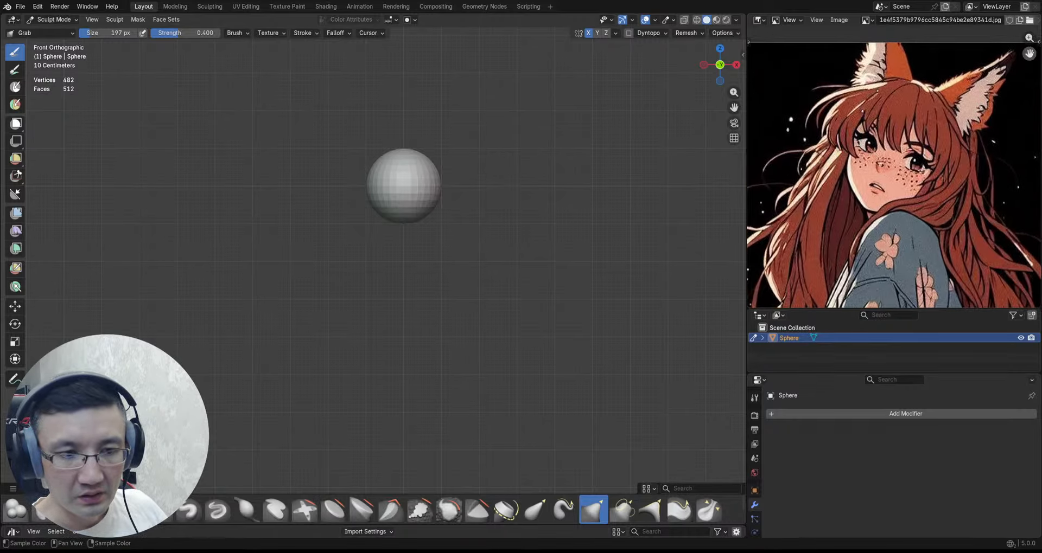
left_click_drag(750, 190, 777, 190)
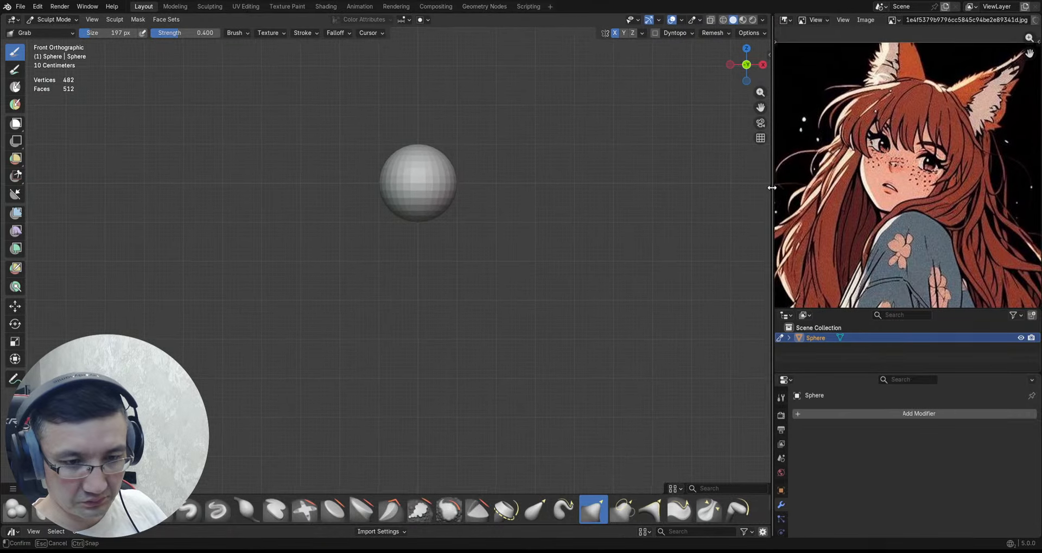
Step: Shape the sphere into an egg-like head tapering down to a chin with the Grab brush in front view
middle_click_drag(451, 216, 497, 199, "shift")
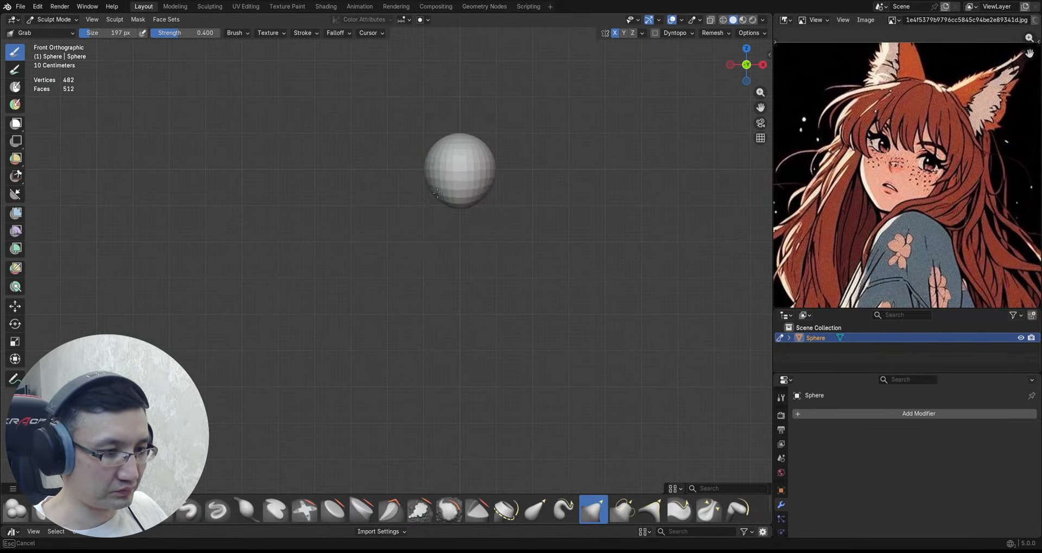
scroll(486, 187, "up", 1)
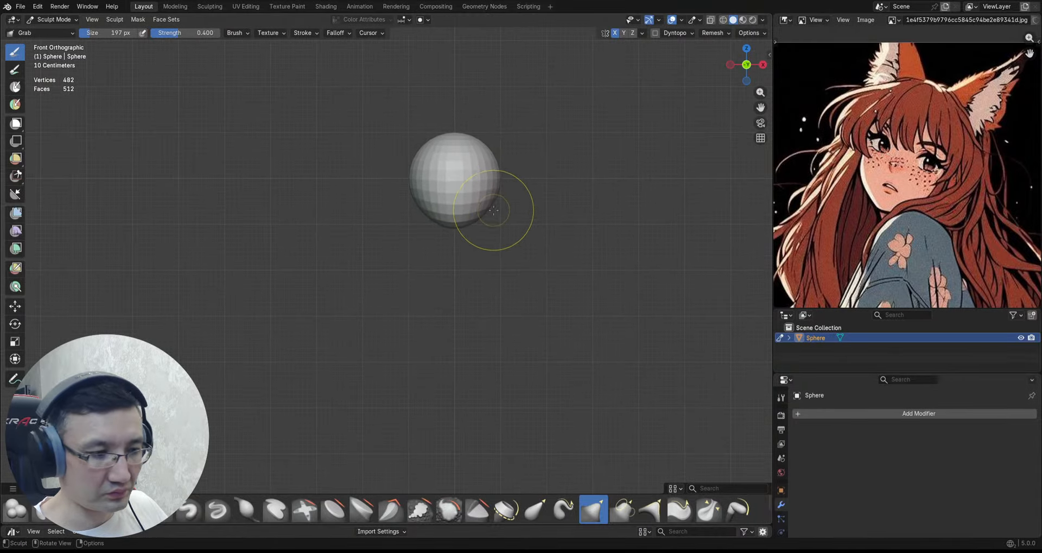
middle_click_drag(464, 215, 472, 223, "ctrl")
left_click_drag(471, 223, 454, 233)
middle_click_drag(403, 169, 405, 178, "ctrl")
left_click_drag(405, 178, 408, 180)
left_click_drag(408, 179, 410, 182)
left_click_drag(490, 188, 495, 188)
middle_click_drag(495, 188, 499, 209, "ctrl")
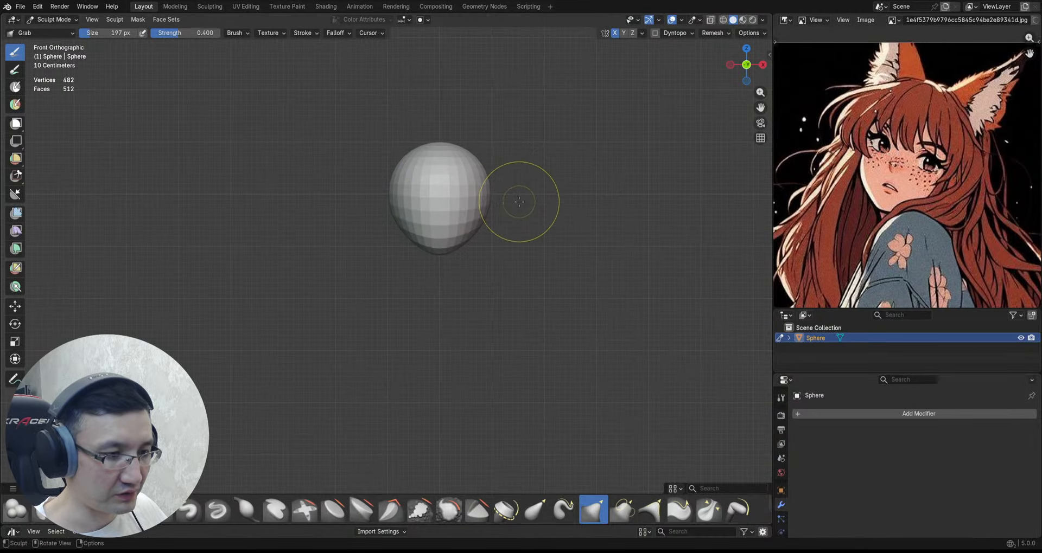
Step: Remesh the head with an adjusted voxel size and even out its surface with the Smooth mesh filter
key("shift+r")
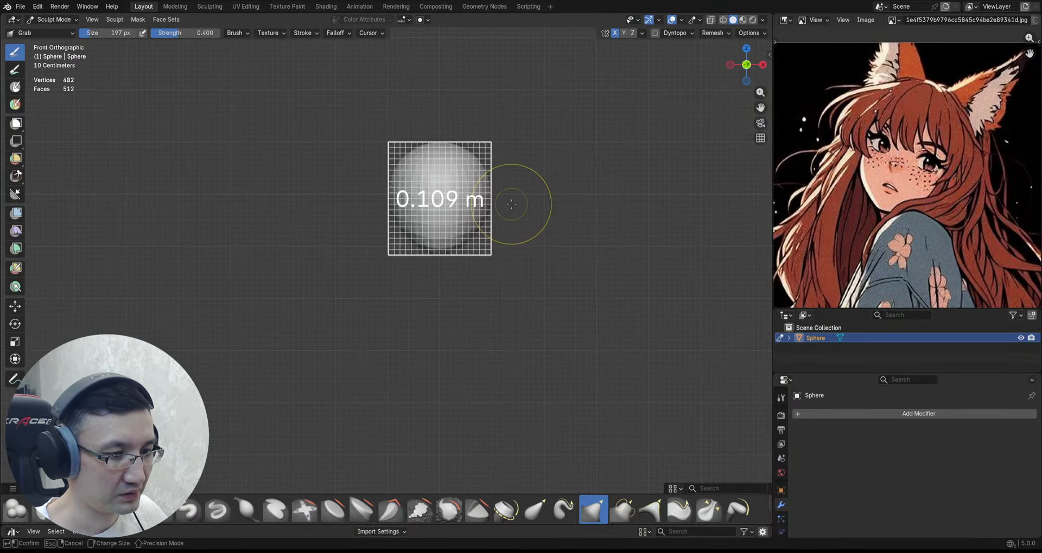
left_click(507, 203)
key("ctrl+r")
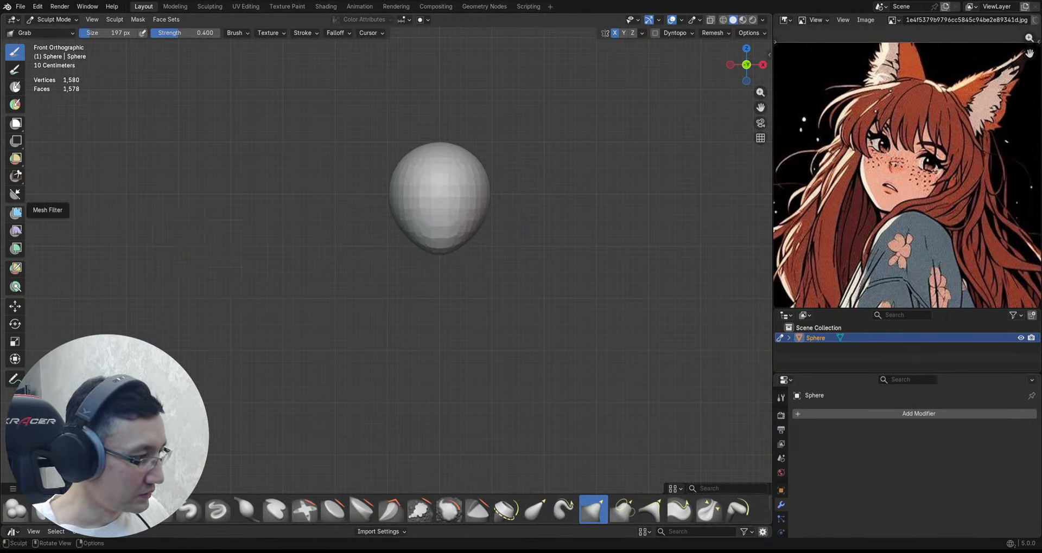
left_click(16, 213)
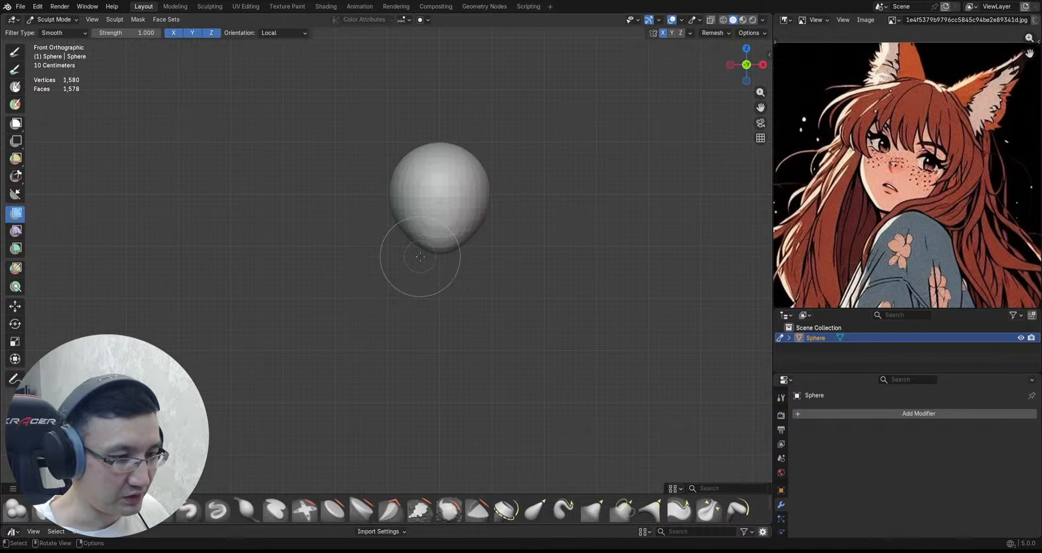
Step: Enlarge the Grab brush to 297 px and adjust the upper front of the head in right side view
middle_click_drag(418, 256, 547, 191, "alt")
middle_click_drag(547, 191, 540, 202, "ctrl")
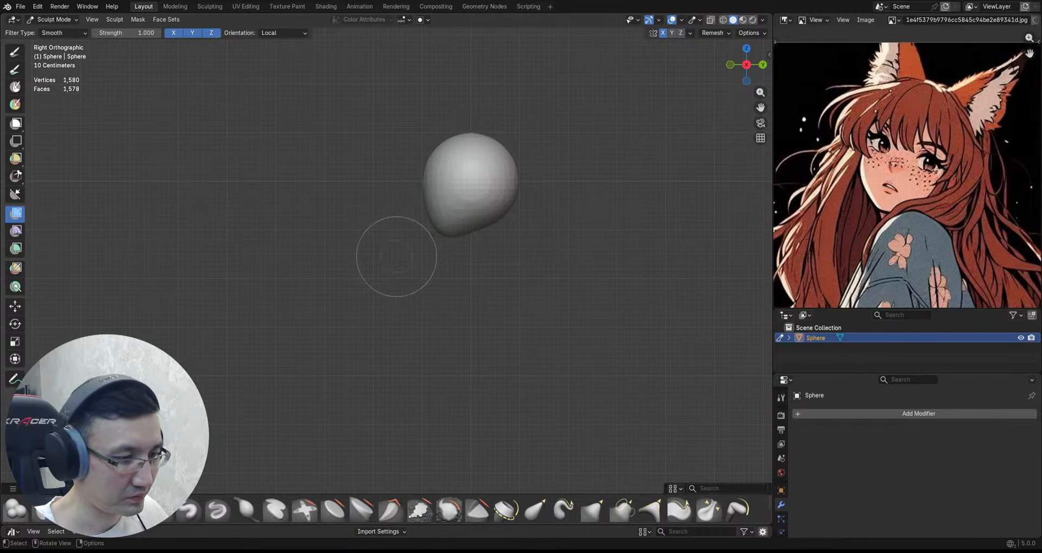
key("g")
key("f")
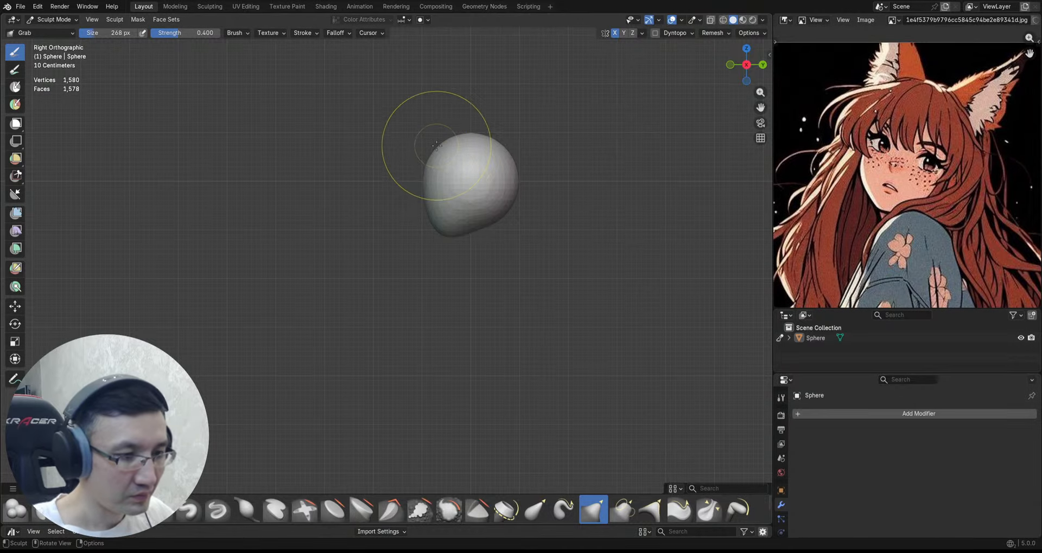
left_click(461, 151)
left_click_drag(436, 146, 437, 147)
scroll(437, 147, "up", 3)
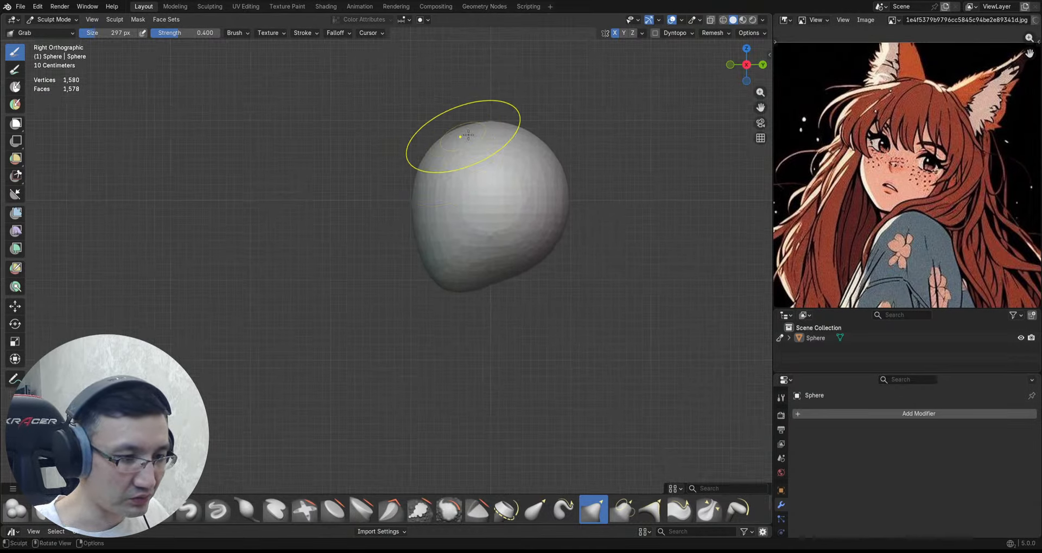
Step: Push the underside of the head up into a slanted jawline in right side view
mouse_move(464, 136)
middle_mouse_down("ctrl")
mouse_move(490, 143)
mouse_move(499, 105)
mouse_move(506, 181)
mouse_move(518, 190)
middle_mouse_up("ctrl")
left_click_drag(521, 206, 513, 198)
left_click_drag(527, 206, 510, 196)
middle_click_drag(506, 200, 465, 240, "ctrl")
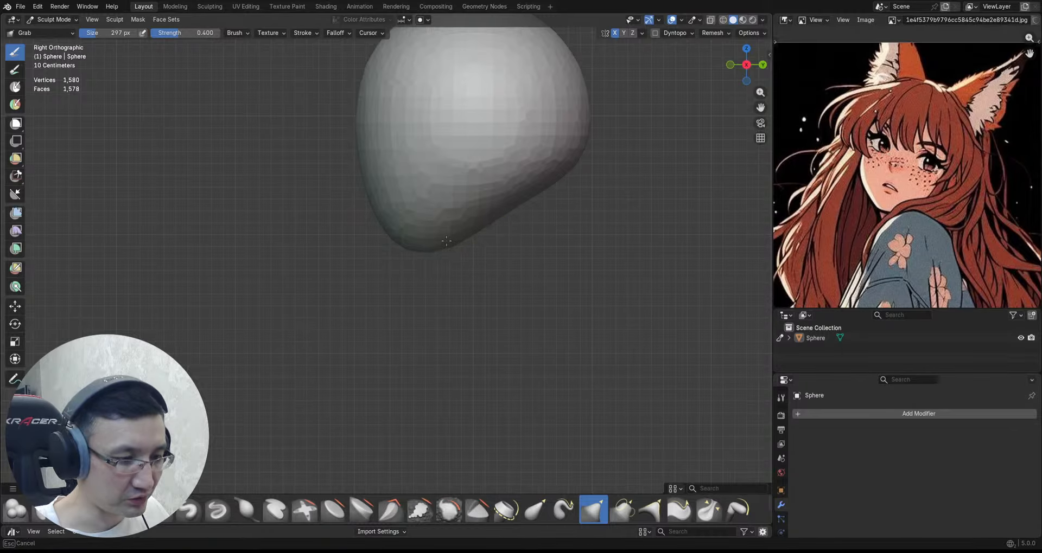
middle_click_drag(429, 162, 421, 199, "ctrl")
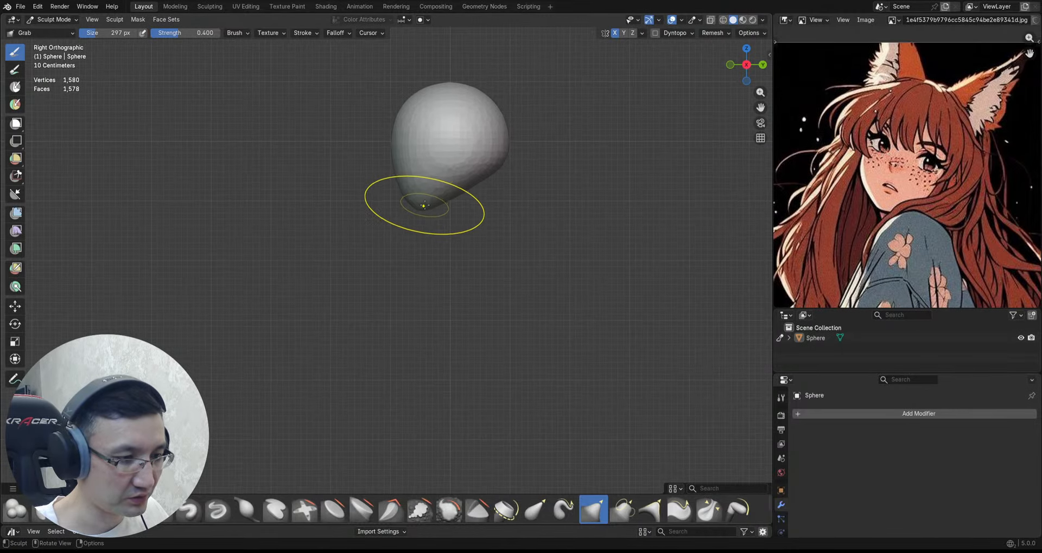
Step: Pull the chin forward and refine the lower face profile with the Grab brush
left_click_drag(423, 207, 415, 209)
middle_click_drag(415, 197, 407, 167, "ctrl")
mouse_move(403, 165)
middle_mouse_down("shift")
mouse_move(402, 201)
mouse_move(405, 190)
middle_mouse_up("shift")
left_click_drag(397, 187, 389, 186)
mouse_move(422, 166)
middle_mouse_down("ctrl")
mouse_move(428, 191)
mouse_move(426, 179)
middle_mouse_up("ctrl")
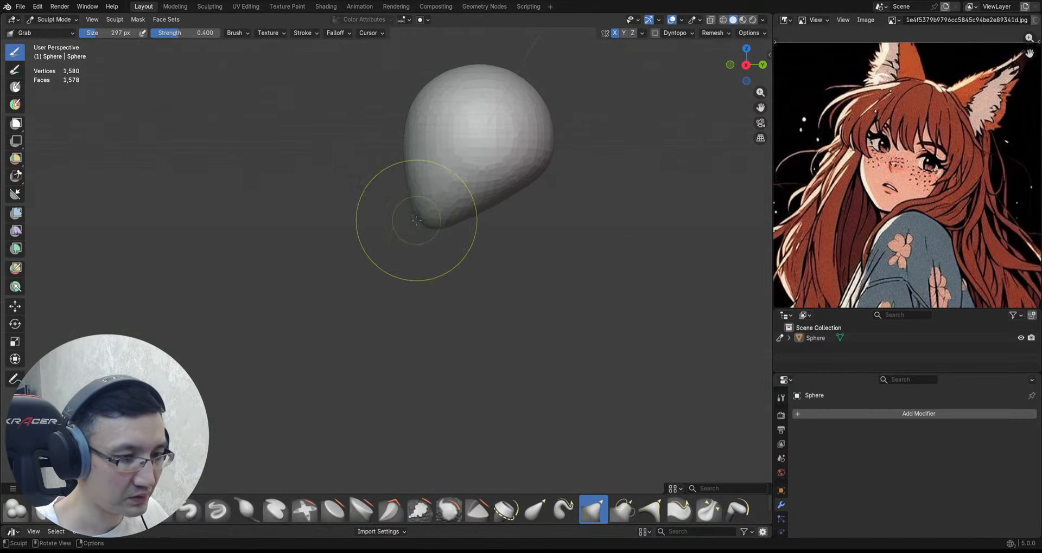
left_click_drag(414, 212, 419, 210)
middle_click_drag(419, 210, 420, 232, "ctrl")
Step: Refine the jaw and chin into a narrower taper from the front, and save the file
mouse_move(348, 210)
middle_mouse_down()
mouse_move(458, 212)
mouse_move(455, 189)
middle_mouse_up()
middle_click_drag(434, 196, 441, 191)
mouse_move(349, 213)
left_mouse_down()
mouse_move(360, 209)
mouse_move(326, 146)
left_mouse_up()
middle_click_drag(416, 184, 456, 142, "ctrl")
middle_click_drag(461, 149, 486, 177, "shift")
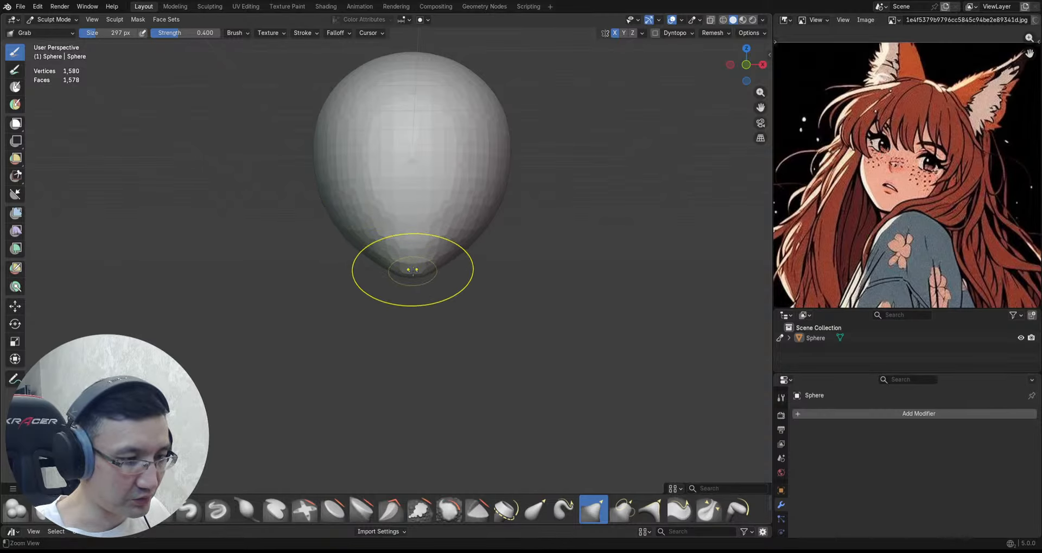
mouse_move(414, 267)
middle_mouse_down()
mouse_move(441, 255)
mouse_move(447, 275)
mouse_move(465, 256)
middle_mouse_up()
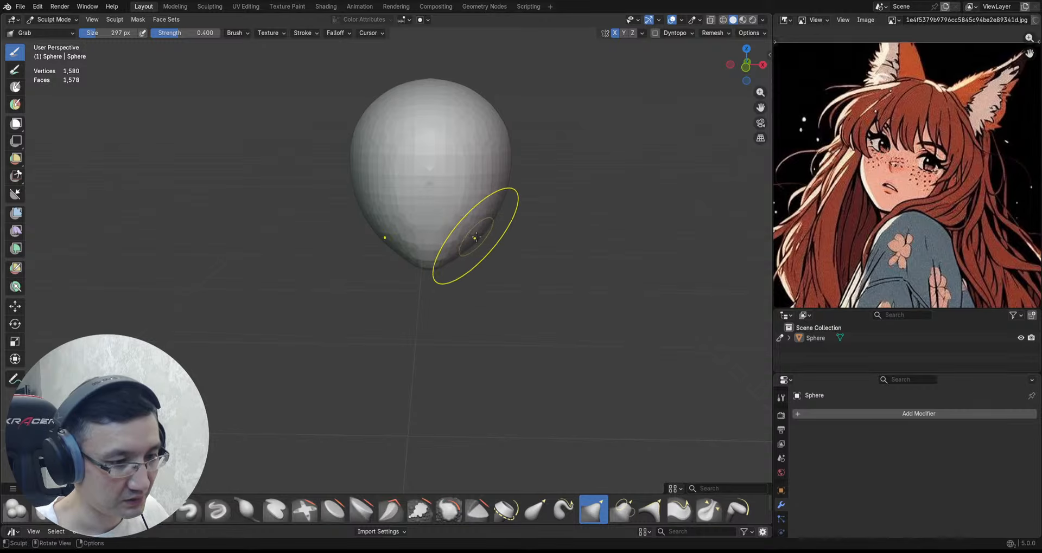
middle_click_drag(477, 239, 497, 204)
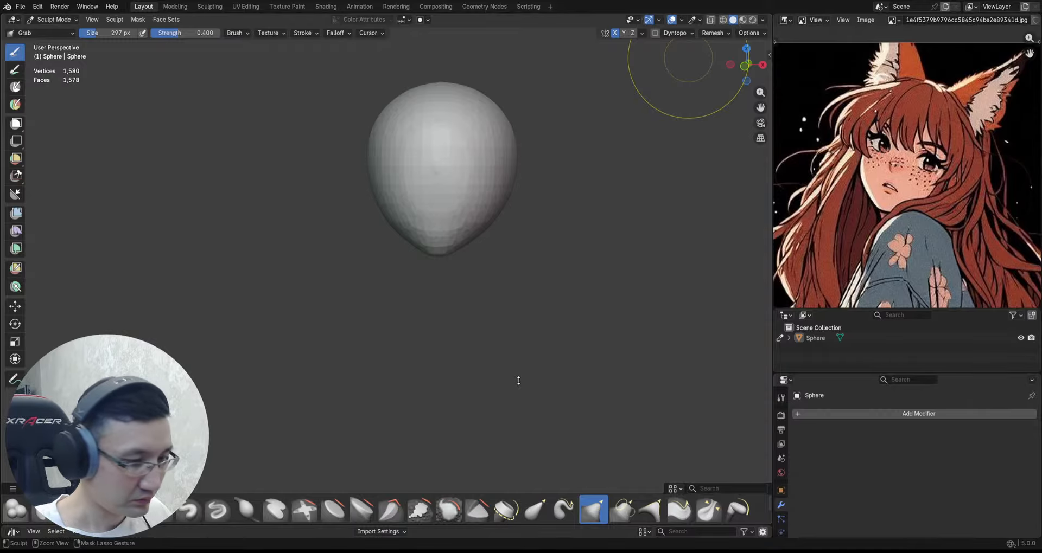
key("ctrl+s")
Step: Push in the eye sockets on both sides of the face with the Grab brush
middle_click_drag(470, 213, 420, 193, "shift")
scroll(461, 217, "up", 1)
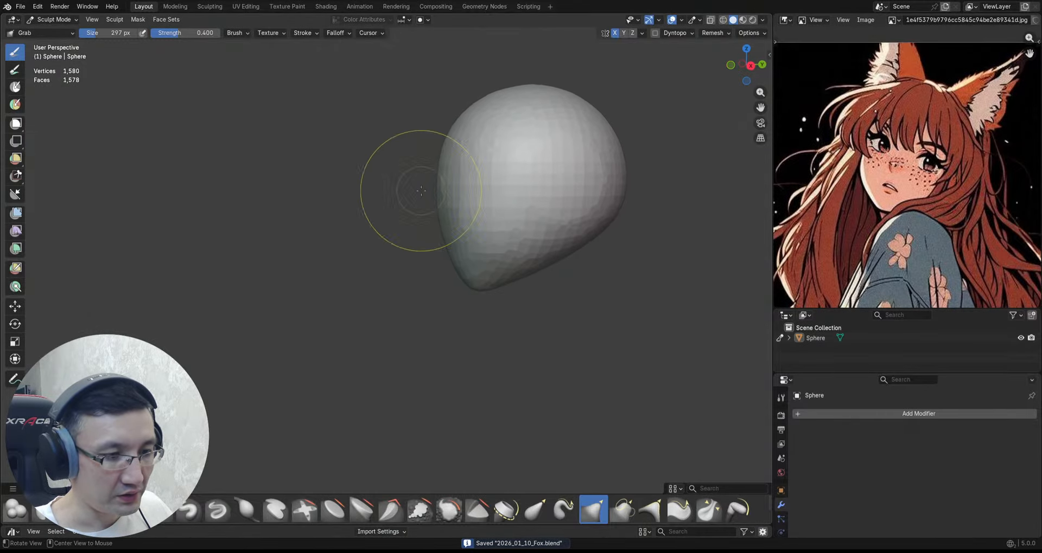
scroll(451, 190, "up", 2)
mouse_move(483, 180)
middle_mouse_down()
mouse_move(472, 185)
mouse_move(486, 186)
mouse_move(468, 172)
mouse_move(482, 181)
middle_mouse_up()
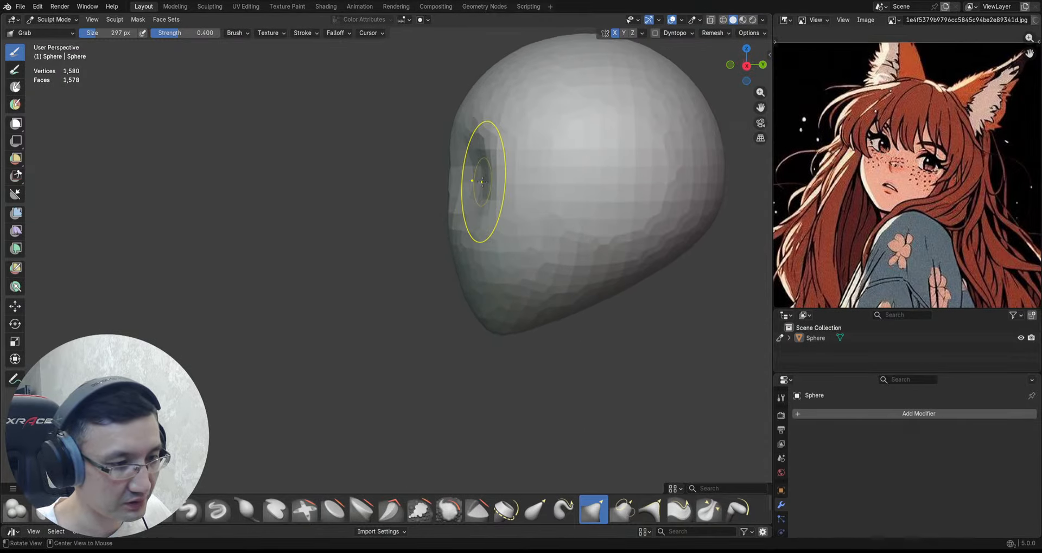
left_click_drag(495, 191, 495, 190)
mouse_move(490, 188)
middle_mouse_down("ctrl")
mouse_move(489, 206)
mouse_move(469, 189)
middle_mouse_up("ctrl")
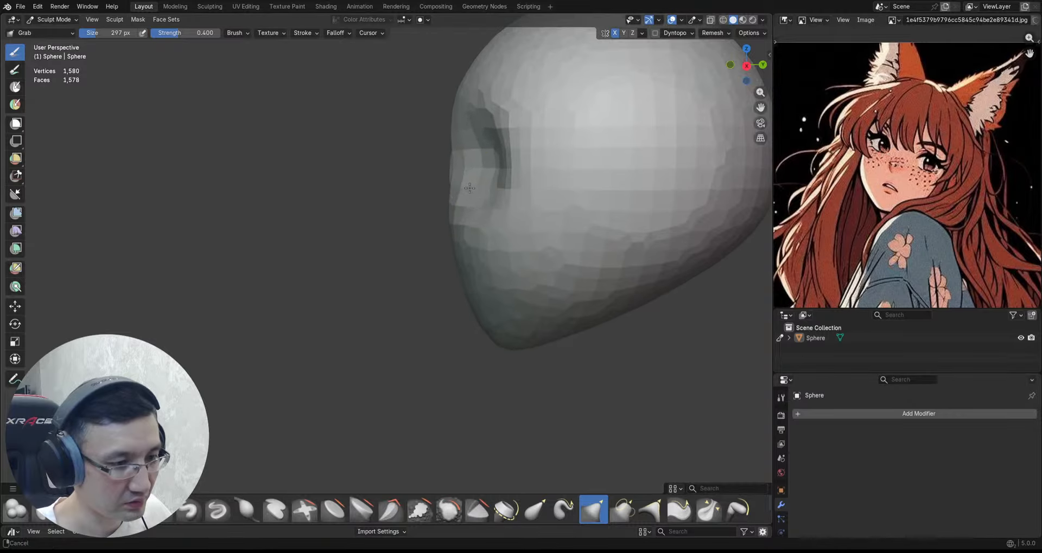
left_click_drag(462, 179, 472, 144, "alt")
mouse_move(472, 144)
middle_mouse_down("ctrl")
mouse_move(480, 162)
mouse_move(478, 135)
mouse_move(459, 154)
middle_mouse_up("ctrl")
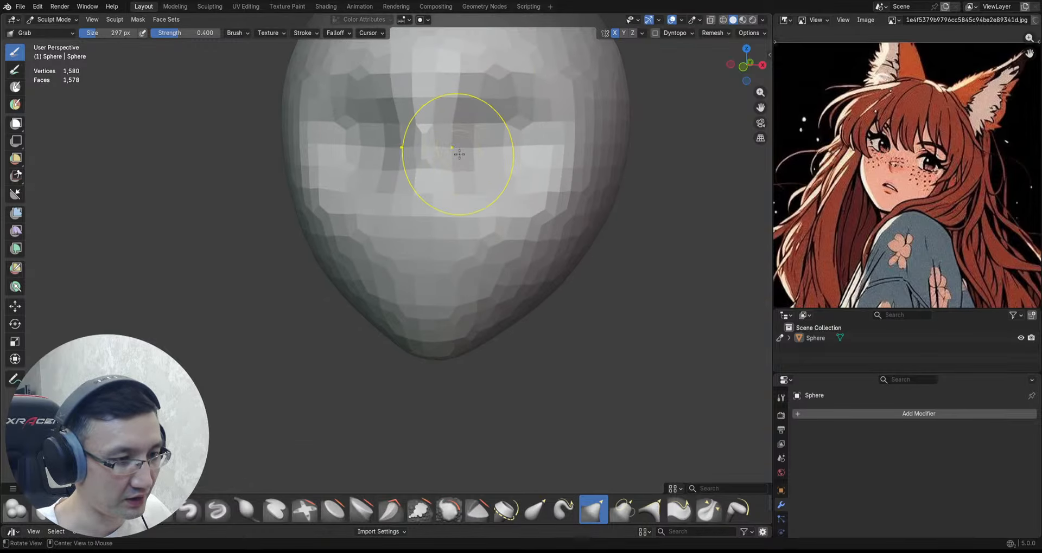
Step: Form the nose bridge and the underside of the nose between the cheeks with the Grab brush
left_click_drag(446, 189, 477, 185, "alt")
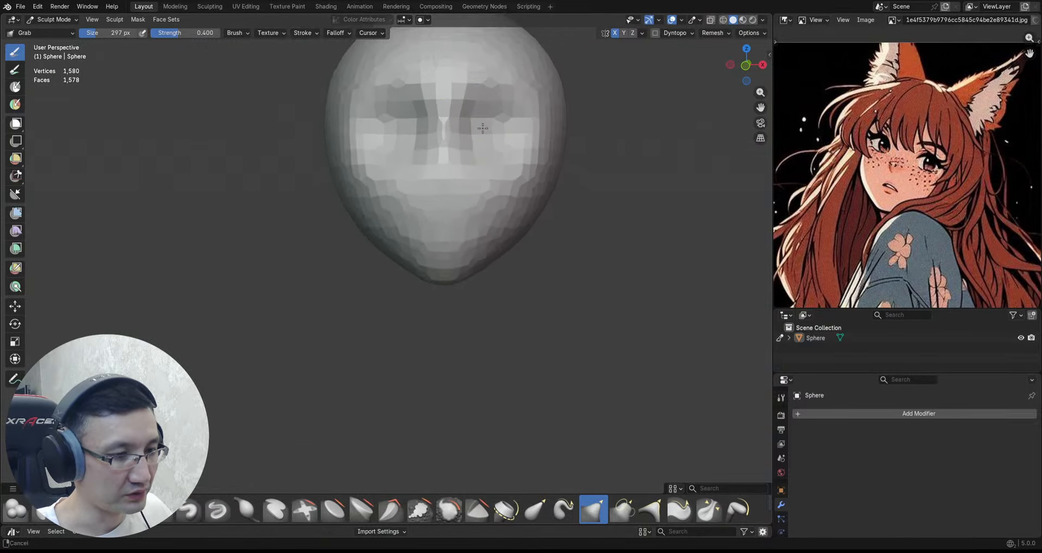
mouse_move(529, 142)
left_mouse_down("alt")
mouse_move(514, 146)
mouse_move(516, 132)
mouse_move(543, 139)
mouse_move(565, 124)
mouse_move(503, 109)
mouse_move(592, 124)
mouse_move(521, 155)
mouse_move(547, 157)
mouse_move(542, 147)
mouse_move(525, 160)
mouse_move(512, 201)
mouse_move(455, 202)
mouse_move(469, 158)
left_mouse_up("alt")
left_click_drag(471, 158, 495, 157, "alt")
mouse_move(495, 172)
left_mouse_down("ctrl+alt")
mouse_move(498, 151)
mouse_move(460, 140)
mouse_move(474, 154)
left_mouse_up("ctrl+alt")
left_click_drag(474, 154, 503, 156, "alt")
mouse_move(502, 156)
left_mouse_down("ctrl+alt")
mouse_move(501, 173)
mouse_move(490, 171)
mouse_move(499, 147)
mouse_move(523, 146)
left_mouse_up("ctrl+alt")
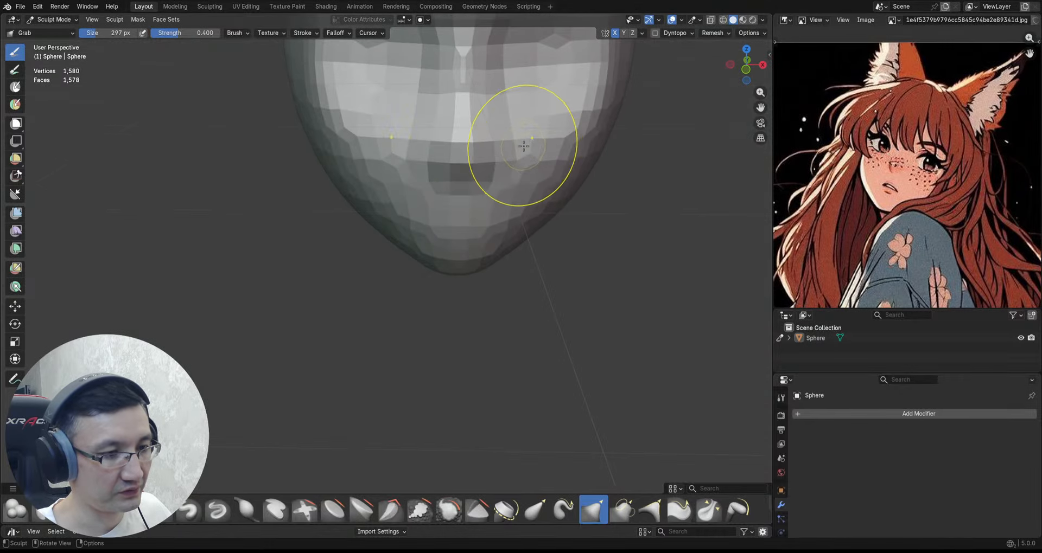
Step: Pull the nose tip forward and define the slope of the nose bridge in profile
left_click_drag(505, 85, 515, 87, "alt")
left_click_drag(514, 87, 509, 132, "ctrl+alt")
mouse_move(508, 131)
left_mouse_down("ctrl+alt")
mouse_move(499, 80)
mouse_move(540, 131)
left_mouse_up("ctrl+alt")
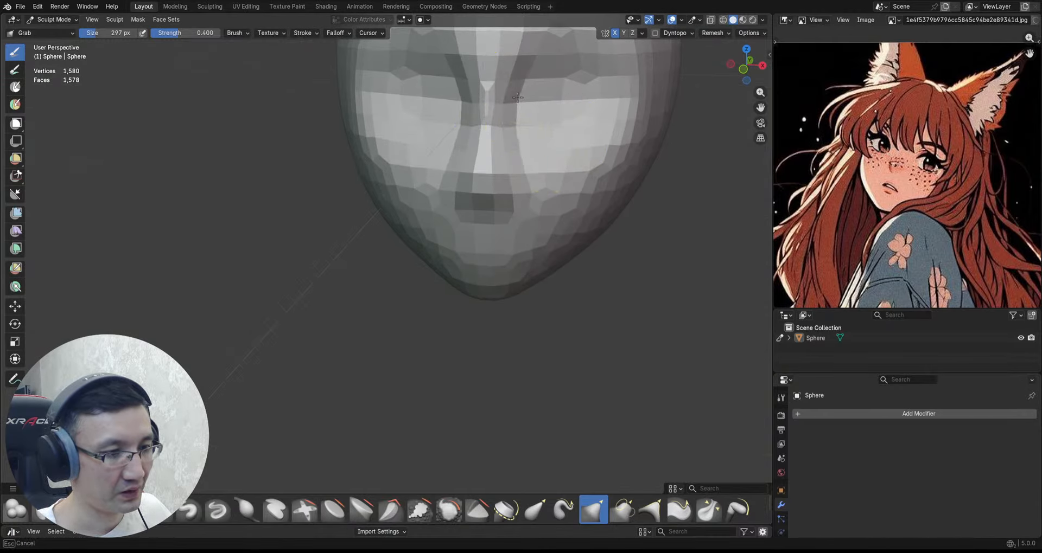
mouse_move(520, 71)
left_mouse_down("ctrl+alt")
mouse_move(531, 138)
mouse_move(511, 132)
mouse_move(517, 157)
mouse_move(482, 147)
mouse_move(496, 198)
left_mouse_up("ctrl+alt")
mouse_move(506, 149)
left_mouse_down("ctrl+alt")
mouse_move(512, 213)
mouse_move(509, 177)
left_mouse_up("ctrl+alt")
left_click_drag(519, 173, 507, 172, "alt")
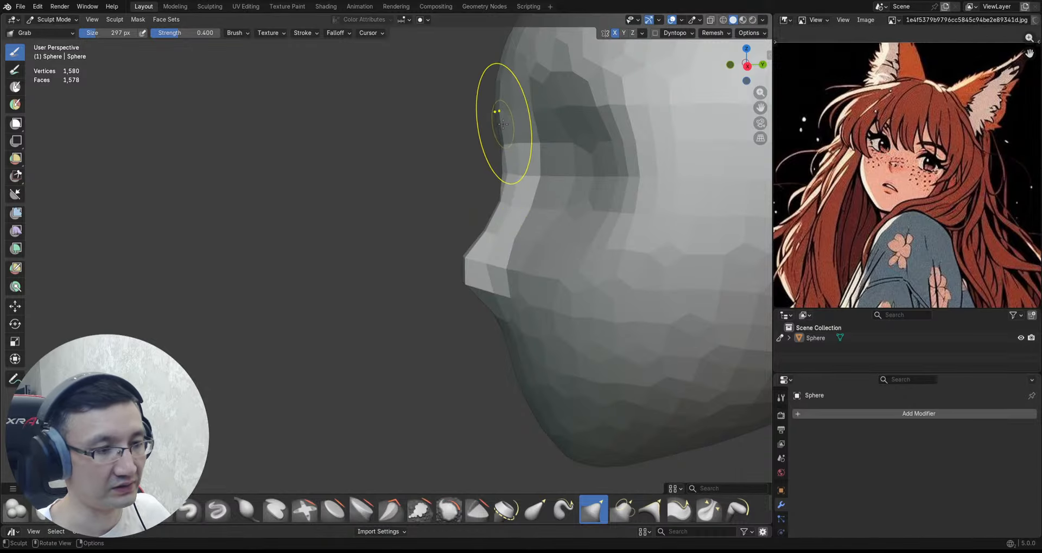
Step: Adjust the forehead and back of the skull with the Grab brush to balance the head's profile
middle_click_drag(511, 98, 511, 130, "ctrl")
middle_click_drag(519, 89, 527, 83, "ctrl")
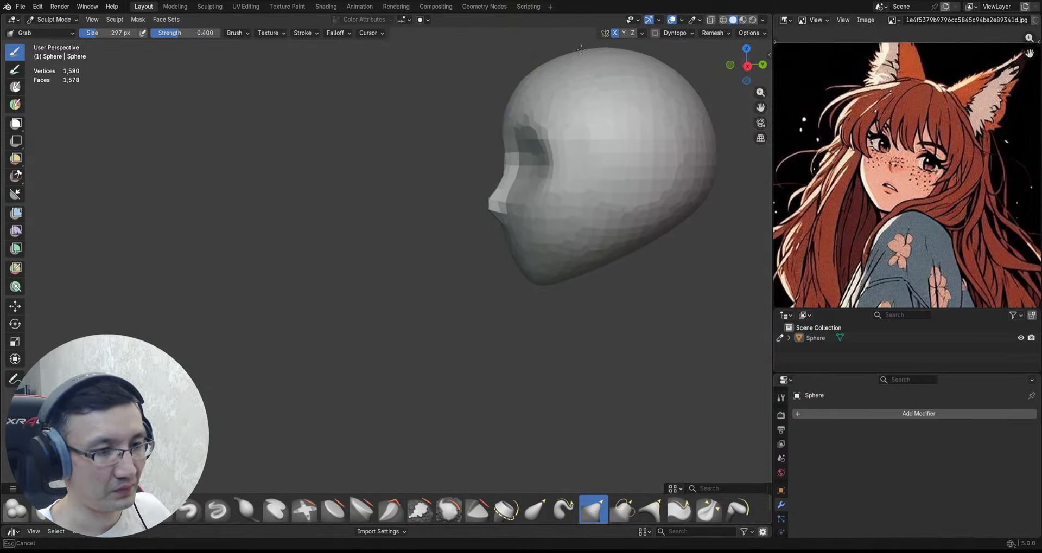
middle_click_drag(558, 58, 543, 131, "ctrl")
mouse_move(507, 177)
middle_mouse_down()
mouse_move(485, 112)
mouse_move(493, 105)
mouse_move(455, 108)
mouse_move(521, 94)
middle_mouse_up()
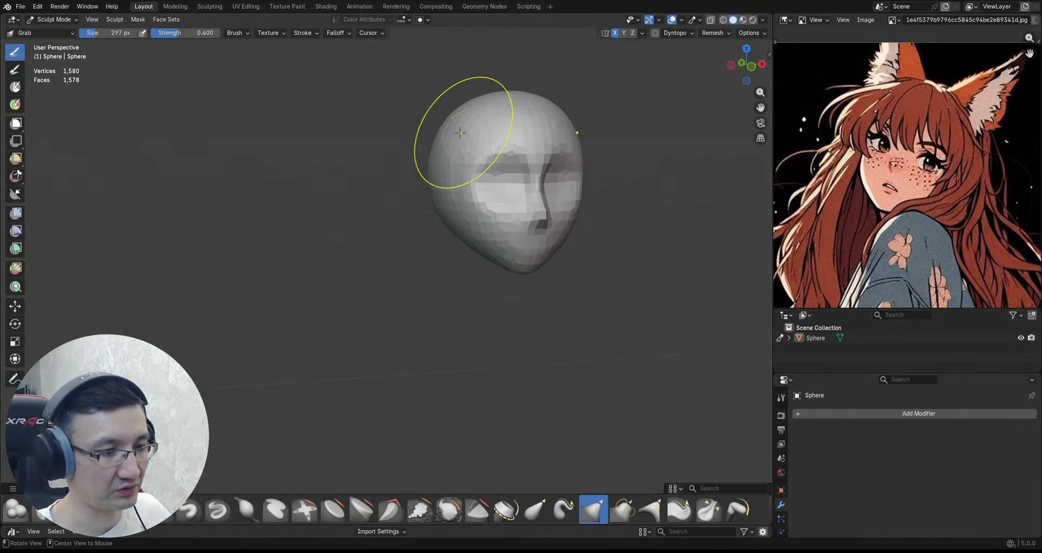
middle_click_drag(453, 135, 484, 144)
left_click_drag(440, 190, 444, 181)
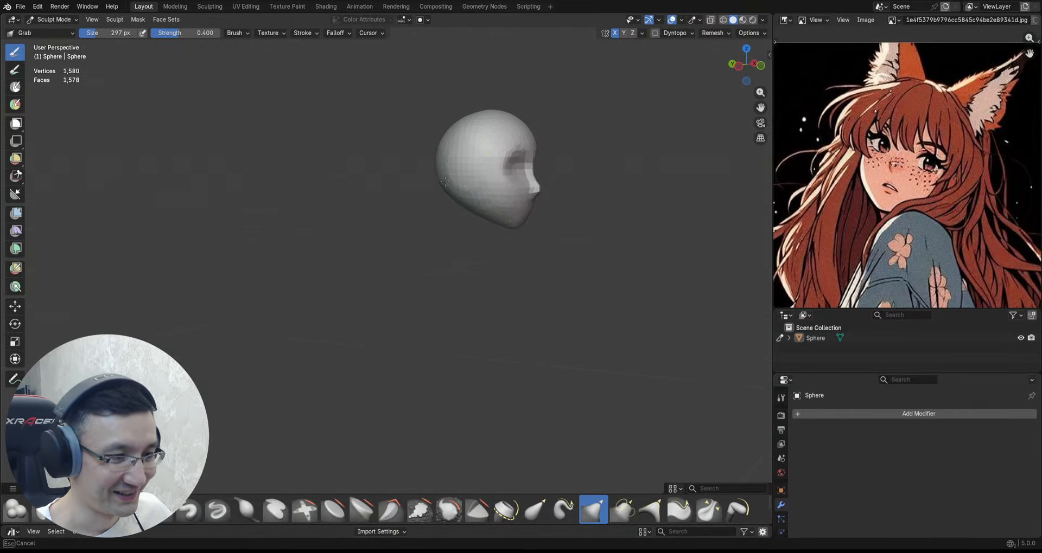
Step: Examine the head from the side and front, focusing on the nose and lower face
middle_click_drag(487, 169, 536, 182)
scroll(527, 185, "up", 2)
middle_click_drag(512, 136, 549, 121)
scroll(545, 116, "up", 1)
scroll(549, 121, "up", 1)
middle_click_drag(536, 199, 537, 186)
scroll(542, 191, "up", 2)
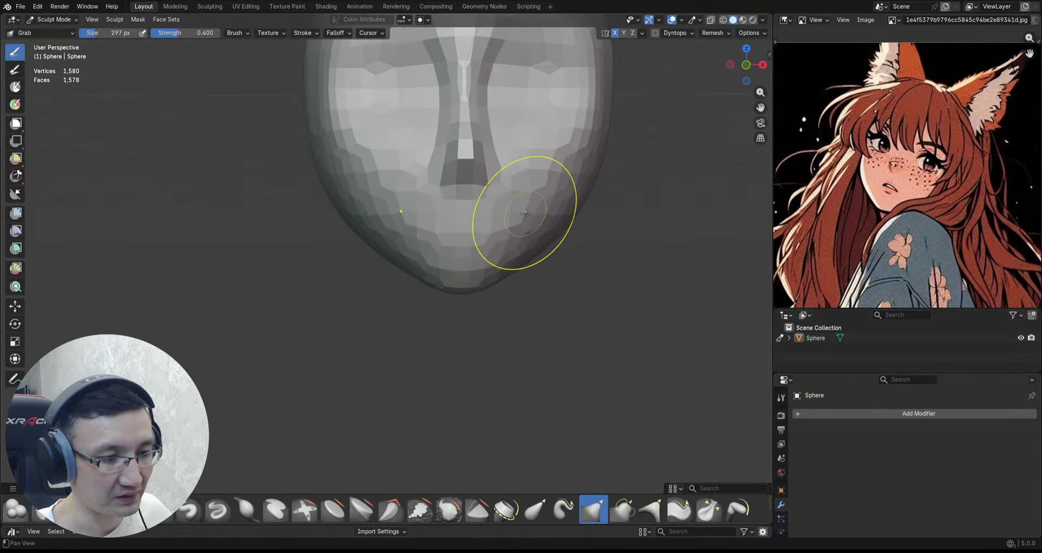
Step: Review the proportions of the face, nose and chin from the front, and save the file
mouse_move(523, 220)
middle_mouse_down()
mouse_move(468, 193)
mouse_move(532, 272)
mouse_move(552, 269)
mouse_move(537, 250)
mouse_move(517, 253)
mouse_move(573, 271)
mouse_move(570, 239)
mouse_move(529, 161)
mouse_move(496, 182)
mouse_move(539, 193)
mouse_move(532, 226)
mouse_move(517, 196)
mouse_move(565, 221)
middle_mouse_up()
key("ctrl+s")
scroll(532, 226, "up", 3)
scroll(535, 202, "down", 2)
scroll(507, 210, "down", 1)
scroll(514, 179, "up", 2)
middle_click_drag(477, 206, 488, 234)
scroll(500, 182, "down", 2)
scroll(486, 233, "up", 4)
scroll(429, 266, "down", 2)
middle_click_drag(430, 267, 480, 284)
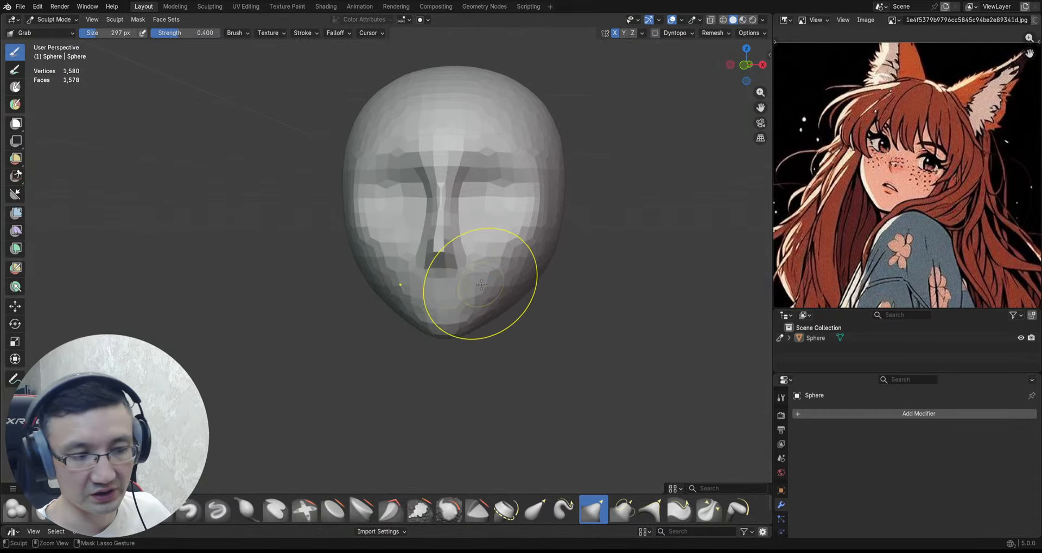
key("ctrl+s")
Step: Remesh the head with a finer voxel size and save the file
scroll(558, 269, "down", 1)
middle_click_drag(564, 270, 569, 243, "shift")
scroll(573, 244, "down", 1)
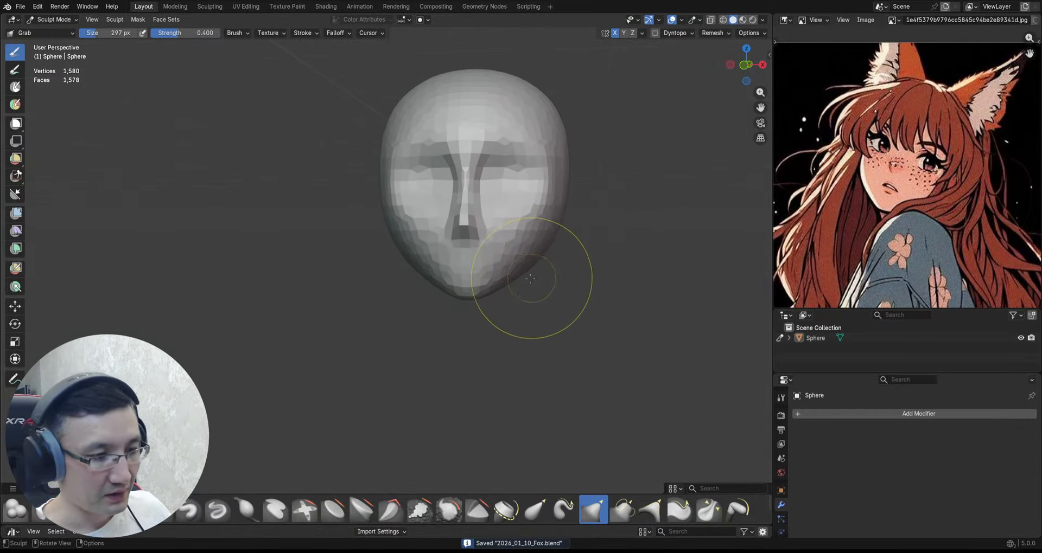
key("r")
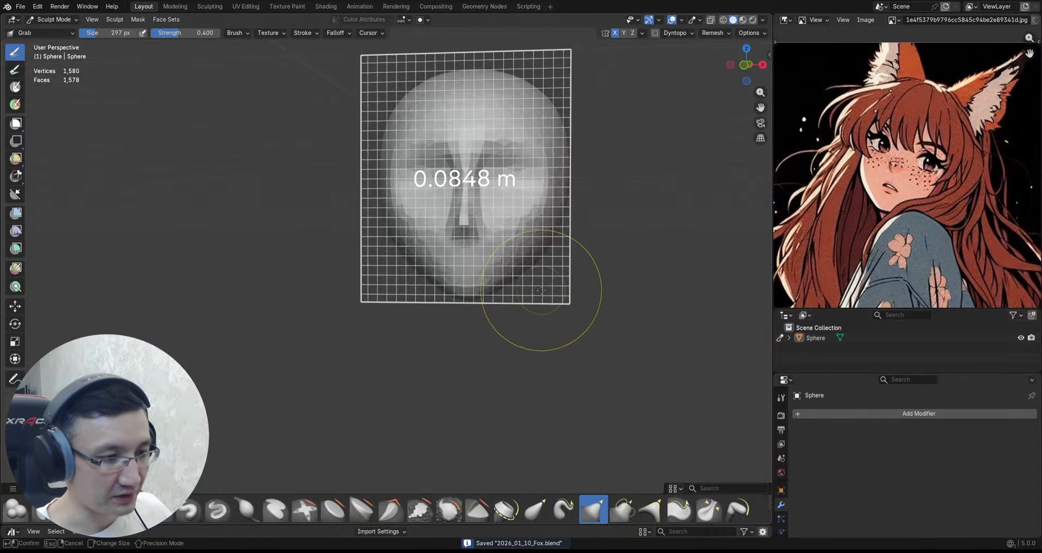
left_click(590, 311)
key("ctrl+r")
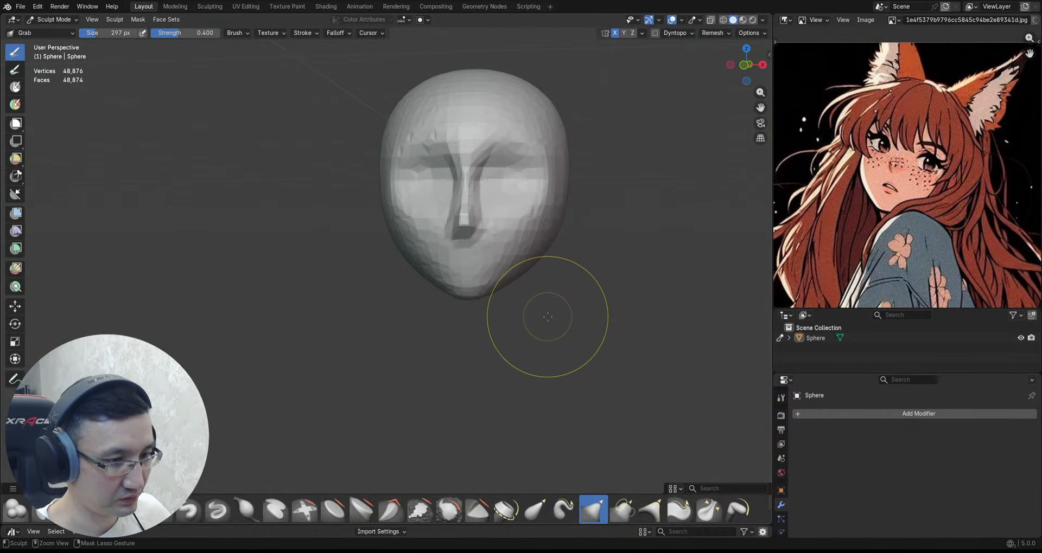
key("ctrl+s")
Step: Symmetrize the head and soften its whole surface with the Smooth mesh filter
middle_click_drag(400, 279, 226, 244)
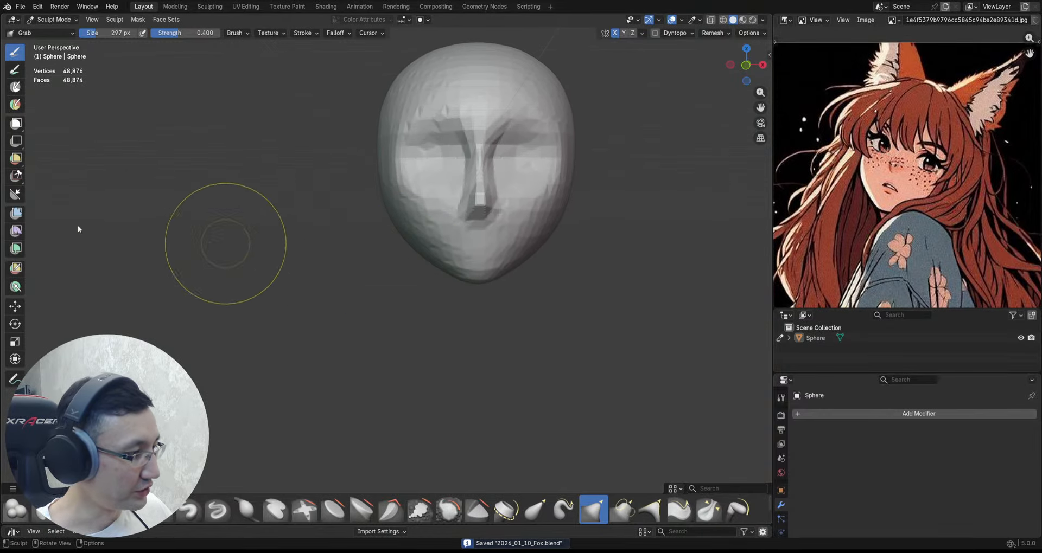
key("q")
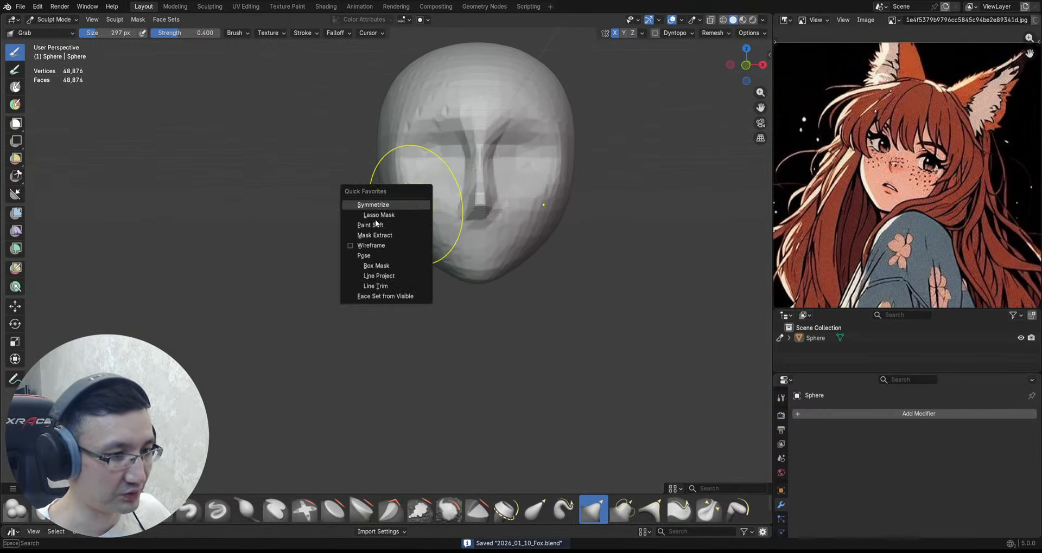
left_click(414, 205)
left_click(15, 213)
left_click_drag(356, 219, 400, 226)
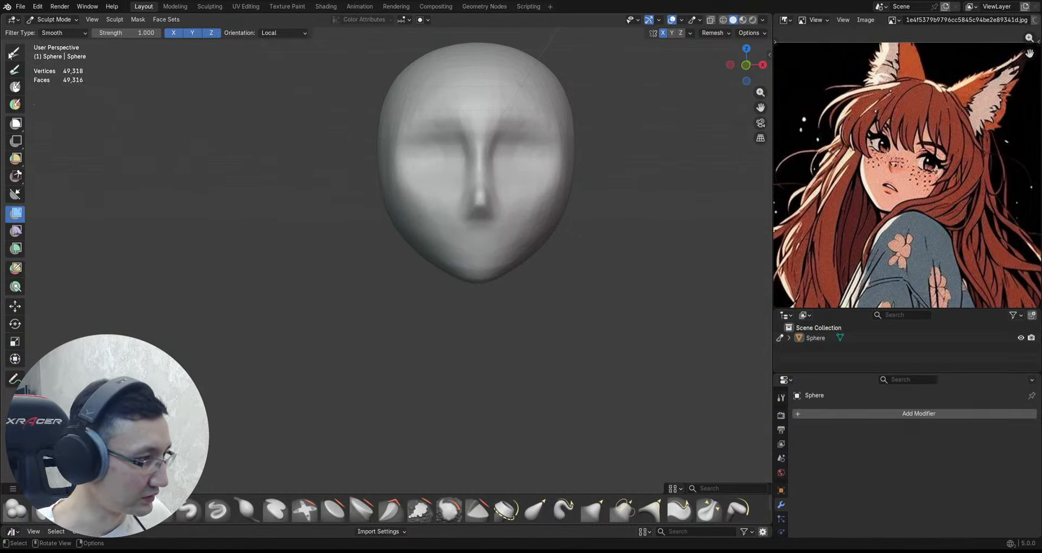
Step: Return to the Grab brush, check the smoothed head in profile and from the front, and save the file
middle_click_drag(396, 236, 365, 212)
scroll(377, 217, "up", 1)
middle_click_drag(434, 184, 534, 168, "shift")
scroll(388, 244, "up", 1)
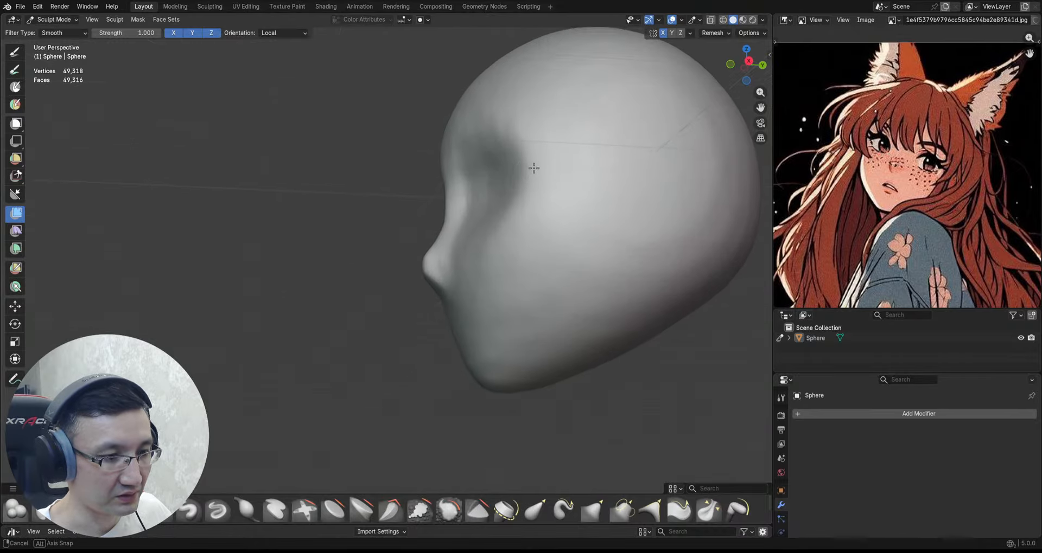
key("g")
scroll(534, 168, "up", 1)
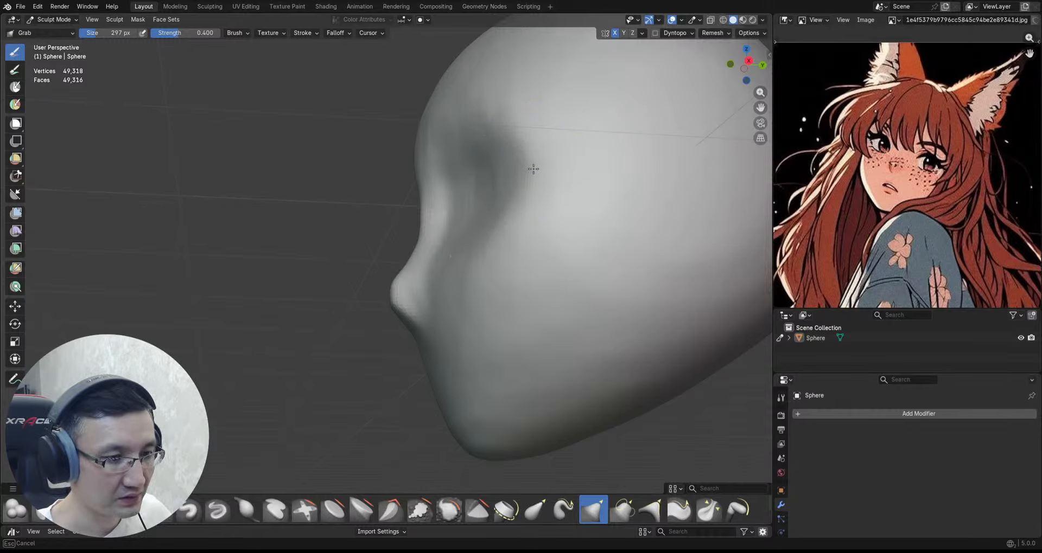
left_click_drag(534, 169, 513, 163)
middle_click_drag(498, 157, 539, 157)
scroll(535, 168, "down", 2)
middle_click_drag(509, 221, 550, 223)
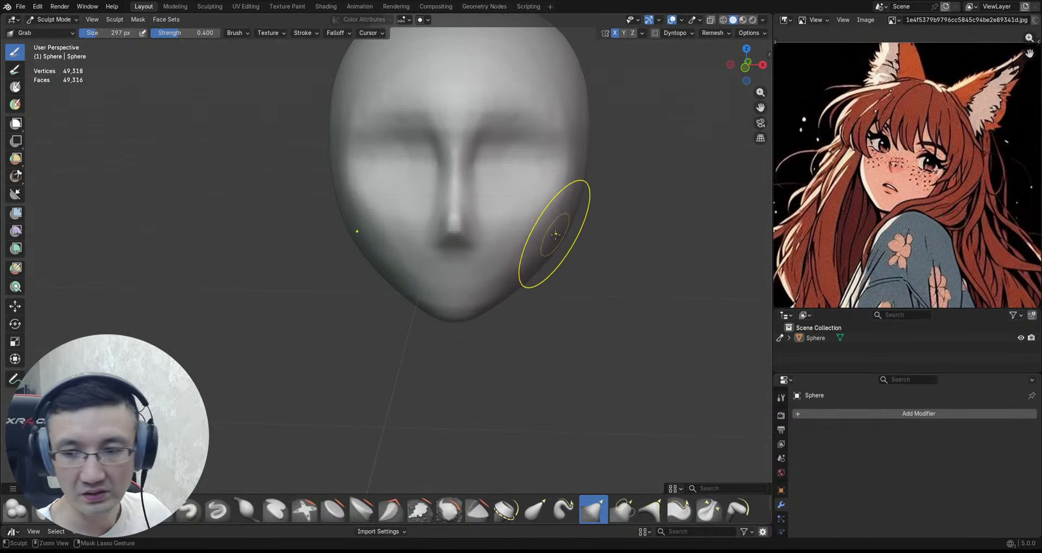
key("ctrl+s")
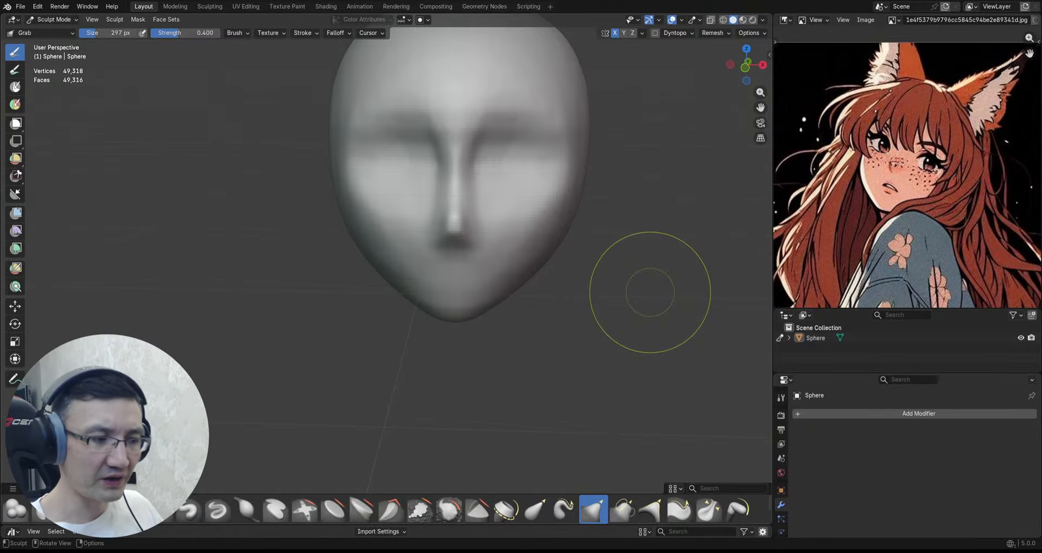
Step: In Object Mode, add a UV sphere at the top of the head and scale it down to ear size
scroll(534, 244, "down", 5)
mouse_move(505, 277)
middle_mouse_down()
mouse_move(465, 186)
mouse_move(488, 206)
middle_mouse_up()
scroll(465, 186, "down", 1)
key("ctrl+Tab")
left_click(422, 208)
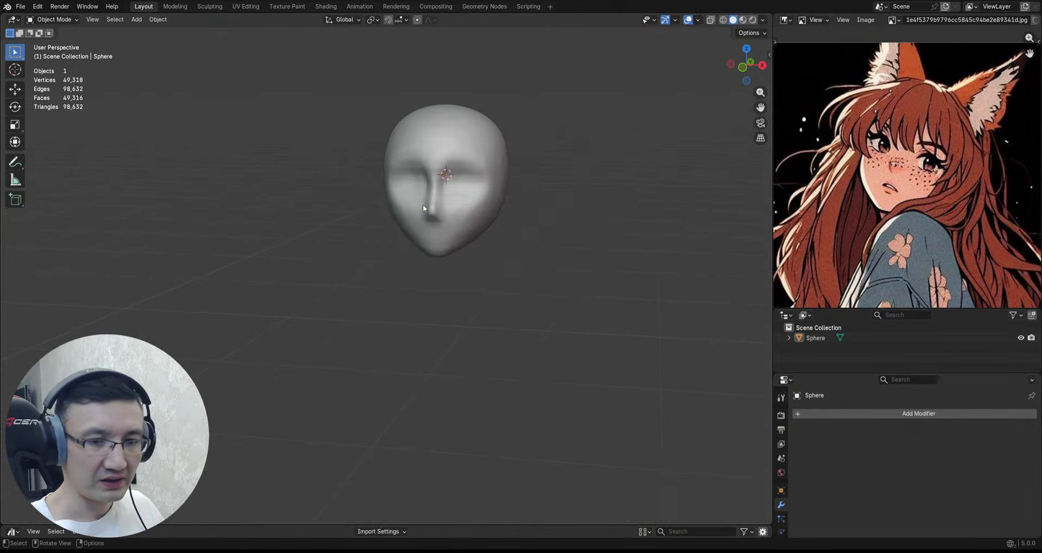
middle_click_drag(486, 121, 424, 218)
scroll(434, 206, "up", 2)
key("shift+a")
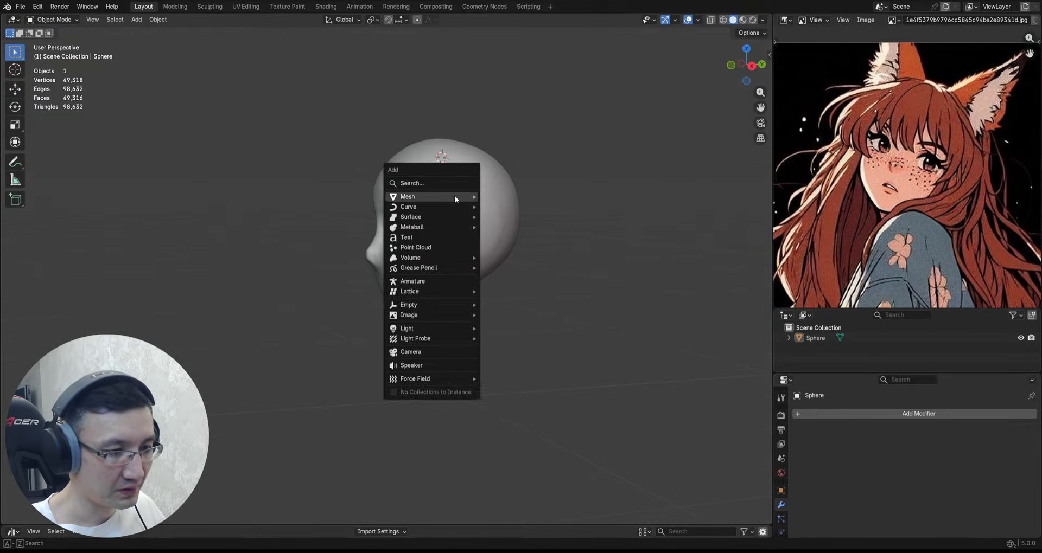
mouse_move(455, 199)
left_click(509, 227)
key("s")
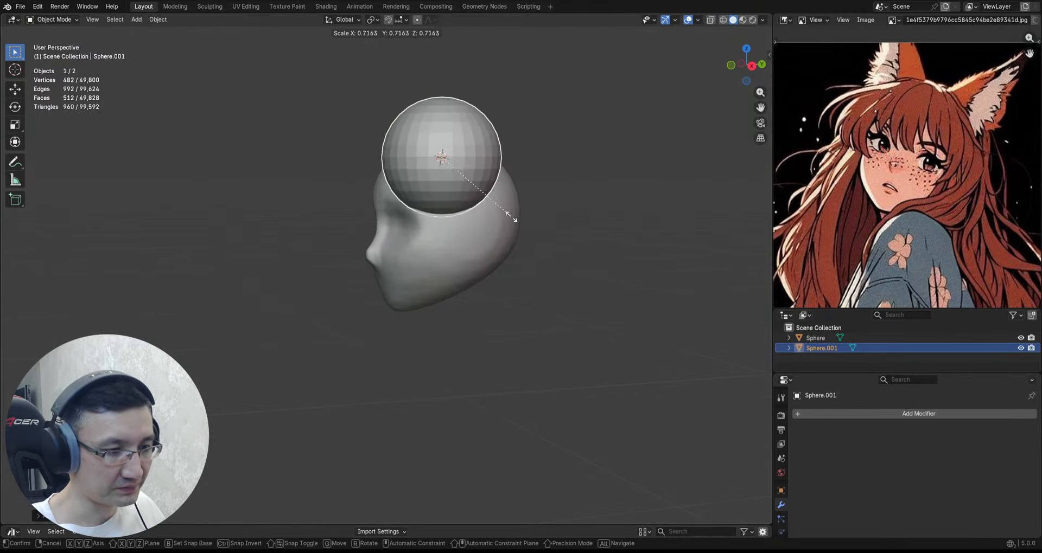
left_click(478, 189)
Step: Move the small sphere to the upper side of the head and apply all its transforms
middle_click_drag(478, 189, 570, 198)
key("g")
left_click(579, 177)
key("ctrl+a")
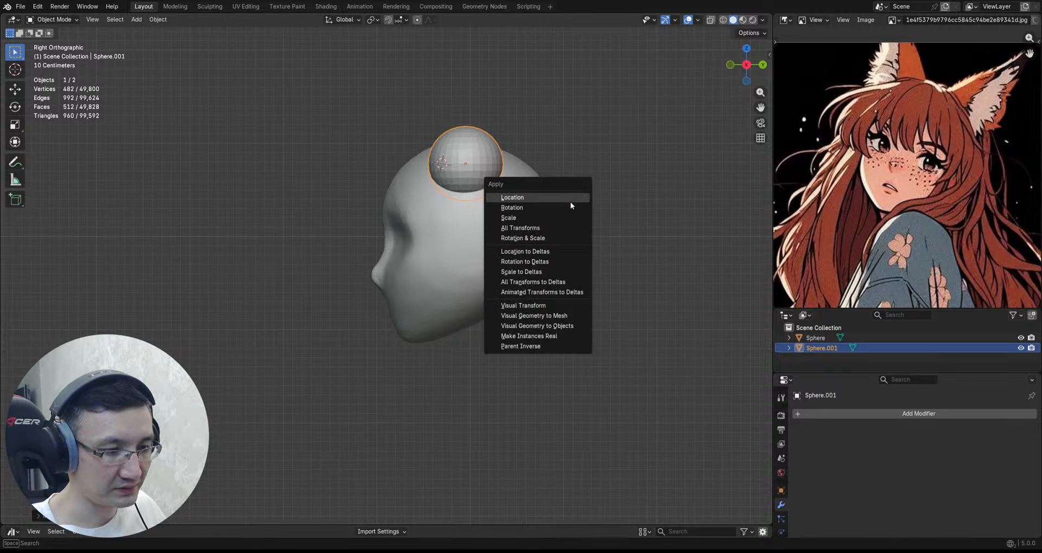
left_click(562, 229)
Step: Mirror the ear sphere across the X axis with a Mirror modifier
key("q")
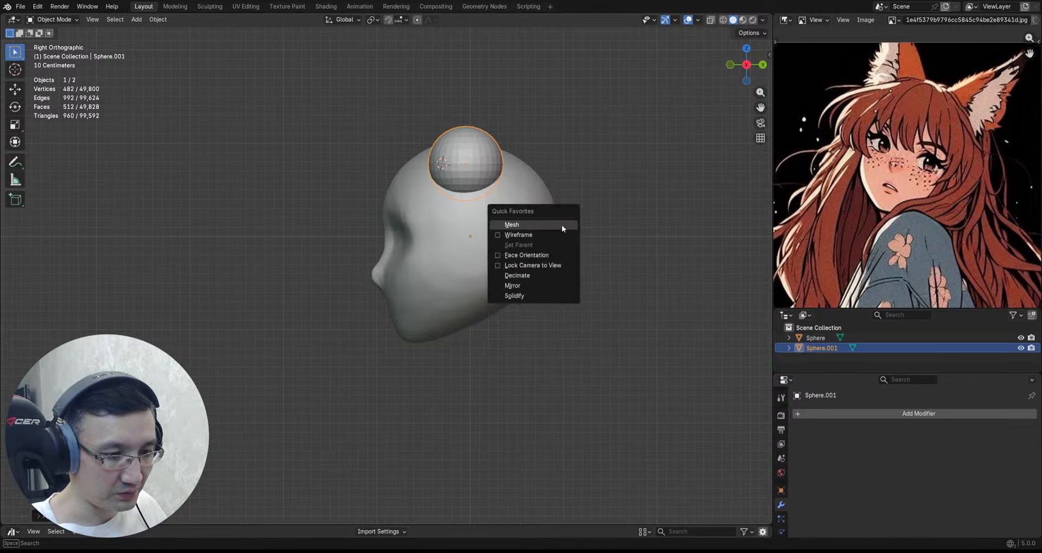
left_click(542, 285)
middle_click_drag(496, 236, 481, 222)
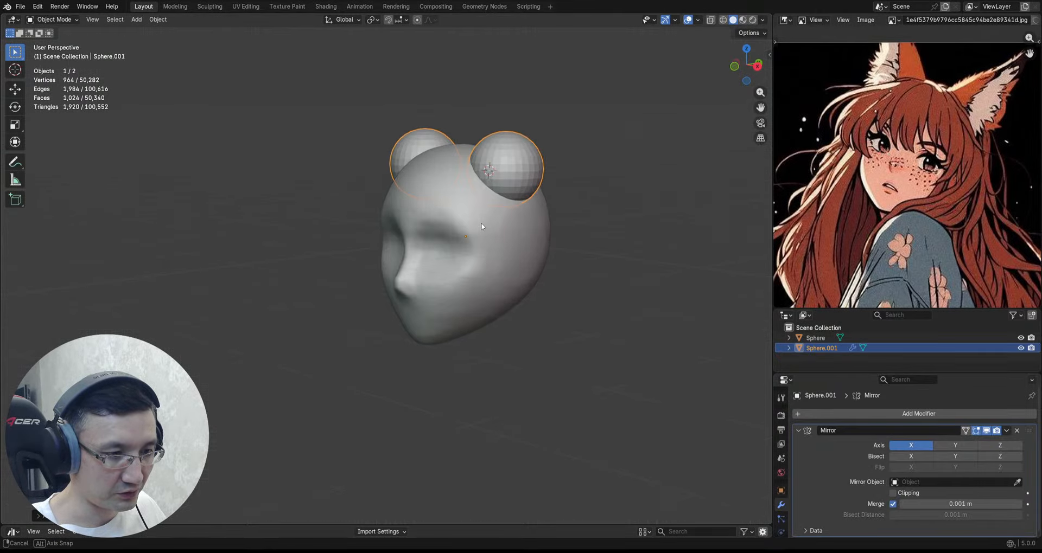
Step: In Sculpt Mode, trim away the front half of the ear sphere with a straight vertical cut in side view
key("grave")
left_click(575, 191)
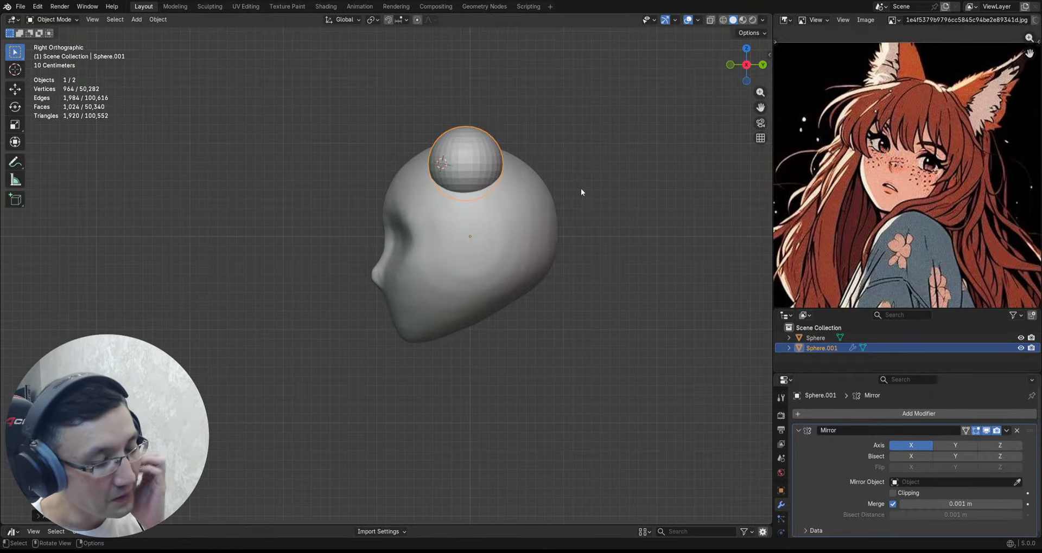
key("ctrl+Tab")
left_click(579, 206)
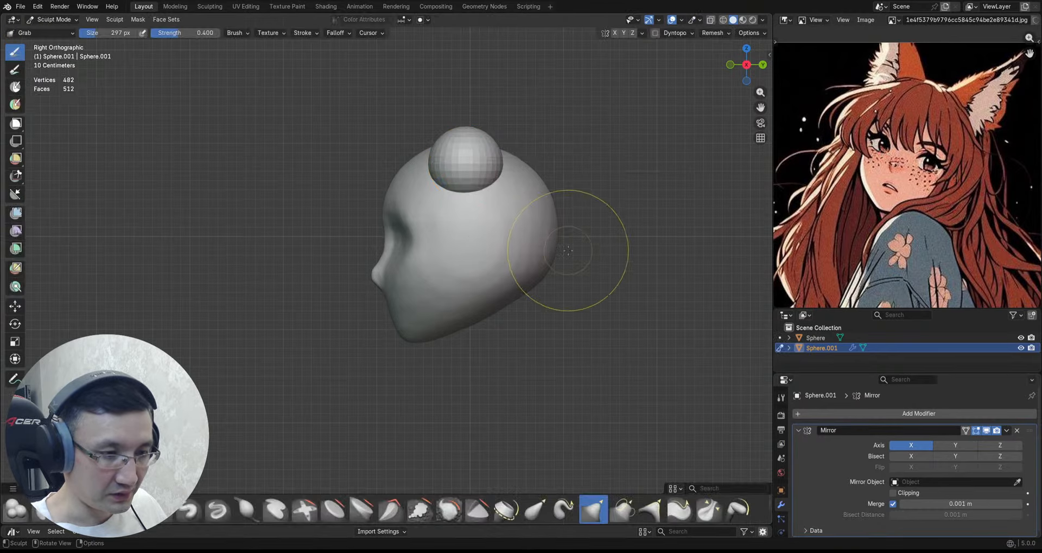
middle_click_drag(516, 178, 531, 175, "shift")
key("q")
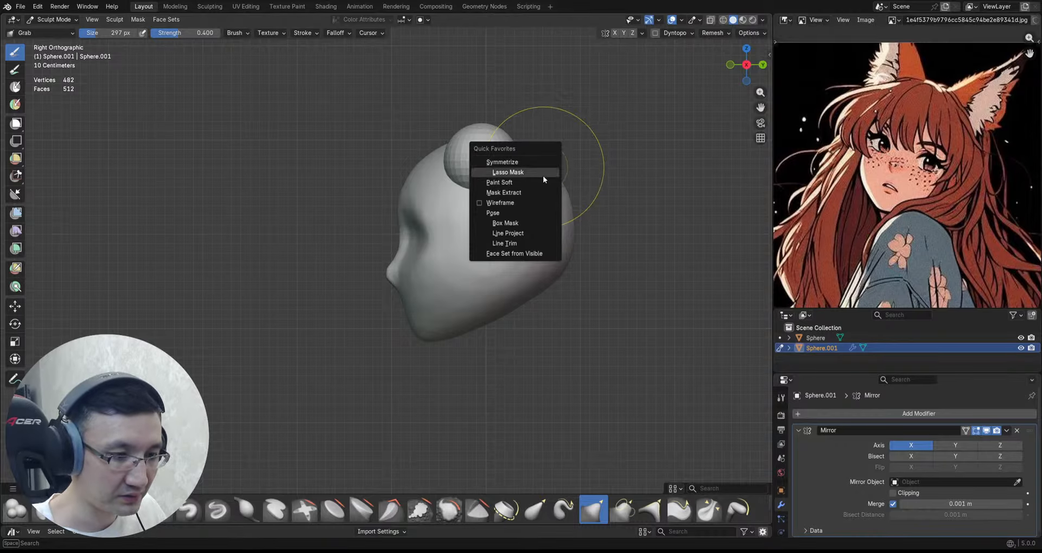
left_click(527, 235)
left_click_drag(476, 81, 482, 253)
left_click_drag(490, 200, 539, 202, "alt")
key("q")
left_click(574, 223)
key("g")
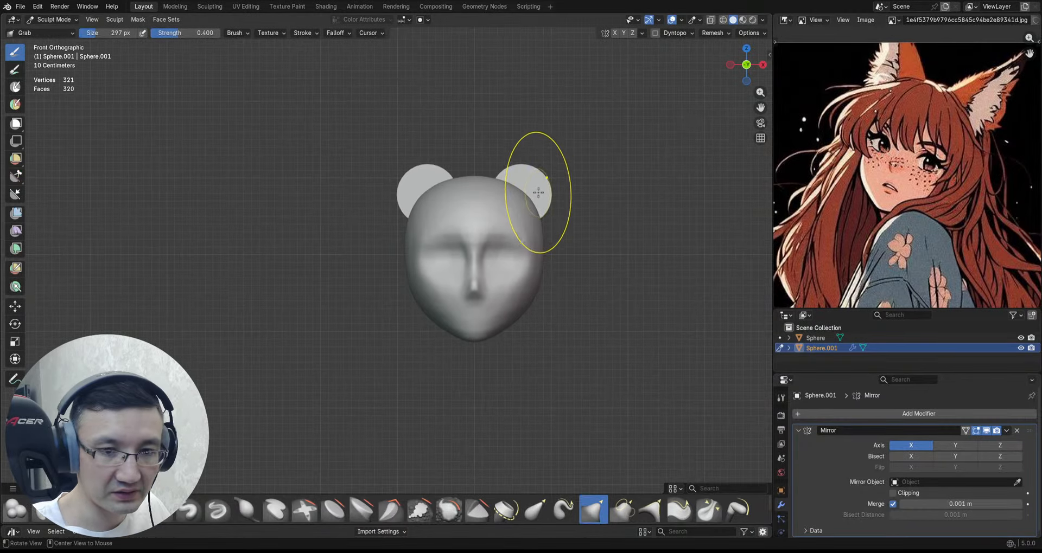
Step: In Edit Mode, rotate the whole ear mesh about 51° around the global Z axis so its flat face turns outward
scroll(540, 201, "up", 2)
left_click_drag(551, 168, 617, 174, "alt")
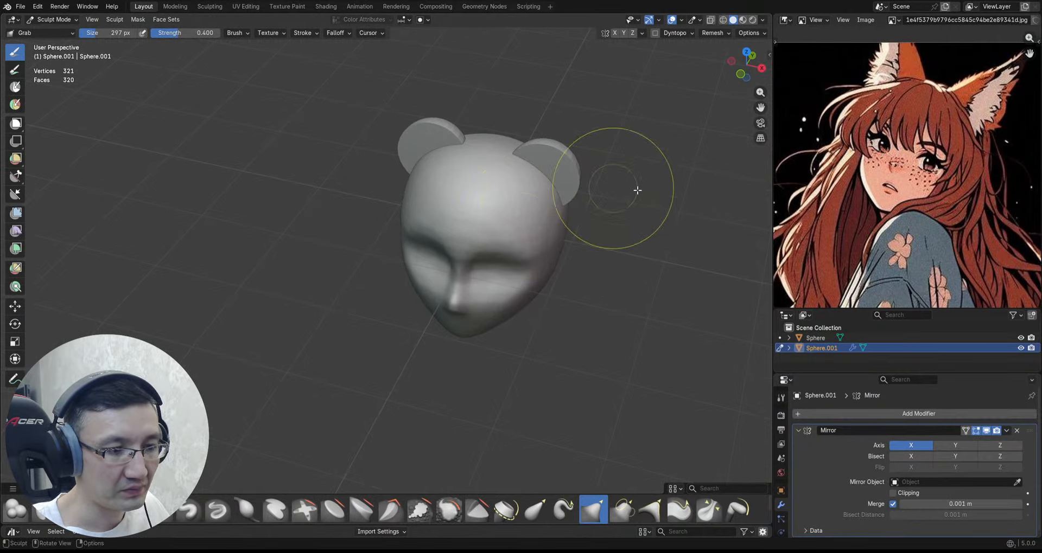
key("Tab")
key("a")
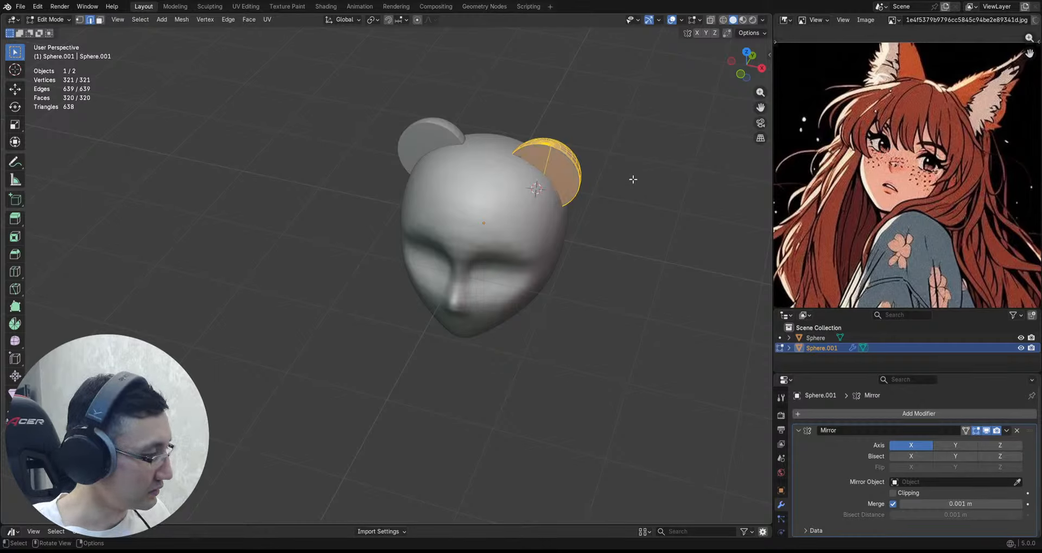
key("r")
key("z")
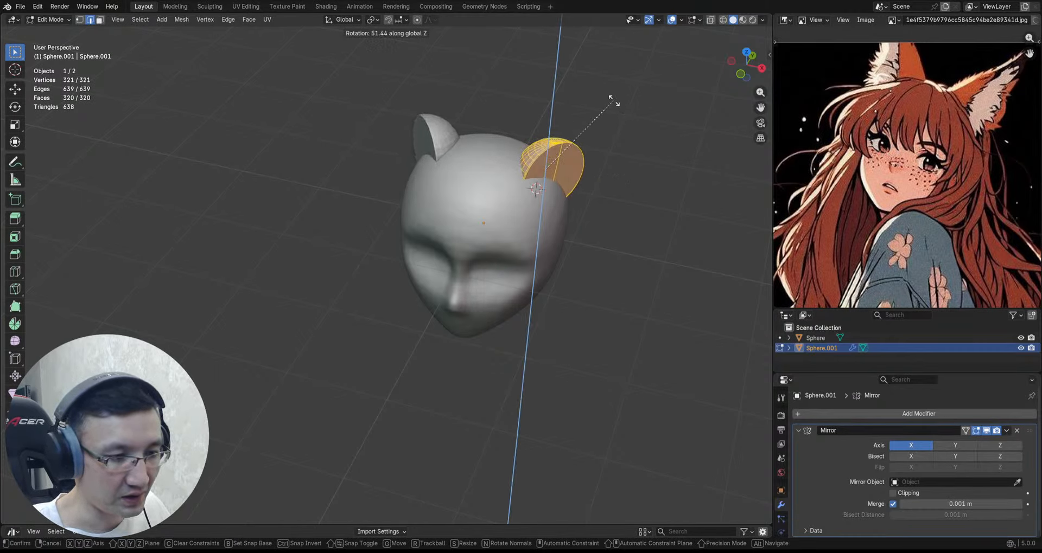
left_click(611, 97)
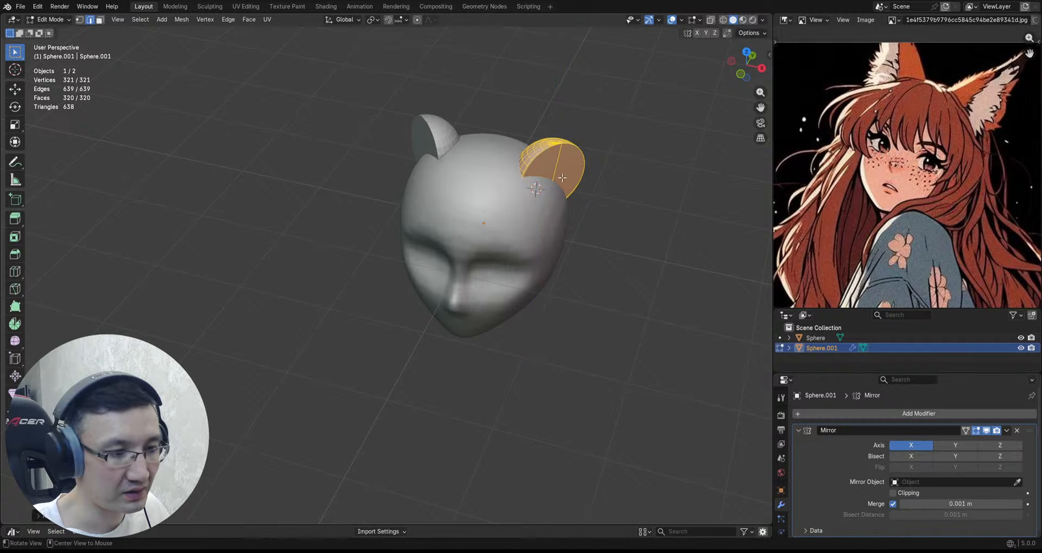
Step: Enlarge the ear mesh slightly and tilt it in front view, and return to Sculpt Mode
key("KP_1")
scroll(540, 130, "down", 1)
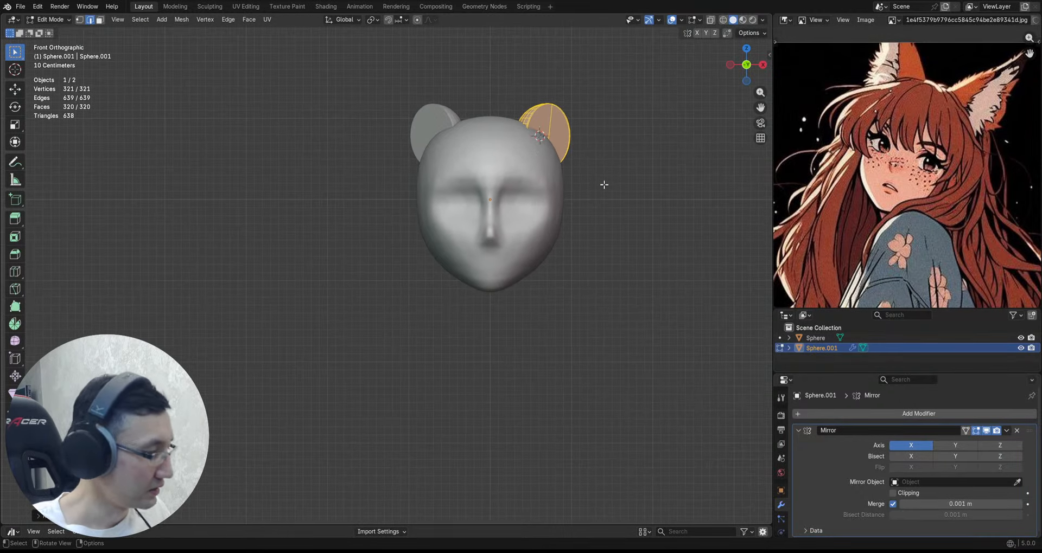
key("s")
left_click(611, 188)
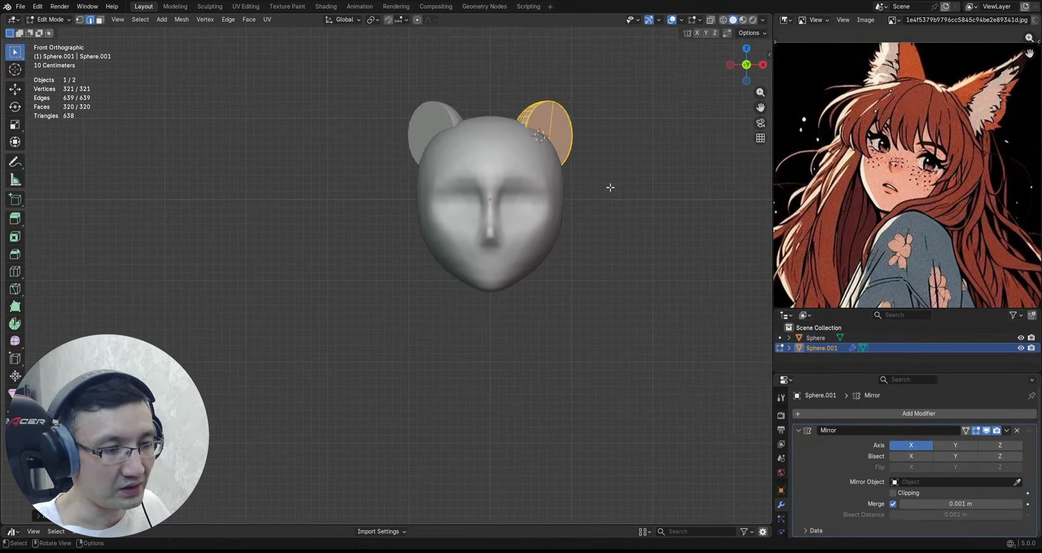
scroll(580, 149, "up", 1)
middle_click_drag(581, 148, 574, 170, "shift")
key("r")
left_click(611, 183)
key("ctrl+Tab")
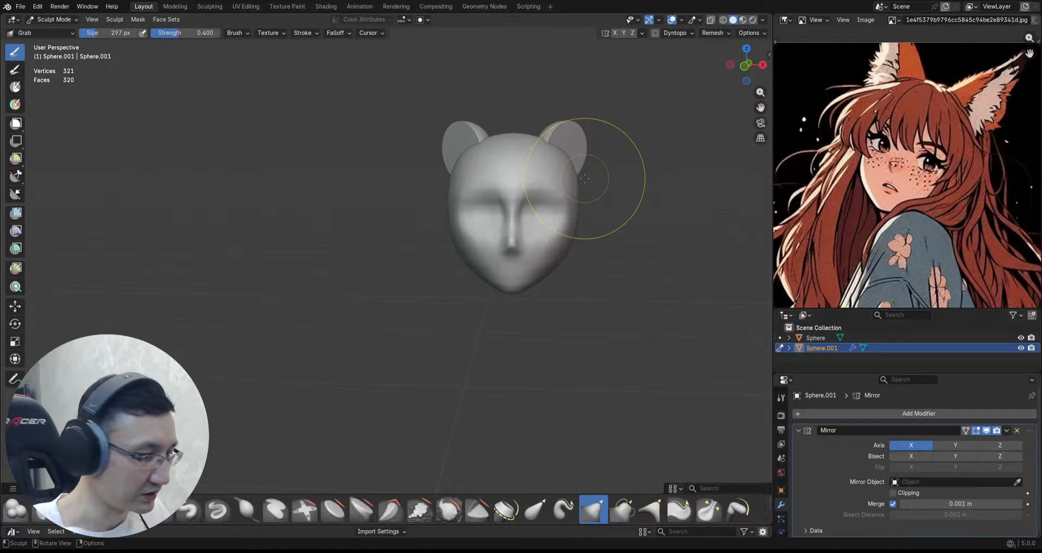
key("r")
left_click(616, 145)
scroll(608, 133, "up", 3)
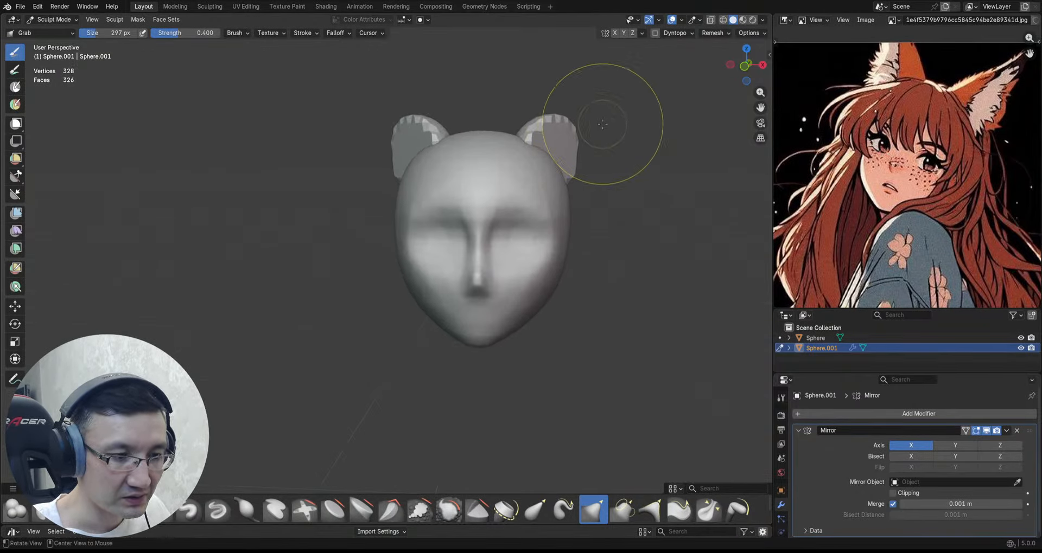
key("ctrl+r")
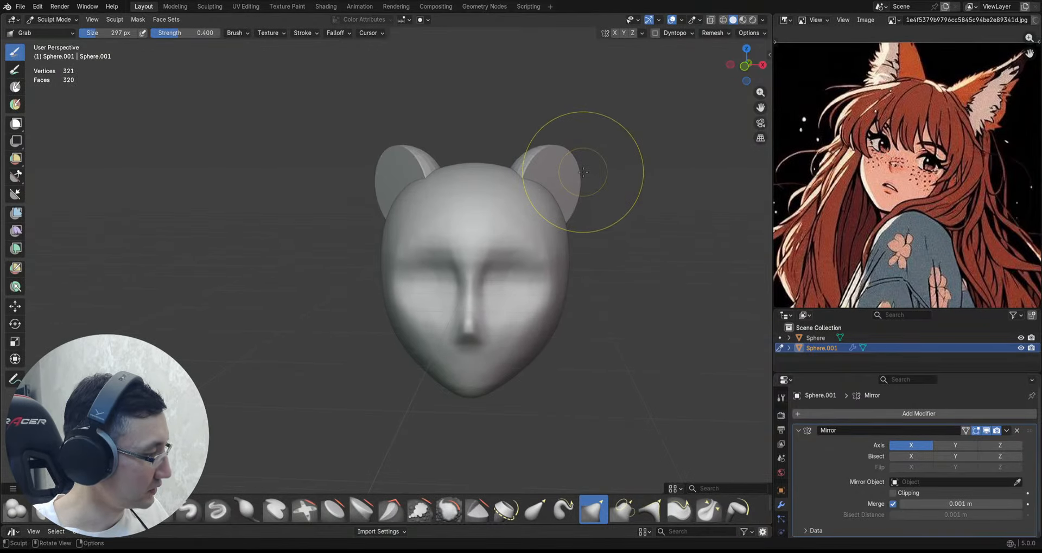
Step: Remesh the ears with a voxel size fine enough to keep their rounded shape
key("r")
left_click(598, 174)
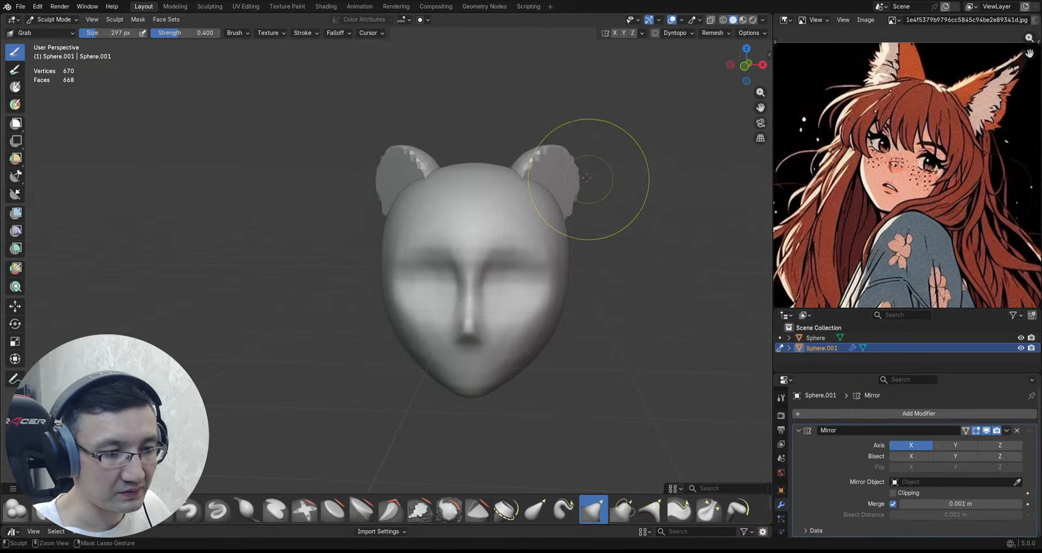
key("ctrl+r")
Step: Pull the ear tips up and outward into pointed fox ears with the Grab brush
scroll(565, 152, "up", 2)
left_click_drag(569, 155, 610, 76)
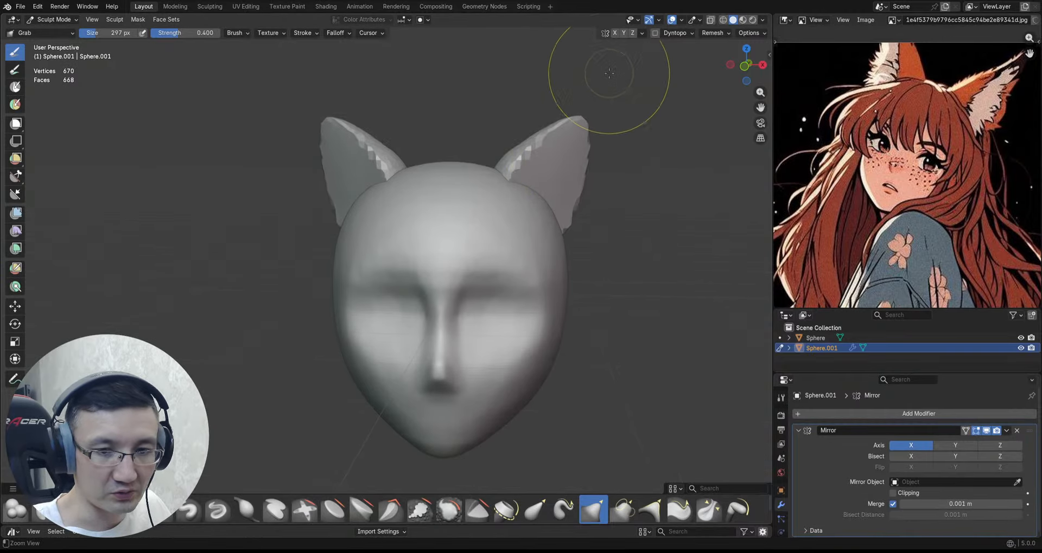
scroll(609, 70, "down", 4)
scroll(603, 89, "up", 2)
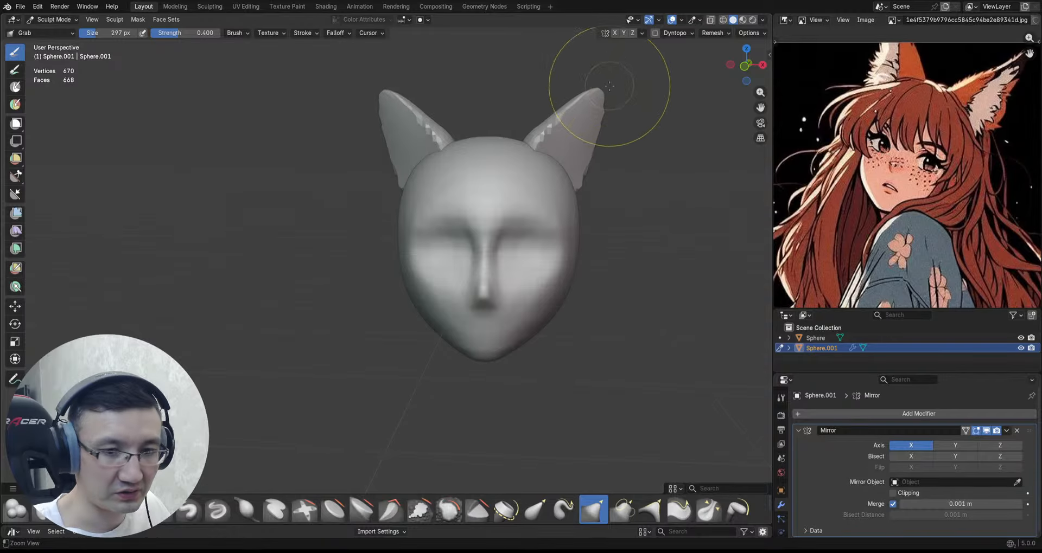
Step: Save the file and select the Draw Sharp brush for working on the ears
mouse_move(609, 86)
middle_mouse_down("ctrl")
mouse_move(571, 157)
mouse_move(592, 107)
middle_mouse_up("ctrl")
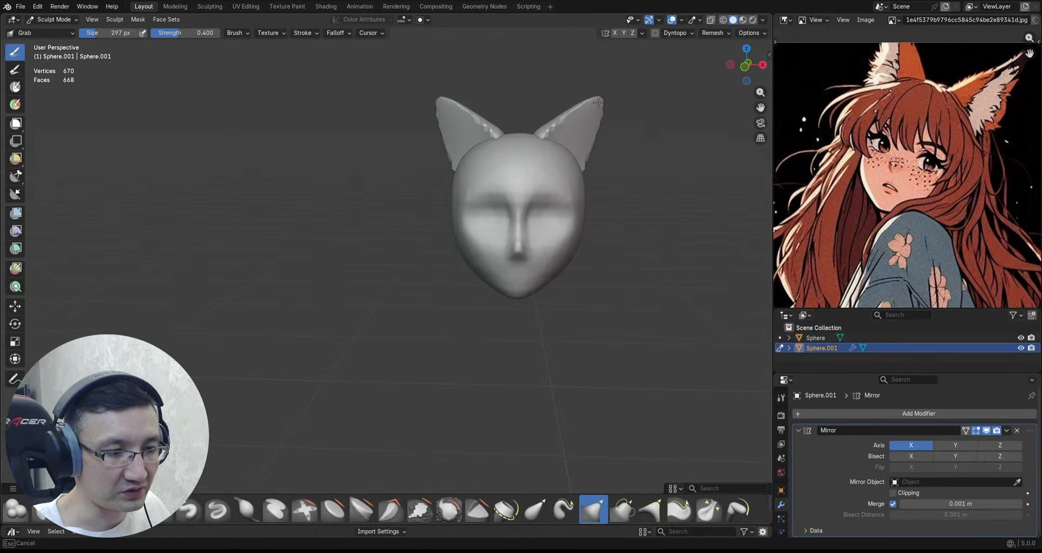
middle_click_drag(601, 140, 570, 193)
key("ctrl+s")
key("x")
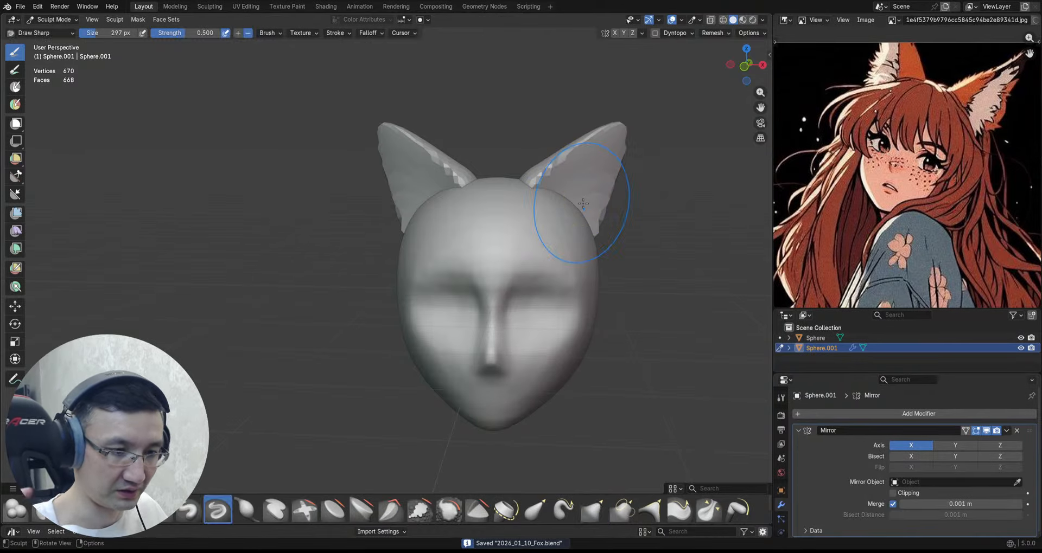
Step: Remesh the ears with a smaller voxel size to get a denser mesh
scroll(582, 184, "up", 2)
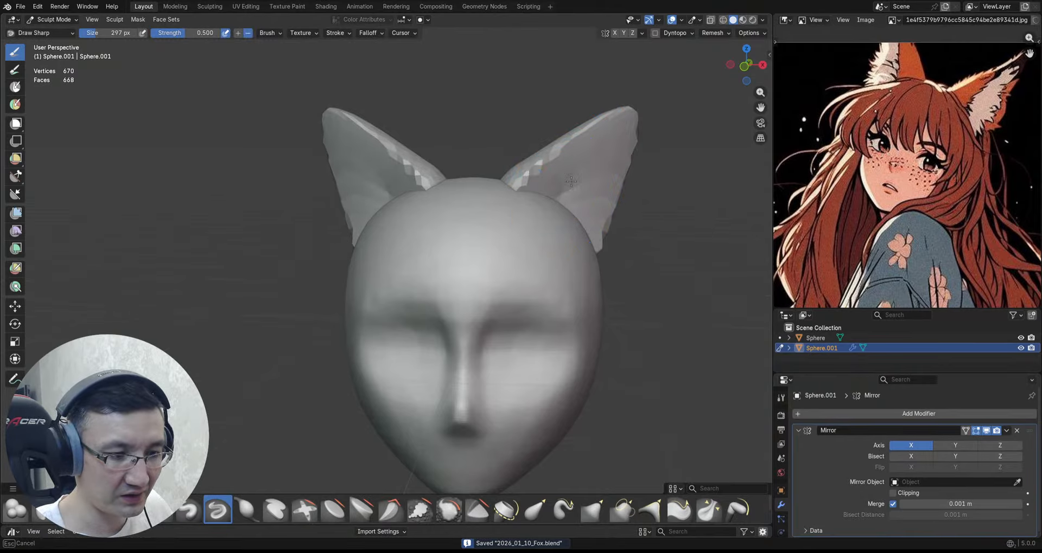
scroll(641, 147, "down", 2)
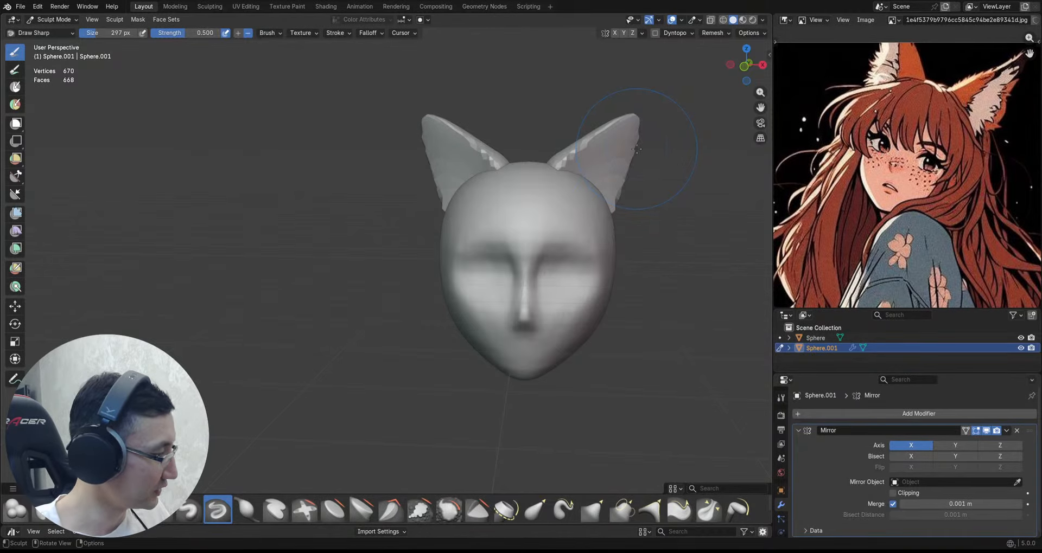
left_click(638, 133)
key("ctrl+r")
scroll(638, 114, "up", 2)
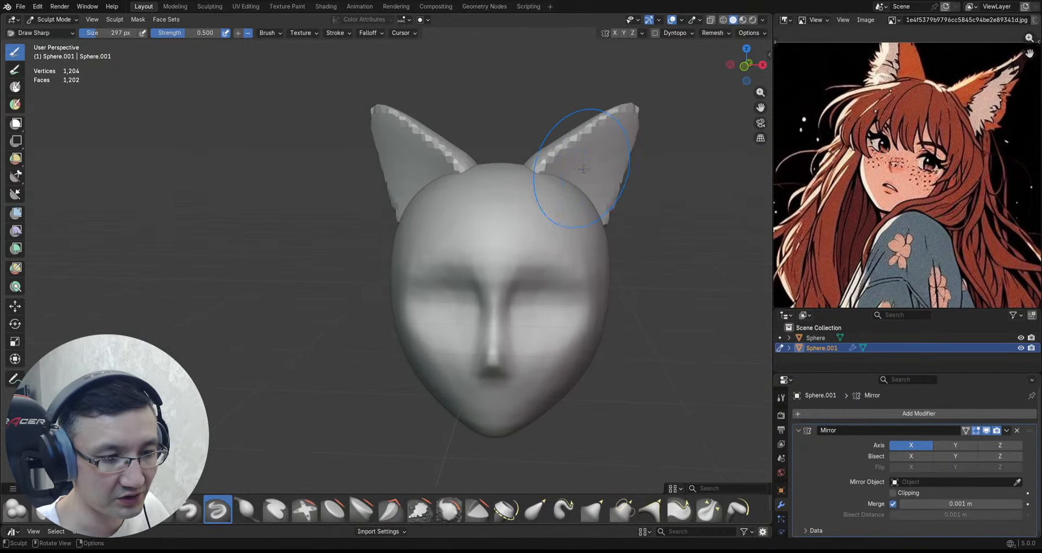
Step: Carve a hollow along the inside of the ears with the Draw Sharp brush, from the base toward the tip
scroll(638, 110, "up", 2)
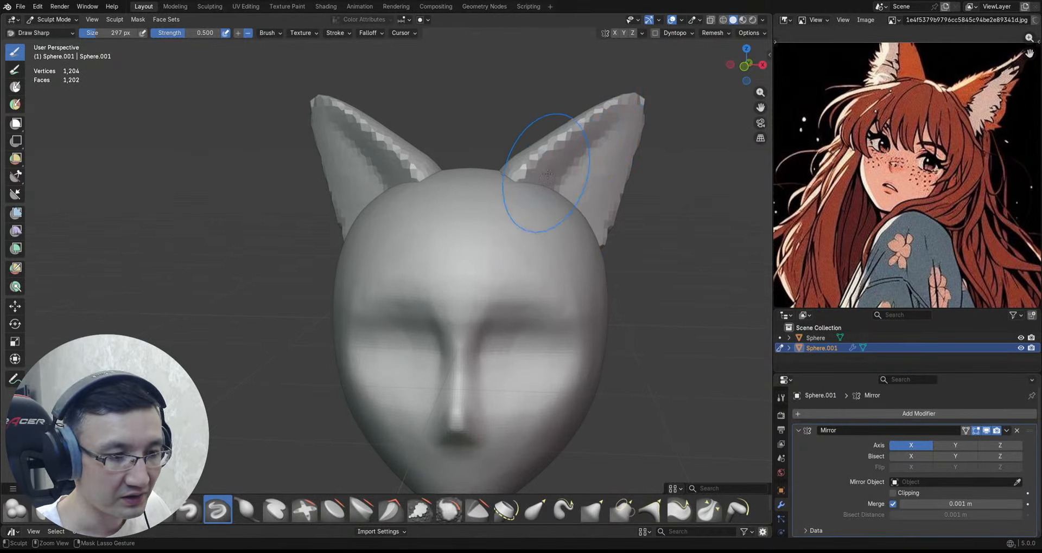
mouse_move(547, 174)
left_mouse_down()
mouse_move(570, 121)
mouse_move(612, 114)
left_mouse_up()
scroll(619, 110, "down", 3)
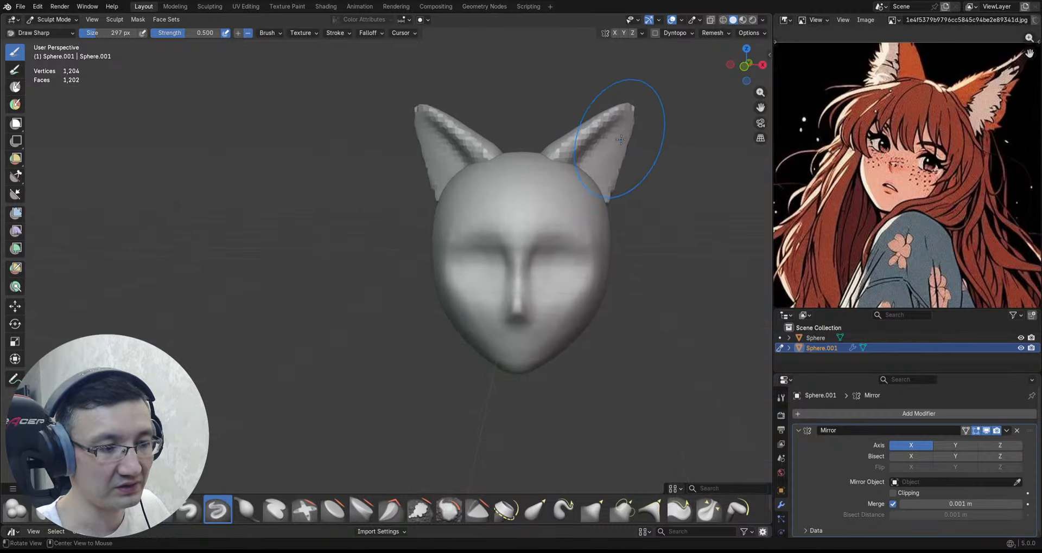
middle_click_drag(632, 133, 624, 153)
scroll(603, 152, "up", 3)
scroll(603, 153, "down", 2)
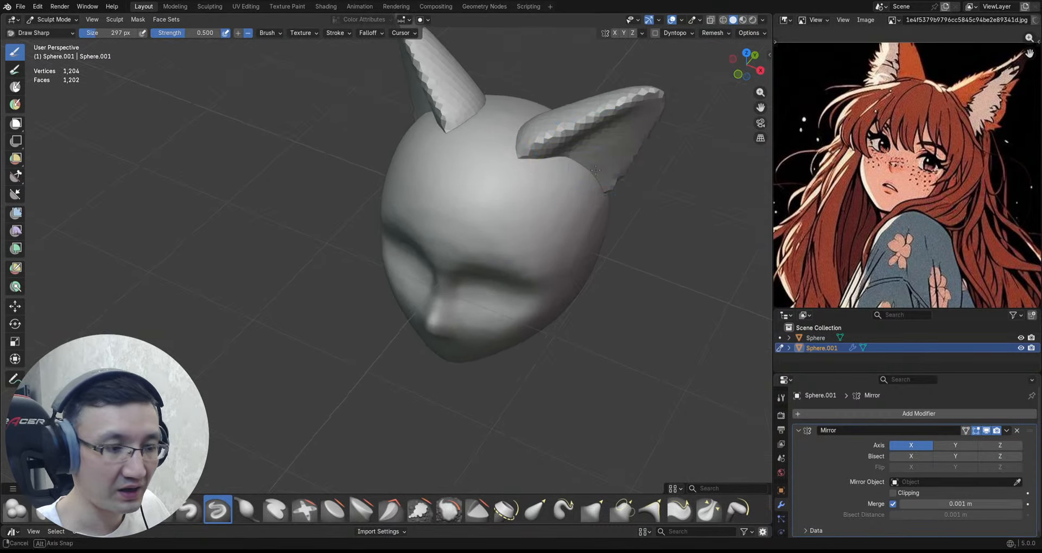
Step: Adjust the inner front edge of the ears with the Grab brush
key("g")
scroll(547, 124, "up", 3)
left_click_drag(547, 125, 558, 140)
scroll(595, 169, "down", 4)
middle_click_drag(557, 158, 605, 131)
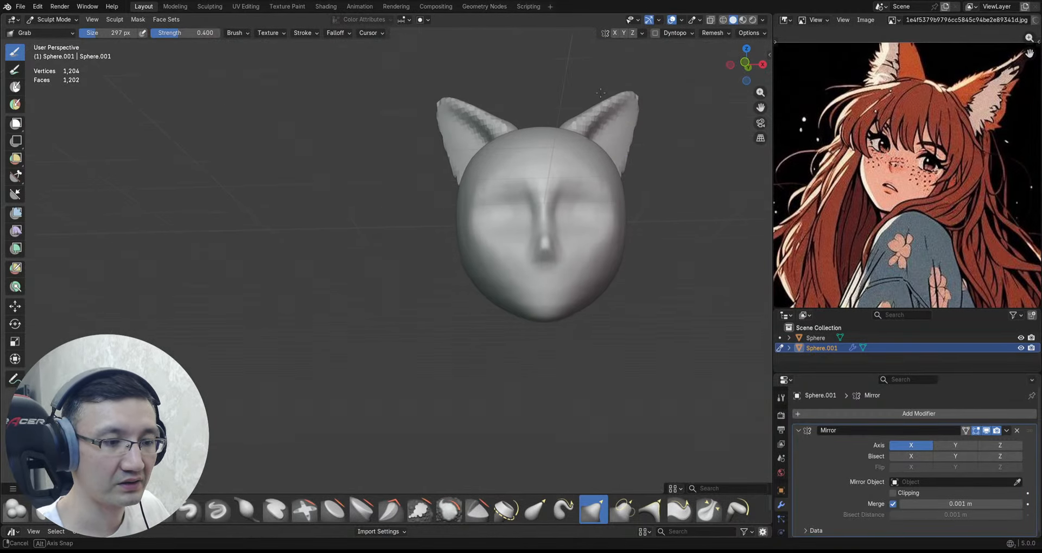
Step: Deepen the inner hollow of the ears with the Draw Sharp brush and save the file
scroll(624, 98, "up", 3)
middle_click_drag(688, 87, 662, 101)
key("d")
left_click_drag(633, 131, 623, 156)
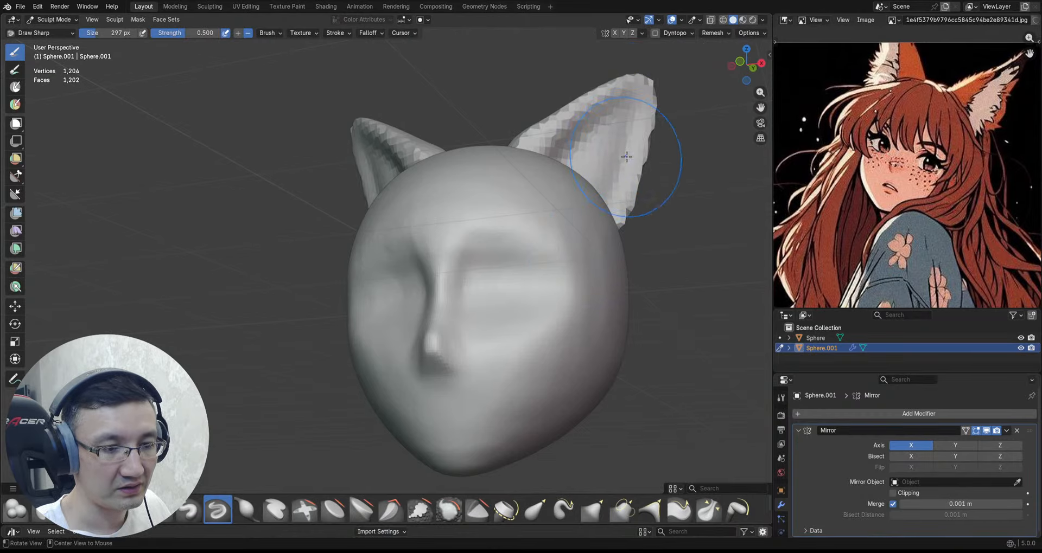
scroll(630, 144, "down", 4)
mouse_move(638, 133)
middle_mouse_down()
mouse_move(663, 115)
mouse_move(658, 155)
middle_mouse_up()
left_click_drag(659, 155, 649, 176, "ctrl+alt")
left_click_drag(649, 176, 629, 159, "alt+shift")
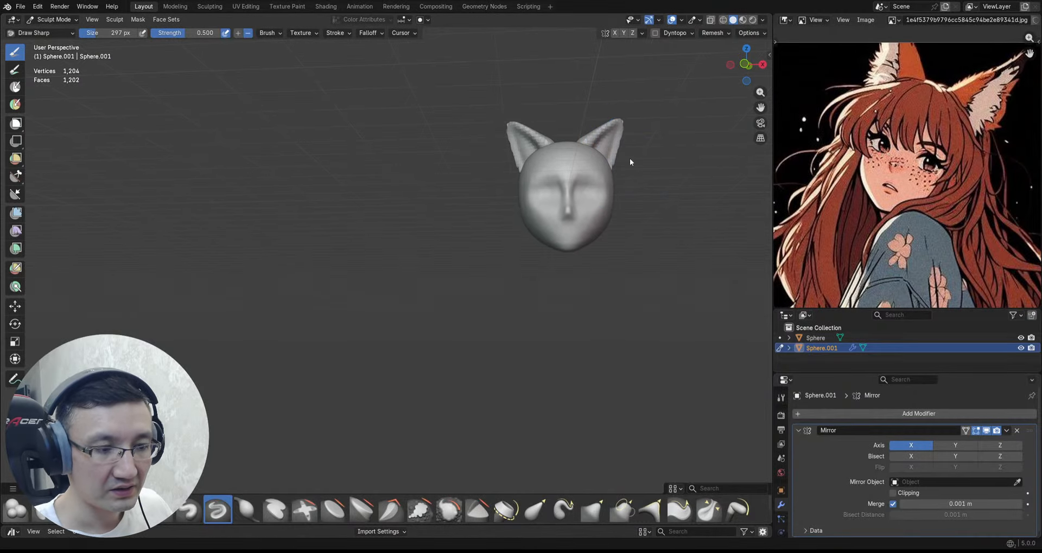
middle_click_drag(629, 159, 616, 141)
key("ctrl+s")
Step: Pull the ear tips upward with the Grab brush to make the ears taller and narrower
key("g")
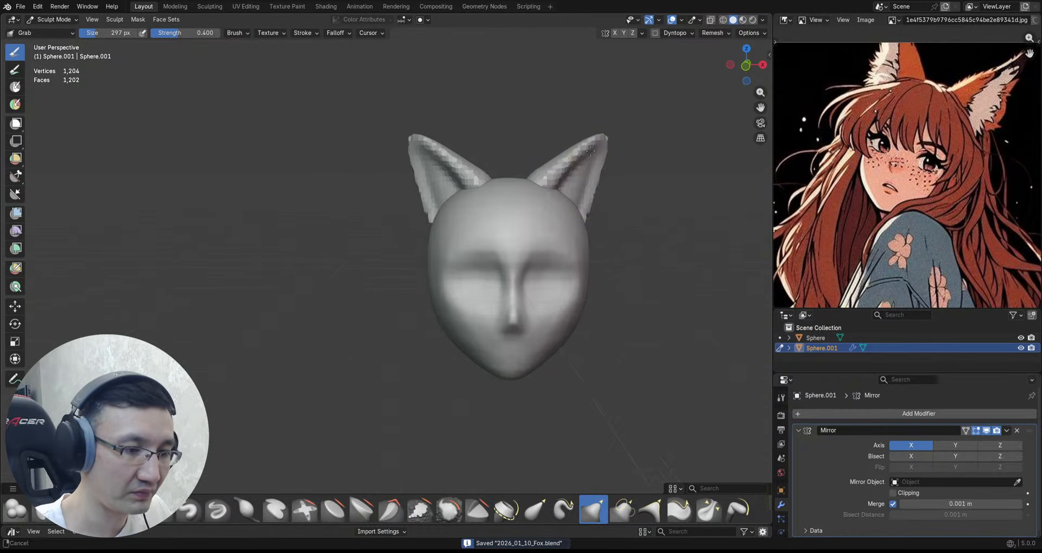
scroll(597, 128, "up", 3)
scroll(594, 130, "down", 2)
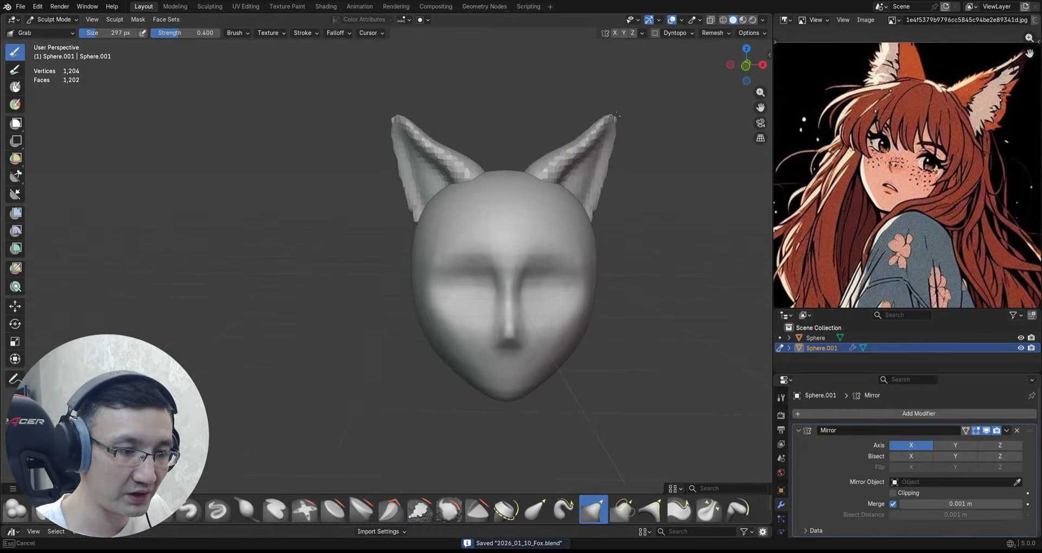
scroll(580, 127, "up", 3)
scroll(579, 124, "down", 2)
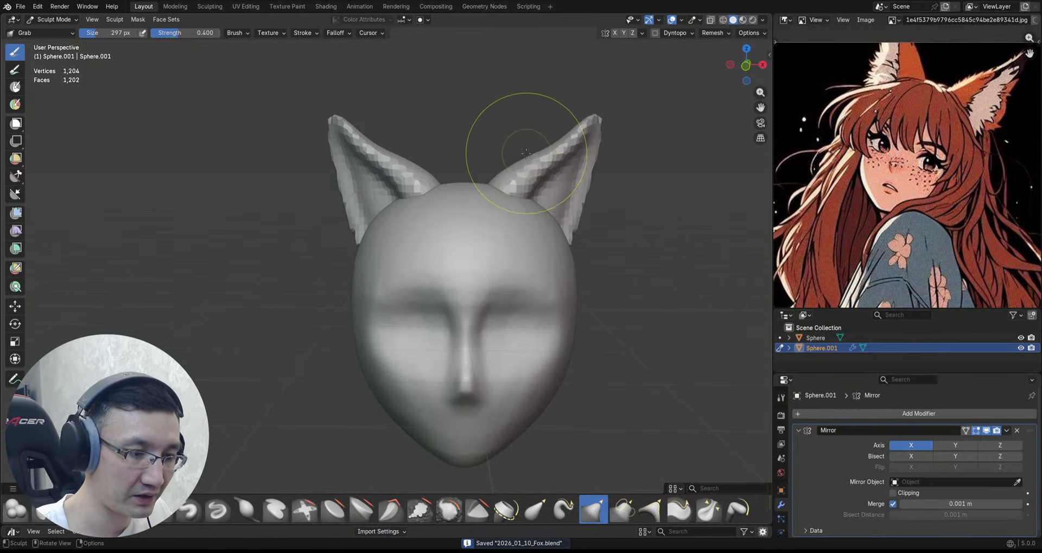
scroll(559, 147, "up", 1)
scroll(586, 141, "down", 1)
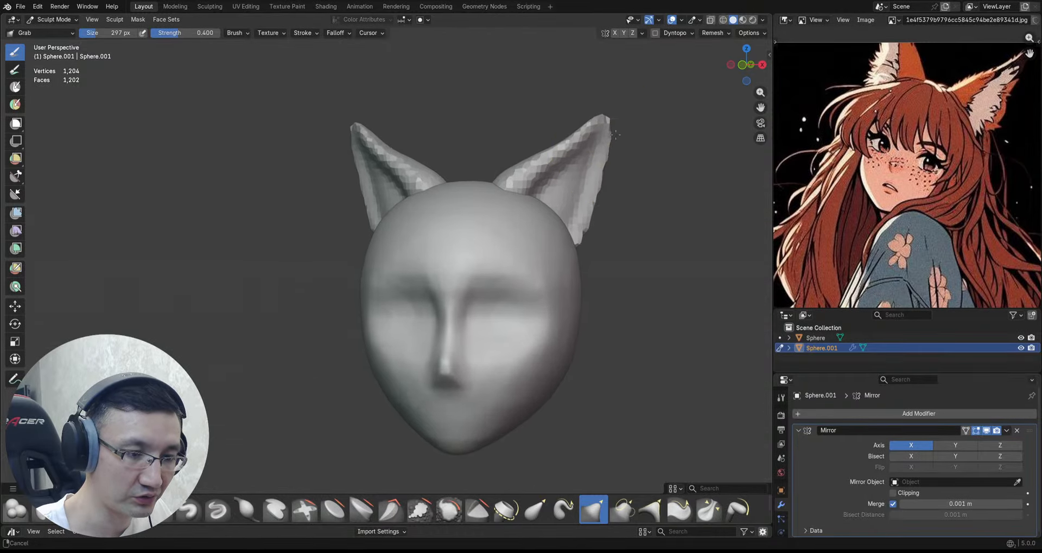
Step: Refine the pointed tips and even out the outer edges of the ears with the Grab brush
scroll(605, 109, "up", 3)
left_click_drag(595, 109, 587, 97)
left_click_drag(579, 107, 571, 104)
scroll(559, 111, "up", 1)
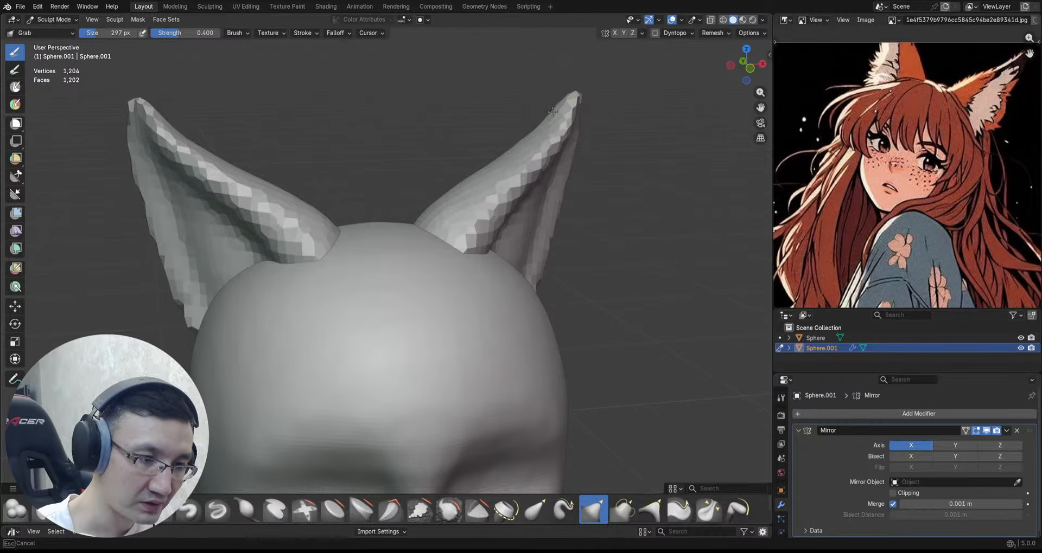
scroll(616, 128, "down", 2)
scroll(596, 121, "up", 2)
scroll(570, 139, "up", 1)
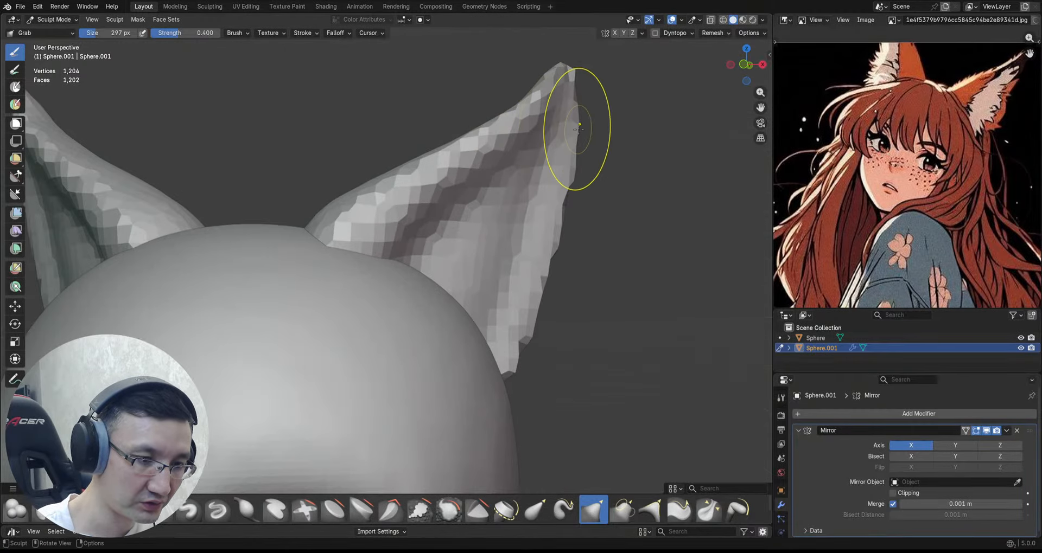
scroll(566, 202, "up", 1)
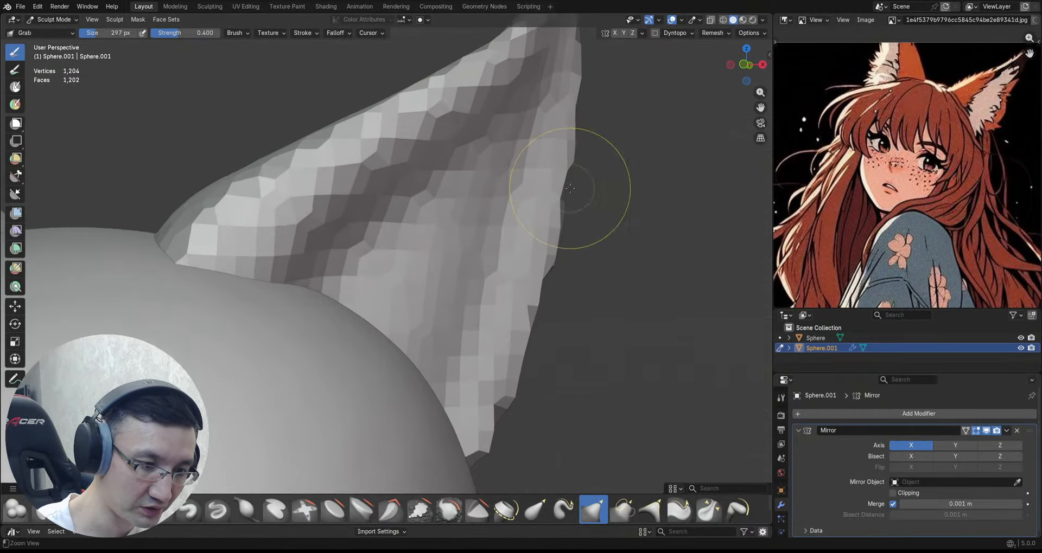
scroll(564, 206, "down", 2)
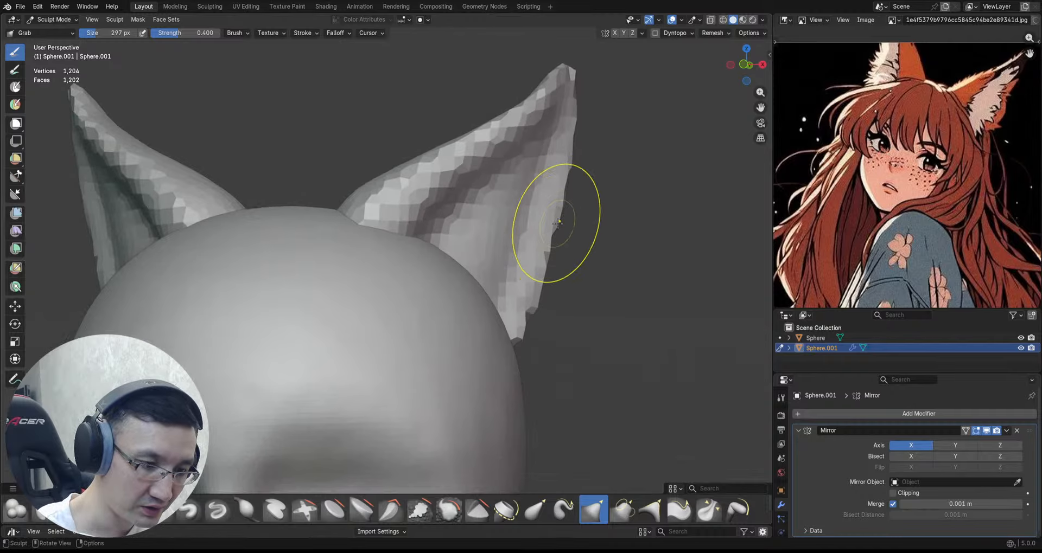
scroll(536, 247, "down", 5)
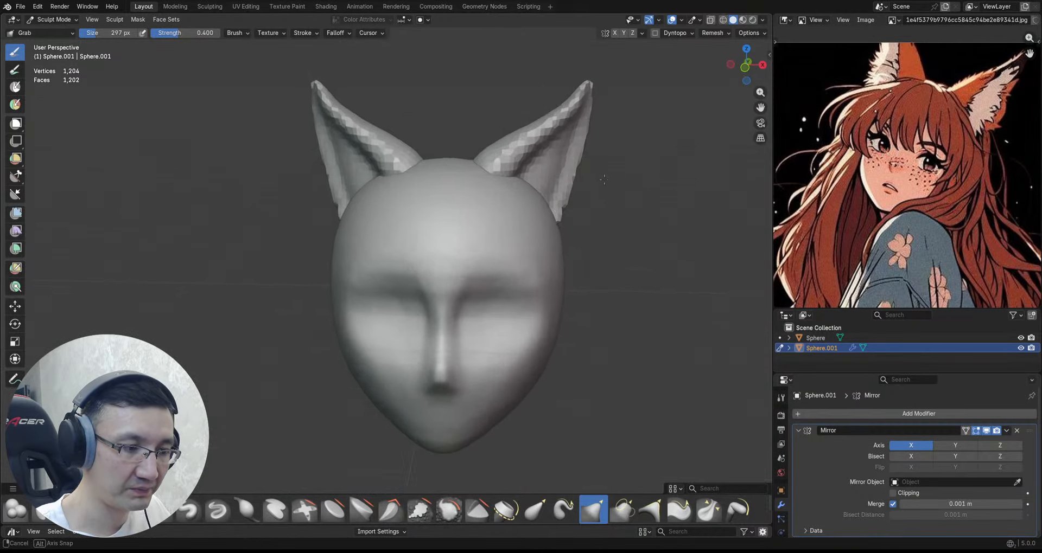
Step: Switch sculpting from the ears to the head mesh in the right orthographic view
middle_click_drag(616, 198, 522, 194)
mouse_move(521, 194)
left_mouse_down("alt")
mouse_move(627, 180)
mouse_move(616, 164)
left_mouse_up("alt")
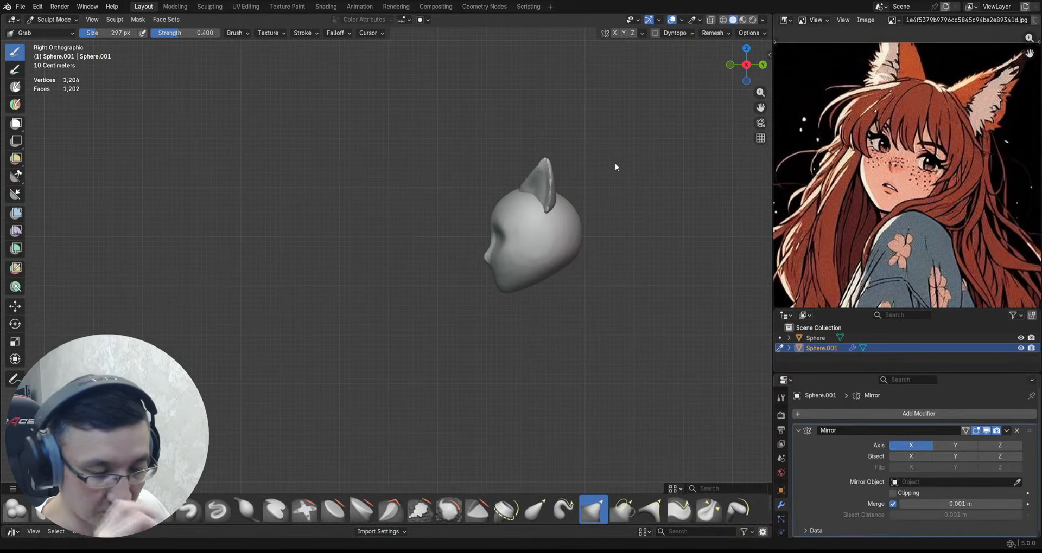
left_click_drag(564, 242, 576, 232)
key("alt+q")
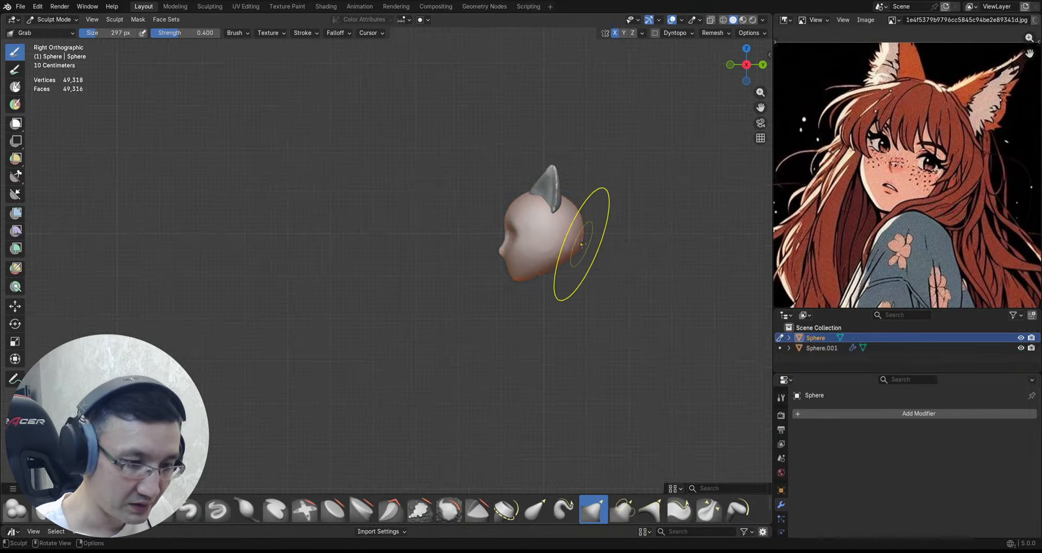
Step: Shape the face profile between the nose and chin with the Grab brush
scroll(576, 251, "up", 1)
middle_click_drag(577, 243, 591, 209, "shift")
scroll(590, 206, "up", 2)
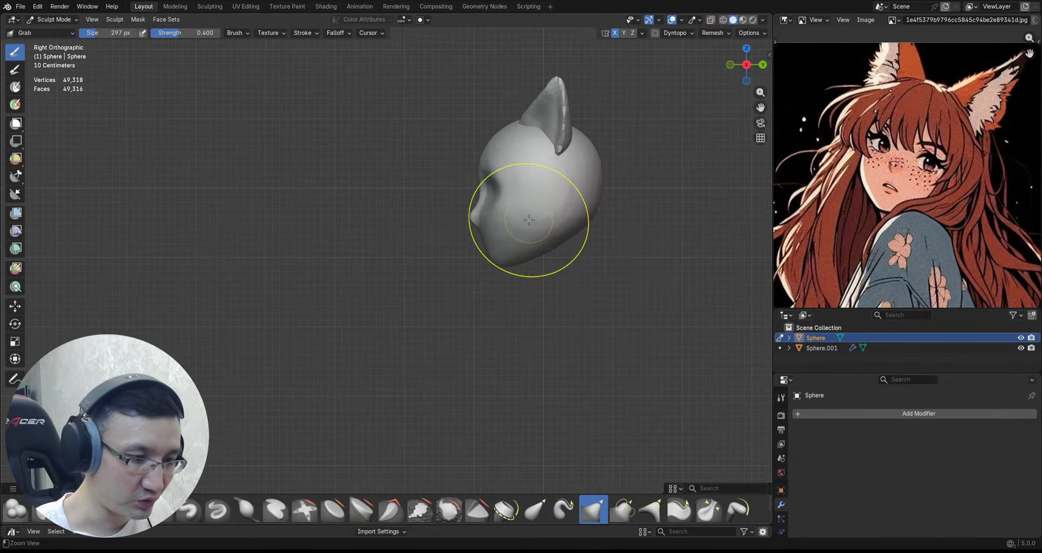
scroll(528, 219, "down", 2)
scroll(511, 220, "up", 3)
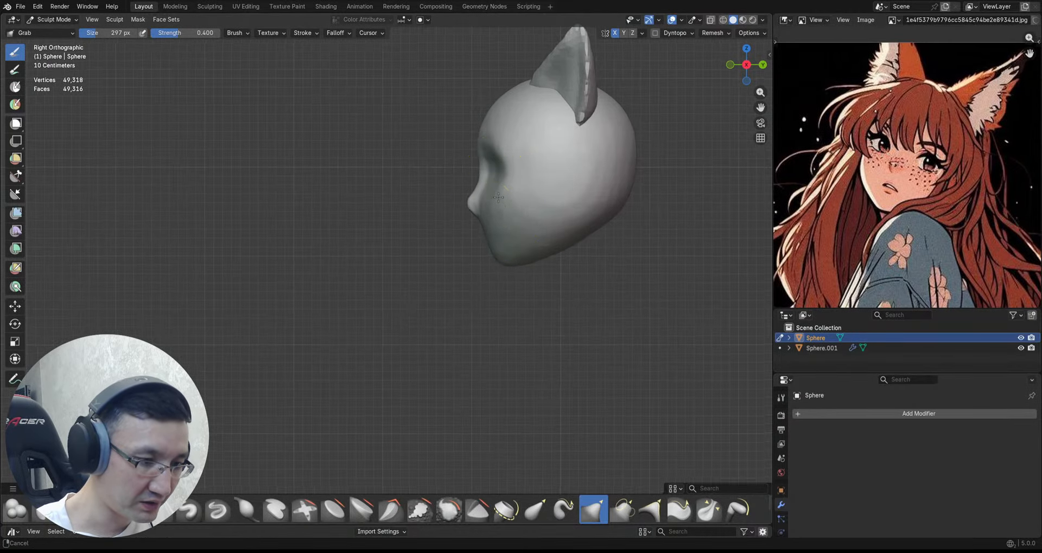
scroll(505, 221, "down", 1)
scroll(487, 225, "up", 4)
middle_click_drag(472, 226, 489, 213)
left_click_drag(477, 228, 475, 229)
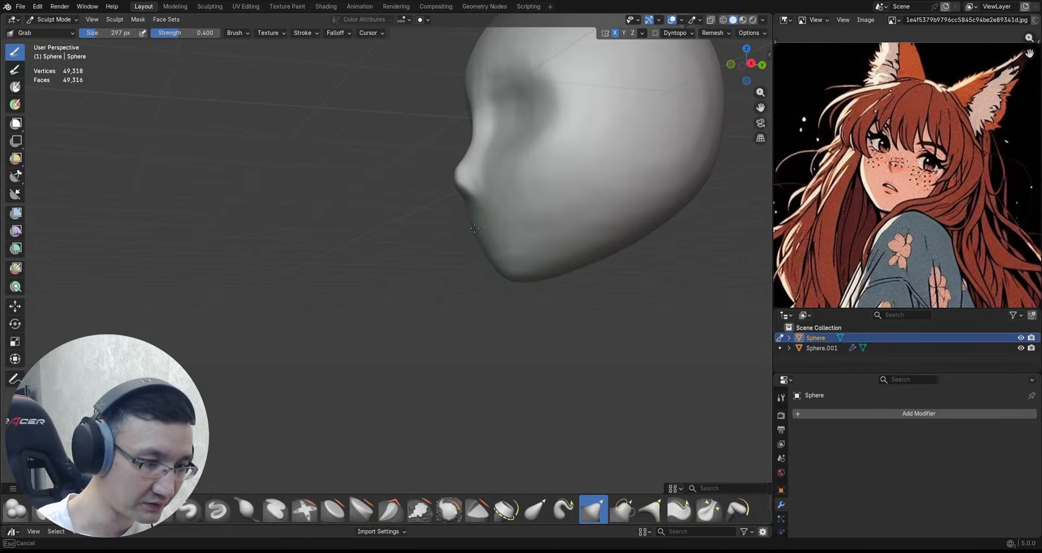
mouse_move(479, 223)
middle_mouse_down()
mouse_move(581, 197)
mouse_move(596, 215)
mouse_move(534, 213)
mouse_move(494, 245)
mouse_move(519, 239)
mouse_move(607, 260)
mouse_move(641, 238)
middle_mouse_up()
key("d")
scroll(530, 241, "up", 2)
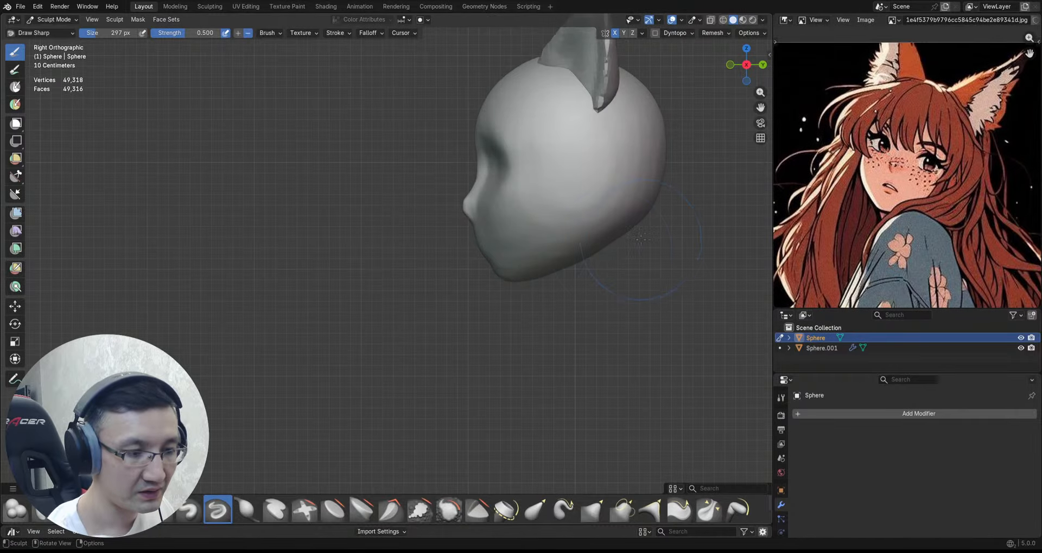
middle_click_drag(558, 232, 544, 147, "shift")
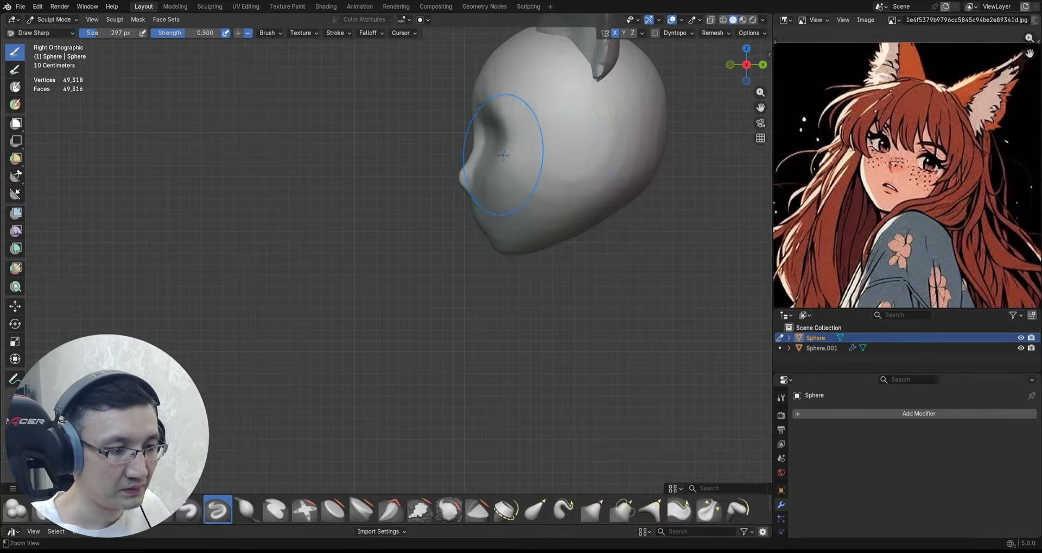
left_click_drag(504, 155, 493, 204, "ctrl+alt")
left_click_drag(493, 205, 468, 202, "alt+shift")
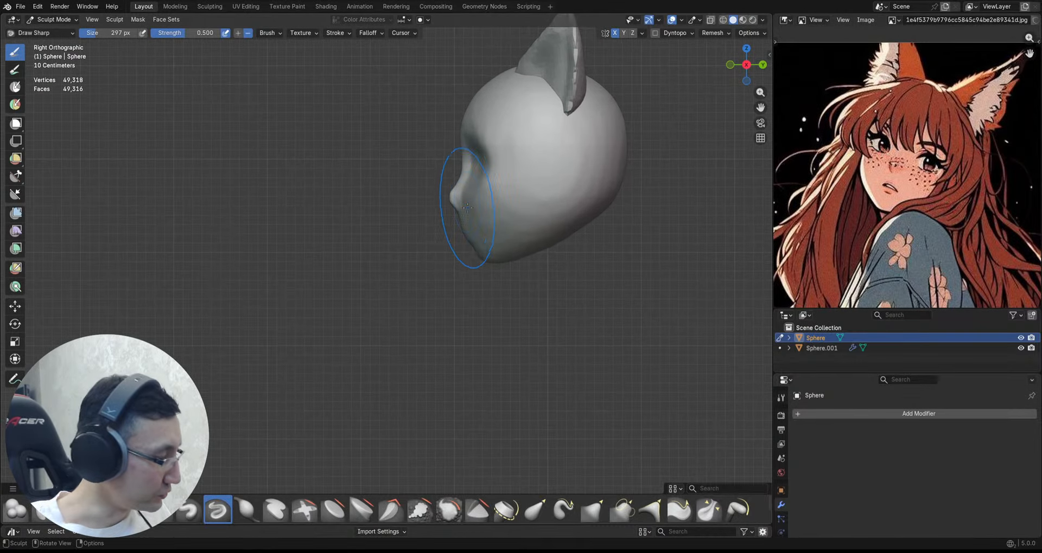
Step: Refine the nose tip and nose bridge in the side profile with the Grab brush
key("g")
left_click_drag(466, 238, 466, 226, "ctrl+alt")
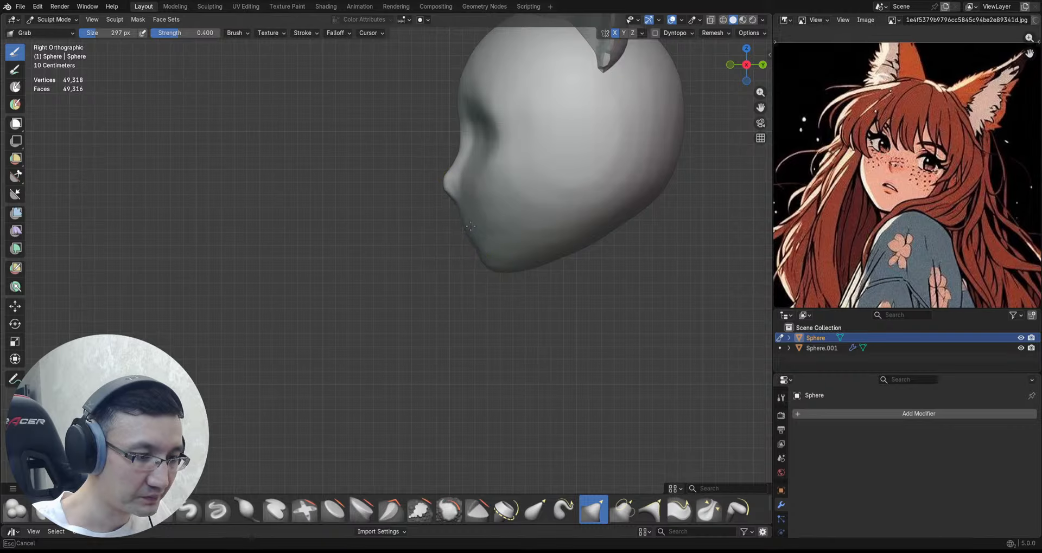
left_click_drag(450, 183, 444, 180)
left_click_drag(464, 152, 469, 115, "ctrl+alt")
mouse_move(468, 115)
left_mouse_down("alt+shift")
mouse_move(474, 174)
mouse_move(459, 194)
mouse_move(470, 187)
left_mouse_up("alt+shift")
left_click_drag(473, 174, 474, 162, "ctrl+alt")
left_click_drag(454, 143, 457, 143)
mouse_move(471, 99)
left_mouse_down("ctrl+alt")
mouse_move(480, 76)
mouse_move(478, 112)
left_mouse_up("ctrl+alt")
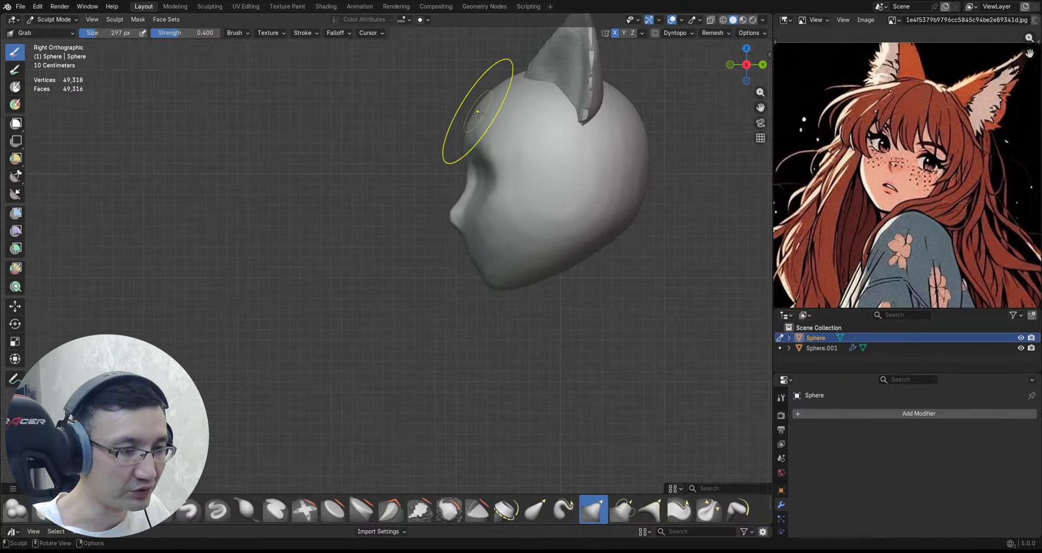
Step: Save the file and set up the Draw Sharp brush at 194 px for the mouth area
mouse_move(480, 101)
middle_mouse_down()
mouse_move(468, 103)
mouse_move(495, 95)
mouse_move(460, 98)
mouse_move(570, 98)
mouse_move(495, 93)
middle_mouse_up()
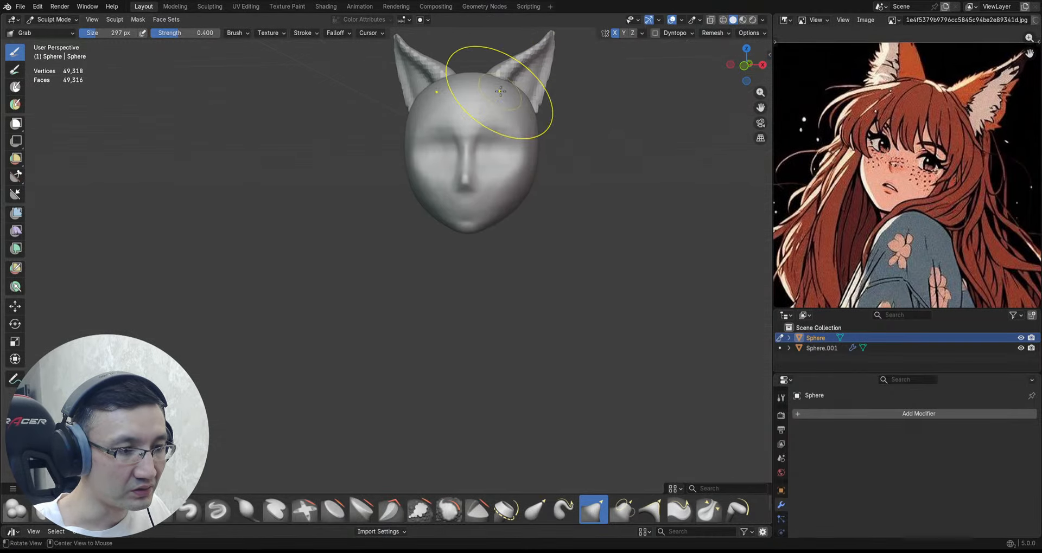
middle_click_drag(552, 66, 654, 143, "ctrl")
scroll(589, 114, "up", 4)
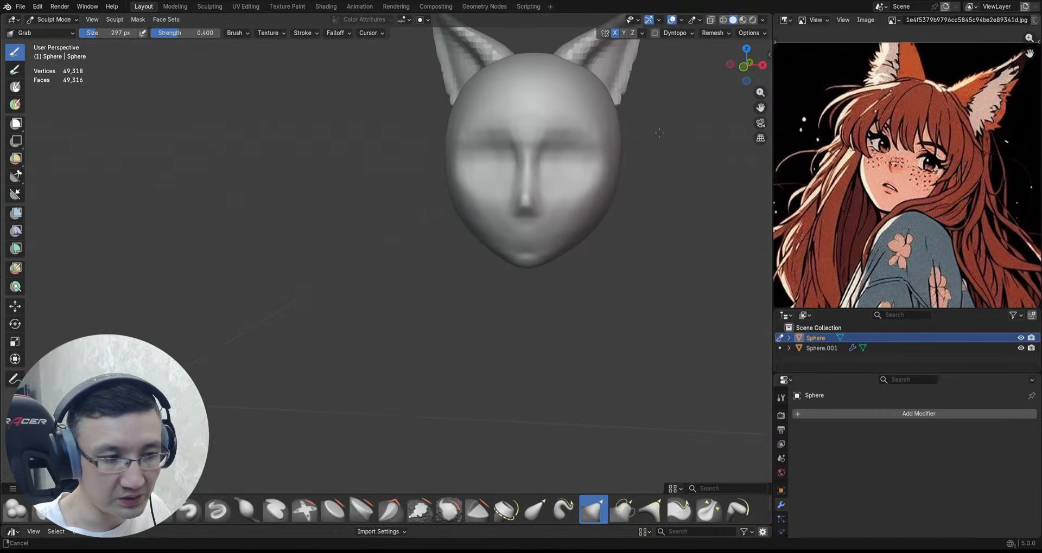
middle_click_drag(581, 250, 583, 209, "ctrl")
middle_click_drag(656, 181, 694, 148, "shift")
middle_click_drag(575, 283, 566, 233, "ctrl")
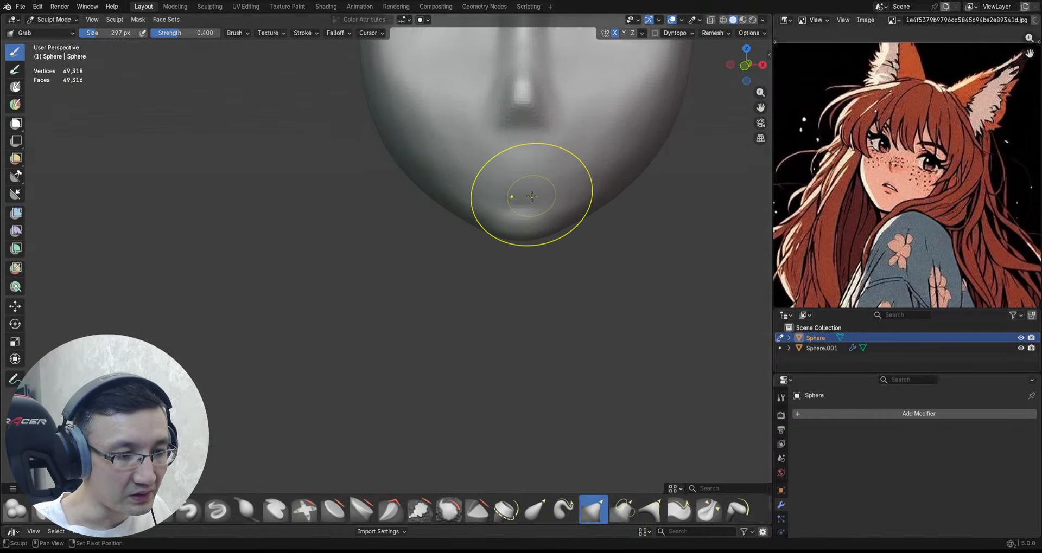
middle_click_drag(561, 181, 565, 245, "shift")
mouse_move(571, 217)
middle_mouse_down("ctrl")
mouse_move(572, 259)
mouse_move(568, 204)
middle_mouse_up("ctrl")
key("c")
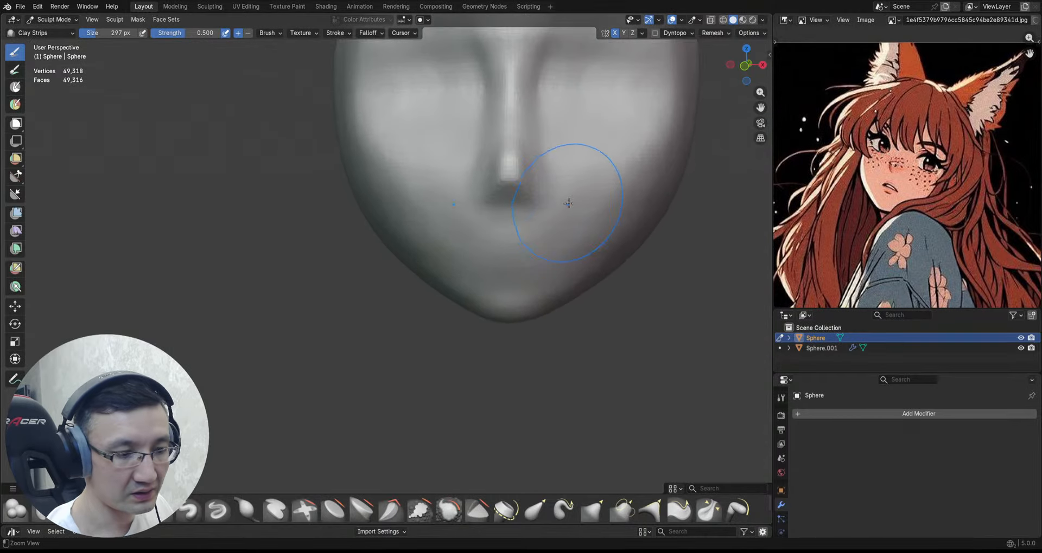
middle_click_drag(530, 253, 535, 245, "ctrl")
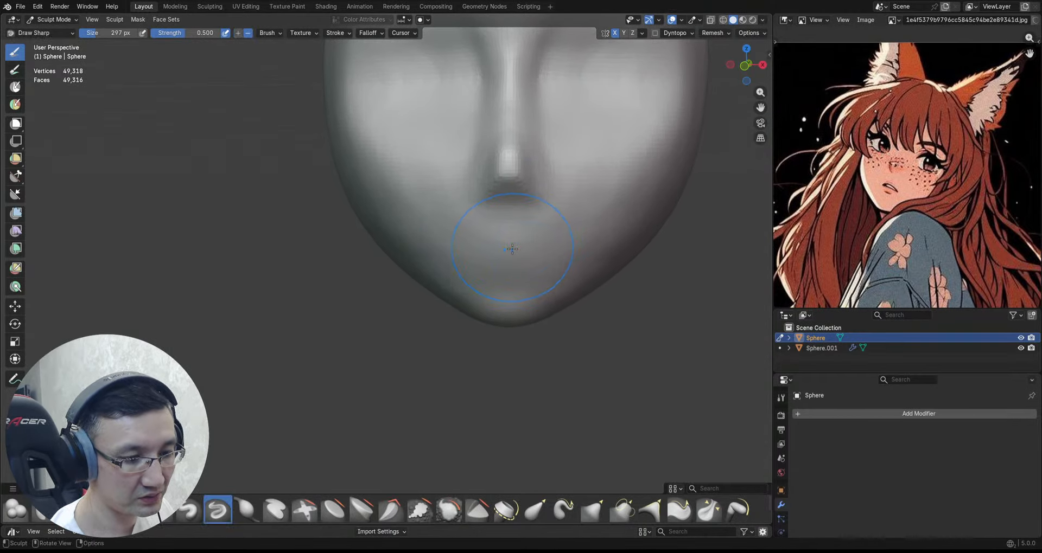
key("ctrl+s")
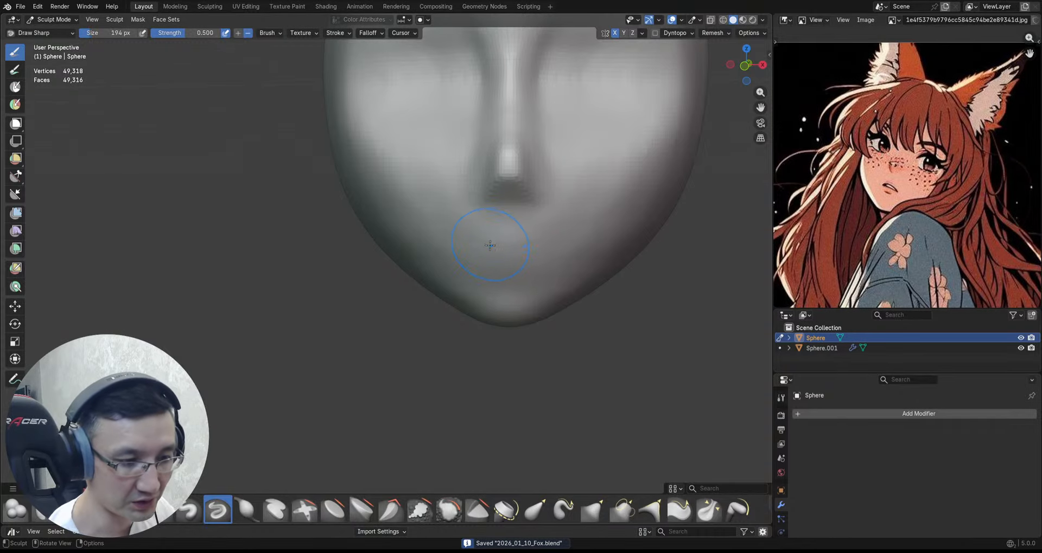
Step: Carve a horizontal mouth line between the nose and chin with the Draw Sharp brush
mouse_move(544, 255)
middle_mouse_down("ctrl")
mouse_move(543, 312)
mouse_move(538, 245)
middle_mouse_up("ctrl")
left_click_drag(538, 245, 537, 231, "ctrl+alt")
mouse_move(477, 246)
left_mouse_down()
mouse_move(541, 240)
mouse_move(519, 242)
mouse_move(537, 231)
mouse_move(505, 225)
mouse_move(545, 248)
mouse_move(518, 241)
mouse_move(551, 244)
left_mouse_up()
Step: Try Draw Sharp strokes around the eye area and undo the last one
left_click_drag(542, 233, 560, 247, "alt")
mouse_move(537, 187)
left_mouse_down("alt")
mouse_move(561, 184)
mouse_move(555, 164)
mouse_move(539, 172)
mouse_move(589, 156)
mouse_move(597, 197)
left_mouse_up("alt")
left_click_drag(590, 182, 598, 170, "alt")
key("ctrl+z")
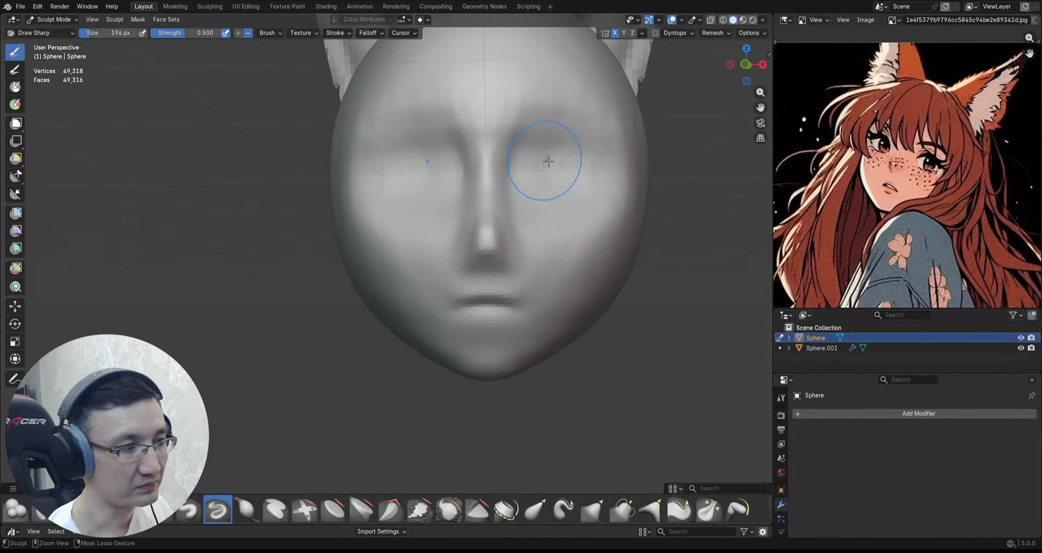
Step: Lower the Draw Sharp brush strength to 0.367 and save the file
left_click_drag(171, 42, 174, 42)
key("ctrl+s")
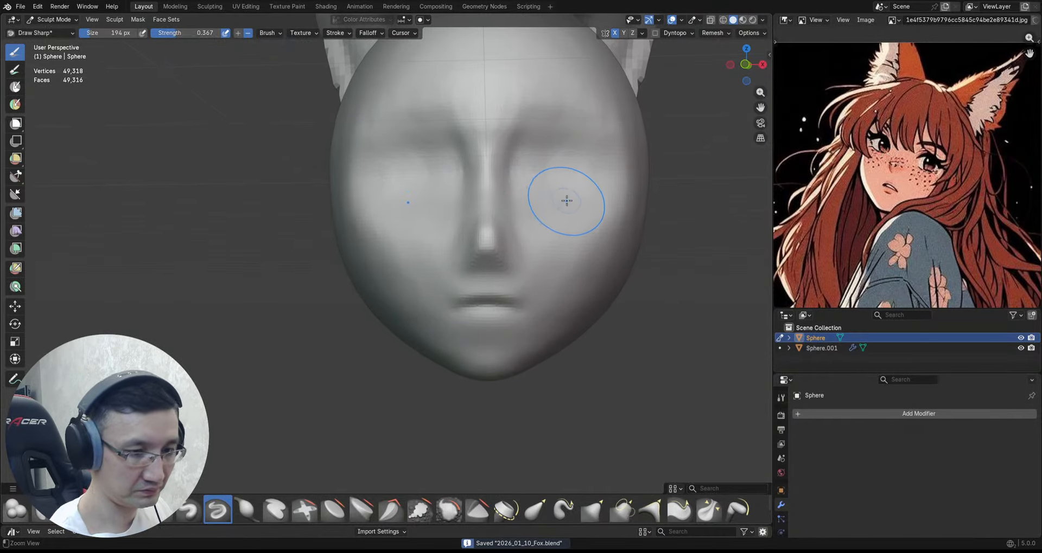
left_click_drag(565, 200, 558, 177, "ctrl+alt")
left_click_drag(558, 173, 614, 238, "alt")
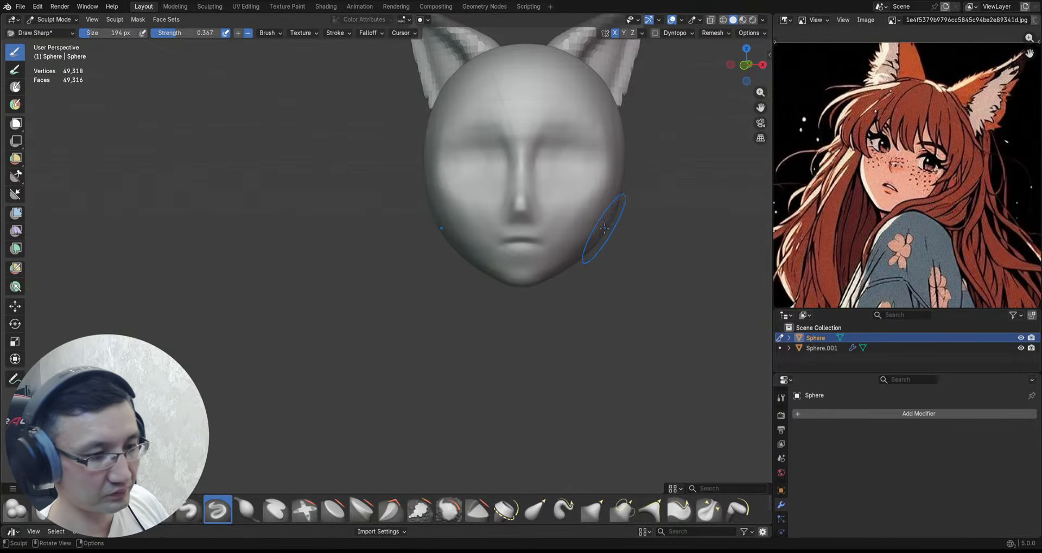
scroll(529, 163, "up", 5)
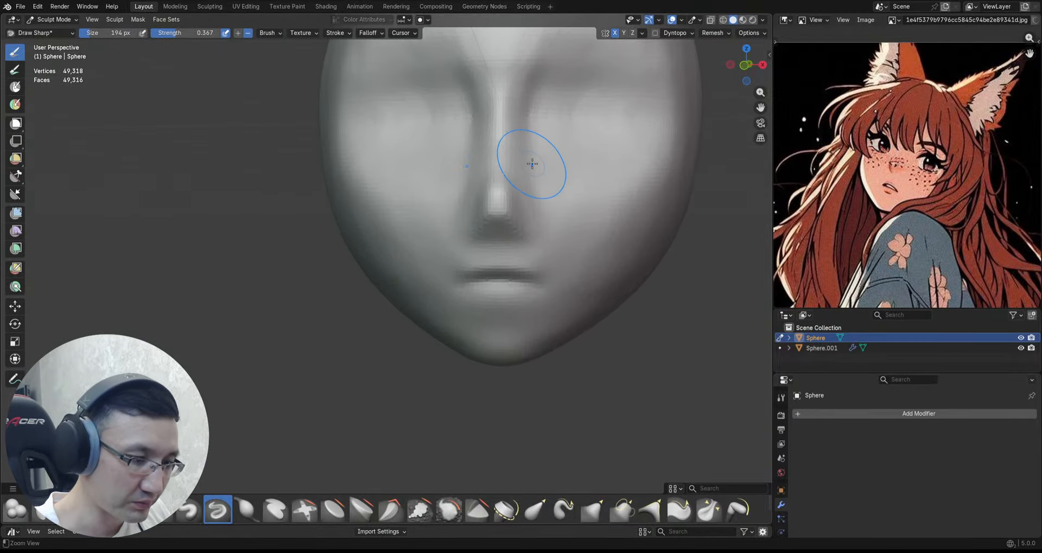
Step: Reshape the nose tip and the sides of the nose from the front with the Grab brush
key("g")
scroll(514, 223, "up", 1)
mouse_move(516, 229)
left_mouse_down()
mouse_move(506, 232)
mouse_move(519, 179)
mouse_move(533, 199)
mouse_move(526, 173)
left_mouse_up()
scroll(519, 179, "down", 1)
left_click_drag(527, 115, 549, 140, "alt")
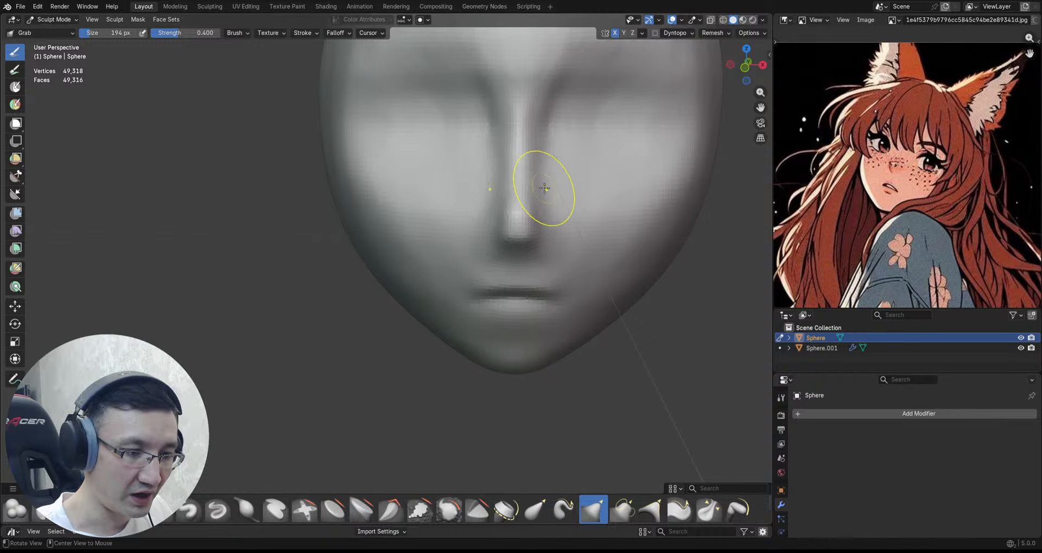
scroll(545, 188, "up", 2)
scroll(548, 239, "up", 2)
left_click_drag(556, 208, 551, 201)
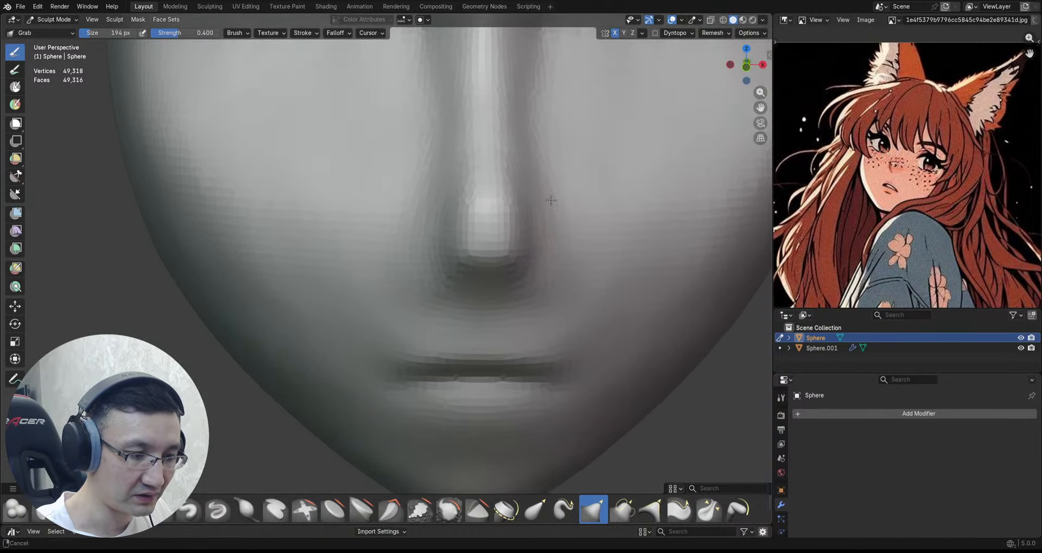
left_click_drag(514, 237, 513, 233)
Step: Refine the nose tip and underside of the nose in the side and three-quarter views with the Grab brush
mouse_move(548, 190)
left_mouse_down("alt")
mouse_move(505, 179)
mouse_move(488, 190)
mouse_move(502, 214)
left_mouse_up("alt")
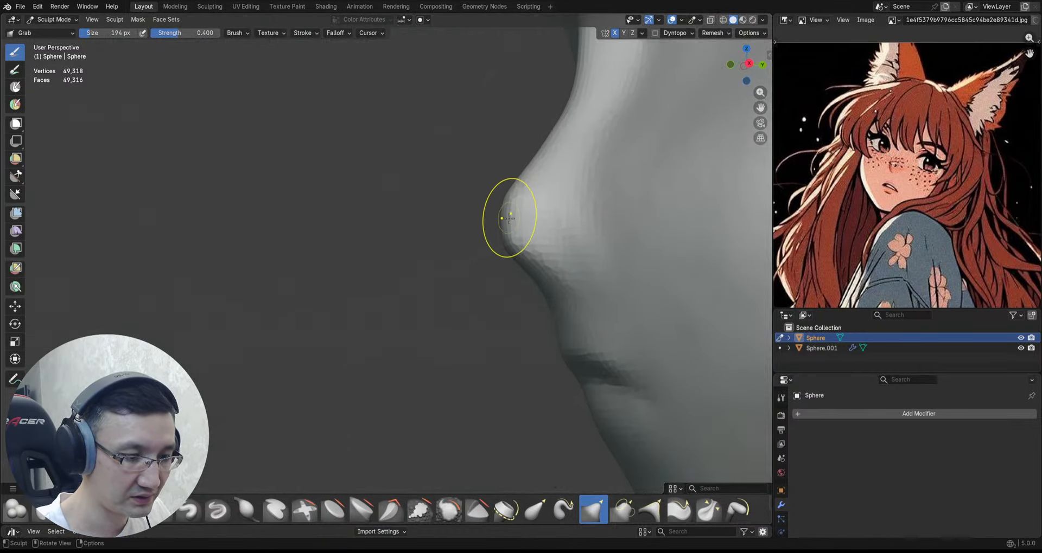
mouse_move(533, 180)
left_mouse_down("alt")
mouse_move(519, 190)
mouse_move(532, 174)
mouse_move(514, 172)
left_mouse_up("alt")
mouse_move(540, 123)
left_mouse_down("ctrl+alt")
mouse_move(544, 163)
mouse_move(536, 156)
mouse_move(561, 110)
mouse_move(566, 123)
mouse_move(576, 62)
left_mouse_up("ctrl+alt")
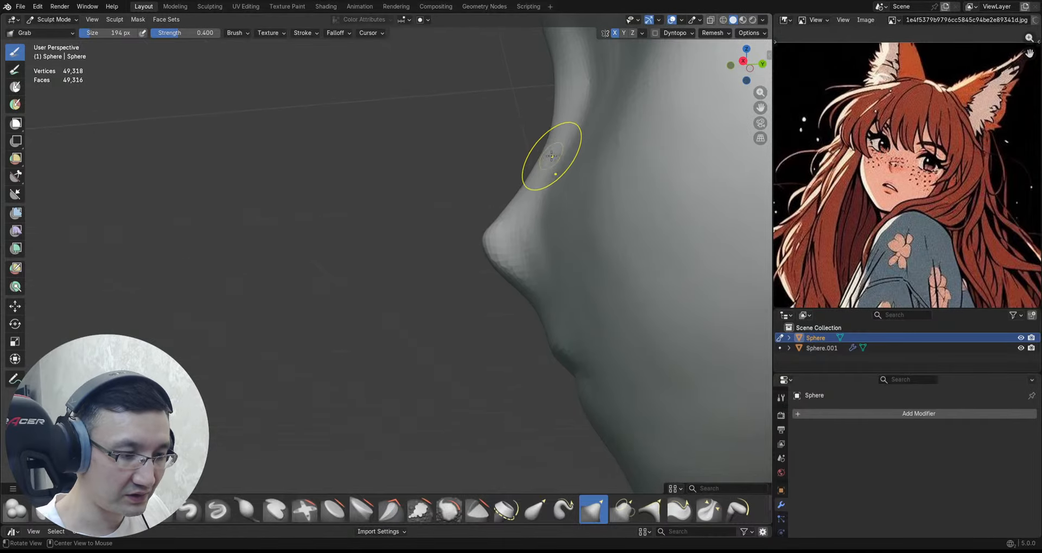
left_click_drag(549, 158, 582, 163, "alt")
mouse_move(523, 275)
left_mouse_down("alt")
mouse_move(532, 258)
mouse_move(602, 242)
mouse_move(594, 217)
mouse_move(577, 214)
mouse_move(565, 168)
mouse_move(543, 204)
left_mouse_up("alt")
left_click_drag(521, 263, 538, 261, "alt")
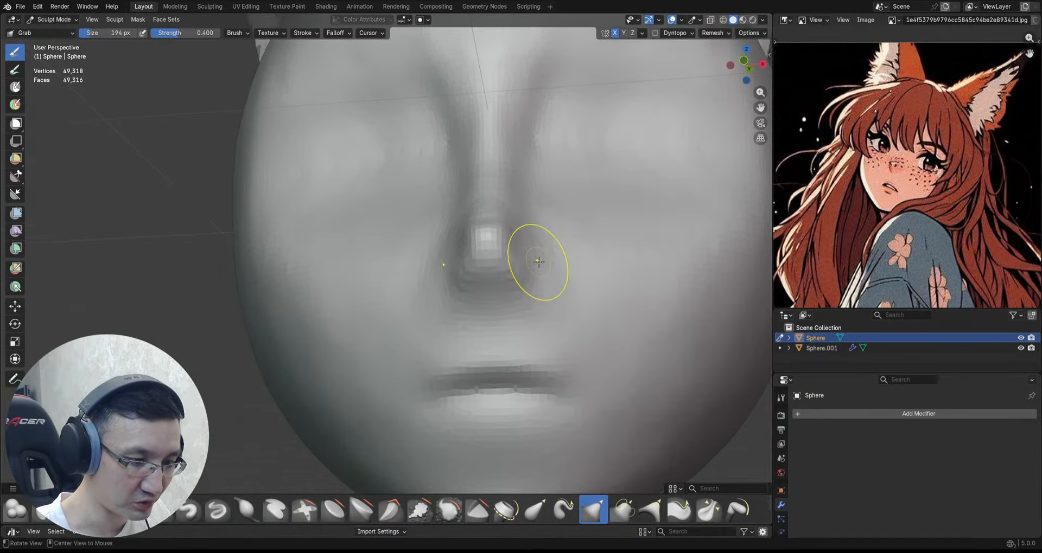
Step: Check the nose and mouth proportions from the front and save the file
scroll(536, 246, "down", 5)
scroll(546, 203, "up", 2)
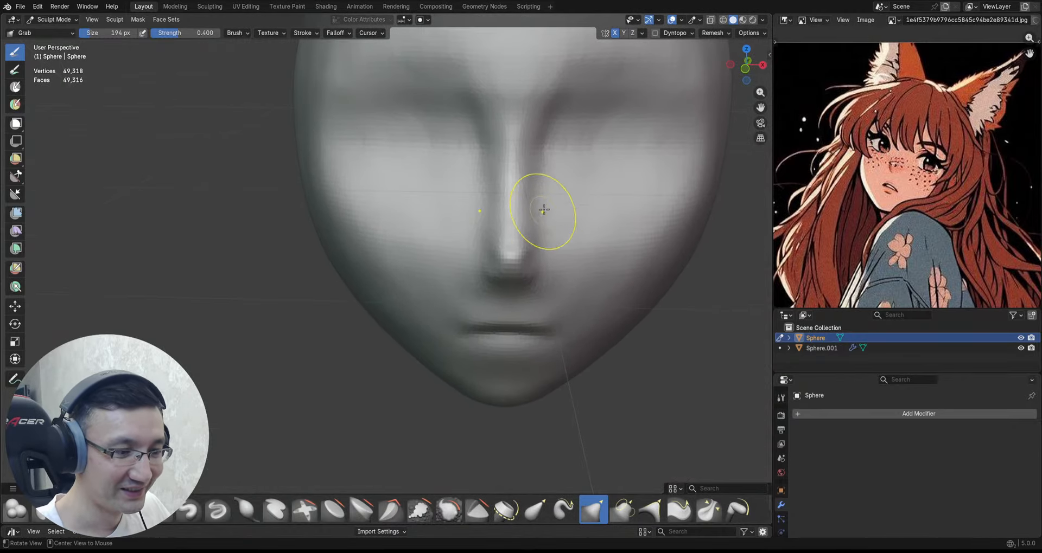
scroll(546, 190, "down", 5)
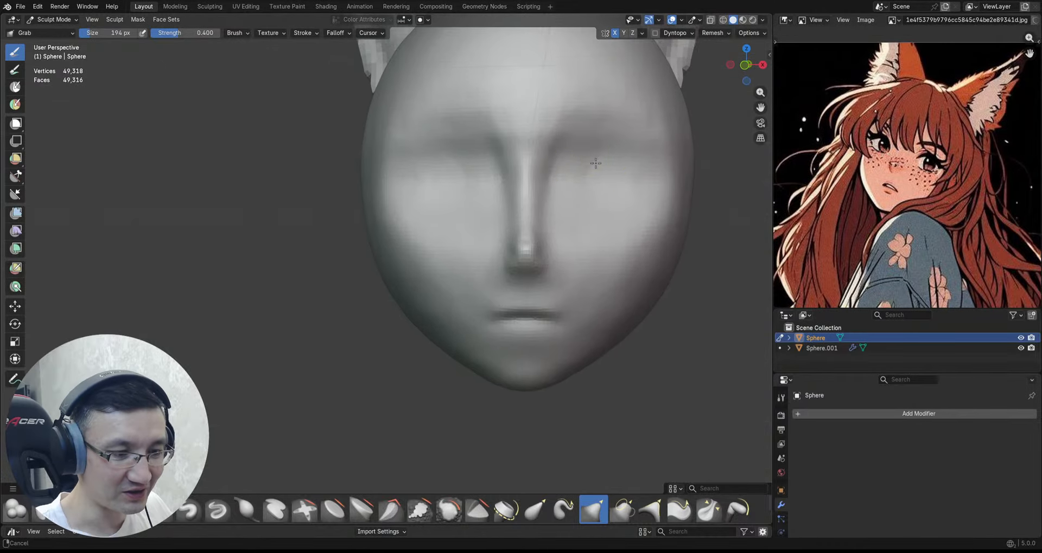
scroll(580, 196, "up", 2)
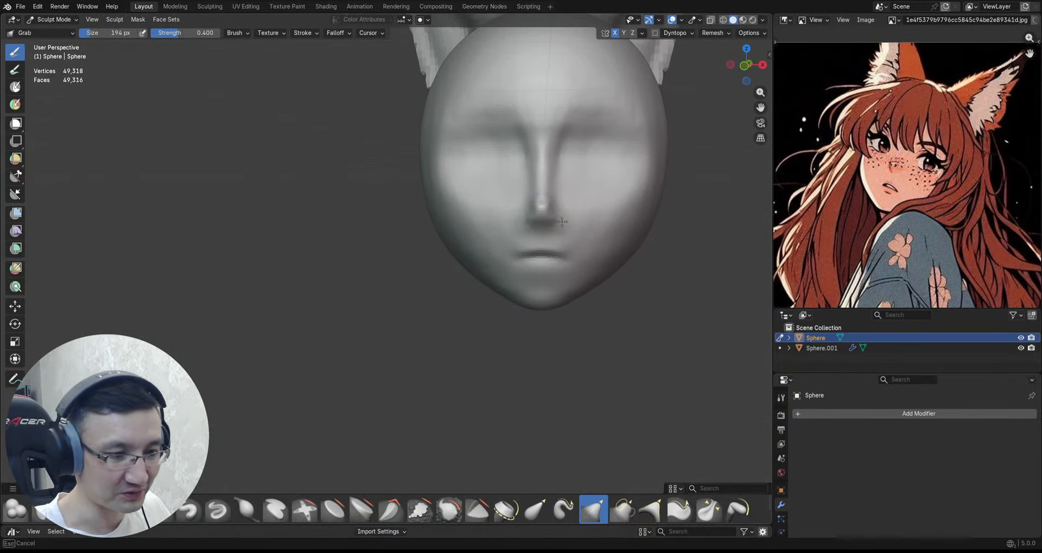
key("ctrl+s")
scroll(622, 175, "up", 2)
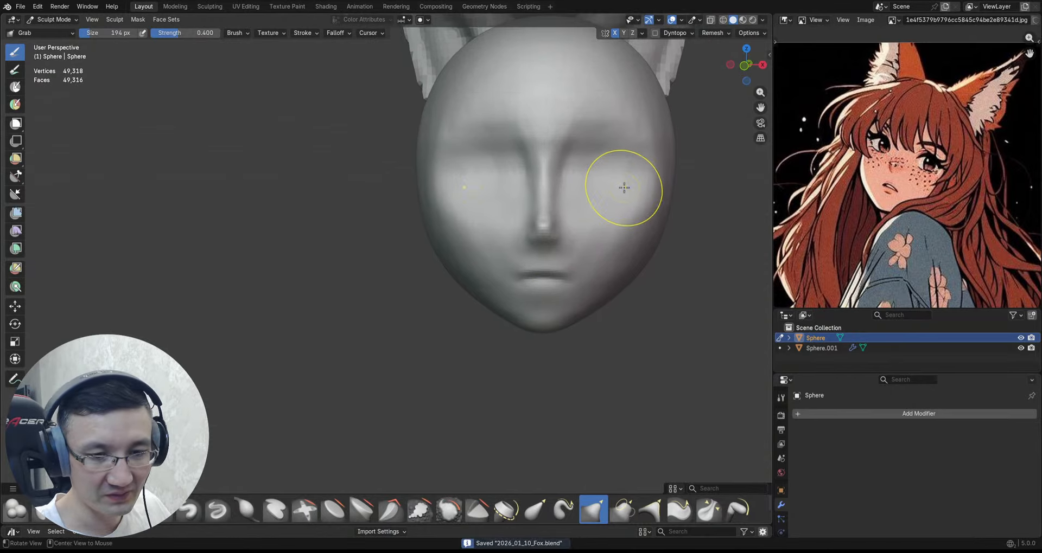
Step: Reshape the eye sockets and upper cheeks from the front and side with the Grab brush and save the file
mouse_move(621, 186)
middle_mouse_down()
mouse_move(562, 145)
mouse_move(621, 188)
mouse_move(609, 159)
middle_mouse_up()
key("shift+c")
scroll(607, 153, "up", 1)
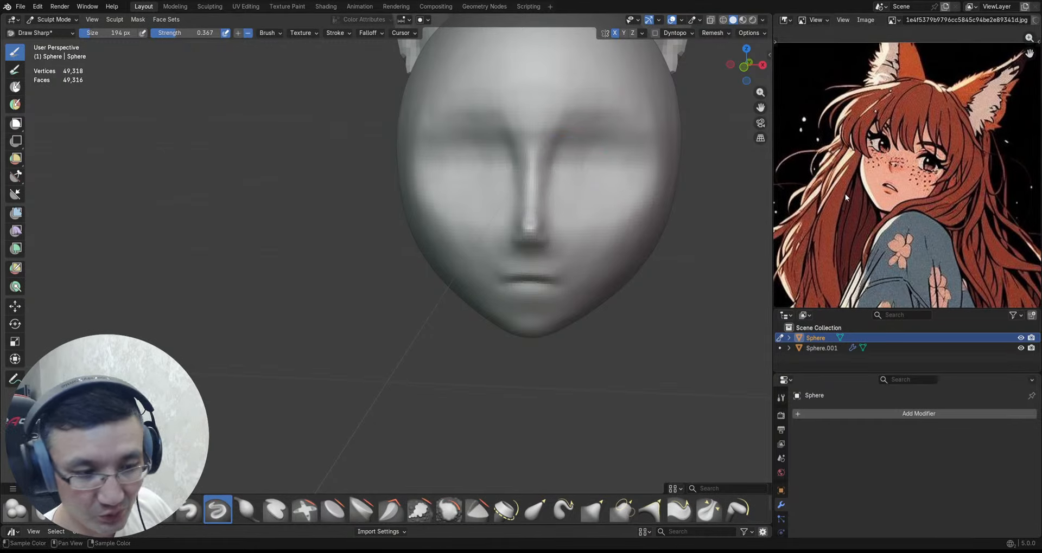
mouse_move(585, 168)
middle_mouse_down()
mouse_move(600, 175)
mouse_move(604, 204)
mouse_move(586, 217)
mouse_move(581, 200)
mouse_move(597, 187)
mouse_move(586, 188)
middle_mouse_up()
key("g")
left_click_drag(586, 188, 600, 194)
middle_click_drag(611, 172, 609, 168)
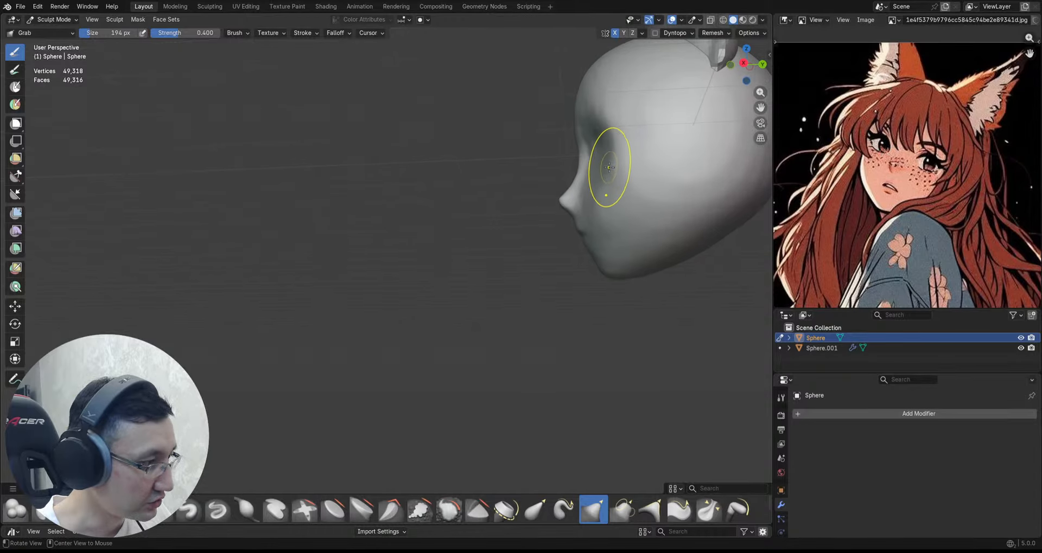
middle_click_drag(602, 218, 605, 182)
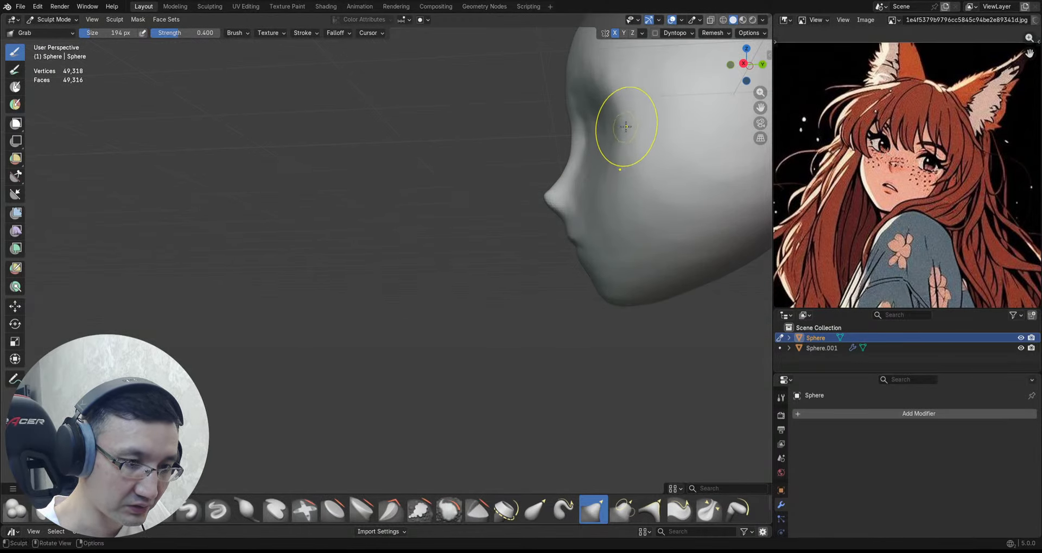
mouse_move(625, 127)
middle_mouse_down()
mouse_move(659, 137)
mouse_move(642, 161)
mouse_move(585, 190)
mouse_move(662, 174)
mouse_move(636, 185)
middle_mouse_up()
key("ctrl+s")
Step: Carve arched upper eyelid lines on both eyes with the Draw Sharp brush at strength 0.367
mouse_move(636, 185)
middle_mouse_down("ctrl")
mouse_move(625, 164)
mouse_move(614, 175)
middle_mouse_up("ctrl")
key("v")
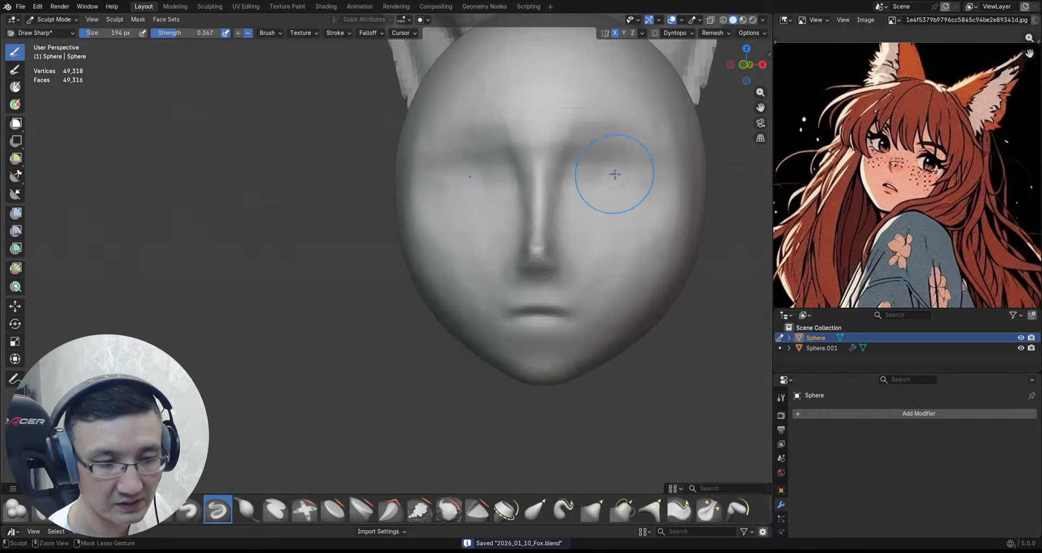
left_click_drag(578, 194, 650, 183)
left_click_drag(575, 192, 614, 179)
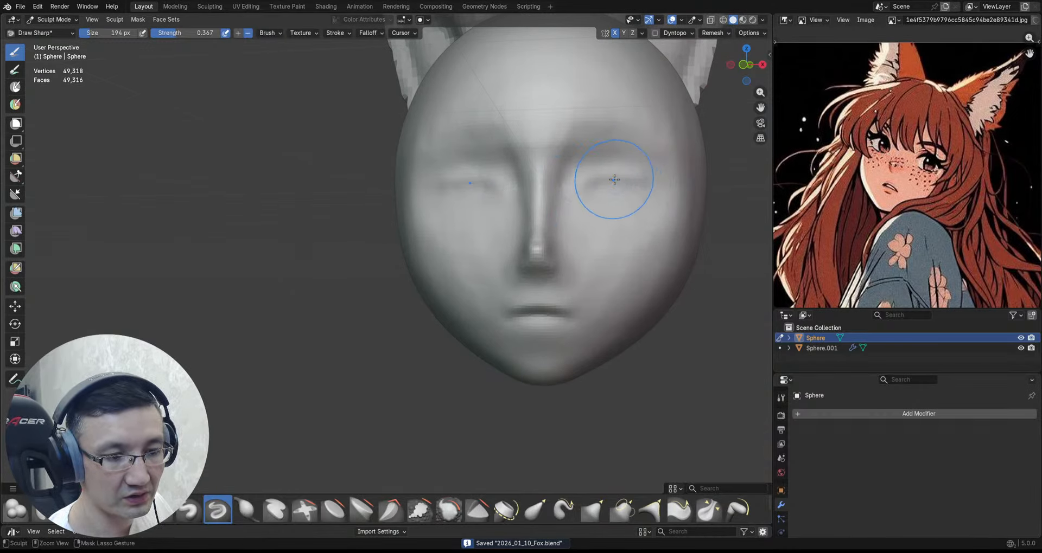
mouse_move(665, 191)
middle_mouse_down()
mouse_move(640, 205)
mouse_move(593, 182)
mouse_move(624, 195)
mouse_move(643, 179)
mouse_move(662, 191)
mouse_move(658, 205)
mouse_move(675, 189)
mouse_move(655, 179)
mouse_move(675, 170)
mouse_move(636, 181)
middle_mouse_up()
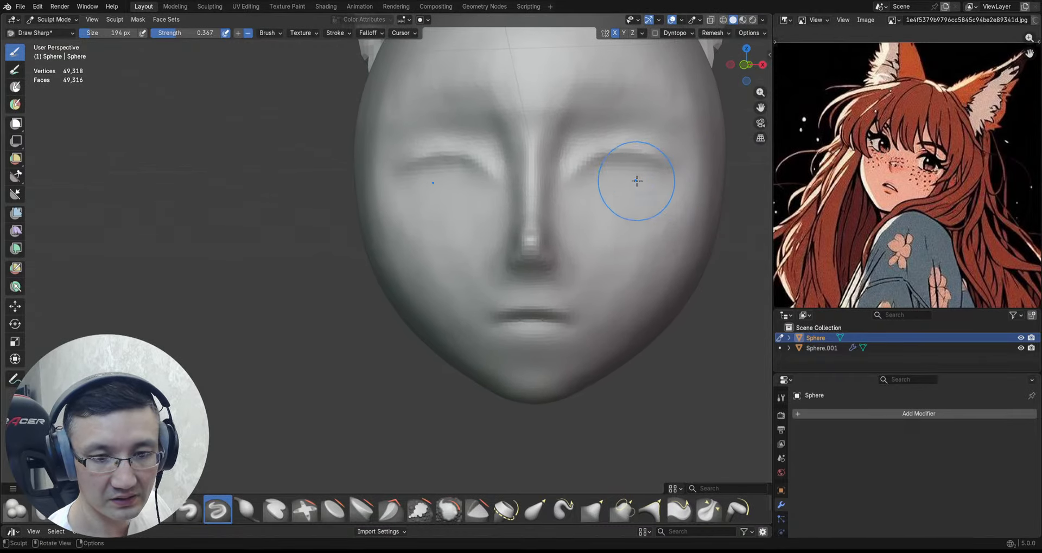
mouse_move(622, 181)
left_mouse_down("ctrl+alt")
mouse_move(621, 193)
mouse_move(636, 177)
left_mouse_up("ctrl+alt")
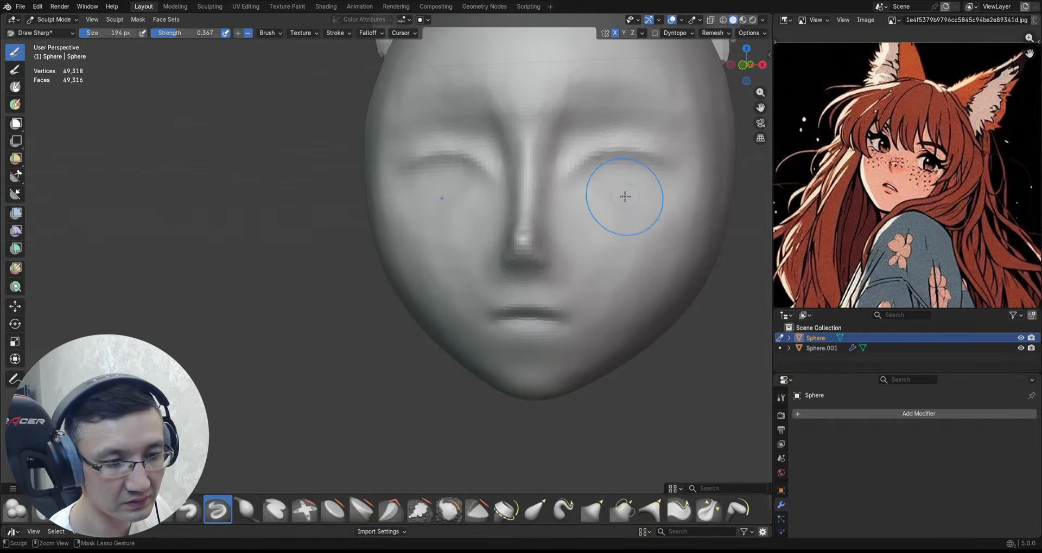
Step: Carve curved lower eyelid lines below the upper lids with Draw Sharp to outline the almond-shaped eyes
mouse_move(660, 186)
middle_mouse_down()
mouse_move(598, 188)
mouse_move(588, 171)
middle_mouse_up()
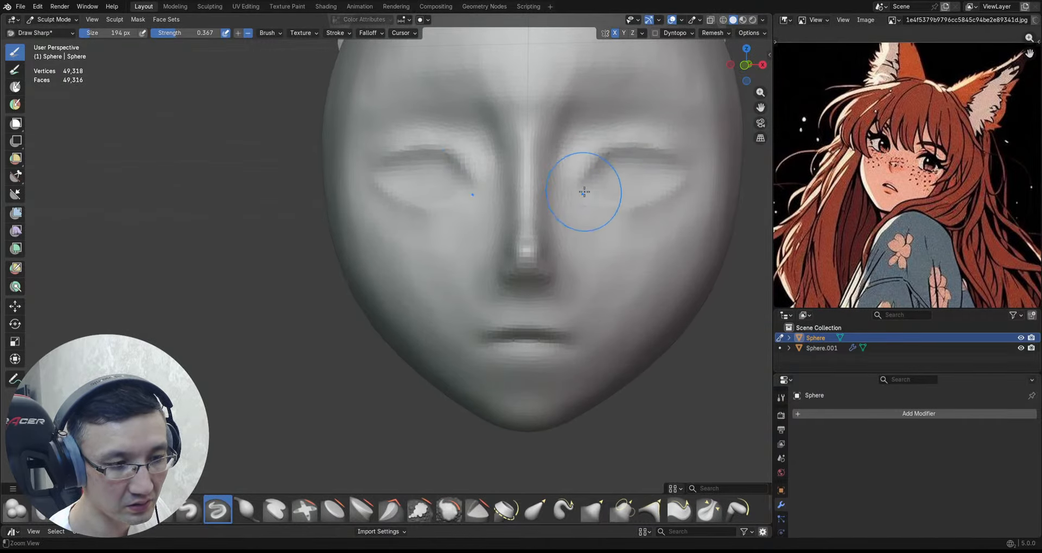
left_click_drag(584, 193, 587, 206, "ctrl+alt")
mouse_move(618, 199)
left_mouse_down("alt")
mouse_move(597, 200)
mouse_move(618, 184)
mouse_move(621, 209)
mouse_move(614, 177)
mouse_move(593, 175)
mouse_move(663, 133)
left_mouse_up("alt")
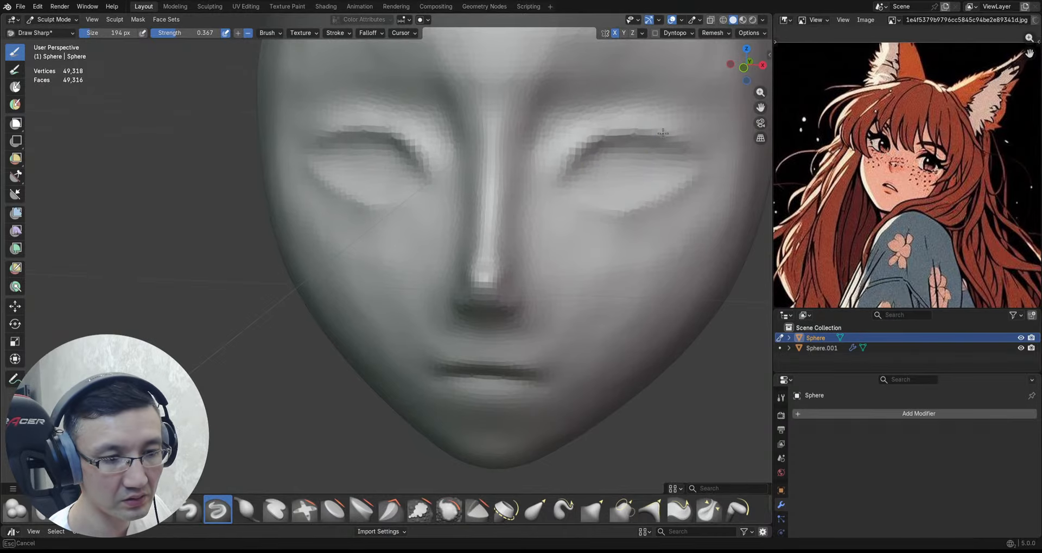
mouse_move(707, 155)
middle_mouse_down("ctrl")
mouse_move(690, 176)
mouse_move(626, 155)
middle_mouse_up("ctrl")
middle_click_drag(625, 154, 621, 91, "ctrl")
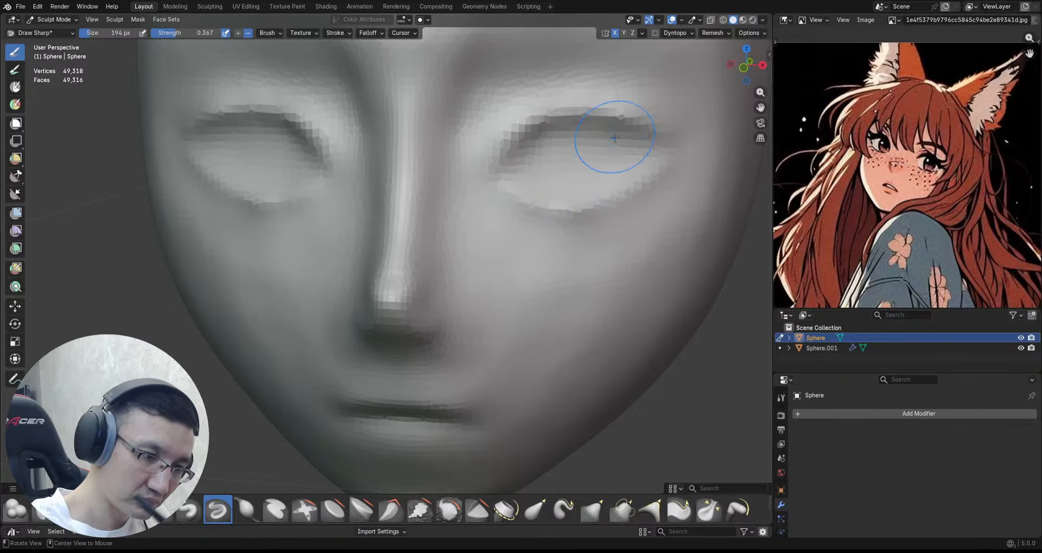
Step: Adjust the eye outline with the Grab brush and sharpen the inner eye corners with Draw Sharp
left_click_drag(614, 138, 607, 190, "ctrl+alt")
mouse_move(698, 172)
left_mouse_down("alt")
mouse_move(612, 168)
mouse_move(632, 130)
mouse_move(620, 117)
mouse_move(657, 116)
mouse_move(637, 122)
mouse_move(667, 128)
mouse_move(624, 128)
mouse_move(601, 150)
mouse_move(673, 119)
mouse_move(646, 163)
mouse_move(644, 125)
mouse_move(597, 111)
left_mouse_up("alt")
key("g")
key("d")
left_click_drag(536, 147, 562, 125)
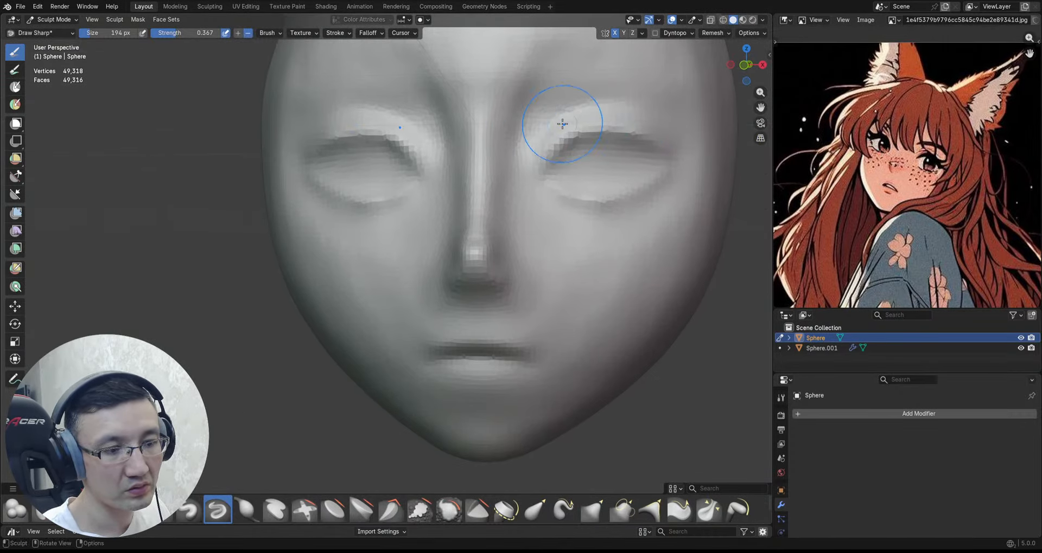
Step: Define the upper eyelid fold above the eyes with inverted Draw Sharp strokes
left_click_drag(679, 119, 657, 148, "ctrl+alt")
left_click_drag(602, 112, 673, 117, "ctrl")
mouse_move(697, 124)
left_mouse_down("alt")
mouse_move(709, 123)
mouse_move(691, 136)
mouse_move(694, 119)
mouse_move(651, 114)
mouse_move(644, 132)
mouse_move(610, 128)
left_mouse_up("alt")
left_click_drag(610, 128, 602, 93, "ctrl+alt")
Step: Build up the brow ridges above the eyes with the Clay Strips brush at strength 0.500 and save the file
key("c")
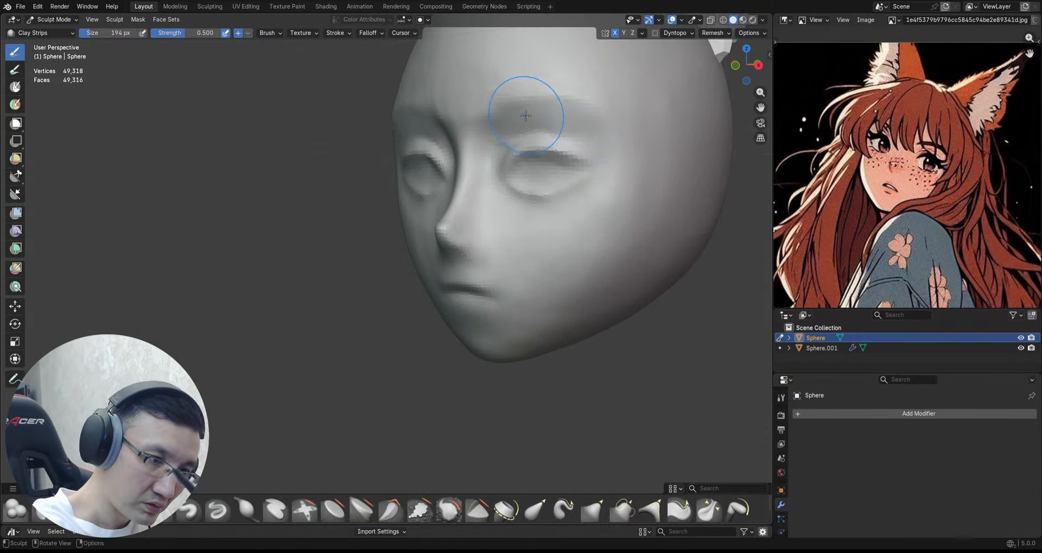
key("ctrl+s")
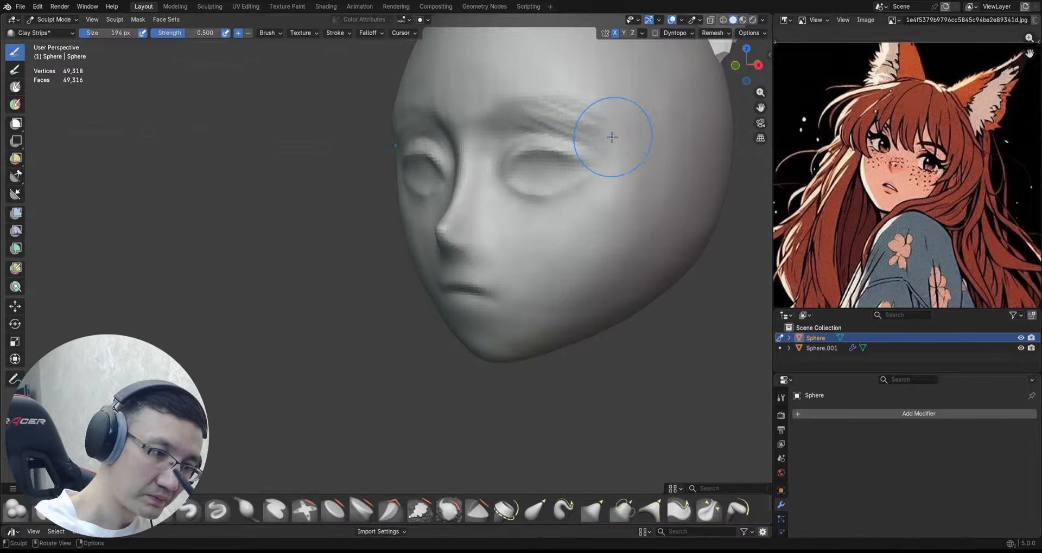
scroll(597, 131, "down", 5)
middle_click_drag(597, 131, 665, 114)
scroll(664, 114, "up", 2)
scroll(665, 114, "down", 3)
mouse_move(640, 160)
middle_mouse_down()
mouse_move(662, 166)
mouse_move(648, 173)
mouse_move(649, 158)
mouse_move(636, 160)
mouse_move(654, 147)
mouse_move(521, 124)
mouse_move(609, 132)
mouse_move(581, 147)
mouse_move(608, 149)
mouse_move(579, 152)
mouse_move(571, 165)
middle_mouse_up()
key("ctrl+s")
Step: Adjust the shape of the eye area and cheeks with the Grab brush
key("g")
mouse_move(572, 164)
middle_mouse_down()
mouse_move(572, 184)
mouse_move(576, 151)
mouse_move(603, 144)
middle_mouse_up()
mouse_move(603, 144)
middle_mouse_down()
mouse_move(559, 139)
mouse_move(584, 128)
middle_mouse_up()
Step: Carve the jawline along the side of the head with Draw Sharp and flatten it with the Scrape/Fill brush at strength 0.700
key("1")
middle_click_drag(577, 167, 600, 128)
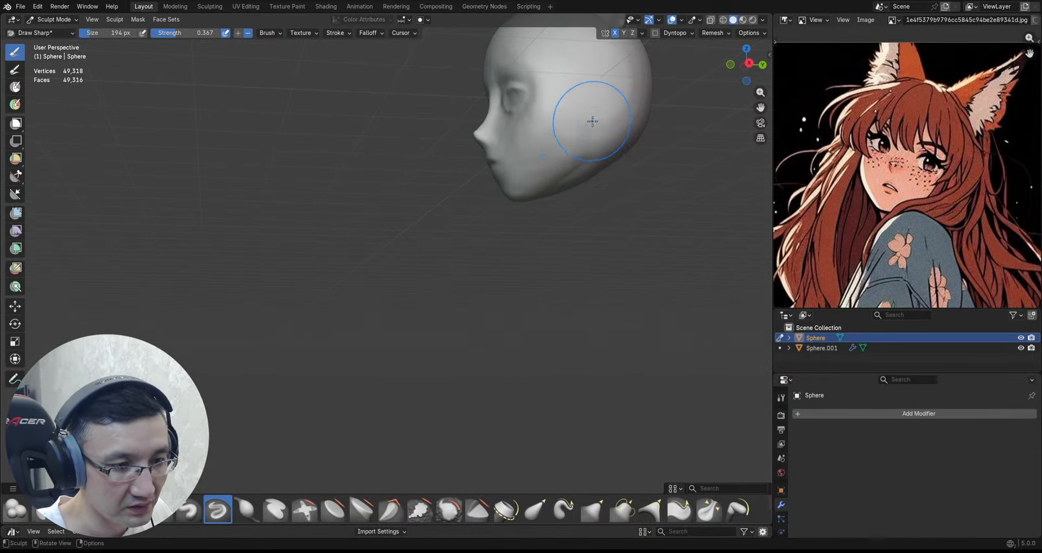
mouse_move(586, 152)
middle_mouse_down()
mouse_move(581, 144)
mouse_move(600, 156)
mouse_move(558, 174)
mouse_move(535, 210)
mouse_move(622, 178)
mouse_move(597, 145)
middle_mouse_up()
key("shift+t")
scroll(603, 162, "down", 1)
left_click_drag(597, 142, 597, 144)
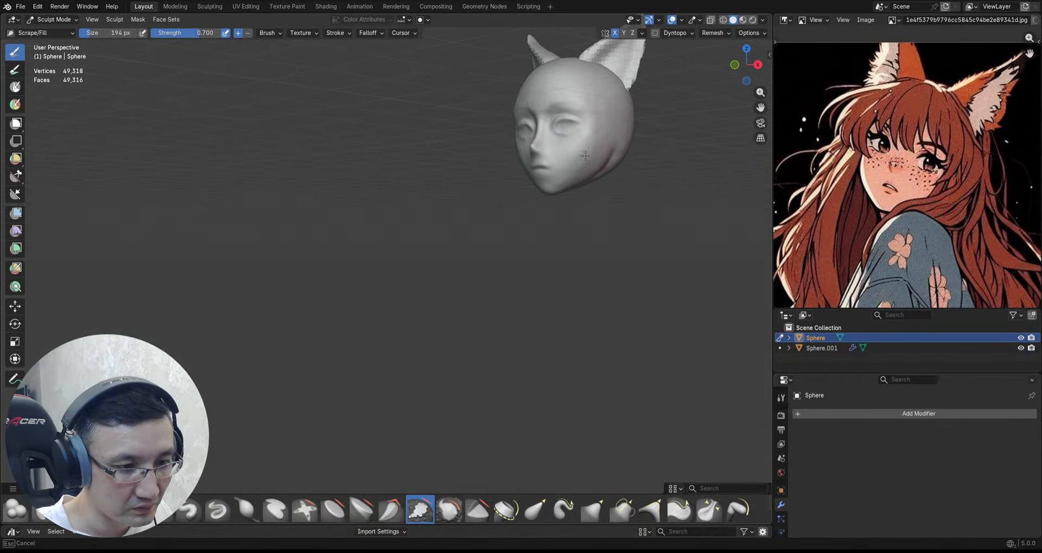
mouse_move(587, 157)
middle_mouse_down()
mouse_move(595, 150)
mouse_move(573, 173)
mouse_move(569, 165)
middle_mouse_up()
Step: Refine the jaw and cheek silhouette with the Grab brush
scroll(568, 169, "up", 3)
mouse_move(602, 121)
left_mouse_down("alt")
mouse_move(622, 117)
mouse_move(607, 111)
left_mouse_up("alt")
scroll(624, 106, "down", 4)
left_click_drag(624, 145, 622, 125, "alt")
key("g")
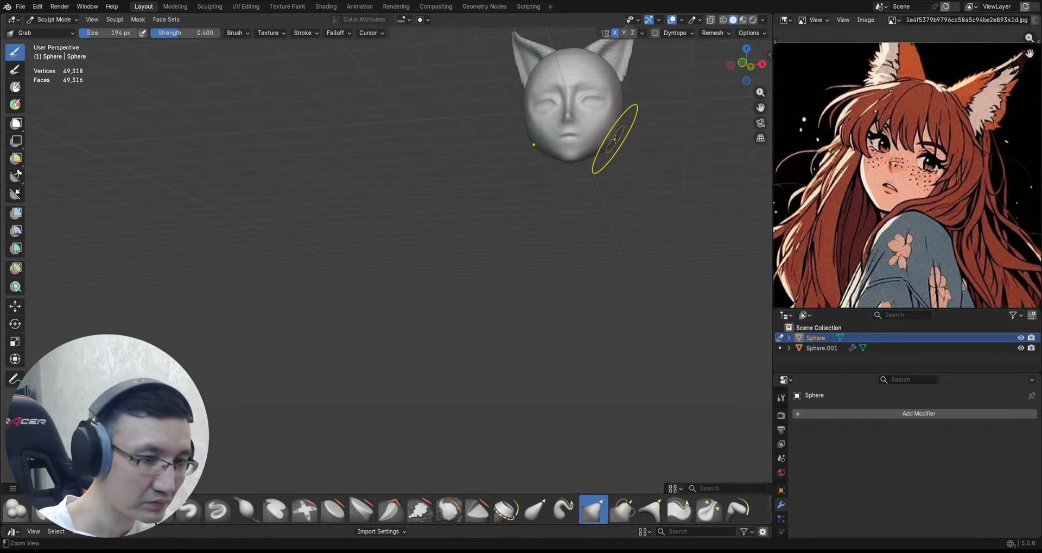
scroll(610, 140, "up", 2)
scroll(602, 146, "up", 1)
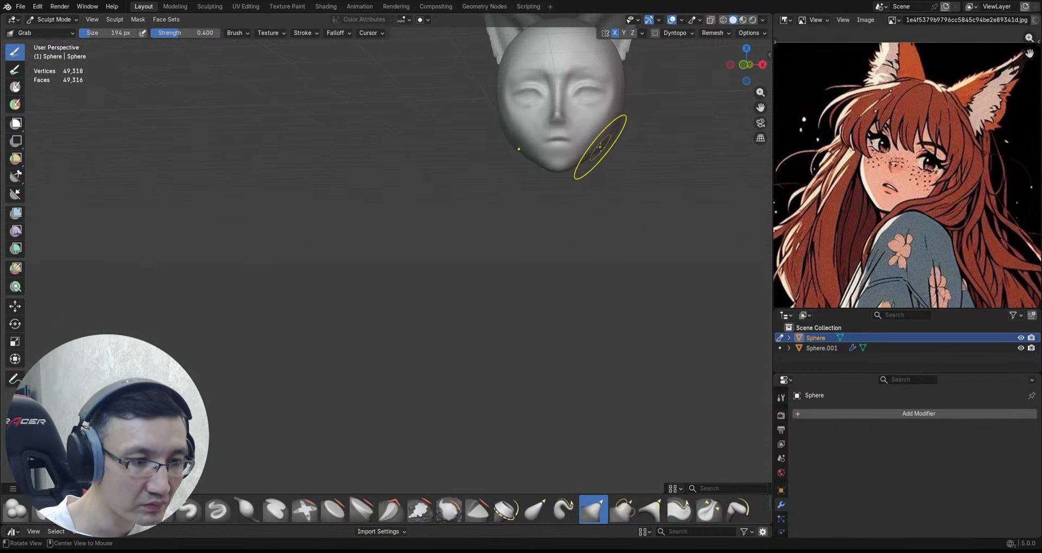
Step: Build up the cheek and temple beside the eye with the Clay Strips brush at strength 0.500
mouse_move(616, 139)
left_mouse_down("alt")
mouse_move(630, 103)
mouse_move(599, 79)
left_mouse_up("alt")
scroll(635, 95, "up", 2)
key("c")
scroll(586, 78, "up", 2)
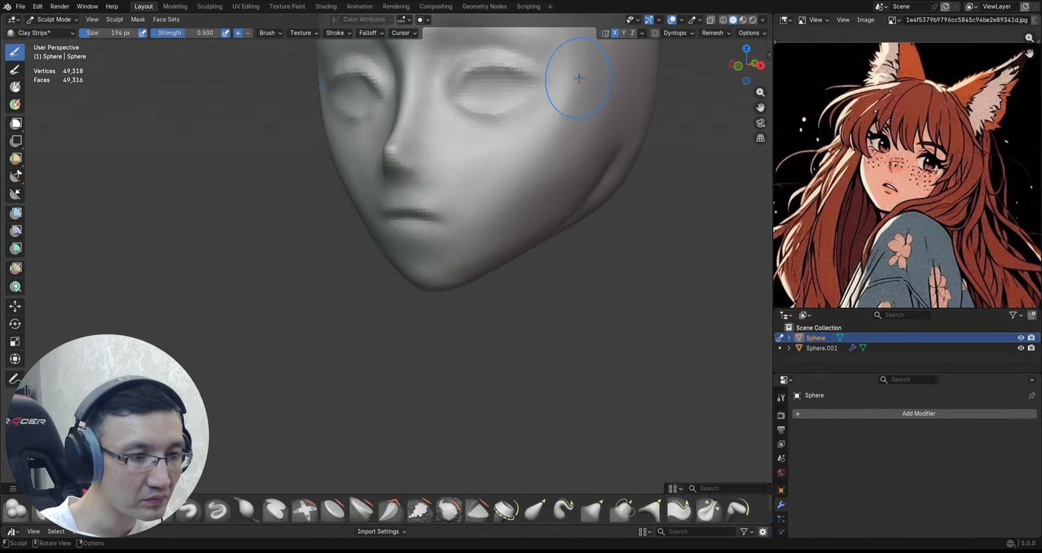
left_click_drag(555, 145, 562, 176, "ctrl+alt")
mouse_move(562, 147)
left_mouse_down("alt")
mouse_move(596, 137)
mouse_move(600, 152)
mouse_move(581, 32)
left_mouse_up("alt")
Step: Deepen the inner eye corner and upper eyelid crease with the Draw Sharp brush
key("d")
left_click_drag(508, 99, 570, 144, "alt+shift")
middle_click_drag(570, 144, 570, 121, "ctrl")
mouse_move(510, 151)
left_mouse_down()
mouse_move(600, 138)
mouse_move(542, 128)
mouse_move(592, 153)
mouse_move(534, 123)
mouse_move(543, 91)
left_mouse_up()
left_click_drag(543, 91, 531, 97, "alt")
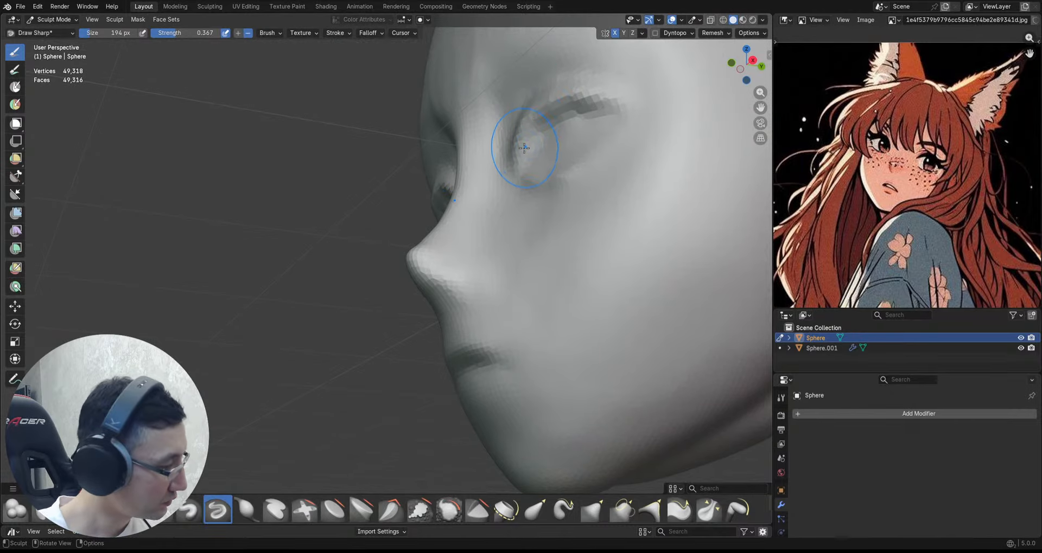
Step: Adjust the eyelids and eye curvature from the side and above with the Grab brush and save the file
key("g")
left_click_drag(530, 140, 538, 161, "ctrl+alt")
mouse_move(538, 160)
left_mouse_down("alt")
mouse_move(527, 154)
mouse_move(588, 172)
mouse_move(504, 176)
left_mouse_up("alt")
key("ctrl+s")
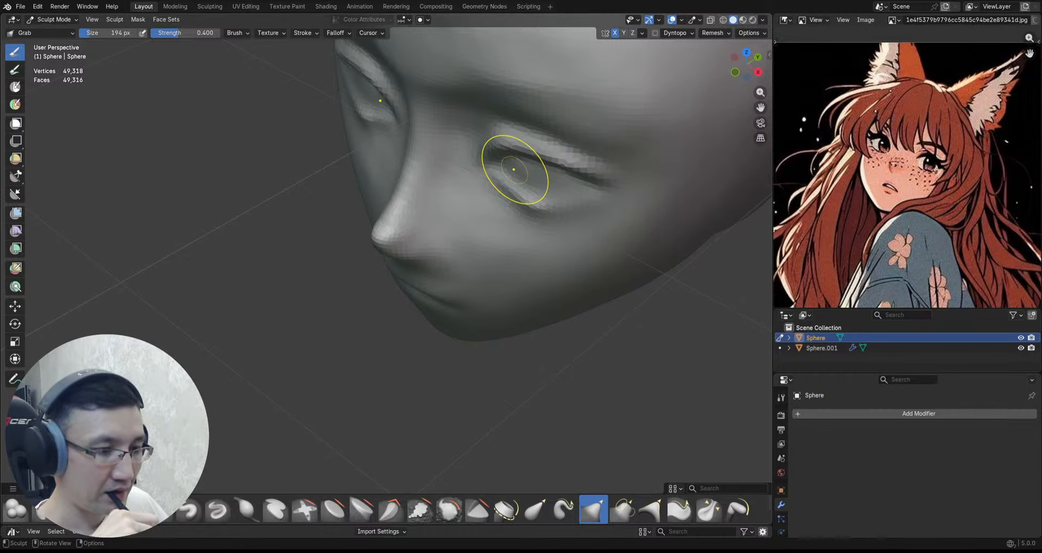
Step: Sharpen the eyelid creases and jawline with the Draw Sharp brush and save the file
mouse_move(558, 137)
middle_mouse_down()
mouse_move(619, 142)
mouse_move(591, 151)
mouse_move(586, 178)
mouse_move(549, 174)
mouse_move(574, 153)
mouse_move(550, 66)
middle_mouse_up()
scroll(613, 142, "up", 1)
scroll(601, 140, "down", 1)
key("d")
scroll(591, 161, "up", 2)
scroll(543, 157, "down", 3)
scroll(572, 114, "up", 1)
middle_click_drag(571, 115, 567, 104)
key("ctrl+s")
Step: Adjust the cheek and outer eye contours from below with the Grab brush and switch back to Draw Sharp
key("g")
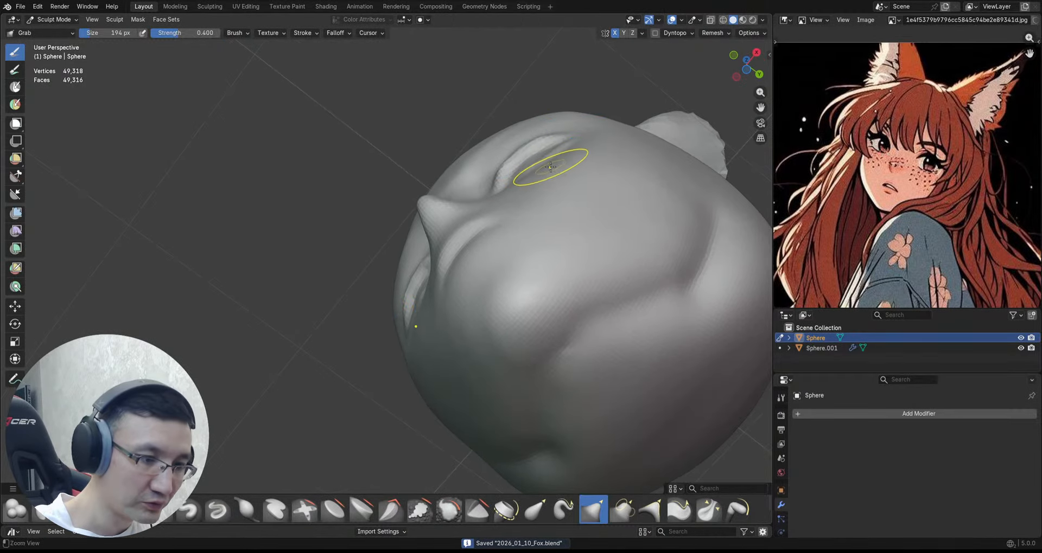
mouse_move(550, 167)
middle_mouse_down()
mouse_move(542, 156)
mouse_move(567, 158)
mouse_move(575, 174)
mouse_move(624, 155)
mouse_move(600, 145)
mouse_move(556, 151)
mouse_move(605, 202)
mouse_move(668, 158)
middle_mouse_up()
scroll(668, 158, "down", 4)
scroll(673, 152, "up", 1)
key("d")
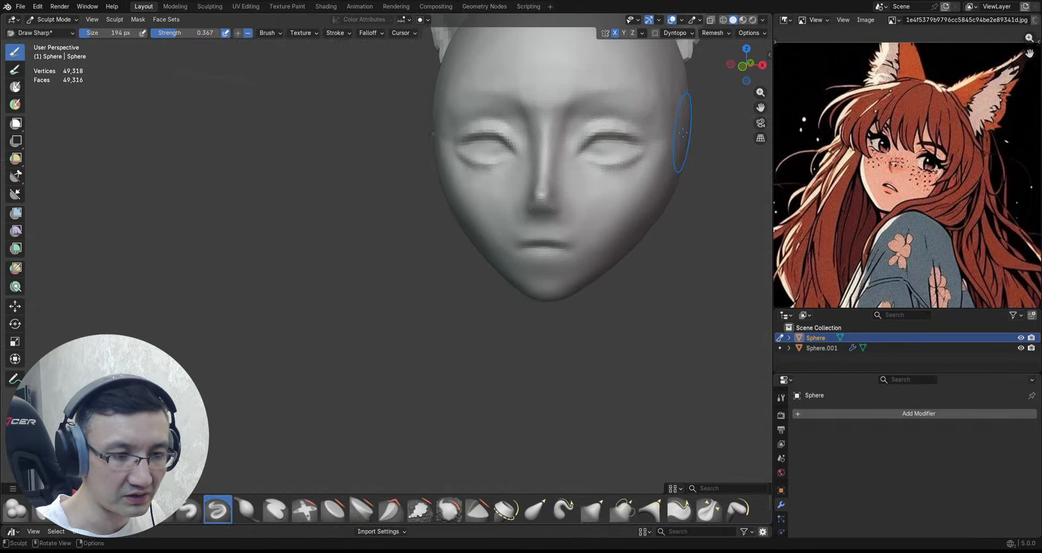
scroll(683, 132, "down", 5)
middle_click_drag(683, 133, 672, 183)
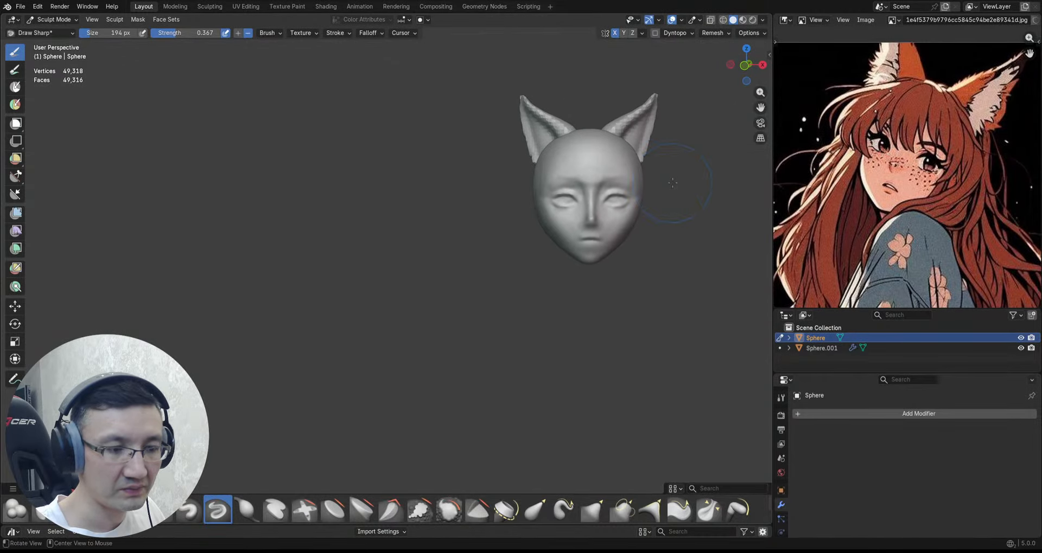
Step: Flatten the forehead and brow area of the head with the Scrape/Fill brush
scroll(672, 183, "up", 1)
left_click_drag(671, 180, 661, 174, "alt")
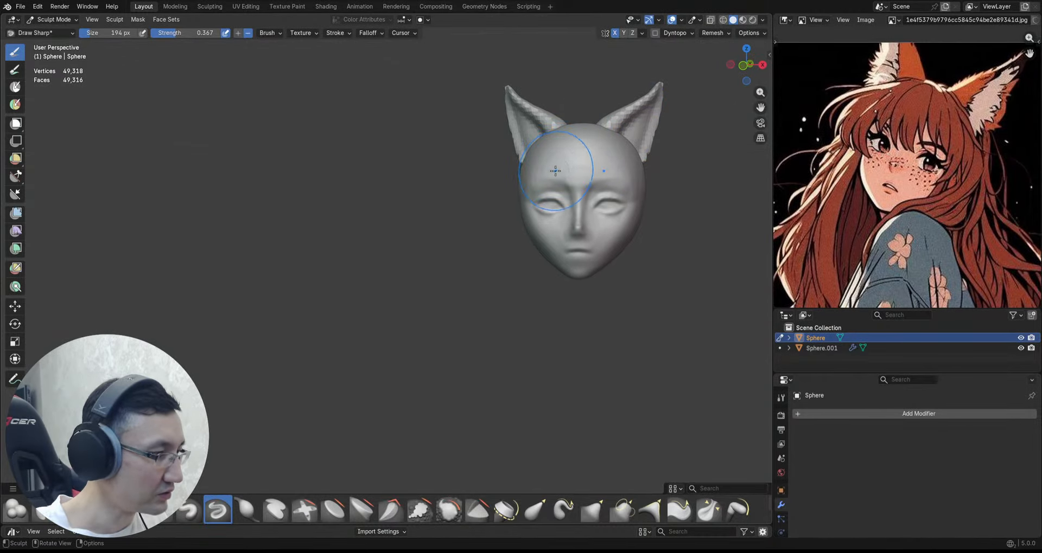
middle_click_drag(549, 155, 579, 152)
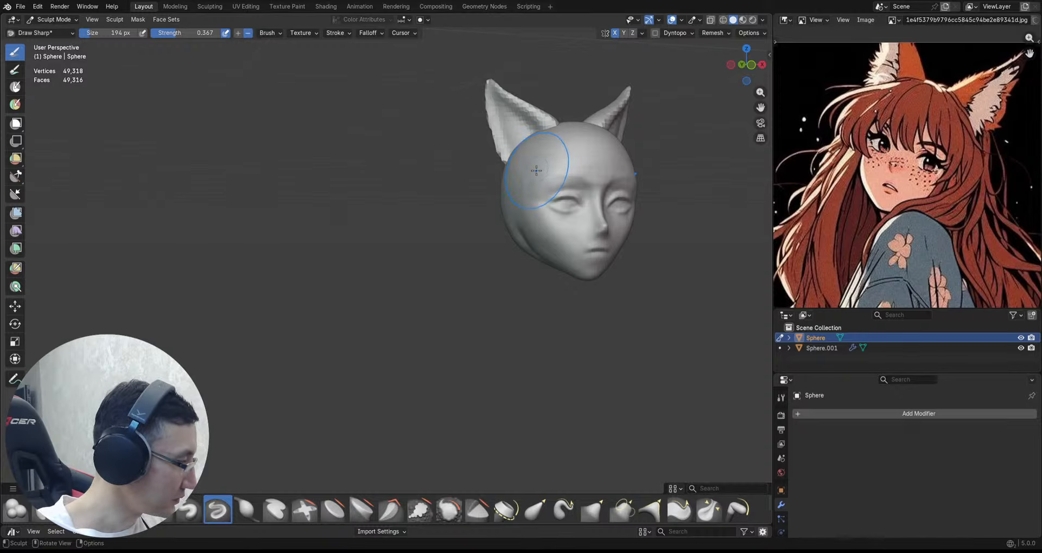
key("shift+t")
left_click_drag(531, 147, 531, 158, "ctrl+alt")
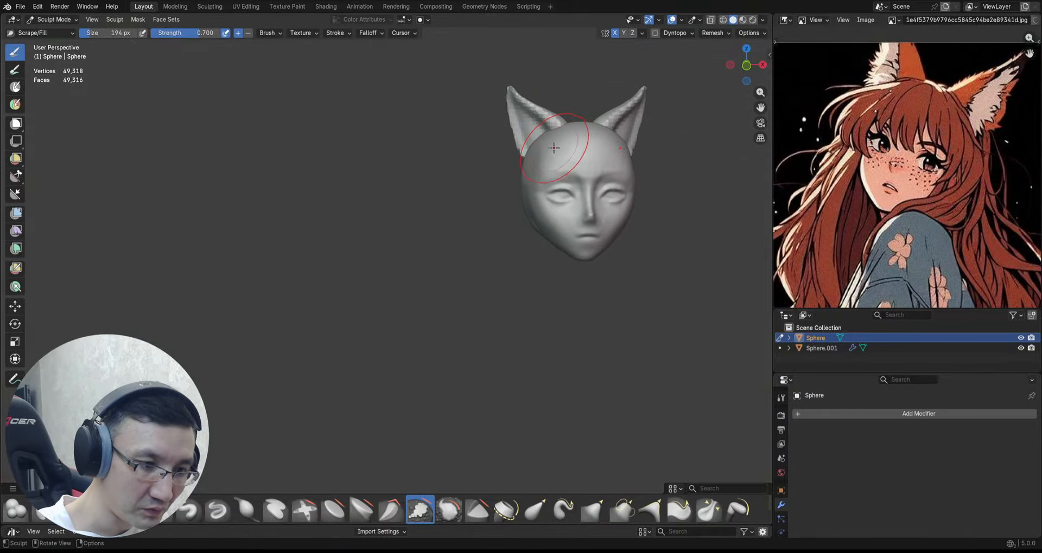
middle_click_drag(647, 127, 616, 157)
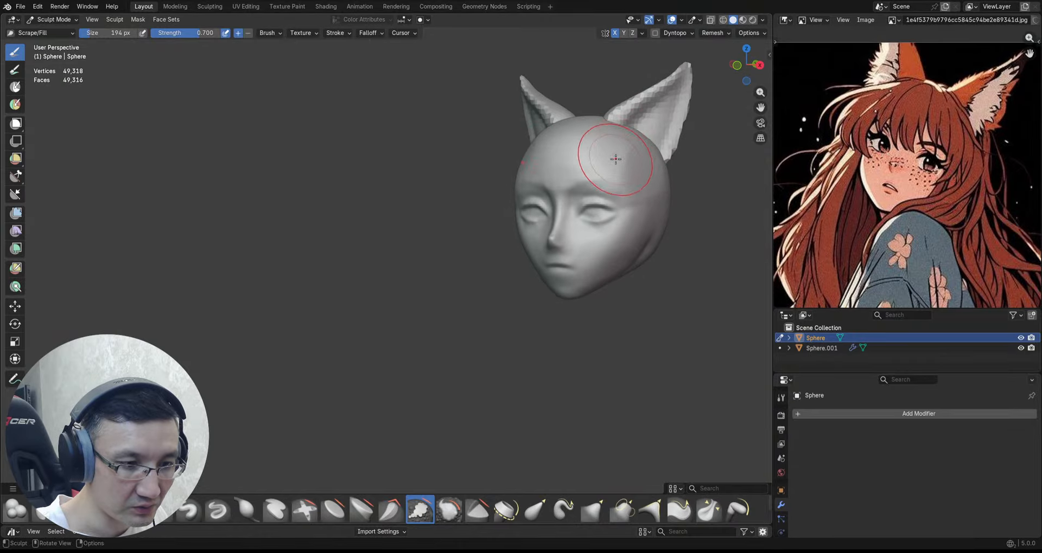
scroll(615, 158, "up", 2)
left_click_drag(573, 175, 577, 173)
scroll(633, 135, "down", 2)
mouse_move(633, 135)
middle_mouse_down()
mouse_move(597, 133)
mouse_move(701, 120)
mouse_move(634, 173)
mouse_move(600, 172)
mouse_move(636, 242)
middle_mouse_up()
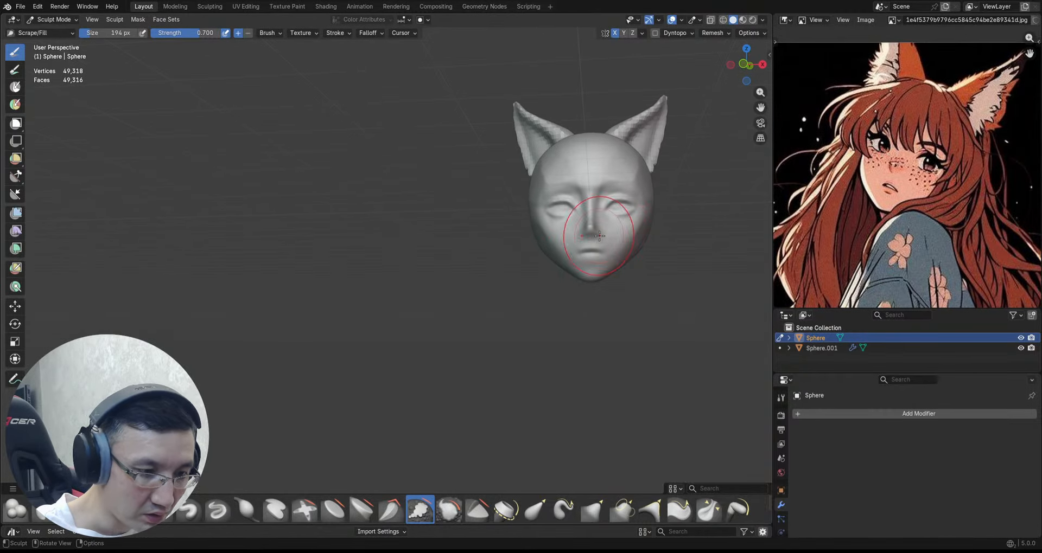
Step: Adjust the jaw contour with the Grab brush and refine the mouth and chin with Draw Sharp
key("g")
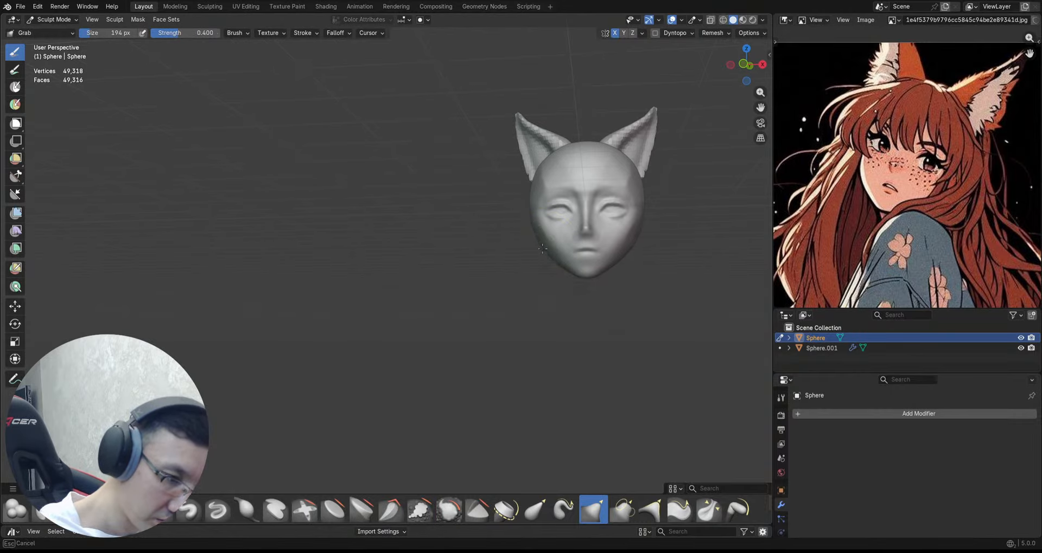
mouse_move(657, 237)
middle_mouse_down()
mouse_move(602, 257)
mouse_move(617, 250)
middle_mouse_up()
left_click_drag(565, 249, 640, 247, "ctrl+alt")
key("d")
mouse_move(505, 255)
left_mouse_down("alt")
mouse_move(543, 257)
mouse_move(547, 233)
left_mouse_up("alt")
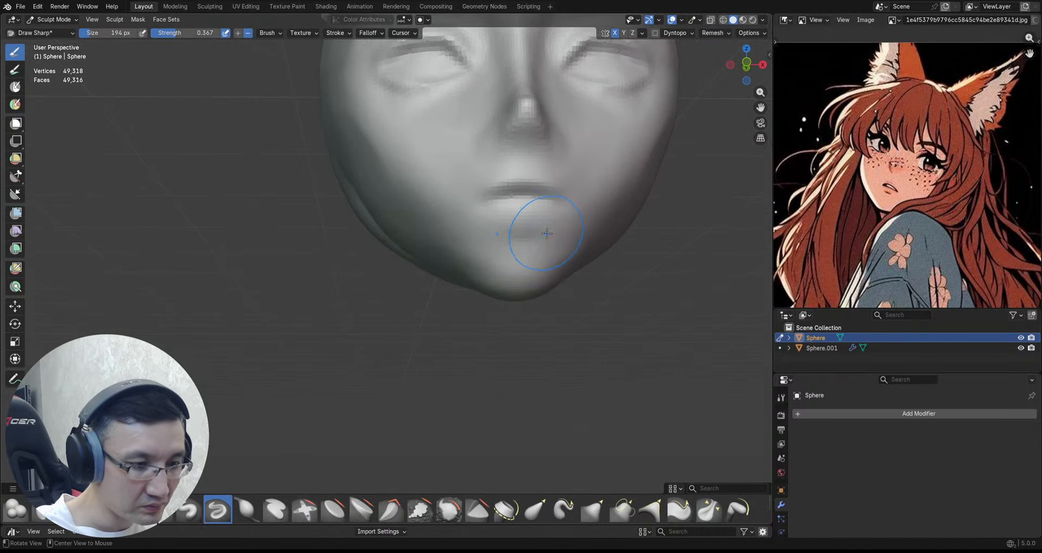
mouse_move(490, 273)
left_mouse_down("alt")
mouse_move(563, 257)
mouse_move(532, 205)
mouse_move(550, 219)
mouse_move(498, 220)
mouse_move(537, 221)
mouse_move(518, 215)
left_mouse_up("alt")
mouse_move(525, 219)
left_mouse_down("alt")
mouse_move(537, 218)
mouse_move(542, 192)
mouse_move(519, 191)
mouse_move(525, 177)
mouse_move(530, 214)
mouse_move(529, 200)
mouse_move(462, 203)
mouse_move(477, 216)
mouse_move(510, 156)
mouse_move(481, 184)
mouse_move(505, 108)
left_mouse_up("alt")
Step: Reshape the mouth area from a three-quarter view with the Grab brush and define its line with Draw Sharp
key("g")
mouse_move(458, 151)
left_mouse_down("alt")
mouse_move(542, 132)
mouse_move(528, 117)
mouse_move(483, 135)
mouse_move(514, 127)
mouse_move(502, 149)
left_mouse_up("alt")
key("d")
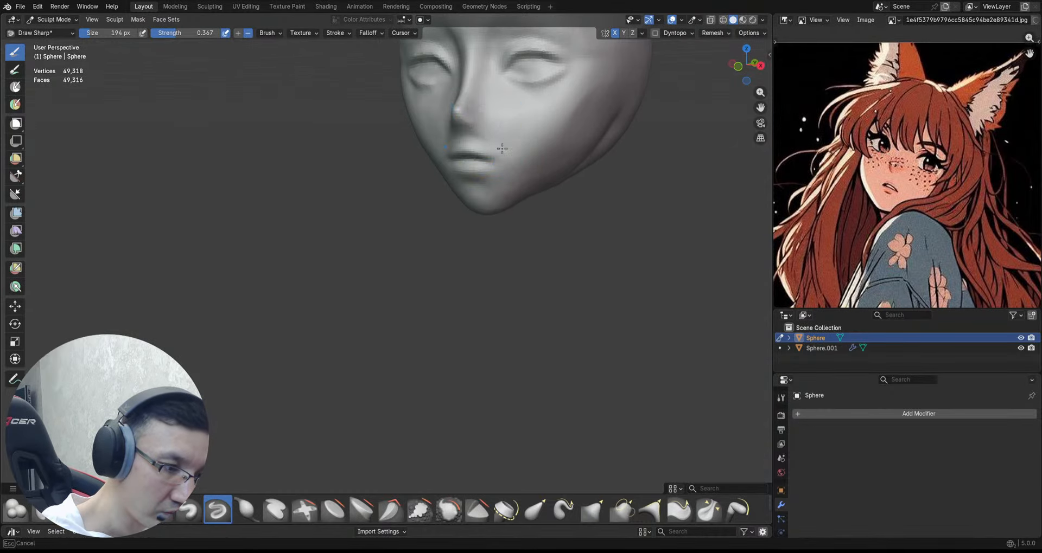
mouse_move(481, 124)
middle_mouse_down()
mouse_move(508, 116)
mouse_move(475, 99)
mouse_move(482, 111)
middle_mouse_up()
scroll(500, 104, "down", 2)
scroll(505, 108, "up", 2)
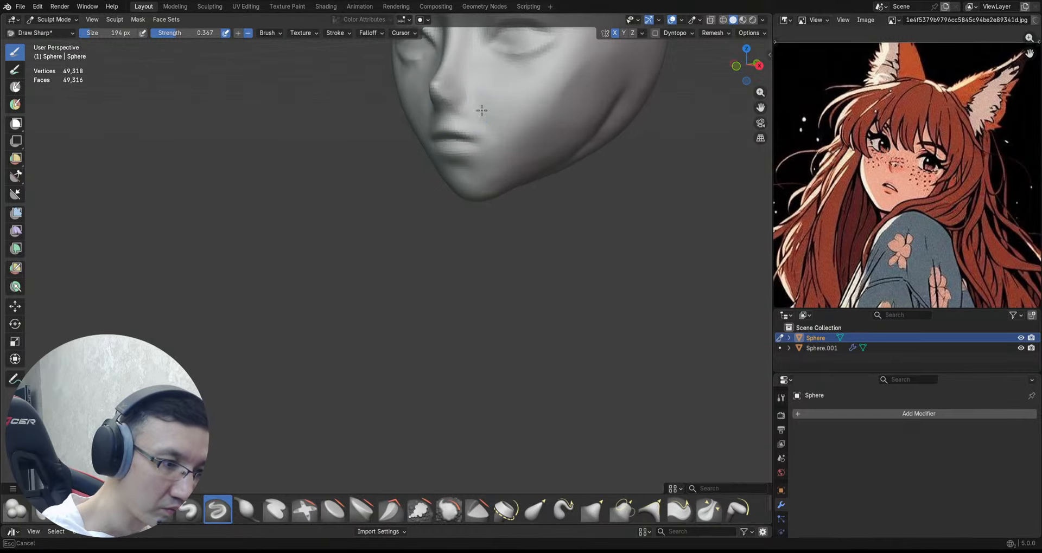
middle_click_drag(500, 145, 484, 95)
Step: Build up fuller lips with the Clay Strips brush, alternating with Draw Sharp to crisp the mouth line
key("c")
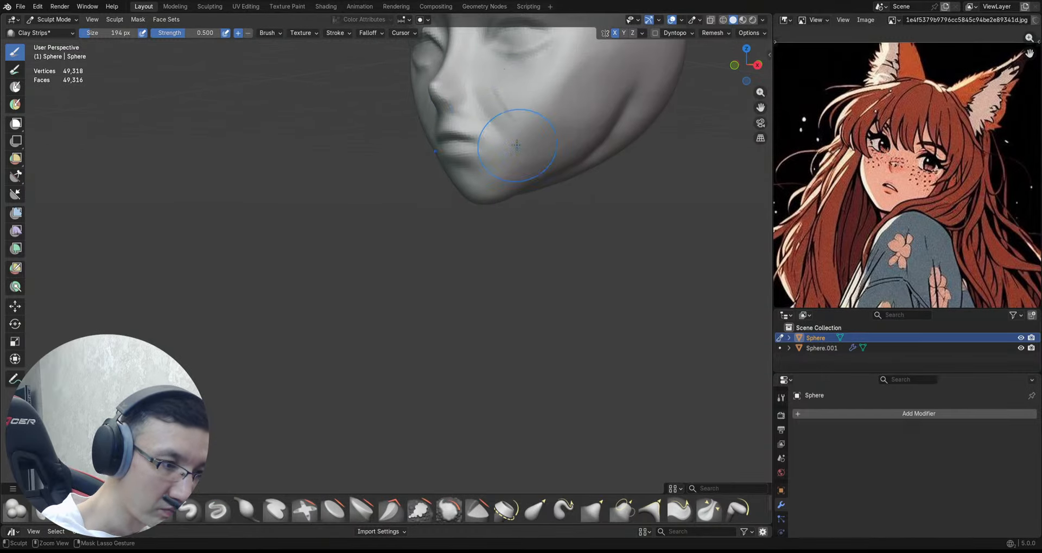
mouse_move(491, 114)
left_mouse_down("alt")
mouse_move(532, 147)
mouse_move(518, 119)
left_mouse_up("alt")
key("d")
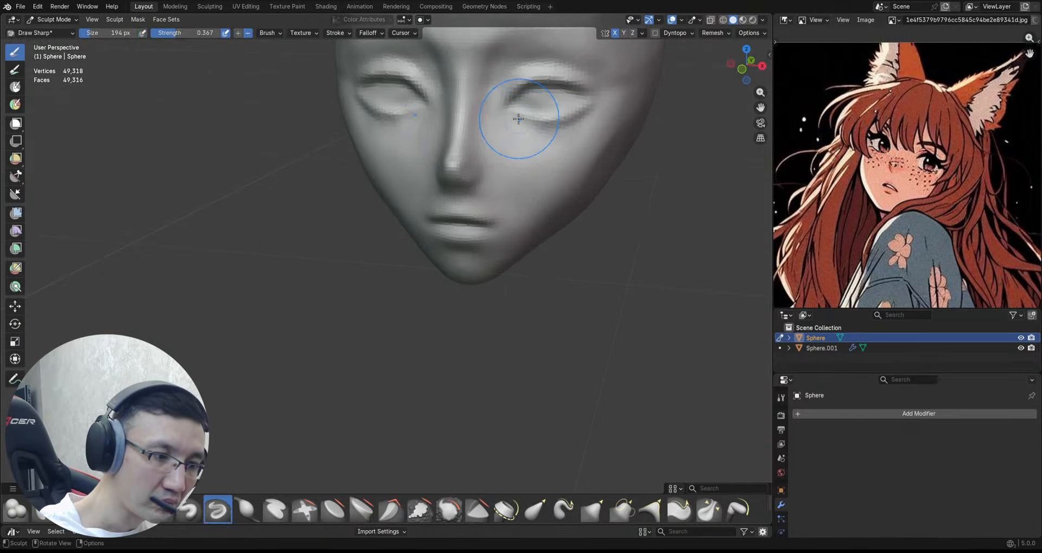
mouse_move(548, 179)
middle_mouse_down()
mouse_move(539, 158)
mouse_move(500, 132)
mouse_move(556, 107)
mouse_move(537, 67)
middle_mouse_up()
key("c")
key("d")
scroll(546, 101, "up", 1)
key("c")
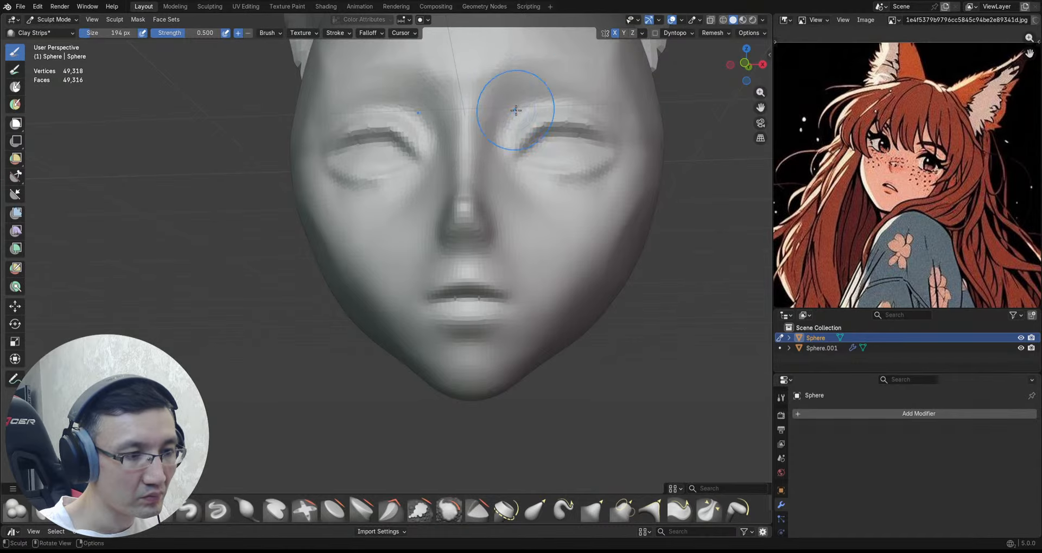
Step: Refine the cheek and jaw silhouette with the Grab brush and save the file
scroll(515, 110, "down", 6)
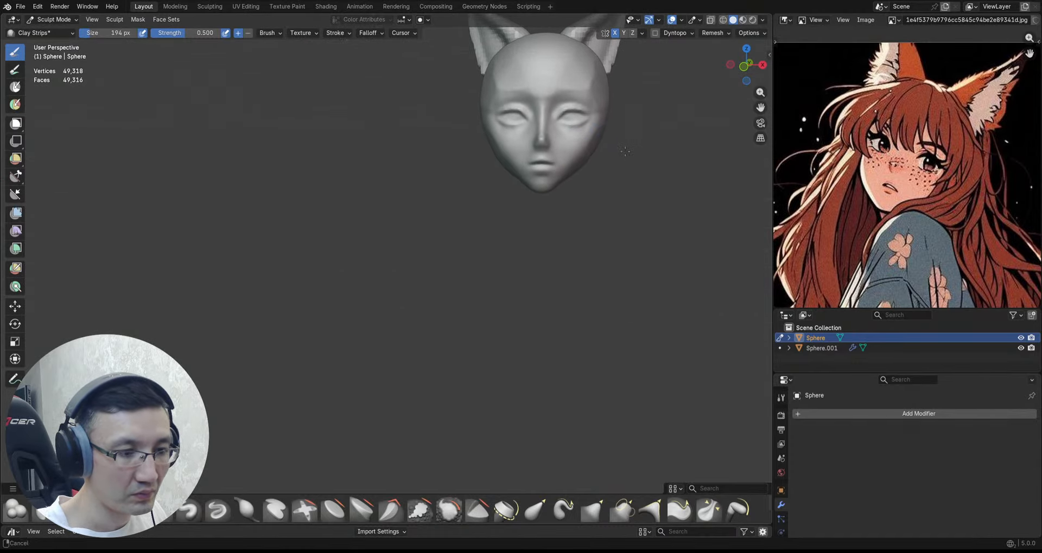
middle_click_drag(625, 152, 603, 165)
key("g")
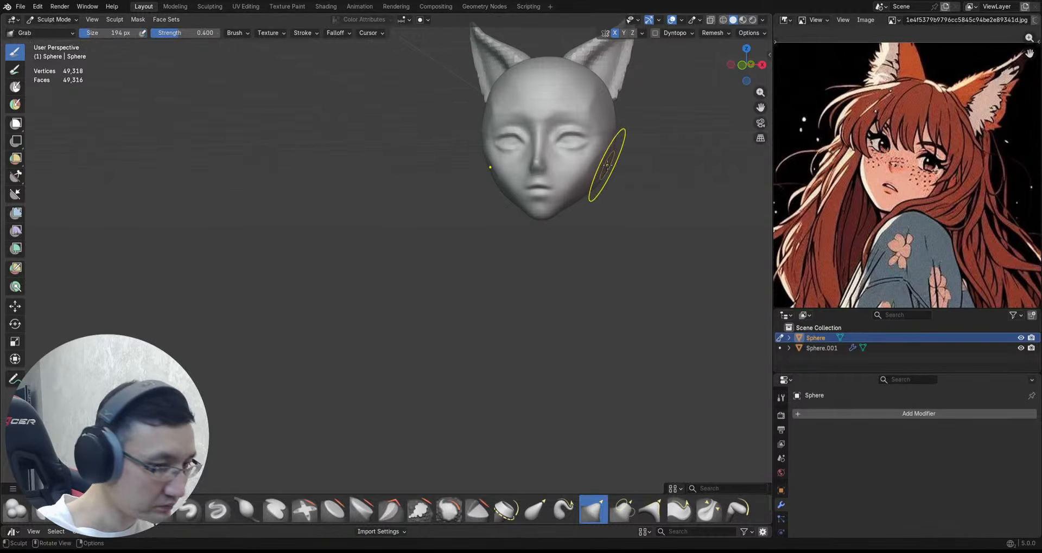
left_click_drag(600, 186, 597, 186)
scroll(591, 182, "up", 3)
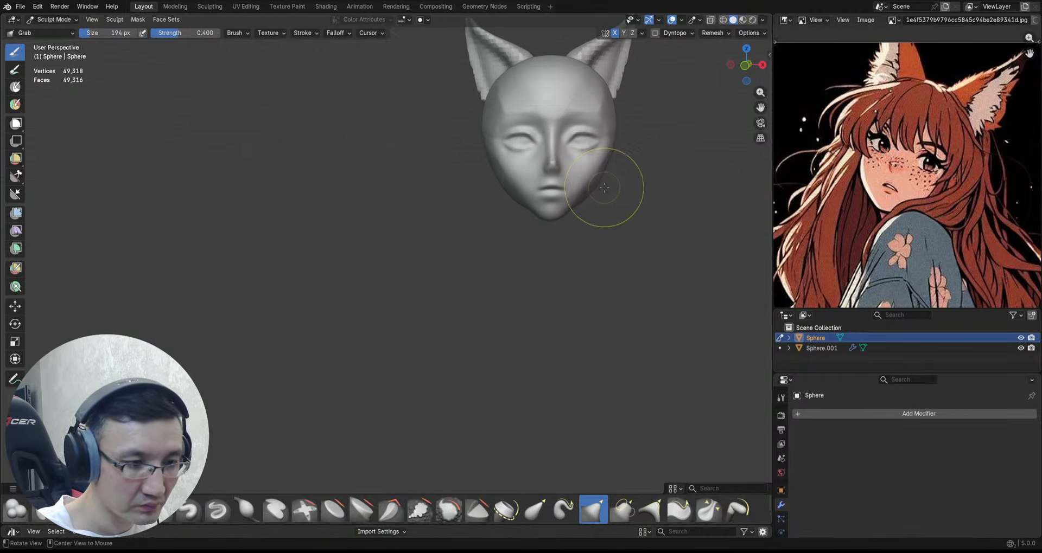
mouse_move(589, 181)
middle_mouse_down()
mouse_move(608, 156)
mouse_move(604, 180)
middle_mouse_up()
scroll(606, 168, "up", 1)
middle_click_drag(604, 180, 606, 172, "ctrl")
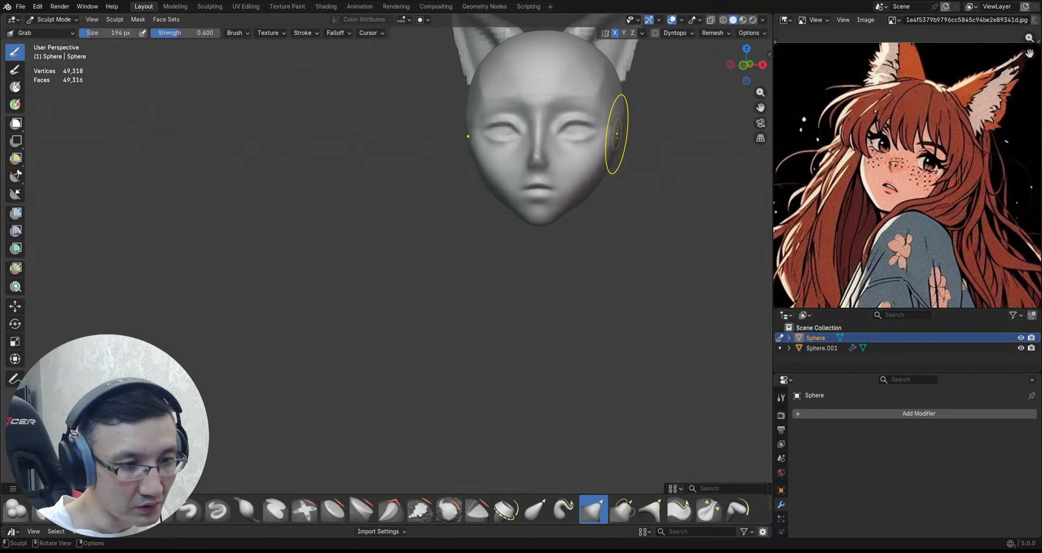
middle_click_drag(629, 121, 633, 135, "ctrl")
middle_click_drag(633, 134, 635, 154)
key("ctrl+s")
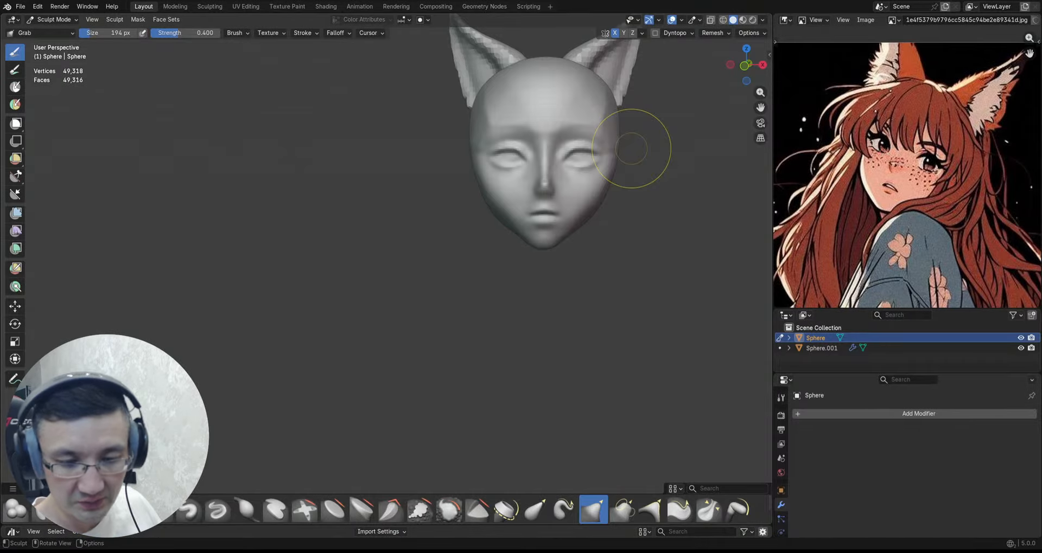
Step: Switch sculpting to the fox ears object and save the file
middle_click_drag(581, 163, 480, 204)
key("alt+q")
scroll(428, 113, "up", 3)
scroll(454, 144, "up", 2)
scroll(424, 84, "down", 3)
mouse_move(425, 81)
middle_mouse_down("shift")
mouse_move(444, 148)
mouse_move(434, 115)
mouse_move(390, 144)
mouse_move(421, 132)
mouse_move(510, 173)
mouse_move(461, 175)
mouse_move(431, 163)
mouse_move(431, 153)
middle_mouse_up("shift")
key("ctrl+s")
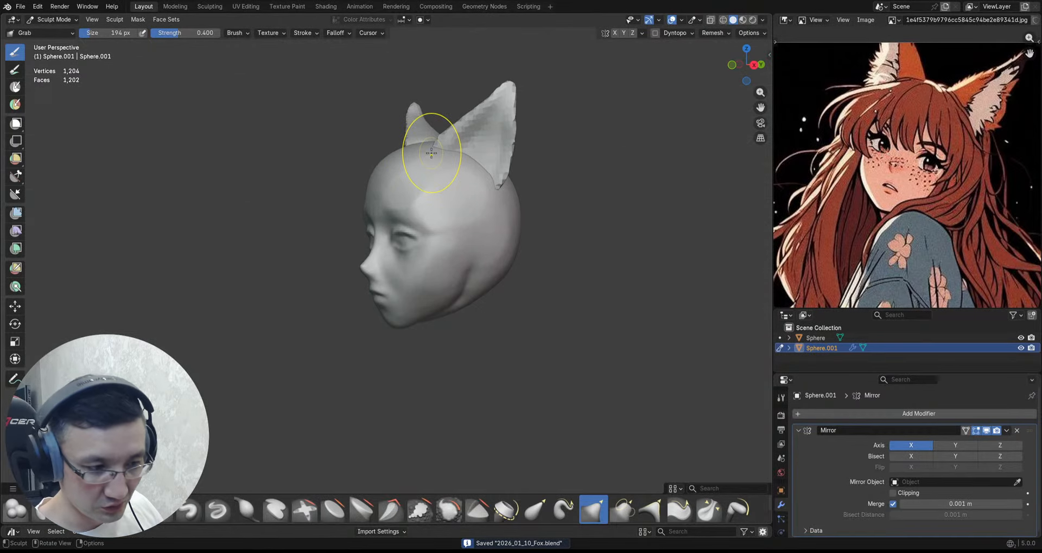
Step: Switch sculpting back to the head and push the underside of the chin up with the Grab brush
scroll(434, 142, "down", 2)
middle_click_drag(449, 167, 446, 139, "shift")
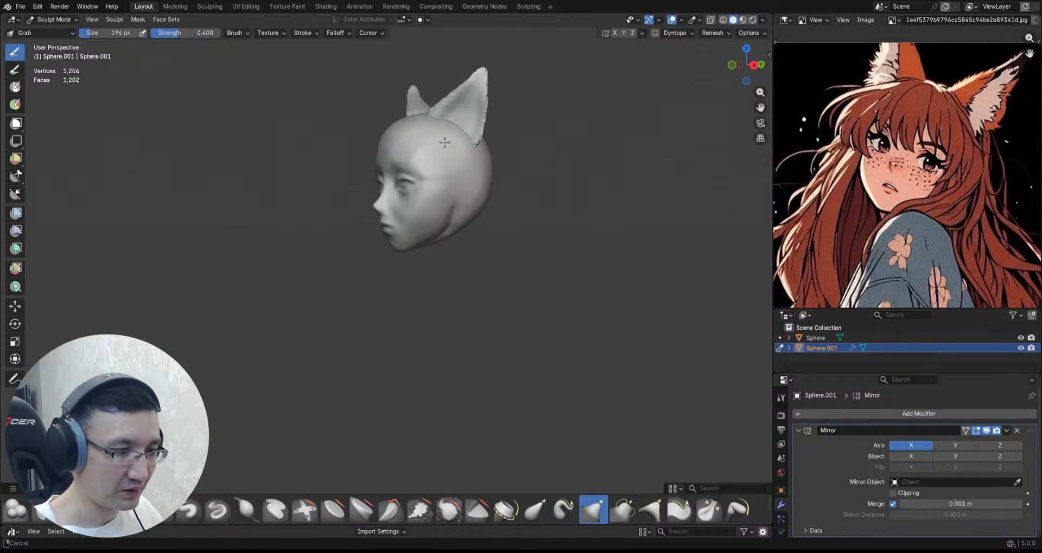
scroll(444, 137, "up", 1)
scroll(379, 225, "up", 4)
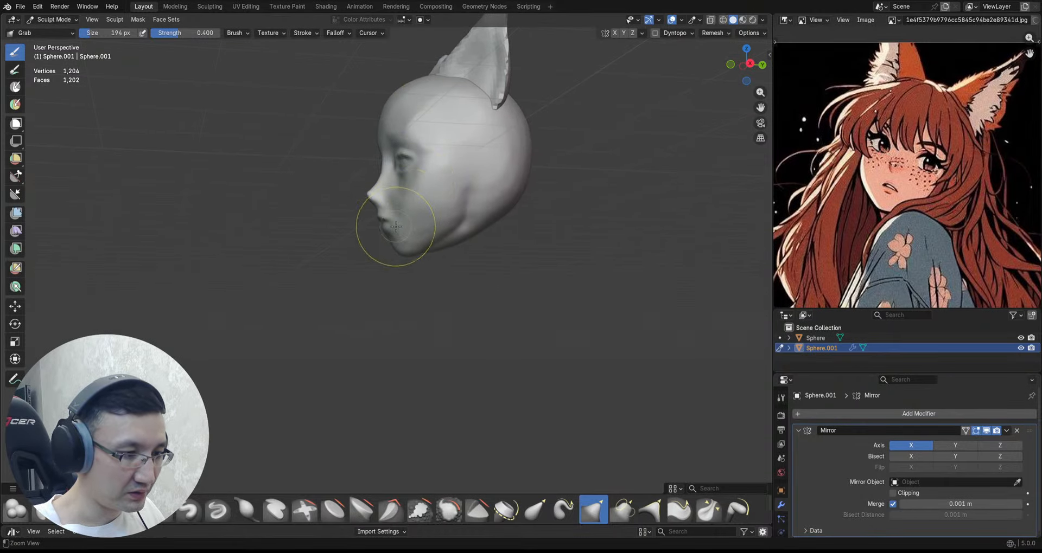
key("alt+q")
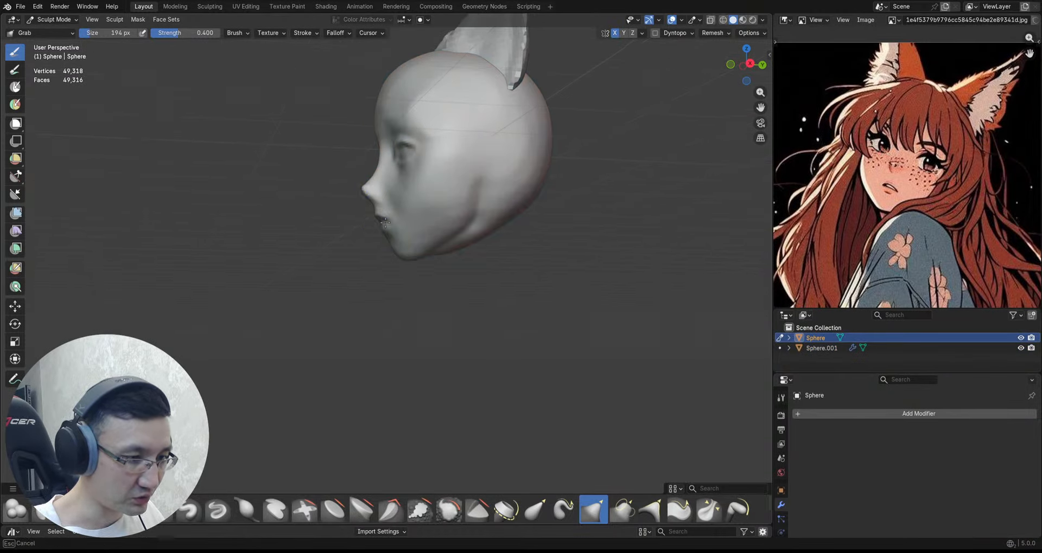
scroll(390, 233, "down", 1)
scroll(402, 233, "up", 4)
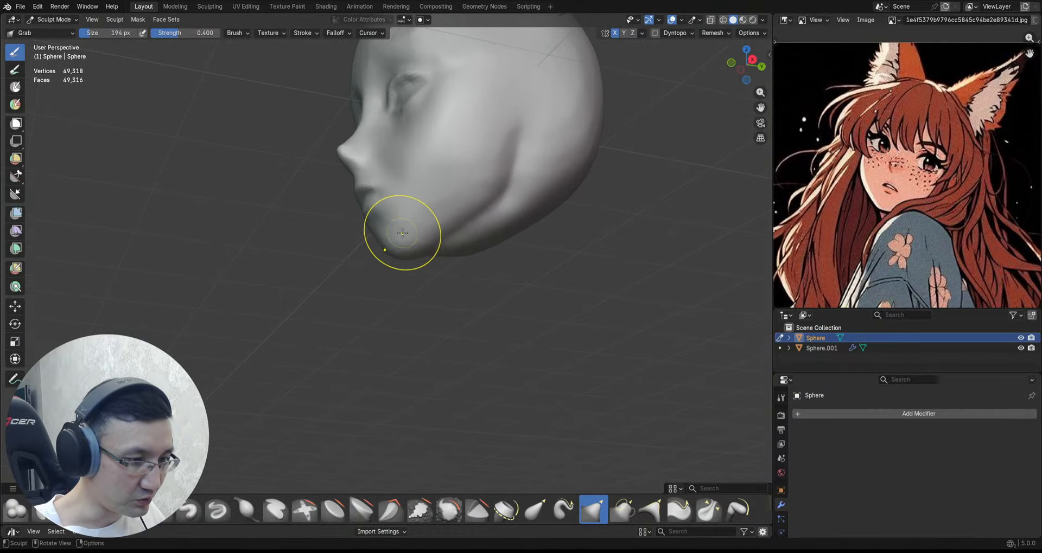
middle_click_drag(370, 249, 388, 240)
middle_click_drag(422, 200, 434, 237, "ctrl")
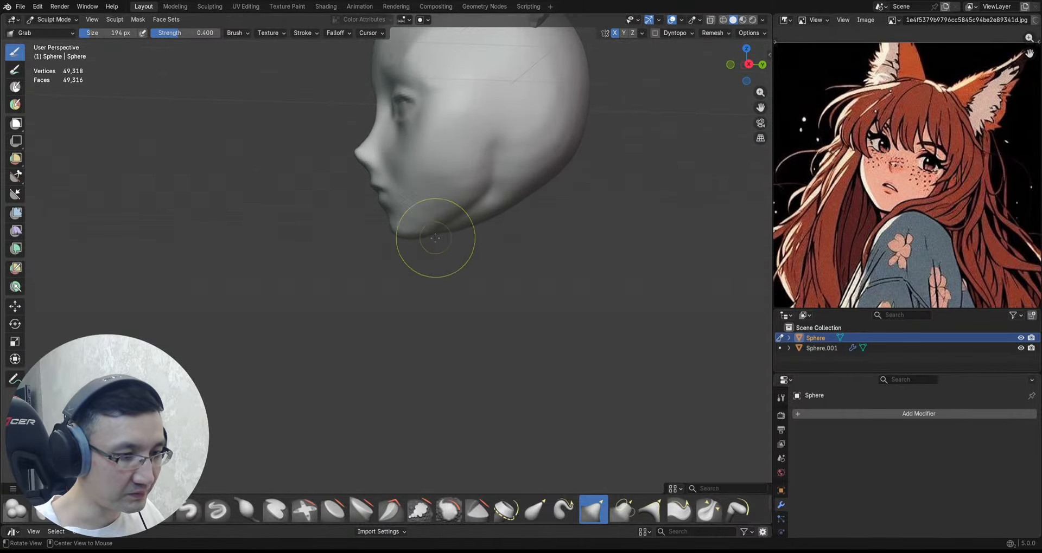
left_click_drag(435, 237, 433, 218)
Step: Adjust the chin and lower jaw from the front and side with the Grab brush
scroll(449, 210, "down", 1)
mouse_move(452, 207)
middle_mouse_down()
mouse_move(472, 194)
mouse_move(484, 162)
mouse_move(528, 167)
mouse_move(479, 151)
middle_mouse_up()
scroll(474, 185, "down", 2)
scroll(499, 157, "up", 1)
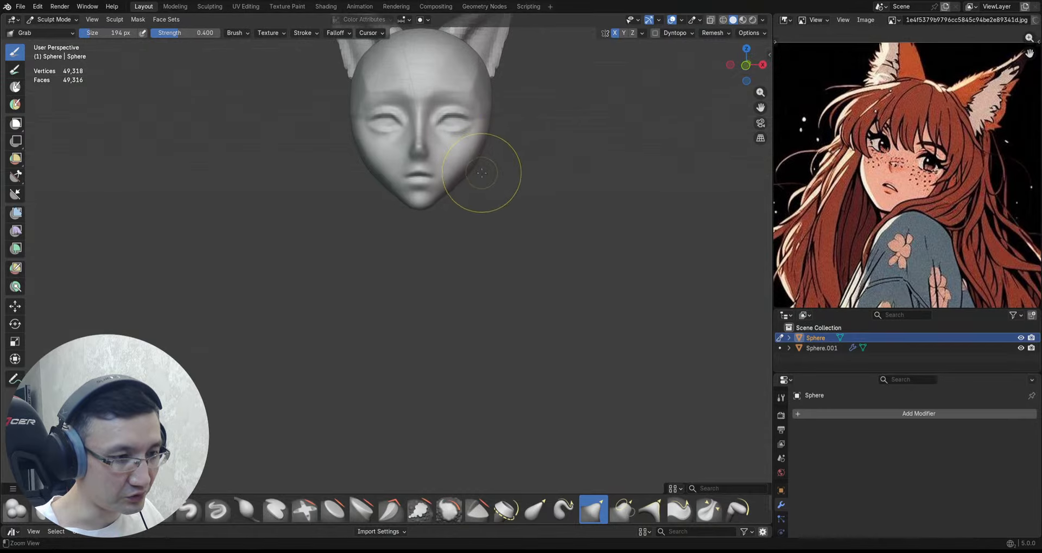
scroll(481, 173, "up", 1)
scroll(449, 204, "up", 1)
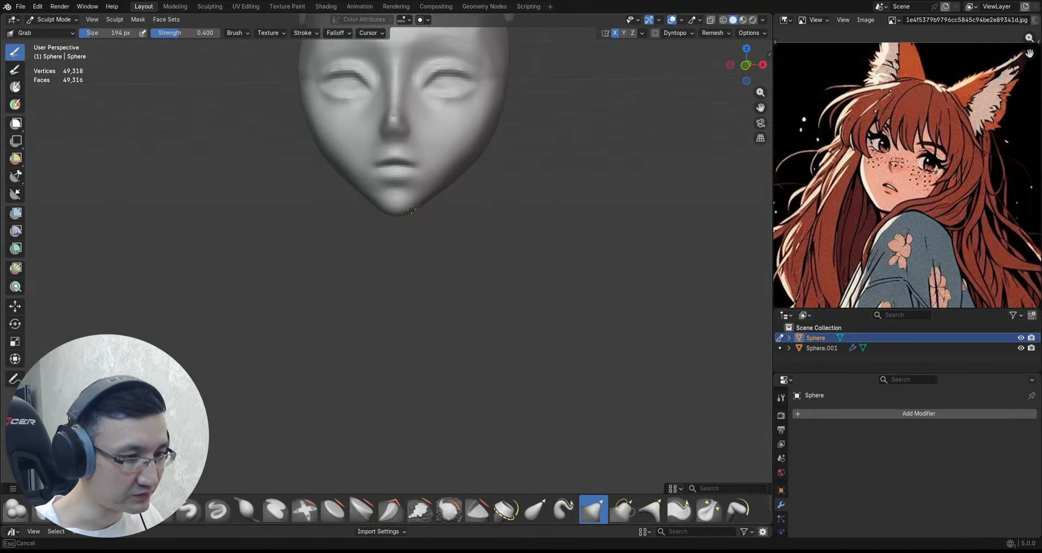
middle_click_drag(424, 189, 387, 198, "ctrl")
middle_click_drag(414, 230, 431, 195, "ctrl")
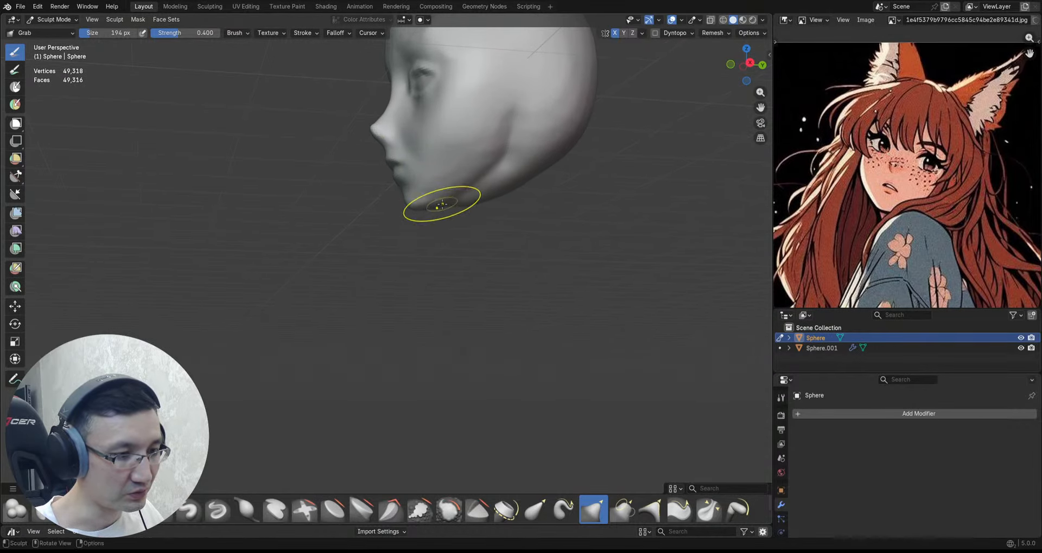
Step: Refine the jawline and lower cheek with the Grab brush and save the file
mouse_move(442, 204)
left_mouse_down("ctrl+alt")
mouse_move(437, 232)
mouse_move(532, 201)
mouse_move(505, 142)
mouse_move(513, 112)
left_mouse_up("ctrl+alt")
mouse_move(526, 117)
left_mouse_down("ctrl+alt")
mouse_move(530, 109)
mouse_move(504, 100)
mouse_move(505, 141)
left_mouse_up("ctrl+alt")
left_click_drag(505, 147, 505, 135, "ctrl+alt")
left_click_drag(504, 172, 505, 154, "ctrl+alt")
mouse_move(434, 192)
left_mouse_down("alt")
mouse_move(470, 194)
mouse_move(460, 196)
left_mouse_up("alt")
left_click_drag(459, 196, 455, 196)
left_click_drag(460, 192, 487, 186, "alt")
mouse_move(487, 184)
left_mouse_down("alt+shift")
mouse_move(487, 197)
mouse_move(447, 220)
mouse_move(470, 201)
mouse_move(501, 217)
left_mouse_up("alt+shift")
key("ctrl+s")
left_click_drag(500, 224, 507, 223, "alt")
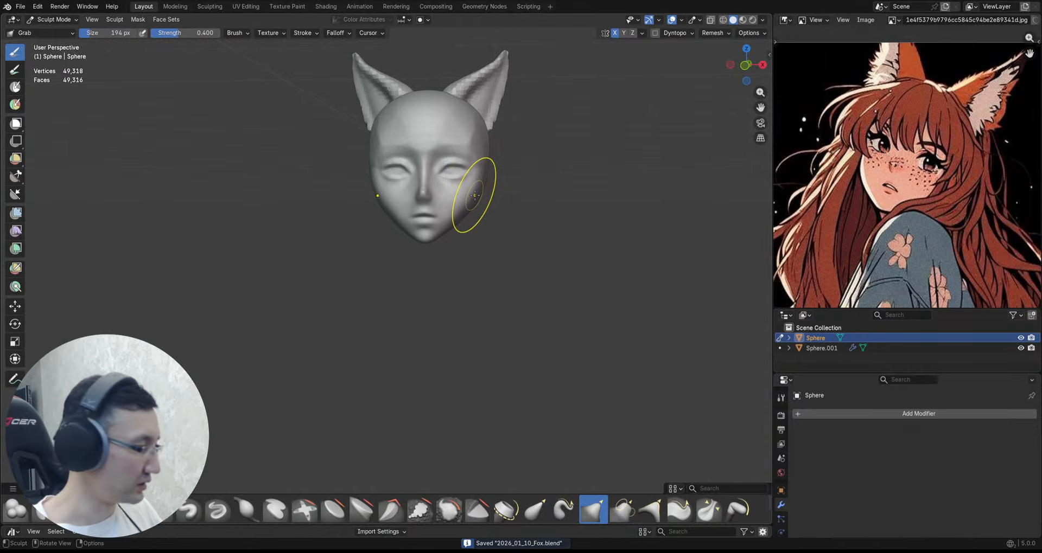
Step: Switch the head to Object Mode, snap the 3D cursor to the world origin in front view, and save
key("ctrl+Tab")
left_click(402, 193)
middle_click_drag(451, 162, 482, 189, "shift")
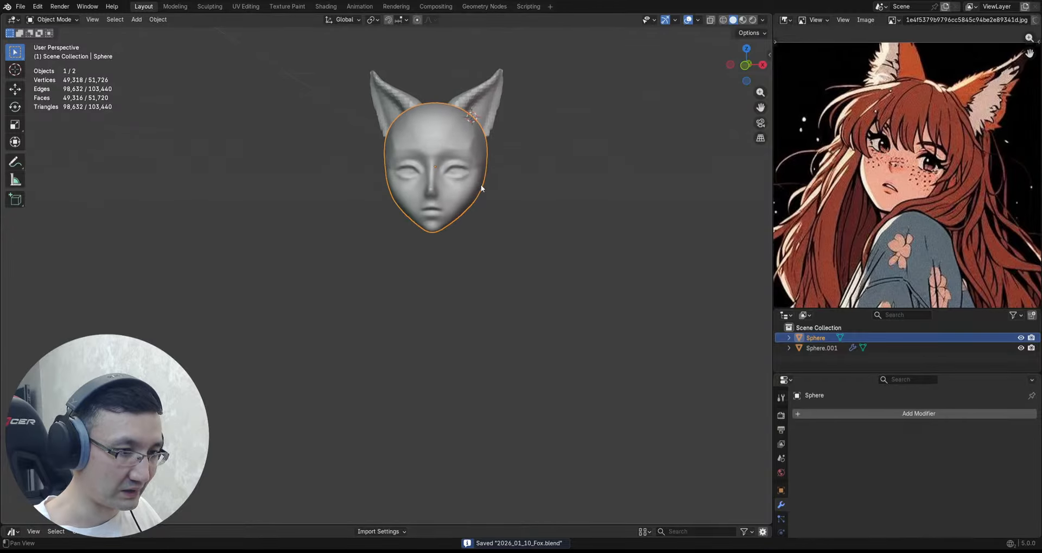
key("KP_1")
key("shift+s")
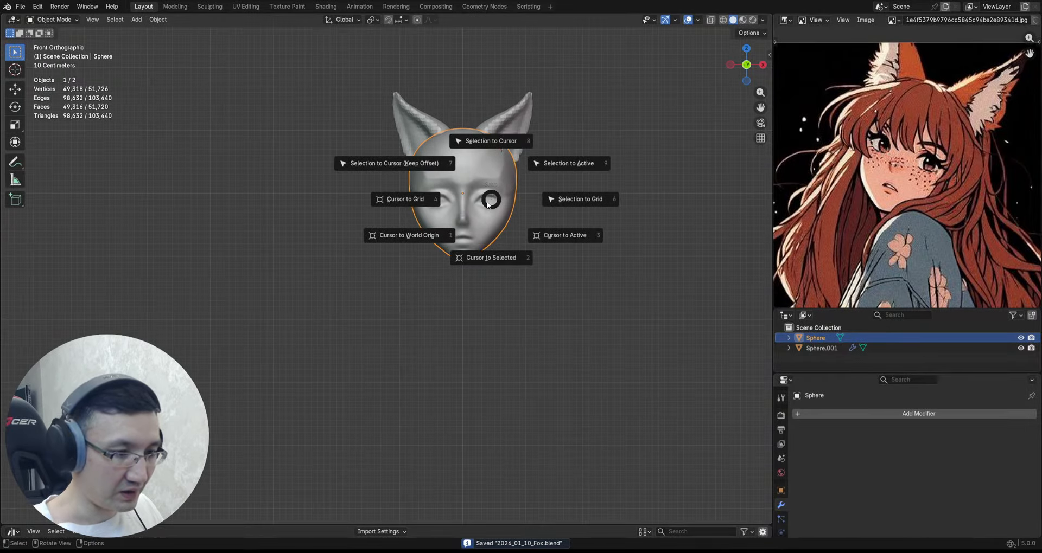
left_click(420, 235)
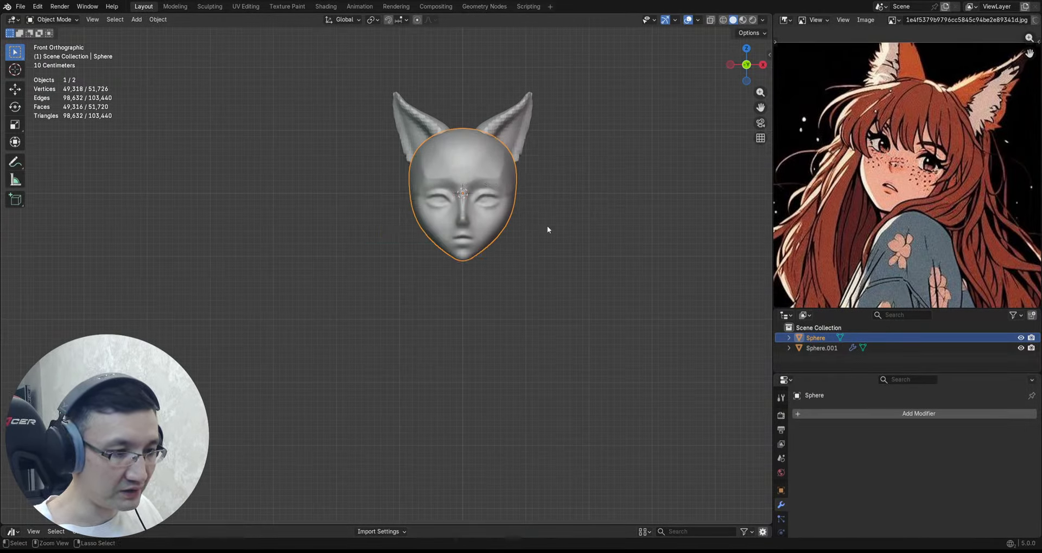
key("ctrl+s")
Step: Add a UV sphere, move it up over the skull in right side view, and save the file
middle_click_drag(545, 226, 545, 239, "shift")
middle_click_drag(544, 238, 617, 203, "ctrl")
key("shift+a")
left_click(590, 249)
key("g")
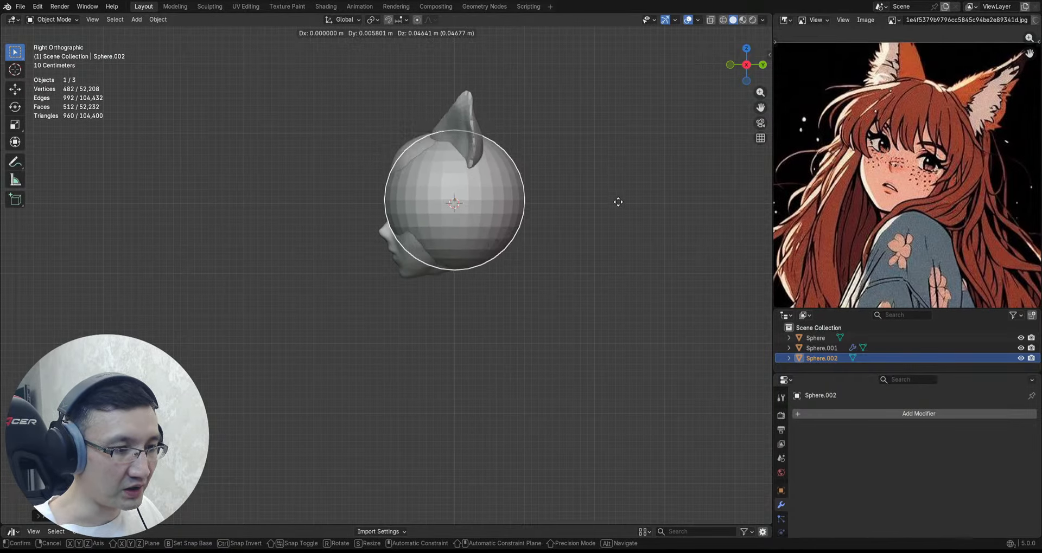
left_click(611, 188)
key("ctrl+s")
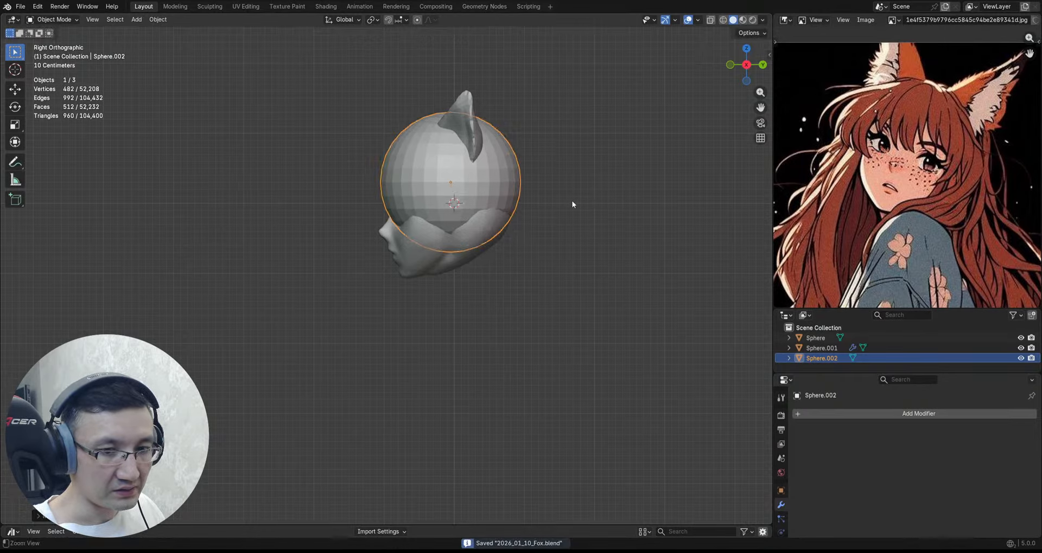
Step: Apply the new sphere's transforms and put it into Sculpt Mode
middle_click_drag(573, 204, 532, 197)
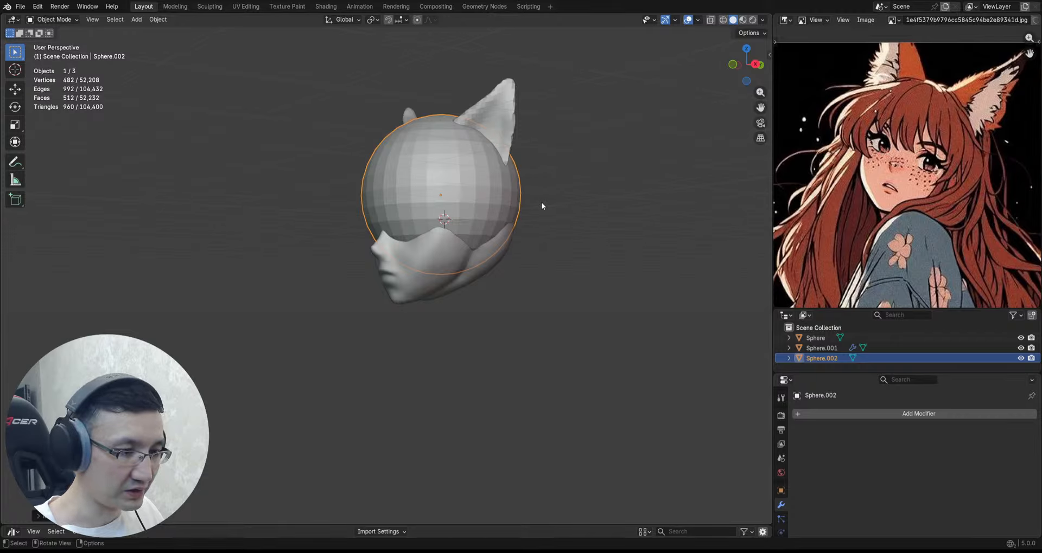
key("ctrl+a")
left_click(542, 205)
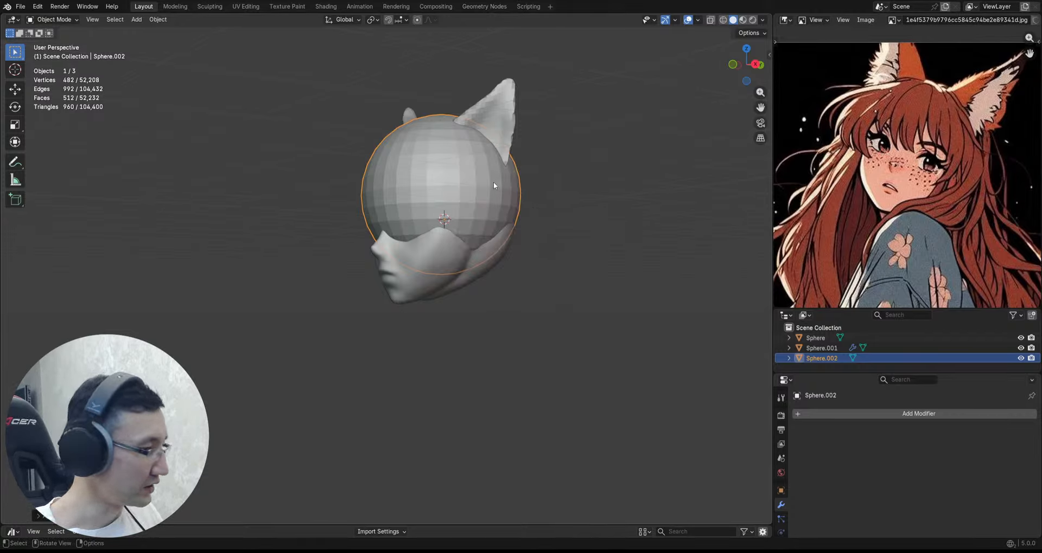
key("ctrl+Tab")
left_click(491, 239)
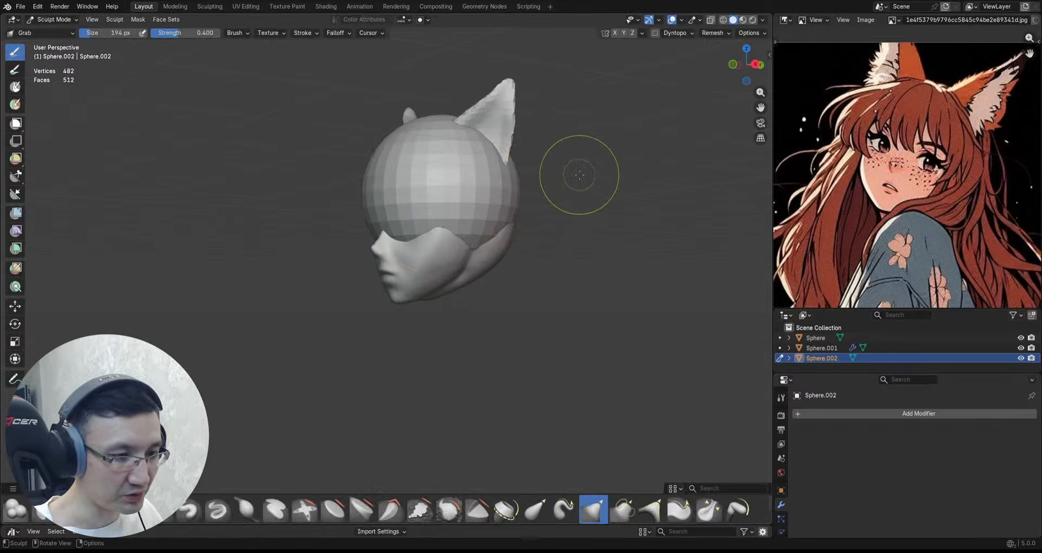
Step: Voxel-remesh the new skull sphere at a finer resolution
key("shift+r")
left_click(624, 193)
key("ctrl+r")
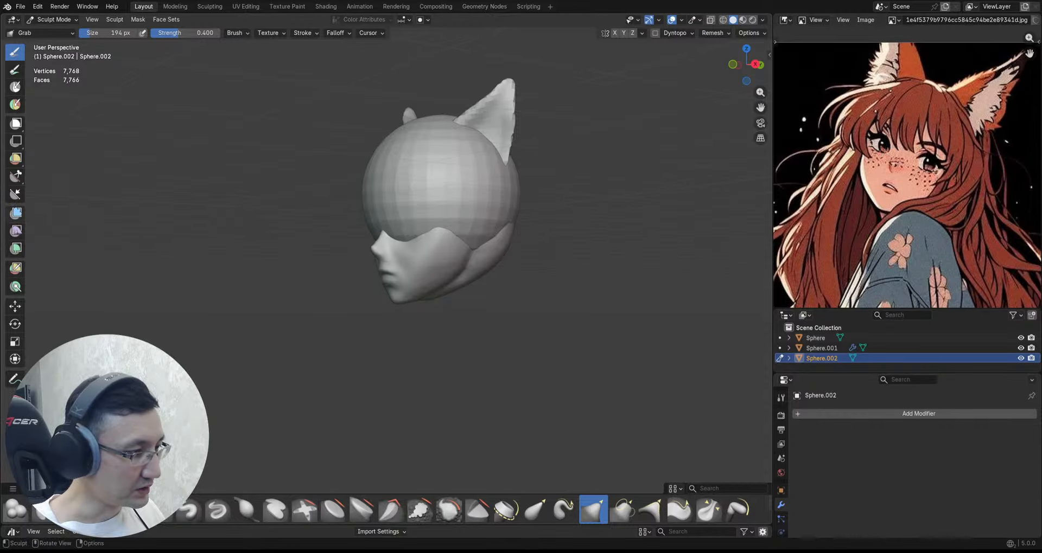
Step: Smooth the whole remeshed sphere with the Smooth mesh filter and save the file
left_click(15, 213)
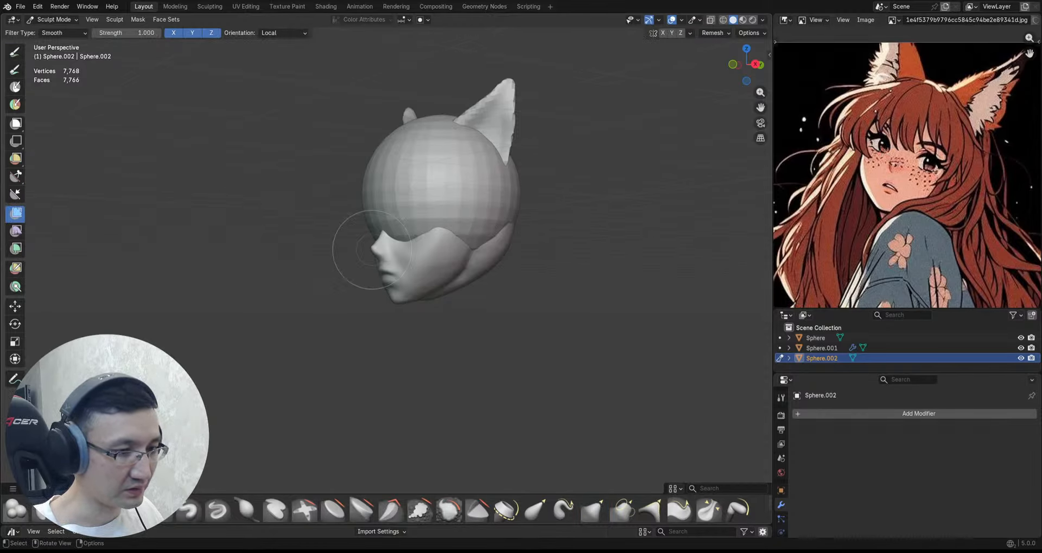
middle_click_drag(374, 215, 527, 283)
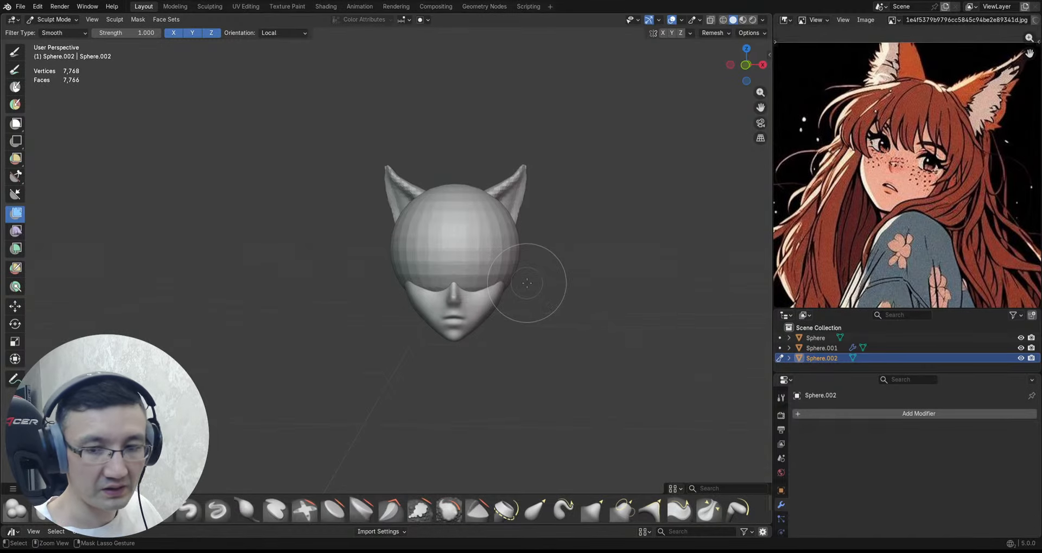
key("ctrl+s")
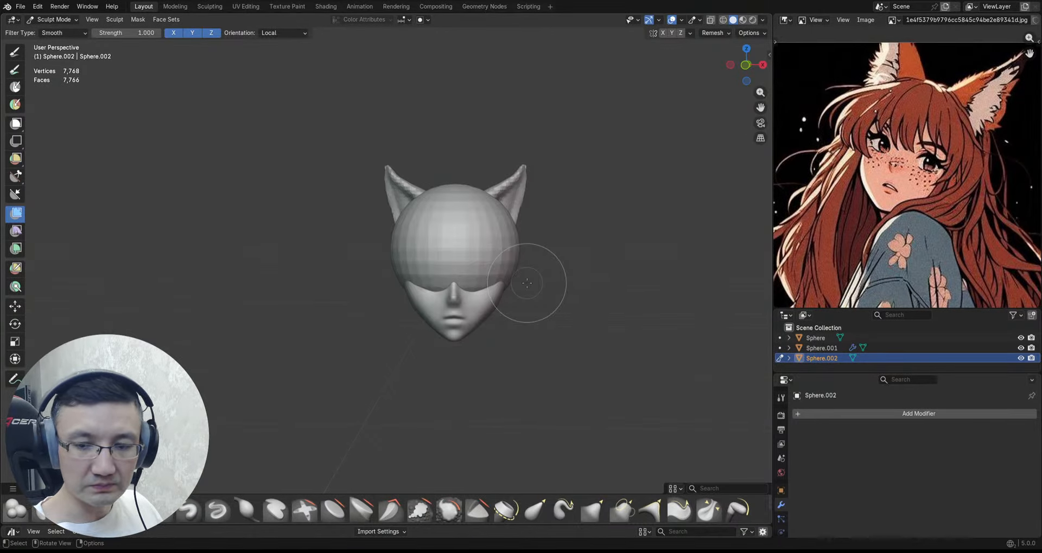
middle_click_drag(526, 283, 219, 214)
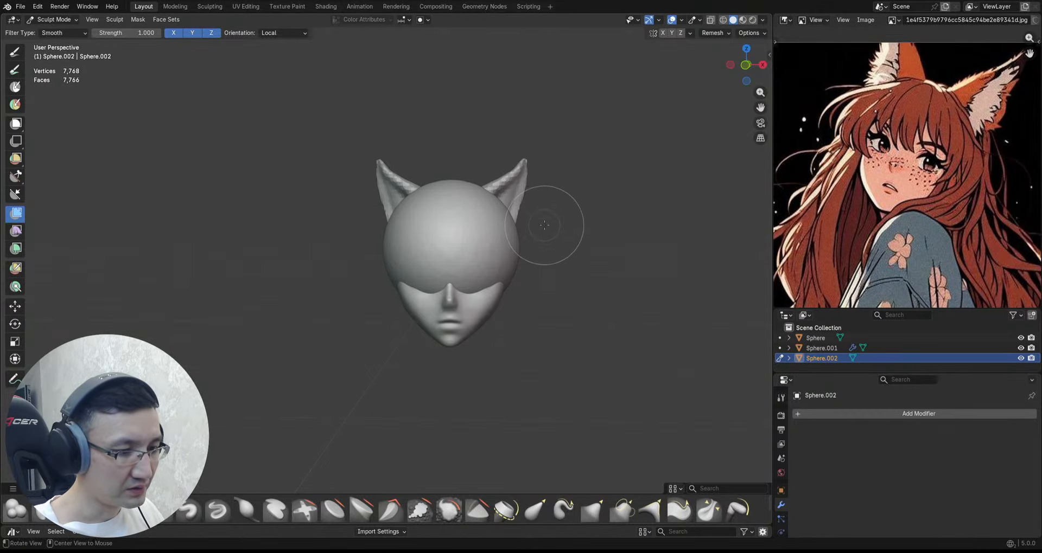
mouse_move(544, 227)
middle_mouse_down()
mouse_move(559, 239)
mouse_move(541, 219)
middle_mouse_up()
key("ctrl+s")
Step: Set the Draw Sharp brush to 293 px and, with X symmetry, carve the sphere's lower front back to a fringe line above the eyes
scroll(552, 233, "down", 2)
scroll(552, 233, "up", 3)
key("v")
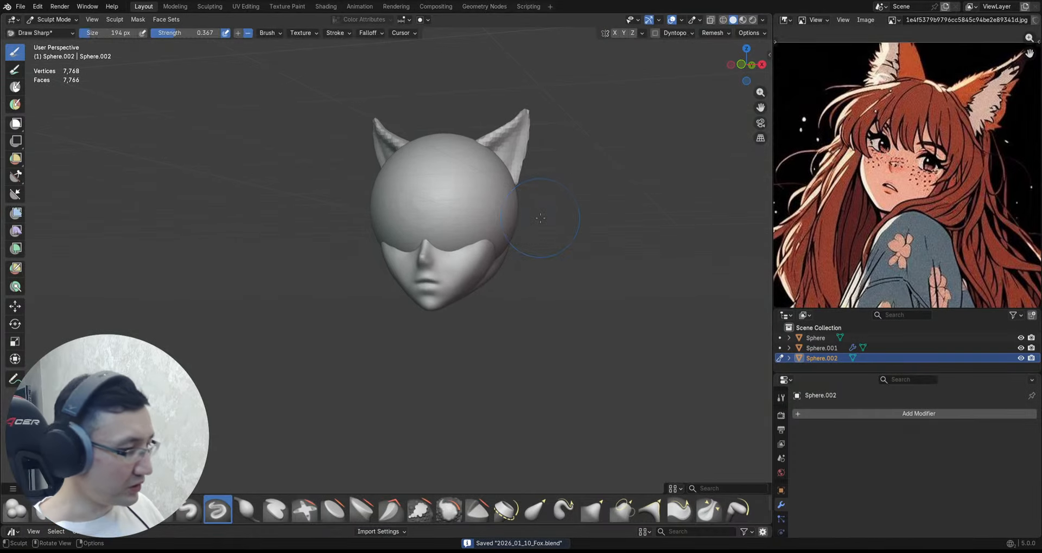
key("bracketright")
key("bracketright")
key("bracketright")
key("bracketright")
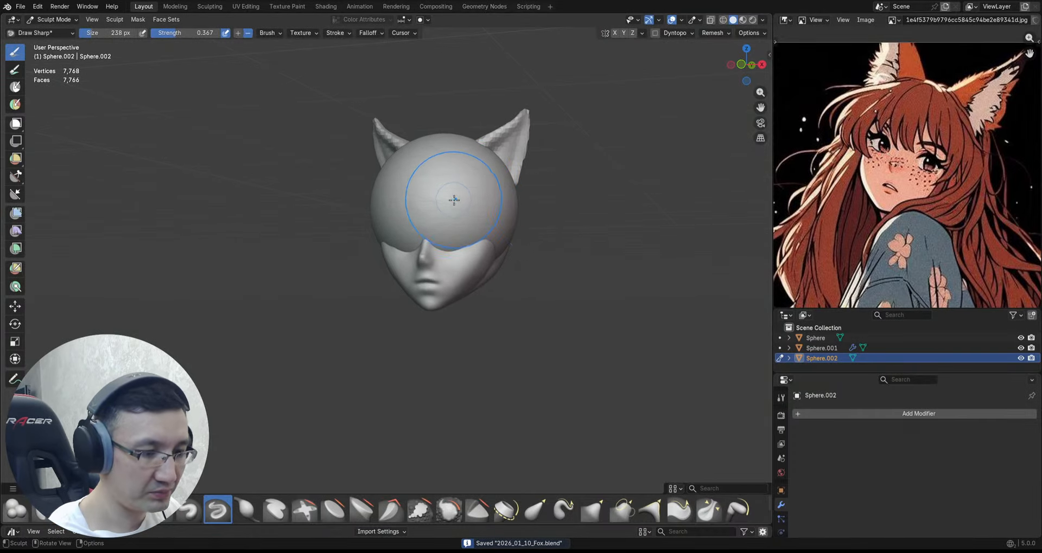
scroll(542, 177, "down", 1)
mouse_move(541, 178)
middle_mouse_down()
mouse_move(543, 194)
mouse_move(589, 140)
middle_mouse_up()
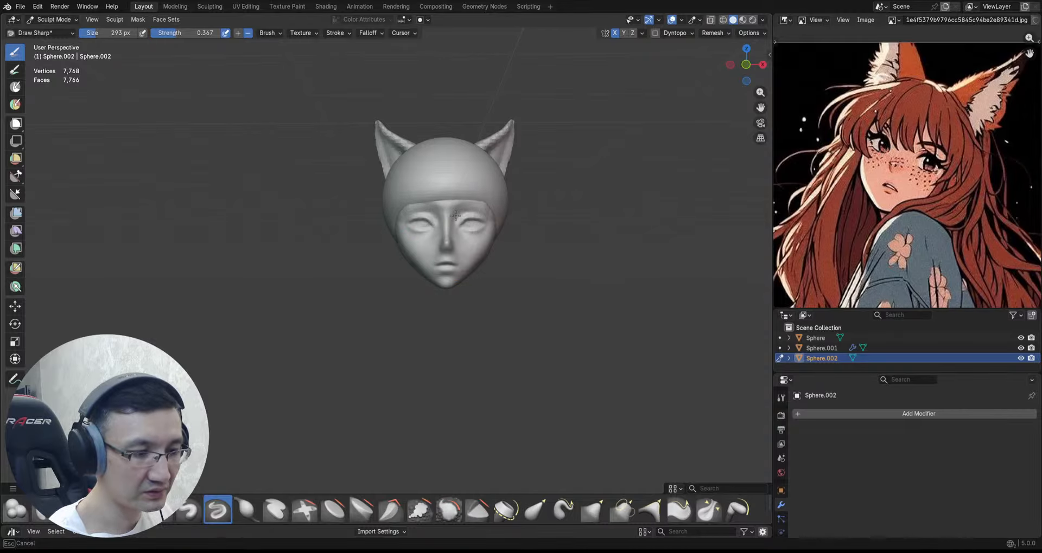
mouse_move(399, 210)
middle_mouse_down()
mouse_move(569, 188)
mouse_move(548, 179)
mouse_move(533, 143)
mouse_move(489, 168)
mouse_move(460, 151)
middle_mouse_up()
middle_click_drag(459, 251, 470, 187)
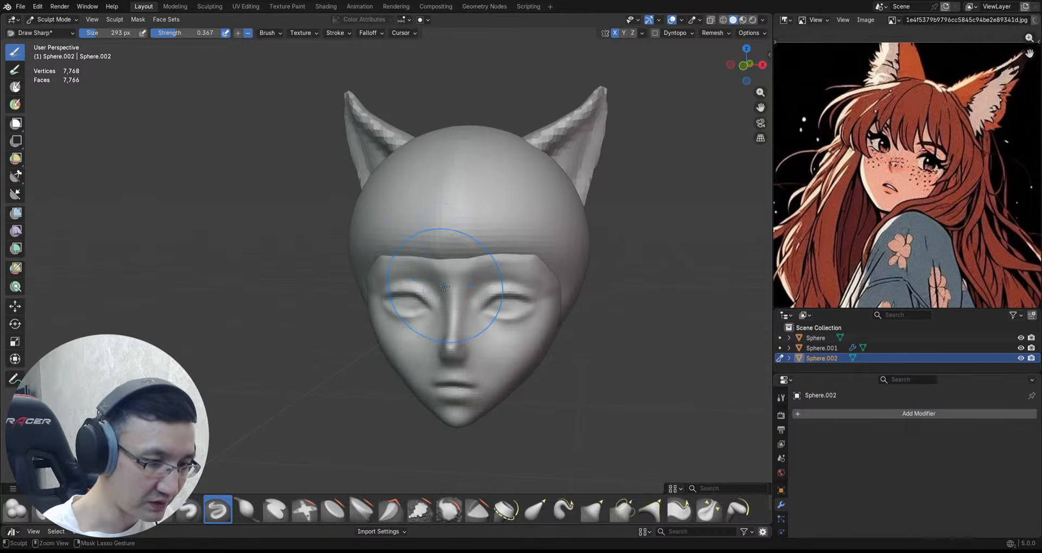
Step: Turn off X symmetry and carve vertical strand grooves down the fringe's centre and toward the character's right side
middle_click_drag(444, 258, 478, 227)
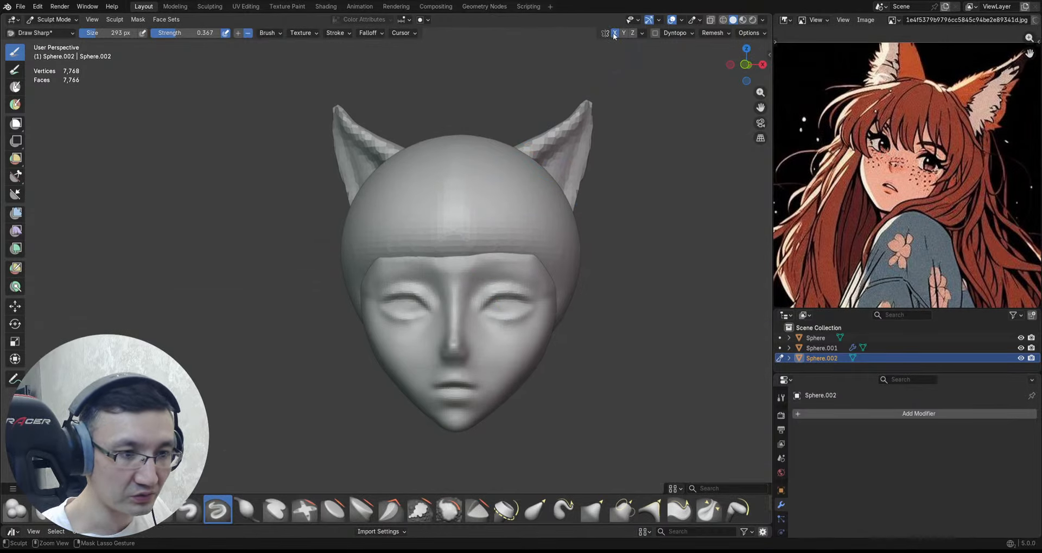
mouse_move(566, 107)
middle_mouse_down("ctrl")
mouse_move(447, 218)
mouse_move(464, 197)
mouse_move(449, 188)
middle_mouse_up("ctrl")
middle_click_drag(453, 253, 457, 222)
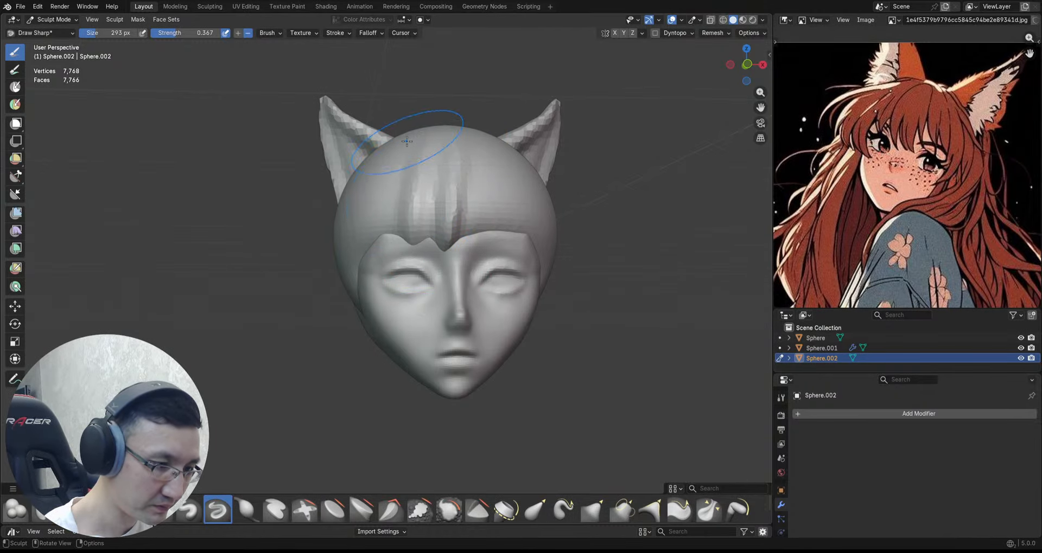
middle_click_drag(407, 141, 409, 217)
middle_click_drag(389, 163, 396, 198)
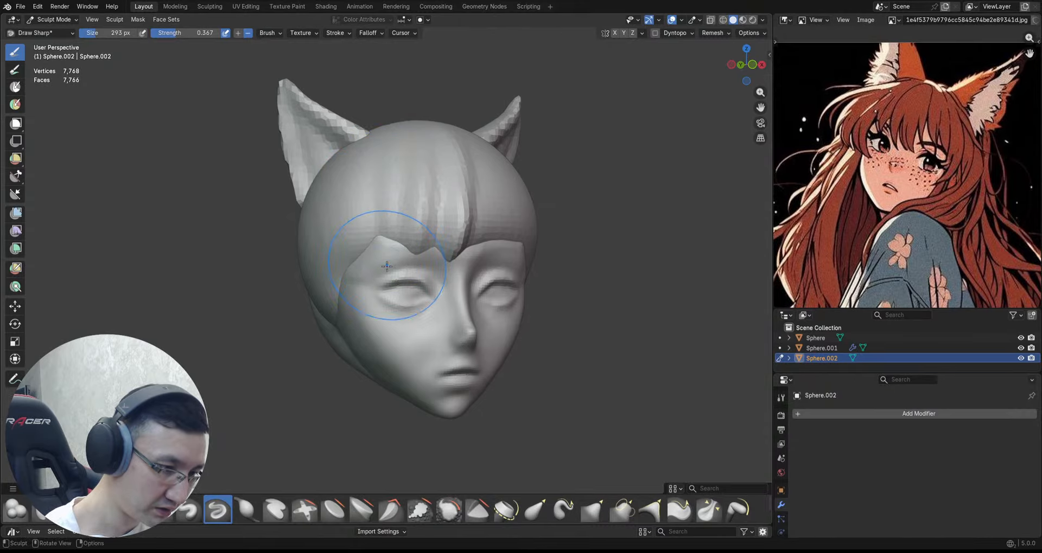
scroll(405, 203, "up", 2)
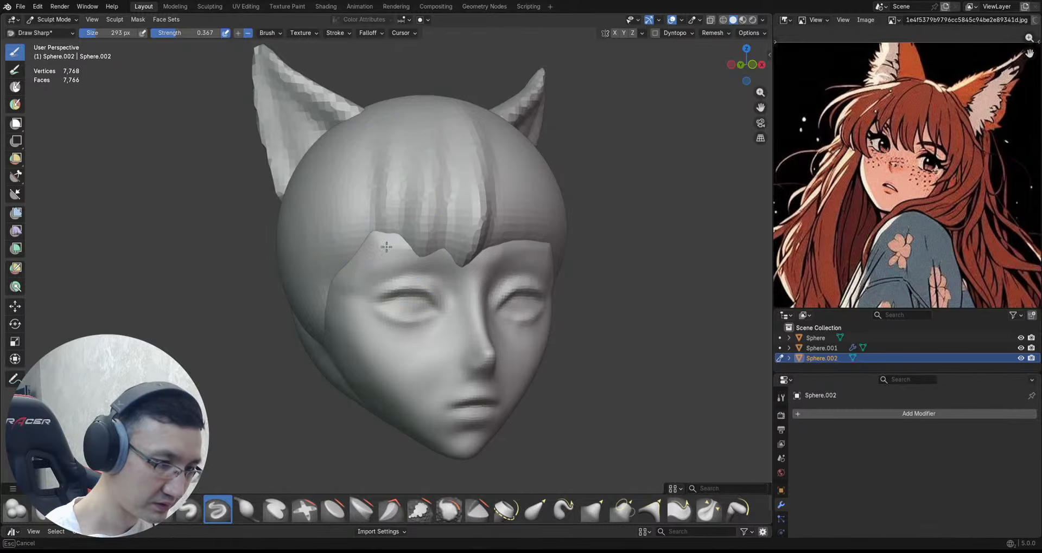
left_click_drag(391, 180, 400, 217)
Step: Carve the first strand grooves in the fringe on the character's left side of the centre, above the inner eye
scroll(472, 158, "down", 3)
mouse_move(480, 157)
middle_mouse_down()
mouse_move(455, 161)
mouse_move(483, 163)
middle_mouse_up()
scroll(483, 163, "up", 1)
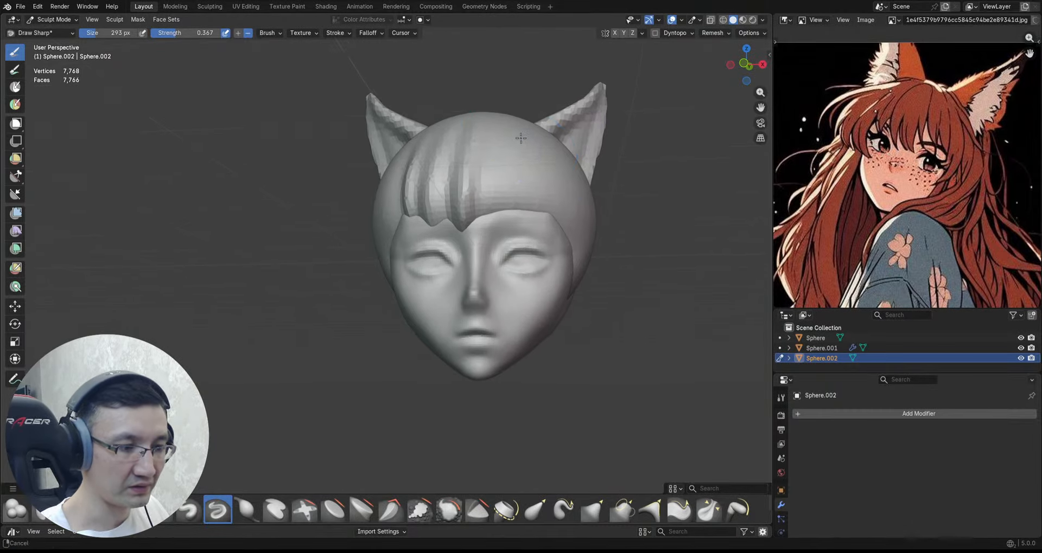
scroll(510, 152, "up", 2)
middle_click_drag(536, 138, 495, 144)
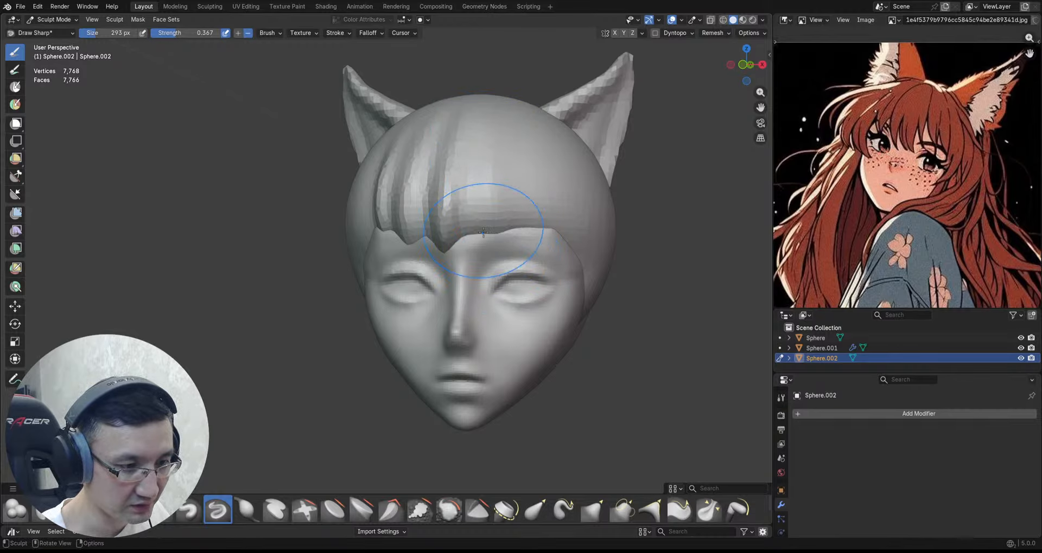
scroll(481, 207, "down", 1)
middle_click_drag(481, 207, 511, 163)
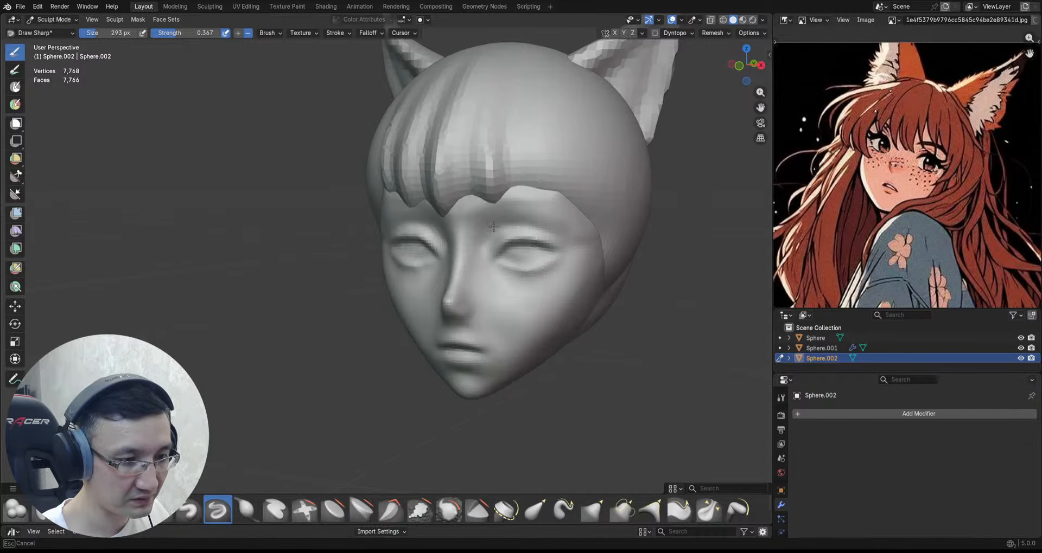
Step: Continue the strand grooves and jagged fringe edge above the character's left eye with the Draw Sharp brush
left_click_drag(499, 208, 546, 182, "alt")
left_click_drag(546, 182, 539, 149, "ctrl+alt")
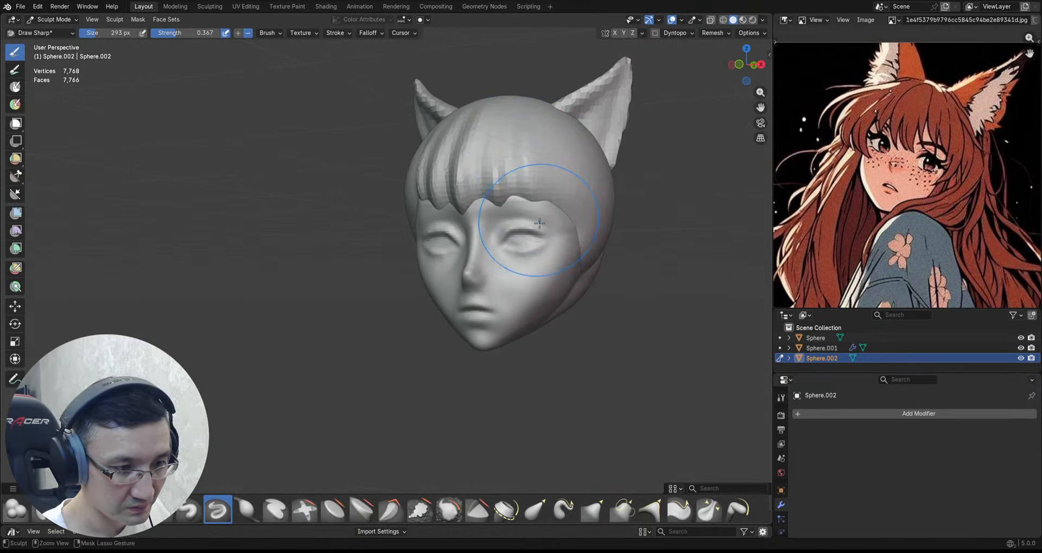
mouse_move(548, 187)
left_mouse_down("ctrl+alt")
mouse_move(551, 156)
mouse_move(541, 165)
left_mouse_up("ctrl+alt")
left_click_drag(539, 153, 540, 161)
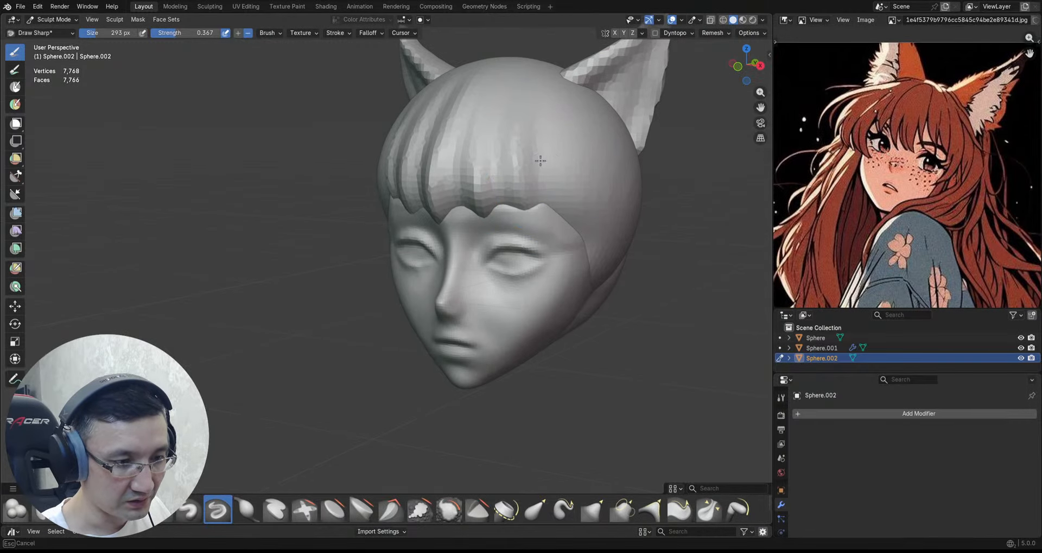
left_click_drag(529, 219, 565, 176, "alt")
Step: Carve more strand grooves from the fringe toward the character's right temple
mouse_move(565, 176)
left_mouse_down("ctrl+alt")
mouse_move(557, 202)
mouse_move(588, 187)
mouse_move(573, 154)
mouse_move(443, 151)
left_mouse_up("ctrl+alt")
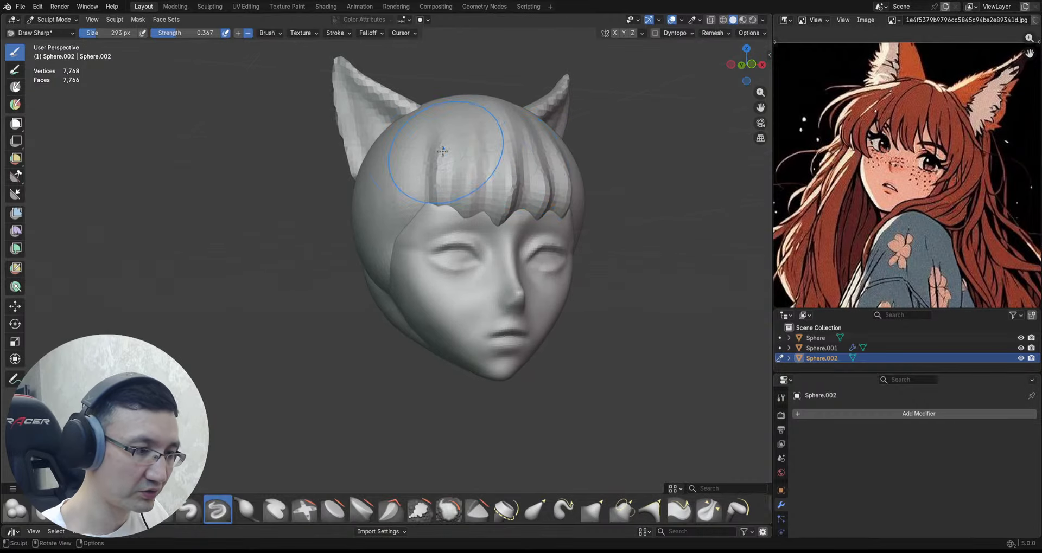
left_click_drag(403, 206, 413, 122, "alt")
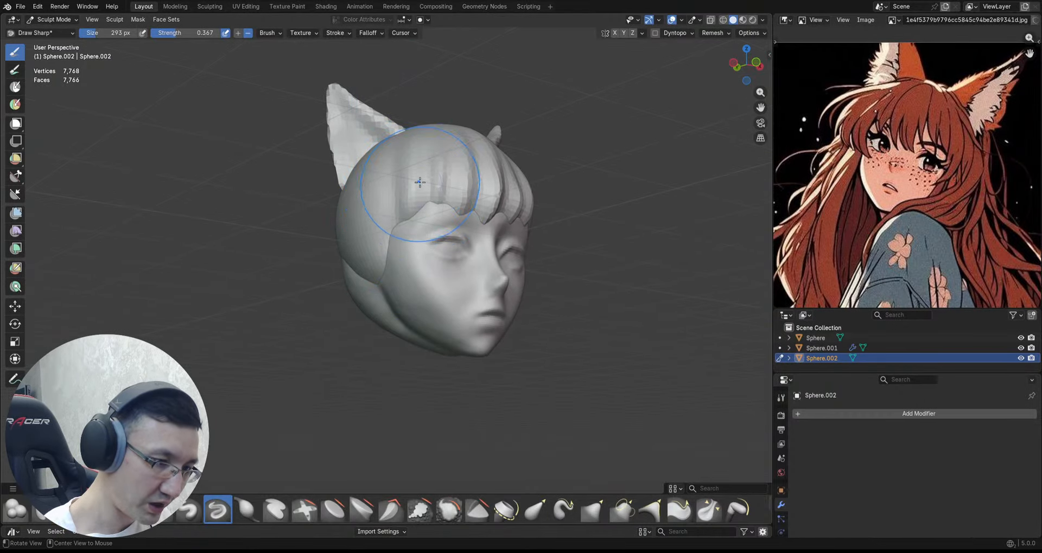
left_click_drag(457, 162, 478, 161, "alt")
left_click_drag(478, 162, 549, 140, "ctrl+alt")
Step: Deepen the fringe strands around the character's left temple with the Draw Sharp brush and save the file
mouse_move(549, 140)
left_mouse_down("alt")
mouse_move(521, 147)
mouse_move(543, 143)
mouse_move(535, 135)
mouse_move(512, 163)
left_mouse_up("alt")
left_click_drag(524, 238, 521, 186, "alt")
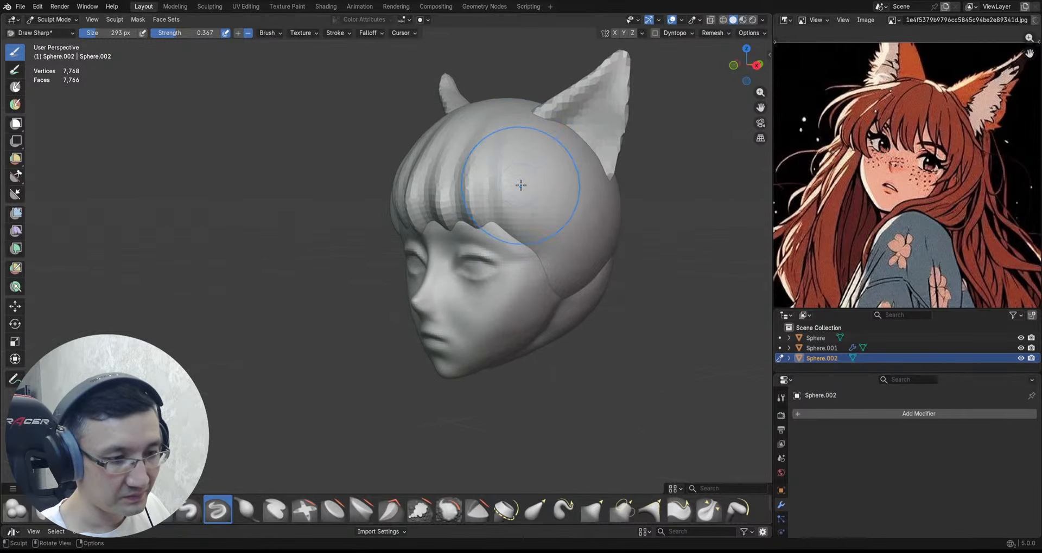
left_click_drag(537, 223, 532, 239, "ctrl+alt")
mouse_move(533, 239)
left_mouse_down("alt")
mouse_move(513, 238)
mouse_move(528, 220)
left_mouse_up("alt")
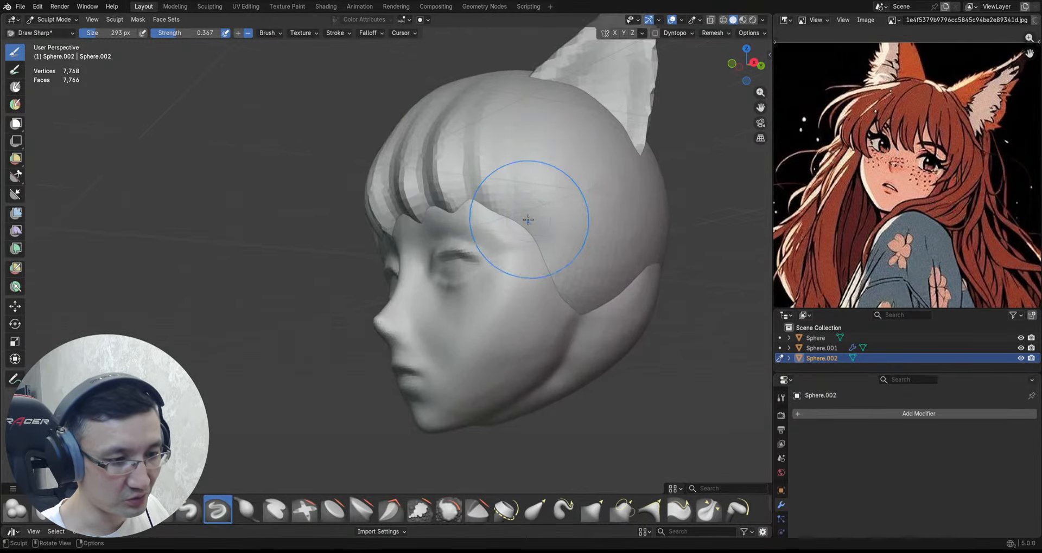
mouse_move(513, 179)
left_mouse_down("ctrl+alt")
mouse_move(512, 206)
mouse_move(521, 167)
left_mouse_up("ctrl+alt")
left_click_drag(533, 126, 607, 84, "ctrl+alt")
left_click_drag(608, 84, 557, 151, "ctrl+alt")
left_click_drag(558, 151, 580, 163, "alt+shift")
key("ctrl+s")
left_click_drag(580, 163, 581, 153, "ctrl+alt")
Step: Switch sculpting to the face mesh and reshape the outer eye corners with the mirrored Grab brush
key("g")
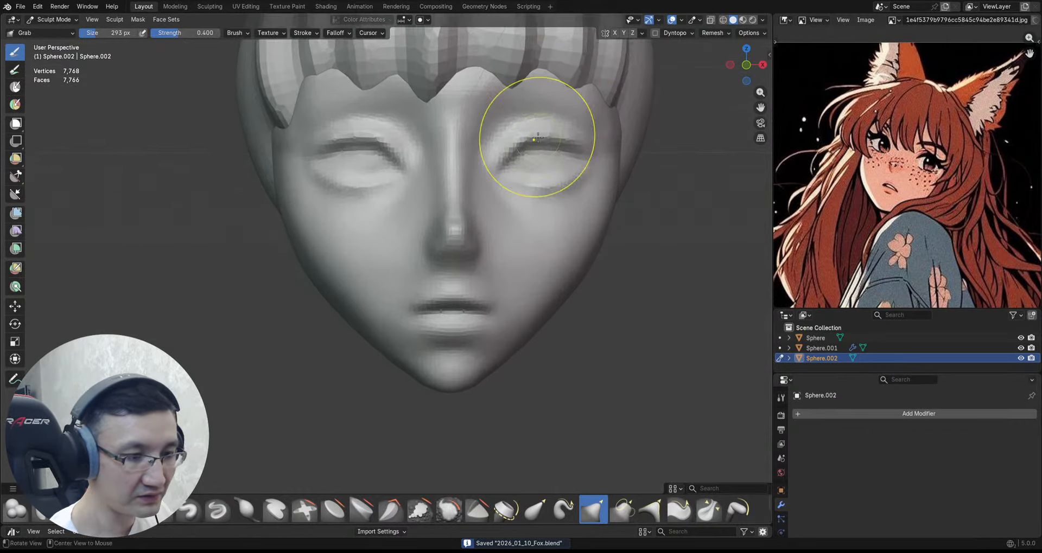
key("alt+q")
mouse_move(526, 153)
left_mouse_down("ctrl+alt")
mouse_move(548, 141)
mouse_move(589, 173)
mouse_move(606, 151)
mouse_move(580, 130)
mouse_move(521, 137)
left_mouse_up("ctrl+alt")
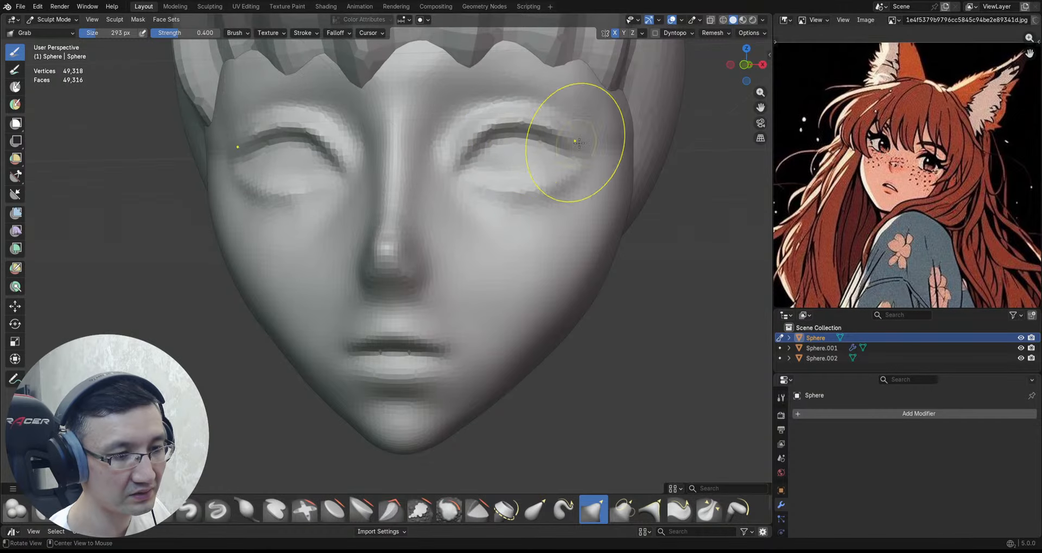
left_click_drag(596, 143, 576, 146, "alt")
left_click_drag(576, 147, 594, 154)
mouse_move(590, 152)
left_mouse_down("ctrl+alt")
mouse_move(582, 222)
mouse_move(611, 159)
left_mouse_up("ctrl+alt")
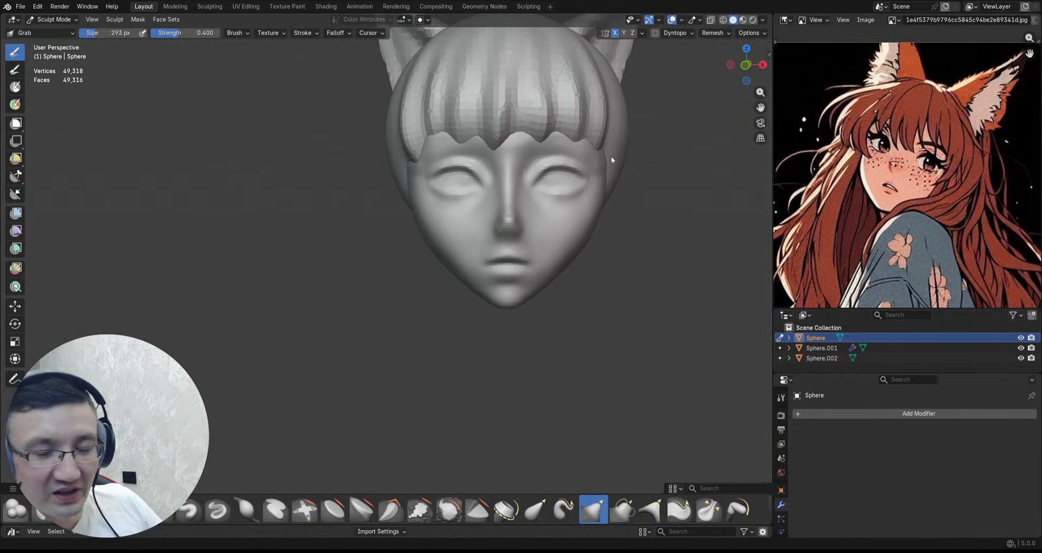
Step: Refine the eyelids and inner eye corners with the Grab brush, checking the eye area from above and the side
left_click_drag(610, 156, 592, 84, "alt")
left_click_drag(570, 152, 566, 116, "ctrl+alt")
mouse_move(560, 144)
left_mouse_down("alt")
mouse_move(554, 123)
mouse_move(549, 163)
mouse_move(513, 168)
mouse_move(541, 199)
mouse_move(543, 231)
left_mouse_up("alt")
left_click_drag(545, 179, 548, 217, "alt")
left_click_drag(549, 209, 544, 177, "ctrl+alt")
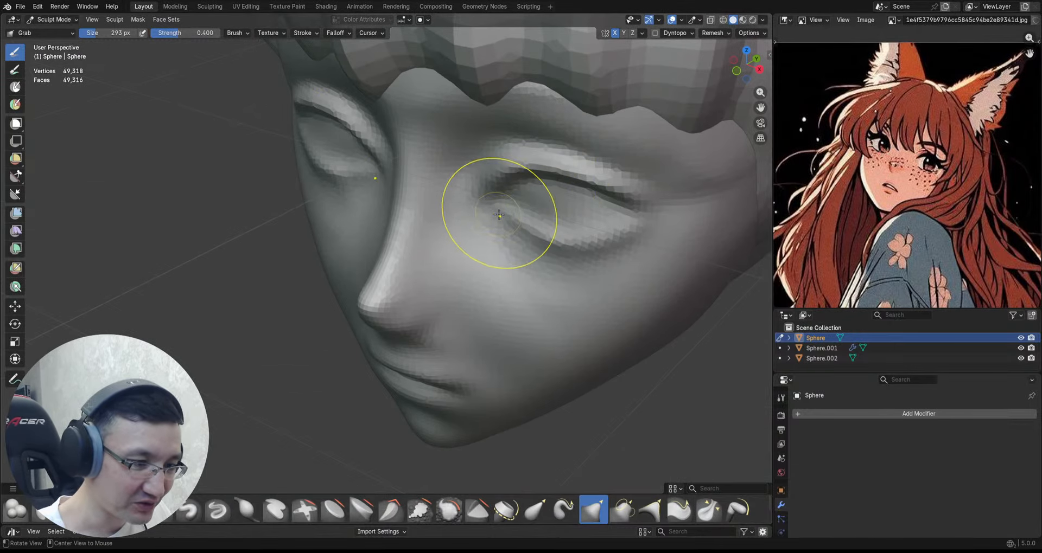
mouse_move(499, 215)
left_mouse_down("alt")
mouse_move(480, 187)
mouse_move(505, 190)
mouse_move(515, 218)
left_mouse_up("alt")
left_click_drag(535, 217, 597, 218, "alt")
left_click_drag(543, 189, 546, 217, "ctrl+alt")
left_click_drag(566, 155, 554, 202, "alt")
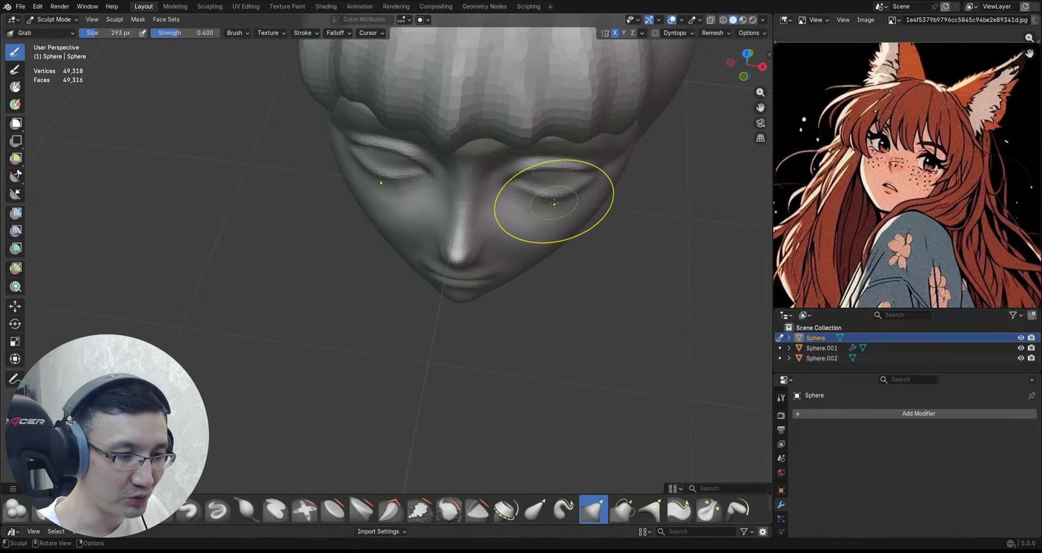
mouse_move(604, 174)
left_mouse_down("alt")
mouse_move(628, 123)
mouse_move(658, 131)
left_mouse_up("alt")
Step: Sculpt the area between the outer eye corner and the temple with the Draw Sharp brush
key("d")
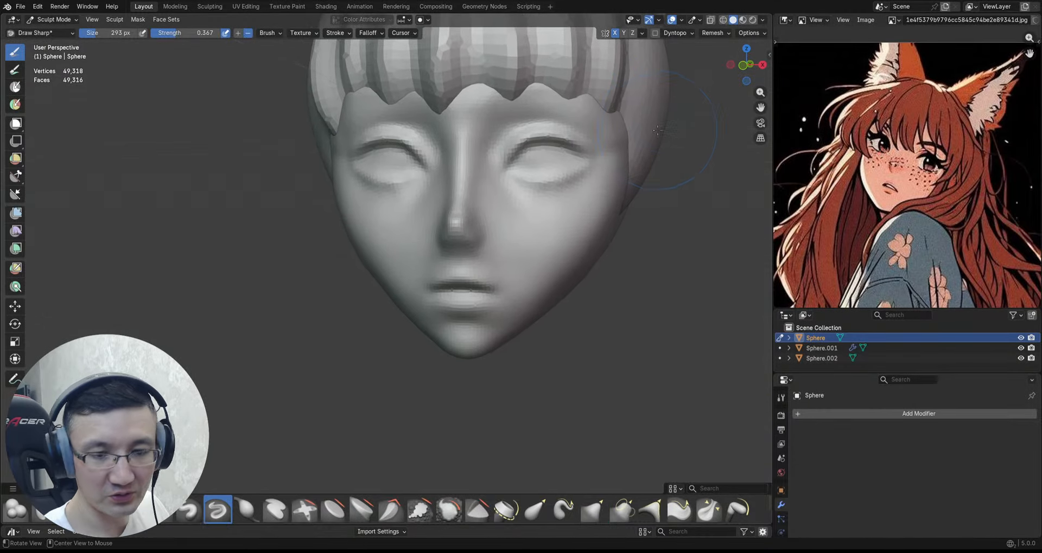
scroll(658, 132, "up", 2)
scroll(586, 164, "down", 1)
left_click_drag(625, 161, 600, 158, "alt")
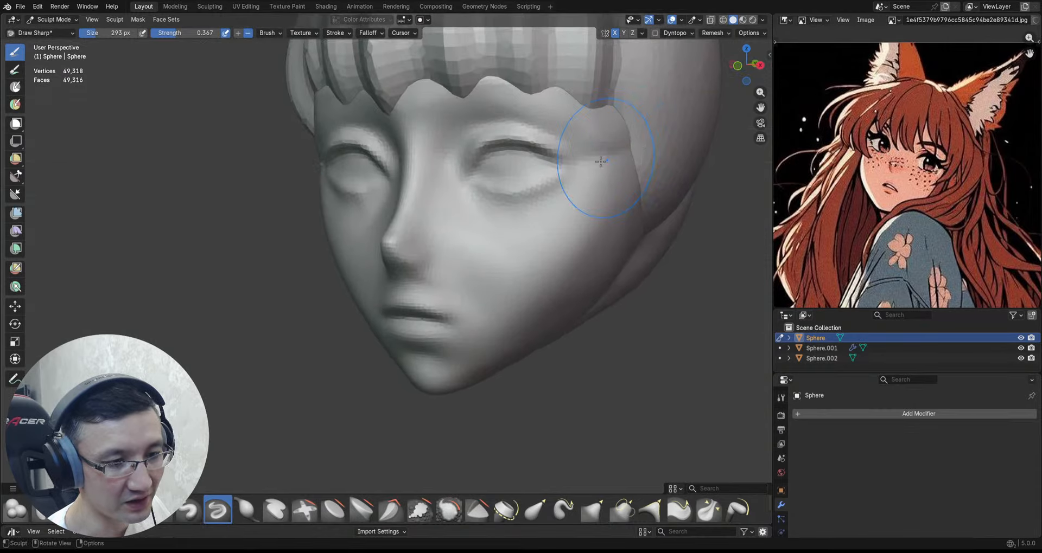
scroll(646, 139, "down", 1)
Step: Build up the temples beside the eyes with the Clay Strips brush and save the file
key("c")
left_click_drag(647, 82, 605, 139, "alt")
key("ctrl+s")
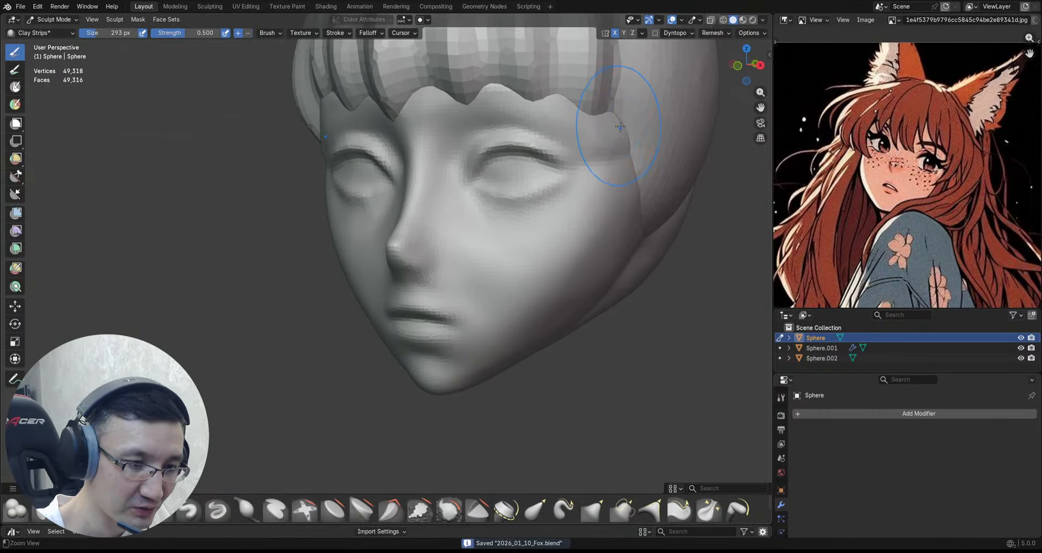
scroll(617, 127, "up", 1)
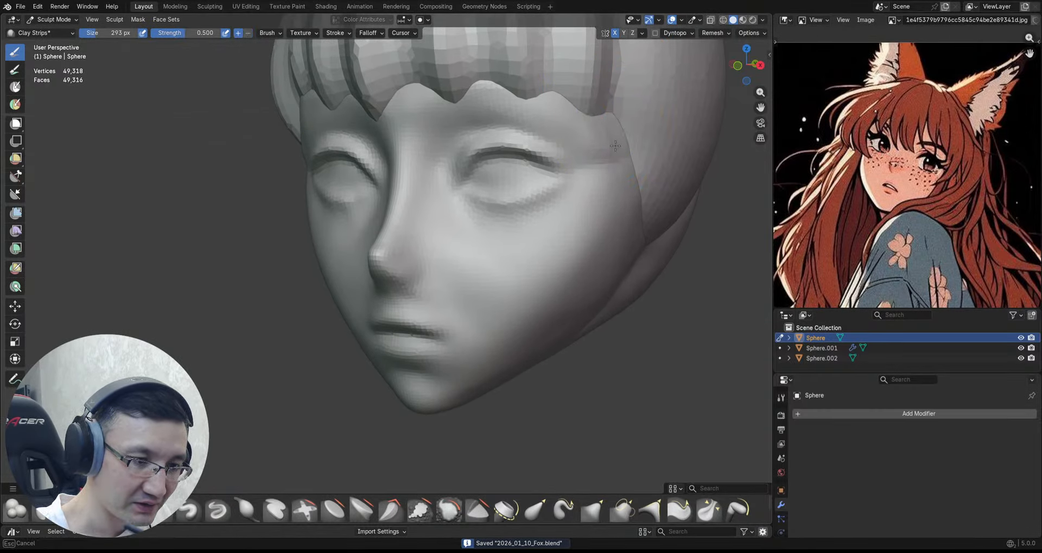
scroll(629, 161, "down", 4)
middle_click_drag(631, 162, 675, 198)
scroll(670, 169, "down", 3)
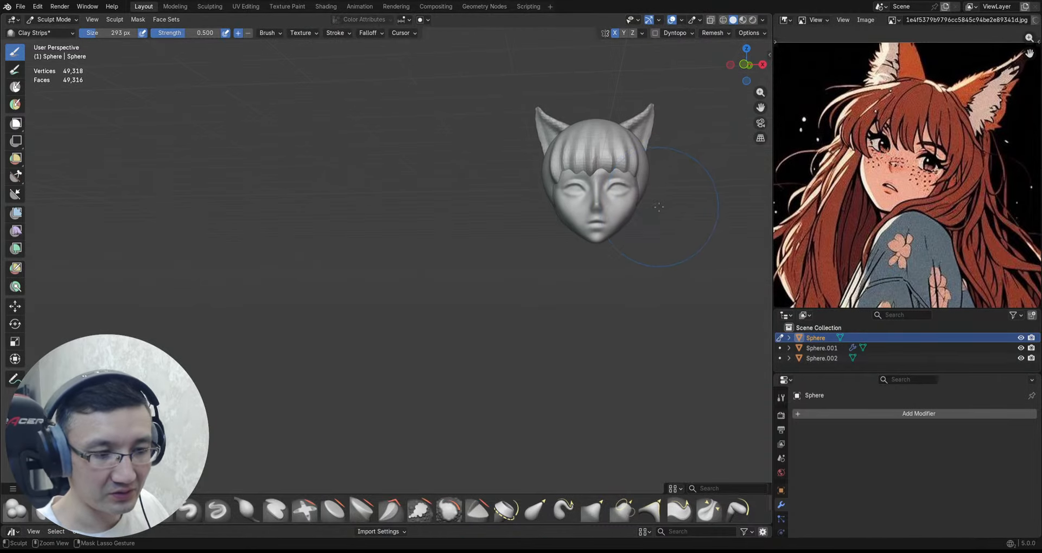
key("ctrl+s")
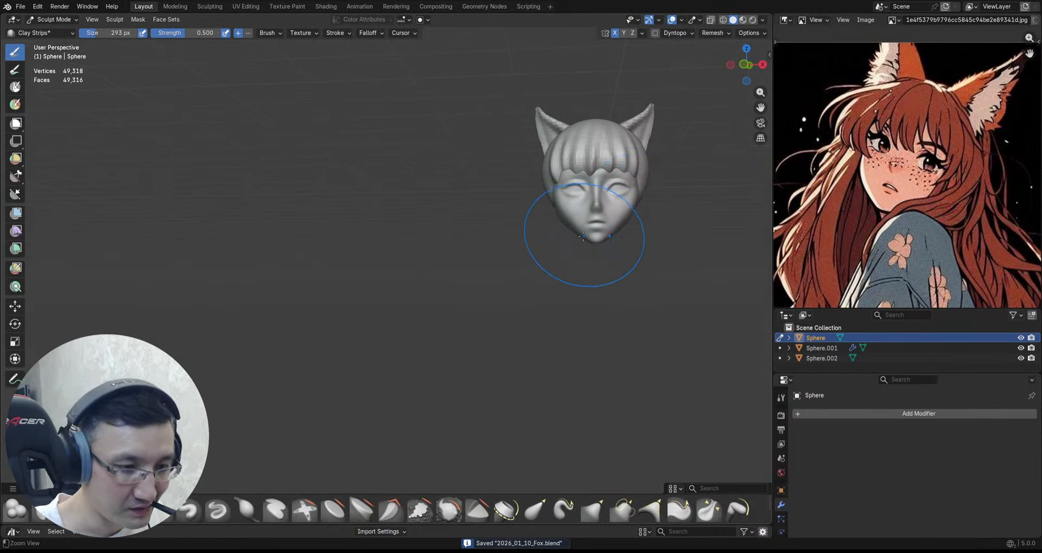
Step: Adjust the temples and cheek contour of the face with the Grab brush and save the file
mouse_move(584, 236)
middle_mouse_down("ctrl")
mouse_move(570, 199)
mouse_move(546, 173)
mouse_move(559, 211)
mouse_move(544, 156)
middle_mouse_up("ctrl")
key("g")
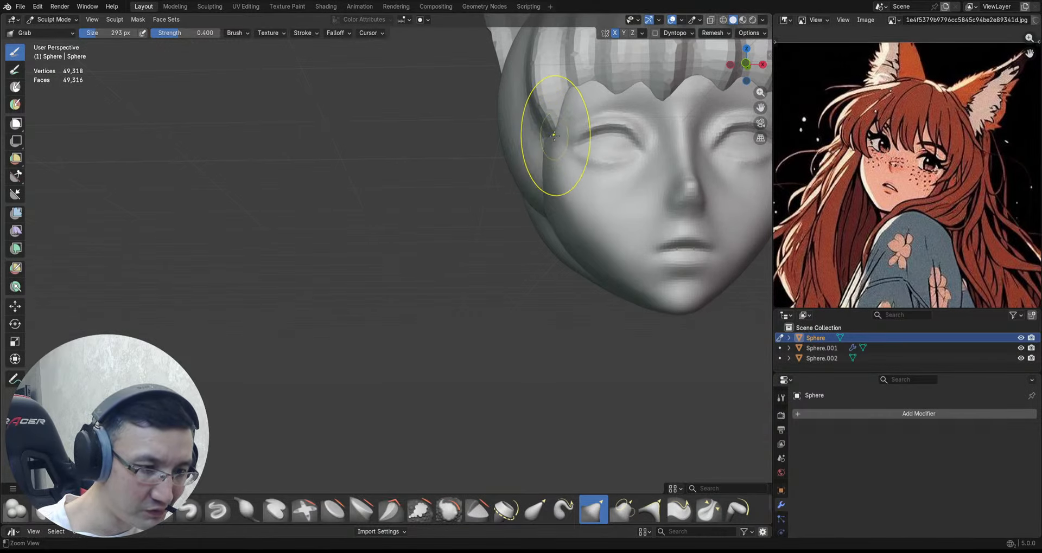
middle_click_drag(548, 136, 565, 168, "ctrl")
mouse_move(710, 250)
middle_mouse_down()
mouse_move(687, 265)
mouse_move(626, 240)
mouse_move(608, 254)
mouse_move(610, 241)
middle_mouse_up()
key("ctrl+s")
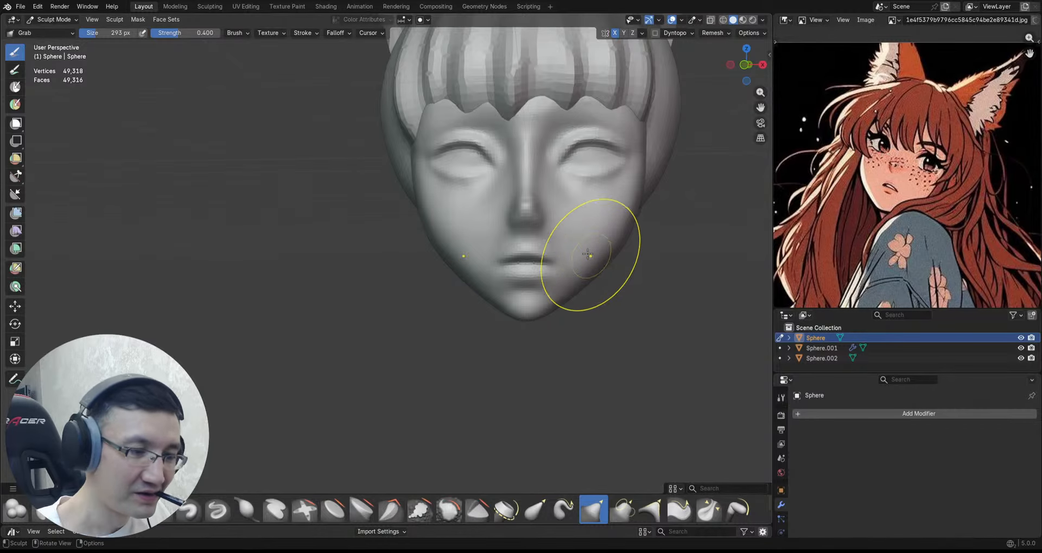
Step: Adjust the lower cheeks and jawline of the face with the Grab brush and save the file
middle_click_drag(583, 247, 606, 207)
scroll(591, 244, "down", 5)
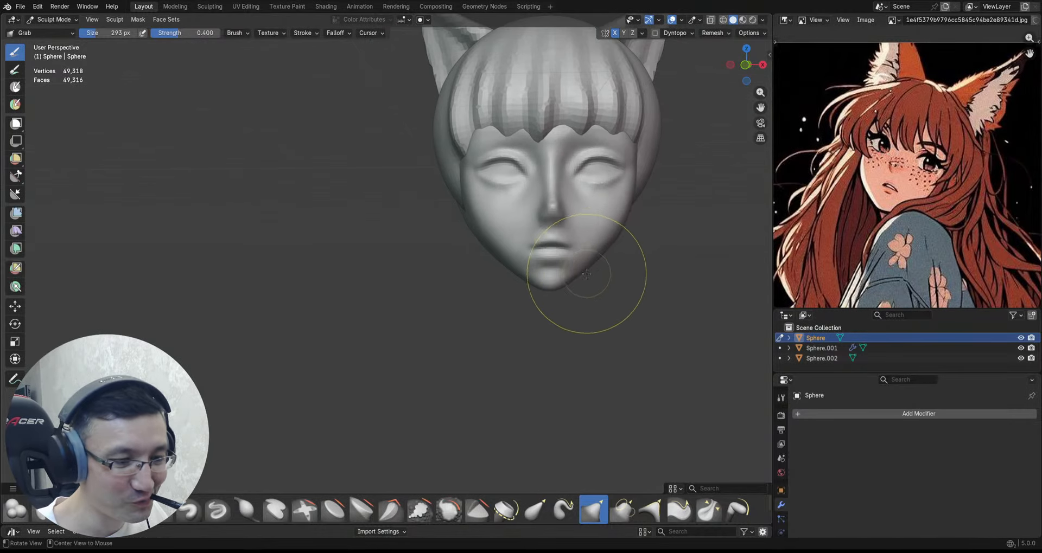
left_click_drag(582, 260, 583, 256)
scroll(595, 223, "up", 2)
mouse_move(626, 251)
middle_mouse_down()
mouse_move(575, 193)
mouse_move(600, 156)
mouse_move(584, 149)
mouse_move(583, 124)
mouse_move(631, 142)
mouse_move(616, 197)
mouse_move(659, 198)
middle_mouse_up()
scroll(578, 193, "up", 2)
scroll(601, 144, "up", 3)
key("ctrl+s")
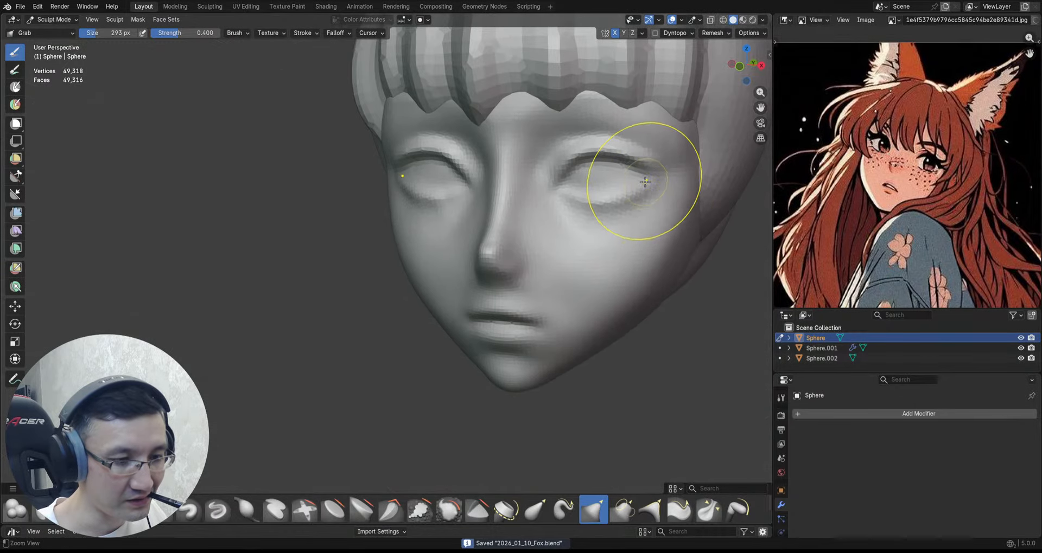
Step: Switch the head to Object Mode and apply all of its transforms
scroll(645, 182, "down", 3)
key("ctrl+Tab")
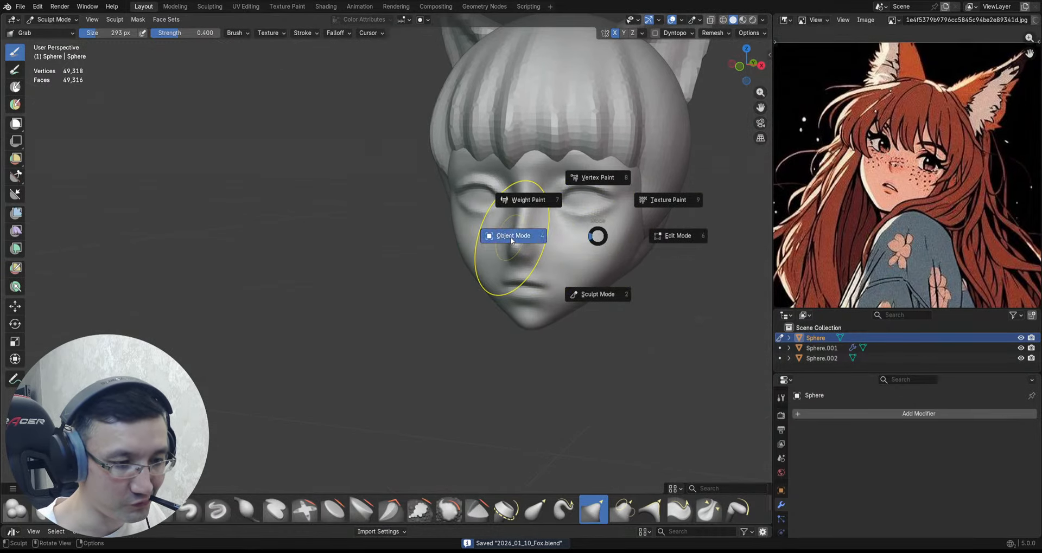
left_click(511, 239)
key("KP_1")
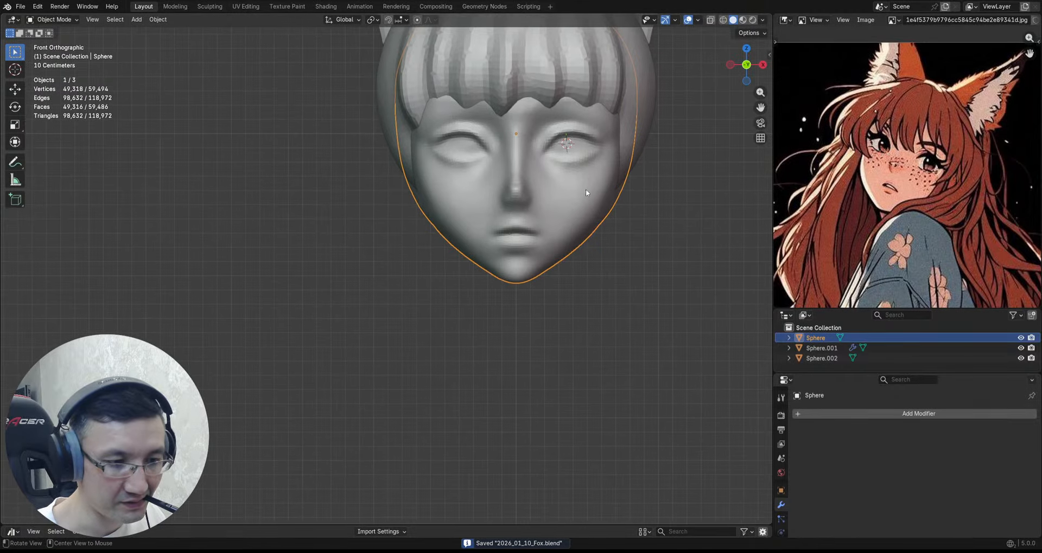
key("ctrl+a")
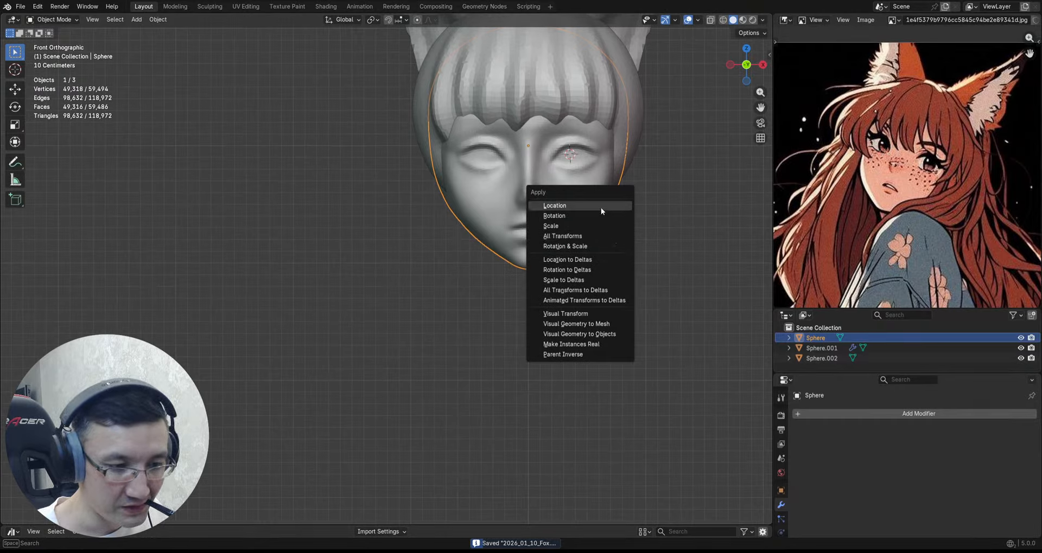
left_click(598, 237)
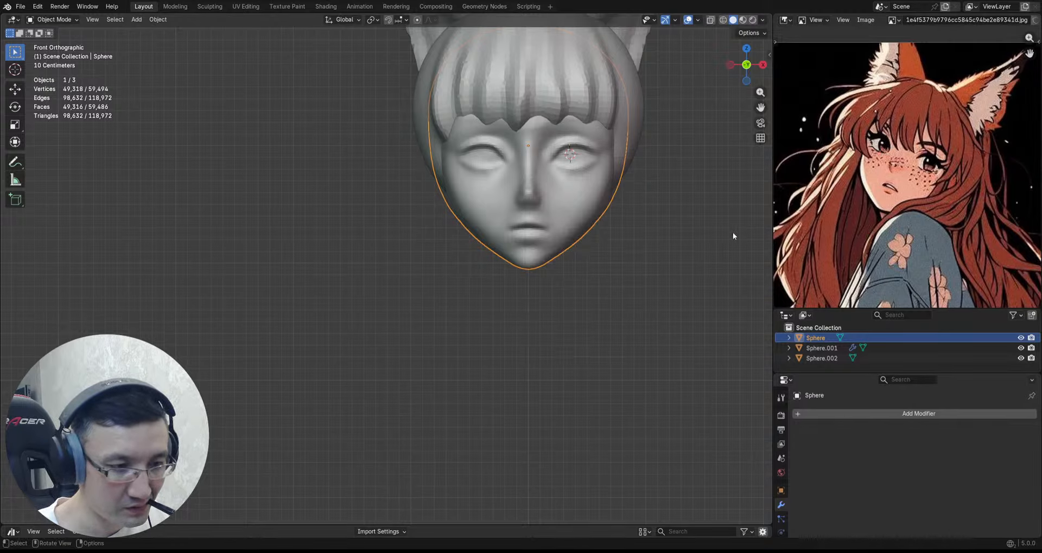
Step: Add a UV sphere at the eye, scale it down to eyeball size and save the file
key("shift+a")
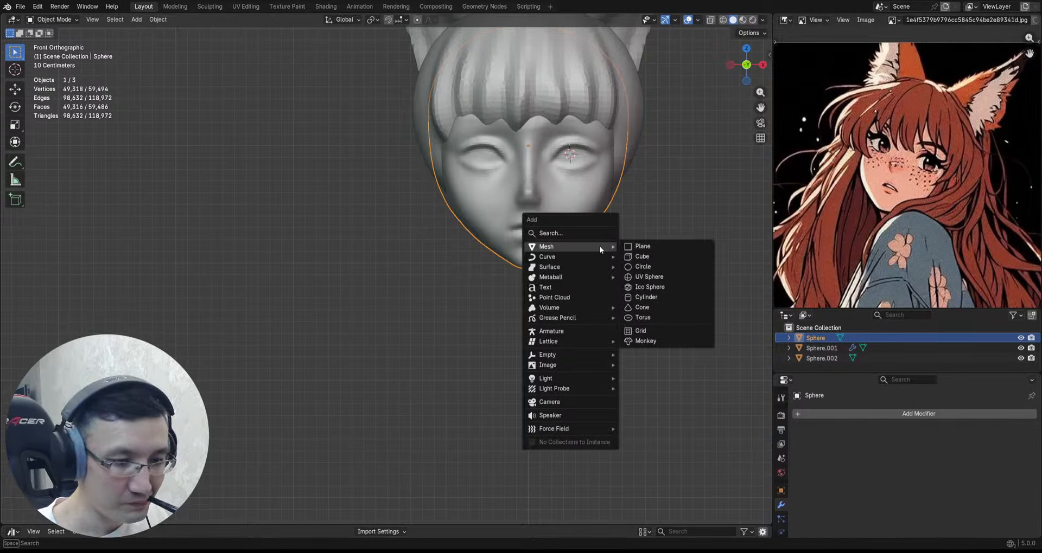
left_click(643, 277)
key("s")
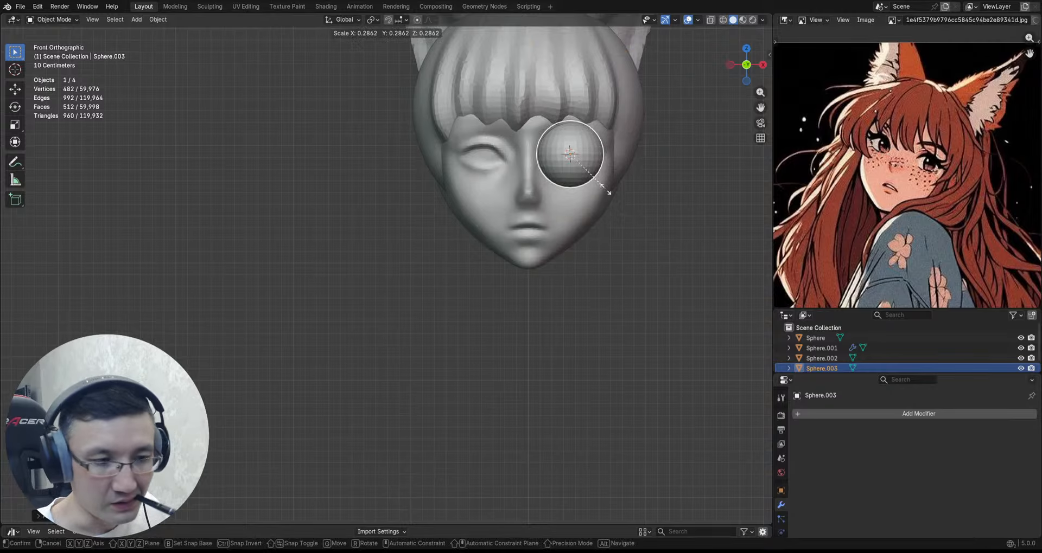
left_click(602, 179)
key("KP_3")
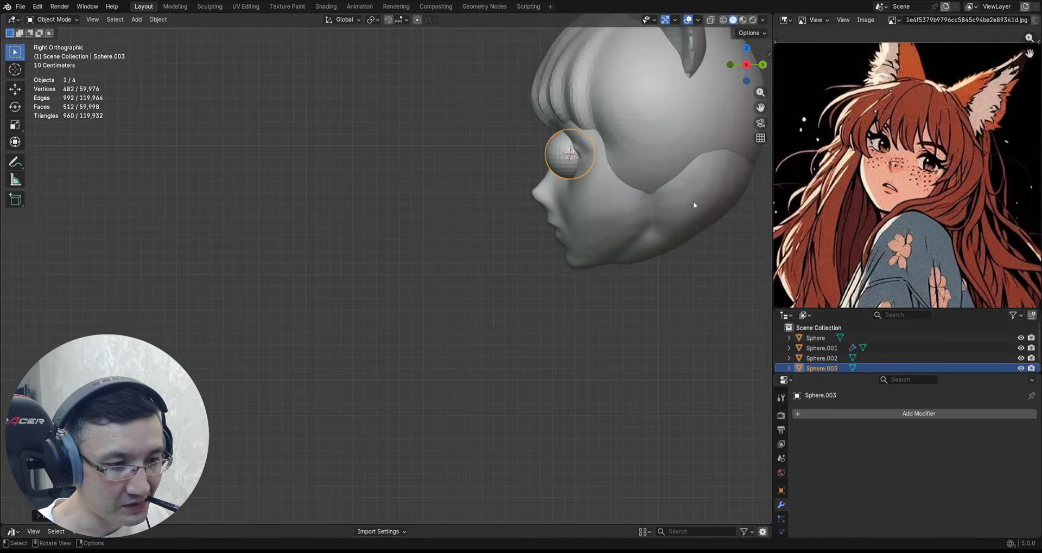
scroll(531, 270, "up", 2)
key("ctrl+s")
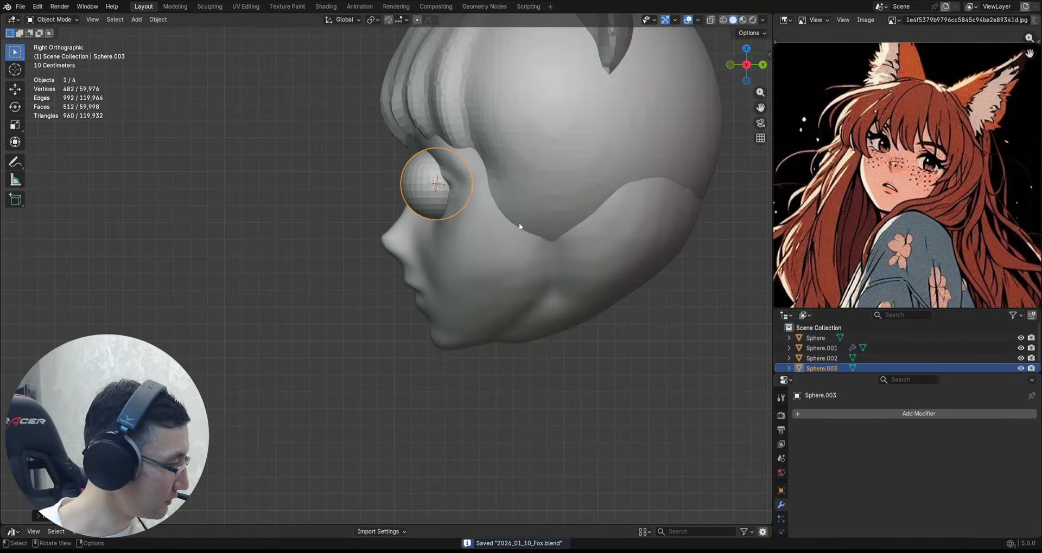
Step: Move the eyeball sphere about 0.17 m back into the eye socket and align it with the eye opening from the front
key("g")
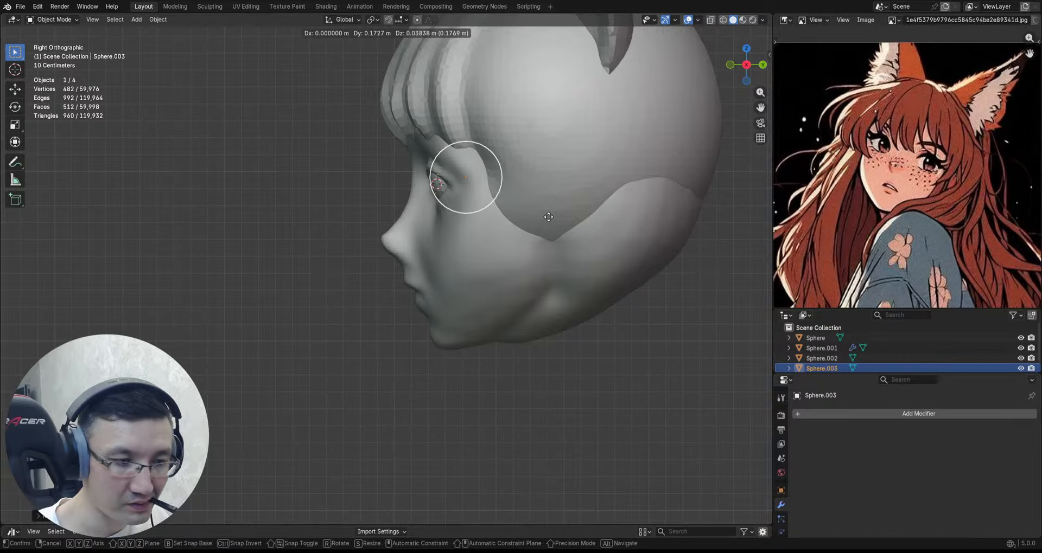
left_click(547, 217)
middle_click_drag(548, 217, 469, 248)
middle_click_drag(470, 247, 444, 240)
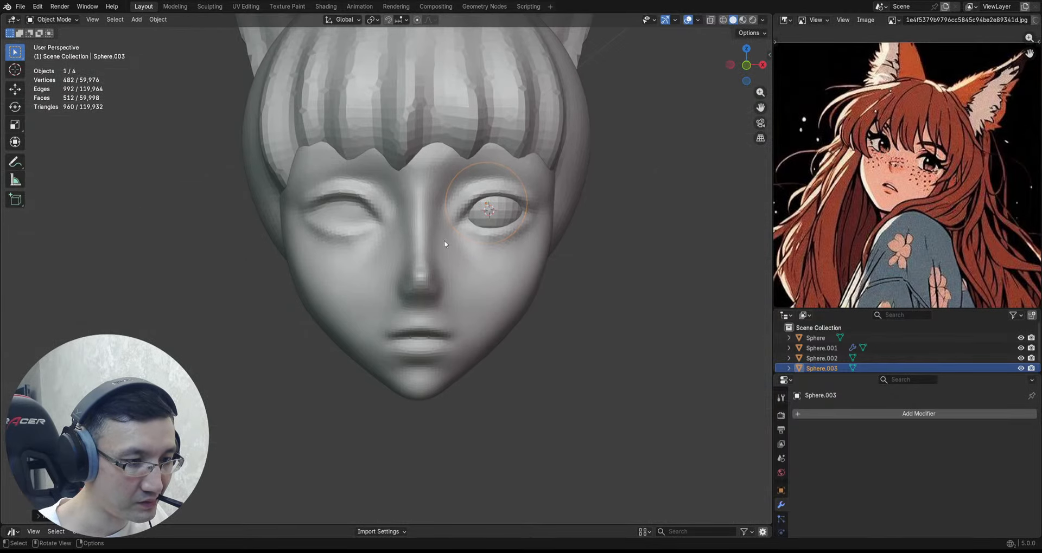
key("KP_1")
middle_click_drag(456, 189, 478, 220, "ctrl")
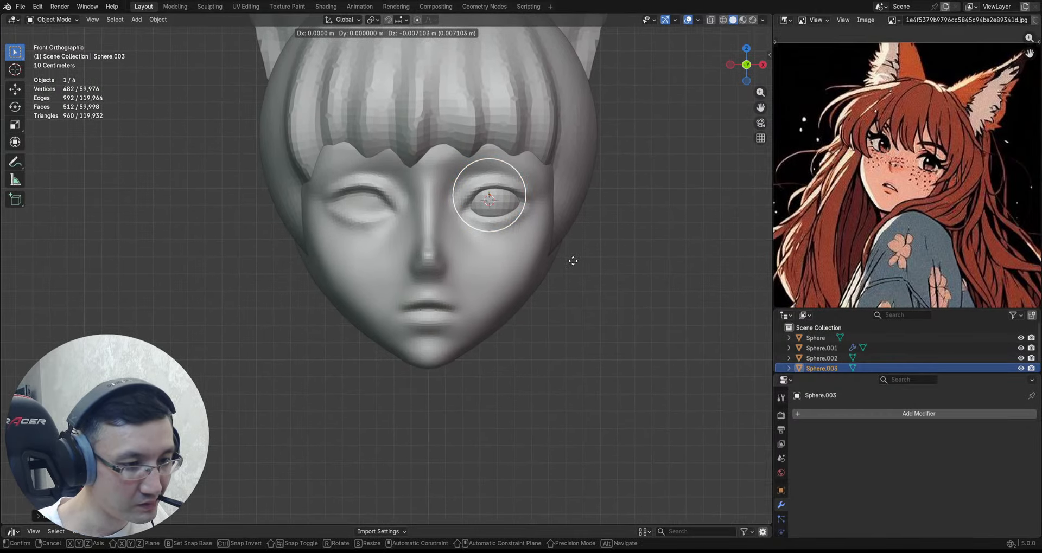
middle_click_drag(572, 263, 524, 251)
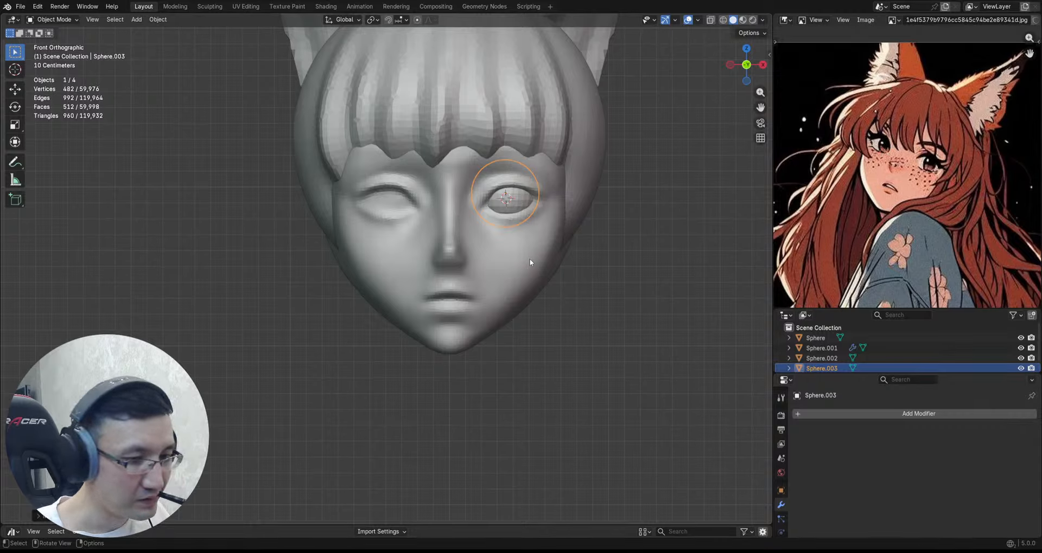
Step: Add a Subdivision modifier with viewport level 3 to the eyeball and apply all of its transforms
left_click(530, 260)
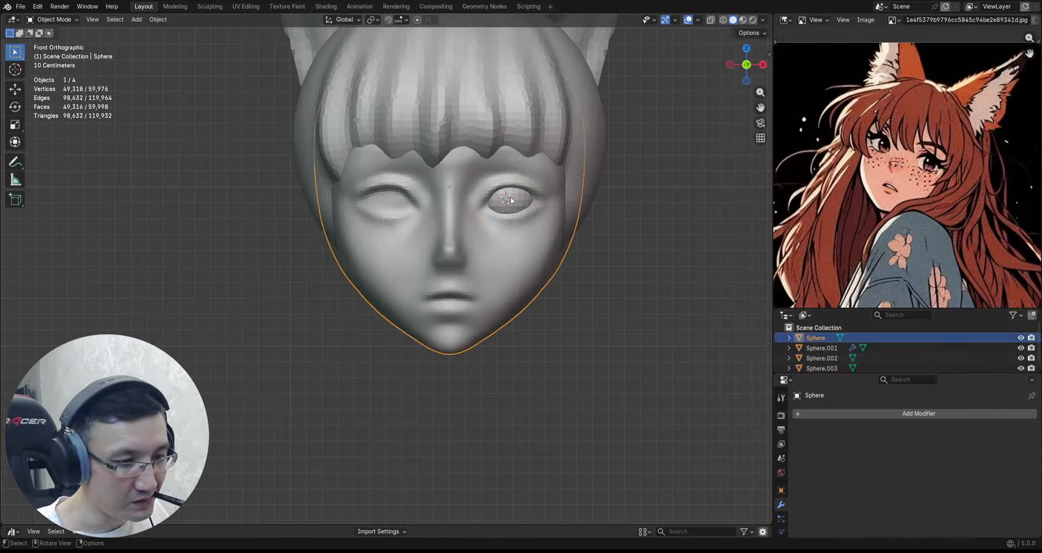
left_click(532, 228)
key("ctrl+3")
key("ctrl+a")
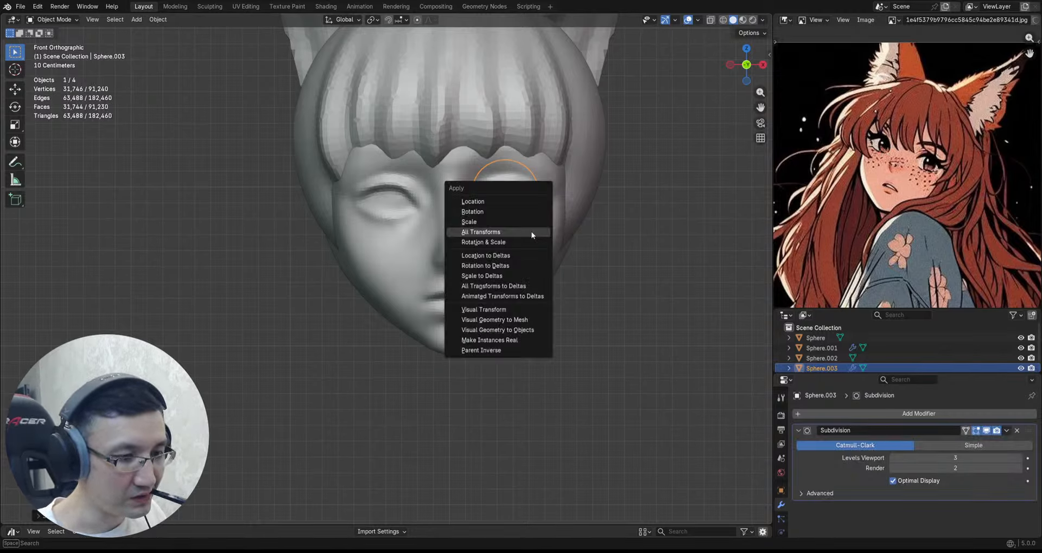
key("Escape")
Step: Mirror the eyeball across the X axis into the other socket and save the file
key("q")
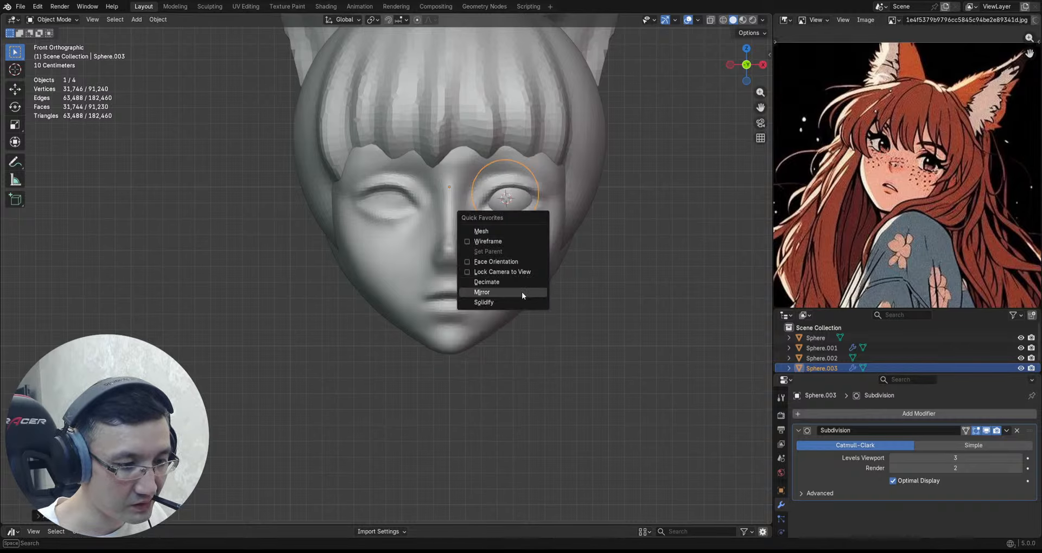
left_click(522, 292)
left_click(519, 242)
scroll(518, 243, "up", 3)
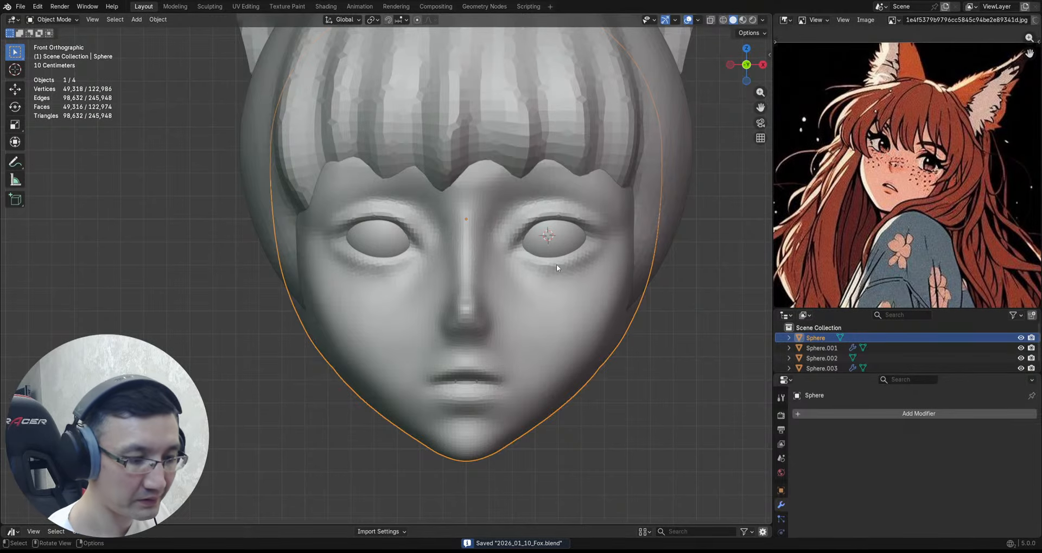
Step: Return the head to Sculpt Mode and sharpen the eyelid edges around the inner eye corners with the Draw Sharp brush
key("ctrl+Tab")
left_click(509, 235)
scroll(544, 227, "up", 2)
left_click(218, 510)
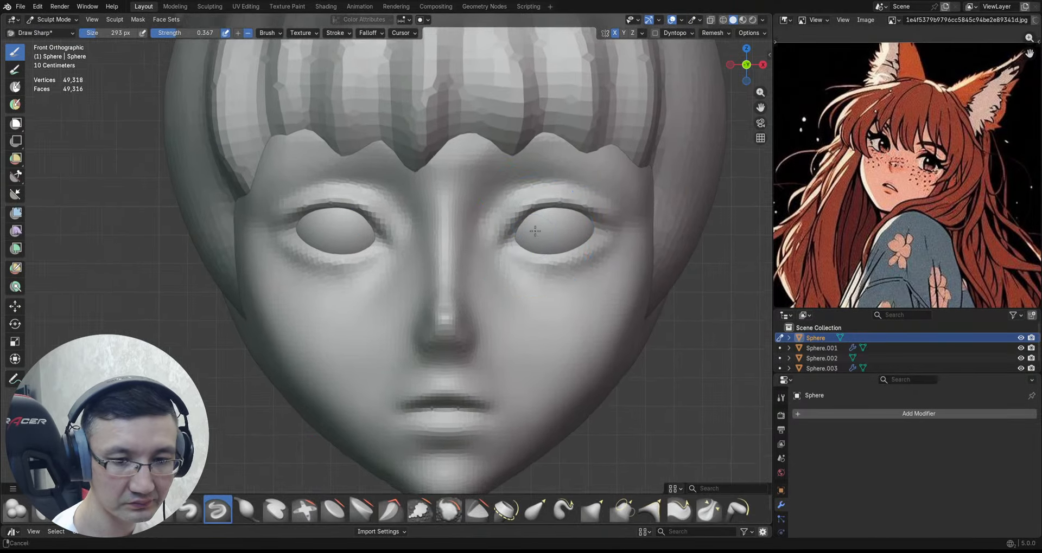
scroll(521, 228, "up", 2)
left_click_drag(535, 209, 496, 225)
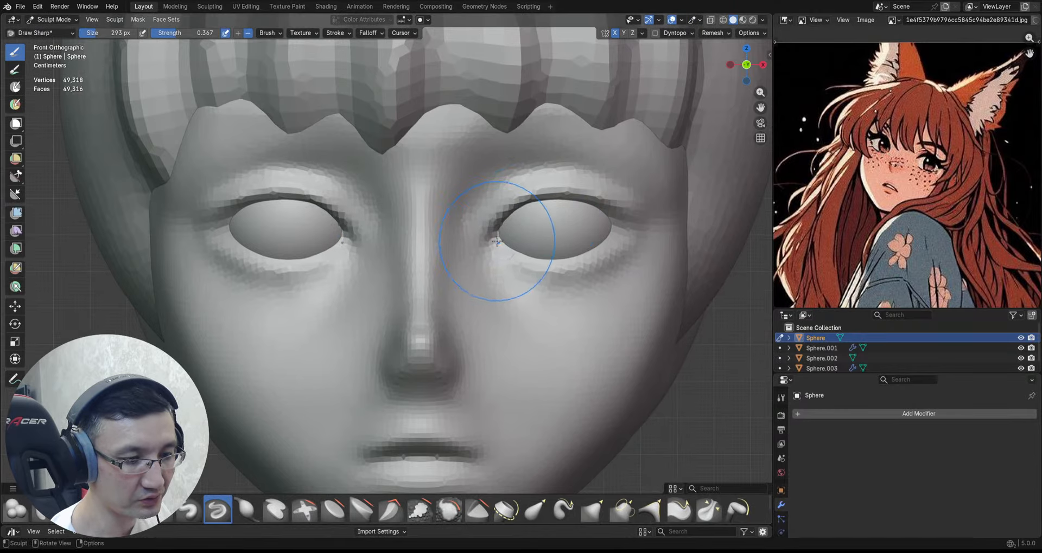
scroll(565, 230, "down", 3)
mouse_move(564, 230)
middle_mouse_down()
mouse_move(593, 232)
mouse_move(589, 224)
mouse_move(583, 233)
mouse_move(581, 206)
mouse_move(514, 220)
middle_mouse_up()
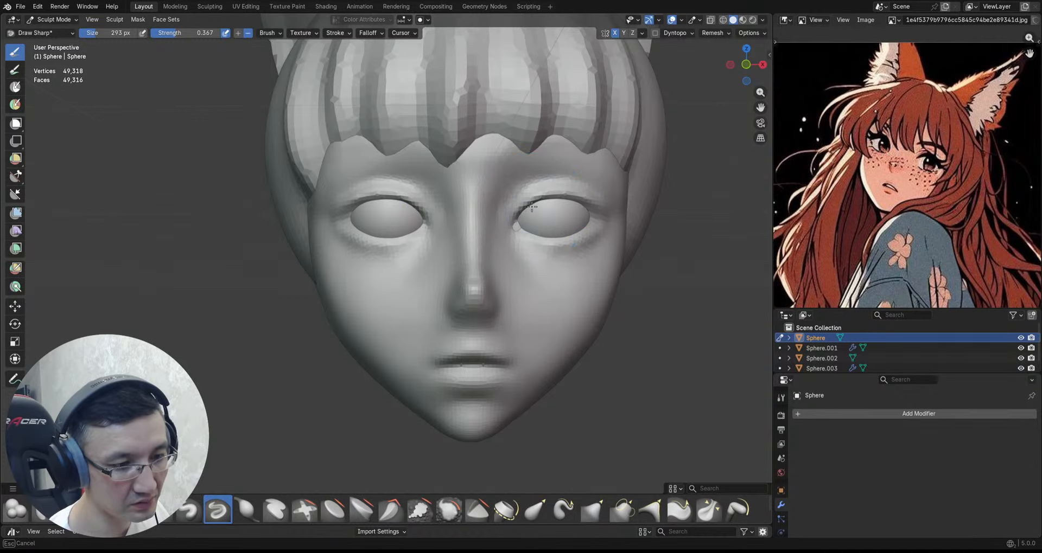
mouse_move(525, 227)
left_mouse_down("alt")
mouse_move(550, 205)
mouse_move(513, 217)
mouse_move(515, 195)
left_mouse_up("alt")
left_click_drag(518, 212, 554, 222, "alt")
key("alt+q")
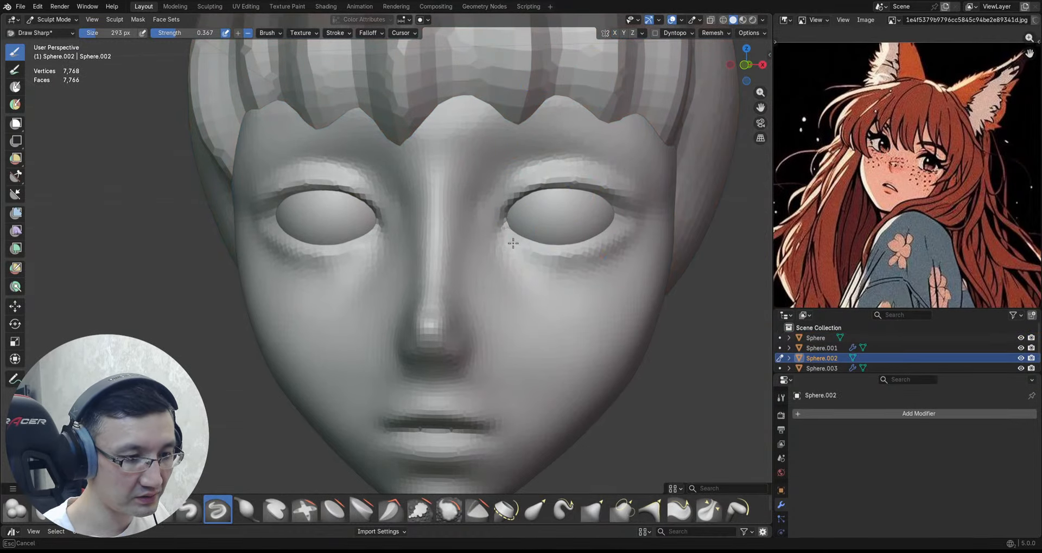
key("alt+q")
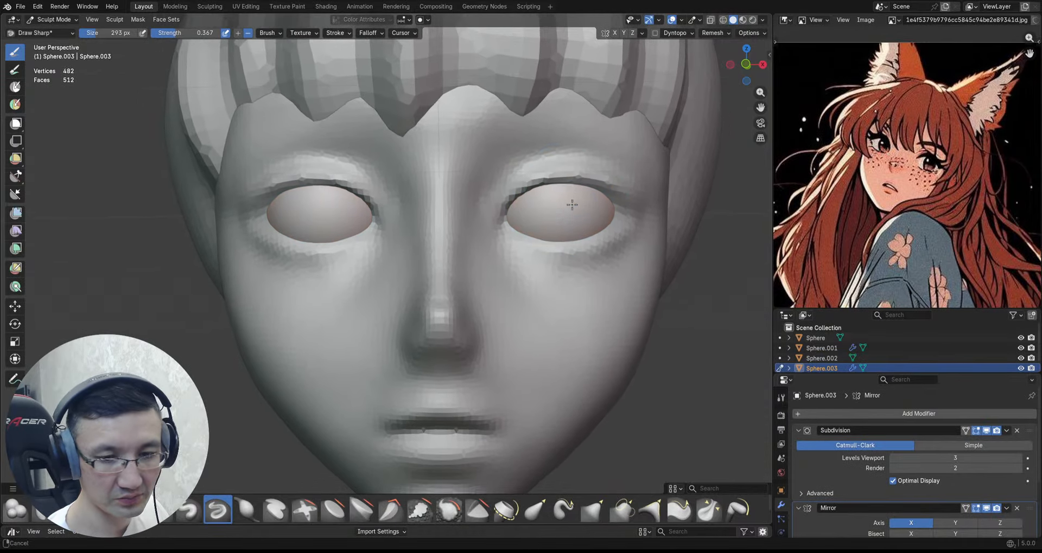
key("alt+q")
Step: Sharpen the eyelid edges and outer eye corners around the eyeballs with the Draw Sharp brush and save the file
mouse_move(624, 182)
left_mouse_down("alt")
mouse_move(657, 196)
mouse_move(614, 203)
mouse_move(624, 191)
mouse_move(666, 202)
mouse_move(635, 223)
mouse_move(601, 271)
mouse_move(622, 265)
mouse_move(593, 210)
mouse_move(623, 181)
mouse_move(544, 217)
mouse_move(558, 210)
mouse_move(582, 266)
mouse_move(593, 203)
mouse_move(479, 151)
left_mouse_up("alt")
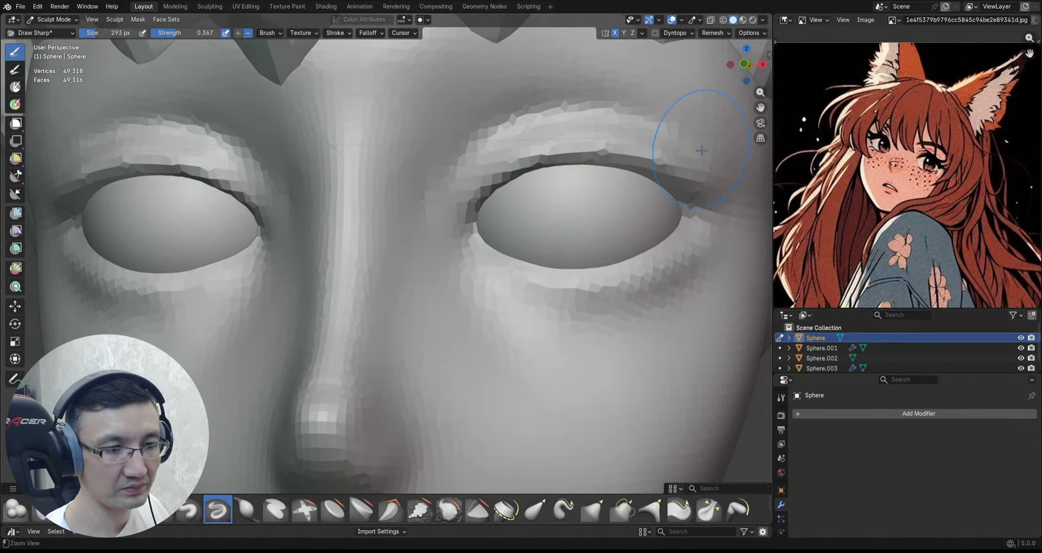
mouse_move(701, 151)
left_mouse_down("ctrl+alt")
mouse_move(617, 221)
mouse_move(651, 186)
mouse_move(591, 153)
mouse_move(523, 147)
left_mouse_up("ctrl+alt")
mouse_move(598, 185)
left_mouse_down()
mouse_move(635, 213)
mouse_move(608, 223)
mouse_move(673, 213)
mouse_move(652, 219)
mouse_move(610, 186)
mouse_move(586, 201)
left_mouse_up()
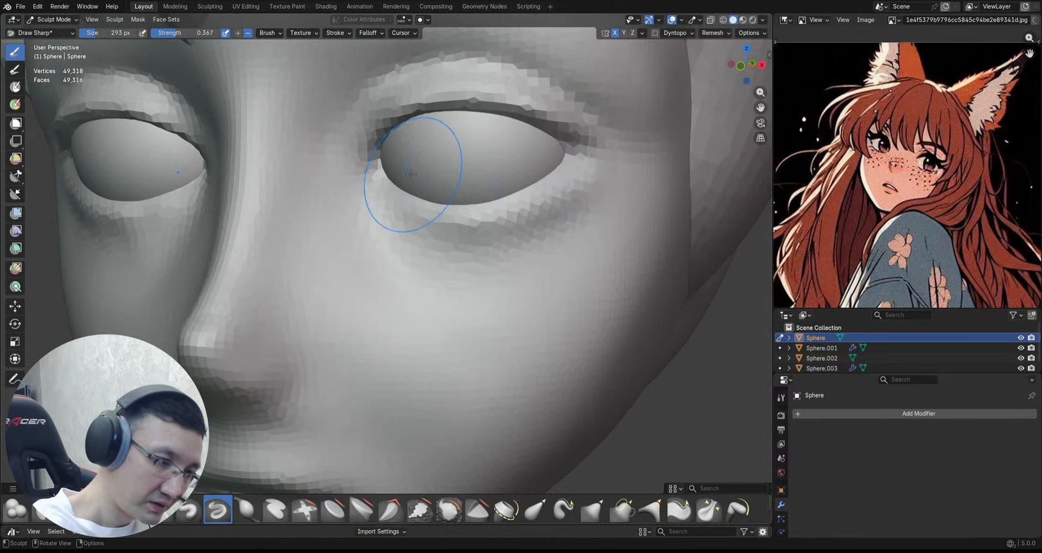
left_click_drag(437, 232, 427, 217, "ctrl+alt")
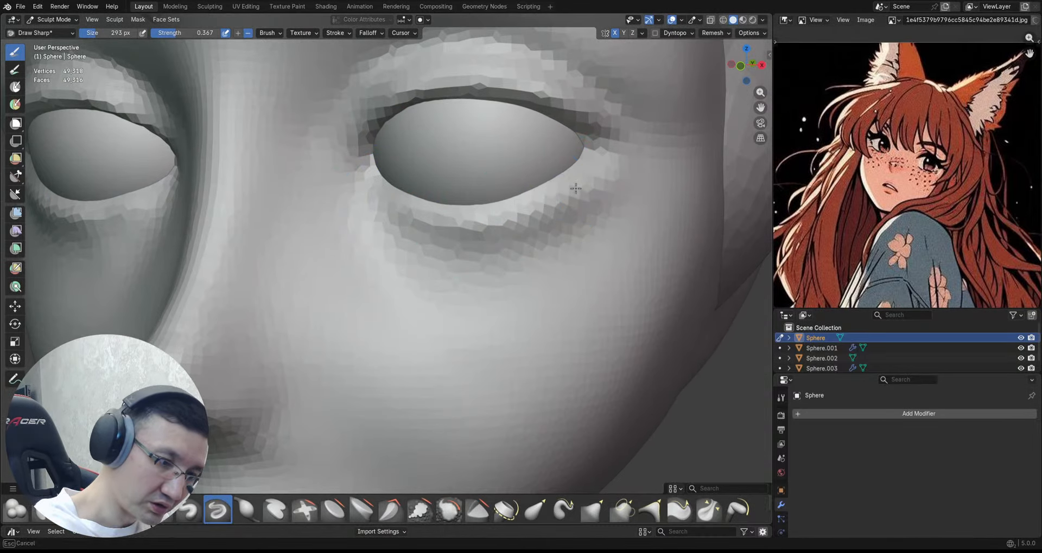
left_click_drag(575, 189, 619, 188)
middle_click_drag(605, 181, 592, 217, "ctrl")
middle_click_drag(583, 163, 617, 156)
mouse_move(624, 223)
middle_mouse_down("ctrl")
mouse_move(629, 202)
mouse_move(602, 173)
middle_mouse_up("ctrl")
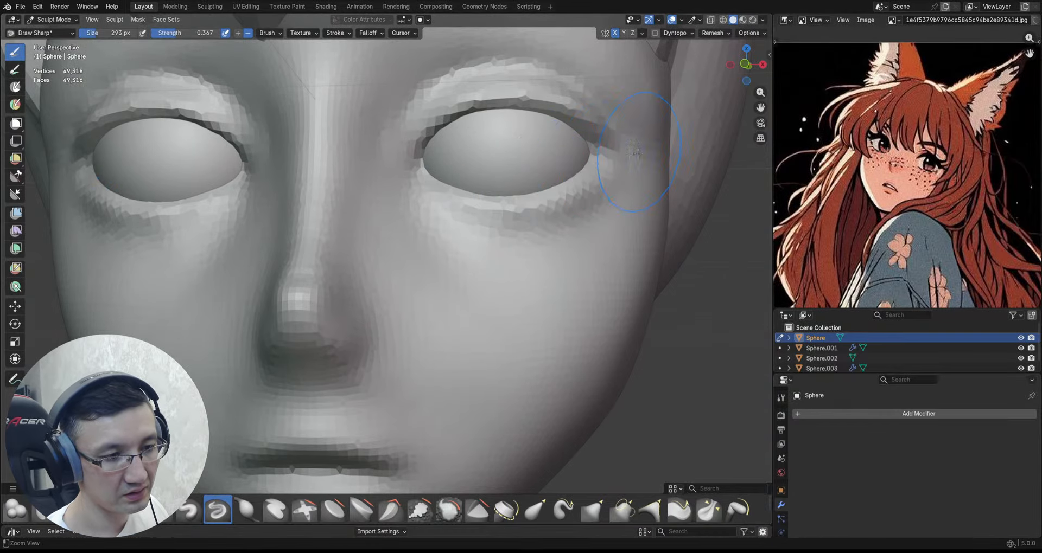
left_click_drag(638, 154, 588, 232, "ctrl+alt")
left_click_drag(648, 210, 559, 259, "alt")
key("ctrl+s")
Step: Fit the outer eye corner and eyelids to the eyeball with the Grab brush, working from the right side view
key("grave")
key("grave")
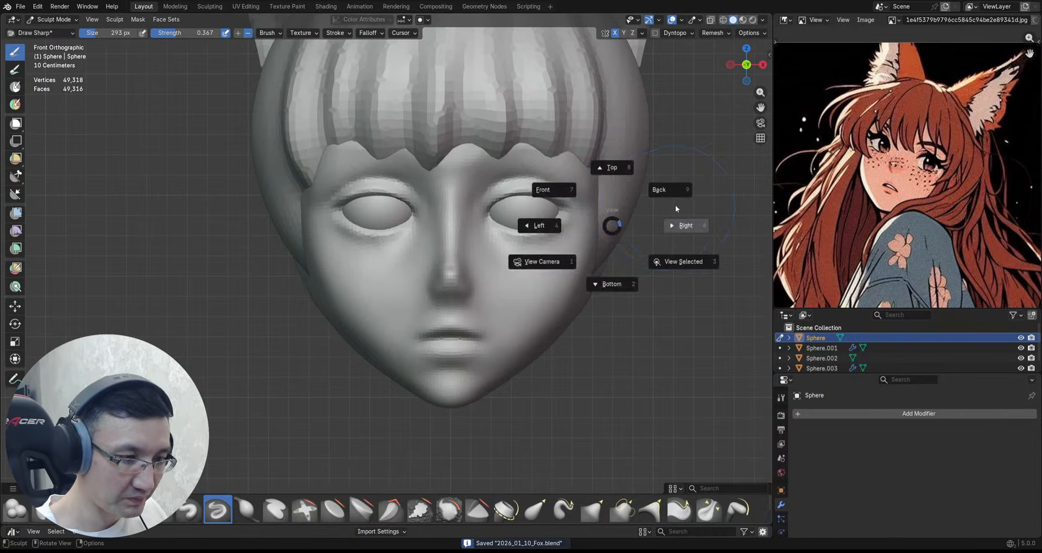
left_click(675, 208)
left_click_drag(561, 201, 549, 202, "ctrl+alt")
key("g")
scroll(544, 206, "down", 1)
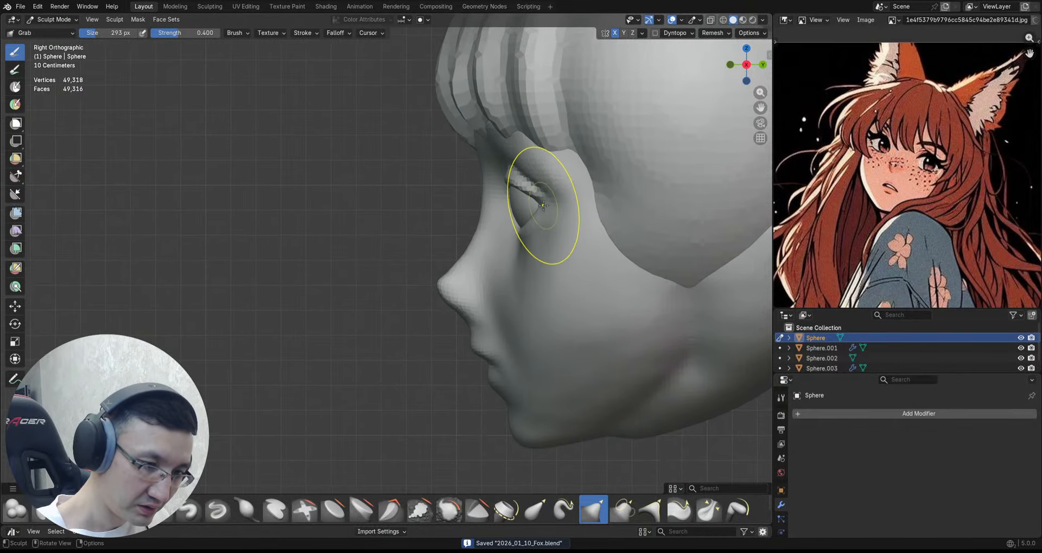
left_click_drag(523, 234, 438, 227, "alt")
scroll(513, 202, "up", 3)
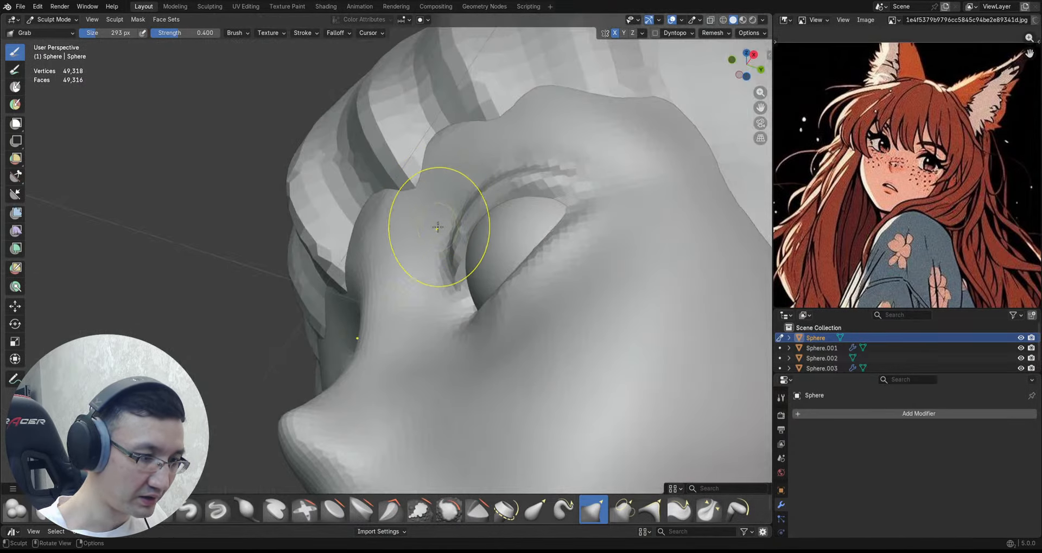
Step: Refine the lower eyelid and inner eye corner against the eyeball with the Grab brush from three-quarter angles
scroll(491, 231, "down", 3)
left_click_drag(510, 262, 583, 315, "alt")
scroll(538, 266, "up", 2)
left_click_drag(543, 259, 481, 286, "alt")
scroll(480, 284, "up", 2)
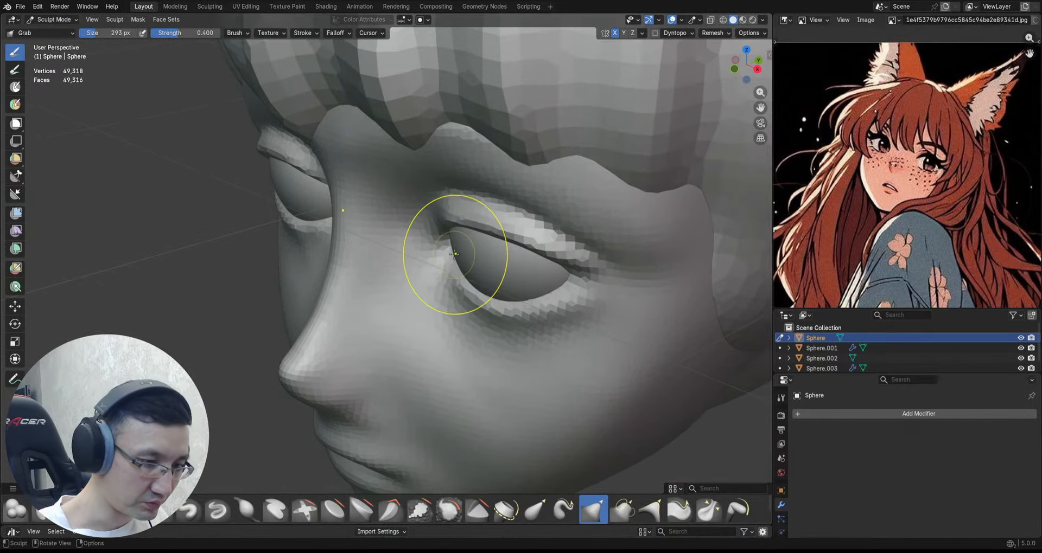
scroll(453, 255, "down", 2)
mouse_move(453, 255)
middle_mouse_down()
mouse_move(528, 237)
mouse_move(481, 200)
mouse_move(451, 233)
mouse_move(402, 217)
middle_mouse_up()
scroll(524, 233, "up", 3)
Step: Carve the inner eye corners beside the nose with the Draw Sharp brush and save the file
key("1")
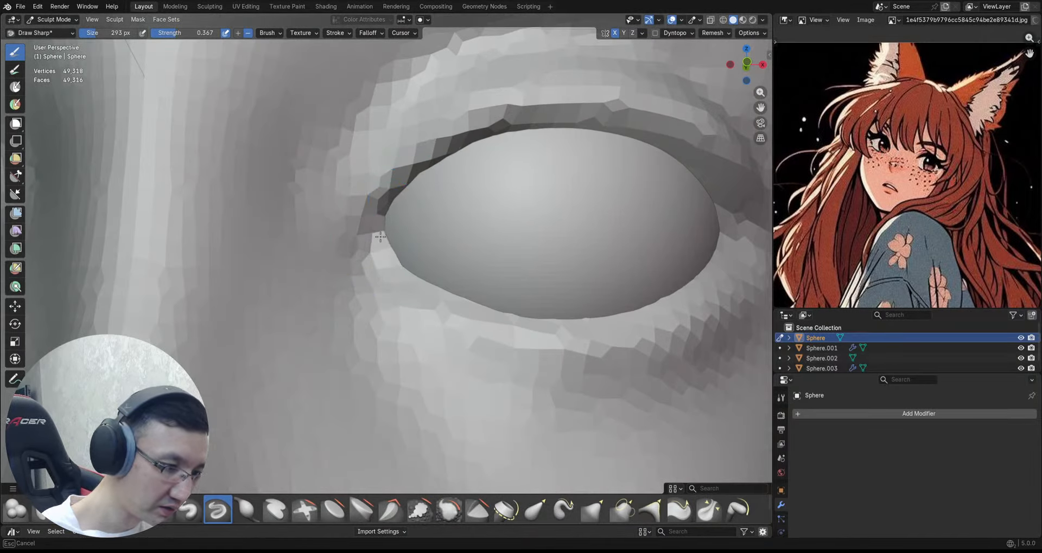
mouse_move(384, 249)
left_mouse_down("alt")
mouse_move(396, 234)
mouse_move(390, 244)
mouse_move(386, 233)
left_mouse_up("alt")
mouse_move(421, 198)
left_mouse_down("ctrl+alt")
mouse_move(477, 330)
mouse_move(512, 314)
mouse_move(534, 256)
mouse_move(570, 218)
left_mouse_up("ctrl+alt")
key("ctrl+s")
Step: Adjust the outer eye corners and the cheeks below them with the Grab brush and save the file
left_click_drag(570, 218, 555, 262, "alt")
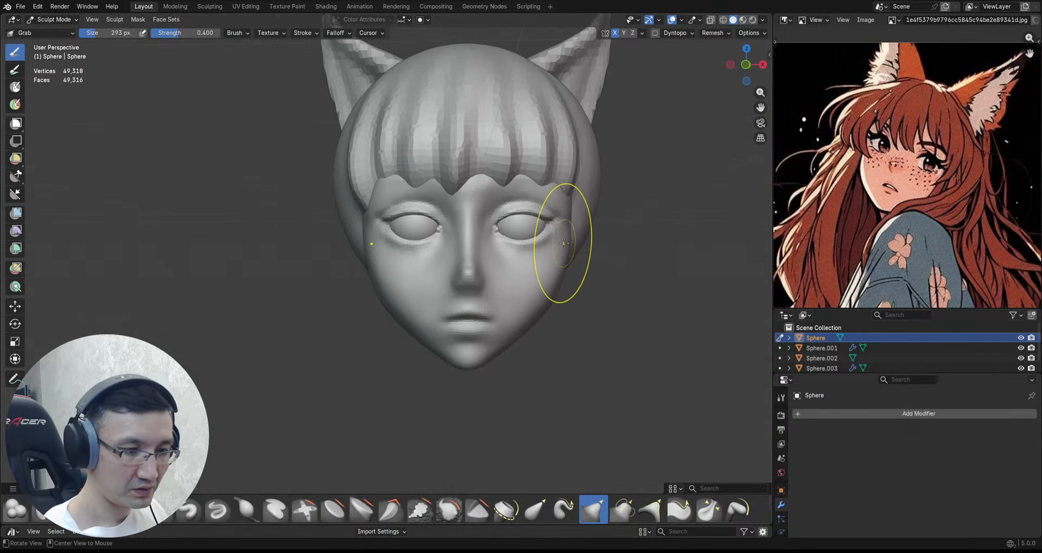
left_click_drag(554, 216, 513, 200, "ctrl+alt")
mouse_move(502, 203)
left_mouse_down("alt")
mouse_move(451, 186)
mouse_move(471, 200)
mouse_move(558, 197)
mouse_move(506, 313)
mouse_move(558, 249)
left_mouse_up("alt")
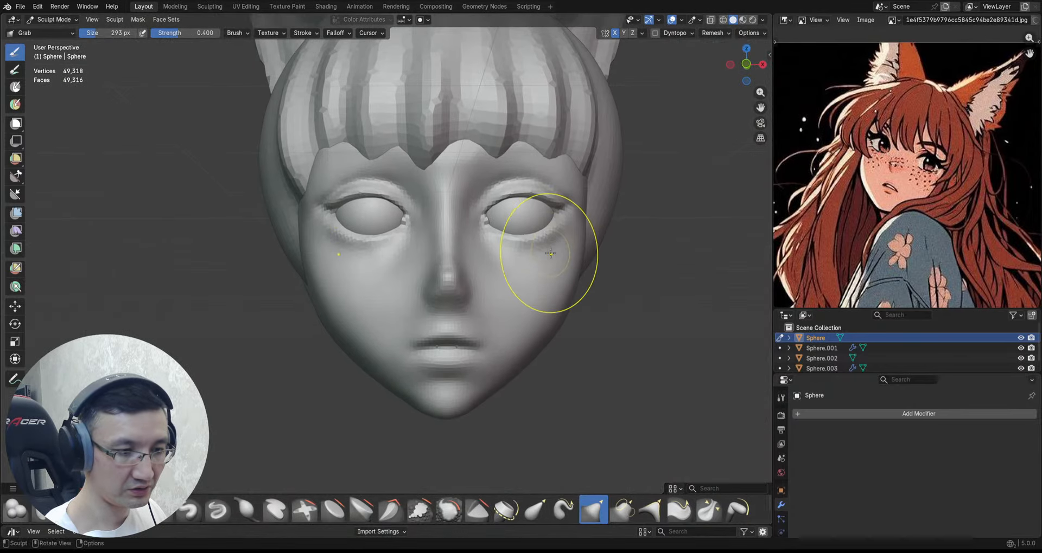
mouse_move(550, 263)
middle_mouse_down()
mouse_move(542, 255)
mouse_move(557, 245)
mouse_move(551, 279)
middle_mouse_up()
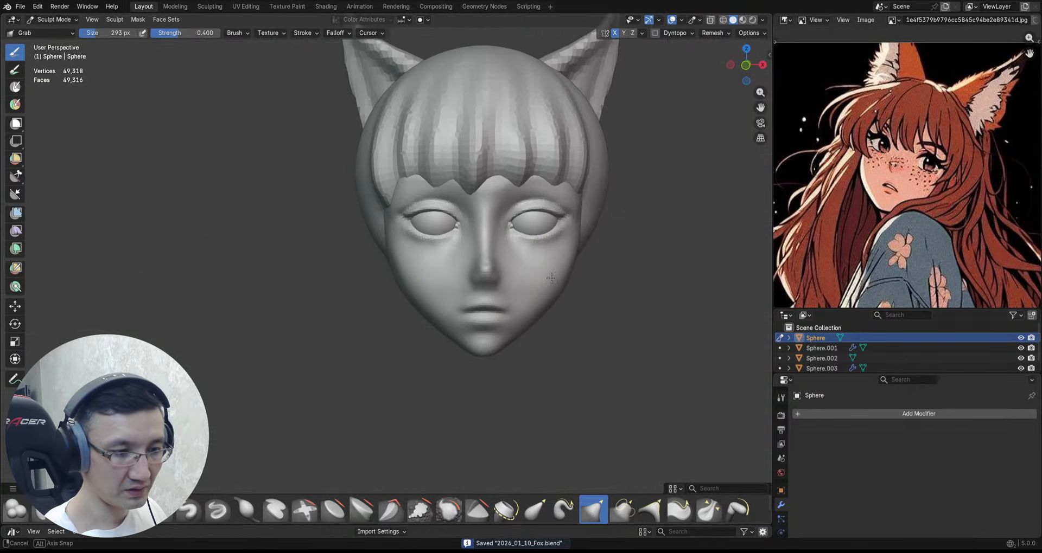
Step: Refine the brow area and upper eyelids with the Clay Strips and Draw Sharp brushes
mouse_move(545, 268)
left_mouse_down("alt+shift")
mouse_move(547, 311)
mouse_move(512, 215)
mouse_move(488, 169)
mouse_move(468, 161)
left_mouse_up("alt+shift")
key("c")
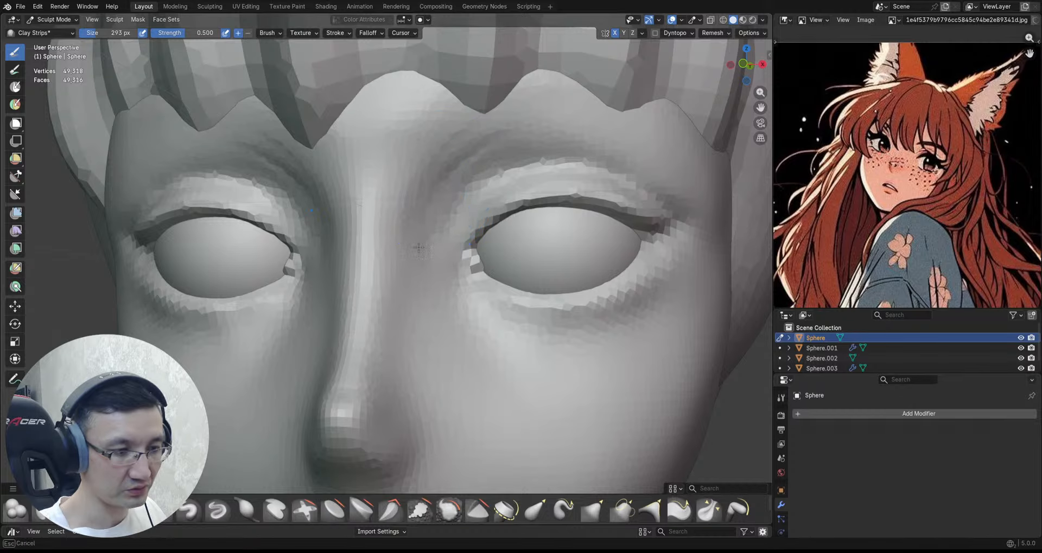
left_click_drag(421, 248, 463, 184, "ctrl+alt")
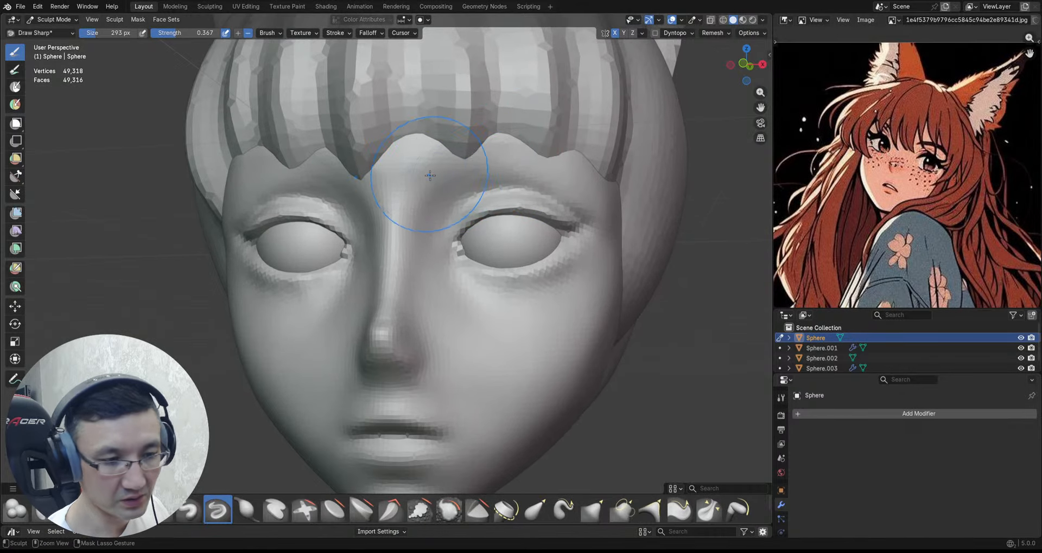
left_click_drag(489, 155, 525, 159)
mouse_move(525, 159)
left_mouse_down("ctrl+alt")
mouse_move(544, 165)
mouse_move(482, 161)
left_mouse_up("ctrl+alt")
mouse_move(602, 164)
left_mouse_down("ctrl+alt")
mouse_move(607, 217)
mouse_move(618, 196)
mouse_move(613, 225)
mouse_move(586, 174)
left_mouse_up("ctrl+alt")
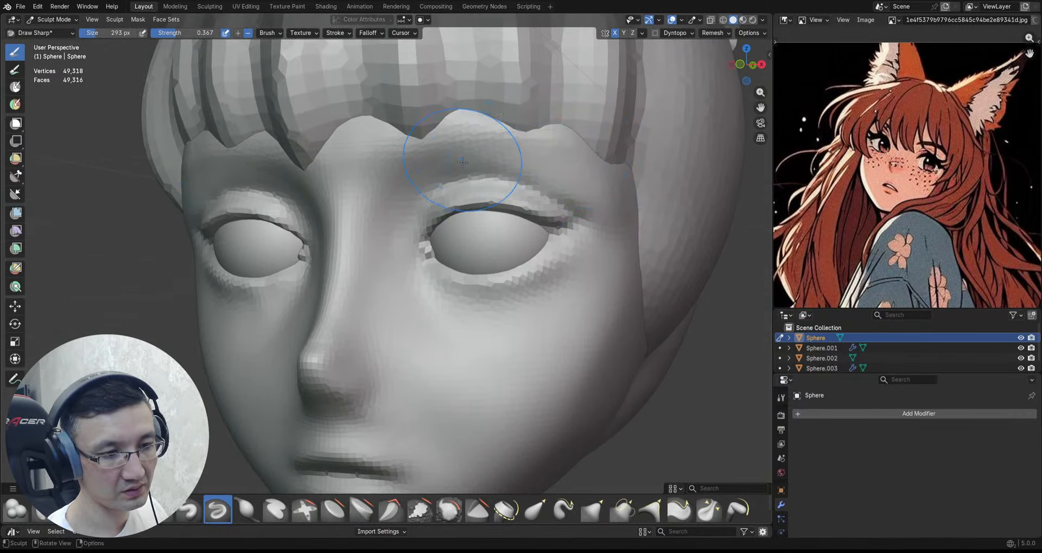
mouse_move(463, 163)
left_mouse_down("ctrl+alt")
mouse_move(558, 268)
mouse_move(558, 220)
mouse_move(544, 235)
mouse_move(530, 230)
mouse_move(553, 226)
left_mouse_up("ctrl+alt")
mouse_move(468, 233)
left_mouse_down("ctrl+alt")
mouse_move(465, 217)
mouse_move(486, 225)
mouse_move(474, 212)
mouse_move(473, 235)
left_mouse_up("ctrl+alt")
key("shift+t")
mouse_move(478, 222)
left_mouse_down("ctrl+alt")
mouse_move(483, 245)
mouse_move(578, 227)
mouse_move(572, 276)
mouse_move(596, 252)
mouse_move(559, 245)
left_mouse_up("ctrl+alt")
Step: Adjust the nose and its profile with the Grab brush, working from the side view
key("g")
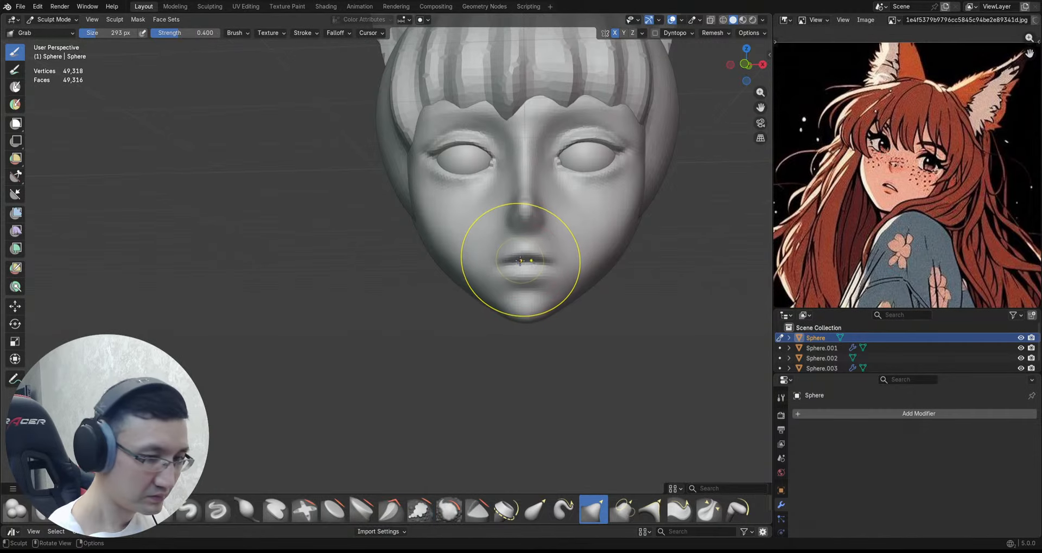
scroll(514, 259, "up", 2)
mouse_move(537, 265)
left_mouse_down("alt")
mouse_move(516, 259)
mouse_move(564, 246)
mouse_move(557, 226)
mouse_move(545, 242)
mouse_move(561, 246)
left_mouse_up("alt")
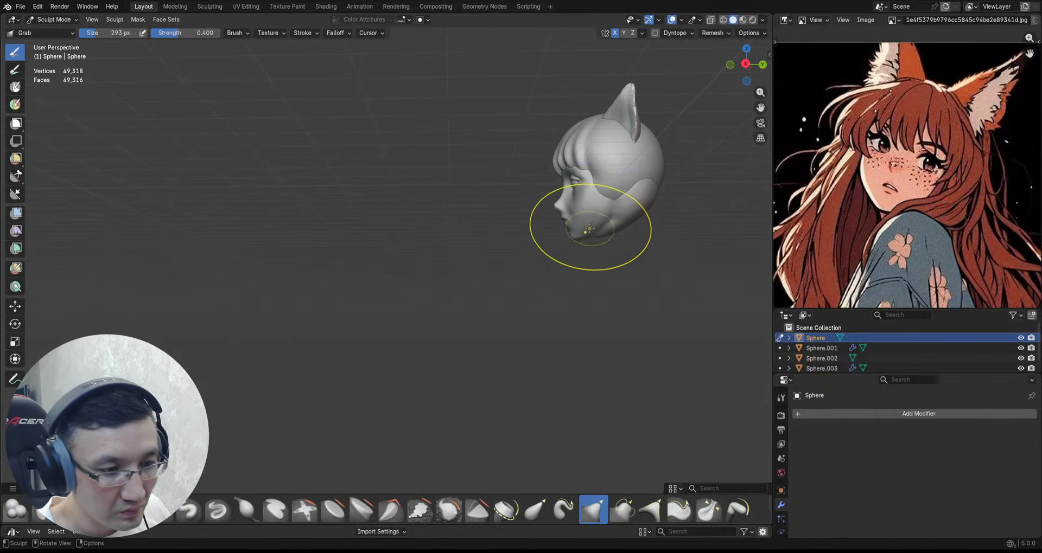
left_click_drag(591, 211, 549, 181, "ctrl+alt")
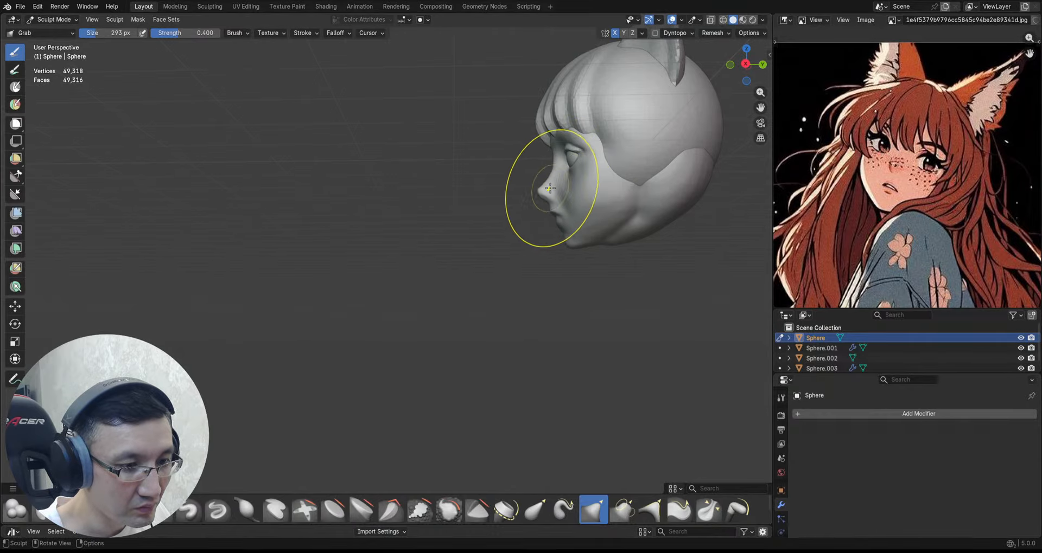
mouse_move(586, 201)
middle_mouse_down()
mouse_move(602, 201)
mouse_move(593, 225)
mouse_move(635, 205)
mouse_move(604, 162)
mouse_move(605, 196)
mouse_move(570, 215)
middle_mouse_up()
mouse_move(570, 214)
middle_mouse_down("ctrl")
mouse_move(575, 190)
mouse_move(558, 196)
mouse_move(577, 227)
mouse_move(539, 172)
mouse_move(489, 162)
mouse_move(505, 145)
mouse_move(548, 209)
mouse_move(477, 212)
middle_mouse_up("ctrl")
mouse_move(477, 212)
middle_mouse_down("ctrl")
mouse_move(484, 186)
mouse_move(458, 154)
mouse_move(414, 174)
mouse_move(443, 135)
middle_mouse_up("ctrl")
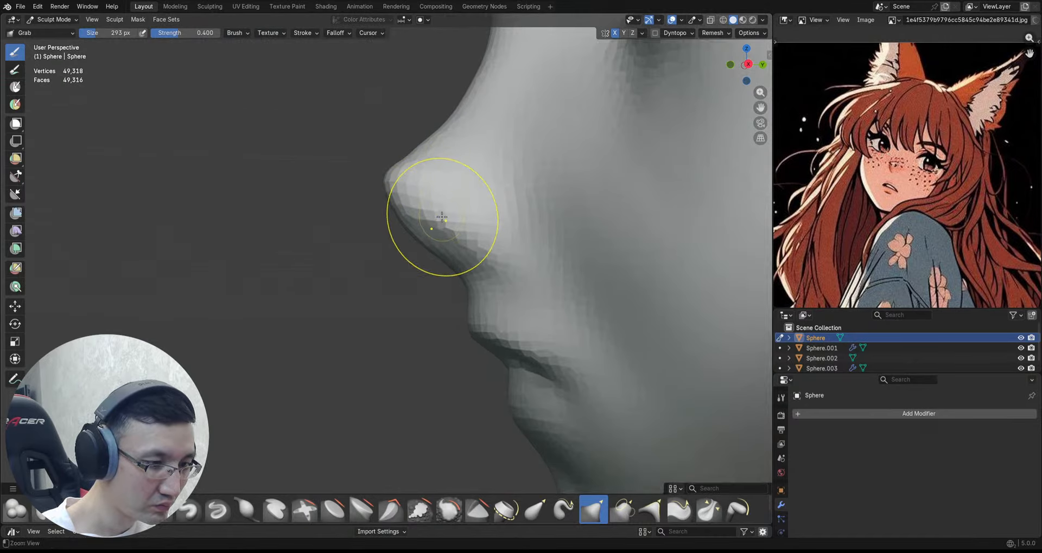
middle_click_drag(442, 218, 443, 213, "ctrl")
mouse_move(417, 248)
middle_mouse_down()
mouse_move(472, 206)
mouse_move(539, 221)
mouse_move(488, 210)
middle_mouse_up()
left_click_drag(437, 232, 451, 242, "alt")
mouse_move(451, 242)
left_mouse_down("ctrl+alt")
mouse_move(434, 215)
mouse_move(553, 286)
left_mouse_up("ctrl+alt")
Step: Select the mirrored eyeballs in Object Mode from the front view and save the file
key("KP_1")
key("ctrl+Tab")
left_click(516, 202)
key("ctrl+s")
left_click_drag(579, 255, 585, 237, "ctrl+alt")
left_click_drag(586, 236, 597, 222, "alt+shift")
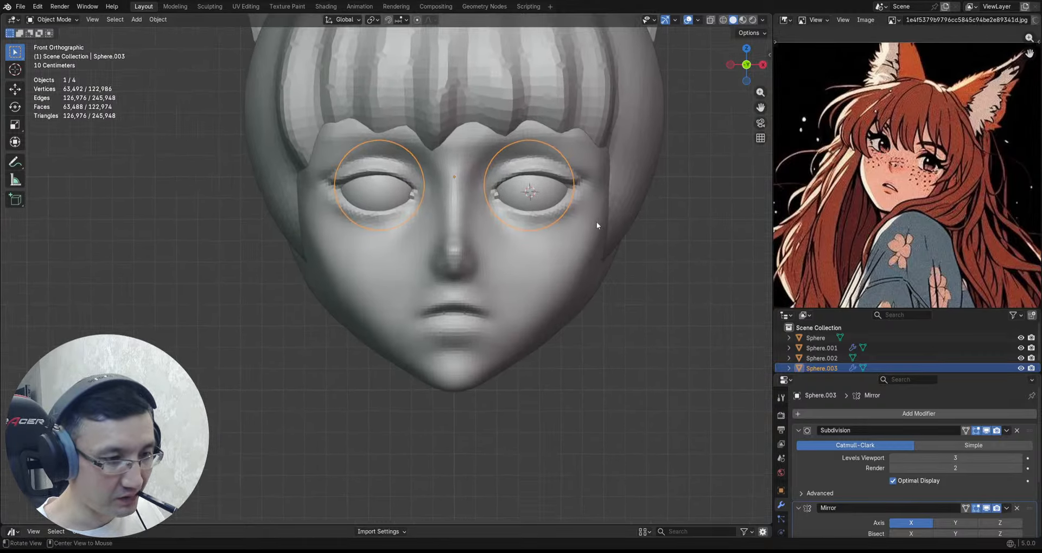
Step: Convert the eyeball object to a mesh so its Subdivision and Mirror modifiers are applied
key("ctrl+Tab")
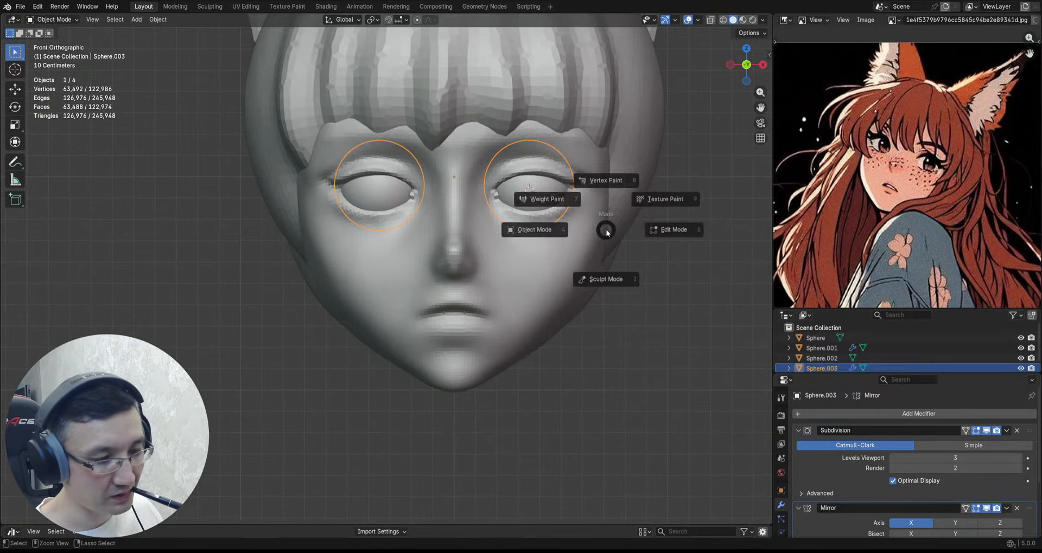
left_click(545, 230)
left_click_drag(580, 223, 626, 201, "ctrl+alt")
key("q")
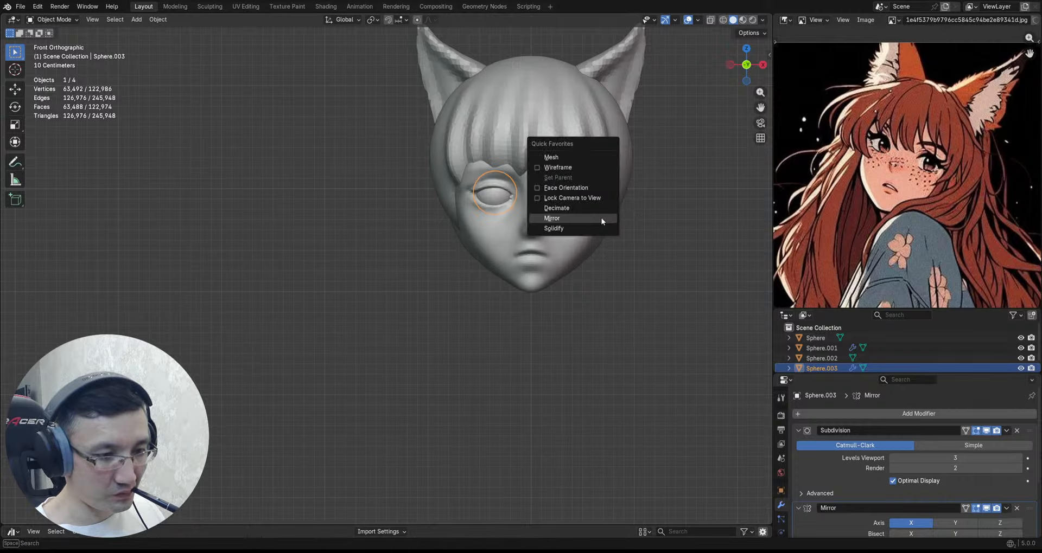
left_click(573, 158)
Step: Enter Sculpt Mode on the eyeballs, choose the Paint Soft brush with black (#000000), and save the file
key("ctrl+Tab")
left_click(595, 275)
scroll(584, 244, "up", 3)
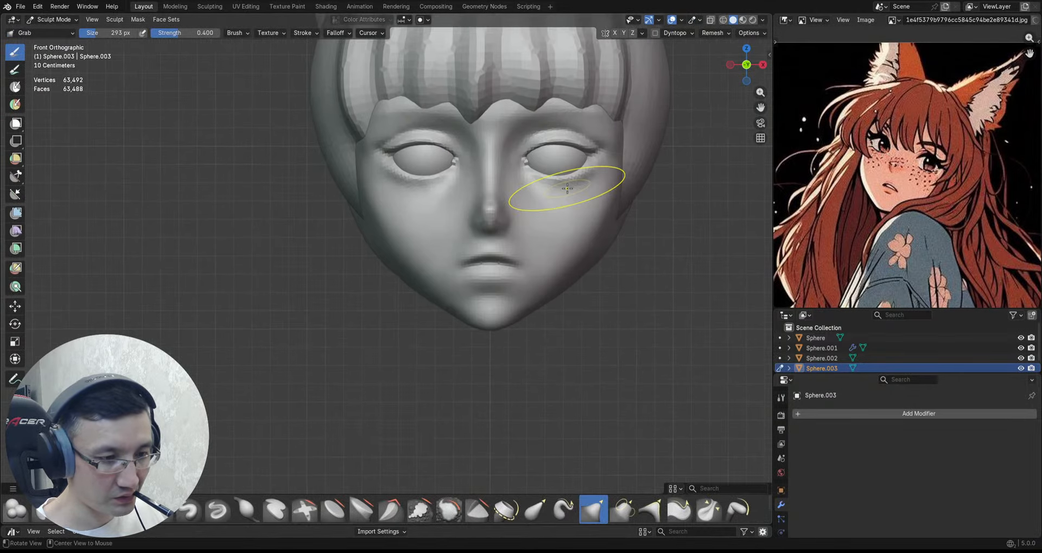
key("q")
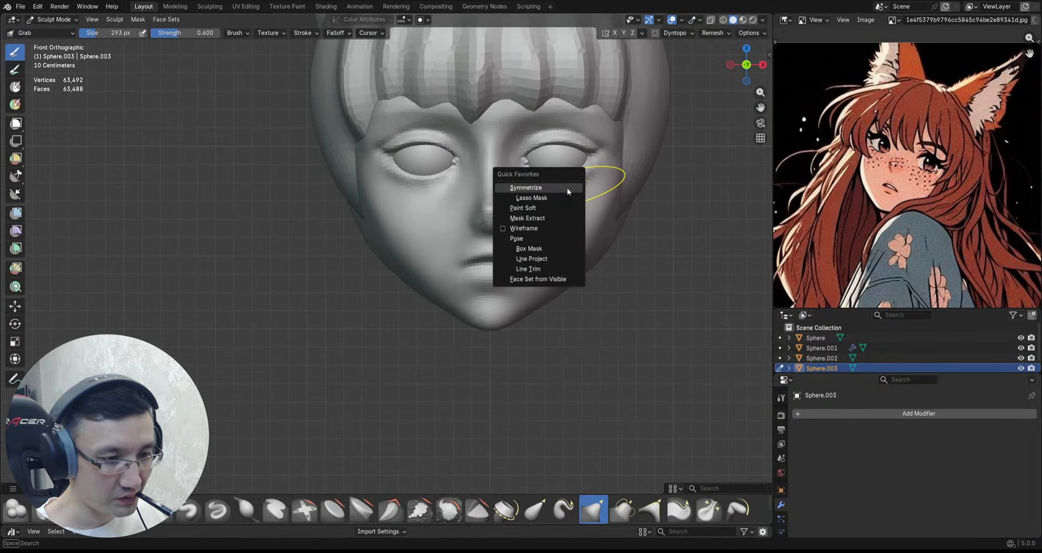
left_click(539, 207)
scroll(518, 117, "up", 3)
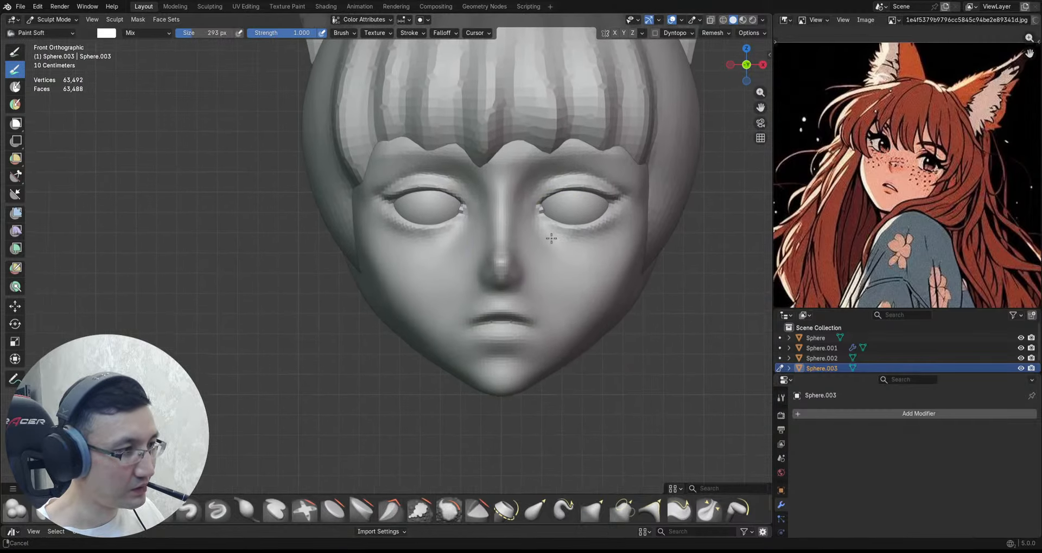
left_click(86, 31)
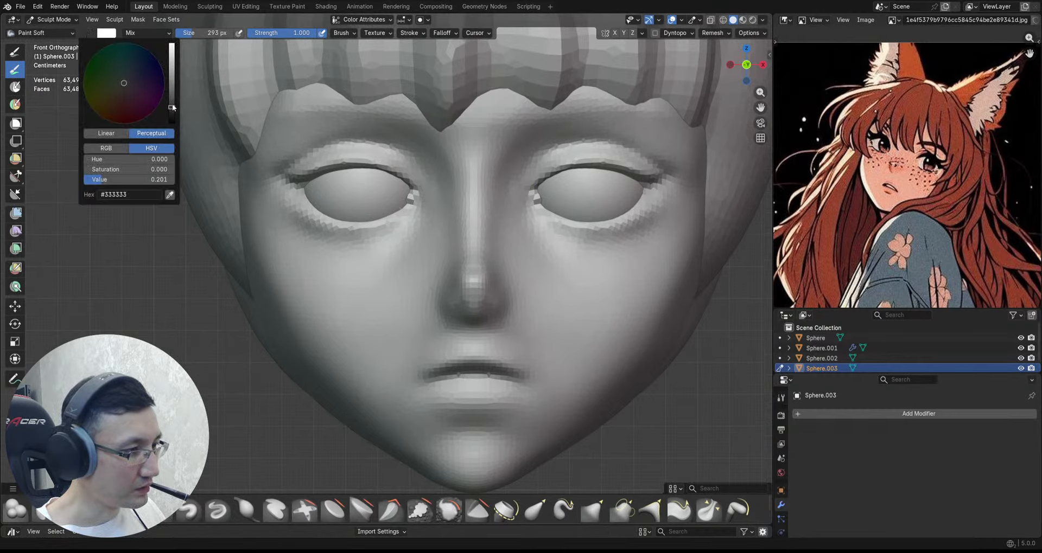
left_click_drag(172, 103, 171, 123)
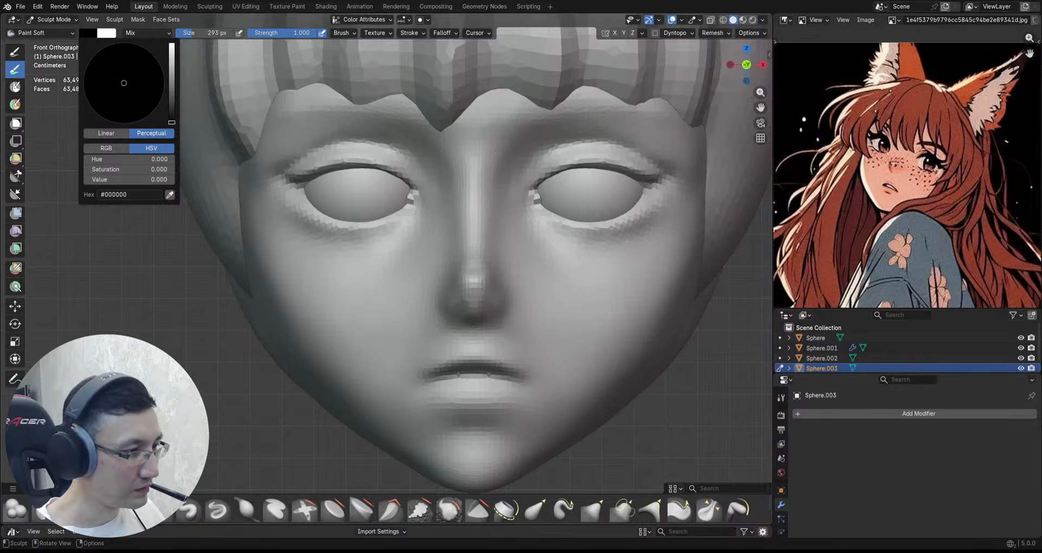
key("ctrl+s")
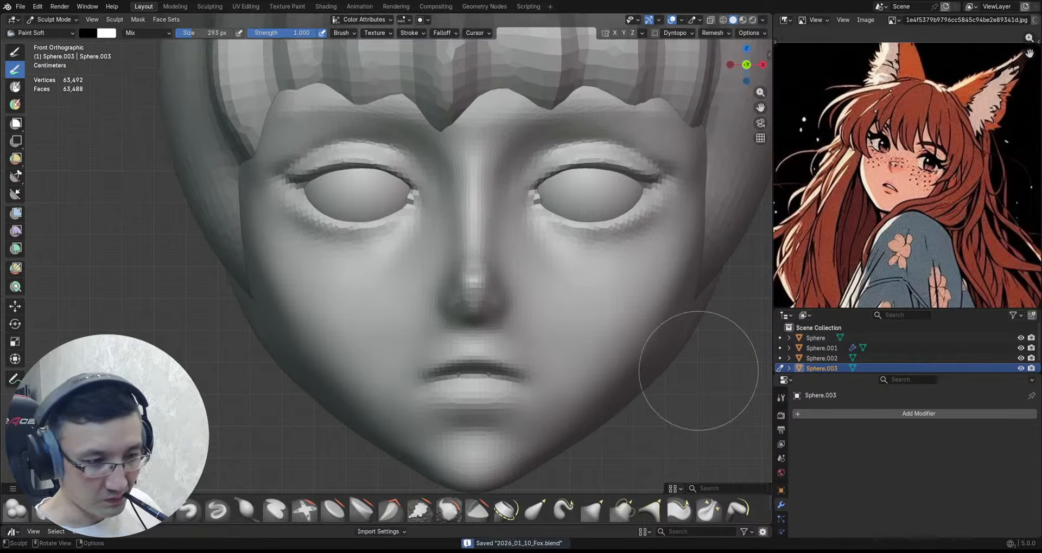
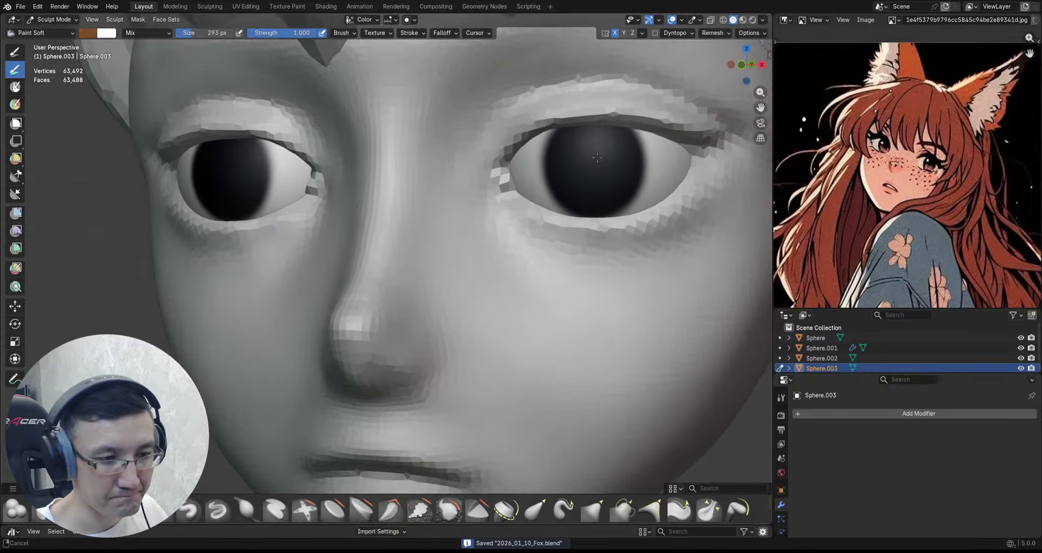
Step: Paint brown irises over the black discs on both eyeballs, leaving a thin dark rim around each
scroll(590, 156, "up", 1)
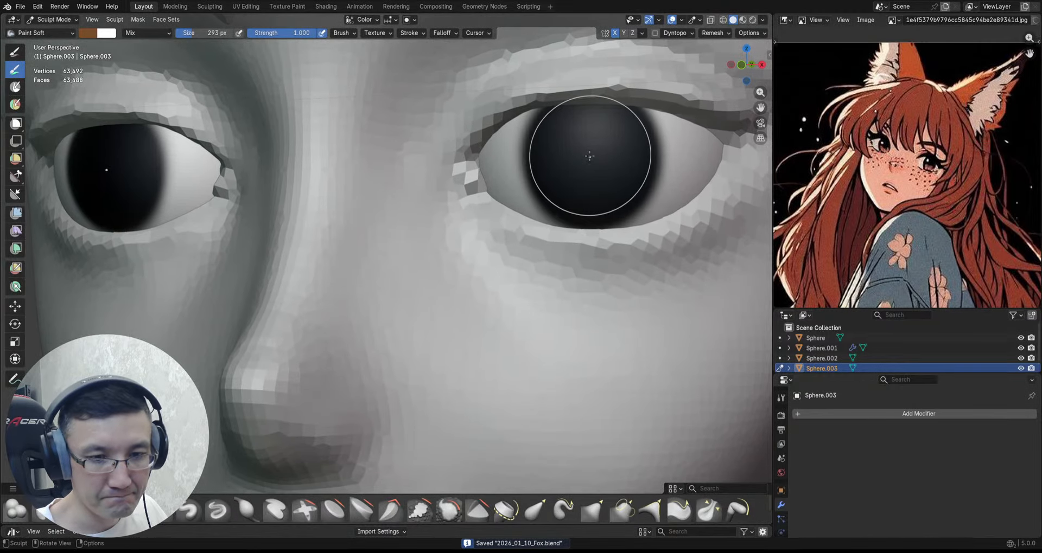
mouse_move(590, 156)
left_mouse_down()
mouse_move(595, 169)
mouse_move(607, 154)
left_mouse_up()
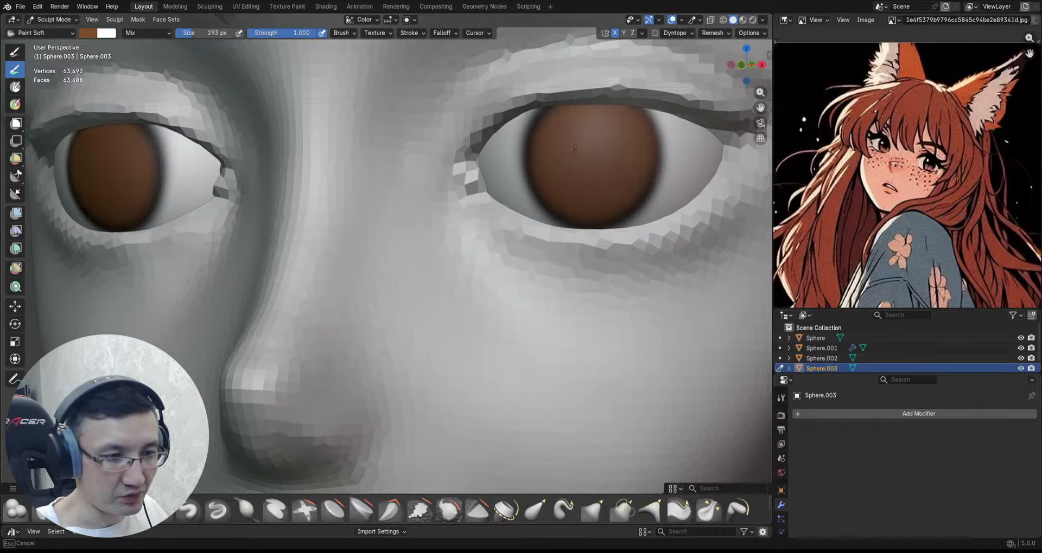
scroll(580, 167, "down", 8)
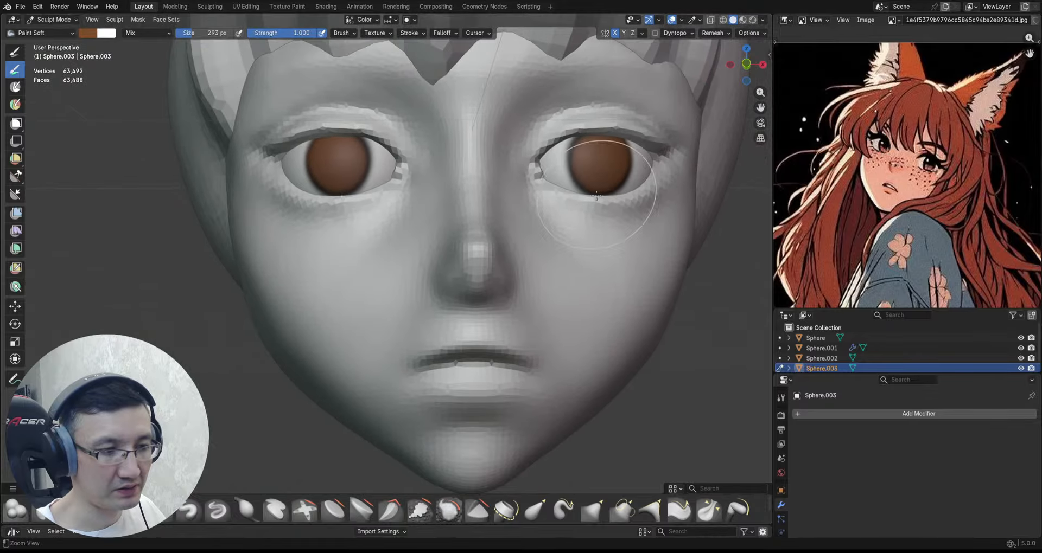
Step: Reduce the Paint Soft brush to 80 px and set its color to black
scroll(586, 134, "up", 10)
scroll(585, 134, "up", 1)
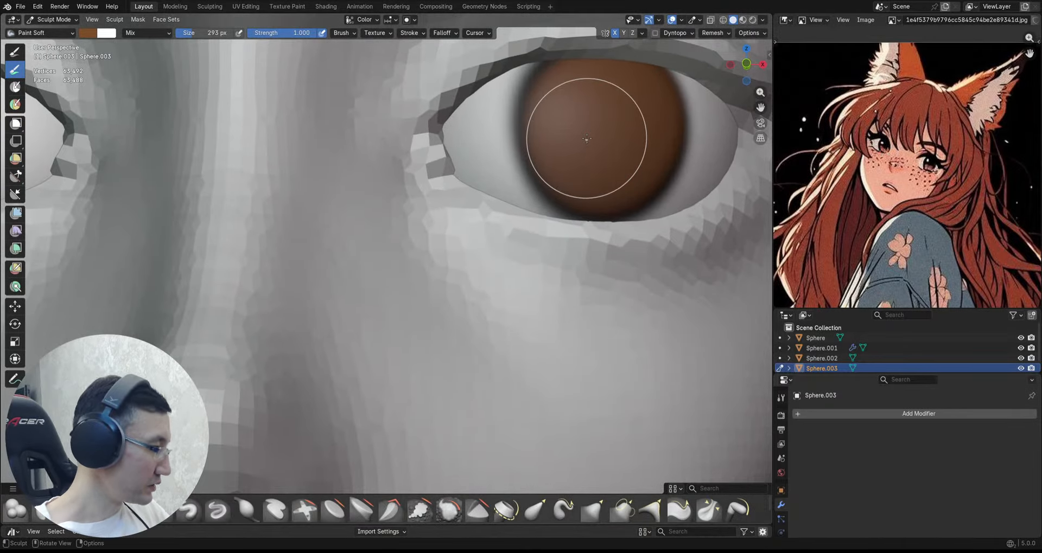
key("bracketleft")
key("bracketleft")
key("bracketleft")
key("bracketleft")
key("bracketleft")
key("bracketleft")
key("bracketleft")
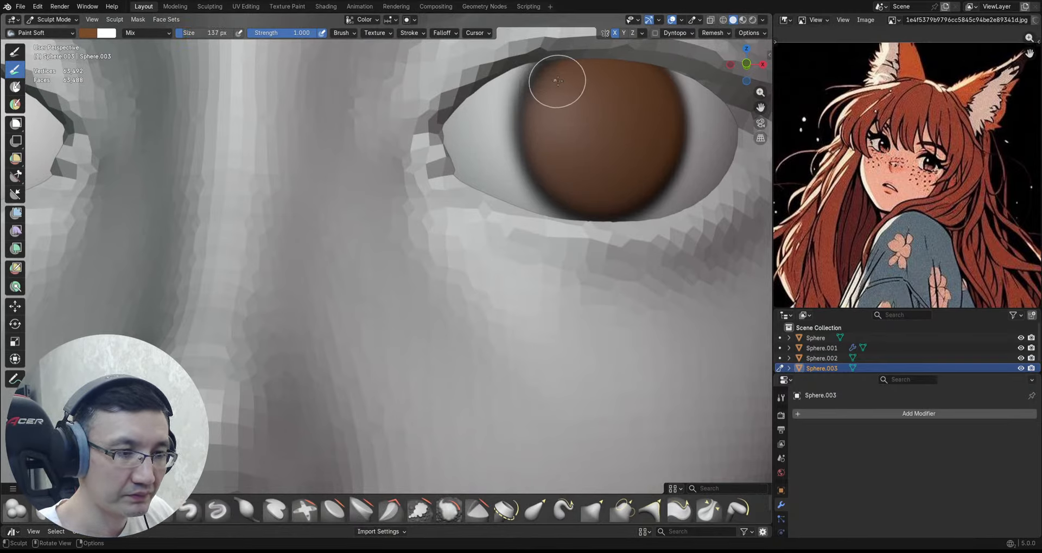
key("bracketleft")
key("bracketleft")
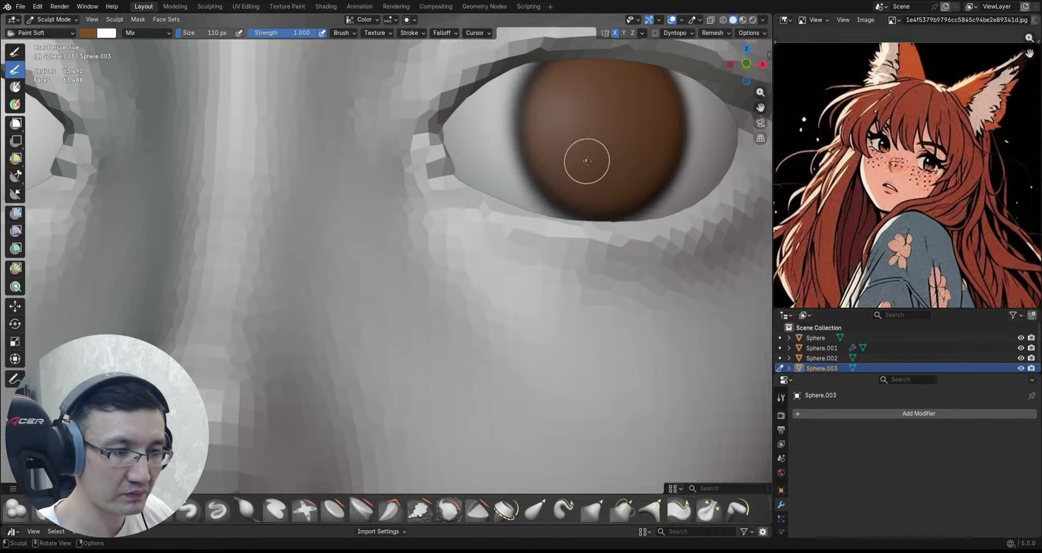
left_click(90, 33)
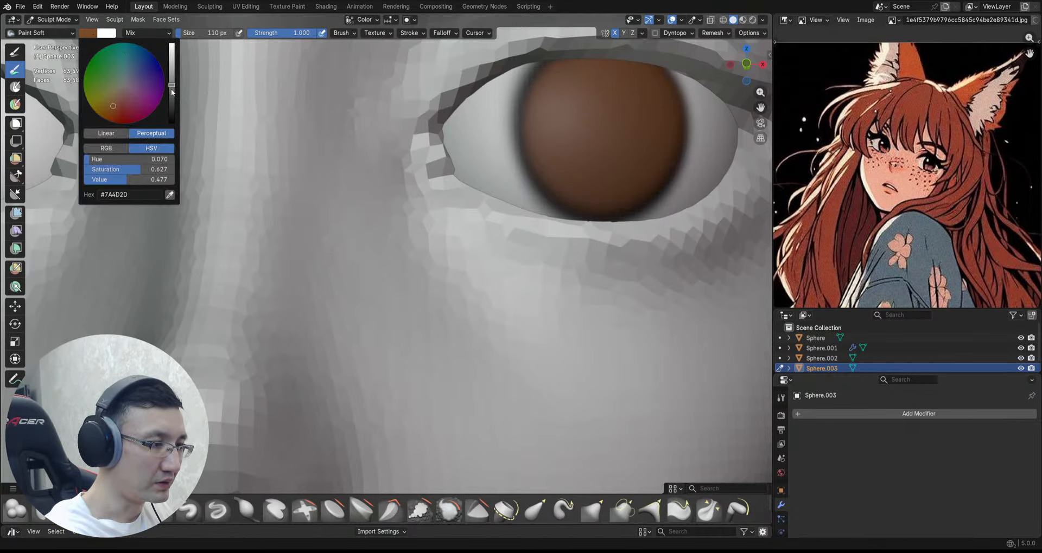
left_click_drag(172, 89, 172, 128)
scroll(619, 138, "down", 2)
middle_click_drag(618, 139, 615, 125)
key("bracketleft")
key("bracketleft")
key("bracketleft")
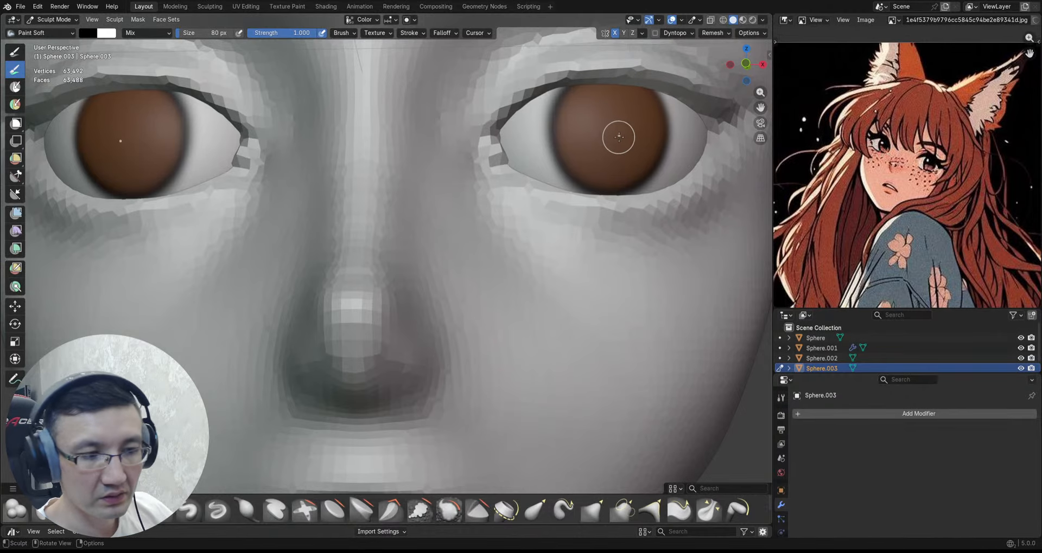
Step: Paint a small round black pupil at the center of each brown iris
left_click_drag(618, 132, 617, 131)
middle_click_drag(629, 125, 617, 132)
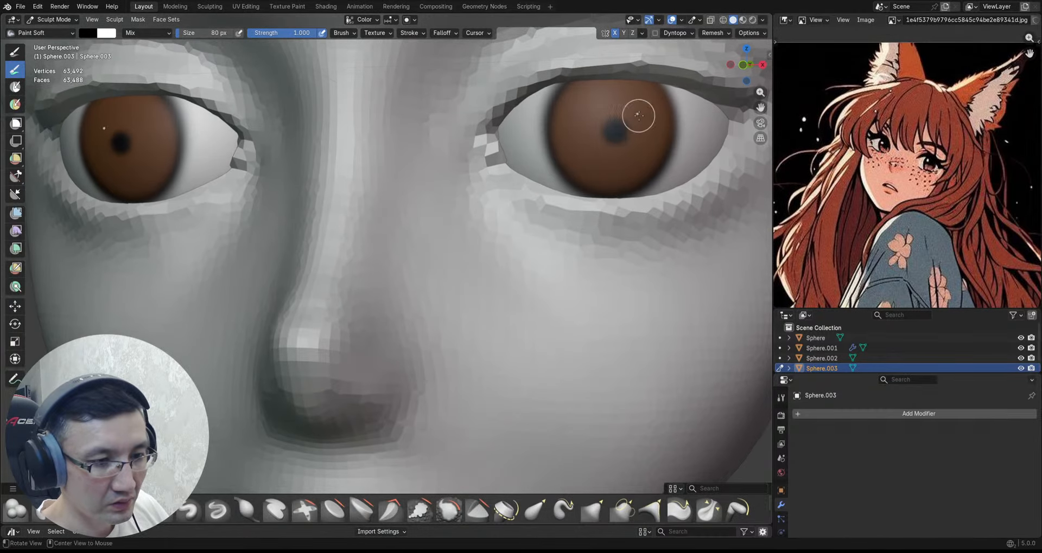
left_click_drag(611, 131, 614, 131)
scroll(637, 131, "down", 6)
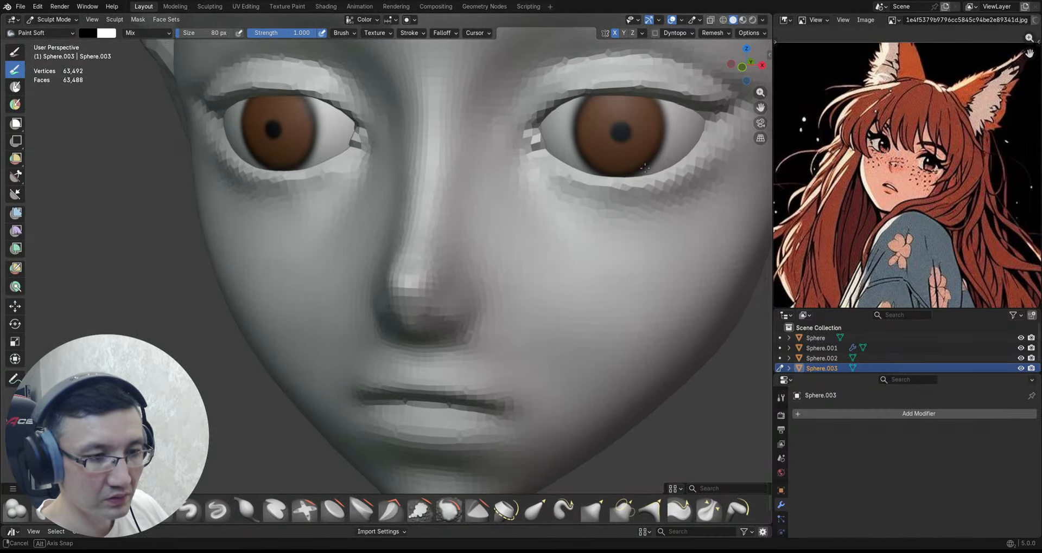
scroll(646, 157, "up", 8)
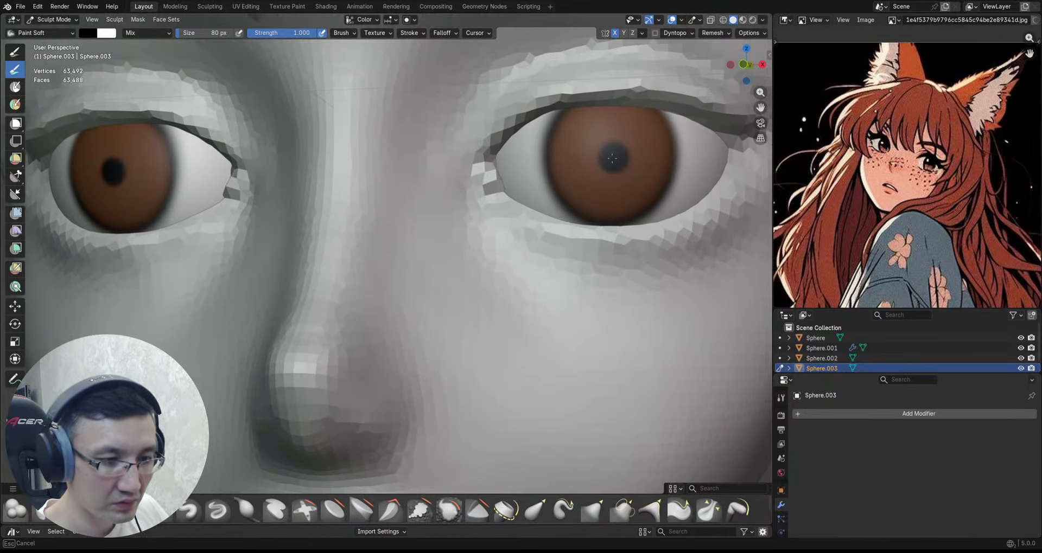
scroll(631, 137, "down", 7)
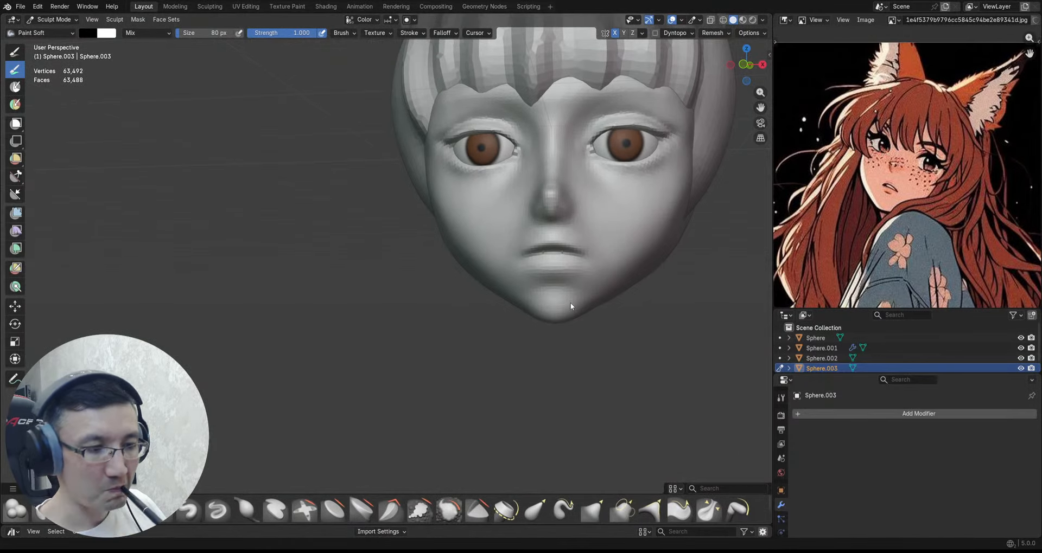
Step: Separate the two eyeballs into individual objects by loose parts
key("ctrl+Tab")
left_click(653, 197)
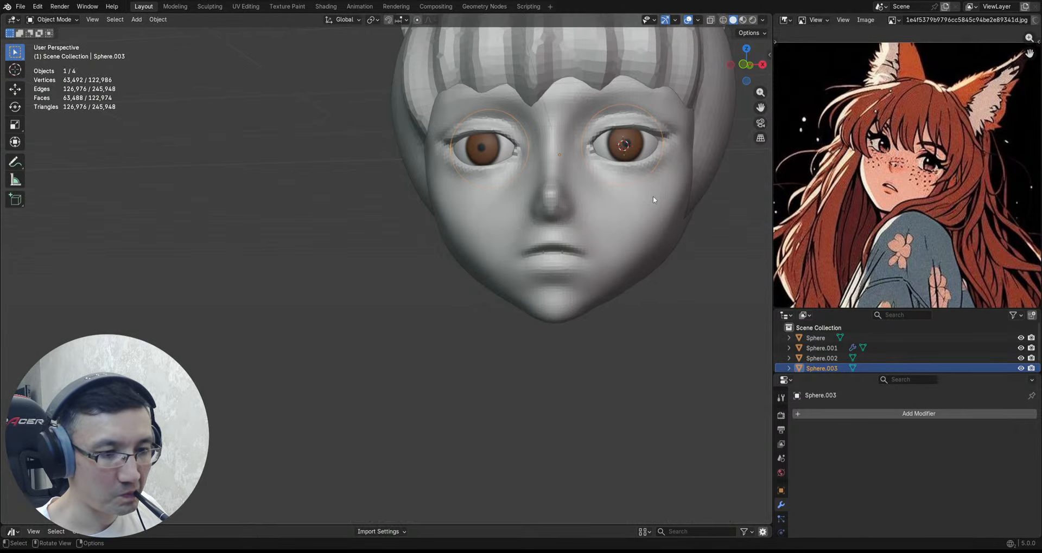
key("p")
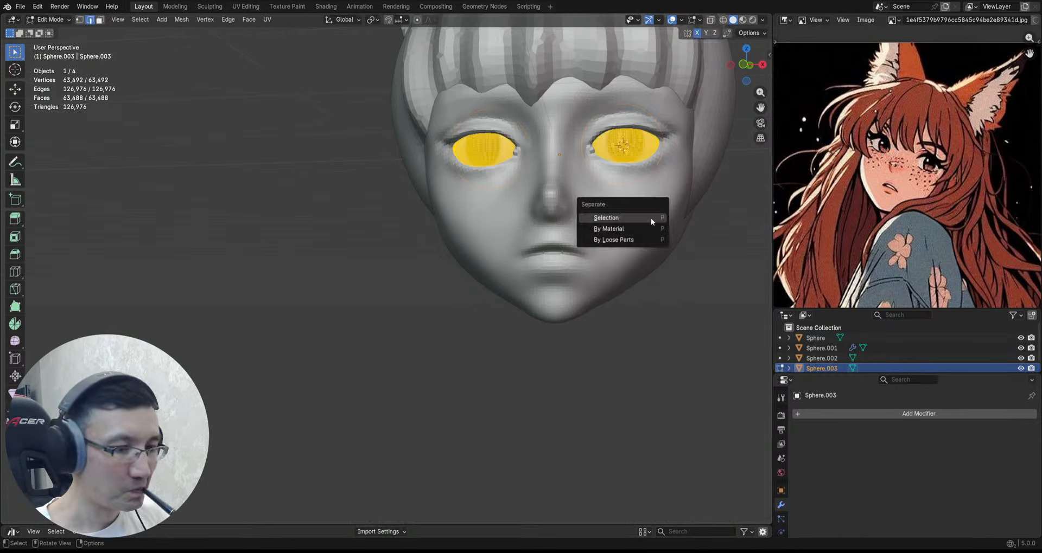
left_click(636, 240)
key("Tab")
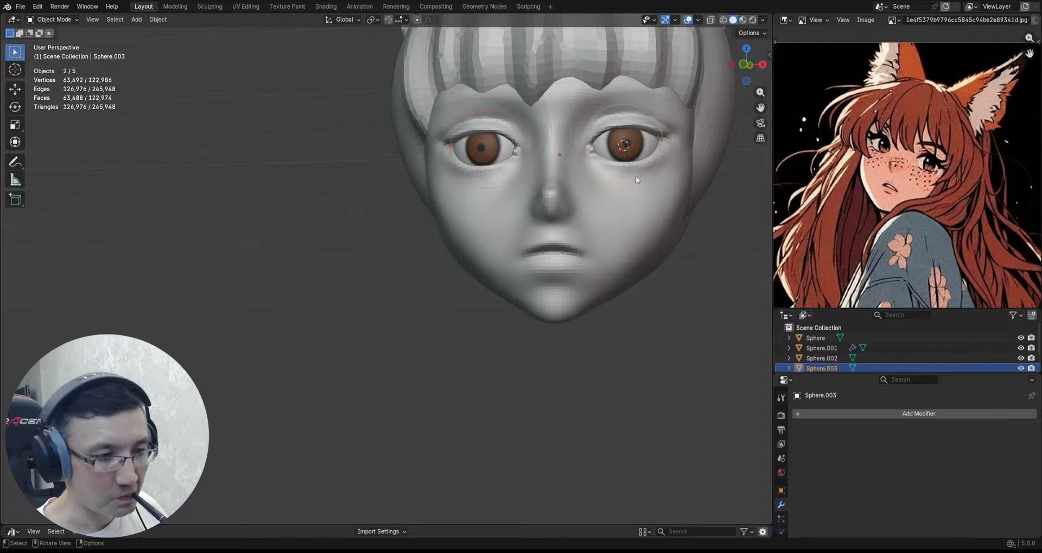
Step: Set the origin of each separated eyeball to its own center of mass
key("ctrl+alt+x")
left_click(705, 145)
key("Tab")
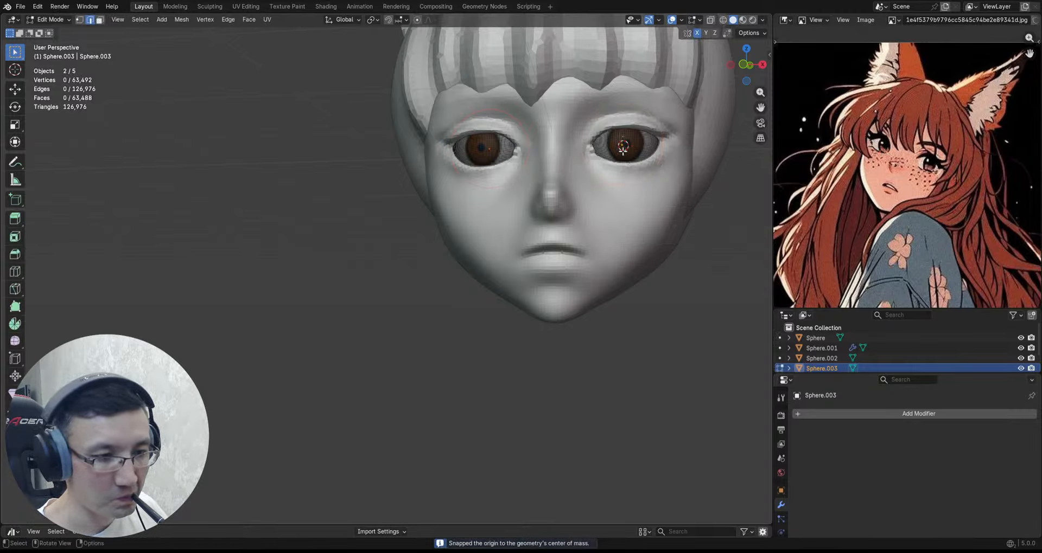
key("Tab")
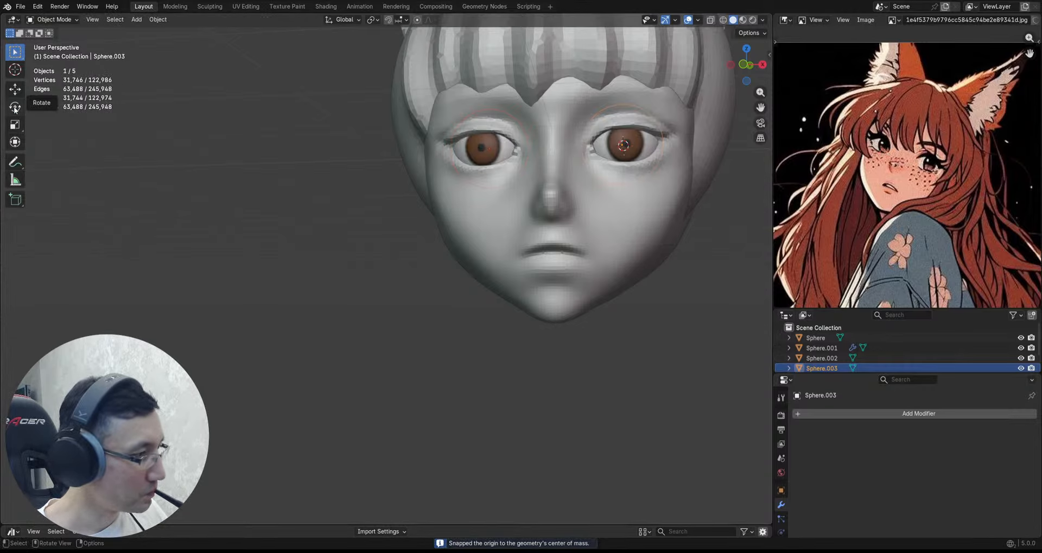
Step: Rotate the separated eyeballs with the Rotate tool so both irises look toward the character's left
left_click(15, 107)
middle_click_drag(541, 145, 588, 141)
scroll(536, 165, "up", 5)
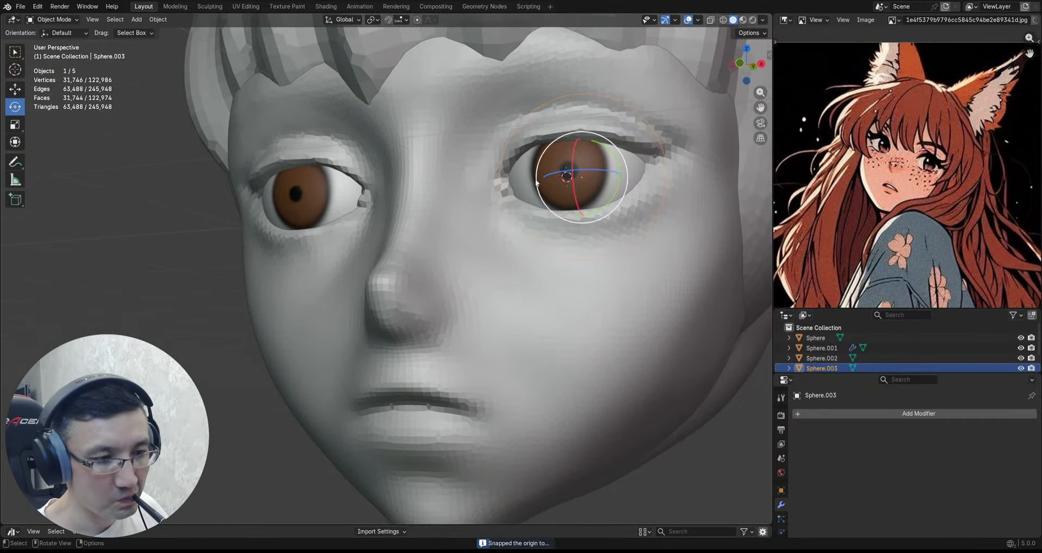
left_click_drag(536, 182, 550, 180)
Step: Select the head mesh, switch it to Sculpt Mode, and save the file
left_click(543, 304)
key("ctrl+Tab")
scroll(542, 271, "down", 5)
middle_click_drag(625, 237, 622, 222)
middle_click_drag(612, 268, 589, 314)
mouse_move(614, 254)
left_mouse_down("ctrl+alt")
mouse_move(614, 277)
mouse_move(612, 256)
left_mouse_up("ctrl+alt")
mouse_move(612, 256)
left_mouse_down("alt+shift")
mouse_move(625, 235)
mouse_move(617, 226)
mouse_move(604, 223)
mouse_move(604, 250)
left_mouse_up("alt+shift")
key("ctrl+s")
Step: Reduce the head's voxel size and voxel remesh it to a denser resolution
mouse_move(604, 256)
left_mouse_down("ctrl+alt")
mouse_move(604, 217)
mouse_move(616, 205)
left_mouse_up("ctrl+alt")
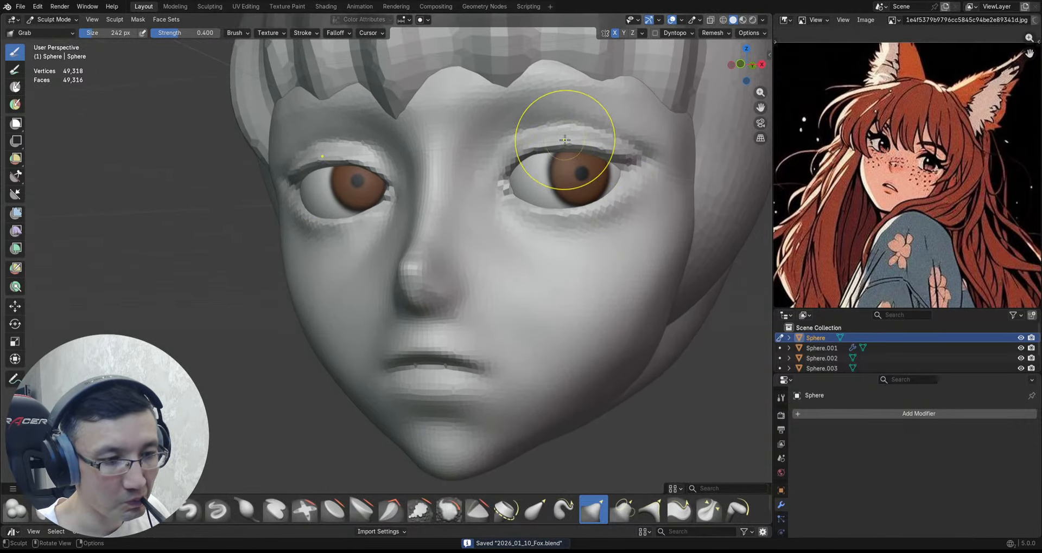
left_click_drag(578, 162, 583, 139, "ctrl+alt")
left_click_drag(583, 139, 563, 265, "alt")
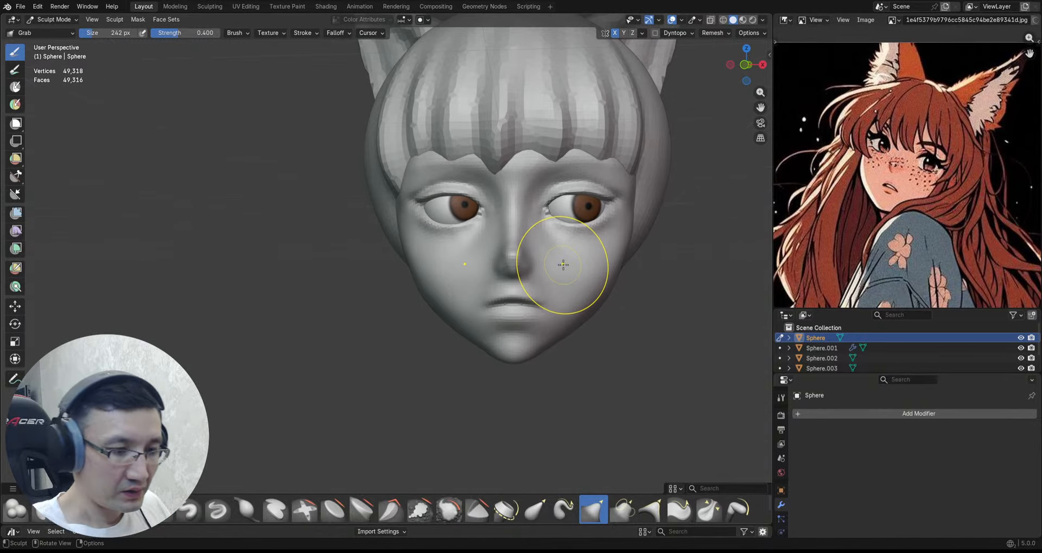
left_click_drag(564, 265, 619, 209, "ctrl+alt")
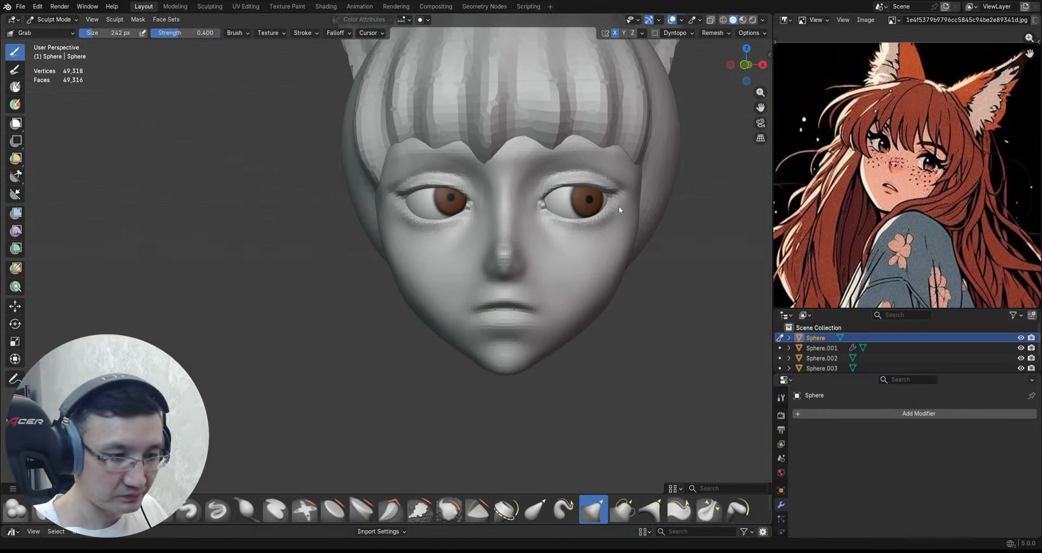
key("f")
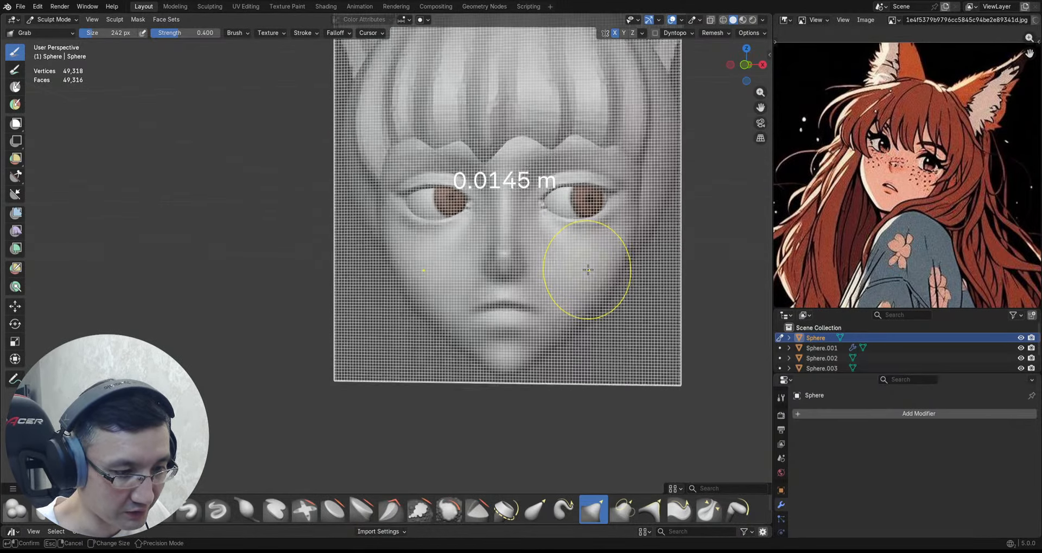
left_click(592, 270)
left_click_drag(581, 281, 587, 268, "ctrl+alt")
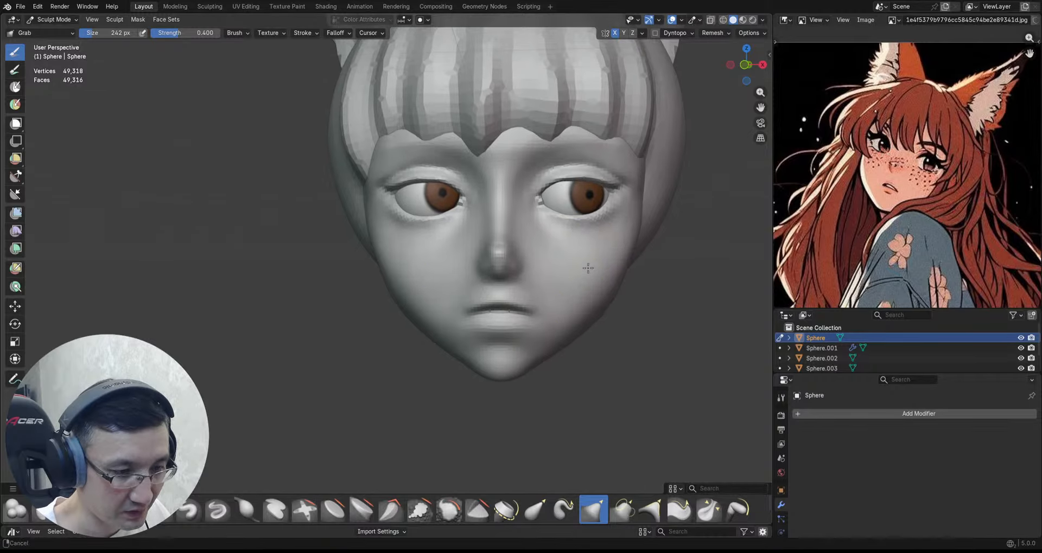
middle_click_drag(587, 268, 567, 254)
key("ctrl+r")
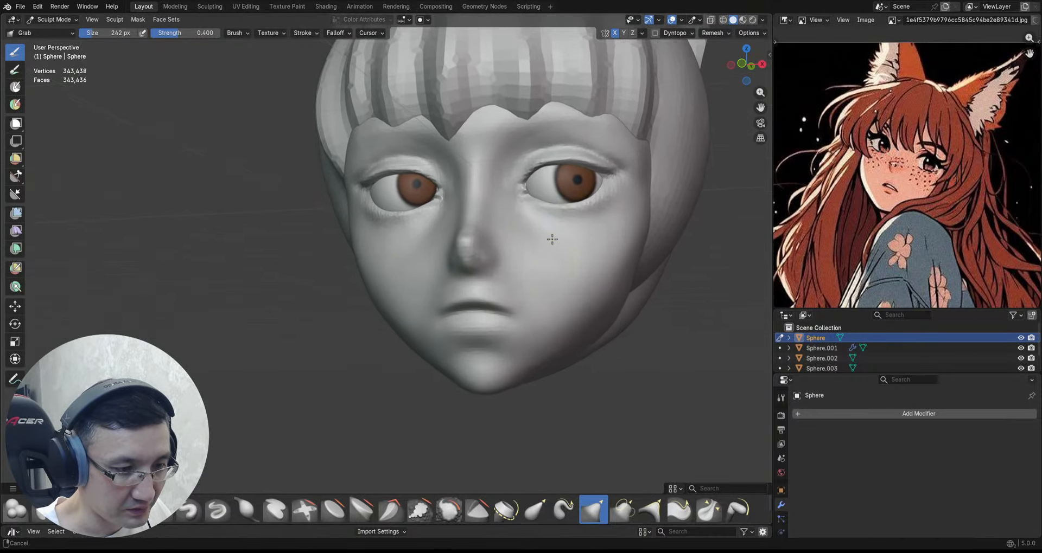
scroll(554, 244, "up", 3)
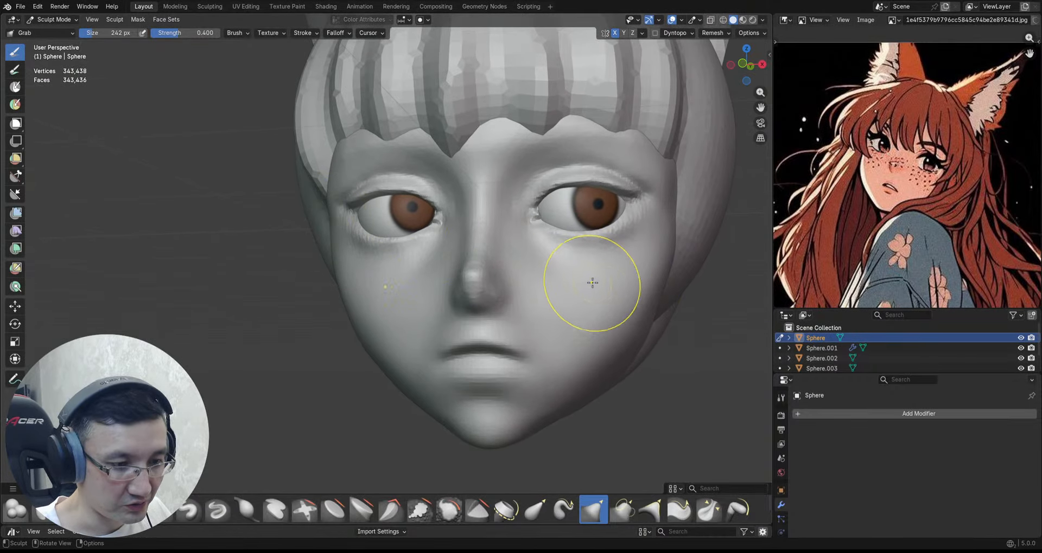
Step: Smooth the whole remeshed head using the Smooth mesh filter at strength 1.000
scroll(489, 251, "down", 5)
left_click(15, 213)
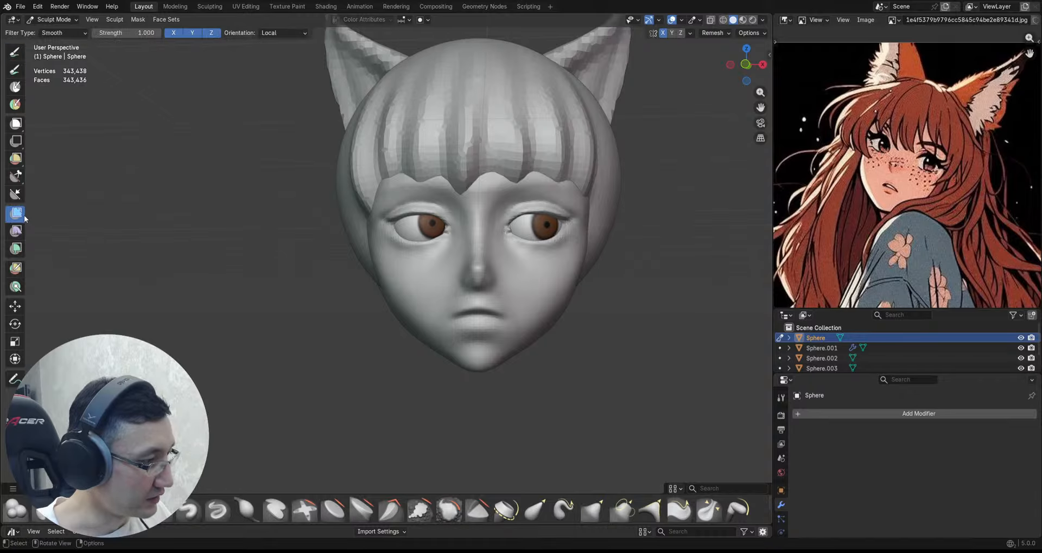
left_click_drag(264, 220, 327, 227)
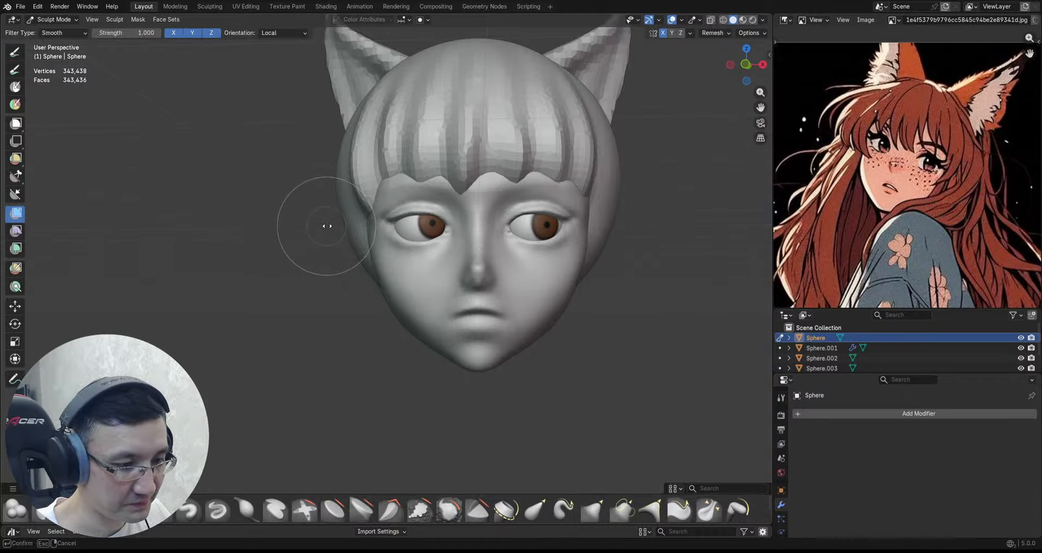
Step: Lower the head's voxel size further, remesh it again for finer detail, and save the file
scroll(570, 259, "up", 1)
middle_click_drag(580, 254, 576, 245)
scroll(592, 233, "up", 3)
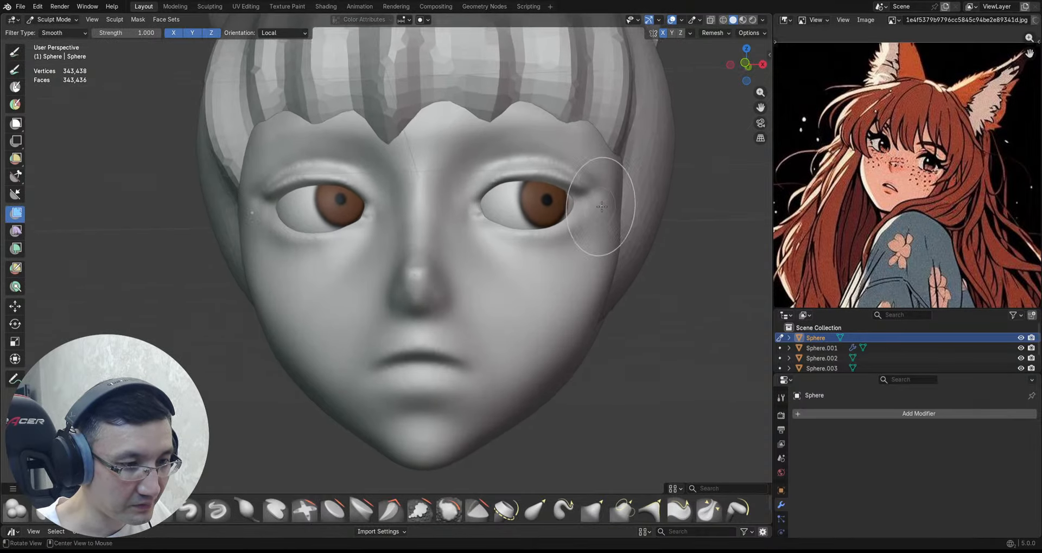
key("r")
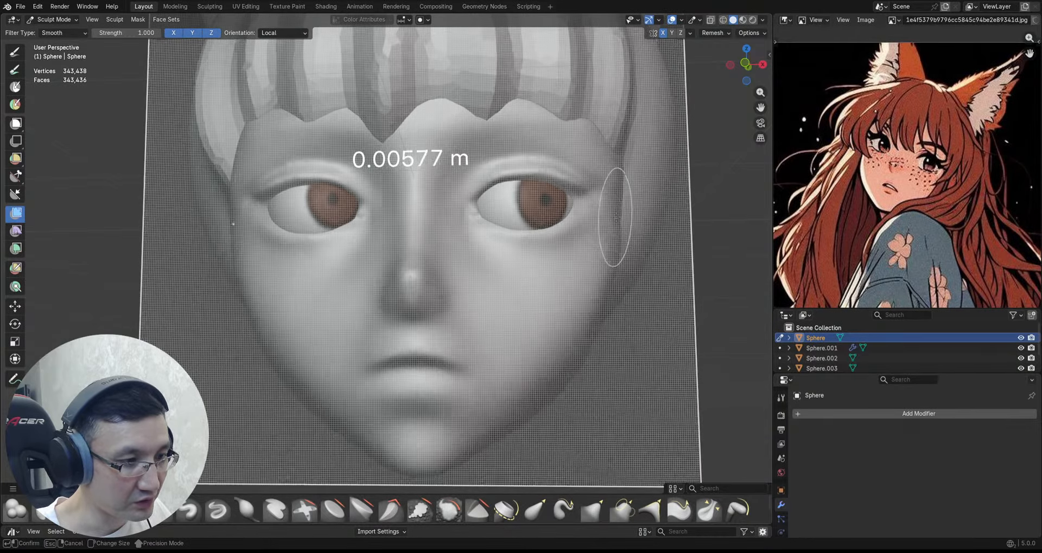
left_click(621, 221)
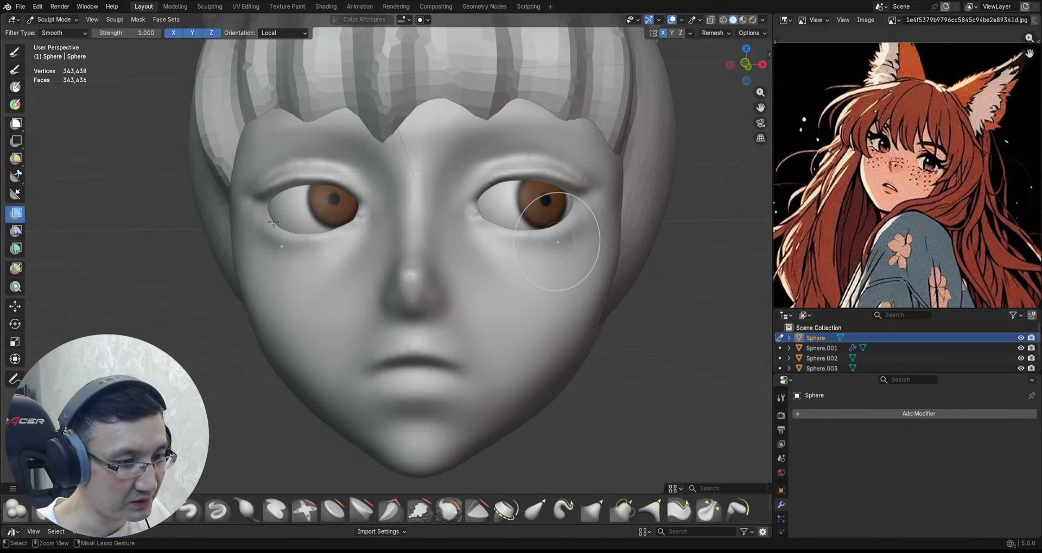
key("ctrl+r")
key("ctrl+s")
Step: Apply the Smooth mesh filter once more to the finer head mesh
key("f")
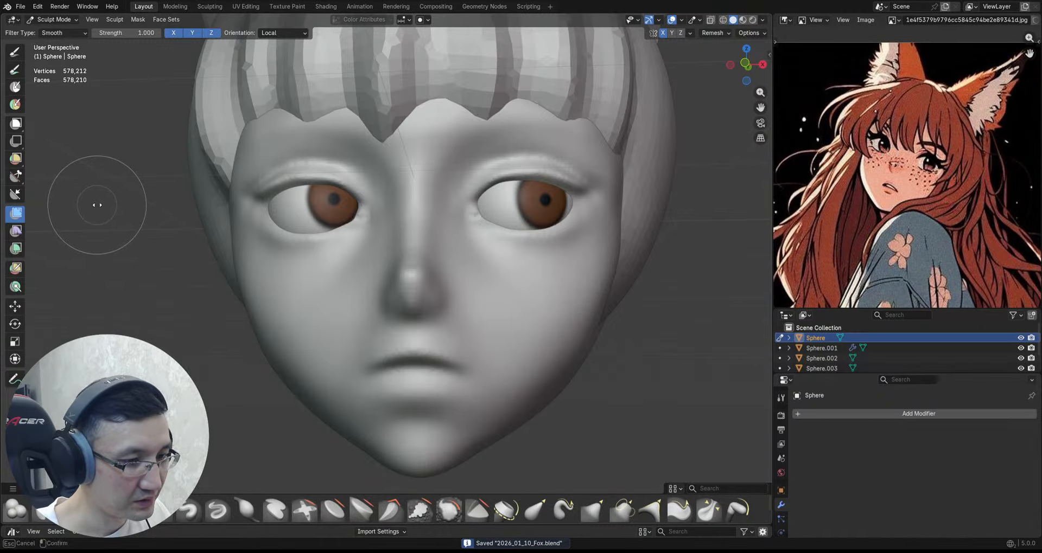
left_click_drag(97, 205, 134, 211)
middle_click_drag(141, 212, 347, 183, "shift")
scroll(510, 190, "down", 4)
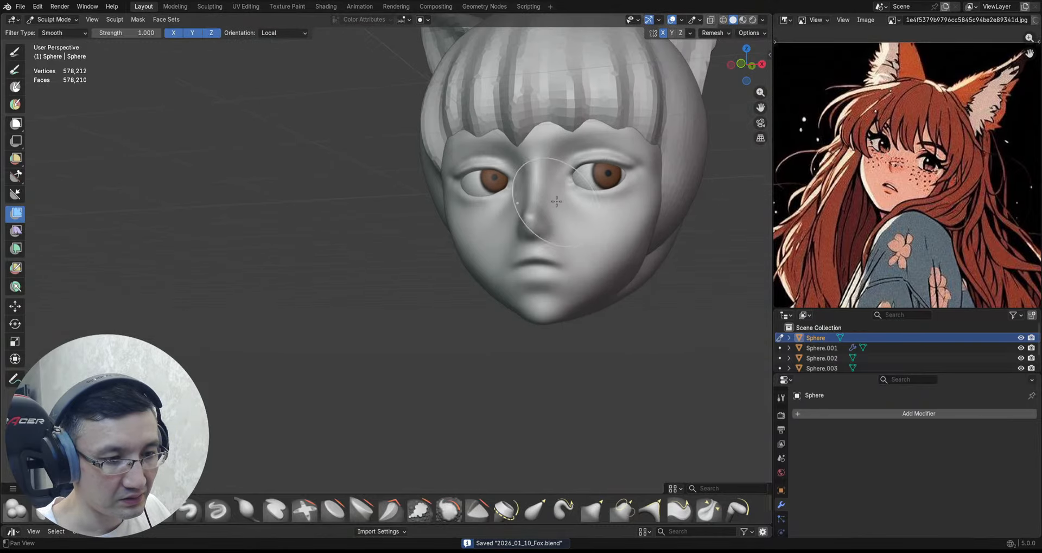
scroll(557, 202, "up", 3)
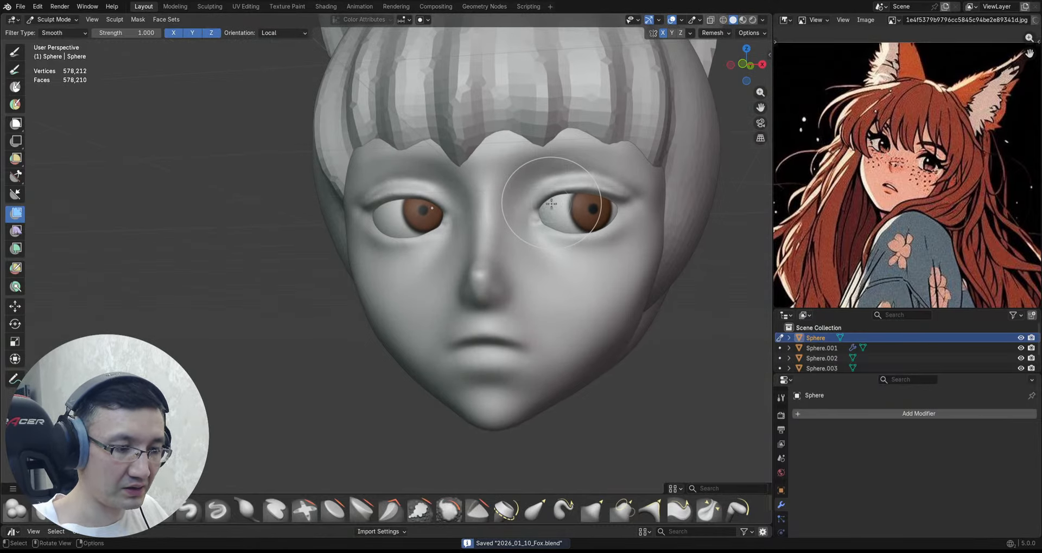
Step: Sharpen the upper eyelid lines with the Draw Sharp brush at 242 px and 0.367 strength
key("v")
scroll(558, 230, "up", 2)
middle_click_drag(559, 209, 528, 230, "shift")
scroll(535, 224, "up", 3)
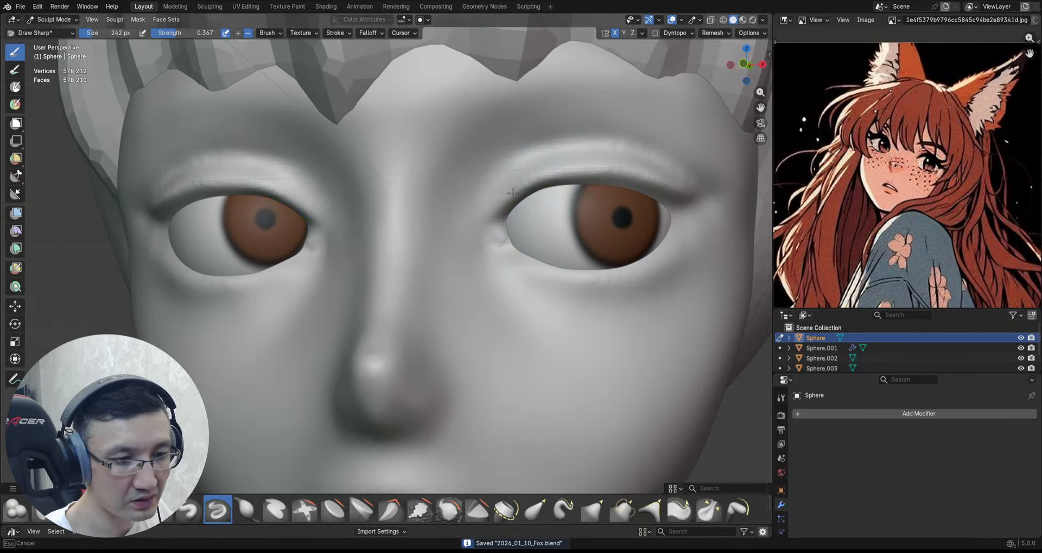
middle_click_drag(593, 158, 572, 173)
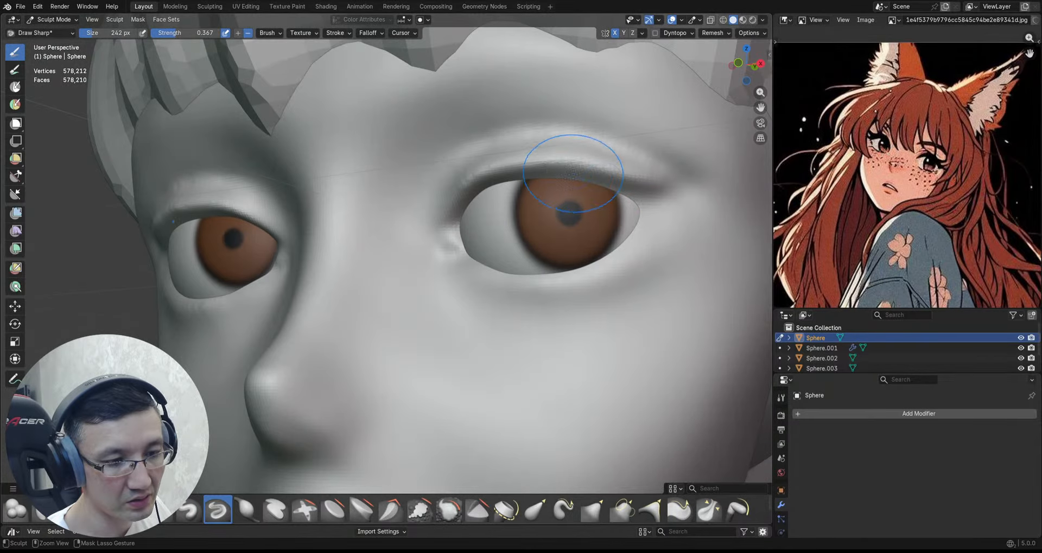
middle_click_drag(687, 178, 627, 202)
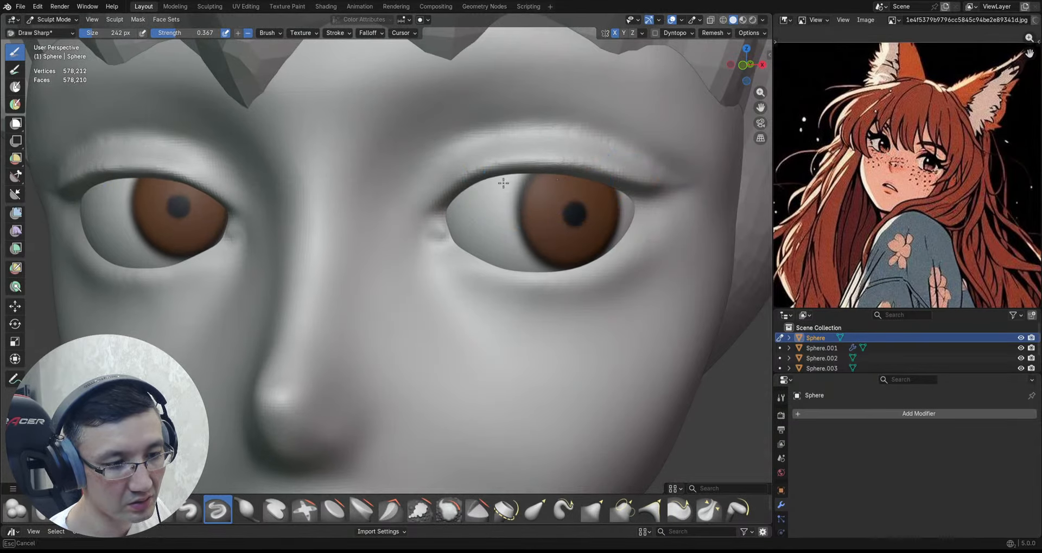
middle_click_drag(503, 184, 589, 141, "ctrl")
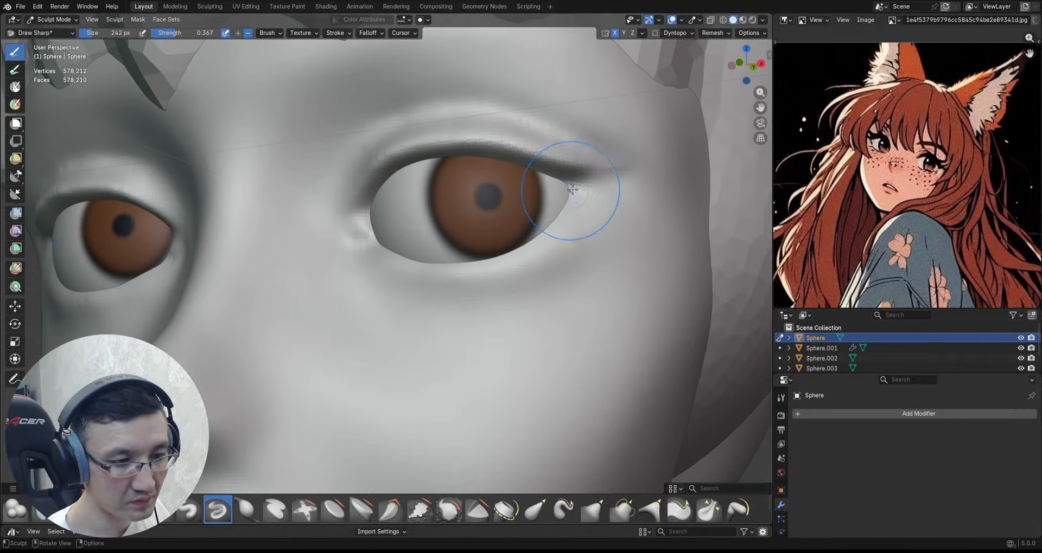
Step: Define the outer eye corners and lower eyelid rims with the Draw Sharp brush
middle_click_drag(572, 189, 502, 224, "ctrl")
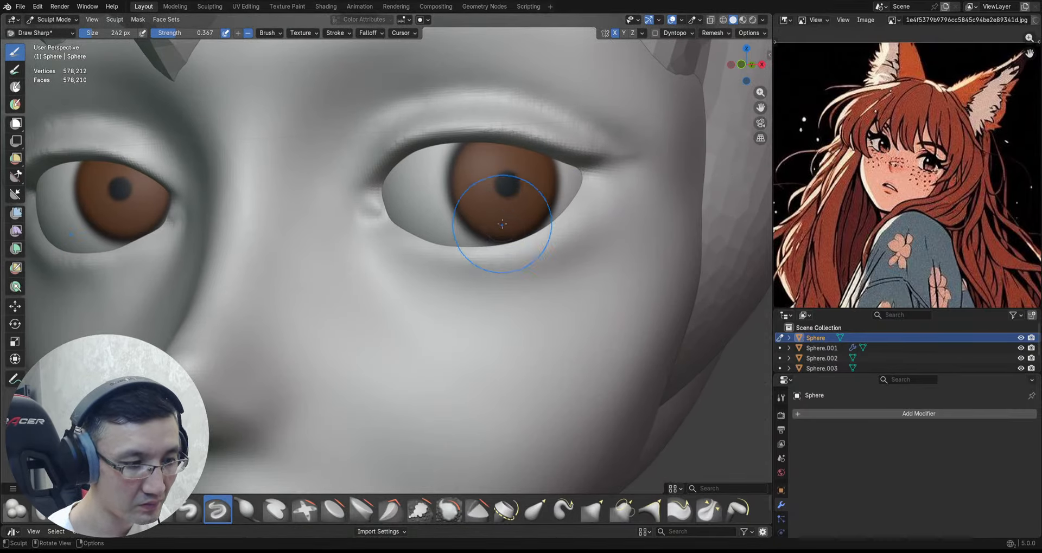
middle_click_drag(404, 206, 399, 232, "ctrl")
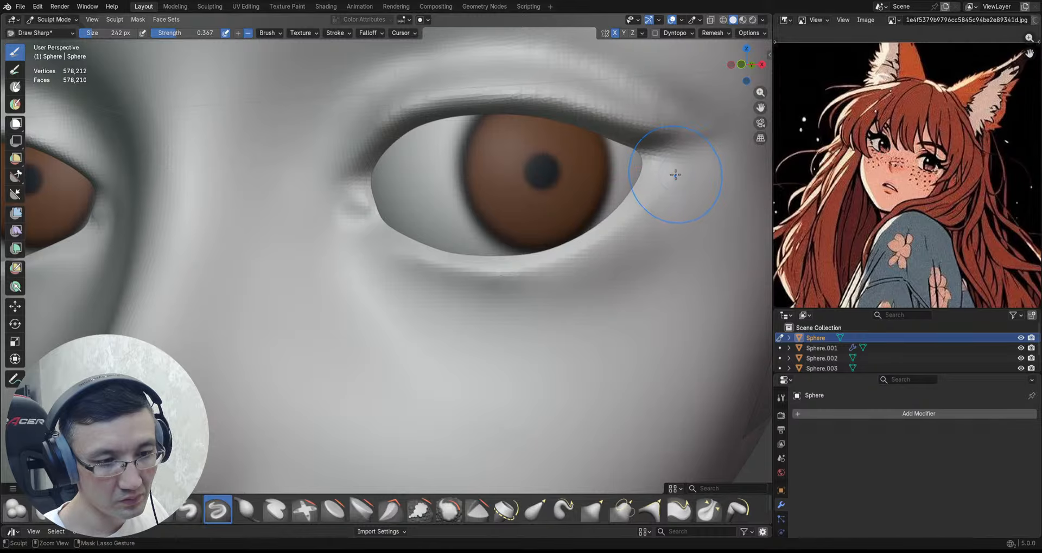
middle_click_drag(642, 224, 636, 193)
left_click_drag(521, 256, 579, 248, "ctrl+alt")
middle_click_drag(580, 247, 587, 248)
middle_click_drag(568, 259, 565, 208, "ctrl")
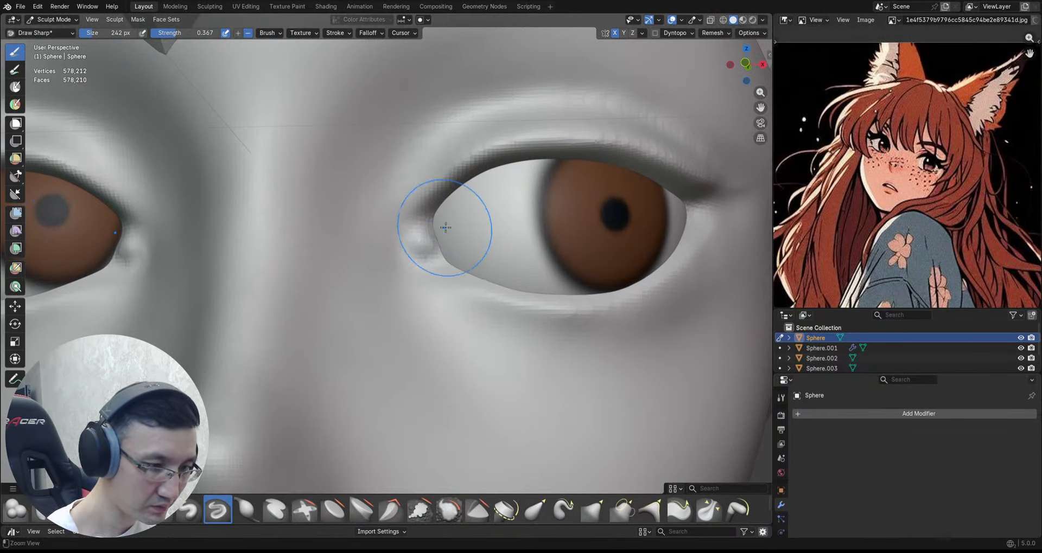
Step: Carve the tear-duct area at the inner eye corners with Draw Sharp and save the file
mouse_move(446, 227)
left_mouse_down("ctrl+alt")
mouse_move(456, 250)
mouse_move(453, 217)
left_mouse_up("ctrl+alt")
left_click_drag(394, 233, 424, 237)
left_click_drag(392, 198, 406, 208)
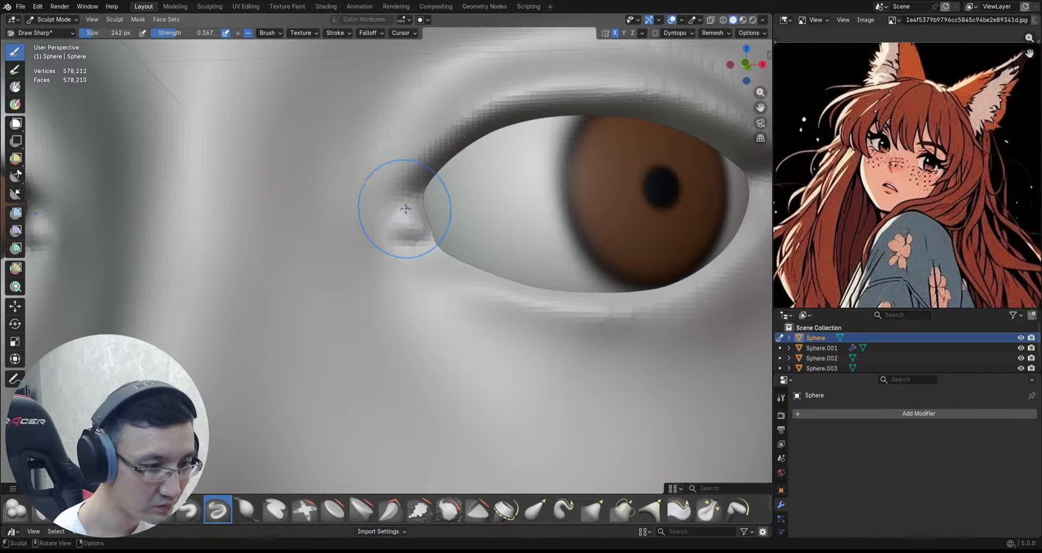
left_click_drag(447, 181, 559, 251, "ctrl+alt")
left_click_drag(560, 250, 558, 225, "ctrl+alt")
left_click_drag(550, 282, 503, 305, "alt+shift")
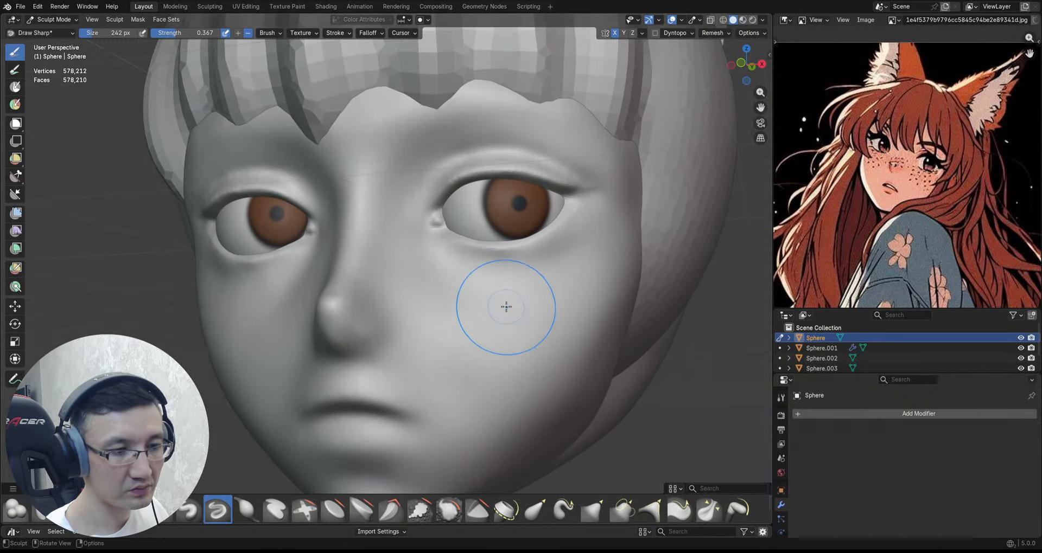
key("ctrl+s")
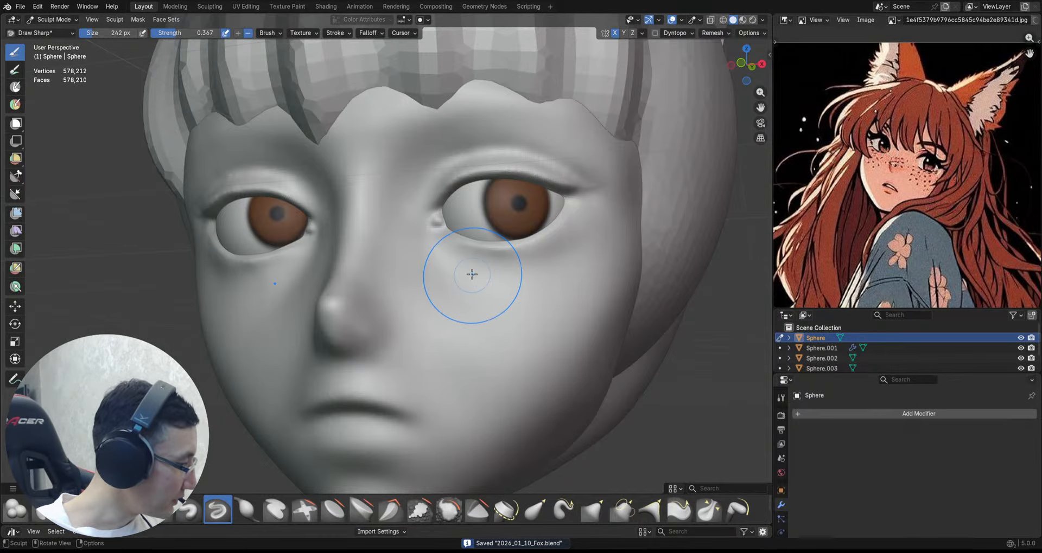
Step: Paint a 36 px mask along each upper eyelid edge, extending past the outer corner as a lash line
key("m")
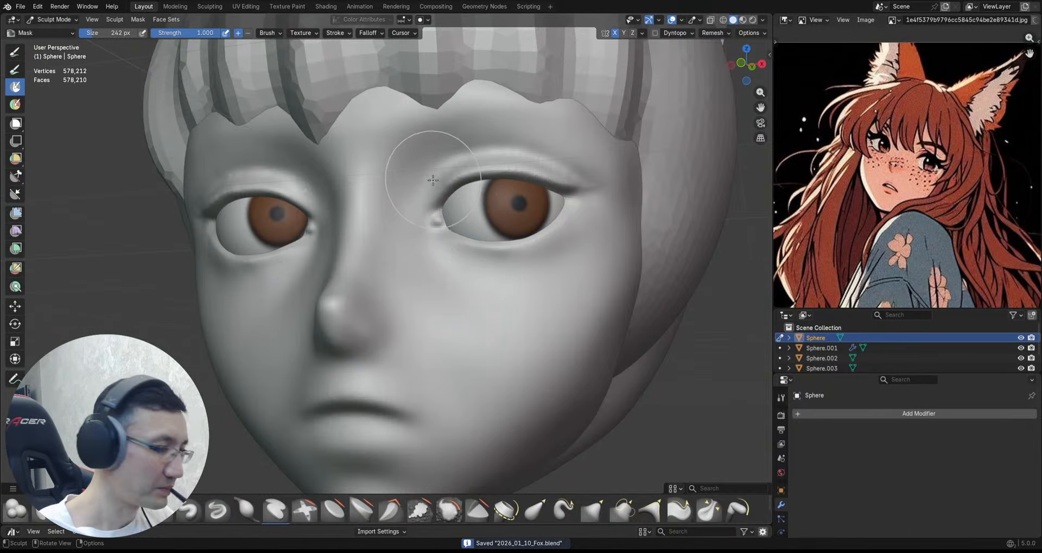
key("bracketleft")
key("bracketleft")
key("bracketleft")
key("bracketleft")
key("bracketleft")
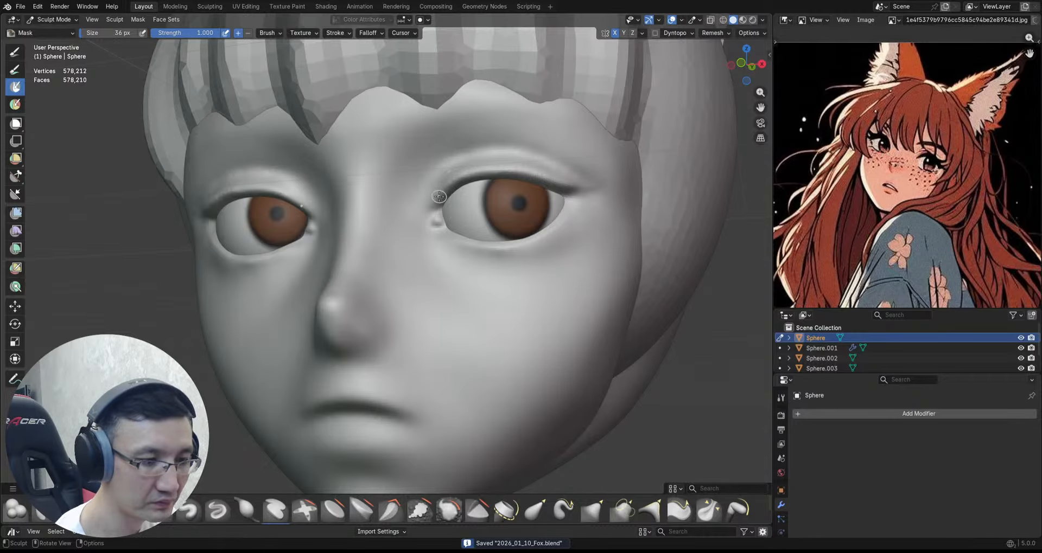
mouse_move(439, 197)
left_mouse_down()
mouse_move(455, 176)
mouse_move(488, 170)
mouse_move(603, 185)
left_mouse_up()
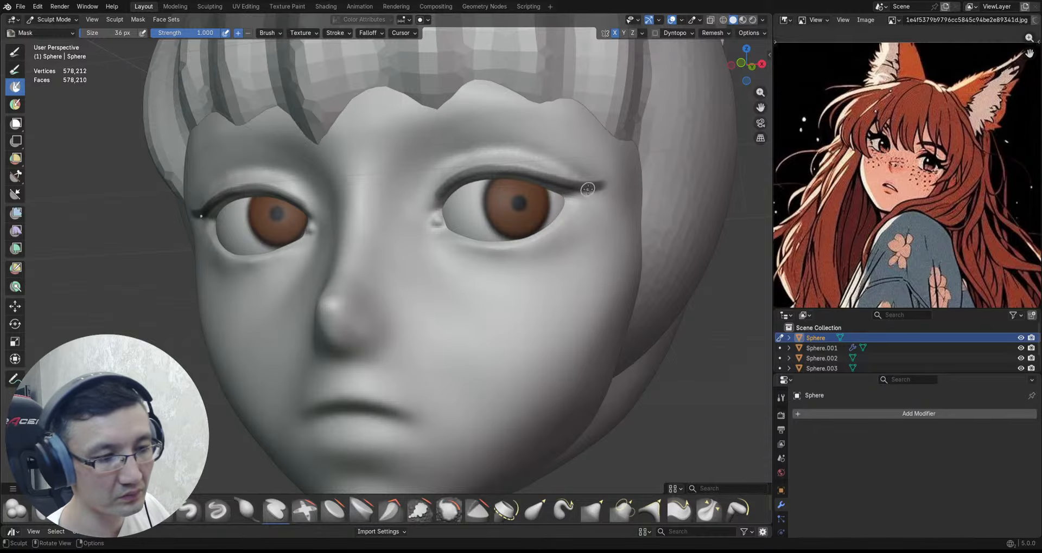
middle_click_drag(588, 189, 492, 175)
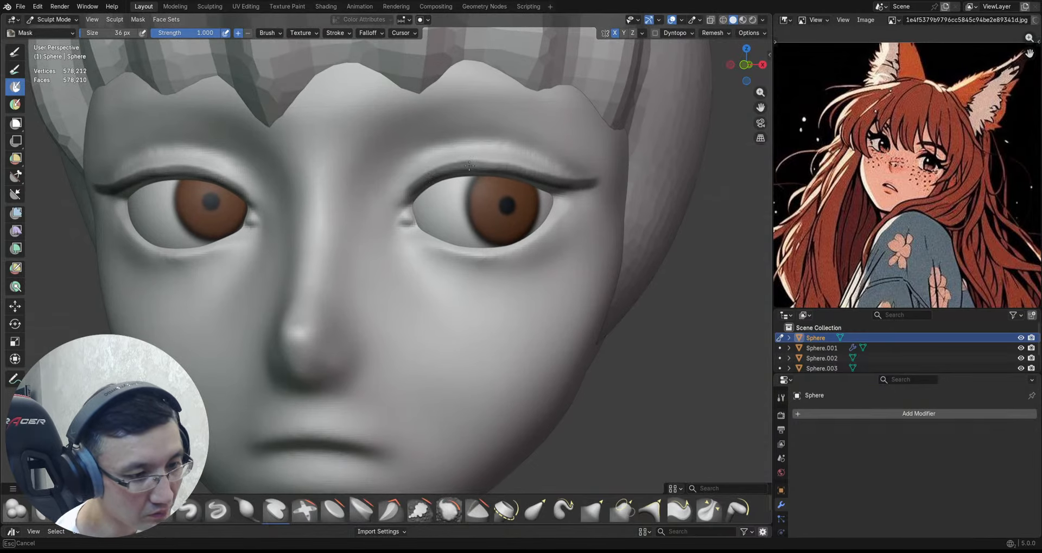
left_click_drag(469, 165, 513, 168)
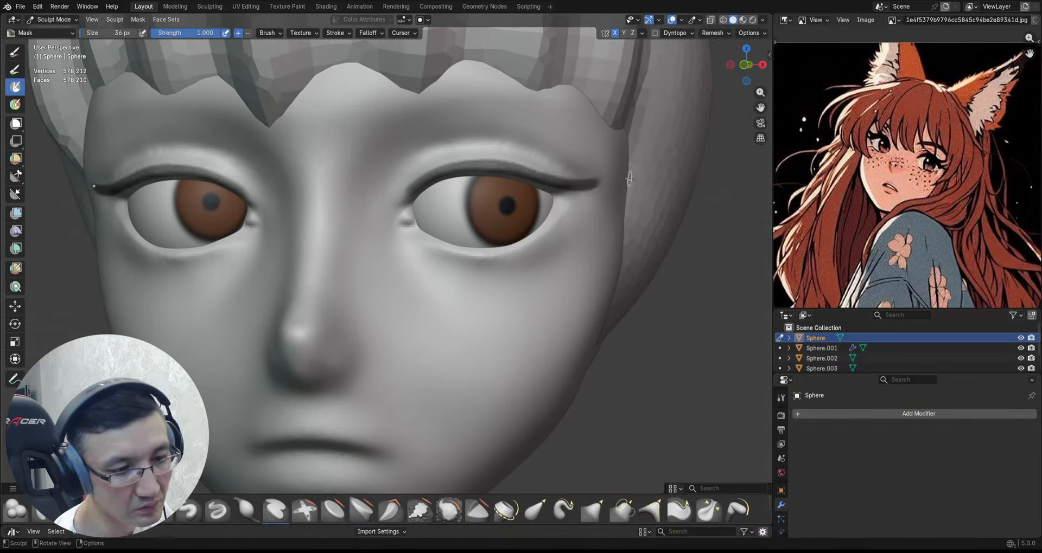
Step: Mask a thin lower lash line beneath each eye, curving up toward the outer corner, and save the file
scroll(629, 187, "down", 1)
middle_click_drag(624, 201, 623, 186)
scroll(610, 209, "down", 2)
middle_click_drag(599, 237, 562, 237, "shift")
scroll(599, 233, "up", 1)
scroll(591, 224, "up", 1)
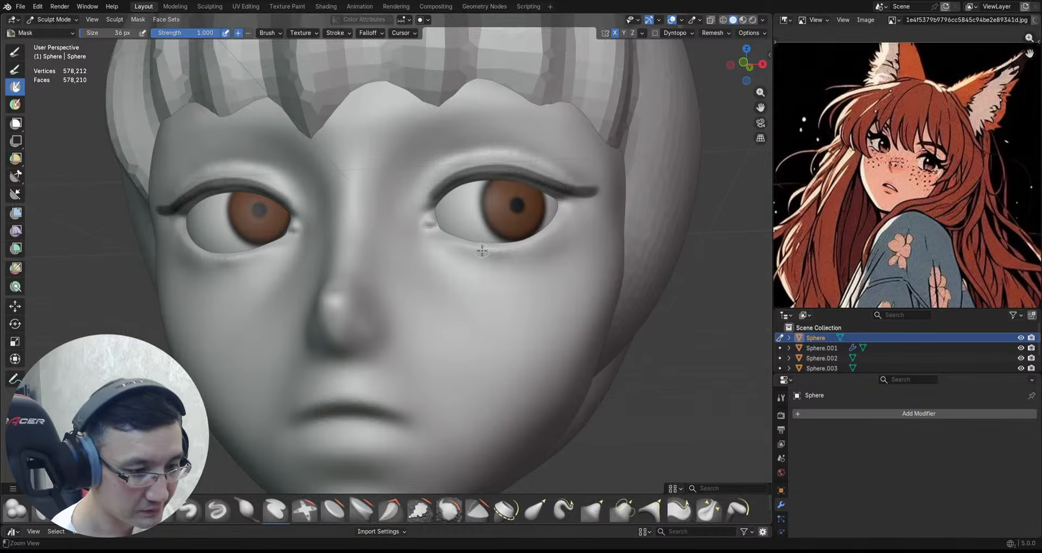
middle_click_drag(482, 250, 466, 249, "ctrl")
mouse_move(466, 249)
left_mouse_down()
mouse_move(541, 243)
mouse_move(590, 207)
left_mouse_up()
middle_click_drag(614, 218, 617, 204, "ctrl")
middle_click_drag(622, 203, 560, 216)
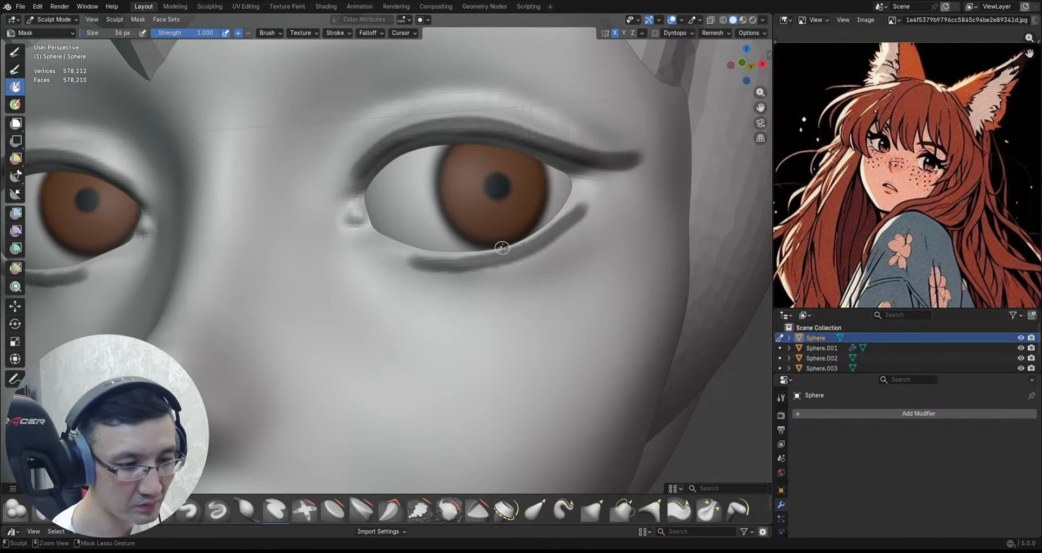
middle_click_drag(586, 207, 604, 205)
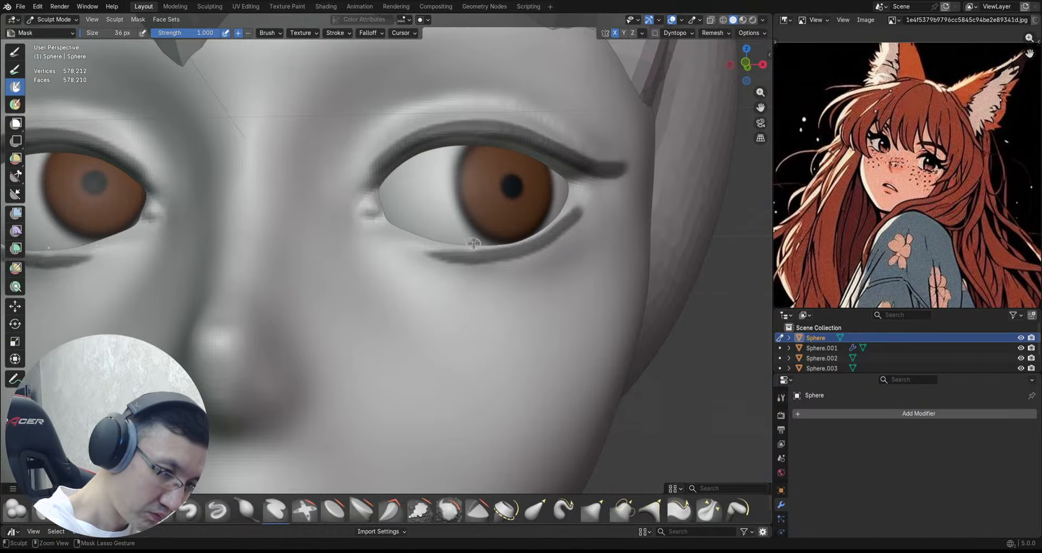
left_click_drag(439, 173, 450, 255, "ctrl+alt")
left_click_drag(591, 233, 568, 170, "alt")
middle_click_drag(421, 183, 422, 196, "ctrl")
middle_click_drag(422, 196, 405, 175, "ctrl")
middle_click_drag(418, 181, 508, 226, "ctrl")
key("ctrl+s")
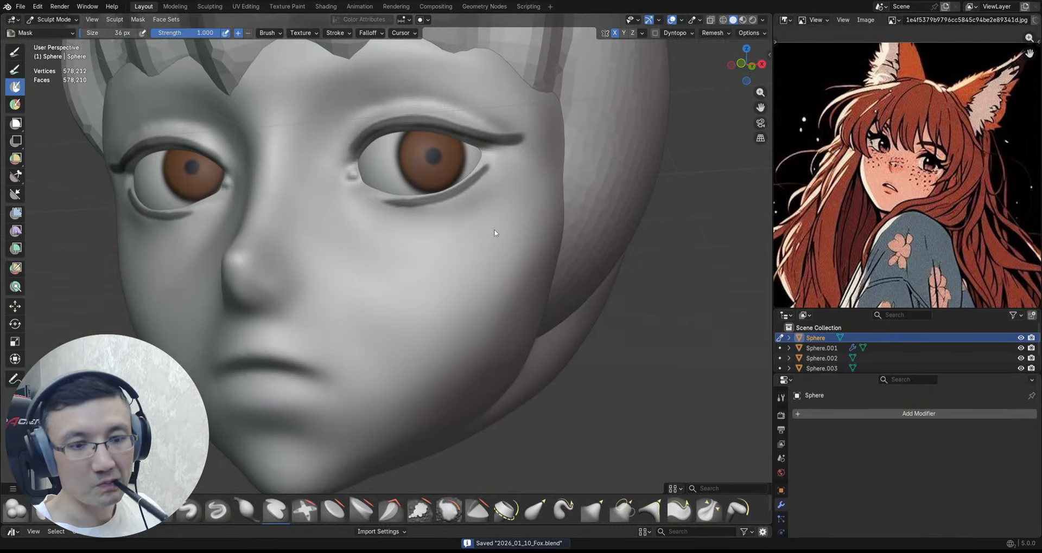
Step: Paint an arched 36 px mask stroke above each eye, just below the fringe, to outline the eyebrows
mouse_move(471, 231)
middle_mouse_down()
mouse_move(450, 223)
mouse_move(539, 238)
mouse_move(527, 217)
mouse_move(665, 226)
mouse_move(637, 228)
mouse_move(626, 250)
middle_mouse_up()
key("q")
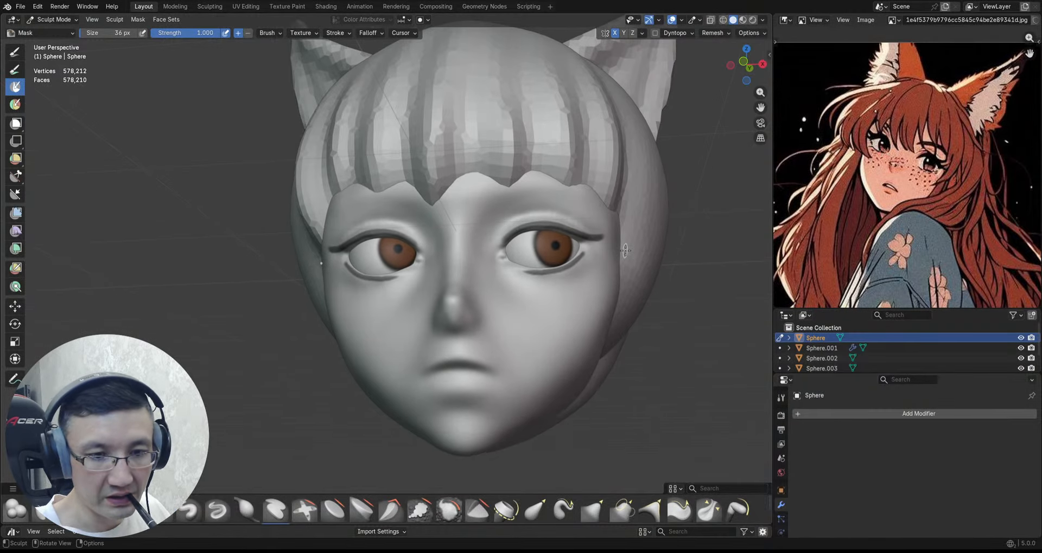
scroll(536, 178, "up", 3)
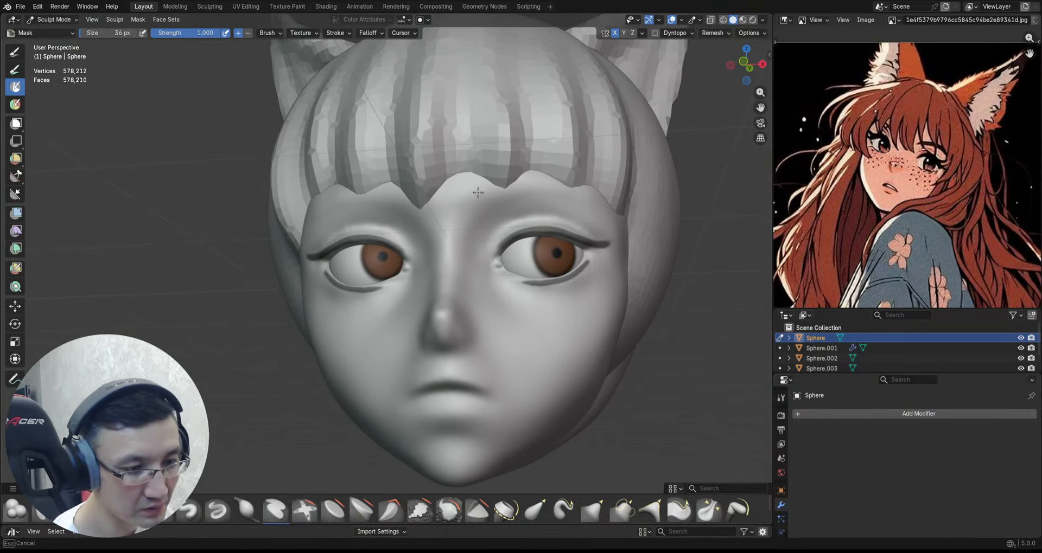
left_click_drag(478, 192, 585, 188)
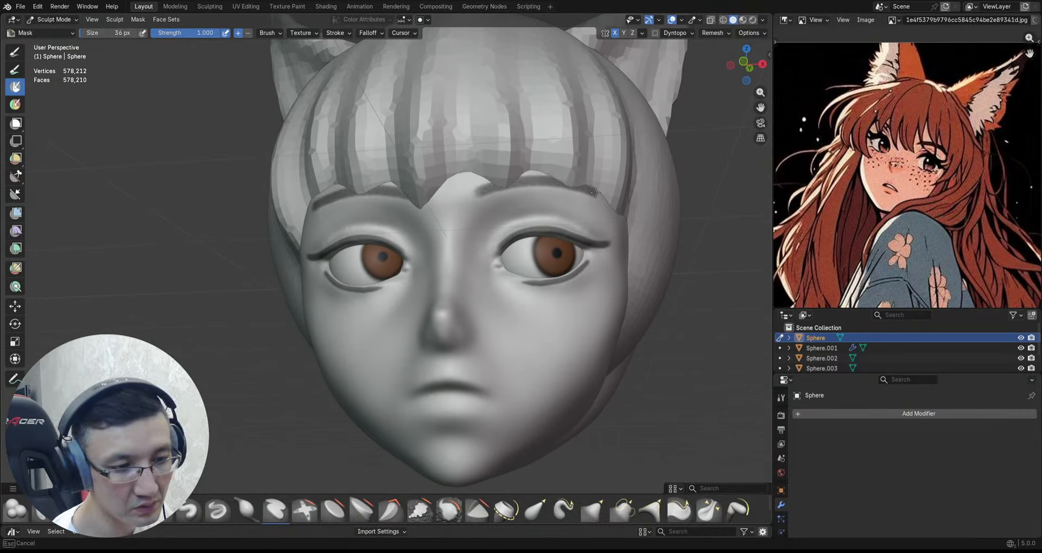
scroll(616, 195, "down", 1)
mouse_move(624, 196)
middle_mouse_down()
mouse_move(642, 225)
mouse_move(630, 202)
mouse_move(639, 207)
middle_mouse_up()
scroll(640, 206, "up", 1)
scroll(640, 207, "up", 1)
scroll(537, 179, "down", 2)
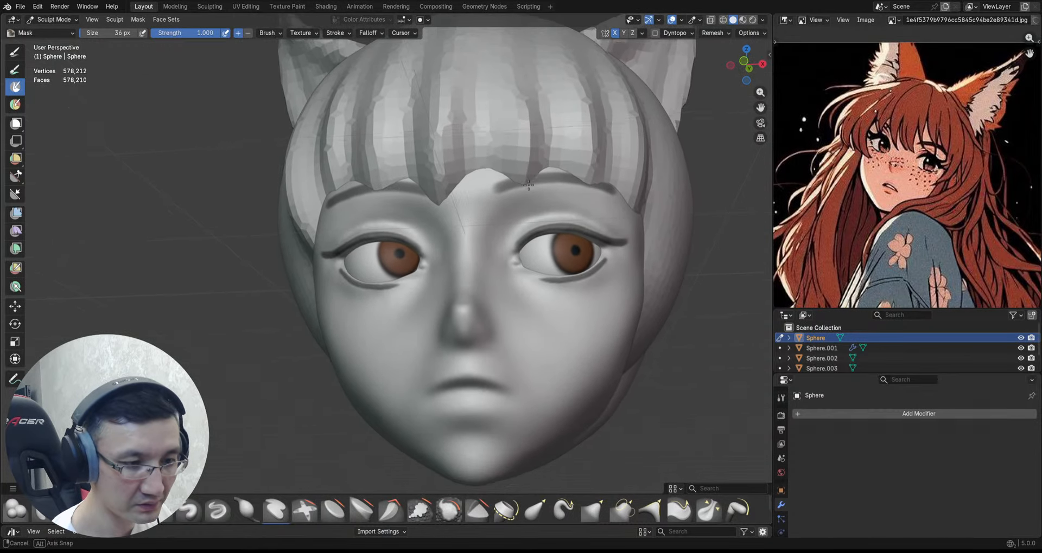
left_click_drag(494, 195, 576, 179)
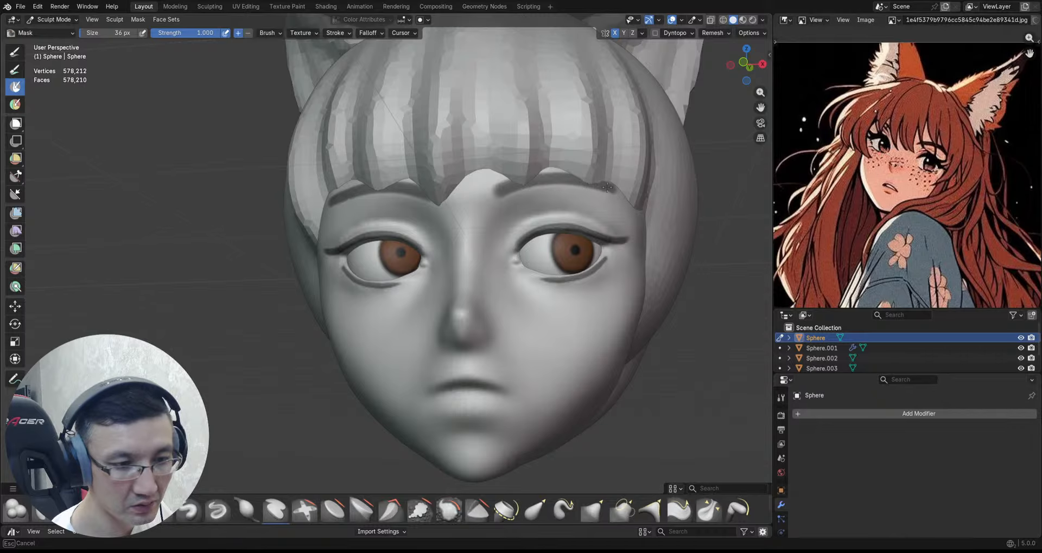
Step: Thicken the eyebrow masks and their inner ends beside the nose bridge, and save the file
middle_click_drag(632, 196, 634, 200)
scroll(634, 201, "up", 1)
scroll(633, 200, "up", 2)
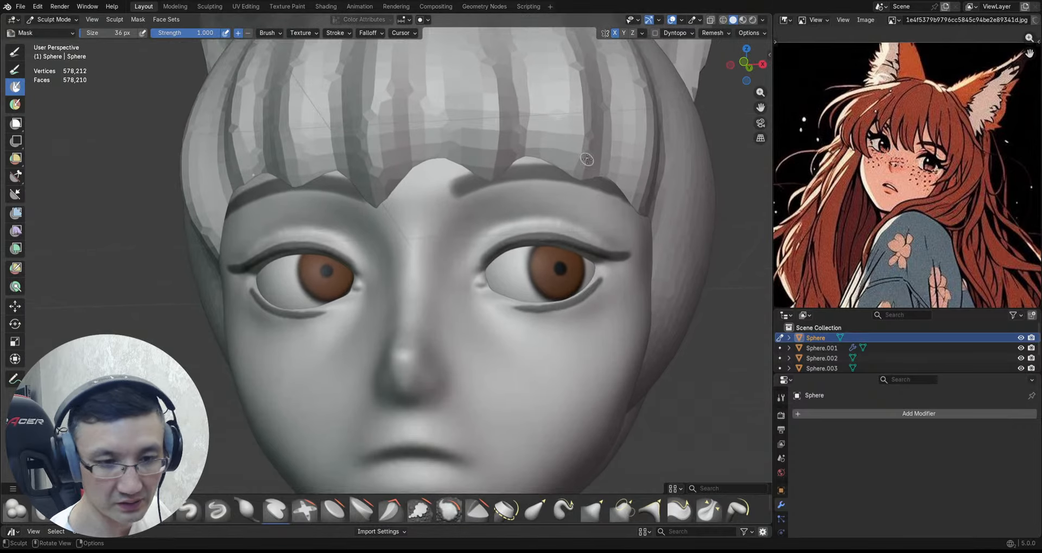
mouse_move(449, 179)
left_mouse_down()
mouse_move(427, 210)
mouse_move(468, 163)
mouse_move(437, 239)
left_mouse_up()
mouse_move(437, 238)
middle_mouse_down()
mouse_move(447, 206)
mouse_move(568, 207)
middle_mouse_up()
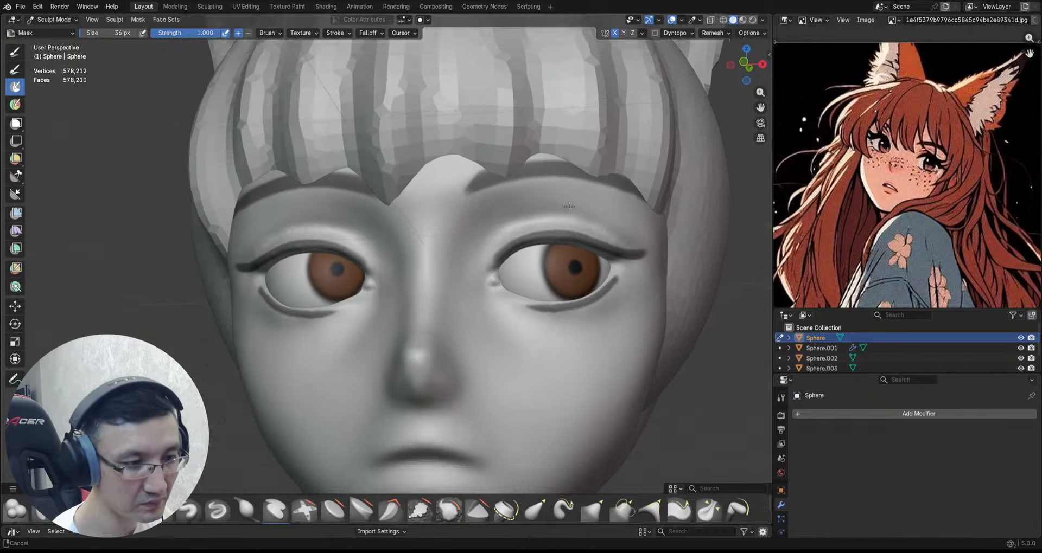
scroll(569, 207, "down", 4)
mouse_move(543, 336)
middle_mouse_down()
mouse_move(530, 302)
mouse_move(513, 292)
mouse_move(544, 322)
middle_mouse_up()
scroll(512, 291, "down", 1)
key("ctrl+s")
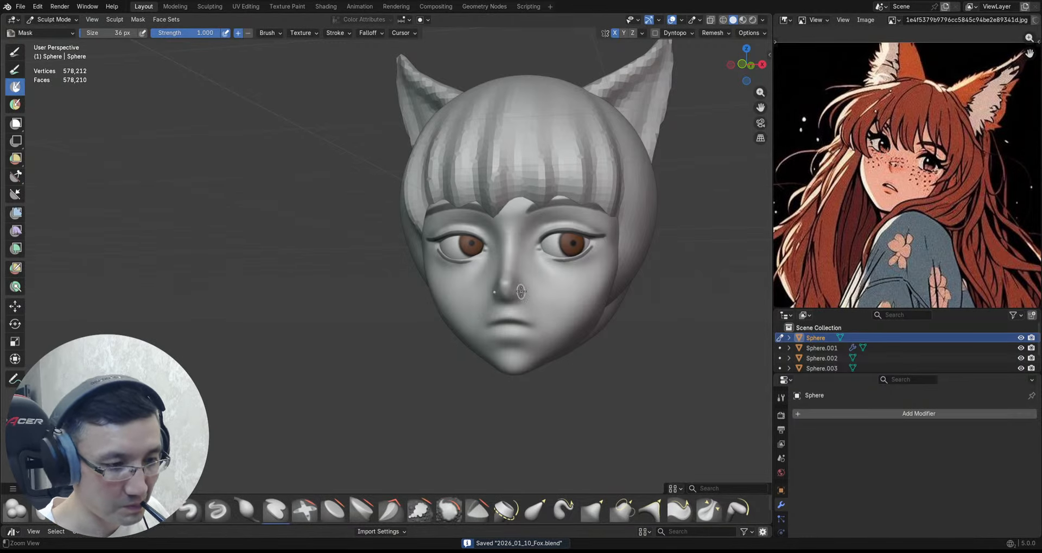
Step: Extract the masked eyebrows and lash lines as a solid mesh with threshold 0.500 and 4 smooth iterations, and save the file
middle_click_drag(520, 292, 520, 267, "ctrl")
middle_click_drag(520, 282, 525, 244)
middle_click_drag(525, 243, 497, 264, "shift")
scroll(496, 264, "up", 1)
key("q")
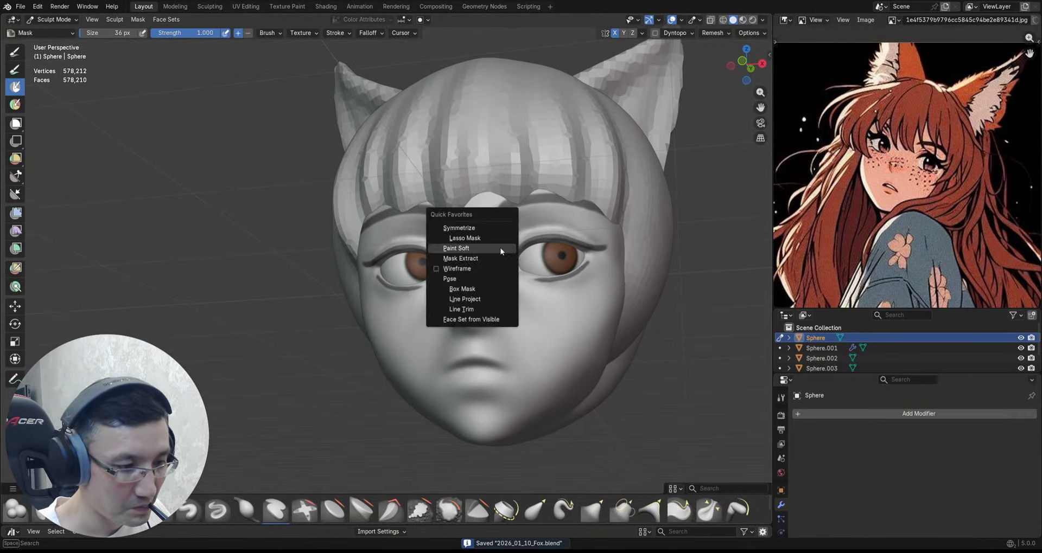
left_click(486, 261)
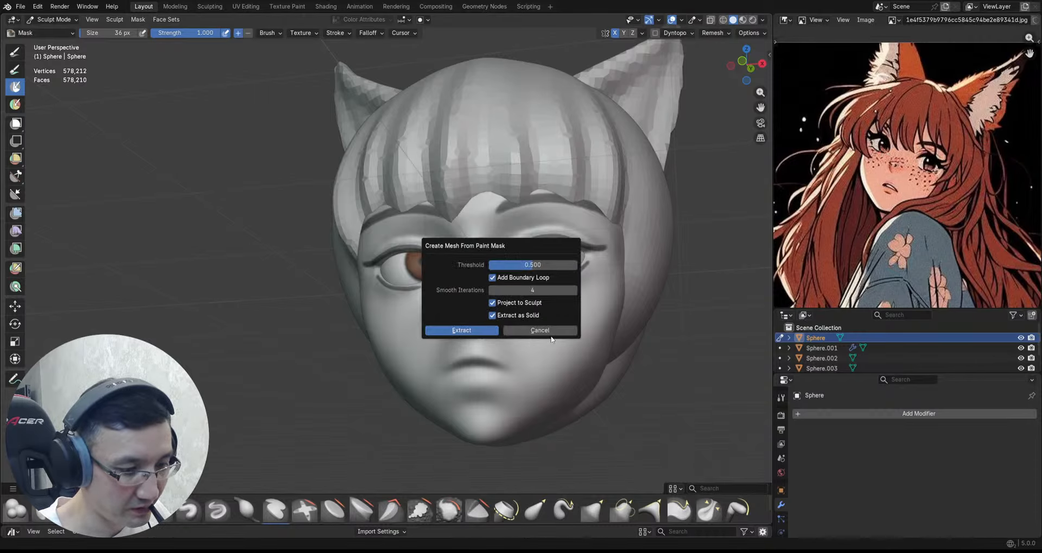
key("Return")
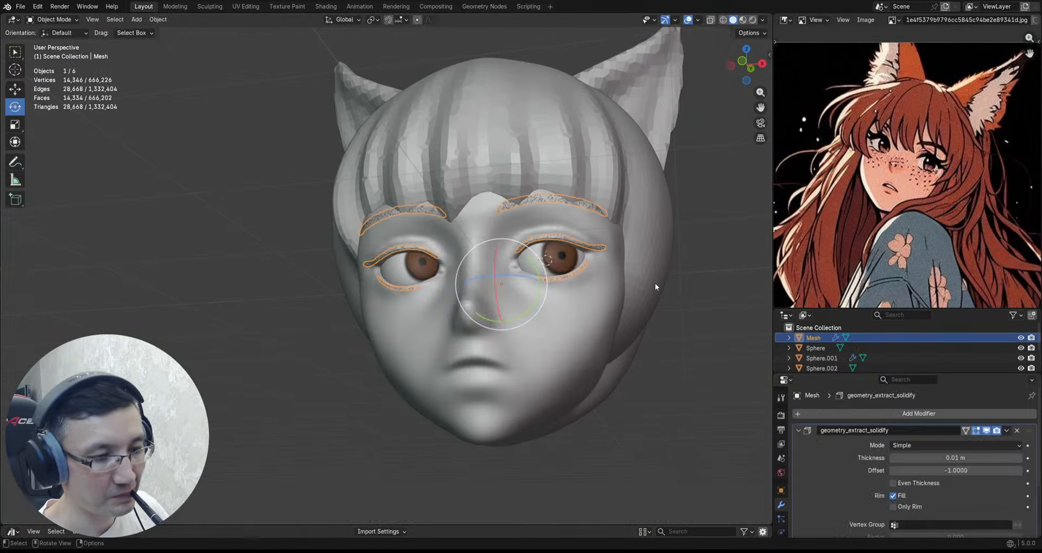
key("ctrl+s")
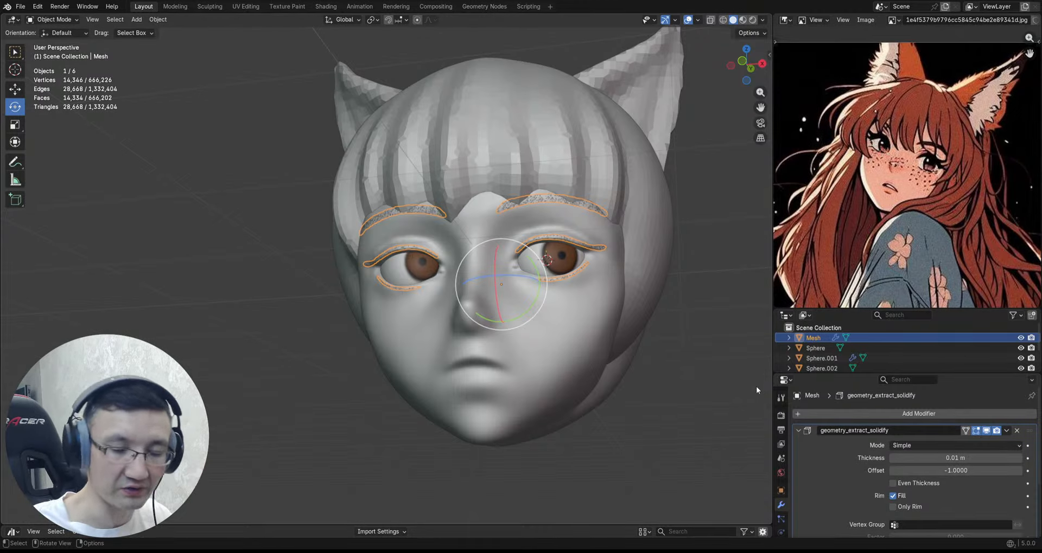
Step: Apply the geometry_extract_solidify modifier on the extracted mesh and switch the mesh to Sculpt Mode
left_click(1007, 431)
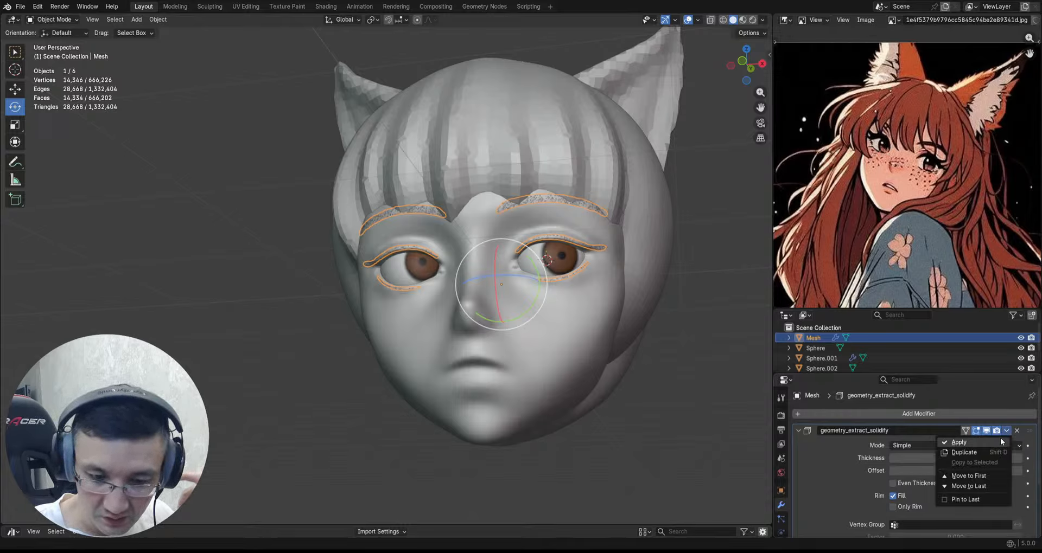
left_click(959, 442)
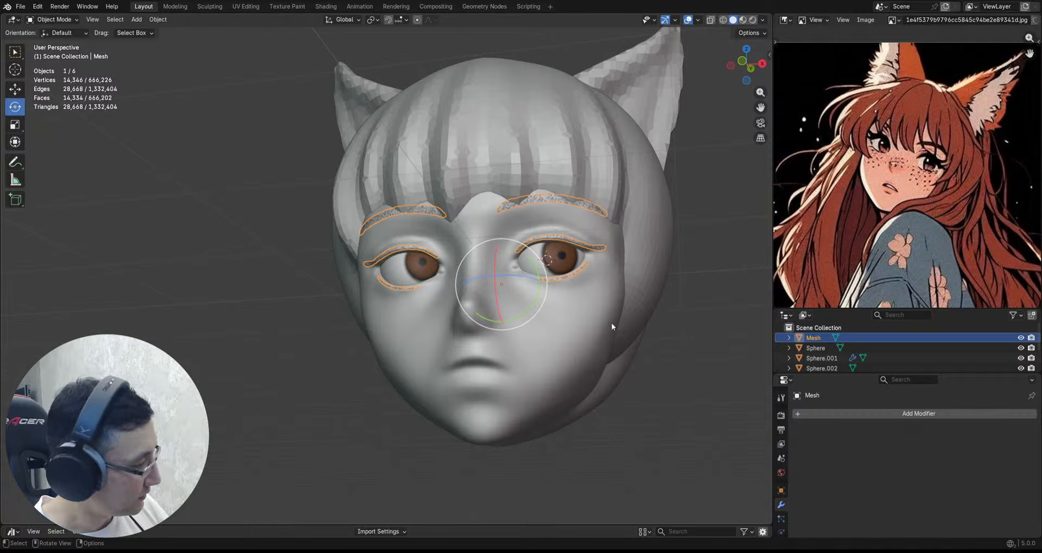
key("ctrl+Tab")
left_click(616, 382)
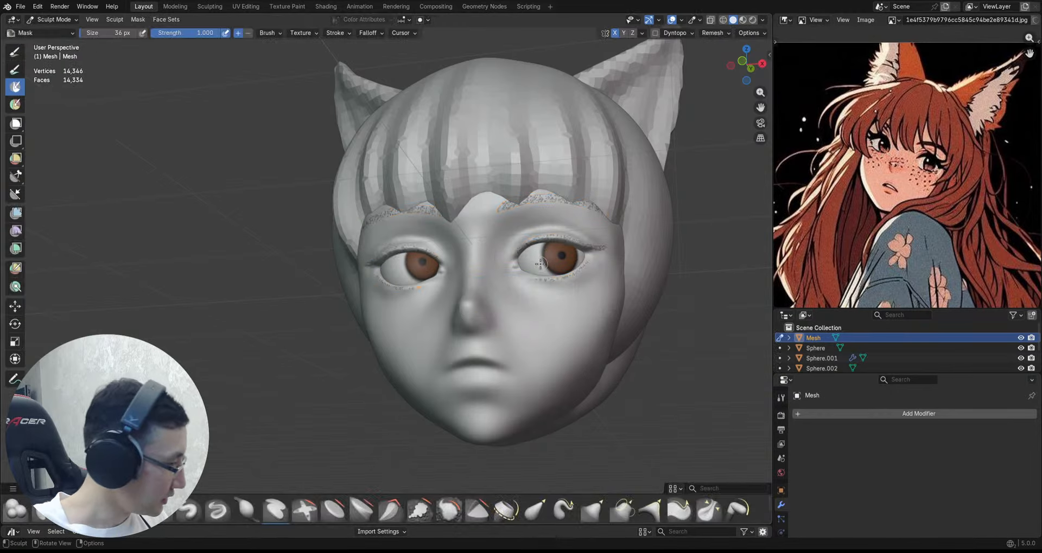
Step: Thicken and even out the upper lash lines with the Inflate/Deflate brush at 95 px
key("i")
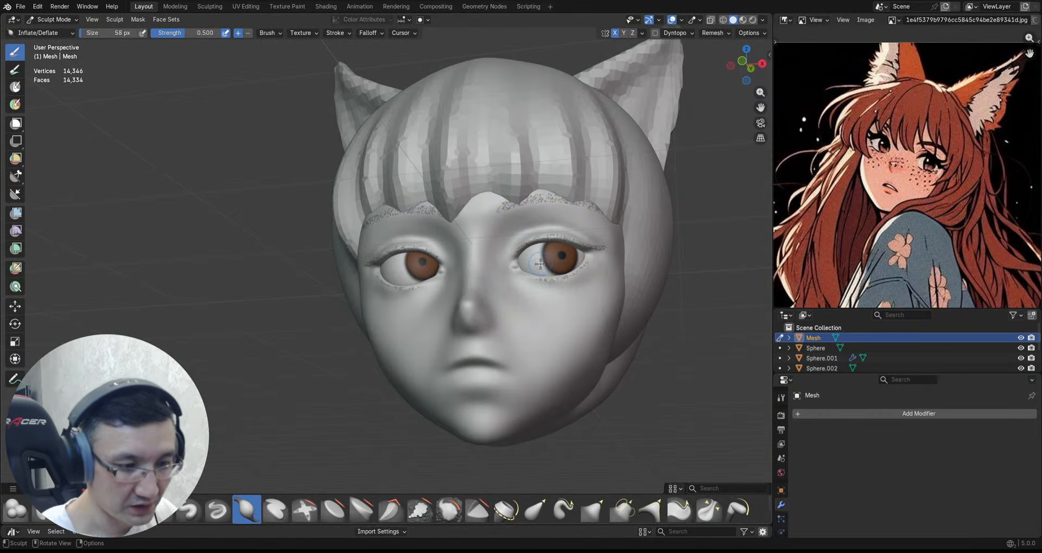
scroll(572, 247, "up", 1)
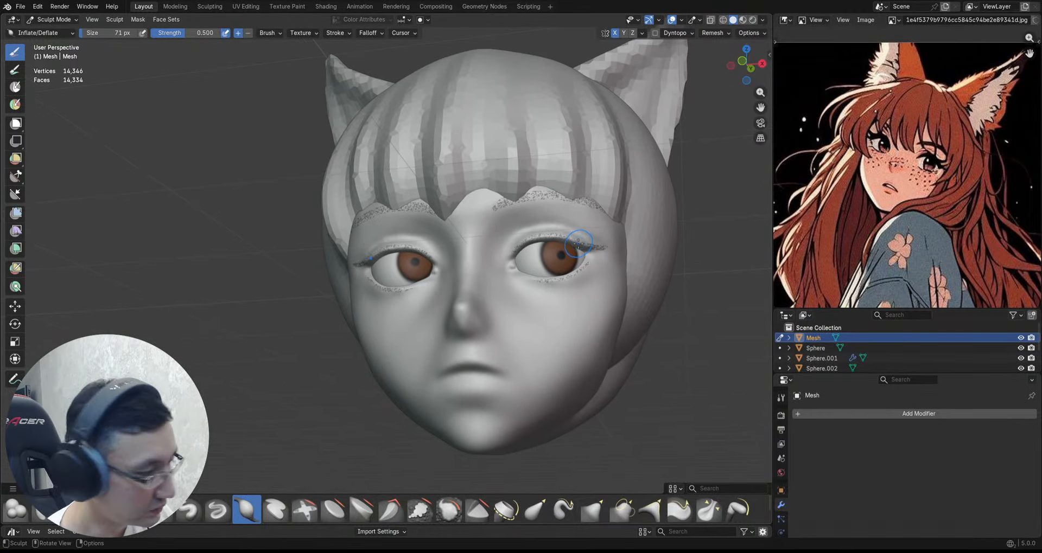
key("bracketright")
key("bracketright")
key("bracketright")
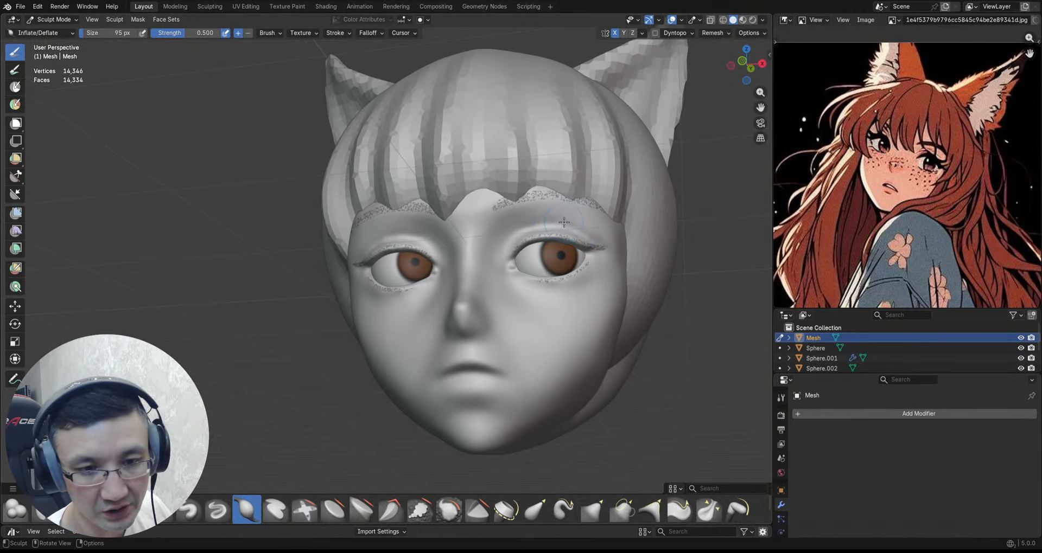
mouse_move(511, 243)
left_mouse_down()
mouse_move(593, 237)
mouse_move(565, 235)
left_mouse_up()
middle_click_drag(540, 248, 521, 241)
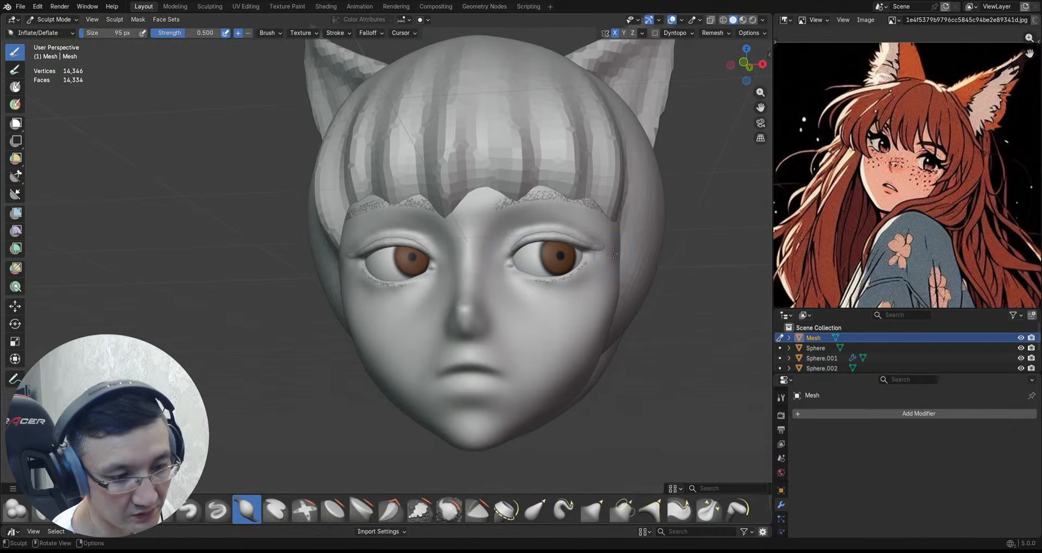
Step: Build up and even out the lower lash lines and the eyebrows with the same brush, and save the file
mouse_move(613, 254)
middle_mouse_down()
mouse_move(591, 248)
mouse_move(601, 253)
mouse_move(588, 262)
middle_mouse_up()
left_click_drag(589, 261, 530, 282)
mouse_move(570, 261)
middle_mouse_down("ctrl")
mouse_move(577, 273)
mouse_move(610, 220)
middle_mouse_up("ctrl")
scroll(607, 196, "up", 2)
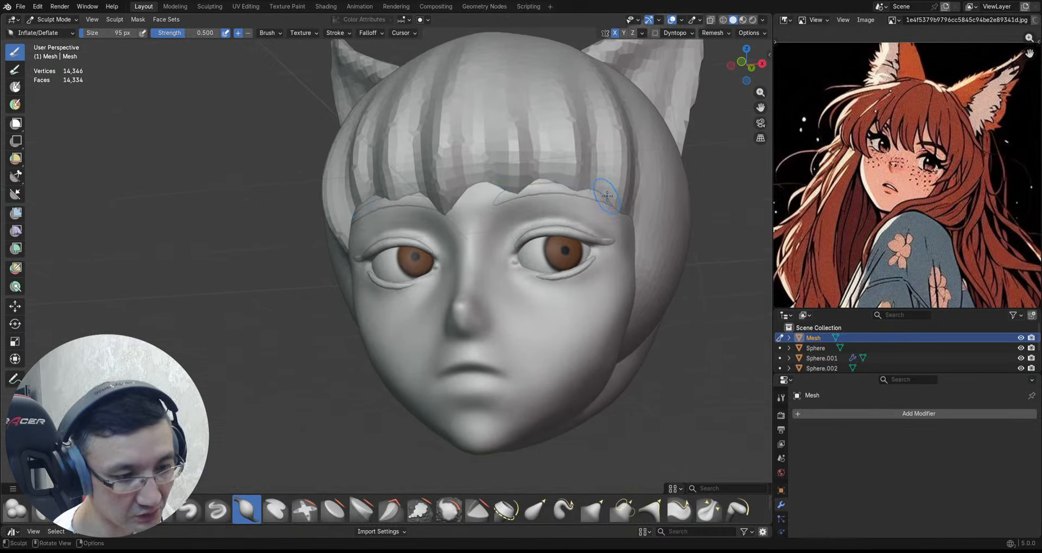
mouse_move(488, 203)
middle_mouse_down("ctrl")
mouse_move(603, 249)
mouse_move(580, 280)
middle_mouse_up("ctrl")
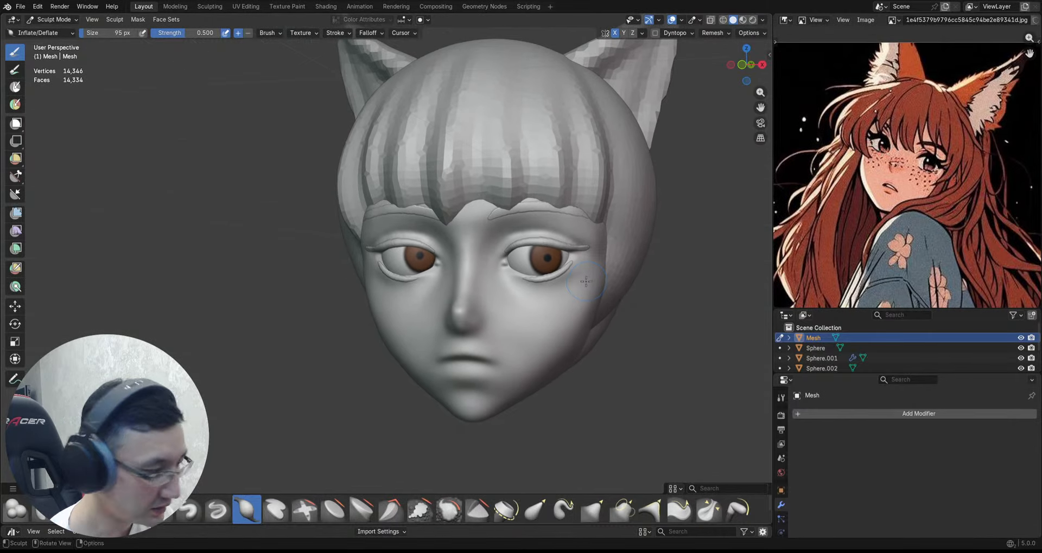
key("ctrl+s")
Step: Save the file and remesh the lash and eyebrow mesh with a finer voxel size
key("g")
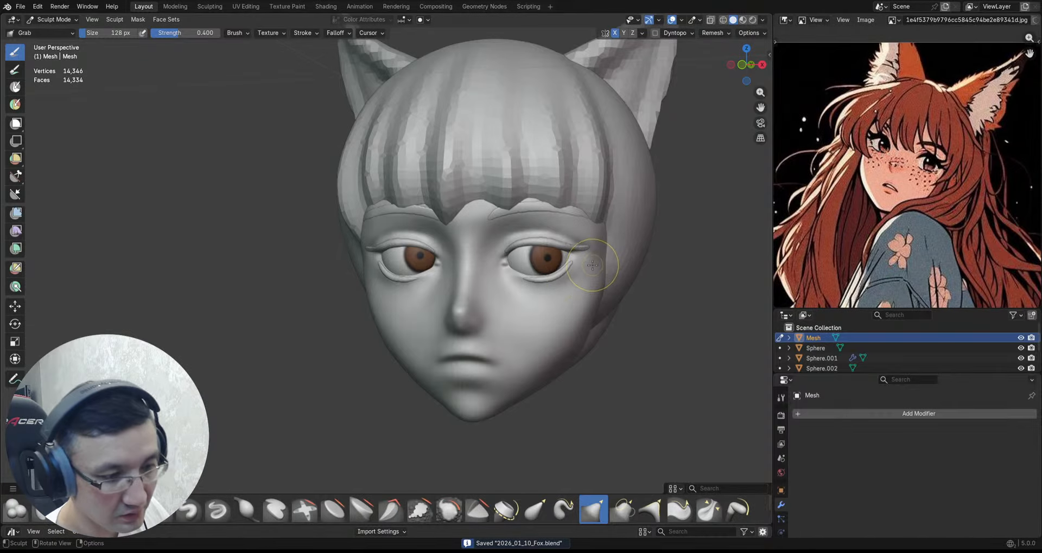
scroll(592, 264, "up", 6)
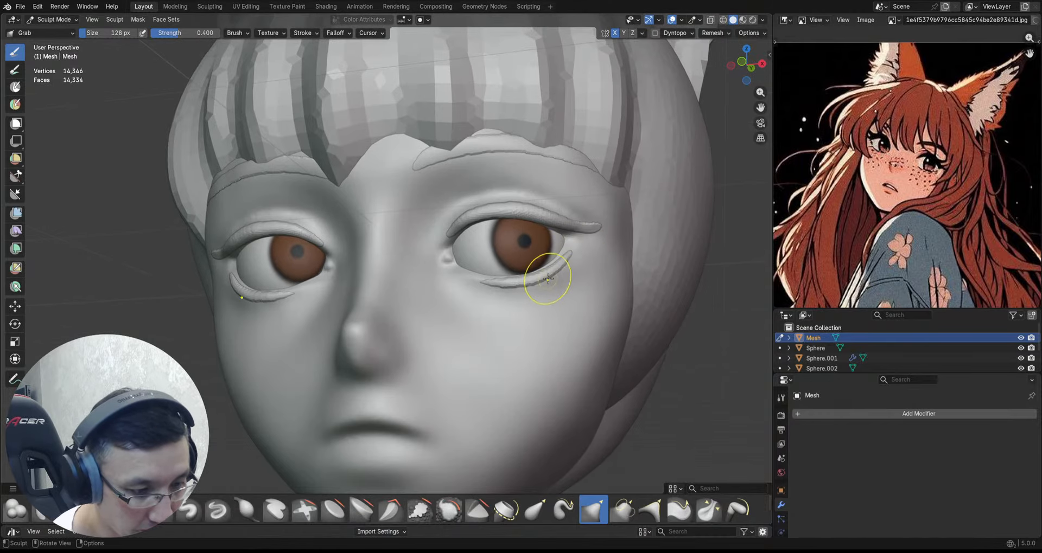
scroll(577, 262, "down", 5)
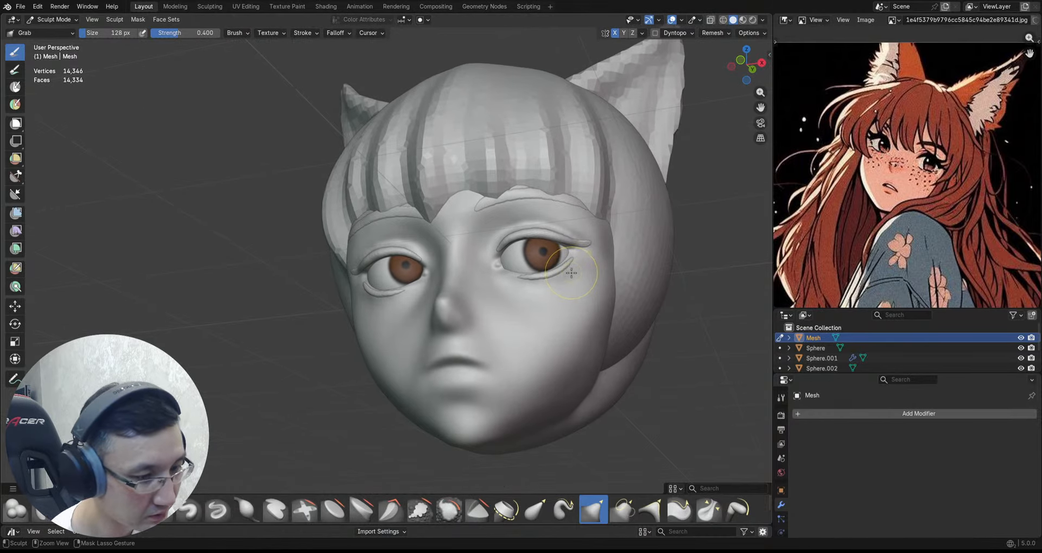
scroll(576, 271, "up", 2)
key("ctrl+s")
key("r")
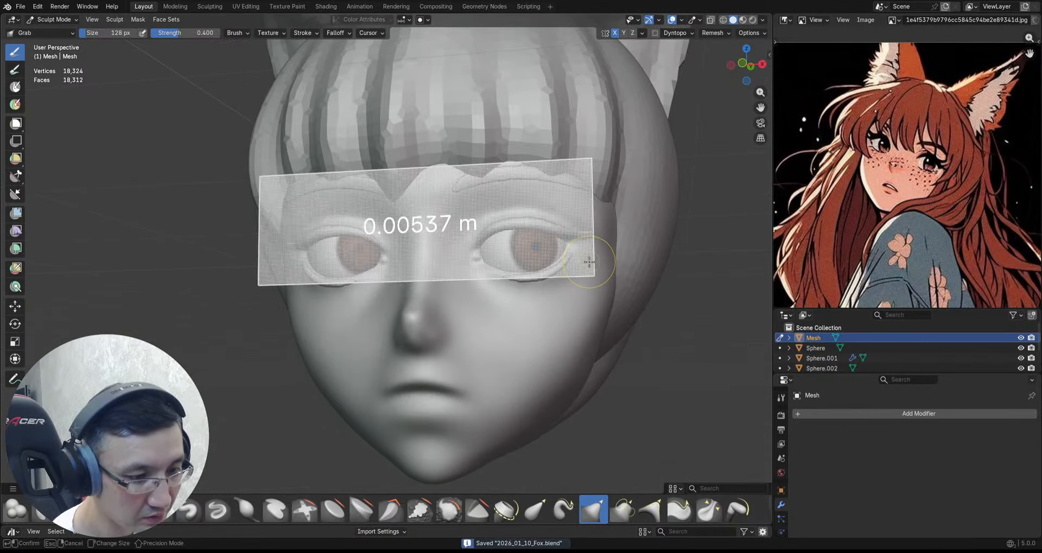
left_click(613, 262)
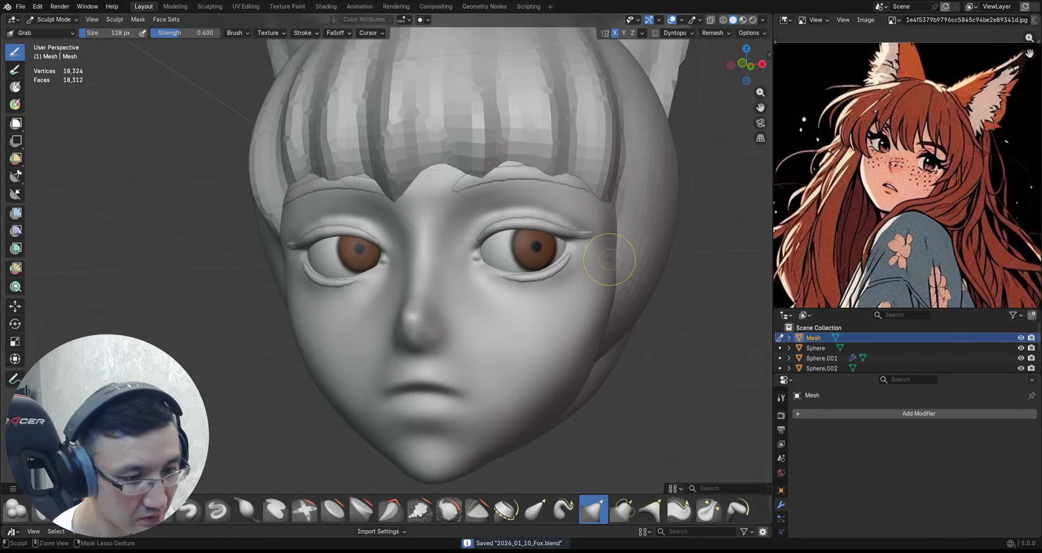
scroll(604, 259, "up", 1)
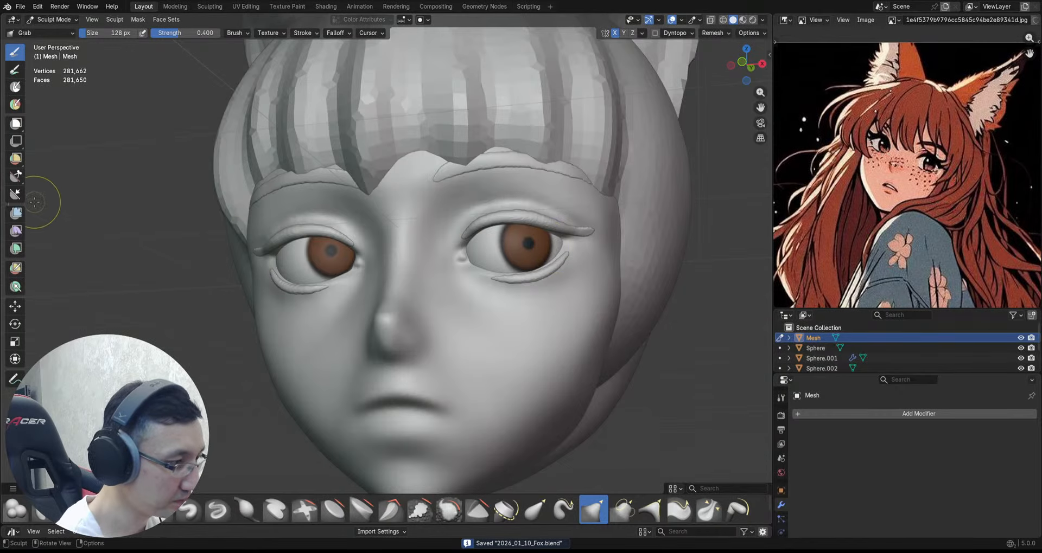
Step: Smooth the whole lash and eyebrow mesh with the Smooth mesh filter at strength 1.000, and save the file
left_click(15, 213)
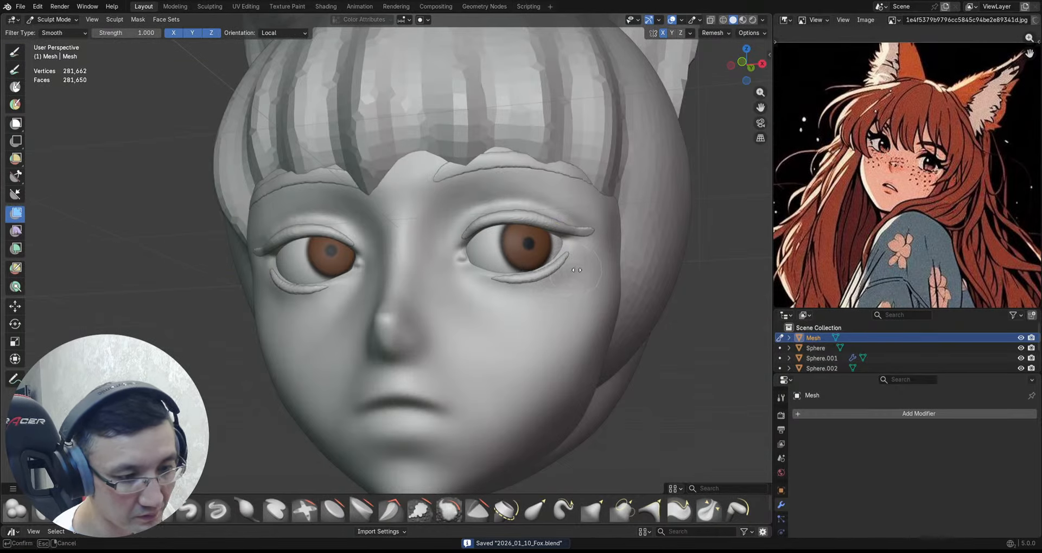
left_click_drag(638, 266, 753, 261)
middle_click_drag(639, 261, 634, 236)
key("ctrl+s")
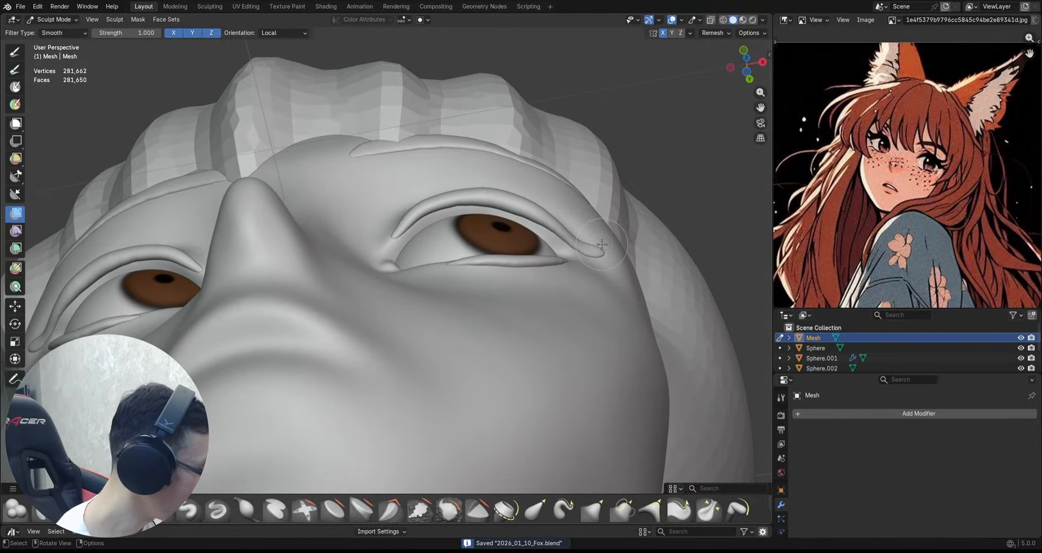
Step: Pull two pointed eyelashes from the outer end of each upper lash line with the 92 px Snake Hook brush
key("k")
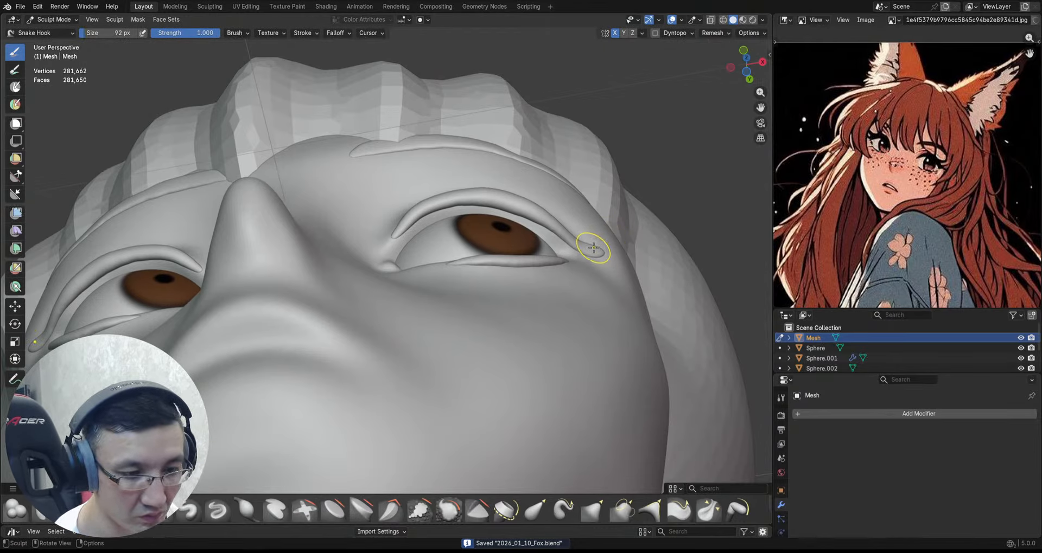
left_click_drag(593, 249, 645, 203)
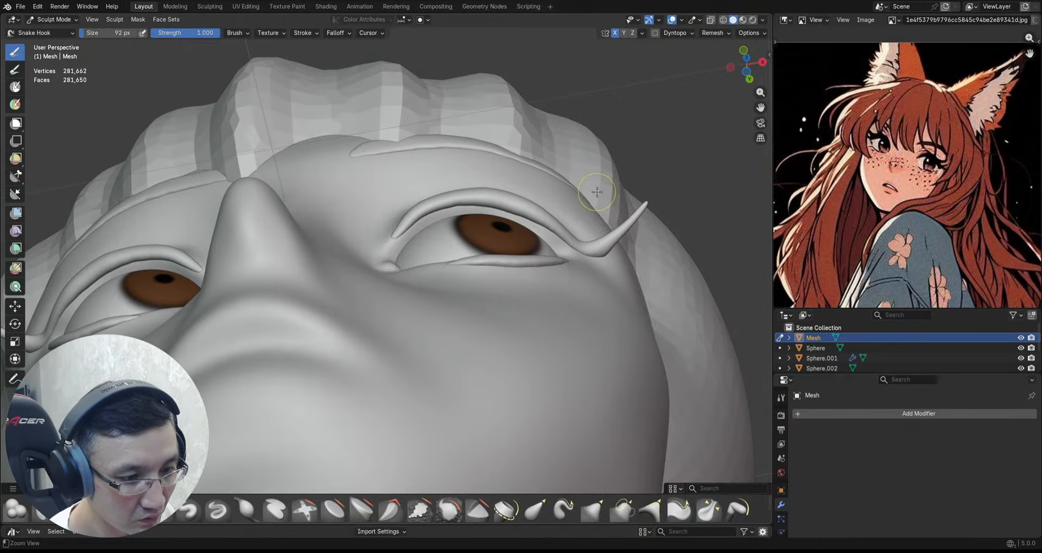
middle_click_drag(597, 192, 568, 210)
left_click_drag(571, 210, 590, 201)
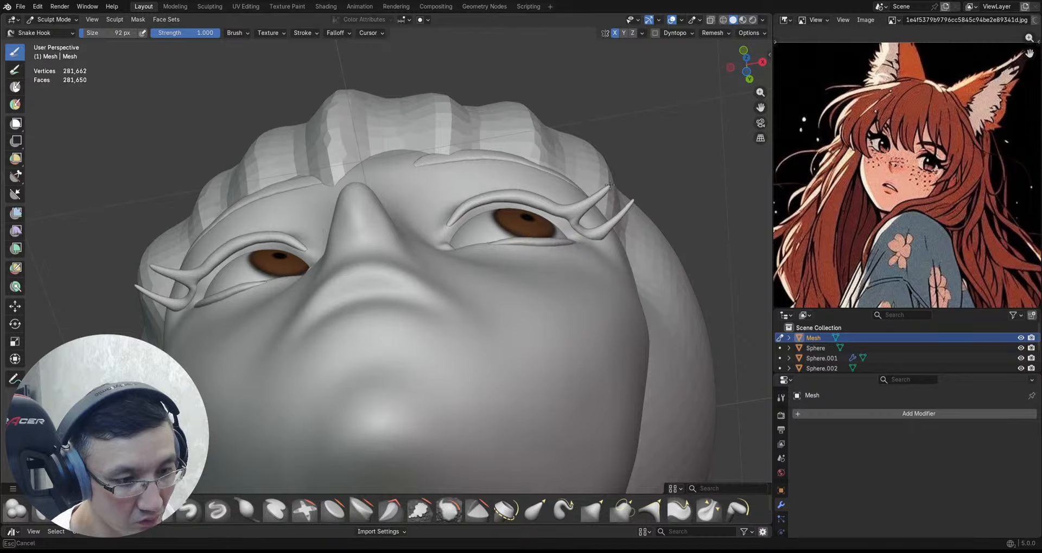
middle_click_drag(629, 178, 571, 202)
key("ctrl+z")
left_click_drag(551, 207, 584, 189)
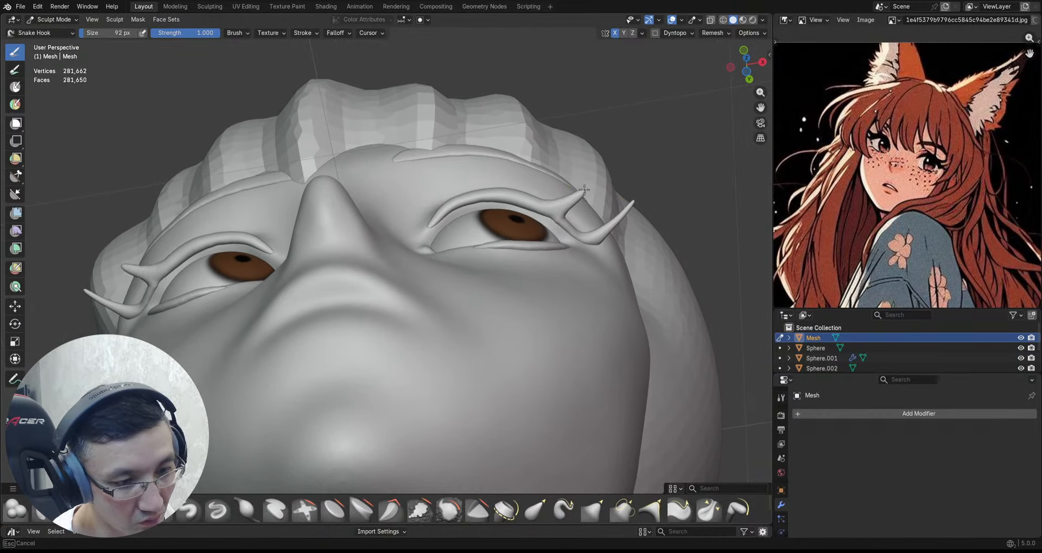
Step: Pull more pointed eyelashes between the outer ones and above each iris with Snake Hook
middle_click_drag(643, 193, 643, 181, "ctrl")
left_click_drag(559, 225, 599, 202)
mouse_move(613, 187)
middle_mouse_down()
mouse_move(649, 203)
mouse_move(615, 204)
mouse_move(614, 221)
middle_mouse_up()
mouse_move(613, 221)
middle_mouse_down()
mouse_move(602, 246)
mouse_move(609, 261)
mouse_move(610, 229)
mouse_move(549, 207)
mouse_move(566, 195)
mouse_move(611, 234)
middle_mouse_up()
mouse_move(611, 234)
middle_mouse_down()
mouse_move(588, 291)
mouse_move(623, 249)
mouse_move(590, 213)
mouse_move(600, 182)
mouse_move(588, 228)
mouse_move(611, 174)
mouse_move(548, 179)
mouse_move(529, 193)
middle_mouse_up()
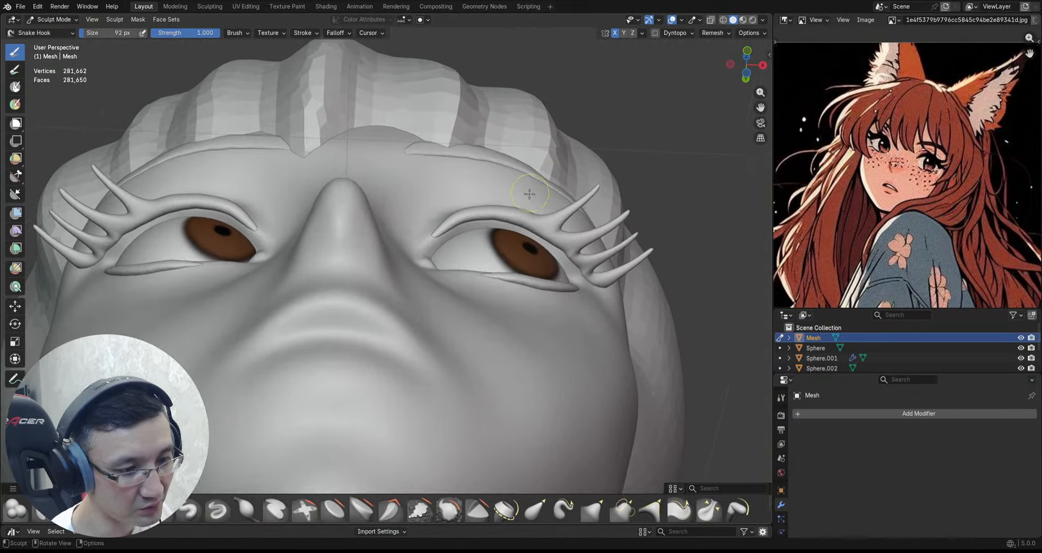
left_click_drag(520, 207, 548, 154)
middle_click_drag(548, 155, 579, 279)
scroll(581, 278, "up", 1)
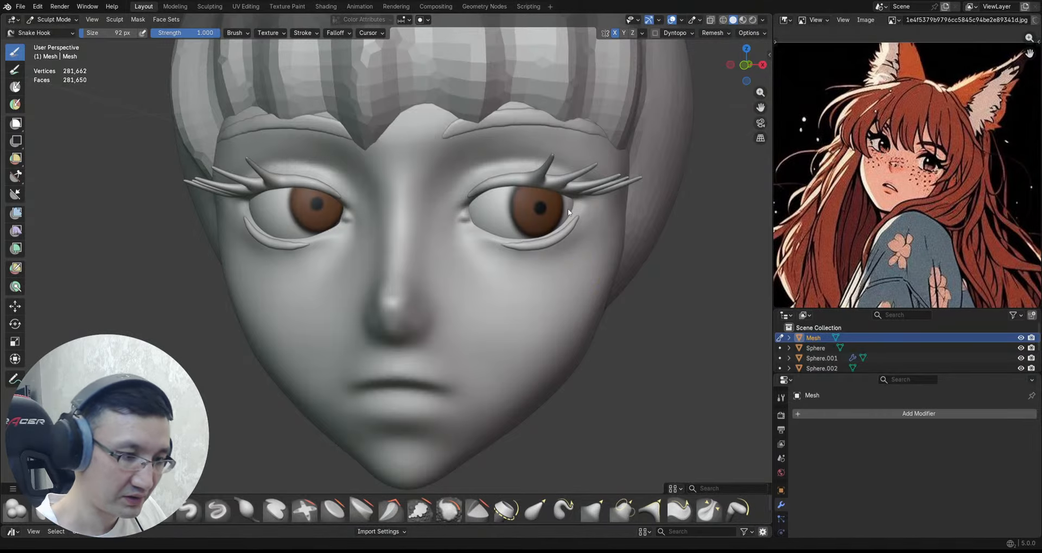
Step: Pull several short pointed eyelashes from the outer part of each lower lash line with the 92 px Snake Hook brush, and save the file
scroll(568, 208, "up", 2)
mouse_move(574, 201)
middle_mouse_down("ctrl")
mouse_move(577, 221)
mouse_move(573, 162)
middle_mouse_up("ctrl")
key("ctrl+s")
left_click_drag(564, 187, 583, 205)
middle_click_drag(582, 211, 530, 214, "ctrl")
mouse_move(530, 214)
left_mouse_down()
mouse_move(552, 241)
mouse_move(496, 245)
mouse_move(511, 262)
left_mouse_up()
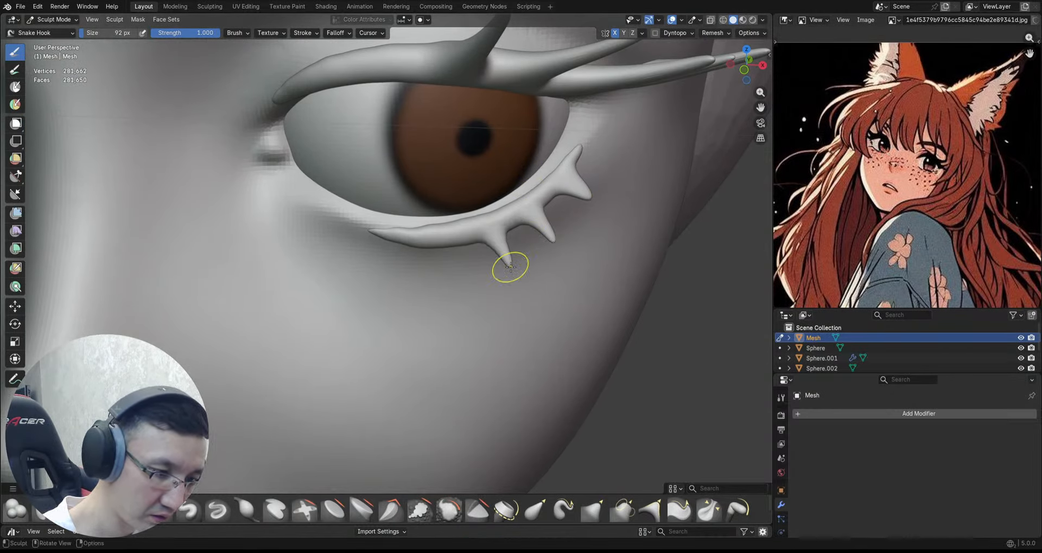
middle_click_drag(524, 212, 559, 339, "ctrl")
mouse_move(560, 339)
left_mouse_down("alt")
mouse_move(572, 263)
mouse_move(595, 304)
mouse_move(565, 184)
mouse_move(571, 211)
mouse_move(546, 257)
left_mouse_up("alt")
left_click_drag(512, 289, 480, 310)
middle_click_drag(507, 280, 534, 401, "ctrl")
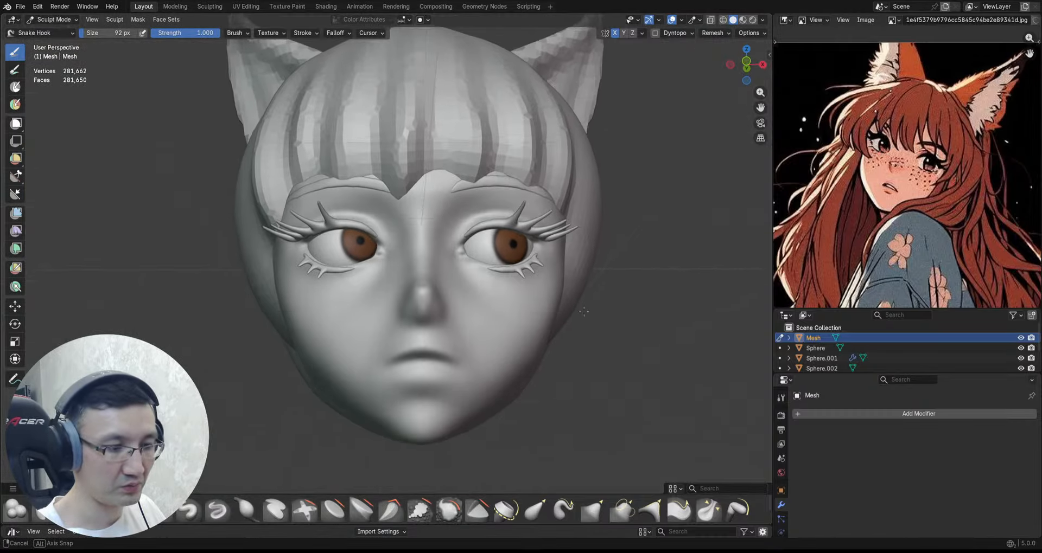
middle_click_drag(570, 331, 596, 250)
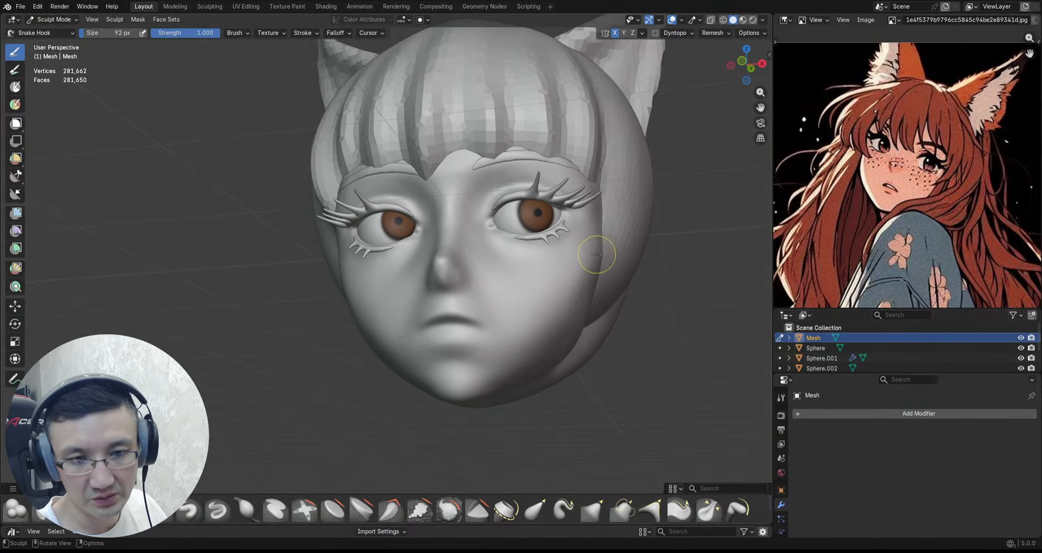
key("ctrl+s")
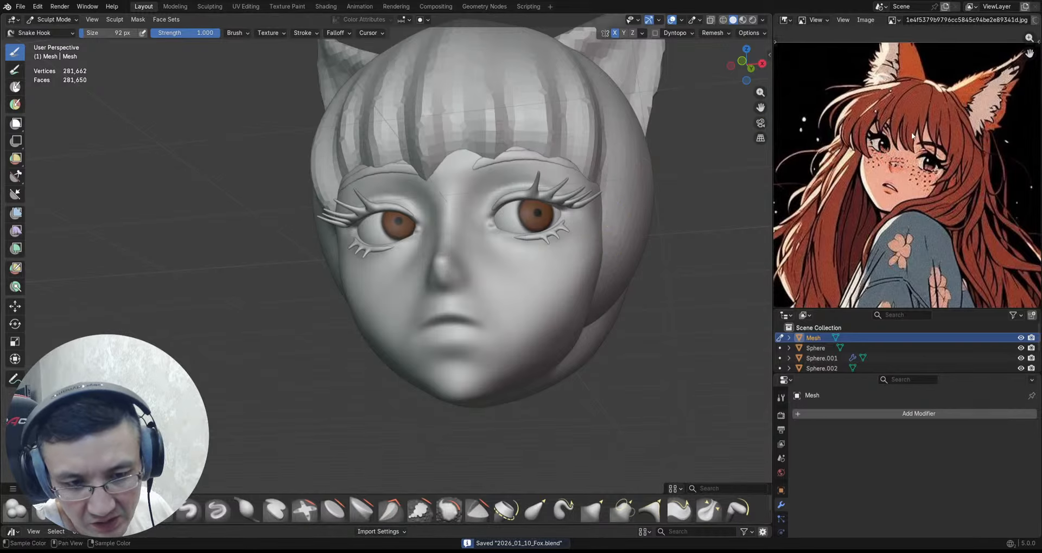
Step: Adjust the inner ends of the lower lash lines with the Grab brush at 153 px
scroll(614, 252, "up", 4)
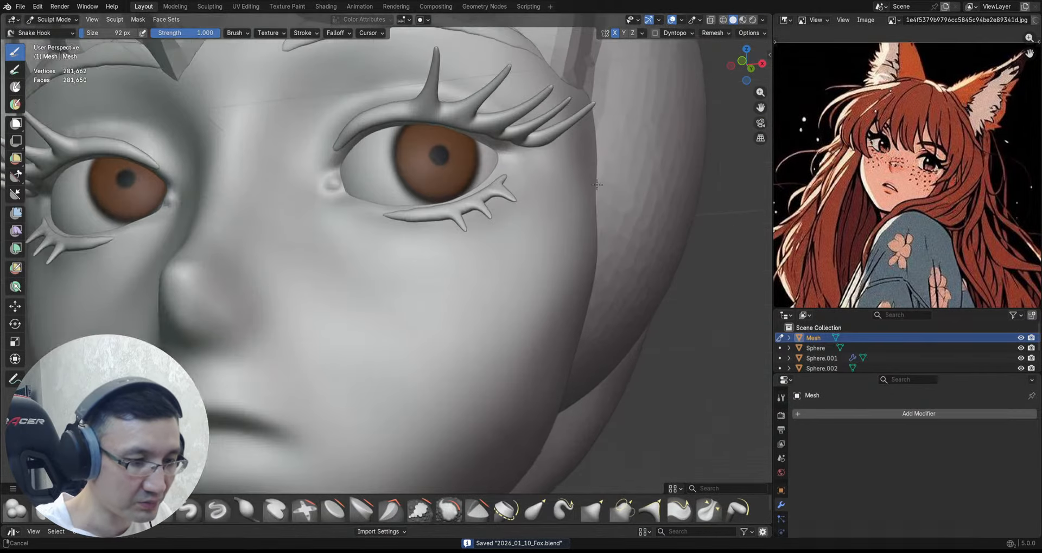
middle_click_drag(611, 137, 595, 151)
scroll(595, 156, "down", 3)
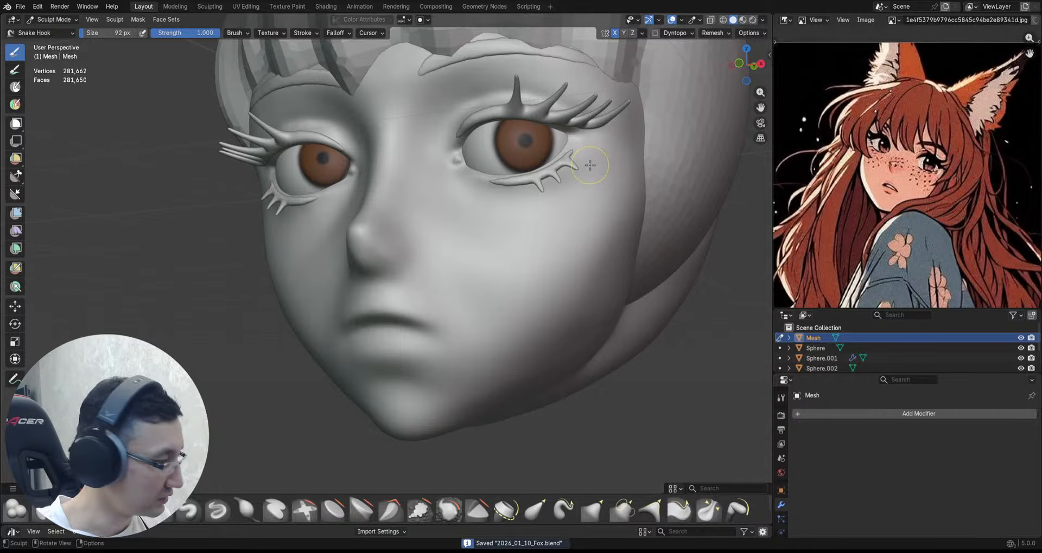
key("g")
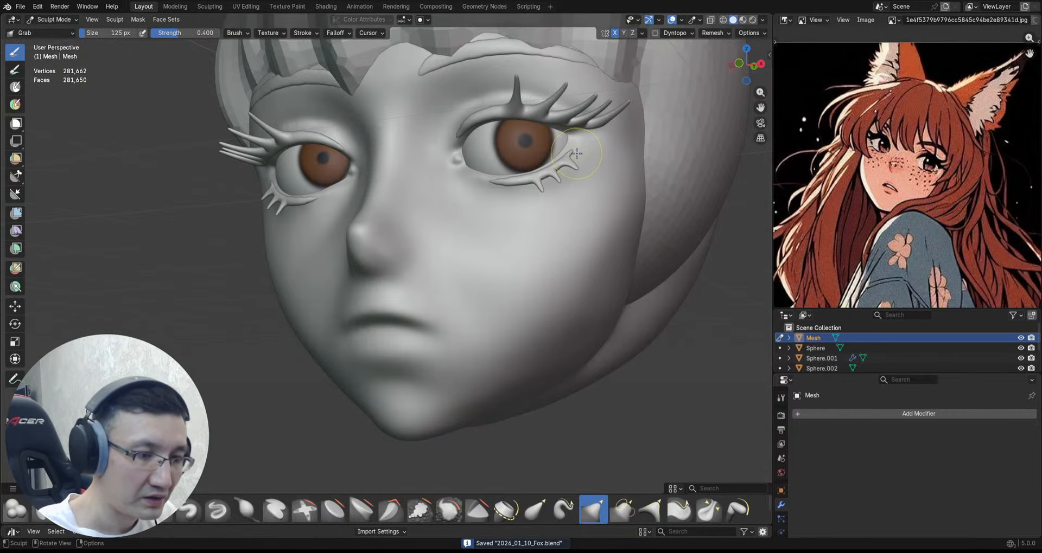
key("f")
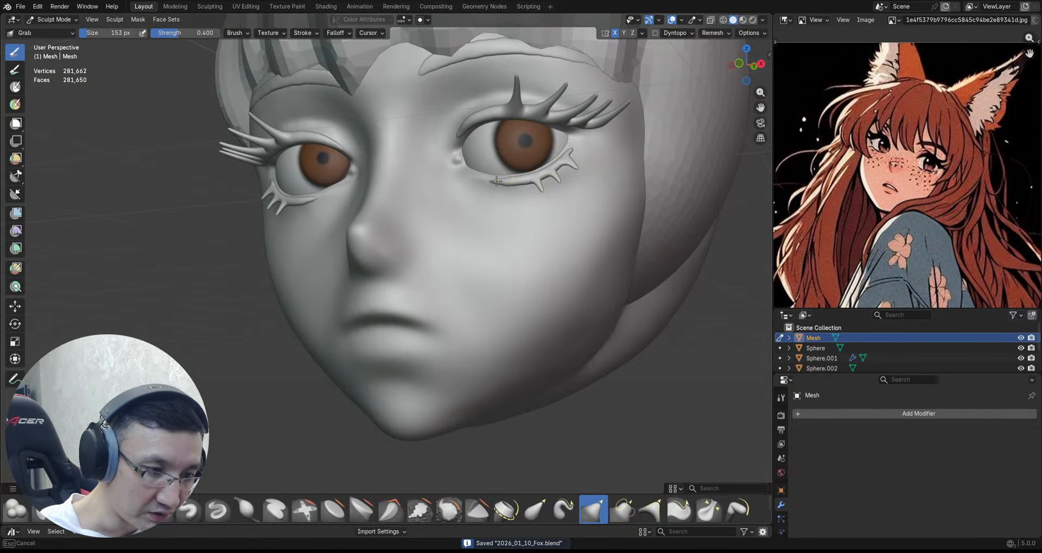
left_click_drag(496, 181, 495, 181)
left_click_drag(495, 181, 500, 180)
Step: Reposition the inner ends of the upper lash lines and bend the outer lash tips upward with Grab, and save the file
middle_click_drag(515, 183, 520, 141, "ctrl")
middle_click_drag(522, 146, 528, 147)
left_click_drag(466, 144, 491, 136)
left_click_drag(575, 113, 531, 247, "ctrl+alt")
mouse_move(624, 179)
left_mouse_down("alt+shift")
mouse_move(609, 265)
mouse_move(676, 157)
mouse_move(670, 179)
mouse_move(672, 132)
left_mouse_up("alt+shift")
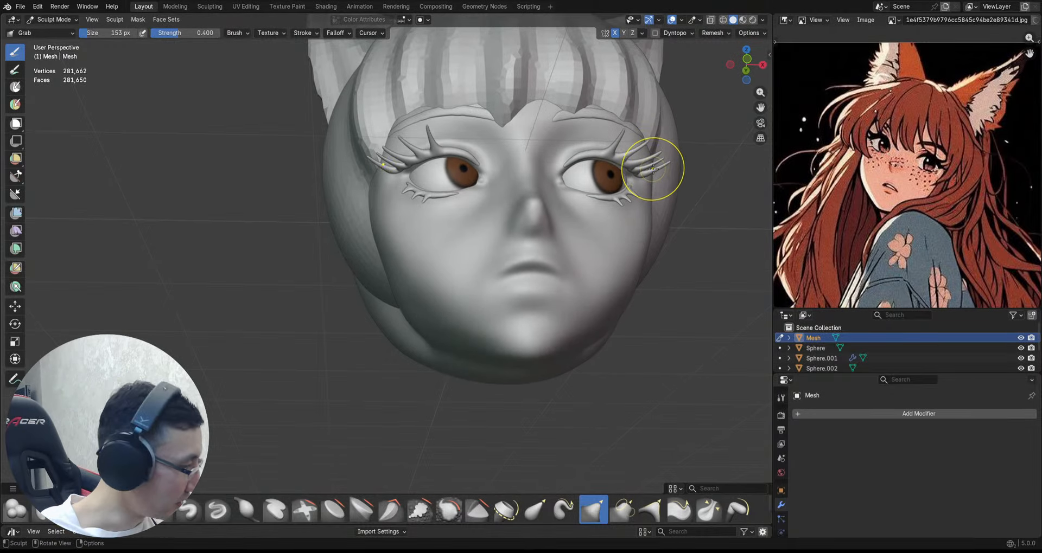
left_click_drag(653, 168, 659, 161, "alt")
mouse_move(659, 166)
left_mouse_down()
mouse_move(670, 178)
mouse_move(658, 169)
mouse_move(673, 152)
mouse_move(659, 148)
left_mouse_up()
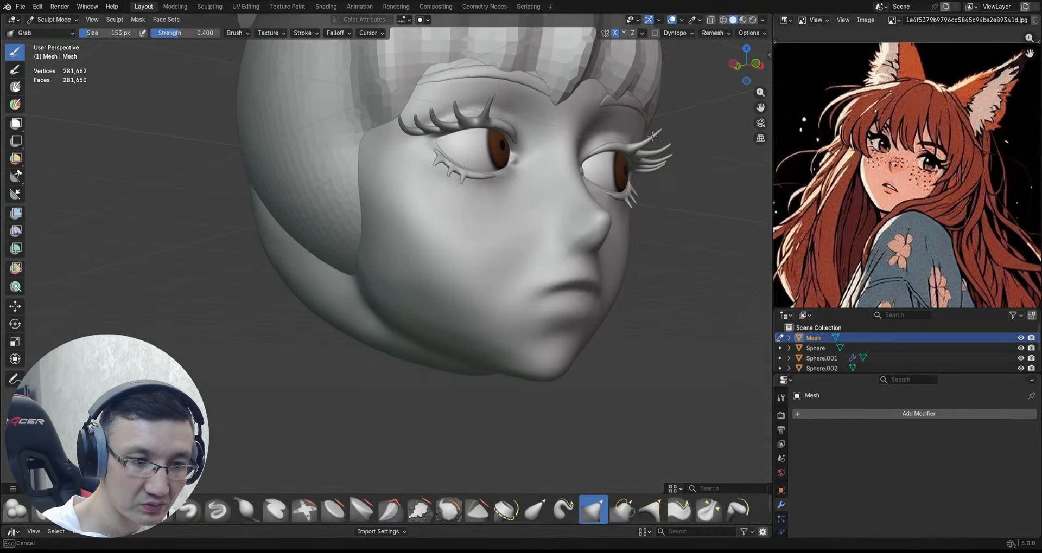
scroll(658, 144, "up", 2)
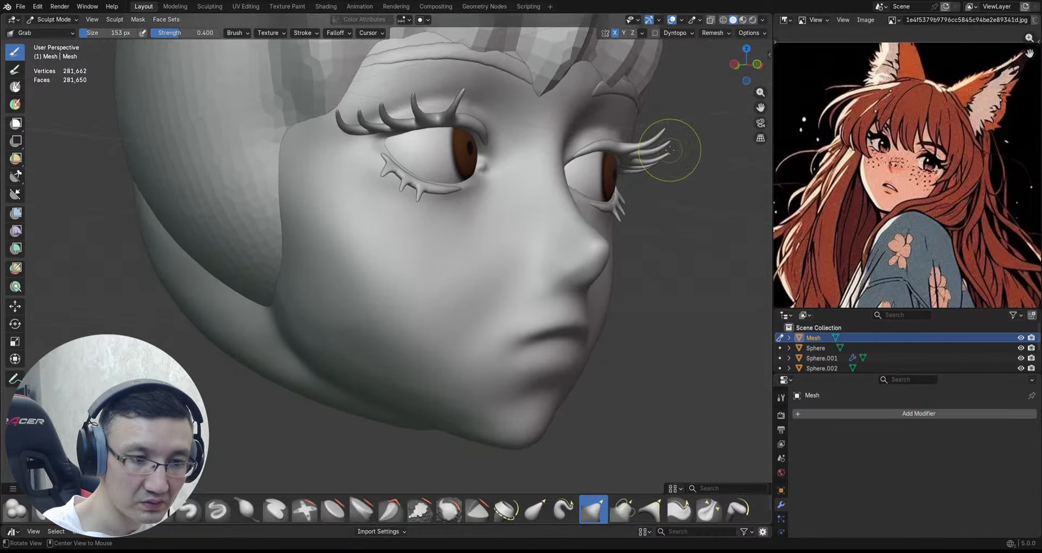
key("ctrl+s")
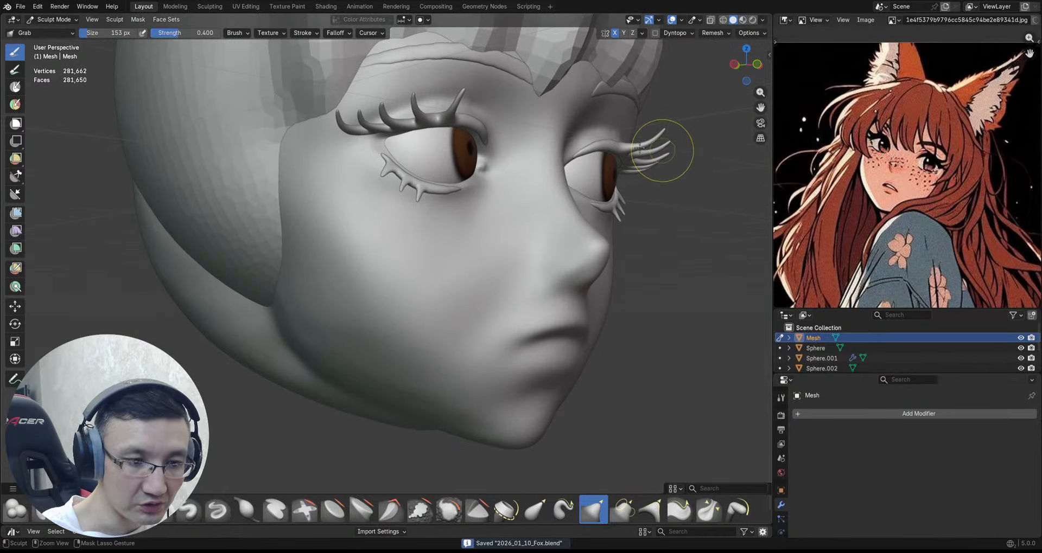
Step: Remesh the lash and eyebrow mesh and bend the upper eyelash tips into upward curves with the Grab brush
scroll(660, 140, "up", 2)
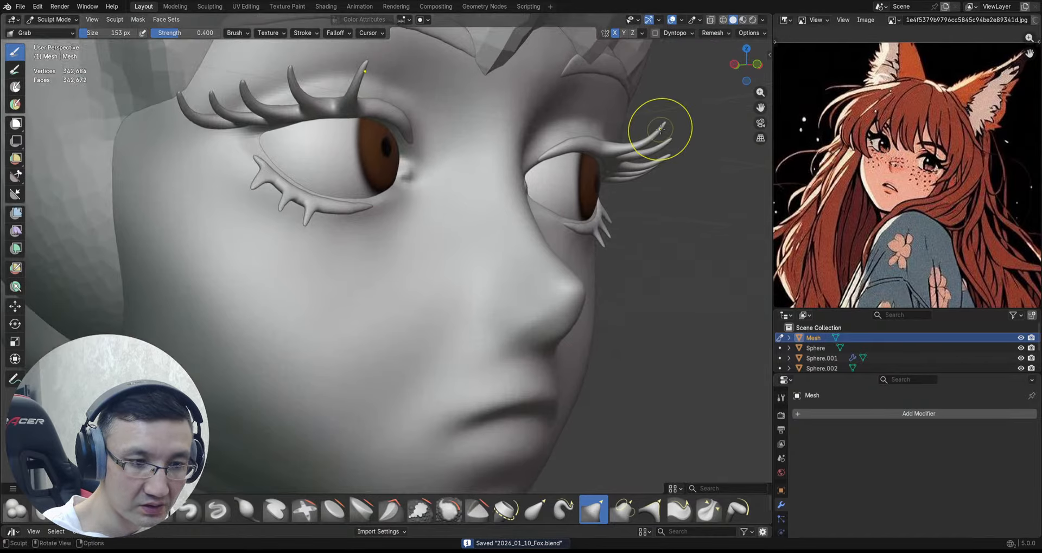
scroll(657, 155, "up", 1)
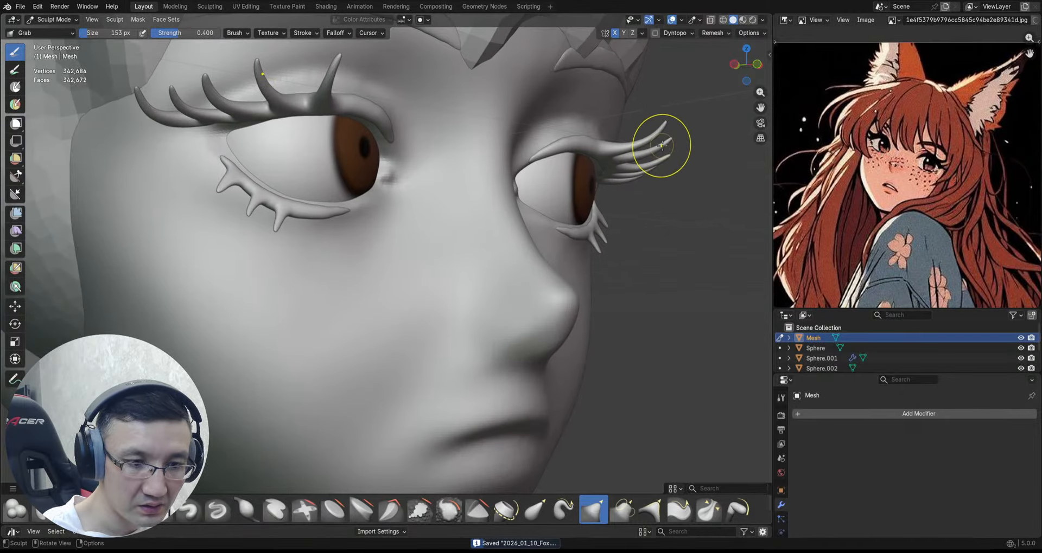
scroll(663, 146, "down", 4)
middle_click_drag(694, 168, 642, 249)
scroll(665, 244, "down", 3)
scroll(660, 195, "up", 6)
middle_click_drag(660, 196, 586, 188)
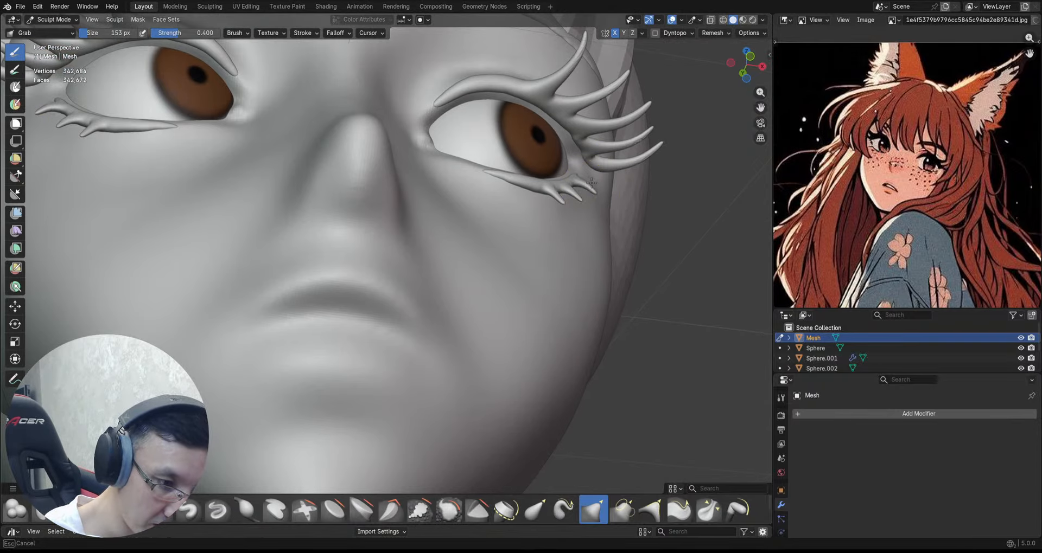
Step: Refine the direction of the short lower eyelashes with the Grab brush, and save the file
scroll(586, 189, "up", 4)
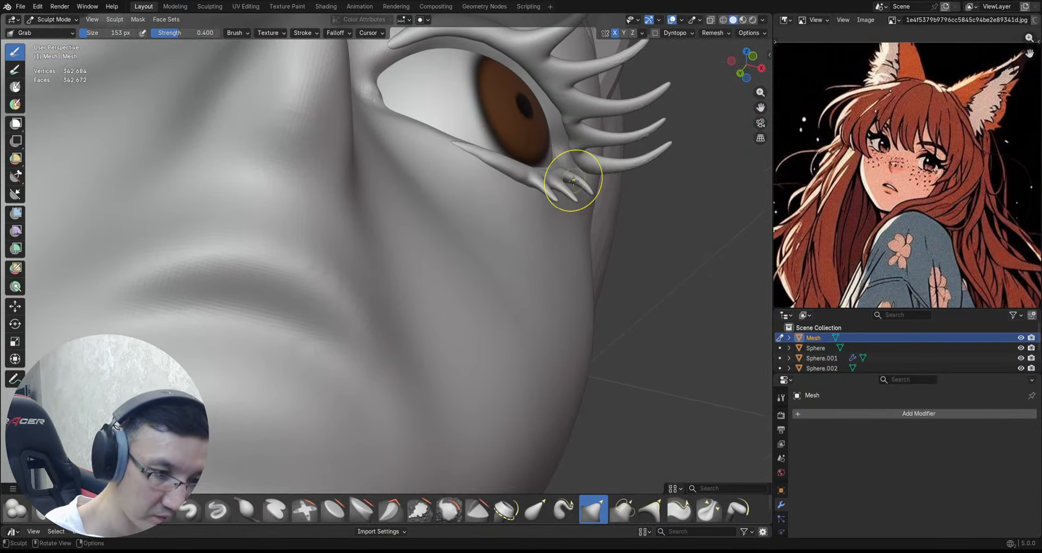
mouse_move(586, 183)
middle_mouse_down()
mouse_move(570, 175)
mouse_move(596, 196)
middle_mouse_up()
left_click_drag(595, 195, 593, 257, "alt")
scroll(570, 186, "down", 5)
scroll(563, 240, "down", 3)
middle_click_drag(594, 257, 589, 257)
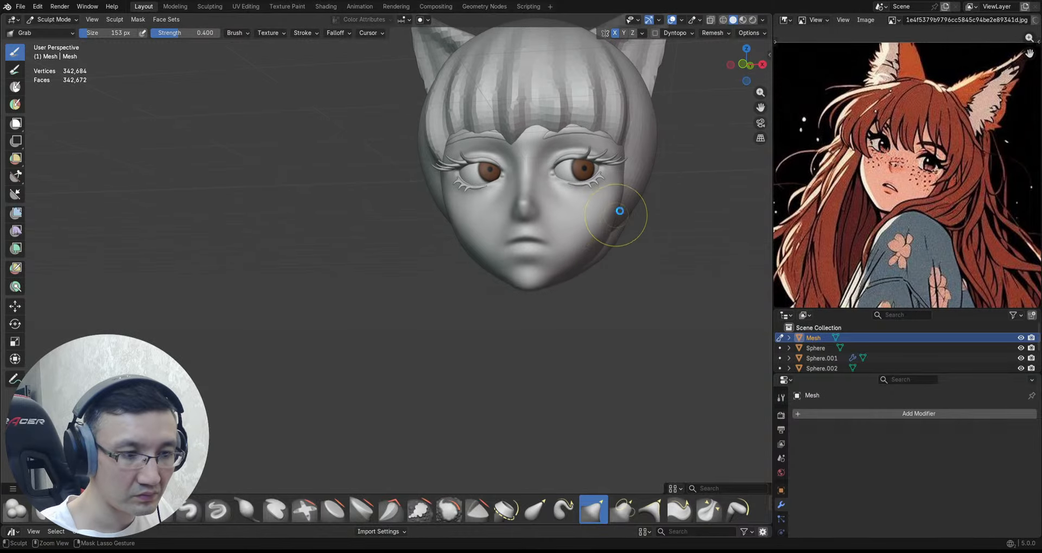
key("ctrl+s")
mouse_move(634, 192)
middle_mouse_down("shift")
mouse_move(610, 237)
mouse_move(619, 192)
middle_mouse_up("shift")
scroll(625, 208, "up", 1)
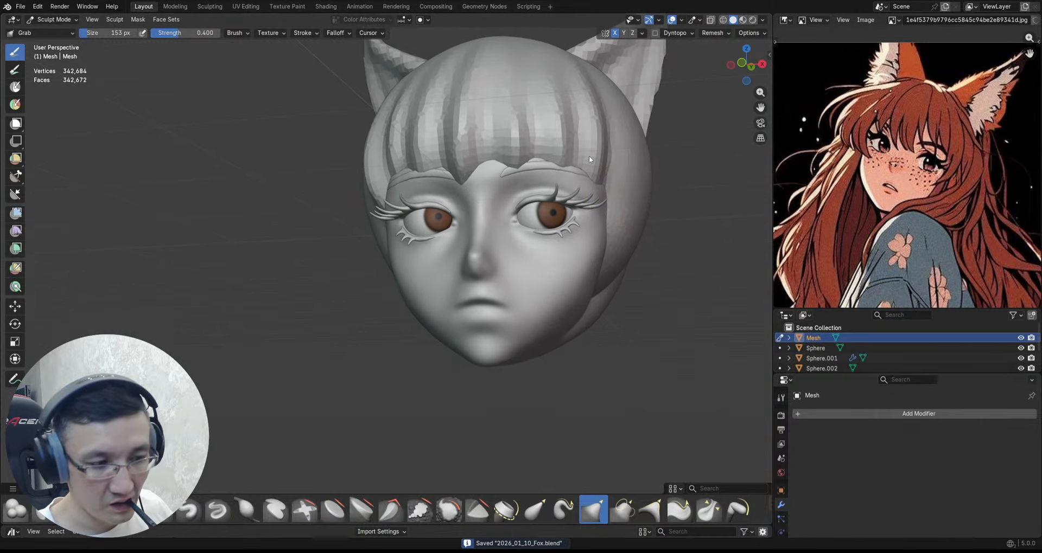
Step: Fill the whole lash and eyebrow mesh with black using the Fill color filter at strength 1.000, and save the file
left_click(15, 248)
left_click(190, 34)
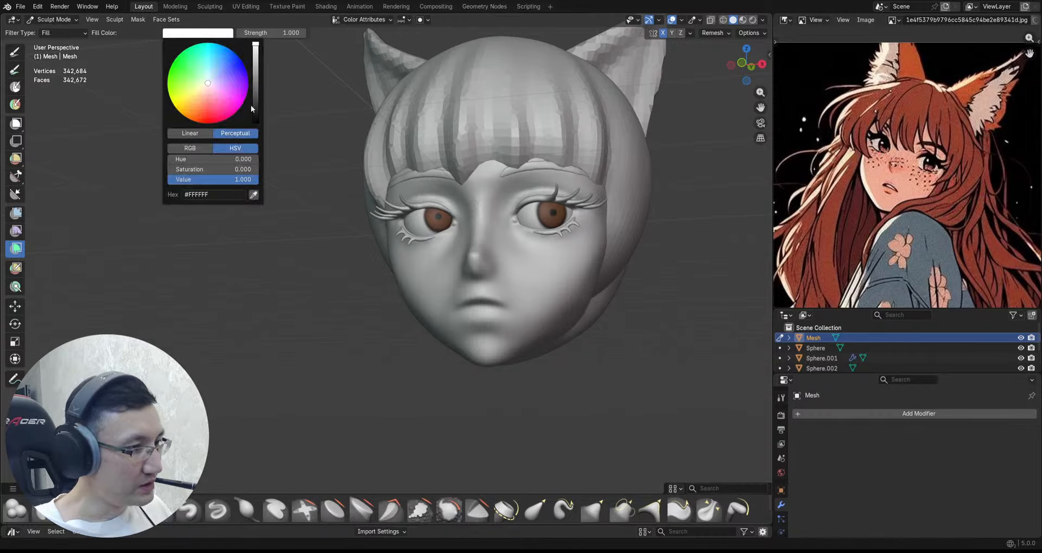
left_click_drag(251, 108, 255, 123)
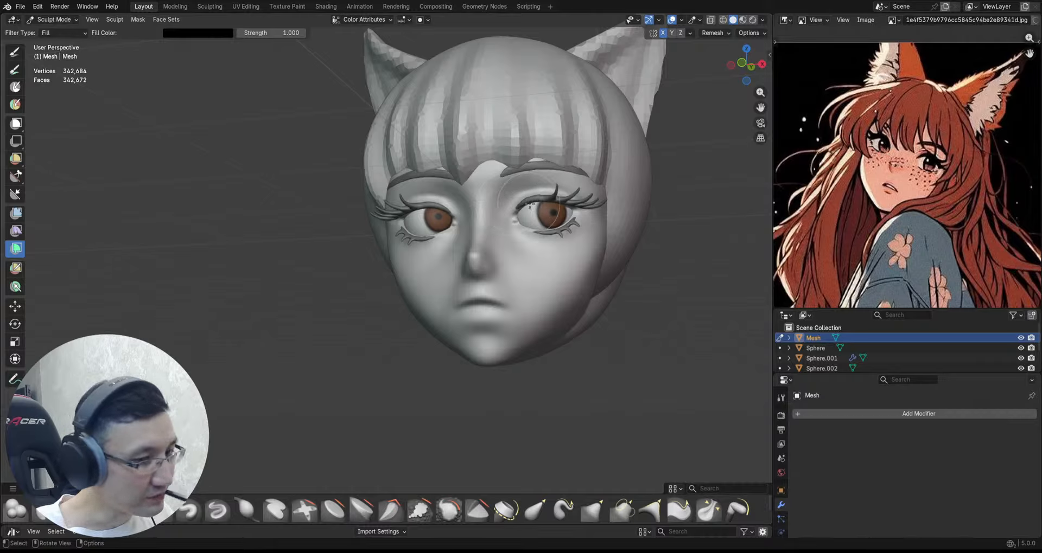
left_click_drag(529, 204, 568, 209)
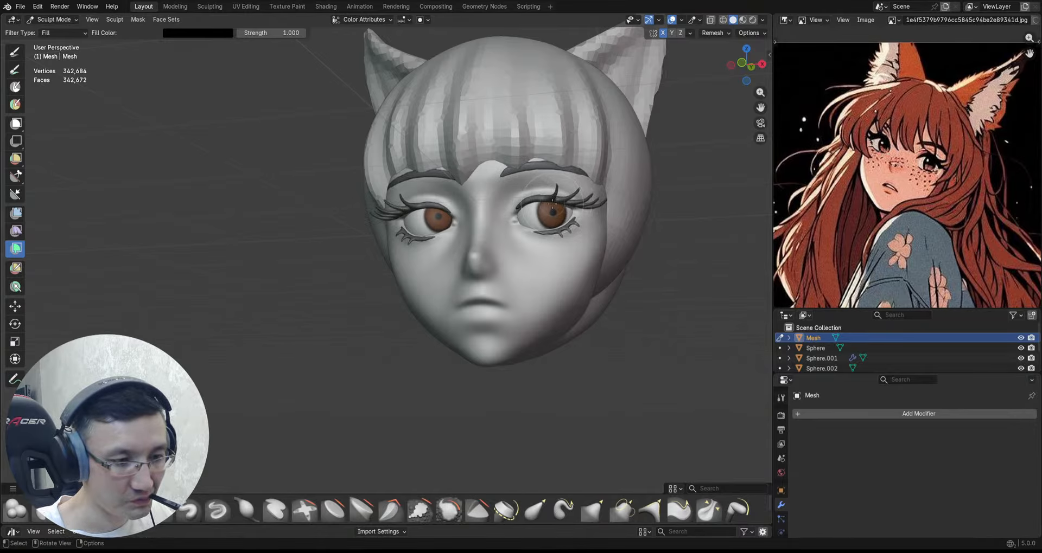
middle_click_drag(618, 203, 629, 212)
middle_click_drag(631, 208, 634, 239, "ctrl")
mouse_move(635, 237)
middle_mouse_down("ctrl")
mouse_move(645, 211)
mouse_move(617, 242)
mouse_move(638, 224)
middle_mouse_up("ctrl")
key("ctrl+s")
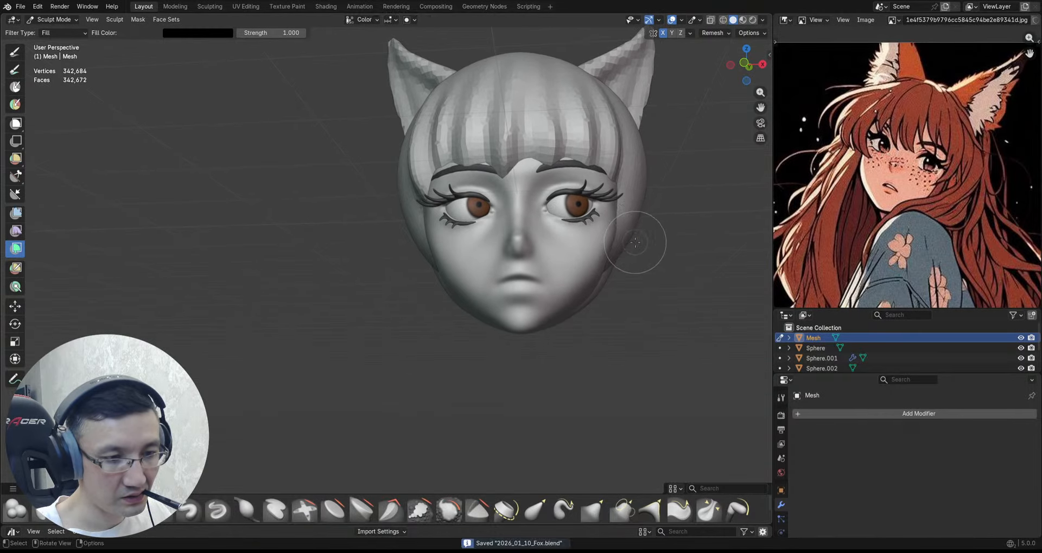
Step: Switch sculpting to the face mesh, enter and leave Edit Mode once, and save the file
key("w")
key("alt+q")
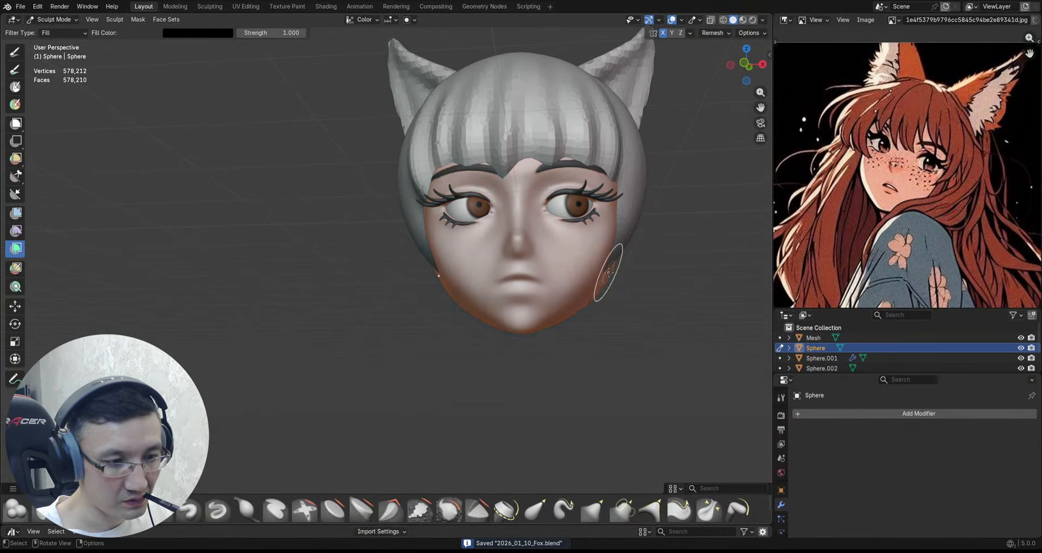
mouse_move(706, 281)
middle_mouse_down()
mouse_move(646, 268)
mouse_move(658, 265)
mouse_move(645, 235)
mouse_move(597, 206)
mouse_move(556, 205)
middle_mouse_up()
scroll(596, 205, "up", 4)
scroll(595, 205, "up", 2)
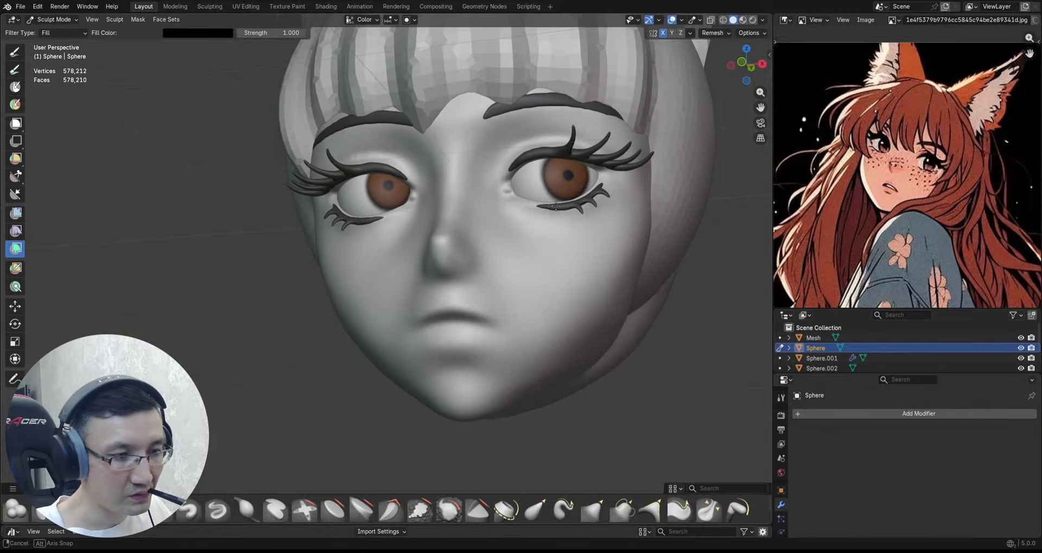
key("Tab")
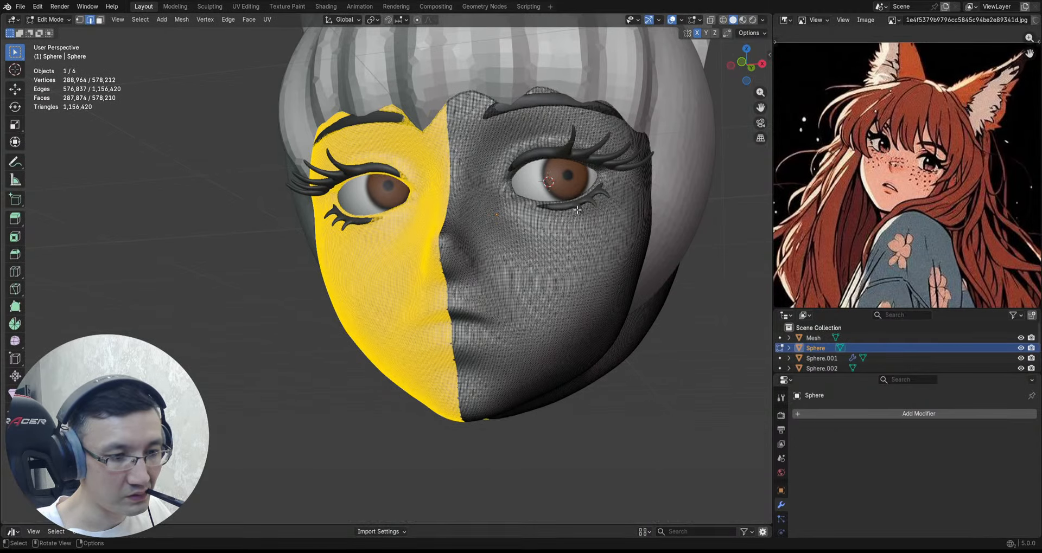
key("Tab")
scroll(554, 244, "down", 2)
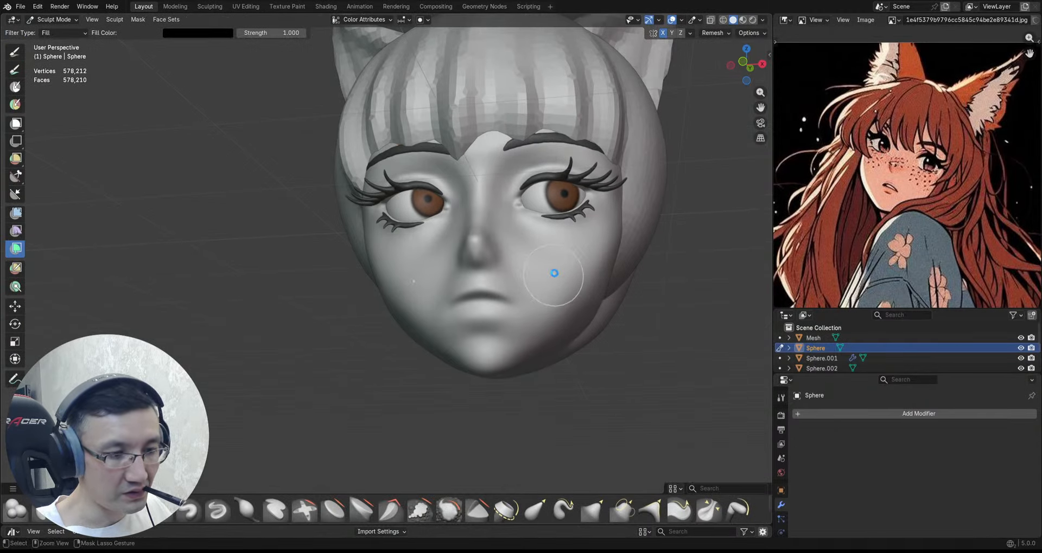
key("ctrl+s")
Step: Choose the Scrape/Fill brush at 153 px and strength 0.700 for reshaping the mouth of the face mesh
scroll(545, 305, "up", 3)
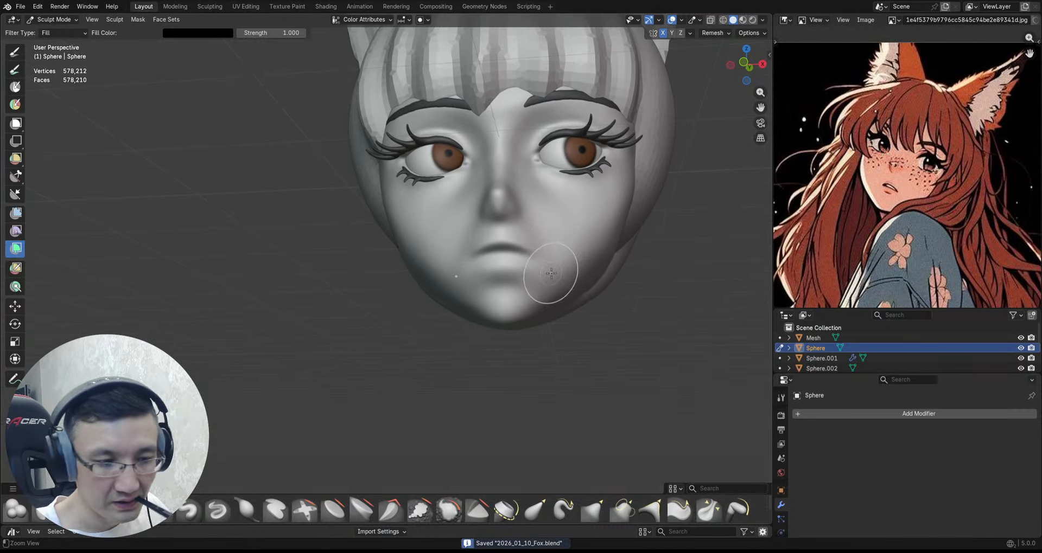
scroll(552, 273, "up", 4)
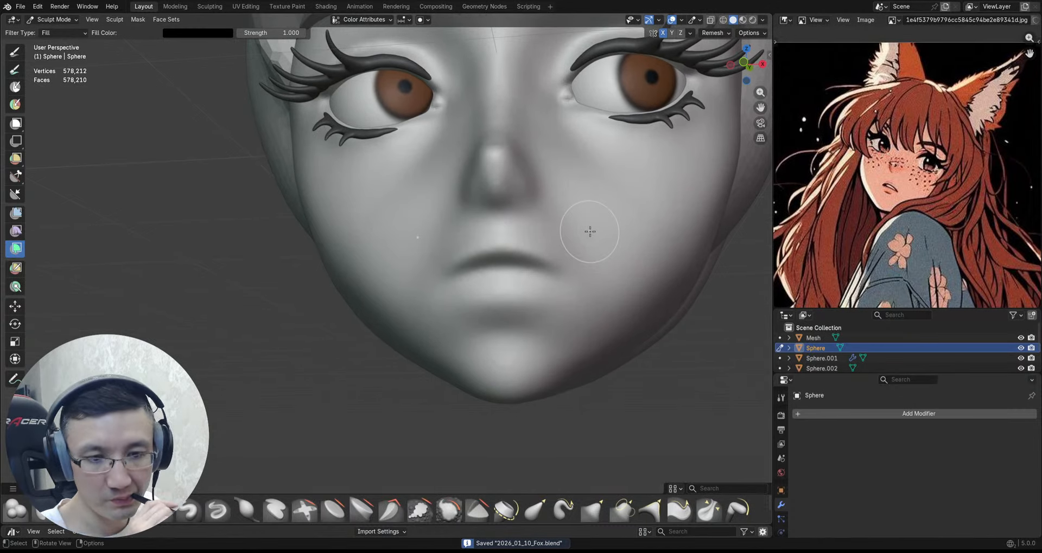
key("v")
mouse_move(511, 251)
middle_mouse_down("ctrl")
mouse_move(517, 274)
mouse_move(532, 245)
mouse_move(442, 267)
mouse_move(523, 239)
mouse_move(450, 264)
middle_mouse_up("ctrl")
key("shift+t")
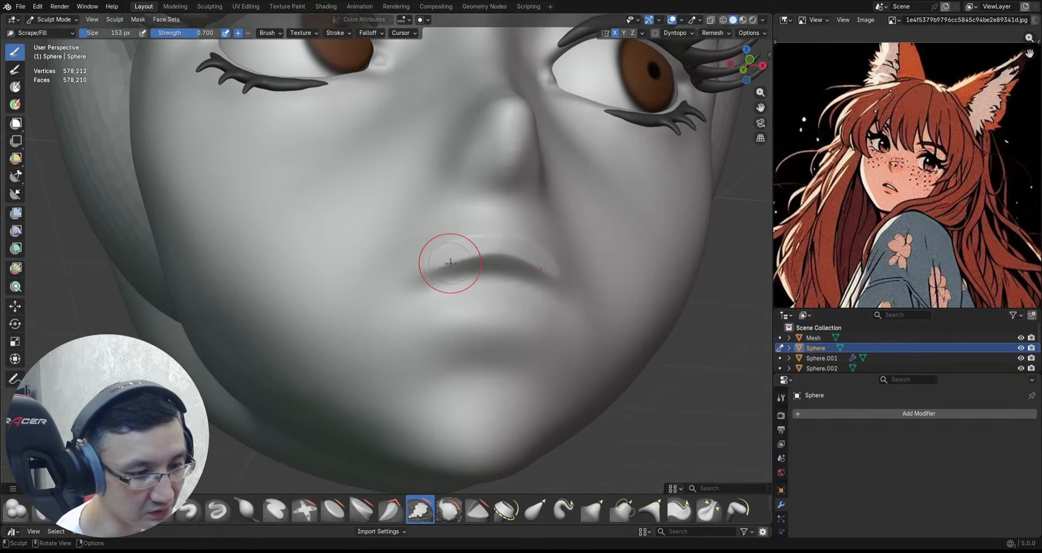
Step: Flatten and define the upper lip with the Scrape/Fill brush
middle_click_drag(519, 261, 512, 252)
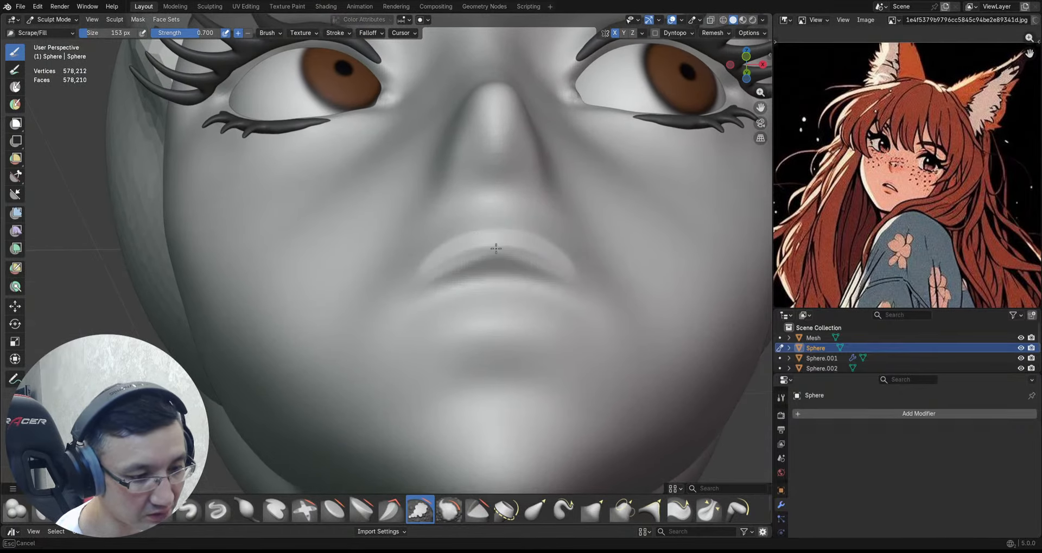
middle_click_drag(437, 274, 501, 237)
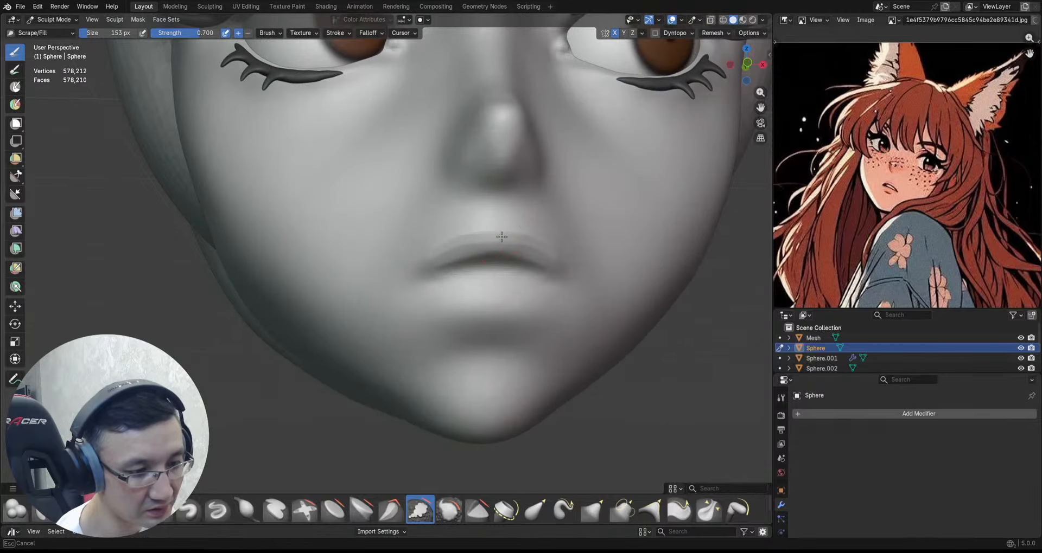
scroll(490, 270, "down", 2)
Step: Carve a crisp line between the lips and sharpen the lower lip's outline with the Draw Sharp brush
key("v")
mouse_move(493, 275)
middle_mouse_down()
mouse_move(470, 286)
mouse_move(586, 324)
mouse_move(607, 237)
mouse_move(574, 244)
mouse_move(565, 267)
middle_mouse_up()
scroll(496, 267, "up", 1)
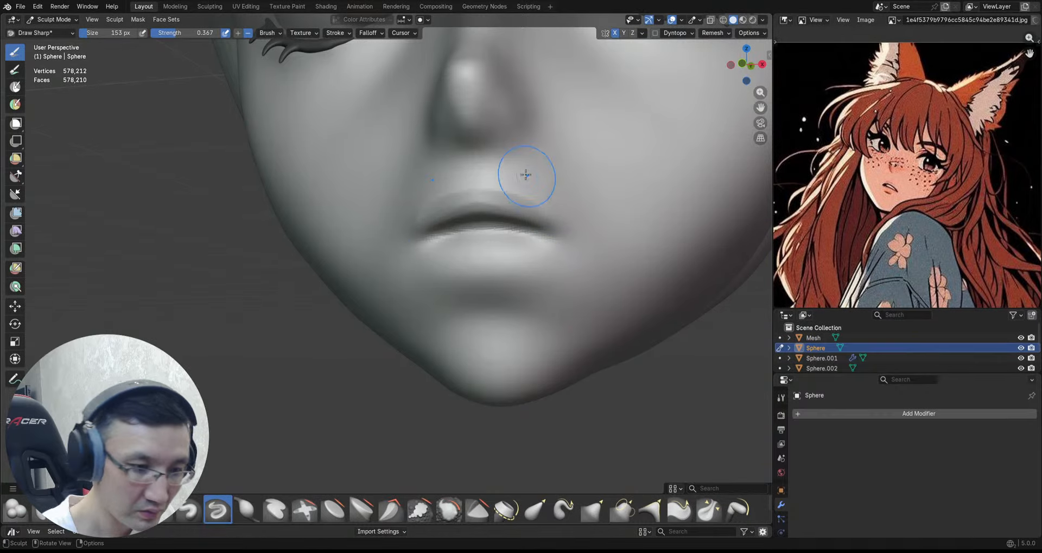
scroll(456, 209, "up", 2)
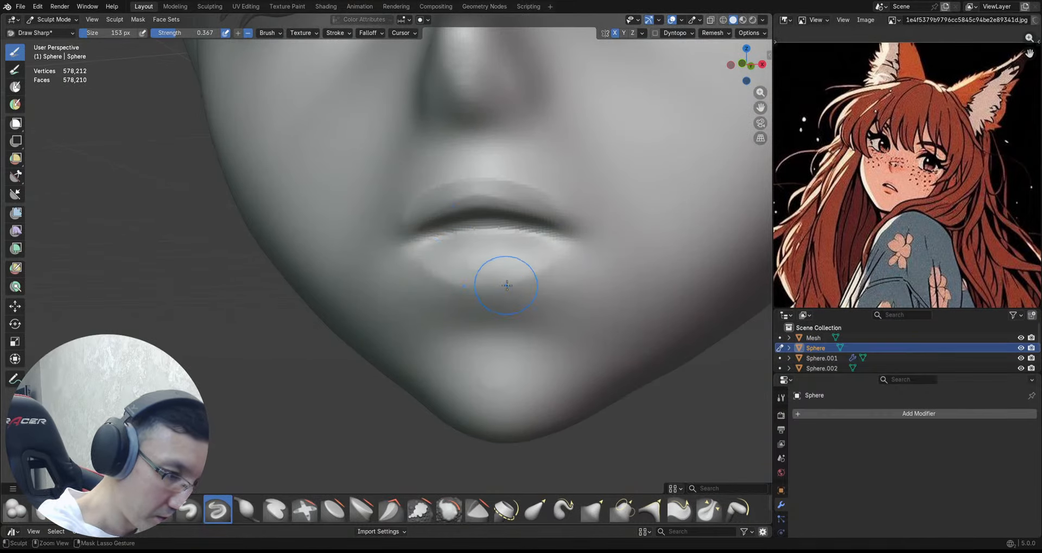
mouse_move(531, 281)
middle_mouse_down("ctrl")
mouse_move(625, 320)
mouse_move(633, 223)
mouse_move(623, 245)
mouse_move(536, 224)
middle_mouse_up("ctrl")
left_click_drag(478, 235, 506, 237)
mouse_move(567, 197)
middle_mouse_down("ctrl")
mouse_move(556, 303)
mouse_move(571, 268)
mouse_move(537, 209)
middle_mouse_up("ctrl")
left_click_drag(482, 247, 451, 235)
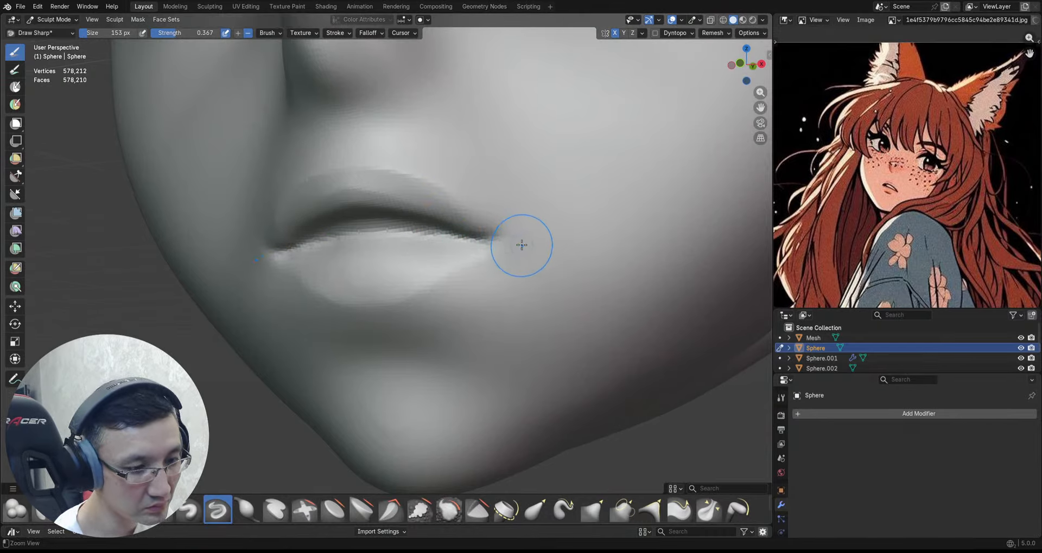
Step: Deepen the mouth corners with the Draw Sharp brush and save the file
mouse_move(520, 244)
middle_mouse_down("ctrl")
mouse_move(516, 228)
mouse_move(468, 249)
middle_mouse_up("ctrl")
middle_click_drag(462, 249, 562, 248, "shift")
left_click_drag(543, 238, 515, 239)
middle_click_drag(422, 245, 485, 304, "ctrl")
key("ctrl+s")
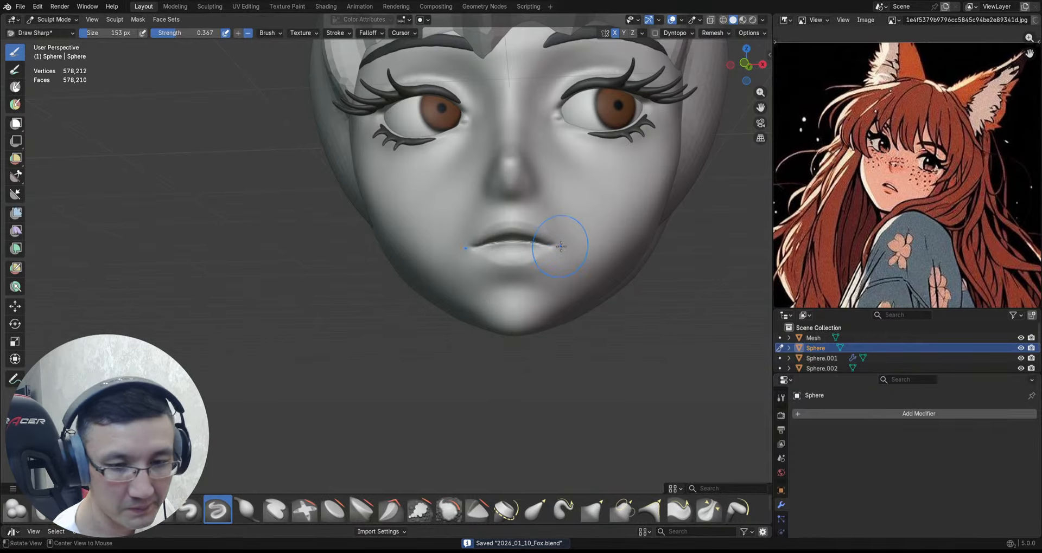
Step: Refine the hollow beneath the lower lip with the Draw Sharp brush and save the file
middle_click_drag(561, 247, 547, 263, "ctrl")
left_click_drag(519, 273, 488, 281)
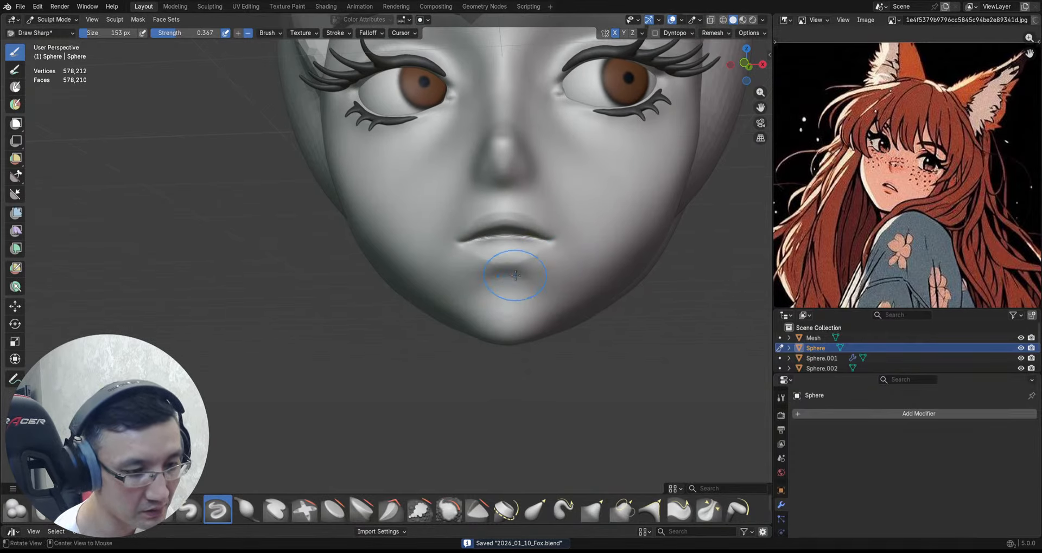
scroll(517, 278, "down", 2)
scroll(519, 279, "down", 2)
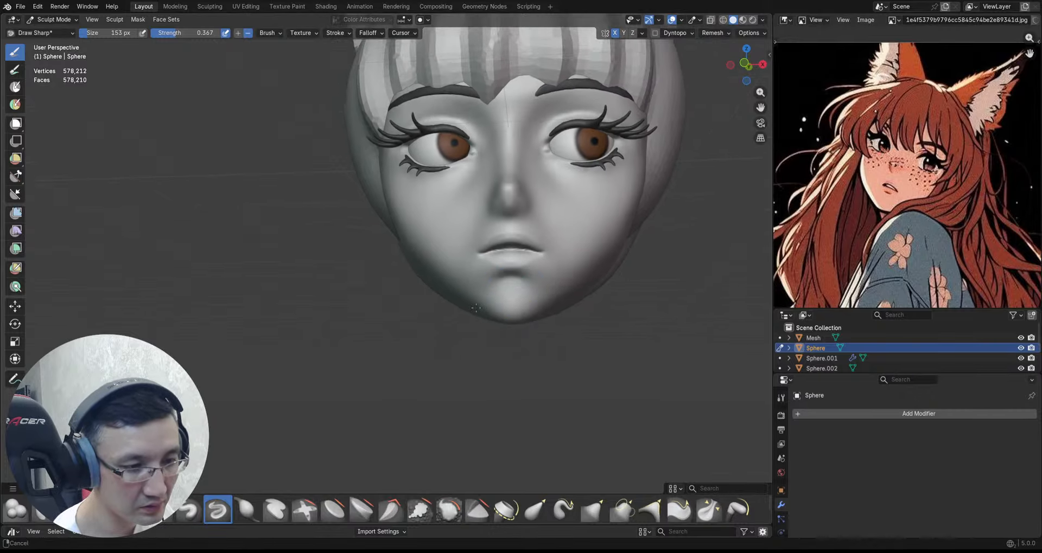
key("ctrl+s")
scroll(585, 291, "down", 2)
mouse_move(585, 291)
middle_mouse_down()
mouse_move(610, 279)
mouse_move(597, 260)
middle_mouse_up()
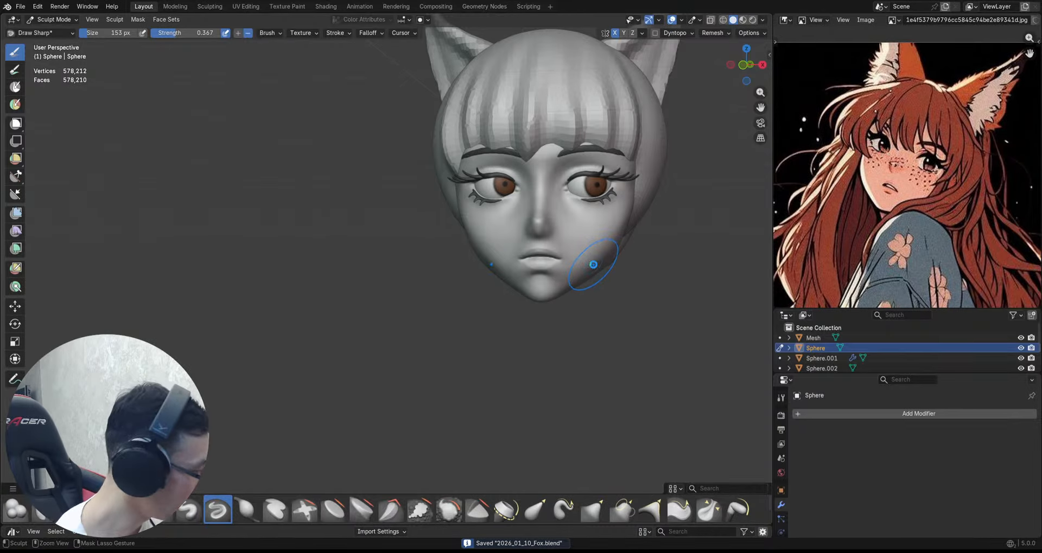
key("ctrl+s")
Step: Enlarge the Grab brush to 208 px and reshape the jawline beside the chin
key("g")
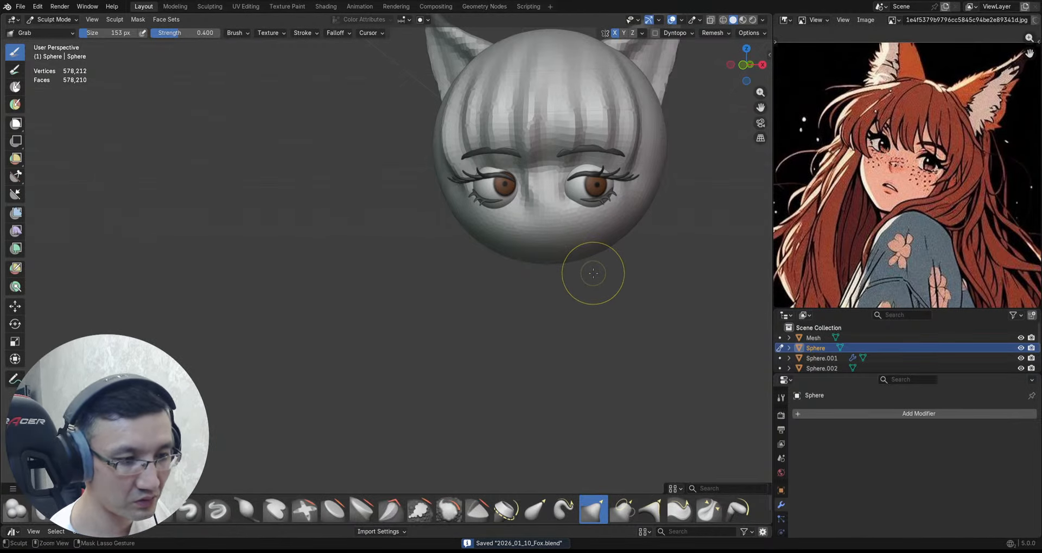
middle_click_drag(600, 280, 603, 286, "ctrl")
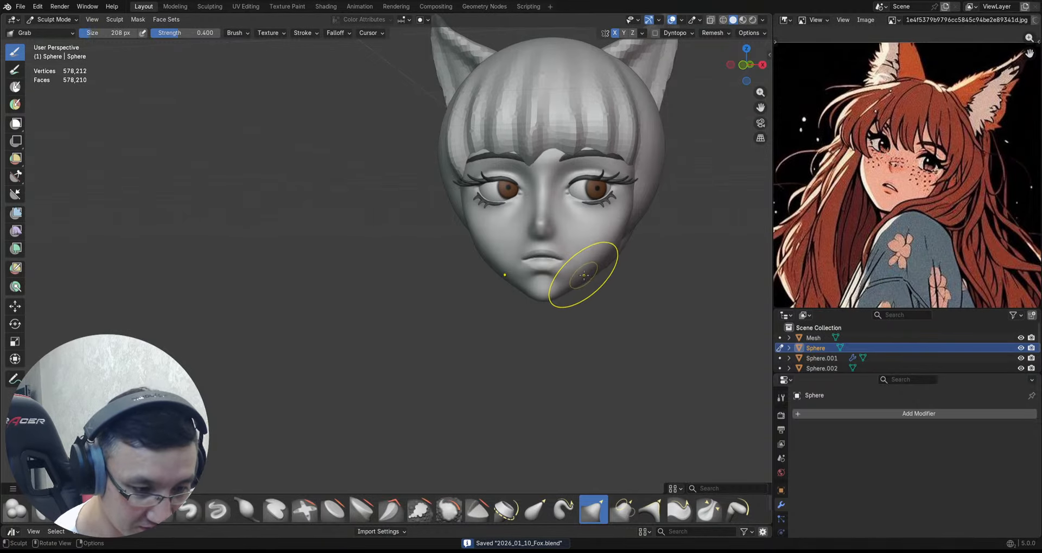
middle_click_drag(604, 278, 579, 267)
mouse_move(590, 276)
left_mouse_down("alt")
mouse_move(612, 249)
mouse_move(588, 279)
left_mouse_up("alt")
middle_click_drag(588, 279, 604, 302)
left_click_drag(603, 301, 605, 297)
Step: Build up the lower cheek and jaw side with the Clay Strips brush
mouse_move(632, 285)
middle_mouse_down()
mouse_move(663, 272)
mouse_move(647, 265)
middle_mouse_up()
key("c")
left_click_drag(649, 265, 654, 248)
mouse_move(655, 248)
middle_mouse_down()
mouse_move(642, 237)
mouse_move(646, 214)
middle_mouse_up()
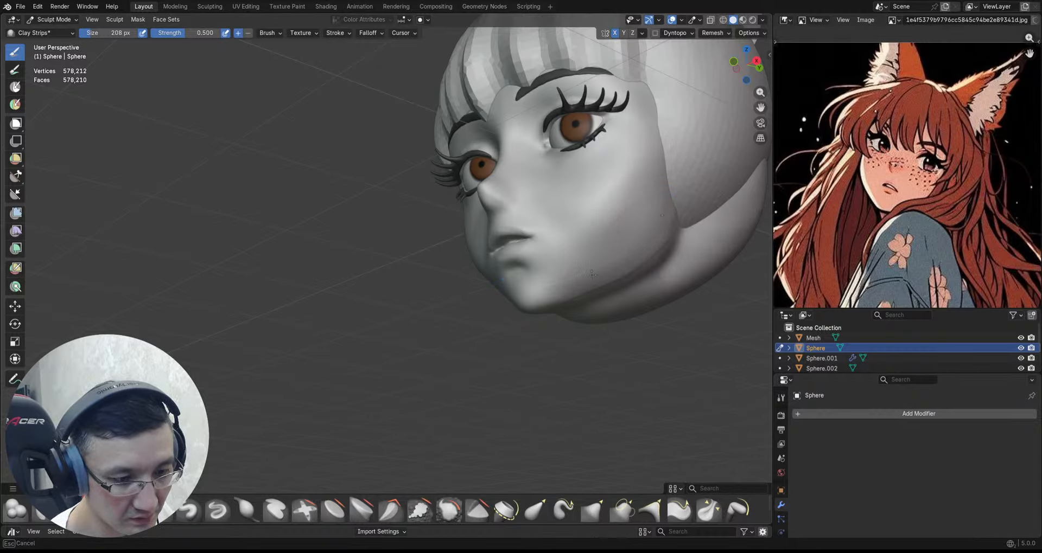
mouse_move(639, 241)
middle_mouse_down()
mouse_move(658, 251)
mouse_move(665, 240)
mouse_move(646, 233)
mouse_move(711, 236)
mouse_move(682, 224)
mouse_move(706, 190)
mouse_move(699, 137)
middle_mouse_up()
Step: Adjust the face contour near the temples with the Grab brush and save the file
key("g")
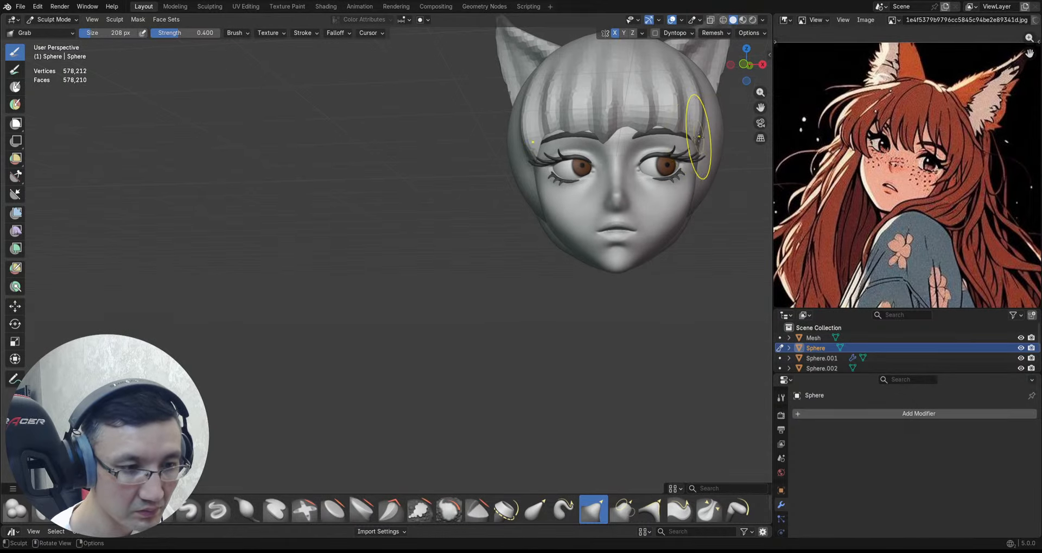
mouse_move(732, 194)
middle_mouse_down()
mouse_move(681, 230)
mouse_move(670, 268)
middle_mouse_up()
key("ctrl+s")
Step: Carve the crease above the upper eyelid using the Draw Sharp brush at 108 px
scroll(664, 212, "up", 2)
key("d")
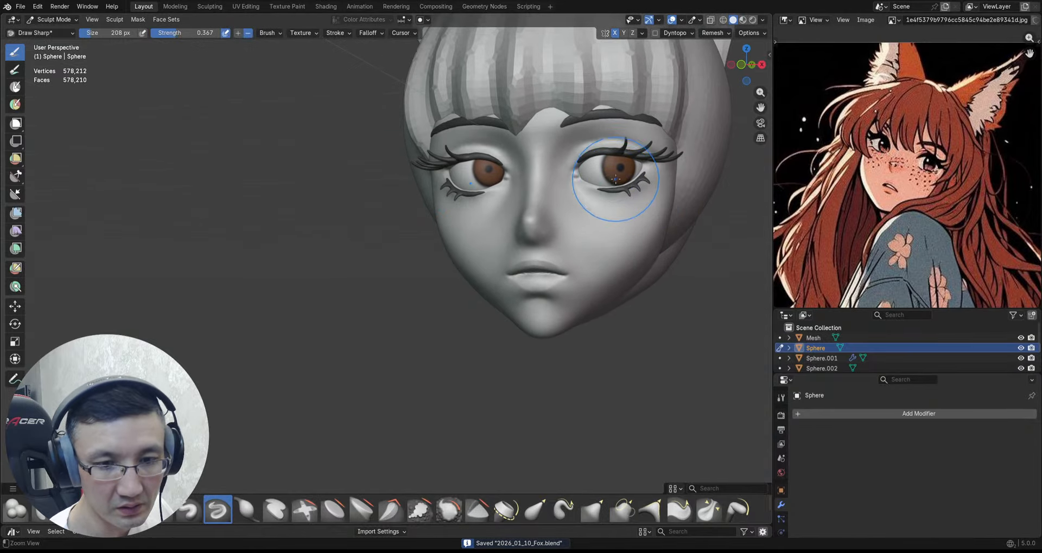
left_click_drag(612, 205, 589, 221, "alt")
left_click_drag(583, 223, 576, 164, "ctrl+alt")
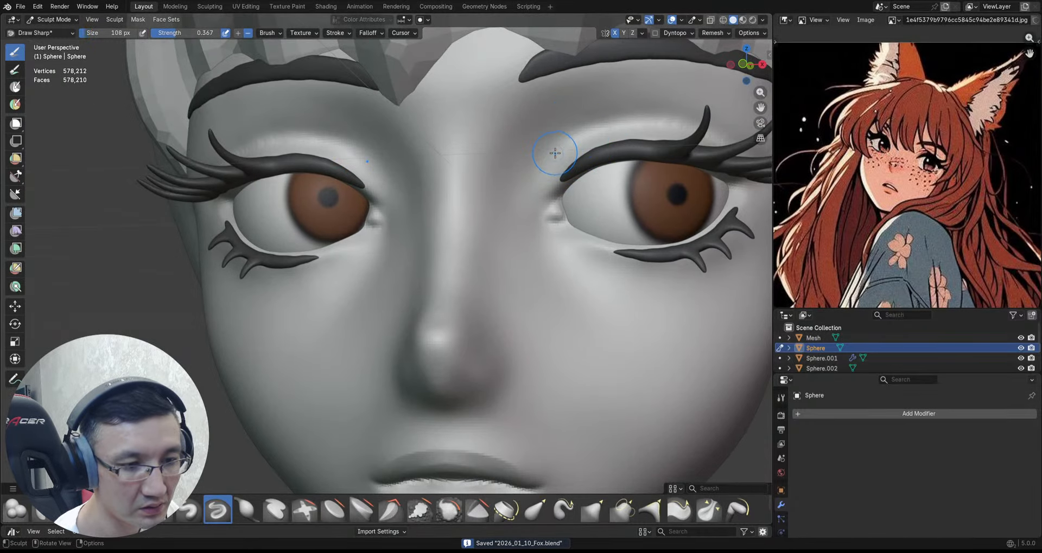
scroll(651, 130, "down", 2)
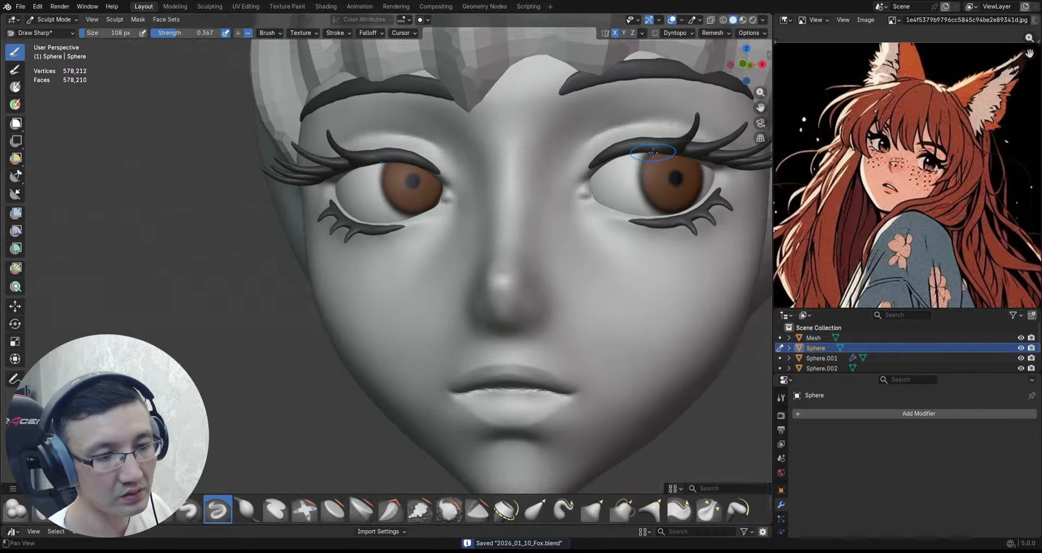
middle_click_drag(556, 150, 464, 144)
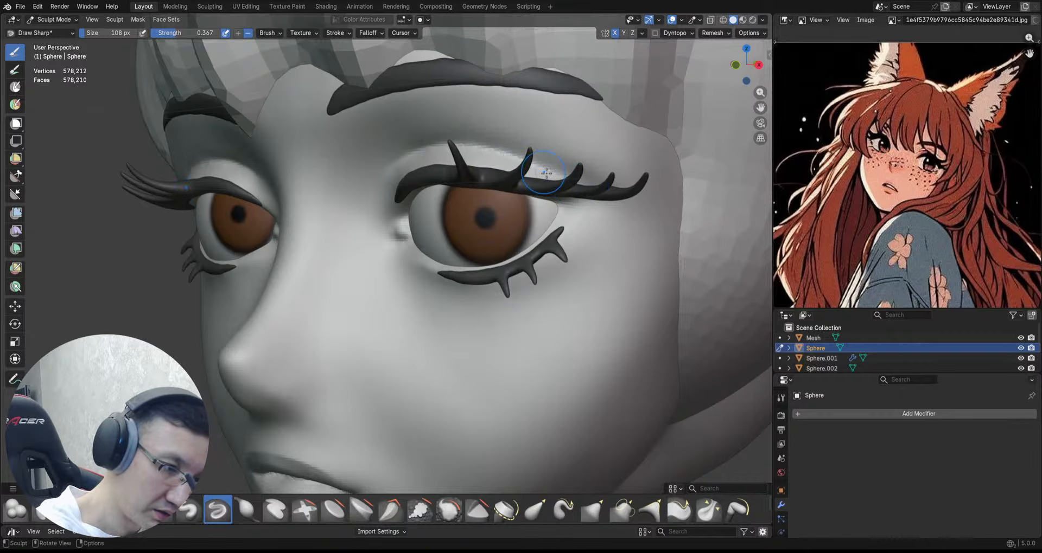
middle_click_drag(529, 166, 610, 163)
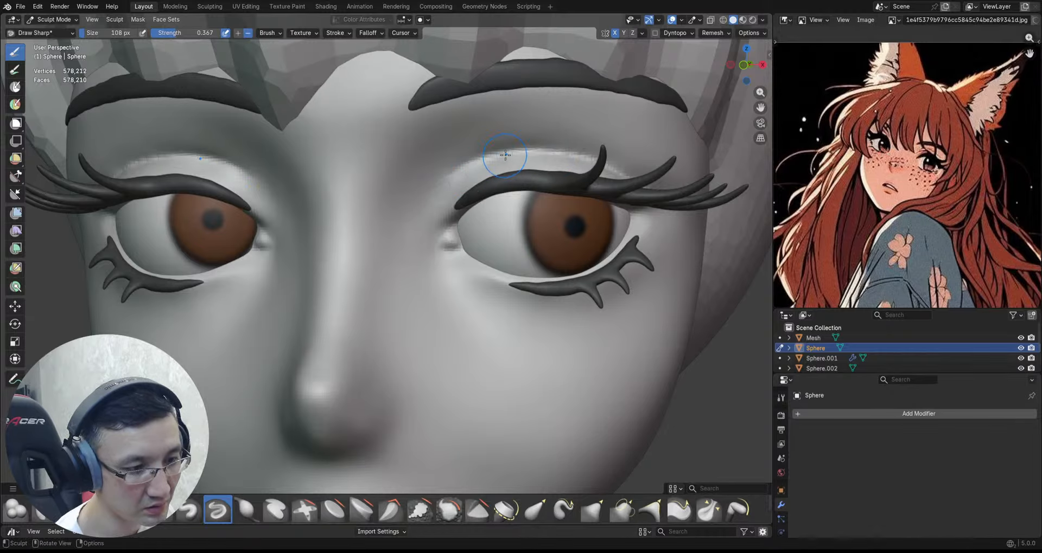
Step: Build up the surface between the nose bridge and the inner eyelid with the Clay Strips brush
mouse_move(505, 156)
middle_mouse_down()
mouse_move(451, 185)
mouse_move(482, 161)
mouse_move(492, 178)
middle_mouse_up()
middle_click_drag(500, 160, 493, 141)
key("c")
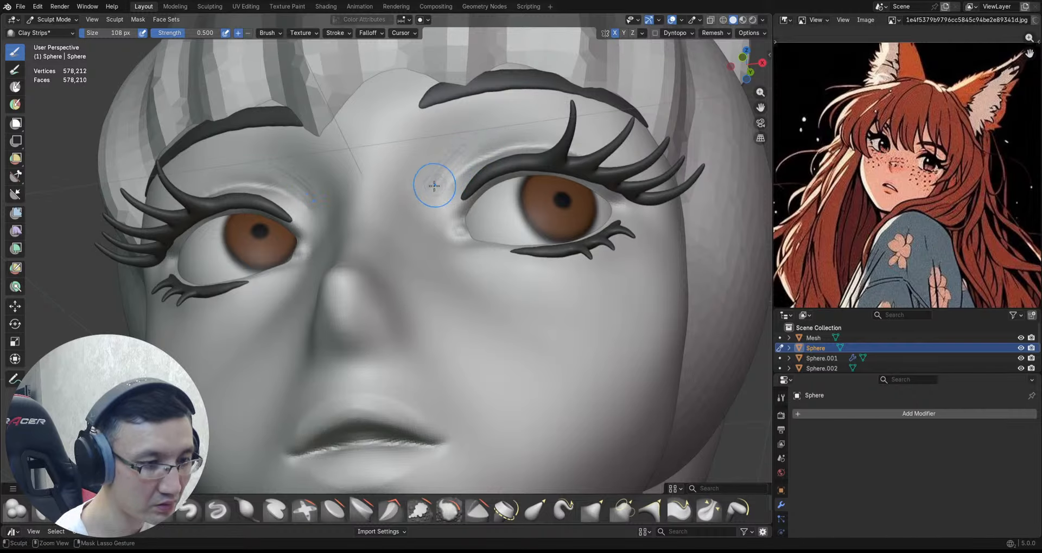
middle_click_drag(422, 225, 434, 282, "ctrl")
mouse_move(468, 209)
middle_mouse_down()
mouse_move(471, 229)
mouse_move(461, 130)
middle_mouse_up()
Step: Sharpen the upper eyelid crease and the lower eyelid edge with the Draw Sharp brush
key("v")
left_click_drag(438, 97, 428, 105)
middle_click_drag(442, 104, 425, 146, "ctrl")
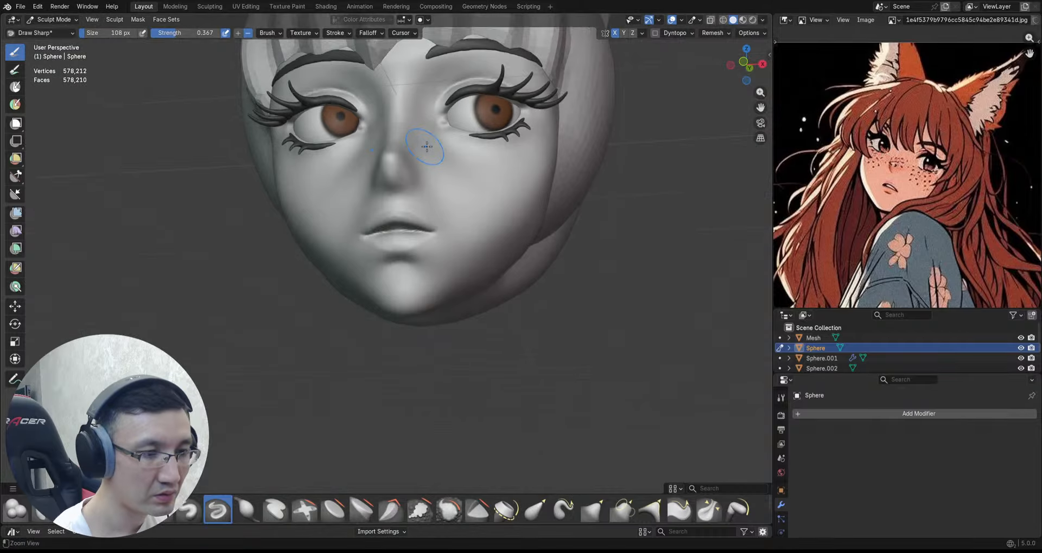
mouse_move(498, 151)
middle_mouse_down("ctrl")
mouse_move(532, 209)
mouse_move(504, 211)
mouse_move(528, 206)
mouse_move(535, 167)
middle_mouse_up("ctrl")
mouse_move(523, 172)
middle_mouse_down("shift")
mouse_move(522, 209)
mouse_move(535, 150)
middle_mouse_up("shift")
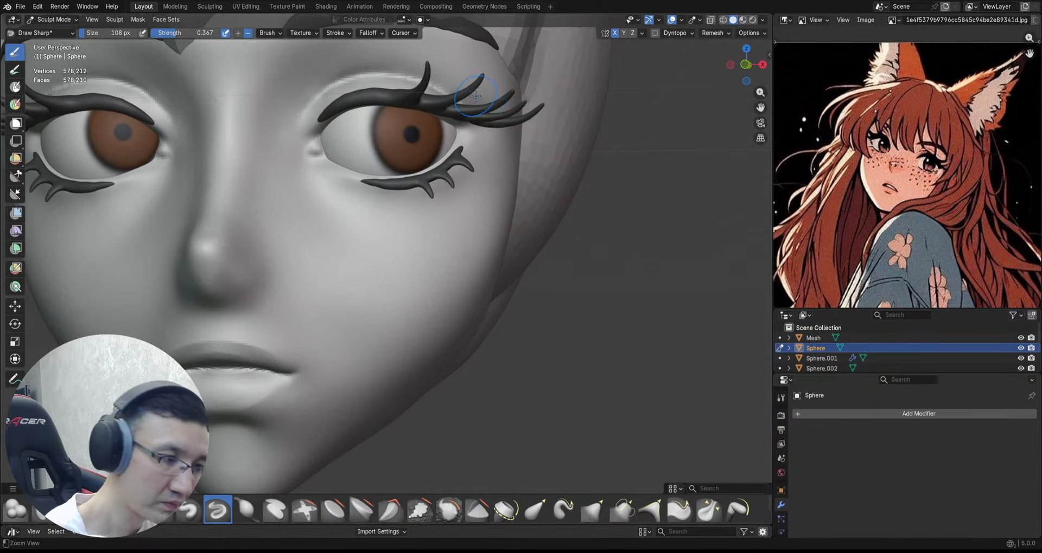
middle_click_drag(471, 116, 468, 87, "ctrl")
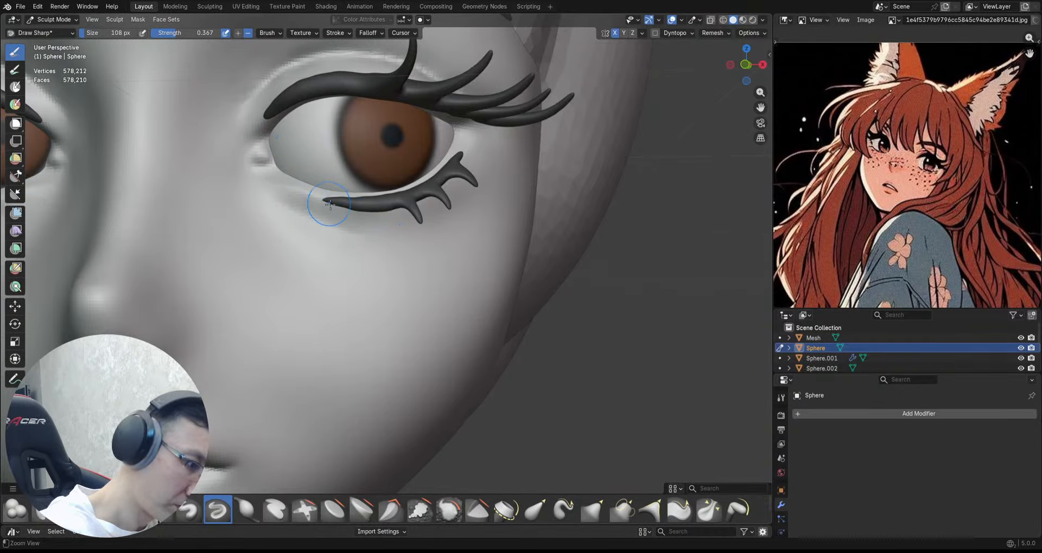
Step: Switch sculpting to the Sphere.003 eyeball and activate the Paint Soft brush
scroll(326, 208, "down", 2)
scroll(371, 240, "down", 5)
key("alt+q")
left_click(15, 70)
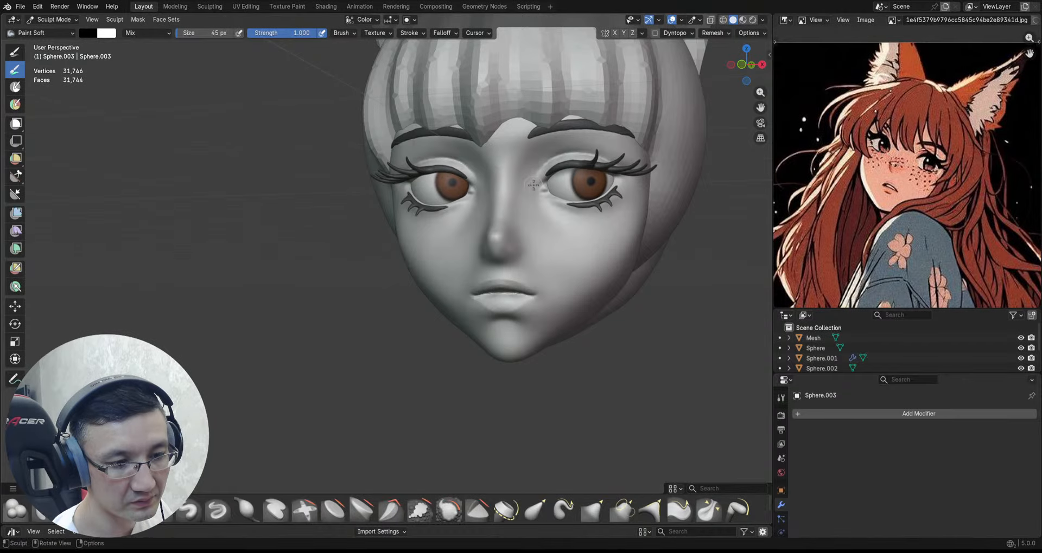
middle_click_drag(532, 185, 559, 183)
mouse_move(617, 170)
middle_mouse_down()
mouse_move(567, 165)
mouse_move(625, 173)
middle_mouse_up()
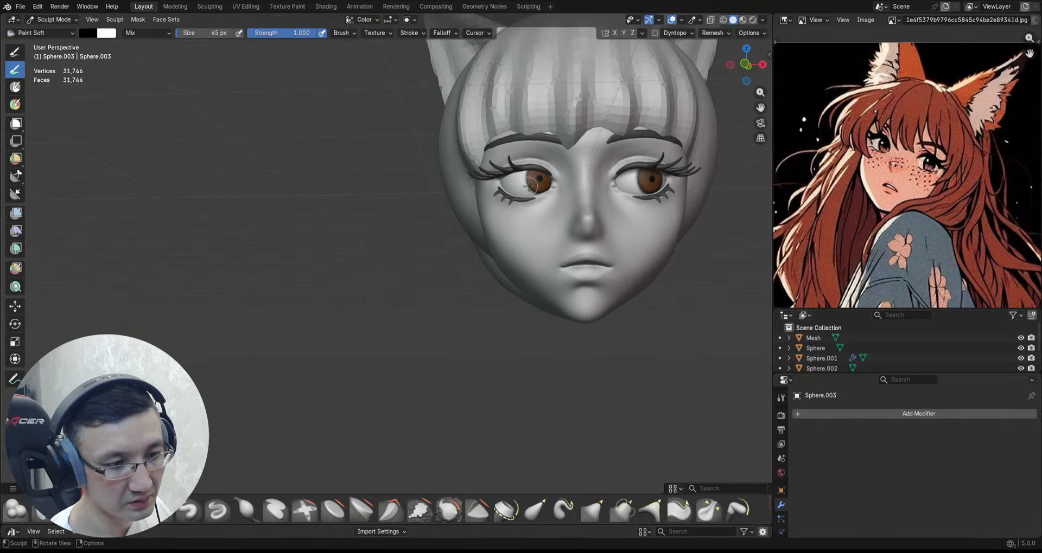
Step: Switch sculpting to the Sphere.004 eyeball and examine both eyes from several angles
key("alt+q")
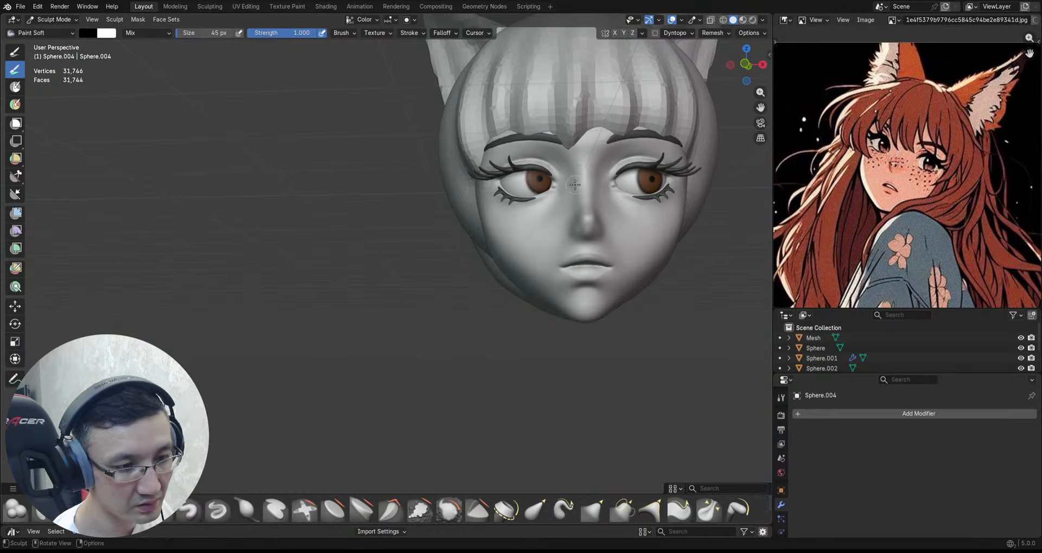
middle_click_drag(584, 191, 552, 177)
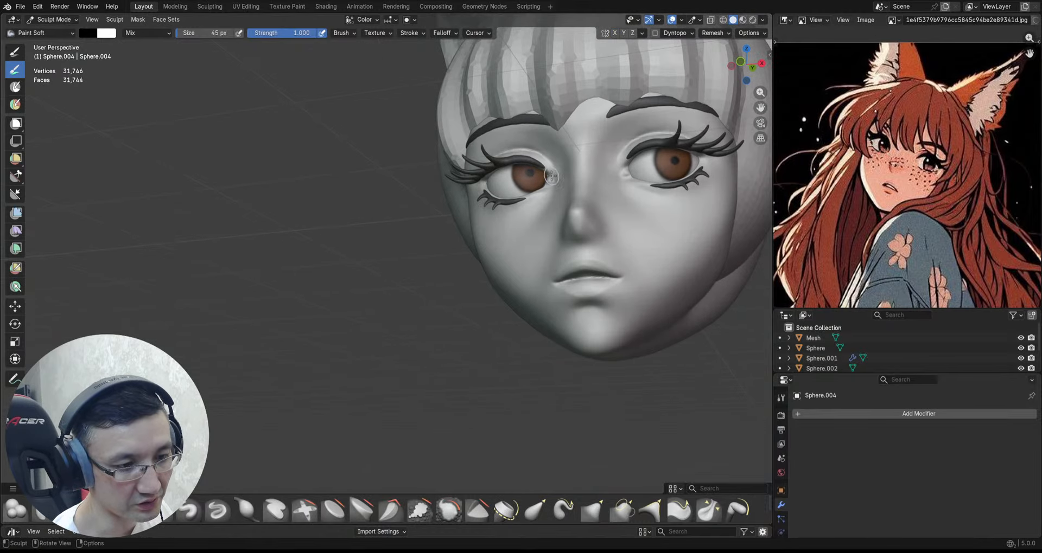
left_click_drag(474, 186, 502, 179, "alt")
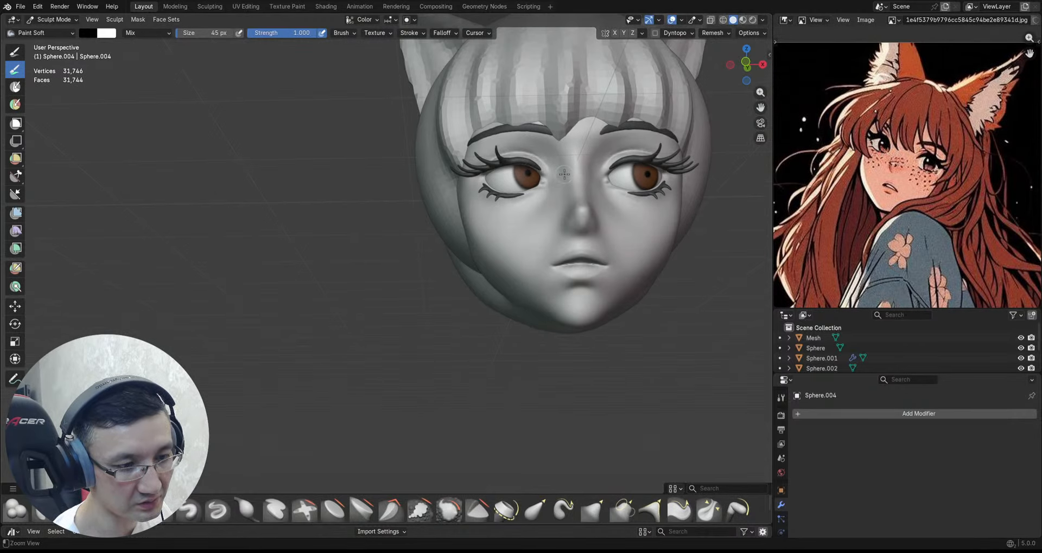
left_click_drag(564, 174, 567, 209, "ctrl+alt")
left_click_drag(591, 211, 511, 241, "alt+shift")
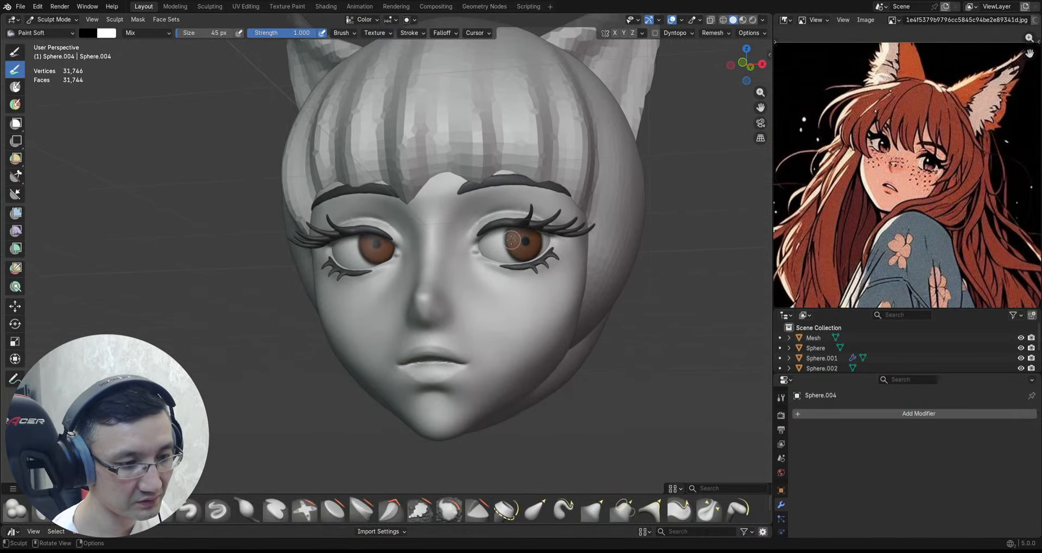
Step: Switch back to the Sphere.003 eyeball and shade the upper part of its iris dark with Paint Soft
key("alt+q")
mouse_move(585, 208)
left_mouse_down("ctrl+alt")
mouse_move(581, 255)
mouse_move(604, 238)
left_mouse_up("ctrl+alt")
mouse_move(605, 244)
left_mouse_down("ctrl+alt")
mouse_move(626, 205)
mouse_move(502, 206)
mouse_move(517, 235)
left_mouse_up("ctrl+alt")
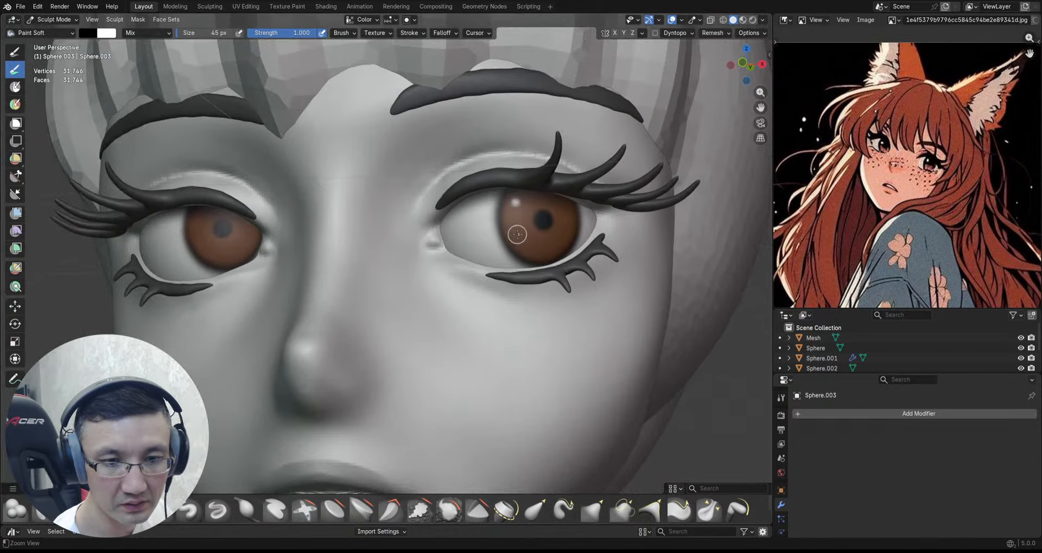
middle_click_drag(545, 233, 526, 235, "ctrl")
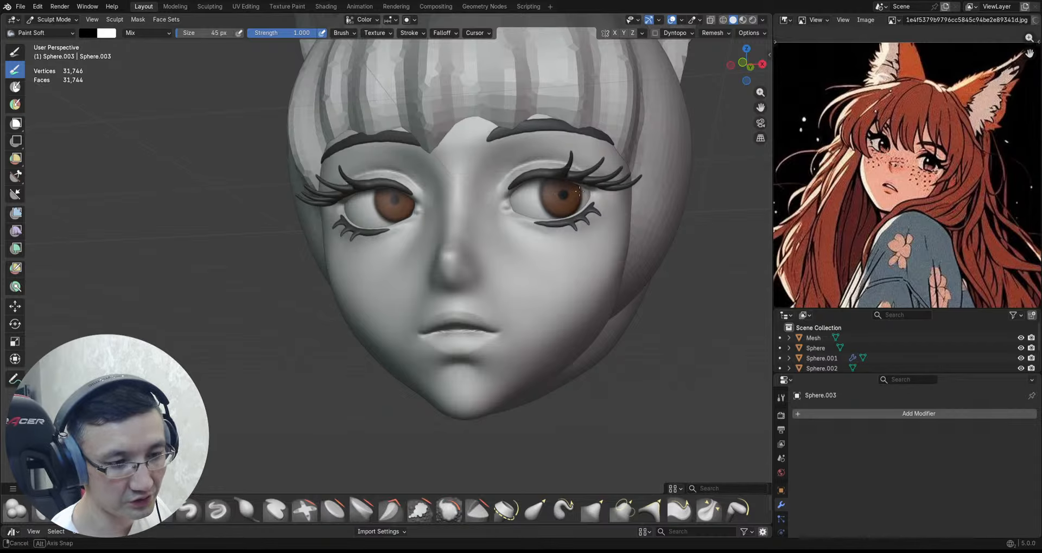
mouse_move(578, 192)
middle_mouse_down()
mouse_move(594, 207)
mouse_move(583, 192)
mouse_move(567, 213)
mouse_move(587, 209)
mouse_move(554, 208)
mouse_move(593, 197)
mouse_move(602, 223)
mouse_move(637, 239)
middle_mouse_up()
Step: Switch to the Sphere.004 eyeball and shade the upper part of its iris dark with Paint Soft
key("alt+q")
scroll(460, 234, "up", 3)
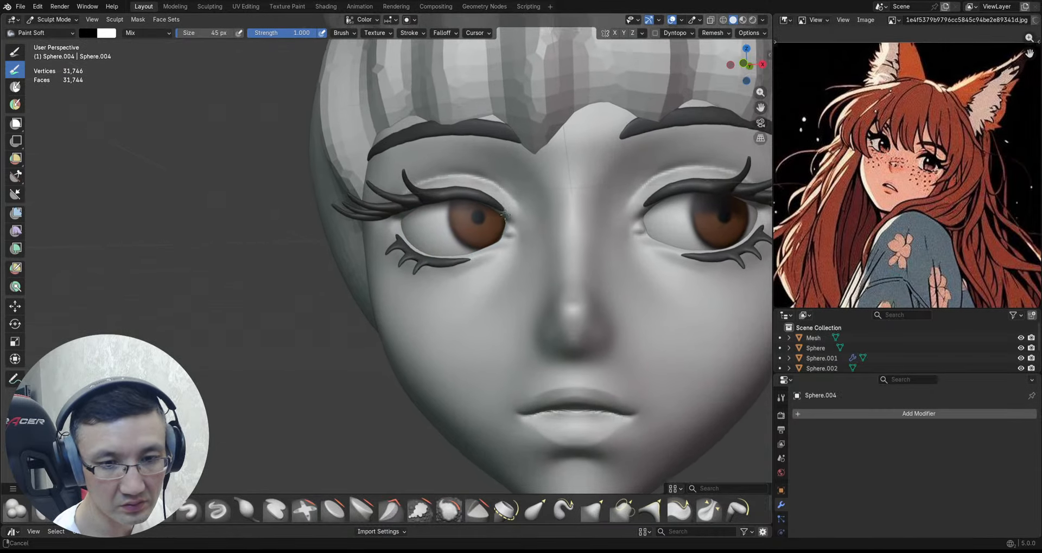
middle_click_drag(482, 236, 477, 231)
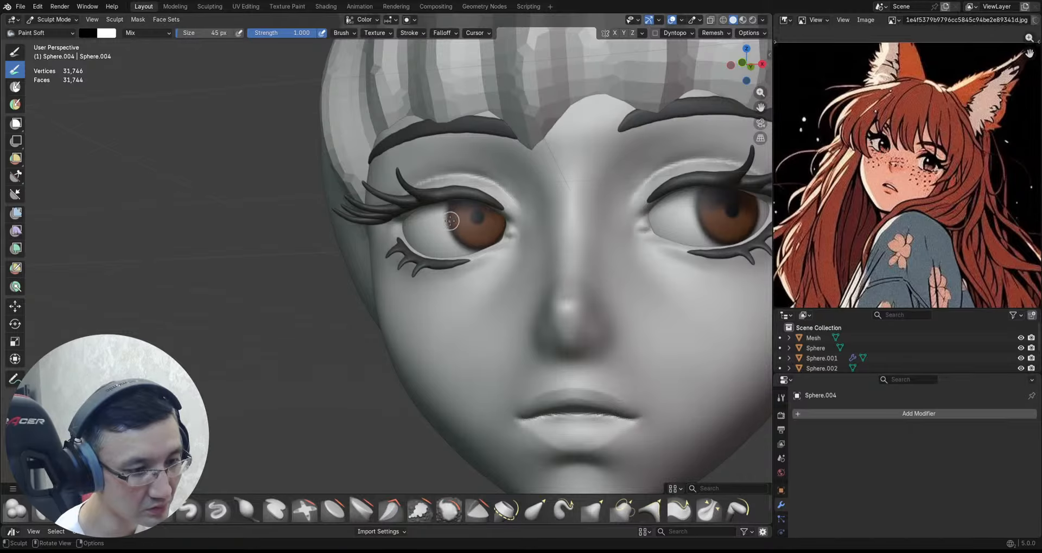
left_click_drag(494, 216, 470, 209)
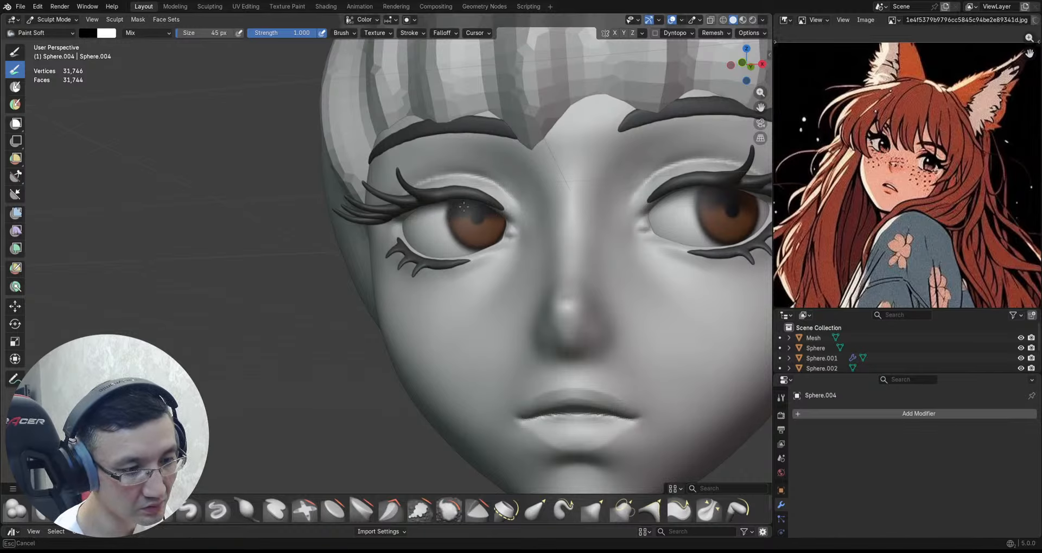
scroll(464, 206, "down", 5)
middle_click_drag(521, 269, 544, 279)
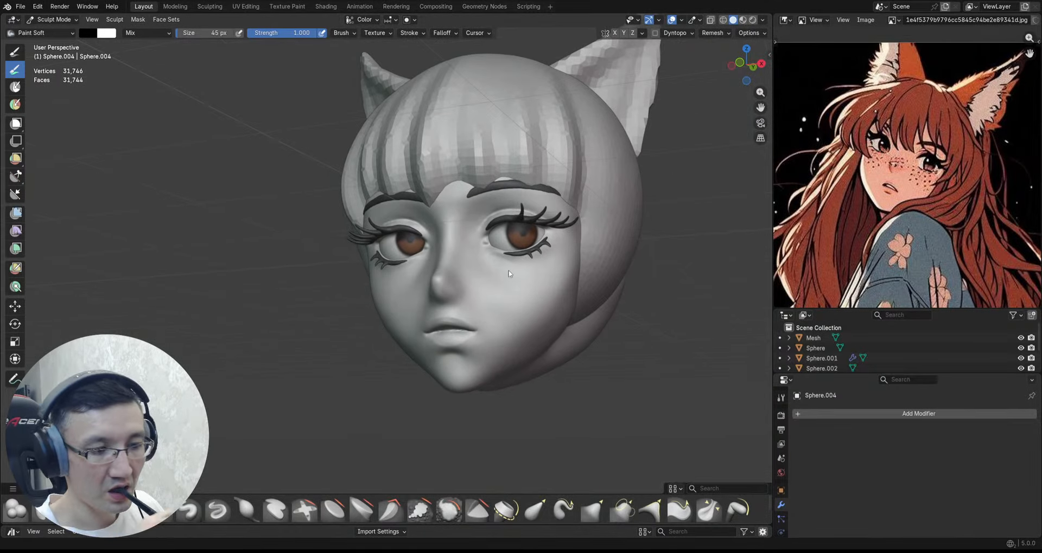
Step: Switch from Sculpt Mode to Object Mode and select the Sphere.003 eyeball
key("ctrl+Tab")
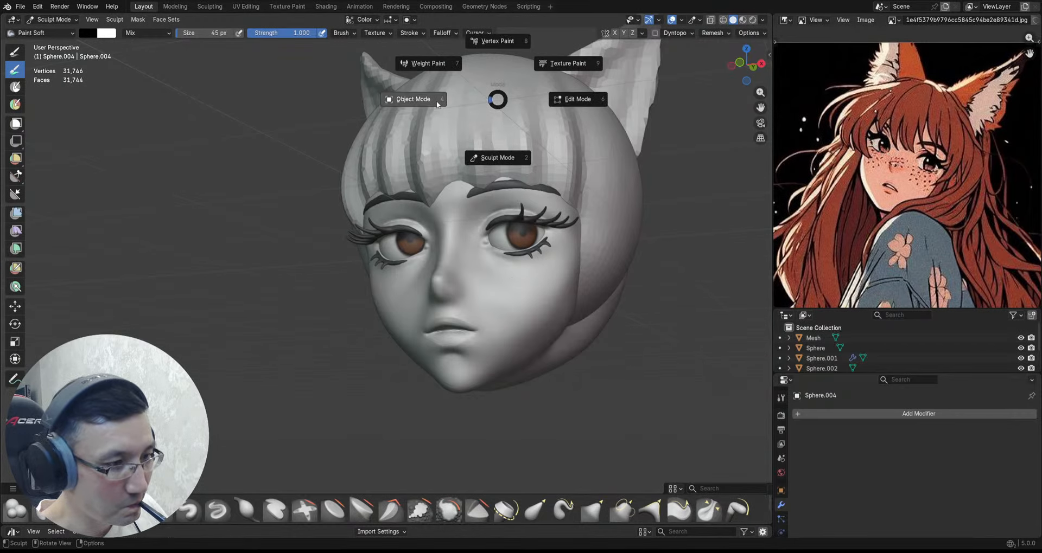
left_click(409, 100)
left_click(526, 237)
Step: Try to rotate the Sphere.003 eyeball slightly to change its gaze direction, and undo the rotation
left_click_drag(537, 242, 534, 237)
middle_click_drag(525, 244, 548, 253)
left_click(636, 263)
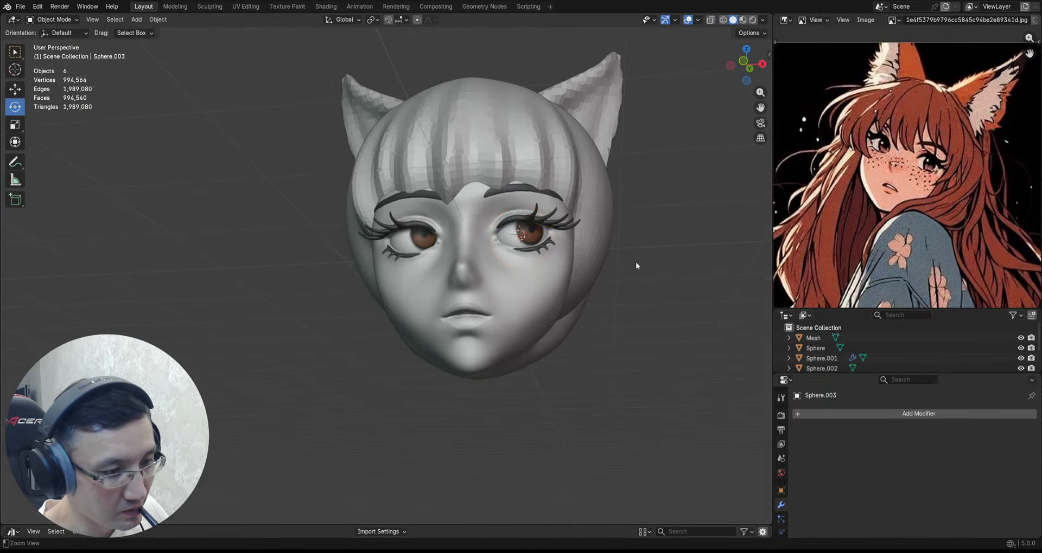
middle_click_drag(637, 263, 617, 242, "ctrl")
key("ctrl+z")
key("ctrl+z")
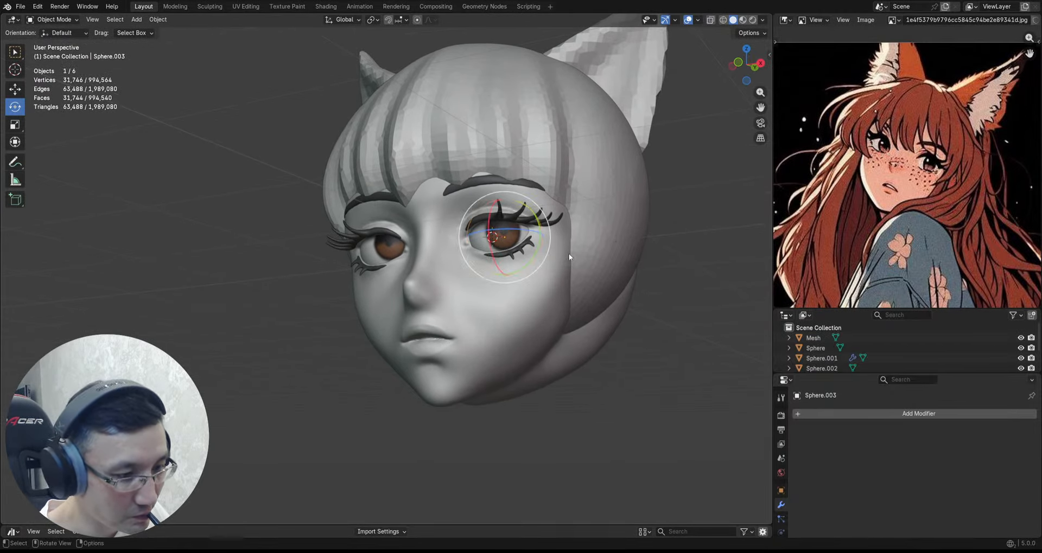
Step: Select the Sphere.004 eyeball and rotate it slightly to adjust its gaze, leaving it deselected
middle_click_drag(522, 249, 541, 249)
left_click(620, 235)
middle_click_drag(620, 236, 658, 233, "shift")
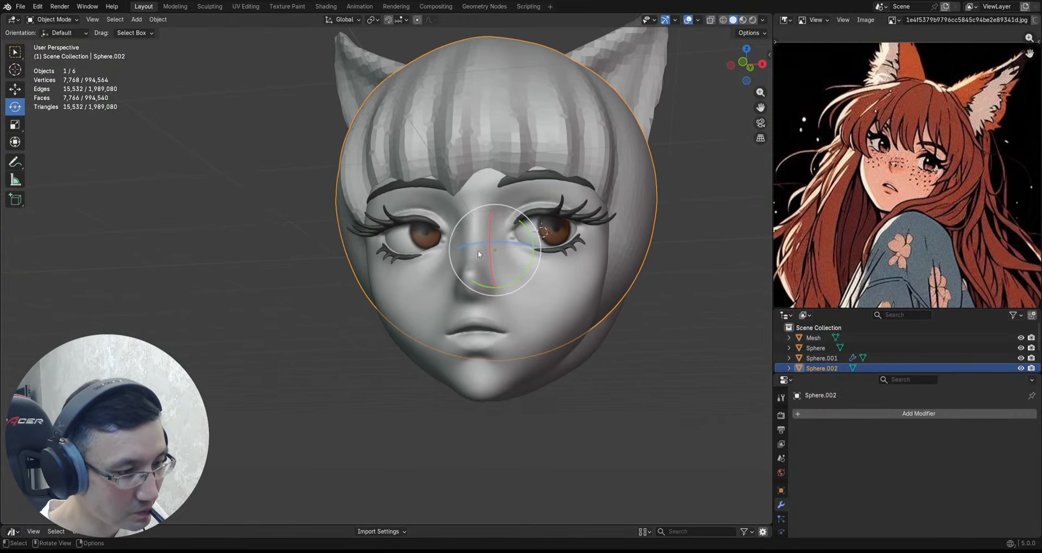
left_click(423, 239)
left_click_drag(432, 247, 431, 250)
middle_click_drag(726, 273, 688, 260)
left_click(715, 274)
Step: Select the Sphere.003 eyeball, return to Sculpt Mode with the Paint Soft brush, and save the file
left_click(570, 232)
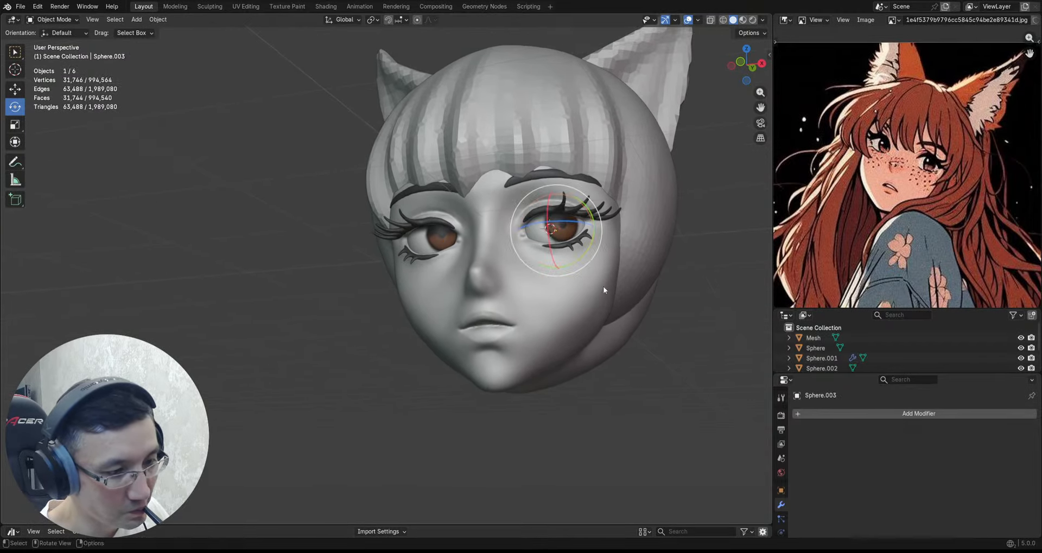
middle_click_drag(603, 289, 587, 229, "ctrl")
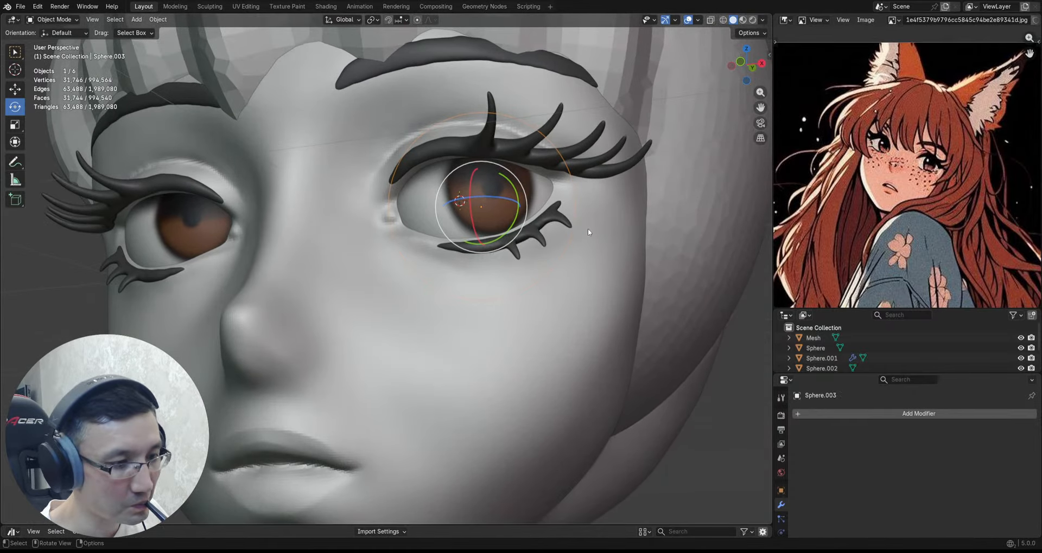
key("q")
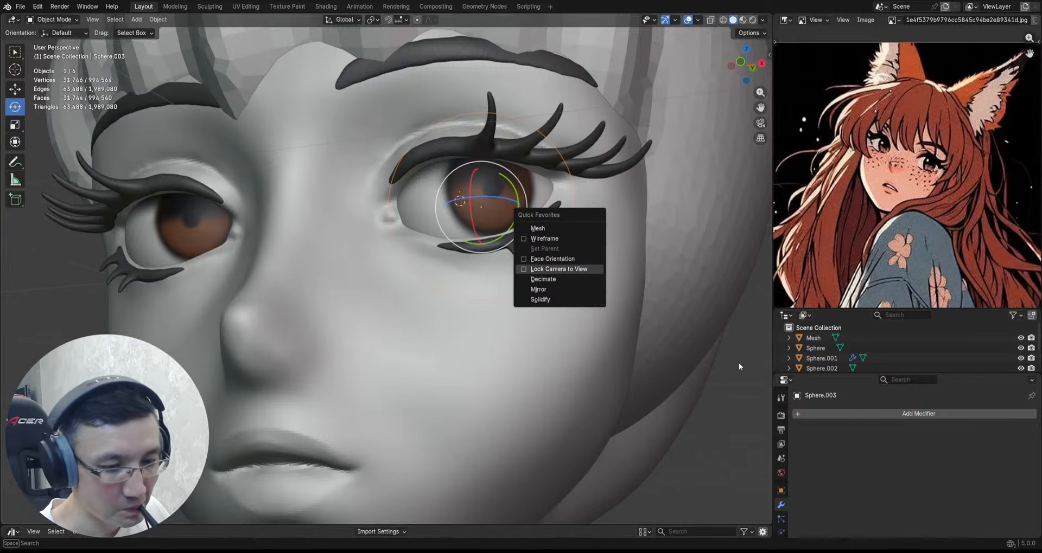
key("ctrl+Tab")
left_click(491, 271)
key("q")
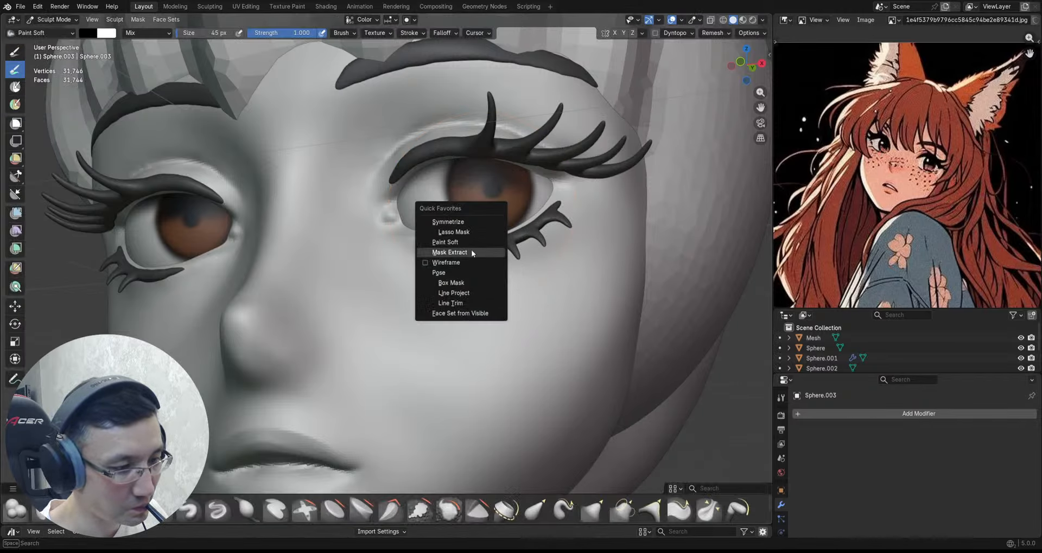
left_click(467, 243)
key("ctrl+s")
Step: Try white highlights on the irises of Sphere.003 and Sphere.004, and undo them
mouse_move(484, 211)
middle_mouse_down("ctrl")
mouse_move(495, 187)
mouse_move(466, 176)
middle_mouse_up("ctrl")
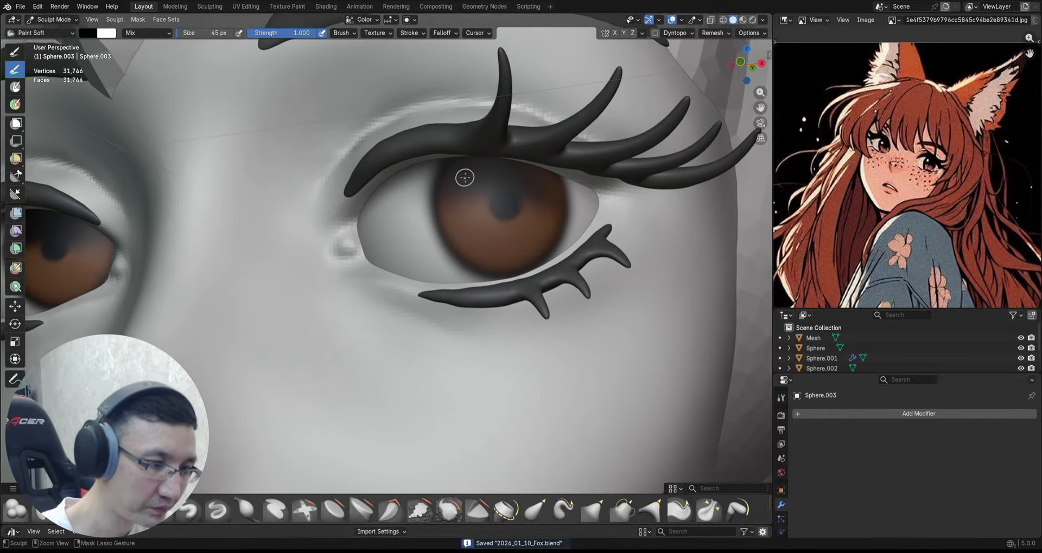
left_click_drag(466, 176, 469, 195, "ctrl")
mouse_move(470, 194)
middle_mouse_down("shift")
mouse_move(544, 204)
mouse_move(613, 189)
middle_mouse_up("shift")
mouse_move(613, 190)
middle_mouse_down("ctrl")
mouse_move(471, 245)
mouse_move(482, 287)
mouse_move(463, 213)
mouse_move(442, 213)
middle_mouse_up("ctrl")
key("alt+q")
left_click_drag(442, 214, 453, 224, "ctrl")
mouse_move(488, 201)
middle_mouse_down("ctrl")
mouse_move(524, 293)
mouse_move(569, 299)
mouse_move(532, 190)
middle_mouse_up("ctrl")
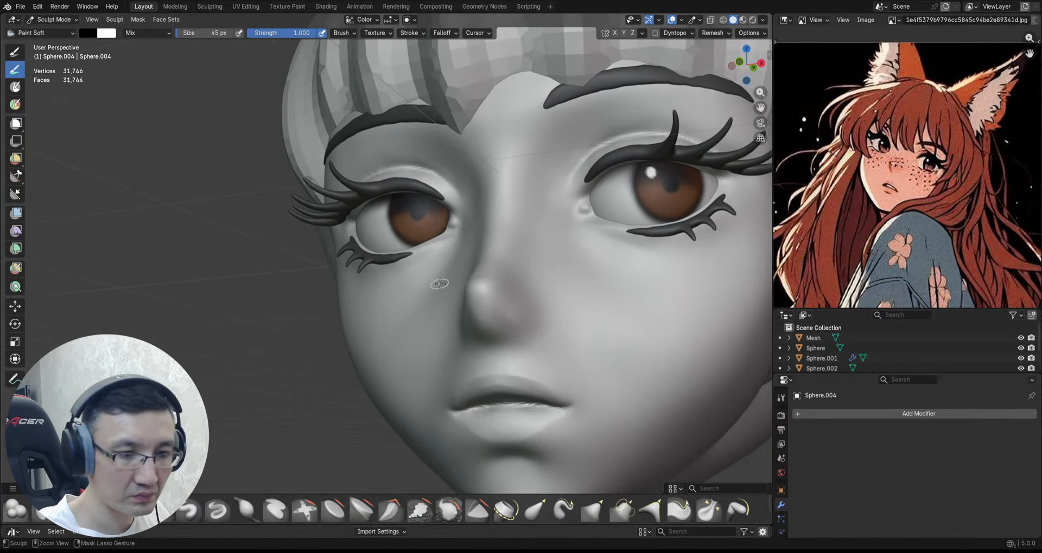
key("ctrl+z")
key("ctrl+z")
Step: Paint a white highlight beside the pupil on the Sphere.003 iris
middle_click_drag(637, 208, 754, 109, "ctrl")
middle_click_drag(754, 109, 596, 193, "shift")
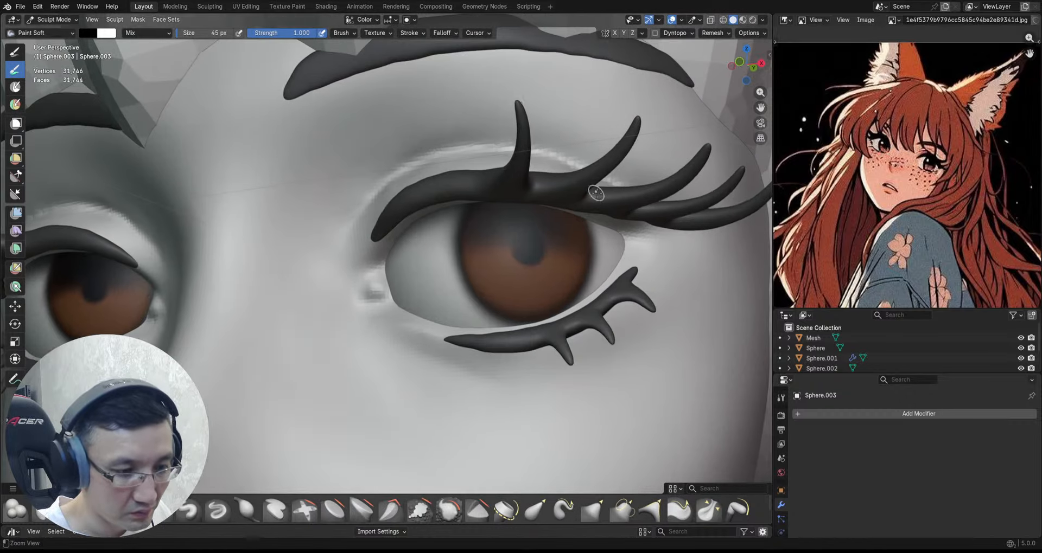
left_click_drag(512, 233, 519, 243)
Step: Switch sculpting to the Sphere.004 eyeball and paint a matching white highlight beside its pupil
middle_click_drag(519, 243, 480, 298, "ctrl")
middle_click_drag(480, 298, 713, 298, "shift")
middle_click_drag(572, 323, 567, 180, "ctrl")
key("alt+q")
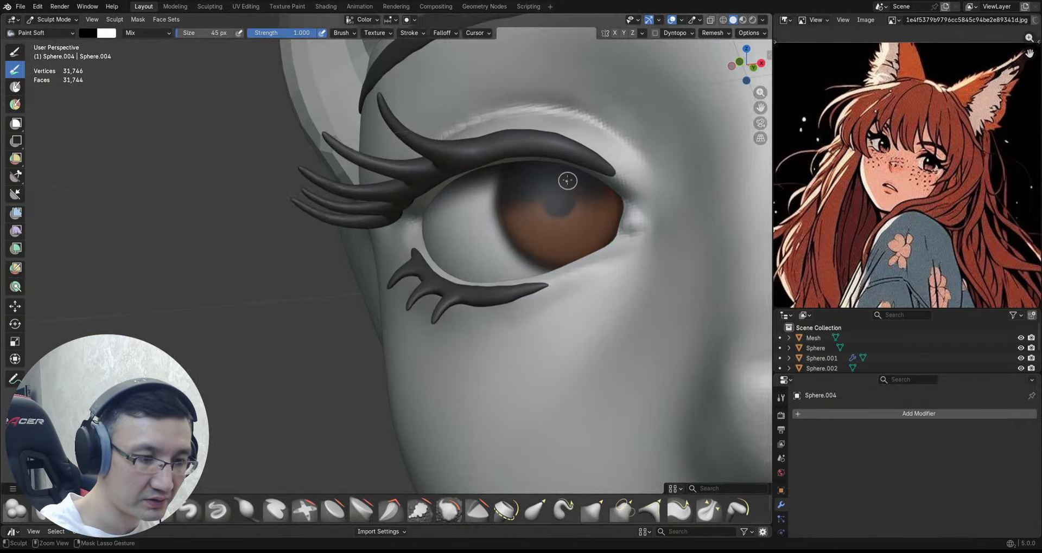
left_click_drag(547, 190, 548, 194, "ctrl")
mouse_move(565, 192)
middle_mouse_down("ctrl")
mouse_move(563, 162)
mouse_move(542, 201)
middle_mouse_up("ctrl")
key("ctrl+z")
left_click_drag(542, 190, 543, 195, "ctrl")
middle_click_drag(588, 154, 536, 347, "ctrl")
middle_click_drag(644, 235, 495, 273, "shift")
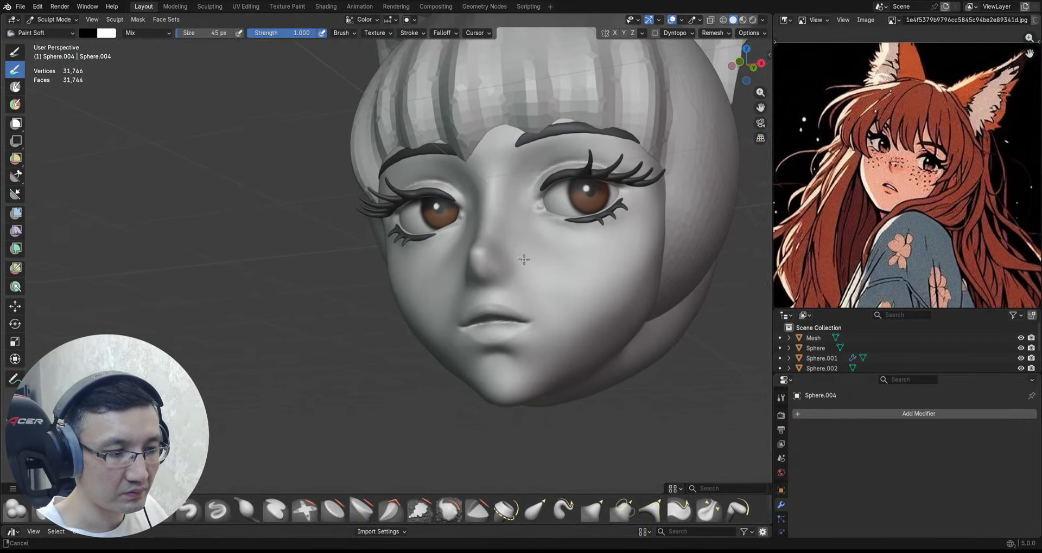
middle_click_drag(566, 253, 510, 299)
middle_click_drag(559, 277, 558, 265, "ctrl")
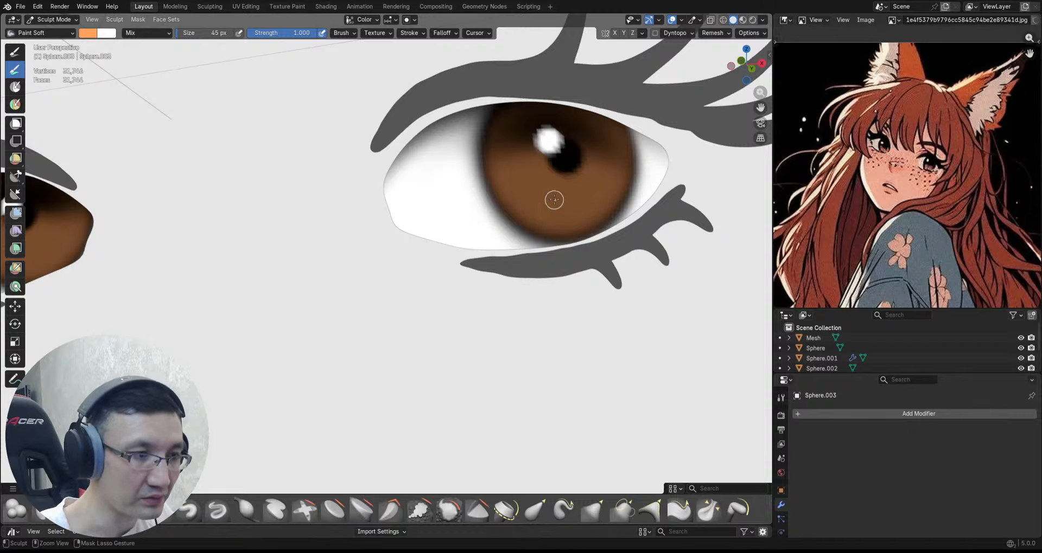
Step: Set the Paint Soft strength to 0.503 and paint light orange radial streaks across the lower Sphere.003 iris
left_click_drag(293, 32, 255, 55)
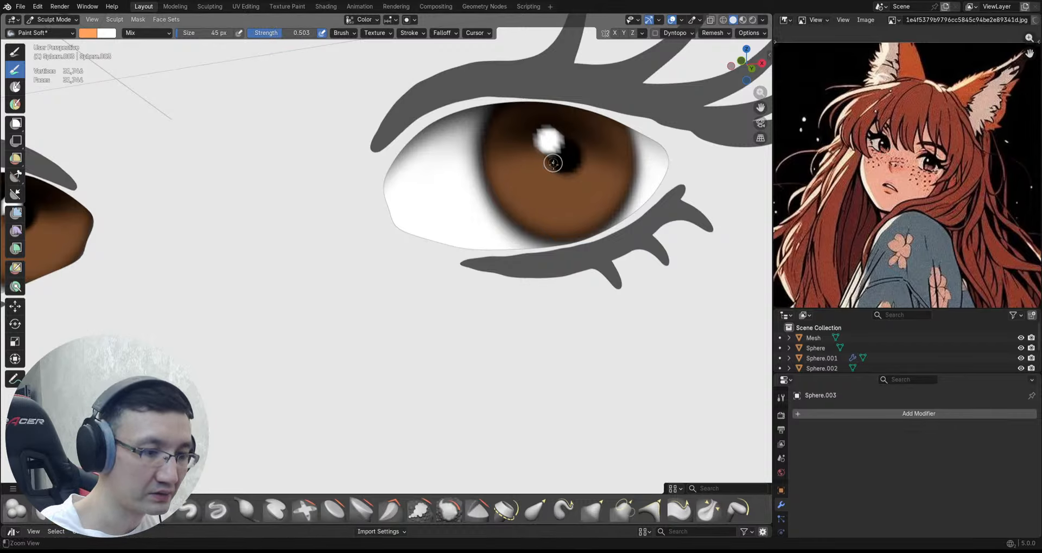
scroll(530, 175, "up", 2)
mouse_move(534, 176)
left_mouse_down()
mouse_move(505, 218)
mouse_move(555, 221)
mouse_move(558, 186)
mouse_move(567, 230)
left_mouse_up()
middle_click_drag(596, 202, 585, 202)
mouse_move(592, 197)
left_mouse_down()
mouse_move(599, 230)
mouse_move(621, 220)
left_mouse_up()
left_click_drag(599, 178, 627, 201)
middle_click_drag(611, 205, 572, 191)
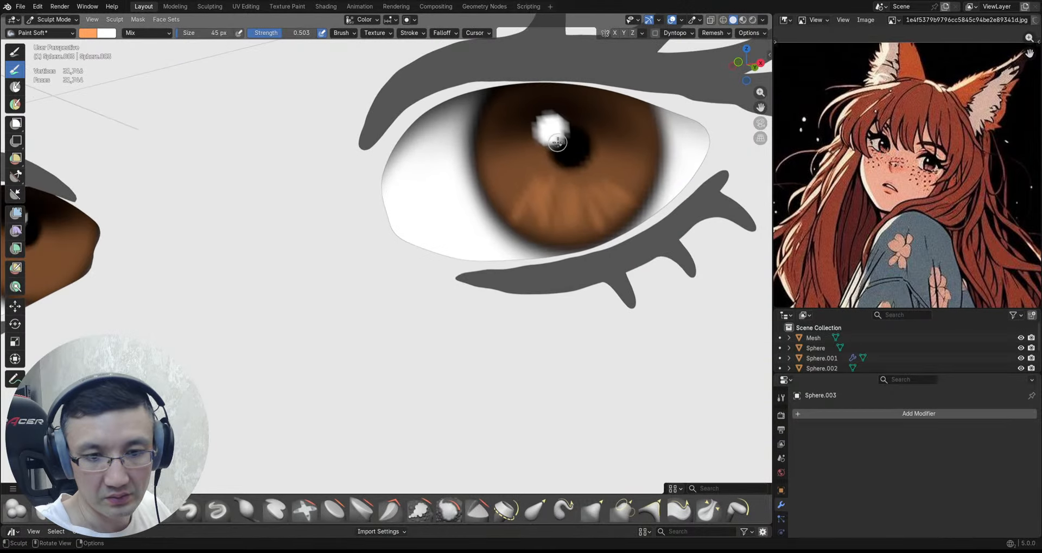
left_click_drag(519, 178, 503, 195)
mouse_move(570, 163)
middle_mouse_down("ctrl")
mouse_move(486, 263)
mouse_move(483, 303)
middle_mouse_up("ctrl")
mouse_move(613, 171)
middle_mouse_down("ctrl")
mouse_move(630, 138)
mouse_move(586, 170)
middle_mouse_up("ctrl")
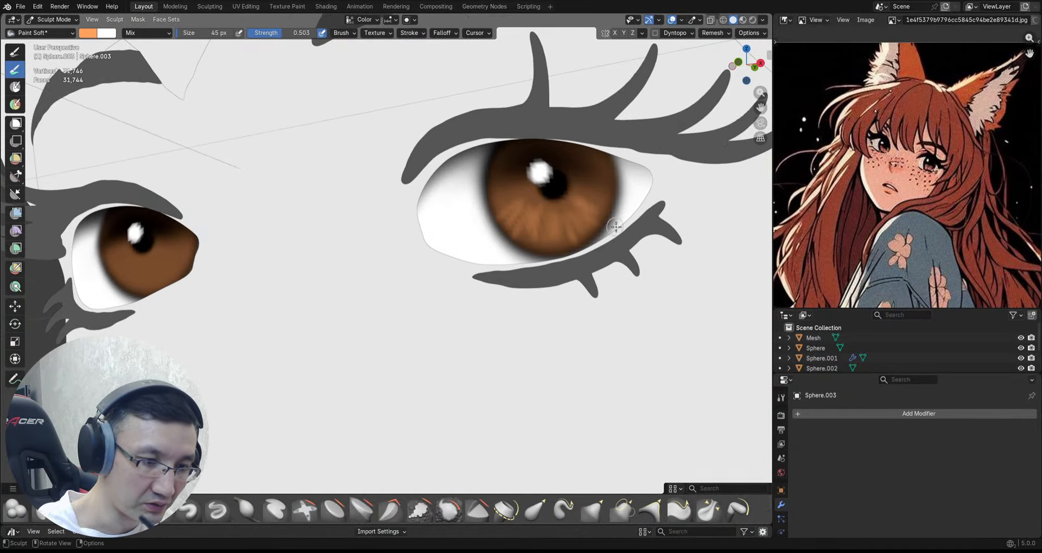
scroll(569, 190, "up", 2)
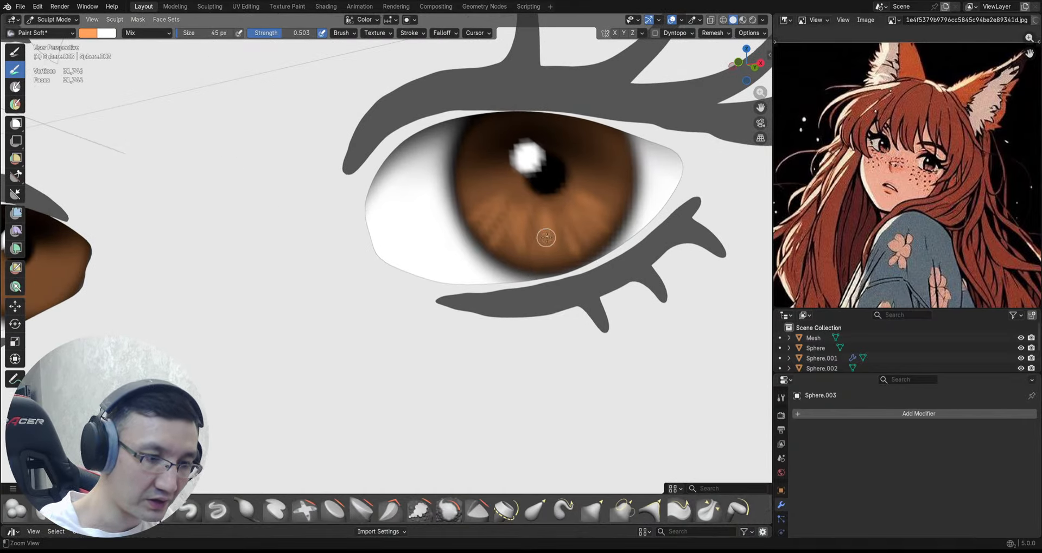
Step: Switch sculpting to the Sphere.004 eyeball and paint light orange radial streaks across its lower iris
middle_click_drag(547, 237, 488, 291, "ctrl")
mouse_move(488, 290)
middle_mouse_down("shift")
mouse_move(588, 302)
mouse_move(646, 287)
middle_mouse_up("shift")
middle_click_drag(473, 272, 497, 271)
key("alt+q")
mouse_move(451, 244)
middle_mouse_down("ctrl")
mouse_move(442, 198)
mouse_move(410, 210)
middle_mouse_up("ctrl")
mouse_move(396, 197)
left_mouse_down()
mouse_move(370, 231)
mouse_move(407, 209)
mouse_move(414, 239)
mouse_move(458, 186)
mouse_move(457, 232)
mouse_move(471, 219)
left_mouse_up()
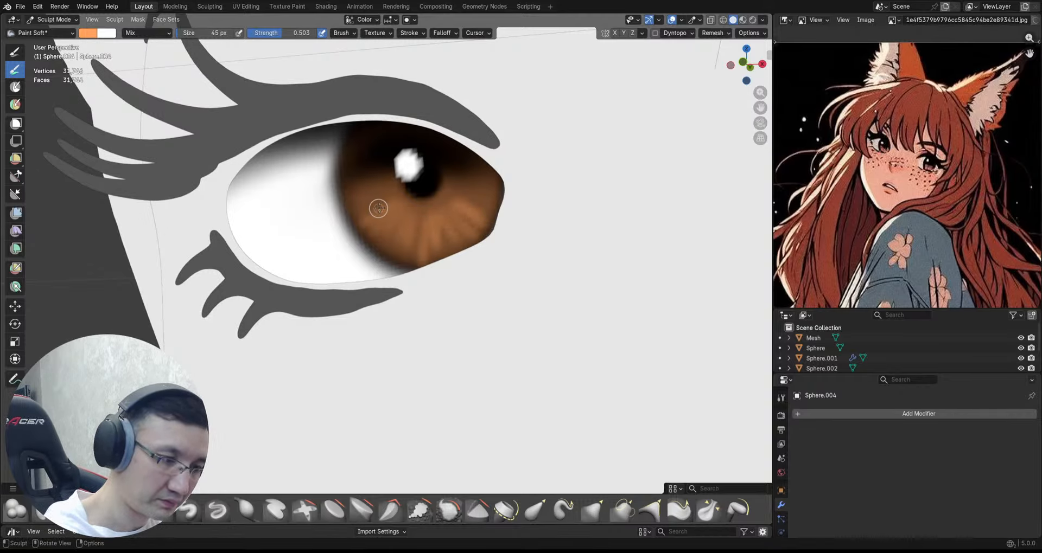
mouse_move(453, 283)
middle_mouse_down("ctrl")
mouse_move(449, 329)
mouse_move(500, 248)
mouse_move(476, 196)
middle_mouse_up("ctrl")
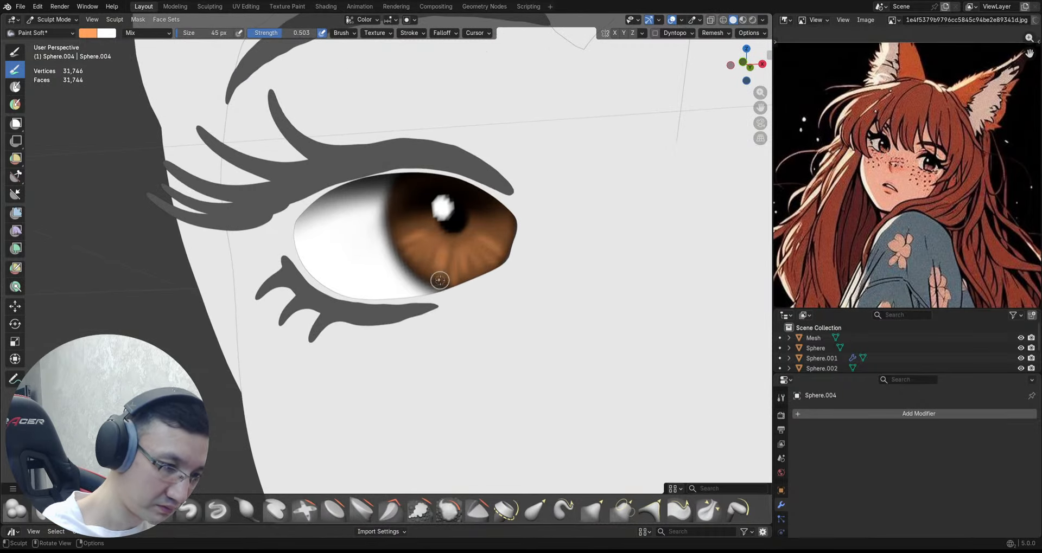
scroll(445, 272, "up", 2)
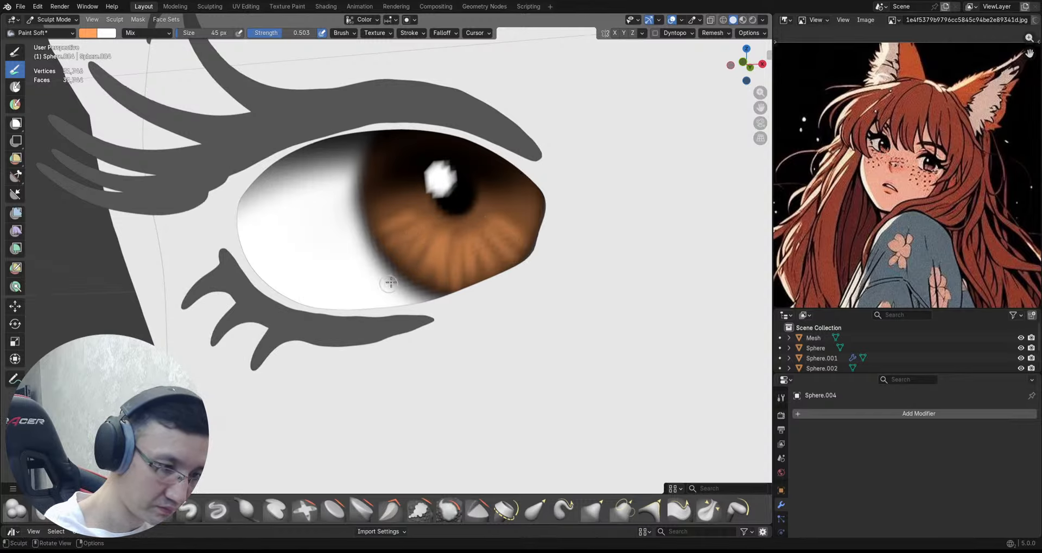
Step: Change the viewport from flat to shaded lighting and save the file
scroll(412, 255, "down", 8)
key("ctrl+s")
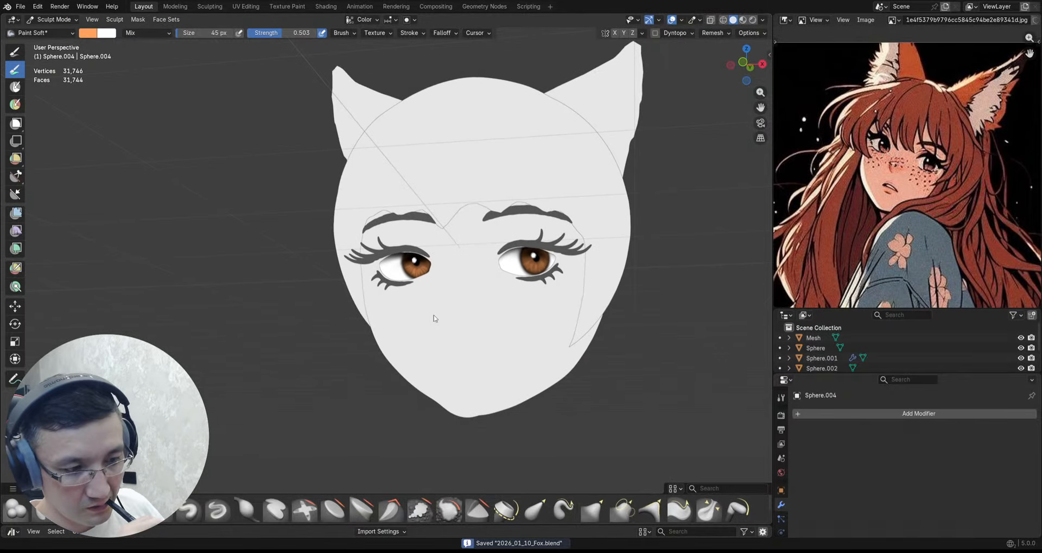
left_click(762, 19)
left_click(761, 69)
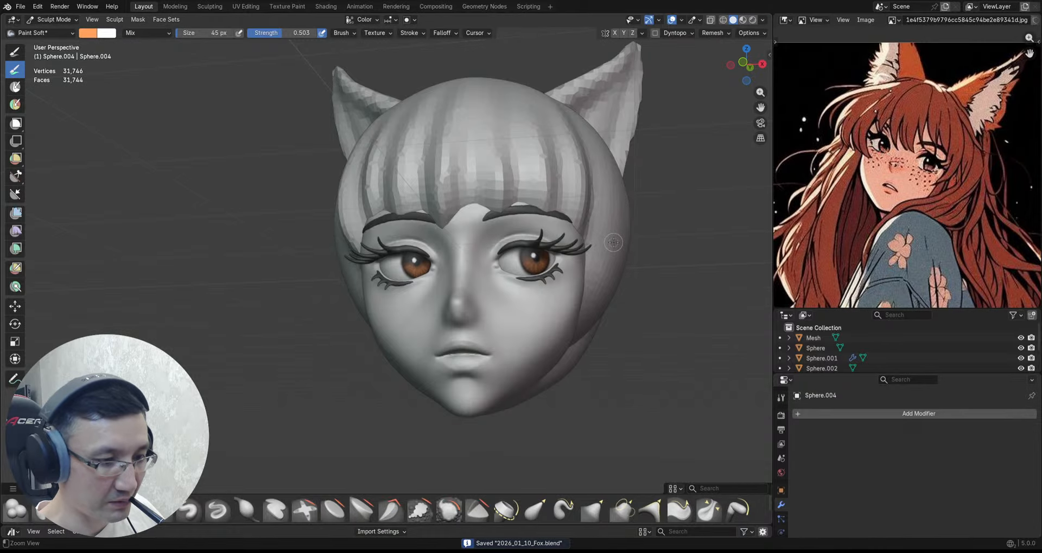
mouse_move(656, 254)
middle_mouse_down()
mouse_move(693, 203)
mouse_move(673, 239)
mouse_move(628, 241)
middle_mouse_up()
scroll(693, 202, "down", 2)
key("ctrl+s")
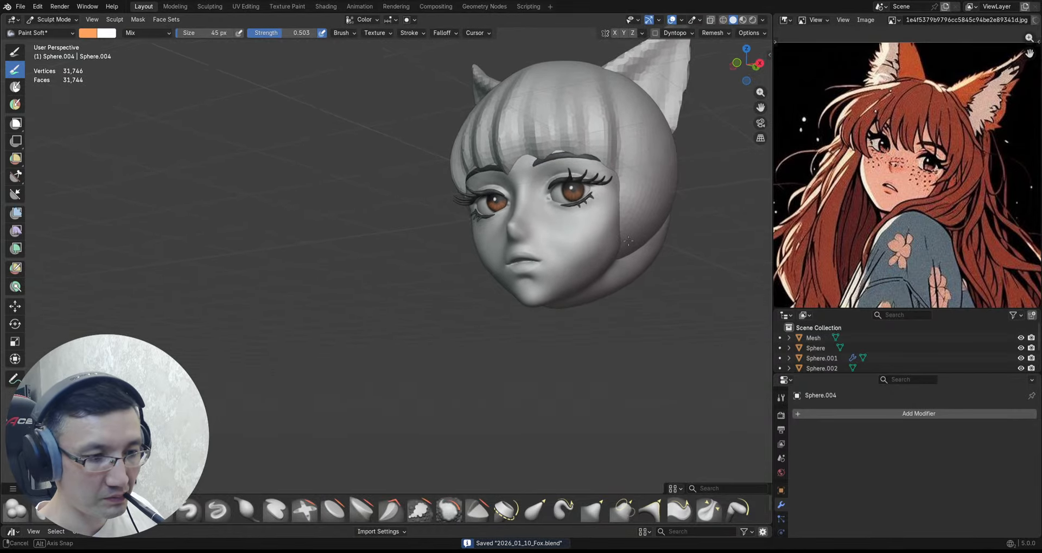
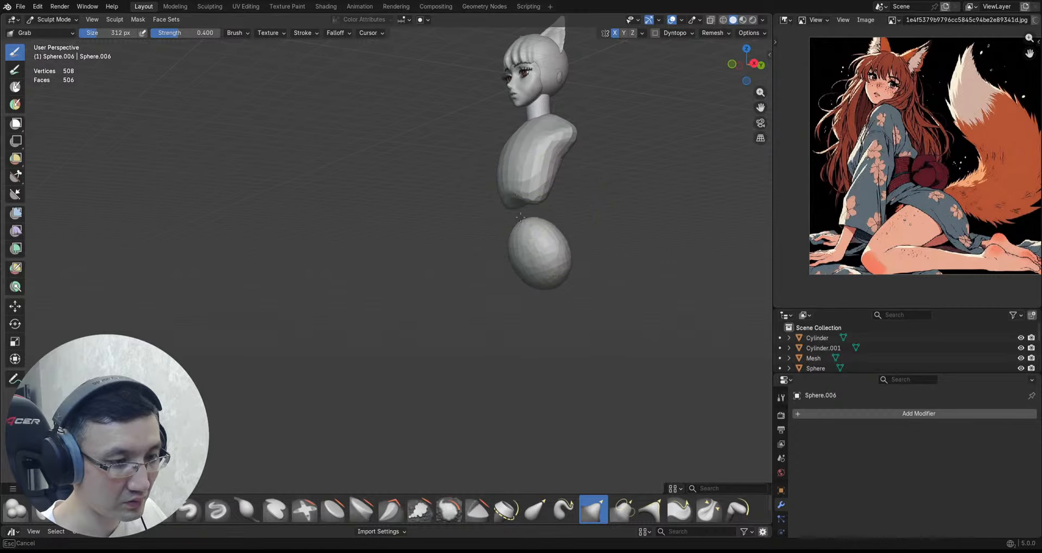
Step: Stretch the top of the Sphere.006 pelvis up to meet the torso with the Grab brush
middle_click_drag(484, 142, 449, 163)
scroll(523, 216, "up", 1)
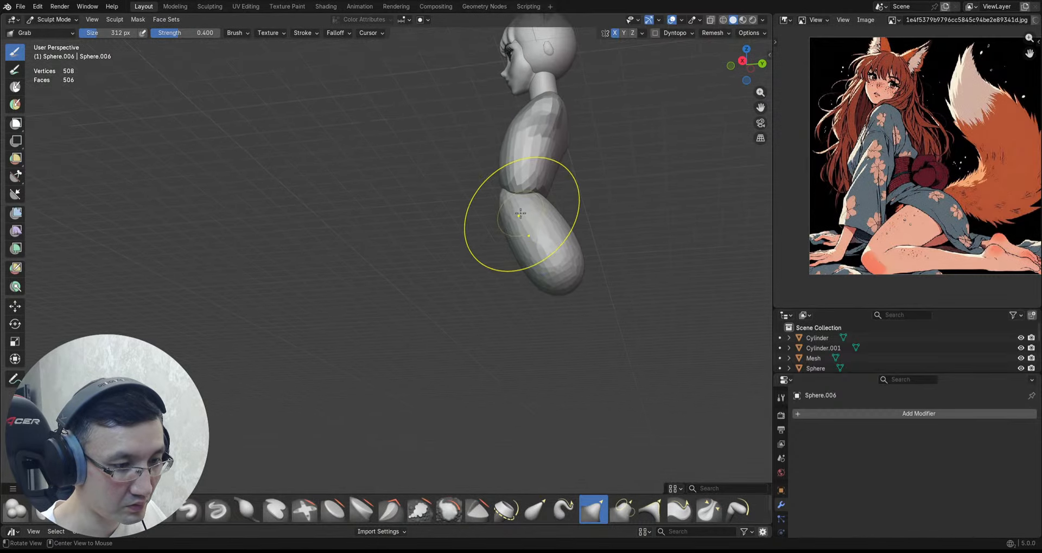
scroll(524, 216, "down", 1)
mouse_move(523, 216)
middle_mouse_down()
mouse_move(506, 222)
mouse_move(569, 233)
middle_mouse_up()
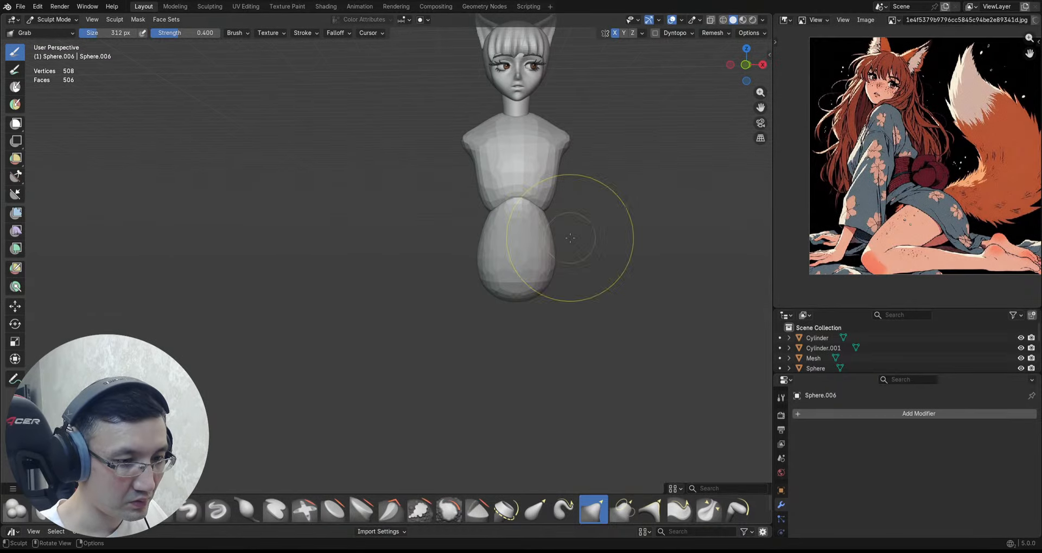
Step: Widen the hips of Sphere.006 and taper its lower end with the Grab brush in front view
key("KP_1")
mouse_move(498, 239)
middle_mouse_down("ctrl")
mouse_move(497, 218)
mouse_move(462, 218)
mouse_move(504, 287)
middle_mouse_up("ctrl")
middle_click_drag(531, 322, 484, 279)
middle_click_drag(536, 259, 528, 283, "ctrl")
key("KP_1")
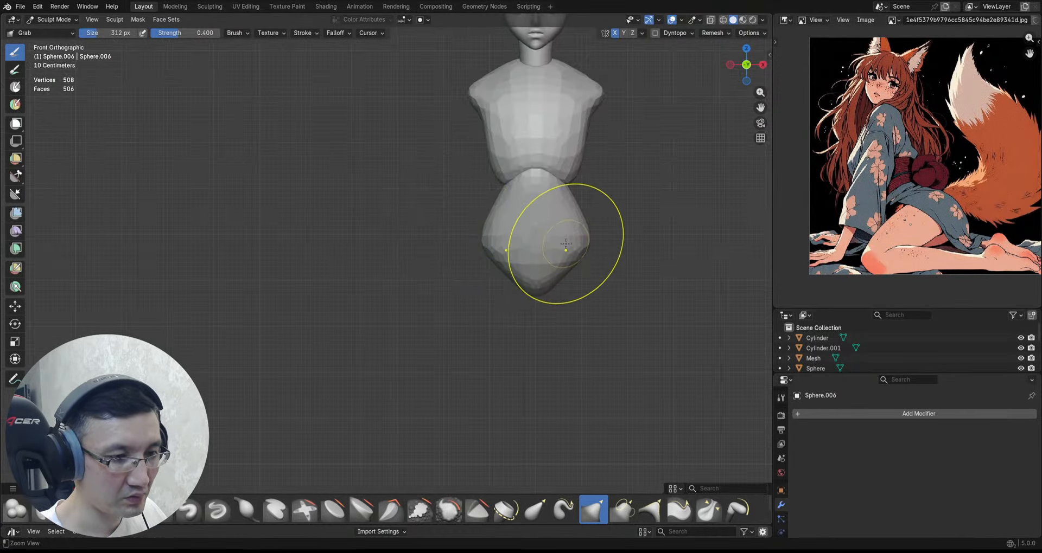
middle_click_drag(565, 246, 554, 345, "ctrl")
mouse_move(554, 345)
middle_mouse_down("ctrl")
mouse_move(561, 315)
mouse_move(584, 295)
mouse_move(559, 249)
middle_mouse_up("ctrl")
Step: Switch sculpting to the Sphere.005 torso and adjust its shoulder shape with the Grab brush
key("alt+q")
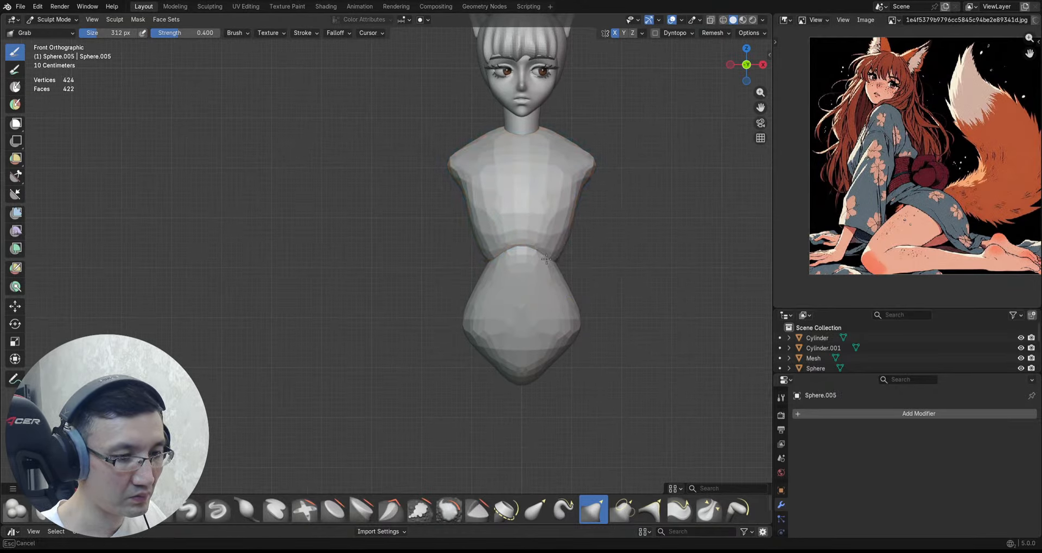
middle_click_drag(564, 252, 587, 174, "ctrl")
left_click_drag(580, 171, 580, 174)
mouse_move(582, 182)
middle_mouse_down("ctrl")
mouse_move(583, 250)
mouse_move(427, 250)
mouse_move(483, 282)
mouse_move(562, 276)
mouse_move(559, 260)
middle_mouse_up("ctrl")
middle_click_drag(494, 276, 538, 268, "shift")
middle_click_drag(537, 269, 528, 226, "ctrl")
middle_click_drag(600, 240, 552, 237)
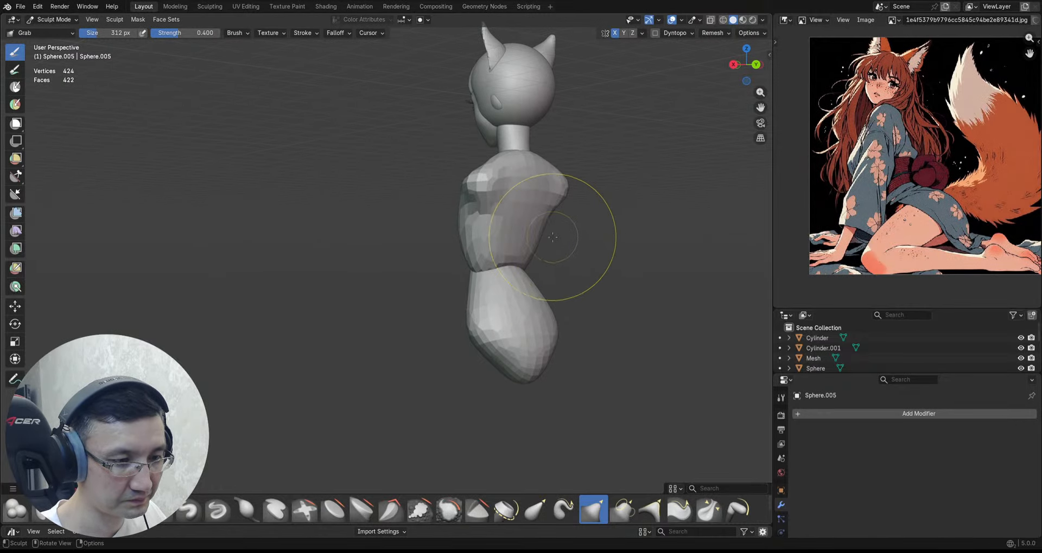
Step: Set a finer voxel size for the Sphere.005 torso and remesh it
key("r")
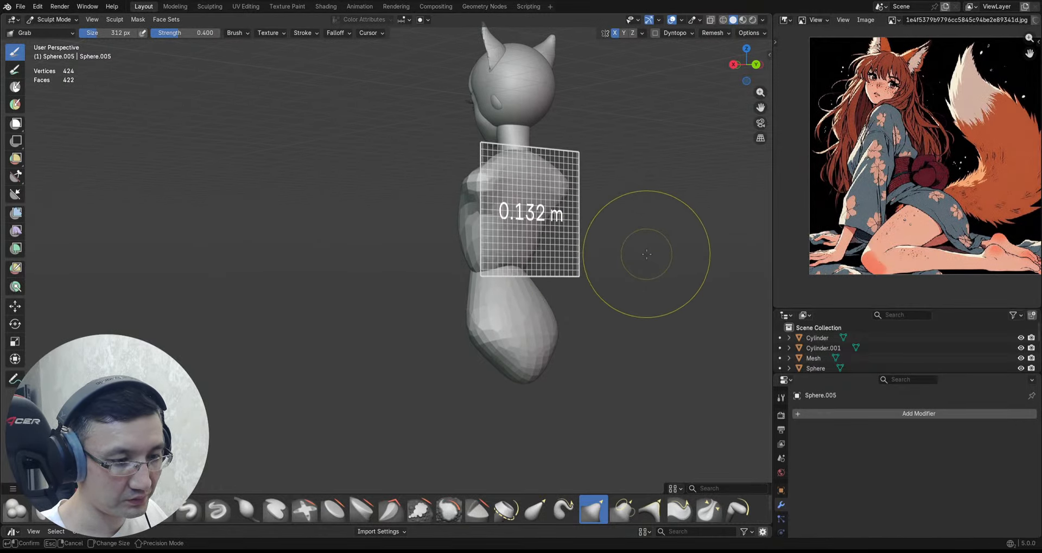
left_click(634, 259)
key("ctrl+r")
middle_click_drag(633, 261, 582, 241)
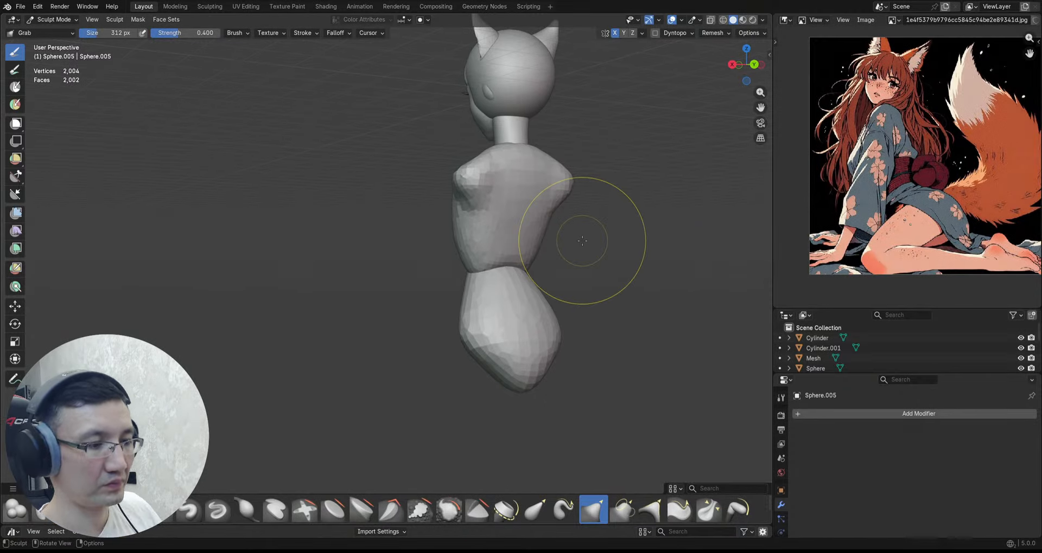
Step: Carve a vertical spine groove down the back of the torso with the Draw Sharp brush
mouse_move(534, 203)
middle_mouse_down("ctrl")
mouse_move(535, 172)
mouse_move(515, 156)
mouse_move(517, 145)
middle_mouse_up("ctrl")
key("d")
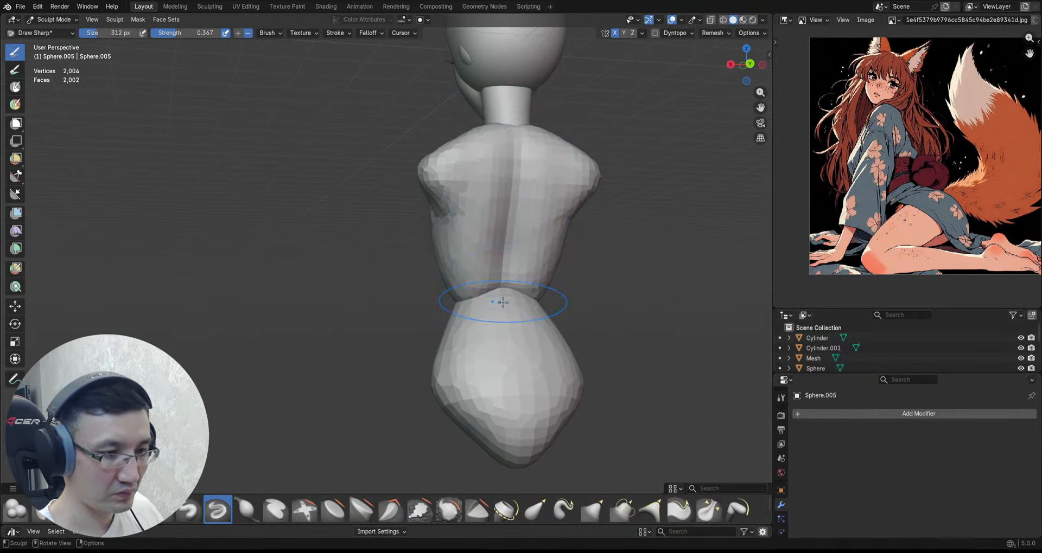
middle_click_drag(502, 301, 522, 319)
Step: Switch sculpting to the Sphere.006 pelvis, remesh it at a finer voxel size, and continue the spine groove down its back
key("alt+q")
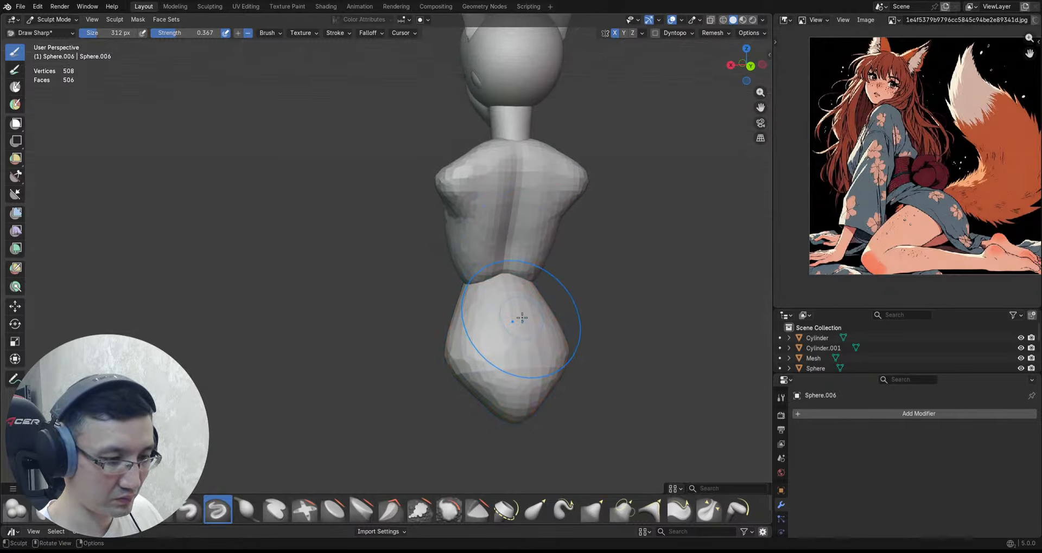
key("r")
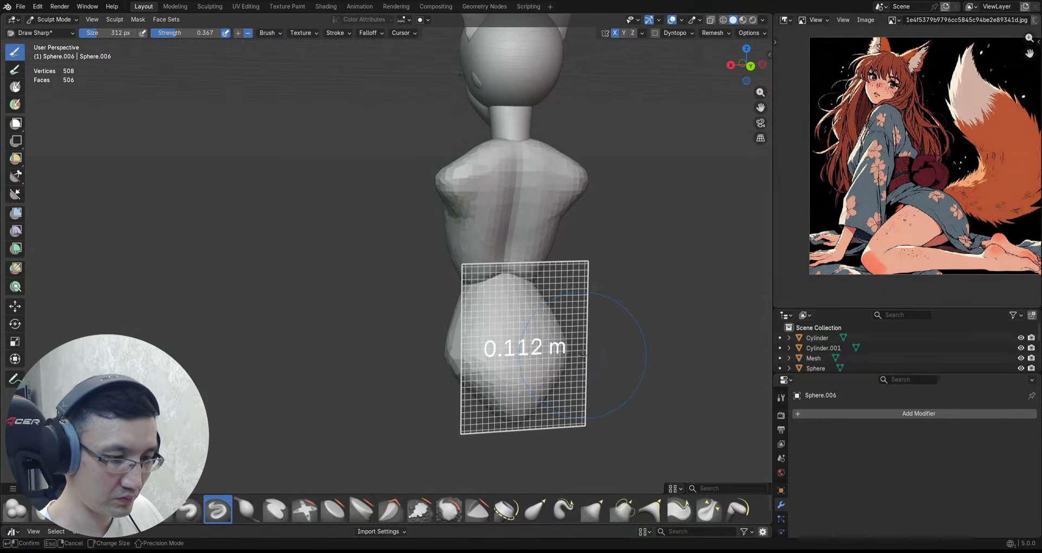
left_click(586, 359)
middle_click_drag(535, 338, 510, 257)
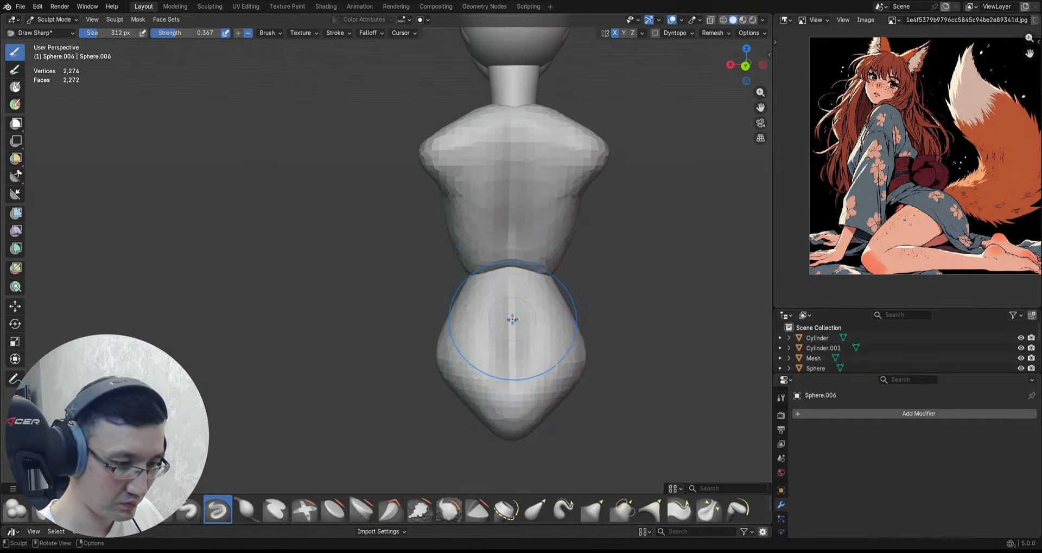
middle_click_drag(514, 357, 561, 238)
key("g")
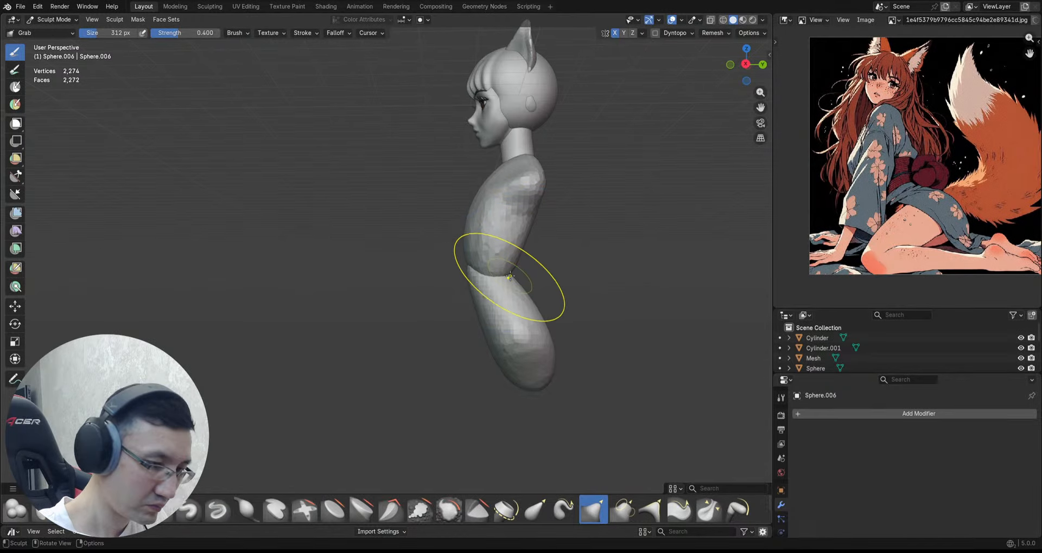
scroll(505, 271, "up", 2)
middle_click_drag(505, 286, 540, 308)
left_click_drag(527, 302, 524, 250, "alt")
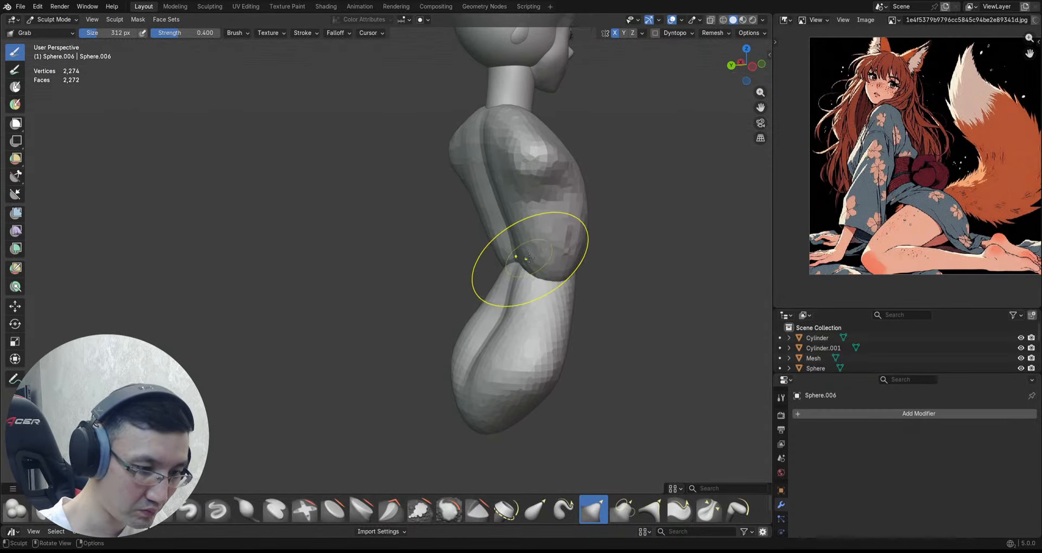
mouse_move(525, 290)
left_mouse_down("alt")
mouse_move(517, 280)
mouse_move(539, 262)
mouse_move(522, 261)
mouse_move(510, 237)
mouse_move(542, 220)
mouse_move(501, 206)
left_mouse_up("alt")
scroll(535, 266, "up", 1)
Step: Switch sculpting to the Sphere.005 torso and carve the shoulder-blade area of the back with the Draw Sharp brush
key("alt+q")
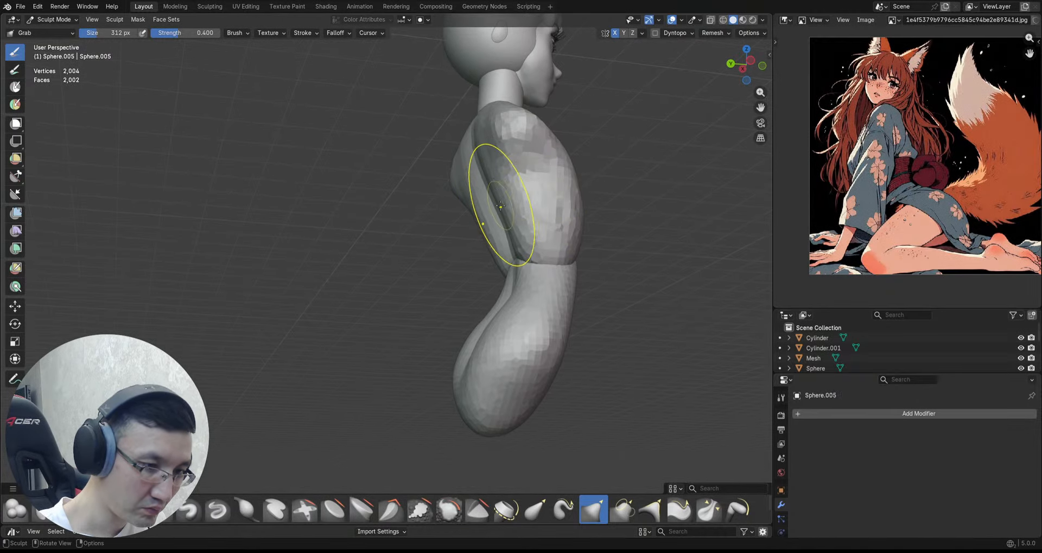
left_click_drag(493, 247, 526, 235, "alt")
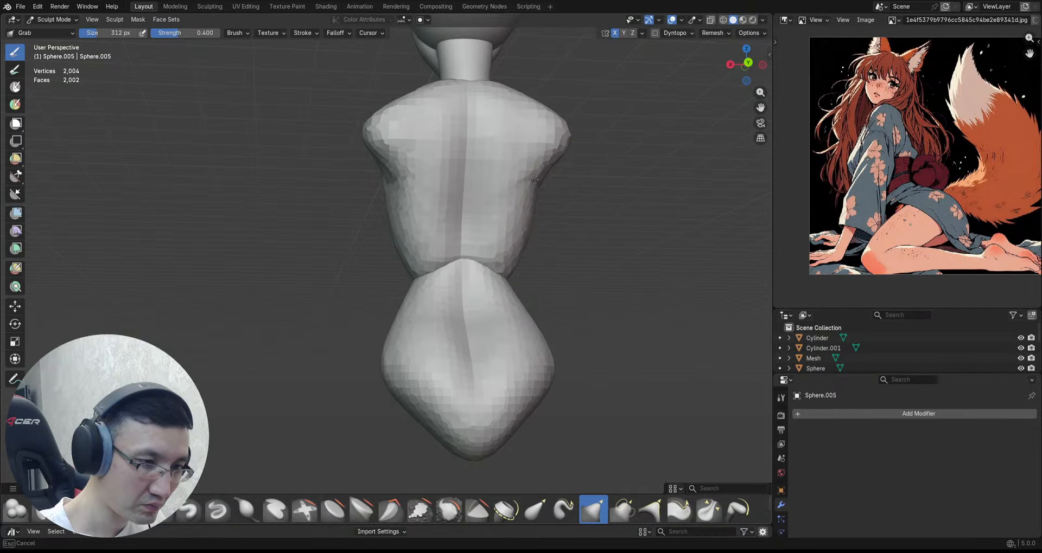
left_click_drag(537, 164, 541, 225, "alt+shift")
left_click_drag(541, 225, 518, 197, "ctrl+alt")
key("ctrl+1")
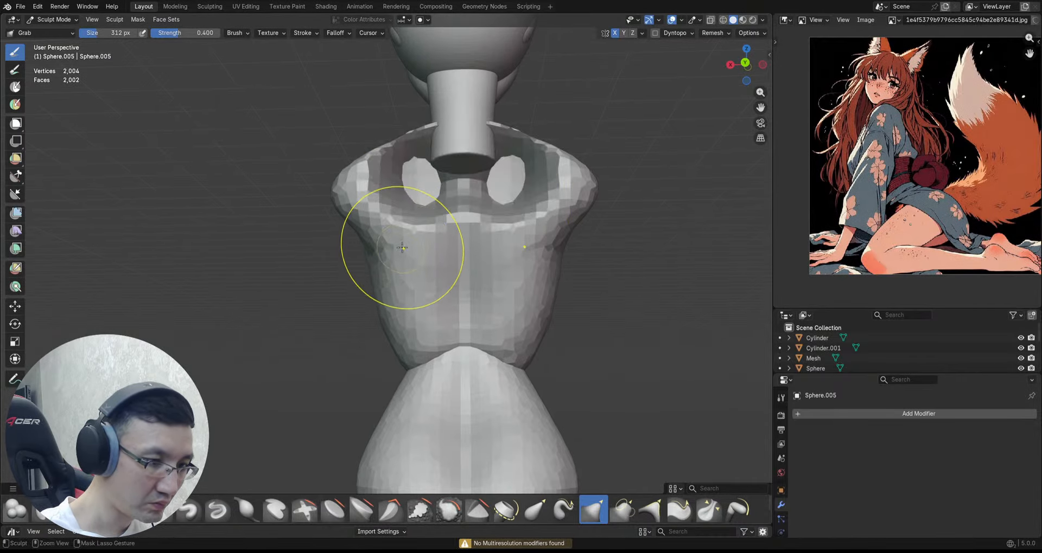
key("1")
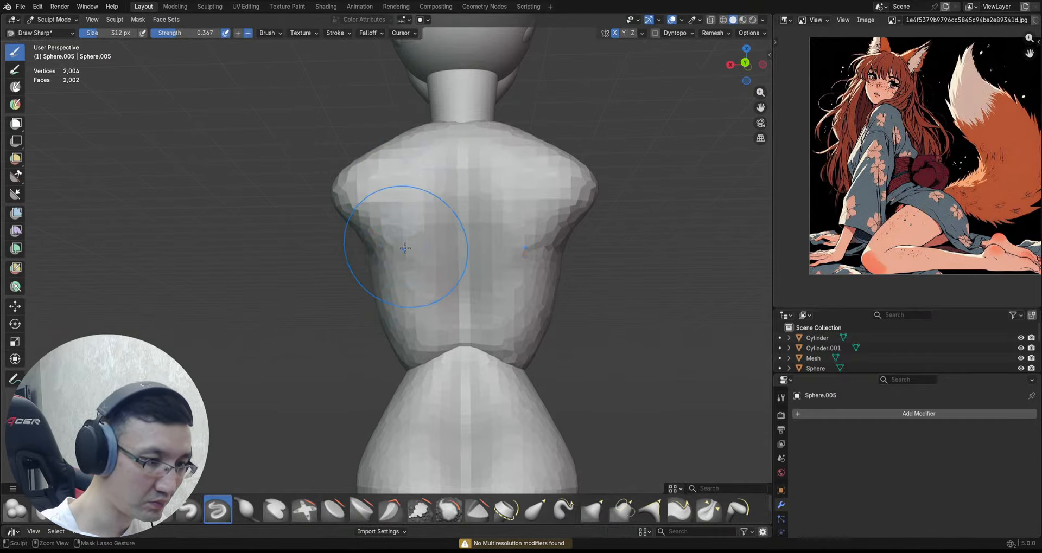
left_click_drag(376, 241, 400, 231)
mouse_move(401, 228)
left_mouse_down("alt")
mouse_move(418, 235)
mouse_move(429, 187)
mouse_move(474, 140)
mouse_move(465, 152)
mouse_move(424, 149)
mouse_move(505, 145)
mouse_move(509, 174)
mouse_move(472, 169)
mouse_move(490, 238)
left_mouse_up("alt")
Step: Return to the Grab brush and save the fox model file
key("g")
scroll(464, 147, "down", 1)
left_click_drag(490, 239, 539, 183, "alt+shift")
key("ctrl+s")
left_click_drag(540, 182, 539, 233, "ctrl+alt")
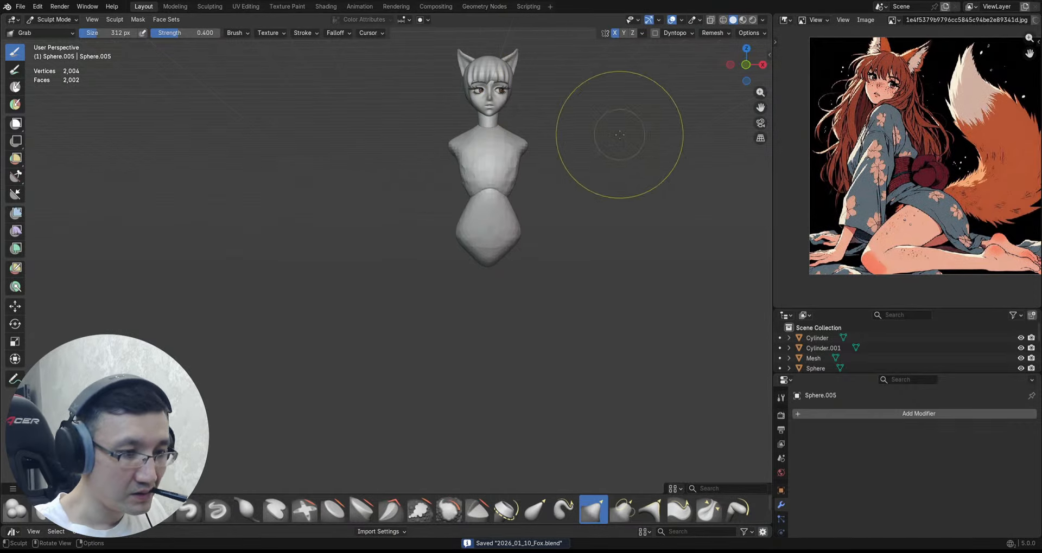
Step: Switch to Object Mode and scale the torso and pelvis together slightly, finishing in front view
key("ctrl+Tab")
left_click(526, 222)
left_click_drag(525, 222, 551, 190, "alt")
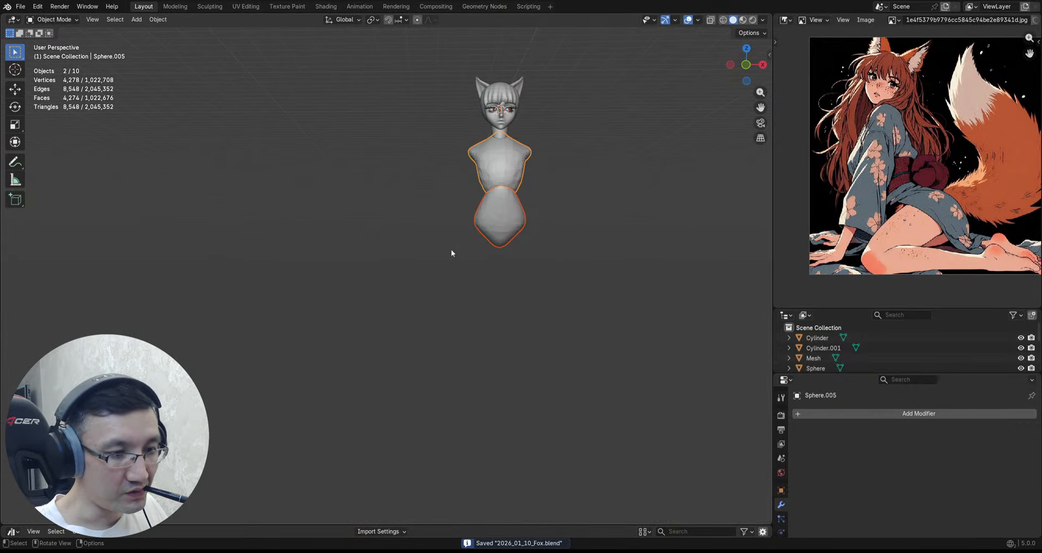
key("s")
left_click(593, 232)
key("KP_1")
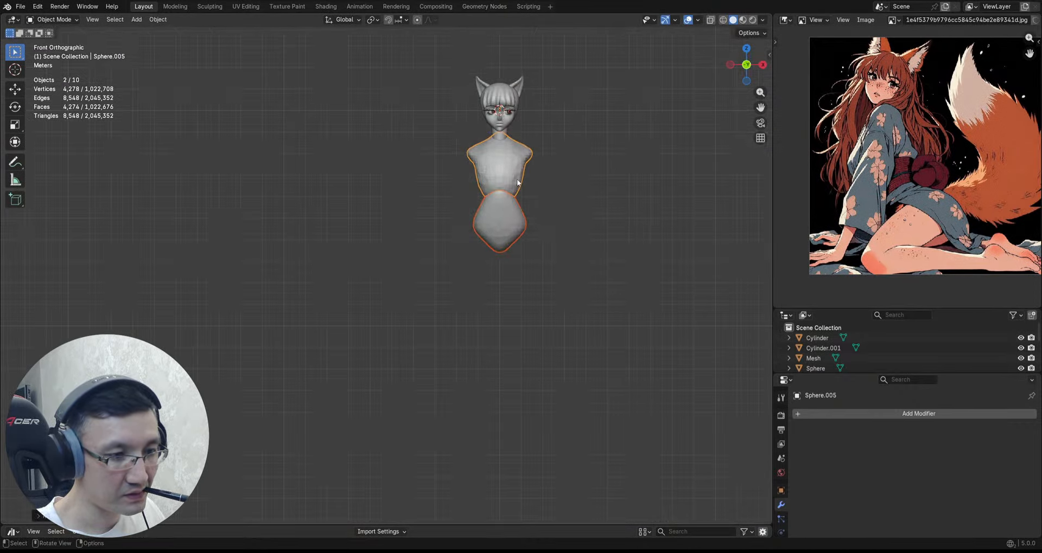
Step: Add a UV sphere at one side of the pelvis's lower end and stretch it along Z as a thigh
left_click_drag(561, 221, 559, 198, "ctrl+alt")
left_click_drag(559, 199, 559, 191, "alt+shift")
left_click_drag(539, 247, 516, 220, "ctrl+alt")
key("shift+a")
mouse_move(545, 254)
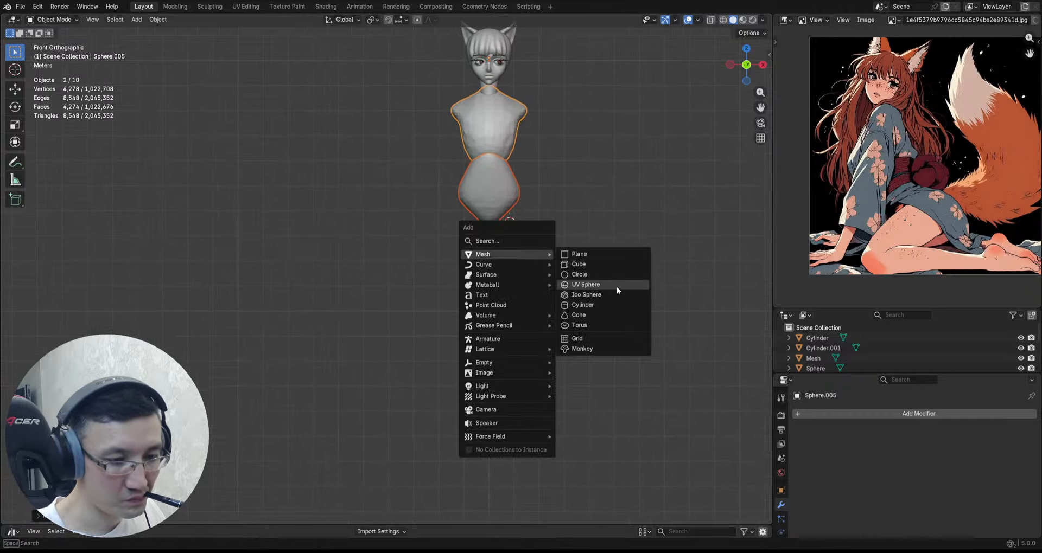
left_click(612, 286)
key("s")
key("z")
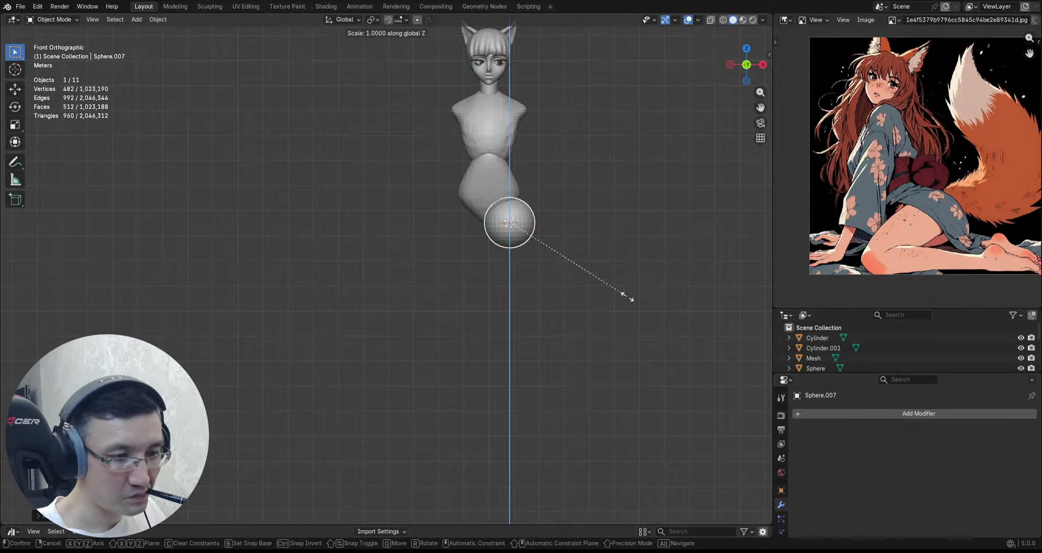
left_click(640, 344)
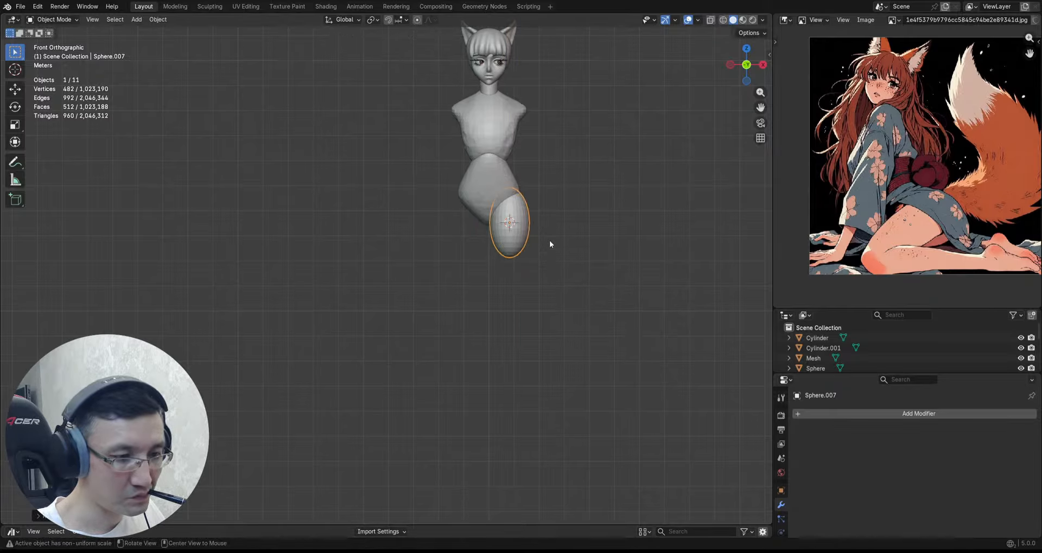
Step: Lengthen the thigh sphere further along Z, enlarge it, and move it down and outward beneath the hip
left_click_drag(552, 244, 535, 159, "alt+shift")
key("s")
key("z")
left_click(562, 211)
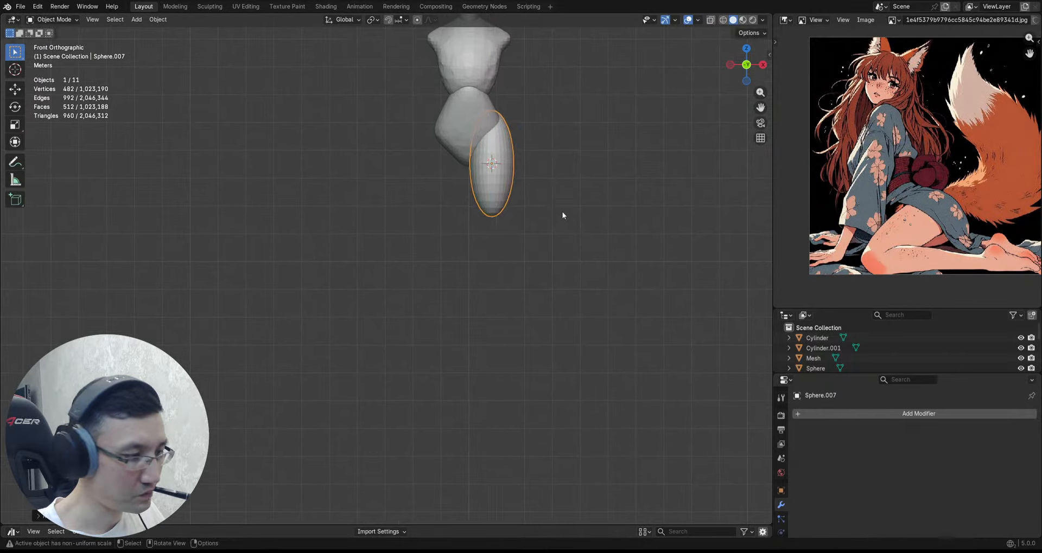
key("s")
left_click(564, 210)
key("g")
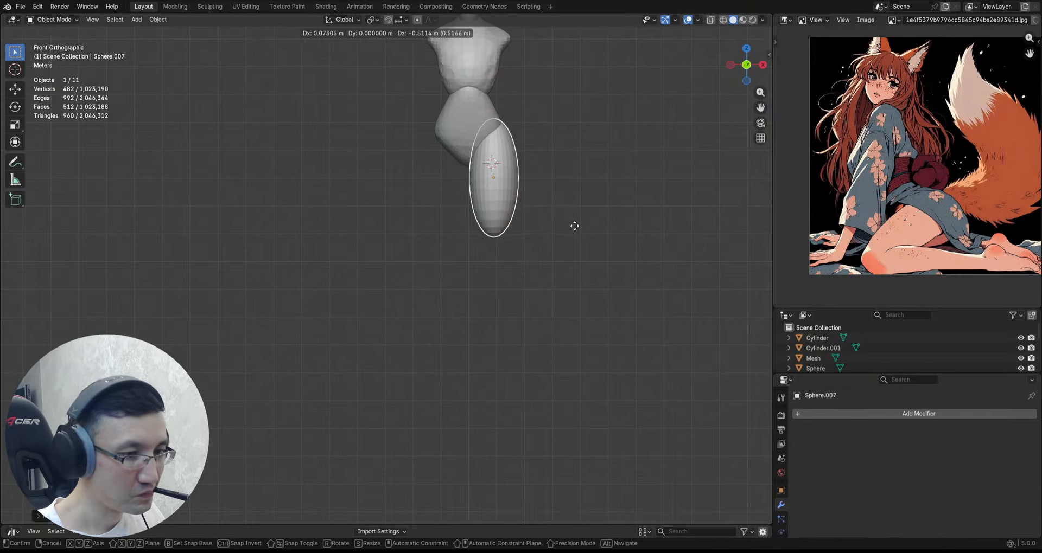
left_click(578, 231)
key("s")
key("z")
left_click(576, 226)
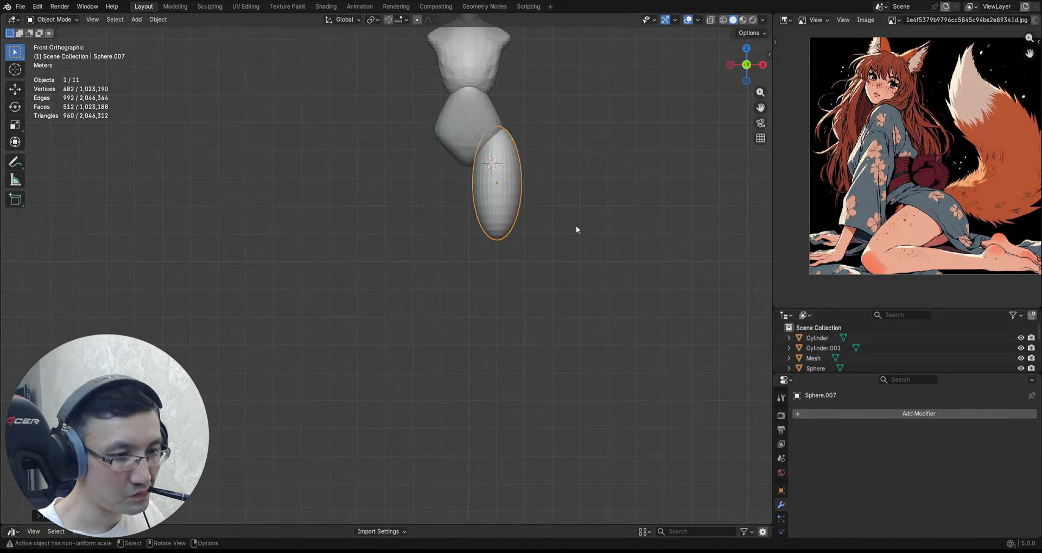
Step: In right side view, tilt the thigh slightly so its lower end points backward and reposition it under the pelvis
scroll(570, 233, "down", 1)
middle_click_drag(569, 233, 547, 204)
middle_click_drag(611, 202, 593, 235, "shift")
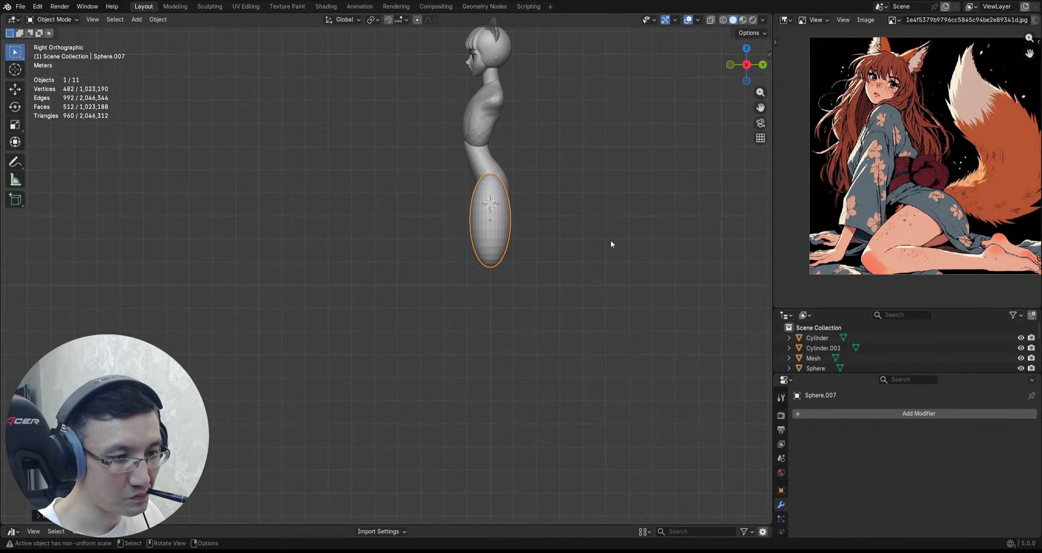
key("r")
left_click(617, 235)
key("g")
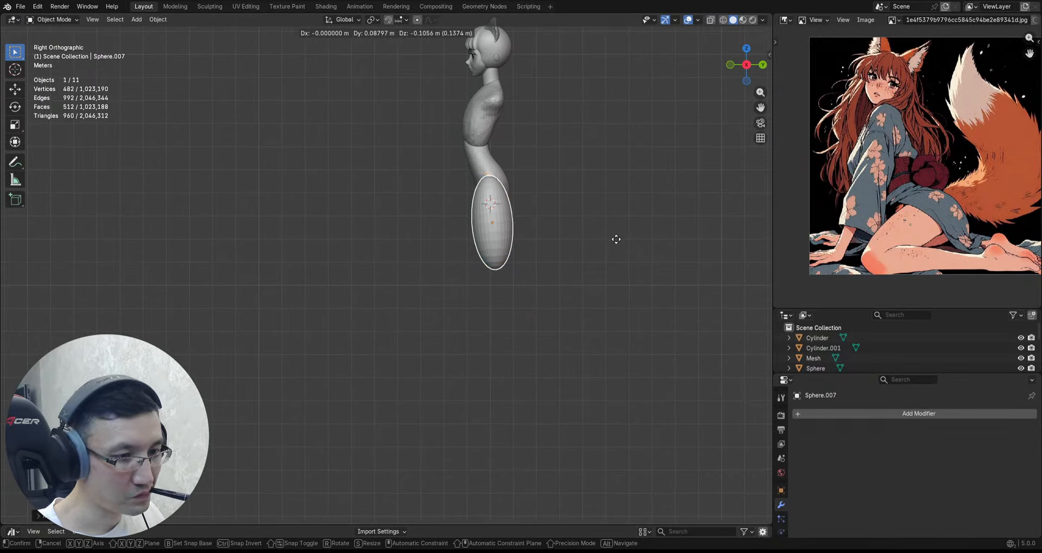
left_click(617, 239)
Step: Apply the thigh's transforms, mirror it across the X axis with a Mirror modifier, and save the file
scroll(597, 249, "up", 2)
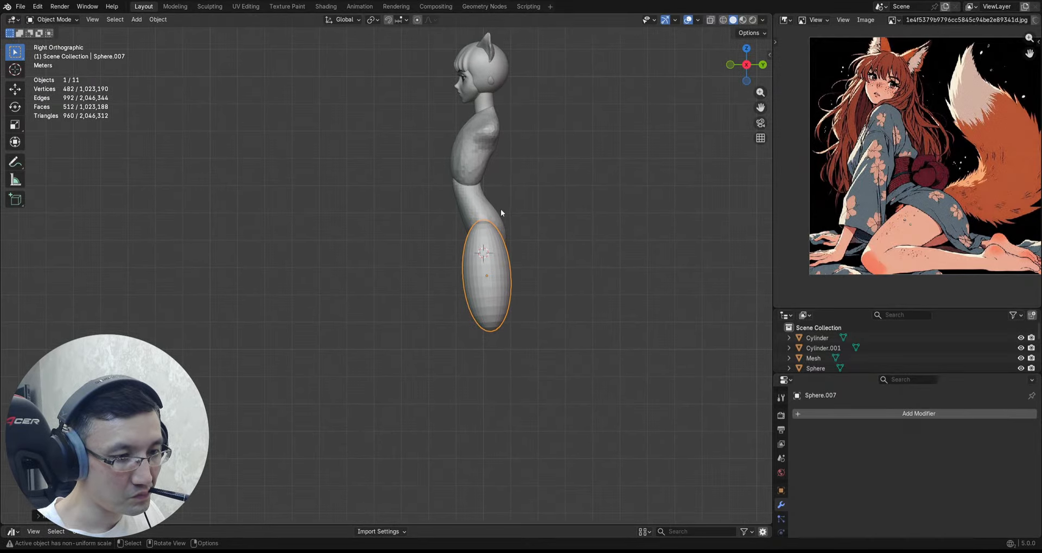
left_click(498, 225)
middle_click_drag(514, 234, 381, 153)
middle_click_drag(527, 263, 515, 208, "shift")
left_click(515, 240)
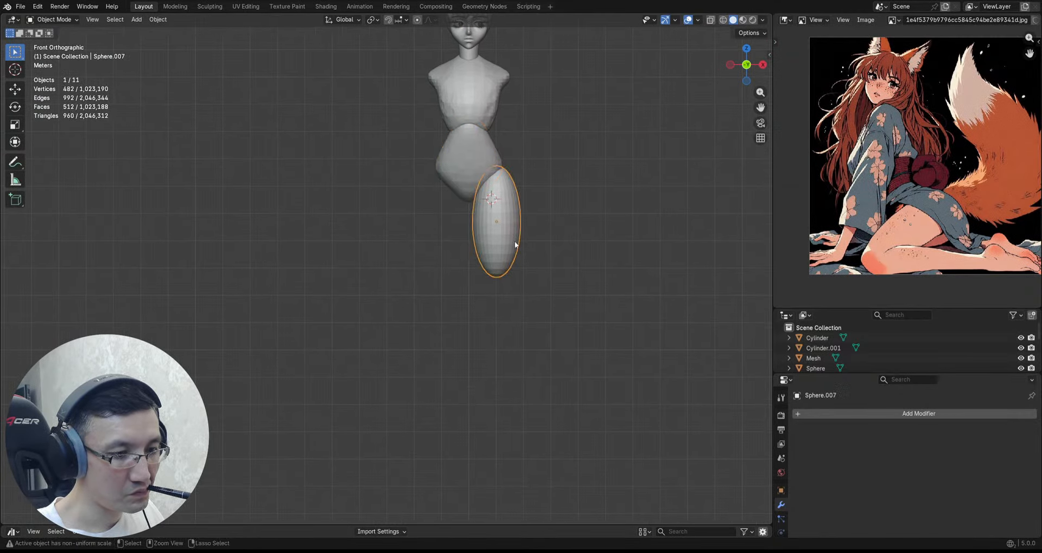
key("ctrl+a")
left_click(514, 241)
key("q")
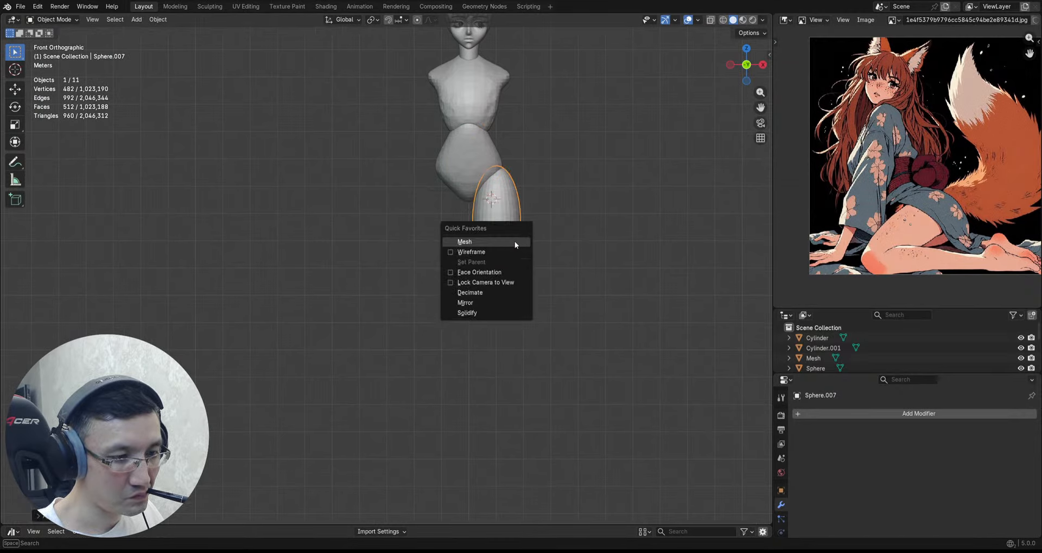
left_click(500, 303)
key("ctrl+s")
middle_click_drag(532, 232, 530, 252, "ctrl")
middle_click_drag(530, 252, 527, 229, "shift")
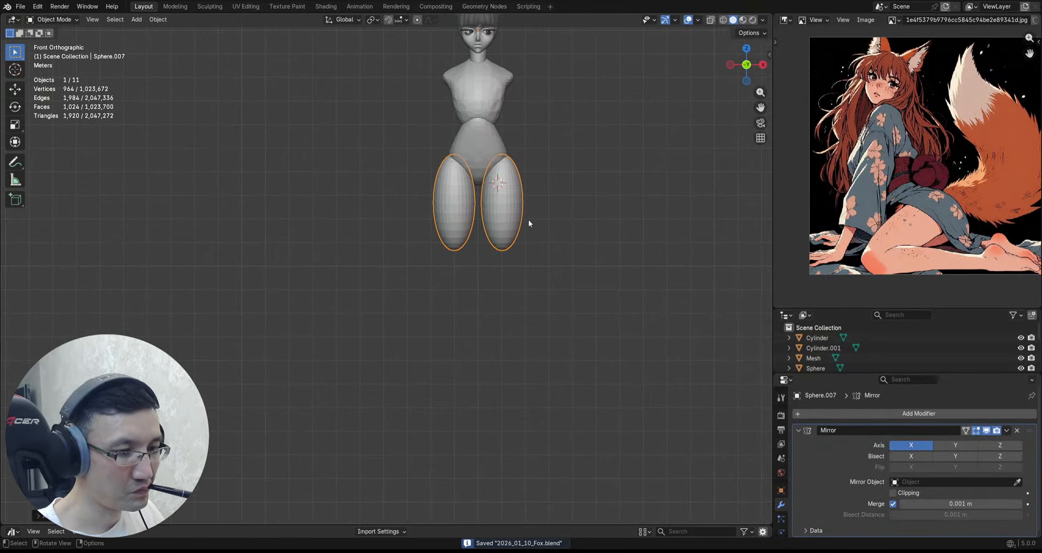
Step: Switch the mirrored thighs to Sculpt Mode and pull their upper ends up and inward onto the pelvis with the Grab brush
key("ctrl+Tab")
left_click(523, 270)
middle_click_drag(522, 267, 494, 263, "ctrl")
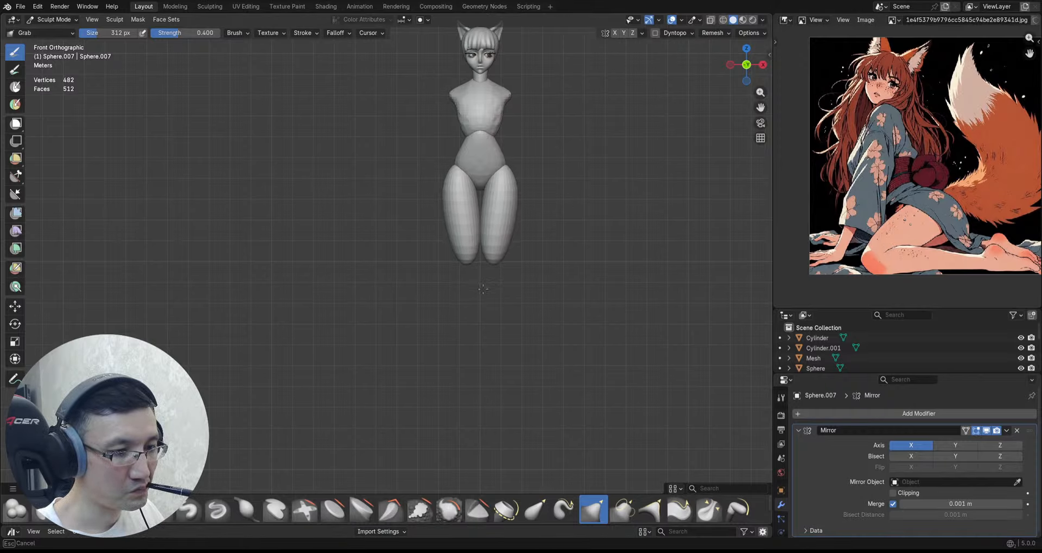
middle_click_drag(476, 203, 467, 166, "ctrl")
mouse_move(467, 166)
middle_mouse_down("shift")
mouse_move(468, 204)
mouse_move(453, 194)
middle_mouse_up("shift")
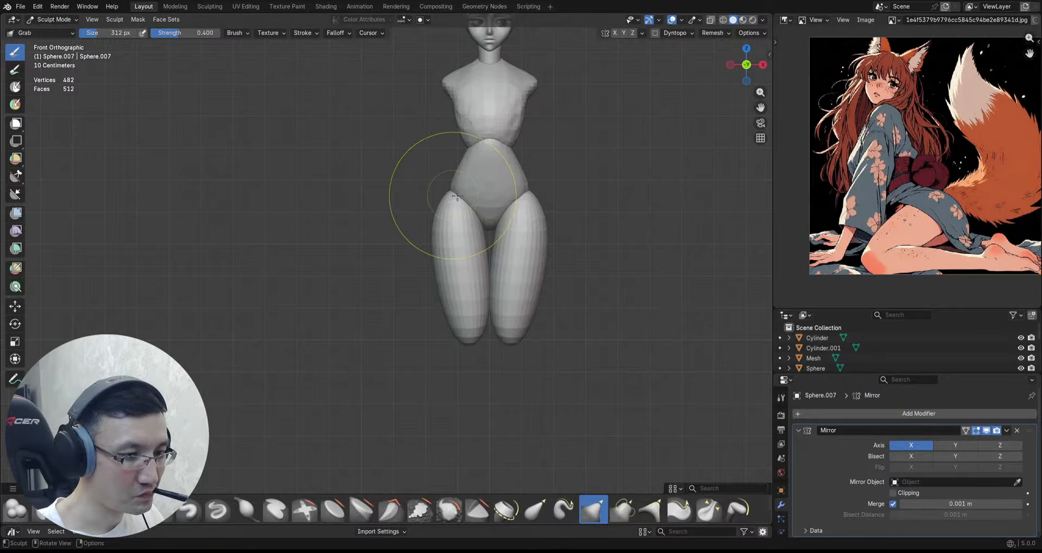
scroll(543, 185, "up", 2)
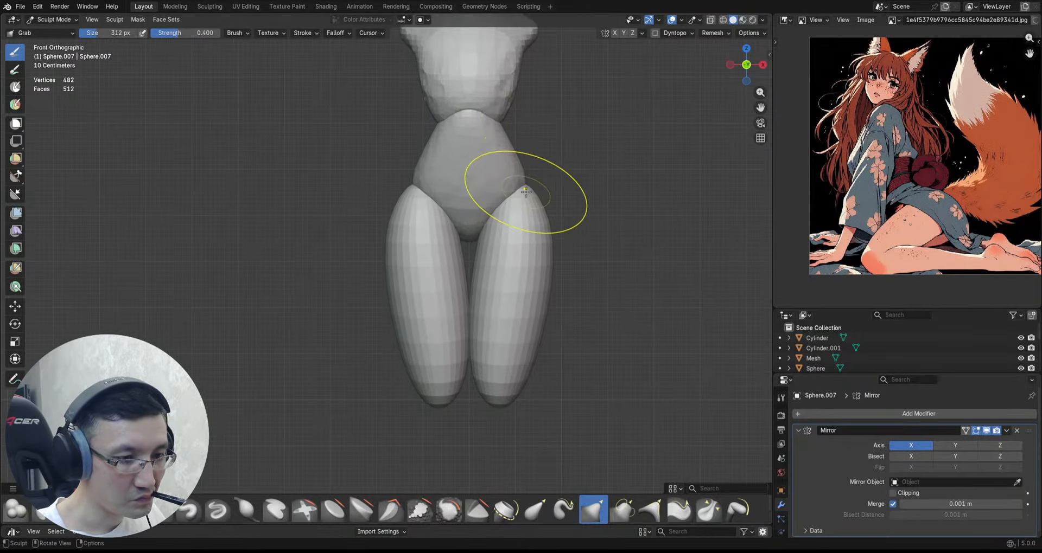
mouse_move(525, 191)
left_mouse_down()
mouse_move(526, 174)
mouse_move(501, 143)
left_mouse_up()
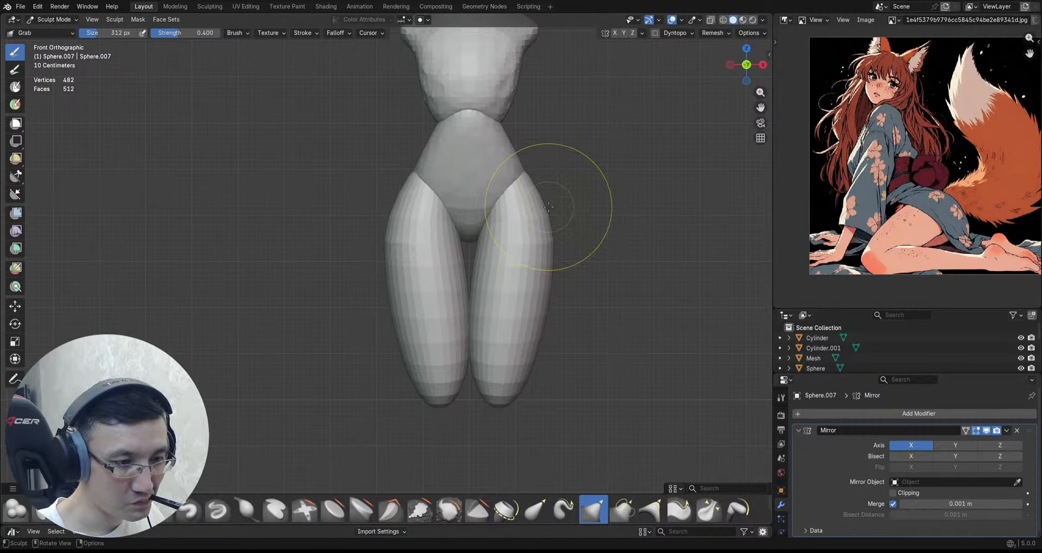
Step: Shape the outer hip curve and the inner-thigh gap in front view with the Grab brush
scroll(543, 212, "up", 2)
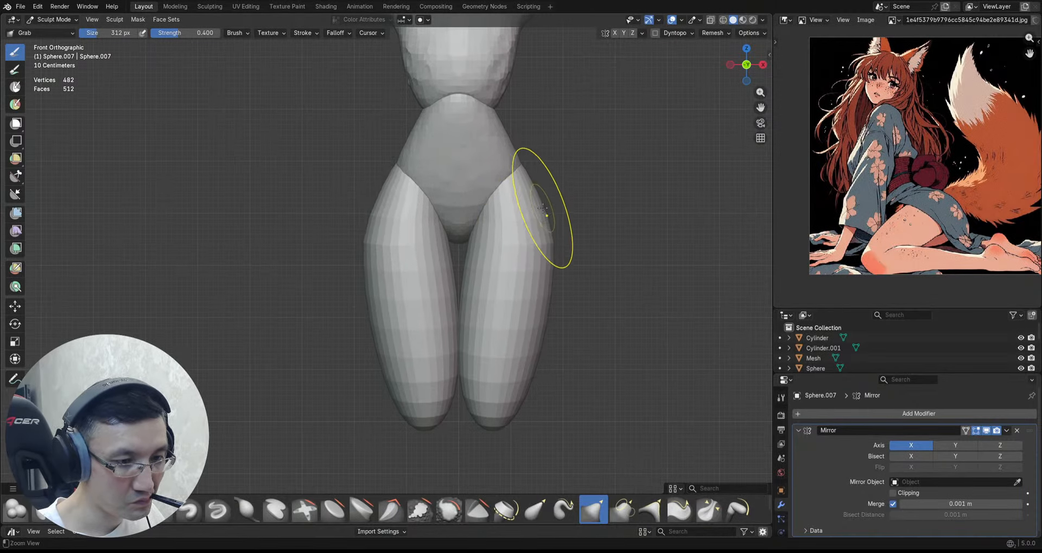
scroll(542, 209, "down", 1)
scroll(552, 287, "down", 1)
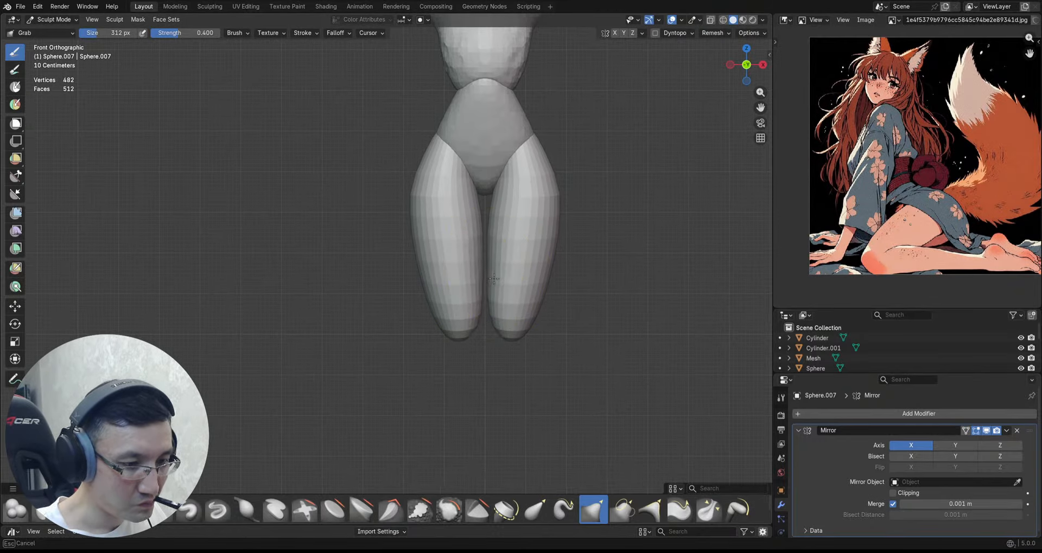
middle_click_drag(501, 272, 504, 262, "ctrl")
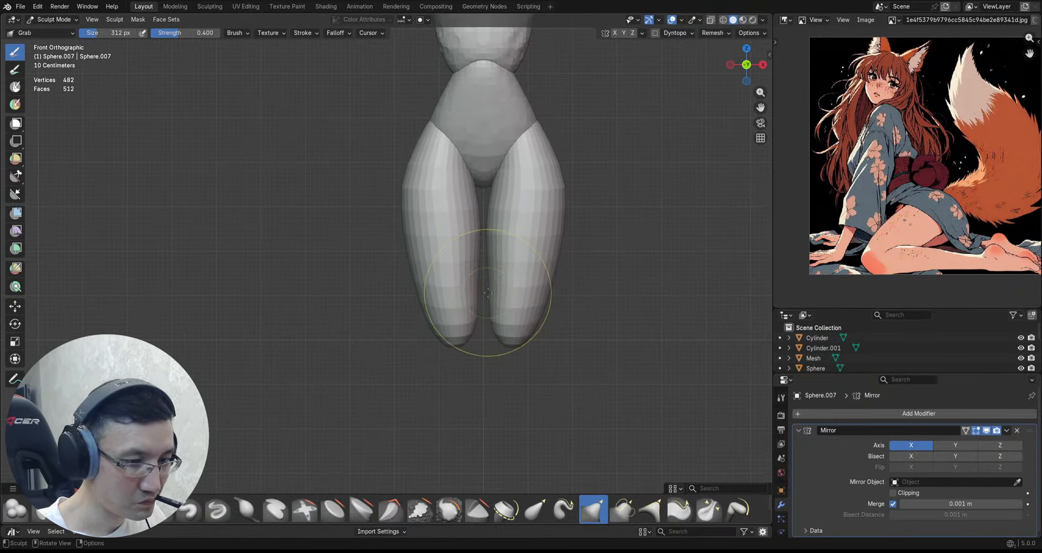
middle_click_drag(494, 296, 493, 205, "ctrl")
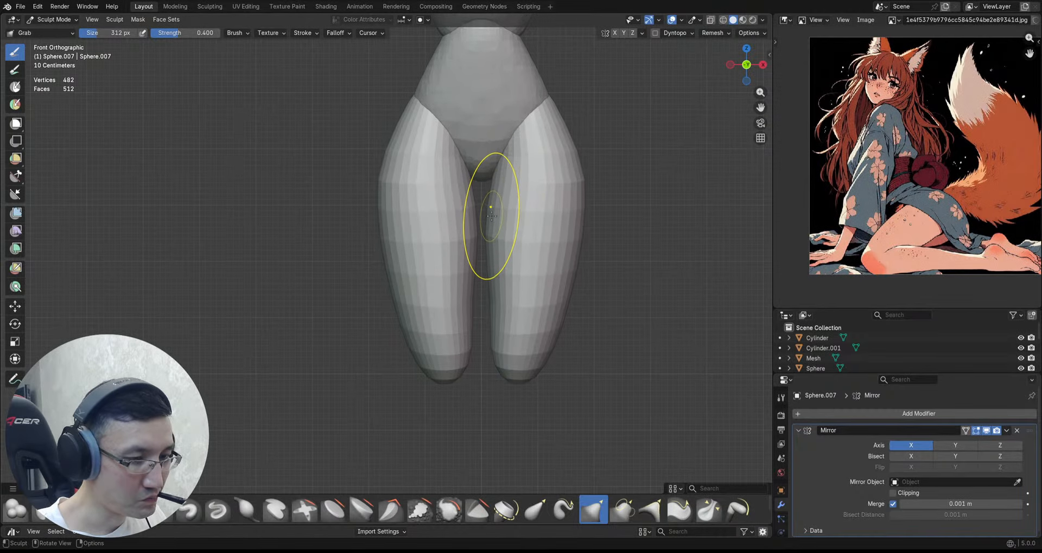
left_click_drag(504, 265, 497, 315, "ctrl+alt")
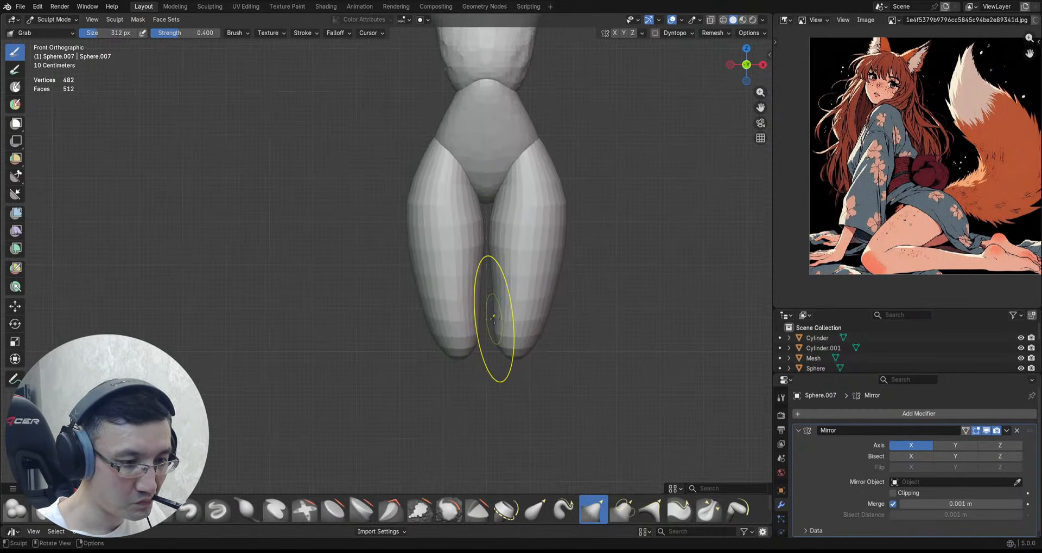
left_click_drag(533, 278, 546, 369, "ctrl+alt")
Step: Reshape the thigh's front and back profile in right side view with the Grab brush
left_click_drag(555, 304, 439, 233, "alt")
scroll(529, 297, "up", 2)
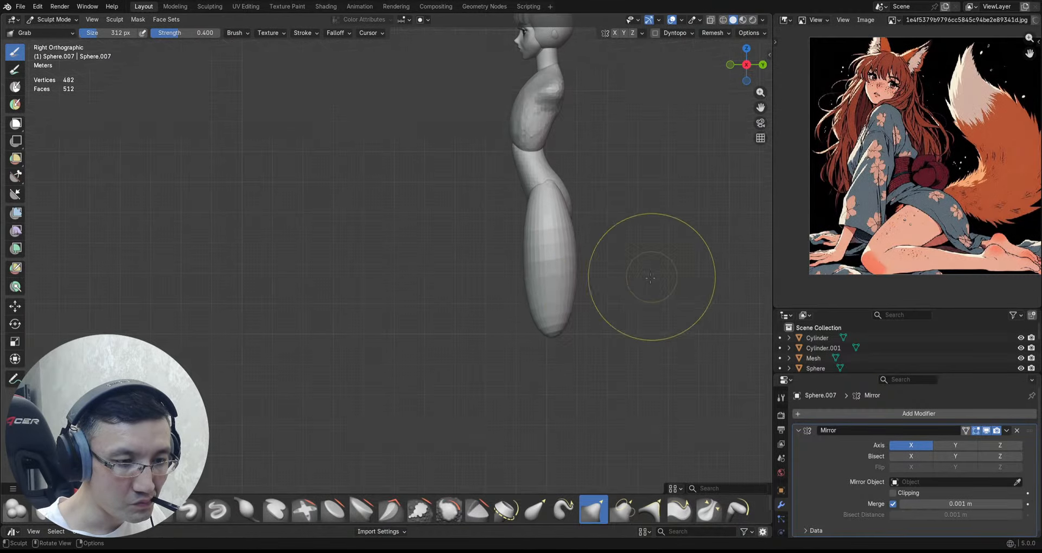
left_click_drag(597, 276, 567, 254, "alt+shift")
left_click_drag(498, 283, 511, 278)
mouse_move(522, 274)
left_mouse_down("ctrl+alt")
mouse_move(525, 205)
mouse_move(523, 243)
left_mouse_up("ctrl+alt")
mouse_move(519, 271)
left_mouse_down("ctrl+alt")
mouse_move(513, 171)
mouse_move(490, 202)
mouse_move(495, 163)
mouse_move(482, 177)
mouse_move(521, 204)
mouse_move(509, 211)
mouse_move(545, 266)
left_mouse_up("ctrl+alt")
Step: Set a finer voxel size for the Sphere.007 thighs and remesh them
key("r")
left_click(597, 226)
key("ctrl+r")
left_click_drag(564, 339, 571, 257, "alt+shift")
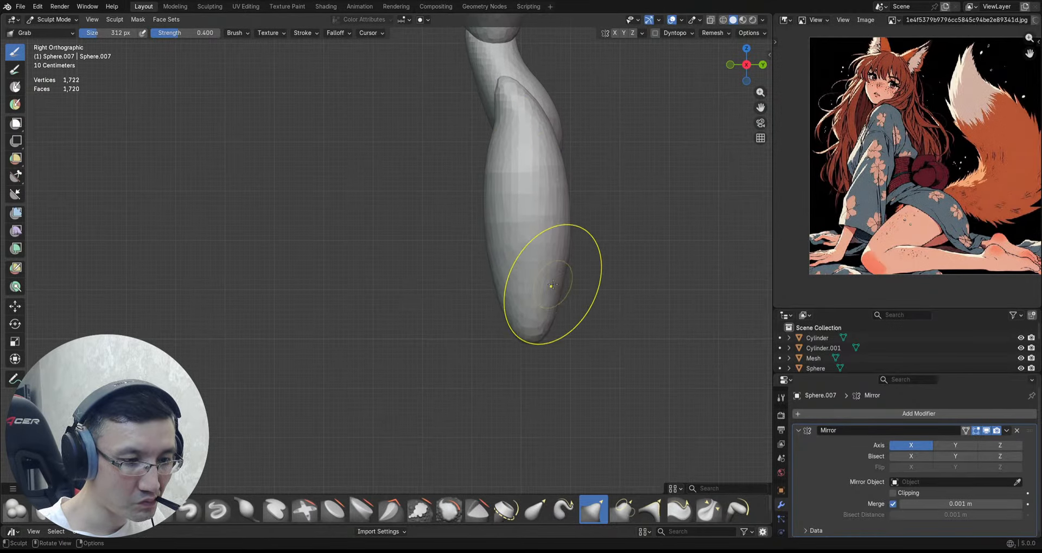
Step: Save the file and return the thighs from Sculpt Mode to Object Mode
scroll(543, 282, "down", 1)
scroll(529, 303, "down", 1)
middle_click_drag(445, 272, 492, 211)
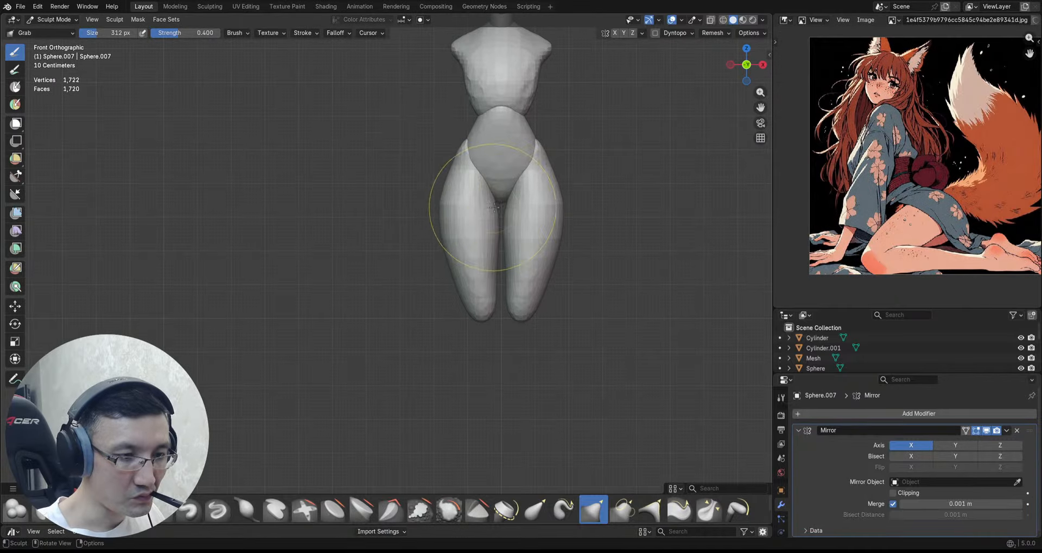
scroll(540, 217, "down", 3)
key("ctrl+s")
key("ctrl+Tab")
left_click(557, 249)
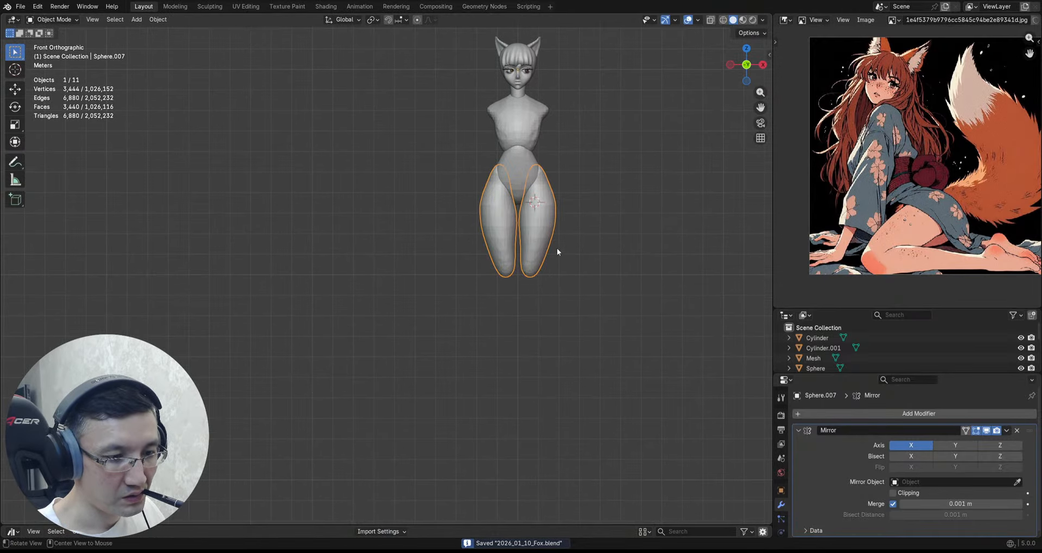
Step: Place the 3D cursor at the lower end of one thigh, add a UV sphere there and scale it down
middle_click_drag(565, 262, 548, 223, "shift")
scroll(509, 242, "up", 1)
right_click(508, 241, "shift")
key("shift+a")
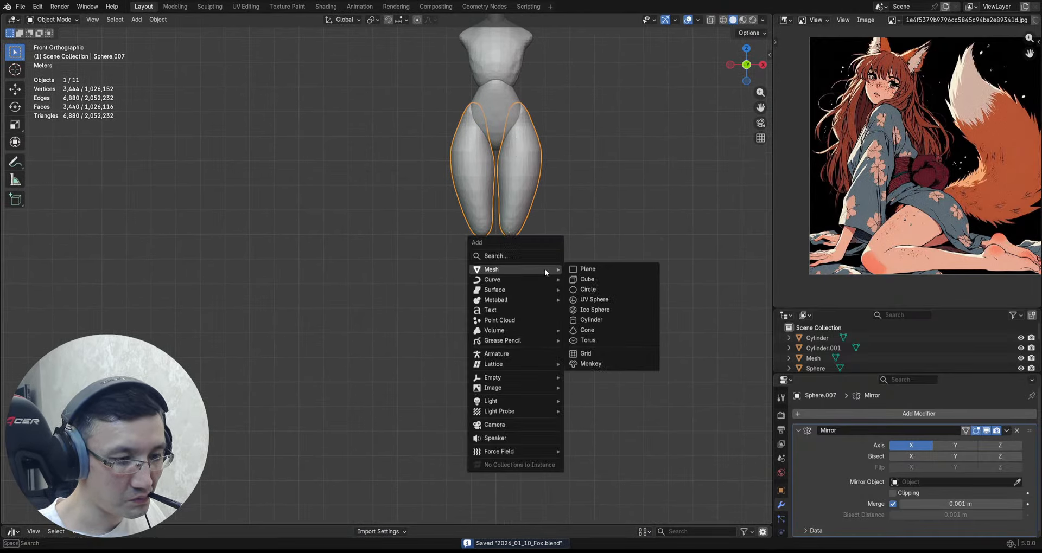
left_click(601, 300)
key("s")
left_click(577, 288)
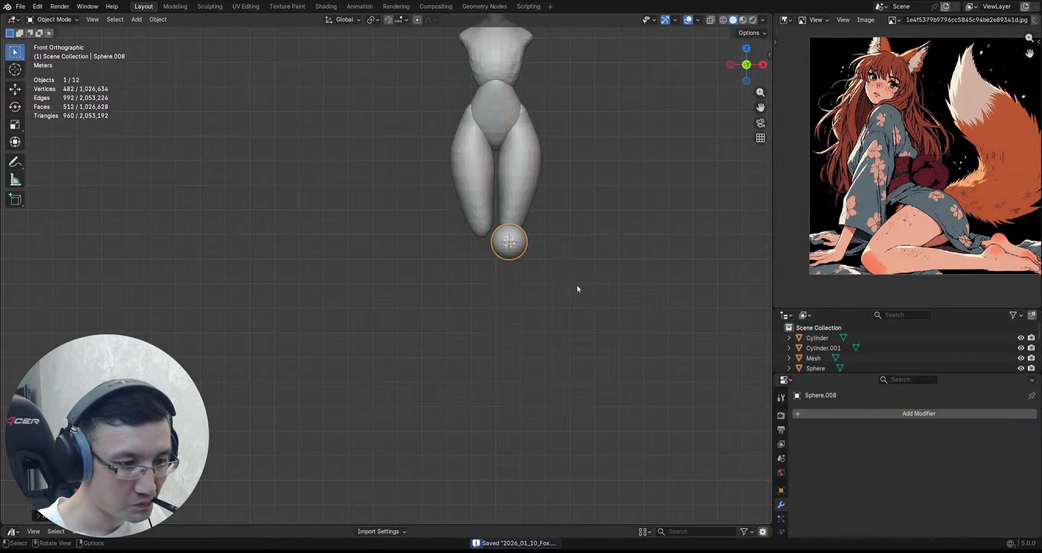
Step: Stretch the new sphere along Z and slim it into an elongated lower-leg shape
middle_click_drag(576, 285, 561, 243, "shift")
key("s")
key("z")
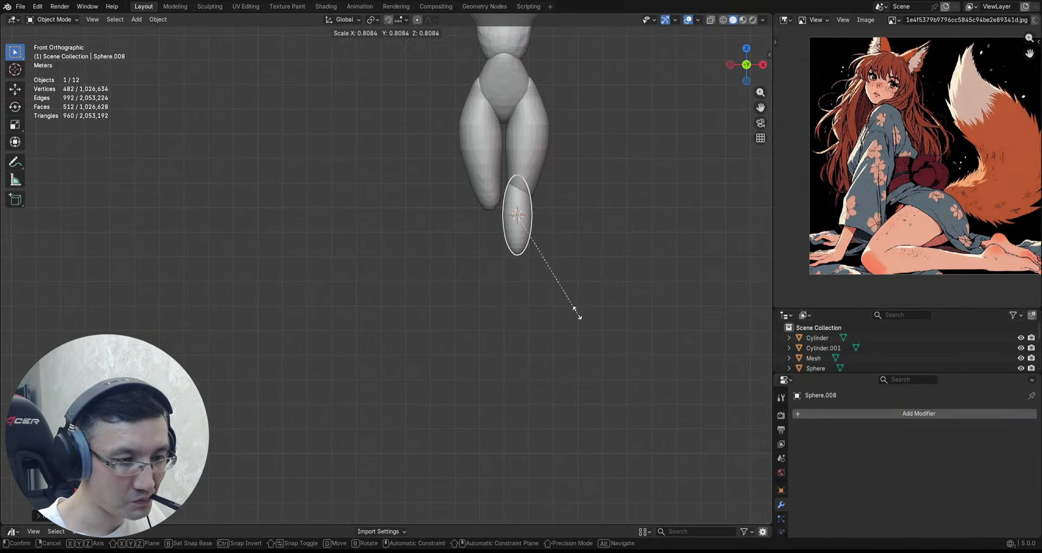
left_click(575, 308)
key("s")
key("z")
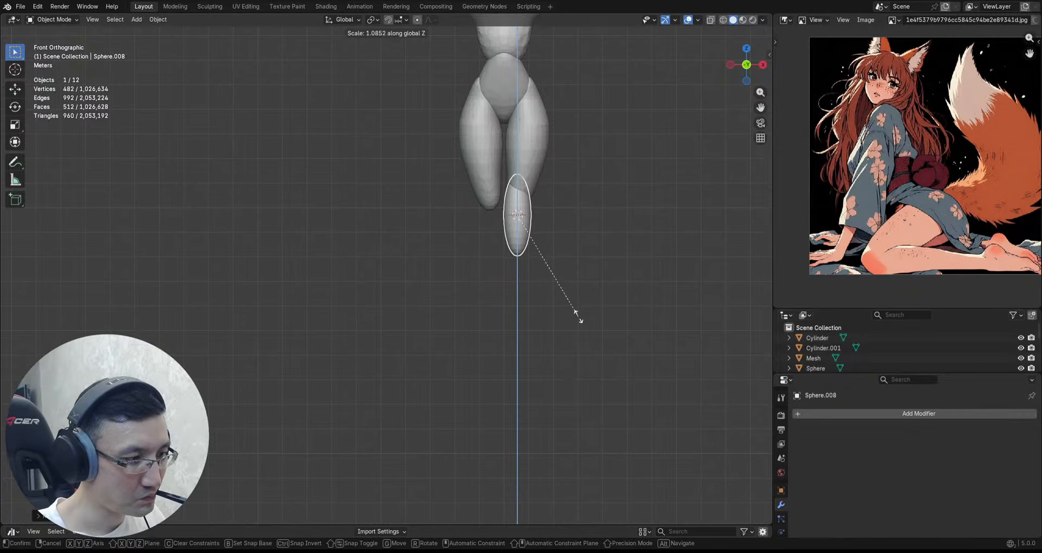
left_click(579, 307)
Step: Move the lower-leg ellipsoid down below the thigh and adjust its scale
middle_click_drag(579, 307, 566, 252, "shift")
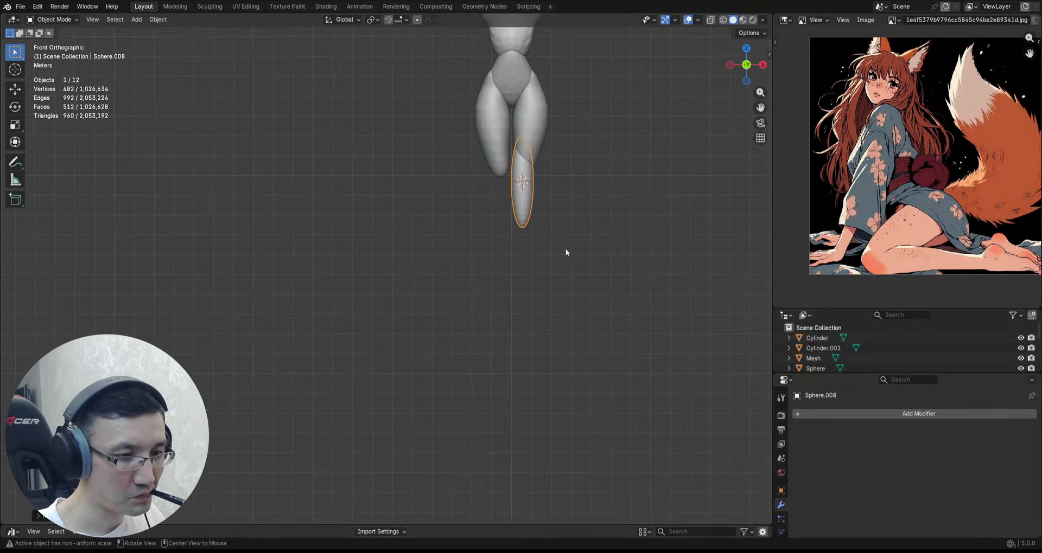
key("g")
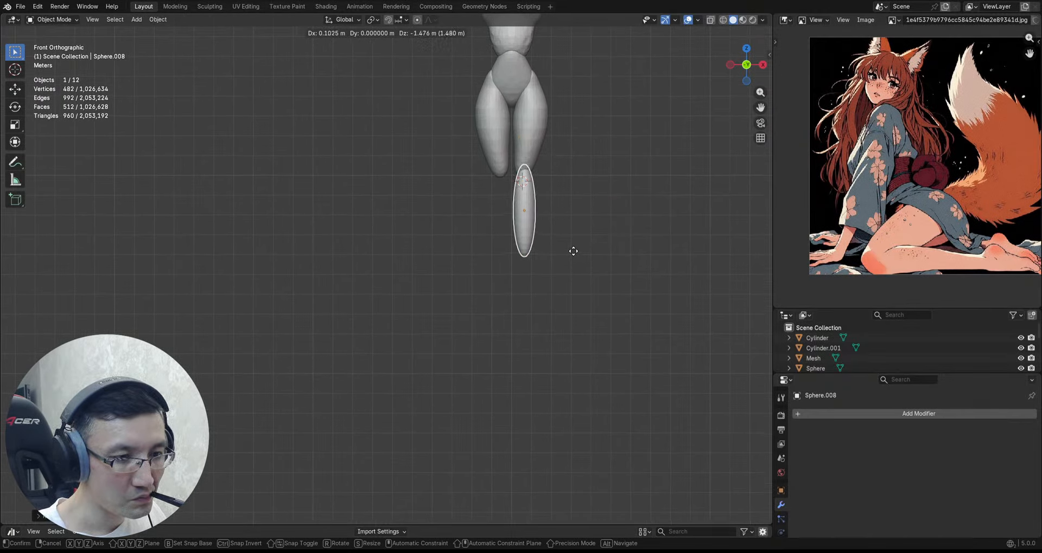
key("s")
left_click(575, 251)
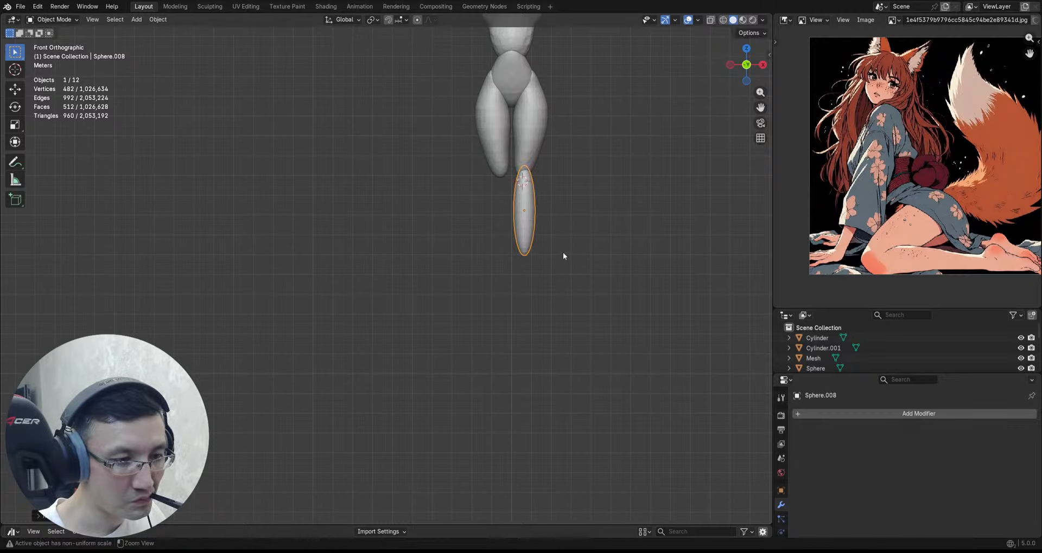
Step: In right side view, tilt the lower leg slightly and shift it backward under the thigh
middle_click_drag(562, 253, 529, 264)
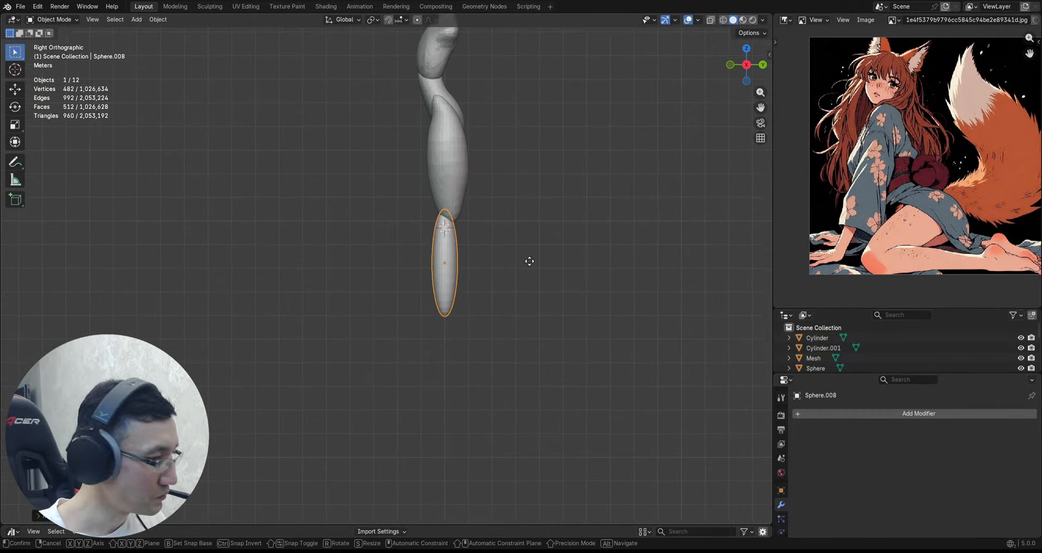
key("r")
left_click(541, 258)
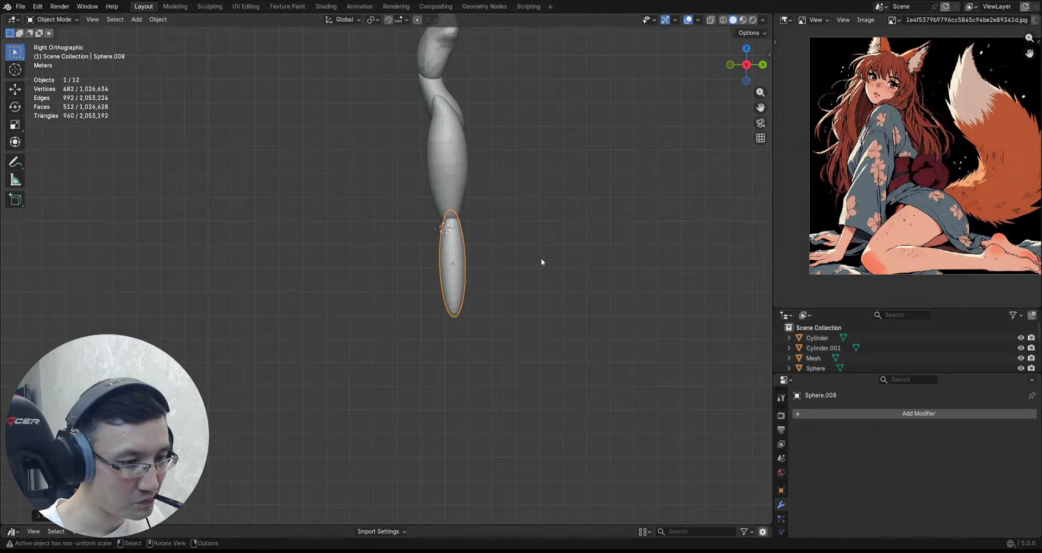
key("g")
left_click(542, 264)
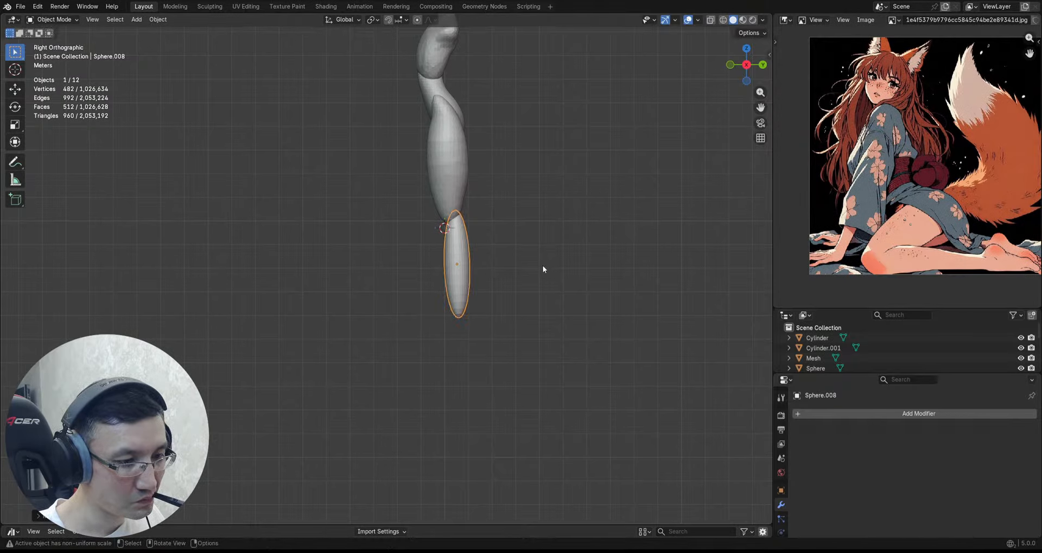
Step: Apply the lower leg's transforms and add a Mirror modifier on the X axis
key("ctrl+a")
left_click(537, 276)
key("q")
left_click(536, 277)
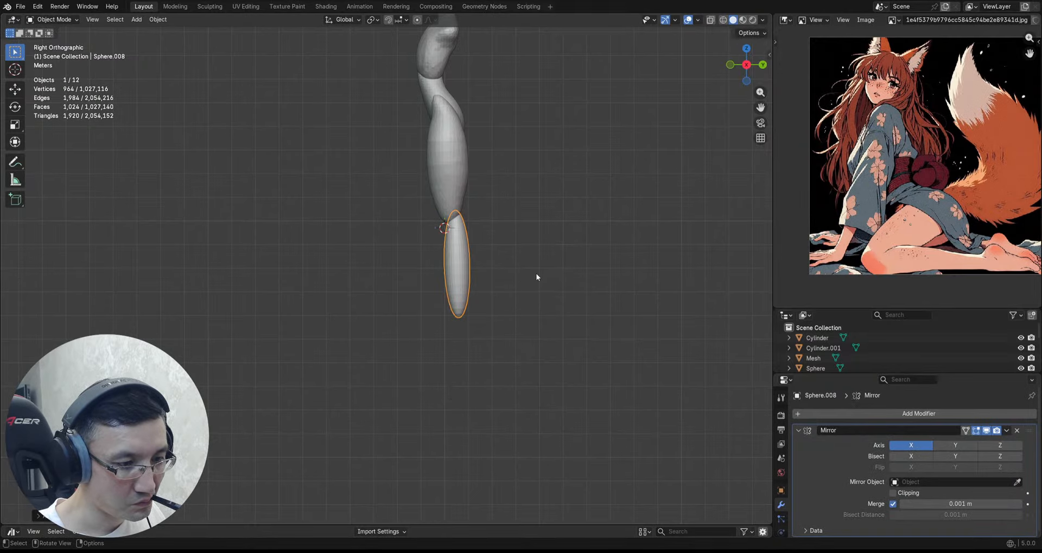
Step: Switch the lower legs to Sculpt Mode, adjust their voxel size and remesh them
key("ctrl+Tab")
left_click(535, 320)
key("f")
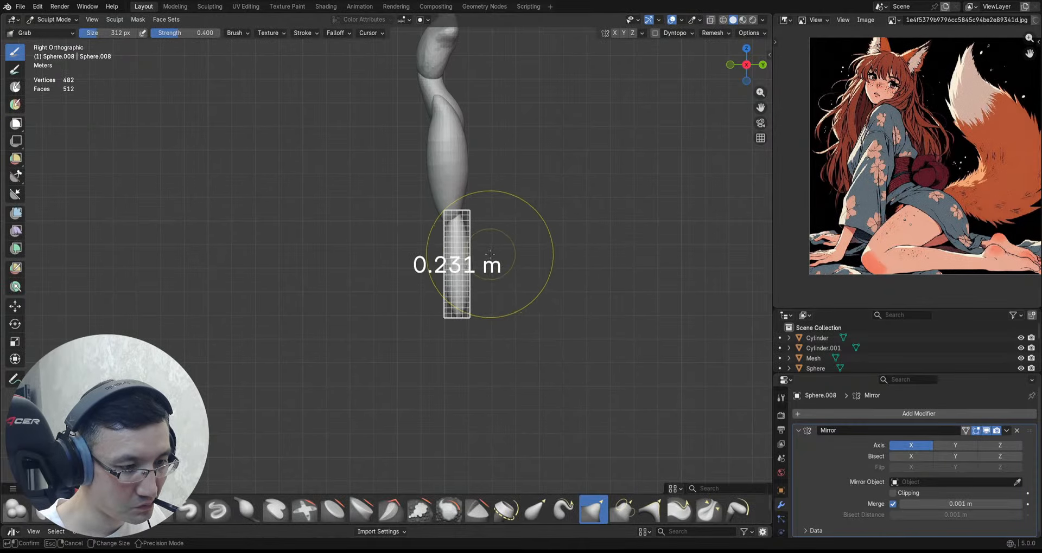
left_click(519, 267)
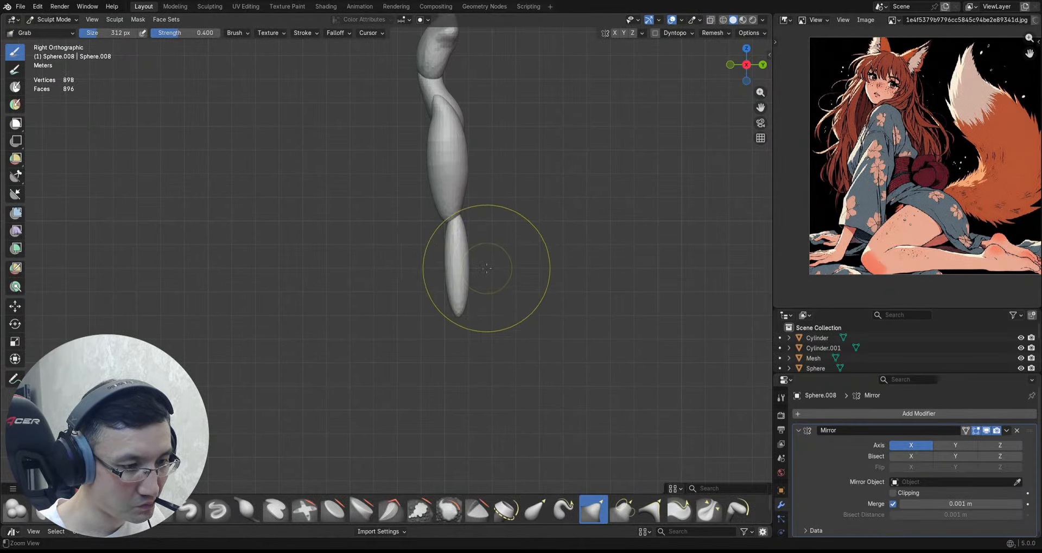
key("ctrl+r")
key("shift+r")
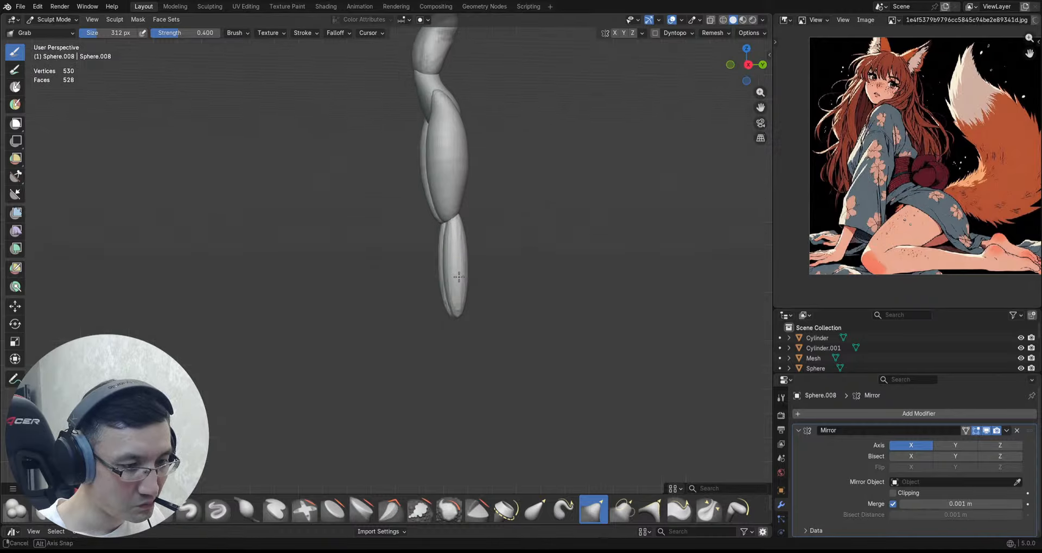
Step: In front view, pull the ankle ends of the lower legs inward with the Grab brush
key("KP_1")
scroll(523, 256, "up", 2)
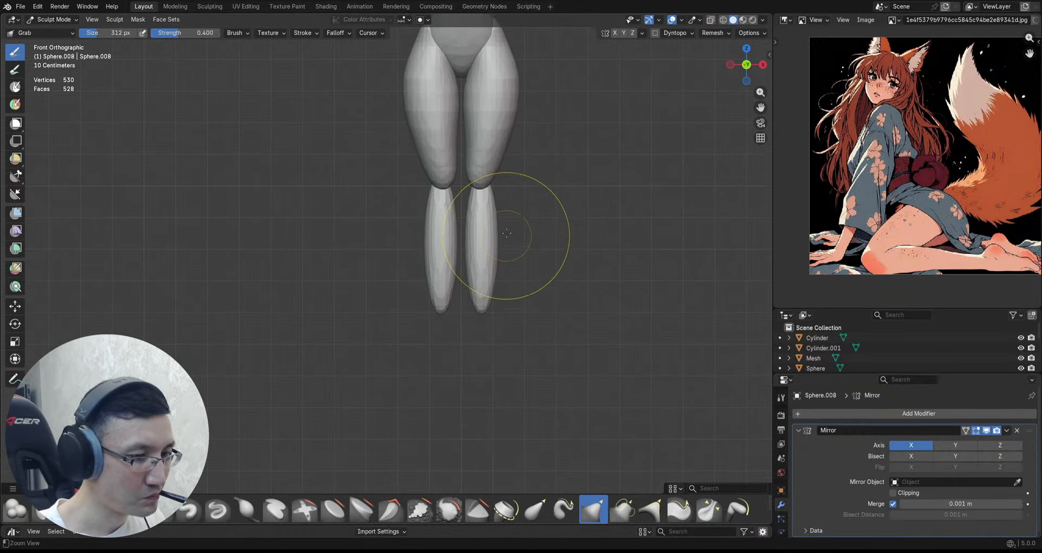
scroll(477, 194, "up", 2)
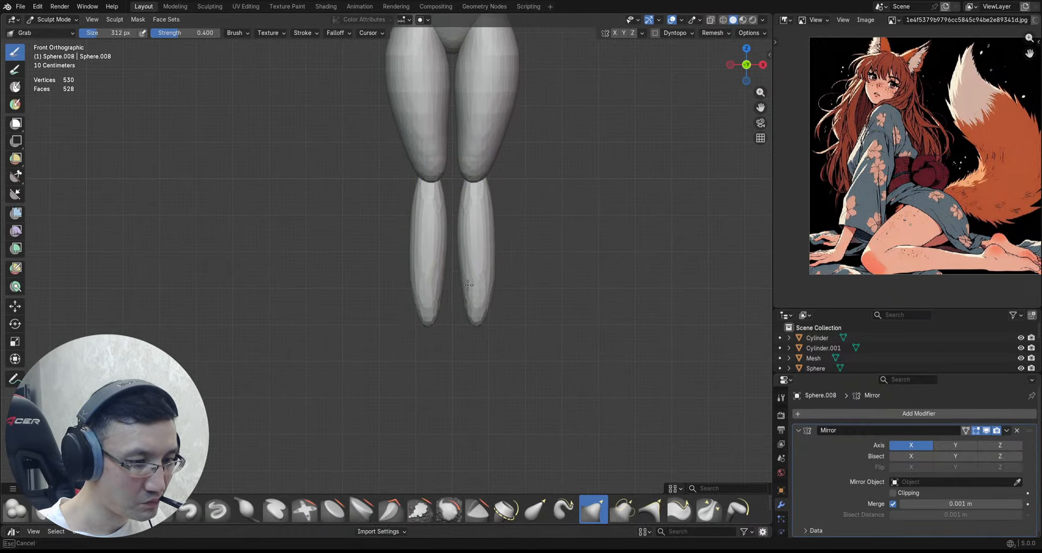
left_click_drag(458, 324, 457, 325)
scroll(493, 282, "down", 1)
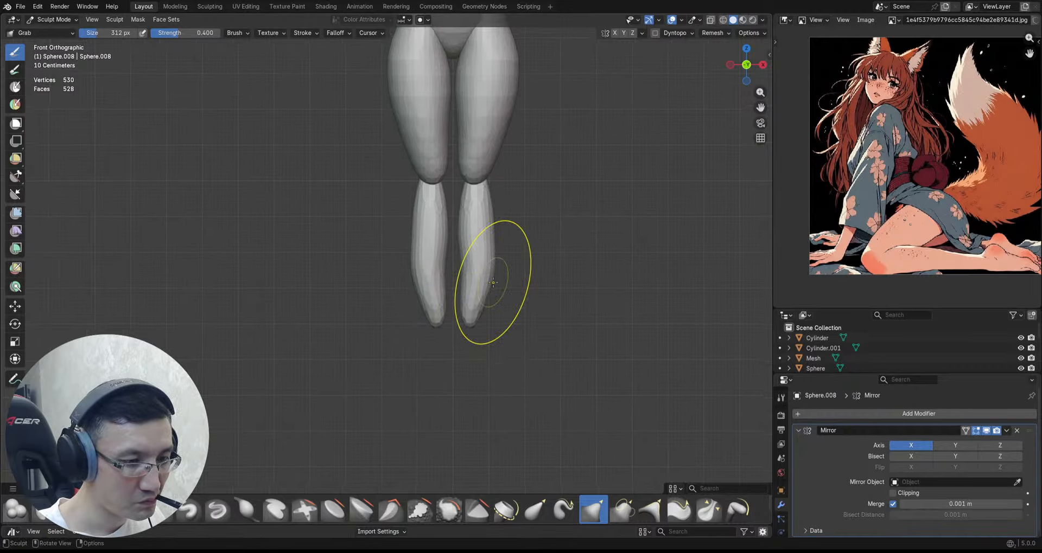
Step: Shape the lower leg's curved shin and calf profile in right side view with the Grab brush
middle_click_drag(486, 271, 525, 242)
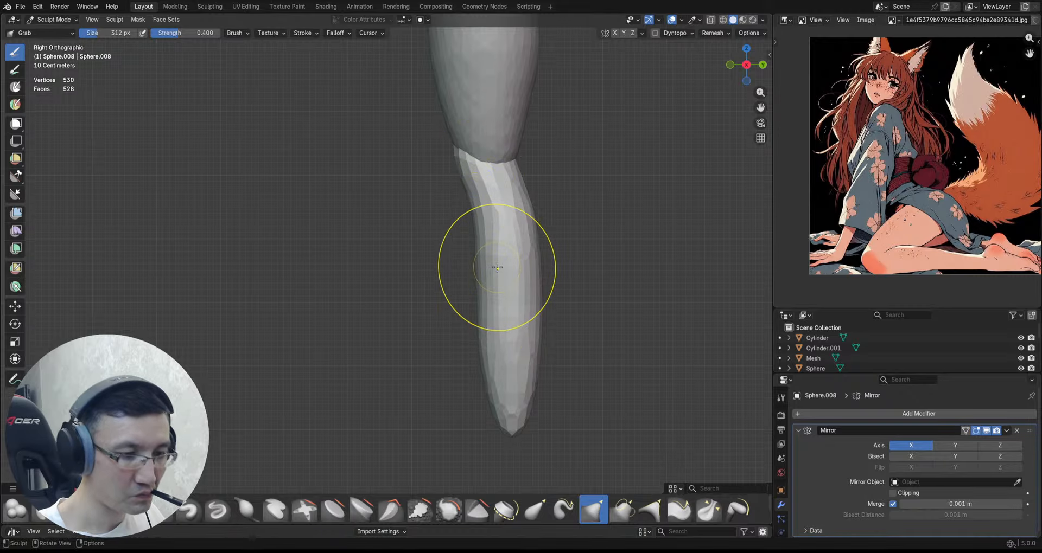
middle_click_drag(502, 191, 473, 216, "ctrl")
middle_click_drag(484, 301, 496, 369, "ctrl")
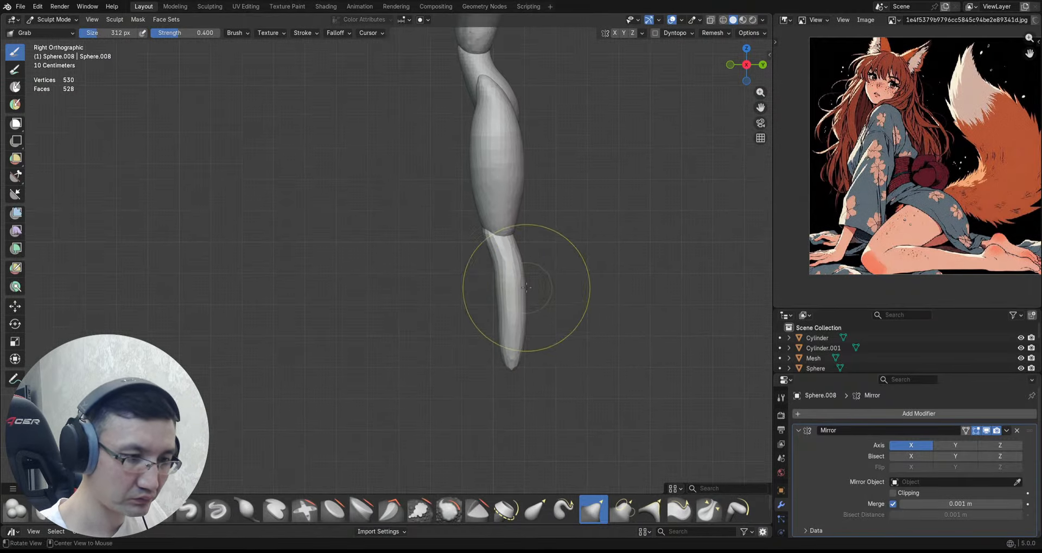
mouse_move(500, 372)
middle_mouse_down("ctrl")
mouse_move(511, 361)
mouse_move(503, 370)
mouse_move(527, 234)
middle_mouse_up("ctrl")
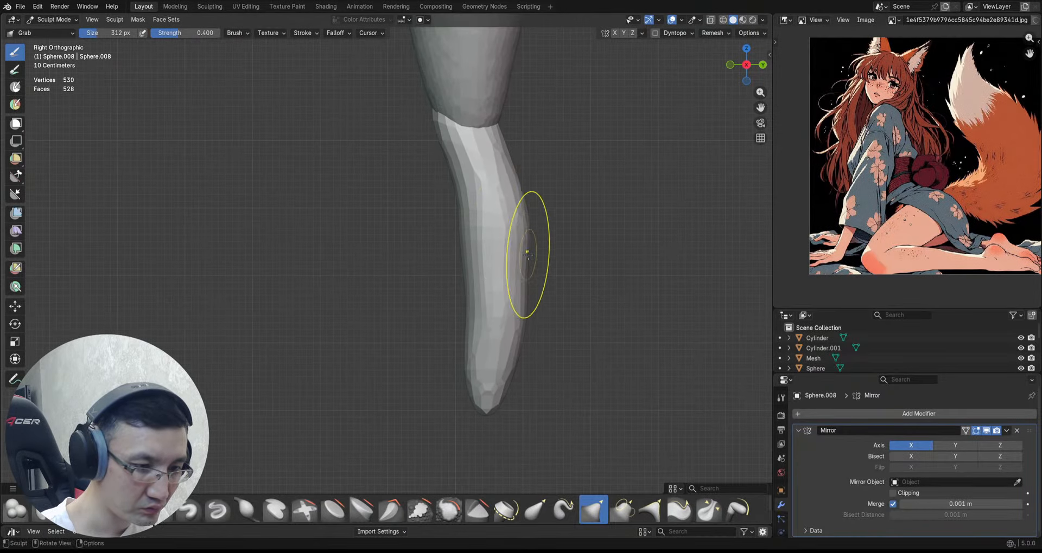
Step: Narrow the lower legs just below the knee with the Grab brush and remesh them
mouse_move(532, 270)
middle_mouse_down("ctrl")
mouse_move(525, 313)
mouse_move(476, 225)
mouse_move(516, 213)
mouse_move(558, 221)
mouse_move(446, 199)
middle_mouse_up("ctrl")
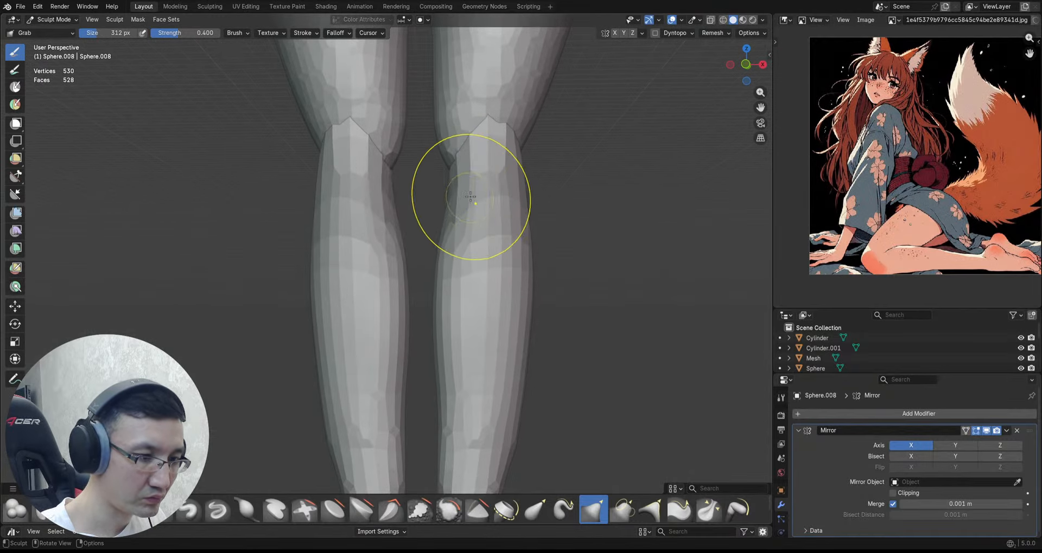
left_click_drag(470, 198, 464, 177)
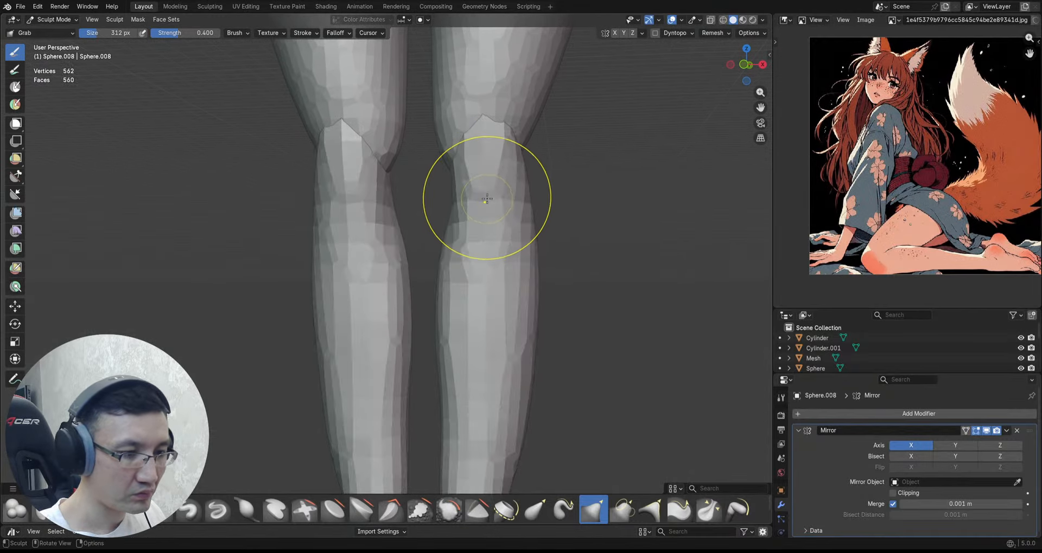
mouse_move(486, 196)
middle_mouse_down()
mouse_move(469, 169)
mouse_move(553, 179)
mouse_move(465, 167)
mouse_move(439, 175)
mouse_move(495, 164)
mouse_move(526, 190)
mouse_move(523, 213)
middle_mouse_up()
scroll(459, 182, "down", 4)
key("grave")
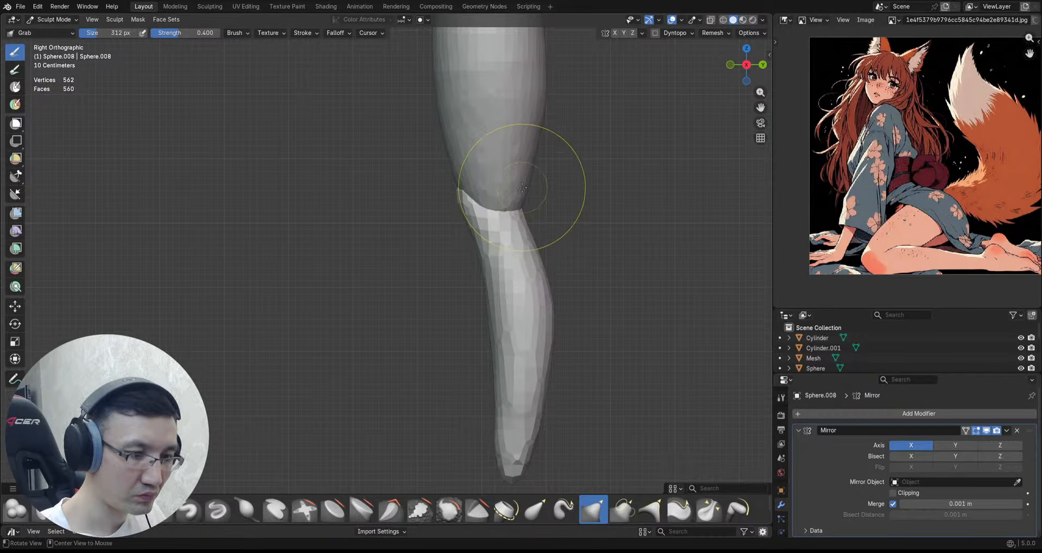
Step: Switch sculpting to the thighs and adjust their lower ends around the knees with the Grab brush
key("alt+q")
mouse_move(518, 166)
middle_mouse_down("shift")
mouse_move(535, 189)
mouse_move(528, 199)
mouse_move(560, 201)
mouse_move(568, 174)
middle_mouse_up("shift")
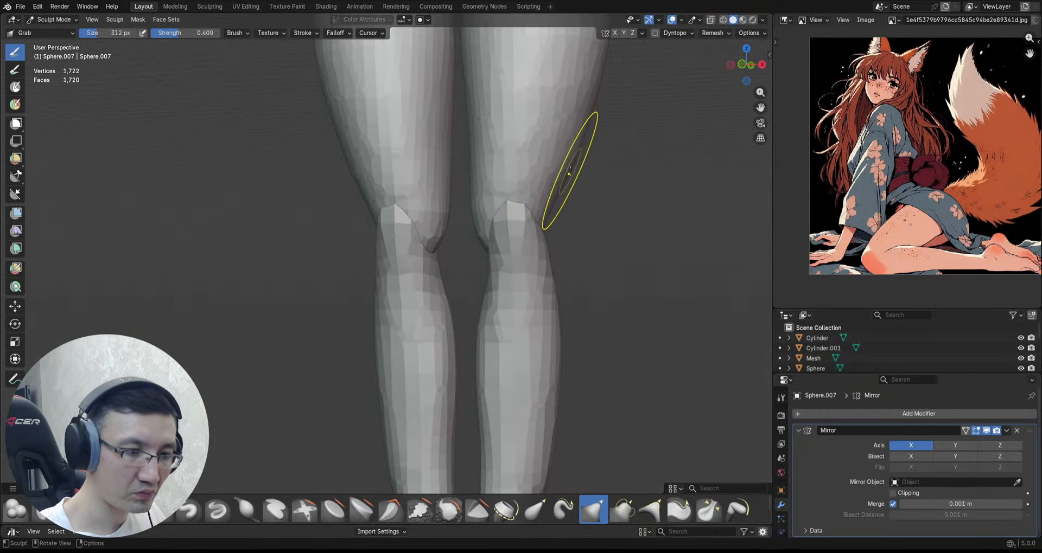
mouse_move(576, 184)
left_mouse_down("alt")
mouse_move(508, 202)
mouse_move(532, 232)
mouse_move(558, 230)
left_mouse_up("alt")
Step: Switch sculpting back to the lower legs, remesh them and slim their upper outer sides at the knees
key("alt+q")
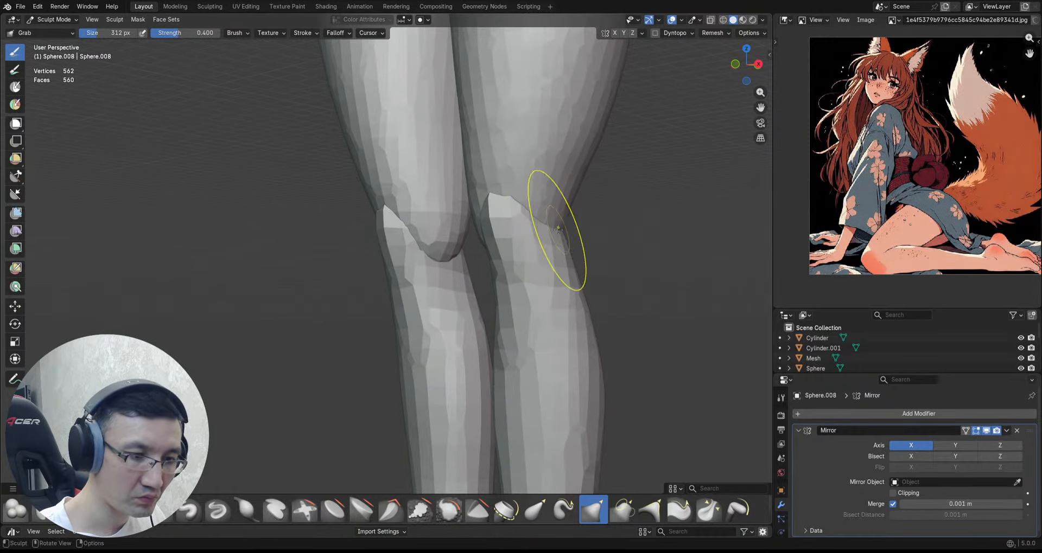
mouse_move(570, 224)
middle_mouse_down()
mouse_move(568, 176)
mouse_move(607, 207)
middle_mouse_up()
key("ctrl+r")
scroll(605, 203, "down", 2)
left_click_drag(567, 218, 561, 220)
scroll(568, 238, "down", 2)
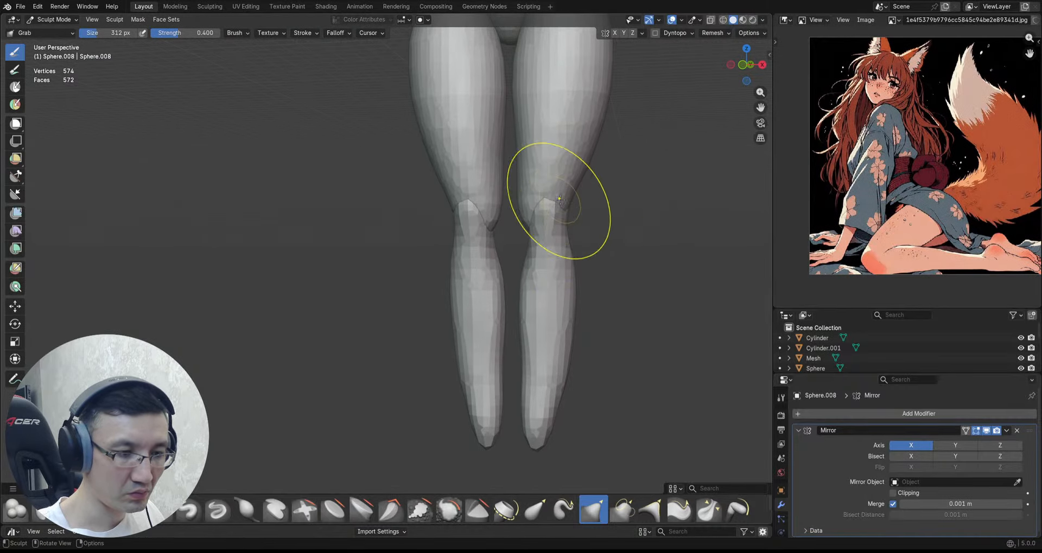
Step: Switch sculpting to the thighs and refine their inner contour above the knees with the Grab brush
key("alt+q")
scroll(531, 179, "down", 1)
left_click_drag(528, 185, 524, 186)
middle_click_drag(565, 144, 560, 205, "shift")
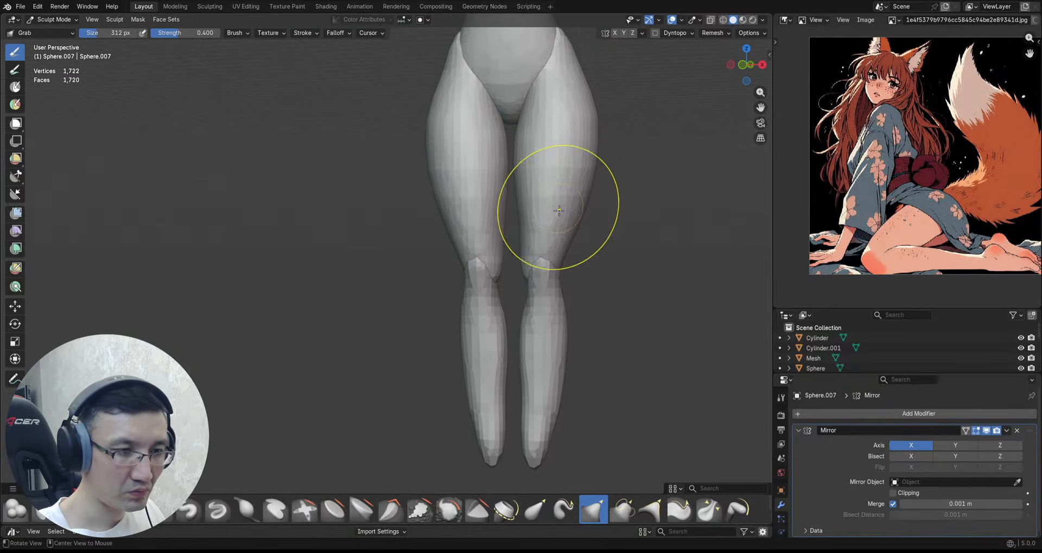
scroll(567, 202, "down", 3)
middle_click_drag(566, 243, 566, 246)
Step: Switch sculpting to the lower legs and curve their calves and ankles with the Grab brush
key("alt+q")
scroll(567, 255, "up", 2)
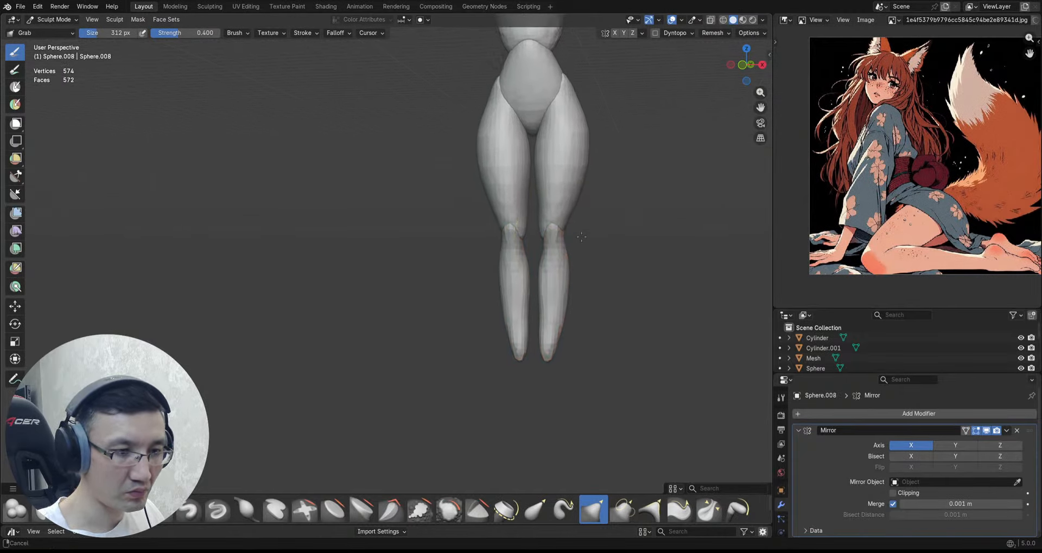
scroll(567, 290, "up", 1)
middle_click_drag(568, 299, 575, 254, "shift")
scroll(570, 260, "up", 2)
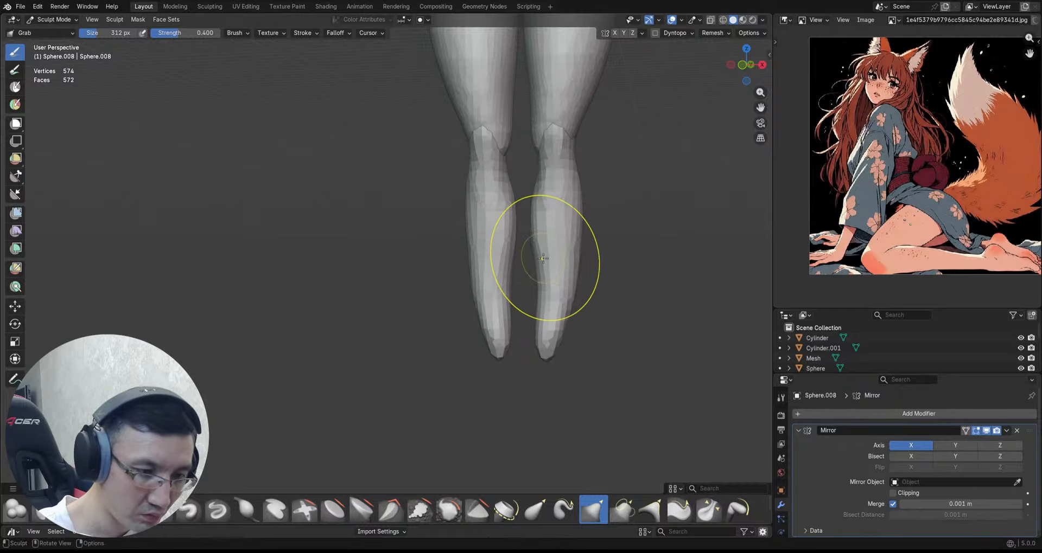
Step: Build up the front of the knees on the lower legs with the Draw Sharp brush
mouse_move(561, 167)
middle_mouse_down("shift")
mouse_move(562, 242)
mouse_move(567, 214)
middle_mouse_up("shift")
scroll(562, 222, "up", 3)
key("d")
Step: Set a finer voxel size for the lower legs, remesh them and save the file
key("r")
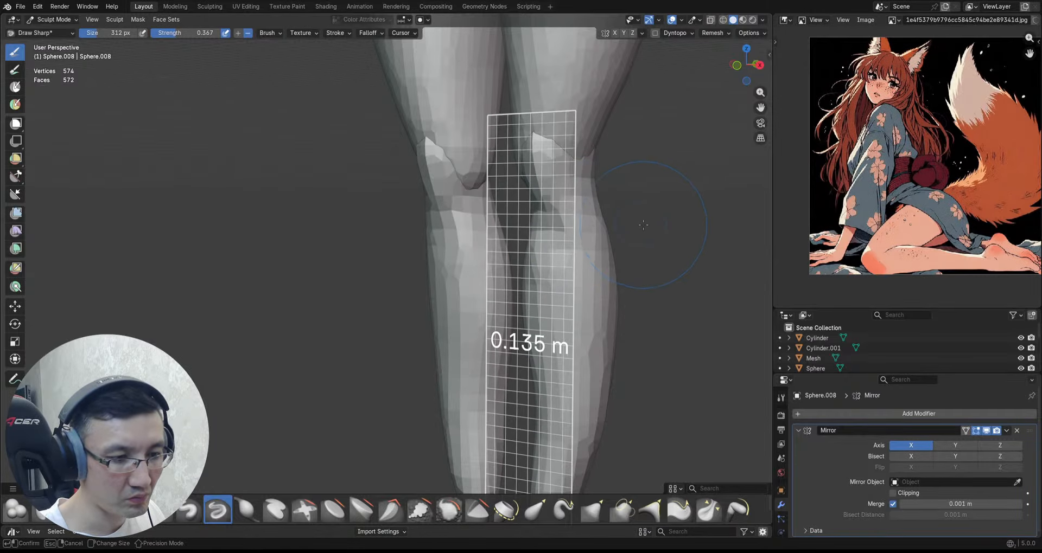
left_click(644, 230)
key("ctrl+r")
key("ctrl+s")
Step: Examine the knees and shins of the lower legs from several front angles
middle_click_drag(630, 240, 593, 194)
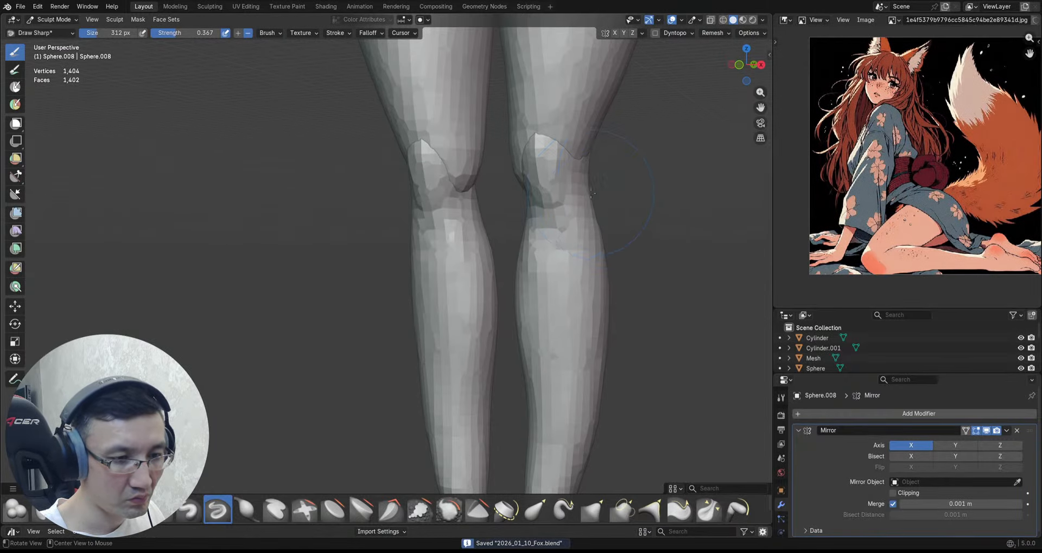
middle_click_drag(556, 237, 541, 205)
scroll(550, 275, "down", 3)
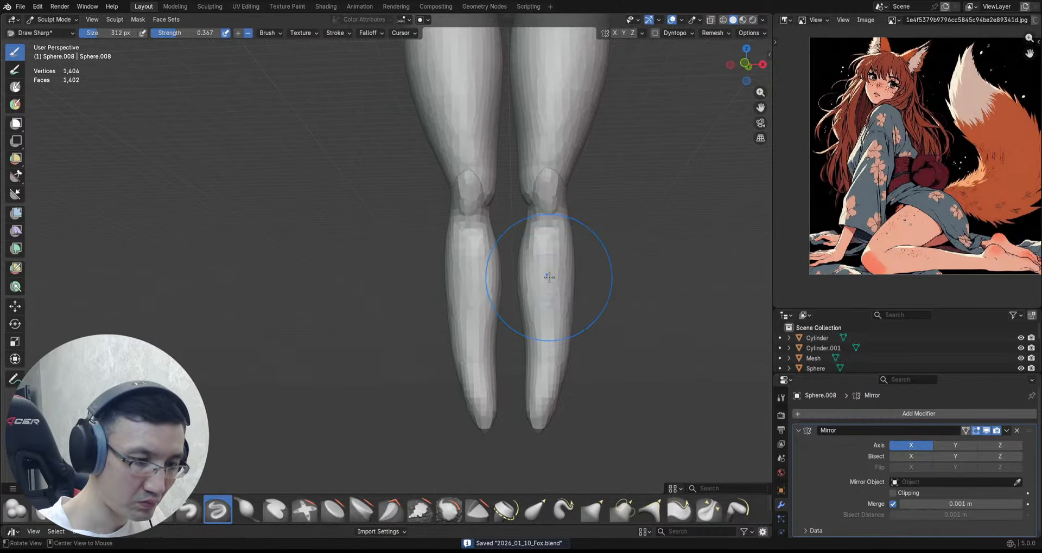
middle_click_drag(549, 276, 543, 243, "shift")
scroll(544, 234, "up", 2)
middle_click_drag(547, 194, 517, 171)
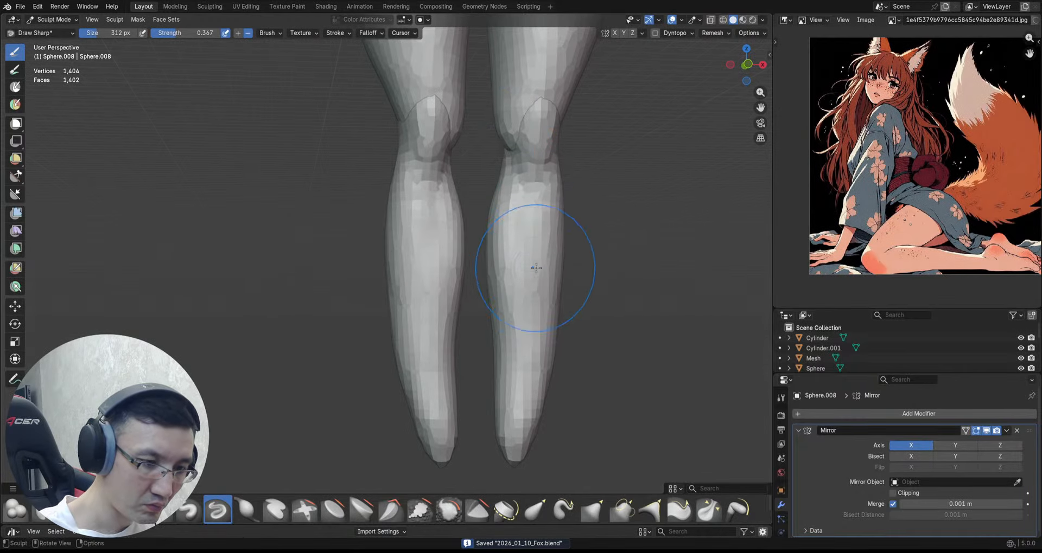
Step: Build up the shin ridges along the front of the lower legs with the Clay Strips and Draw Sharp brushes
mouse_move(537, 268)
middle_mouse_down()
mouse_move(512, 181)
mouse_move(508, 209)
middle_mouse_up()
key("c")
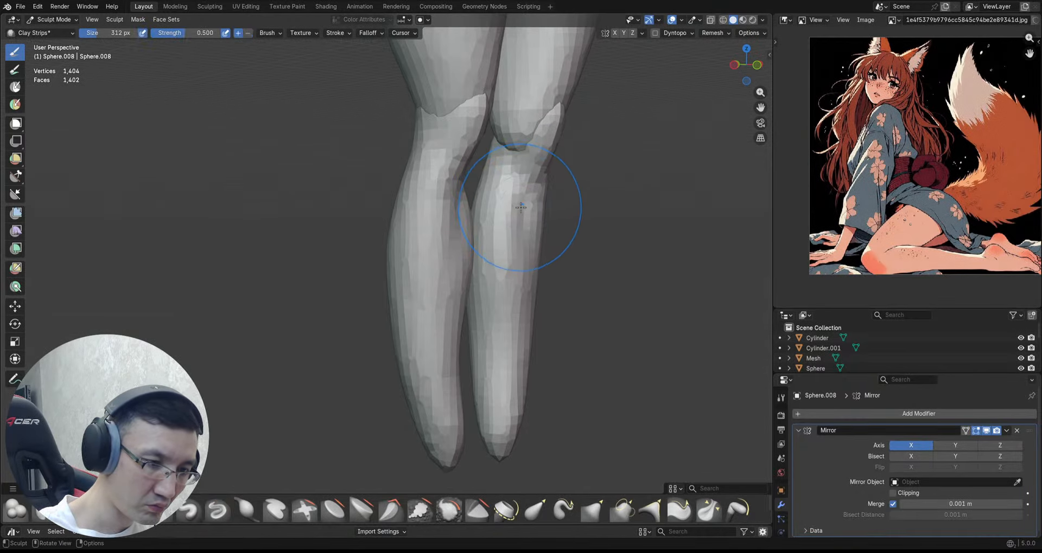
scroll(508, 186, "up", 2)
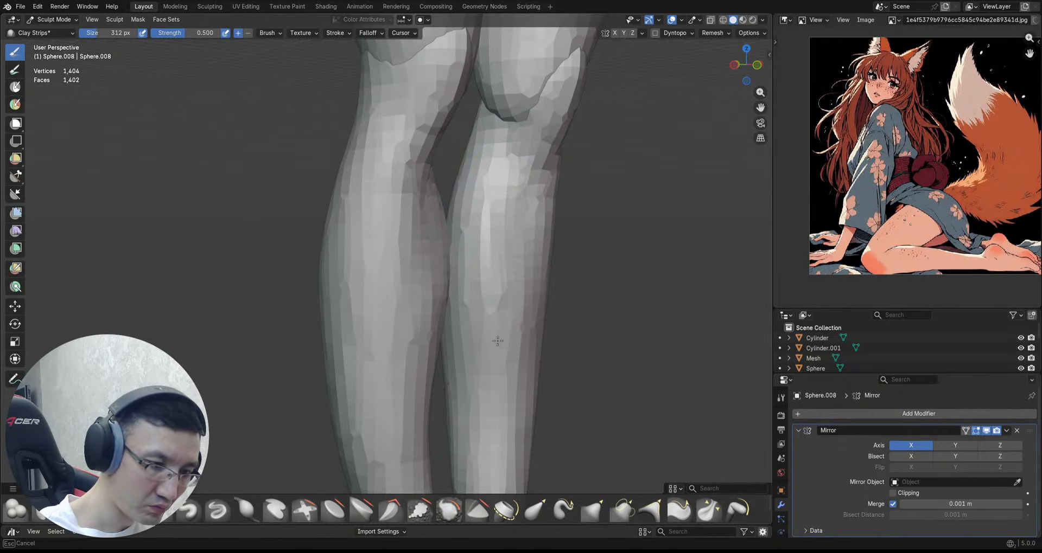
mouse_move(506, 314)
left_mouse_down("alt")
mouse_move(552, 168)
mouse_move(529, 116)
mouse_move(536, 198)
left_mouse_up("alt")
scroll(532, 204, "down", 2)
key("shift+c")
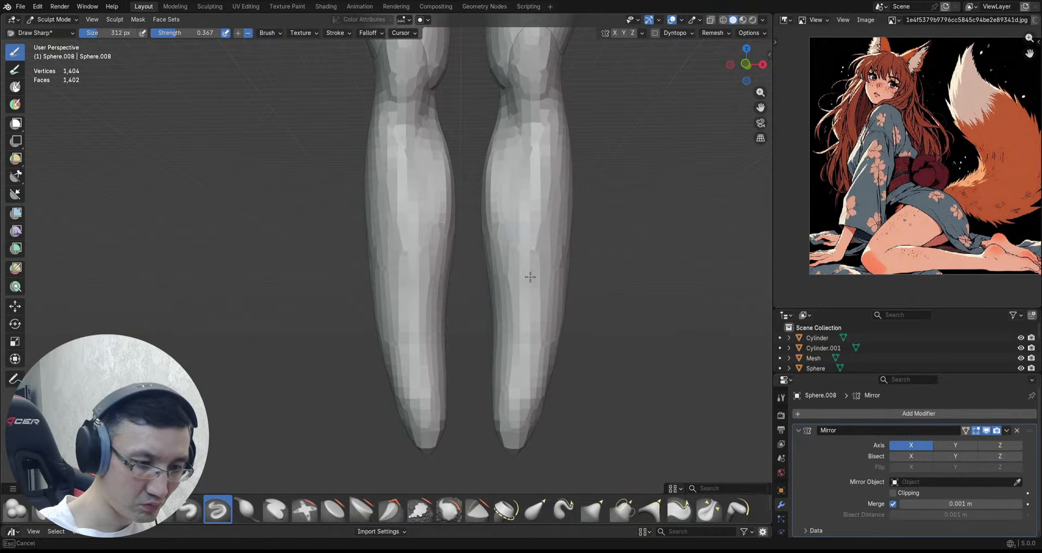
Step: Widen the calves of the lower legs outward in the back view with the Grab brush
left_click_drag(530, 277, 603, 256, "alt")
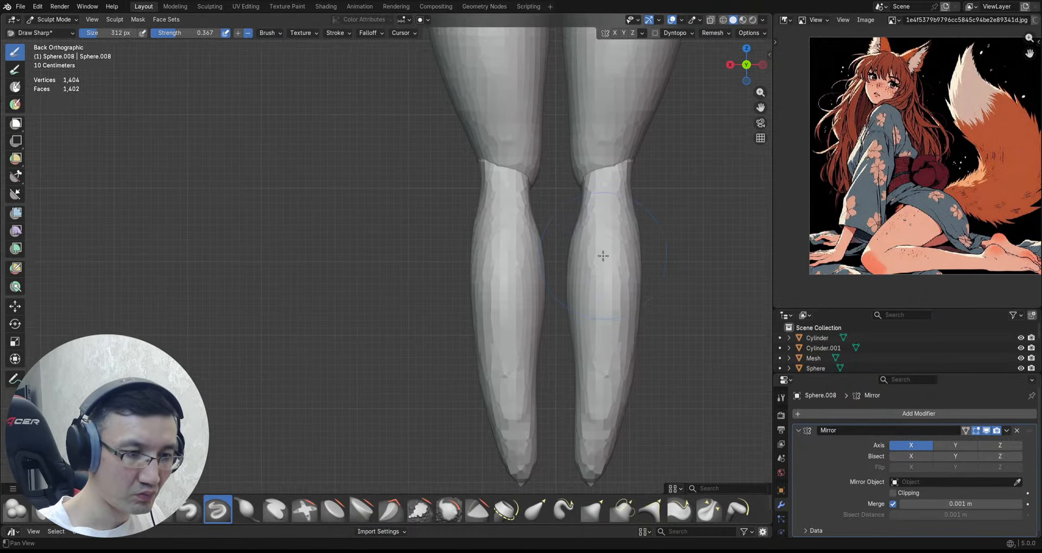
left_click_drag(533, 247, 510, 237, "ctrl+alt")
left_click_drag(510, 237, 505, 205, "alt+shift")
key("g")
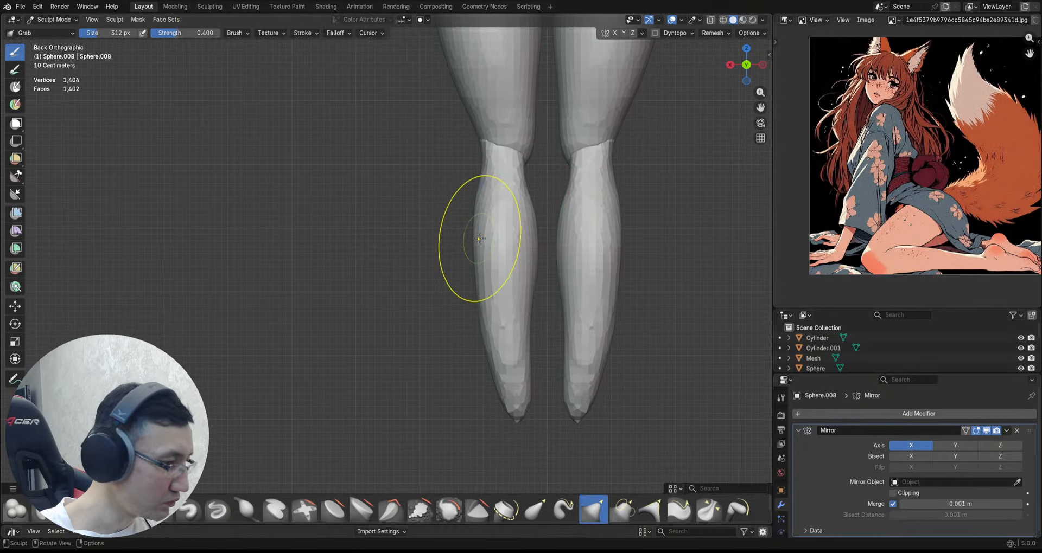
scroll(476, 231, "up", 1)
scroll(484, 276, "up", 1)
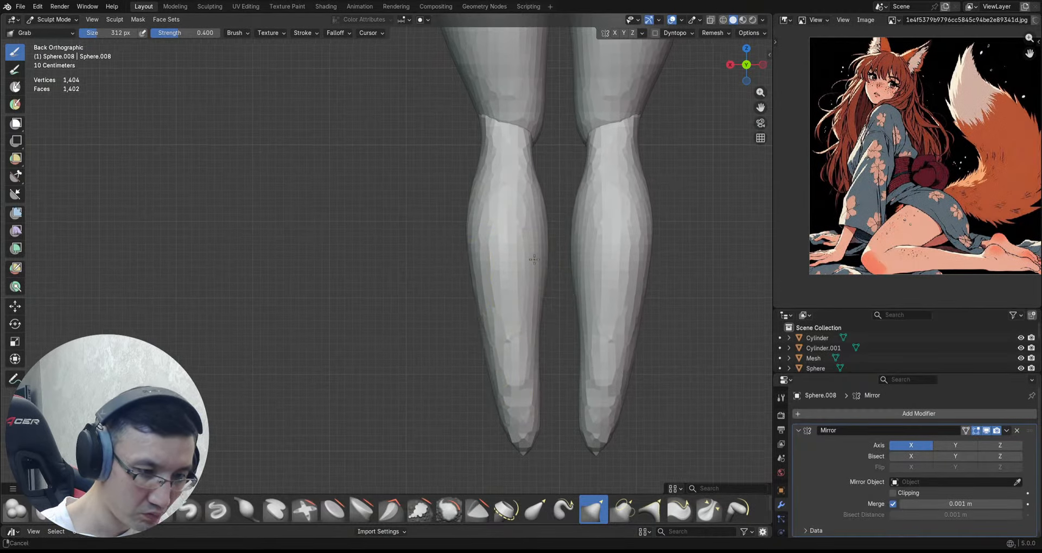
scroll(543, 304, "up", 1)
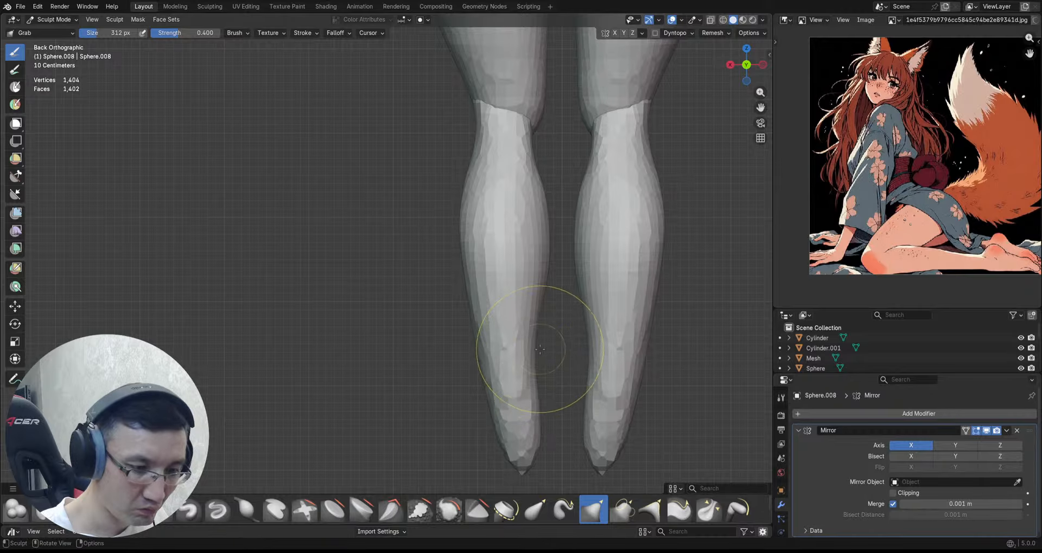
scroll(539, 175, "down", 1)
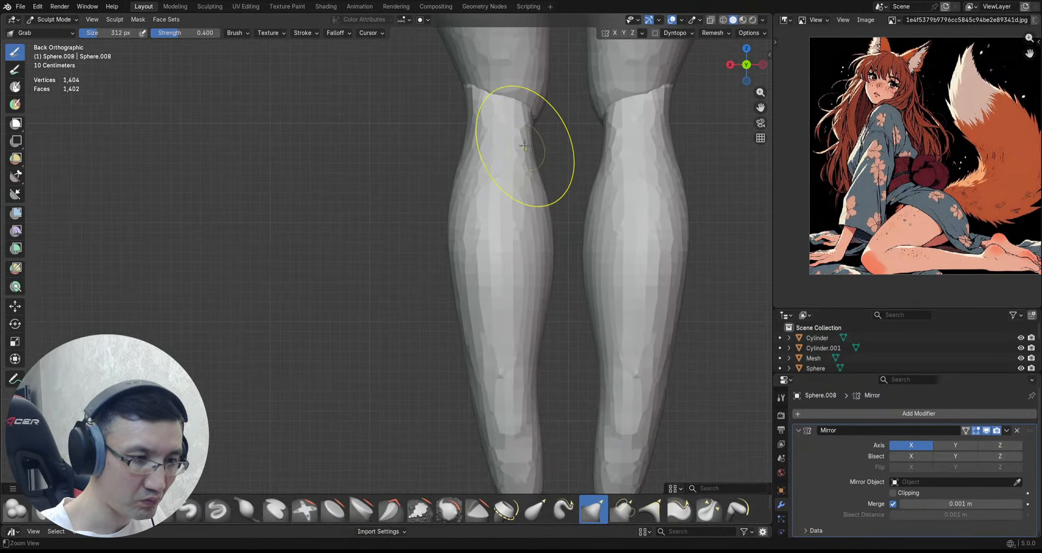
Step: Refine the outer calf contour below the knee and toward the ankle from behind with the Grab brush
mouse_move(476, 116)
middle_mouse_down()
mouse_move(489, 209)
mouse_move(623, 202)
mouse_move(589, 251)
mouse_move(549, 241)
mouse_move(557, 226)
mouse_move(618, 233)
mouse_move(577, 226)
mouse_move(558, 204)
mouse_move(601, 226)
mouse_move(560, 232)
mouse_move(567, 162)
middle_mouse_up()
middle_click_drag(567, 161, 564, 140, "ctrl")
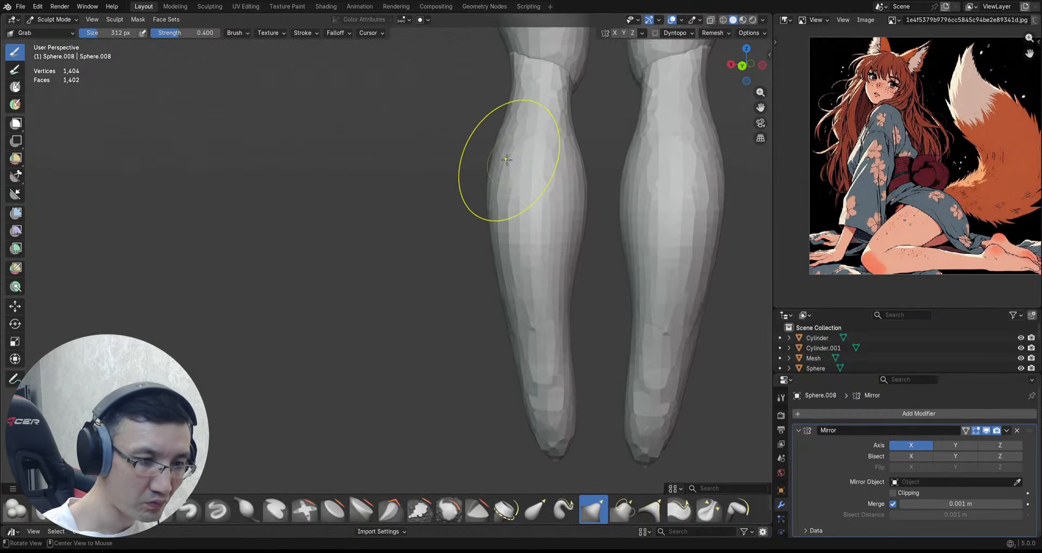
left_click_drag(486, 160, 496, 159)
middle_click_drag(503, 253, 506, 269, "ctrl")
left_click_drag(509, 266, 516, 266)
mouse_move(514, 265)
middle_mouse_down()
mouse_move(665, 257)
mouse_move(575, 256)
mouse_move(526, 288)
middle_mouse_up()
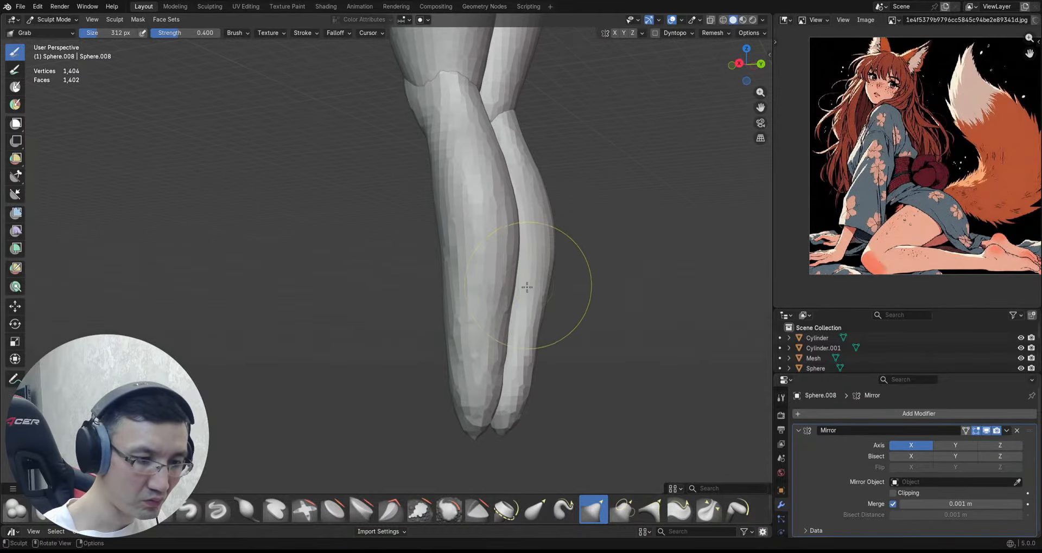
Step: Try to trim the inner side of the lower legs in the front view with the Line Trim tool
middle_click_drag(486, 364, 591, 347, "alt")
middle_click_drag(590, 217, 599, 318, "ctrl")
left_click_drag(599, 318, 599, 336, "ctrl+alt")
left_click_drag(603, 245, 602, 265, "alt+shift")
left_click_drag(605, 255, 598, 230, "ctrl+alt")
middle_click_drag(597, 231, 601, 211, "shift")
key("q")
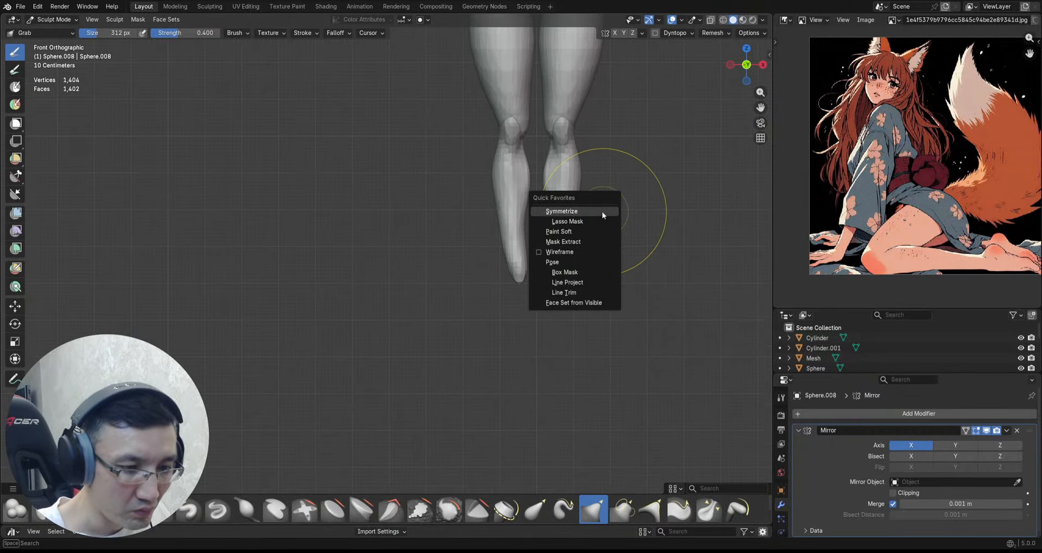
left_click(564, 293)
scroll(547, 218, "up", 1)
left_click_drag(546, 219, 553, 320)
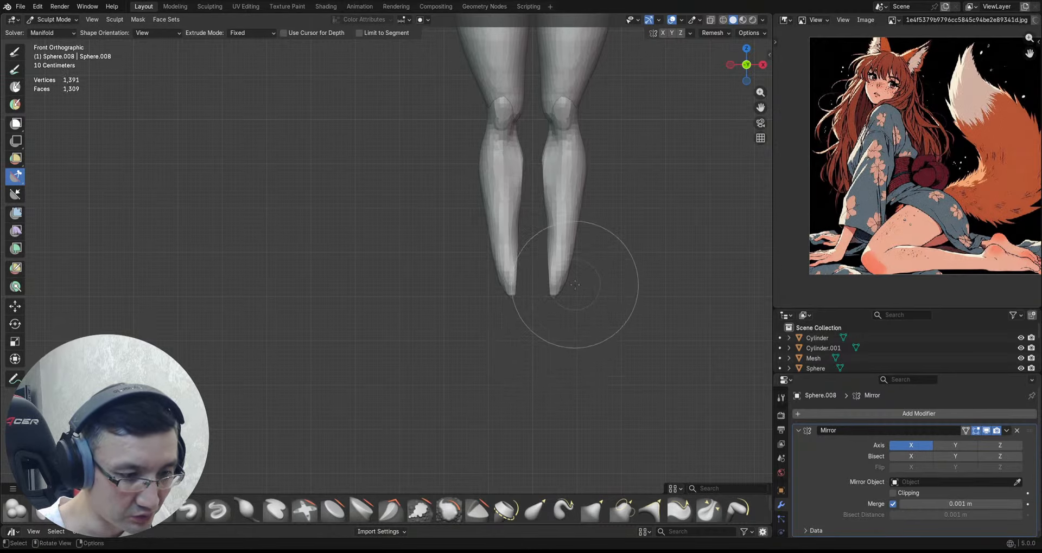
Step: Flatten the sides of the lower legs toward the ankles from several angles with the Line Project tool
middle_click_drag(577, 275, 575, 256)
key("q")
left_click(574, 256)
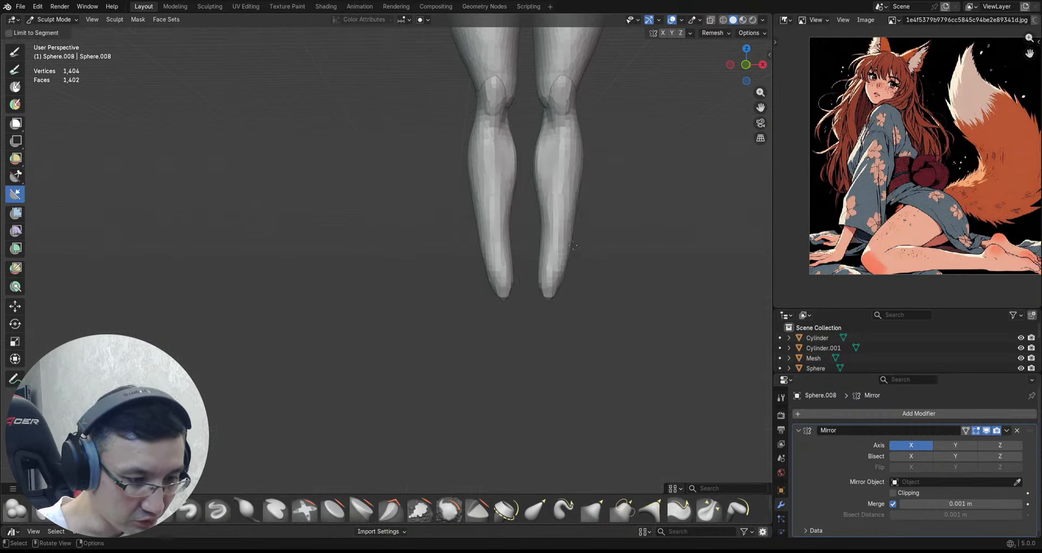
left_click_drag(536, 225, 543, 315)
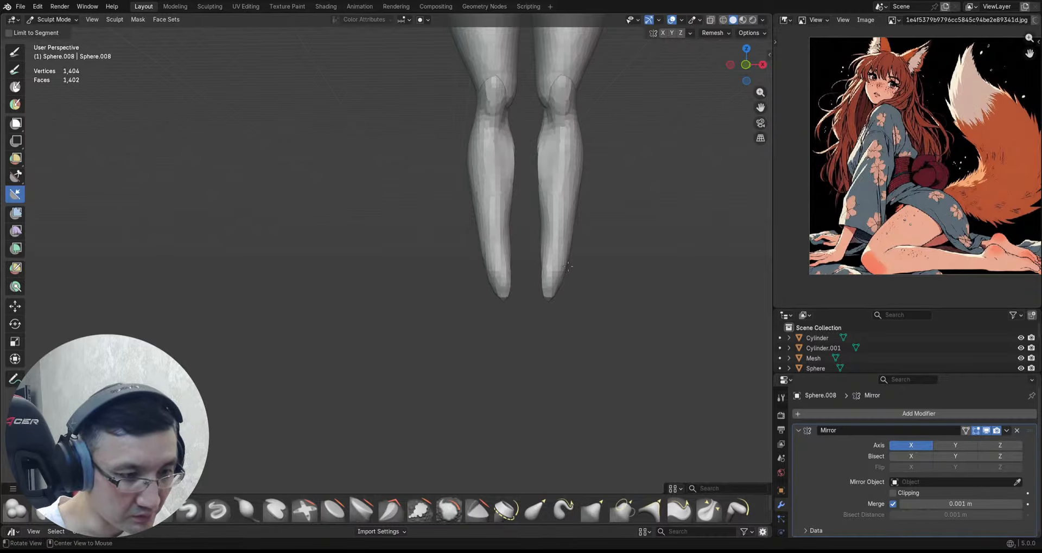
mouse_move(543, 315)
middle_mouse_down()
mouse_move(579, 225)
mouse_move(535, 249)
middle_mouse_up()
left_click_drag(543, 312, 542, 312)
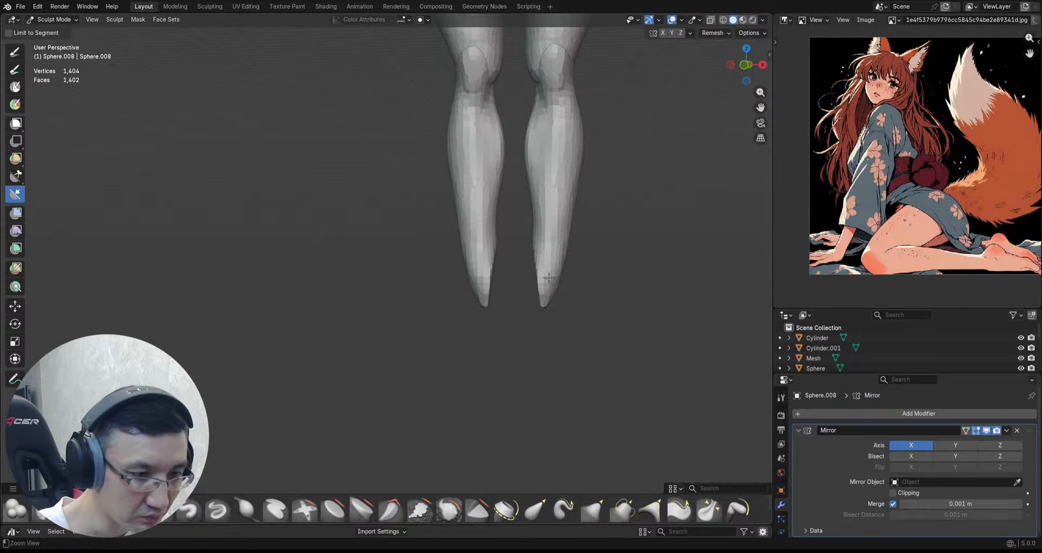
middle_click_drag(543, 312, 578, 261)
left_click_drag(564, 276, 577, 215)
middle_click_drag(578, 214, 603, 217)
left_click_drag(510, 114, 534, 342)
mouse_move(534, 342)
middle_mouse_down()
mouse_move(630, 231)
mouse_move(607, 230)
mouse_move(507, 291)
middle_mouse_up()
Step: Reshape the ankle ends of the lower legs with the Grab brush from the side and front
key("g")
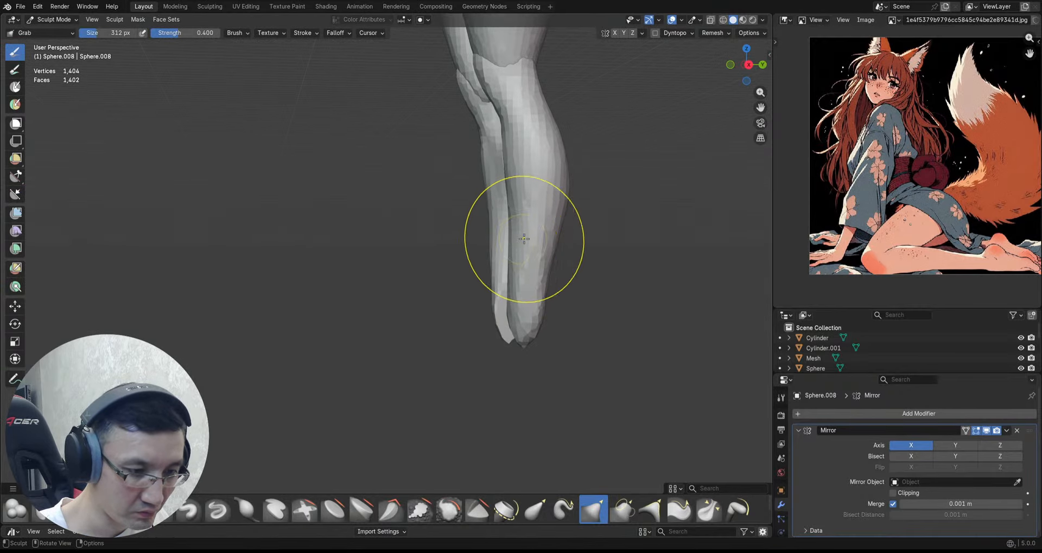
middle_click_drag(516, 232, 539, 205)
middle_click_drag(559, 244, 581, 284)
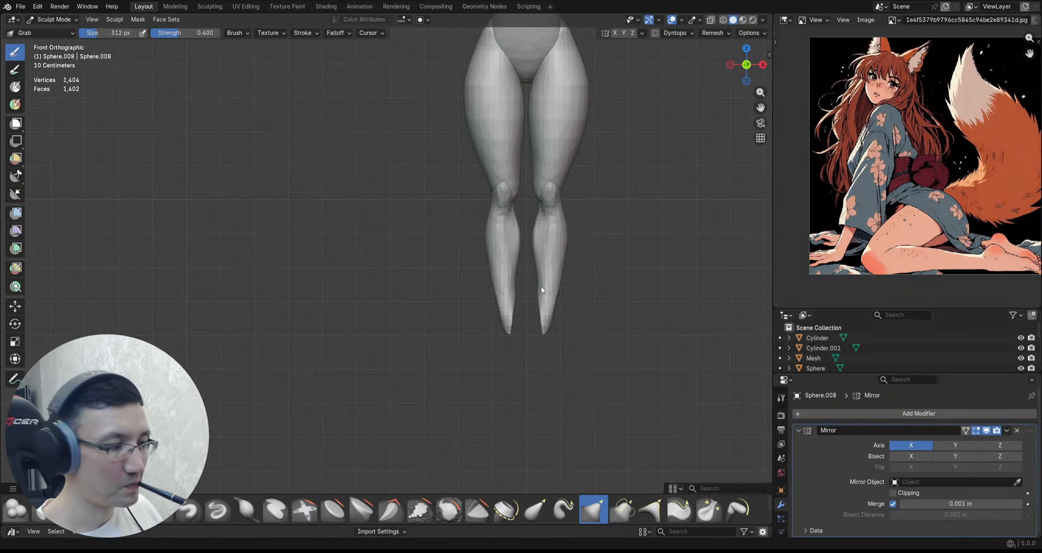
Step: Return to Object Mode, add a UV sphere at the ankle tip and scale it down to about half size
key("ctrl+Tab")
left_click(484, 305)
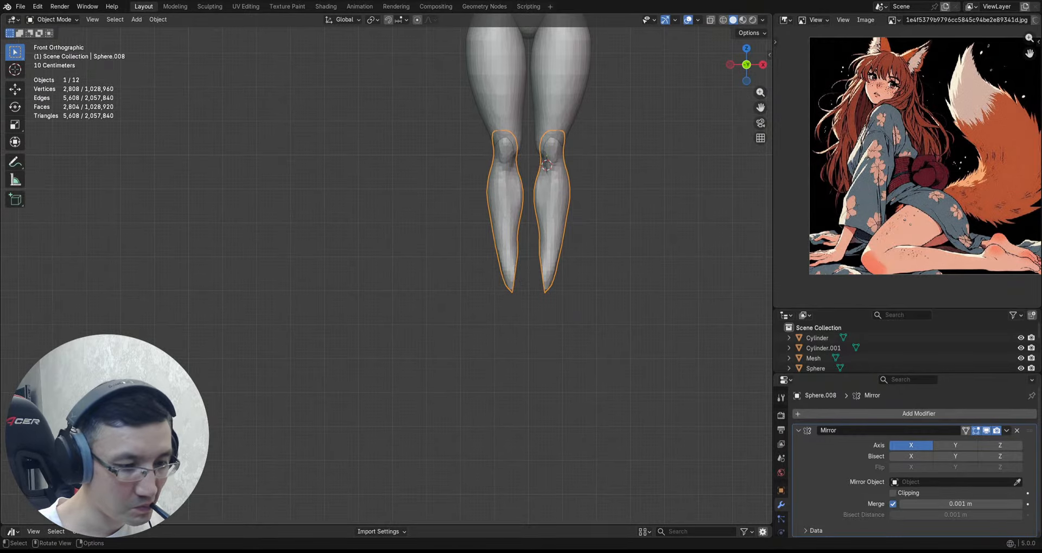
key("shift+a")
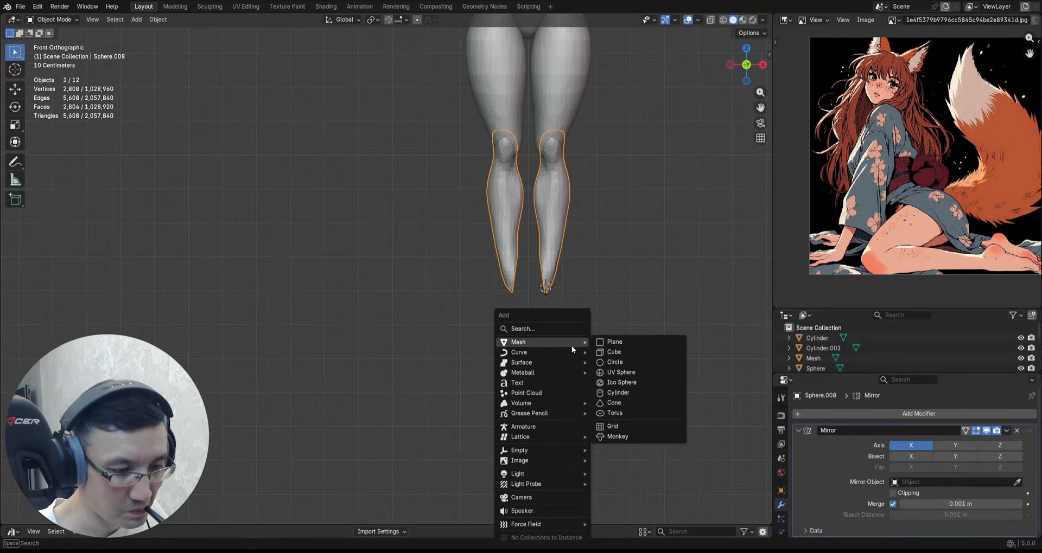
left_click(624, 367)
key("s")
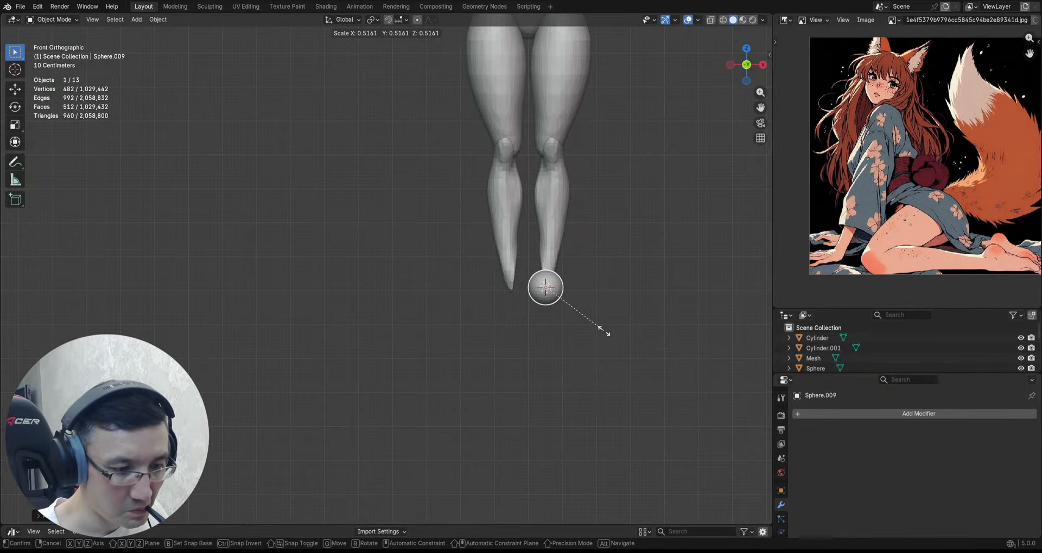
left_click(596, 327)
Step: Apply the ankle sphere's transform and add a Mirror modifier on the X axis
mouse_move(597, 309)
left_mouse_down("alt+shift")
mouse_move(595, 358)
mouse_move(585, 316)
left_mouse_up("alt+shift")
left_click_drag(585, 316, 488, 316, "alt")
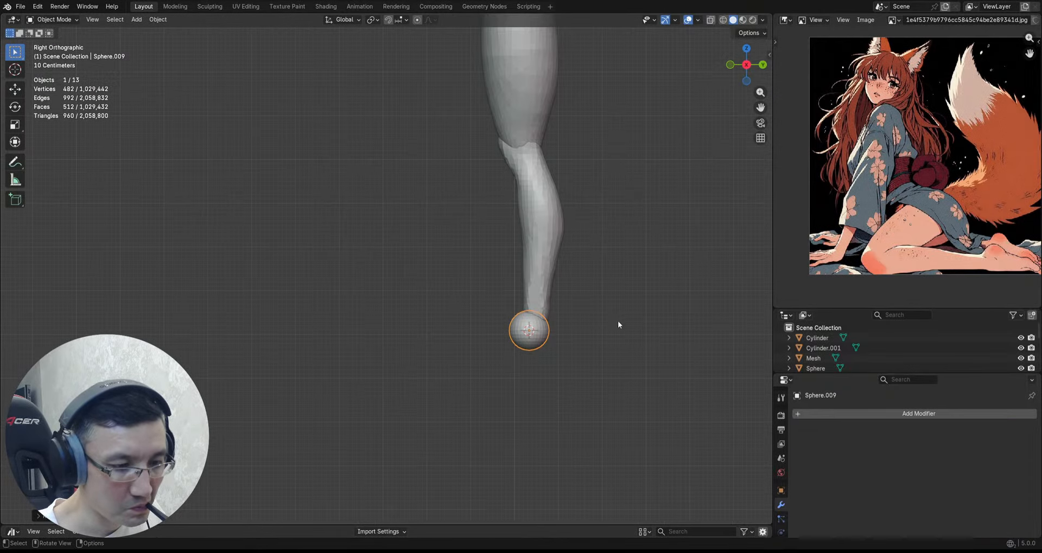
left_click_drag(618, 321, 597, 290, "alt+shift")
left_click_drag(594, 312, 587, 291, "ctrl+alt")
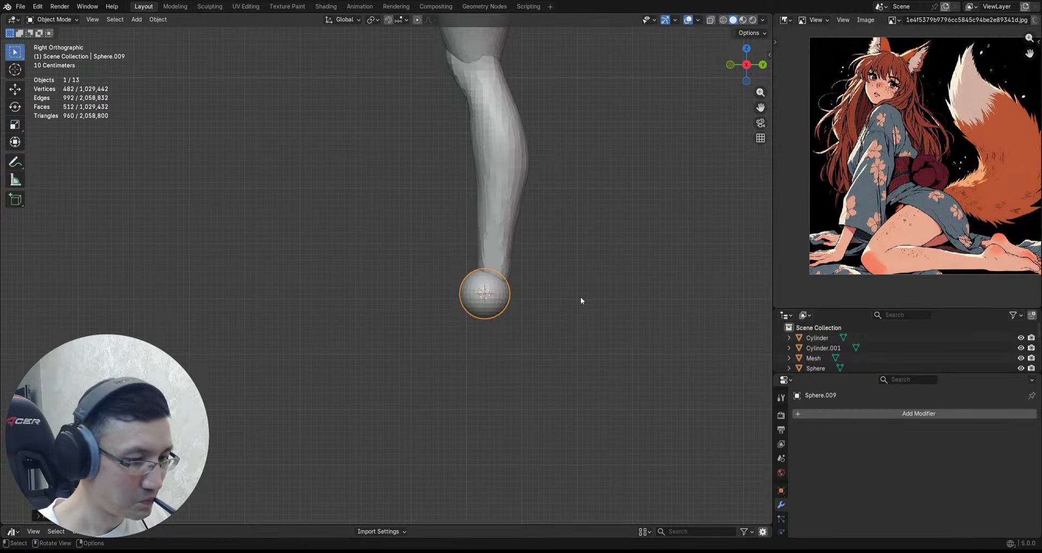
key("ctrl+a")
left_click(580, 298)
key("q")
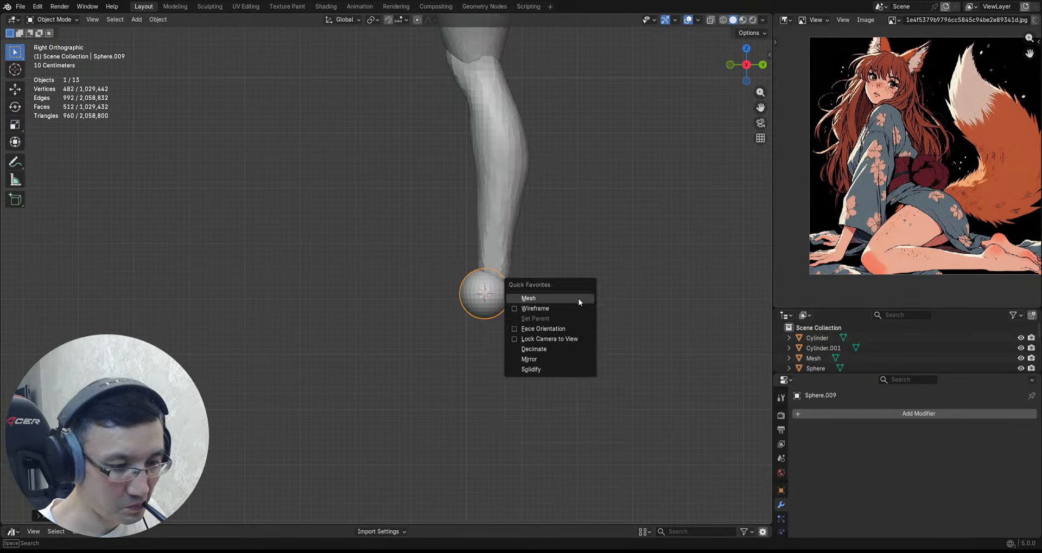
left_click(566, 360)
Step: Switch the ankle sphere to Sculpt Mode and voxel-remesh it to a coarse, low-polygon mesh
key("ctrl+Tab")
left_click(562, 419)
key("f")
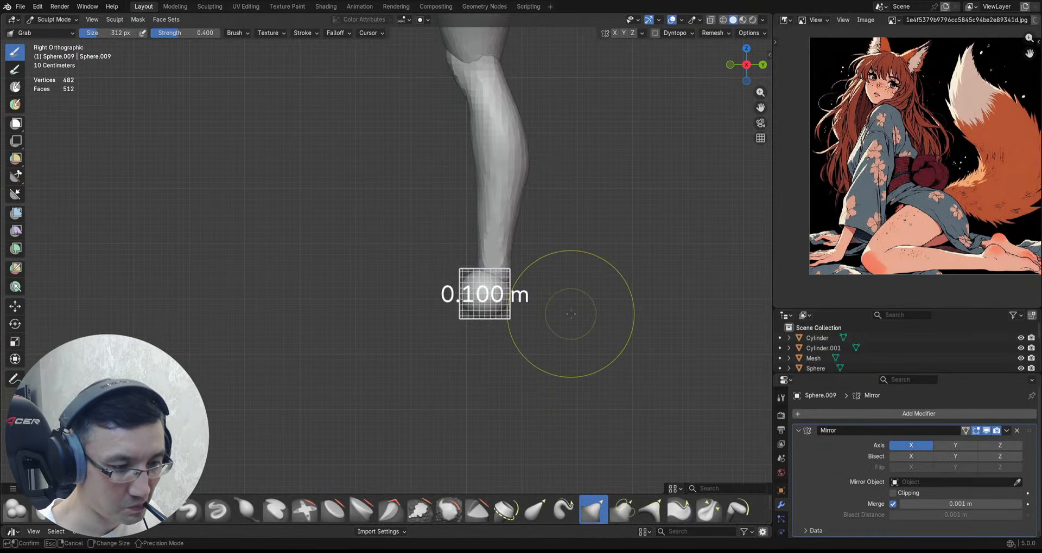
left_click(417, 275)
key("ctrl+r")
left_click_drag(465, 299, 460, 286, "ctrl+alt")
key("r")
left_click(477, 290)
key("ctrl+r")
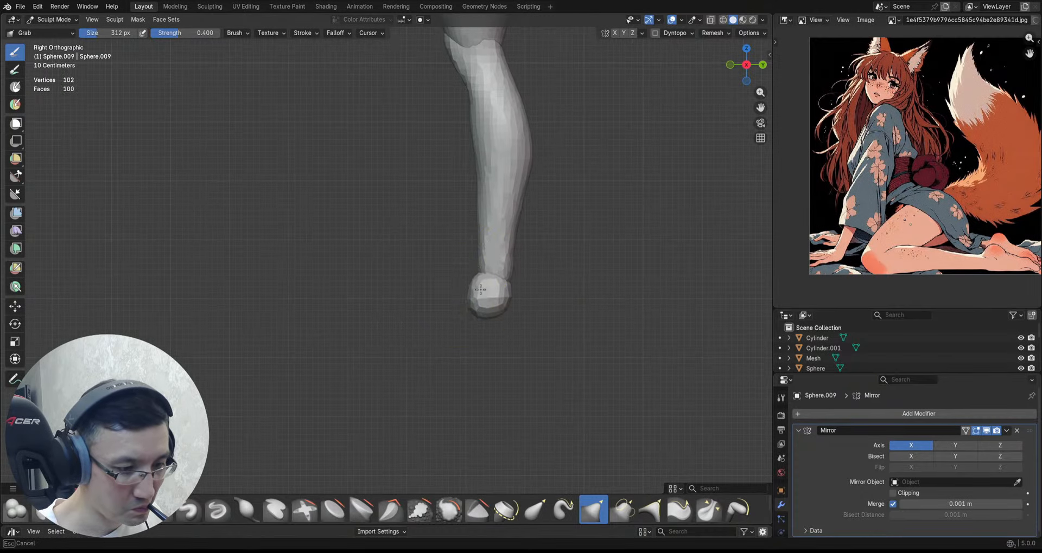
Step: Pull the ankle sphere down and forward into a pointed foot in the side view with the Grab brush and save the file
middle_click_drag(488, 287, 479, 244, "shift")
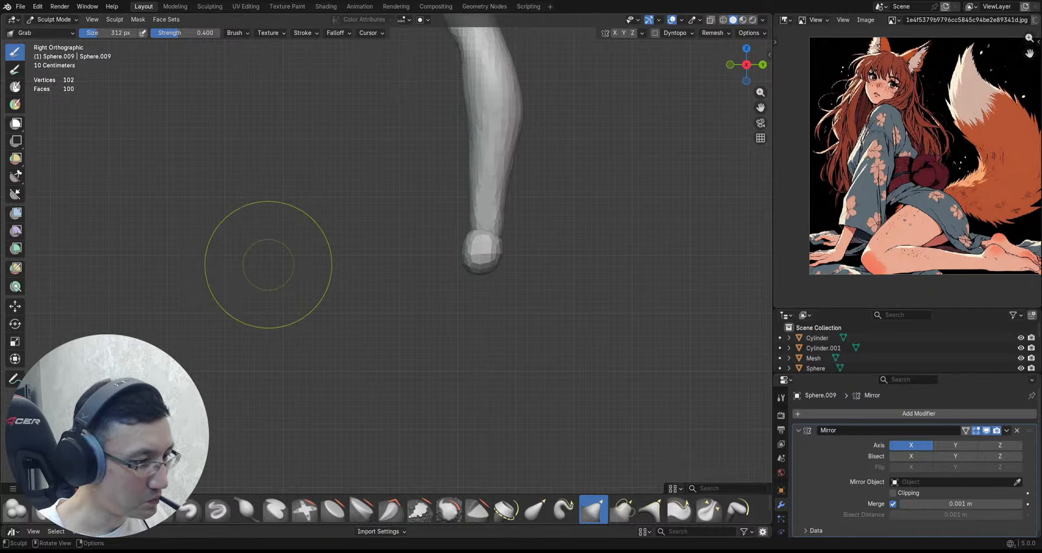
scroll(508, 290, "up", 2)
mouse_move(463, 262)
left_mouse_down()
mouse_move(426, 314)
mouse_move(418, 443)
left_mouse_up()
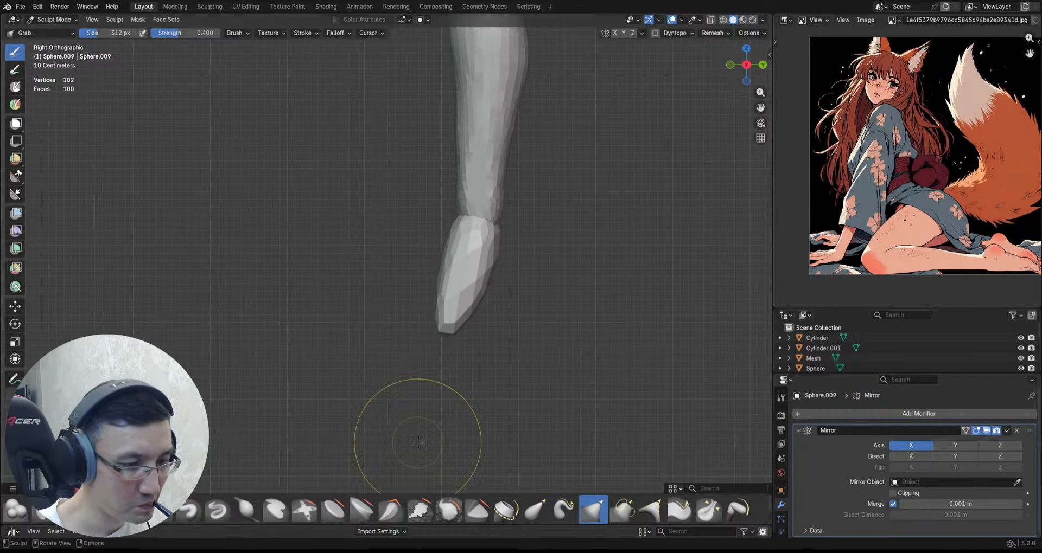
scroll(490, 290, "up", 1)
left_click_drag(441, 256, 454, 242)
left_click_drag(453, 239, 461, 209)
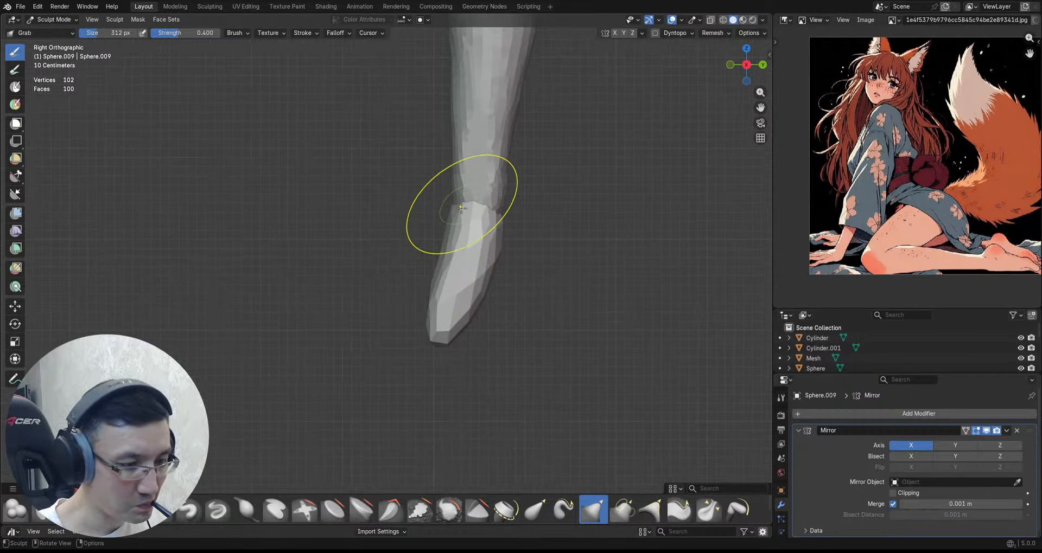
middle_click_drag(446, 259, 445, 247, "ctrl")
left_click_drag(446, 251, 439, 254)
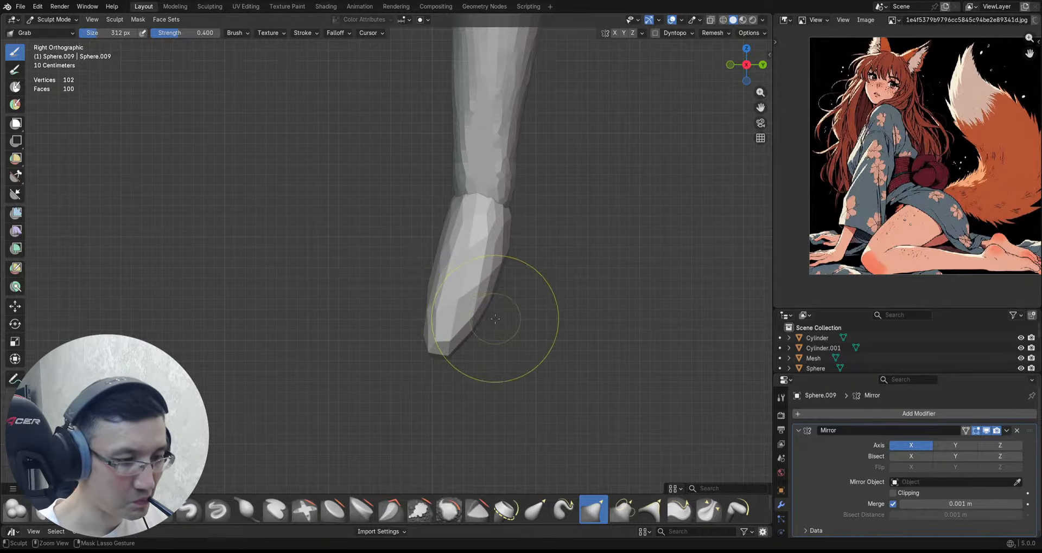
key("ctrl+s")
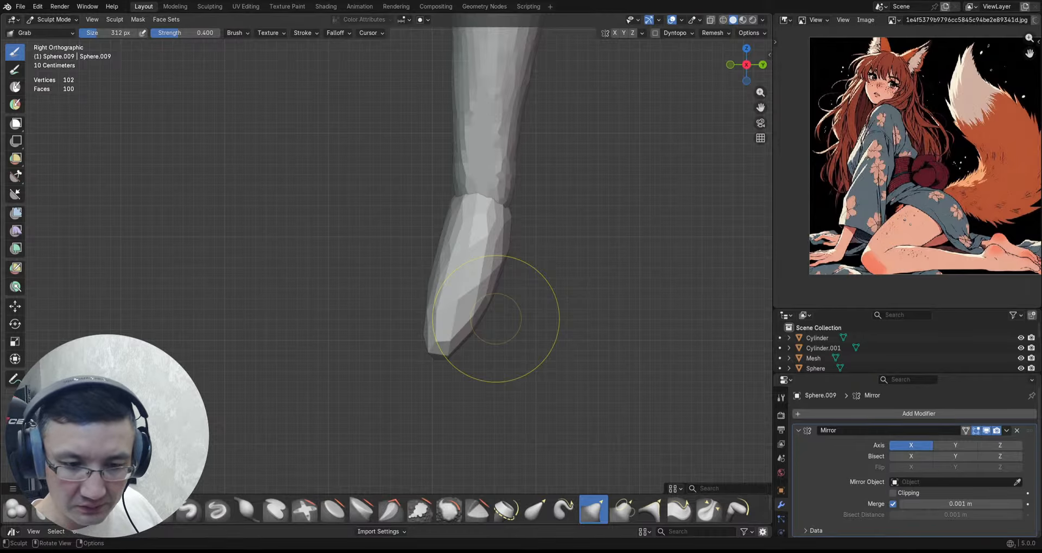
mouse_move(488, 222)
middle_mouse_down("ctrl")
mouse_move(460, 318)
mouse_move(448, 283)
mouse_move(451, 300)
middle_mouse_up("ctrl")
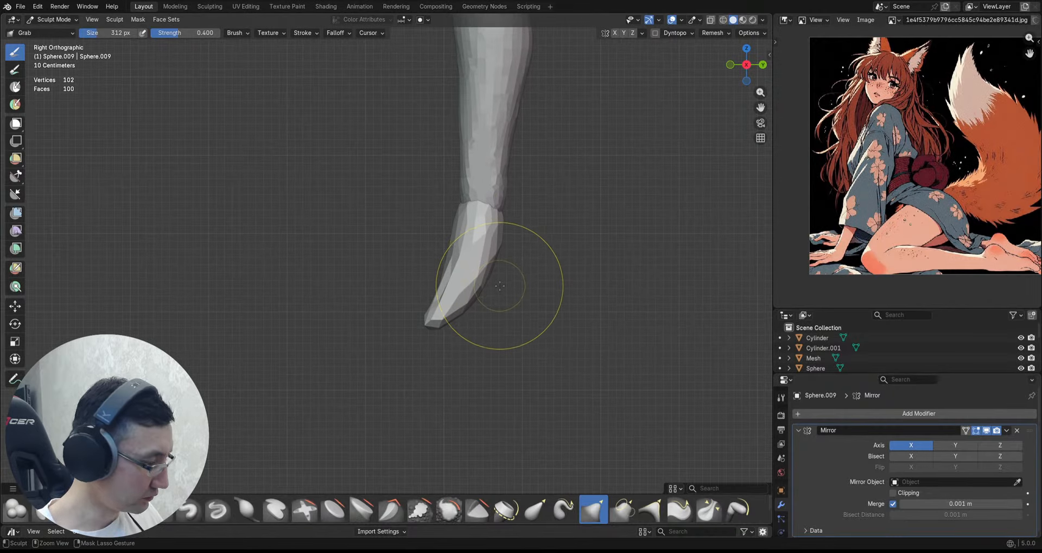
key("ctrl+s")
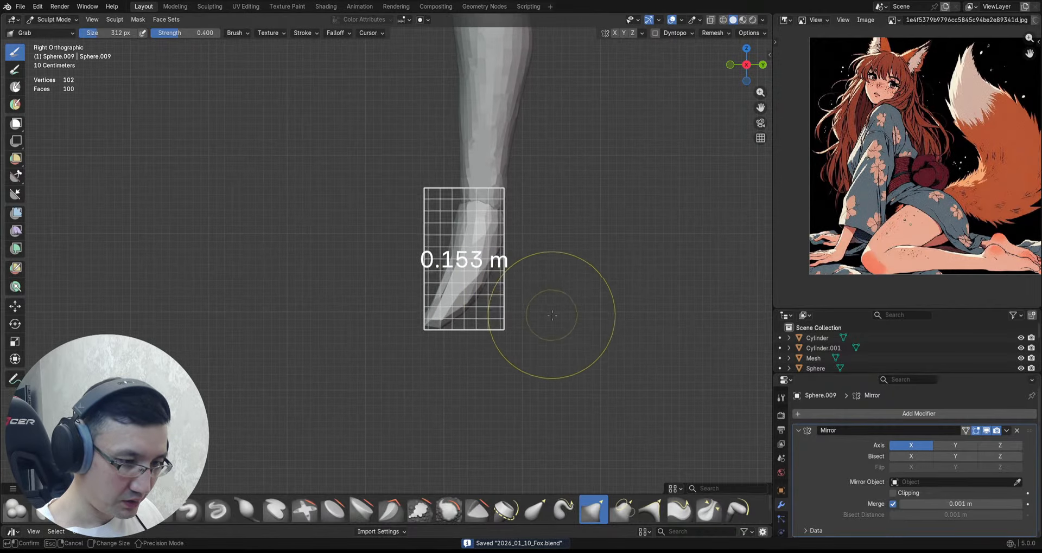
Step: Remesh the foot at a finer voxel size for more sculpting detail and check its form from the back
left_click(552, 316)
key("ctrl+r")
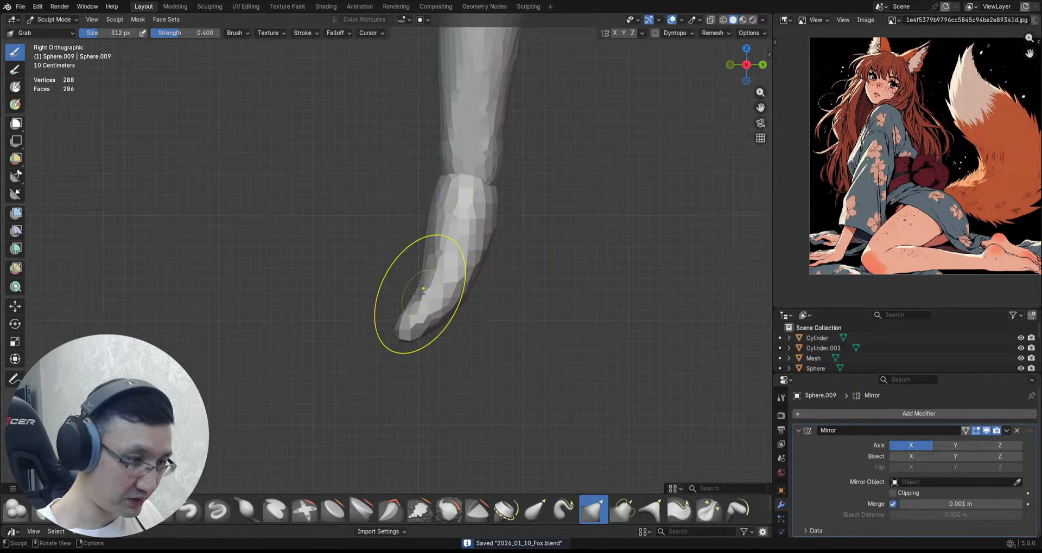
mouse_move(395, 326)
middle_mouse_down("ctrl")
mouse_move(449, 278)
mouse_move(457, 238)
mouse_move(493, 307)
mouse_move(482, 298)
mouse_move(502, 246)
mouse_move(430, 233)
mouse_move(494, 207)
mouse_move(473, 265)
middle_mouse_up("ctrl")
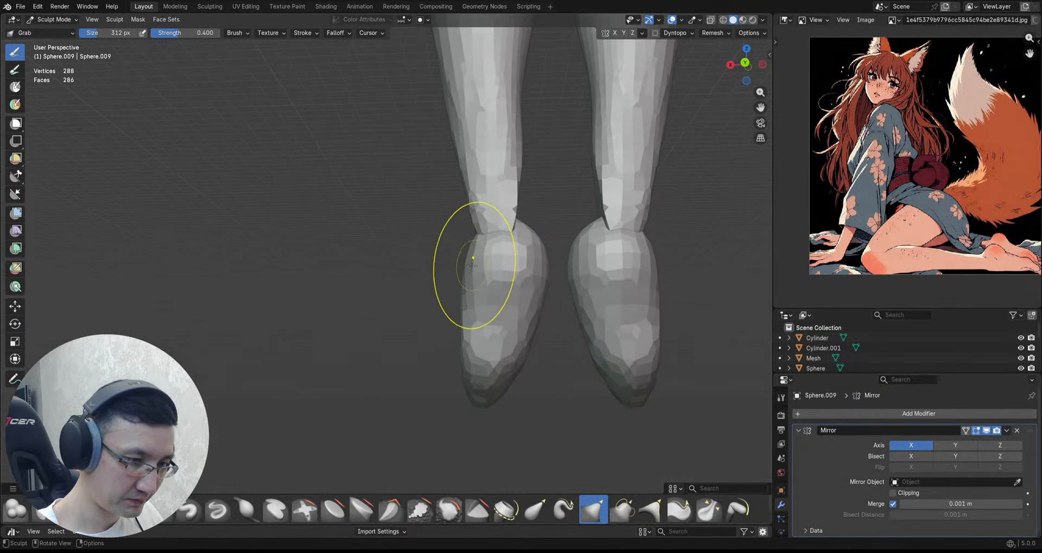
mouse_move(463, 310)
middle_mouse_down()
mouse_move(507, 333)
mouse_move(509, 383)
mouse_move(531, 279)
mouse_move(516, 288)
mouse_move(516, 274)
middle_mouse_up()
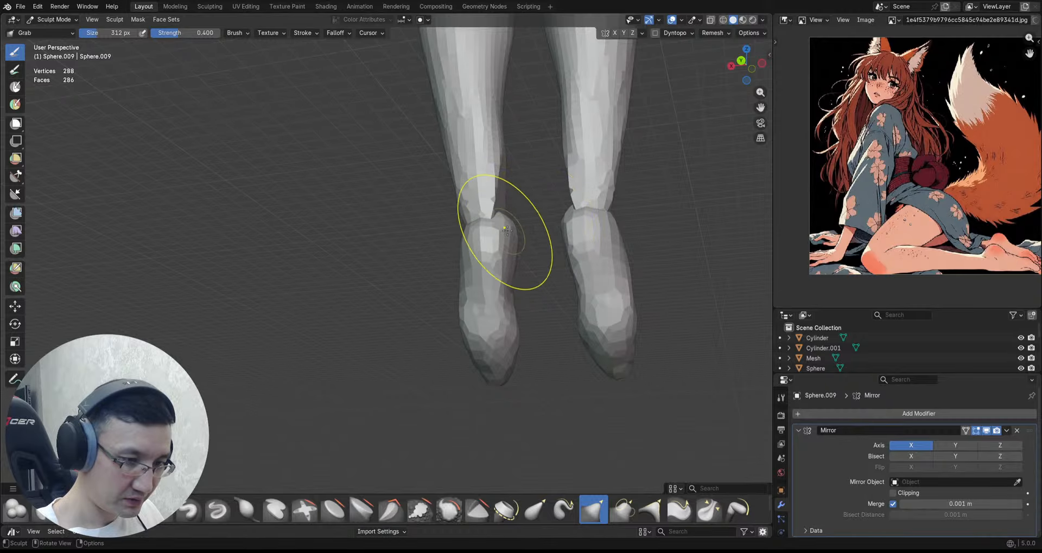
middle_click_drag(498, 239, 599, 191)
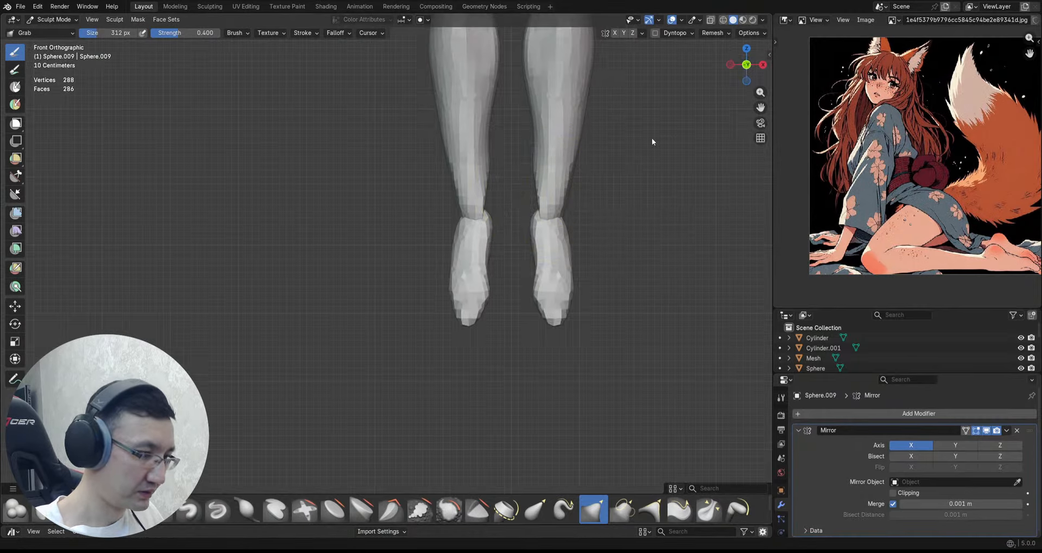
Step: Shape the foot's front-view outline with the Grab brush, narrowing the ankle and outer side above the wider toe area
scroll(261, 235, "down", 1)
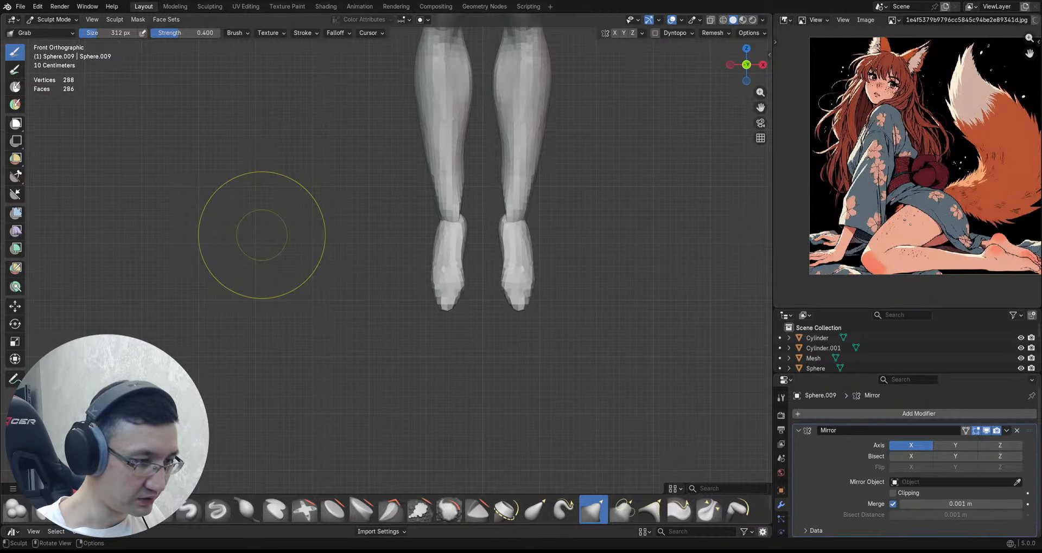
middle_click_drag(525, 245, 527, 246, "ctrl")
left_click_drag(530, 278, 517, 278)
middle_click_drag(533, 255, 519, 230, "shift")
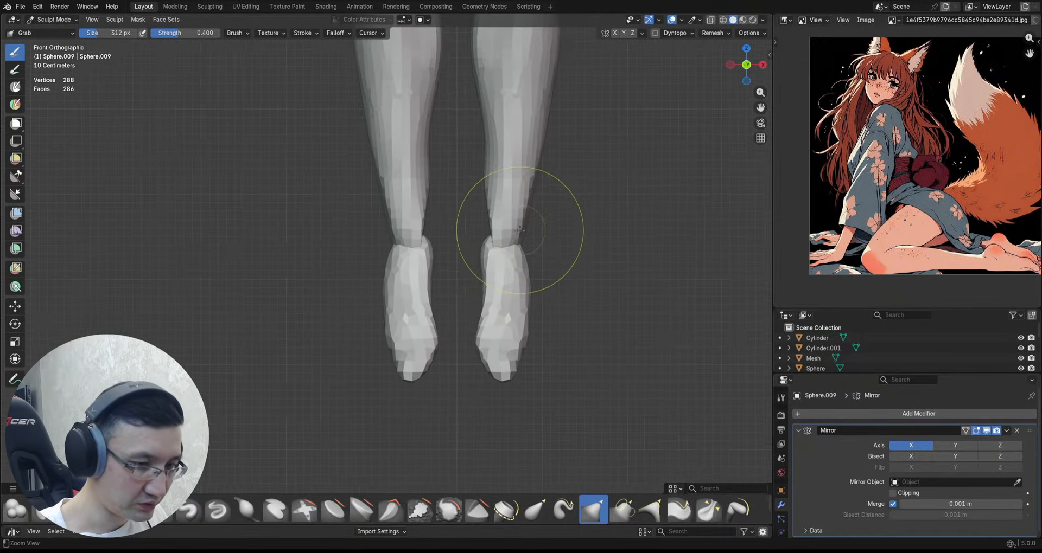
left_click_drag(483, 262, 495, 262)
middle_click_drag(504, 266, 500, 234, "ctrl")
left_click_drag(485, 262, 489, 262)
middle_click_drag(543, 301, 547, 286, "ctrl")
left_click_drag(548, 305, 540, 307)
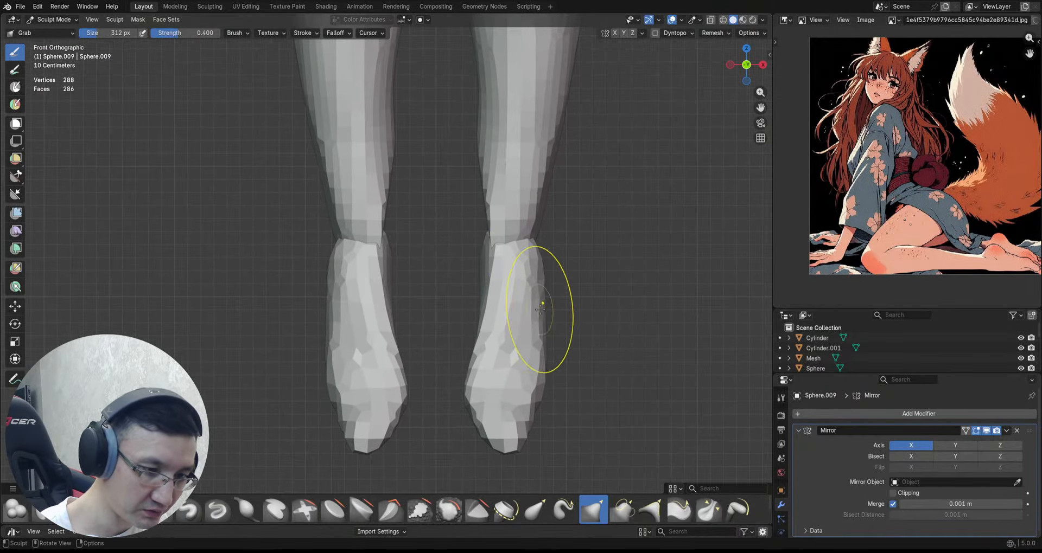
mouse_move(548, 265)
middle_mouse_down("ctrl")
mouse_move(547, 308)
mouse_move(545, 295)
middle_mouse_up("ctrl")
middle_click_drag(546, 295, 538, 267, "shift")
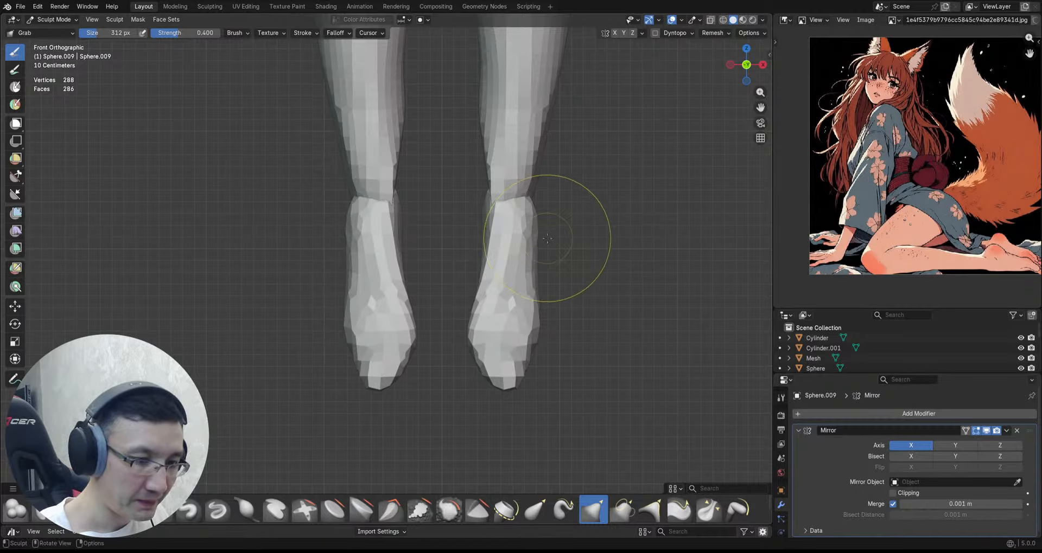
Step: Adjust the side of the forefoot with the Grab brush from an angled front view and save the file
mouse_move(559, 210)
middle_mouse_down()
mouse_move(581, 205)
mouse_move(538, 187)
mouse_move(627, 237)
mouse_move(578, 221)
middle_mouse_up()
scroll(535, 255, "up", 2)
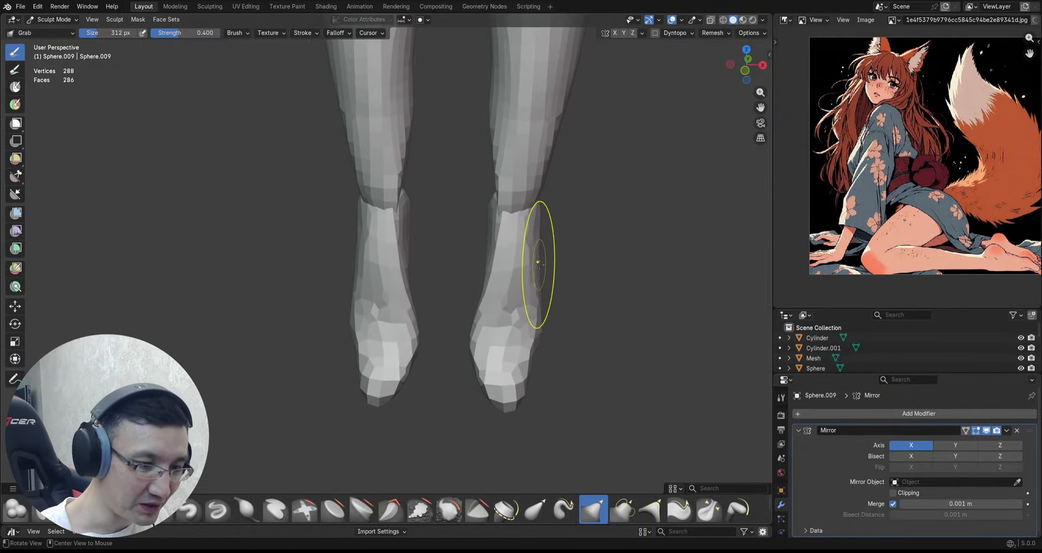
scroll(536, 250, "down", 1)
mouse_move(541, 292)
middle_mouse_down()
mouse_move(544, 325)
mouse_move(540, 262)
mouse_move(545, 285)
mouse_move(532, 278)
middle_mouse_up()
scroll(540, 288, "up", 1)
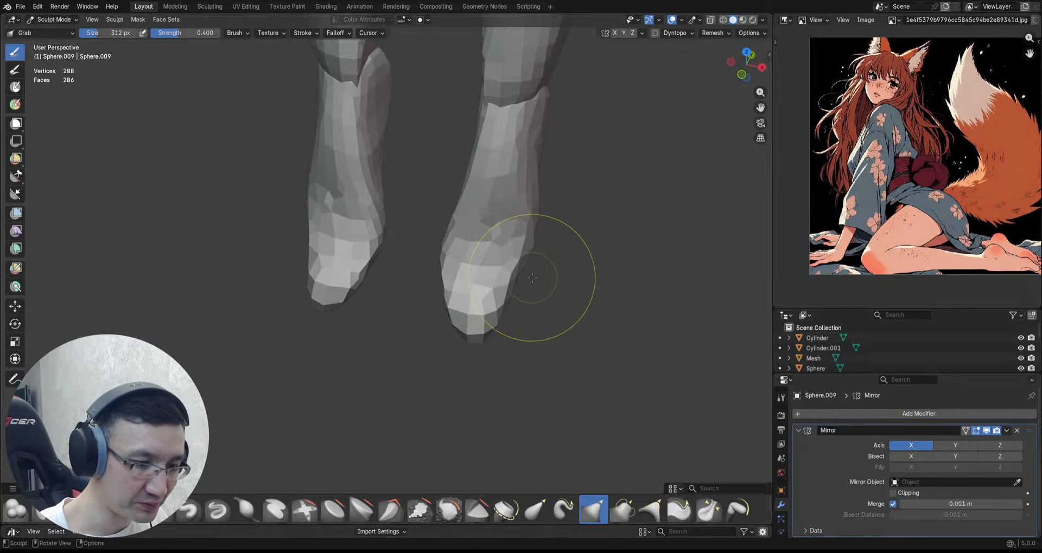
left_click_drag(513, 277, 533, 286)
mouse_move(516, 268)
middle_mouse_down()
mouse_move(530, 273)
mouse_move(524, 279)
mouse_move(506, 251)
mouse_move(516, 291)
mouse_move(528, 243)
mouse_move(523, 268)
mouse_move(575, 272)
mouse_move(502, 210)
mouse_move(521, 217)
mouse_move(570, 197)
mouse_move(559, 266)
mouse_move(649, 205)
mouse_move(586, 230)
middle_mouse_up()
mouse_move(586, 230)
middle_mouse_down("alt")
mouse_move(570, 227)
mouse_move(599, 232)
middle_mouse_up("alt")
scroll(571, 243, "down", 3)
scroll(572, 271, "down", 1)
middle_click_drag(573, 284, 515, 230, "shift")
scroll(542, 282, "up", 1)
middle_click_drag(487, 317, 450, 384, "ctrl")
key("ctrl+s")
Step: Refine the toe tip and sole curve of the foot in the side view with the Grab brush
left_click_drag(442, 373, 454, 375)
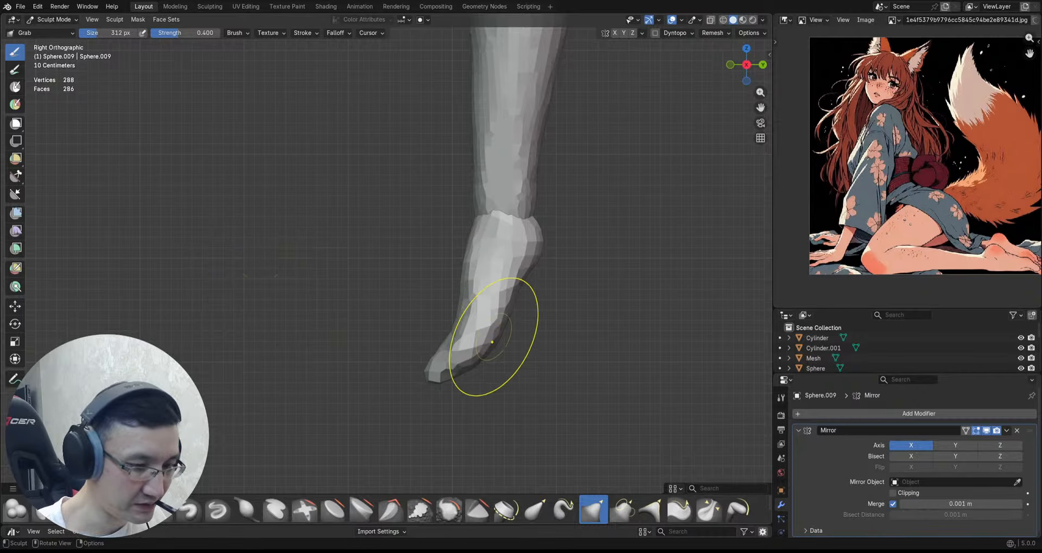
middle_click_drag(493, 337, 495, 330, "ctrl")
left_click_drag(495, 331, 500, 342)
middle_click_drag(485, 292, 485, 285, "ctrl")
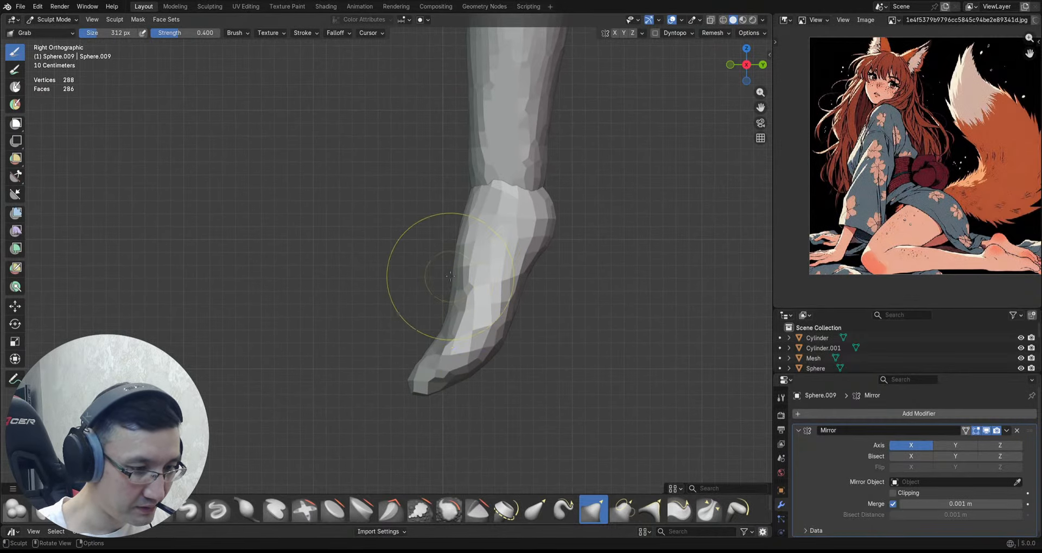
Step: Switch sculpting to the lower leg and refine its shin and calf contour above the ankle in the side view
middle_click_drag(466, 222, 472, 212, "ctrl")
middle_click_drag(472, 212, 482, 338, "shift")
key("alt+q")
left_click_drag(489, 280, 495, 284)
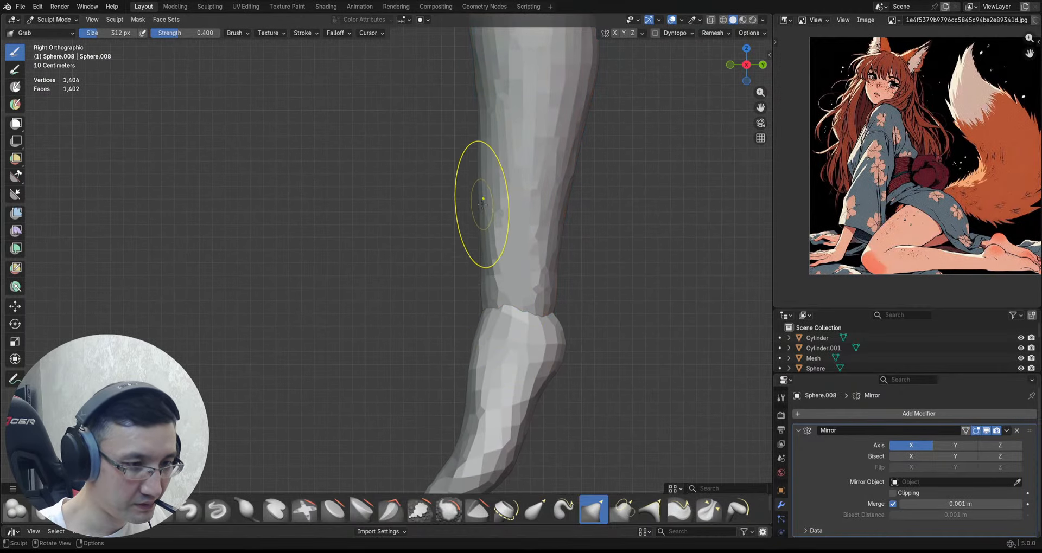
middle_click_drag(485, 233, 486, 249, "ctrl")
middle_click_drag(539, 304, 539, 290, "ctrl")
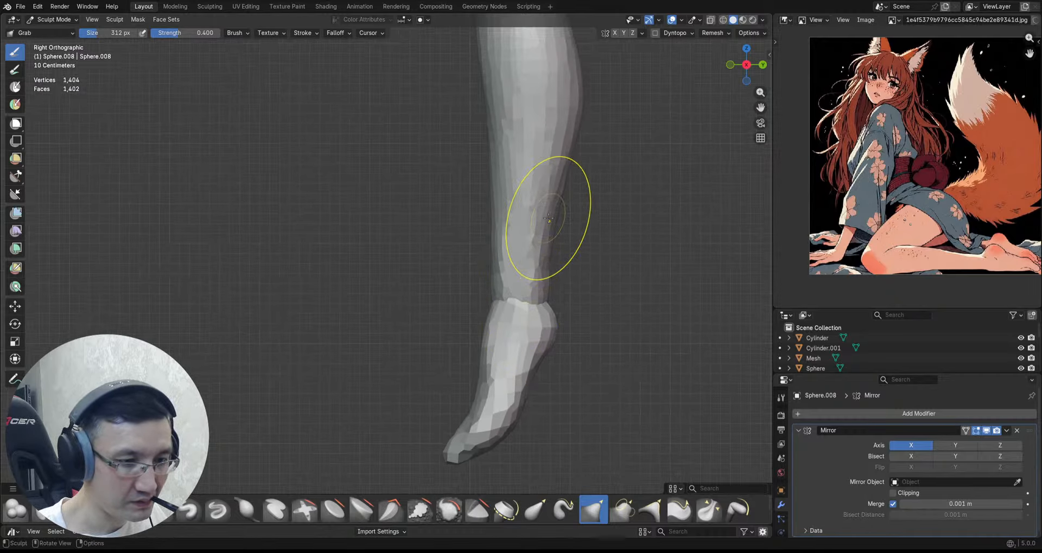
mouse_move(556, 197)
middle_mouse_down("ctrl")
mouse_move(532, 293)
mouse_move(544, 302)
mouse_move(537, 274)
mouse_move(506, 358)
mouse_move(540, 277)
mouse_move(497, 324)
mouse_move(563, 326)
mouse_move(544, 281)
middle_mouse_up("ctrl")
Step: Switch to the foot, scale its whole mesh up slightly in Edit Mode, and return to Sculpt Mode
middle_click_drag(544, 280, 515, 370, "shift")
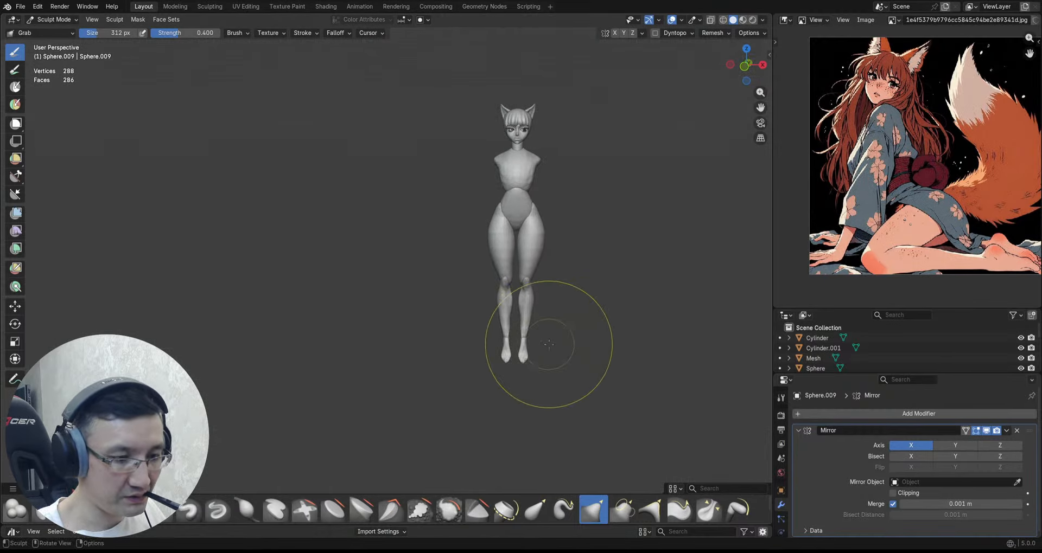
key("Tab")
key("s")
left_click(592, 341)
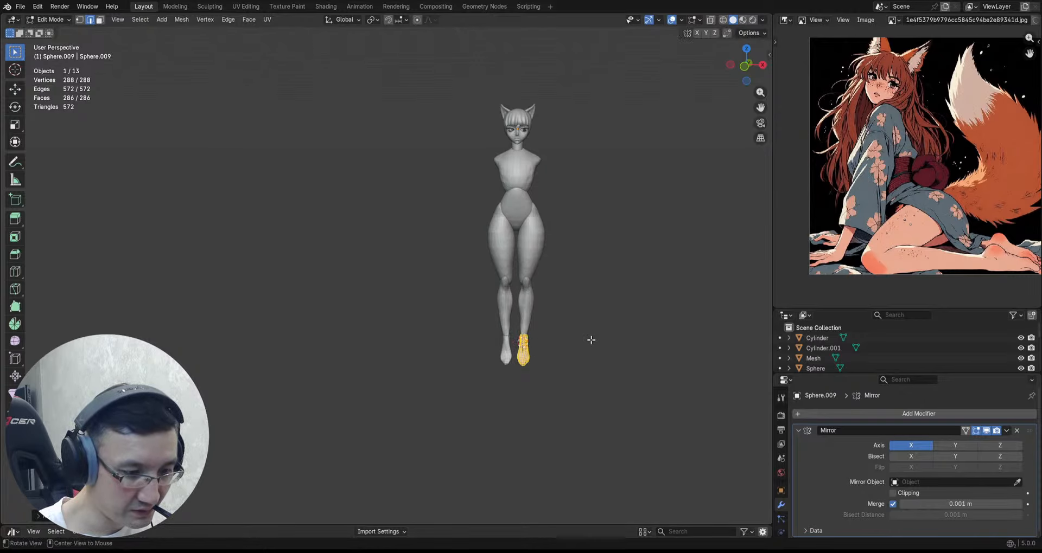
middle_click_drag(497, 353, 508, 304, "ctrl")
middle_click_drag(507, 304, 472, 274, "shift")
middle_click_drag(475, 333, 537, 262, "ctrl")
middle_click_drag(536, 305, 535, 239, "ctrl")
key("Tab")
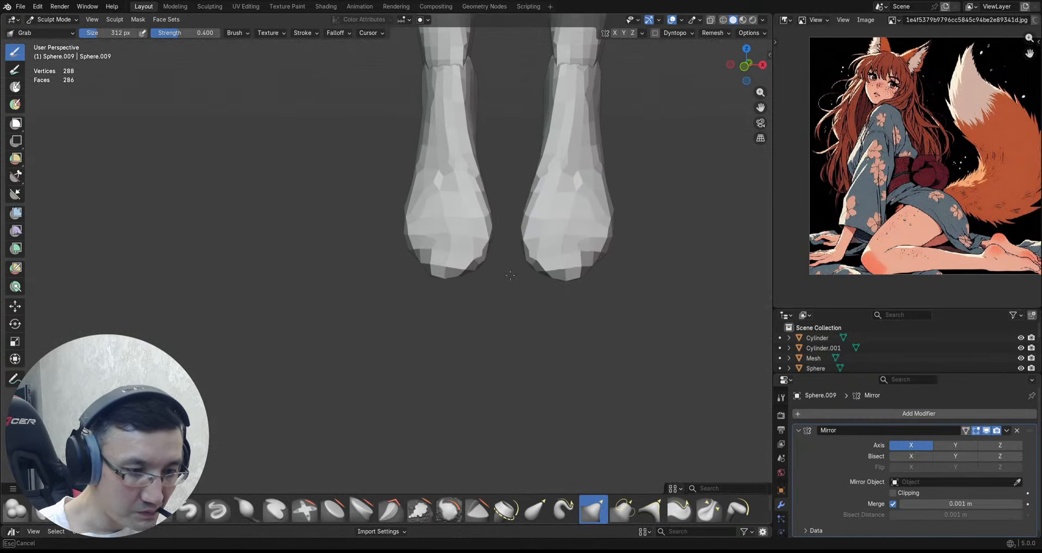
Step: Reshape the front end of the foot into a broad, slanted toe line with the Grab brush
middle_click_drag(535, 274, 580, 262)
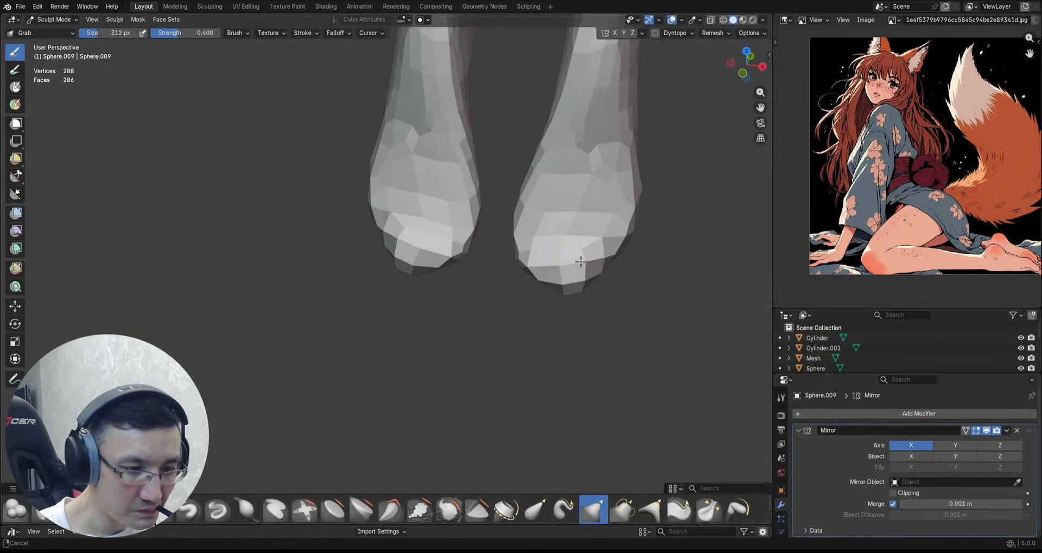
left_click_drag(564, 279, 578, 264)
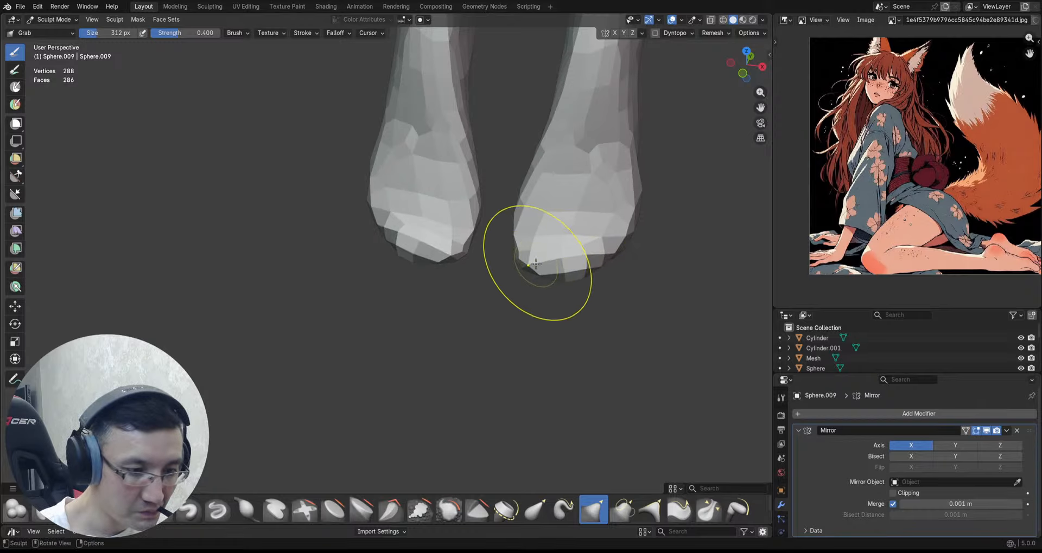
middle_click_drag(525, 257, 519, 267)
left_click_drag(528, 233, 538, 283, "alt")
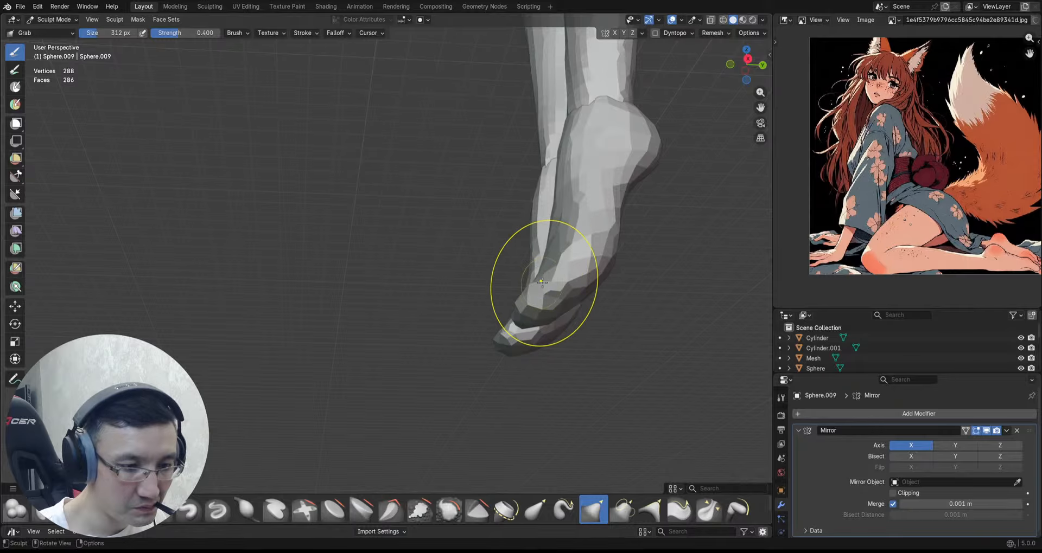
mouse_move(541, 282)
middle_mouse_down()
mouse_move(575, 232)
mouse_move(567, 309)
mouse_move(570, 262)
middle_mouse_up()
left_click_drag(542, 261, 586, 311, "alt")
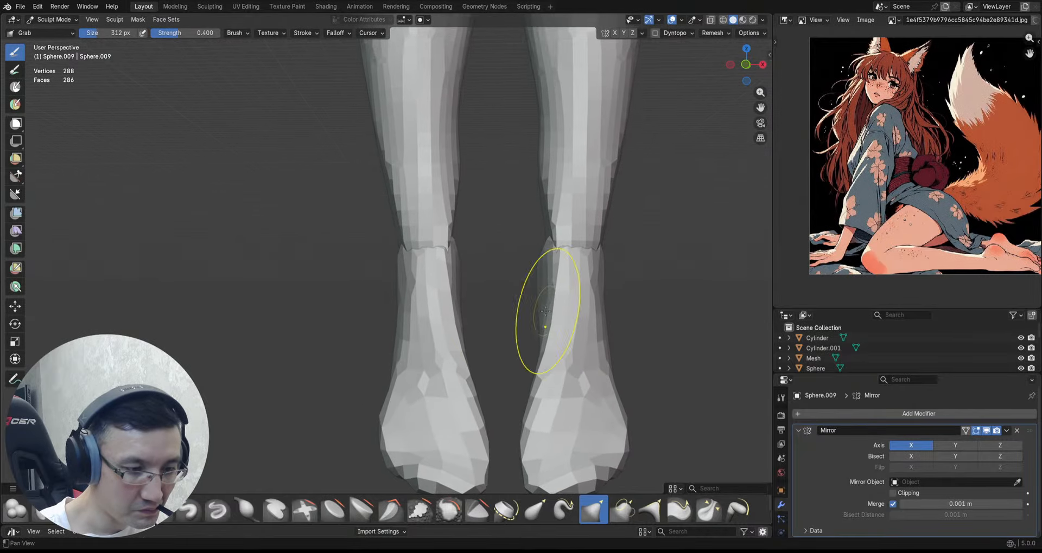
Step: Adjust the side of the foot below the ankle with the Grab brush from the back and save the file
middle_click_drag(559, 309, 709, 299)
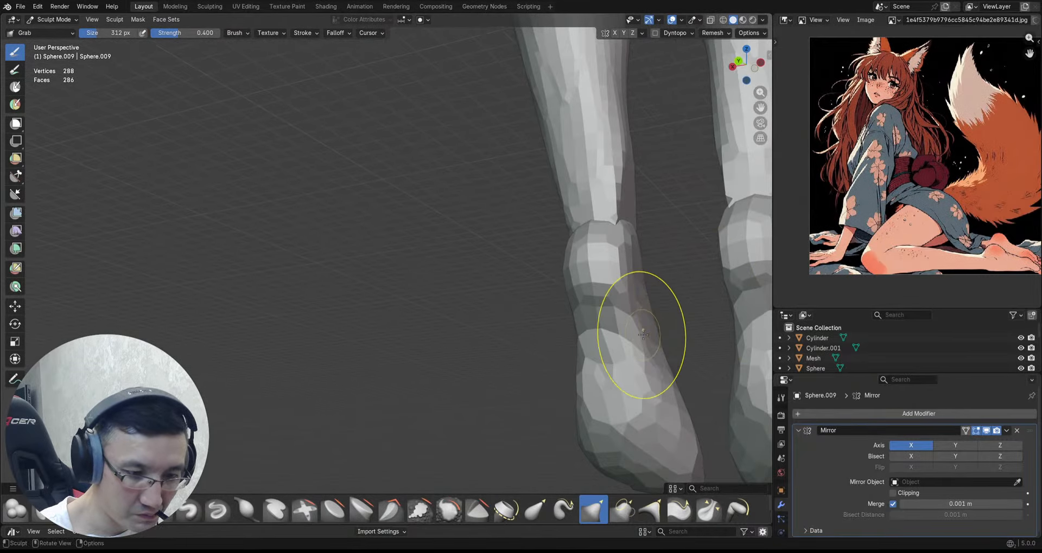
middle_click_drag(641, 334, 676, 332)
left_click_drag(675, 347, 662, 334)
mouse_move(662, 334)
middle_mouse_down()
mouse_move(593, 314)
mouse_move(541, 362)
mouse_move(500, 373)
mouse_move(564, 260)
mouse_move(616, 296)
mouse_move(621, 314)
mouse_move(597, 322)
mouse_move(632, 339)
middle_mouse_up()
key("ctrl+s")
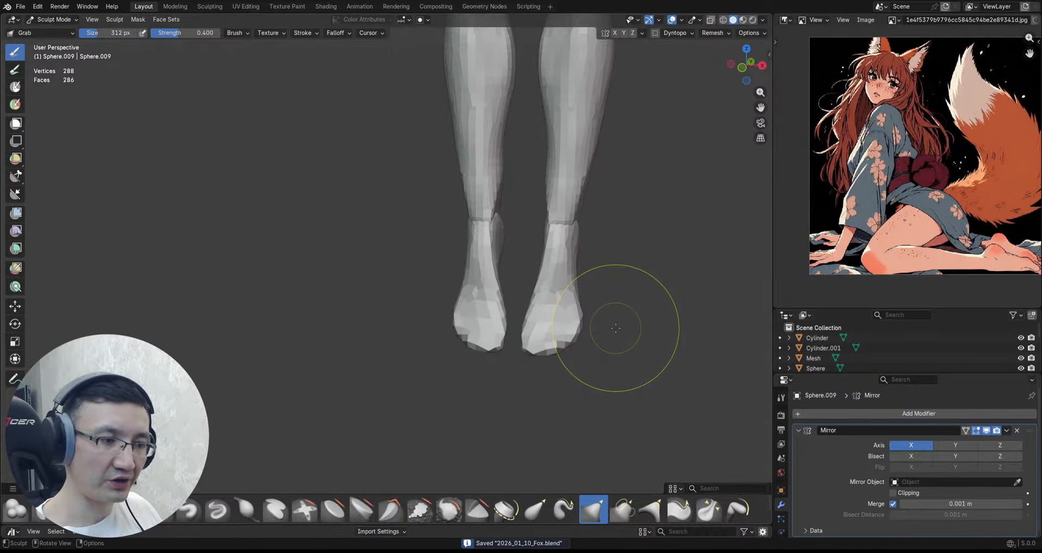
Step: Switch sculpting to the lower leg and adjust its side above the ankle with the Grab brush
scroll(570, 272, "up", 5)
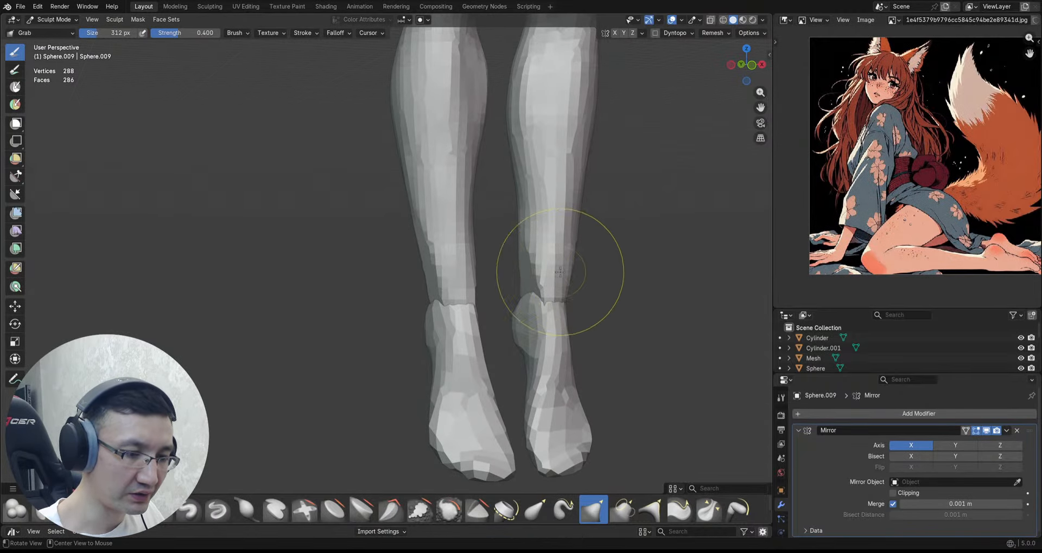
key("alt+q")
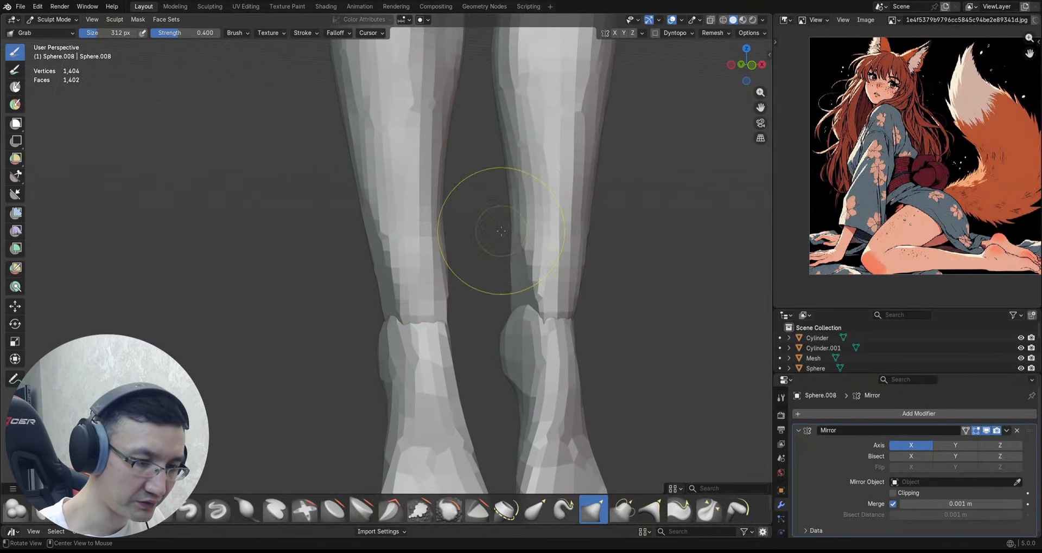
mouse_move(507, 235)
middle_mouse_down()
mouse_move(665, 253)
mouse_move(489, 232)
mouse_move(504, 275)
mouse_move(520, 217)
mouse_move(504, 198)
mouse_move(507, 293)
mouse_move(467, 242)
mouse_move(453, 242)
middle_mouse_up()
left_click_drag(454, 244, 482, 242)
middle_click_drag(510, 235, 474, 223)
Step: Smooth out the uneven surface on the back of the lower leg above the heel with the Scrape/Fill brush
key("shift+t")
mouse_move(490, 195)
left_mouse_down()
mouse_move(507, 287)
mouse_move(508, 222)
left_mouse_up()
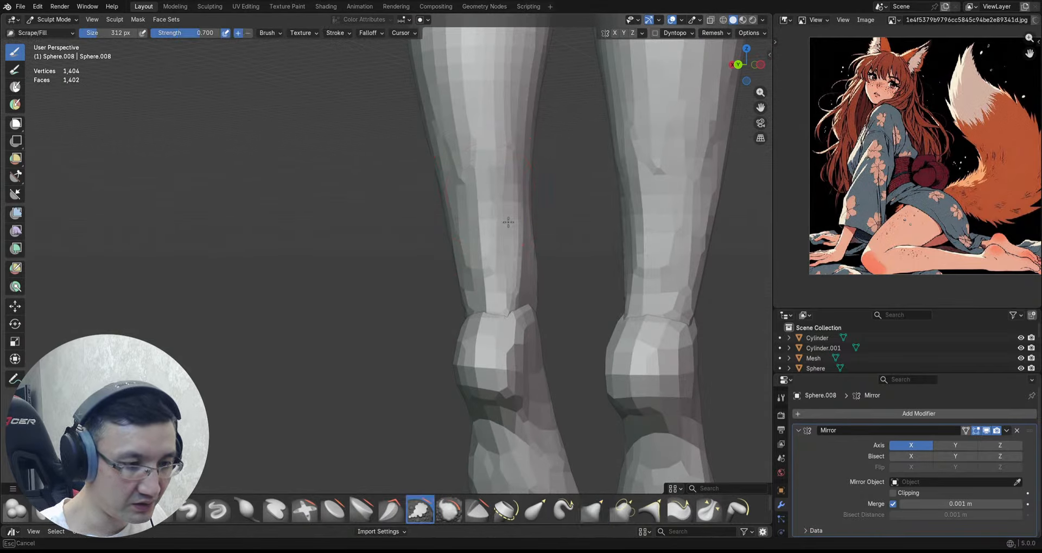
middle_click_drag(513, 279, 509, 218)
middle_click_drag(521, 268, 495, 239)
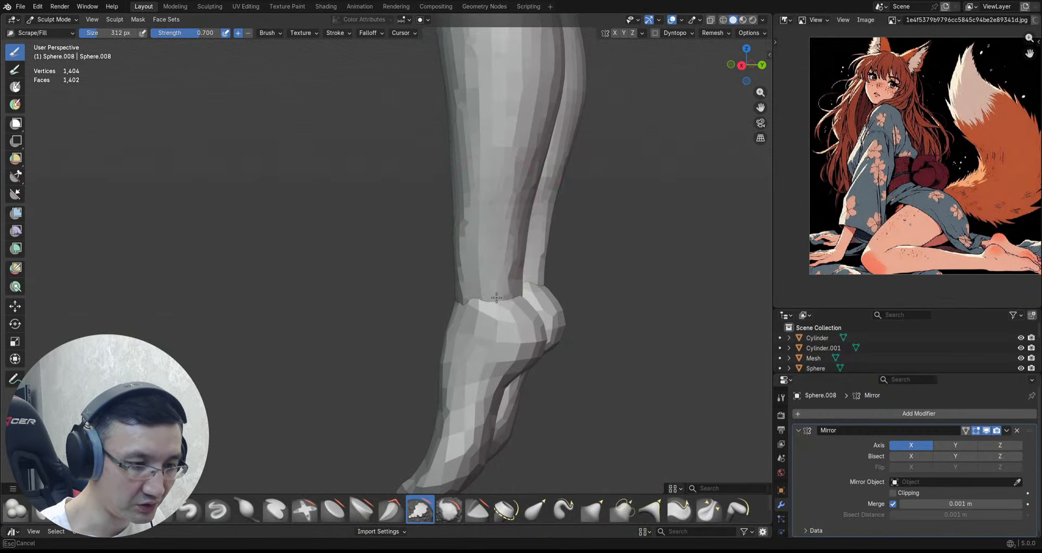
middle_click_drag(497, 297, 510, 200)
middle_click_drag(505, 289, 516, 320)
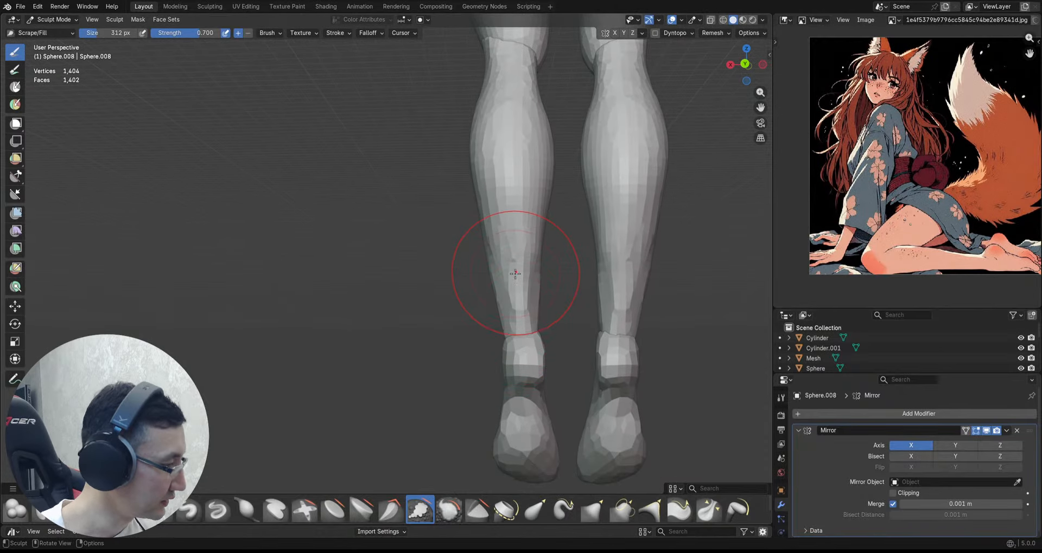
Step: Fine-tune the lower leg's shape just above the ankle with the Grab brush and save the file
key("g")
scroll(506, 266, "up", 2)
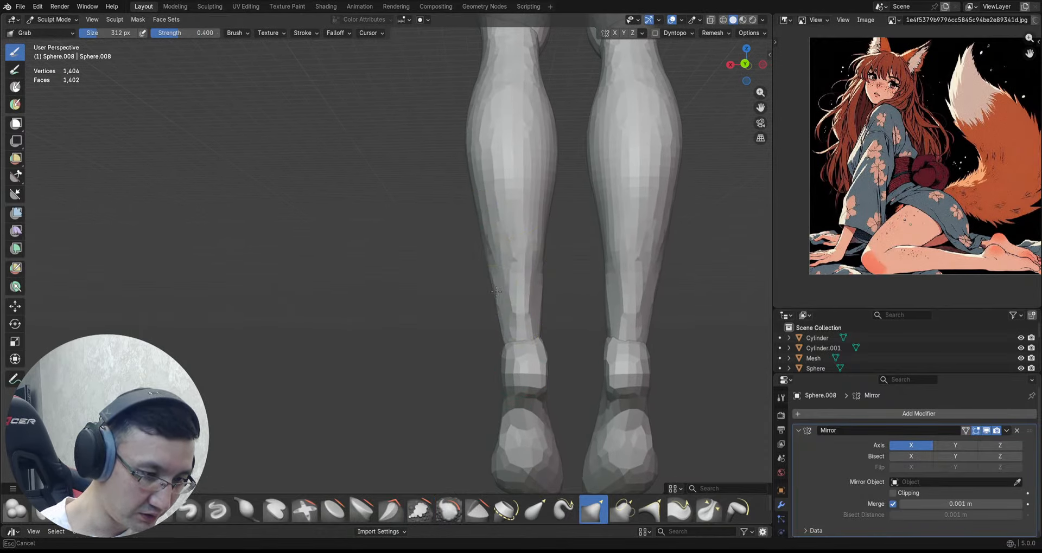
mouse_move(491, 256)
middle_mouse_down()
mouse_move(569, 262)
mouse_move(545, 283)
mouse_move(581, 321)
mouse_move(546, 298)
mouse_move(600, 256)
mouse_move(567, 258)
middle_mouse_up()
middle_click_drag(608, 258, 551, 242, "ctrl")
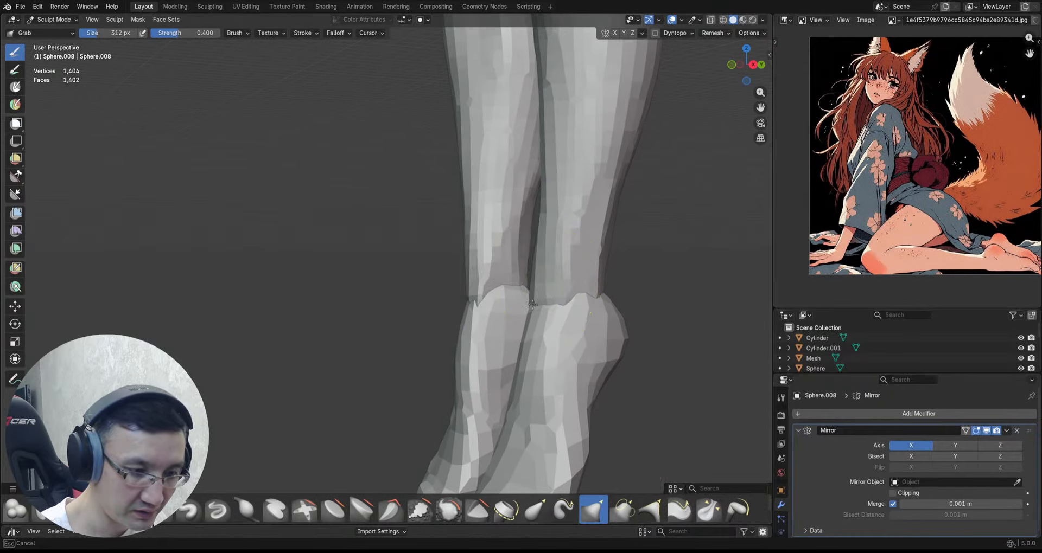
middle_click_drag(533, 305, 549, 265)
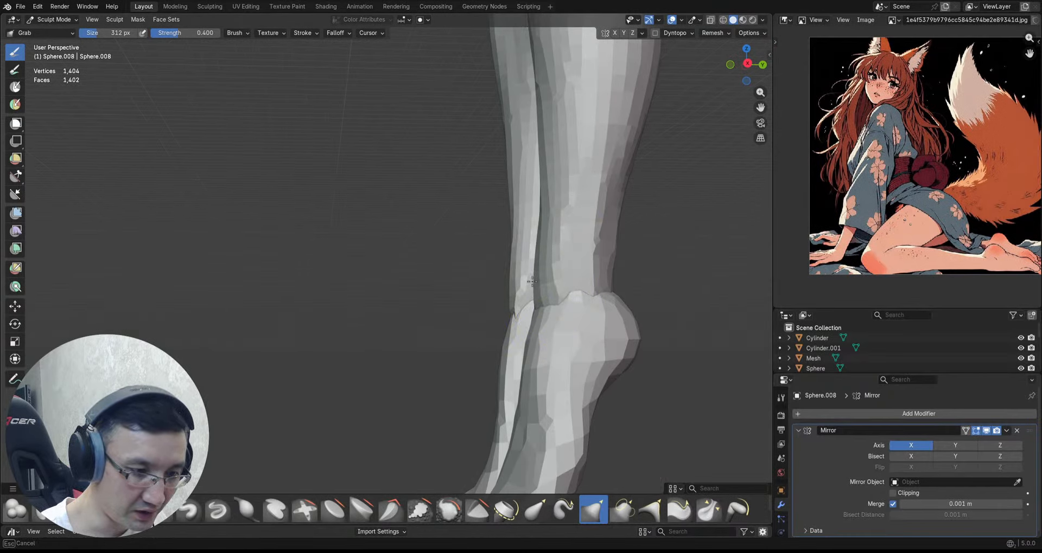
left_click_drag(542, 242, 544, 240)
mouse_move(545, 203)
middle_mouse_down("ctrl")
mouse_move(548, 246)
mouse_move(615, 258)
middle_mouse_up("ctrl")
key("ctrl+s")
Step: Examine the full figure's leg and body proportions from the front, side and back
middle_click_drag(609, 212, 633, 277, "shift")
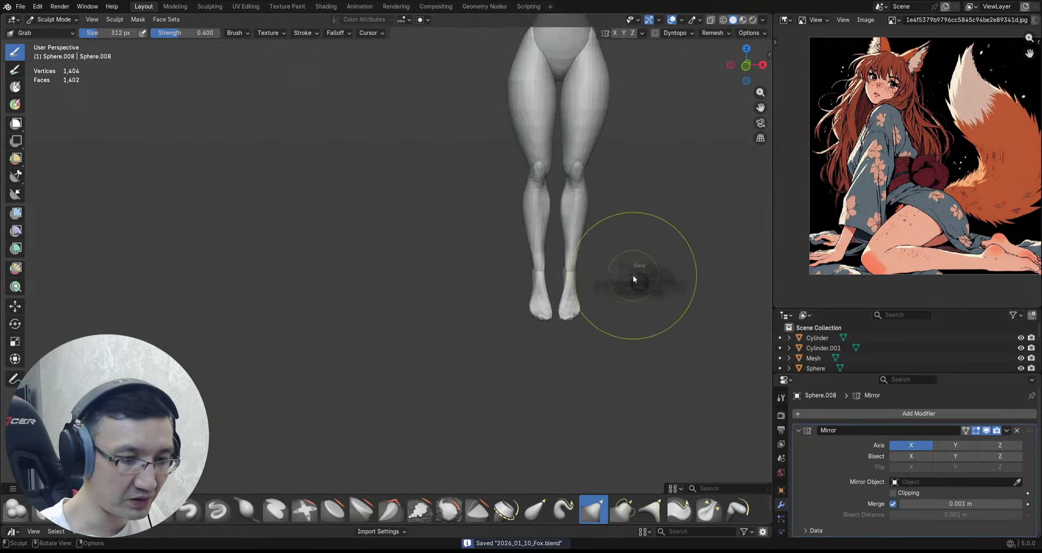
mouse_move(624, 239)
middle_mouse_down("alt")
mouse_move(640, 234)
mouse_move(633, 223)
middle_mouse_up("alt")
middle_click_drag(633, 222, 639, 267, "shift")
middle_click_drag(639, 267, 596, 274)
mouse_move(594, 273)
middle_mouse_down("shift")
mouse_move(581, 302)
mouse_move(585, 288)
middle_mouse_up("shift")
mouse_move(585, 288)
middle_mouse_down()
mouse_move(629, 296)
mouse_move(595, 239)
mouse_move(592, 169)
middle_mouse_up()
mouse_move(591, 168)
middle_mouse_down()
mouse_move(569, 154)
mouse_move(589, 175)
mouse_move(521, 181)
mouse_move(553, 214)
mouse_move(469, 214)
middle_mouse_up()
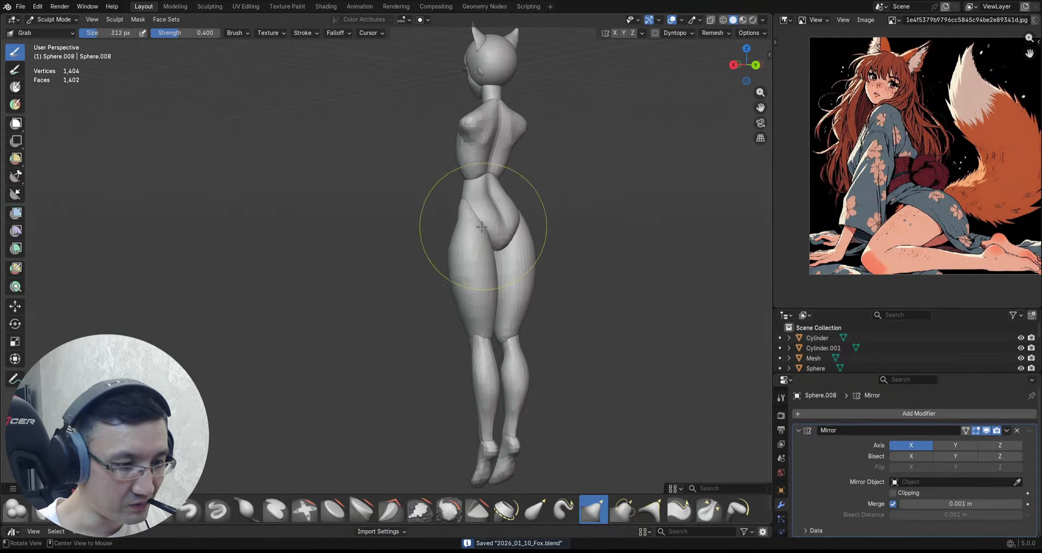
Step: Return to Object Mode, add a UV sphere at the hips and scale it down to buttock size
key("ctrl+Tab")
left_click(414, 248)
middle_click_drag(499, 304, 455, 304, "ctrl")
middle_click_drag(455, 304, 478, 256, "ctrl")
key("shift+a")
mouse_move(486, 276)
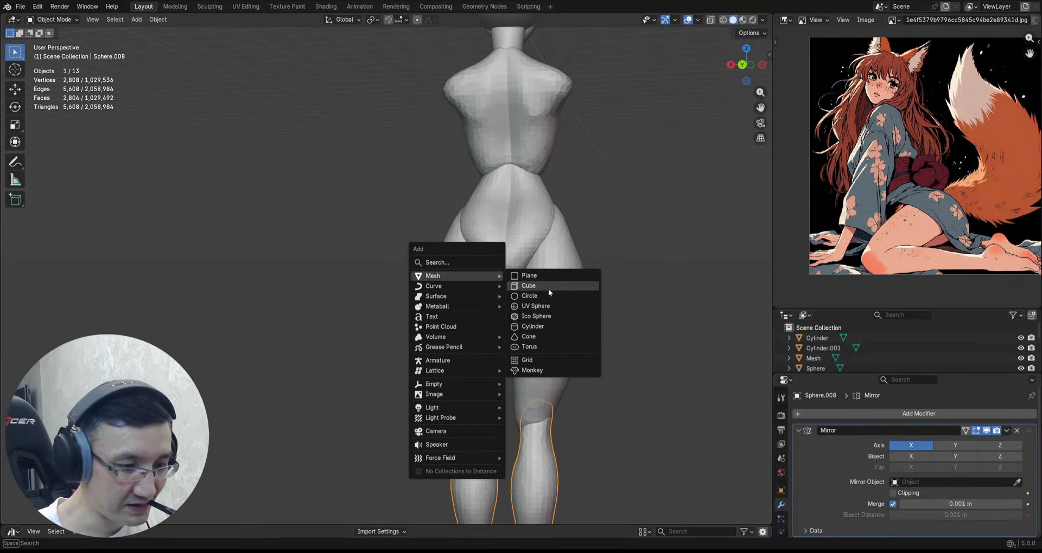
left_click(547, 309)
key("s")
left_click(535, 298)
Step: From the back view, position the new sphere over one side of the hips as a single buttock
middle_click_drag(529, 296, 573, 259)
middle_click_drag(573, 259, 608, 176, "shift")
middle_click_drag(607, 176, 591, 210, "ctrl")
key("g")
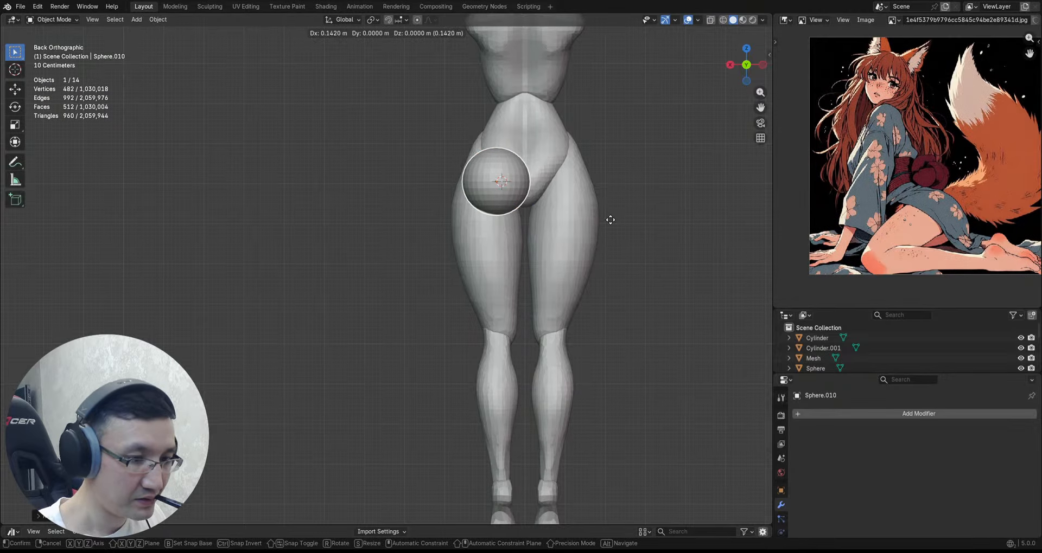
left_click(608, 221)
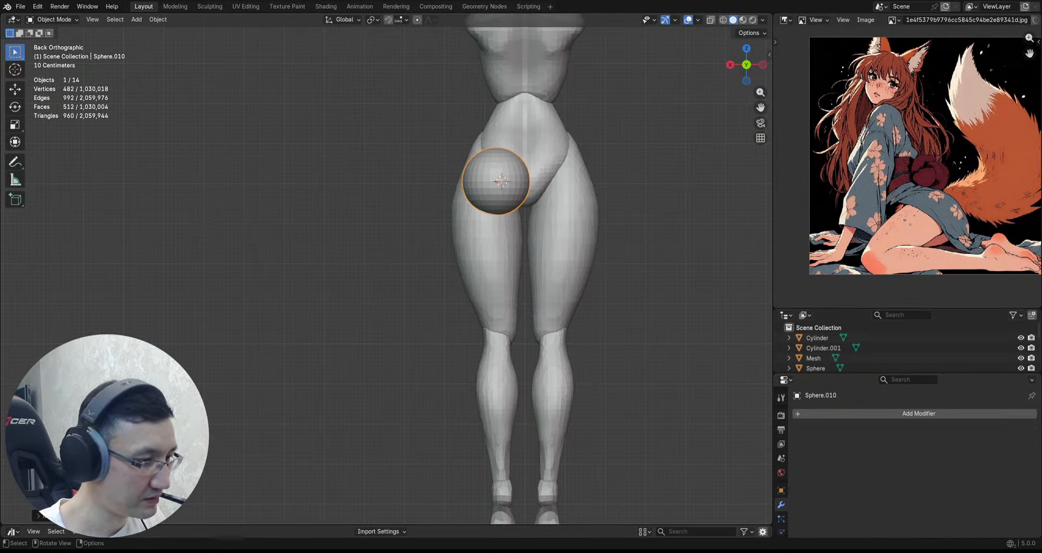
Step: From the side view, move the sphere partly into the back of the hips and save the file
middle_click_drag(457, 212, 636, 251, "shift")
key("ctrl+s")
key("g")
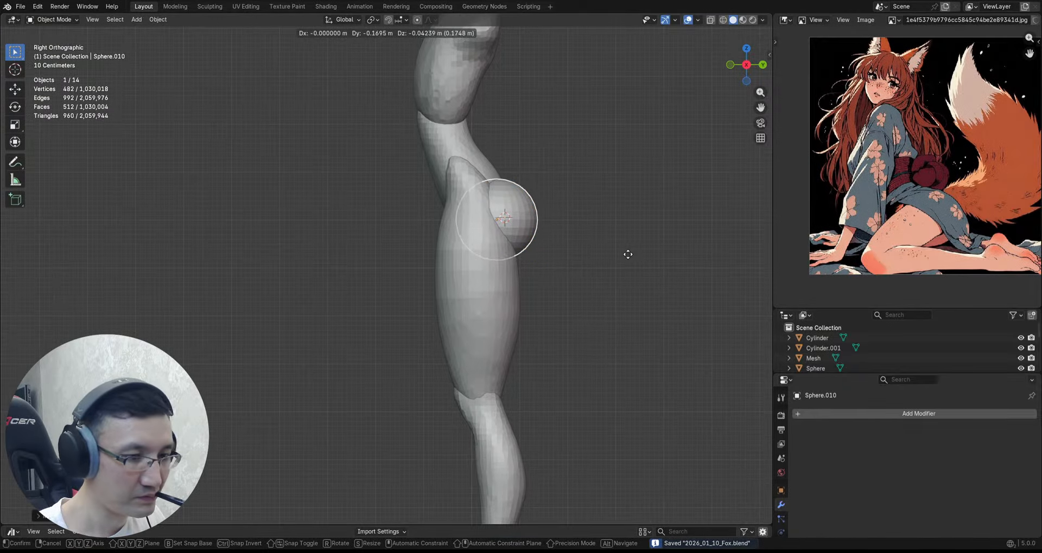
left_click(625, 254)
key("ctrl+s")
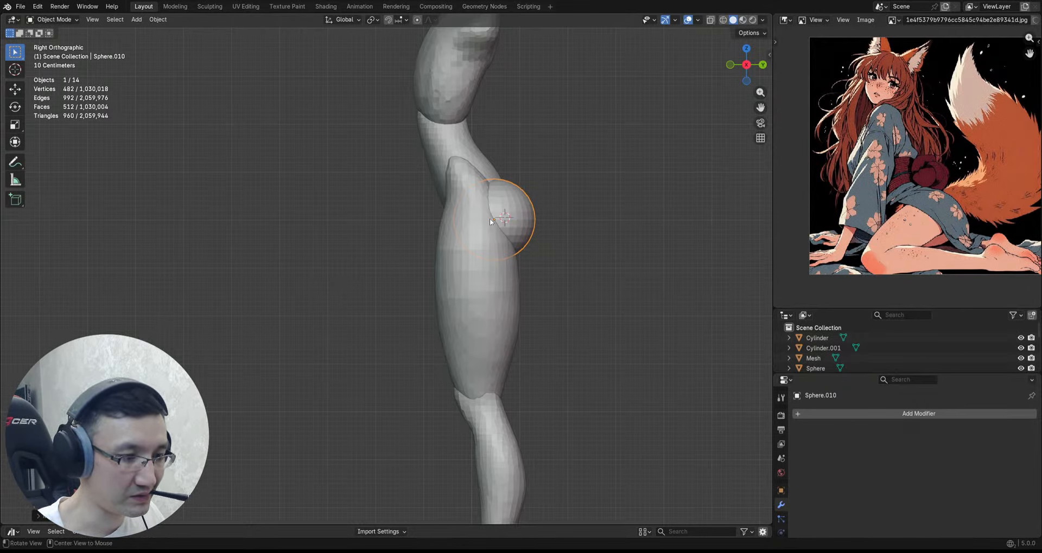
Step: Scale the buttock sphere up slightly to suit the hip width as seen from the back
middle_click_drag(489, 219, 548, 271, "alt")
key("s")
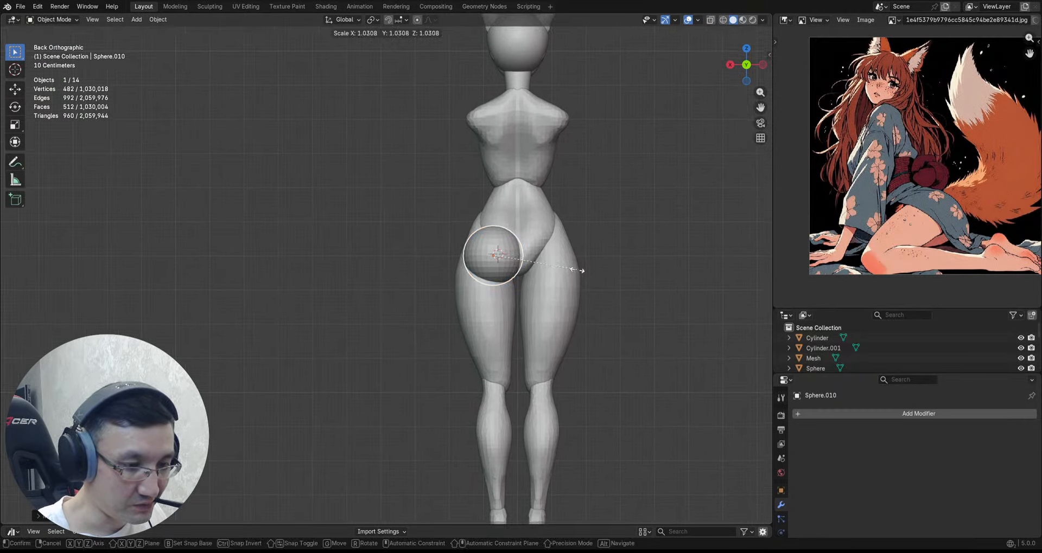
left_click(577, 269)
scroll(548, 262, "up", 1)
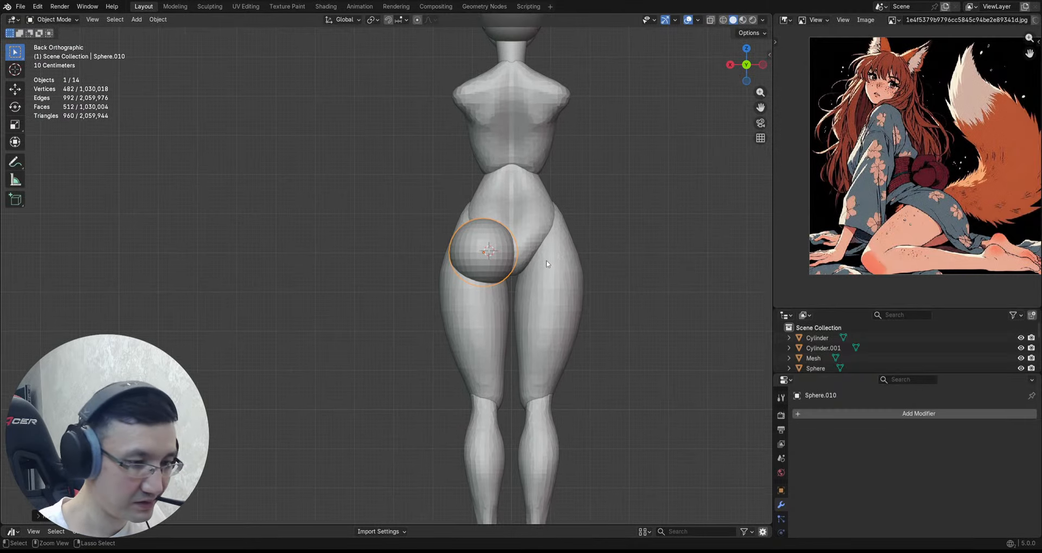
Step: Apply the sphere's transforms and mirror it across the X axis to form both buttocks
key("ctrl+a")
left_click(547, 262)
key("q")
left_click(546, 262)
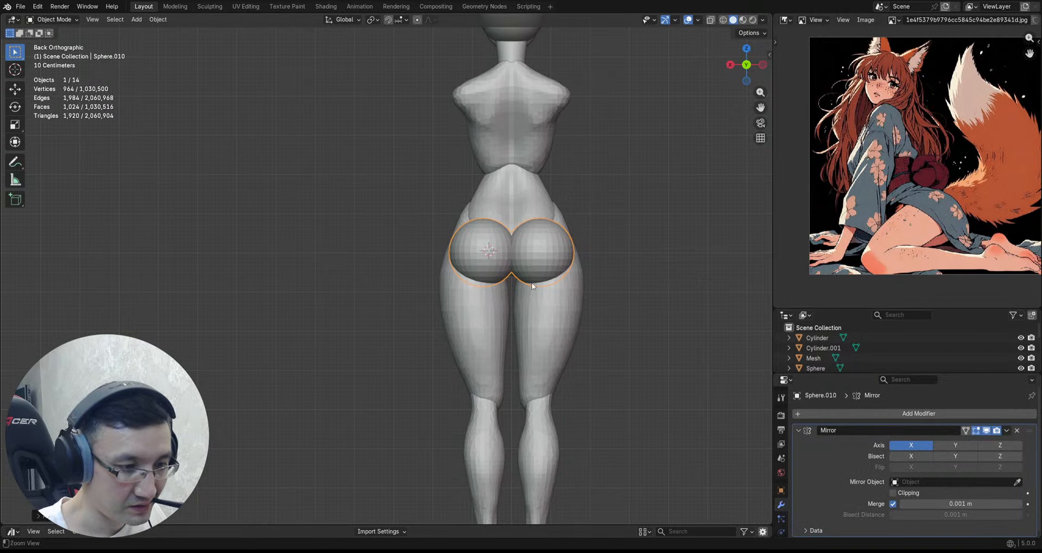
Step: Enter Sculpt Mode and pull the buttock's lower outer side over the thigh with the Grab brush
scroll(546, 262, "up", 1)
key("ctrl+Tab")
left_click(545, 265)
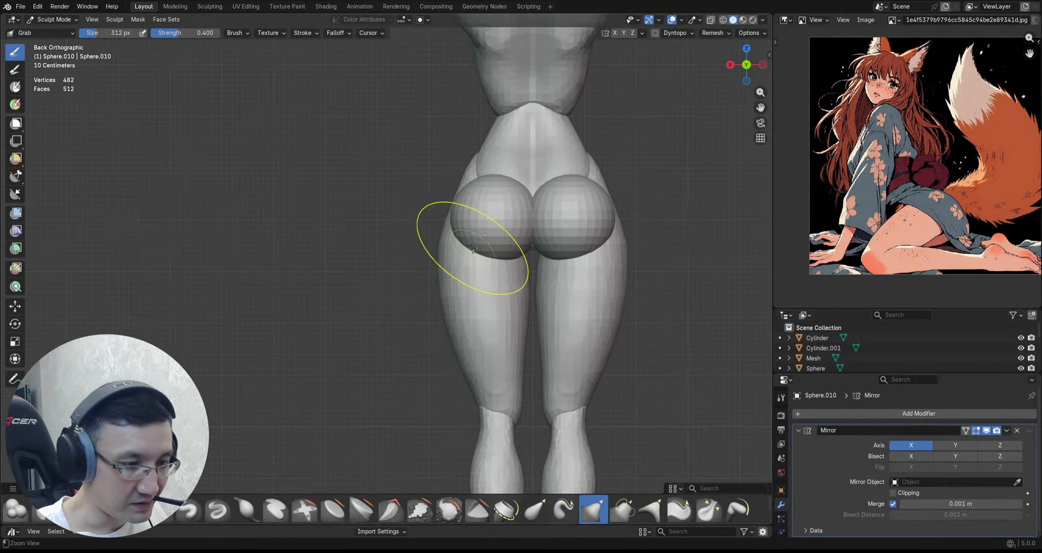
mouse_move(458, 239)
middle_mouse_down()
mouse_move(490, 264)
mouse_move(516, 248)
mouse_move(465, 251)
mouse_move(418, 291)
middle_mouse_up()
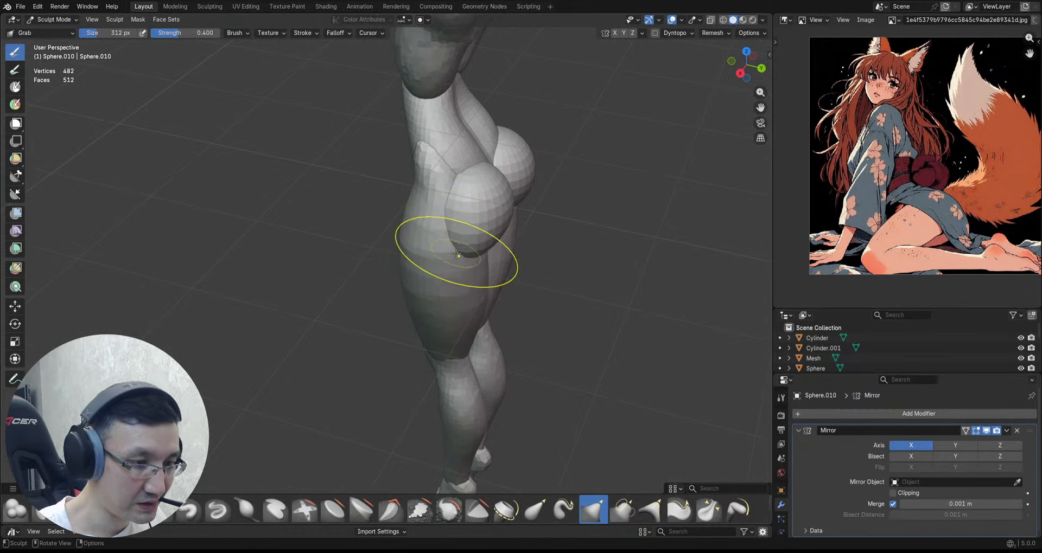
left_click_drag(457, 253, 410, 267)
mouse_move(411, 267)
middle_mouse_down()
mouse_move(488, 152)
mouse_move(457, 236)
middle_mouse_up()
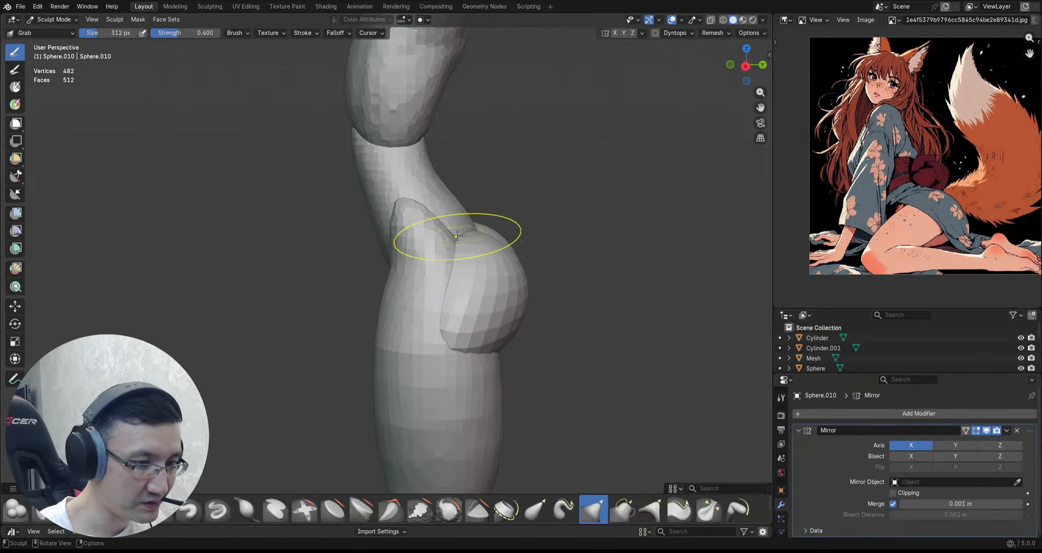
Step: Fit the buttocks' outline to the hips and upper thighs with the Grab brush and save the file
key("ctrl+KP_1")
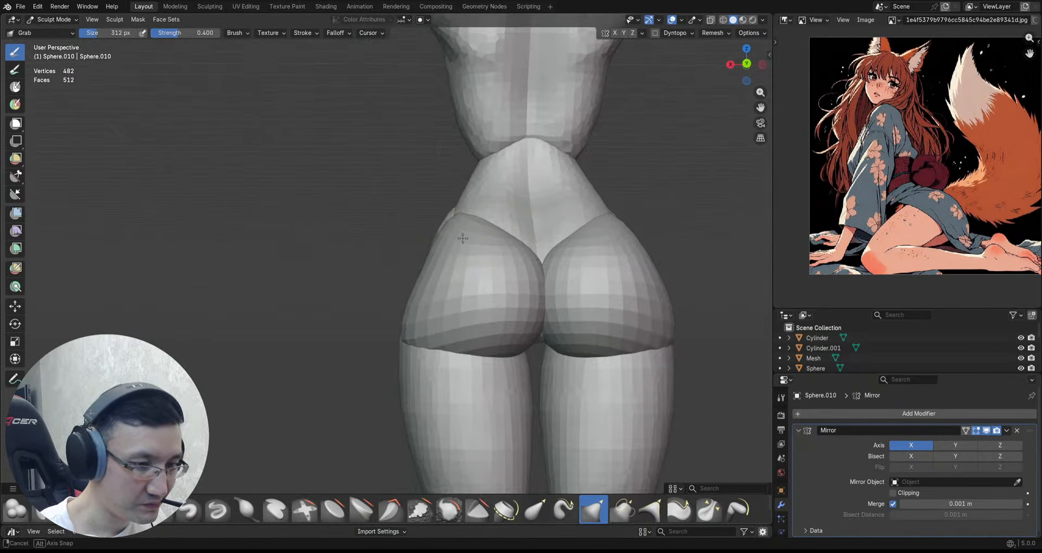
middle_click_drag(620, 166, 619, 182, "ctrl")
middle_click_drag(618, 182, 624, 113, "shift")
mouse_move(436, 226)
middle_mouse_down()
mouse_move(444, 185)
mouse_move(461, 221)
mouse_move(449, 239)
middle_mouse_up()
key("grave")
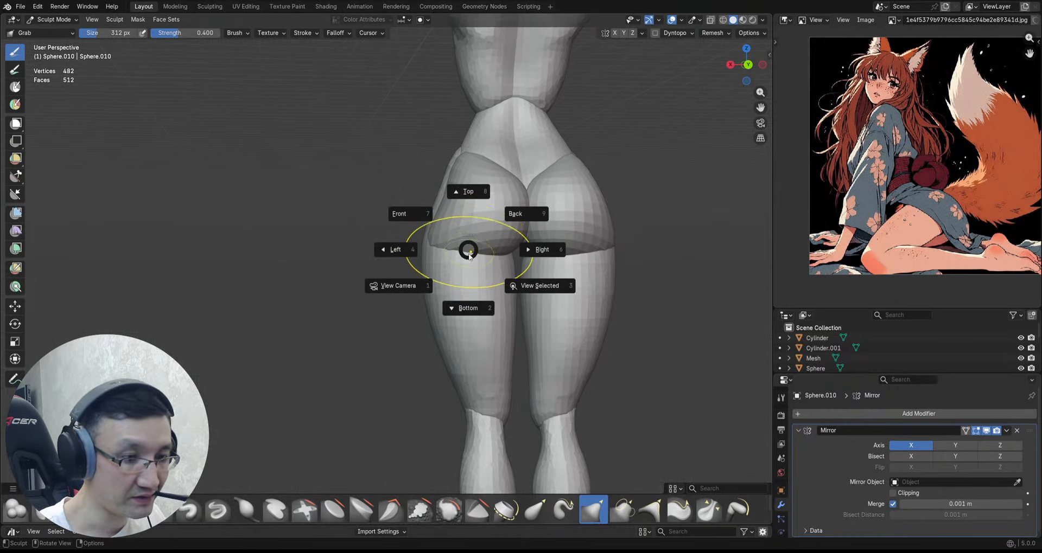
key("9")
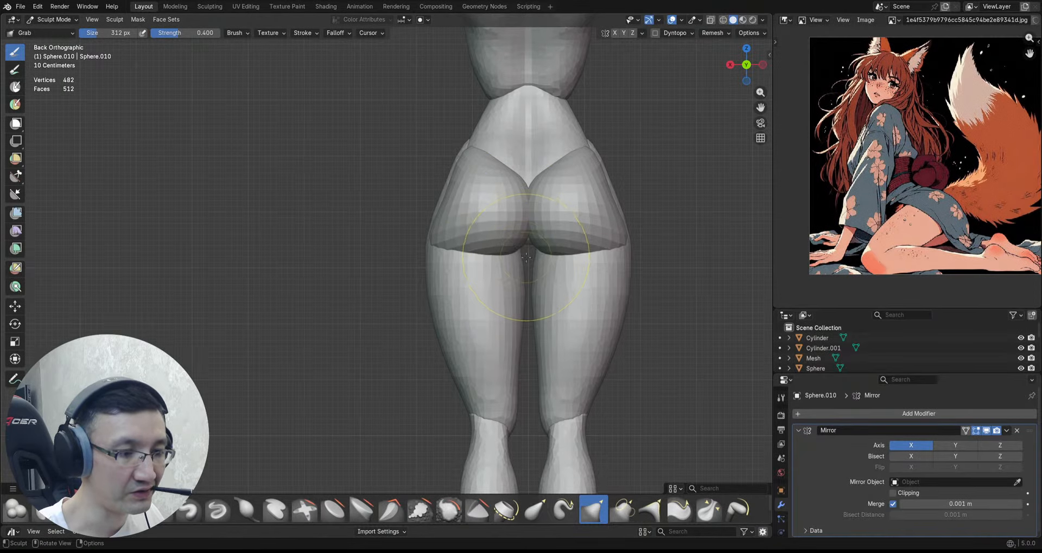
key("ctrl+s")
scroll(478, 255, "up", 1)
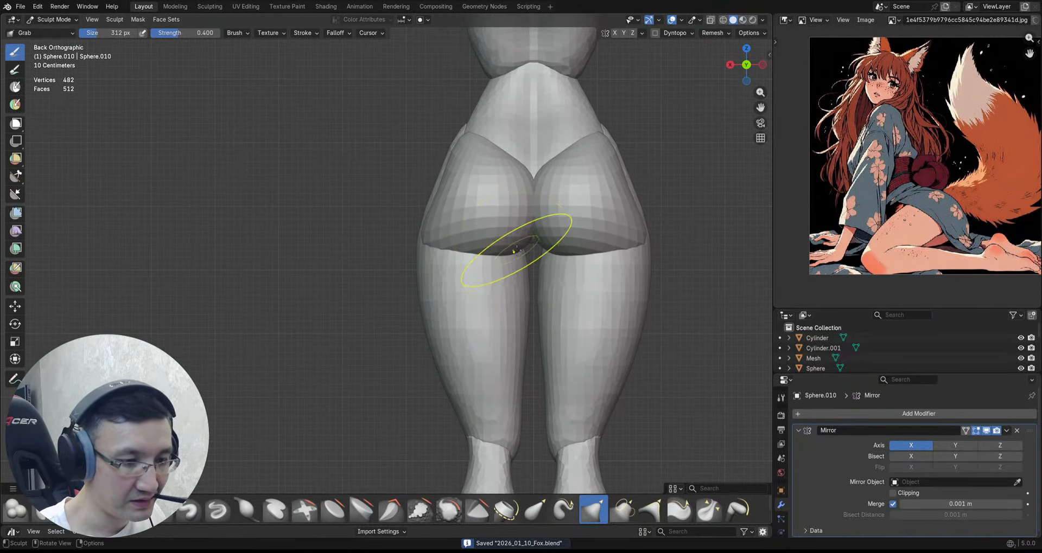
Step: Shape the lower outer corners of the buttocks into a flatter fold across the upper thighs with the Grab brush
middle_click_drag(507, 251, 526, 243, "ctrl")
middle_click_drag(526, 243, 531, 237, "ctrl")
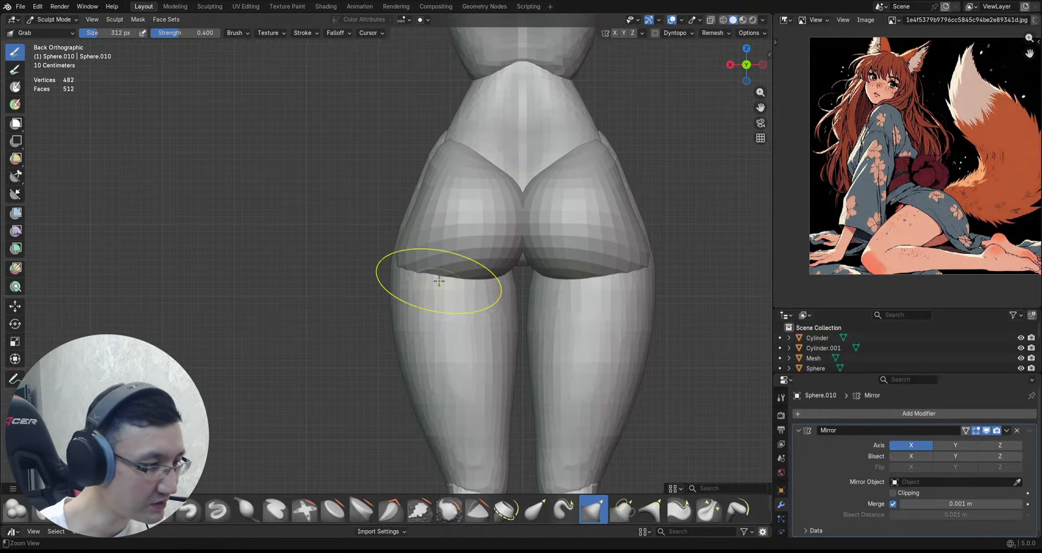
middle_click_drag(409, 272, 409, 278, "ctrl")
middle_click_drag(397, 242, 407, 246, "ctrl")
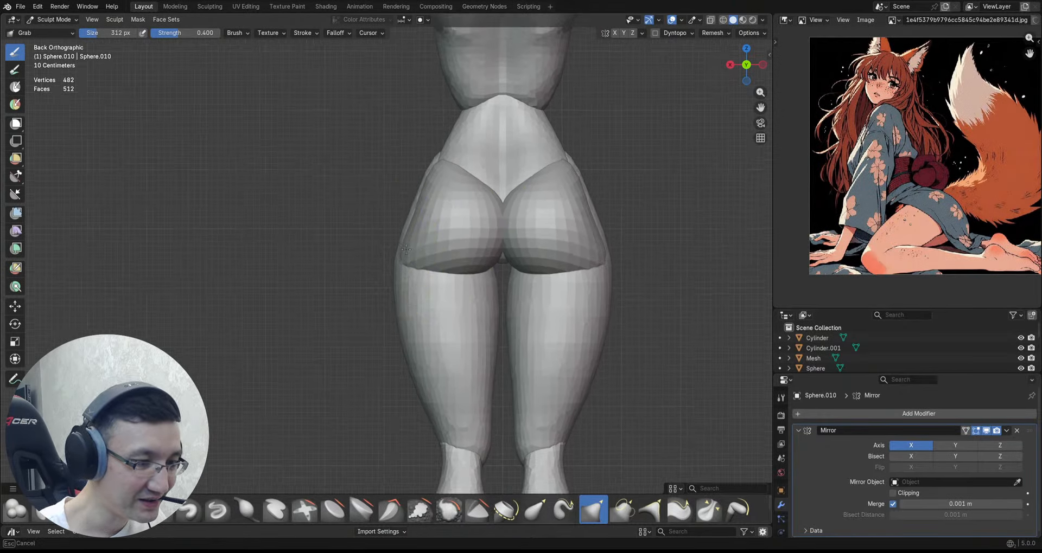
left_click_drag(410, 253, 417, 267)
scroll(441, 280, "up", 1)
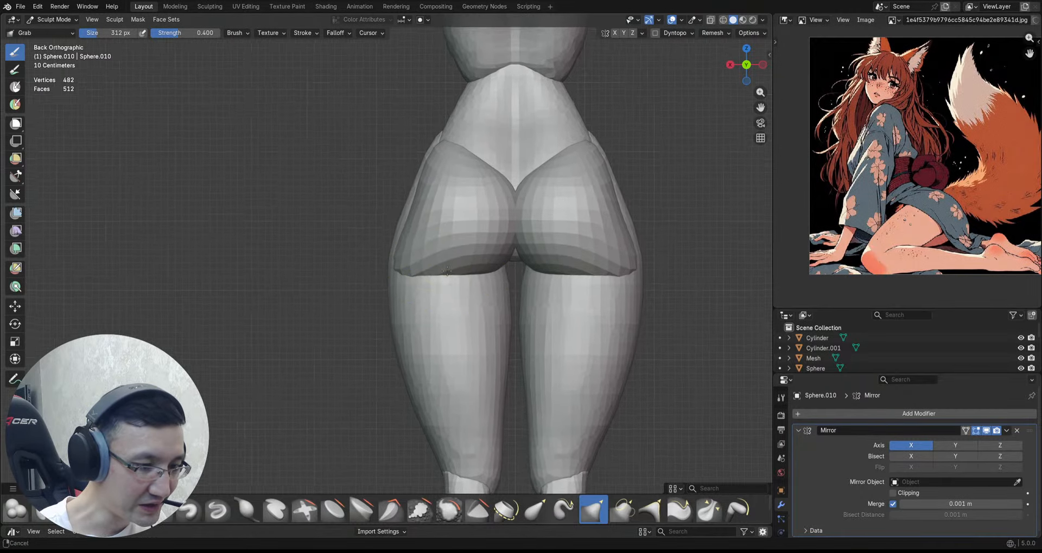
scroll(446, 277, "down", 1)
middle_click_drag(445, 277, 443, 305, "shift")
scroll(437, 296, "up", 1)
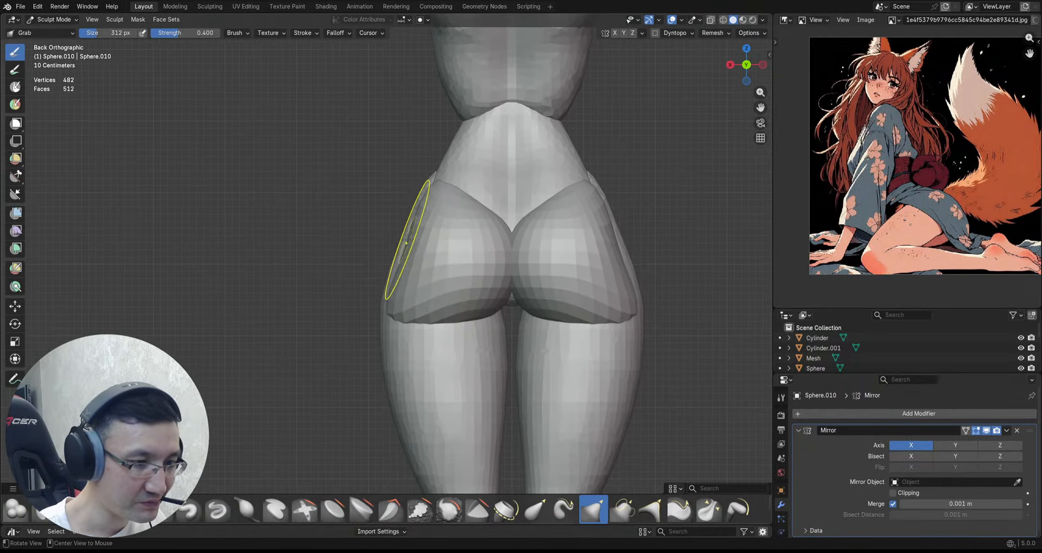
Step: Pull the buttocks' upper edge toward the lower back and outer hips to blend them into the pelvis
middle_click_drag(405, 239, 523, 237)
mouse_move(461, 211)
middle_mouse_down("shift")
mouse_move(497, 237)
mouse_move(430, 221)
middle_mouse_up("shift")
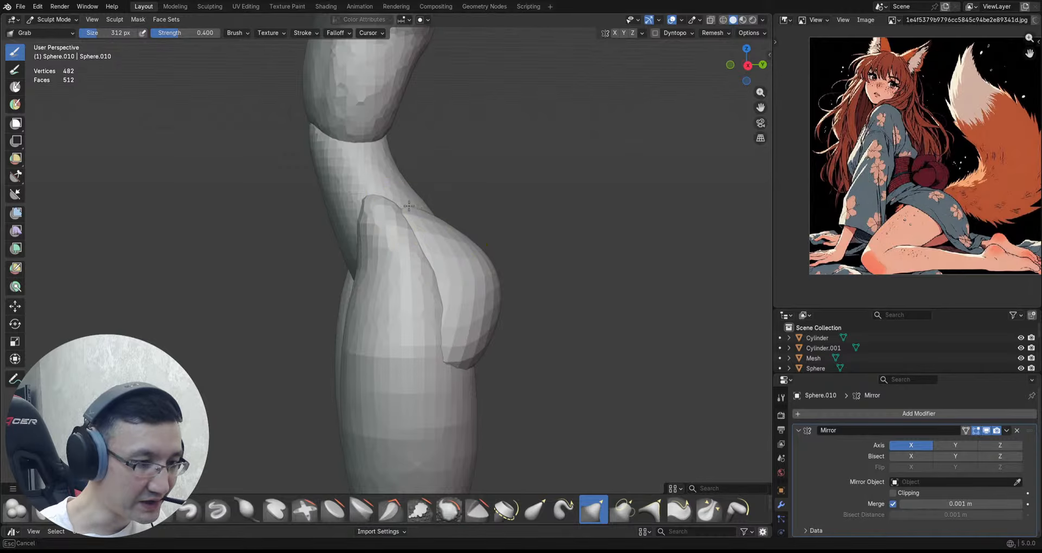
left_click_drag(392, 191, 390, 191)
middle_click_drag(489, 217, 429, 224)
mouse_move(524, 230)
middle_mouse_down()
mouse_move(459, 225)
mouse_move(472, 239)
mouse_move(468, 279)
middle_mouse_up()
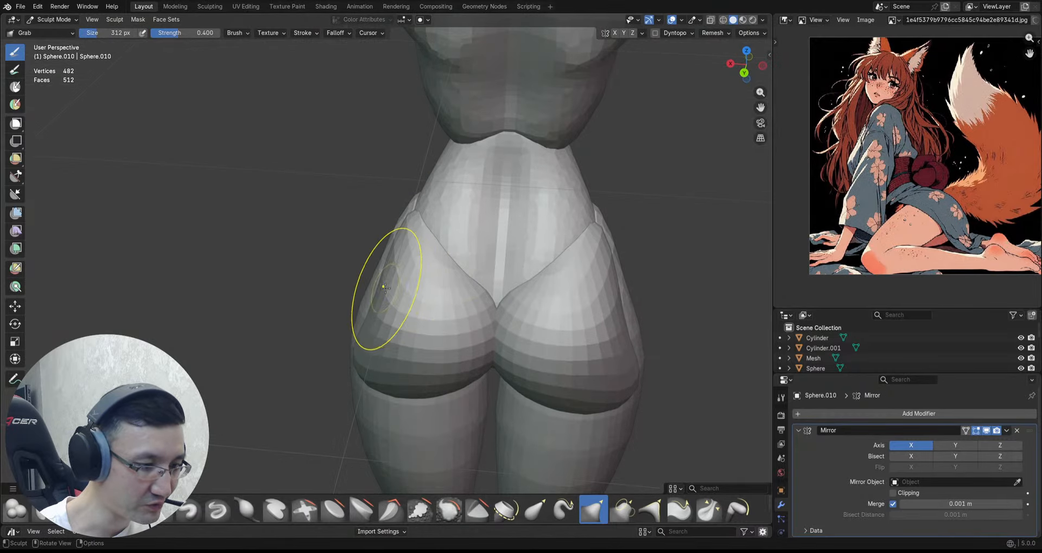
middle_click_drag(381, 290, 516, 275)
Step: Refine the buttocks' curvature from the side and from below with the Grab brush and save the file
key("grave")
left_click(567, 259)
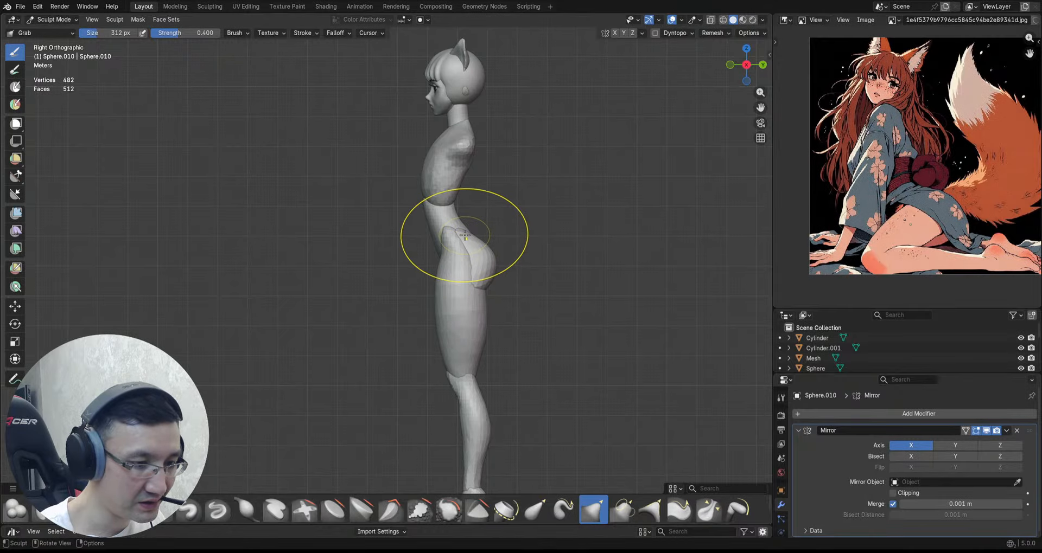
middle_click_drag(485, 238, 451, 268)
mouse_move(491, 336)
middle_mouse_down("shift")
mouse_move(528, 216)
mouse_move(528, 228)
mouse_move(518, 200)
middle_mouse_up("shift")
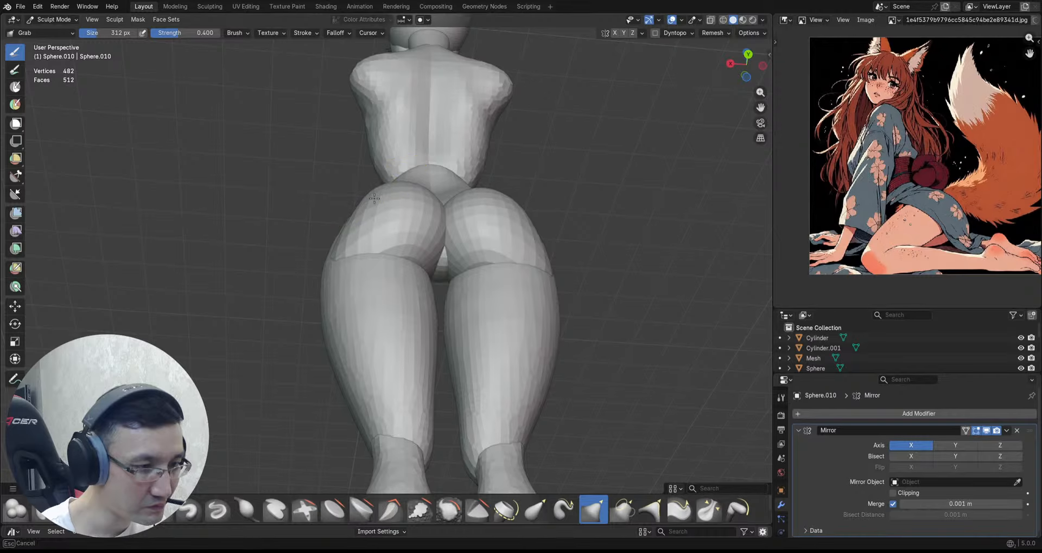
mouse_move(375, 199)
middle_mouse_down()
mouse_move(418, 204)
mouse_move(386, 207)
mouse_move(419, 194)
mouse_move(477, 275)
mouse_move(329, 268)
mouse_move(404, 278)
middle_mouse_up()
left_click_drag(404, 278, 516, 280, "alt")
left_click_drag(517, 281, 528, 333, "ctrl+alt")
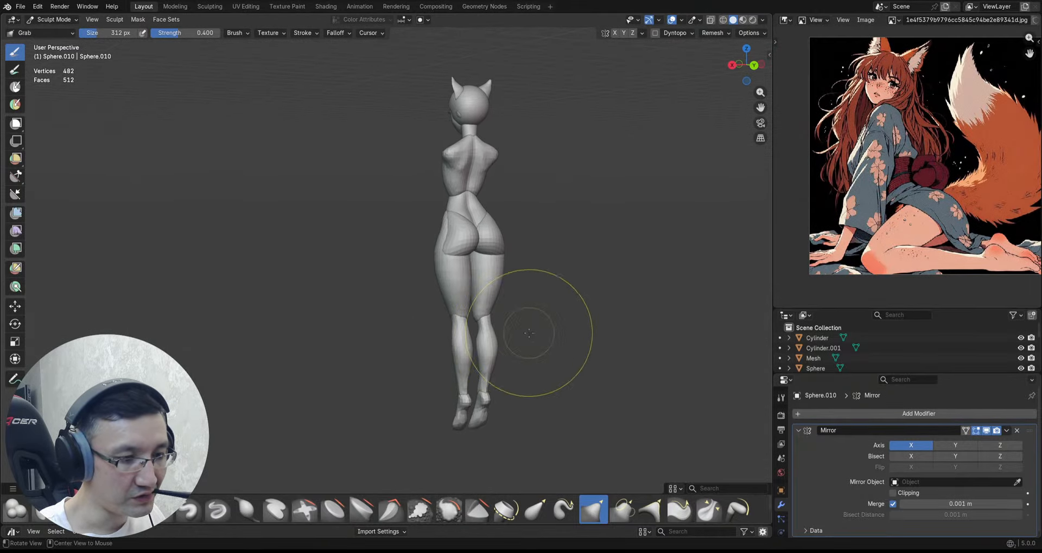
middle_click_drag(391, 322, 464, 274)
key("ctrl+s")
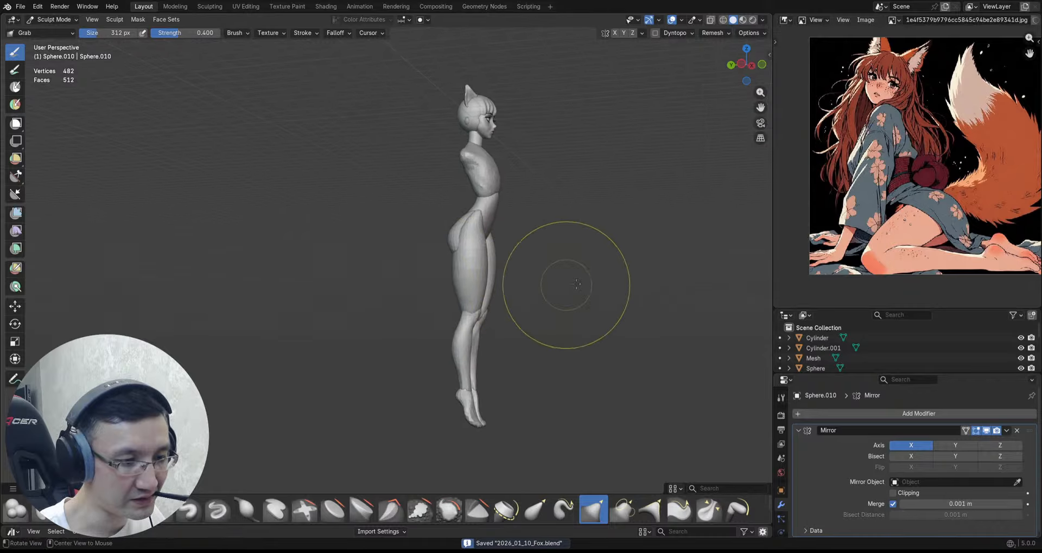
Step: Examine the full figure's proportions with the new buttocks from the front, side and back
left_click_drag(580, 283, 507, 281, "alt")
key("grave")
left_click(447, 222)
left_click_drag(500, 243, 531, 267, "alt+shift")
left_click_drag(547, 347, 555, 266, "alt+shift")
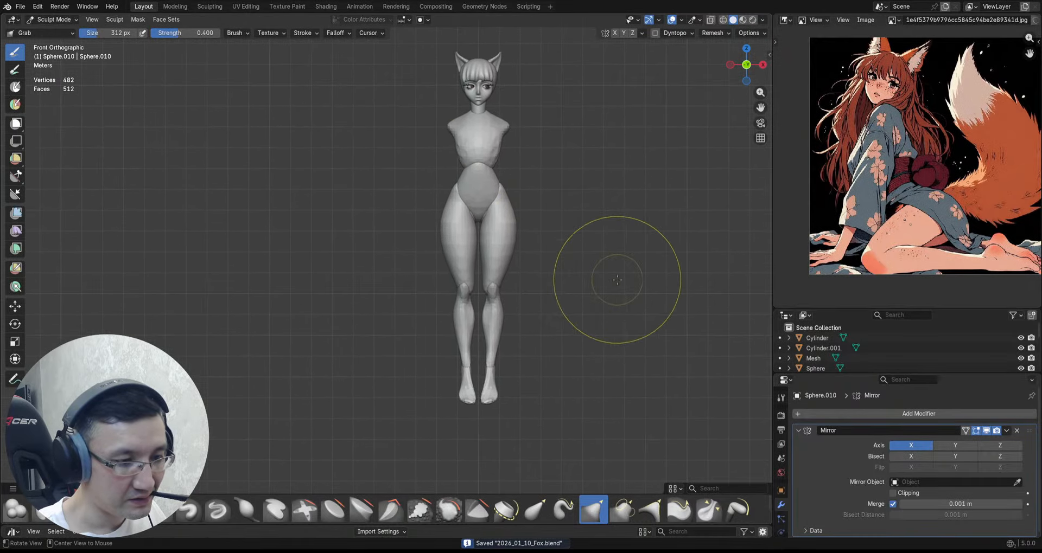
left_click_drag(617, 279, 446, 274, "alt")
left_click_drag(610, 250, 566, 271, "alt+shift")
left_click_drag(559, 271, 486, 270, "alt")
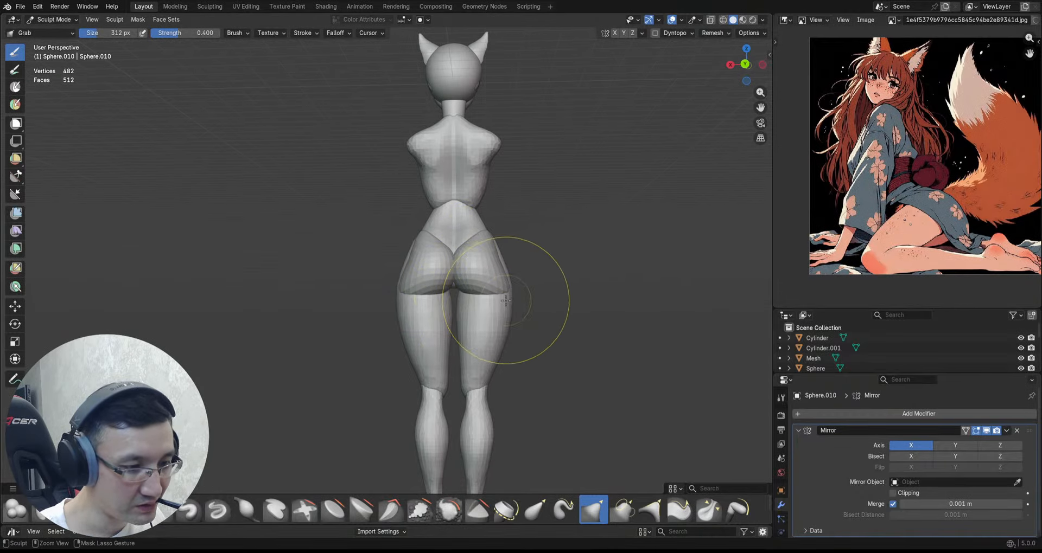
key("ctrl+2")
mouse_move(502, 298)
left_mouse_down("alt+shift")
mouse_move(511, 275)
mouse_move(566, 268)
mouse_move(570, 237)
mouse_move(628, 302)
left_mouse_up("alt+shift")
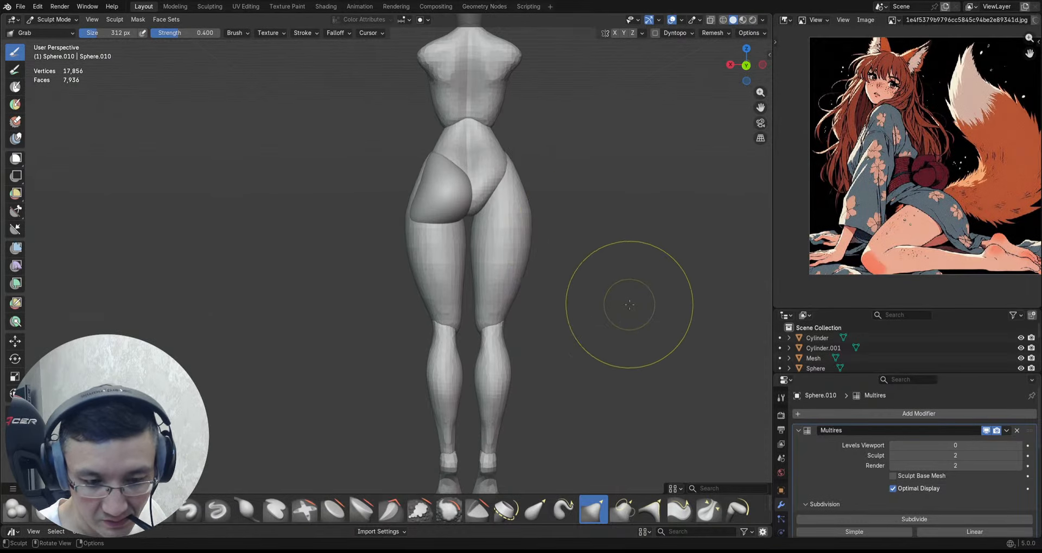
left_click(1017, 431)
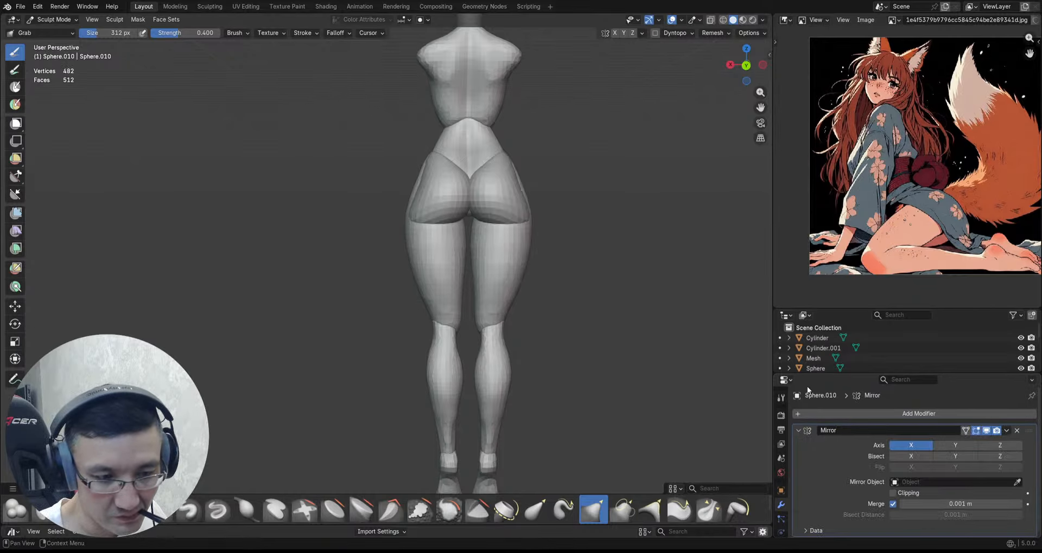
Step: Return to Object Mode, add a level 2 Subdivision modifier to the buttocks and save the file
key("ctrl+Tab")
left_click(474, 244)
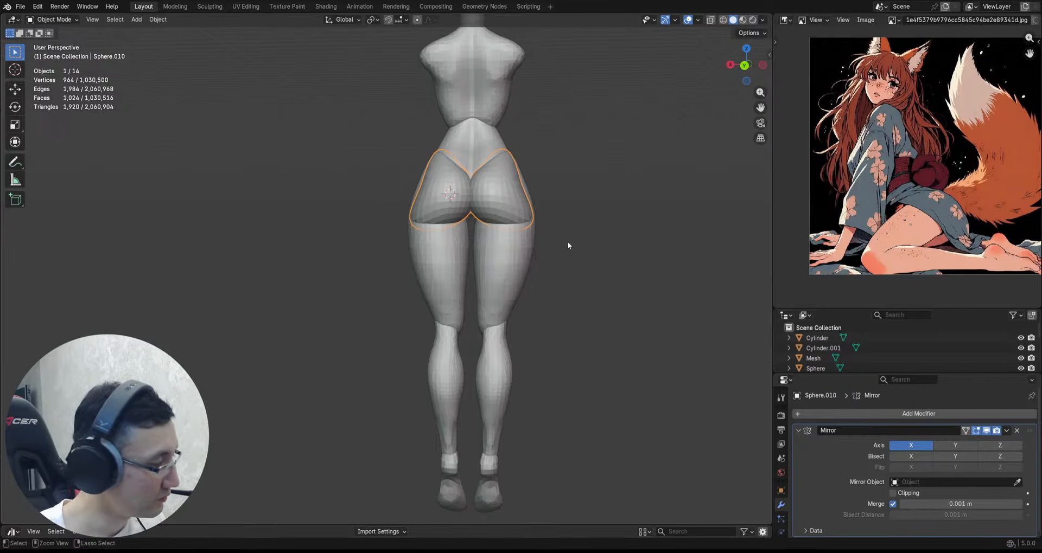
key("ctrl+2")
middle_click_drag(568, 242, 402, 274)
key("ctrl+s")
Step: Turn off Merge in the Mirror modifier, convert the buttocks to a mesh to apply the modifiers, and save
scroll(850, 494, "down", 2)
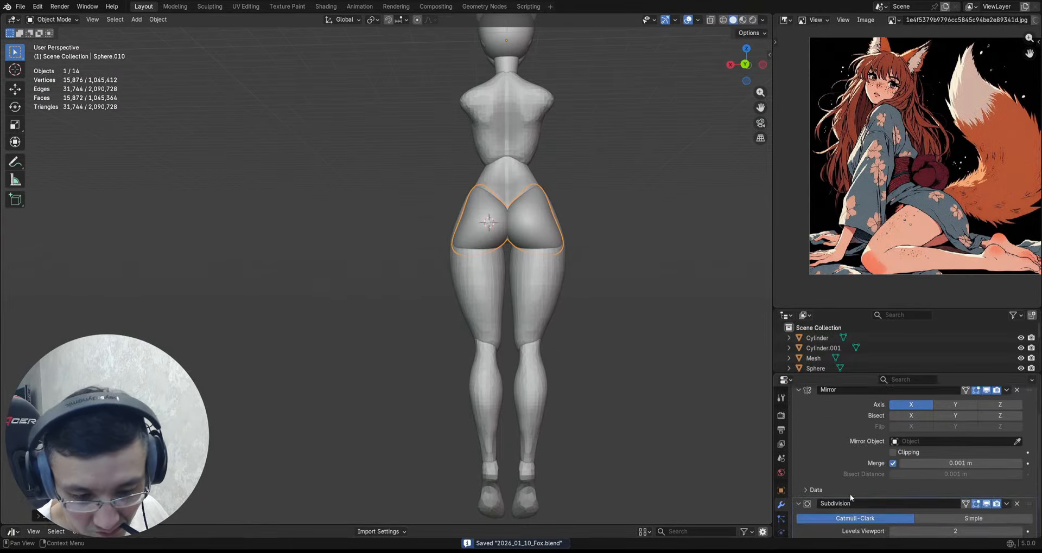
scroll(850, 495, "down", 2)
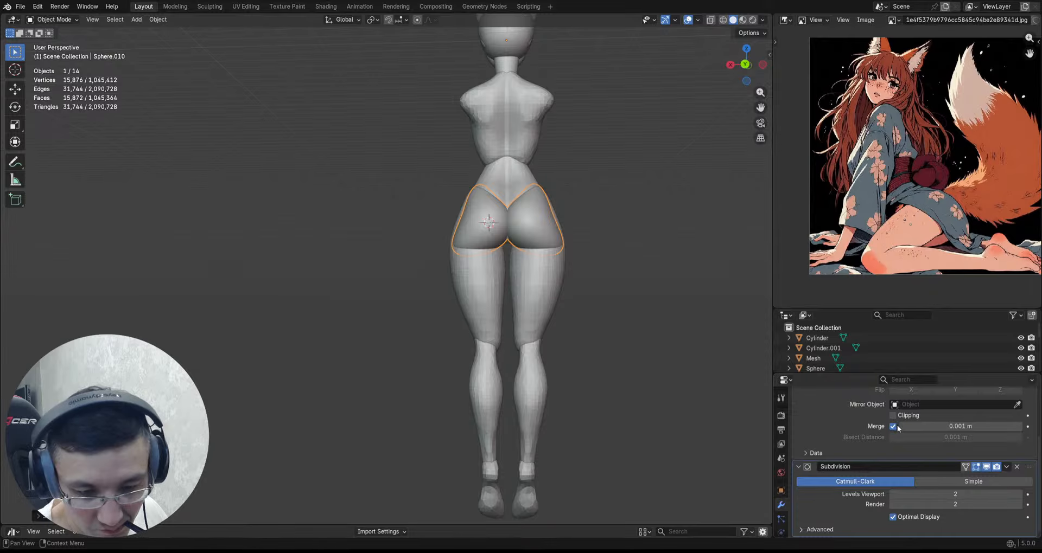
middle_click_drag(678, 384, 548, 259)
key("q")
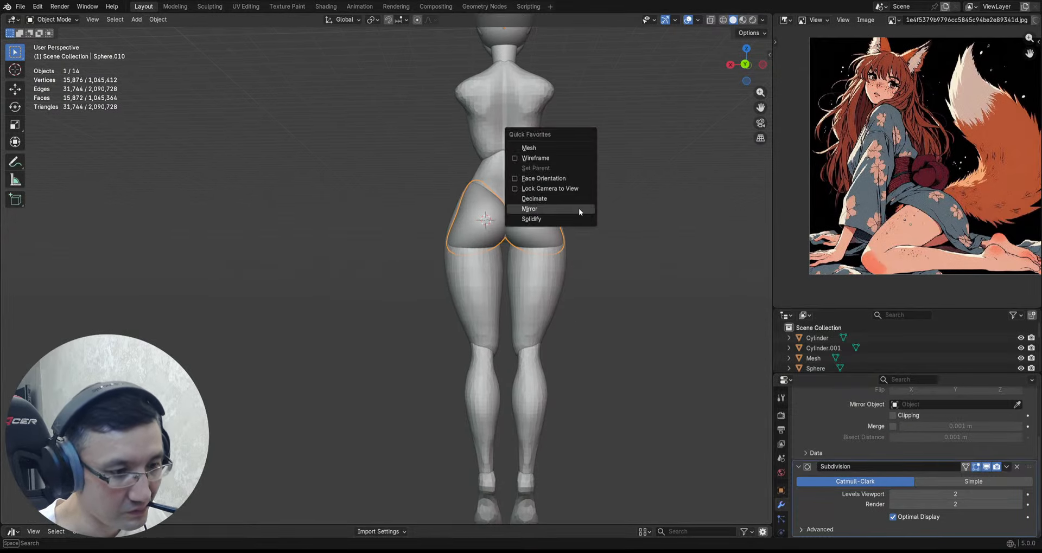
left_click(536, 150)
middle_click_drag(526, 226, 565, 269)
key("ctrl+s")
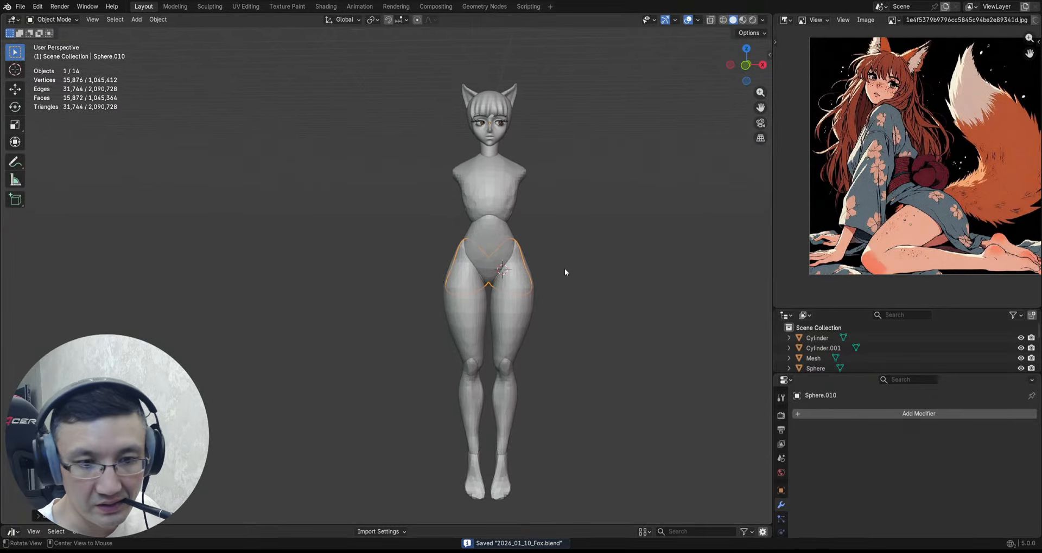
Step: From the front, place the 3D cursor at the figure's left shoulder stump
scroll(563, 223, "up", 2)
middle_click_drag(541, 201, 552, 232, "shift")
scroll(551, 232, "up", 1)
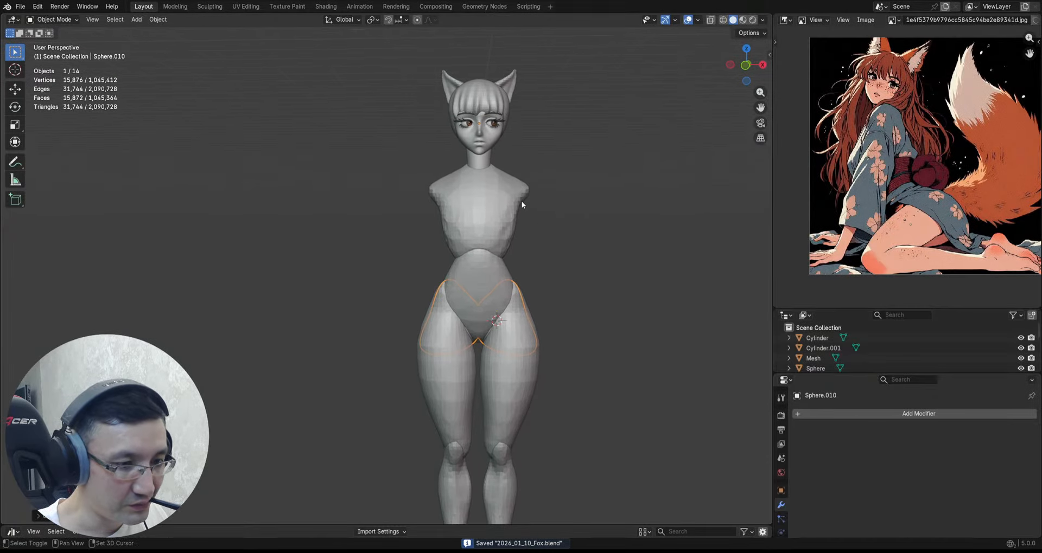
right_click(520, 201, "shift")
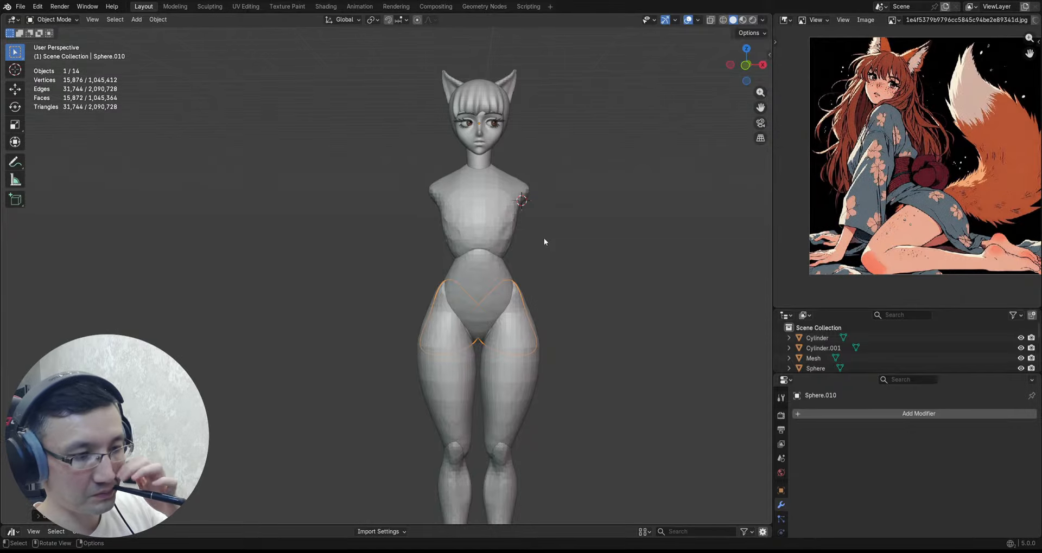
Step: From the right side, add a cylinder at the 3D cursor on the shoulder and scale it to about 0.365
middle_click_drag(545, 238, 516, 223, "ctrl")
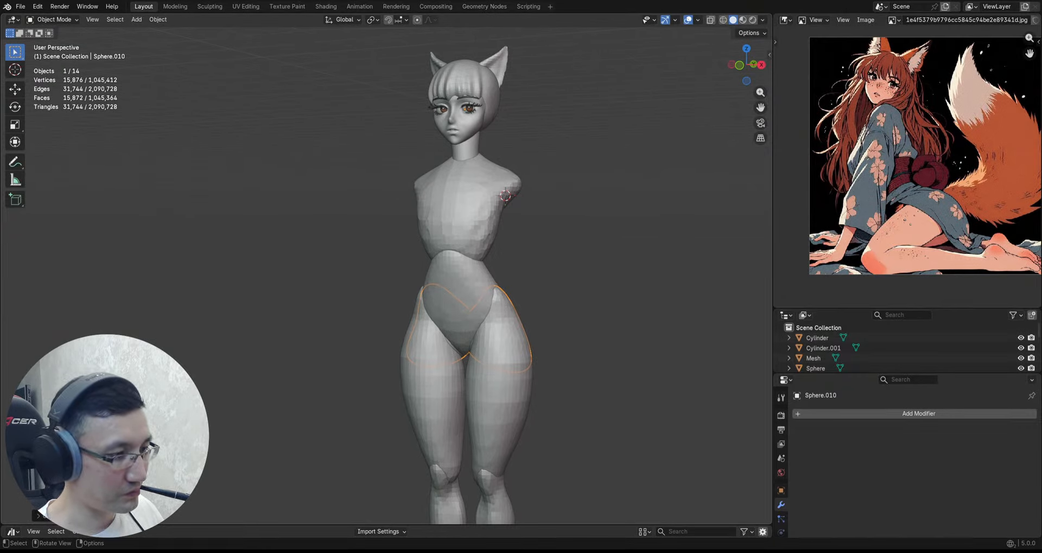
middle_click_drag(544, 232, 469, 214)
key("KP_3")
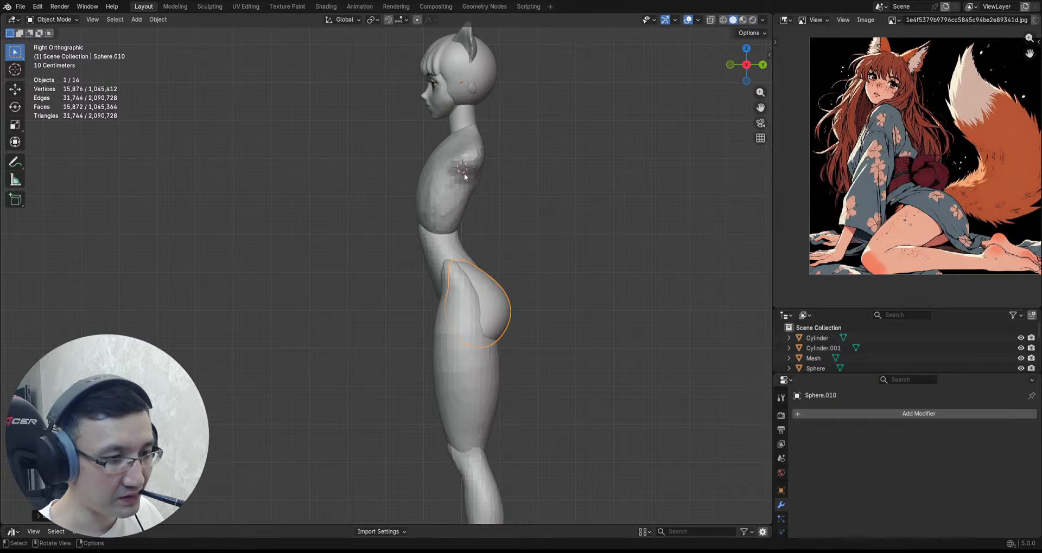
key("shift+a")
mouse_move(539, 233)
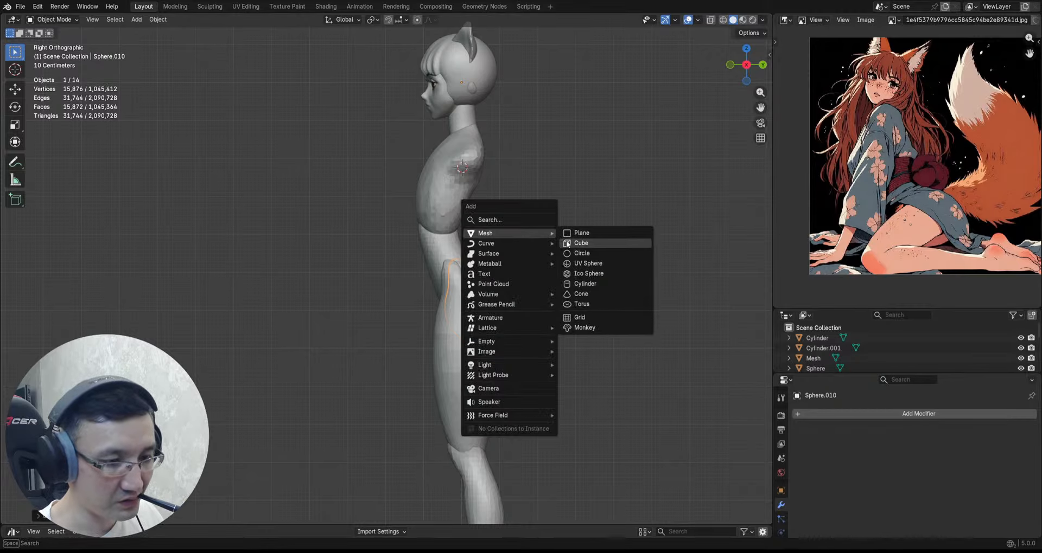
left_click(578, 283)
key("s")
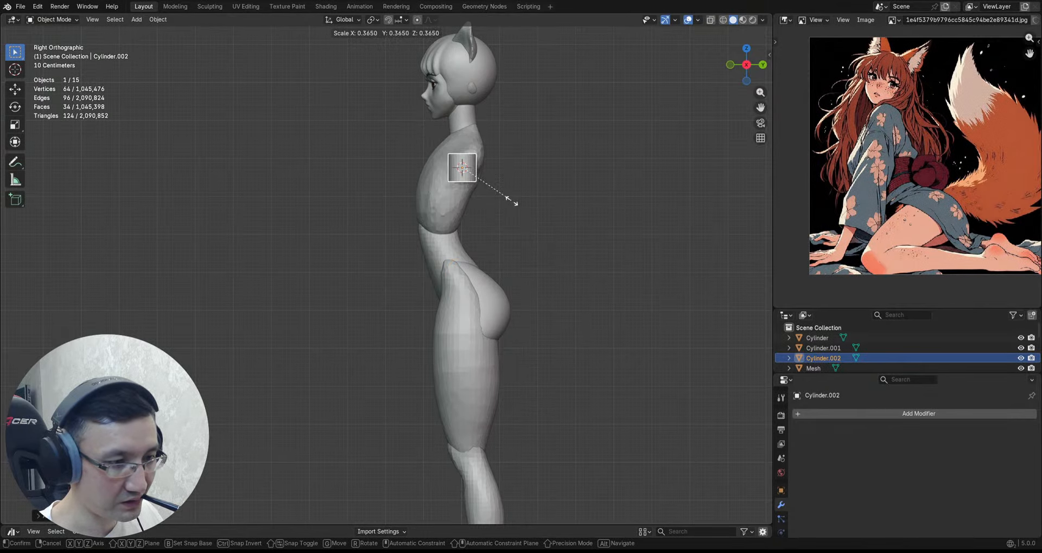
left_click(512, 201)
Step: Stretch the shoulder cylinder vertically, slim it slightly, and lower it beside the torso as an upper arm
key("s")
key("z")
left_click(550, 303)
key("s")
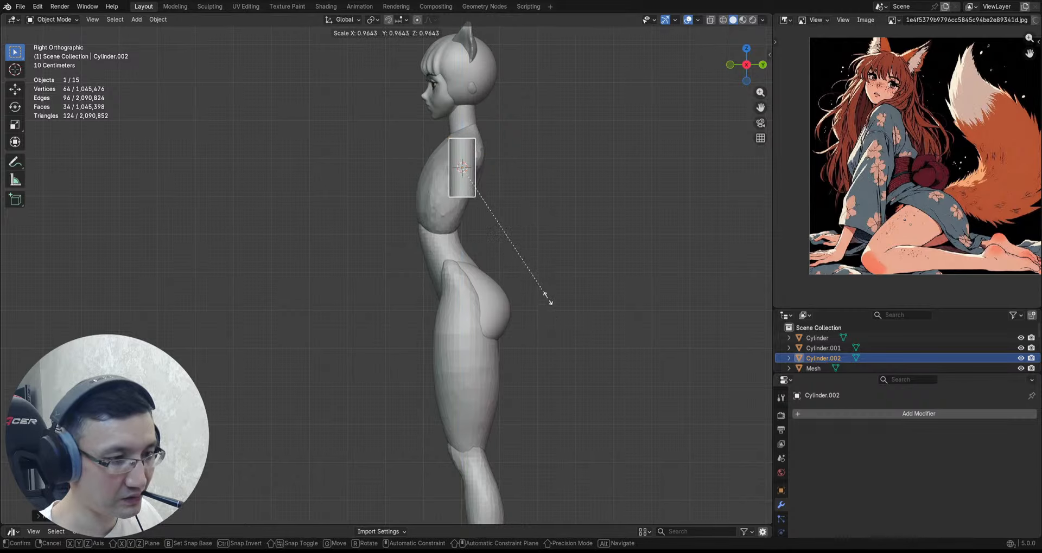
left_click(542, 284)
key("g")
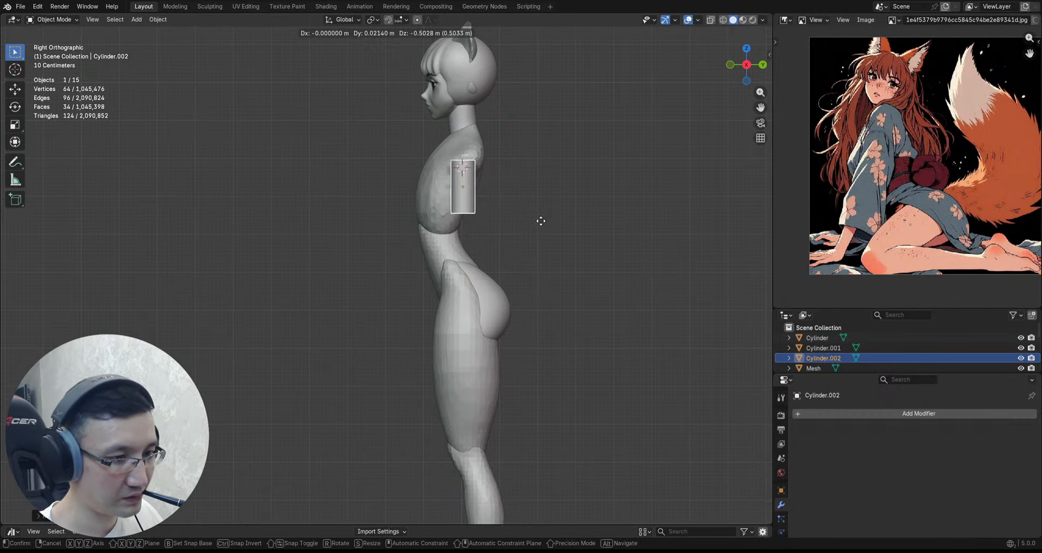
left_click(541, 220)
key("s")
key("z")
left_click(566, 261)
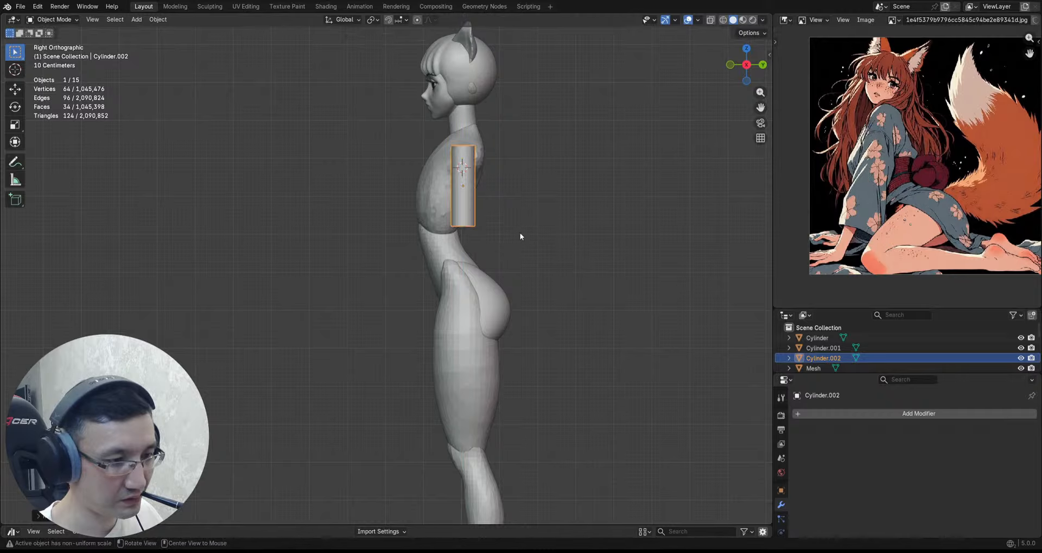
Step: From the front, lengthen the upper-arm cylinder along Z and narrow it slightly along X
middle_click_drag(520, 233, 545, 210)
key("grave")
left_click(515, 194)
key("s")
key("z")
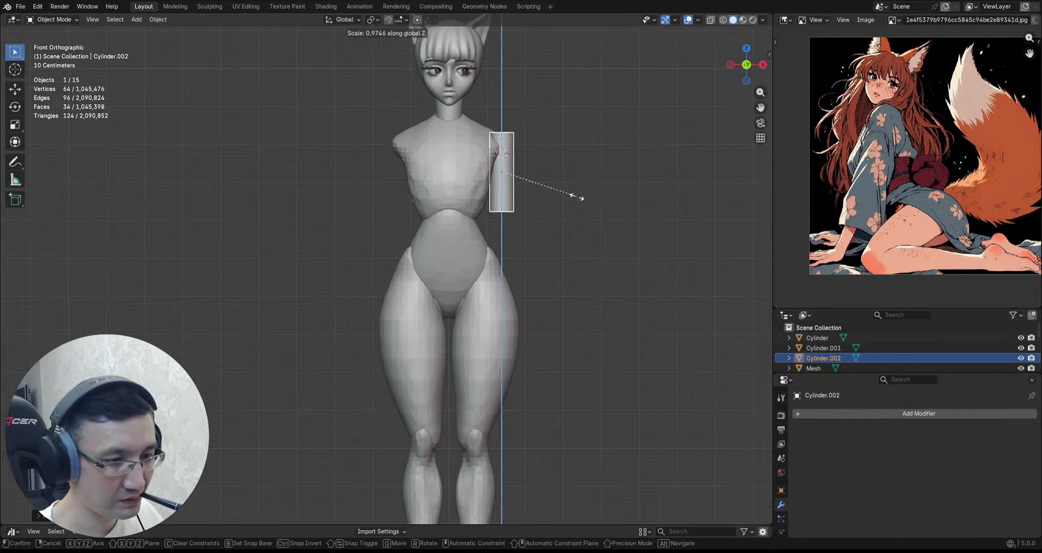
left_click(585, 228)
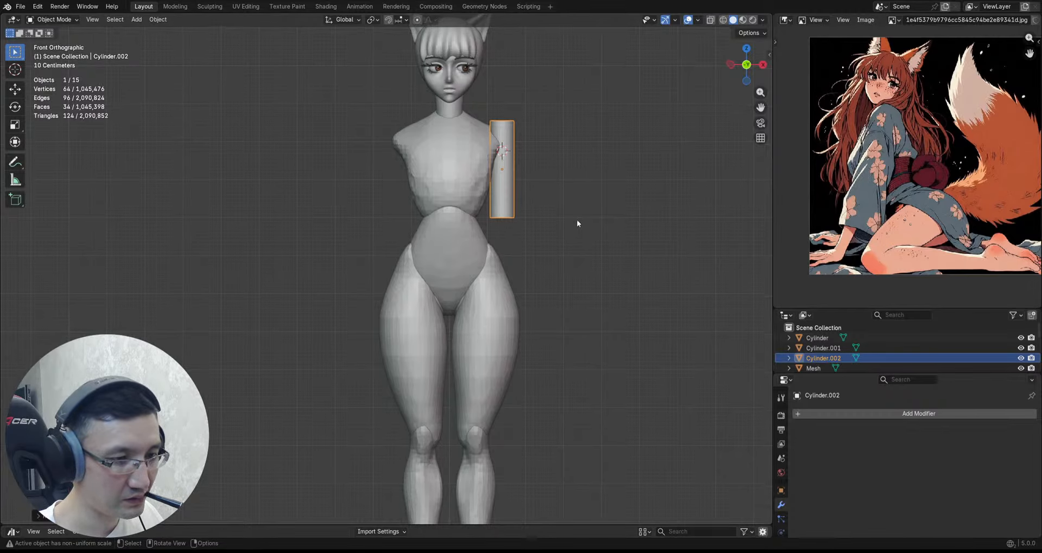
key("s")
key("z")
key("x")
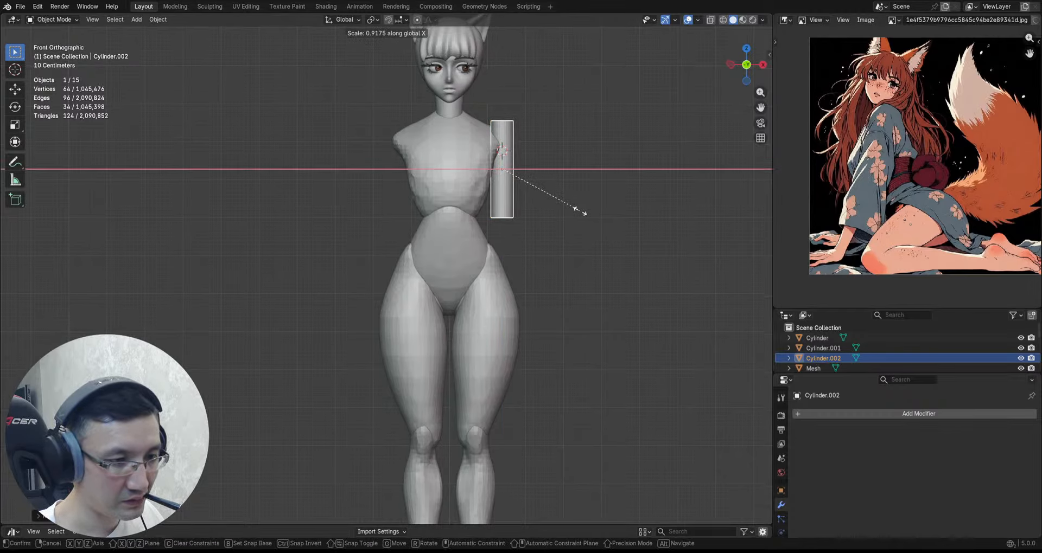
left_click(575, 214)
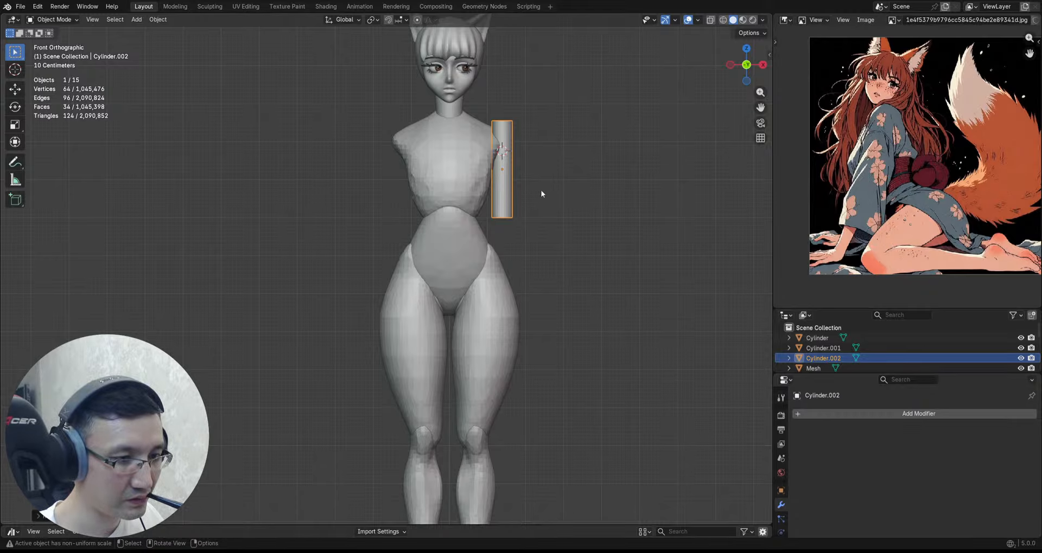
Step: Move the upper-arm cylinder down and slightly inward so it hangs from the shoulder, and adjust its length along Z
key("g")
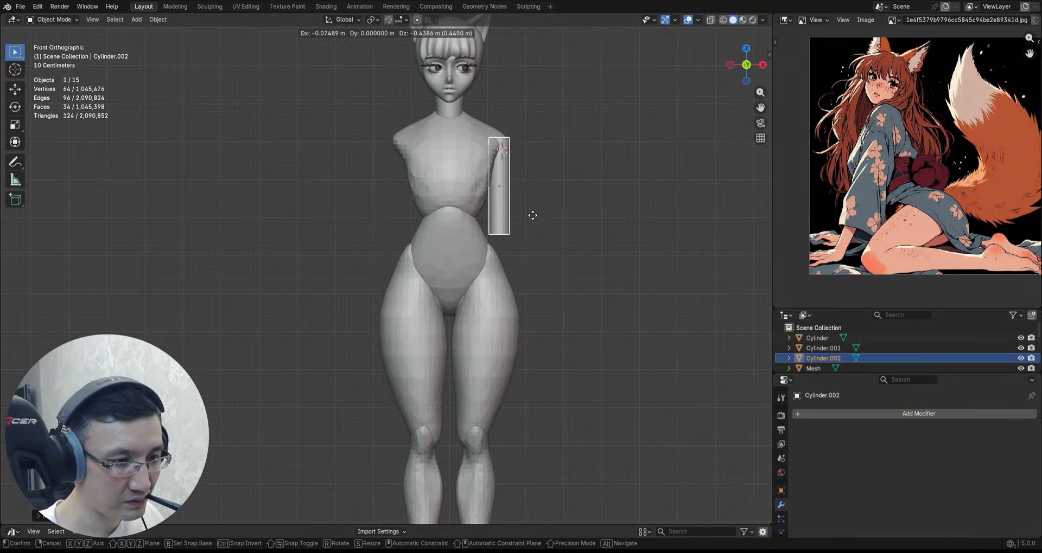
left_click(532, 213)
scroll(532, 214, "up", 1)
key("s")
key("z")
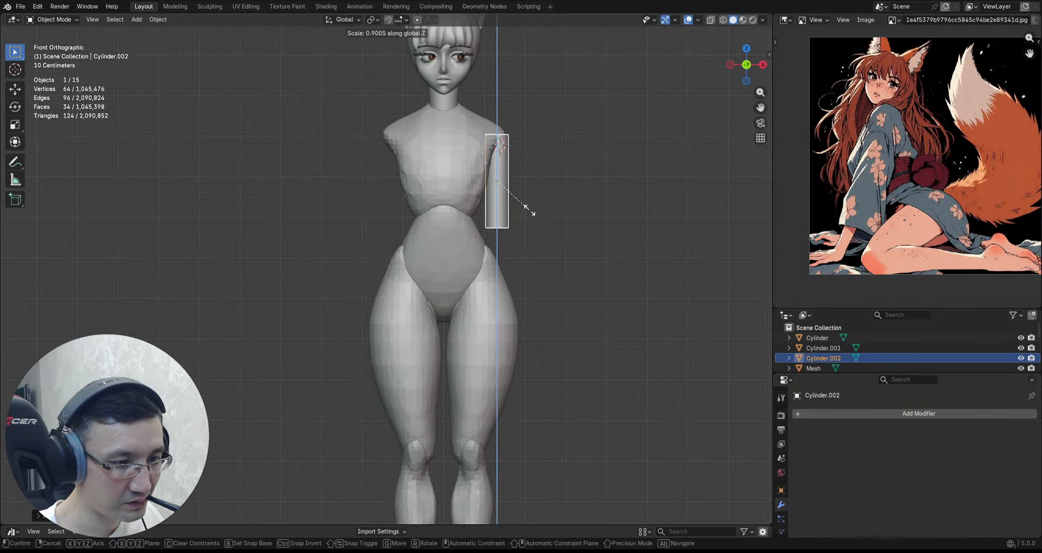
left_click(532, 213)
Step: Try tilting the upper-arm cylinder in the side view, and undo the rotation
middle_click_drag(530, 214, 489, 232)
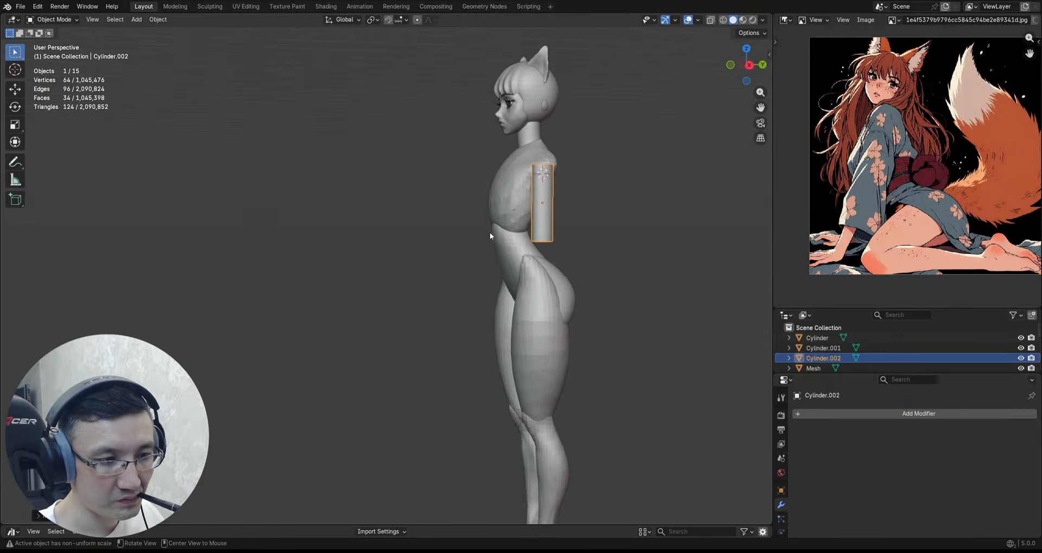
key("KP_3")
key("r")
left_click(606, 238)
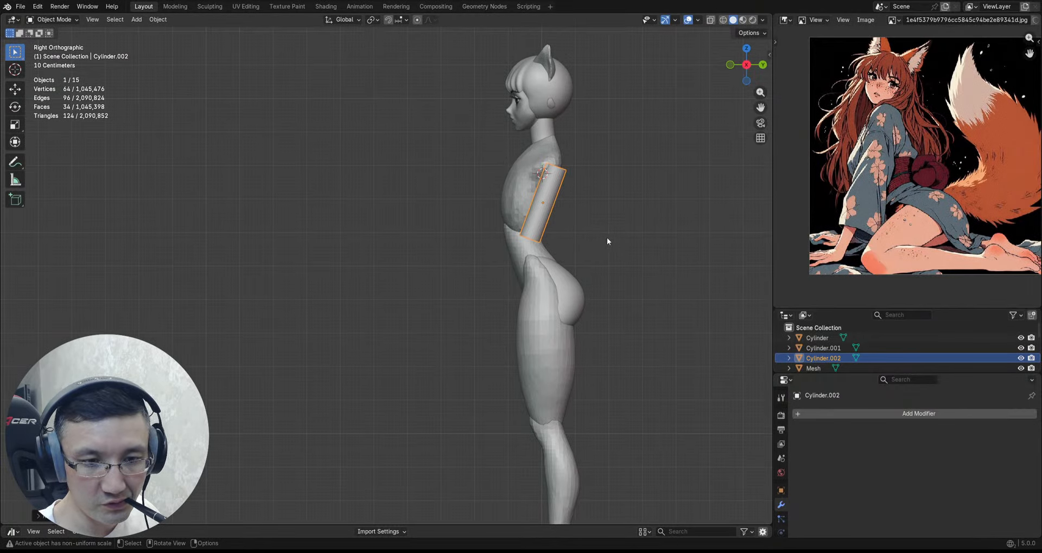
key("ctrl+z")
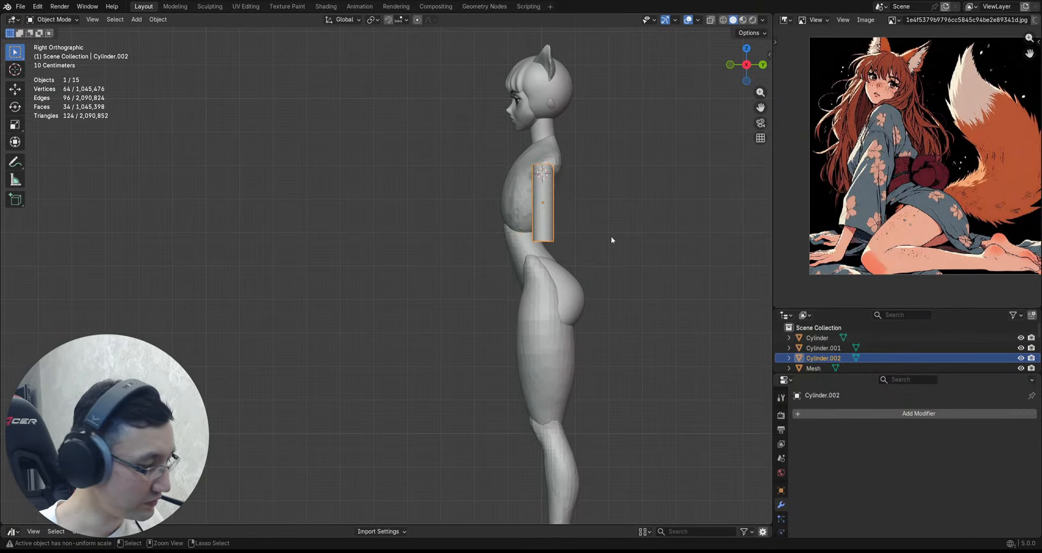
middle_click_drag(602, 236, 519, 250, "shift")
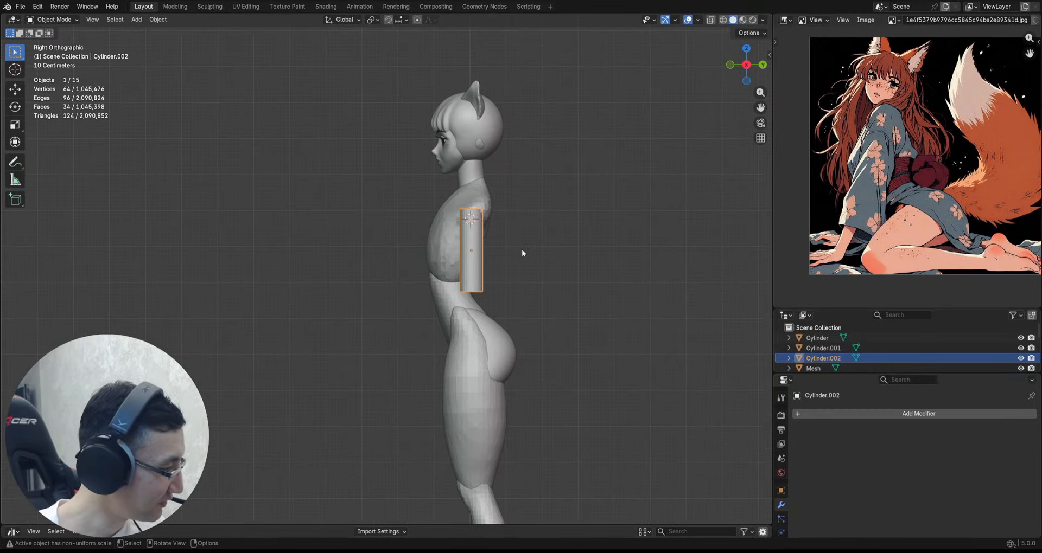
key("g")
key("Escape")
Step: From the front, tilt the upper arm outward about 6 degrees, shift it outward about 0.05 m along X, and save the file
key("ctrl+KP_3")
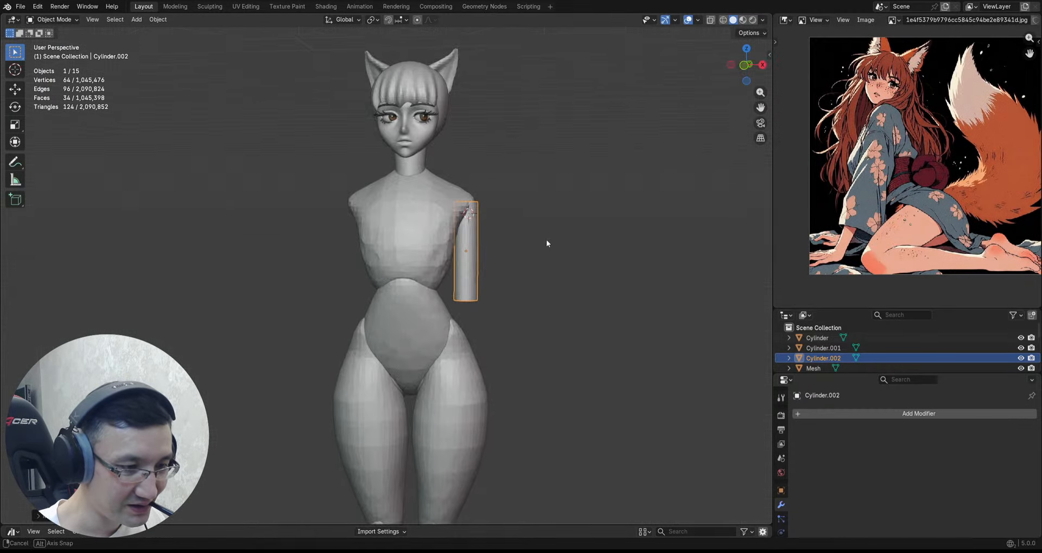
middle_click_drag(506, 235, 616, 204, "shift")
key("KP_1")
key("ctrl+s")
key("KP_3")
key("KP_1")
key("r")
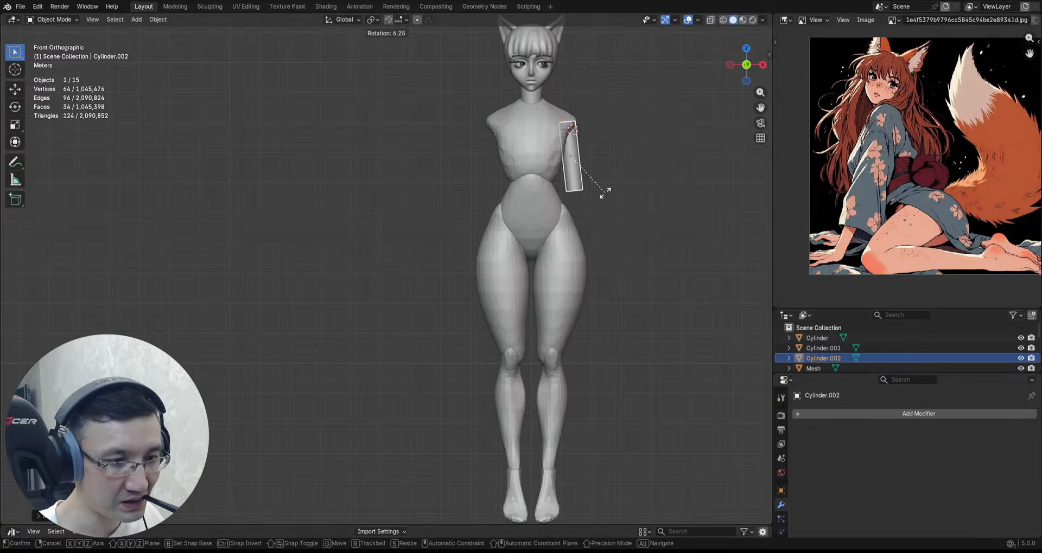
left_click(604, 192)
key("g")
key("x")
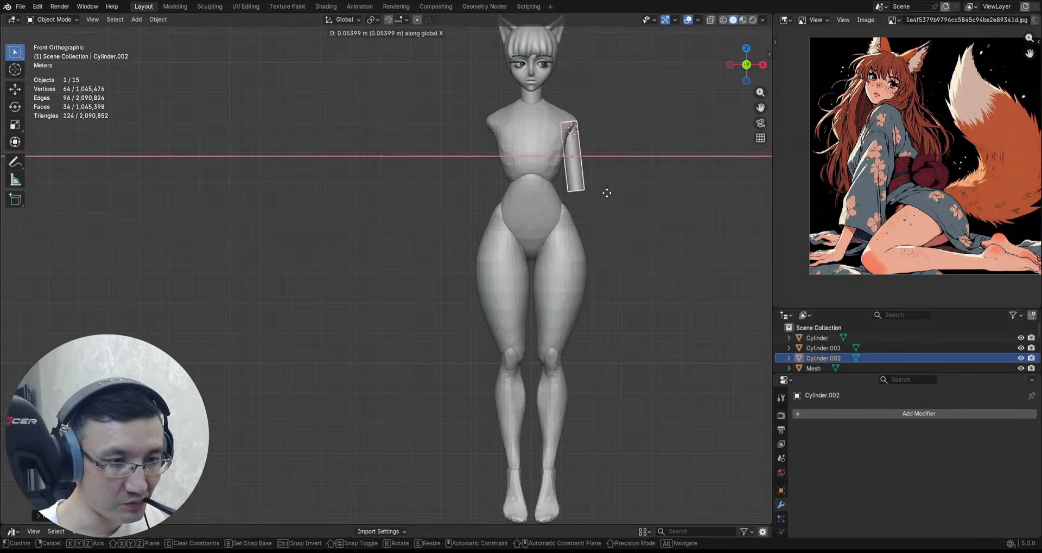
left_click(606, 194)
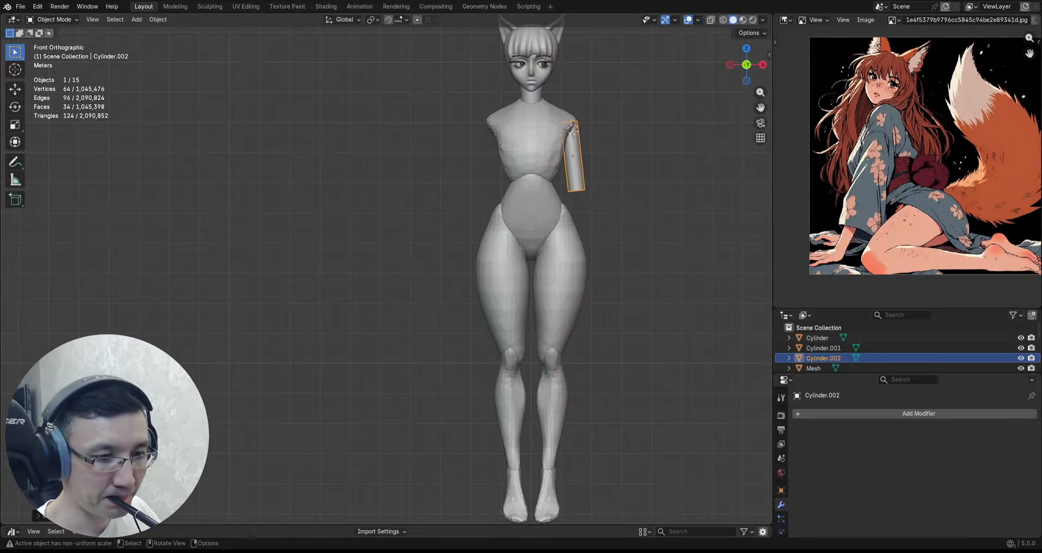
key("ctrl+s")
Step: Duplicate the upper-arm cylinder and slide the copy down along its local Z axis to form the forearm
scroll(571, 268, "up", 2)
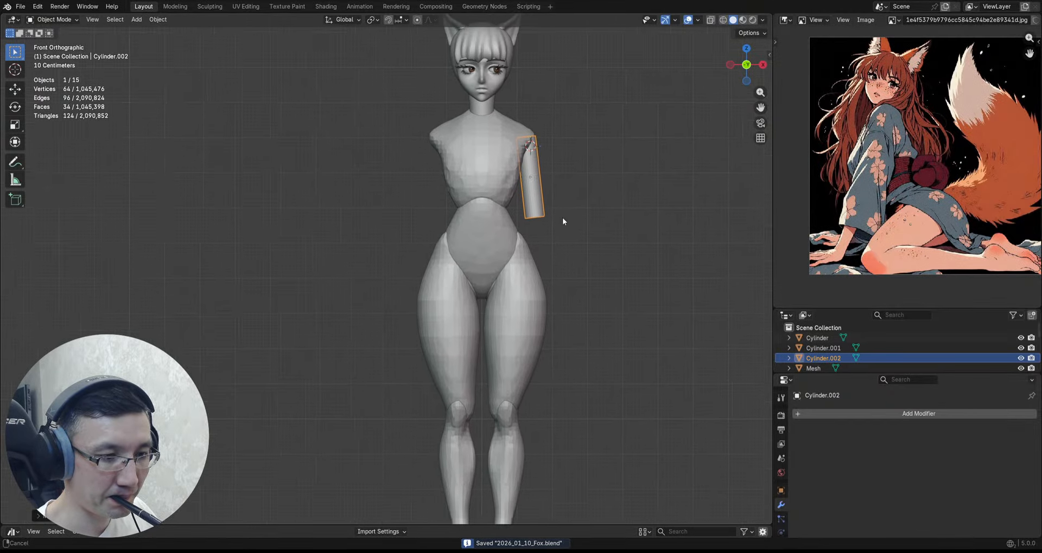
key("shift+d")
key("z")
key("z")
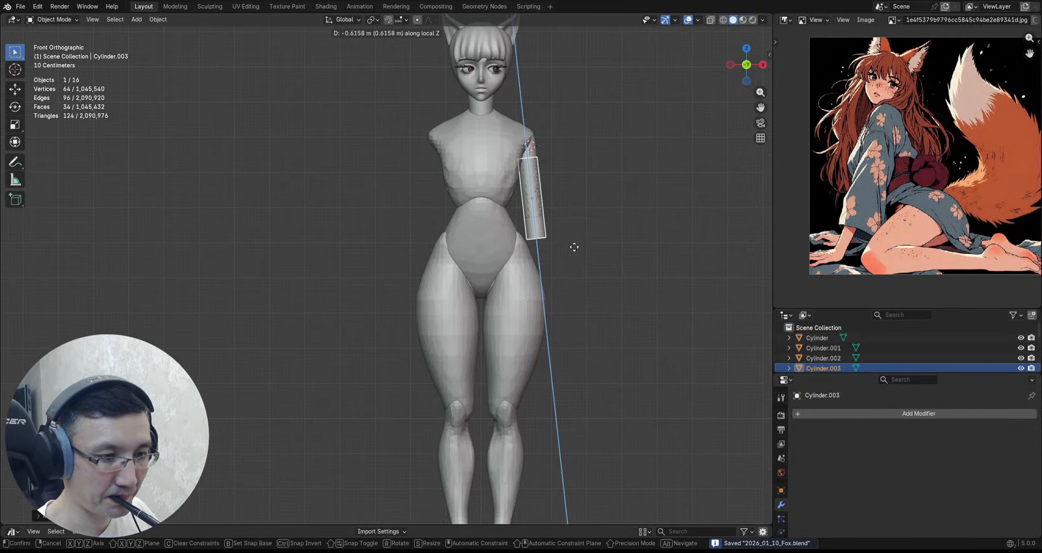
key("r")
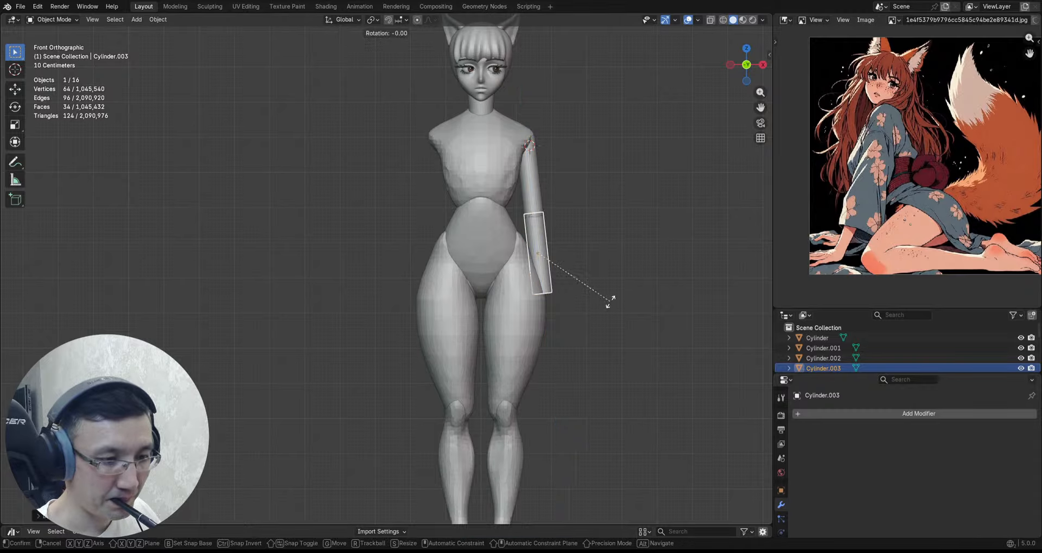
right_click(589, 191)
Step: Rotate the forearm cylinder outward and reposition it so its upper end meets the elbow
key("r")
left_click(607, 236)
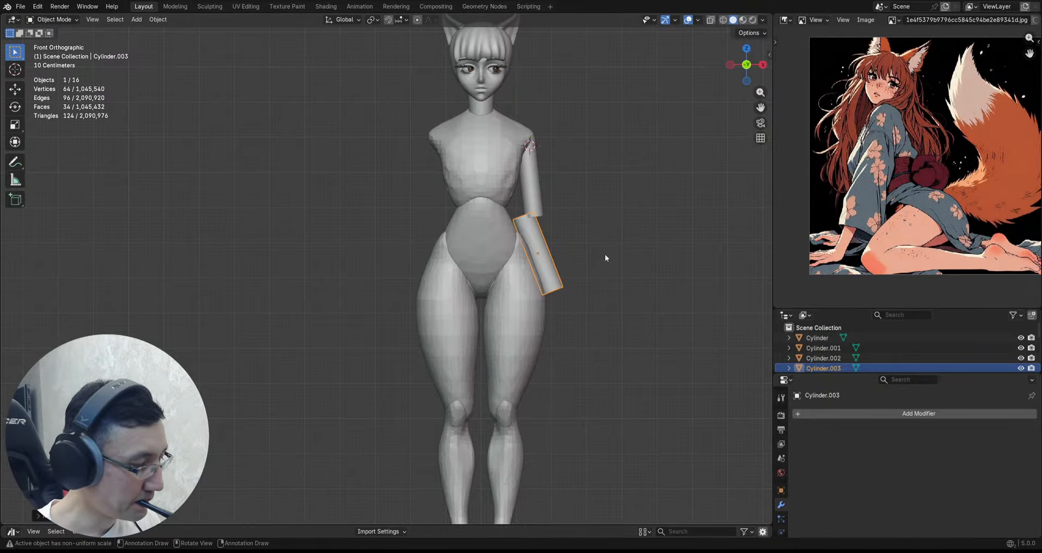
key("g")
left_click(614, 248)
key("r")
left_click(613, 257)
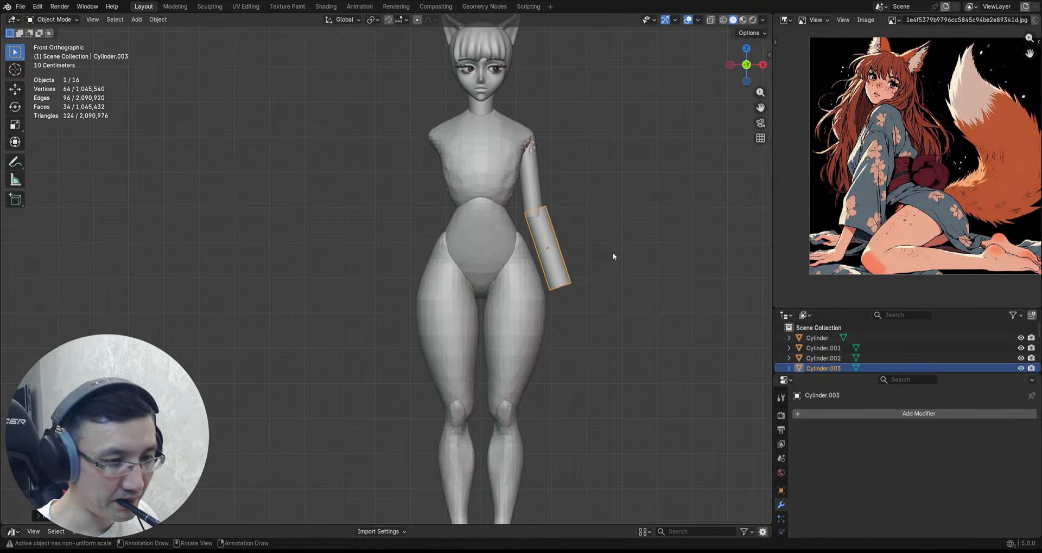
Step: Select the upper-arm cylinder and fine-tune its rotation so it lines up with the shoulder and forearm
scroll(612, 252, "up", 2)
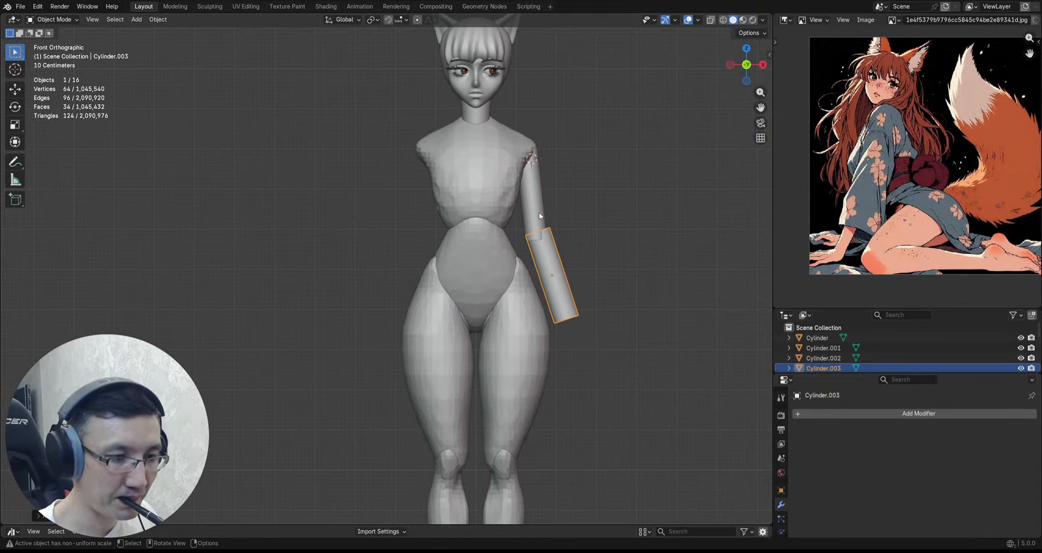
left_click(539, 215)
key("r")
left_click(616, 234)
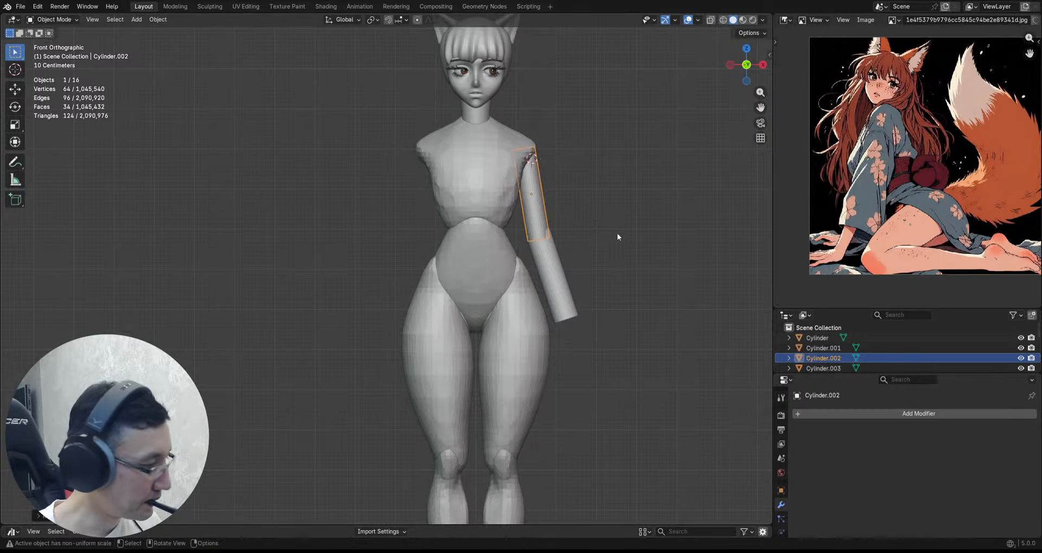
key("r")
left_click(618, 235)
scroll(610, 244, "up", 1)
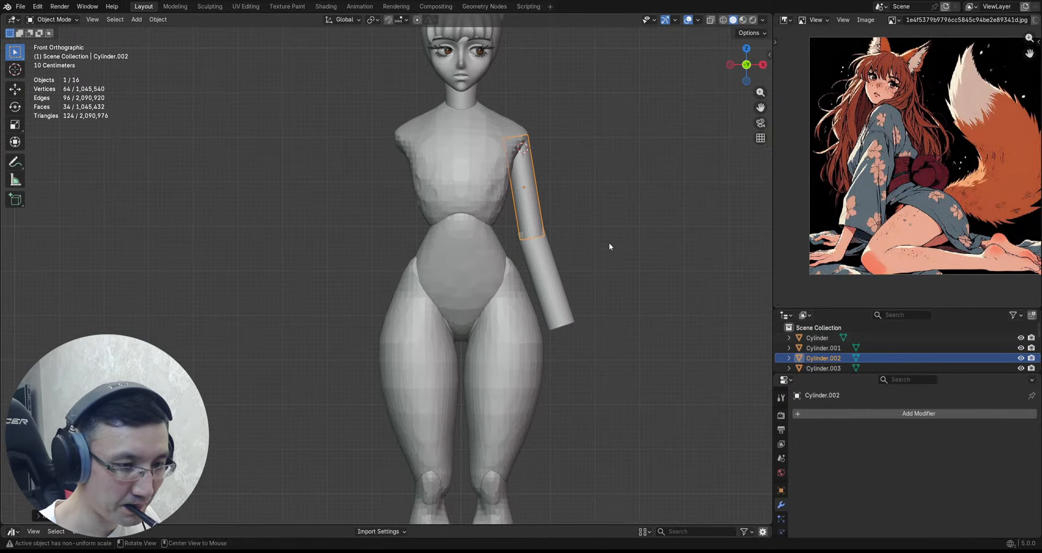
Step: Select both the upper-arm and forearm cylinders and add a Mirror modifier on the X axis
middle_click_drag(608, 243, 549, 261)
left_click(556, 266, "shift")
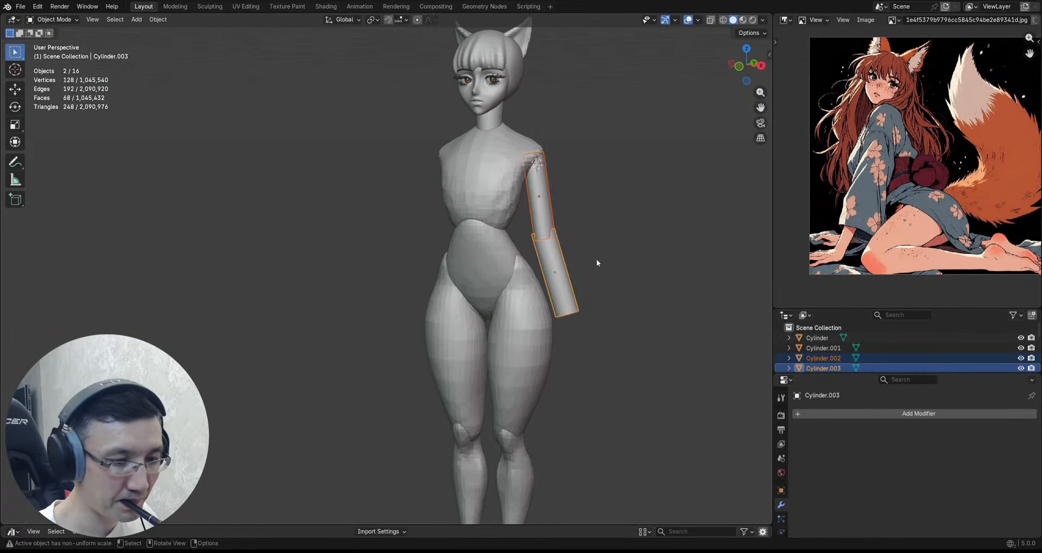
right_click(596, 261)
key("Escape")
key("q")
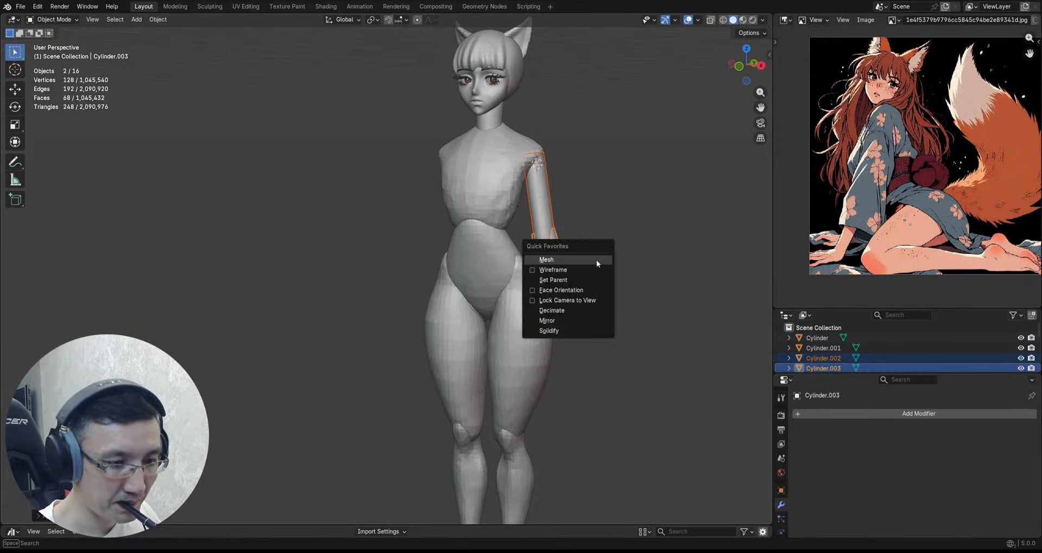
left_click(591, 320)
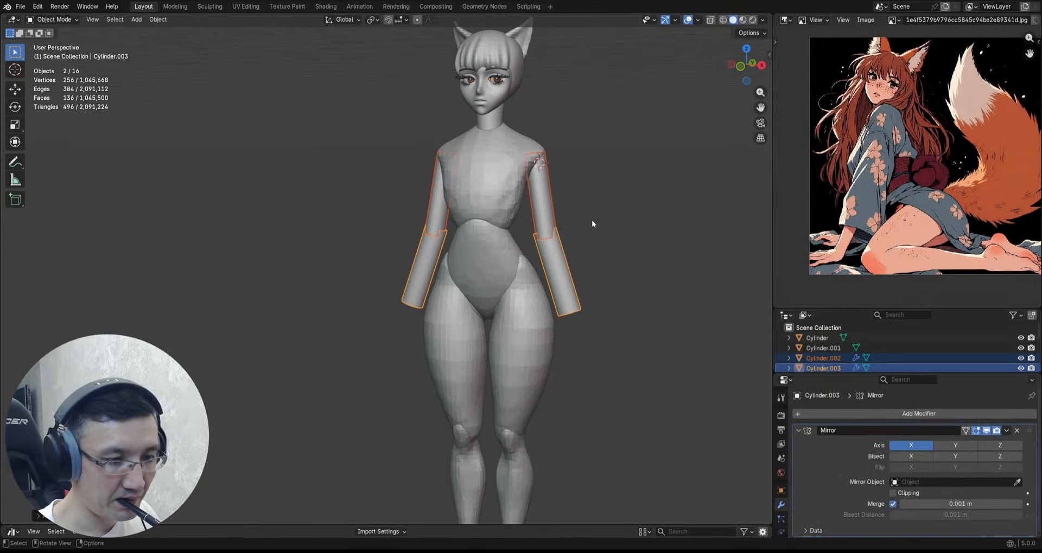
Step: Enter Sculpt Mode, switch sculpting to the upper arm, set its voxel size and remesh it
key("ctrl+Tab")
left_click(593, 245)
key("alt+q")
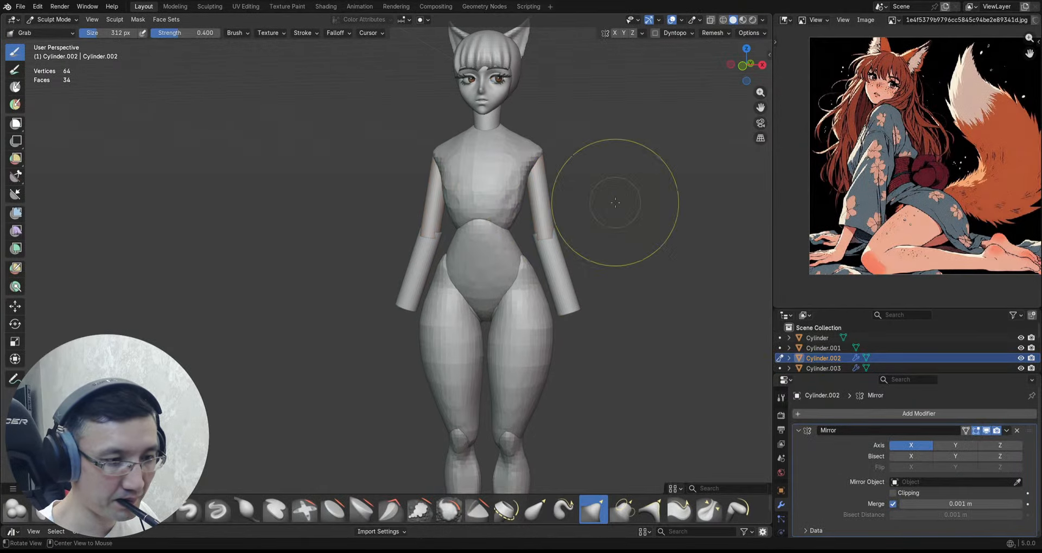
key("r")
left_click(569, 201)
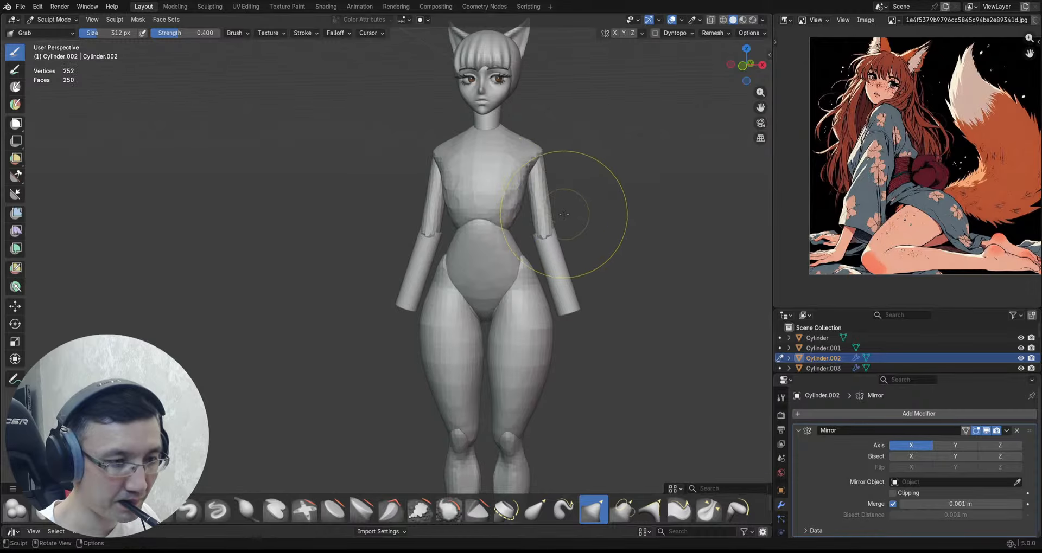
key("ctrl+r")
scroll(562, 203, "up", 1)
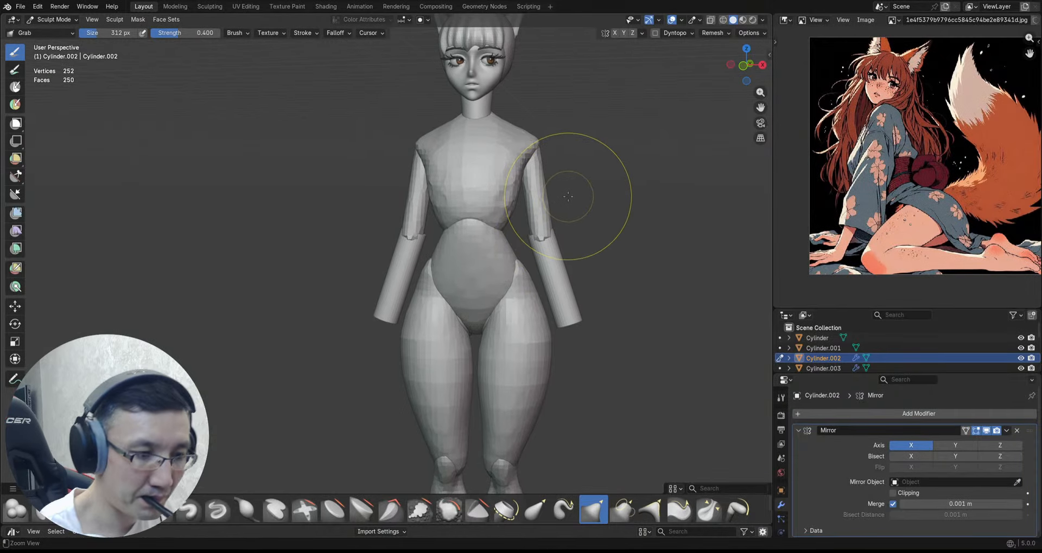
Step: Switch sculpting to the forearm, set its voxel size and remesh it
scroll(574, 203, "down", 1)
scroll(574, 203, "up", 3)
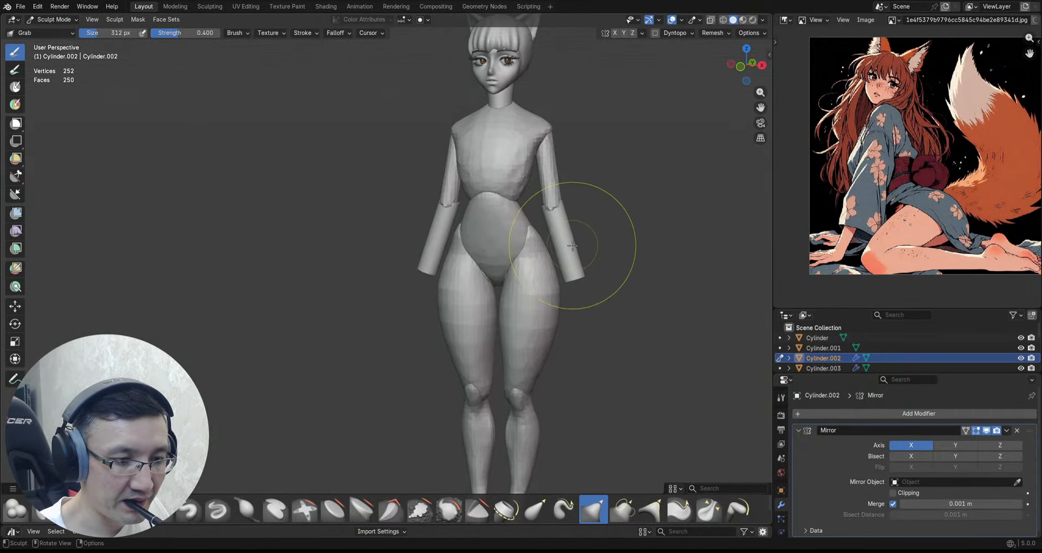
key("alt+q")
key("r")
left_click(614, 241)
key("ctrl+r")
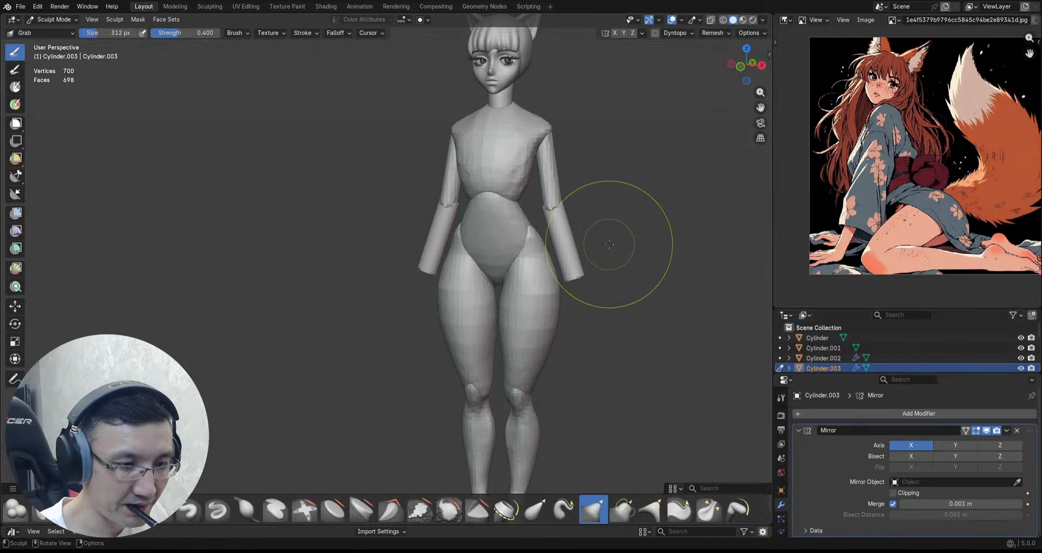
Step: Switch sculpting back to the upper arm and shape its upper end against the shoulder with the Grab brush
left_click_drag(606, 248, 595, 212, "ctrl+alt")
mouse_move(594, 212)
left_mouse_down("alt+shift")
mouse_move(609, 268)
mouse_move(594, 203)
left_mouse_up("alt+shift")
mouse_move(594, 204)
left_mouse_down("alt")
mouse_move(586, 199)
mouse_move(593, 235)
mouse_move(590, 190)
left_mouse_up("alt")
mouse_move(589, 190)
left_mouse_down("alt")
mouse_move(562, 188)
mouse_move(565, 168)
mouse_move(552, 178)
mouse_move(553, 146)
left_mouse_up("alt")
key("alt+q")
key("alt+q")
left_click_drag(561, 152, 506, 149, "alt")
mouse_move(617, 163)
left_mouse_down("alt")
mouse_move(570, 159)
mouse_move(584, 190)
mouse_move(574, 166)
left_mouse_up("alt")
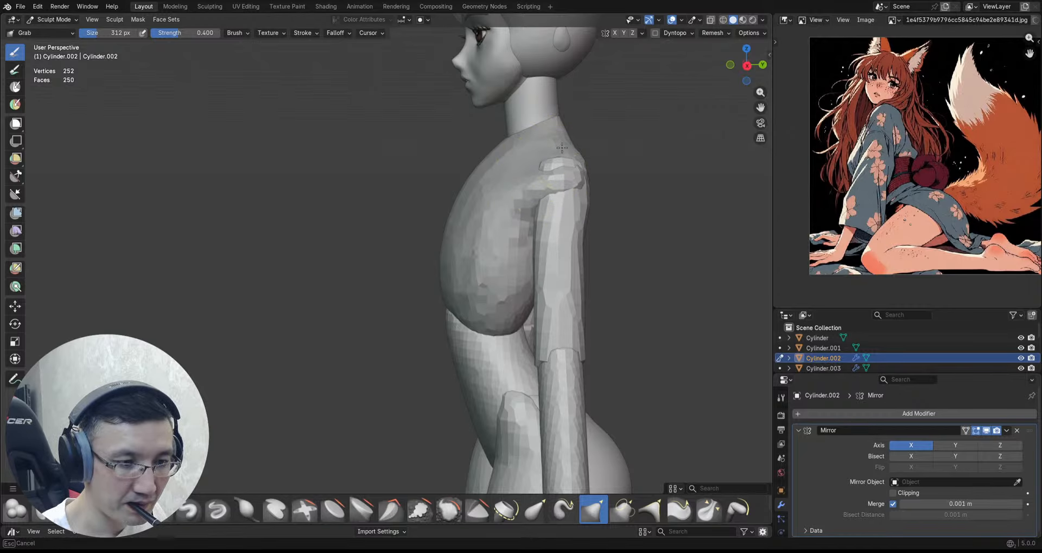
mouse_move(622, 159)
left_mouse_down("alt")
mouse_move(558, 174)
mouse_move(583, 169)
mouse_move(625, 201)
mouse_move(551, 175)
left_mouse_up("alt")
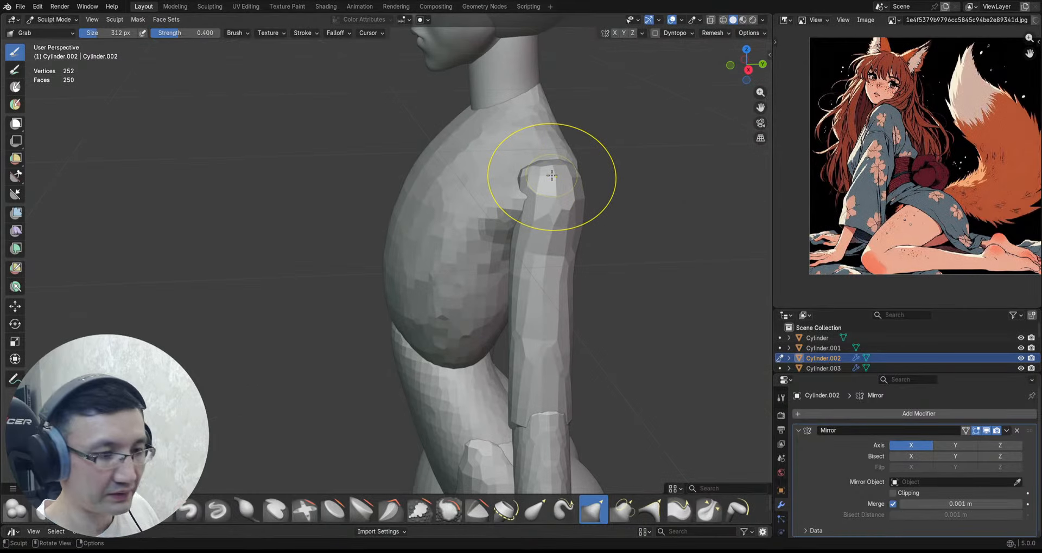
mouse_move(524, 171)
left_mouse_down("alt")
mouse_move(547, 187)
mouse_move(603, 144)
mouse_move(598, 187)
mouse_move(608, 152)
mouse_move(624, 144)
mouse_move(572, 215)
mouse_move(674, 187)
mouse_move(651, 181)
mouse_move(624, 209)
left_mouse_up("alt")
Step: Refine the top of the upper arm from the front so it overlaps the torso's shoulder
key("alt+q")
scroll(602, 164, "down", 1)
scroll(601, 177, "up", 3)
key("alt+q")
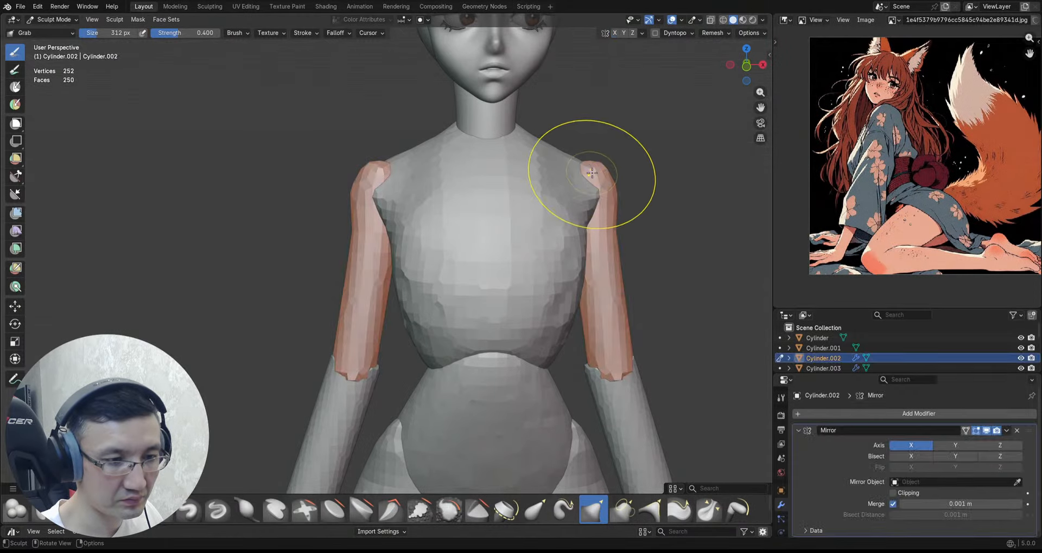
scroll(590, 176, "up", 3)
middle_click_drag(590, 176, 582, 158)
mouse_move(581, 158)
left_mouse_down()
mouse_move(540, 145)
mouse_move(576, 159)
left_mouse_up()
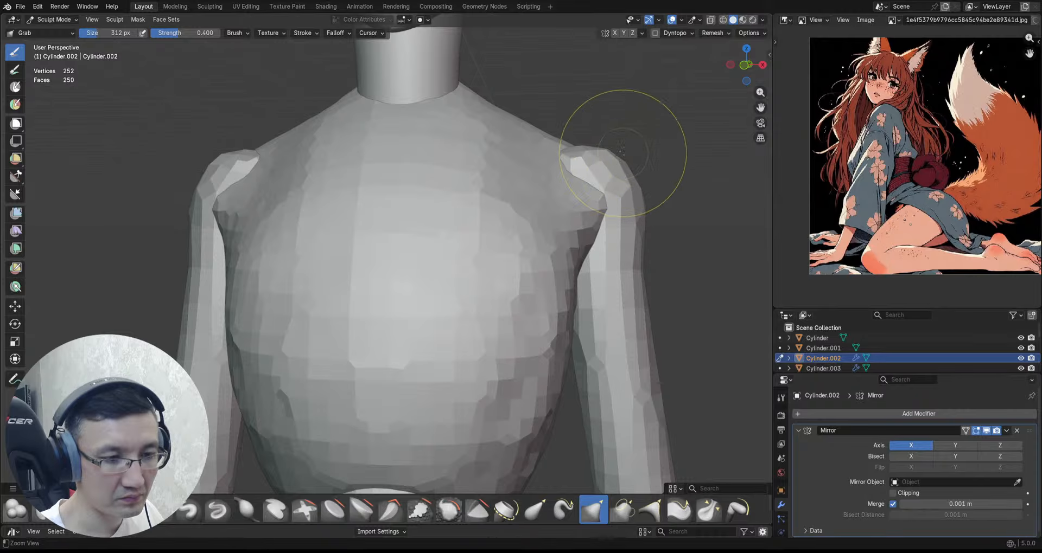
scroll(651, 128, "down", 6)
middle_click_drag(663, 221, 617, 215)
scroll(576, 307, "up", 3)
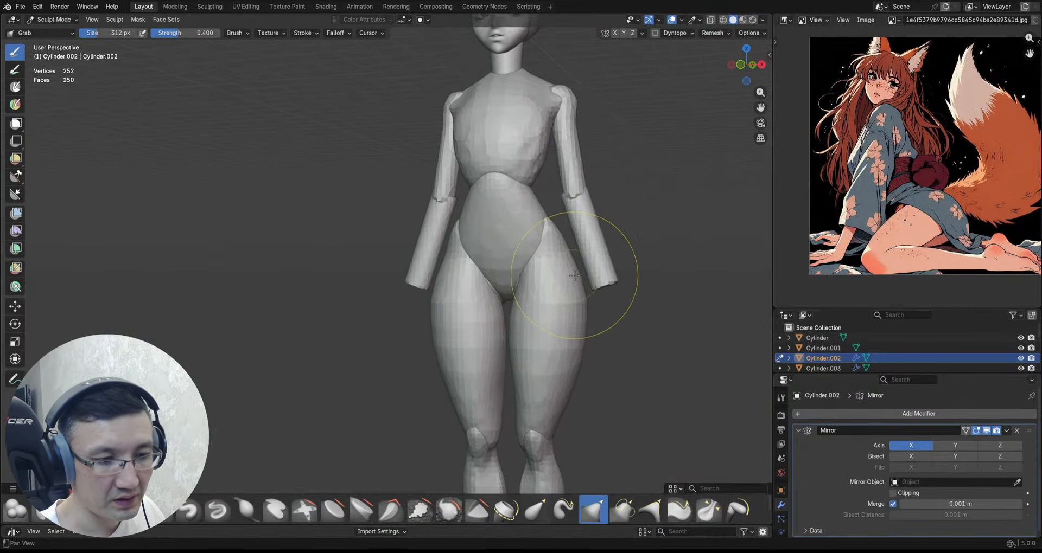
Step: Switch to sculpting the forearm and trim its inner side toward the wrist in front view with Line Project
key("ctrl+Tab")
left_click(565, 279)
scroll(609, 281, "up", 2)
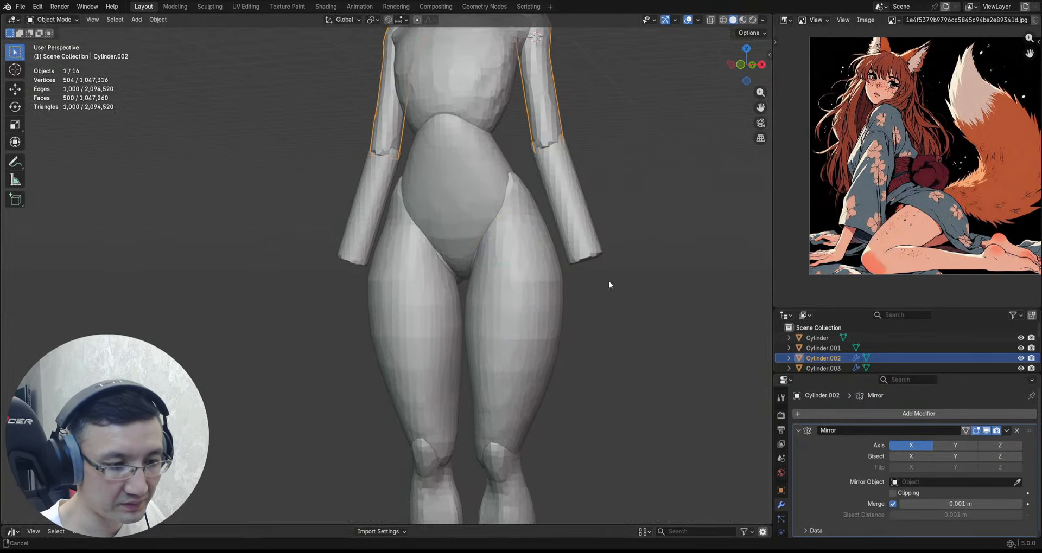
middle_click_drag(609, 281, 585, 198, "shift")
key("KP_1")
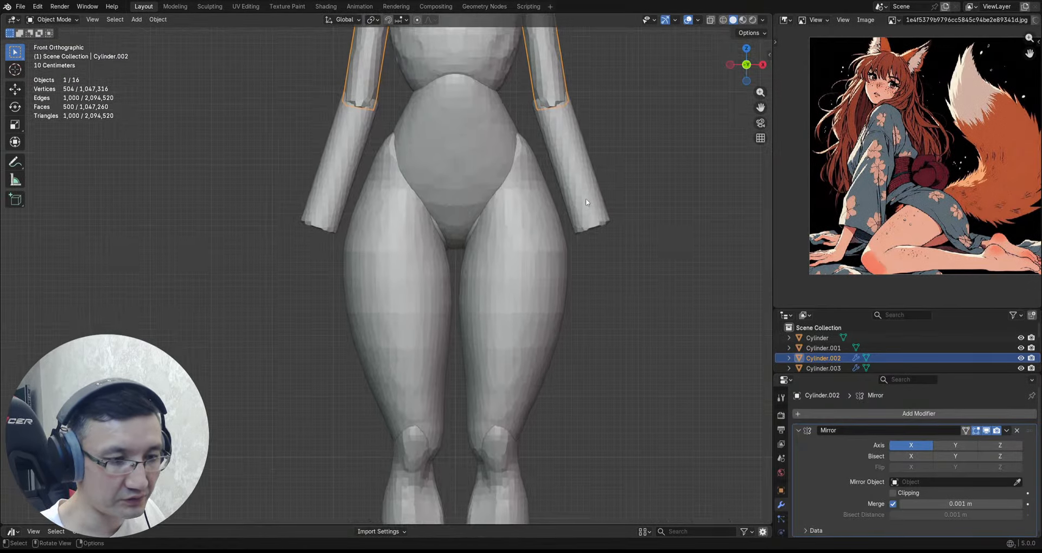
left_click(585, 198)
key("ctrl+Tab")
left_click(592, 262)
key("q")
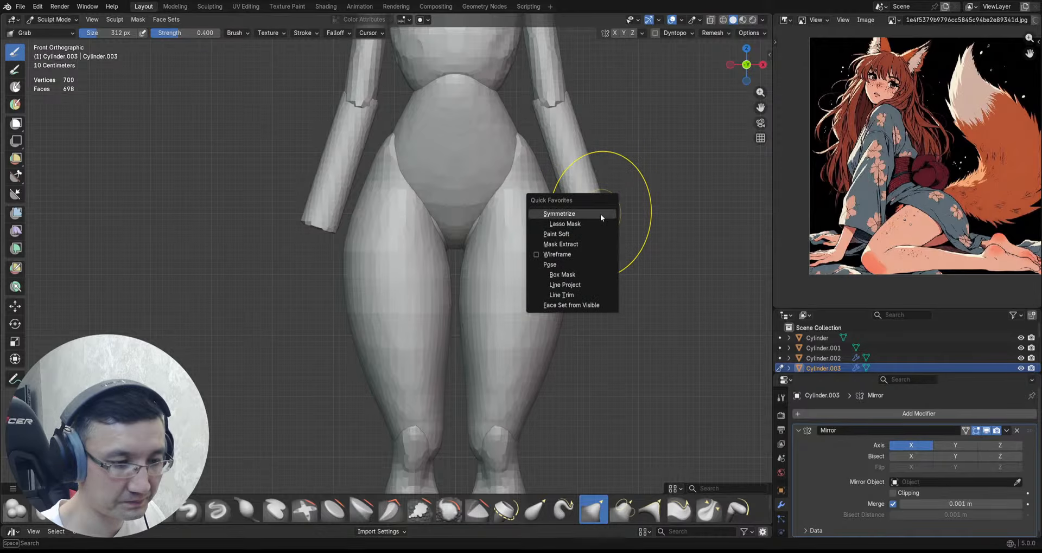
left_click(584, 284)
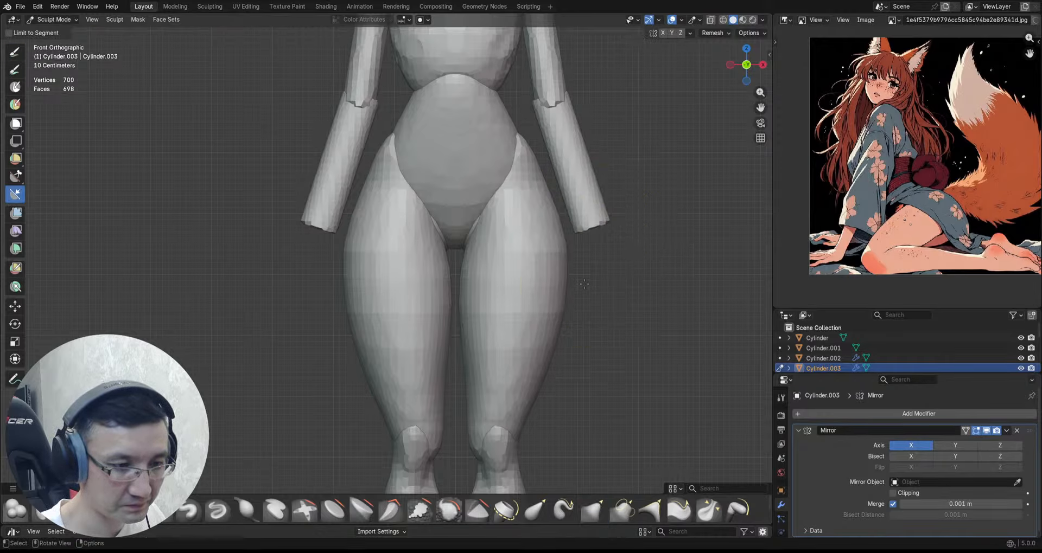
left_click_drag(541, 144, 612, 275)
Step: Taper the forearm's outer side toward the wrist in front view with Line Project
middle_click_drag(604, 234, 570, 212)
key("grave")
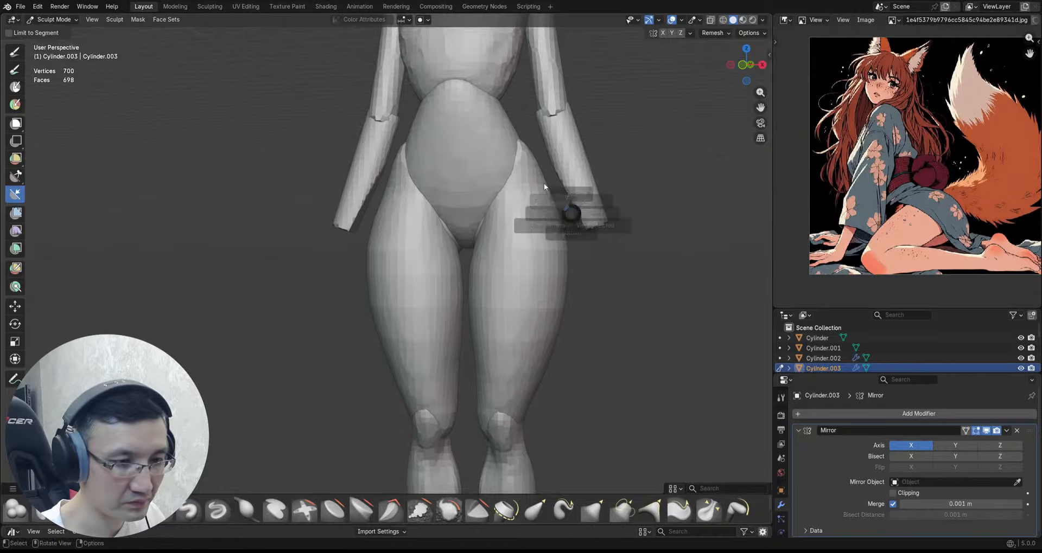
left_click(544, 184)
left_click_drag(625, 254, 580, 110)
Step: Taper the front and back of the forearm toward the wrist in right side view with Line Project
key("space")
scroll(665, 165, "down", 2)
middle_click_drag(567, 201, 520, 239, "shift")
scroll(520, 238, "up", 2)
key("grave")
left_click(568, 273)
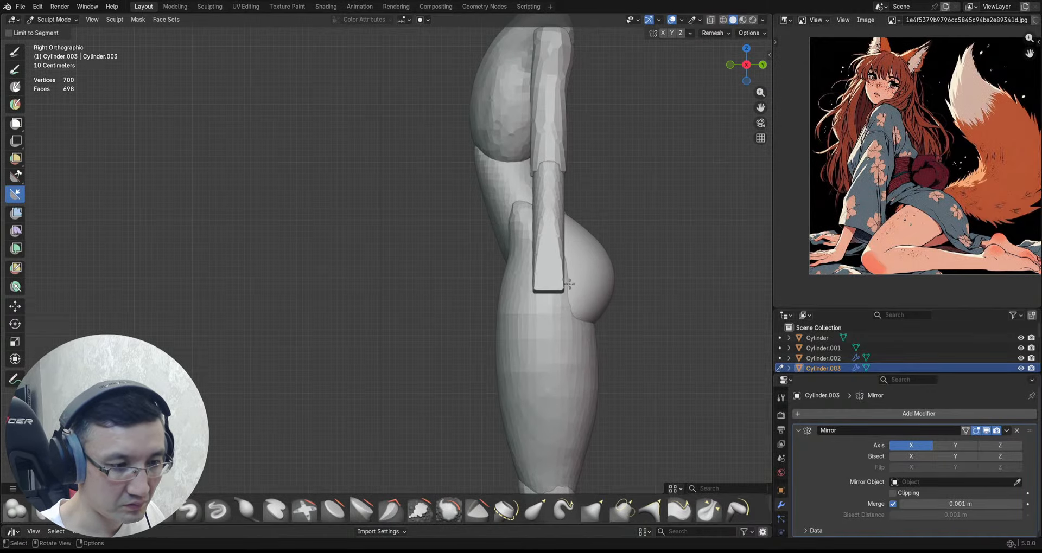
mouse_move(528, 172)
left_mouse_down()
mouse_move(544, 351)
mouse_move(573, 206)
mouse_move(675, 105)
mouse_move(633, 181)
mouse_move(574, 111)
mouse_move(583, 115)
left_mouse_up()
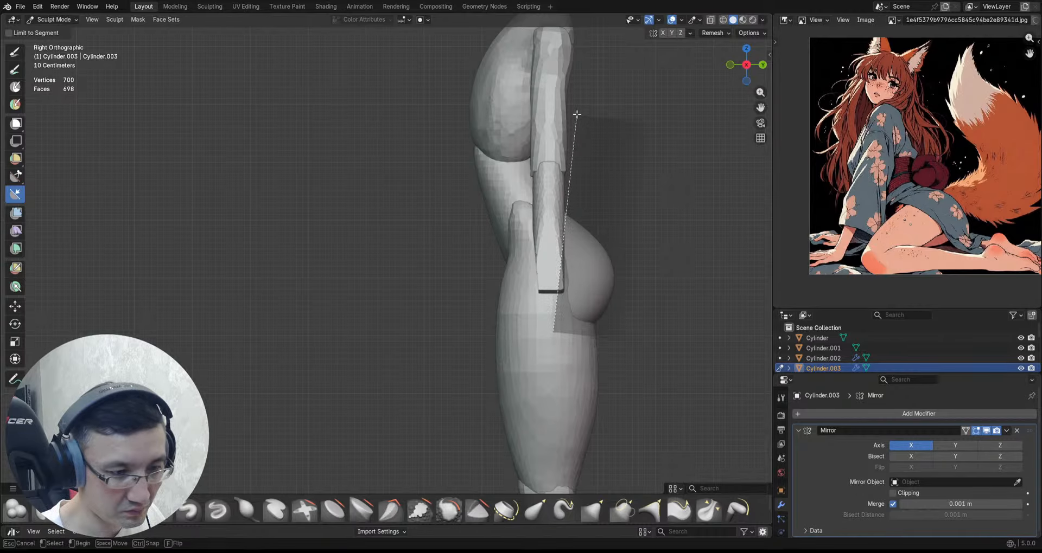
left_click_drag(575, 113, 576, 113)
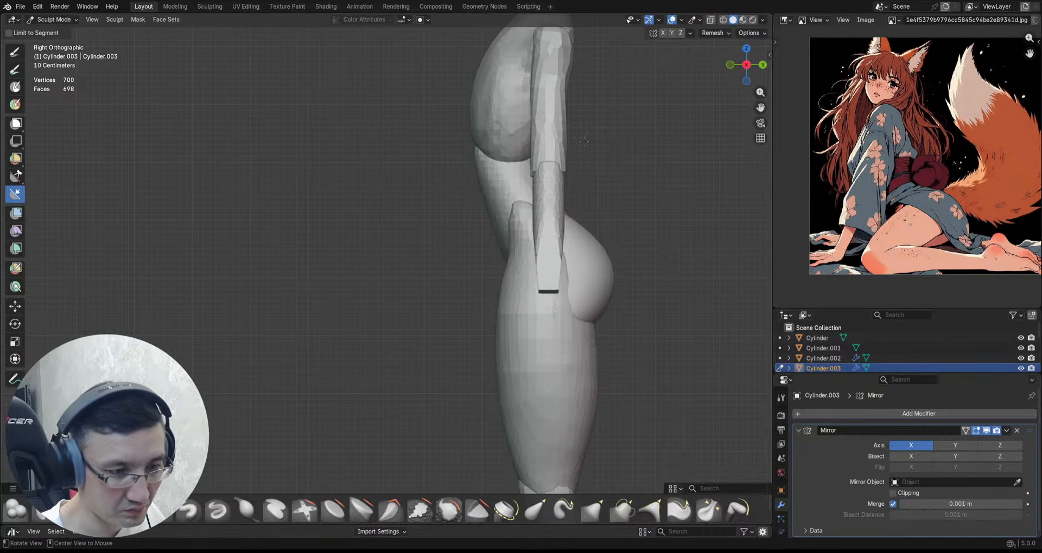
Step: In Edit Mode, tilt the forearm mesh slightly forward in side view and move it back under the elbow
middle_click_drag(575, 113, 613, 241)
key("Tab")
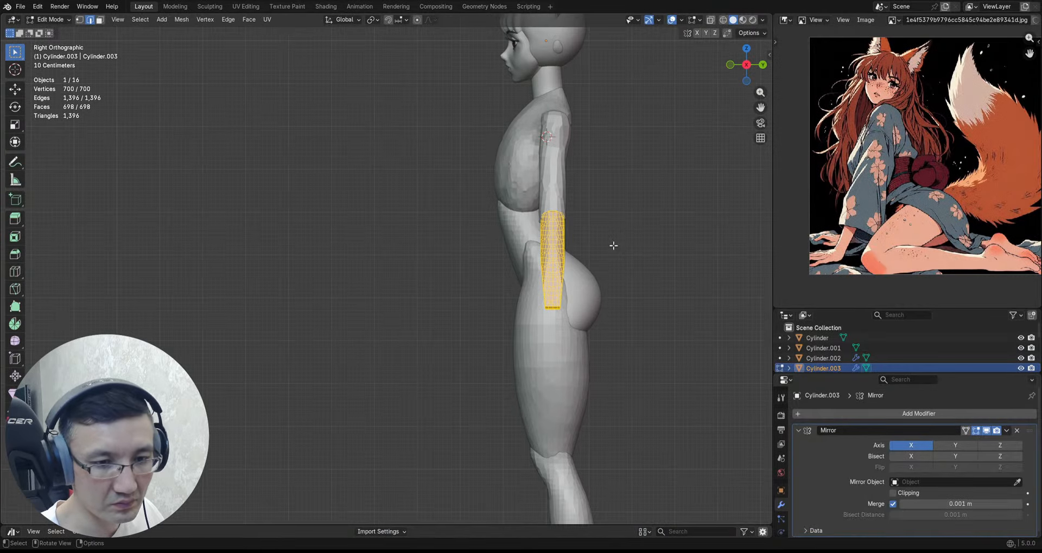
key("r")
left_click(619, 243)
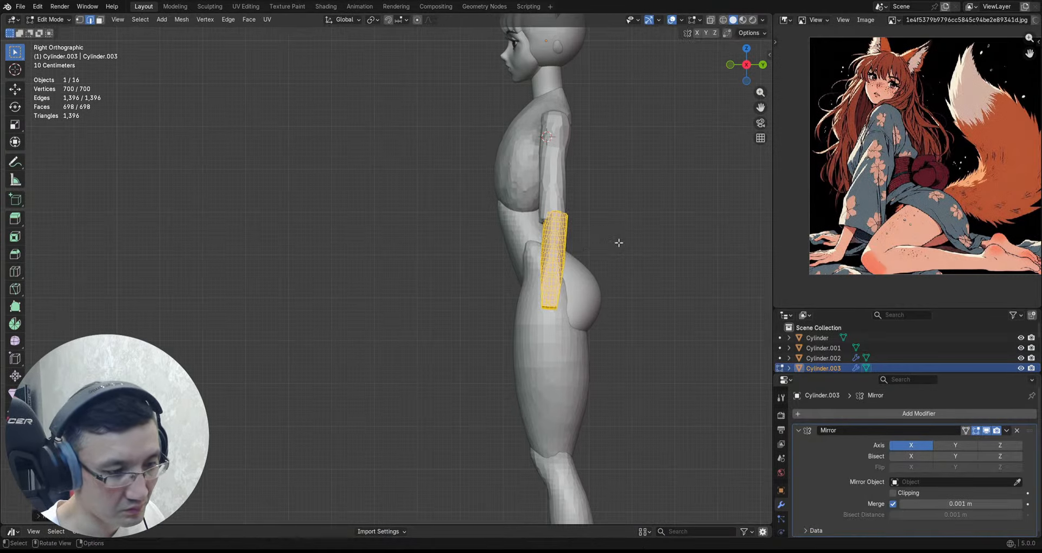
key("g")
left_click(612, 243)
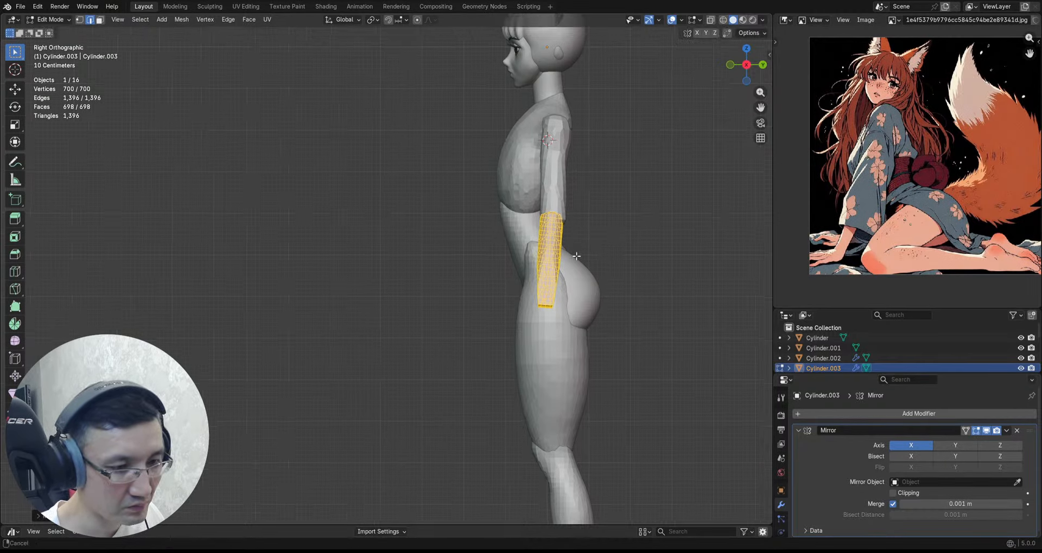
mouse_move(613, 244)
middle_mouse_down()
mouse_move(605, 271)
mouse_move(630, 281)
mouse_move(588, 273)
mouse_move(579, 188)
middle_mouse_up()
key("Tab")
Step: Shape the upper arm and forearm around the elbow with the Grab brush
key("grave")
left_click(519, 156)
middle_click_drag(520, 168, 528, 250, "ctrl")
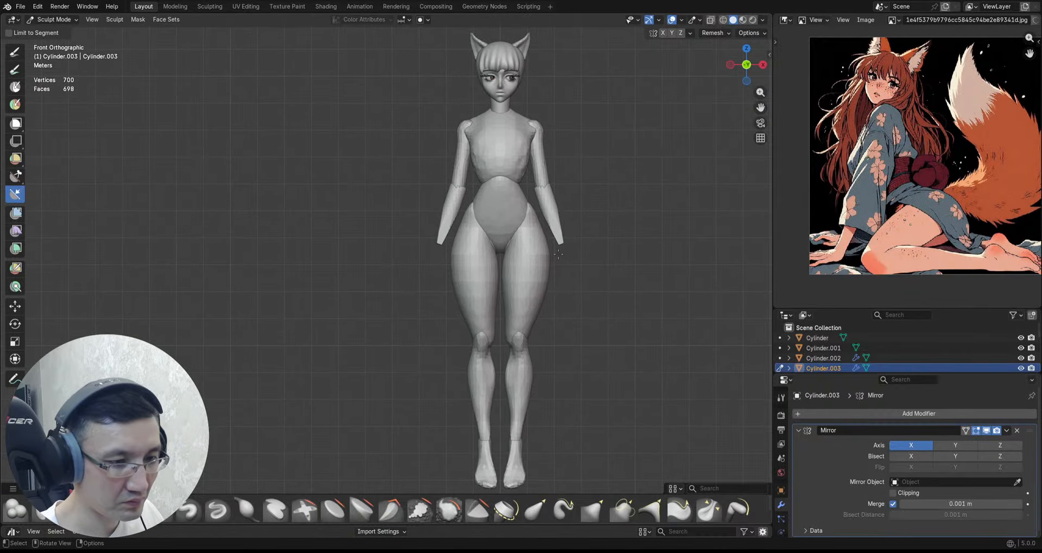
key("ctrl+Tab")
left_click(553, 288)
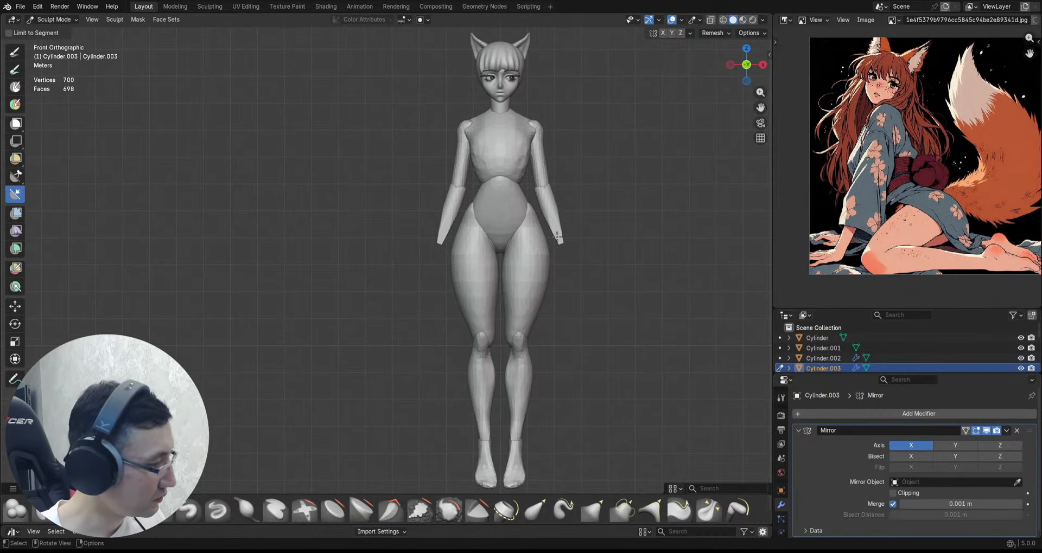
key("g")
mouse_move(549, 239)
middle_mouse_down("ctrl")
mouse_move(560, 241)
mouse_move(559, 217)
mouse_move(545, 201)
middle_mouse_up("ctrl")
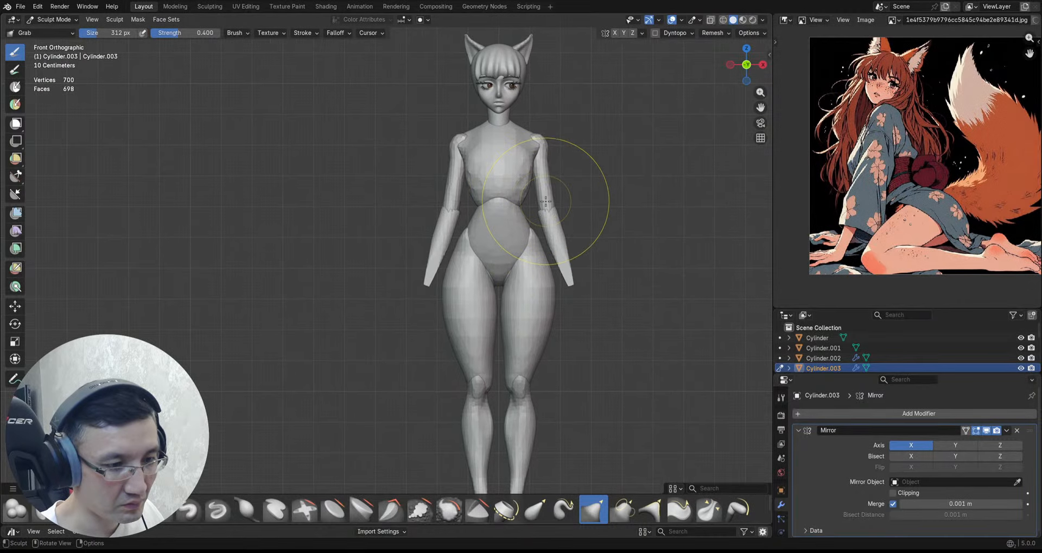
key("alt+q")
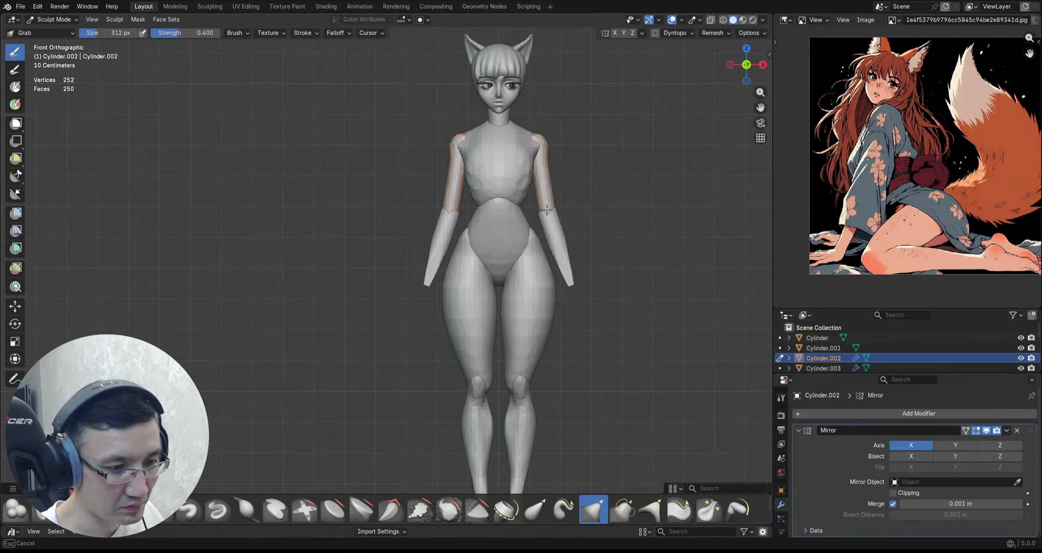
middle_click_drag(576, 243, 542, 187, "ctrl")
mouse_move(542, 188)
middle_mouse_down("shift")
mouse_move(543, 226)
mouse_move(500, 212)
mouse_move(527, 220)
mouse_move(529, 179)
mouse_move(543, 172)
mouse_move(505, 178)
mouse_move(550, 178)
mouse_move(552, 204)
mouse_move(561, 204)
mouse_move(558, 266)
mouse_move(532, 335)
mouse_move(549, 262)
middle_mouse_up("shift")
key("alt+q")
scroll(516, 402, "down", 2)
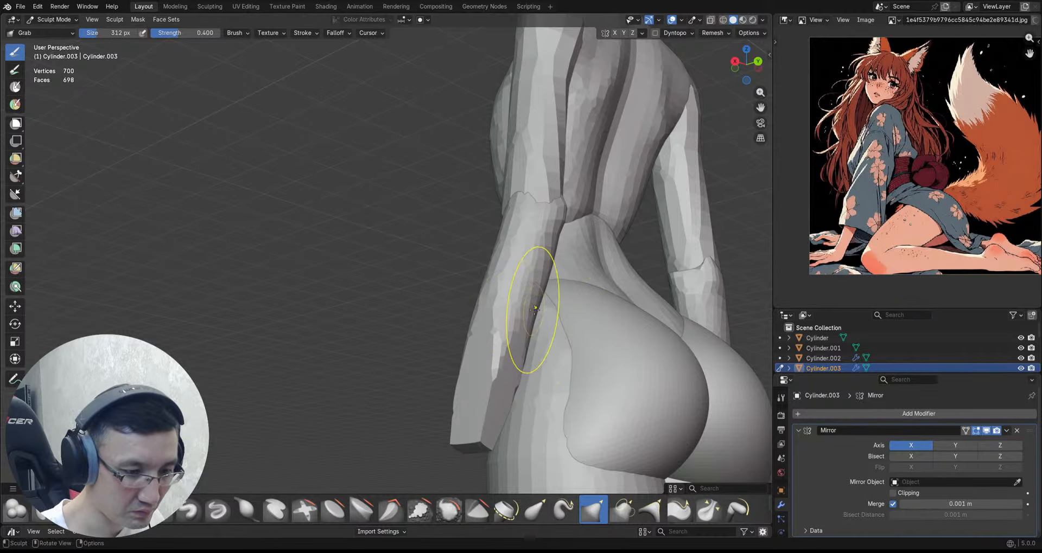
Step: Even out the forearm's hard edges with the Scrape/Fill brush and save the file
middle_click_drag(489, 328, 507, 356)
key("shift+t")
middle_click_drag(491, 407, 536, 353)
left_click_drag(507, 356, 502, 405, "ctrl+alt")
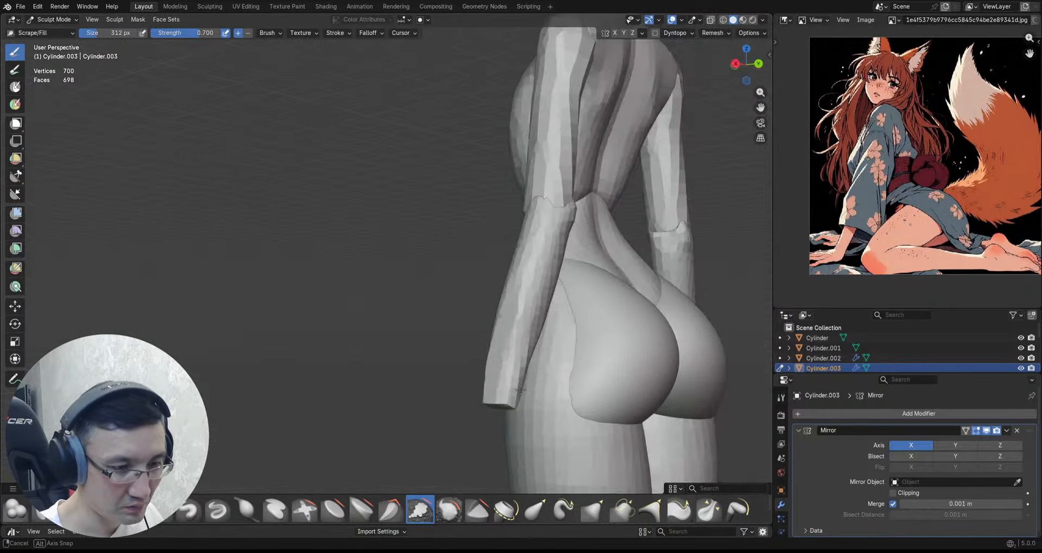
left_click_drag(380, 296, 576, 313, "alt")
key("ctrl+s")
Step: Check the arms, switch sculpting to the torso and save the file
mouse_move(573, 265)
left_mouse_down("alt+shift")
mouse_move(584, 221)
mouse_move(559, 266)
left_mouse_up("alt+shift")
left_click_drag(565, 222, 541, 192, "alt")
left_click_drag(523, 187, 558, 215, "alt+shift")
mouse_move(558, 215)
left_mouse_down("ctrl+alt")
mouse_move(554, 201)
mouse_move(542, 228)
mouse_move(547, 200)
mouse_move(550, 215)
left_mouse_up("ctrl+alt")
key("alt+q")
mouse_move(550, 216)
left_mouse_down("ctrl+alt")
mouse_move(546, 235)
mouse_move(535, 212)
left_mouse_up("ctrl+alt")
key("ctrl+s")
Step: Return to Object Mode, add a UV sphere for the breast and scale it down
key("ctrl+Tab")
left_click(495, 243)
middle_click_drag(552, 252, 548, 216, "ctrl")
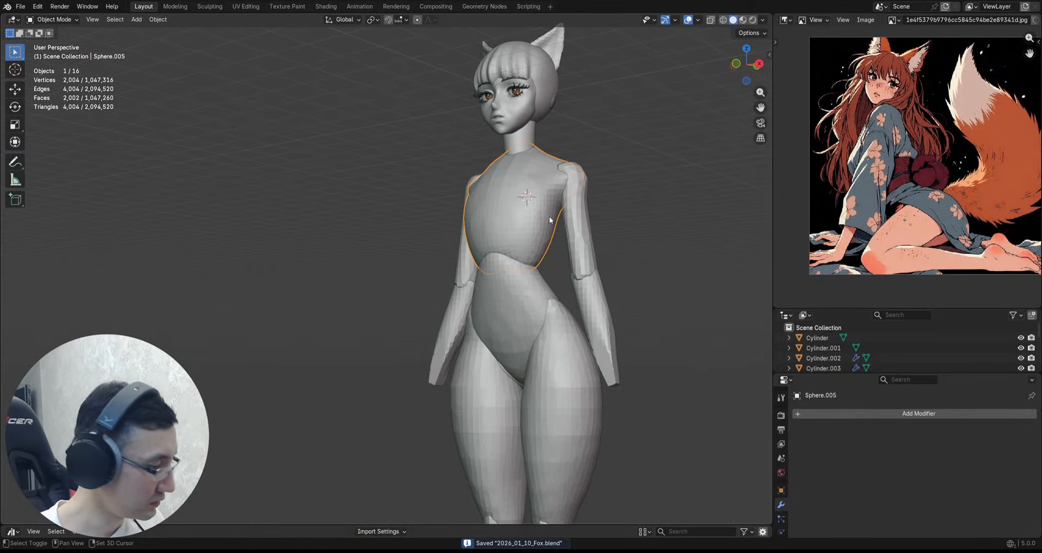
key("shift+a")
mouse_move(549, 216)
left_click(598, 247)
key("s")
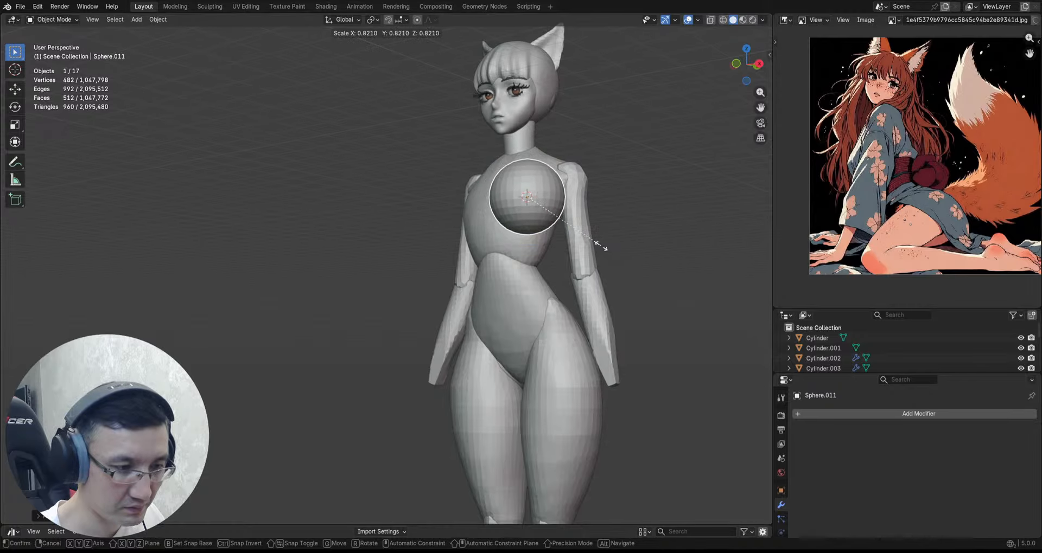
left_click(592, 243)
mouse_move(592, 243)
middle_mouse_down()
mouse_move(537, 168)
mouse_move(673, 211)
mouse_move(588, 261)
middle_mouse_up()
key("s")
left_click(623, 201)
Step: Fine-tune the sphere's size and position on one side of the chest from the front
key("grave")
left_click(572, 231)
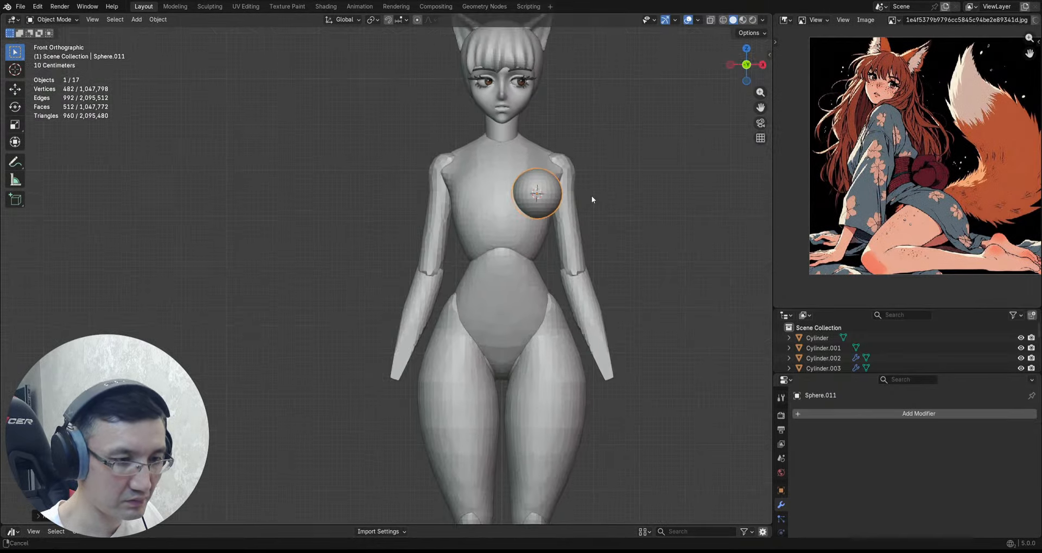
scroll(591, 196, "down", 1)
middle_click_drag(591, 205, 583, 189, "shift")
key("s")
left_click(597, 195)
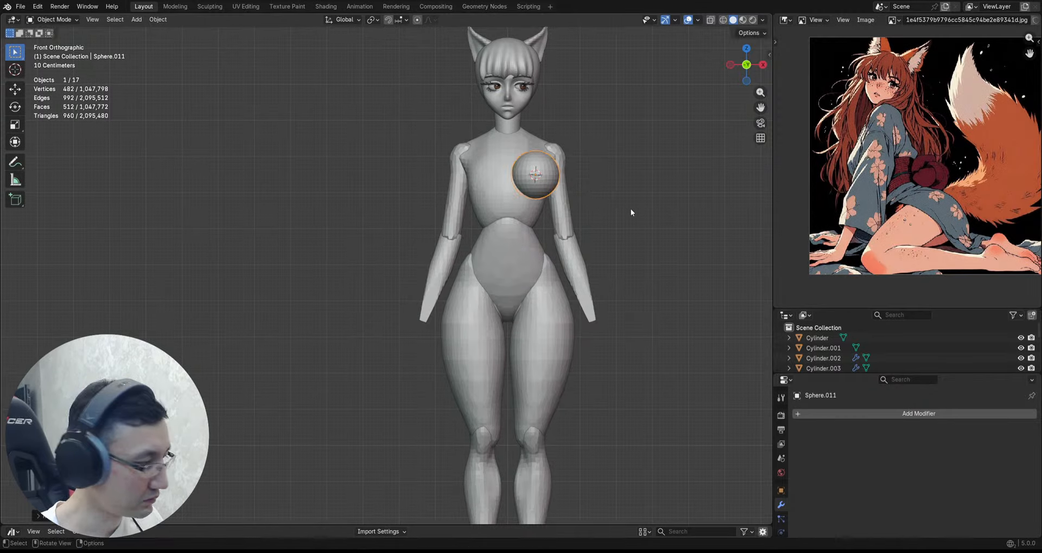
key("g")
left_click(624, 218)
middle_click_drag(624, 217, 552, 212)
middle_click_drag(520, 209, 590, 239)
scroll(593, 240, "up", 1)
scroll(579, 237, "up", 1)
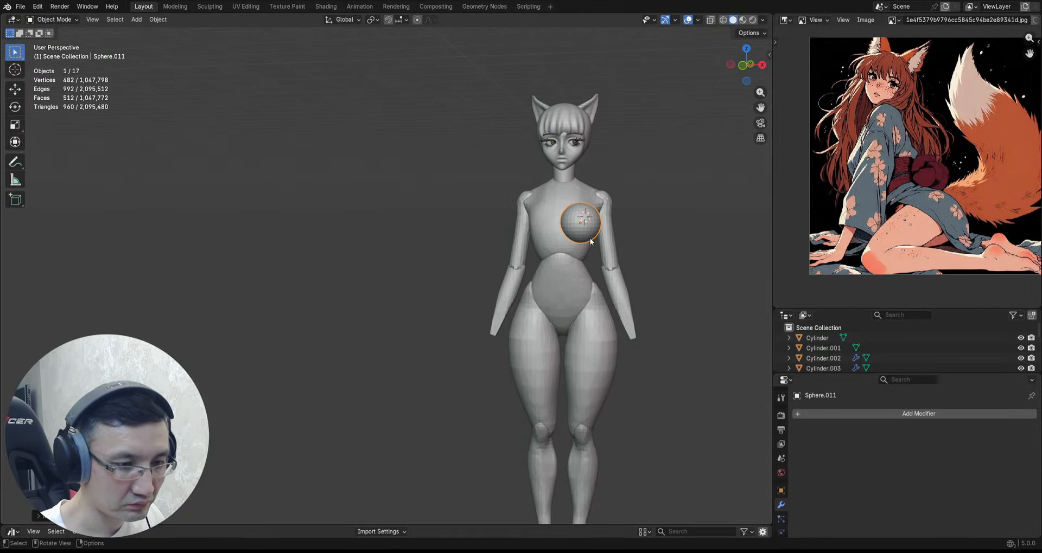
Step: Apply the sphere's transforms and add a Mirror modifier on the X axis
key("ctrl+a")
left_click(591, 240)
key("q")
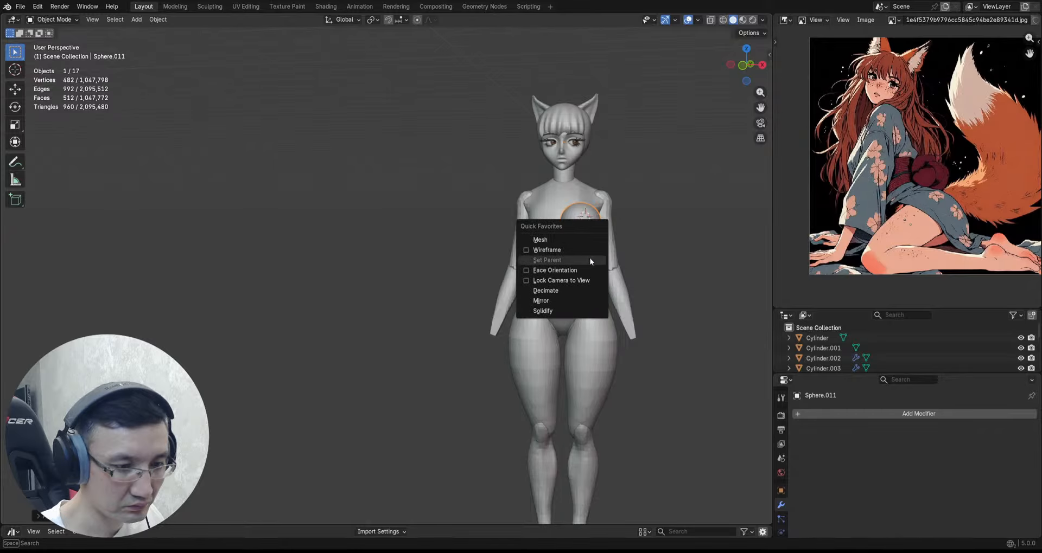
left_click(584, 300)
Step: Enter Sculpt Mode on the mirrored spheres and pull their upper parts into the chest with the Grab brush
scroll(586, 258, "up", 1)
middle_click_drag(586, 258, 539, 257, "shift")
key("grave")
left_click(594, 261)
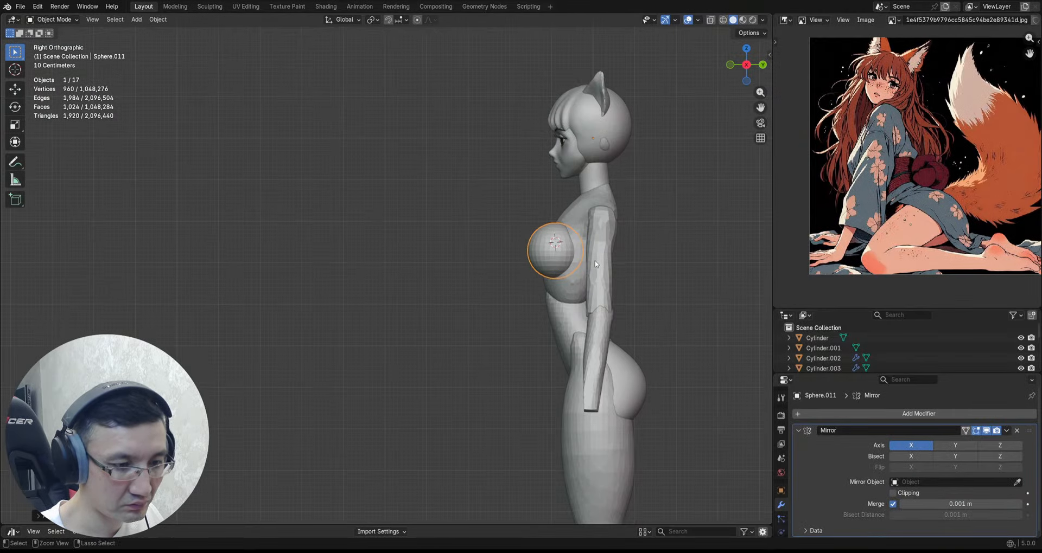
key("ctrl+Tab")
left_click(594, 320)
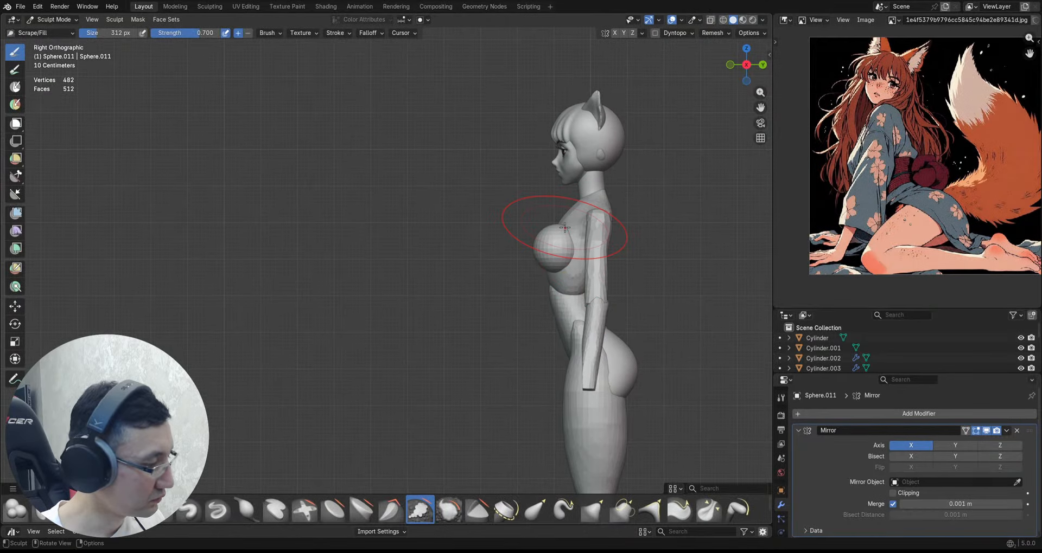
key("g")
mouse_move(564, 227)
middle_mouse_down()
mouse_move(619, 186)
mouse_move(523, 221)
mouse_move(556, 223)
middle_mouse_up()
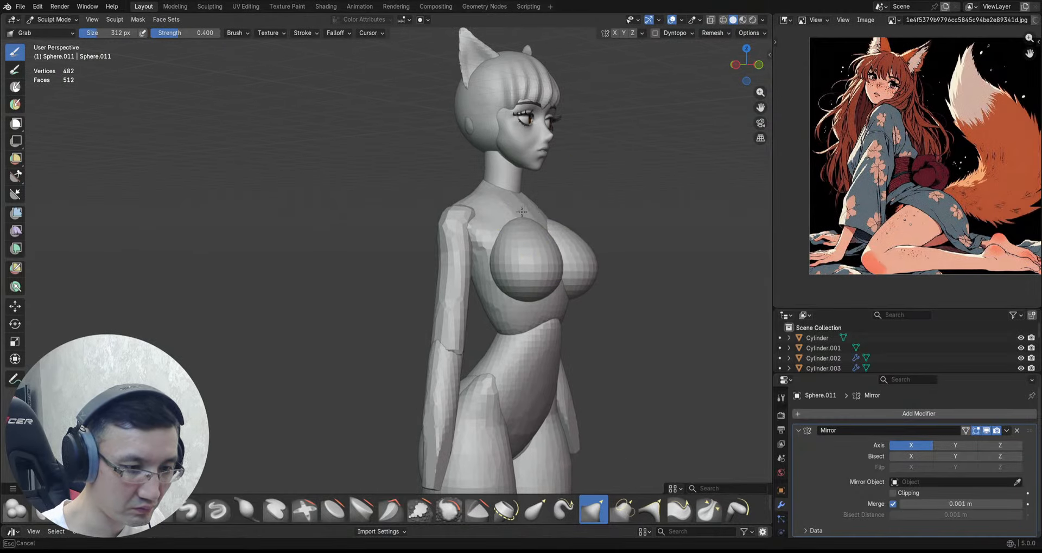
mouse_move(627, 224)
middle_mouse_down()
mouse_move(544, 214)
mouse_move(542, 254)
middle_mouse_up()
Step: Switch sculpting to the upper torso, pick the Draw Sharp brush and check the collarbone area
key("alt+q")
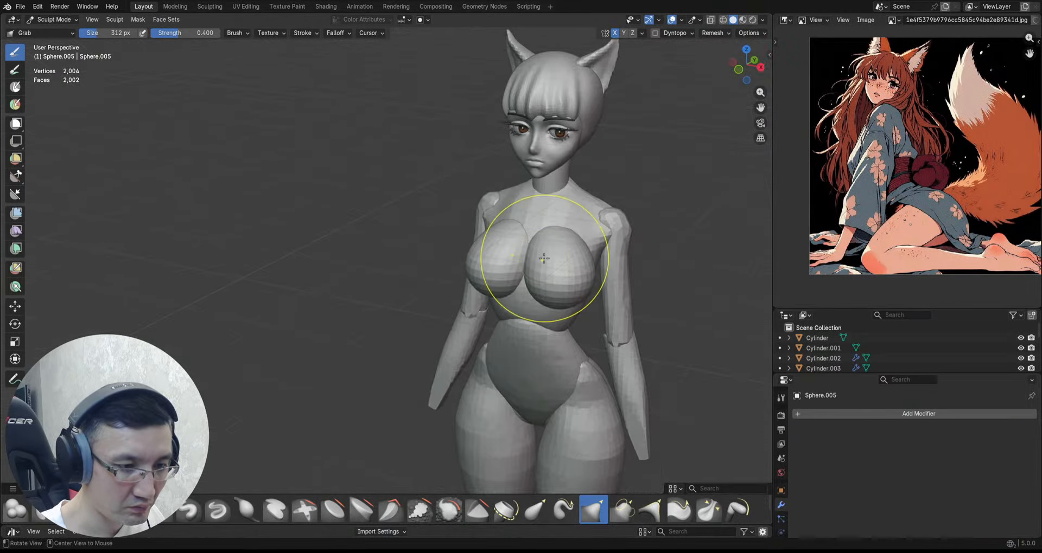
key("shift+c")
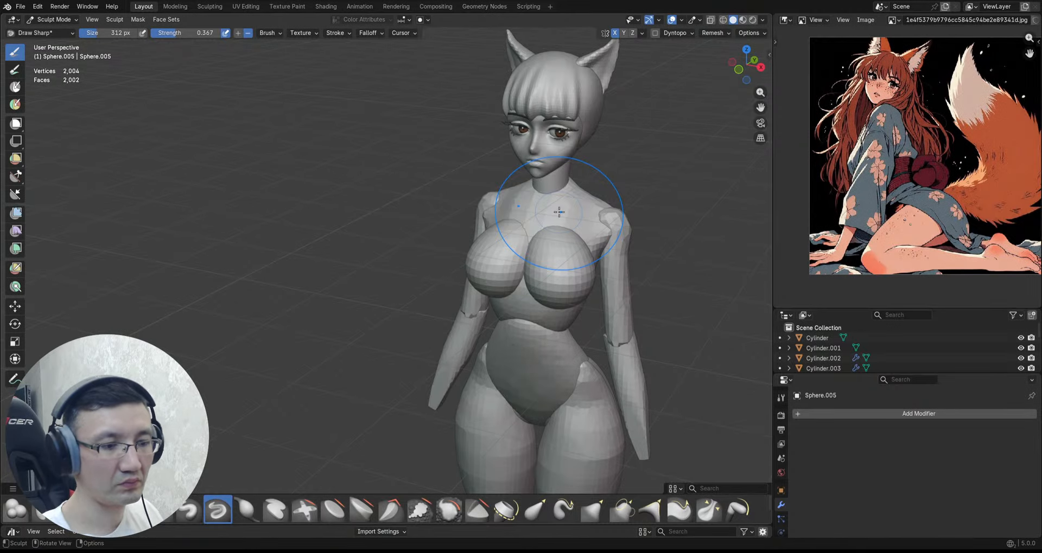
middle_click_drag(597, 214, 607, 245, "ctrl")
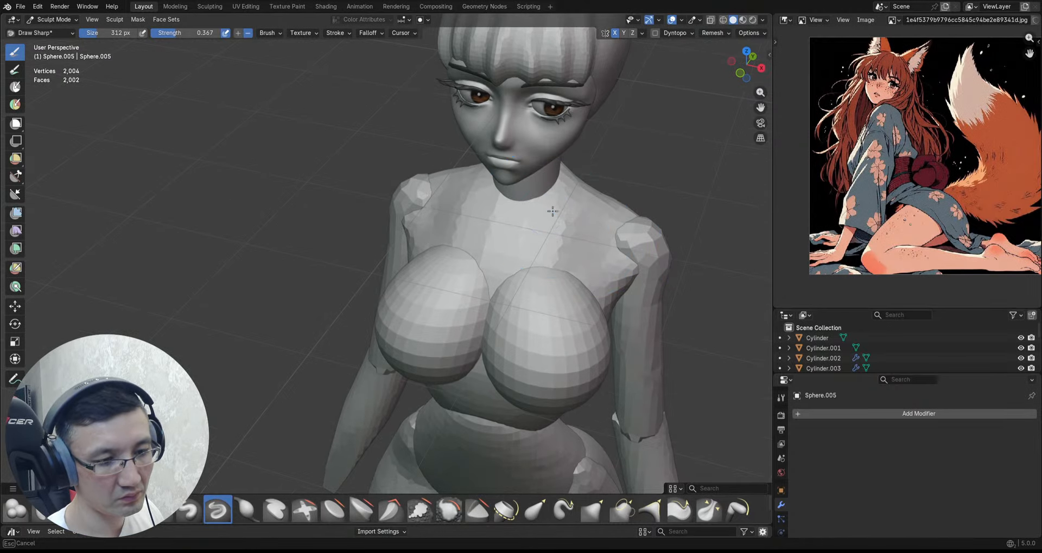
middle_click_drag(586, 214, 450, 234)
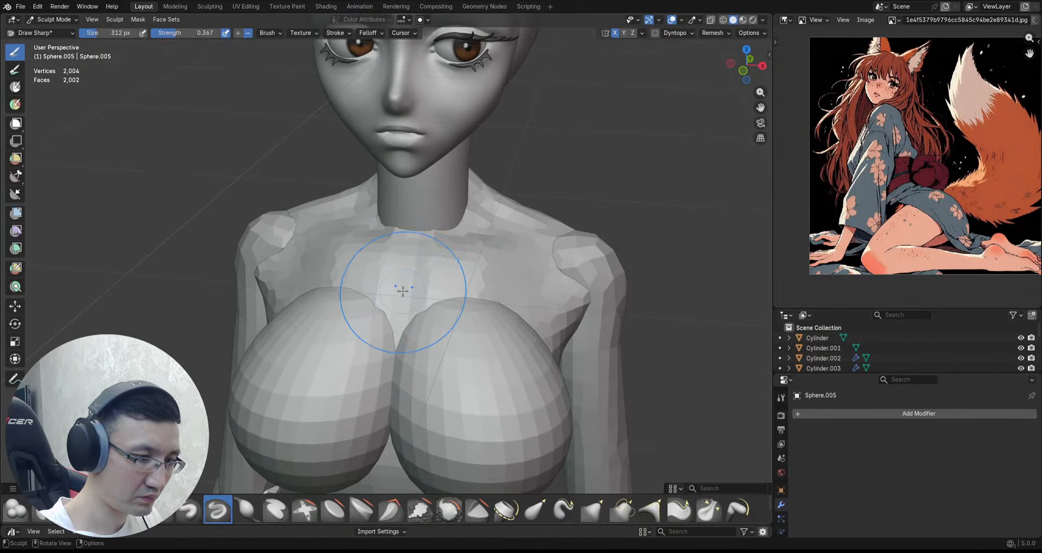
scroll(403, 292, "down", 6)
middle_click_drag(403, 292, 584, 263)
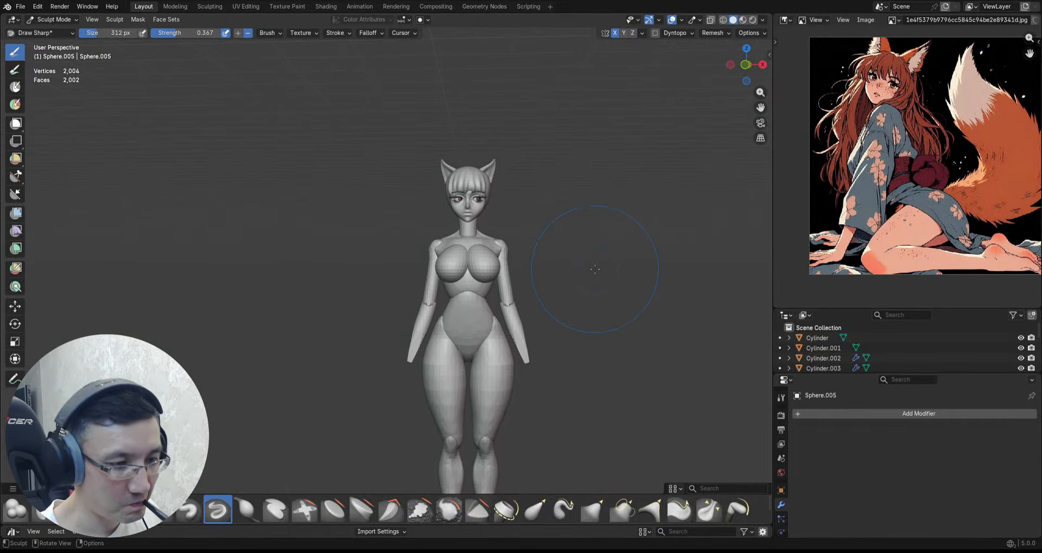
Step: Return to Object Mode, select the nine body parts below the head and move them up about 0.12 m along Z
key("ctrl+Tab")
left_click(506, 268)
middle_click_drag(540, 278, 556, 230, "shift")
scroll(563, 230, "down", 1)
left_click_drag(563, 226, 426, 429)
scroll(539, 281, "up", 2)
key("g")
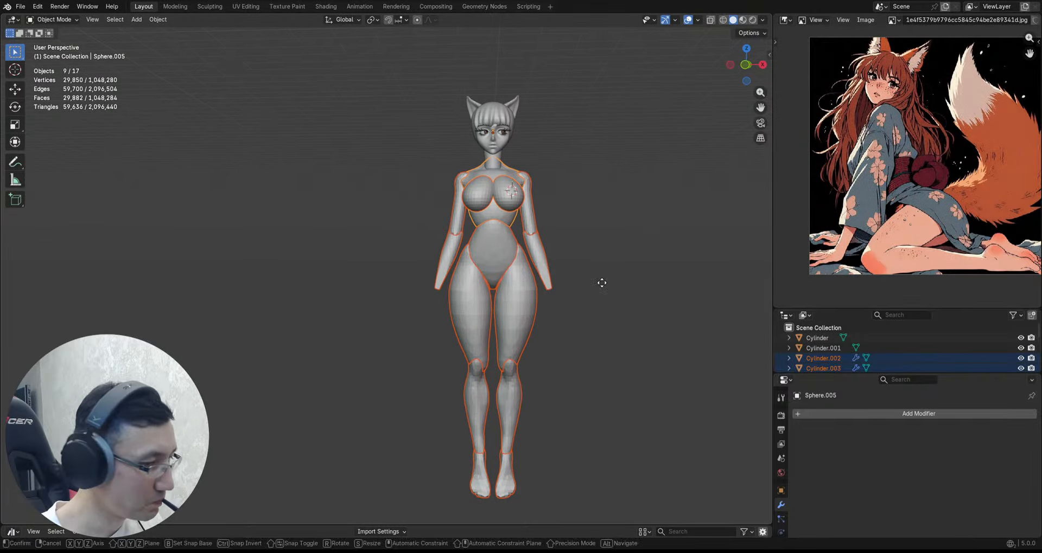
key("z")
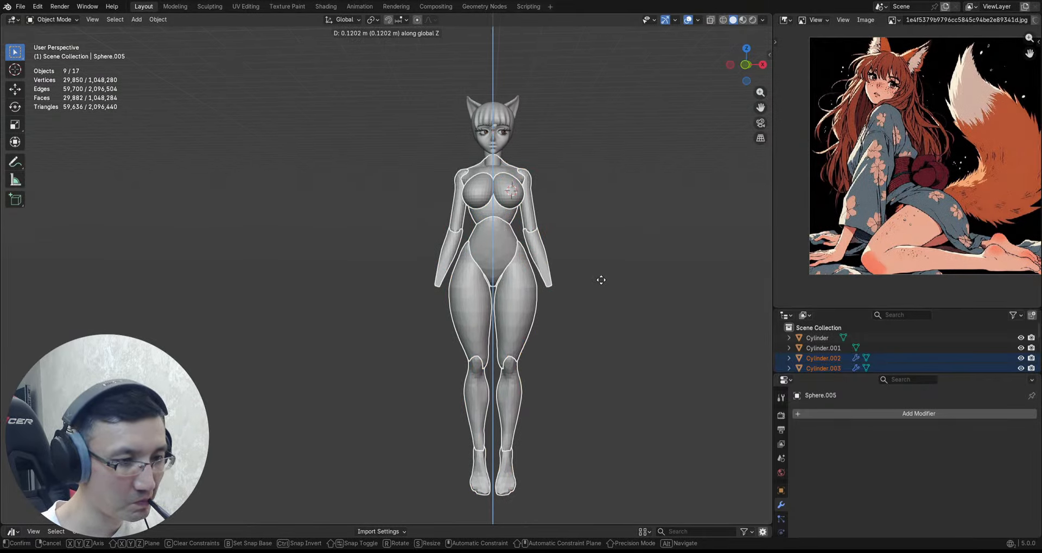
left_click(601, 280)
Step: Go back into Sculpt Mode on the upper torso and adjust its upper chest with the Grab brush from the side
scroll(608, 289, "up", 4)
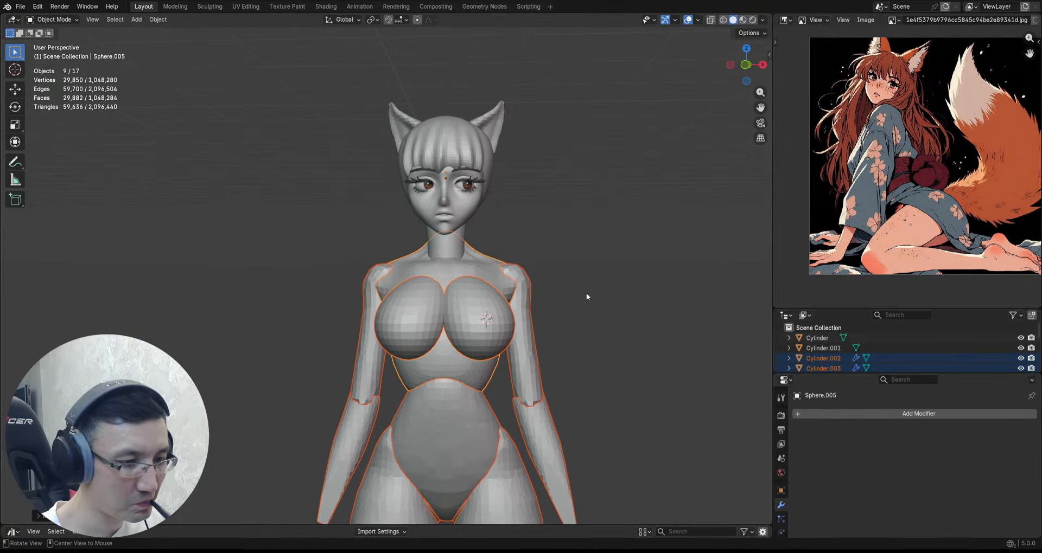
middle_click_drag(586, 297, 447, 291)
key("ctrl+Tab")
left_click(453, 335)
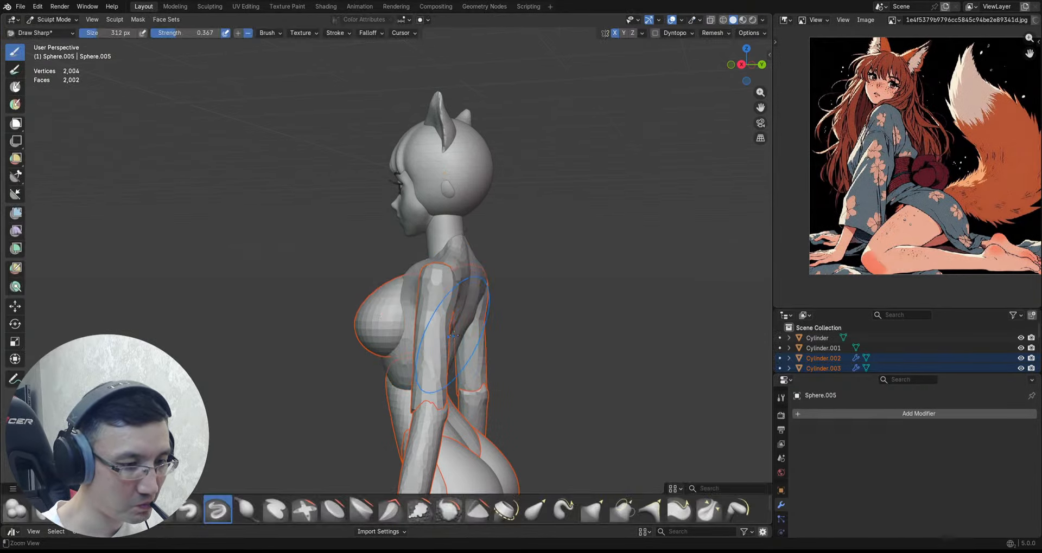
mouse_move(453, 336)
middle_mouse_down()
mouse_move(454, 304)
mouse_move(477, 261)
middle_mouse_up()
scroll(434, 262, "up", 2)
key("g")
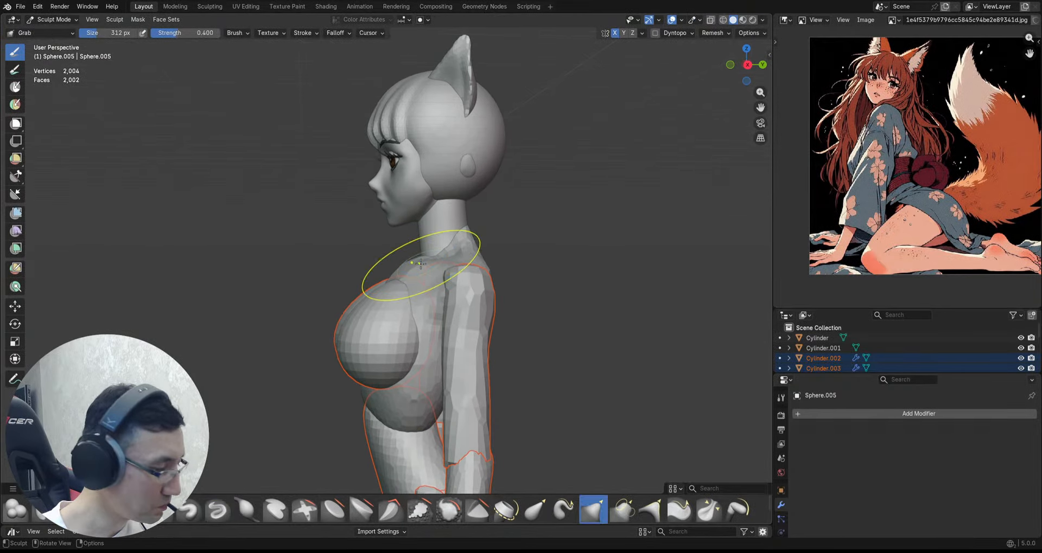
scroll(421, 264, "up", 2)
key("alt+q")
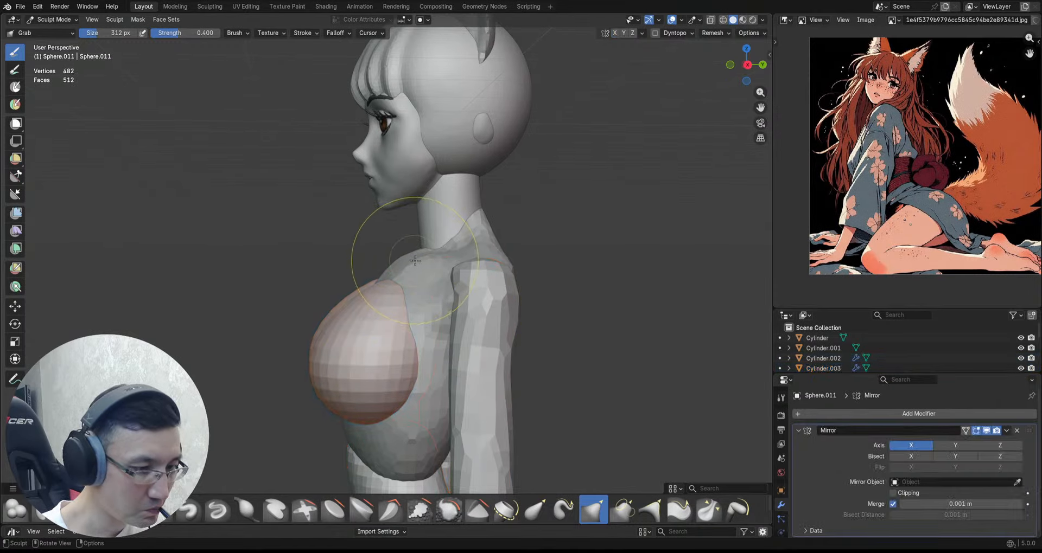
key("alt+q")
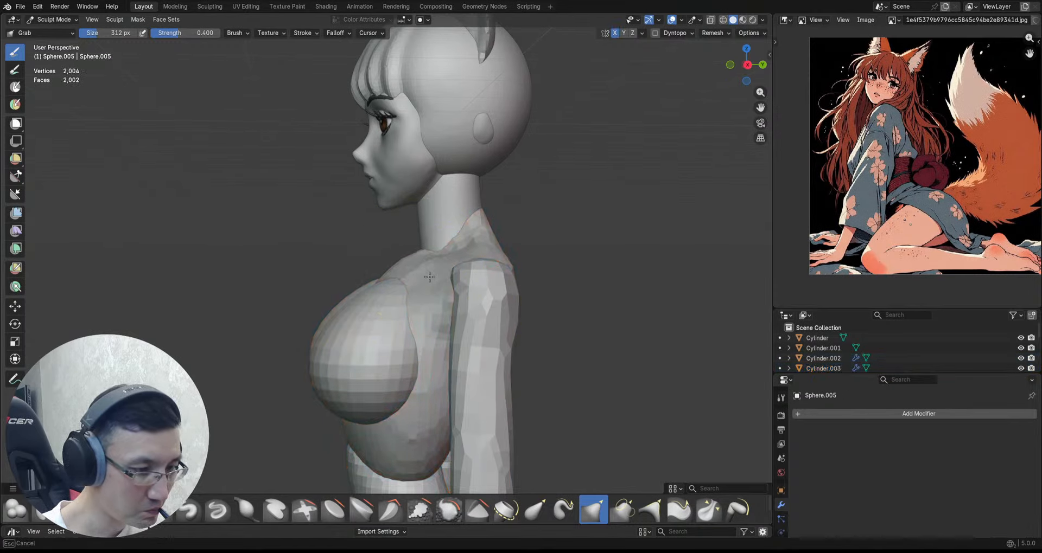
mouse_move(412, 262)
middle_mouse_down()
mouse_move(405, 246)
mouse_move(437, 271)
mouse_move(477, 279)
mouse_move(433, 257)
mouse_move(477, 272)
mouse_move(448, 248)
mouse_move(467, 239)
mouse_move(396, 239)
mouse_move(413, 206)
mouse_move(431, 202)
middle_mouse_up()
Step: Switch sculpting to the mirrored upper arms and voxel-remesh them at a finer resolution
key("alt+q")
scroll(466, 239, "up", 2)
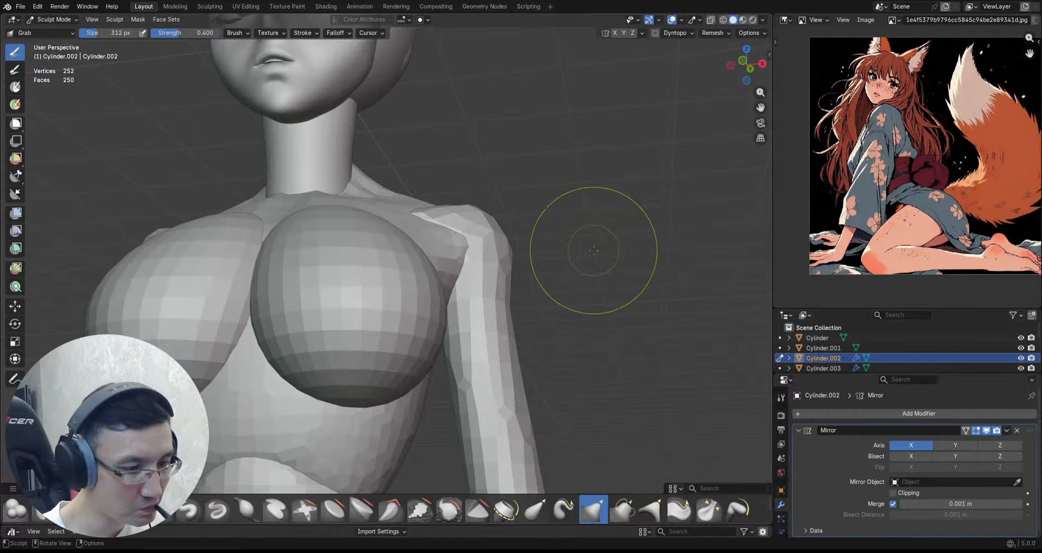
key("r")
left_click(636, 273)
key("ctrl+r")
scroll(496, 236, "down", 1)
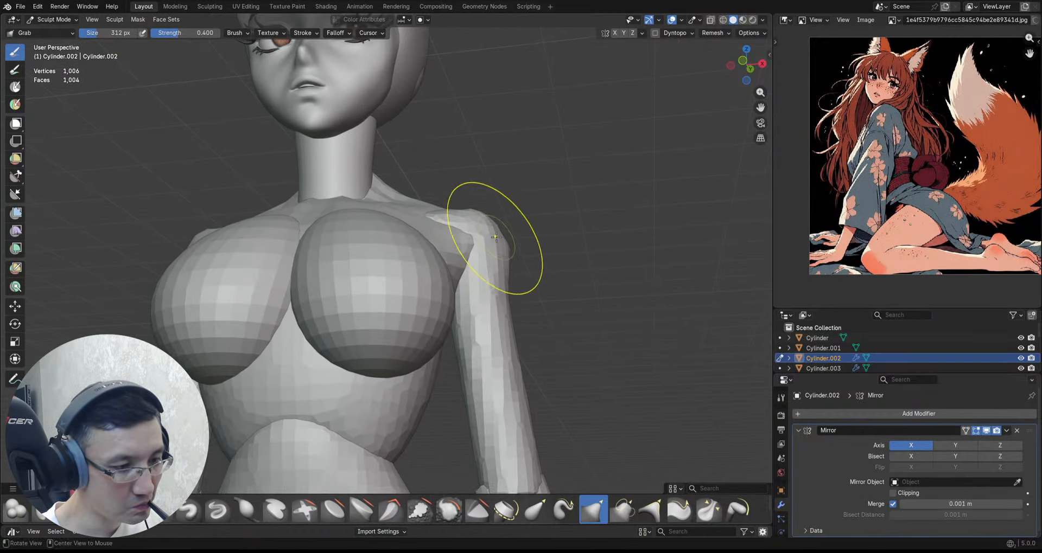
mouse_move(495, 237)
middle_mouse_down()
mouse_move(600, 268)
mouse_move(571, 244)
middle_mouse_up()
Step: Refine the shoulder joint by shaping the torso and the upper arm with the Grab brush
key("alt+q")
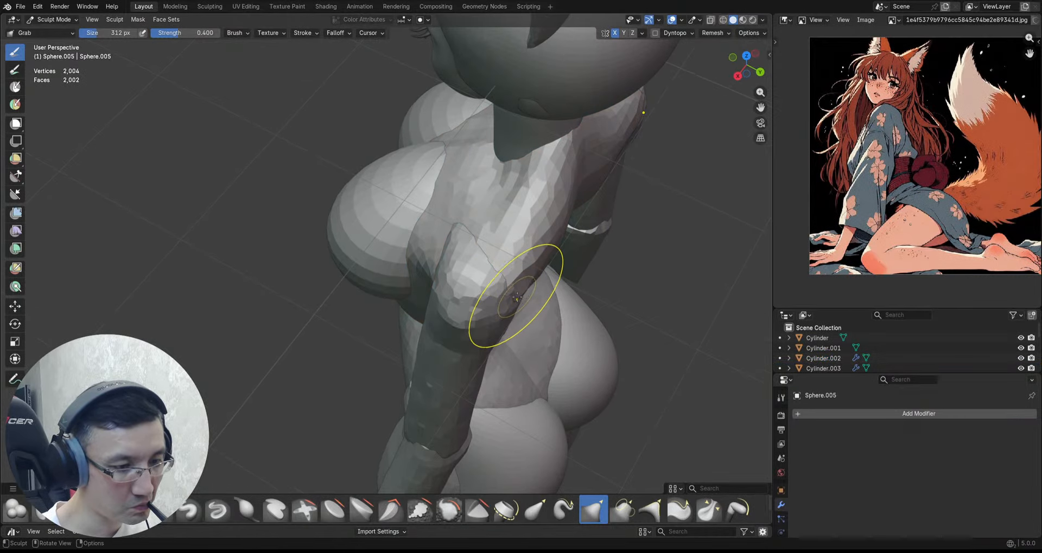
middle_click_drag(504, 278, 533, 285)
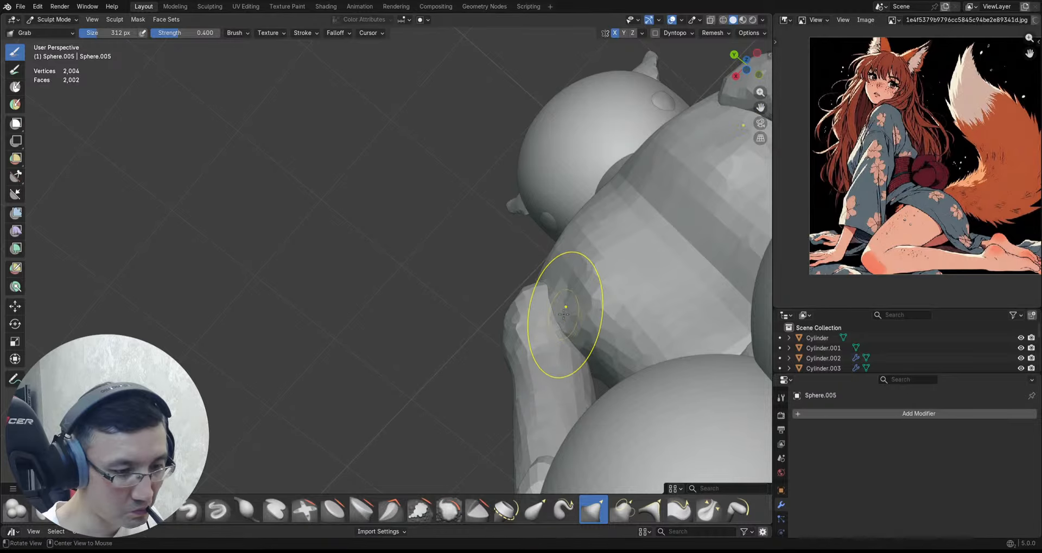
mouse_move(564, 314)
middle_mouse_down()
mouse_move(585, 325)
mouse_move(553, 267)
mouse_move(575, 281)
mouse_move(591, 254)
mouse_move(656, 233)
mouse_move(525, 275)
middle_mouse_up()
key("alt+q")
left_click_drag(525, 275, 557, 257, "alt")
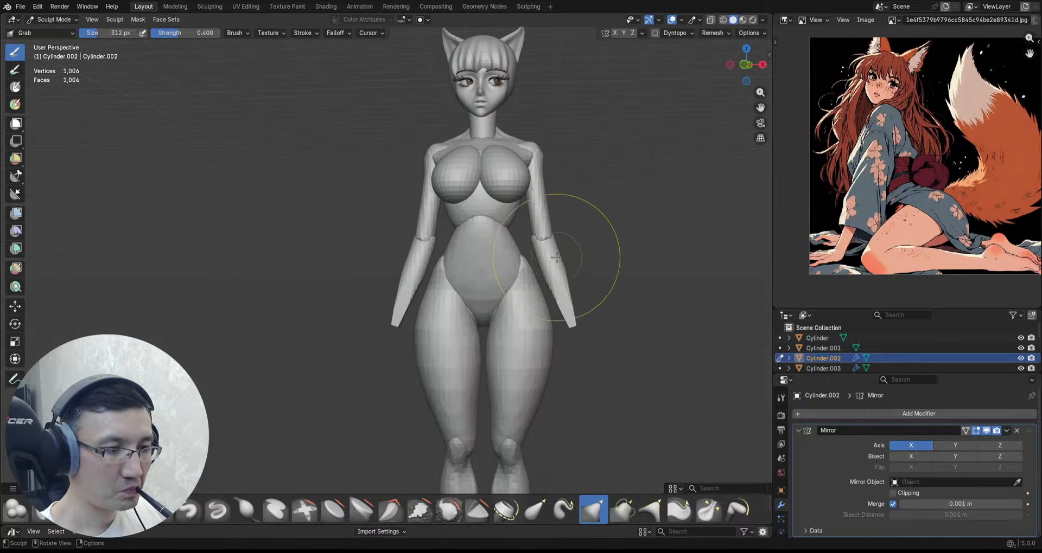
Step: Switch sculpting to the mirrored breast spheres and refine their upper contour from the front and side
key("alt+q")
mouse_move(507, 134)
left_mouse_down("ctrl+alt")
mouse_move(510, 172)
mouse_move(497, 160)
mouse_move(509, 136)
left_mouse_up("ctrl+alt")
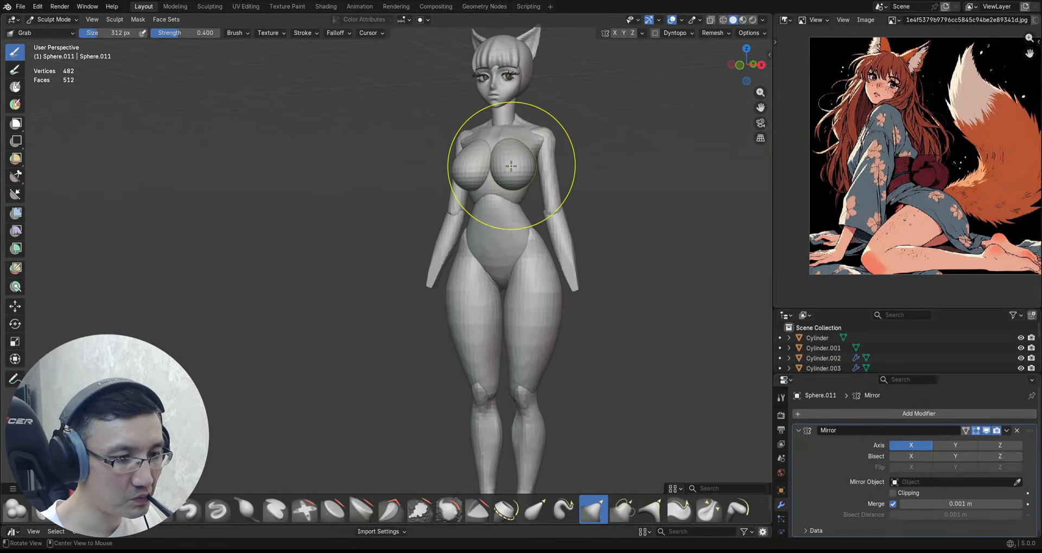
middle_click_drag(507, 176, 487, 144)
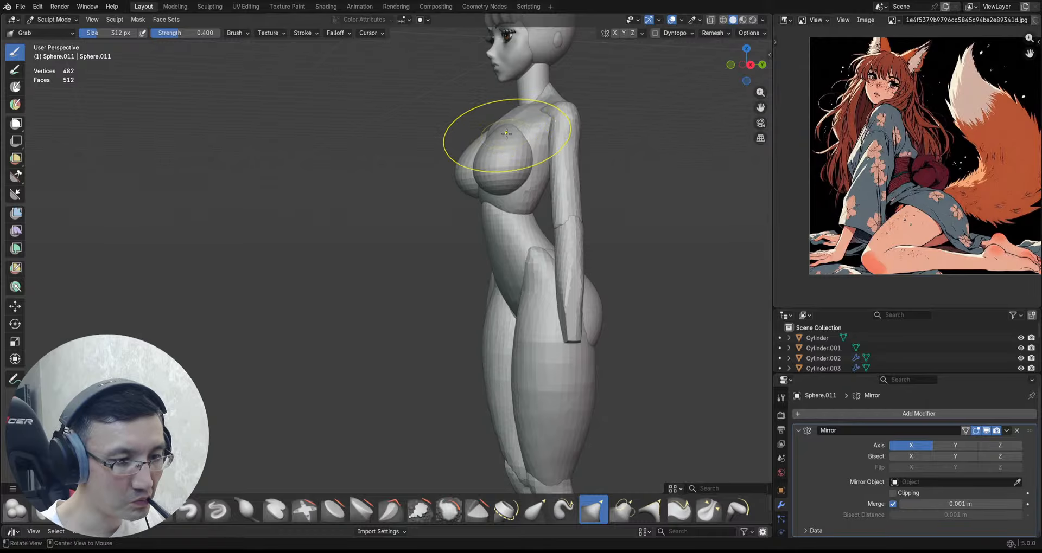
left_click_drag(506, 134, 491, 138, "alt")
left_click_drag(495, 176, 512, 149, "ctrl+alt")
Step: Switch sculpting to the upper torso and refine its side beneath the armpit with the Draw Sharp and Grab brushes
key("alt+q")
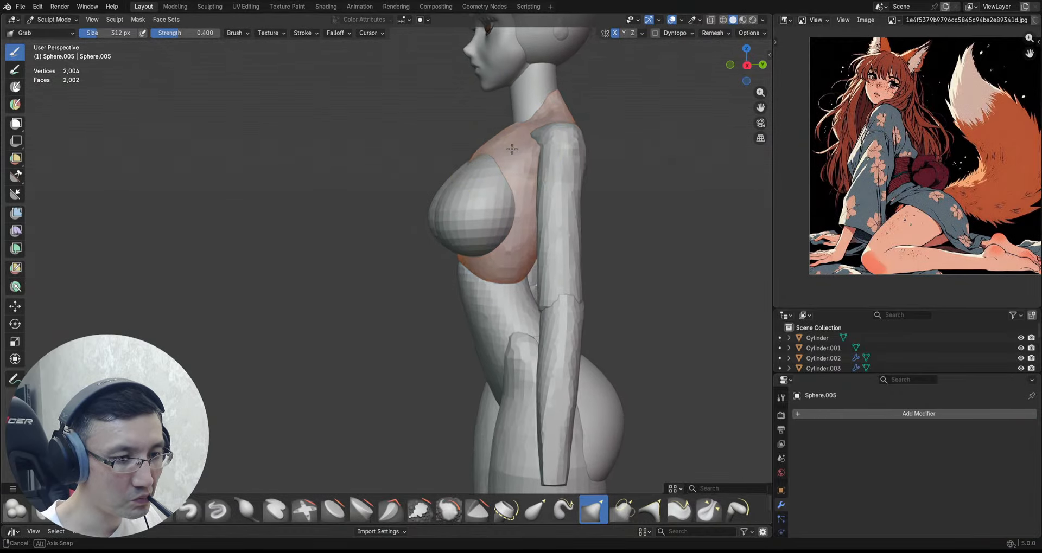
mouse_move(491, 145)
middle_mouse_down()
mouse_move(512, 163)
mouse_move(557, 164)
middle_mouse_up()
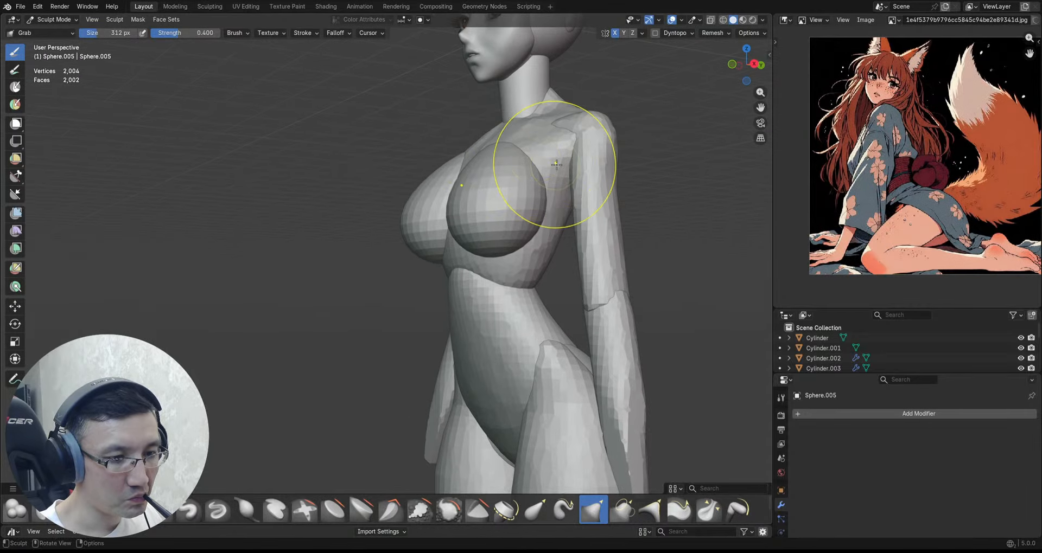
key("d")
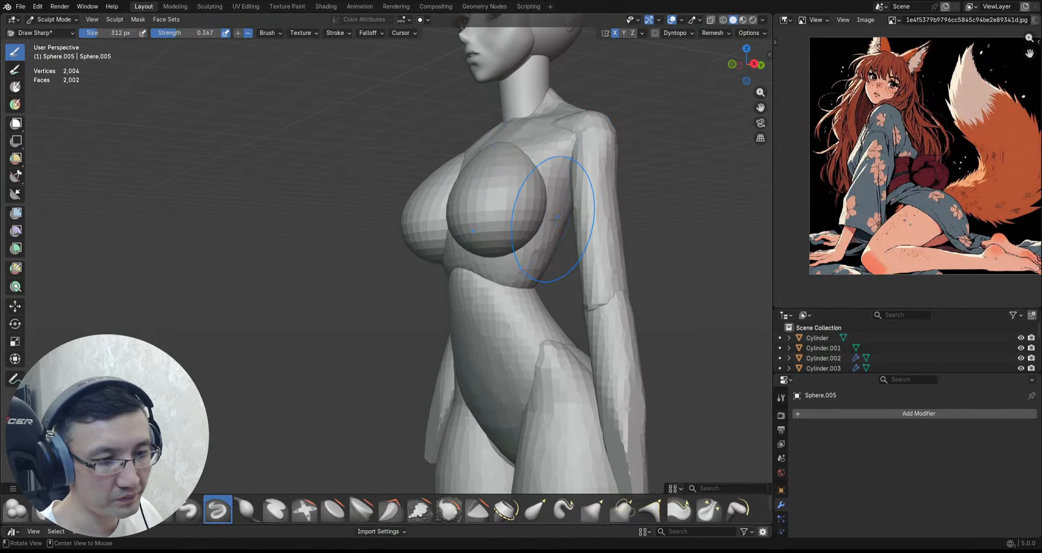
middle_click_drag(555, 219, 578, 145)
middle_click_drag(521, 191, 568, 157)
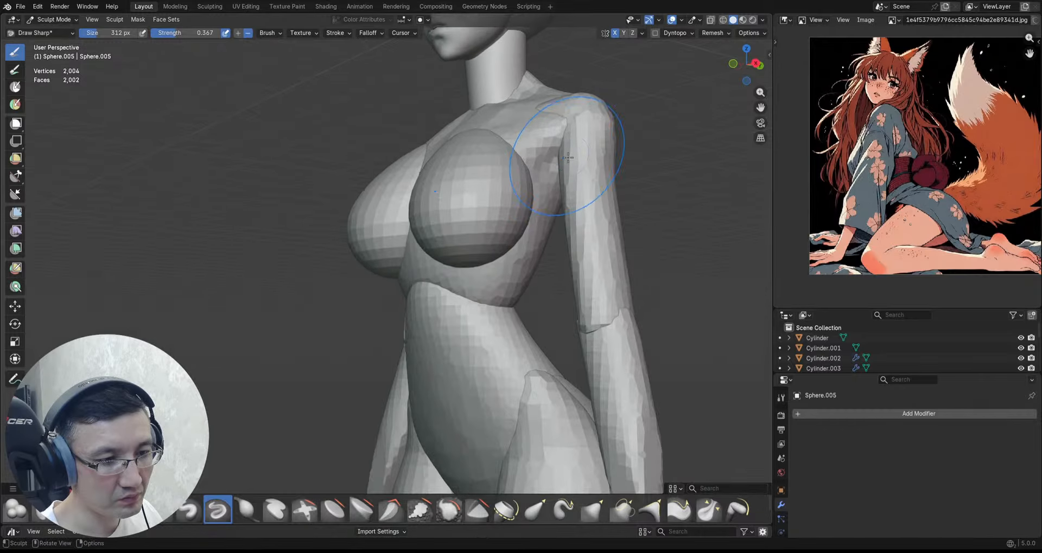
mouse_move(549, 233)
middle_mouse_down()
mouse_move(571, 220)
mouse_move(542, 265)
mouse_move(558, 201)
mouse_move(567, 240)
mouse_move(555, 296)
mouse_move(577, 267)
mouse_move(570, 228)
mouse_move(544, 247)
mouse_move(564, 243)
mouse_move(556, 257)
middle_mouse_up()
key("g")
key("v")
key("g")
Step: Switch sculpting to the belly and carve its sides along the waist and hip line with the Draw Sharp brush
key("alt+q")
key("d")
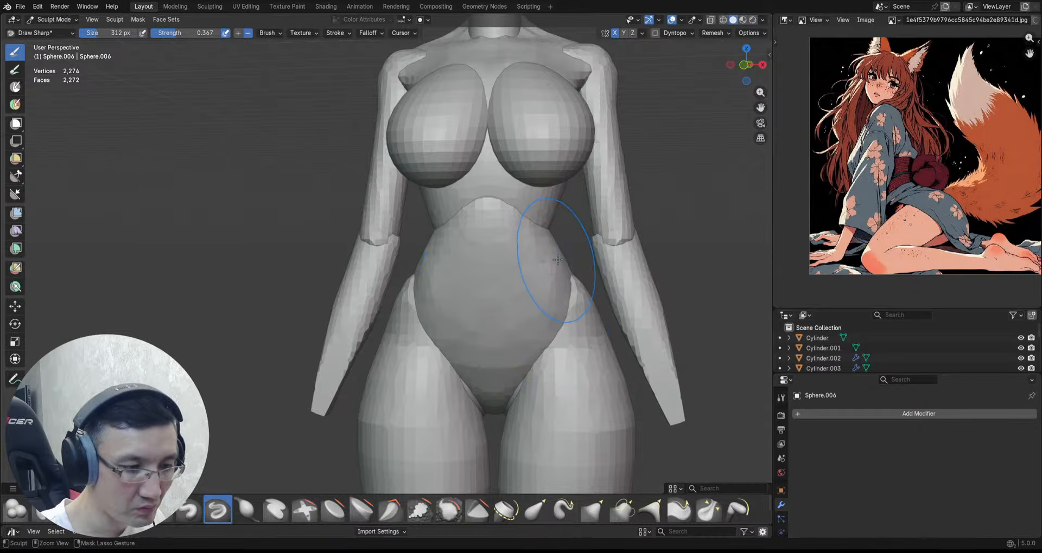
left_click_drag(552, 257, 540, 347)
middle_click_drag(589, 332, 560, 337)
left_click_drag(560, 337, 543, 361)
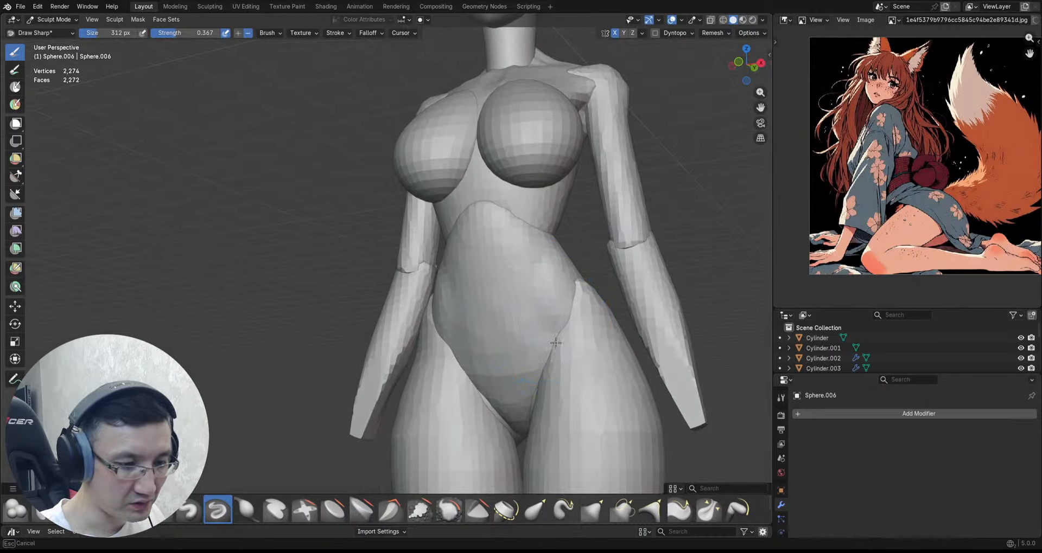
middle_click_drag(589, 277, 535, 258)
left_click_drag(580, 256, 562, 282)
middle_click_drag(584, 293, 563, 250)
left_click_drag(563, 250, 548, 292)
middle_click_drag(549, 293, 589, 293)
mouse_move(564, 239)
middle_mouse_down("ctrl")
mouse_move(545, 308)
mouse_move(589, 296)
mouse_move(547, 277)
mouse_move(502, 276)
mouse_move(519, 304)
mouse_move(640, 314)
mouse_move(621, 296)
mouse_move(665, 299)
mouse_move(360, 305)
mouse_move(609, 300)
mouse_move(608, 264)
middle_mouse_up("ctrl")
Step: Return to Object Mode and save the file
key("ctrl+s")
key("ctrl+Tab")
left_click(425, 276)
key("ctrl+s")
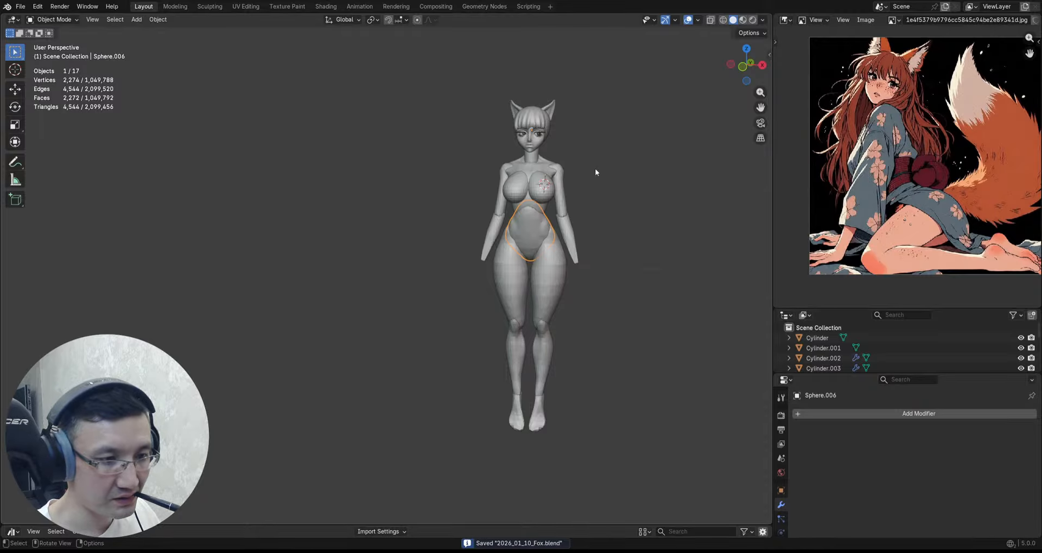
Step: Select the nine body parts below the head, scale them up by about 1.057 and save the file
left_click_drag(595, 168, 507, 401)
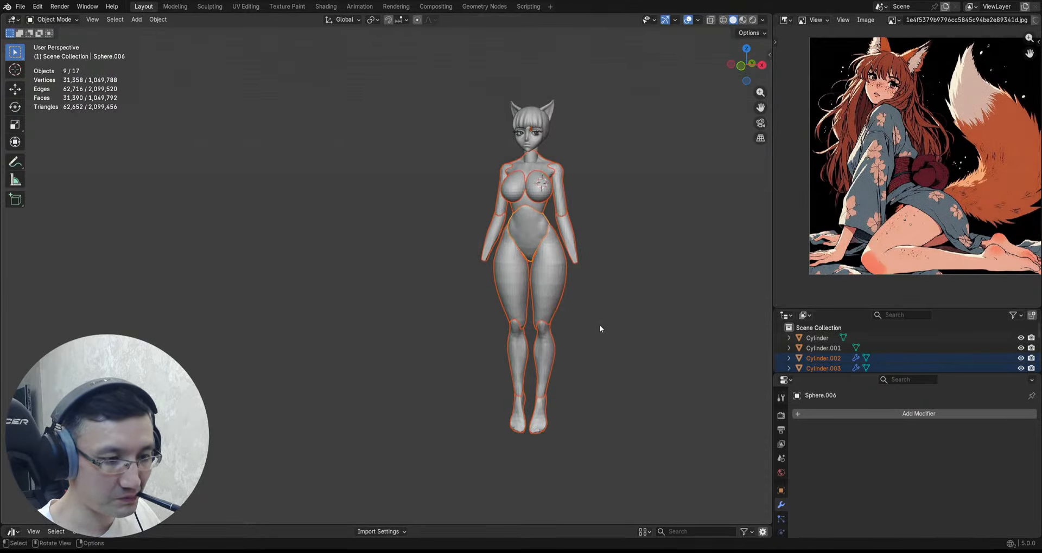
key("s")
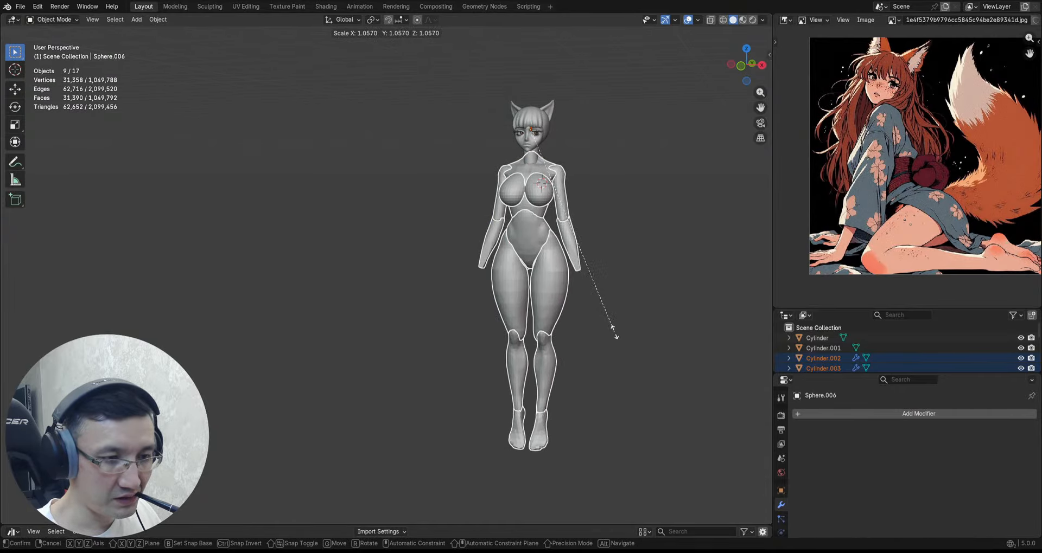
left_click(615, 332)
middle_click_drag(597, 326, 613, 372)
middle_click_drag(614, 372, 609, 336, "ctrl")
middle_click_drag(608, 336, 607, 333)
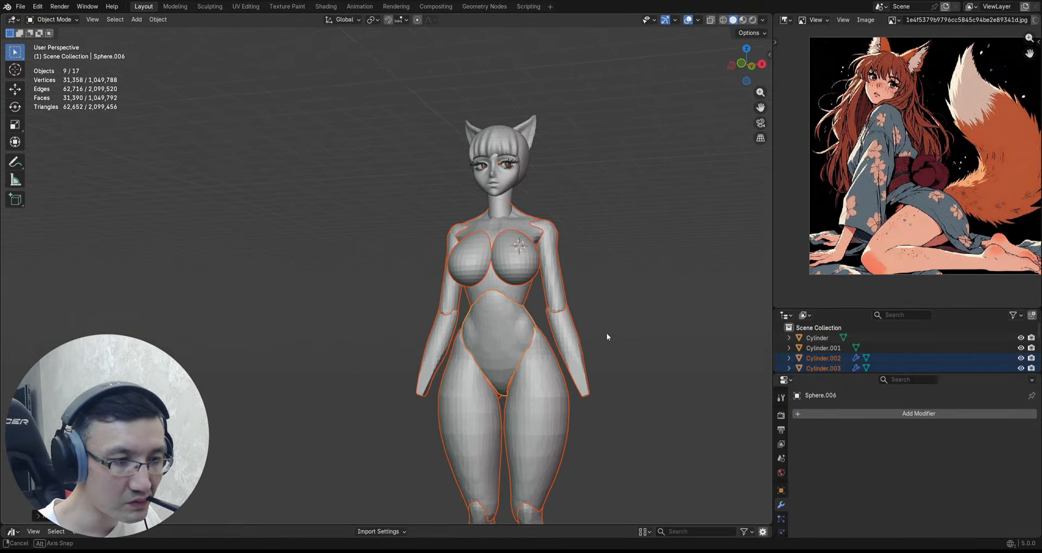
mouse_move(607, 333)
left_mouse_down("alt")
mouse_move(622, 335)
mouse_move(603, 333)
left_mouse_up("alt")
mouse_move(603, 334)
left_mouse_down("alt+shift")
mouse_move(612, 285)
mouse_move(610, 352)
left_mouse_up("alt+shift")
left_click_drag(611, 352, 612, 319, "alt+shift")
key("ctrl+s")
left_click_drag(612, 319, 446, 308, "ctrl+alt")
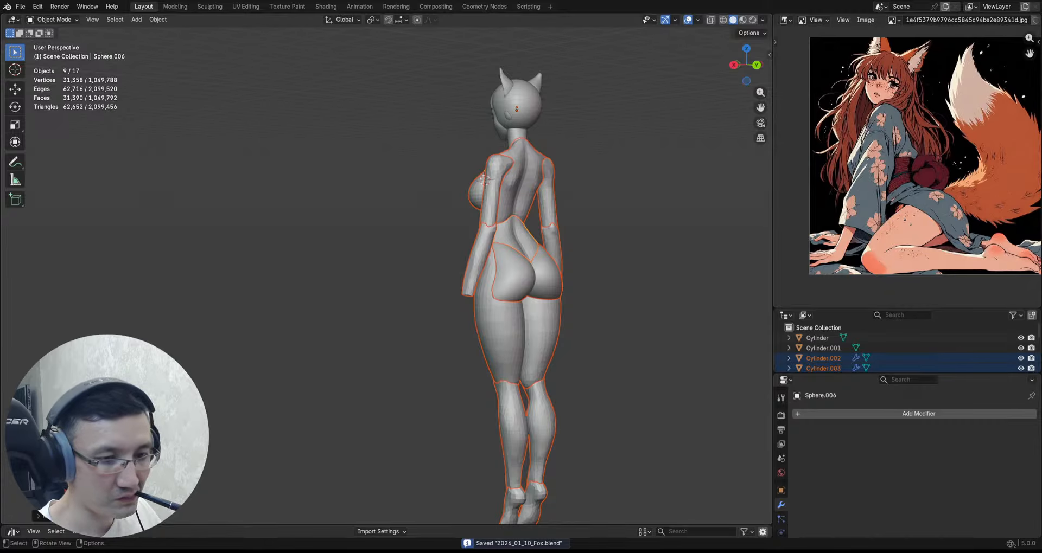
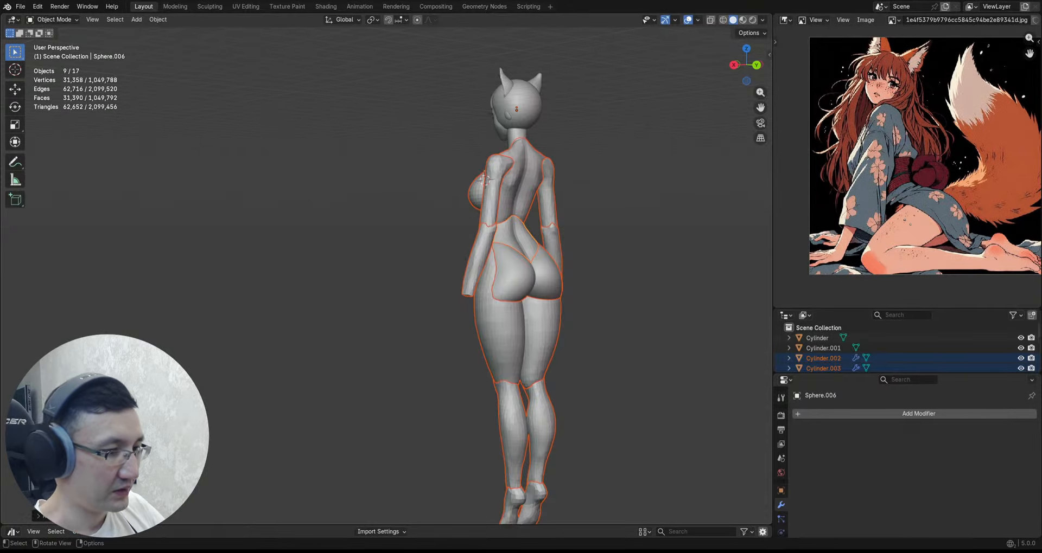
Step: Examine the scaled body's proportions against the head from behind and from the front
middle_click_drag(421, 322, 460, 296)
mouse_move(460, 297)
left_mouse_down("alt")
mouse_move(519, 291)
mouse_move(496, 386)
mouse_move(466, 304)
left_mouse_up("alt")
middle_click_drag(466, 304, 534, 289)
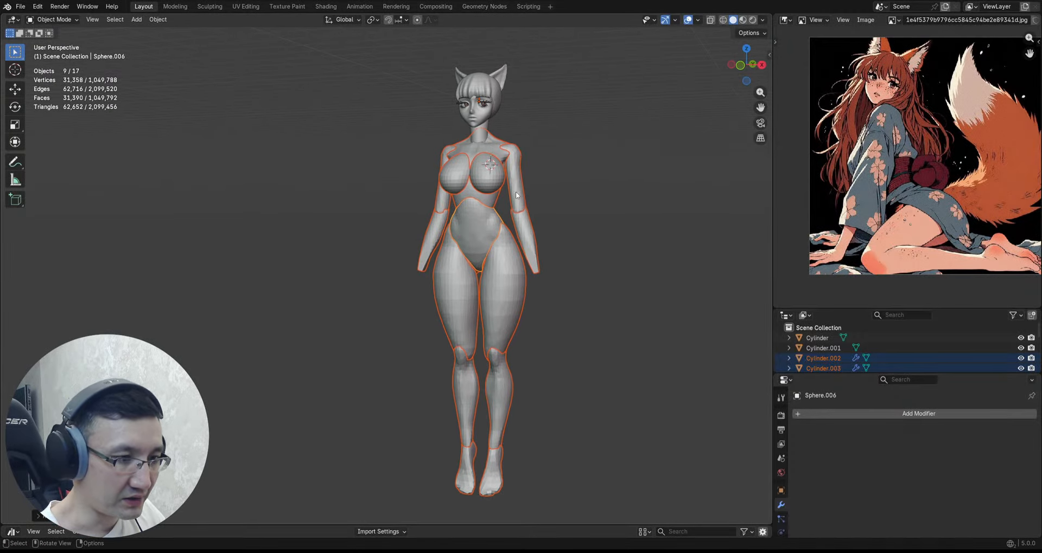
left_click_drag(516, 195, 521, 239, "alt+shift")
left_click(548, 205)
left_click_drag(547, 209, 560, 238, "ctrl+alt")
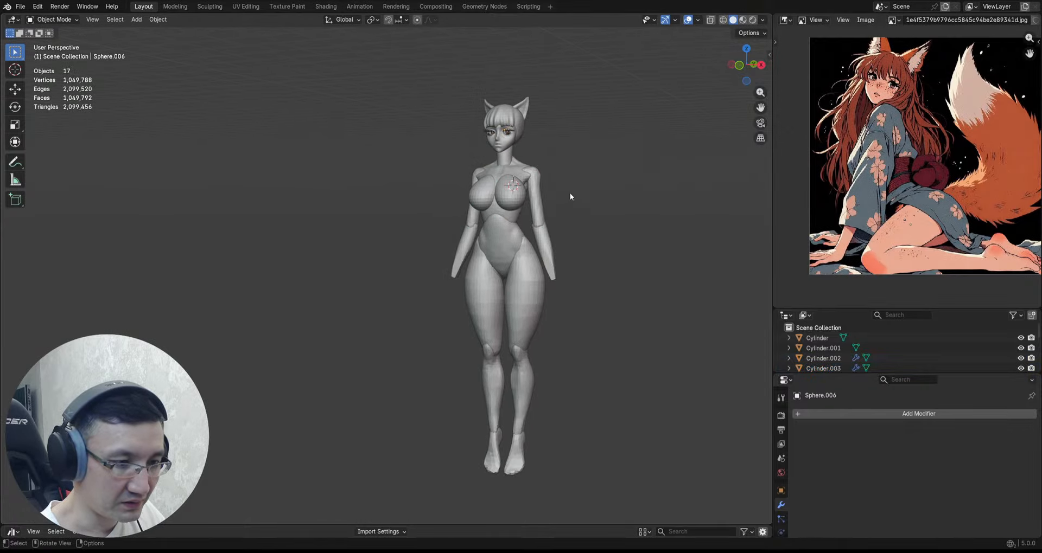
left_click_drag(570, 197, 421, 429)
left_click_drag(481, 363, 491, 339, "ctrl+alt")
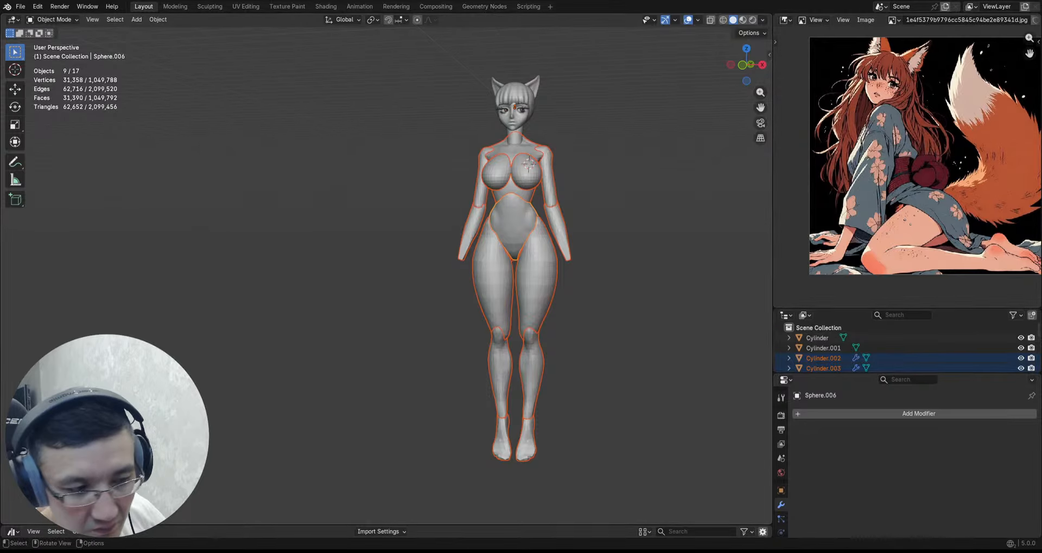
scroll(572, 290, "up", 1)
Step: Select the thighs, lower legs and feet and convert them to mesh so their Mirror modifiers are applied
left_click(531, 293)
left_click_drag(558, 348, 521, 489, "shift")
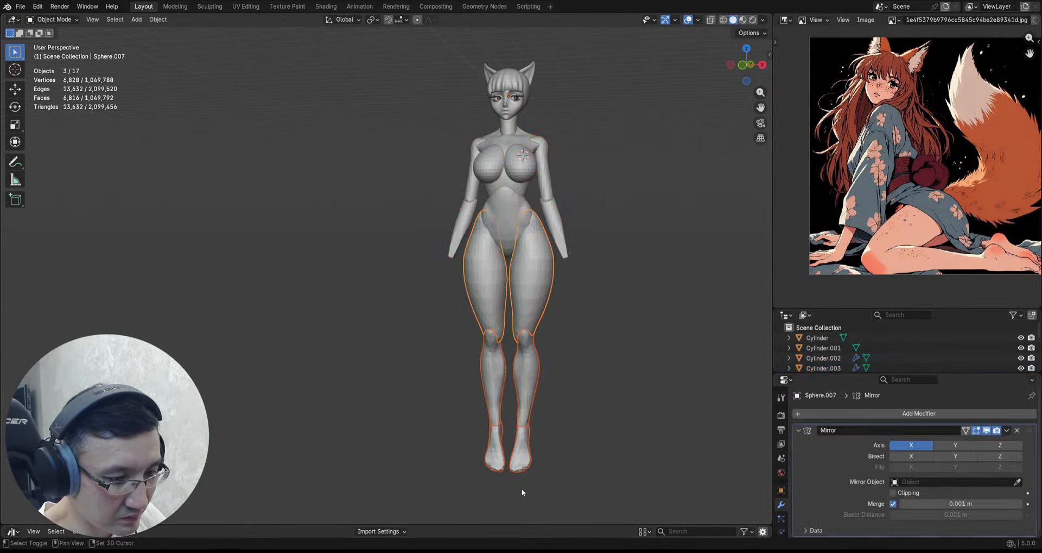
left_click_drag(543, 374, 552, 376, "alt")
key("ctrl+a")
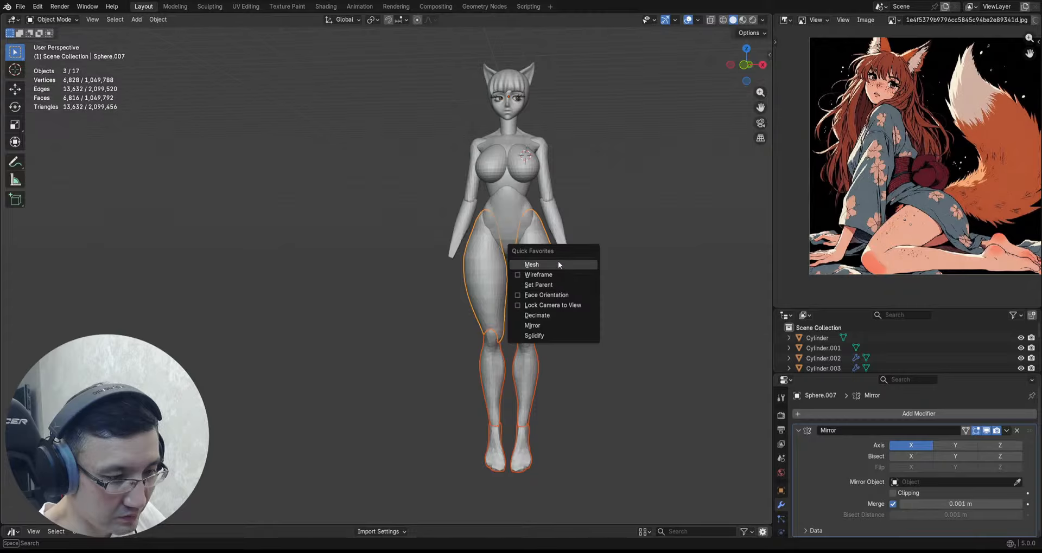
left_click(558, 261)
Step: Separate the leg meshes by loose parts and return to Object Mode
key("Tab")
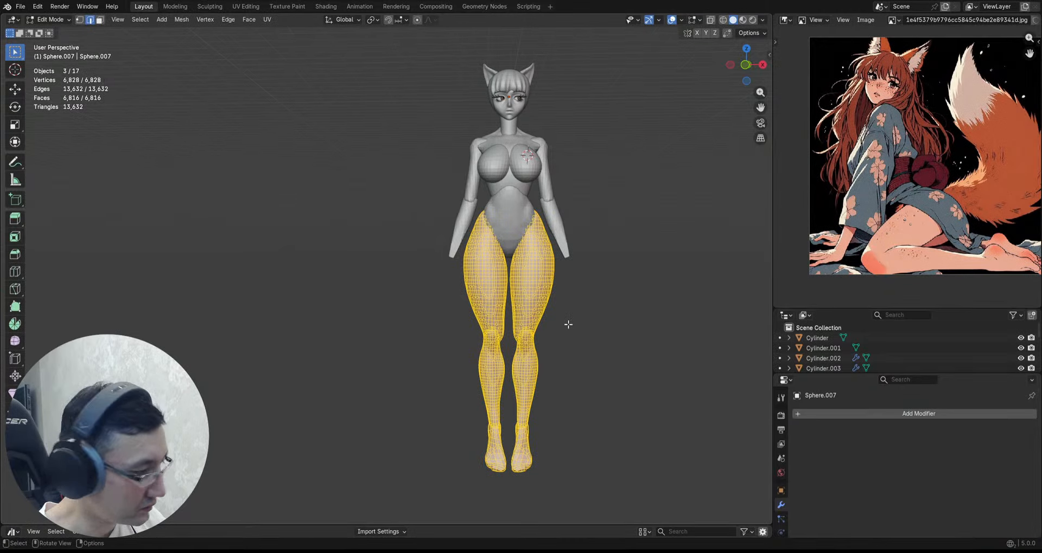
key("p")
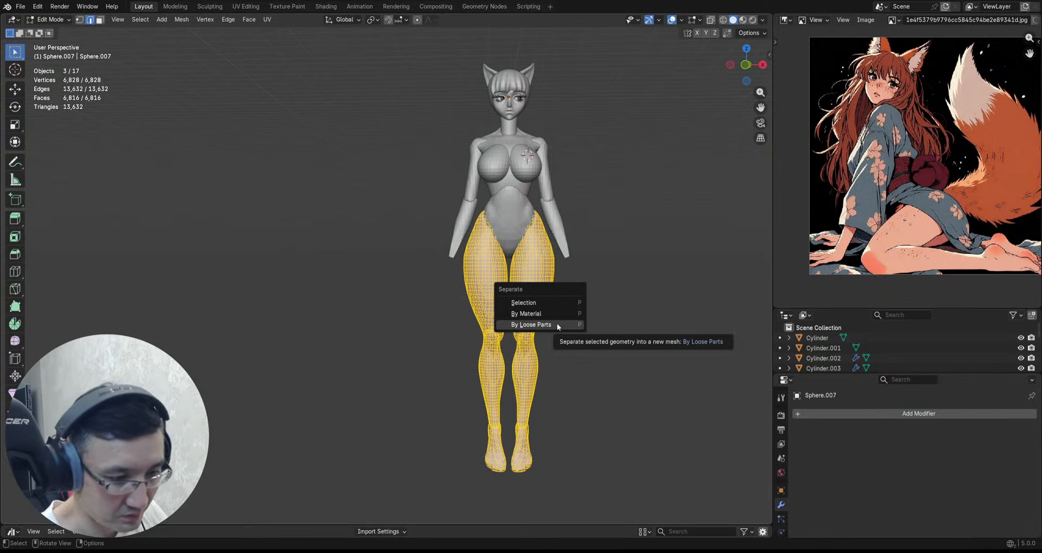
left_click(557, 323)
key("Tab")
Step: Parent the lower leg and foot of the figure's left leg to its thigh
left_click(542, 305)
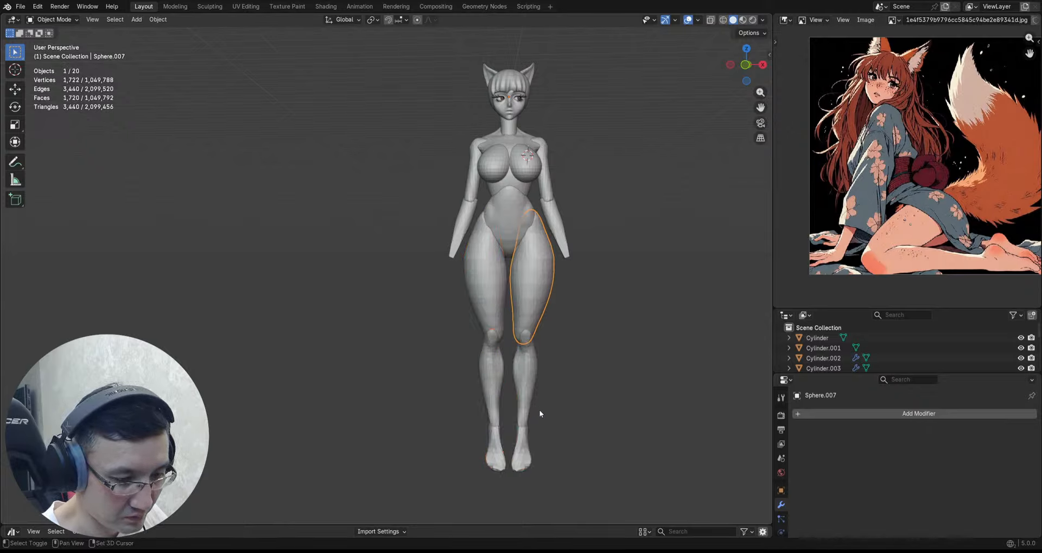
left_click(521, 458, "shift")
left_click(524, 390, "shift")
key("q")
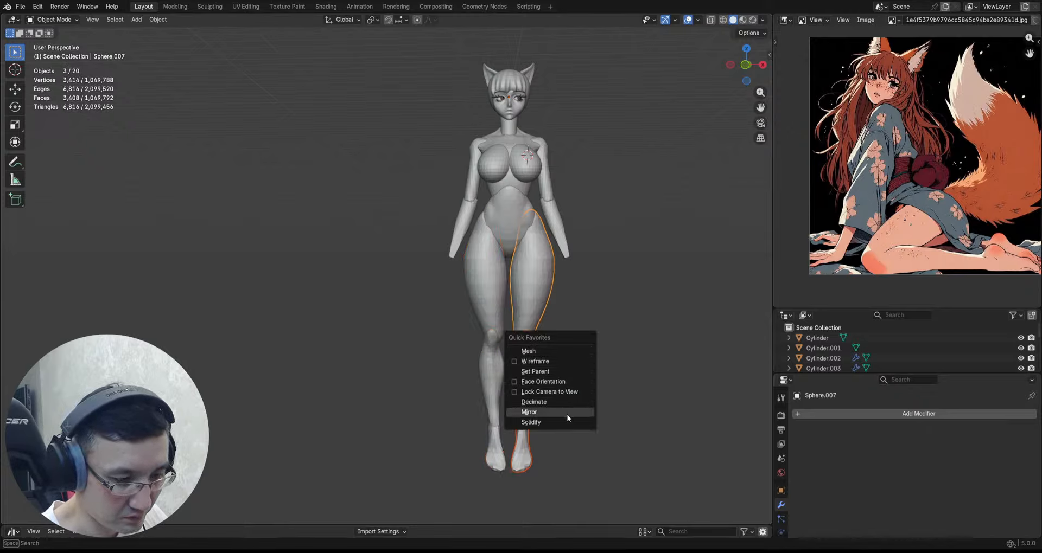
left_click(561, 371)
Step: Parent the lower leg and foot of the figure's right leg to its thigh
left_click_drag(462, 302, 495, 500)
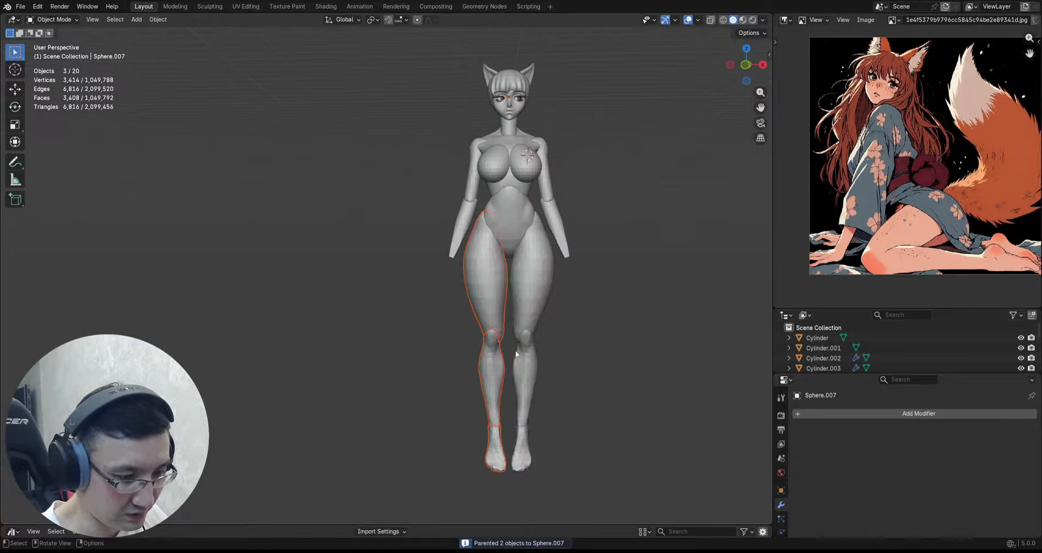
left_click(484, 299, "shift")
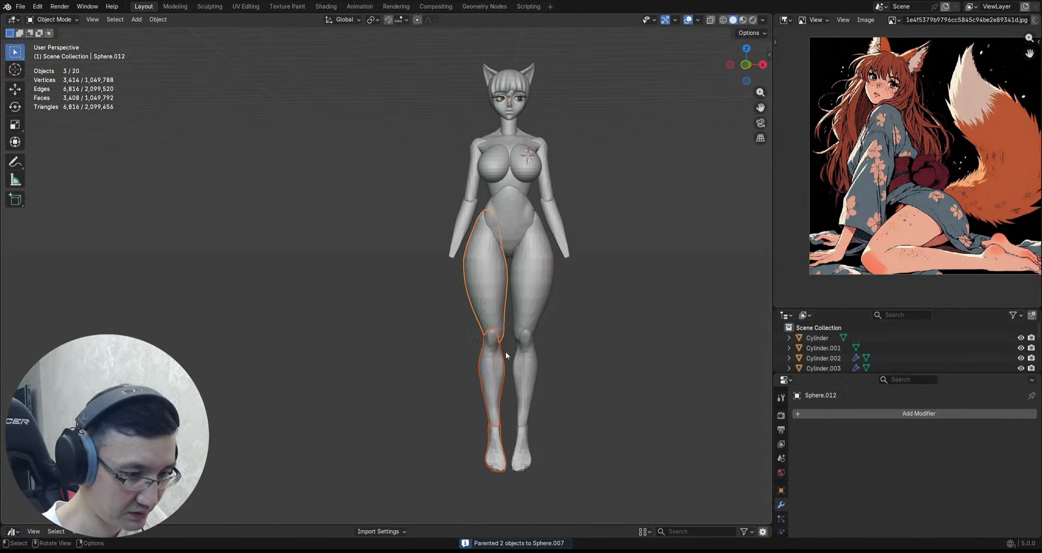
middle_click_drag(566, 350, 561, 305)
key("q")
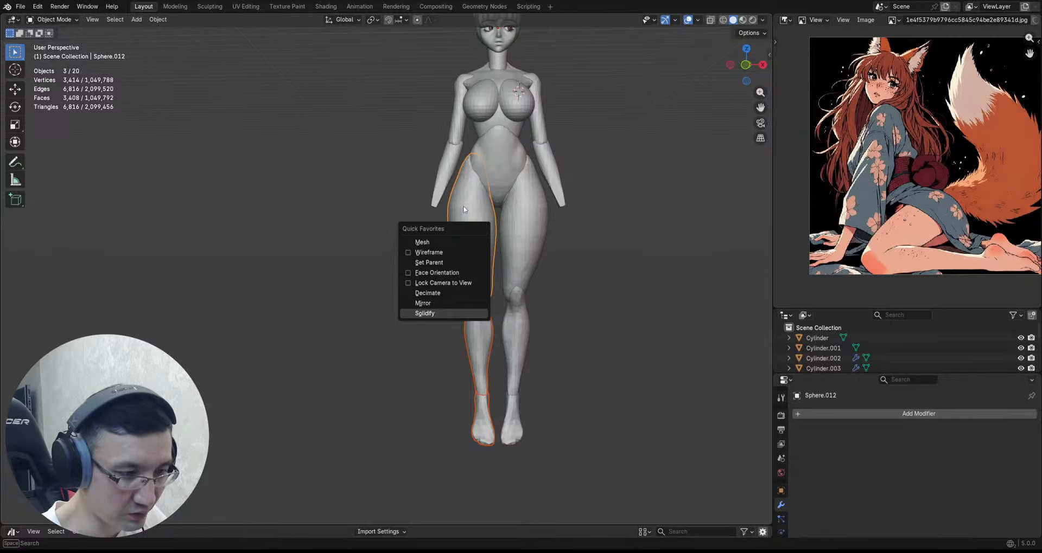
left_click(437, 263)
Step: Set the right leg's origin to a vertex at the upper end of the thigh
middle_click_drag(438, 262, 526, 274)
scroll(483, 303, "up", 2)
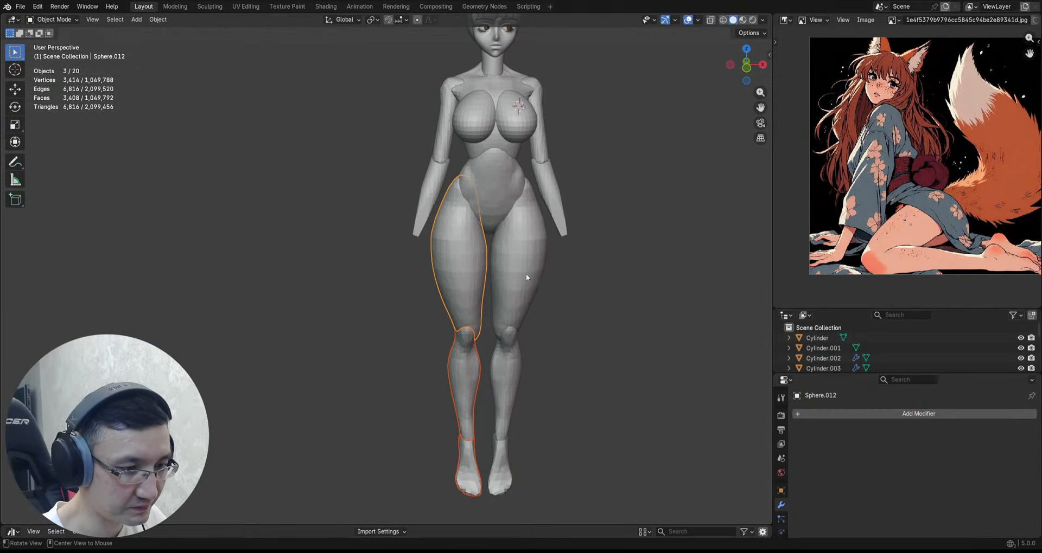
key("Tab")
scroll(475, 203, "up", 2)
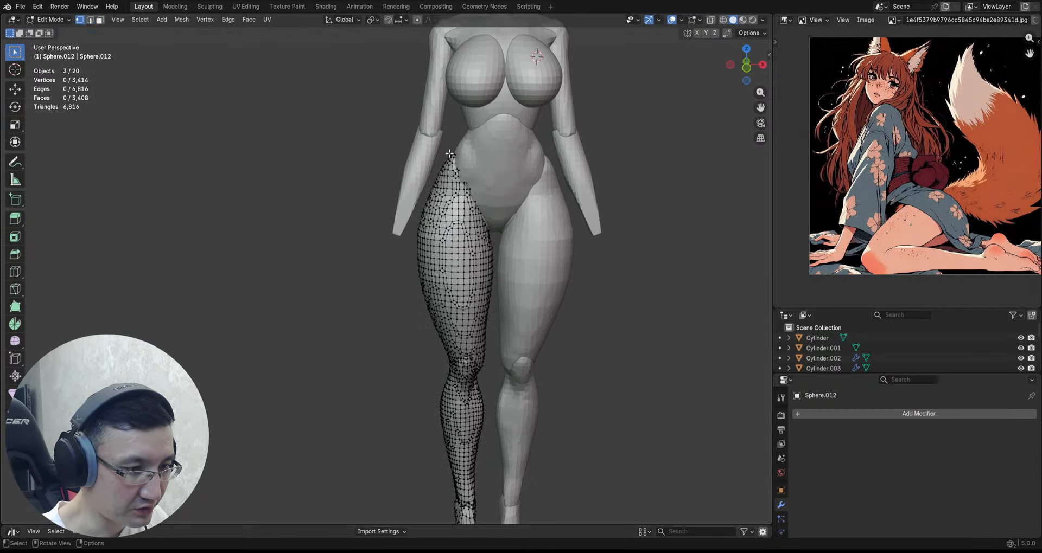
left_click(493, 282)
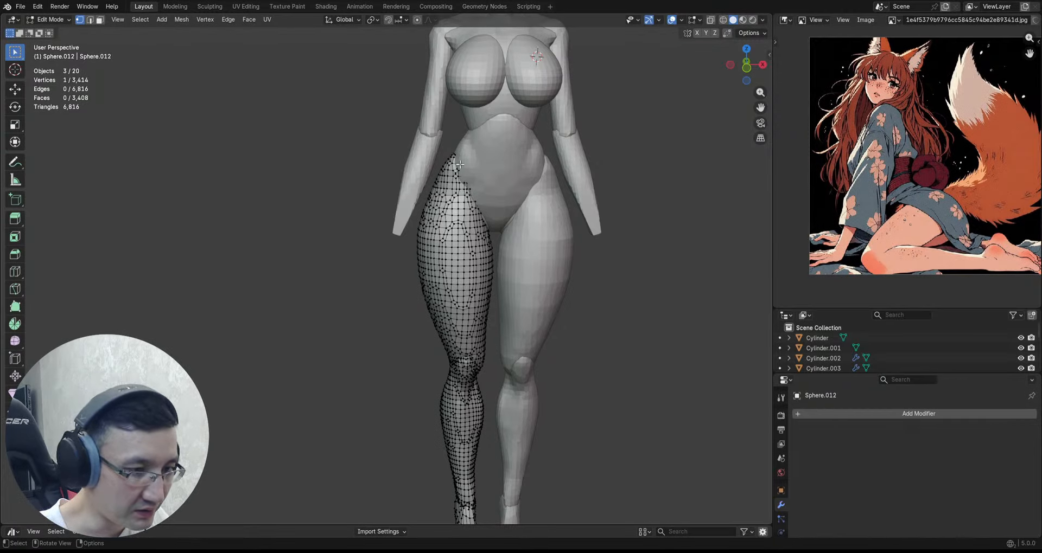
key("ctrl+shift+alt+c")
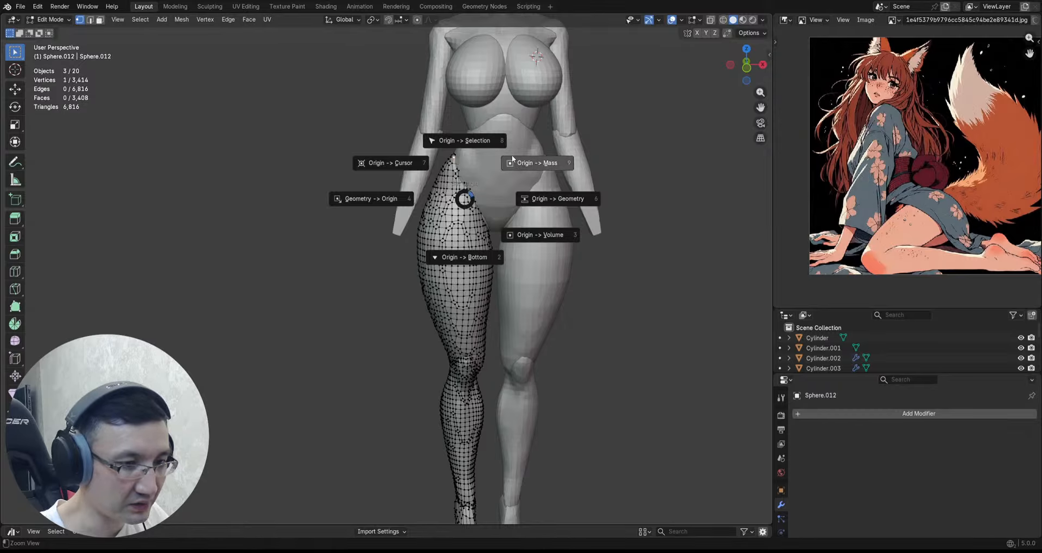
left_click(472, 140)
key("Tab")
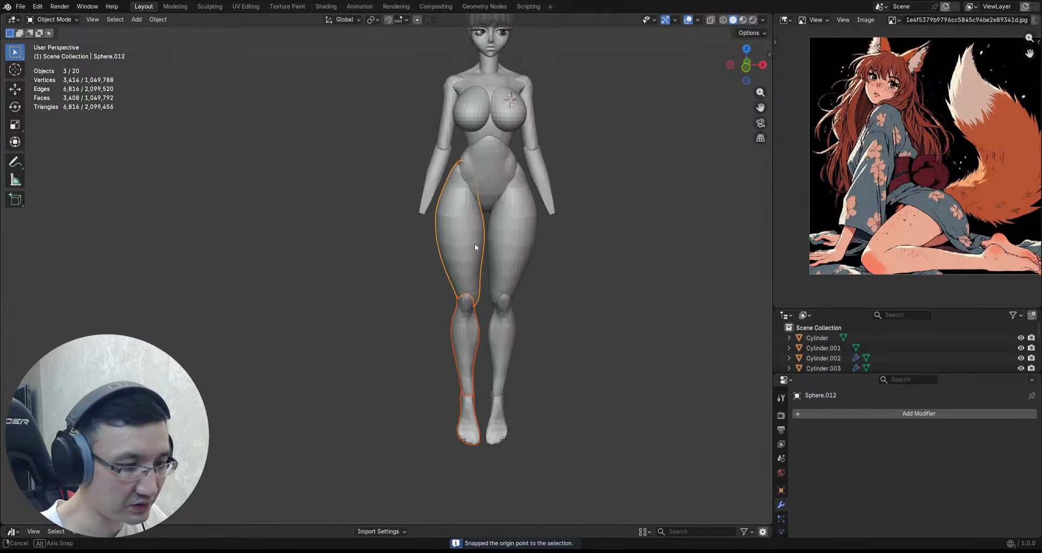
Step: Rotate the right thigh, lower leg and foot forward about the hip in the left side view
middle_click_drag(474, 248, 360, 211)
key("r")
right_click(647, 233)
key("r")
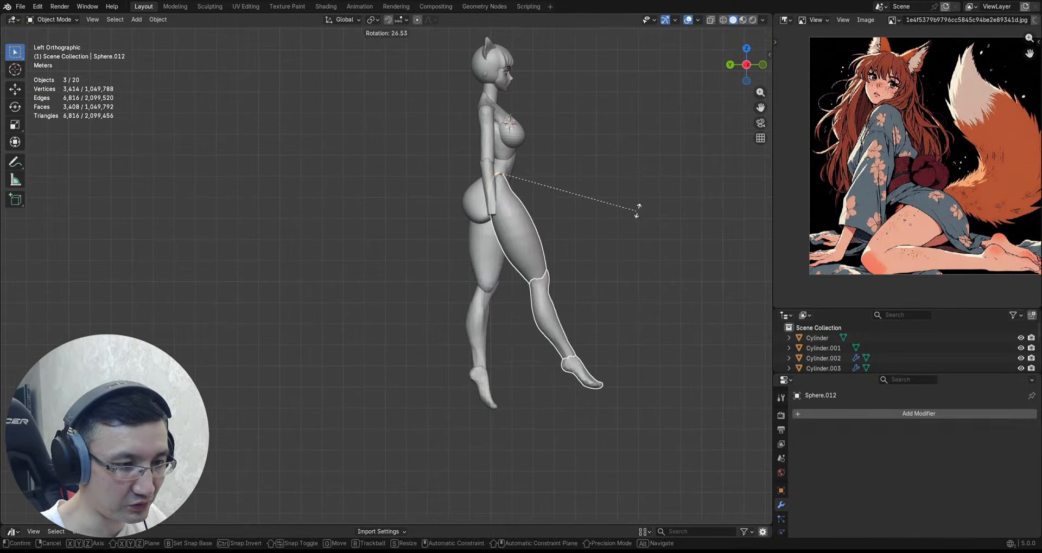
left_click(649, 155)
Step: Move the raised right leg back into the hip and rotate it slightly further upward
scroll(624, 168, "up", 2)
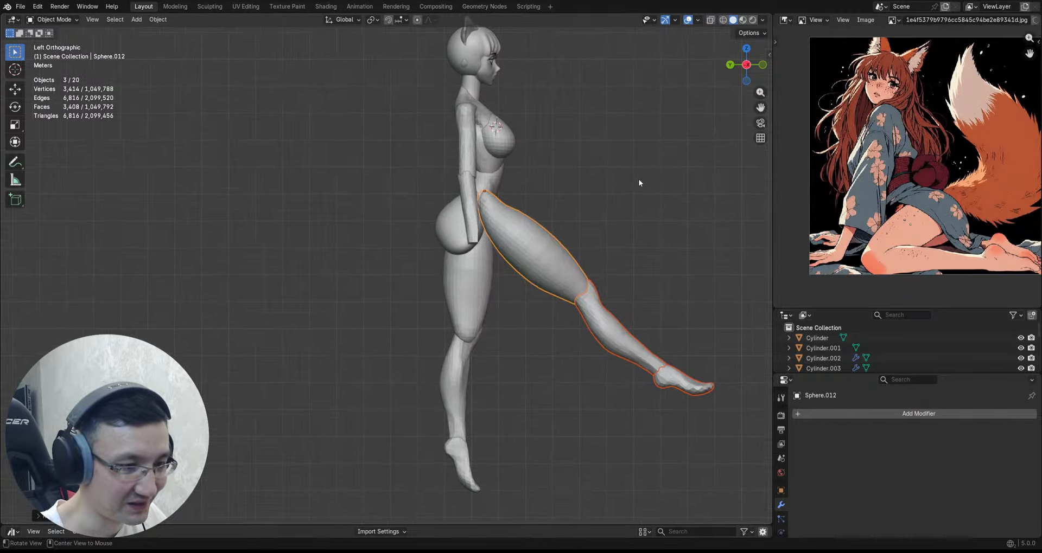
key("r")
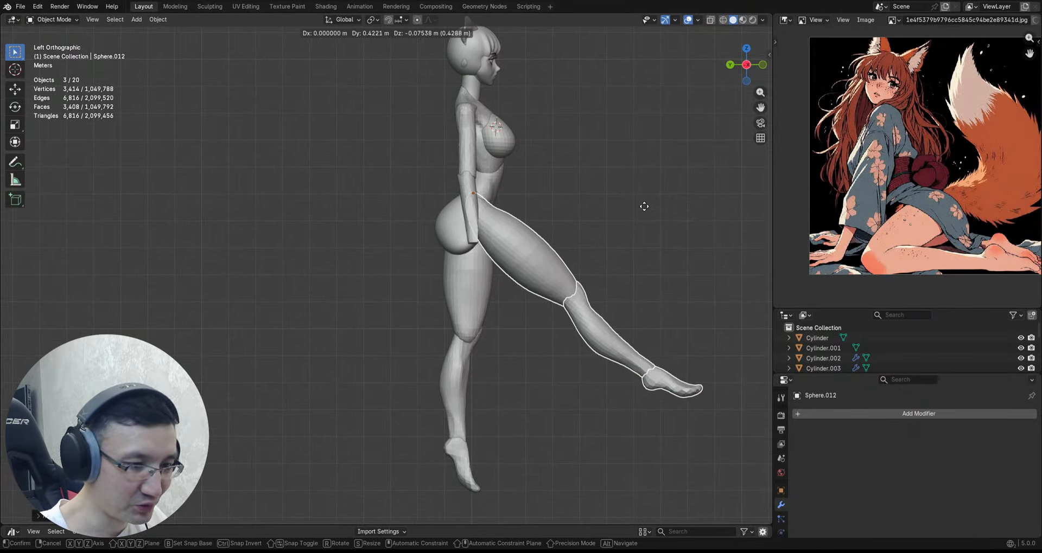
left_click(640, 216)
left_click_drag(639, 216, 635, 233, "ctrl+alt")
left_click_drag(598, 270, 598, 244, "alt+shift")
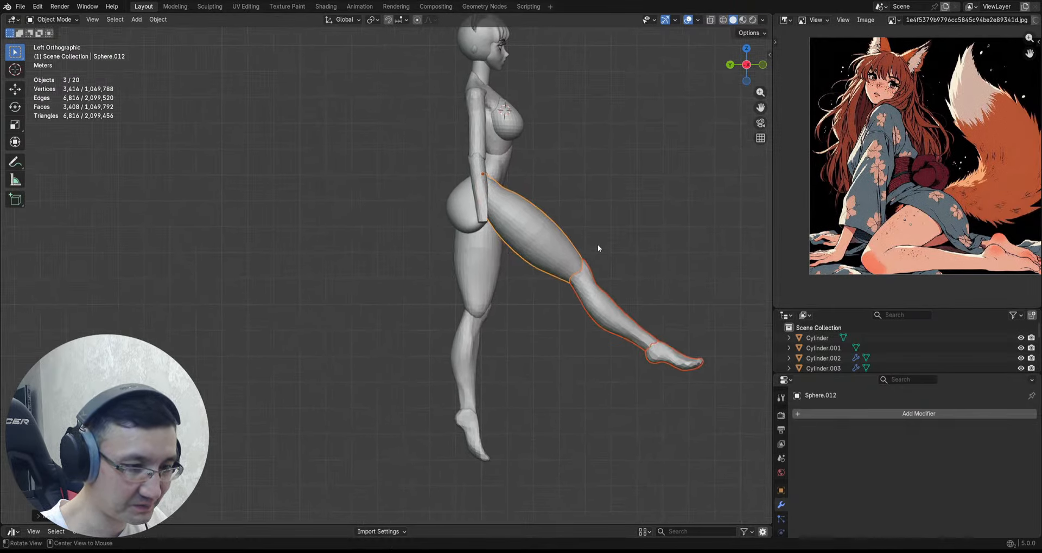
key("g")
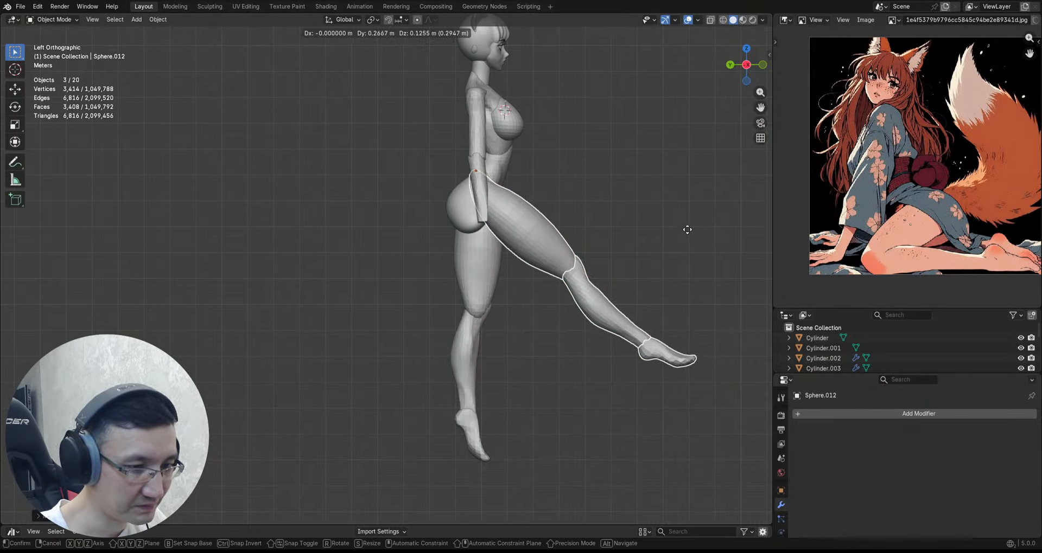
left_click(685, 228)
key("r")
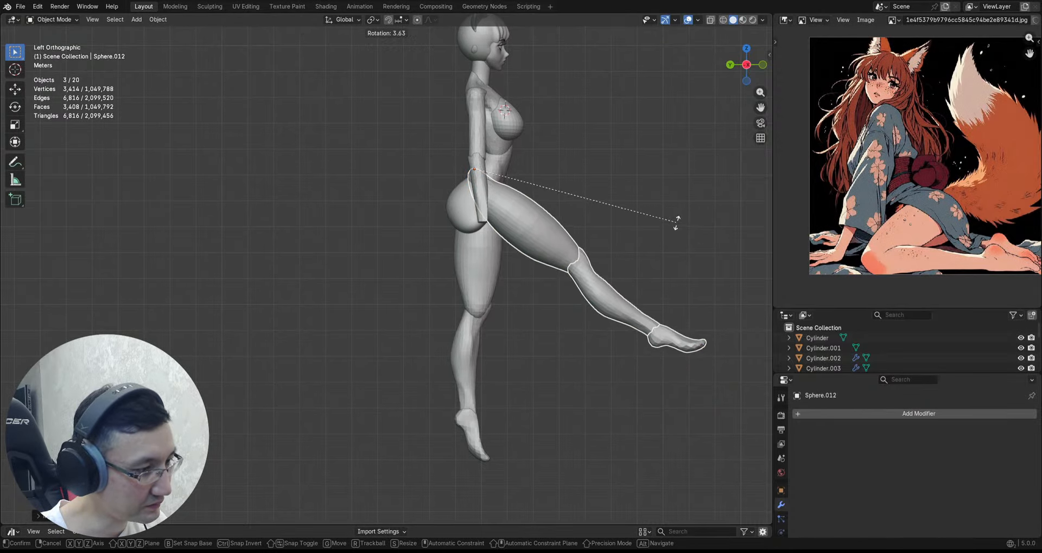
left_click(675, 227)
left_click_drag(676, 227, 561, 252, "alt")
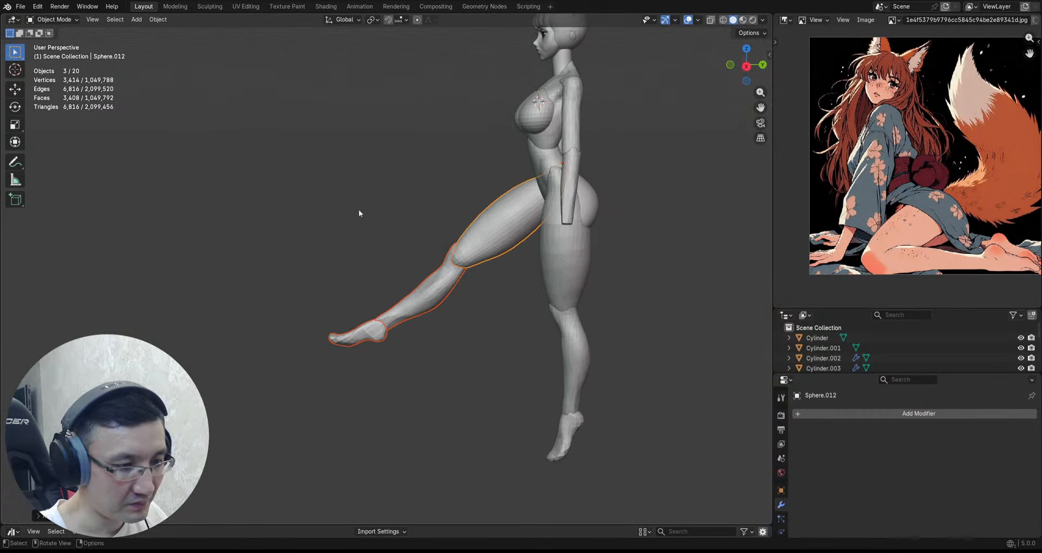
Step: Delete the three parts of the raised right leg and try rotating the remaining left leg in side view
left_click_drag(356, 211, 502, 395)
key("Delete")
key("r")
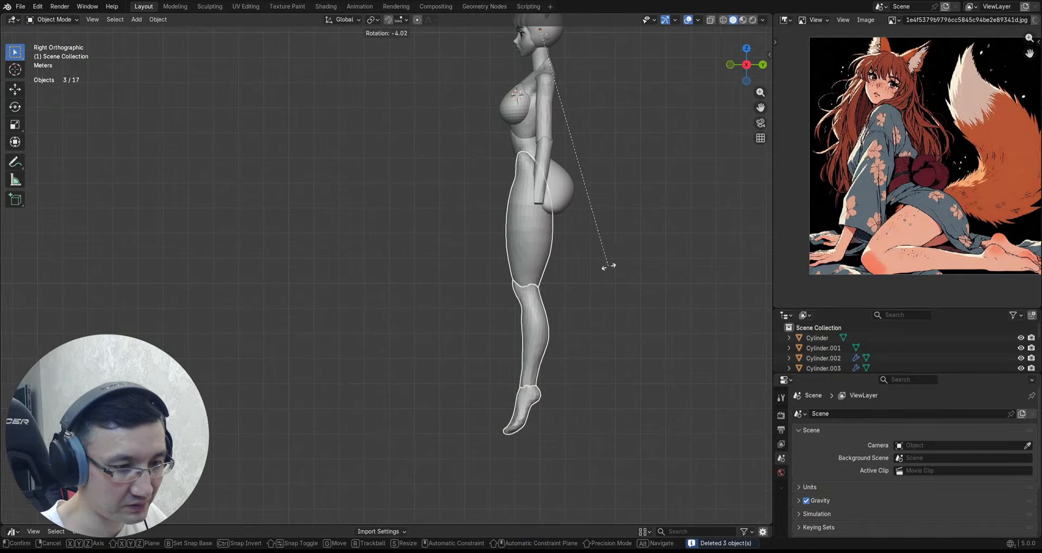
left_click(605, 267)
mouse_move(547, 203)
left_mouse_down("alt")
mouse_move(519, 181)
mouse_move(578, 192)
mouse_move(558, 201)
left_mouse_up("alt")
Step: Select the remaining thigh with its lower leg and foot and parent those two parts to the thigh again
left_click(554, 282)
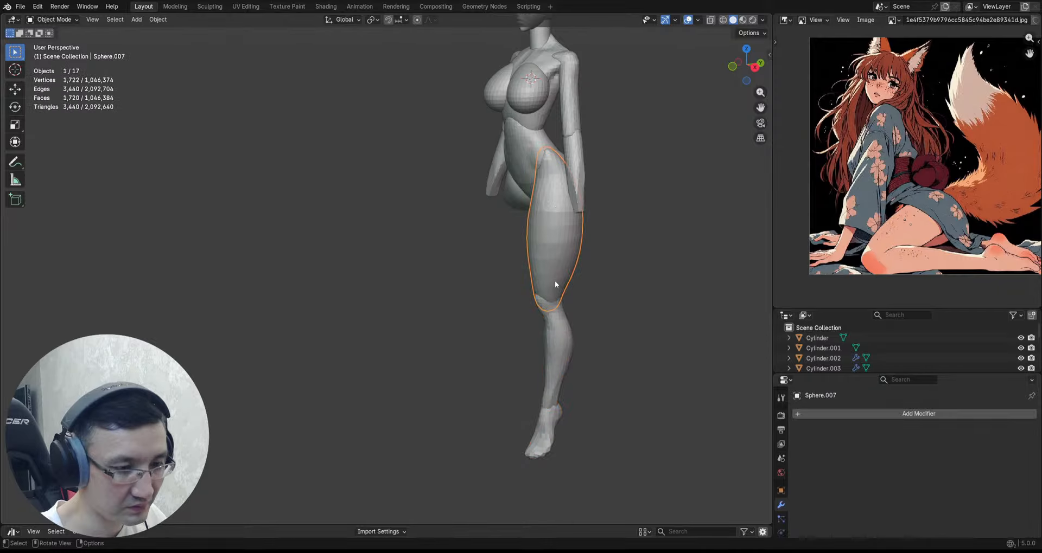
left_click_drag(601, 344, 492, 539, "shift")
key("q")
left_click(611, 303)
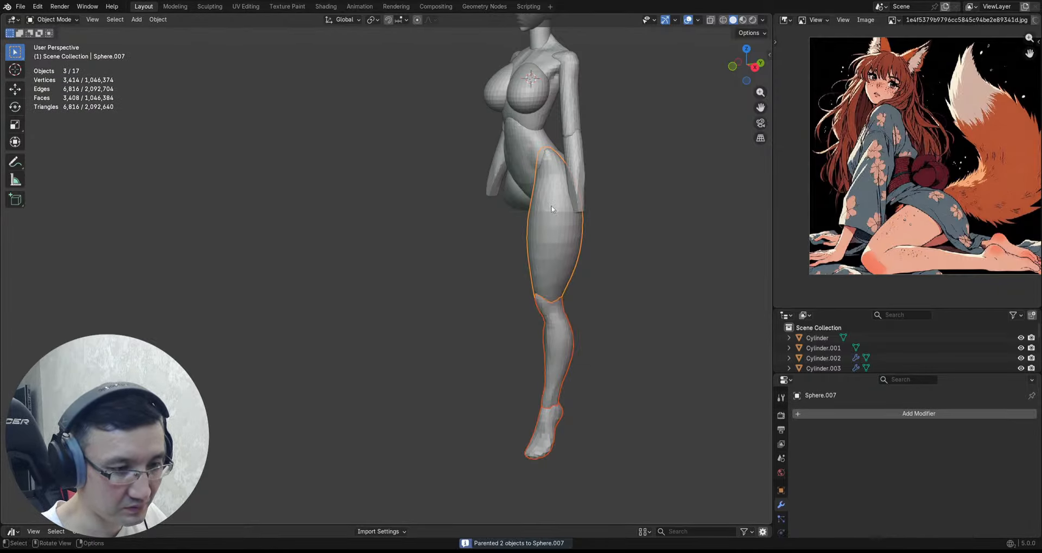
Step: Set the remaining thigh's origin to the selected vertex near the hip
left_click(551, 209)
key("Tab")
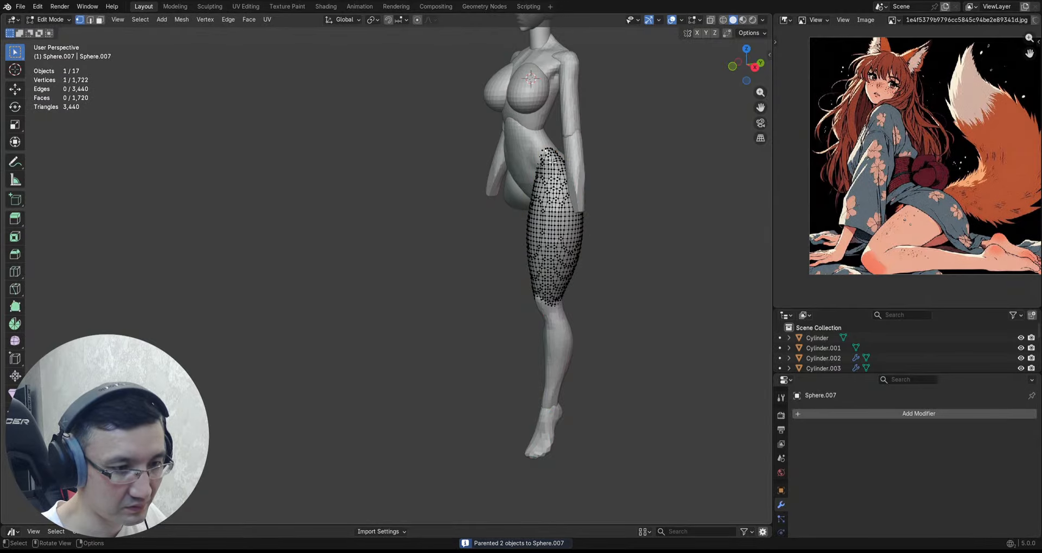
key("shift+s")
left_click(604, 204)
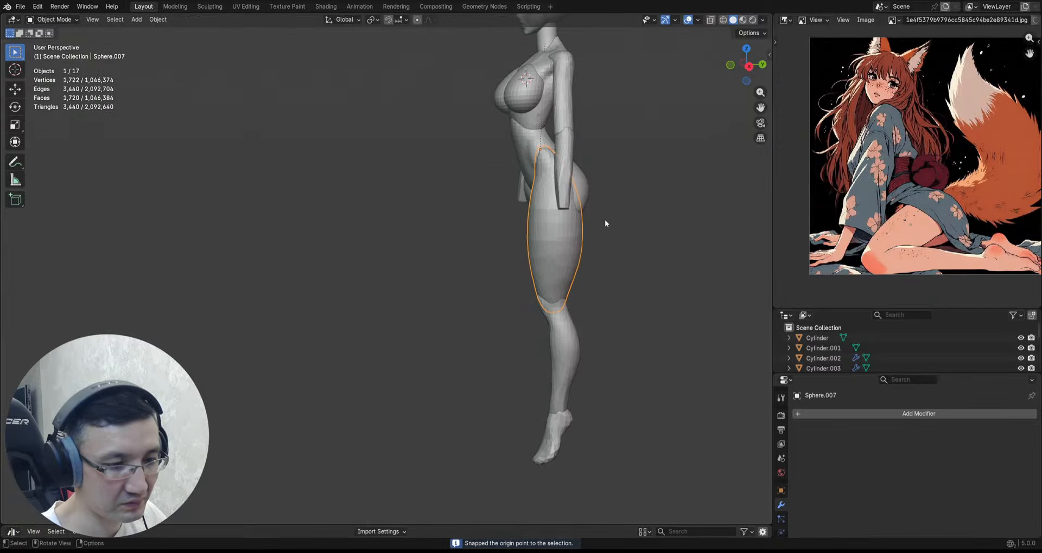
Step: Swing the left leg forward from the hip in the right side view and move the thigh back into the pelvis
key("KP_3")
key("r")
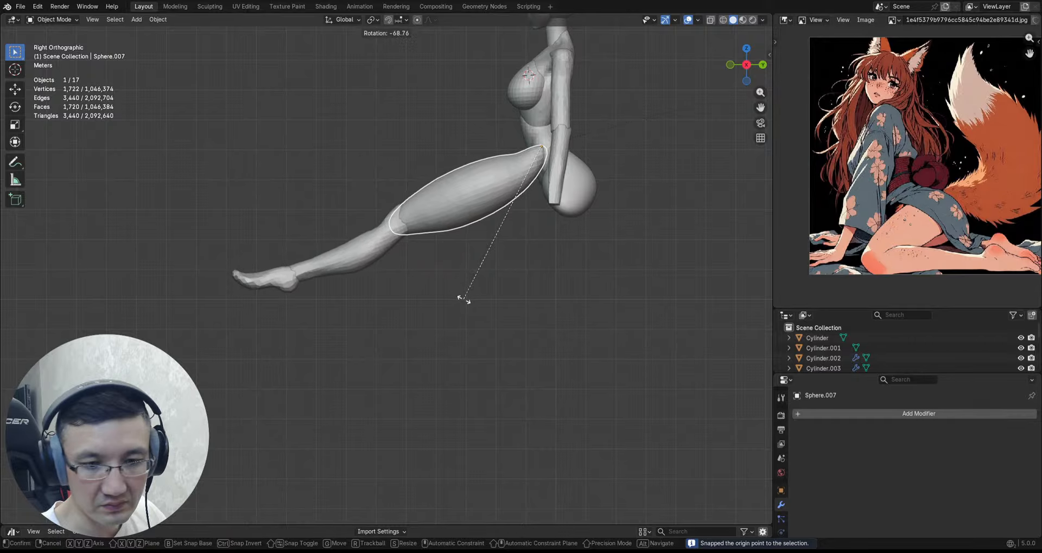
left_click(529, 307)
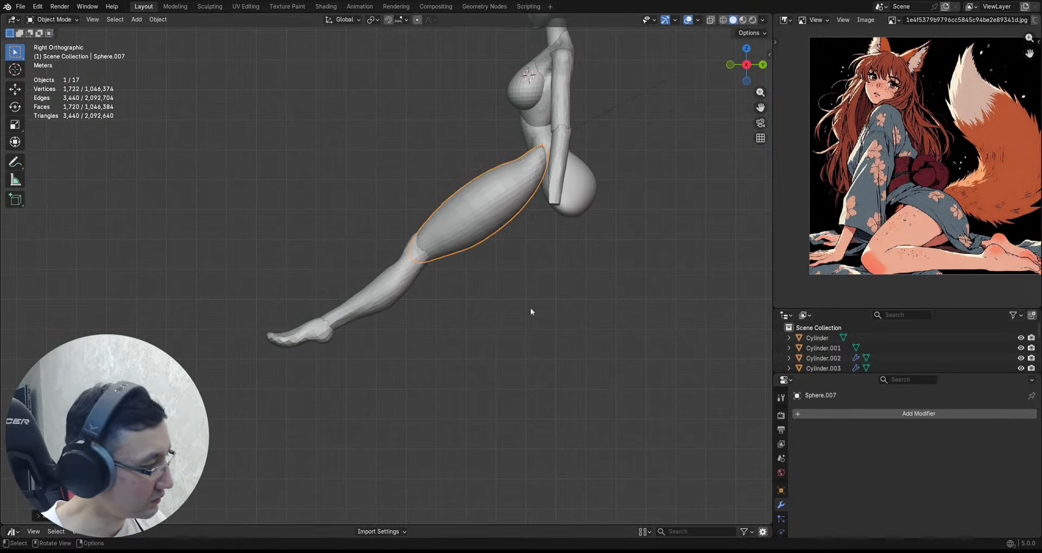
key("g")
left_click(554, 314)
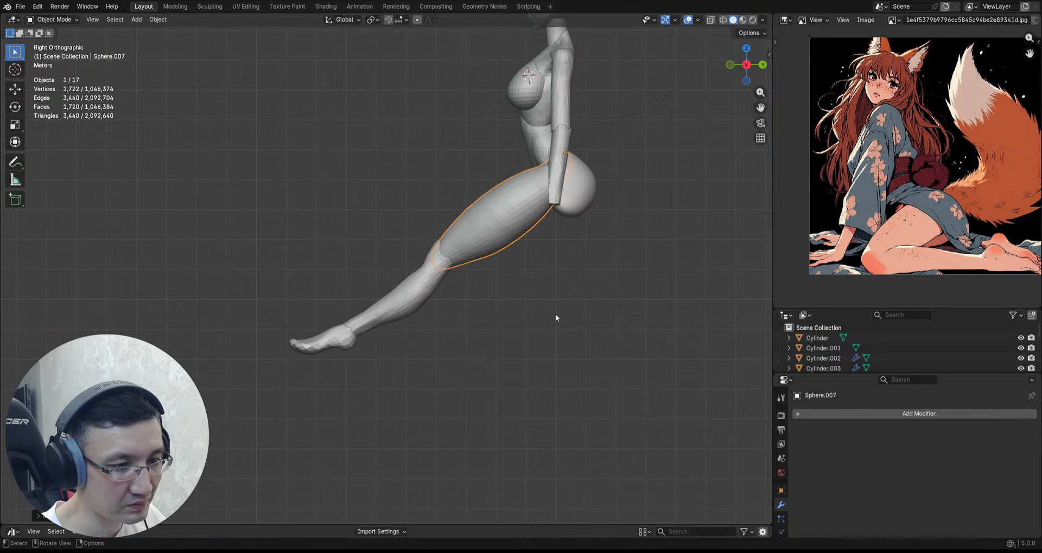
middle_click_drag(555, 314, 566, 289)
key("r")
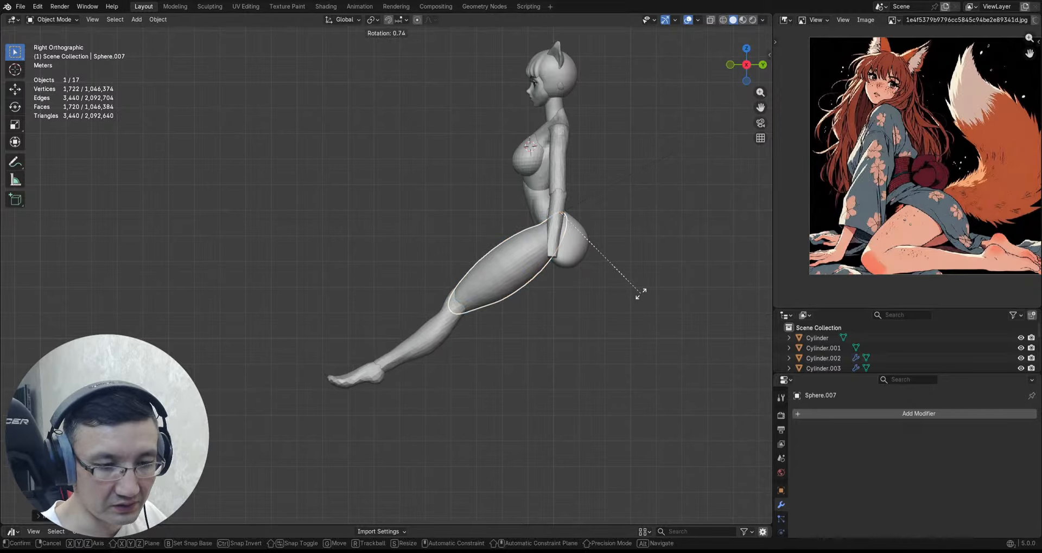
right_click(643, 295)
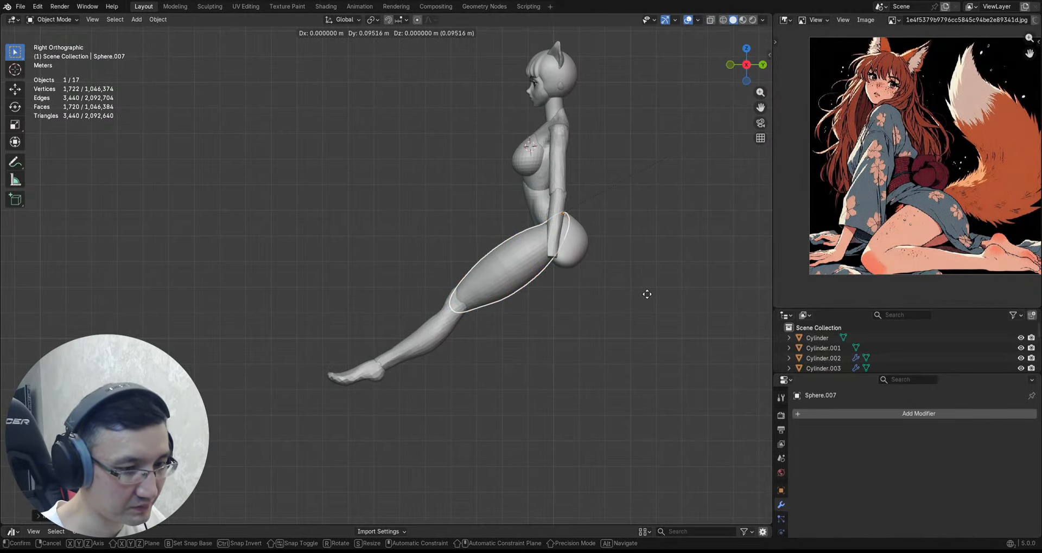
Step: Rotate the left leg outward about the global Z axis in the front view
middle_click_drag(647, 291, 616, 273)
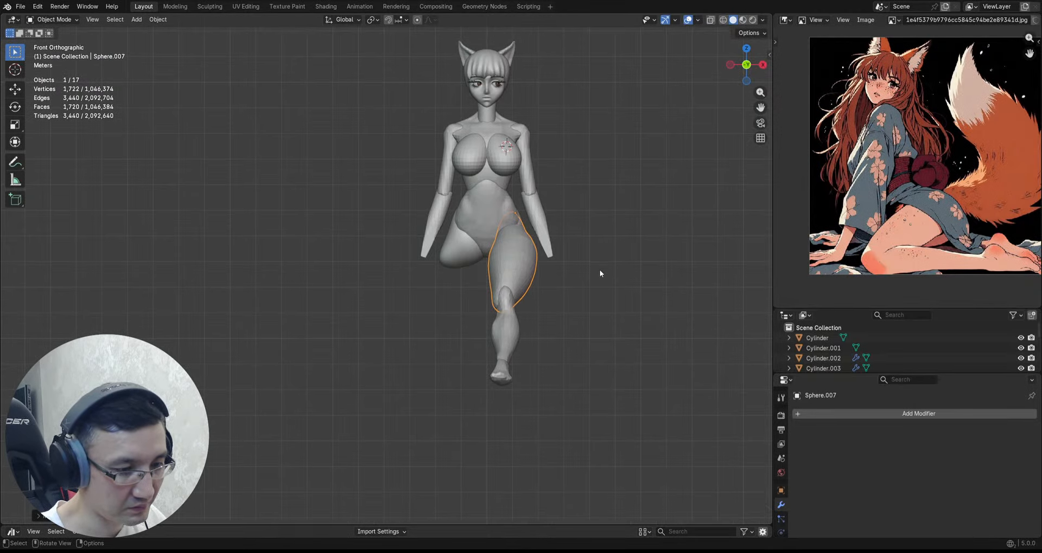
key("r")
key("z")
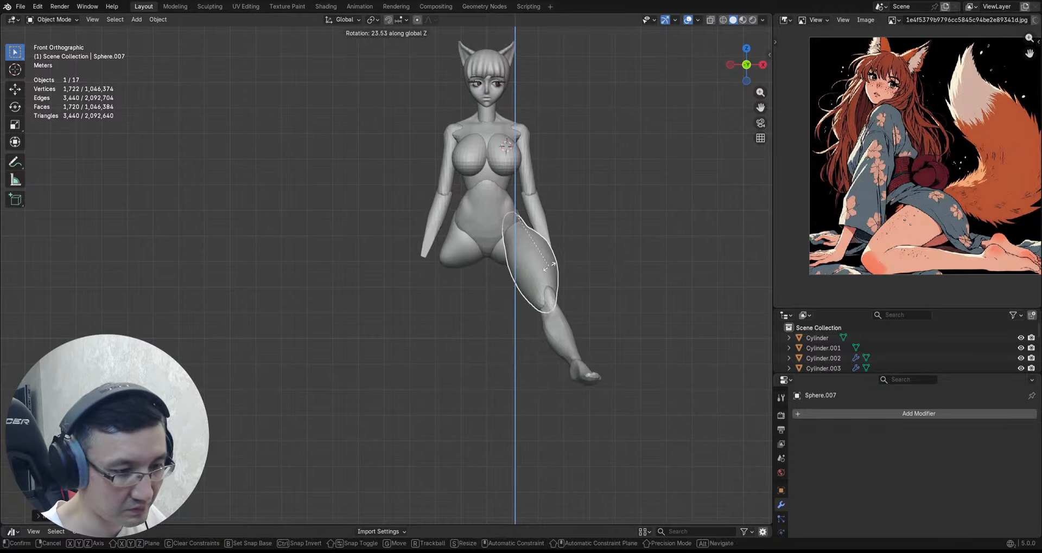
left_click(549, 266)
Step: Reposition the left leg in the front and right side views so the thigh sits inside the hip
middle_click_drag(549, 266, 506, 230)
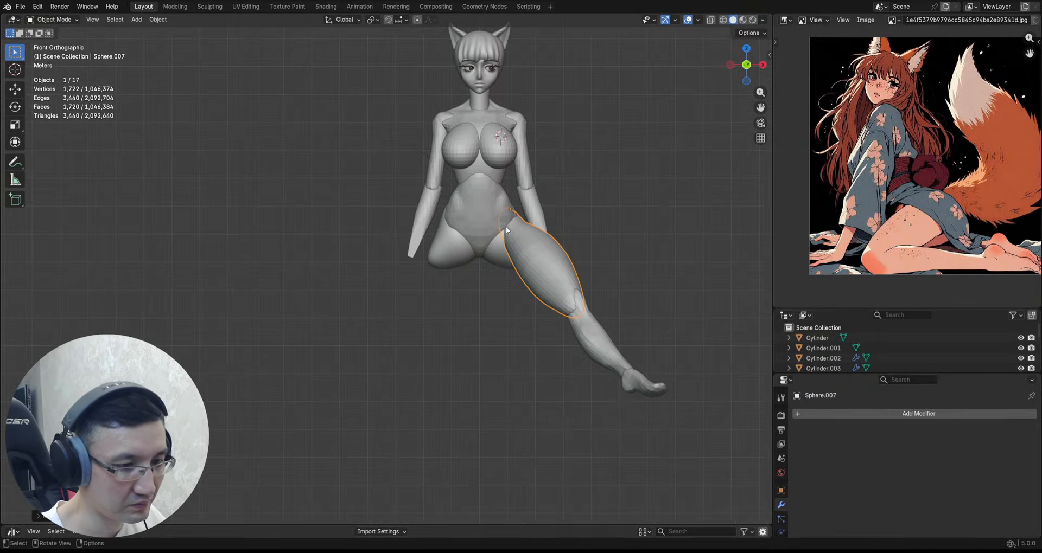
key("g")
left_click(614, 252)
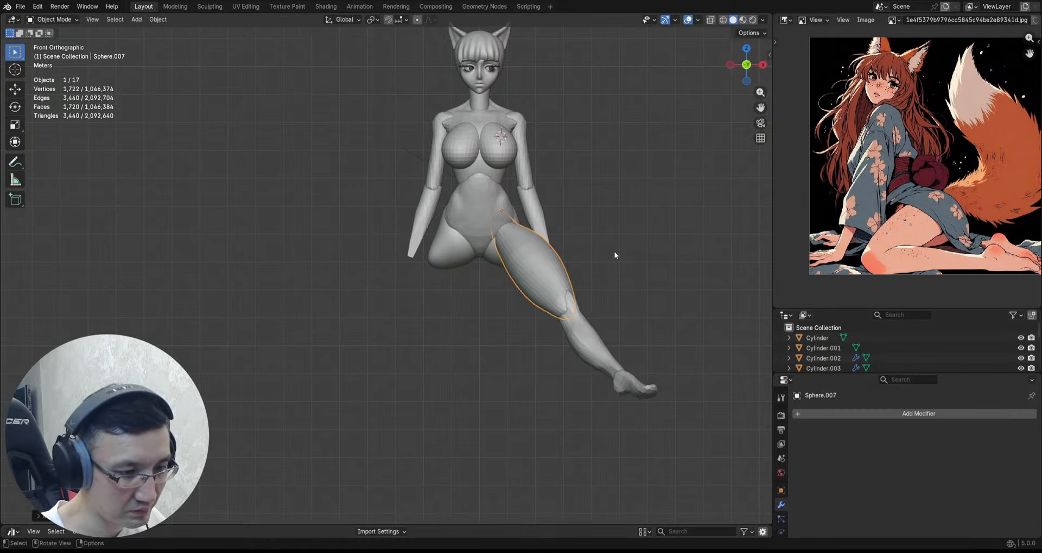
middle_click_drag(616, 254, 688, 265)
key("r")
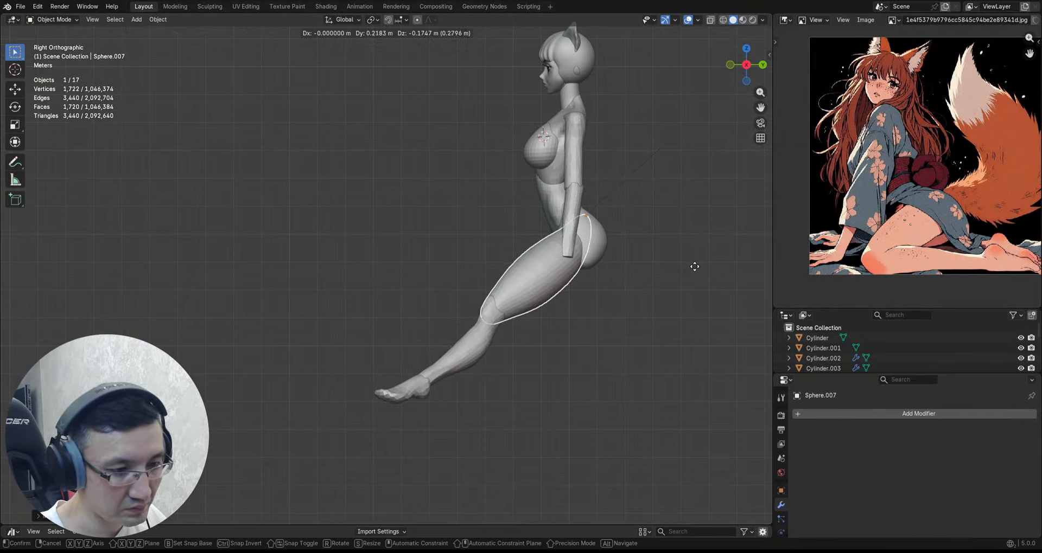
left_click(690, 270)
Step: Select the left foot and lower leg and parent the foot to the lower leg
middle_click_drag(687, 270, 413, 301)
left_click(467, 315)
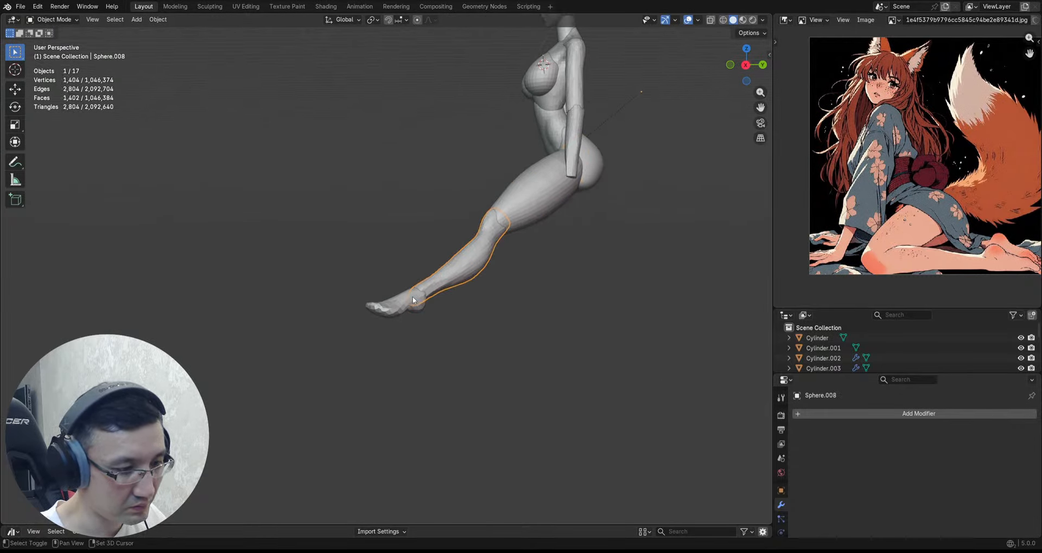
scroll(488, 282, "up", 1)
key("ctrl+p")
left_click(524, 281)
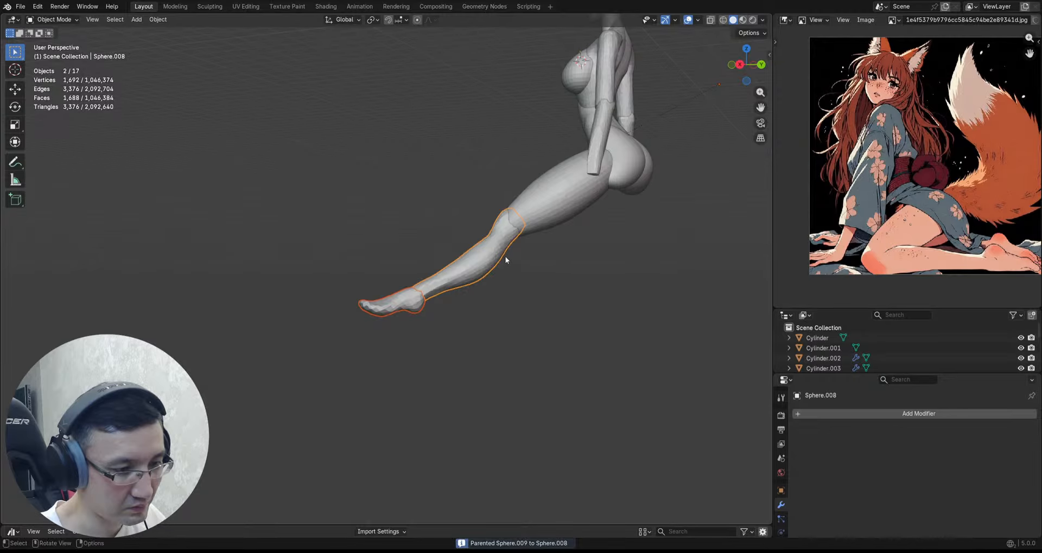
Step: Trial-move the lower leg to check that the foot follows it
key("q")
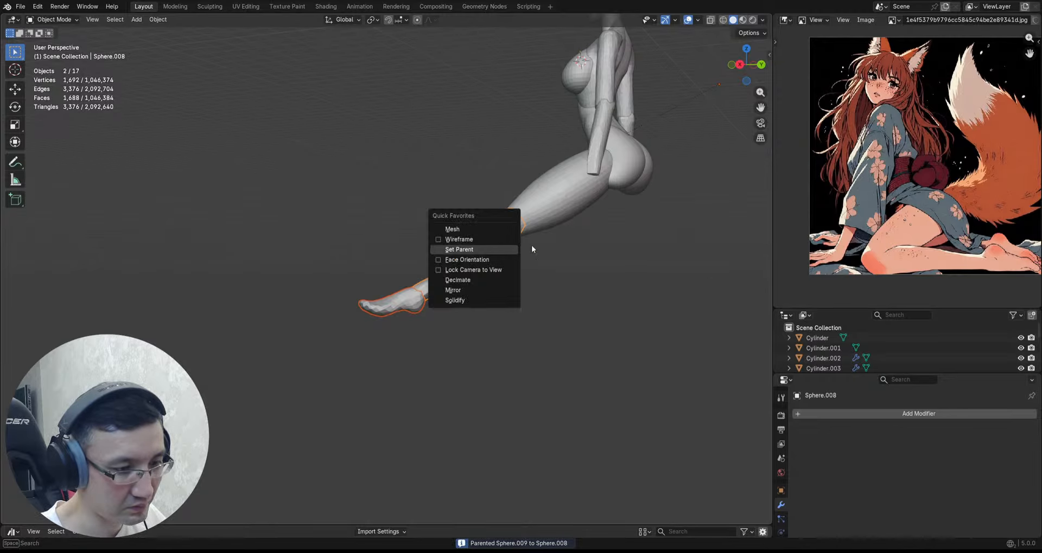
left_click(495, 266)
key("g")
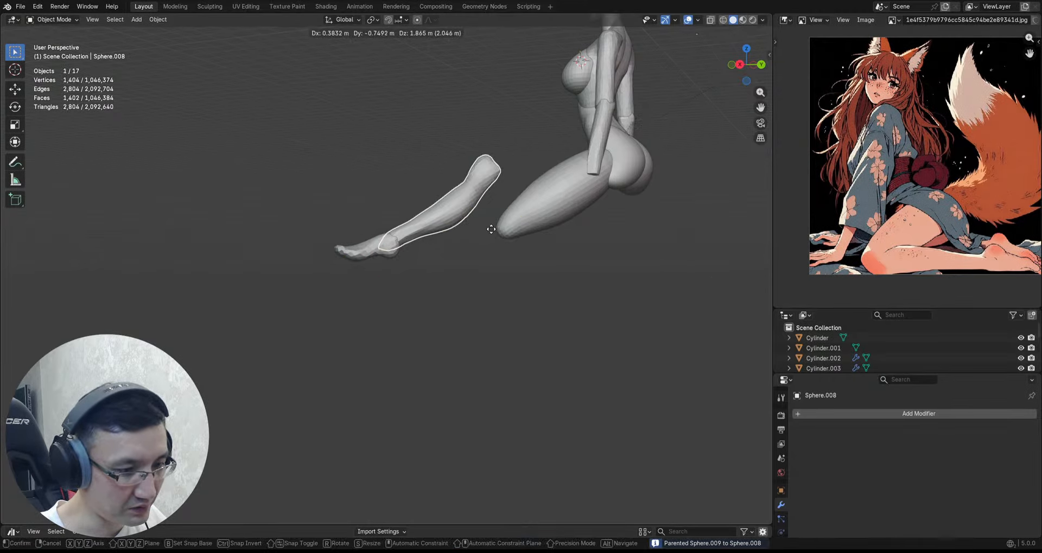
key("Escape")
Step: Snap the lower leg's origin point to the selected mesh point at its knee end
key("Tab")
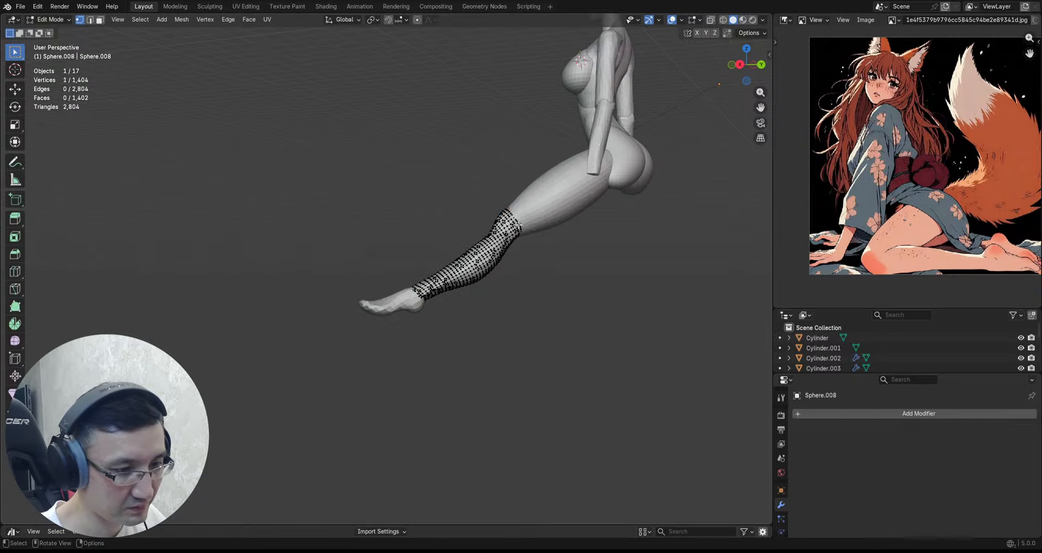
middle_click_drag(537, 256, 541, 268)
middle_click_drag(541, 268, 542, 223, "ctrl")
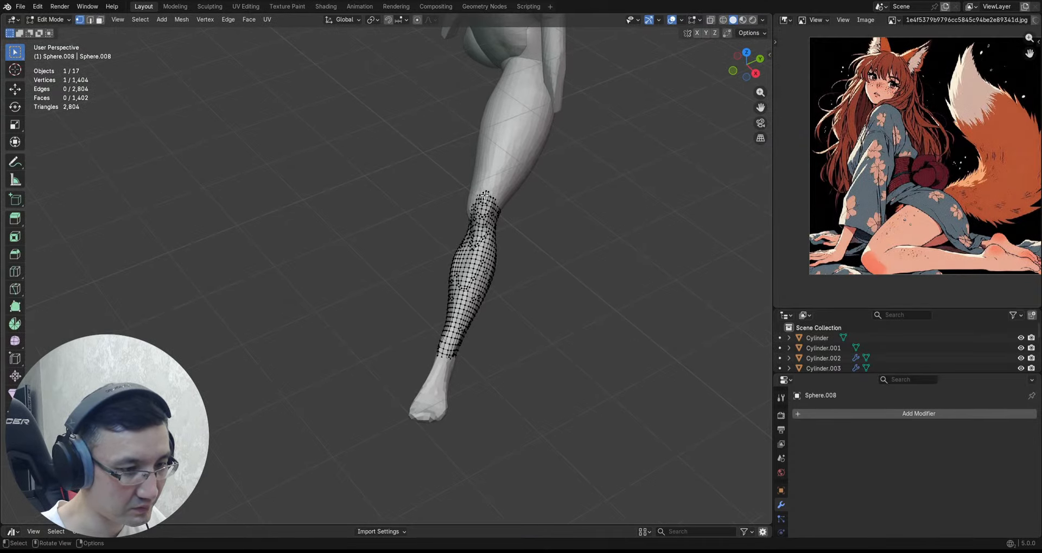
key("ctrl+alt+x")
left_click(520, 173)
key("Tab")
Step: Rotate the lower leg back under the thigh and move its knee end onto the end of the thigh
key("KP_3")
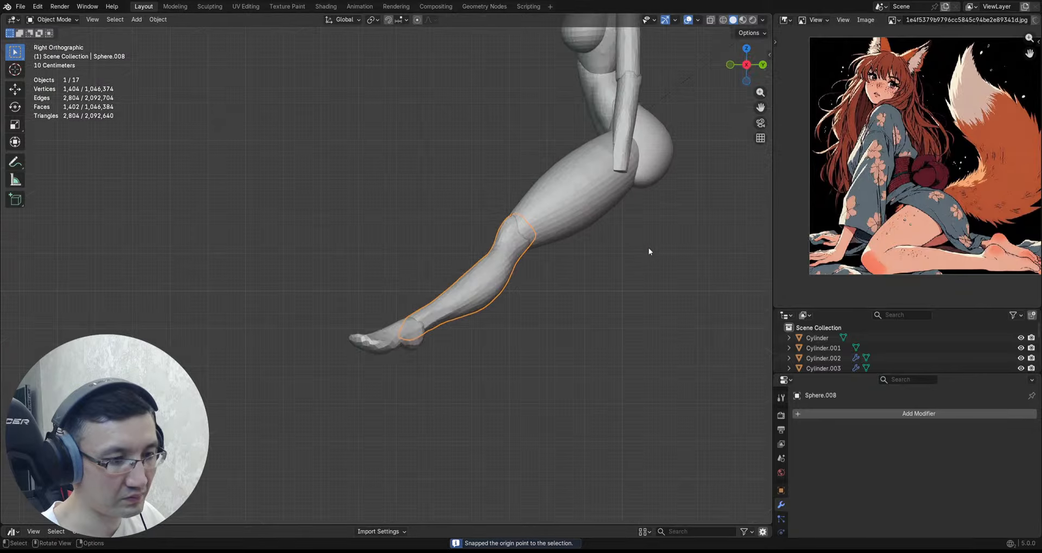
middle_click_drag(626, 245, 614, 272, "shift")
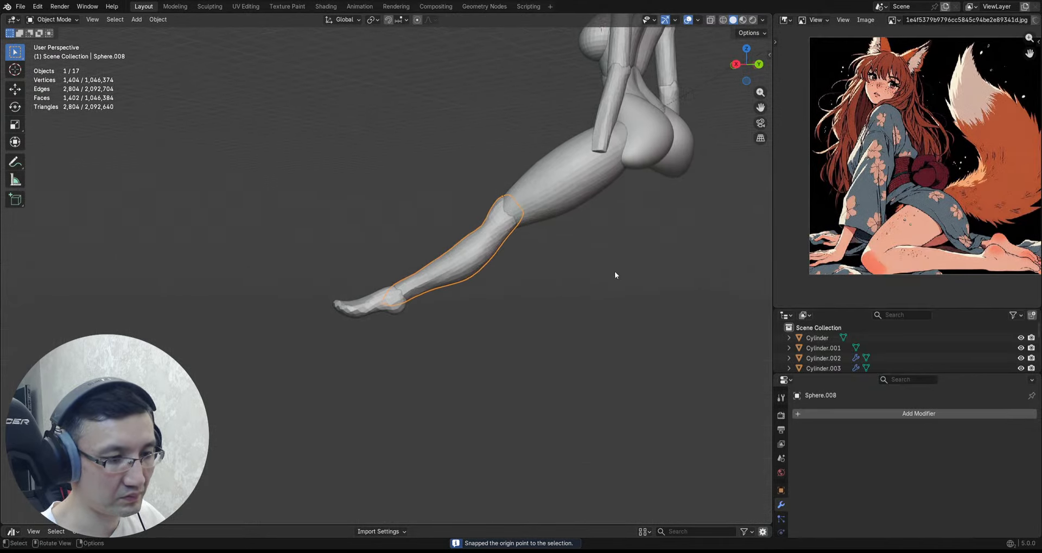
key("r")
left_click(506, 175)
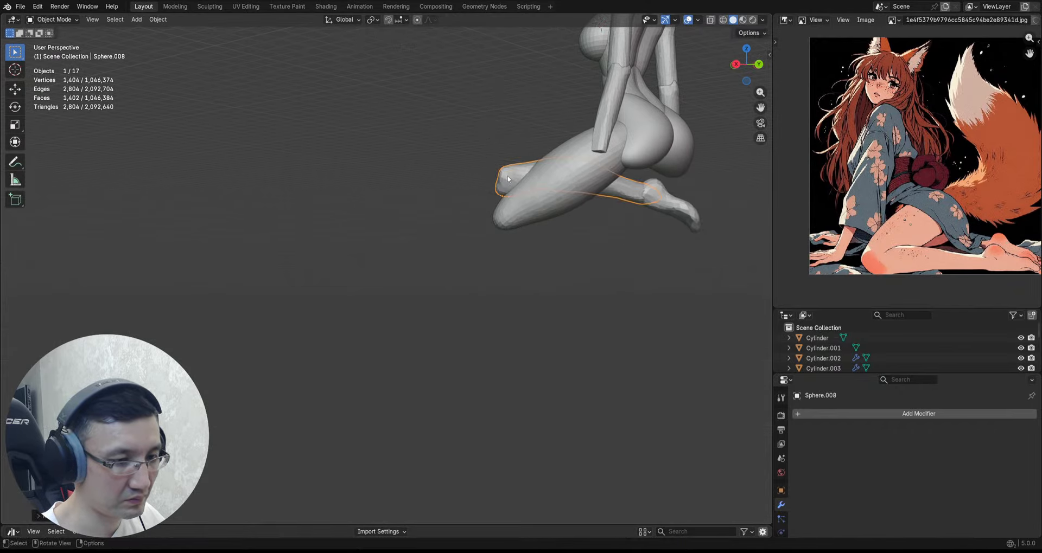
key("g")
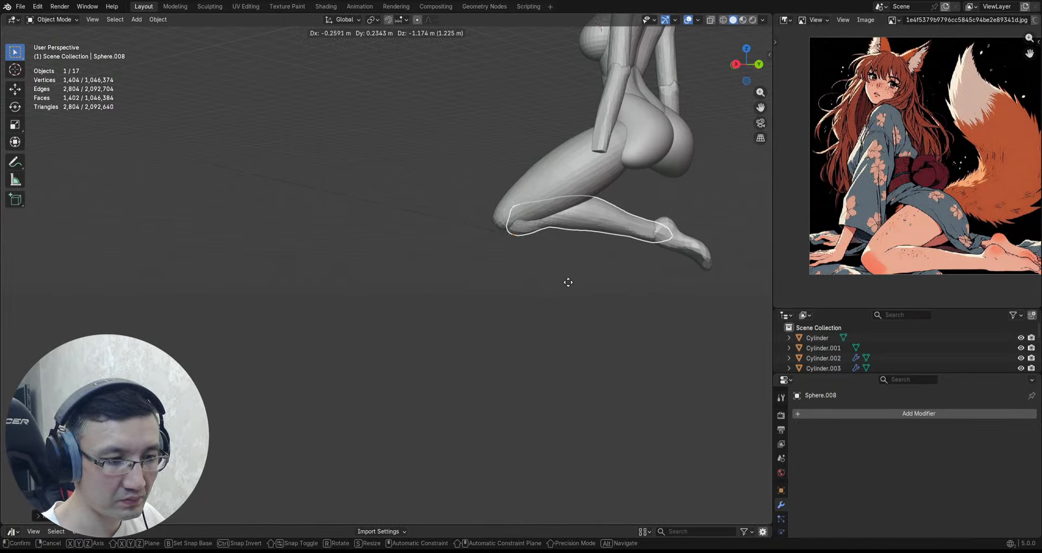
left_click(558, 274)
scroll(564, 261, "down", 2)
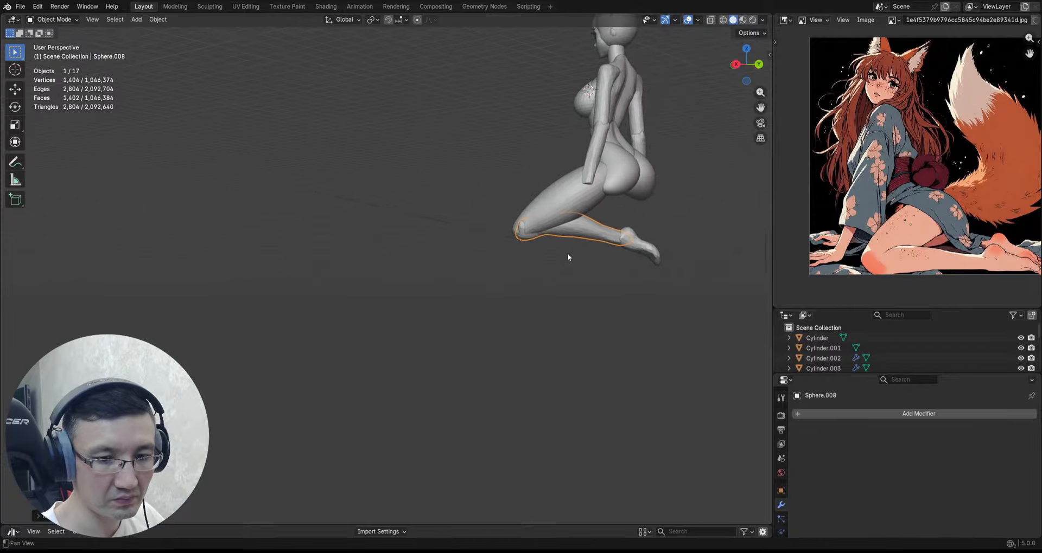
middle_click_drag(568, 257, 519, 291, "shift")
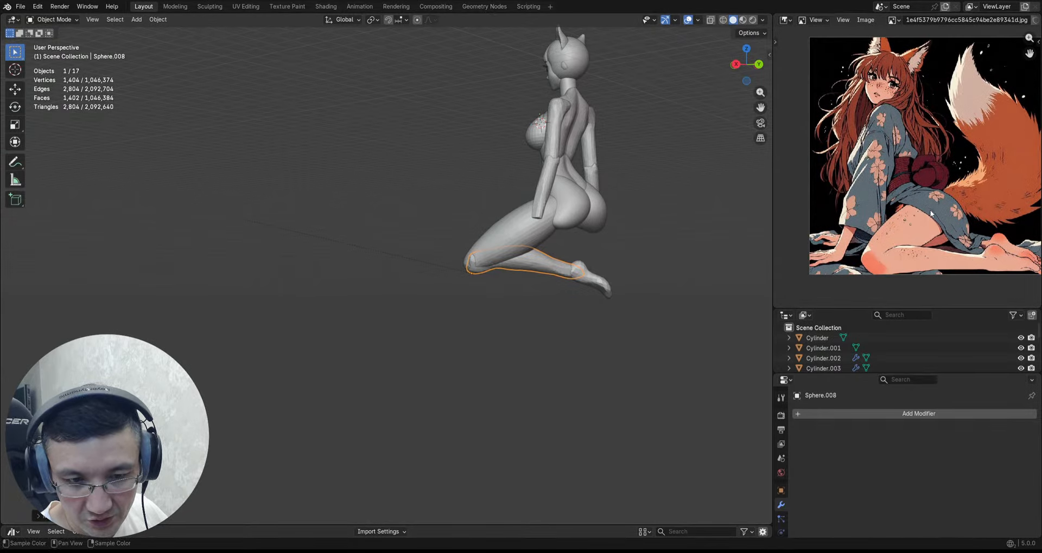
Step: Swing the lower leg outward as seen from behind, and tilt it closer to level in the right view
middle_click_drag(618, 243, 525, 240)
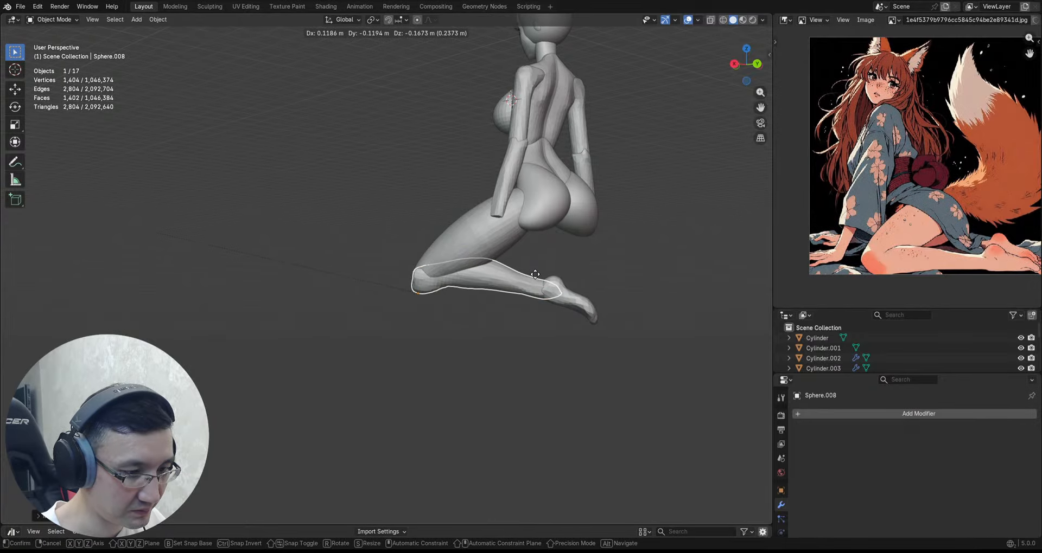
middle_click_drag(542, 271, 549, 301)
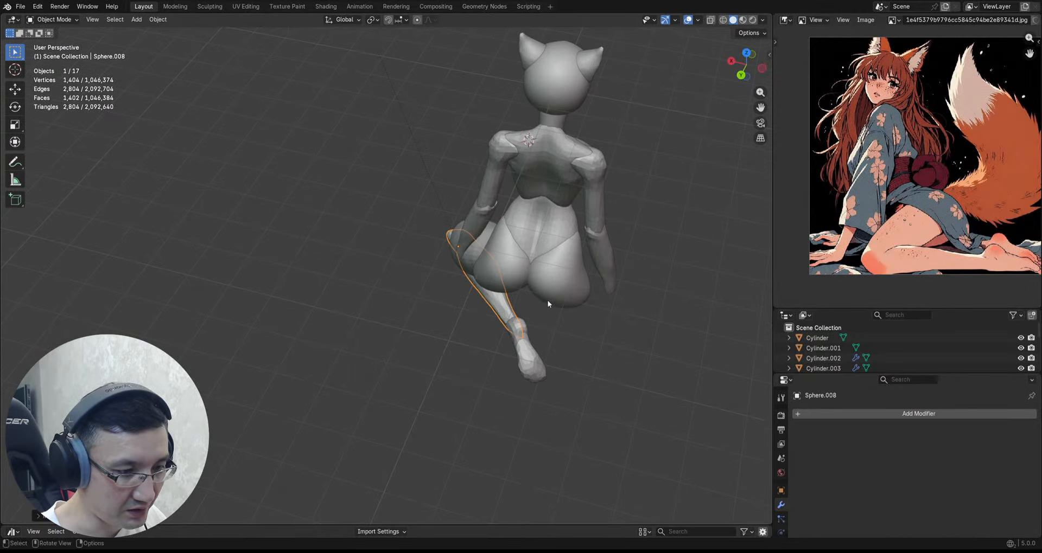
key("r")
left_click(474, 311)
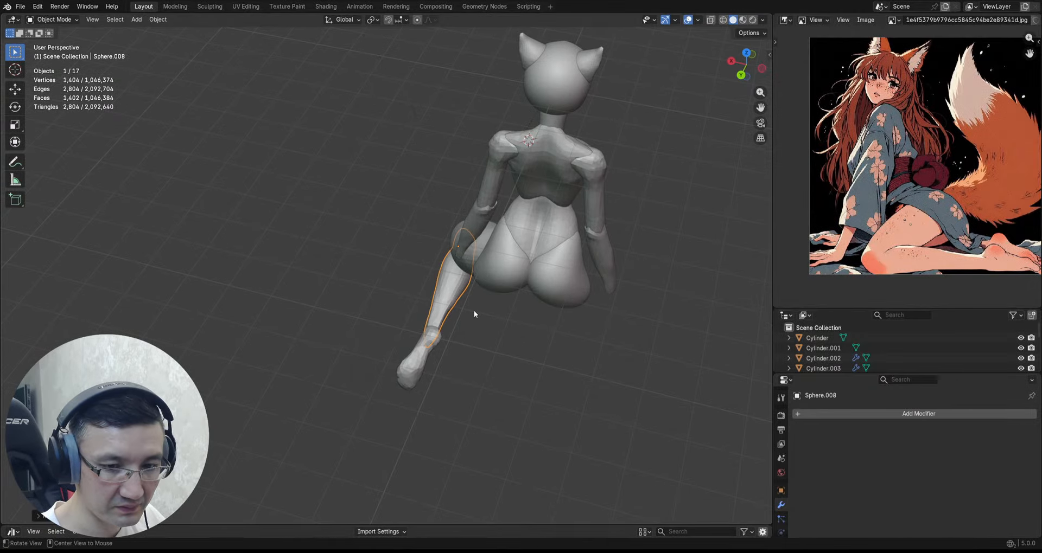
middle_click_drag(474, 310, 624, 318)
key("r")
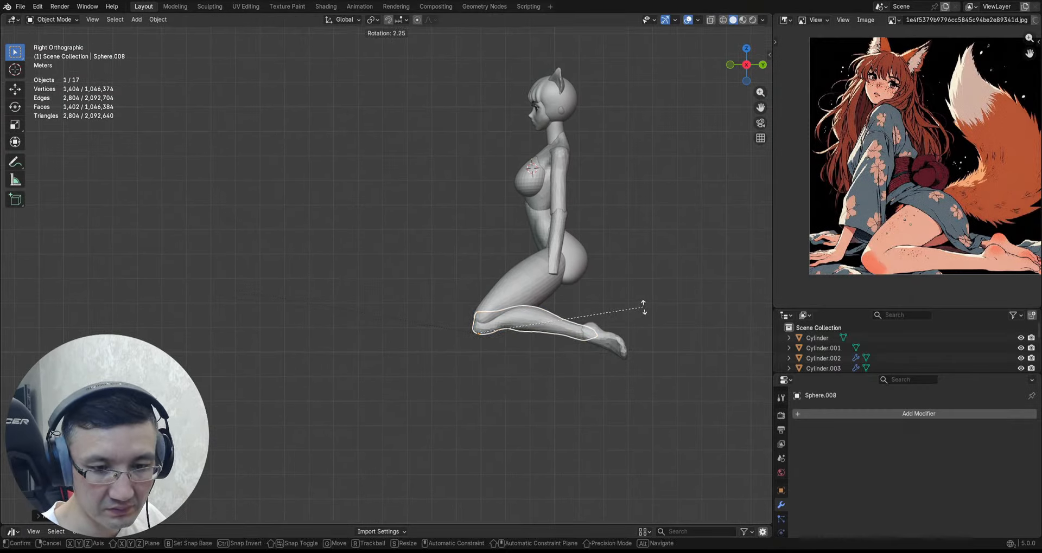
left_click(644, 297)
middle_click_drag(644, 297, 650, 297, "ctrl")
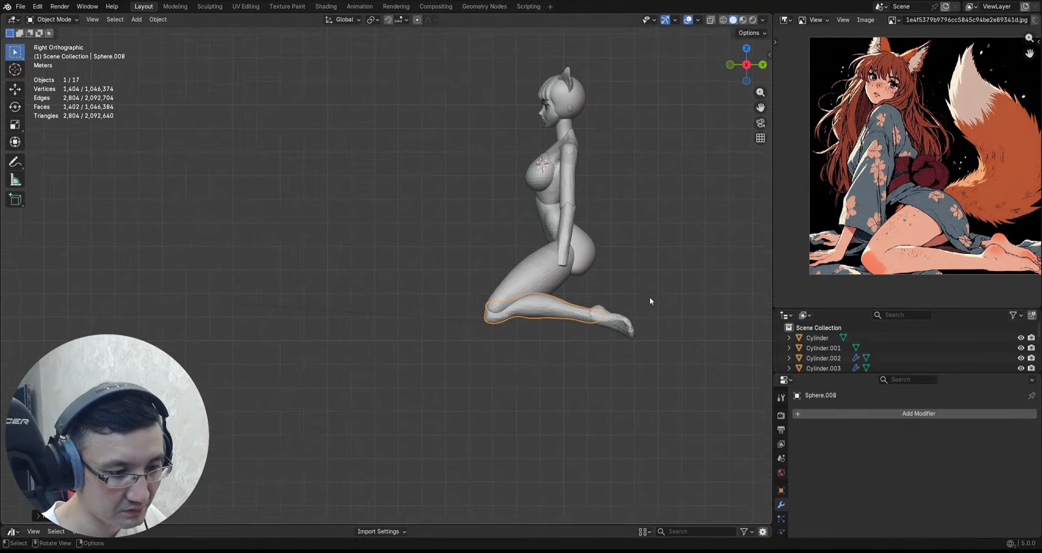
Step: Reshape the lower leg around the bent knee and the foot in Sculpt Mode with the Grab brush
key("ctrl+Tab")
left_click(648, 356)
middle_click_drag(544, 361, 492, 310, "ctrl")
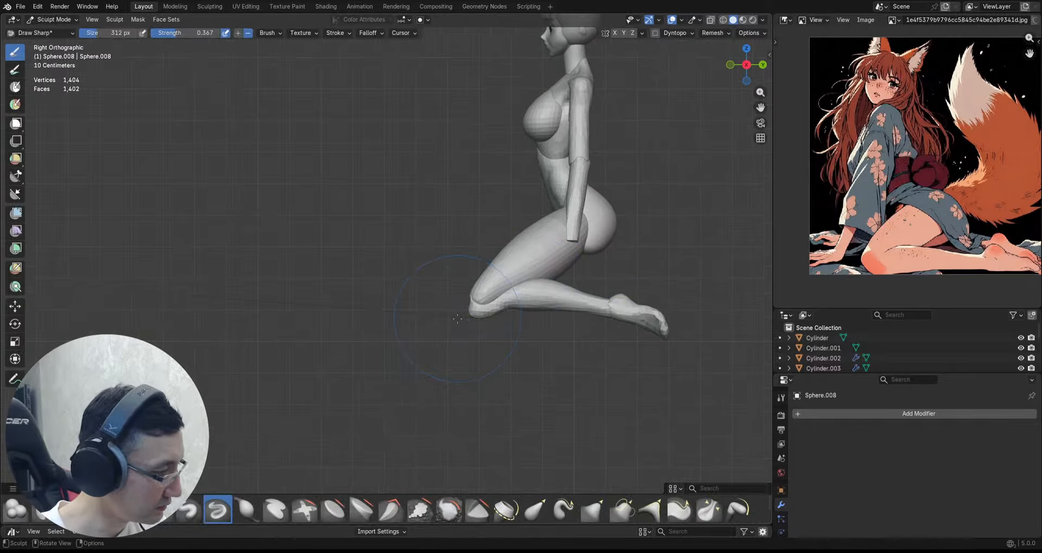
key("g")
scroll(467, 315, "up", 2)
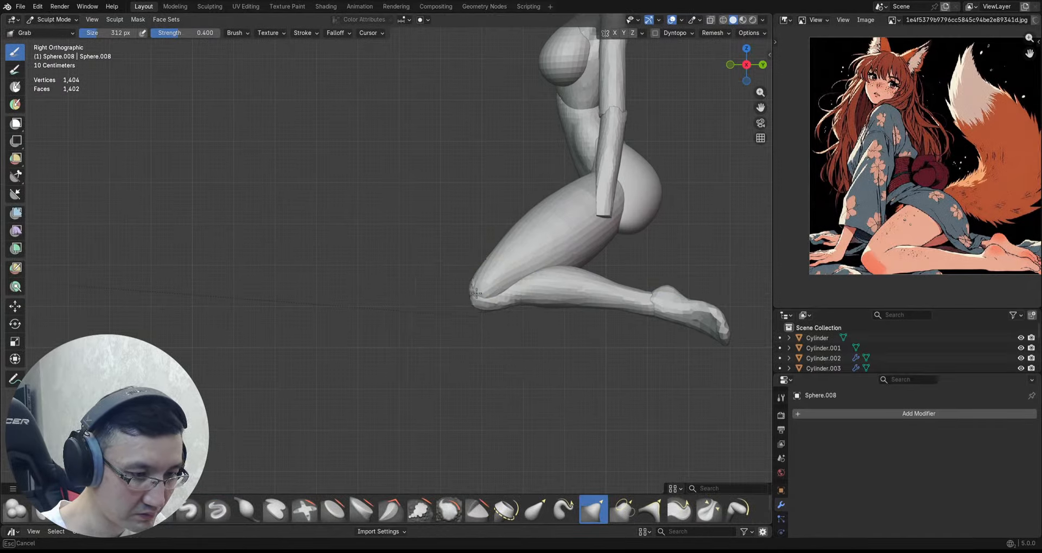
scroll(476, 286, "up", 2)
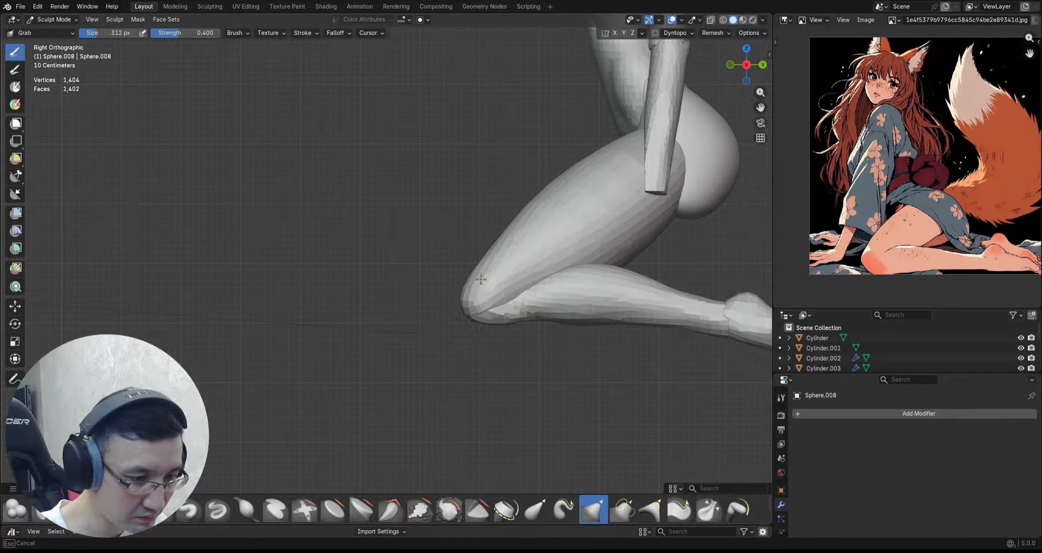
scroll(479, 309, "down", 1)
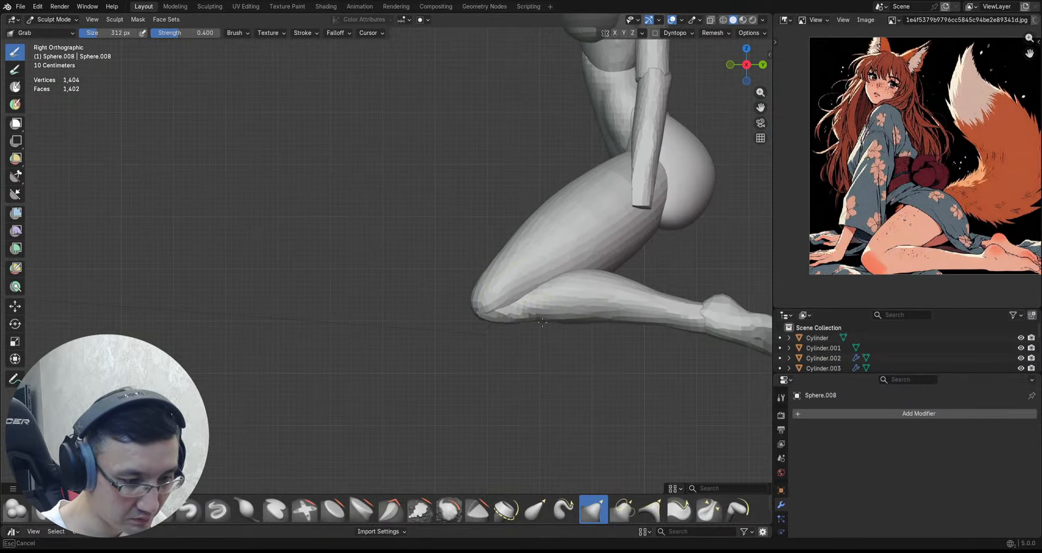
scroll(650, 288, "down", 5)
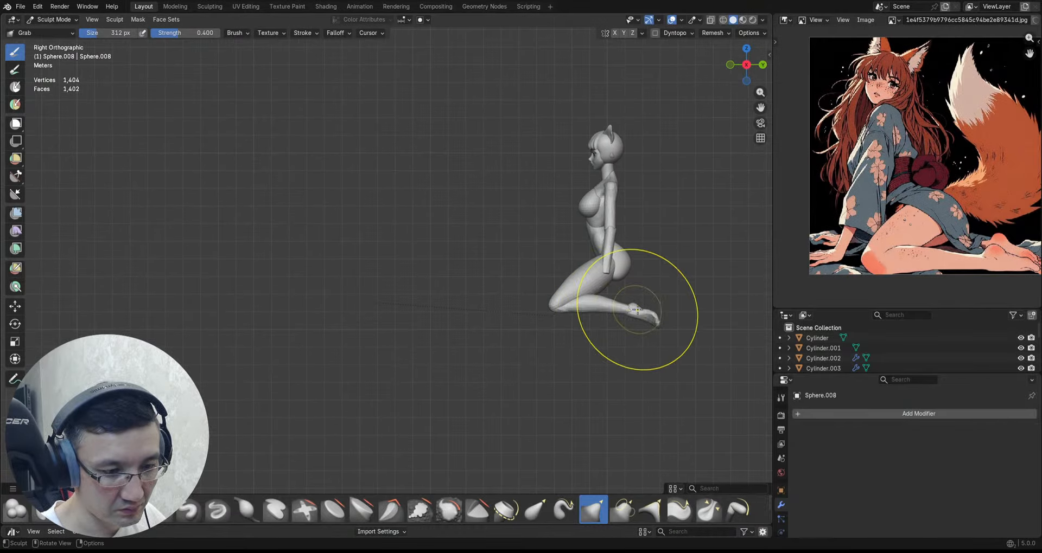
scroll(663, 296, "down", 2)
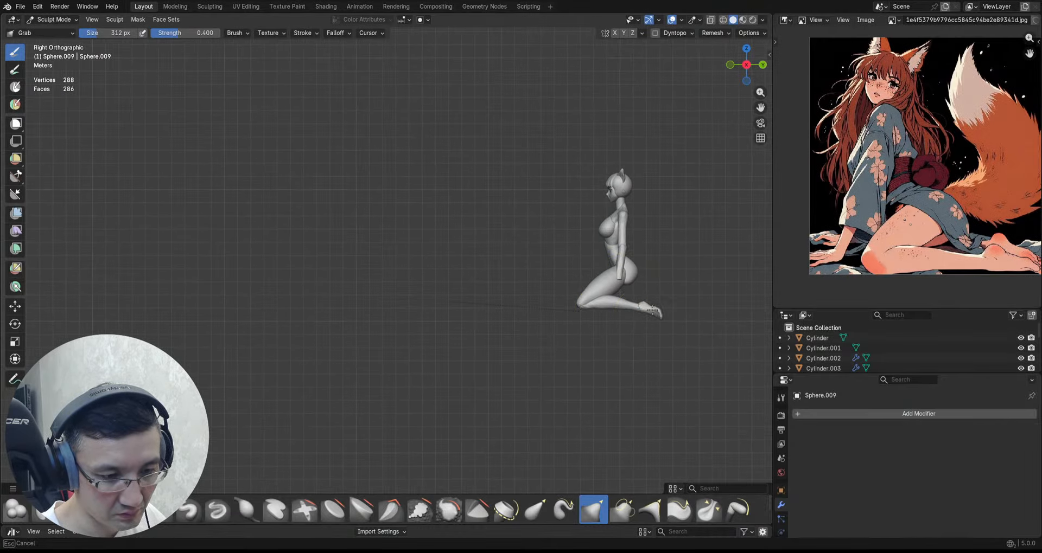
scroll(658, 279, "up", 5)
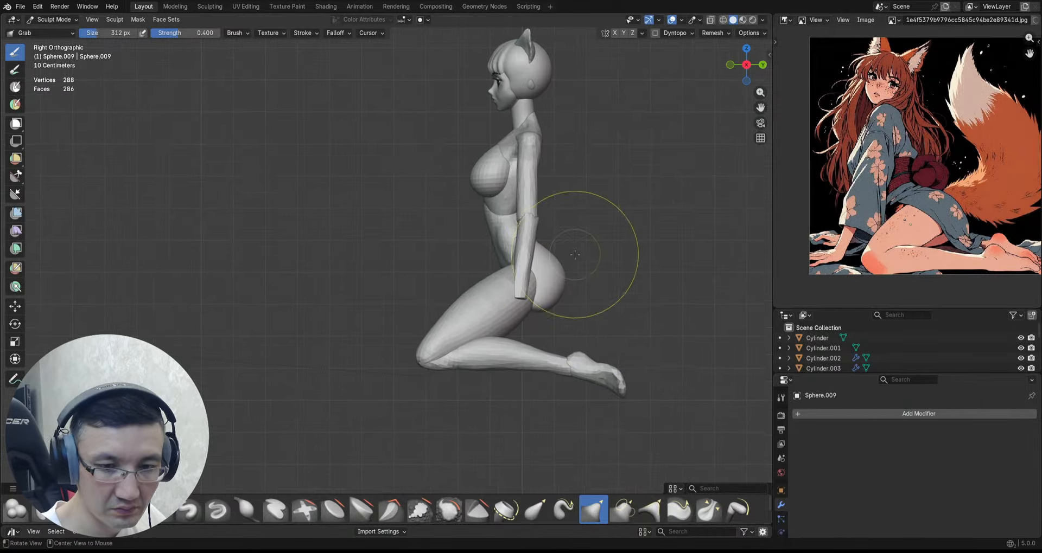
Step: Delete the buttock mesh half on the side of the body that has no leg
scroll(544, 294, "up", 1)
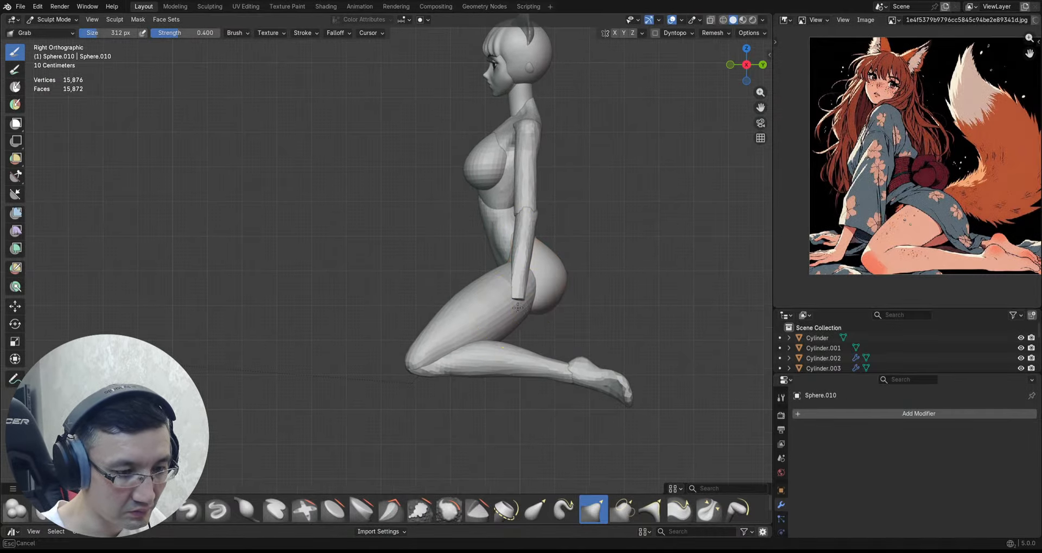
middle_click_drag(519, 308, 504, 266)
key("ctrl+Tab")
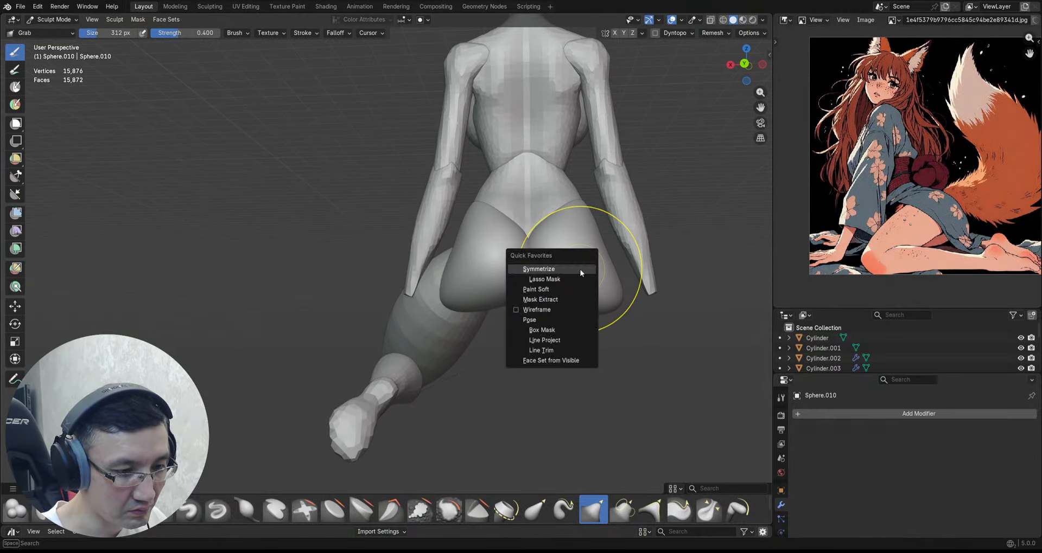
left_click(580, 269)
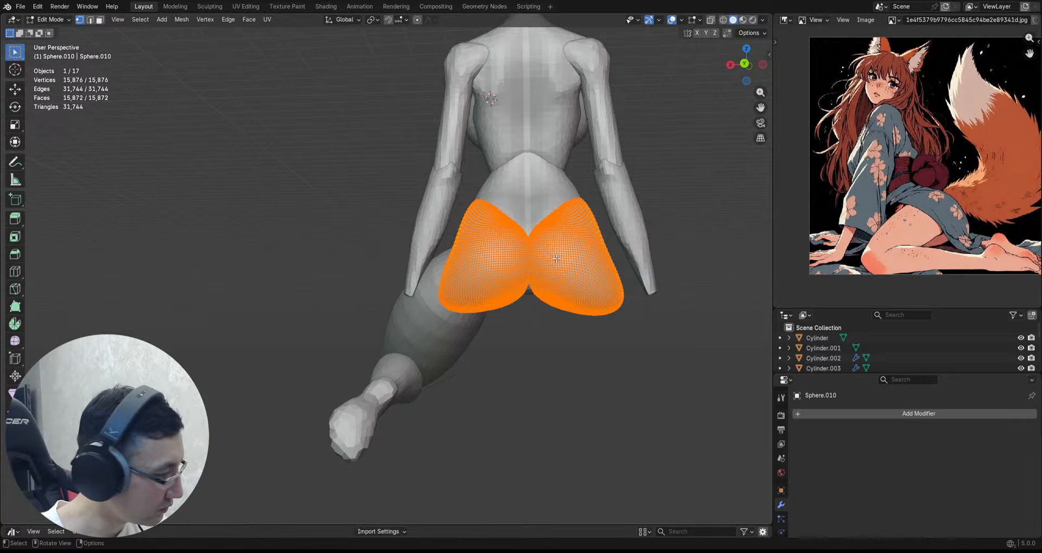
key("alt+a")
key("l")
key("x")
left_click(607, 222)
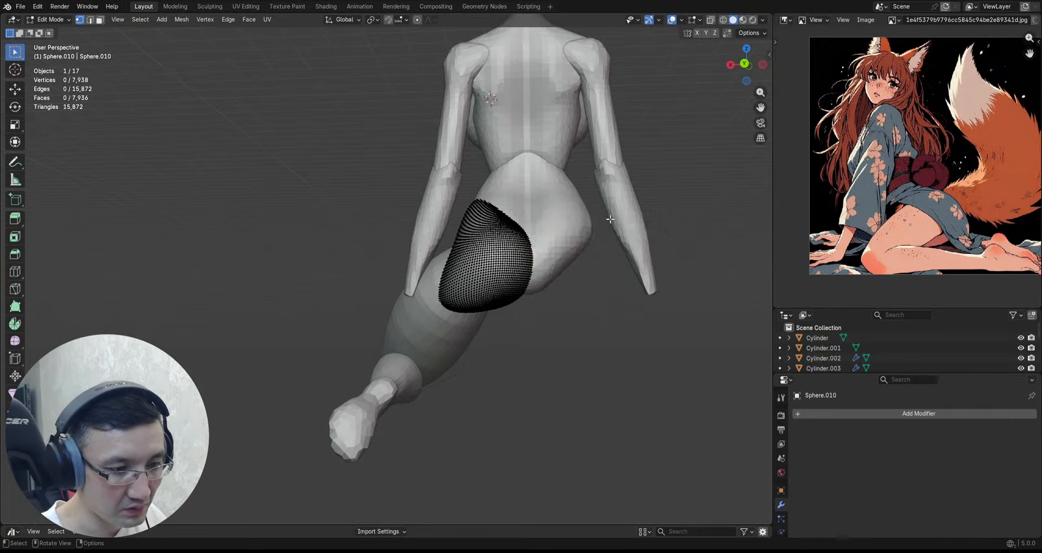
mouse_move(610, 220)
middle_mouse_down()
mouse_move(529, 255)
mouse_move(545, 256)
mouse_move(546, 269)
mouse_move(477, 273)
middle_mouse_up()
key("Tab")
Step: Add an X-axis Mirror modifier to the remaining buttock half in Object Mode
mouse_move(553, 262)
middle_mouse_down()
mouse_move(516, 255)
mouse_move(530, 247)
middle_mouse_up()
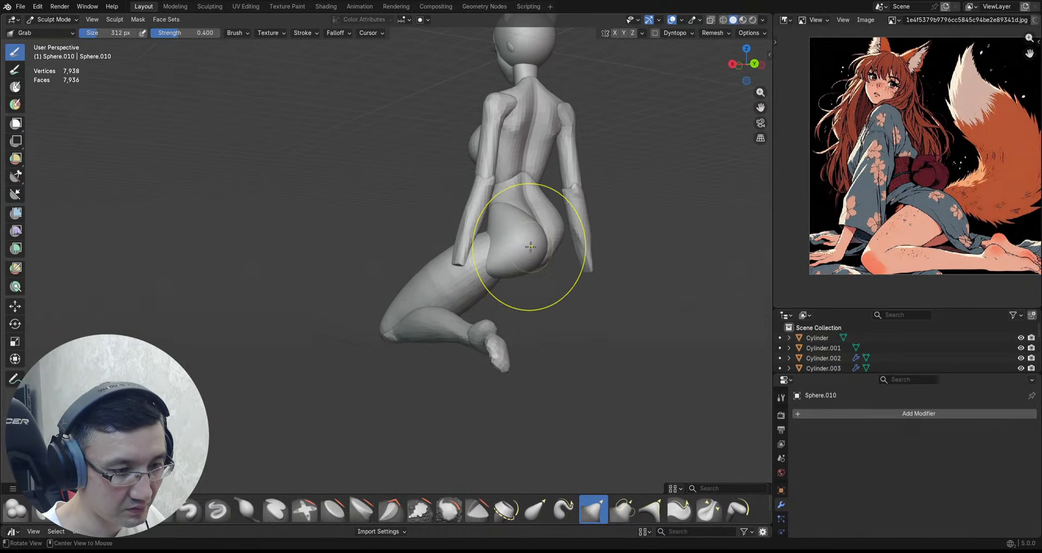
key("ctrl+Tab")
key("q")
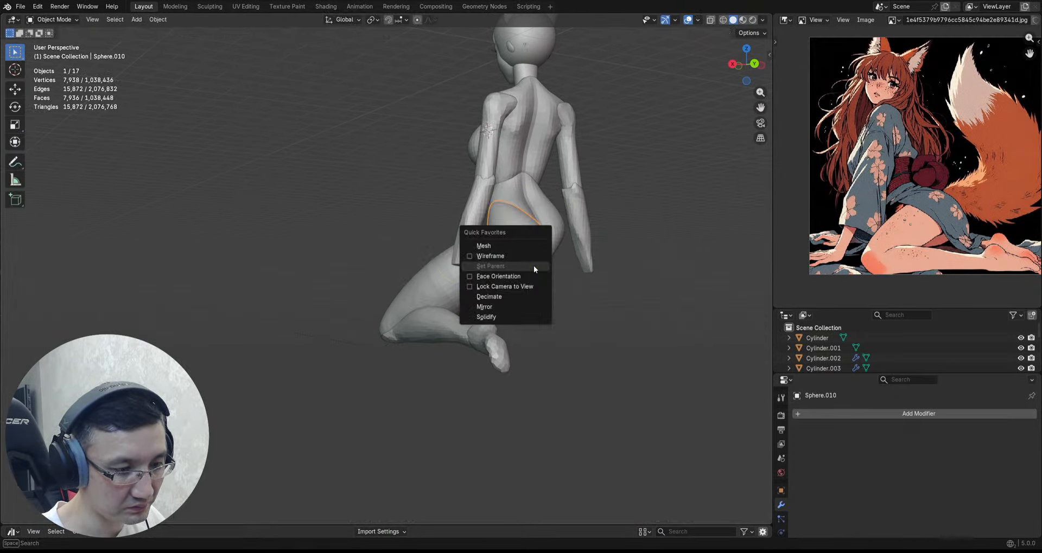
left_click(533, 309)
Step: Rotate the thigh slightly forward in the right view, with the lower leg and foot following it
middle_click_drag(539, 282, 601, 257)
left_click_drag(601, 254, 587, 271, "alt+shift")
left_click_drag(587, 272, 576, 304, "ctrl+alt")
mouse_move(578, 251)
left_mouse_down("alt+shift")
mouse_move(566, 265)
mouse_move(572, 247)
left_mouse_up("alt+shift")
left_click_drag(572, 247, 562, 267, "alt+shift")
key("ctrl+Tab")
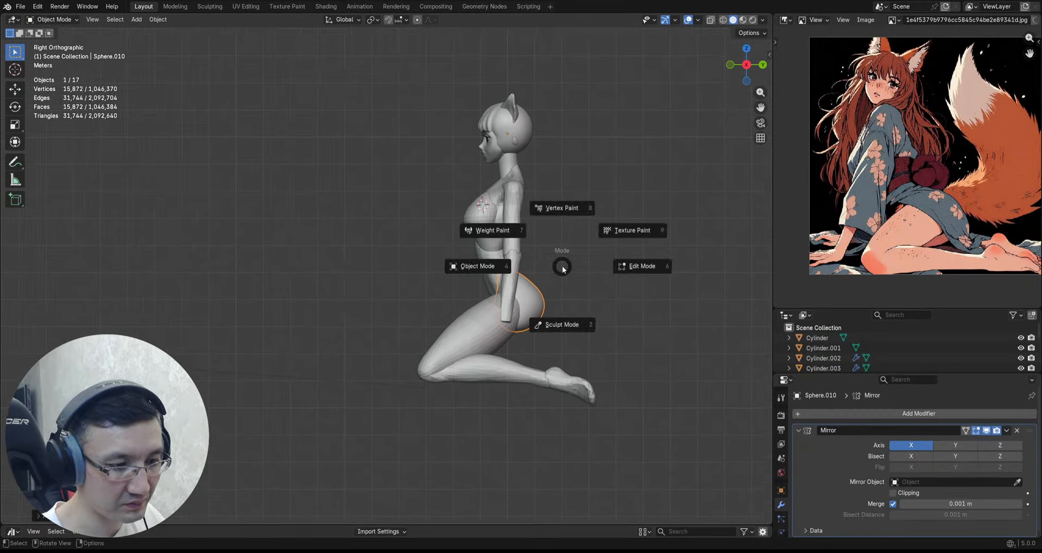
left_click(487, 276)
left_click_drag(513, 320, 504, 320, "ctrl+alt")
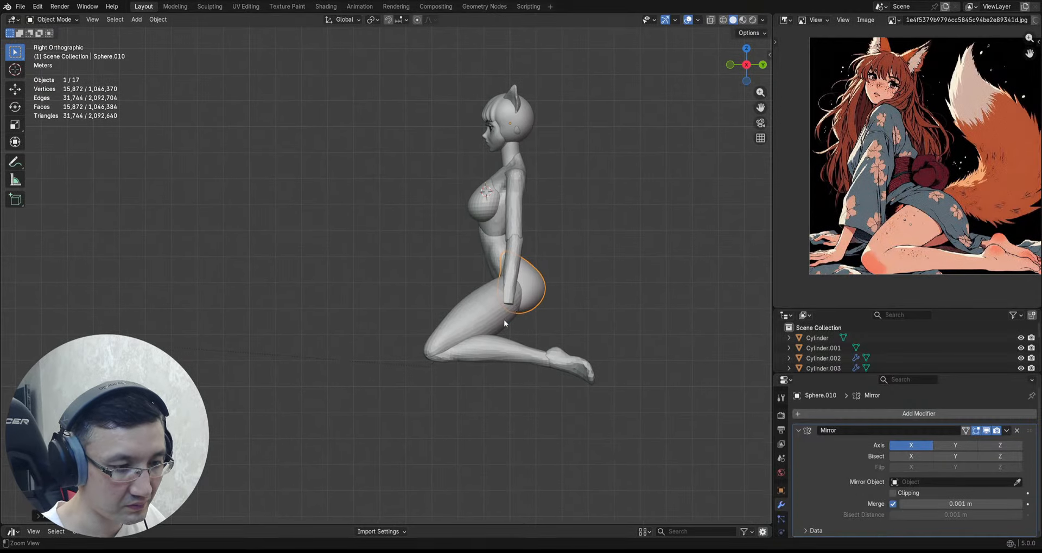
left_click(504, 320)
key("r")
left_click(587, 314)
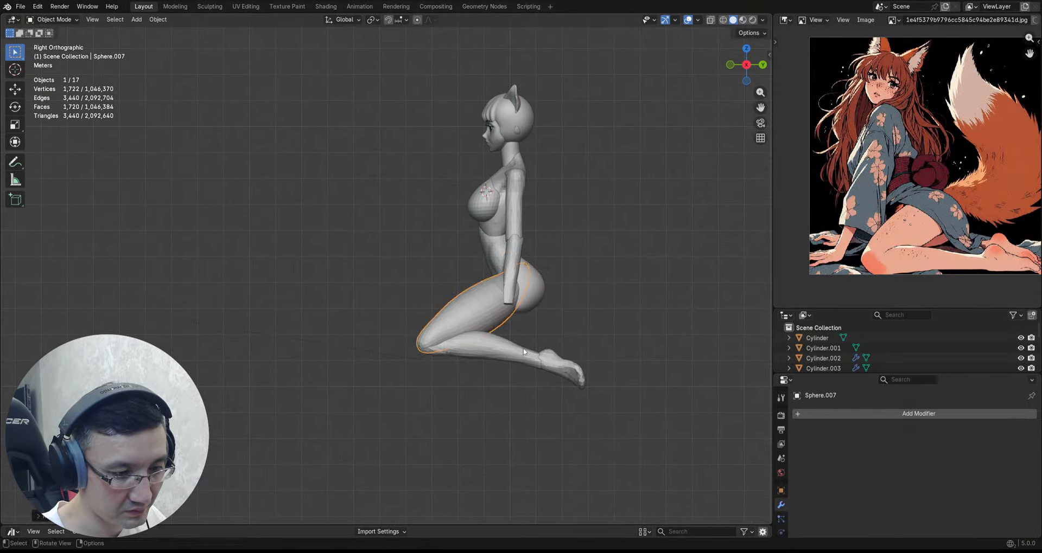
Step: Rotate the lower leg about 7.6° in the right view to lay it almost level
key("r")
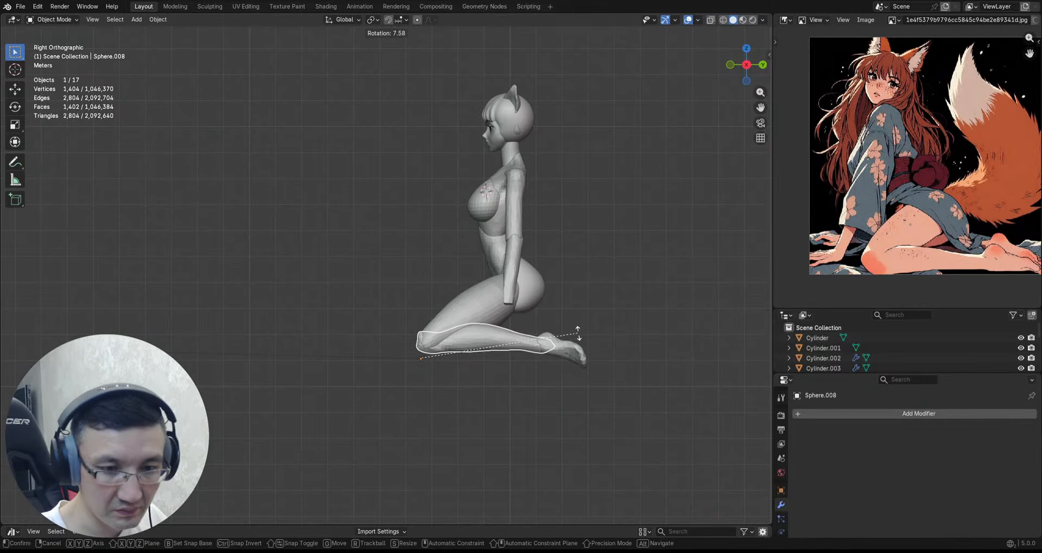
left_click(578, 330)
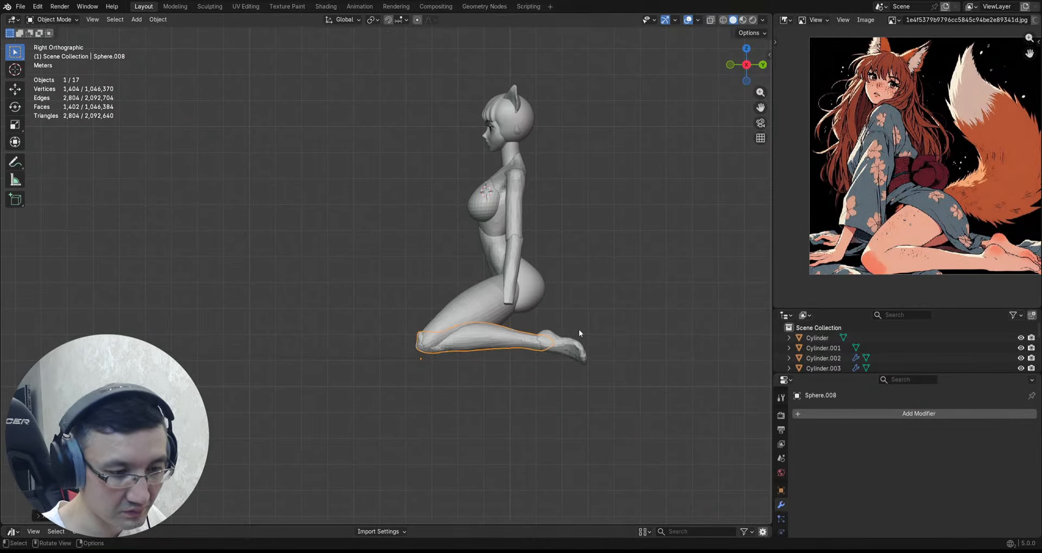
left_click_drag(578, 330, 545, 309, "ctrl+alt")
Step: Tilt the torso, waist, breasts, buttocks and both arm segments forward together in the right view, then shift them back over the thigh along Y
left_click_drag(545, 310, 530, 279, "alt+shift")
left_click(538, 288)
left_click(475, 216, "shift")
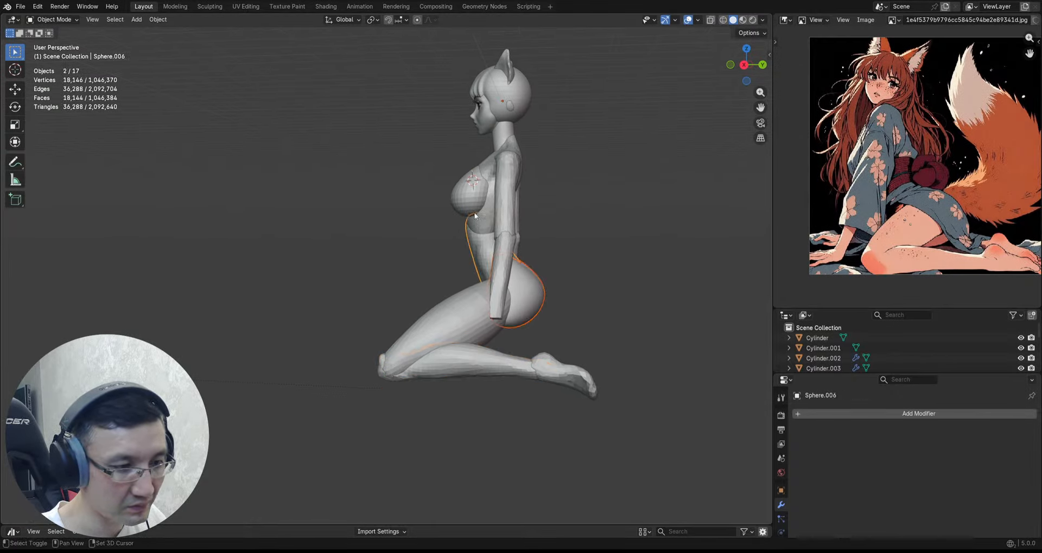
left_click(471, 199, "shift")
left_click(505, 205, "shift")
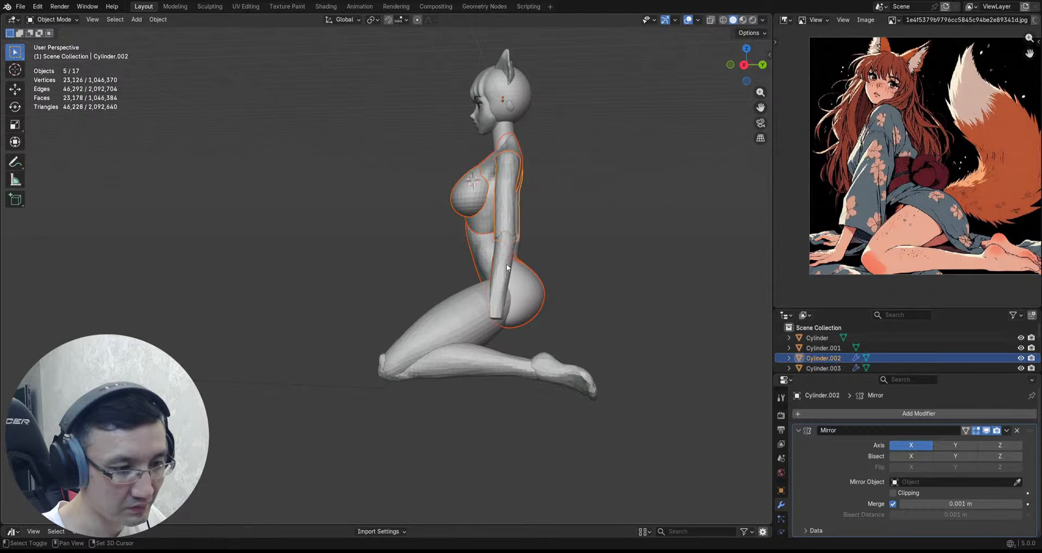
left_click(506, 265, "shift")
left_click_drag(612, 249, 593, 239, "alt")
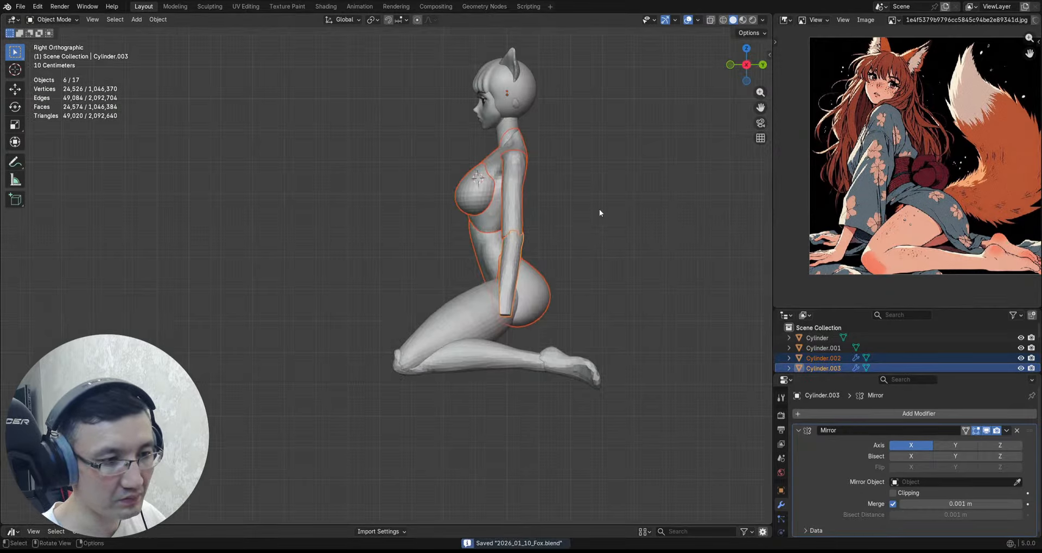
key("r")
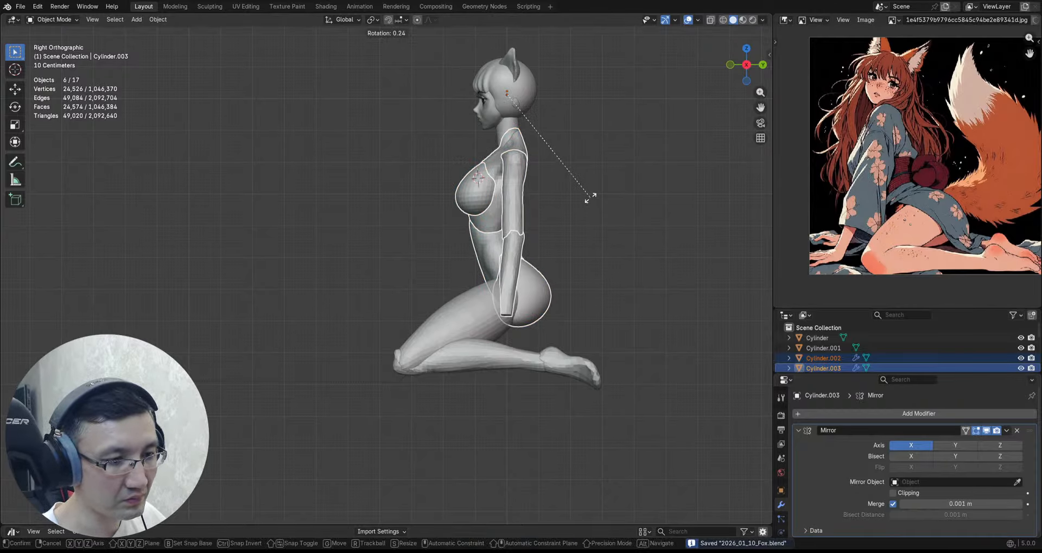
left_click(572, 148)
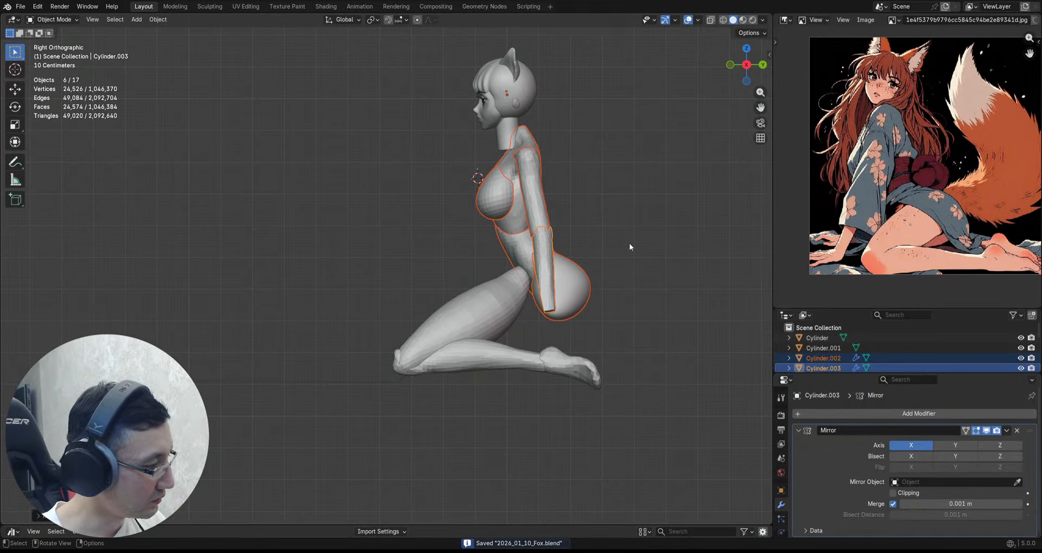
key("g")
key("y")
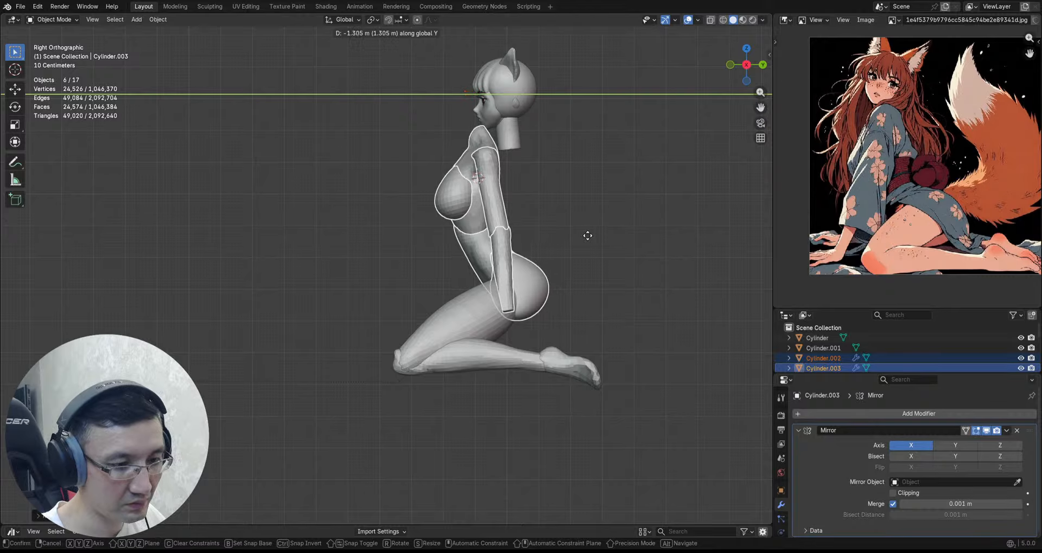
left_click(584, 236)
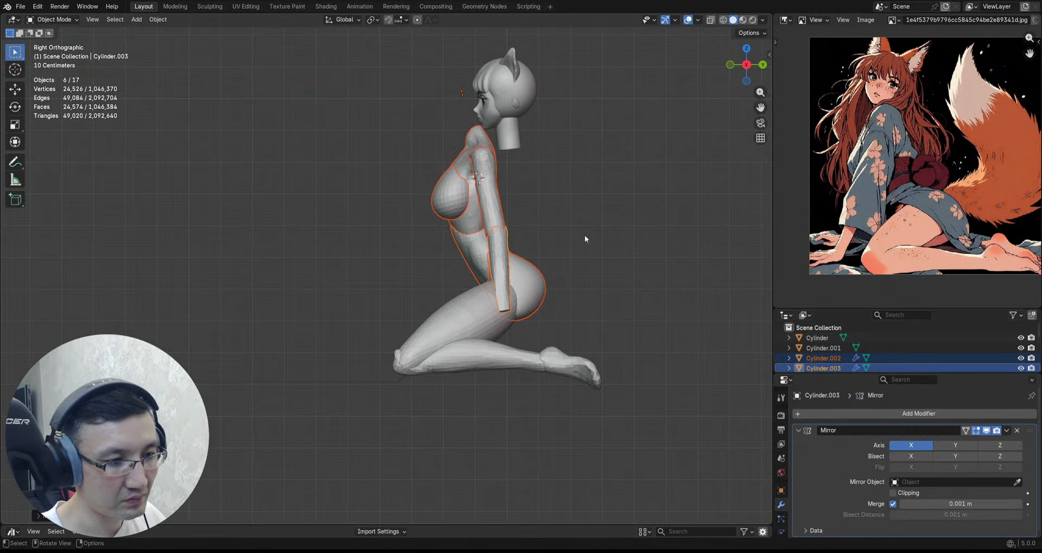
Step: Lean the selected upper-body parts further forward in the right view and move them along Y and down so the hips meet the thigh
key("r")
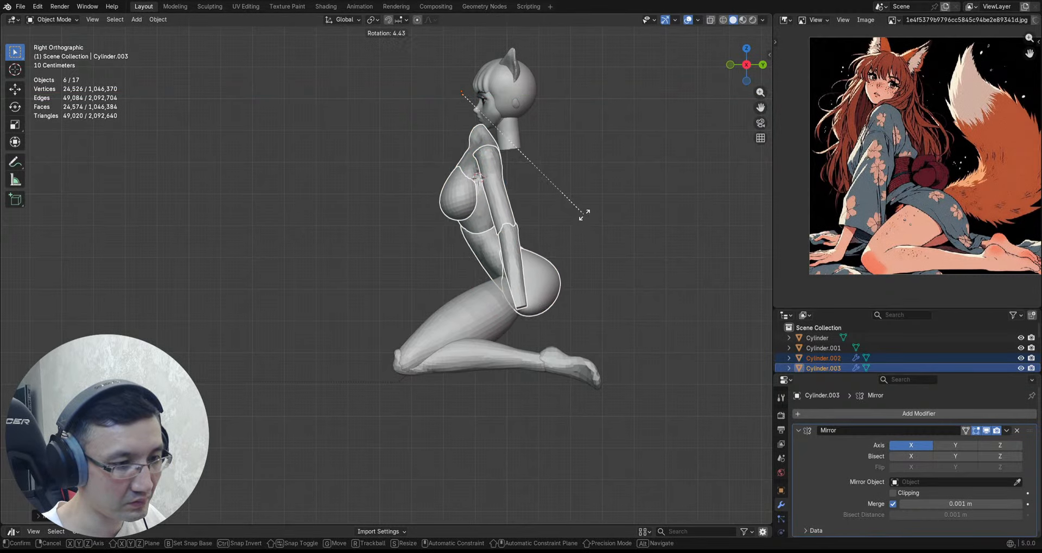
left_click(573, 176)
key("y")
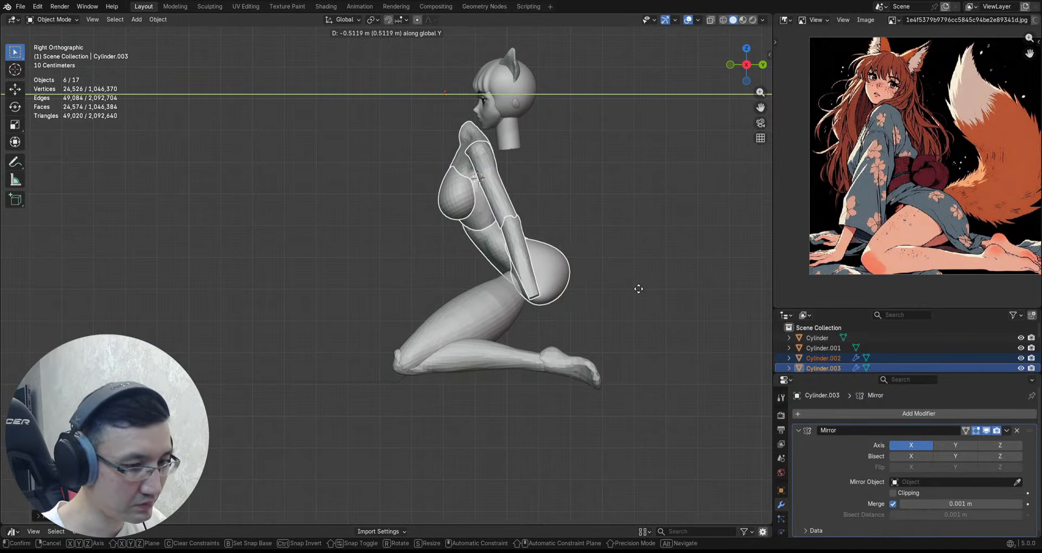
left_click(608, 301)
middle_click_drag(608, 299, 639, 285, "ctrl")
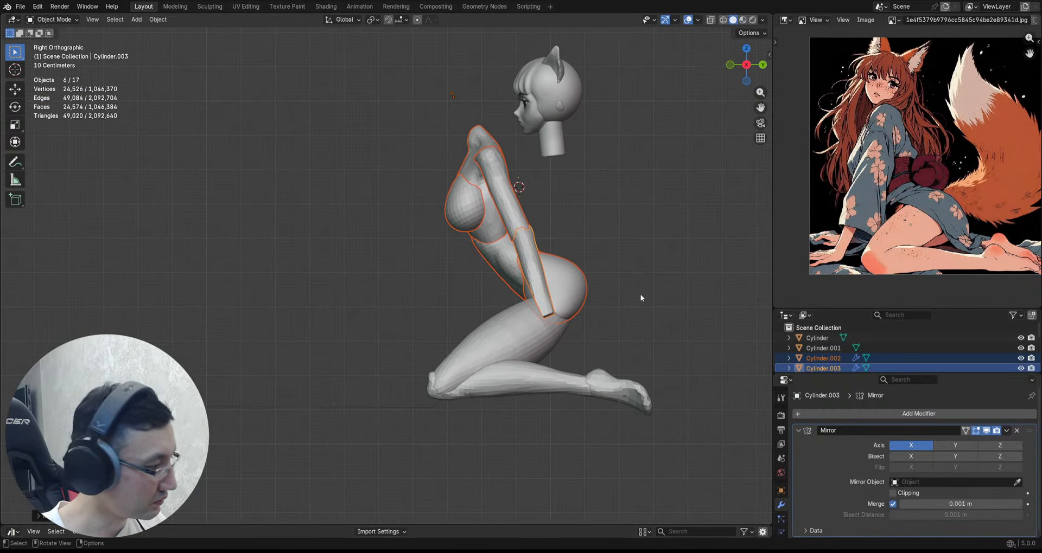
key("g")
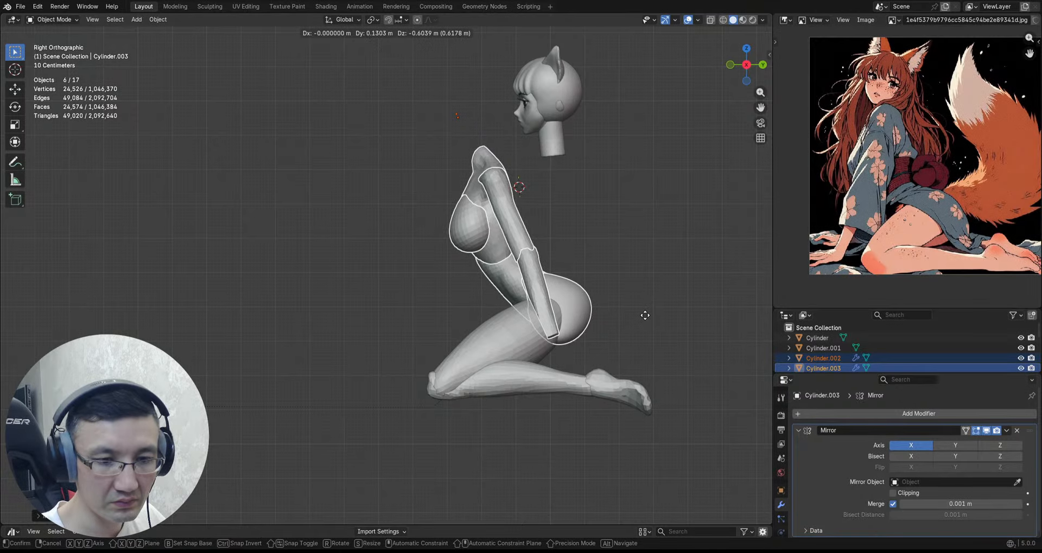
left_click(645, 315)
Step: Parent the forearm to the upper arm so that it follows the upper arm's transforms
middle_click_drag(643, 314, 527, 296)
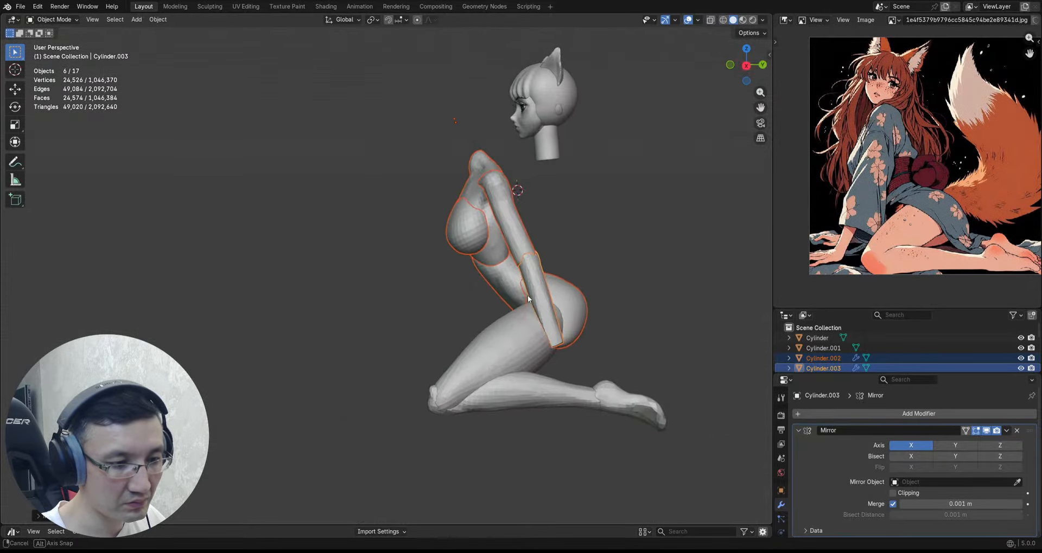
left_click(519, 236)
left_click(545, 293, "shift")
key("KP_3")
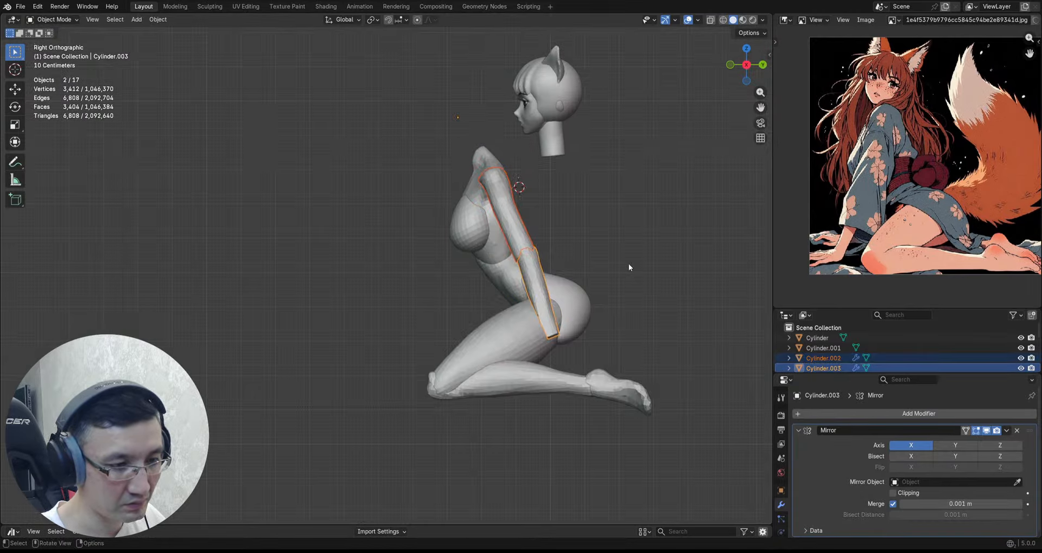
key("Tab")
key("Tab")
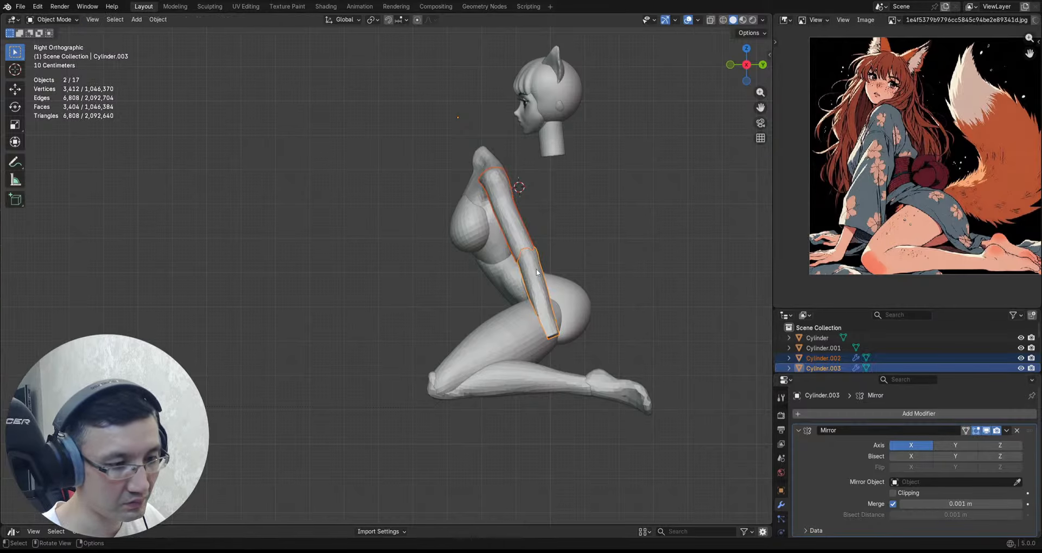
left_click(520, 232, "shift")
key("Tab")
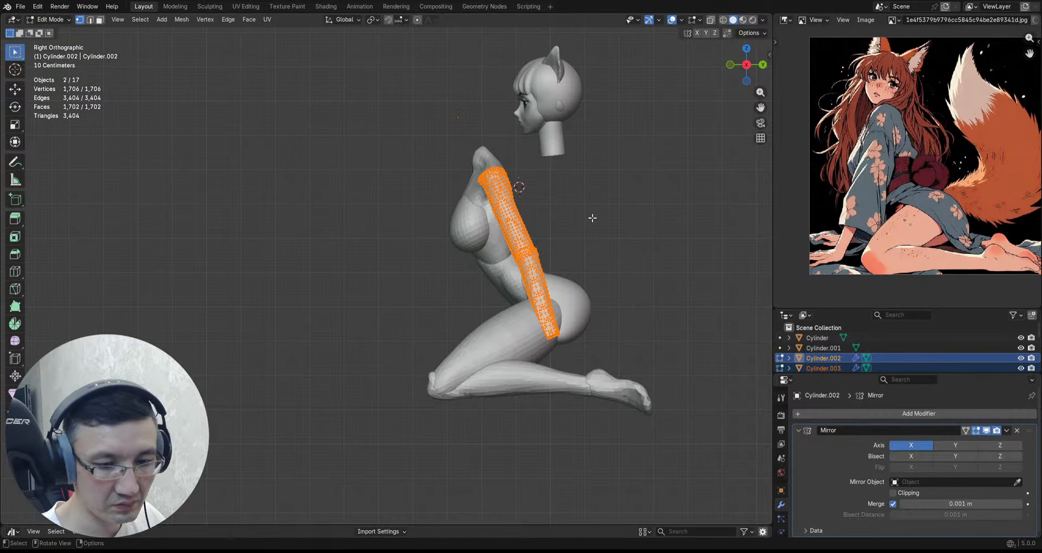
middle_click_drag(592, 218, 551, 209)
key("Tab")
key("q")
left_click(552, 183)
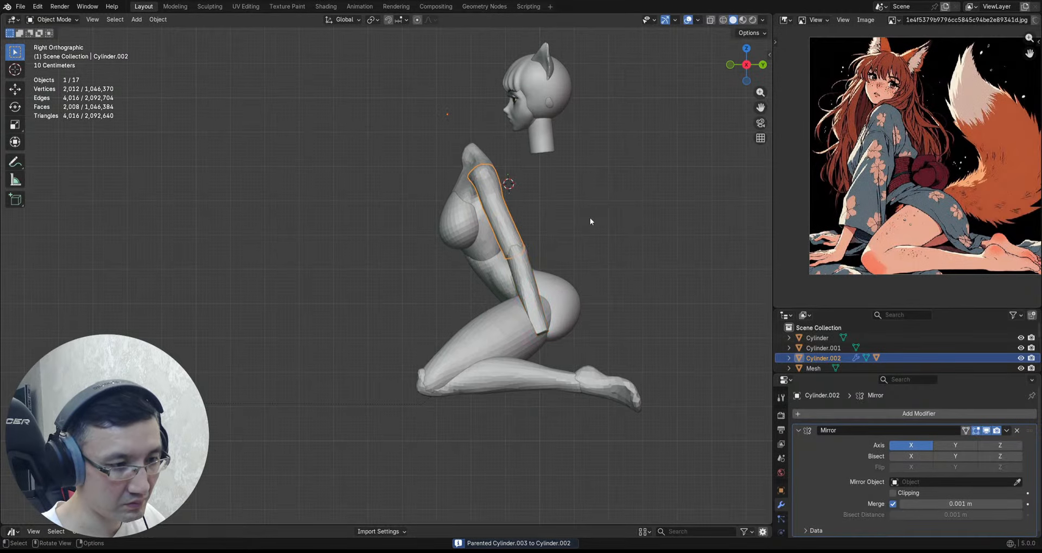
Step: Rotate the upper arm forward in the right view and move it back onto the shoulder, with the forearm following
key("r")
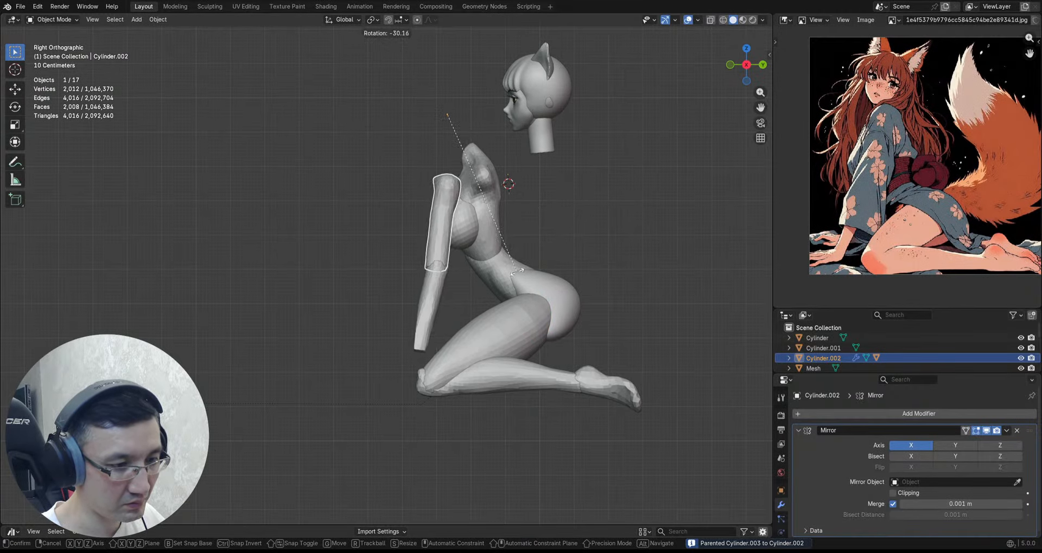
left_click(499, 278)
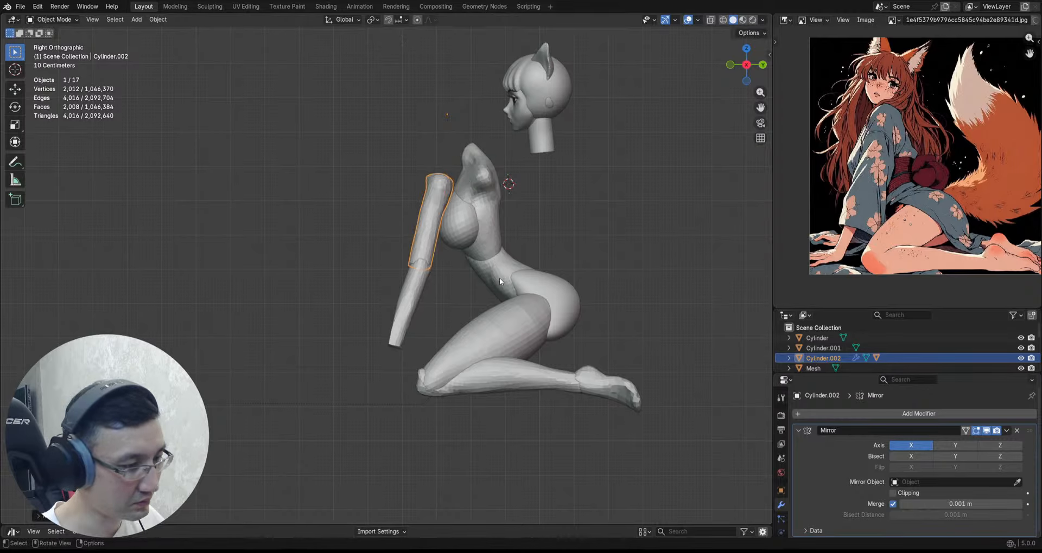
key("g")
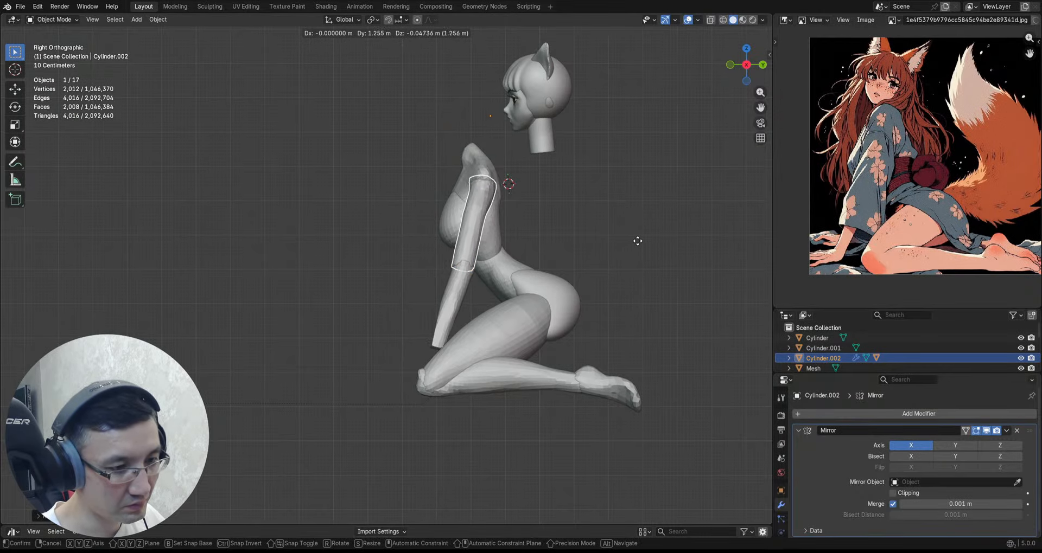
left_click(640, 230)
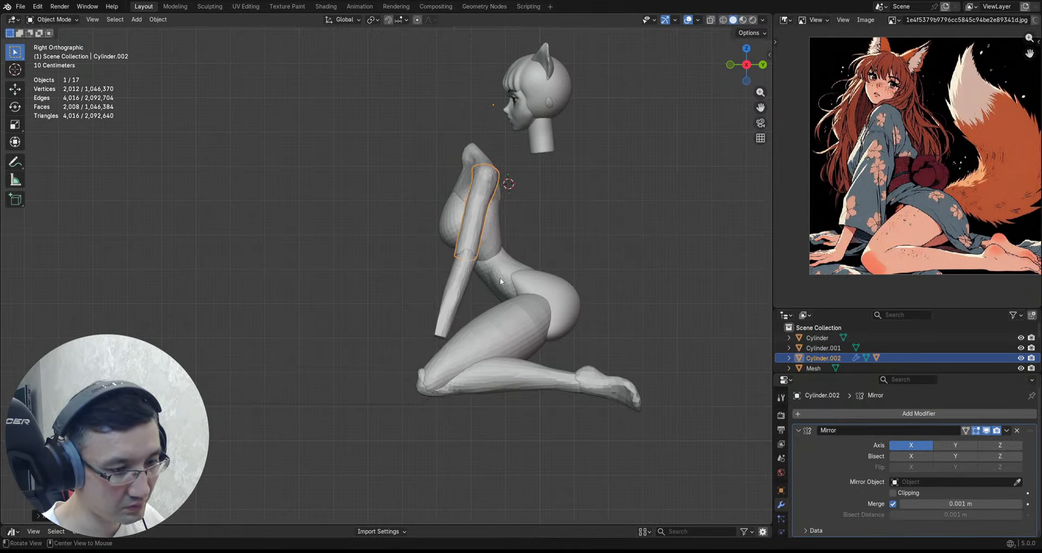
Step: Remove the Mirror modifiers from the upper arm and the forearm so only one arm remains
middle_click_drag(500, 278, 607, 318)
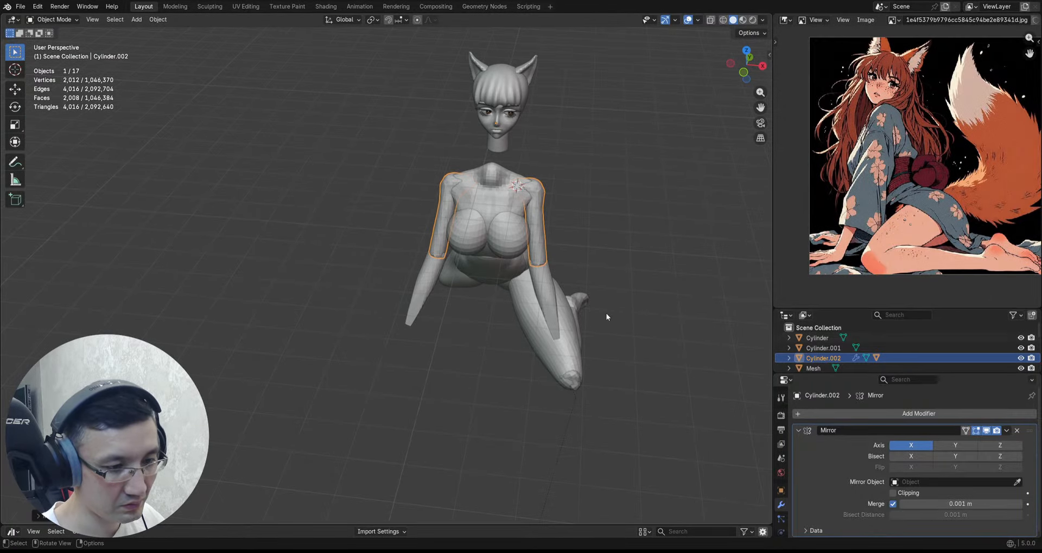
key("r")
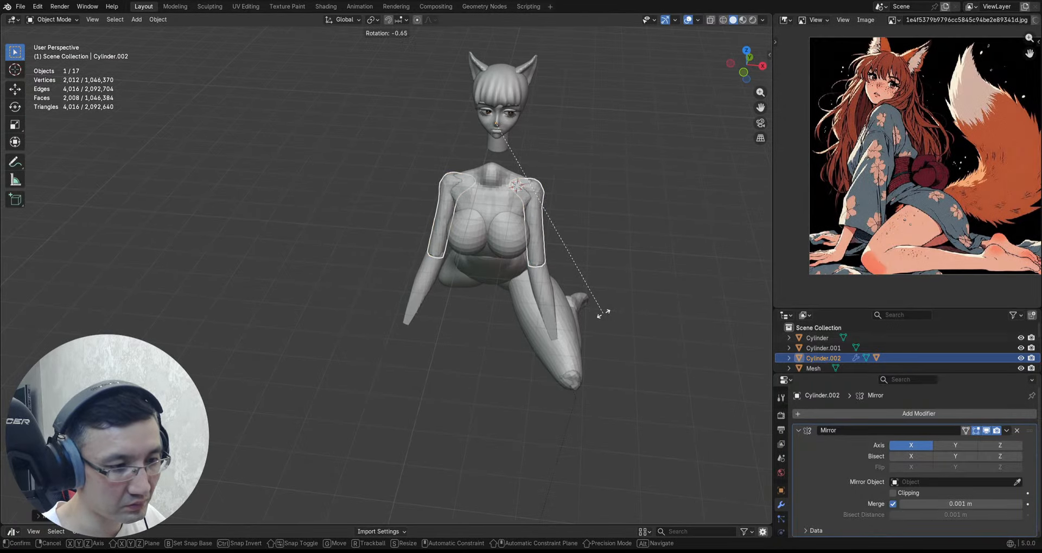
right_click(602, 317)
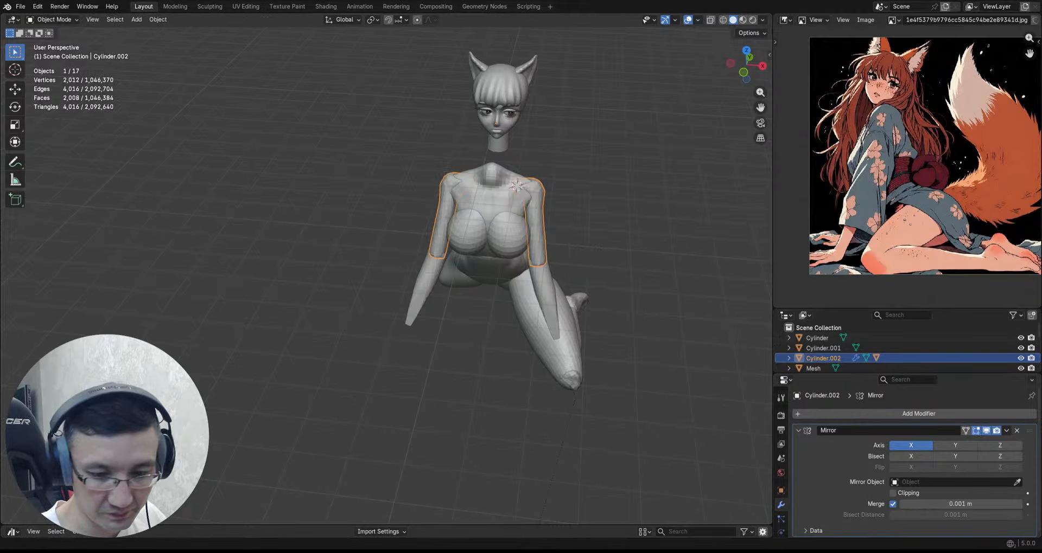
left_click(1016, 431)
left_click(558, 315)
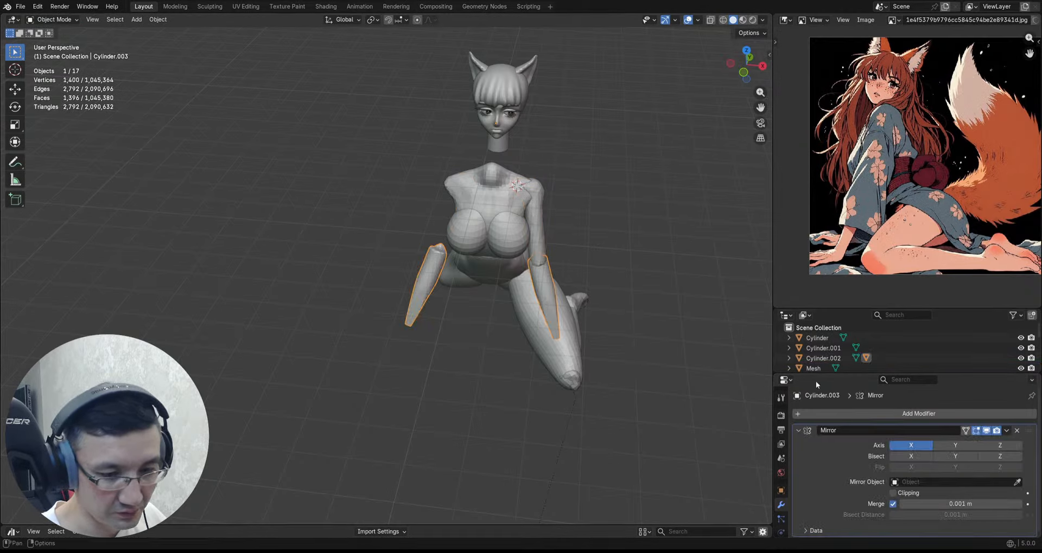
left_click(1016, 431)
Step: Set the upper arm's origin to a vertex at the top of the shoulder and save the file
left_click(540, 245, "shift")
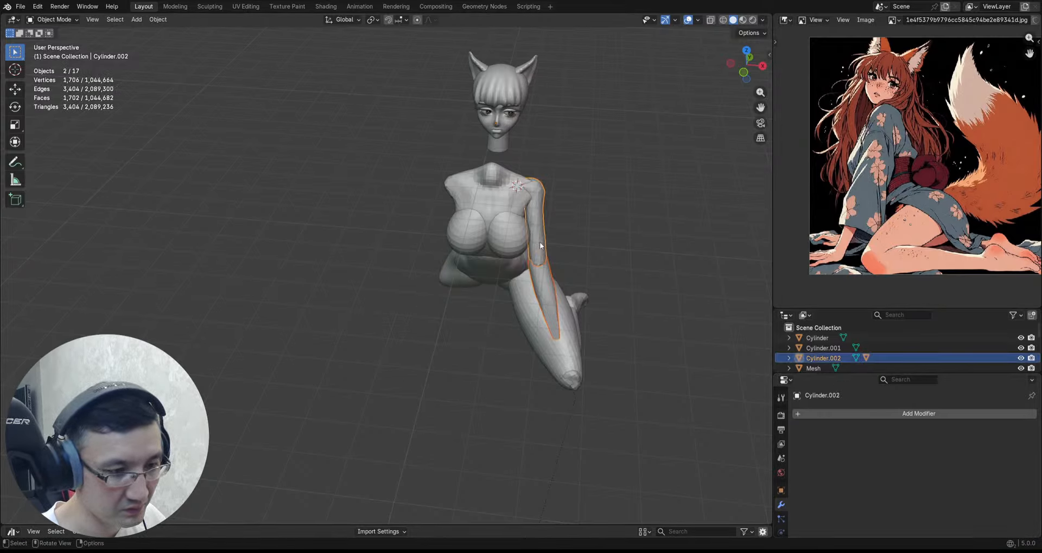
left_click(531, 230)
left_click(536, 220)
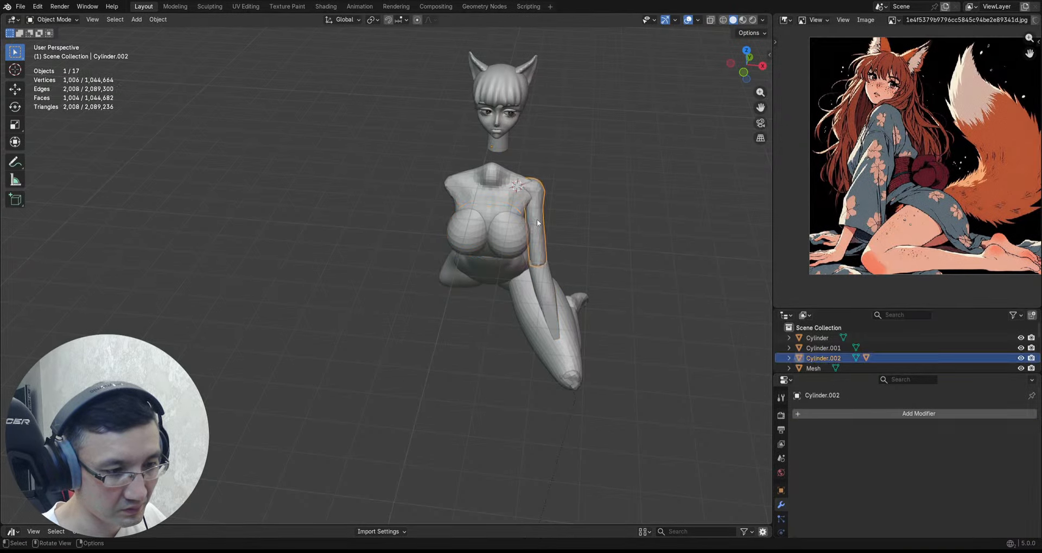
key("Tab")
left_click(532, 181)
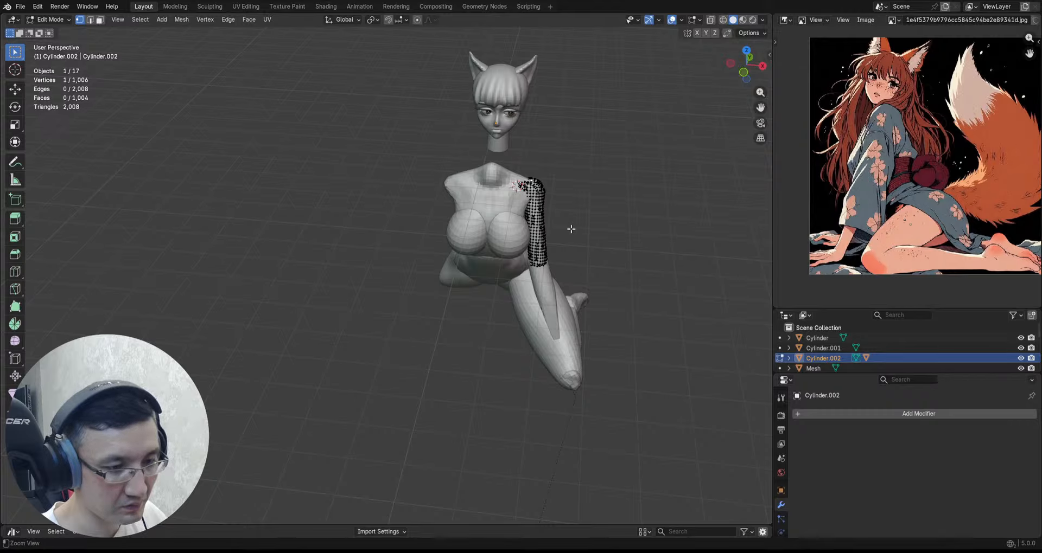
key("ctrl+alt+shift+c")
left_click(592, 172)
key("ctrl+s")
key("Tab")
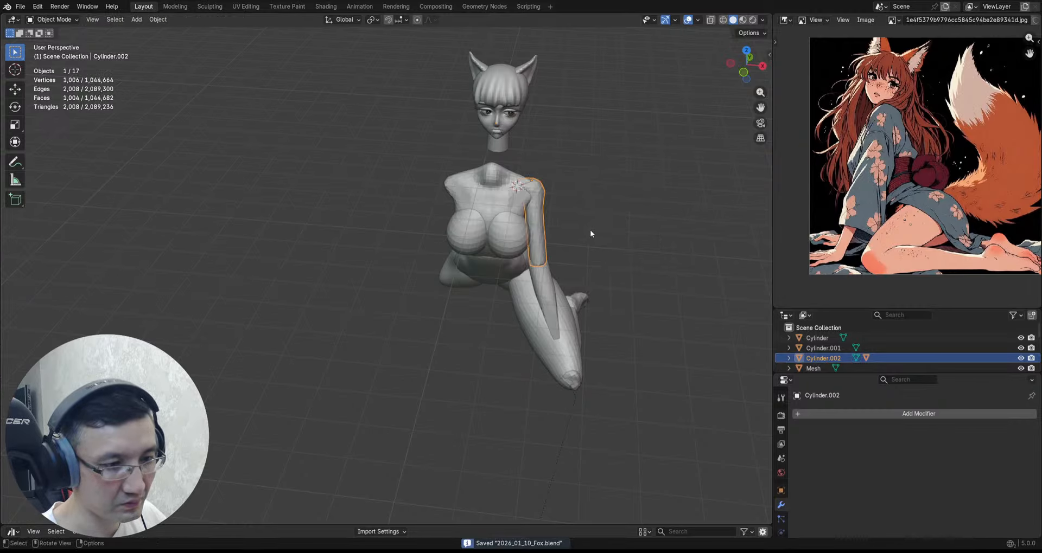
Step: Rotate the upper arm inward toward the body in the front view, with the forearm following
key("KP_1")
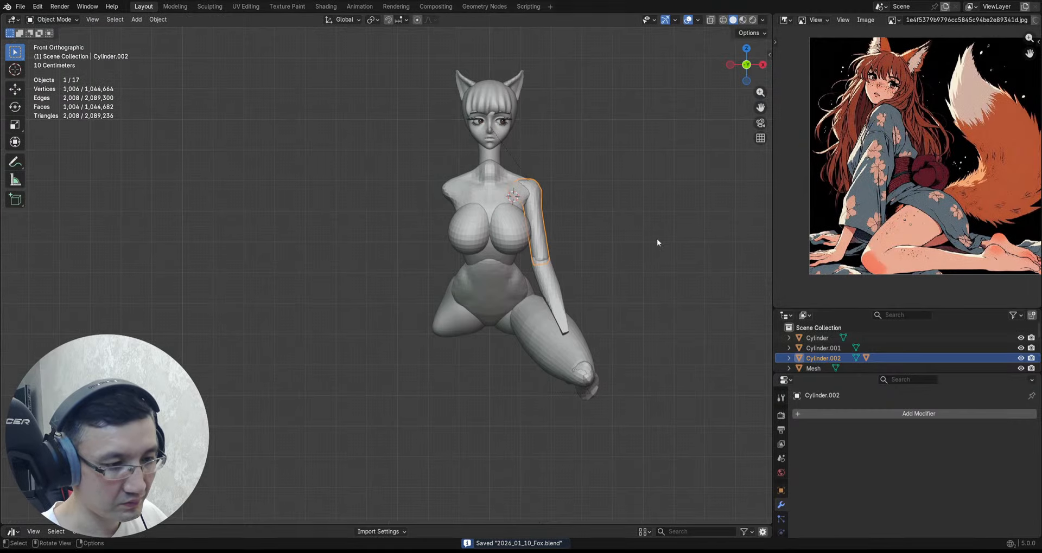
key("r")
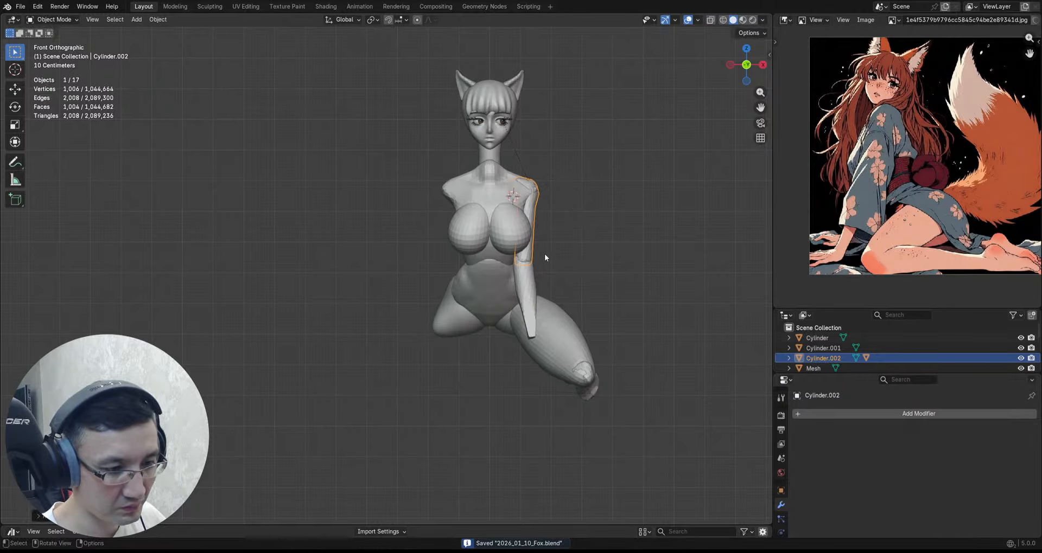
left_click(544, 253)
middle_click_drag(550, 258, 579, 271)
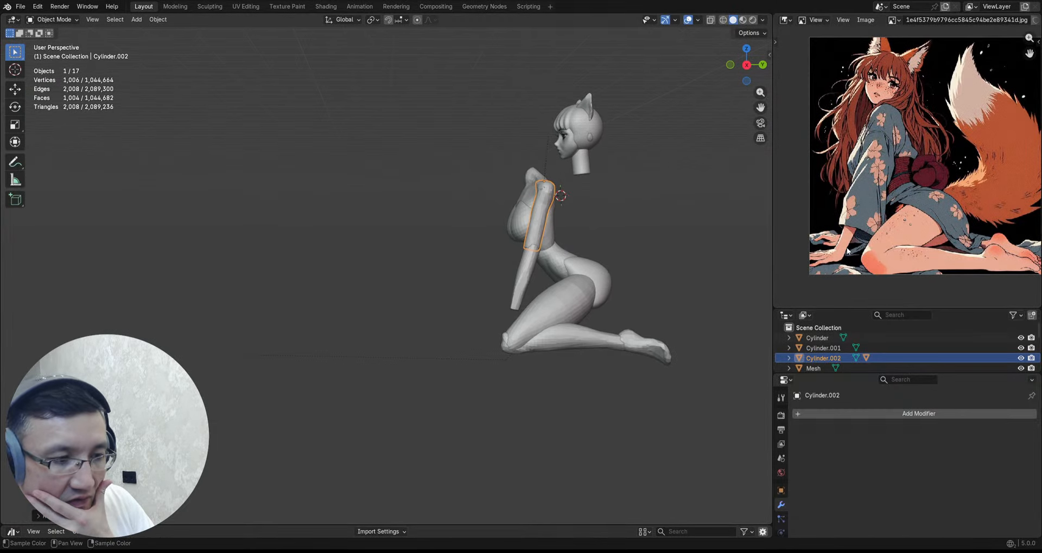
Step: Move the torso, arm and leg parts about 2.04 m along Y in the right view to sit beneath the head
scroll(555, 267, "up", 1)
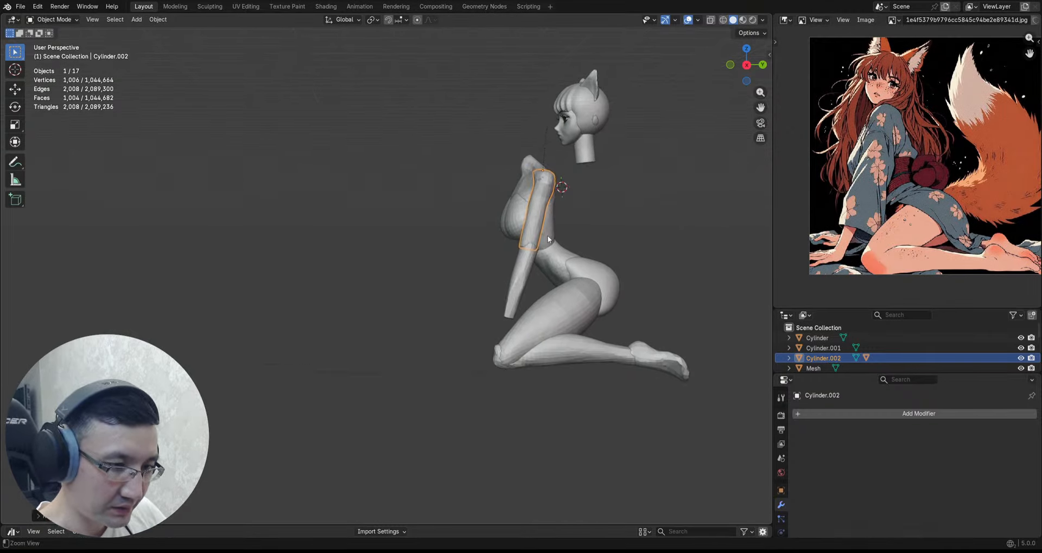
middle_click_drag(556, 267, 621, 186)
key("KP_3")
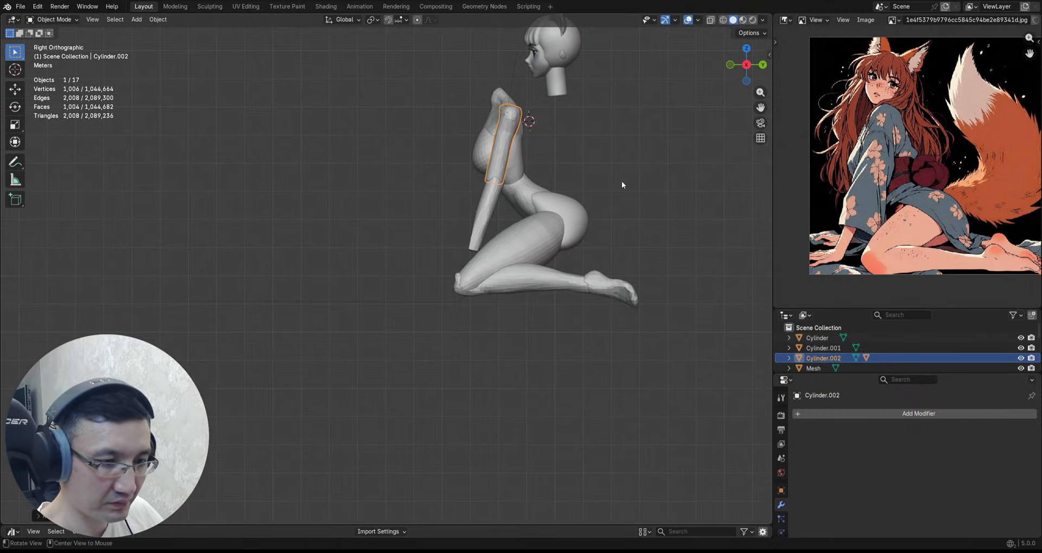
scroll(656, 141, "down", 2)
left_click_drag(656, 141, 505, 251)
middle_click_drag(448, 286, 405, 320, "shift")
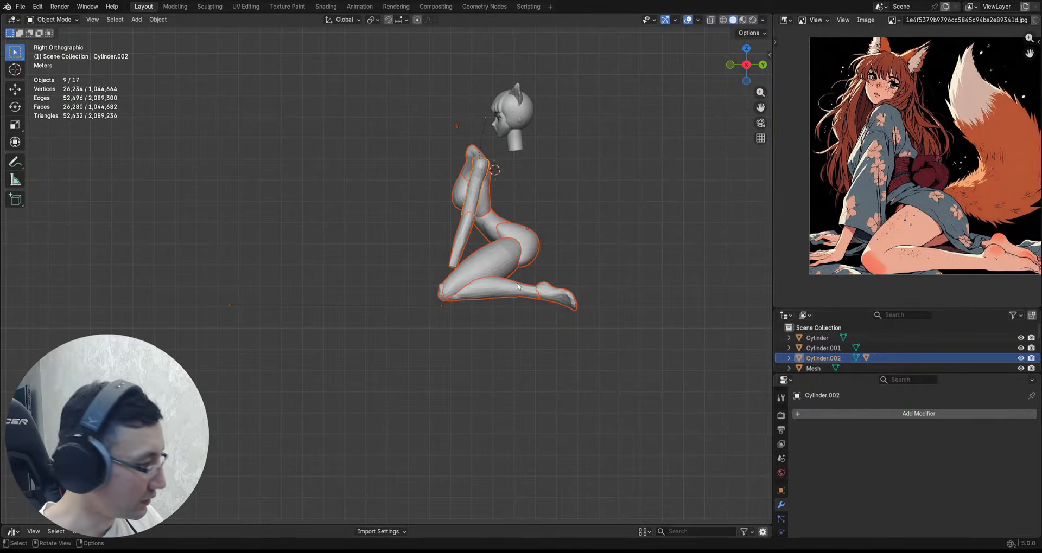
key("g")
key("y")
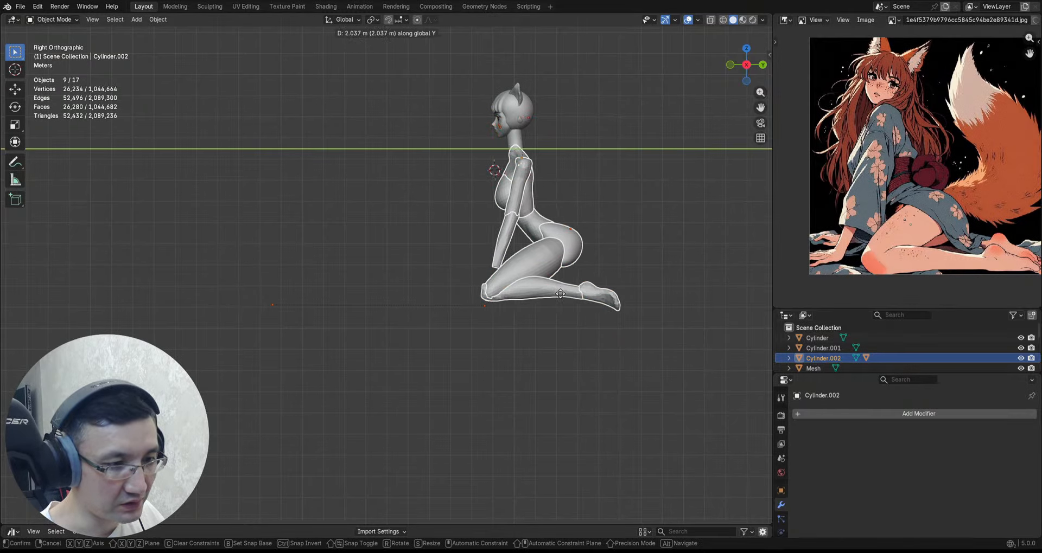
left_click(561, 295)
middle_click_drag(555, 281, 520, 322, "shift")
middle_click_drag(520, 322, 534, 269, "ctrl")
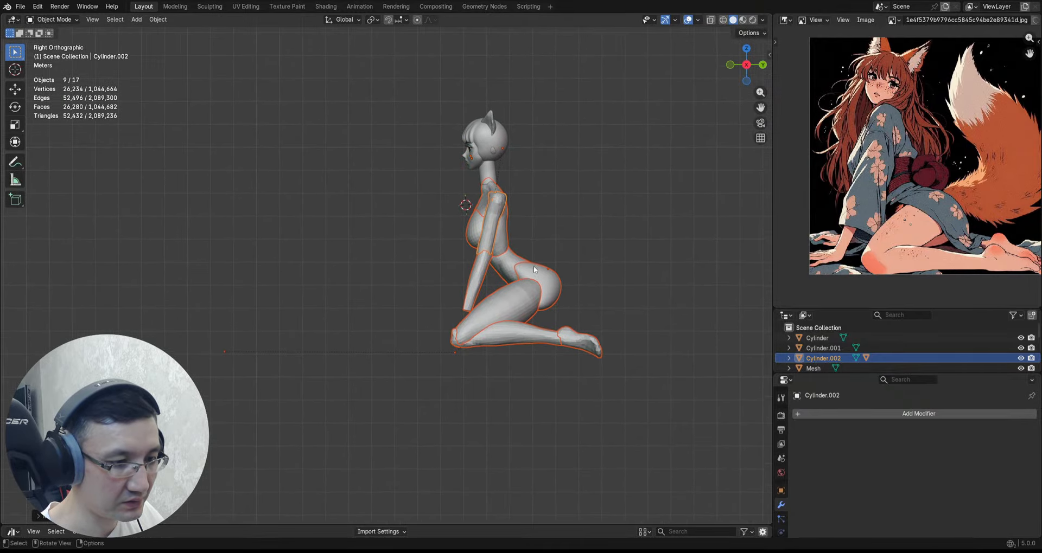
key("g")
left_click(593, 248)
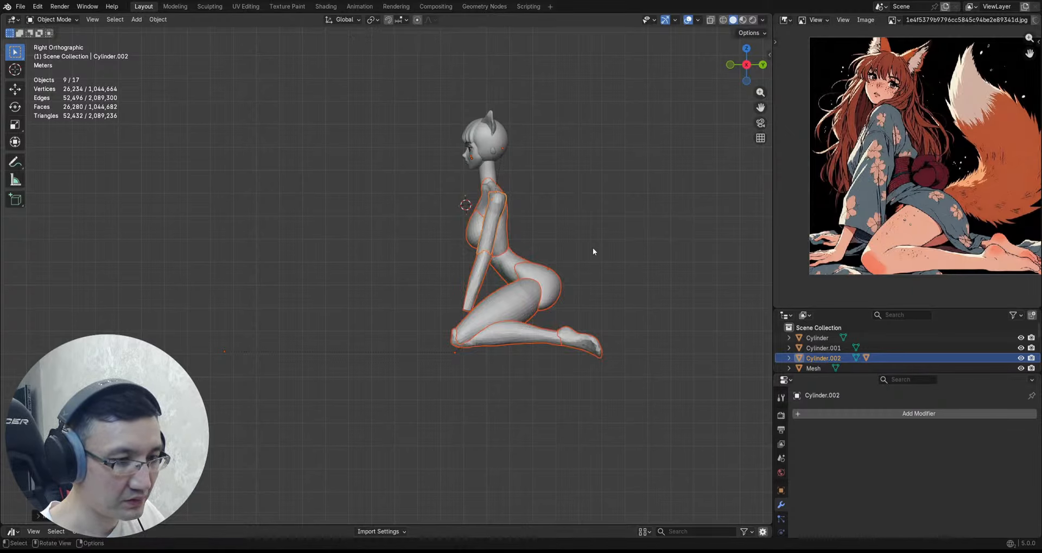
Step: Lower the head parts and neck along Z in the right view until the neck sinks into the torso
left_click_drag(444, 174, 444, 170)
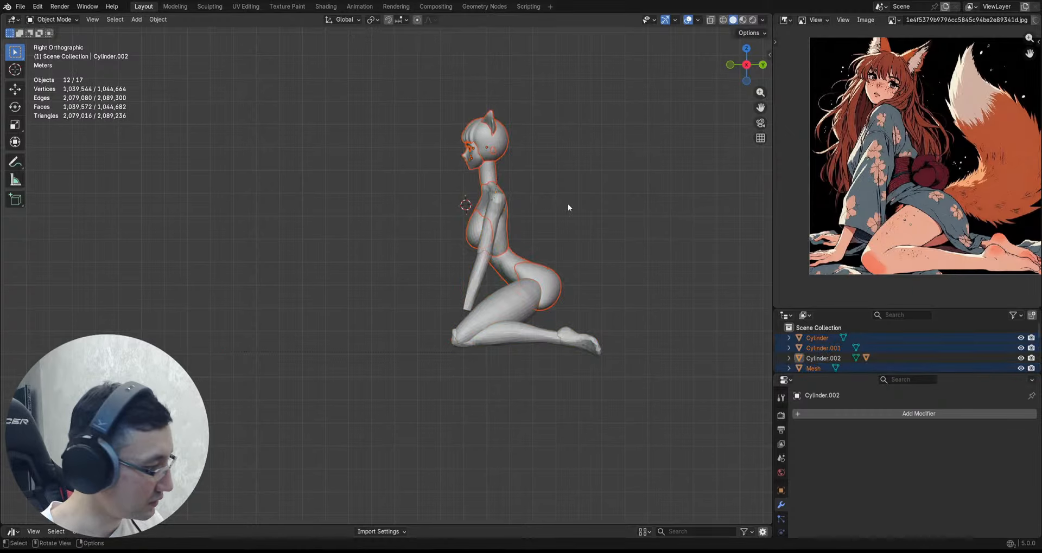
left_click_drag(539, 107, 448, 165)
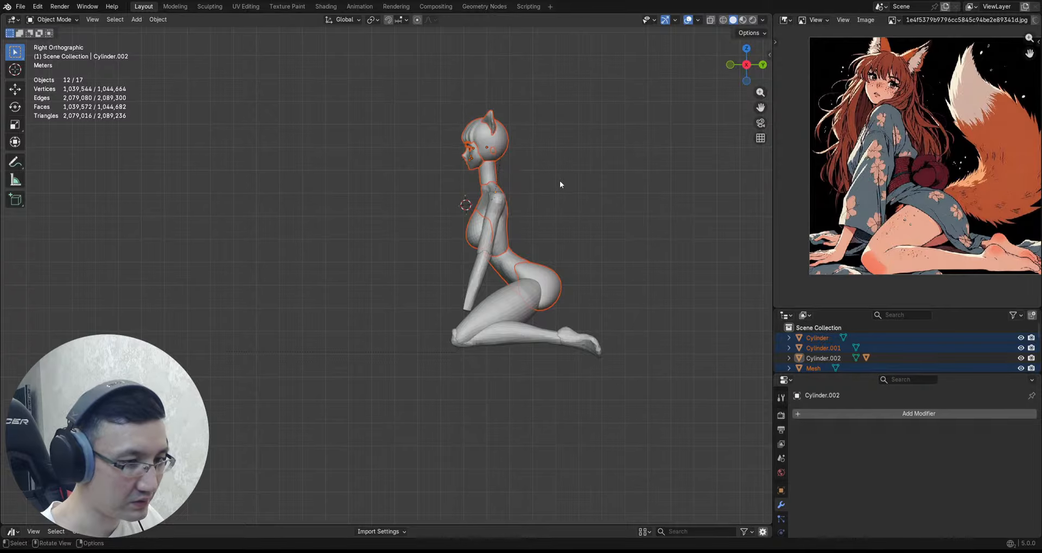
left_click_drag(535, 93, 451, 173)
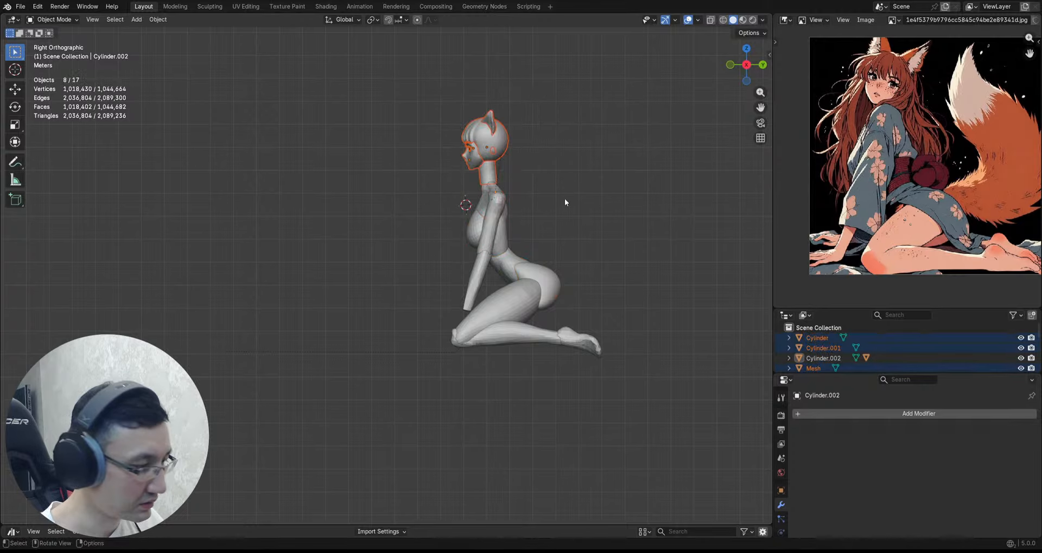
key("g")
key("z")
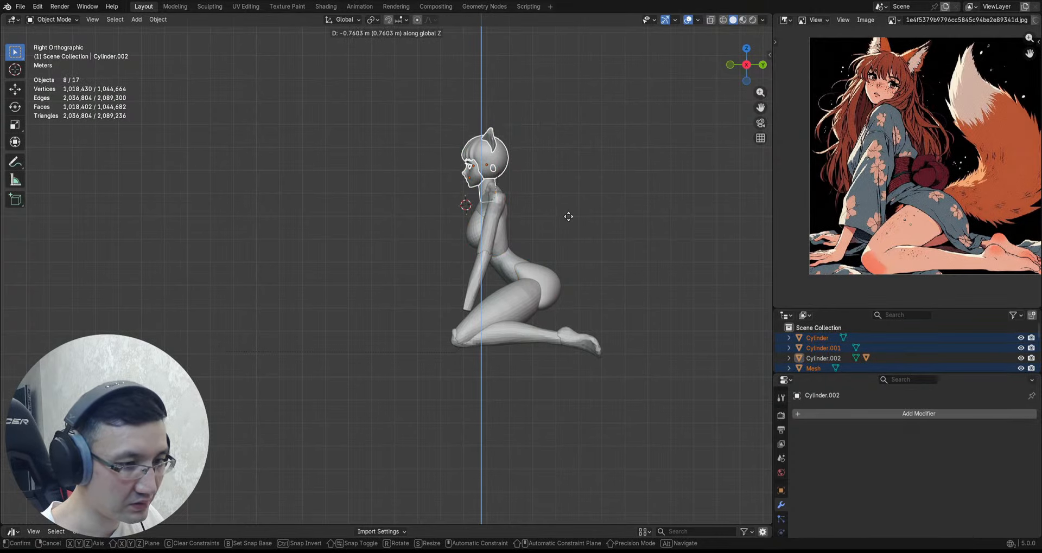
left_click(569, 214)
middle_click_drag(568, 213, 544, 202)
middle_click_drag(483, 191, 467, 217)
middle_click_drag(470, 217, 471, 250)
key("grave")
left_click(541, 217)
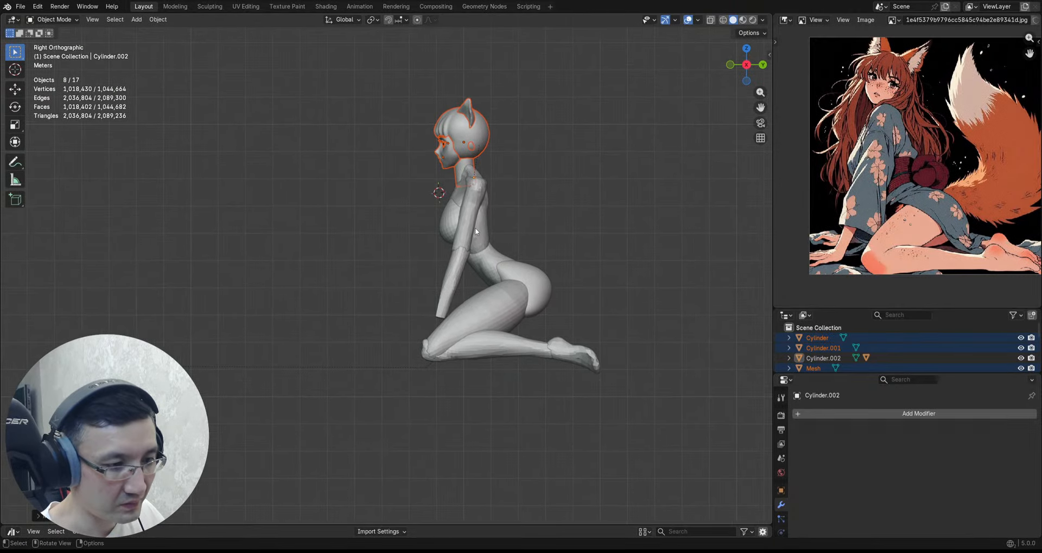
Step: Tilt the head, torso and arm forward together in the right view and move them forward and down to meet the hips
left_click(476, 231)
left_click_drag(498, 101, 421, 263)
key("r")
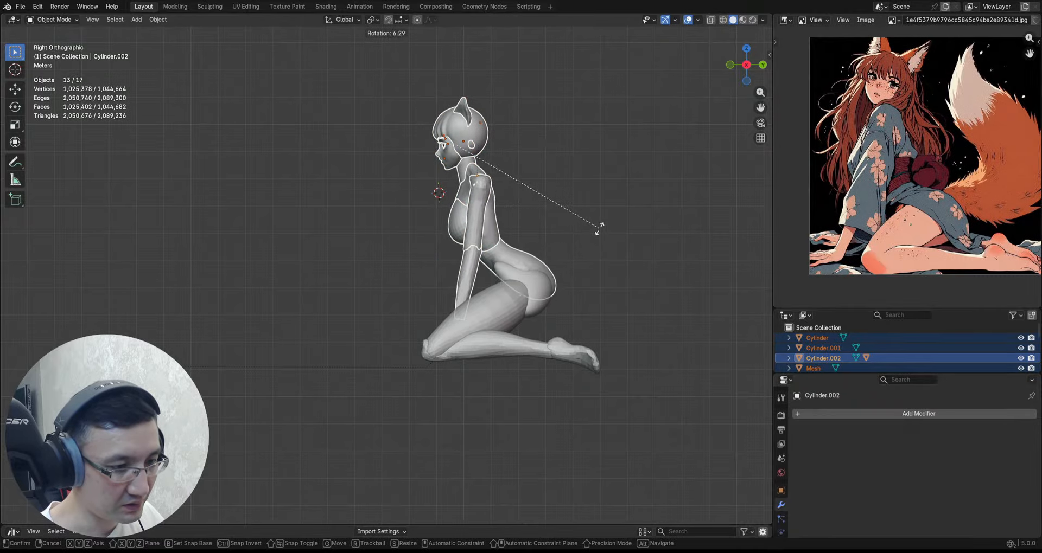
left_click(600, 214)
key("g")
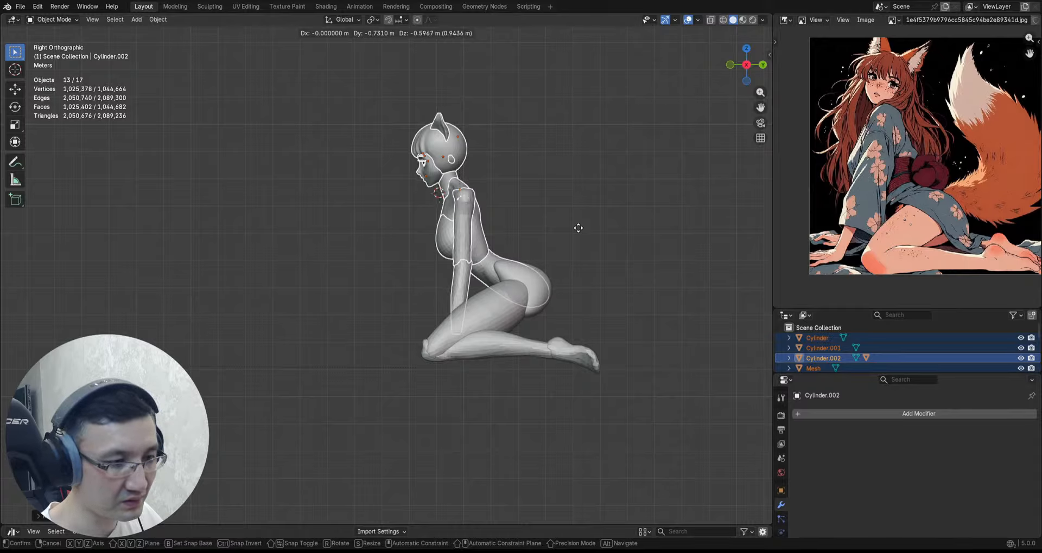
left_click(578, 227)
key("r")
left_click(581, 225)
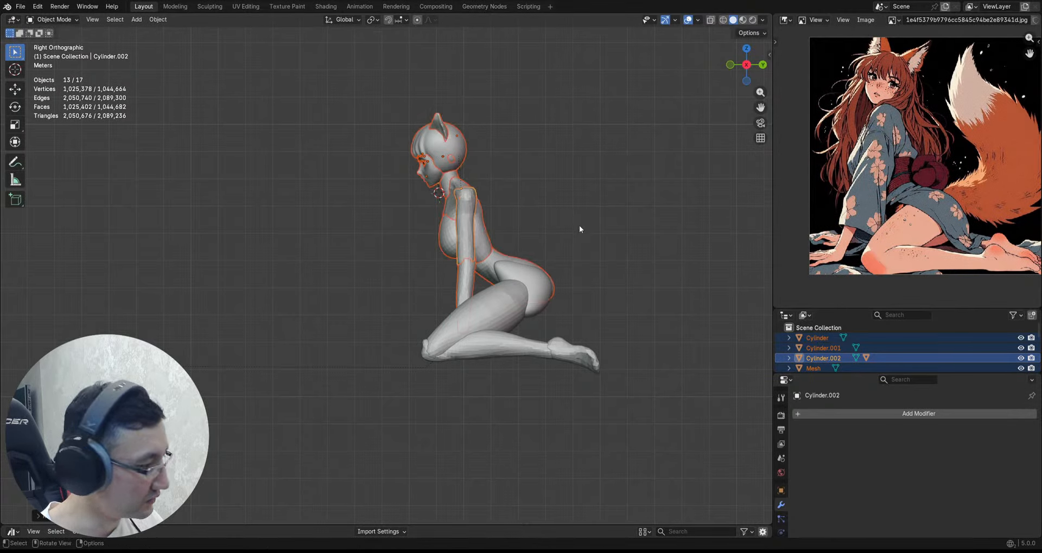
key("r")
left_click(569, 234)
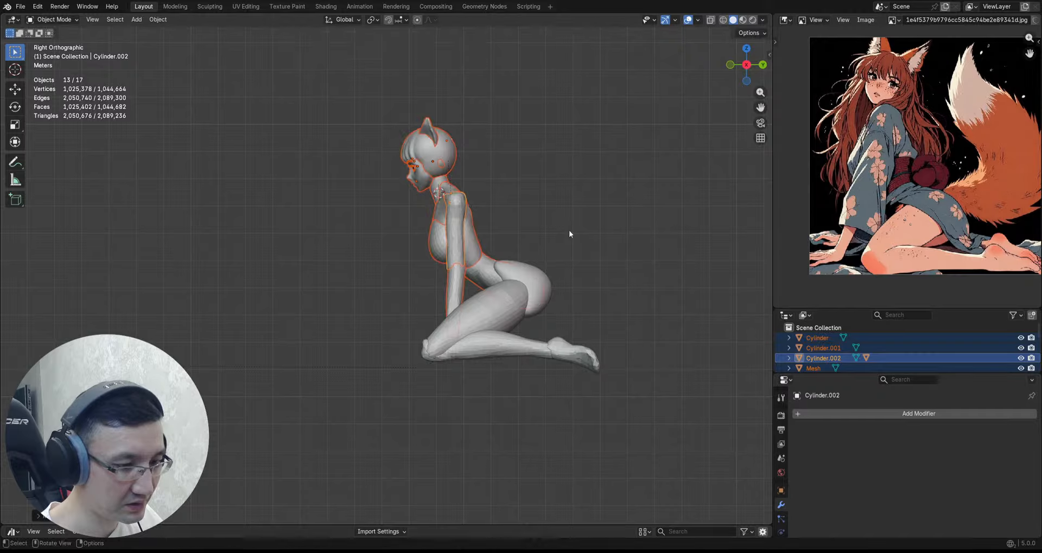
key("r")
left_click(569, 225)
Step: Rotate the upper arm forward about 11 degrees in the right view, with the forearm following
middle_click_drag(560, 240, 463, 232, "ctrl")
left_click(446, 217)
key("r")
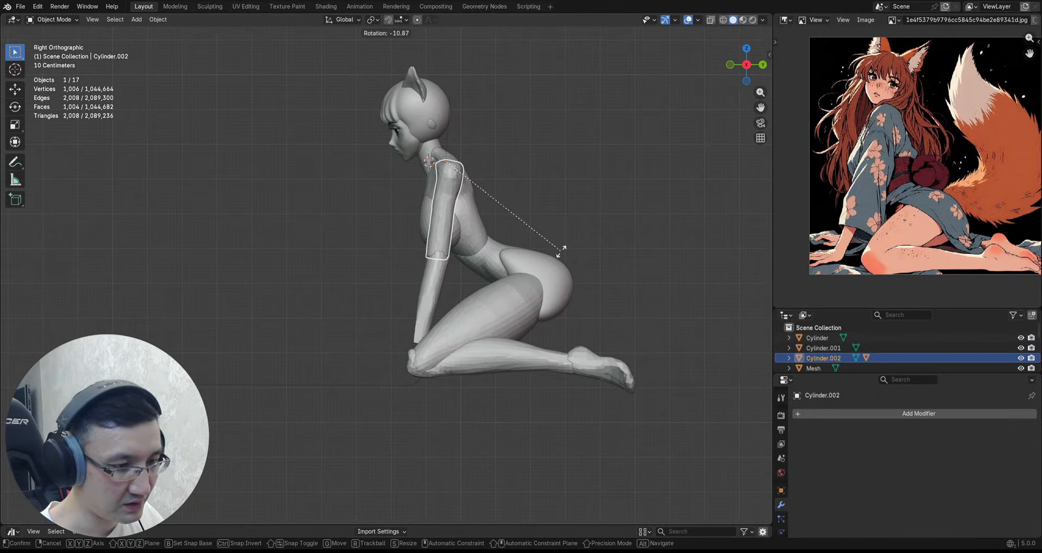
left_click(559, 252)
Step: Try to tilt the head and neck back in the right view
mouse_move(559, 252)
middle_mouse_down("ctrl")
mouse_move(535, 276)
mouse_move(541, 246)
middle_mouse_up("ctrl")
left_click_drag(482, 105, 402, 198)
key("r")
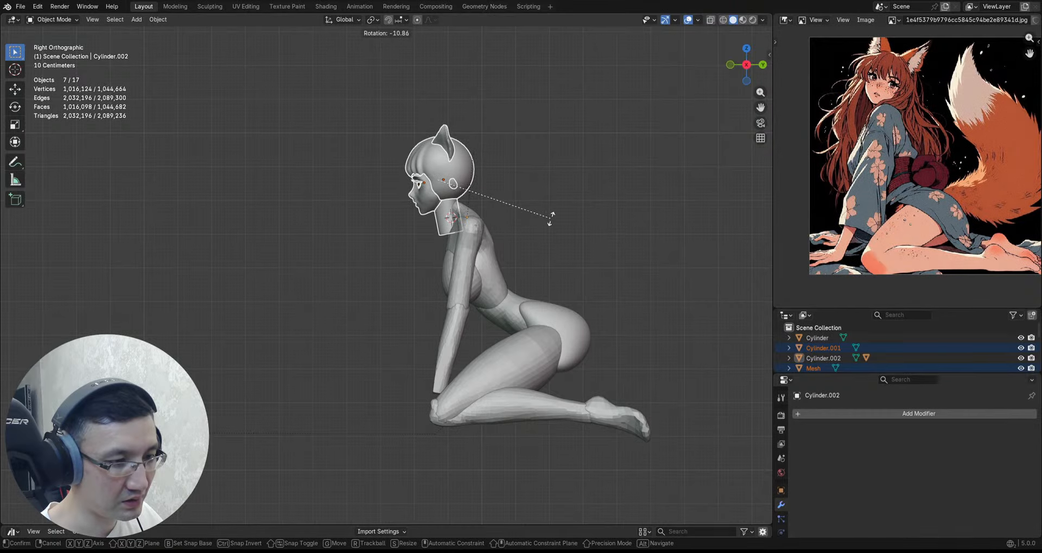
left_click(551, 219)
key("g")
key("y")
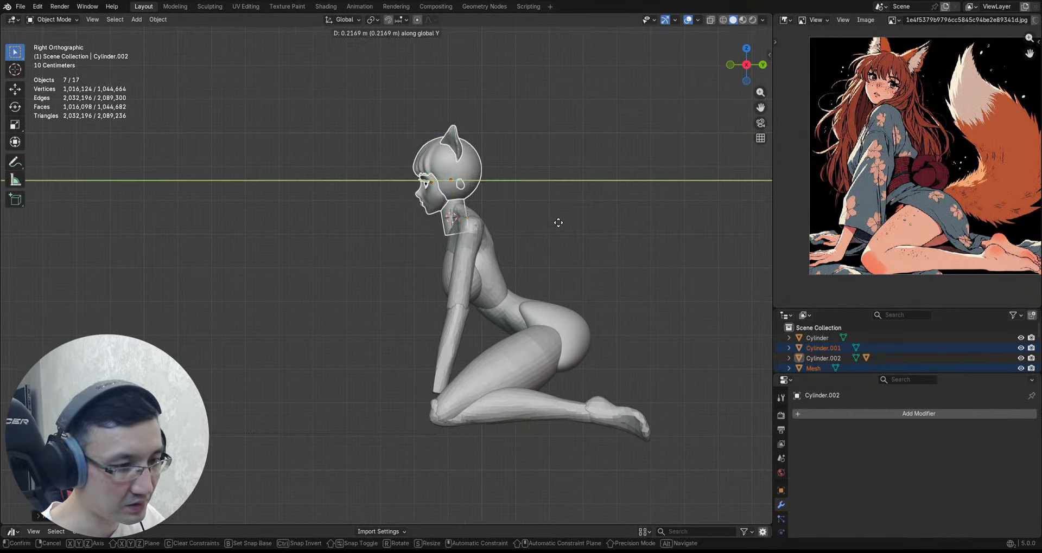
right_click(561, 223)
key("ctrl+z")
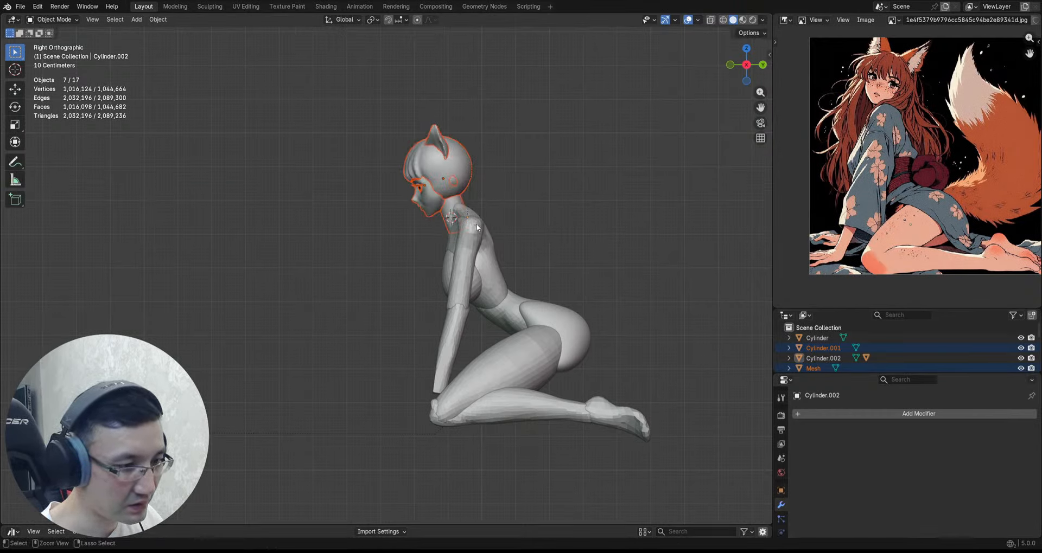
key("ctrl+z")
Step: Rotate all head parts without the neck back about 13 degrees in the right view and lower them slightly onto the neck
middle_click_drag(406, 229, 461, 193)
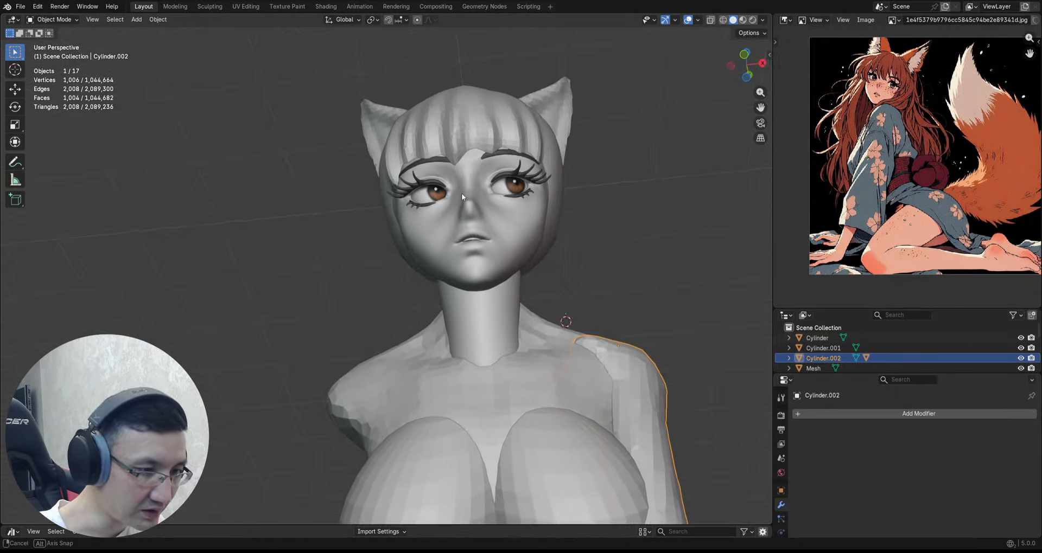
left_click_drag(361, 81, 600, 245)
middle_click_drag(600, 245, 542, 259)
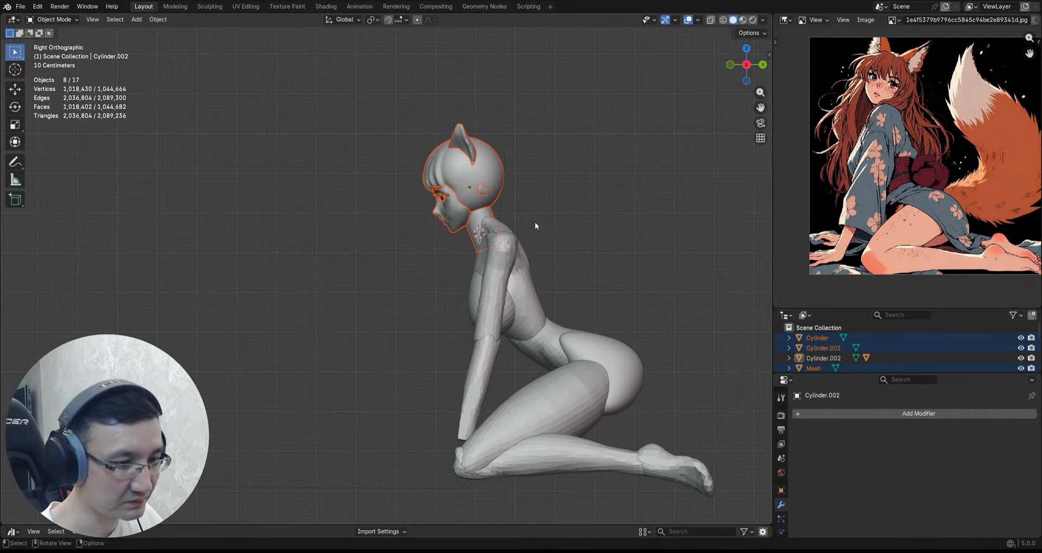
left_click_drag(535, 222, 491, 286)
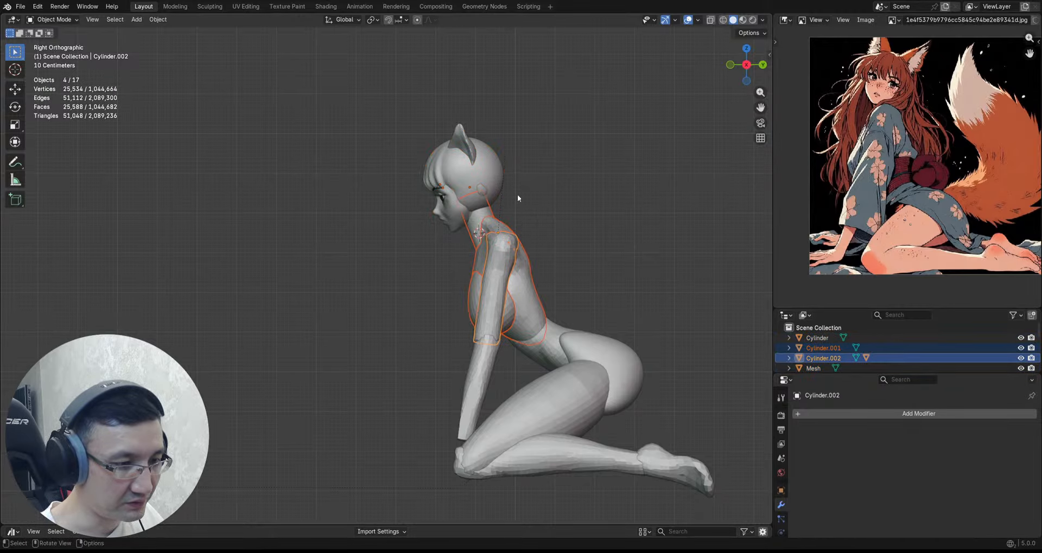
key("ctrl+z")
left_click_drag(519, 229, 476, 267)
scroll(519, 217, "down", 1)
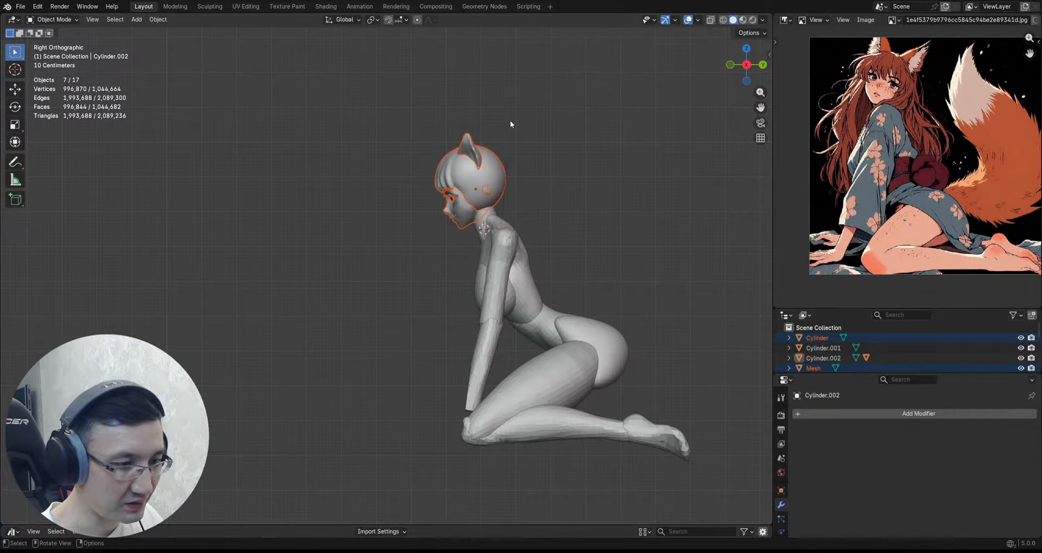
left_click_drag(424, 193, 426, 193)
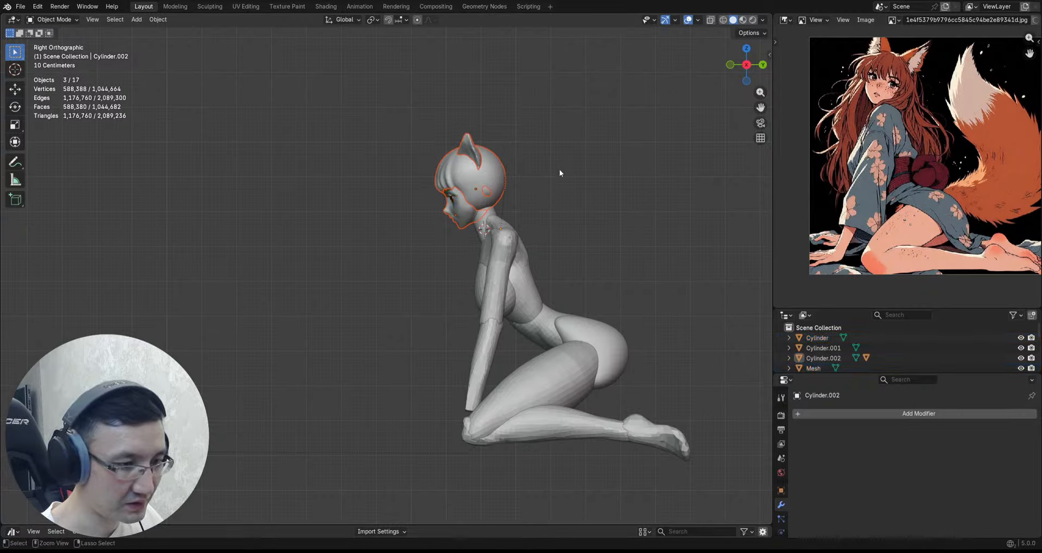
key("r")
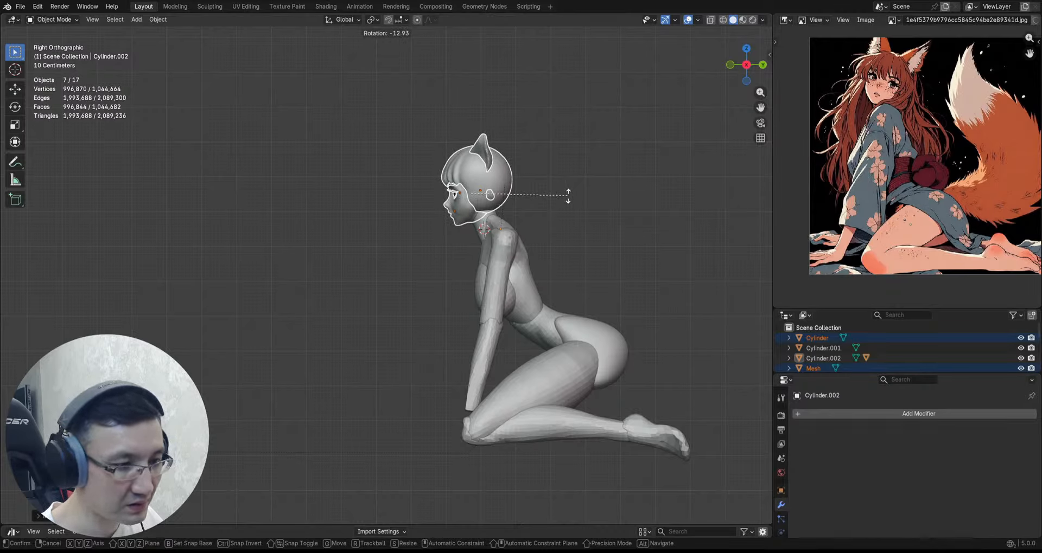
key("g")
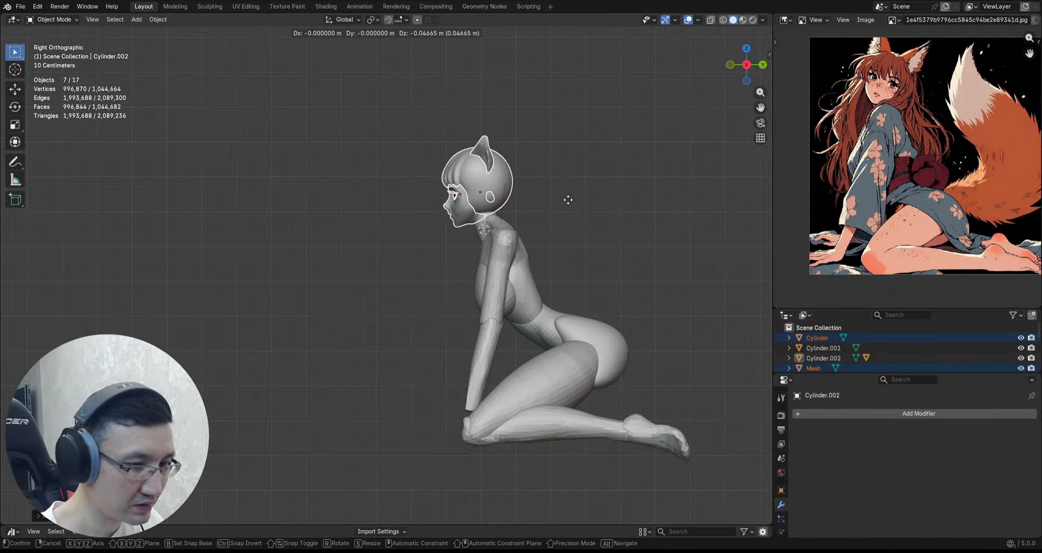
left_click(568, 200)
middle_click_drag(568, 199, 603, 210)
scroll(603, 208, "up", 2)
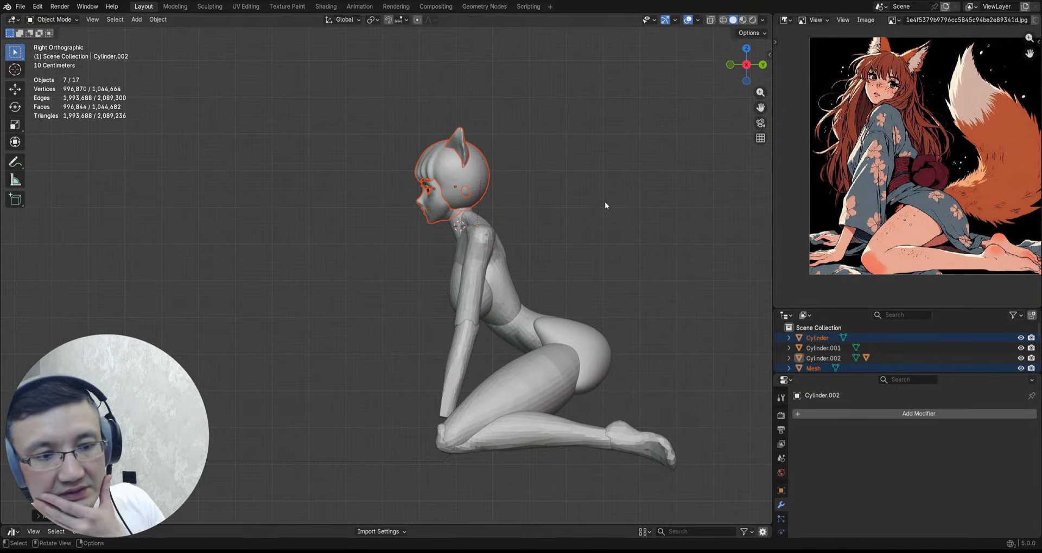
Step: Rotate the upper arm back to nearly vertical in the right view, with the forearm following
middle_click_drag(570, 247, 558, 210)
left_click(465, 227)
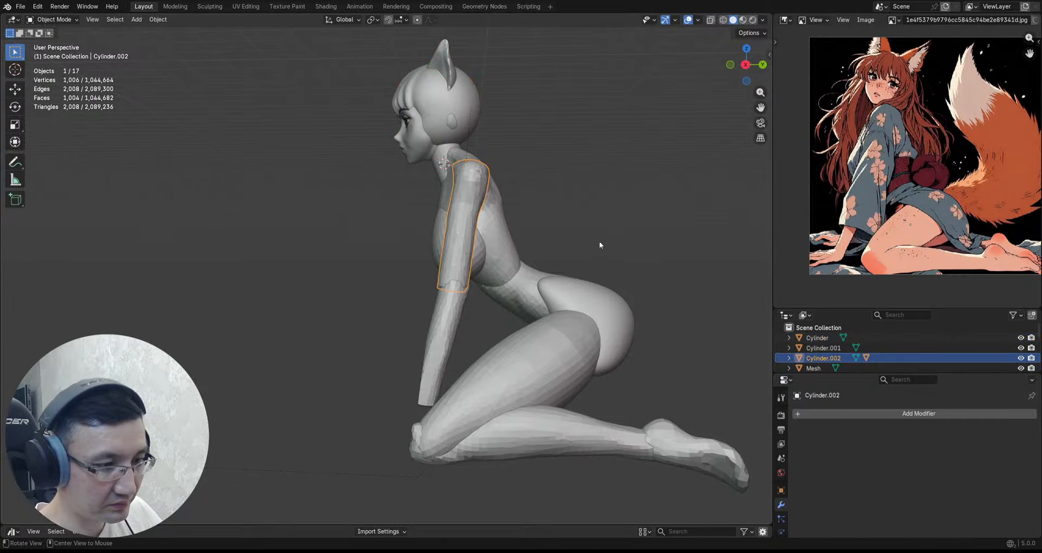
middle_click_drag(599, 241, 624, 228)
key("r")
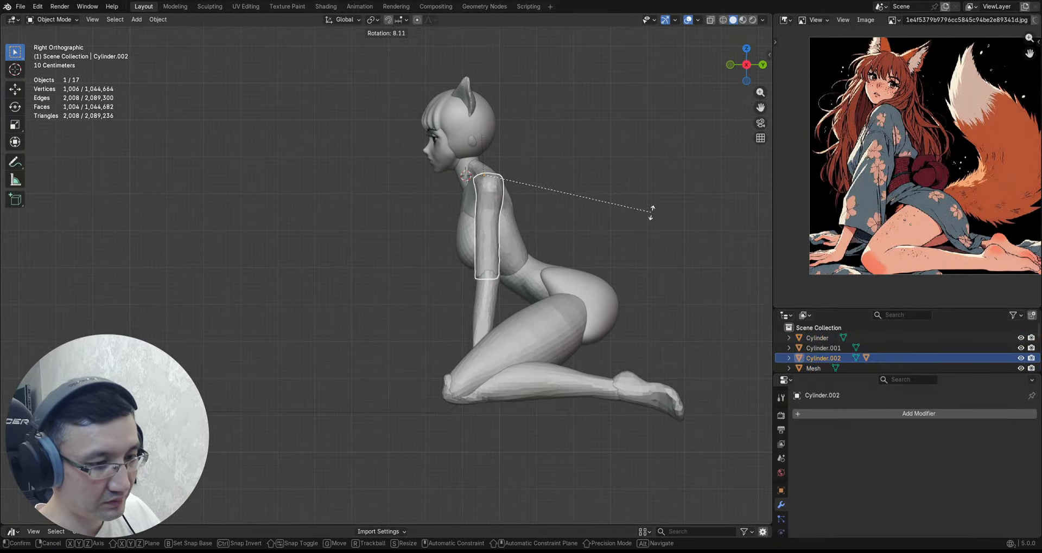
left_click(643, 215)
scroll(634, 212, "up", 2)
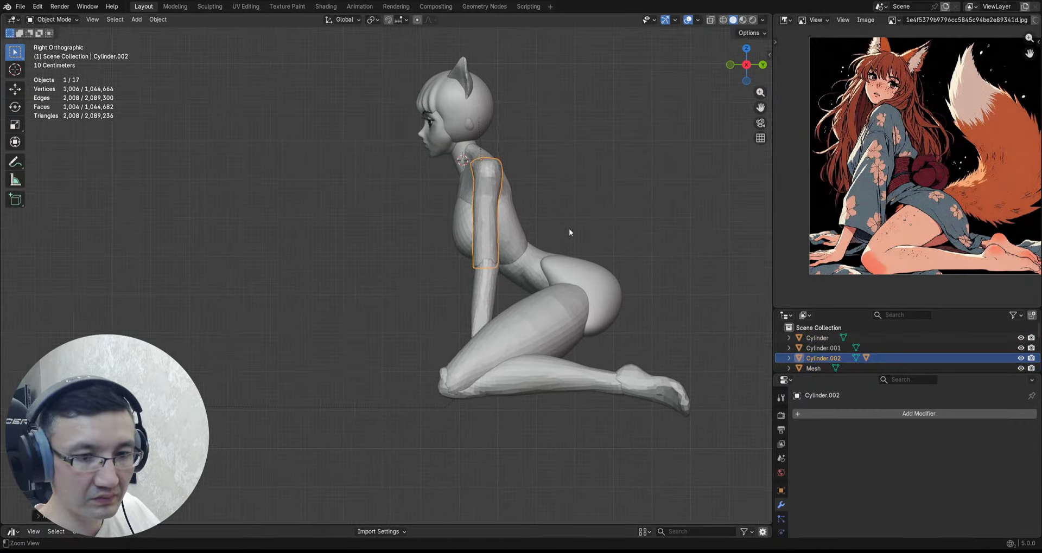
Step: Reshape the underside of the breast form with the Grab brush in Sculpt Mode
left_click(457, 244)
key("ctrl+Tab")
left_click(456, 256)
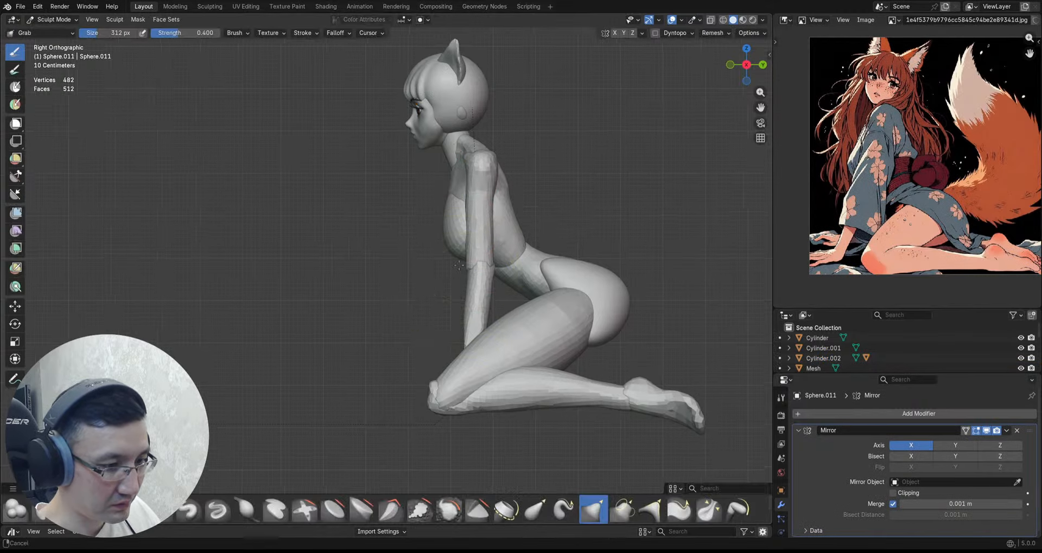
scroll(442, 260, "up", 1)
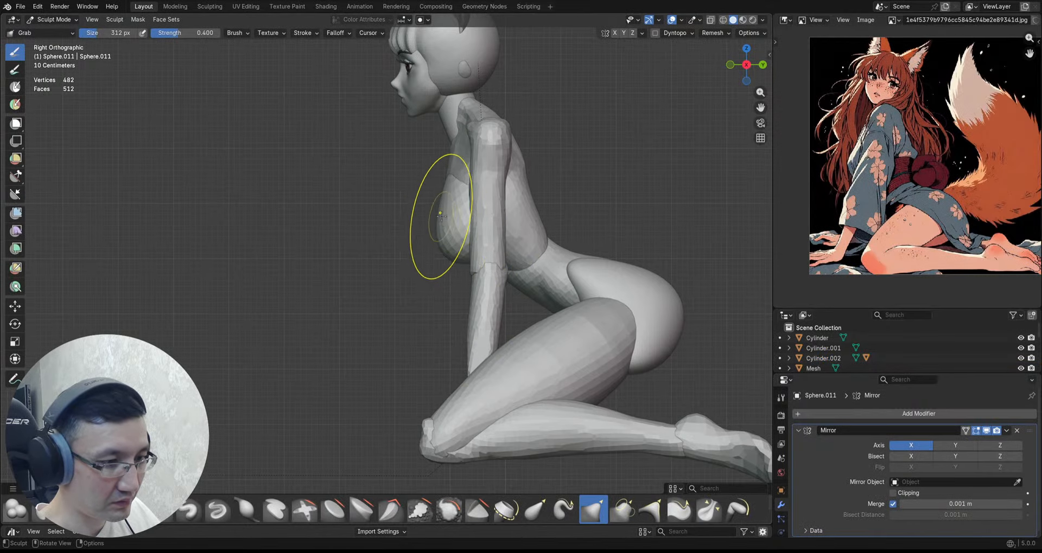
mouse_move(442, 212)
middle_mouse_down()
mouse_move(384, 232)
mouse_move(511, 197)
mouse_move(433, 235)
mouse_move(488, 228)
mouse_move(559, 277)
mouse_move(514, 226)
mouse_move(531, 143)
mouse_move(520, 294)
mouse_move(558, 295)
middle_mouse_up()
key("grave")
left_click(646, 259)
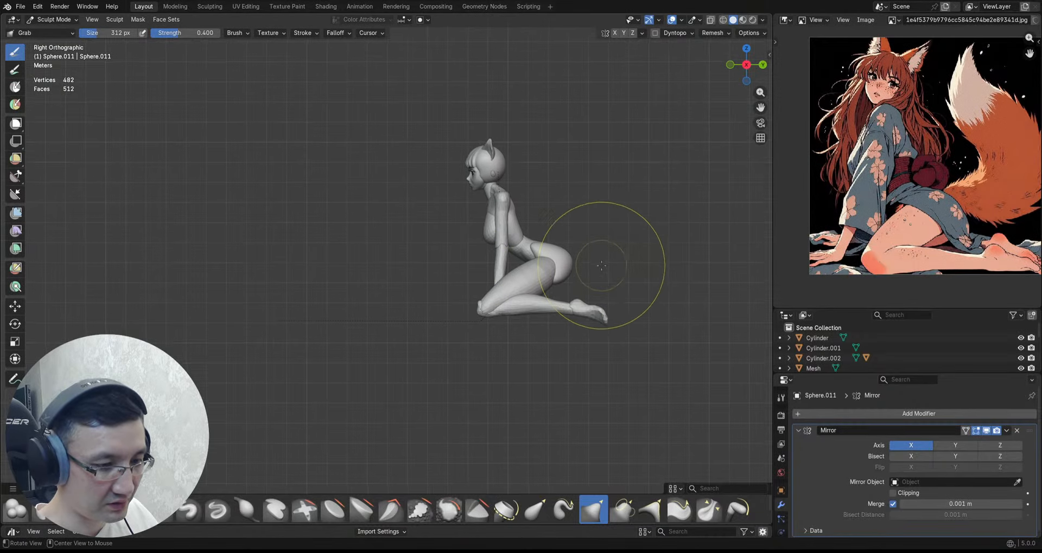
Step: Switch sculpting to the thigh and reshape its upper end with the Grab brush so it sits inside the buttock form
middle_click_drag(567, 228, 558, 260, "ctrl")
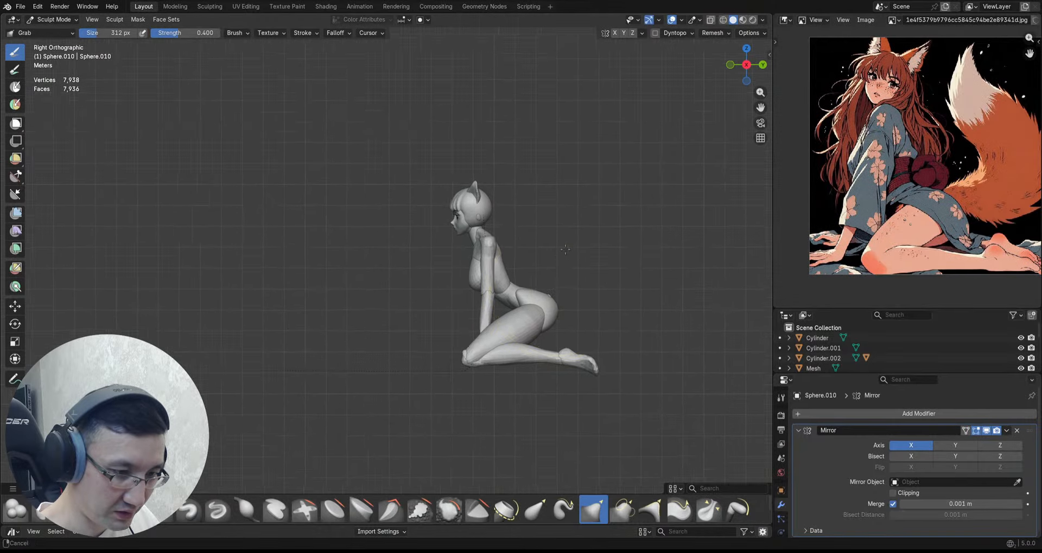
key("alt+q")
mouse_move(600, 279)
middle_mouse_down()
mouse_move(427, 286)
mouse_move(431, 341)
mouse_move(445, 331)
mouse_move(430, 328)
mouse_move(535, 279)
mouse_move(405, 364)
middle_mouse_up()
scroll(404, 363, "up", 2)
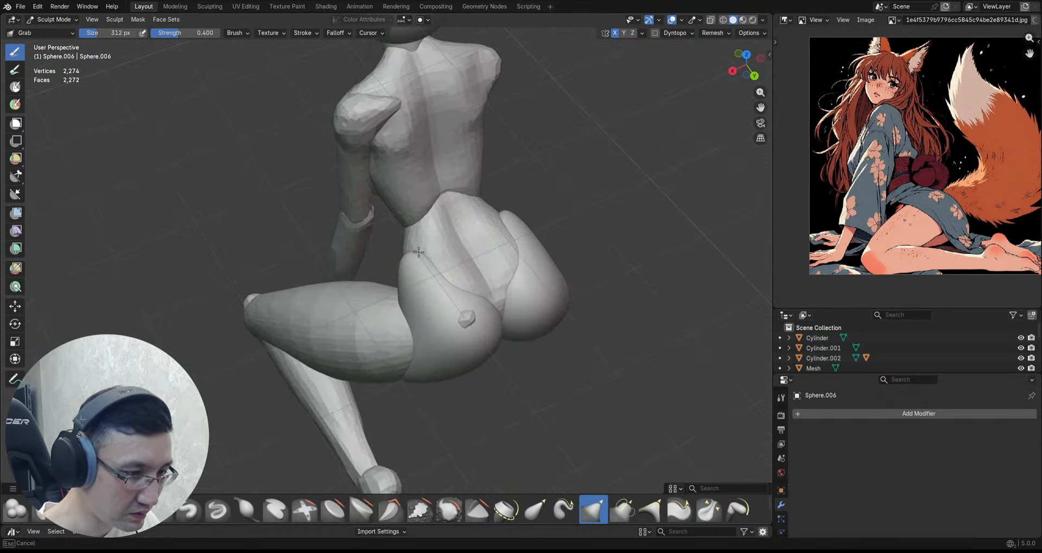
mouse_move(429, 255)
middle_mouse_down()
mouse_move(411, 255)
mouse_move(488, 263)
middle_mouse_up()
key("alt+q")
key("alt+q")
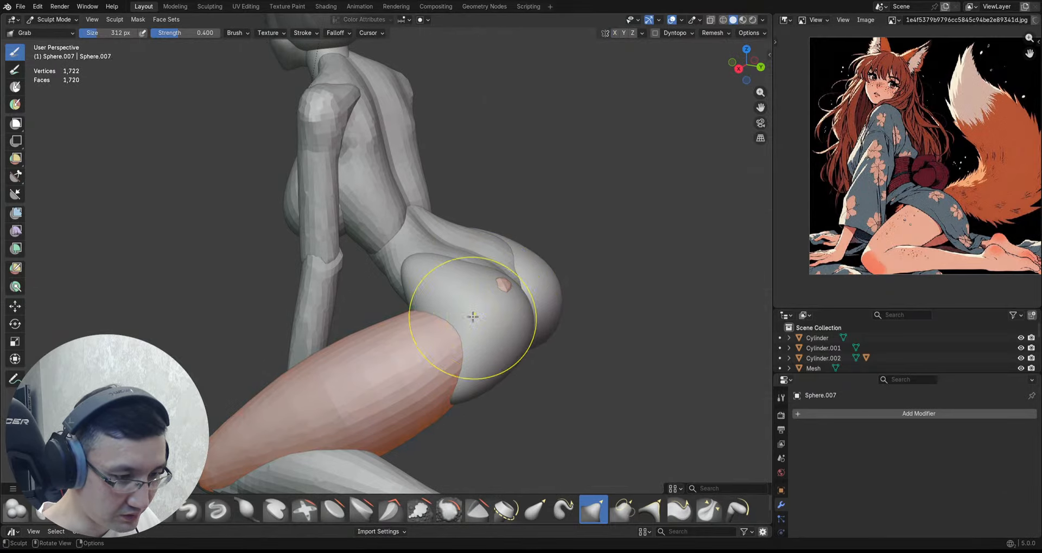
mouse_move(570, 317)
middle_mouse_down()
mouse_move(540, 319)
mouse_move(511, 290)
mouse_move(465, 302)
mouse_move(483, 308)
mouse_move(522, 261)
middle_mouse_up()
Step: Reshape the knee end of the lower leg with the Grab brush so it tucks under the thigh
key("alt+q")
key("alt+q")
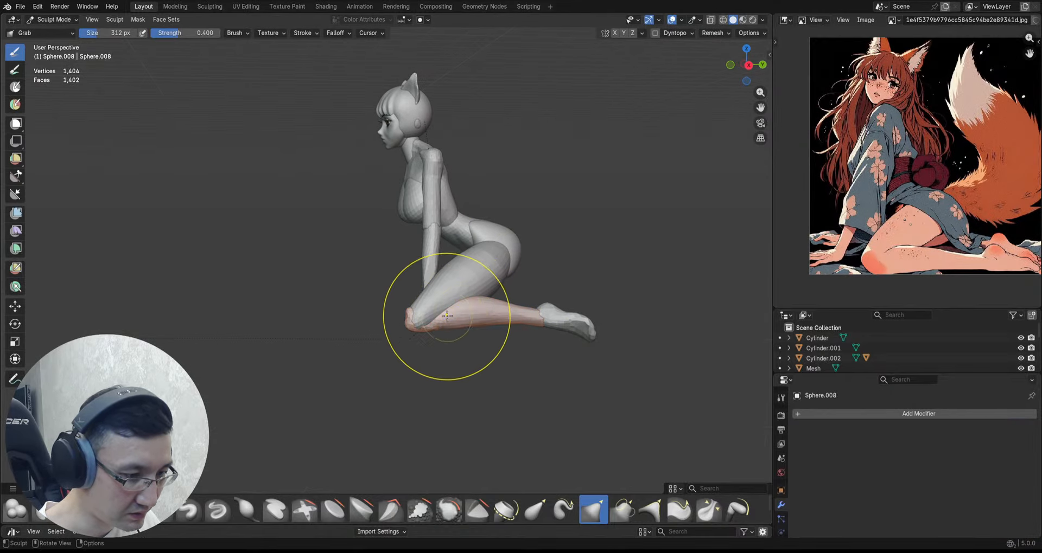
scroll(418, 308, "up", 6)
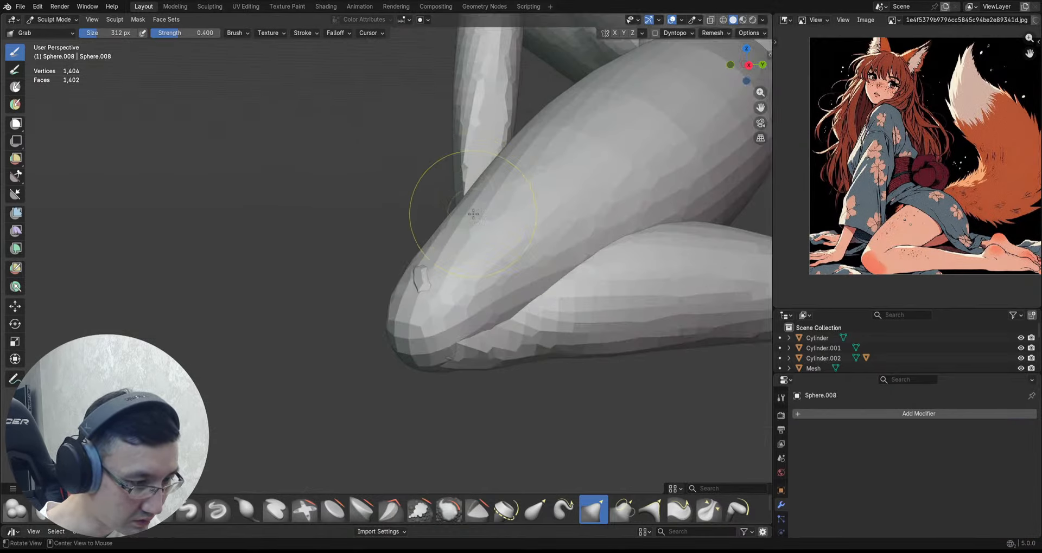
scroll(446, 283, "down", 10)
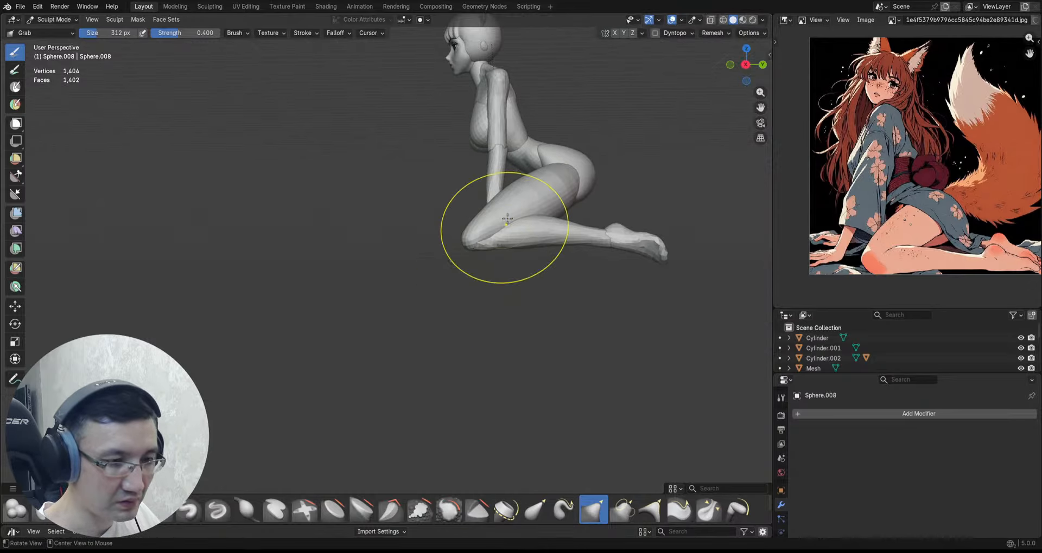
Step: In Object Mode, select the thigh, lower leg, foot, upper arm and forearm and add a Mirror modifier to them
middle_click_drag(465, 291, 493, 302)
key("ctrl+Tab")
left_click(493, 275)
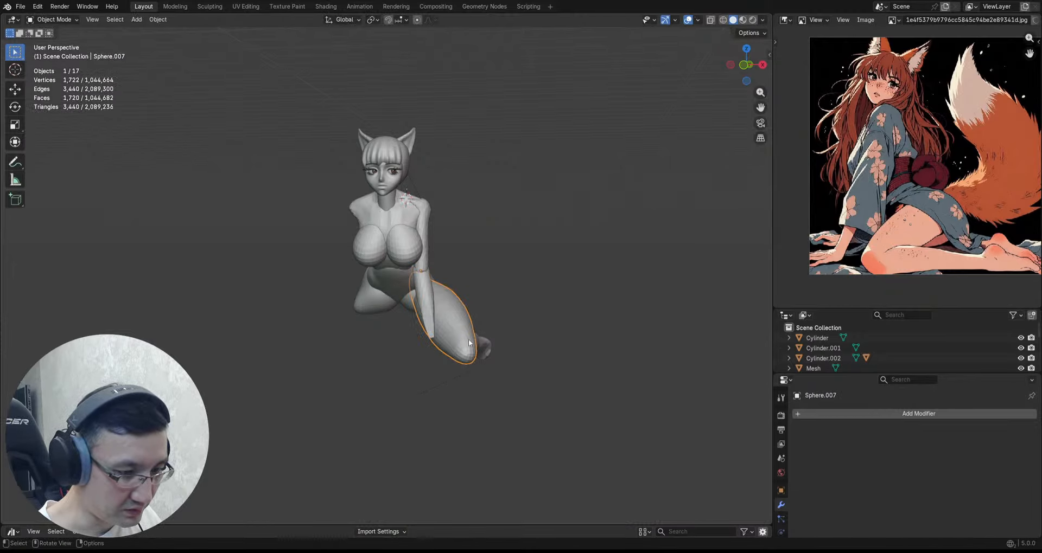
middle_click_drag(470, 343, 478, 343)
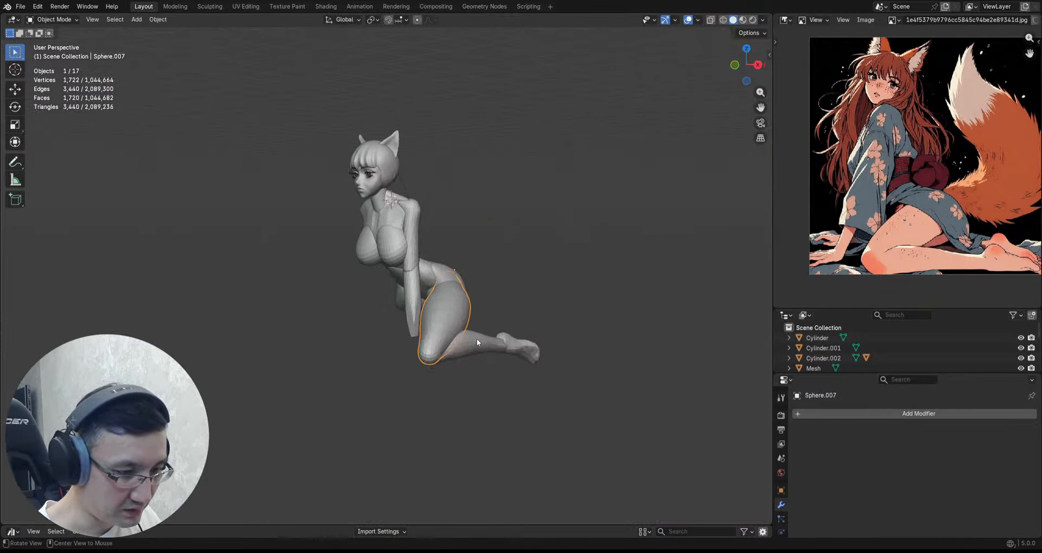
left_click(412, 250, "shift")
middle_click_drag(486, 273, 512, 269)
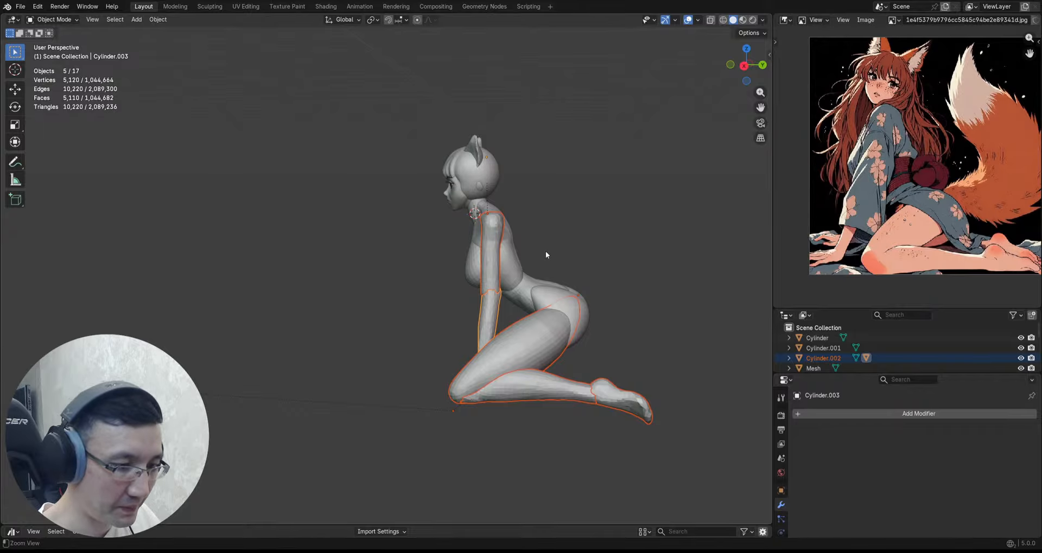
middle_click_drag(546, 255, 548, 240, "ctrl")
key("q")
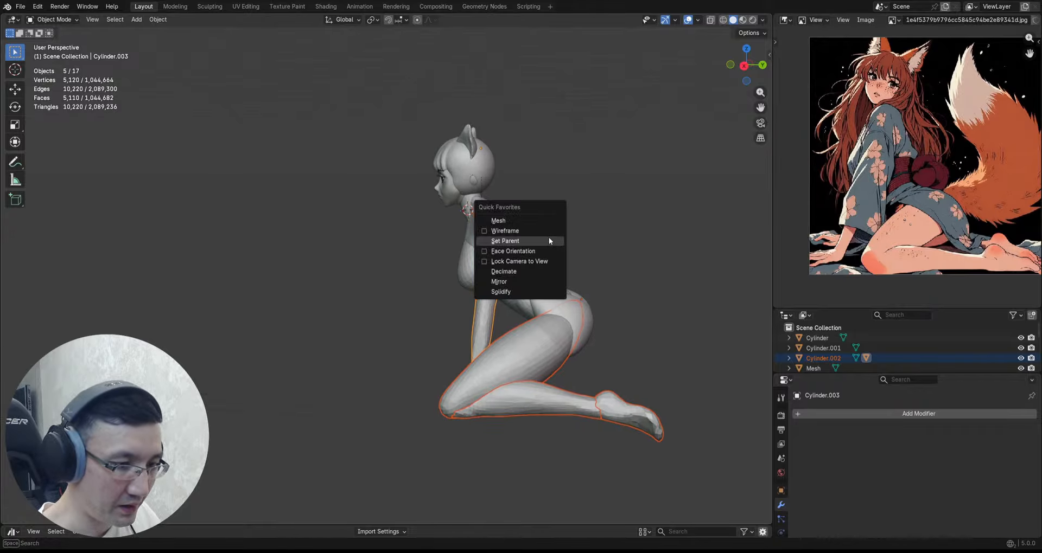
left_click(529, 280)
Step: Apply All Transforms to the five mirrored arm and leg parts
middle_click_drag(529, 280, 531, 276)
key("ctrl+a")
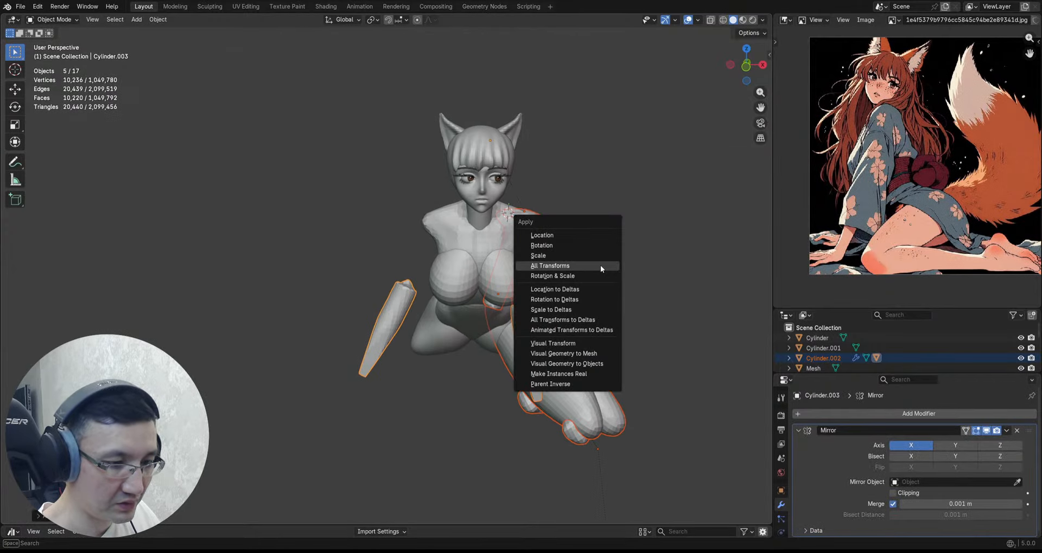
left_click(600, 265)
mouse_move(592, 296)
middle_mouse_down()
mouse_move(542, 288)
mouse_move(584, 262)
mouse_move(592, 238)
mouse_move(561, 266)
mouse_move(365, 275)
mouse_move(576, 270)
mouse_move(486, 189)
mouse_move(433, 258)
mouse_move(606, 291)
mouse_move(587, 318)
middle_mouse_up()
Step: Adjust the buttock form slightly with the Grab brush in Sculpt Mode
left_click(560, 283)
key("ctrl+Tab")
left_click(594, 353)
scroll(591, 304, "down", 1)
left_click_drag(551, 319, 553, 314)
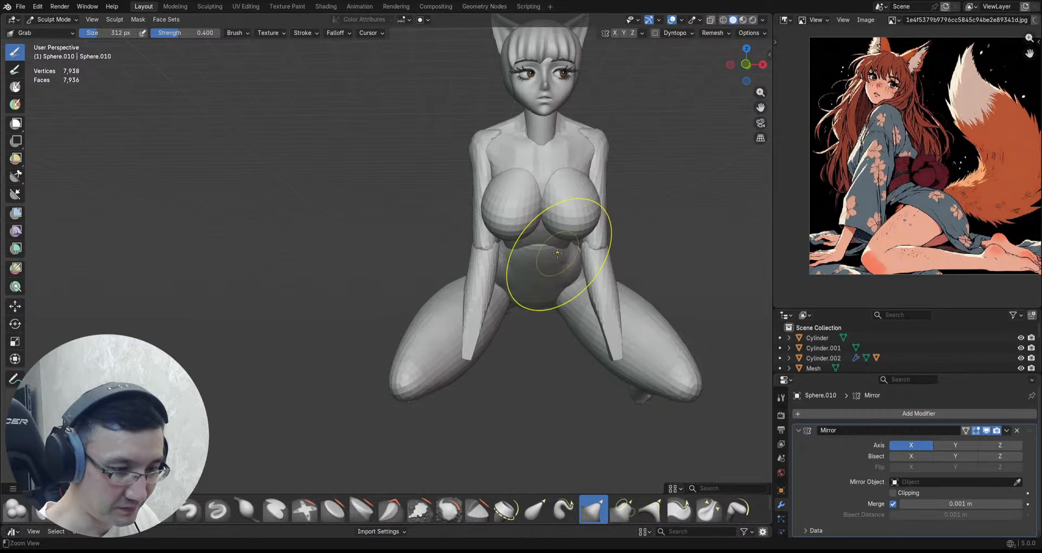
middle_click_drag(558, 253, 505, 237, "ctrl")
Step: In the front view, move the meshes of the thigh, lower leg, foot and buttock inward along X by about 0.29 m in Edit Mode
key("KP_1")
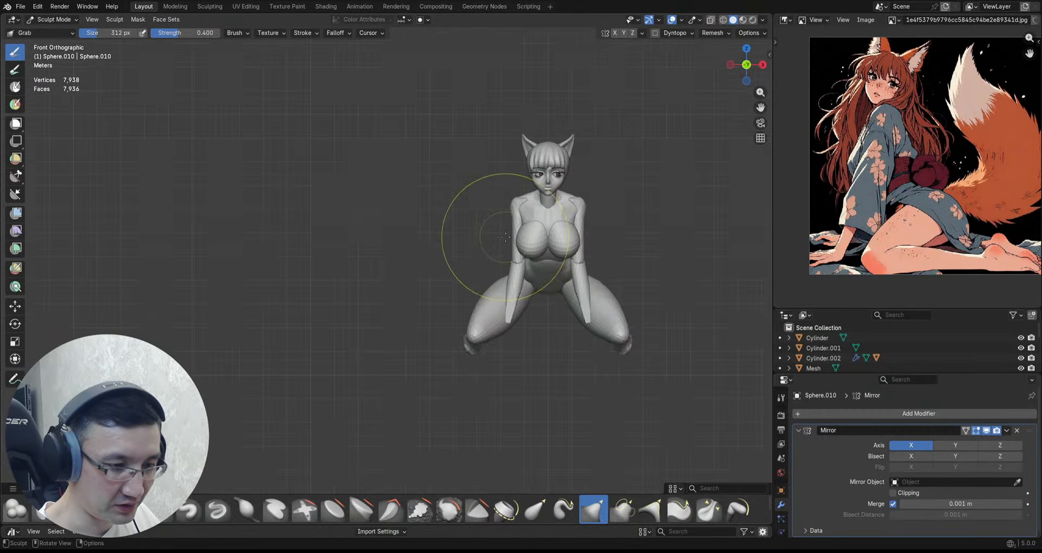
key("ctrl+Tab")
left_click(584, 248)
left_click_drag(634, 343, 629, 363)
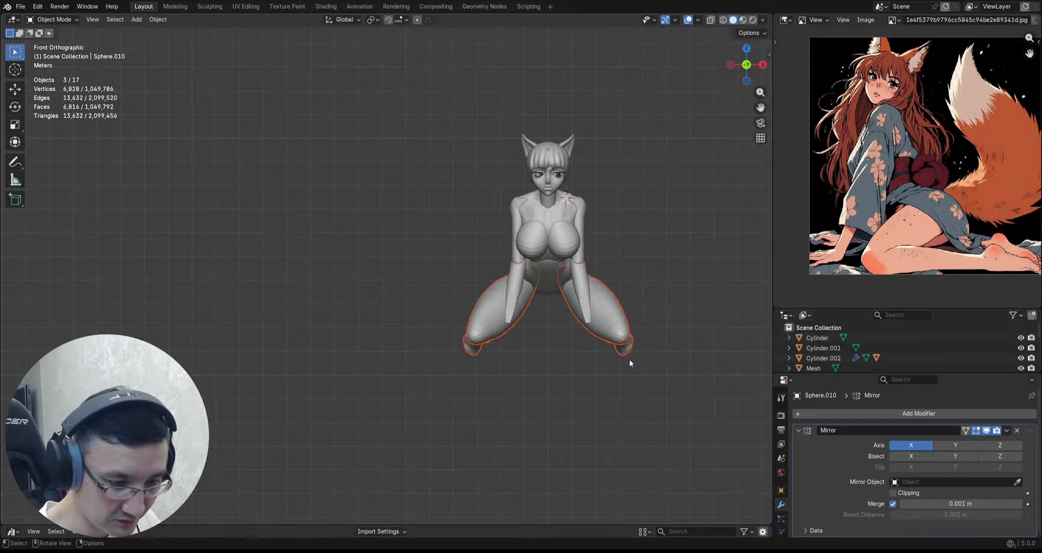
key("Tab")
key("a")
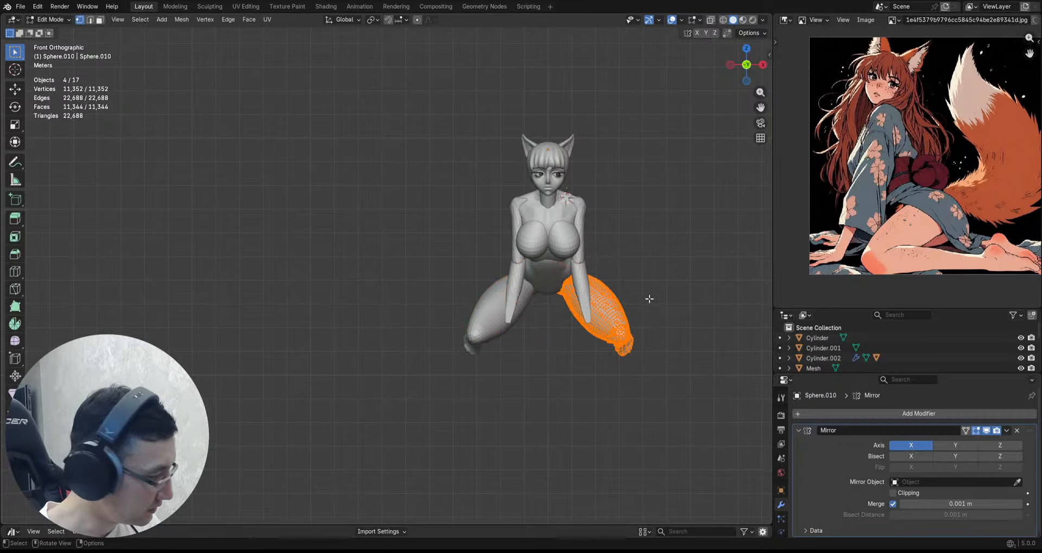
key("g")
key("x")
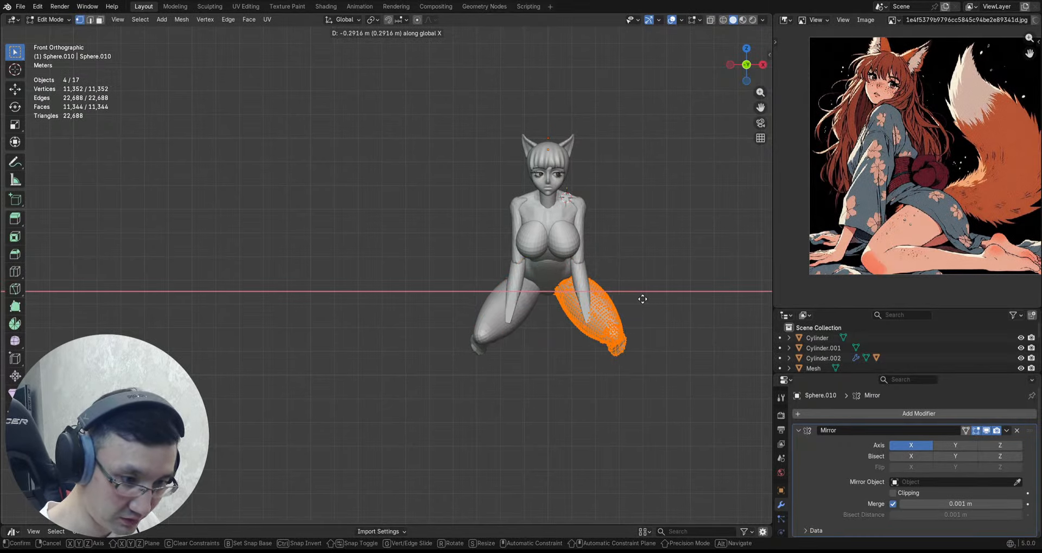
left_click(643, 300)
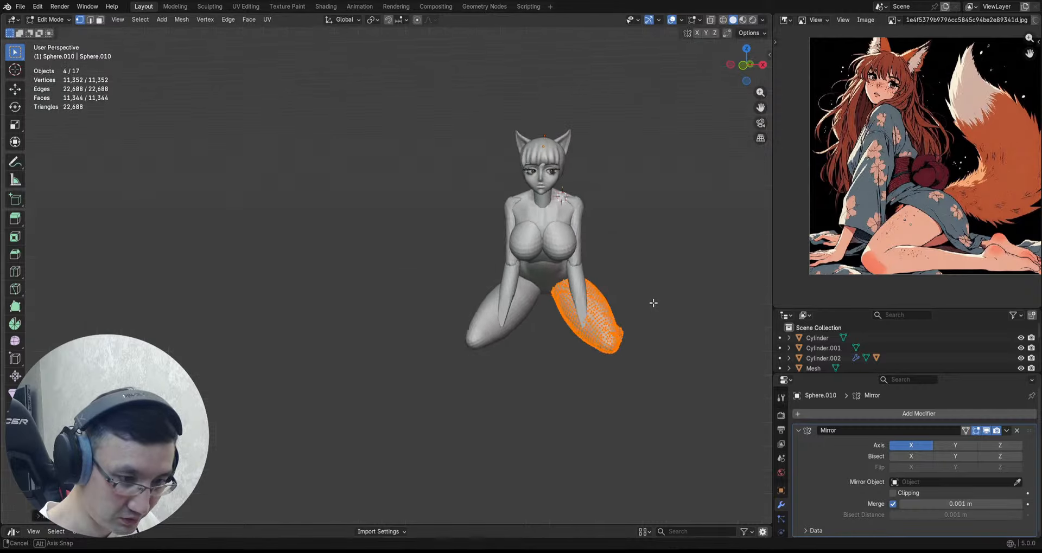
Step: Select only the buttock form and move its whole mesh slightly outward along X in Edit Mode
middle_click_drag(654, 302, 438, 306)
scroll(548, 278, "up", 1)
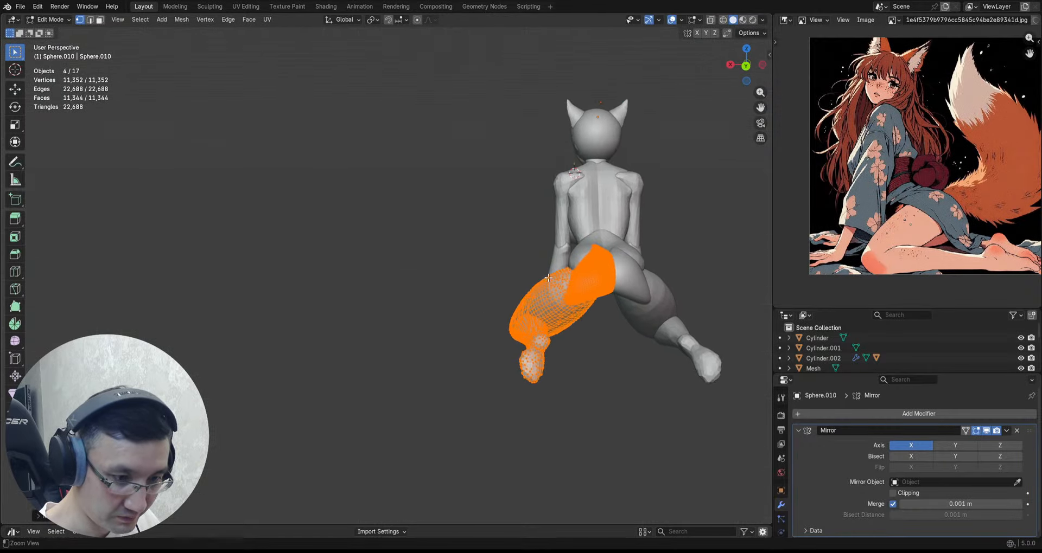
key("Tab")
left_click(596, 285)
key("Tab")
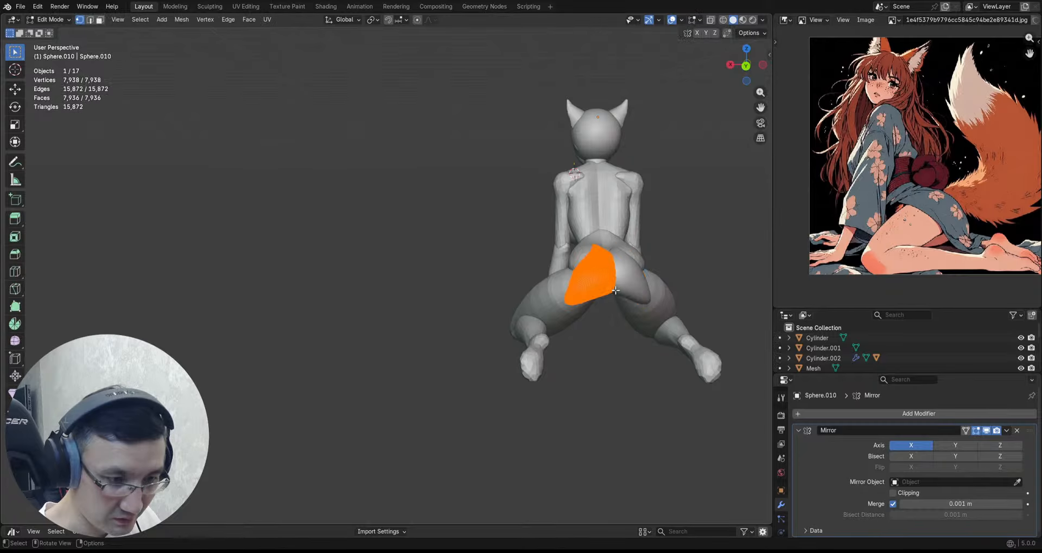
key("g")
key("x")
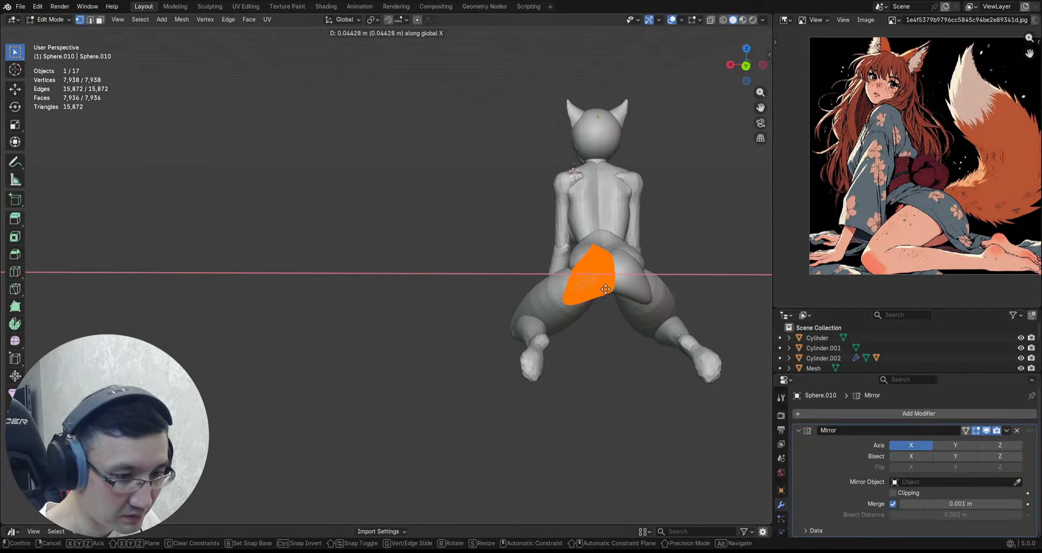
left_click(533, 289)
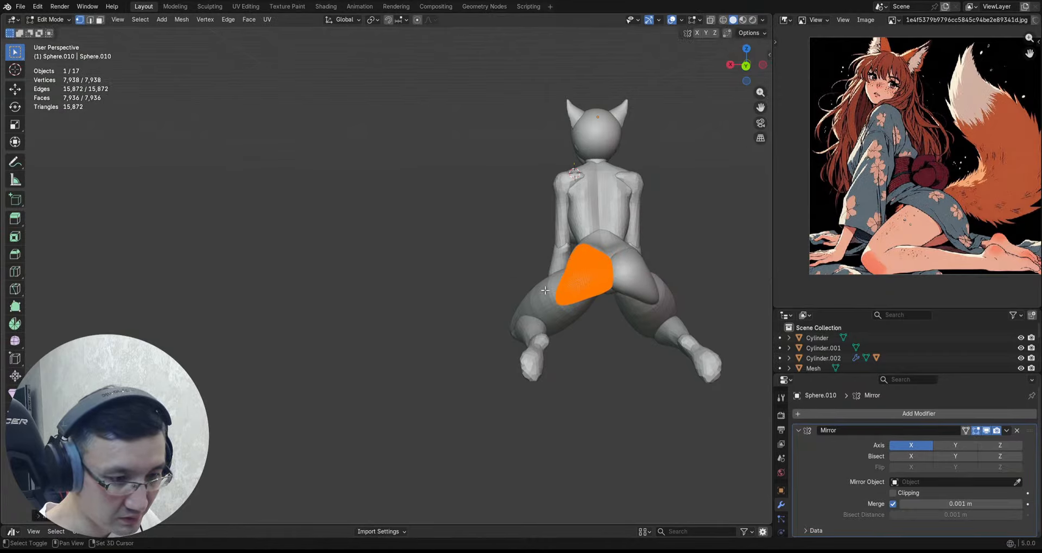
key("Tab")
Step: Reshape the buttock form with the Grab brush in Sculpt Mode to blend into the hip and thigh, then return to Object Mode
mouse_move(630, 311)
middle_mouse_down()
mouse_move(596, 259)
mouse_move(636, 262)
mouse_move(679, 295)
mouse_move(622, 311)
mouse_move(536, 294)
mouse_move(602, 294)
mouse_move(581, 304)
mouse_move(564, 293)
mouse_move(593, 282)
mouse_move(172, 286)
middle_mouse_up()
key("ctrl+Tab")
left_click(608, 316)
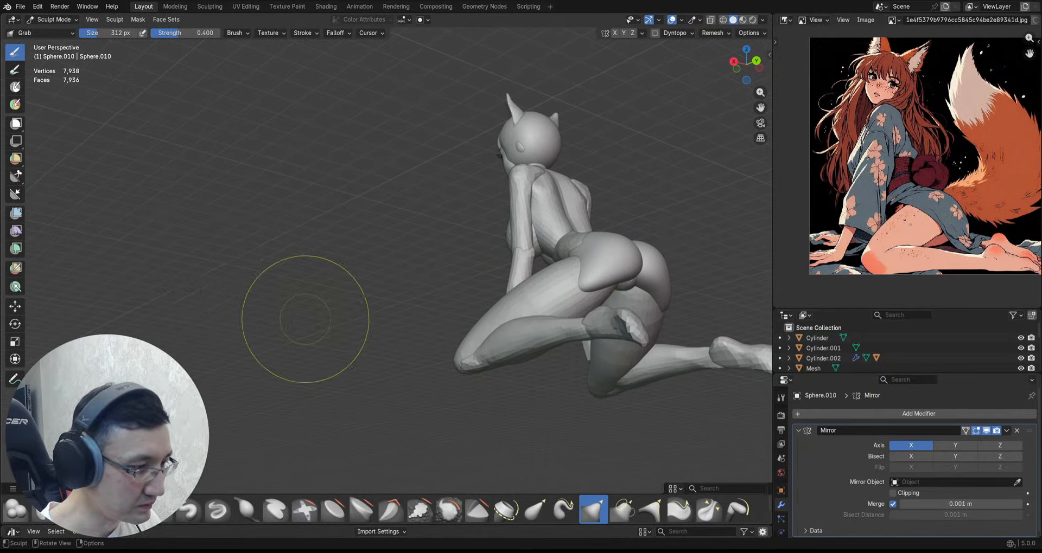
scroll(463, 327, "up", 1)
mouse_move(517, 310)
middle_mouse_down()
mouse_move(590, 258)
mouse_move(577, 276)
mouse_move(581, 295)
mouse_move(623, 310)
mouse_move(548, 294)
mouse_move(693, 268)
mouse_move(679, 282)
mouse_move(686, 267)
mouse_move(691, 349)
mouse_move(670, 282)
middle_mouse_up()
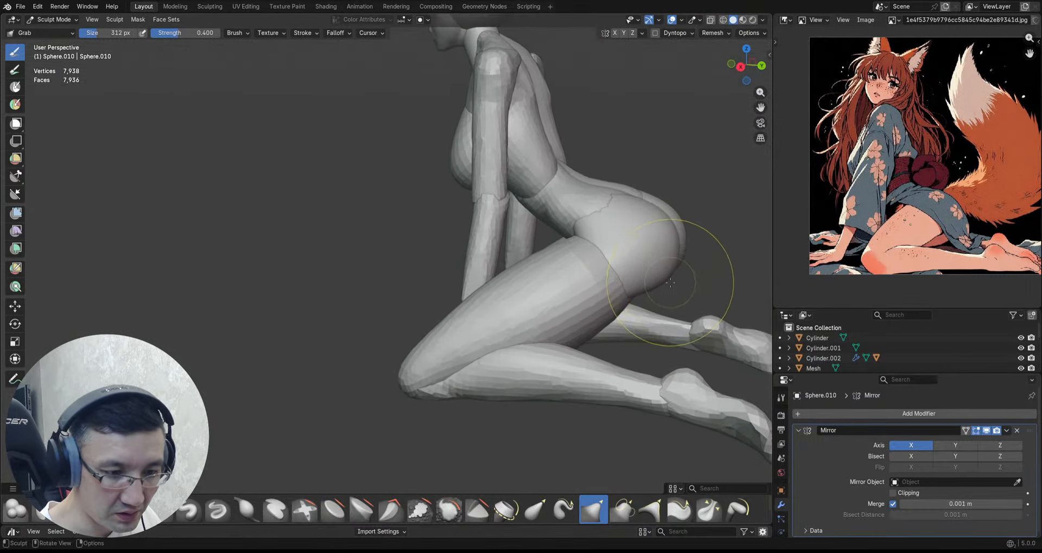
mouse_move(611, 242)
middle_mouse_down()
mouse_move(693, 262)
mouse_move(668, 255)
middle_mouse_up()
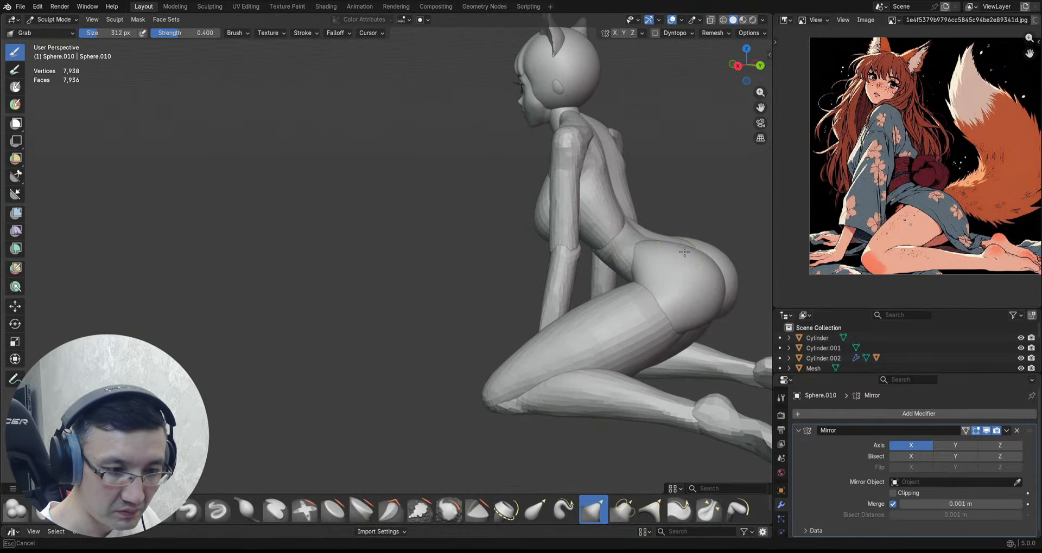
mouse_move(760, 260)
middle_mouse_down()
mouse_move(686, 237)
mouse_move(658, 251)
mouse_move(693, 264)
mouse_move(698, 256)
mouse_move(603, 265)
mouse_move(607, 321)
mouse_move(611, 309)
mouse_move(705, 307)
mouse_move(662, 314)
mouse_move(632, 282)
mouse_move(591, 268)
mouse_move(591, 236)
mouse_move(571, 239)
mouse_move(602, 249)
middle_mouse_up()
key("ctrl+Tab")
left_click(622, 288)
Step: Select the forearm, save the file and set the forearm's origin to a vertex at its elbow end
left_click(623, 302)
key("ctrl+s")
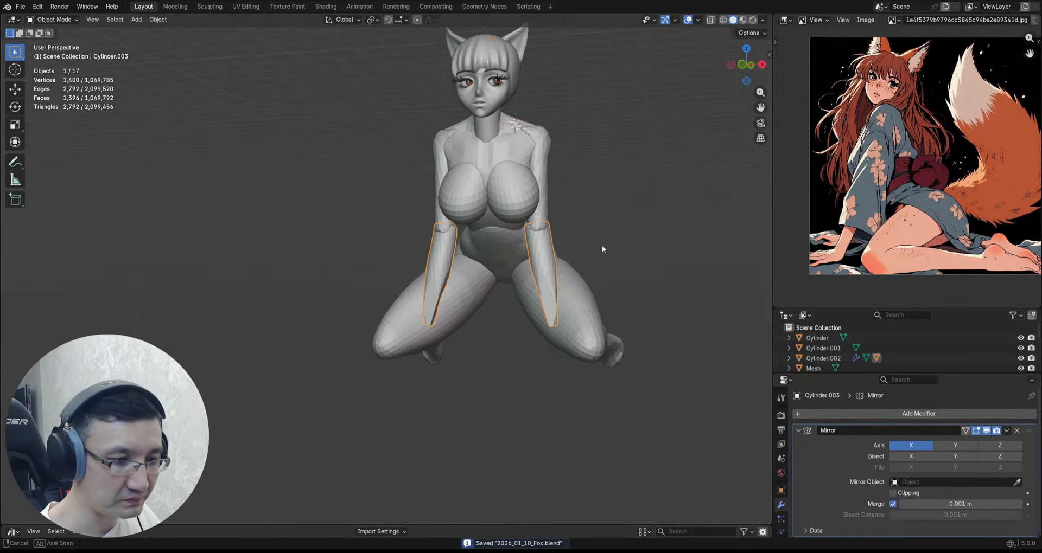
key("Tab")
left_click(536, 221)
key("ctrl+alt+x")
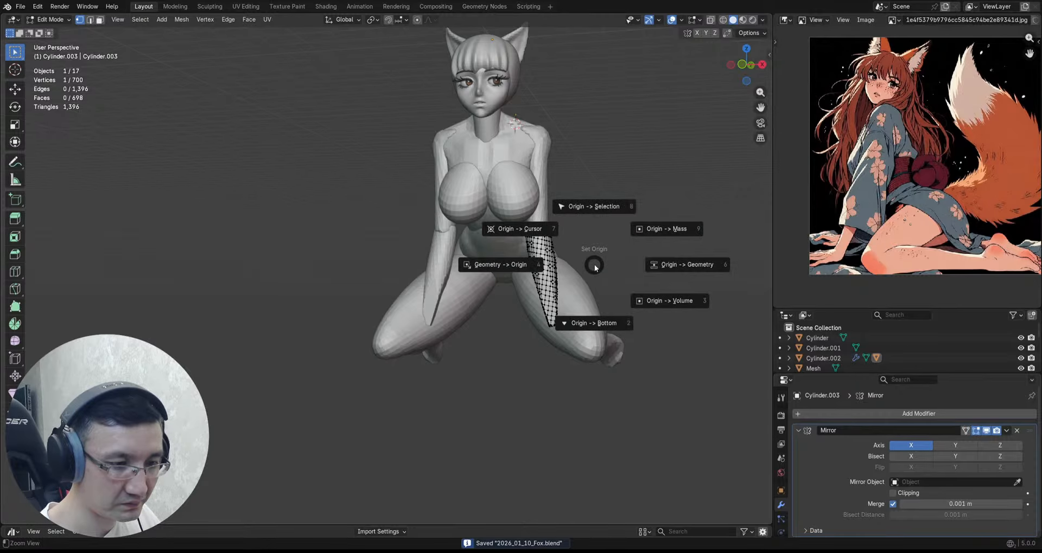
left_click(586, 209)
middle_click_drag(596, 218, 610, 245)
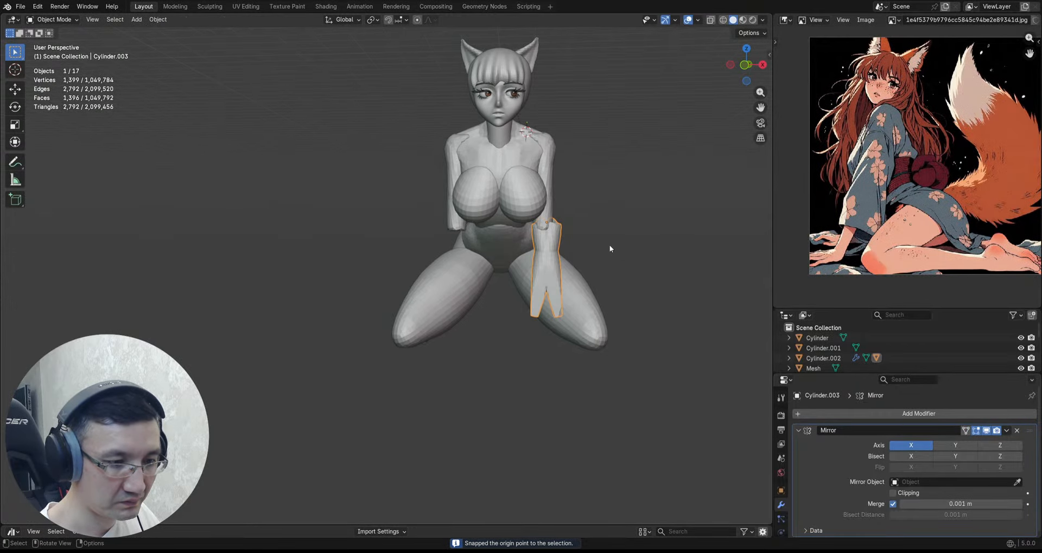
Step: Hide the forearm's Mirror modifier in the viewport and rotate the forearm inward to nearly vertical in the front view
left_click(986, 431)
key("KP_1")
key("r")
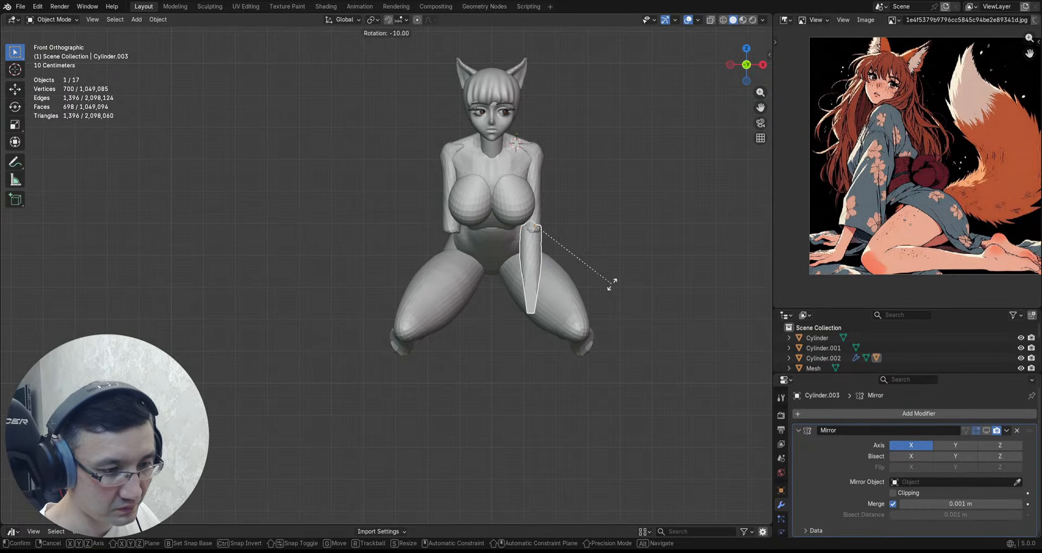
left_click(607, 290)
Step: Move the forearm slightly forward and down below the upper arm in the right view
mouse_move(603, 255)
middle_mouse_down()
mouse_move(506, 255)
mouse_move(509, 269)
mouse_move(610, 247)
middle_mouse_up()
middle_click_drag(610, 247, 552, 267, "shift")
scroll(619, 268, "up", 1)
scroll(521, 262, "down", 2)
left_click(533, 242, "shift")
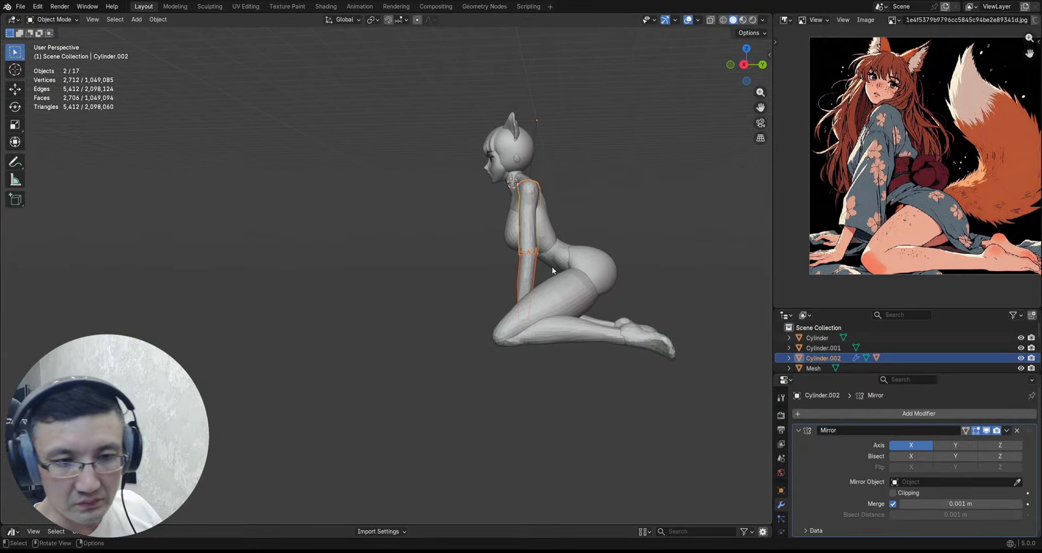
left_click(529, 297)
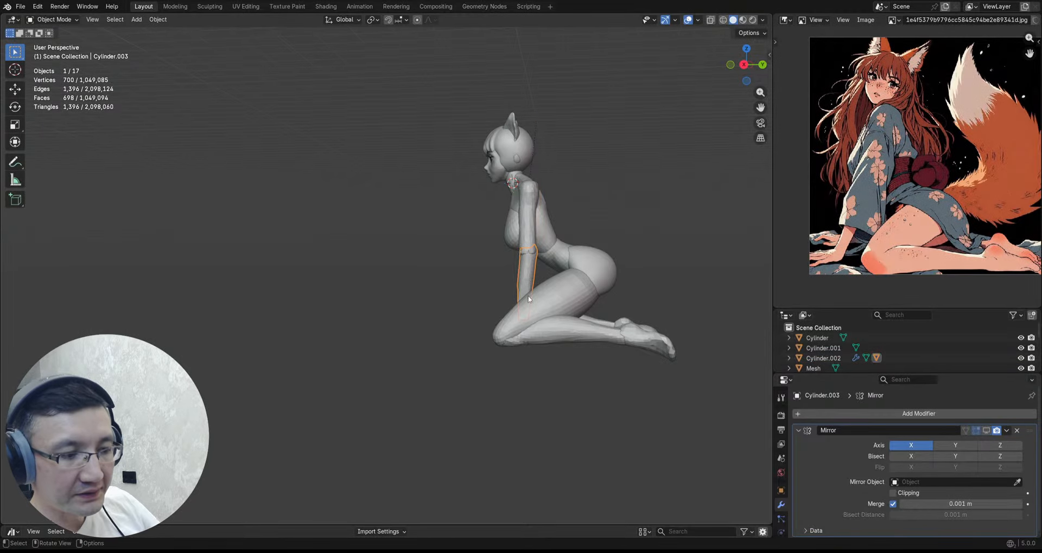
middle_click_drag(531, 315, 633, 286)
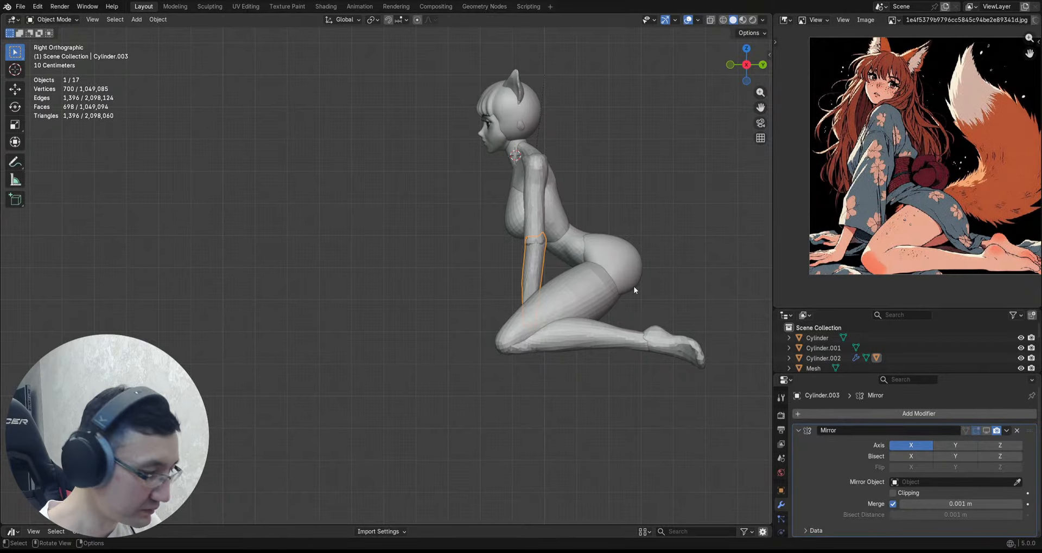
key("g")
left_click(628, 297)
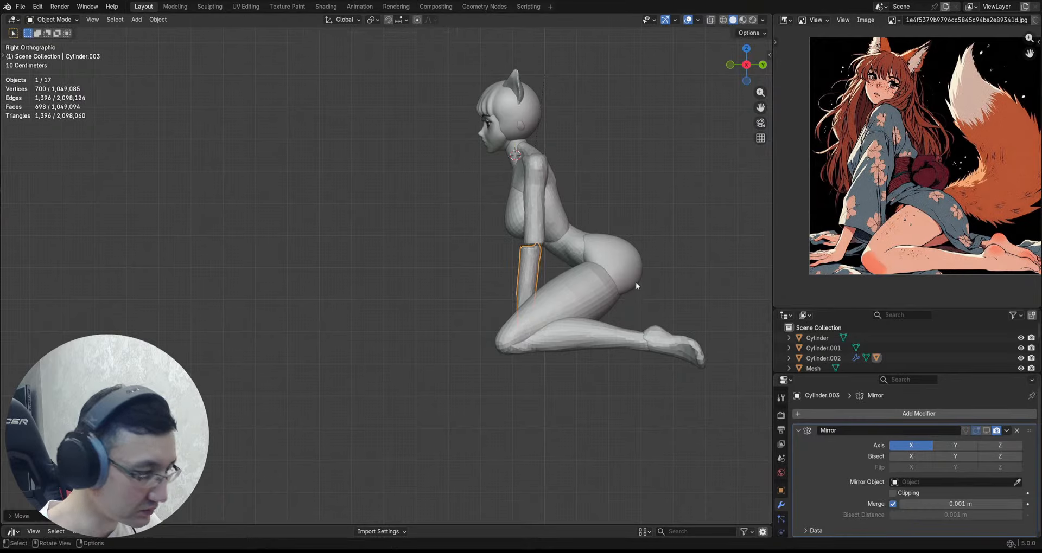
Step: Rotate the forearm's lower end forward in the right view and shift the forearm back under the elbow
key("t")
key("r")
left_click(631, 270)
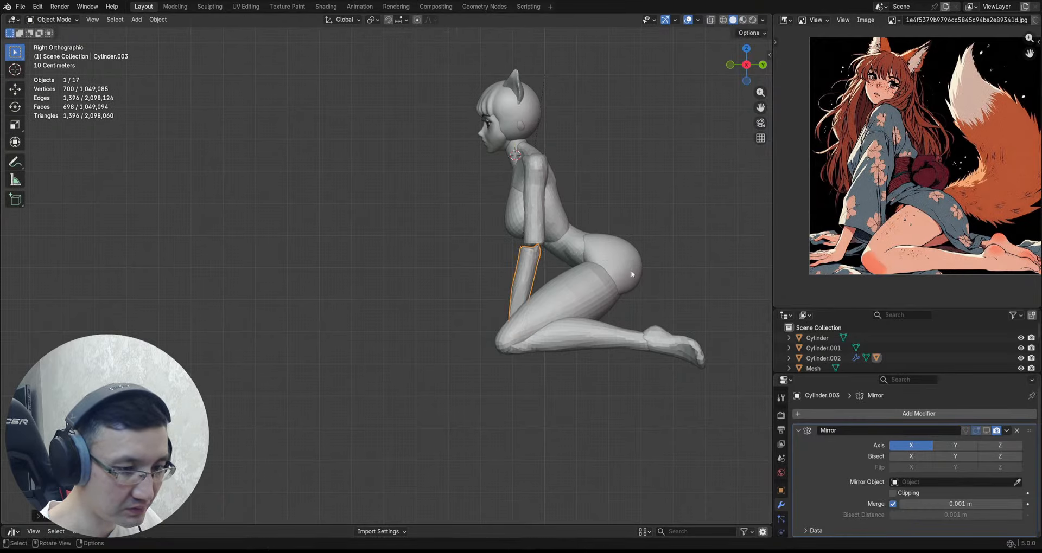
key("g")
left_click(634, 269)
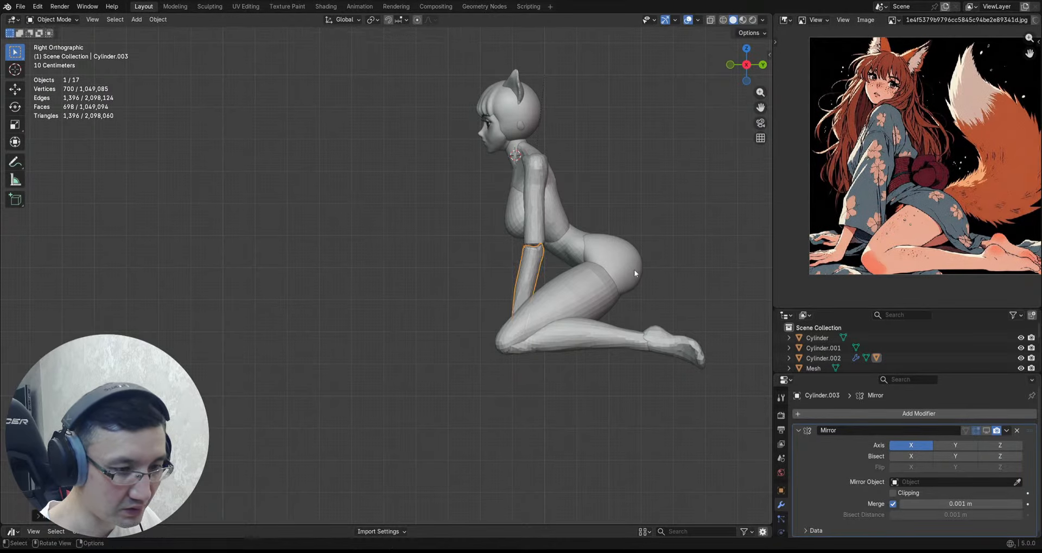
Step: Save the file with the repositioned forearm
left_click_drag(627, 255, 603, 258, "ctrl+alt")
left_click_drag(603, 258, 571, 234, "alt+shift")
key("ctrl+s")
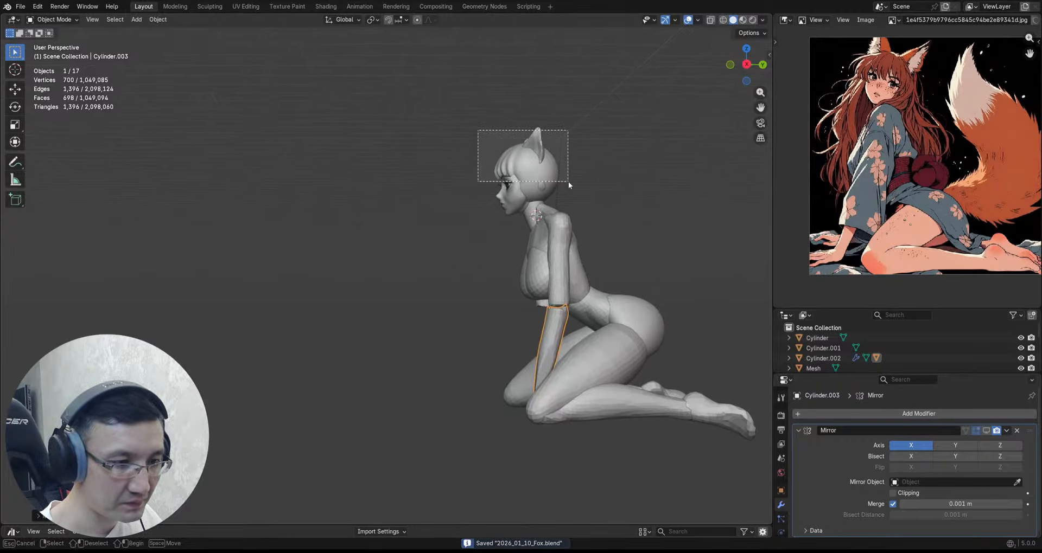
Step: Select the head and its face parts and shift them slightly back and down onto the neck in the right view
left_click_drag(568, 181, 610, 183)
key("g")
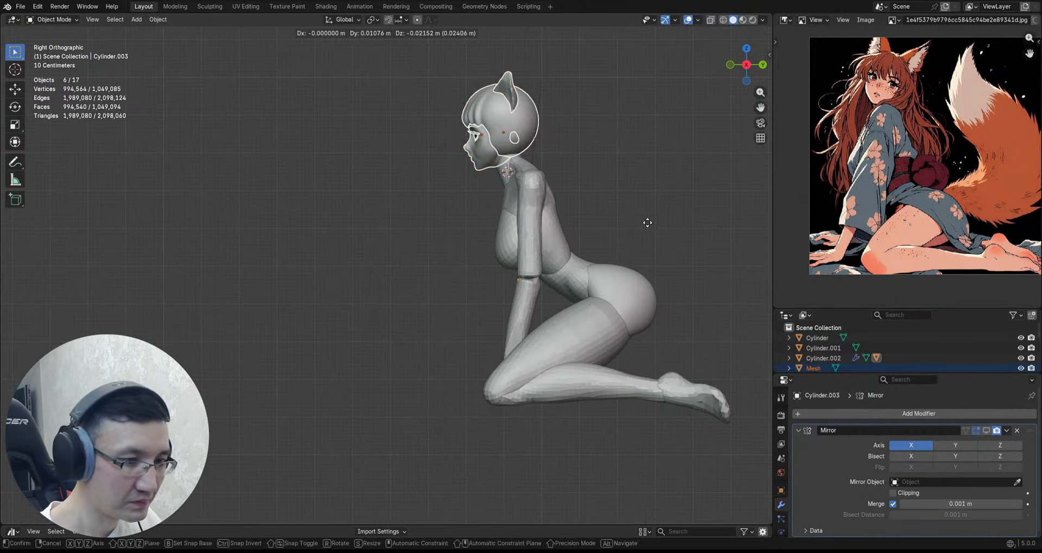
left_click(646, 224)
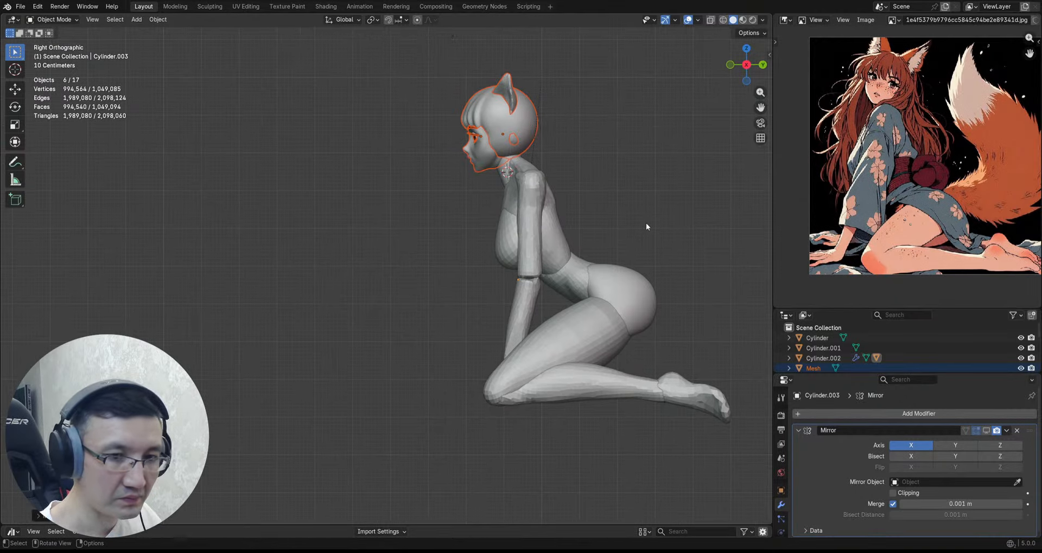
left_click_drag(646, 223, 633, 278, "alt+shift")
left_click_drag(451, 239, 613, 204, "alt")
left_click_drag(613, 204, 545, 223, "alt")
Step: Reshape the shoulder end of the upper arm with the Grab brush in Sculpt Mode, save the file and return to Object Mode
left_click(545, 225)
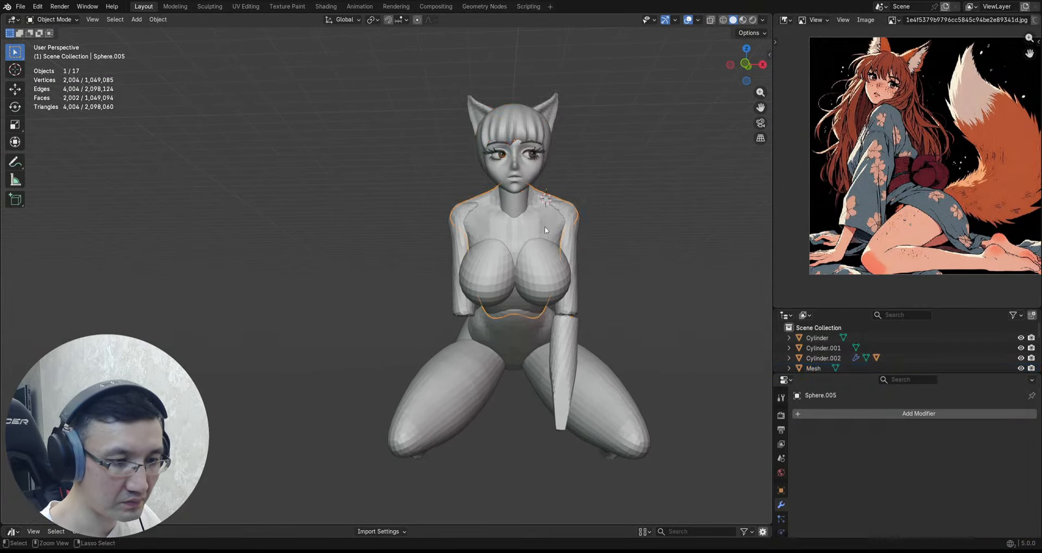
key("ctrl+Tab")
left_click(546, 277)
mouse_move(546, 277)
left_mouse_down("ctrl+alt")
mouse_move(542, 216)
mouse_move(519, 160)
mouse_move(561, 226)
mouse_move(564, 251)
left_mouse_up("ctrl+alt")
mouse_move(651, 209)
left_mouse_down("alt")
mouse_move(558, 190)
mouse_move(547, 178)
left_mouse_up("alt")
mouse_move(541, 195)
left_mouse_down("alt+shift")
mouse_move(529, 236)
mouse_move(545, 206)
left_mouse_up("alt+shift")
left_click_drag(547, 200, 540, 260, "ctrl+alt")
mouse_move(480, 225)
left_mouse_down("alt")
mouse_move(527, 213)
mouse_move(528, 185)
left_mouse_up("alt")
mouse_move(528, 184)
left_mouse_down("alt")
mouse_move(560, 193)
mouse_move(545, 174)
mouse_move(586, 178)
mouse_move(538, 204)
mouse_move(582, 170)
left_mouse_up("alt")
key("alt+q")
mouse_move(628, 204)
left_mouse_down("alt")
mouse_move(612, 200)
mouse_move(634, 206)
mouse_move(604, 223)
mouse_move(630, 210)
left_mouse_up("alt")
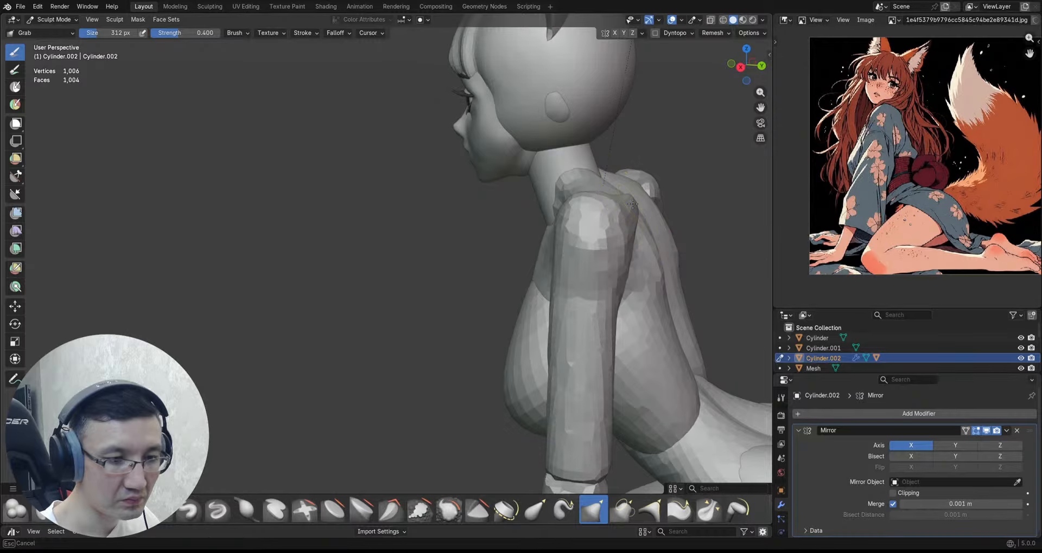
middle_click_drag(609, 209, 668, 220)
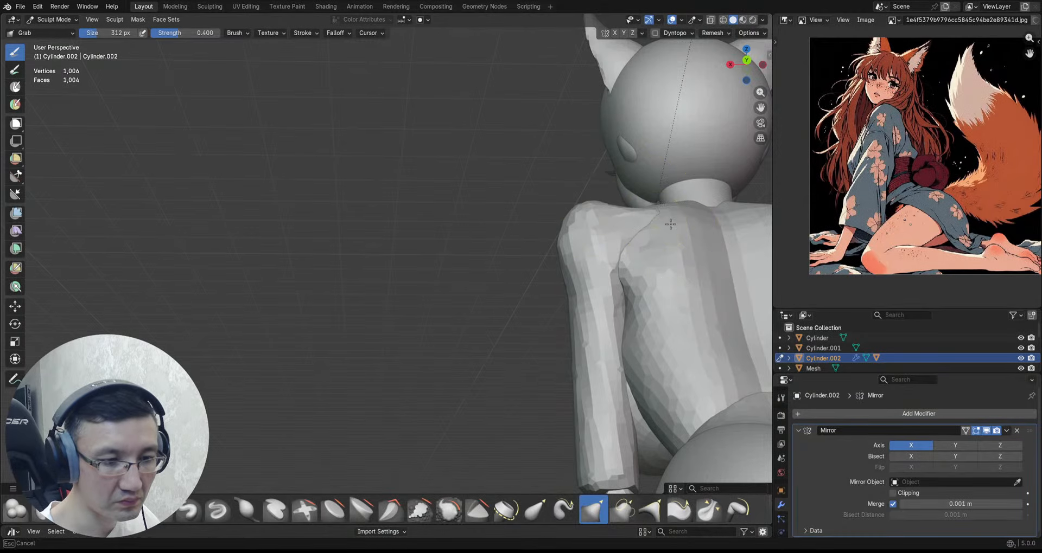
left_click_drag(642, 207, 643, 207)
scroll(642, 206, "down", 4)
mouse_move(456, 226)
middle_mouse_down()
mouse_move(595, 233)
mouse_move(624, 200)
middle_mouse_up()
key("ctrl+s")
key("ctrl+Tab")
Step: Turn the viewport display of the forearm's Mirror modifier back on
left_click(571, 208)
left_click(571, 262)
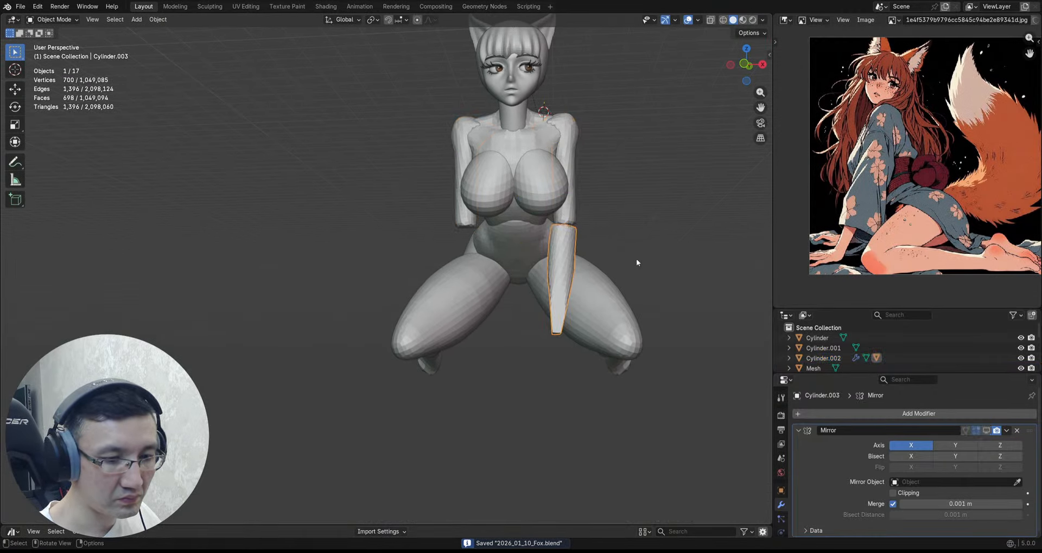
right_click(678, 308)
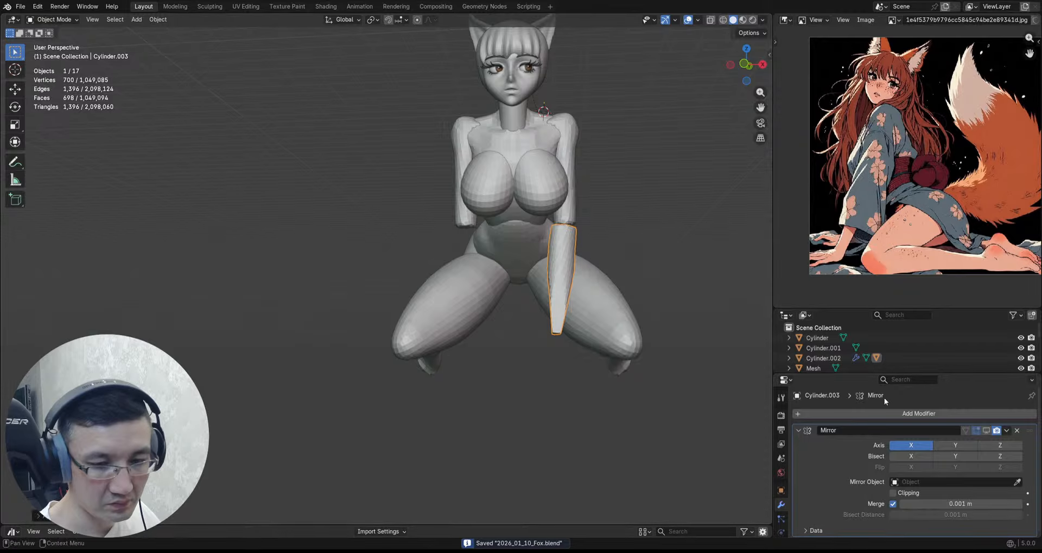
left_click(986, 433)
middle_click_drag(722, 293, 614, 214)
left_click(572, 233)
left_click(574, 272)
scroll(584, 187, "up", 3)
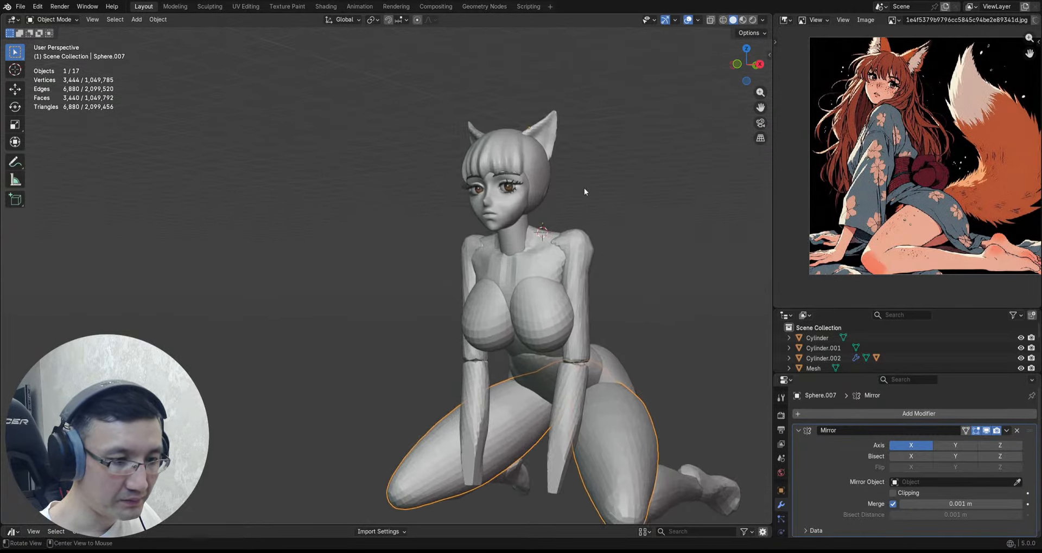
Step: Add a Plain Axes empty and reset its location to the world origin
left_click_drag(573, 92, 472, 225)
scroll(558, 180, "up", 2)
left_click_drag(538, 259, 533, 260, "ctrl")
middle_click_drag(534, 258, 550, 254)
key("shift+a")
mouse_move(644, 185)
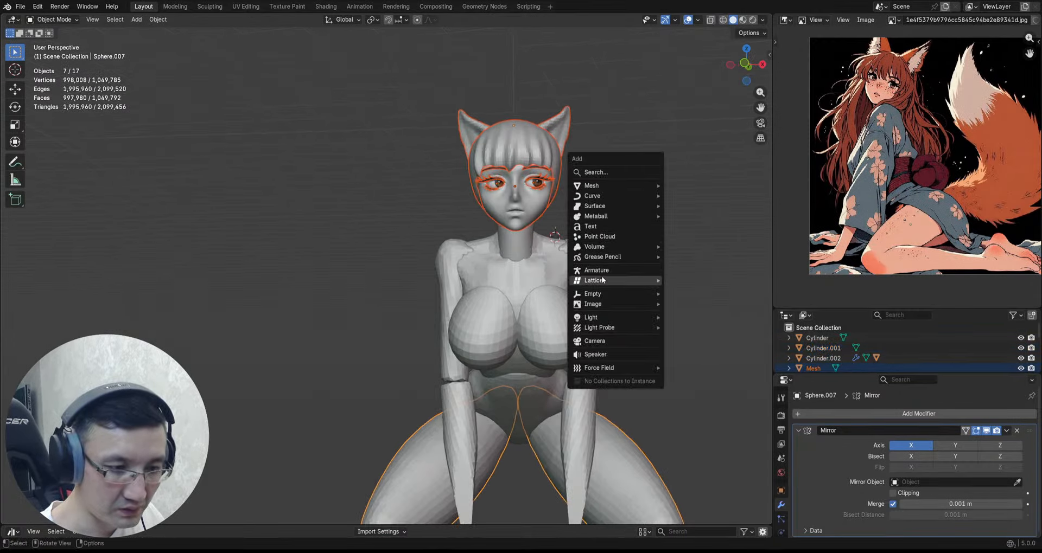
mouse_move(600, 294)
left_click(680, 294)
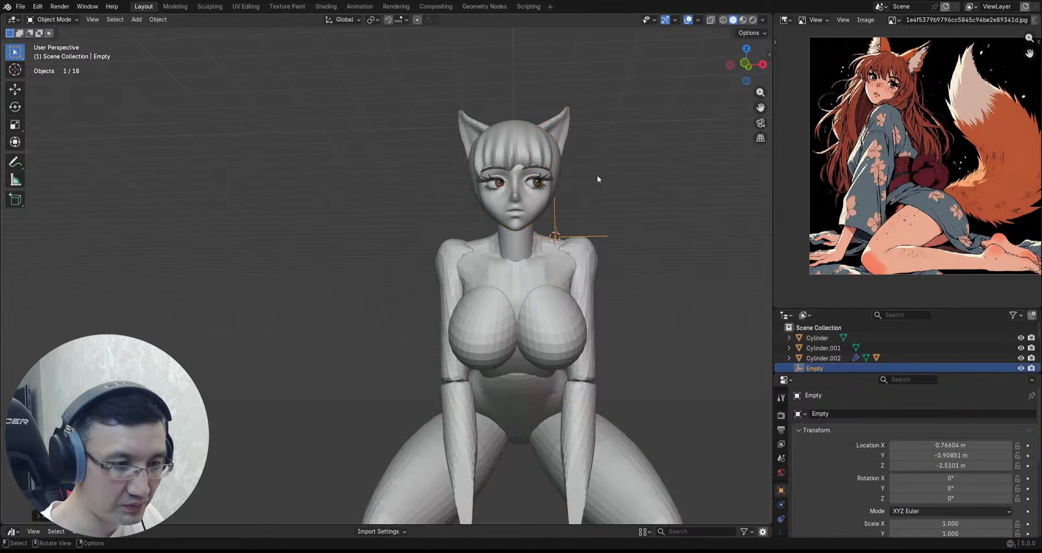
key("alt+g")
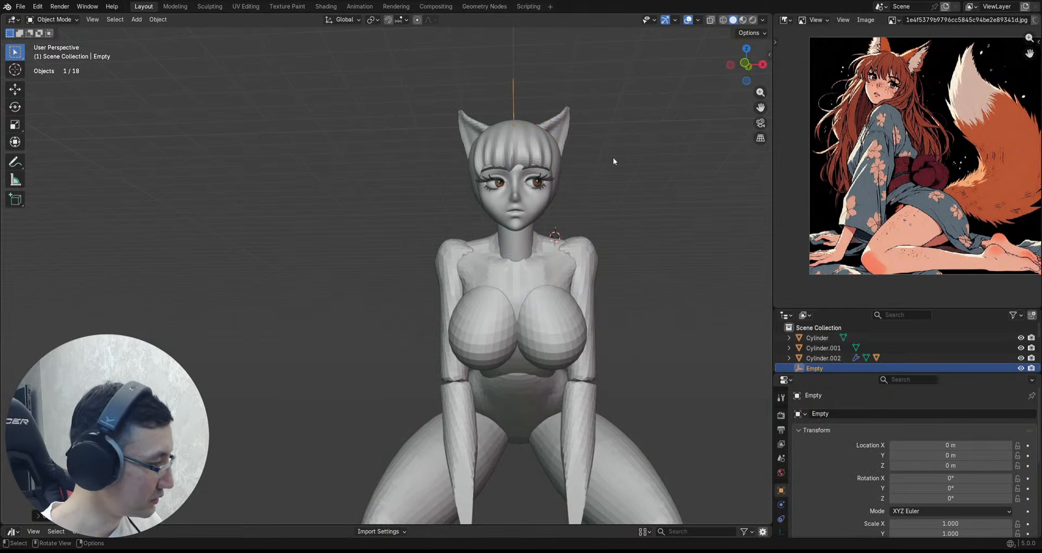
Step: Lower the empty along Z, move it forward into the head at about Y -1.145 m, Z -1.869 m, and save the file
key("g")
key("z")
left_click(614, 237)
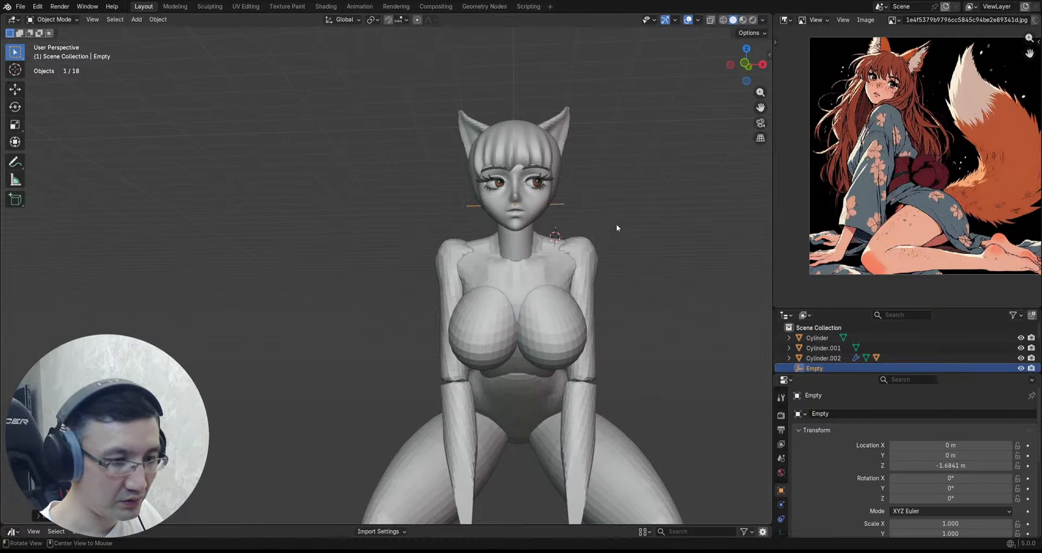
key("grave")
middle_click_drag(617, 224, 632, 177)
left_click(602, 198)
scroll(646, 186, "down", 1)
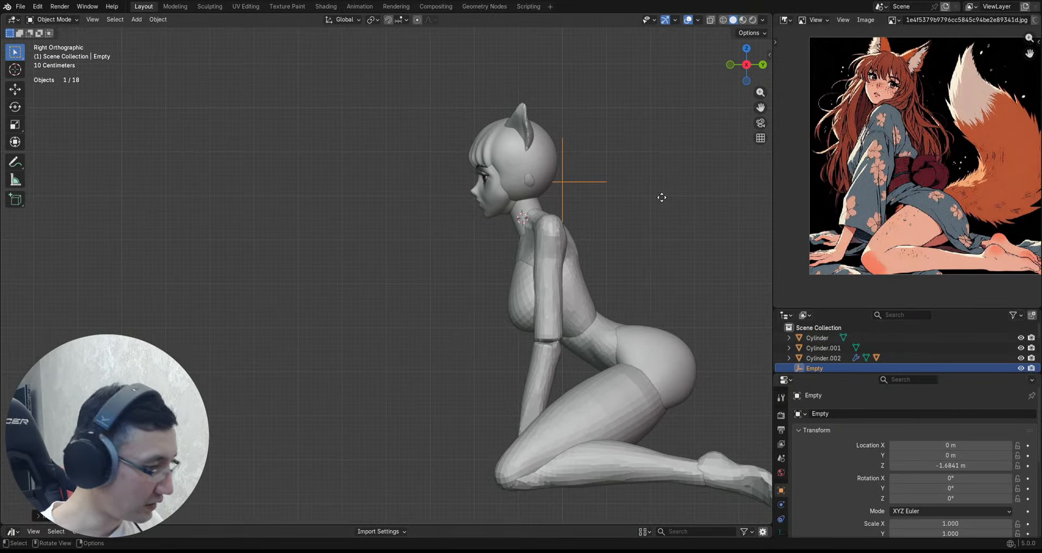
key("g")
left_click(611, 206)
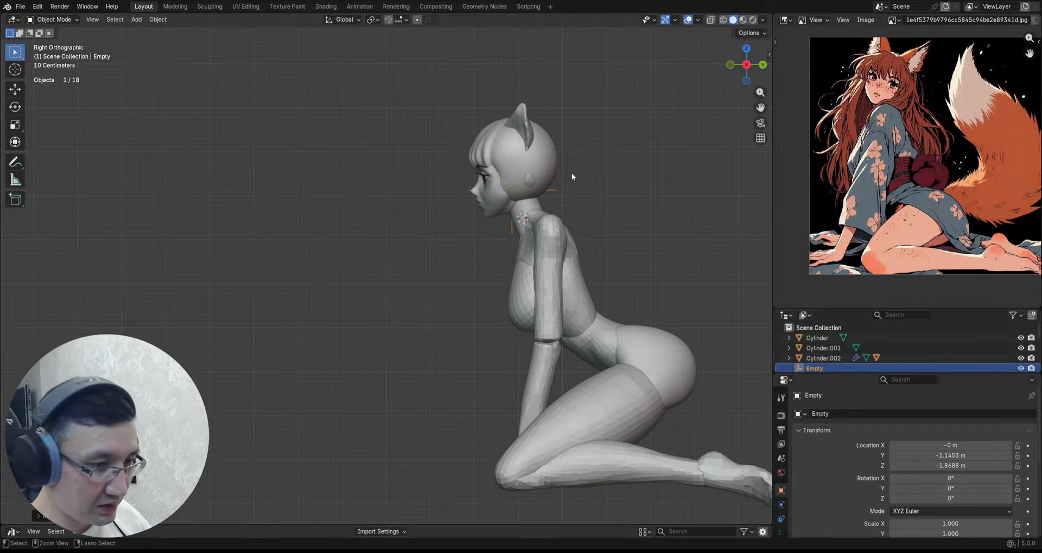
middle_click_drag(571, 174, 602, 199)
key("ctrl+s")
Step: Scale the empty up to about 1.635 and position it at the base of the head, about Y -1.132 m, Z -1.981 m
key("s")
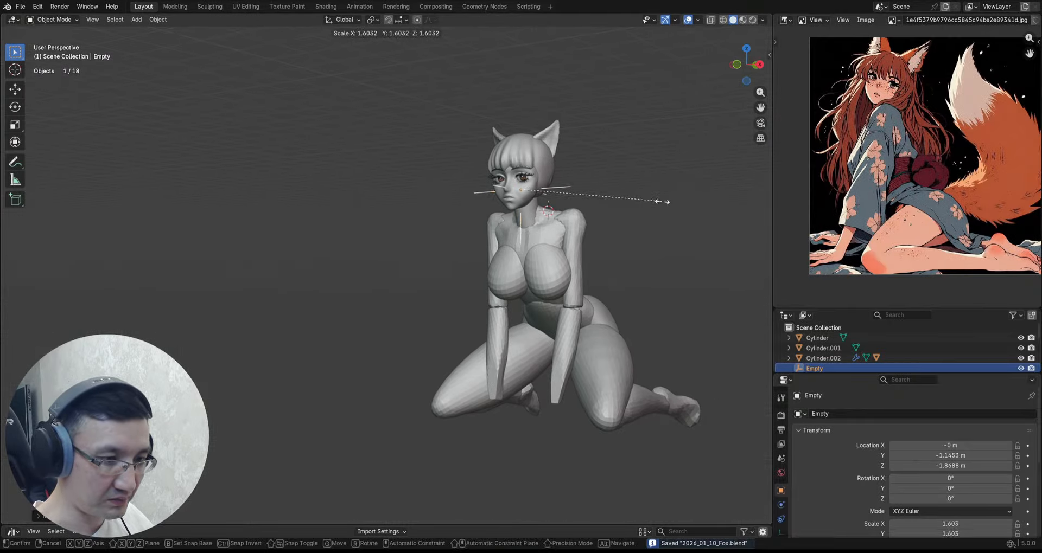
left_click(667, 201)
key("KP_3")
middle_click_drag(607, 197, 607, 163, "ctrl")
key("g")
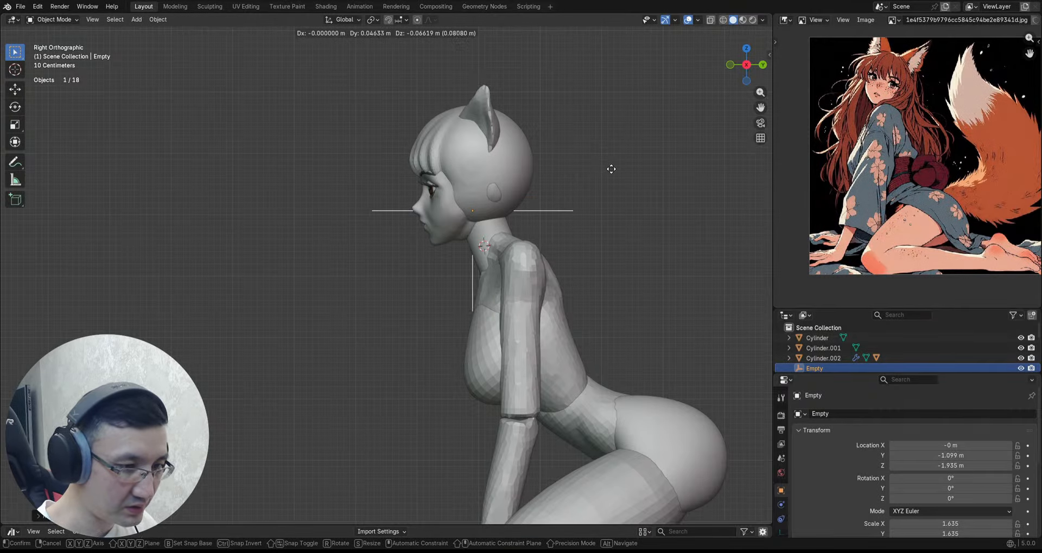
left_click(611, 169)
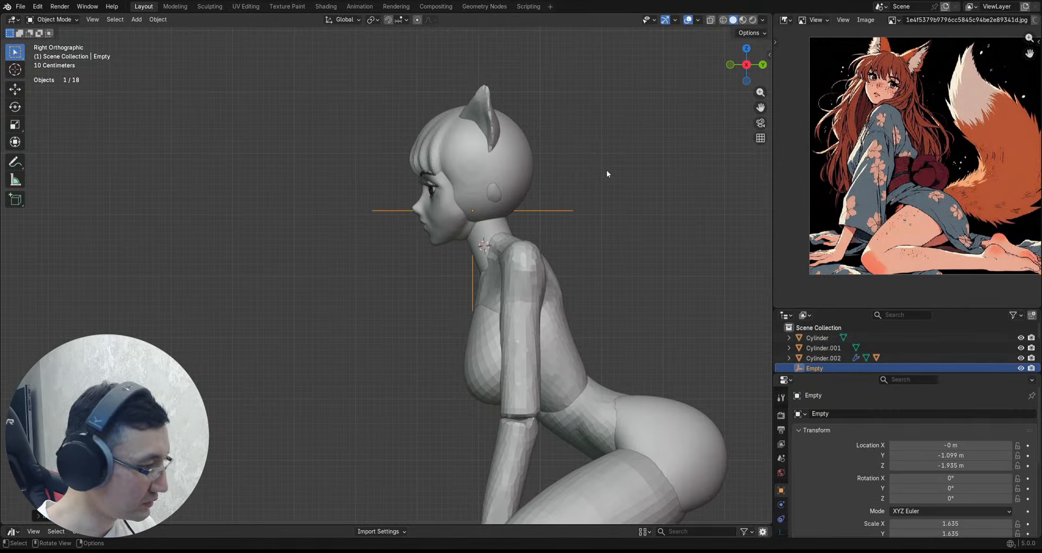
key("g")
left_click(604, 172)
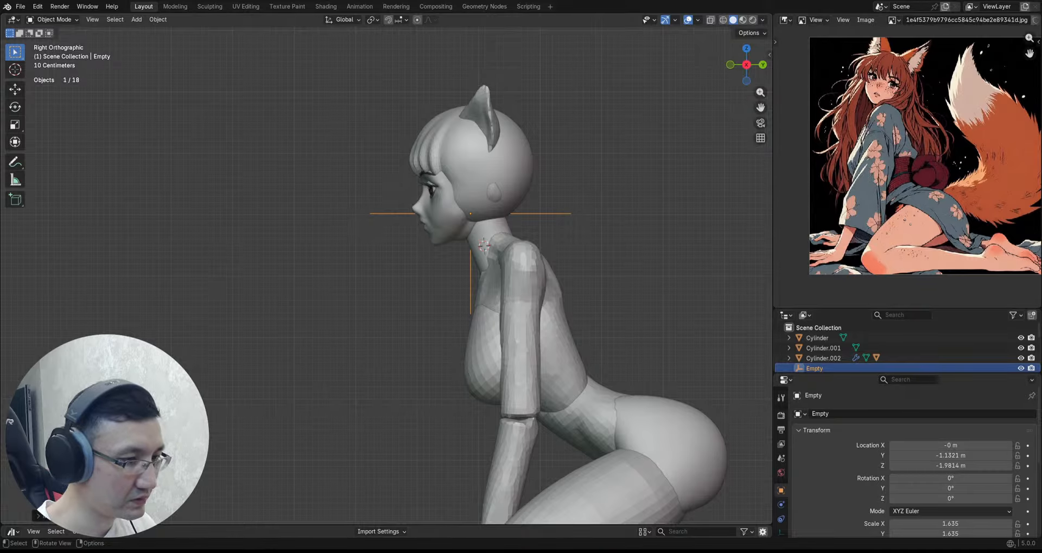
Step: Select the head objects and examine the mouth up close and the object list for inner parts missing from the selection
left_click_drag(547, 59, 395, 199)
left_click_drag(536, 256, 557, 217, "ctrl")
middle_click_drag(557, 217, 597, 208)
scroll(493, 184, "up", 2)
scroll(535, 146, "up", 2)
scroll(489, 206, "up", 1)
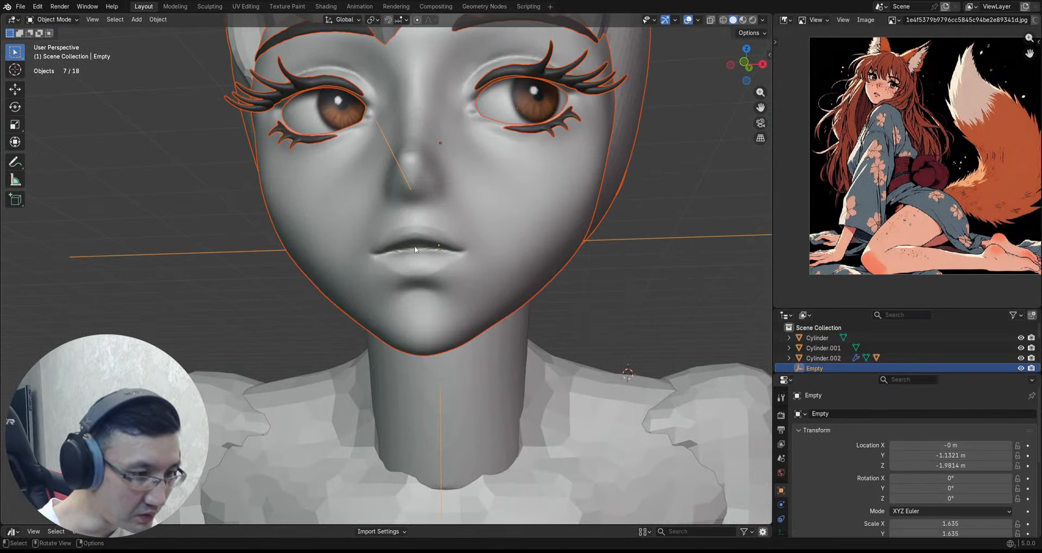
scroll(411, 281, "up", 1)
scroll(411, 281, "down", 5)
middle_click_drag(473, 261, 459, 247)
scroll(829, 346, "down", 6)
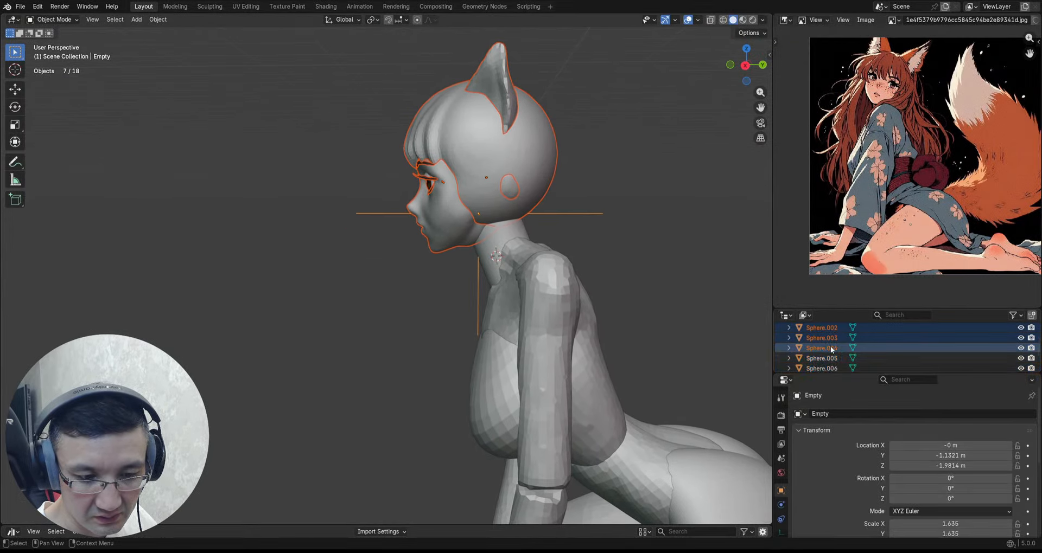
scroll(833, 354, "up", 8)
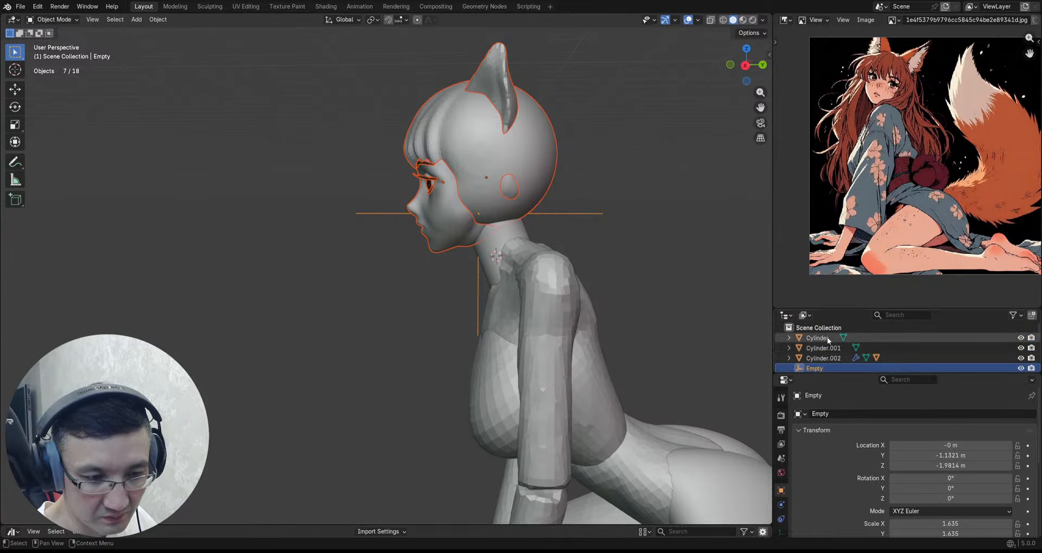
Step: Select the Cylinder object inside the mouth and move it slightly forward and down in the right view
left_click(827, 337)
scroll(453, 228, "up", 3)
key("grave")
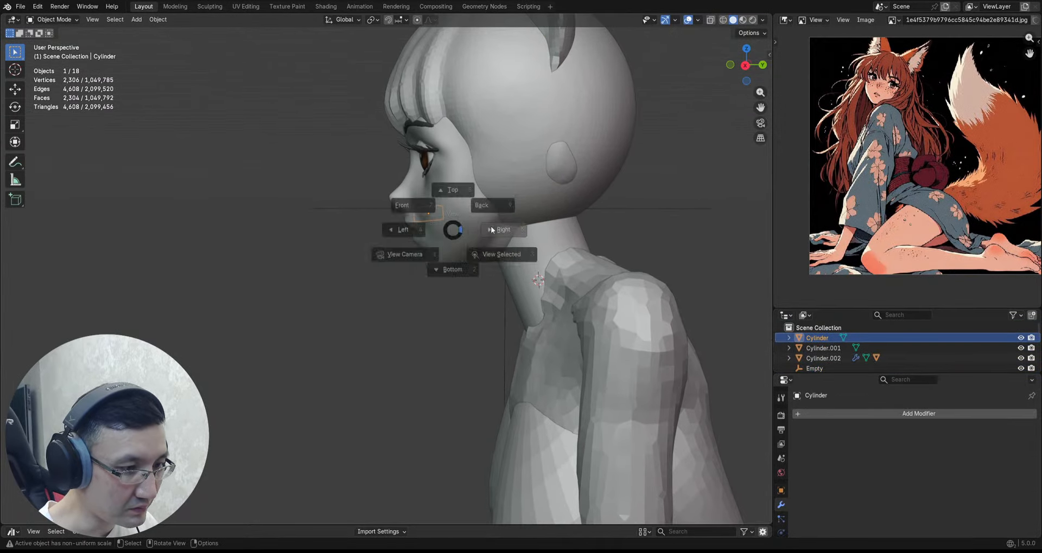
left_click(490, 226)
scroll(493, 228, "up", 4)
key("g")
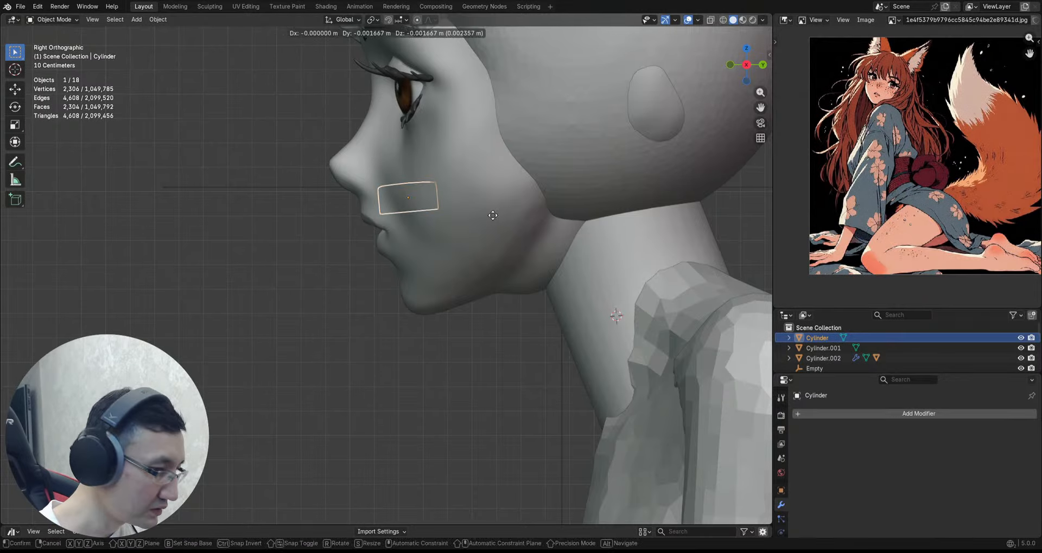
left_click(487, 231)
Step: Shift the mouth cylinder slightly back along Y behind the lips and deselect it
middle_click_drag(393, 234, 441, 174)
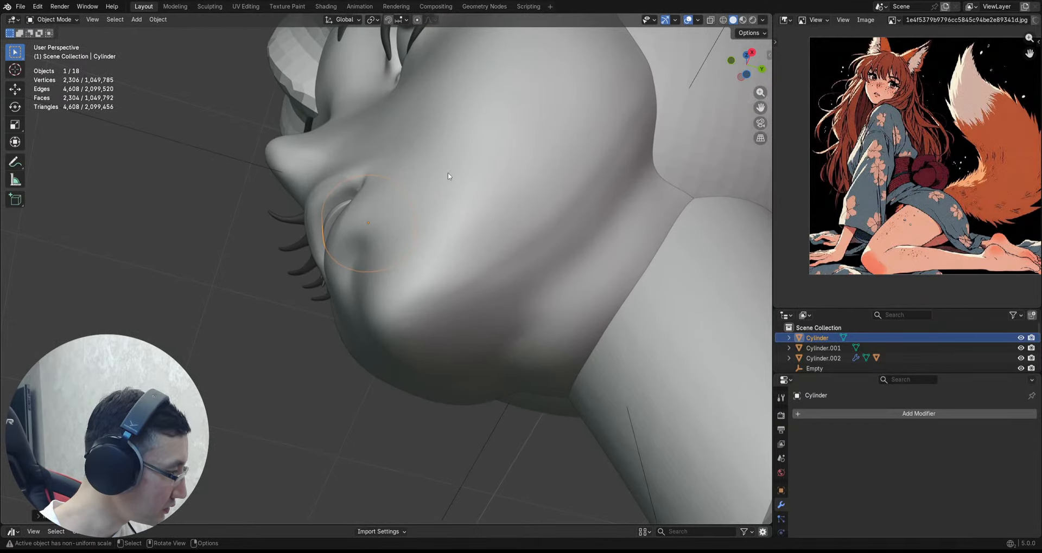
key("g")
key("y")
left_click(452, 176)
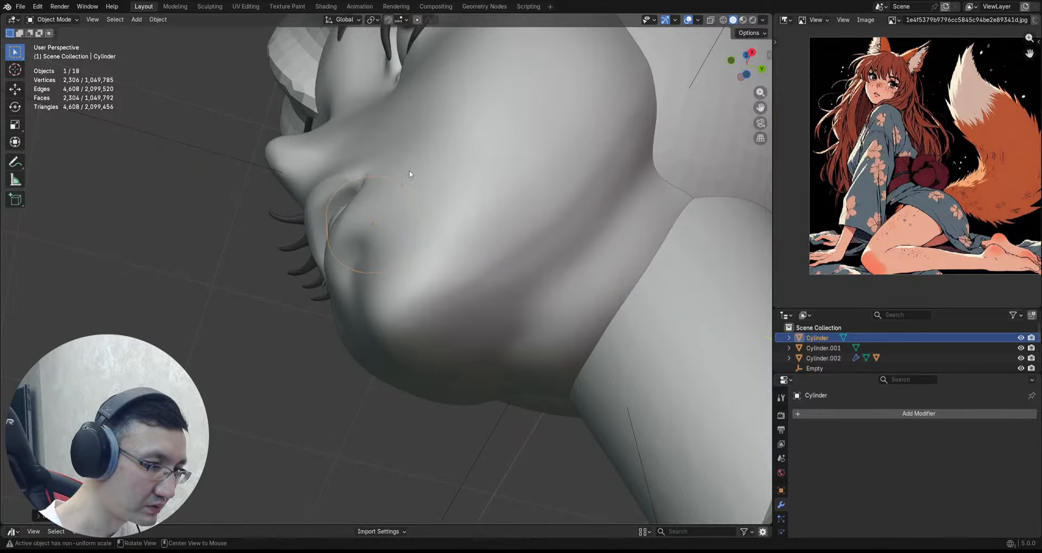
middle_click_drag(452, 175, 402, 291)
left_click(633, 157)
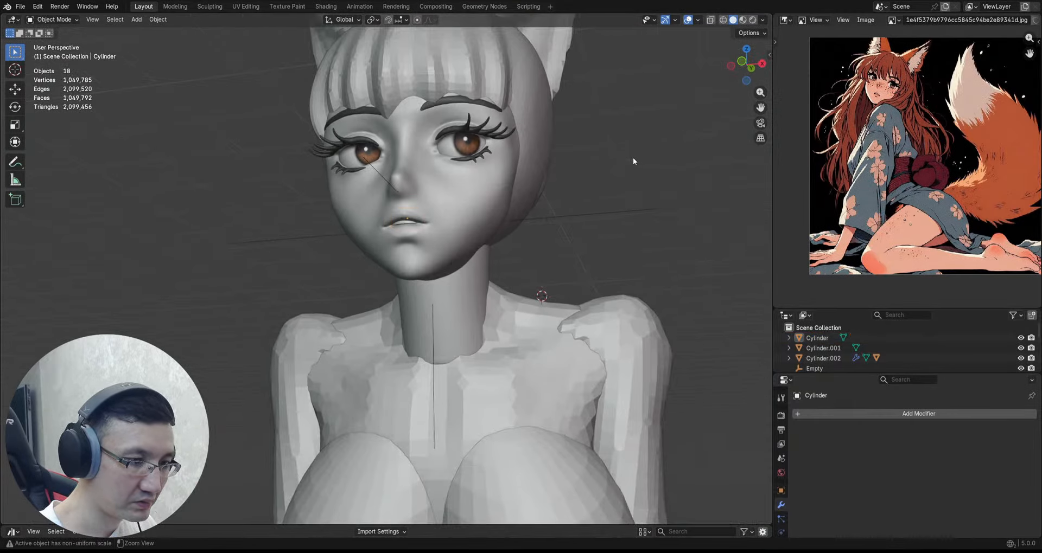
Step: Parent the head objects and the mouth cylinder, without the neck, to the empty
scroll(641, 198, "down", 3)
left_click_drag(441, 194, 441, 194)
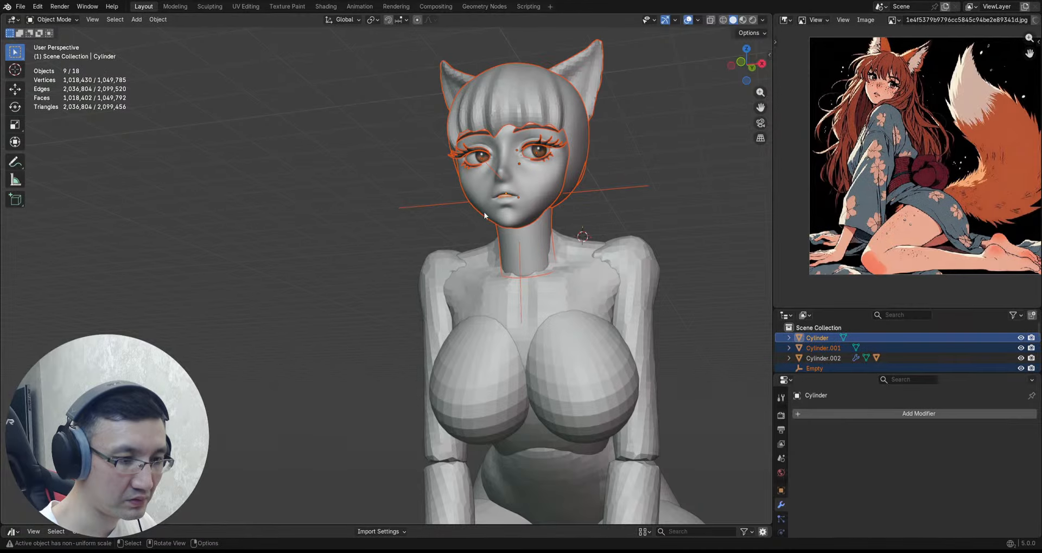
left_click_drag(542, 296, 541, 297, "ctrl")
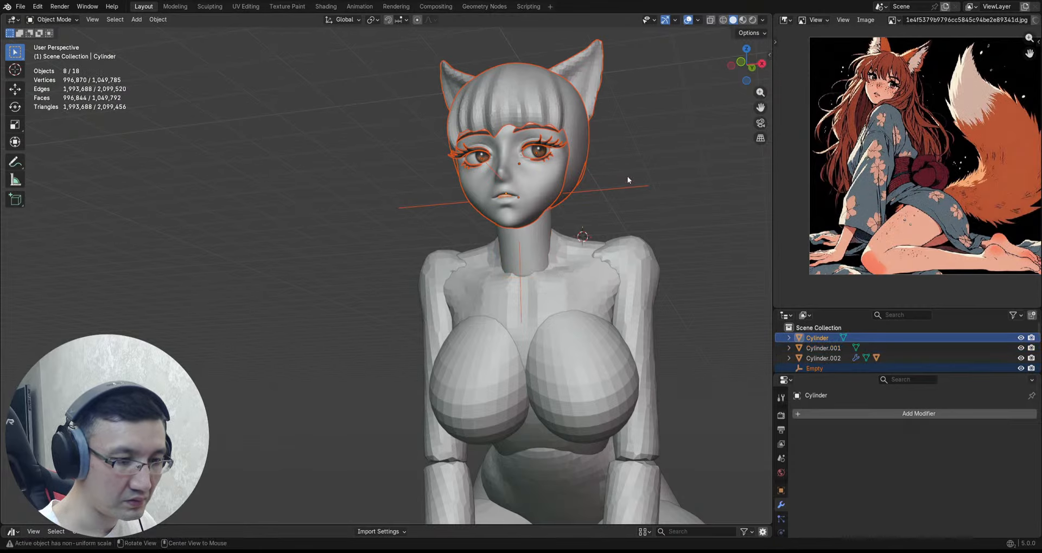
middle_click_drag(627, 175, 617, 195)
left_click(618, 197, "shift")
key("q")
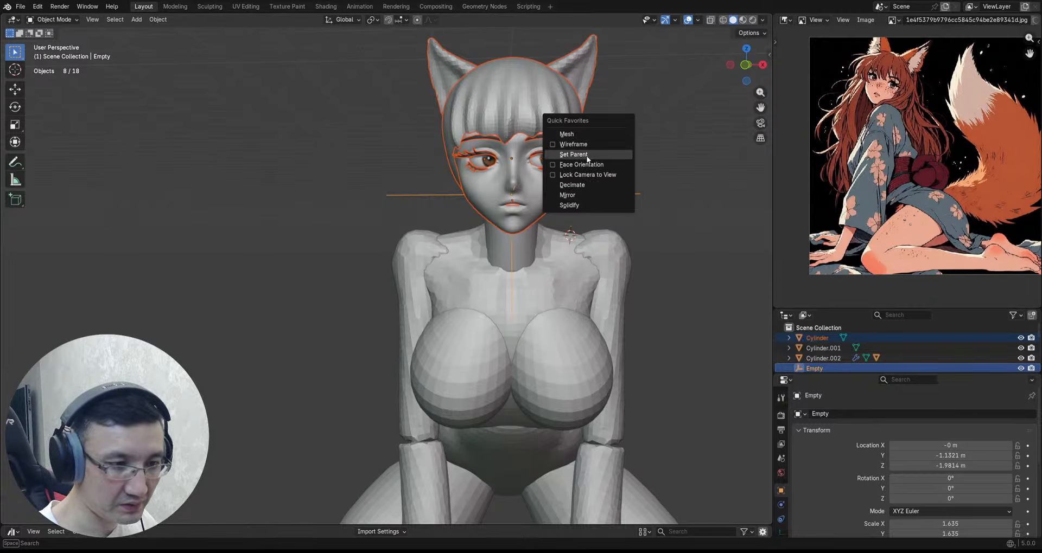
left_click(575, 154)
key("KP_1")
left_click(607, 190)
Step: Move the head's empty back to about Y -1.036 m, Z -1.969 m, and rotate it about 66° around Z
key("KP_3")
scroll(675, 208, "down", 3)
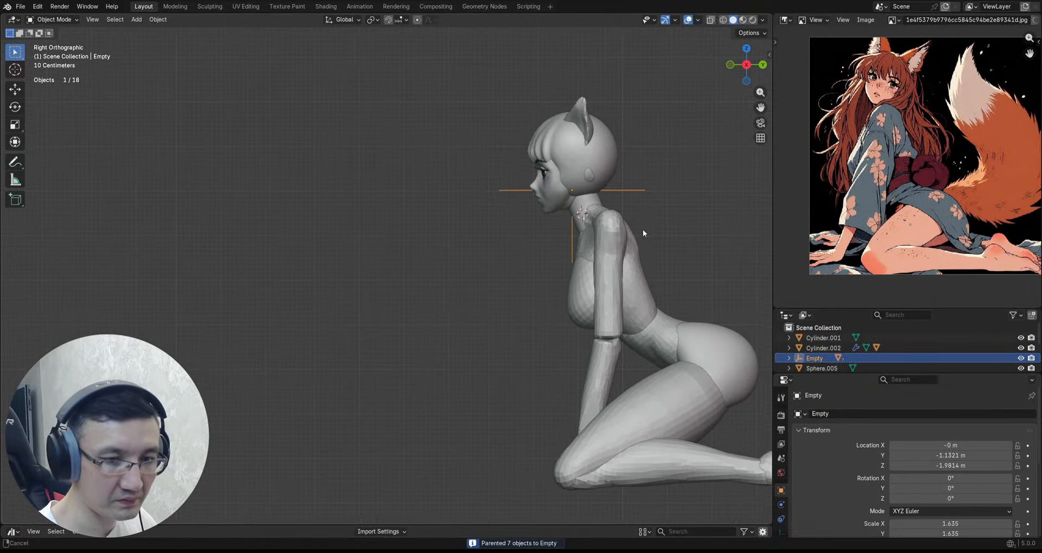
key("g")
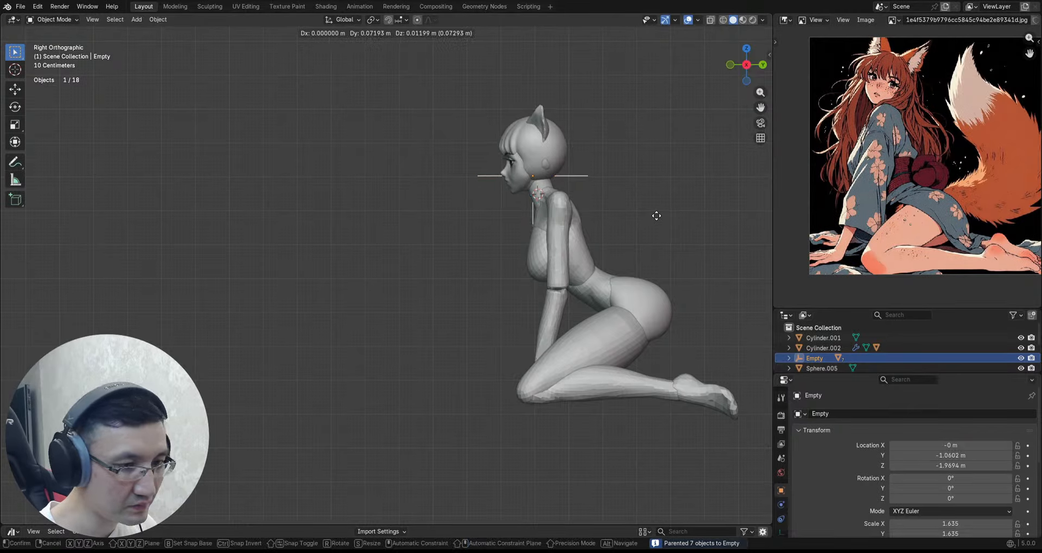
left_click(657, 215)
key("r")
key("z")
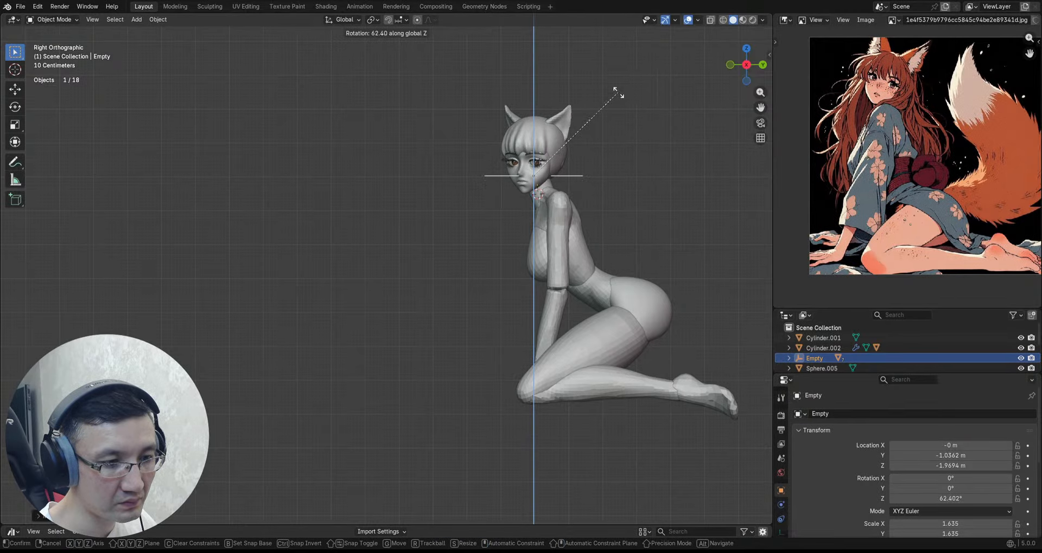
left_click(605, 103)
middle_click_drag(607, 126, 610, 212)
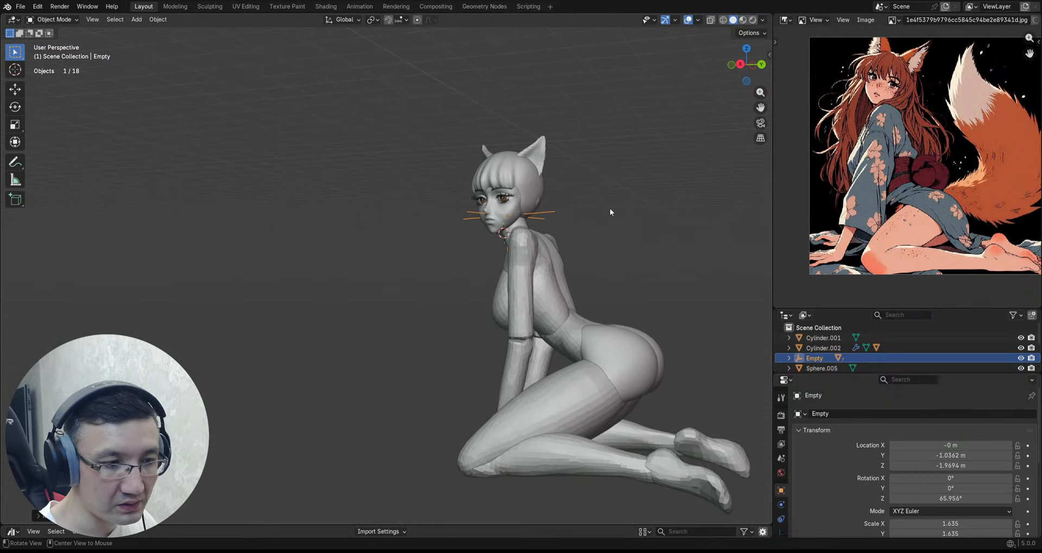
Step: Rotate the head's empty to about X -7.5°, Y 15.7°, Z 87° and shift it along Y to about -0.98 m
key("r")
key("z")
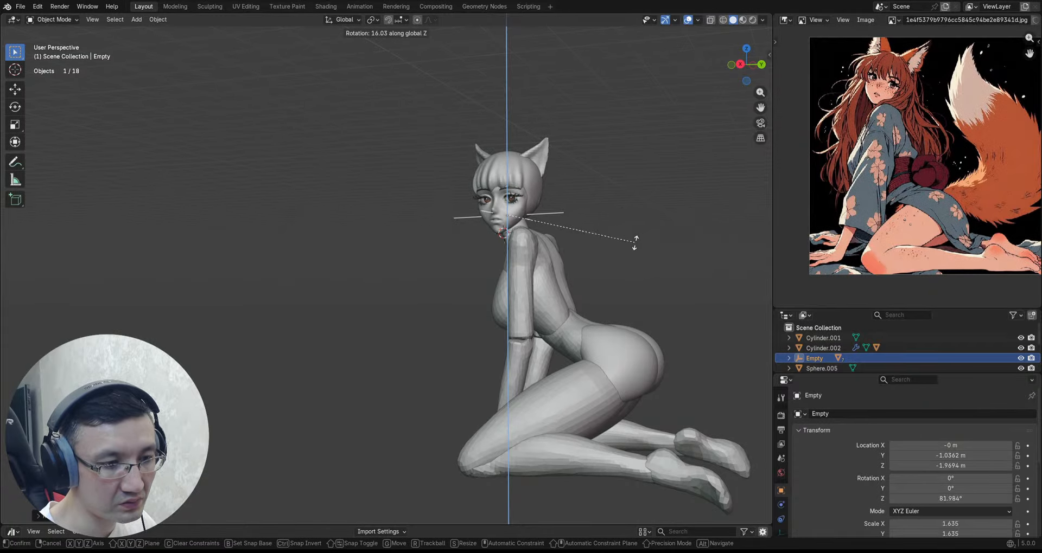
key("z")
key("z")
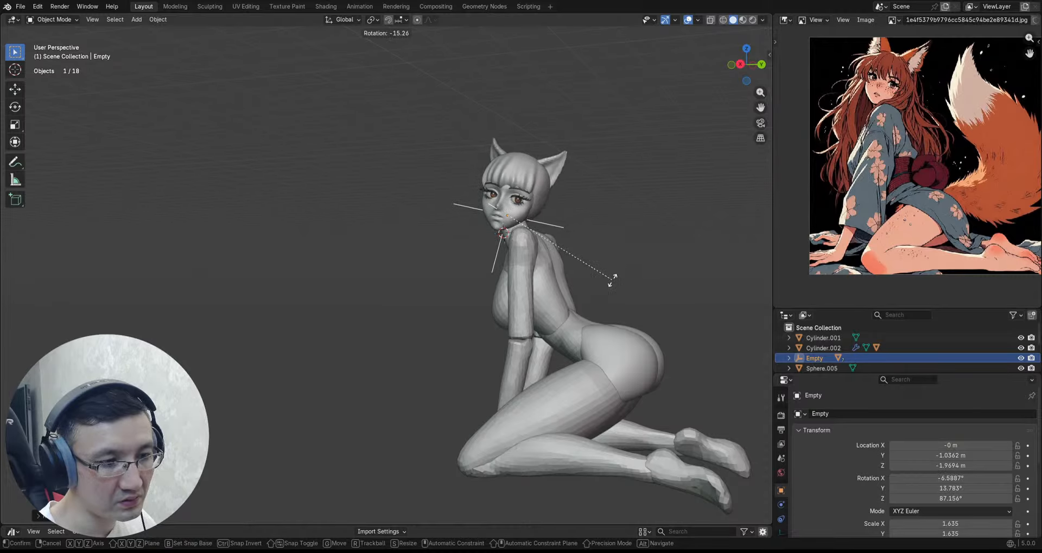
left_click(609, 271)
middle_click_drag(607, 270, 594, 247)
key("g")
key("y")
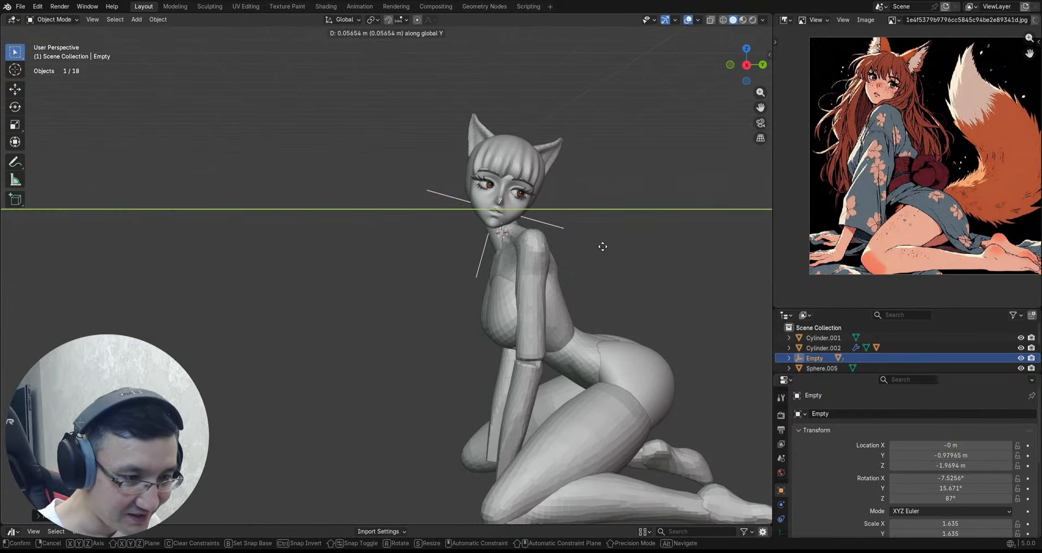
left_click(601, 247)
Step: Sculpt the upper back and shoulder tops with the Grab brush so they rise toward the base of the neck
mouse_move(601, 246)
middle_mouse_down()
mouse_move(584, 234)
mouse_move(463, 238)
mouse_move(542, 237)
mouse_move(581, 261)
mouse_move(633, 235)
mouse_move(537, 255)
mouse_move(624, 259)
mouse_move(598, 228)
mouse_move(566, 240)
mouse_move(554, 203)
mouse_move(539, 230)
mouse_move(577, 235)
mouse_move(543, 201)
mouse_move(561, 238)
mouse_move(586, 248)
mouse_move(554, 214)
middle_mouse_up()
scroll(617, 245, "up", 1)
left_click(566, 240)
key("ctrl+Tab")
scroll(543, 201, "up", 3)
scroll(576, 246, "up", 2)
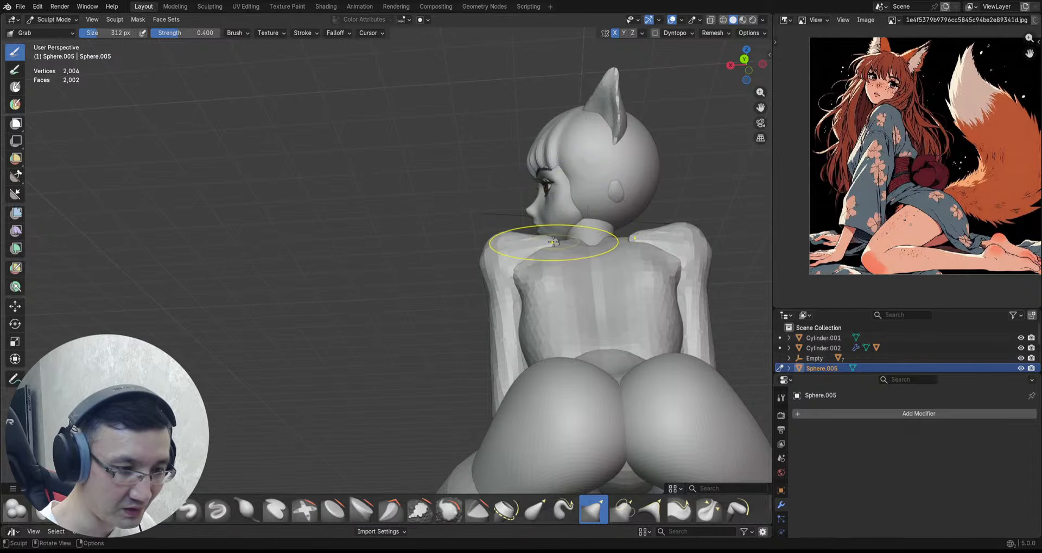
key("alt+q")
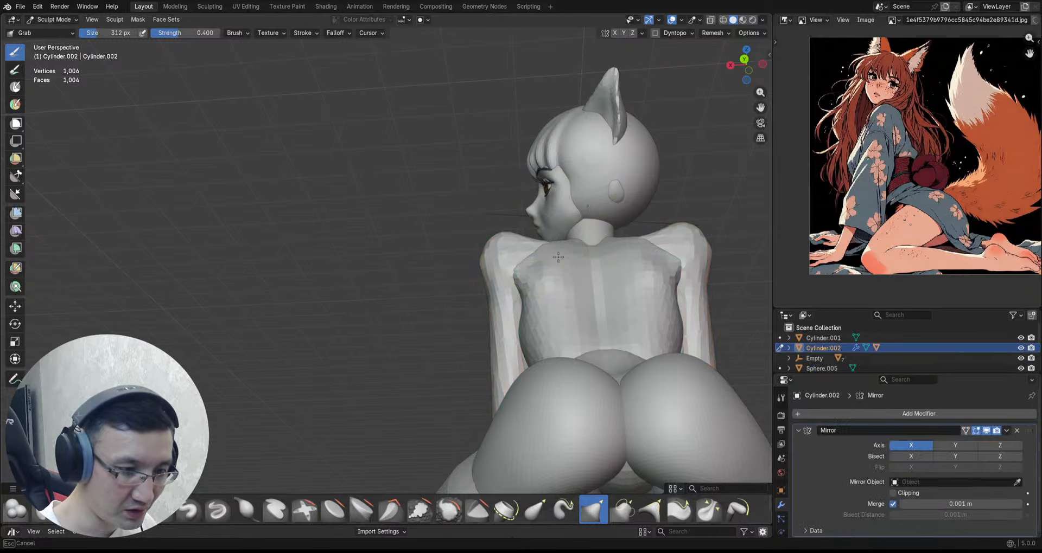
mouse_move(506, 237)
middle_mouse_down()
mouse_move(558, 220)
mouse_move(551, 255)
mouse_move(545, 247)
mouse_move(608, 243)
mouse_move(523, 236)
middle_mouse_up()
Step: Switch sculpting to the head mesh and adjust the jawline above the neck with the Grab brush
key("alt+q")
scroll(626, 216, "up", 2)
mouse_move(624, 242)
middle_mouse_down()
mouse_move(570, 247)
mouse_move(612, 253)
mouse_move(616, 227)
middle_mouse_up()
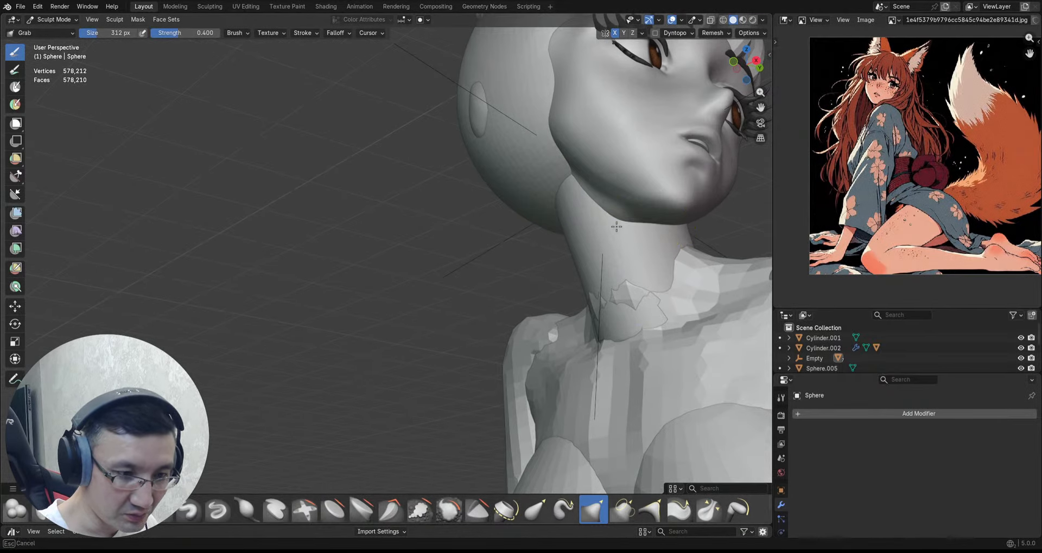
left_click_drag(630, 217, 631, 215)
mouse_move(651, 227)
left_mouse_down("alt")
mouse_move(640, 233)
mouse_move(644, 249)
mouse_move(629, 240)
mouse_move(618, 210)
mouse_move(635, 197)
mouse_move(586, 186)
mouse_move(593, 150)
mouse_move(570, 157)
left_mouse_up("alt")
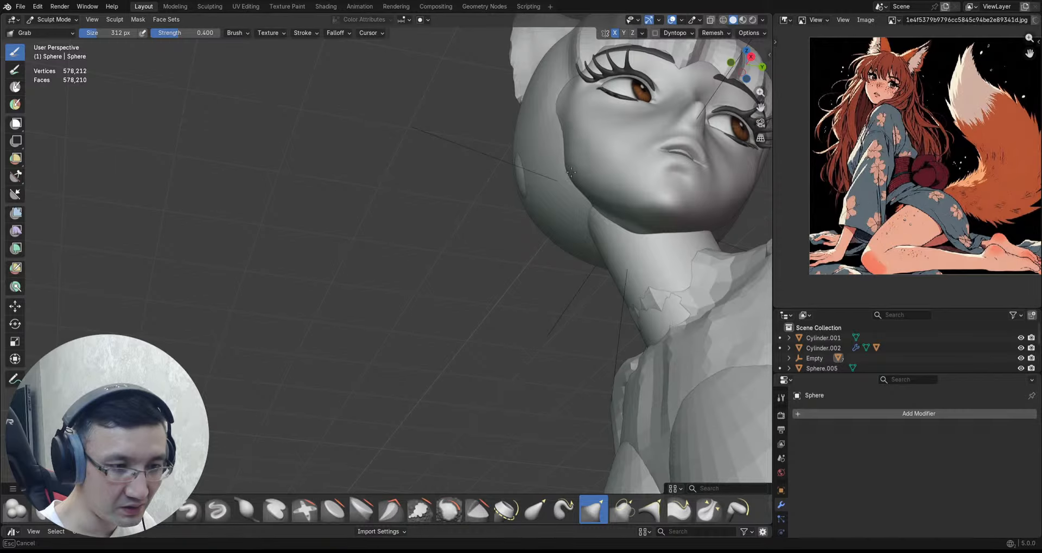
mouse_move(571, 172)
middle_mouse_down()
mouse_move(577, 161)
mouse_move(552, 130)
mouse_move(572, 121)
mouse_move(530, 103)
mouse_move(494, 106)
middle_mouse_up()
key("d")
scroll(530, 103, "down", 2)
key("g")
scroll(523, 130, "up", 2)
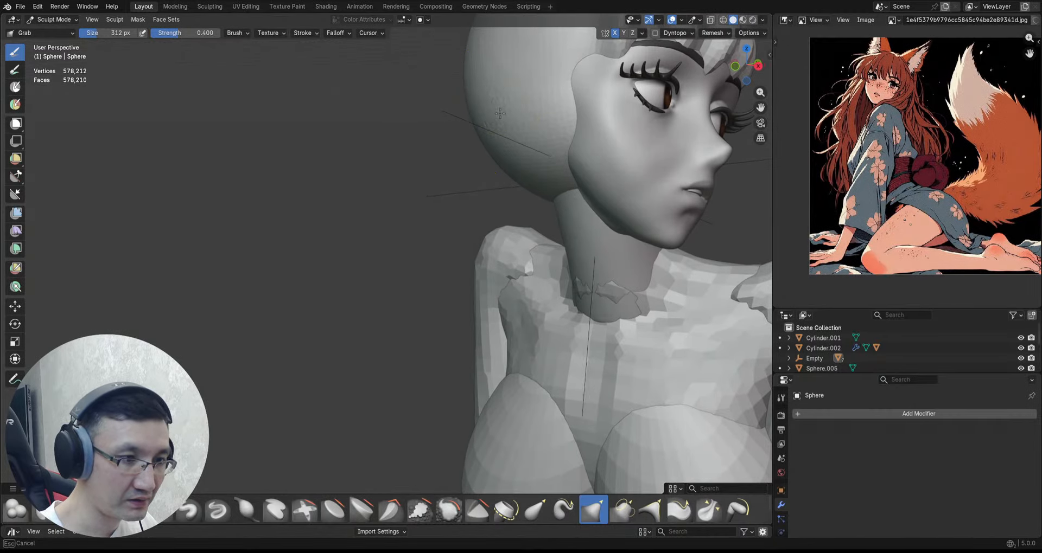
Step: Refine the cheek and jaw contour with the Grab brush, checking the face from the side, below and three-quarter views
middle_click_drag(542, 76, 562, 126, "ctrl")
middle_click_drag(561, 126, 531, 163, "shift")
middle_click_drag(531, 163, 533, 196, "shift")
scroll(511, 198, "up", 5)
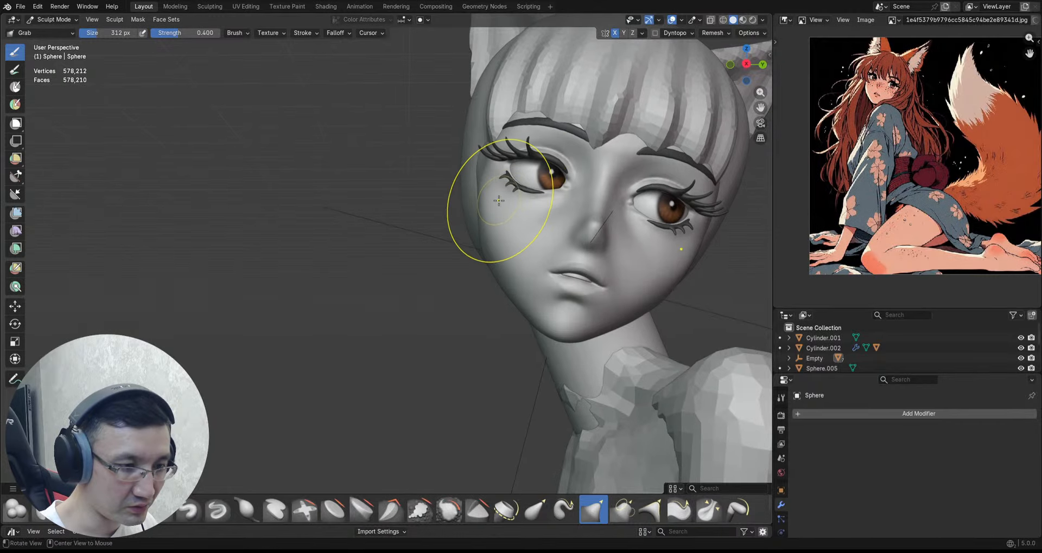
mouse_move(483, 198)
middle_mouse_down()
mouse_move(466, 164)
mouse_move(477, 174)
mouse_move(485, 157)
mouse_move(504, 253)
mouse_move(537, 242)
middle_mouse_up()
scroll(547, 266, "down", 3)
scroll(534, 240, "up", 3)
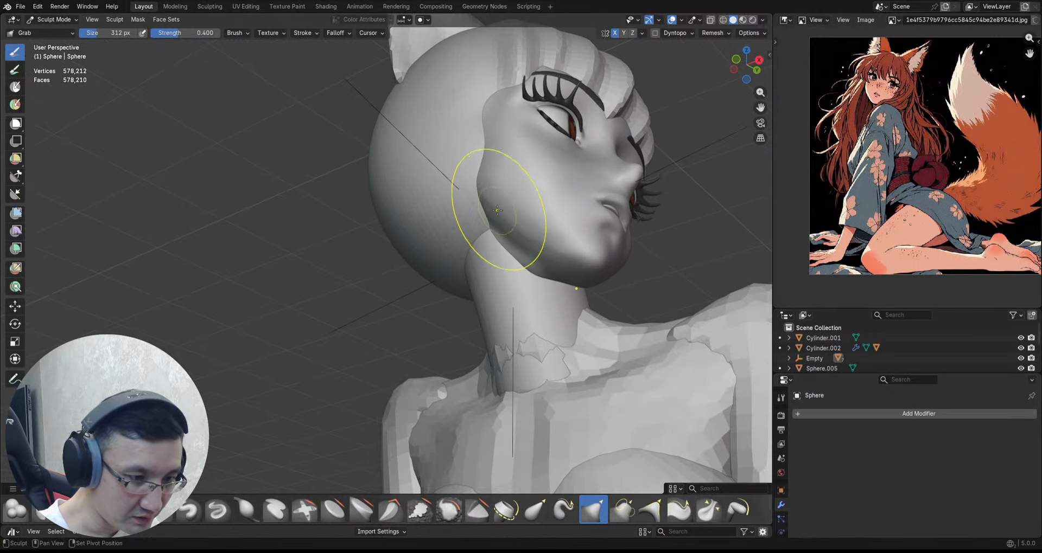
scroll(564, 217, "down", 3)
middle_click_drag(573, 215, 516, 228)
scroll(564, 220, "up", 1)
middle_click_drag(649, 206, 611, 206)
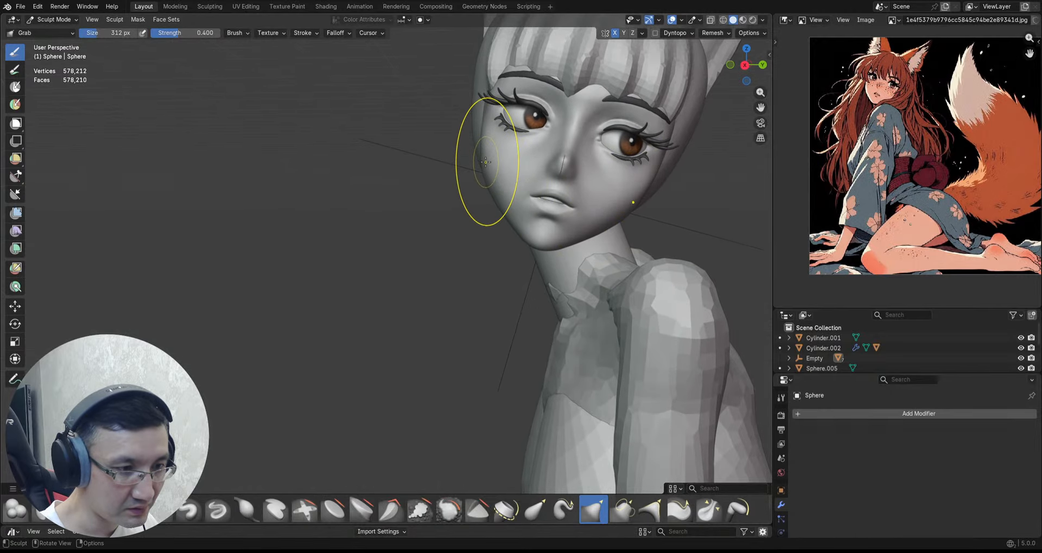
scroll(499, 199, "up", 2)
scroll(500, 202, "up", 2)
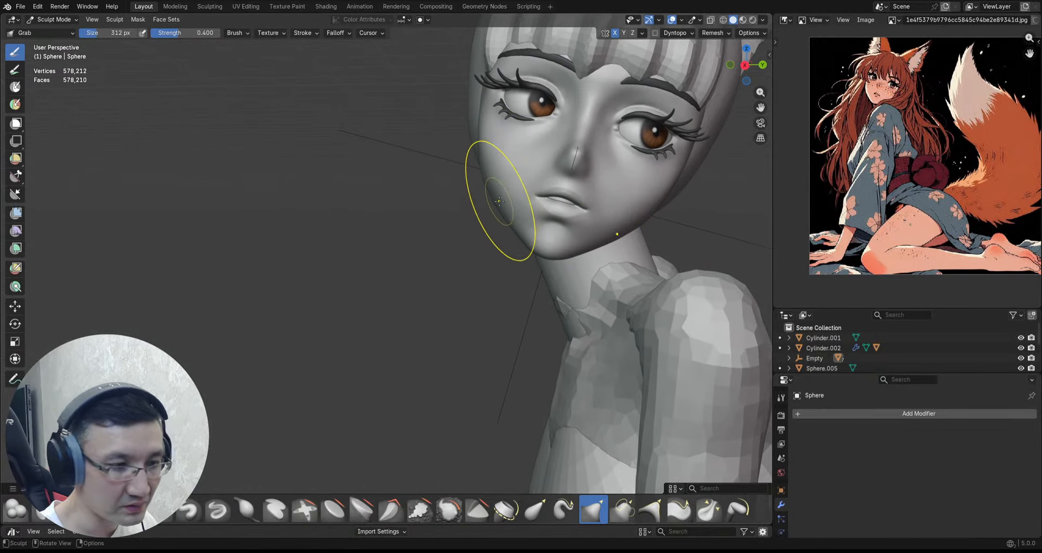
left_click_drag(502, 203, 498, 207)
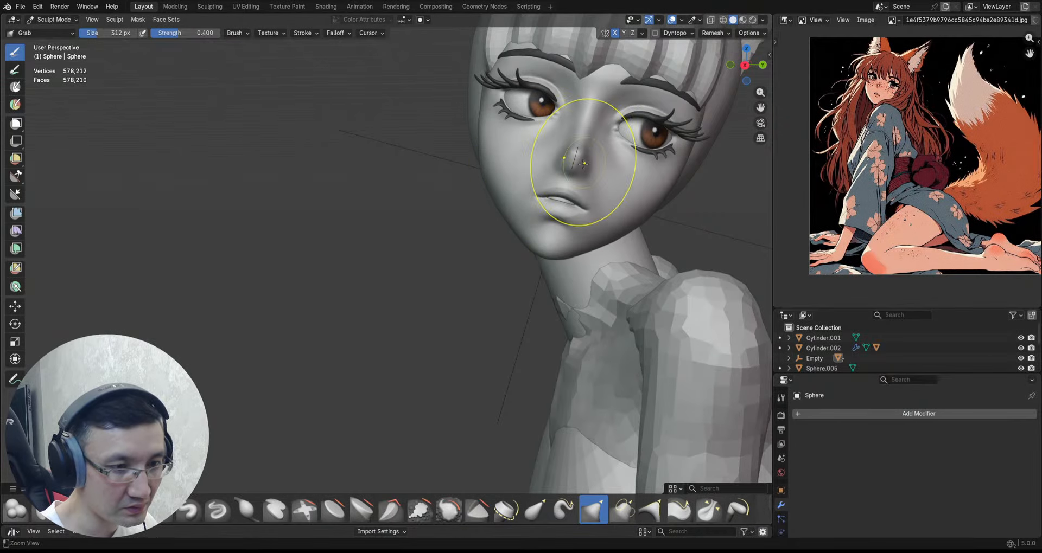
Step: Return to Object Mode and add a UV sphere for the fox tail
middle_click_drag(584, 163, 588, 216, "ctrl")
middle_click_drag(621, 155, 643, 222, "ctrl")
middle_click_drag(643, 222, 622, 227, "shift")
middle_click_drag(636, 225, 604, 218, "shift")
mouse_move(611, 214)
middle_mouse_down("ctrl")
mouse_move(627, 242)
mouse_move(598, 241)
mouse_move(617, 244)
mouse_move(604, 278)
mouse_move(609, 248)
mouse_move(586, 198)
mouse_move(602, 214)
mouse_move(610, 207)
middle_mouse_up("ctrl")
key("ctrl+Tab")
left_click(619, 245)
key("shift+a")
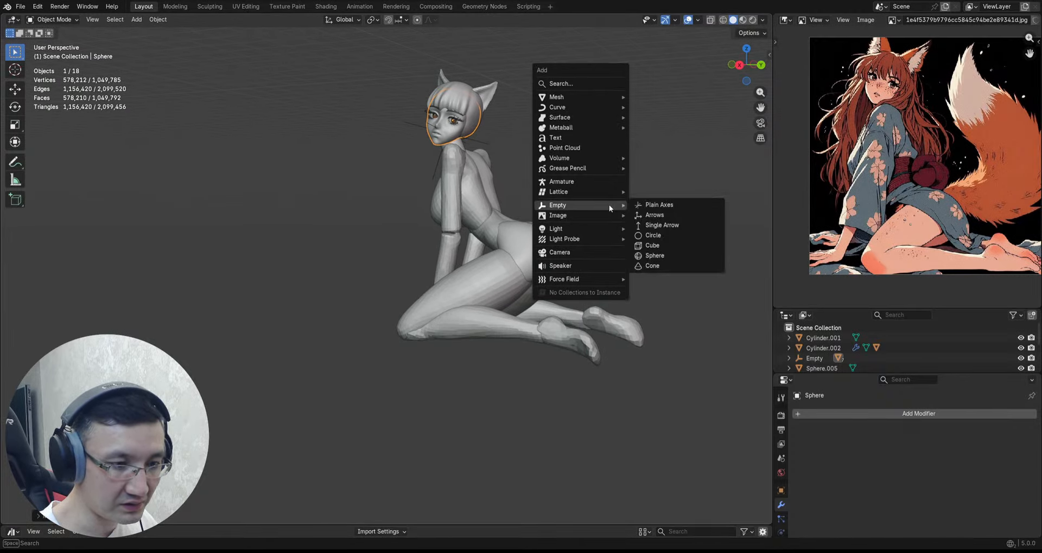
mouse_move(585, 99)
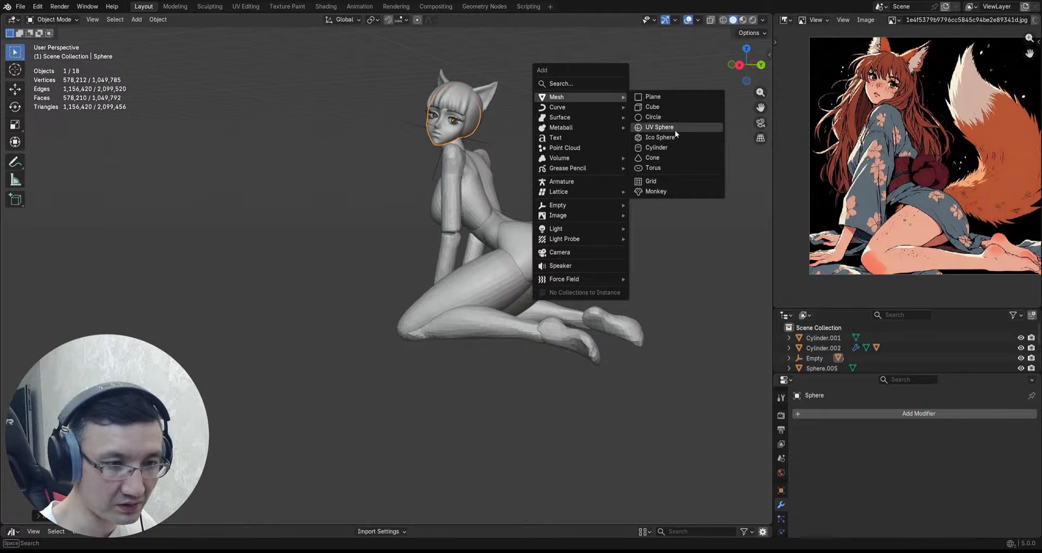
left_click(675, 130)
Step: Place the sphere above the hips, enlarge it slightly and stretch it along Z to more than twice its height
middle_click_drag(623, 200, 681, 261)
key("g")
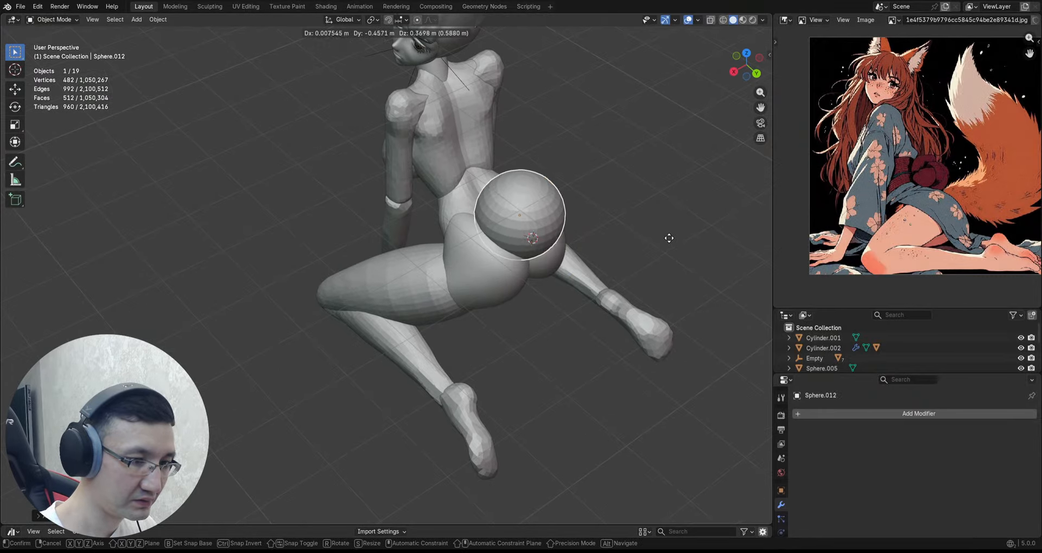
key("s")
left_click(700, 235)
middle_click_drag(510, 237, 574, 196)
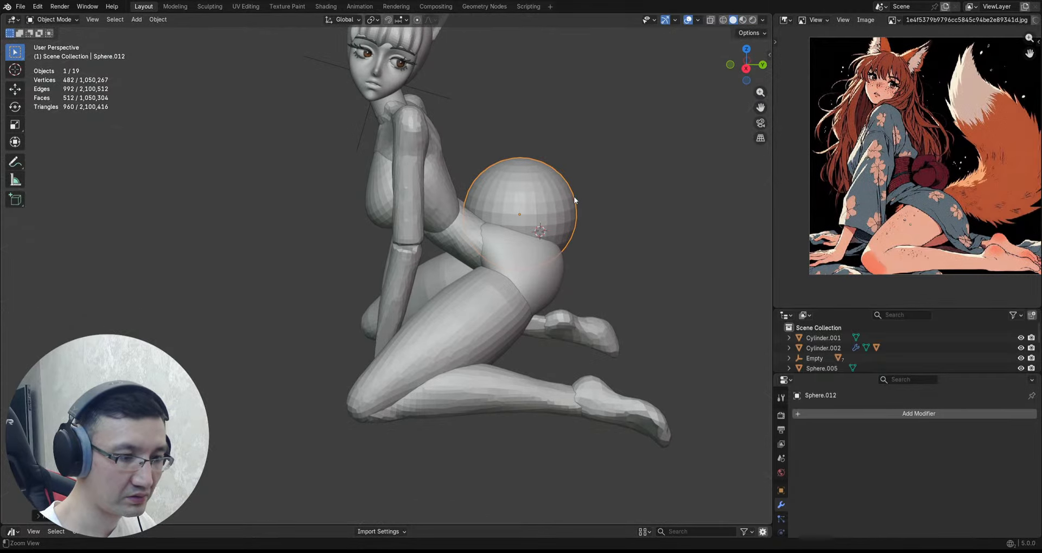
key("s")
key("z")
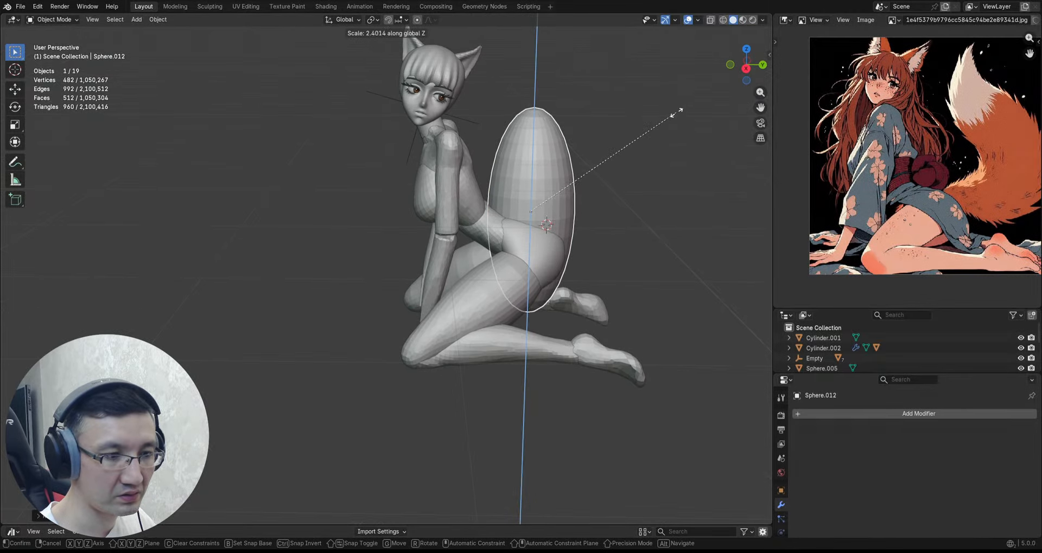
left_click(674, 142)
middle_click_drag(625, 180, 581, 253)
scroll(581, 253, "down", 3)
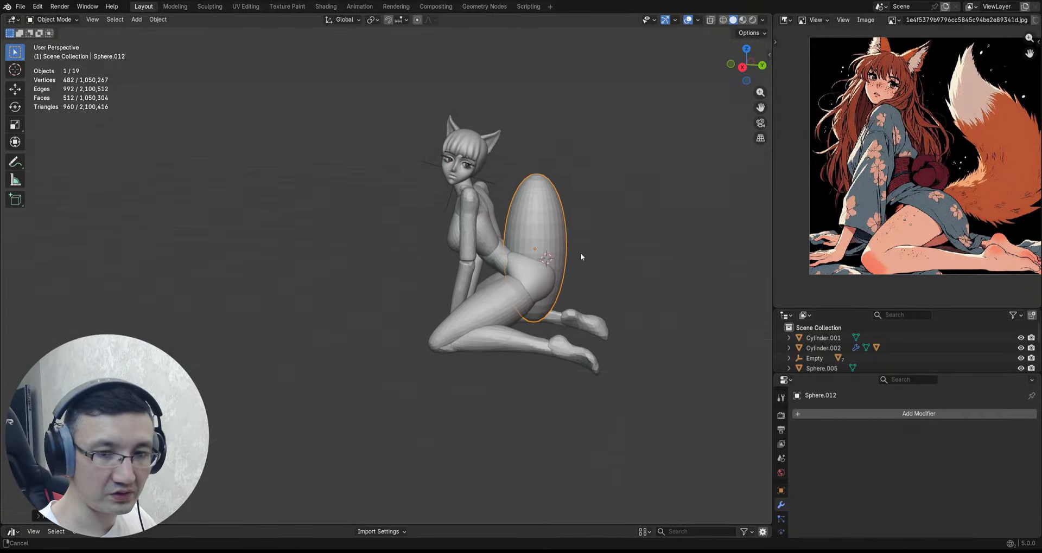
Step: Move the stretched sphere up behind the hips and widen it in X and Y only
key("g")
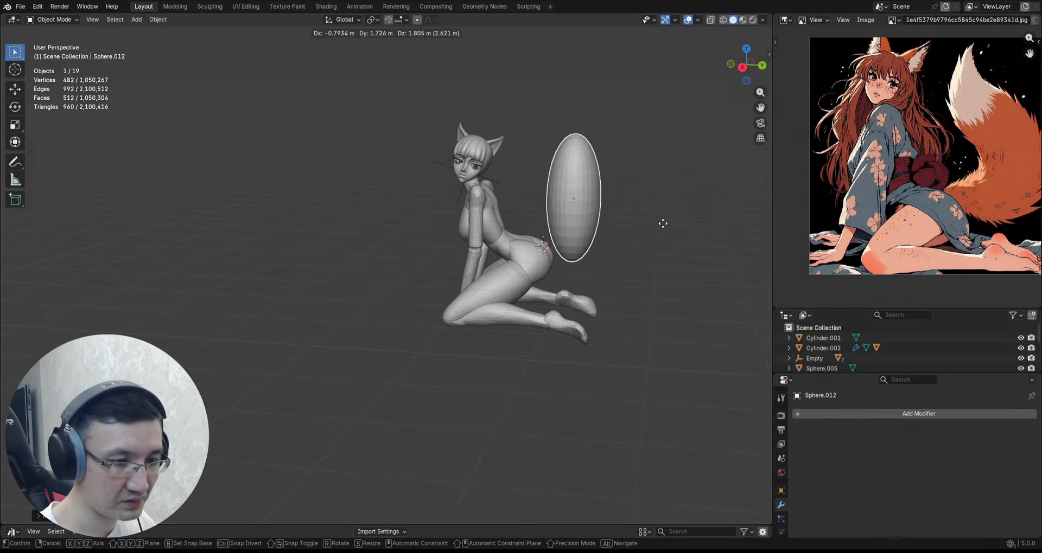
left_click(658, 219)
key("s")
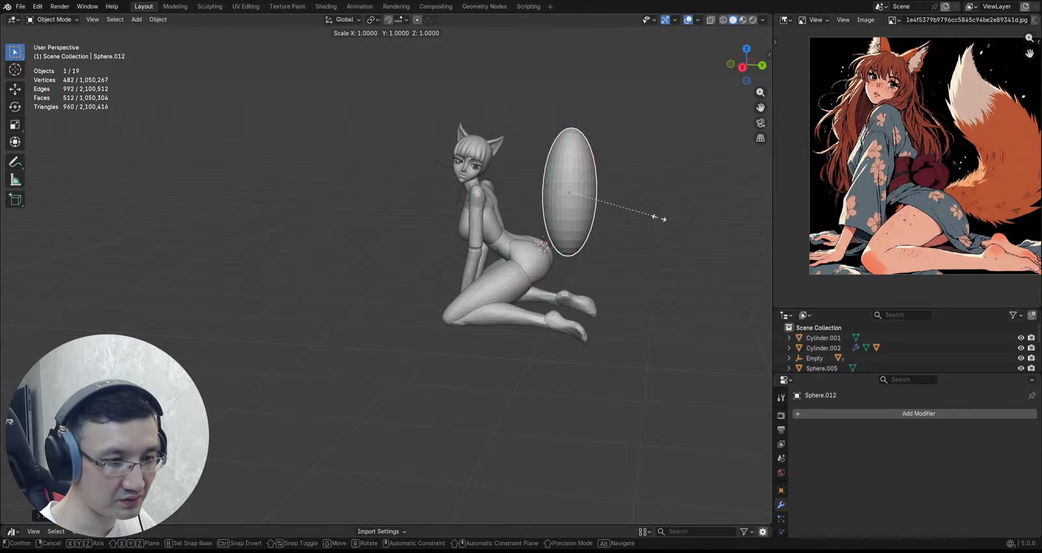
key("shift+z")
left_click(681, 222)
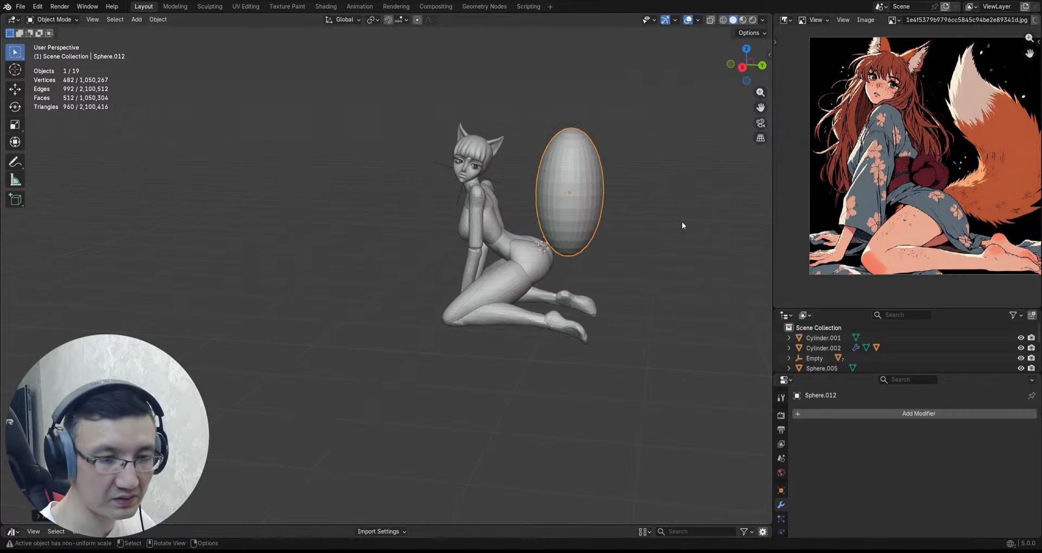
middle_click_drag(603, 222, 624, 254)
key("g")
left_click(648, 233)
Step: Apply the tail sphere's scale, enter Sculpt Mode and voxel-remesh it into an even low-resolution mesh
scroll(647, 230, "up", 1)
key("ctrl+a")
left_click(613, 256)
key("ctrl+Tab")
left_click(624, 300)
key("f")
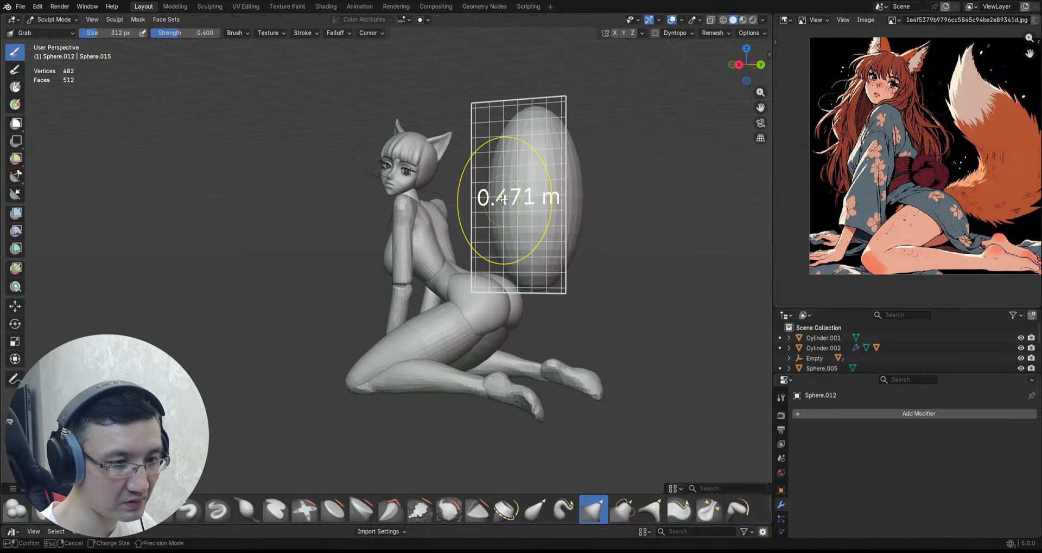
left_click(518, 215)
Step: Pull the lower end of the tail into a taper that meets the lower back with the Grab brush
middle_click_drag(535, 274, 538, 290)
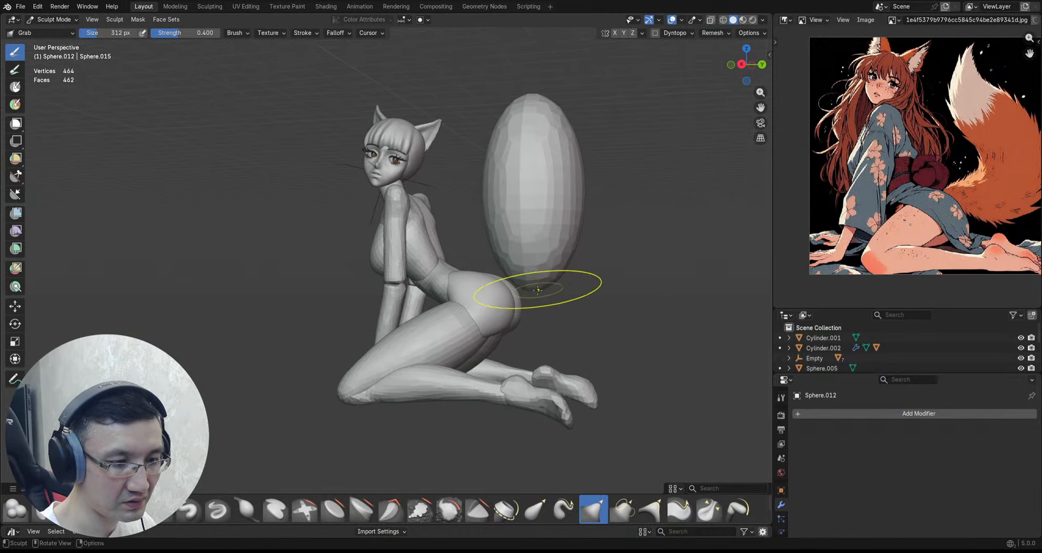
middle_click_drag(445, 294, 646, 274)
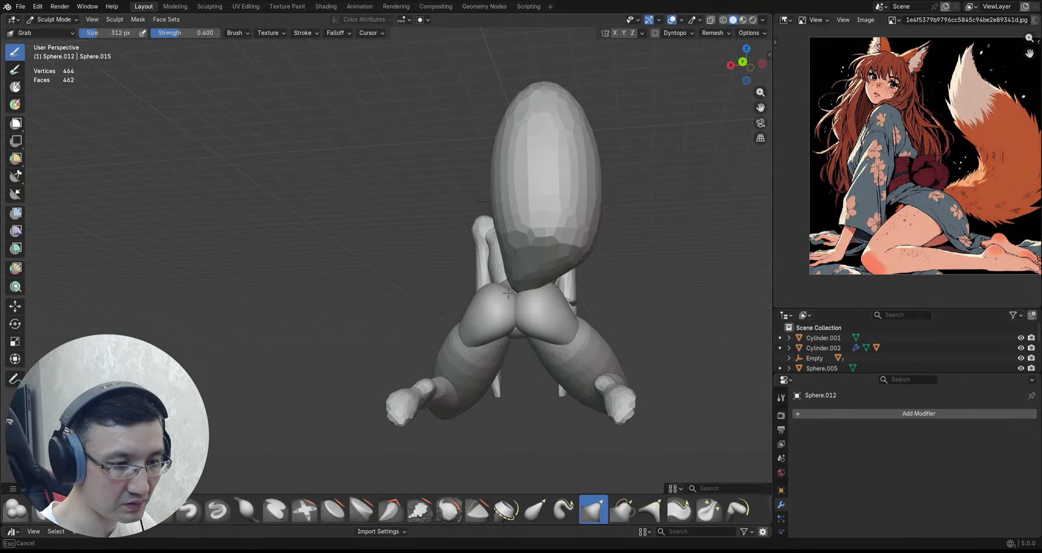
scroll(568, 196, "down", 7)
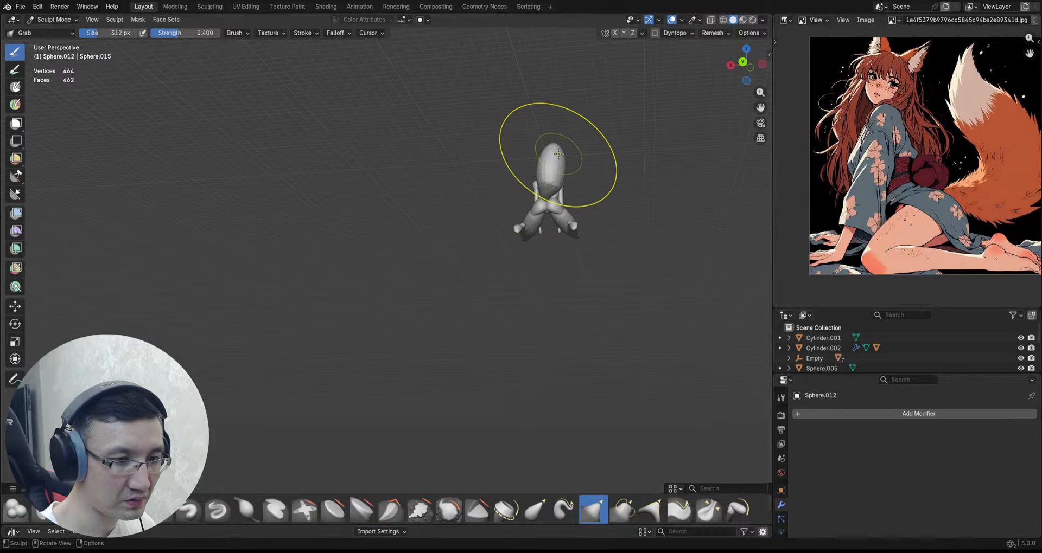
scroll(505, 144, "up", 2)
middle_click_drag(504, 145, 581, 167)
scroll(539, 205, "up", 6)
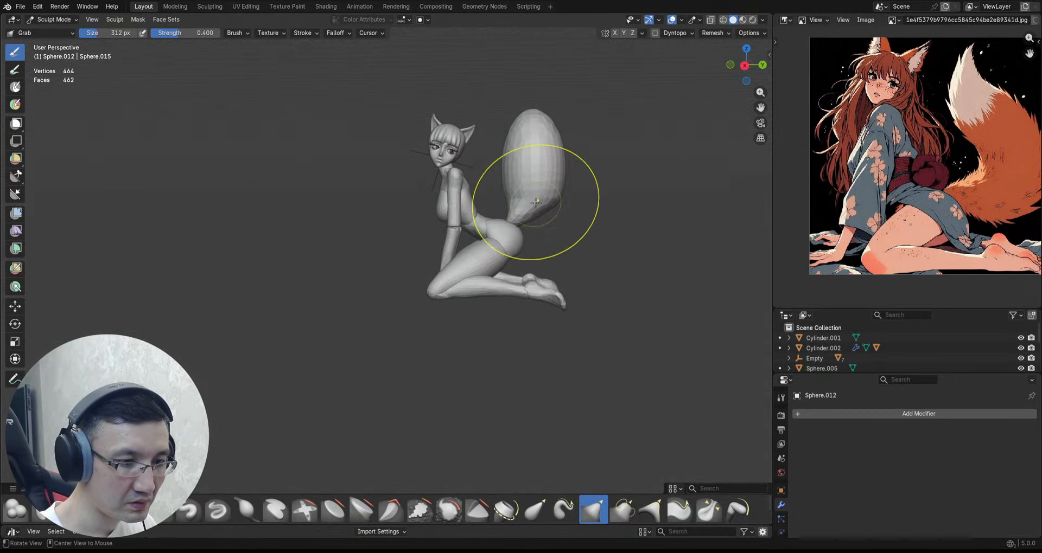
scroll(575, 184, "up", 3)
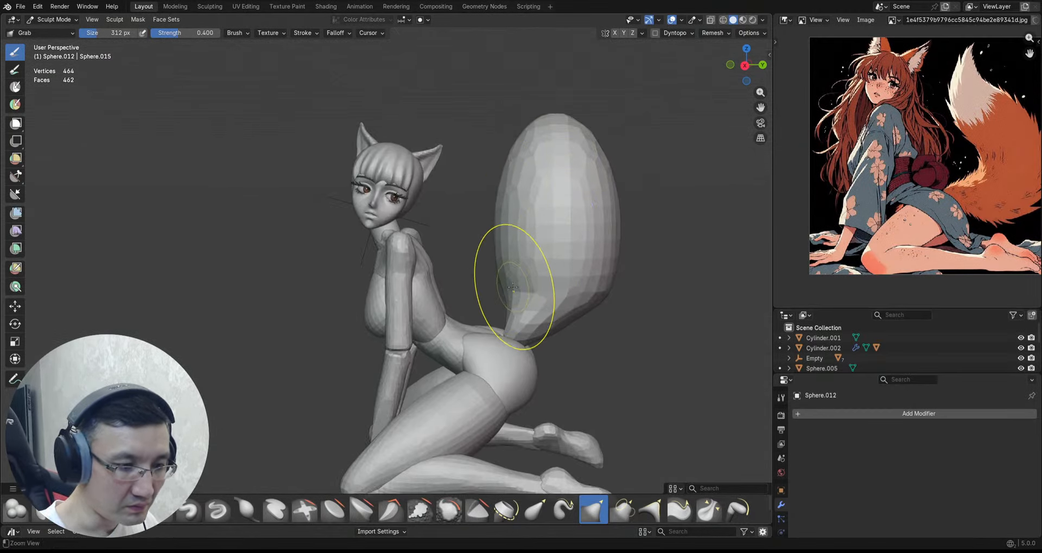
scroll(574, 179, "down", 5)
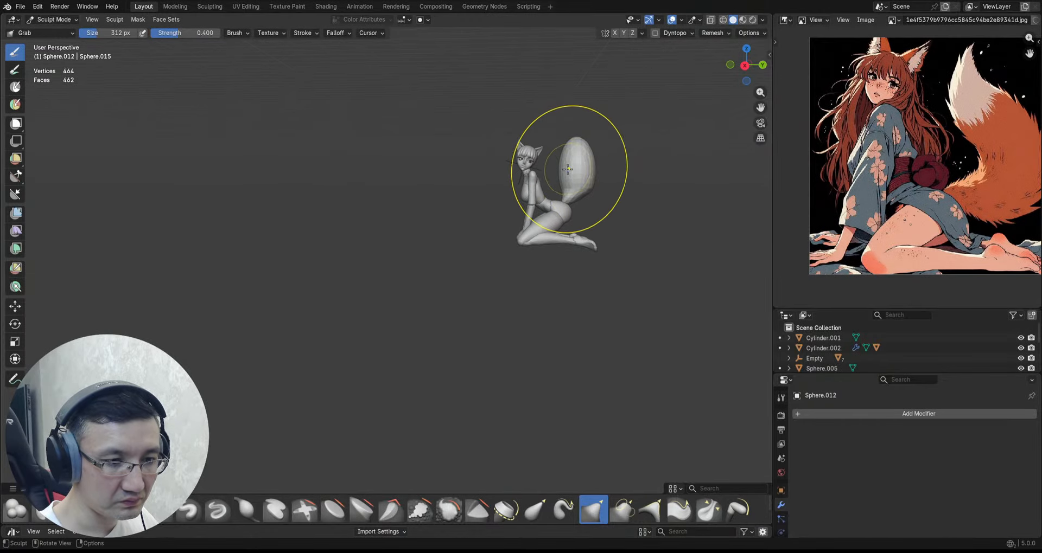
scroll(601, 104, "up", 5)
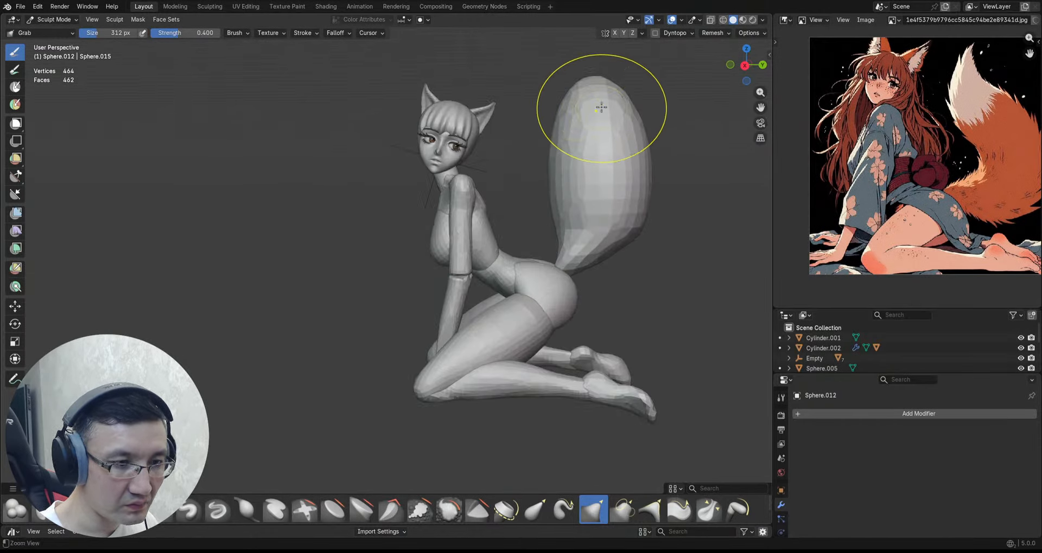
Step: Narrow the upper part of the tail and bend it forward toward the head with the Grab brush
scroll(614, 101, "down", 3)
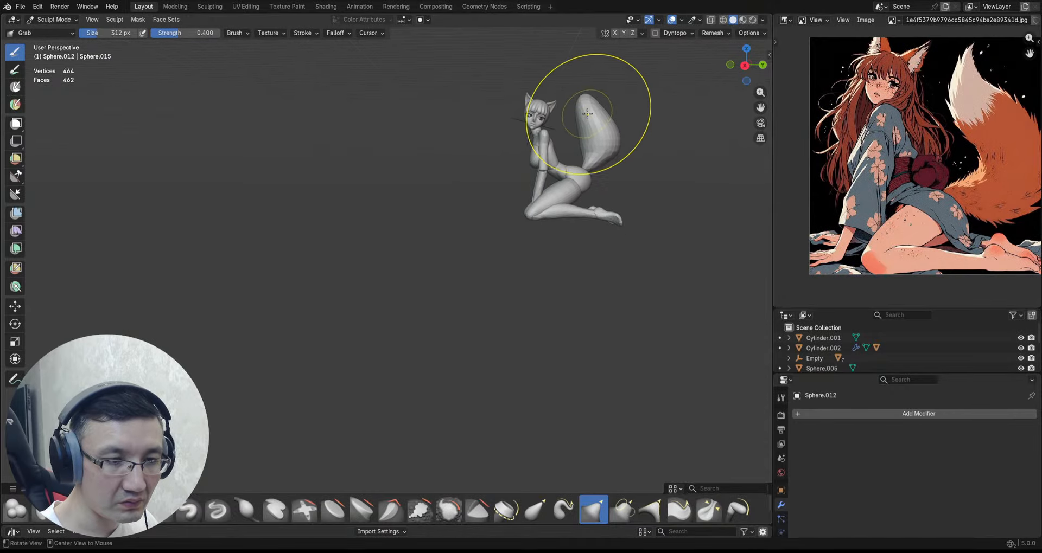
middle_click_drag(590, 97, 579, 142, "shift")
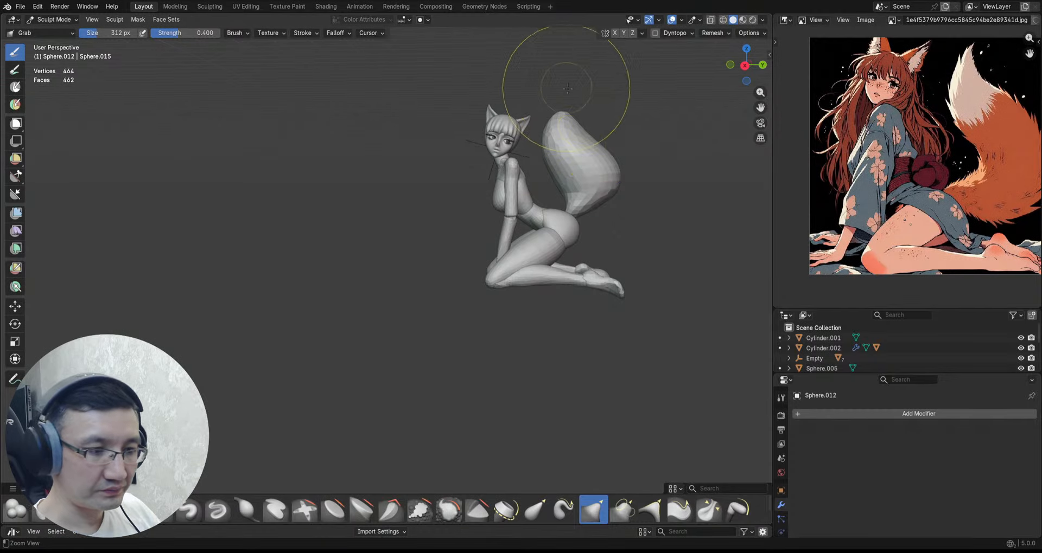
scroll(586, 132, "up", 2)
middle_click_drag(587, 133, 556, 149, "shift")
scroll(597, 157, "up", 1)
Step: Push the tail's lower rear outward into a fuller curve and sharpen the tip with the Grab brush
left_click_drag(594, 178, 595, 184)
mouse_move(594, 185)
middle_mouse_down()
mouse_move(594, 206)
mouse_move(575, 207)
middle_mouse_up()
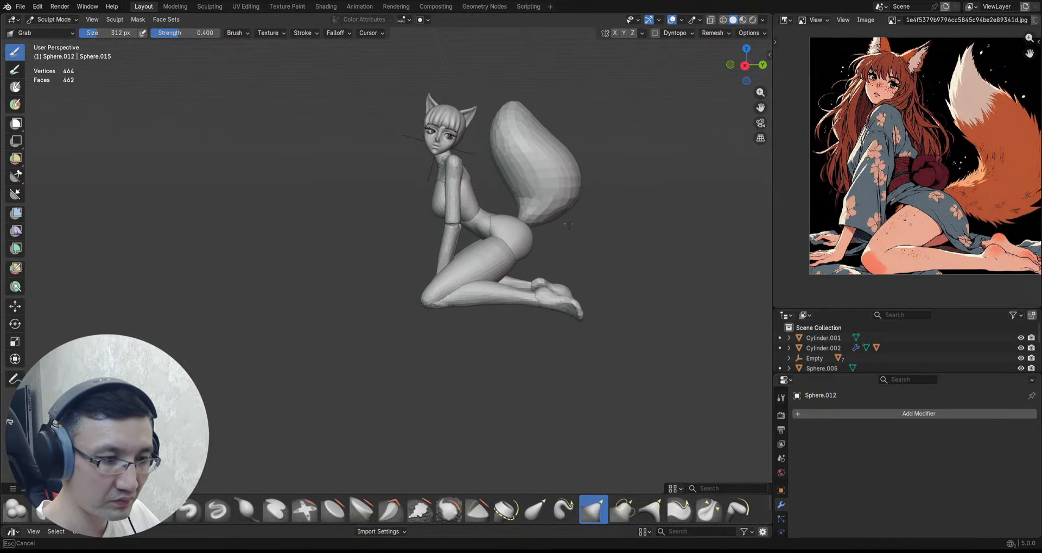
left_click_drag(574, 207, 584, 201)
scroll(583, 201, "down", 1)
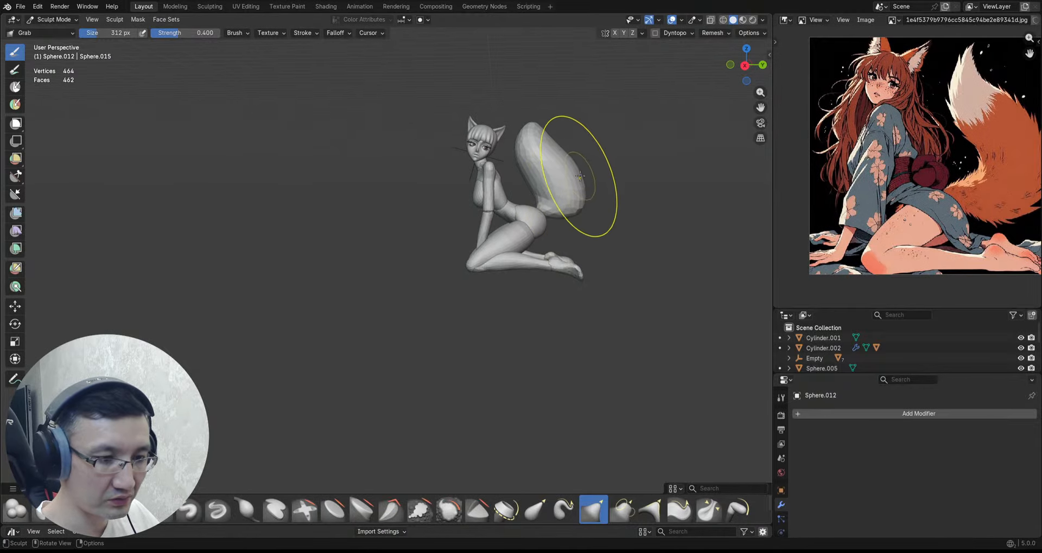
mouse_move(580, 177)
middle_mouse_down()
mouse_move(531, 198)
mouse_move(574, 158)
mouse_move(541, 153)
middle_mouse_up()
scroll(535, 122, "up", 2)
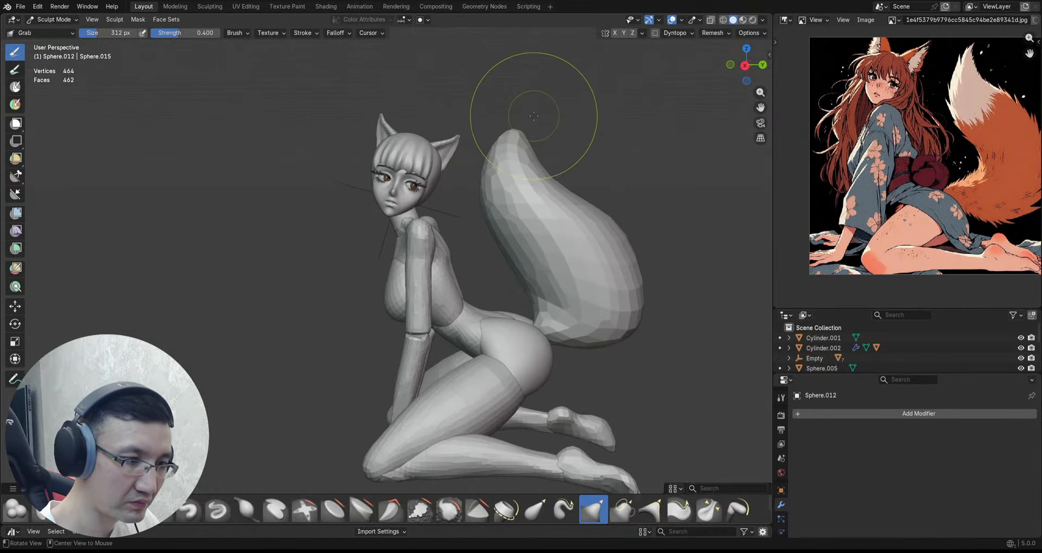
Step: Extend the tail's tip upward with the Grab brush and save the file
middle_click_drag(534, 116, 529, 124)
scroll(522, 135, "up", 1)
mouse_move(514, 154)
left_mouse_down()
mouse_move(557, 139)
mouse_move(514, 152)
mouse_move(516, 139)
left_mouse_up()
middle_click_drag(516, 139, 497, 156)
middle_click_drag(497, 157, 442, 165)
key("ctrl+s")
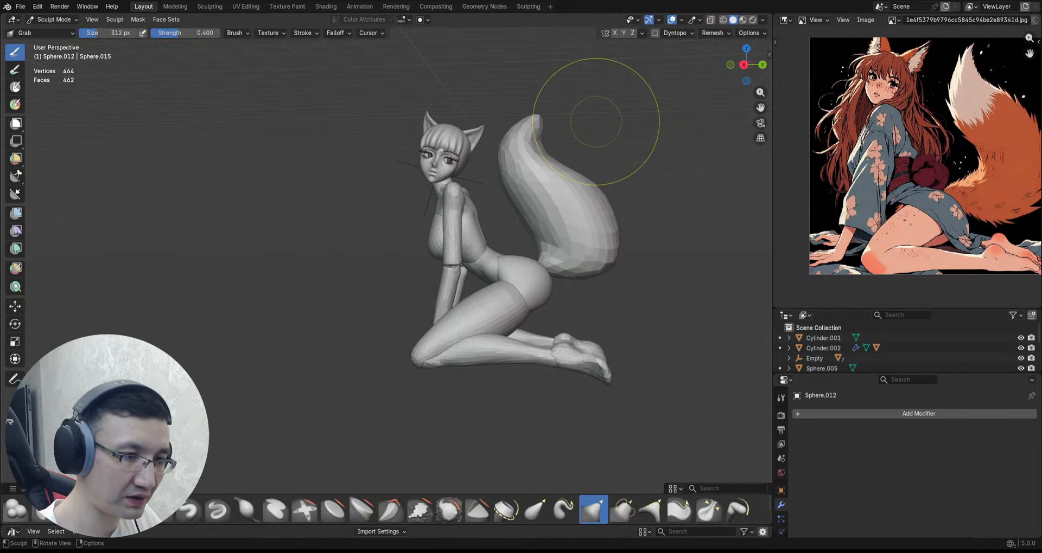
Step: Examine the tail's silhouette and its join to the hips from the side, front and underneath
mouse_move(704, 159)
middle_mouse_down("ctrl")
mouse_move(631, 147)
mouse_move(628, 164)
mouse_move(602, 134)
mouse_move(549, 153)
mouse_move(575, 163)
middle_mouse_up("ctrl")
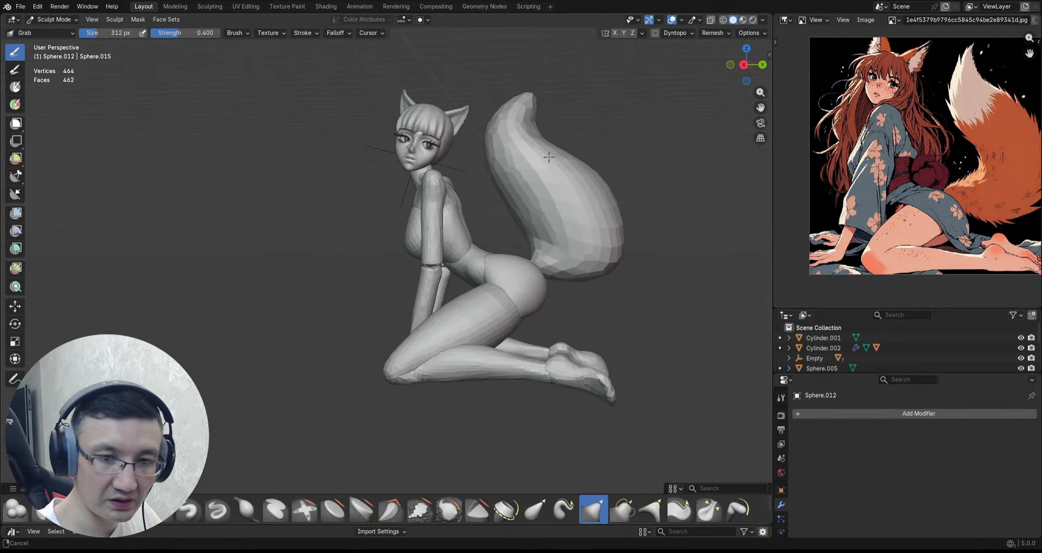
middle_click_drag(496, 172, 538, 128, "ctrl")
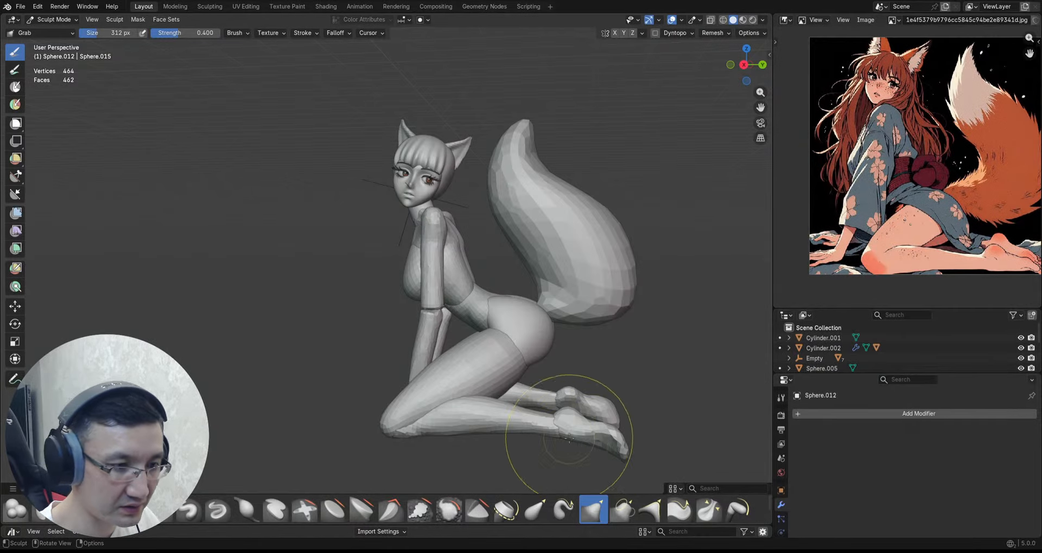
middle_click_drag(575, 380, 571, 364, "shift")
middle_click_drag(573, 320, 564, 282, "ctrl")
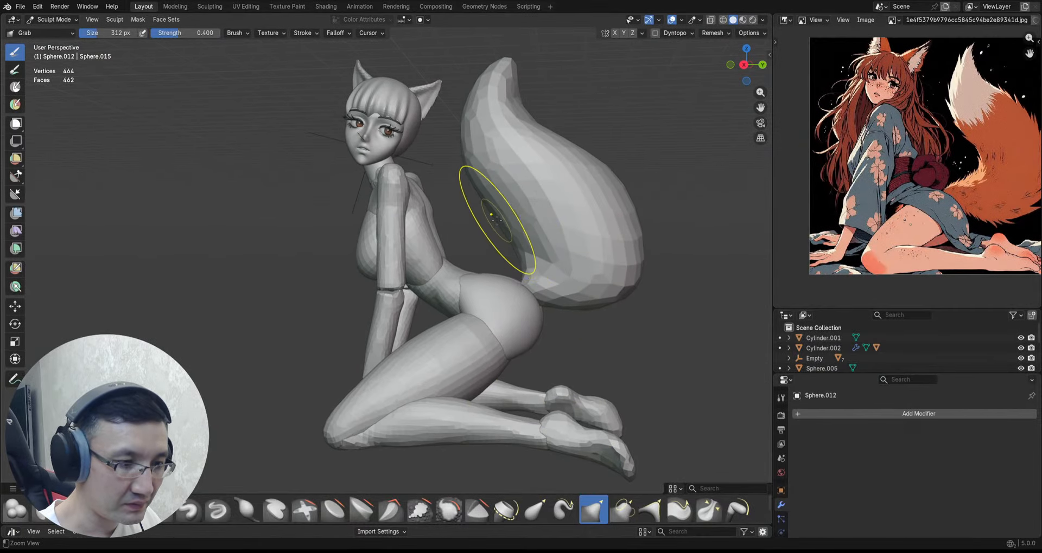
middle_click_drag(495, 221, 541, 213, "ctrl")
mouse_move(541, 212)
middle_mouse_down("shift")
mouse_move(506, 262)
mouse_move(586, 239)
mouse_move(663, 197)
mouse_move(492, 225)
mouse_move(442, 221)
mouse_move(386, 244)
mouse_move(479, 194)
mouse_move(418, 174)
mouse_move(447, 219)
mouse_move(437, 210)
mouse_move(430, 234)
middle_mouse_up("shift")
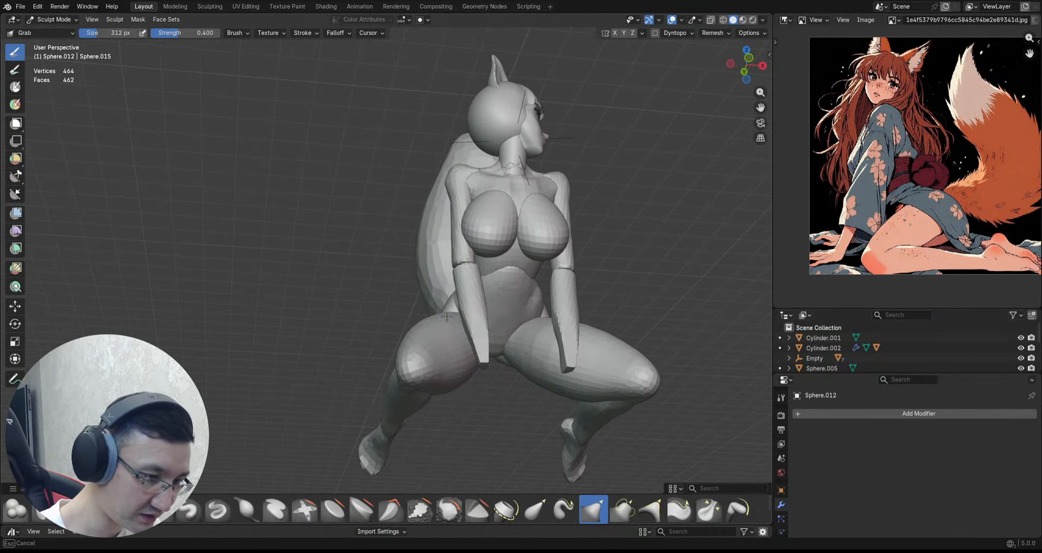
mouse_move(446, 317)
middle_mouse_down()
mouse_move(493, 321)
mouse_move(447, 321)
mouse_move(464, 278)
mouse_move(422, 248)
mouse_move(458, 245)
mouse_move(479, 287)
mouse_move(470, 317)
mouse_move(404, 293)
mouse_move(430, 332)
mouse_move(403, 314)
middle_mouse_up()
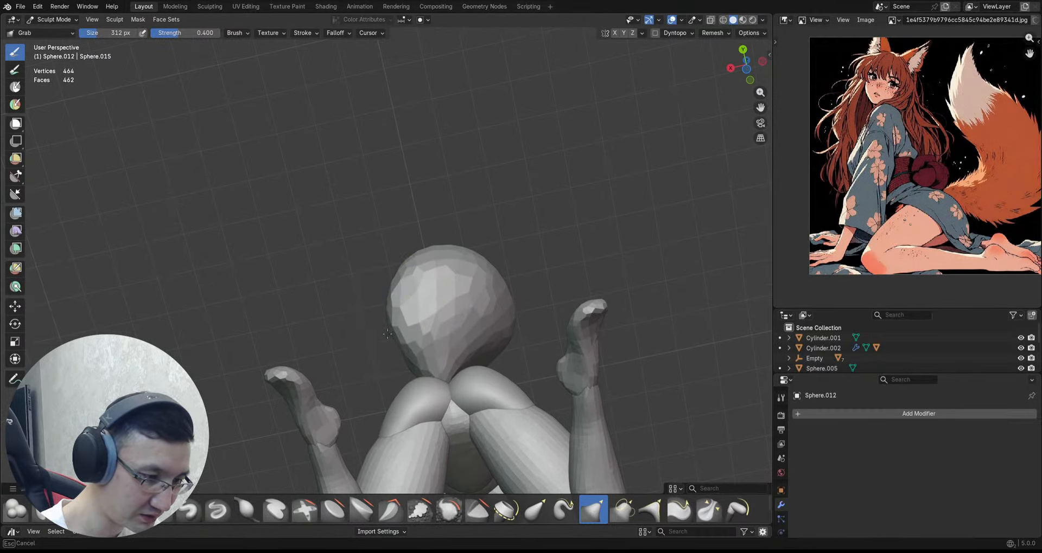
mouse_move(494, 295)
middle_mouse_down()
mouse_move(465, 242)
mouse_move(499, 274)
mouse_move(518, 272)
mouse_move(502, 266)
mouse_move(516, 252)
mouse_move(323, 282)
middle_mouse_up()
Step: Sharpen the tail's tip into an upward, slightly backward-curving point, compare the whole silhouette with the reference and save the file
mouse_move(529, 186)
middle_mouse_down("ctrl")
mouse_move(532, 214)
mouse_move(509, 198)
mouse_move(500, 238)
mouse_move(477, 235)
mouse_move(498, 238)
mouse_move(502, 164)
mouse_move(478, 144)
mouse_move(460, 149)
middle_mouse_up("ctrl")
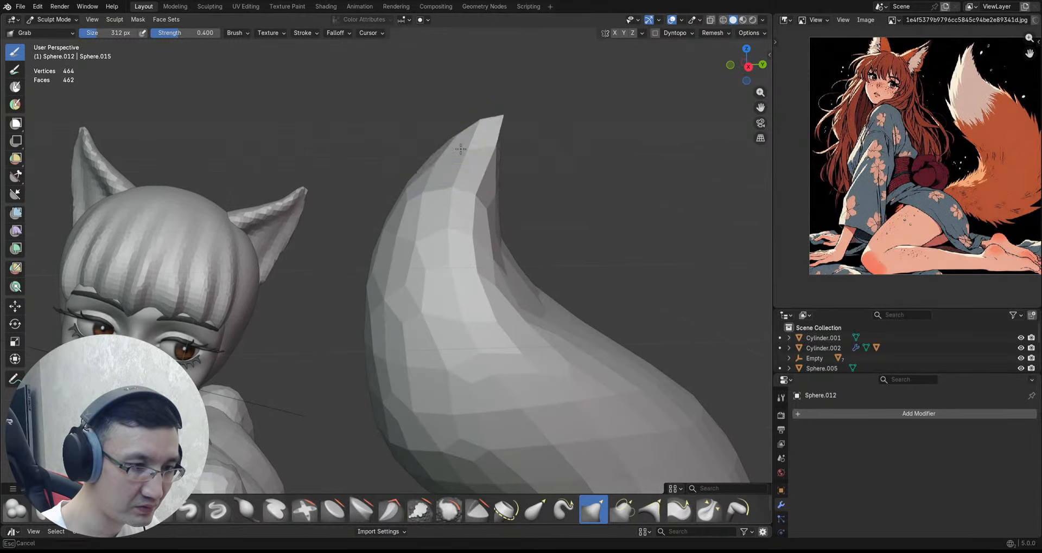
scroll(419, 189, "down", 8)
mouse_move(419, 189)
middle_mouse_down()
mouse_move(437, 224)
mouse_move(434, 208)
mouse_move(489, 160)
mouse_move(514, 197)
mouse_move(495, 190)
mouse_move(515, 266)
mouse_move(533, 247)
mouse_move(464, 194)
mouse_move(512, 197)
mouse_move(515, 228)
mouse_move(582, 152)
mouse_move(611, 176)
middle_mouse_up()
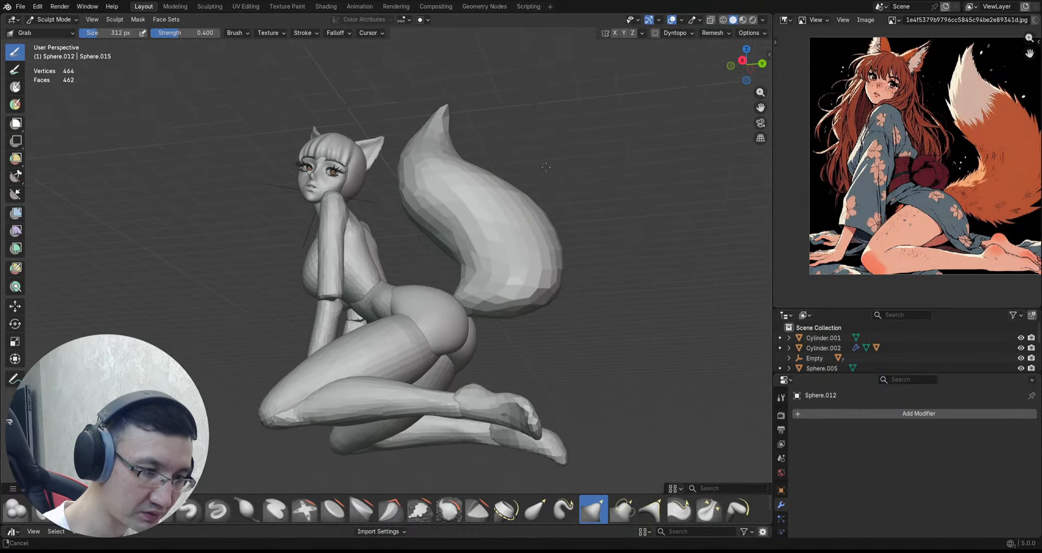
middle_click_drag(527, 174, 579, 190)
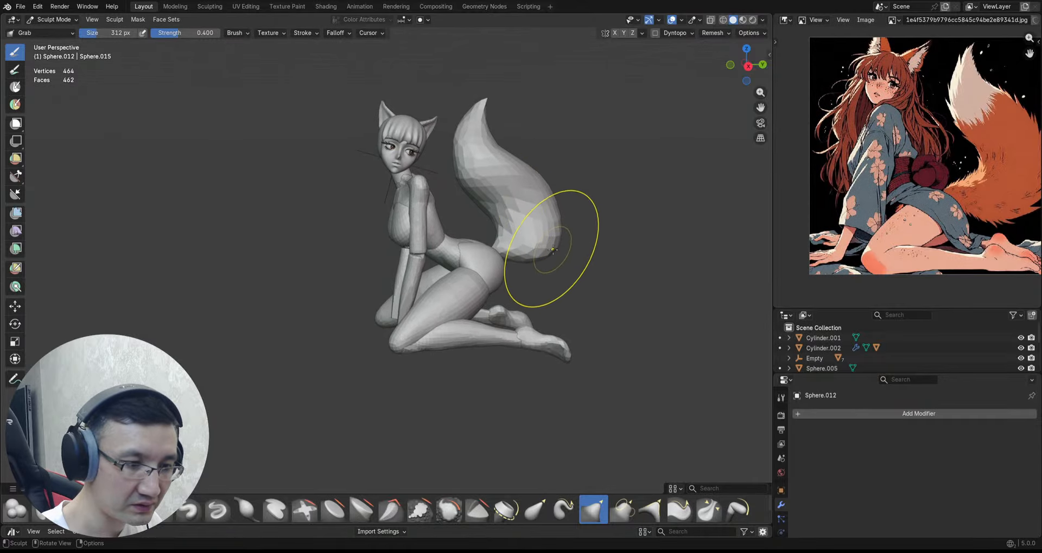
middle_click_drag(542, 237, 559, 152, "ctrl")
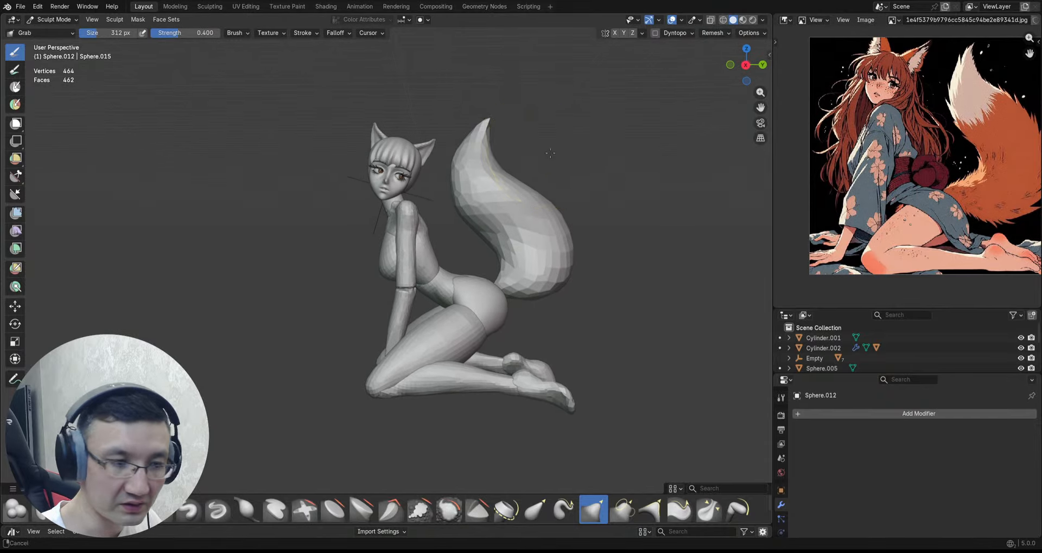
middle_click_drag(473, 149, 470, 114, "ctrl")
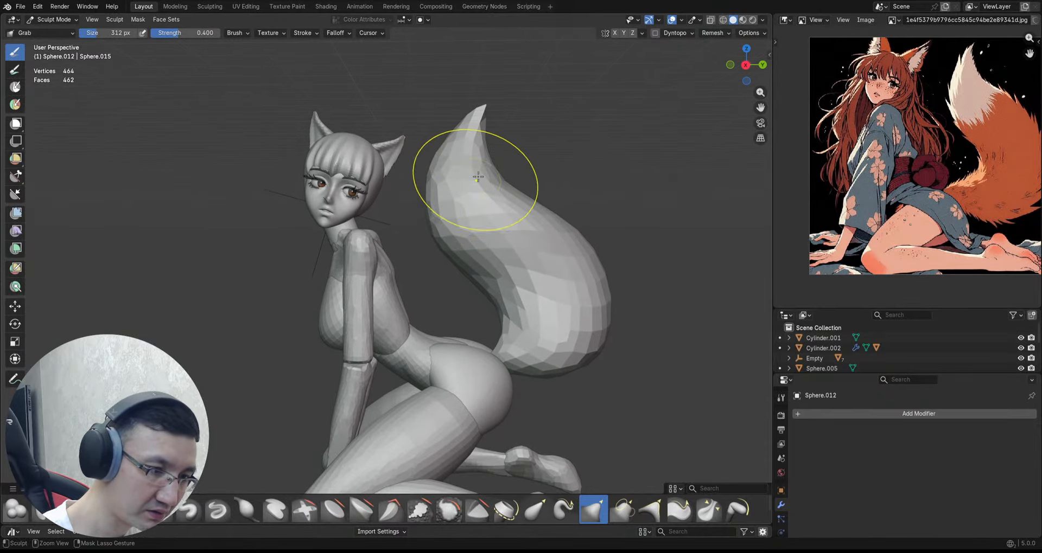
key("ctrl+s")
Step: Examine the tail's volume, sideways lean and placement behind the body from the side, front and below
middle_click_drag(543, 161, 535, 188, "ctrl")
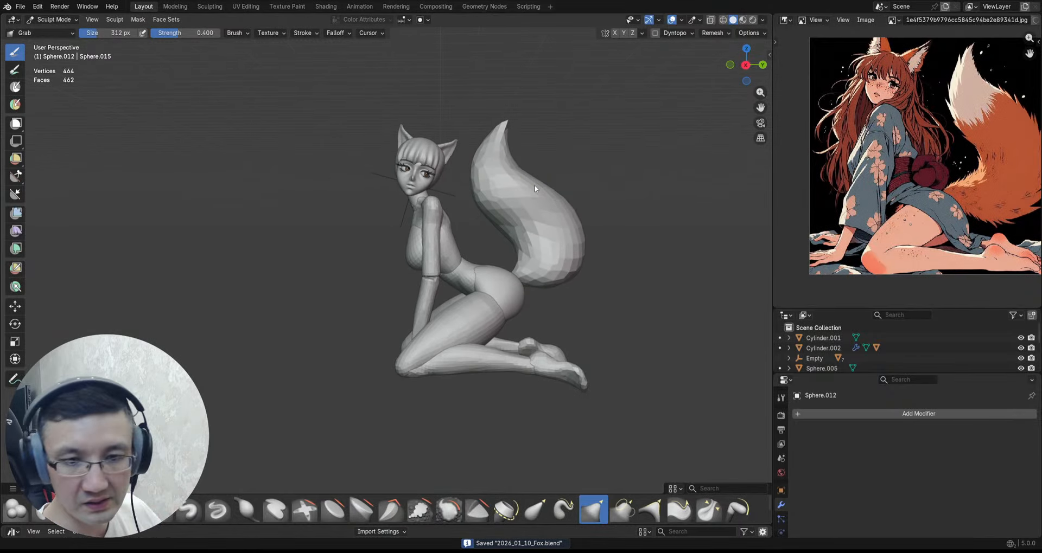
middle_click_drag(552, 149, 580, 132, "ctrl")
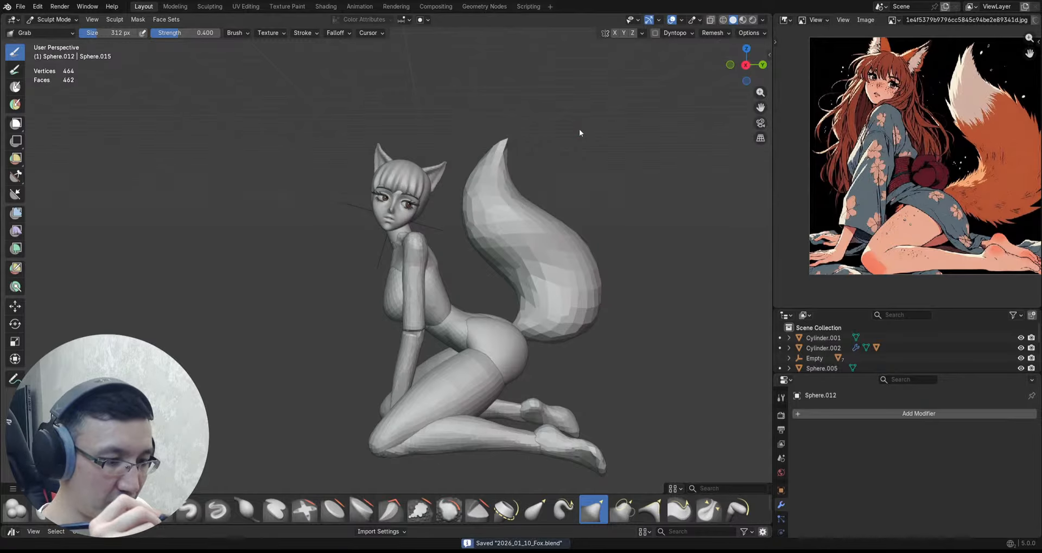
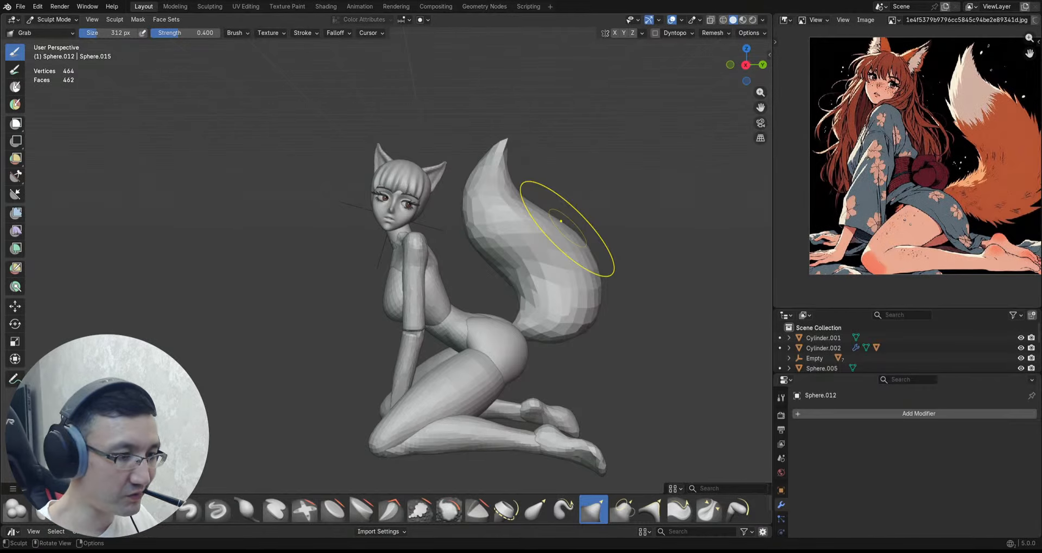
left_click_drag(489, 237, 490, 208, "ctrl+alt")
mouse_move(490, 208)
left_mouse_down("alt+shift")
mouse_move(479, 179)
mouse_move(496, 206)
mouse_move(506, 196)
left_mouse_up("alt+shift")
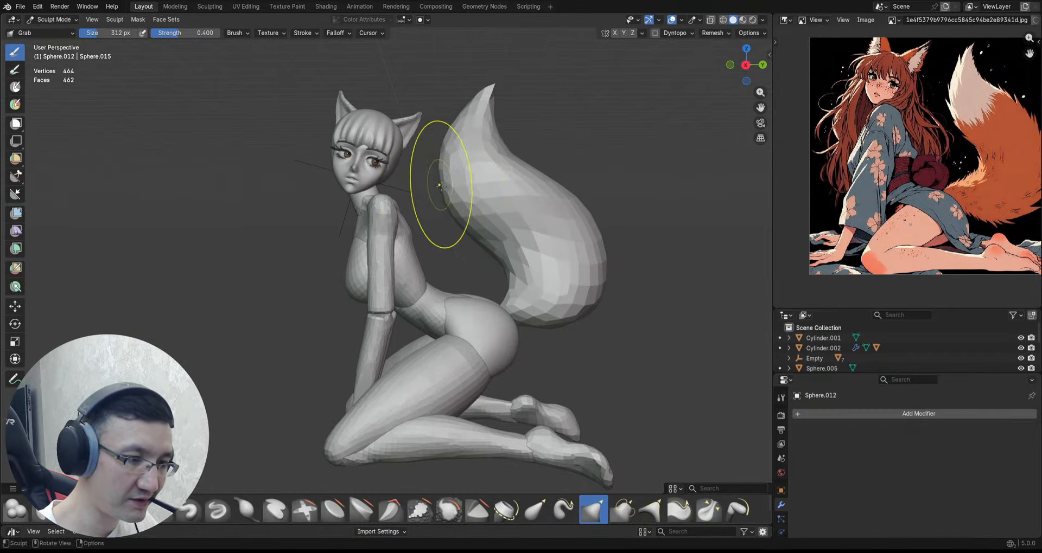
mouse_move(464, 241)
left_mouse_down("ctrl+alt")
mouse_move(468, 232)
mouse_move(428, 231)
mouse_move(478, 209)
mouse_move(427, 173)
mouse_move(446, 161)
left_mouse_up("ctrl+alt")
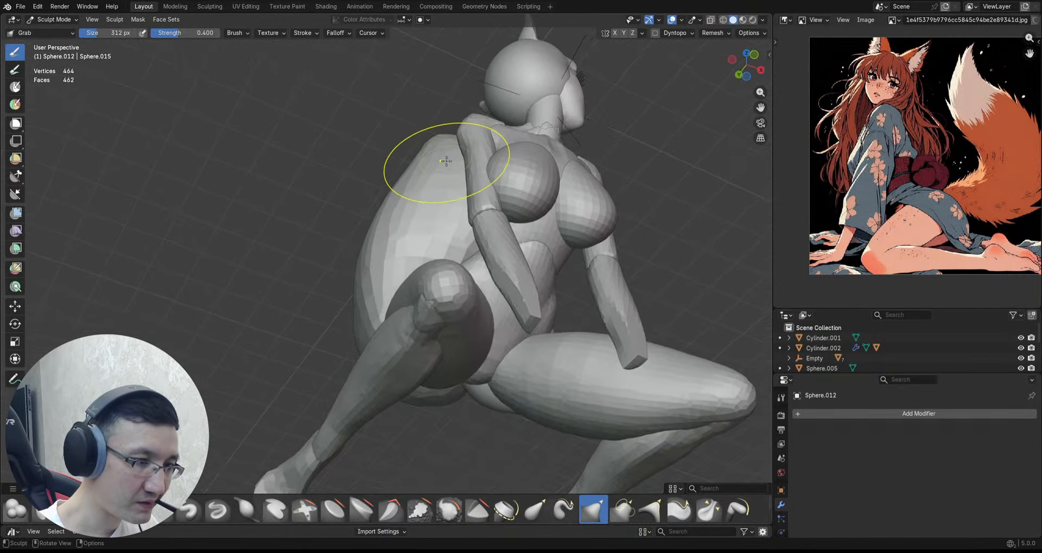
middle_click_drag(442, 163, 445, 181)
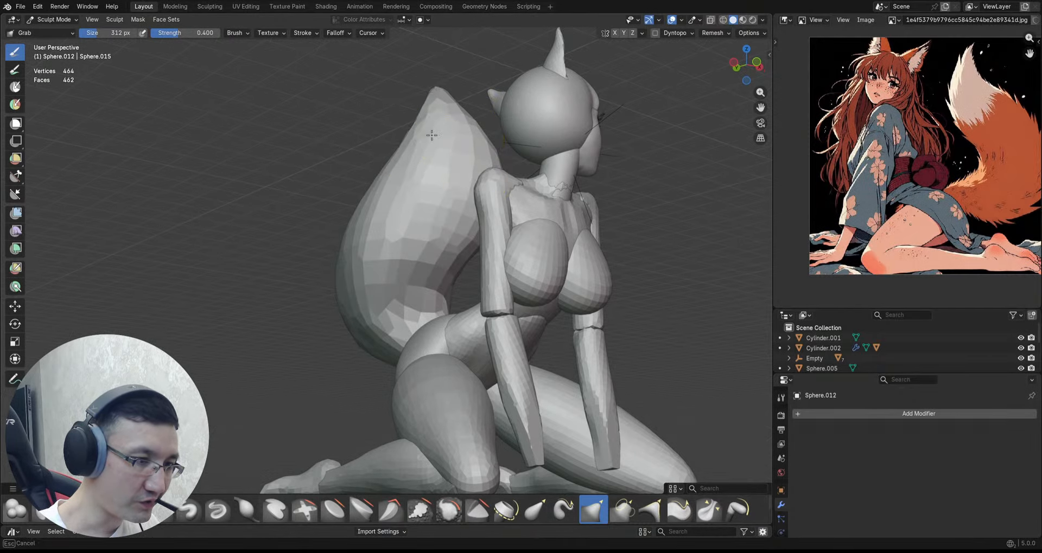
mouse_move(431, 135)
middle_mouse_down()
mouse_move(472, 146)
mouse_move(501, 128)
mouse_move(463, 163)
mouse_move(496, 171)
mouse_move(445, 205)
mouse_move(413, 210)
middle_mouse_up()
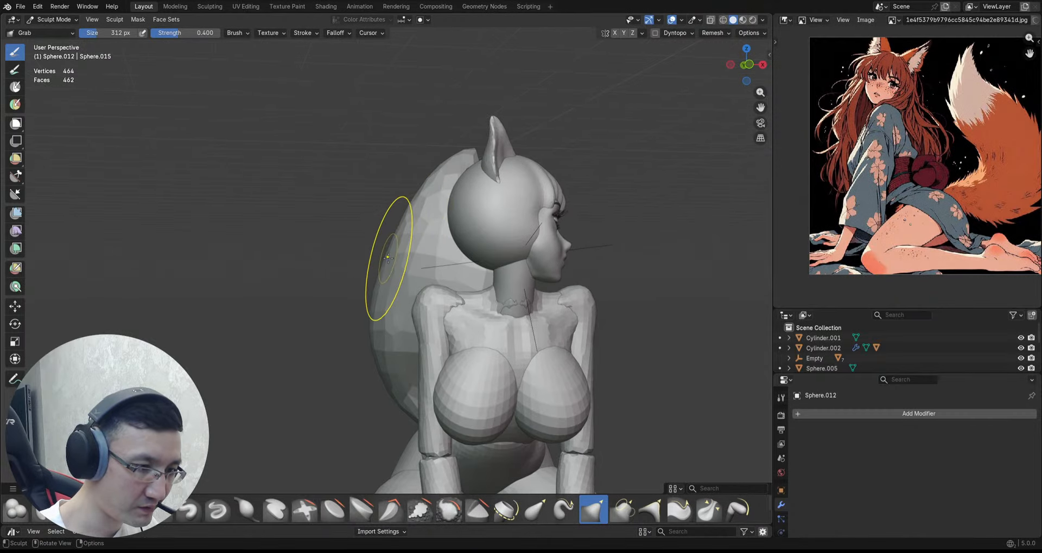
mouse_move(381, 264)
middle_mouse_down()
mouse_move(480, 255)
mouse_move(494, 280)
mouse_move(474, 208)
middle_mouse_up()
middle_click_drag(475, 208, 478, 181, "ctrl")
mouse_move(536, 234)
middle_mouse_down()
mouse_move(508, 235)
mouse_move(488, 275)
mouse_move(477, 250)
mouse_move(497, 247)
middle_mouse_up()
mouse_move(496, 247)
middle_mouse_down("ctrl")
mouse_move(491, 223)
mouse_move(540, 219)
middle_mouse_up("ctrl")
middle_click_drag(540, 219, 526, 130, "shift")
middle_click_drag(526, 130, 518, 187, "ctrl")
mouse_move(518, 187)
middle_mouse_down("ctrl")
mouse_move(494, 131)
mouse_move(497, 191)
mouse_move(504, 149)
middle_mouse_up("ctrl")
mouse_move(536, 209)
middle_mouse_down()
mouse_move(477, 217)
mouse_move(511, 244)
mouse_move(470, 250)
middle_mouse_up()
mouse_move(469, 250)
middle_mouse_down("ctrl")
mouse_move(505, 217)
mouse_move(480, 221)
middle_mouse_up("ctrl")
middle_click_drag(560, 246, 553, 272, "ctrl")
Step: Adjust the tail's thickness and its rear curve with the Grab brush, then save the file
left_click_drag(507, 269, 537, 260)
middle_click_drag(539, 258, 542, 235)
middle_click_drag(543, 234, 544, 223, "ctrl")
left_click_drag(544, 223, 572, 222, "alt")
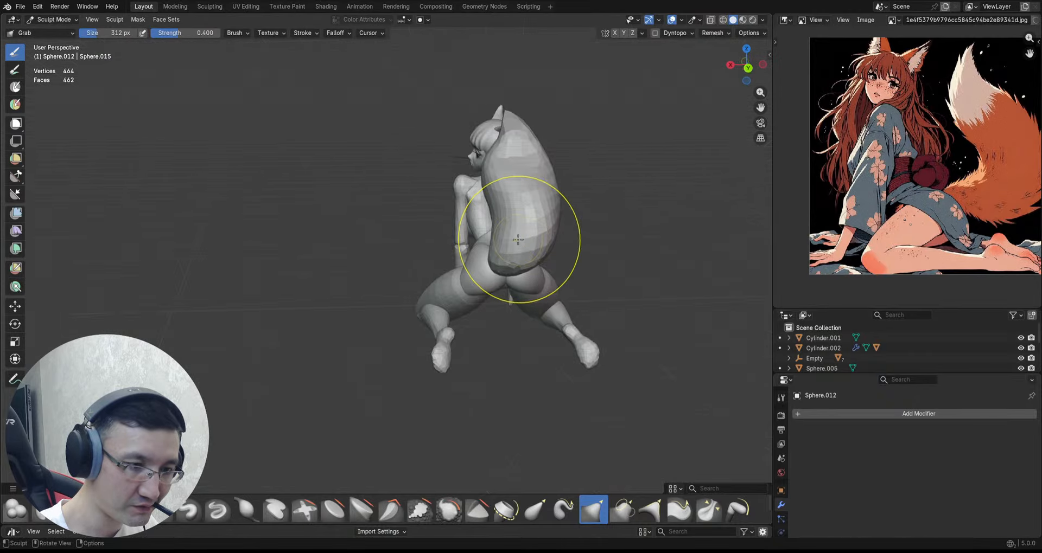
mouse_move(515, 240)
left_mouse_down()
mouse_move(517, 226)
mouse_move(544, 227)
mouse_move(471, 232)
mouse_move(524, 216)
mouse_move(513, 205)
left_mouse_up()
mouse_move(442, 239)
left_mouse_down("alt")
mouse_move(524, 244)
mouse_move(552, 276)
mouse_move(479, 282)
mouse_move(489, 259)
left_mouse_up("alt")
key("ctrl+s")
Step: Check the tail from around the figure and switch it from Sculpt Mode to Object Mode
mouse_move(490, 260)
left_mouse_down("ctrl+alt")
mouse_move(482, 282)
mouse_move(488, 255)
left_mouse_up("ctrl+alt")
mouse_move(488, 255)
left_mouse_down("alt")
mouse_move(529, 266)
mouse_move(533, 247)
left_mouse_up("alt")
mouse_move(472, 282)
left_mouse_down("alt")
mouse_move(523, 276)
mouse_move(538, 295)
mouse_move(507, 236)
left_mouse_up("alt")
left_click_drag(506, 236, 509, 222, "ctrl+alt")
left_click_drag(542, 272, 523, 273, "alt")
key("ctrl+Tab")
left_click(457, 317)
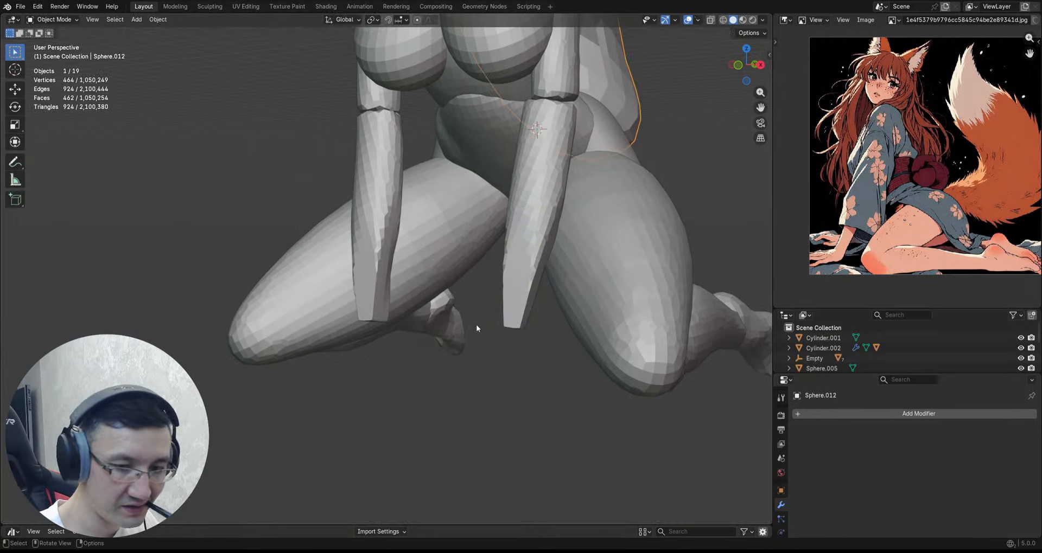
Step: Place the 3D cursor just below the end of one forearm and add a UV sphere there for the hand
left_click_drag(508, 358, 504, 276, "alt+shift")
left_click_drag(504, 276, 486, 273, "alt")
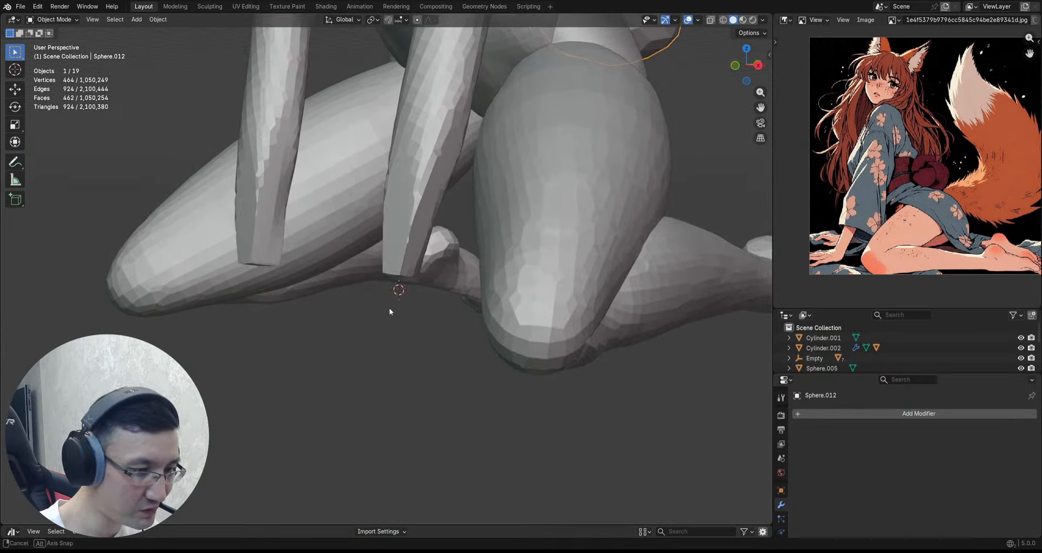
middle_click_drag(389, 308, 519, 299)
middle_click_drag(640, 298, 521, 252, "shift")
middle_click_drag(579, 253, 545, 283)
mouse_move(545, 282)
middle_mouse_down("shift")
mouse_move(601, 279)
mouse_move(610, 302)
mouse_move(595, 329)
mouse_move(562, 319)
mouse_move(539, 270)
mouse_move(563, 278)
mouse_move(542, 282)
middle_mouse_up("shift")
right_click(531, 269, "shift")
key("shift+a")
mouse_move(542, 281)
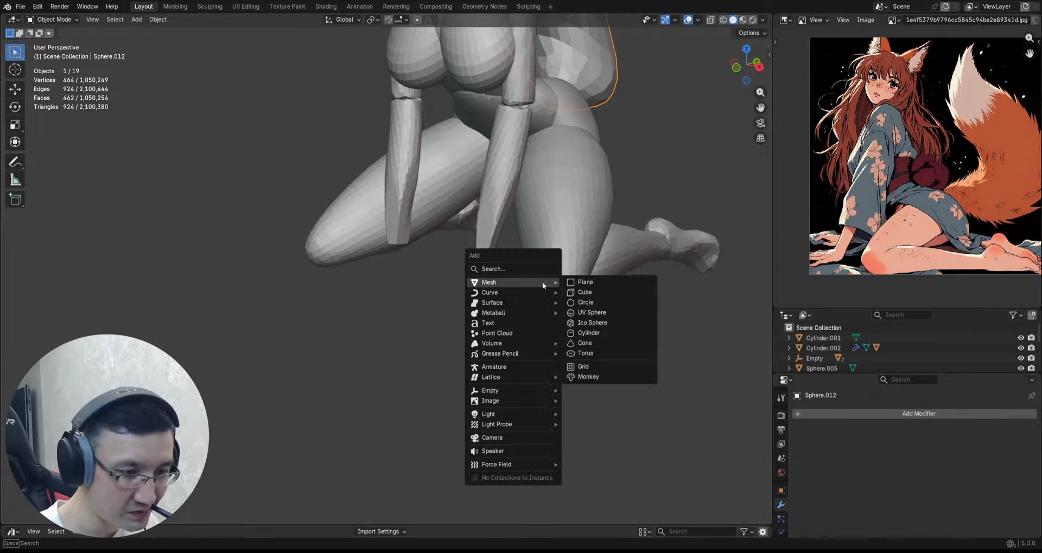
left_click(611, 316)
Step: Flatten the hand sphere along Z and narrow it along X into an elongated ellipsoid
key("s")
key("z")
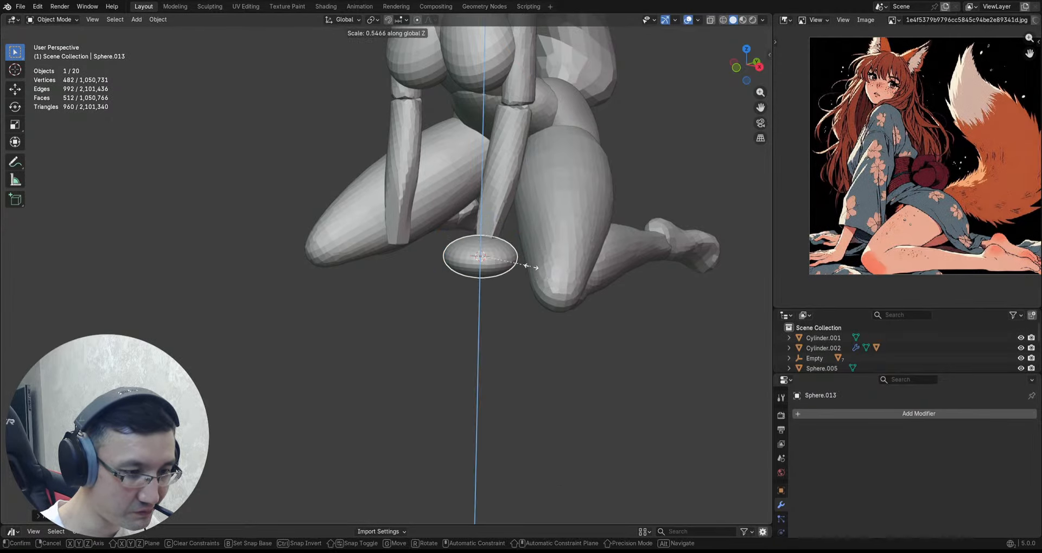
left_click(522, 257)
middle_click_drag(523, 257, 539, 289)
key("s")
key("x")
left_click(509, 282)
Step: Move the hand ellipsoid forward and down beneath the wrist in the right orthographic view
key("KP_3")
middle_click_drag(625, 293, 624, 217, "shift")
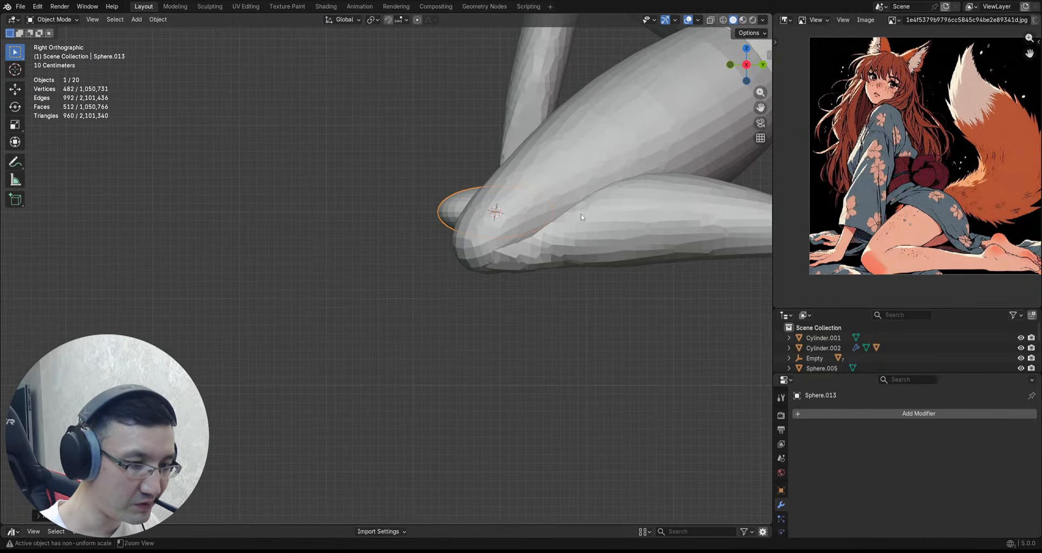
scroll(630, 263, "down", 1)
key("g")
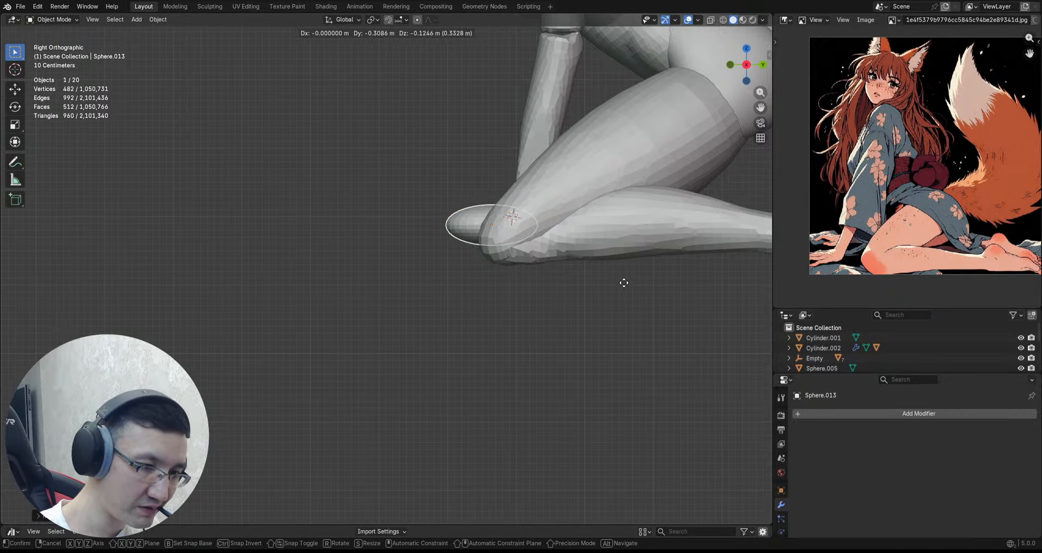
left_click(624, 279)
Step: Apply the hand ellipsoid's transforms and add a Mirror modifier on the X axis to create the opposite hand
middle_click_drag(625, 279, 566, 265)
scroll(551, 235, "up", 3)
key("ctrl+a")
left_click(566, 265)
key("ctrl+Tab")
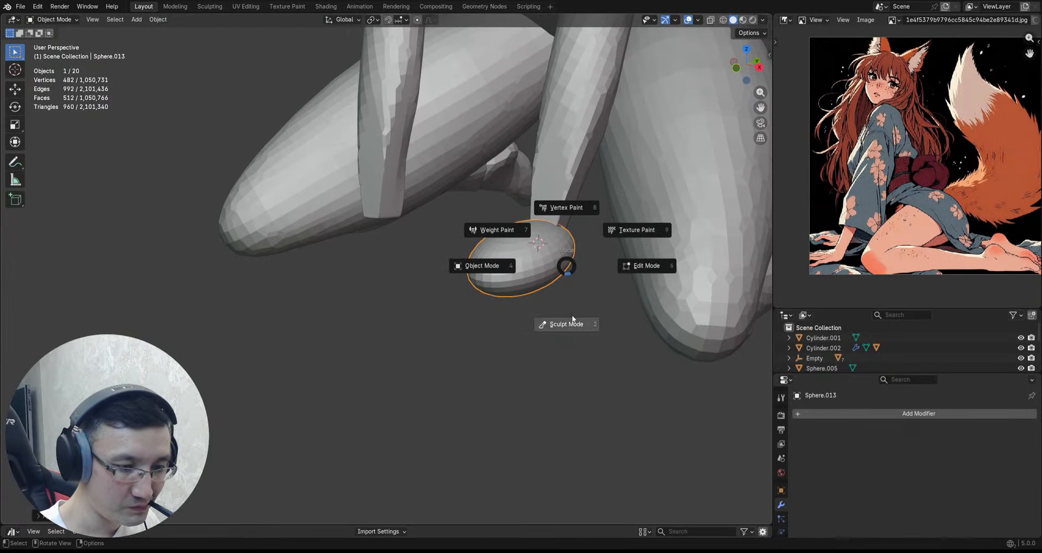
left_click(563, 324)
key("ctrl+Tab")
left_click(567, 259)
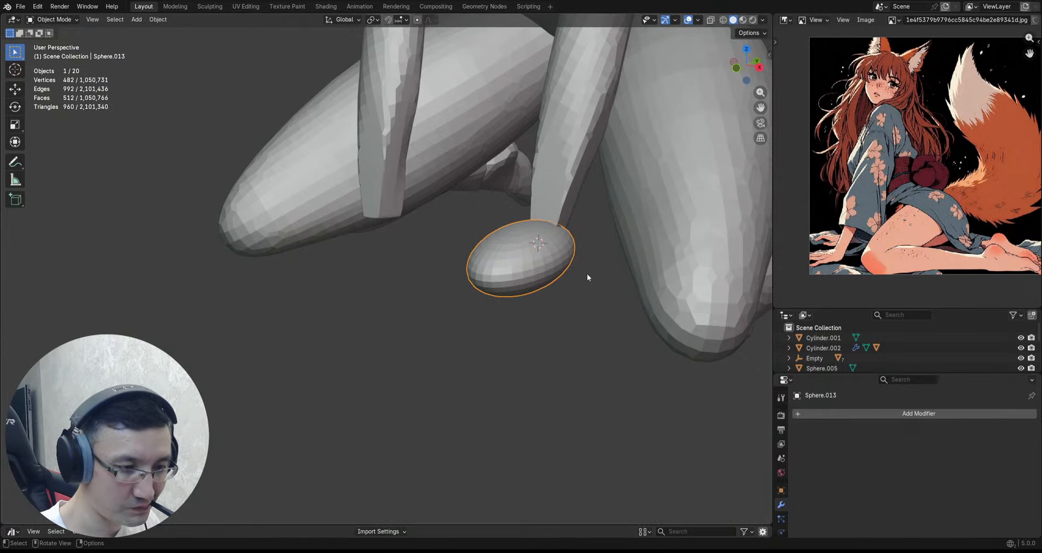
key("q")
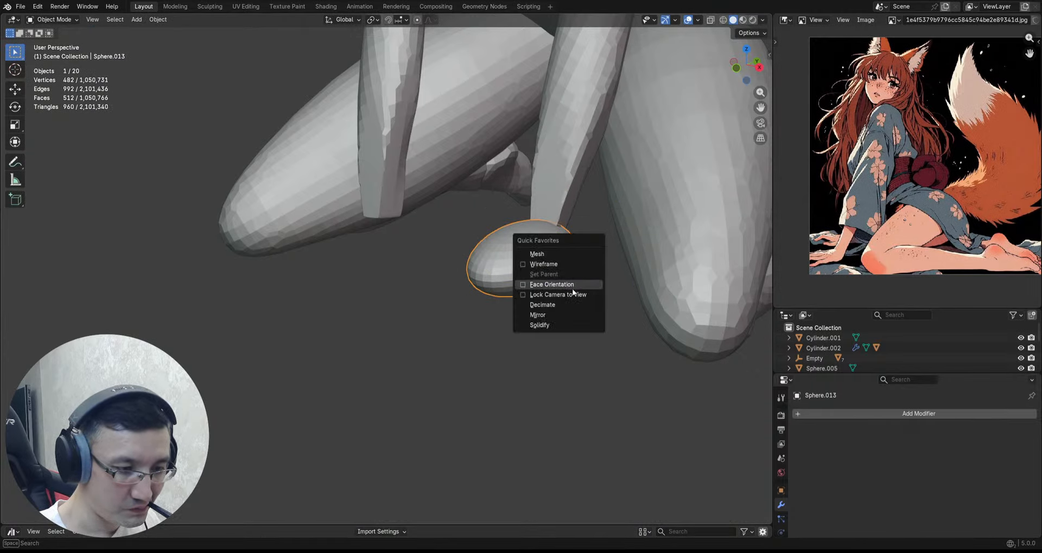
left_click(565, 315)
Step: Enter Sculpt Mode on the hand, voxel-remesh it into an even low-resolution mesh and save the file
mouse_move(565, 318)
middle_mouse_down()
mouse_move(532, 266)
mouse_move(556, 280)
middle_mouse_up()
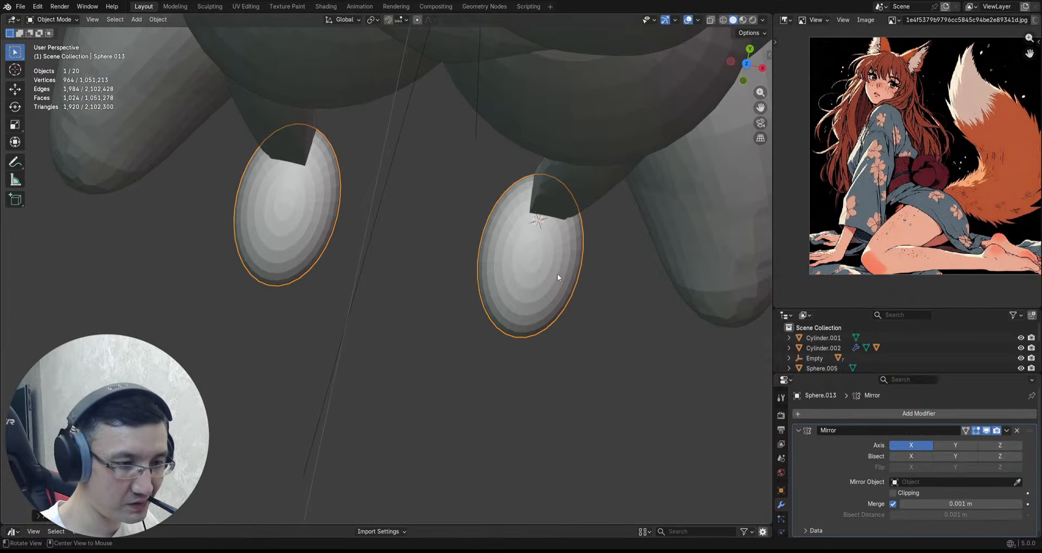
key("ctrl+Tab")
left_click(554, 316)
scroll(555, 316, "up", 1)
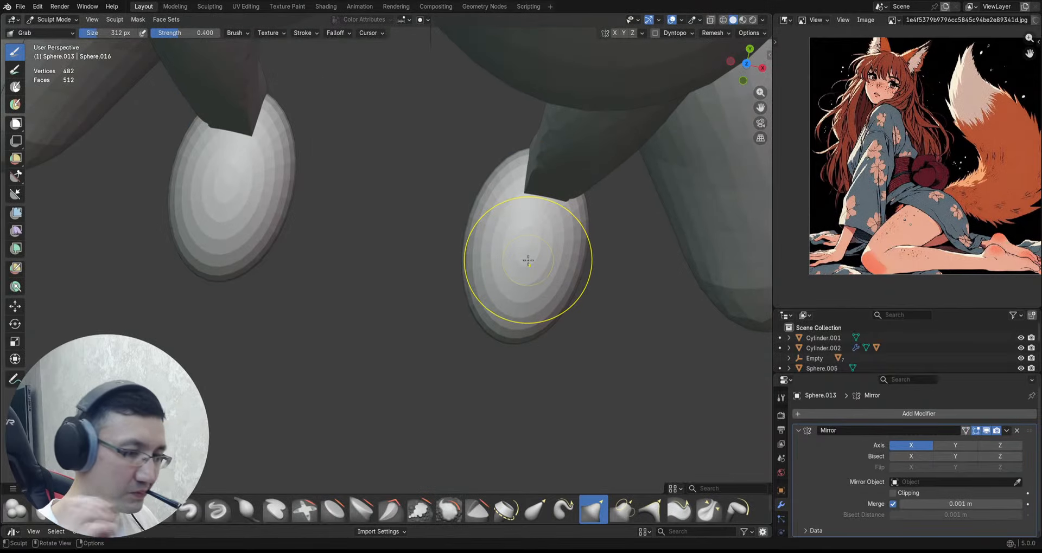
key("r")
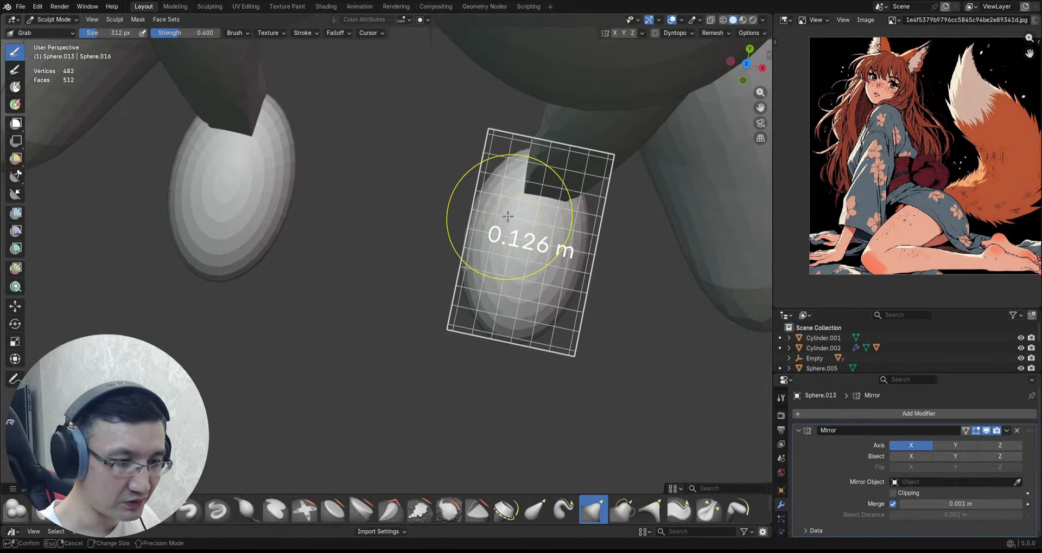
left_click(497, 211)
middle_click_drag(534, 220, 535, 235)
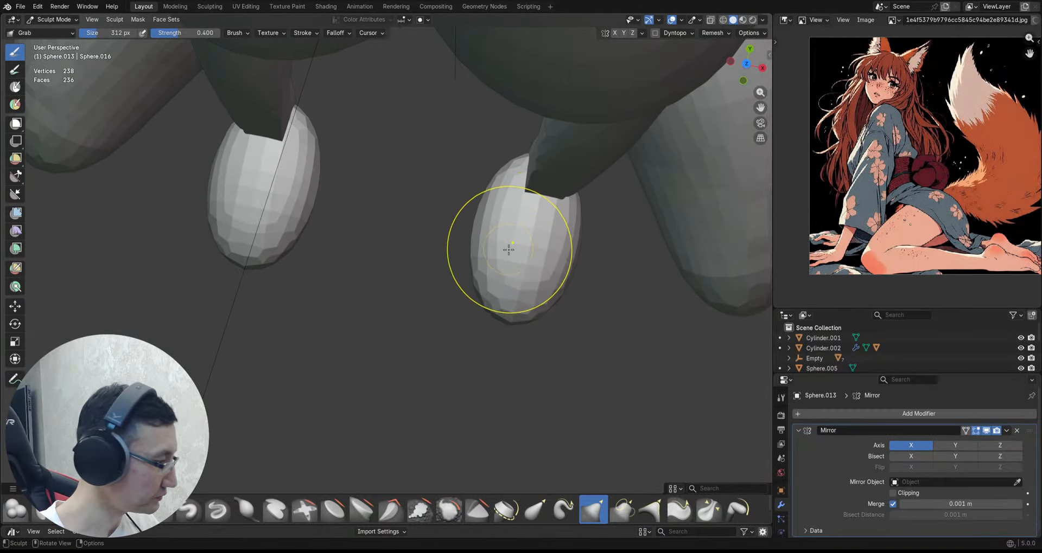
key("r")
left_click(477, 252)
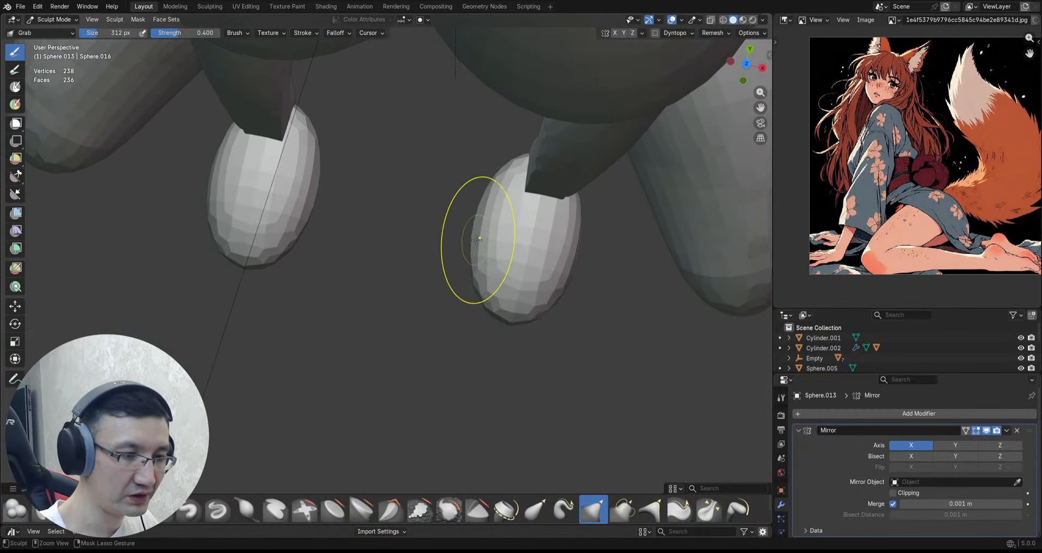
key("ctrl+s")
Step: Shape the hand into a simple mitten form with a protruding thumb using the Grab brush
mouse_move(513, 232)
middle_mouse_down()
mouse_move(493, 251)
mouse_move(503, 255)
mouse_move(499, 232)
mouse_move(528, 227)
middle_mouse_up()
mouse_move(441, 264)
middle_mouse_down()
mouse_move(457, 211)
mouse_move(497, 232)
mouse_move(539, 223)
mouse_move(539, 244)
mouse_move(521, 222)
mouse_move(529, 202)
mouse_move(523, 226)
mouse_move(569, 233)
mouse_move(540, 265)
mouse_move(633, 231)
middle_mouse_up()
mouse_move(582, 263)
middle_mouse_down()
mouse_move(537, 221)
mouse_move(544, 246)
mouse_move(597, 207)
mouse_move(504, 251)
mouse_move(527, 203)
mouse_move(564, 195)
mouse_move(507, 205)
mouse_move(505, 163)
mouse_move(540, 140)
mouse_move(425, 174)
mouse_move(420, 224)
mouse_move(406, 191)
mouse_move(461, 195)
mouse_move(500, 225)
middle_mouse_up()
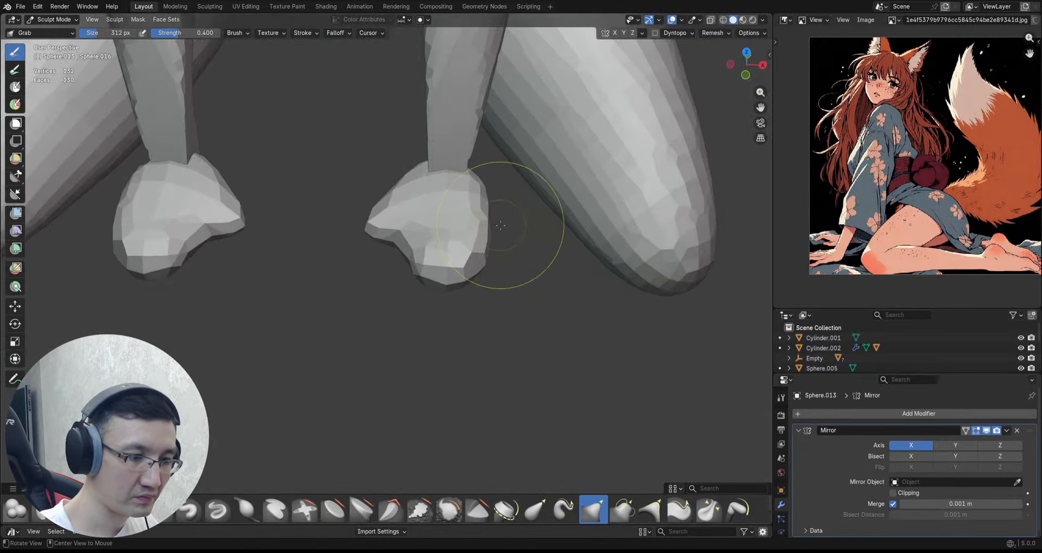
Step: Adjust the mitten hand's lower contour from the side using the Grab brush
mouse_move(500, 226)
left_mouse_down("alt")
mouse_move(468, 304)
mouse_move(431, 328)
left_mouse_up("alt")
mouse_move(478, 293)
left_mouse_down("alt")
mouse_move(508, 297)
mouse_move(489, 225)
left_mouse_up("alt")
scroll(531, 313, "down", 2)
left_click_drag(552, 263, 526, 231, "alt")
left_click_drag(553, 364, 562, 330)
mouse_move(561, 325)
left_mouse_down("alt")
mouse_move(556, 346)
mouse_move(568, 340)
left_mouse_up("alt")
mouse_move(568, 325)
left_mouse_down("alt")
mouse_move(583, 358)
mouse_move(588, 281)
left_mouse_up("alt")
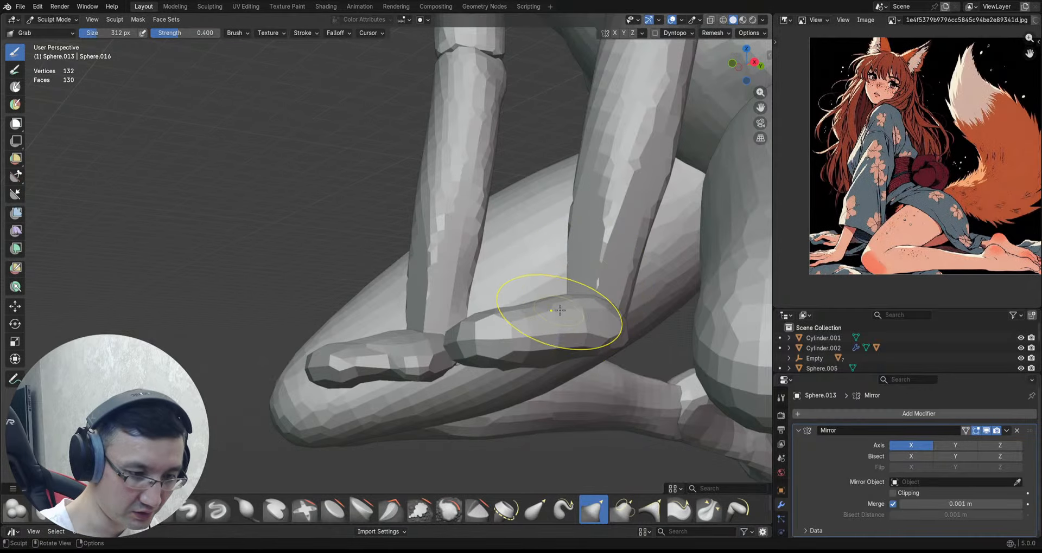
Step: Pull the wrist end of the hand up toward the forearm with the Grab brush and save the file
scroll(563, 310, "up", 1)
mouse_move(590, 308)
middle_mouse_down()
mouse_move(585, 348)
mouse_move(593, 355)
mouse_move(605, 342)
middle_mouse_up()
left_click_drag(613, 266, 607, 240)
middle_click_drag(605, 239, 664, 266)
left_click_drag(616, 277, 604, 267)
scroll(604, 267, "down", 3)
mouse_move(605, 272)
middle_mouse_down()
mouse_move(648, 305)
mouse_move(660, 366)
middle_mouse_up()
left_click_drag(661, 366, 561, 369, "alt")
left_click_drag(673, 304, 579, 344, "alt+shift")
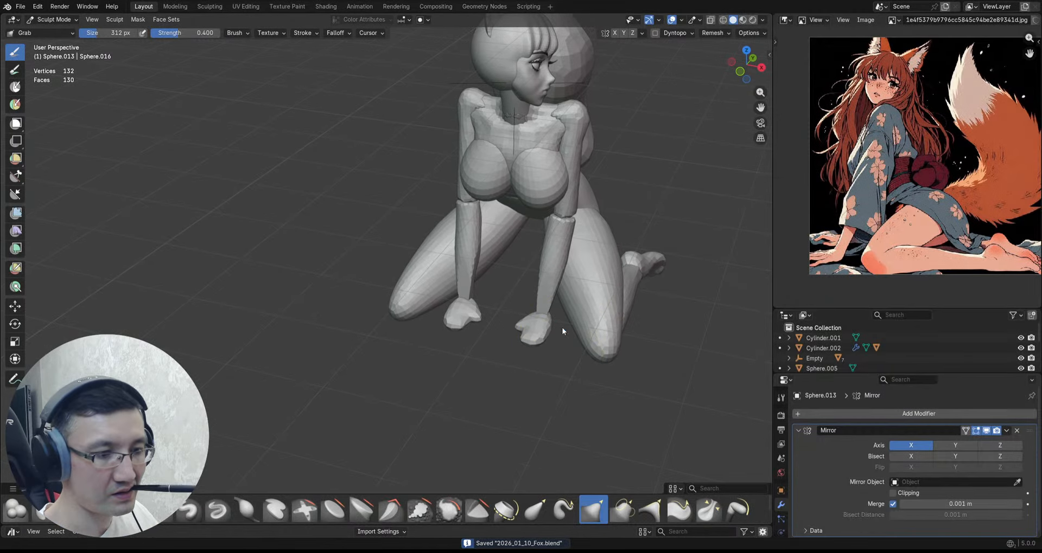
Step: Examine the whole figure's pose, face, arms and hands from several angles against the reference image
middle_click_drag(563, 327, 538, 293)
middle_click_drag(566, 197, 607, 270)
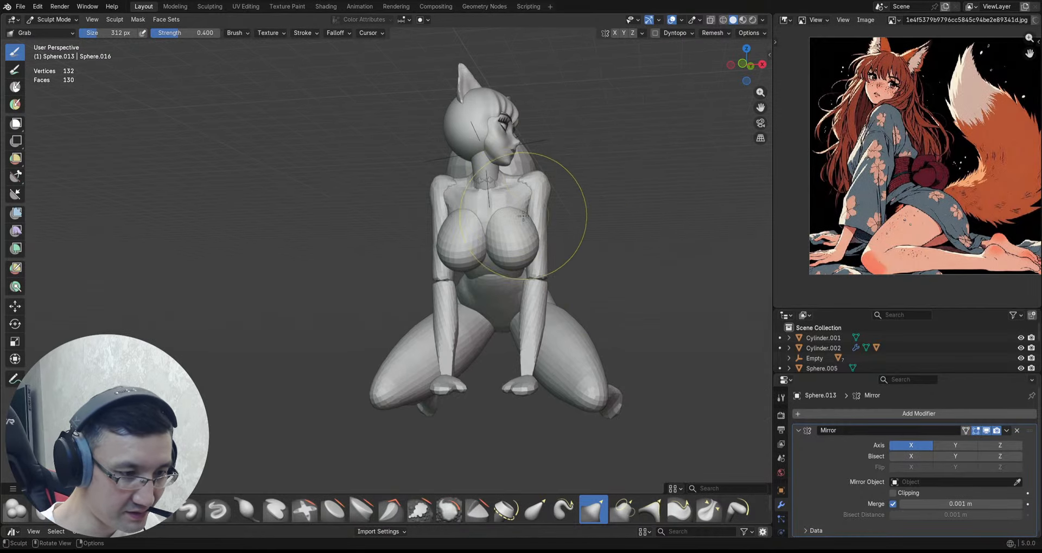
left_click_drag(493, 203, 507, 205, "alt")
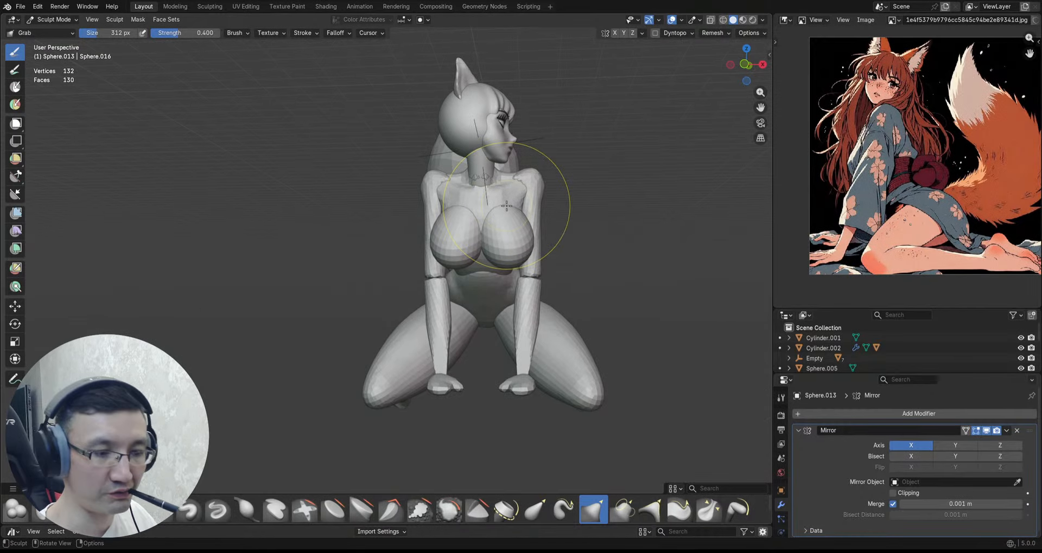
left_click_drag(533, 259, 518, 319, "ctrl+alt")
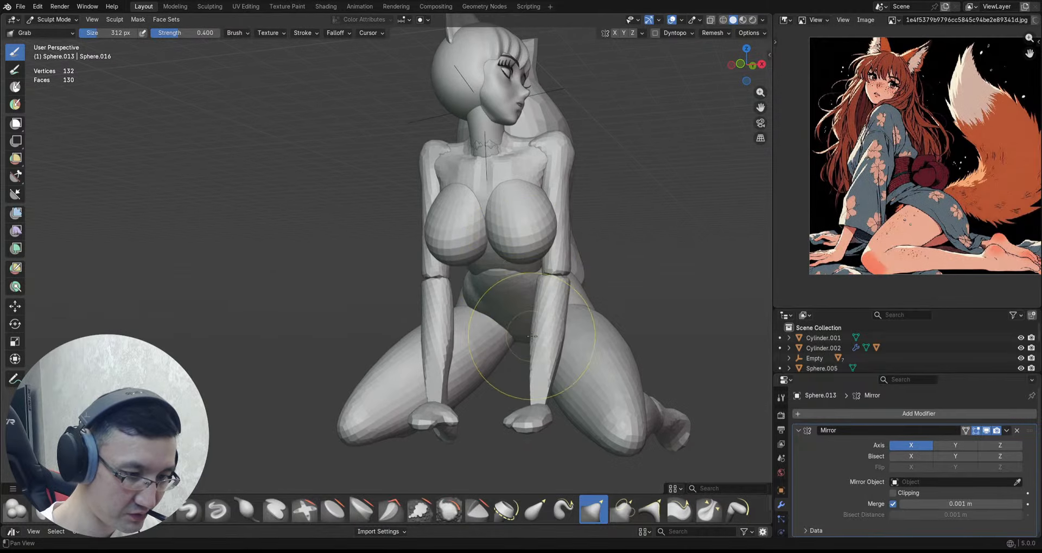
left_click_drag(529, 375, 559, 260, "alt+shift")
left_click_drag(566, 211, 534, 258, "alt+shift")
left_click_drag(660, 256, 559, 247, "alt")
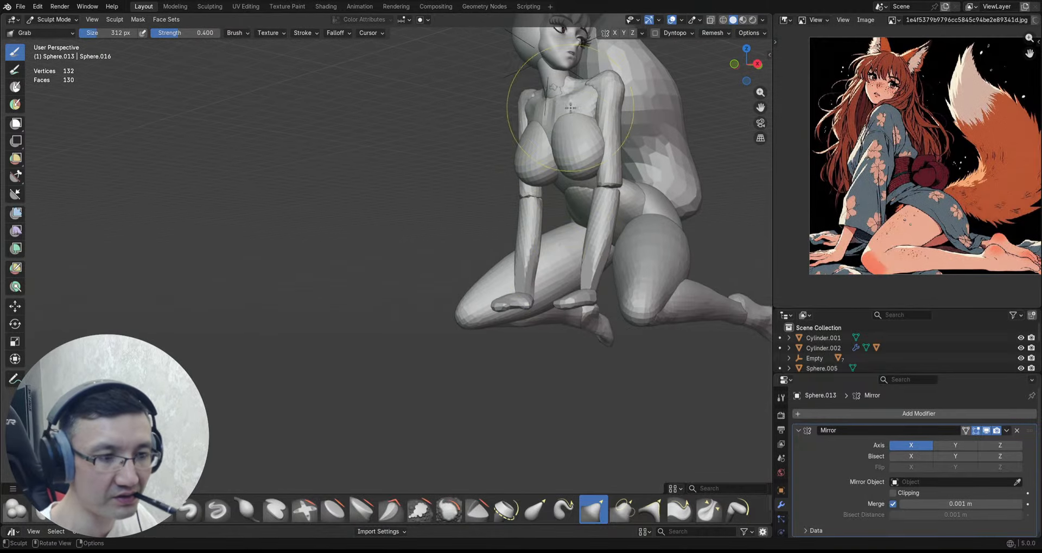
left_click_drag(592, 152, 590, 174, "ctrl+alt")
left_click_drag(589, 169, 610, 209, "alt+shift")
left_click_drag(608, 255, 571, 268, "alt")
left_click_drag(613, 217, 572, 214, "alt")
left_click_drag(573, 158, 576, 203, "alt+shift")
left_click_drag(578, 133, 580, 90, "ctrl+alt")
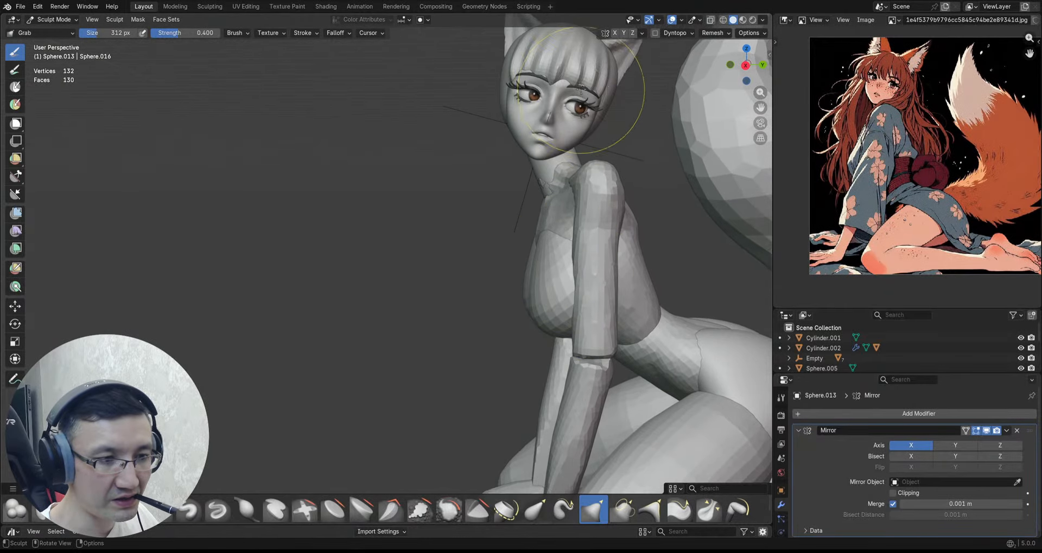
left_click_drag(616, 323, 584, 358, "ctrl+alt")
left_click_drag(561, 396, 375, 223, "alt+shift")
left_click_drag(570, 214, 518, 282, "ctrl+alt")
left_click_drag(518, 282, 545, 230, "alt")
left_click_drag(488, 244, 558, 251, "alt")
Step: Save the file, return to Object Mode and add a small UV sphere at the front edge of the hand
key("ctrl+s")
key("ctrl+Tab")
left_click(516, 297)
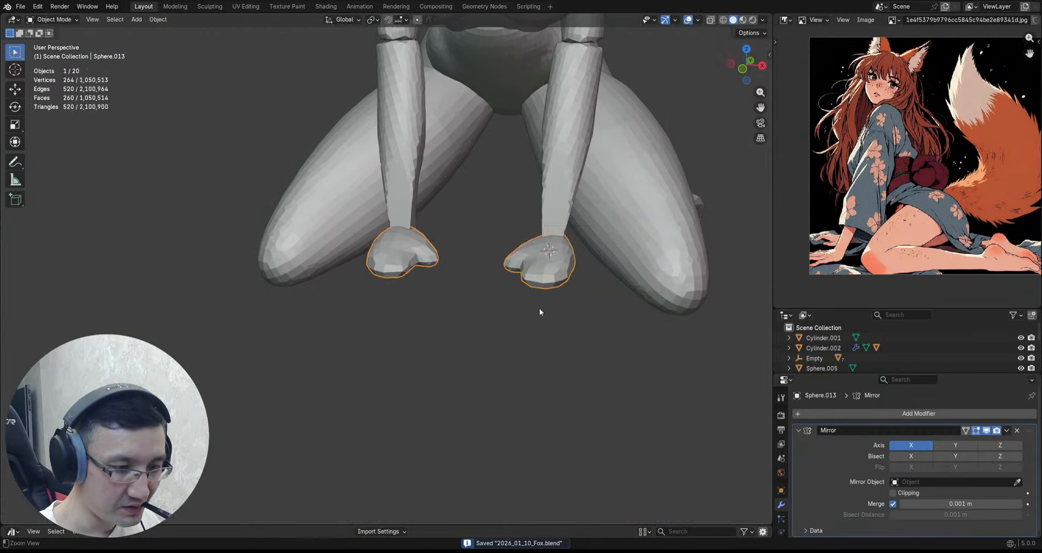
left_click_drag(539, 308, 548, 266, "ctrl+alt")
mouse_move(548, 266)
left_mouse_down("alt")
mouse_move(554, 288)
mouse_move(553, 268)
left_mouse_up("alt")
right_click(537, 266, "shift")
key("shift+a")
mouse_move(554, 292)
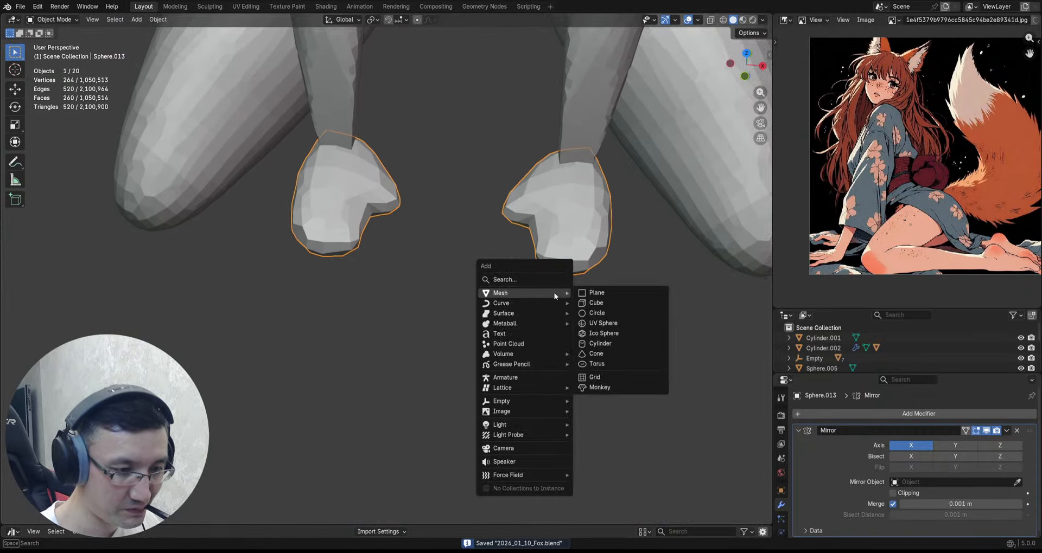
left_click(610, 314)
key("s")
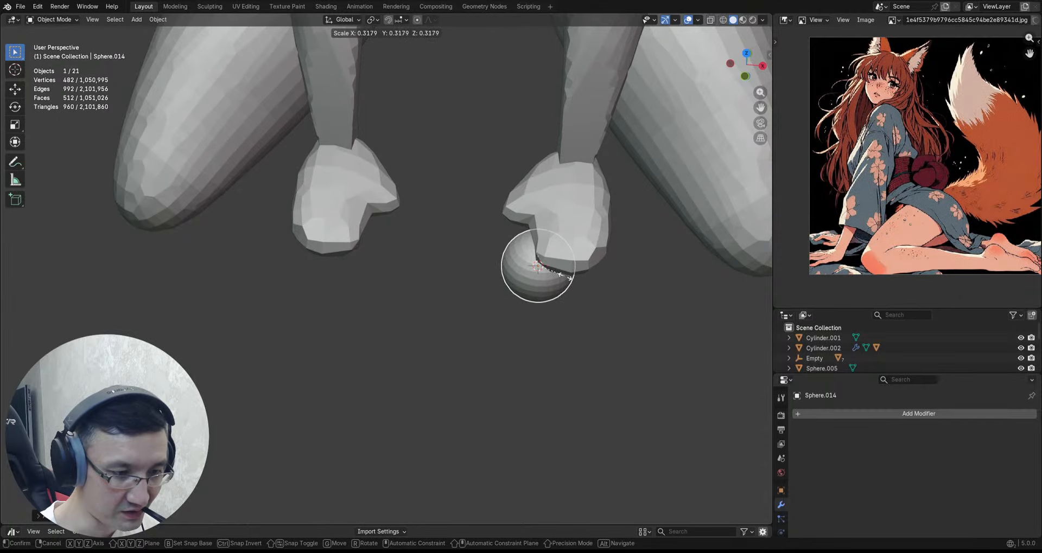
left_click(556, 289)
Step: Place the sphere at the hand's front in the right orthographic view and scale it into a small ellipsoid stretched along Y
left_click_drag(552, 288, 565, 252, "alt")
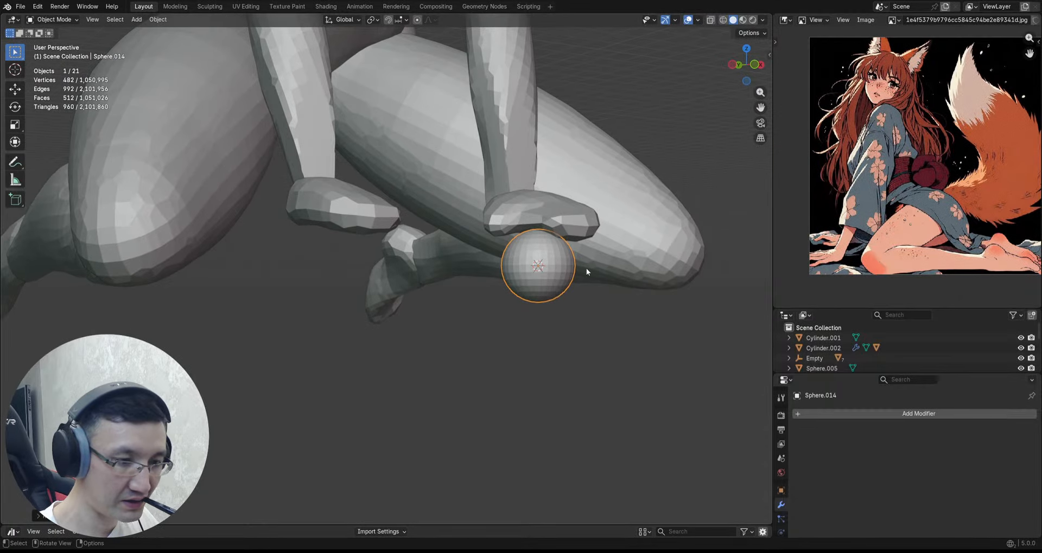
key("grave")
left_click(621, 246)
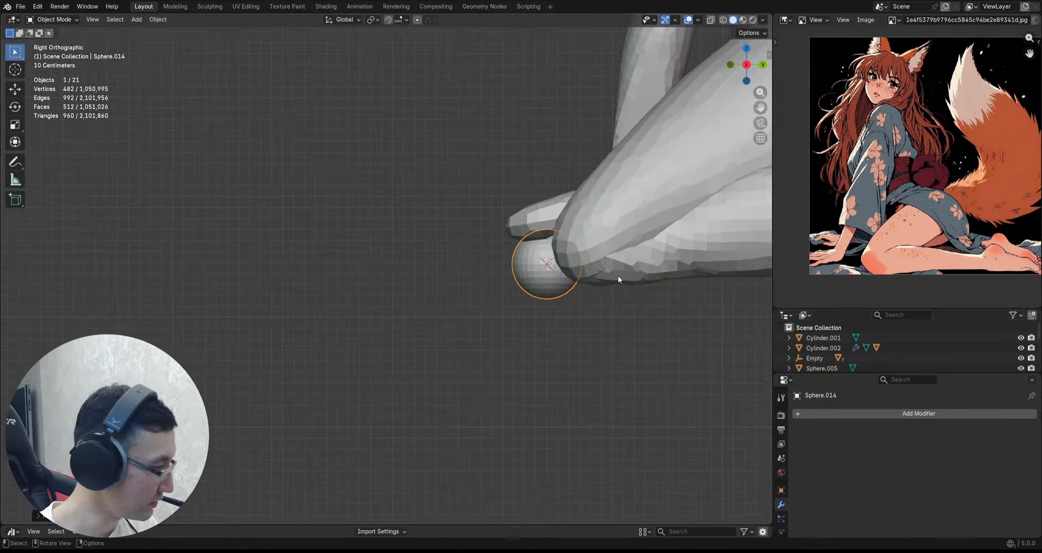
key("g")
left_click(571, 242)
key("s")
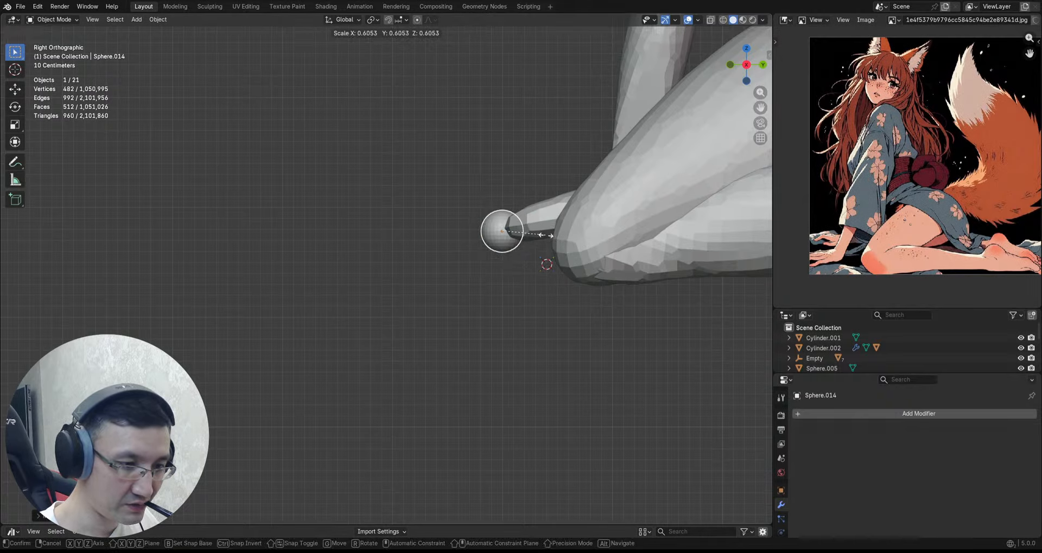
left_click(547, 233)
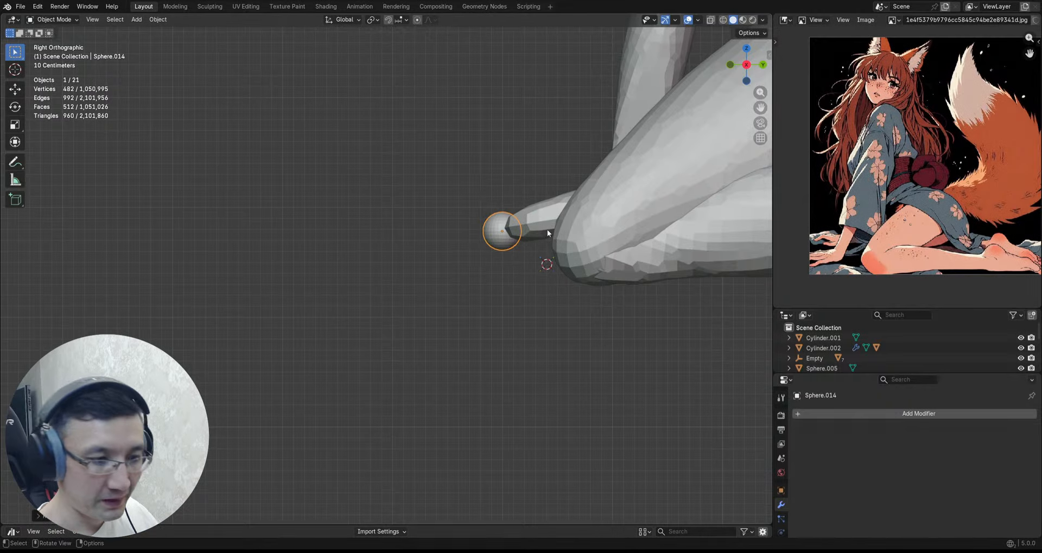
key("s")
key("y")
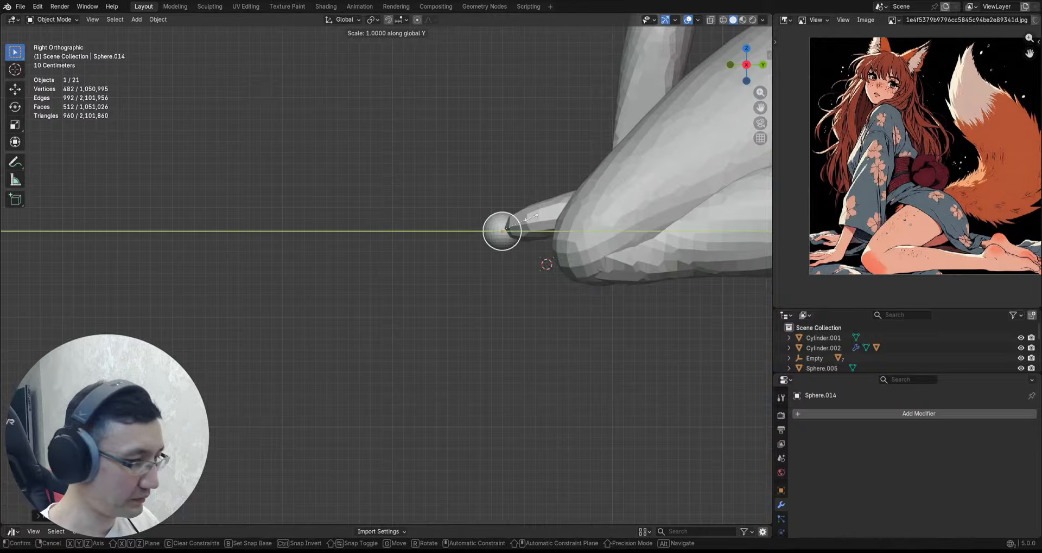
left_click(589, 215)
Step: Select the hand together with the finger ellipsoid and rotate both in the right orthographic view
left_click_drag(486, 215, 501, 256, "ctrl+alt")
middle_click_drag(500, 255, 571, 269)
left_click(571, 269)
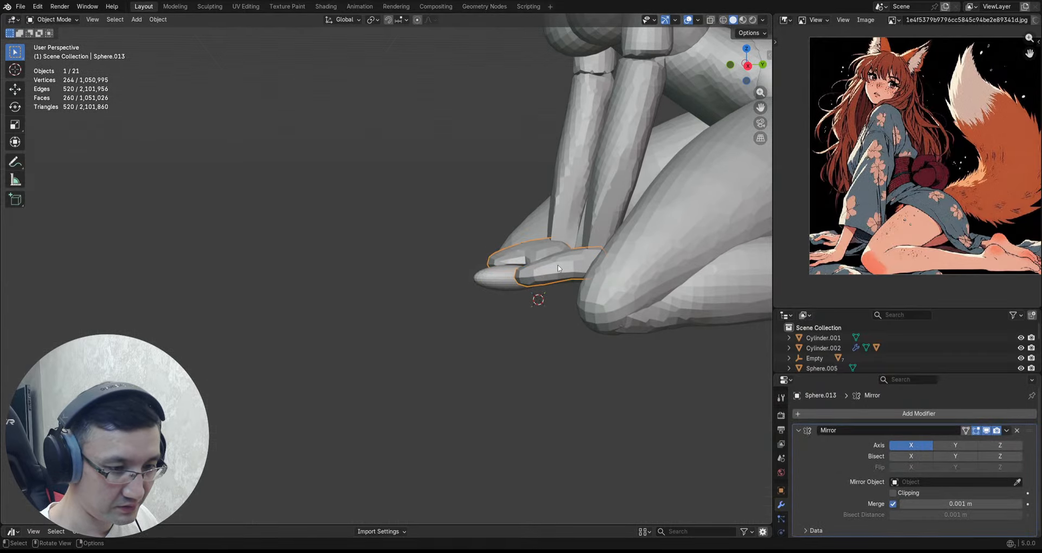
key("grave")
left_click(685, 254)
left_click(509, 271, "shift")
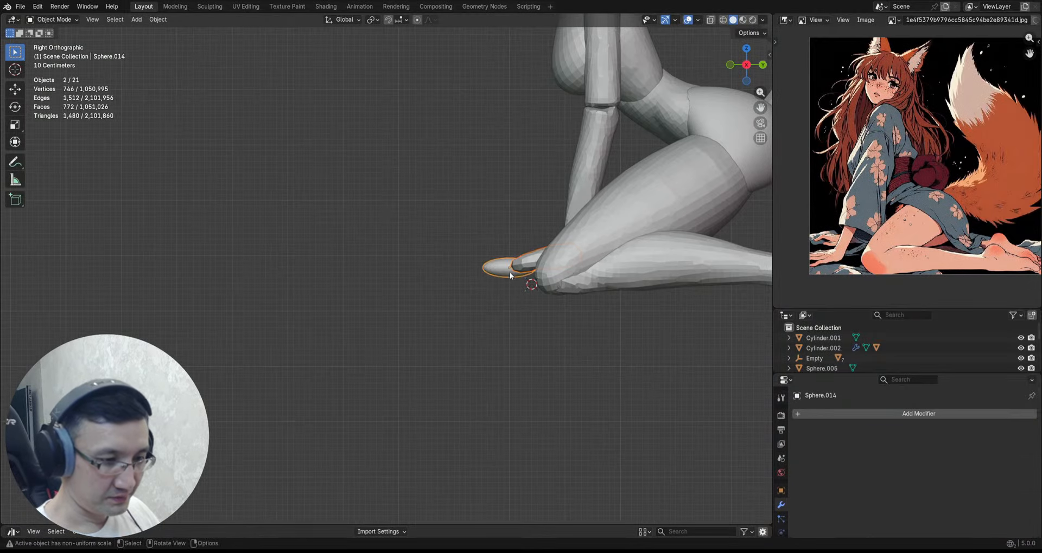
key("r")
left_click(586, 286)
middle_click_drag(588, 284, 522, 296)
scroll(586, 316, "down", 3)
scroll(536, 296, "down", 1)
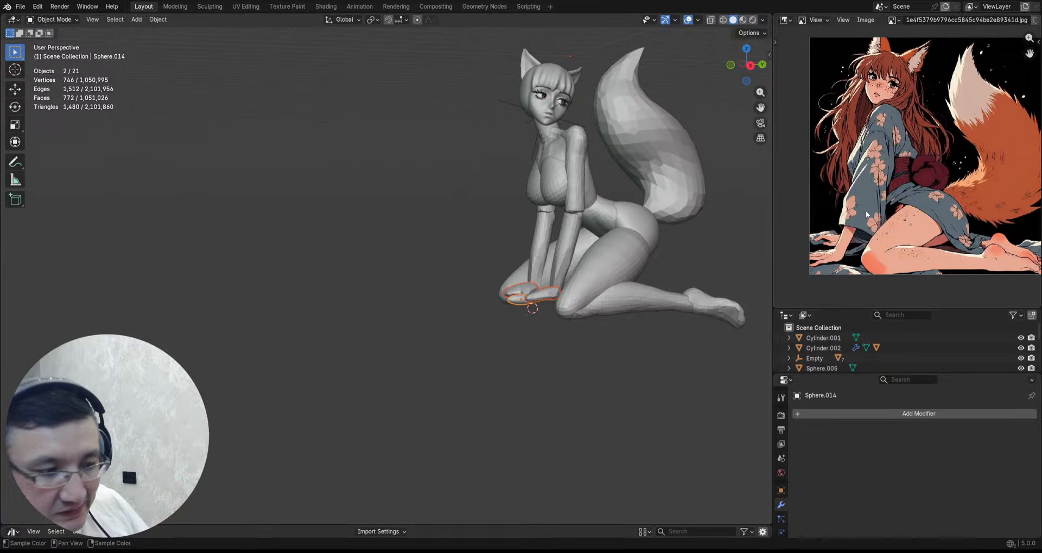
middle_click_drag(532, 297, 513, 178, "ctrl")
middle_click_drag(506, 272, 564, 324)
mouse_move(561, 325)
middle_mouse_down("shift")
mouse_move(476, 238)
mouse_move(445, 246)
mouse_move(473, 259)
middle_mouse_up("shift")
key("ctrl+Tab")
left_click(464, 304)
key("r")
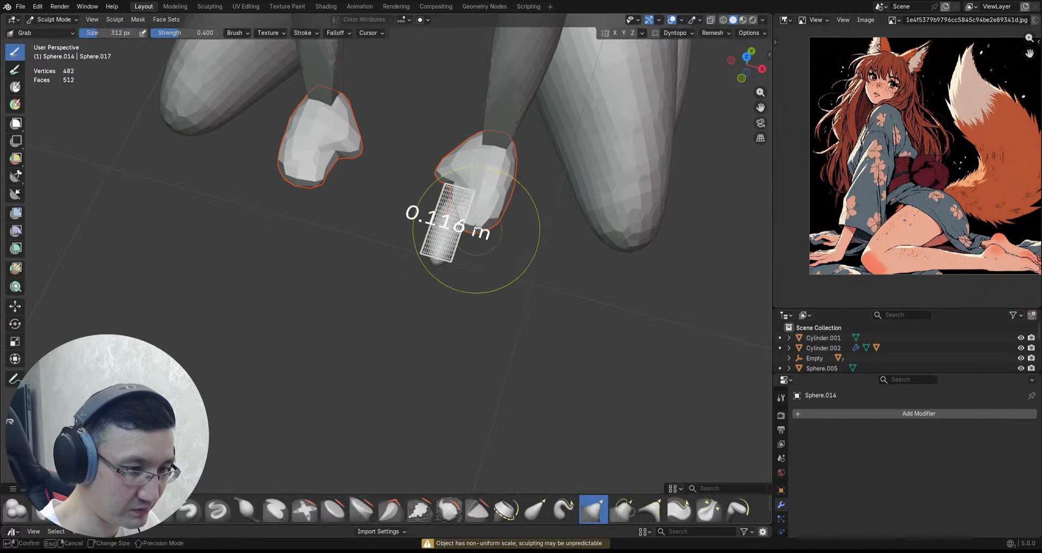
left_click(460, 226)
key("ctrl+Tab")
left_click(404, 221)
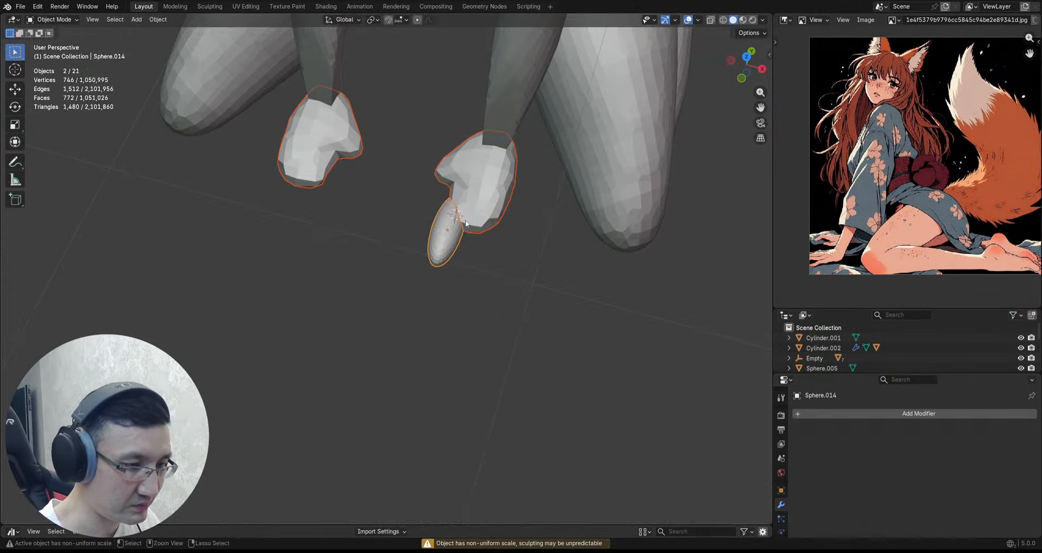
Step: Apply the transforms of the hand and the finger ellipsoid to clear the non-uniform scale before sculpting
key("ctrl+a")
left_click(465, 220)
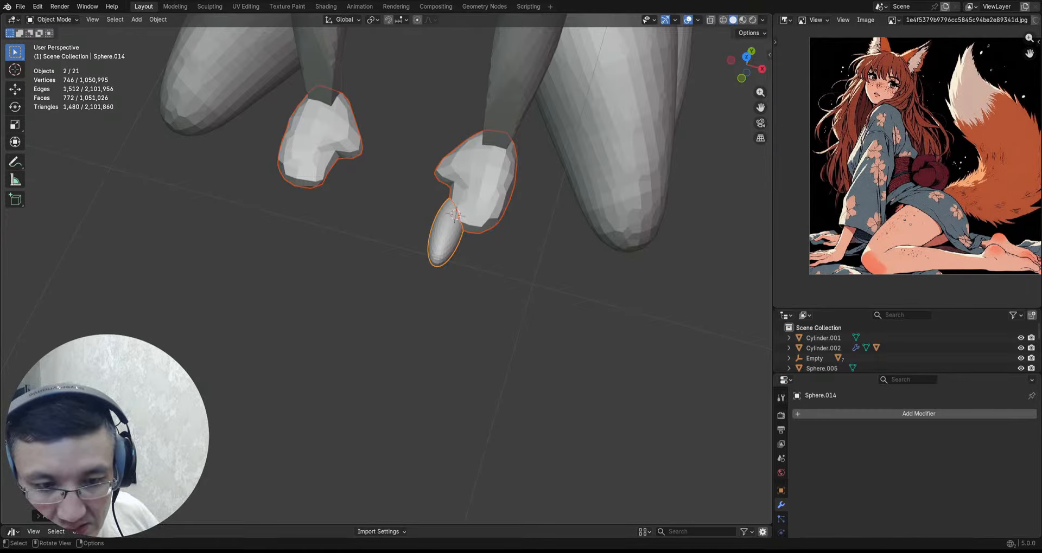
middle_click_drag(464, 245, 437, 242, "ctrl")
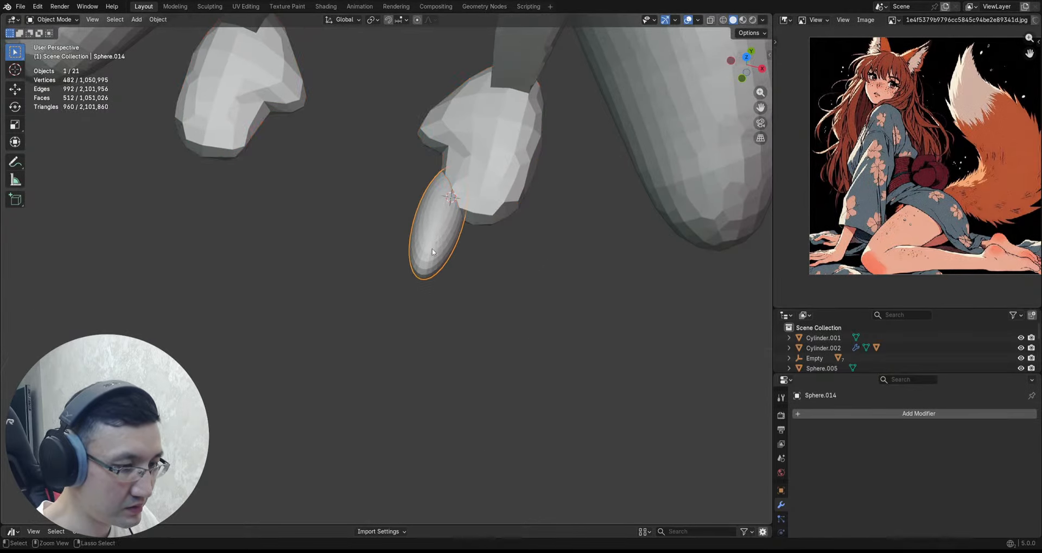
Step: Voxel-remesh the finger ellipsoid in Sculpt Mode and stretch it into a longer finger with the Grab brush
key("ctrl+Tab")
left_click(435, 274)
key("f")
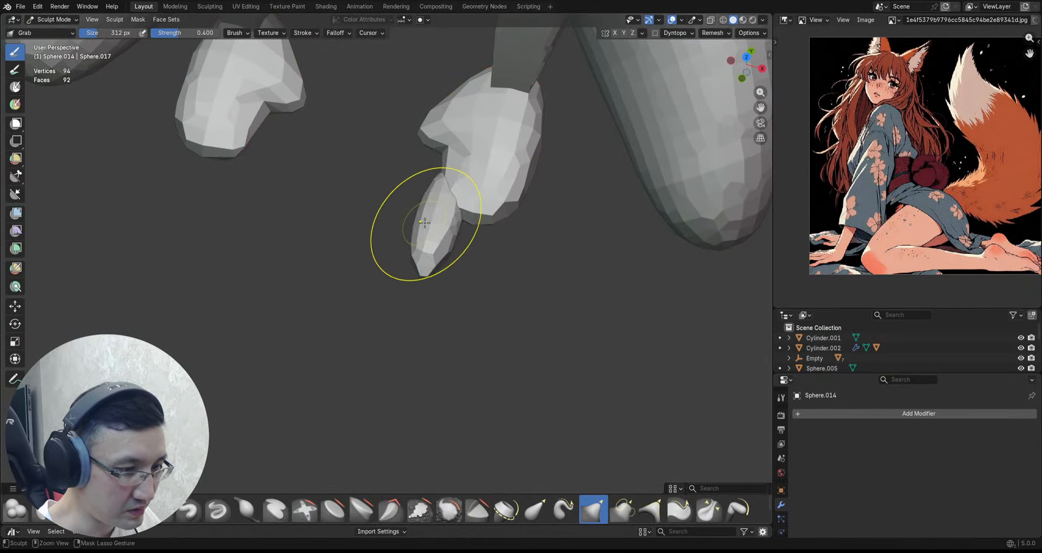
left_click_drag(424, 222, 438, 275, "alt")
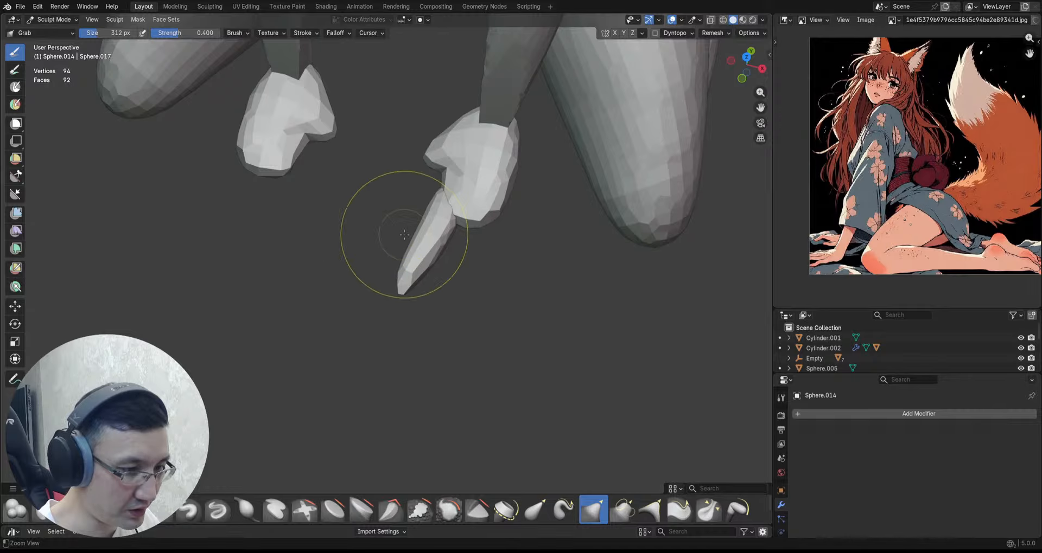
mouse_move(404, 235)
left_mouse_down("alt")
mouse_move(428, 261)
mouse_move(438, 221)
mouse_move(419, 248)
left_mouse_up("alt")
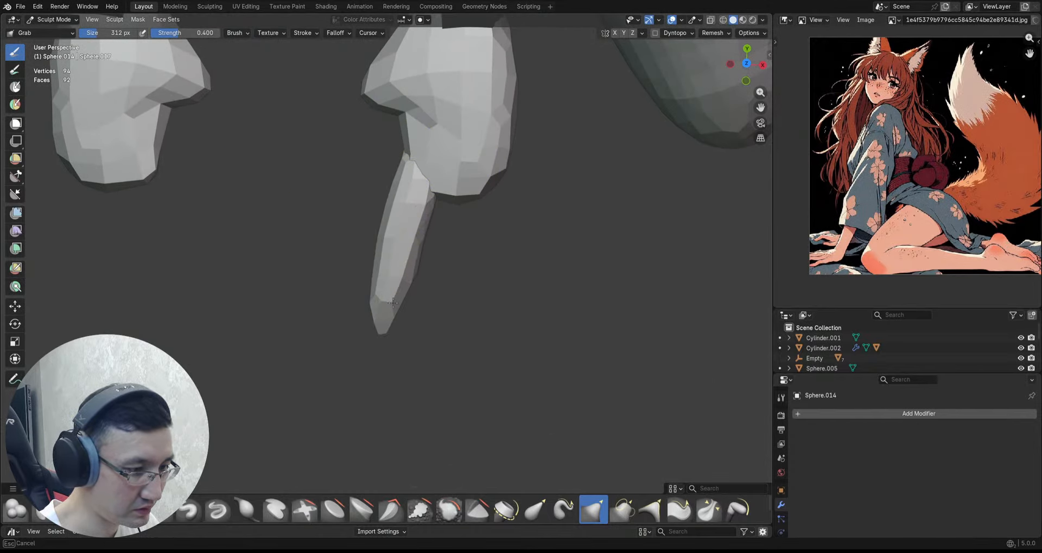
Step: Thin the entire finger mesh in Edit Mode with Shrink/Fatten and return to Sculpt Mode
key("Tab")
key("Tab")
key("ctrl+Tab")
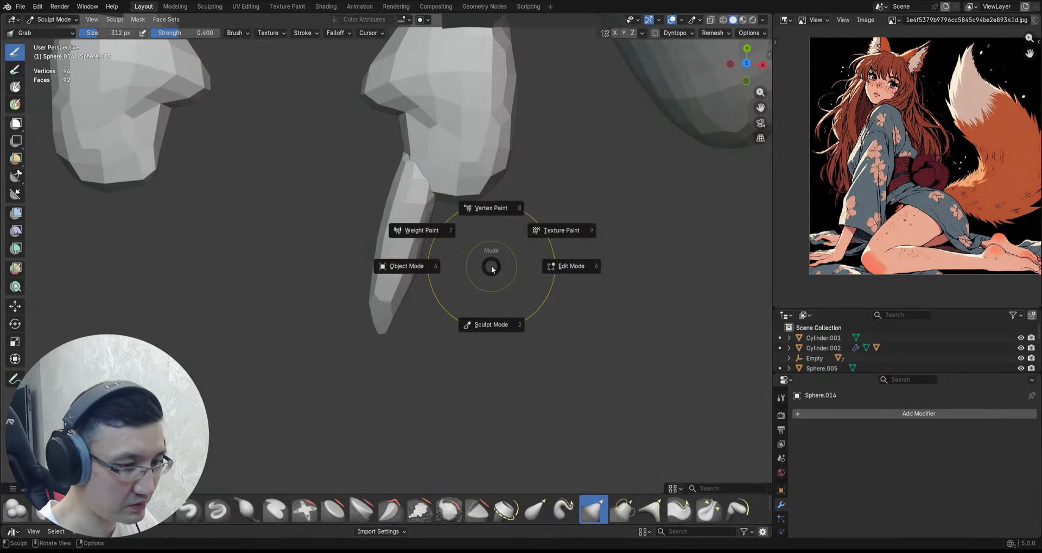
key("Escape")
key("Tab")
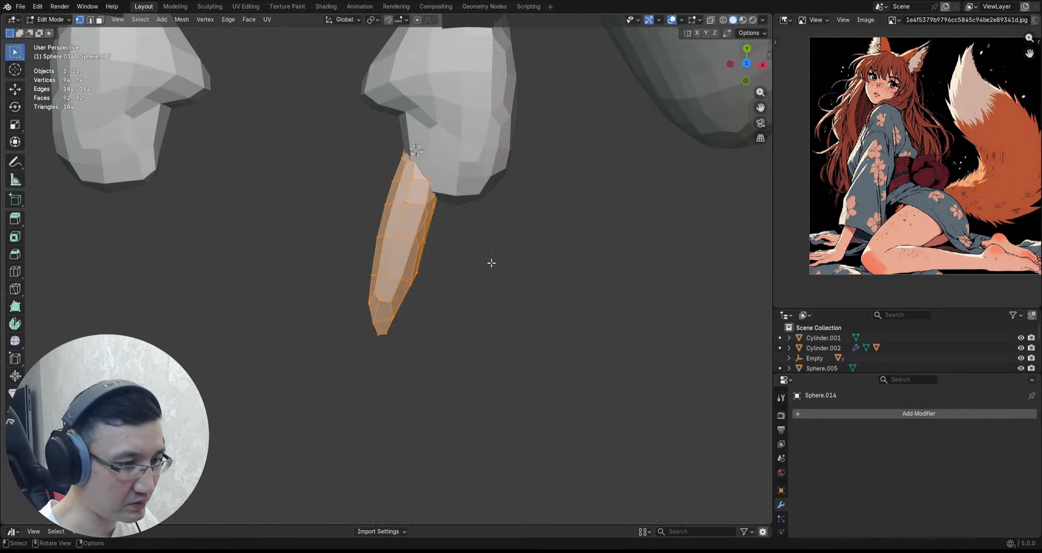
key("alt+s")
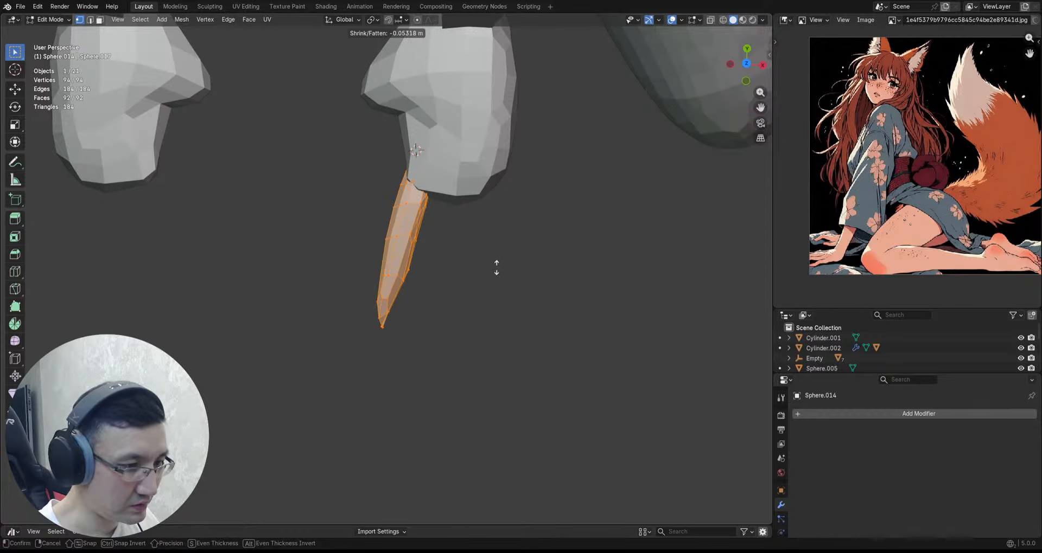
left_click(496, 268)
key("Tab")
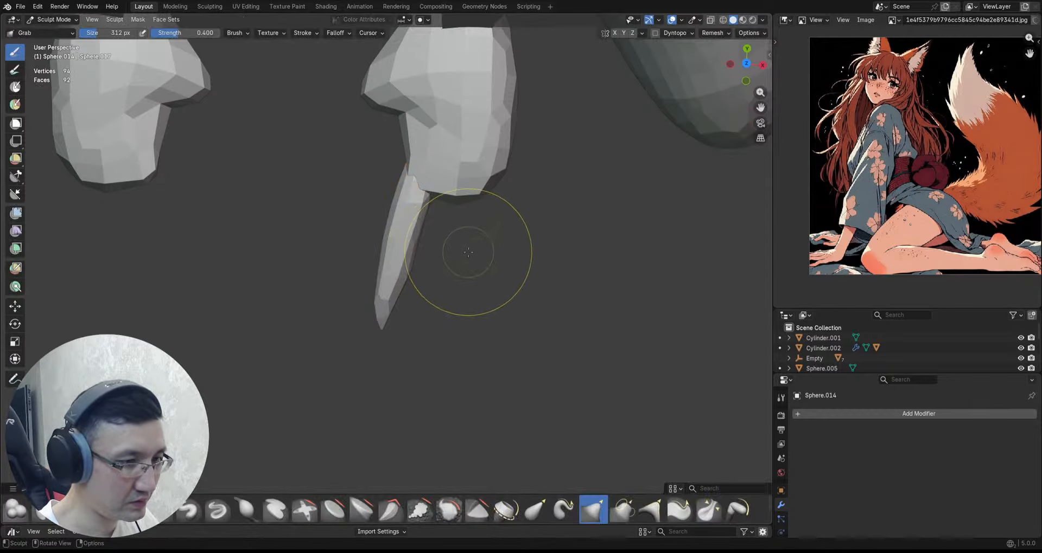
Step: Re-enter Sculpt Mode on the finger and voxel-remesh it at a finer resolution
key("ctrl+Tab")
key("4")
key("ctrl+Tab")
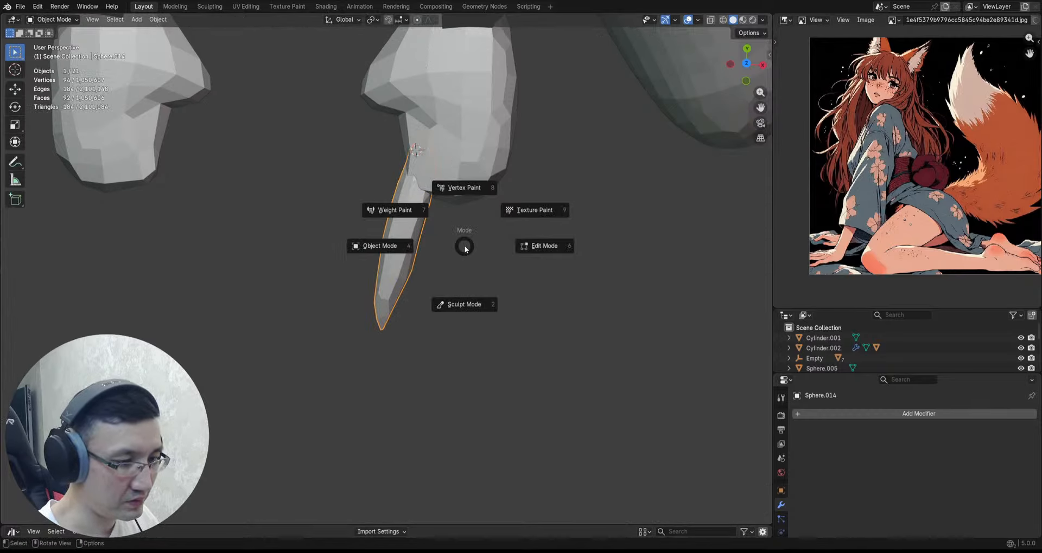
left_click(458, 302)
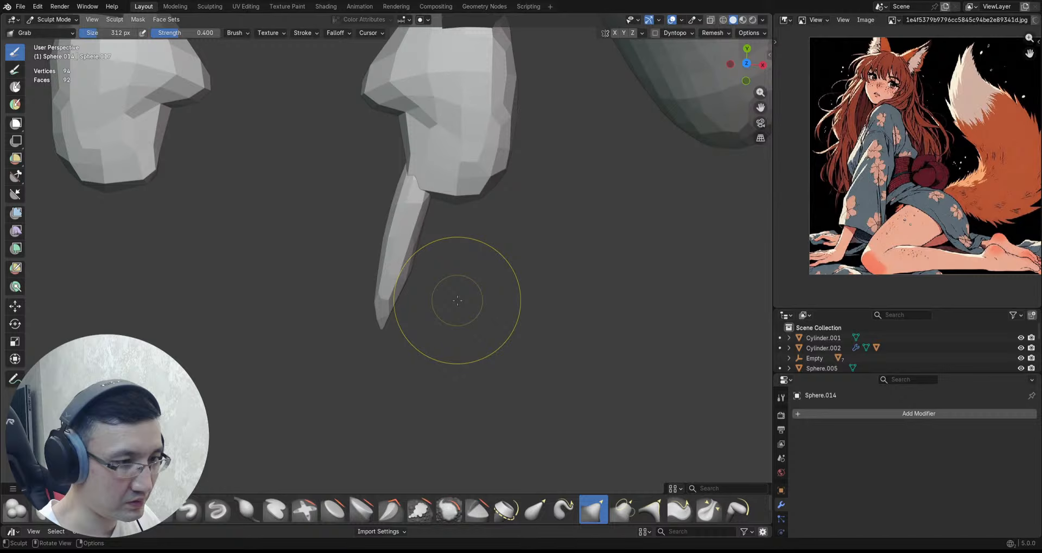
left_click(562, 250)
key("ctrl+r")
Step: Reshape the remeshed finger's tip and side contour with the Grab brush
scroll(384, 309, "up", 2)
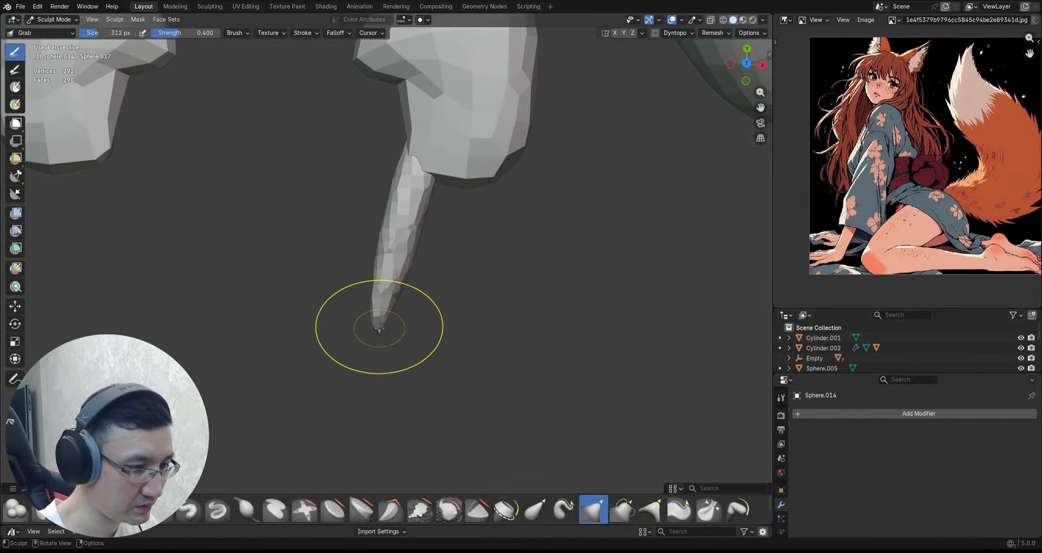
mouse_move(377, 307)
middle_mouse_down()
mouse_move(372, 274)
mouse_move(437, 261)
middle_mouse_up()
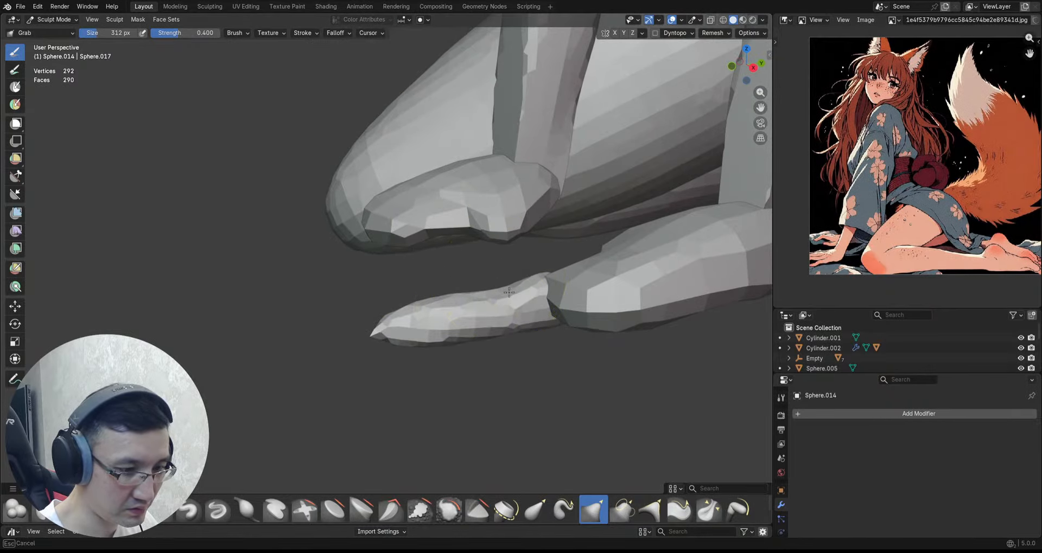
left_click_drag(431, 314, 437, 313)
middle_click_drag(496, 312, 458, 304)
scroll(463, 313, "down", 1)
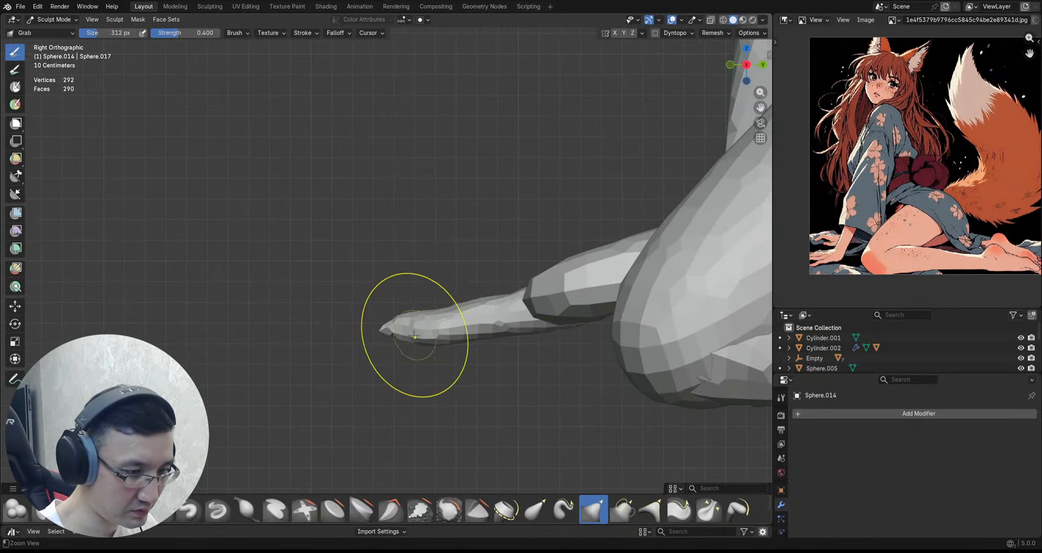
scroll(404, 320, "up", 5)
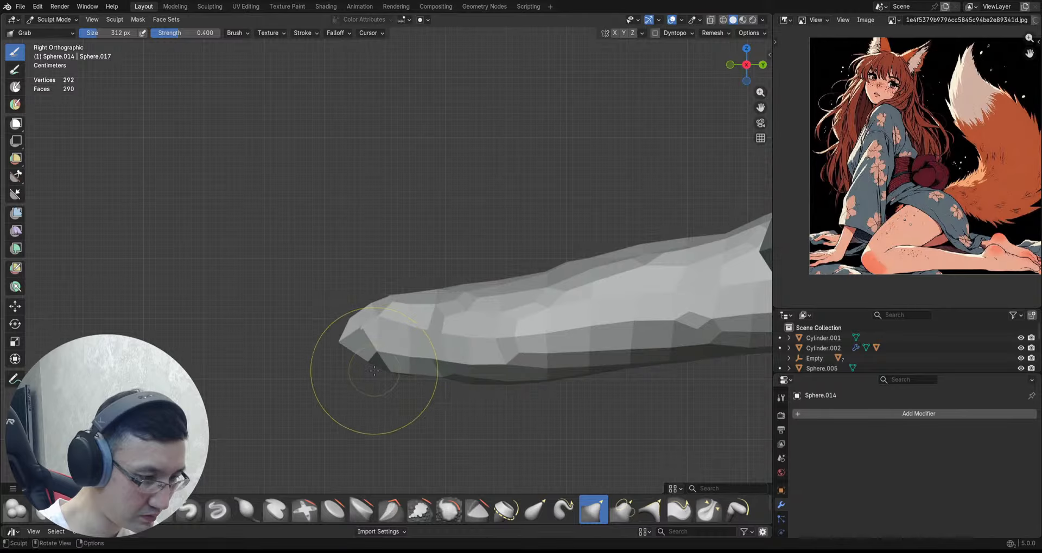
Step: Reduce the finger's voxel size and remesh it into a denser mesh
mouse_move(444, 357)
middle_mouse_down()
mouse_move(458, 311)
mouse_move(465, 330)
mouse_move(450, 328)
middle_mouse_up()
key("r")
left_click(485, 326)
key("ctrl+r")
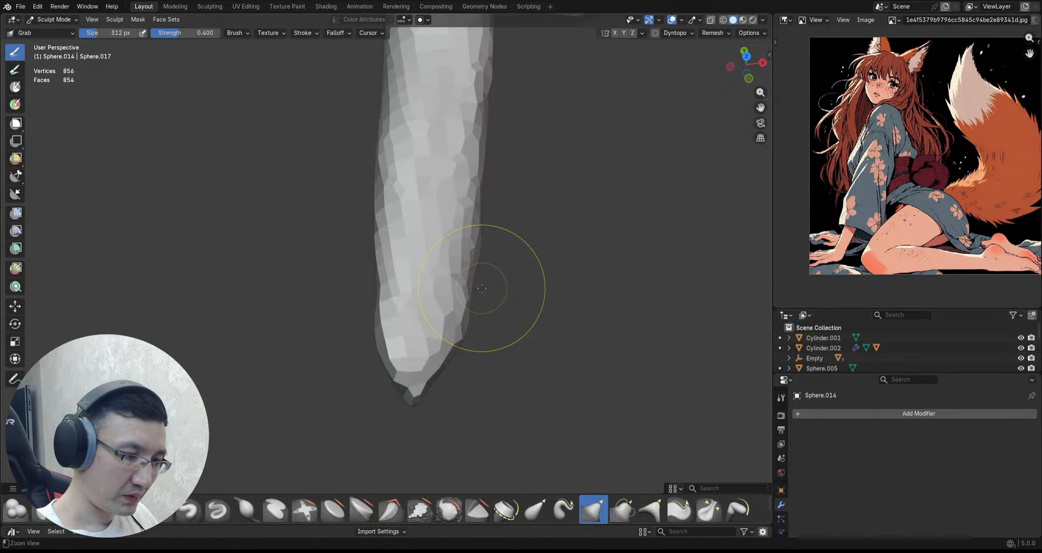
Step: Pull the pointed fingertip into a blunt, rounded end with the Grab brush, working from the front and above
middle_click_drag(481, 288, 426, 341)
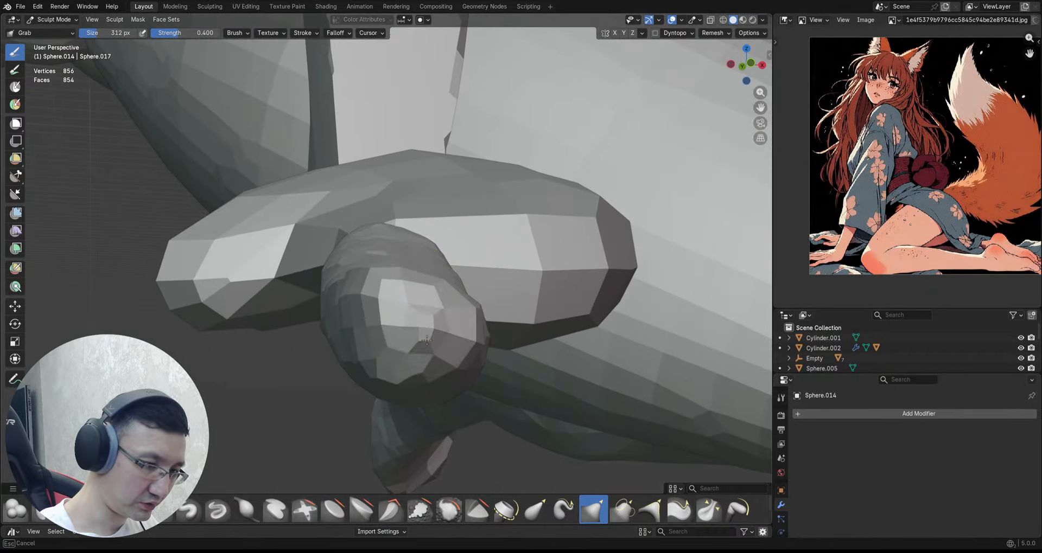
left_click_drag(450, 310, 473, 291, "alt")
left_click_drag(494, 239, 505, 268, "alt")
mouse_move(593, 295)
left_mouse_down("alt+shift")
mouse_move(548, 298)
mouse_move(528, 259)
mouse_move(670, 230)
mouse_move(547, 356)
left_mouse_up("alt+shift")
left_click_drag(547, 356, 600, 296, "ctrl+alt")
left_click_drag(628, 326, 535, 404, "ctrl+alt")
left_click_drag(534, 360, 580, 285, "alt+shift")
left_click_drag(576, 213, 559, 187, "alt+shift")
left_click_drag(559, 187, 521, 187, "ctrl+alt")
left_click_drag(521, 187, 553, 140, "ctrl+alt")
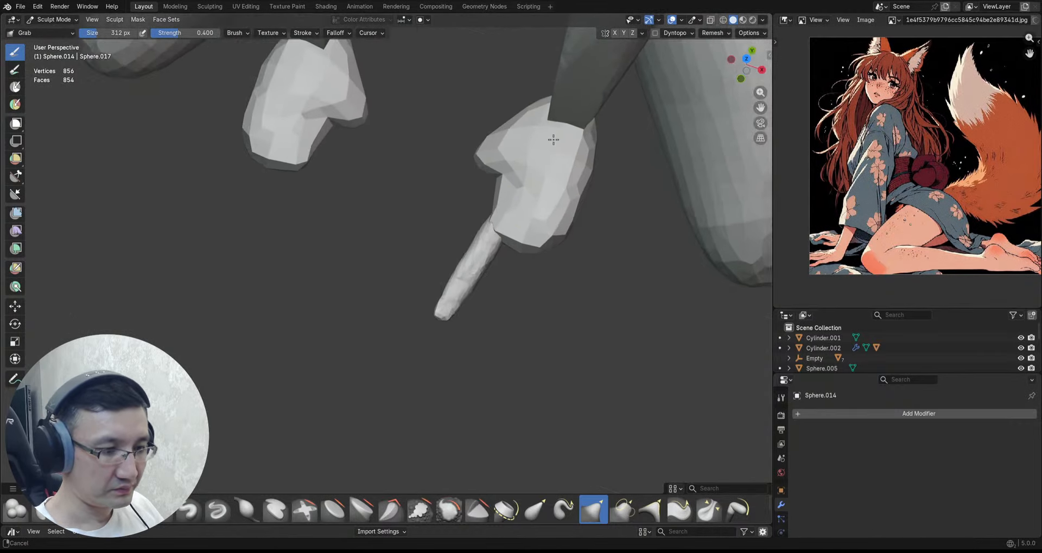
Step: Refine the finger's width, taper and straightness along its length with the Grab brush
mouse_move(515, 222)
left_mouse_down("ctrl+alt")
mouse_move(512, 192)
mouse_move(429, 245)
left_mouse_up("ctrl+alt")
left_click_drag(438, 279, 463, 217, "alt+shift")
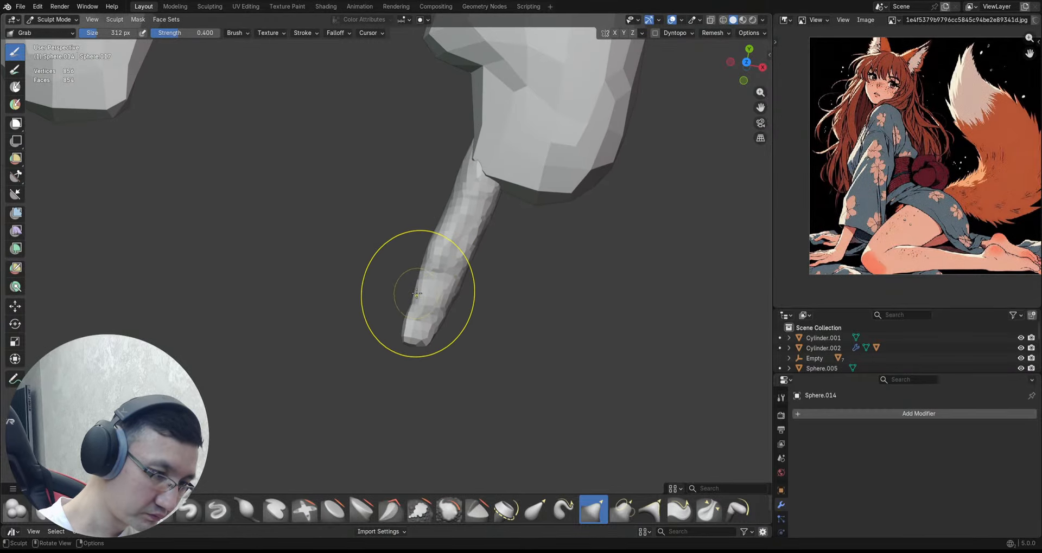
mouse_move(418, 293)
left_mouse_down("ctrl+alt")
mouse_move(423, 341)
mouse_move(422, 289)
left_mouse_up("ctrl+alt")
left_click_drag(432, 287, 480, 244, "ctrl+alt")
left_click_drag(467, 228, 498, 250, "alt+shift")
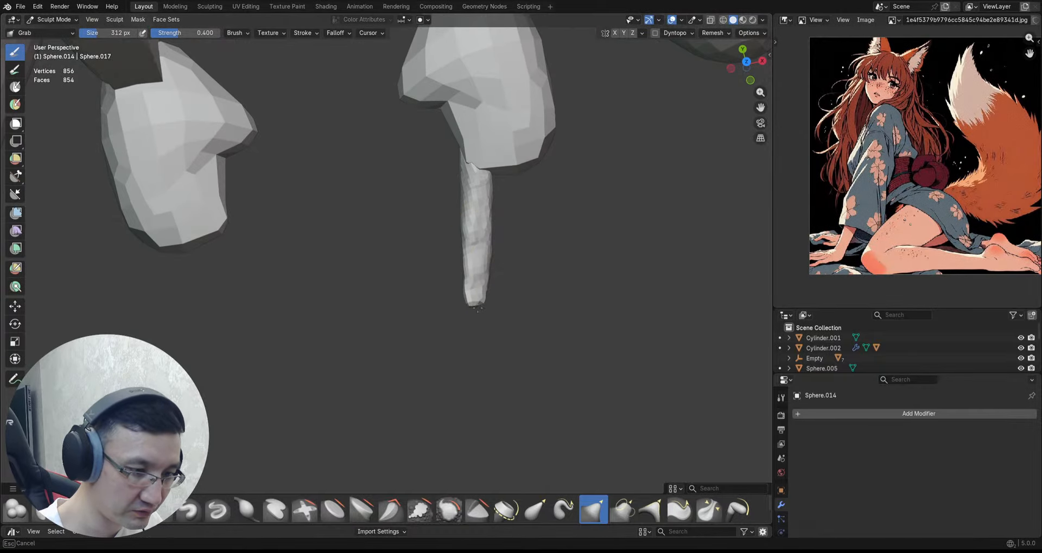
left_click_drag(477, 308, 481, 305)
mouse_move(502, 253)
left_mouse_down("alt")
mouse_move(507, 242)
mouse_move(472, 187)
mouse_move(486, 177)
left_mouse_up("alt")
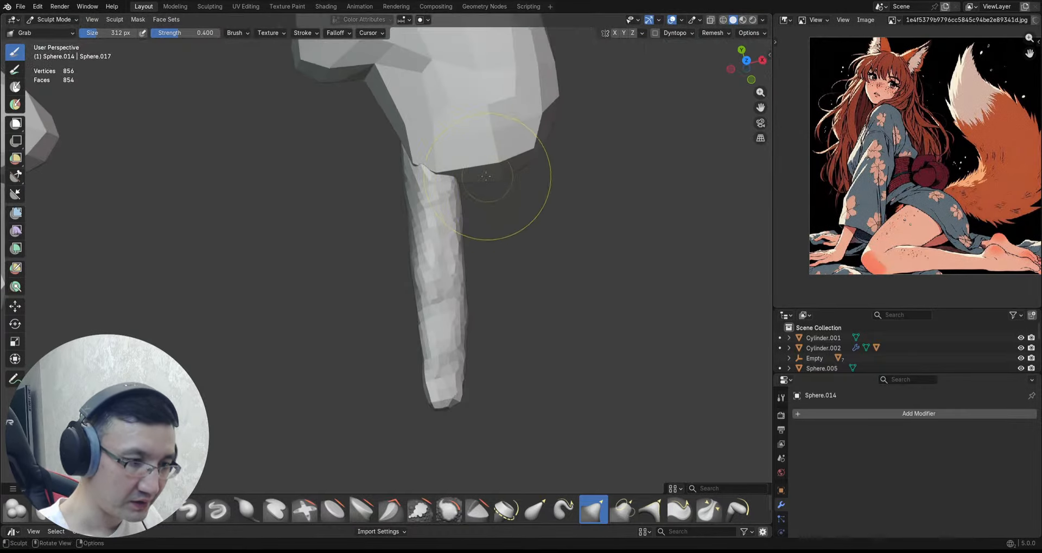
Step: Flatten and even out the finger's lumpy surface from base to tip with the Scrape/Fill brush
key("shift+t")
left_click_drag(433, 201, 386, 210, "alt")
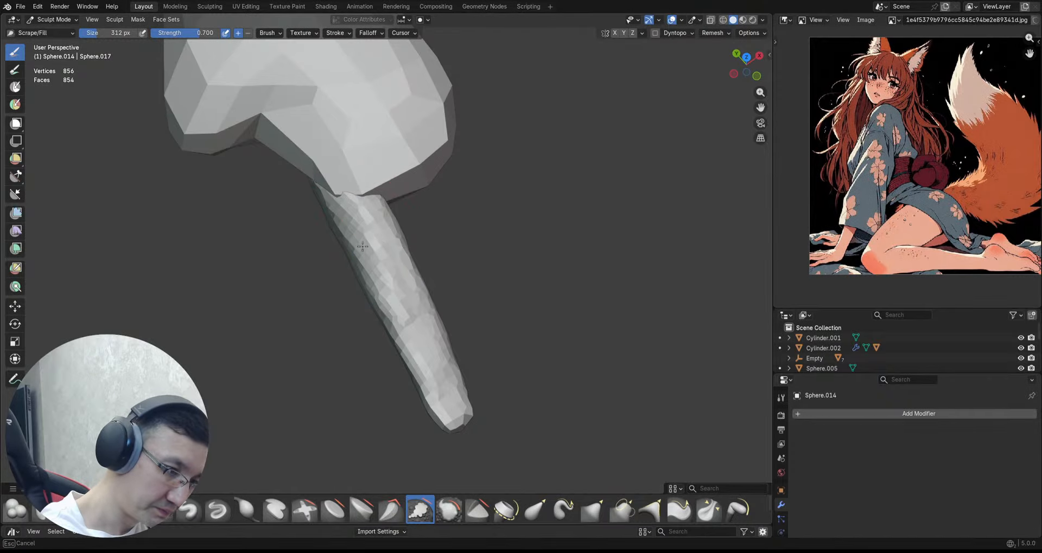
left_click_drag(363, 246, 355, 229)
left_click_drag(455, 247, 388, 216, "alt")
left_click_drag(414, 222, 417, 228)
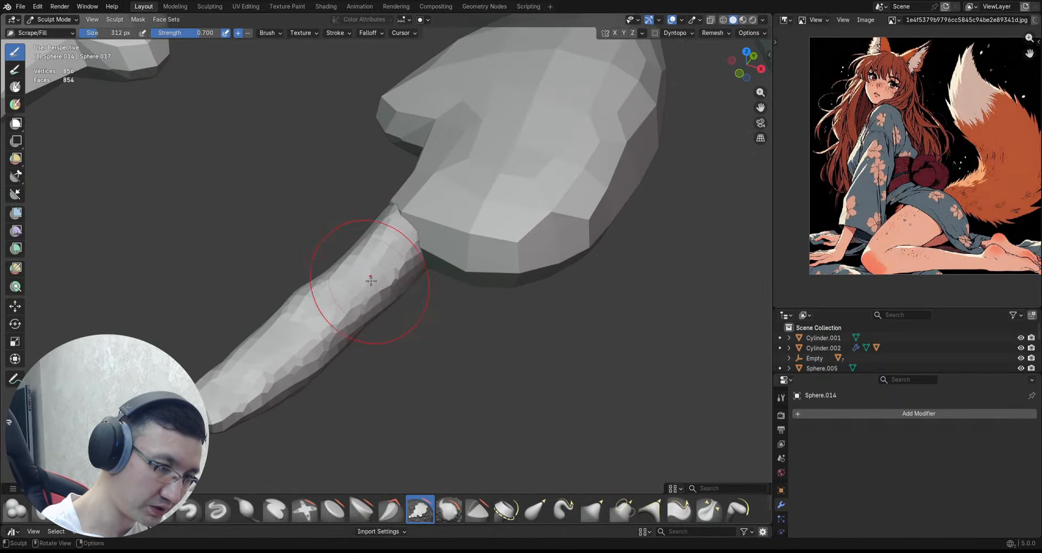
left_click_drag(371, 280, 433, 223, "alt")
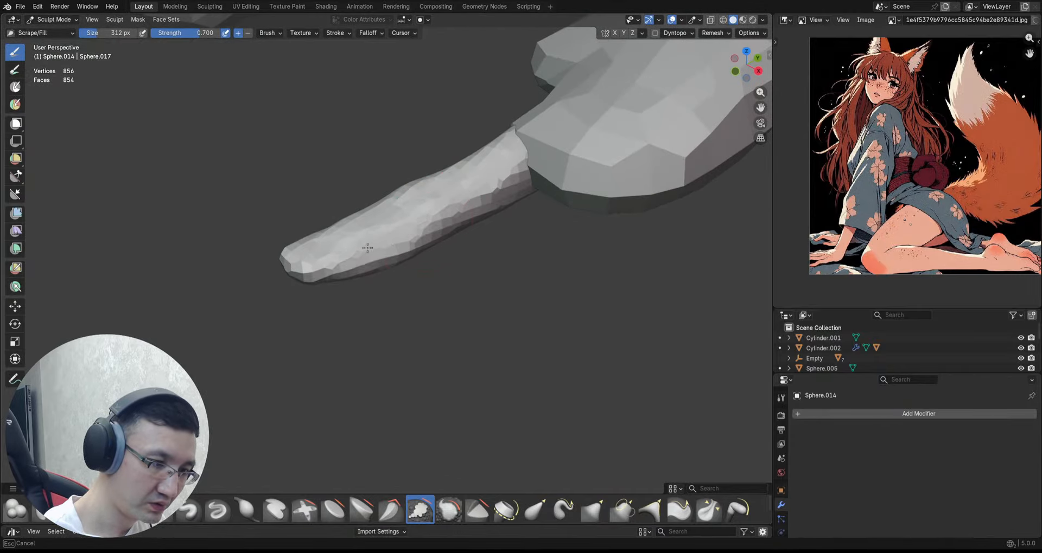
left_click_drag(367, 247, 419, 244, "alt")
mouse_move(354, 259)
left_mouse_down("alt")
mouse_move(396, 233)
mouse_move(404, 249)
left_mouse_up("alt")
Step: Adjust the fingertip and the finger's side profile with the Grab brush so it runs smoothly into the palm
key("g")
mouse_move(415, 245)
middle_mouse_down()
mouse_move(414, 221)
mouse_move(350, 144)
mouse_move(302, 235)
middle_mouse_up()
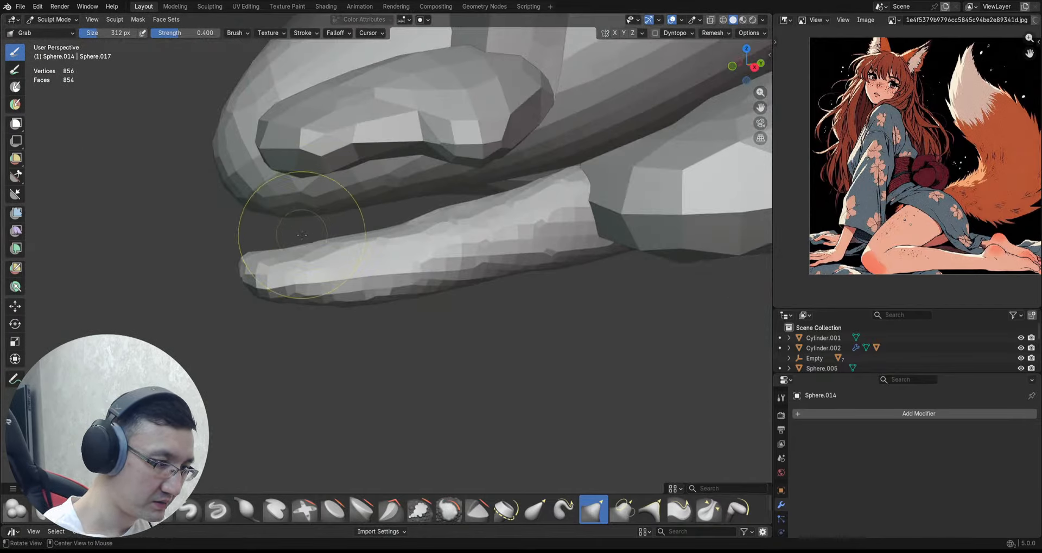
mouse_move(285, 305)
middle_mouse_down()
mouse_move(385, 294)
mouse_move(330, 298)
mouse_move(348, 260)
mouse_move(430, 205)
mouse_move(408, 155)
middle_mouse_up()
middle_click_drag(481, 164, 471, 157)
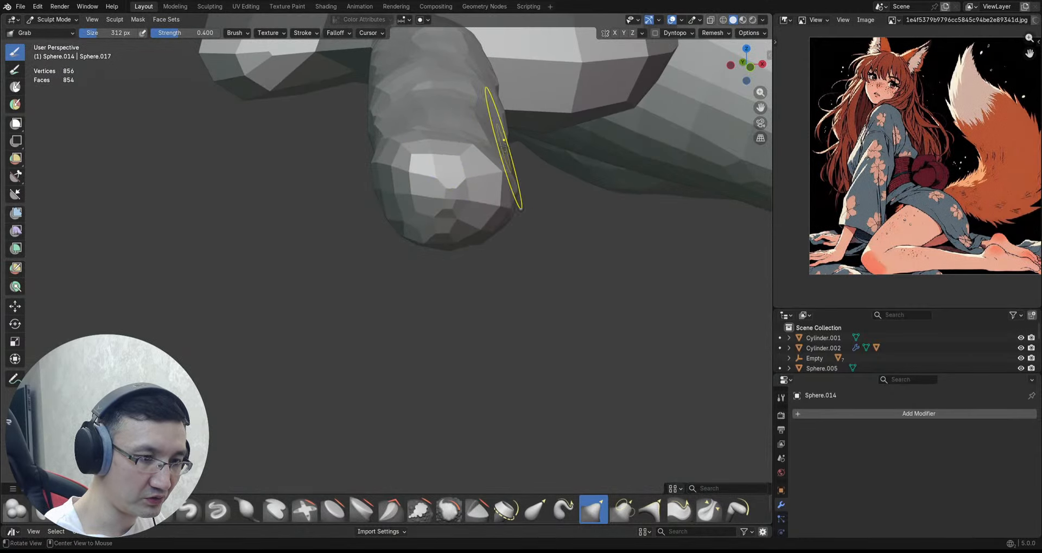
left_click_drag(505, 148, 458, 176, "alt")
scroll(551, 135, "down", 2)
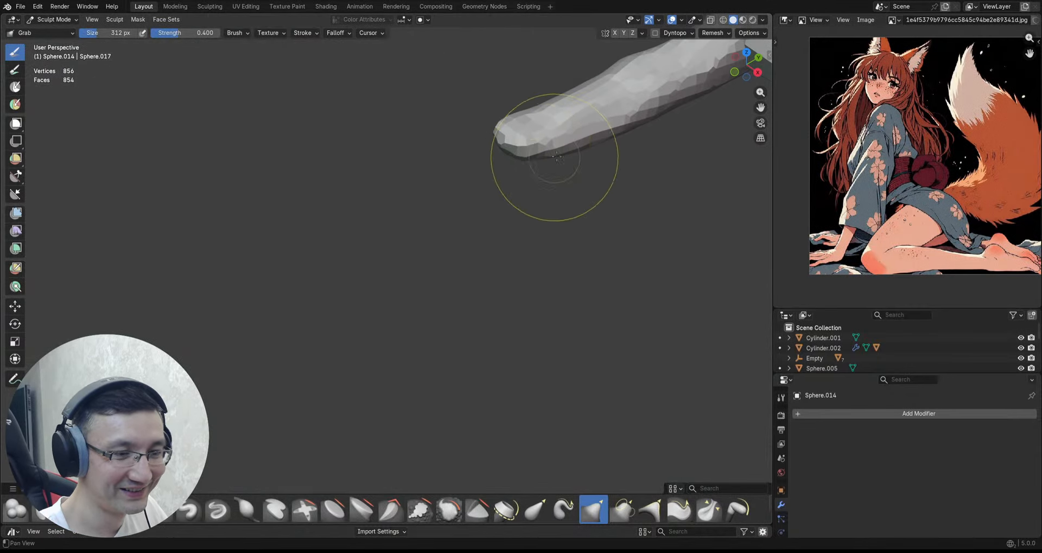
middle_click_drag(557, 157, 444, 235)
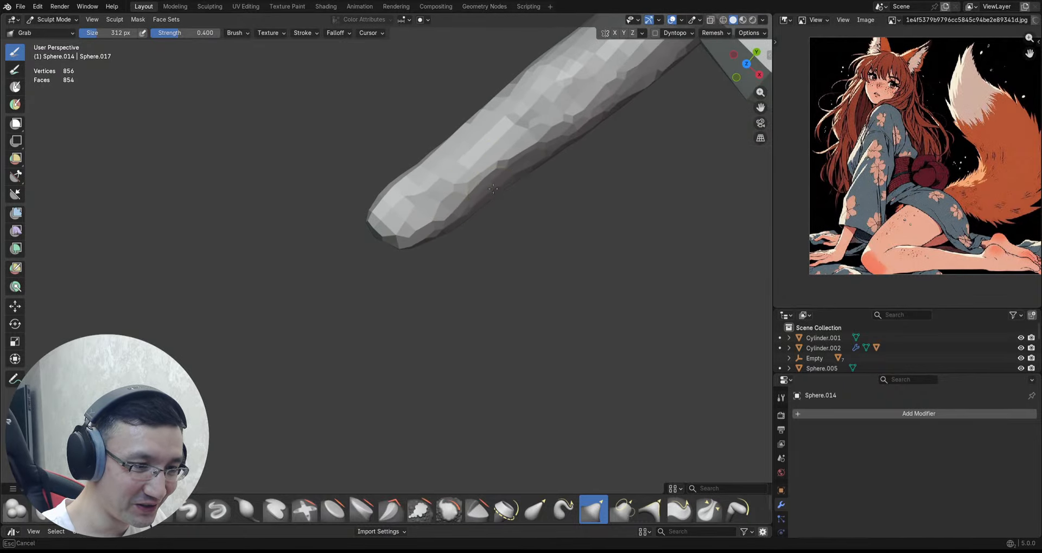
middle_click_drag(529, 157, 499, 258)
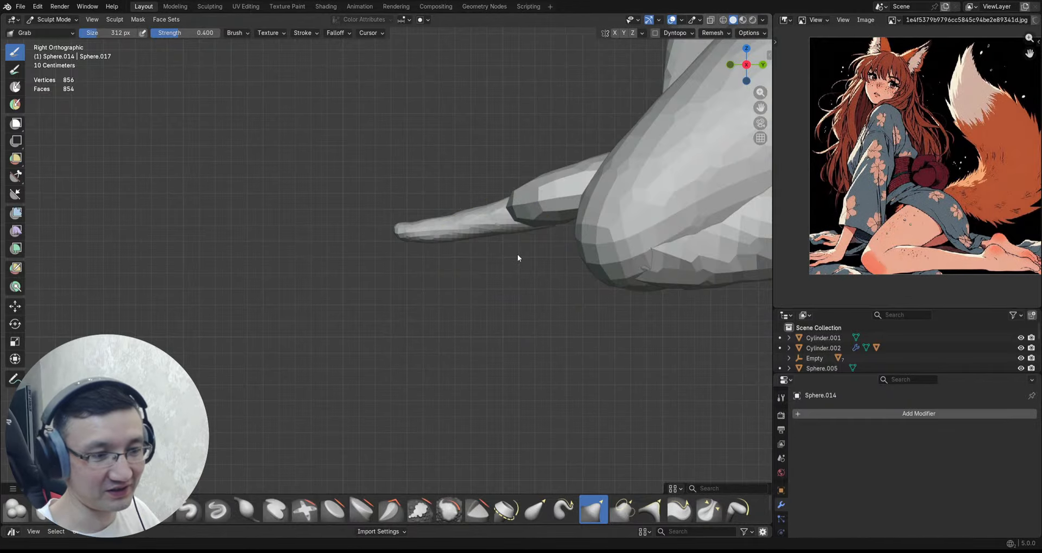
mouse_move(465, 209)
middle_mouse_down("ctrl")
mouse_move(500, 233)
mouse_move(503, 188)
middle_mouse_up("ctrl")
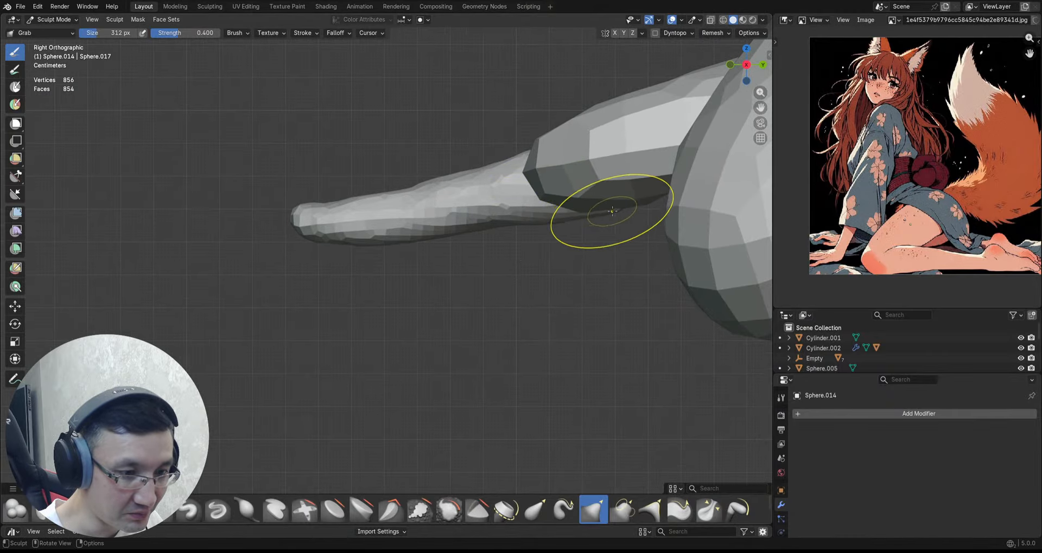
mouse_move(566, 208)
middle_mouse_down()
mouse_move(488, 202)
mouse_move(560, 259)
mouse_move(553, 232)
middle_mouse_up()
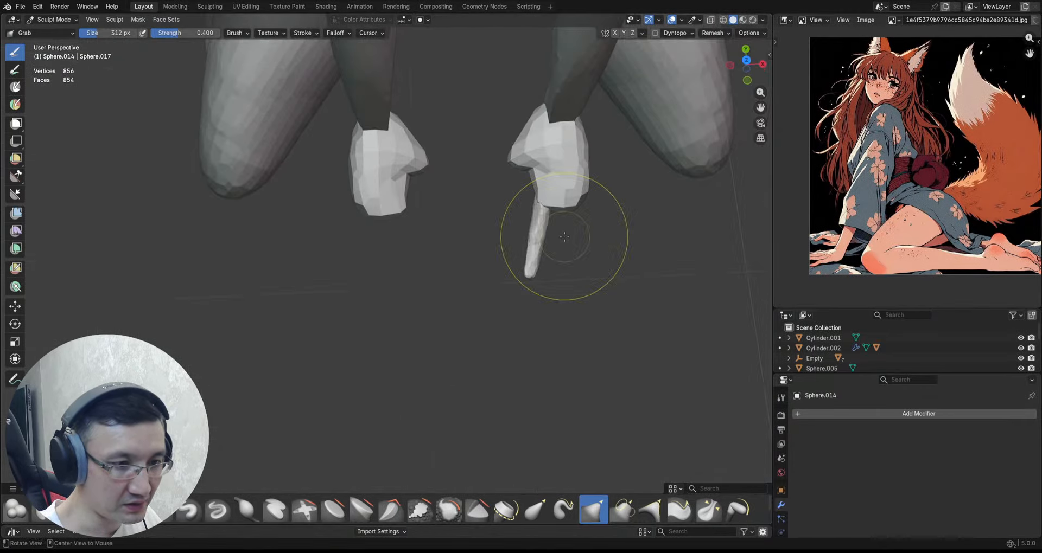
Step: Leave Sculpt Mode and snap the 3D cursor to the vertex at the finger's base in Edit Mode
scroll(548, 230, "down", 3)
key("ctrl+Tab")
left_click(552, 240)
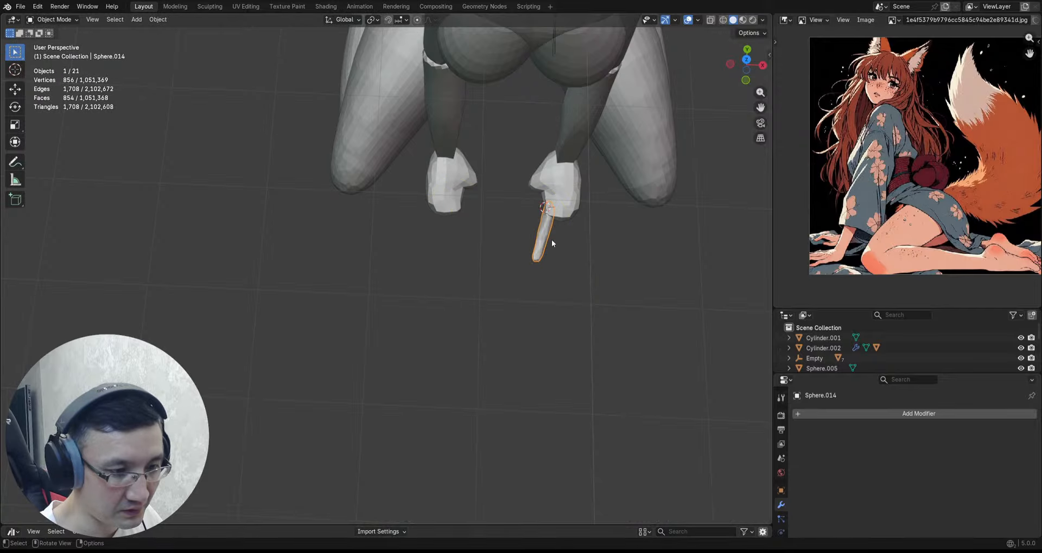
scroll(552, 239, "up", 4)
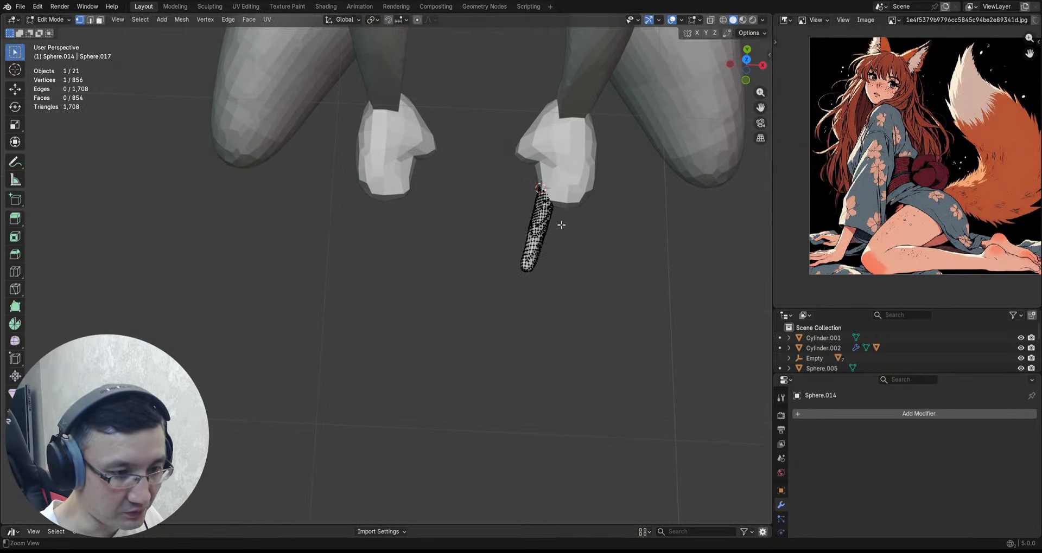
key("shift+s")
left_click(573, 178)
key("Tab")
Step: Duplicate the finger beside the first in top view, rotating it to point straight forward and scaling it slightly longer
middle_click_drag(564, 227, 549, 241)
key("s")
left_click(579, 223)
key("ctrl+KP_1")
key("KP_7")
scroll(569, 176, "up", 5)
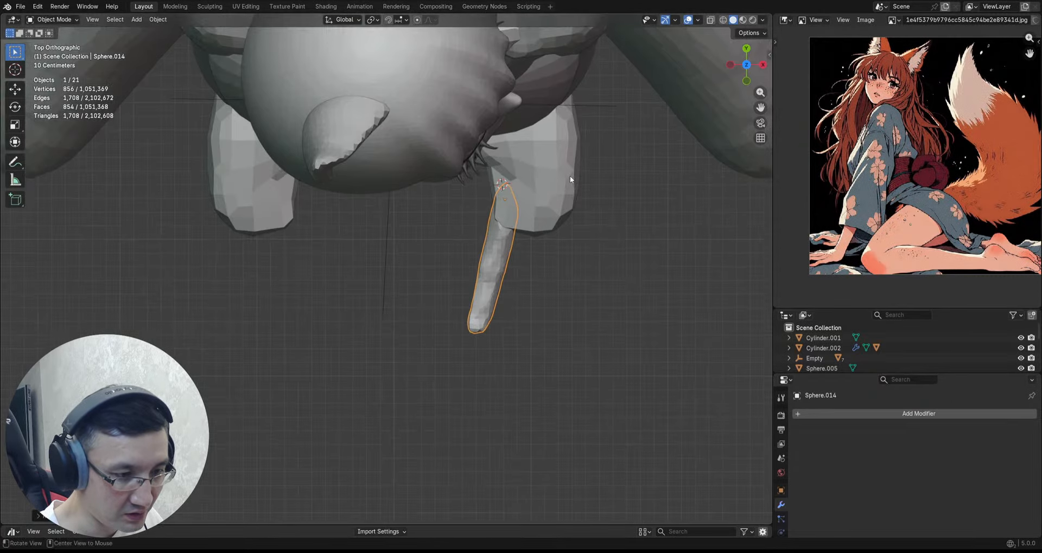
key("shift+d")
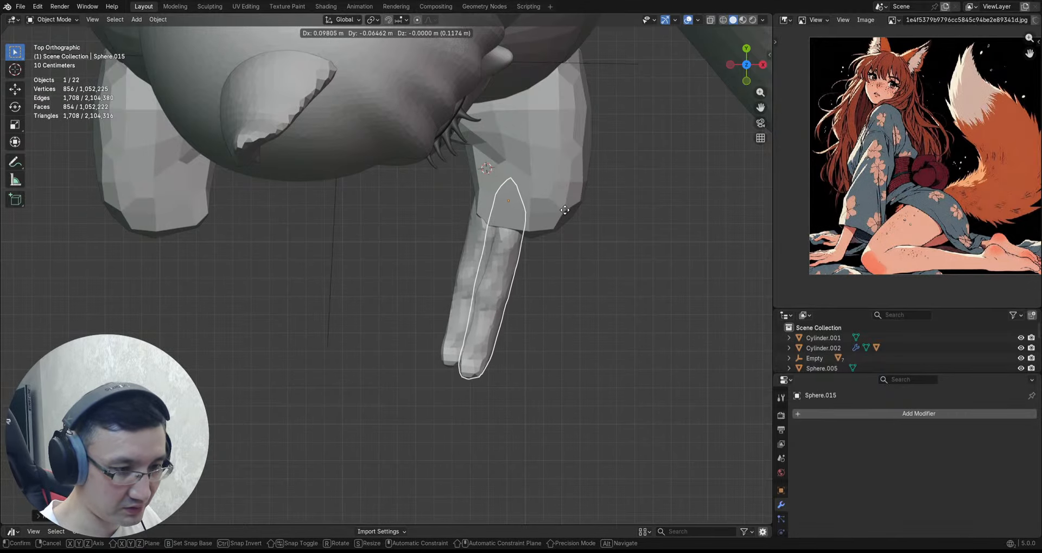
key("r")
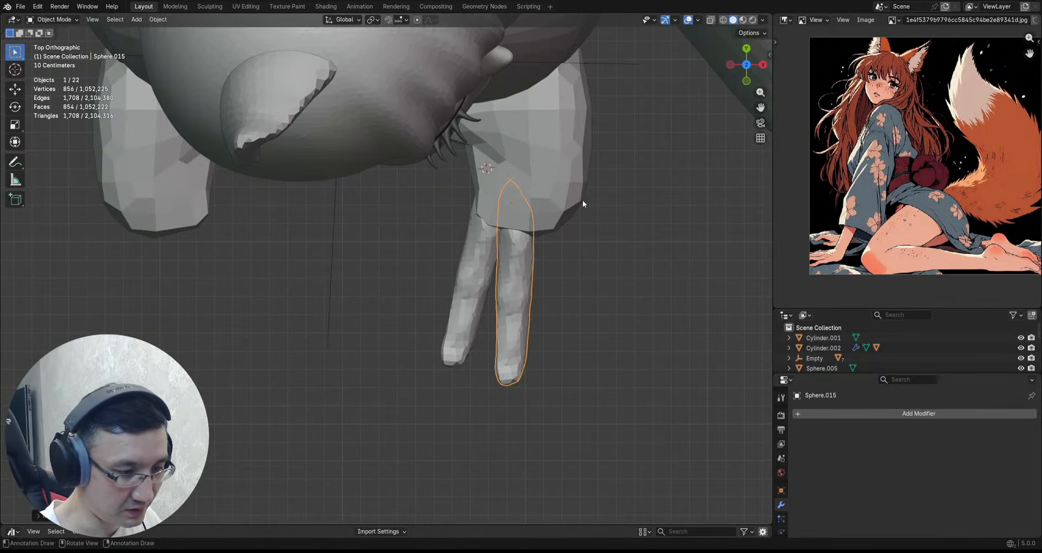
key("s")
left_click(557, 226)
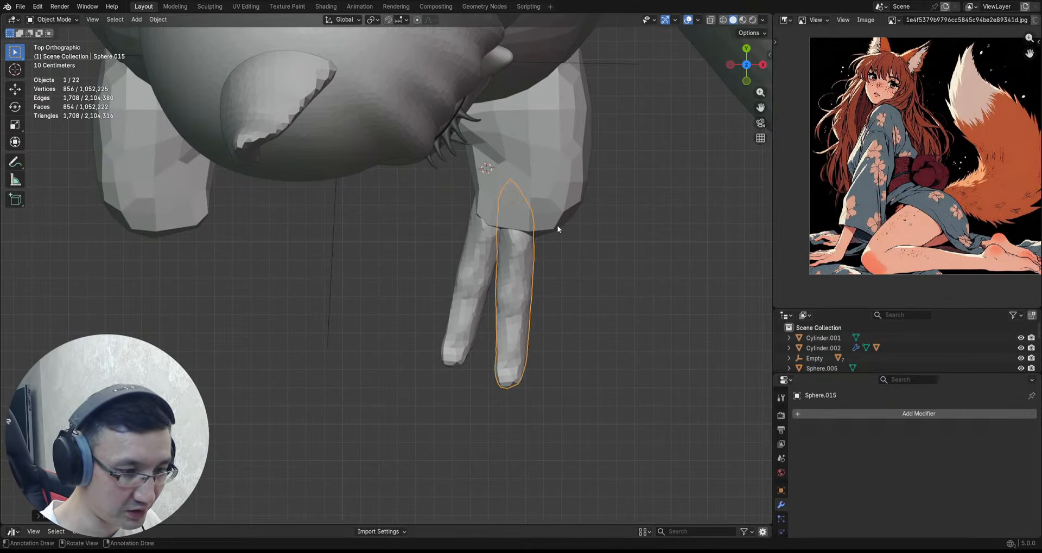
Step: Shift the second finger about 0.01 m along X to space it from the first
scroll(546, 229, "up", 1)
scroll(547, 232, "down", 1)
key("g")
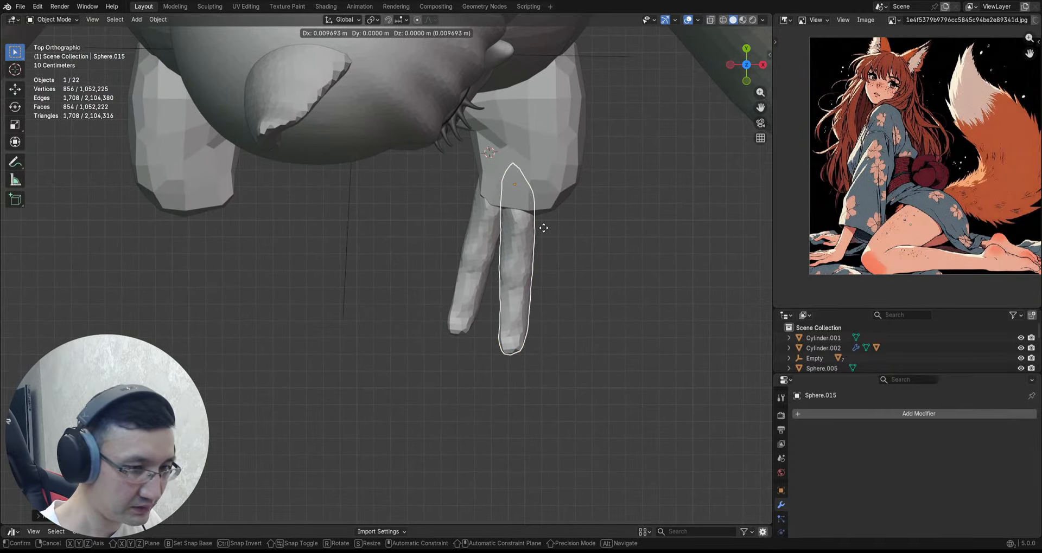
left_click(546, 228)
scroll(546, 222, "up", 1)
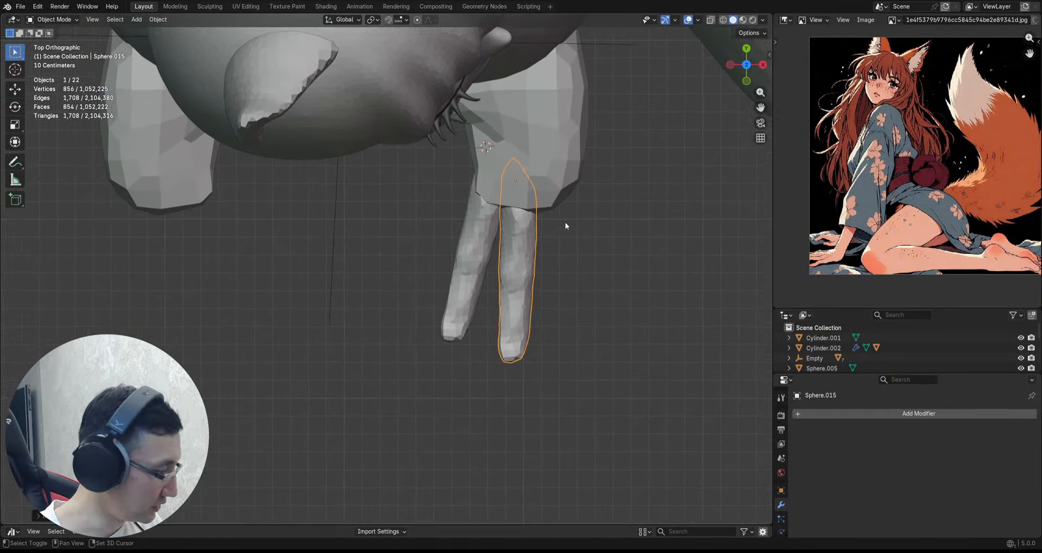
Step: Duplicate the second finger as a third beside it and rotate it outward by about 13 degrees
key("shift+d")
key("r")
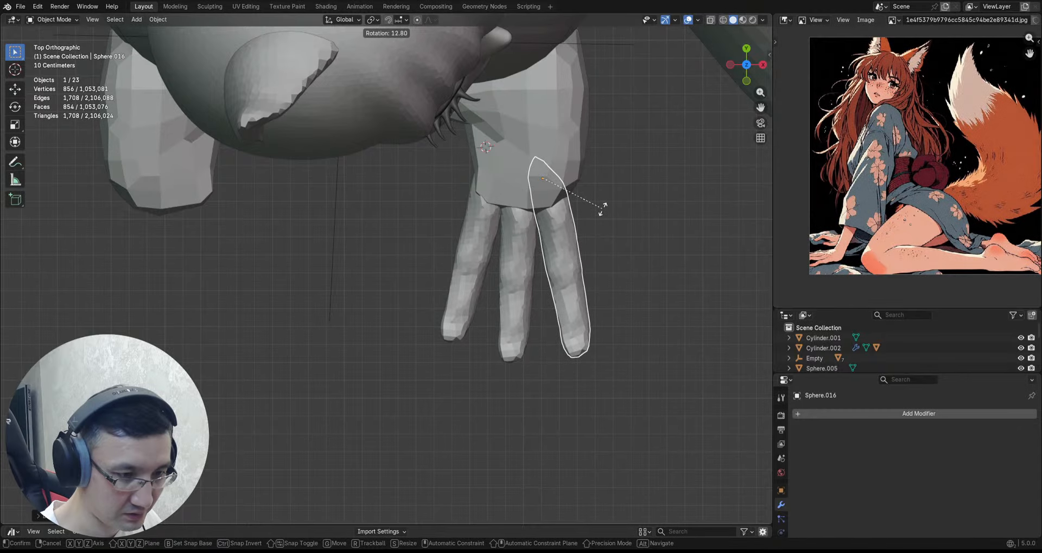
left_click(602, 213)
scroll(592, 214, "down", 2)
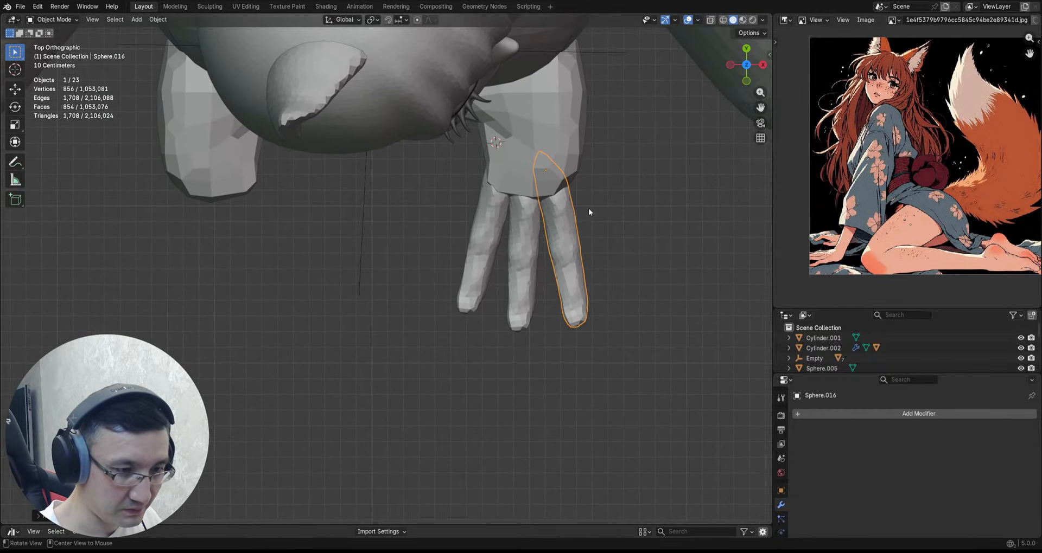
Step: Duplicate the third finger as a little finger at the palm's outer edge and rotate it outward by about 16 degrees
middle_click_drag(588, 208, 591, 241)
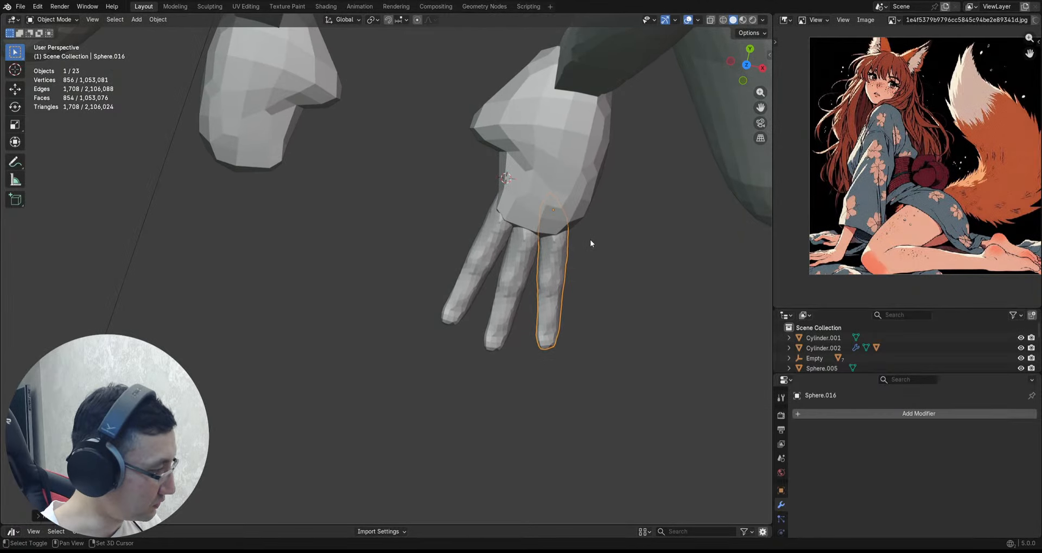
key("shift+d")
key("r")
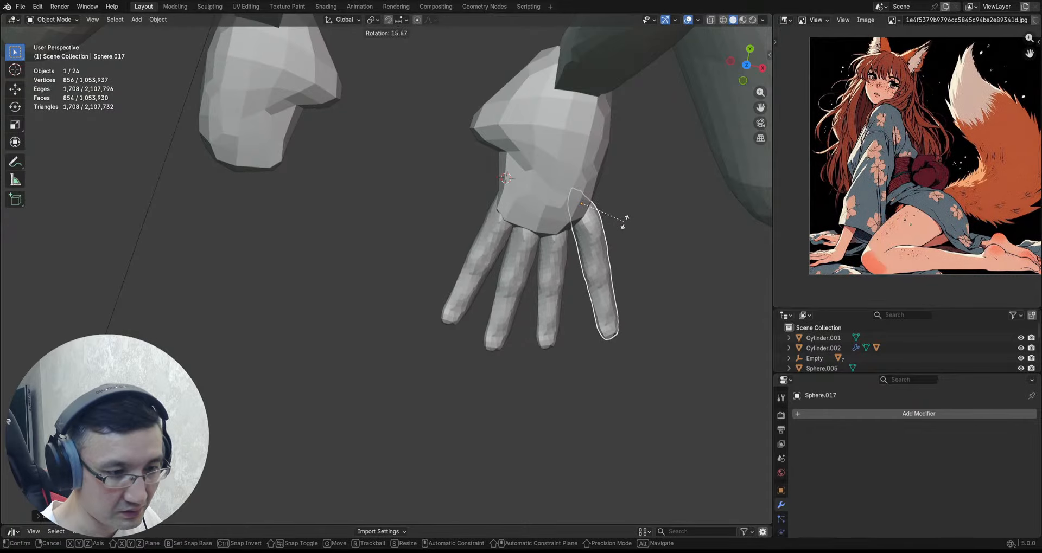
left_click(620, 225)
Step: Tilt and reposition the little finger against the palm from the side, and scale it down
middle_click_drag(617, 217, 590, 235)
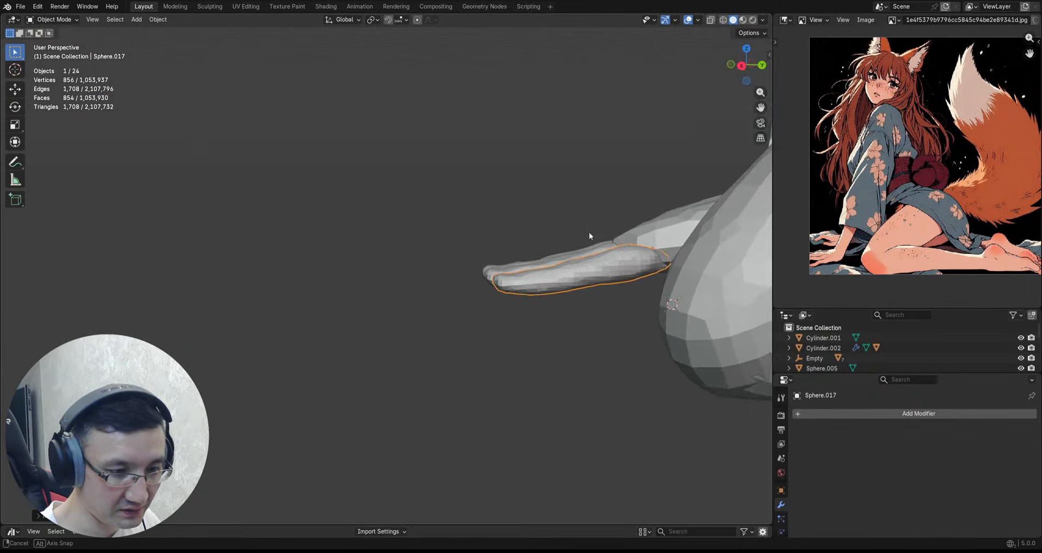
key("r")
left_click(683, 302)
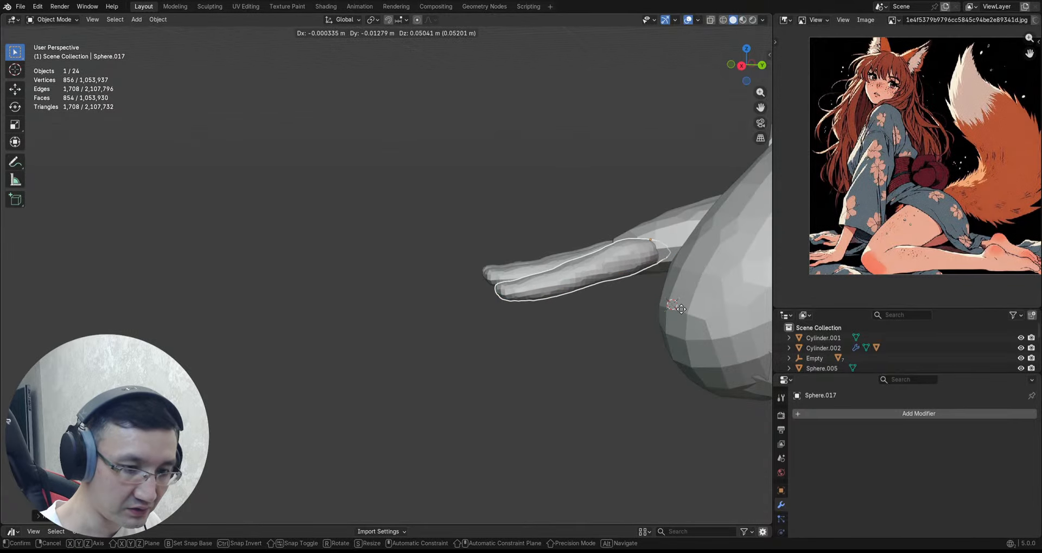
middle_click_drag(684, 320, 581, 352)
key("s")
middle_click_drag(632, 287, 582, 239)
Step: Switch to sculpting the palm and remesh it at a finer voxel size
key("ctrl+Tab")
left_click(567, 301)
key("alt+q")
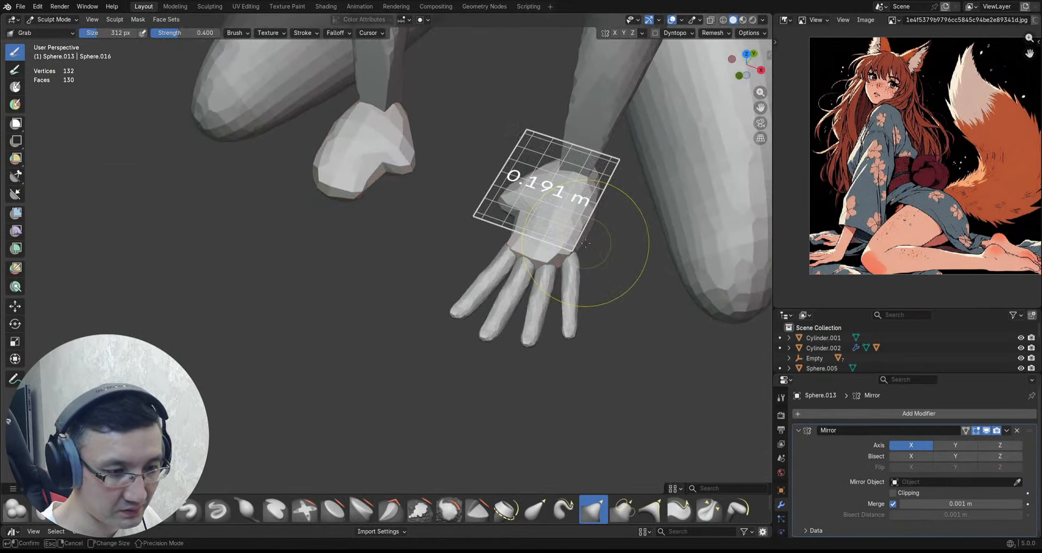
left_click(609, 290)
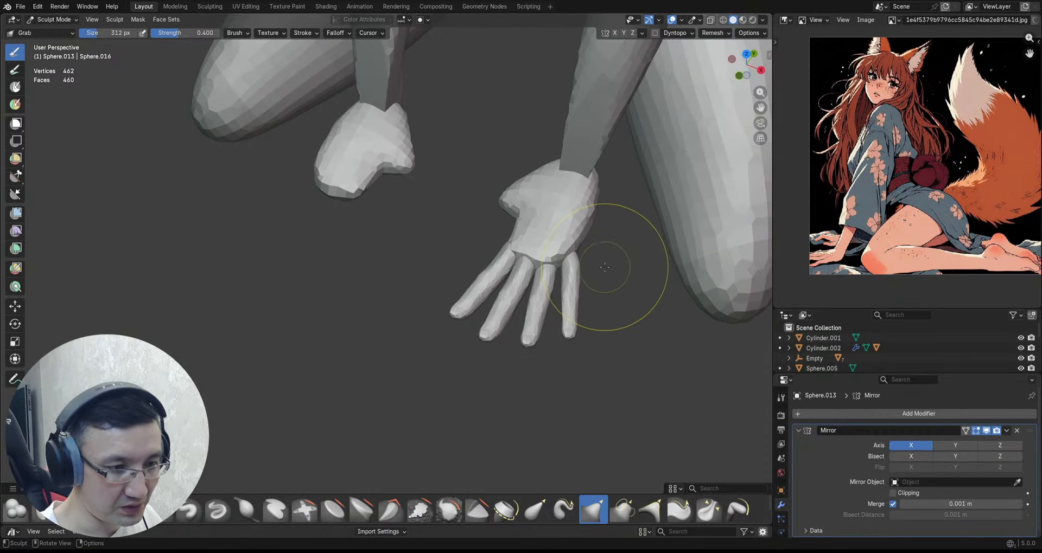
Step: Flatten and smooth the back of the palm with the Scrape/Fill brush
mouse_move(609, 290)
middle_mouse_down()
mouse_move(559, 234)
mouse_move(661, 260)
middle_mouse_up()
key("shift+t")
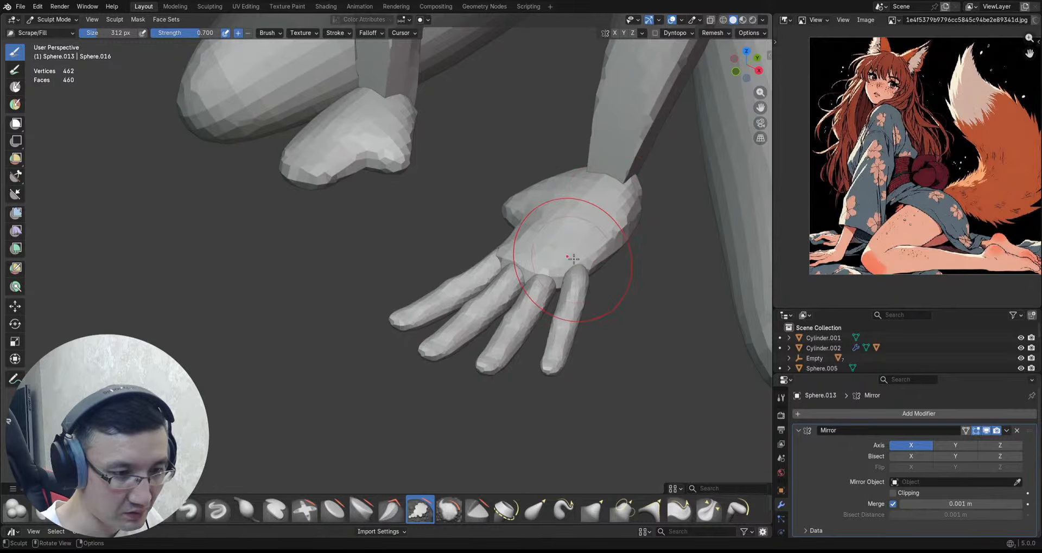
middle_click_drag(573, 259, 604, 188)
middle_click_drag(585, 266, 609, 264)
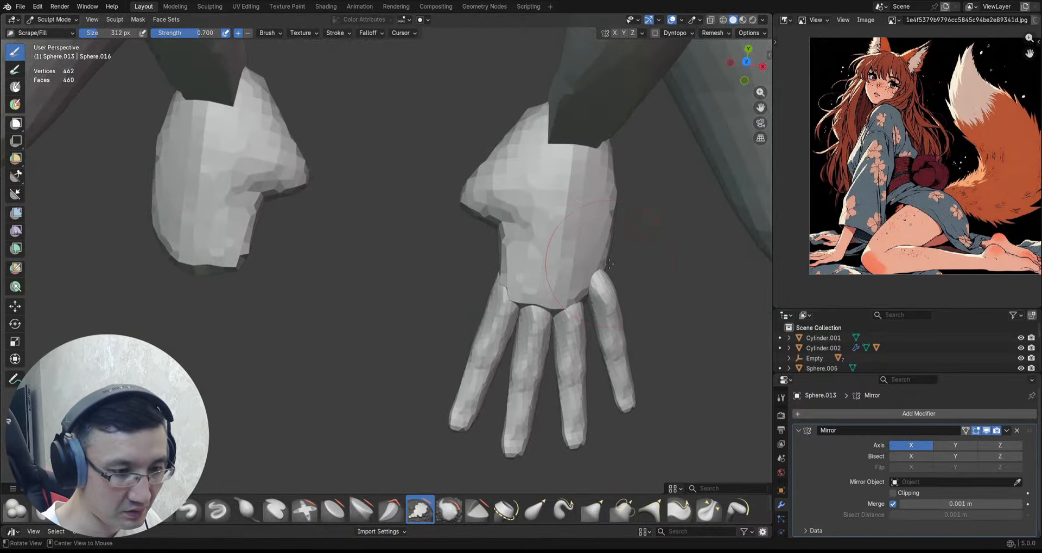
Step: Switch to the little finger and reshape its base against the palm with the Grab brush
key("alt+q")
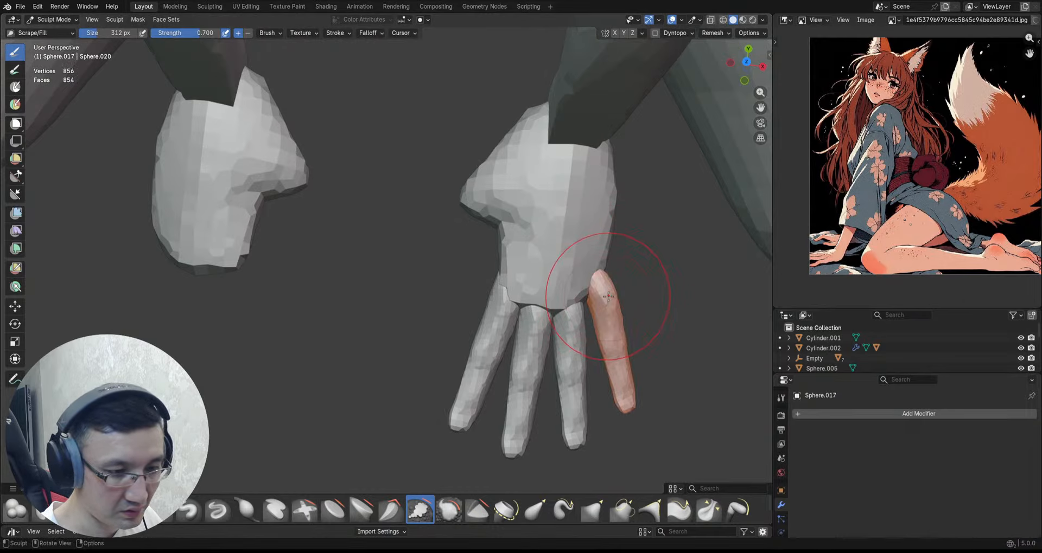
mouse_move(612, 282)
middle_mouse_down()
mouse_move(622, 326)
mouse_move(599, 291)
mouse_move(610, 307)
mouse_move(621, 302)
mouse_move(553, 304)
mouse_move(506, 344)
mouse_move(612, 379)
mouse_move(544, 296)
mouse_move(558, 346)
middle_mouse_up()
key("g")
left_click_drag(558, 347, 540, 282, "alt")
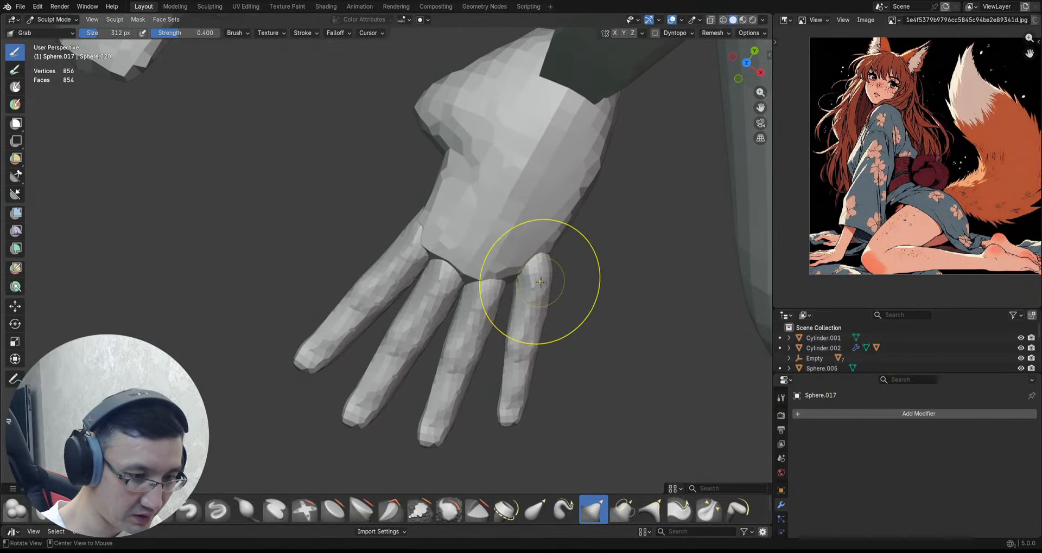
mouse_move(540, 280)
middle_mouse_down("ctrl")
mouse_move(539, 226)
mouse_move(541, 234)
middle_mouse_up("ctrl")
Step: Reshape the palm's outer edge between the wrist and the little finger with the Grab brush
key("alt+q")
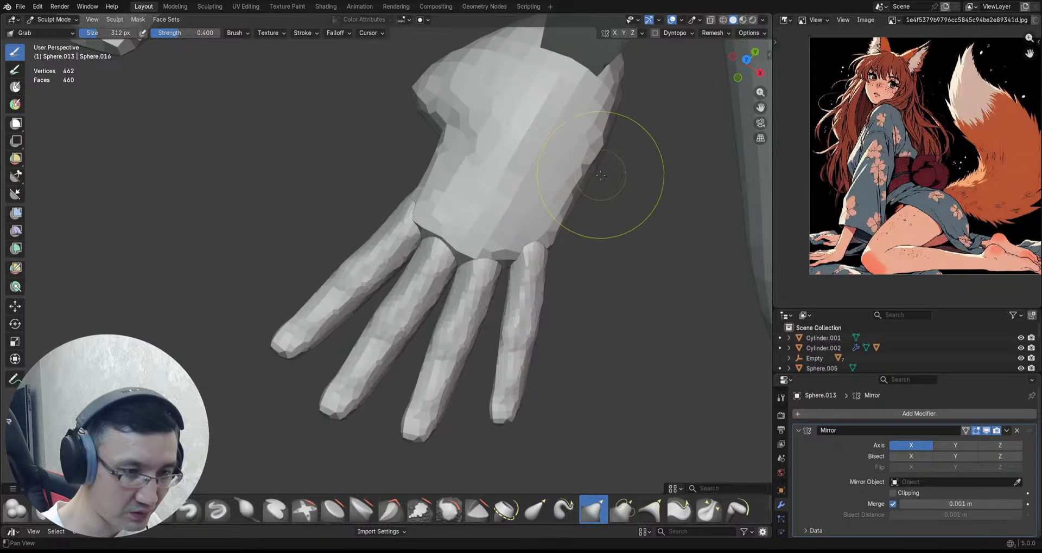
mouse_move(601, 175)
middle_mouse_down("shift")
mouse_move(585, 222)
mouse_move(558, 239)
mouse_move(583, 270)
middle_mouse_up("shift")
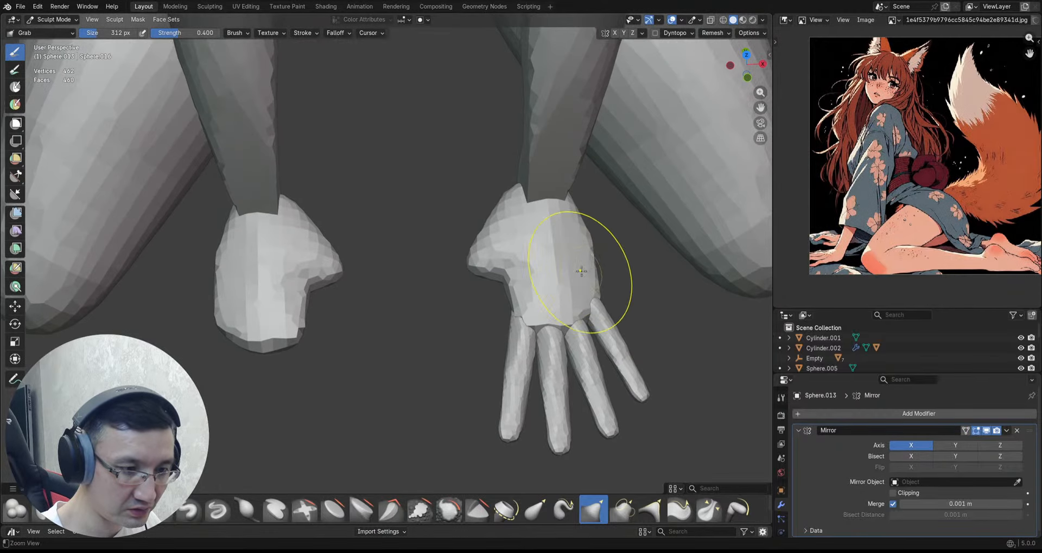
middle_click_drag(472, 270, 563, 203)
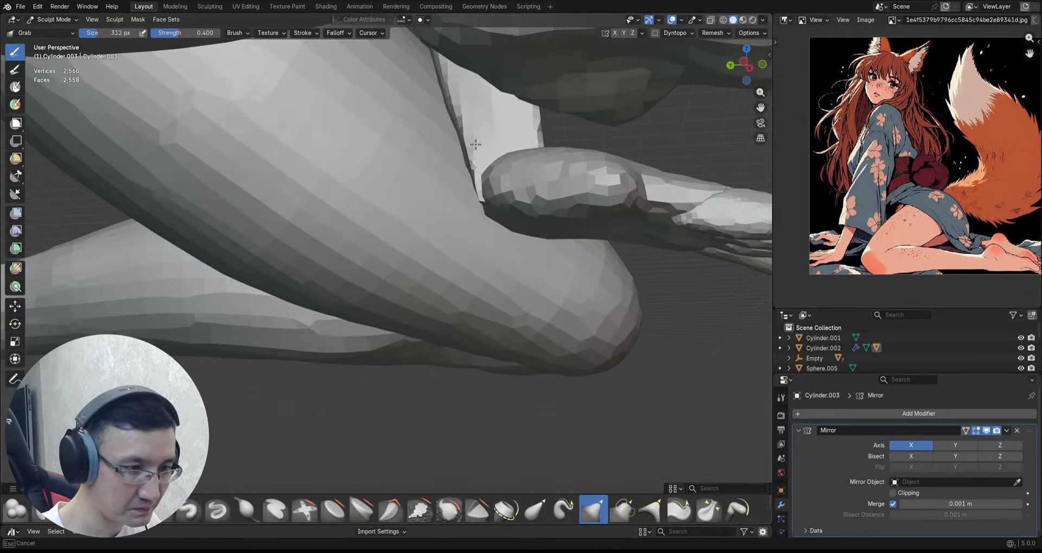
Step: Reshape the lower forearm toward the wrist with Grab and flatten its surface with Scrape/Fill
middle_click_drag(479, 150, 463, 189)
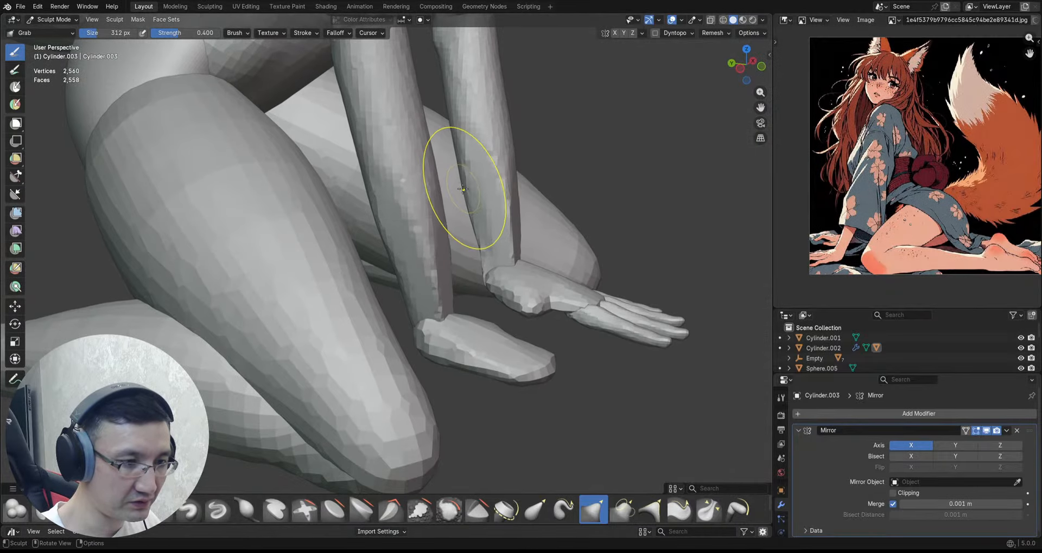
scroll(472, 179, "down", 3)
scroll(498, 242, "up", 3)
mouse_move(497, 242)
middle_mouse_down()
mouse_move(527, 251)
mouse_move(480, 267)
mouse_move(510, 255)
middle_mouse_up()
scroll(510, 241, "down", 3)
scroll(519, 252, "up", 3)
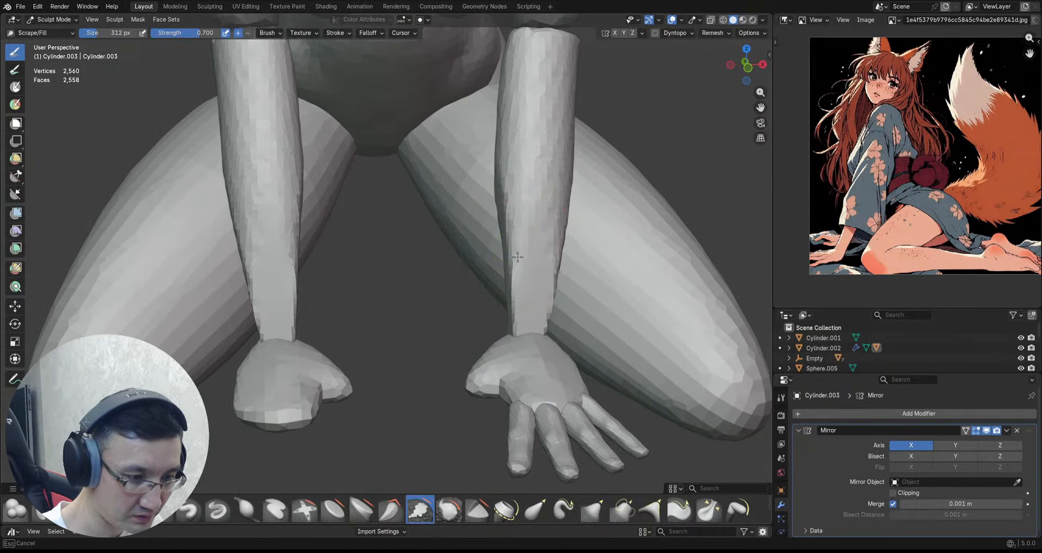
middle_click_drag(519, 332, 530, 239)
scroll(531, 271, "down", 3)
Step: Adjust the forearm's wrist end with the Grab brush so that it meets the back of the hand
middle_click_drag(535, 315, 511, 272)
scroll(510, 249, "up", 2)
left_click_drag(509, 248, 520, 282, "alt")
scroll(518, 288, "up", 4)
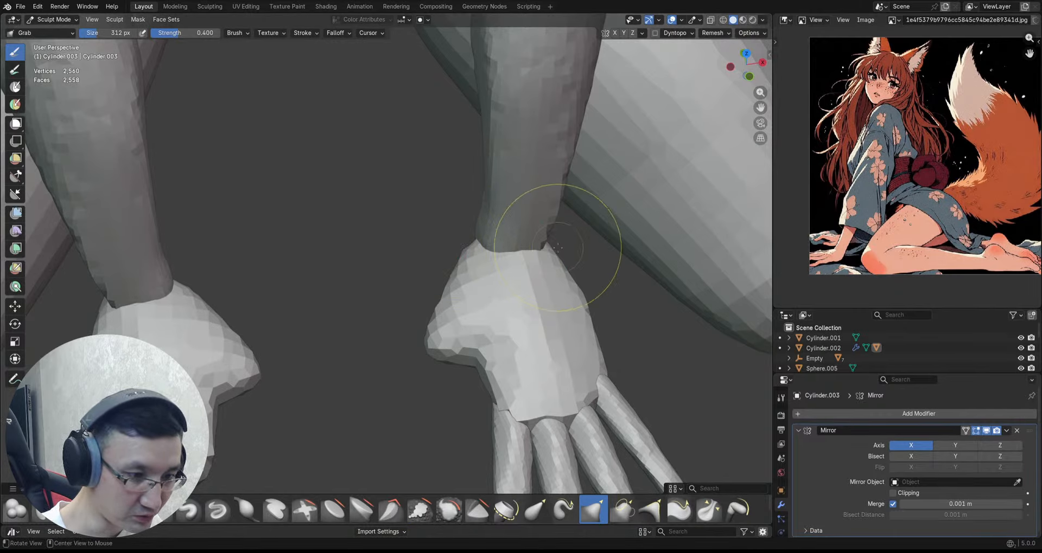
mouse_move(558, 248)
left_mouse_down("alt")
mouse_move(486, 232)
mouse_move(505, 217)
left_mouse_up("alt")
scroll(490, 172, "down", 3)
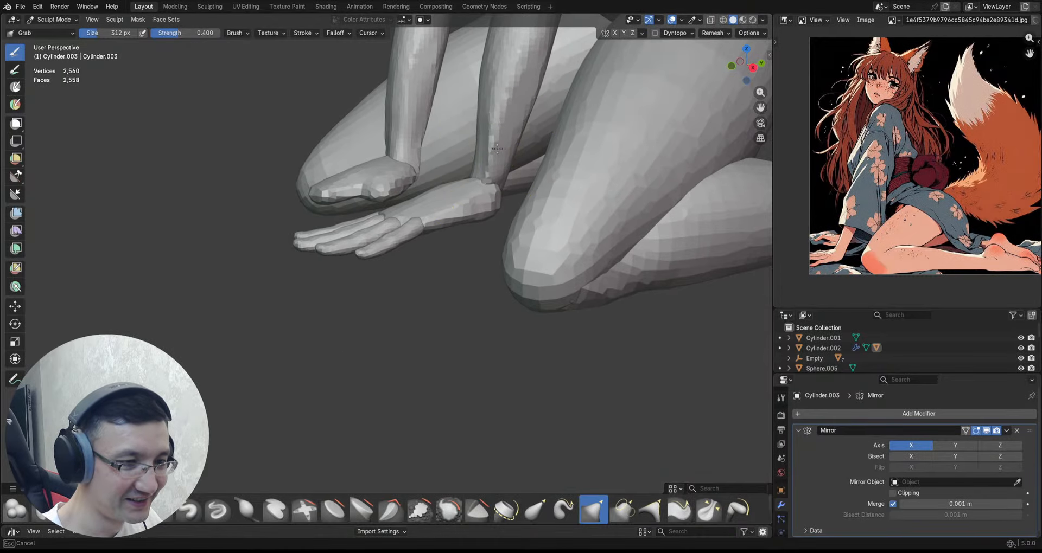
Step: Pull the outer side of the forearm down to the hand with Grab to close the wrist joint
left_click_drag(497, 148, 495, 150)
mouse_move(495, 149)
left_mouse_down("alt")
mouse_move(500, 143)
mouse_move(493, 215)
mouse_move(472, 282)
left_mouse_up("alt")
scroll(493, 149, "down", 3)
scroll(486, 278, "up", 6)
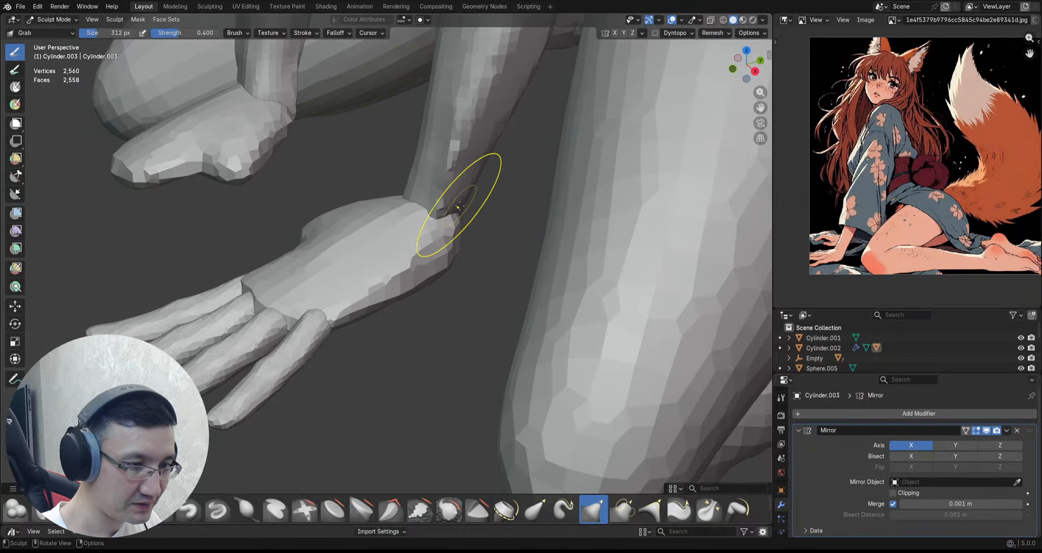
middle_click_drag(440, 223, 467, 212)
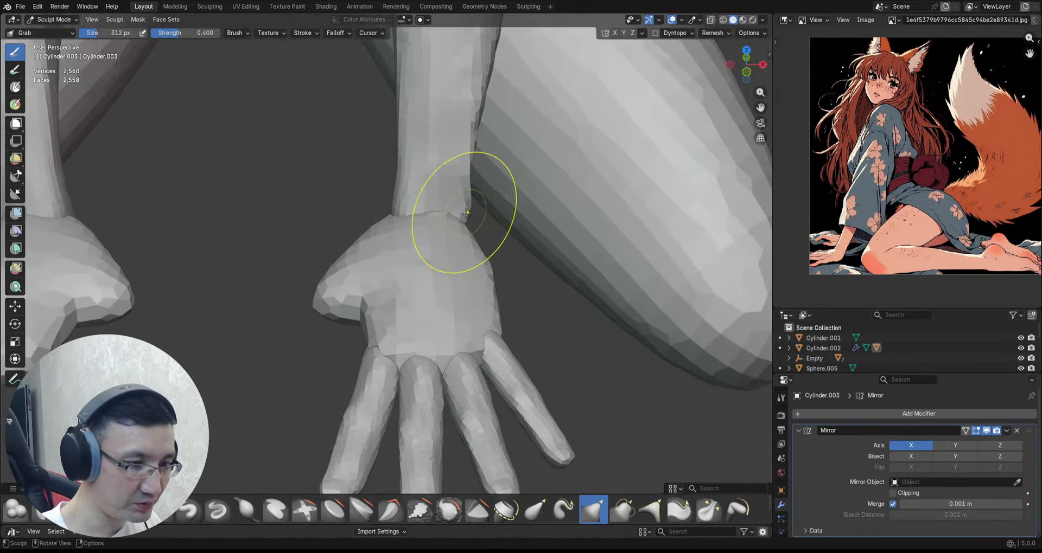
Step: Refine the wrist's outer contour from the front with Grab so the forearm flares slightly into the hand
left_click_drag(468, 217, 509, 216, "alt+shift")
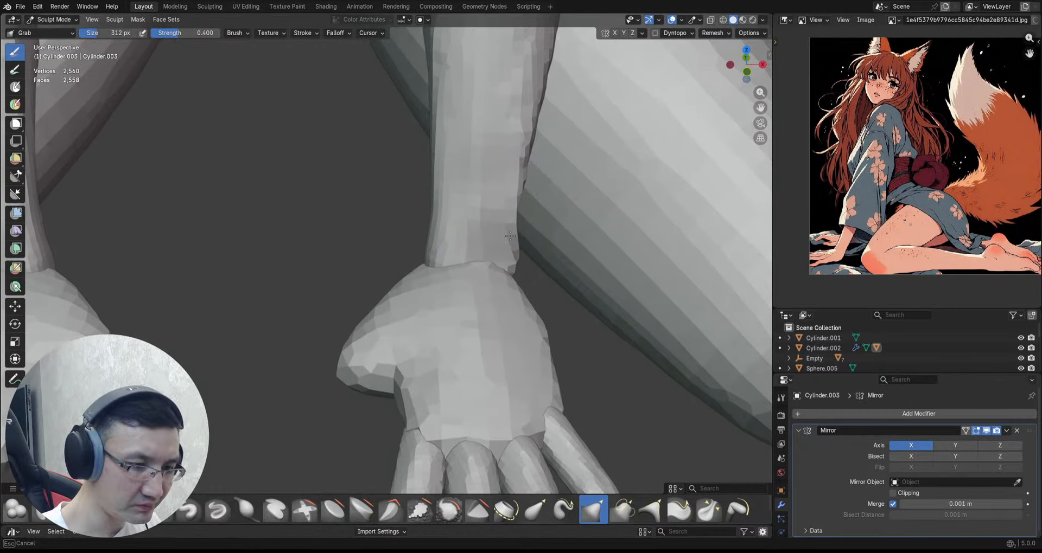
mouse_move(510, 236)
middle_mouse_down()
mouse_move(491, 241)
mouse_move(510, 212)
mouse_move(474, 223)
mouse_move(524, 198)
mouse_move(581, 204)
mouse_move(552, 219)
middle_mouse_up()
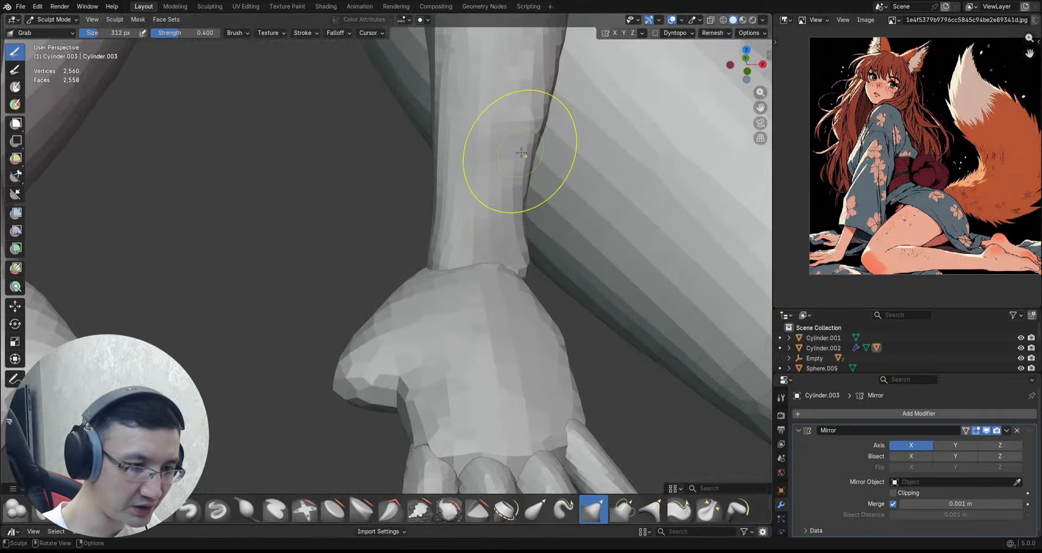
mouse_move(521, 153)
middle_mouse_down()
mouse_move(529, 282)
mouse_move(535, 268)
mouse_move(540, 284)
mouse_move(480, 273)
mouse_move(502, 241)
middle_mouse_up()
scroll(519, 206, "down", 2)
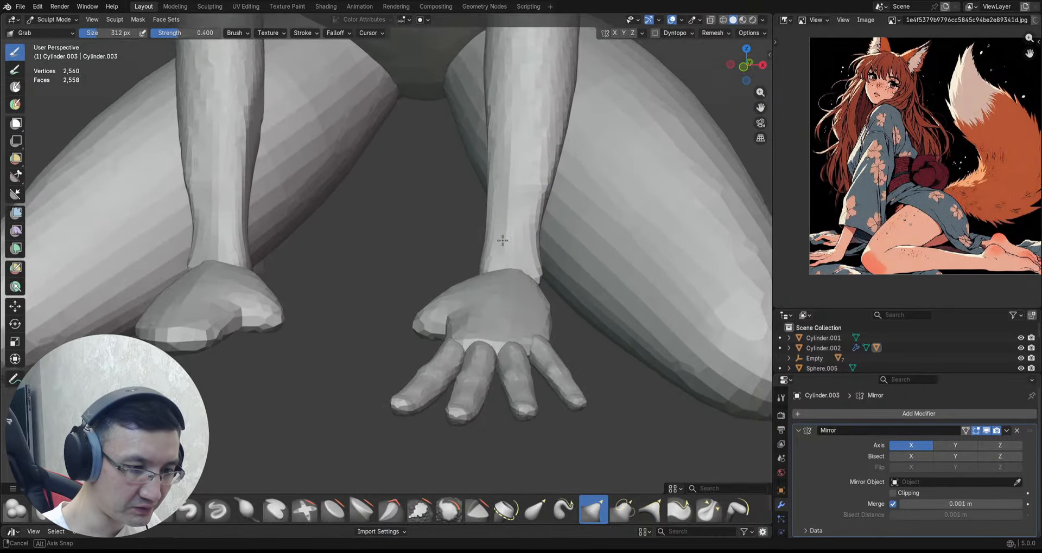
mouse_move(568, 260)
middle_mouse_down()
mouse_move(517, 268)
mouse_move(521, 218)
mouse_move(540, 222)
mouse_move(531, 227)
mouse_move(541, 203)
mouse_move(510, 255)
middle_mouse_up()
scroll(494, 263, "up", 8)
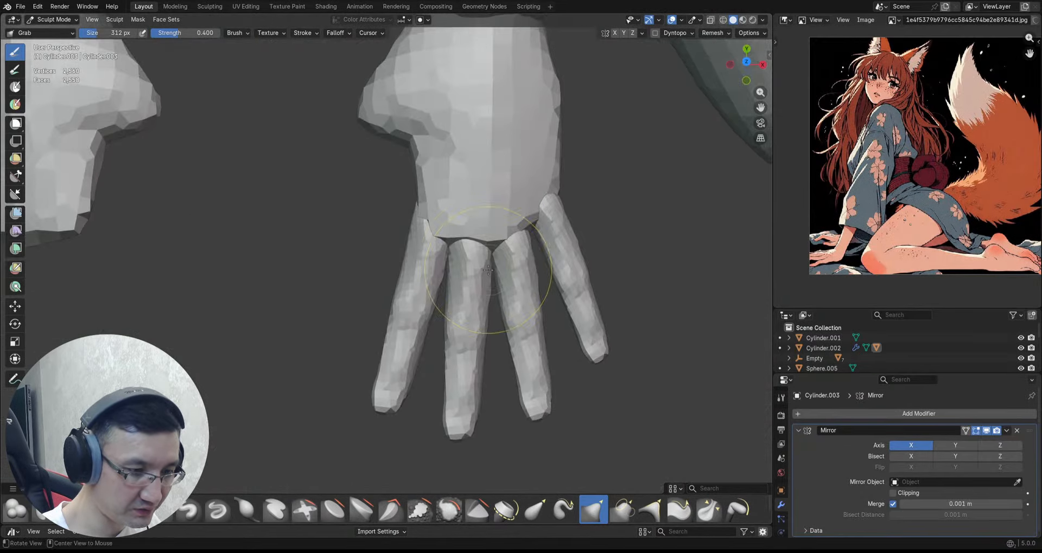
Step: Switch to the second finger and reshape its base at the knuckle line with the Grab brush
key("alt+q")
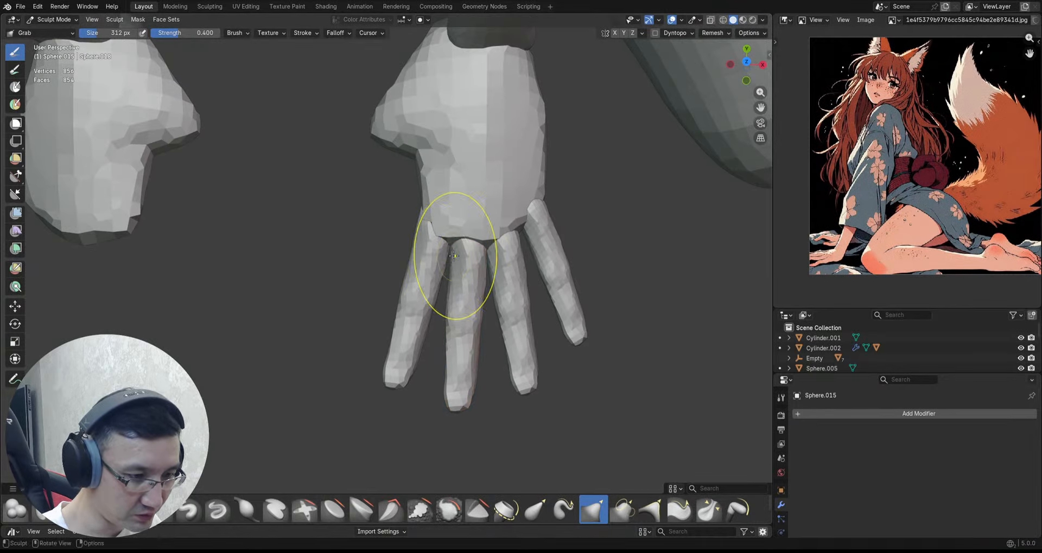
mouse_move(455, 256)
middle_mouse_down()
mouse_move(440, 299)
mouse_move(509, 291)
middle_mouse_up()
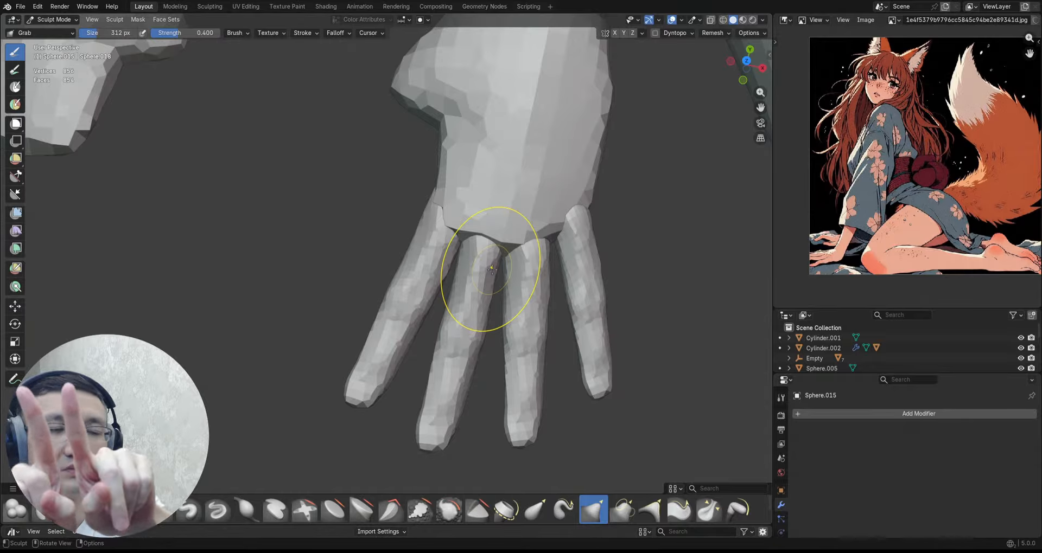
scroll(520, 244, "up", 2)
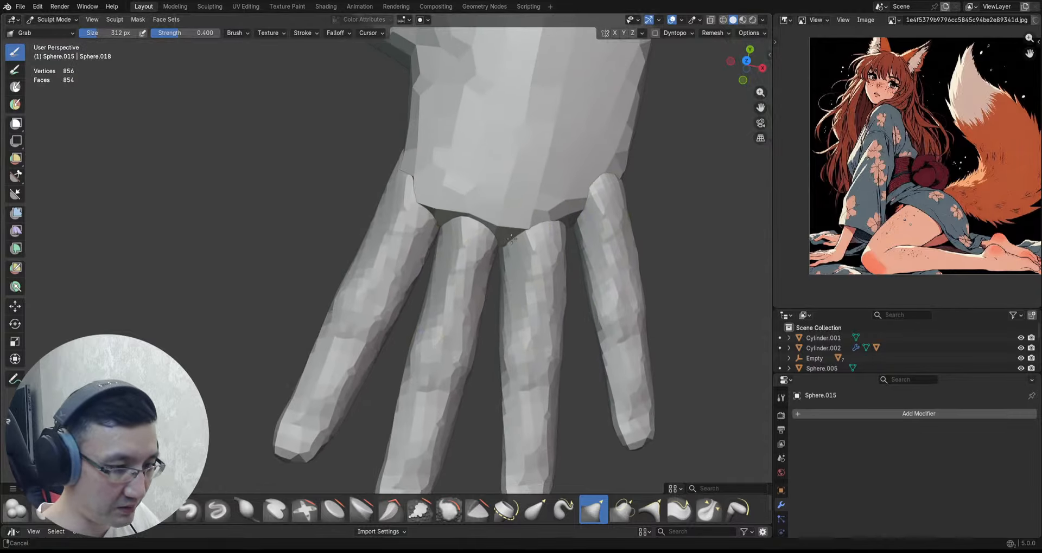
middle_click_drag(507, 250, 495, 253)
Step: Switch to the third finger, adjust its base with Grab, and check the hand from several angles
key("alt+q")
left_click_drag(512, 256, 501, 256)
scroll(512, 244, "down", 3)
scroll(562, 245, "up", 2)
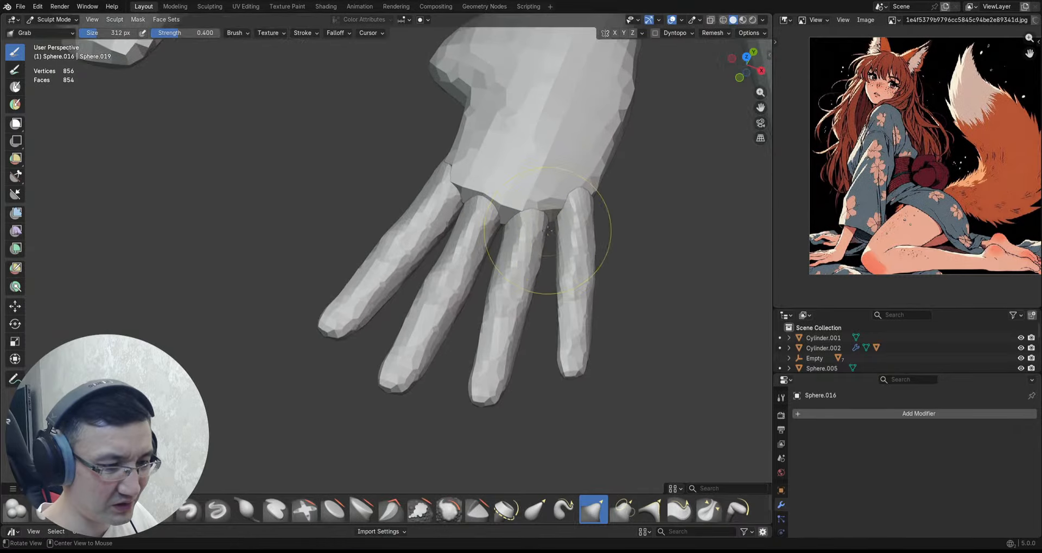
left_click_drag(564, 246, 547, 216, "alt")
scroll(546, 220, "up", 1)
scroll(541, 214, "down", 6)
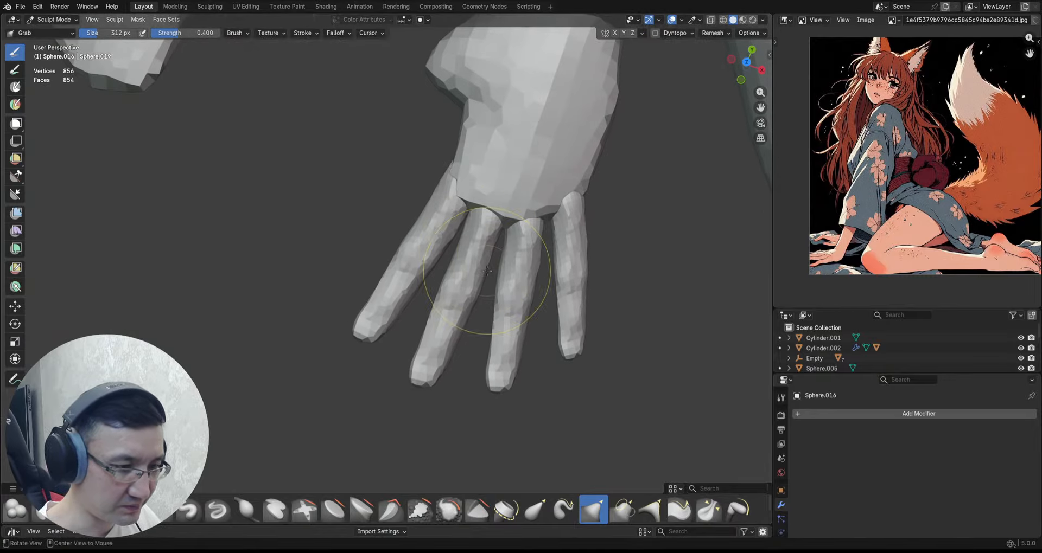
middle_click_drag(477, 165, 471, 183, "shift")
scroll(471, 183, "up", 3)
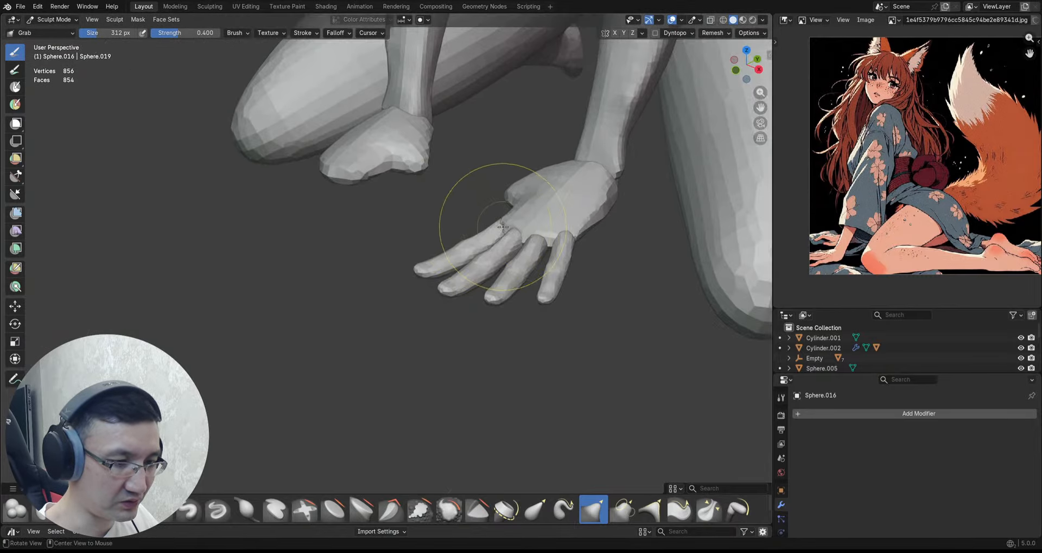
left_click_drag(414, 207, 461, 223, "alt")
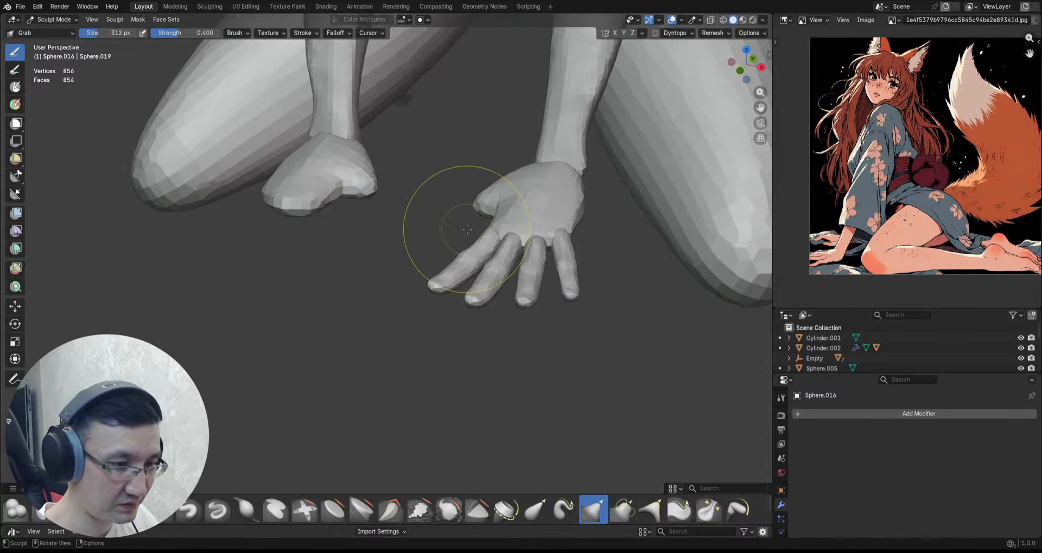
Step: Return to Object Mode and place the 3D cursor at the thumb side of the palm
key("ctrl+Tab")
left_click(405, 230)
left_click_drag(379, 230, 422, 230, "alt")
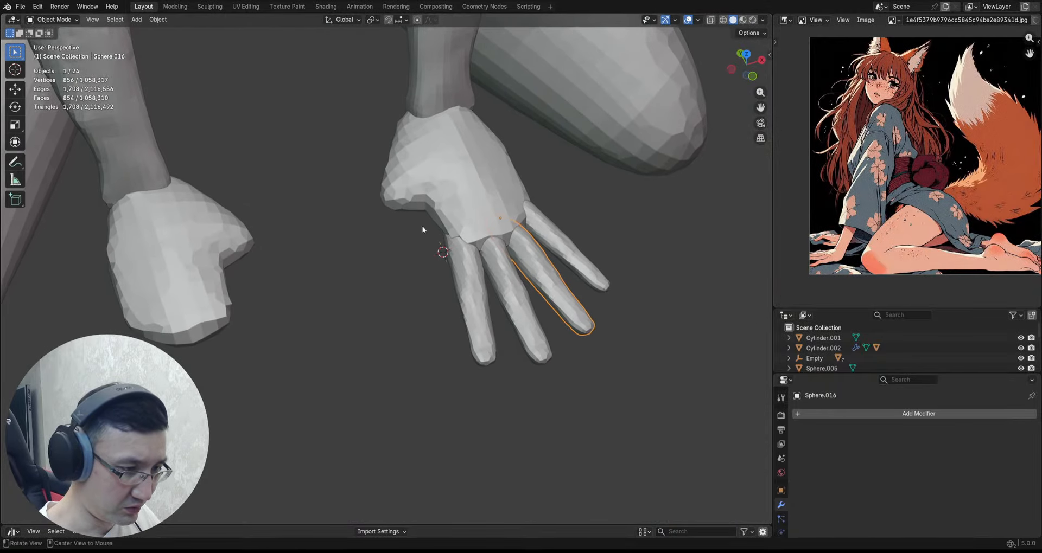
right_click(385, 213, "shift")
key("shift+a")
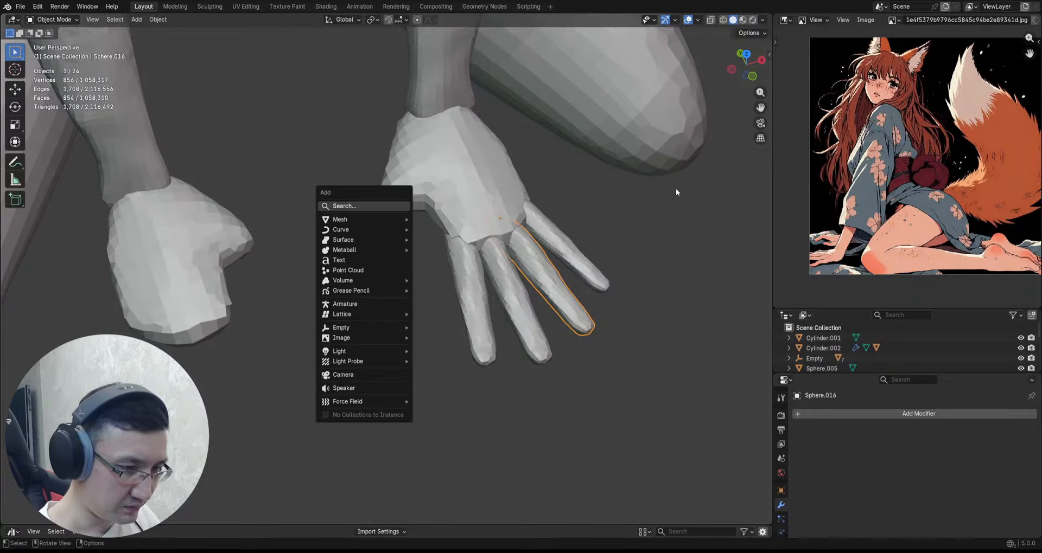
left_click_drag(612, 212, 605, 219, "alt")
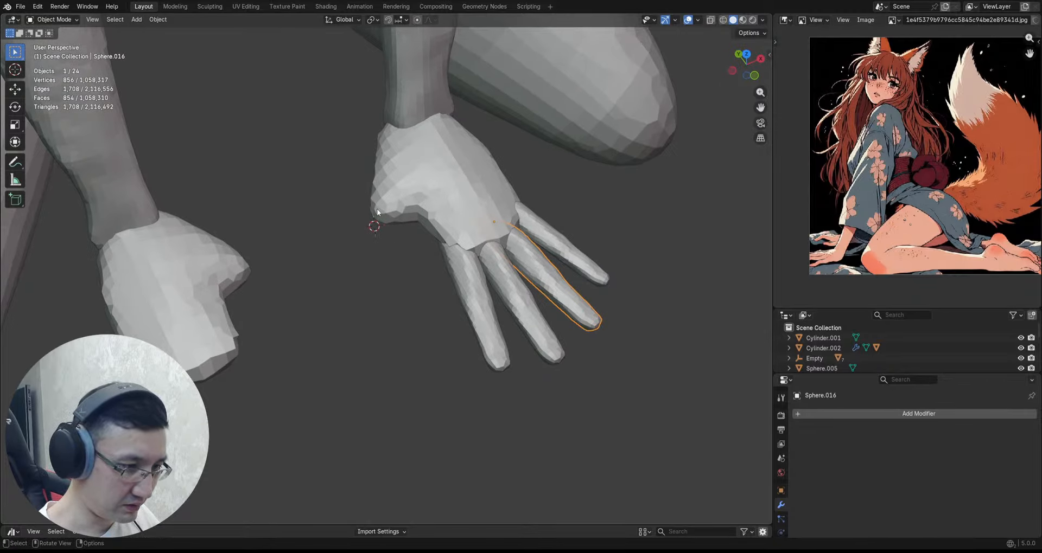
left_click_drag(350, 225, 362, 252, "alt")
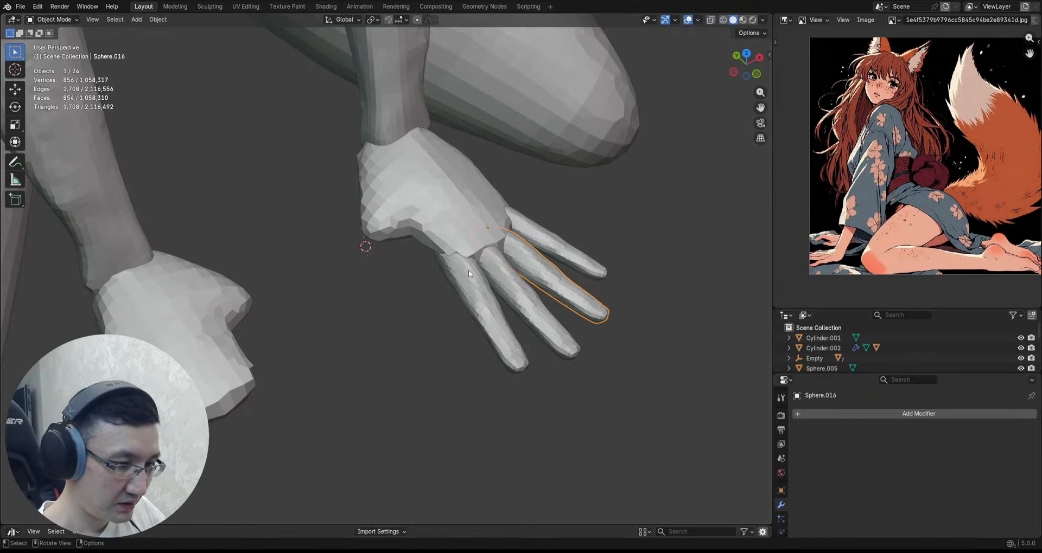
middle_click_drag(506, 262, 477, 275)
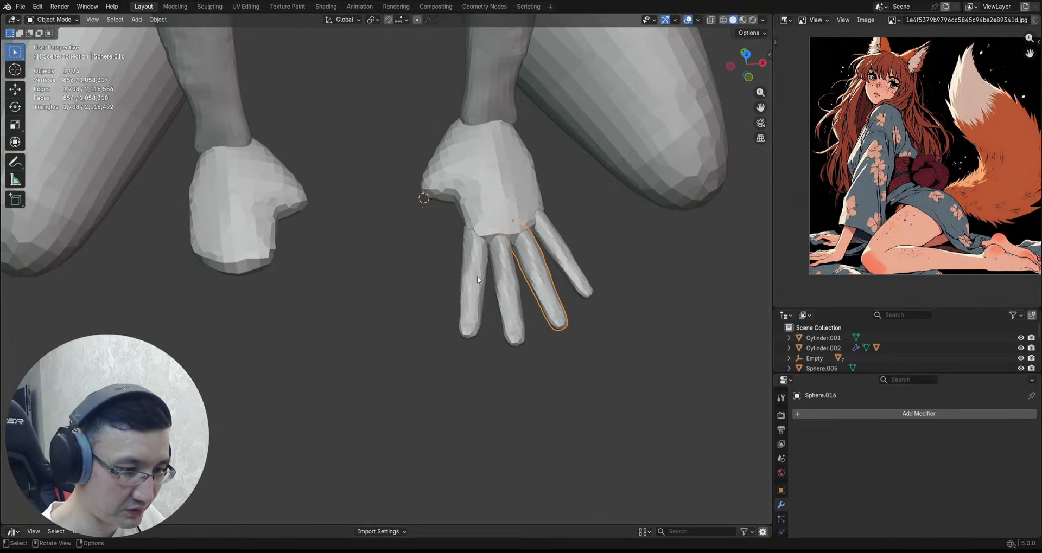
Step: Duplicate the index finger and place the copy at the palm's thumb stub
left_click(477, 278)
scroll(483, 283, "up", 3)
left_click_drag(485, 255, 506, 258, "alt")
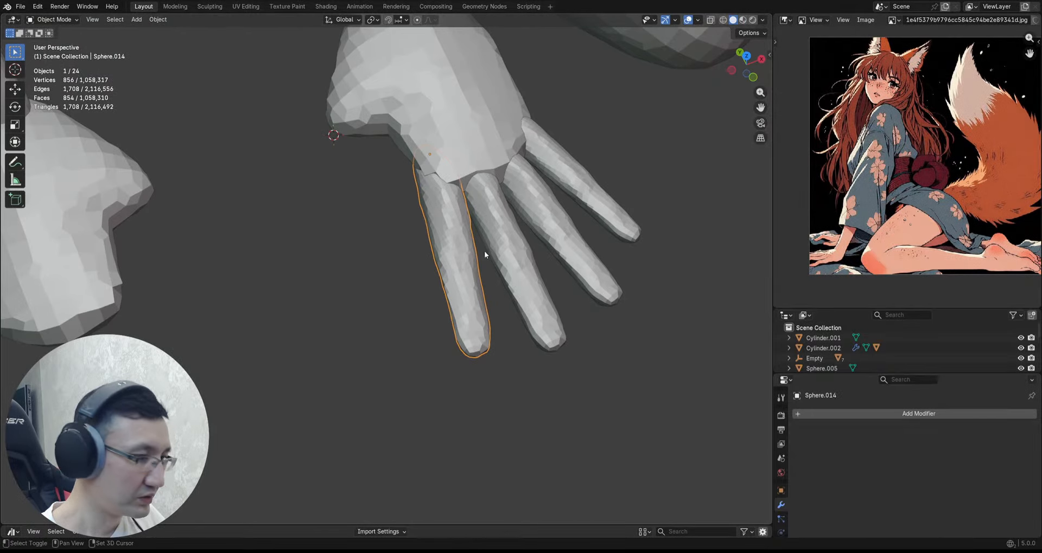
key("shift+d")
left_click(395, 214)
middle_click_drag(407, 217, 403, 173)
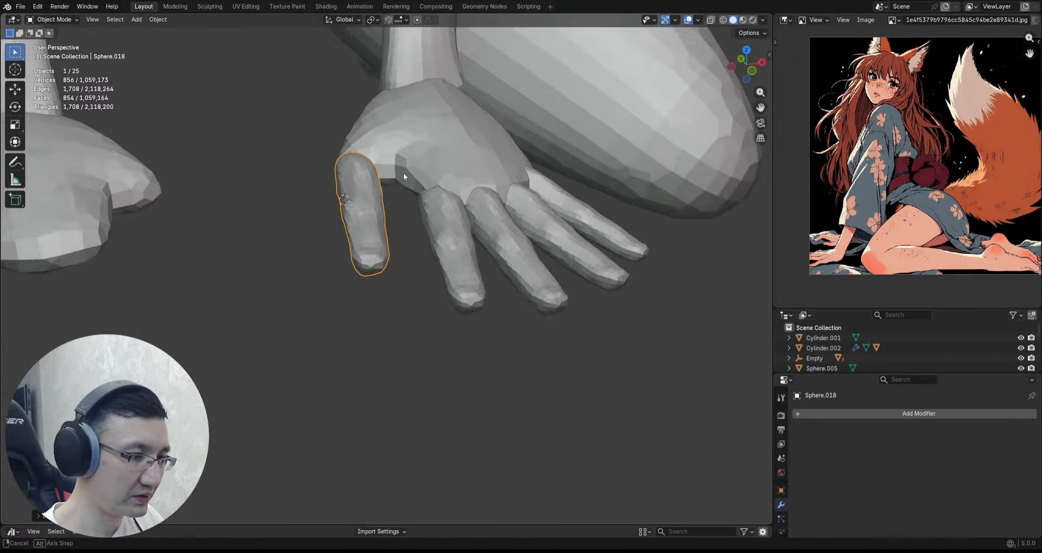
Step: Rotate the duplicated thumb so it angles from the thumb stub toward the index finger
left_click_drag(403, 174, 404, 144, "alt")
key("r")
left_click(393, 223)
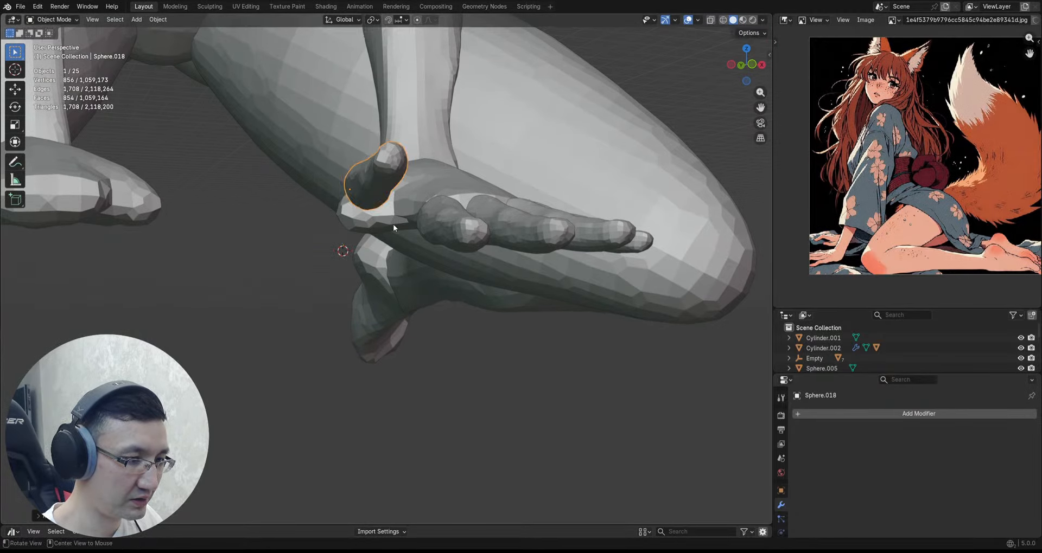
middle_click_drag(393, 223, 527, 367)
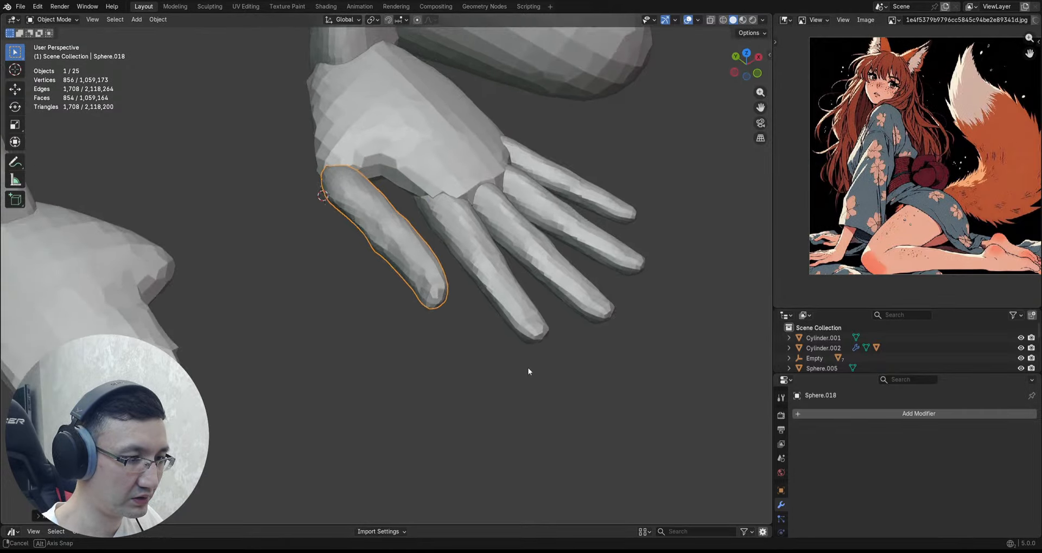
Step: Rotate the duplicated thumb so it points outward from the fingers, and move its base onto the palm's thumb stub
key("r")
left_click(358, 399)
middle_click_drag(358, 401, 541, 230)
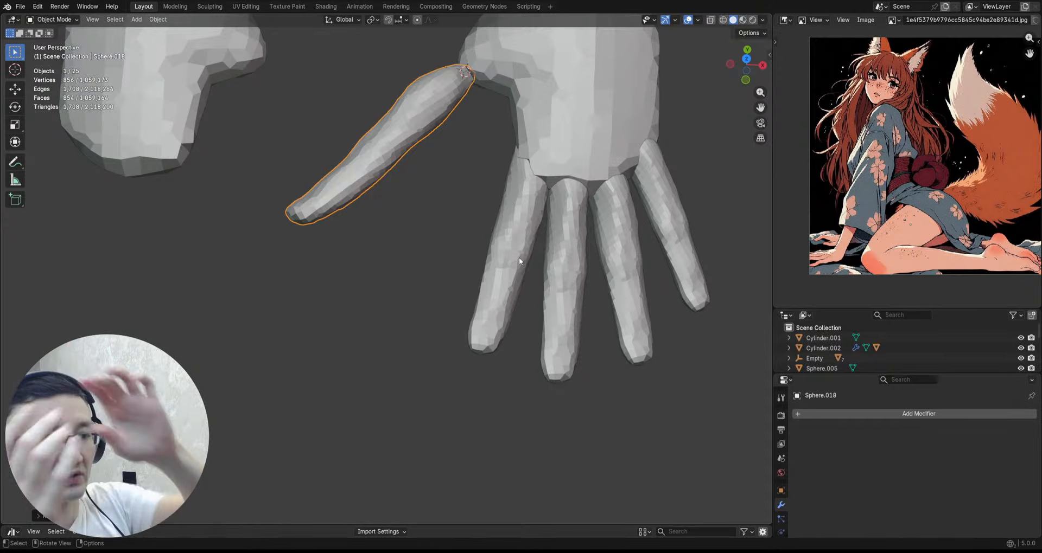
middle_click_drag(519, 257, 426, 290)
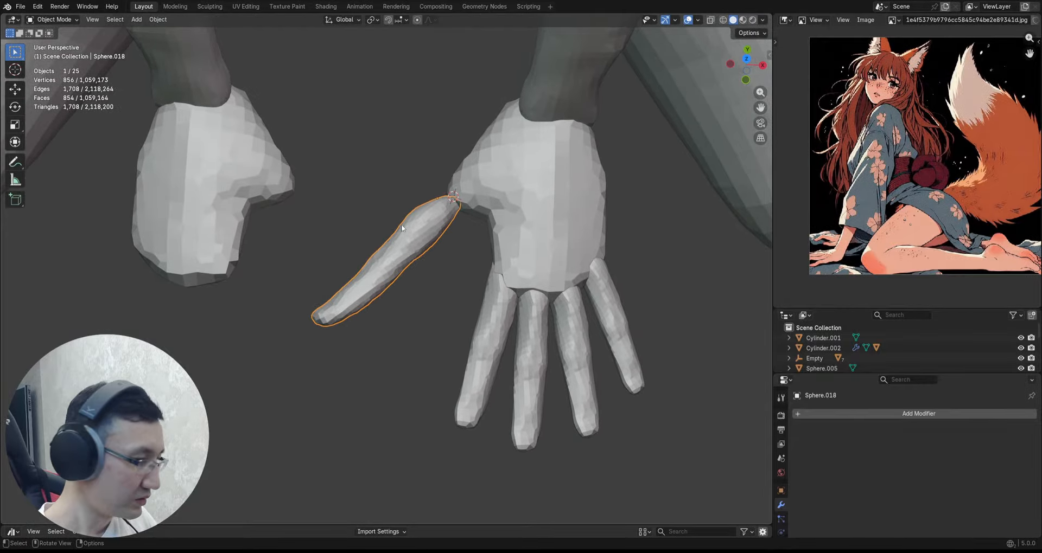
key("g")
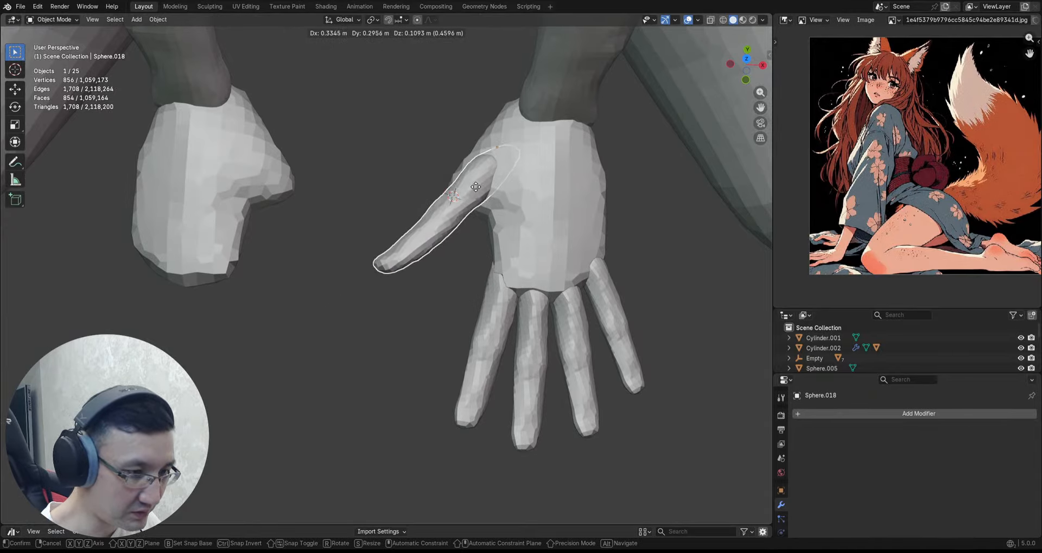
left_click(470, 193)
middle_click_drag(469, 192, 469, 150)
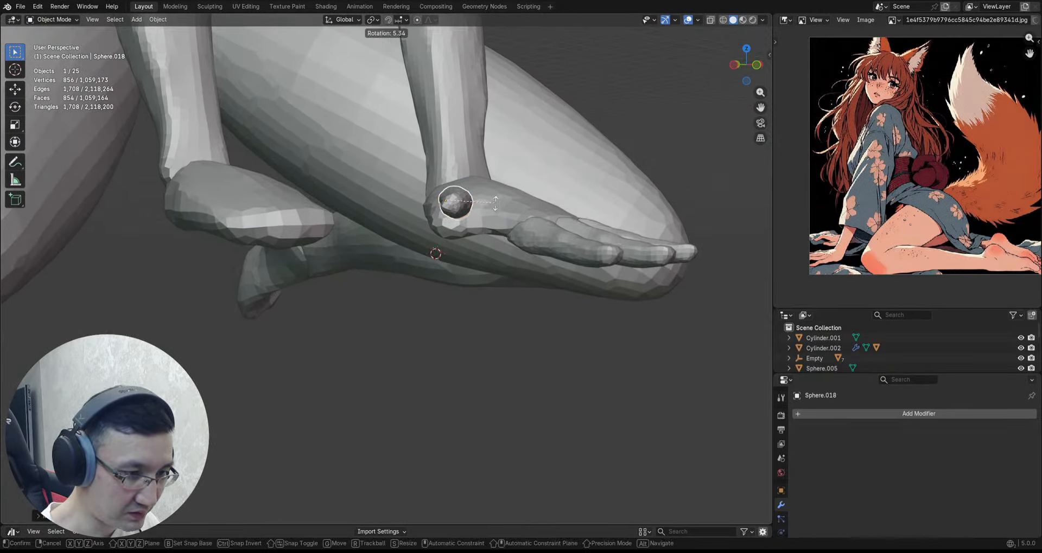
Step: Lower and nudge the thumb from side and top views so its base sits inside the palm's thumb side
key("g")
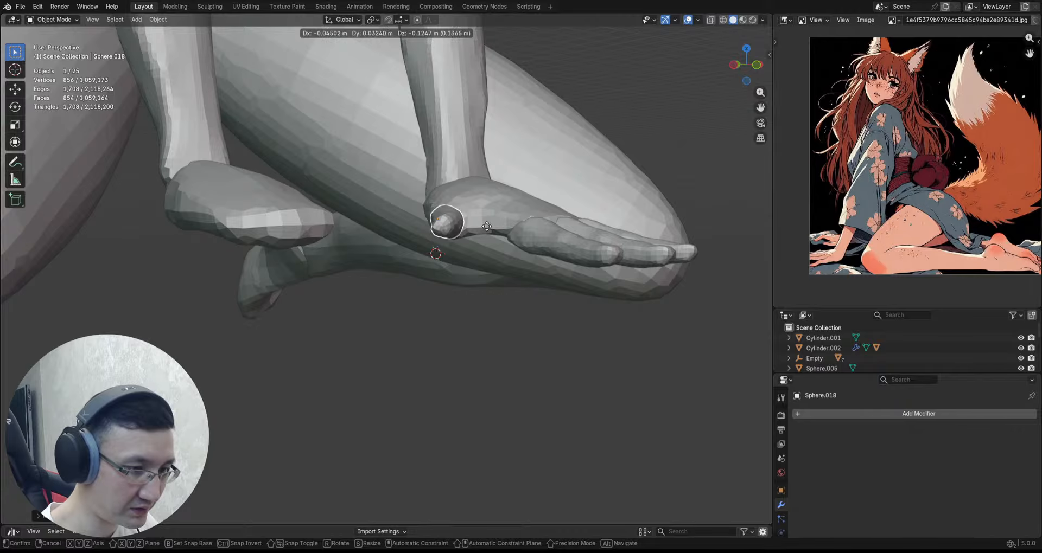
left_click(483, 228)
middle_click_drag(483, 228, 400, 230)
key("g")
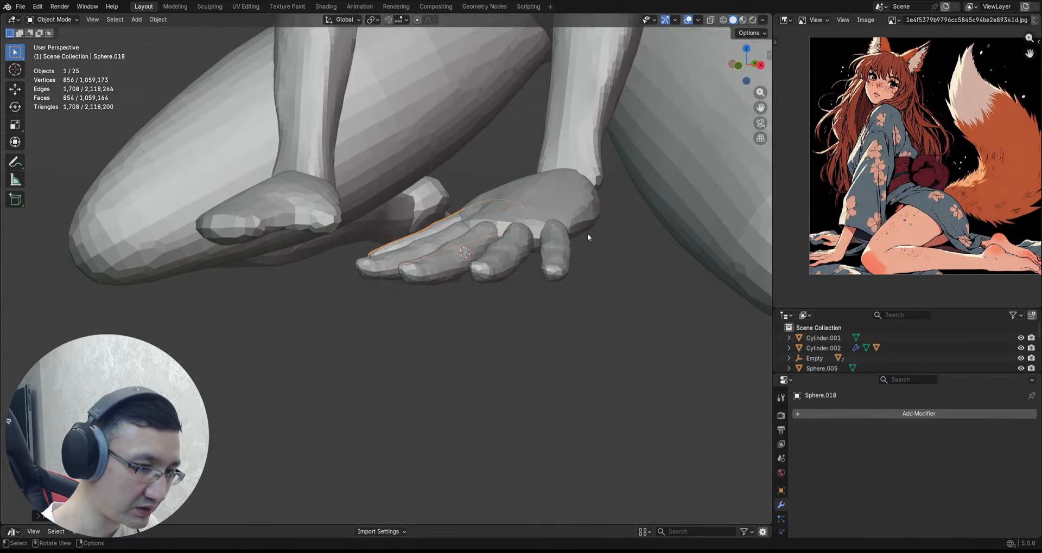
left_click(587, 233)
middle_click_drag(580, 233, 467, 242)
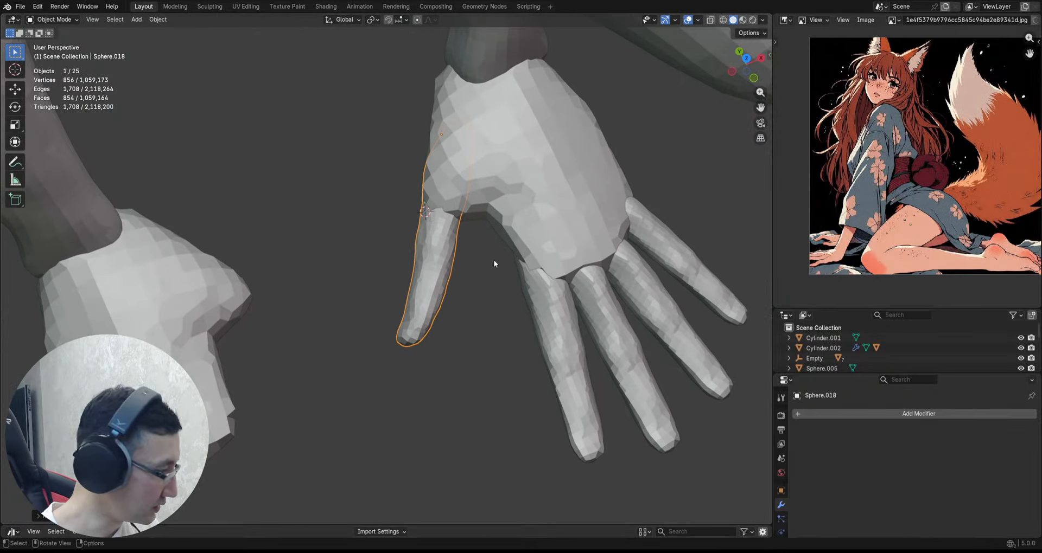
key("g")
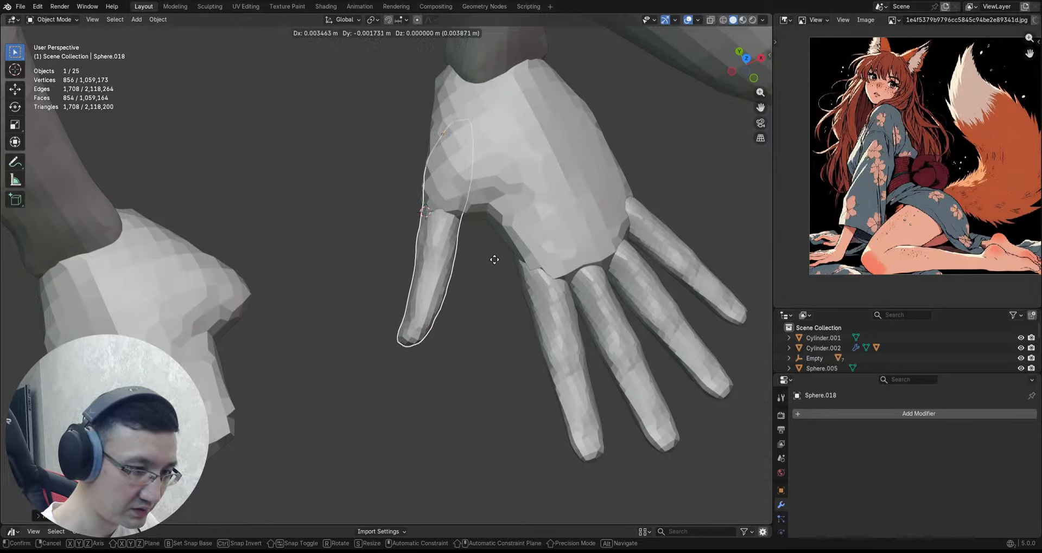
left_click(495, 253)
middle_click_drag(495, 253, 458, 274)
Step: Thicken the whole thumb mesh with Shrink/Fatten in Edit Mode
key("Tab")
key("a")
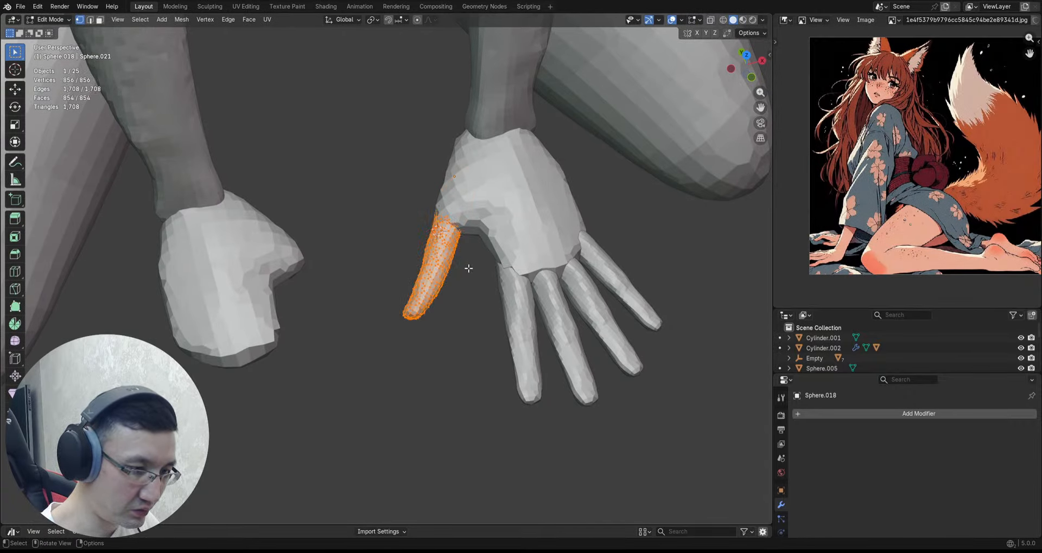
key("alt+s")
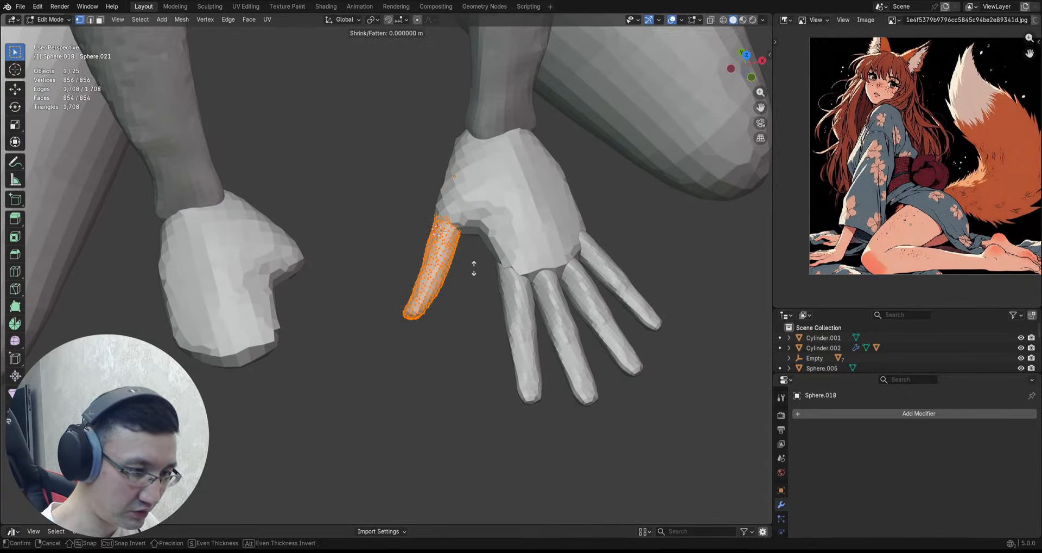
left_click(504, 275)
middle_click_drag(504, 275, 470, 276)
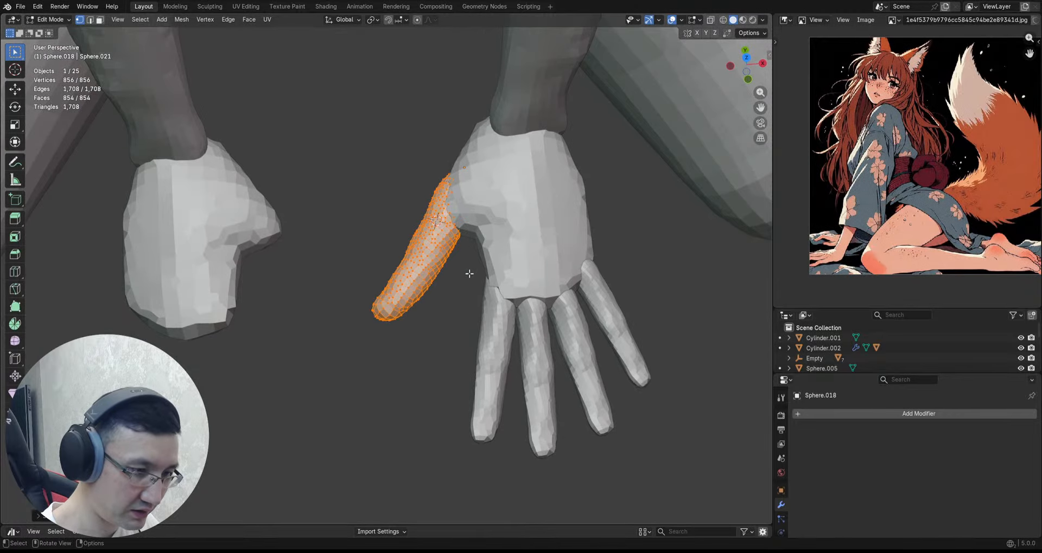
Step: Return to Object Mode and move the thickened thumb slightly deeper into the palm
key("Tab")
key("g")
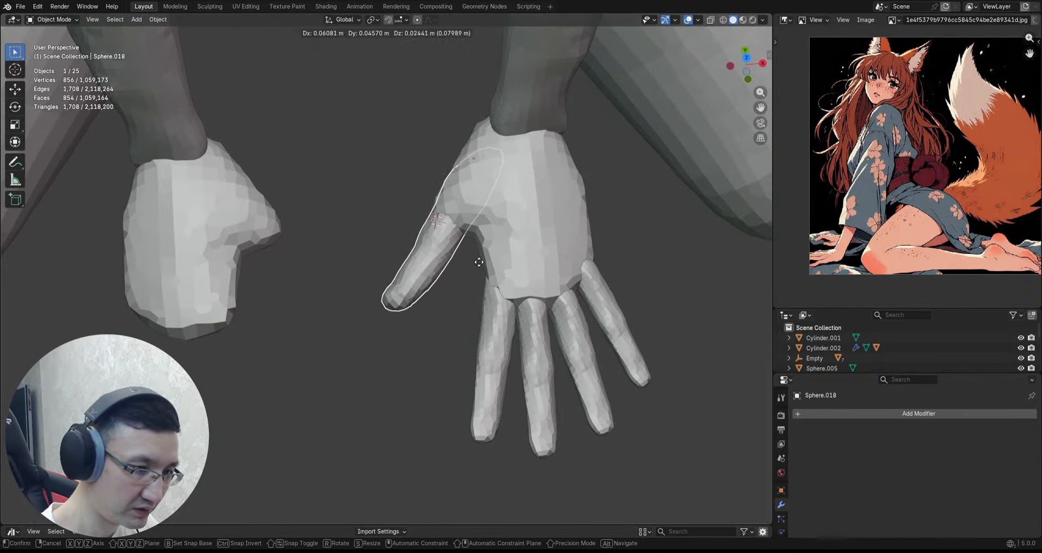
left_click(479, 259)
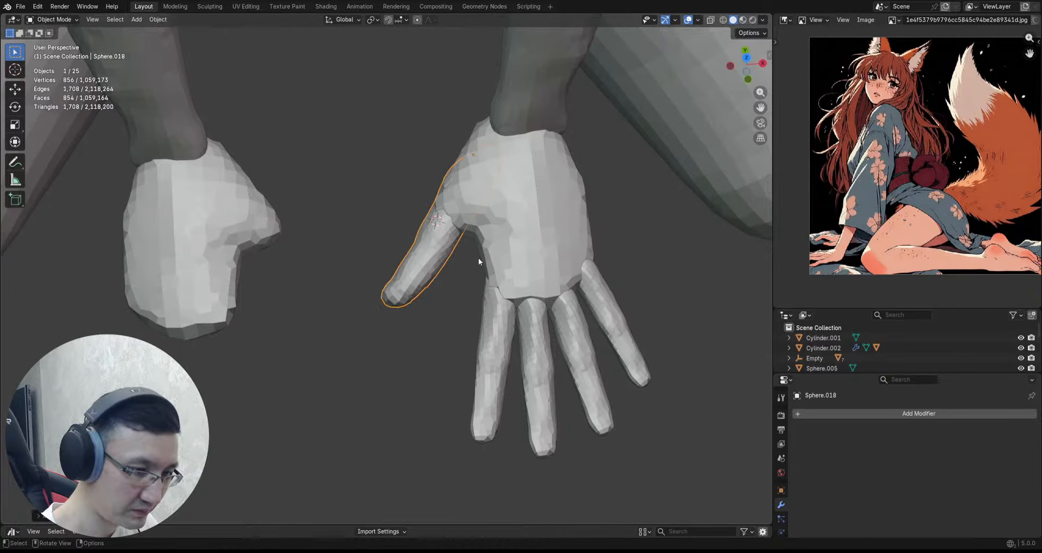
Step: Enter Sculpt Mode on the thumb and use Grab to reshape its tip, outer side and base against the palm
middle_click_drag(478, 258, 442, 287)
key("ctrl+Tab")
left_click(434, 326)
middle_click_drag(430, 333, 419, 263)
left_click_drag(412, 290, 408, 223)
scroll(443, 228, "up", 3)
middle_click_drag(424, 179, 425, 185)
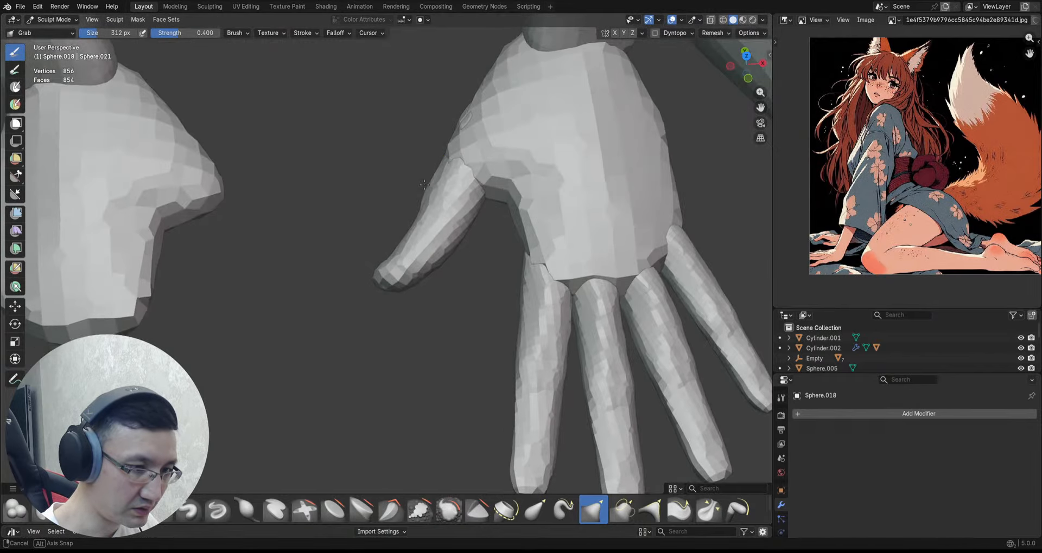
left_click_drag(433, 194, 423, 188)
middle_click_drag(453, 170, 448, 172)
left_click_drag(447, 172, 456, 167)
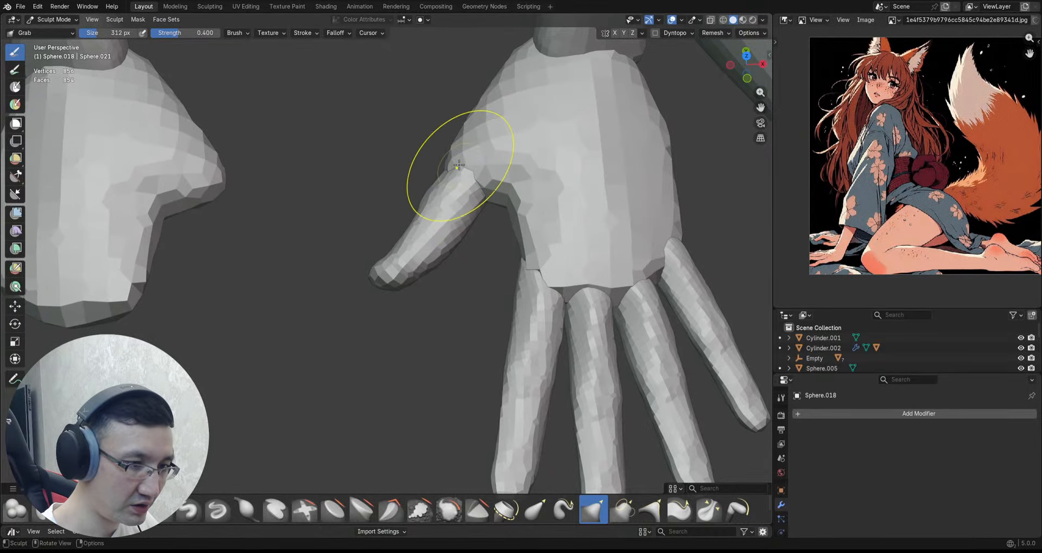
Step: Check the palm's thumb stub, switch back to the thumb, and adjust the thumb's inner base with Grab
key("alt+q")
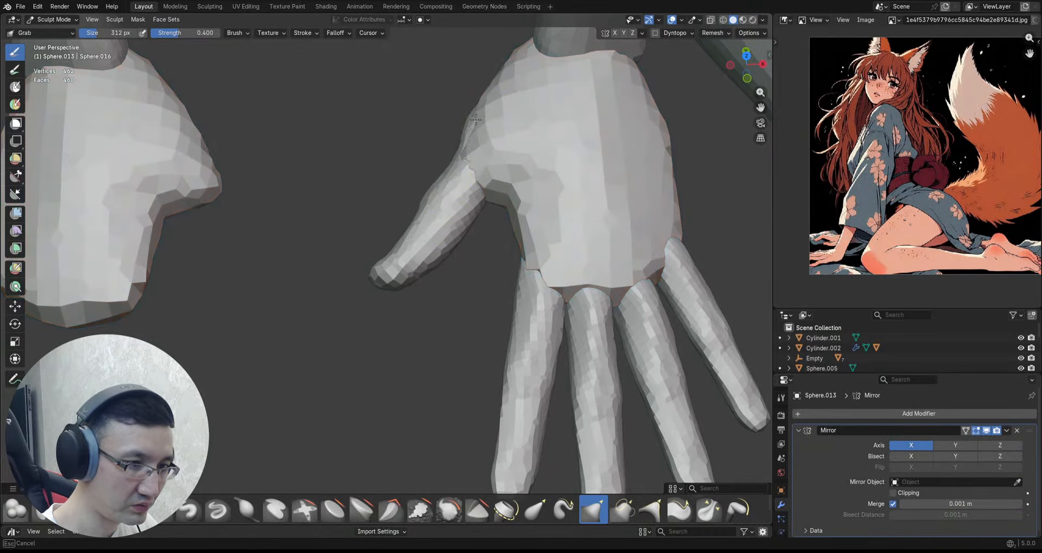
scroll(461, 179, "down", 3)
scroll(456, 184, "up", 3)
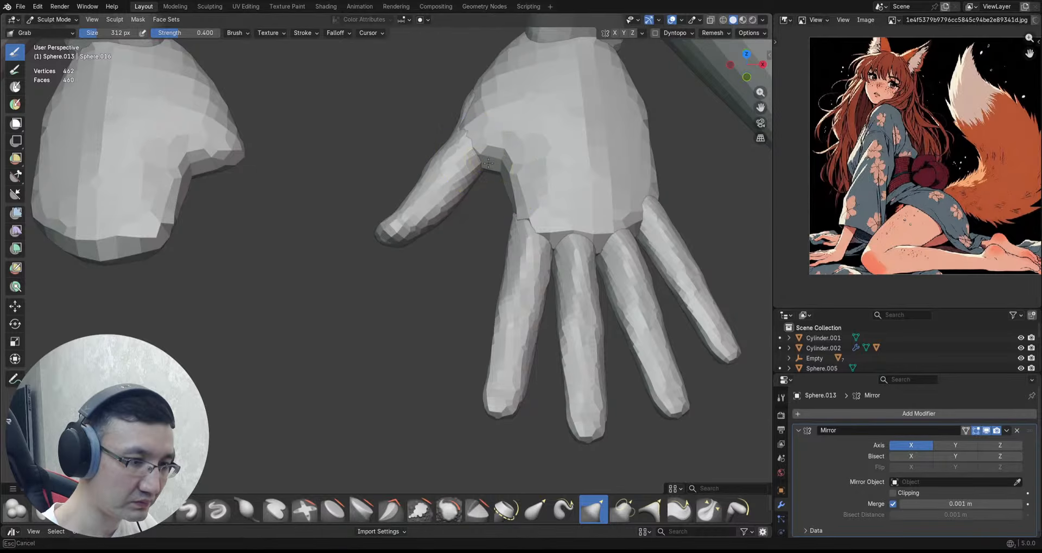
key("alt+q")
scroll(485, 163, "up", 3)
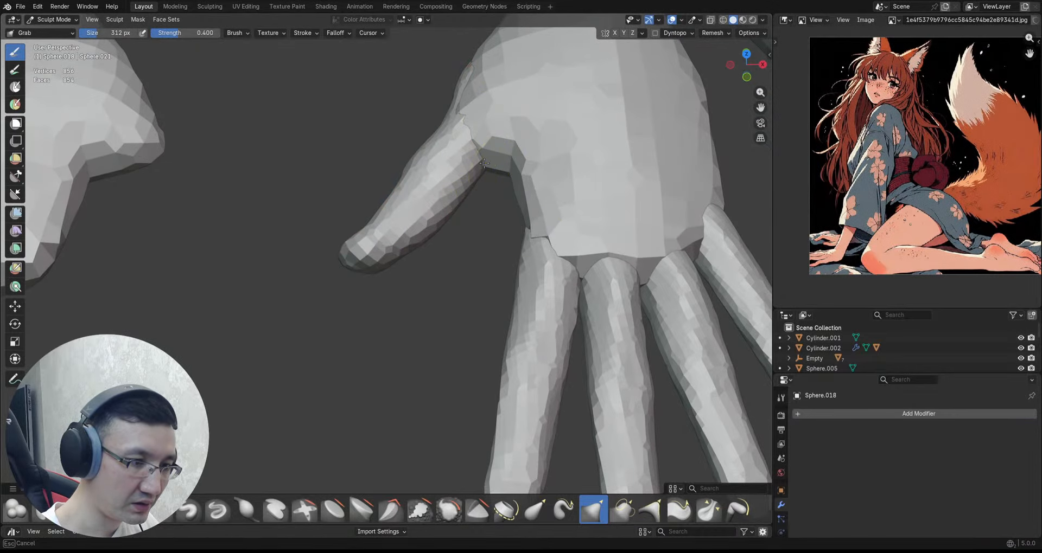
left_click_drag(484, 162, 483, 183)
Step: Switch to the palm and use Grab to shape its edge between the thumb and index finger
middle_click_drag(506, 113, 541, 117)
key("alt+q")
middle_click_drag(502, 163, 477, 195)
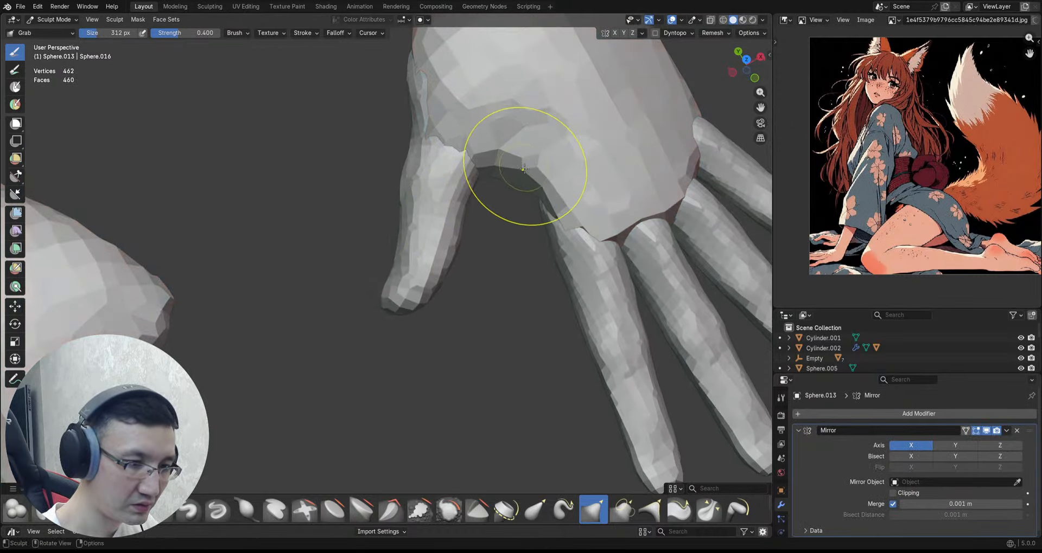
scroll(524, 169, "down", 3)
middle_click_drag(490, 240, 540, 214)
scroll(539, 206, "up", 3)
left_click_drag(562, 171, 549, 187)
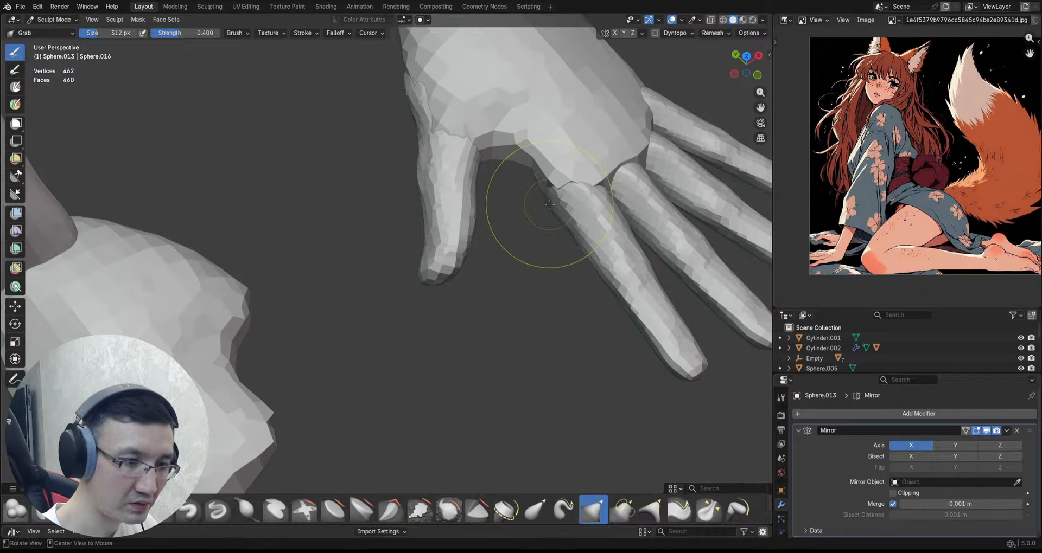
Step: Switch to the index finger and examine the whole hand's proportions against the forearms and thighs
mouse_move(549, 204)
middle_mouse_down()
mouse_move(554, 168)
mouse_move(535, 201)
mouse_move(553, 194)
mouse_move(558, 205)
mouse_move(423, 226)
middle_mouse_up()
key("alt+q")
scroll(576, 181, "down", 4)
scroll(523, 216, "down", 4)
middle_click_drag(524, 216, 551, 232)
scroll(523, 233, "up", 3)
scroll(545, 278, "down", 1)
scroll(545, 278, "up", 2)
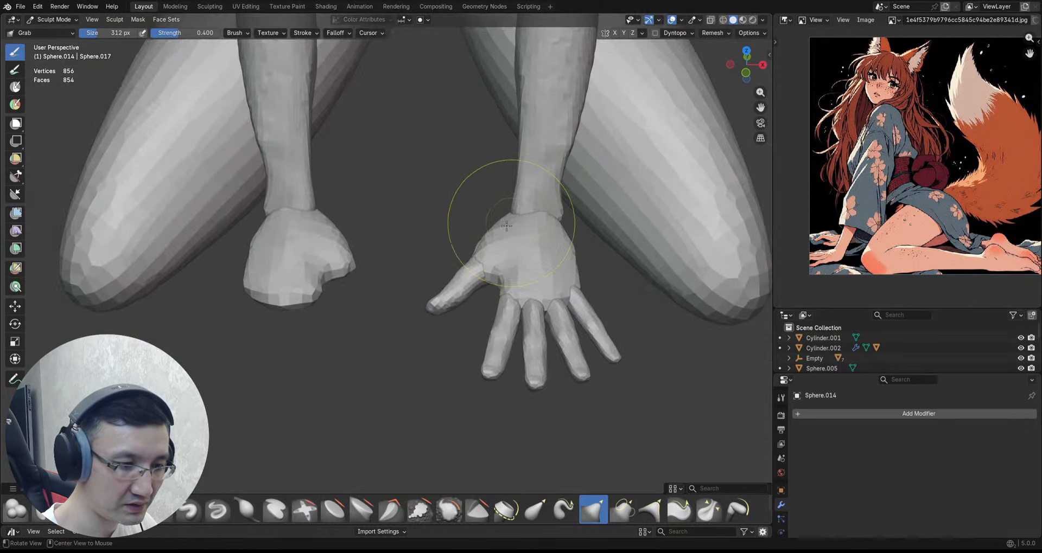
Step: Switch to the thumb and refine its shape and its junction with the palm using Grab
middle_click_drag(490, 207, 460, 259)
key("alt+q")
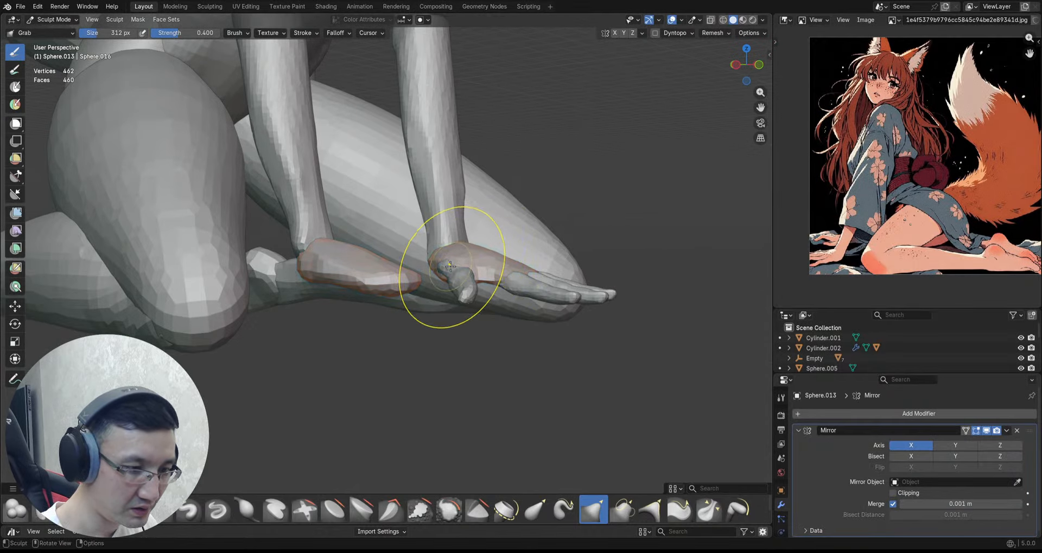
key("alt+q")
scroll(456, 279, "down", 3)
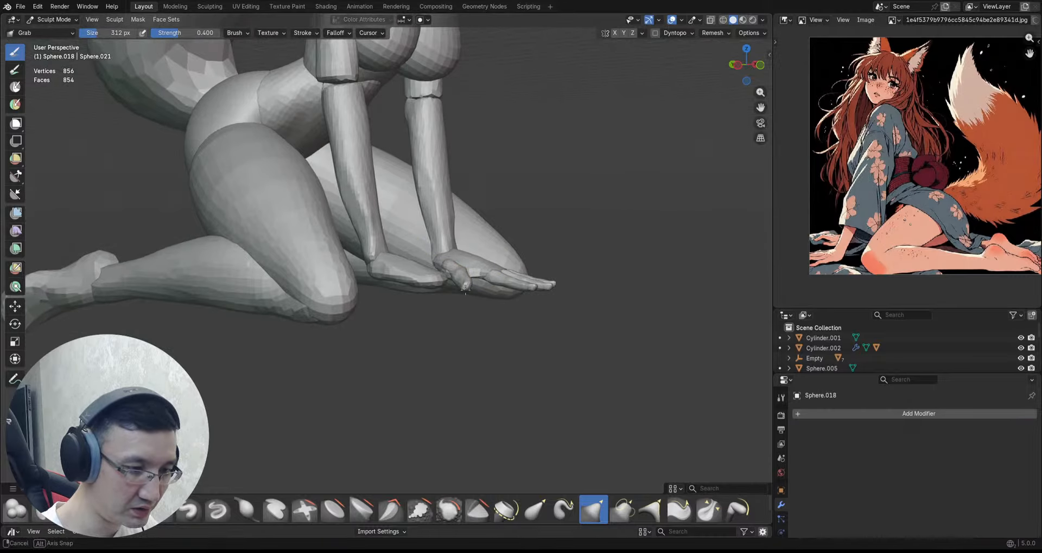
mouse_move(456, 291)
middle_mouse_down()
mouse_move(489, 267)
mouse_move(435, 290)
mouse_move(486, 291)
mouse_move(448, 250)
mouse_move(447, 264)
middle_mouse_up()
scroll(486, 291, "up", 4)
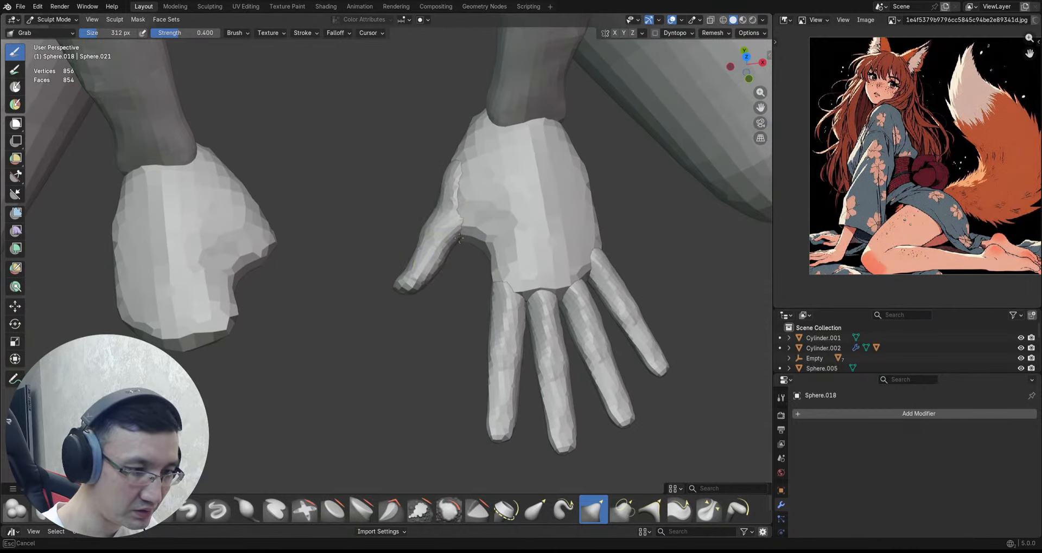
left_click_drag(456, 164, 460, 161)
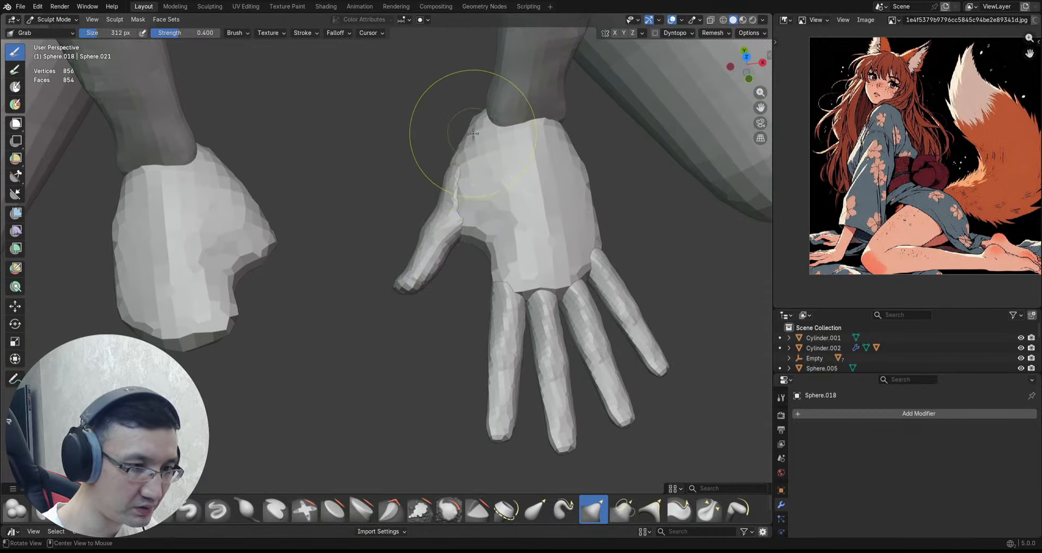
Step: Switch to the palm and adjust its thumb-side corner near the wrist with Grab
key("alt+q")
left_click_drag(477, 121, 481, 126)
scroll(504, 207, "down", 5)
mouse_move(509, 212)
middle_mouse_down()
mouse_move(478, 192)
mouse_move(474, 249)
mouse_move(490, 177)
mouse_move(500, 193)
mouse_move(547, 198)
mouse_move(576, 224)
mouse_move(511, 231)
middle_mouse_up()
scroll(477, 233, "up", 4)
Step: Switch sculpting to the forearm, check the wrist junction from the side, and save the file
key("alt+q")
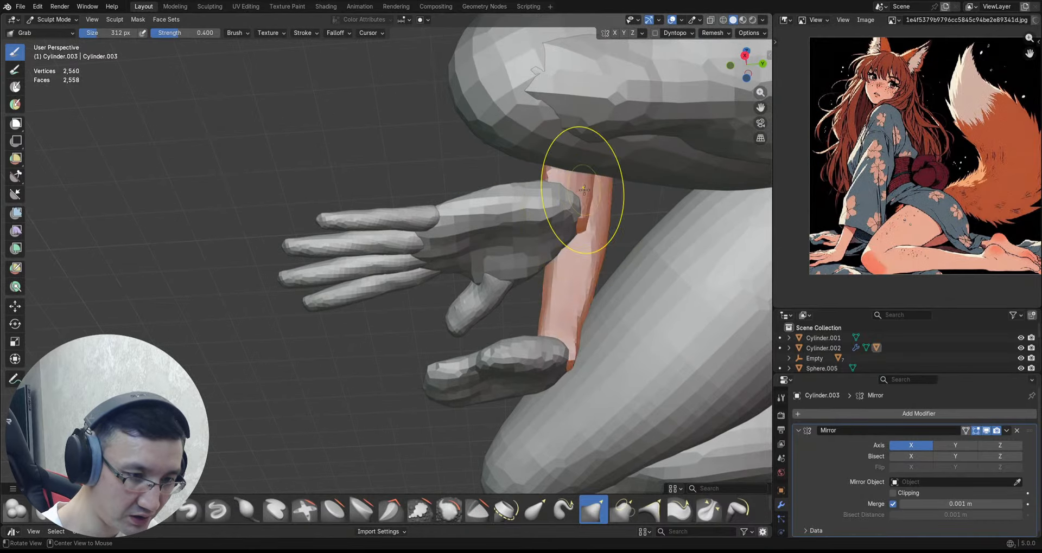
mouse_move(576, 222)
middle_mouse_down()
mouse_move(588, 194)
mouse_move(583, 156)
mouse_move(593, 186)
middle_mouse_up()
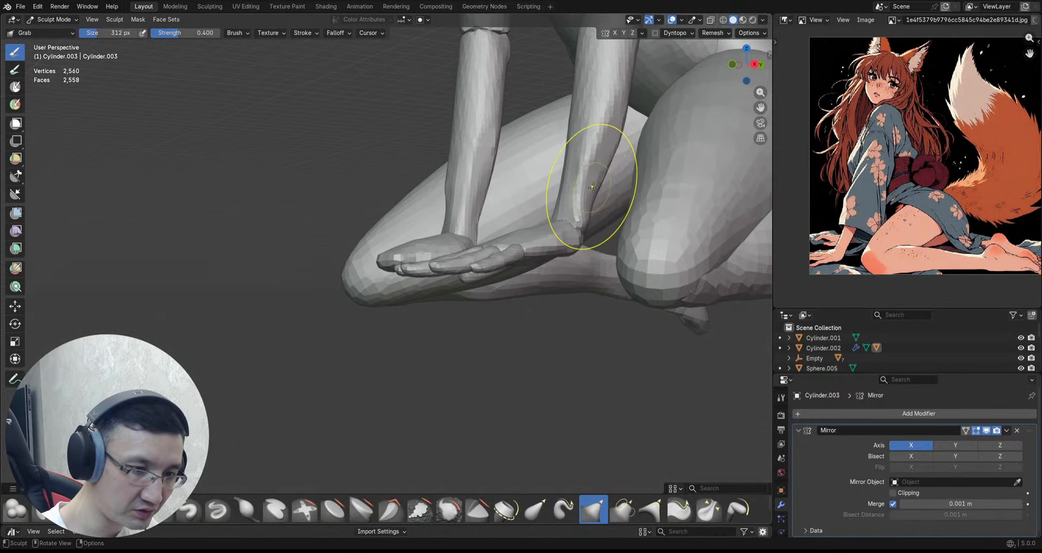
middle_click_drag(614, 140, 583, 242)
key("ctrl+s")
Step: Switch to the index finger and adjust its fingertip with Grab, checking it from above
left_click_drag(584, 242, 597, 286, "alt")
scroll(598, 286, "up", 4)
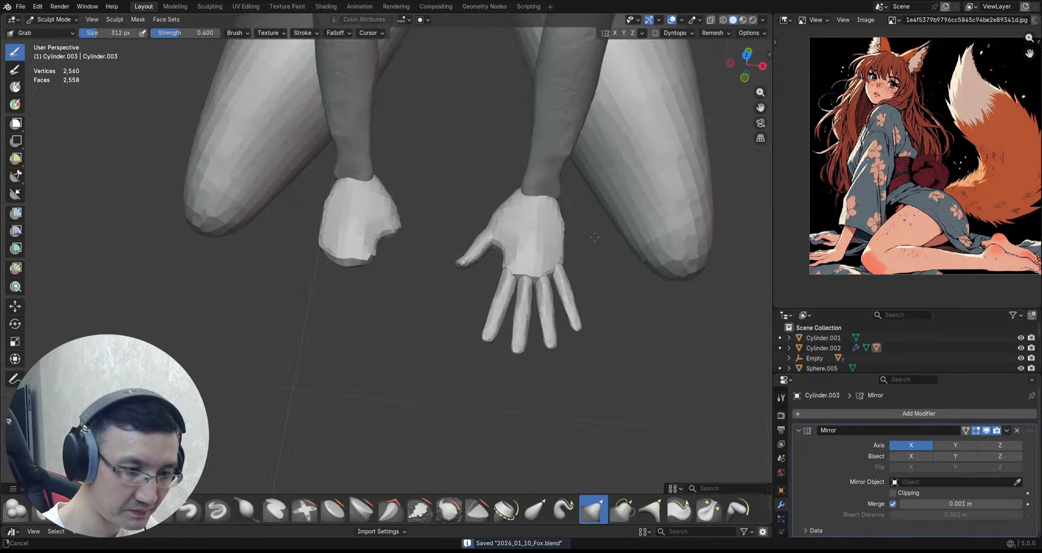
key("alt+q")
scroll(554, 212, "up", 1)
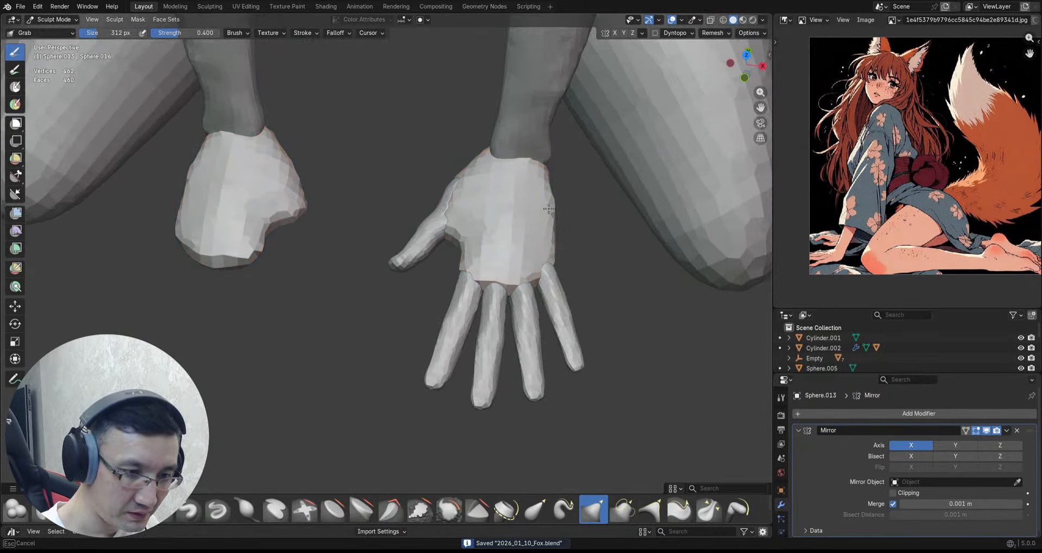
middle_click_drag(551, 257, 523, 287, "ctrl")
mouse_move(500, 264)
left_mouse_down("alt")
mouse_move(501, 285)
mouse_move(445, 244)
mouse_move(480, 268)
mouse_move(467, 280)
mouse_move(439, 271)
mouse_move(441, 287)
mouse_move(415, 282)
left_mouse_up("alt")
key("alt+q")
key("alt+q")
left_click_drag(408, 315, 427, 326, "ctrl+alt")
left_click_drag(392, 366, 383, 366)
left_click_drag(353, 408, 349, 406)
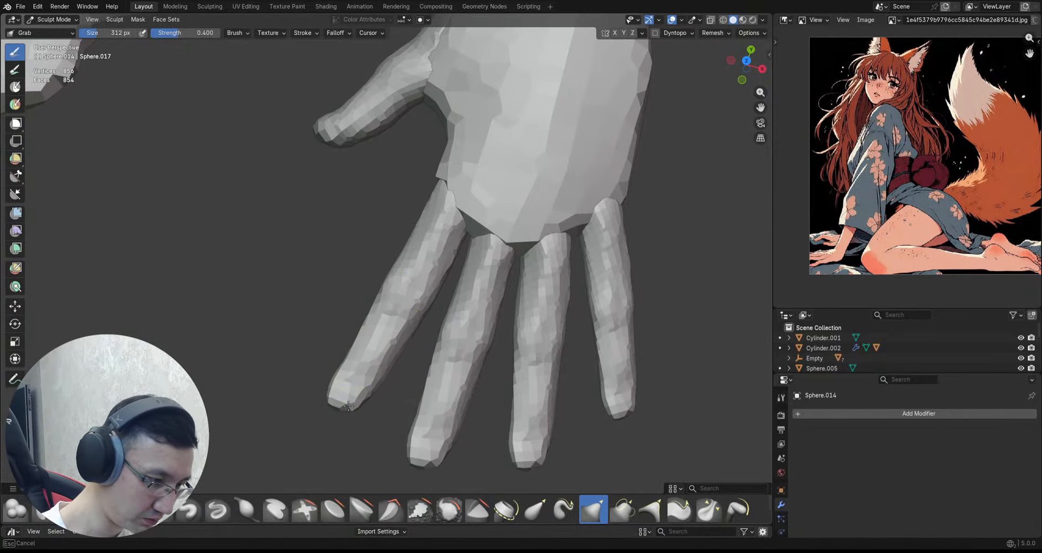
left_click_drag(416, 281, 396, 301, "ctrl+alt")
left_click_drag(436, 281, 438, 285, "alt")
middle_click_drag(438, 285, 421, 247)
Step: Return to Object Mode and select all the hand parts together, including the palm
key("ctrl+Tab")
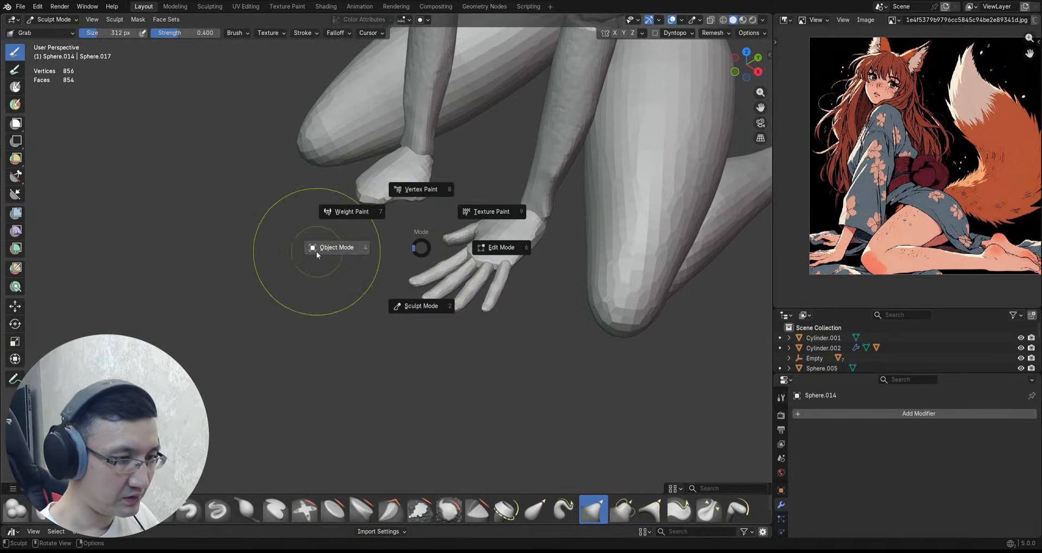
left_click(317, 252)
middle_click_drag(527, 248, 485, 231)
left_click_drag(463, 224, 512, 290, "shift")
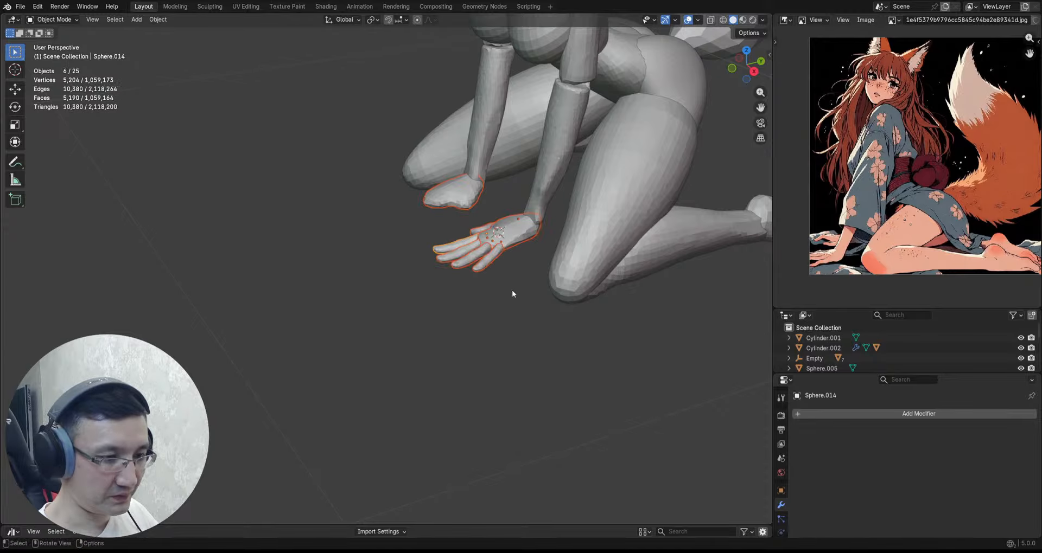
middle_click_drag(503, 251, 530, 279)
key("q")
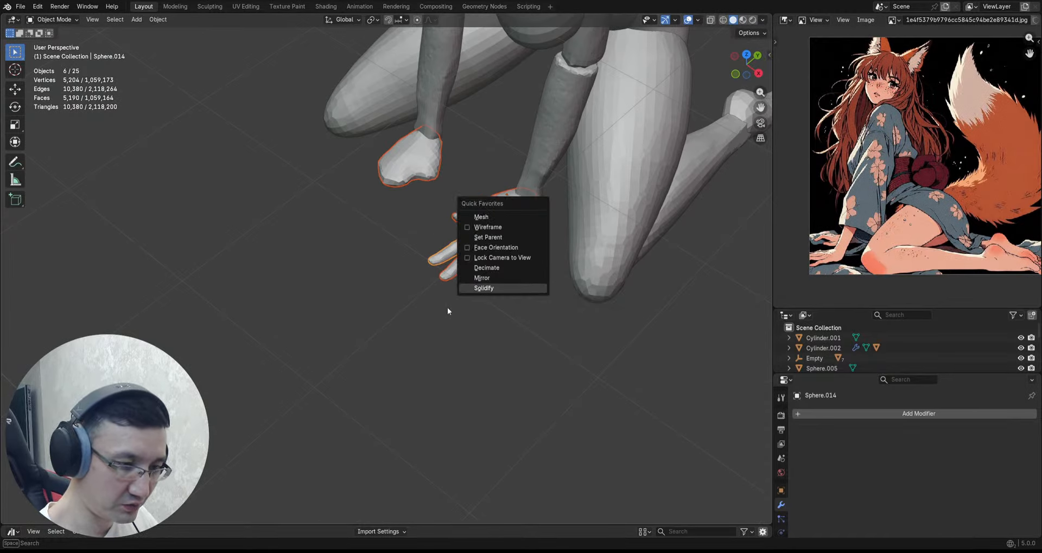
Step: Select only the four fingers and the thumb, and add a Mirror modifier on the X axis to them
mouse_move(470, 294)
left_mouse_down("shift")
mouse_move(496, 313)
mouse_move(460, 304)
left_mouse_up("shift")
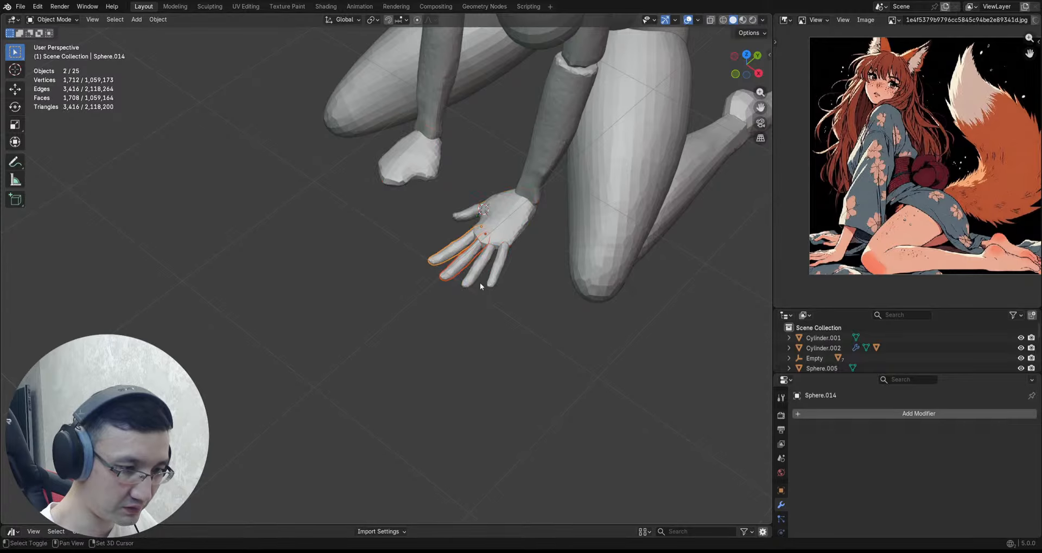
left_click(461, 213, "shift")
key("q")
left_click(482, 255)
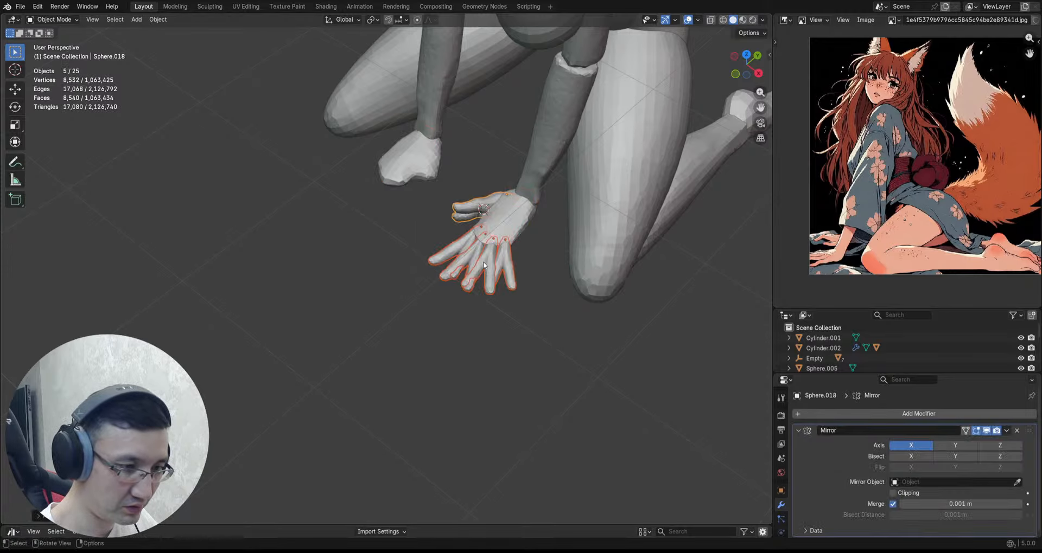
Step: Apply the object transforms to the mirrored fingers and thumb, and scale the whole hand including the palm in Edit Mode
key("ctrl+a")
left_click(483, 264)
middle_click_drag(499, 280, 473, 280)
middle_click_drag(474, 280, 578, 341)
key("Tab")
key("s")
left_click(595, 308)
Step: Move and rotate the whole hand mesh, viewed from above, to line it up with the wrist
middle_click_drag(578, 341, 530, 359, "ctrl")
key("g")
left_click(670, 306)
key("r")
key("g")
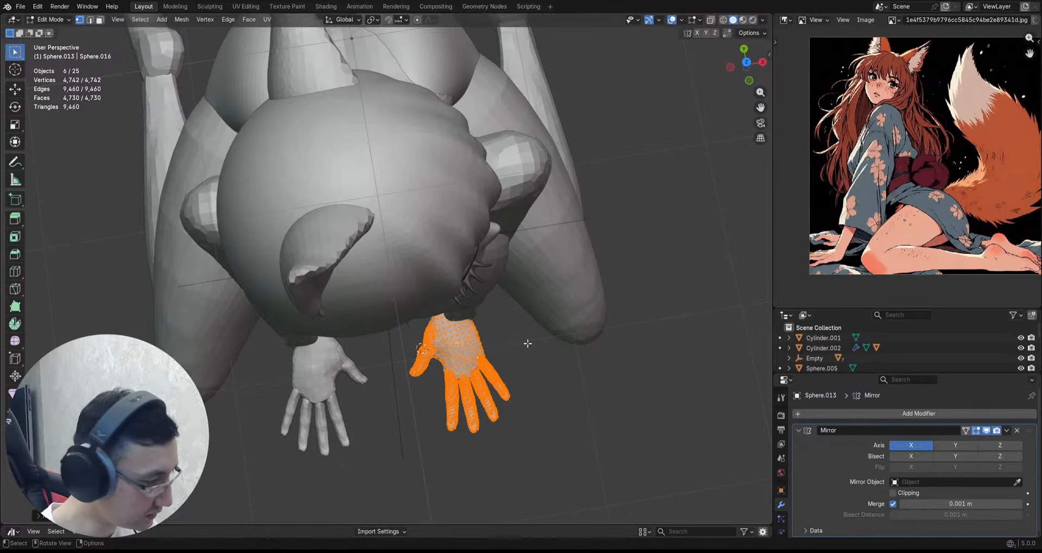
left_click(535, 345)
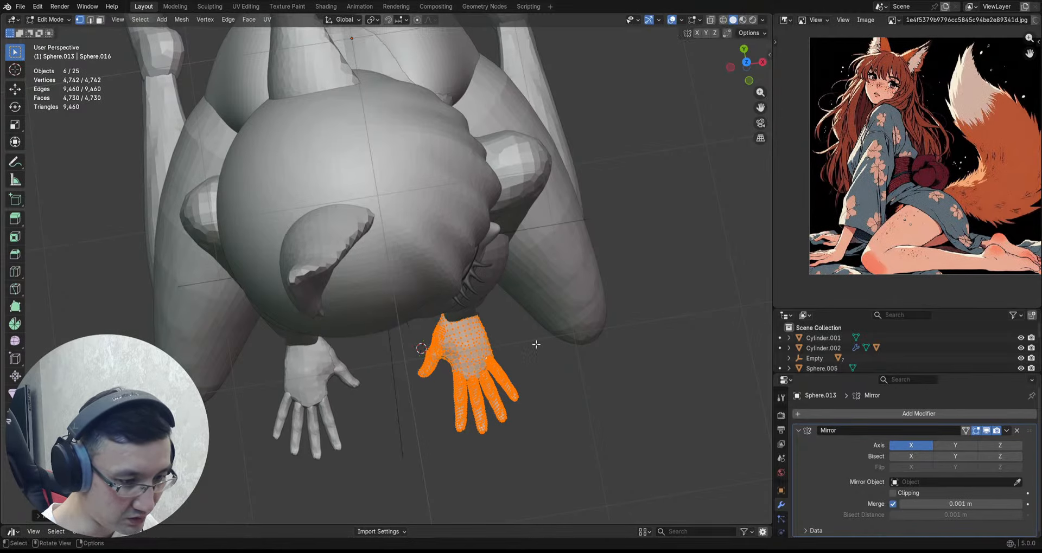
Step: Tilt the hand slightly from the side, shift it into place at the wrist, and return to Object Mode
middle_click_drag(535, 344, 564, 345, "alt")
key("Tab")
key("Tab")
key("r")
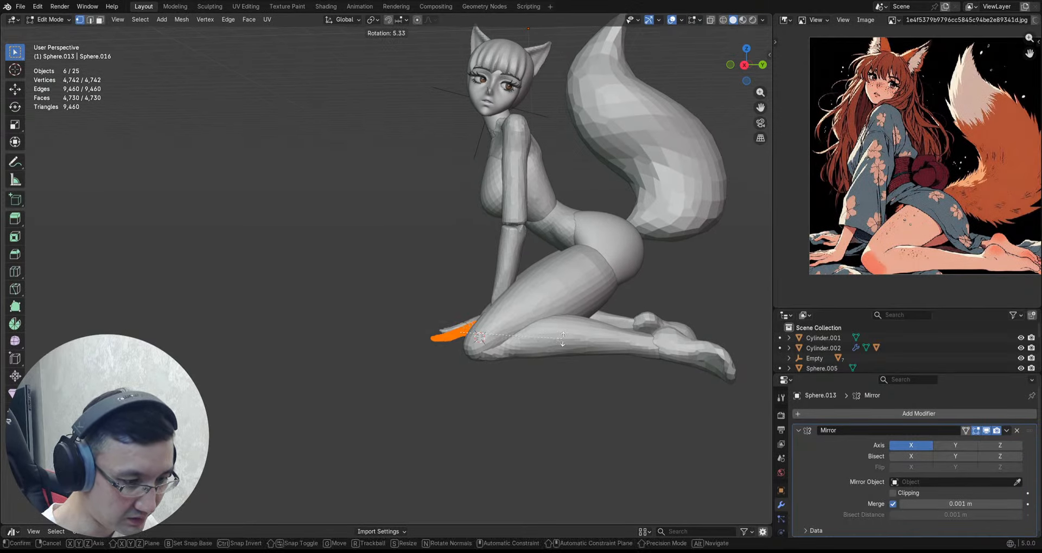
left_click(563, 336)
key("g")
left_click(562, 344)
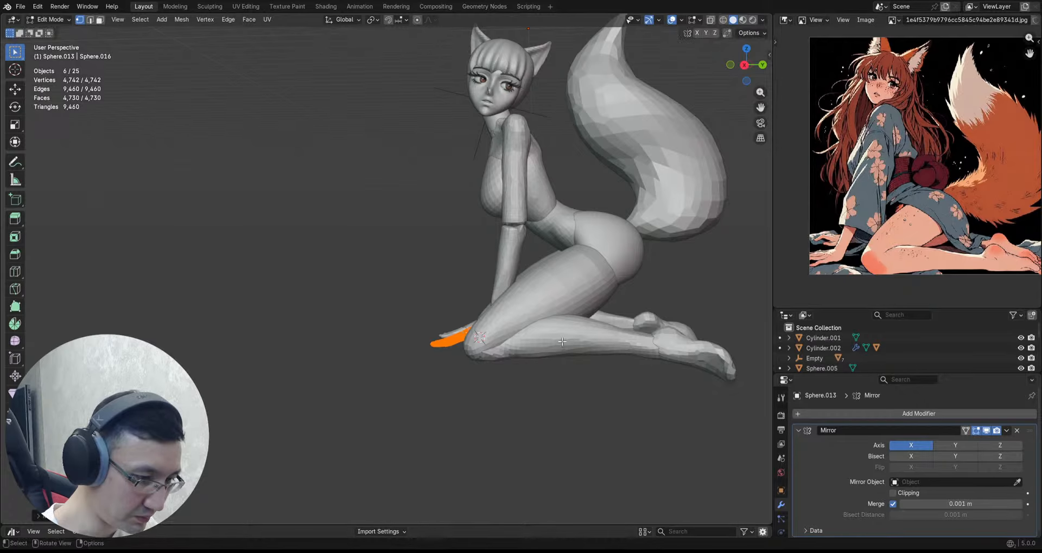
middle_click_drag(500, 380, 548, 350, "ctrl")
mouse_move(548, 350)
middle_mouse_down("shift")
mouse_move(561, 374)
mouse_move(545, 354)
middle_mouse_up("shift")
middle_click_drag(545, 354, 589, 379)
middle_click_drag(589, 380, 432, 376)
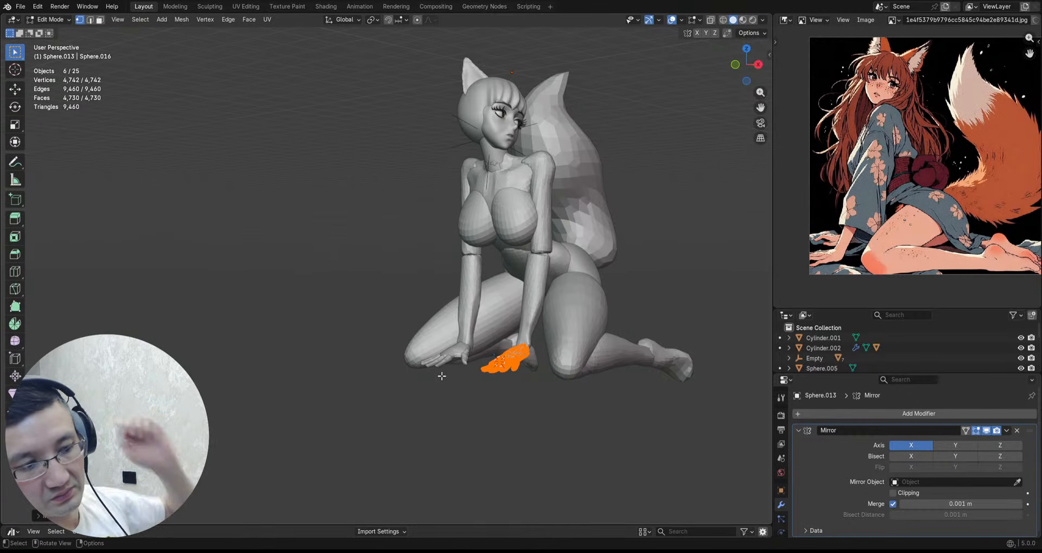
key("Tab")
Step: Select the mirrored breast mesh, enter Sculpt Mode, and reshape its upper part with Grab from the front
middle_click_drag(560, 389, 522, 307)
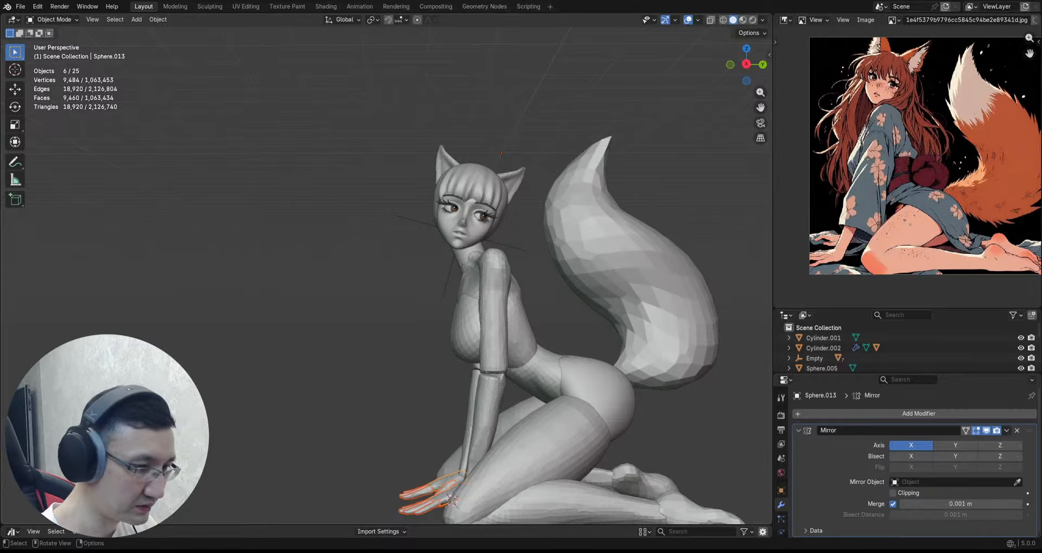
left_click(360, 285)
scroll(354, 261, "down", 2)
middle_click_drag(354, 261, 490, 268)
key("ctrl+Tab")
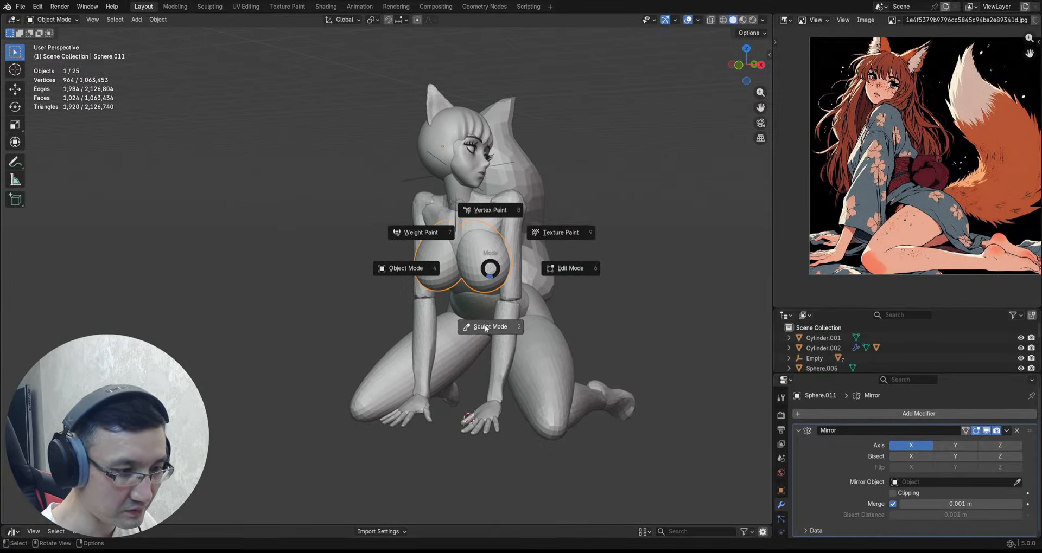
left_click(484, 277)
scroll(483, 279, "down", 2)
mouse_move(466, 278)
left_mouse_down("alt")
mouse_move(479, 276)
mouse_move(459, 283)
left_mouse_up("alt")
left_click_drag(477, 287, 472, 275, "ctrl+alt")
mouse_move(475, 278)
left_mouse_down("ctrl+alt")
mouse_move(465, 239)
mouse_move(447, 285)
left_mouse_up("ctrl+alt")
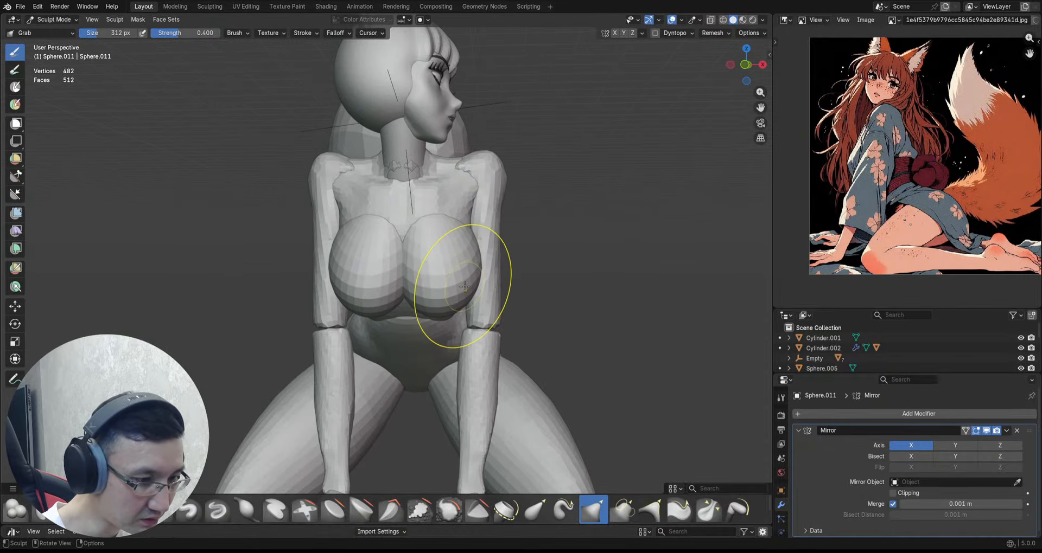
left_click_drag(472, 234, 477, 253)
Step: Check the chest from the front and side, switch sculpting to the Cylinder.001 body mesh, and save the file
mouse_move(478, 253)
left_mouse_down("alt")
mouse_move(438, 259)
mouse_move(484, 257)
left_mouse_up("alt")
left_click_drag(484, 257, 530, 234, "ctrl+alt")
left_click_drag(531, 233, 439, 313, "ctrl+alt")
key("KP_3")
left_click_drag(527, 277, 525, 299, "alt+shift")
mouse_move(525, 297)
left_mouse_down("alt+shift")
mouse_move(524, 328)
mouse_move(515, 265)
mouse_move(496, 232)
mouse_move(467, 228)
mouse_move(563, 244)
mouse_move(570, 298)
mouse_move(477, 293)
mouse_move(488, 309)
left_mouse_up("alt+shift")
key("alt+q")
key("ctrl+s")
left_click_drag(502, 309, 392, 197, "alt+shift")
middle_click_drag(391, 197, 393, 242, "ctrl")
middle_click_drag(394, 242, 332, 242)
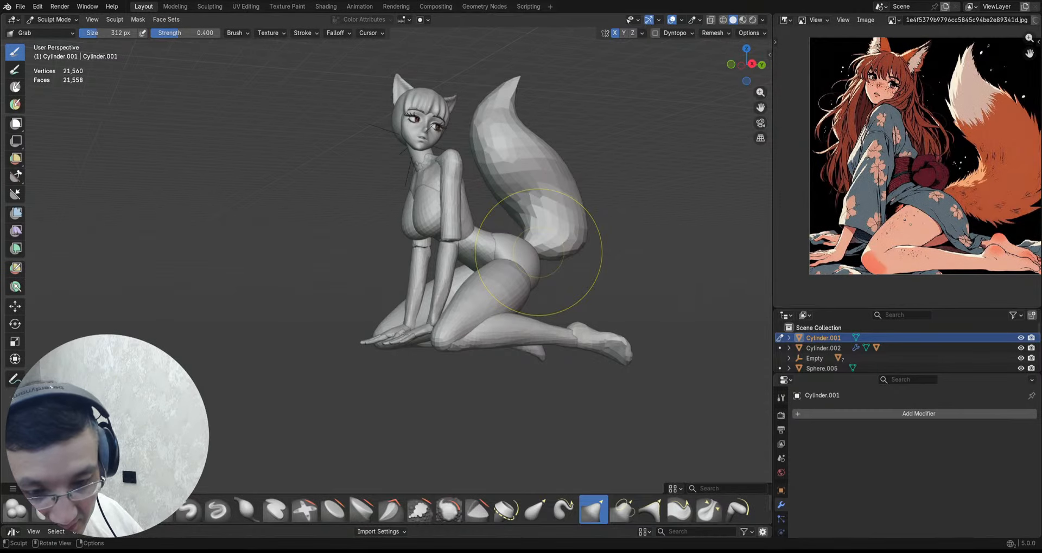
Step: Leave Sculpt Mode for Object Mode, select the empty at the neck, and move it down about 0.095 m along Z
mouse_move(448, 323)
middle_mouse_down()
mouse_move(528, 306)
mouse_move(551, 233)
middle_mouse_up()
key("ctrl+Tab")
left_click(477, 229)
left_click(472, 231)
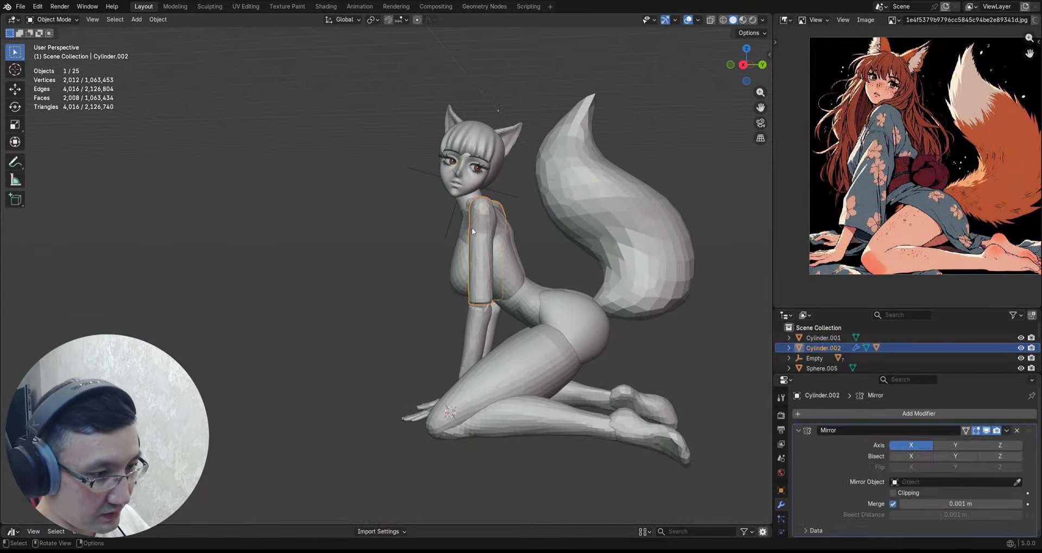
left_click(500, 196)
middle_click_drag(501, 196, 394, 305)
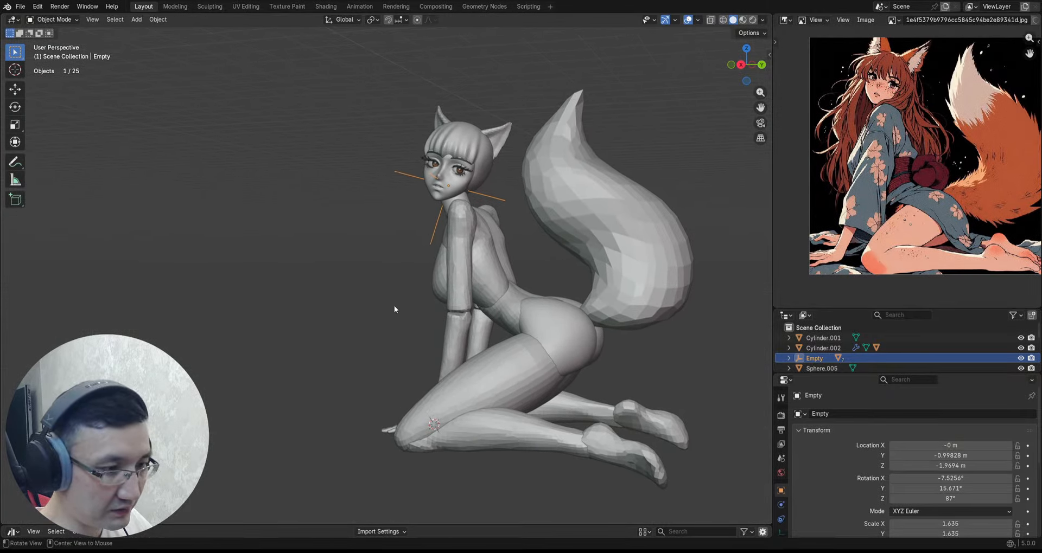
scroll(416, 291, "up", 1)
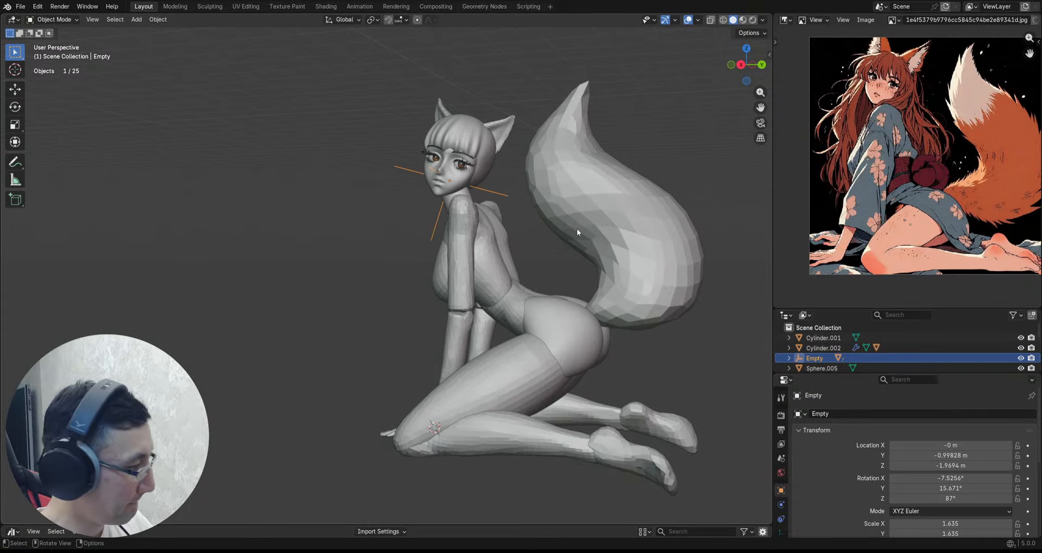
key("g")
key("z")
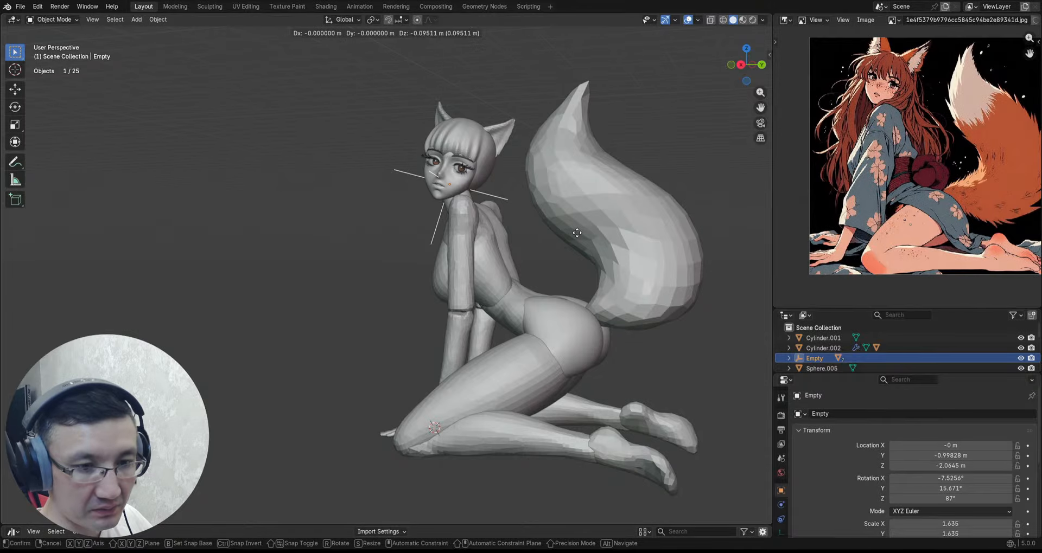
left_click(577, 233)
Step: Add a cylinder mesh beside the character's left arm and scale it down to about 0.46
middle_click_drag(422, 248, 567, 236)
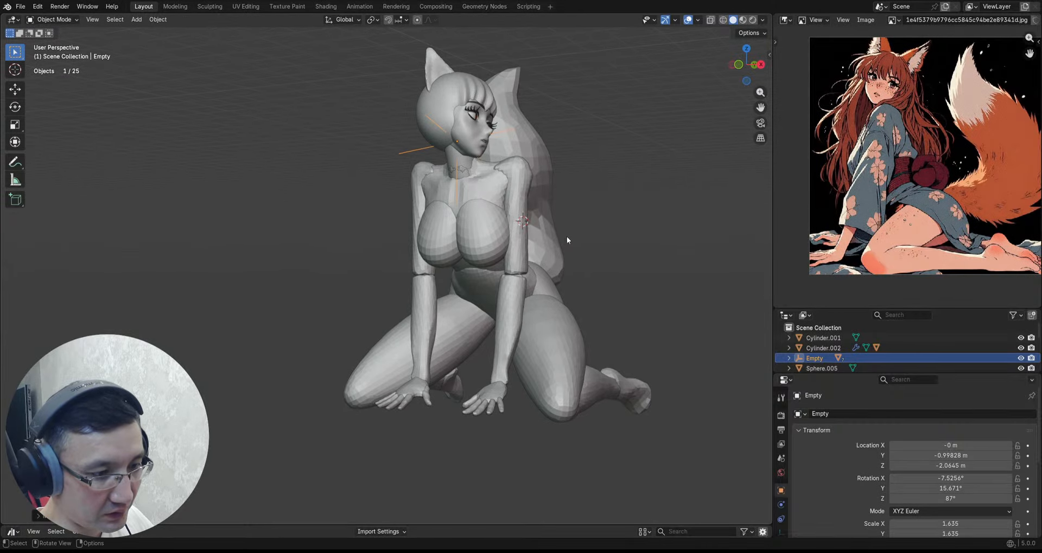
key("shift+a")
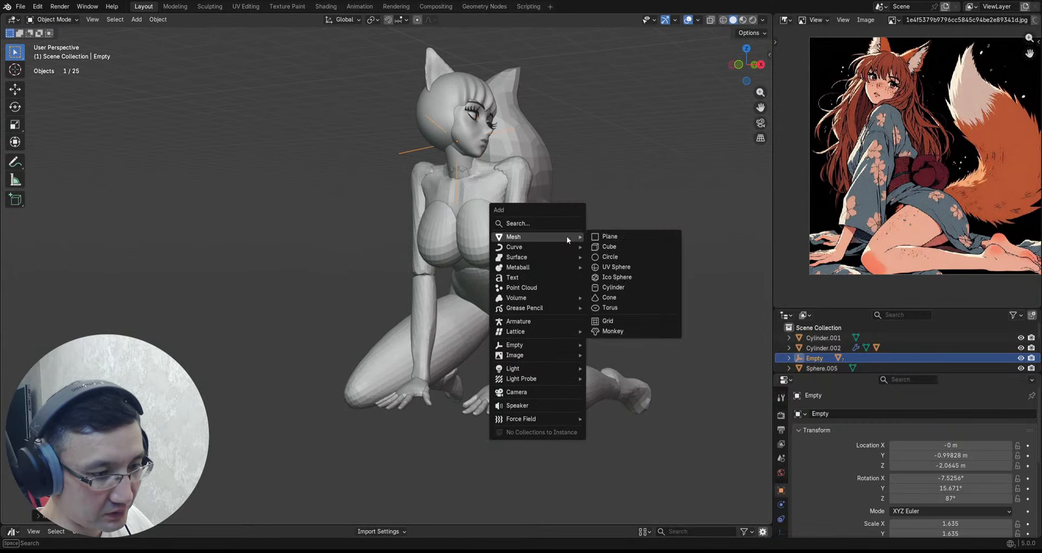
left_click(613, 289)
key("s")
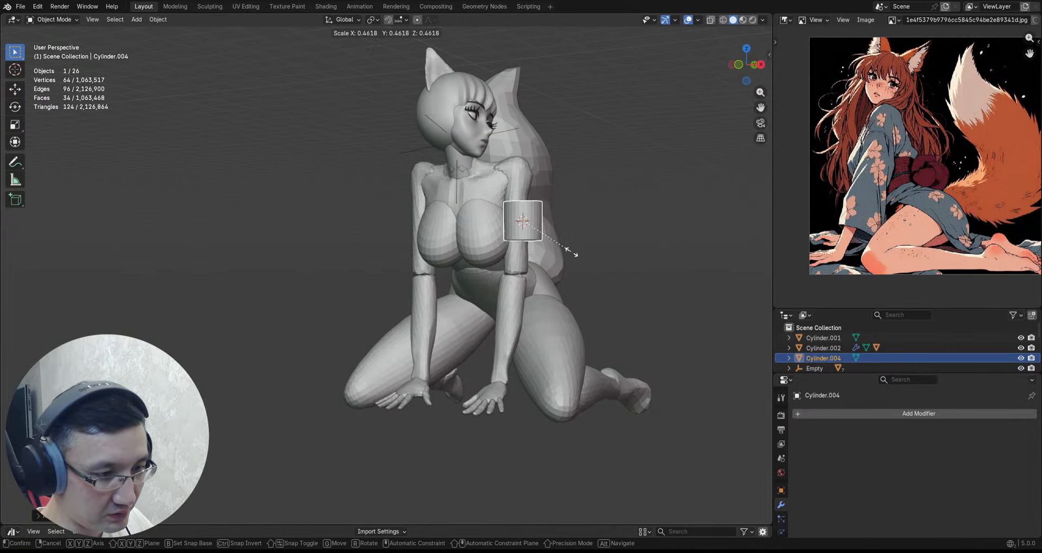
left_click(568, 263)
Step: Stretch the cylinder along Z and place it over the left arm around the elbow as the start of a sleeve
scroll(623, 251, "up", 3)
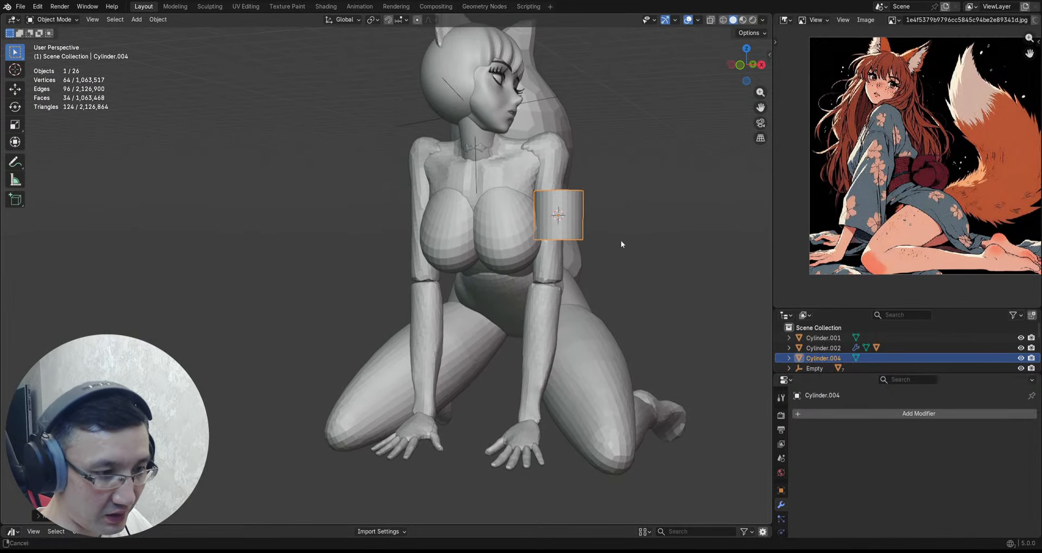
key("s")
key("z")
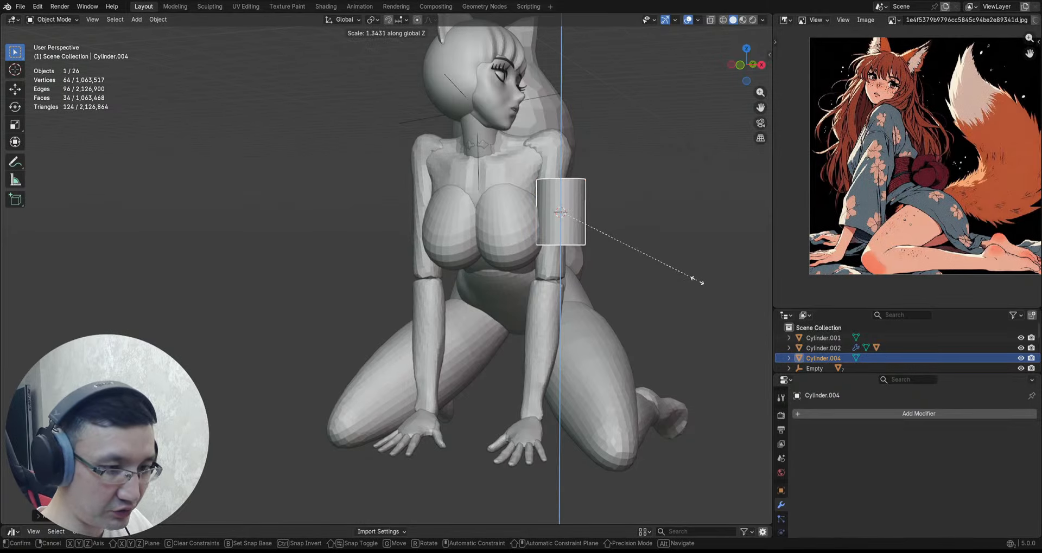
left_click(698, 282)
middle_click_drag(769, 272, 622, 249, "shift")
key("g")
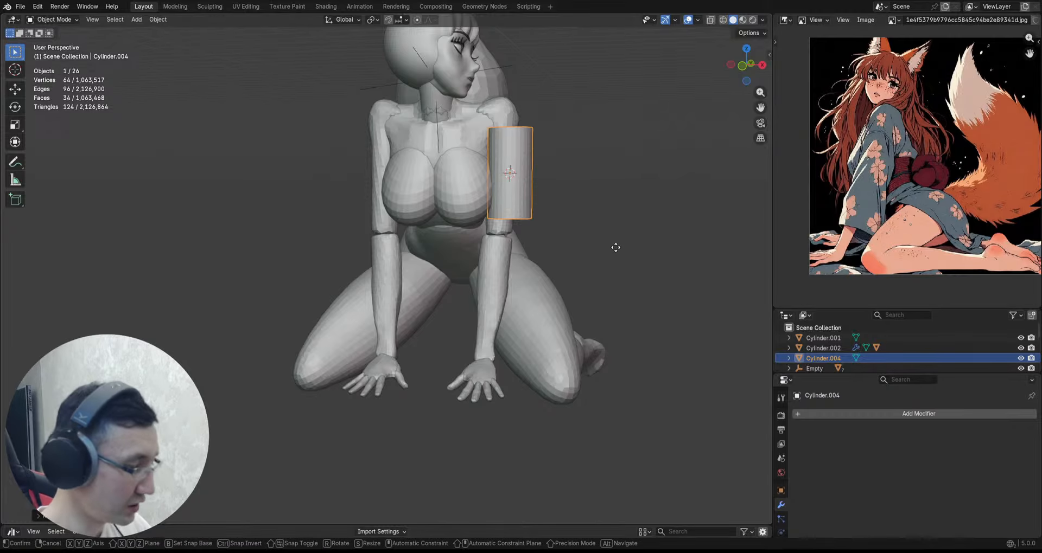
left_click(609, 275)
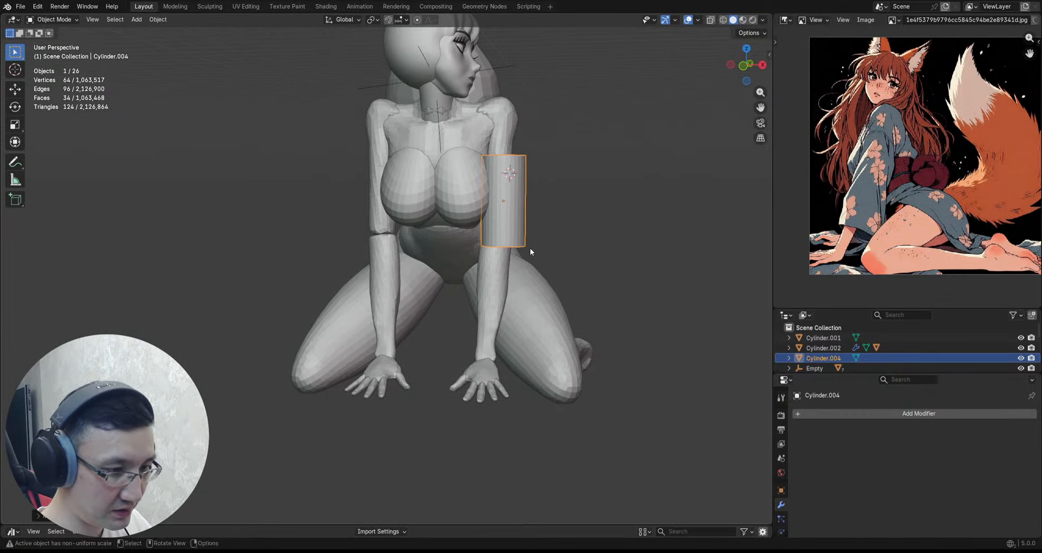
Step: Edit the cylinder's bottom edge loop, pulling it down to the wrist and flaring it to about 1.66 scale
key("Tab")
scroll(529, 249, "up", 4)
left_click(507, 247)
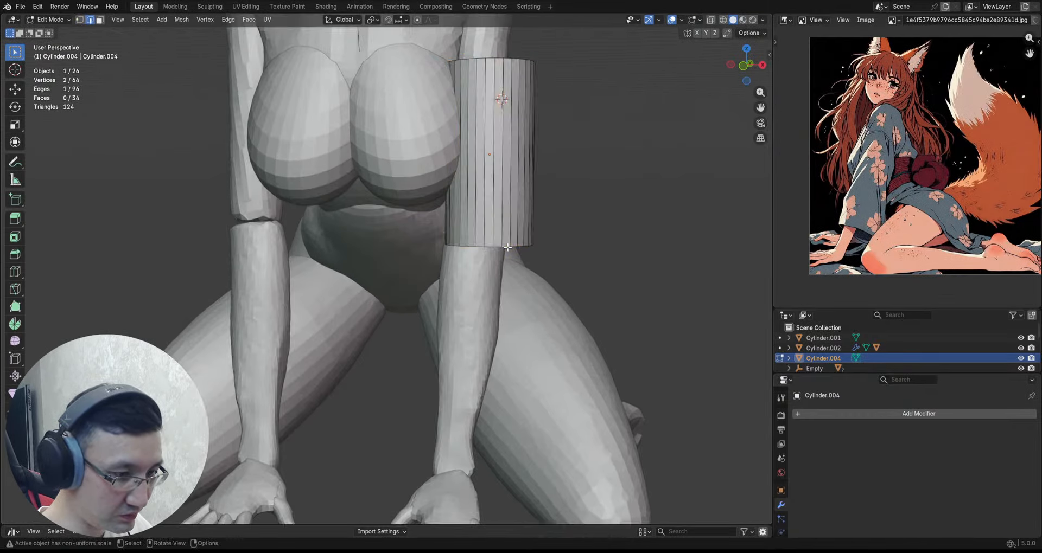
key("KP_1")
scroll(521, 255, "down", 4)
scroll(549, 240, "down", 2)
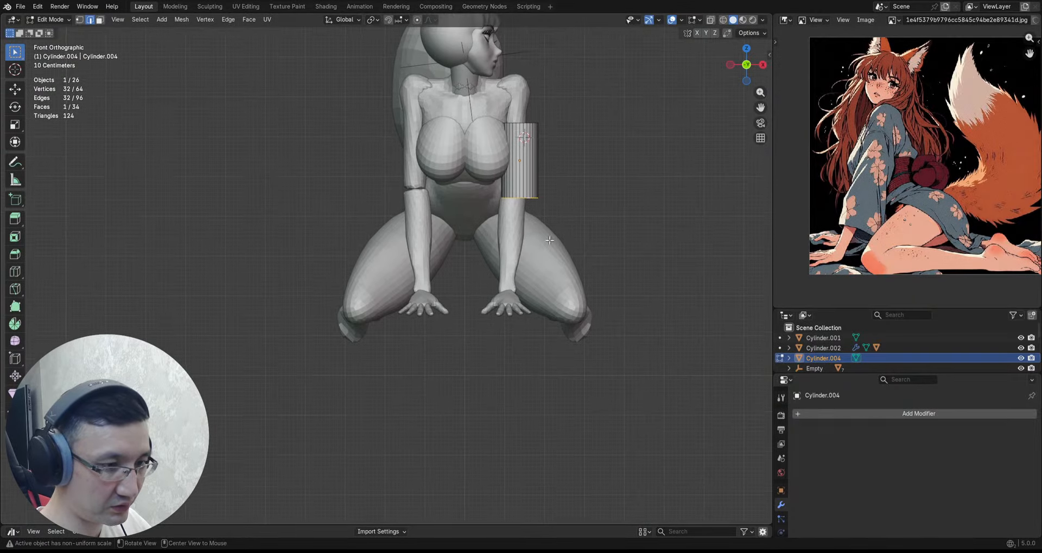
key("g")
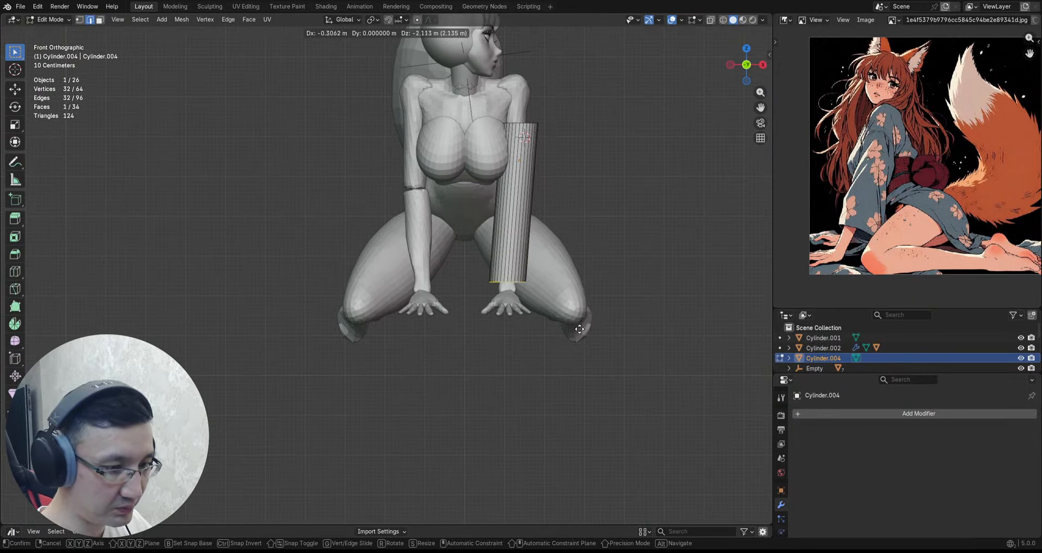
left_click(579, 336)
key("s")
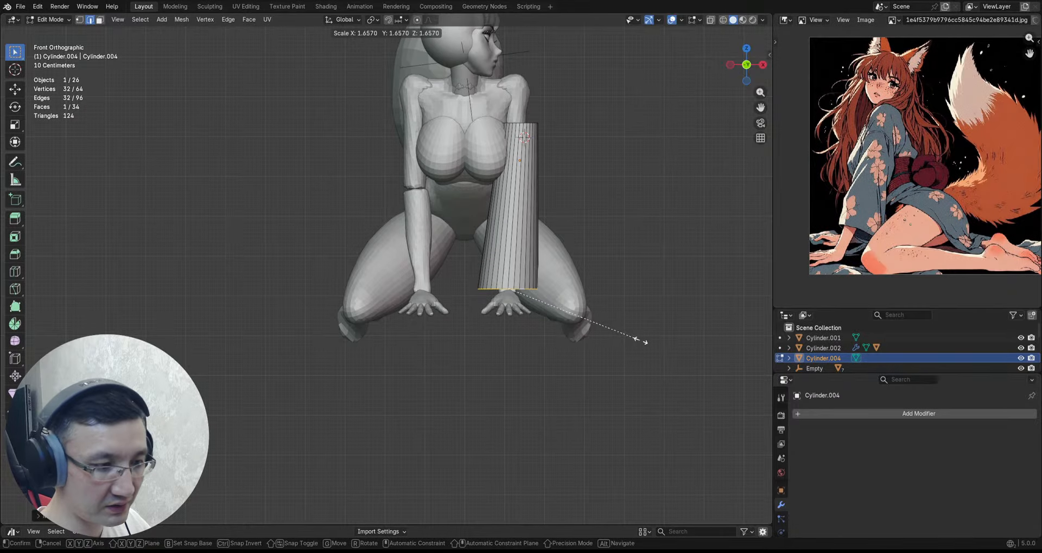
left_click(646, 341)
Step: Raise the sleeve's flared bottom ring by about 0.3 m so it ends above the hand
middle_click_drag(645, 341, 595, 317)
key("g")
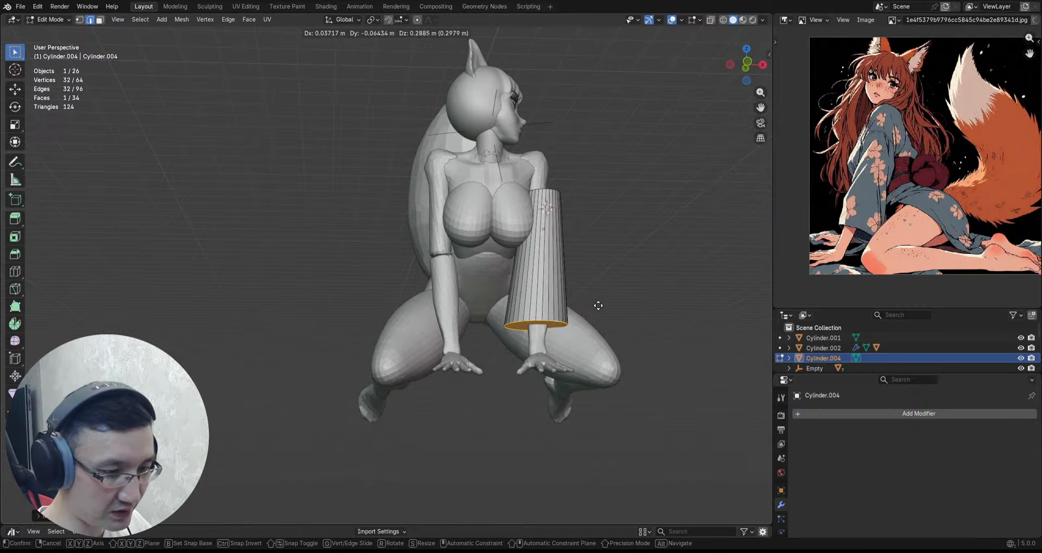
left_click(596, 303)
Step: Select the sleeve's top face, shift it about 0.2 m along Y to line up with the upper arm, and adjust its scale
middle_click_drag(597, 303, 550, 265)
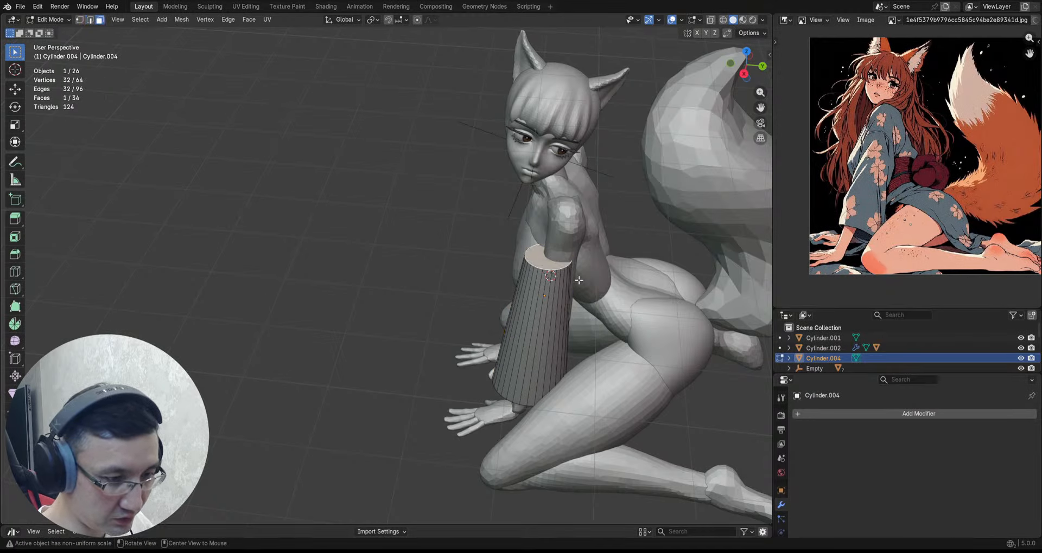
key("grave")
left_click(646, 294)
scroll(565, 367, "down", 5)
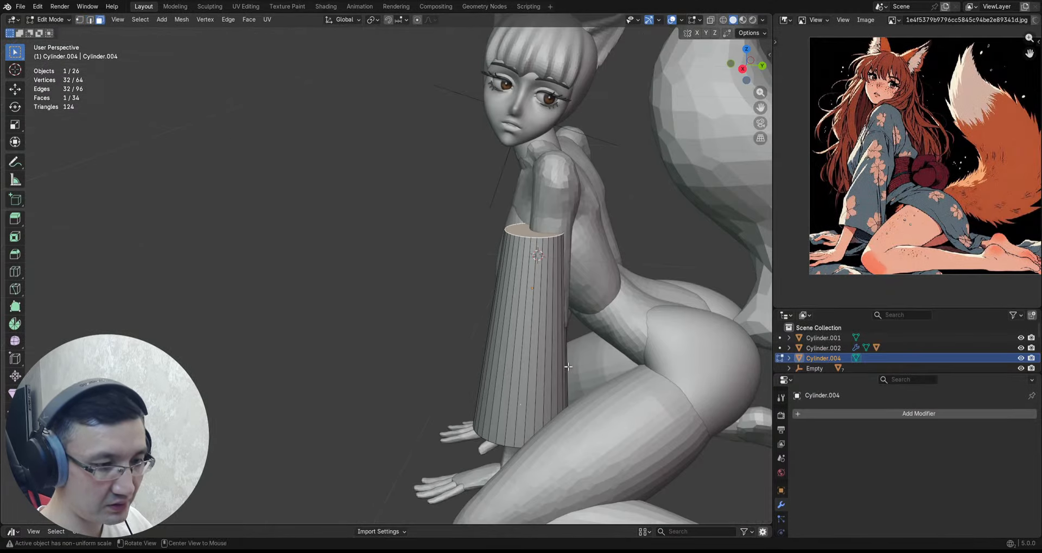
scroll(567, 367, "down", 3)
middle_click_drag(568, 366, 586, 324)
key("g")
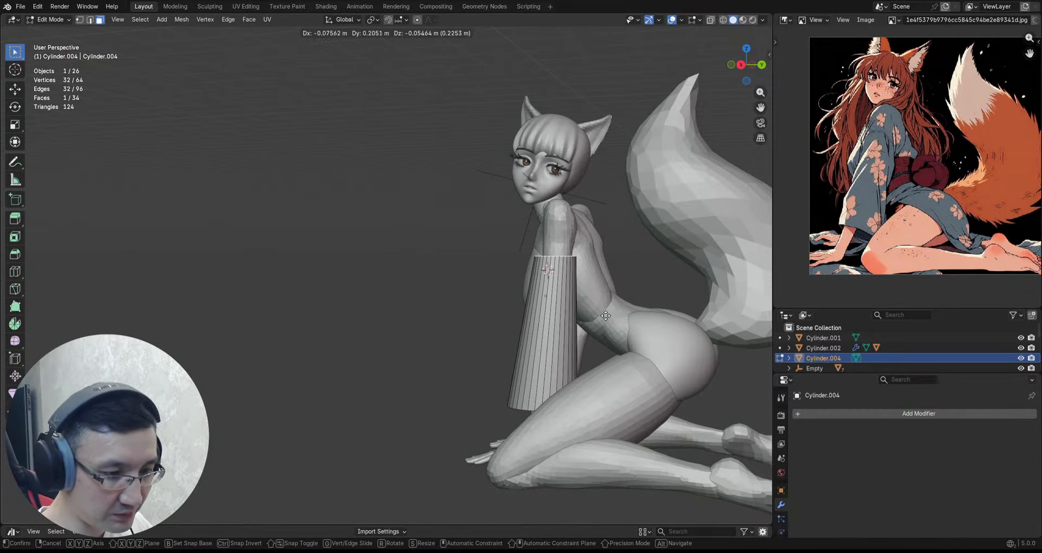
left_click(605, 316)
key("s")
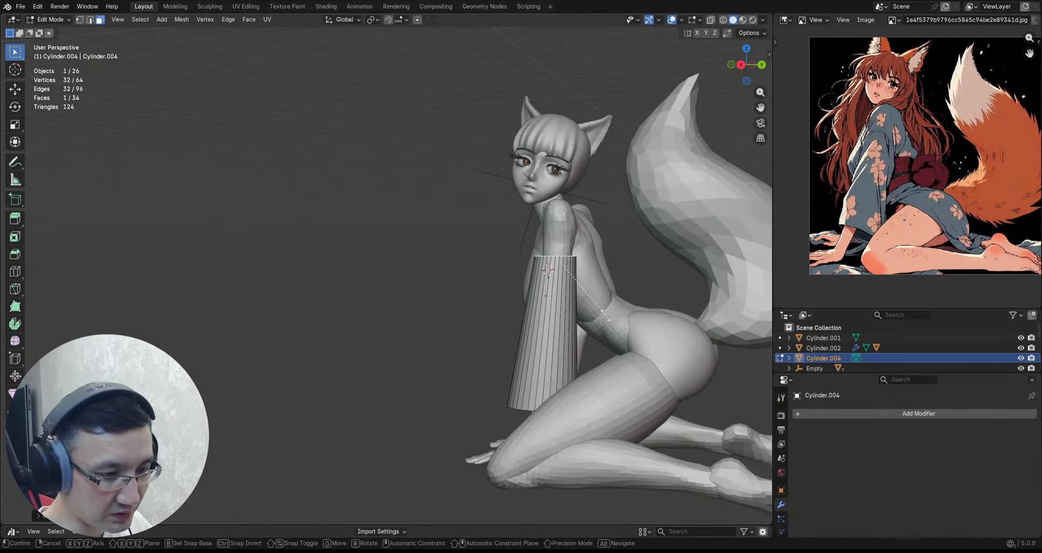
left_click(610, 318)
middle_click_drag(610, 319, 598, 295)
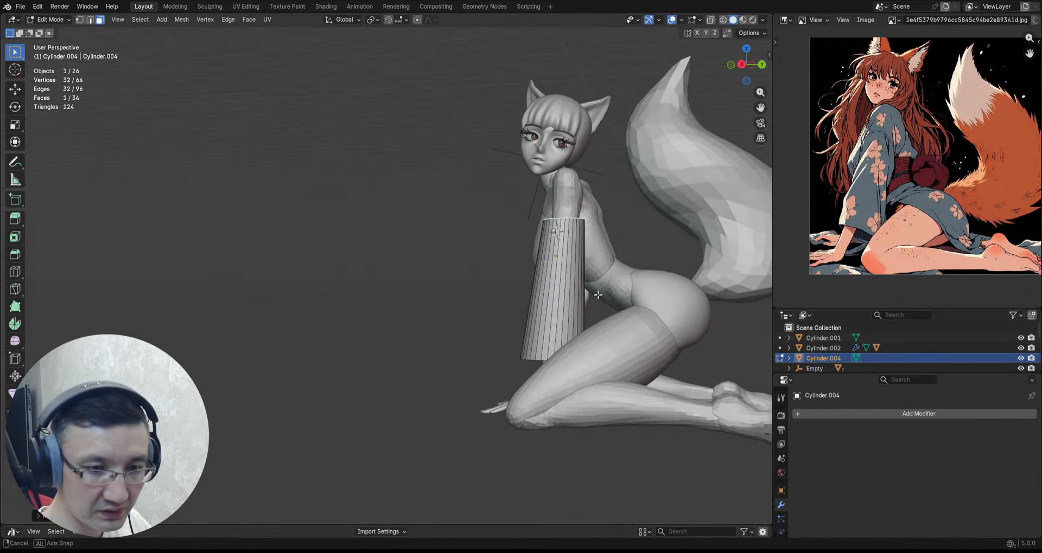
Step: Cut one horizontal edge loop about three quarters of the way down the sleeve and save the file
key("ctrl+r")
left_click(559, 324)
left_click(561, 353)
key("s")
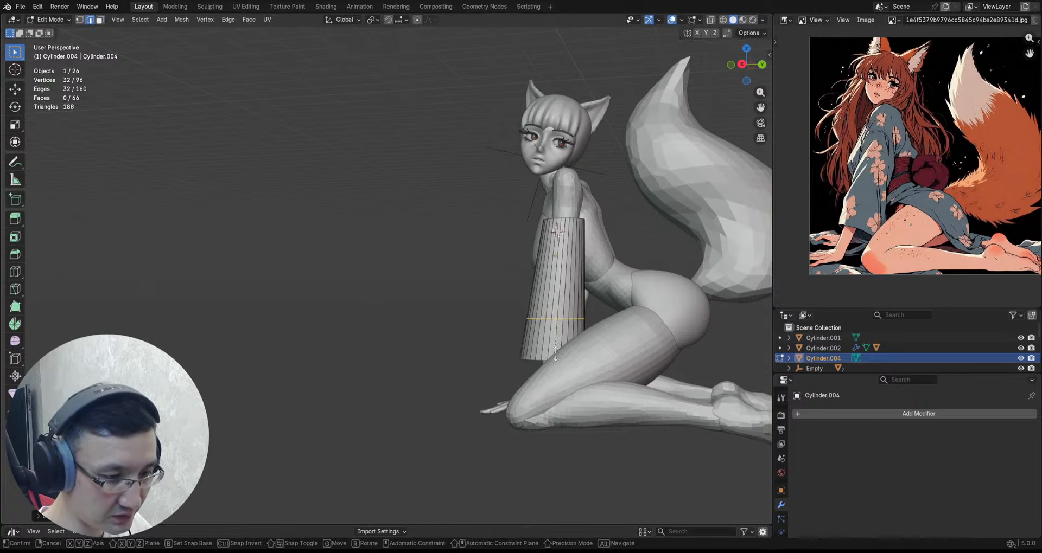
left_click(561, 353)
middle_click_drag(562, 336, 549, 312)
key("ctrl+s")
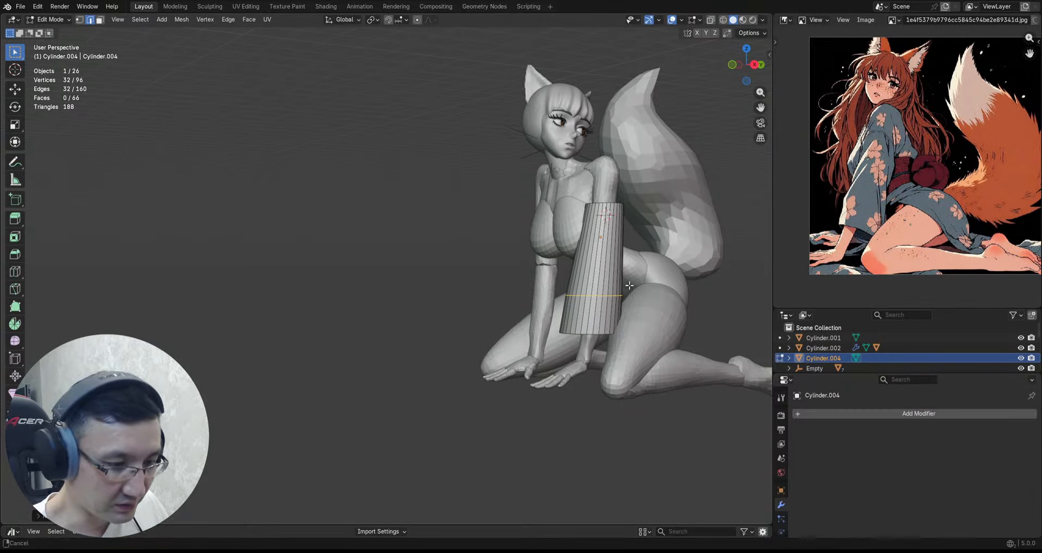
Step: In Object Mode, apply the sleeve cylinder's transforms and add a Mirror modifier to create the opposite sleeve
middle_click_drag(629, 286, 589, 293)
left_click(579, 260)
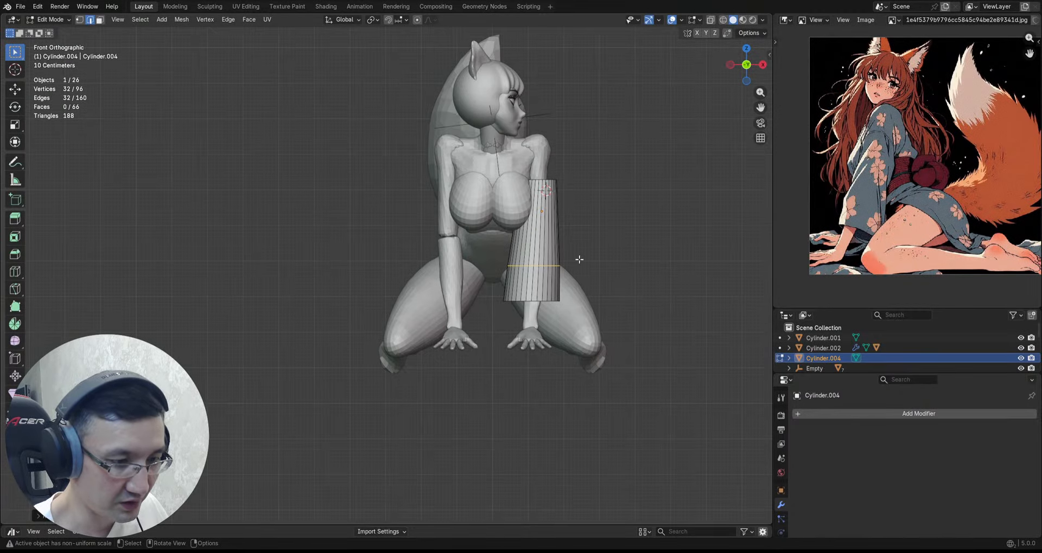
key("ctrl+Tab")
left_click(565, 258)
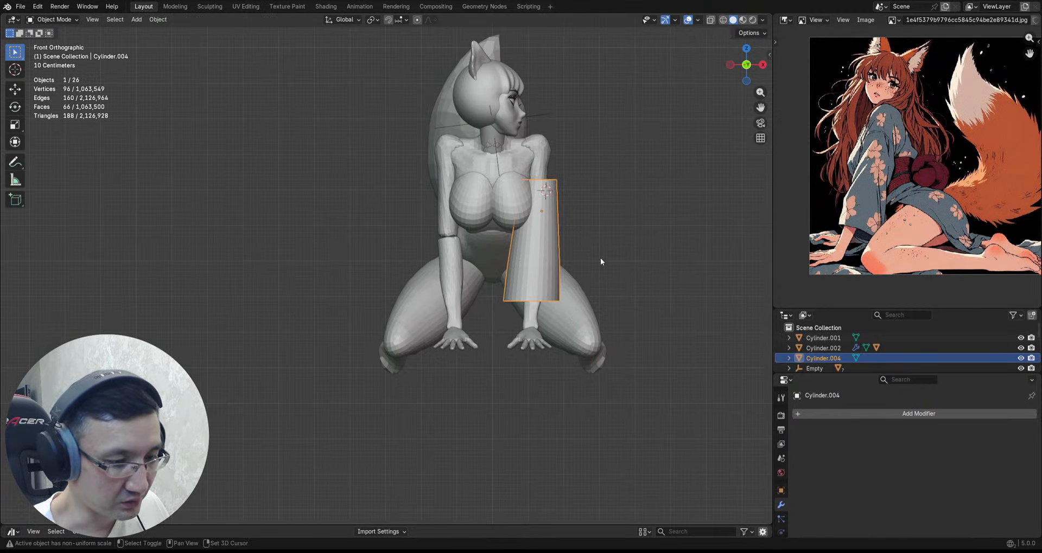
key("shift+a")
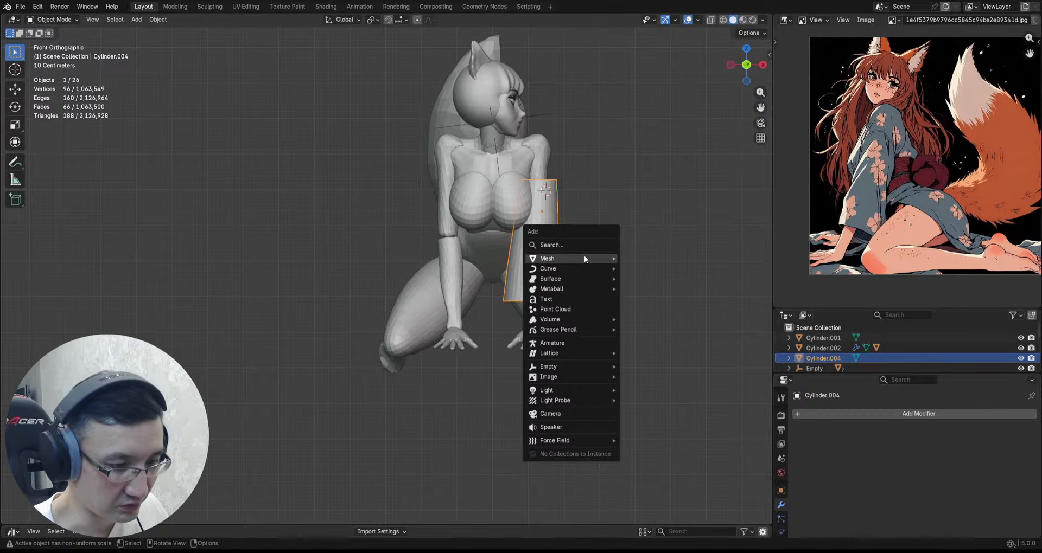
mouse_move(581, 259)
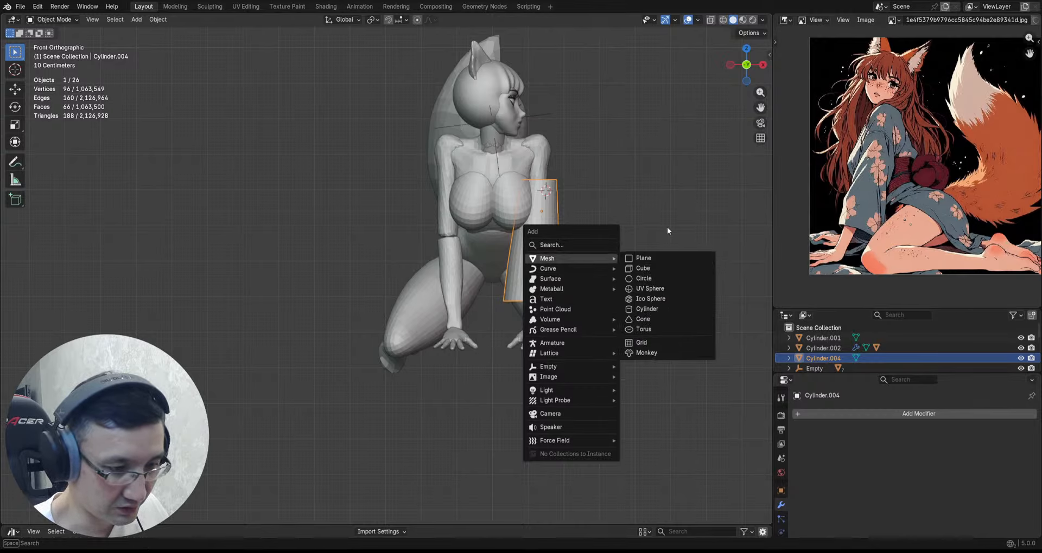
key("ctrl+a")
left_click(627, 218)
key("q")
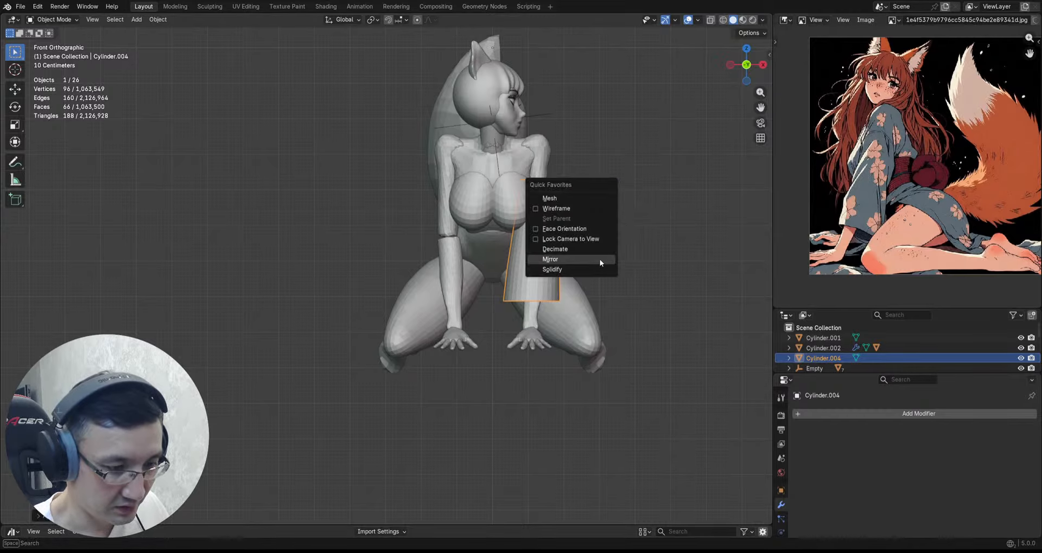
left_click(601, 261)
middle_click_drag(605, 257, 515, 259)
left_click(541, 267)
middle_click_drag(542, 226, 510, 209)
left_click(510, 208, "shift")
left_click(575, 299, "shift")
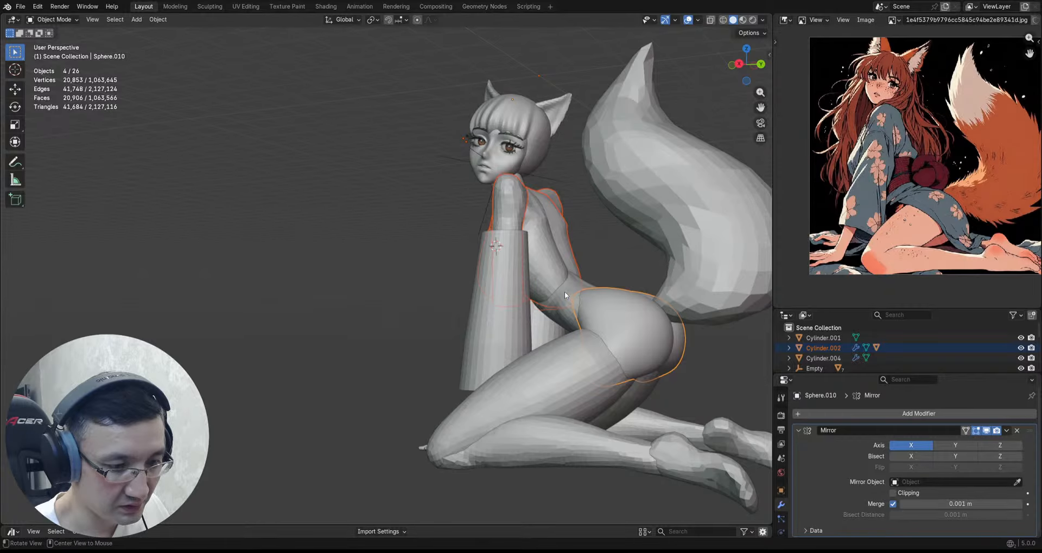
middle_click_drag(565, 296, 575, 307)
Step: Select the waist, upper torso, upper arm and breast objects together and convert them to plain meshes
left_click(553, 274)
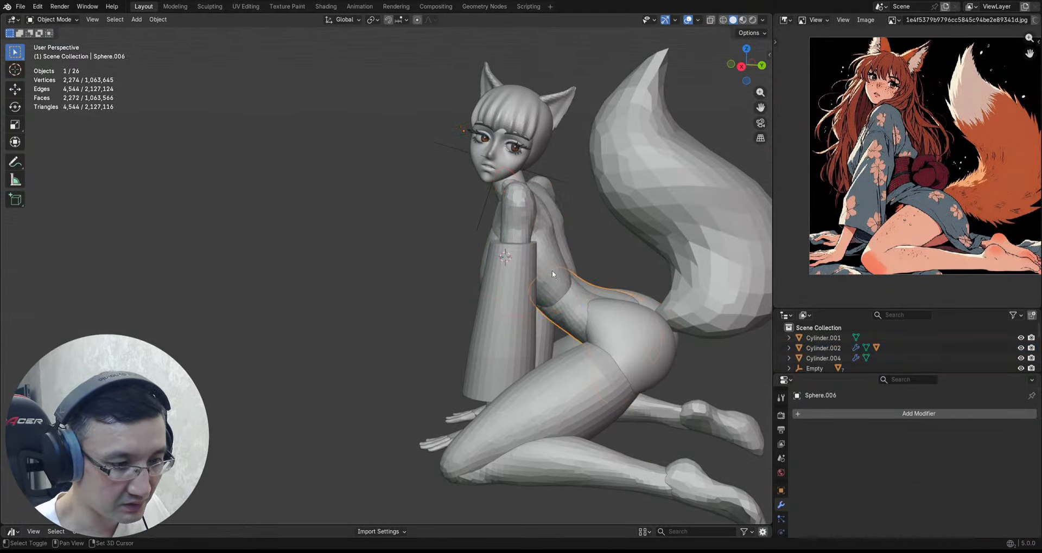
left_click(512, 207, "shift")
middle_click_drag(512, 206, 514, 244)
left_click(567, 250, "shift")
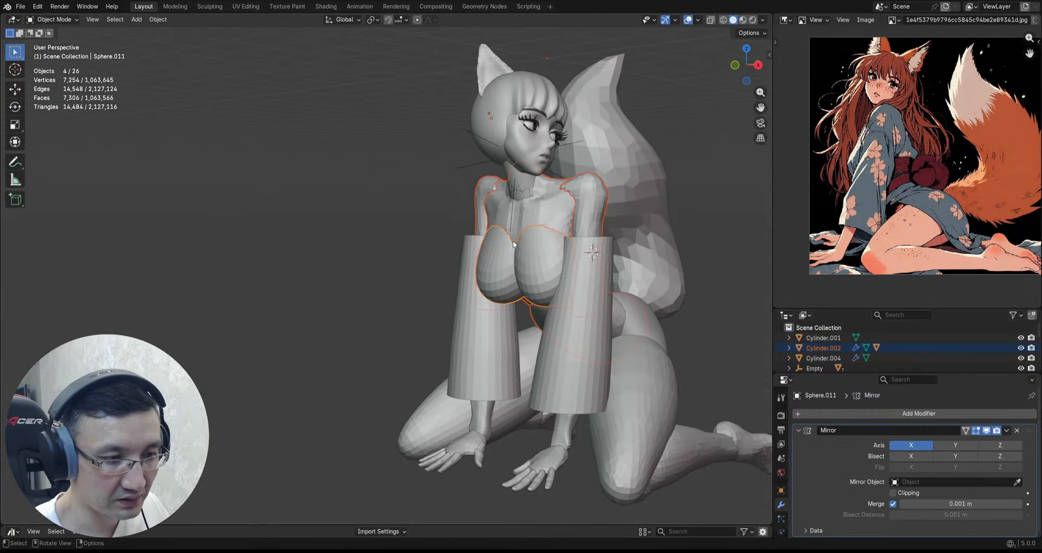
middle_click_drag(542, 211, 557, 236)
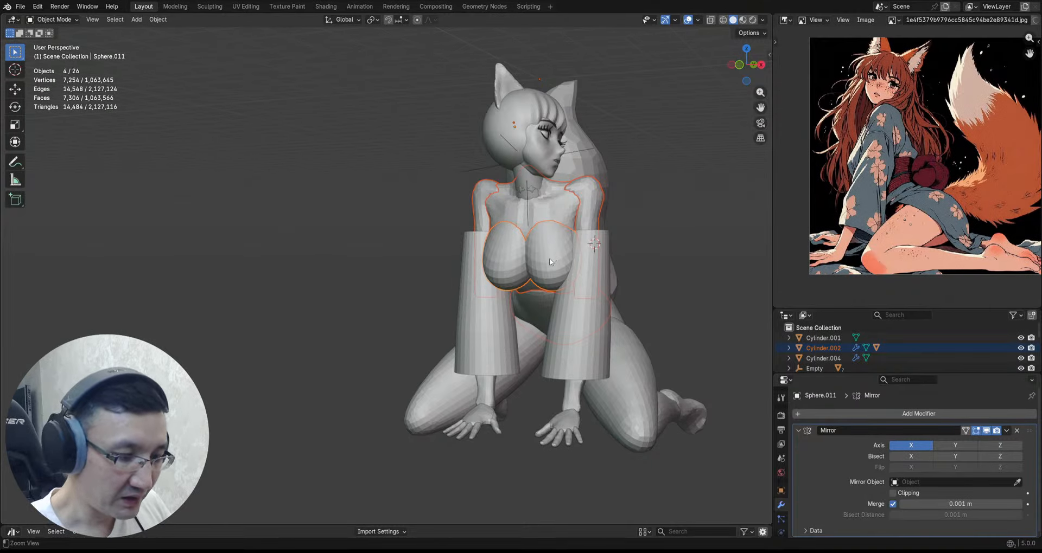
middle_click_drag(551, 262, 537, 278)
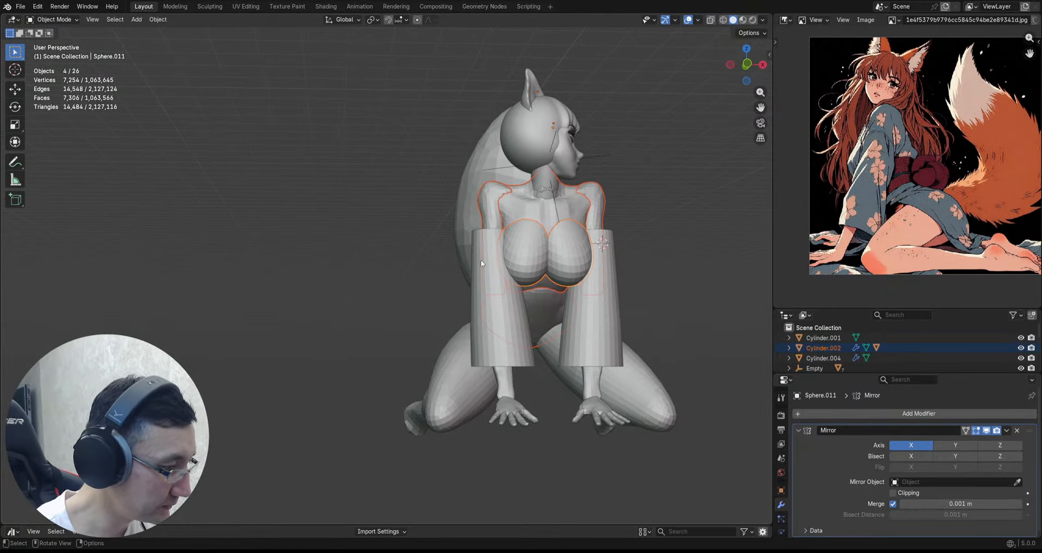
left_click_drag(482, 263, 569, 242, "alt")
scroll(549, 223, "down", 1)
key("q")
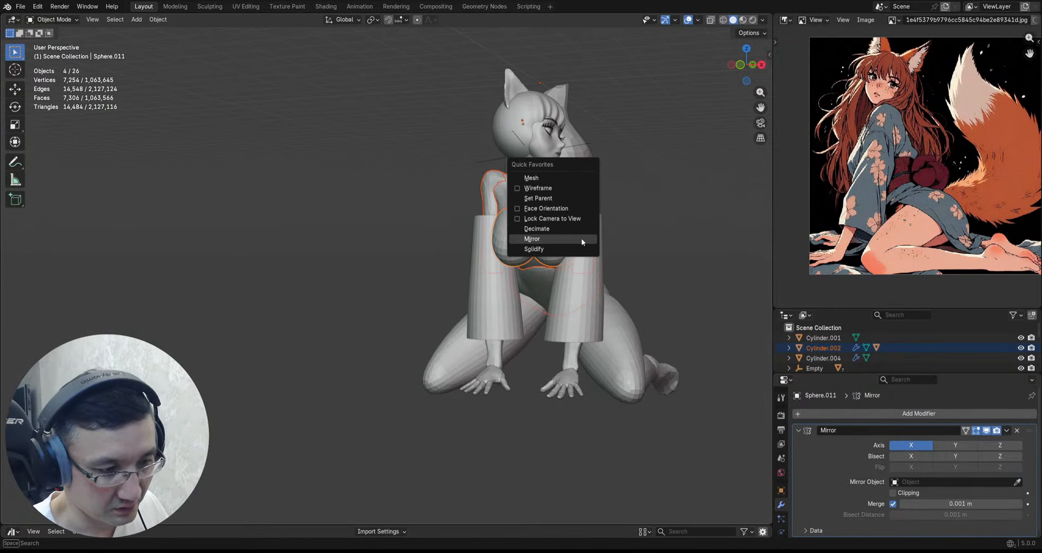
left_click(558, 181)
left_click_drag(549, 228, 564, 229, "alt")
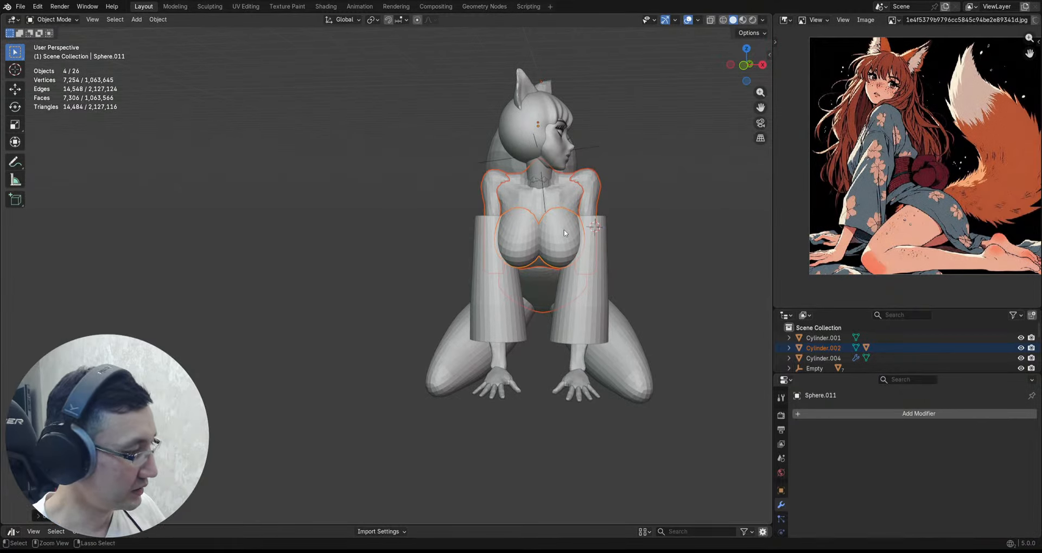
Step: Join the selected waist, torso, arm and breast meshes into one object, save the file and isolate the object
key("ctrl+s")
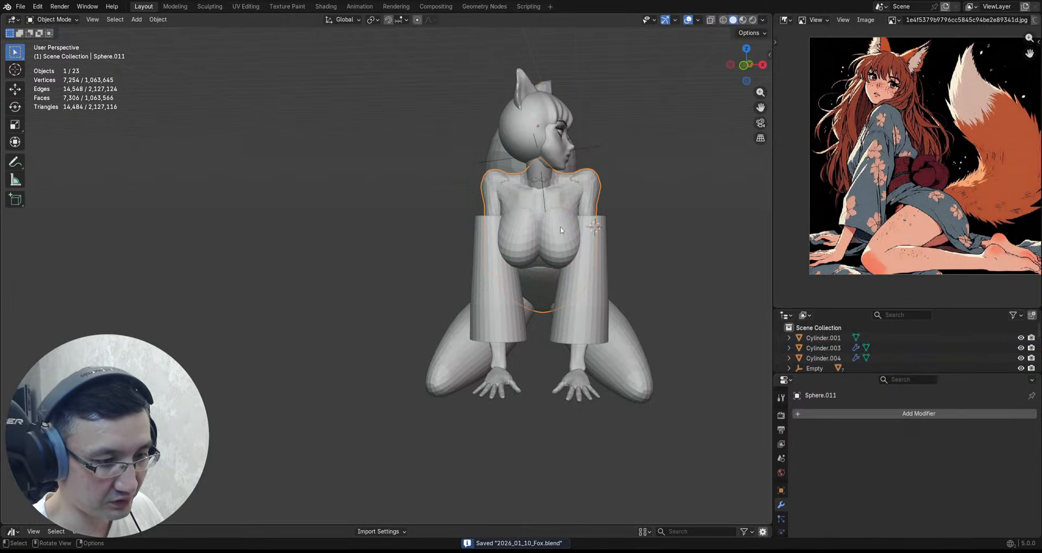
key("KP_Divide")
mouse_move(559, 241)
middle_mouse_down()
mouse_move(573, 229)
mouse_move(549, 218)
mouse_move(590, 222)
mouse_move(571, 222)
middle_mouse_up()
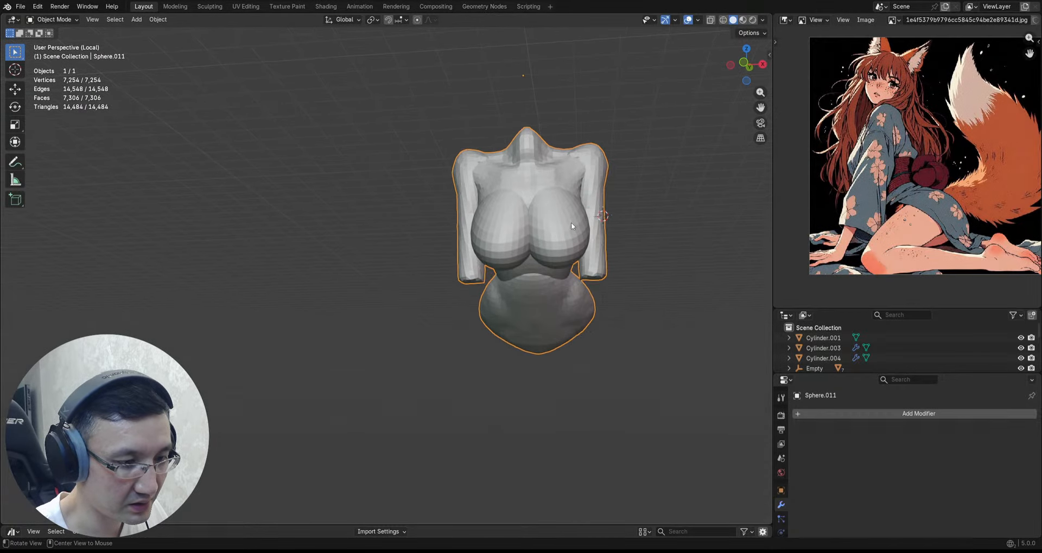
Step: In Sculpt Mode, reduce the voxel size, remesh the joined body into one denser mesh and save the file
key("ctrl+Tab")
left_click(573, 281)
key("r")
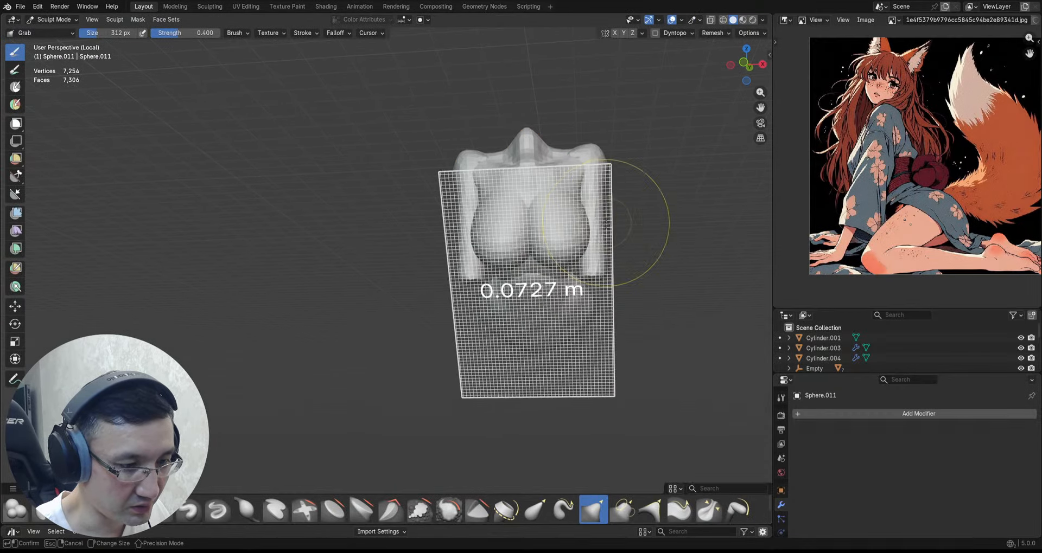
left_click(621, 229)
key("ctrl+r")
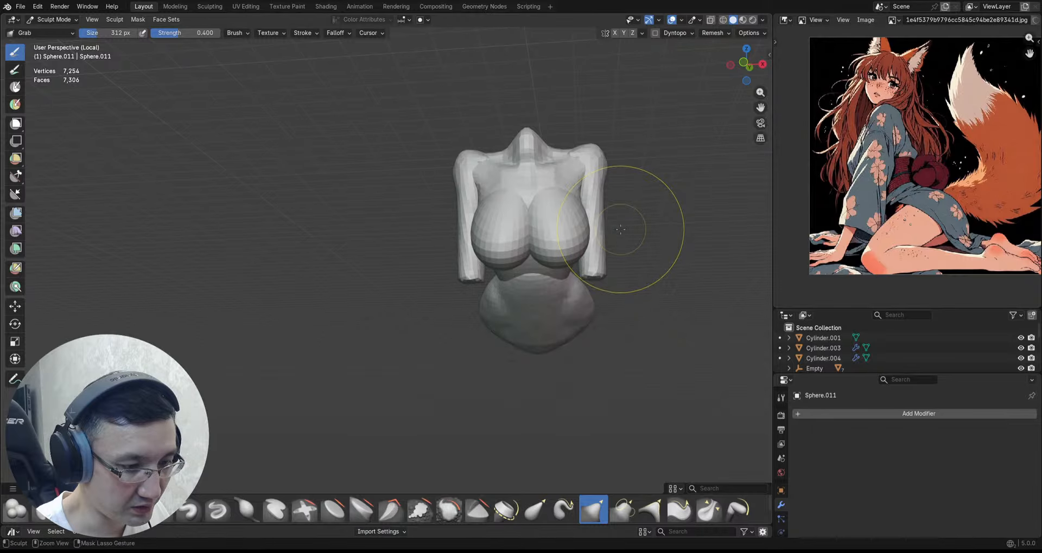
key("ctrl+s")
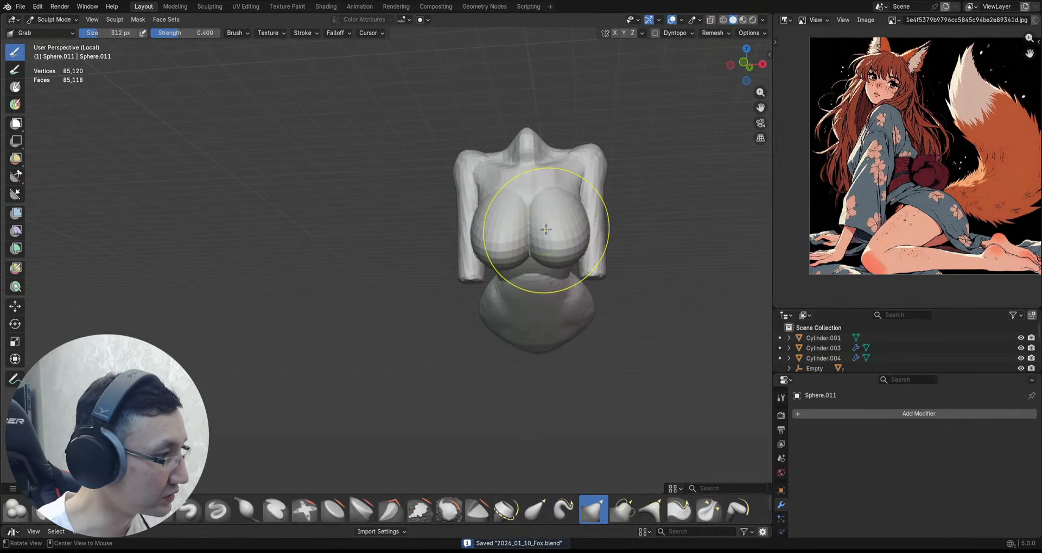
Step: With X symmetry enabled, smooth away the faceting across the torso, arms, back and hips
middle_click_drag(547, 232, 562, 203)
scroll(539, 234, "up", 2)
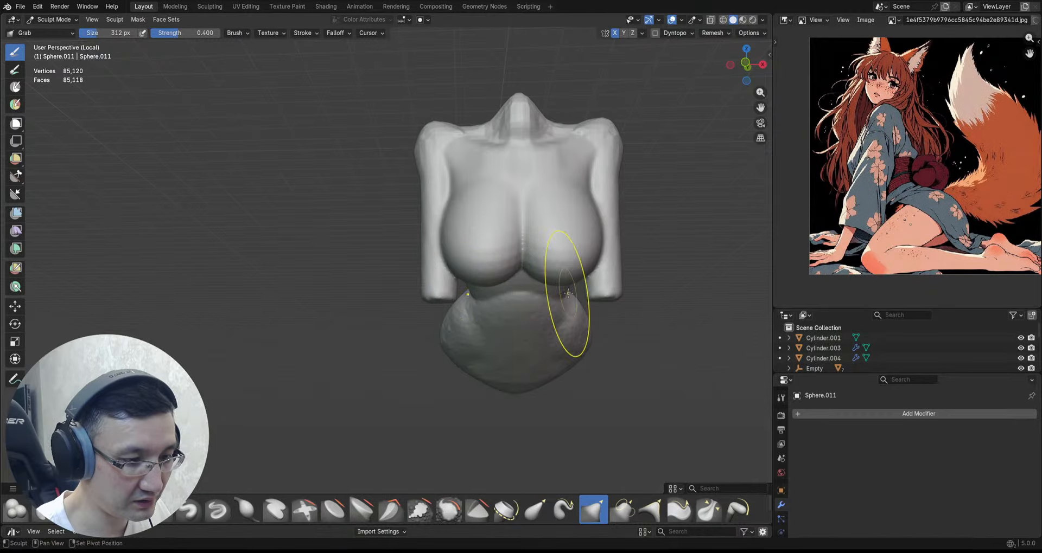
mouse_move(581, 268)
middle_mouse_down()
mouse_move(569, 325)
mouse_move(586, 321)
middle_mouse_up()
mouse_move(546, 162)
middle_mouse_down()
mouse_move(510, 161)
mouse_move(522, 177)
middle_mouse_up()
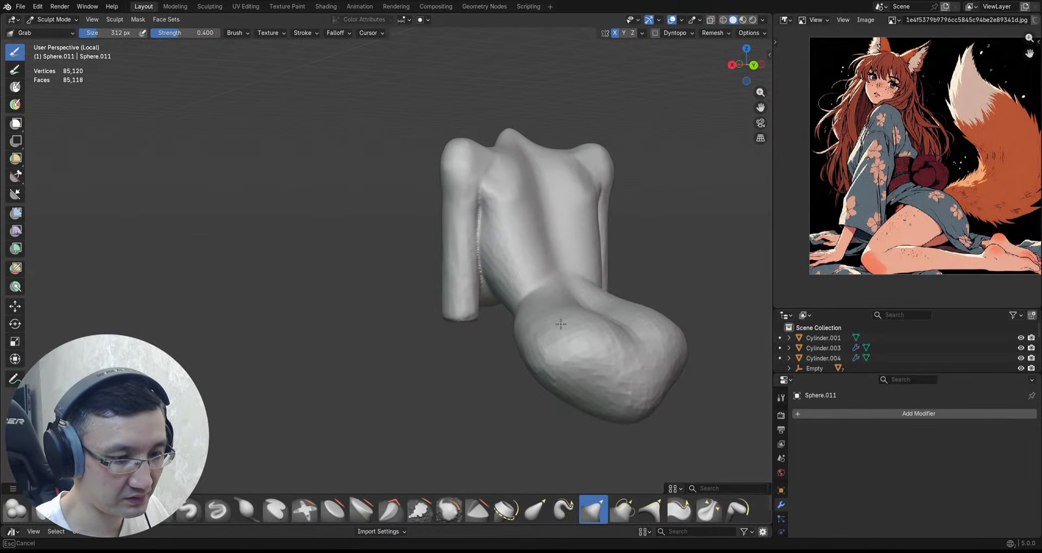
mouse_move(561, 324)
middle_mouse_down()
mouse_move(547, 271)
mouse_move(620, 256)
middle_mouse_up()
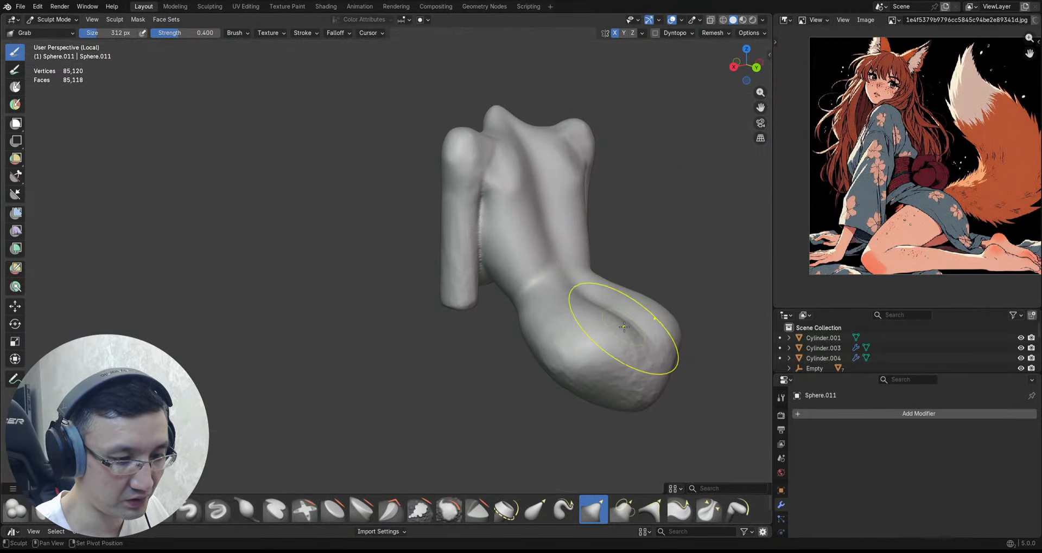
mouse_move(616, 368)
middle_mouse_down()
mouse_move(608, 347)
mouse_move(617, 326)
mouse_move(544, 267)
mouse_move(537, 284)
mouse_move(535, 244)
mouse_move(499, 217)
middle_mouse_up()
Step: Smooth the breasts and the rough seam in the cleavage, and save the file
scroll(510, 230, "up", 1)
scroll(502, 224, "down", 2)
middle_click_drag(526, 261, 530, 237, "shift")
scroll(563, 236, "up", 1)
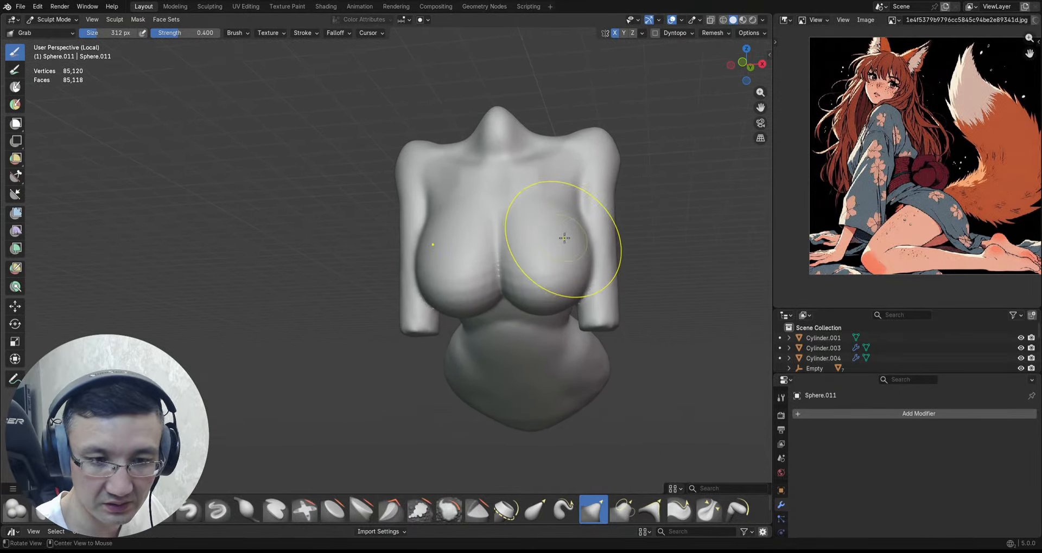
middle_click_drag(650, 254, 638, 207, "shift")
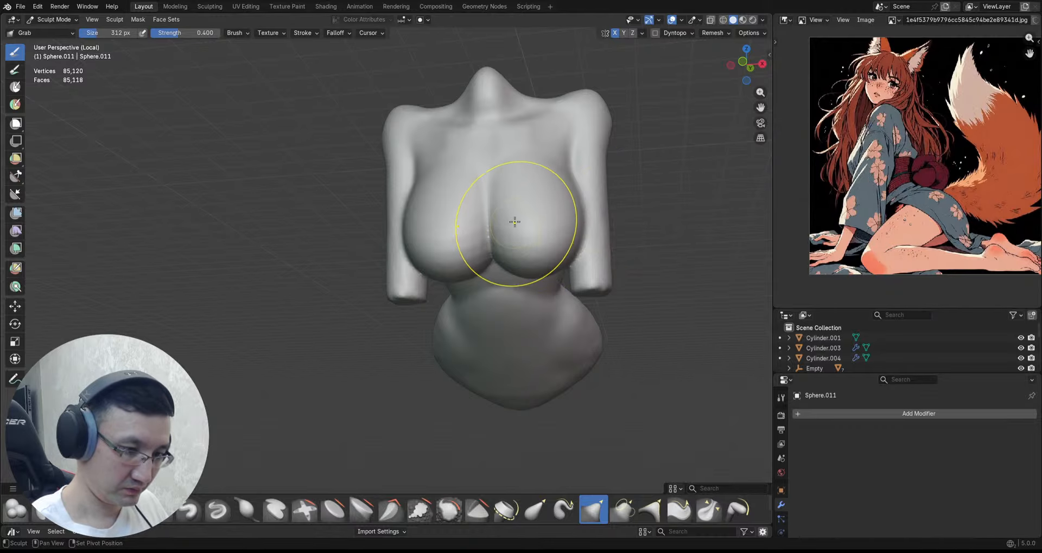
scroll(553, 214, "down", 1)
middle_click_drag(553, 214, 602, 185)
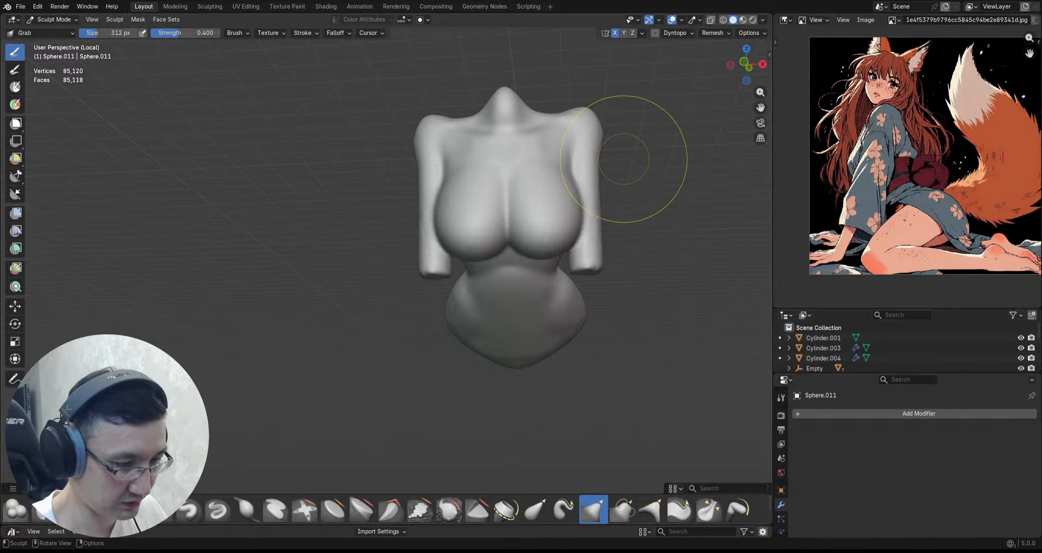
key("ctrl+s")
Step: Lasso-mask a symmetric V-neck on the chest and invert the mask so only the neckline area stays unmasked
mouse_move(515, 260)
middle_mouse_down()
mouse_move(530, 242)
mouse_move(546, 321)
mouse_move(553, 314)
middle_mouse_up()
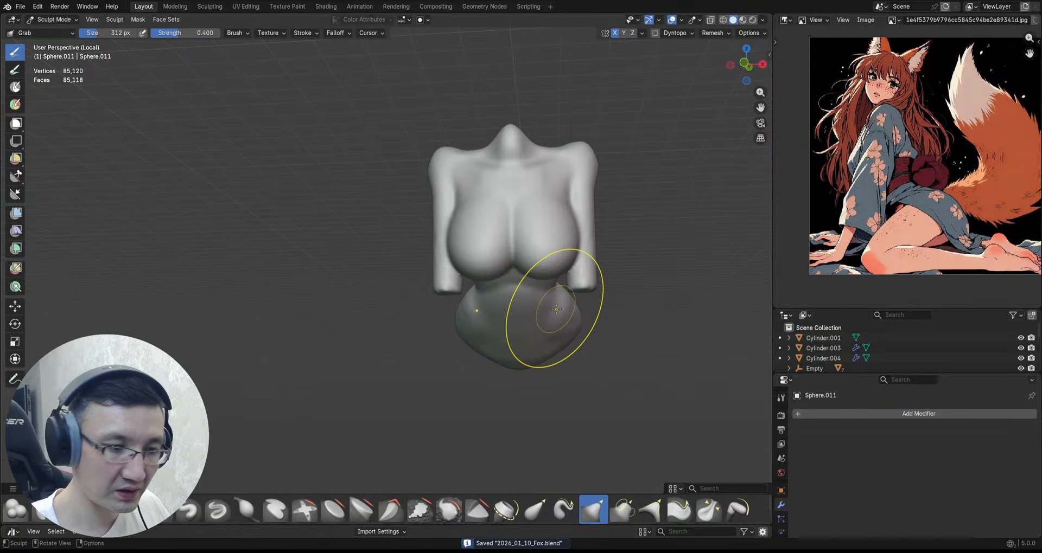
key("q")
left_click(563, 197)
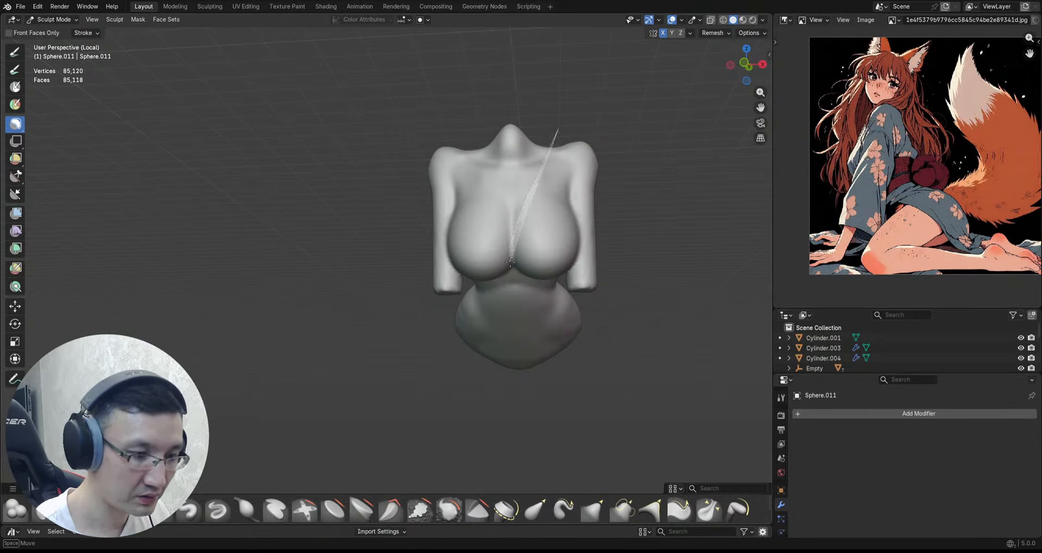
mouse_move(506, 325)
left_mouse_down()
mouse_move(570, 374)
mouse_move(670, 163)
mouse_move(650, 120)
left_mouse_up()
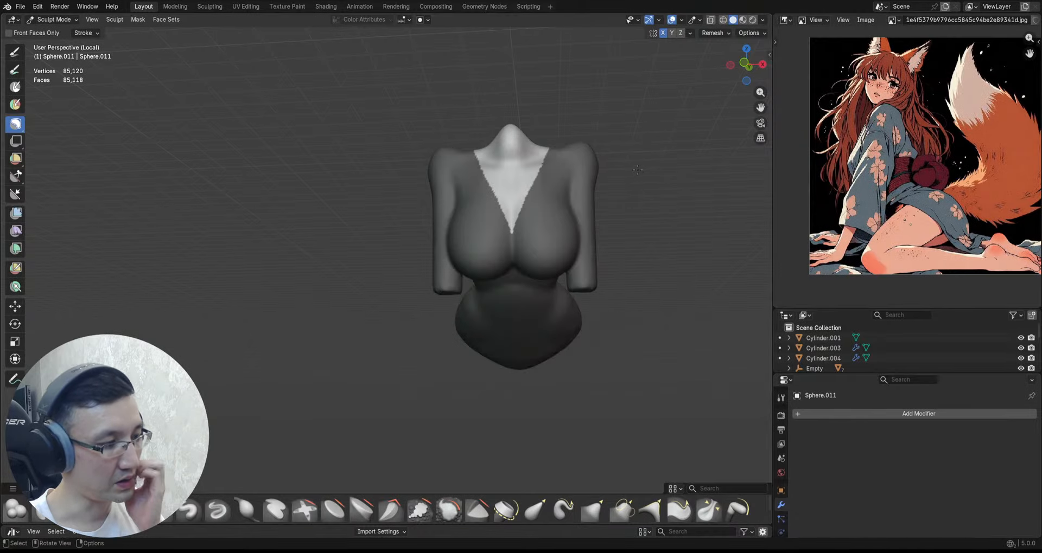
Step: Paint mask over the V-shaped opening on the upper back to raise the back neckline toward the neck
middle_click_drag(602, 114, 586, 236)
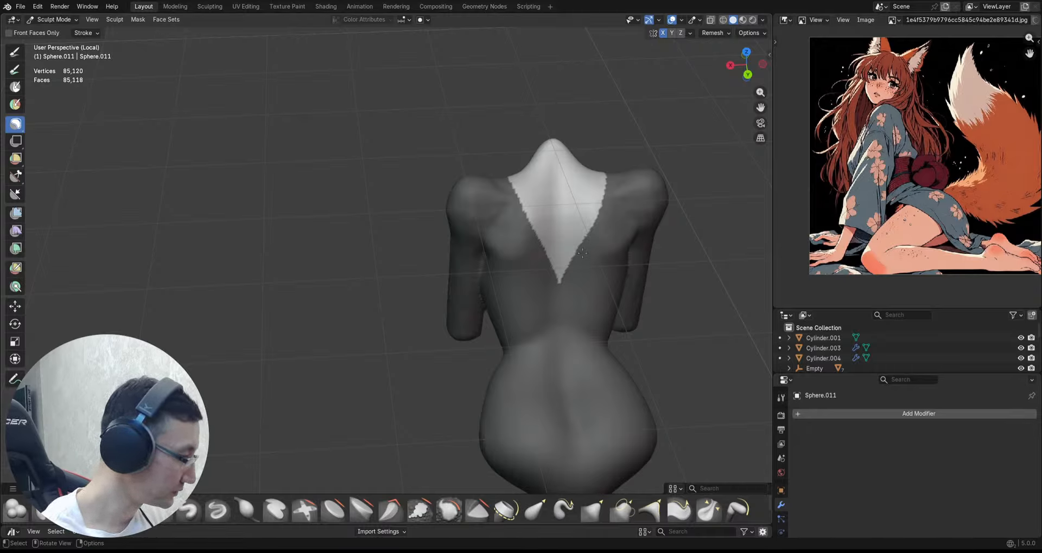
key("m")
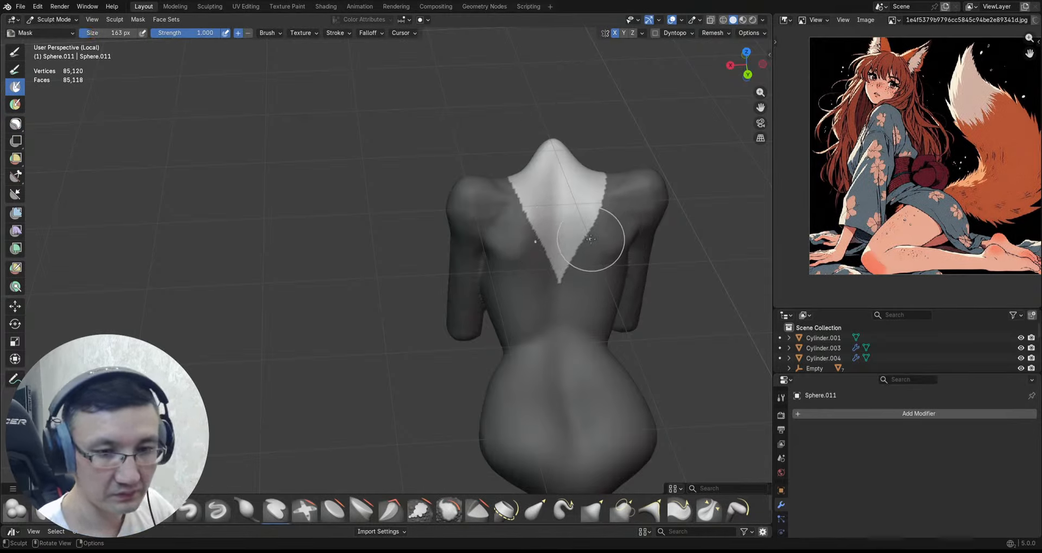
mouse_move(591, 239)
left_mouse_down()
mouse_move(612, 204)
mouse_move(577, 248)
mouse_move(546, 250)
mouse_move(497, 203)
left_mouse_up()
mouse_move(563, 219)
middle_mouse_down()
mouse_move(621, 246)
mouse_move(539, 268)
middle_mouse_up()
scroll(537, 268, "up", 3)
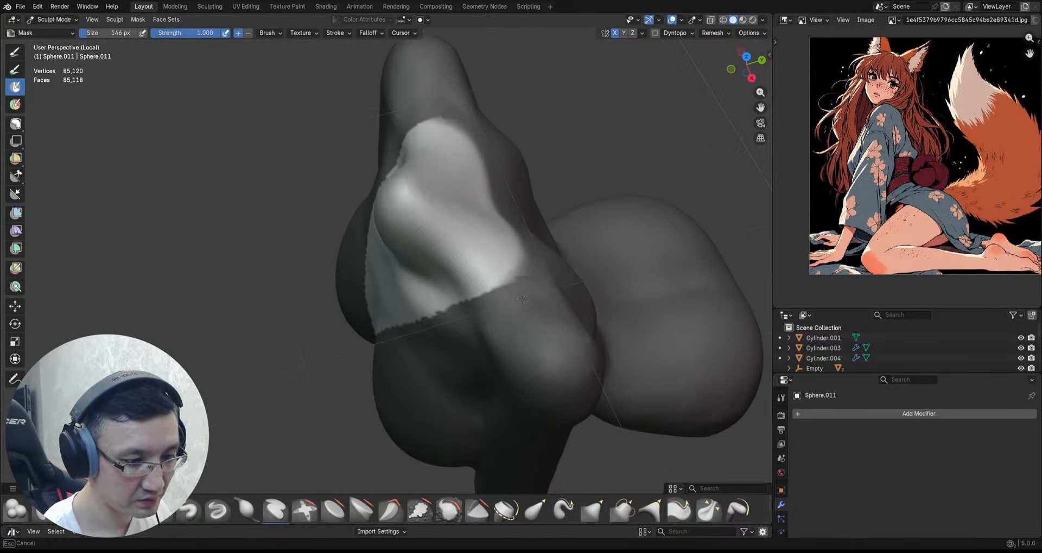
Step: Reduce the Mask brush to 75 px and even out the mask edge along the front neckline
middle_click_drag(513, 303, 608, 260)
scroll(597, 260, "down", 2)
key("f")
left_click(429, 136)
left_click_drag(420, 124, 480, 379)
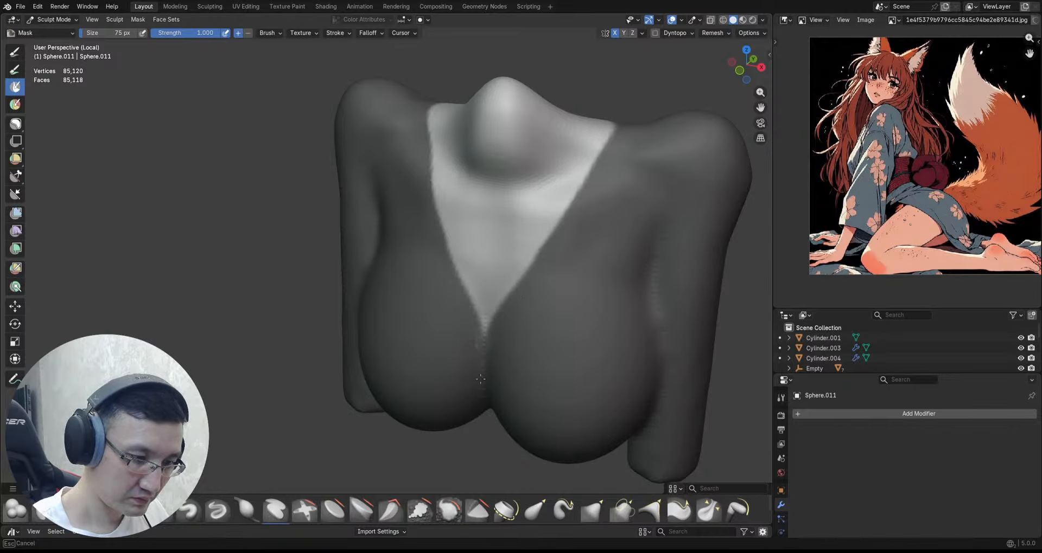
Step: Extend the unmasked V neckline down the cleavage to the underside of the breasts
scroll(550, 250, "down", 2)
left_click_drag(556, 279, 582, 142, "alt")
scroll(575, 181, "down", 1)
scroll(579, 166, "up", 1)
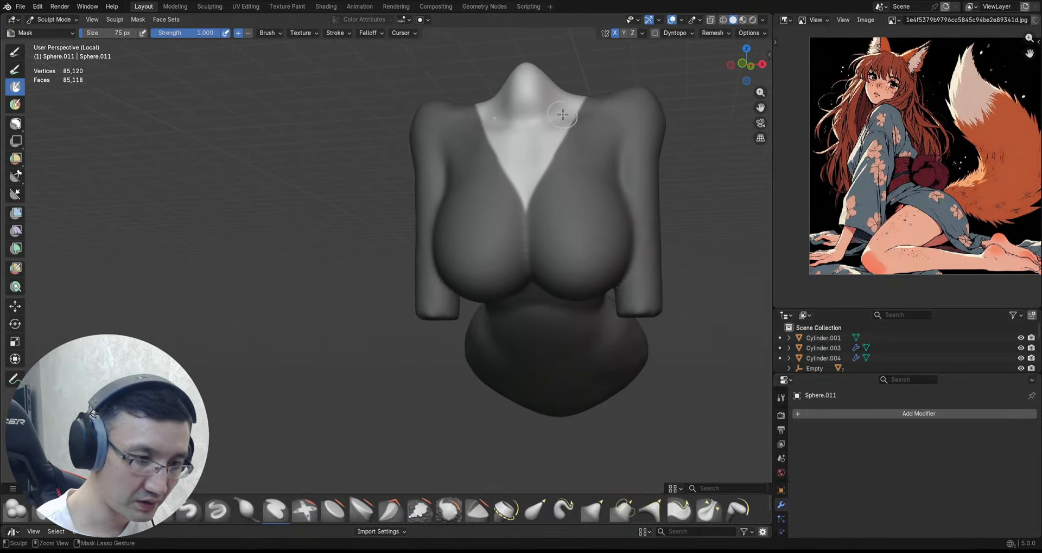
mouse_move(569, 107)
left_mouse_down()
mouse_move(526, 239)
mouse_move(520, 326)
left_mouse_up()
scroll(529, 287, "up", 1)
Step: Mask the gap beneath the breasts again to close the lower tip of the V neckline
left_click_drag(534, 274, 551, 237, "alt")
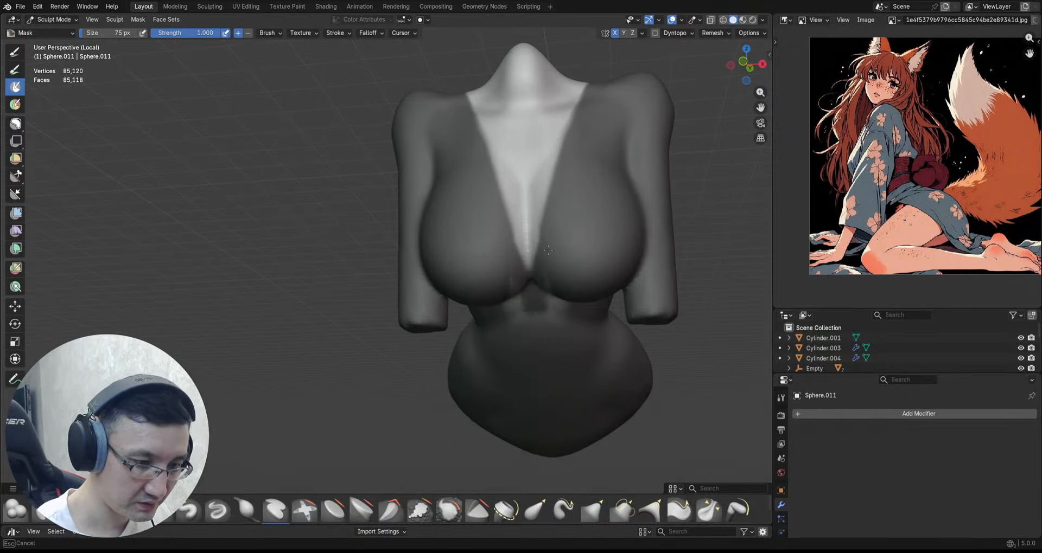
left_click_drag(536, 295, 555, 319)
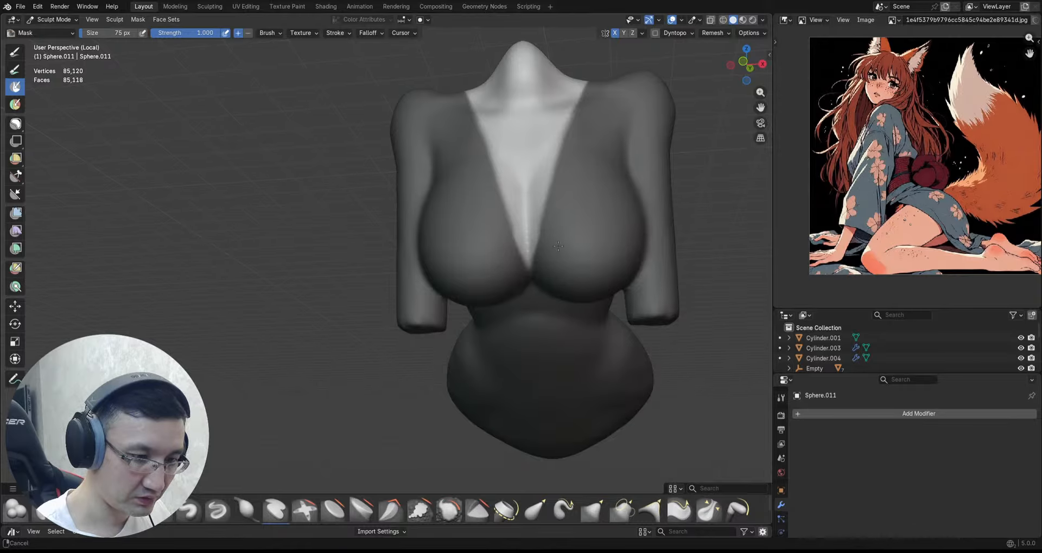
scroll(565, 329, "up", 2)
left_click_drag(529, 277, 576, 222, "ctrl+alt")
mouse_move(577, 221)
left_mouse_down("alt")
mouse_move(556, 242)
mouse_move(565, 239)
left_mouse_up("alt")
left_click_drag(593, 187, 568, 242, "alt+shift")
mouse_move(568, 242)
left_mouse_down("alt")
mouse_move(591, 232)
mouse_move(589, 212)
left_mouse_up("alt")
left_click_drag(589, 211, 603, 202, "alt")
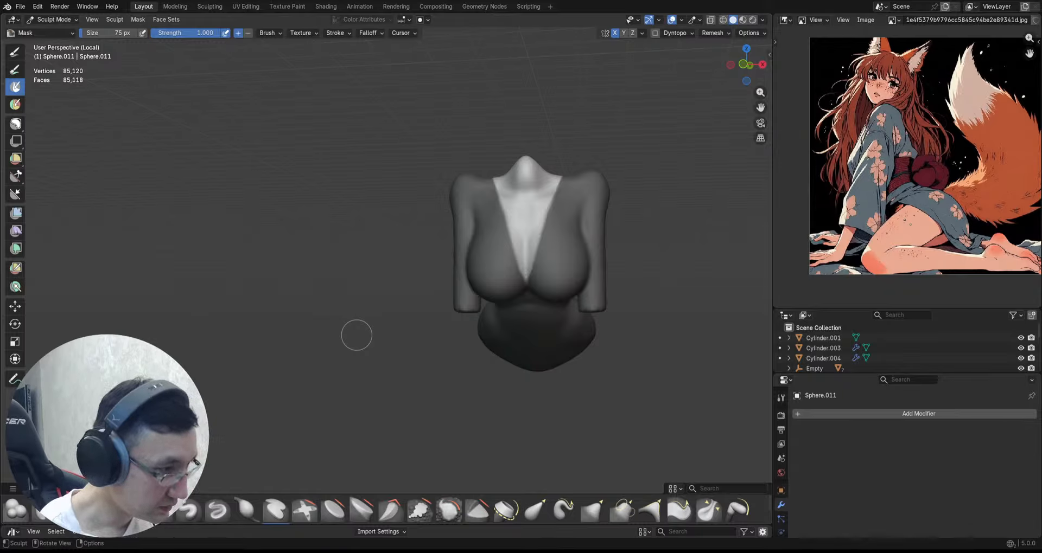
Step: Bring up the second kimono reference image over the viewport, place it beside the model and compare the neckline
key("alt+Tab")
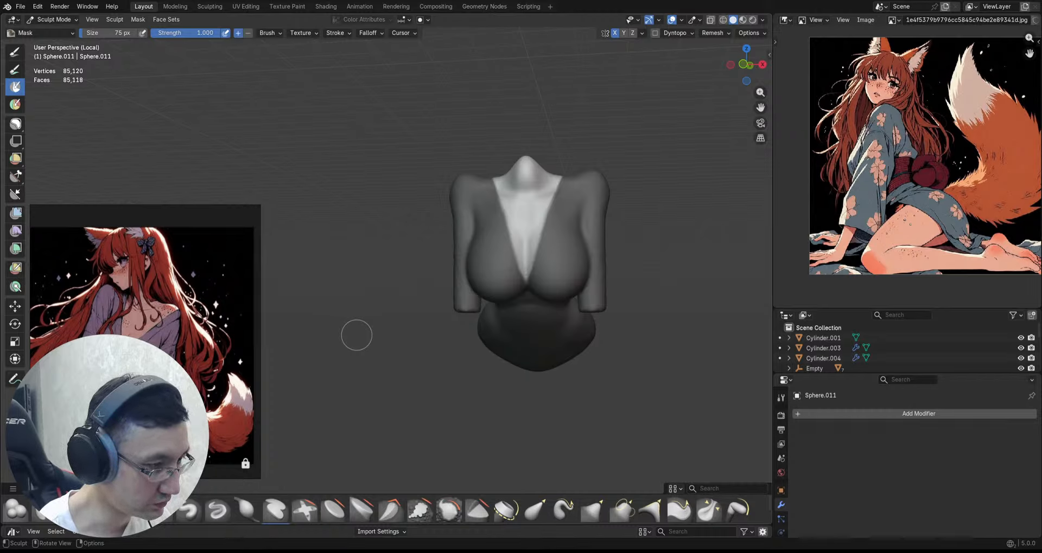
left_click_drag(108, 474, 110, 339)
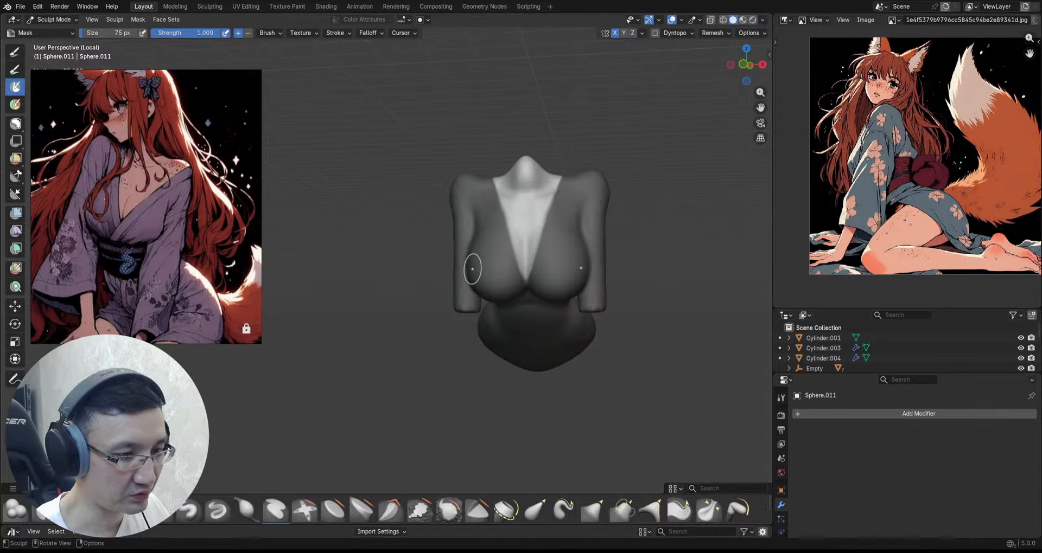
mouse_move(472, 269)
middle_mouse_down()
mouse_move(476, 340)
mouse_move(525, 265)
middle_mouse_up()
scroll(516, 265, "up", 2)
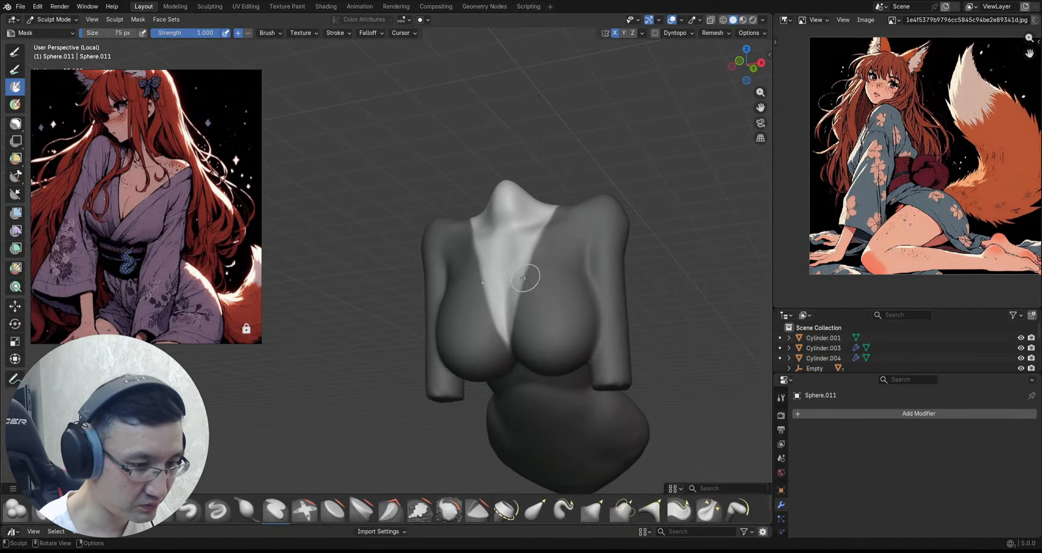
Step: Lasso away the mask over the lower hips and buttocks so the garment mask ends at the upper hips
mouse_move(512, 351)
middle_mouse_down()
mouse_move(446, 223)
mouse_move(540, 239)
mouse_move(555, 258)
mouse_move(573, 206)
middle_mouse_up()
left_click(15, 124)
mouse_move(573, 206)
left_mouse_down("alt")
mouse_move(548, 225)
mouse_move(575, 301)
mouse_move(564, 260)
left_mouse_up("alt")
mouse_move(564, 261)
middle_mouse_down()
mouse_move(549, 256)
mouse_move(565, 251)
middle_mouse_up()
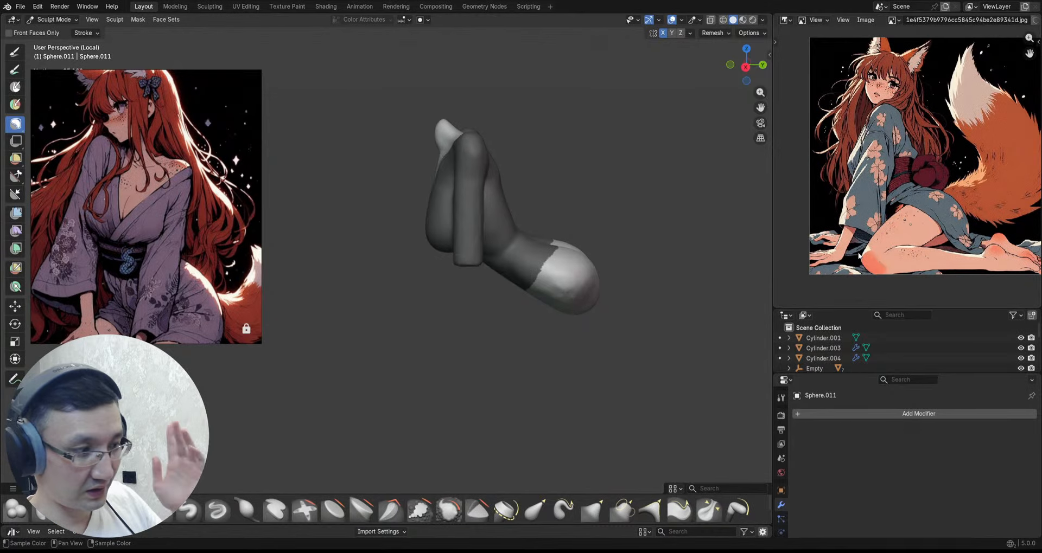
mouse_move(654, 261)
middle_mouse_down()
mouse_move(561, 283)
mouse_move(576, 272)
middle_mouse_up()
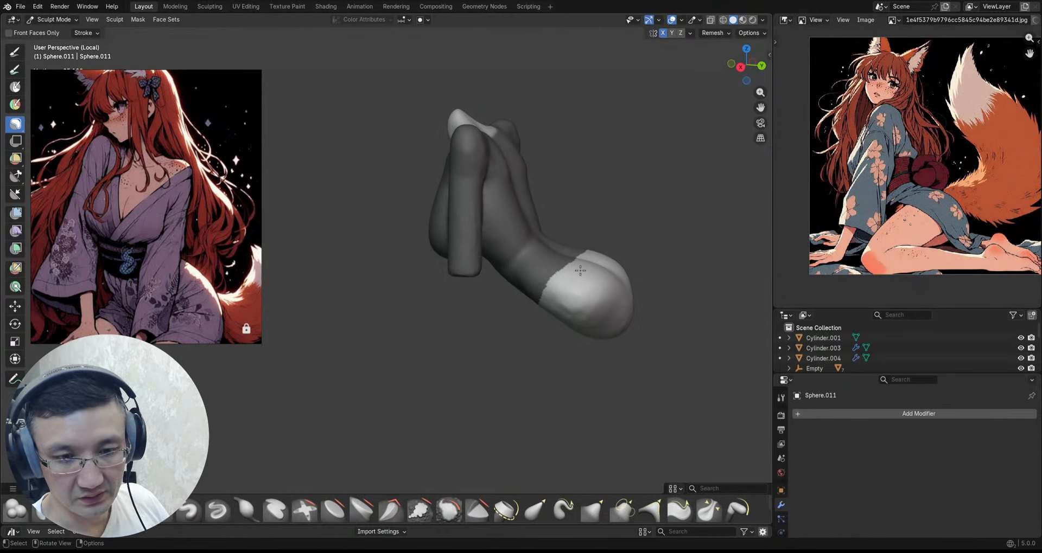
middle_click_drag(554, 259, 579, 263)
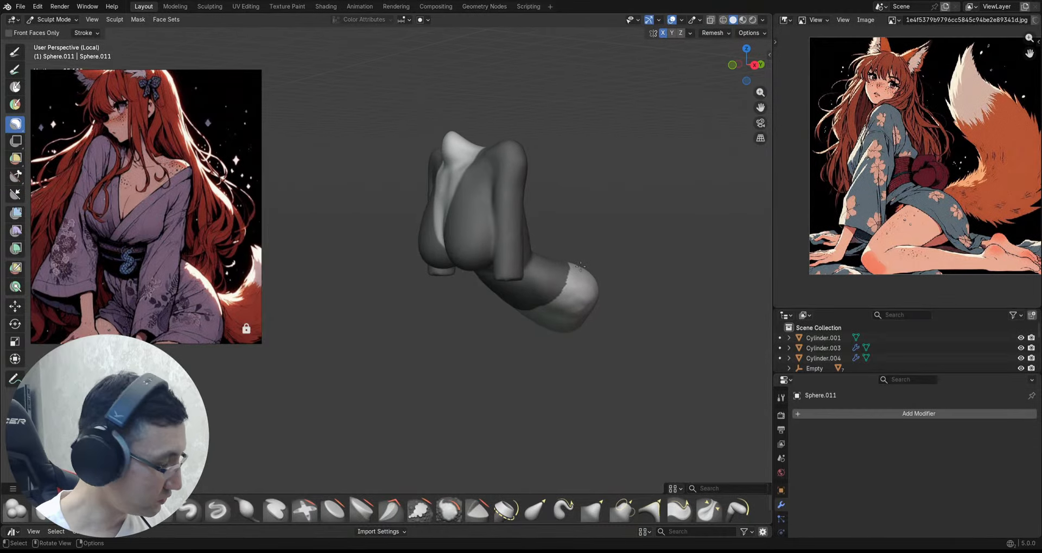
Step: Extract the masked area as a solid mesh with threshold 0.500 and 4 smooth iterations, and save the file
key("q")
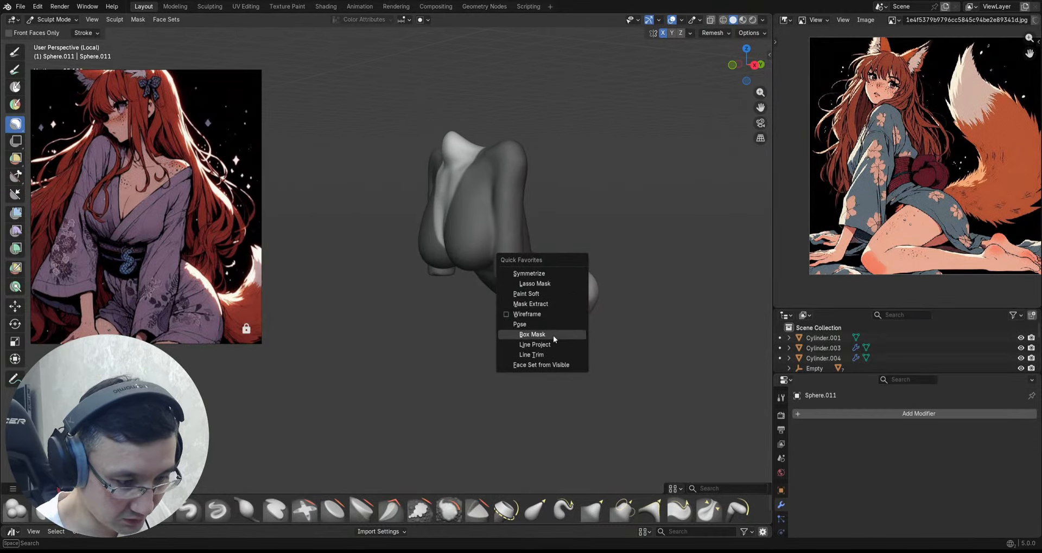
left_click(542, 305)
middle_click_drag(564, 293, 580, 277)
scroll(580, 277, "up", 2)
key("q")
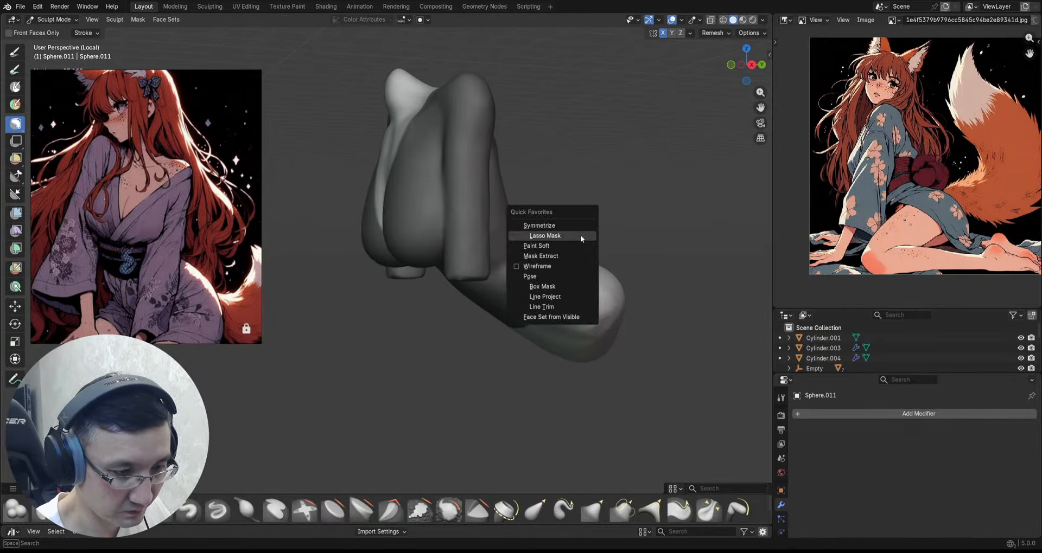
left_click(580, 235)
left_click(568, 329)
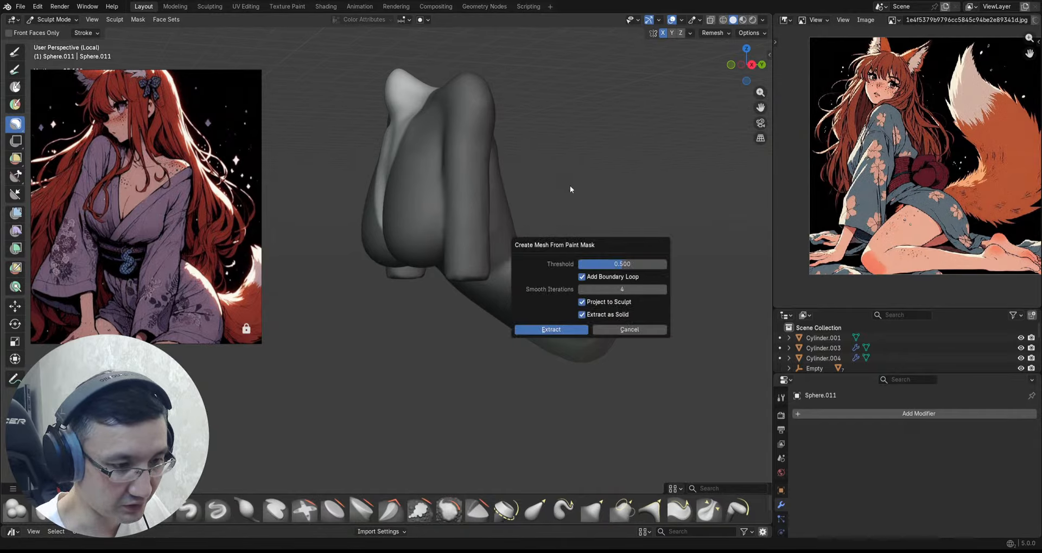
key("ctrl+s")
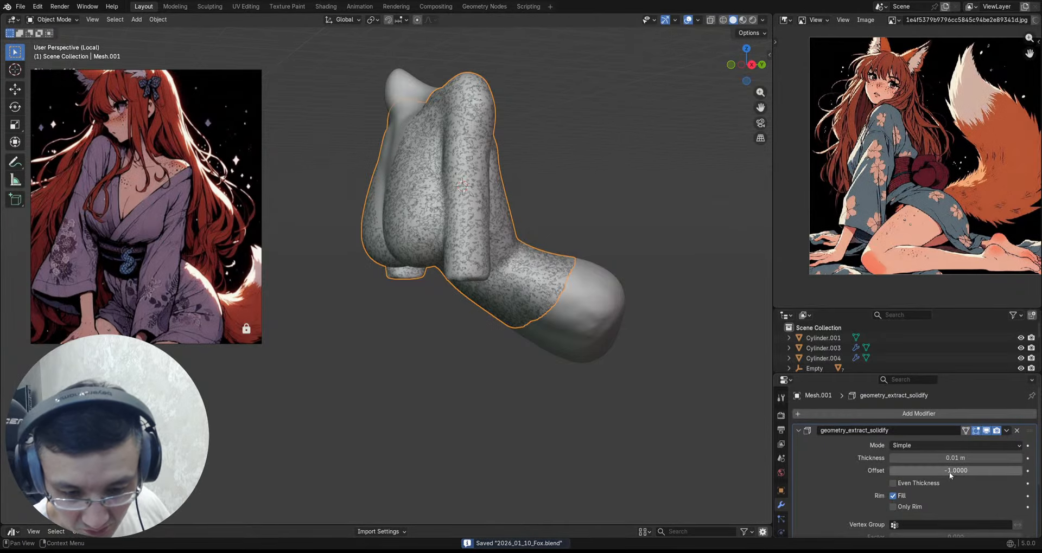
Step: Set the extracted garment's solidify offset to 1.0 so the thickness grows outward from the body
left_click_drag(944, 472, 1039, 472)
middle_click_drag(513, 352, 612, 359)
middle_click_drag(556, 327, 612, 331, "shift")
scroll(570, 386, "up", 2)
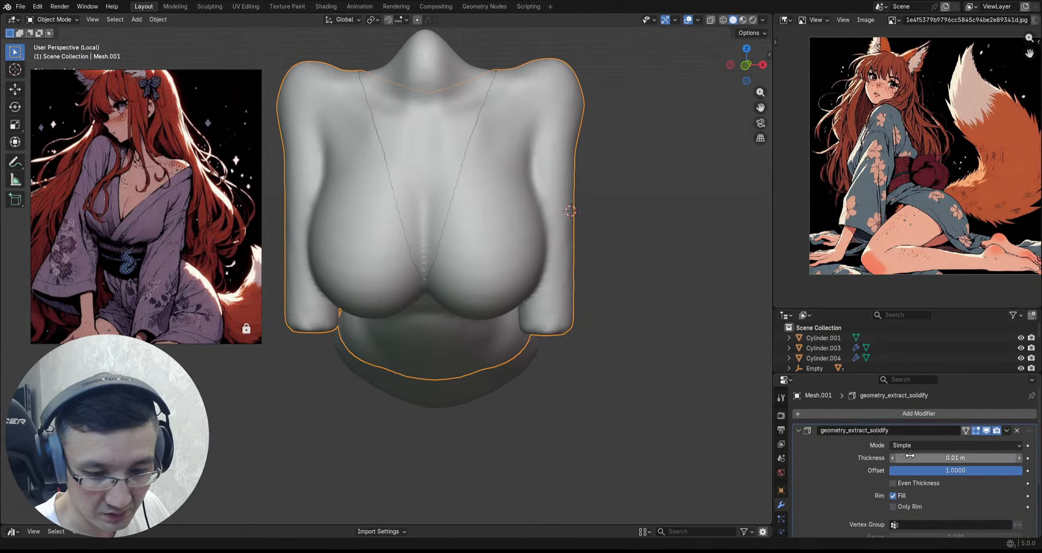
Step: Increase the garment's solidify thickness to 0.033 m and apply the modifier
left_click_drag(923, 458, 952, 458)
middle_click_drag(564, 320, 709, 383)
left_click_drag(938, 458, 971, 459)
left_click_drag(592, 347, 511, 314, "alt")
mouse_move(511, 314)
left_mouse_down("ctrl+alt")
mouse_move(504, 326)
mouse_move(507, 308)
left_mouse_up("ctrl+alt")
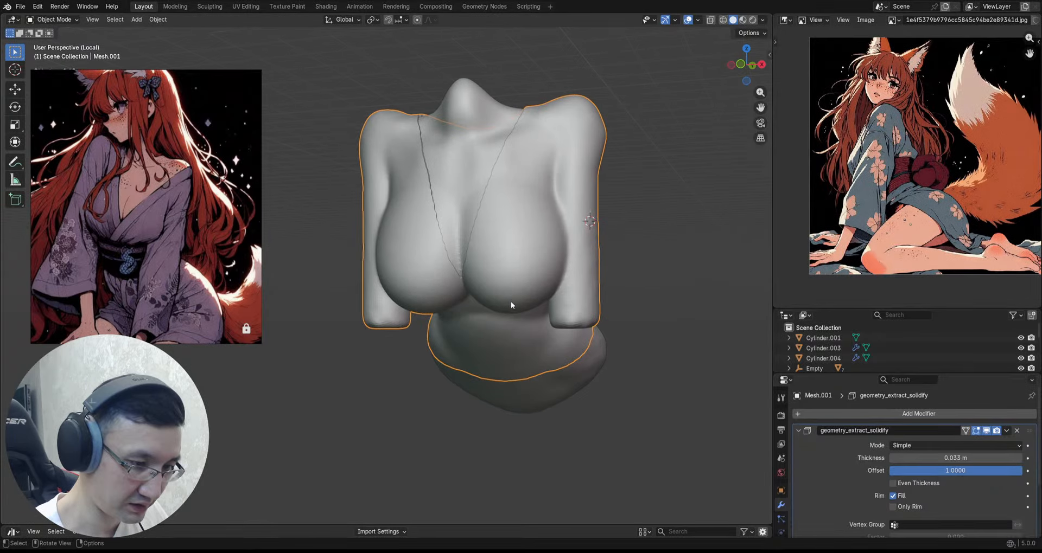
key("ctrl+a")
left_click(707, 334)
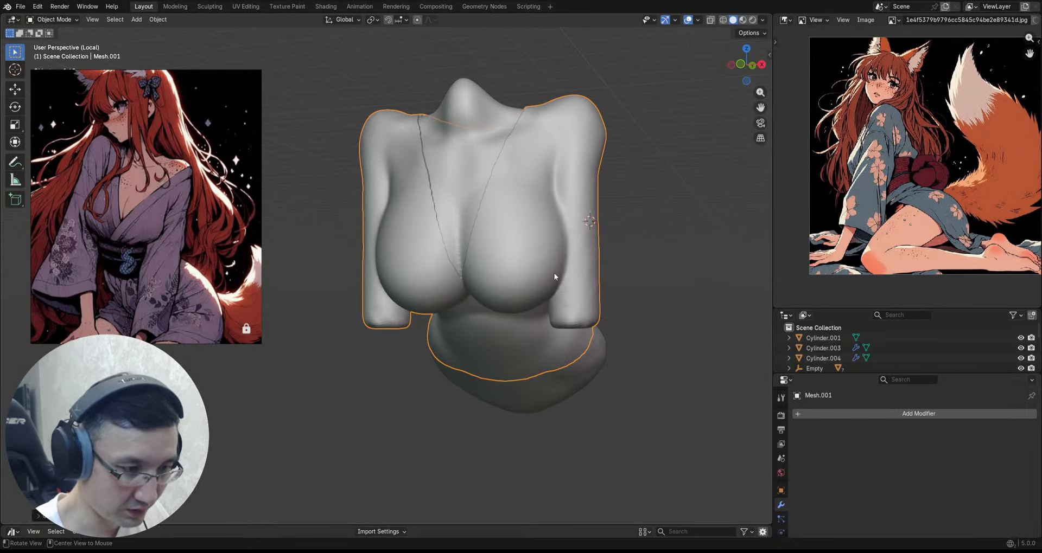
Step: Voxel-remesh the extracted garment in Sculpt Mode after adjusting its voxel size, and choose the Mesh Filter tool
key("ctrl+Tab")
left_click(558, 327)
key("r")
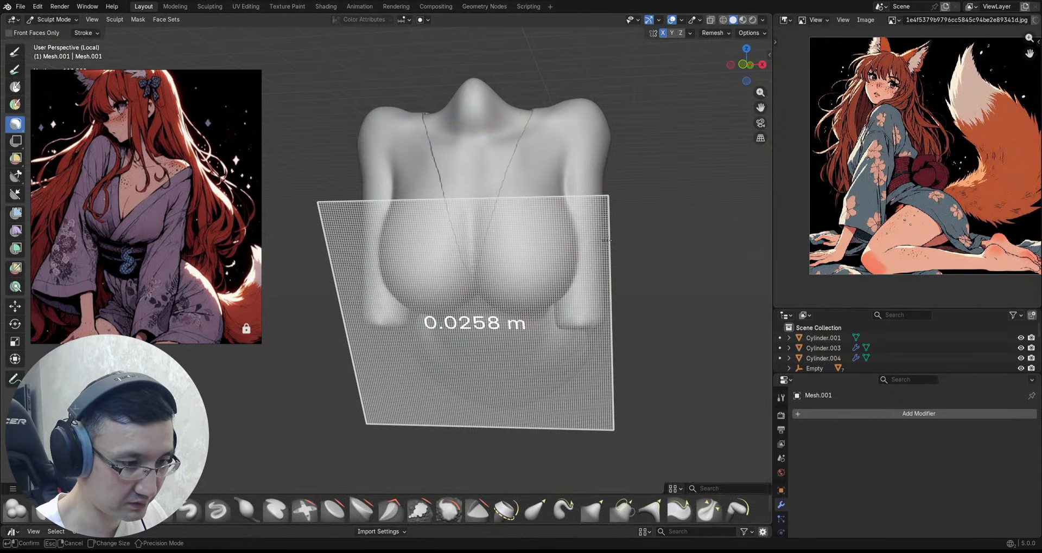
left_click(578, 247)
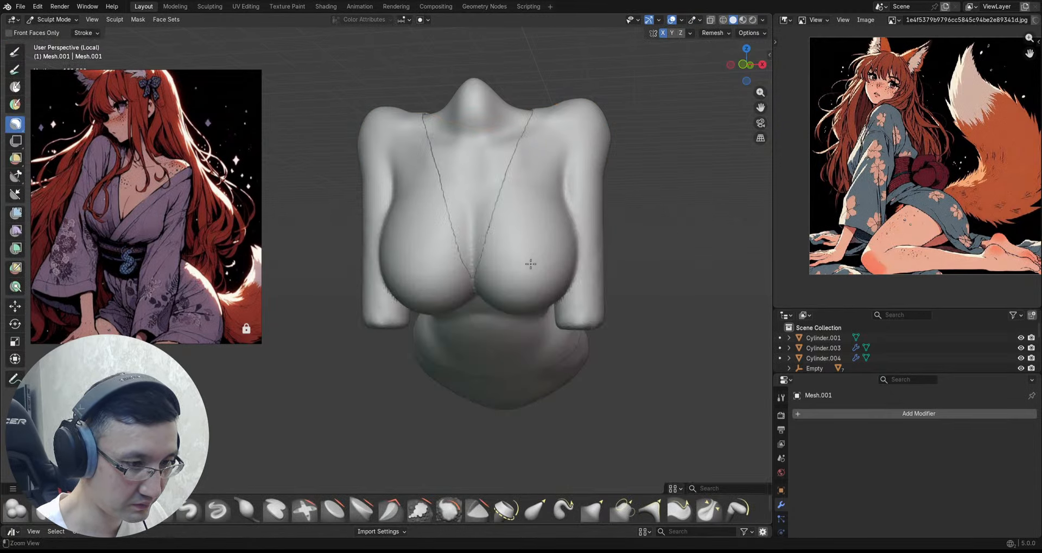
key("ctrl+r")
mouse_move(530, 264)
middle_mouse_down()
mouse_move(536, 253)
mouse_move(544, 262)
middle_mouse_up()
left_click(15, 218)
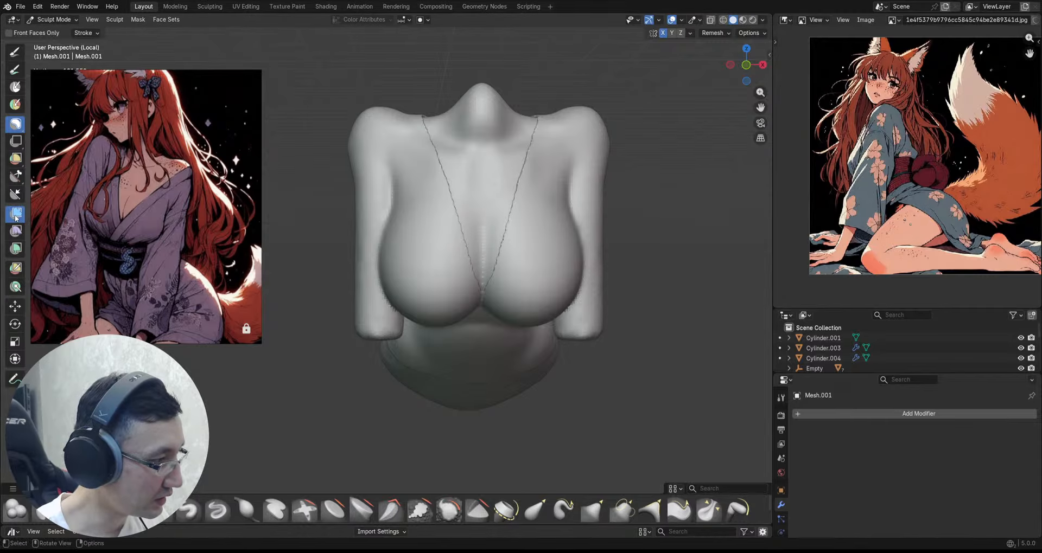
Step: Exit the garment's local view to show the whole figure, and switch sculpting to the upper-body mesh
key("ctrl+Tab")
left_click(548, 226)
key("KP_Divide")
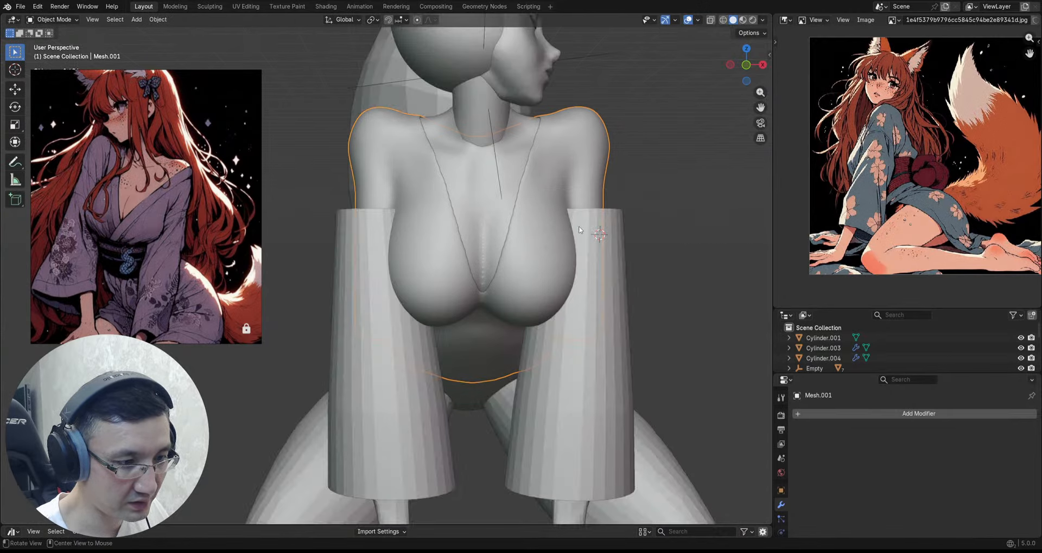
mouse_move(579, 269)
middle_mouse_down()
mouse_move(499, 269)
mouse_move(588, 273)
mouse_move(578, 279)
middle_mouse_up()
mouse_move(577, 279)
left_mouse_down("ctrl+alt")
mouse_move(577, 287)
mouse_move(575, 265)
mouse_move(467, 265)
mouse_move(547, 300)
mouse_move(527, 262)
mouse_move(542, 305)
mouse_move(622, 310)
mouse_move(555, 288)
mouse_move(570, 286)
mouse_move(549, 275)
mouse_move(575, 261)
mouse_move(611, 276)
mouse_move(535, 275)
mouse_move(530, 261)
mouse_move(557, 243)
left_mouse_up("ctrl+alt")
key("ctrl+Tab")
left_click(528, 318)
key("alt+q")
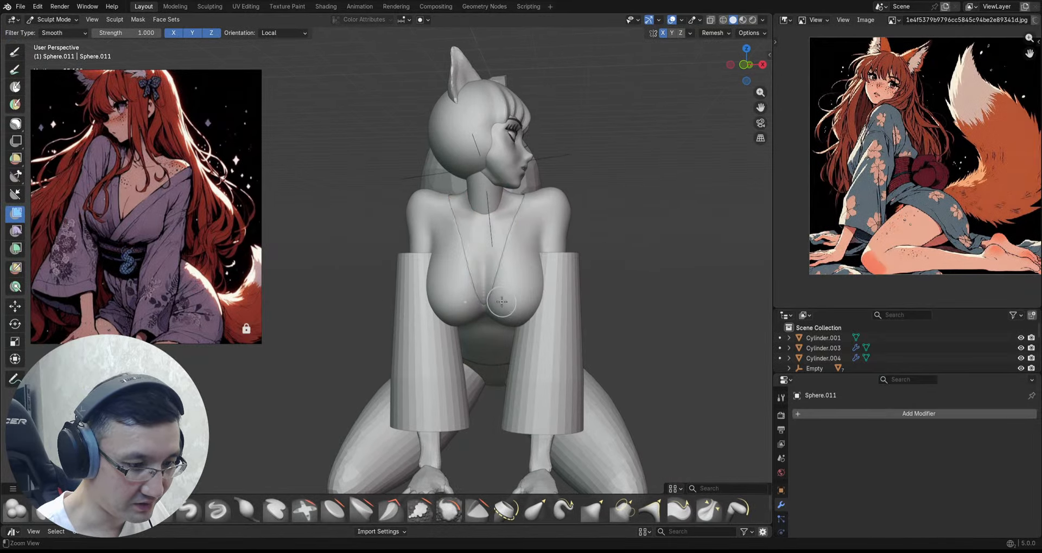
Step: Carve the cleavage crease between the breasts on the body mesh with a 75 px Draw Sharp brush at strength 0.367
left_click_drag(501, 302, 518, 279, "alt+shift")
mouse_move(517, 279)
left_mouse_down("ctrl+alt")
mouse_move(542, 253)
mouse_move(516, 230)
mouse_move(509, 243)
left_mouse_up("ctrl+alt")
key("x")
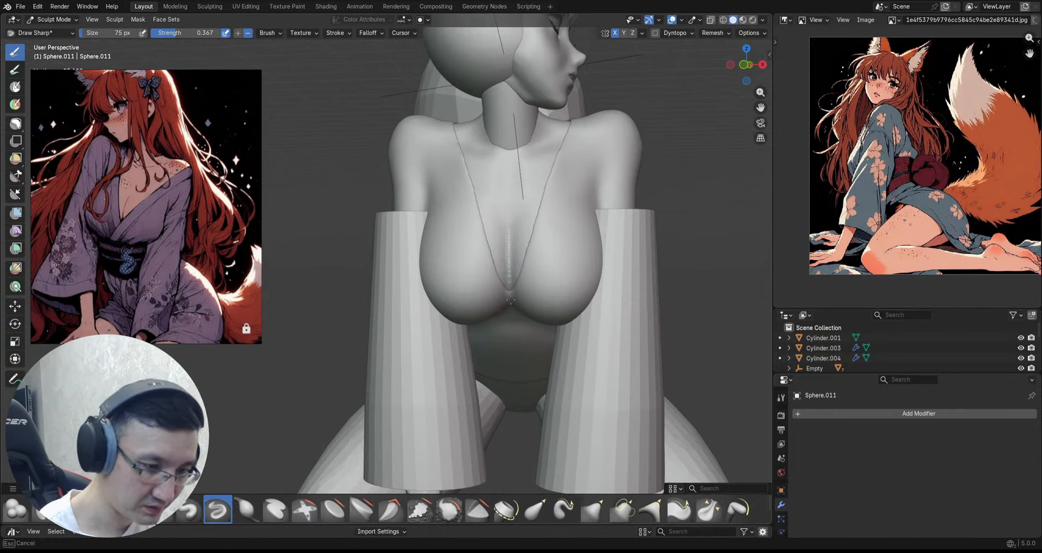
left_click_drag(510, 300, 511, 303)
mouse_move(517, 251)
left_mouse_down("alt")
mouse_move(519, 242)
mouse_move(510, 282)
left_mouse_up("alt")
mouse_move(521, 233)
left_mouse_down("alt")
mouse_move(518, 219)
mouse_move(512, 288)
left_mouse_up("alt")
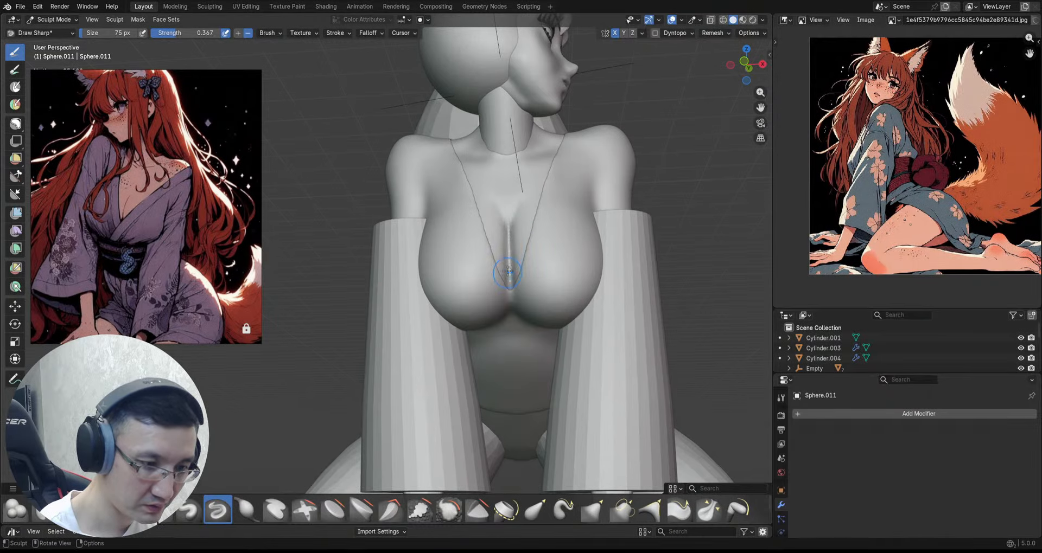
scroll(508, 273, "down", 3)
Step: Shape the inner breasts around the cleavage with the Inflate/Deflate and Grab brushes enlarged to 208 px
key("i")
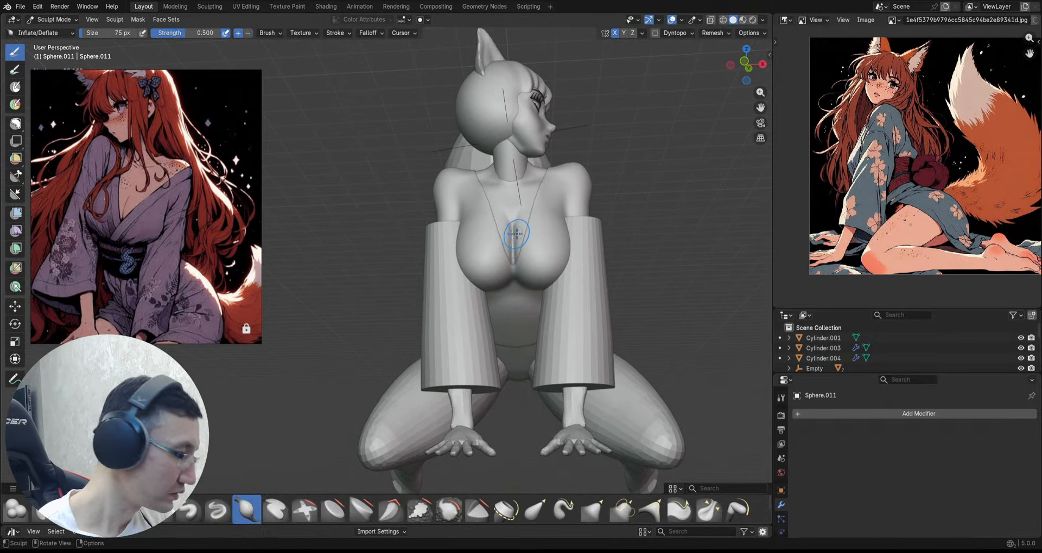
key("bracketright")
key("g")
mouse_move(517, 236)
middle_mouse_down()
mouse_move(502, 238)
mouse_move(509, 263)
mouse_move(550, 233)
mouse_move(545, 255)
mouse_move(516, 242)
middle_mouse_up()
scroll(489, 231, "up", 5)
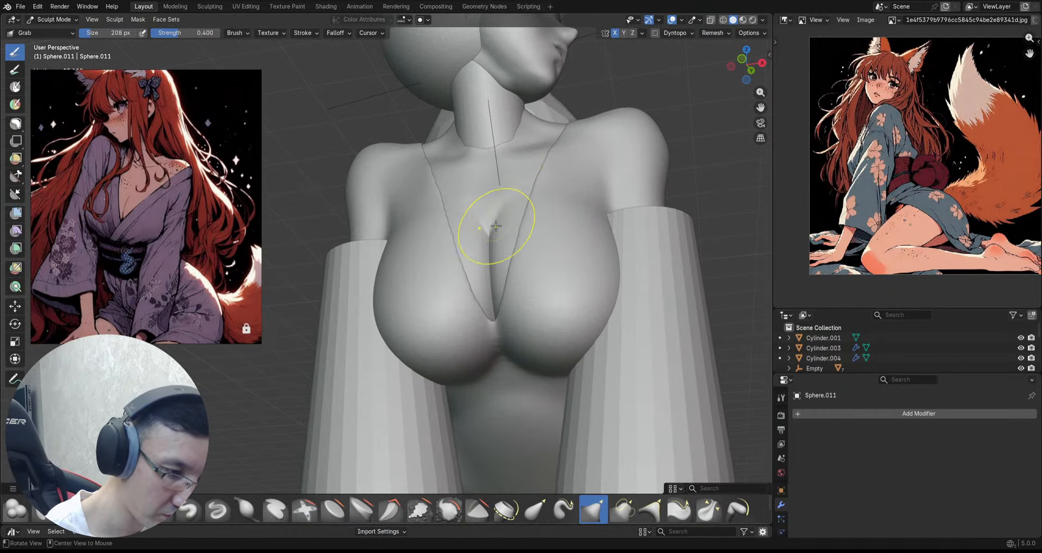
key("i")
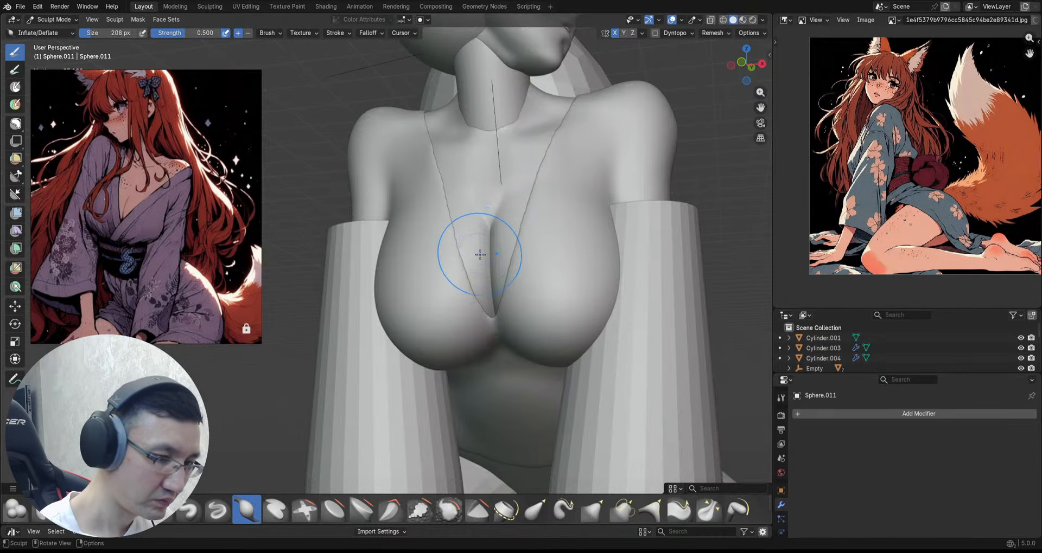
middle_click_drag(480, 289, 463, 253)
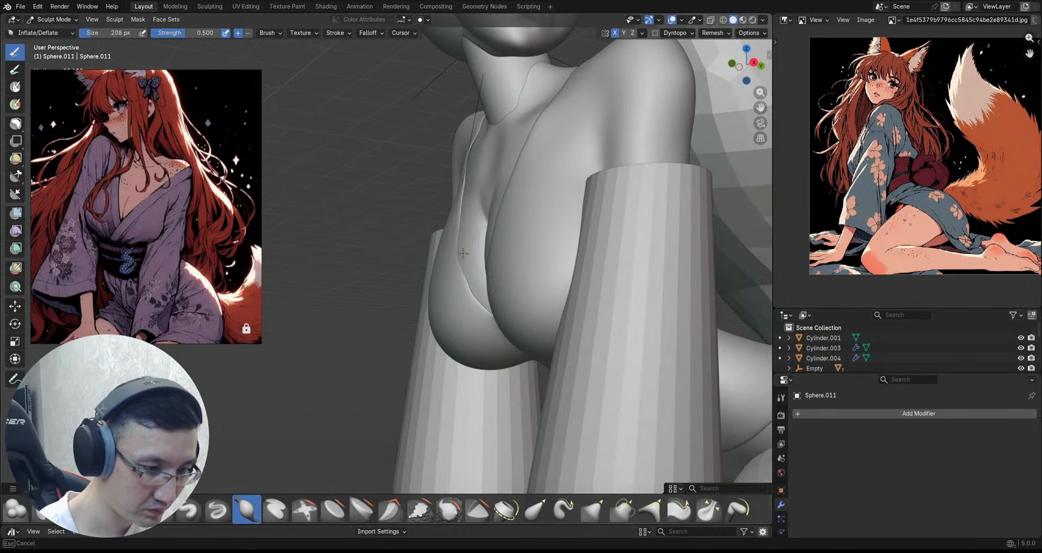
Step: Switch sculpting to the garment mesh and choose the Grab brush for its upper front
scroll(489, 304, "down", 3)
key("alt+q")
scroll(464, 217, "down", 2)
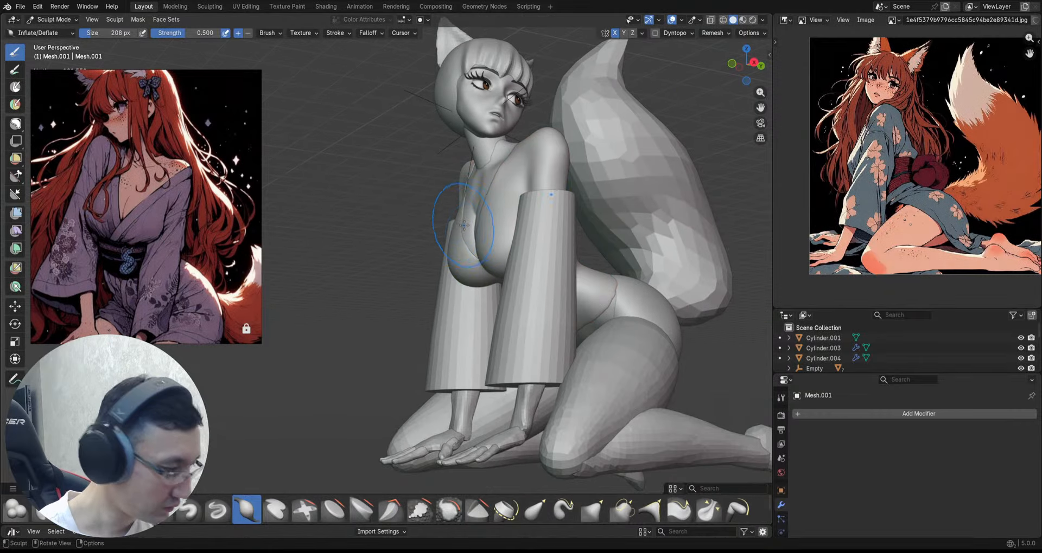
key("g")
mouse_move(458, 234)
middle_mouse_down()
mouse_move(465, 206)
mouse_move(532, 186)
mouse_move(520, 179)
mouse_move(515, 207)
mouse_move(578, 159)
middle_mouse_up()
scroll(471, 217, "up", 2)
Step: Return to the body mesh and sculpt the collarbones below the neck with the 208 px Draw Sharp brush
key("alt+q")
scroll(554, 158, "up", 4)
left_click_drag(554, 158, 553, 168, "alt")
key("d")
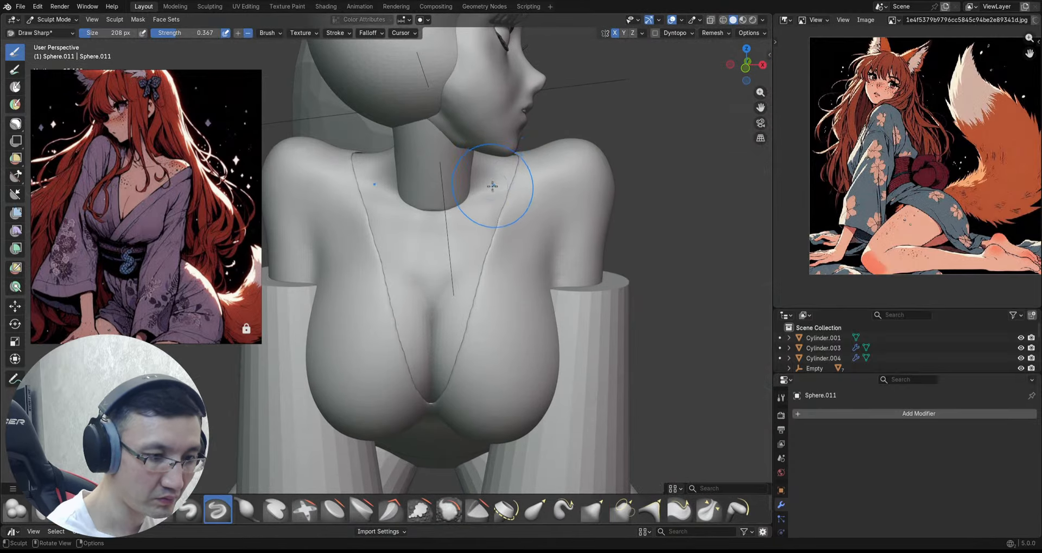
left_click_drag(490, 187, 486, 189, "alt")
mouse_move(473, 213)
middle_mouse_down()
mouse_move(442, 216)
mouse_move(474, 216)
mouse_move(463, 230)
middle_mouse_up()
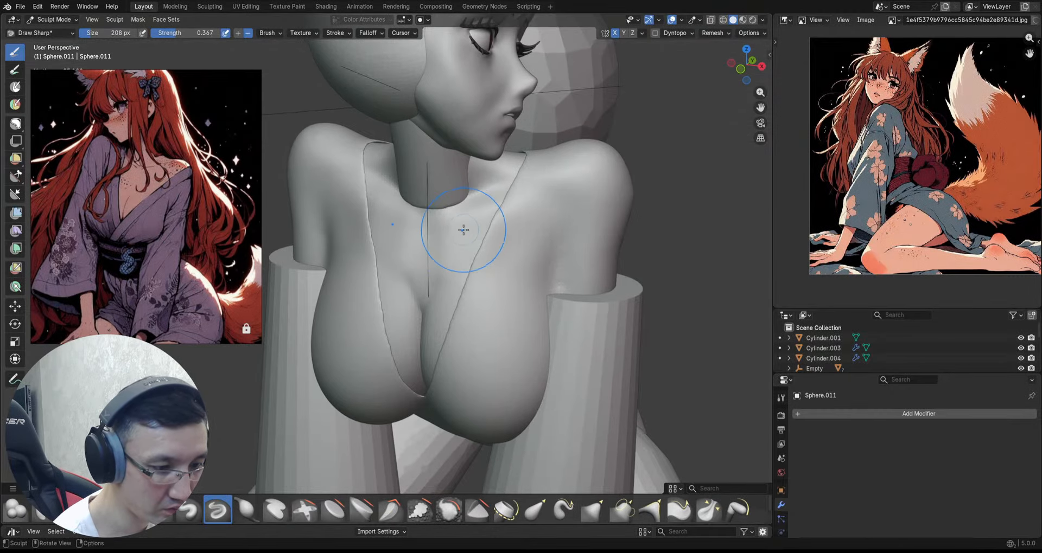
left_click_drag(474, 222, 442, 233)
mouse_move(441, 233)
middle_mouse_down()
mouse_move(454, 181)
mouse_move(470, 217)
mouse_move(490, 161)
mouse_move(511, 219)
middle_mouse_up()
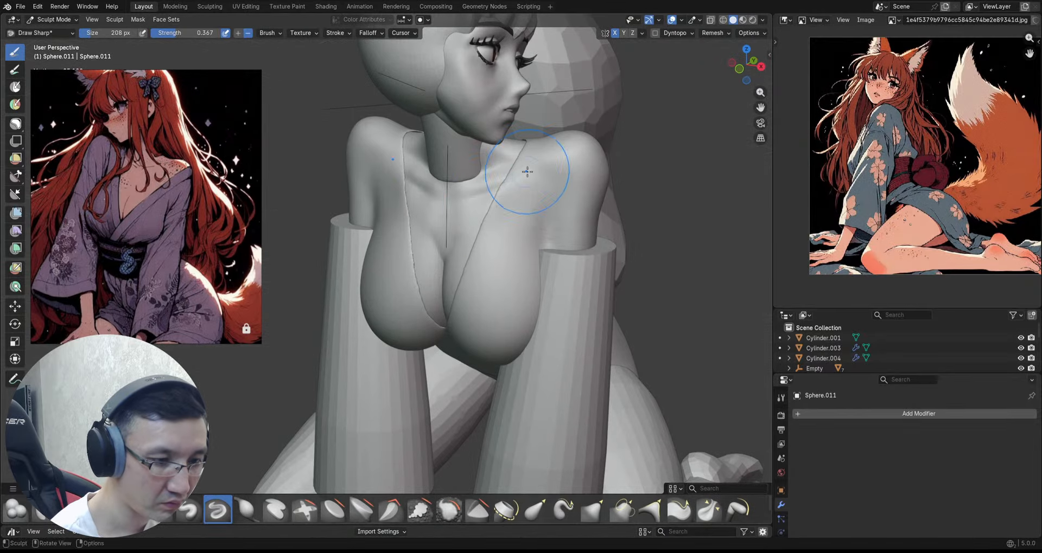
middle_click_drag(527, 172, 561, 185)
middle_click_drag(543, 217, 507, 170, "ctrl")
mouse_move(455, 233)
middle_mouse_down("ctrl")
mouse_move(465, 180)
mouse_move(414, 198)
mouse_move(542, 142)
mouse_move(513, 156)
mouse_move(509, 168)
mouse_move(522, 170)
mouse_move(528, 159)
mouse_move(514, 153)
middle_mouse_up("ctrl")
mouse_move(500, 241)
middle_mouse_down()
mouse_move(504, 150)
mouse_move(537, 185)
mouse_move(508, 183)
middle_mouse_up()
left_click_drag(541, 164, 519, 171, "ctrl+alt")
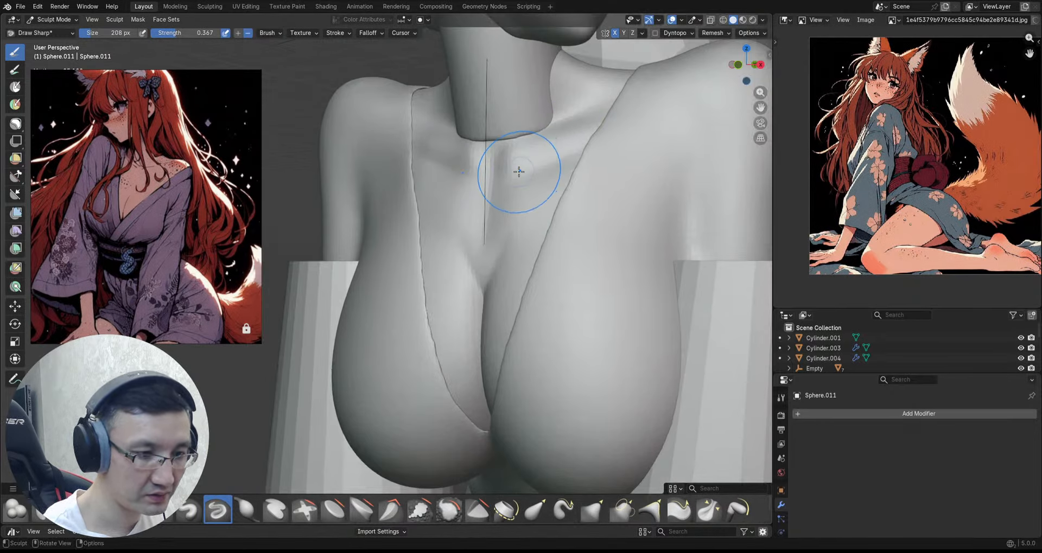
mouse_move(506, 177)
middle_mouse_down("ctrl")
mouse_move(546, 167)
mouse_move(510, 160)
middle_mouse_up("ctrl")
Step: Switch sculpting to the neck cylinder and set its remesh voxel size to about 0.0214 m
key("alt+q")
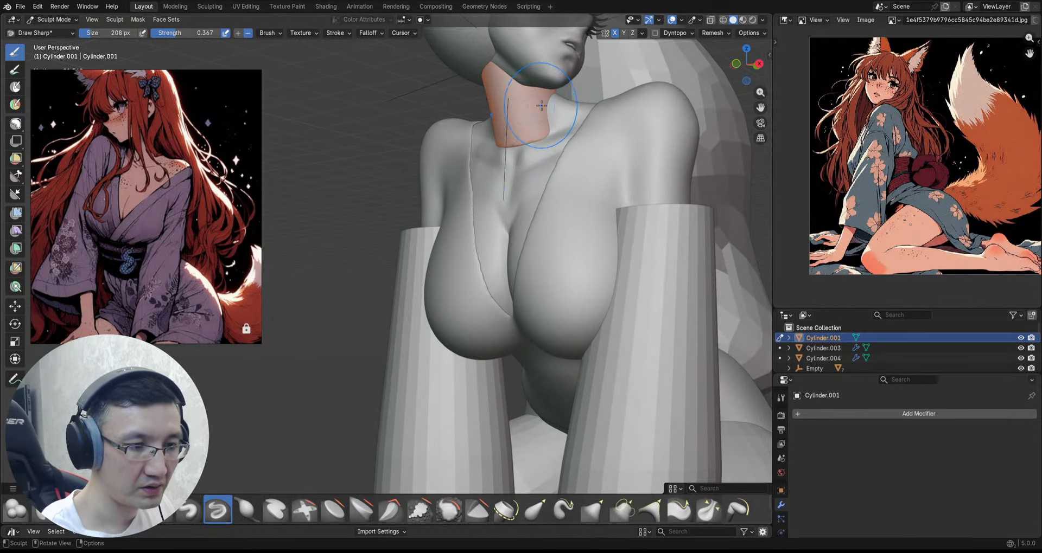
middle_click_drag(535, 113, 565, 125, "ctrl")
middle_click_drag(565, 124, 552, 111)
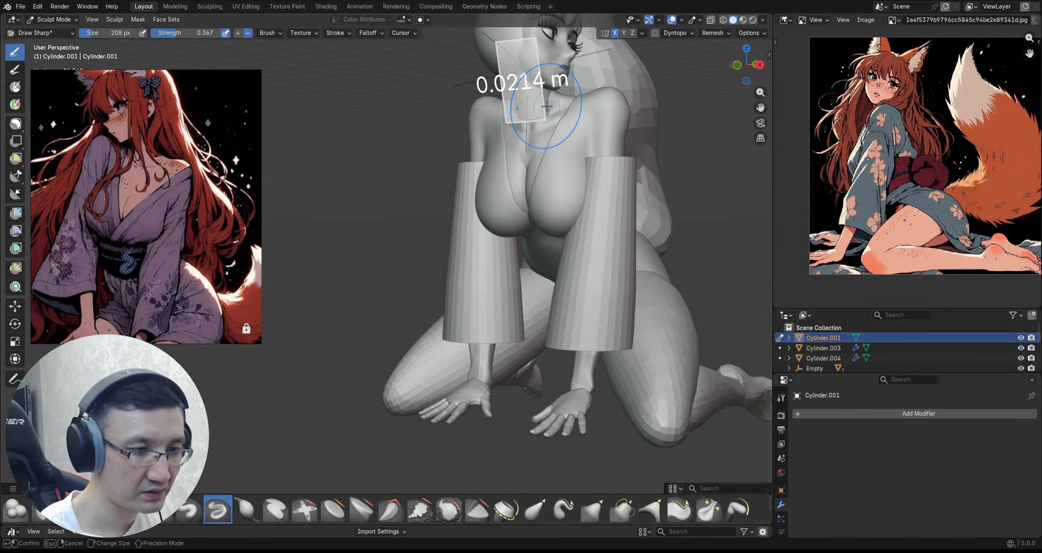
left_click(547, 107)
mouse_move(546, 106)
left_mouse_down("alt+shift")
mouse_move(542, 136)
mouse_move(558, 121)
left_mouse_up("alt+shift")
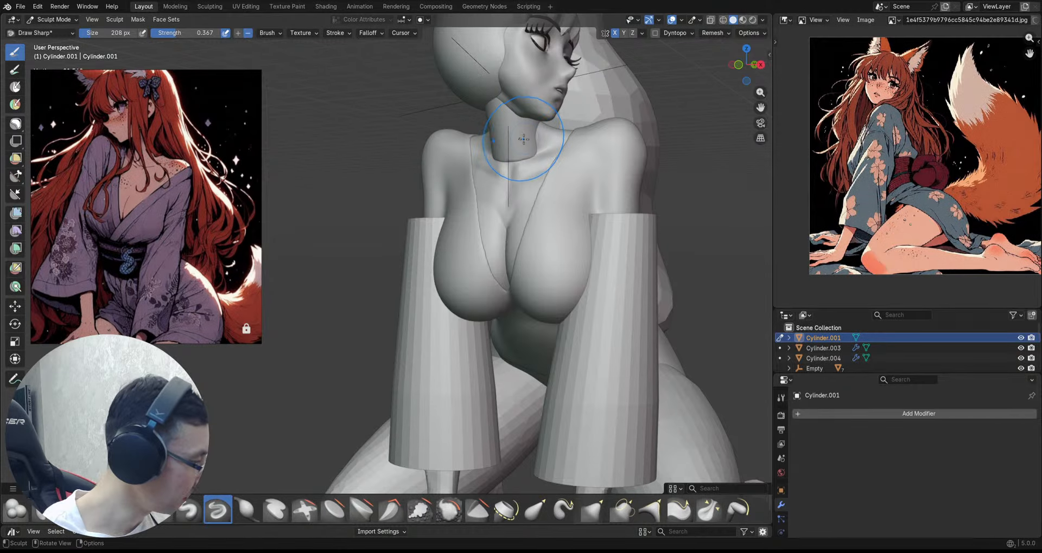
Step: Reshape the neck with the Grab brush so its base tapers into the hollow between the collarbones
key("g")
mouse_move(523, 139)
middle_mouse_down()
mouse_move(519, 159)
mouse_move(549, 136)
middle_mouse_up()
middle_click_drag(591, 84, 585, 94)
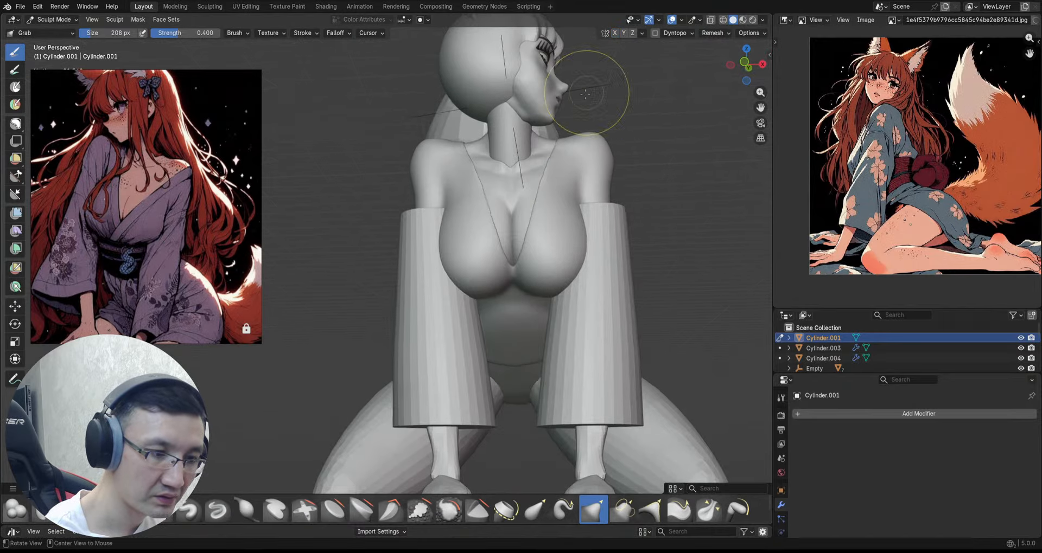
scroll(528, 160, "up", 2)
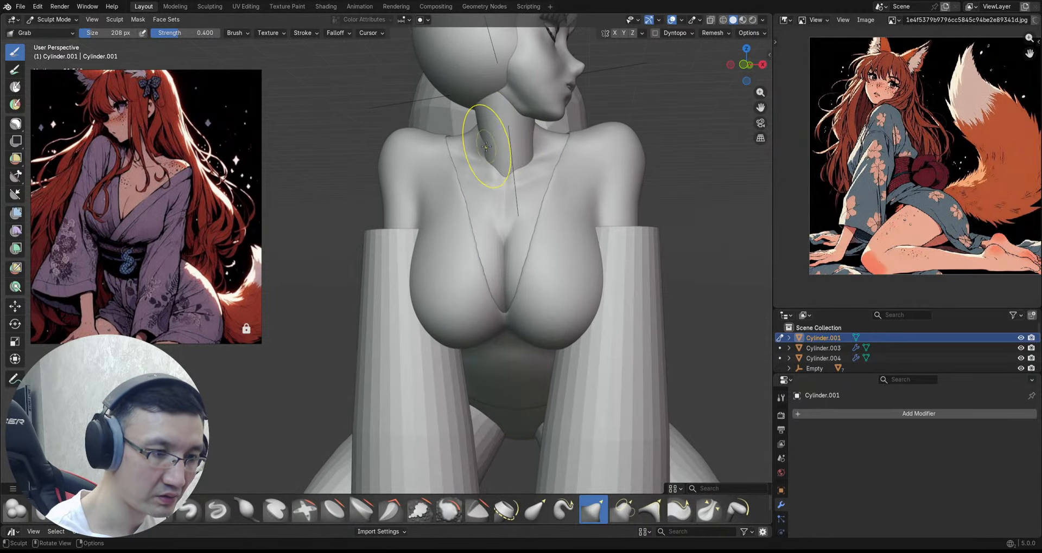
mouse_move(522, 122)
middle_mouse_down()
mouse_move(482, 94)
mouse_move(546, 95)
middle_mouse_up()
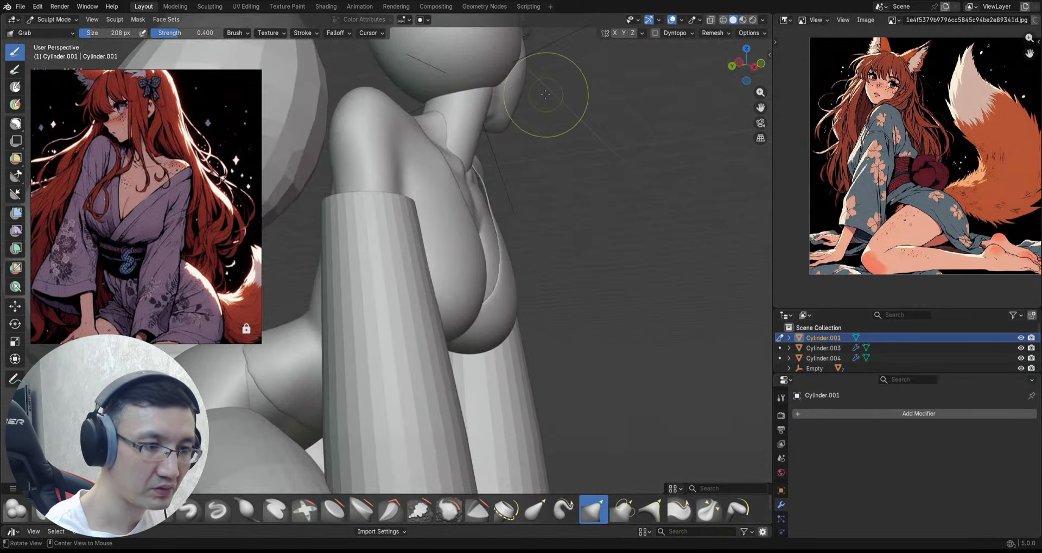
mouse_move(493, 115)
middle_mouse_down()
mouse_move(480, 126)
mouse_move(449, 122)
mouse_move(586, 105)
mouse_move(488, 117)
middle_mouse_up()
scroll(480, 126, "down", 5)
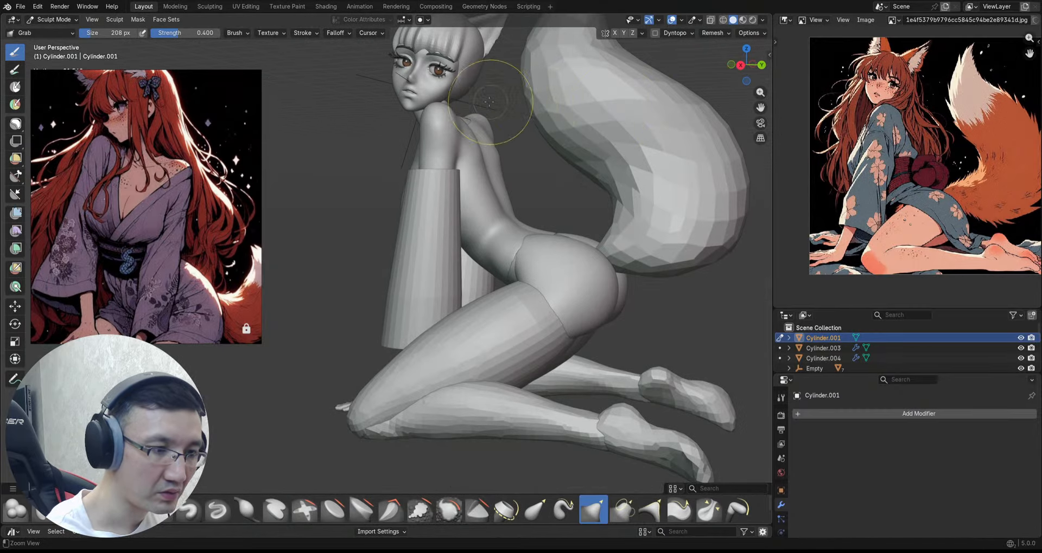
scroll(489, 119, "up", 5)
mouse_move(472, 153)
middle_mouse_down()
mouse_move(478, 144)
mouse_move(439, 122)
mouse_move(459, 135)
middle_mouse_up()
left_click_drag(460, 124, 468, 131, "alt")
Step: Carve the neck muscles from under the jaw down to the throat pit with the Draw Sharp brush
key("d")
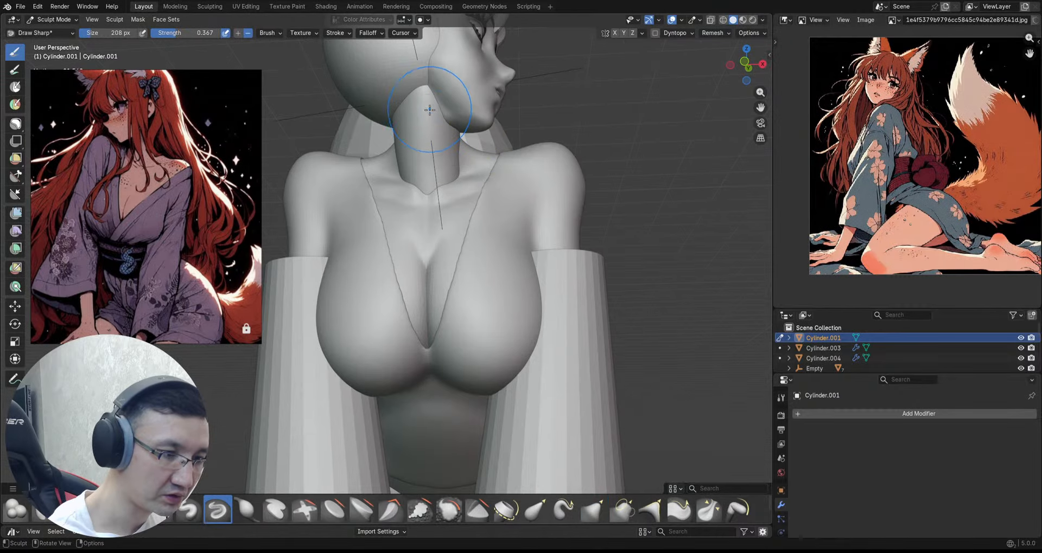
mouse_move(430, 91)
left_mouse_down()
mouse_move(421, 190)
mouse_move(418, 92)
left_mouse_up()
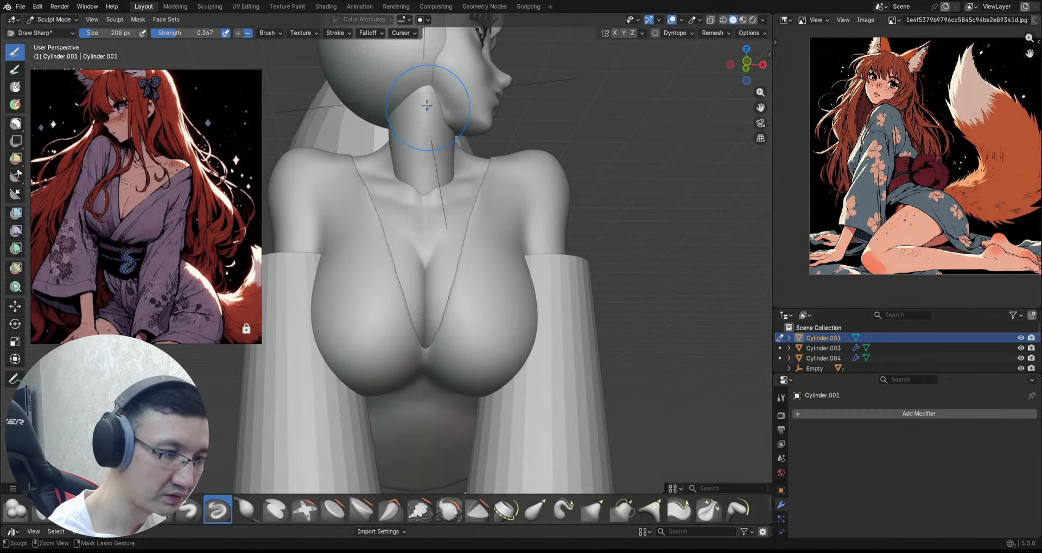
middle_click_drag(410, 91, 446, 110)
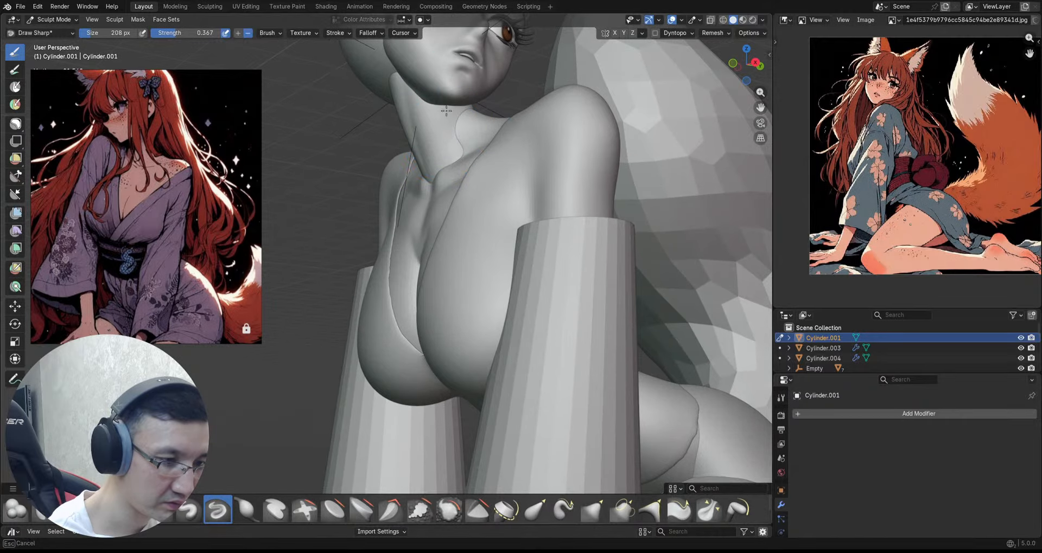
left_click_drag(438, 156, 445, 167)
middle_click_drag(449, 172, 467, 178)
Step: Turn off X mirror symmetry for the upper-body mesh and switch sculpting back to the neck
scroll(466, 177, "down", 2)
key("q")
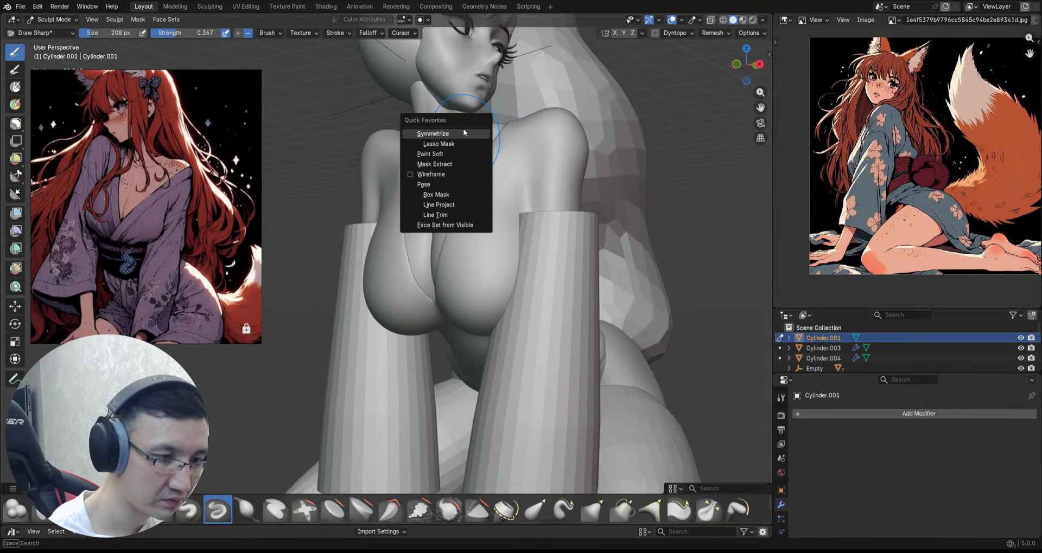
key("alt+q")
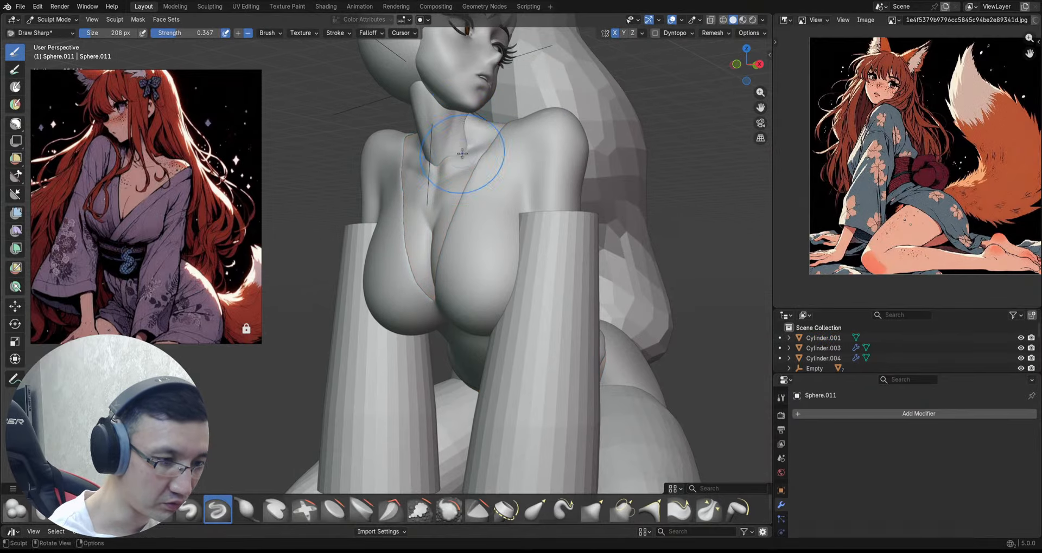
mouse_move(478, 116)
middle_mouse_down()
mouse_move(507, 113)
mouse_move(459, 126)
mouse_move(451, 112)
mouse_move(442, 130)
middle_mouse_up()
left_click(614, 34)
key("alt+q")
Step: Refine the transition from the neck's base to the collarbones with Draw Sharp, alternating between the neck and body meshes
middle_click_drag(417, 170, 439, 193)
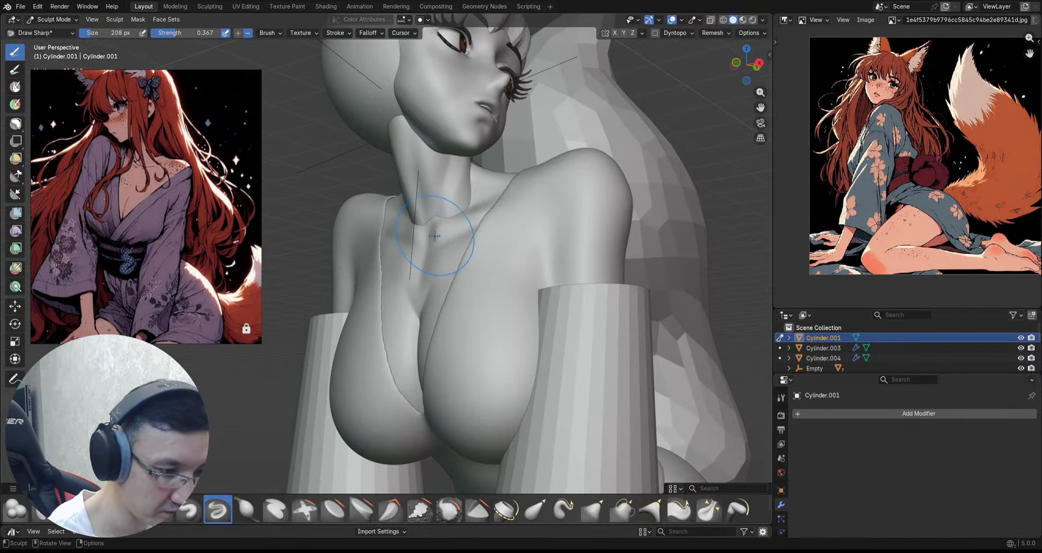
mouse_move(434, 236)
middle_mouse_down()
mouse_move(486, 157)
mouse_move(457, 129)
middle_mouse_up()
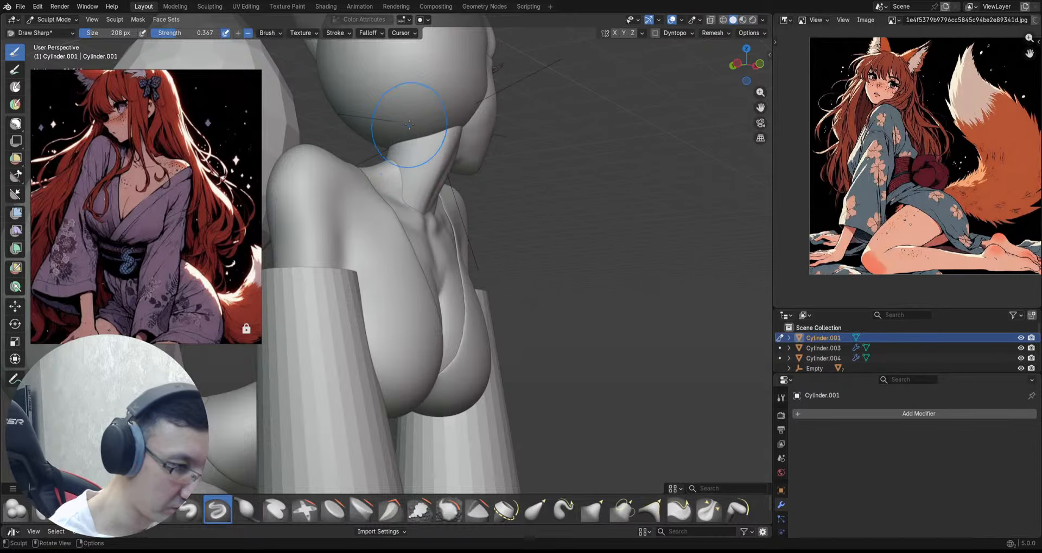
middle_click_drag(423, 225, 414, 162)
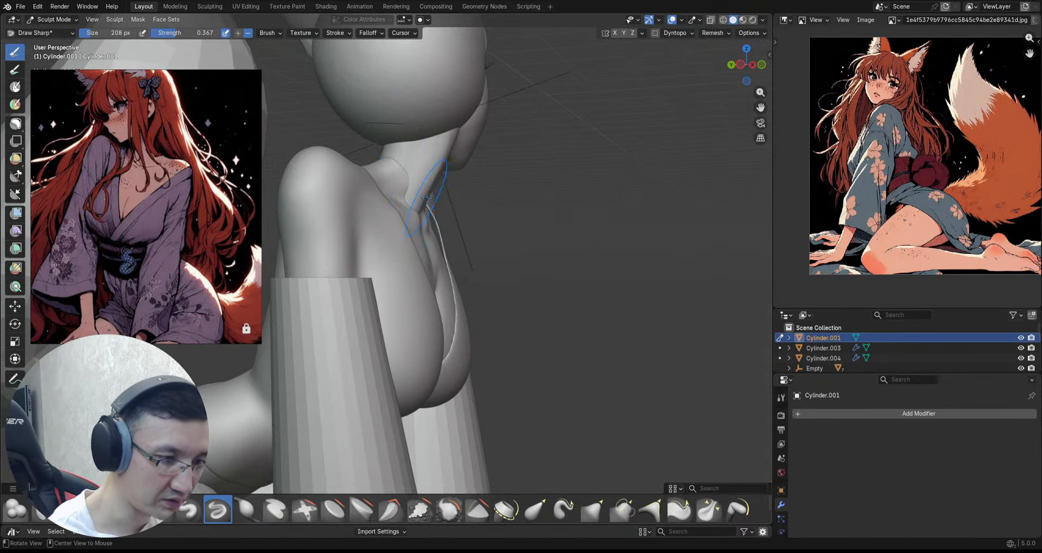
middle_click_drag(427, 196, 403, 143)
key("alt+q")
scroll(392, 168, "up", 2)
key("alt+q")
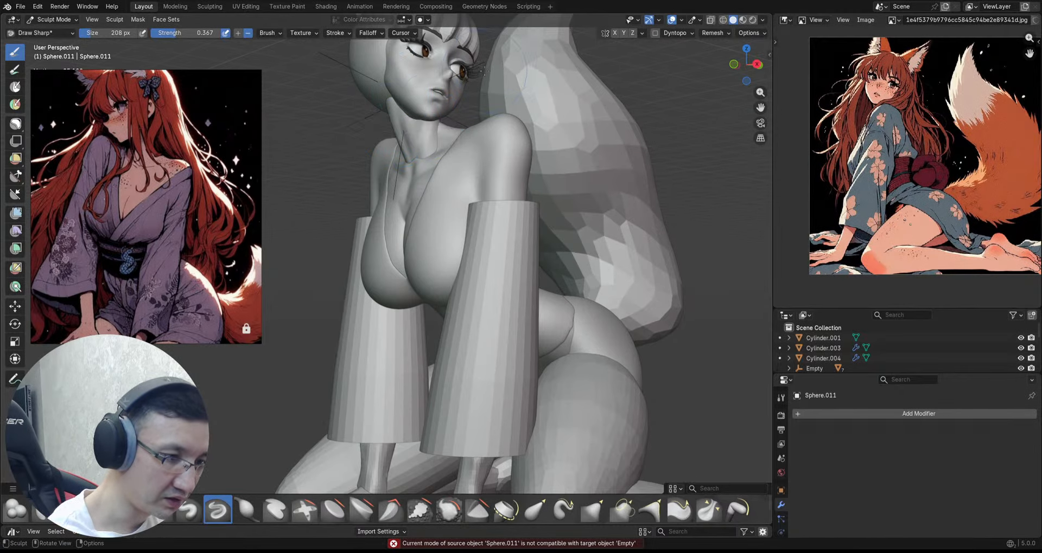
left_click(418, 178)
mouse_move(417, 178)
middle_mouse_down("ctrl")
mouse_move(408, 152)
mouse_move(435, 156)
middle_mouse_up("ctrl")
key("alt+q")
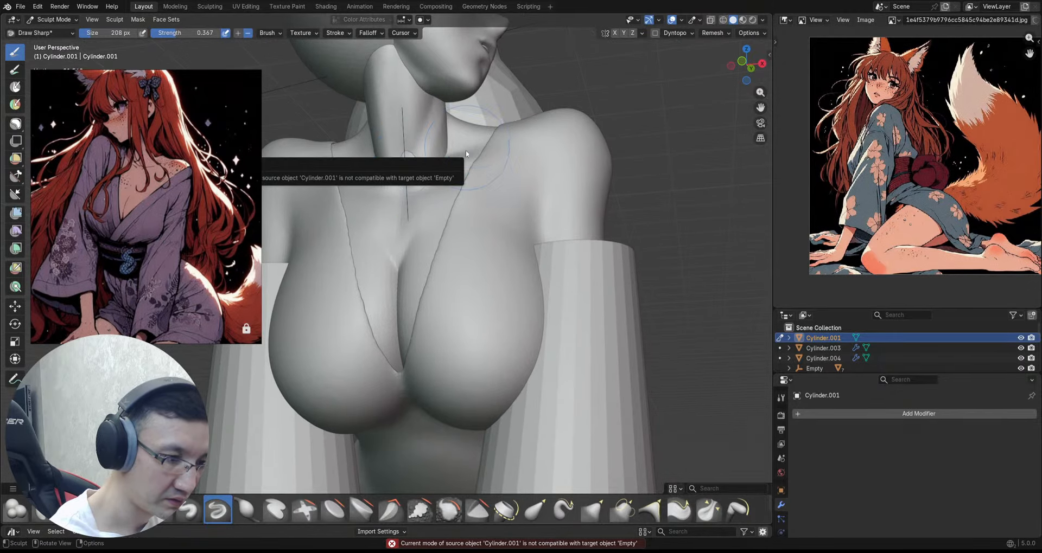
left_click(403, 173)
scroll(407, 189, "down", 6)
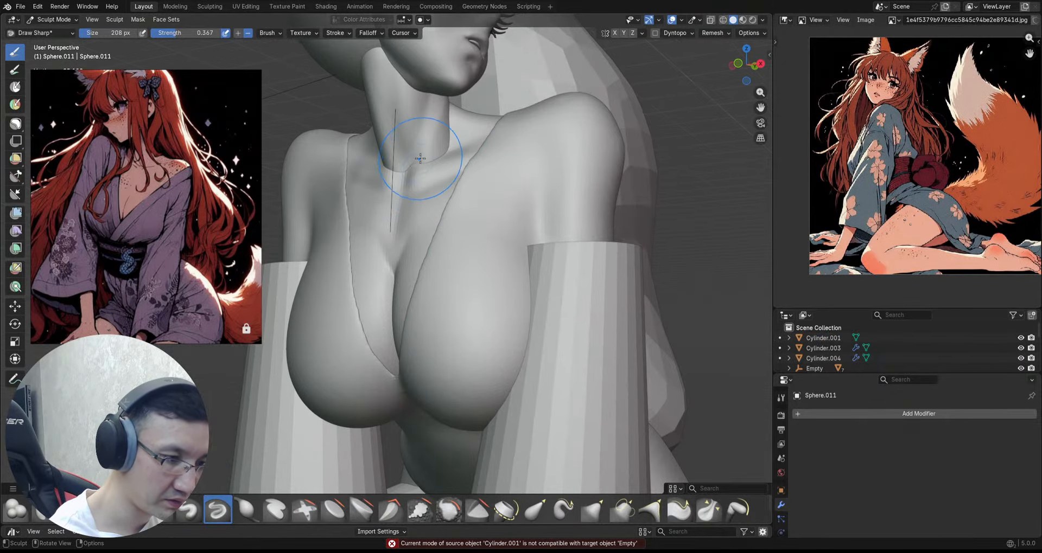
Step: Examine the neck and collarbone area from several angles, and check the whole figure from the side
mouse_move(407, 189)
middle_mouse_down()
mouse_move(498, 182)
mouse_move(431, 174)
mouse_move(461, 206)
middle_mouse_up()
scroll(461, 165, "up", 1)
scroll(466, 190, "up", 4)
mouse_move(483, 160)
middle_mouse_down()
mouse_move(459, 153)
mouse_move(457, 182)
mouse_move(586, 201)
mouse_move(506, 208)
mouse_move(529, 197)
middle_mouse_up()
key("alt+q")
key("alt+q")
scroll(461, 206, "down", 5)
scroll(570, 202, "up", 2)
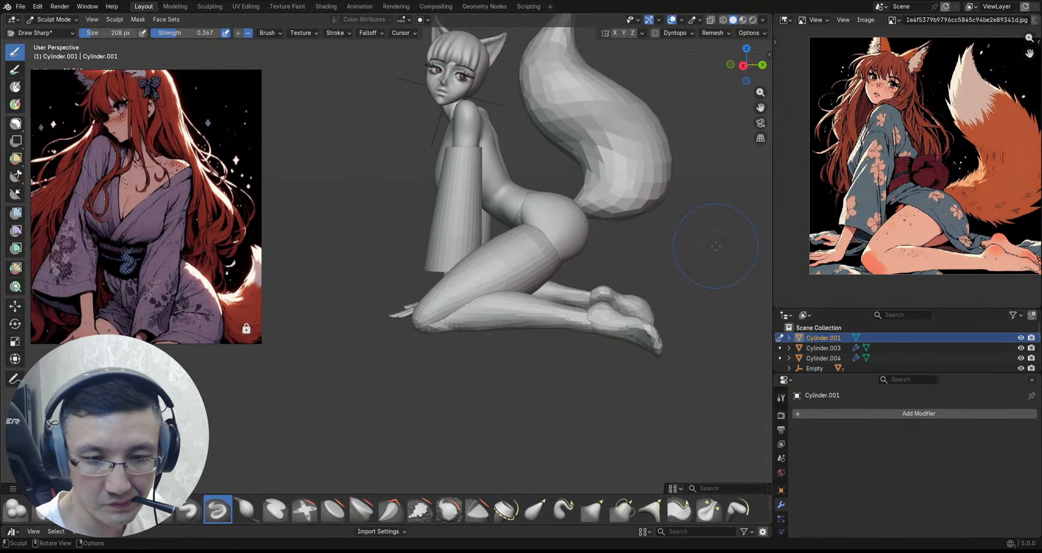
Step: Leave sculpting on the neck, select the upper-body mesh in Object Mode and put it into Sculpt Mode
key("ctrl+Tab")
left_click(624, 260)
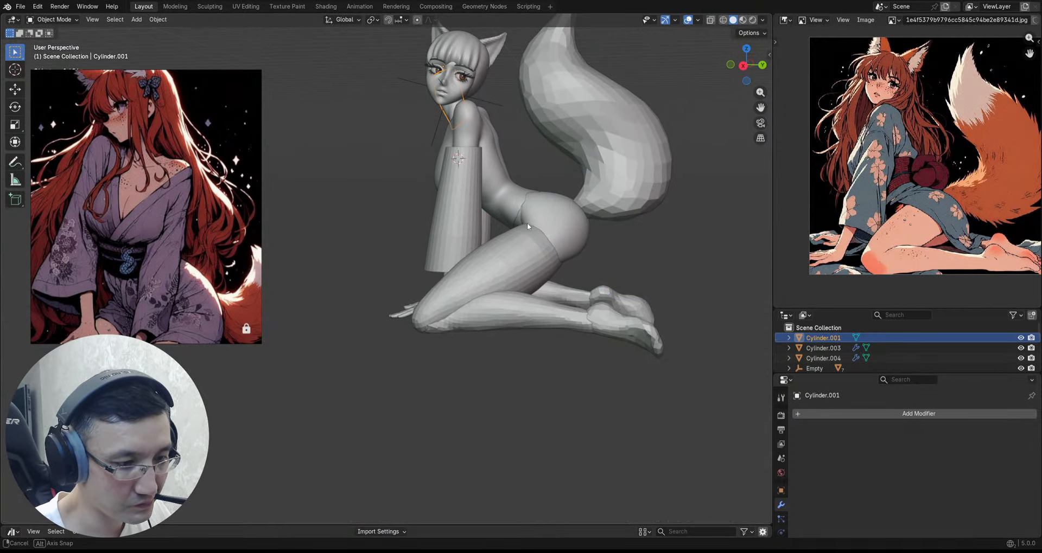
mouse_move(526, 223)
middle_mouse_down()
mouse_move(631, 225)
mouse_move(589, 263)
mouse_move(526, 243)
middle_mouse_up()
left_click_drag(525, 243, 548, 242, "alt")
left_click(487, 219)
key("ctrl+Tab")
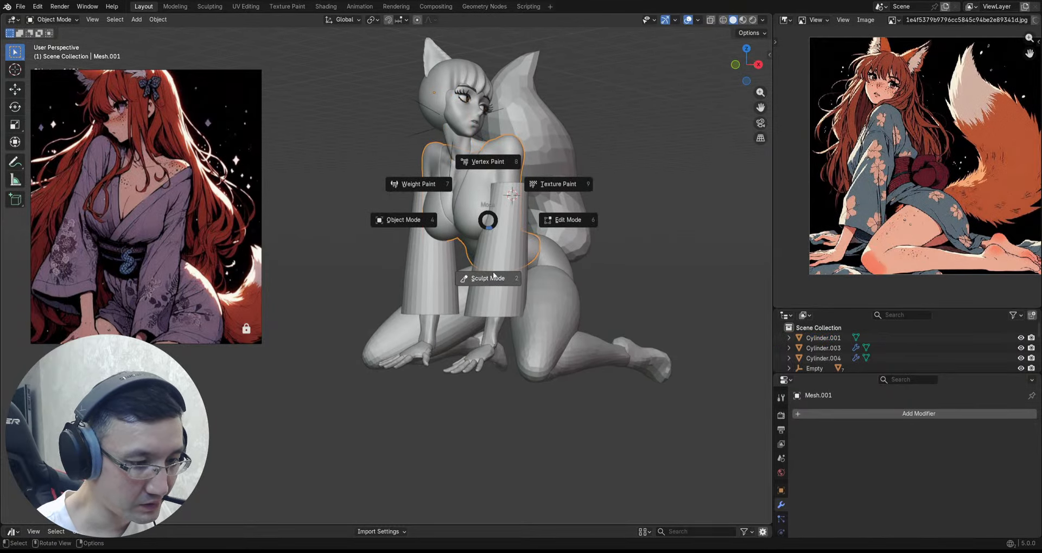
left_click(490, 276)
Step: Check the figure from the front, return sculpting to the upper-body mesh and save the file
left_click_drag(482, 233, 510, 228, "alt")
key("alt+q")
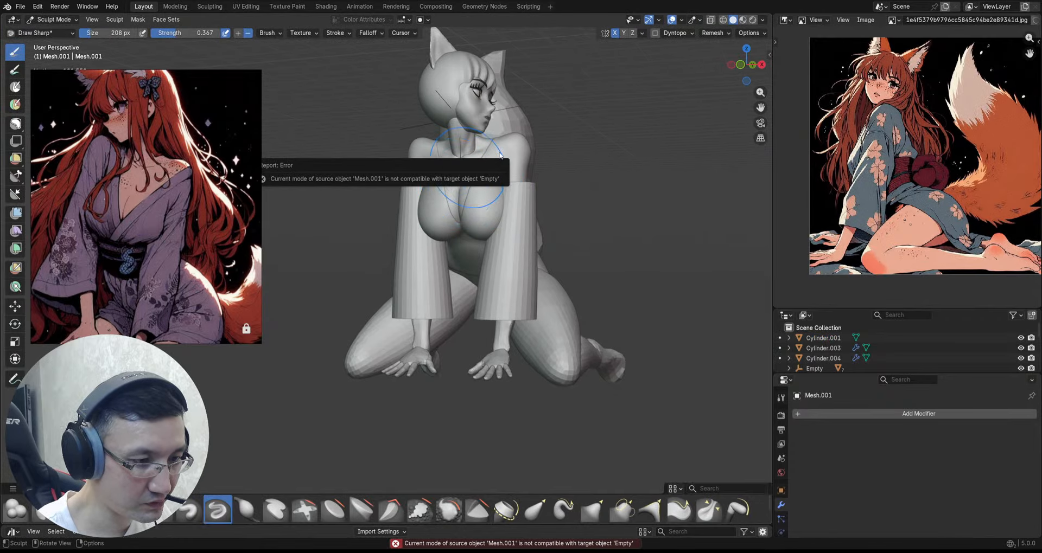
key("alt+q")
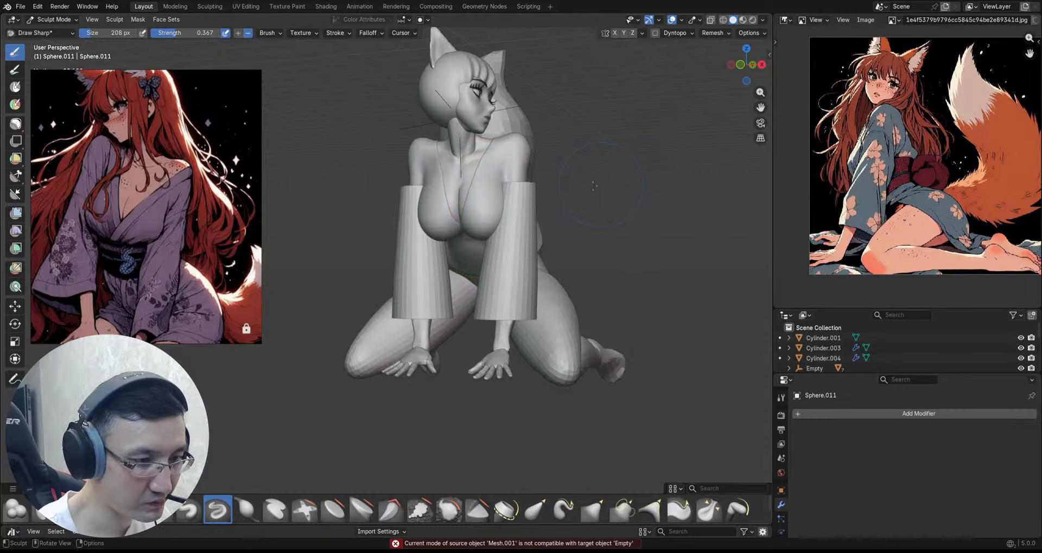
middle_click_drag(512, 191, 544, 199)
key("alt+q")
scroll(517, 186, "up", 1)
key("ctrl+s")
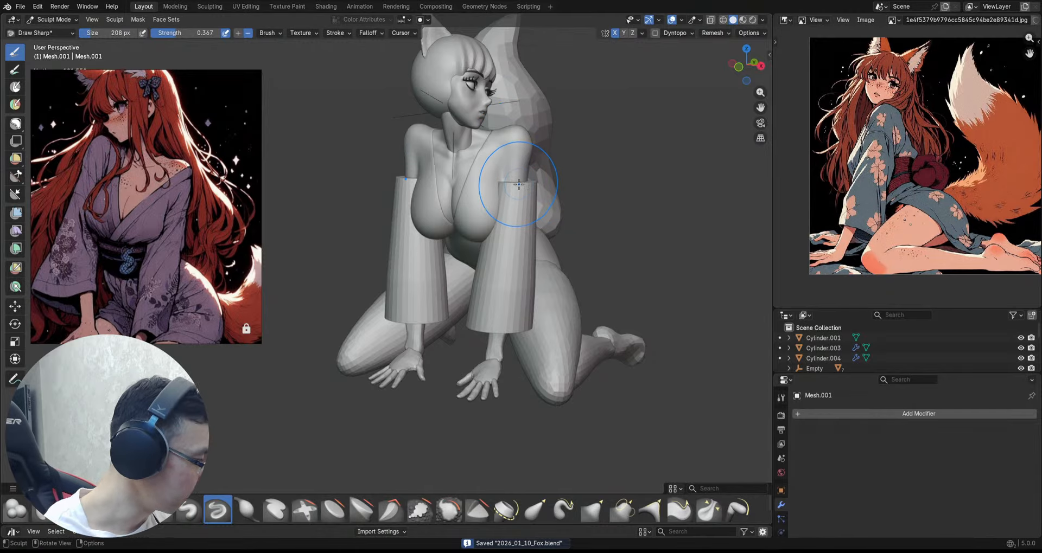
Step: Shape the front armpit area between chest and upper arm with the Inflate, Grab and Draw Sharp brushes
key("i")
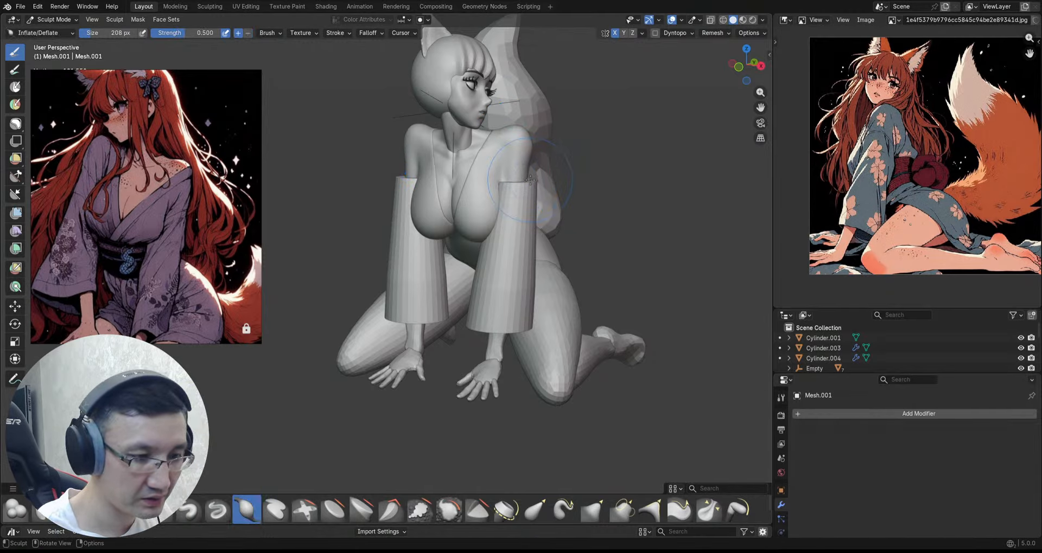
scroll(530, 180, "up", 1)
mouse_move(539, 176)
middle_mouse_down()
mouse_move(530, 179)
mouse_move(552, 174)
mouse_move(517, 181)
mouse_move(533, 160)
mouse_move(593, 163)
mouse_move(550, 203)
mouse_move(536, 194)
mouse_move(526, 202)
mouse_move(540, 188)
middle_mouse_up()
key("g")
key("x")
middle_click_drag(505, 226, 504, 161, "ctrl")
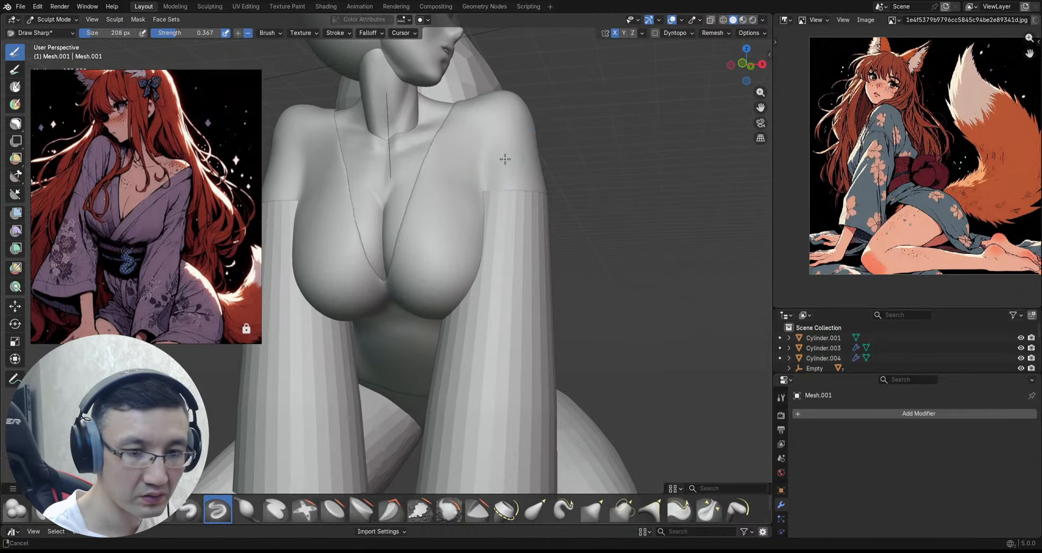
scroll(480, 185, "up", 1)
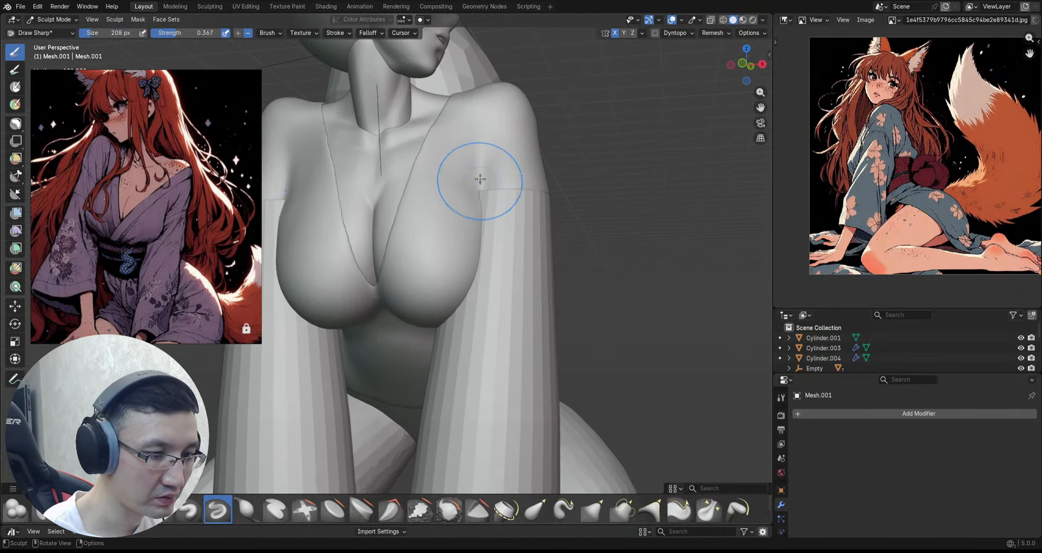
middle_click_drag(485, 183, 483, 144)
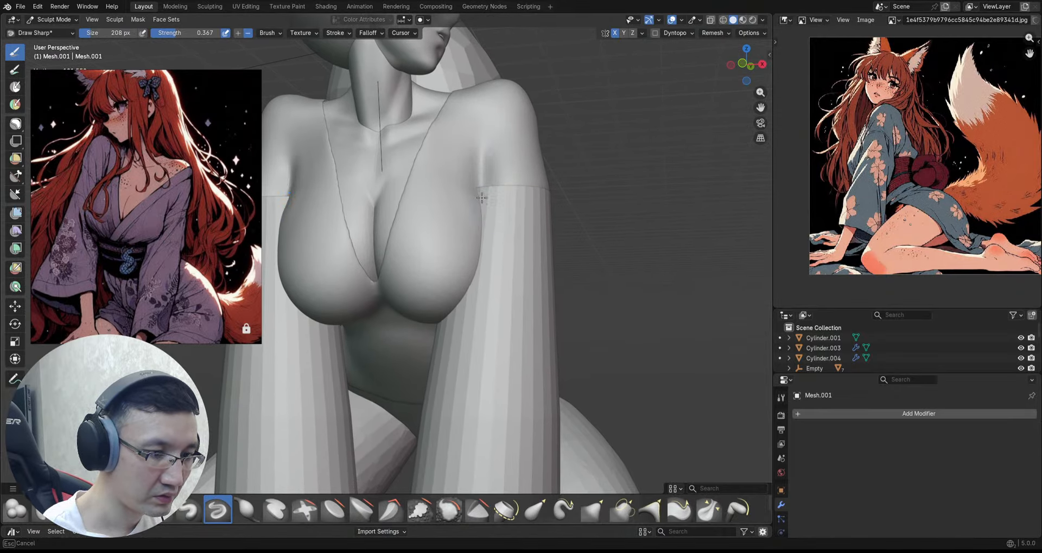
left_click_drag(481, 198, 483, 212)
mouse_move(488, 163)
middle_mouse_down()
mouse_move(488, 179)
mouse_move(500, 170)
middle_mouse_up()
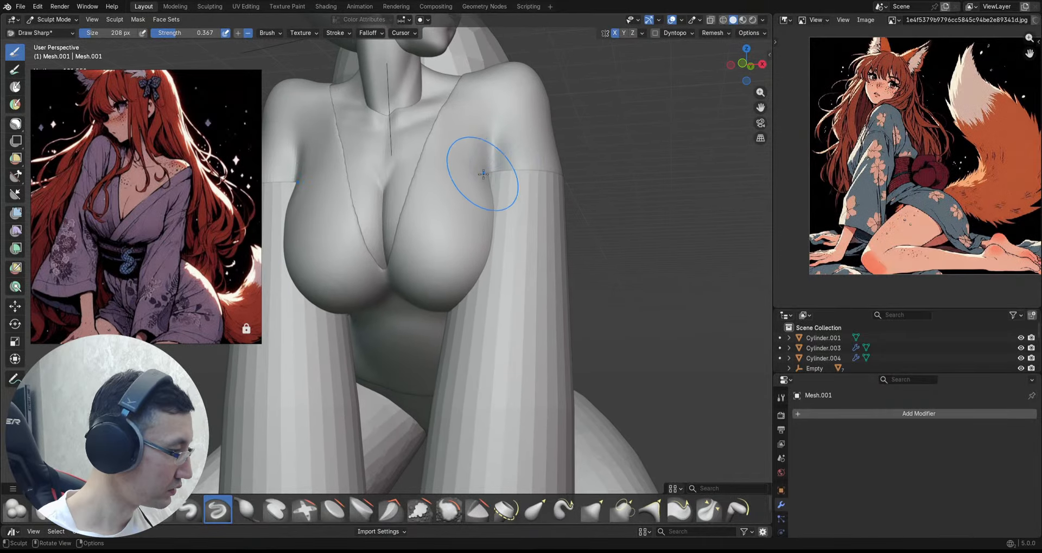
Step: Raise the Draw Sharp strength to 0.569 and deepen the armpit crease above the sleeve
left_click_drag(203, 34, 217, 34)
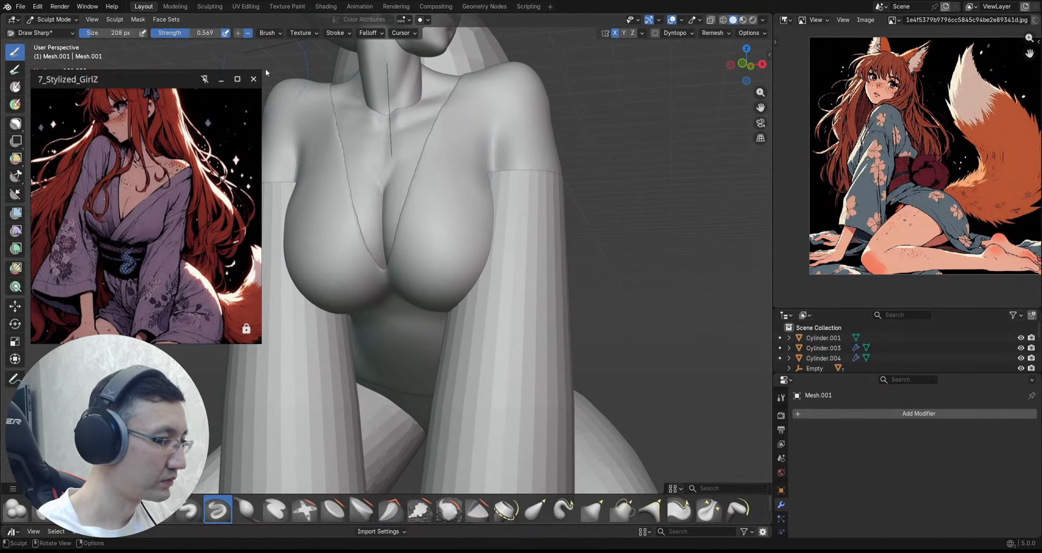
left_click_drag(492, 136, 492, 166)
middle_click_drag(510, 128, 451, 107)
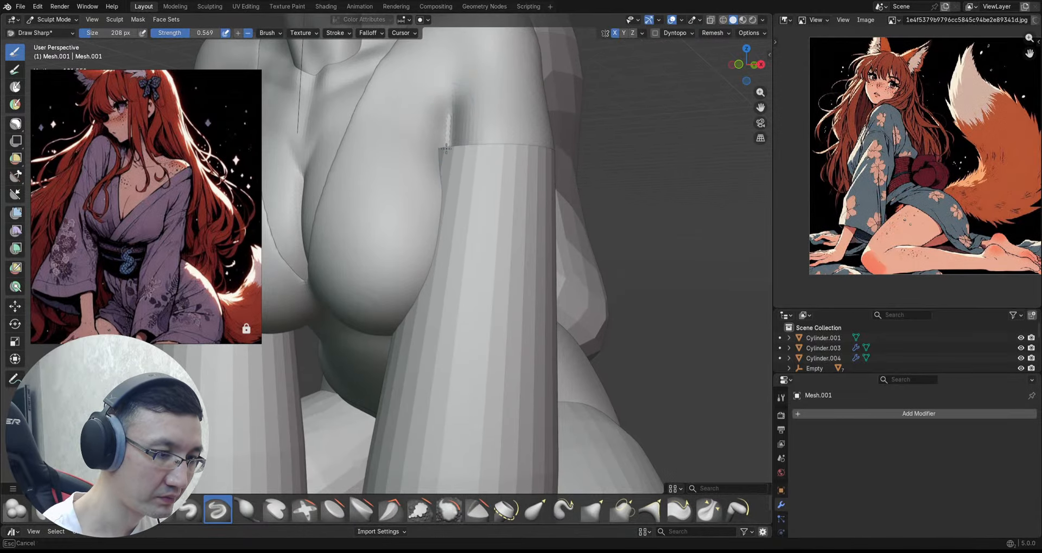
middle_click_drag(456, 146, 470, 151, "ctrl")
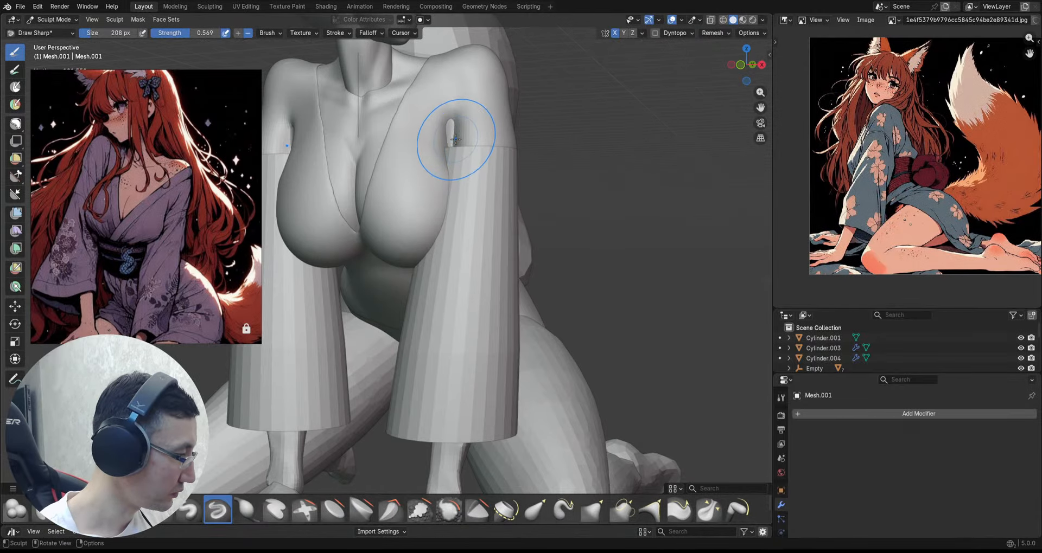
Step: Fill out the surface around the armpit crease with the Inflate brush and switch back to Draw Sharp
key("i")
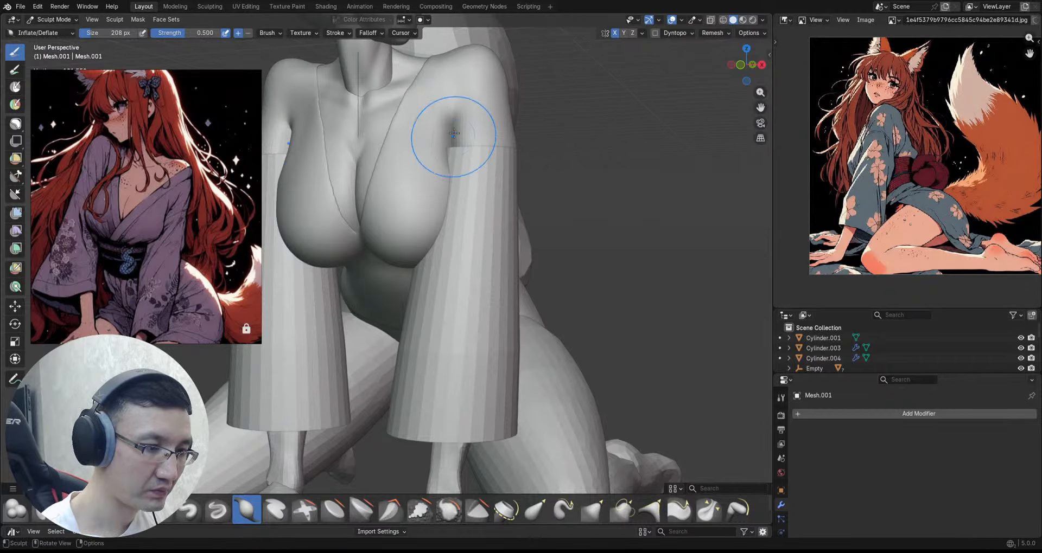
middle_click_drag(449, 173, 484, 164, "ctrl")
middle_click_drag(483, 163, 498, 141, "shift")
left_click_drag(498, 141, 474, 140, "alt")
key("x")
scroll(444, 161, "up", 1)
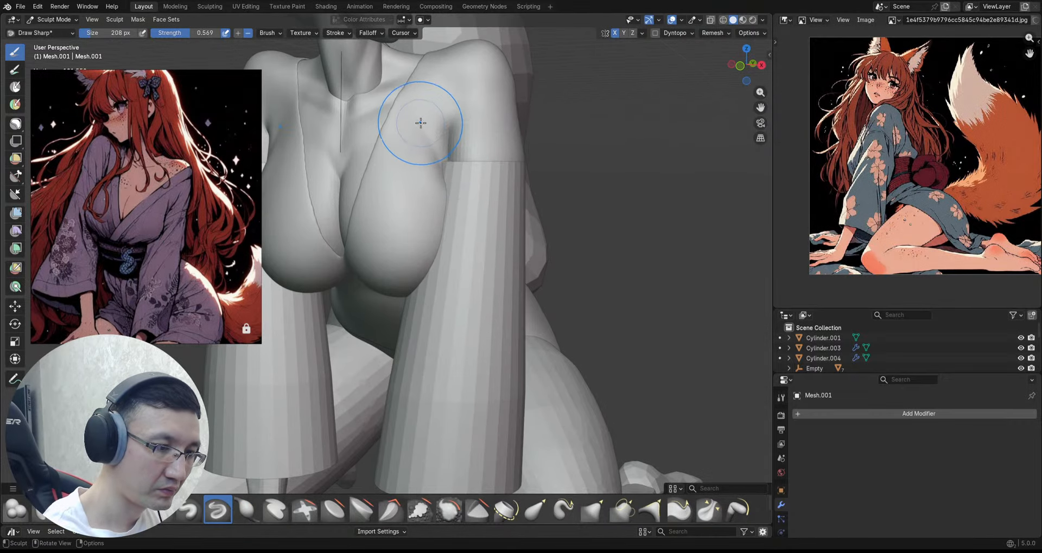
Step: Carve a diagonal fold from the front of the shoulder into the armpit with the Draw Sharp brush
middle_click_drag(420, 123, 472, 173)
scroll(458, 204, "down", 3)
scroll(465, 163, "up", 3)
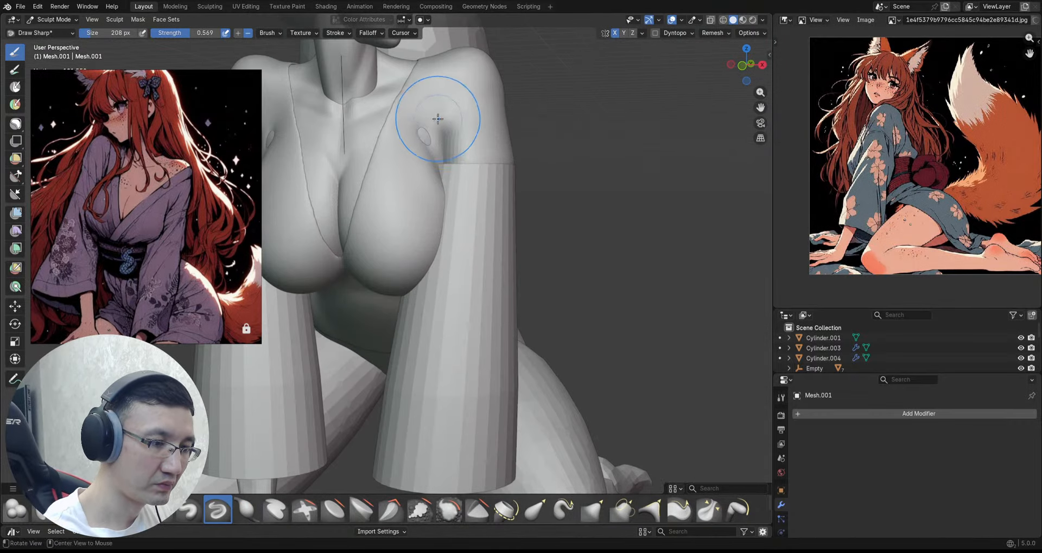
scroll(447, 139, "up", 3)
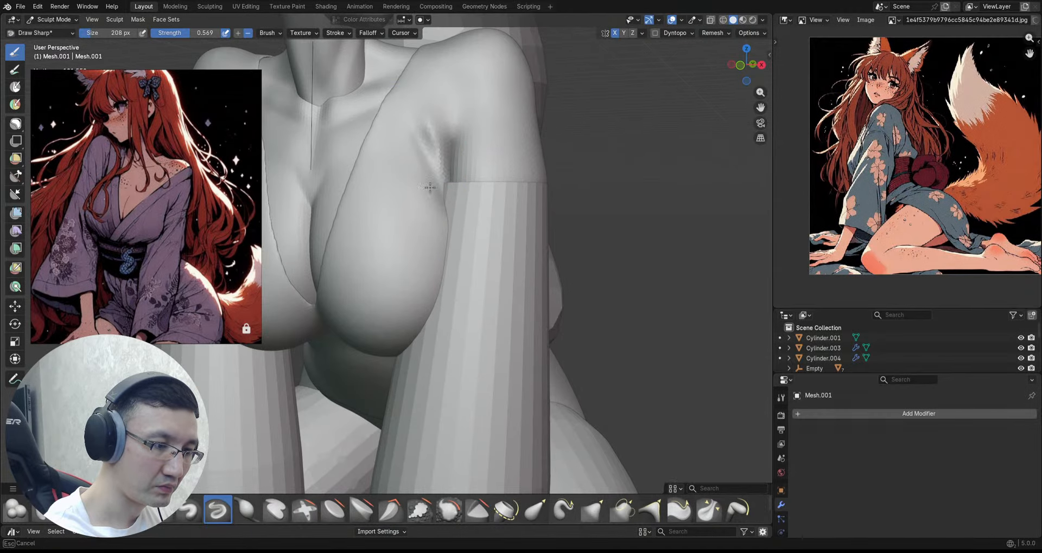
left_click_drag(430, 187, 436, 200)
mouse_move(440, 191)
middle_mouse_down()
mouse_move(432, 183)
mouse_move(453, 223)
mouse_move(467, 205)
mouse_move(459, 283)
mouse_move(494, 201)
mouse_move(483, 190)
mouse_move(521, 237)
middle_mouse_up()
Step: Switch sculpting to the sleeve mesh, adjust its voxel size and remesh it twice, and save the file
key("alt+q")
key("shift+r")
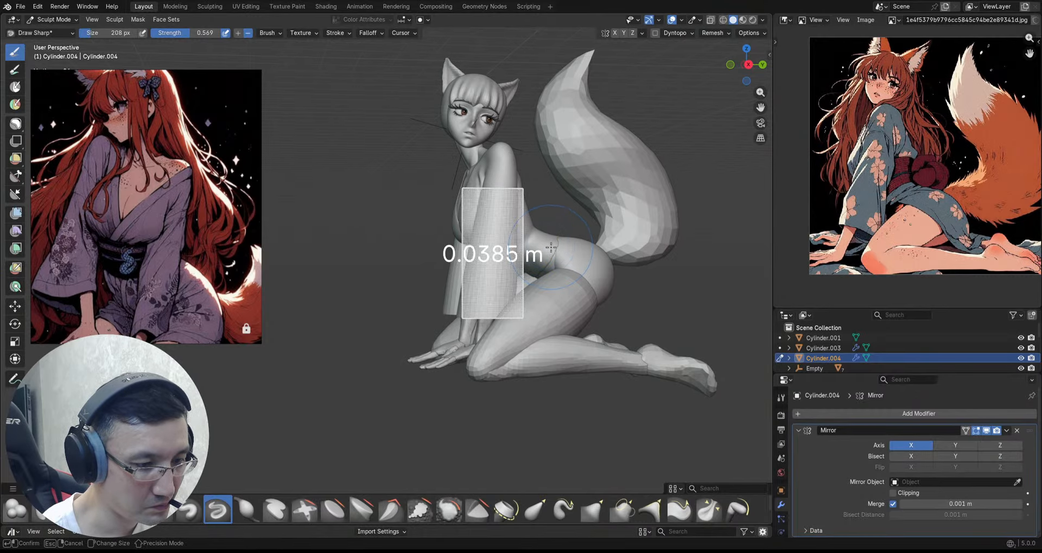
left_click(536, 241)
key("ctrl+r")
middle_click_drag(518, 249, 532, 255)
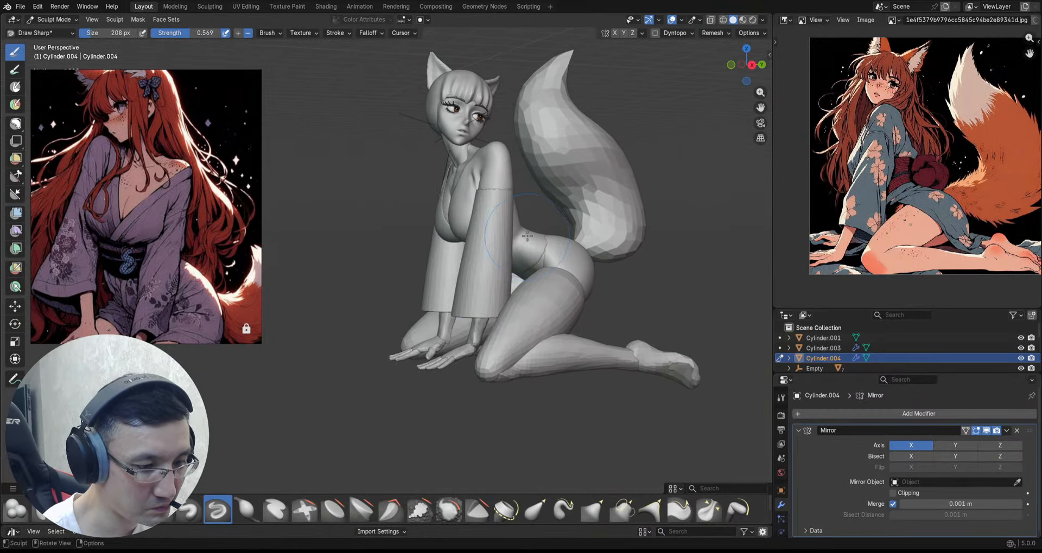
key("shift+r")
left_click(529, 235)
key("ctrl+r")
key("ctrl+s")
Step: Smooth the whole sleeve with the Smooth mesh filter and reshape its lower opening with the Grab brush
left_click(14, 214)
left_click_drag(332, 232, 429, 246)
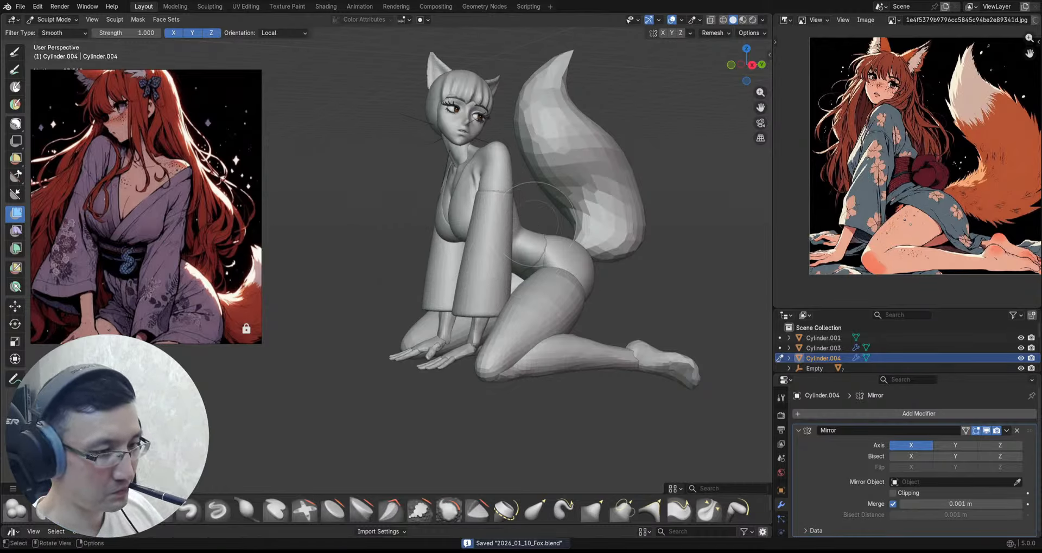
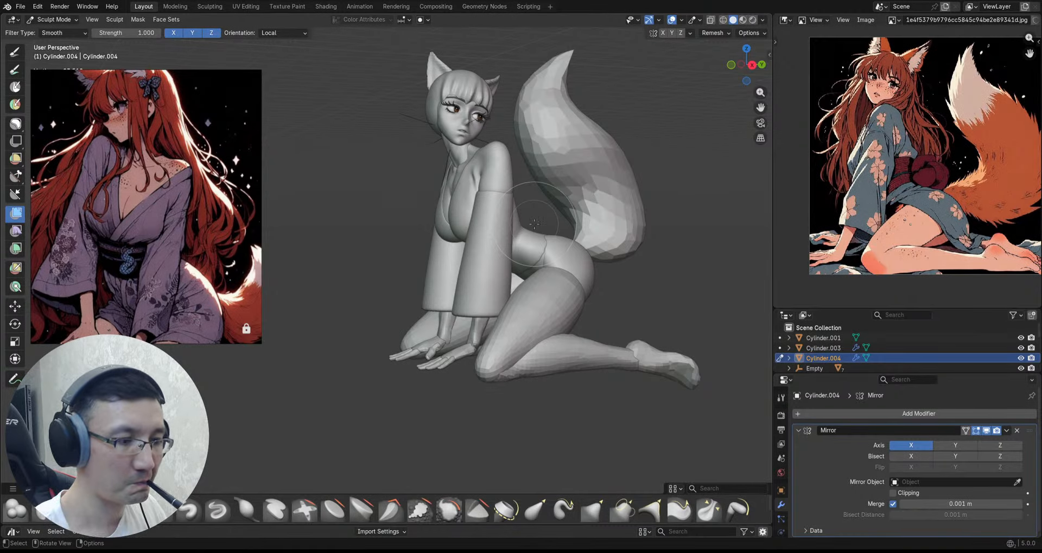
middle_click_drag(536, 222, 487, 267)
key("g")
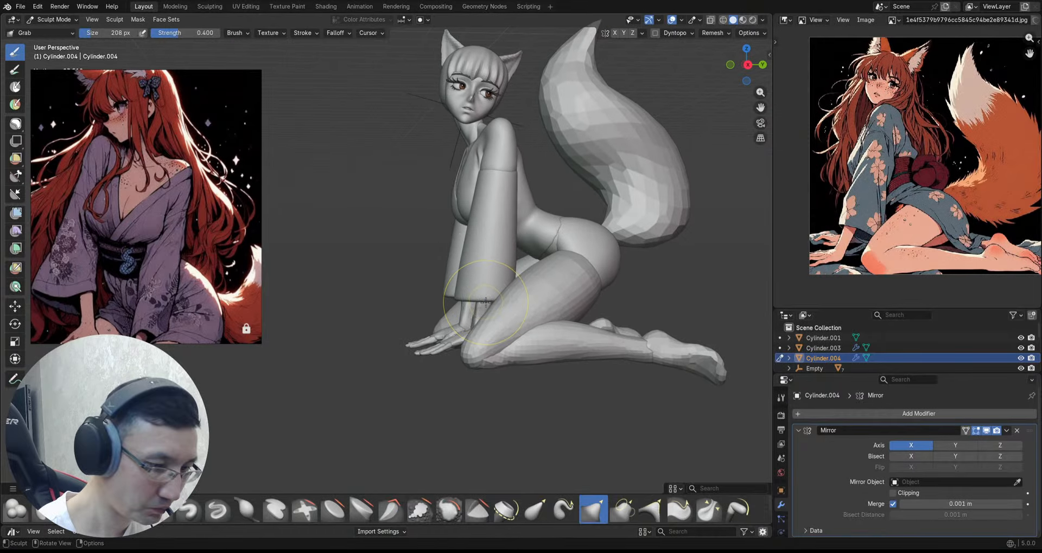
middle_click_drag(477, 311, 461, 282)
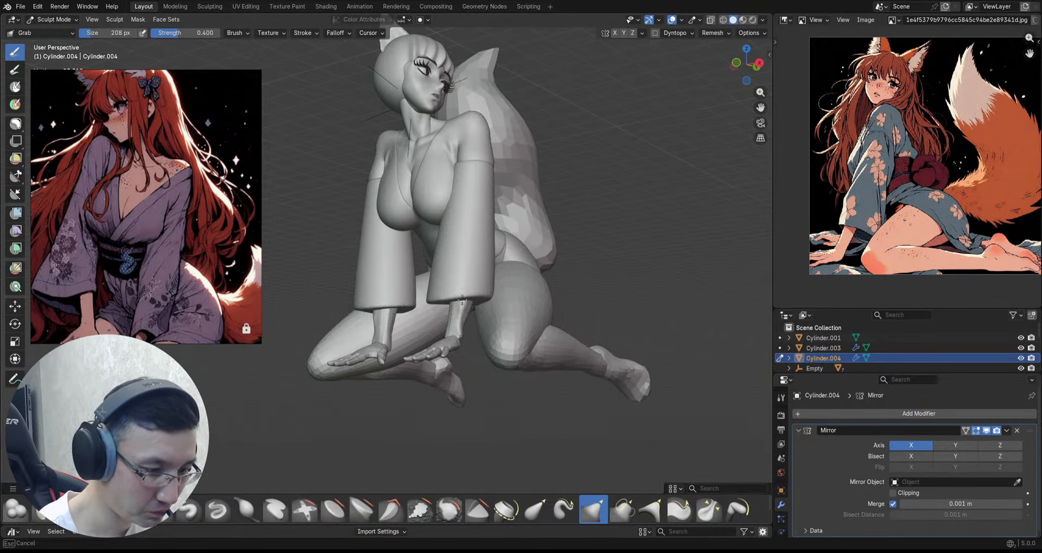
mouse_move(421, 312)
middle_mouse_down()
mouse_move(478, 288)
mouse_move(467, 304)
mouse_move(498, 297)
mouse_move(425, 285)
mouse_move(477, 302)
mouse_move(449, 286)
mouse_move(432, 293)
mouse_move(454, 259)
middle_mouse_up()
Step: Carve twisting diagonal cloth folds across the sleeve, from its lower part up to the upper edge, with Draw Sharp
key("d")
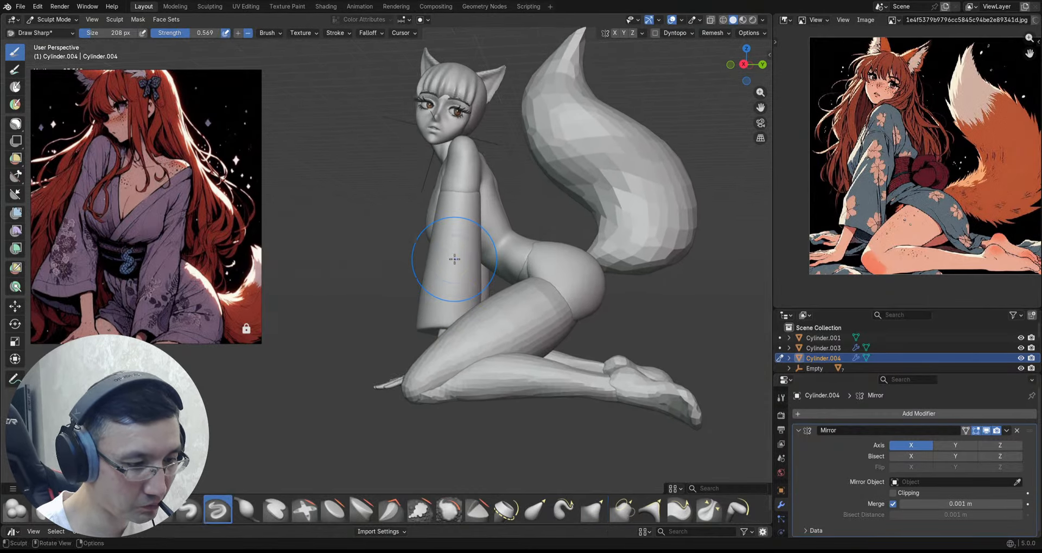
scroll(454, 260, "up", 3)
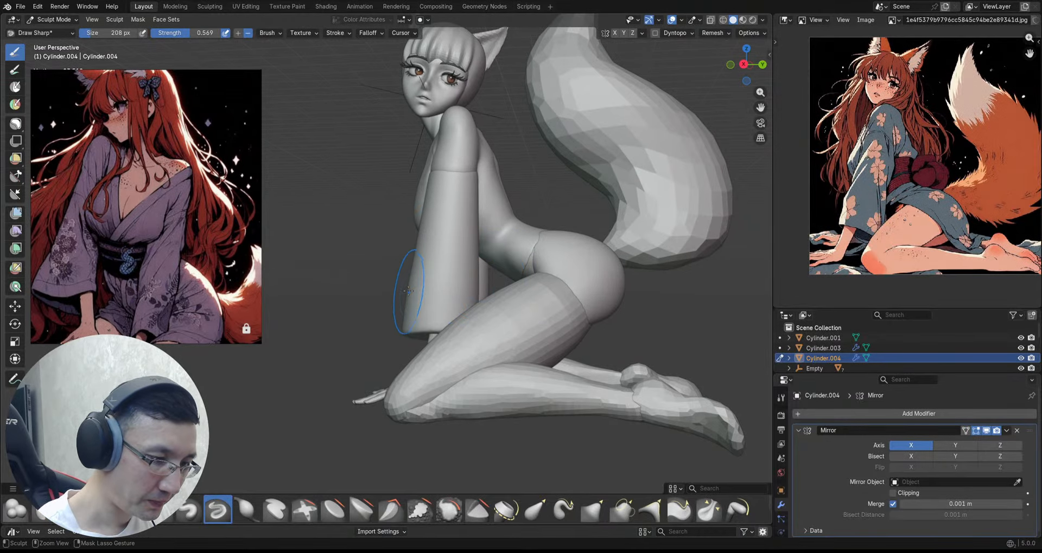
mouse_move(452, 260)
middle_mouse_down()
mouse_move(478, 254)
mouse_move(464, 231)
middle_mouse_up()
middle_click_drag(403, 273, 467, 232)
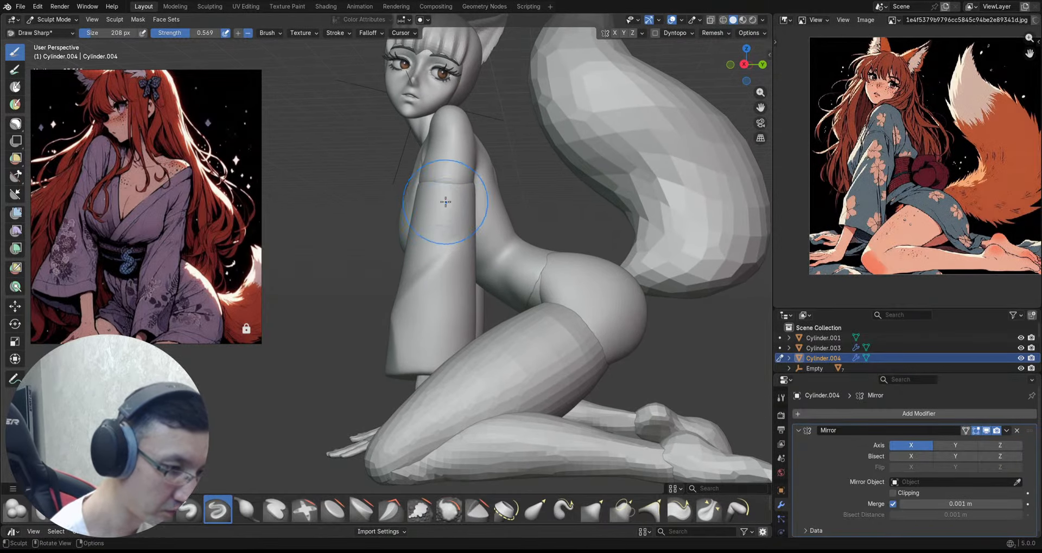
mouse_move(424, 234)
middle_mouse_down()
mouse_move(441, 253)
mouse_move(429, 247)
mouse_move(453, 243)
middle_mouse_up()
scroll(441, 252, "up", 2)
left_click_drag(434, 258, 401, 254, "alt")
scroll(401, 254, "down", 2)
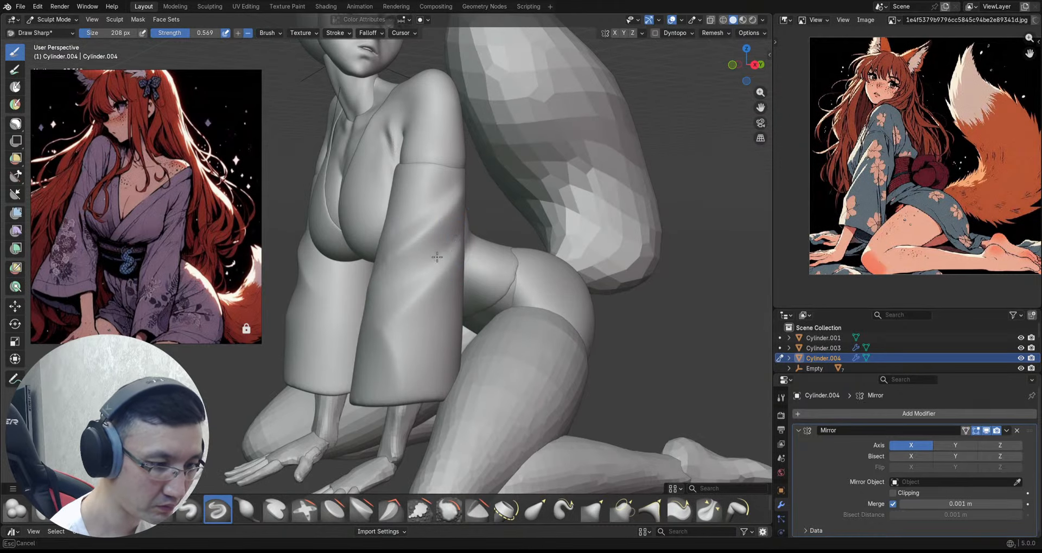
scroll(429, 224, "up", 2)
mouse_move(450, 228)
left_mouse_down("alt")
mouse_move(404, 224)
mouse_move(451, 195)
left_mouse_up("alt")
left_click_drag(354, 257, 374, 254, "alt")
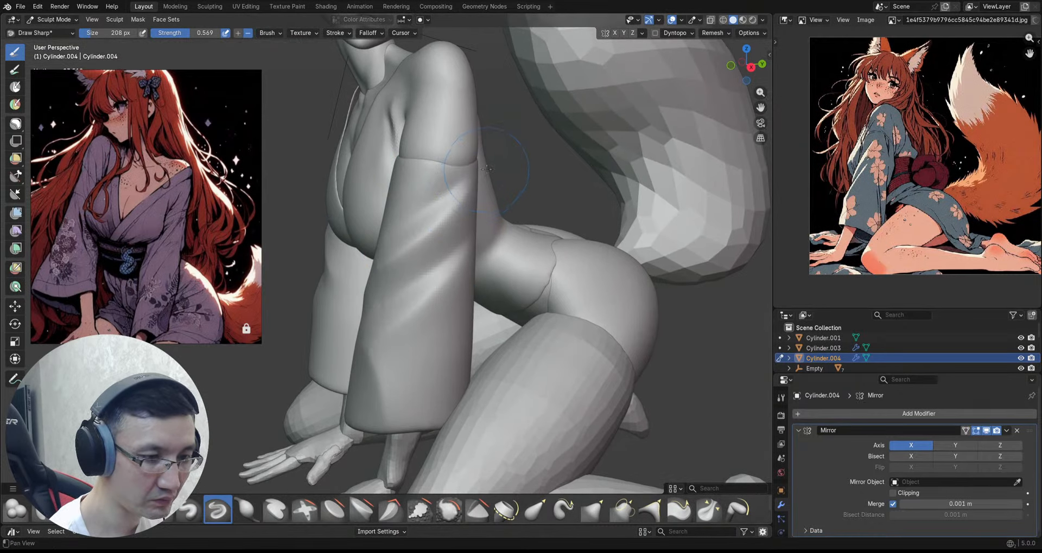
Step: Refine the folds below the sleeve's upper edge and pull that edge into a curve around the arm with Grab
scroll(390, 253, "down", 2)
left_click_drag(467, 233, 424, 214, "alt")
scroll(463, 176, "up", 2)
mouse_move(462, 176)
left_mouse_down("alt")
mouse_move(428, 179)
mouse_move(447, 171)
mouse_move(445, 192)
mouse_move(455, 186)
mouse_move(441, 173)
mouse_move(408, 175)
left_mouse_up("alt")
key("g")
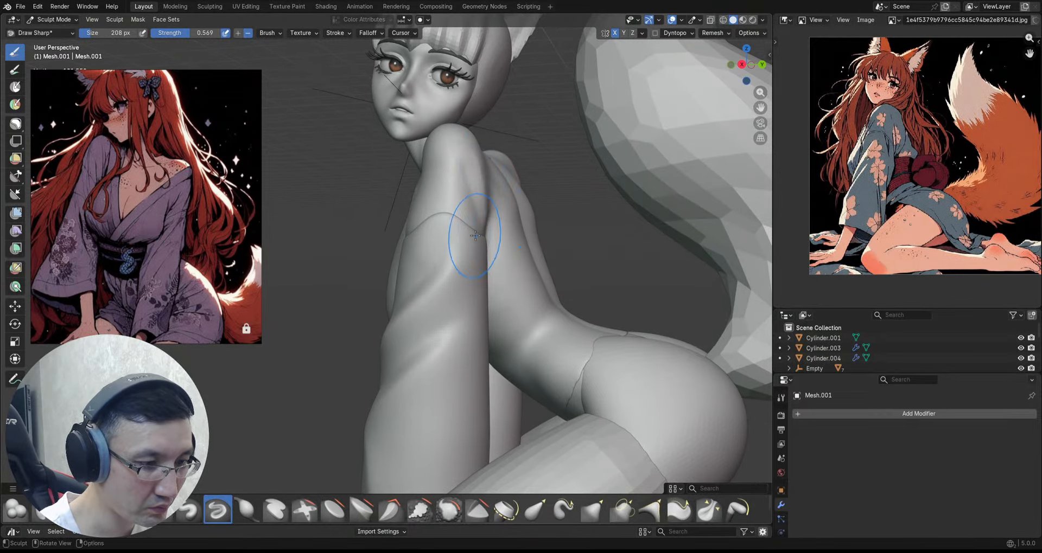
Step: Sculpt the upper-arm and shoulder creases above the sleeve on the body mesh with Draw Sharp, and save the file
middle_click_drag(463, 198, 478, 190)
middle_click_drag(433, 165, 455, 165)
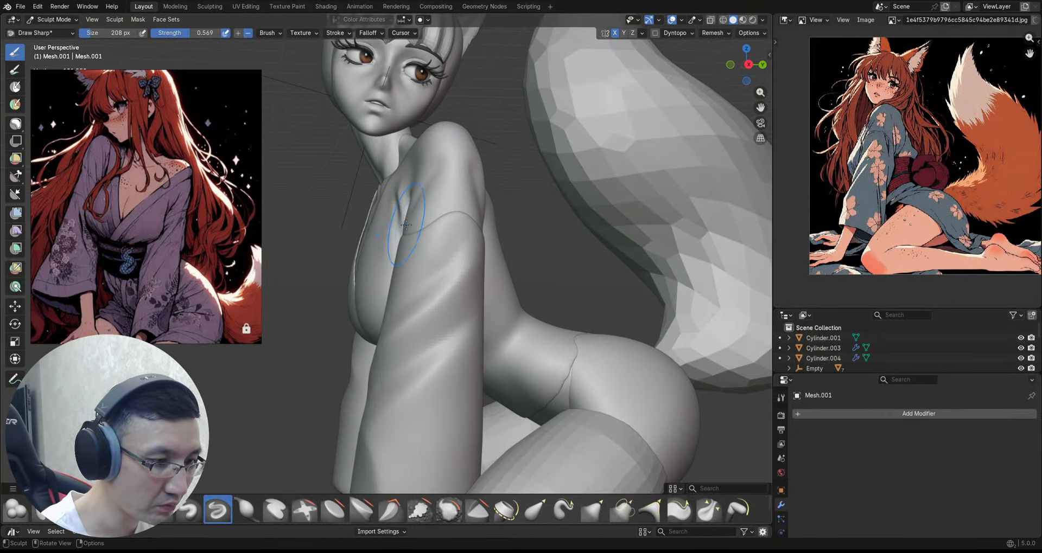
scroll(411, 190, "down", 6)
middle_click_drag(411, 189, 522, 174)
scroll(510, 176, "up", 2)
scroll(518, 168, "down", 3)
scroll(522, 174, "up", 1)
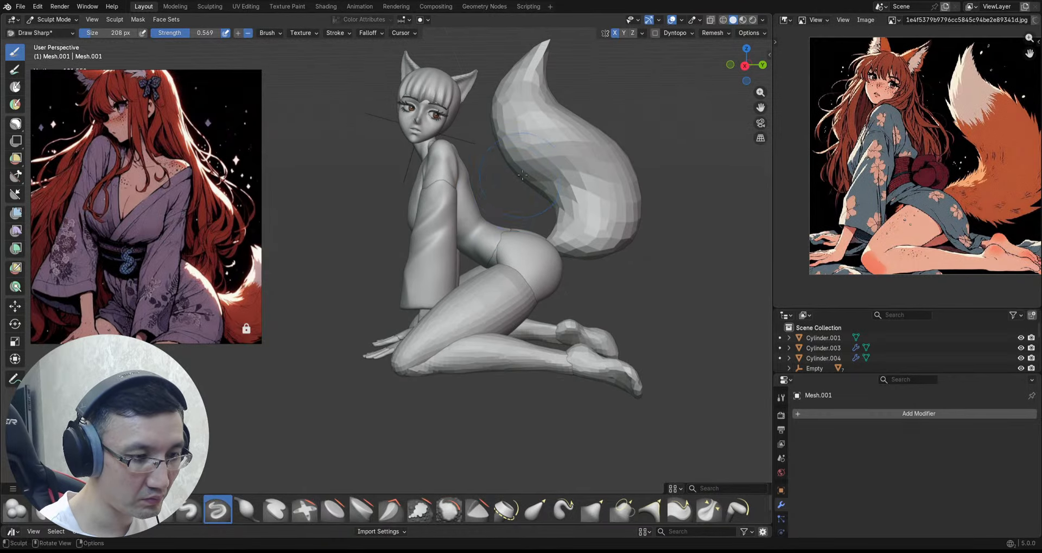
key("ctrl+s")
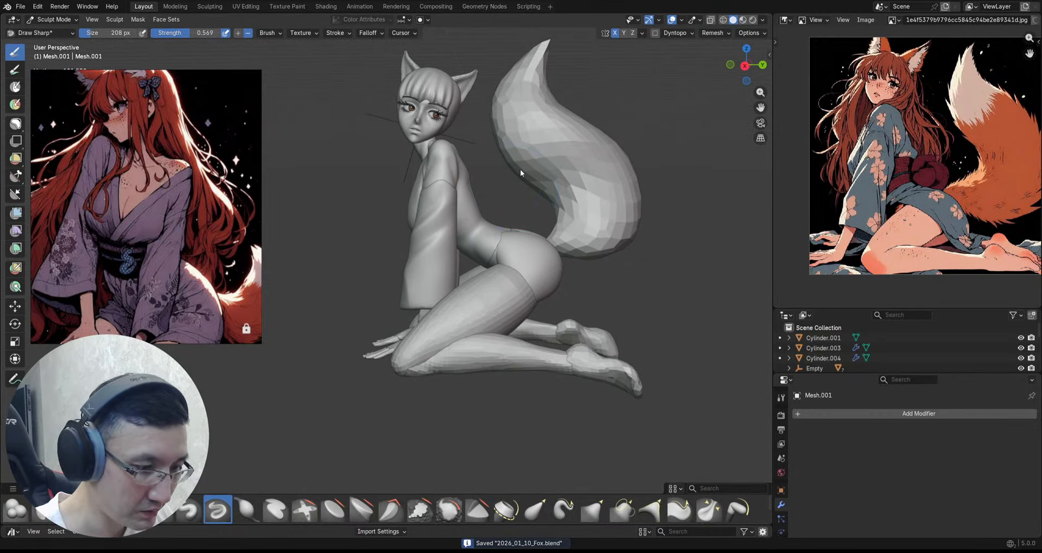
Step: Carve a fold into the lower part of the sleeve mesh with the Draw Sharp brush and save the file
scroll(520, 169, "up", 3)
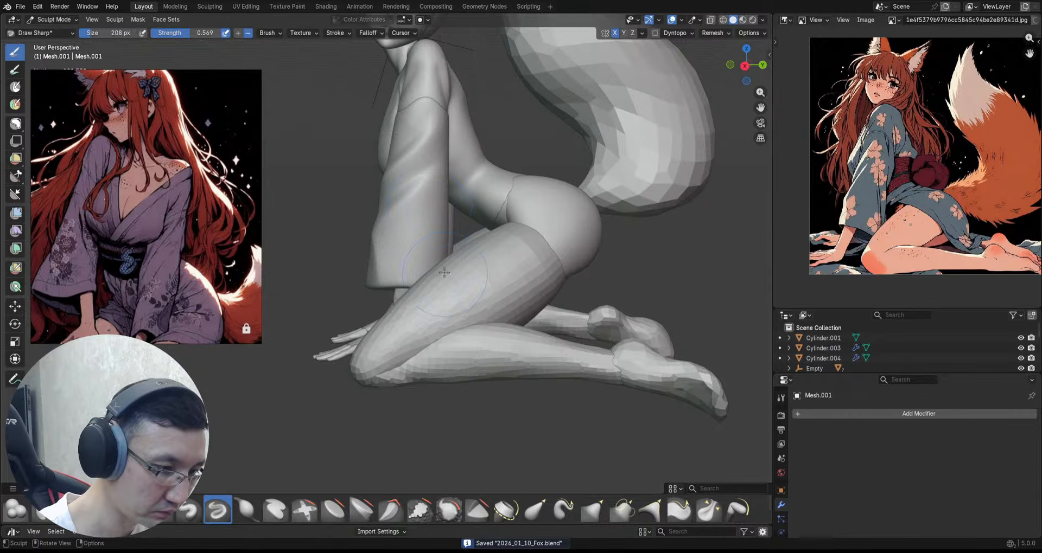
key("alt+q")
scroll(433, 194, "up", 1)
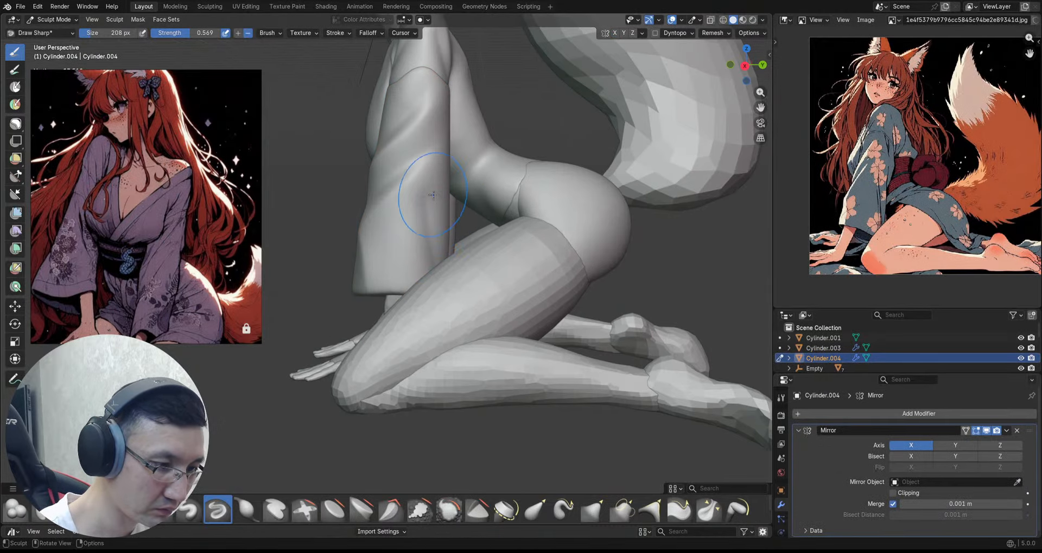
left_click_drag(422, 211, 439, 296, "ctrl")
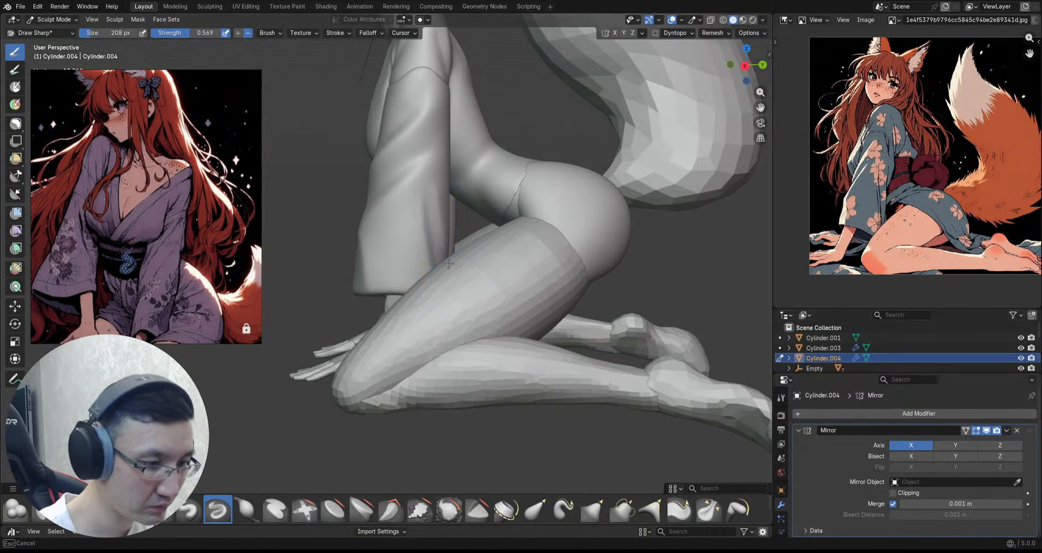
scroll(450, 265, "down", 6)
key("ctrl+s")
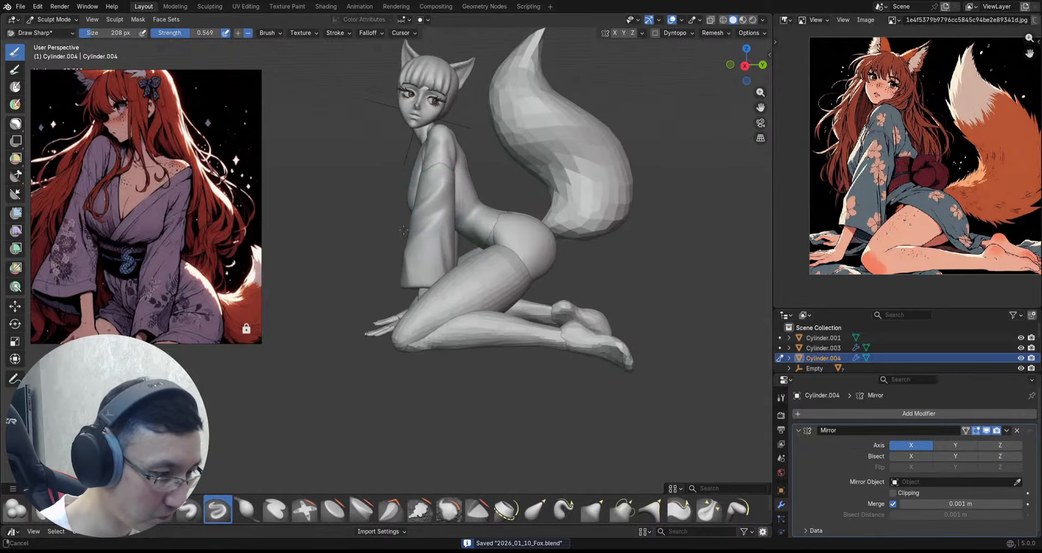
Step: Pull the sleeve's front and back edges into a more irregular fabric silhouette with the Grab brush
scroll(419, 233, "up", 2)
key("g")
scroll(419, 233, "up", 4)
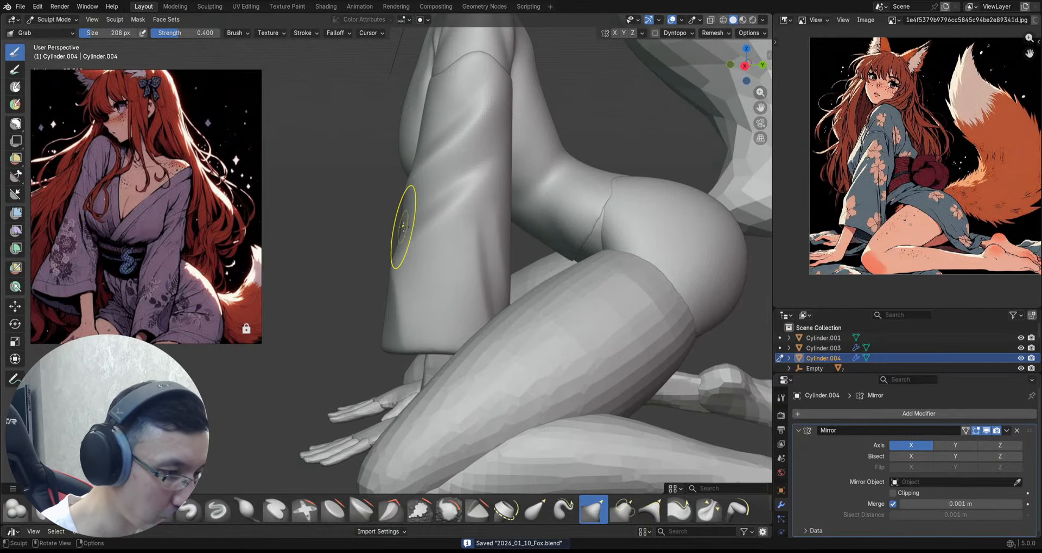
left_click_drag(407, 225, 403, 228)
middle_click_drag(397, 258, 397, 274, "ctrl")
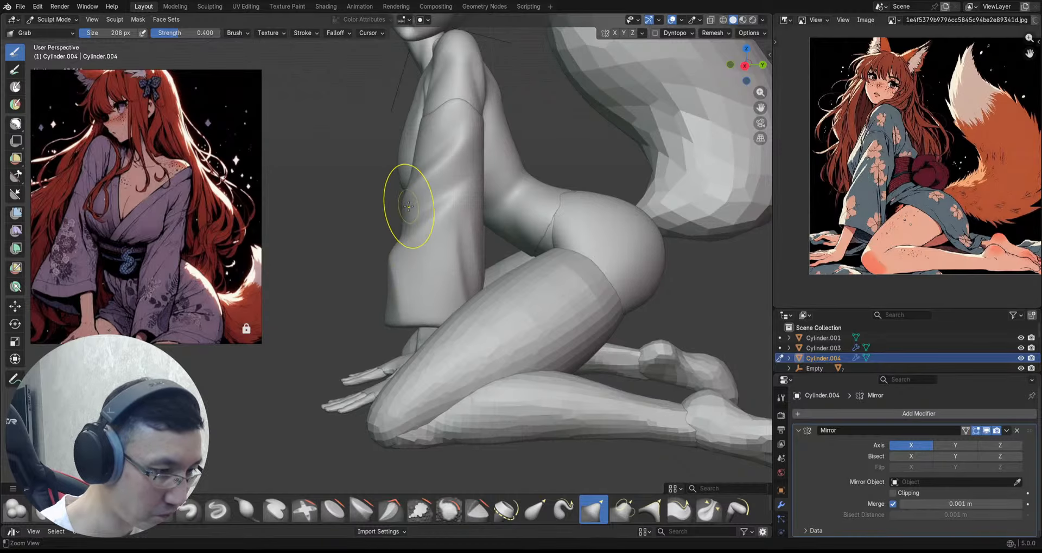
middle_click_drag(408, 206, 407, 197, "ctrl")
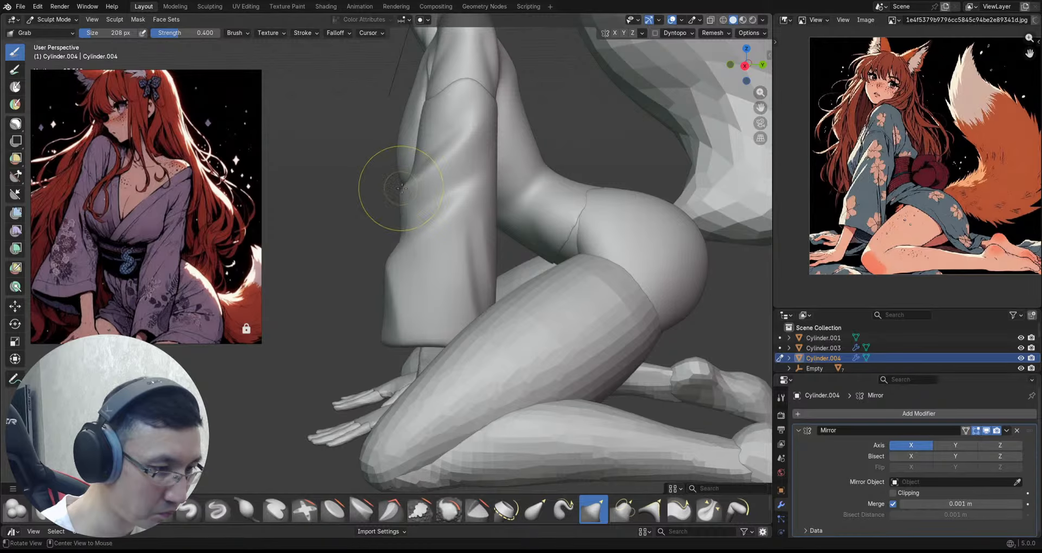
left_click_drag(401, 189, 434, 216, "ctrl+alt")
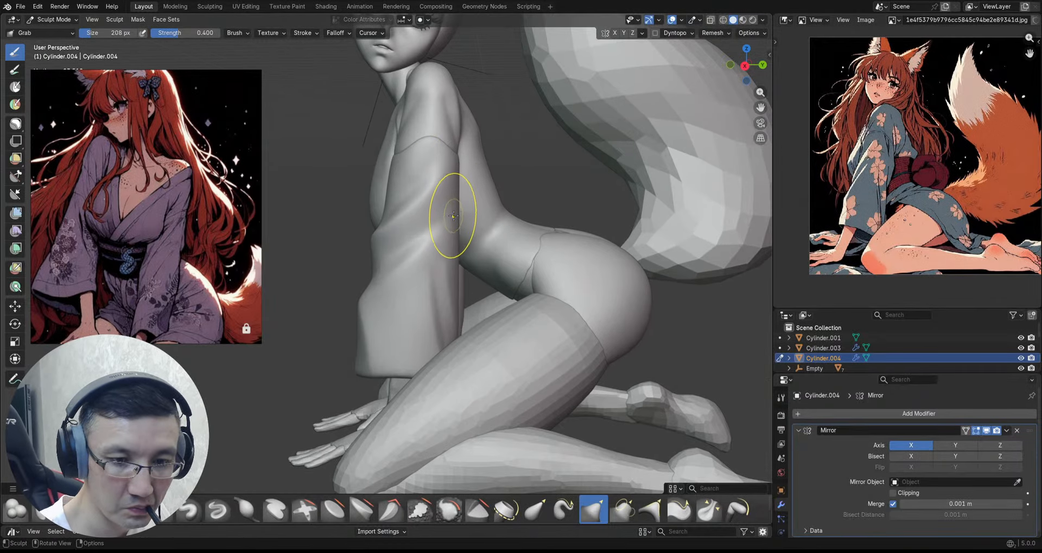
mouse_move(457, 184)
left_mouse_down()
mouse_move(474, 163)
mouse_move(497, 176)
left_mouse_up()
Step: Choose the Draw Sharp brush, switch sculpting from the sleeve to the body mesh, and save the file
key("d")
mouse_move(496, 177)
left_mouse_down("alt")
mouse_move(467, 169)
mouse_move(422, 178)
mouse_move(434, 214)
mouse_move(456, 230)
mouse_move(461, 190)
mouse_move(392, 136)
left_mouse_up("alt")
mouse_move(404, 157)
left_mouse_down("ctrl+alt")
mouse_move(421, 190)
mouse_move(442, 164)
mouse_move(434, 155)
mouse_move(387, 177)
mouse_move(426, 190)
mouse_move(449, 179)
mouse_move(477, 188)
left_mouse_up("ctrl+alt")
key("alt+q")
key("ctrl+s")
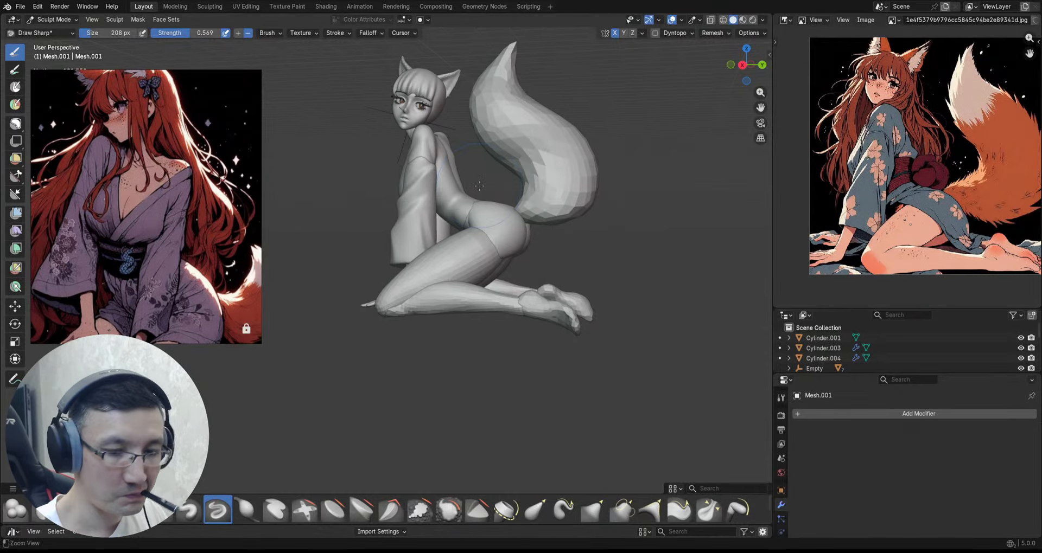
Step: Select the thigh mesh in Object Mode, sculpt on it with an adjusted voxel remesh size, and save the file
left_click_drag(478, 188, 600, 249, "alt")
key("ctrl+Tab")
left_click(516, 248)
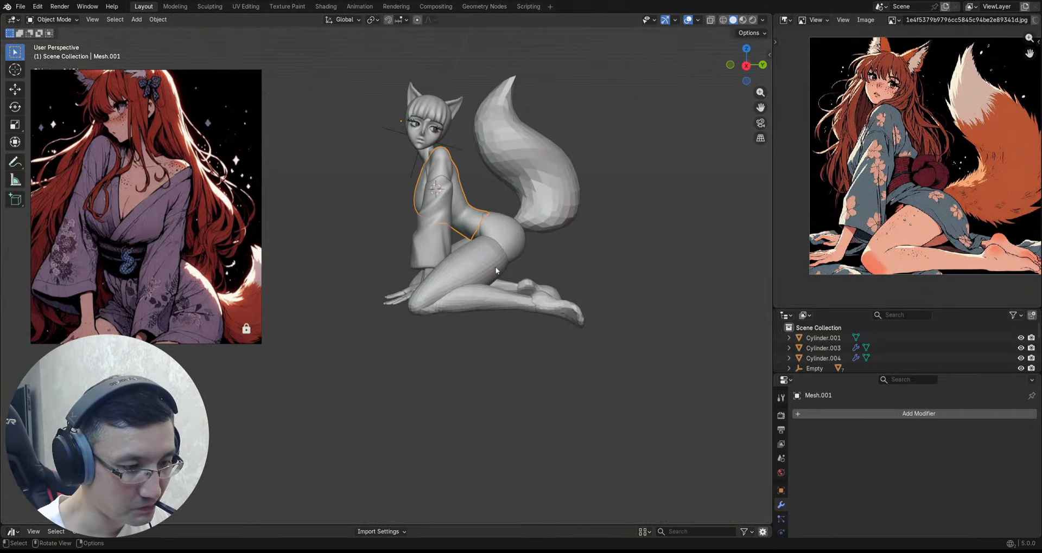
scroll(493, 271, "up", 2)
left_click(477, 265)
key("ctrl+Tab")
left_click(490, 326)
key("r")
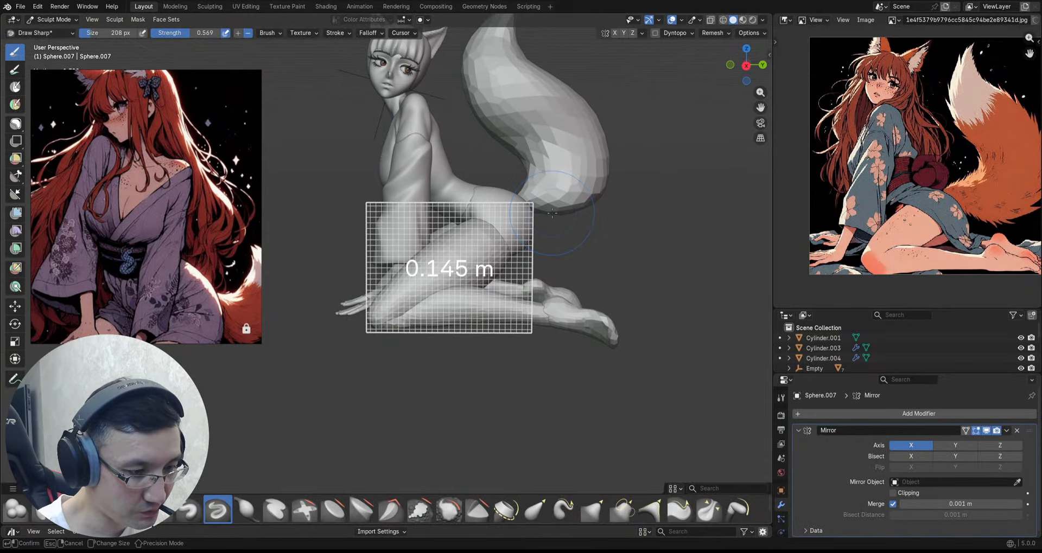
left_click(595, 237)
key("ctrl+s")
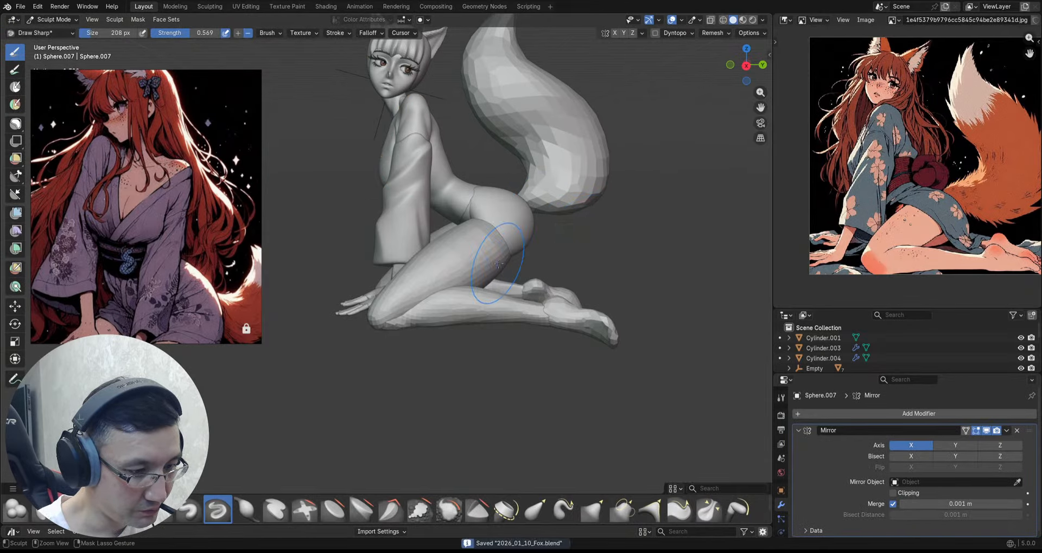
Step: Smooth the whole thigh with the Smooth mesh filter at strength 1.000
mouse_move(486, 247)
left_mouse_down("alt")
mouse_move(503, 275)
mouse_move(509, 265)
left_mouse_up("alt")
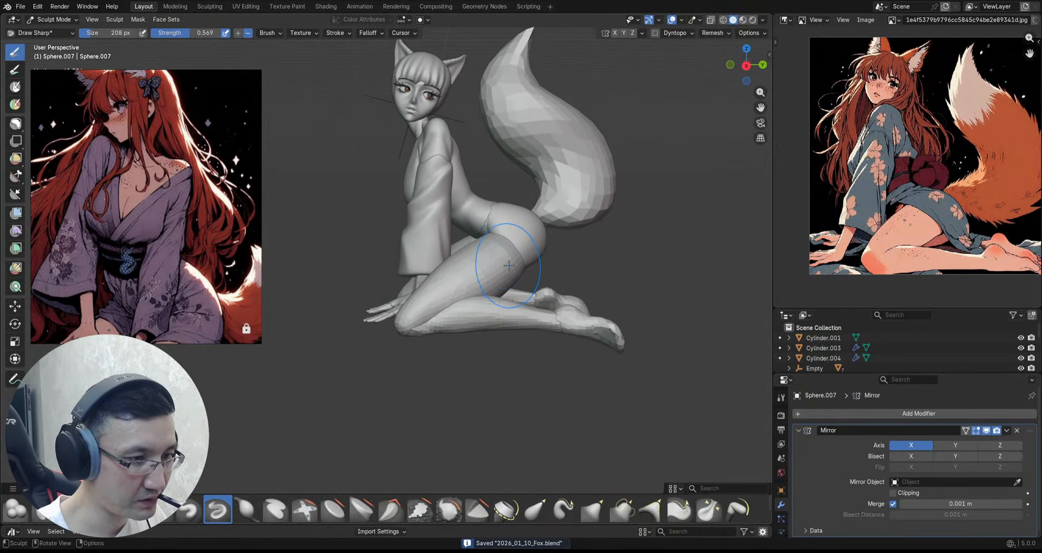
left_click(16, 212)
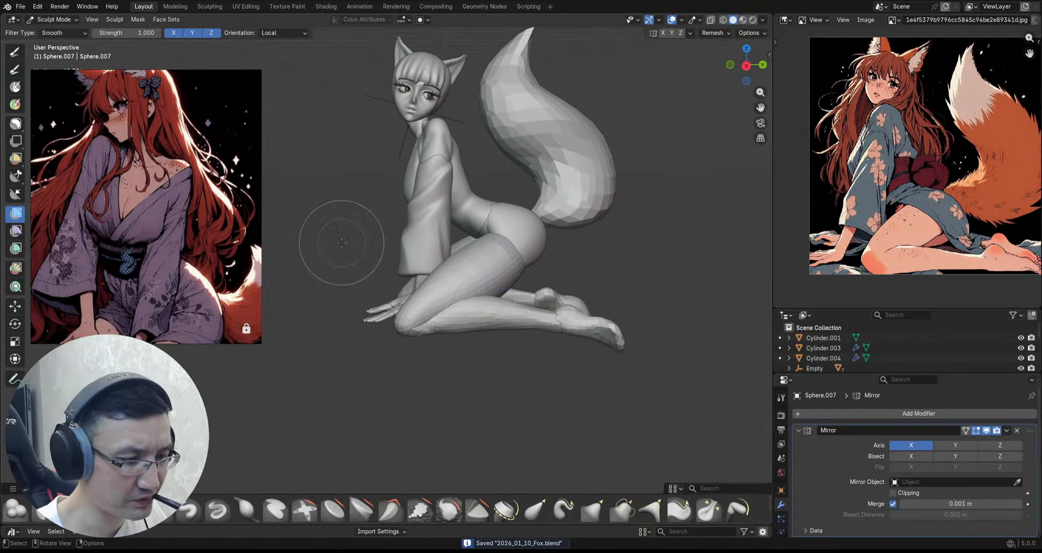
left_click_drag(337, 235, 453, 247)
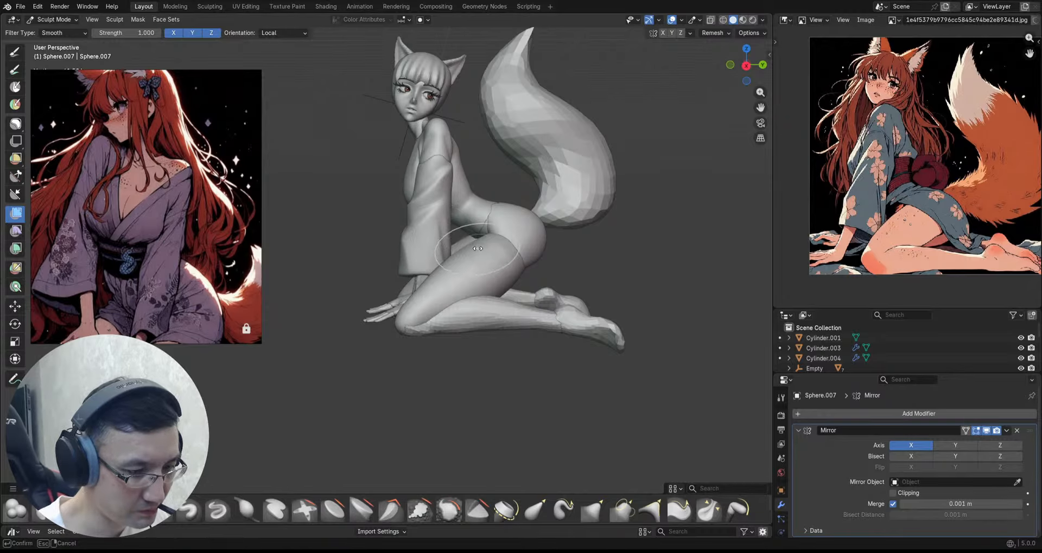
Step: Switch to the lower-leg mesh, voxel remesh it at an adjusted size, and smooth it with the mesh filter
left_click_drag(510, 288, 513, 277, "ctrl+alt")
key("alt+q")
key("r")
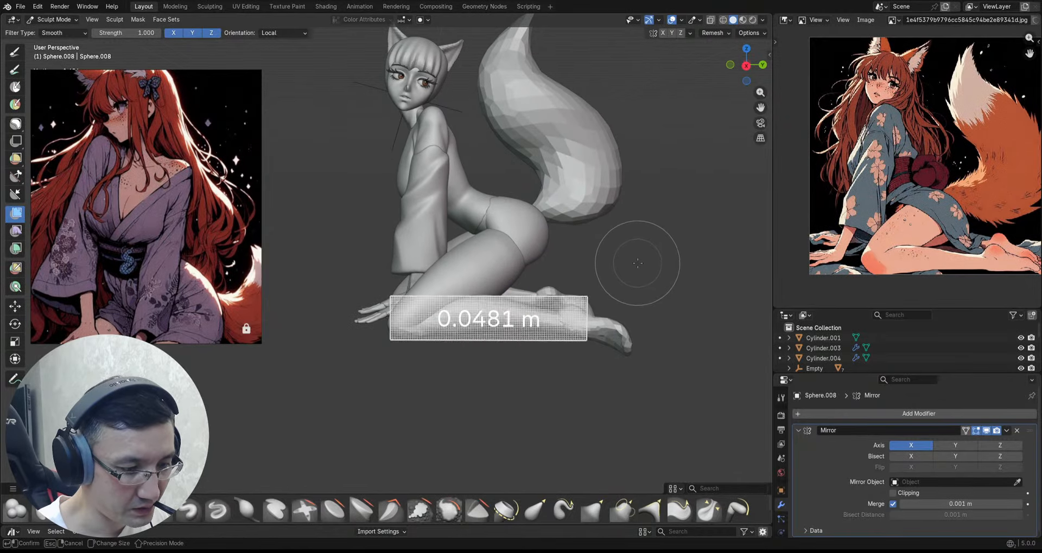
left_click(645, 268)
key("ctrl+r")
left_click_drag(619, 265, 715, 265)
Step: Switch to the foot mesh, voxel remesh and smooth it the same way, and save the file
middle_click_drag(715, 265, 672, 259, "shift")
key("alt+q")
key("r")
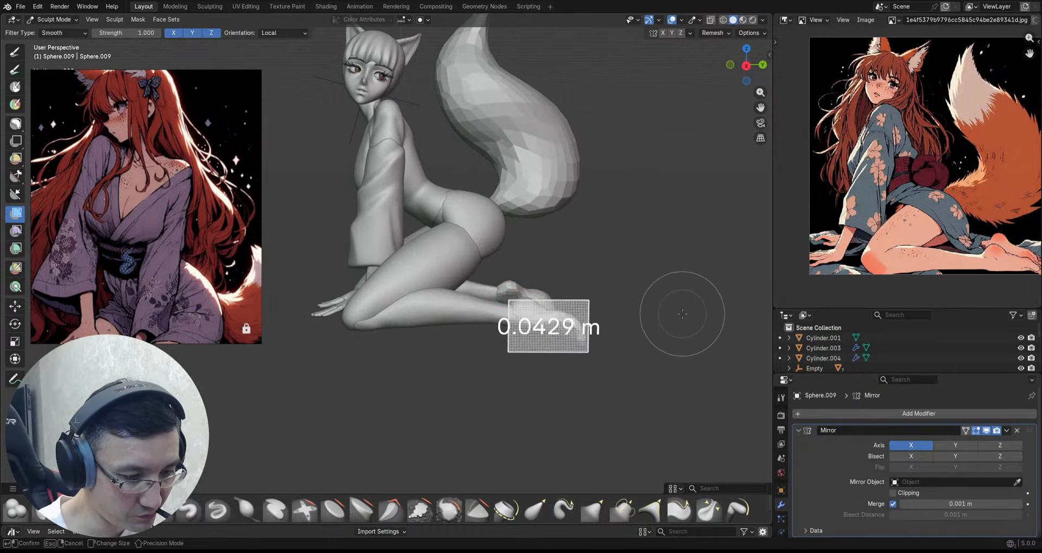
left_click(698, 316)
key("ctrl+r")
key("ctrl+s")
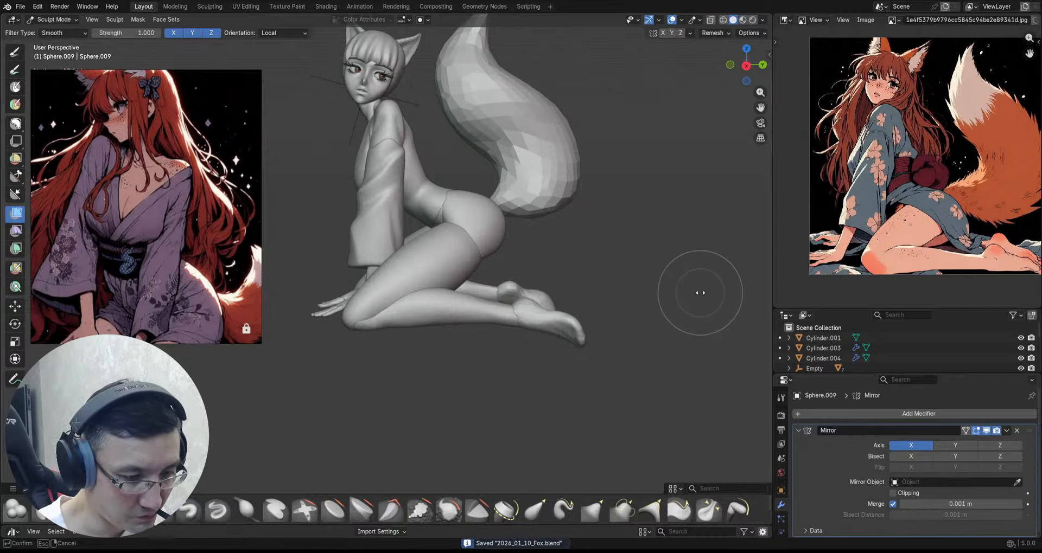
mouse_move(614, 268)
middle_mouse_down()
mouse_move(602, 296)
mouse_move(610, 337)
mouse_move(586, 331)
mouse_move(593, 271)
mouse_move(612, 286)
middle_mouse_up()
key("ctrl+s")
Step: Return to Object Mode, check the kimono's skirt in the purple reference, and add a UV sphere
key("ctrl+Tab")
left_click(555, 284)
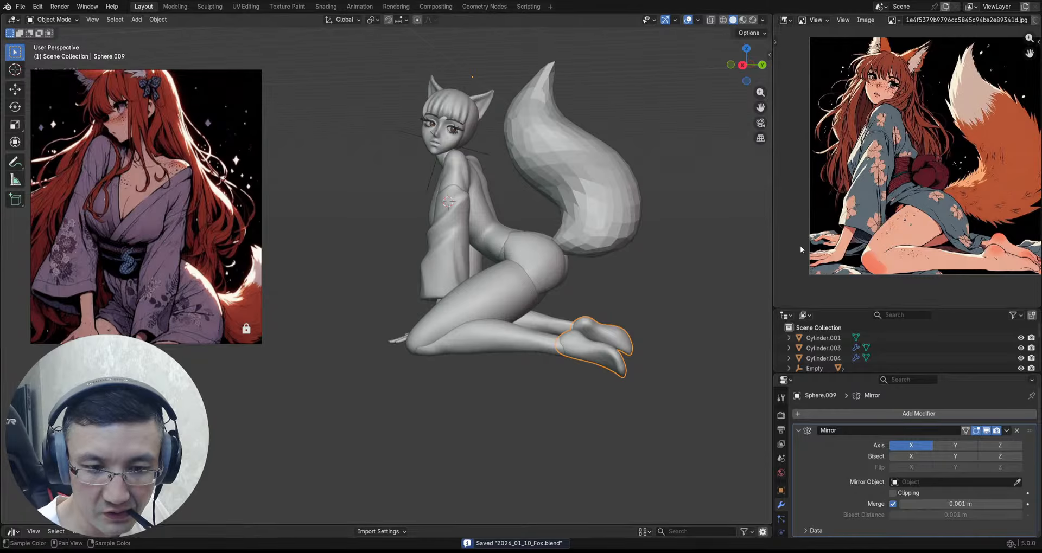
scroll(187, 246, "down", 3)
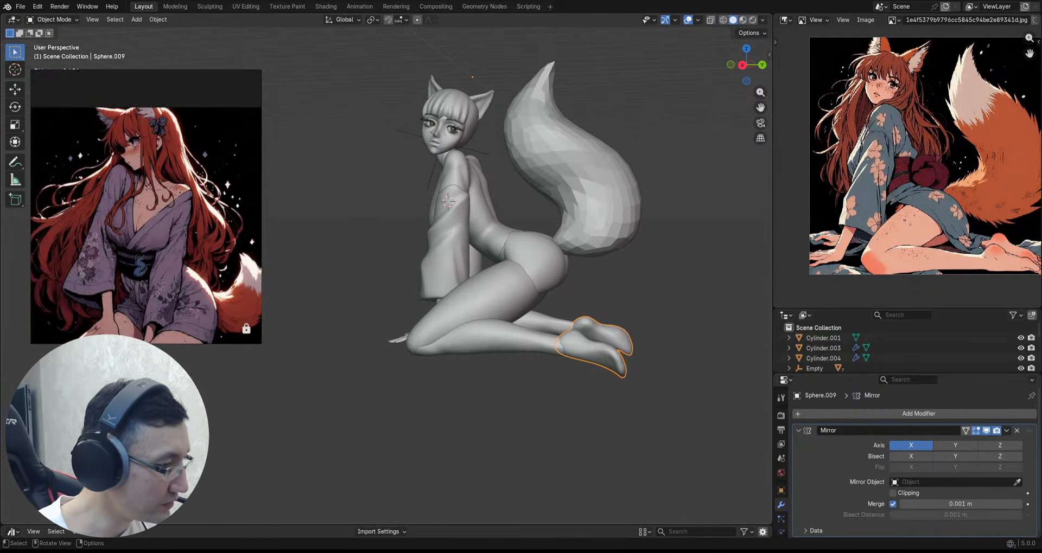
scroll(186, 246, "up", 2)
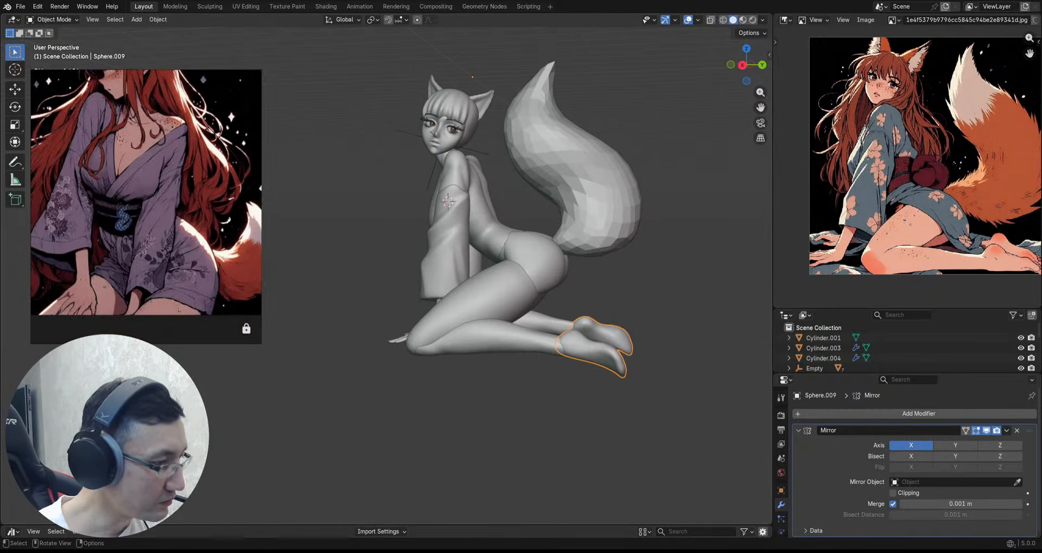
middle_click_drag(407, 231, 416, 287)
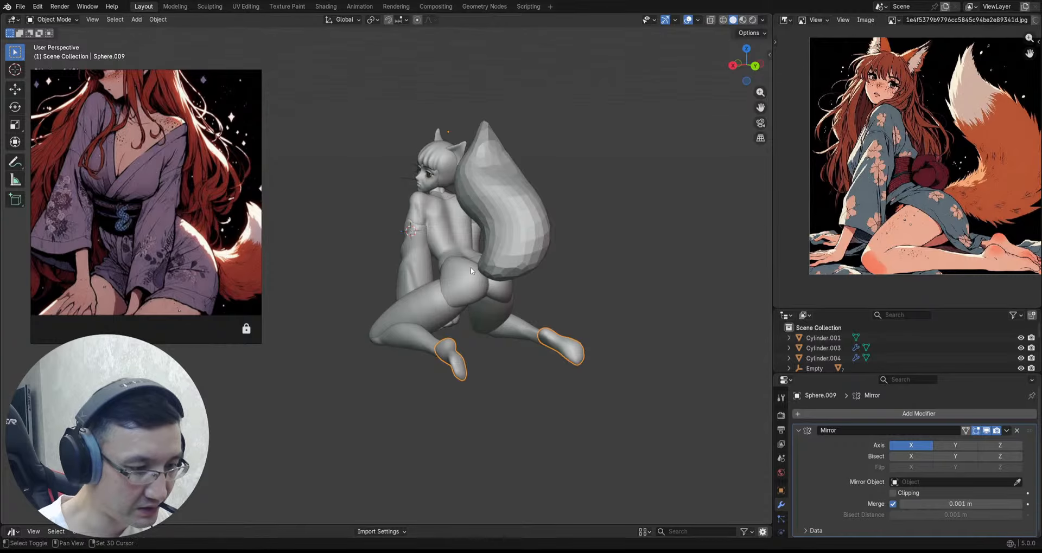
middle_click_drag(471, 267, 535, 286)
key("shift+a")
mouse_move(535, 287)
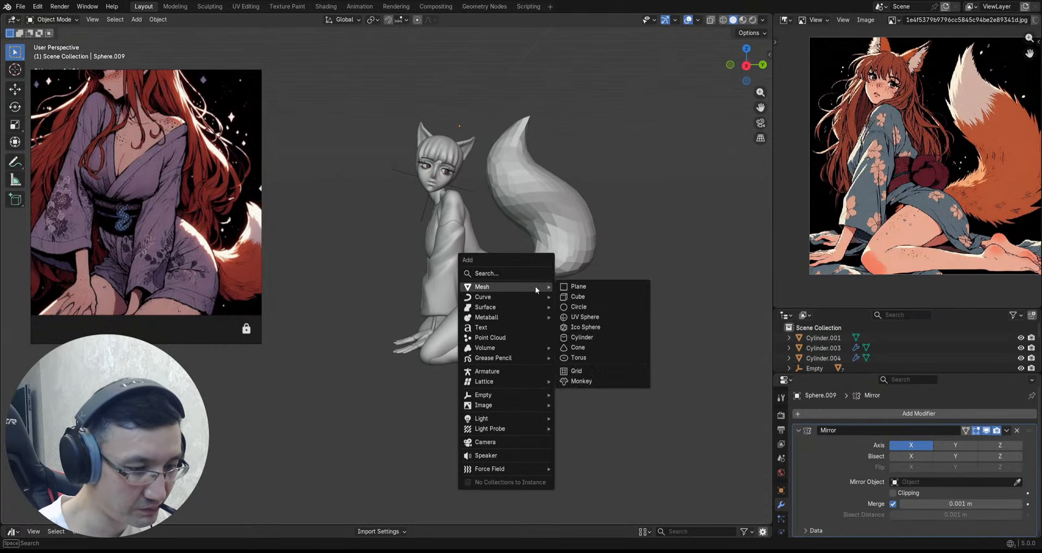
left_click(584, 318)
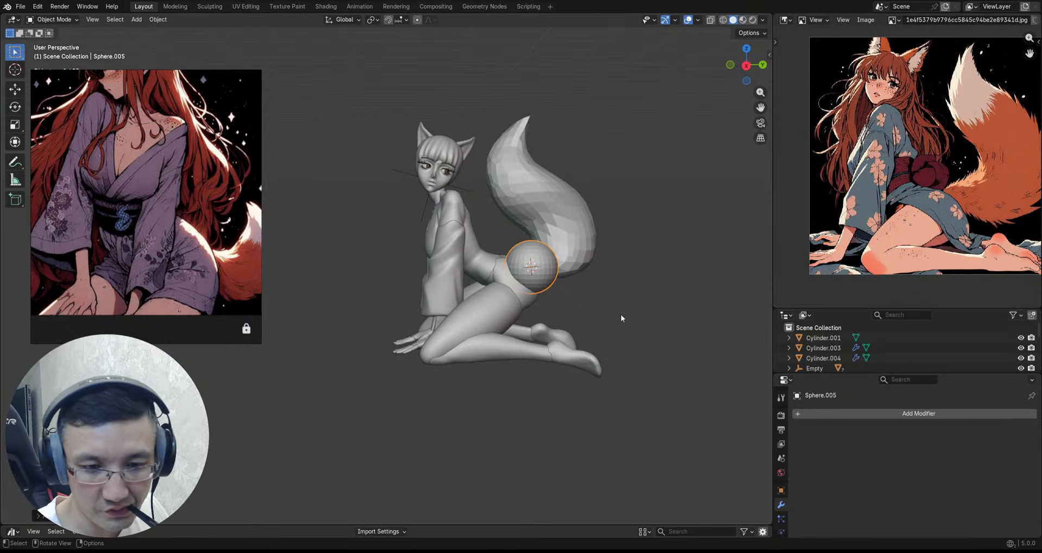
key("g")
left_click(607, 330)
middle_click_drag(607, 330, 548, 273)
key("g")
left_click(581, 300)
key("ctrl+z")
key("ctrl+z")
Step: Move the new sphere over the hips in the right orthographic view and scale it to about 1.4 times
key("grave")
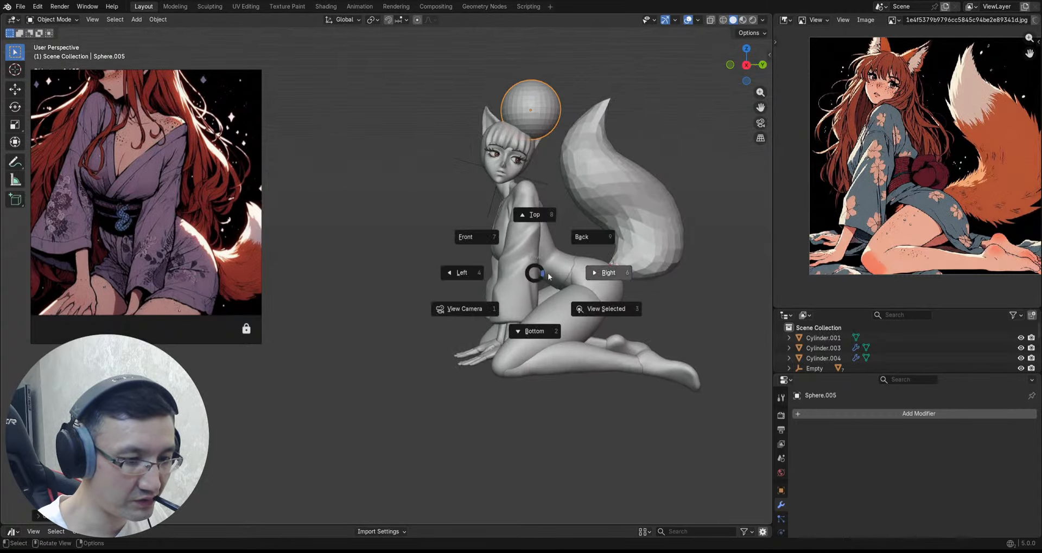
left_click(572, 274)
key("g")
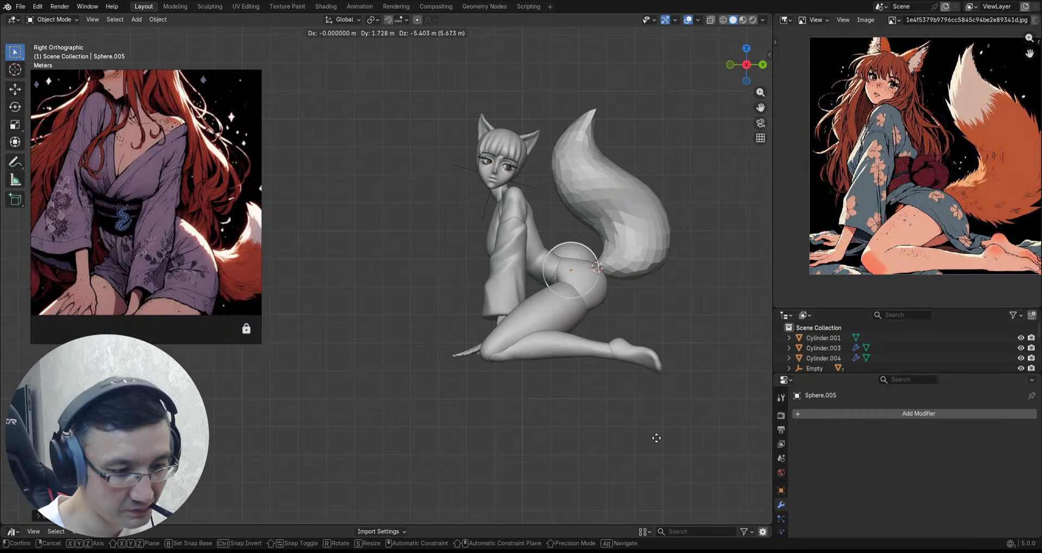
left_click(660, 449)
key("s")
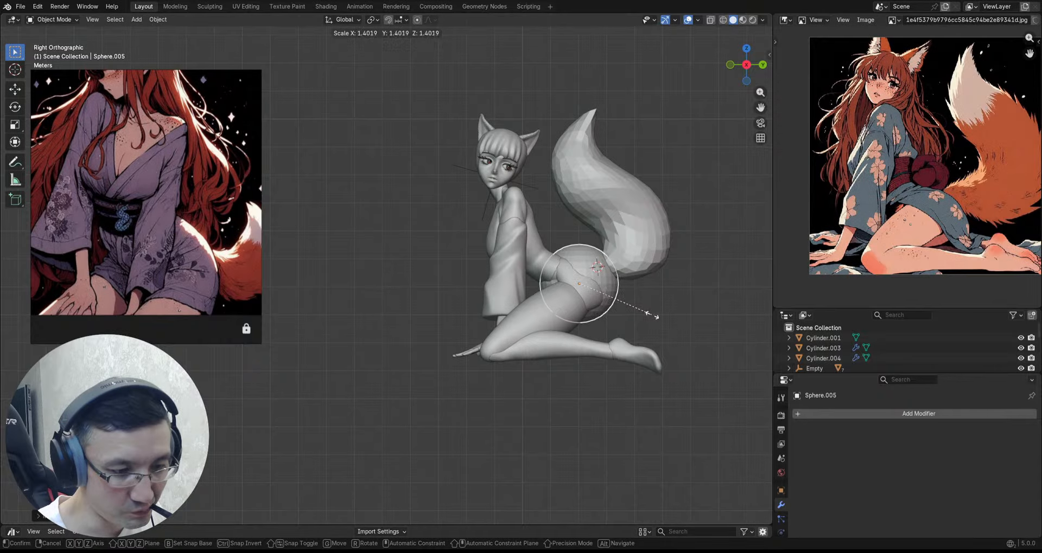
left_click(651, 312)
middle_click_drag(646, 307, 624, 271, "ctrl")
middle_click_drag(623, 270, 616, 246, "shift")
Step: Apply all transforms to the hip sphere, enter Sculpt Mode on it, and save the file
key("ctrl+a")
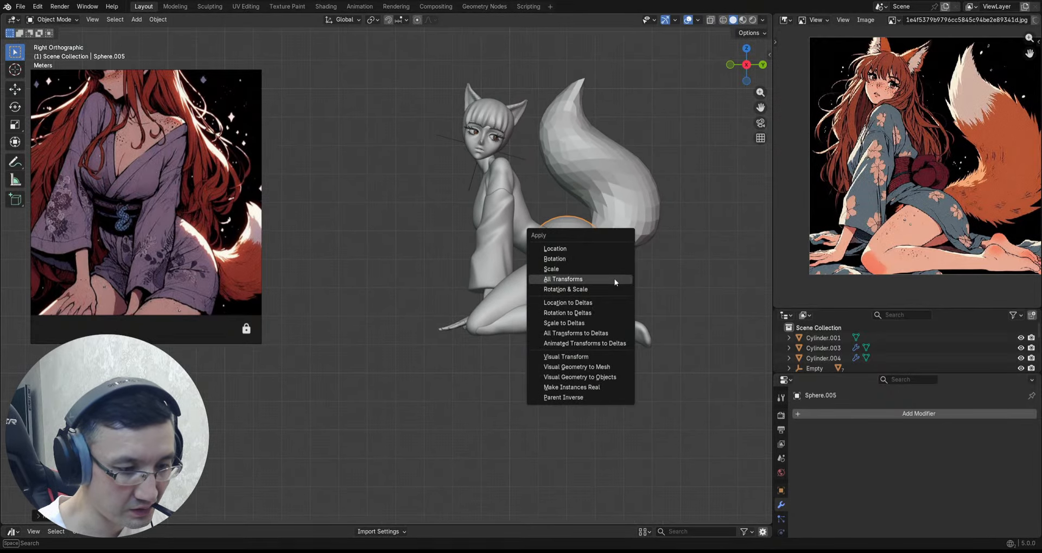
left_click(614, 278)
key("ctrl+Tab")
left_click(602, 296)
scroll(602, 271, "up", 1)
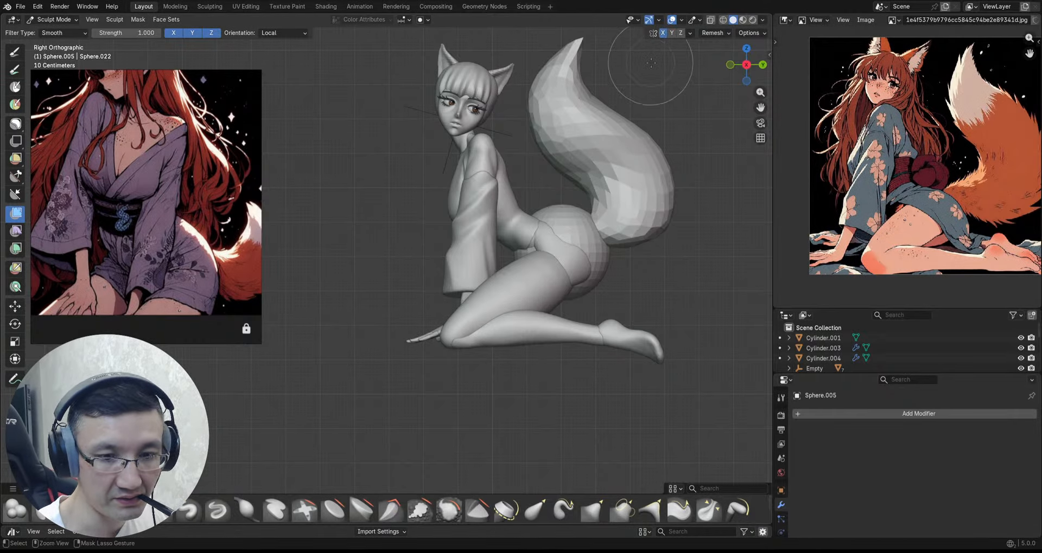
key("ctrl+s")
scroll(580, 225, "up", 1)
middle_click_drag(580, 224, 504, 206, "shift")
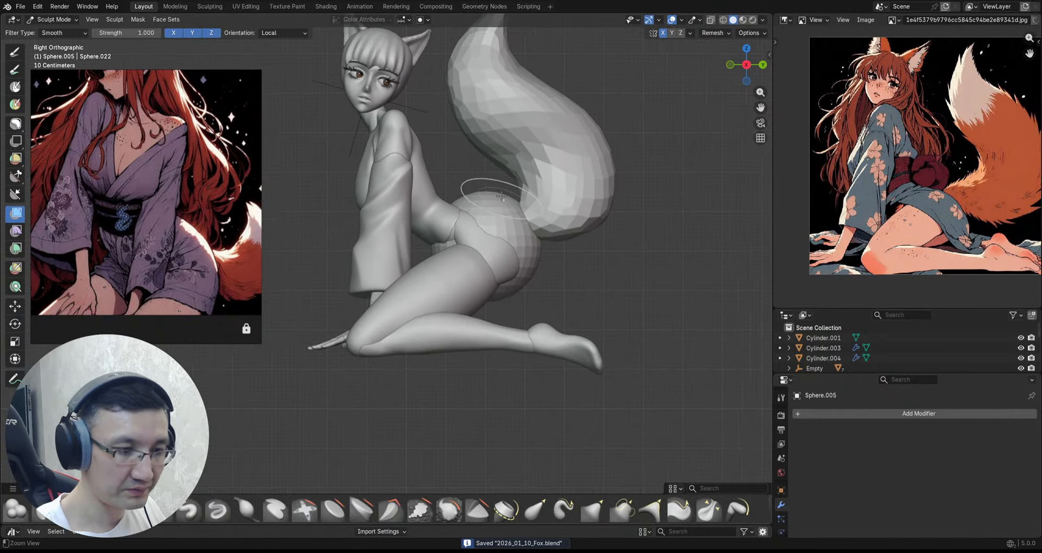
scroll(504, 206, "down", 2)
Step: Set the Grab brush to 388 px and fit the sphere's upper surface around the waist and hips
key("g")
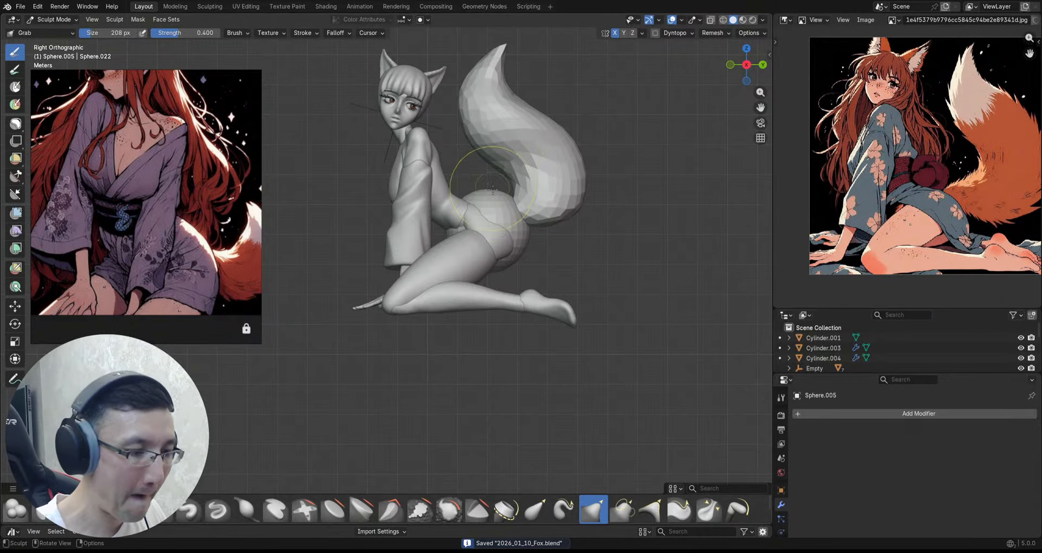
key("bracketright")
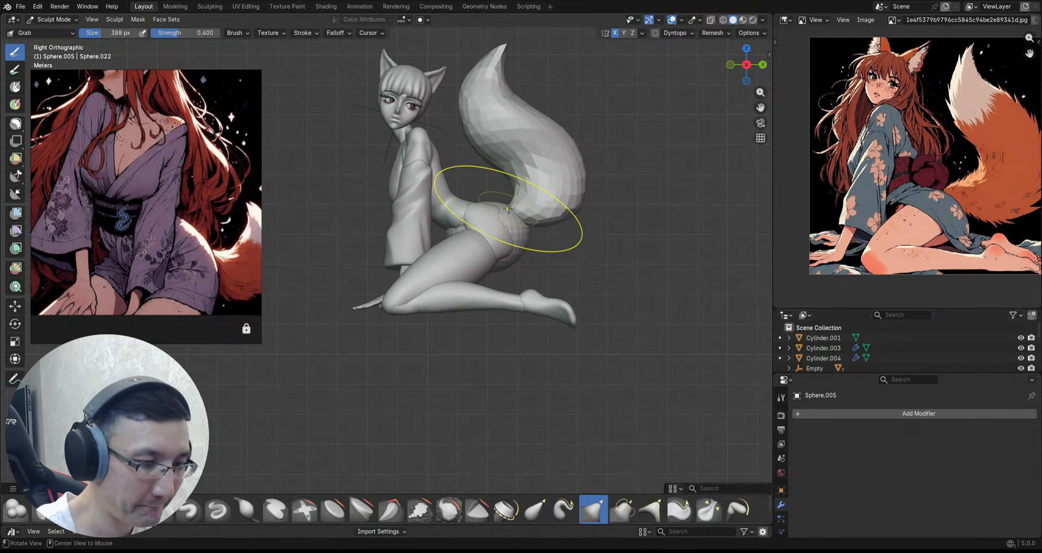
mouse_move(480, 220)
middle_mouse_down()
mouse_move(469, 224)
mouse_move(466, 199)
mouse_move(462, 210)
mouse_move(497, 245)
mouse_move(480, 206)
middle_mouse_up()
scroll(449, 167, "up", 5)
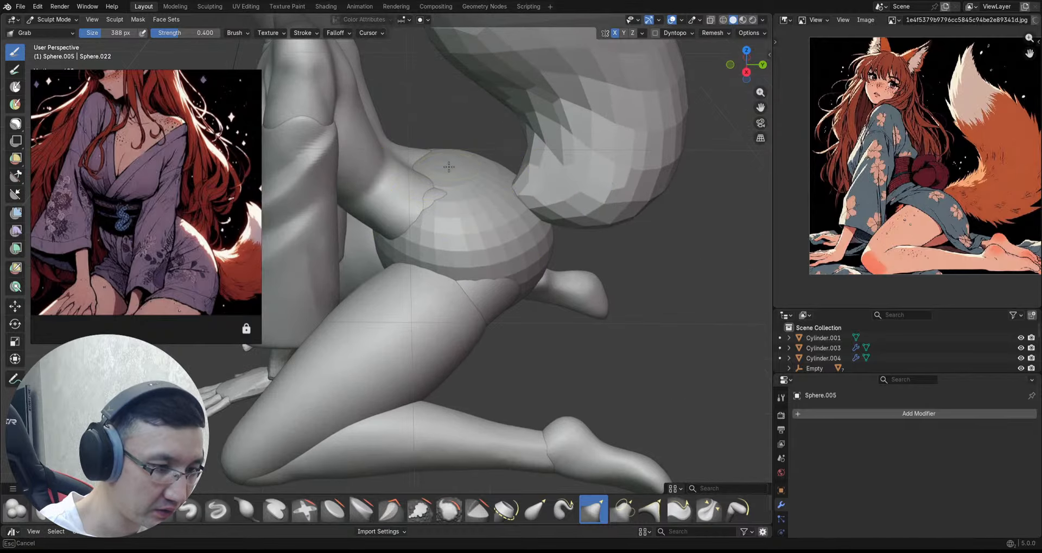
key("r")
left_click(486, 173)
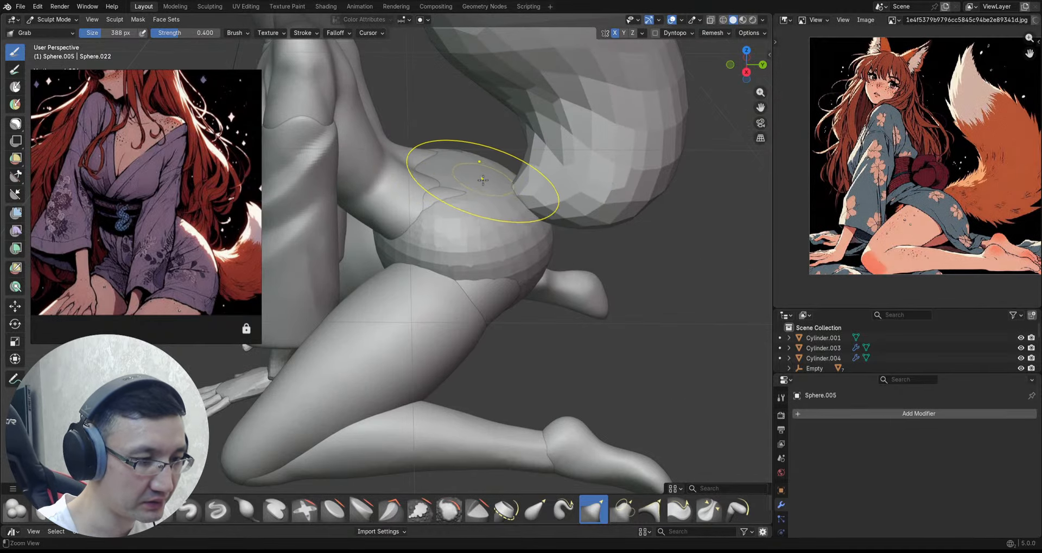
middle_click_drag(478, 174, 458, 183)
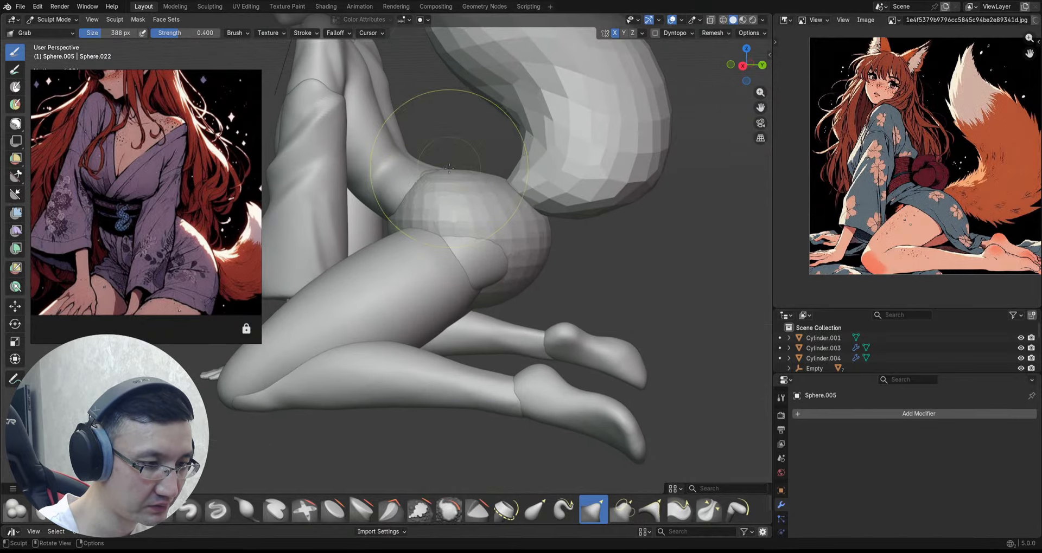
Step: Pull the rear of the hip sphere down toward the heels to form the skirt's back, and save the file
scroll(478, 187, "down", 4)
mouse_move(564, 244)
middle_mouse_down()
mouse_move(513, 230)
mouse_move(534, 193)
mouse_move(493, 181)
mouse_move(497, 166)
mouse_move(454, 163)
mouse_move(459, 154)
mouse_move(466, 223)
mouse_move(490, 195)
mouse_move(473, 198)
mouse_move(470, 220)
mouse_move(437, 201)
mouse_move(470, 193)
mouse_move(557, 252)
mouse_move(545, 275)
middle_mouse_up()
scroll(523, 225, "up", 2)
scroll(505, 182, "down", 4)
scroll(450, 201, "up", 3)
scroll(454, 234, "down", 1)
scroll(447, 192, "up", 2)
scroll(418, 199, "up", 1)
scroll(411, 194, "down", 3)
scroll(544, 247, "down", 2)
scroll(559, 243, "down", 3)
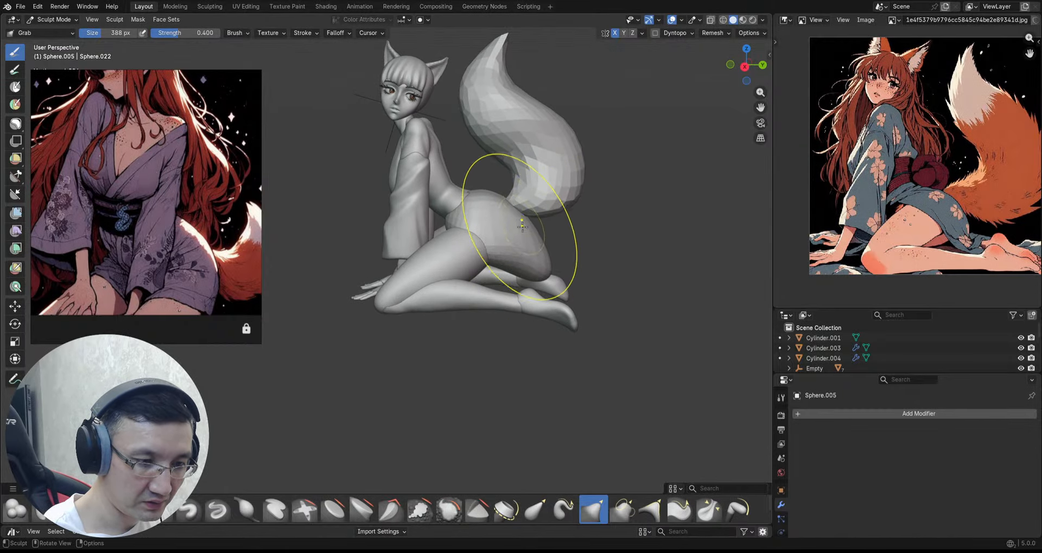
middle_click_drag(522, 226, 511, 195, "shift")
middle_click_drag(565, 233, 536, 178, "ctrl")
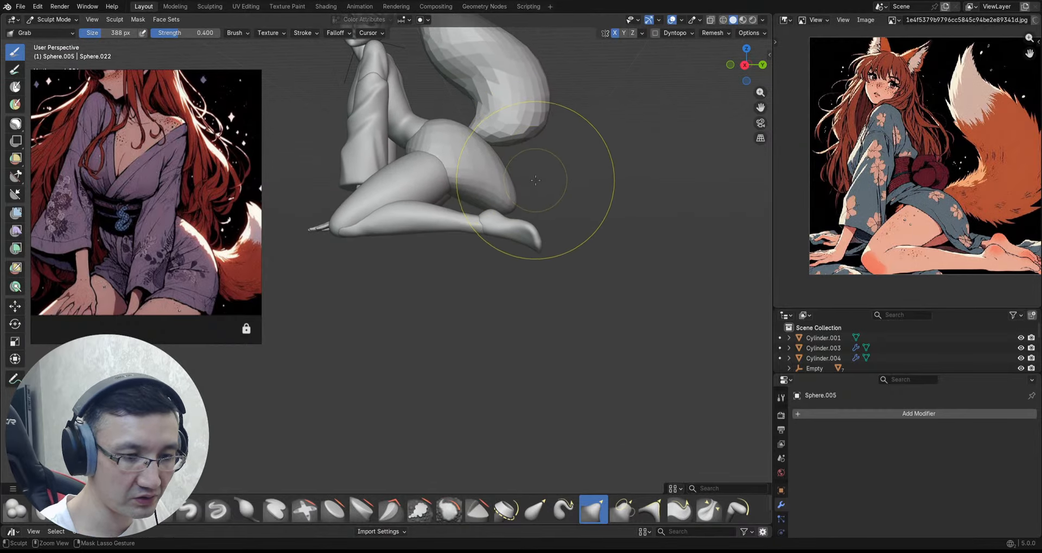
key("ctrl+s")
Step: Reshape the skirt from behind with X mirroring off, extending it over one side of the hips, and save the file
mouse_move(629, 76)
middle_mouse_down()
mouse_move(575, 119)
mouse_move(502, 208)
mouse_move(472, 220)
middle_mouse_up()
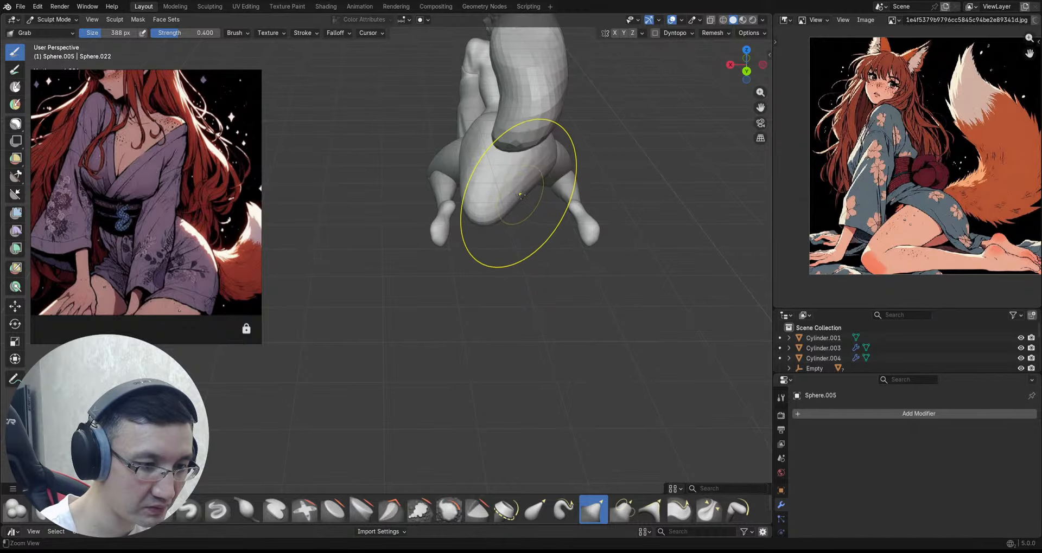
scroll(534, 173, "up", 1)
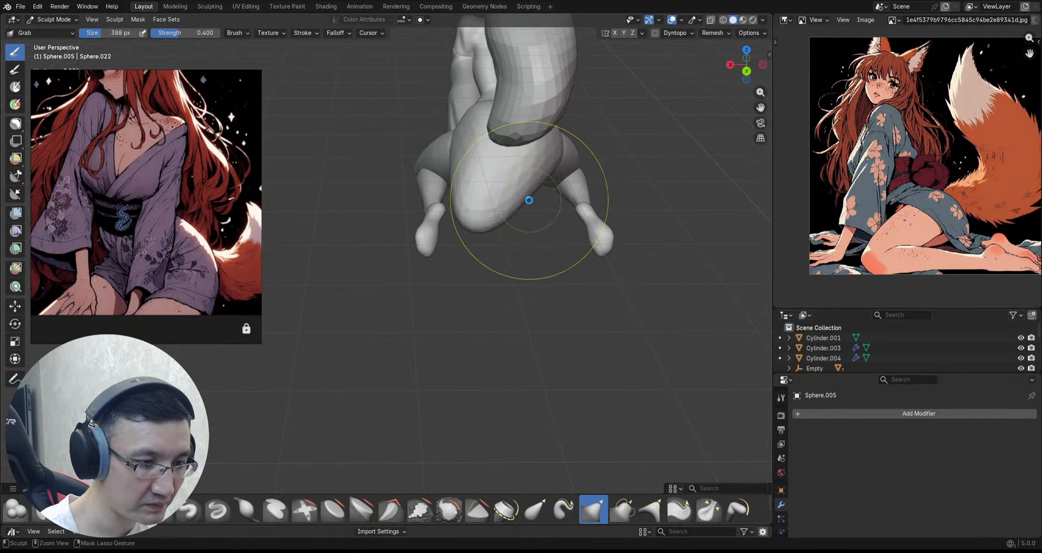
key("ctrl+s")
mouse_move(519, 197)
middle_mouse_down()
mouse_move(564, 175)
mouse_move(629, 163)
mouse_move(588, 188)
mouse_move(575, 179)
middle_mouse_up()
scroll(570, 168, "up", 4)
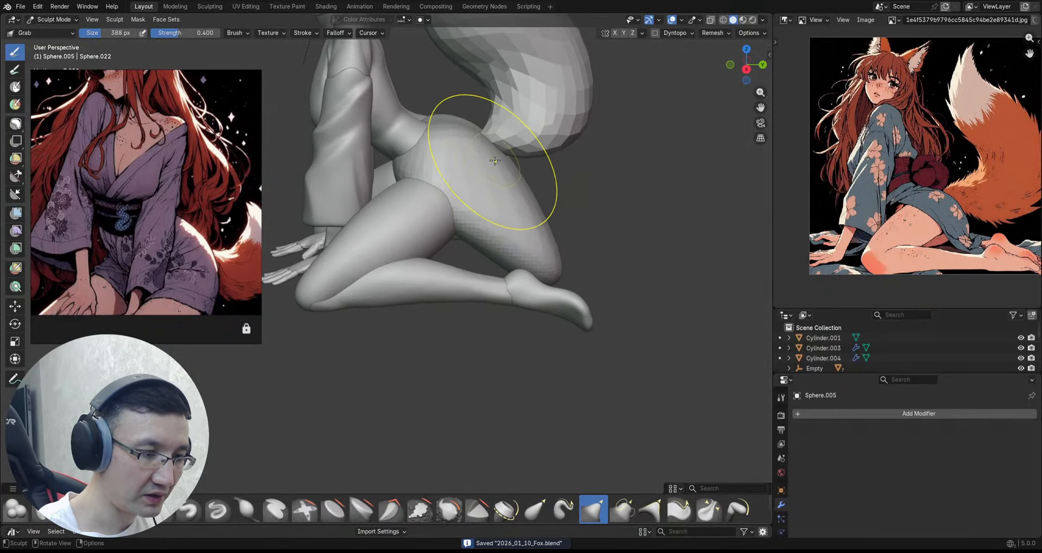
Step: Define the skirt's edge along the thigh with the Draw Sharp brush
key("d")
scroll(459, 183, "up", 2)
left_click_drag(407, 181, 424, 186)
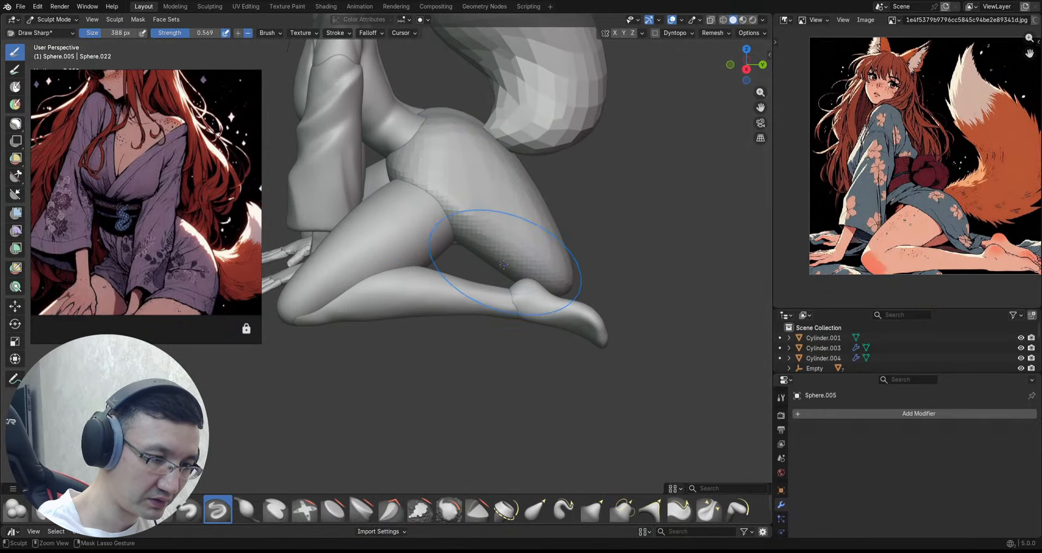
middle_click_drag(492, 217, 434, 172, "shift")
scroll(467, 165, "down", 2)
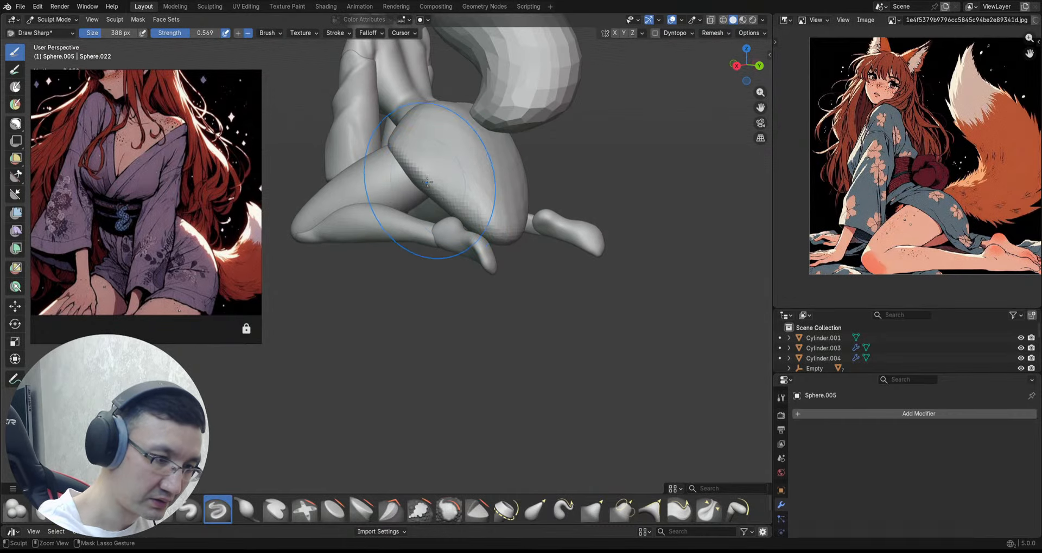
left_click_drag(453, 204, 478, 224, "ctrl")
mouse_move(466, 203)
middle_mouse_down()
mouse_move(534, 239)
mouse_move(501, 218)
mouse_move(514, 219)
middle_mouse_up()
scroll(534, 239, "down", 3)
scroll(530, 207, "up", 1)
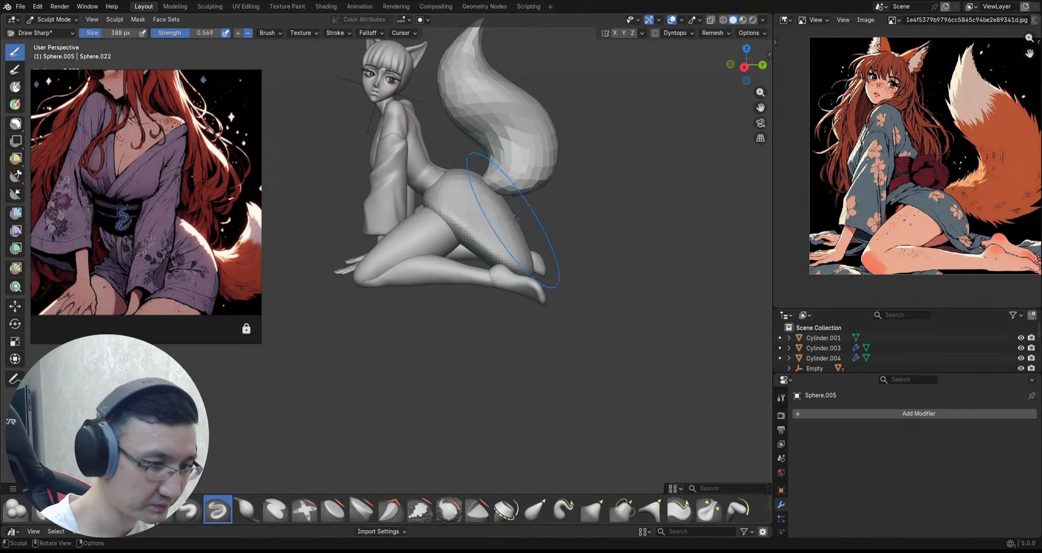
Step: Stretch the skirt's lower part down to the ankles with the Grab brush, forming a draped, flared hem
key("g")
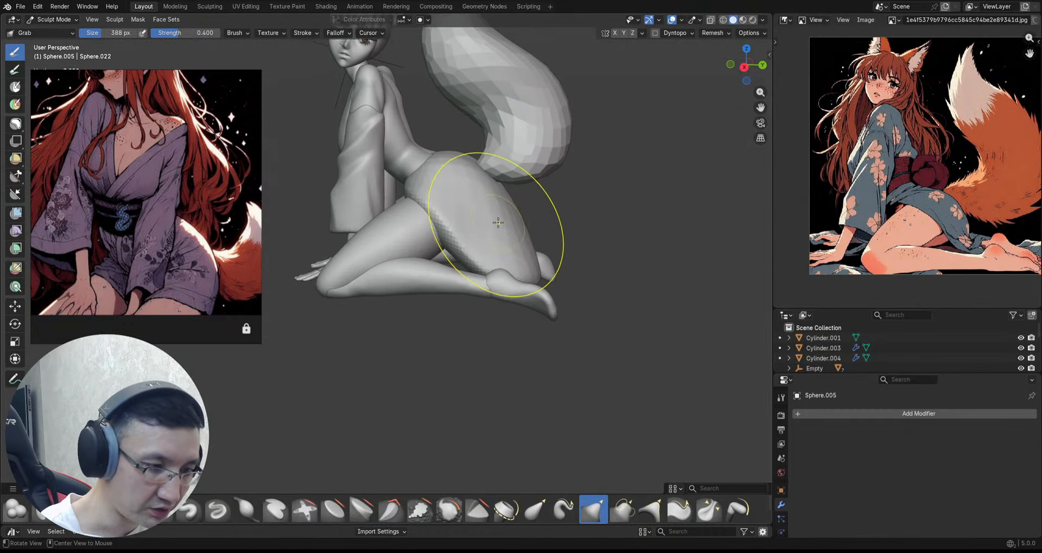
middle_click_drag(489, 213, 525, 247)
mouse_move(552, 264)
middle_mouse_down()
mouse_move(483, 191)
mouse_move(490, 244)
middle_mouse_up()
middle_click_drag(477, 279, 593, 256)
scroll(481, 280, "down", 3)
scroll(487, 192, "up", 3)
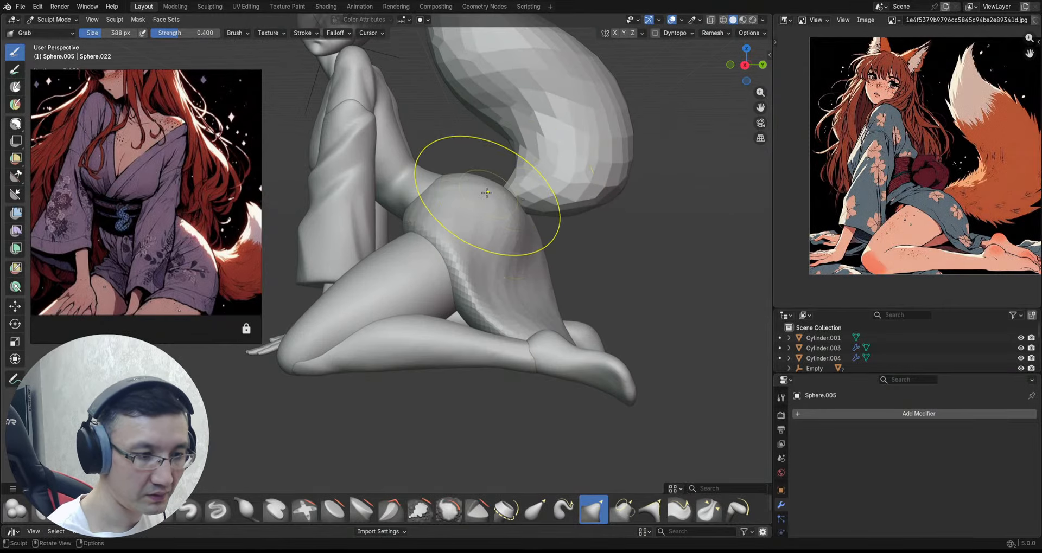
Step: Refine the skirt's drape with the Grab brush, adjusting the waist, the back and the edge beside the thigh
middle_click_drag(486, 199, 451, 172)
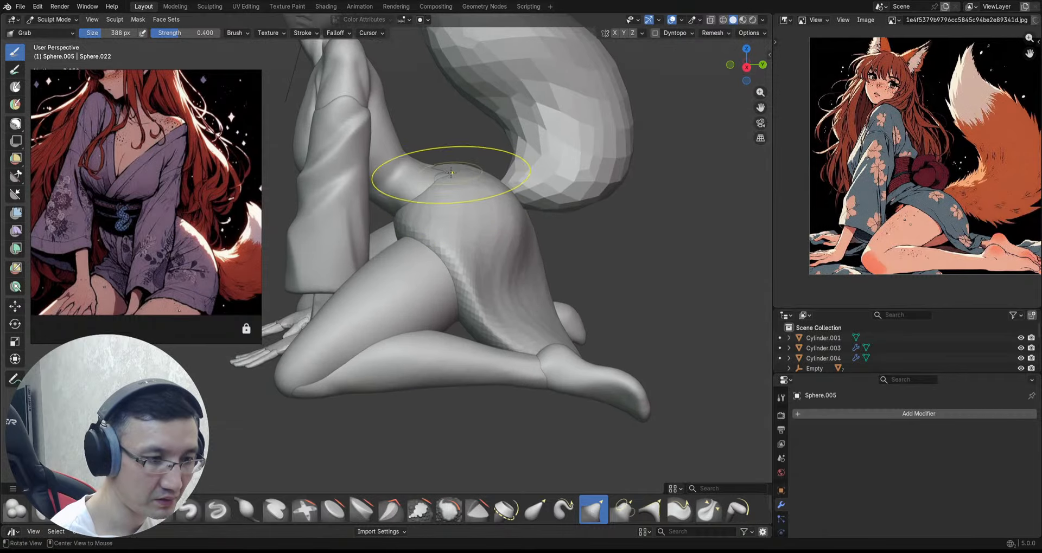
scroll(456, 181, "down", 3)
middle_click_drag(552, 278, 546, 232)
scroll(543, 231, "up", 4)
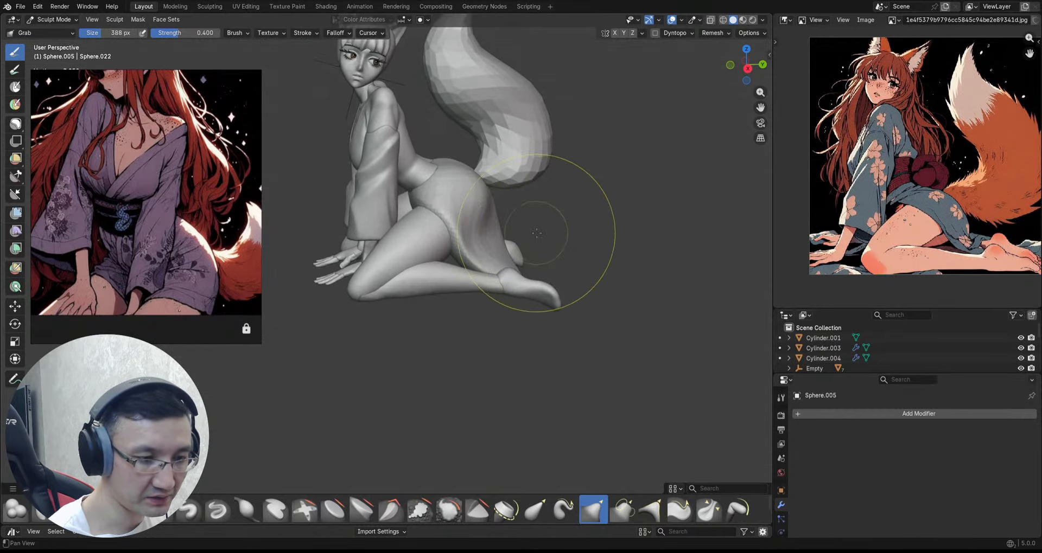
scroll(543, 228, "up", 1)
left_click_drag(546, 225, 546, 219, "alt")
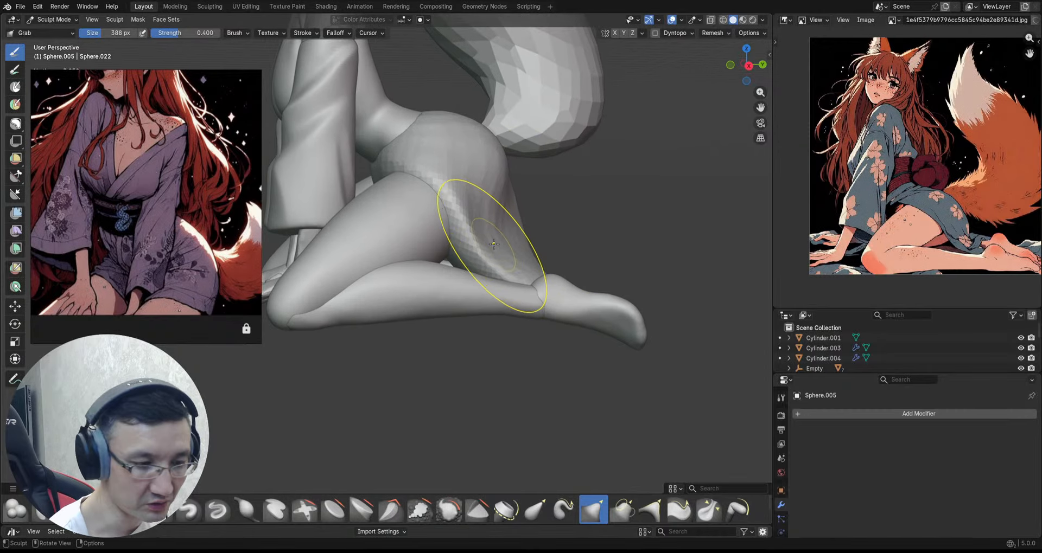
left_click_drag(494, 246, 502, 243)
scroll(531, 223, "down", 2)
middle_click_drag(574, 261, 517, 282)
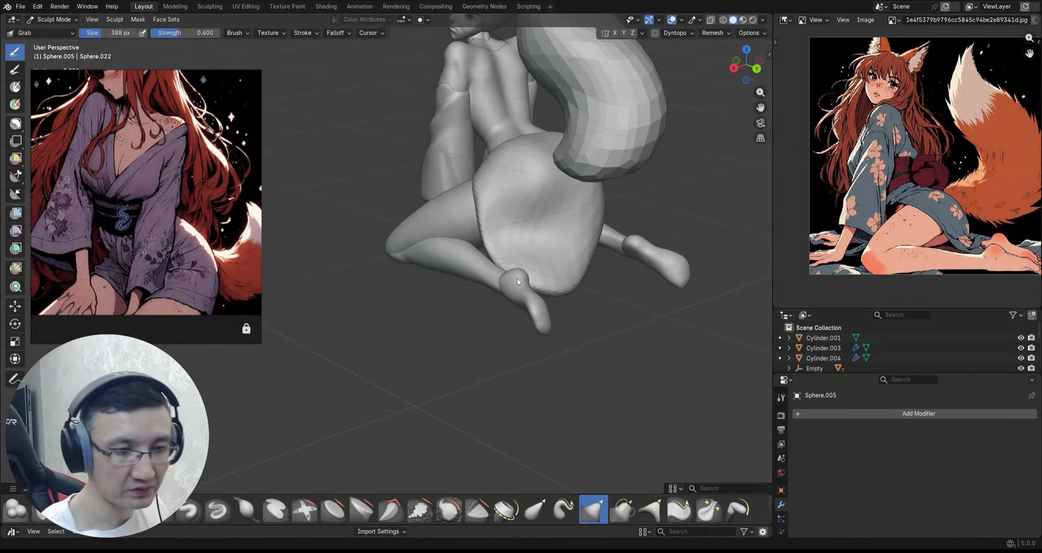
Step: Symmetrize the skirt in the +X to -X direction and save the file
key("q")
left_click(531, 230)
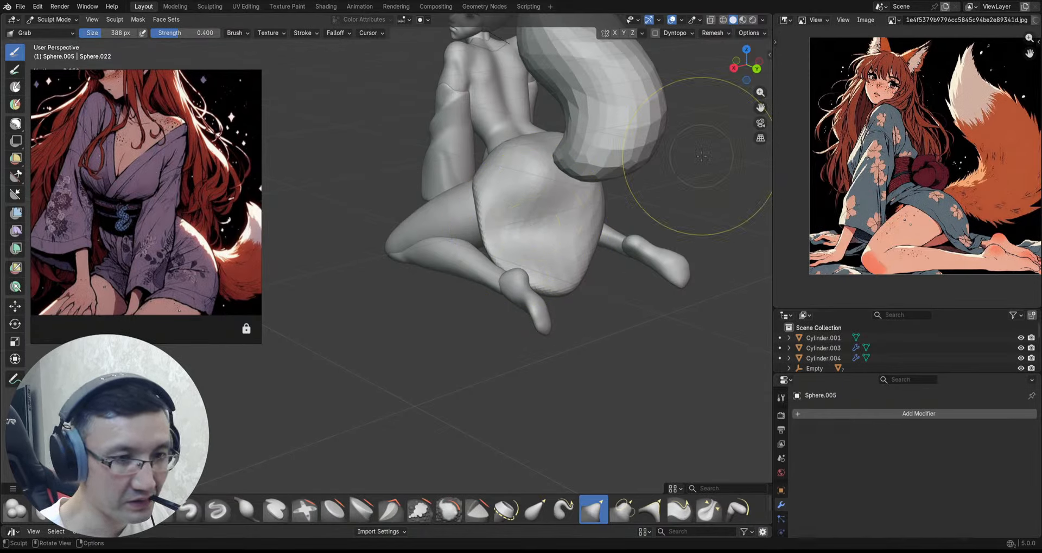
left_click(643, 32)
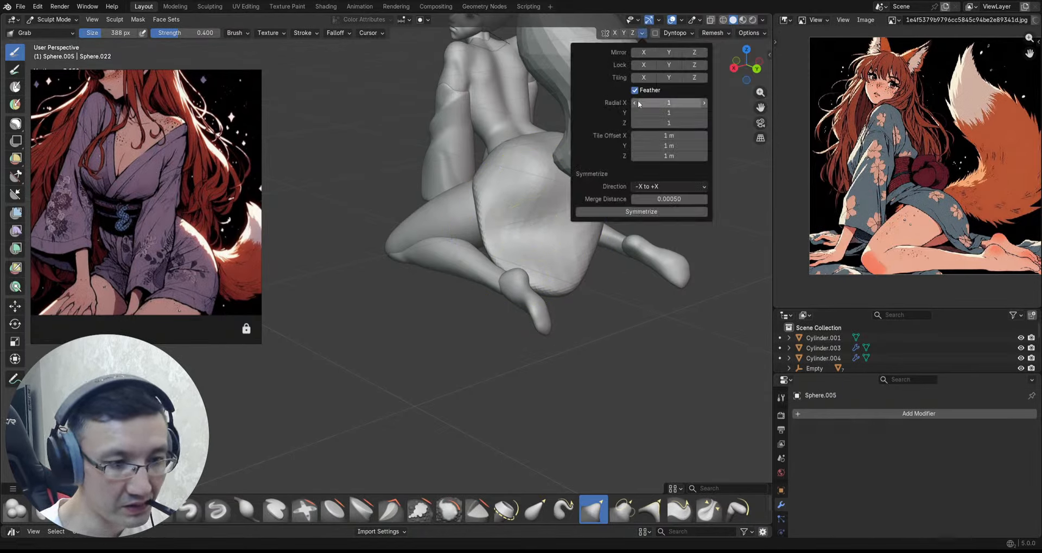
left_click(660, 187)
left_click(658, 209)
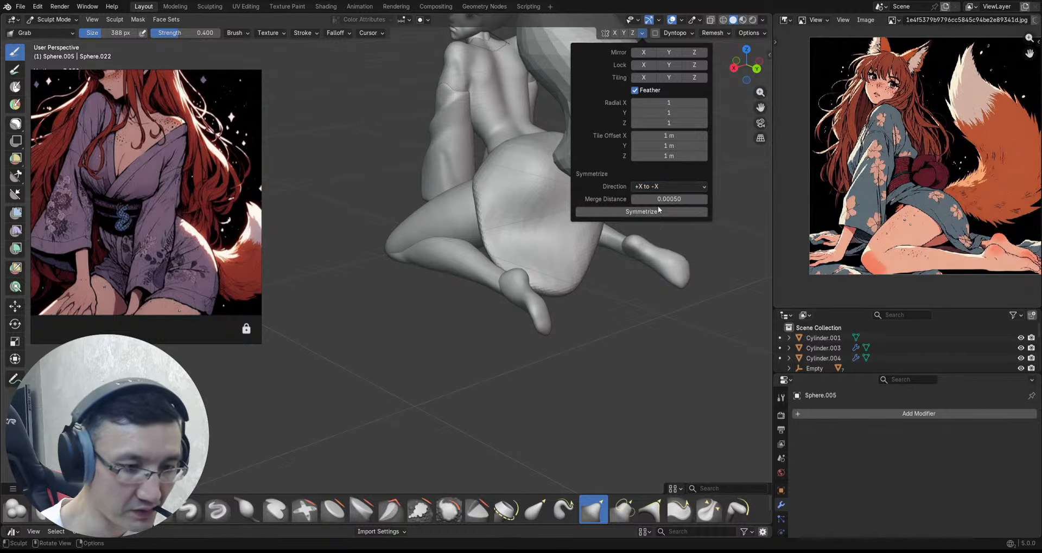
left_click(635, 212)
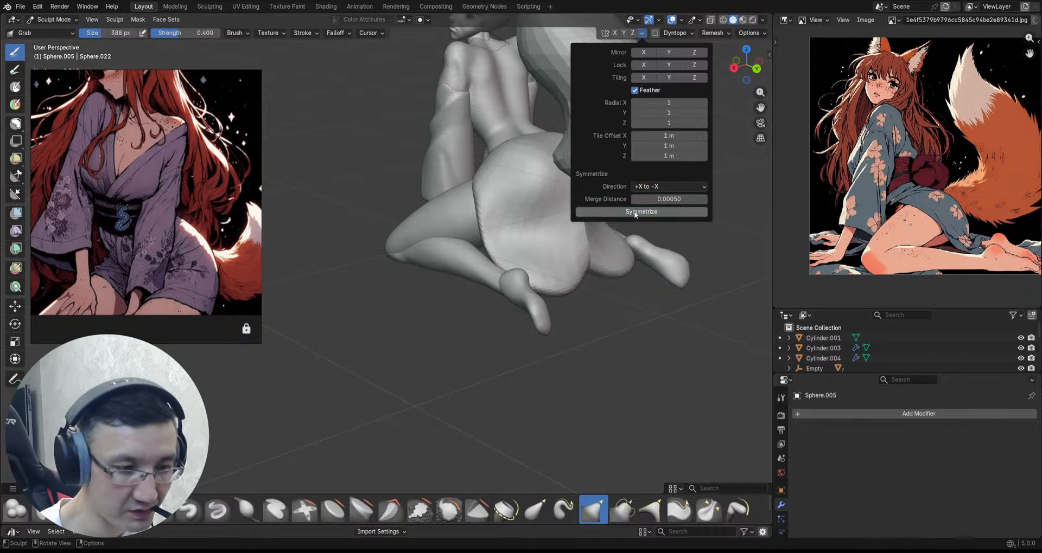
middle_click_drag(620, 335, 633, 214)
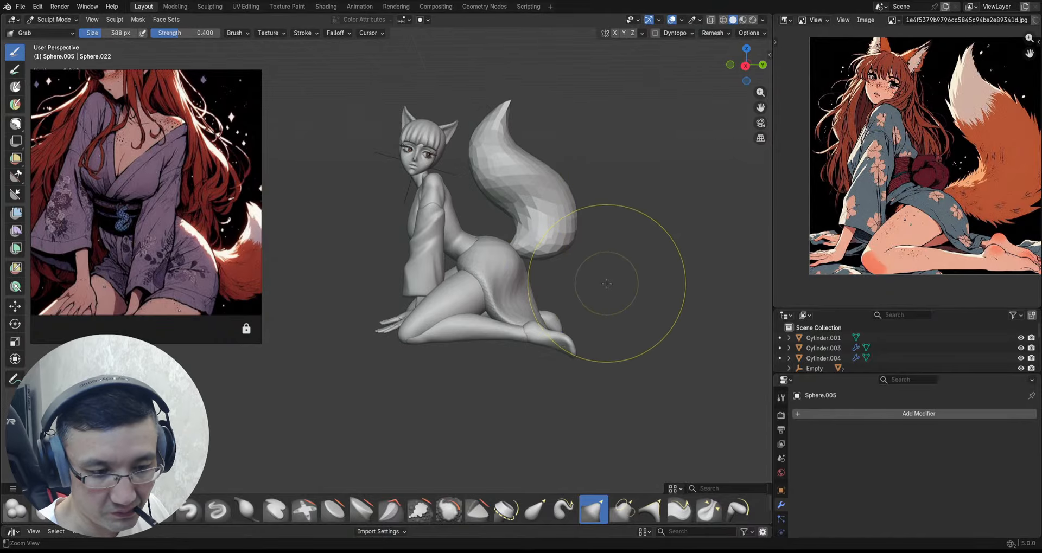
mouse_move(604, 284)
middle_mouse_down("ctrl")
mouse_move(646, 210)
mouse_move(615, 231)
mouse_move(627, 235)
mouse_move(607, 204)
mouse_move(579, 210)
middle_mouse_up("ctrl")
key("ctrl+s")
Step: Pull the middle of the skirt's rear hem downward with the Grab brush to fill the notch between the mirrored halves
mouse_move(558, 279)
middle_mouse_down()
mouse_move(580, 271)
mouse_move(598, 285)
middle_mouse_up()
middle_click_drag(606, 248, 554, 249)
middle_click_drag(608, 290, 637, 259, "ctrl")
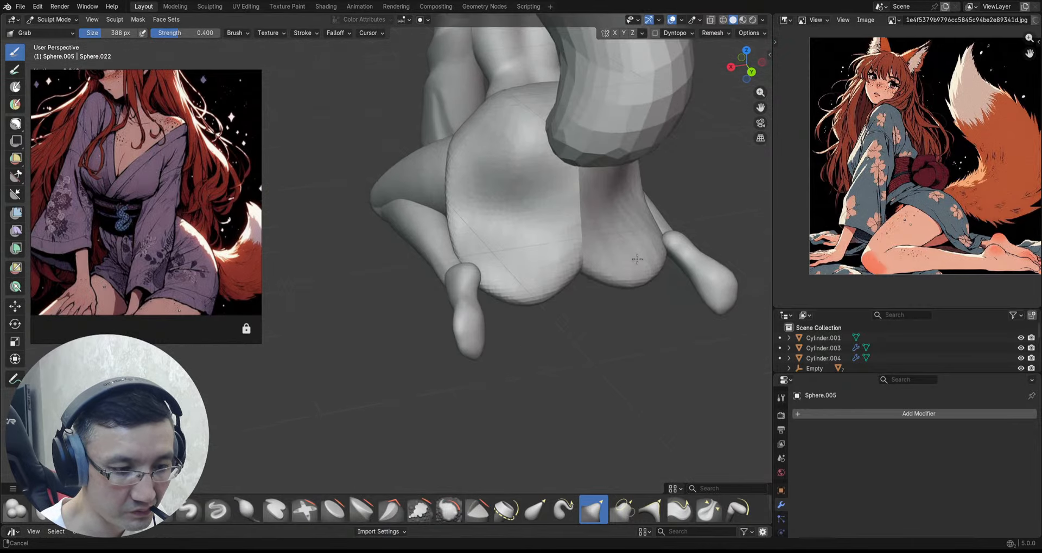
left_click_drag(573, 283, 612, 367)
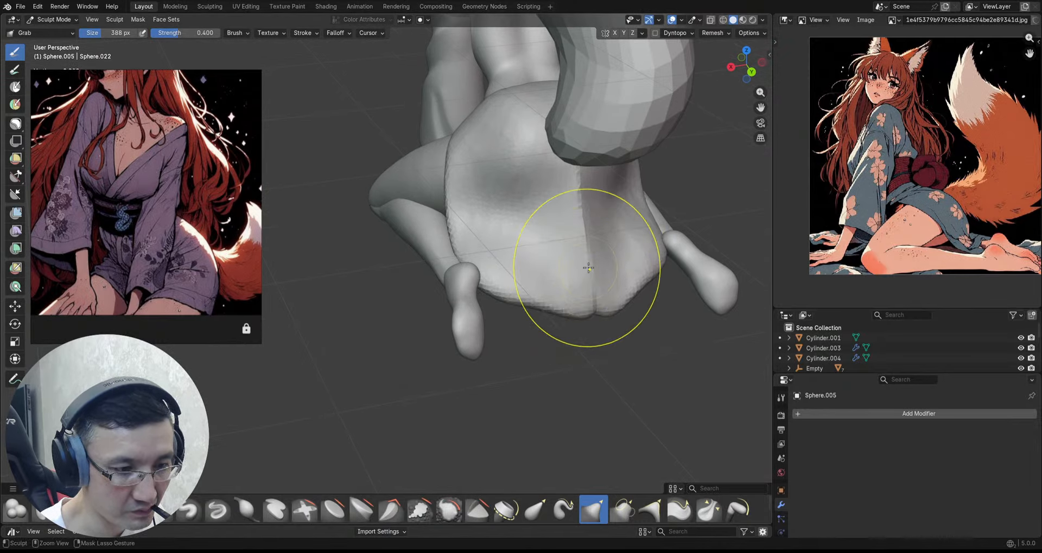
mouse_move(578, 202)
middle_mouse_down()
mouse_move(576, 220)
mouse_move(542, 230)
mouse_move(549, 164)
middle_mouse_up()
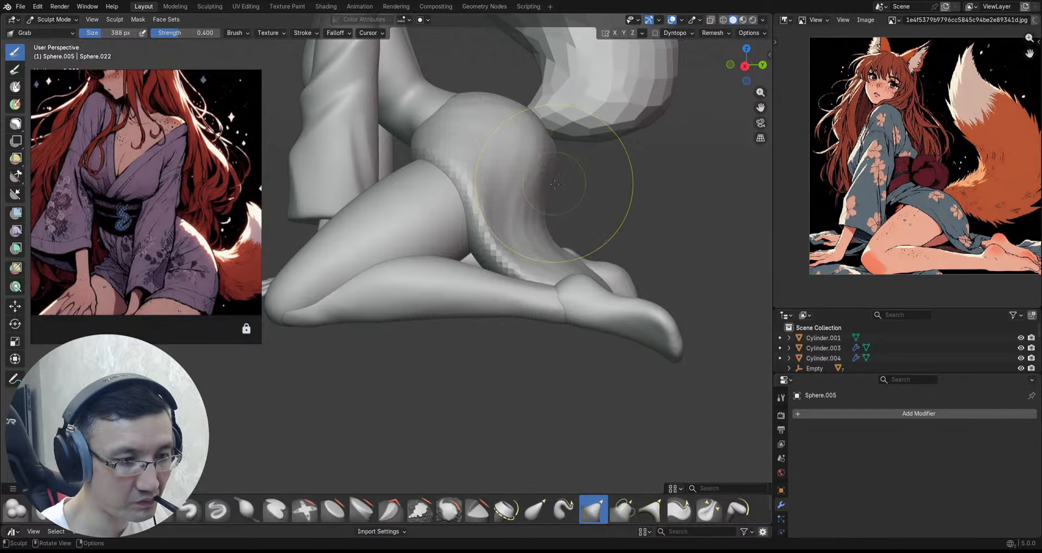
Step: Check how the skirt fits over the hips and legs in wireframe display, and return to solid shading
key("shift+z")
mouse_move(589, 184)
left_mouse_down("alt")
mouse_move(564, 179)
mouse_move(605, 171)
left_mouse_up("alt")
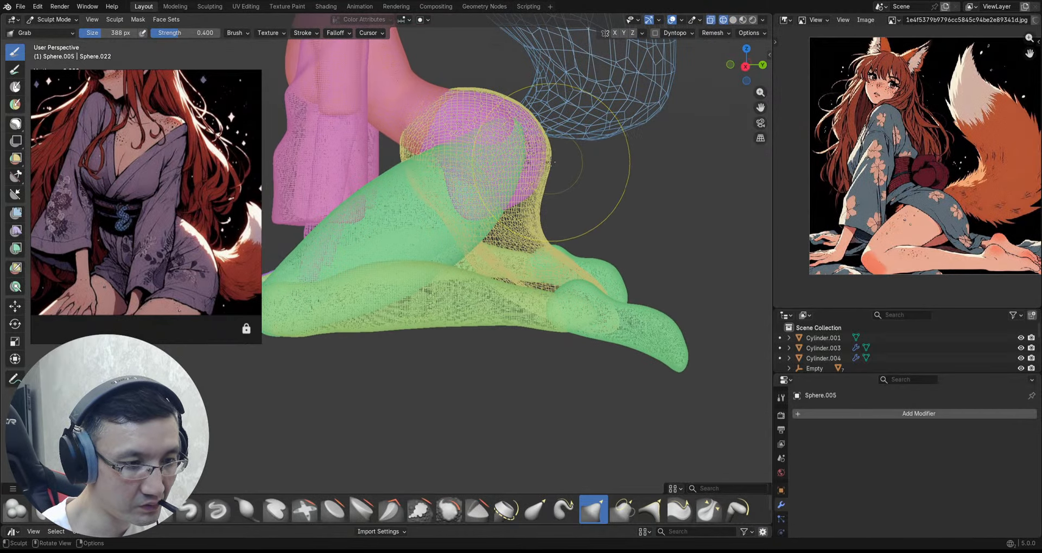
key("shift+z")
mouse_move(552, 173)
middle_mouse_down()
mouse_move(538, 170)
mouse_move(576, 171)
middle_mouse_up()
middle_click_drag(570, 173, 542, 262, "ctrl")
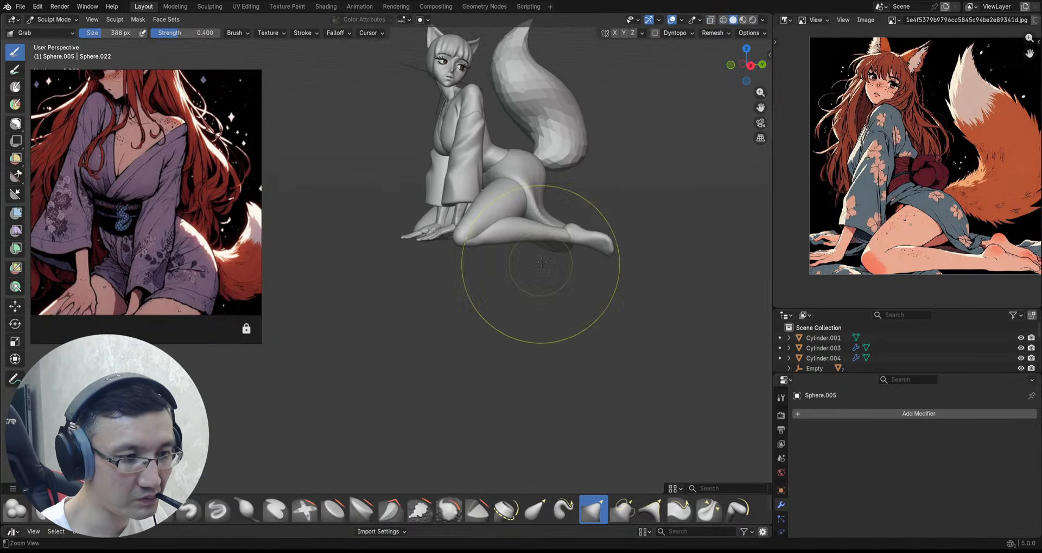
Step: Examine the skirt, sleeve and overall silhouette from several angles against the reference images
middle_click_drag(555, 220, 561, 286, "shift")
left_click_drag(530, 278, 534, 277, "alt")
left_click_drag(537, 277, 570, 217, "ctrl+alt")
mouse_move(582, 217)
left_mouse_down("alt+shift")
mouse_move(565, 263)
mouse_move(575, 223)
left_mouse_up("alt+shift")
left_click_drag(608, 227, 627, 258, "alt+shift")
left_click_drag(624, 260, 659, 245, "ctrl+alt")
left_click_drag(659, 245, 622, 244, "alt+shift")
left_click_drag(621, 244, 555, 239, "alt+shift")
mouse_move(555, 239)
left_mouse_down("ctrl+alt")
mouse_move(558, 256)
mouse_move(585, 239)
mouse_move(567, 242)
mouse_move(578, 236)
left_mouse_up("ctrl+alt")
left_click_drag(578, 236, 579, 217, "ctrl+alt")
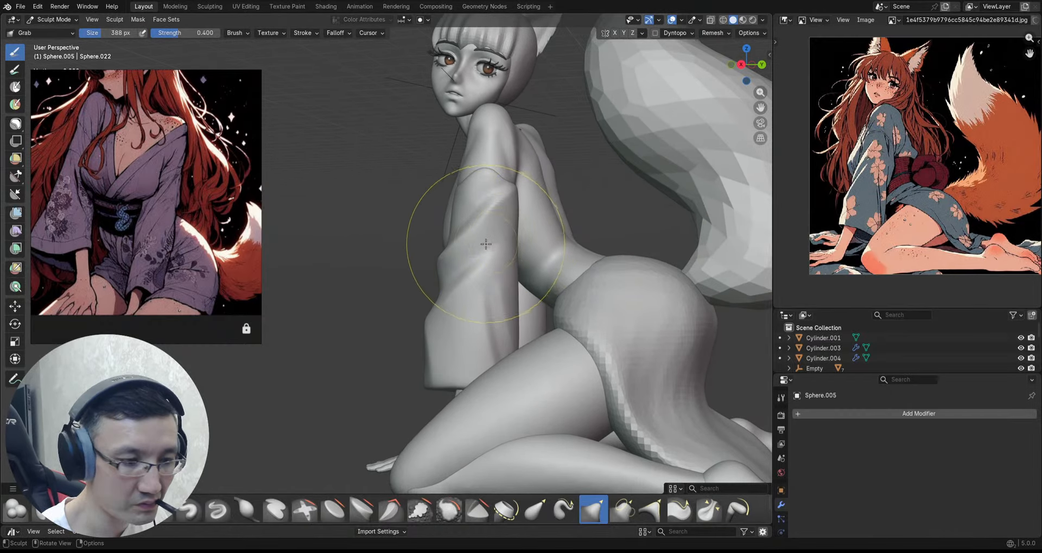
Step: Switch sculpting to the kimono sleeve, check its inner edge beside the waist, and save the file
key("alt+q")
left_click_drag(513, 249, 527, 253, "ctrl+alt")
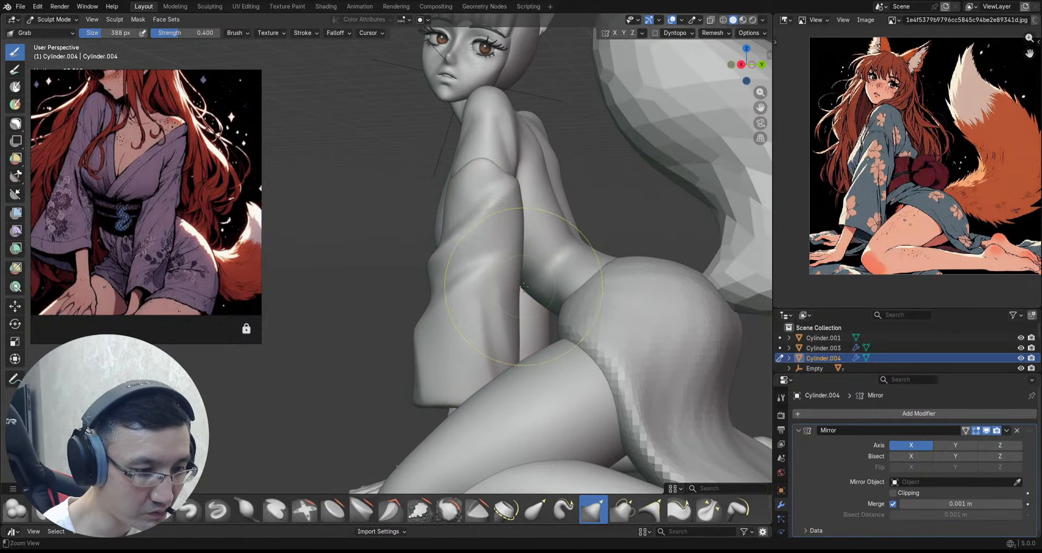
mouse_move(524, 288)
left_mouse_down("ctrl+alt")
mouse_move(522, 226)
mouse_move(503, 199)
left_mouse_up("ctrl+alt")
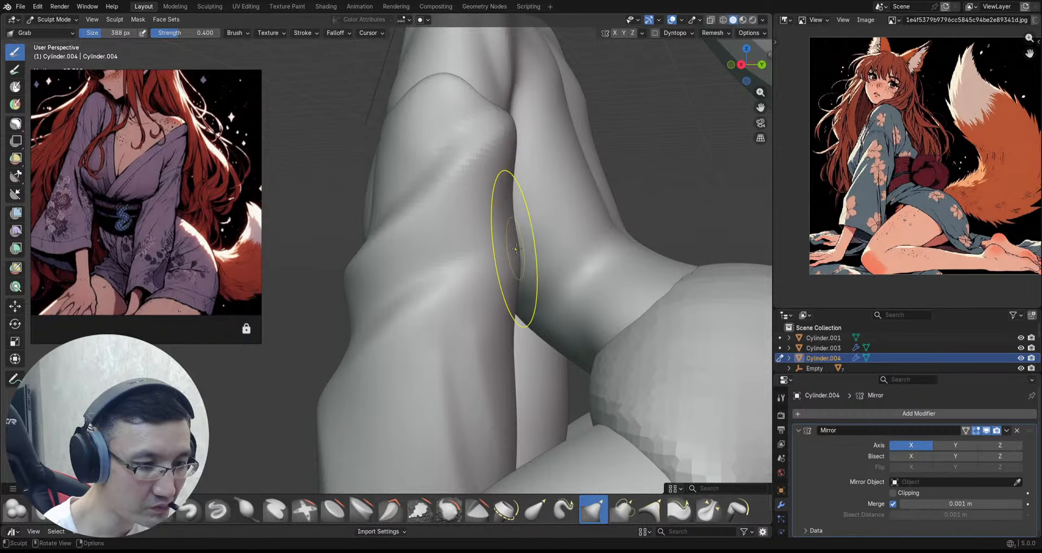
left_click_drag(516, 279, 488, 350, "ctrl+alt")
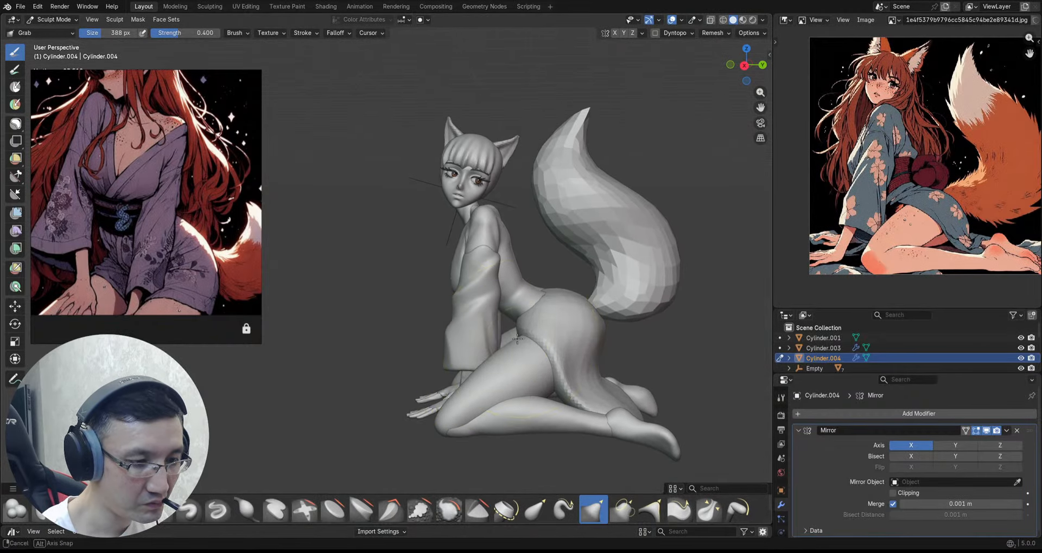
mouse_move(527, 319)
left_mouse_down("alt")
mouse_move(533, 291)
mouse_move(546, 286)
left_mouse_up("alt")
key("ctrl+s")
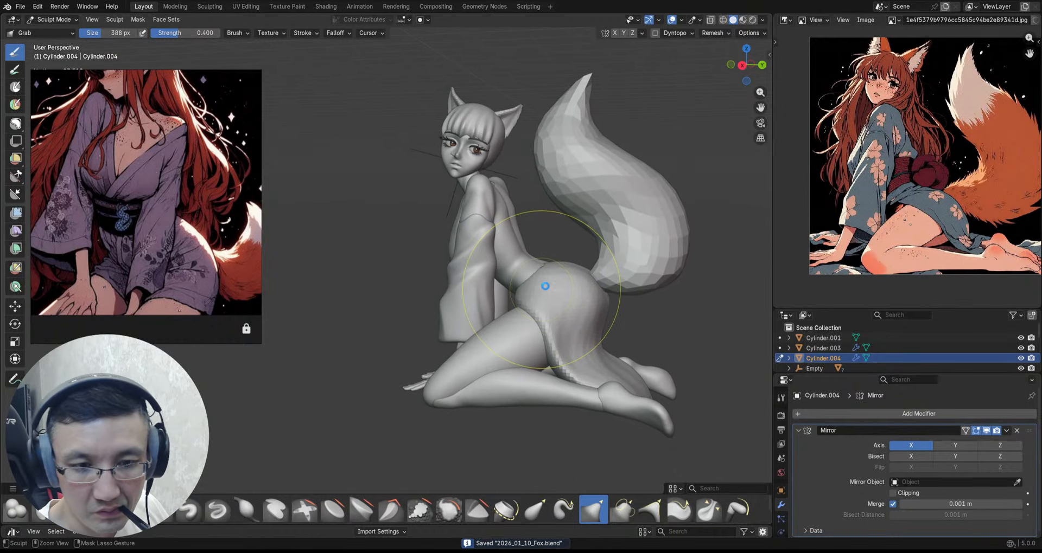
Step: Leave Sculpt Mode on the sleeve and return to Object Mode
left_click_drag(663, 254, 646, 264, "alt")
key("ctrl+Tab")
left_click(505, 259)
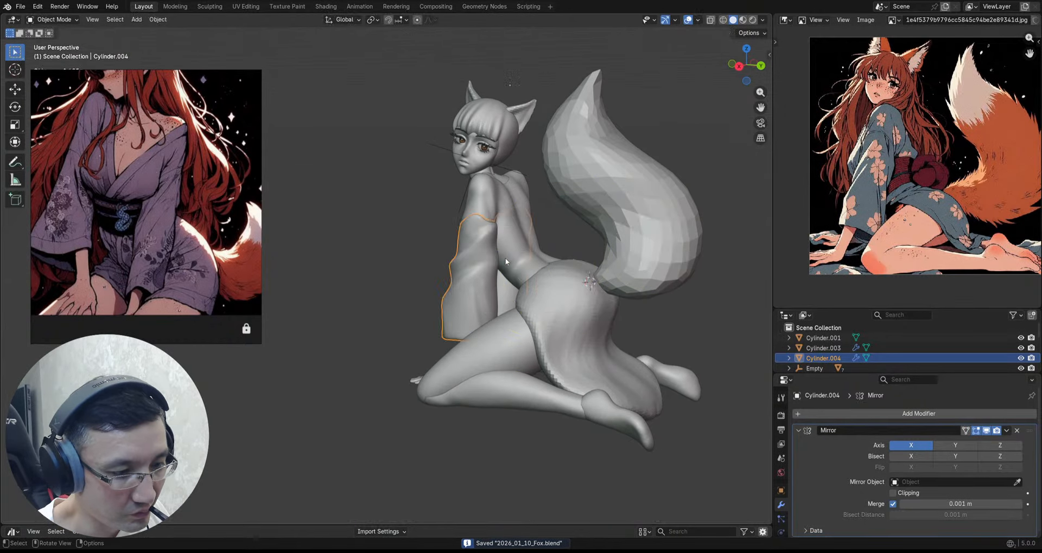
Step: Add a cylinder mesh at the figure's back and rotate it about the X axis to follow the torso's lean
mouse_move(507, 280)
left_mouse_down("ctrl+alt")
mouse_move(542, 230)
mouse_move(513, 234)
left_mouse_up("ctrl+alt")
key("shift+a")
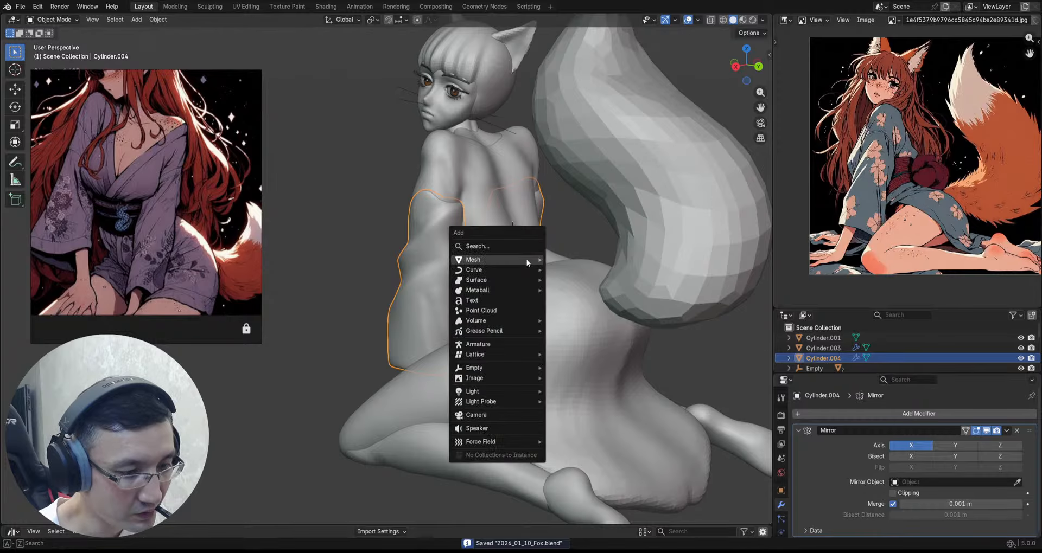
mouse_move(525, 260)
left_click(571, 311)
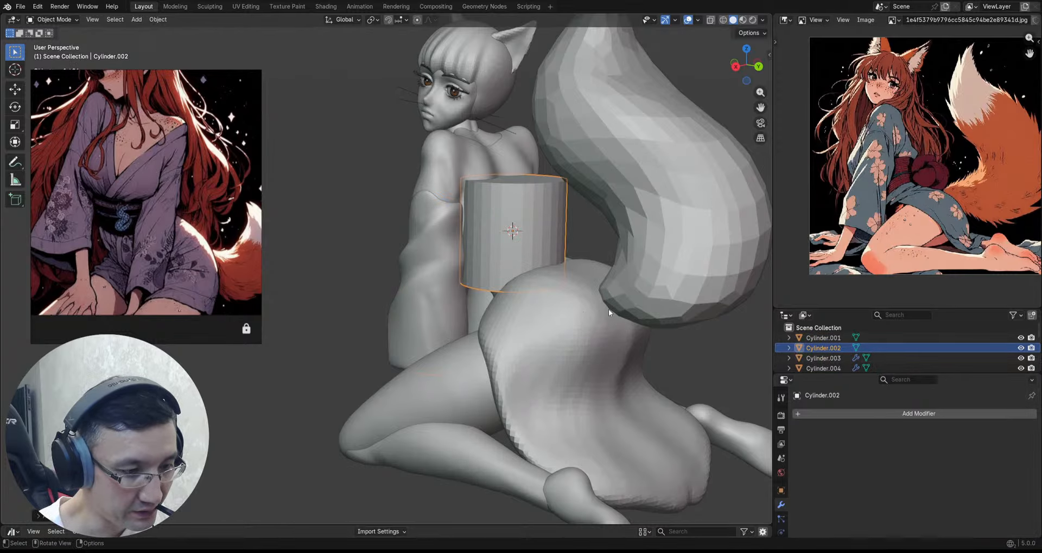
key("r")
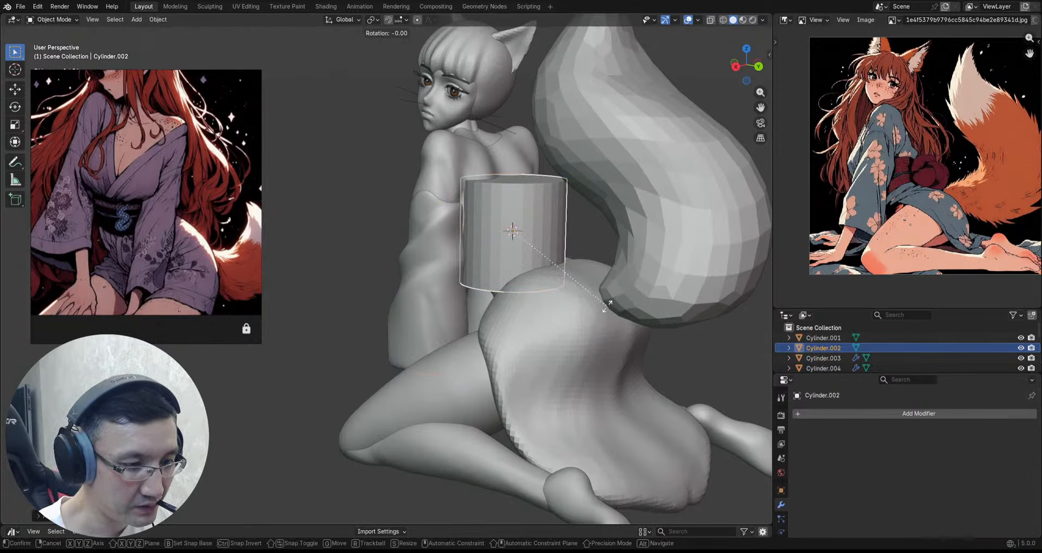
key("x")
left_click(597, 237)
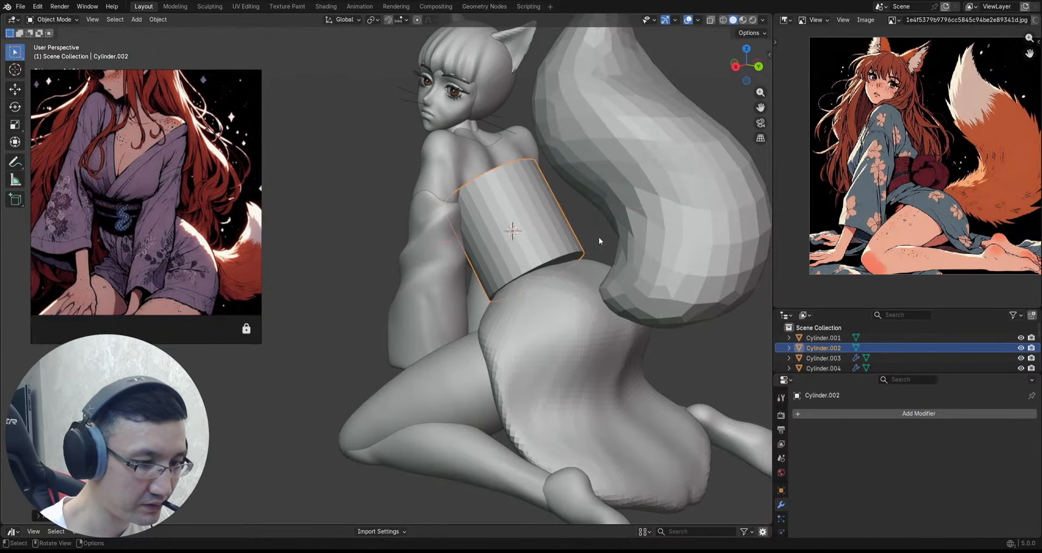
Step: Shorten the tilted cylinder along the Z axis and move it down onto the waist in the right side view
left_click_drag(569, 260, 402, 228, "alt")
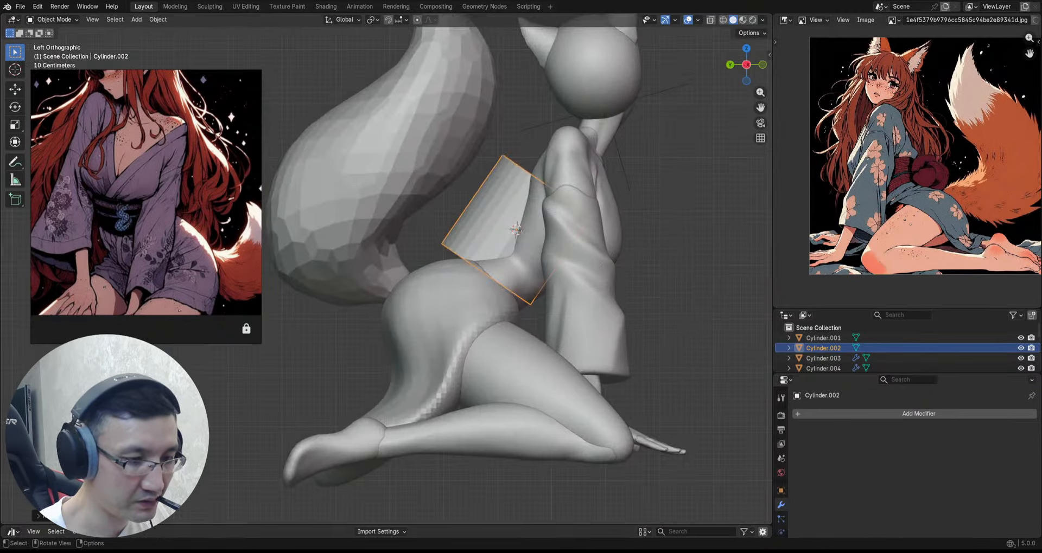
key("KP_3")
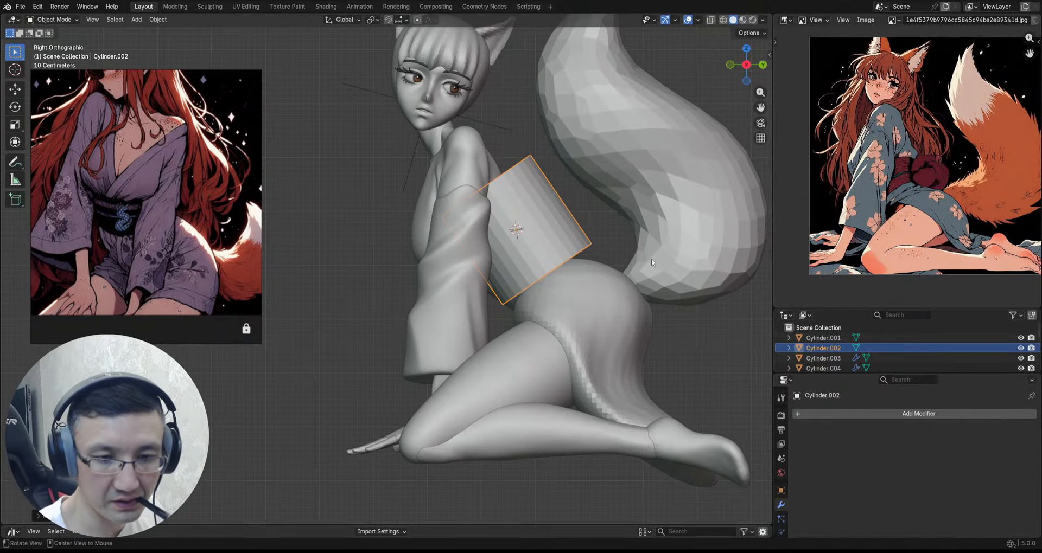
left_click_drag(642, 245, 673, 241, "alt+shift")
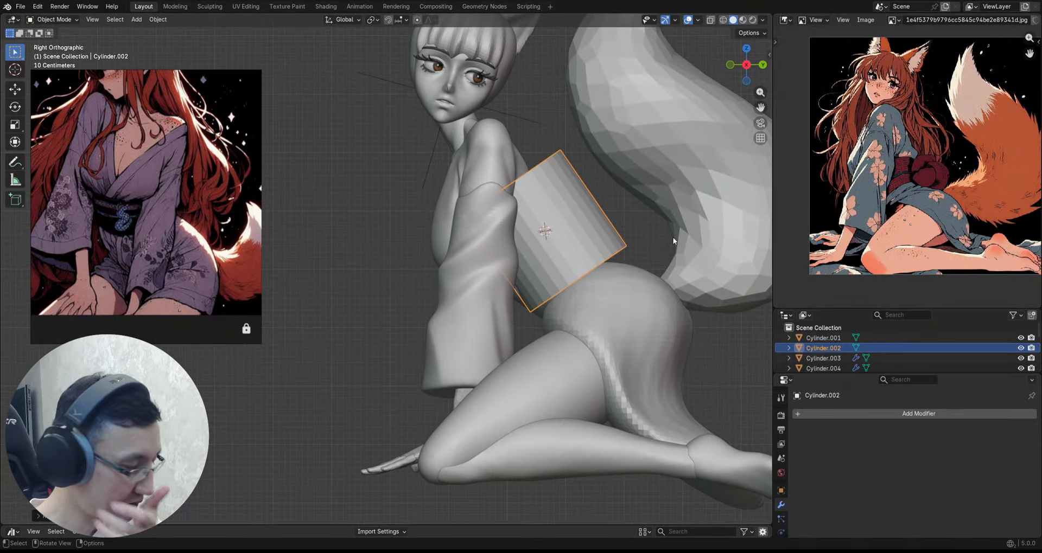
key("s")
key("z")
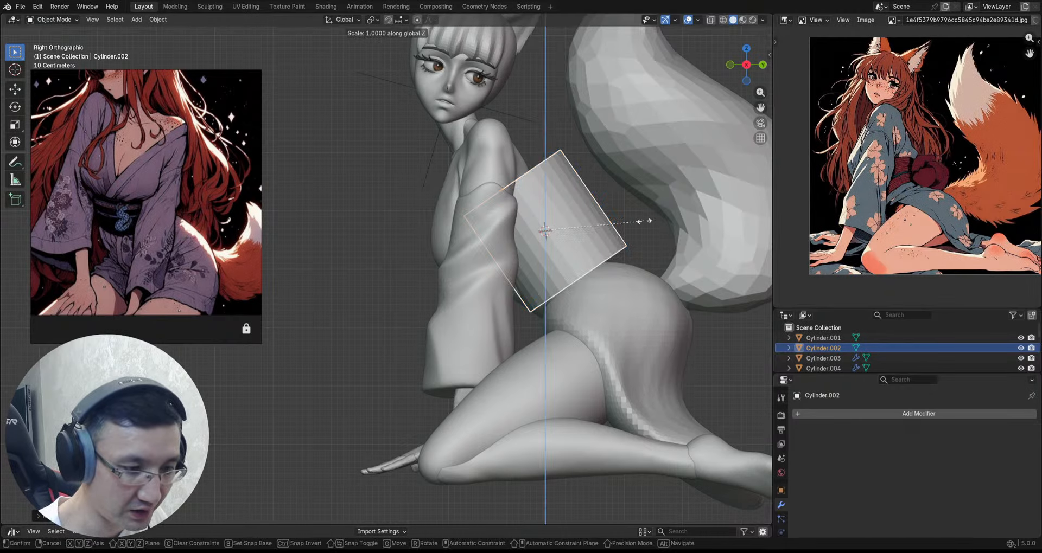
left_click(624, 217)
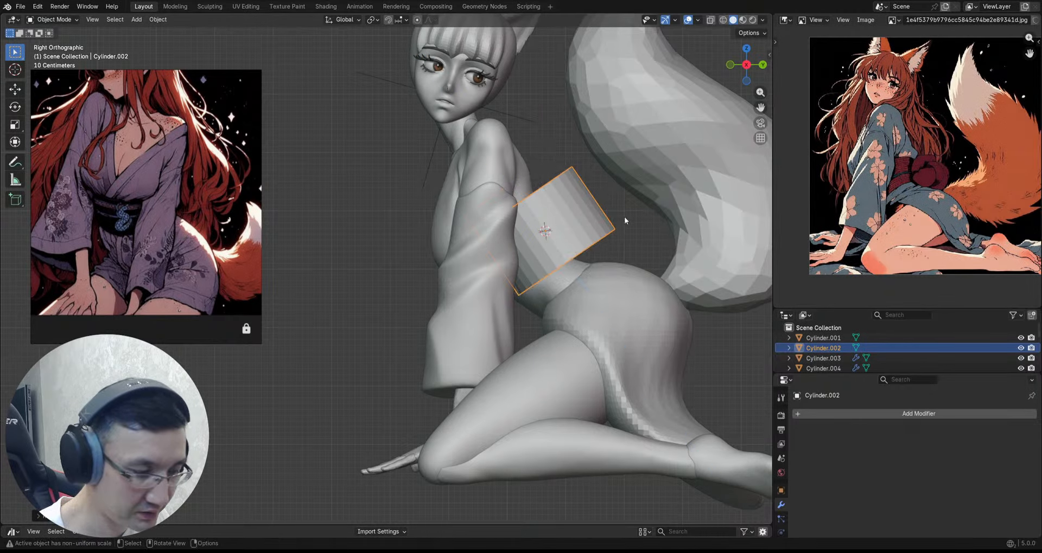
key("g")
left_click(609, 243)
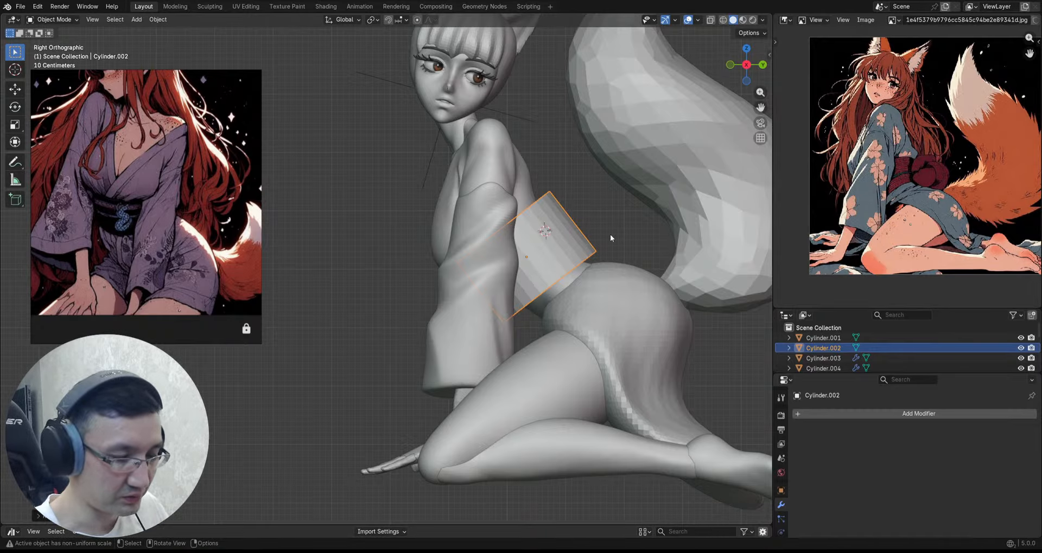
Step: Centre the cylinder on the body's midline in front view and lower it about 5 m along Z to waist height
middle_click_drag(612, 233, 526, 276)
key("KP_1")
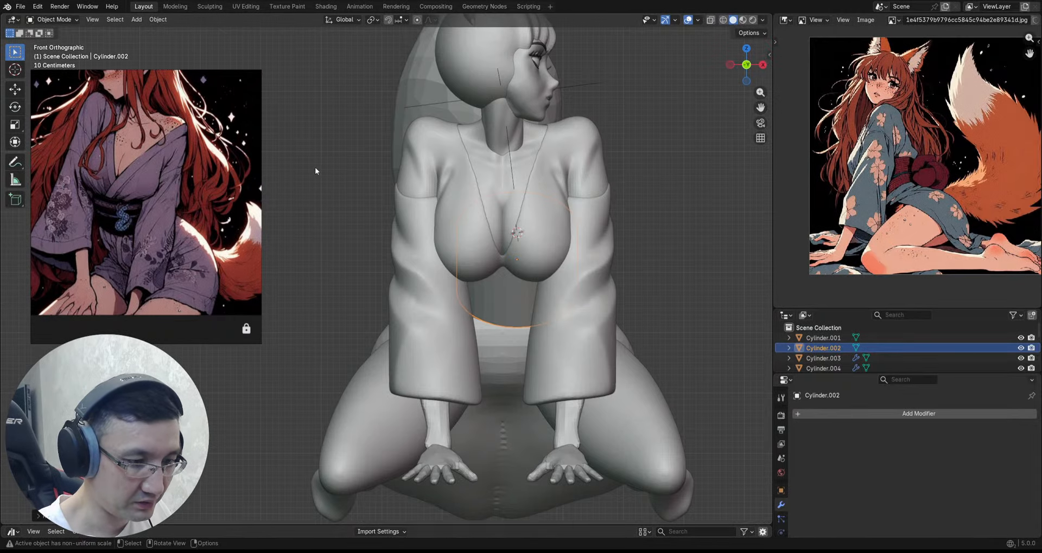
middle_click_drag(493, 236, 444, 204, "shift")
scroll(444, 204, "down", 3)
key("ctrl+z")
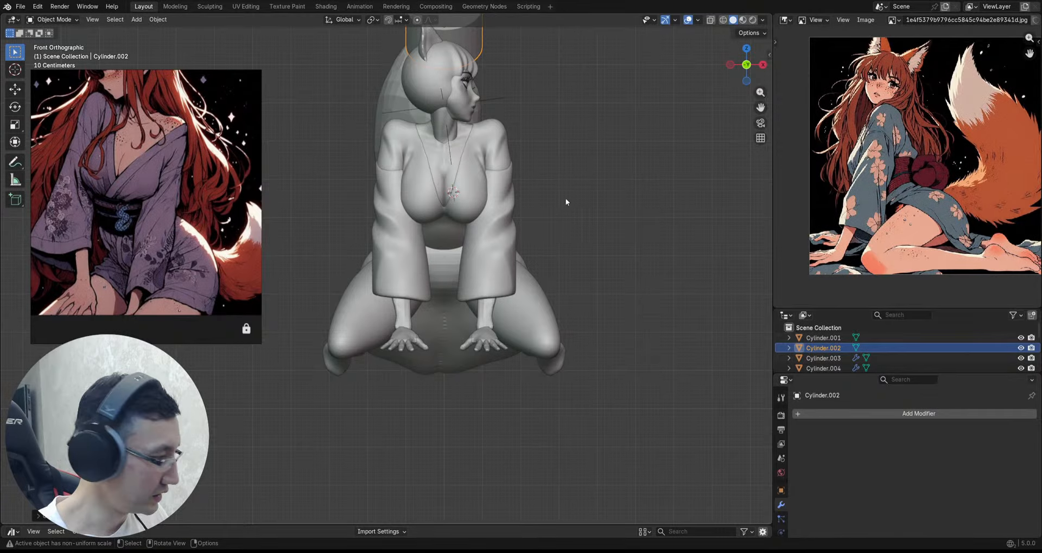
key("g")
key("z")
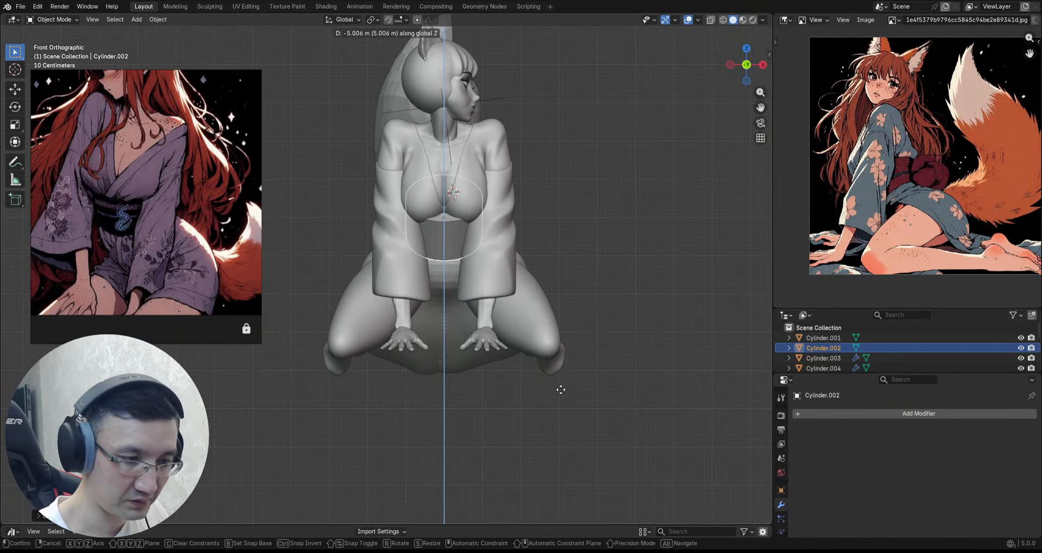
left_click(561, 388)
Step: Fit the cylinder around the lower back and widen it along X by a factor of about 1.19, checking it against the reference's sash
middle_click_drag(562, 385, 455, 232)
key("g")
left_click(491, 262)
key("s")
key("x")
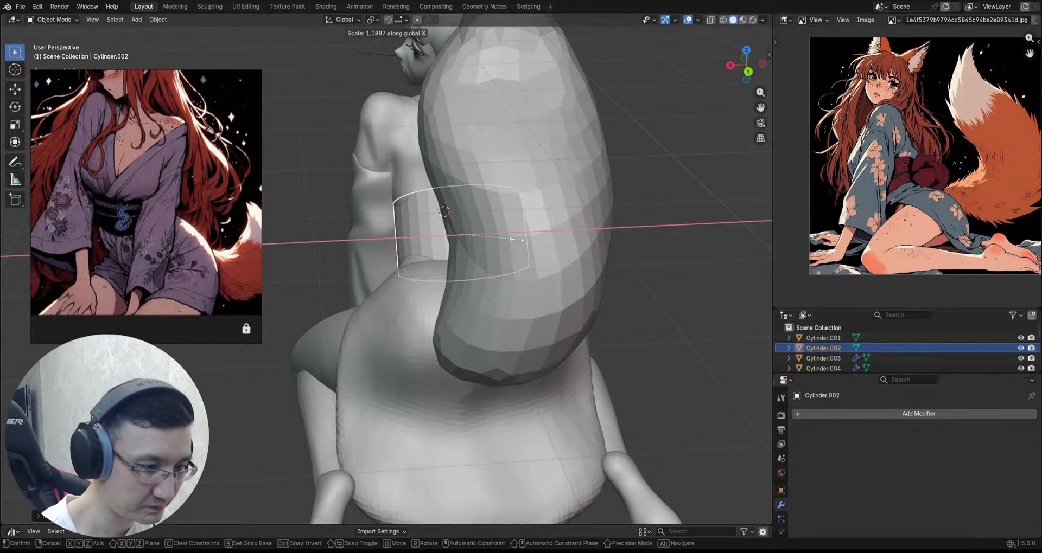
left_click(518, 239)
middle_click_drag(519, 239, 559, 274)
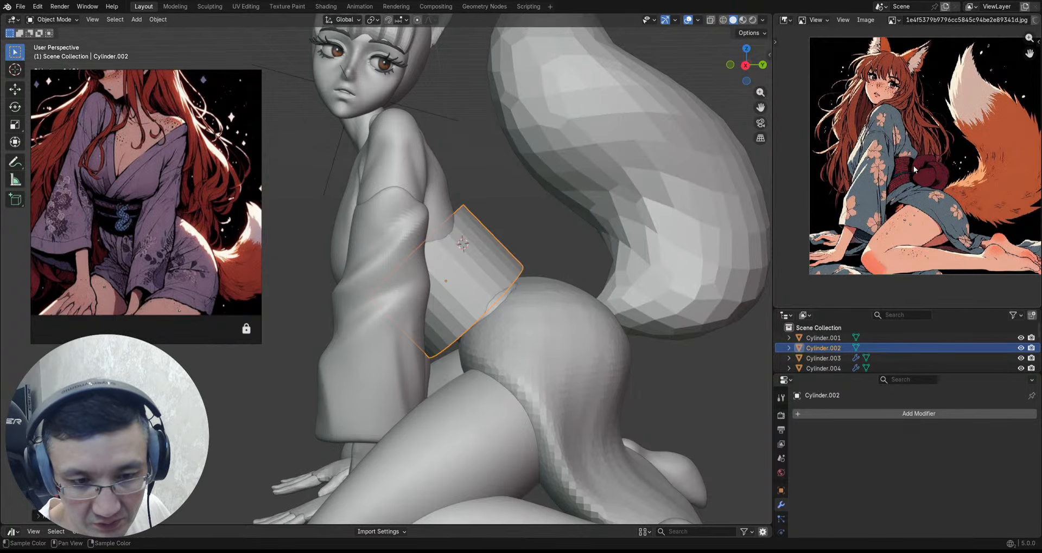
middle_click_drag(580, 255, 474, 265)
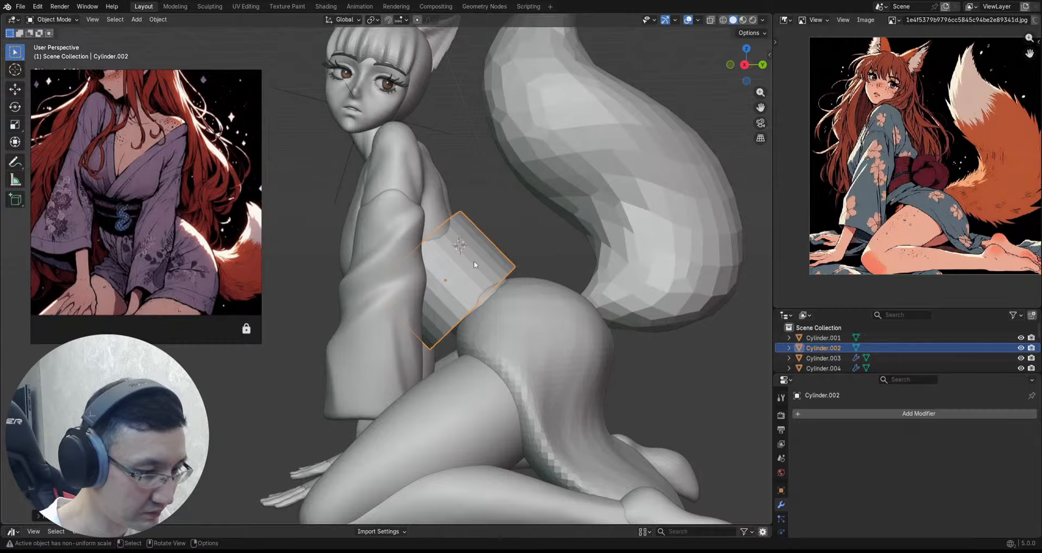
Step: Apply all transforms to the waist cylinder, isolate it in local view and enter Edit Mode
key("ctrl+a")
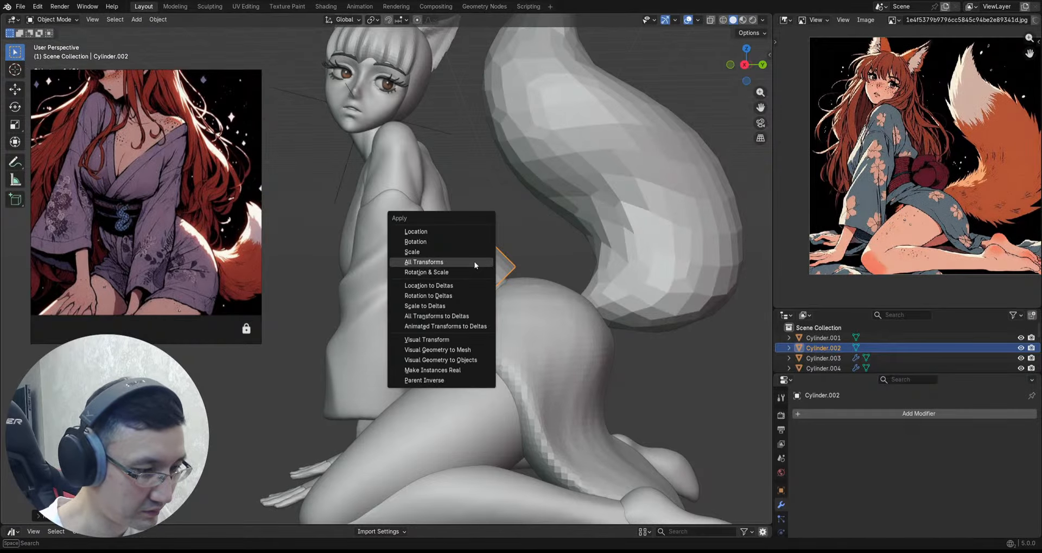
left_click(474, 263)
key("KP_Divide")
key("Tab")
Step: Delete the cylinder's two end cap faces to leave an open band
middle_click_drag(497, 256, 451, 277)
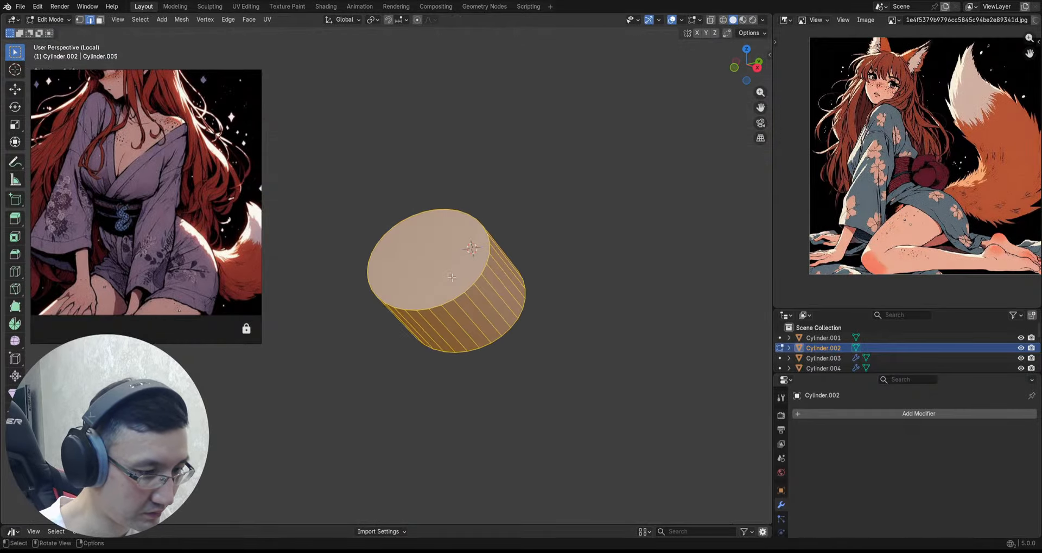
left_click(443, 266)
middle_click_drag(542, 296, 475, 244)
left_click(497, 316, "shift")
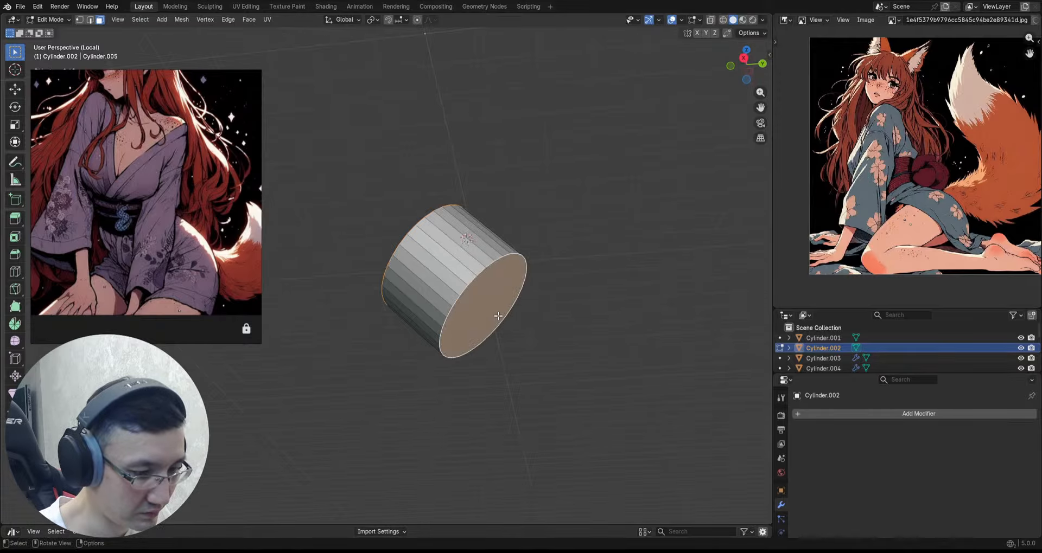
key("x")
left_click(549, 284)
middle_click_drag(515, 271, 474, 264)
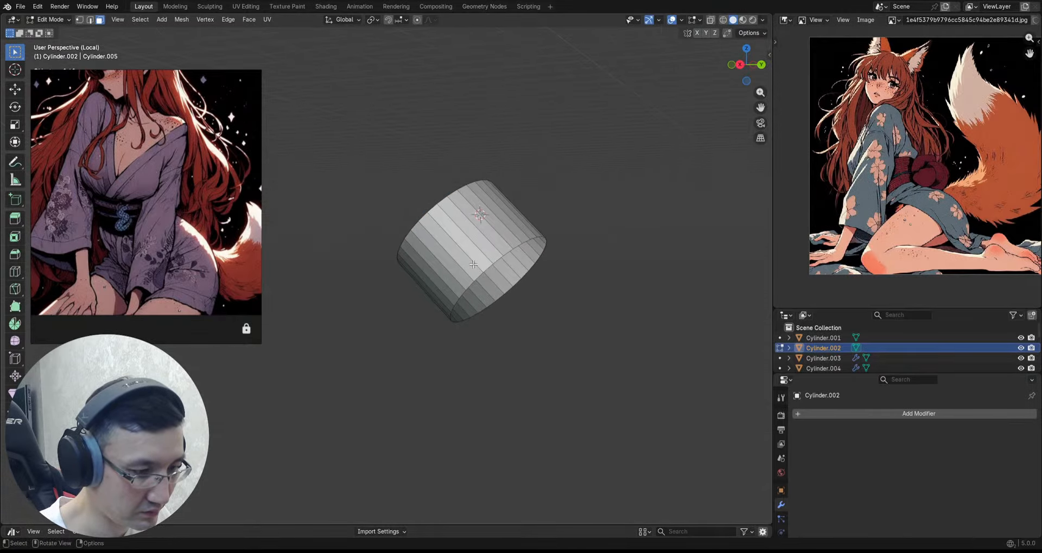
Step: Select the band's lengthwise edges, minimise the floating reference image, and dissolve every second edge using Checker Deselect
left_click(472, 245, "alt")
key("alt+a")
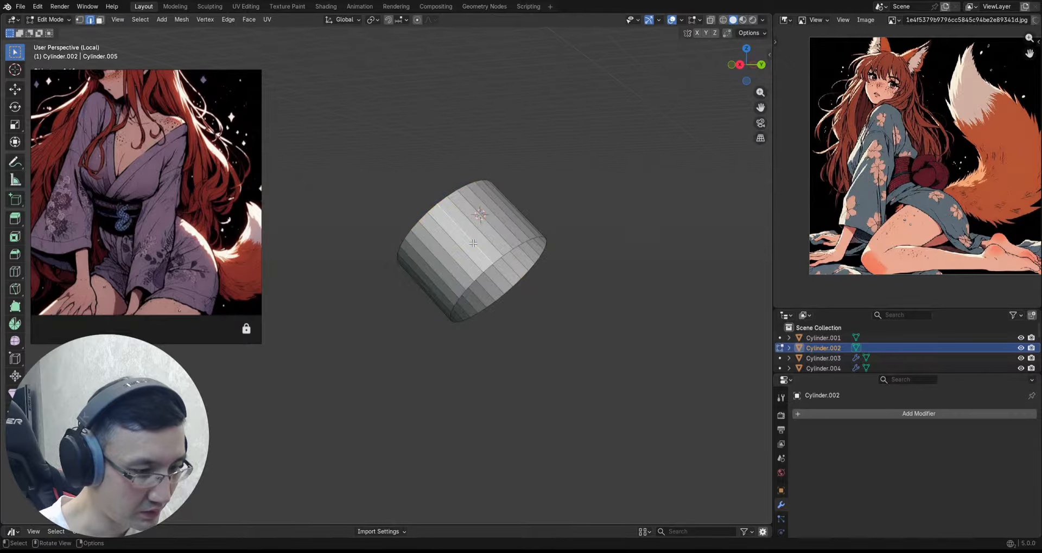
left_click(484, 237, "ctrl+alt")
middle_click_drag(484, 236, 500, 242)
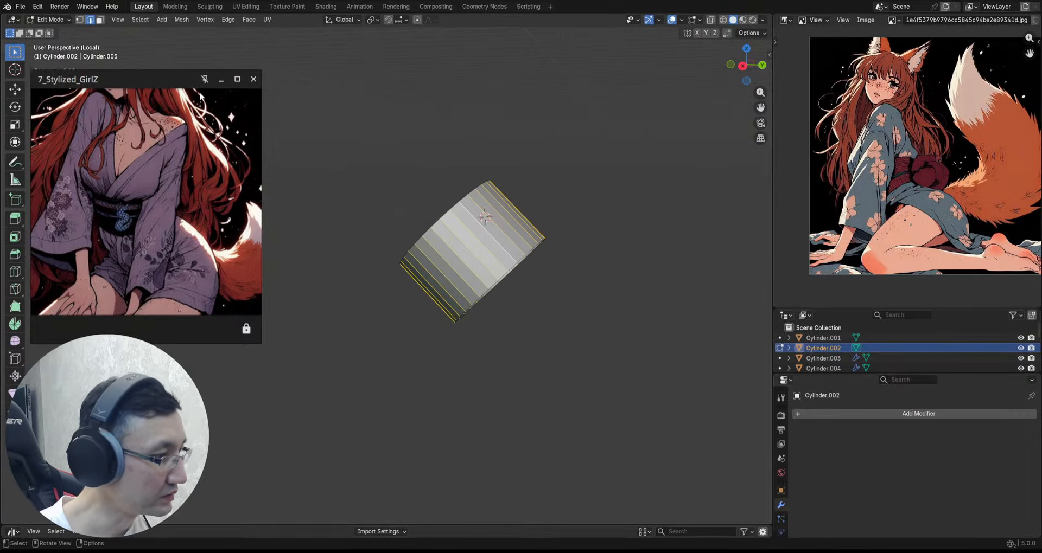
left_click(221, 79)
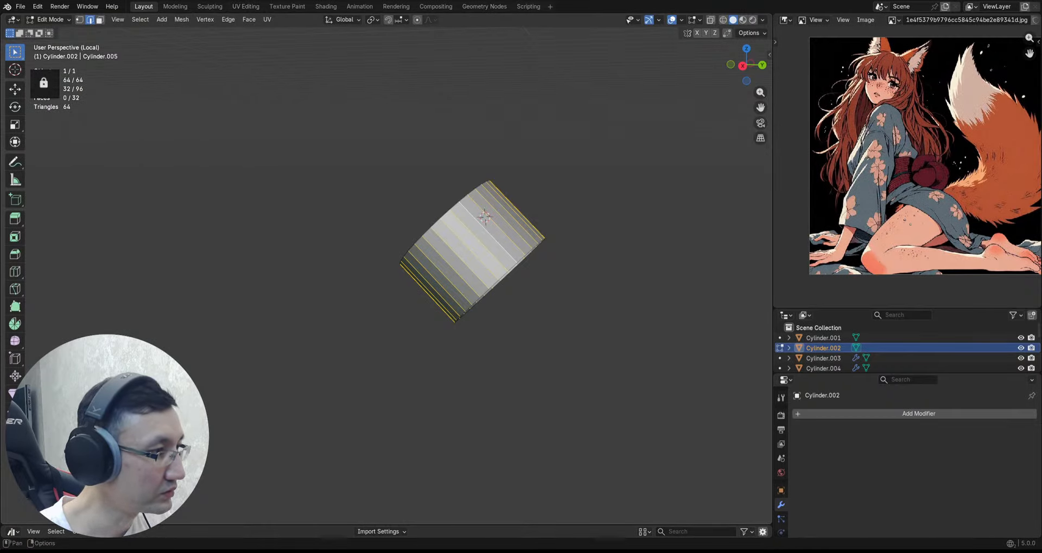
left_click(140, 20)
left_click(171, 123)
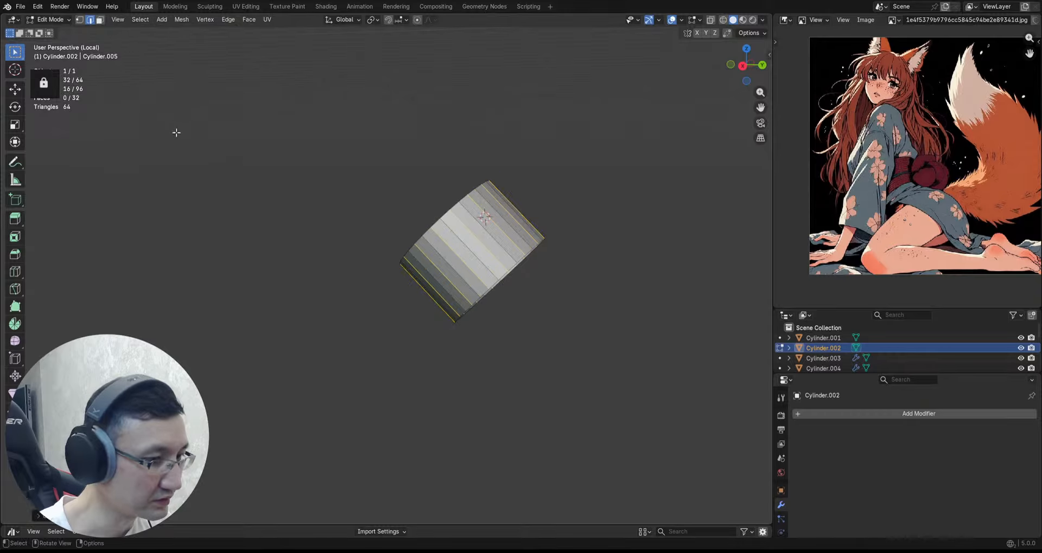
key("x")
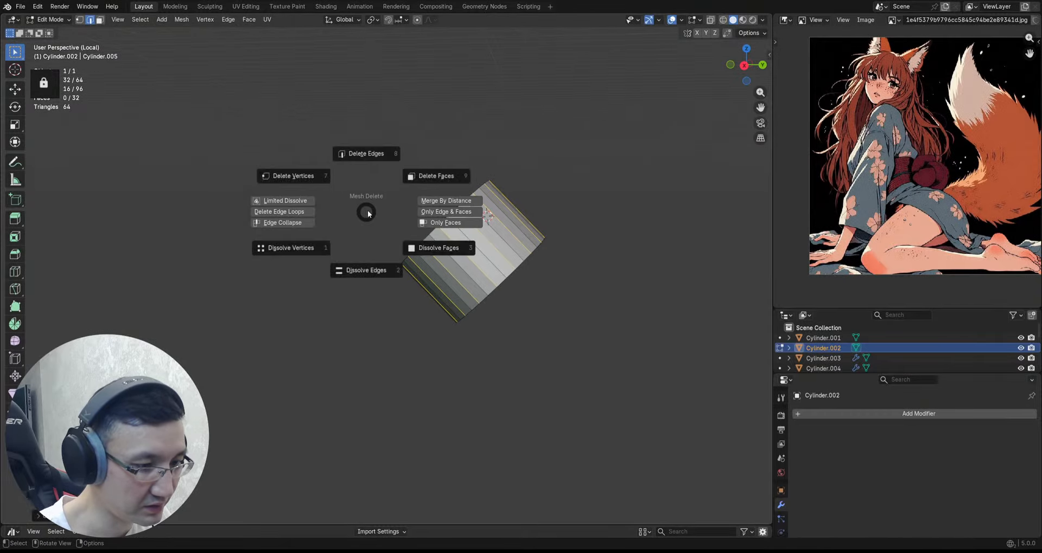
left_click(358, 273)
Step: Add three evenly spaced loop cuts around the open band
middle_click_drag(358, 273, 450, 242)
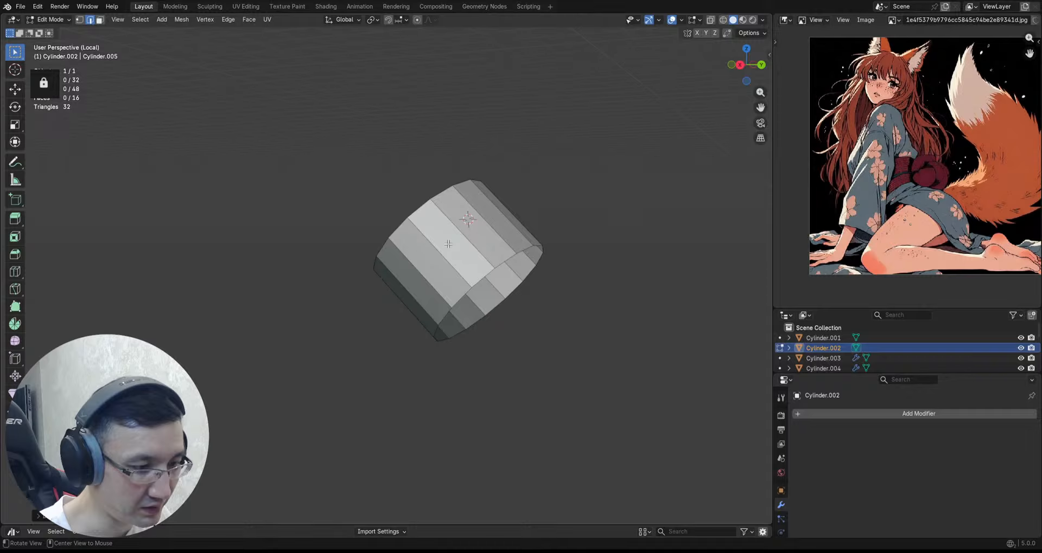
key("ctrl+r")
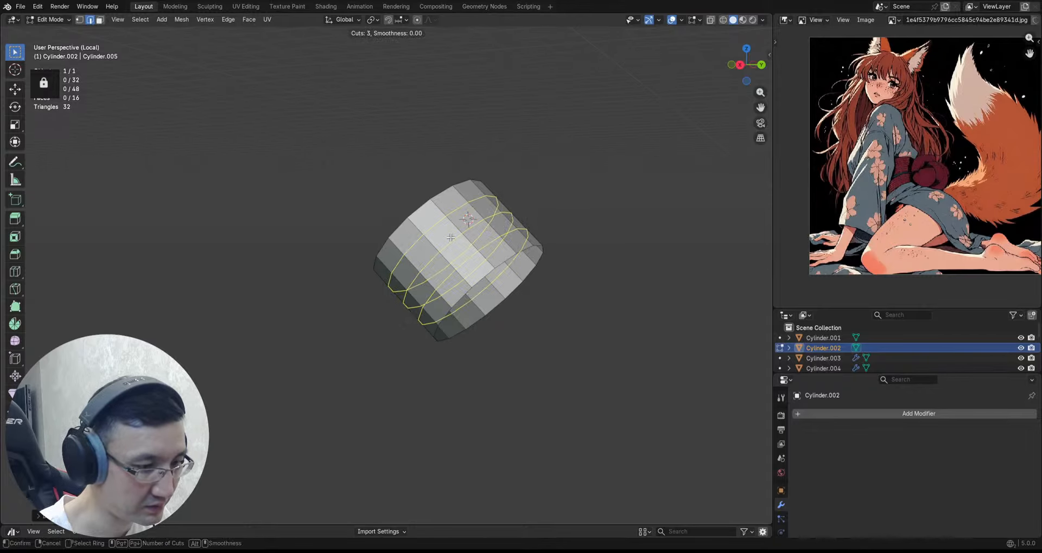
left_click(450, 237)
right_click(449, 233)
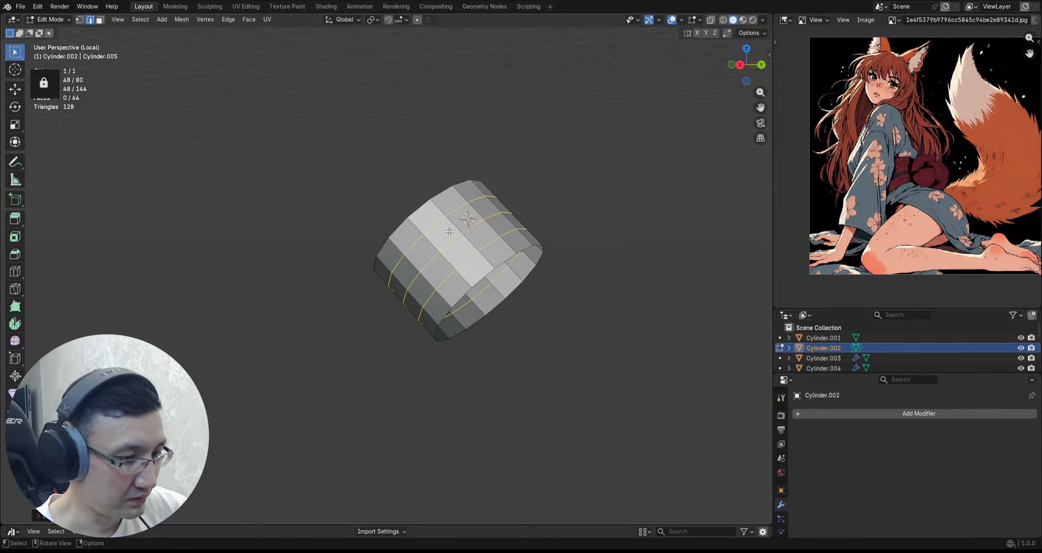
Step: Leave local view to show the whole figure and put the waist band in Sculpt Mode with X symmetry enabled
key("Tab")
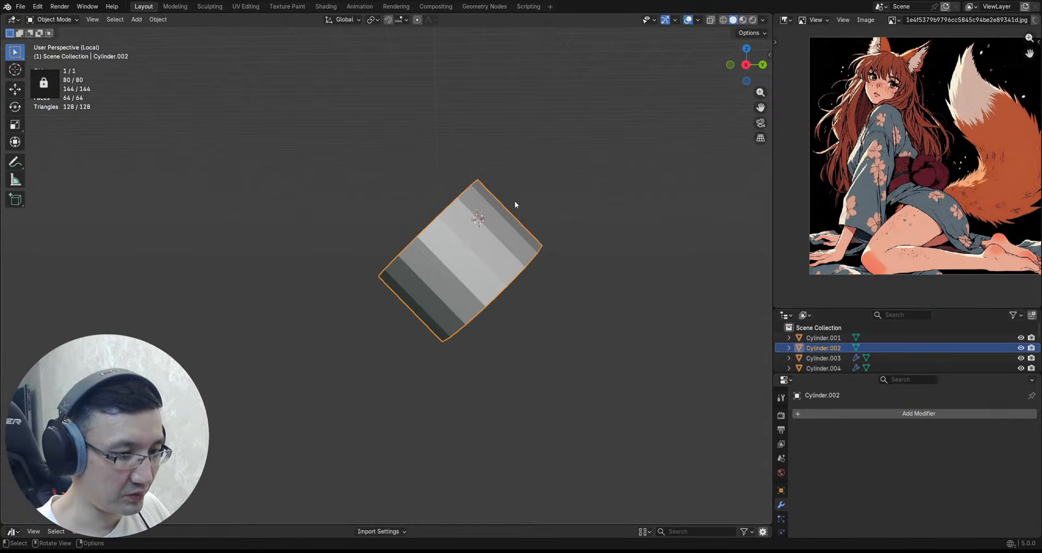
key("KP_Divide")
mouse_move(516, 201)
middle_mouse_down()
mouse_move(510, 237)
mouse_move(491, 226)
mouse_move(486, 249)
mouse_move(489, 229)
mouse_move(586, 222)
mouse_move(489, 243)
mouse_move(500, 214)
mouse_move(521, 238)
mouse_move(512, 223)
mouse_move(526, 196)
middle_mouse_up()
key("ctrl+Tab")
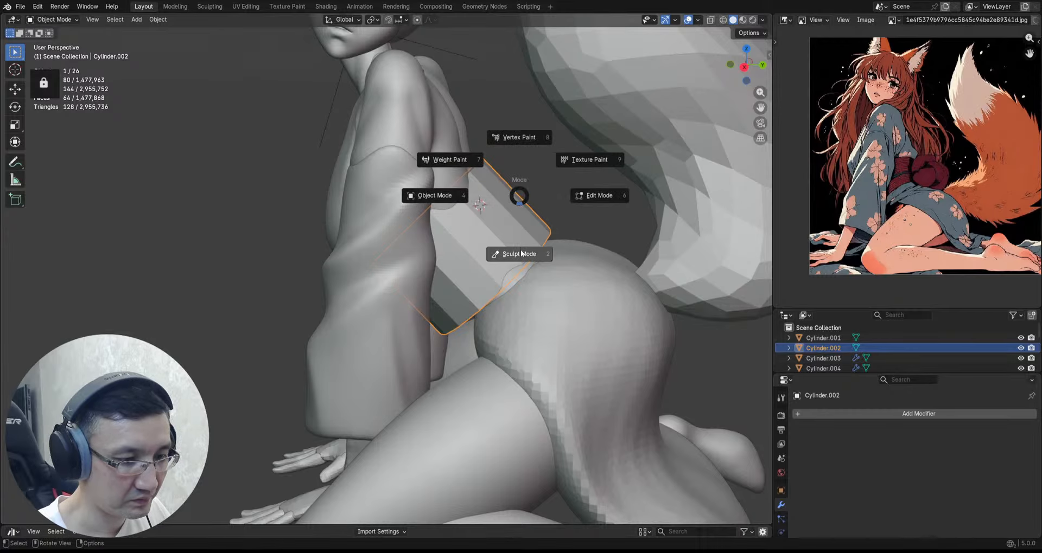
left_click(516, 249)
left_click(616, 35)
scroll(539, 166, "down", 2)
middle_click_drag(535, 169, 529, 167)
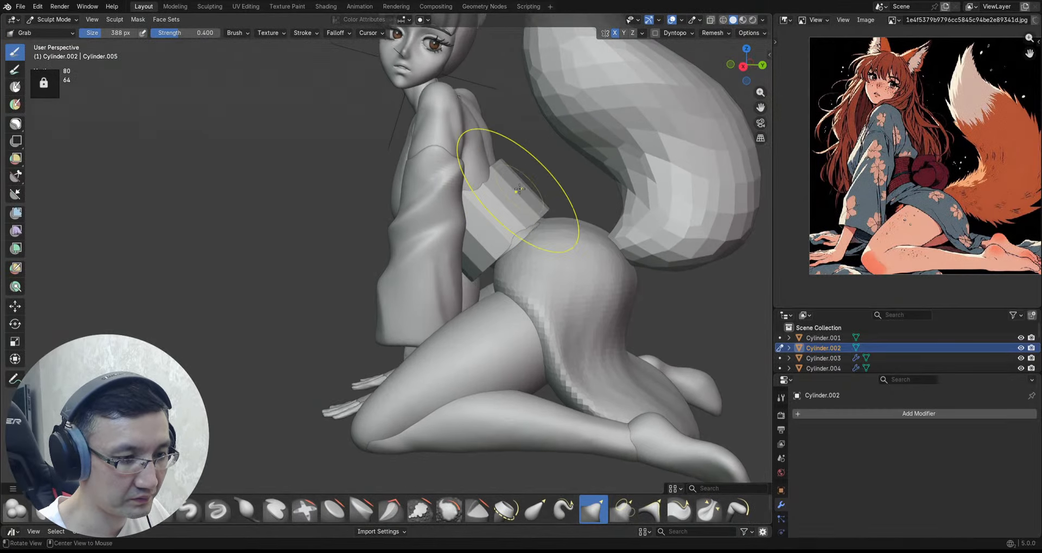
Step: Pull the waist band's back in toward the torso with the Grab brush and show the wireframe overlay
left_click_drag(518, 190, 510, 206)
key("q")
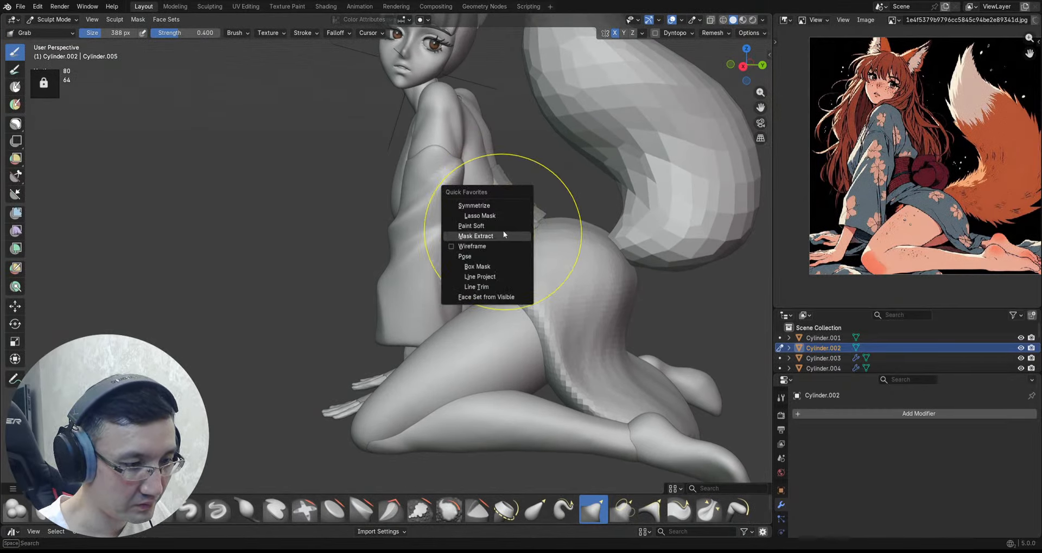
left_click(492, 246)
scroll(521, 217, "up", 3)
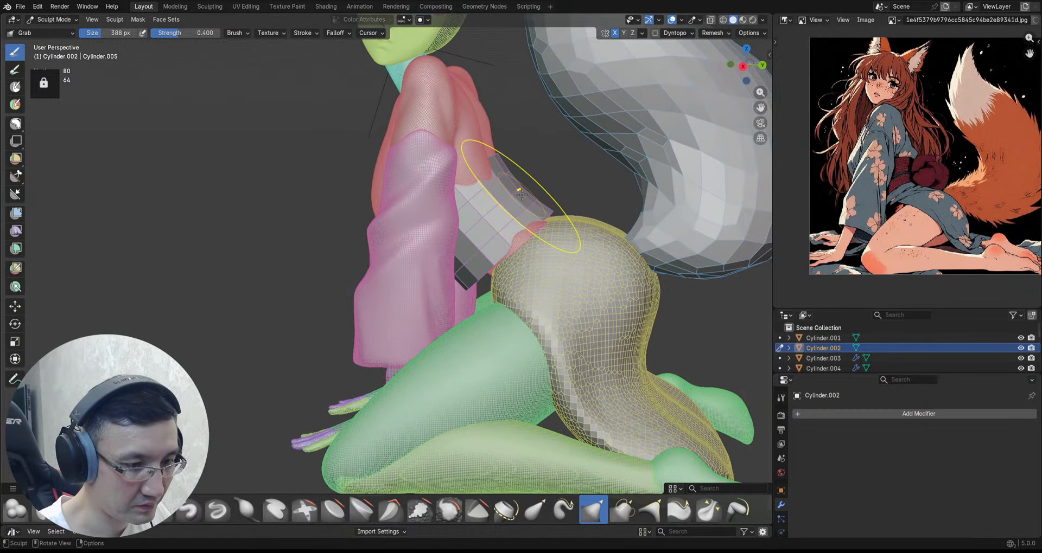
Step: Grab the band's rear faces and lower edge so they follow the curve of the lower back toward the skirt
middle_click_drag(530, 209, 492, 171)
scroll(509, 197, "up", 2)
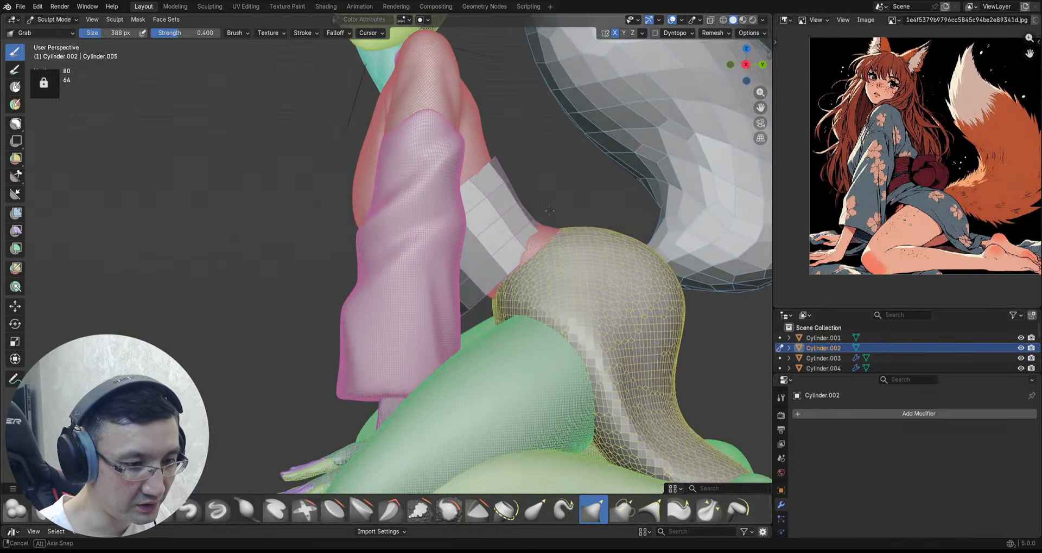
left_click_drag(552, 230, 560, 223)
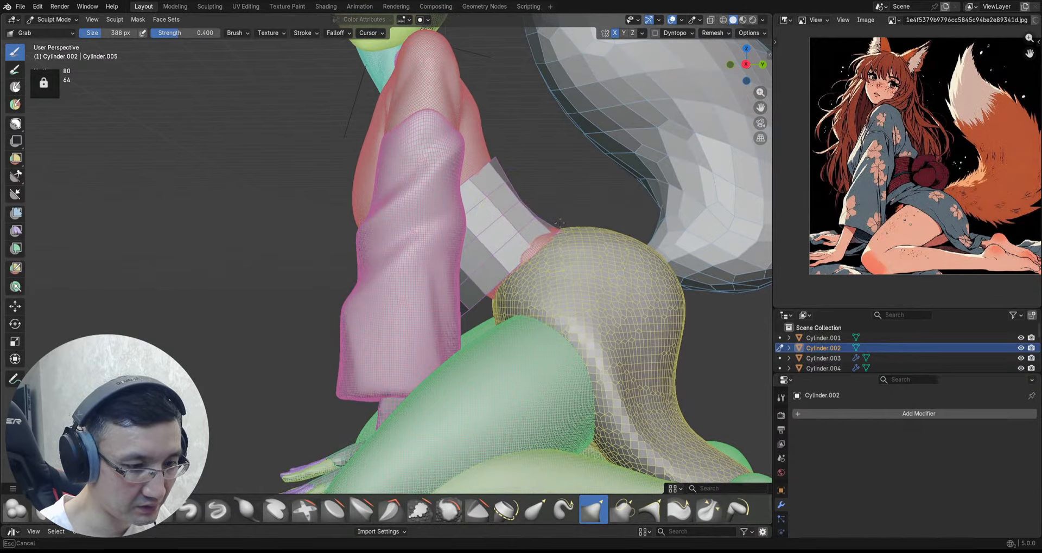
scroll(564, 219, "up", 3)
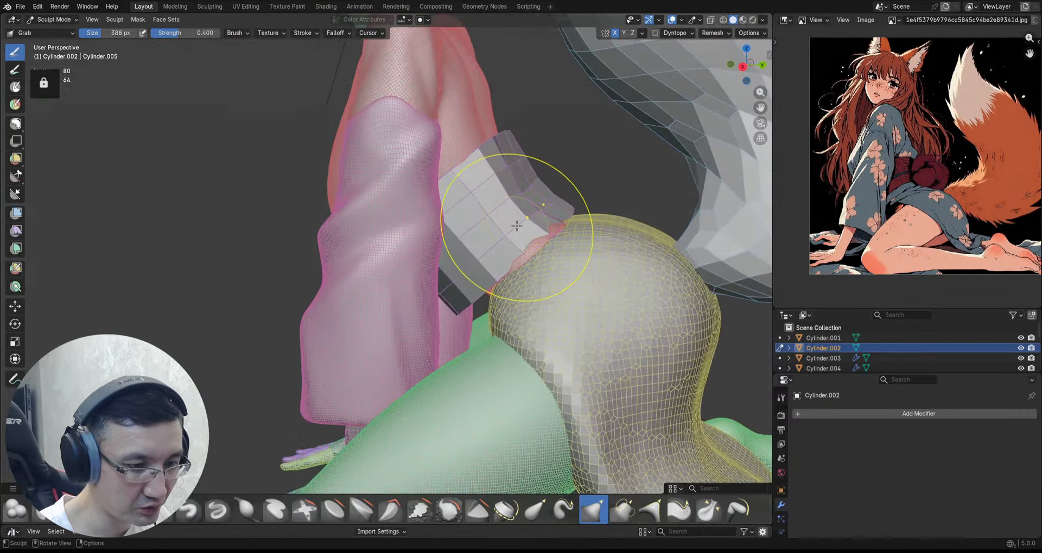
middle_click_drag(507, 221, 484, 255)
left_click_drag(505, 208, 525, 209)
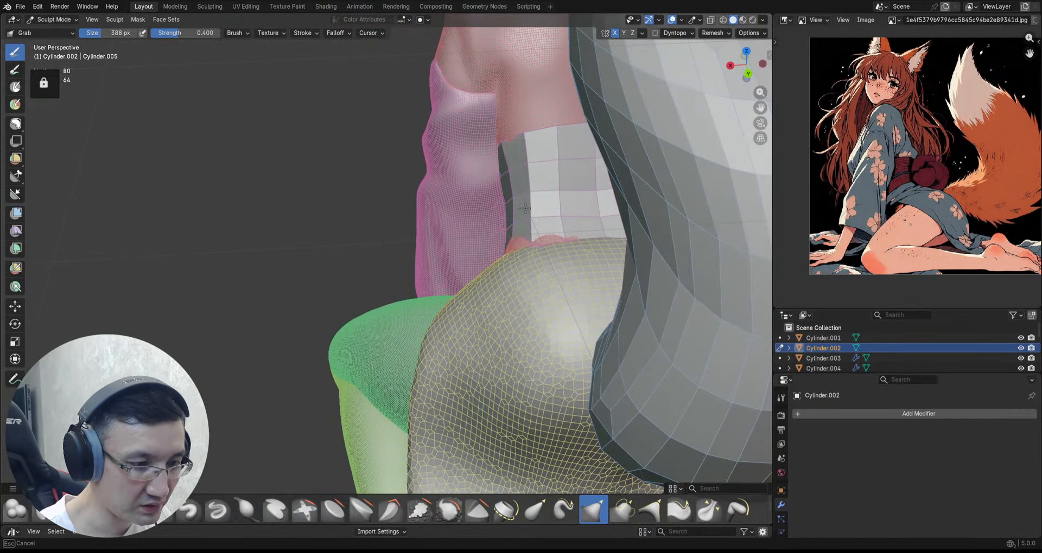
Step: Pull the band's lower side edge down onto the skirt's waistline with the Grab brush
mouse_move(525, 209)
middle_mouse_down()
mouse_move(519, 223)
mouse_move(491, 146)
middle_mouse_up()
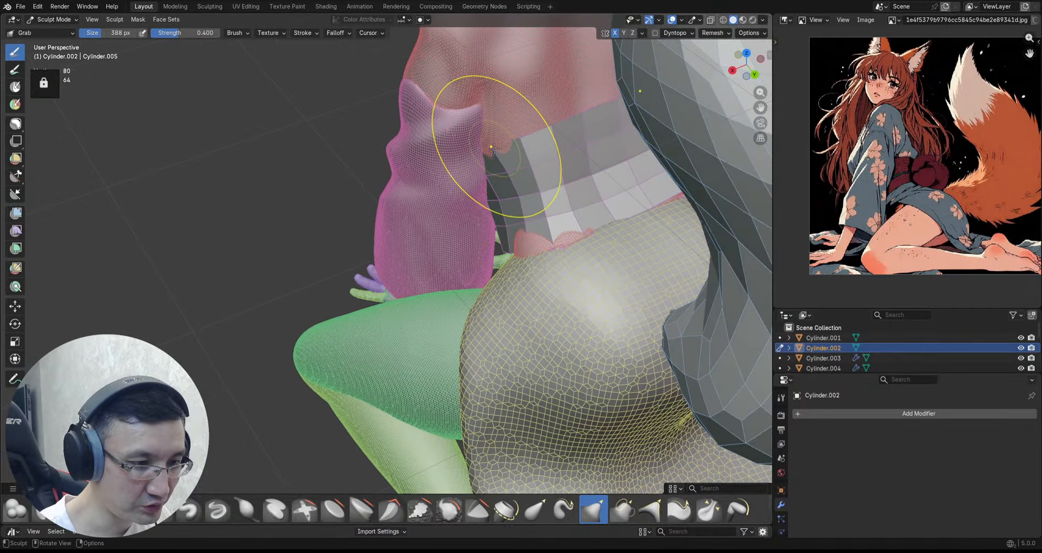
scroll(527, 234, "up", 1)
middle_click_drag(527, 233, 533, 247)
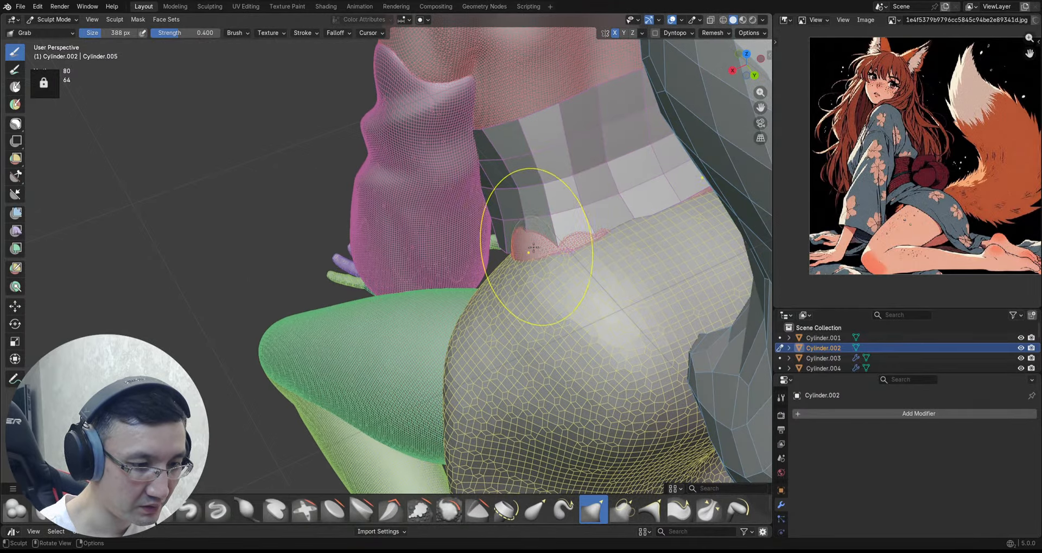
left_click_drag(499, 260, 502, 259)
mouse_move(501, 259)
middle_mouse_down()
mouse_move(513, 277)
mouse_move(526, 233)
mouse_move(477, 231)
mouse_move(529, 232)
mouse_move(535, 186)
middle_mouse_up()
scroll(530, 233, "up", 1)
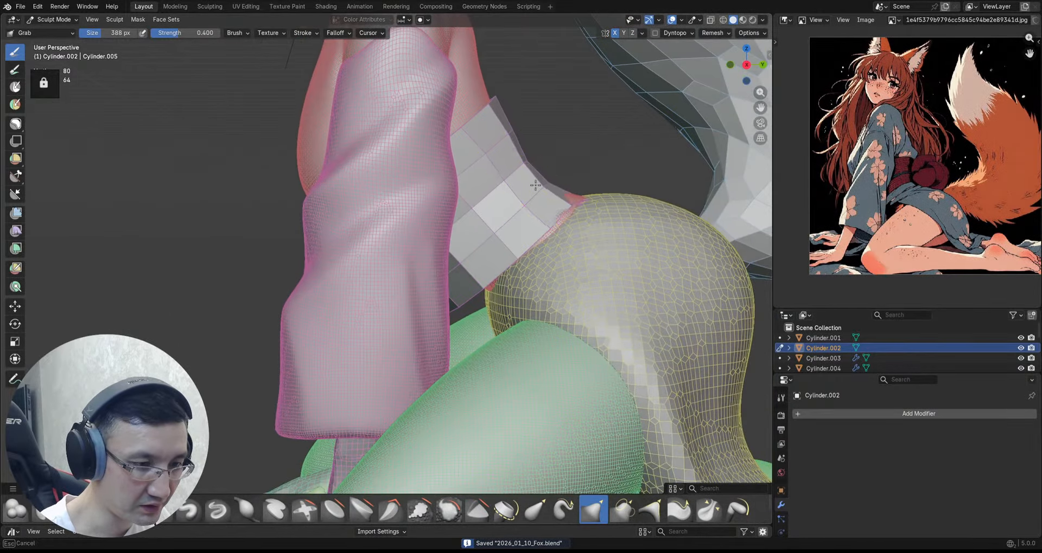
Step: Fit the band's upper back and side around the torso with the Grab brush and save the file
middle_click_drag(494, 153, 539, 198)
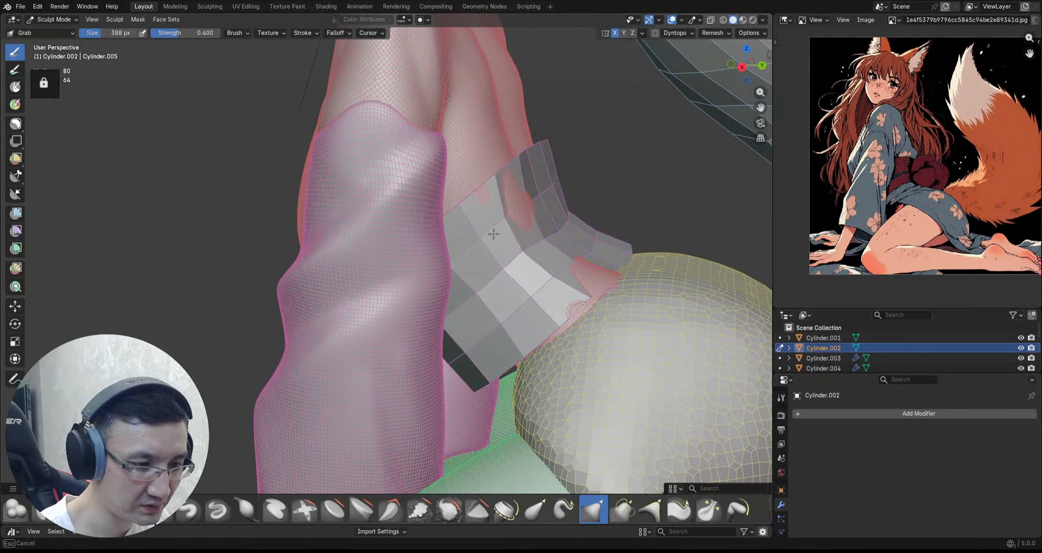
mouse_move(558, 202)
middle_mouse_down()
mouse_move(589, 254)
mouse_move(615, 229)
mouse_move(591, 259)
mouse_move(1, 281)
middle_mouse_up()
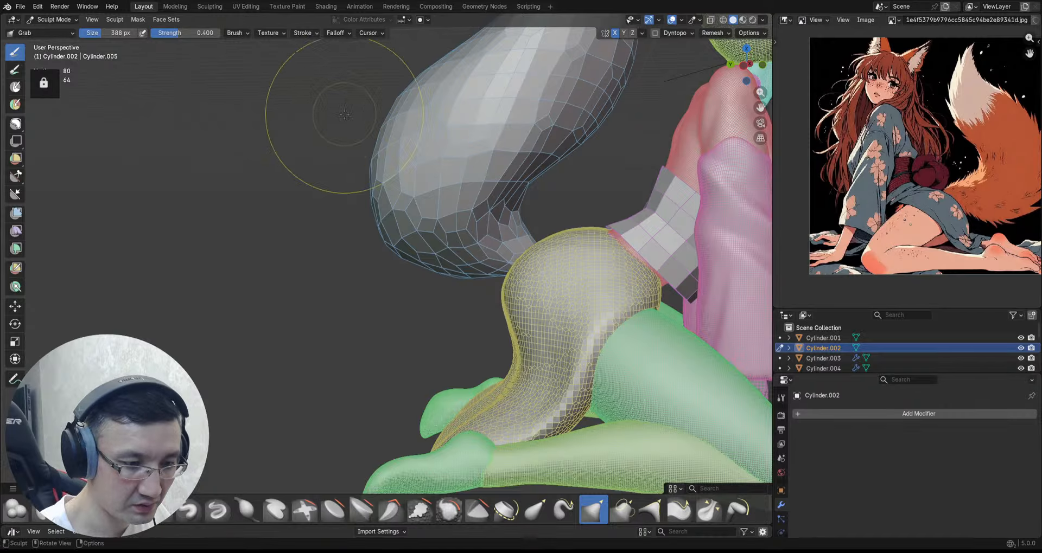
middle_click_drag(415, 244, 226, 229, "shift")
scroll(352, 247, "down", 1)
key("ctrl+s")
middle_click_drag(442, 246, 477, 256)
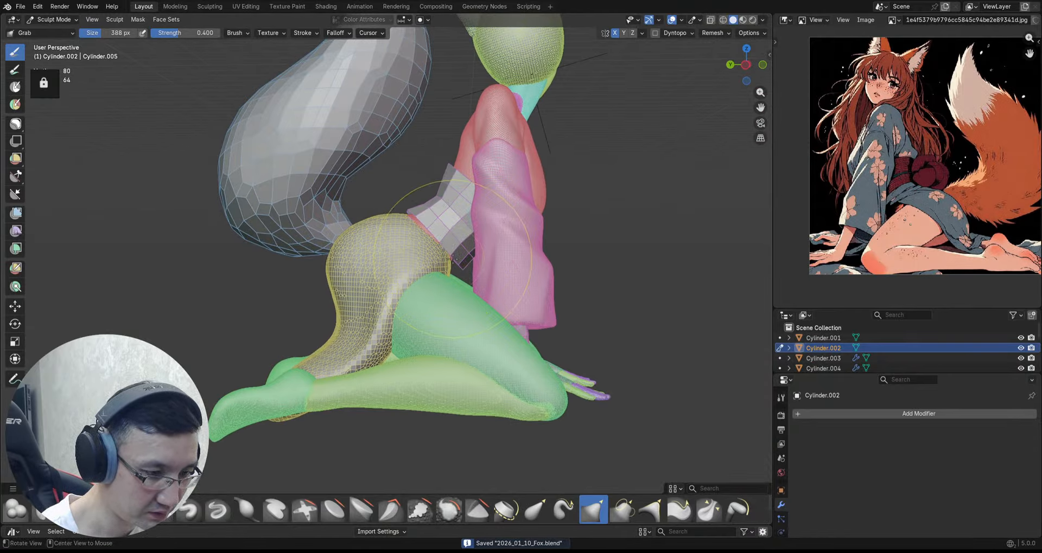
Step: Adjust the band's upper side edge with the Grab brush from the figure's opposite side, covering the torso between sleeve and skirt
left_click_drag(453, 259, 476, 253, "ctrl+alt")
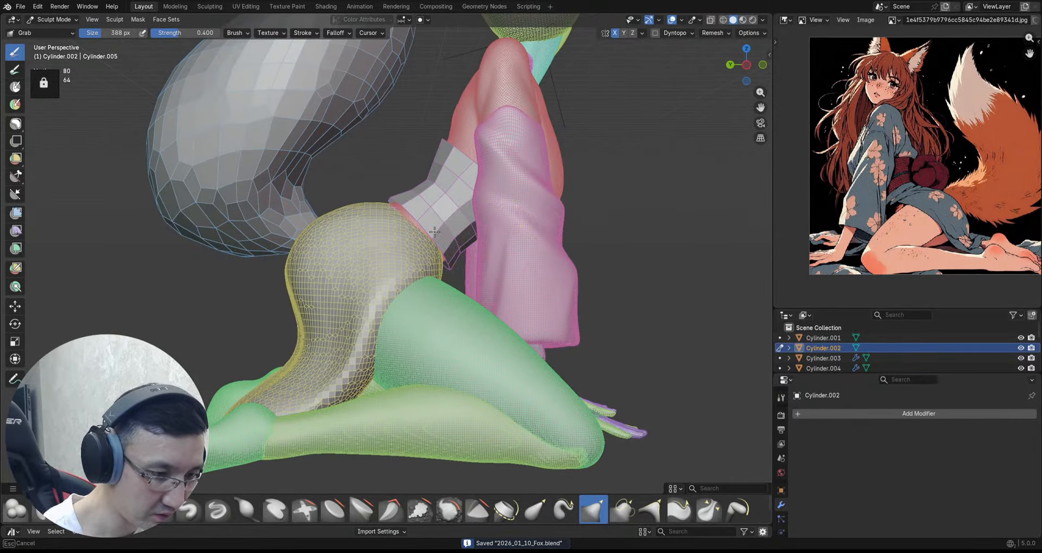
scroll(447, 210, "up", 1)
mouse_move(442, 211)
middle_mouse_down()
mouse_move(498, 236)
mouse_move(450, 231)
mouse_move(480, 210)
middle_mouse_up()
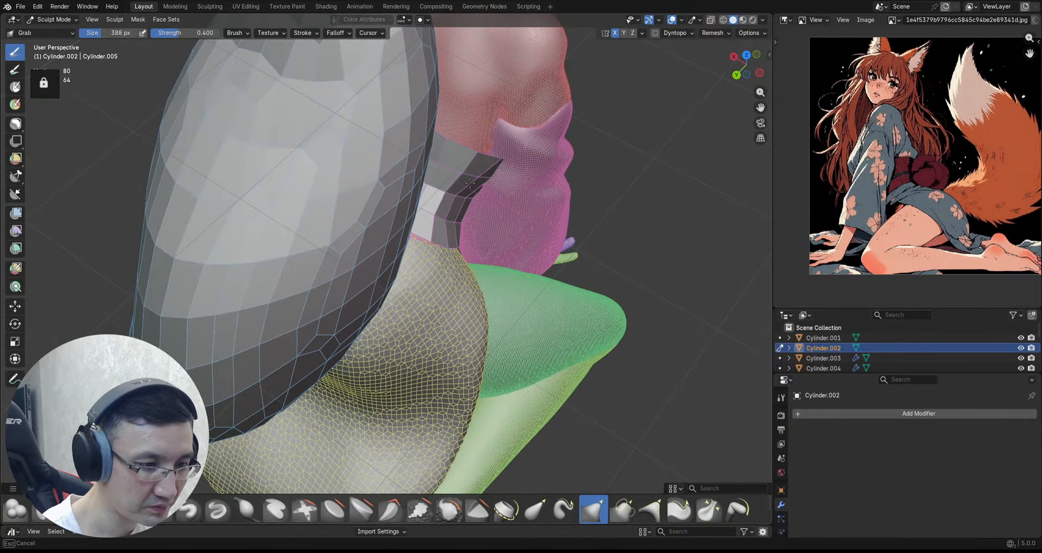
middle_click_drag(460, 175, 466, 216)
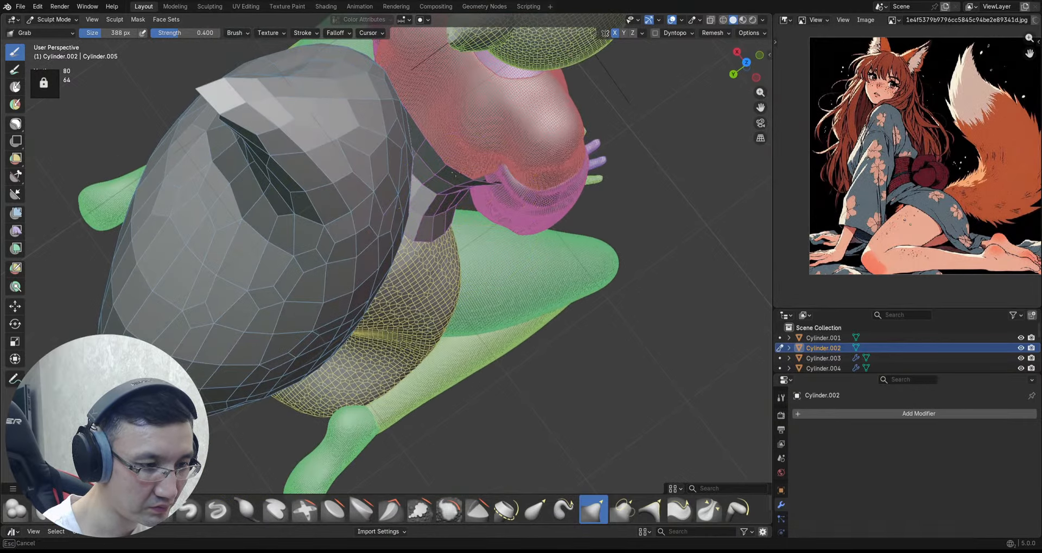
left_click_drag(455, 174, 461, 169)
mouse_move(461, 170)
middle_mouse_down()
mouse_move(407, 144)
mouse_move(463, 155)
mouse_move(530, 206)
mouse_move(534, 222)
middle_mouse_up()
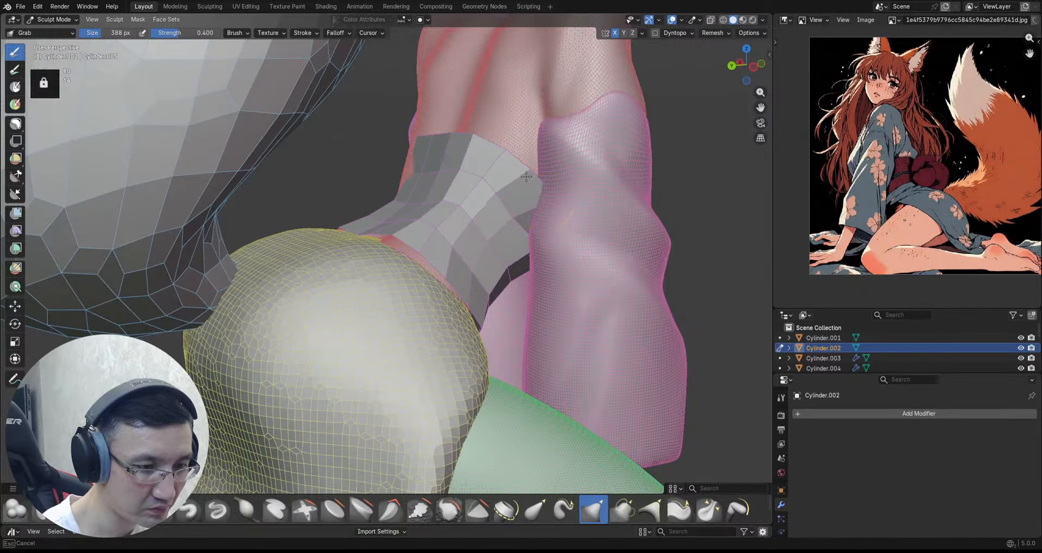
mouse_move(526, 177)
middle_mouse_down()
mouse_move(653, 219)
mouse_move(559, 177)
mouse_move(510, 196)
mouse_move(506, 213)
mouse_move(474, 193)
middle_mouse_up()
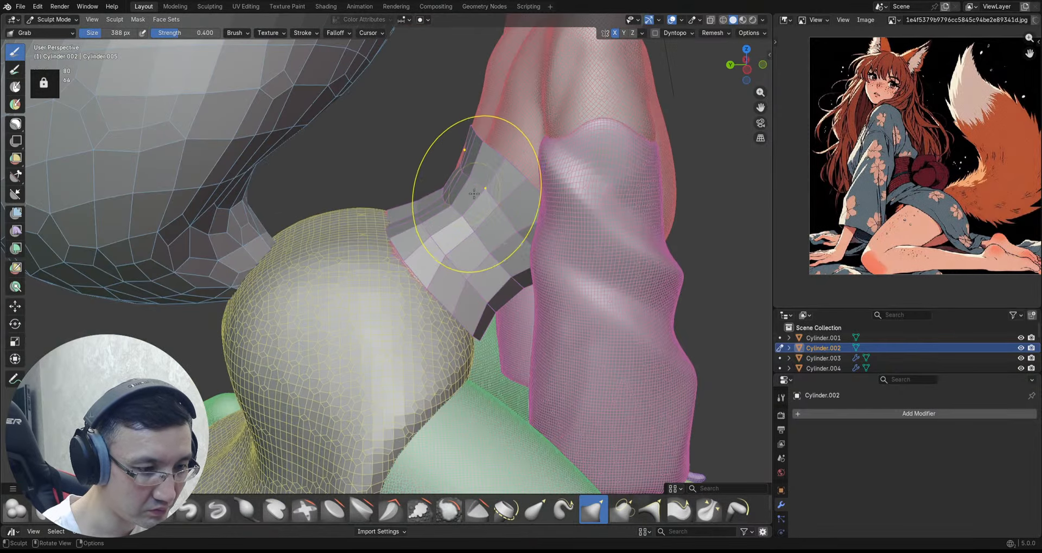
mouse_move(451, 225)
middle_mouse_down()
mouse_move(481, 209)
mouse_move(481, 223)
mouse_move(614, 230)
mouse_move(600, 225)
mouse_move(609, 208)
mouse_move(513, 209)
mouse_move(516, 234)
mouse_move(500, 232)
mouse_move(561, 236)
mouse_move(516, 148)
mouse_move(524, 225)
middle_mouse_up()
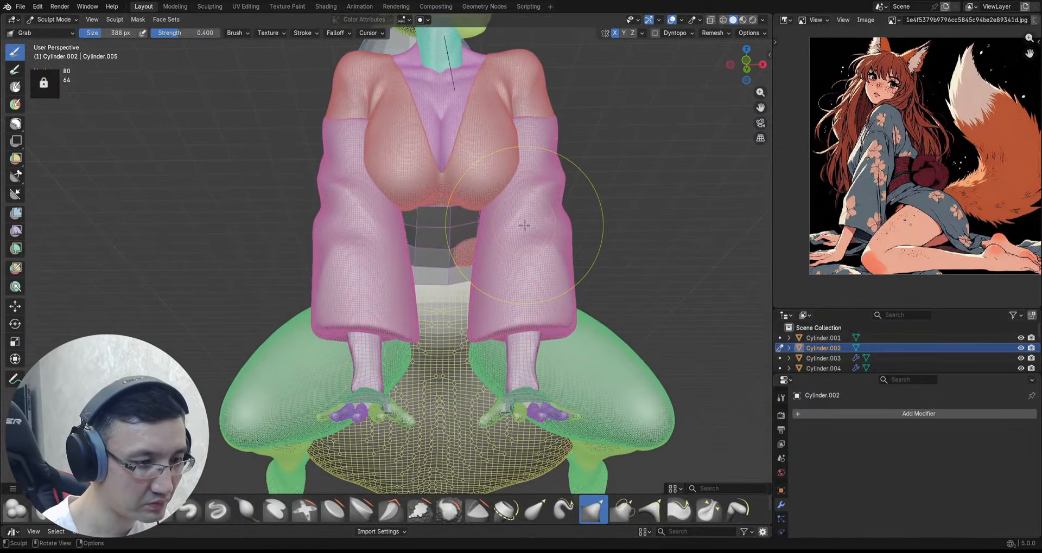
Step: Move the whole band mesh about 0.11 m along global X in Edit Mode to centre it, and return to Sculpt Mode
key("Tab")
key("Tab")
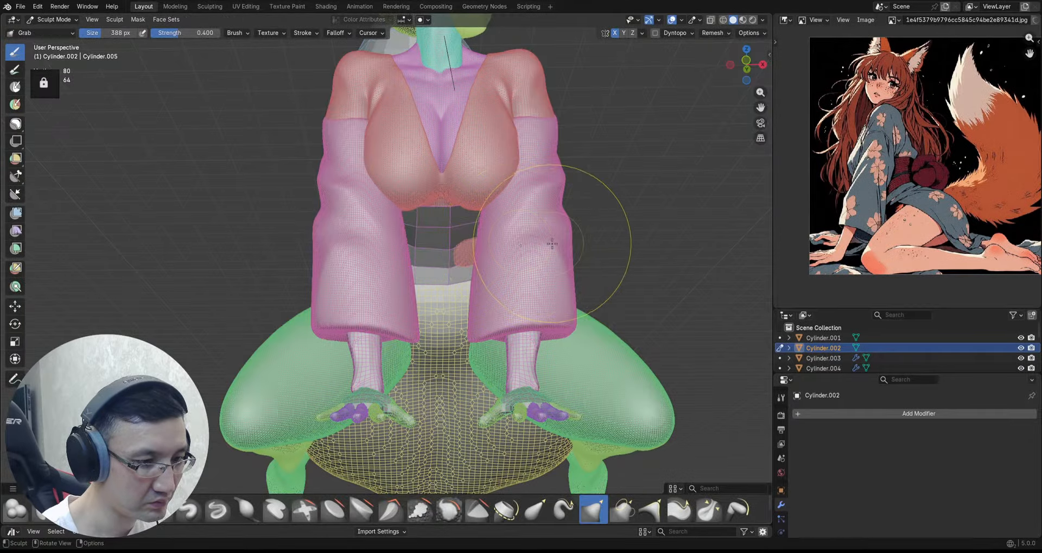
key("Tab")
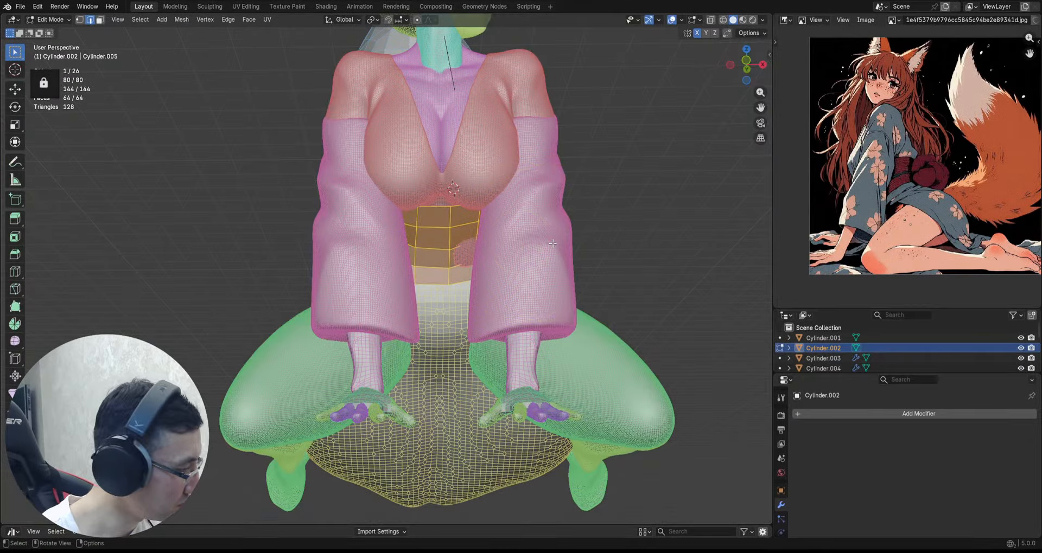
key("g")
key("x")
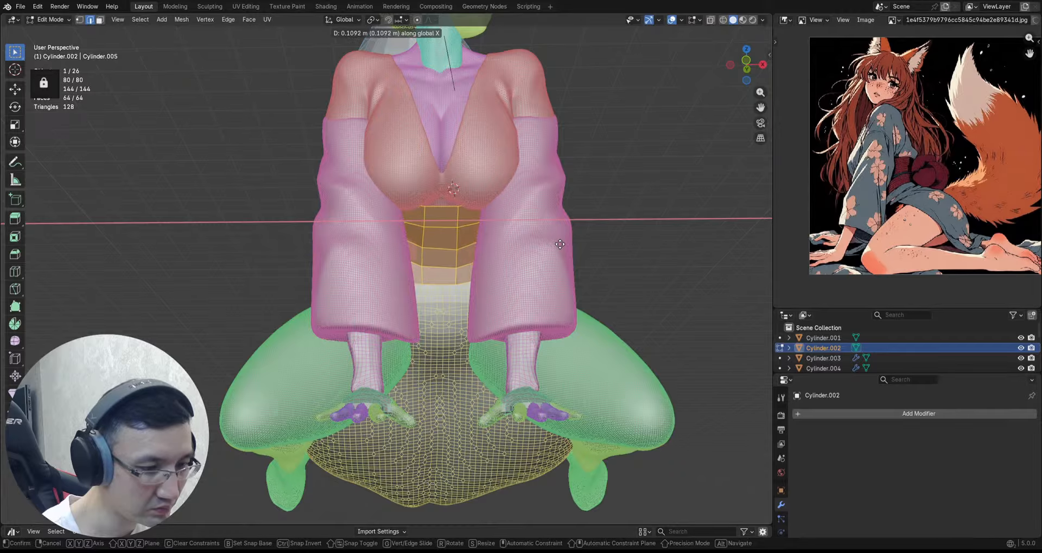
left_click(559, 245)
mouse_move(559, 245)
middle_mouse_down()
mouse_move(427, 254)
mouse_move(349, 202)
mouse_move(358, 162)
mouse_move(381, 250)
mouse_move(324, 184)
mouse_move(431, 228)
middle_mouse_up()
key("Tab")
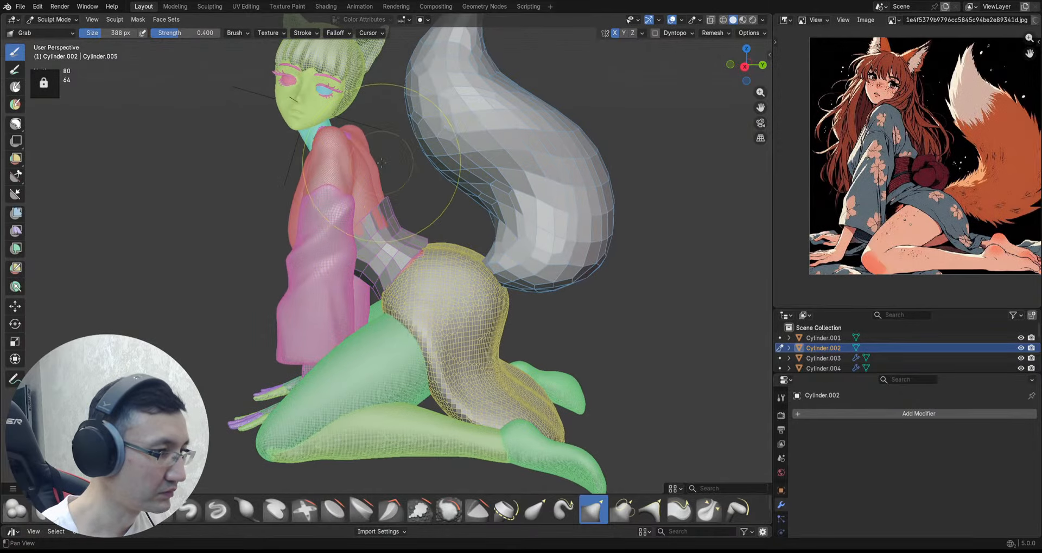
Step: Hide the wireframe overlay and isolate the waist band in local view in Object Mode
middle_click_drag(382, 163, 464, 231, "shift")
middle_click_drag(497, 268, 488, 233, "shift")
key("q")
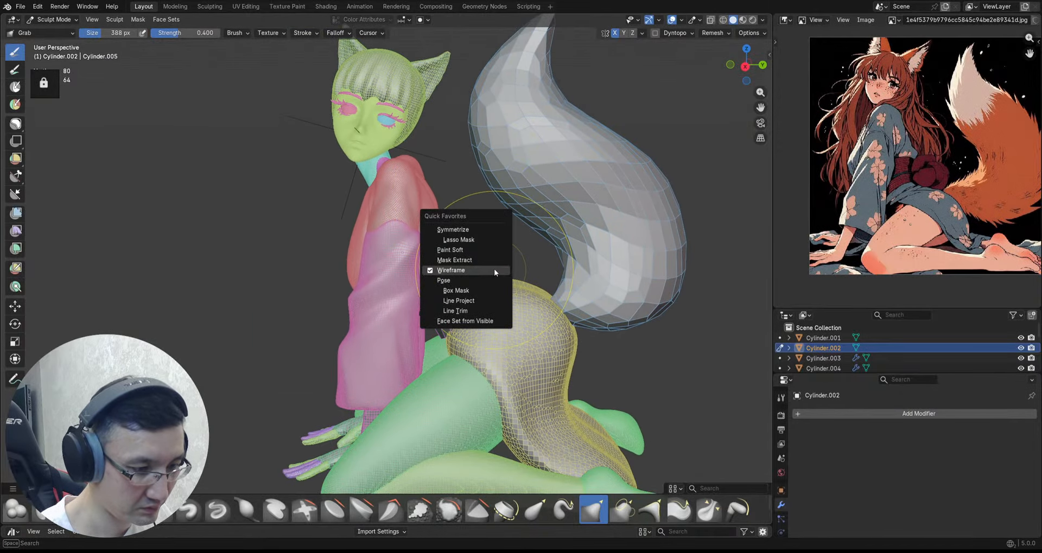
left_click(494, 271)
middle_click_drag(493, 265, 478, 209)
key("ctrl+Tab")
left_click(393, 233)
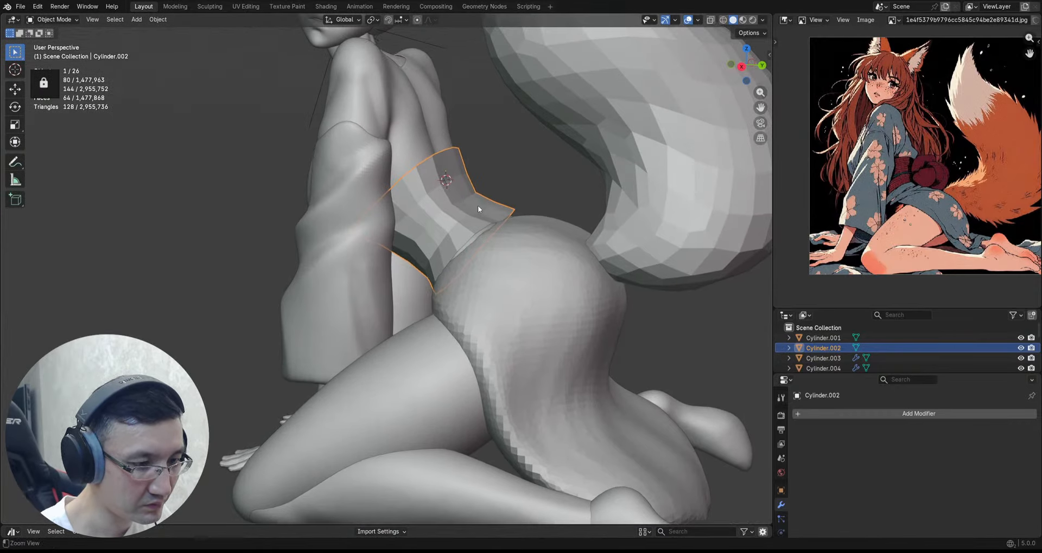
key("KP_Divide")
Step: Add a Solidify modifier to the waist band with a thickness of 0.065 m
middle_click_drag(408, 218, 498, 230)
key("q")
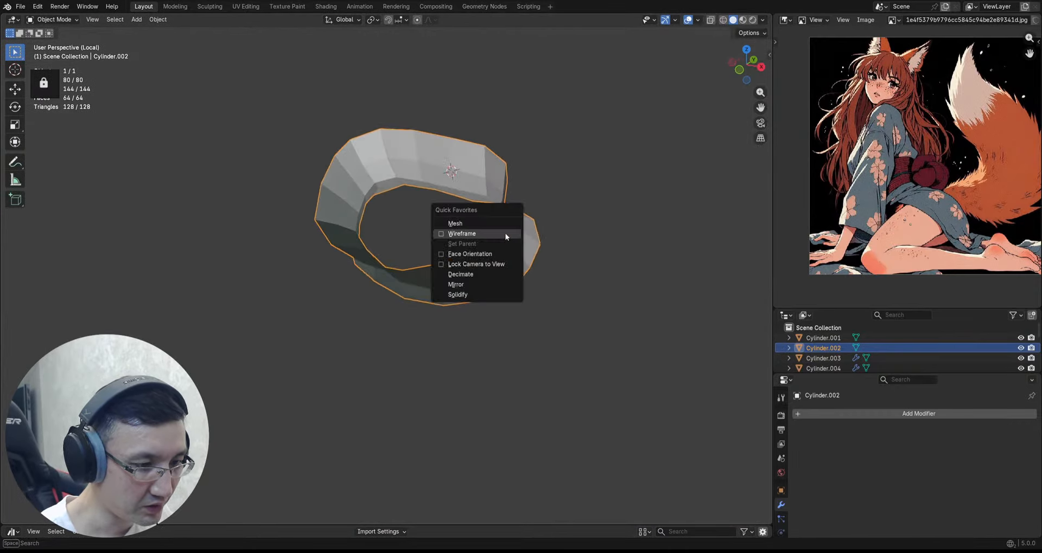
left_click(488, 297)
middle_click_drag(477, 286, 489, 264)
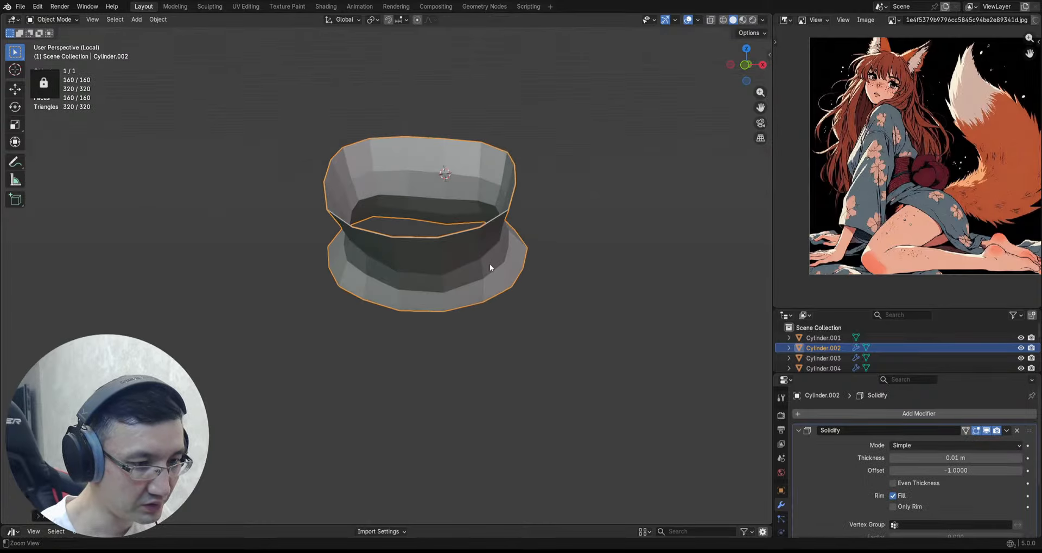
scroll(490, 264, "up", 1)
left_click_drag(955, 458, 1025, 458)
middle_click_drag(510, 272, 528, 261)
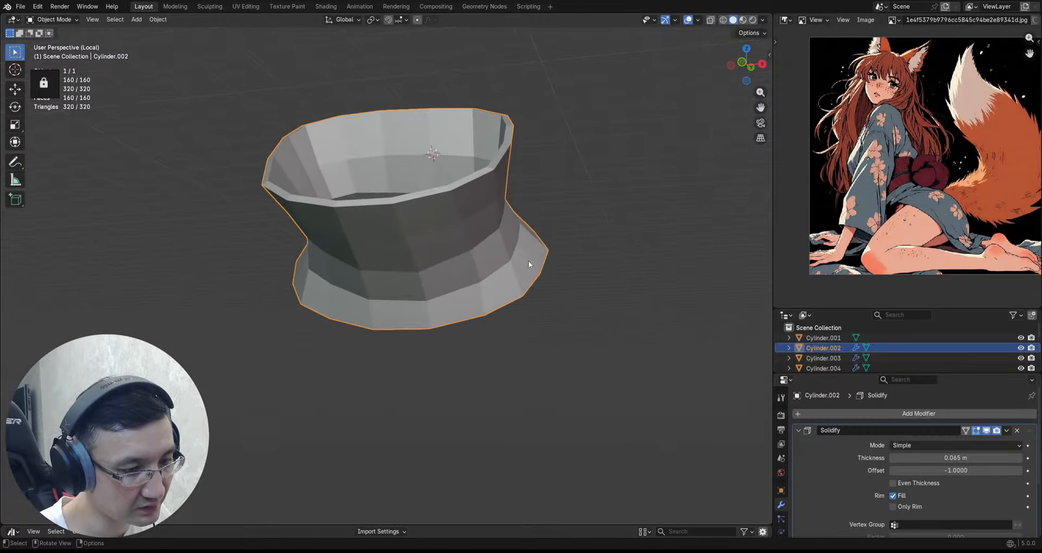
Step: Add a Subdivision modifier to the band and set the Solidify edge crease to 0.471 inner and 0.383 outer
key("ctrl+2")
middle_click_drag(536, 223, 561, 184)
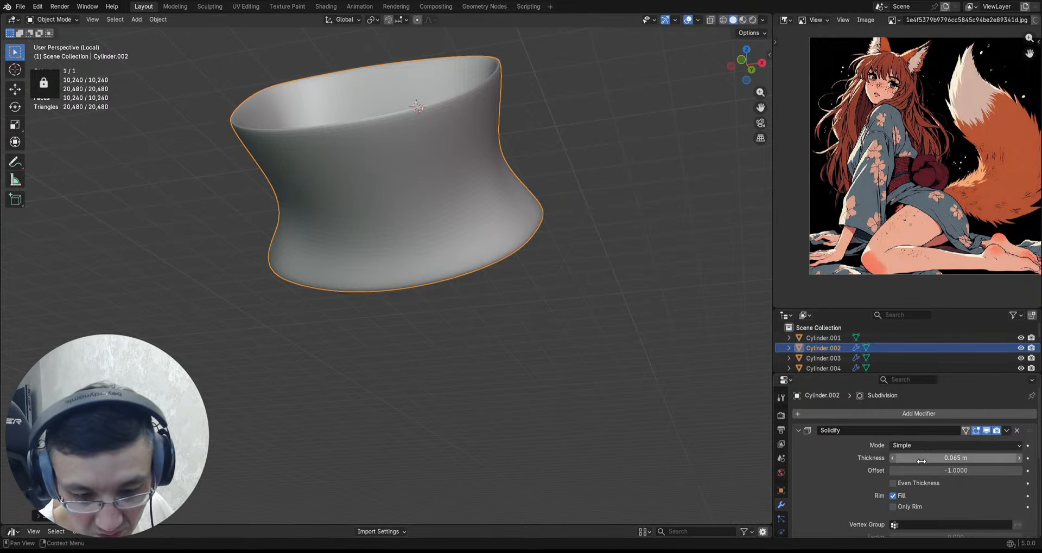
scroll(921, 461, "down", 5)
left_click(824, 496)
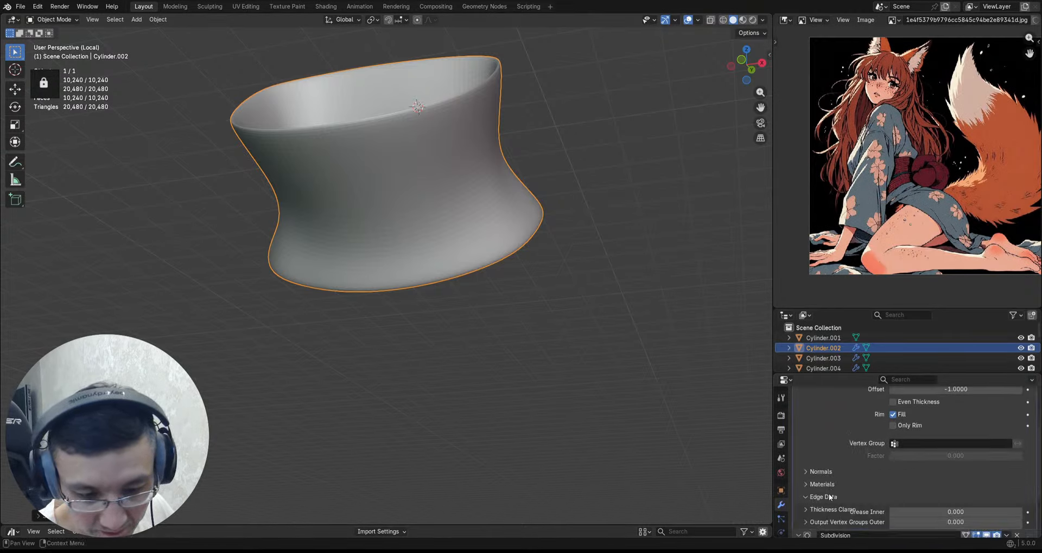
left_click_drag(914, 512, 1007, 522)
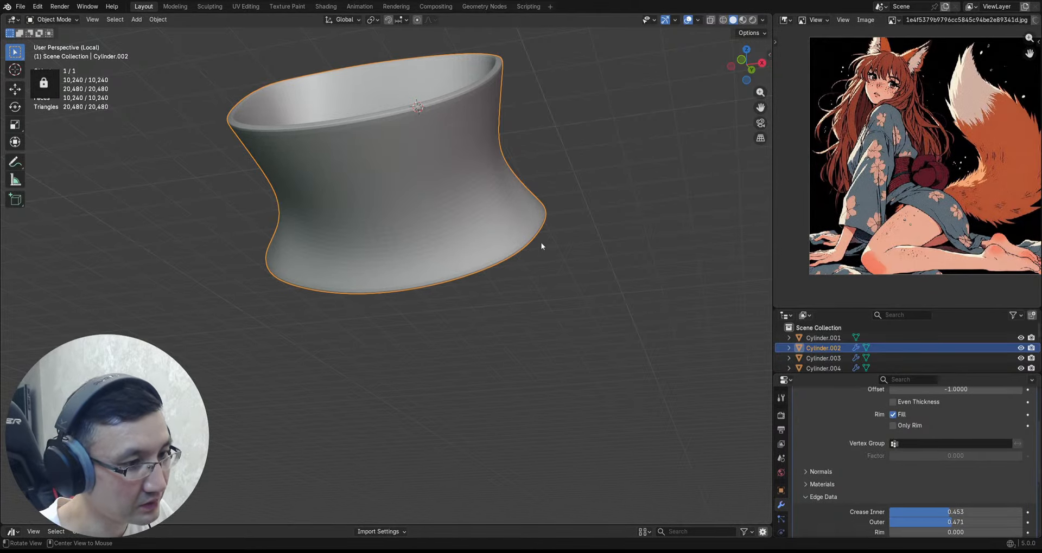
middle_click_drag(541, 246, 435, 234)
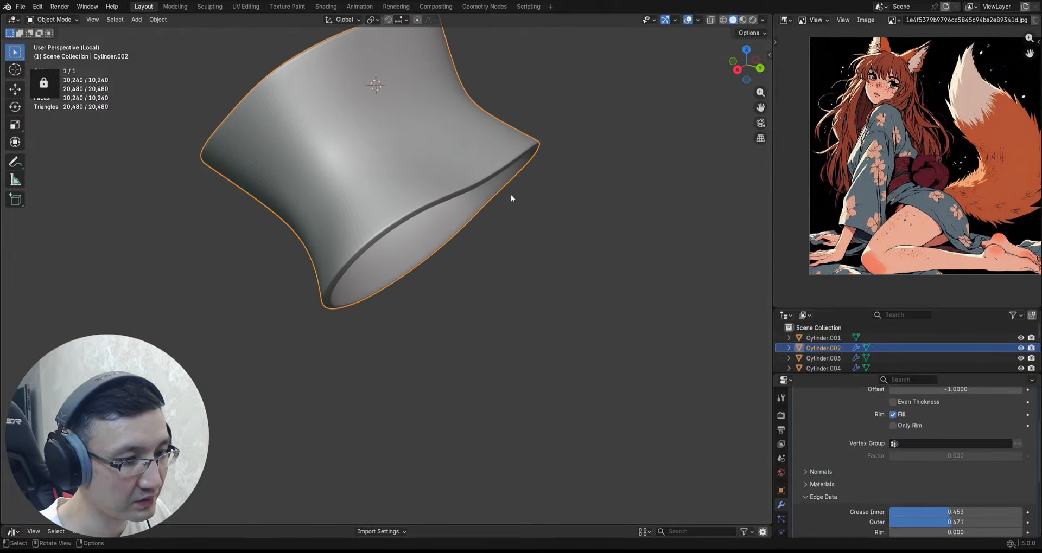
left_click_drag(959, 513, 960, 513)
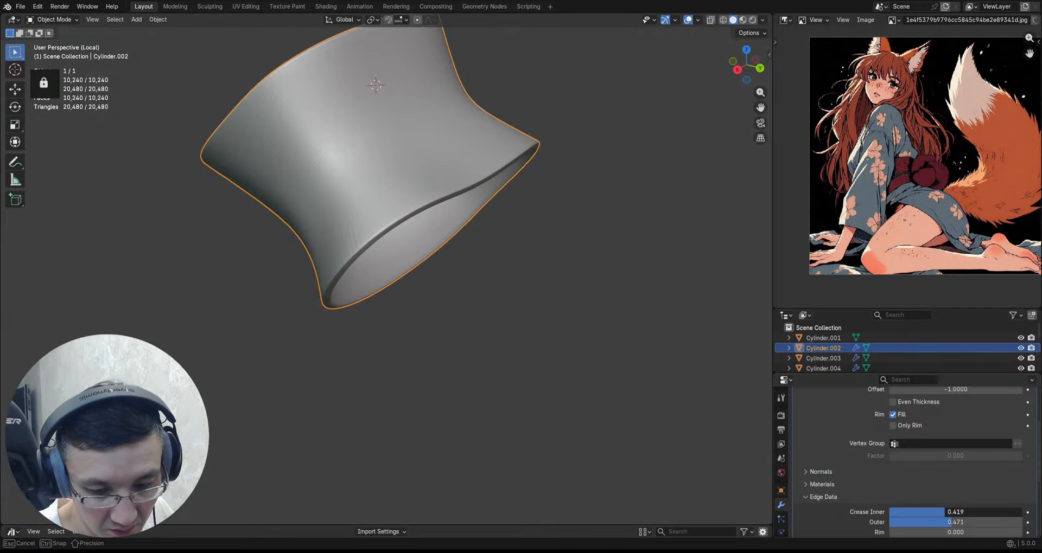
left_click_drag(960, 512, 949, 524)
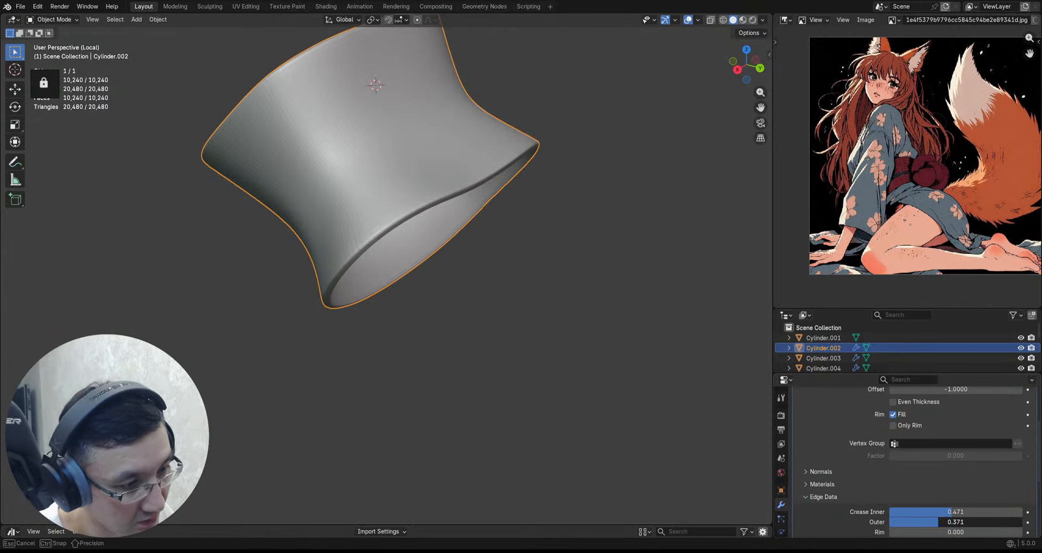
Step: Leave local view and put the thickened waist band back in Sculpt Mode, framing it from behind
middle_click_drag(509, 276, 459, 245)
key("KP_Divide")
key("ctrl+Tab")
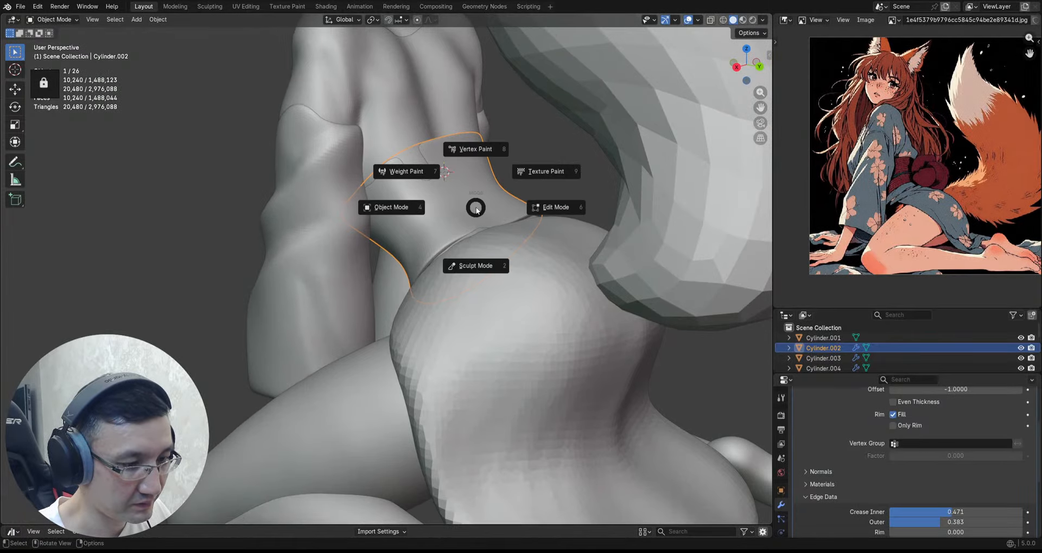
left_click(476, 265)
scroll(438, 190, "down", 2)
mouse_move(416, 178)
middle_mouse_down()
mouse_move(432, 186)
mouse_move(413, 162)
mouse_move(347, 147)
middle_mouse_up()
scroll(415, 160, "up", 3)
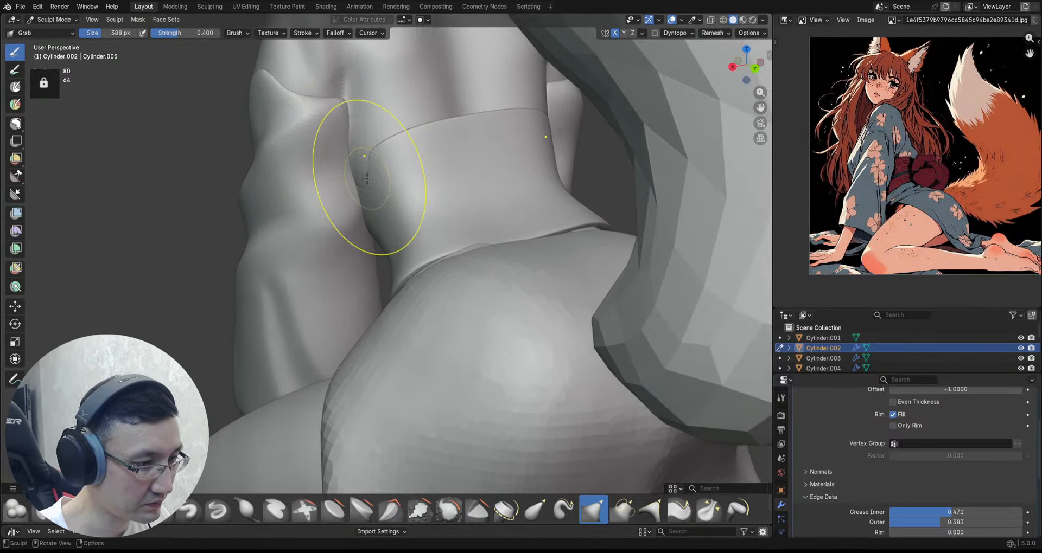
Step: Examine how the thickened waist band fits the torso and skirt from behind and from the side
mouse_move(364, 180)
middle_mouse_down()
mouse_move(476, 192)
mouse_move(465, 198)
mouse_move(453, 182)
middle_mouse_up()
scroll(456, 196, "down", 6)
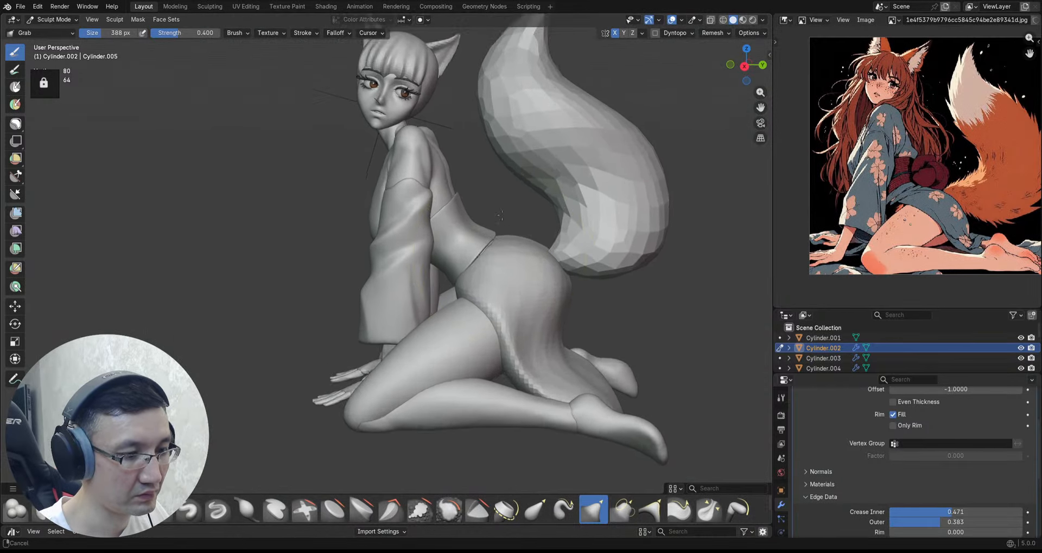
scroll(453, 176, "up", 6)
scroll(459, 180, "down", 5)
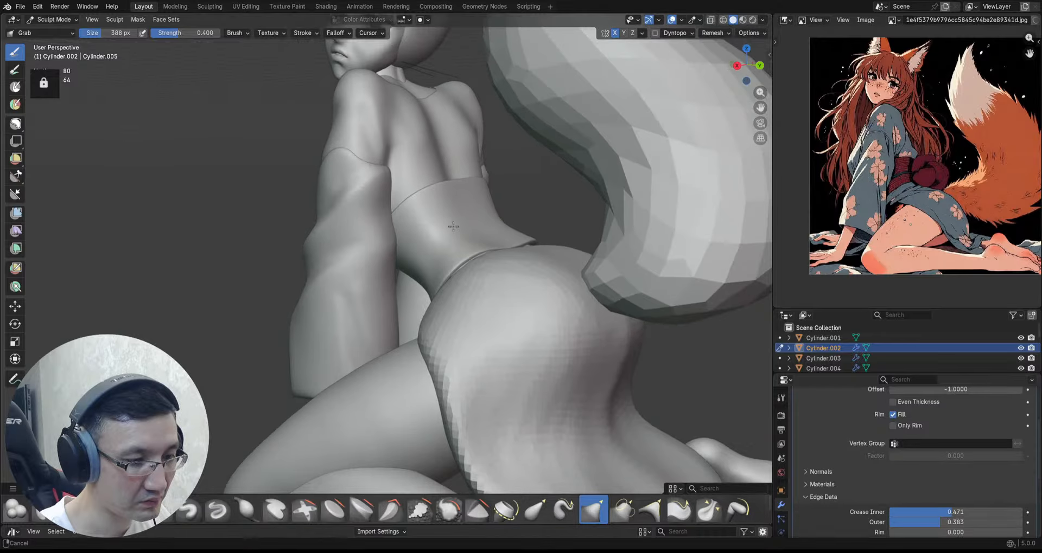
middle_click_drag(466, 190, 473, 191)
mouse_move(473, 191)
middle_mouse_down("ctrl")
mouse_move(483, 226)
mouse_move(530, 190)
mouse_move(497, 189)
middle_mouse_up("ctrl")
left_click_drag(468, 185, 471, 185)
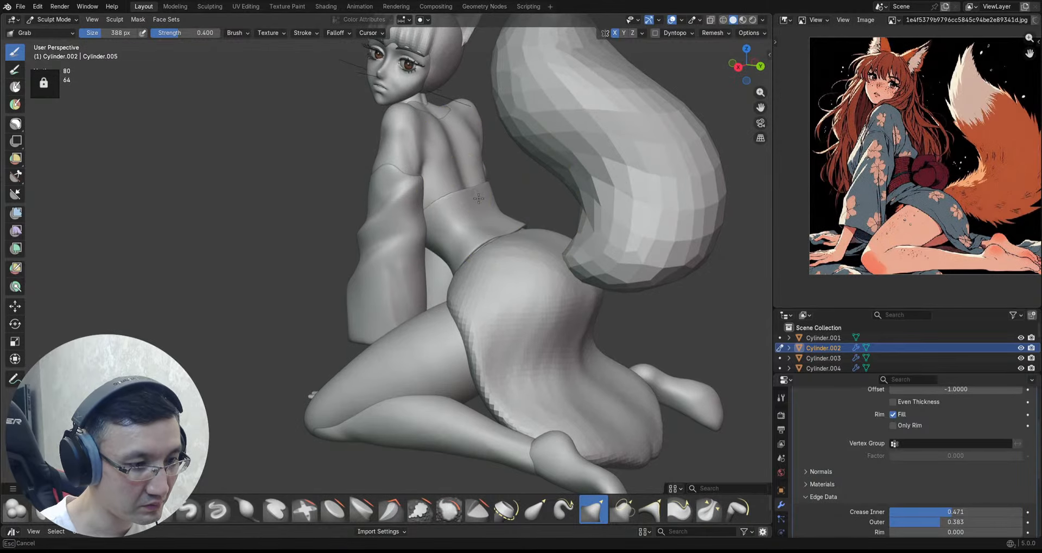
mouse_move(478, 199)
middle_mouse_down()
mouse_move(474, 188)
mouse_move(491, 192)
middle_mouse_up()
mouse_move(511, 233)
middle_mouse_down("ctrl")
mouse_move(521, 191)
mouse_move(502, 243)
mouse_move(520, 261)
mouse_move(529, 251)
mouse_move(512, 245)
middle_mouse_up("ctrl")
Step: Return the waist band to Object Mode and apply all of its modifiers to the mesh
key("ctrl+Tab")
left_click(442, 196)
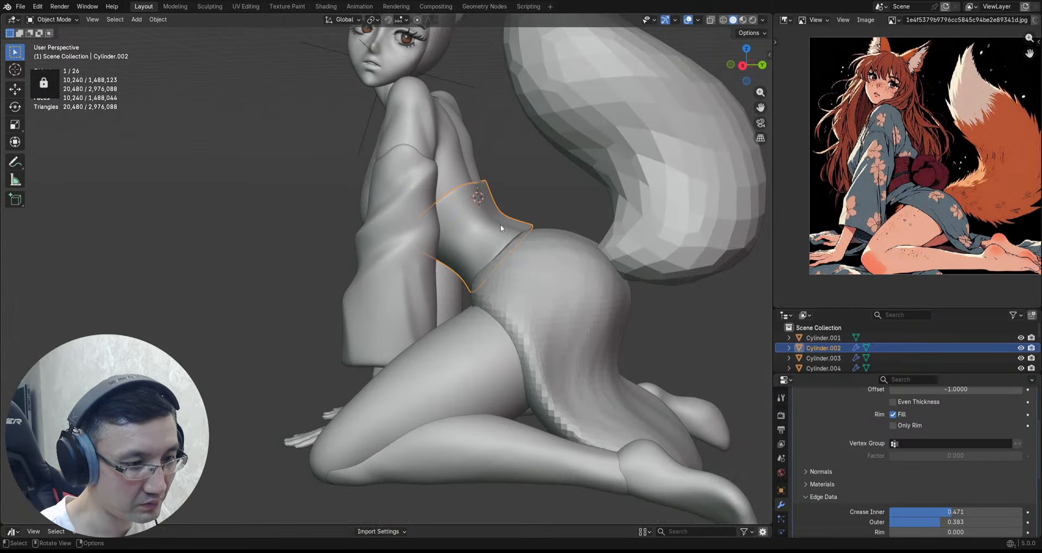
key("q")
left_click(478, 155)
scroll(522, 235, "up", 2)
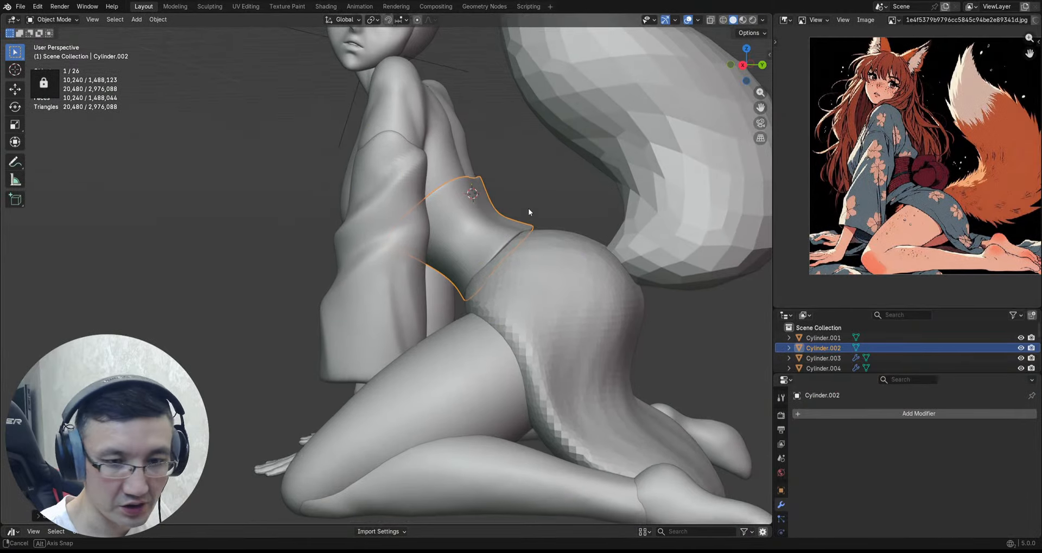
key("ctrl+Tab")
left_click(446, 215)
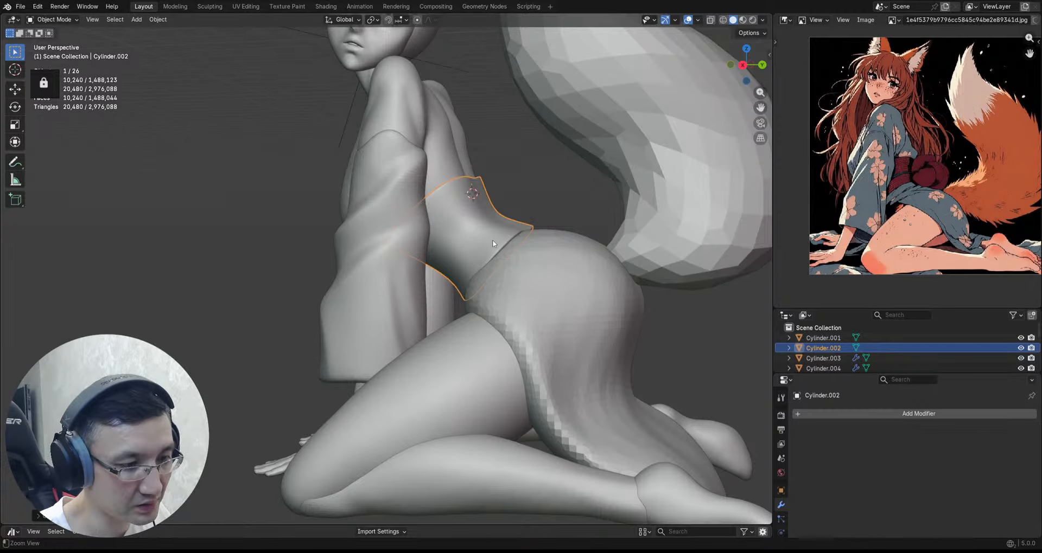
Step: Add a UV sphere at the back of the waist band and scale it down as the base of the bow
middle_click_drag(492, 240, 518, 248, "ctrl")
middle_click_drag(518, 248, 495, 224, "ctrl")
middle_click_drag(591, 203, 549, 234)
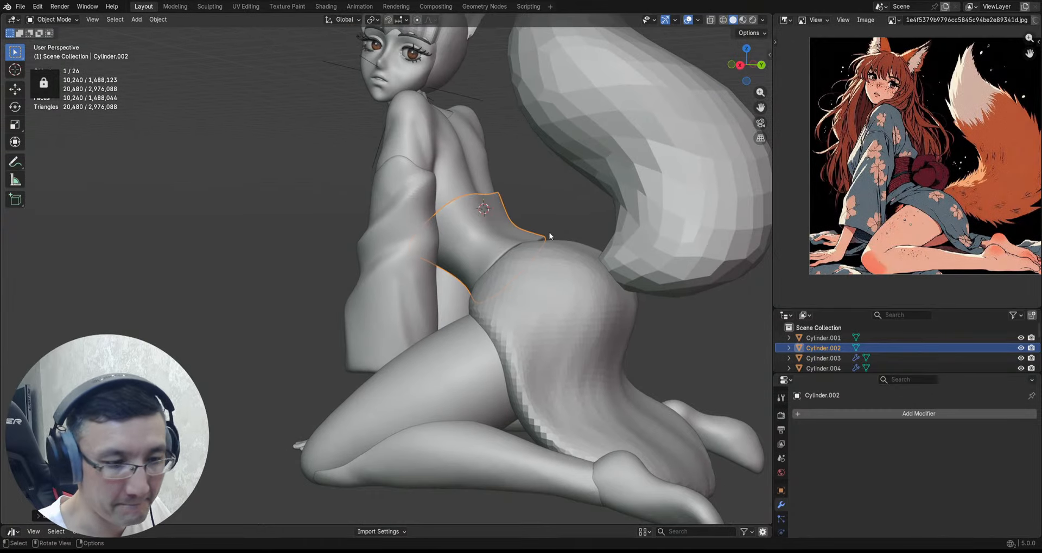
key("shift+a")
mouse_move(537, 239)
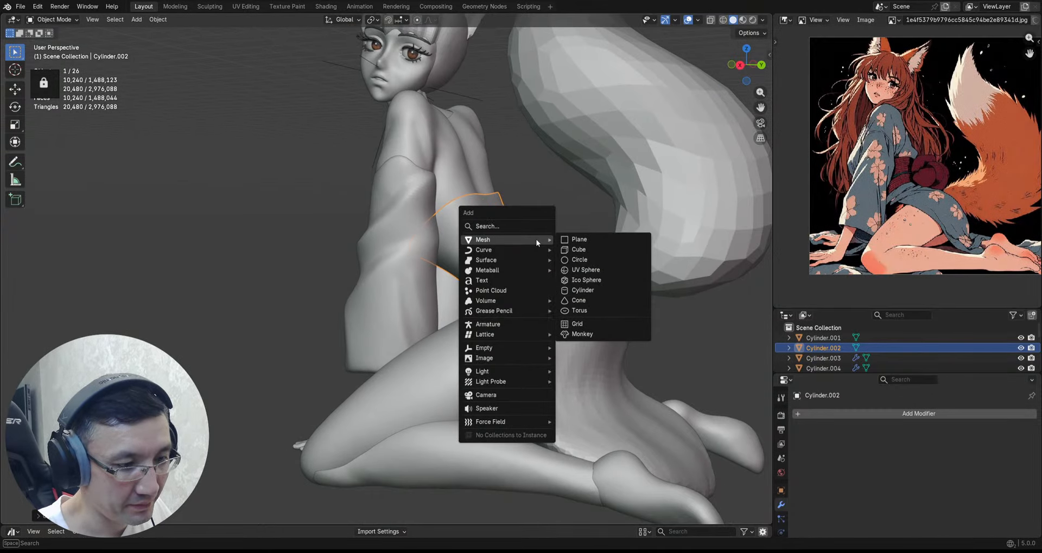
left_click(588, 275)
key("s")
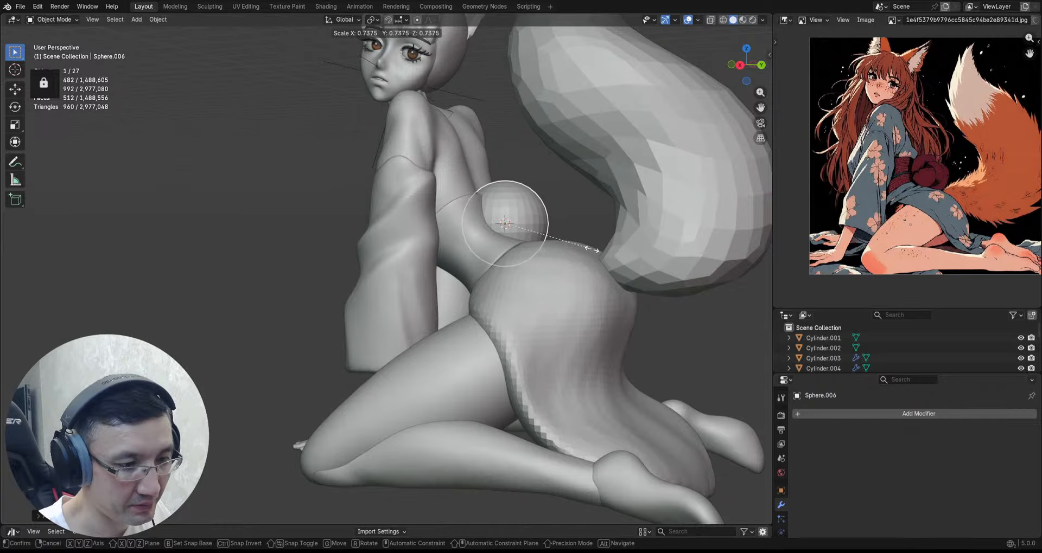
left_click(528, 253)
Step: Reposition the sphere in right orthographic view just behind the waist band, above the hips, and shrink it slightly
middle_click_drag(527, 251, 526, 237, "ctrl")
mouse_move(526, 237)
middle_mouse_down("shift")
mouse_move(520, 217)
mouse_move(520, 238)
middle_mouse_up("shift")
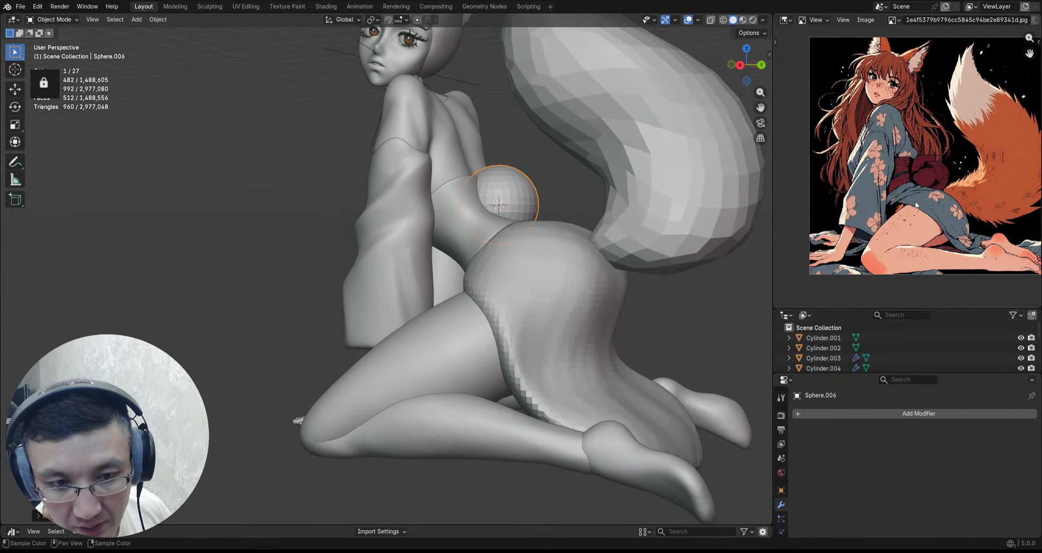
middle_click_drag(434, 258, 460, 255)
key("KP_3")
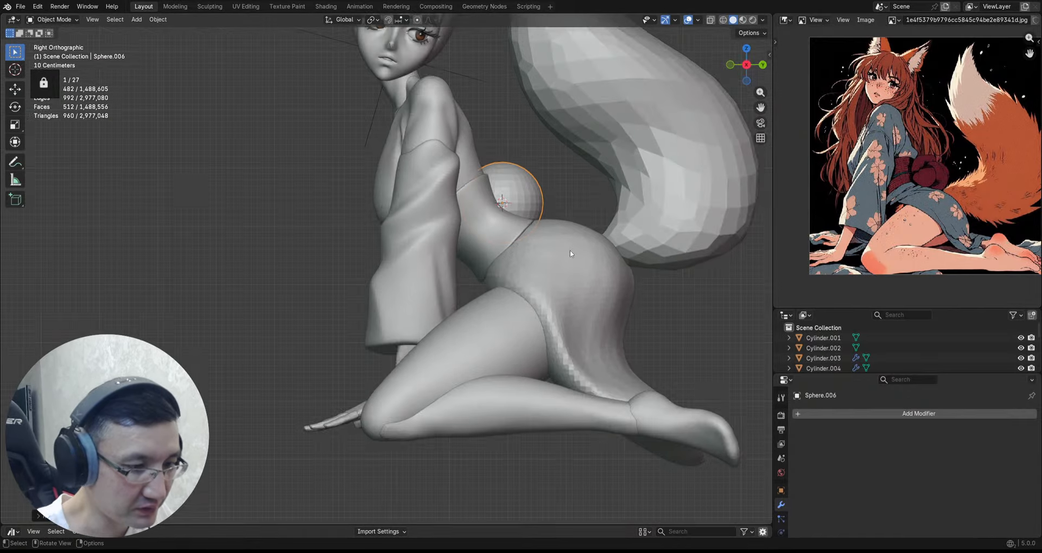
key("g")
key("s")
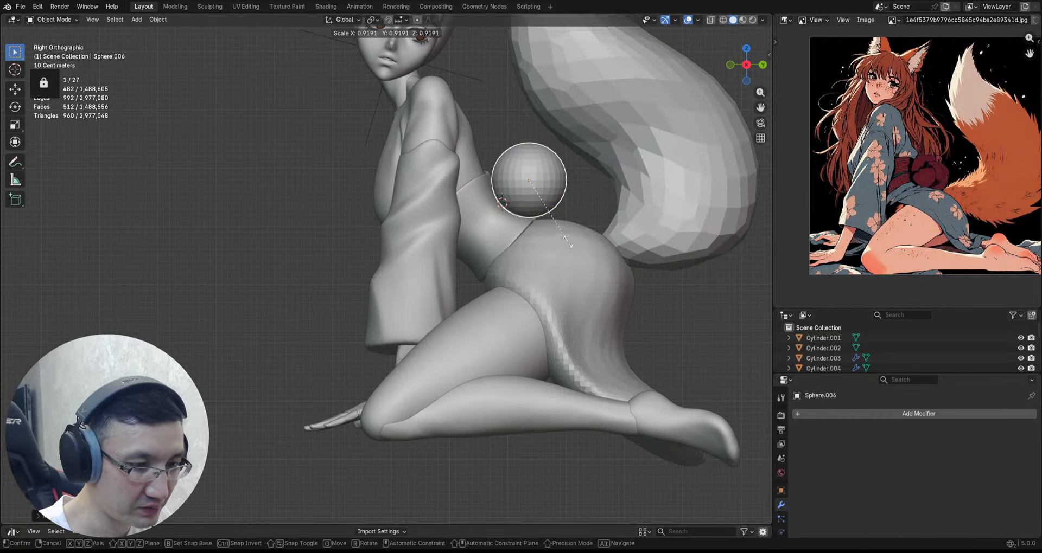
left_click(561, 228)
scroll(562, 220, "up", 1)
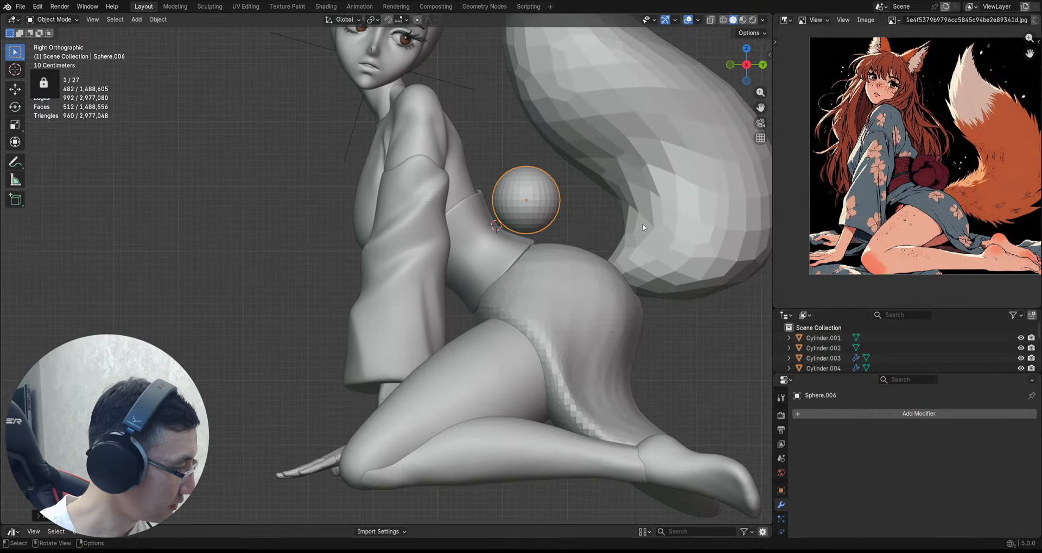
key("g")
left_click(633, 235)
middle_click_drag(596, 210, 502, 201)
key("s")
key("x")
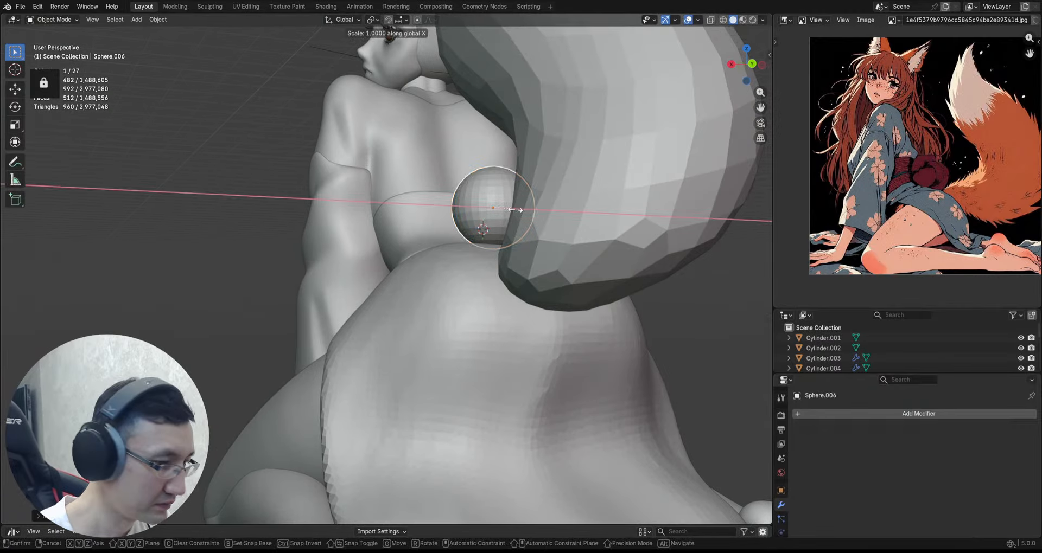
key("Escape")
middle_click_drag(464, 216, 522, 235)
key("Tab")
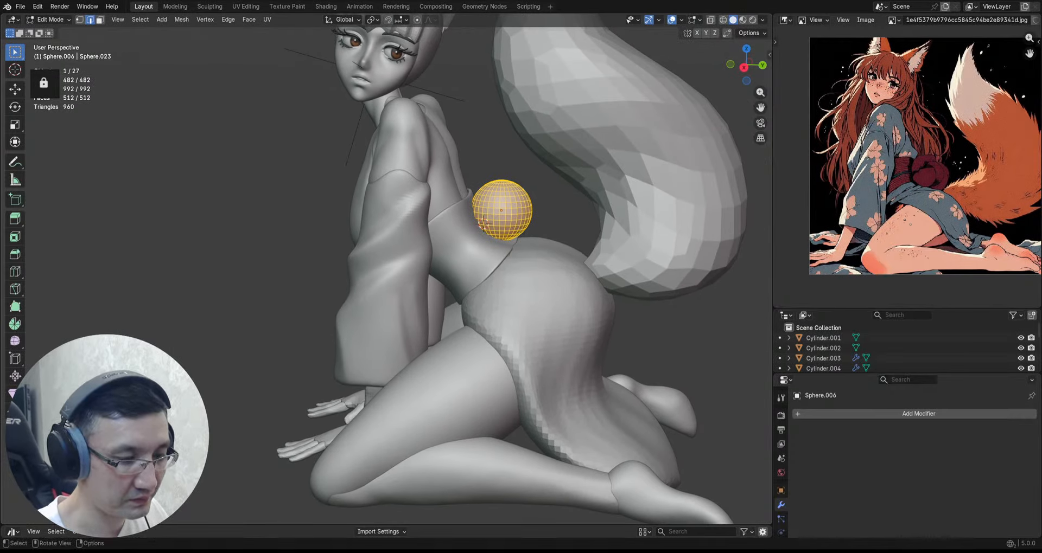
middle_click_drag(520, 216, 535, 248, "ctrl")
key("Tab")
middle_click_drag(535, 248, 533, 211, "ctrl")
Step: Apply all transforms to the sphere and enter Sculpt Mode with X symmetry enabled
key("ctrl+a")
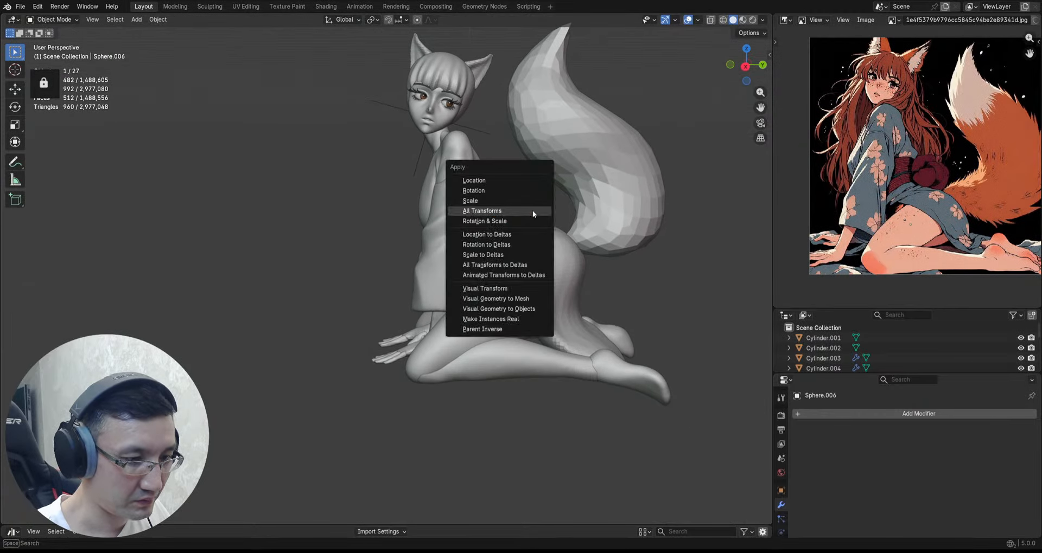
left_click(533, 211)
key("ctrl+Tab")
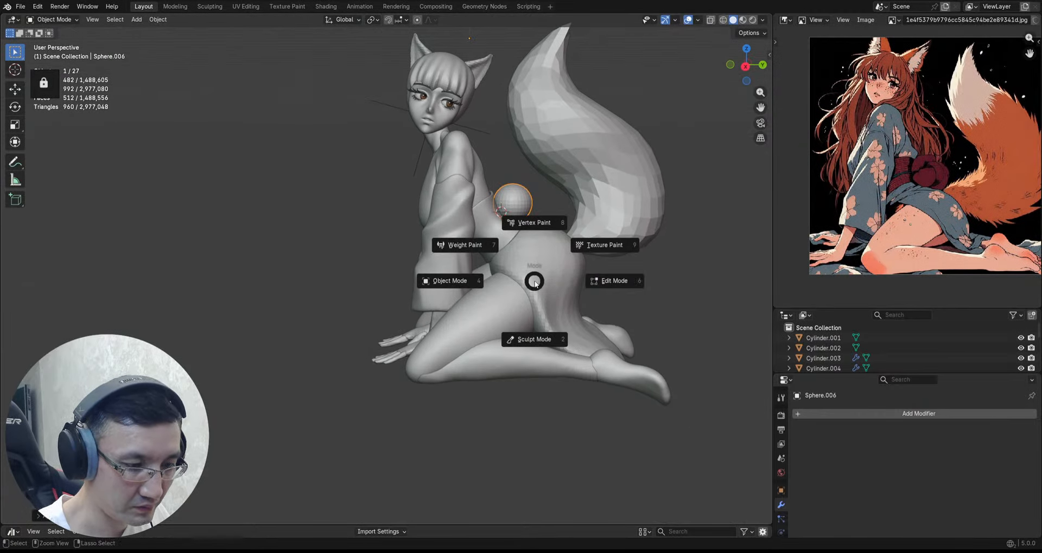
left_click(525, 336)
middle_click_drag(524, 247, 511, 194, "ctrl")
middle_click_drag(561, 125, 562, 121, "ctrl")
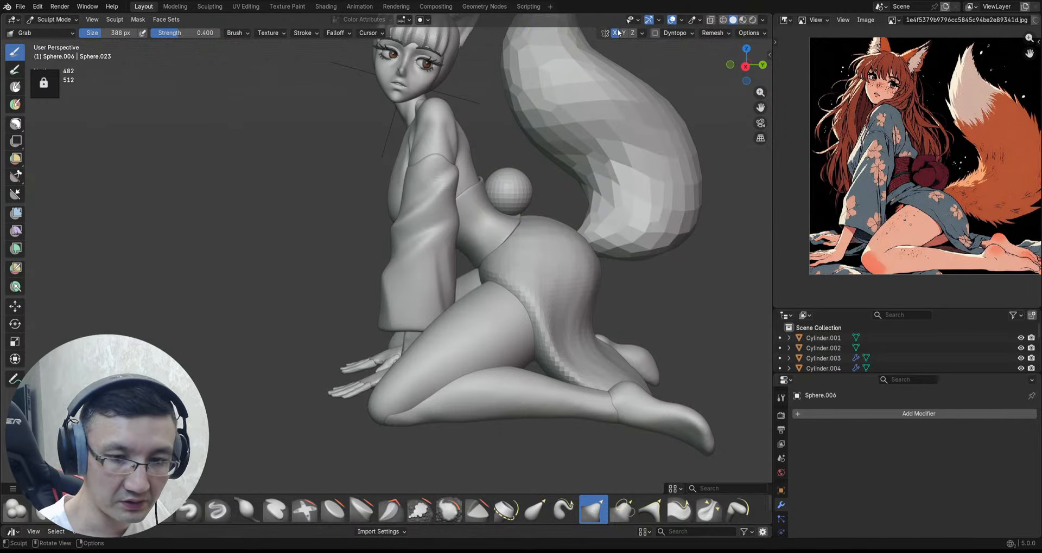
middle_click_drag(578, 171, 569, 141, "ctrl")
Step: Pull the sphere toward the waist band with the Grab brush to form an oval bow knot
mouse_move(512, 178)
left_mouse_down()
mouse_move(477, 227)
mouse_move(495, 195)
mouse_move(468, 187)
left_mouse_up()
middle_click_drag(473, 189, 501, 199)
middle_click_drag(505, 222, 513, 186, "ctrl")
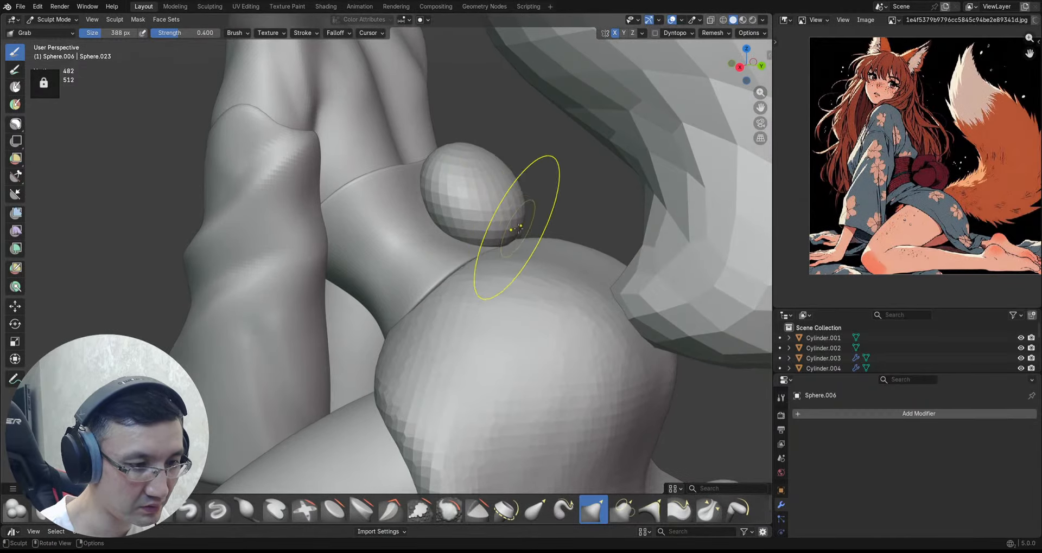
middle_click_drag(507, 221, 495, 197)
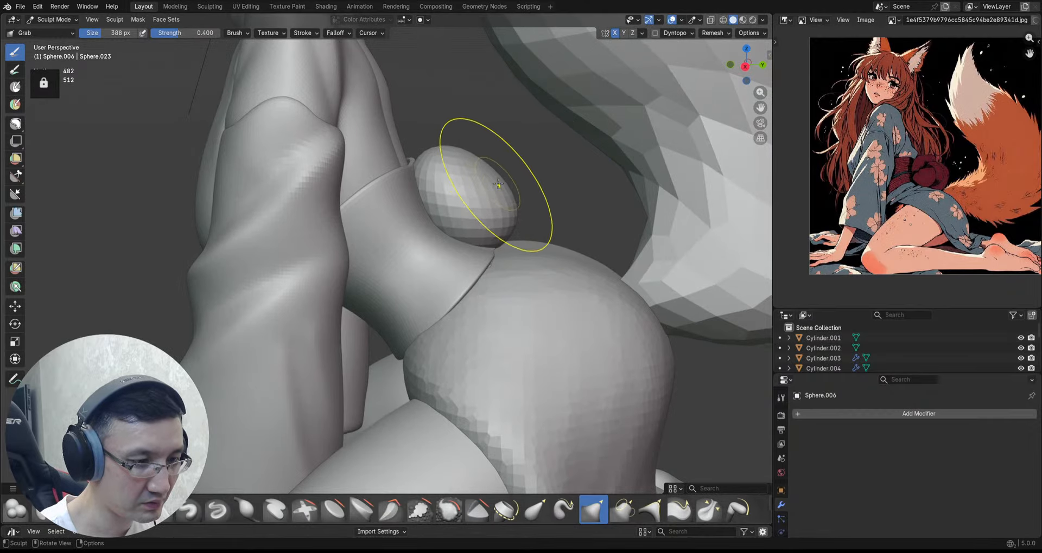
middle_click_drag(535, 140, 515, 199, "ctrl")
Step: Shade the bow knot smooth in Object Mode
key("ctrl+Tab")
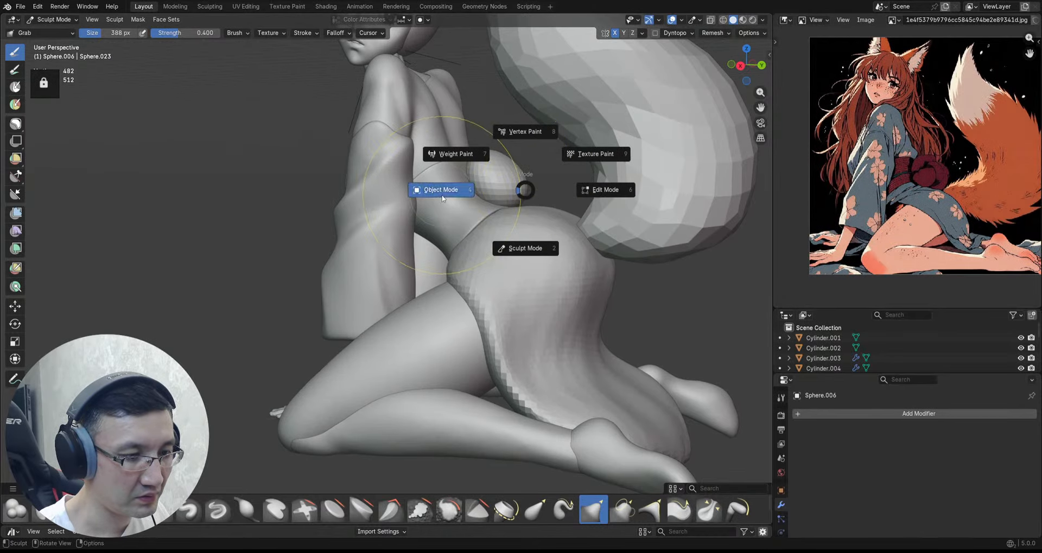
left_click(442, 197)
right_click(493, 176)
left_click(492, 176)
middle_click_drag(520, 147, 565, 208, "ctrl")
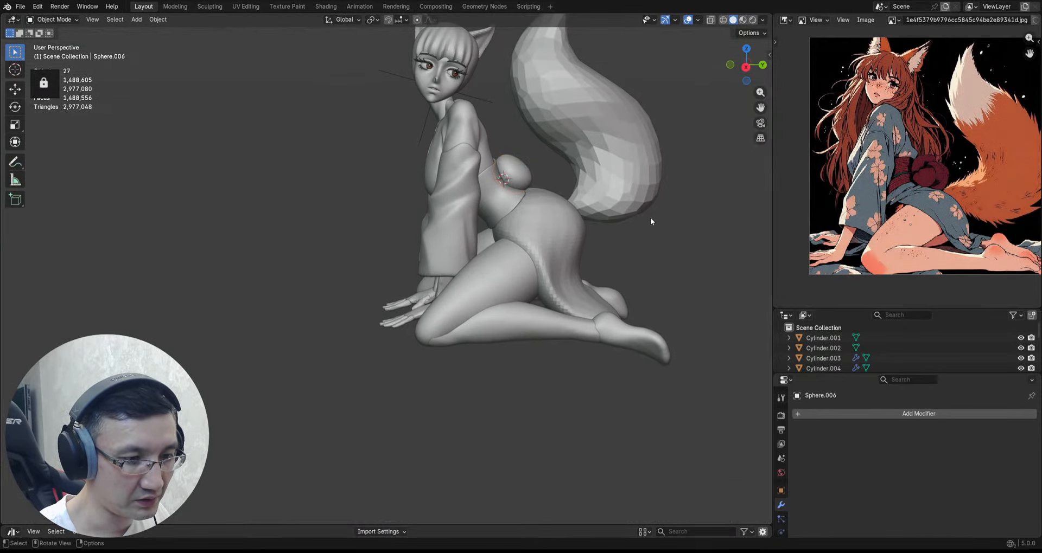
Step: Reduce the bow knot's voxel size in Sculpt Mode and remesh it to a denser mesh
mouse_move(652, 222)
middle_mouse_down()
mouse_move(630, 266)
mouse_move(626, 249)
mouse_move(570, 258)
mouse_move(519, 205)
middle_mouse_up()
key("ctrl+Tab")
left_click(530, 272)
key("f")
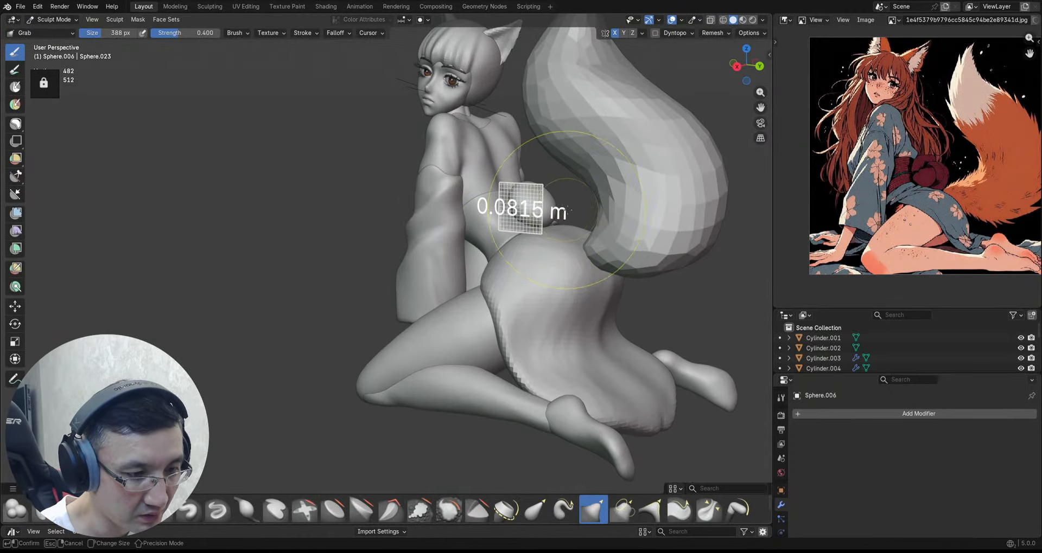
left_click(634, 231)
key("ctrl+r")
middle_click_drag(563, 181, 503, 200, "ctrl")
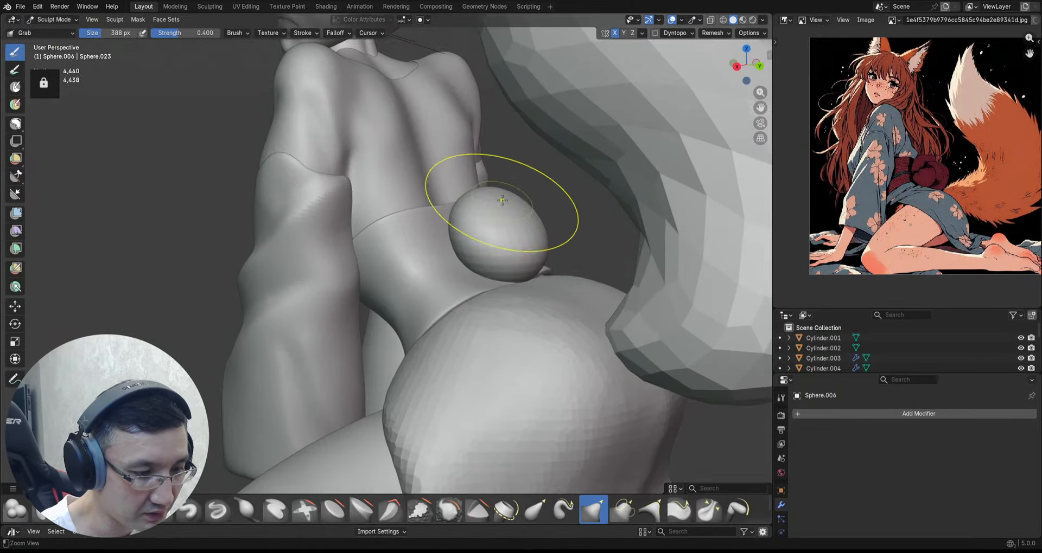
middle_click_drag(558, 233, 565, 239)
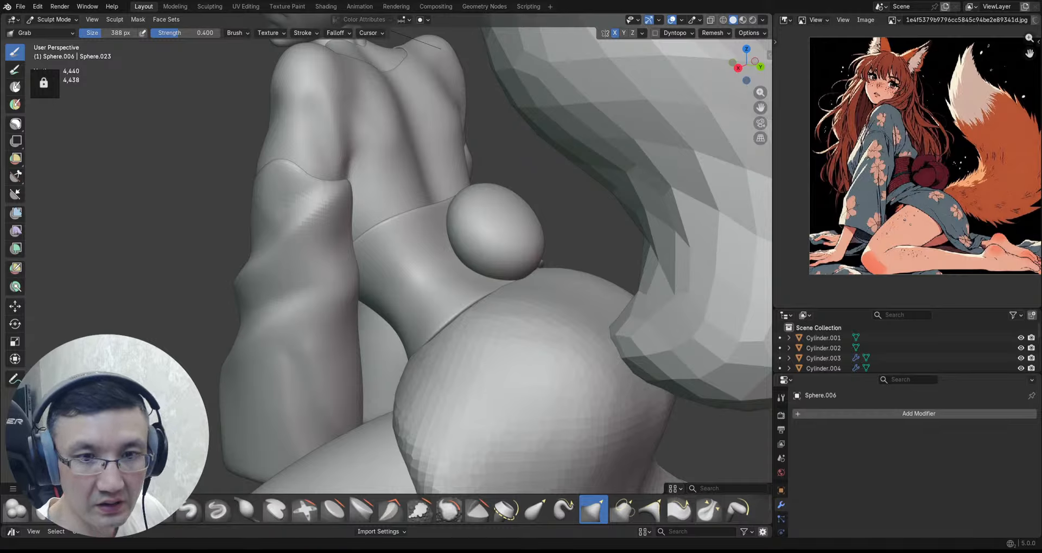
Step: Add a second UV sphere beside the bow knot in Object Mode and scale it down to a similar size
mouse_move(467, 207)
left_mouse_down("ctrl+alt")
mouse_move(462, 227)
mouse_move(464, 205)
left_mouse_up("ctrl+alt")
mouse_move(464, 205)
left_mouse_down("ctrl+alt")
mouse_move(455, 230)
mouse_move(491, 193)
mouse_move(444, 194)
left_mouse_up("ctrl+alt")
left_click_drag(471, 213, 480, 185, "ctrl+alt")
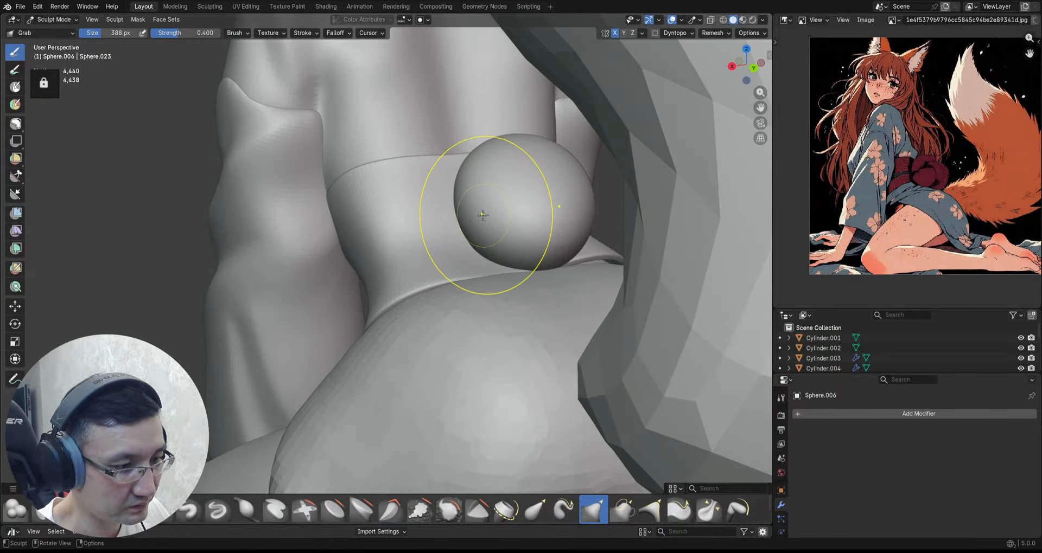
key("ctrl+Tab")
left_click(444, 214)
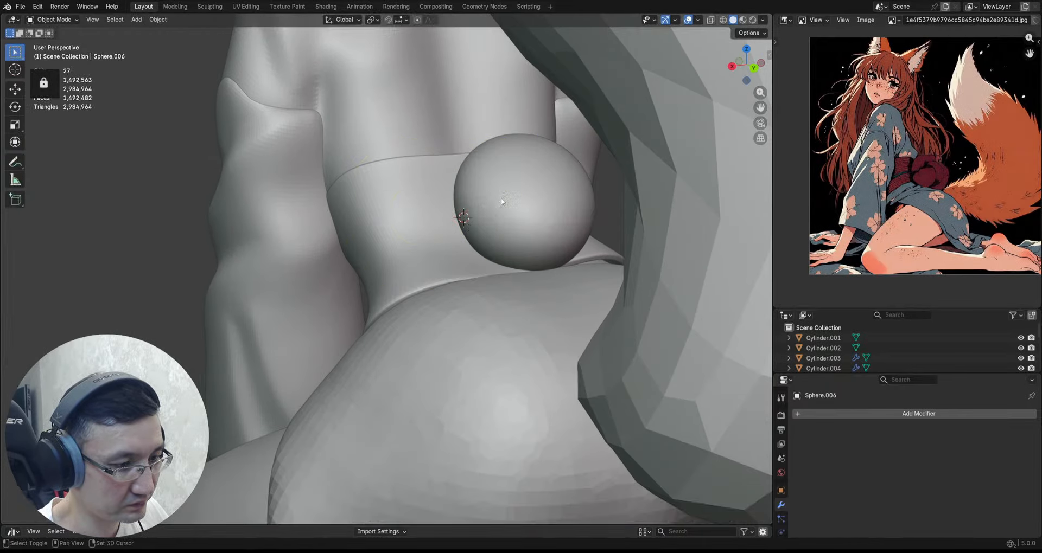
left_click_drag(501, 197, 496, 197, "alt")
key("shift+a")
mouse_move(489, 214)
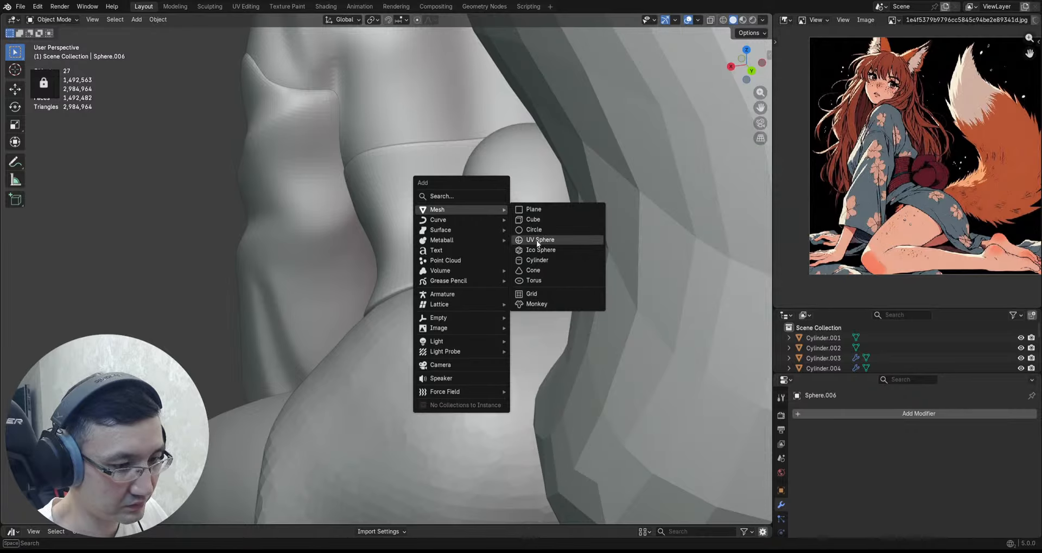
left_click(541, 242)
key("s")
left_click(502, 220)
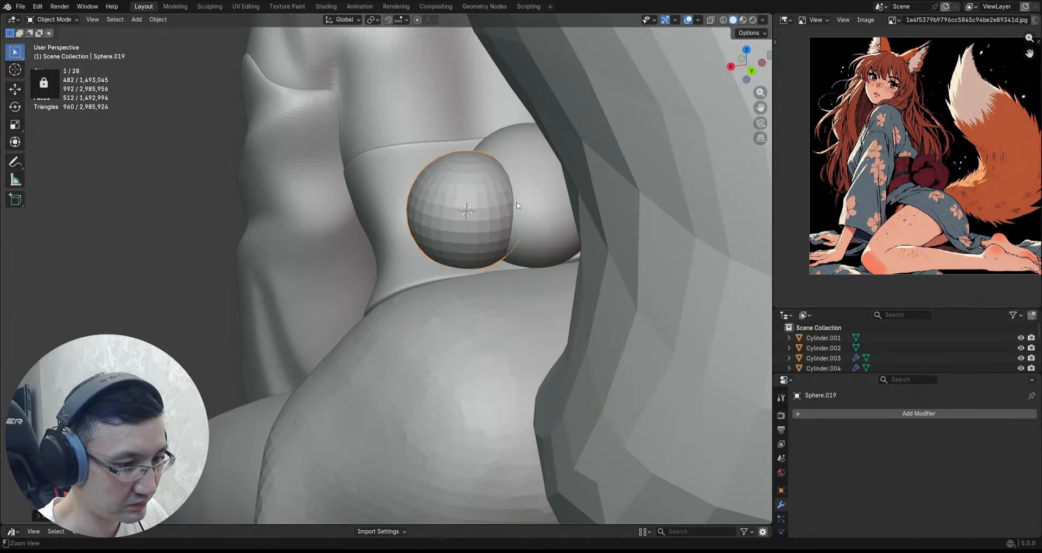
Step: Move the second sphere against the side of the bow knot, over the waist band
left_click_drag(502, 218, 523, 214, "alt")
mouse_move(523, 214)
middle_mouse_down()
mouse_move(449, 201)
mouse_move(406, 170)
mouse_move(430, 233)
mouse_move(408, 223)
mouse_move(435, 249)
mouse_move(415, 247)
middle_mouse_up()
key("g")
left_click(421, 225)
Step: Apply all transforms to the side sphere, add an X-axis Mirror modifier, and enter Sculpt Mode
key("ctrl+a")
left_click(435, 248)
key("q")
left_click(431, 310)
key("ctrl+Tab")
left_click(416, 304)
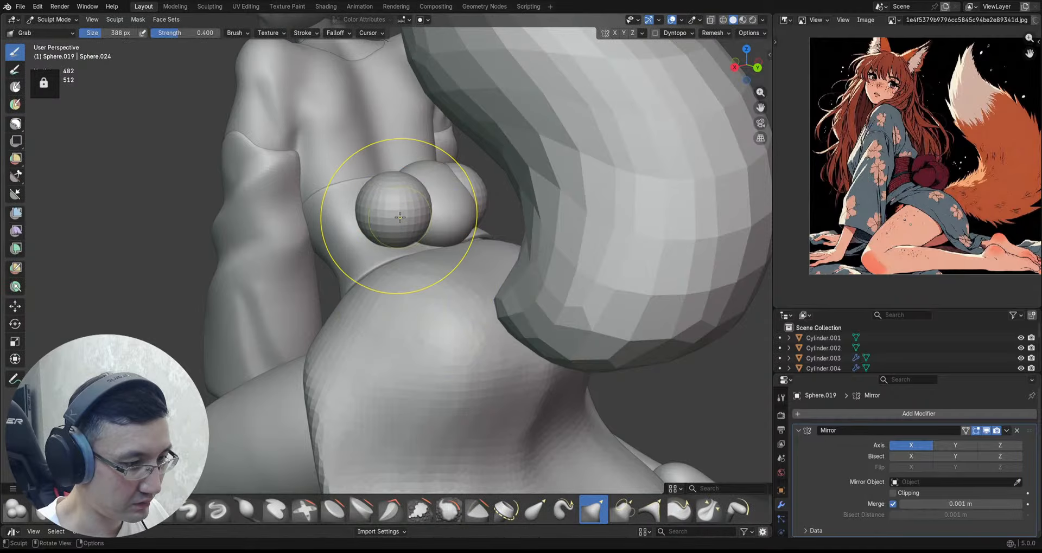
Step: Set a coarse voxel size for the side sphere and remesh it
middle_click_drag(391, 206, 411, 199, "ctrl")
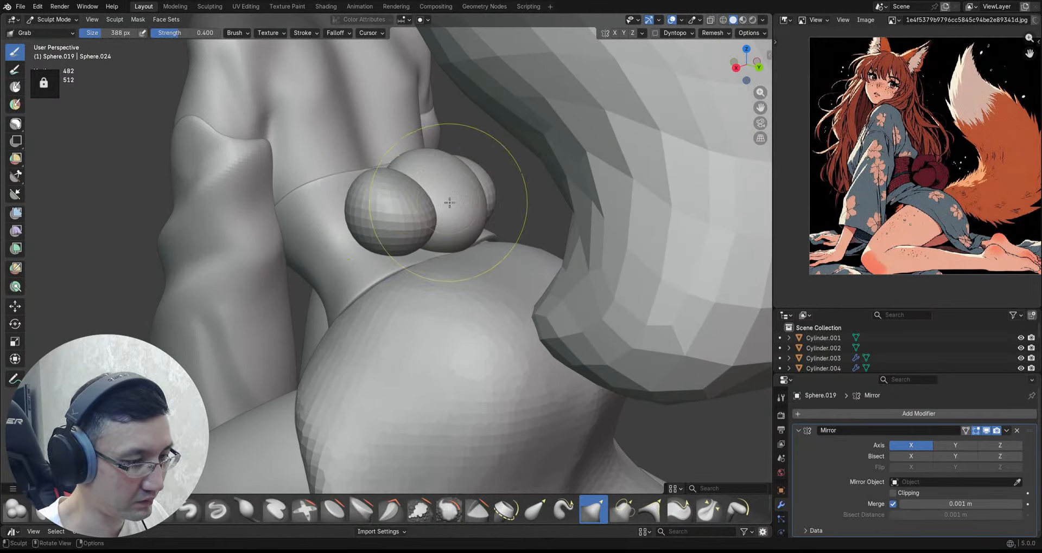
key("f")
left_click(328, 204)
key("ctrl+r")
Step: Reshape the side sphere with the Grab brush into a flattened, elongated bow loop lying along the waist band
middle_click_drag(384, 192, 400, 215)
left_click_drag(395, 239, 391, 229)
middle_click_drag(390, 229, 355, 209)
left_click_drag(355, 201, 335, 205)
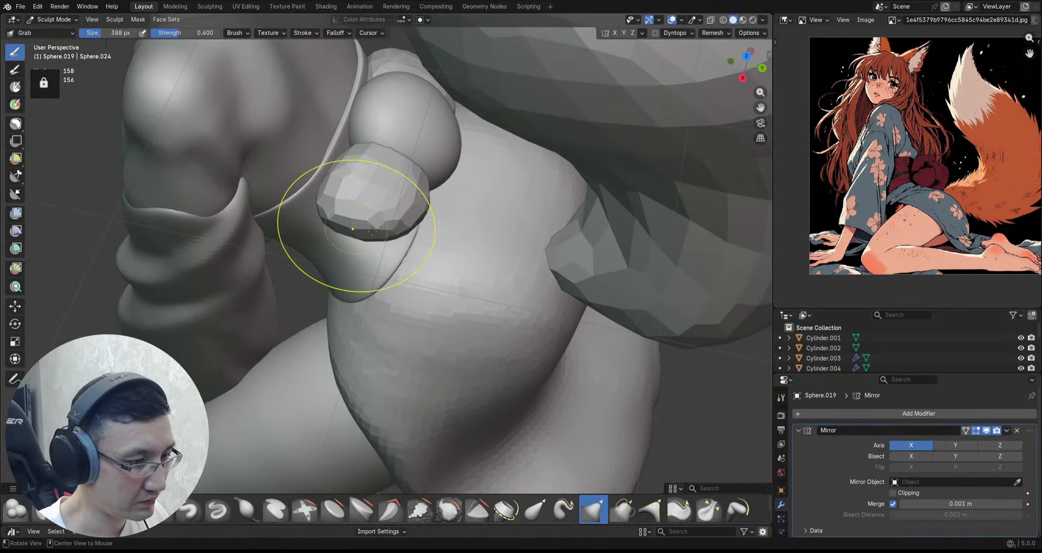
mouse_move(356, 229)
middle_mouse_down()
mouse_move(393, 234)
mouse_move(313, 232)
mouse_move(407, 205)
mouse_move(414, 213)
mouse_move(353, 226)
mouse_move(401, 232)
mouse_move(400, 213)
middle_mouse_up()
Step: Lower the bow loop's voxel size and remesh it at a finer resolution
key("r")
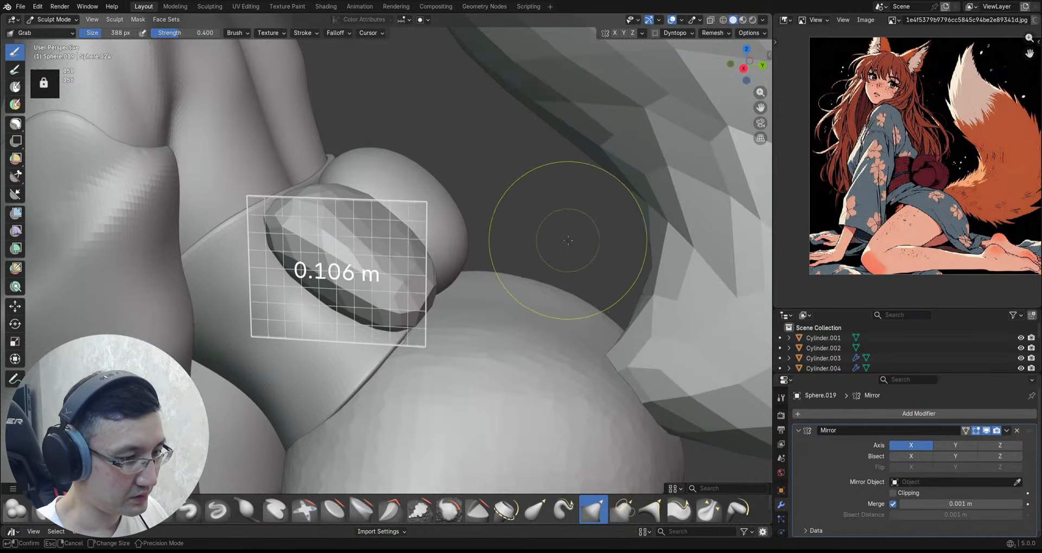
left_click(677, 267)
key("ctrl+r")
middle_click_drag(428, 239, 401, 250)
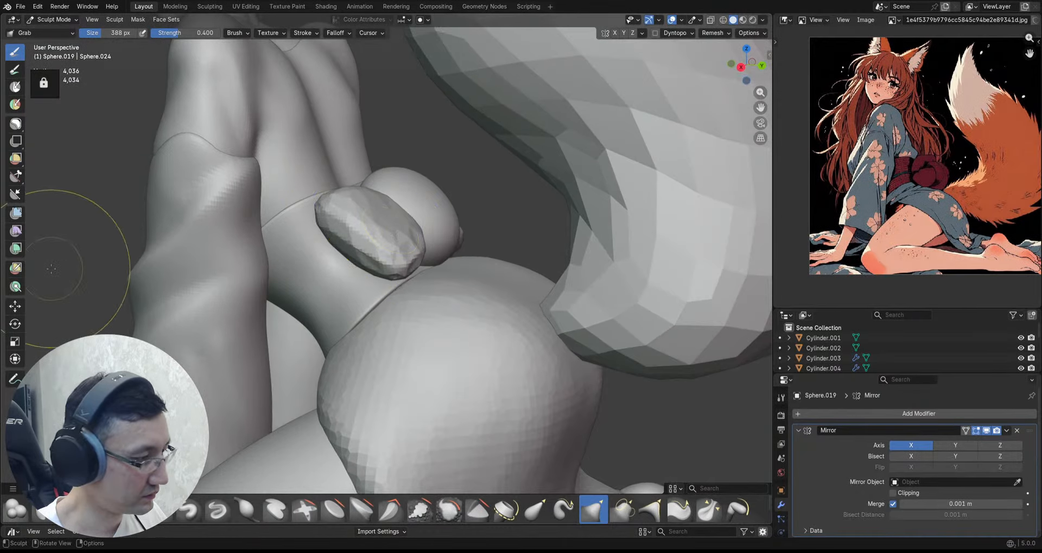
Step: Smooth the whole bow loop with the Mesh Filter and return to the Grab brush
left_click(15, 213)
left_click_drag(49, 223, 229, 213)
mouse_move(386, 223)
middle_mouse_down("ctrl")
mouse_move(385, 202)
mouse_move(374, 238)
mouse_move(349, 267)
mouse_move(391, 283)
middle_mouse_up("ctrl")
key("g")
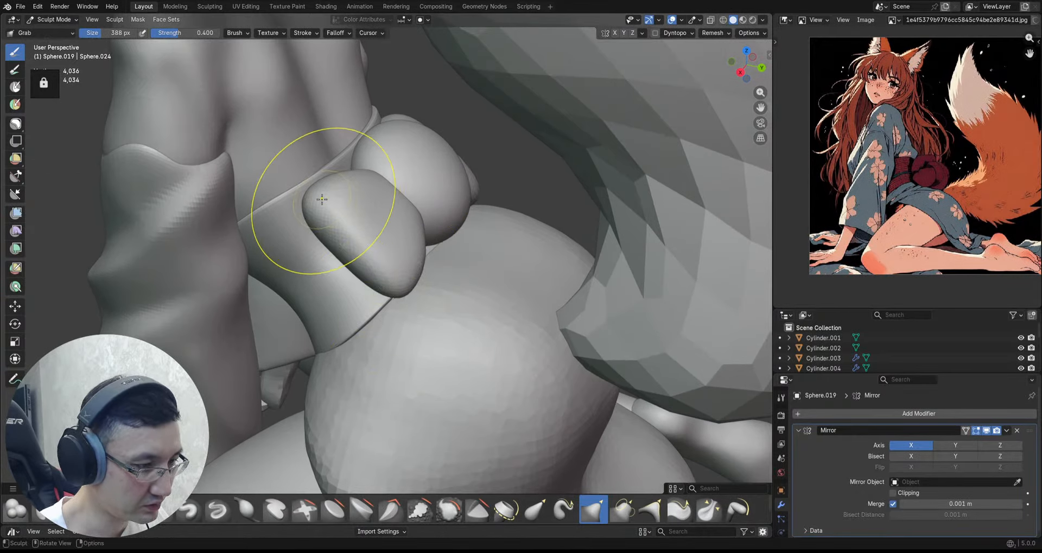
Step: Save the file and carve fold creases into the bow loop with Draw Sharp, radiating outward from the central knot
mouse_move(306, 186)
middle_mouse_down()
mouse_move(414, 260)
mouse_move(423, 210)
middle_mouse_up()
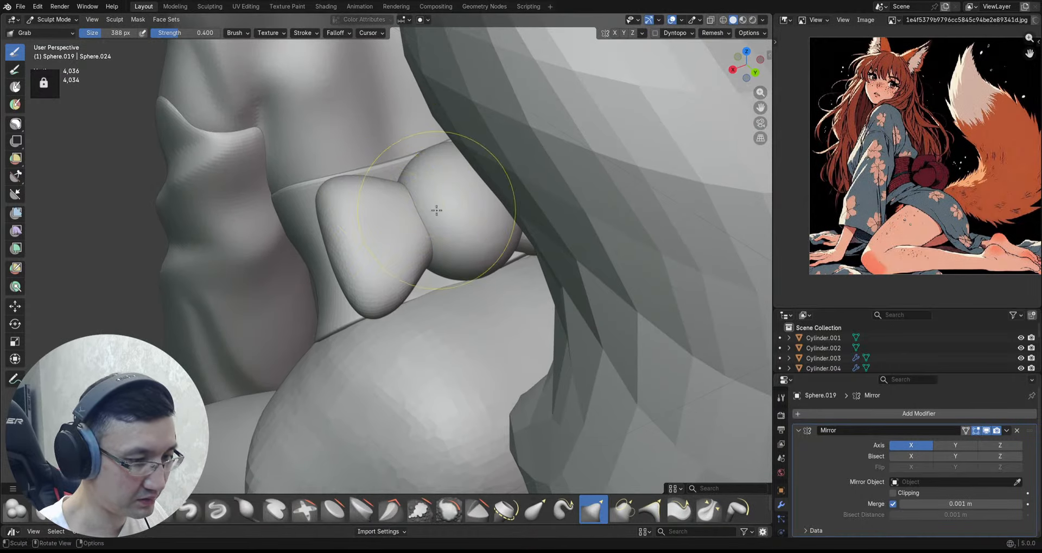
key("ctrl+s")
key("d")
middle_click_drag(409, 243, 415, 210, "ctrl")
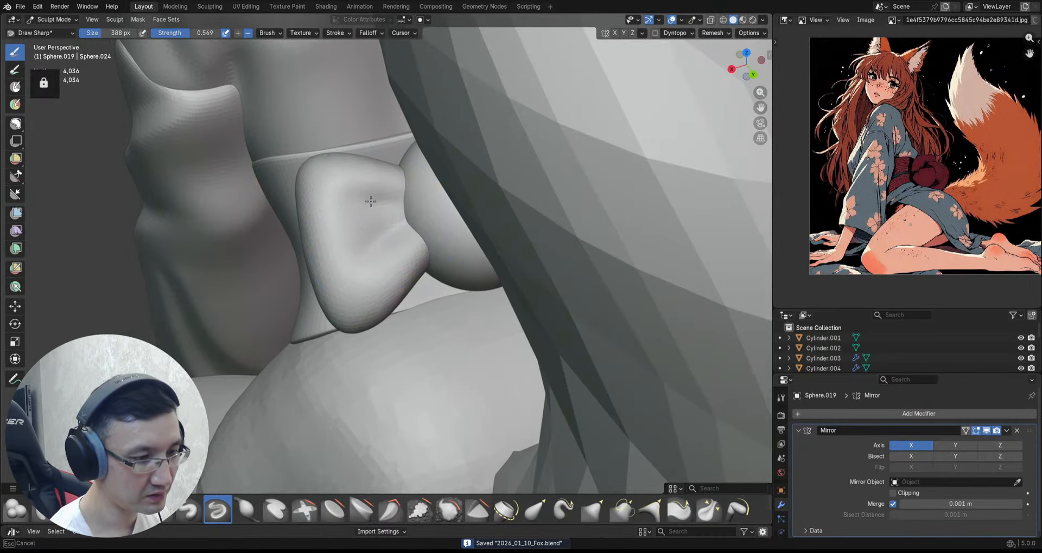
mouse_move(418, 227)
left_mouse_down("ctrl")
mouse_move(359, 277)
mouse_move(387, 287)
left_mouse_up("ctrl")
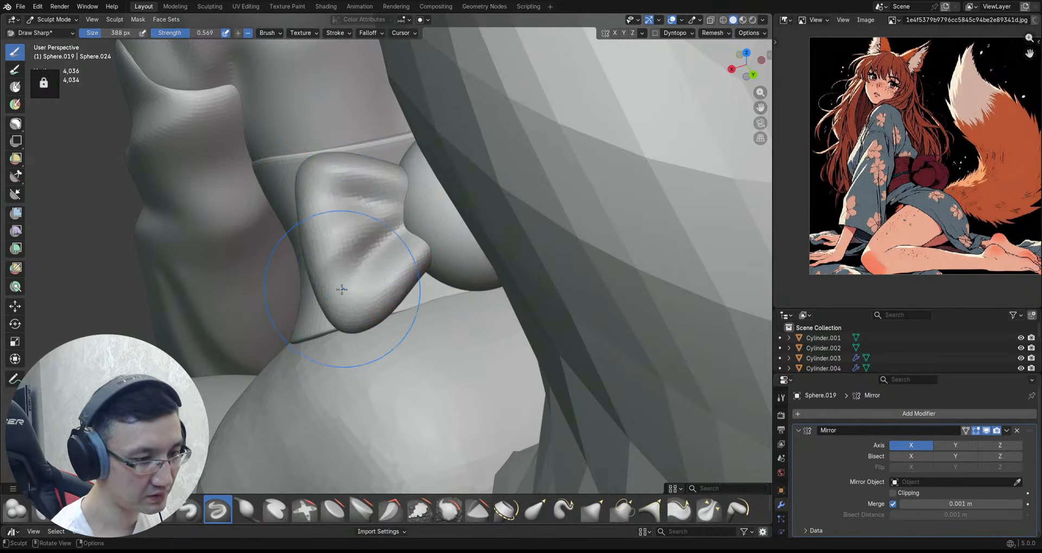
left_click_drag(406, 230, 483, 187, "ctrl+alt")
Step: Switch sculpting to the bow's central knot and remesh it at a finer voxel size
key("alt+q")
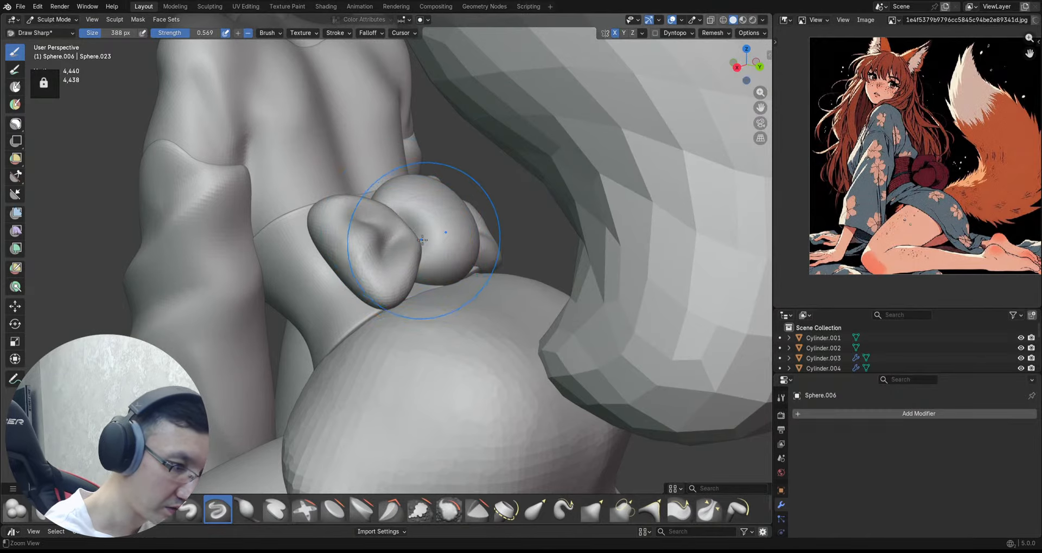
left_click_drag(424, 239, 426, 245, "alt")
left_click_drag(426, 246, 452, 190, "ctrl+alt")
key("r")
left_click(464, 215)
key("ctrl+r")
mouse_move(391, 212)
left_mouse_down()
mouse_move(417, 227)
mouse_move(425, 266)
mouse_move(449, 226)
mouse_move(461, 238)
left_mouse_up()
mouse_move(461, 239)
left_mouse_down("alt")
mouse_move(502, 218)
mouse_move(374, 225)
mouse_move(391, 204)
left_mouse_up("alt")
mouse_move(505, 217)
left_mouse_down("alt")
mouse_move(458, 225)
mouse_move(482, 238)
mouse_move(483, 227)
left_mouse_up("alt")
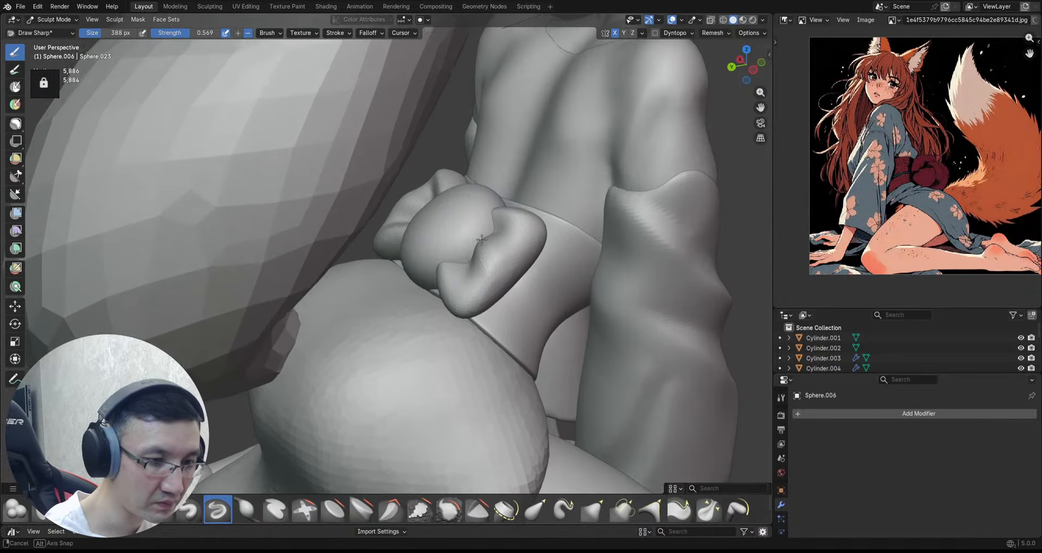
left_click_drag(453, 261, 471, 250)
mouse_move(473, 245)
left_mouse_down("alt")
mouse_move(496, 246)
mouse_move(489, 238)
left_mouse_up("alt")
mouse_move(468, 236)
left_mouse_down("alt")
mouse_move(589, 228)
mouse_move(486, 239)
mouse_move(507, 212)
mouse_move(535, 205)
mouse_move(596, 219)
mouse_move(575, 194)
mouse_move(426, 269)
left_mouse_up("alt")
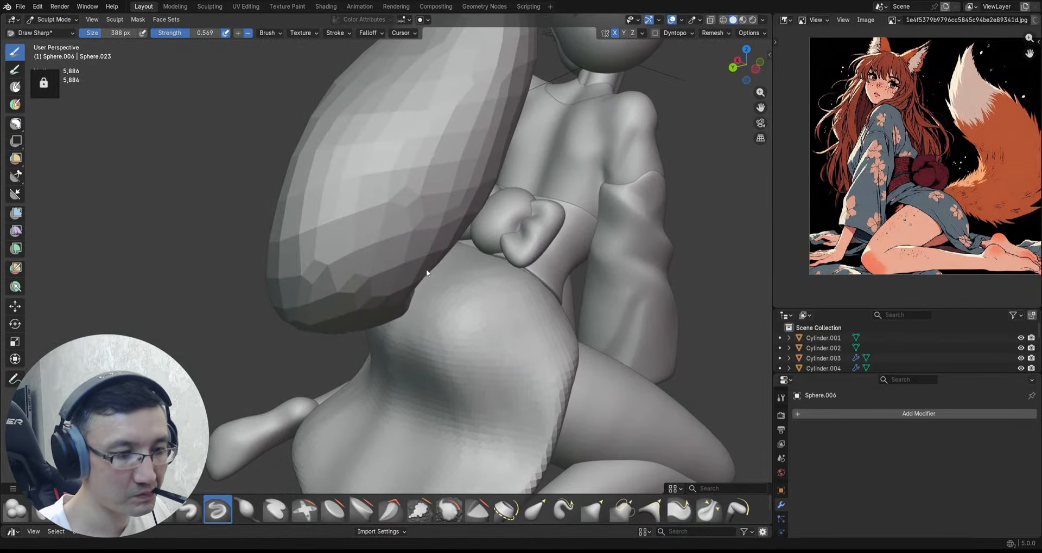
Step: Apply the Mirror modifier on the bow loops in Object Mode and return them to Sculpt Mode
key("ctrl+Tab")
left_click(512, 243)
left_click(536, 257)
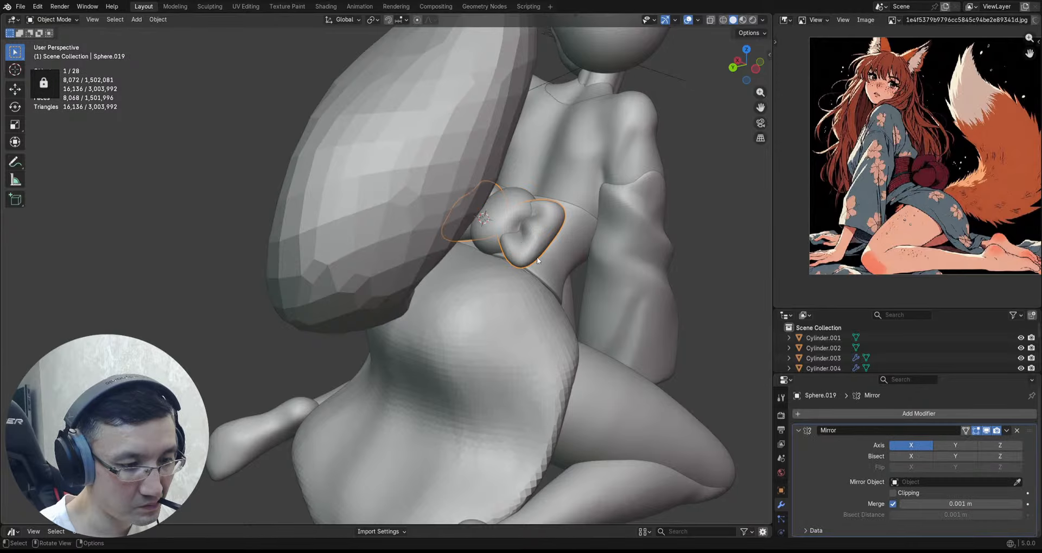
mouse_move(536, 258)
left_mouse_down("alt")
mouse_move(542, 266)
mouse_move(540, 251)
left_mouse_up("alt")
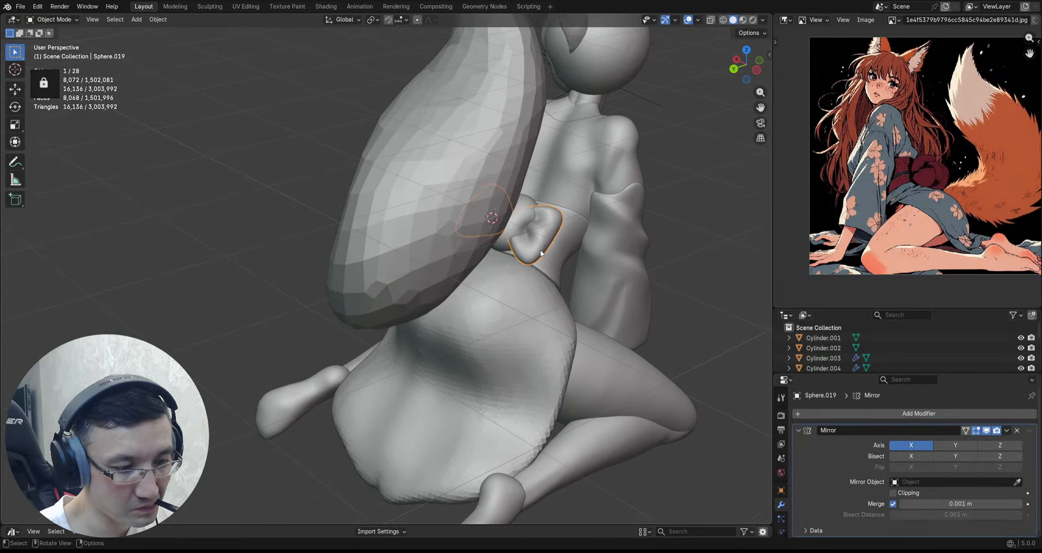
left_click(1007, 431)
left_click(991, 440)
key("ctrl+Tab")
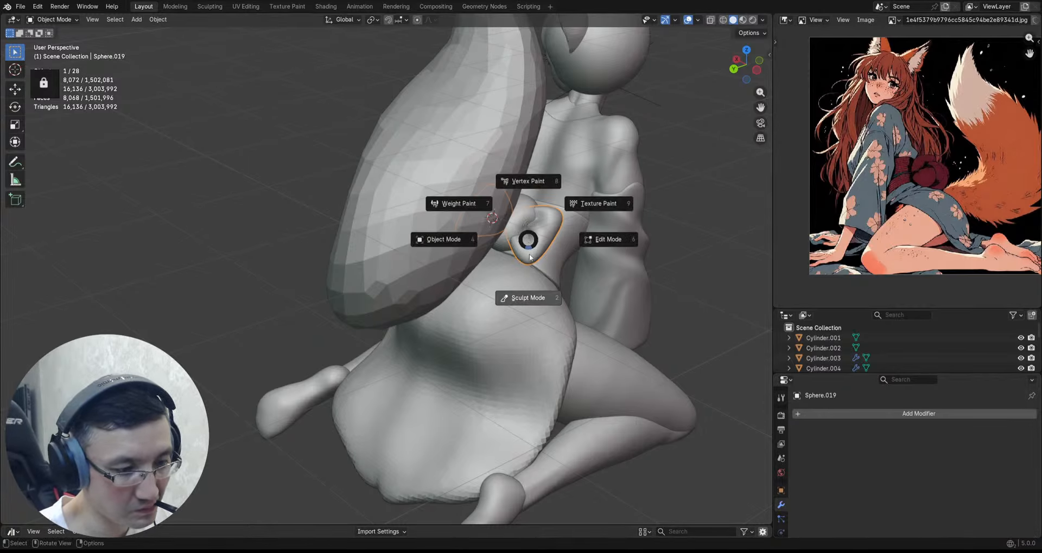
left_click(530, 259)
Step: Adjust the bow loops and the central knot with the Grab brush so they sit together on the waist sash
mouse_move(538, 229)
left_mouse_down("ctrl+alt")
mouse_move(555, 237)
mouse_move(511, 220)
left_mouse_up("ctrl+alt")
key("g")
mouse_move(536, 243)
left_mouse_down()
mouse_move(503, 214)
mouse_move(507, 243)
mouse_move(517, 225)
mouse_move(512, 201)
mouse_move(505, 223)
mouse_move(525, 205)
mouse_move(495, 231)
left_mouse_up()
mouse_move(494, 231)
left_mouse_down("ctrl+alt")
mouse_move(510, 197)
mouse_move(497, 185)
left_mouse_up("ctrl+alt")
key("alt+q")
left_click_drag(516, 220, 509, 228, "alt")
left_click_drag(534, 253, 544, 259)
left_click_drag(605, 239, 423, 239, "alt")
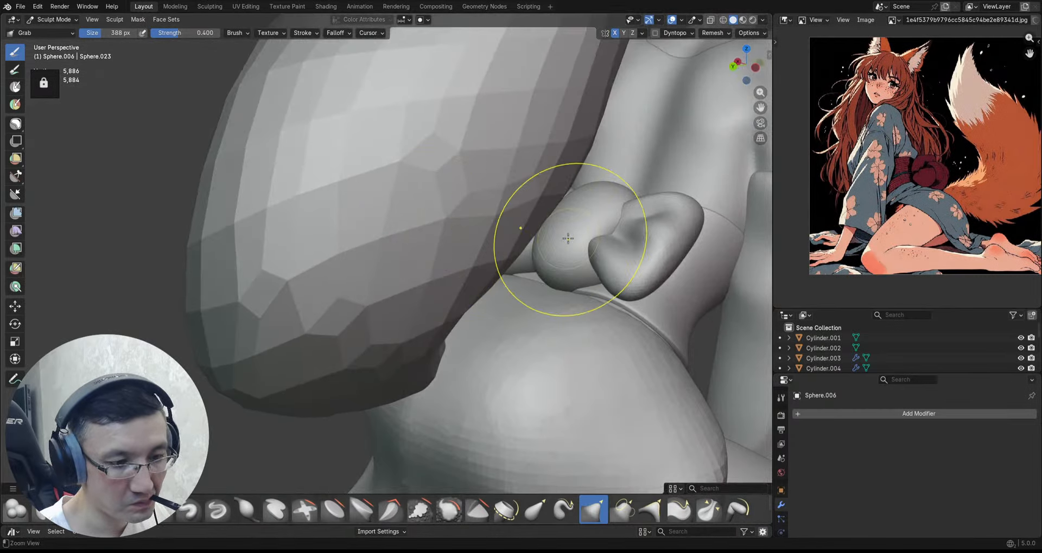
mouse_move(516, 261)
left_mouse_down("alt")
mouse_move(600, 295)
mouse_move(658, 264)
left_mouse_up("alt")
Step: Remesh the bow's central knot at a finer voxel size for Draw Sharp detailing and save the file
key("d")
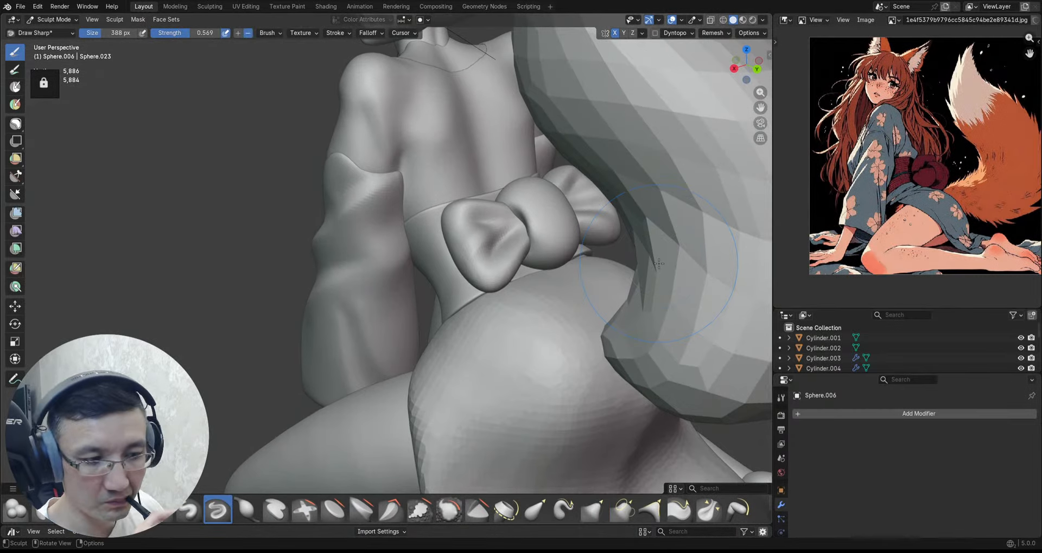
left_click_drag(579, 237, 524, 184, "alt")
left_click_drag(529, 230, 542, 227, "alt")
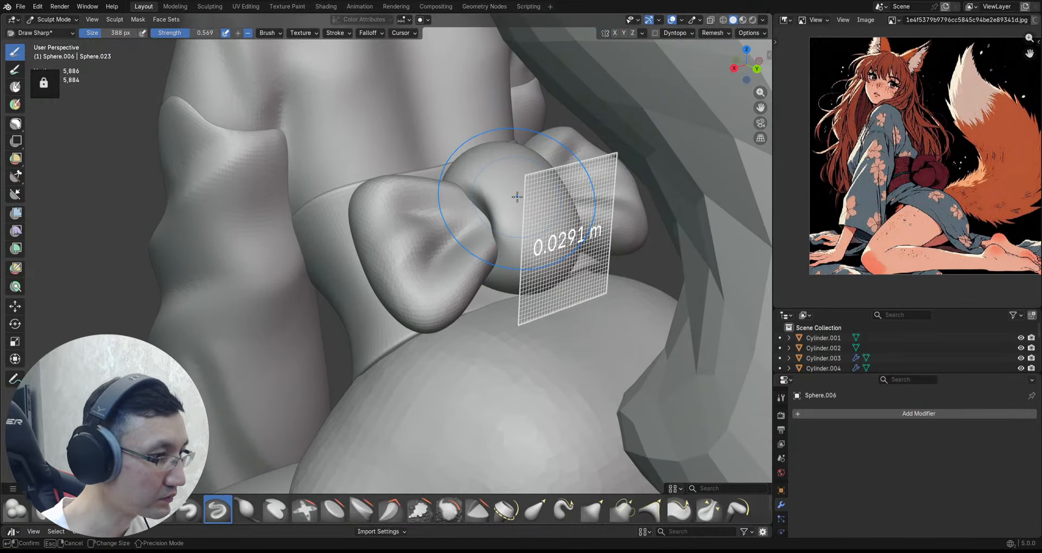
key("ctrl+s")
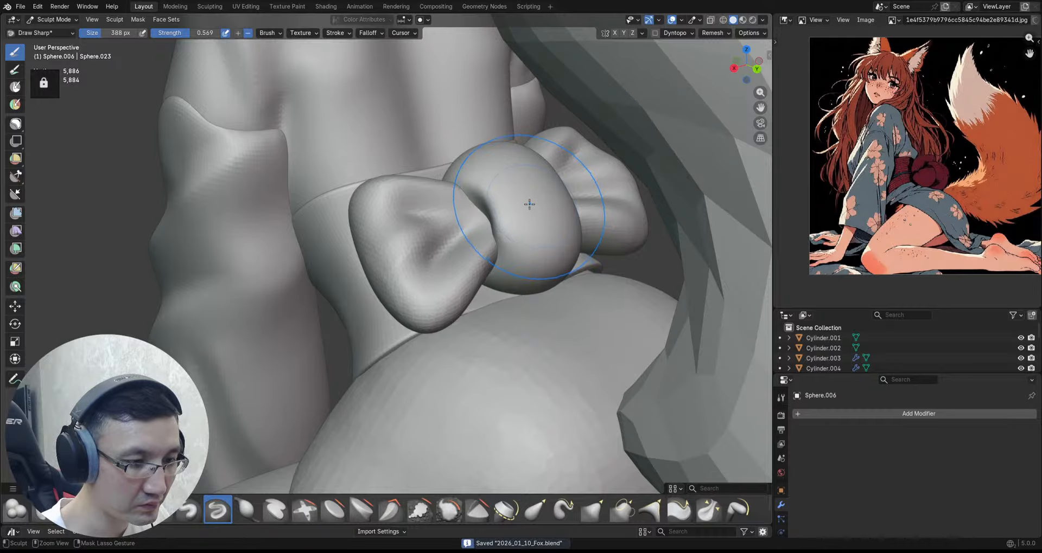
middle_click_drag(532, 195, 521, 193)
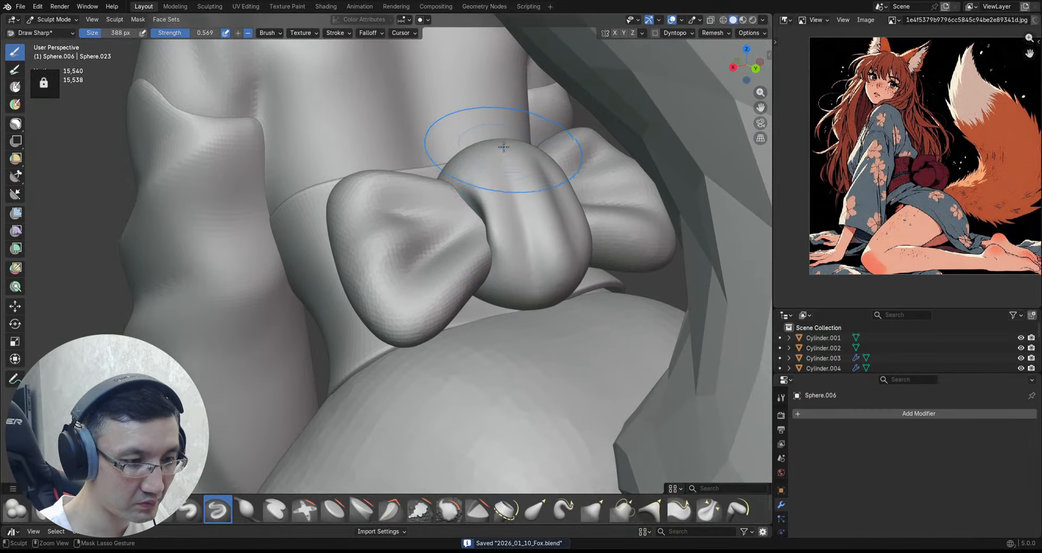
Step: Carve fold creases wrapping over the top and underside of the bow knot with Draw Sharp, and save
left_click_drag(511, 258, 511, 435, "ctrl+alt")
left_click_drag(481, 249, 471, 179, "alt")
middle_click_drag(495, 152, 485, 141)
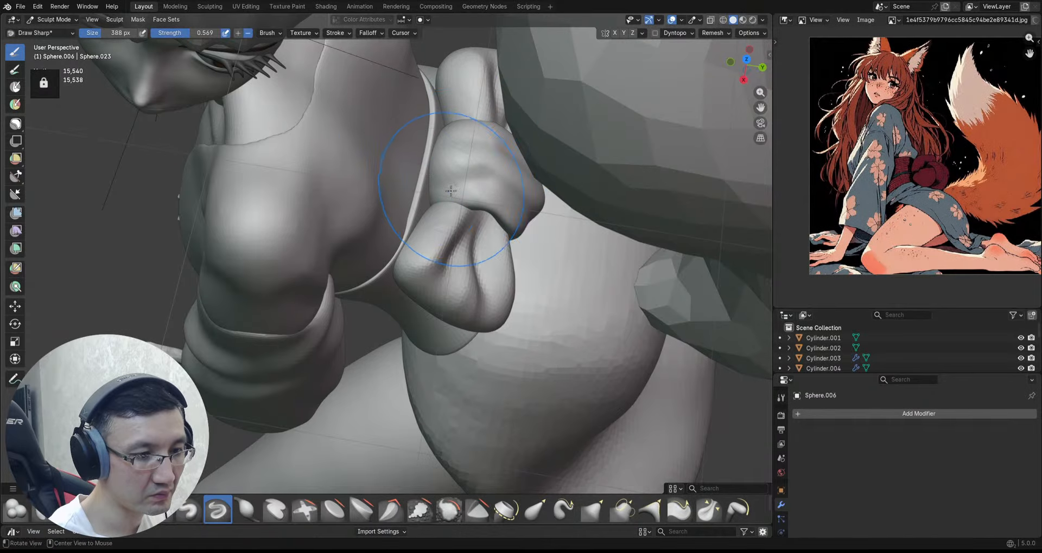
left_click_drag(451, 191, 459, 148, "alt")
left_click_drag(459, 162, 499, 347, "ctrl+alt")
key("ctrl+s")
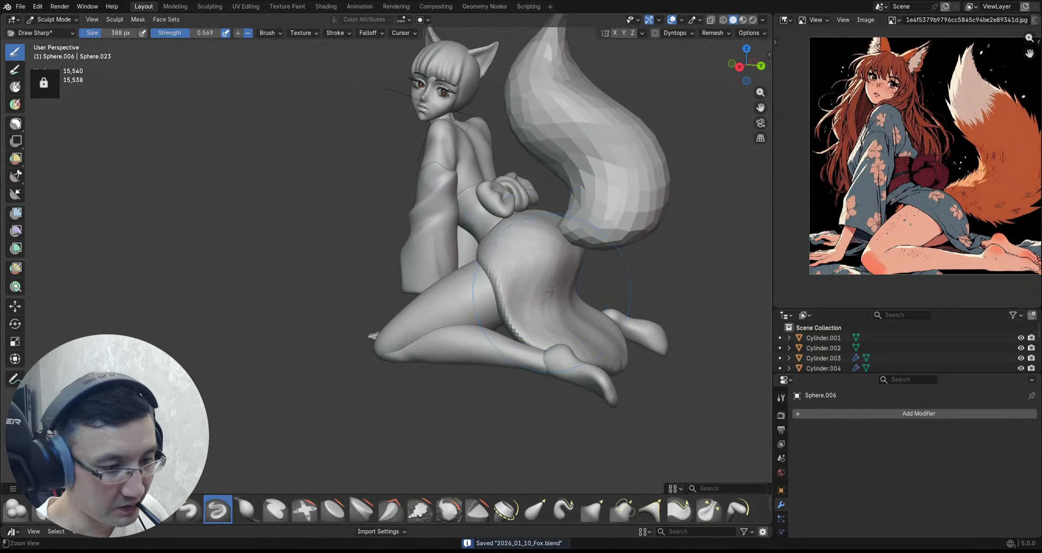
Step: Switch sculpting to the kimono top with the Grab brush and bring up the 7_Stylized_GirlZ reference beside its neckline
mouse_move(551, 292)
left_mouse_down("ctrl+alt")
mouse_move(528, 309)
mouse_move(577, 288)
mouse_move(433, 277)
mouse_move(434, 292)
mouse_move(447, 283)
mouse_move(450, 296)
mouse_move(446, 278)
mouse_move(424, 277)
mouse_move(427, 293)
left_mouse_up("ctrl+alt")
key("alt+q")
key("g")
mouse_move(455, 247)
left_mouse_down("ctrl+alt")
mouse_move(459, 269)
mouse_move(437, 251)
mouse_move(456, 247)
left_mouse_up("ctrl+alt")
mouse_move(454, 248)
left_mouse_down("ctrl+alt")
mouse_move(441, 290)
mouse_move(440, 268)
left_mouse_up("ctrl+alt")
mouse_move(440, 266)
left_mouse_down("alt+shift")
mouse_move(442, 298)
mouse_move(468, 239)
mouse_move(477, 256)
left_mouse_up("alt+shift")
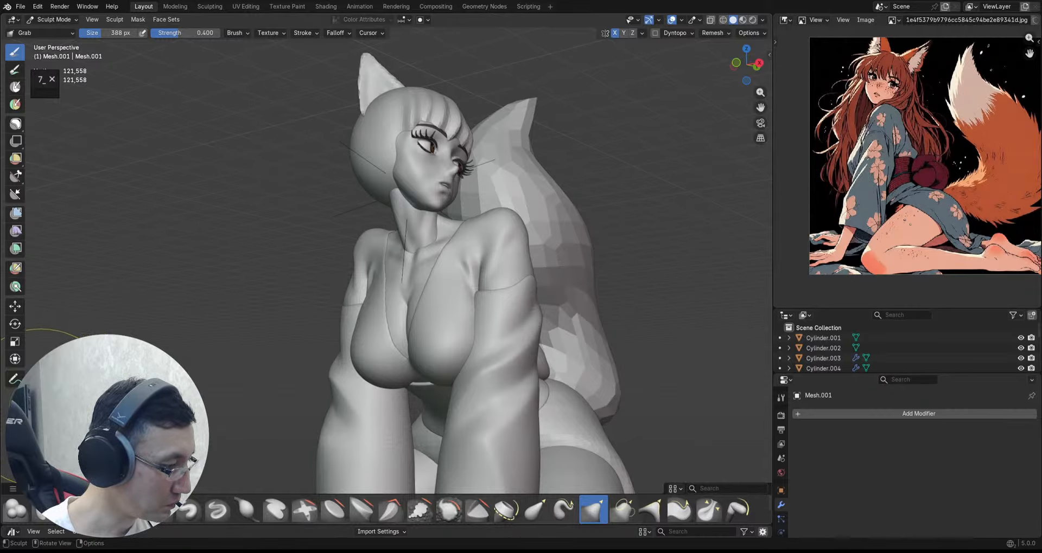
left_click(41, 79)
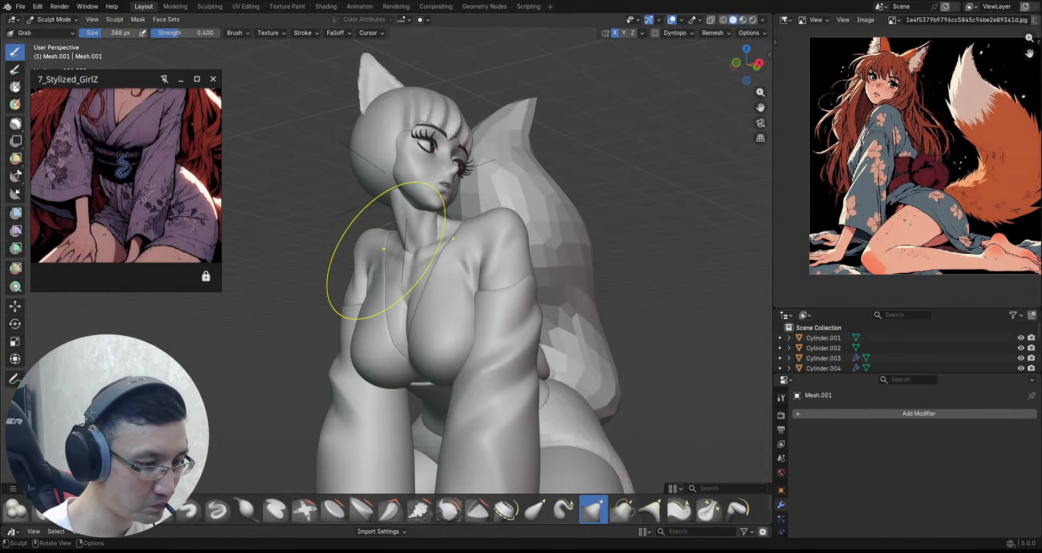
left_click_drag(384, 249, 437, 247, "alt")
mouse_move(399, 338)
left_mouse_down("alt")
mouse_move(400, 315)
mouse_move(423, 282)
left_mouse_up("alt")
mouse_move(434, 303)
left_mouse_down("alt+shift")
mouse_move(457, 235)
mouse_move(463, 269)
mouse_move(624, 38)
left_mouse_up("alt+shift")
left_click_drag(434, 293, 433, 259, "alt")
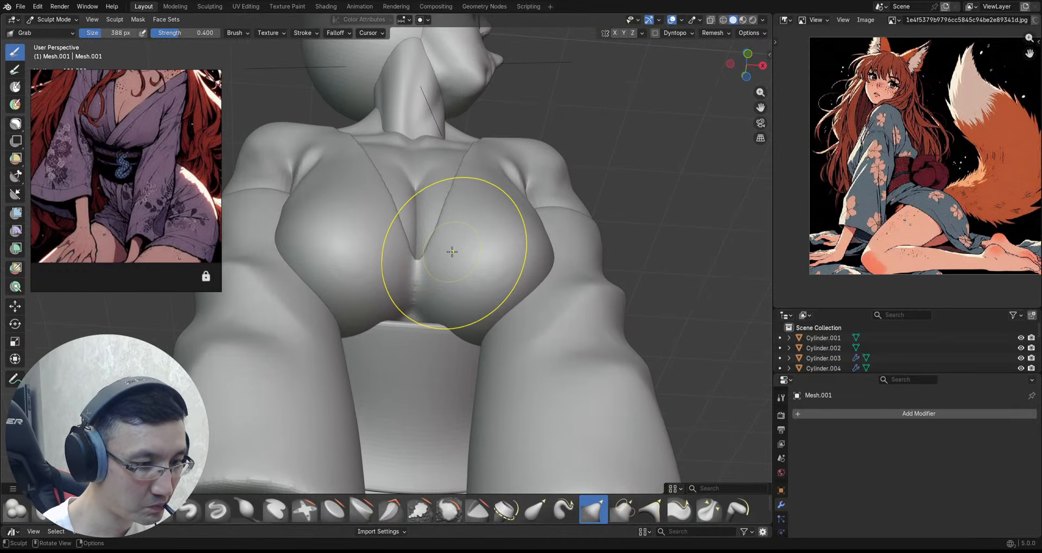
Step: Set the kimono top's voxel size to 0.0120 m and save the file
key("r")
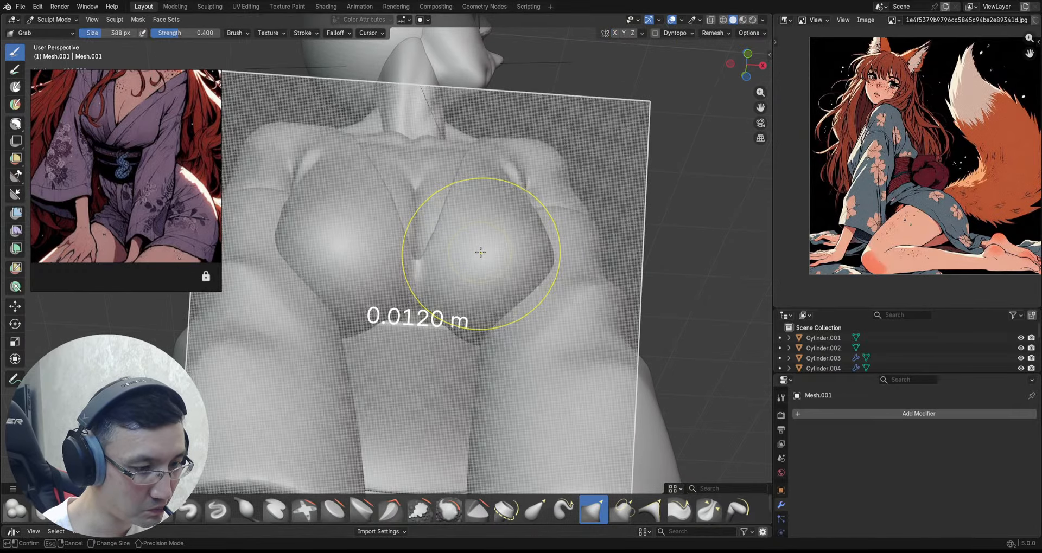
left_click(480, 253)
key("ctrl+s")
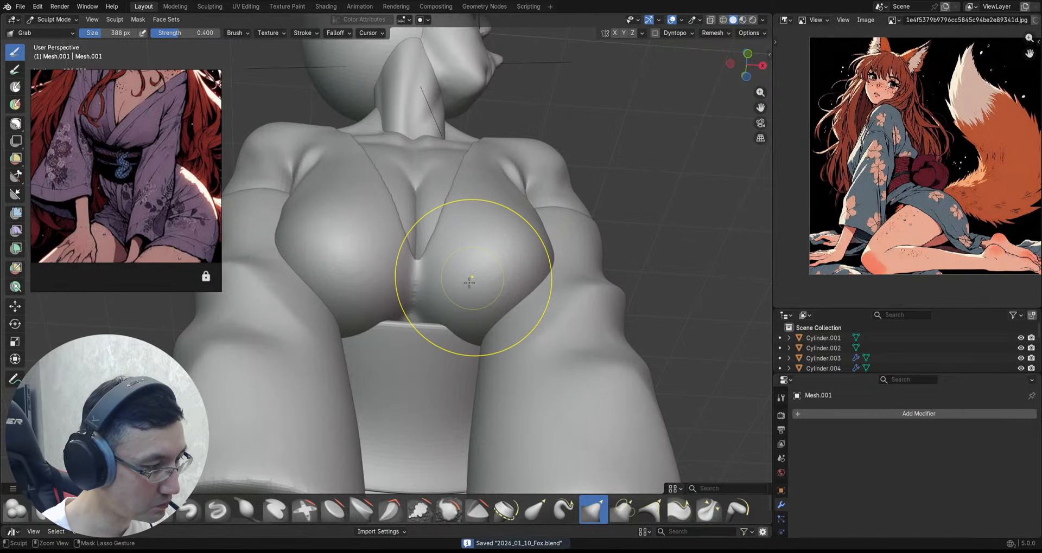
Step: Build up the kimono cloth just below the V-neck's lowest point with Clay Strips
left_click_drag(473, 266, 456, 217, "alt")
key("c")
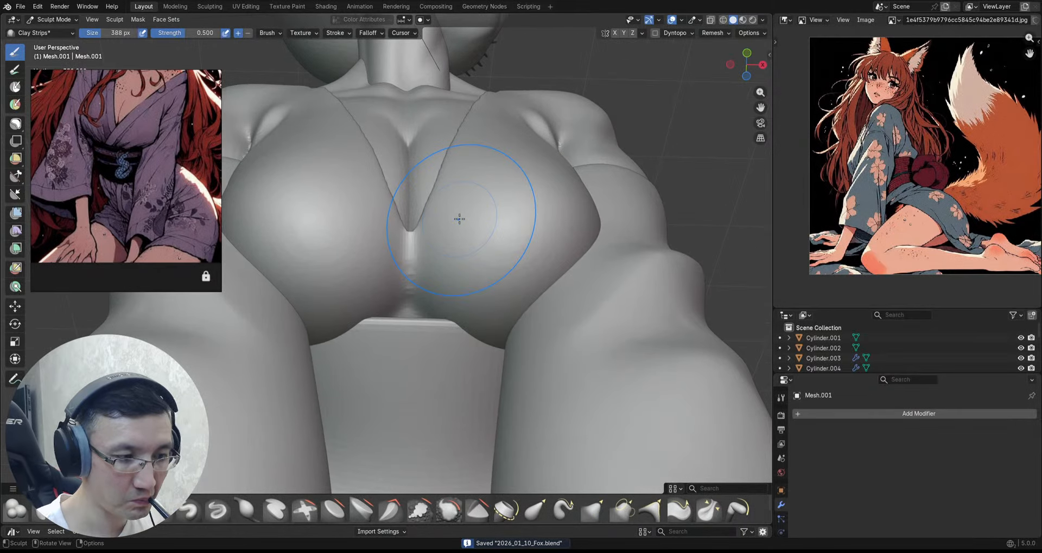
scroll(442, 233, "up", 2)
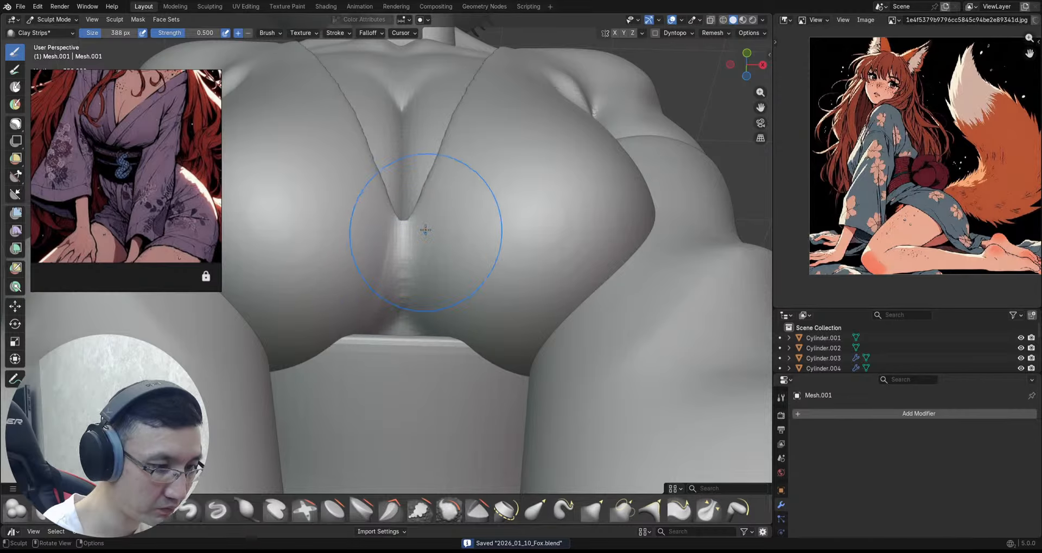
left_click_drag(426, 230, 403, 272)
middle_click_drag(446, 192, 451, 230)
scroll(465, 179, "down", 2)
mouse_move(465, 170)
middle_mouse_down()
mouse_move(454, 249)
mouse_move(465, 214)
middle_mouse_up()
scroll(460, 230, "down", 2)
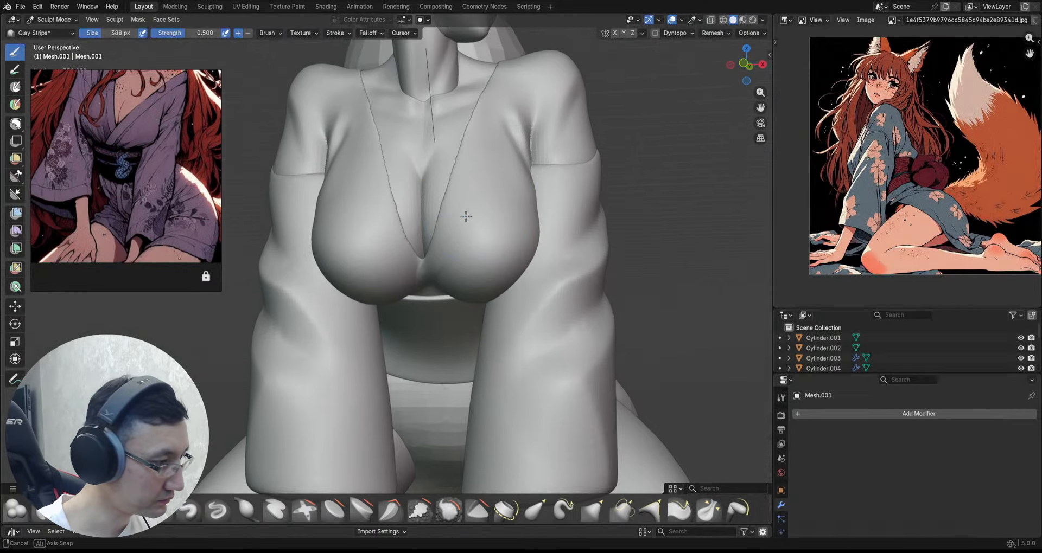
Step: Reduce the Clay Strips brush to 147 px and lay symmetrical trial strokes along the neckline's edges
key("bracketleft")
key("bracketleft")
key("bracketleft")
key("bracketleft")
key("bracketleft")
key("bracketleft")
key("bracketleft")
key("bracketleft")
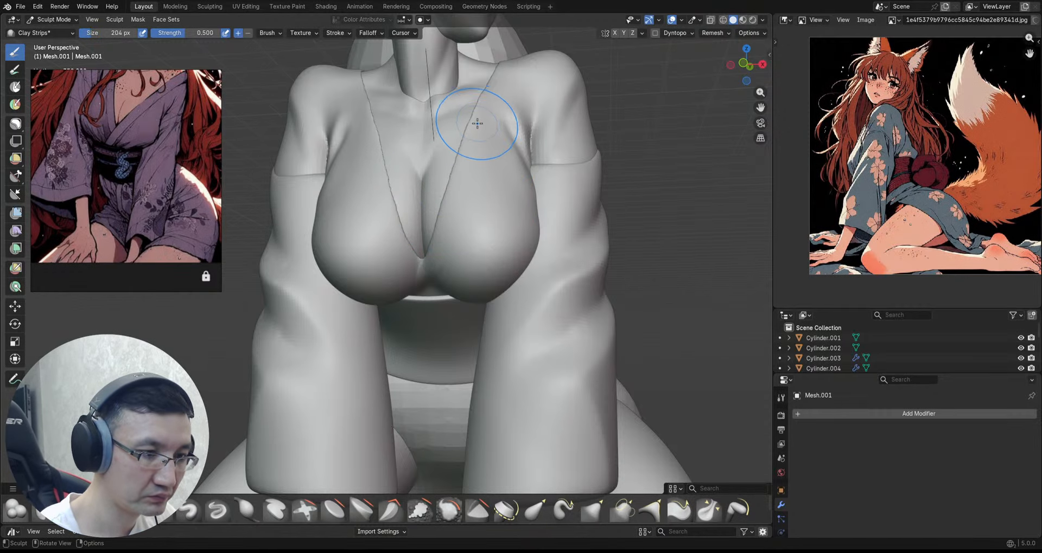
middle_click_drag(497, 97, 508, 52)
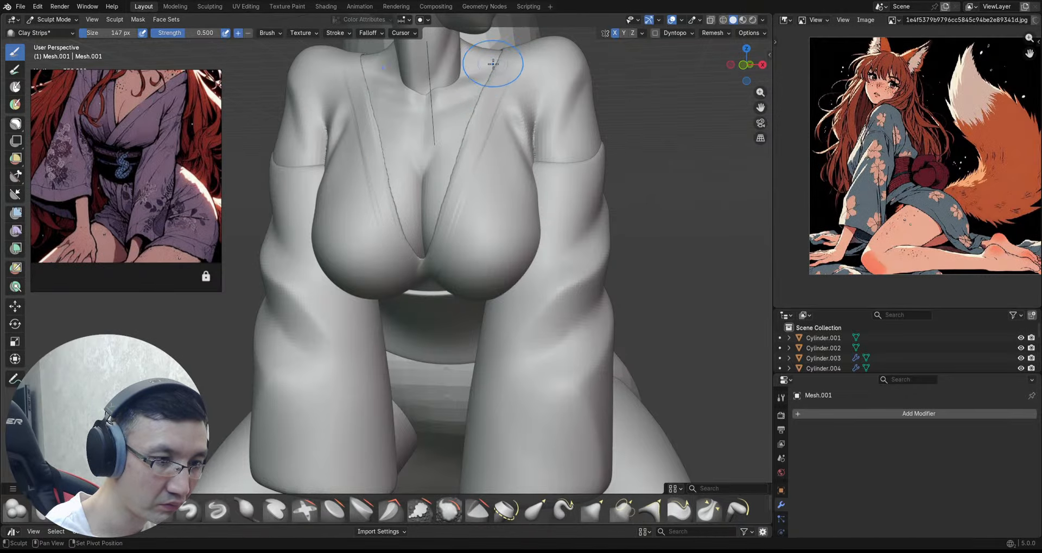
middle_click_drag(490, 72, 488, 76)
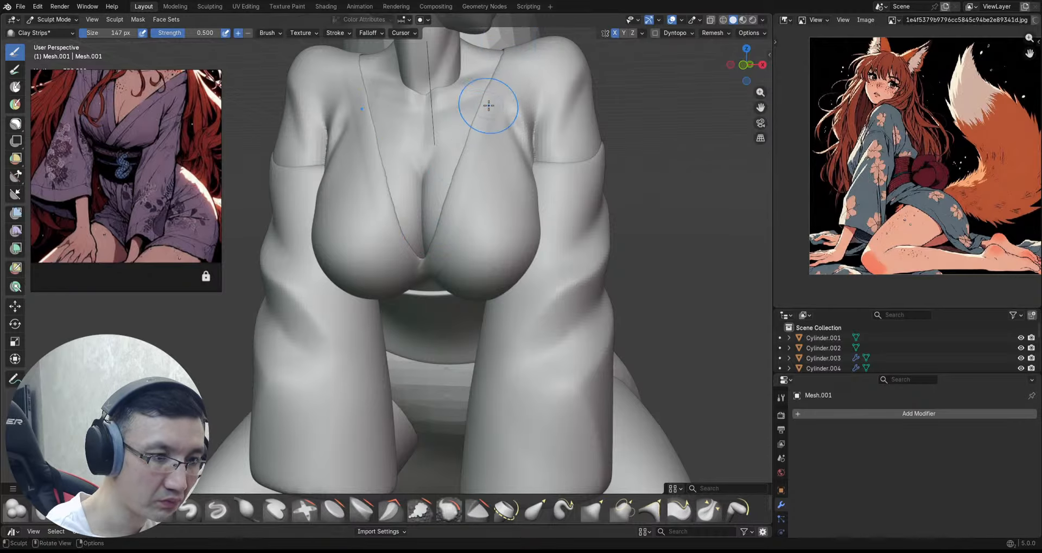
Step: Build up a raised collar band along both edges of the kimono's V-neckline with Clay Strips
middle_click_drag(488, 106, 482, 120)
left_click_drag(432, 264, 430, 266)
mouse_move(469, 162)
left_mouse_down()
mouse_move(432, 264)
mouse_move(446, 243)
left_mouse_up()
mouse_move(462, 181)
left_mouse_down("alt")
mouse_move(479, 164)
mouse_move(510, 66)
mouse_move(535, 47)
mouse_move(481, 142)
left_mouse_up("alt")
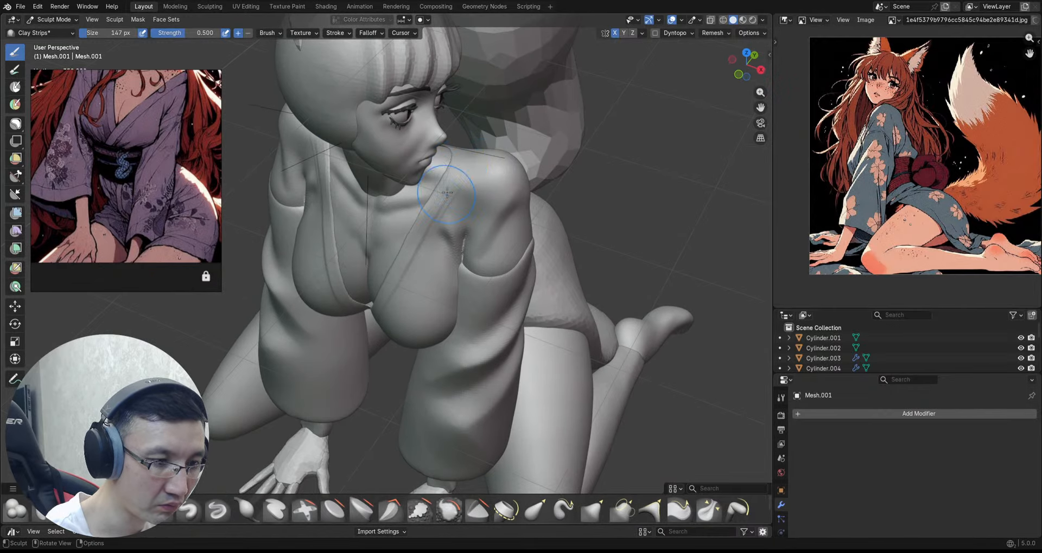
left_click_drag(422, 232, 450, 187, "alt")
mouse_move(404, 274)
left_mouse_down("alt")
mouse_move(432, 239)
mouse_move(426, 247)
left_mouse_up("alt")
mouse_move(429, 290)
left_mouse_down("alt+shift")
mouse_move(451, 198)
mouse_move(434, 209)
left_mouse_up("alt+shift")
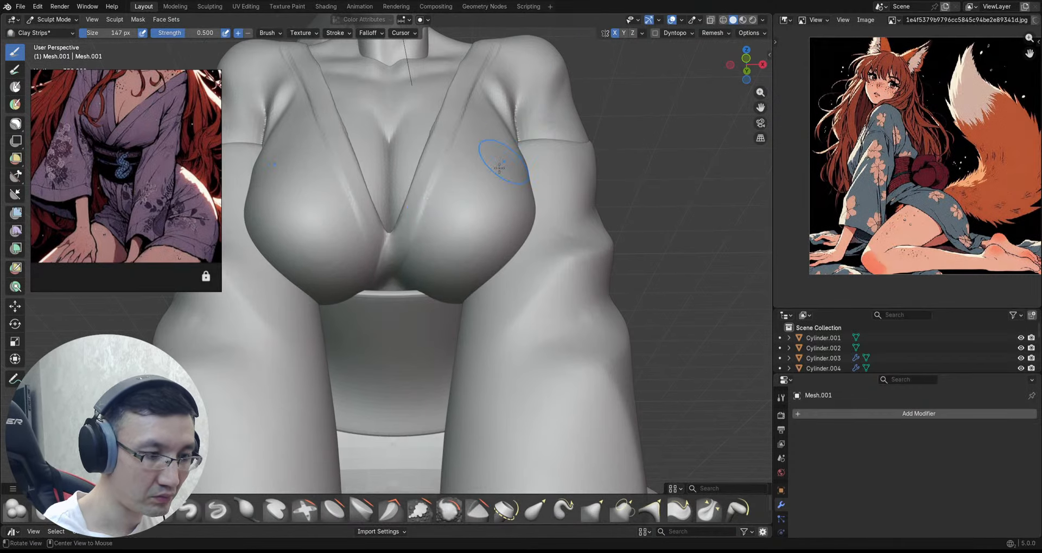
Step: Thicken both collar bands and their meeting point individually with Clay Strips, with symmetry off
mouse_move(500, 162)
left_mouse_down("alt")
mouse_move(397, 253)
mouse_move(484, 187)
mouse_move(336, 183)
mouse_move(378, 234)
left_mouse_up("alt")
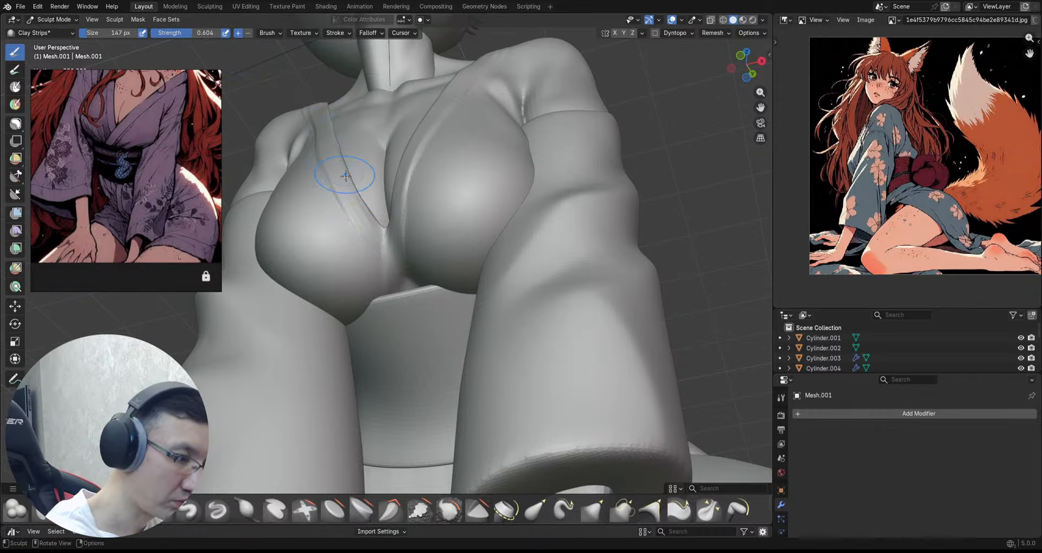
left_click_drag(346, 175, 344, 196)
left_click_drag(369, 231, 371, 232)
mouse_move(331, 139)
middle_mouse_down()
mouse_move(344, 168)
mouse_move(396, 174)
middle_mouse_up()
middle_click_drag(407, 128, 419, 82)
mouse_move(419, 83)
middle_mouse_down("shift")
mouse_move(427, 123)
mouse_move(428, 80)
middle_mouse_up("shift")
left_click_drag(423, 41, 379, 133)
left_click_drag(418, 73, 389, 143)
Step: Carve a crisp outer edge along the collar band on the character's left with Draw Sharp
key("shift+c")
left_click_drag(428, 54, 374, 181)
left_click_drag(420, 78, 377, 180)
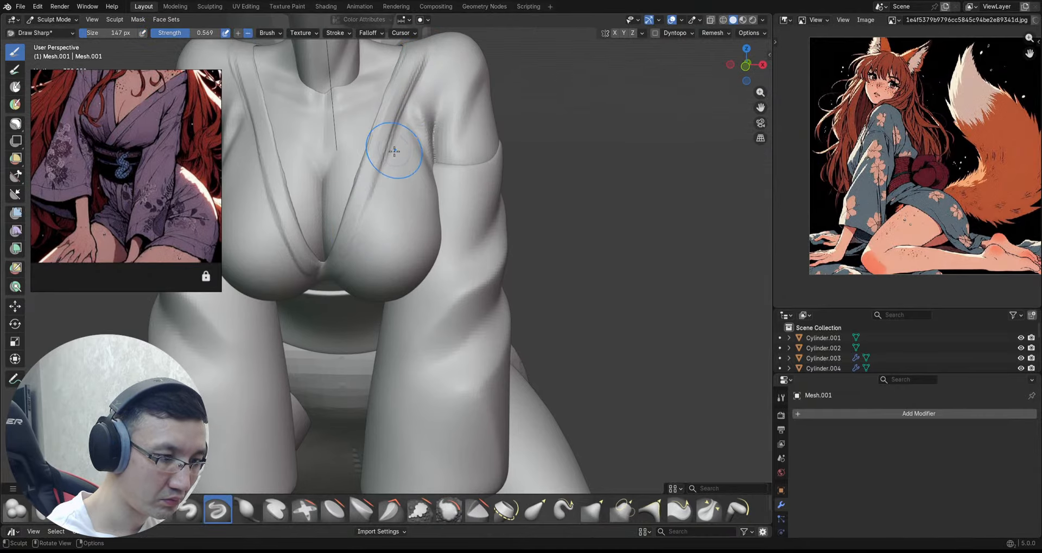
middle_click_drag(396, 152, 393, 127)
left_click_drag(375, 208, 337, 281)
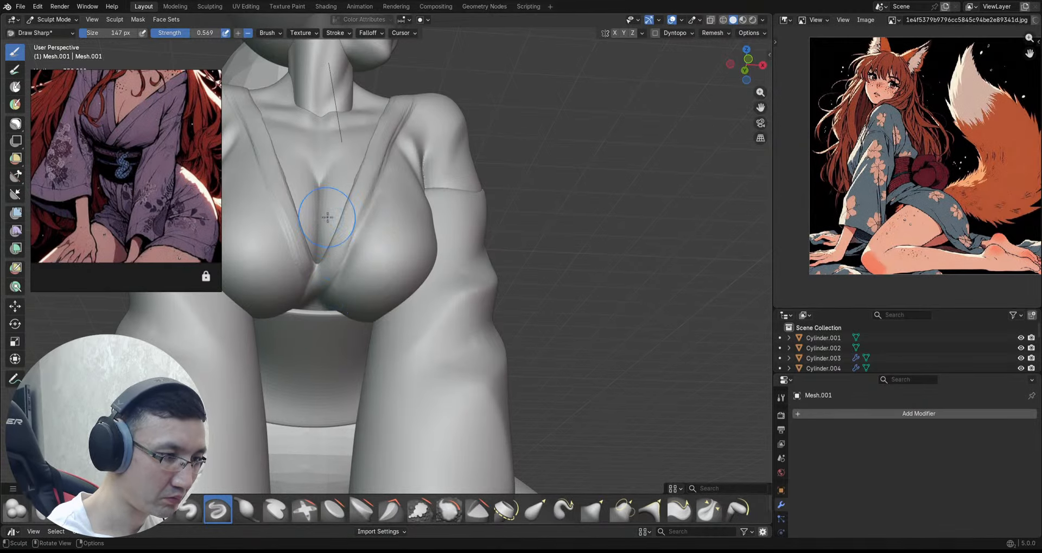
Step: Define the outer edge of the collar band on the character's right with repeated Draw Sharp strokes
left_click_drag(230, 97, 283, 245)
left_click_drag(256, 154, 289, 255)
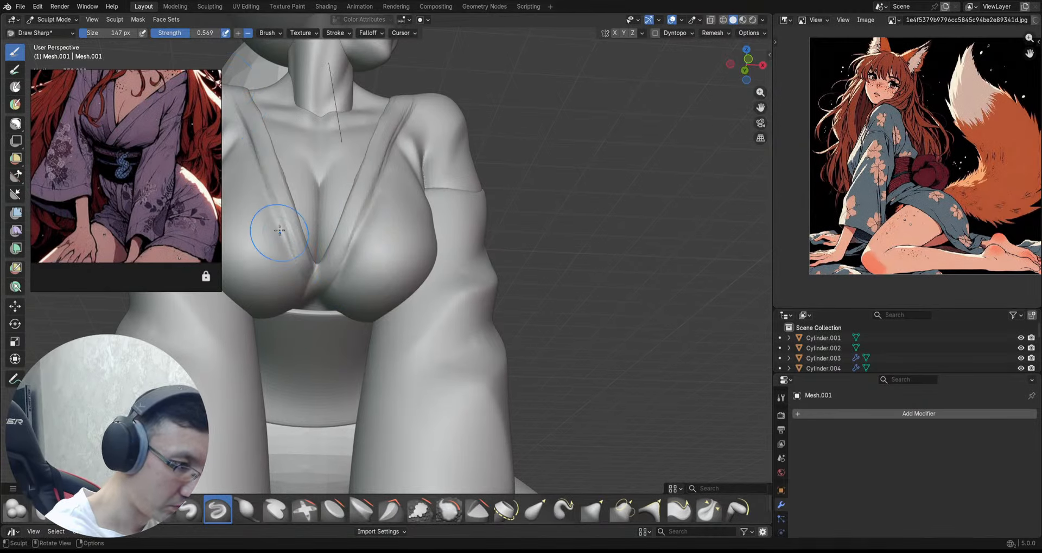
left_click_drag(274, 203, 293, 250)
scroll(281, 191, "up", 2)
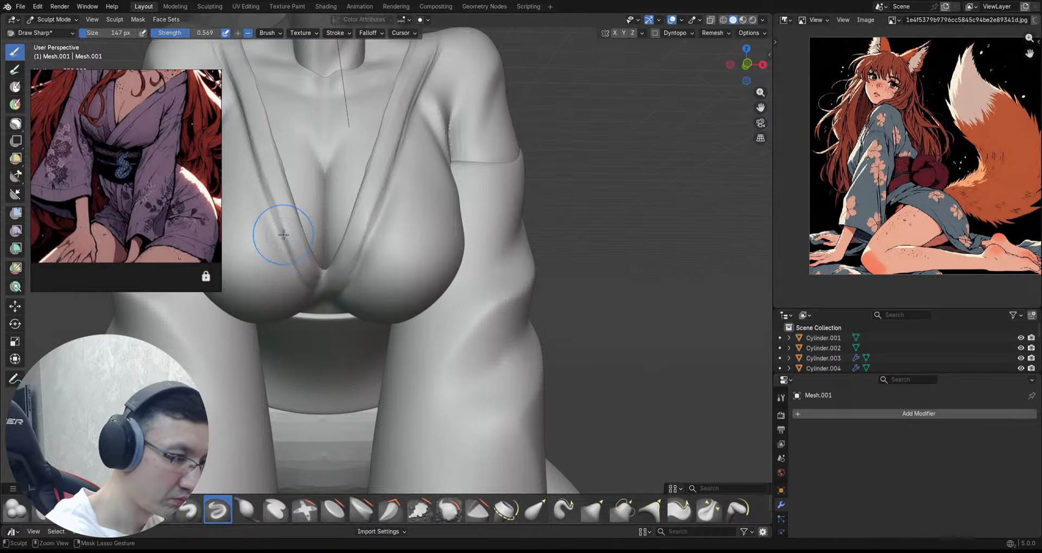
mouse_move(402, 180)
middle_mouse_down()
mouse_move(405, 156)
mouse_move(409, 218)
middle_mouse_up()
scroll(405, 158, "down", 2)
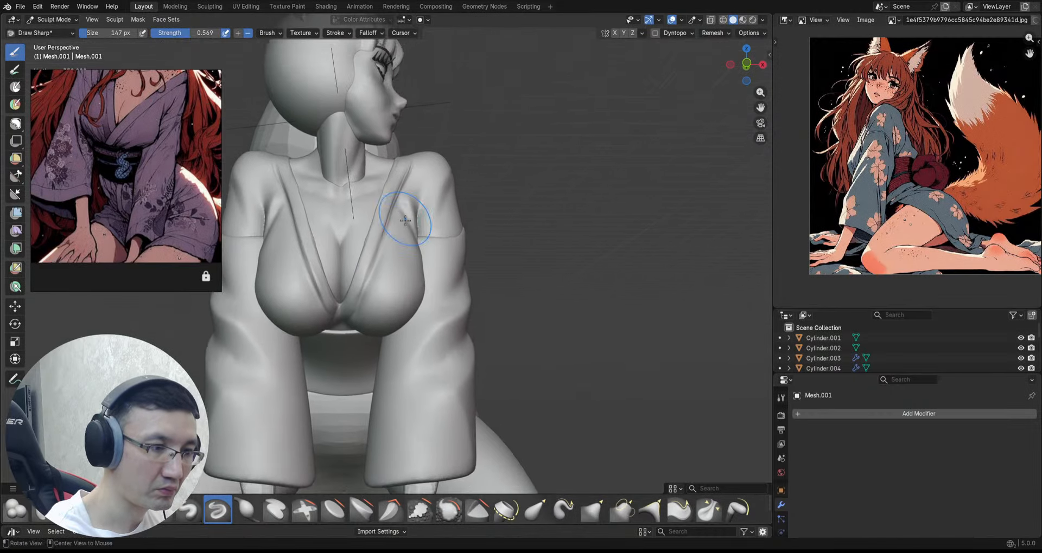
Step: Sharpen the upper edge of the collar band on the character's left with a Draw Sharp stroke
scroll(409, 200, "up", 1)
left_click_drag(411, 156, 397, 182)
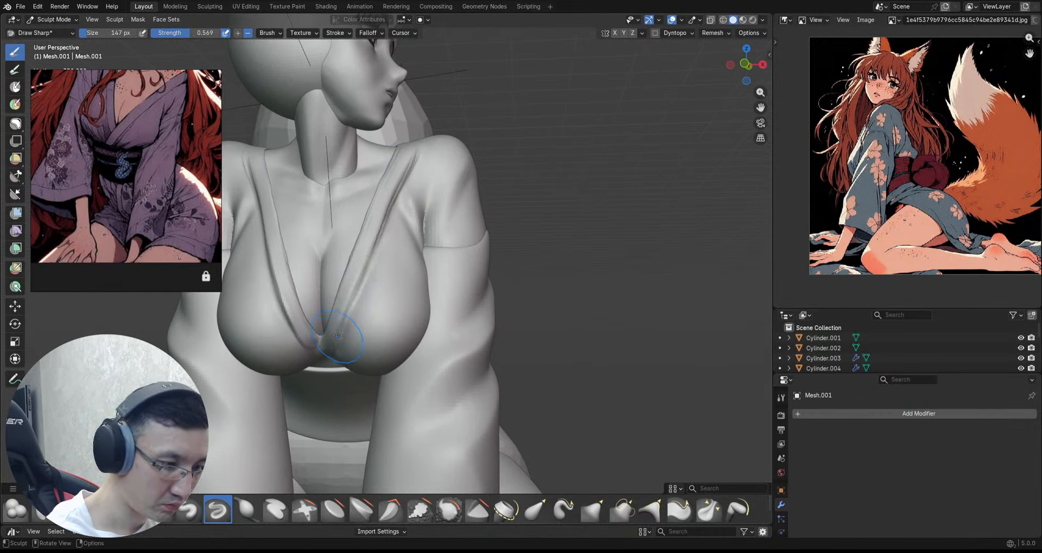
scroll(337, 336, "down", 4)
middle_click_drag(337, 337, 462, 265)
scroll(397, 181, "up", 3)
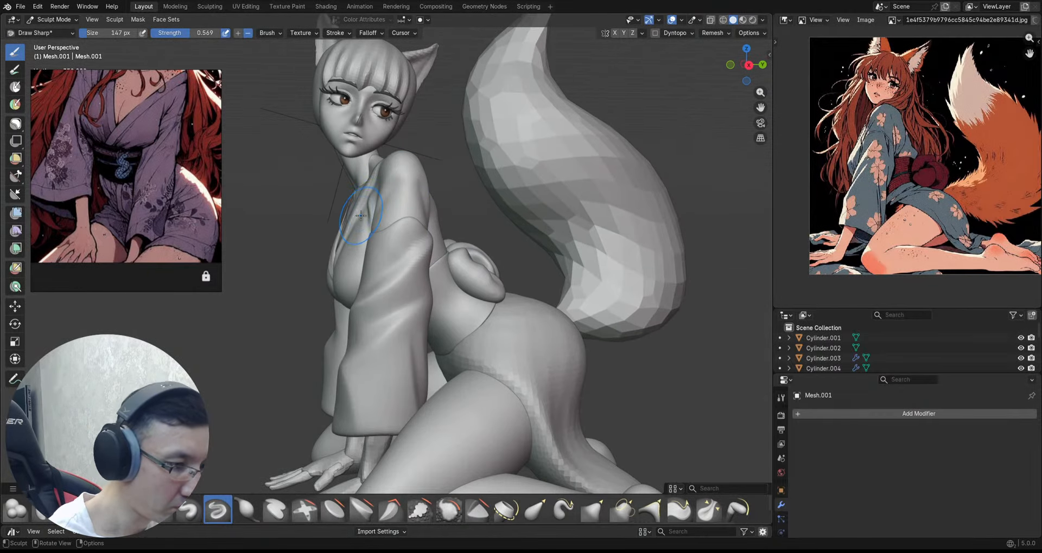
Step: Make Grab the active brush for reshaping the kimono and save the file
key("g")
scroll(359, 216, "down", 2)
mouse_move(359, 216)
middle_mouse_down()
mouse_move(369, 214)
mouse_move(360, 217)
middle_mouse_up()
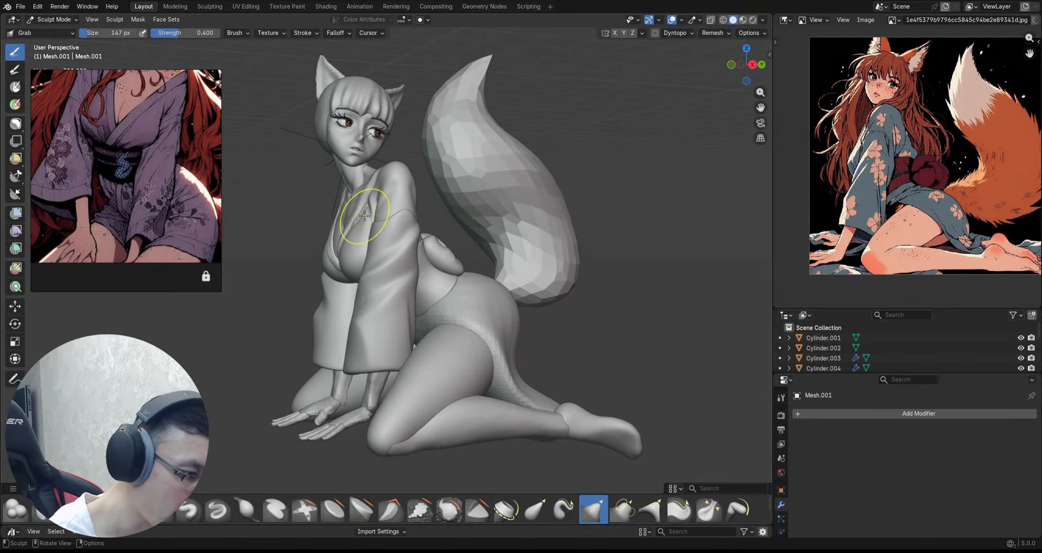
scroll(371, 193, "up", 1)
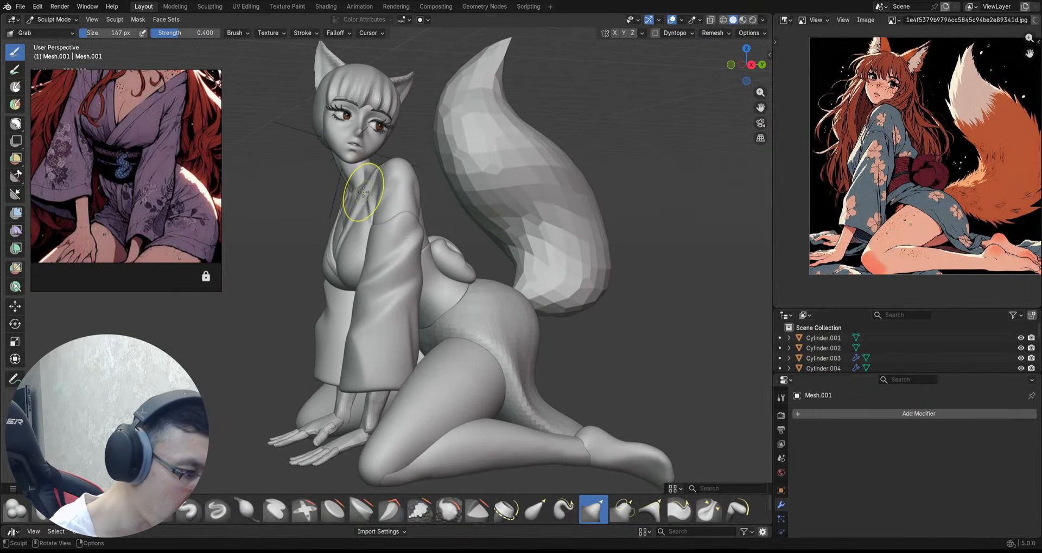
scroll(373, 192, "down", 3)
mouse_move(450, 187)
middle_mouse_down()
mouse_move(423, 183)
mouse_move(441, 184)
middle_mouse_up()
scroll(423, 183, "up", 2)
scroll(423, 183, "up", 2)
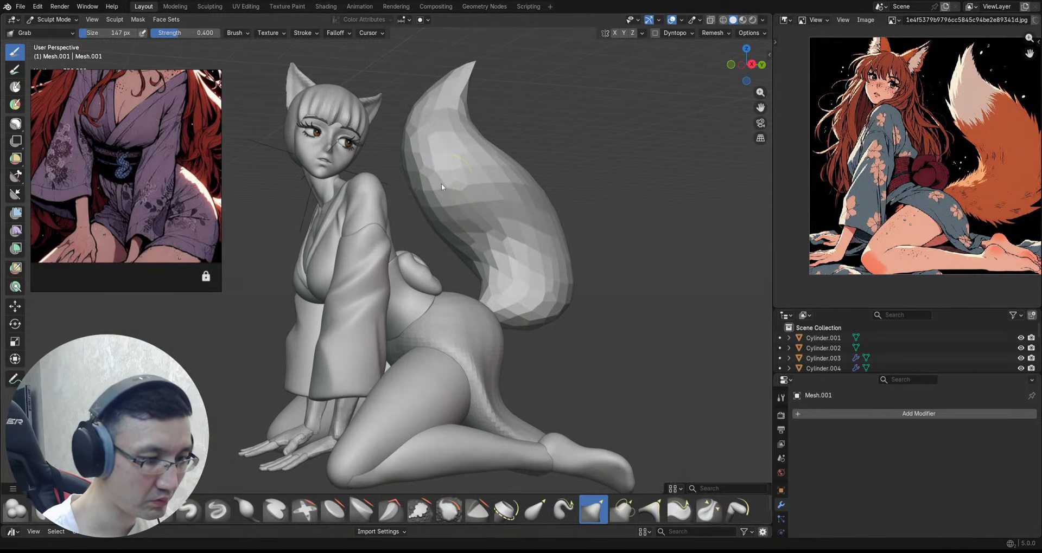
key("ctrl+s")
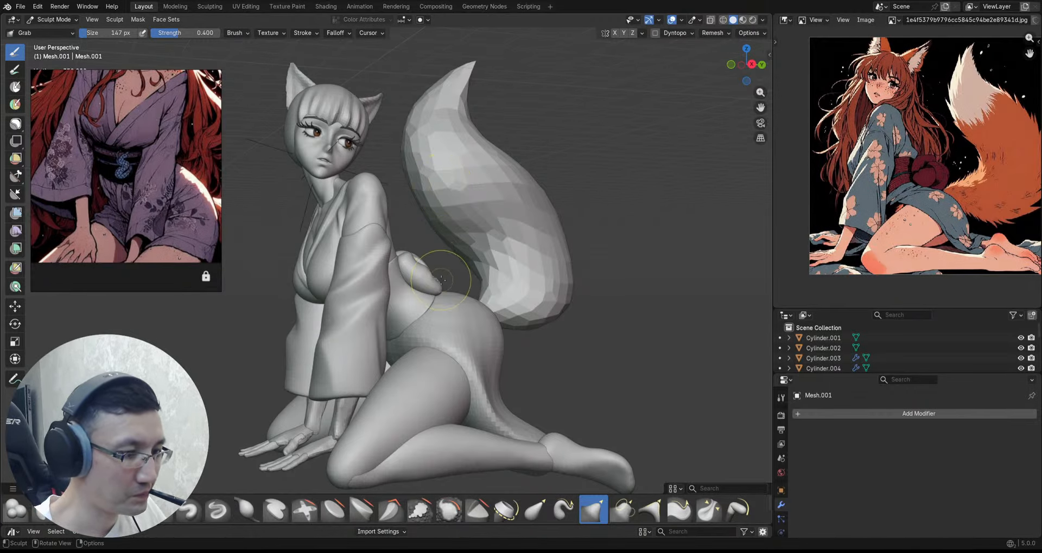
Step: Switch sculpting from the kimono's upper part to the skirt piece covering the hips
scroll(441, 280, "down", 1)
middle_click_drag(453, 241, 450, 188, "shift")
scroll(475, 179, "down", 1)
scroll(510, 274, "up", 1)
middle_click_drag(510, 274, 506, 255, "shift")
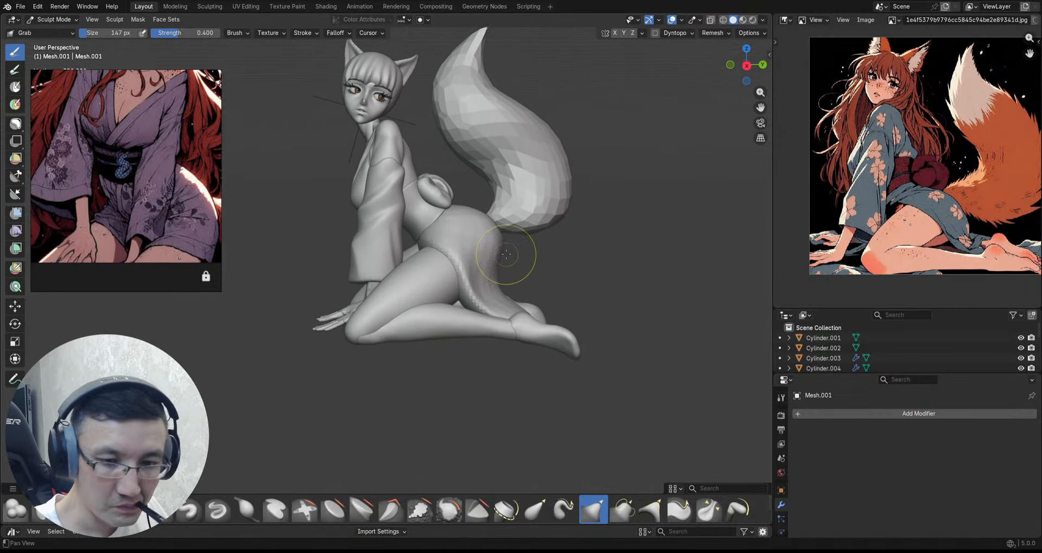
scroll(539, 284, "down", 1)
scroll(540, 284, "up", 1)
mouse_move(540, 284)
middle_mouse_down()
mouse_move(525, 300)
mouse_move(552, 309)
middle_mouse_up()
key("alt+q")
Step: Pull the skirt's rear hem back past the feet with Grab and spread it into a wide, squared panel
scroll(581, 303, "down", 1)
scroll(551, 309, "down", 1)
scroll(546, 296, "up", 1)
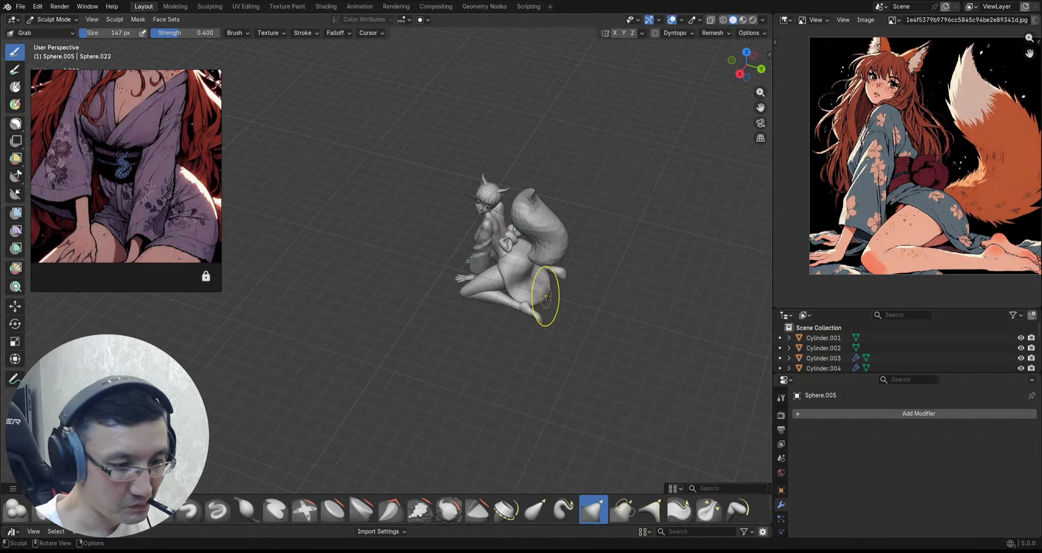
middle_click_drag(632, 336, 564, 325)
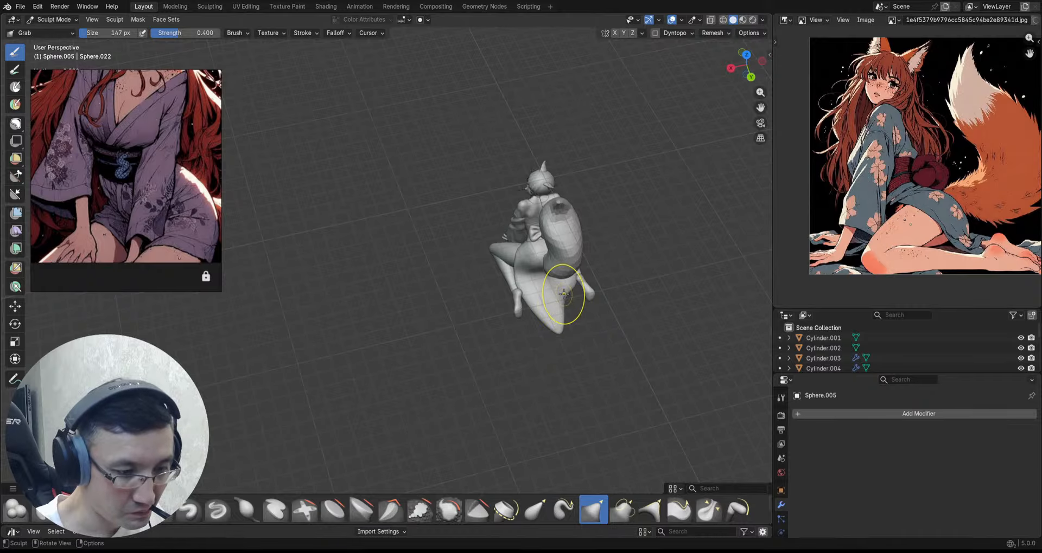
middle_click_drag(618, 356, 548, 315)
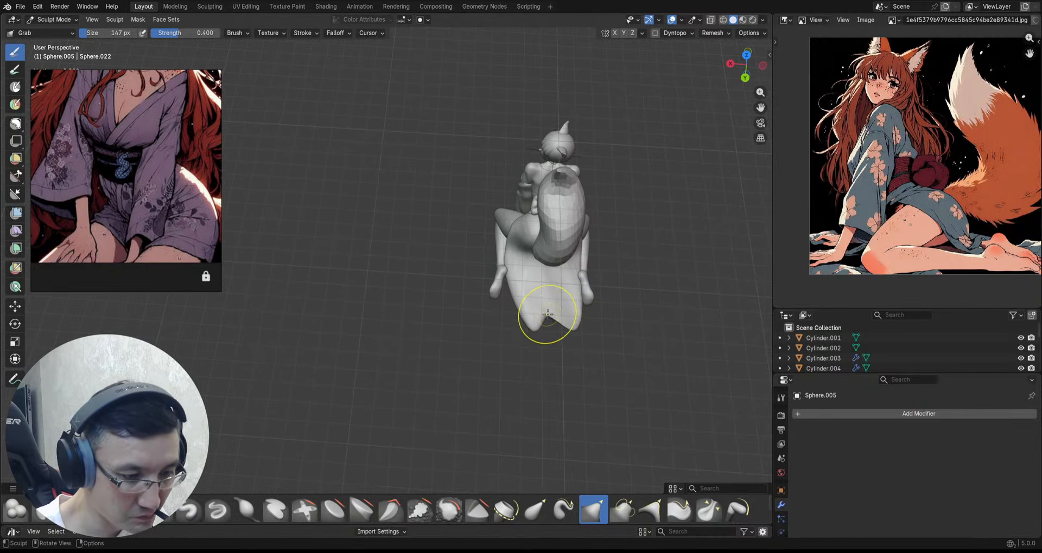
scroll(552, 341, "up", 1)
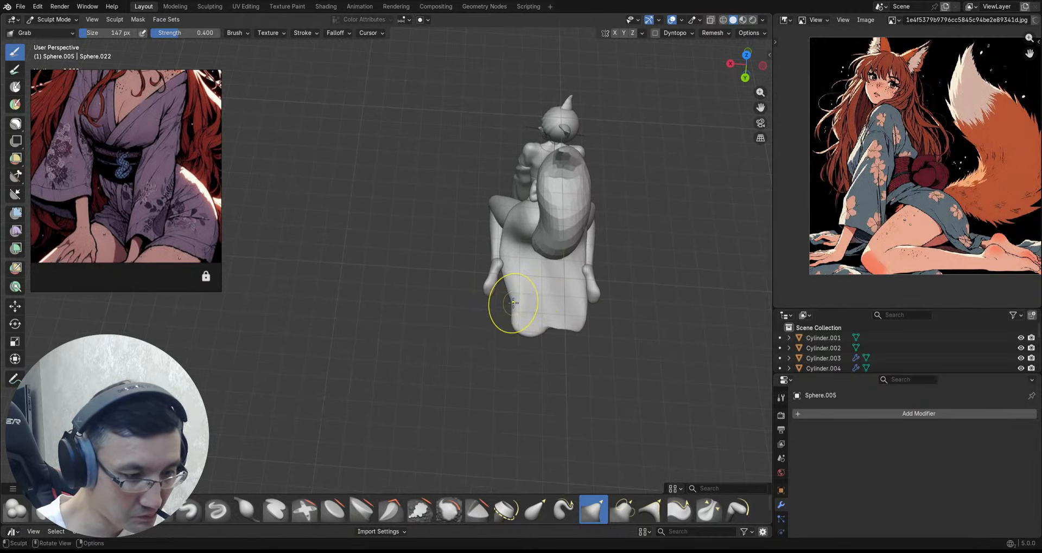
left_click_drag(504, 333, 505, 335)
Step: Refine the corners, lower hem and sides of the skirt's extended rear panel with Grab so it drapes behind the legs
scroll(574, 321, "up", 2)
middle_click_drag(575, 293, 570, 265)
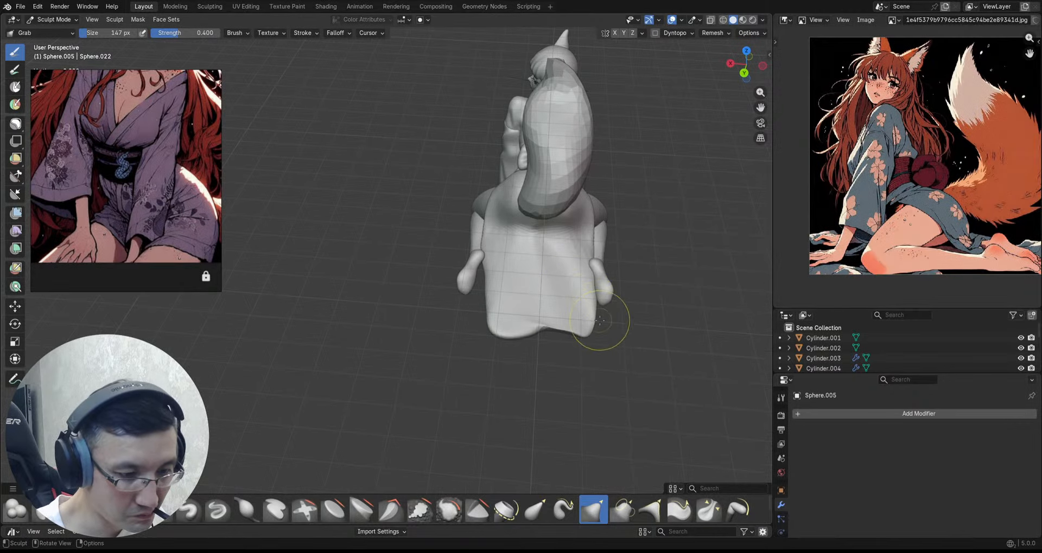
mouse_move(600, 324)
middle_mouse_down()
mouse_move(565, 298)
mouse_move(576, 274)
middle_mouse_up()
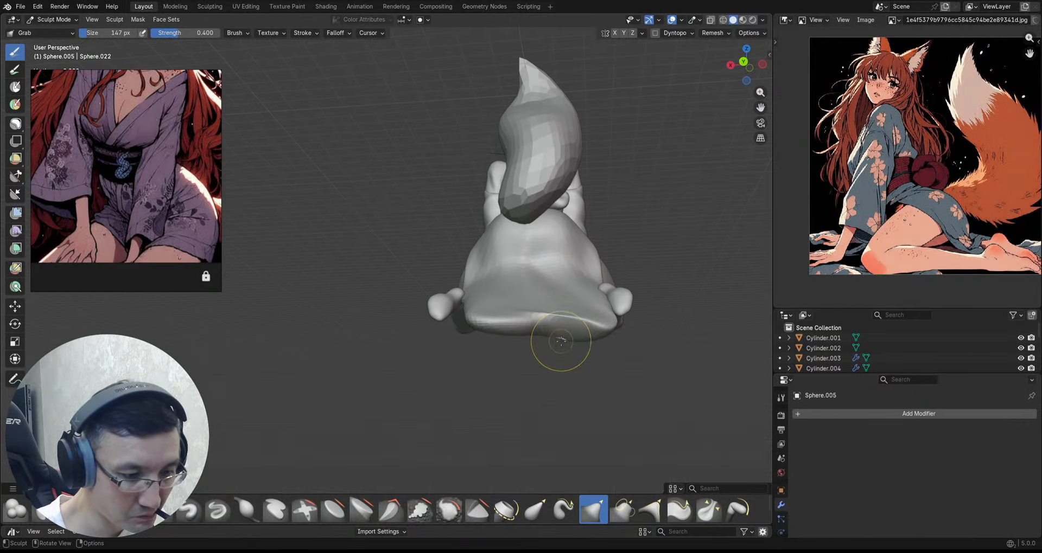
scroll(567, 330, "up", 1)
middle_click_drag(515, 302, 533, 324)
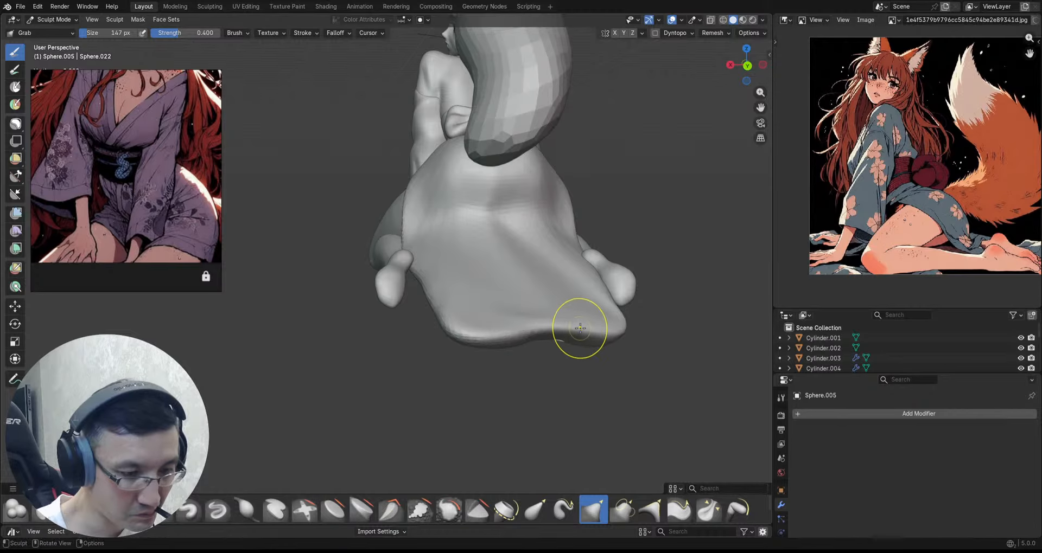
left_click_drag(605, 289, 591, 331, "ctrl+alt")
left_click_drag(461, 272, 522, 270, "alt")
mouse_move(549, 233)
left_mouse_down("ctrl+alt")
mouse_move(564, 160)
mouse_move(517, 256)
left_mouse_up("ctrl+alt")
left_click_drag(496, 264, 488, 269)
mouse_move(536, 230)
left_mouse_down("ctrl+alt")
mouse_move(530, 244)
mouse_move(546, 255)
mouse_move(550, 219)
left_mouse_up("ctrl+alt")
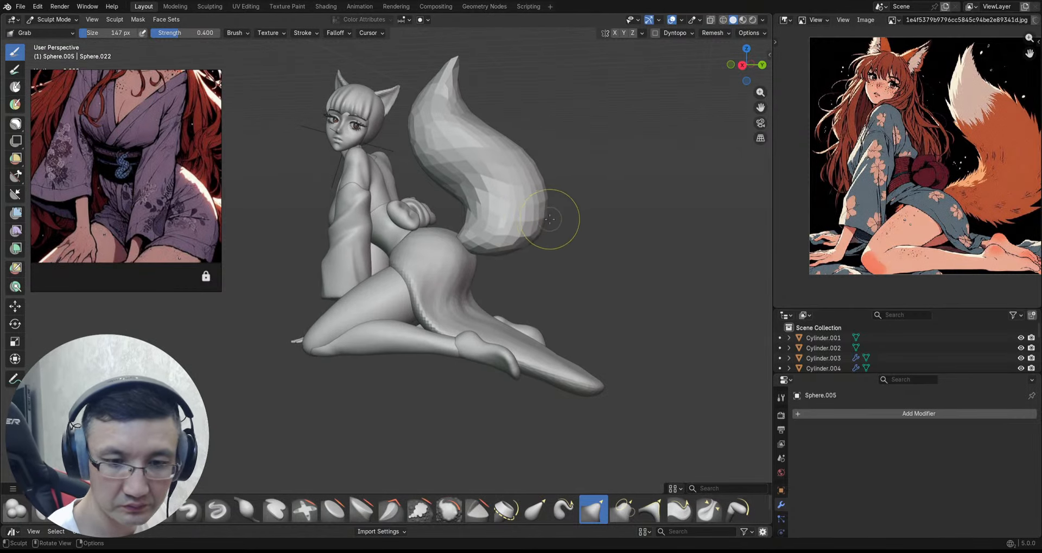
Step: Adjust the skirt's voxel size, remesh it and save the file
key("r")
left_click(519, 250)
key("ctrl+r")
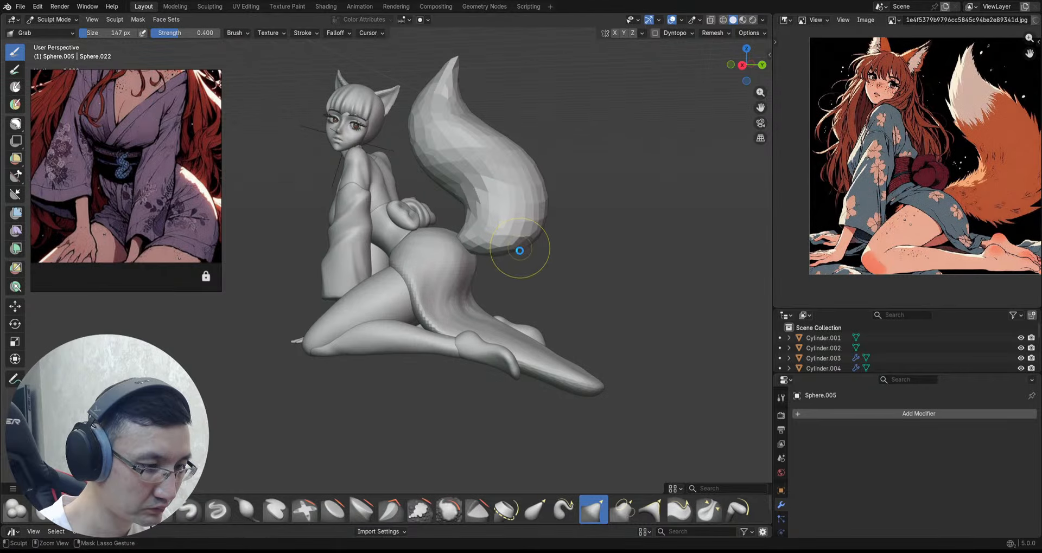
key("ctrl+s")
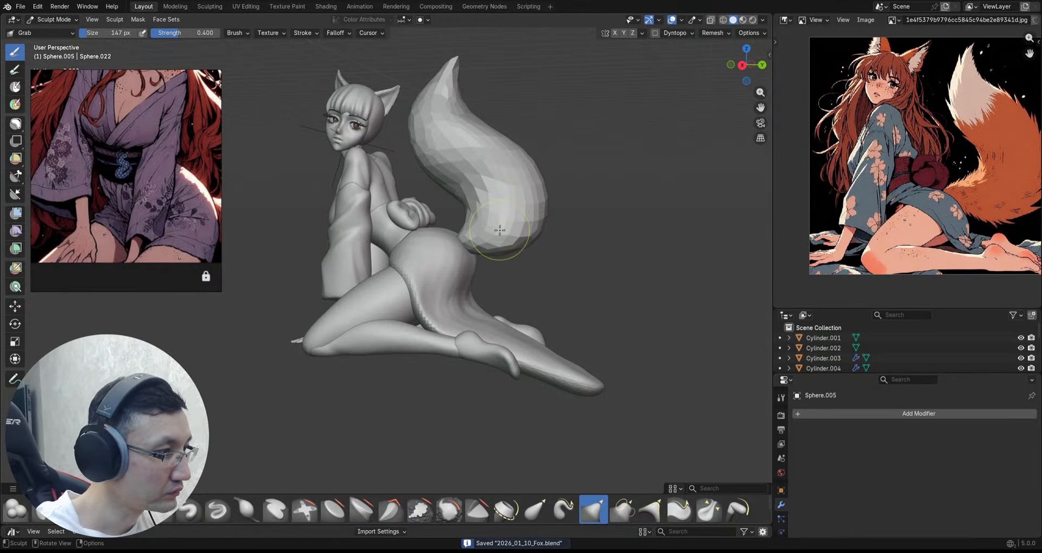
Step: Remesh the skirt again with a readjusted voxel size and smooth the whole piece with the Mesh Filter
key("r")
left_click(505, 240)
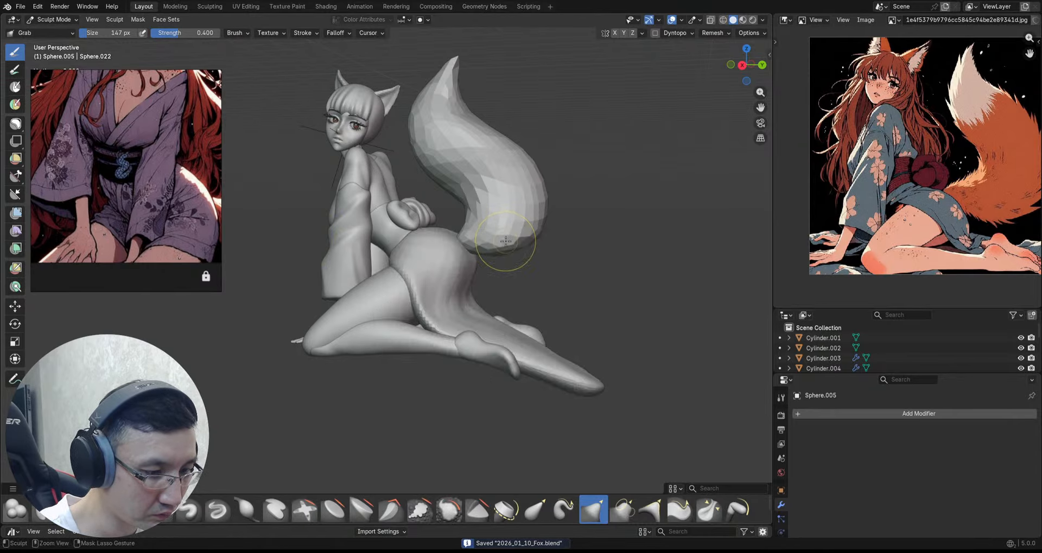
key("ctrl+r")
middle_click_drag(496, 265, 500, 240, "shift")
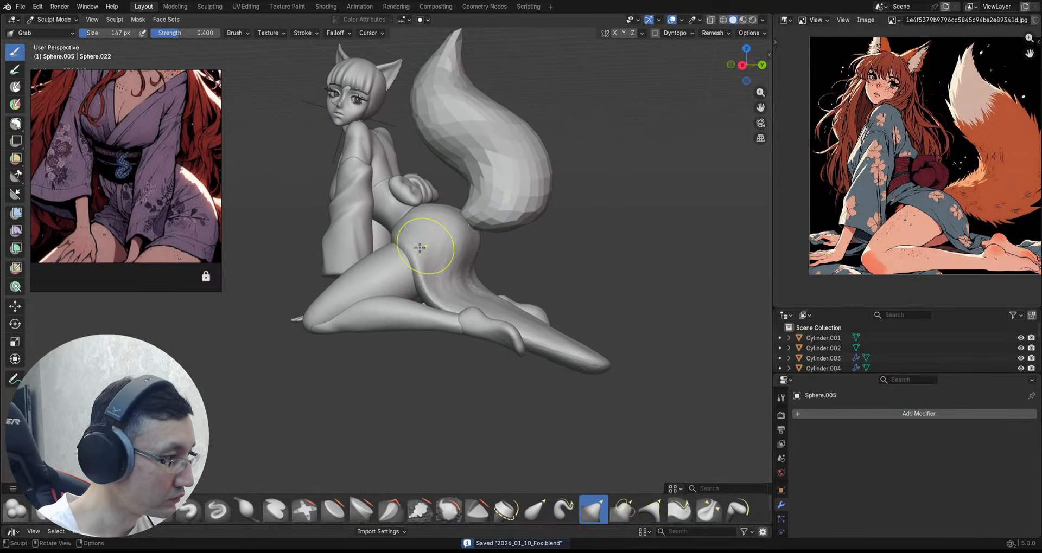
left_click(15, 213)
mouse_move(498, 242)
left_mouse_down()
mouse_move(624, 267)
mouse_move(696, 251)
left_mouse_up()
Step: Define the skirt's side edge from the hip down along the thigh with Draw Sharp strokes
key("v")
scroll(509, 250, "up", 2)
middle_click_drag(509, 250, 499, 255)
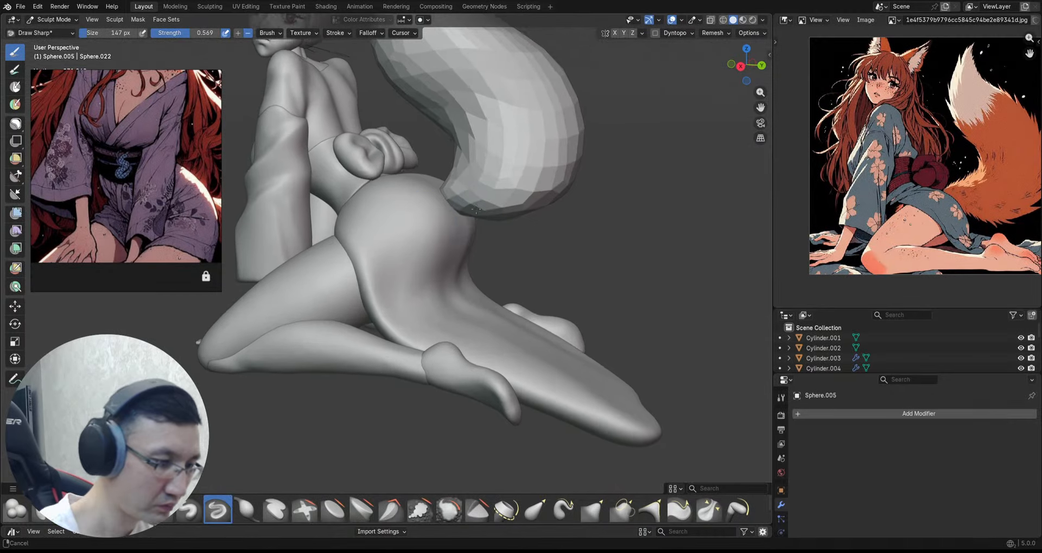
scroll(499, 254, "up", 1)
mouse_move(358, 276)
left_mouse_down()
mouse_move(373, 309)
mouse_move(426, 341)
left_mouse_up()
mouse_move(363, 236)
middle_mouse_down("ctrl")
mouse_move(375, 301)
mouse_move(387, 239)
middle_mouse_up("ctrl")
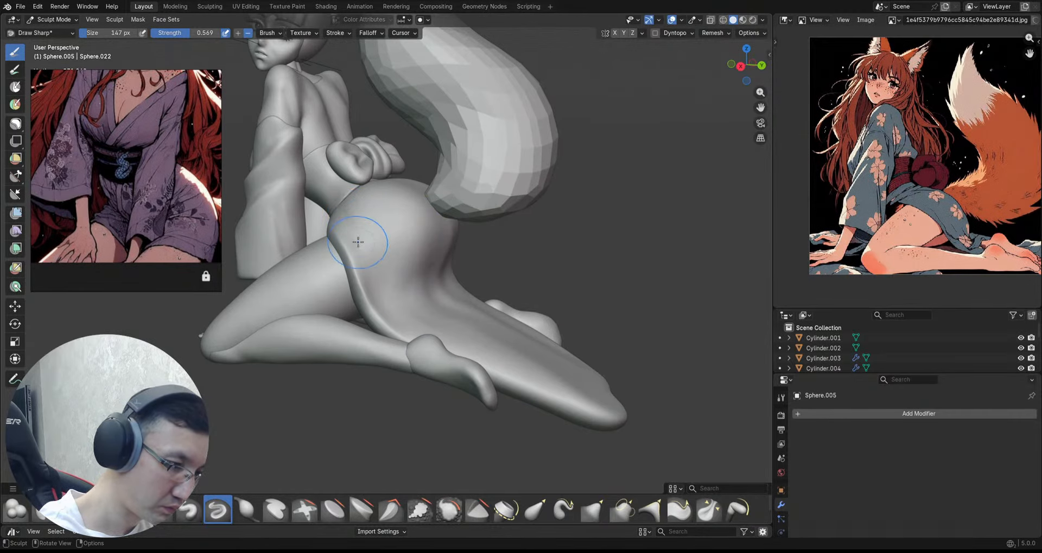
left_click_drag(358, 242, 383, 294)
Step: Sculpt curved fabric folds across the skirt's hip and back below the waist with Draw Sharp, and save the file
middle_click_drag(428, 316, 426, 374, "ctrl")
mouse_move(426, 304)
middle_mouse_down()
mouse_move(445, 287)
mouse_move(441, 204)
mouse_move(313, 225)
middle_mouse_up()
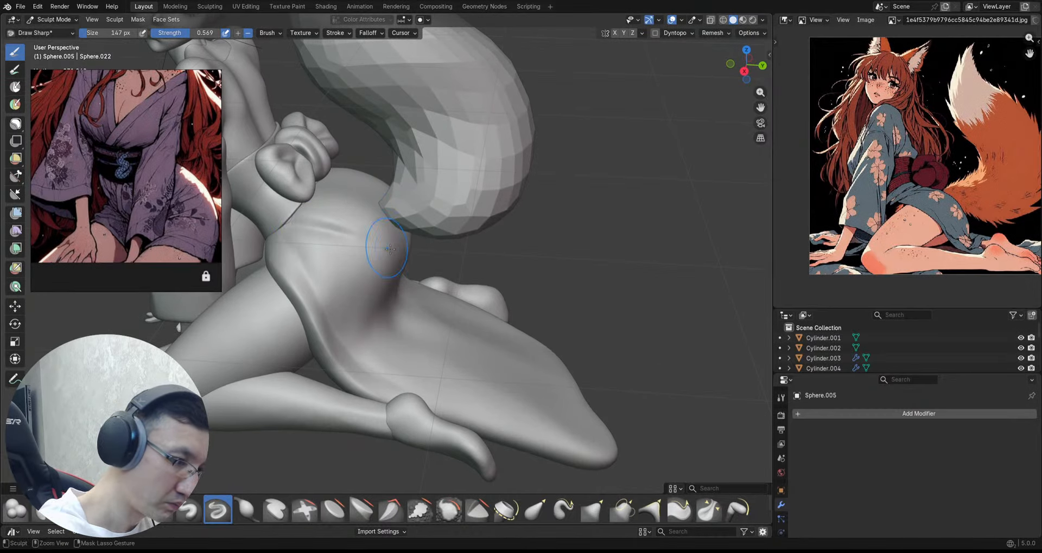
middle_click_drag(390, 249, 345, 226)
mouse_move(381, 268)
middle_mouse_down()
mouse_move(388, 229)
mouse_move(294, 213)
mouse_move(356, 196)
middle_mouse_up()
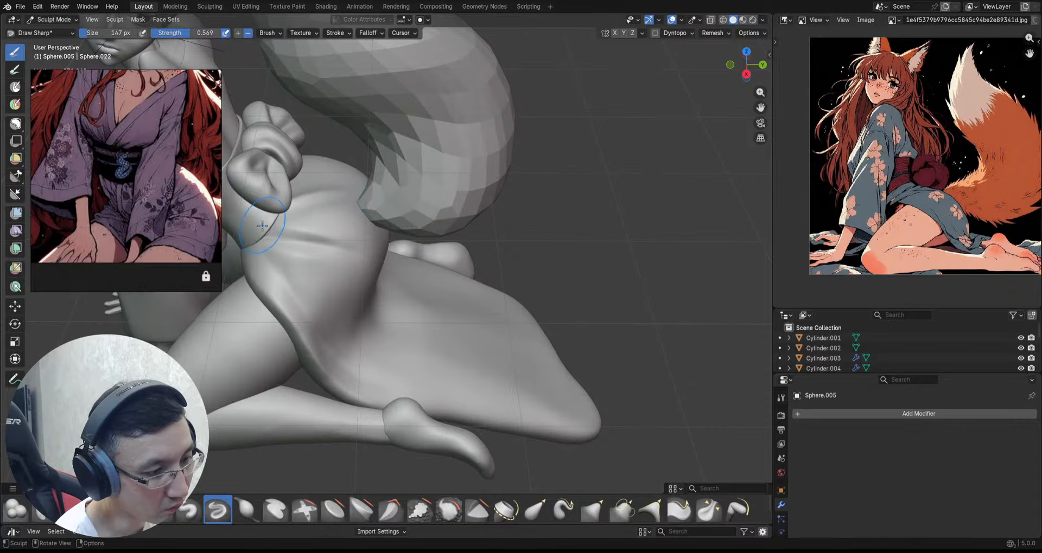
scroll(337, 226, "down", 2)
middle_click_drag(347, 231, 390, 190)
scroll(412, 239, "down", 1)
middle_click_drag(431, 279, 475, 278)
key("ctrl+s")
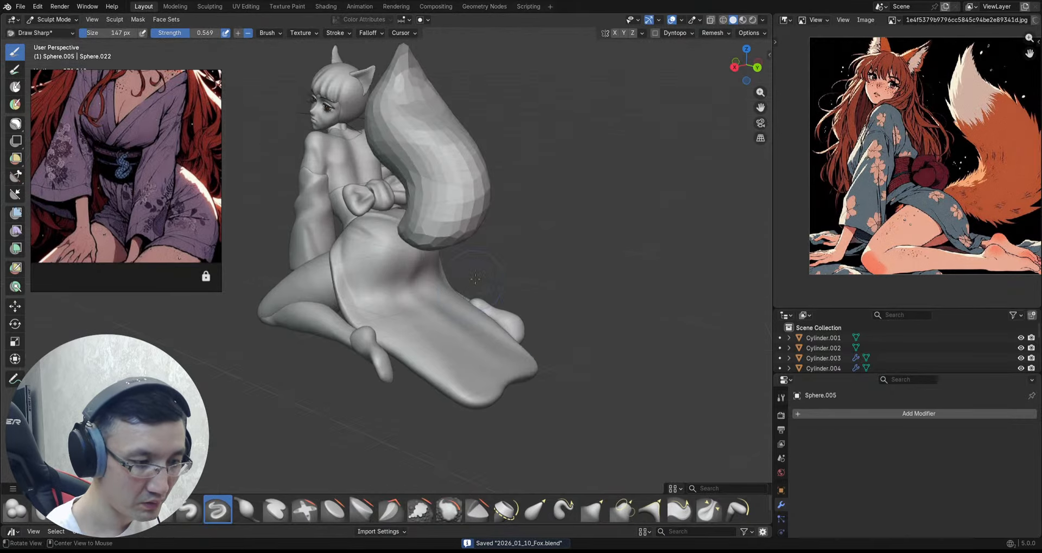
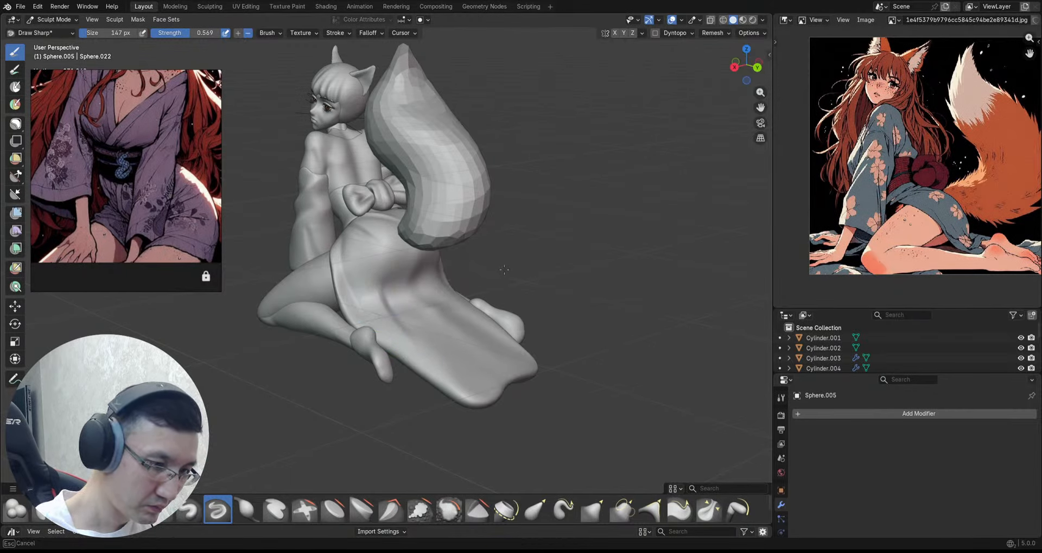
key("ctrl+s")
middle_click_drag(547, 240, 559, 189)
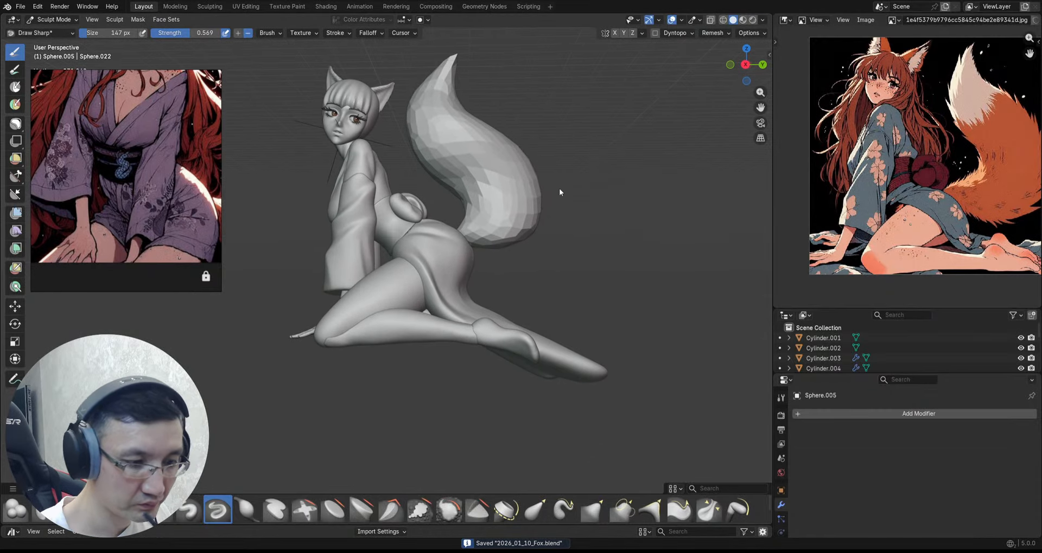
Step: In Object Mode, apply the Mirror modifiers of the foot and the lower leg, one object after the other
key("ctrl+Tab")
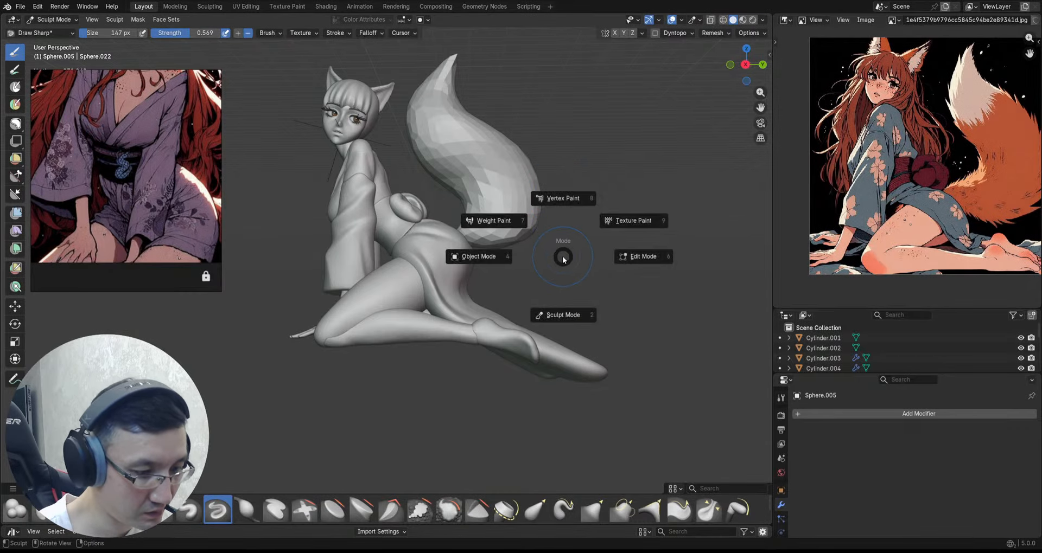
left_click(481, 255)
left_click(483, 338)
middle_click_drag(576, 325, 605, 282)
key("q")
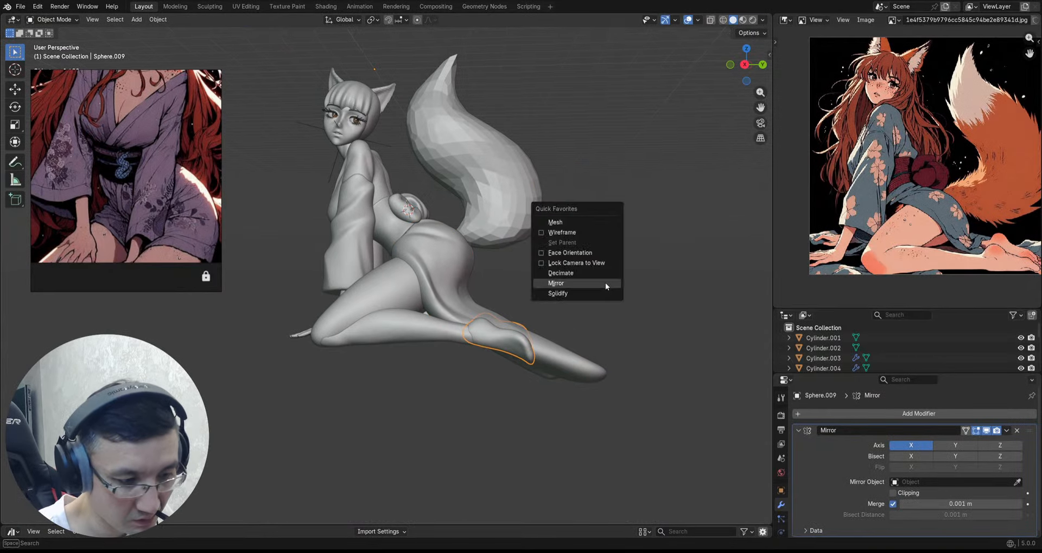
left_click(436, 329)
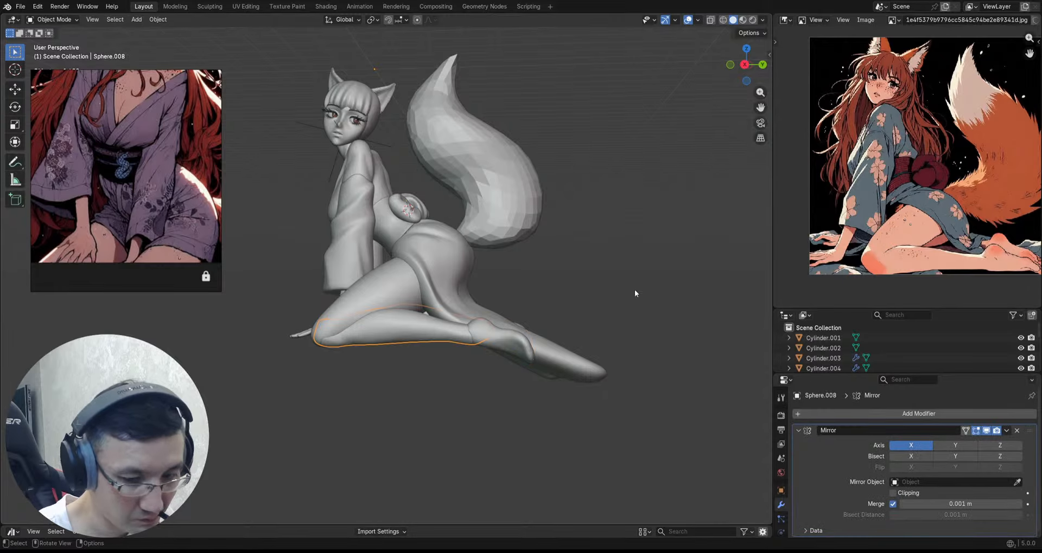
key("q")
left_click(634, 289)
Step: Join the feet and the lower legs into a single object
middle_click_drag(633, 290, 584, 309)
left_click(407, 370, "shift")
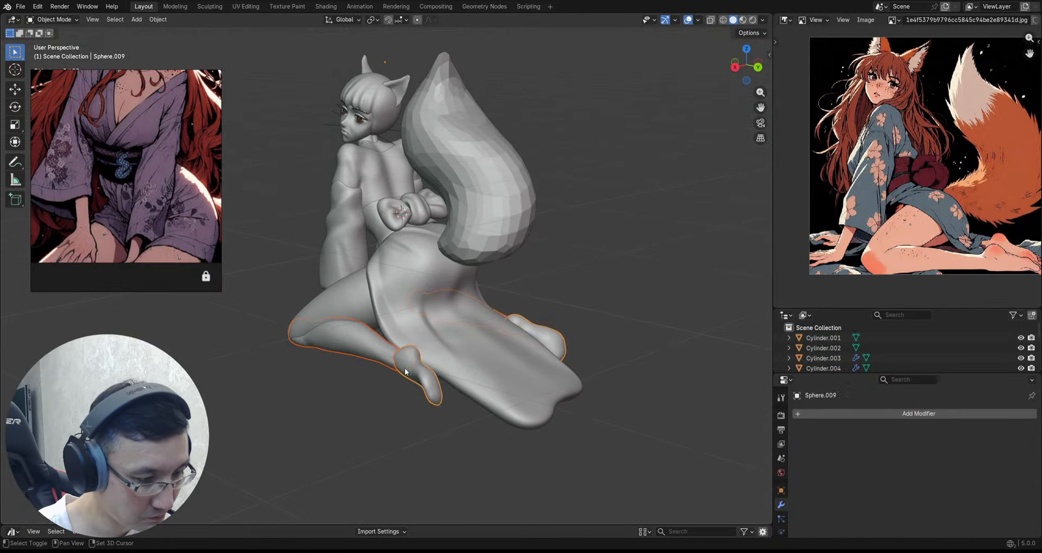
key("ctrl+j")
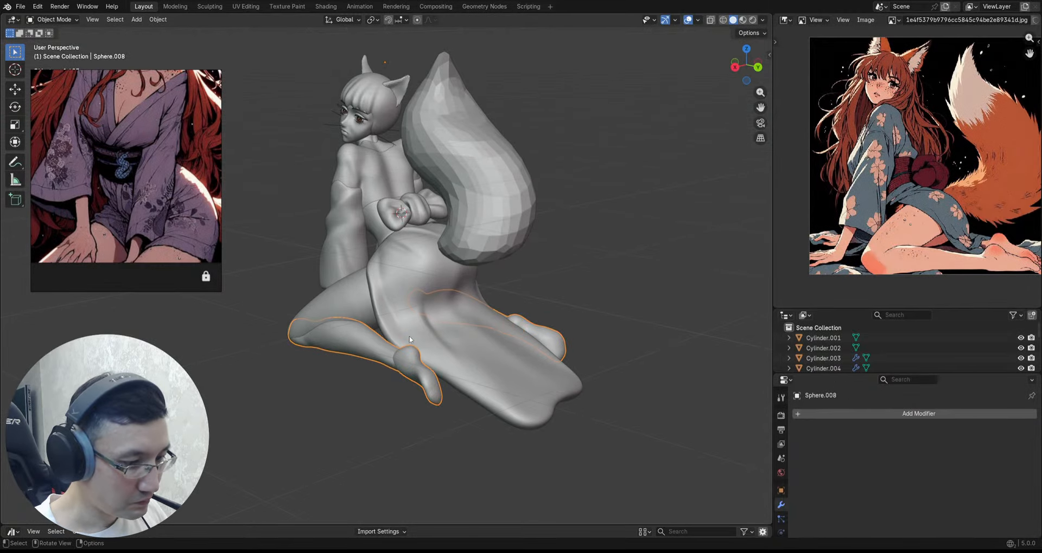
Step: Remesh the joined lower legs and feet in Sculpt Mode with a voxel size of about 0.03 m, fusing the parts
mouse_move(393, 369)
middle_mouse_down()
mouse_move(411, 312)
mouse_move(470, 262)
mouse_move(538, 249)
middle_mouse_up()
key("ctrl+Tab")
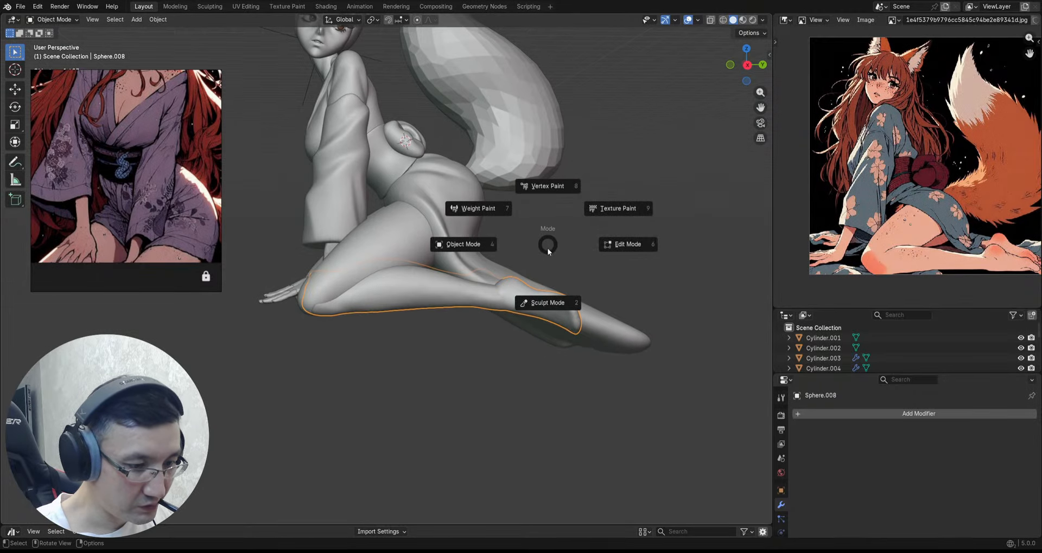
left_click(548, 299)
key("r")
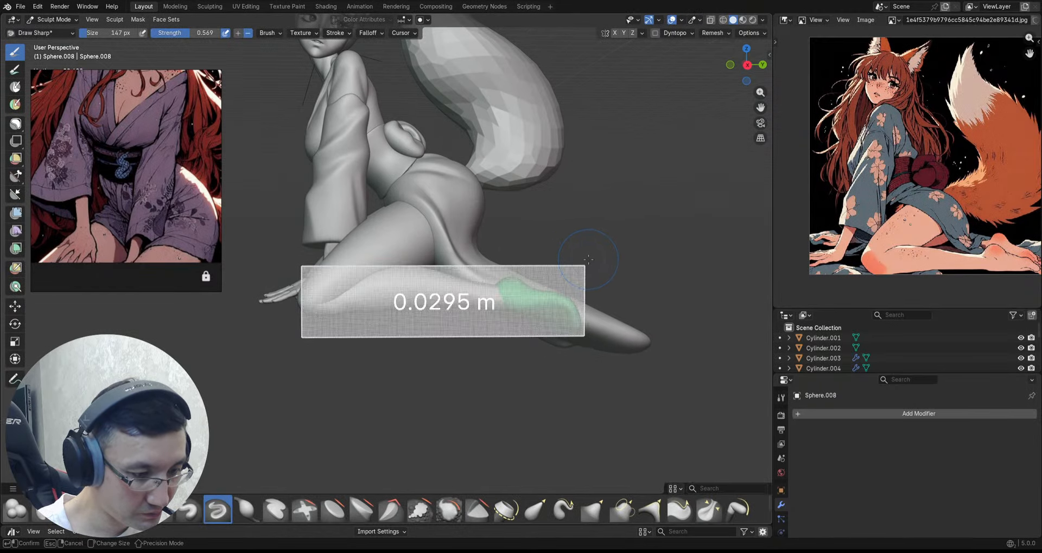
left_click(590, 261)
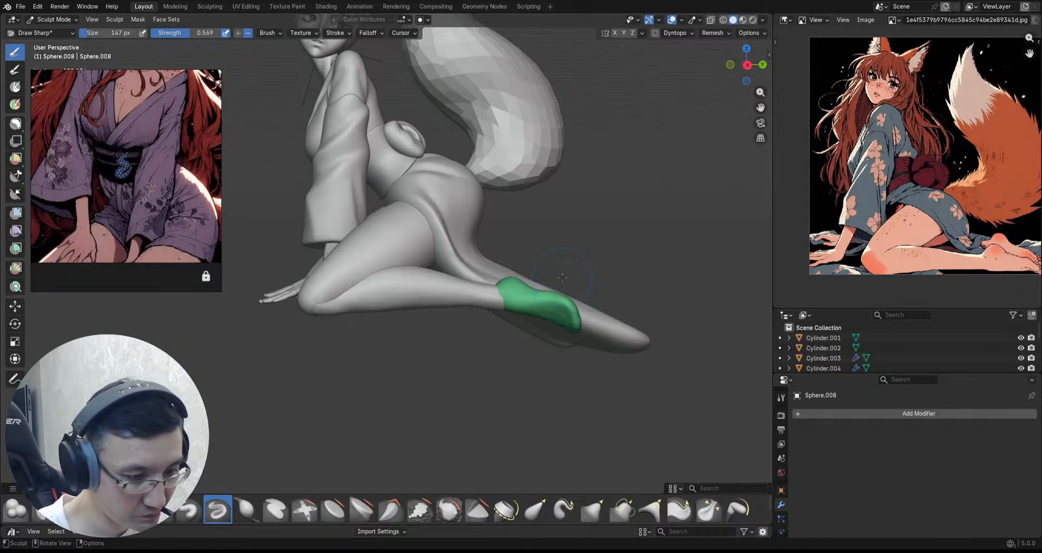
key("q")
Step: Smooth the seam at the ankle where the foot meets the lower leg
scroll(467, 304, "up", 6)
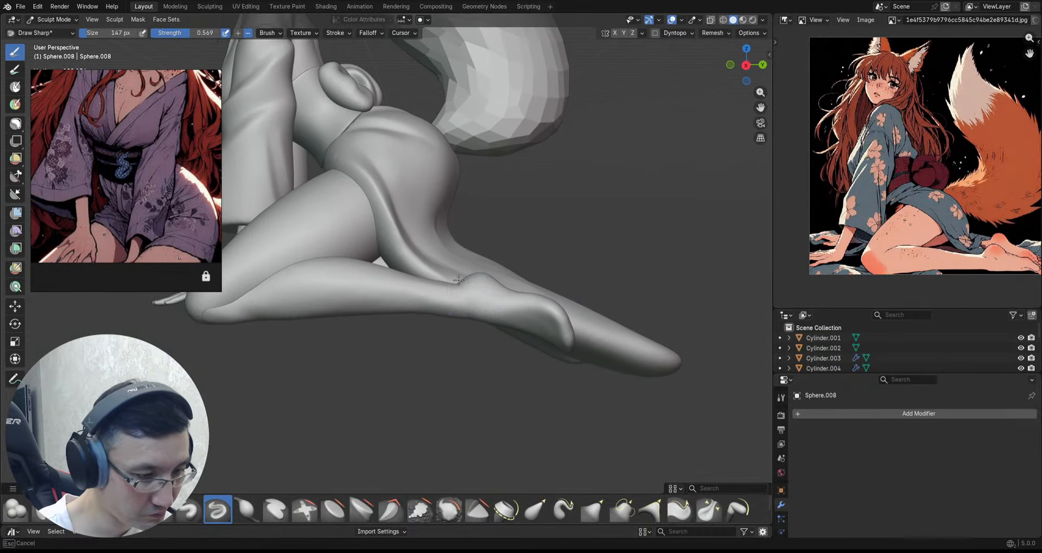
scroll(499, 299, "down", 4)
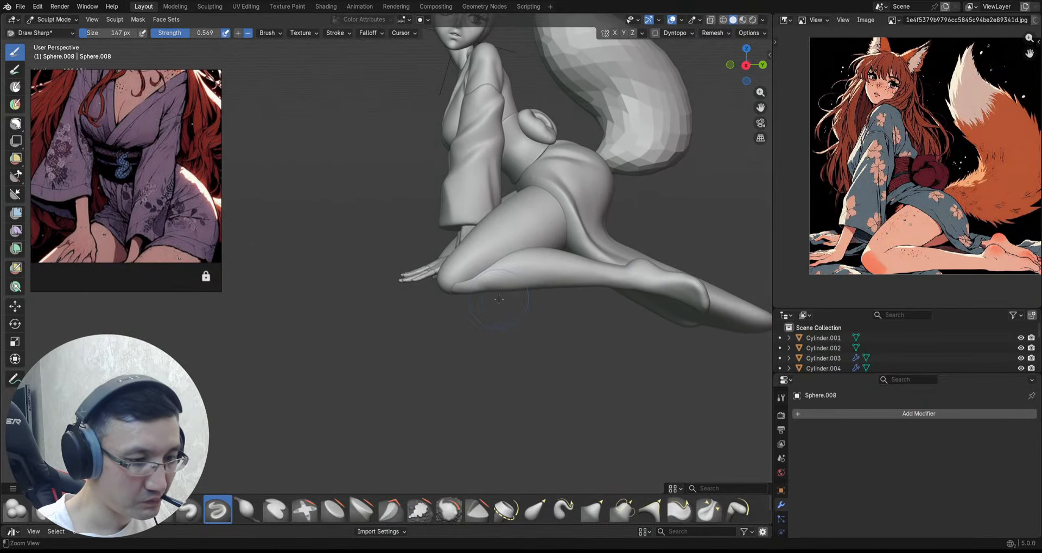
middle_click_drag(499, 299, 504, 294, "ctrl")
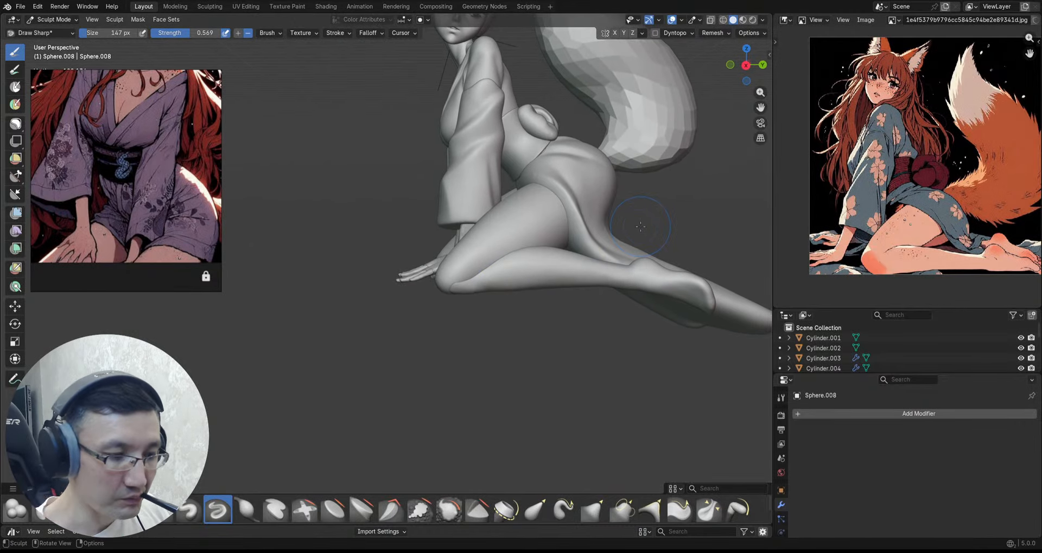
key("ctrl+Tab")
left_click(524, 259)
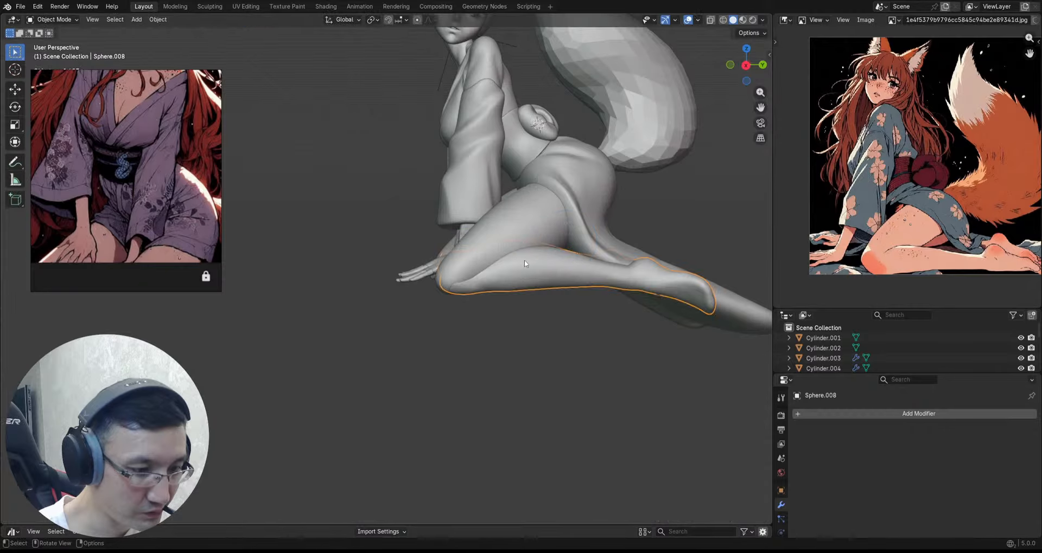
key("ctrl+Tab")
left_click(527, 312)
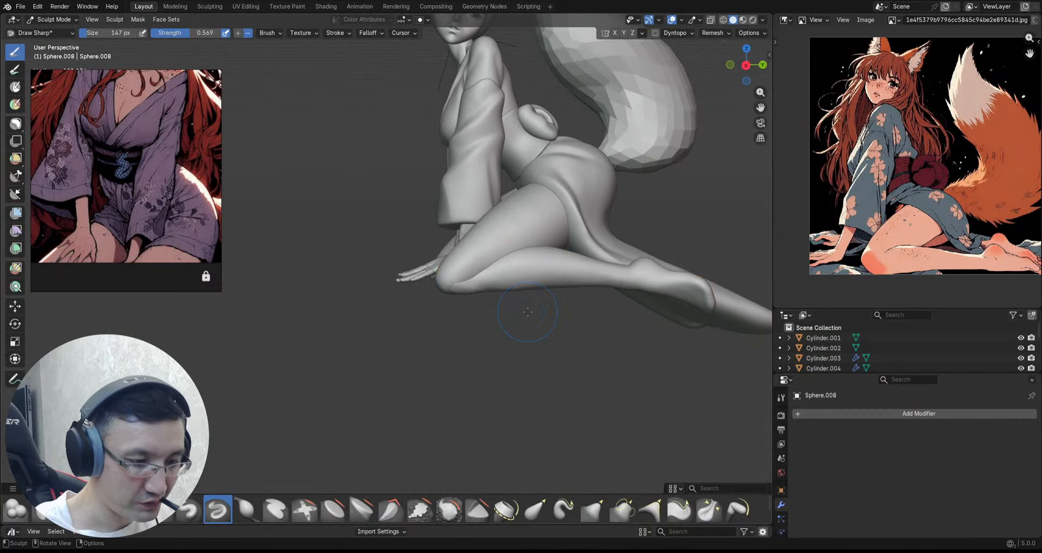
left_click_drag(527, 312, 545, 264, "ctrl+alt")
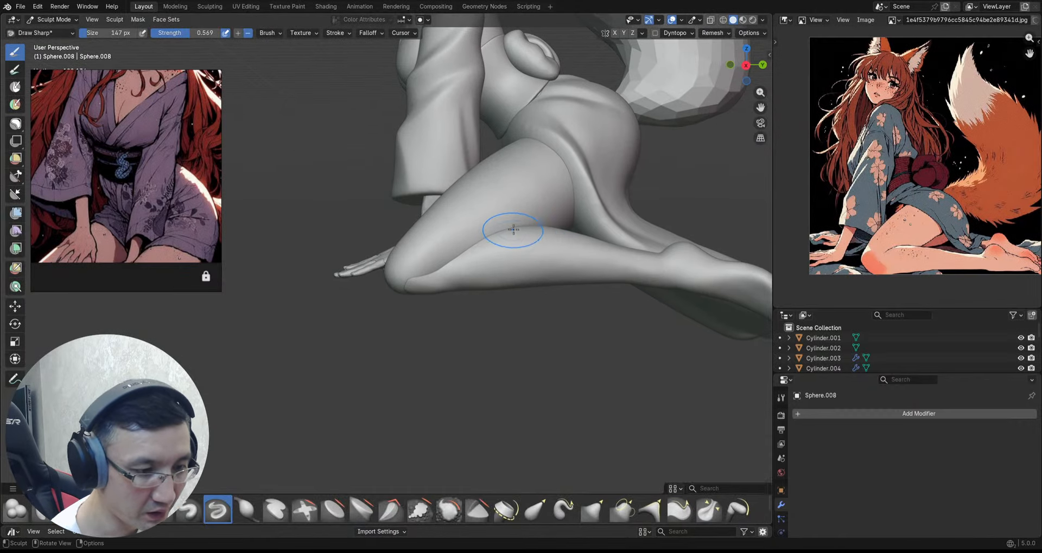
Step: Deepen the crease between the folded thigh and calf with Draw Sharp, switching sculpting between the upper-leg and lower-leg objects
mouse_move(519, 219)
left_mouse_down("alt")
mouse_move(511, 242)
mouse_move(545, 238)
mouse_move(485, 250)
mouse_move(535, 256)
mouse_move(523, 232)
mouse_move(456, 275)
mouse_move(509, 261)
mouse_move(518, 247)
mouse_move(503, 245)
left_mouse_up("alt")
scroll(548, 249, "down", 3)
key("alt+q")
key("alt+q")
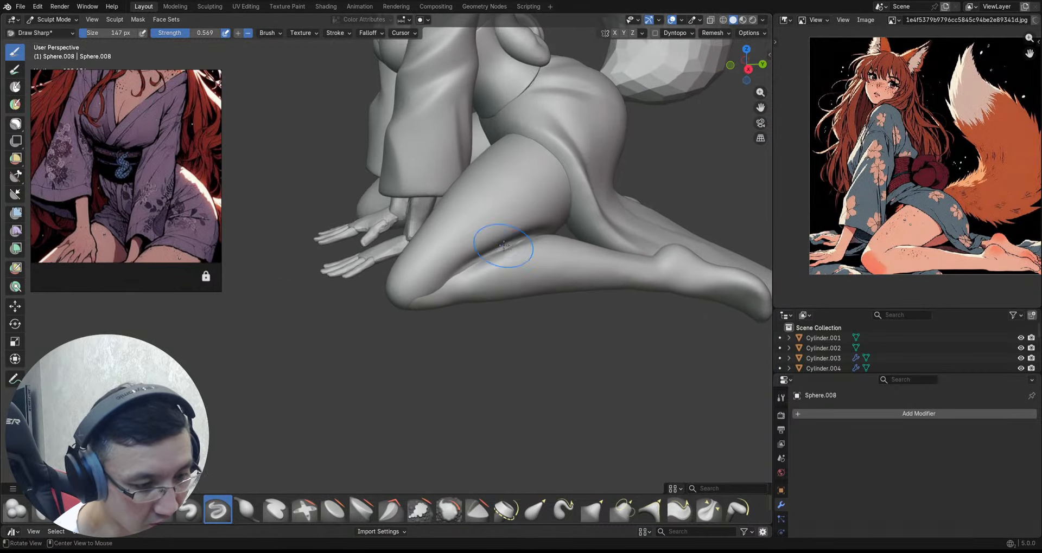
key("alt+q")
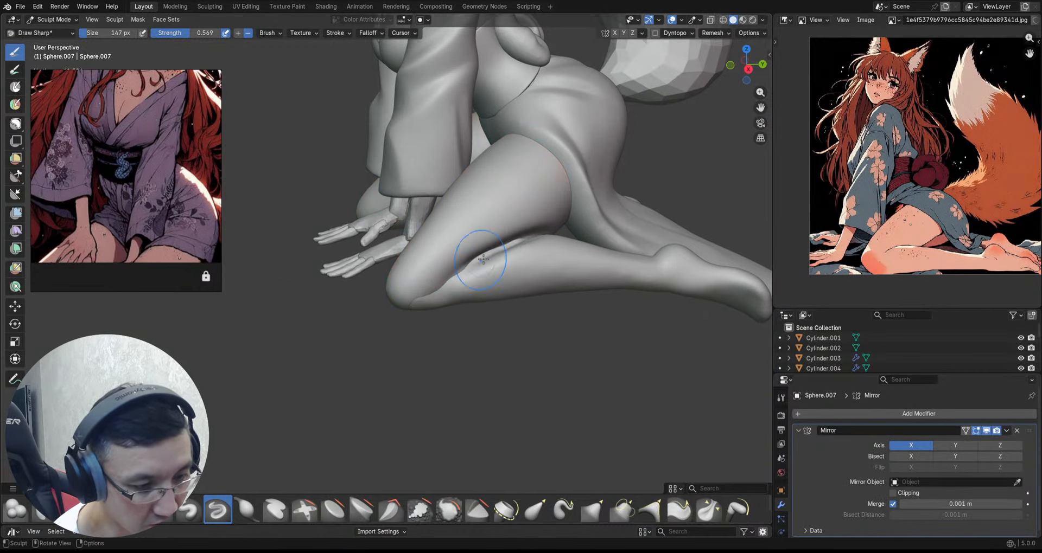
left_click_drag(531, 248, 487, 260, "alt")
key("alt+q")
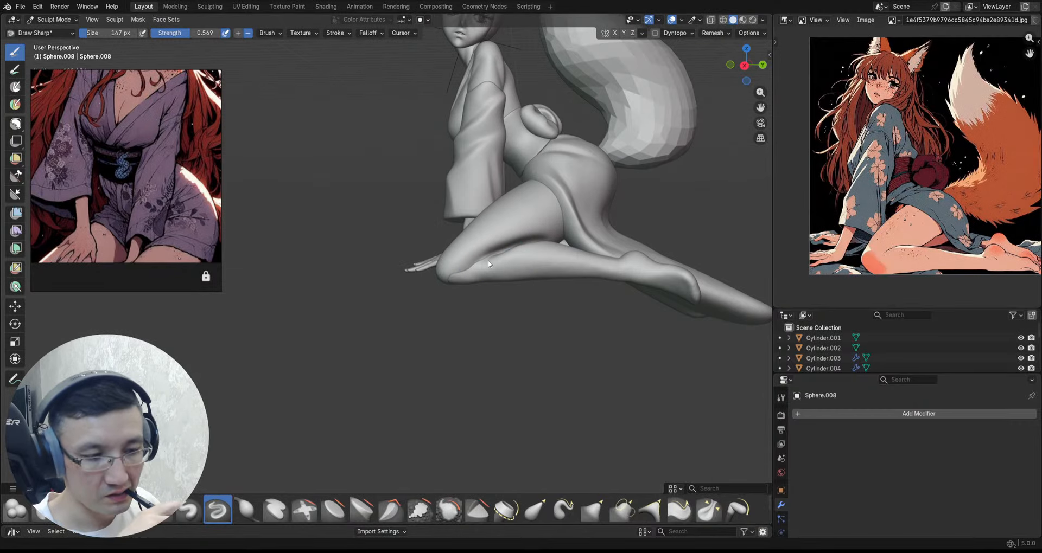
Step: Convert the lower-leg and thigh objects to mesh in Object Mode and join them into one object
key("ctrl+Tab")
left_click(456, 244)
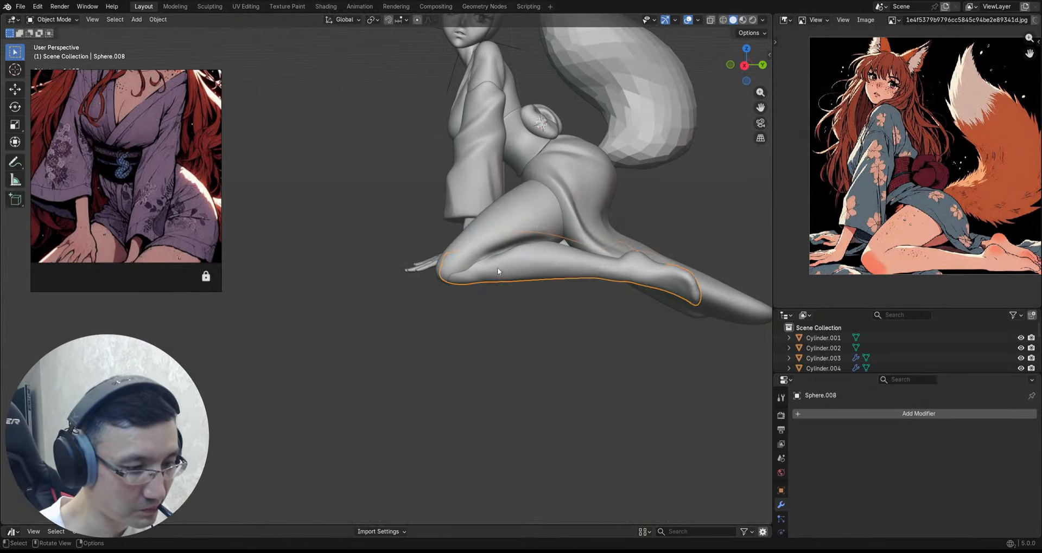
left_click(512, 218, "shift")
key("q")
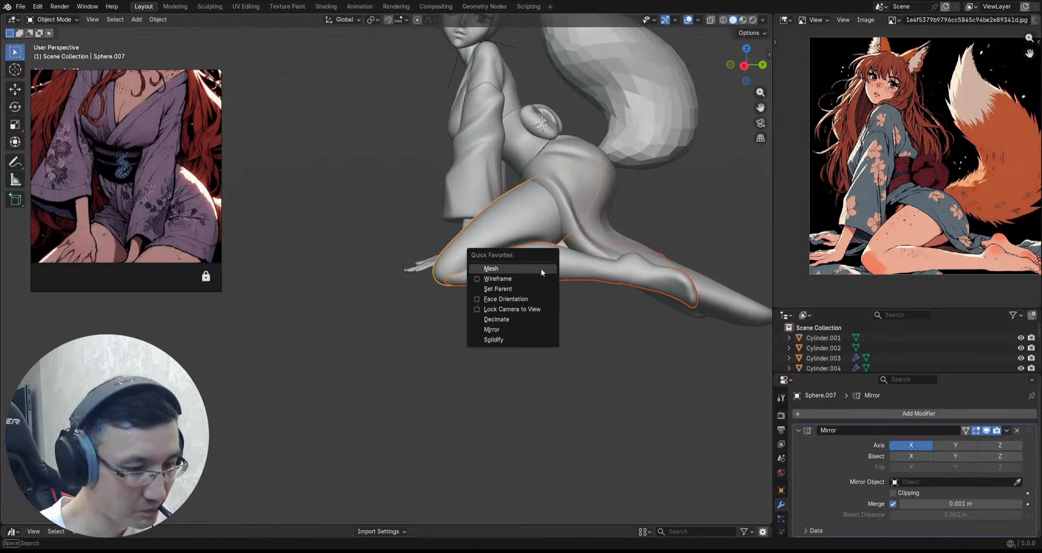
left_click(540, 269)
mouse_move(565, 272)
middle_mouse_down("shift")
mouse_move(493, 275)
mouse_move(578, 243)
mouse_move(570, 257)
middle_mouse_up("shift")
key("ctrl+j")
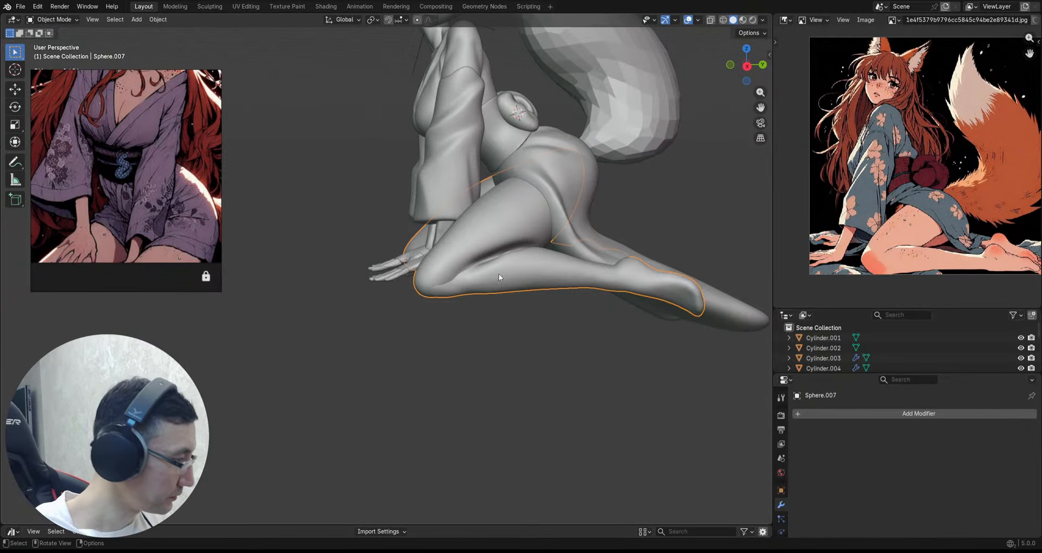
Step: Switch the joined legs to Sculpt Mode and voxel-remesh them at about 0.0413 m
key("ctrl+Tab")
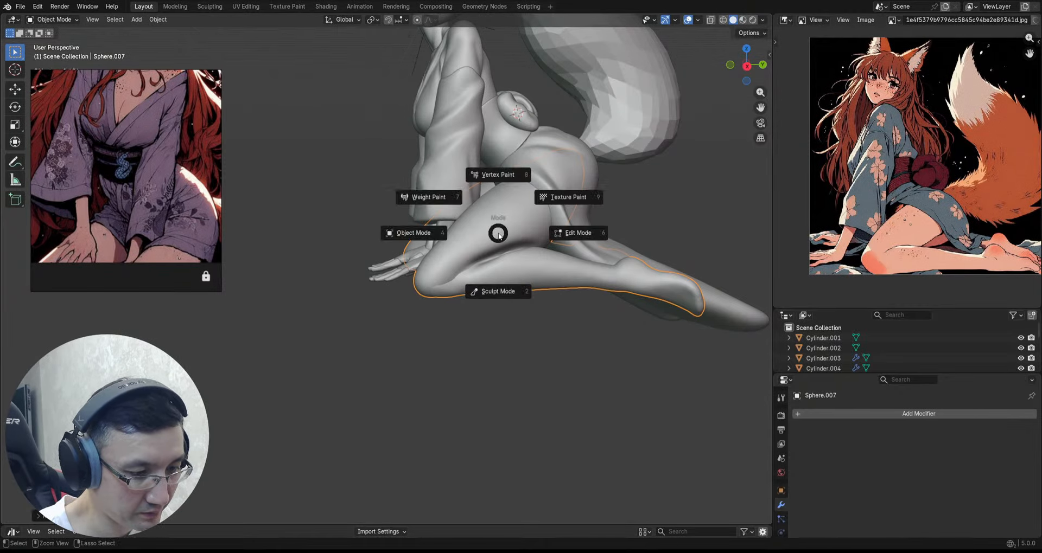
left_click(490, 293)
key("r")
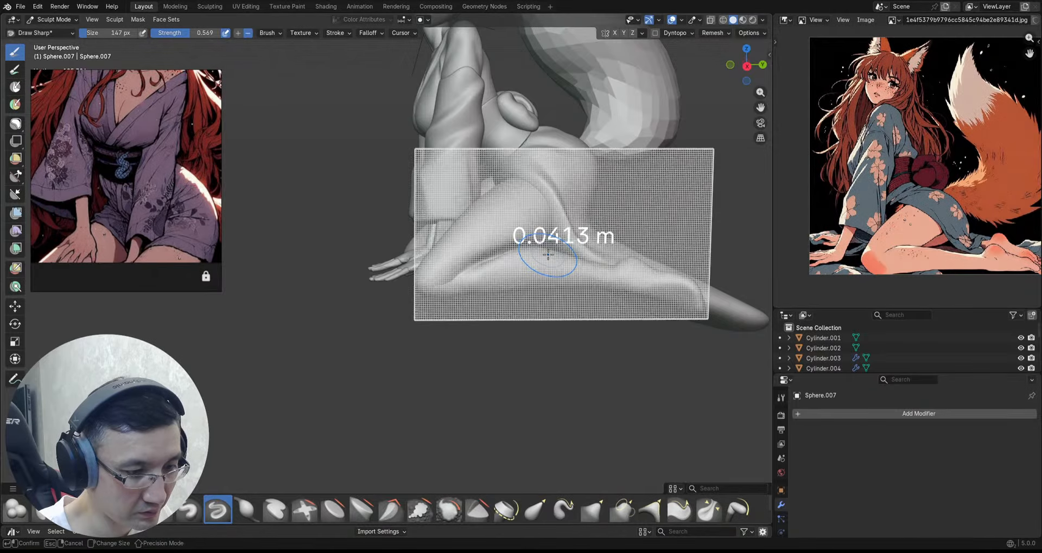
left_click(548, 258)
Step: Smooth the seam between thigh and calf and fill out the fold with the Inflate/Deflate brush at 223 px
middle_click_drag(537, 262, 497, 295, "shift")
middle_click_drag(496, 295, 430, 305, "shift")
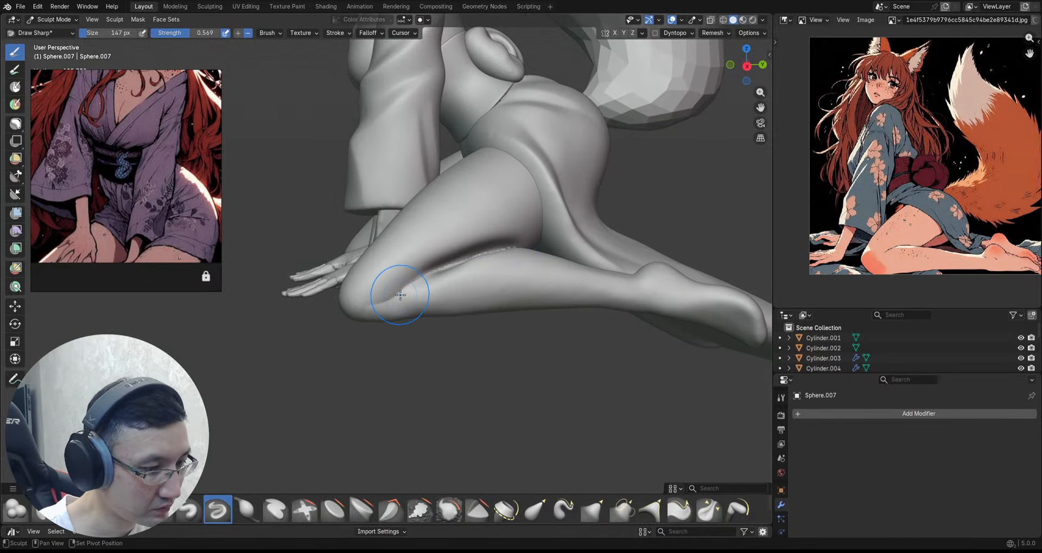
left_click_drag(471, 298, 460, 356, "alt")
key("i")
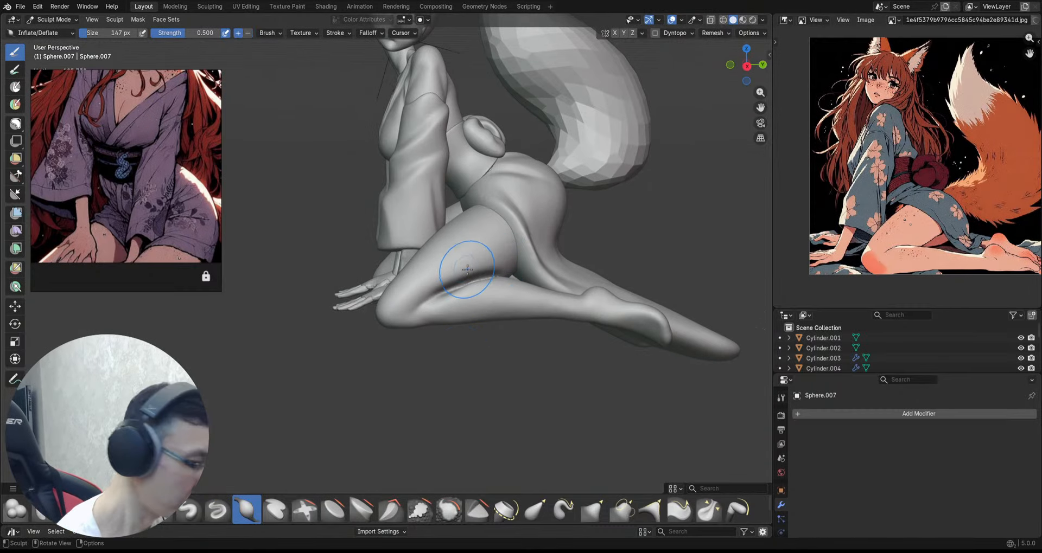
mouse_move(485, 278)
left_mouse_down()
mouse_move(487, 291)
mouse_move(471, 283)
left_mouse_up()
scroll(500, 277, "up", 1)
scroll(512, 279, "up", 1)
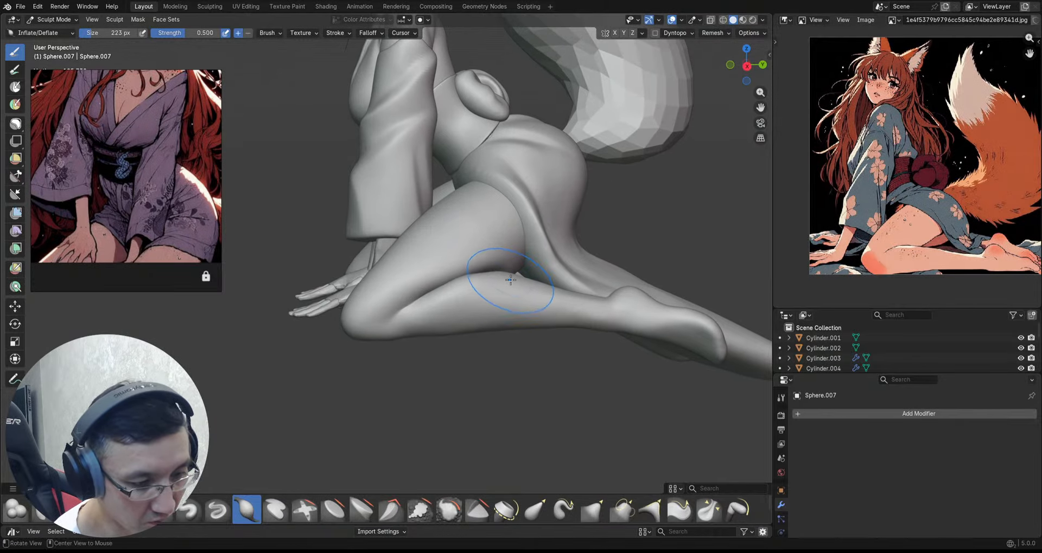
mouse_move(537, 270)
middle_mouse_down()
mouse_move(504, 281)
mouse_move(507, 267)
middle_mouse_up()
middle_click_drag(417, 296, 465, 380)
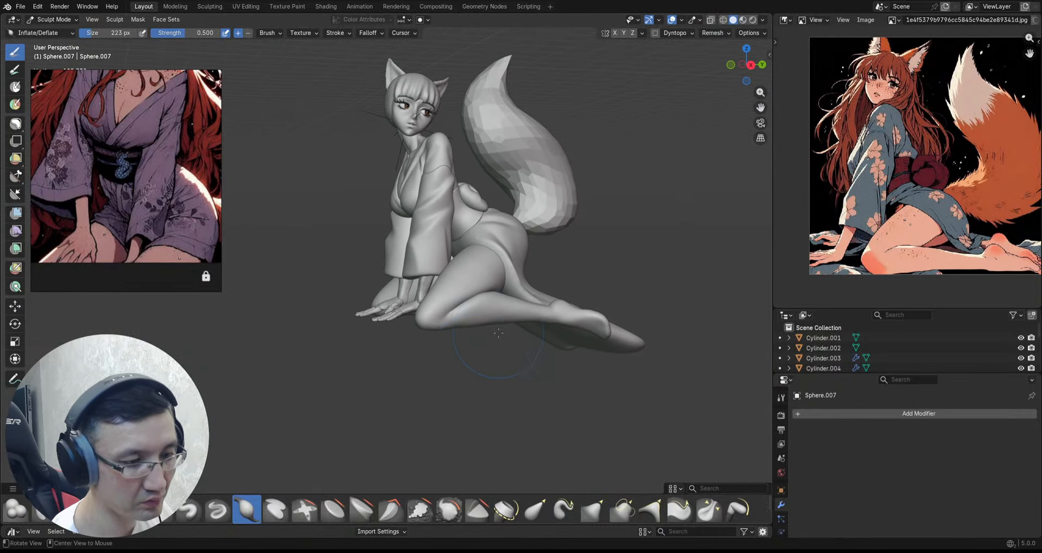
Step: Adjust the shape of the bent knee with the Grab brush
mouse_move(516, 314)
middle_mouse_down()
mouse_move(500, 313)
mouse_move(484, 339)
mouse_move(491, 328)
mouse_move(500, 337)
mouse_move(509, 308)
mouse_move(418, 337)
mouse_move(391, 330)
middle_mouse_up()
key("g")
scroll(366, 334, "up", 1)
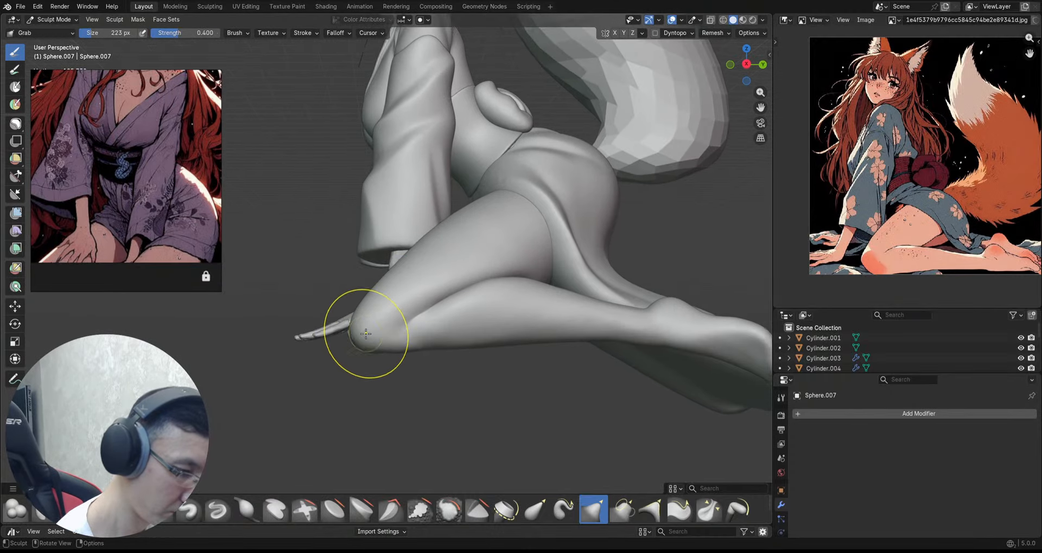
mouse_move(365, 343)
middle_mouse_down("ctrl")
mouse_move(407, 326)
mouse_move(380, 304)
middle_mouse_up("ctrl")
middle_click_drag(316, 298, 332, 301)
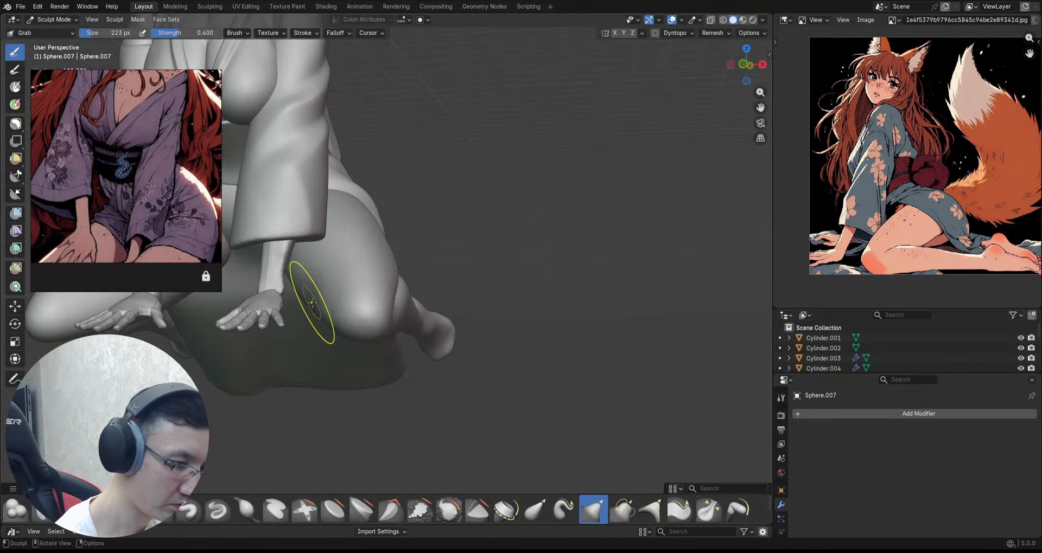
Step: Flatten and refine the planes around the knee with the Scrape/Fill brush at strength 0.700
mouse_move(343, 248)
left_mouse_down("alt")
mouse_move(344, 272)
mouse_move(326, 254)
mouse_move(374, 296)
mouse_move(345, 304)
mouse_move(395, 291)
mouse_move(355, 296)
left_mouse_up("alt")
key("shift+t")
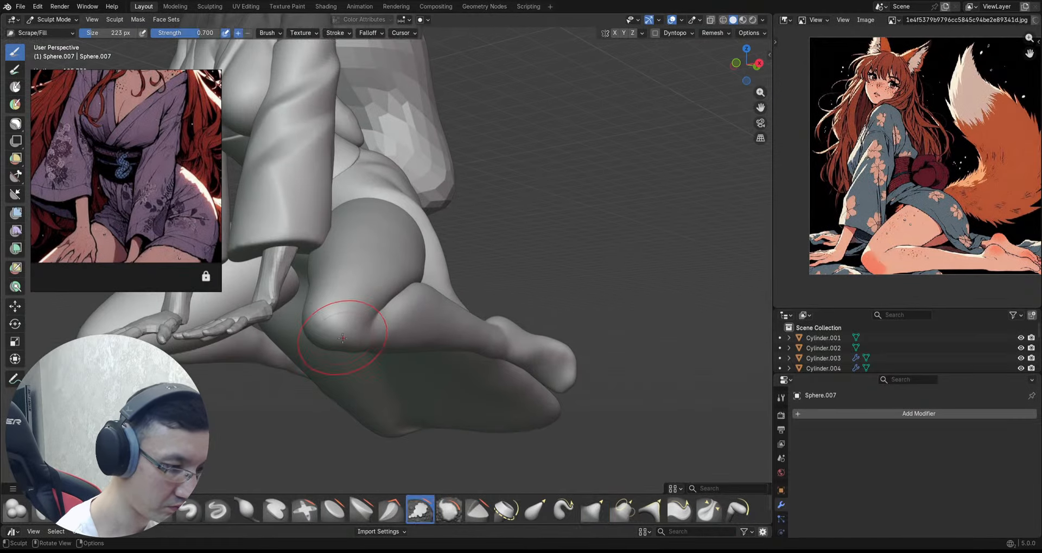
mouse_move(335, 341)
left_mouse_down("alt")
mouse_move(384, 329)
mouse_move(375, 349)
left_mouse_up("alt")
mouse_move(385, 341)
left_mouse_down("alt")
mouse_move(401, 369)
mouse_move(412, 316)
mouse_move(399, 303)
mouse_move(370, 326)
mouse_move(421, 369)
mouse_move(434, 355)
left_mouse_up("alt")
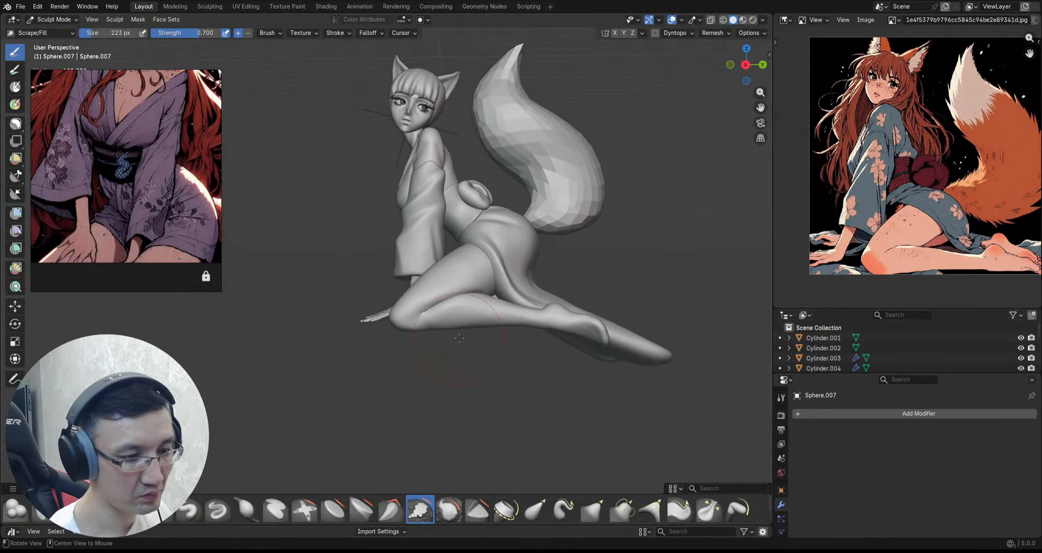
left_click_drag(467, 309, 535, 322, "ctrl+alt")
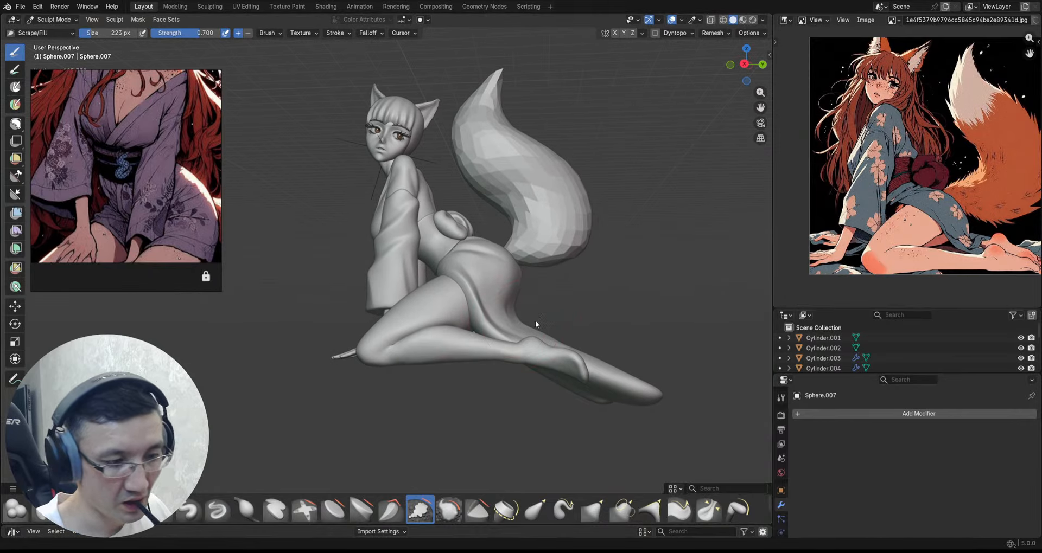
Step: Delete all faces of the figure's right leg in Edit Mode, keeping only the resculpted left leg
left_click_drag(410, 316, 486, 314, "alt")
key("ctrl+Tab")
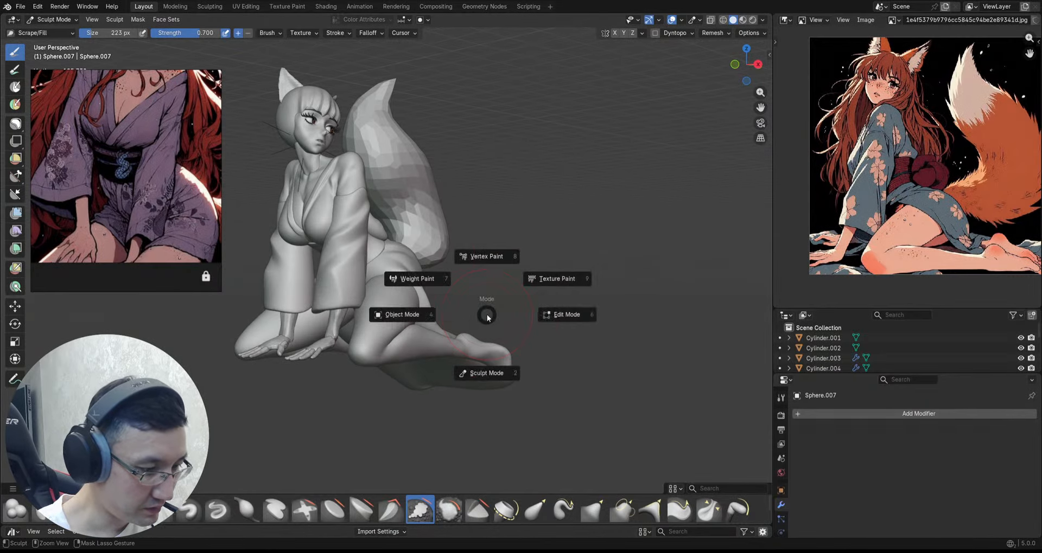
left_click(414, 319)
left_click_drag(414, 318, 346, 332, "alt")
key("Tab")
key("alt+a")
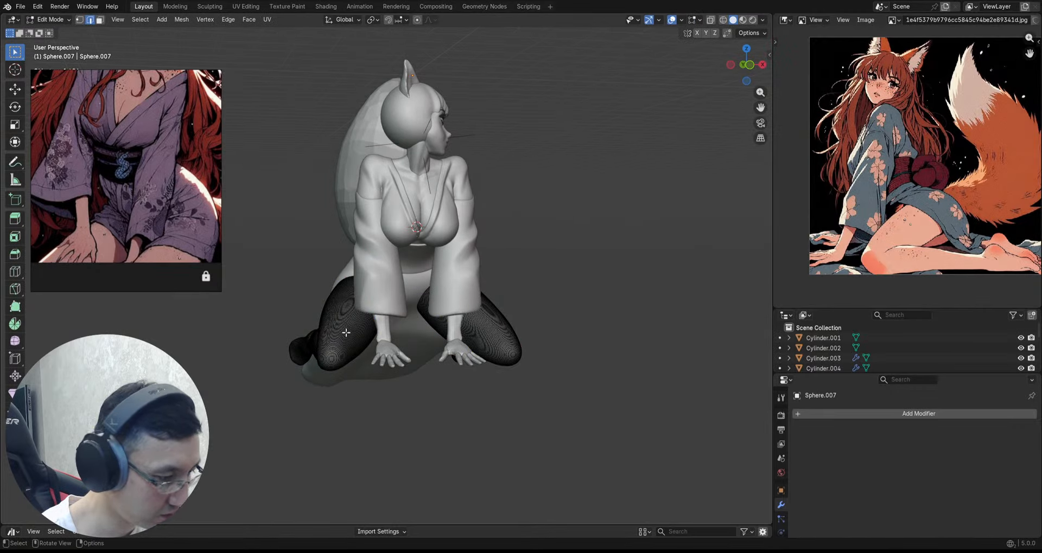
key("l")
key("x")
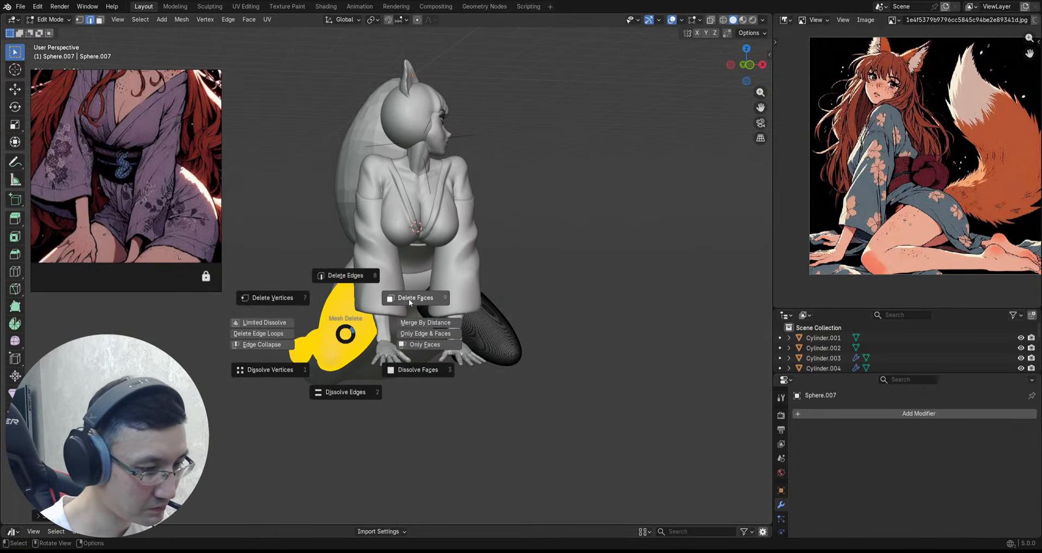
left_click(409, 298)
Step: Mirror the remaining leg across the X axis with a Mirror modifier and save the file
key("Tab")
key("q")
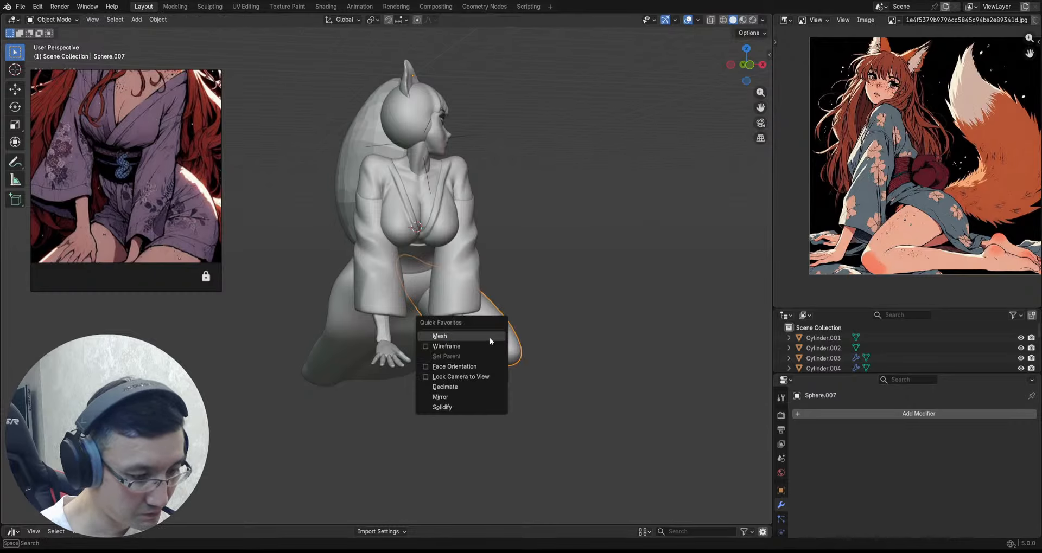
left_click(479, 399)
left_click_drag(588, 314, 473, 322, "alt")
left_click(500, 282)
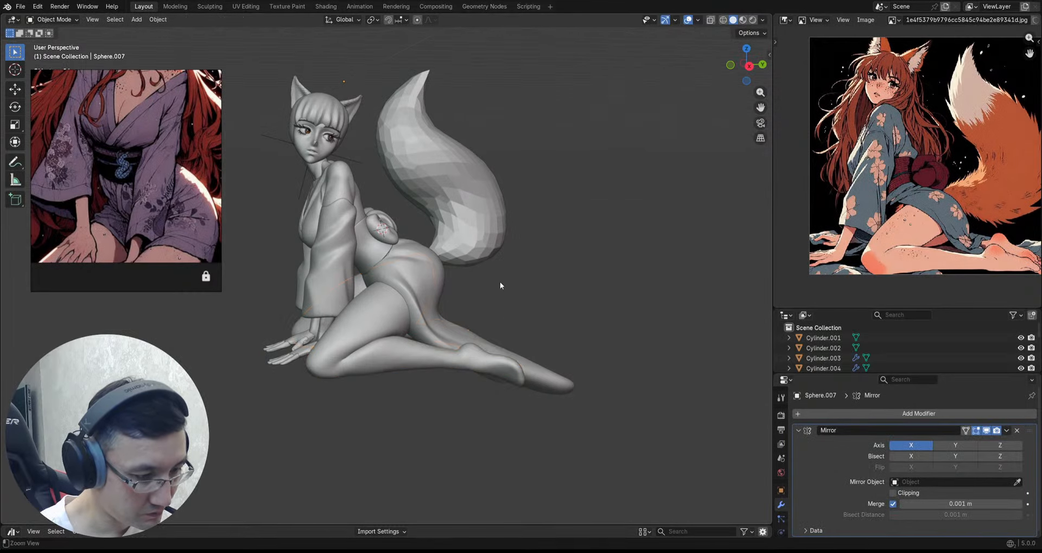
left_click_drag(500, 282, 595, 317, "alt+shift")
left_click_drag(594, 316, 594, 286, "ctrl+alt")
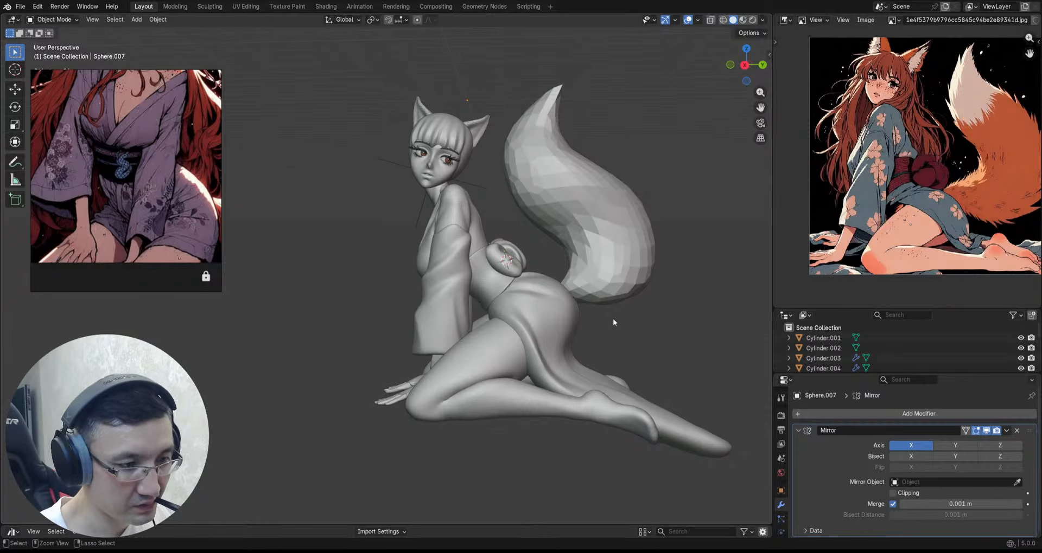
key("ctrl+s")
Step: Select the fox tail, switch it to Sculpt Mode and voxel-remesh it at about 0.103 m
mouse_move(613, 319)
left_mouse_down("alt")
mouse_move(565, 329)
mouse_move(556, 319)
mouse_move(536, 333)
mouse_move(582, 303)
left_mouse_up("alt")
left_click(581, 276)
key("ctrl+Tab")
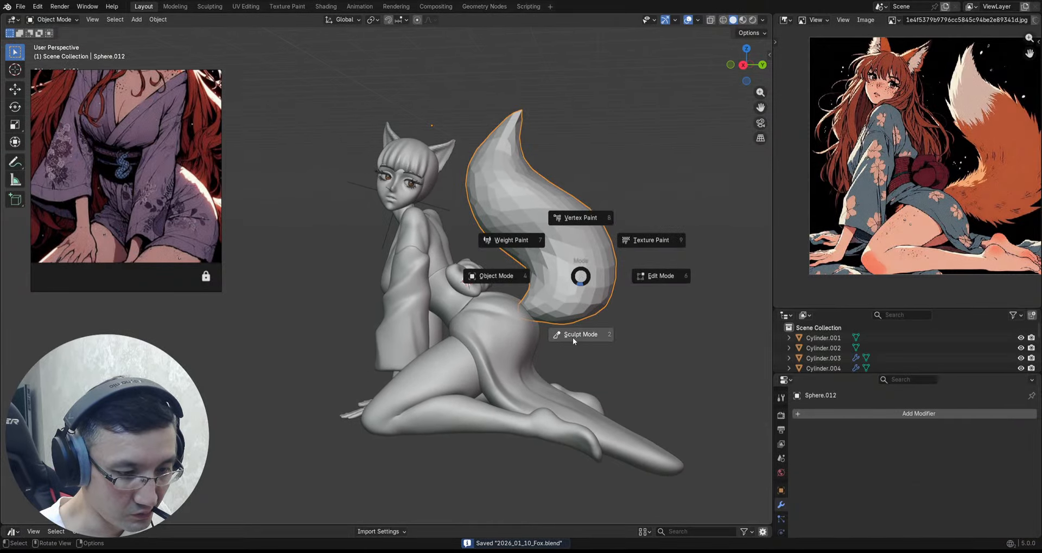
left_click(571, 336)
key("r")
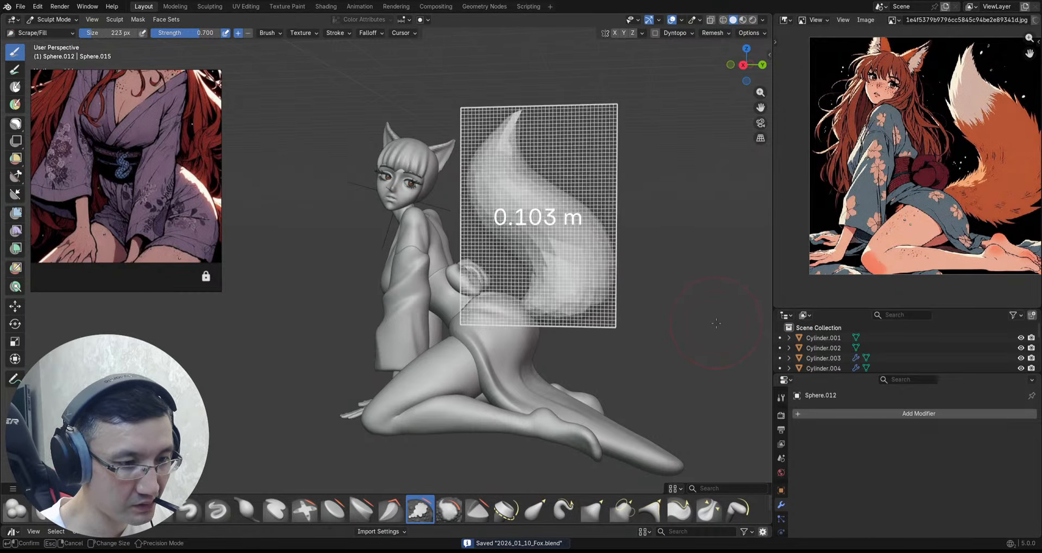
left_click(729, 329)
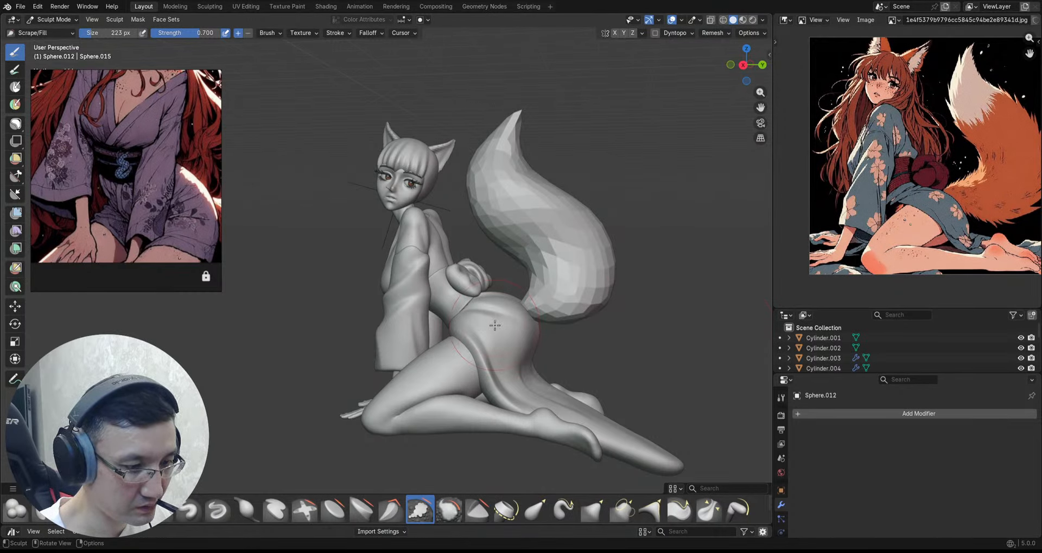
middle_click_drag(495, 326, 458, 312, "shift")
key("ctrl+r")
left_click_drag(488, 242, 505, 269)
Step: Refine the tail's voxel size to about 0.0475 m and save the file
mouse_move(555, 286)
middle_mouse_down("shift")
mouse_move(566, 272)
mouse_move(565, 291)
middle_mouse_up("shift")
key("r")
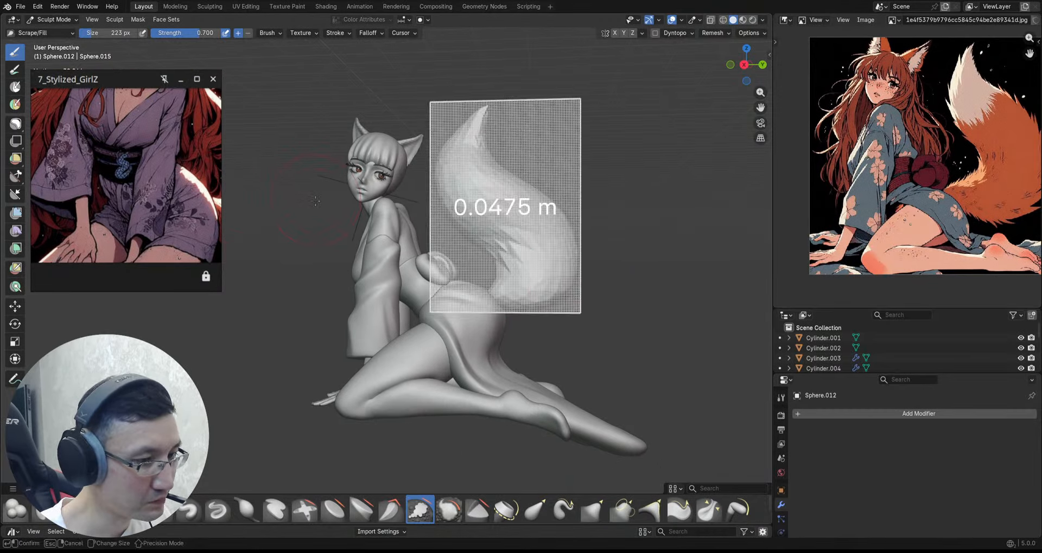
left_click(321, 203)
key("ctrl+s")
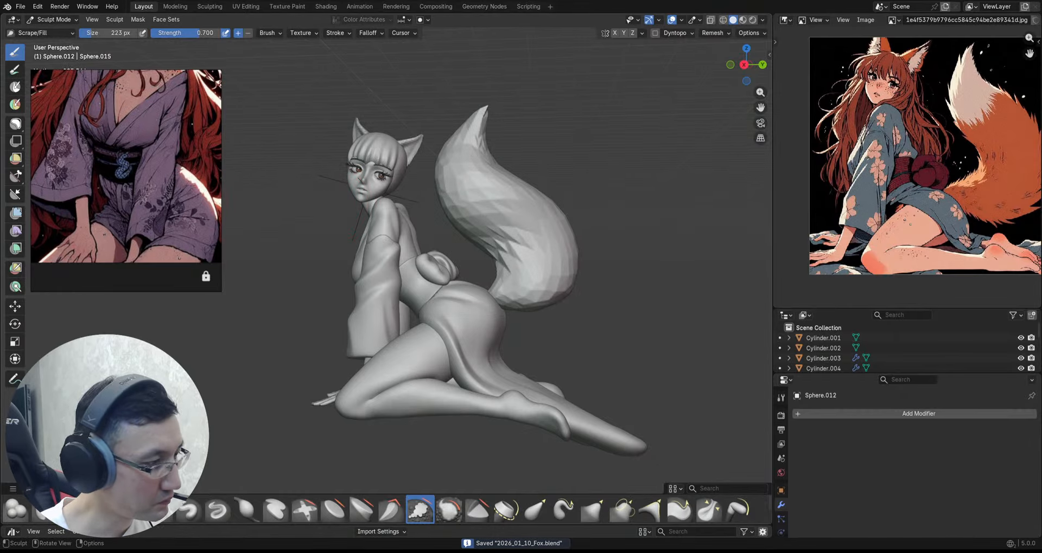
Step: Smooth away the tail's facets with the Smooth mesh filter at strength 1.000
left_click(16, 213)
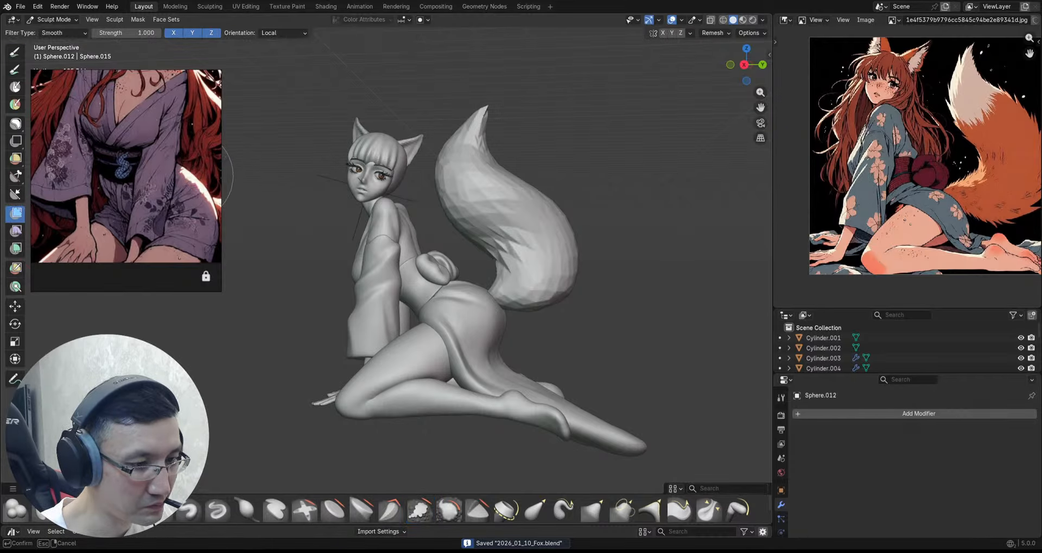
left_click_drag(260, 184, 344, 188)
mouse_move(448, 194)
left_mouse_down()
mouse_move(530, 175)
mouse_move(544, 186)
mouse_move(542, 169)
mouse_move(565, 178)
left_mouse_up()
scroll(540, 191, "up", 2)
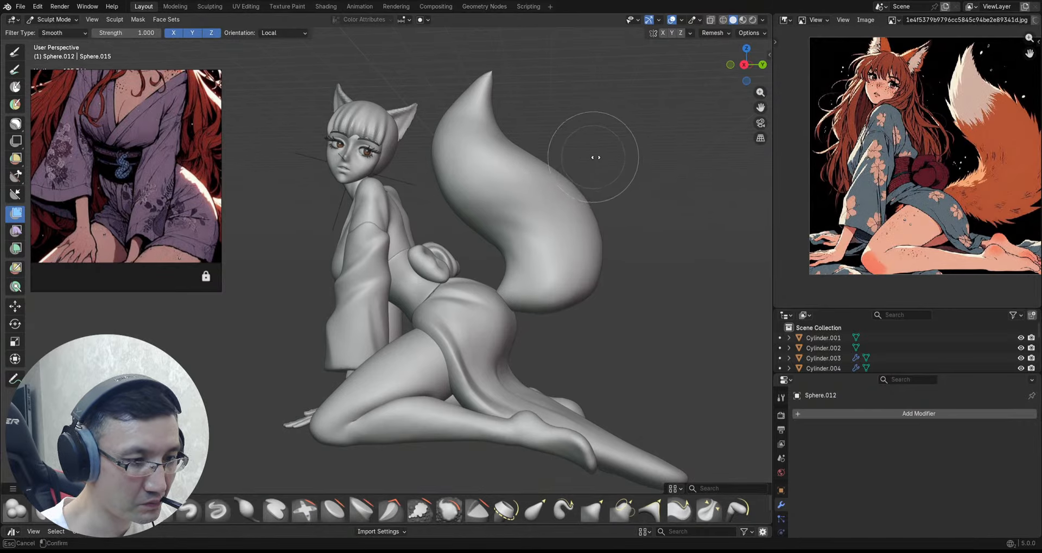
left_click_drag(616, 159, 617, 165, "ctrl+alt")
Step: Choose the Draw Sharp brush at 223 px and strength 0.569, and carve the first fur grooves along the tail's inner curve
key("v")
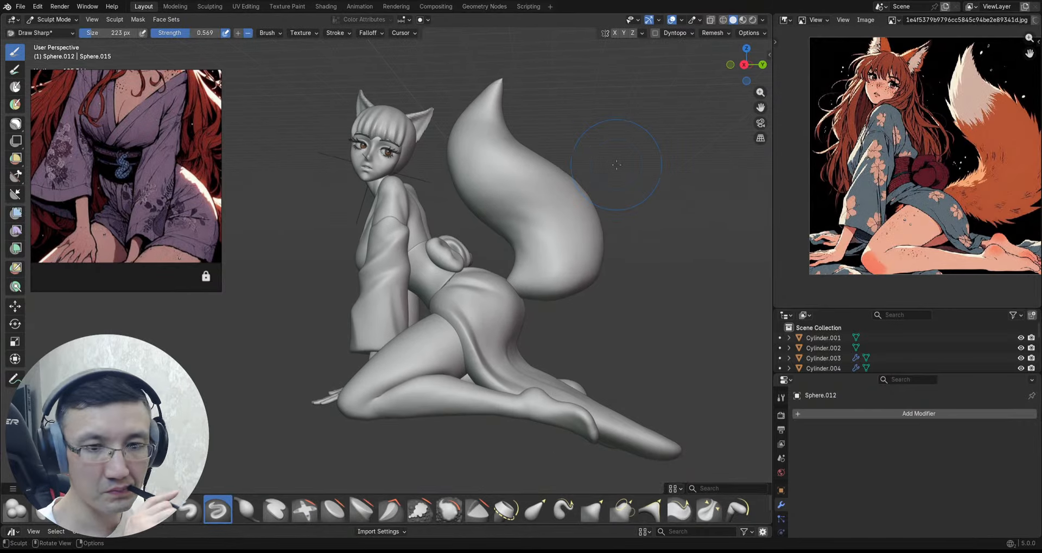
left_click_drag(528, 175, 518, 162, "ctrl+alt")
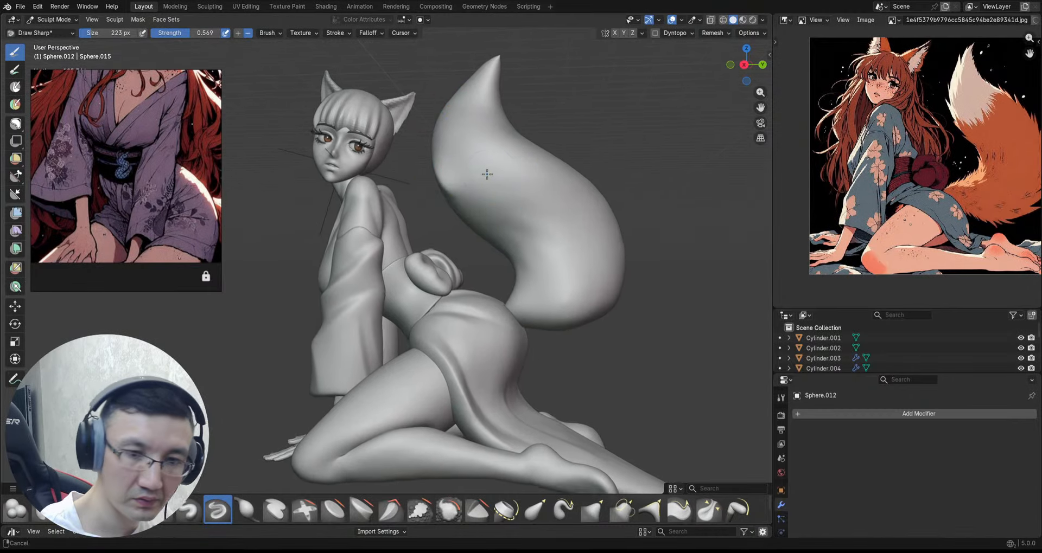
left_click_drag(488, 170, 481, 158, "ctrl+alt")
left_click_drag(472, 223, 458, 144)
left_click_drag(526, 168, 504, 156, "alt+shift")
left_click_drag(506, 146, 493, 179, "ctrl+alt")
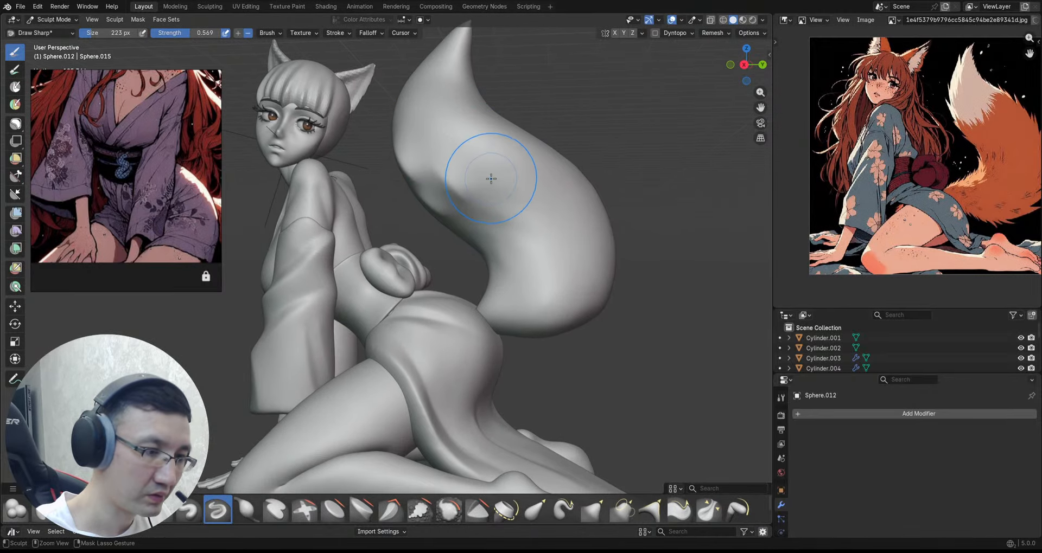
Step: Carve long fur grooves along the middle and lower body of the tail's near side
left_click_drag(468, 129, 575, 193)
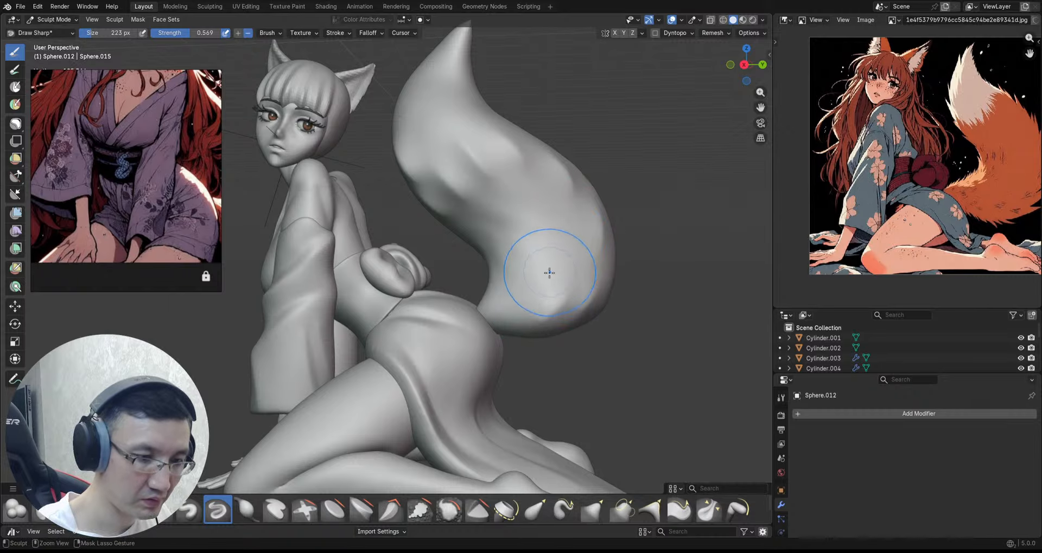
mouse_move(549, 273)
left_mouse_down("ctrl")
mouse_move(548, 233)
mouse_move(568, 251)
left_mouse_up("ctrl")
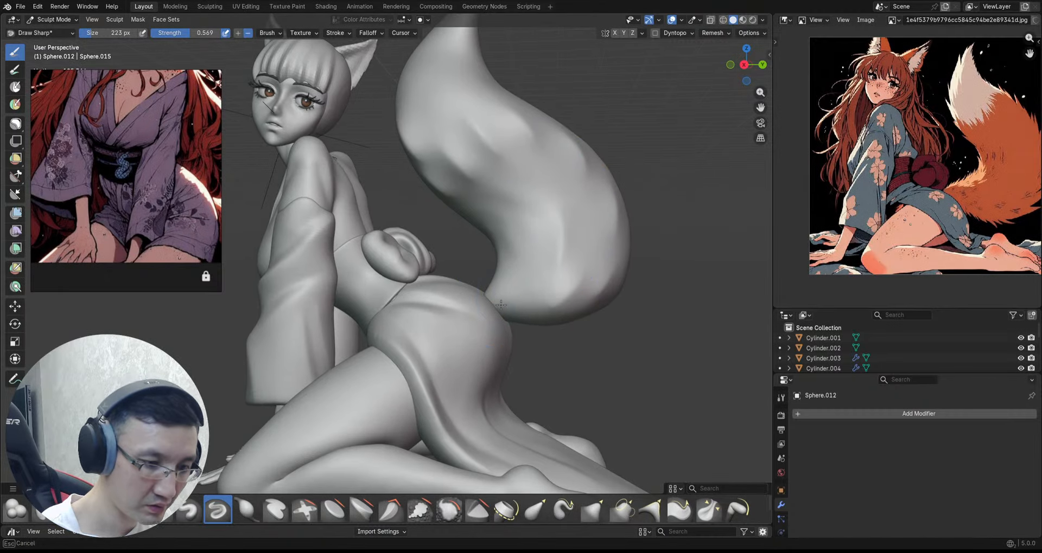
mouse_move(501, 305)
left_mouse_down()
mouse_move(549, 257)
mouse_move(522, 177)
left_mouse_up()
left_click_drag(532, 244, 487, 147)
left_click_drag(495, 250, 463, 194)
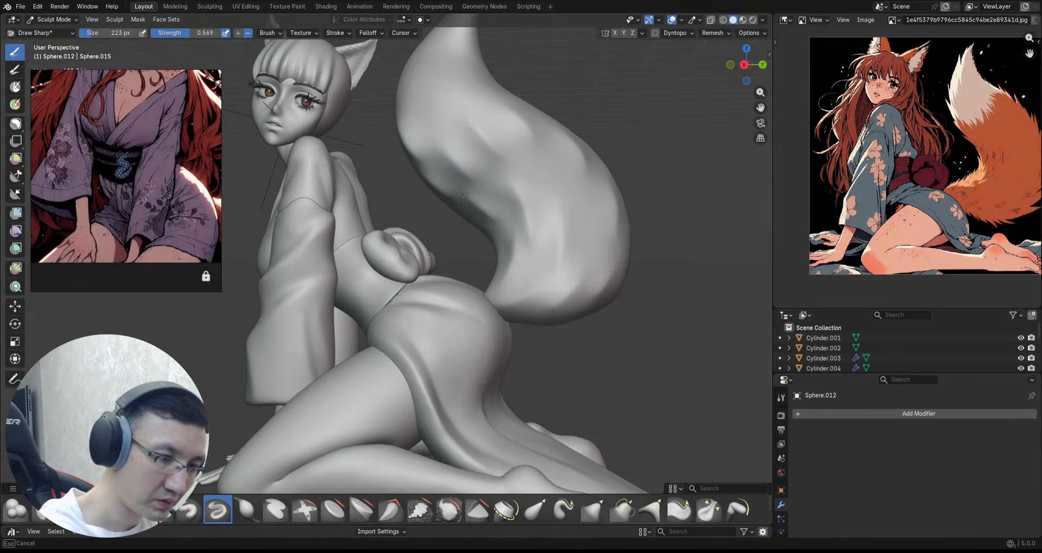
Step: Carve short Draw Sharp grooves running up the upper part of the tail towards its pointed tip
left_click_drag(561, 124, 561, 158, "ctrl+alt")
left_click_drag(556, 137, 580, 182, "alt+shift")
mouse_move(575, 222)
left_mouse_down("ctrl+alt")
mouse_move(575, 191)
mouse_move(614, 203)
left_mouse_up("ctrl+alt")
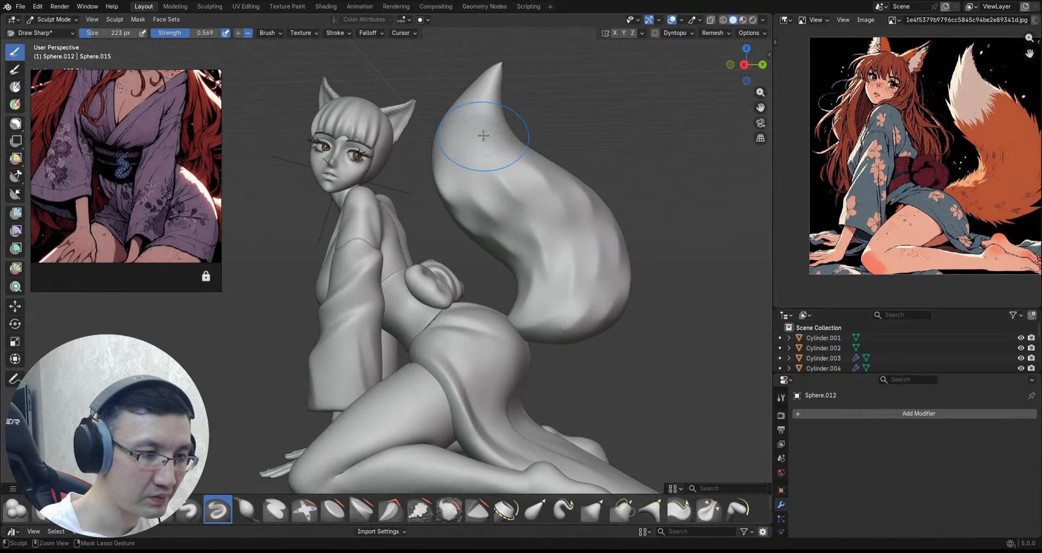
left_click_drag(458, 151, 481, 90)
left_click_drag(474, 101, 486, 75)
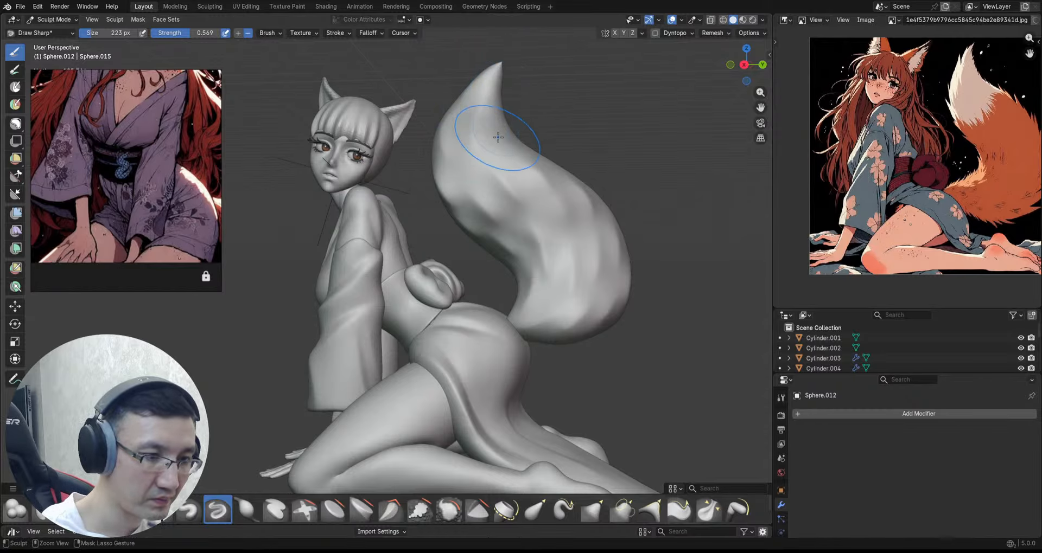
left_click_drag(498, 137, 495, 109)
left_click_drag(490, 116, 474, 154)
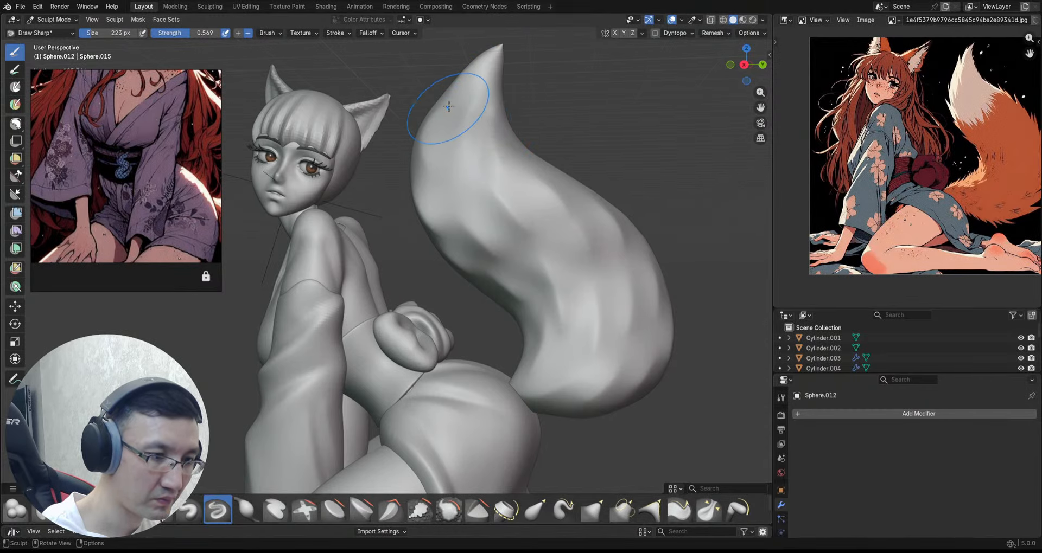
Step: Extend the fur grooves from the tail's upper section down around its rounded lower bulge
mouse_move(453, 108)
left_mouse_down()
mouse_move(448, 236)
mouse_move(517, 253)
left_mouse_up()
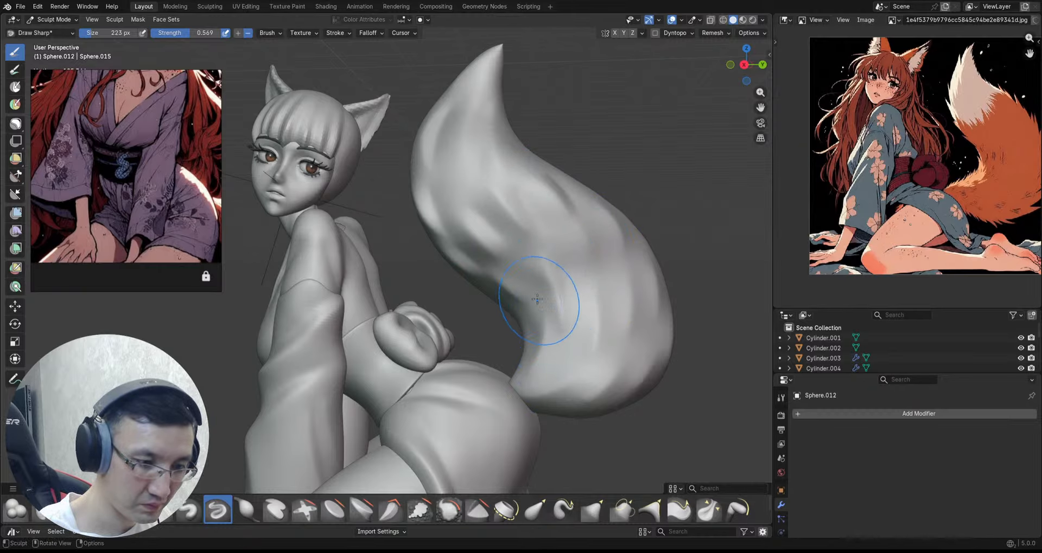
scroll(557, 337, "down", 1)
scroll(557, 331, "up", 1)
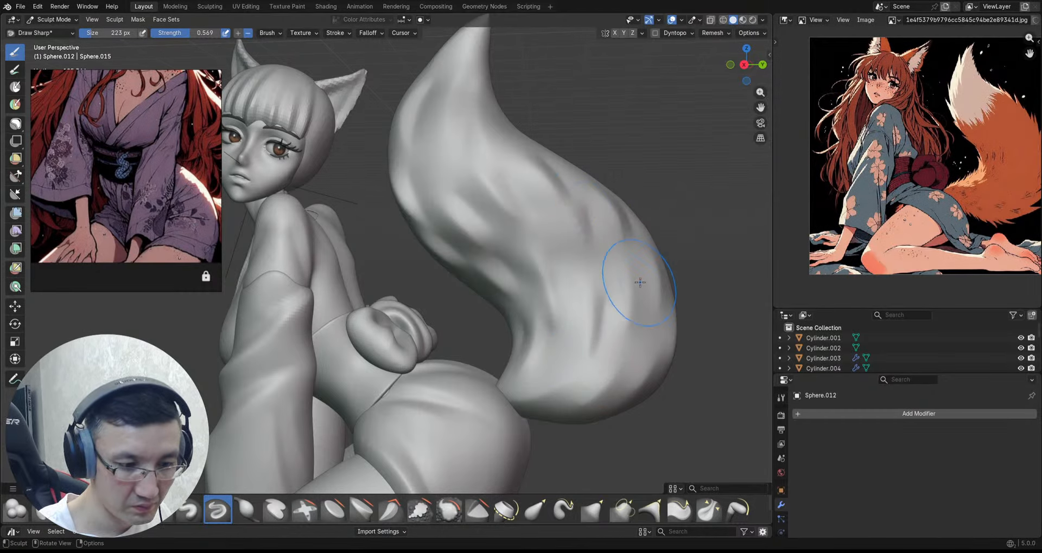
left_click_drag(649, 348, 538, 410)
Step: Carve fur grooves on the far side of the tail, along its inner edge and lower bulge
mouse_move(567, 371)
middle_mouse_down()
mouse_move(597, 331)
mouse_move(656, 302)
mouse_move(601, 217)
mouse_move(593, 271)
mouse_move(600, 151)
middle_mouse_up()
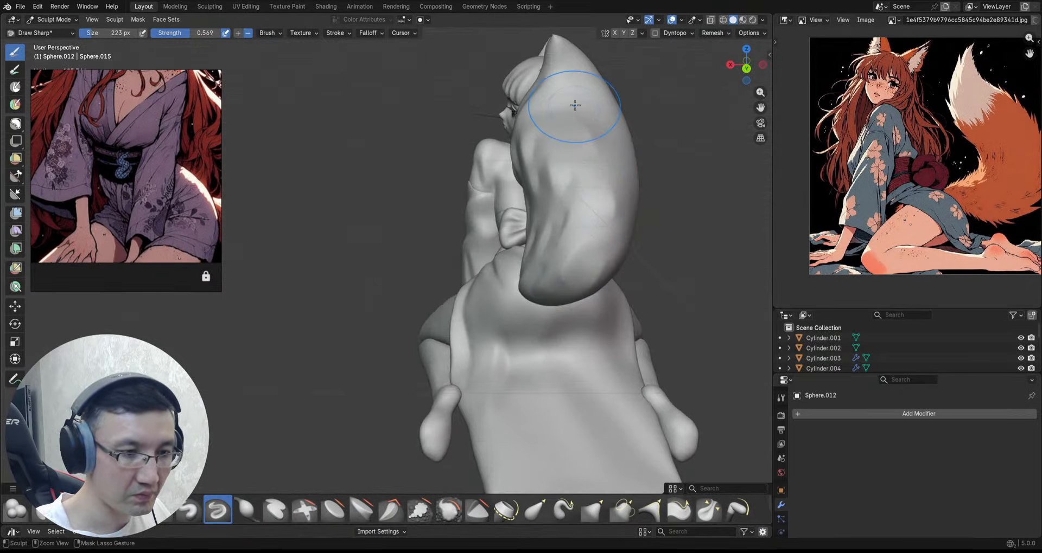
middle_click_drag(560, 92, 537, 200)
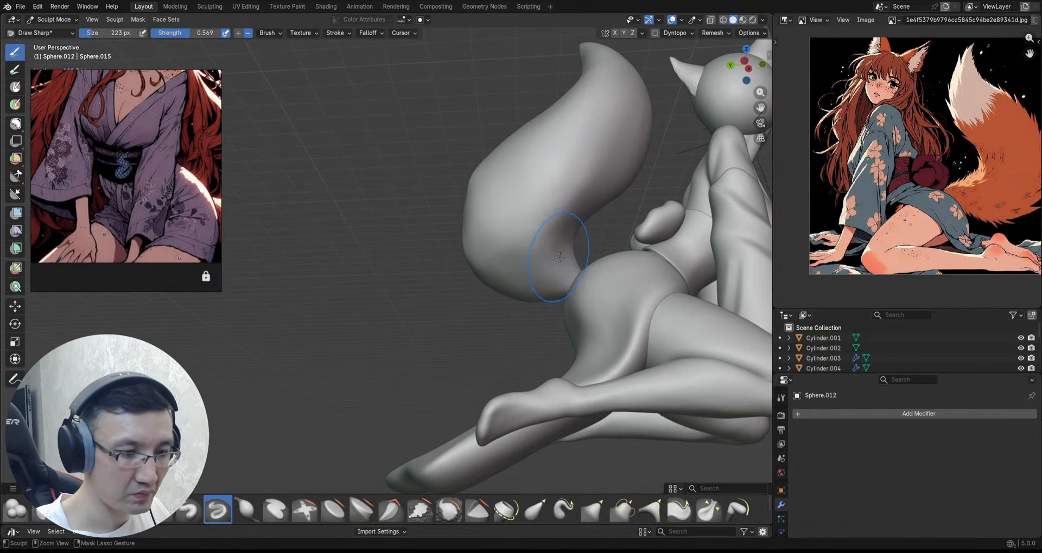
mouse_move(558, 213)
left_mouse_down()
mouse_move(569, 174)
mouse_move(600, 176)
left_mouse_up()
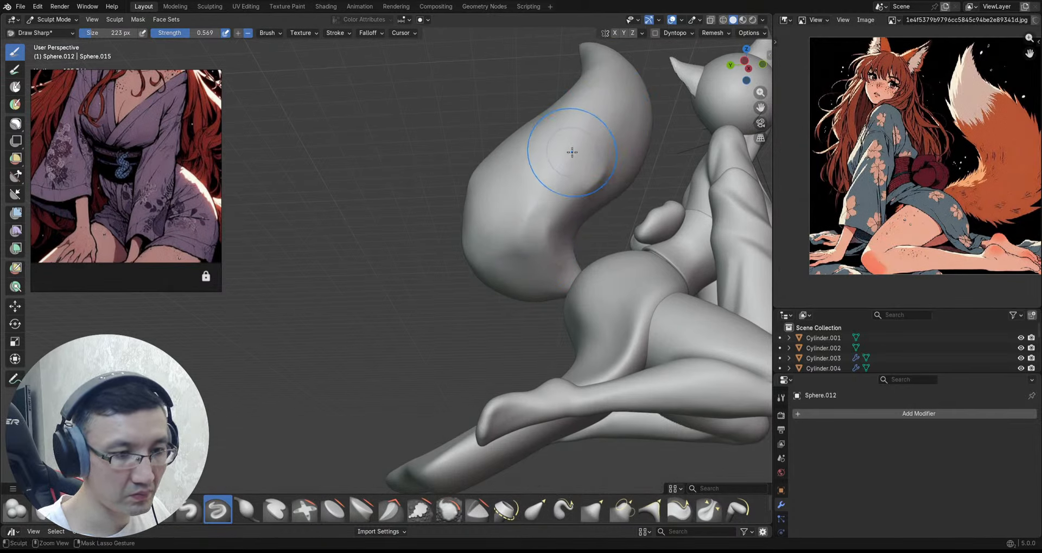
middle_click_drag(609, 100, 615, 166)
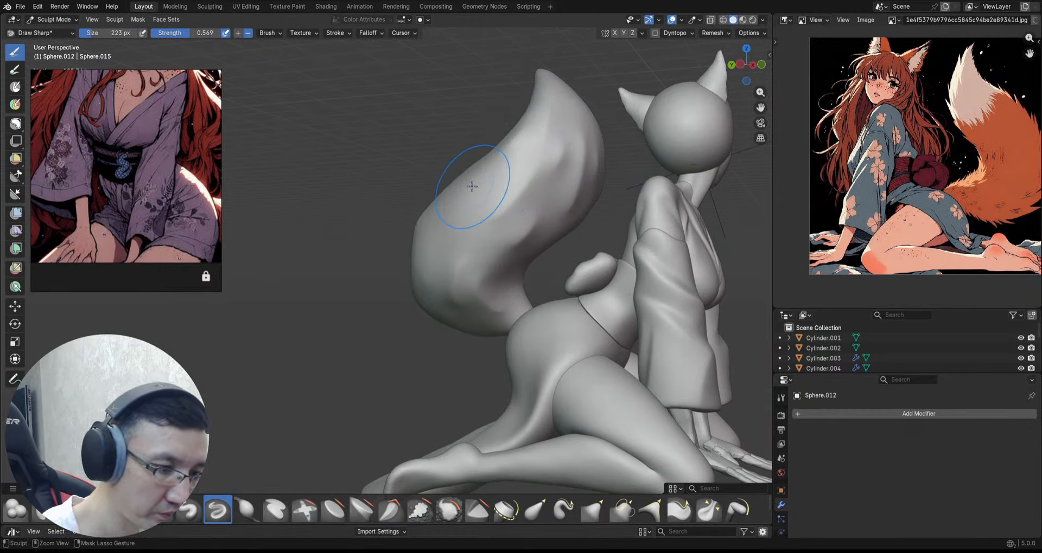
left_click_drag(433, 263, 422, 250, "ctrl")
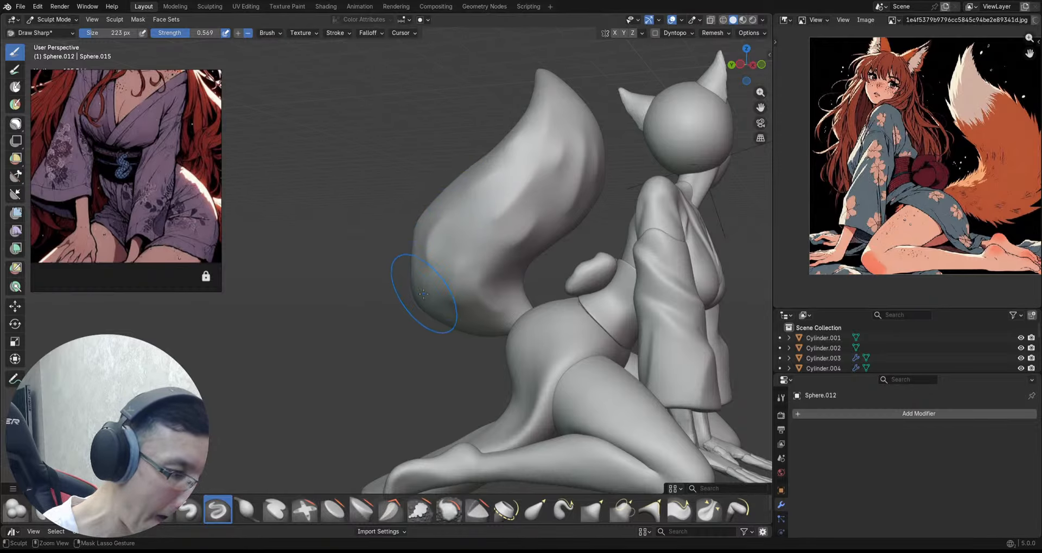
middle_click_drag(454, 255, 441, 270)
mouse_move(491, 313)
left_mouse_down()
mouse_move(489, 323)
mouse_move(481, 274)
left_mouse_up()
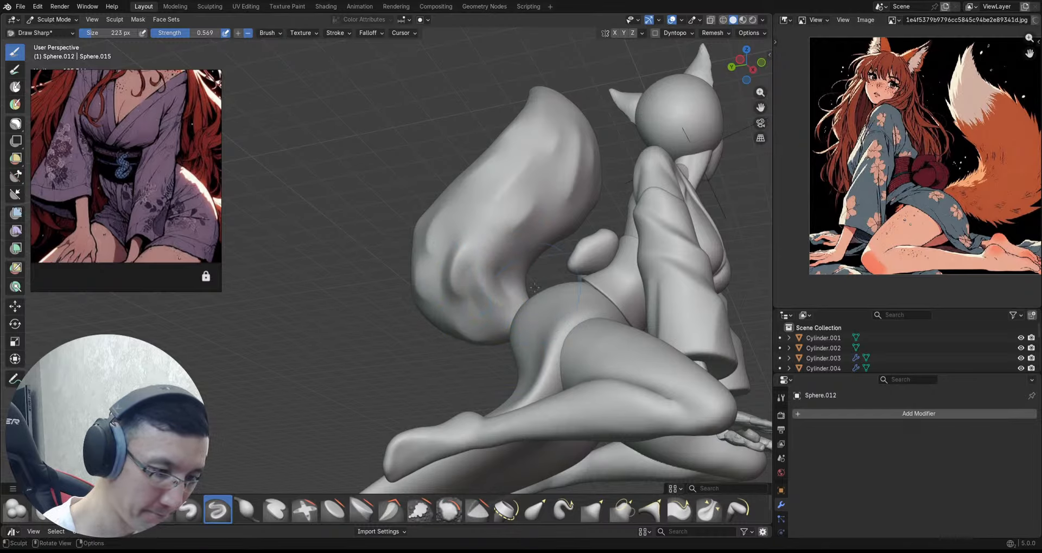
Step: Deepen the far side's fur texture with grooves across the middle and upper section of the tail
middle_click_drag(534, 288, 551, 279)
left_click_drag(533, 206, 497, 234)
left_click_drag(524, 165, 488, 215)
middle_click_drag(555, 143, 567, 137)
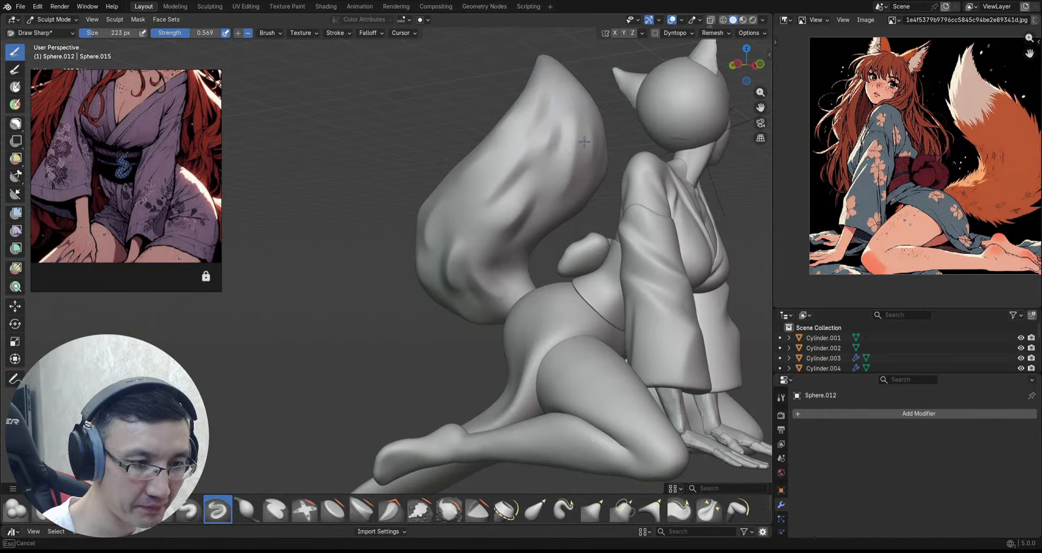
left_click_drag(585, 141, 558, 198)
Step: Carve another fur groove along the tail's rear outer surface and save the file
scroll(576, 154, "down", 3)
middle_click_drag(564, 133, 583, 151)
scroll(505, 206, "up", 1)
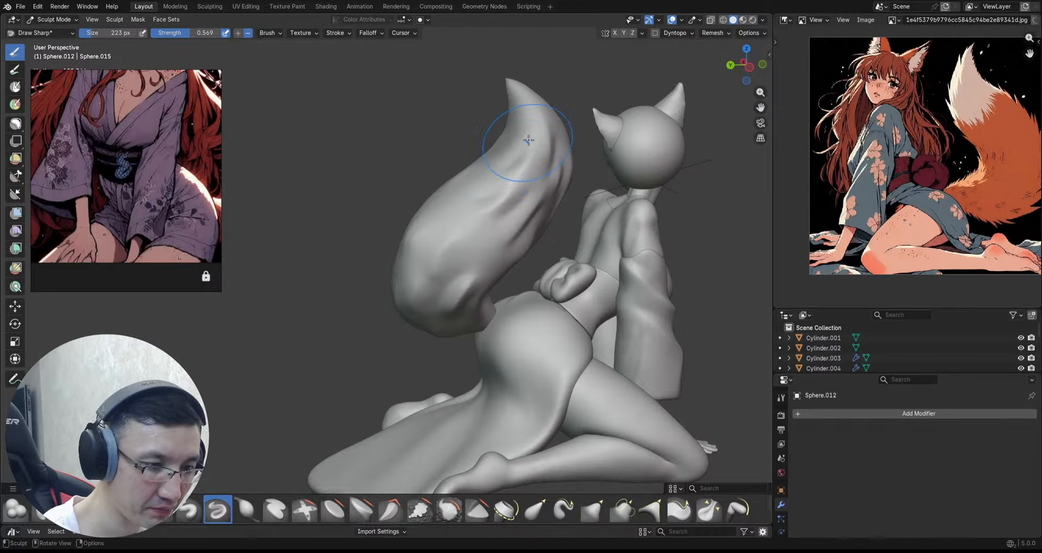
left_click_drag(424, 263, 467, 206)
middle_click_drag(467, 207, 457, 167)
mouse_move(420, 200)
left_mouse_down("alt")
mouse_move(424, 230)
mouse_move(402, 222)
left_mouse_up("alt")
mouse_move(407, 147)
left_mouse_down("alt")
mouse_move(438, 148)
mouse_move(372, 121)
mouse_move(373, 139)
mouse_move(372, 109)
mouse_move(381, 128)
mouse_move(365, 128)
mouse_move(465, 158)
mouse_move(344, 132)
mouse_move(359, 113)
mouse_move(342, 140)
mouse_move(437, 262)
mouse_move(505, 202)
mouse_move(487, 184)
mouse_move(537, 202)
mouse_move(538, 172)
left_mouse_up("alt")
scroll(342, 139, "down", 4)
key("ctrl+s")
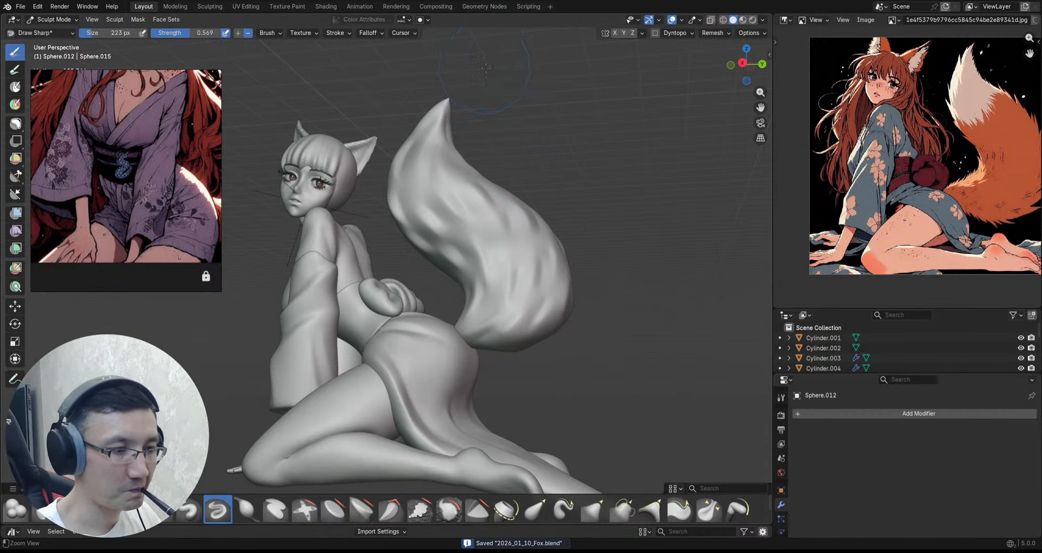
Step: Return the tail to Object Mode and select the fox ears
left_click_drag(420, 178, 472, 176, "alt")
mouse_move(472, 176)
left_mouse_down("alt+shift")
mouse_move(502, 138)
mouse_move(563, 204)
mouse_move(629, 219)
left_mouse_up("alt+shift")
left_click_drag(629, 219, 608, 218, "alt")
left_click_drag(528, 217, 548, 255, "alt+shift")
left_click_drag(548, 255, 539, 185, "ctrl+alt")
key("ctrl+Tab")
left_click(521, 189)
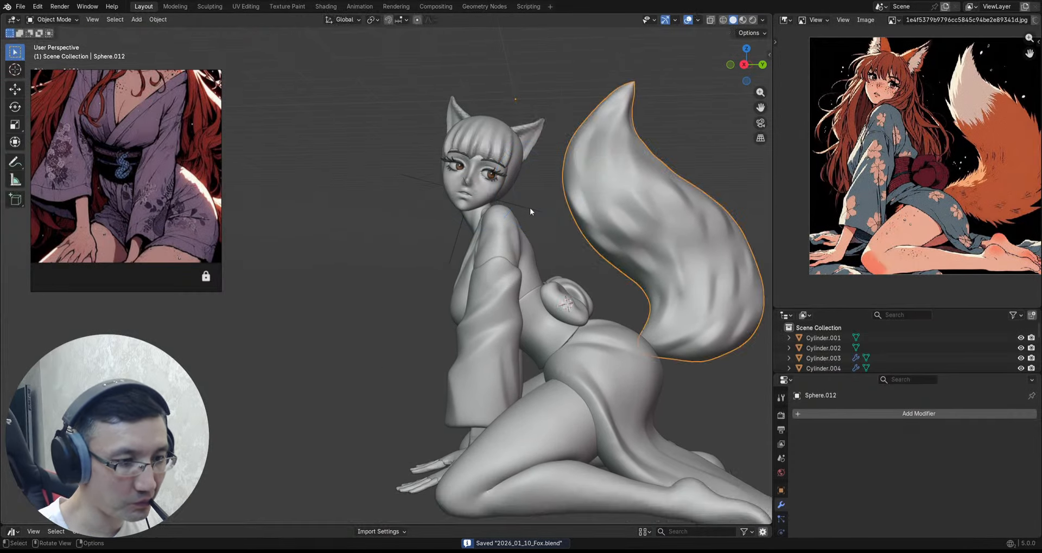
middle_click_drag(532, 207, 524, 187, "ctrl")
left_click(534, 132)
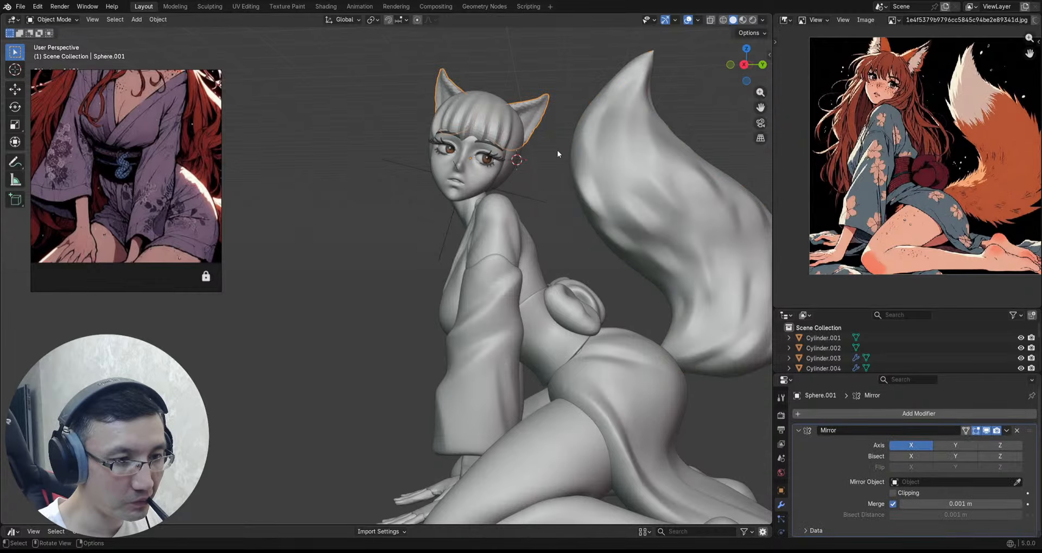
key("ctrl+Tab")
key("Escape")
key("r")
key("Escape")
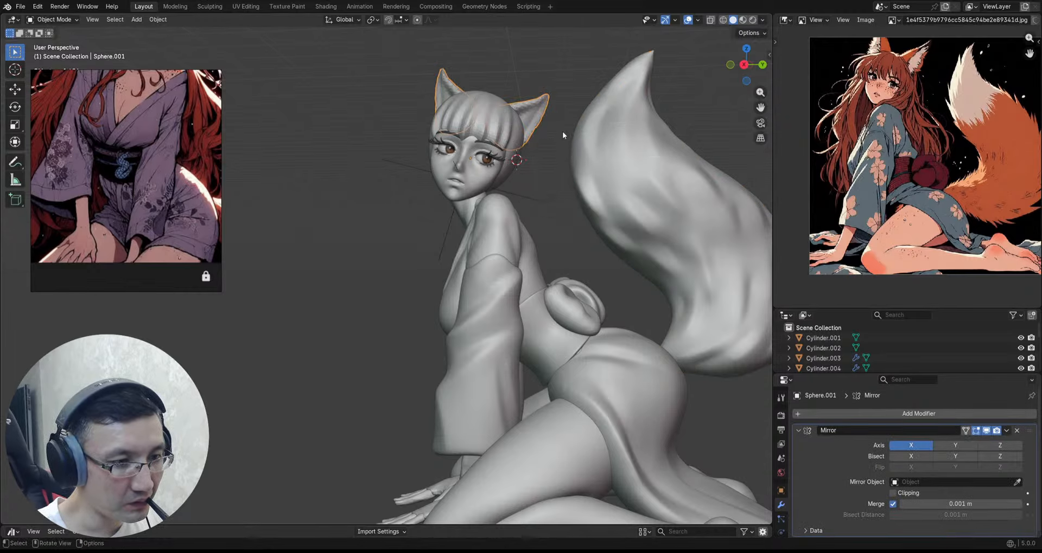
Step: Switch the ears to Sculpt Mode and set their voxel size to about 0.0355 m
key("ctrl+Tab")
left_click(558, 185)
key("f")
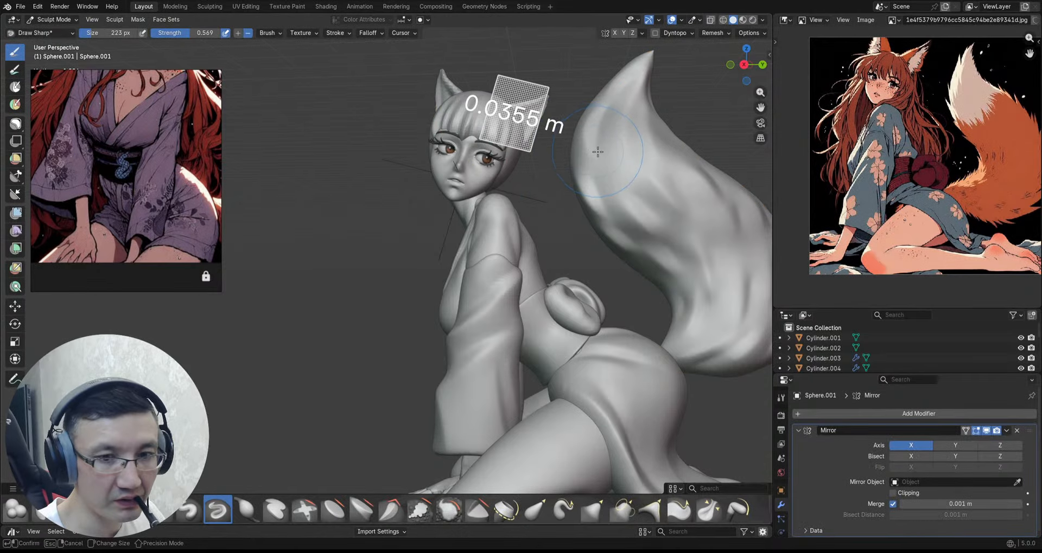
left_click(590, 154)
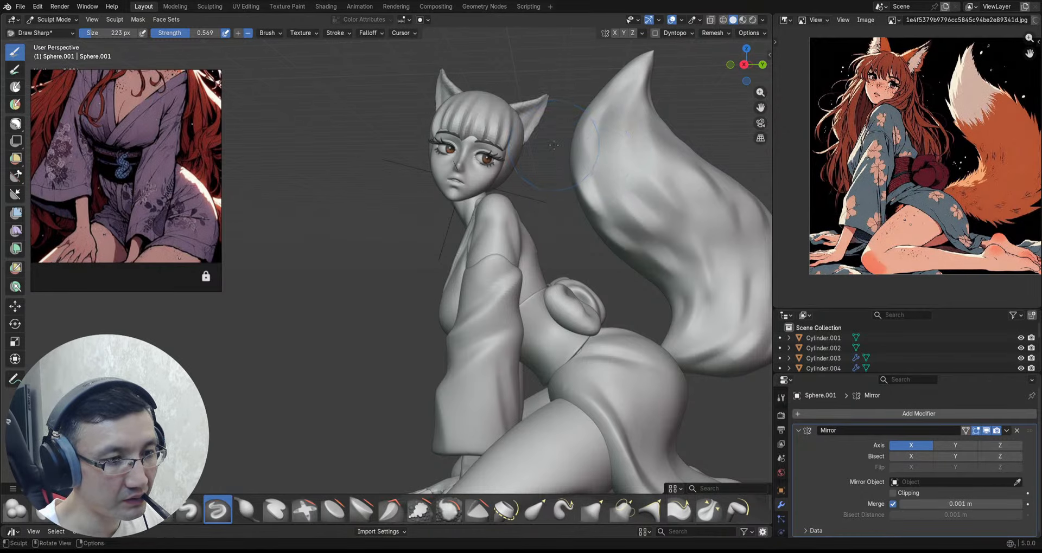
Step: Smooth the fox ears with the Smooth mesh filter at strength 1.000
middle_click_drag(554, 145, 529, 140)
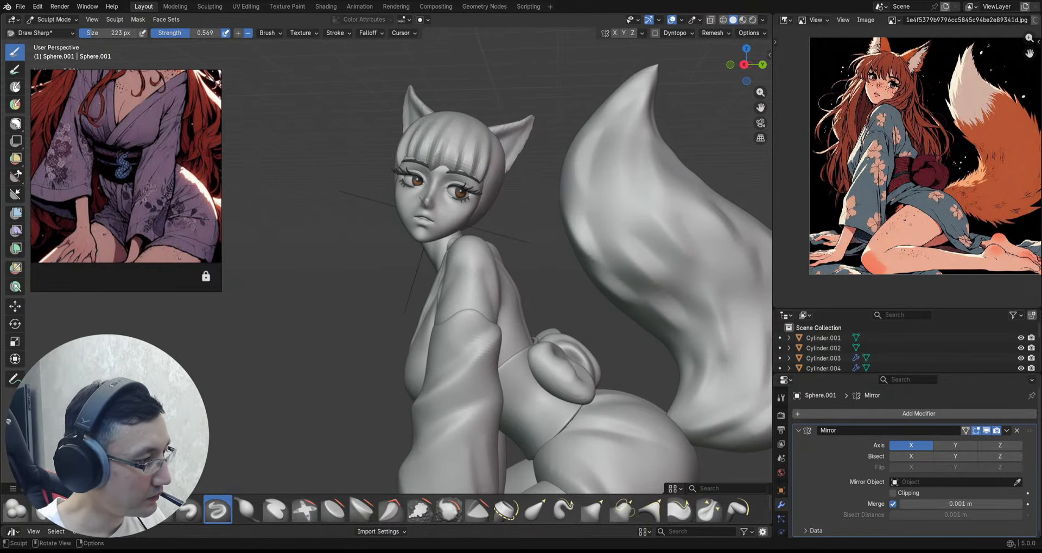
left_click(16, 213)
left_click_drag(216, 188, 260, 186)
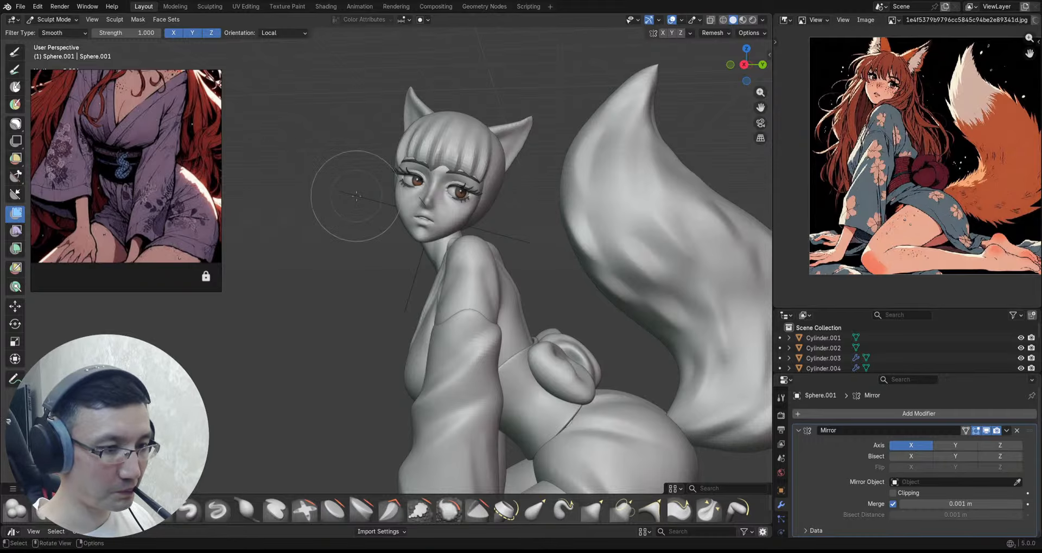
Step: Return to the Draw Sharp brush, refine the ears' voxel size to about 0.0145 m and save the file
middle_click_drag(577, 169, 549, 142, "ctrl")
mouse_move(548, 142)
middle_mouse_down("shift")
mouse_move(500, 199)
mouse_move(556, 139)
middle_mouse_up("shift")
key("d")
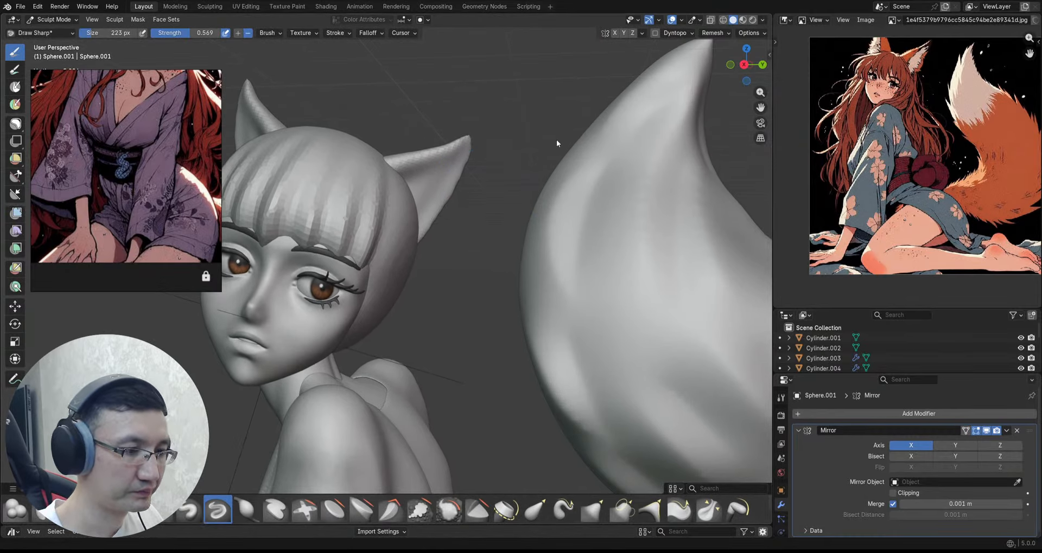
key("r")
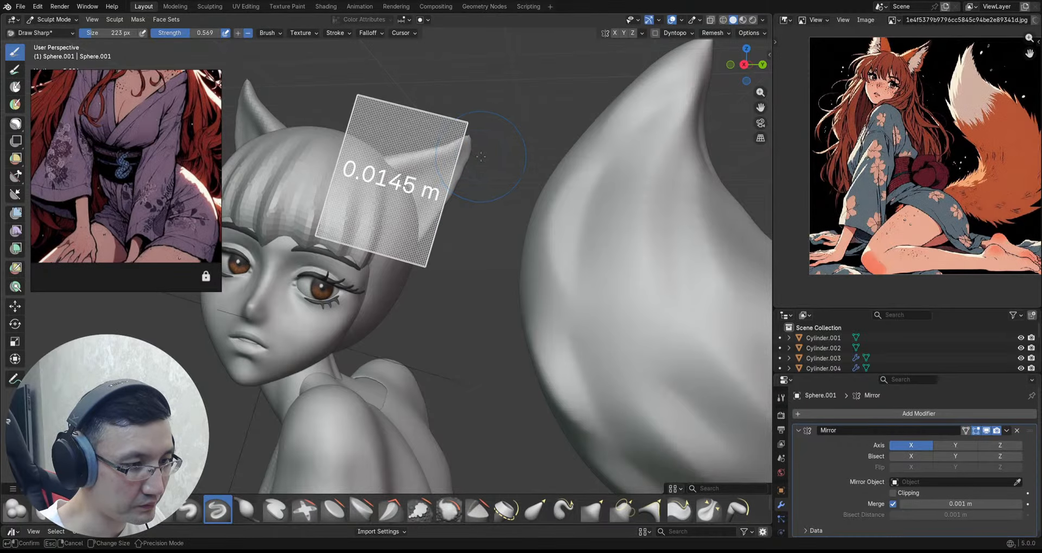
left_click(489, 173)
key("ctrl+s")
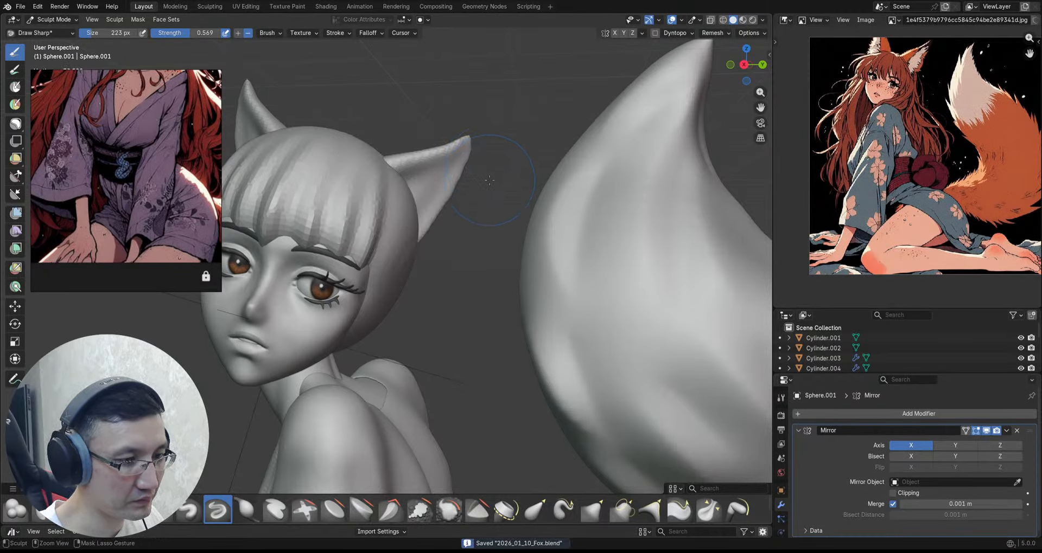
Step: Smooth the refined ears again with the Smooth mesh filter and save the file
left_click(16, 213)
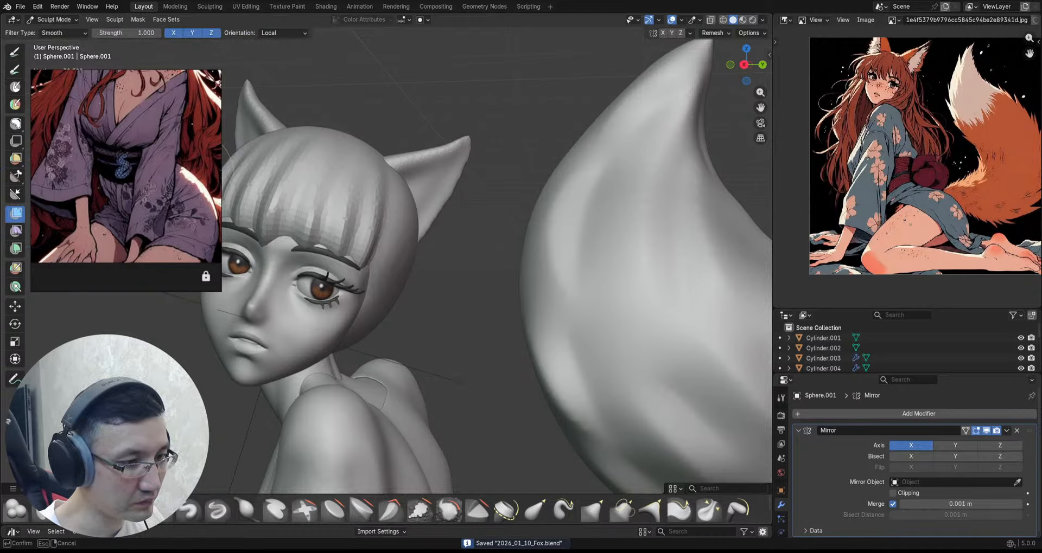
key("ctrl+s")
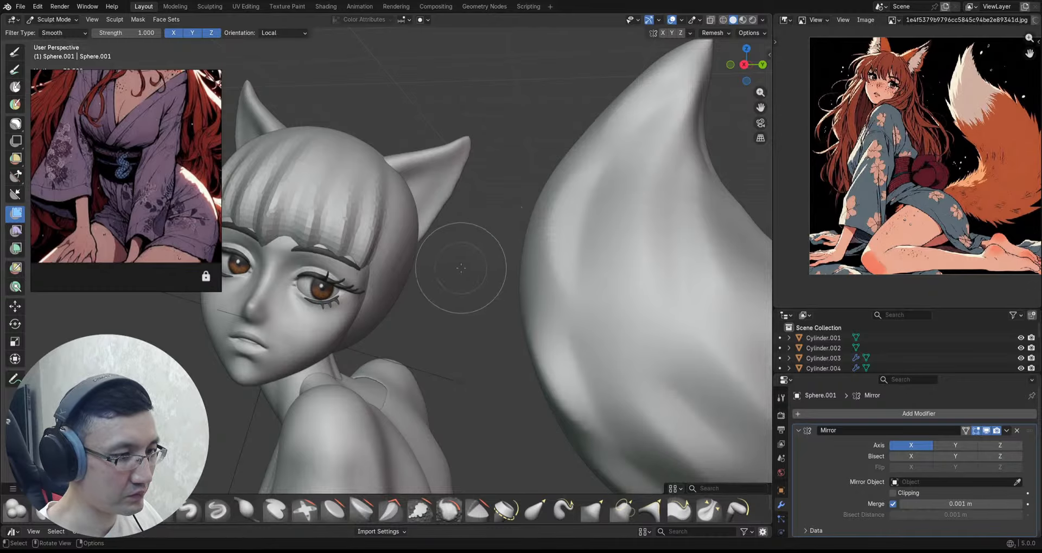
mouse_move(465, 261)
middle_mouse_down()
mouse_move(442, 226)
mouse_move(456, 221)
mouse_move(447, 197)
middle_mouse_up()
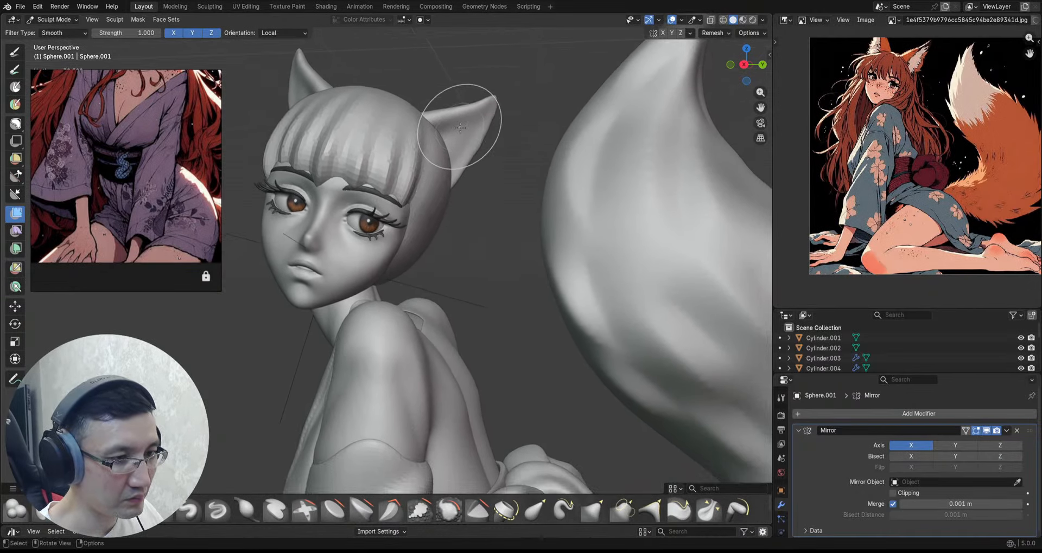
Step: Carve the inner hollow and rim of the fox ears with the Draw Sharp brush at strength 0.569
middle_click_drag(472, 163, 487, 128, "ctrl")
middle_click_drag(487, 128, 450, 230, "shift")
key("v")
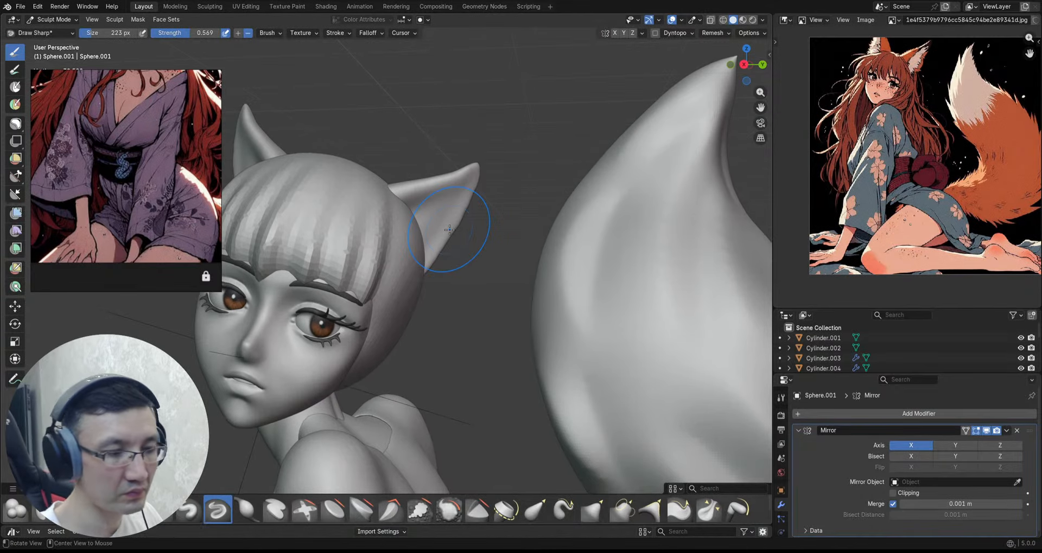
scroll(449, 229, "up", 2)
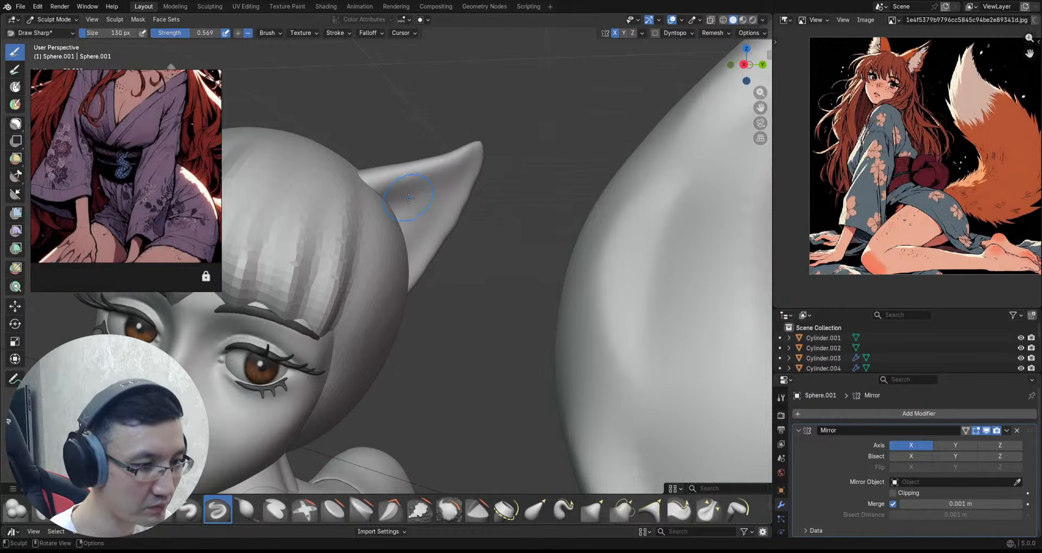
middle_click_drag(450, 180, 405, 210)
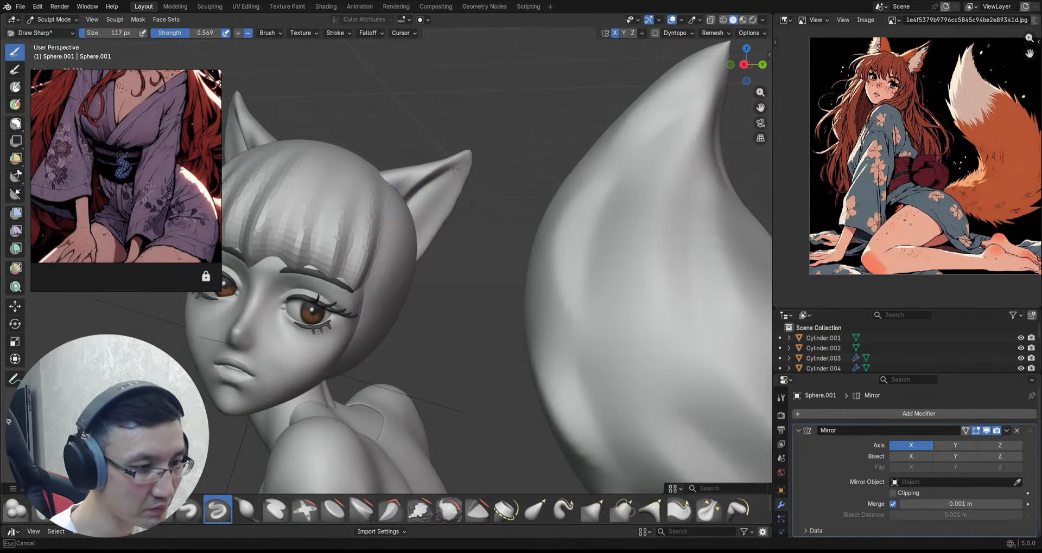
scroll(434, 166, "up", 3)
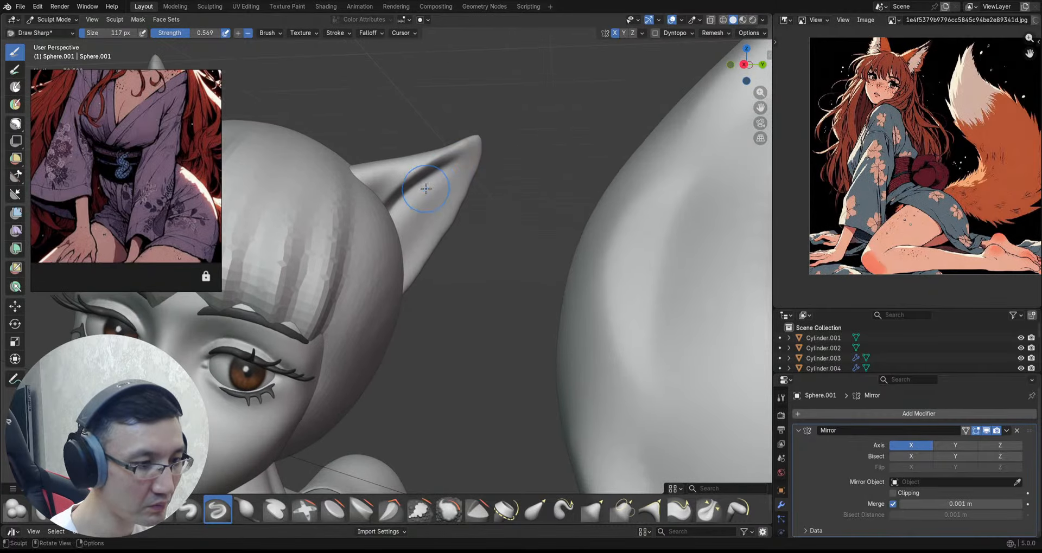
middle_click_drag(480, 159, 475, 170)
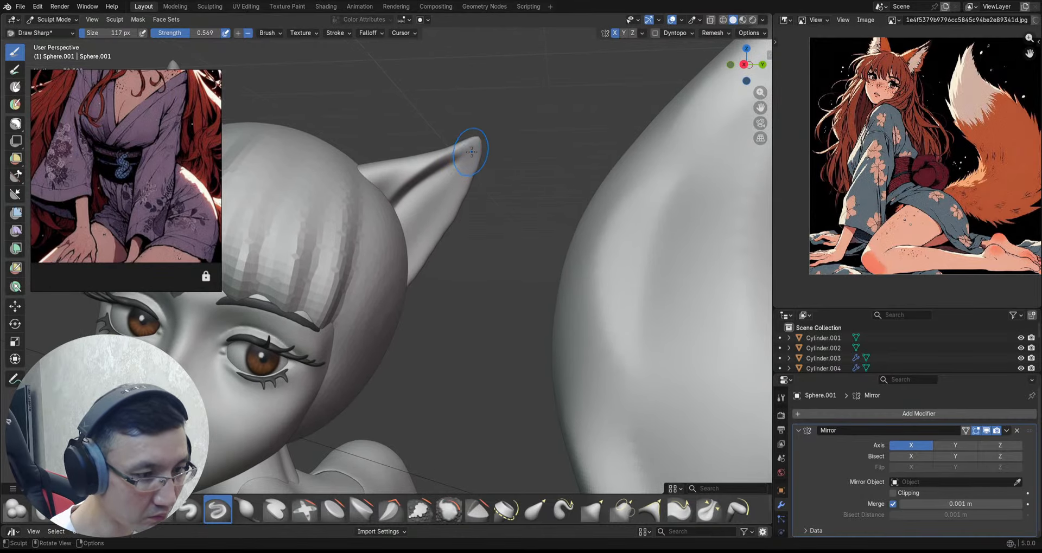
left_click_drag(473, 152, 417, 265)
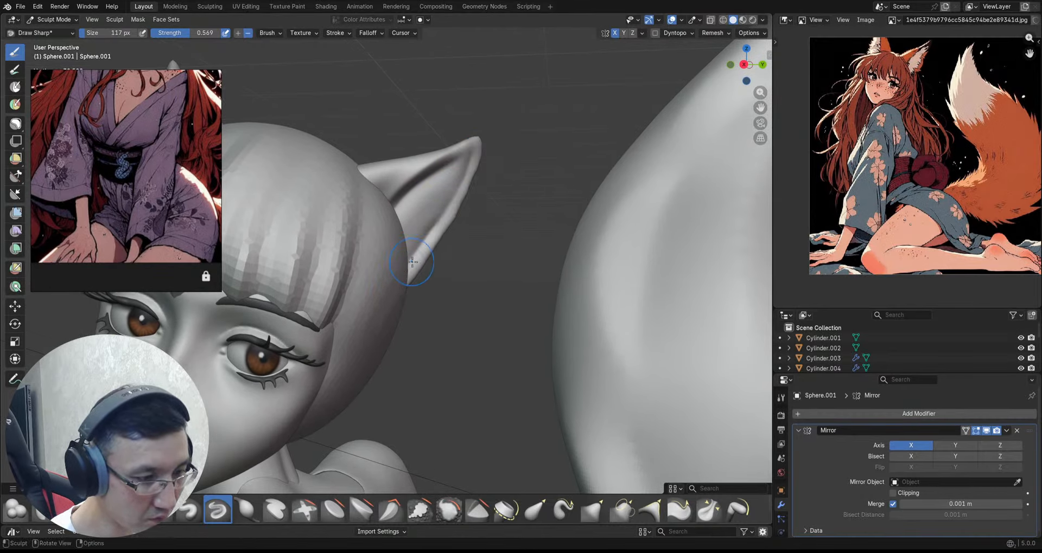
Step: Build up fur strands inside the fox ears with the Clay Strips brush at strength 0.882
scroll(452, 220, "down", 2)
mouse_move(467, 204)
left_mouse_down("alt")
mouse_move(450, 199)
mouse_move(452, 180)
left_mouse_up("alt")
key("c")
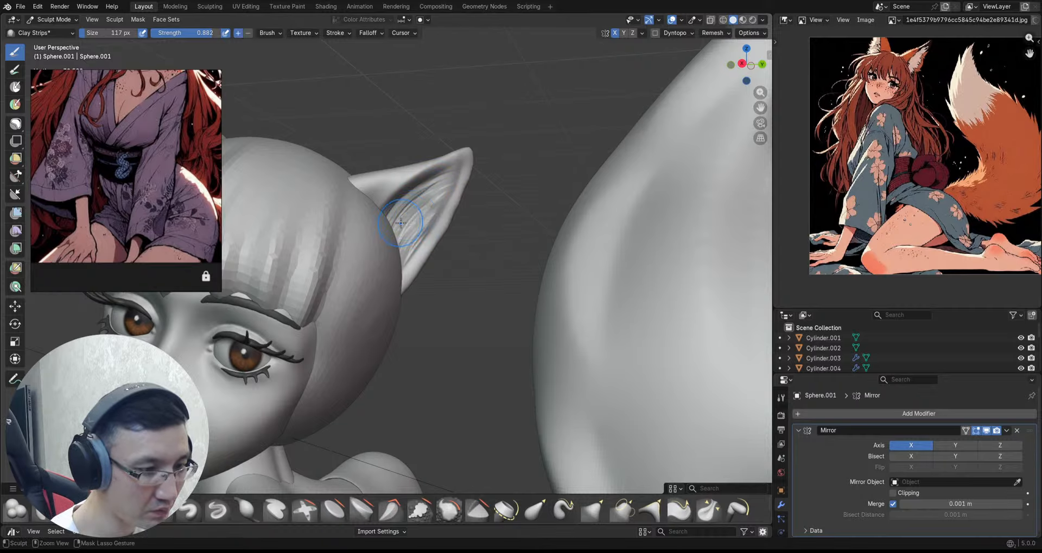
mouse_move(435, 214)
middle_mouse_down("ctrl")
mouse_move(430, 296)
mouse_move(470, 255)
mouse_move(489, 185)
mouse_move(465, 213)
middle_mouse_up("ctrl")
Step: Reshape the fox ears' tips and outline with the Grab brush at strength 0.400 and save the file
key("g")
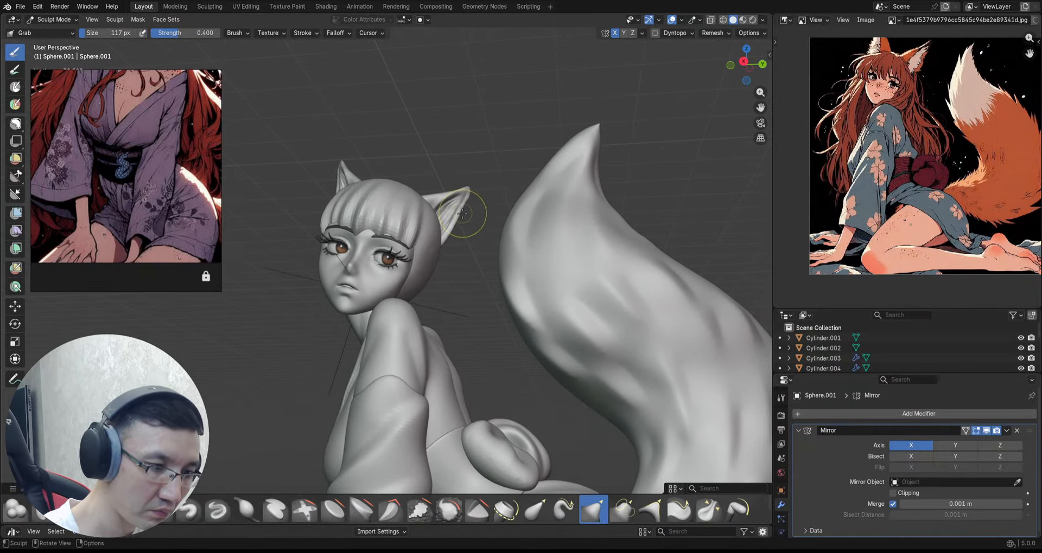
left_click_drag(459, 210, 461, 208)
middle_click_drag(468, 206, 478, 130, "ctrl")
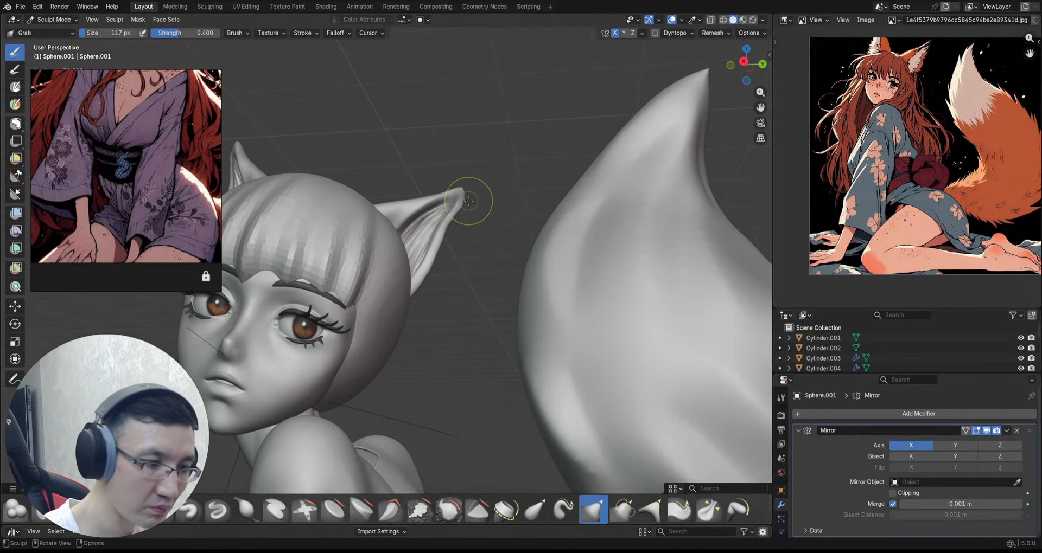
scroll(444, 192, "down", 2)
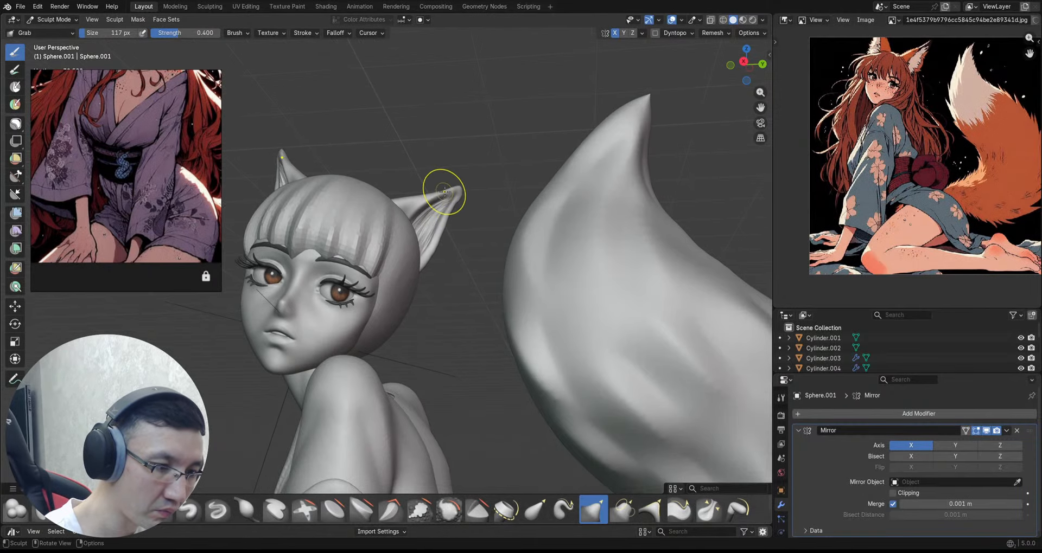
scroll(460, 184, "up", 3)
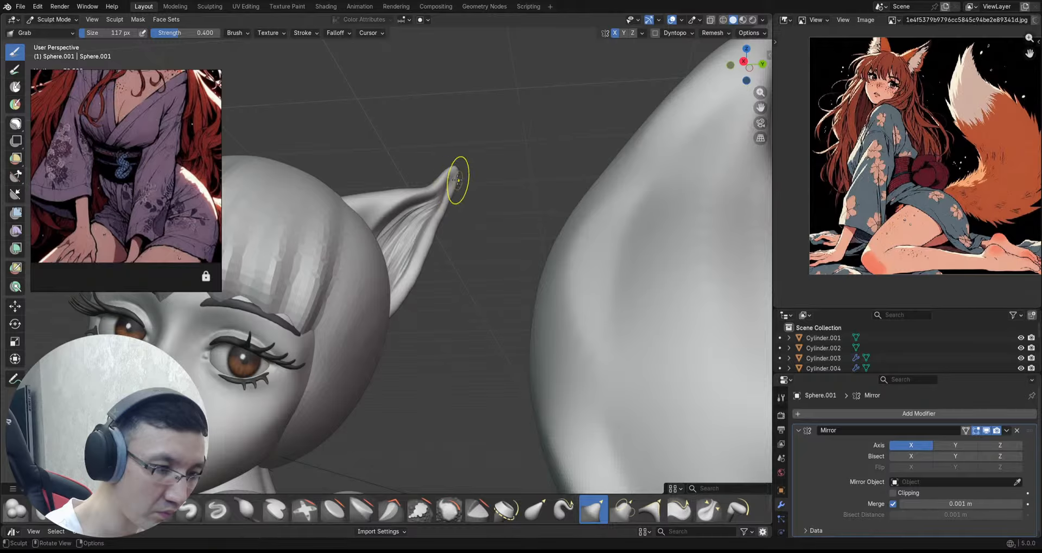
mouse_move(438, 221)
middle_mouse_down("ctrl")
mouse_move(465, 256)
mouse_move(472, 182)
mouse_move(447, 207)
mouse_move(454, 193)
mouse_move(458, 255)
mouse_move(488, 233)
mouse_move(459, 166)
mouse_move(446, 209)
mouse_move(472, 227)
mouse_move(402, 174)
mouse_move(422, 237)
mouse_move(448, 214)
mouse_move(385, 262)
middle_mouse_up("ctrl")
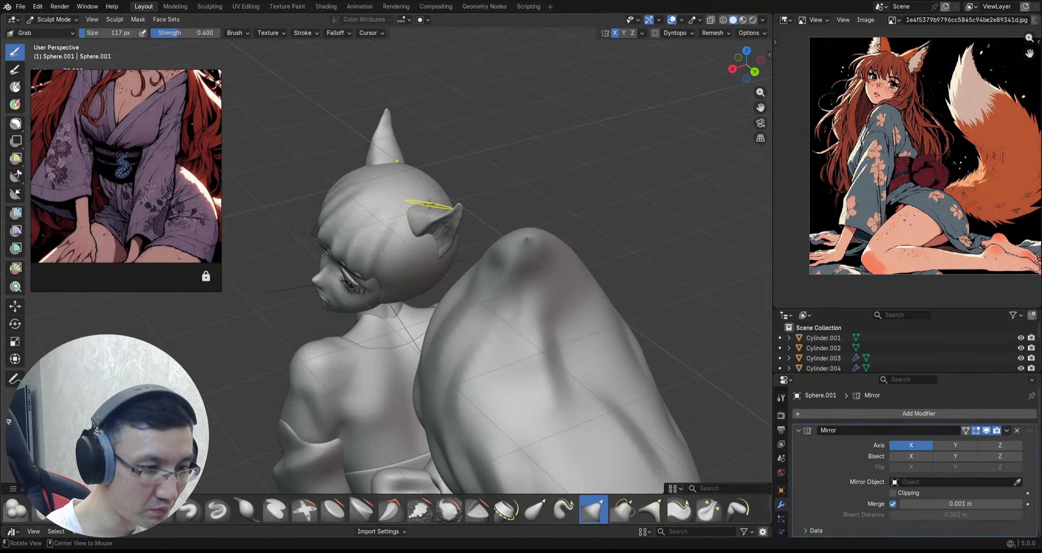
middle_click_drag(429, 204, 423, 184)
middle_click_drag(409, 217, 478, 196)
key("ctrl+s")
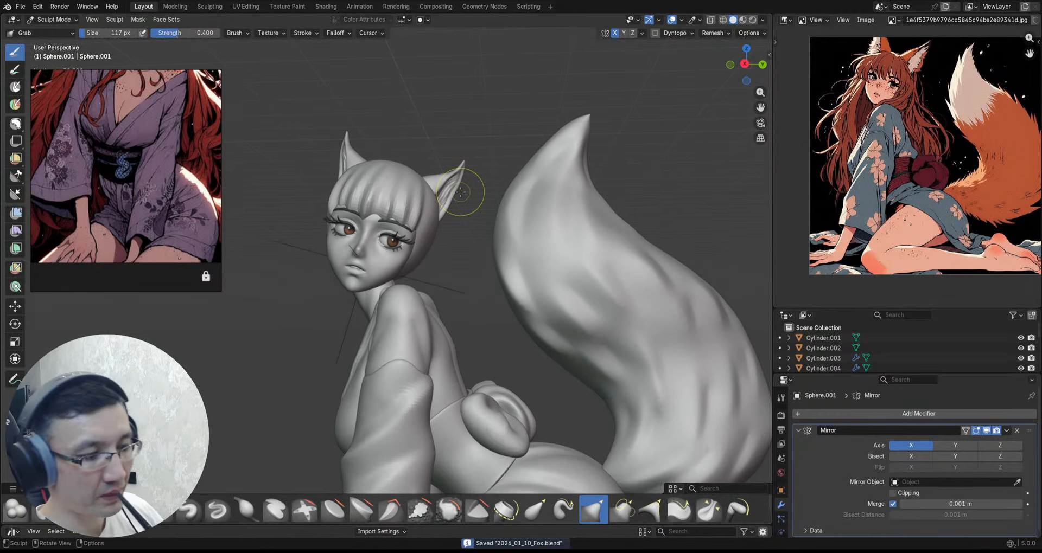
Step: Examine the whole figure's silhouette, ears and tail against the reference, and save the file
middle_click_drag(445, 230, 498, 174)
scroll(494, 204, "up", 1)
scroll(500, 186, "down", 3)
scroll(500, 185, "up", 2)
scroll(505, 166, "down", 2)
scroll(498, 160, "down", 1)
scroll(497, 193, "up", 1)
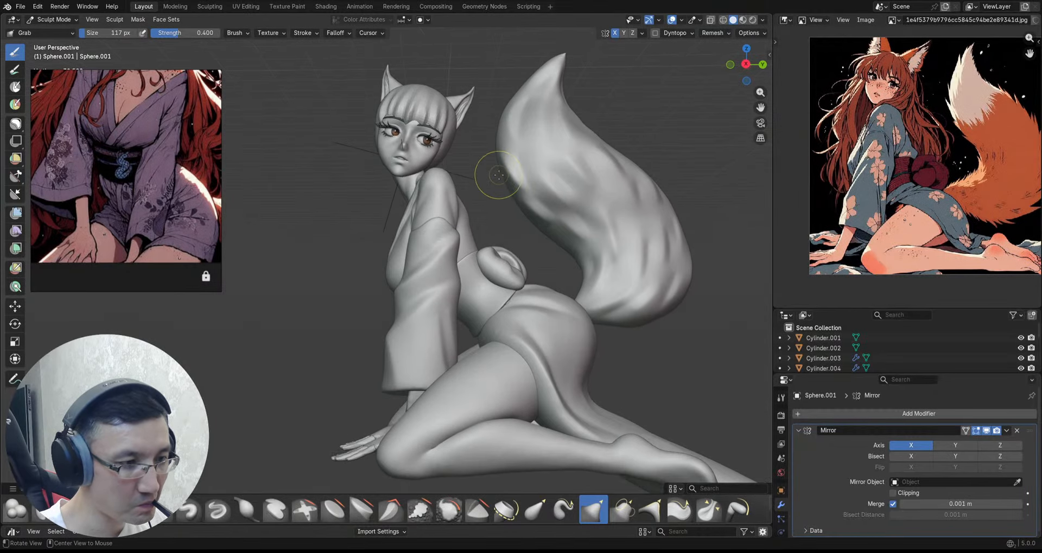
key("ctrl+s")
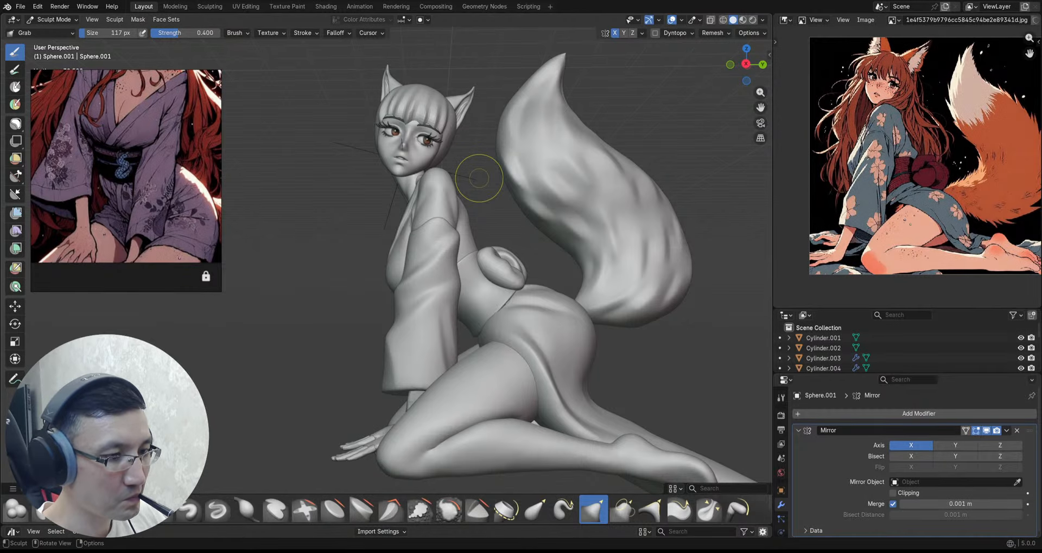
Step: Switch to Object Mode, select the forearms, palms and fingers, and apply their Mirror modifiers
middle_click_drag(571, 237, 535, 206)
mouse_move(521, 185)
middle_mouse_down("ctrl")
mouse_move(495, 210)
mouse_move(507, 241)
mouse_move(528, 237)
middle_mouse_up("ctrl")
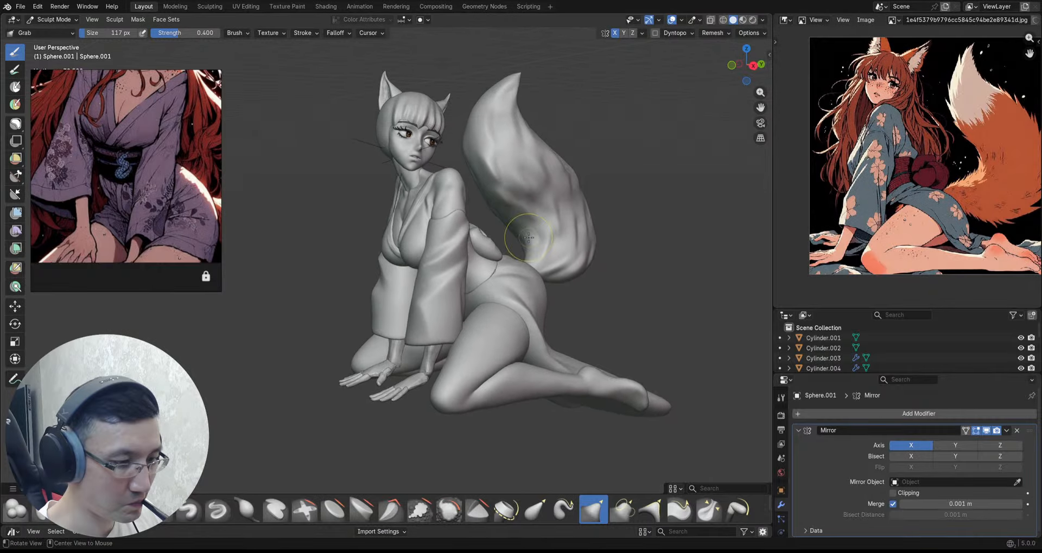
key("ctrl+Tab")
left_click(452, 258)
middle_click_drag(439, 314, 505, 273)
middle_click_drag(505, 273, 511, 255, "ctrl")
left_click_drag(425, 372, 425, 373)
middle_click_drag(425, 373, 461, 336)
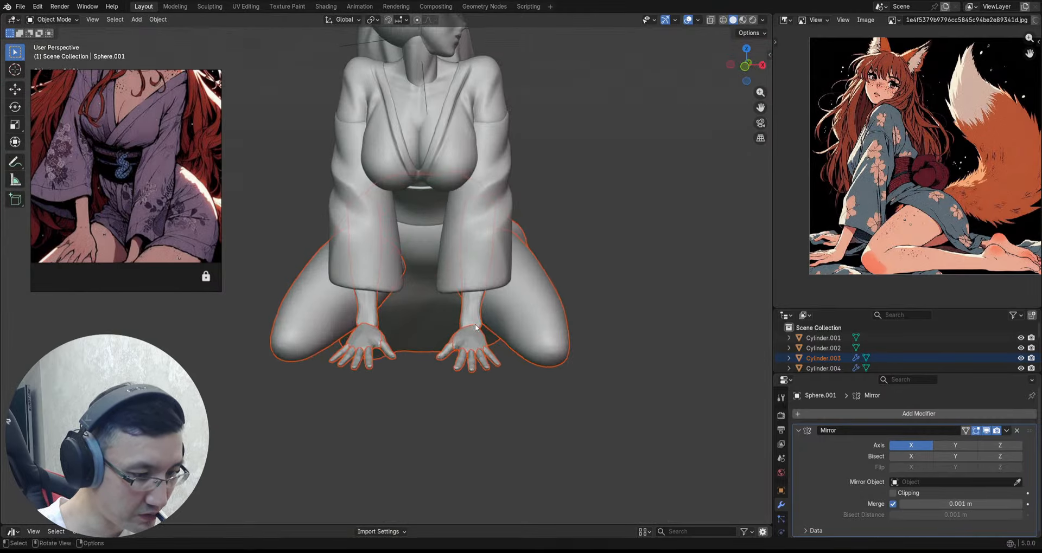
left_click(463, 367)
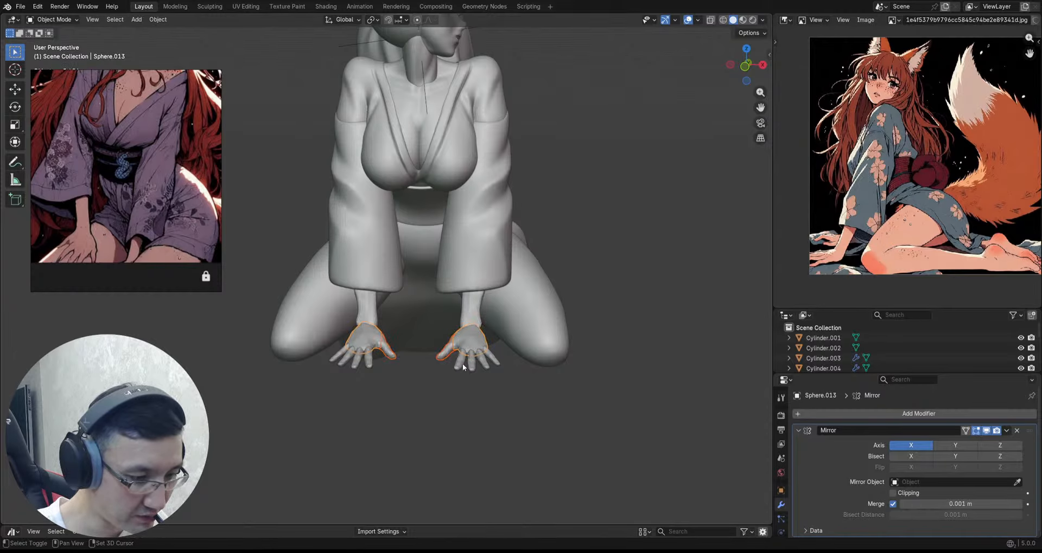
left_click(490, 348)
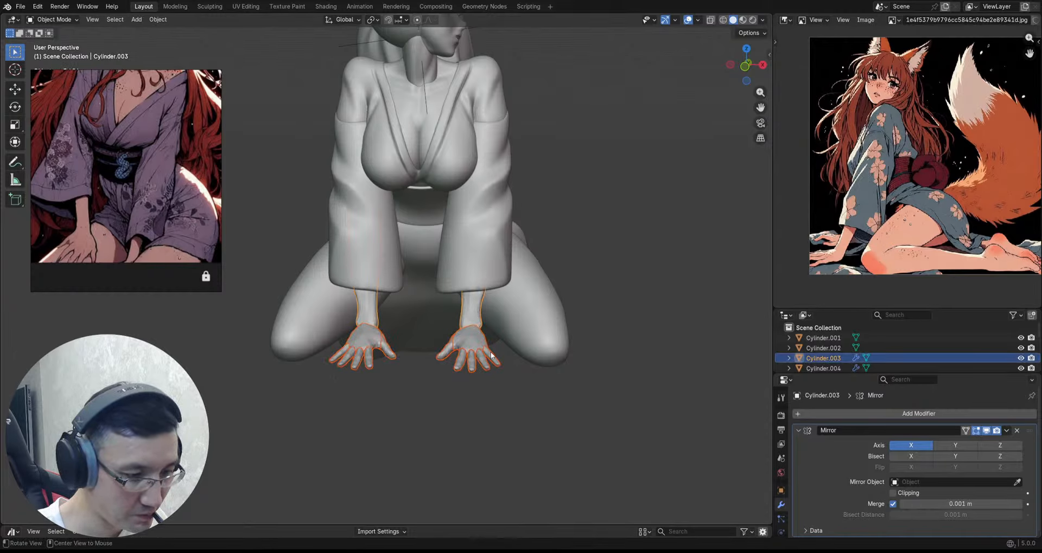
middle_click_drag(489, 347, 473, 355)
key("q")
left_click(452, 292)
Step: Join the palms and fingers to the forearms and switch the combined mesh to Sculpt Mode
middle_click_drag(451, 292, 453, 346)
left_click(451, 347)
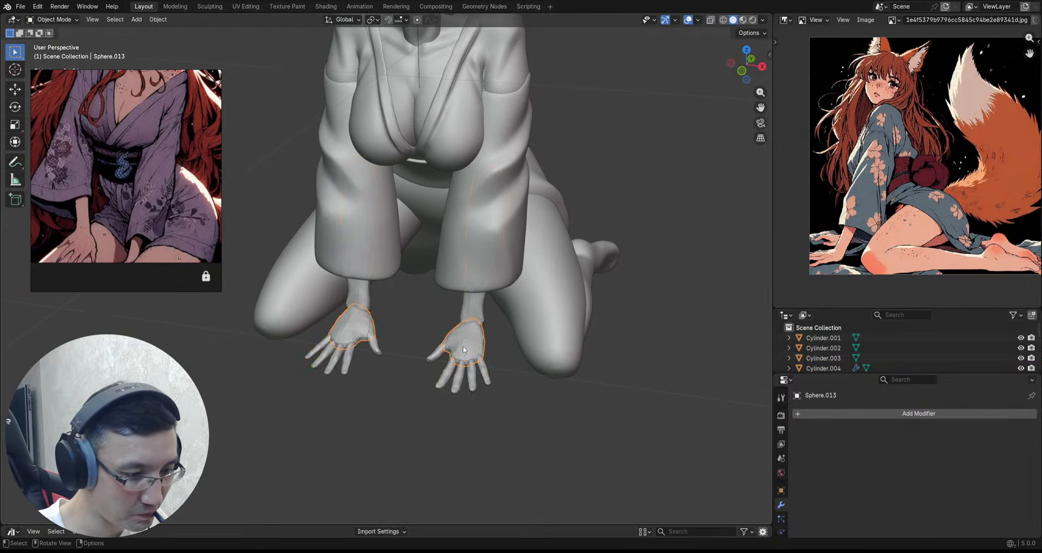
left_click(483, 362)
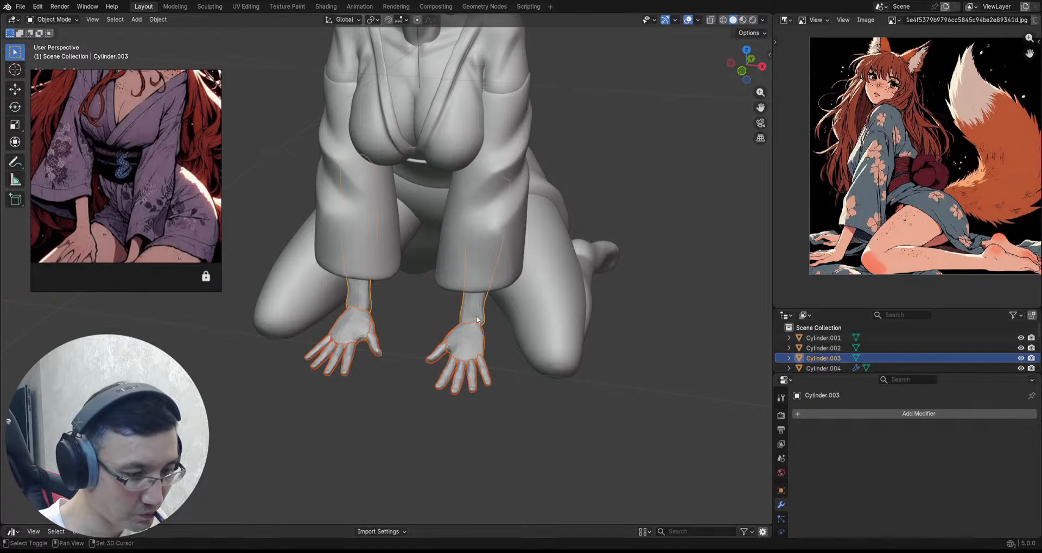
middle_click_drag(483, 363, 448, 331)
key("ctrl+Tab")
left_click(443, 380)
Step: Set a finer voxel size for the joined arms and hands, remesh them and save the file
key("f")
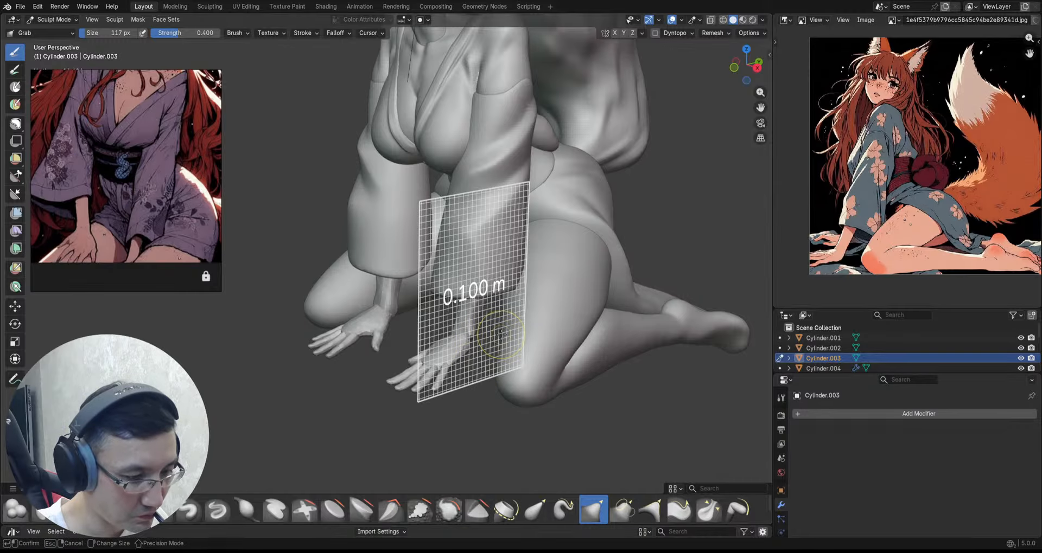
left_click(538, 351)
middle_click_drag(537, 352, 510, 337)
key("ctrl+s")
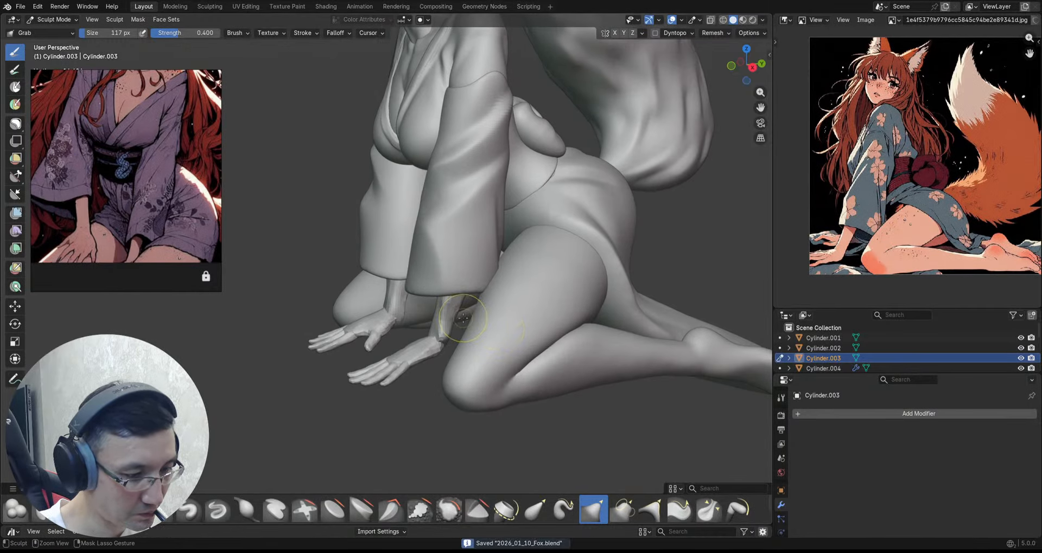
middle_click_drag(452, 321, 460, 321)
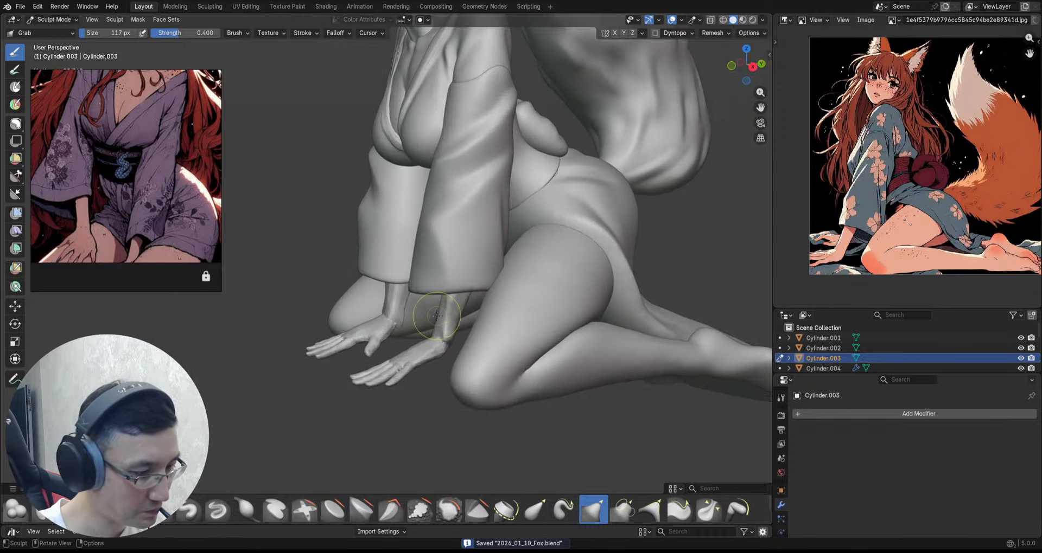
Step: Activate the Smooth mesh filter, smooth the remeshed arms and hands, and save the file
left_click(15, 213)
middle_click_drag(275, 279, 430, 313)
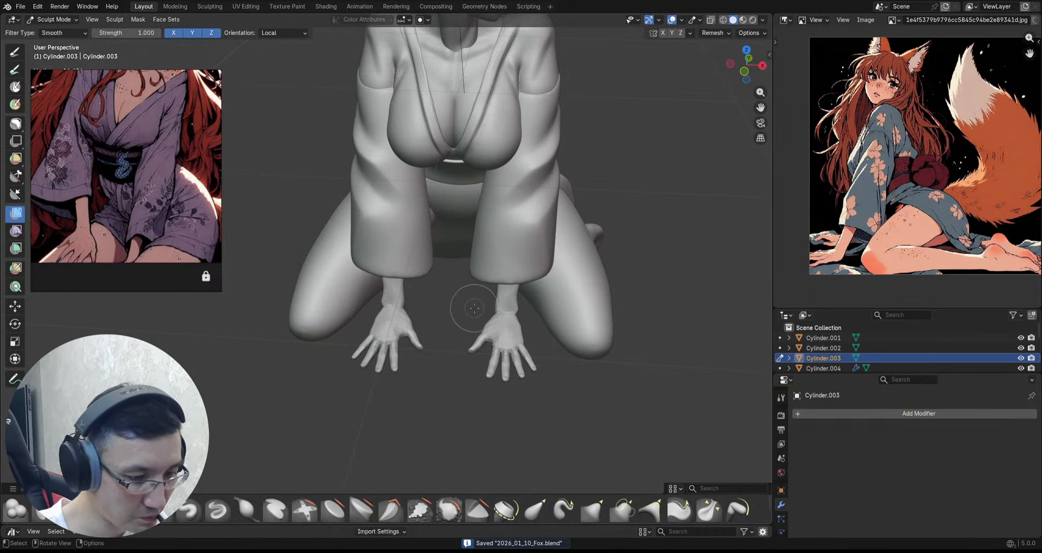
key("f")
left_click(539, 304)
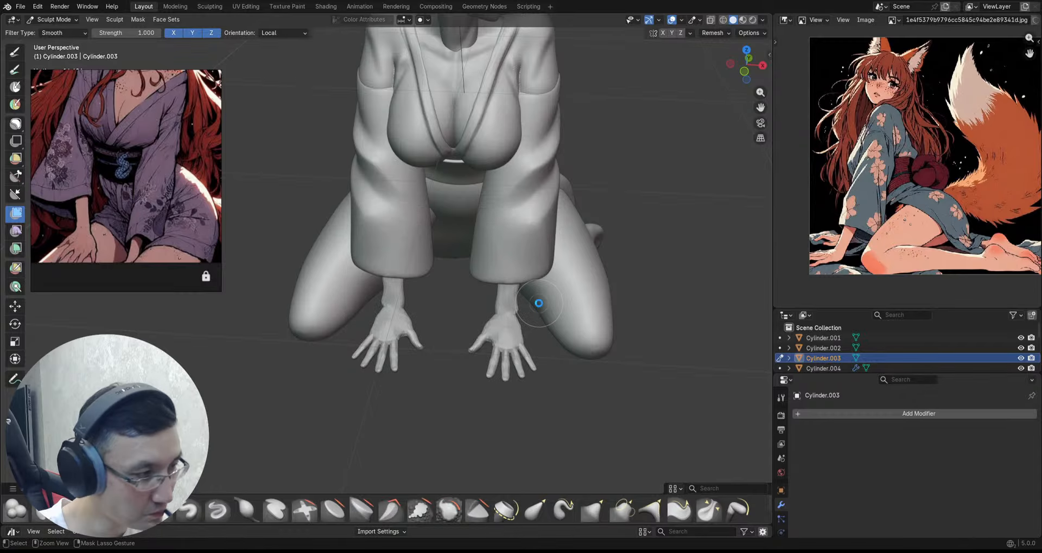
key("ctrl+s")
middle_click_drag(380, 287, 446, 326)
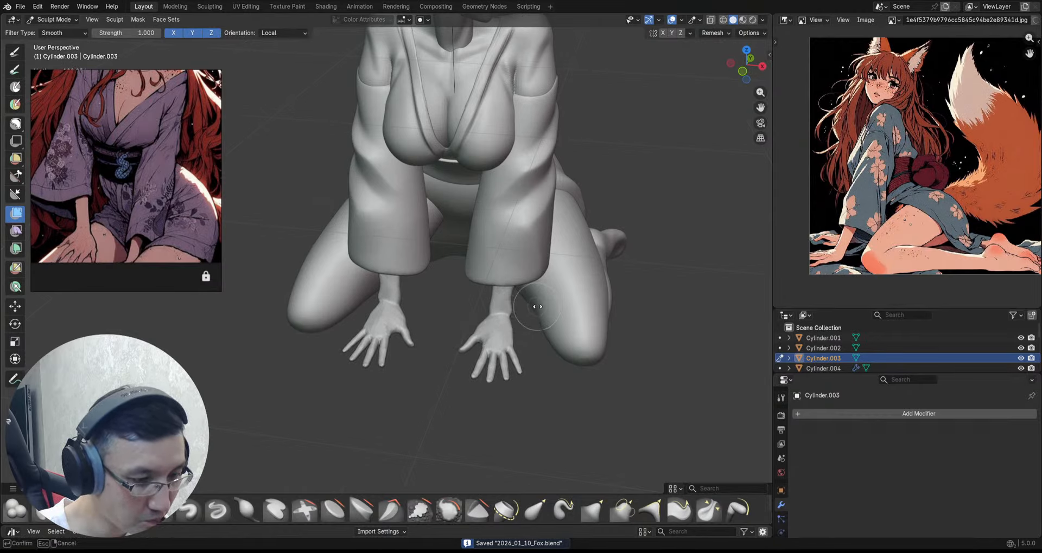
Step: Smooth the forearms, wrists and hands further with the Smooth mesh filter at strength 1.000
middle_click_drag(540, 305, 368, 272)
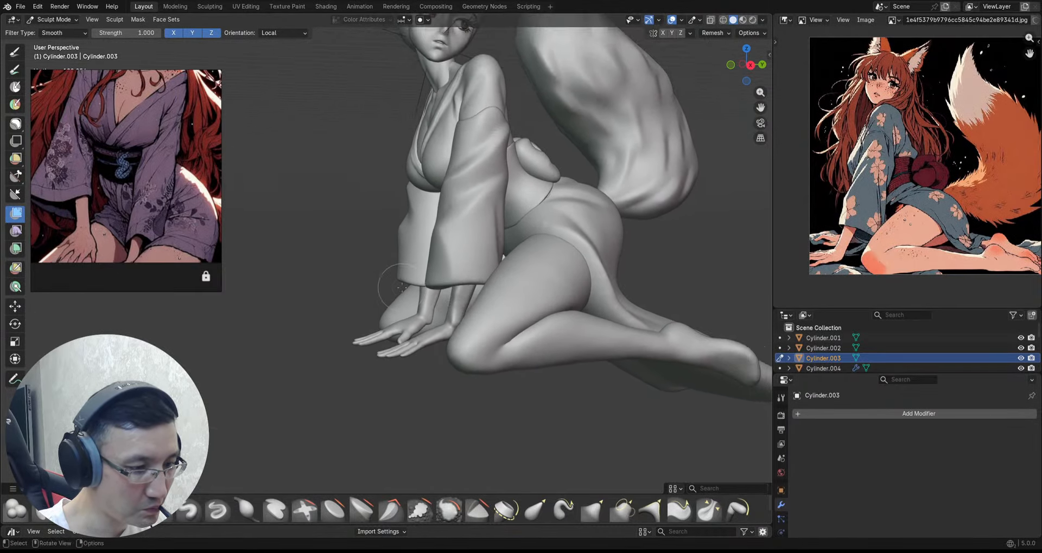
key("f")
left_click_drag(358, 268, 368, 269)
middle_click_drag(427, 320, 442, 233, "ctrl")
mouse_move(438, 291)
middle_mouse_down()
mouse_move(558, 303)
mouse_move(424, 290)
middle_mouse_up()
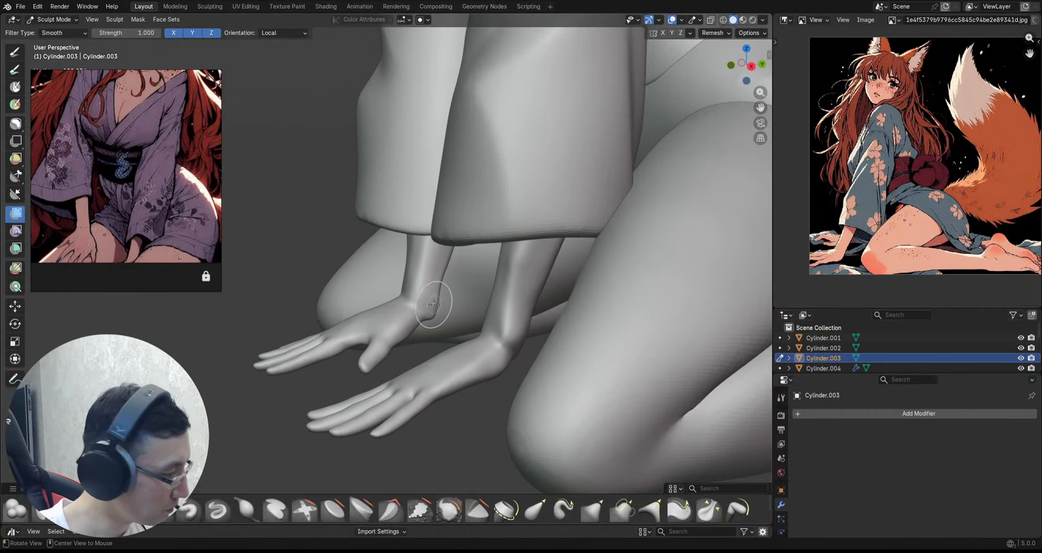
Step: Adjust the shape of the wrist with the Grab brush at strength 0.400
key("g")
scroll(428, 293, "up", 2)
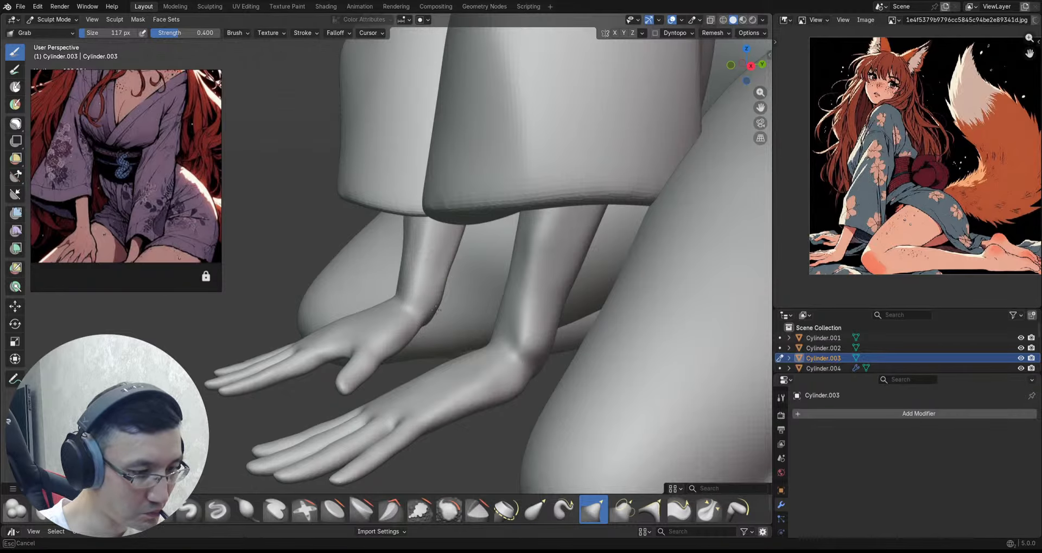
middle_click_drag(436, 309, 432, 286, "ctrl")
Step: Even out the forearm and wrist surfaces with the Scrape/Fill brush at strength 0.700
key("shift+t")
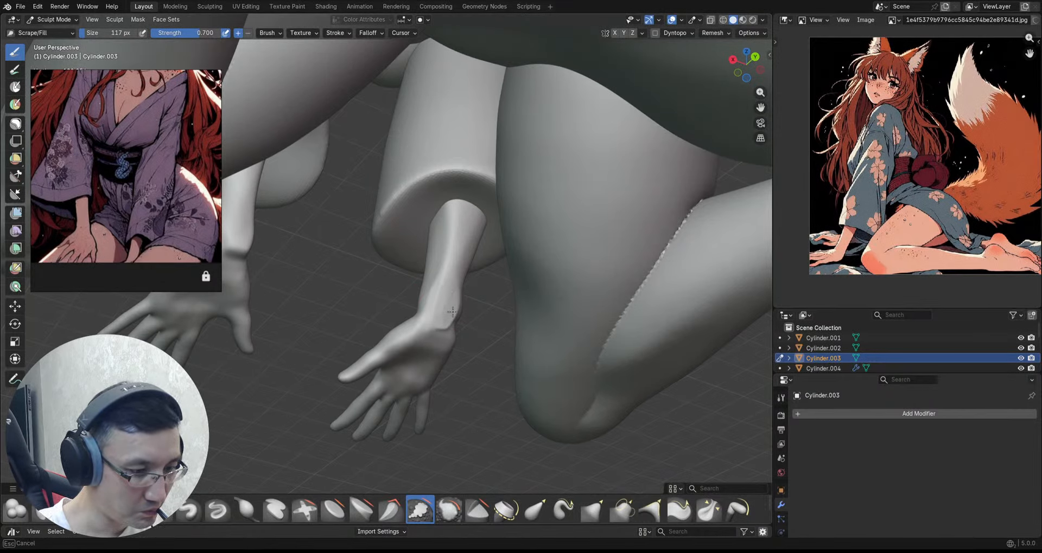
middle_click_drag(451, 269, 452, 268)
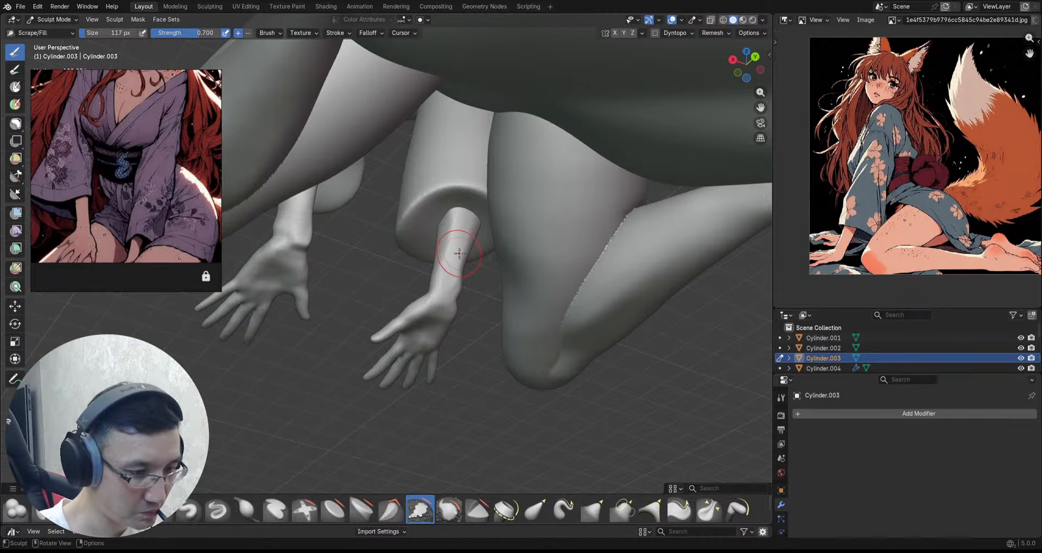
mouse_move(458, 253)
middle_mouse_down()
mouse_move(465, 274)
mouse_move(457, 238)
mouse_move(440, 245)
mouse_move(435, 233)
mouse_move(464, 264)
mouse_move(453, 277)
mouse_move(451, 261)
middle_mouse_up()
scroll(452, 280, "up", 1)
mouse_move(451, 261)
middle_mouse_down()
mouse_move(451, 293)
mouse_move(446, 267)
mouse_move(472, 279)
mouse_move(450, 291)
mouse_move(472, 255)
mouse_move(552, 216)
middle_mouse_up()
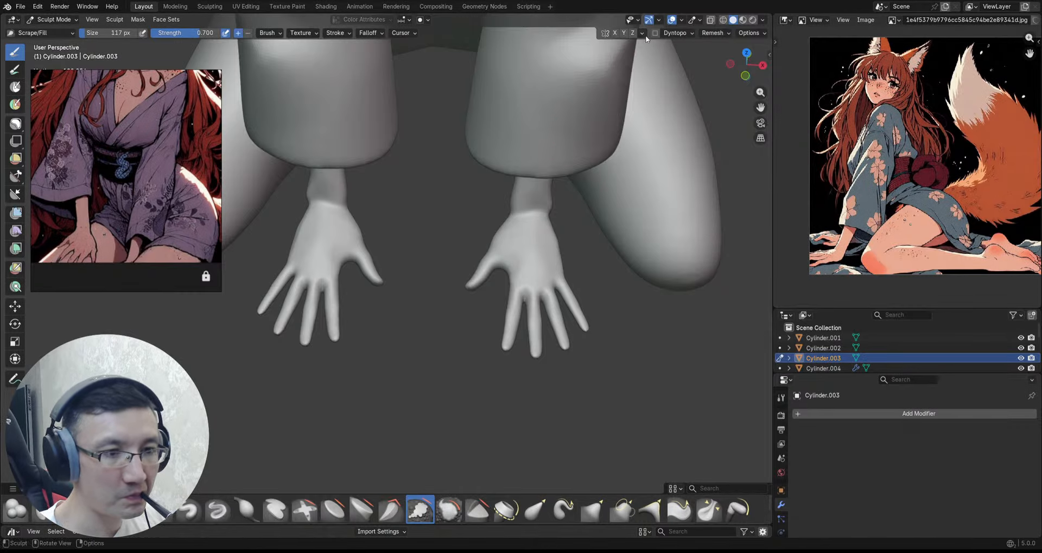
Step: Symmetrize the forearms and hands in the -X to +X direction and enable mirroring on the X axis
key("q")
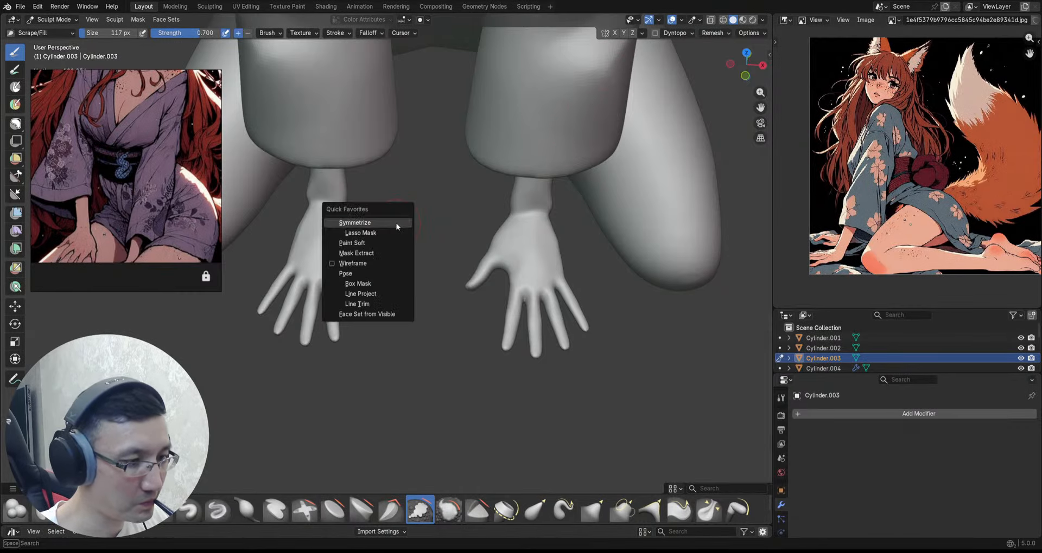
left_click(642, 34)
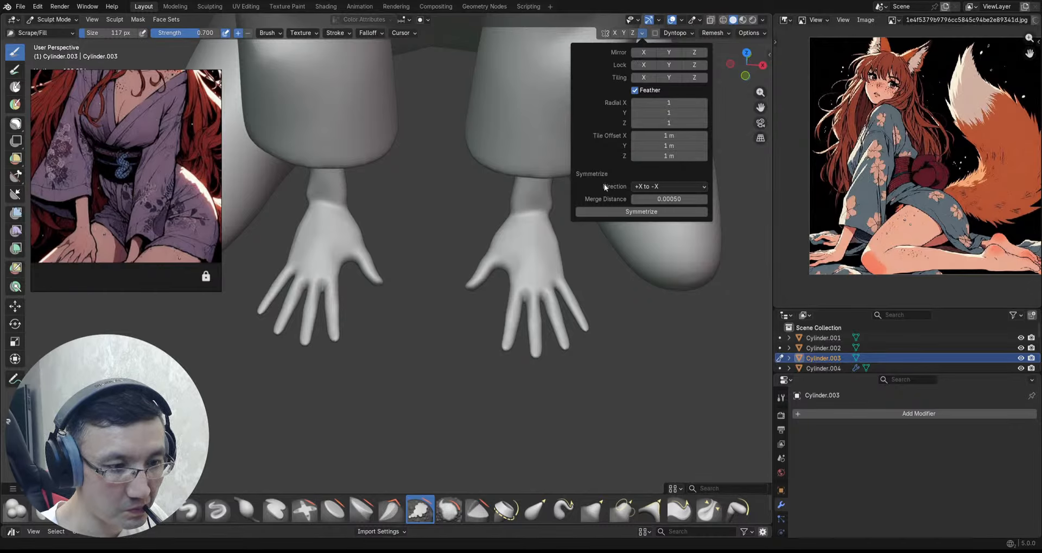
left_click(650, 188)
left_click(640, 204)
left_click(635, 213)
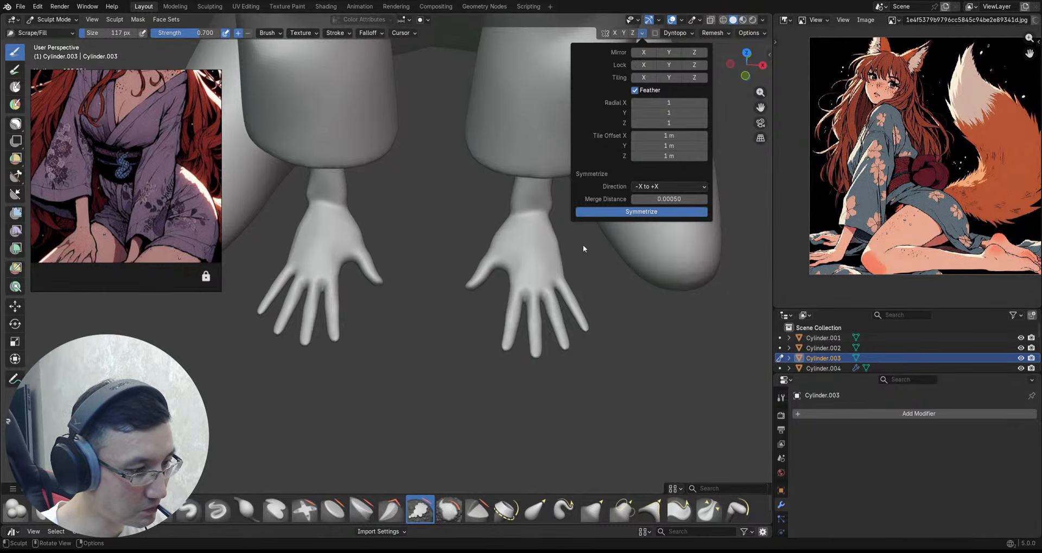
middle_click_drag(412, 238, 439, 225)
left_click(614, 33)
Step: Define the knuckles and finger bases on the backs of the hands with the Draw Sharp brush at strength 0.569
scroll(313, 255, "up", 2)
mouse_move(313, 256)
middle_mouse_down("shift")
mouse_move(420, 217)
mouse_move(411, 236)
middle_mouse_up("shift")
key("d")
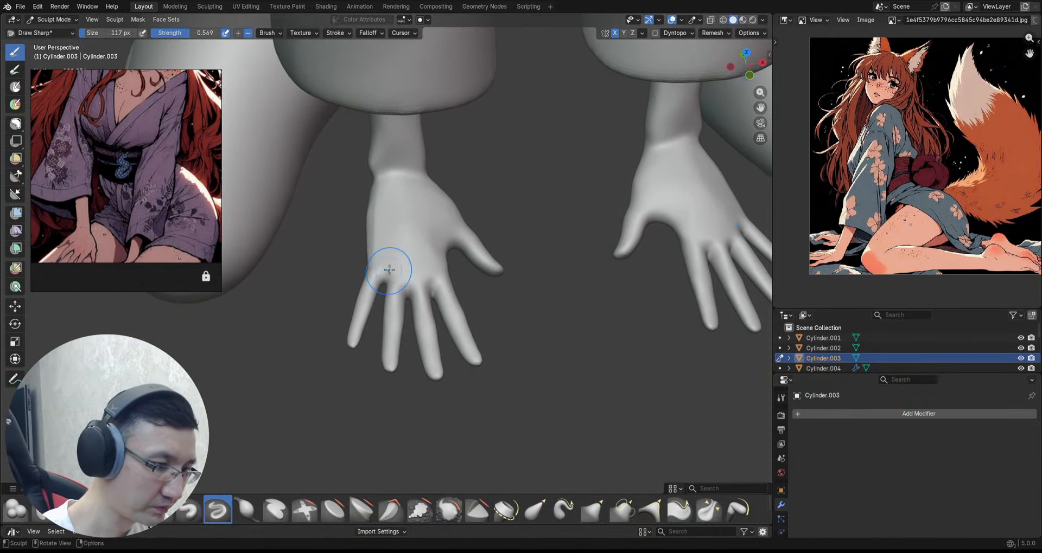
middle_click_drag(405, 279, 422, 288)
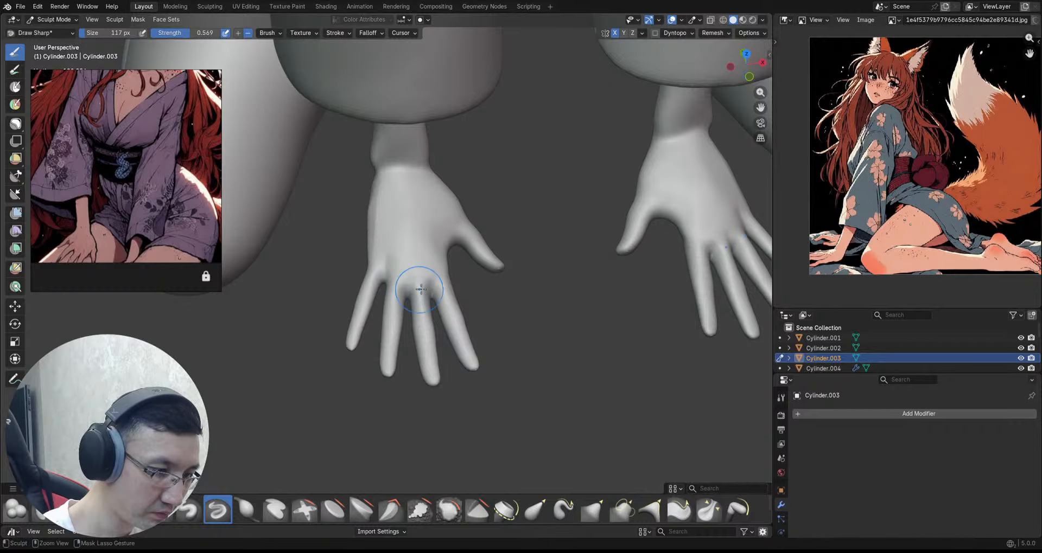
mouse_move(421, 254)
middle_mouse_down()
mouse_move(398, 259)
mouse_move(414, 278)
mouse_move(474, 274)
mouse_move(426, 267)
middle_mouse_up()
scroll(407, 265, "up", 3)
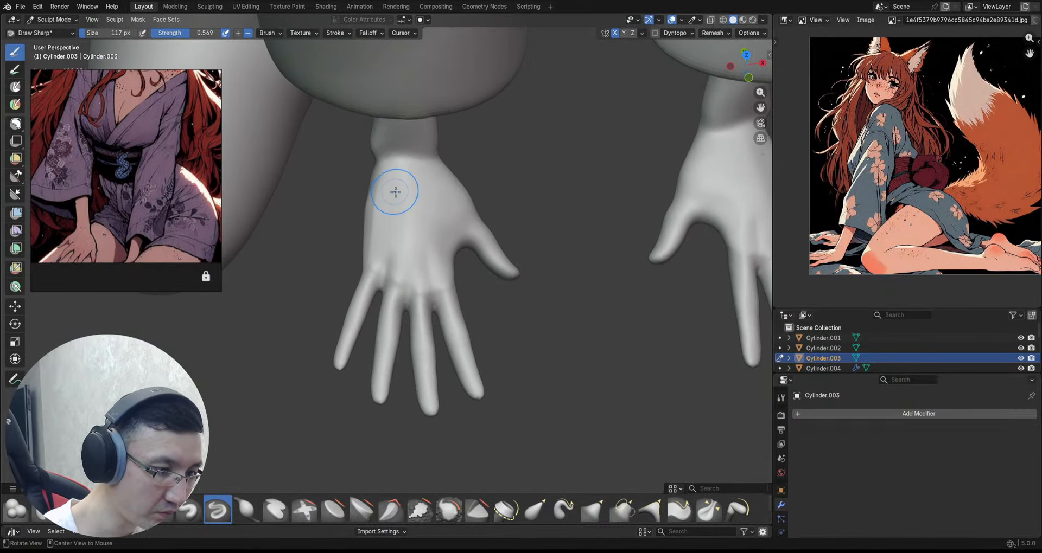
middle_click_drag(395, 192, 384, 223)
mouse_move(406, 278)
middle_mouse_down()
mouse_move(406, 242)
mouse_move(417, 240)
mouse_move(426, 280)
middle_mouse_up()
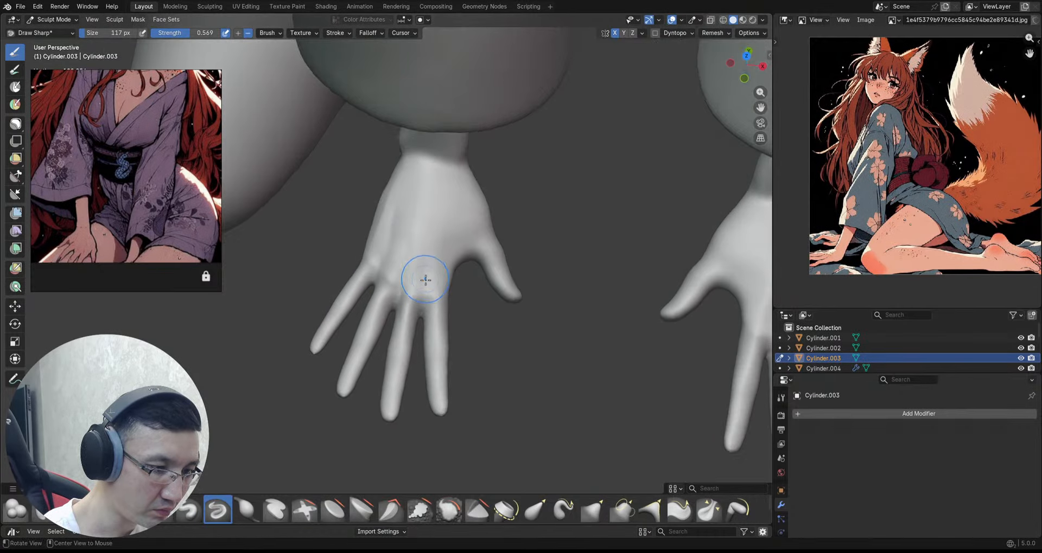
mouse_move(426, 327)
middle_mouse_down()
mouse_move(434, 249)
mouse_move(450, 277)
mouse_move(471, 264)
mouse_move(436, 251)
mouse_move(450, 234)
mouse_move(472, 232)
mouse_move(470, 217)
middle_mouse_up()
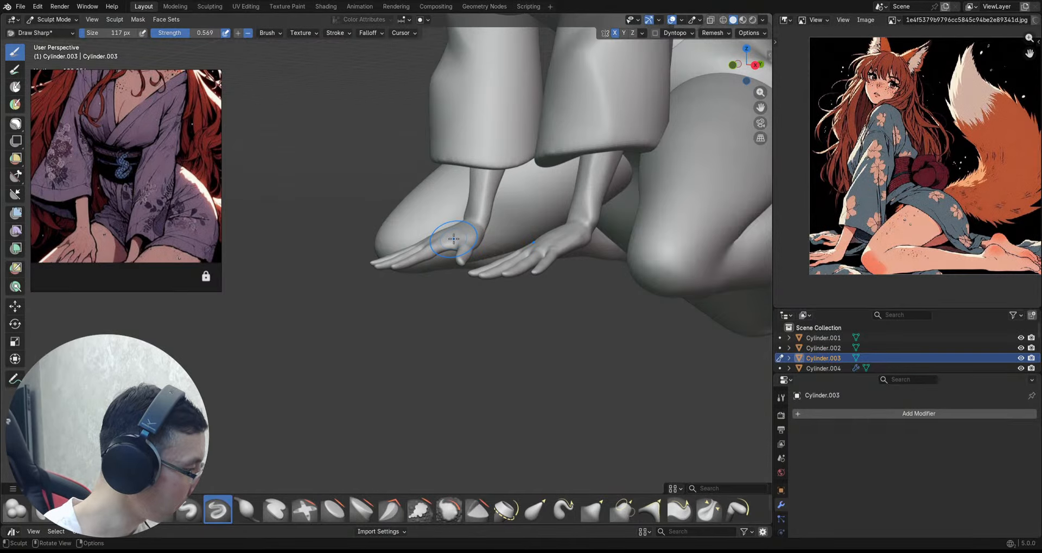
Step: Adjust the thumb area of the hands with the Grab brush at strength 0.400 and save the file
key("g")
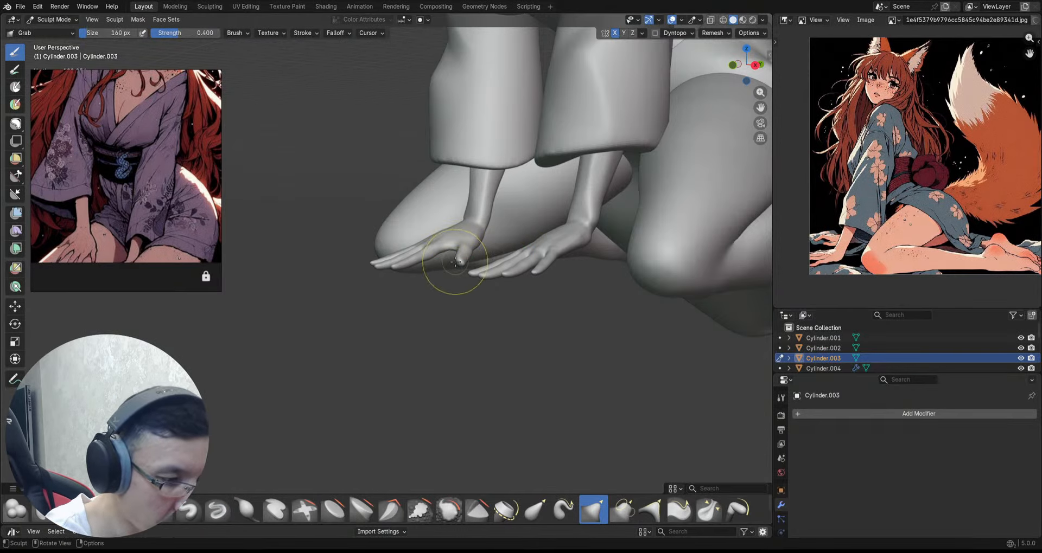
scroll(456, 263, "up", 5)
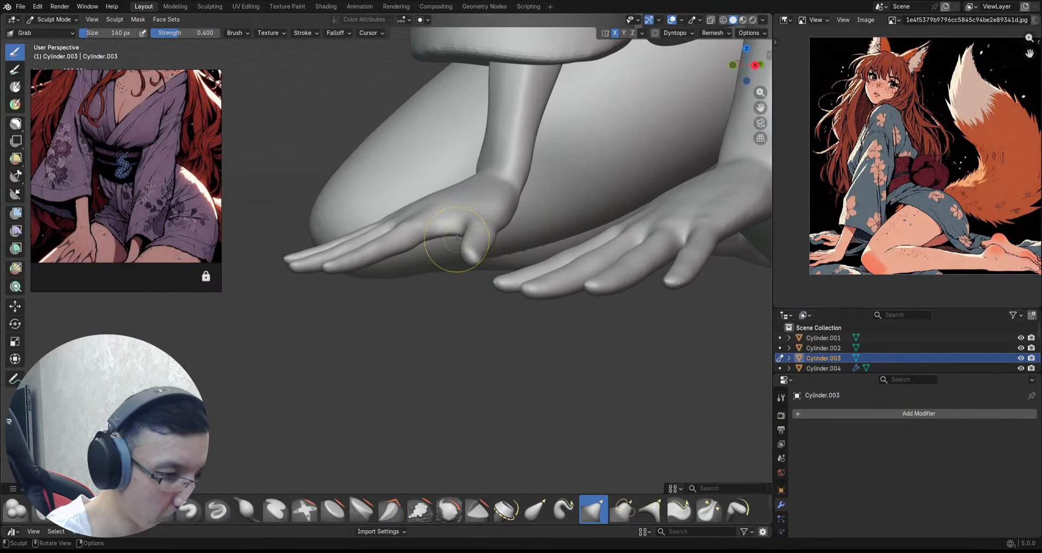
scroll(457, 240, "down", 5)
key("ctrl+s")
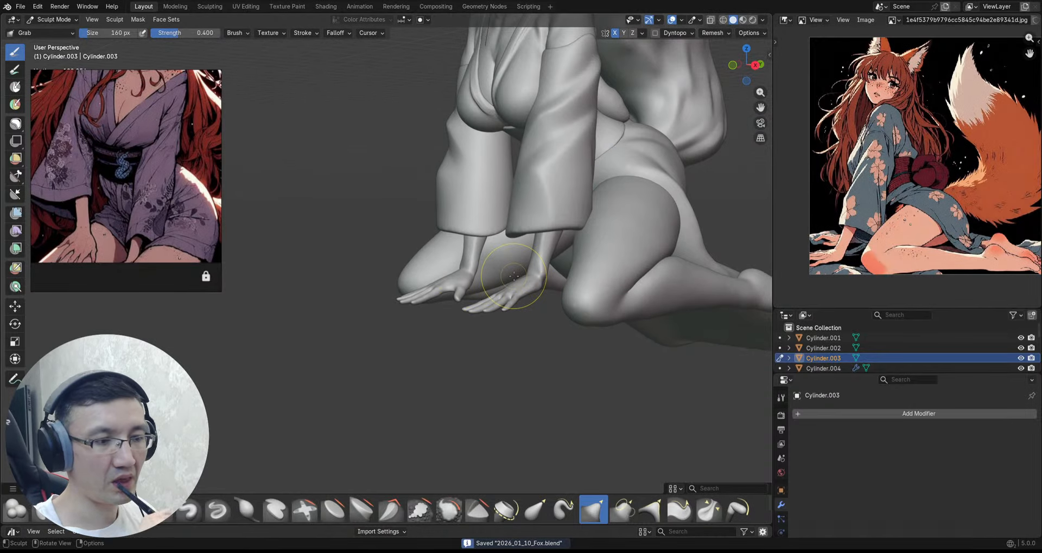
Step: Select the waist sash and the bow pieces on the back in Object Mode and join them into one object
scroll(510, 282, "down", 5)
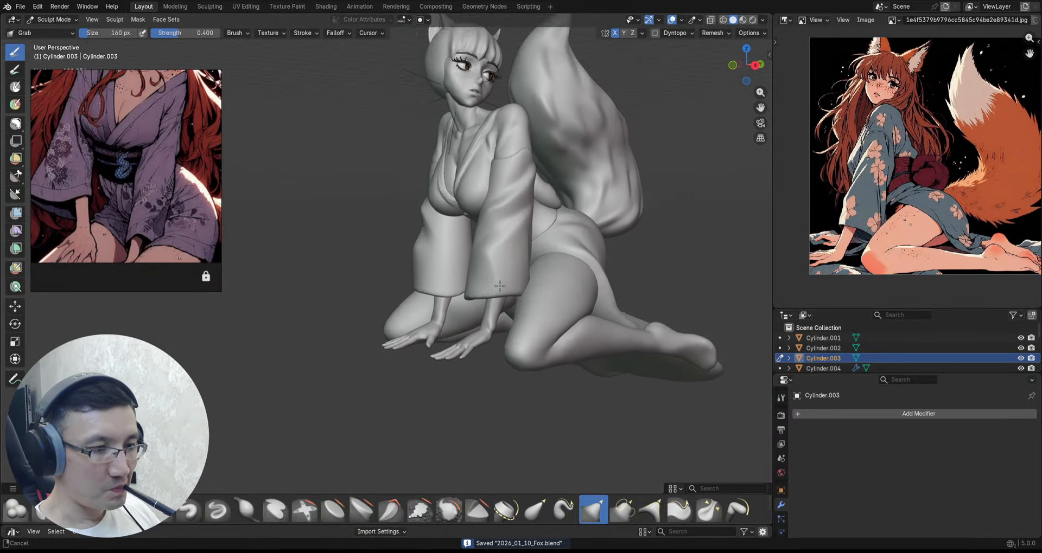
middle_click_drag(503, 324, 563, 273)
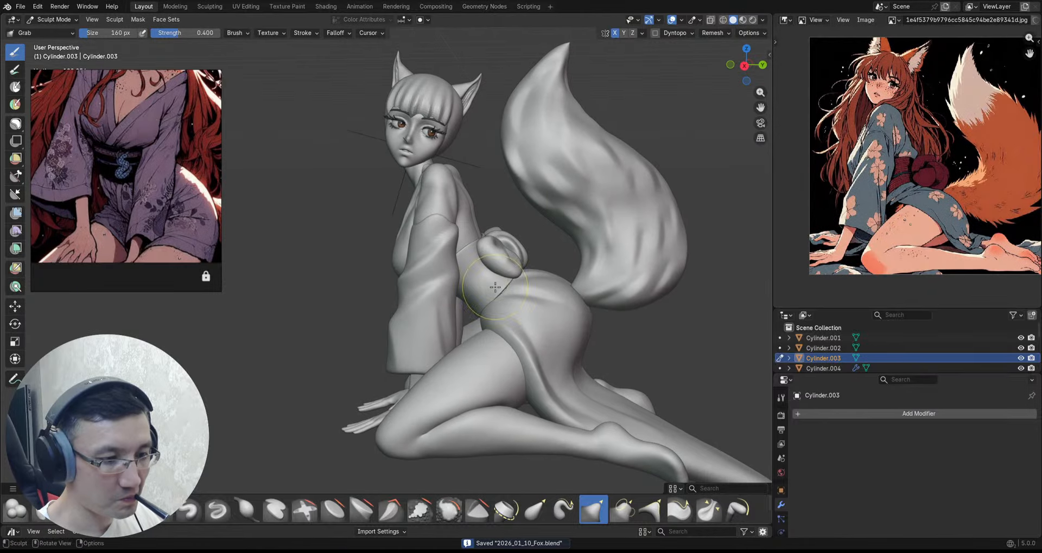
key("ctrl+Tab")
left_click(488, 274)
left_click(488, 277)
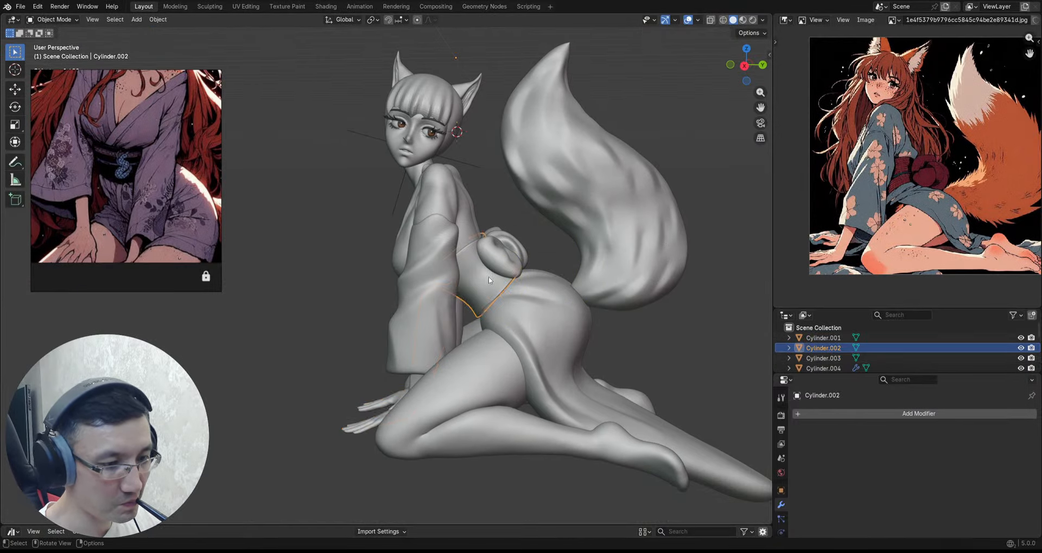
left_click(519, 266, "shift")
middle_click_drag(519, 266, 512, 263)
left_click(512, 263, "shift")
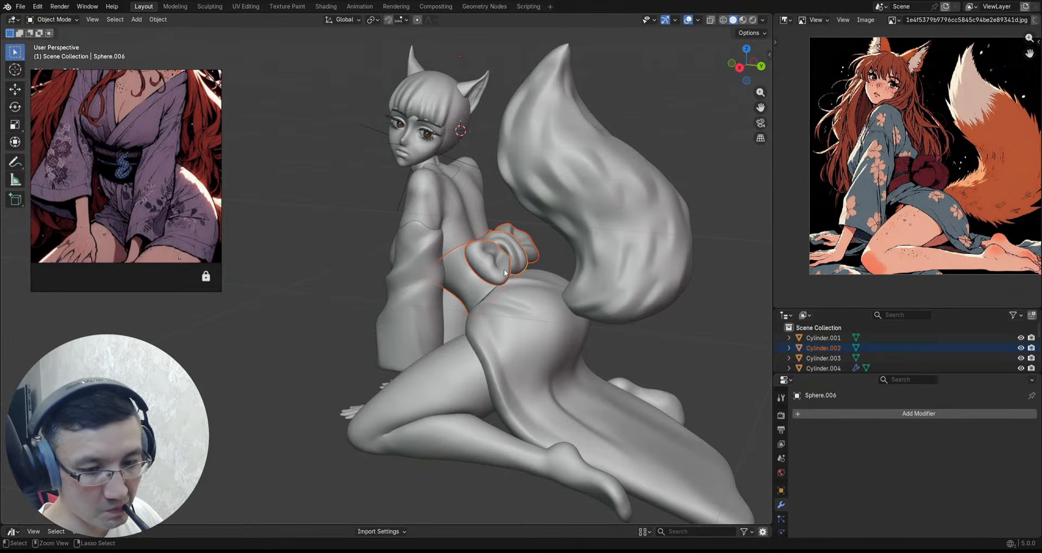
key("q")
left_click(494, 255)
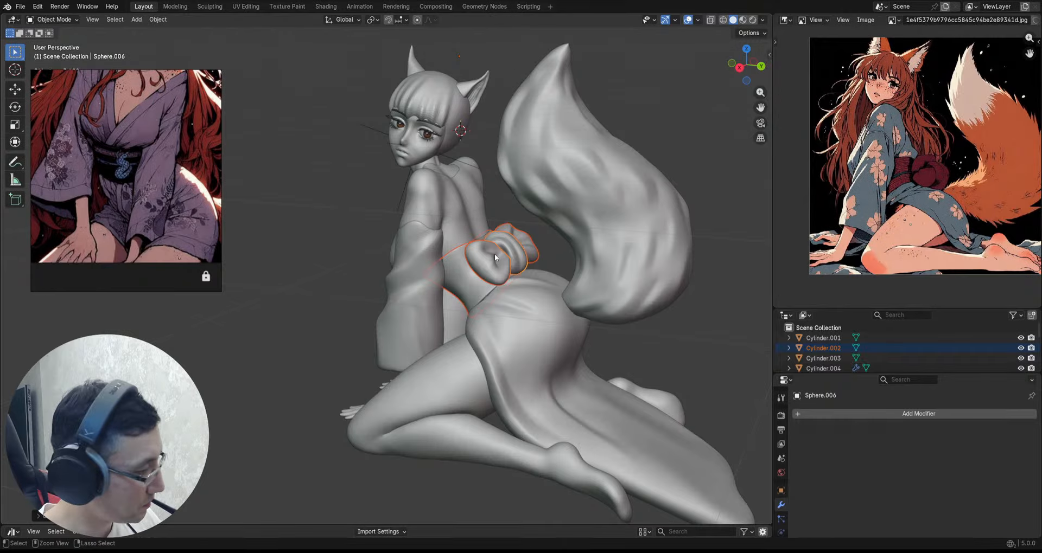
key("ctrl+j")
Step: Fill the joined sash and bow with a muted dark red using the Color Filter in Fill mode at strength 1.000
mouse_move(478, 259)
middle_mouse_down()
mouse_move(494, 258)
mouse_move(489, 245)
middle_mouse_up()
scroll(497, 252, "up", 2)
left_click_drag(492, 240, 466, 243, "ctrl+alt")
left_click_drag(465, 244, 453, 227, "ctrl+alt")
left_click_drag(453, 227, 453, 229, "alt")
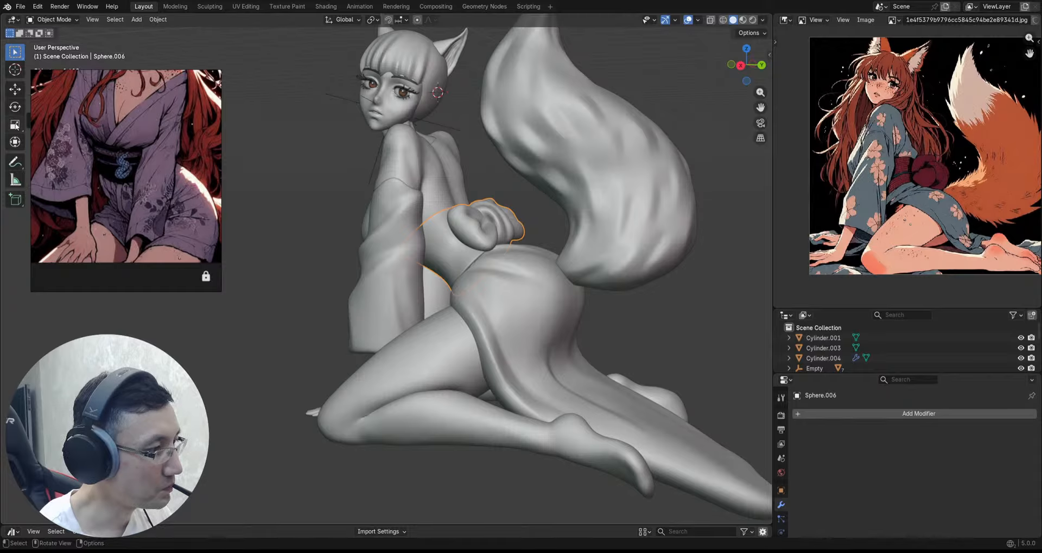
key("ctrl+Tab")
left_click(291, 271)
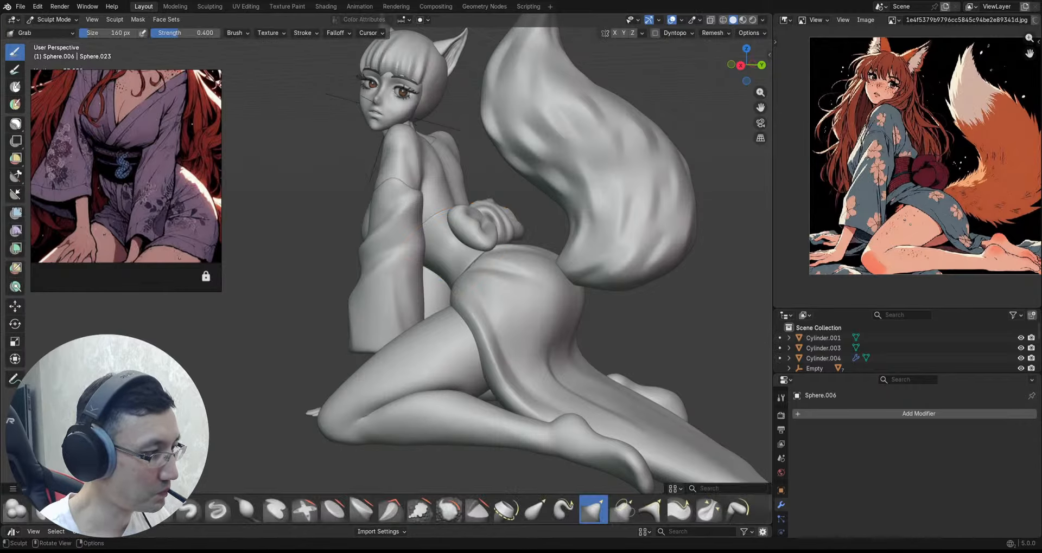
left_click(16, 249)
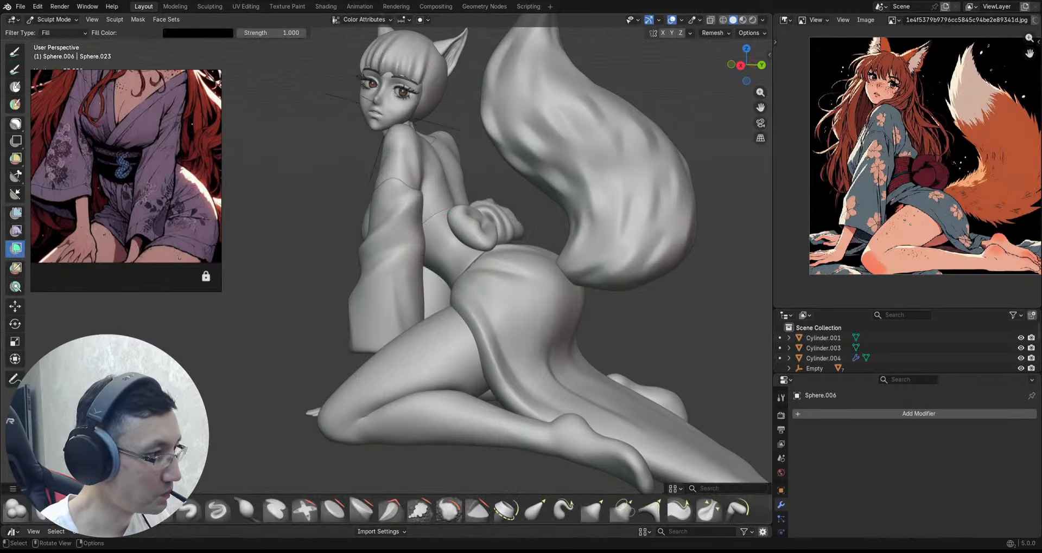
left_click(184, 32)
left_click_drag(254, 103, 255, 78)
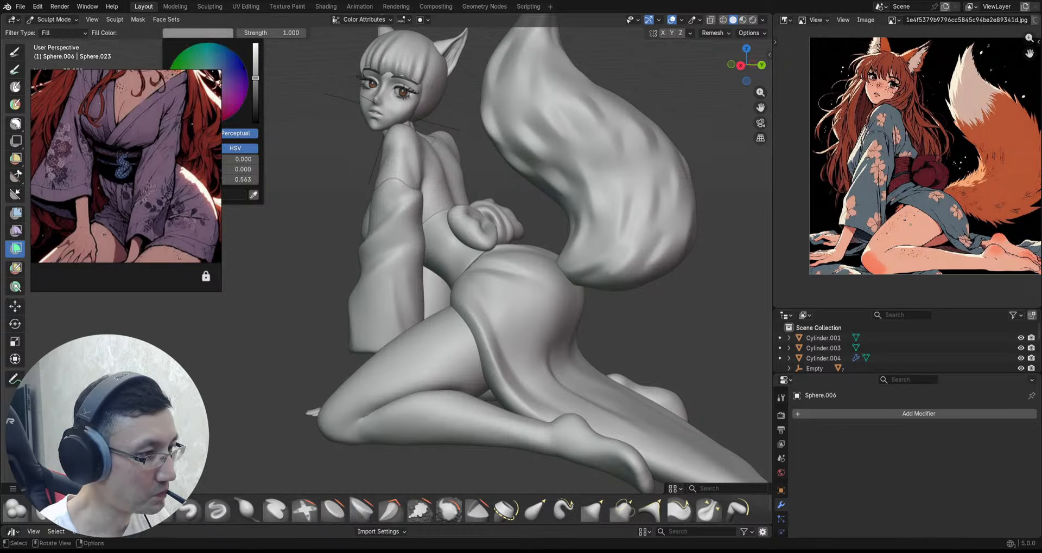
left_click_drag(205, 98, 210, 108)
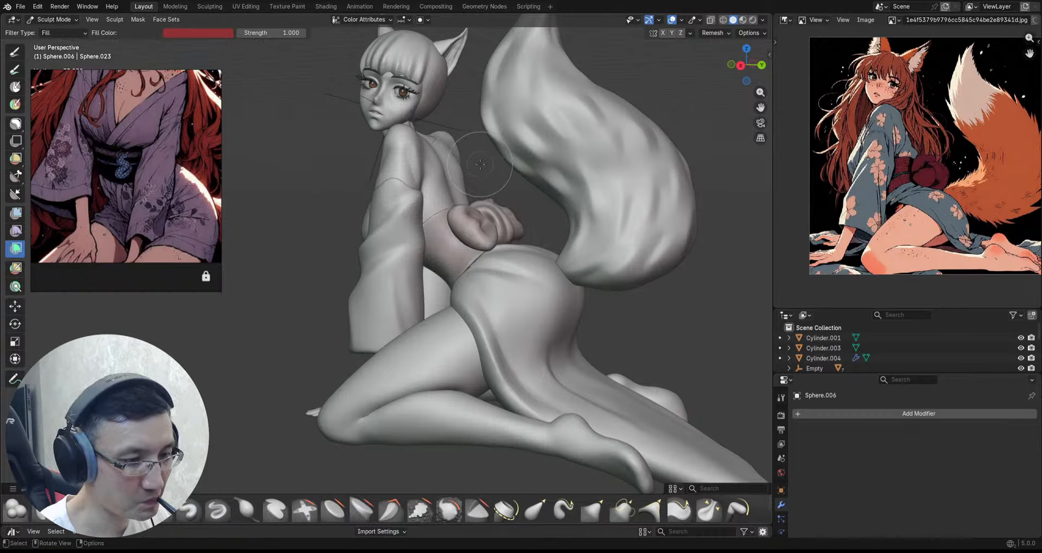
left_click_drag(480, 164, 671, 138)
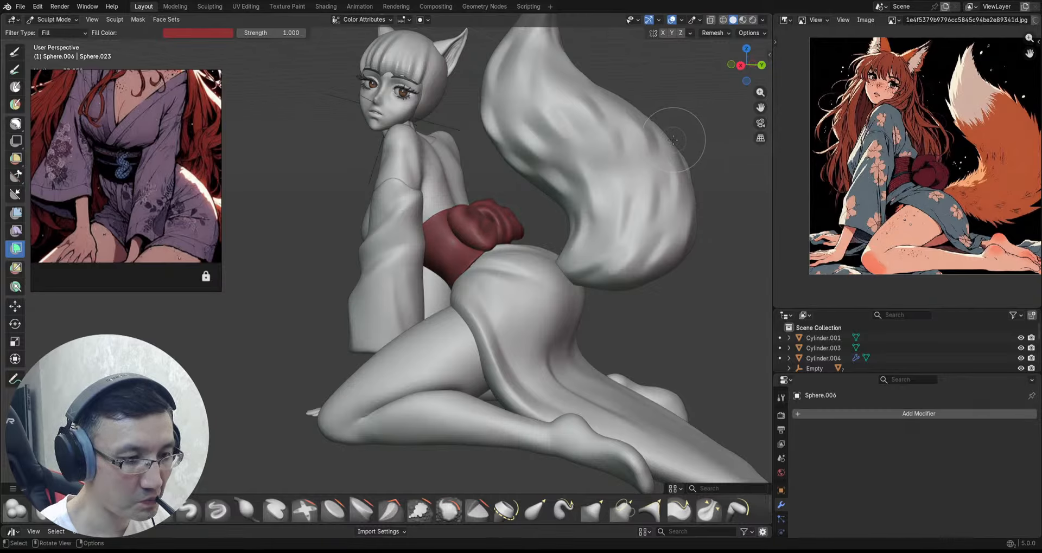
Step: Switch sculpting from the sash to the lower kimono object, Sphere.005, with the Draw Sharp brush active
middle_click_drag(362, 153, 340, 152)
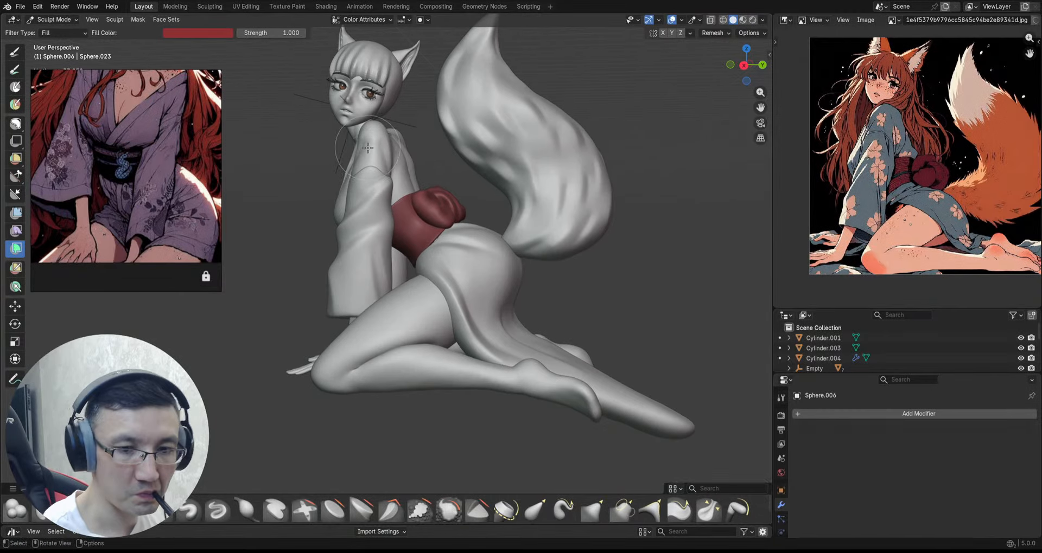
key("ctrl+Tab")
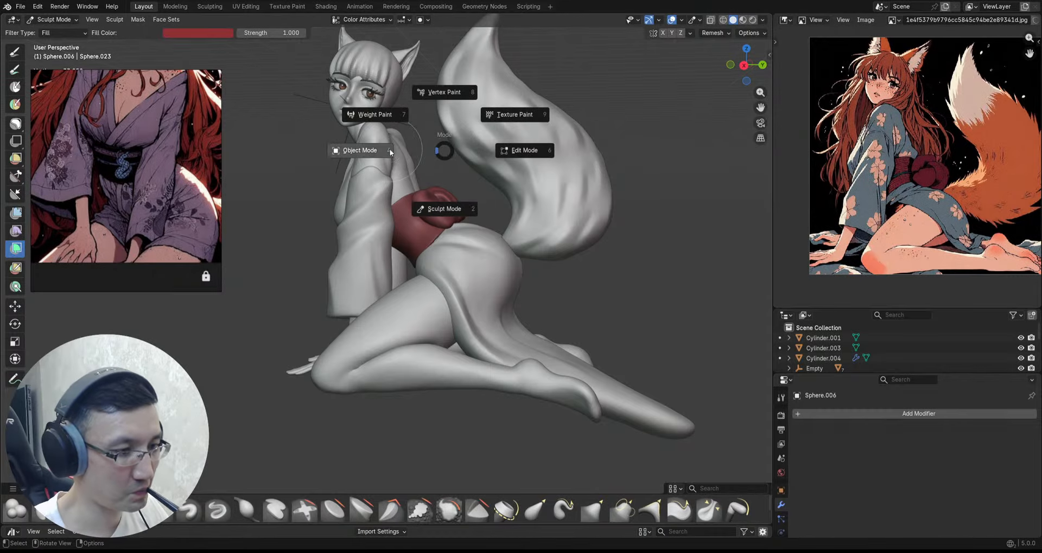
left_click(374, 150)
middle_click_drag(374, 151, 423, 247)
scroll(454, 223, "up", 3)
key("KP_Divide")
key("KP_Divide")
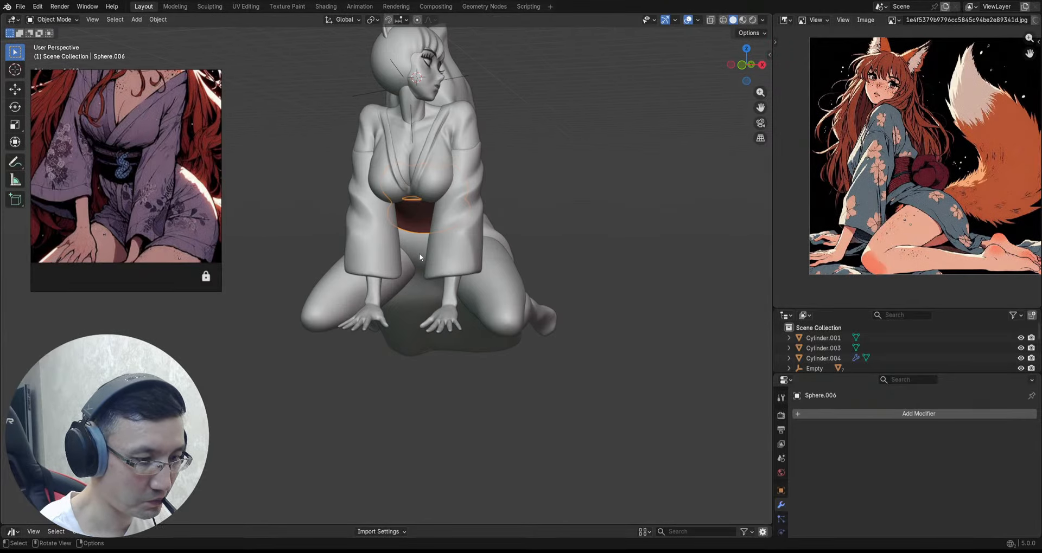
left_click(419, 253)
key("ctrl+Tab")
left_click(421, 288)
key("v")
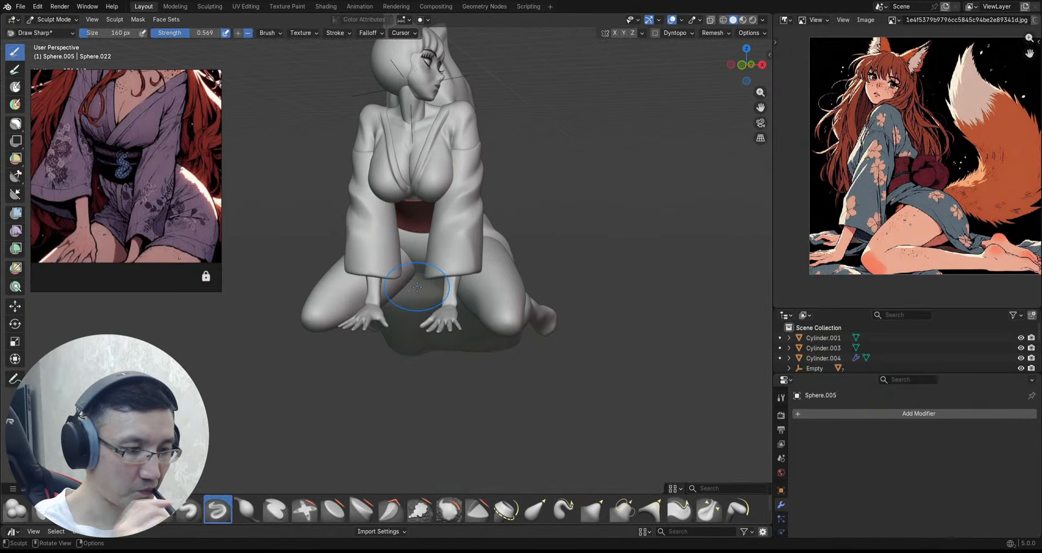
mouse_move(417, 287)
middle_mouse_down()
mouse_move(401, 255)
mouse_move(415, 288)
mouse_move(436, 257)
middle_mouse_up()
scroll(436, 257, "up", 1)
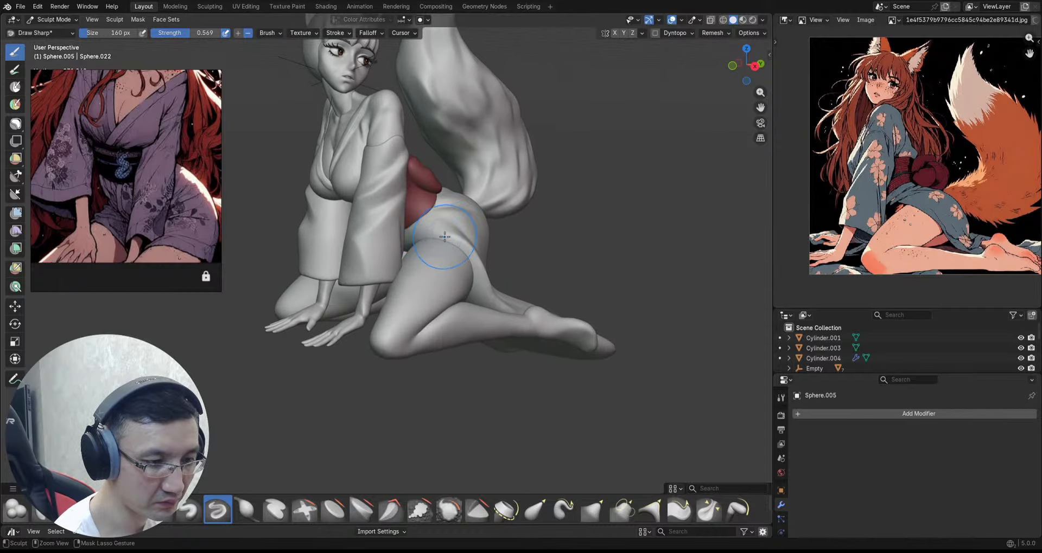
Step: Try shaping the kimono skirt around the hip with the Draw Sharp brush at strength 0.569, then undo the strokes
left_click_drag(426, 249, 393, 253)
mouse_move(429, 245)
middle_mouse_down()
mouse_move(434, 235)
mouse_move(411, 252)
mouse_move(433, 244)
mouse_move(414, 270)
mouse_move(402, 263)
mouse_move(413, 261)
mouse_move(376, 269)
middle_mouse_up()
key("ctrl+z")
key("ctrl+z")
key("ctrl+z")
key("ctrl+z")
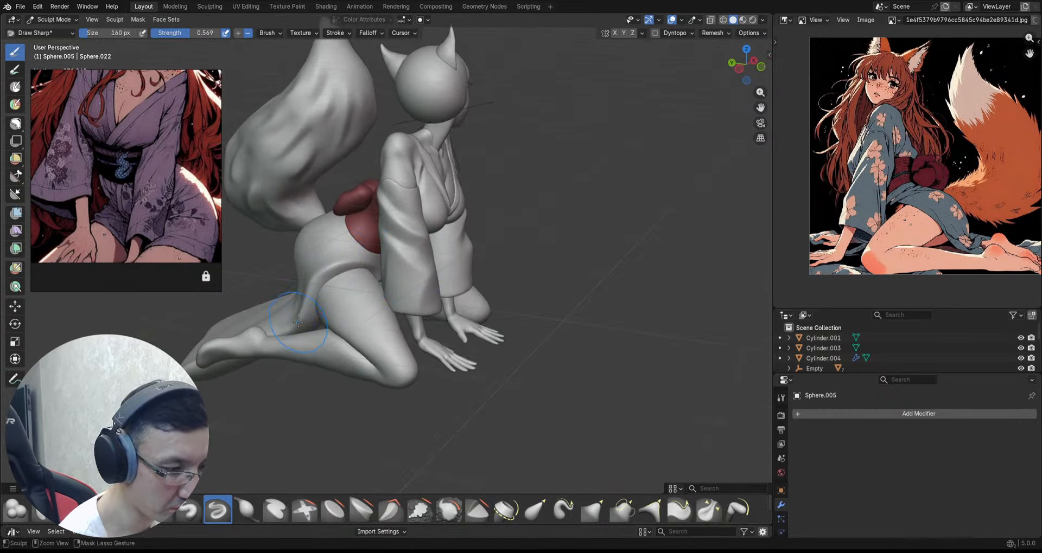
Step: Examine how the kimono skirt drapes over the hips and thighs from both sides and from below
middle_click_drag(298, 322, 345, 289)
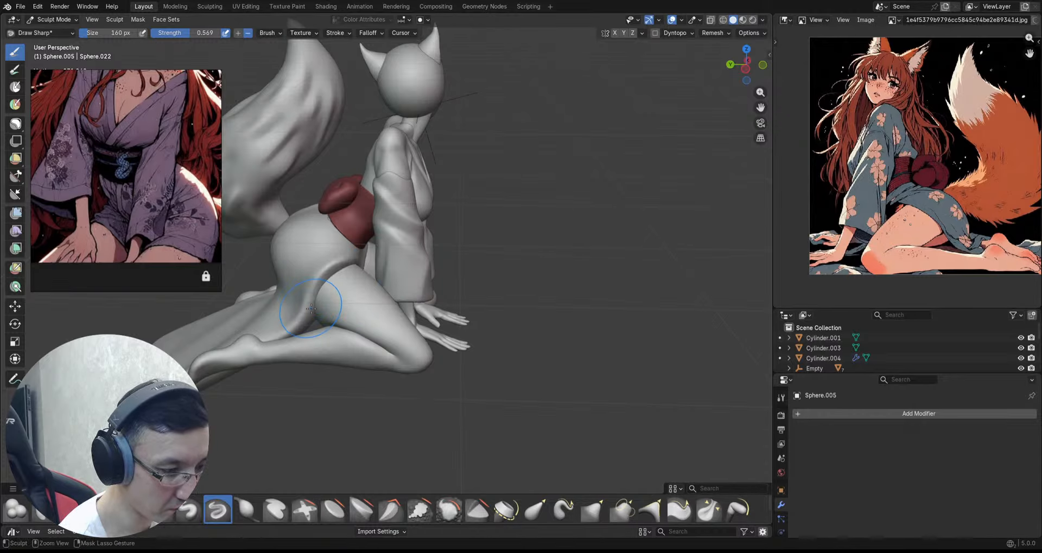
middle_click_drag(313, 321, 475, 260)
scroll(402, 248, "up", 5)
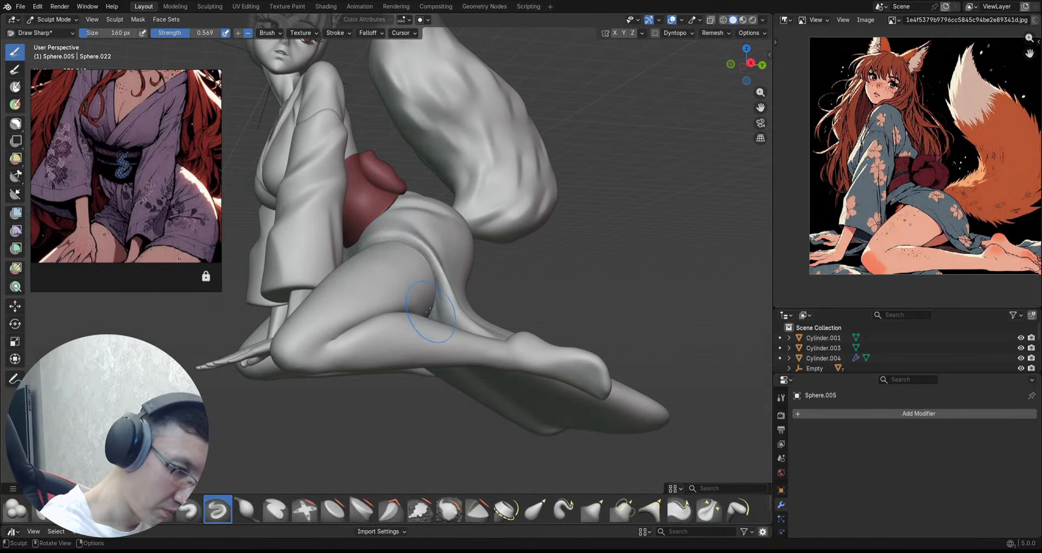
scroll(430, 312, "down", 3)
scroll(429, 255, "up", 2)
middle_click_drag(462, 244, 469, 220)
scroll(444, 218, "up", 2)
middle_click_drag(377, 225, 429, 287)
middle_click_drag(448, 217, 459, 190, "shift")
Step: Save the file and shrink the floating reference image window to its smallest size
key("ctrl+s")
middle_click_drag(458, 190, 494, 233, "shift")
key("ctrl+s")
middle_click_drag(516, 283, 500, 251, "shift")
middle_click_drag(500, 251, 461, 227, "shift")
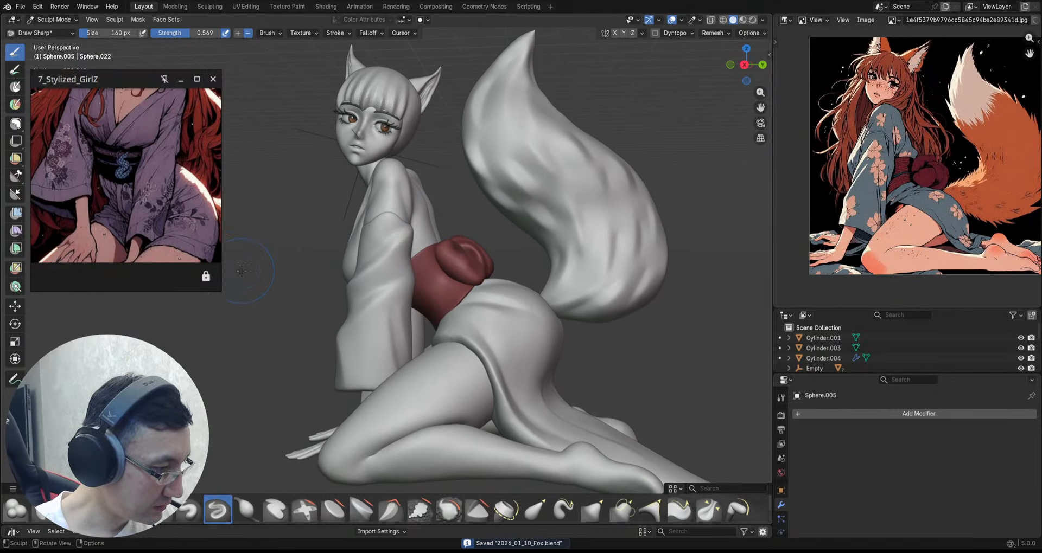
left_click_drag(222, 291, 59, 99)
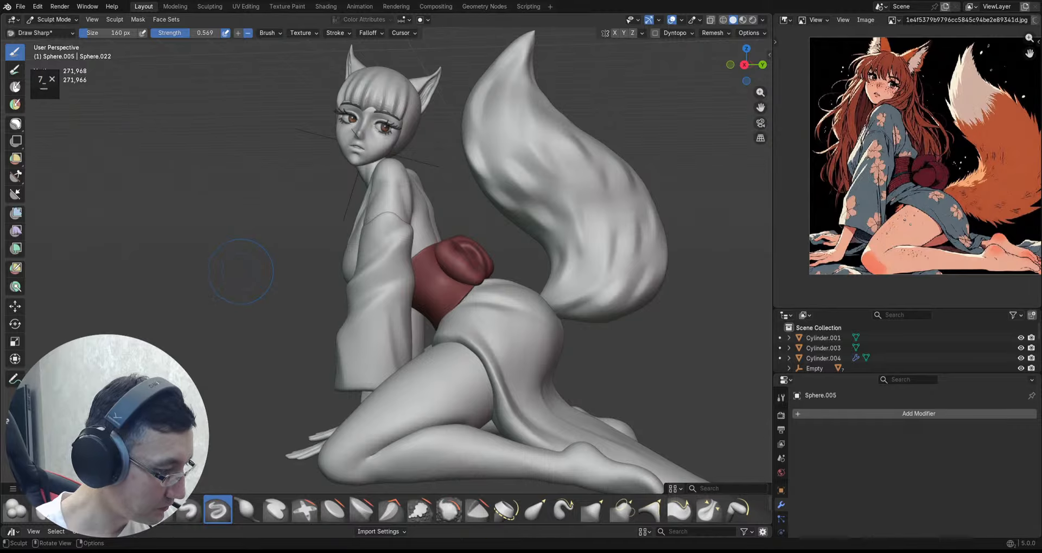
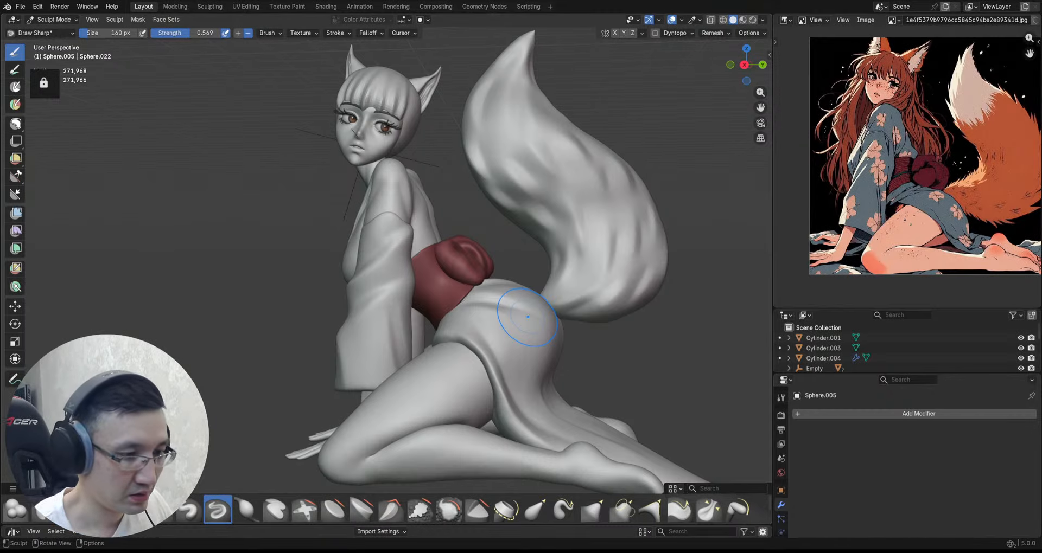
Step: Switch to Object Mode and hide the Empty at the character's head
mouse_move(529, 315)
middle_mouse_down()
mouse_move(613, 289)
mouse_move(541, 281)
middle_mouse_up()
scroll(542, 281, "up", 2)
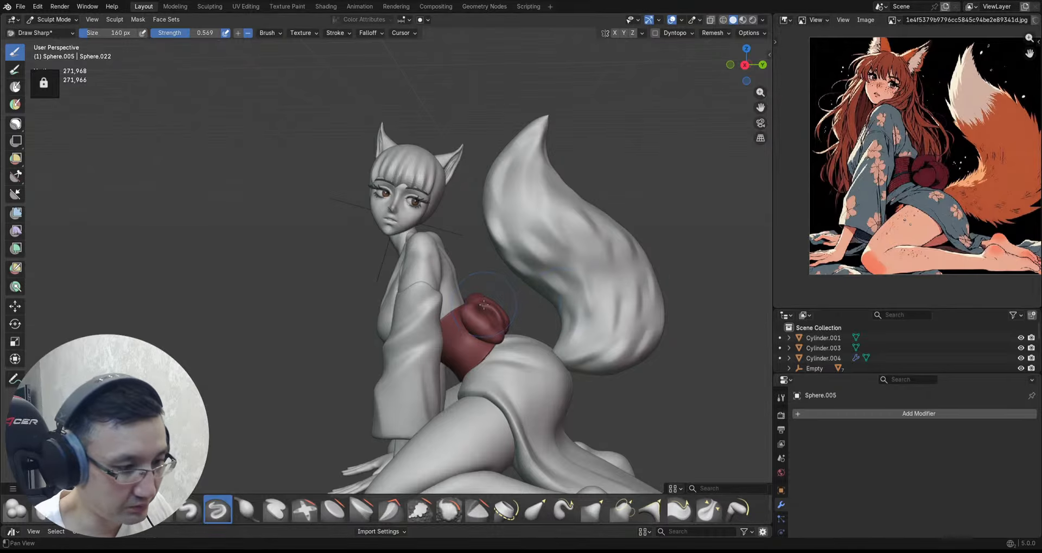
middle_click_drag(484, 305, 537, 237, "shift")
key("ctrl+Tab")
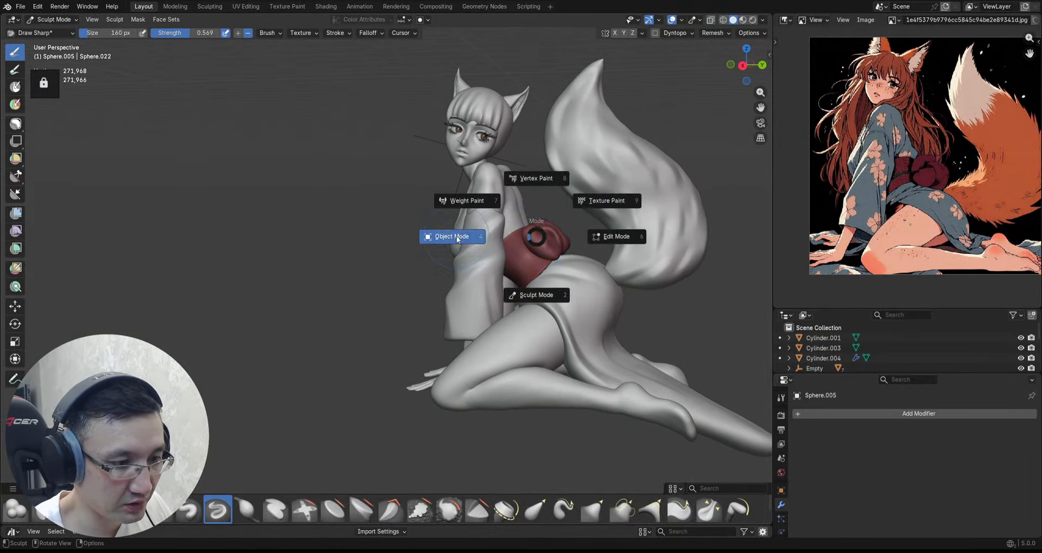
left_click(457, 239)
scroll(472, 217, "up", 2)
left_click(487, 196)
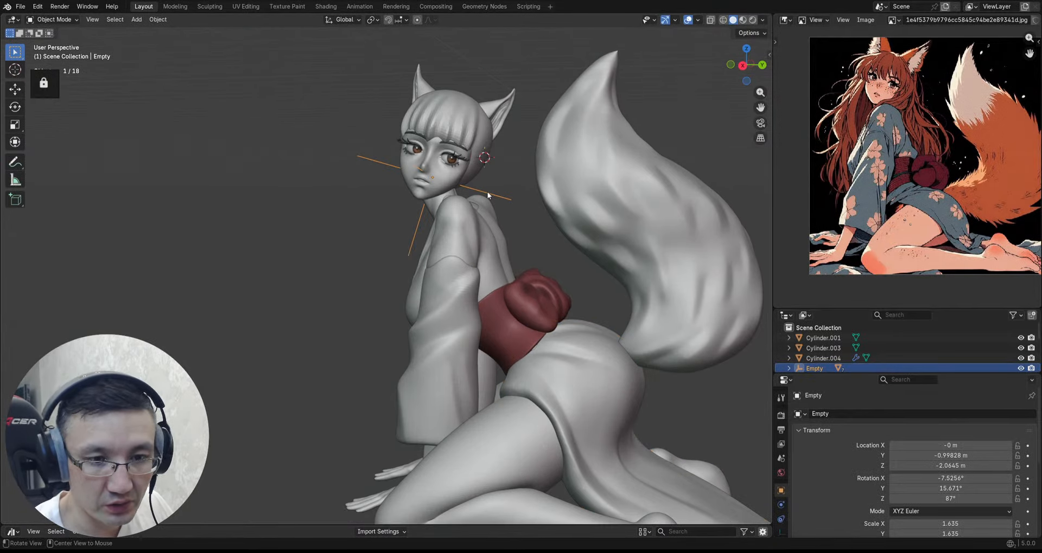
middle_click_drag(488, 196, 487, 163)
key("h")
Step: Add a UV sphere at the side of the head beneath the ear and scale it down to about 0.46
scroll(503, 186, "up", 1)
middle_click_drag(486, 163, 513, 157, "shift")
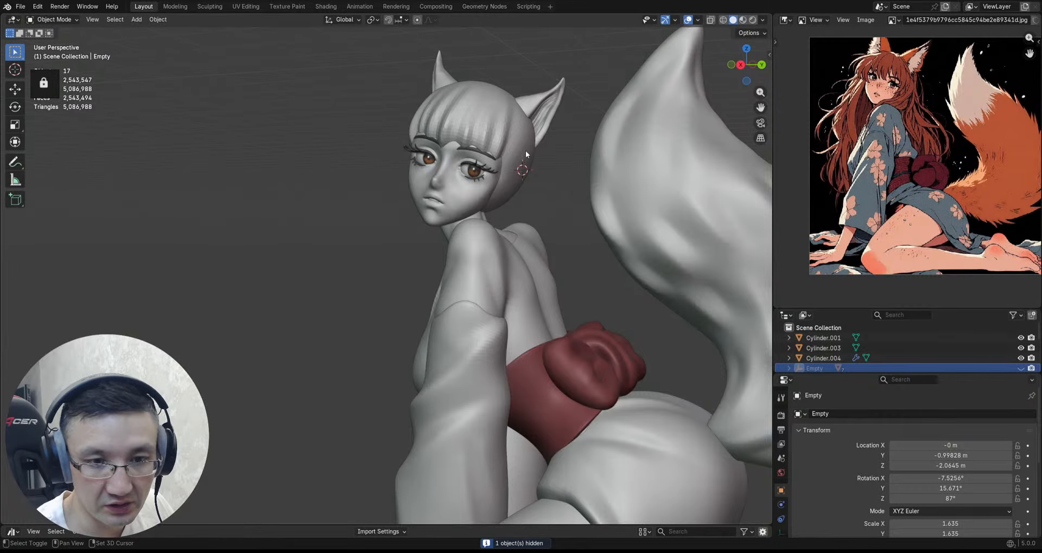
right_click(527, 151, "shift")
key("shift+a")
mouse_move(539, 194)
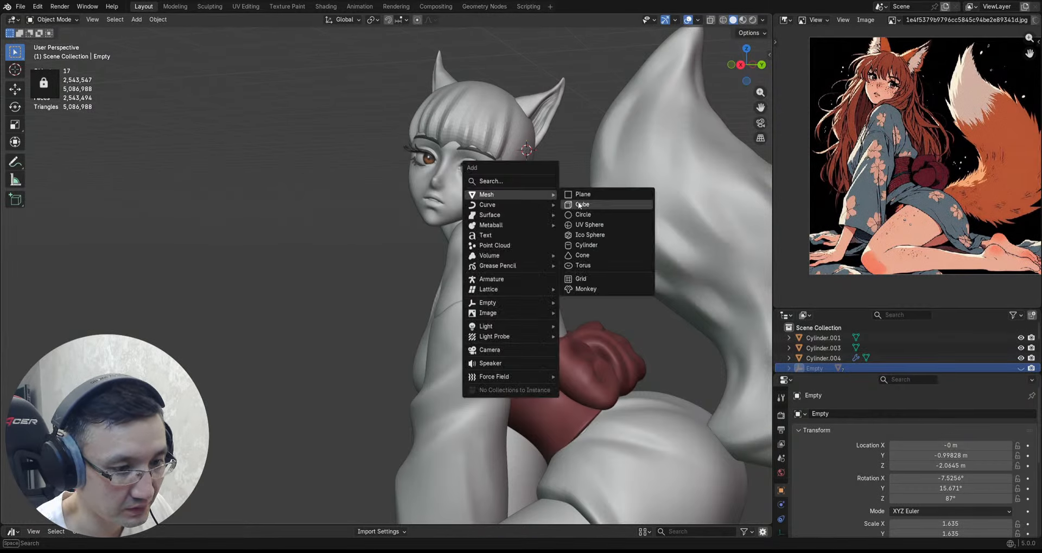
left_click(588, 224)
key("s")
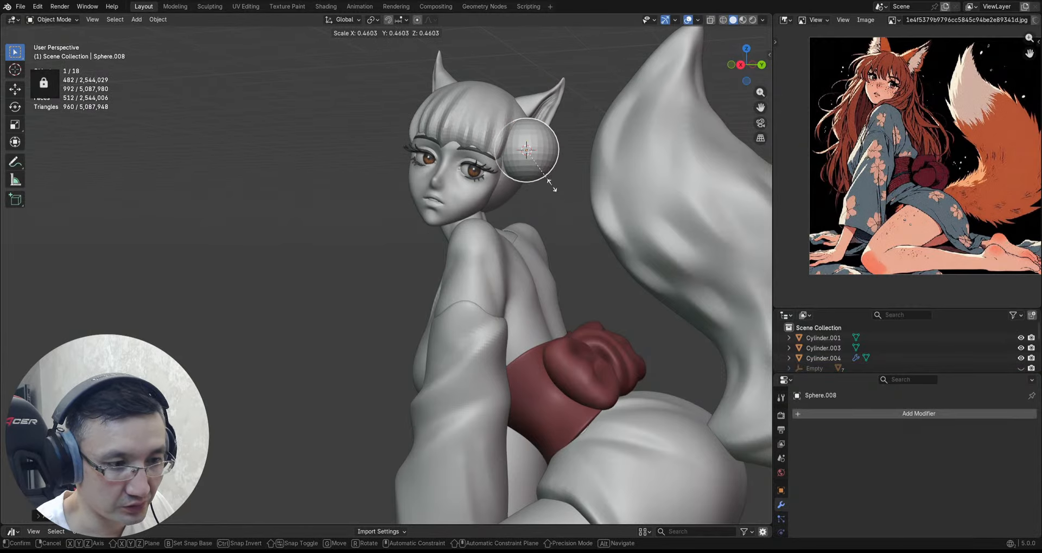
left_click(550, 186)
middle_click_drag(550, 186, 553, 200)
Step: Apply all transforms to the new sphere, switch it to Sculpt Mode and voxel remesh it to a coarse mesh
key("ctrl+a")
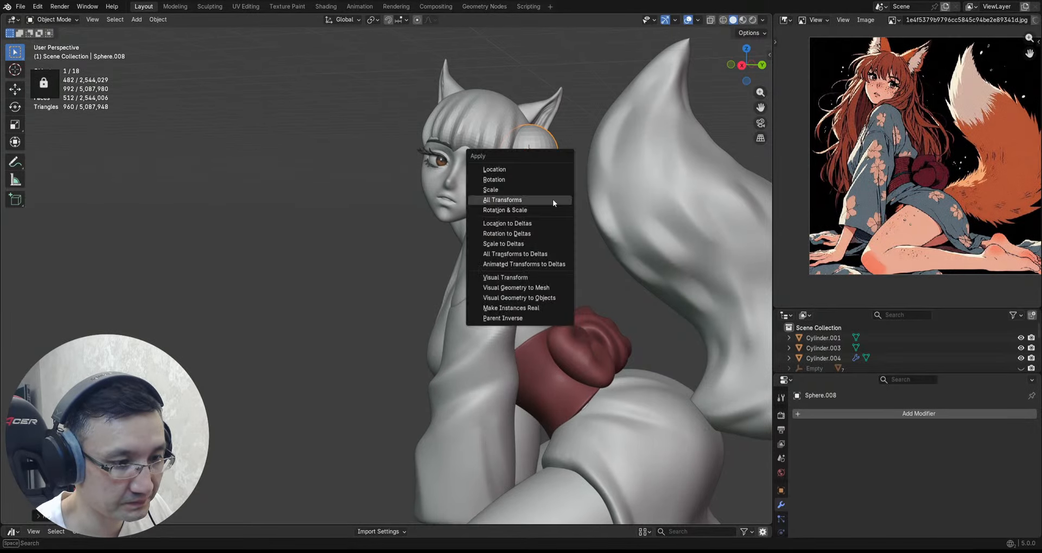
left_click(553, 199)
key("ctrl+Tab")
left_click(549, 242)
key("f")
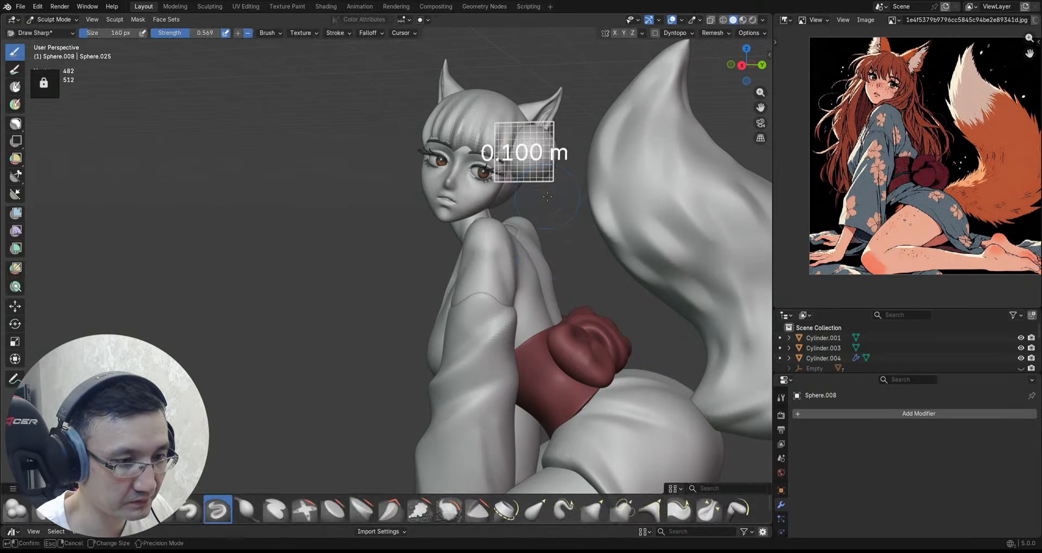
left_click(422, 111)
key("ctrl+r")
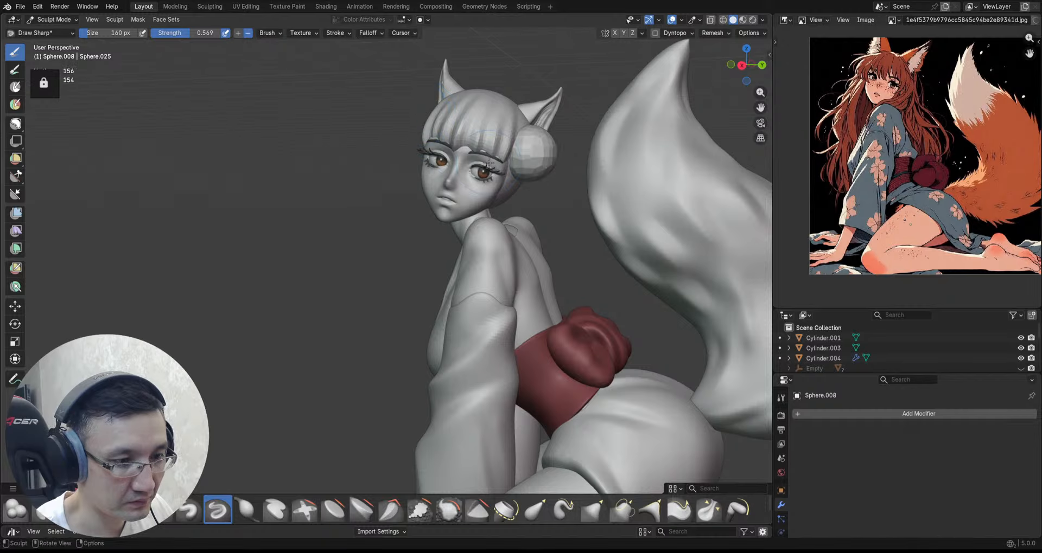
Step: Stretch the sphere down along the side of the face into a long hair lock with the Grab brush
scroll(540, 167, "down", 1)
mouse_move(540, 167)
middle_mouse_down()
mouse_move(546, 179)
mouse_move(532, 208)
middle_mouse_up()
key("g")
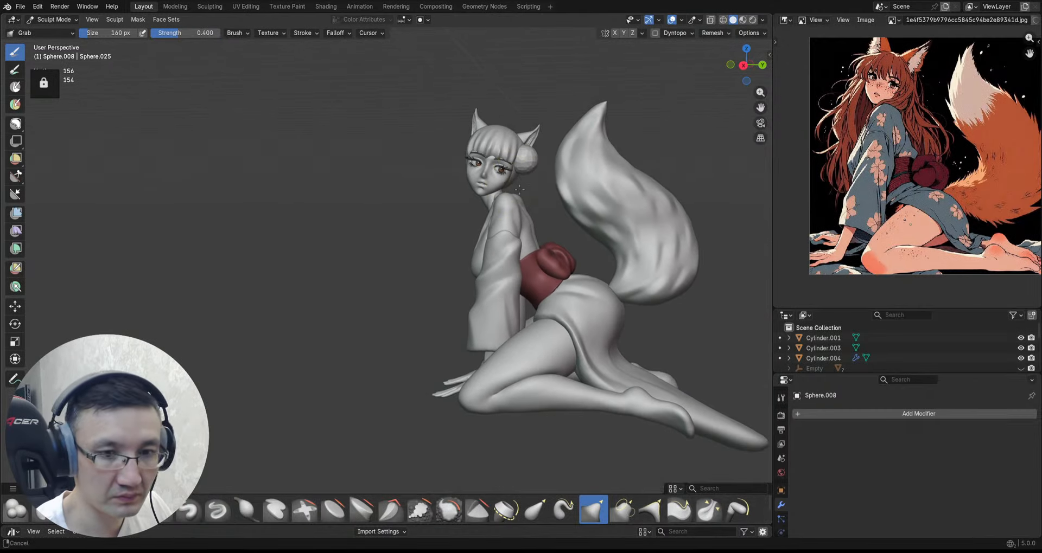
left_click_drag(523, 176, 491, 235)
mouse_move(515, 209)
middle_mouse_down("ctrl")
mouse_move(530, 180)
mouse_move(516, 210)
mouse_move(510, 191)
middle_mouse_up("ctrl")
mouse_move(505, 189)
left_mouse_down()
mouse_move(460, 229)
mouse_move(472, 218)
left_mouse_up()
left_click_drag(555, 155, 548, 205, "alt+shift")
left_click_drag(548, 211, 548, 191, "ctrl+alt")
mouse_move(548, 191)
middle_mouse_down()
mouse_move(539, 145)
mouse_move(499, 172)
mouse_move(542, 181)
middle_mouse_up()
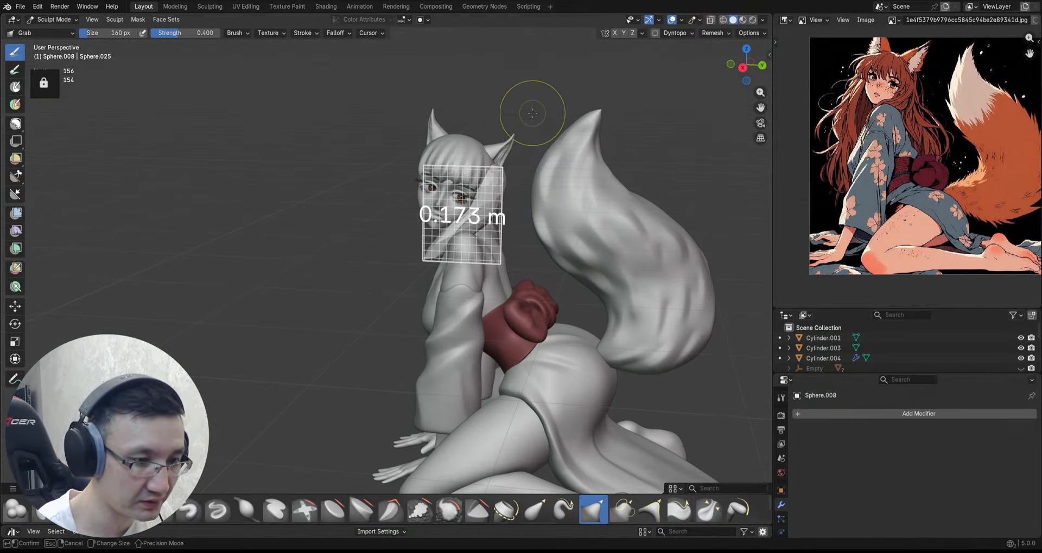
Step: Remesh the hair lock to a denser mesh and spread it over the side of the head with the Grab brush
middle_click_drag(529, 132, 540, 173)
mouse_move(510, 206)
left_mouse_down("alt+shift")
mouse_move(507, 228)
mouse_move(535, 163)
mouse_move(529, 187)
mouse_move(542, 202)
mouse_move(495, 147)
mouse_move(491, 174)
mouse_move(503, 179)
left_mouse_up("alt+shift")
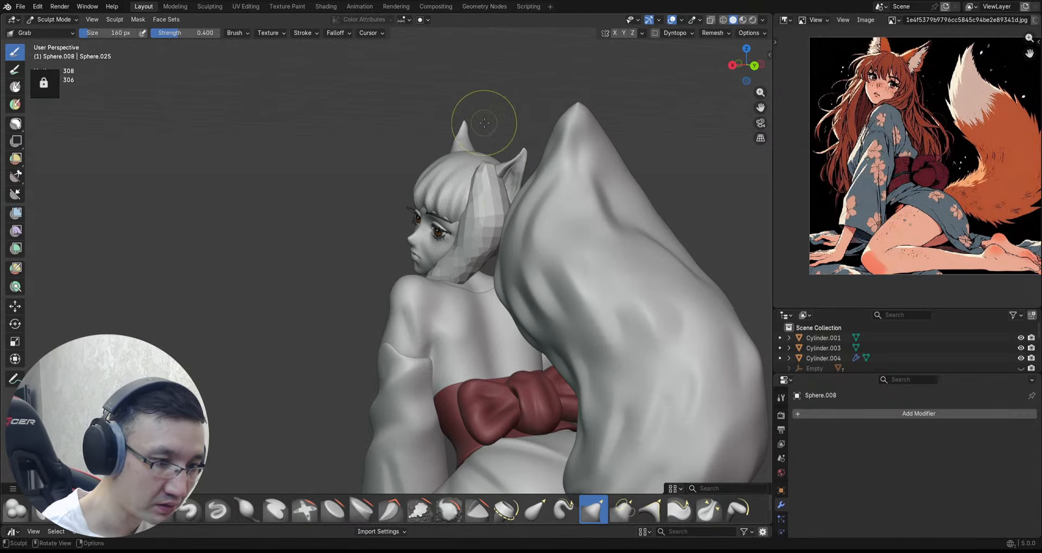
mouse_move(483, 116)
left_mouse_down("alt")
mouse_move(542, 163)
mouse_move(439, 166)
mouse_move(506, 140)
mouse_move(468, 162)
mouse_move(473, 230)
left_mouse_up("alt")
left_click_drag(473, 230, 489, 255, "alt")
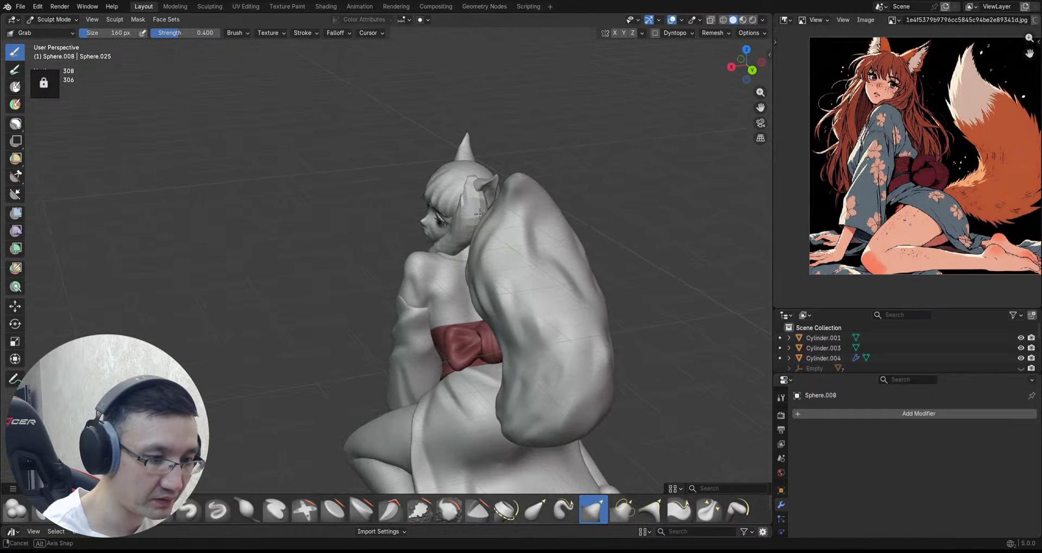
mouse_move(461, 203)
left_mouse_down("alt")
mouse_move(483, 185)
mouse_move(470, 202)
mouse_move(488, 189)
mouse_move(488, 202)
mouse_move(480, 188)
mouse_move(596, 230)
mouse_move(613, 220)
left_mouse_up("alt")
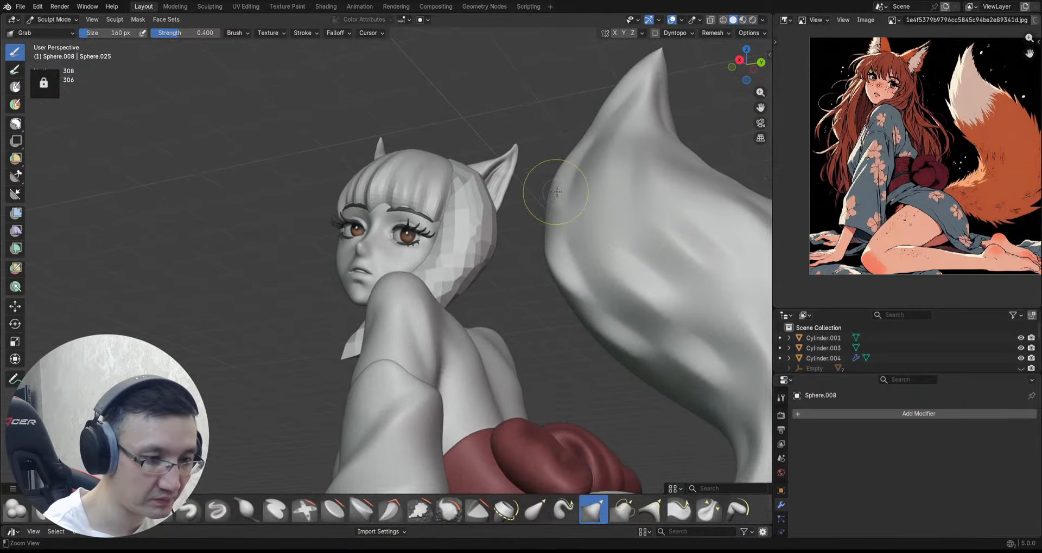
Step: Pull the lower end of the hair lock in front of the shoulder and over the upper chest
scroll(548, 196, "down", 5)
mouse_move(531, 196)
left_mouse_down("alt")
mouse_move(535, 210)
mouse_move(526, 202)
mouse_move(511, 229)
mouse_move(536, 172)
mouse_move(542, 181)
mouse_move(480, 267)
mouse_move(498, 259)
mouse_move(499, 232)
left_mouse_up("alt")
scroll(530, 194, "up", 3)
scroll(531, 194, "down", 2)
scroll(517, 221, "up", 3)
scroll(498, 261, "down", 1)
scroll(493, 235, "up", 2)
scroll(488, 239, "down", 2)
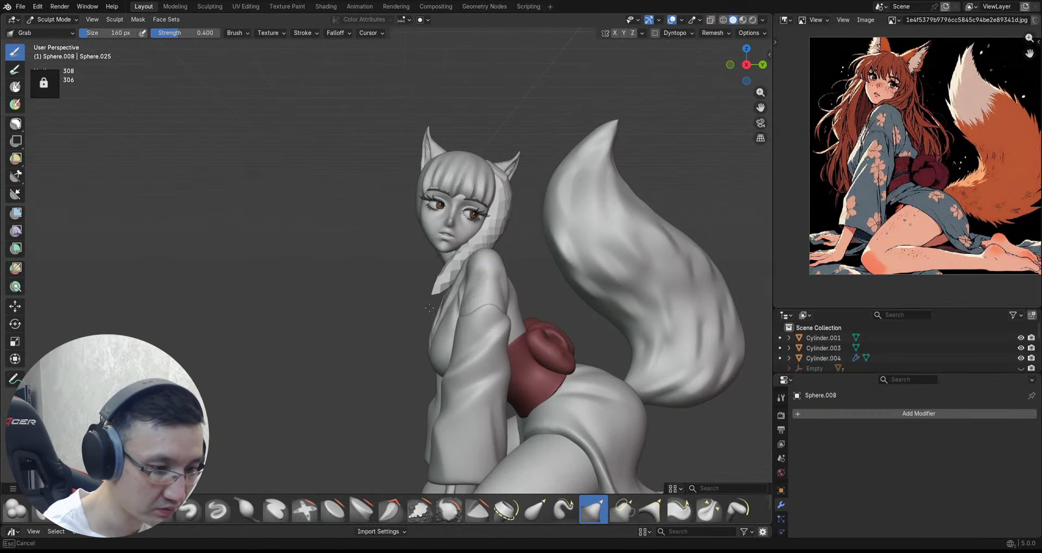
mouse_move(443, 289)
left_mouse_down("alt")
mouse_move(437, 319)
mouse_move(446, 272)
mouse_move(421, 280)
left_mouse_up("alt")
mouse_move(441, 297)
middle_mouse_down()
mouse_move(451, 304)
mouse_move(441, 272)
middle_mouse_up()
left_click_drag(445, 267, 457, 259)
scroll(476, 217, "up", 2)
mouse_move(474, 211)
middle_mouse_down()
mouse_move(449, 236)
mouse_move(478, 249)
middle_mouse_up()
left_click_drag(440, 280, 446, 272)
middle_click_drag(461, 239, 417, 283)
Step: Remesh the long hair lock, reshape its pointed end over the chest, and save the file
key("ctrl+r")
middle_click_drag(485, 279, 434, 288)
left_click_drag(437, 288, 446, 281)
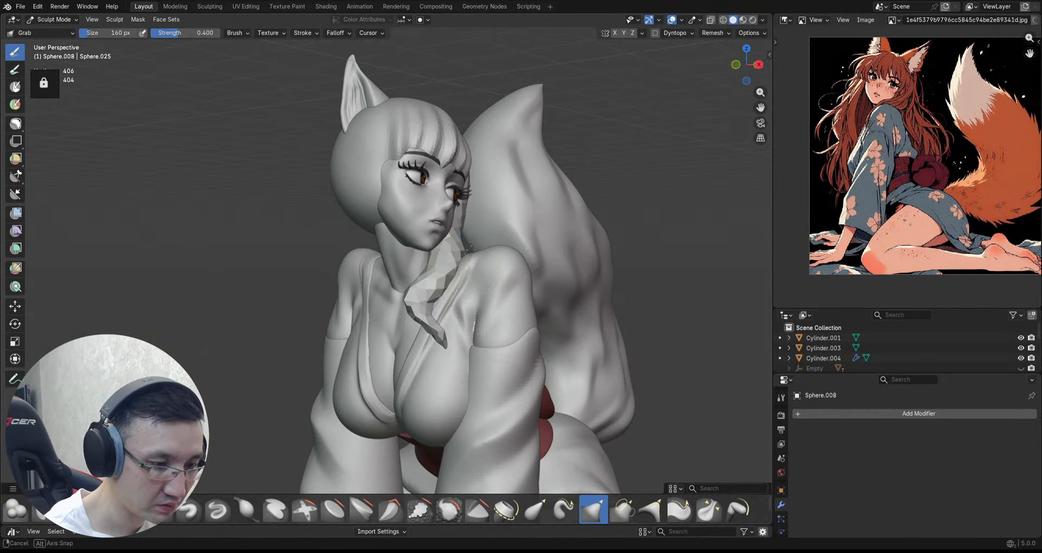
middle_click_drag(478, 260, 429, 263)
mouse_move(477, 234)
middle_mouse_down("ctrl")
mouse_move(482, 261)
mouse_move(500, 219)
mouse_move(532, 210)
mouse_move(522, 215)
middle_mouse_up("ctrl")
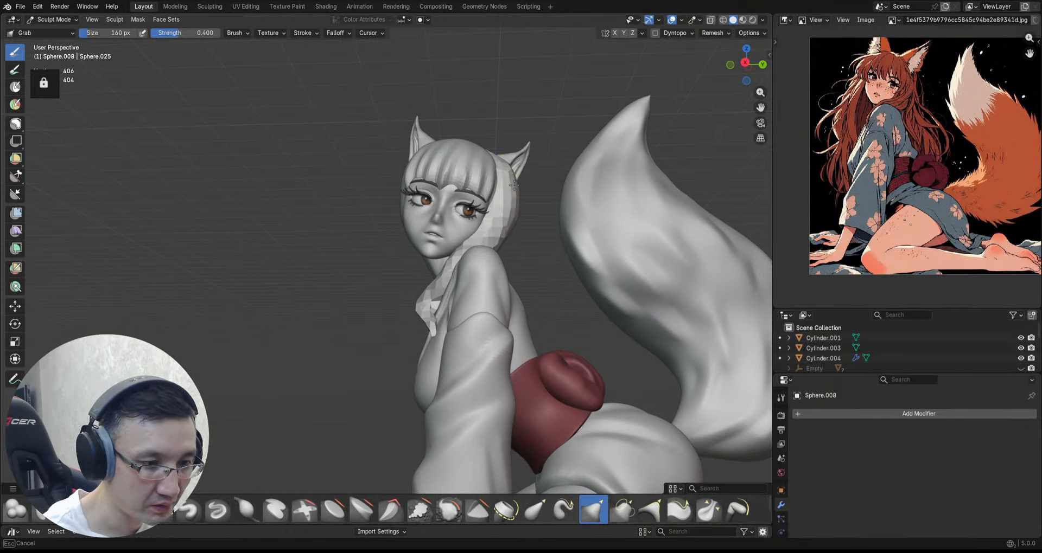
middle_click_drag(516, 168, 530, 182, "shift")
key("ctrl+s")
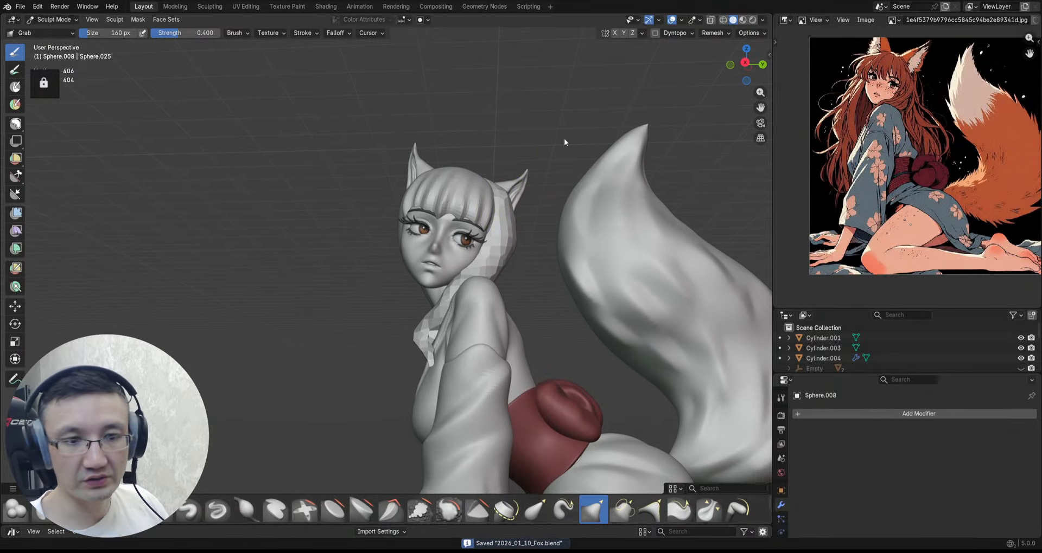
Step: In Object Mode, add another UV sphere near the opposite ear and scale it down to a small ball
key("ctrl+Tab")
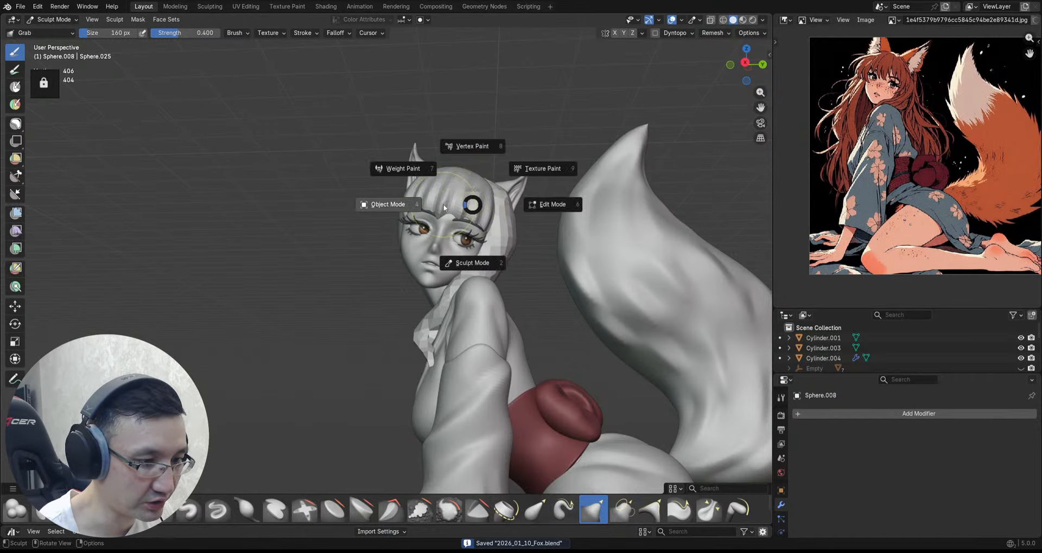
left_click(400, 202)
middle_click_drag(400, 201, 410, 186)
right_click(415, 174, "shift")
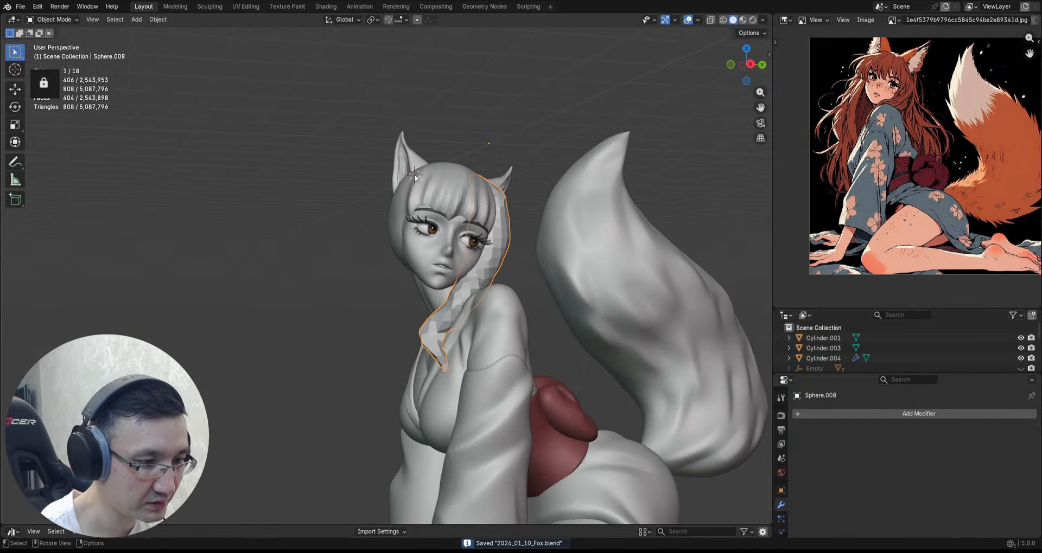
key("shift+a")
left_click(463, 202)
key("s")
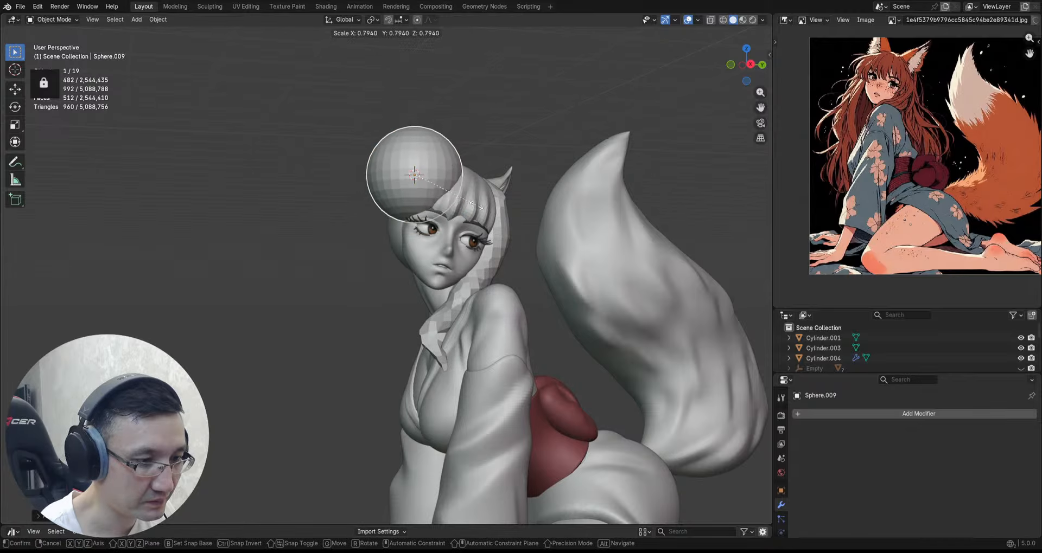
left_click(427, 195)
Step: Stretch the second sphere along the Z axis, then rotate and move it to slant along the fringe's outer edge
middle_click_drag(428, 196, 479, 219)
key("s")
key("z")
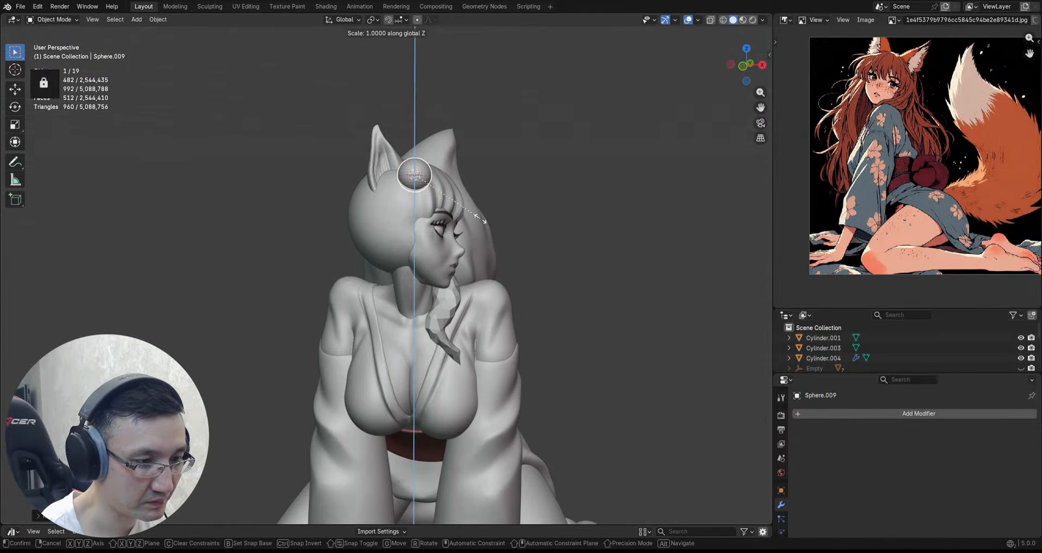
left_click(568, 264)
middle_click_drag(569, 264, 449, 165)
key("r")
left_click(431, 209)
key("r")
left_click(477, 196)
key("g")
left_click(461, 225)
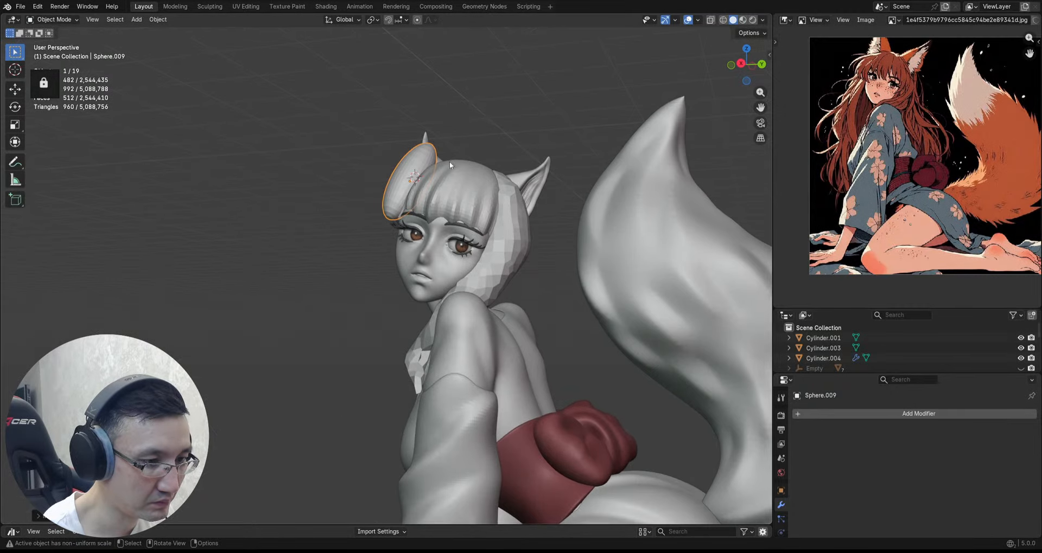
Step: Apply all transforms to the elongated sphere, switch to Sculpt Mode and voxel remesh it coarsely
key("ctrl+a")
left_click(450, 196)
key("ctrl+Tab")
left_click(453, 252)
key("r")
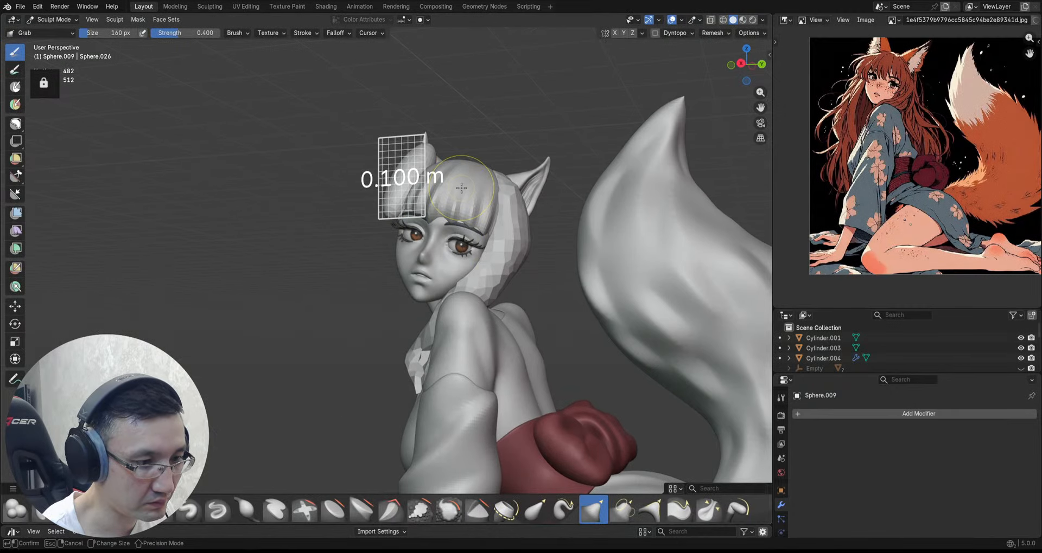
left_click(388, 169)
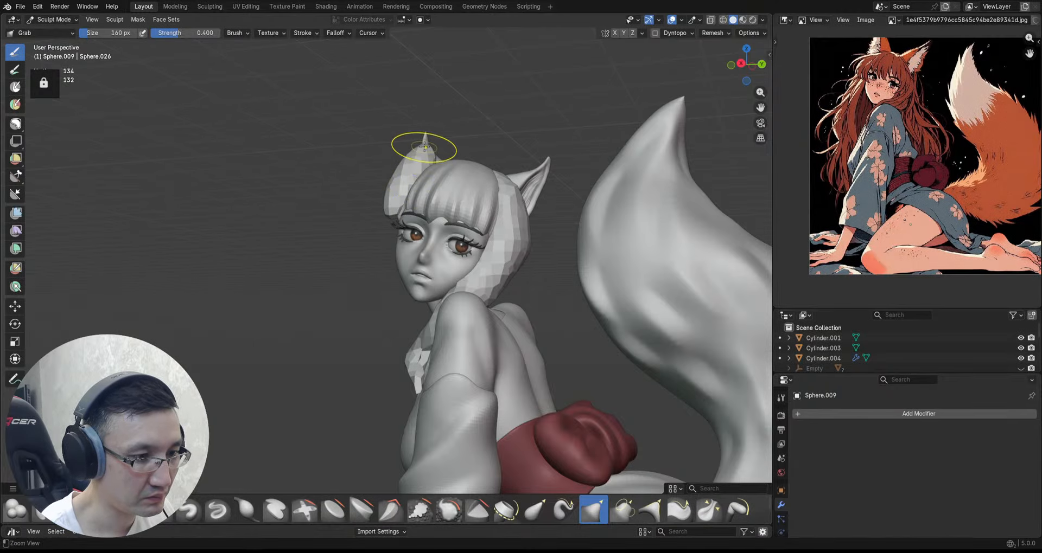
Step: Shape the second hair piece with the Grab brush so it runs from the ear down past the far eye
mouse_move(424, 146)
middle_mouse_down()
mouse_move(418, 128)
mouse_move(414, 146)
mouse_move(465, 112)
mouse_move(442, 144)
mouse_move(452, 154)
middle_mouse_up()
left_click_drag(422, 165, 386, 258)
middle_click_drag(415, 144, 425, 119, "ctrl")
left_click_drag(433, 128, 427, 156)
mouse_move(427, 156)
middle_mouse_down("ctrl")
mouse_move(421, 163)
mouse_move(439, 154)
mouse_move(429, 146)
middle_mouse_up("ctrl")
left_click_drag(427, 165, 425, 167)
middle_click_drag(425, 166, 426, 150, "ctrl")
middle_click_drag(437, 196, 435, 177, "ctrl")
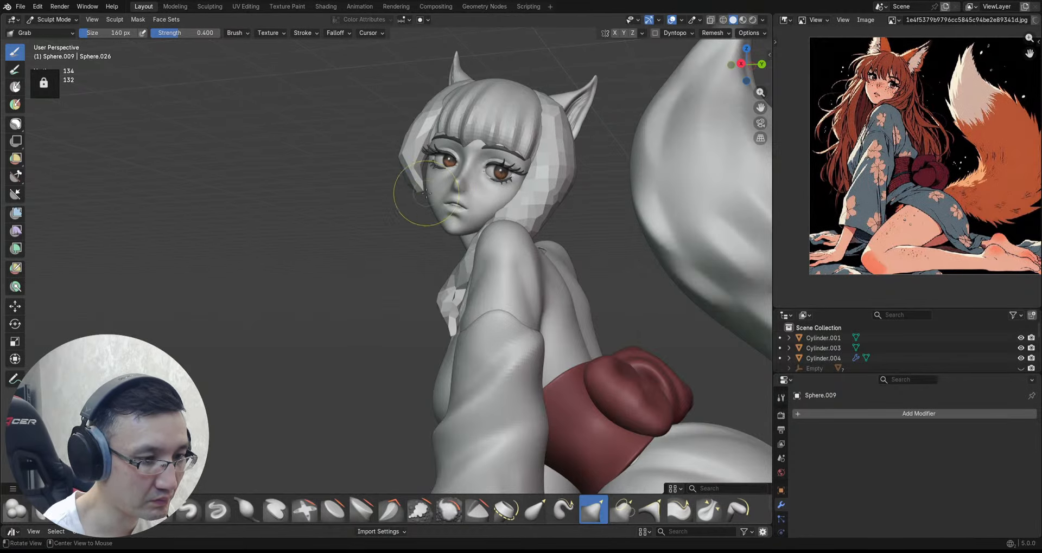
middle_click_drag(426, 193, 403, 202)
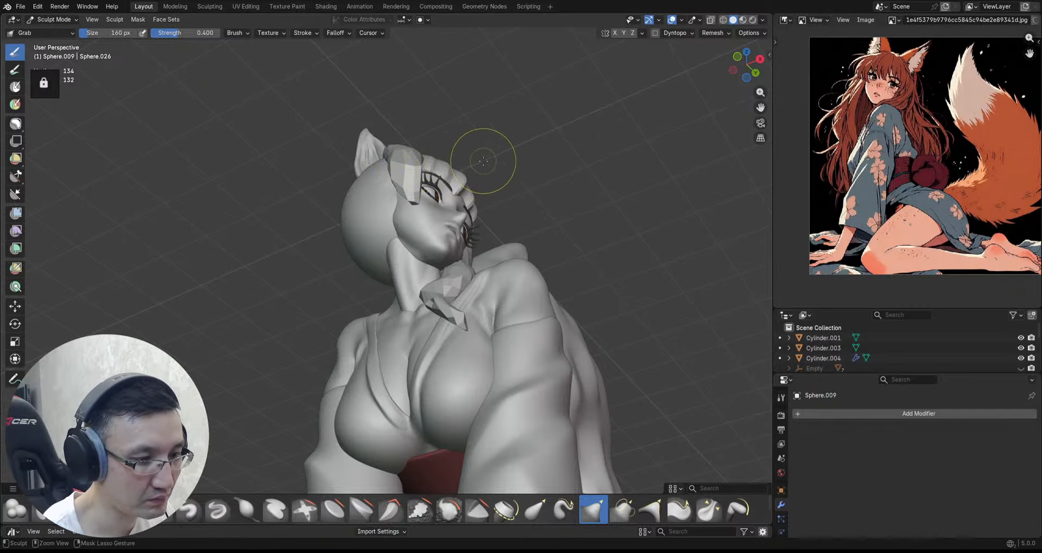
Step: Remesh the second hair piece with a smaller voxel size and refine its shape beside the eye
key("r")
left_click(543, 169)
key("ctrl+r")
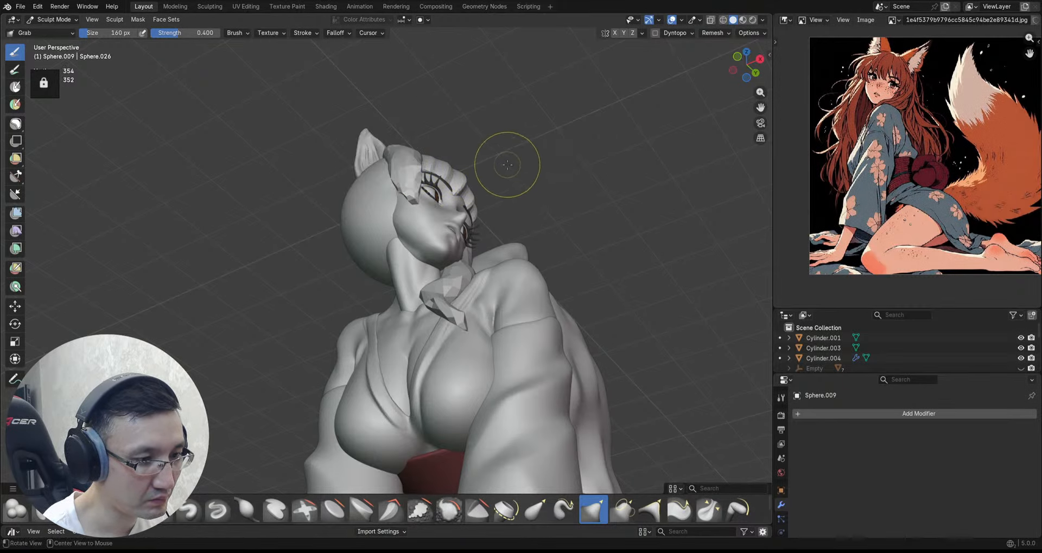
mouse_move(507, 164)
middle_mouse_down()
mouse_move(409, 181)
mouse_move(425, 179)
mouse_move(443, 143)
mouse_move(434, 113)
mouse_move(475, 73)
mouse_move(491, 94)
mouse_move(477, 117)
mouse_move(523, 105)
mouse_move(526, 133)
mouse_move(505, 127)
middle_mouse_up()
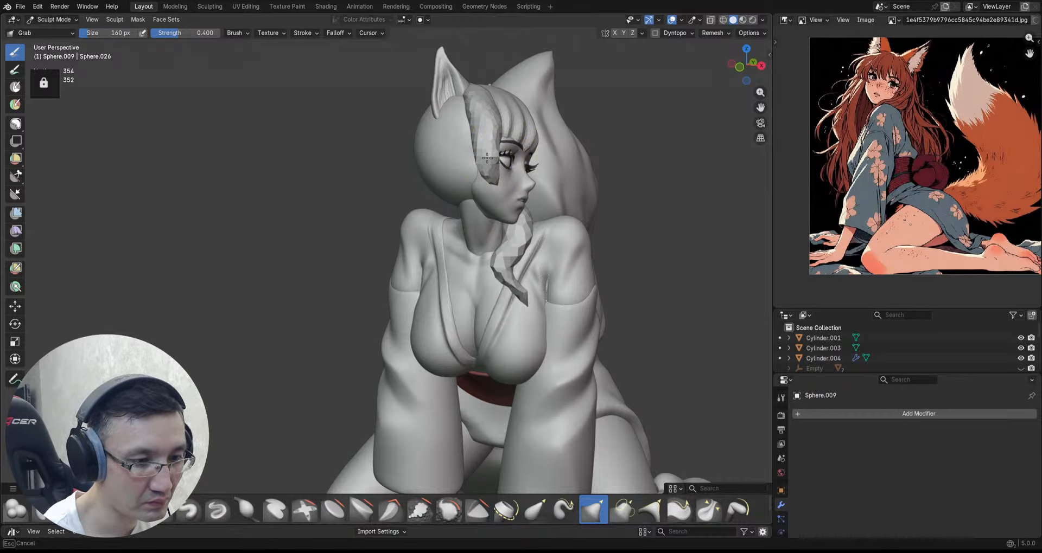
left_click_drag(486, 158, 487, 159)
middle_click_drag(486, 159, 418, 155)
scroll(498, 152, "up", 2)
middle_click_drag(497, 152, 456, 142)
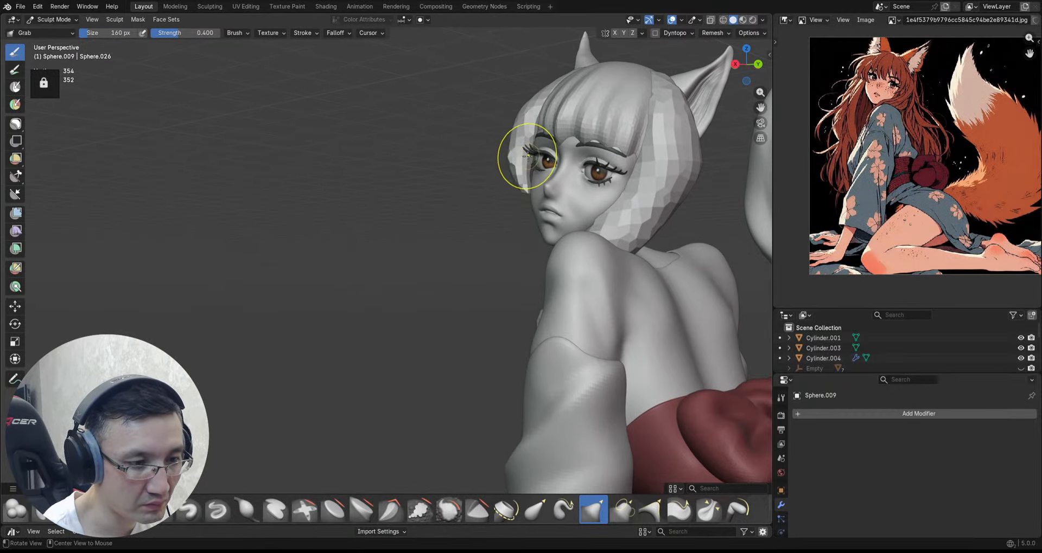
Step: Fit the second hair piece closer to the side of the head with the Grab brush and save the file
scroll(527, 156, "up", 2)
middle_click_drag(527, 156, 509, 151)
scroll(507, 155, "down", 2)
scroll(505, 156, "down", 3)
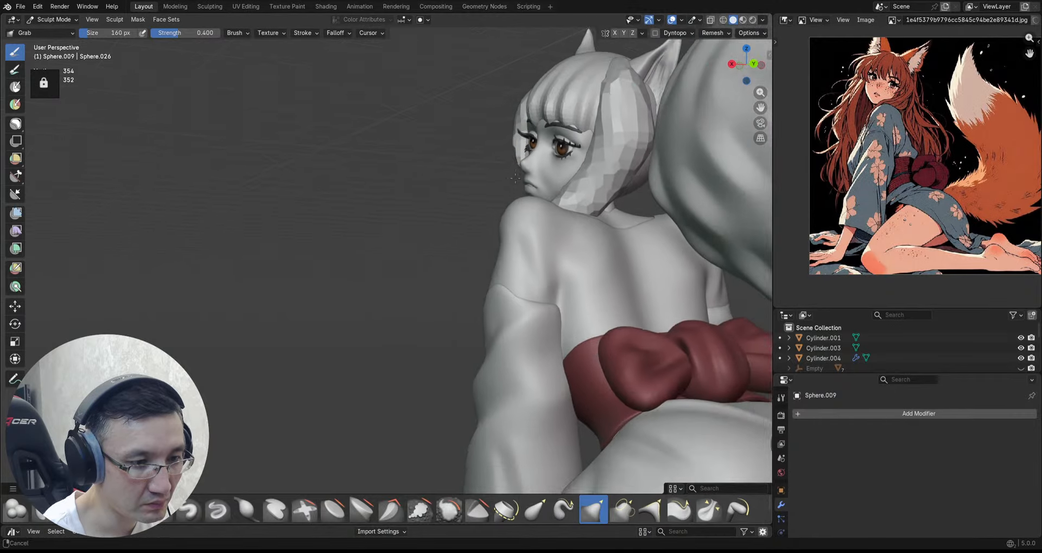
left_click_drag(456, 155, 534, 162, "alt")
scroll(532, 165, "down", 2)
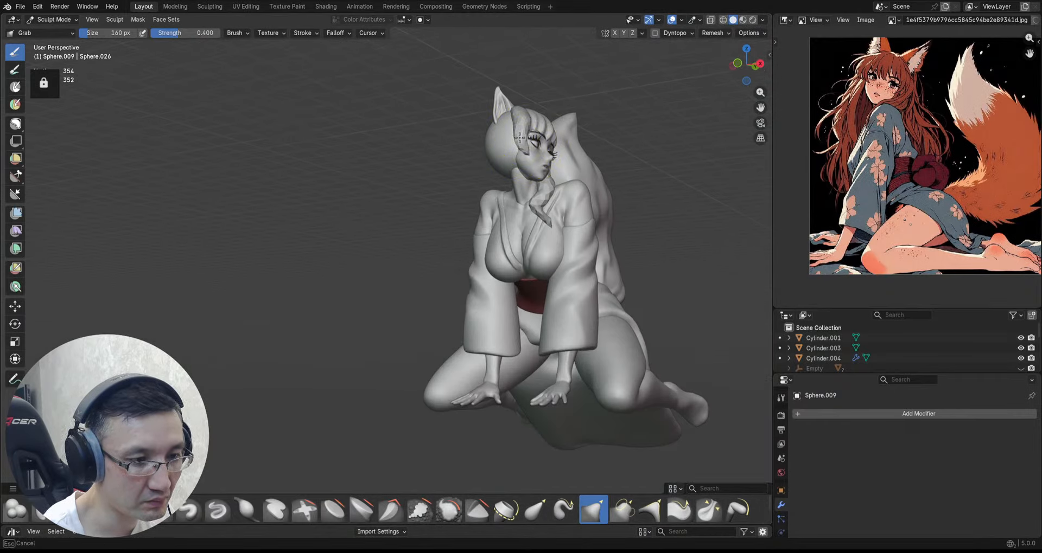
middle_click_drag(520, 137, 508, 189)
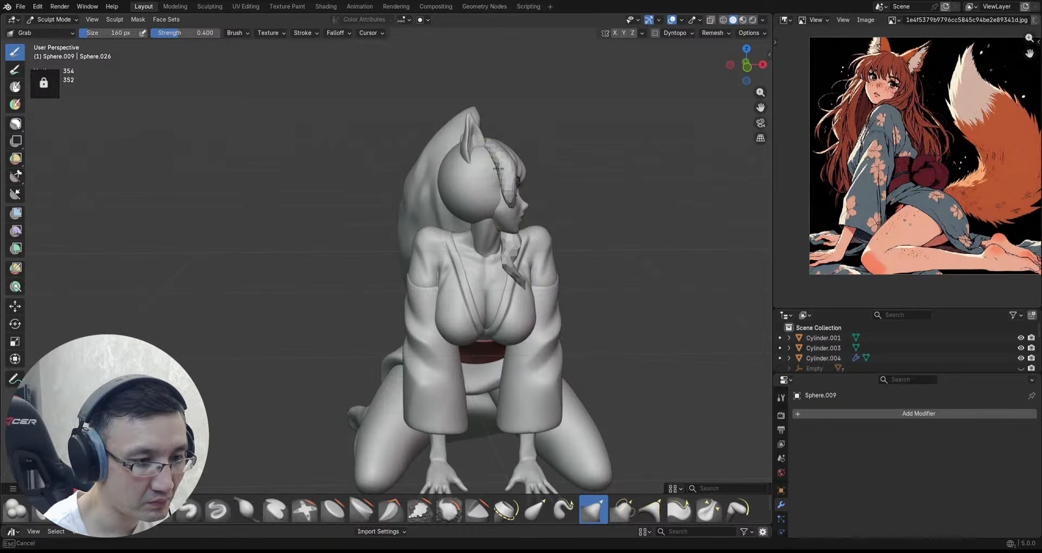
left_click_drag(498, 169, 496, 155)
scroll(496, 155, "up", 1)
middle_click_drag(490, 141, 496, 156)
left_click_drag(497, 157, 490, 151)
middle_click_drag(507, 152, 424, 136)
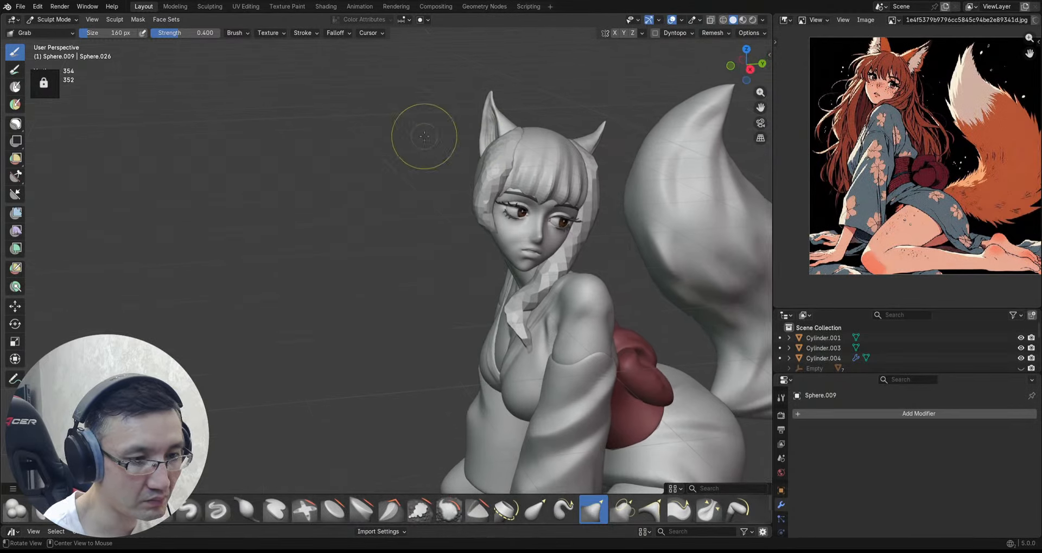
mouse_move(530, 166)
middle_mouse_down()
mouse_move(491, 158)
mouse_move(468, 182)
mouse_move(474, 169)
mouse_move(528, 173)
mouse_move(448, 159)
mouse_move(493, 179)
mouse_move(534, 172)
middle_mouse_up()
key("ctrl+s")
Step: Add a UV sphere in Object Mode and place it beside the far side of the head for a new hair lock
key("ctrl+Tab")
left_click(500, 193)
key("shift+a")
left_click(469, 176)
key("ctrl+Tab")
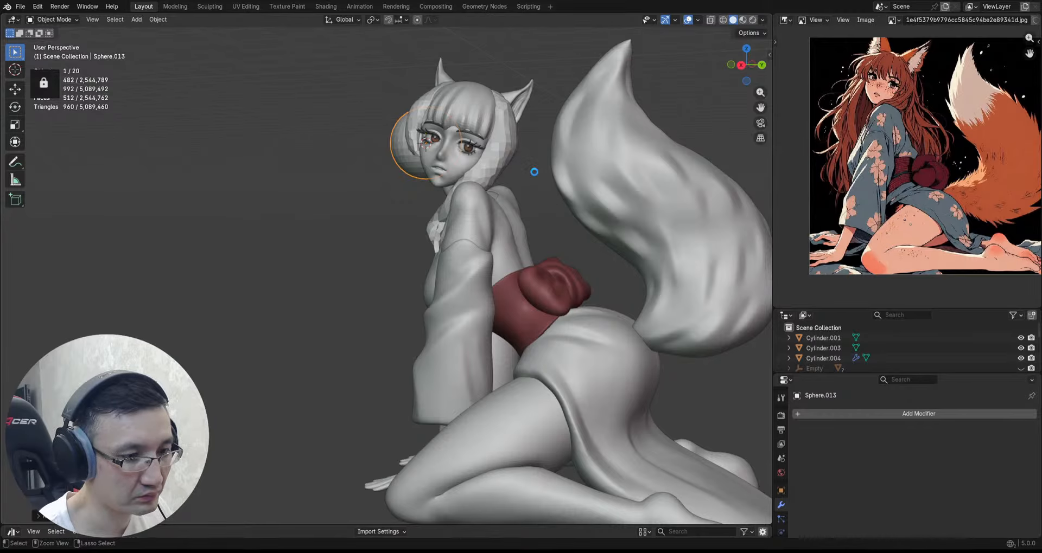
Step: Save the file, switch the new sphere to Sculpt Mode and voxel remesh it coarsely
key("ctrl+s")
key("ctrl+a")
key("Escape")
key("ctrl+Tab")
left_click(525, 230)
key("r")
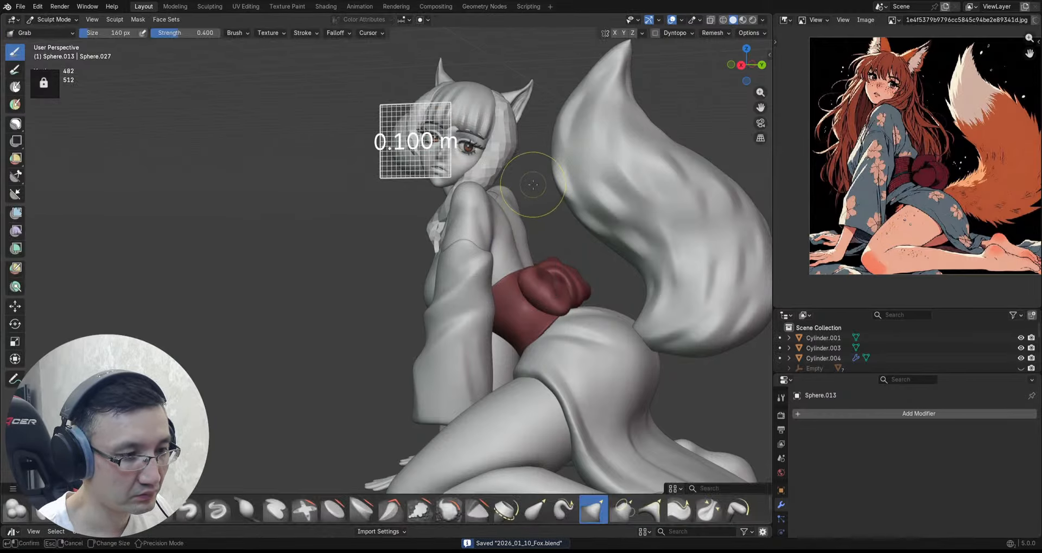
left_click(428, 166)
Step: Pull the sphere with the Grab brush into a long lock hanging from the far side of the head past the shoulder
mouse_move(431, 166)
middle_mouse_down("ctrl")
mouse_move(419, 217)
mouse_move(407, 193)
mouse_move(426, 186)
mouse_move(414, 163)
mouse_move(416, 177)
middle_mouse_up("ctrl")
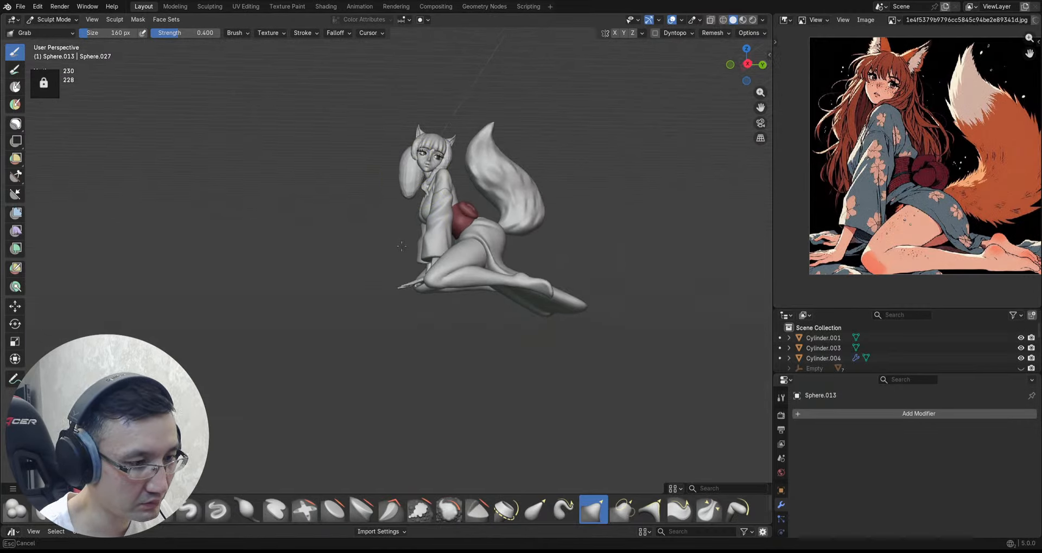
middle_click_drag(408, 253, 457, 259)
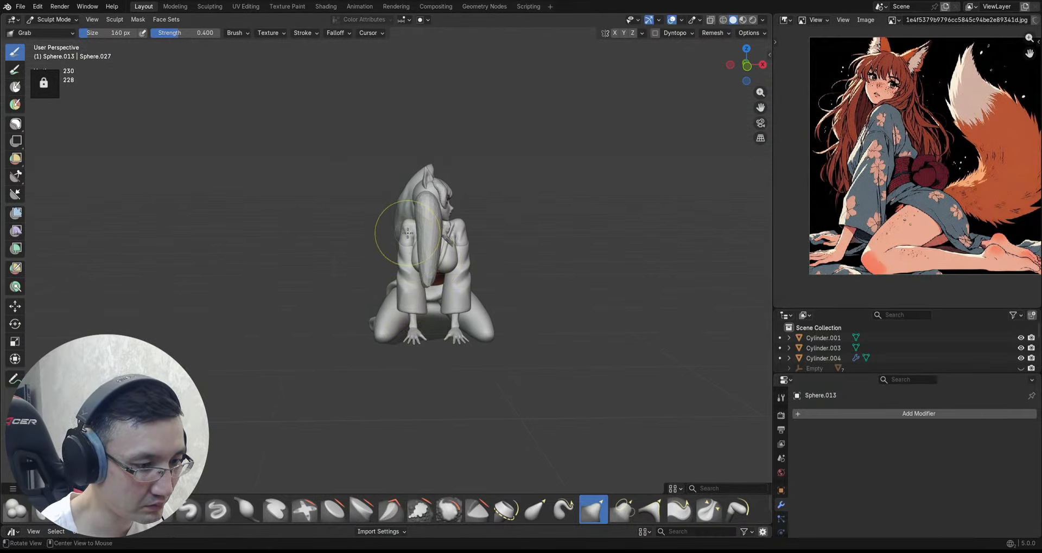
mouse_move(408, 233)
middle_mouse_down()
mouse_move(456, 235)
mouse_move(457, 210)
middle_mouse_up()
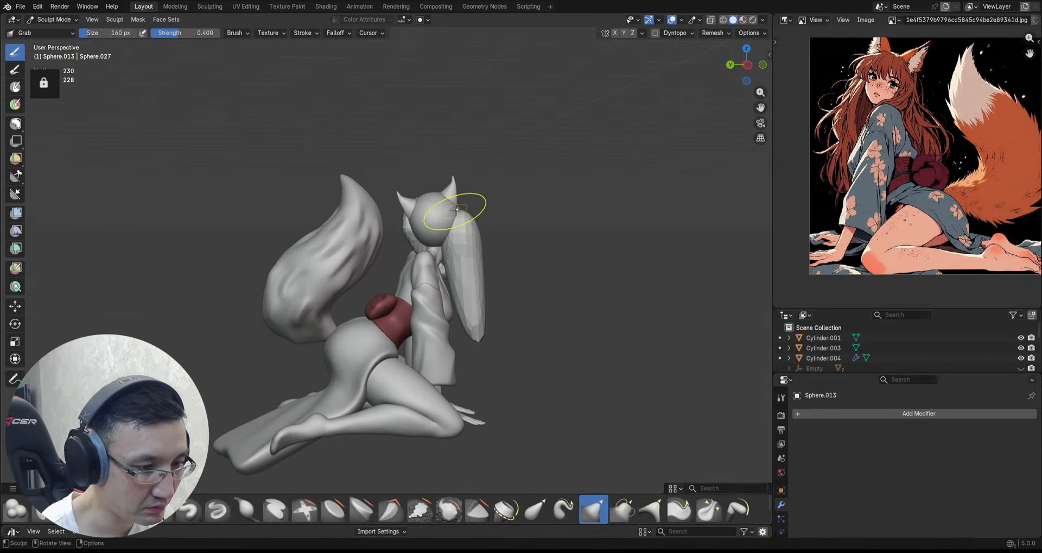
middle_click_drag(390, 171, 445, 206)
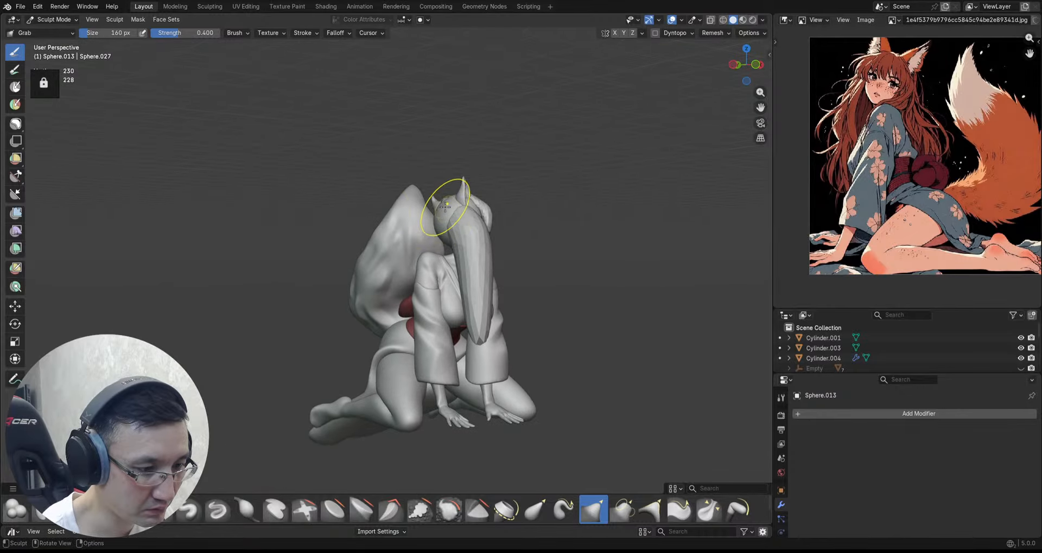
mouse_move(531, 228)
middle_mouse_down()
mouse_move(451, 222)
mouse_move(518, 239)
mouse_move(461, 247)
mouse_move(418, 223)
mouse_move(418, 251)
mouse_move(509, 260)
mouse_move(478, 255)
middle_mouse_up()
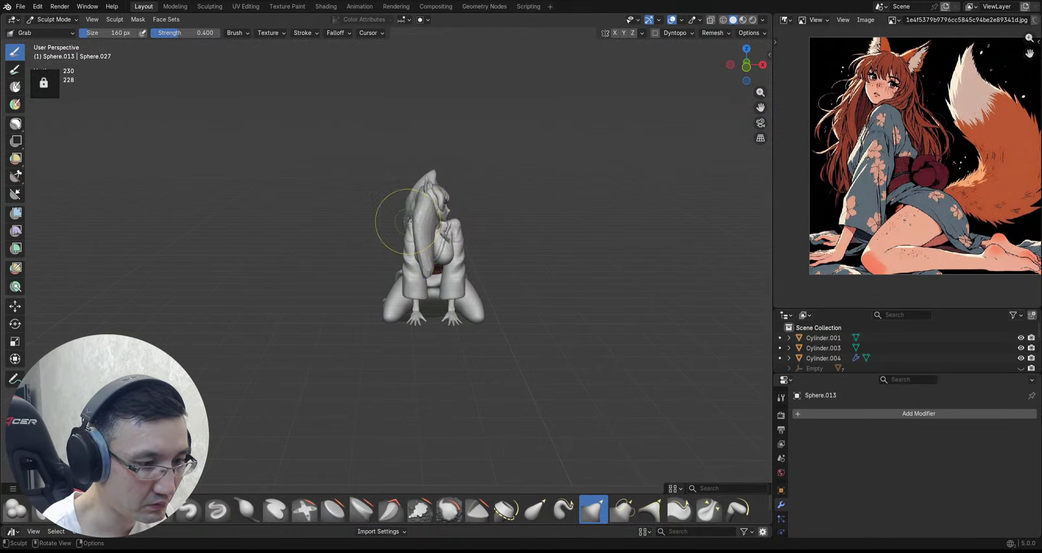
scroll(411, 218, "up", 3)
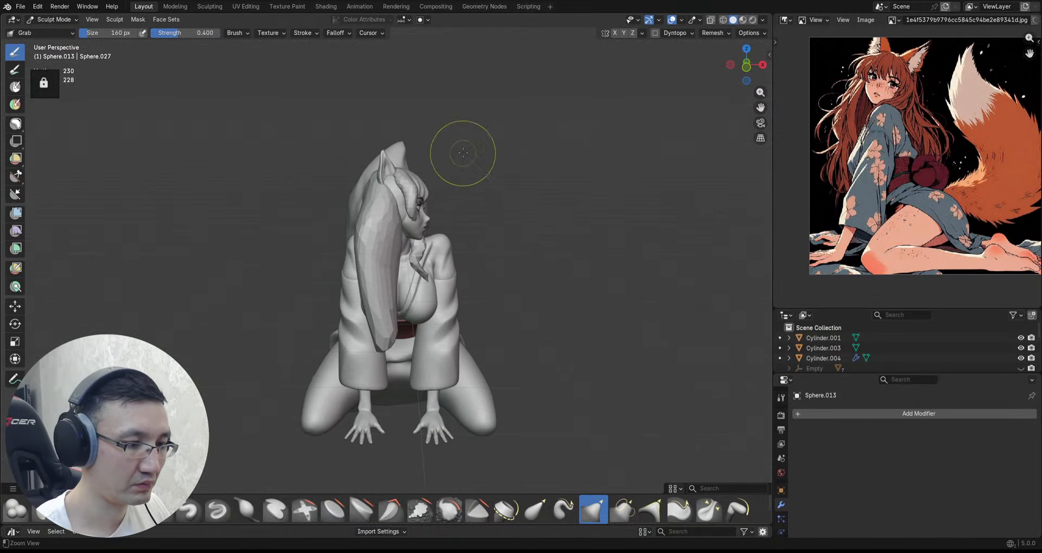
Step: Remesh the long front lock with a smaller voxel size, return to the Grab brush and save the file
mouse_move(463, 151)
middle_mouse_down()
mouse_move(409, 135)
mouse_move(450, 109)
mouse_move(473, 167)
mouse_move(424, 227)
mouse_move(443, 206)
mouse_move(422, 204)
mouse_move(408, 232)
mouse_move(434, 236)
mouse_move(444, 219)
middle_mouse_up()
key("r")
key("d")
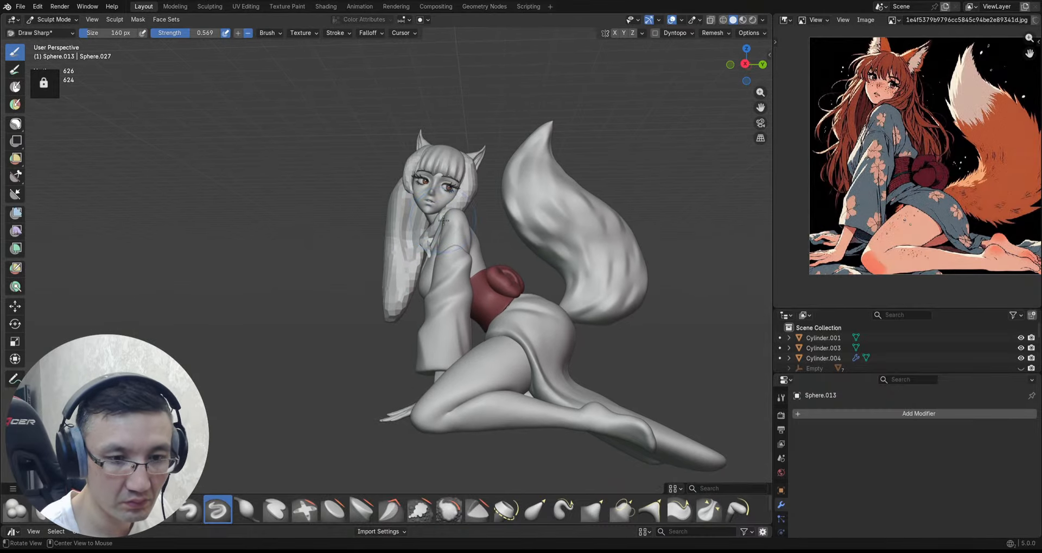
key("g")
scroll(422, 257, "down", 2)
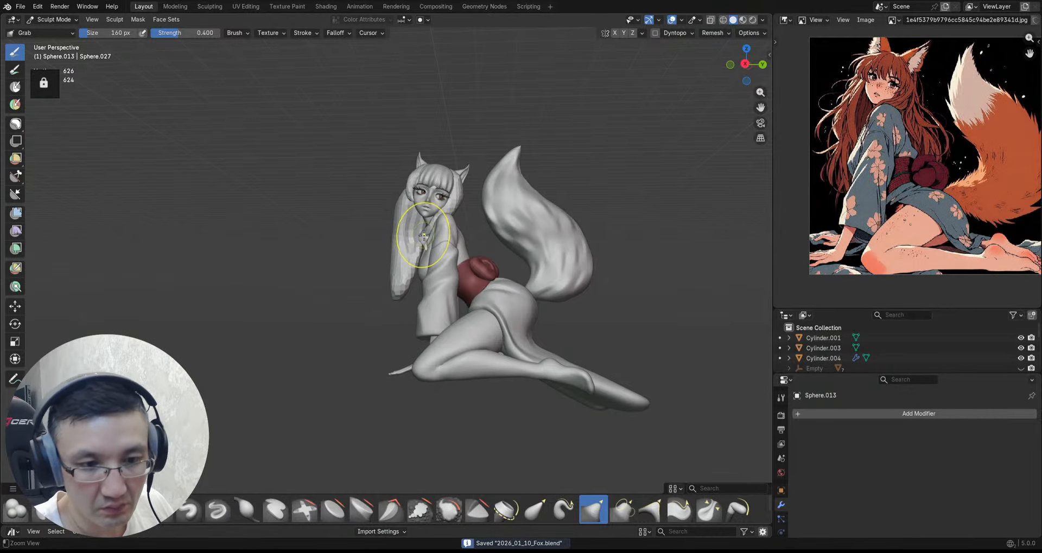
Step: Lengthen and curve the front lock with the Grab brush so it falls beside the sleeve with a tapered tip
middle_click_drag(424, 236, 434, 222, "ctrl")
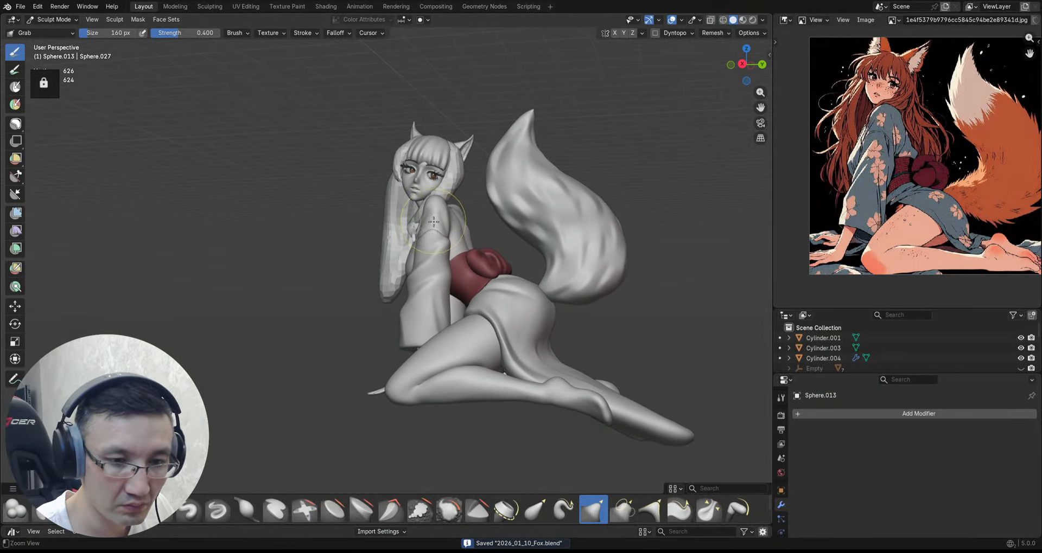
left_click_drag(433, 222, 434, 211, "ctrl")
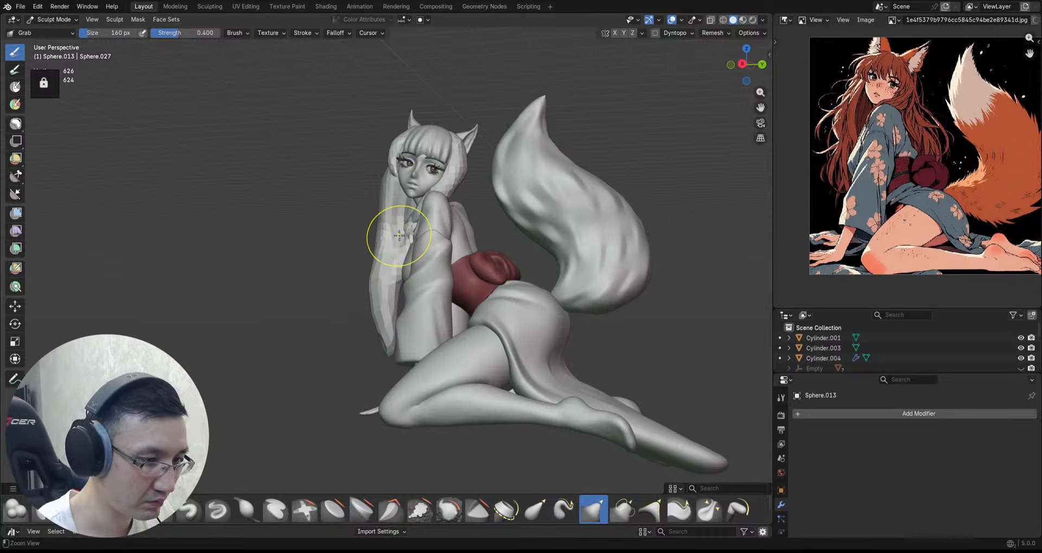
middle_click_drag(399, 235, 402, 211, "ctrl")
mouse_move(372, 256)
middle_mouse_down()
mouse_move(427, 242)
mouse_move(395, 249)
middle_mouse_up()
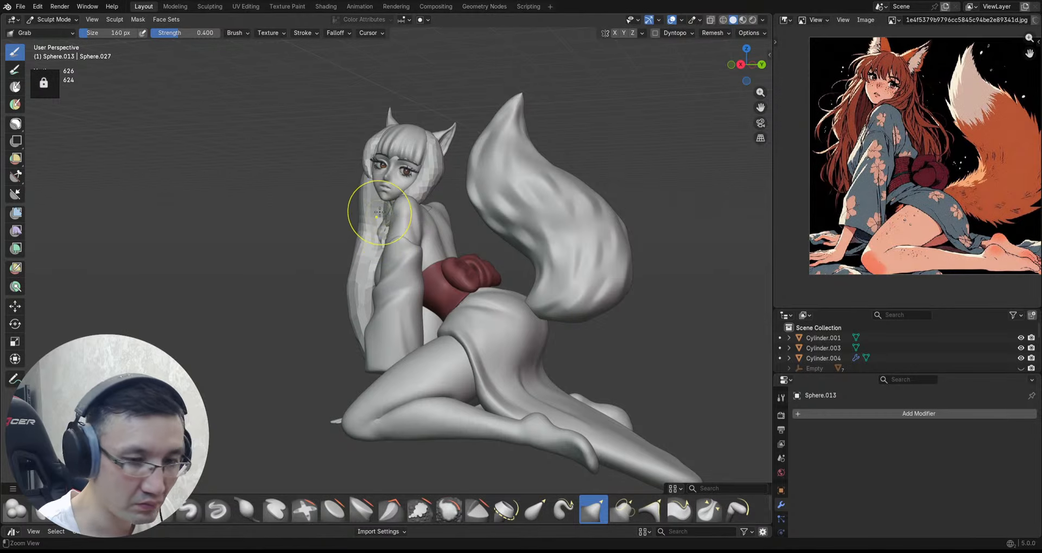
mouse_move(379, 213)
middle_mouse_down("ctrl")
mouse_move(374, 201)
mouse_move(361, 219)
mouse_move(360, 178)
mouse_move(399, 238)
mouse_move(364, 306)
mouse_move(395, 282)
mouse_move(546, 268)
mouse_move(471, 216)
middle_mouse_up("ctrl")
mouse_move(399, 177)
middle_mouse_down()
mouse_move(453, 186)
mouse_move(385, 175)
mouse_move(392, 165)
mouse_move(442, 186)
mouse_move(386, 213)
mouse_move(377, 169)
mouse_move(383, 196)
mouse_move(414, 167)
mouse_move(408, 141)
mouse_move(421, 111)
mouse_move(421, 145)
middle_mouse_up()
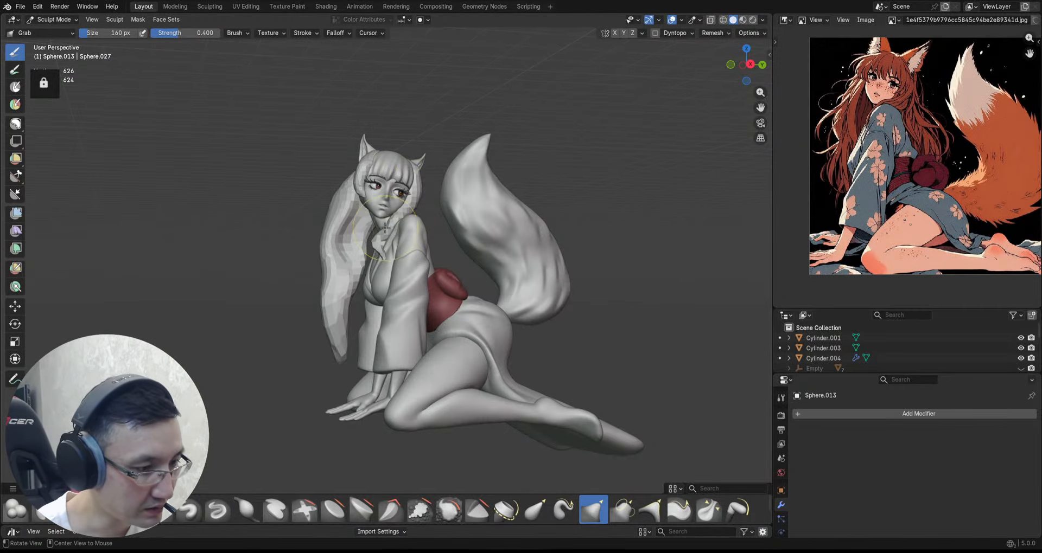
mouse_move(414, 116)
middle_mouse_down()
mouse_move(552, 231)
mouse_move(591, 233)
mouse_move(535, 218)
mouse_move(375, 216)
middle_mouse_up()
Step: Add another UV sphere in Object Mode and scale it down behind the near side of the head
key("ctrl+Tab")
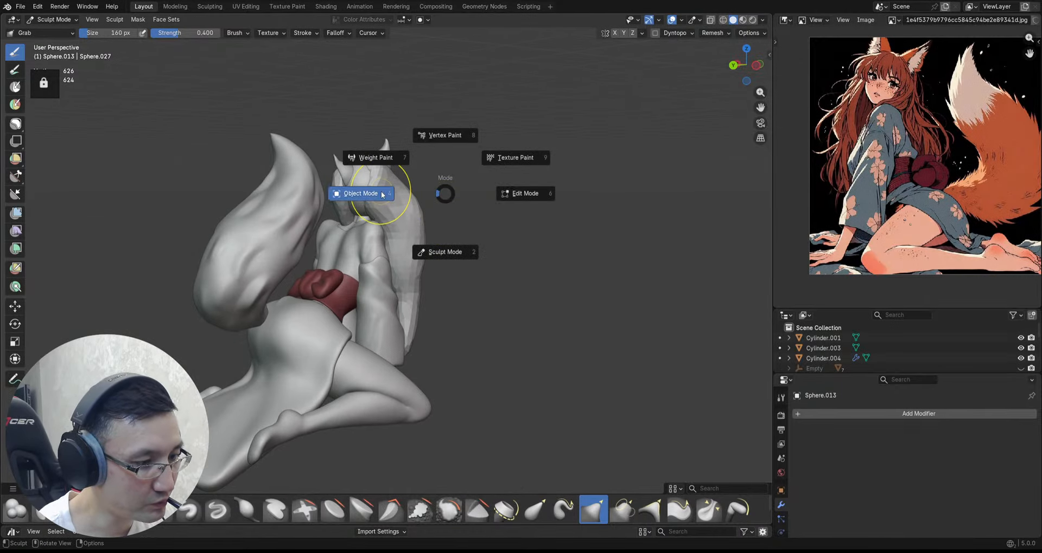
left_click(361, 193)
key("shift+a")
mouse_move(401, 222)
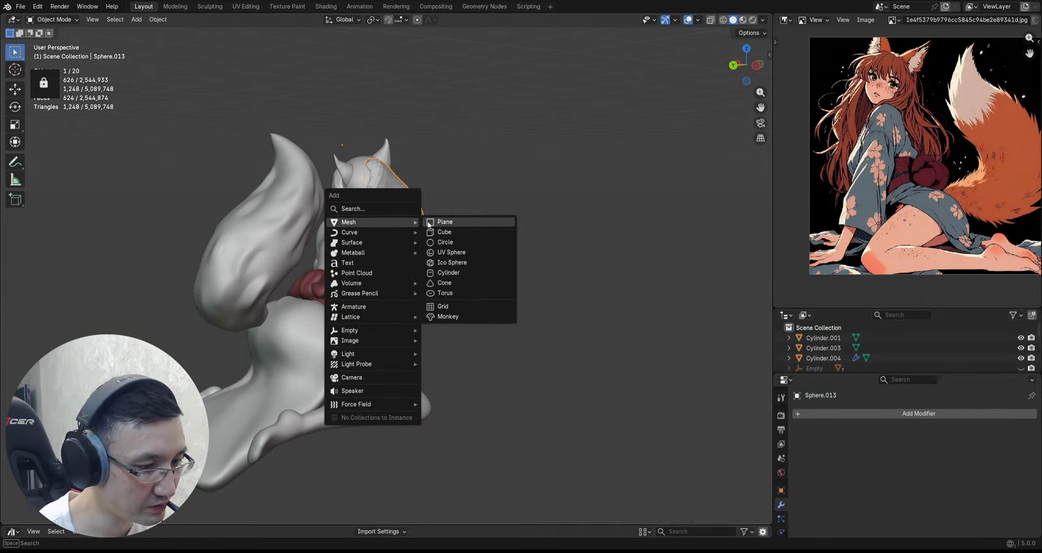
left_click(451, 252)
middle_click_drag(298, 232, 491, 233)
key("s")
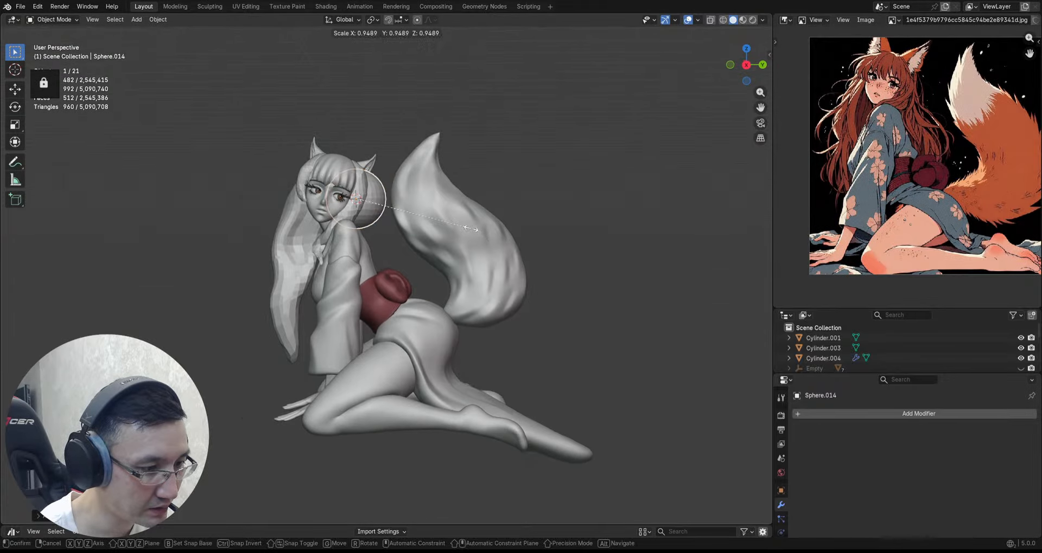
left_click(451, 222)
Step: Apply all transforms to the sphere behind the head and save the file
key("ctrl+Tab")
left_click(454, 287)
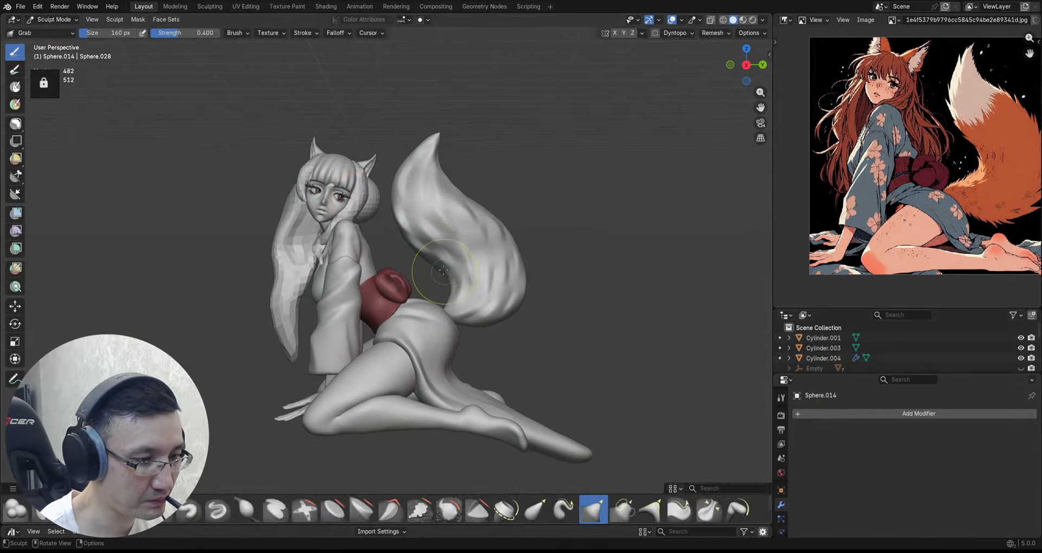
key("ctrl+Tab")
left_click(339, 217)
key("ctrl+a")
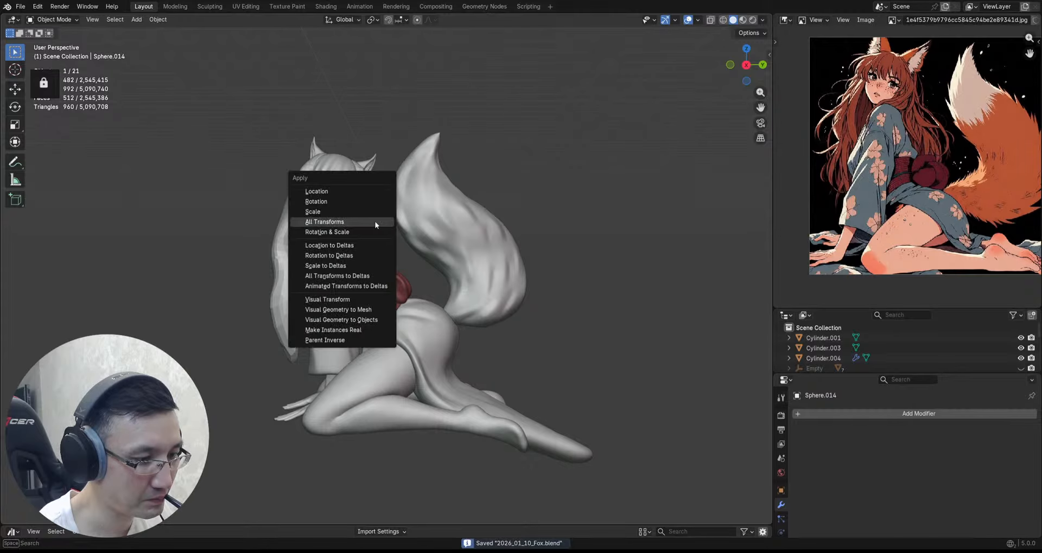
left_click(376, 221)
key("ctrl+s")
Step: Switch the sphere behind the head to Sculpt Mode and voxel remesh it coarsely
key("ctrl+Tab")
left_click(380, 278)
key("f")
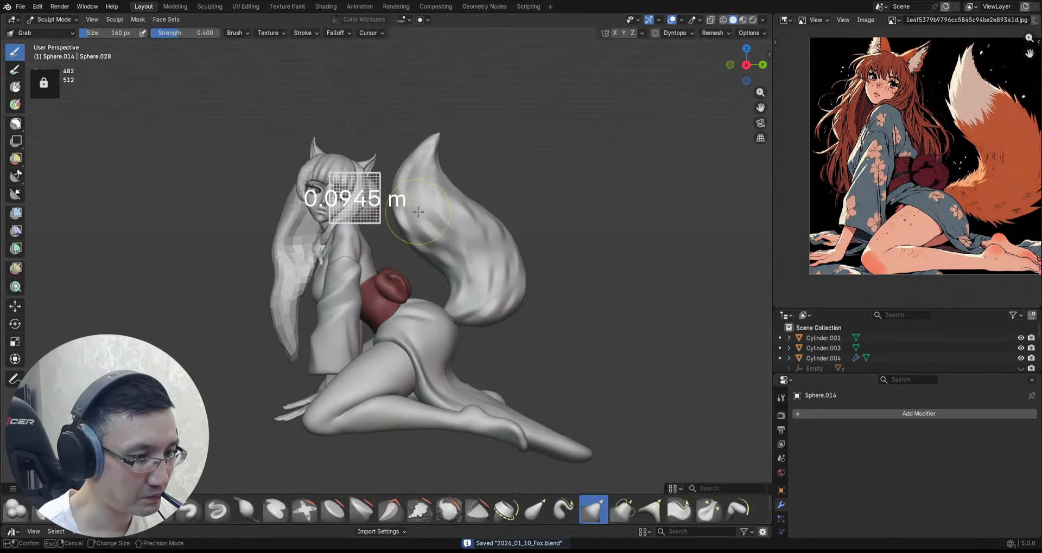
left_click(359, 199)
key("ctrl+r")
Step: Shape the sphere with the Grab brush into a lock running from behind the near ear down the back
mouse_move(380, 215)
middle_mouse_down("ctrl")
mouse_move(379, 181)
mouse_move(369, 192)
mouse_move(403, 191)
mouse_move(398, 204)
mouse_move(384, 129)
middle_mouse_up("ctrl")
middle_click_drag(367, 183, 411, 196)
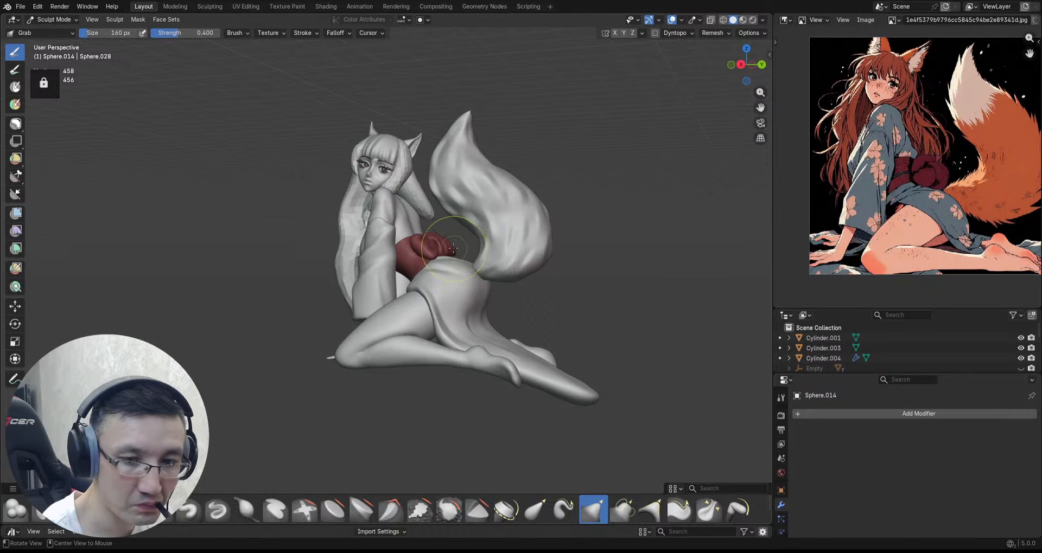
mouse_move(453, 248)
middle_mouse_down()
mouse_move(342, 235)
mouse_move(439, 228)
middle_mouse_up()
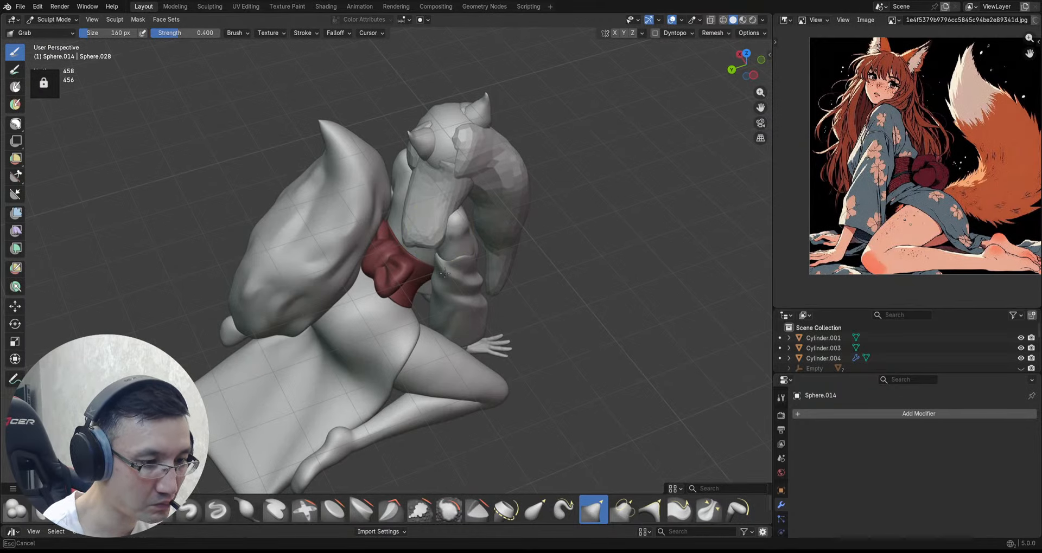
mouse_move(449, 264)
middle_mouse_down()
mouse_move(442, 208)
mouse_move(425, 227)
mouse_move(447, 189)
mouse_move(457, 205)
middle_mouse_up()
Step: Remesh the back lock more finely and refine its flow from the head down toward the red bow
mouse_move(457, 205)
middle_mouse_down("ctrl")
mouse_move(449, 184)
mouse_move(430, 200)
middle_mouse_up("ctrl")
middle_click_drag(435, 165, 455, 169)
mouse_move(452, 211)
middle_mouse_down("ctrl")
mouse_move(449, 179)
mouse_move(477, 163)
mouse_move(444, 177)
mouse_move(500, 174)
mouse_move(477, 128)
mouse_move(374, 127)
middle_mouse_up("ctrl")
scroll(464, 174, "down", 4)
scroll(477, 109, "up", 5)
scroll(466, 141, "up", 2)
scroll(526, 158, "down", 4)
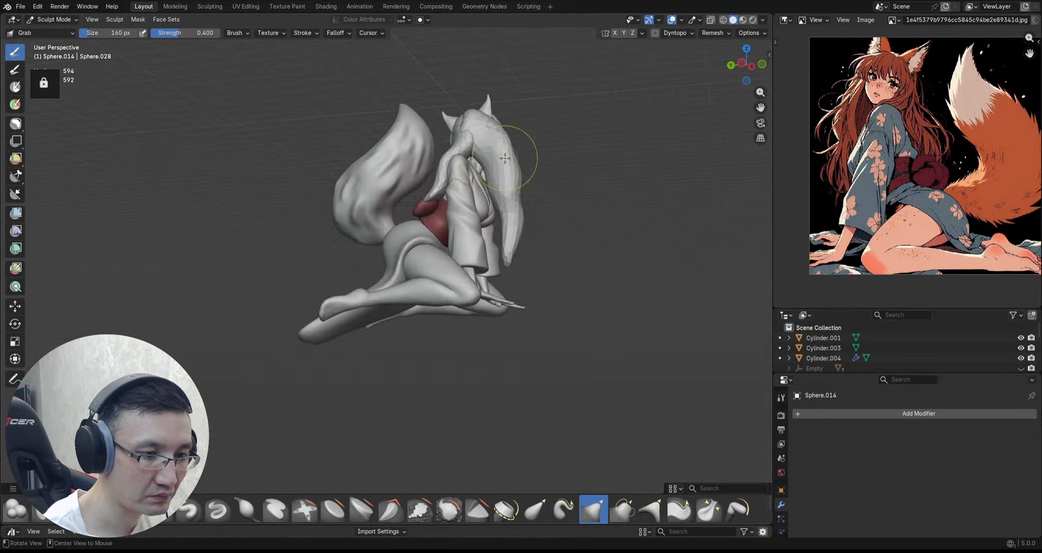
Step: Switch sculpting to the long front lock and widen it with the Grab brush, checking it from the side and back
middle_click_drag(516, 155, 471, 136)
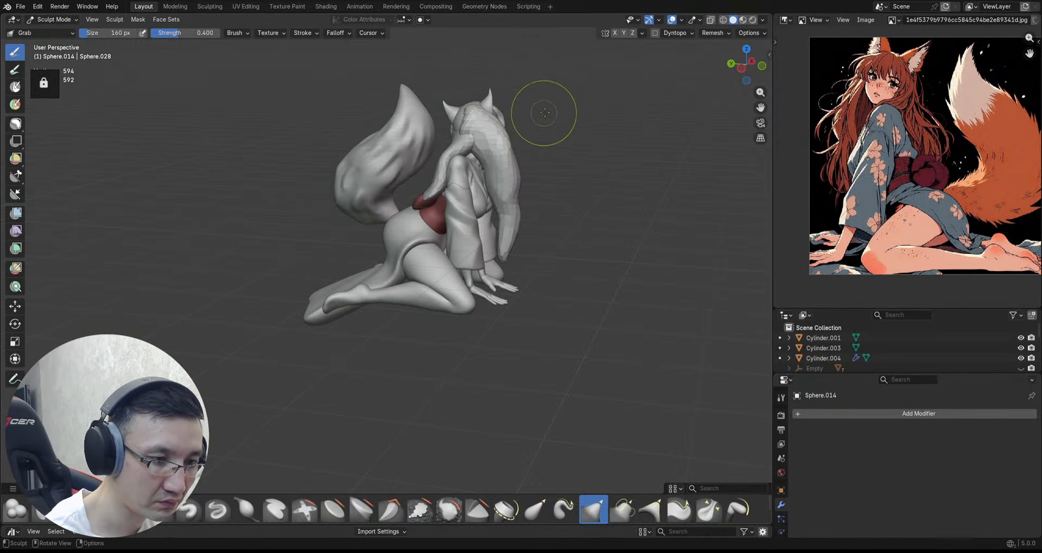
scroll(491, 160, "up", 2)
mouse_move(496, 158)
middle_mouse_down()
mouse_move(477, 174)
mouse_move(459, 159)
mouse_move(484, 177)
mouse_move(472, 259)
mouse_move(498, 245)
middle_mouse_up()
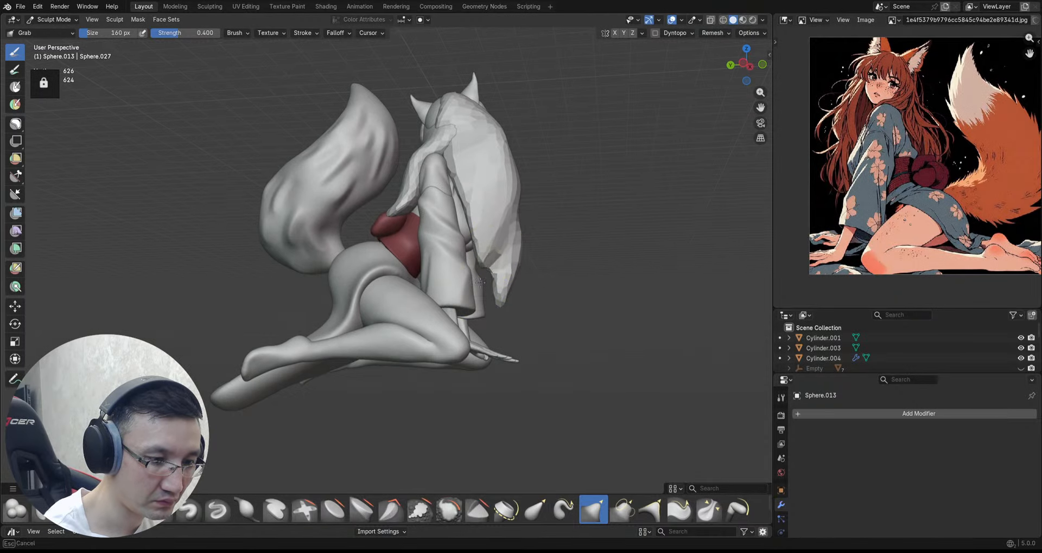
mouse_move(454, 177)
middle_mouse_down()
mouse_move(453, 166)
mouse_move(497, 142)
mouse_move(423, 118)
middle_mouse_up()
middle_click_drag(543, 124, 488, 121)
scroll(499, 121, "up", 1)
mouse_move(586, 126)
middle_mouse_down()
mouse_move(528, 125)
mouse_move(504, 172)
middle_mouse_up()
key("KP_3")
mouse_move(503, 171)
middle_mouse_down("ctrl")
mouse_move(482, 192)
mouse_move(486, 209)
mouse_move(477, 206)
middle_mouse_up("ctrl")
middle_click_drag(489, 201, 478, 176, "shift")
mouse_move(477, 177)
middle_mouse_down()
mouse_move(511, 173)
mouse_move(500, 208)
mouse_move(485, 174)
middle_mouse_up()
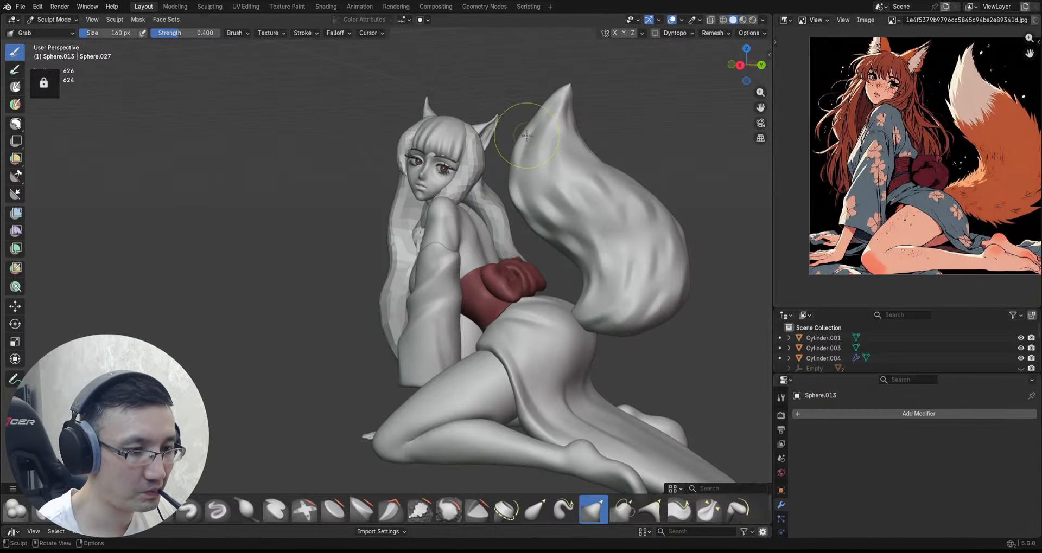
Step: Select both long locks and the main hair piece in Object Mode, apply all transforms and join them into one object
key("ctrl+Tab")
left_click(477, 201)
middle_click_drag(492, 204, 546, 244)
left_click(483, 152, "shift")
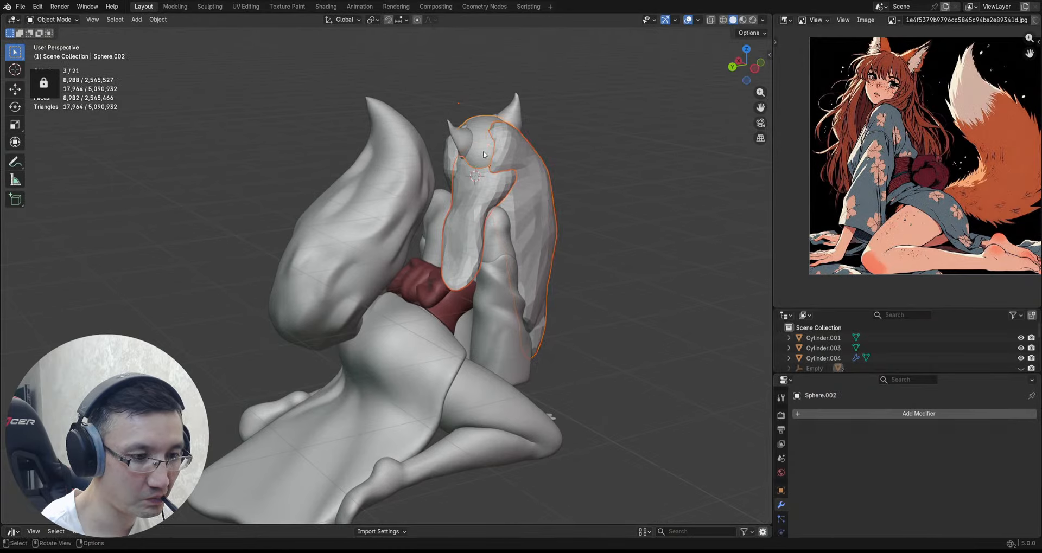
middle_click_drag(388, 206, 556, 197)
key("ctrl+a")
left_click(549, 202)
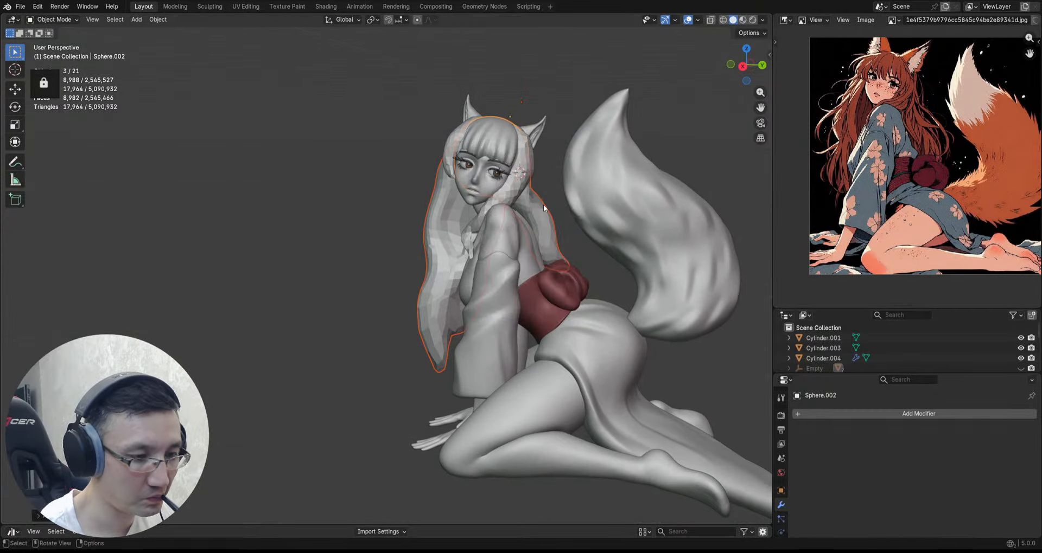
key("ctrl+j")
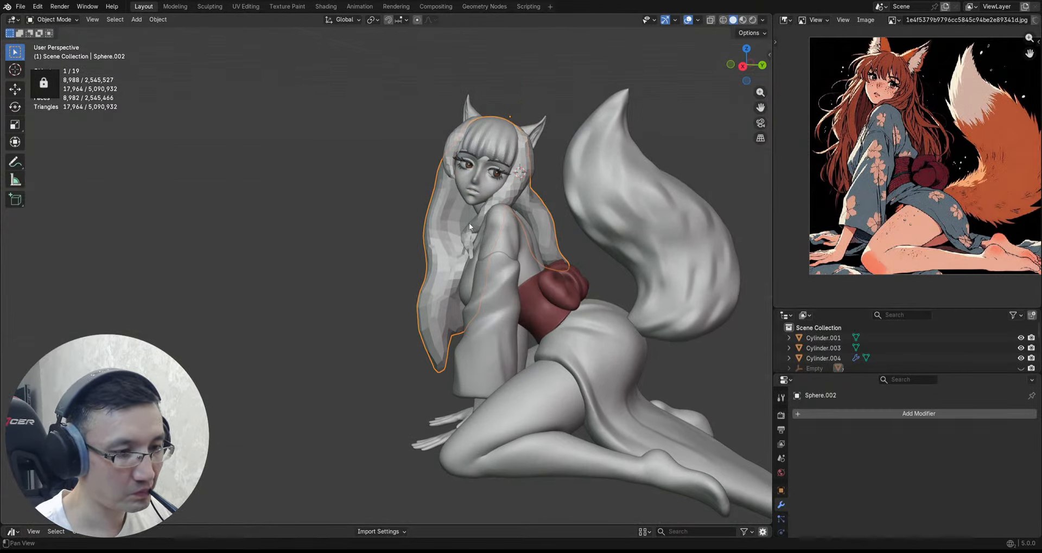
Step: Switch the joined hair to Sculpt Mode, voxel remesh it at a fine resolution and save the file
middle_click_drag(469, 223, 448, 210, "shift")
scroll(453, 217, "up", 2)
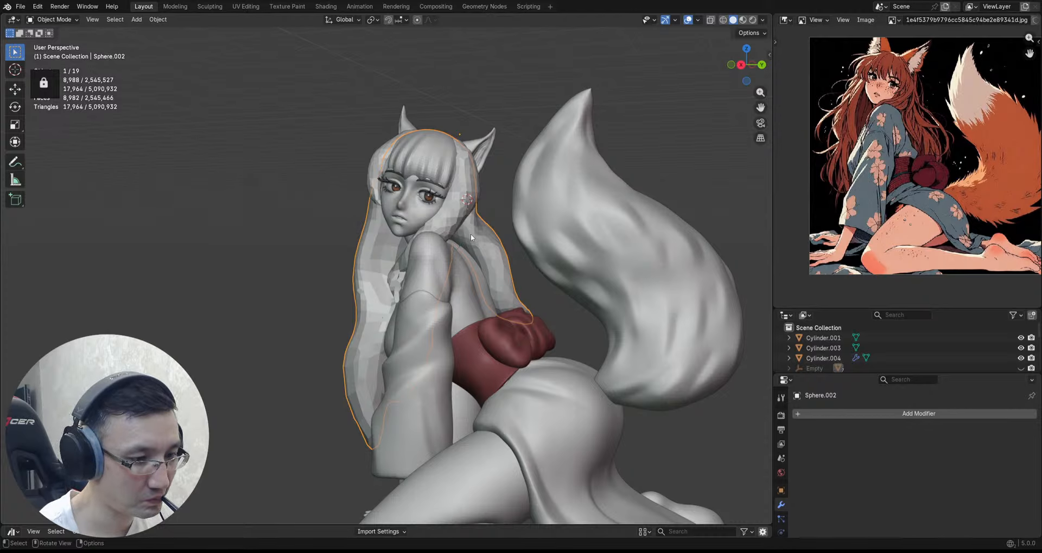
key("ctrl+Tab")
left_click(471, 293)
key("r")
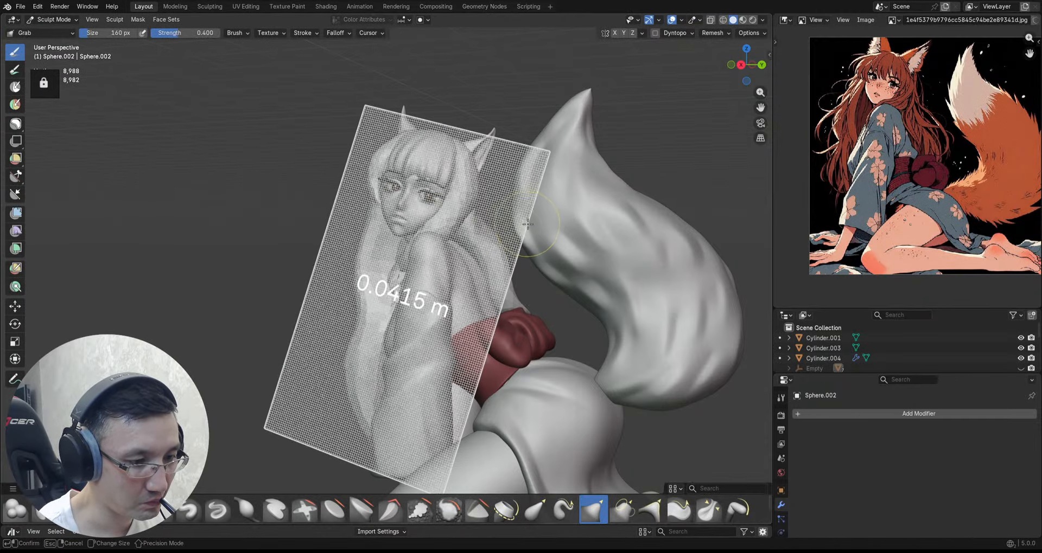
left_click(504, 224)
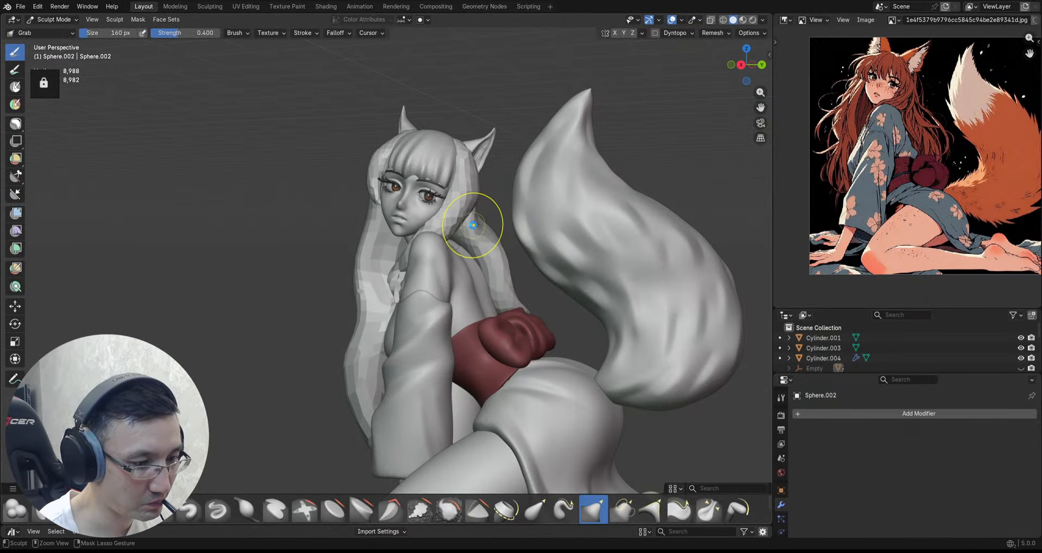
key("ctrl+s")
Step: Remesh the joined hair again with a slightly smaller voxel size
key("r")
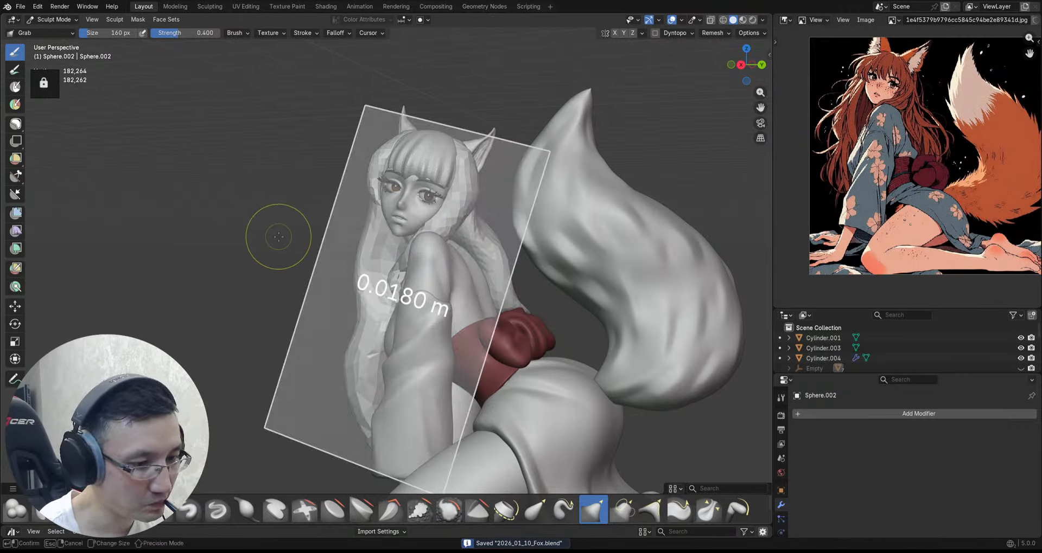
left_click(290, 243)
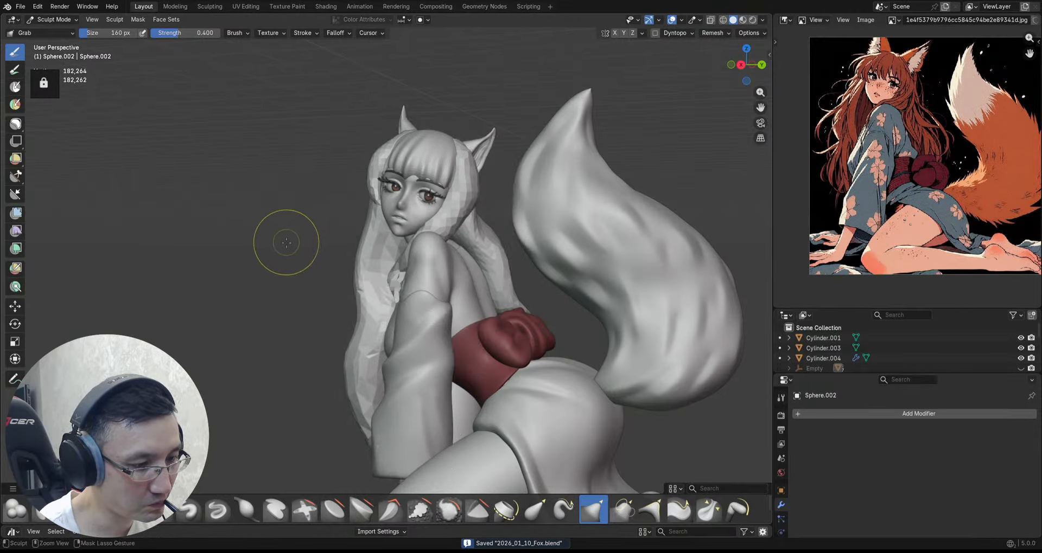
middle_click_drag(293, 242, 281, 220, "shift")
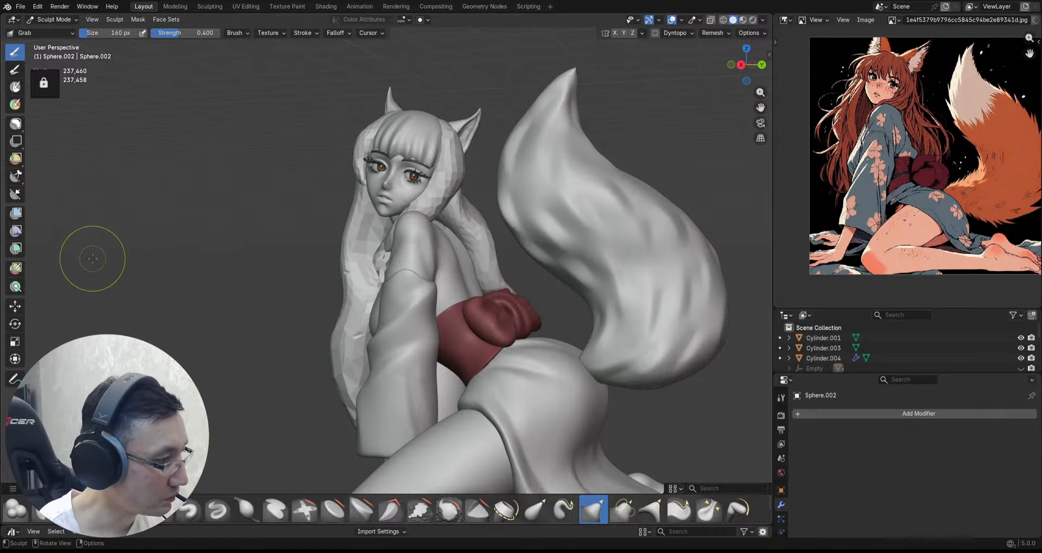
Step: Smooth the joined hair with the Smooth mesh filter, and voxel remesh the side lock over the near shoulder at a finer resolution
left_click(16, 215)
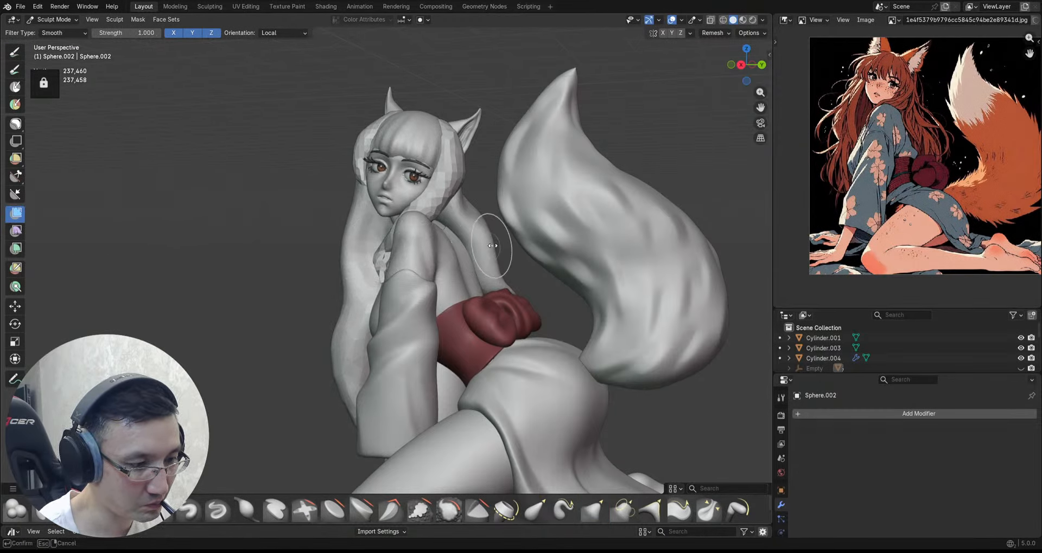
key("alt+q")
key("r")
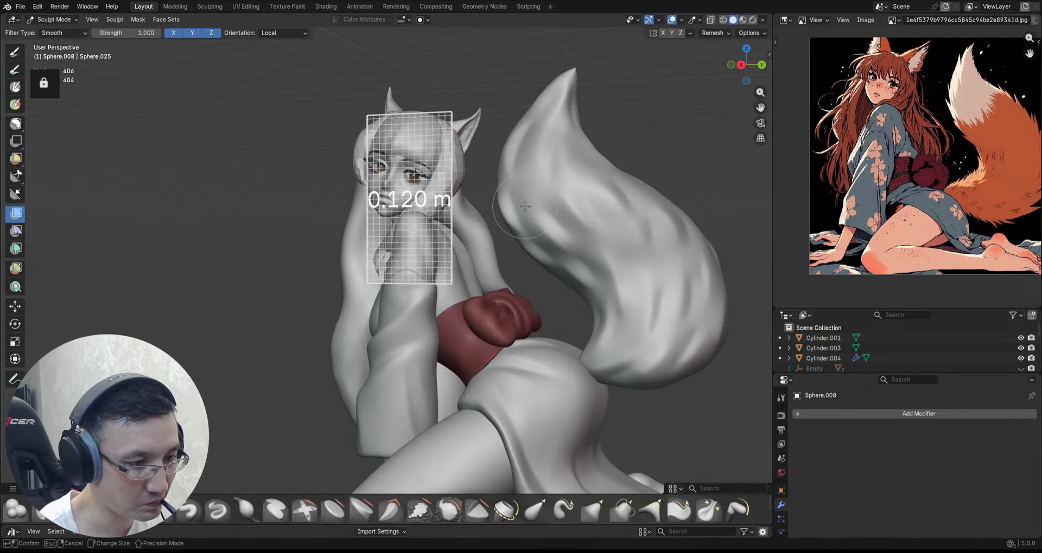
left_click(574, 234)
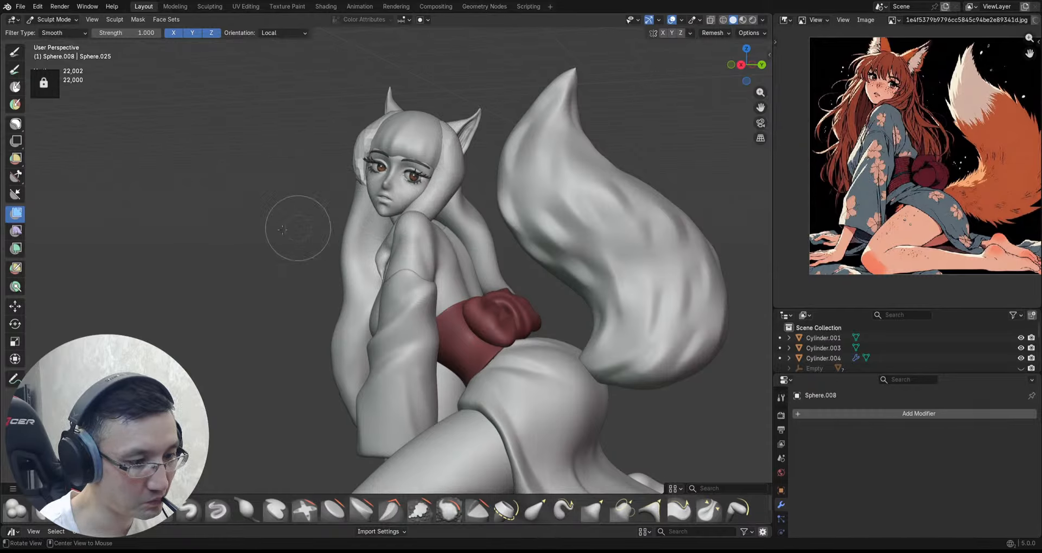
left_click_drag(281, 230, 201, 254, "alt")
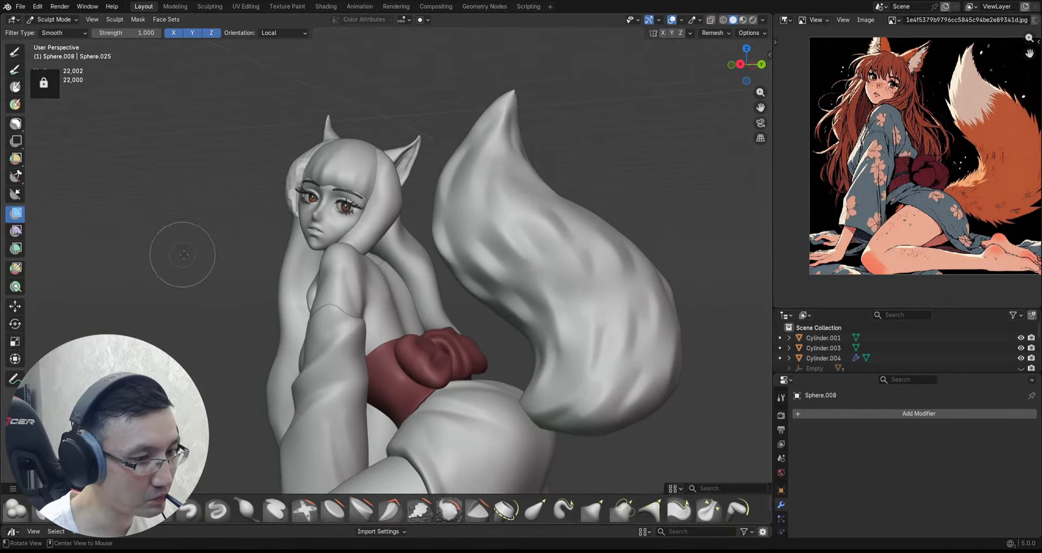
key("r")
left_click(395, 222)
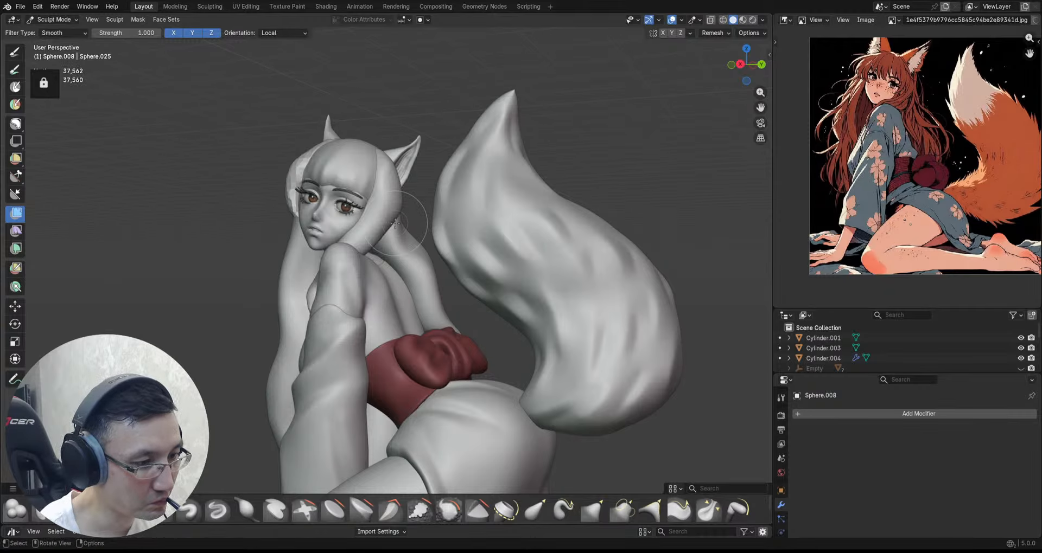
left_click_drag(425, 211, 405, 224, "alt")
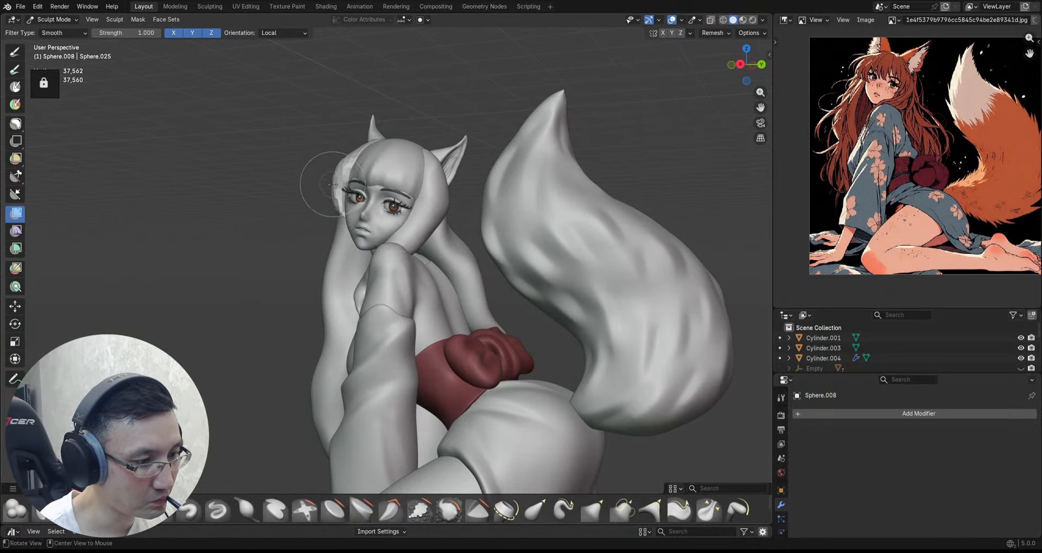
Step: Switch sculpting to the far side lock, voxel remesh it at a finer resolution and smooth it with the mesh filter
key("alt+q")
key("r")
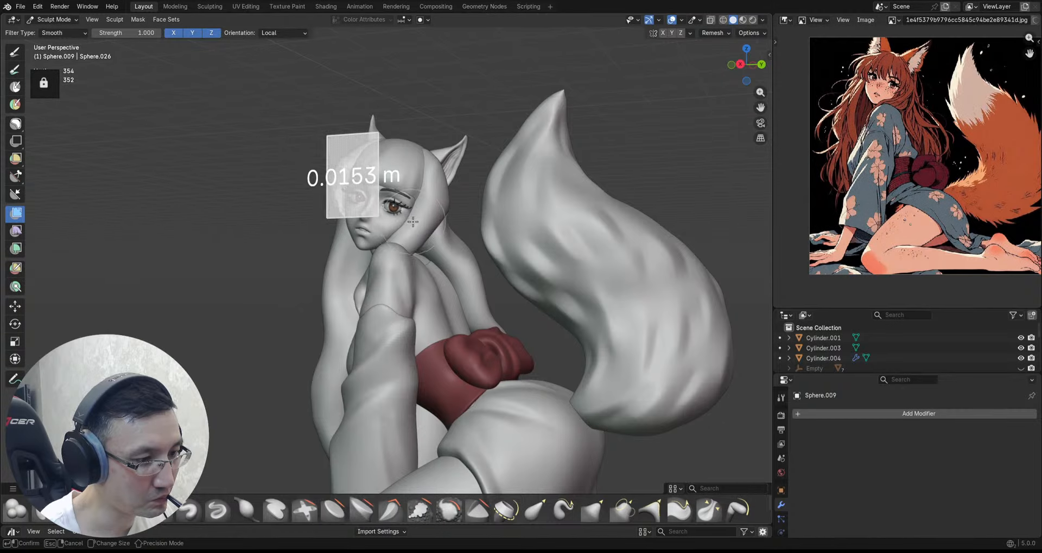
left_click(381, 218)
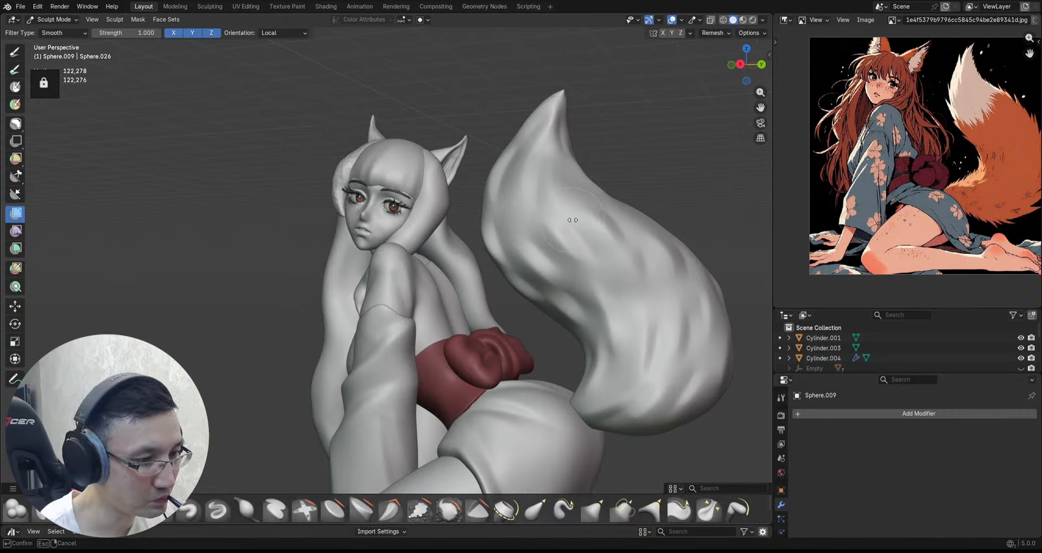
key("r")
left_click(283, 209)
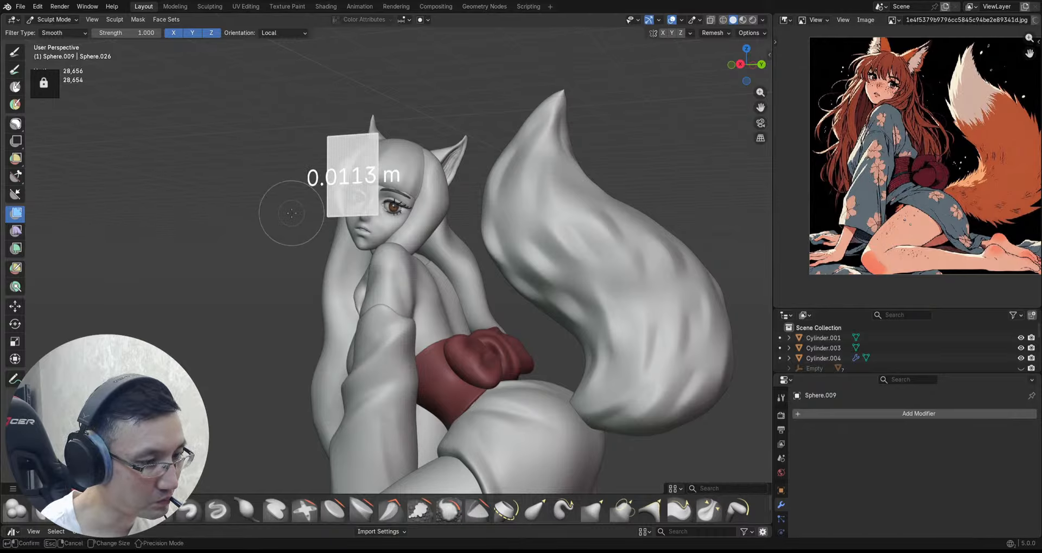
left_click(294, 215)
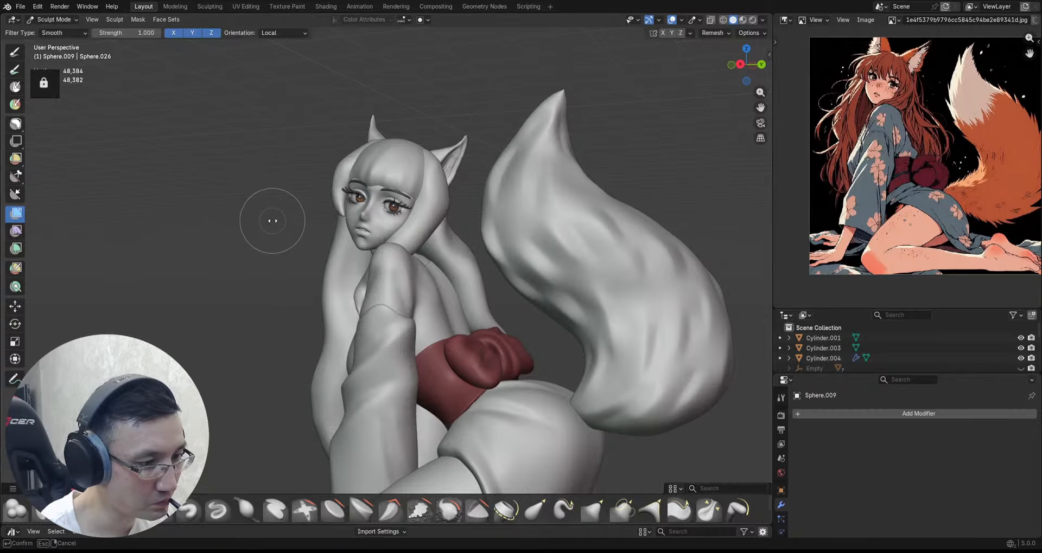
left_click_drag(272, 220, 275, 221)
Step: Enlarge the reference image around the head and hair, and compare it with the sculpted head and bangs
mouse_move(275, 221)
middle_mouse_down()
mouse_move(281, 239)
mouse_move(287, 225)
middle_mouse_up()
mouse_move(288, 224)
middle_mouse_down("shift")
mouse_move(272, 247)
mouse_move(289, 230)
middle_mouse_up("shift")
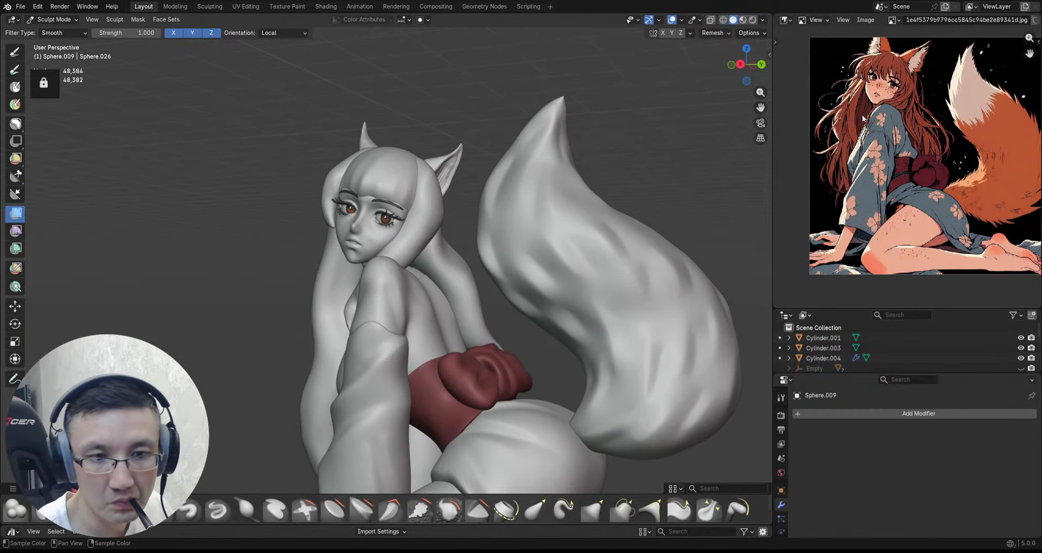
scroll(863, 118, "up", 3)
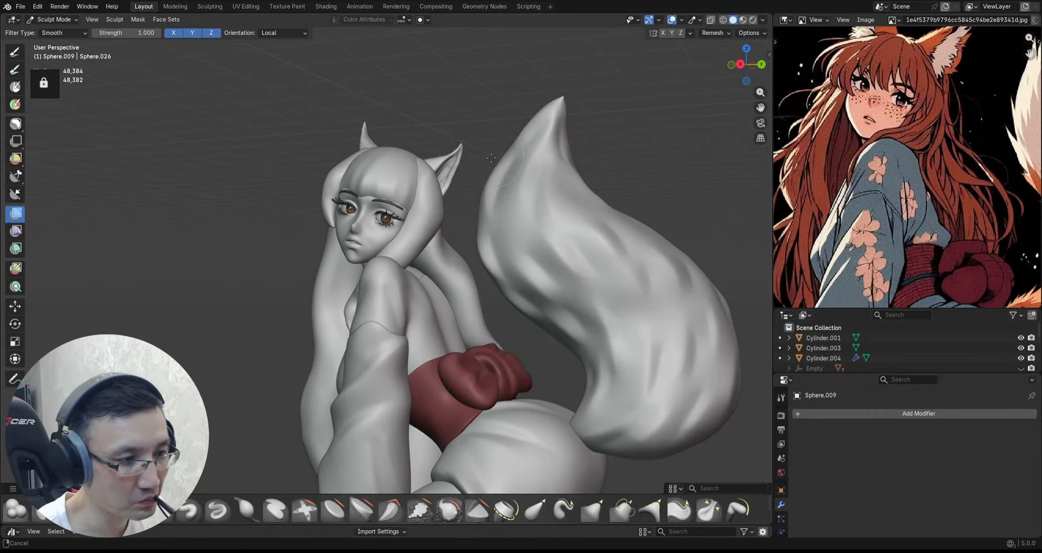
mouse_move(491, 157)
left_mouse_down("alt+shift")
mouse_move(523, 149)
mouse_move(518, 139)
mouse_move(493, 176)
mouse_move(501, 164)
left_mouse_up("alt+shift")
left_click_drag(501, 164, 513, 168, "alt+shift")
mouse_move(513, 168)
left_mouse_down("alt+shift")
mouse_move(517, 185)
mouse_move(516, 177)
left_mouse_up("alt+shift")
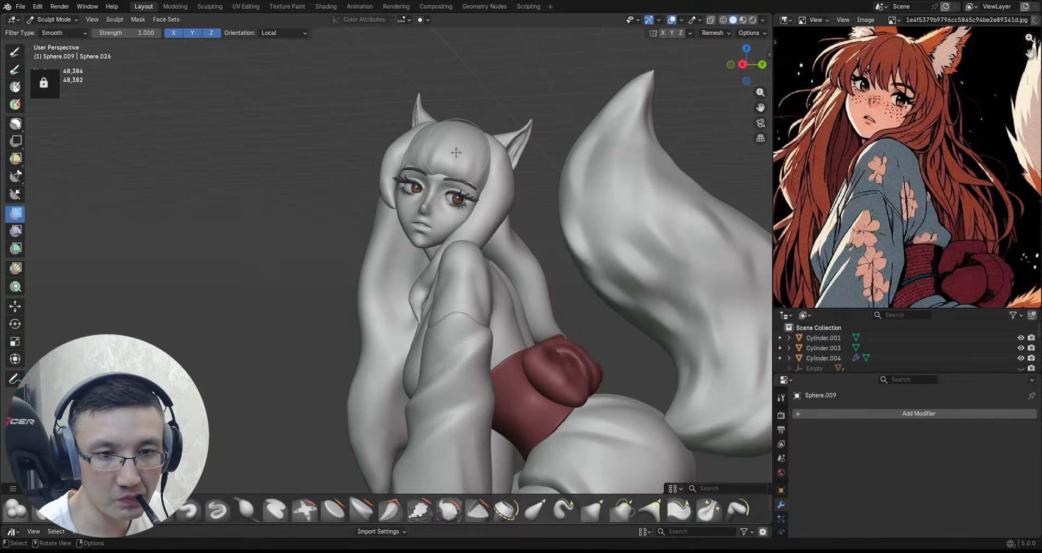
left_click_drag(458, 146, 466, 182, "alt+shift")
Step: Select the main hair piece in Object Mode, return to Sculpt Mode and choose the Snake Hook brush
key("ctrl+Tab")
left_click(400, 183)
left_click(466, 180)
key("ctrl+Tab")
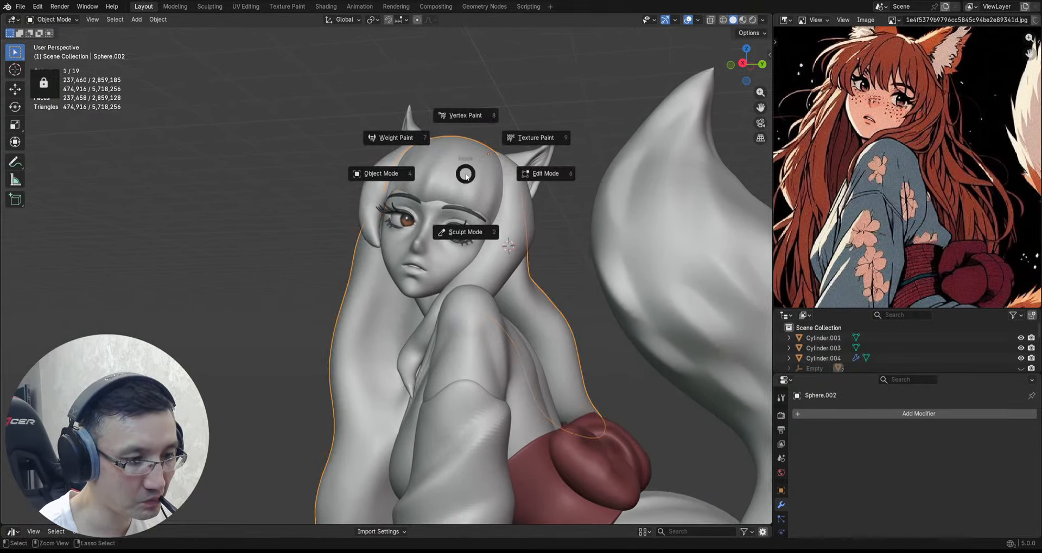
left_click(466, 232)
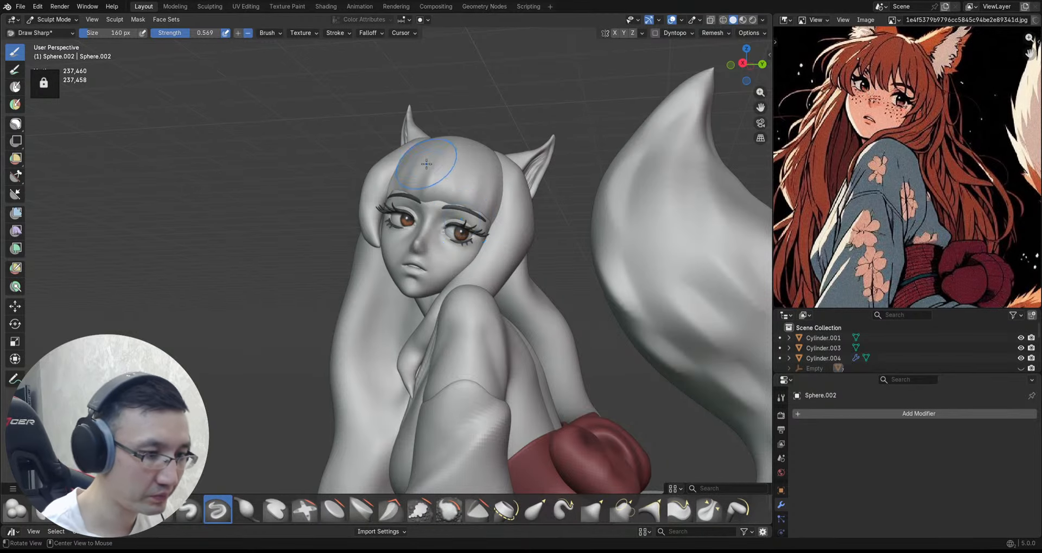
left_click_drag(427, 164, 459, 174, "alt")
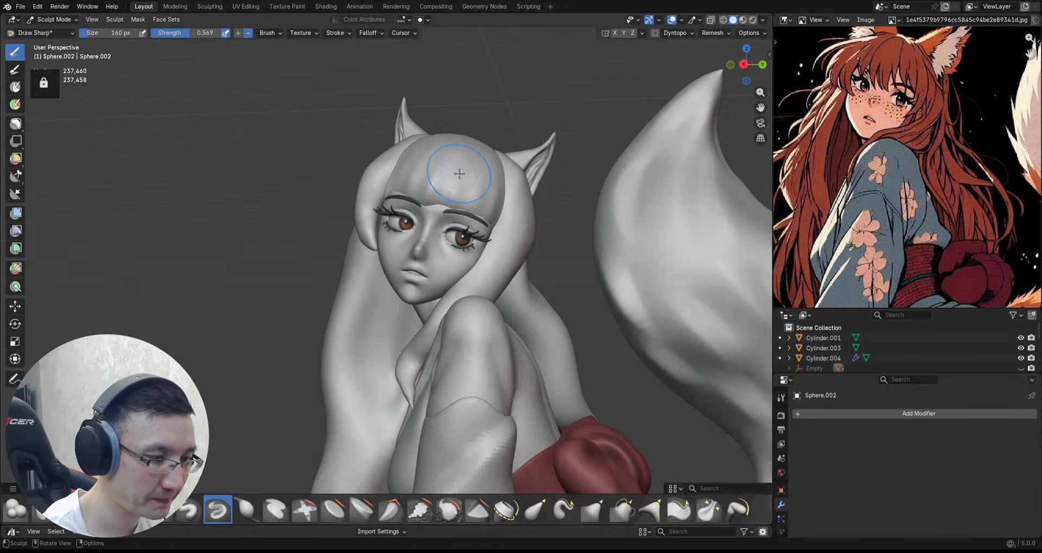
key("k")
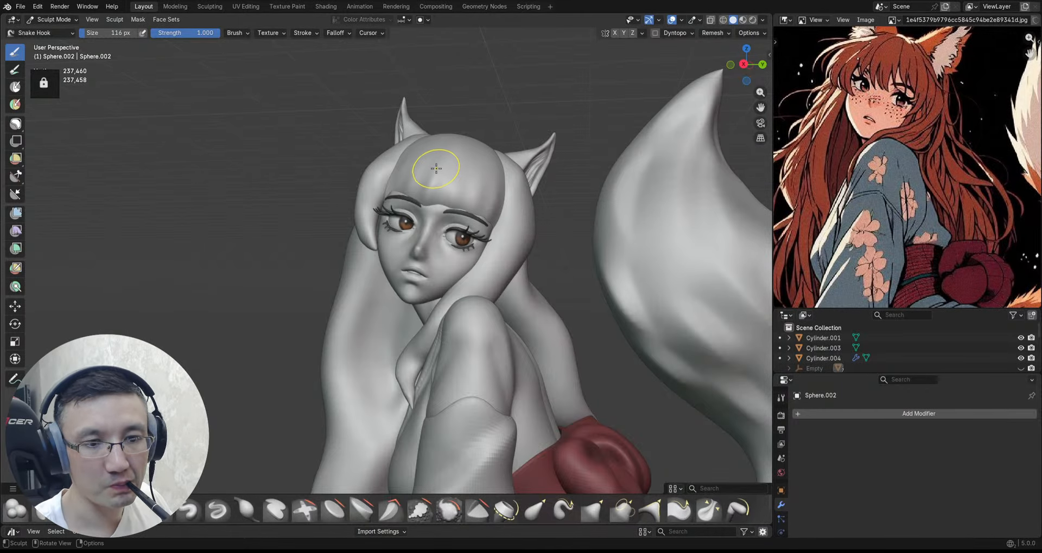
Step: Add a UV sphere at the top of the bangs in Object Mode and scale it down to a small ball
key("ctrl+Tab")
left_click(381, 160)
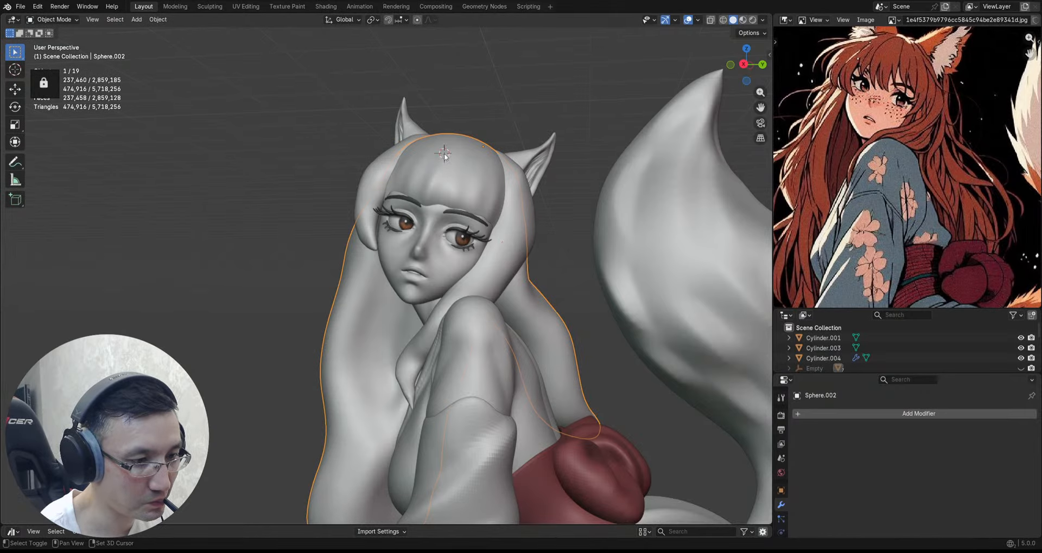
key("shift+a")
mouse_move(457, 177)
left_click(516, 211)
key("s")
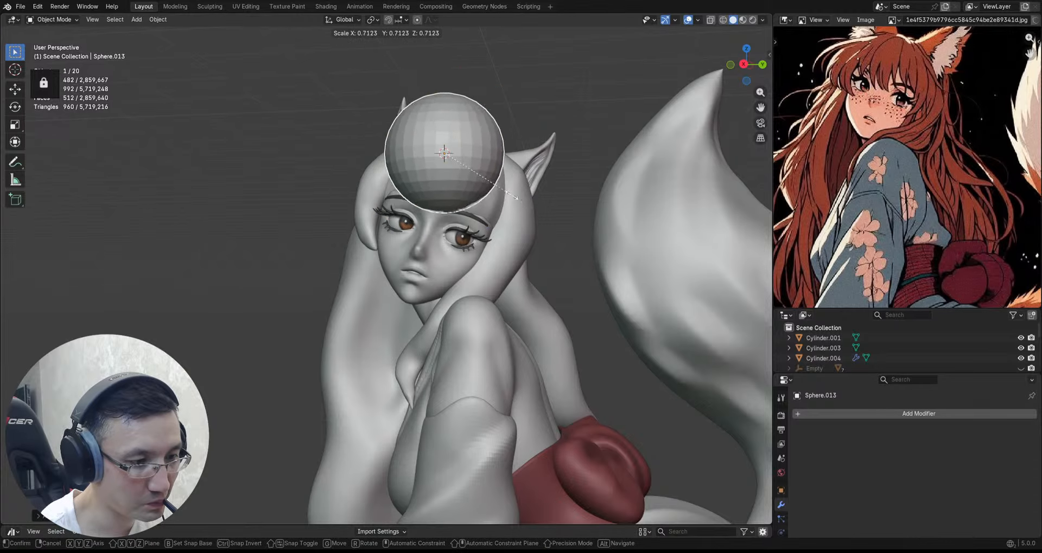
left_click(467, 164)
Step: Apply the small sphere's transforms, switch it to Sculpt Mode and voxel remesh it at a coarse resolution
mouse_move(467, 164)
middle_mouse_down()
mouse_move(481, 183)
mouse_move(465, 180)
middle_mouse_up()
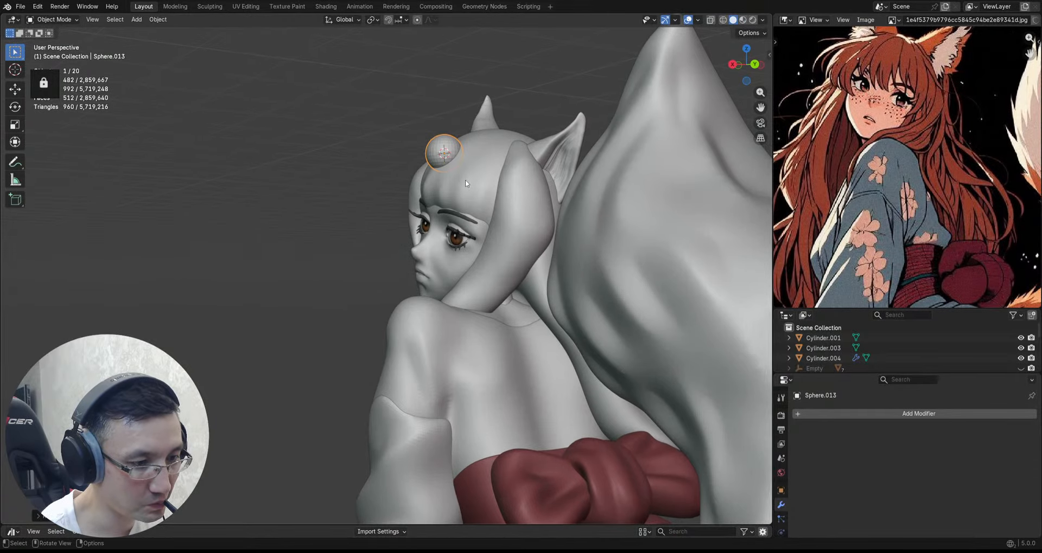
key("ctrl+a")
left_click(465, 181)
key("ctrl+Tab")
left_click(473, 241)
key("f")
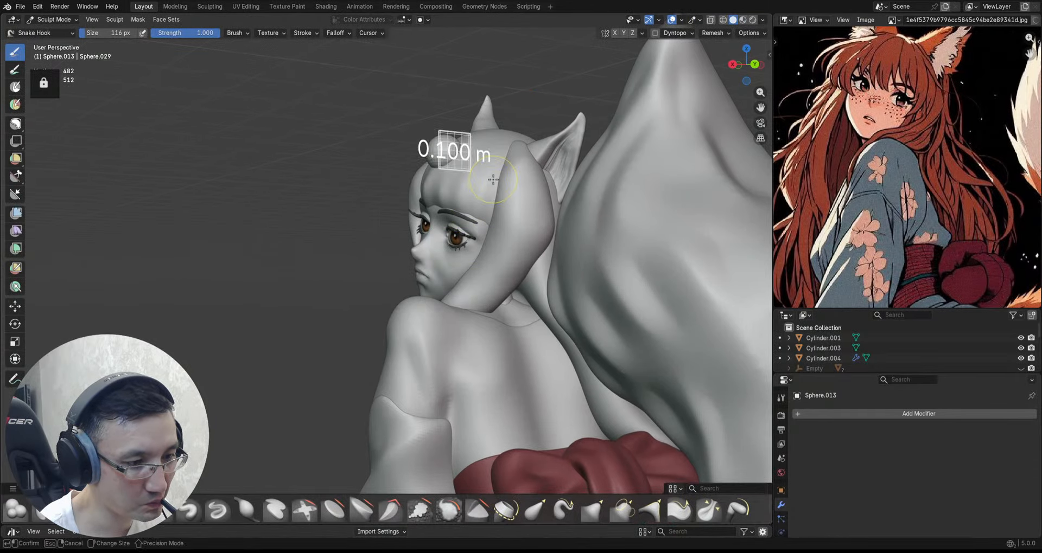
left_click(541, 185)
scroll(437, 181, "down", 2)
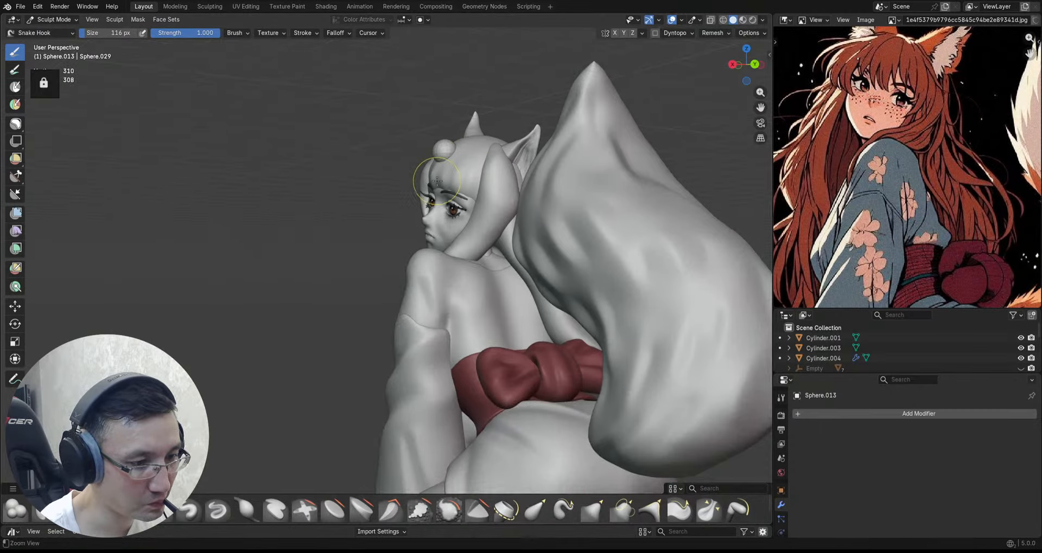
left_click_drag(426, 197, 428, 196)
key("ctrl+z")
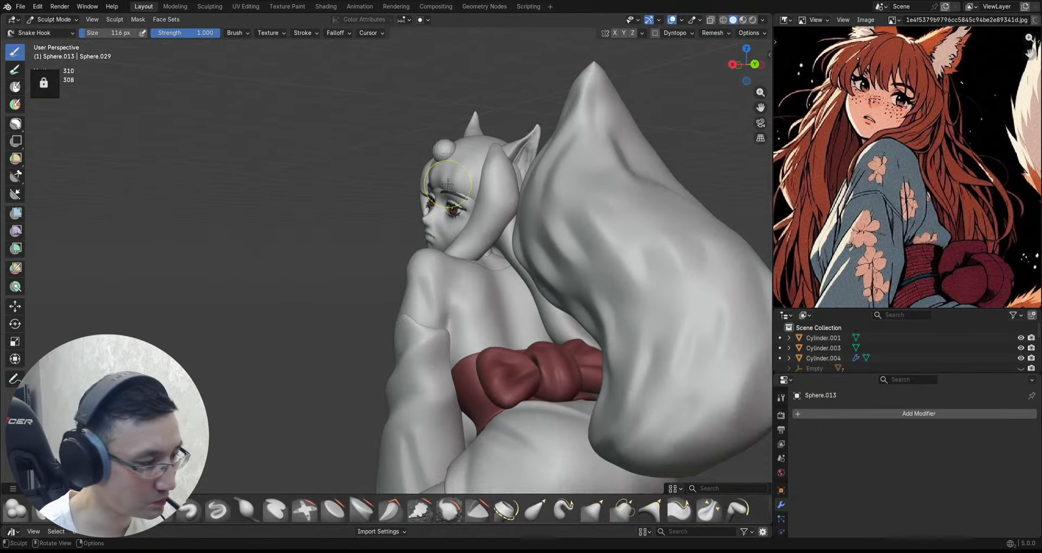
Step: Stretch the small ball with the Grab brush into a flattened hair lock running down the middle of the bangs
key("g")
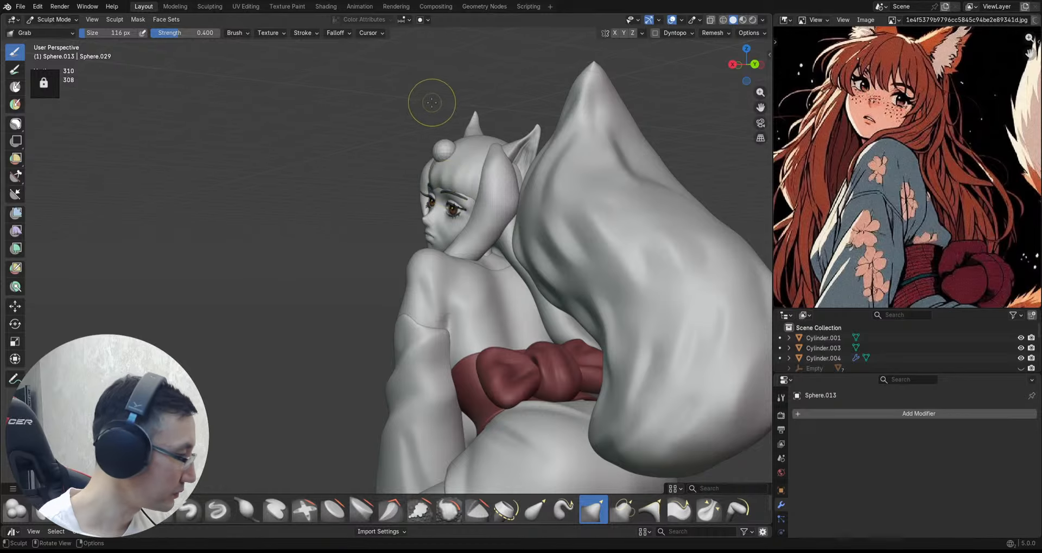
mouse_move(437, 156)
left_mouse_down()
mouse_move(426, 175)
mouse_move(505, 158)
left_mouse_up()
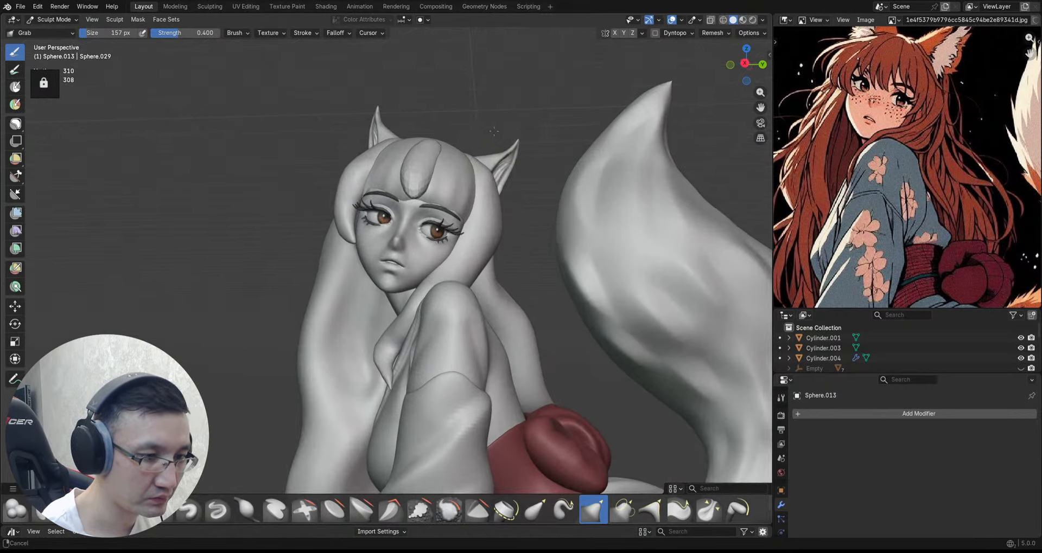
left_click_drag(466, 130, 438, 208, "alt+shift")
left_click_drag(457, 187, 476, 155, "ctrl+alt")
mouse_move(476, 156)
left_mouse_down("alt")
mouse_move(465, 155)
mouse_move(469, 164)
left_mouse_up("alt")
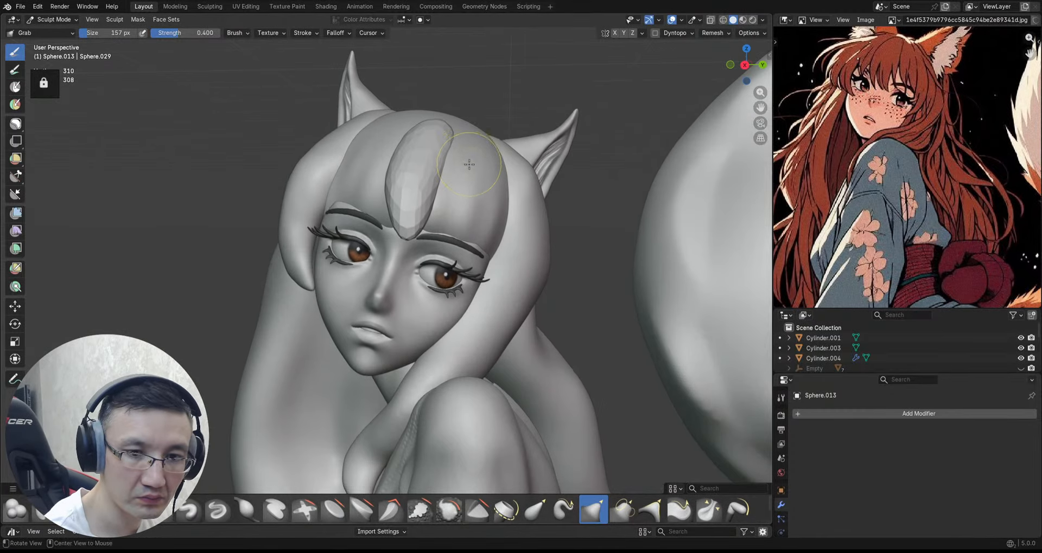
left_click_drag(445, 273, 378, 232, "alt")
left_click_drag(424, 132, 385, 180, "ctrl+alt")
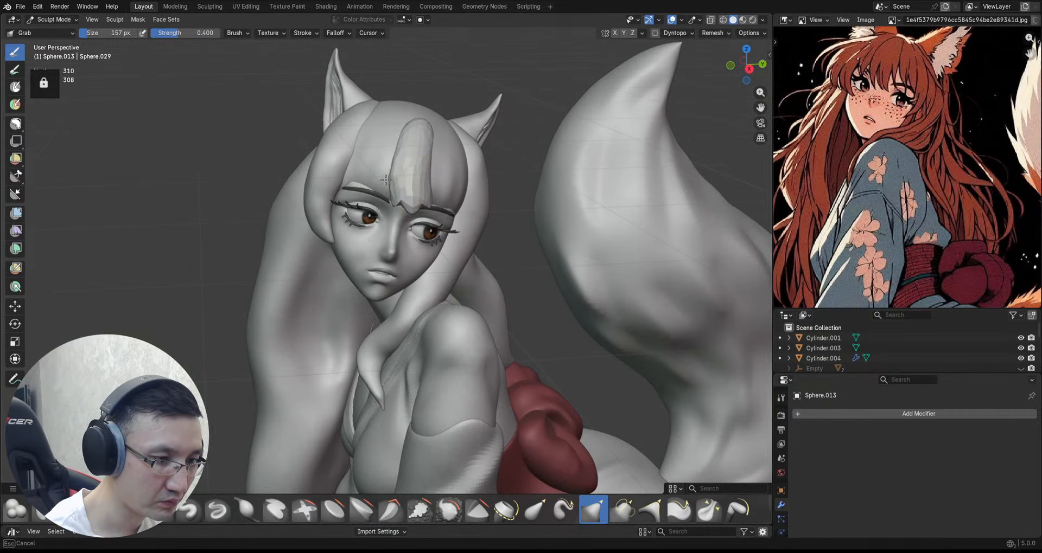
mouse_move(481, 127)
left_mouse_down("alt")
mouse_move(471, 122)
mouse_move(393, 197)
left_mouse_up("alt")
Step: Voxel remesh the new bang lock at a finer resolution and widen it across the forehead with the Grab brush
key("r")
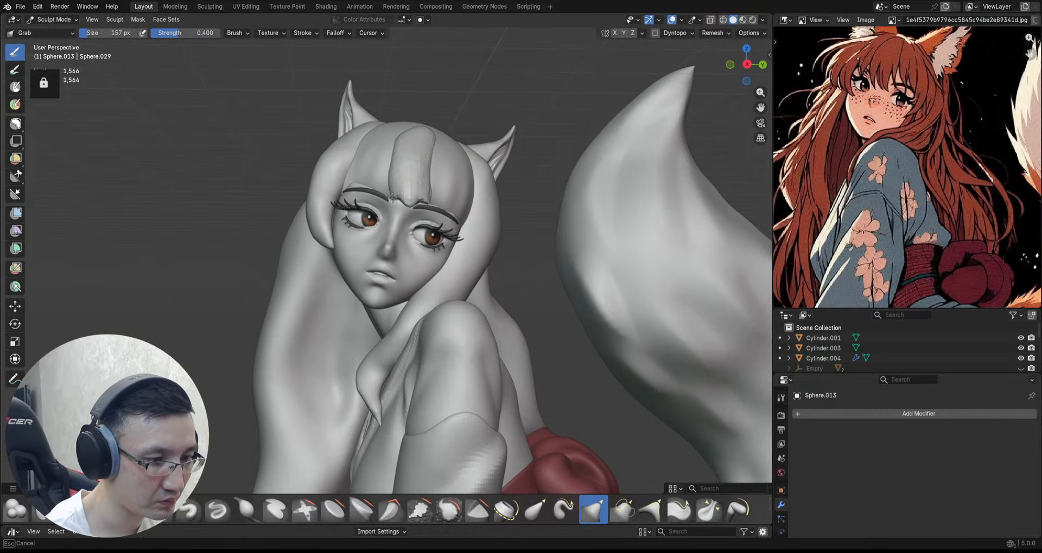
mouse_move(427, 130)
left_mouse_down("alt")
mouse_move(444, 171)
mouse_move(472, 119)
mouse_move(461, 110)
mouse_move(465, 128)
mouse_move(407, 125)
mouse_move(400, 145)
mouse_move(383, 146)
mouse_move(408, 117)
mouse_move(378, 177)
mouse_move(409, 183)
mouse_move(385, 202)
left_mouse_up("alt")
mouse_move(425, 141)
left_mouse_down("ctrl+alt")
mouse_move(402, 109)
mouse_move(431, 163)
mouse_move(393, 188)
mouse_move(412, 194)
mouse_move(410, 118)
mouse_move(429, 125)
mouse_move(476, 112)
mouse_move(414, 98)
mouse_move(431, 116)
mouse_move(386, 181)
left_mouse_up("ctrl+alt")
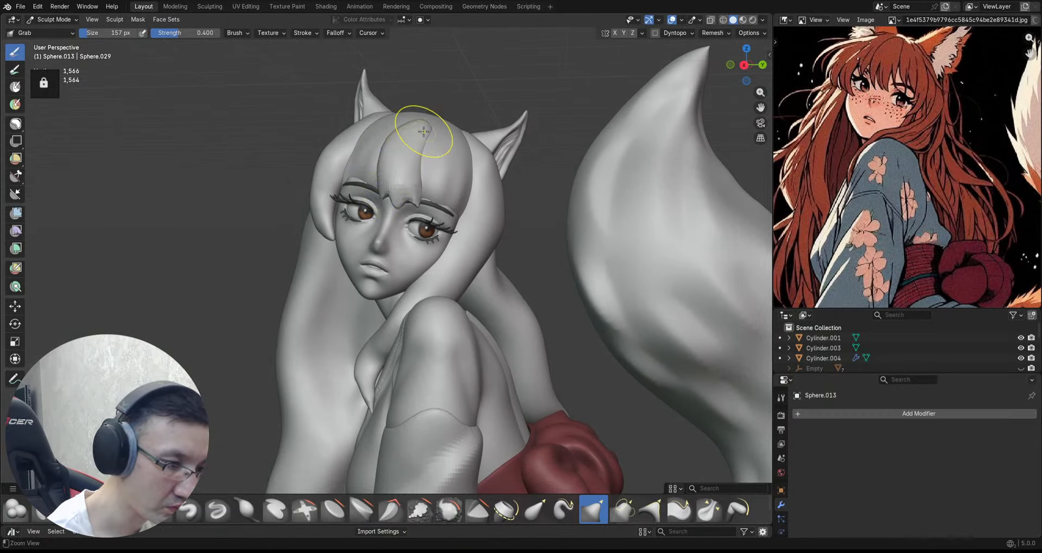
mouse_move(424, 132)
left_mouse_down("alt")
mouse_move(438, 98)
mouse_move(429, 104)
mouse_move(443, 128)
mouse_move(410, 184)
left_mouse_up("alt")
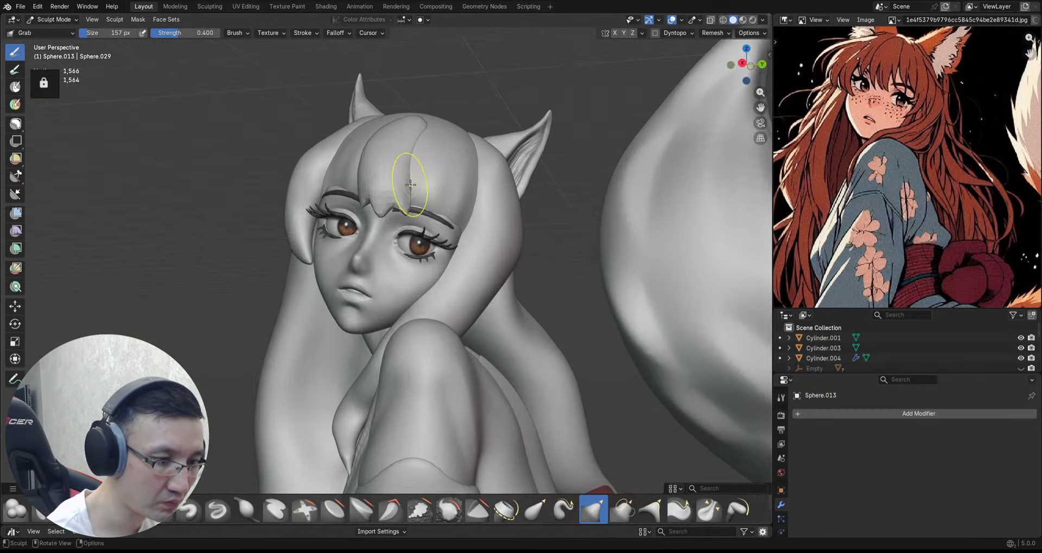
mouse_move(425, 135)
left_mouse_down("alt")
mouse_move(392, 123)
mouse_move(430, 125)
mouse_move(432, 93)
left_mouse_up("alt")
Step: Choose the Scrape/Fill brush and refine the surface of the bang lock along the forehead
key("shift+t")
scroll(443, 107, "down", 2)
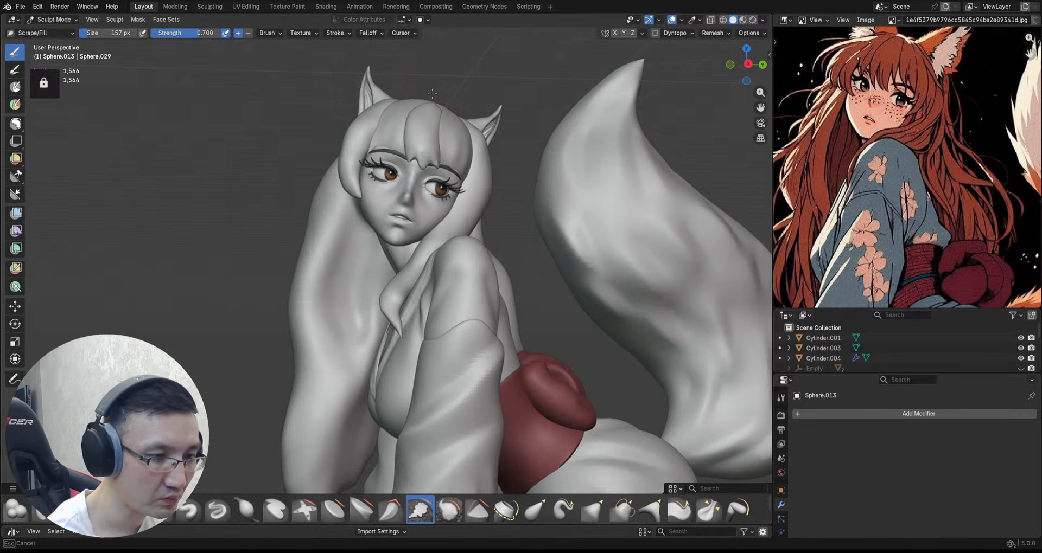
left_click_drag(443, 133, 444, 104, "alt")
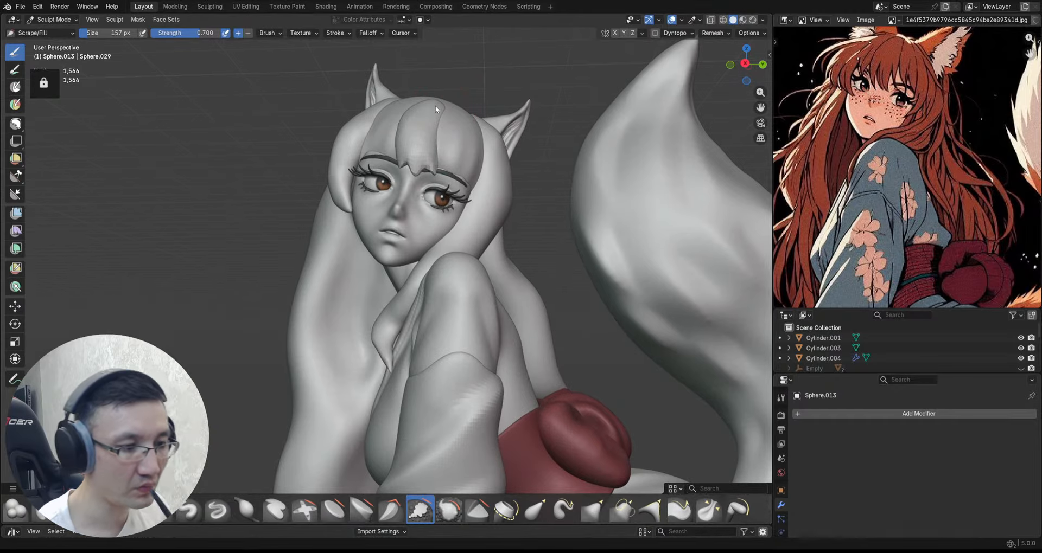
Step: Select a vertex at the bang lock's root in Edit Mode and set the object's origin to that selection
key("ctrl+Tab")
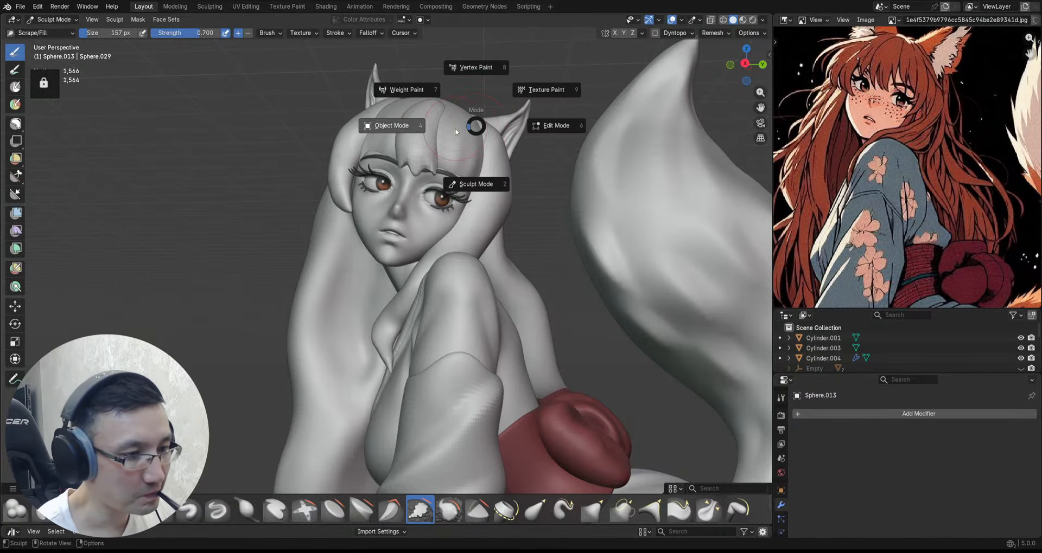
left_click(440, 136)
left_click_drag(439, 137, 425, 199, "alt")
left_click_drag(425, 198, 439, 154, "ctrl+alt")
key("Tab")
key("1")
left_click(436, 146)
key("ctrl+alt+shift+c")
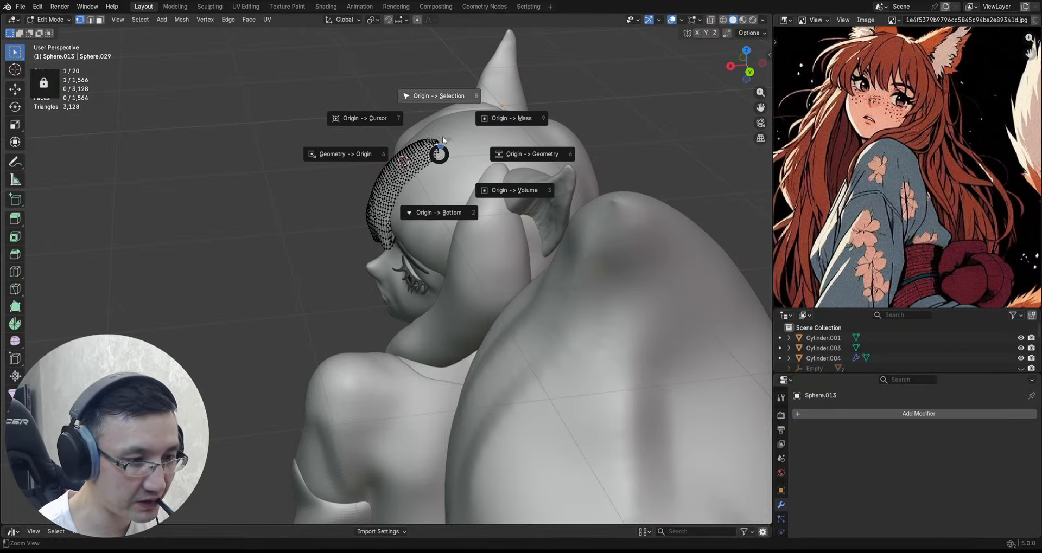
left_click(443, 96)
left_click_drag(431, 154, 446, 174, "alt")
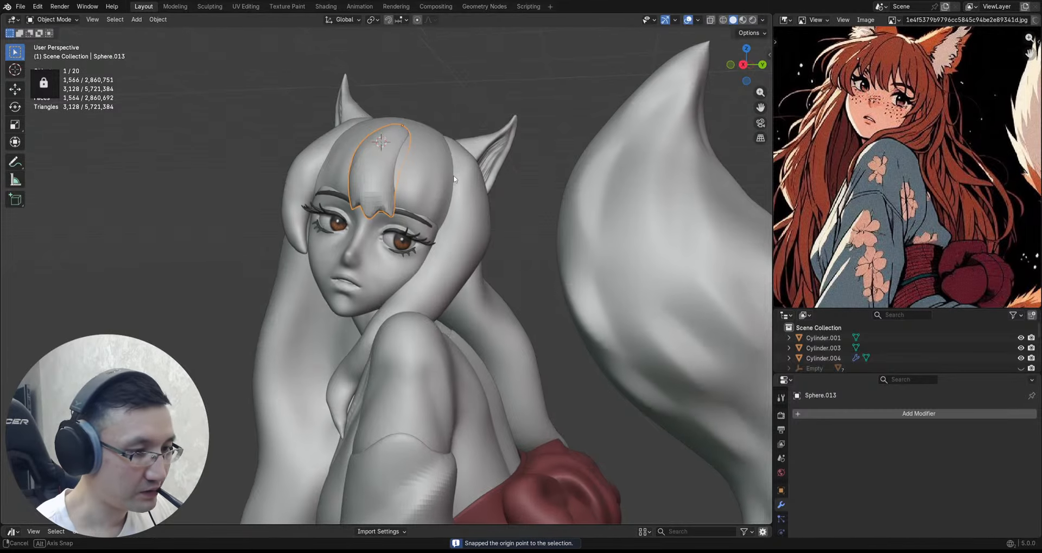
Step: Duplicate the central bang lock and place the rotated copy beside it above the character's left eye
key("shift+d")
left_click(463, 179)
key("r")
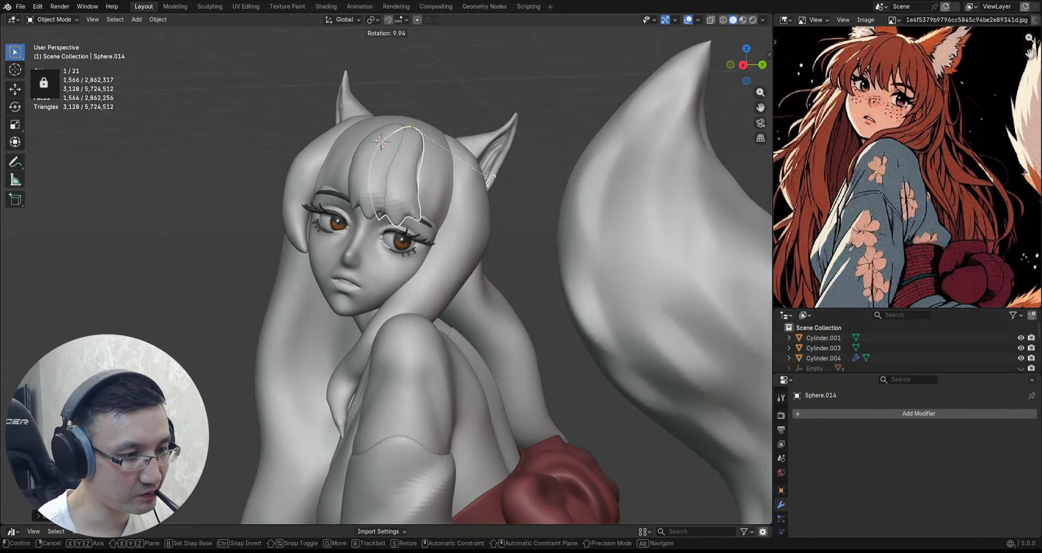
left_click(501, 169)
left_click_drag(501, 169, 498, 128, "alt")
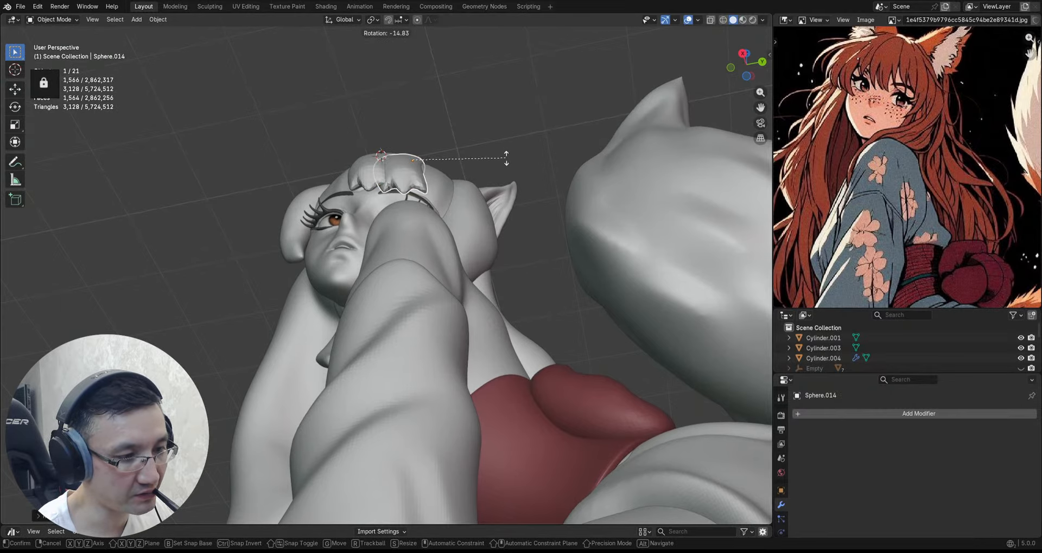
key("g")
left_click(503, 190)
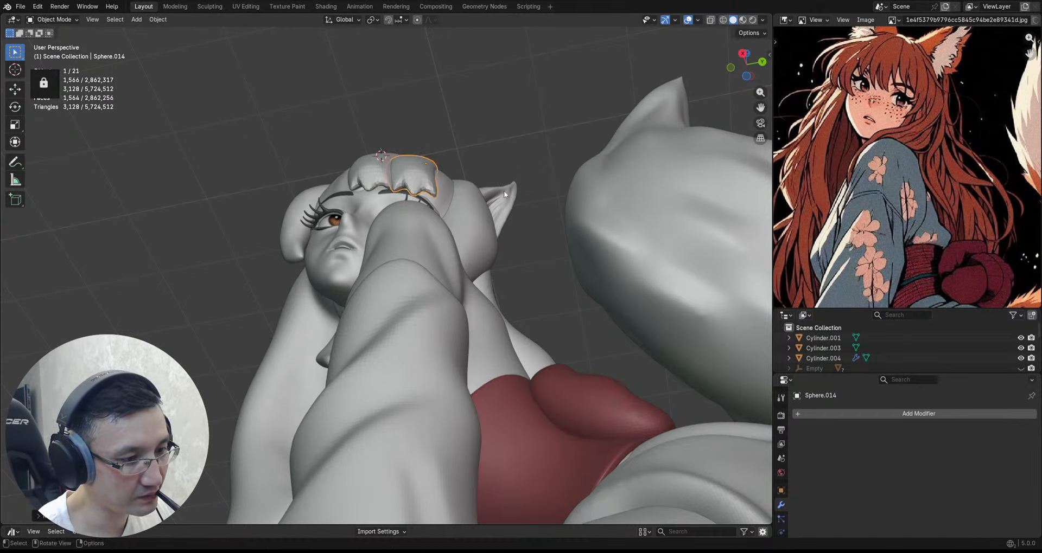
Step: Rotate the copied bang lock from several viewing angles so it follows the curve of the head
middle_click_drag(503, 190, 465, 147)
key("r")
left_click(493, 204)
key("r")
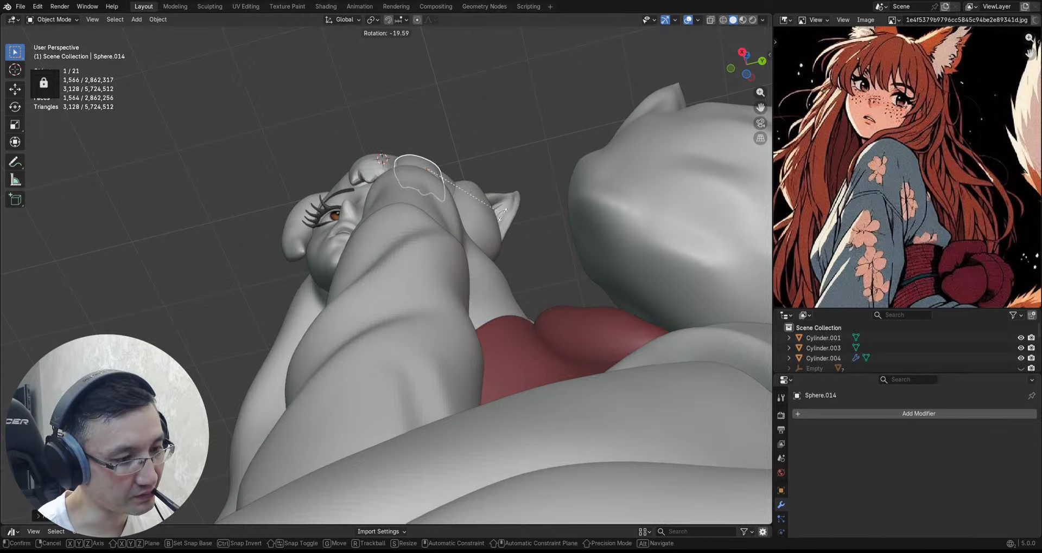
left_click(500, 221)
middle_click_drag(499, 220, 423, 119)
key("r")
left_click(481, 213)
key("r")
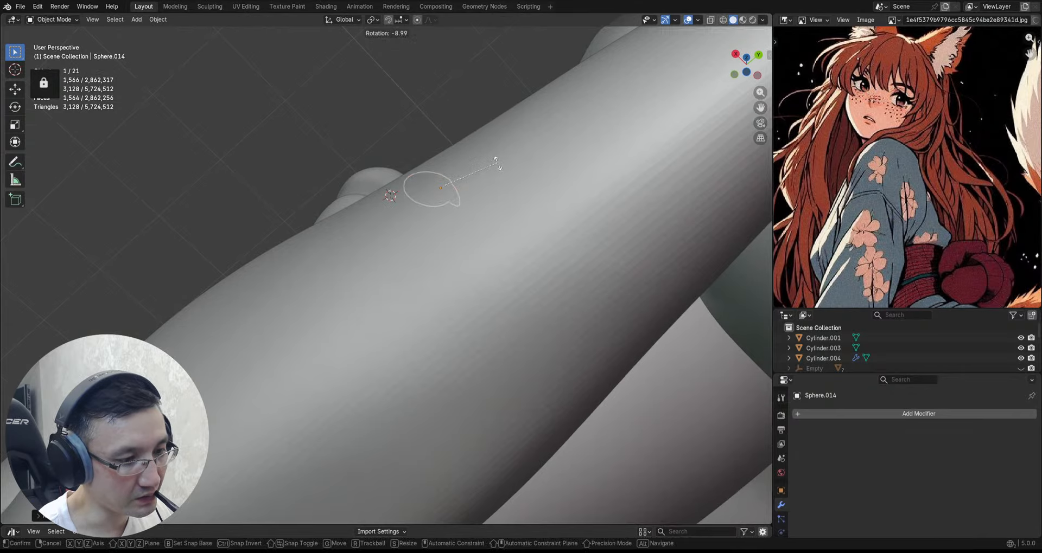
left_click(497, 161)
middle_click_drag(496, 162, 436, 221)
left_click_drag(459, 220, 462, 220, "alt")
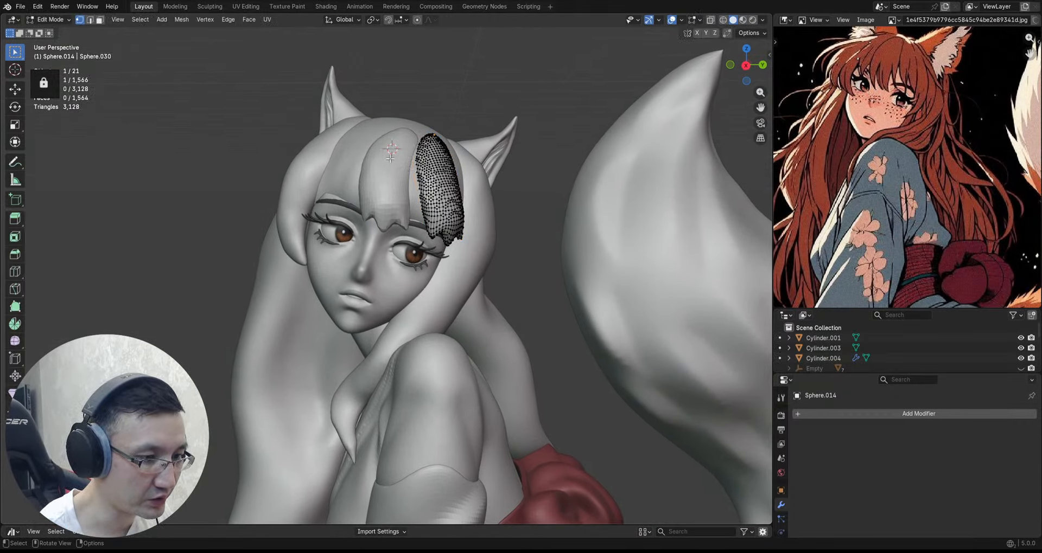
Step: Duplicate another bang lock and rotate it into place above the character's right eye
mouse_move(382, 174)
middle_mouse_down()
mouse_move(369, 186)
mouse_move(396, 185)
middle_mouse_up()
key("shift+d")
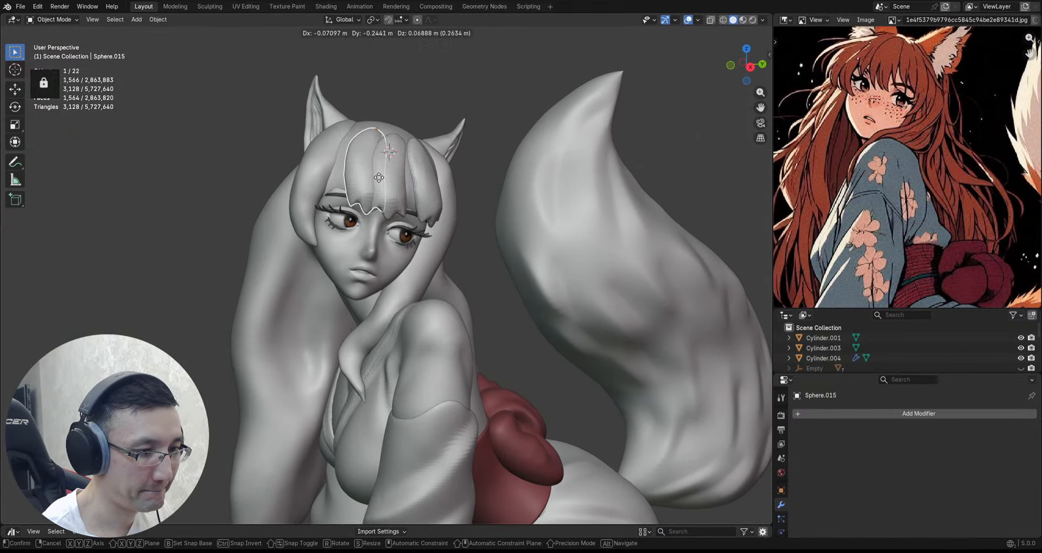
key("r")
middle_click_drag(354, 181, 374, 188, "alt")
left_click(392, 124)
key("r")
left_click(416, 178)
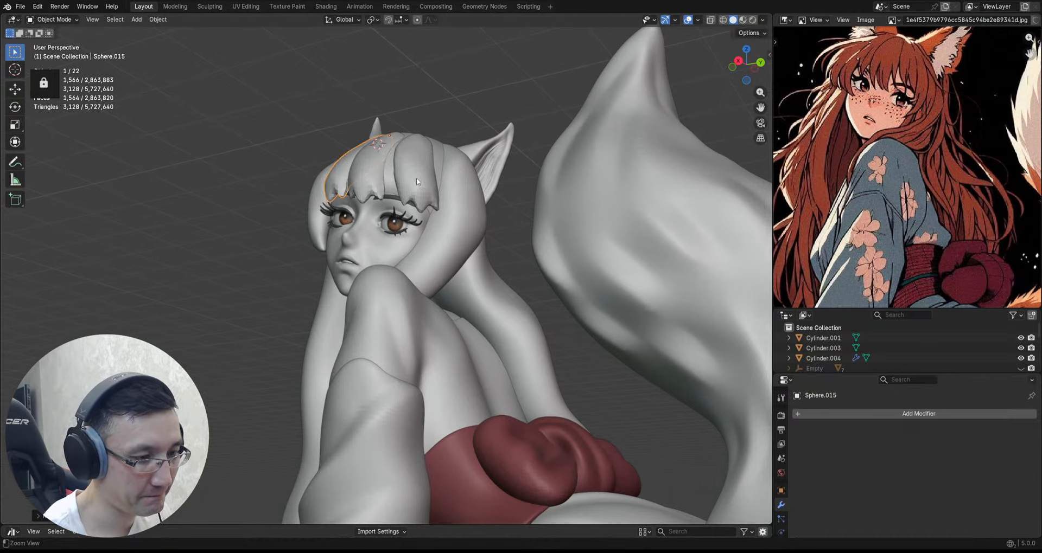
Step: Enter Sculpt Mode on the base hair piece behind the bangs and stroke Draw Sharp along the gap between two locks
left_click_drag(416, 178, 436, 200, "alt")
scroll(436, 201, "up", 2)
scroll(432, 208, "down", 3)
middle_click_drag(429, 211, 461, 207)
scroll(459, 190, "up", 2)
scroll(467, 193, "down", 3)
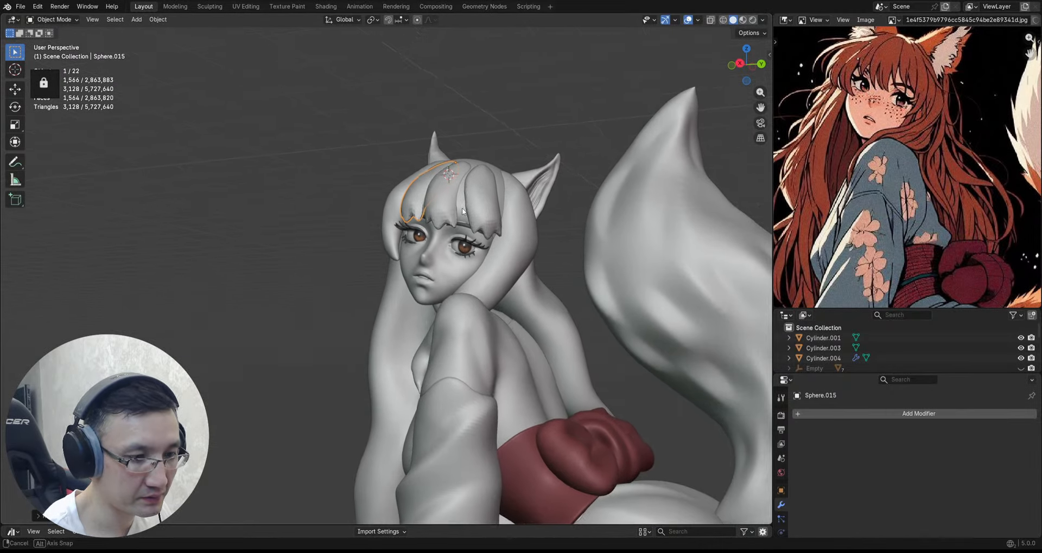
left_click(461, 208)
key("ctrl+Tab")
left_click(463, 214)
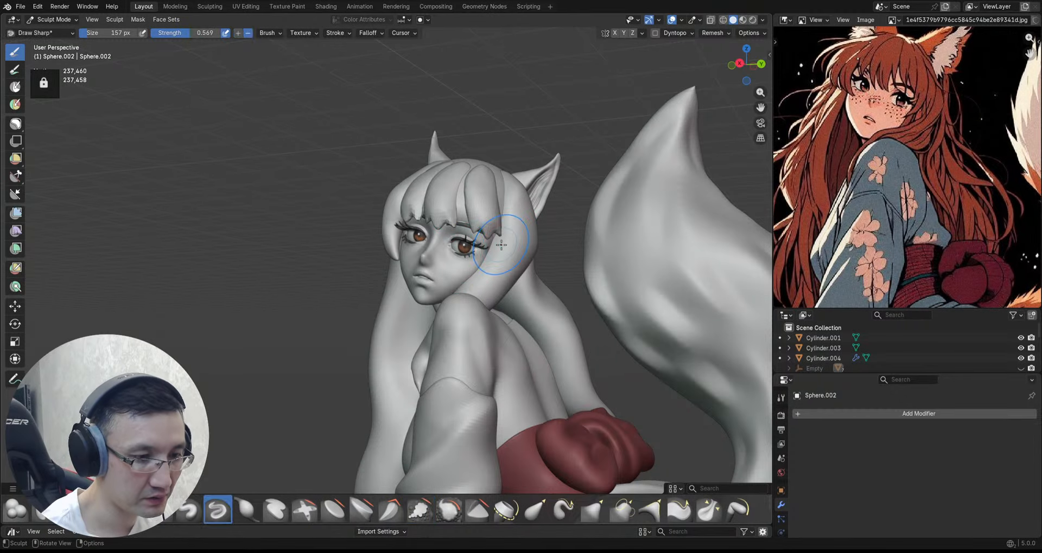
middle_click_drag(501, 245, 493, 242)
scroll(490, 201, "up", 2)
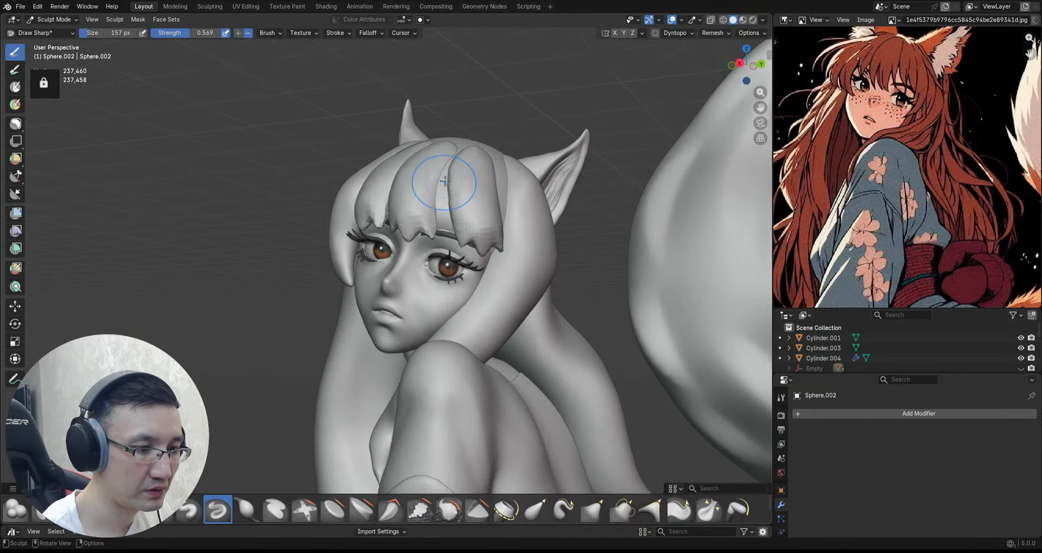
left_click_drag(445, 179, 444, 229)
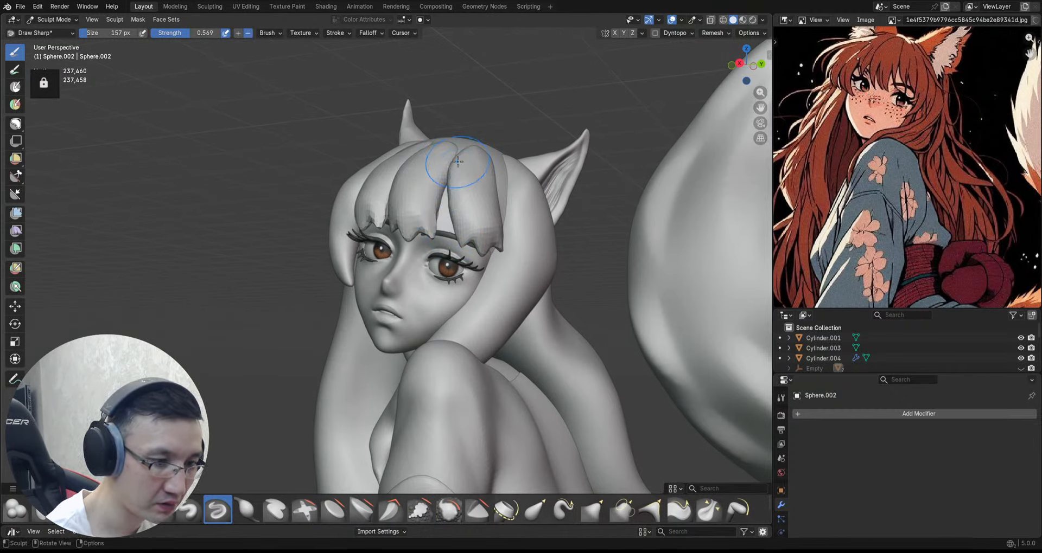
middle_click_drag(445, 182, 475, 161)
Step: Select the three bang locks together in Object Mode and enter Sculpt Mode on them
key("alt+q")
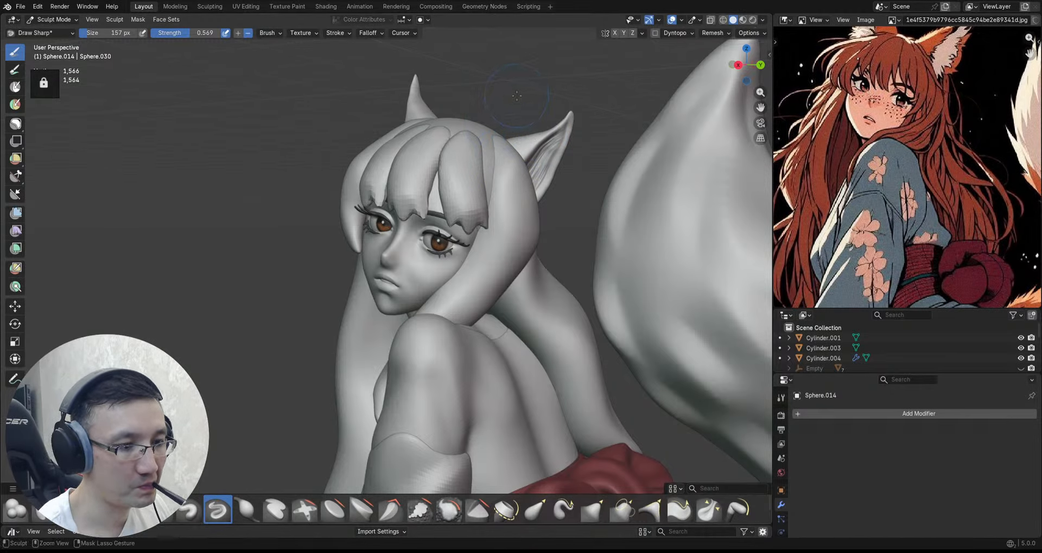
key("ctrl+Tab")
left_click(441, 96)
left_click(416, 175, "shift")
left_click(376, 166, "shift")
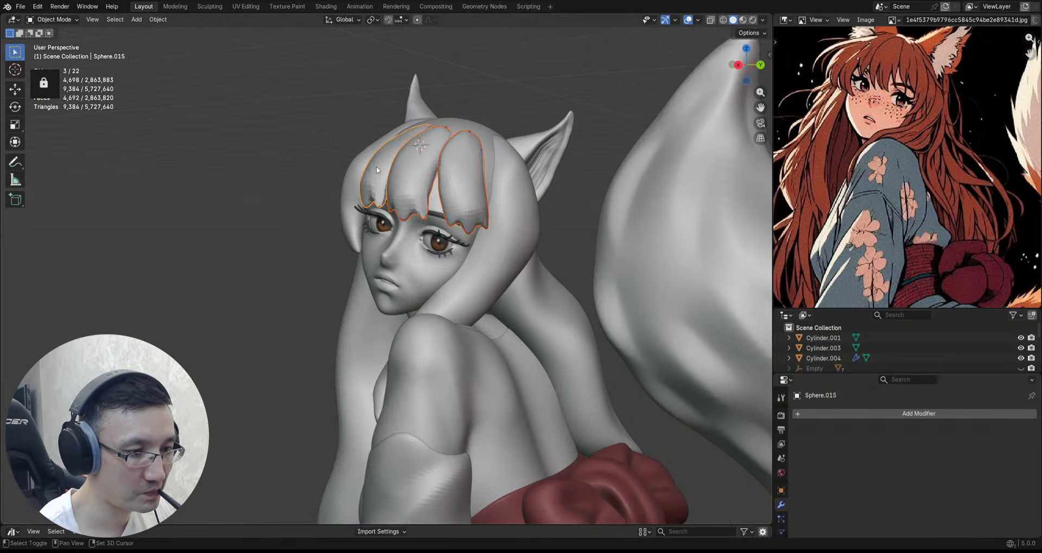
middle_click_drag(376, 167, 424, 174)
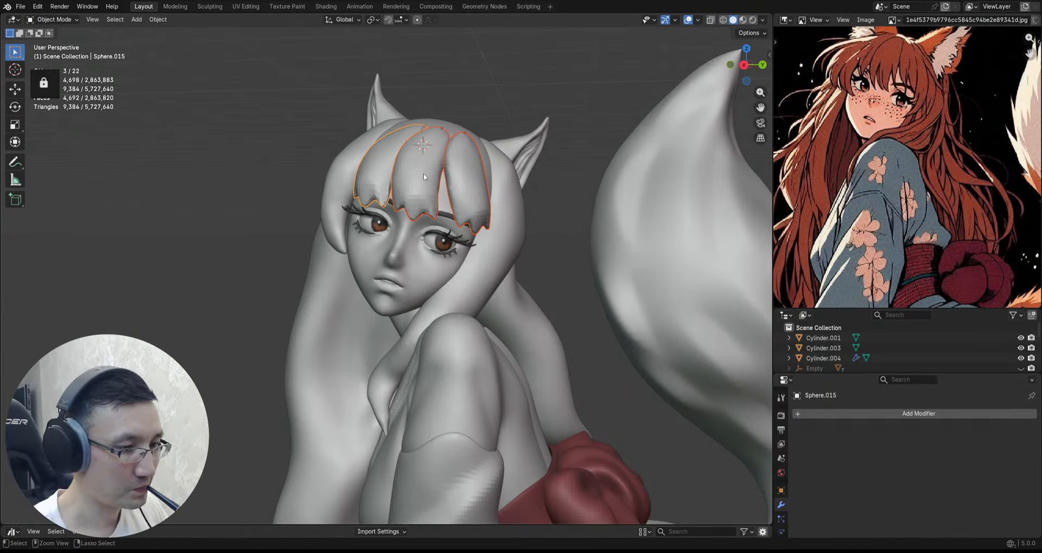
right_click(423, 173)
key("Escape")
key("ctrl+Tab")
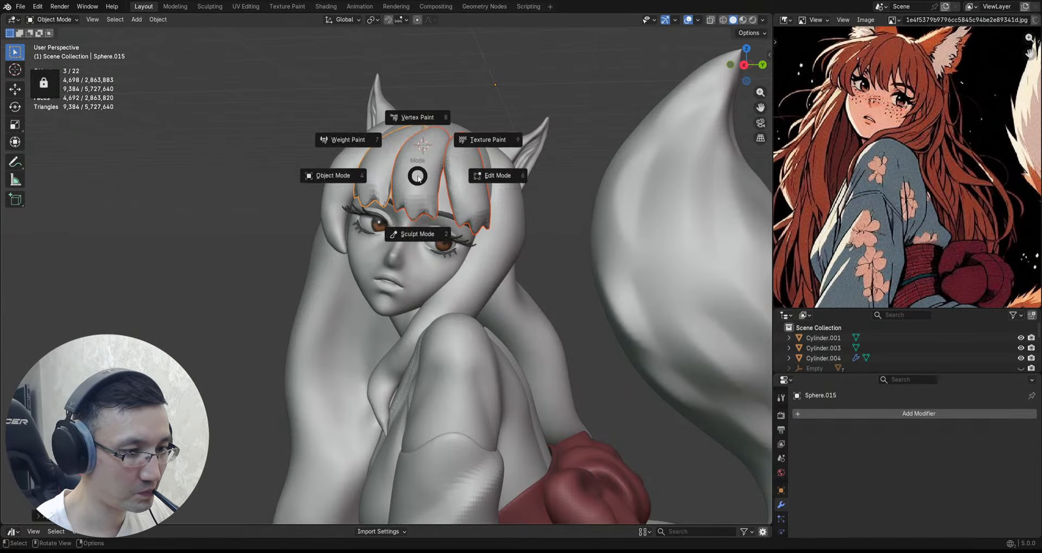
left_click(408, 240)
Step: Save the file and voxel remesh the middle bang lock and the one above the left eye at a finer resolution
scroll(408, 239, "down", 2)
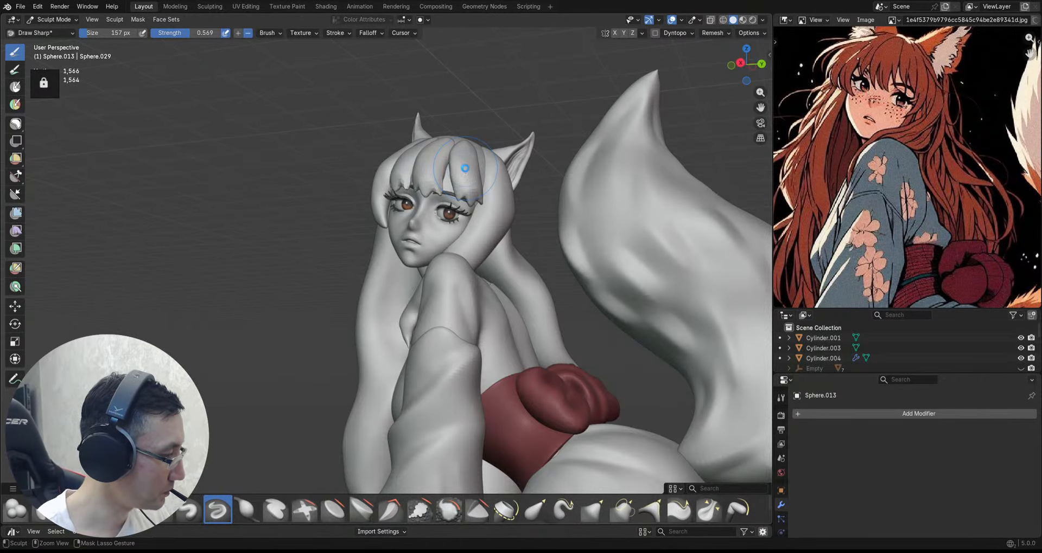
key("ctrl+s")
middle_click_drag(473, 163, 468, 162)
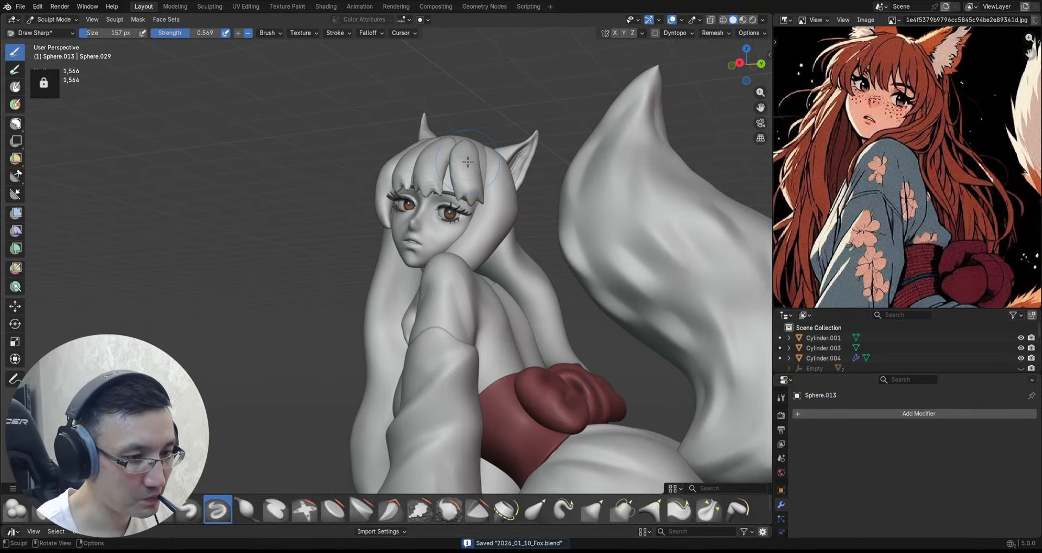
key("f")
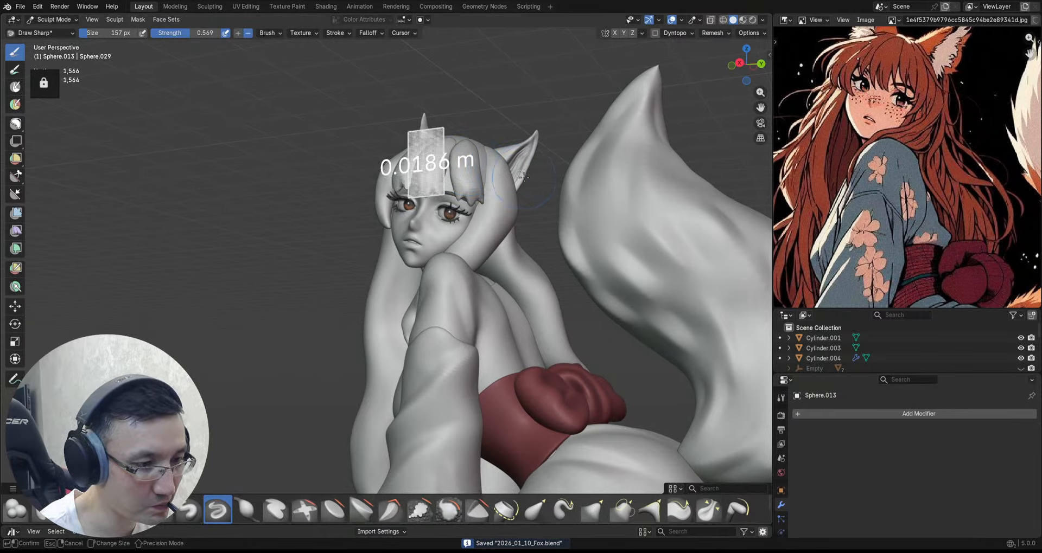
left_click(534, 181)
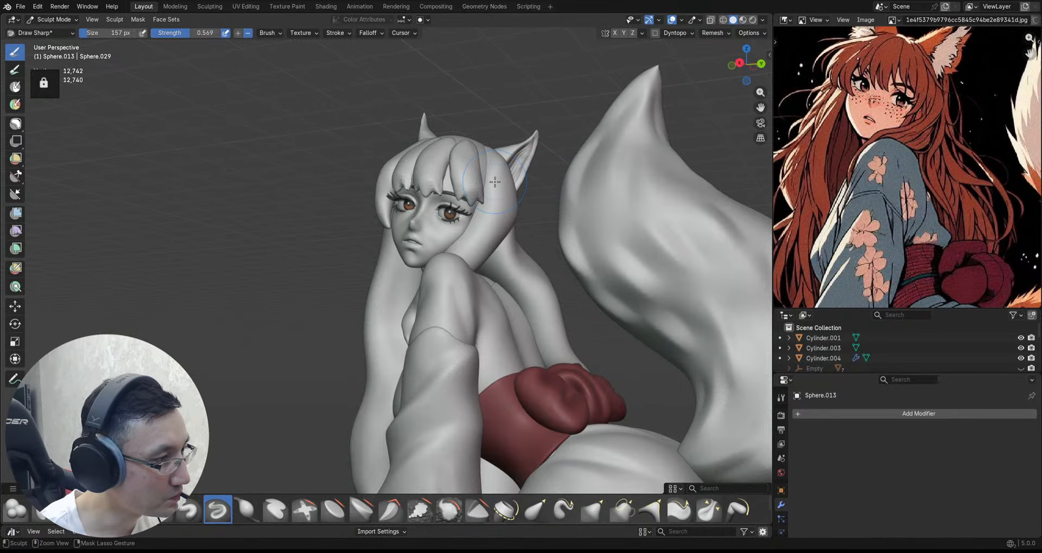
key("ctrl+s")
key("r")
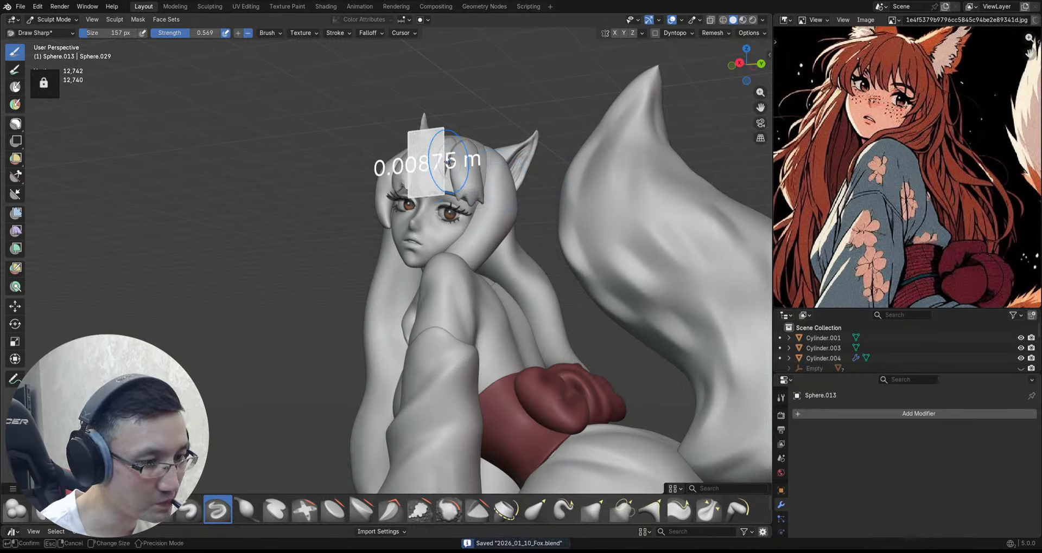
left_click(448, 163)
key("ctrl+r")
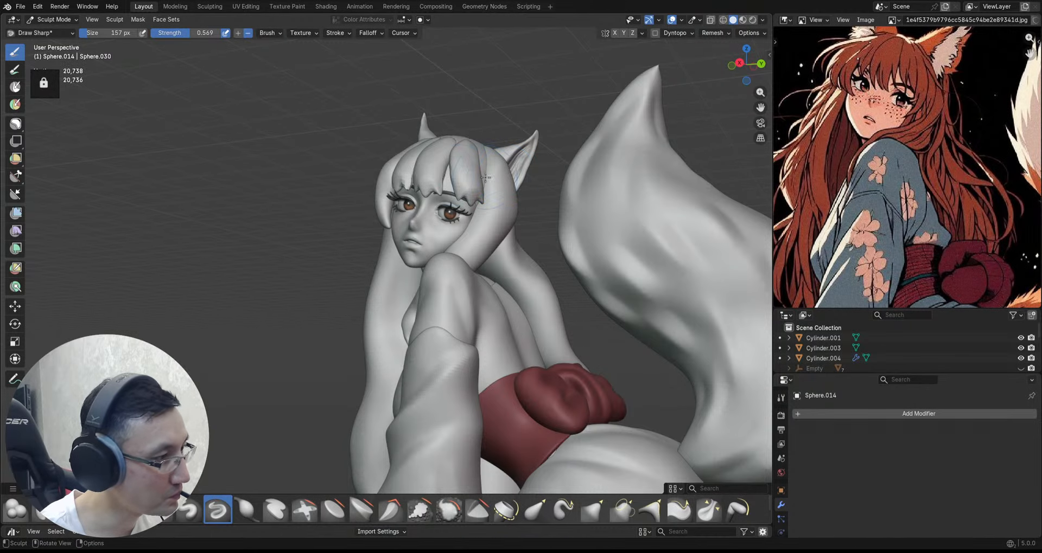
Step: Switch to the bang lock above the right eye and voxel remesh it with a smaller voxel size
middle_click_drag(478, 173, 507, 180)
key("alt+q")
key("r")
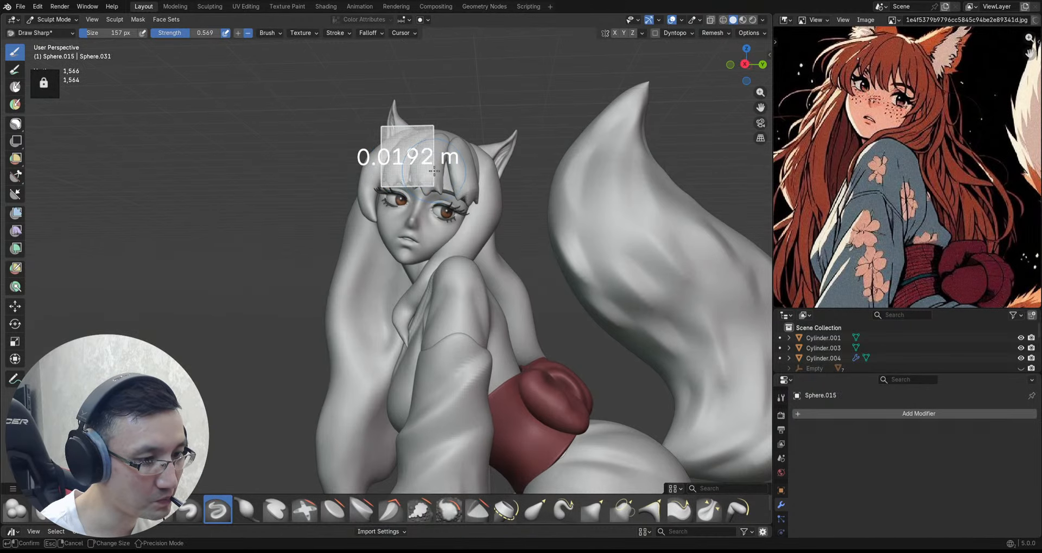
left_click(429, 168)
key("ctrl+r")
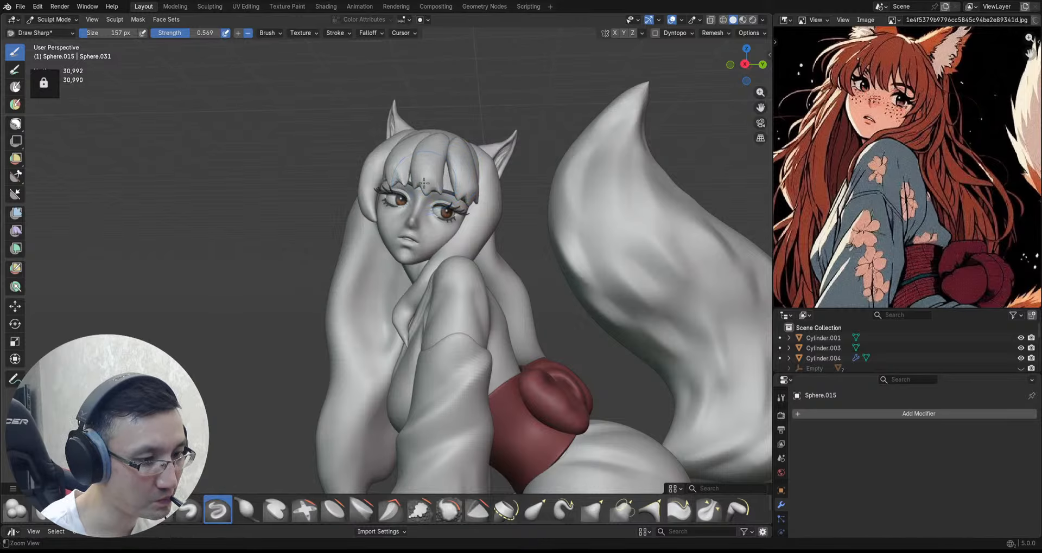
Step: Switch to the bang lock above the left eye and carve lengthwise strand grooves into it with Draw Sharp
mouse_move(429, 168)
middle_mouse_down()
mouse_move(408, 163)
mouse_move(428, 168)
middle_mouse_up()
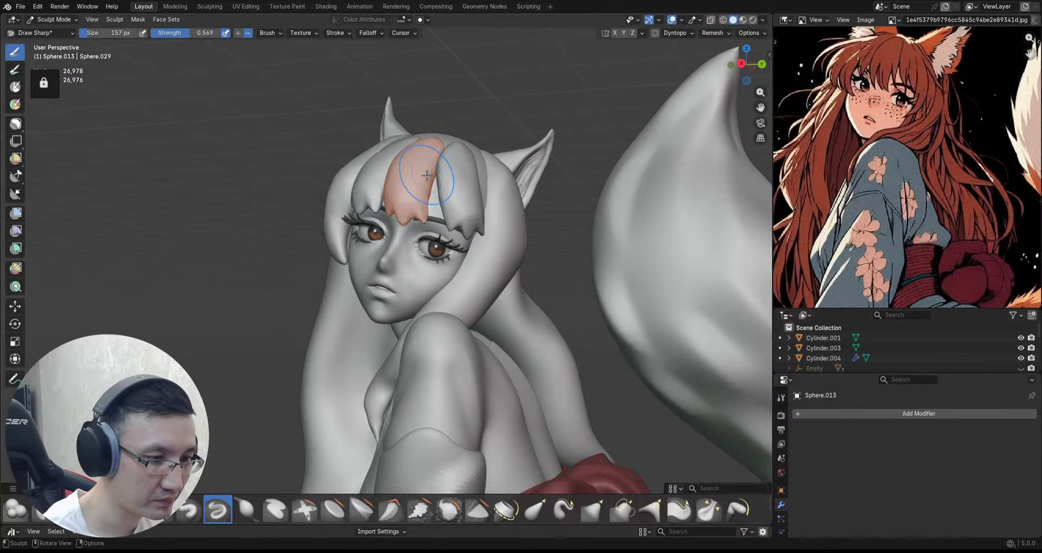
key("alt+q")
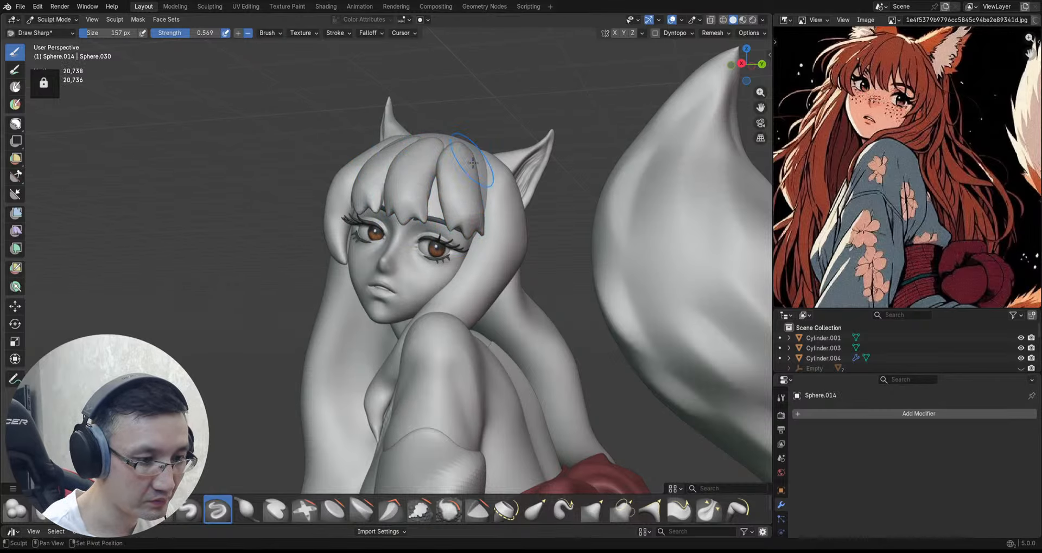
mouse_move(473, 170)
middle_mouse_down()
mouse_move(464, 166)
mouse_move(468, 210)
mouse_move(479, 207)
mouse_move(468, 184)
mouse_move(479, 144)
middle_mouse_up()
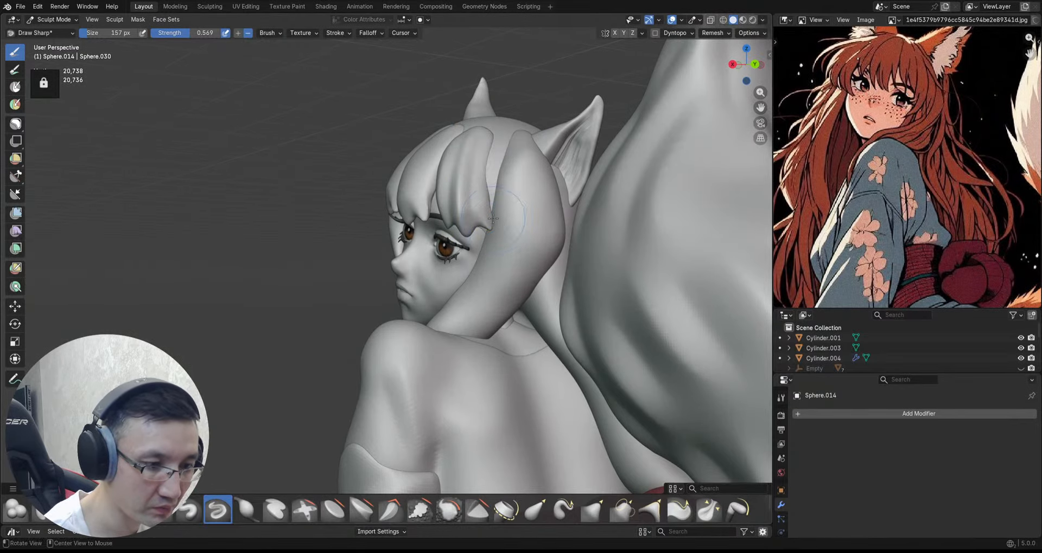
mouse_move(493, 219)
middle_mouse_down()
mouse_move(454, 184)
mouse_move(437, 209)
middle_mouse_up()
Step: Switch to the middle bang lock and carve strand grooves from its root to its jagged tips with Draw Sharp
key("alt+q")
middle_click_drag(437, 259, 425, 233)
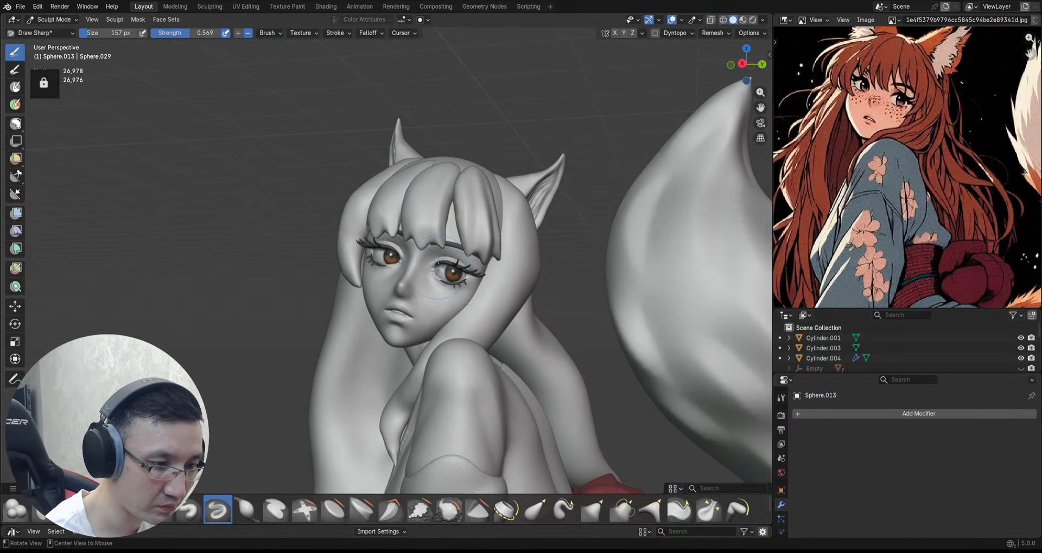
middle_click_drag(446, 268, 429, 170)
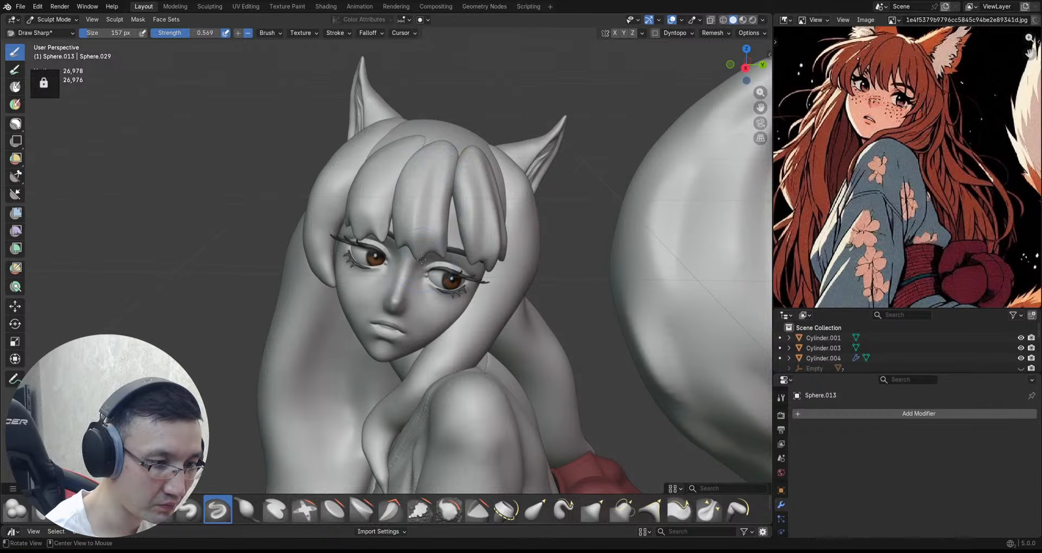
middle_click_drag(423, 259, 417, 172)
middle_click_drag(413, 250, 417, 158)
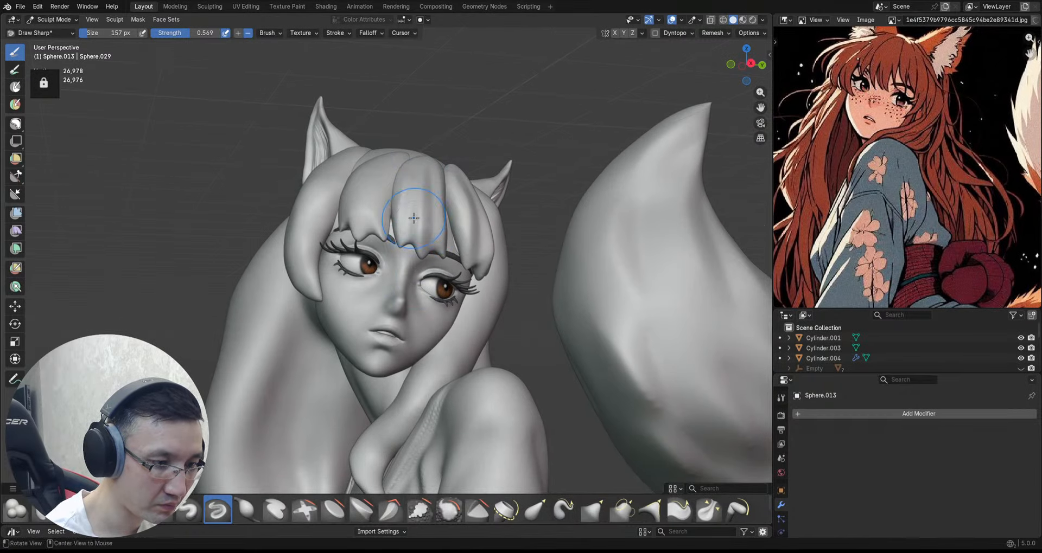
middle_click_drag(413, 219, 431, 131)
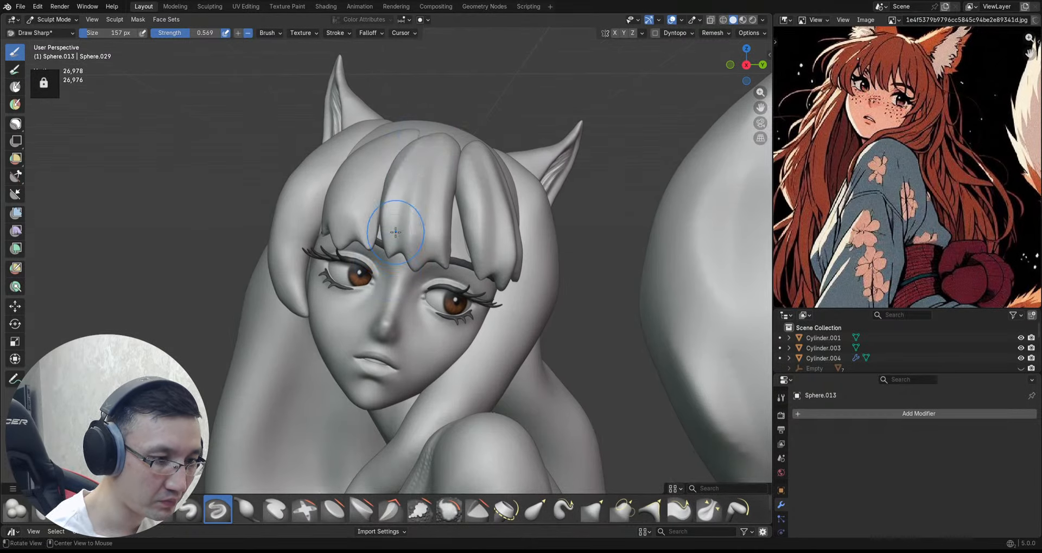
mouse_move(395, 232)
middle_mouse_down()
mouse_move(419, 156)
mouse_move(440, 156)
middle_mouse_up()
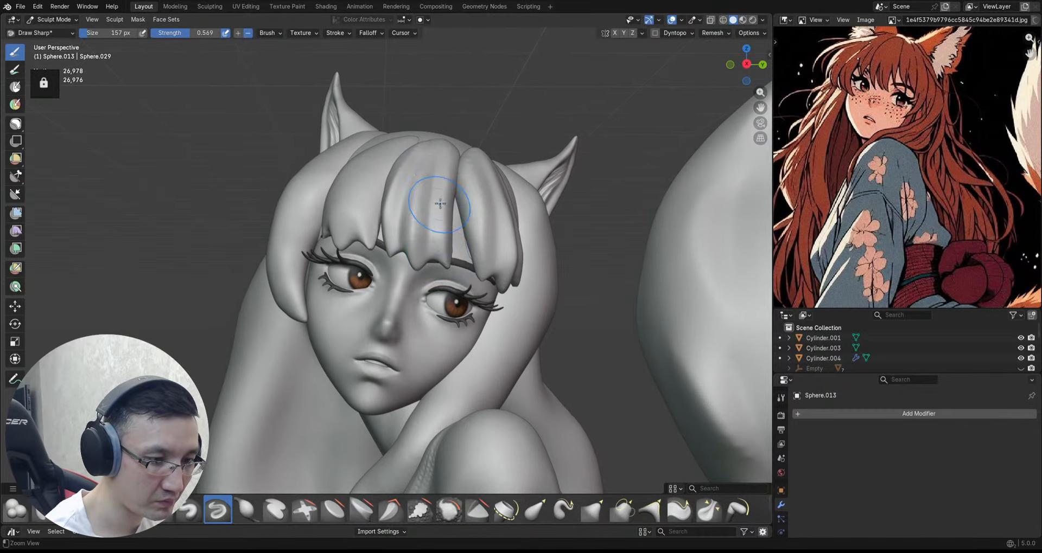
mouse_move(440, 204)
middle_mouse_down("ctrl")
mouse_move(400, 162)
mouse_move(415, 154)
middle_mouse_up("ctrl")
Step: Carve strand grooves into the bang lock above the right eye with Draw Sharp, and switch sculpting to the adjoining hair piece
key("alt+q")
middle_click_drag(395, 219, 416, 187)
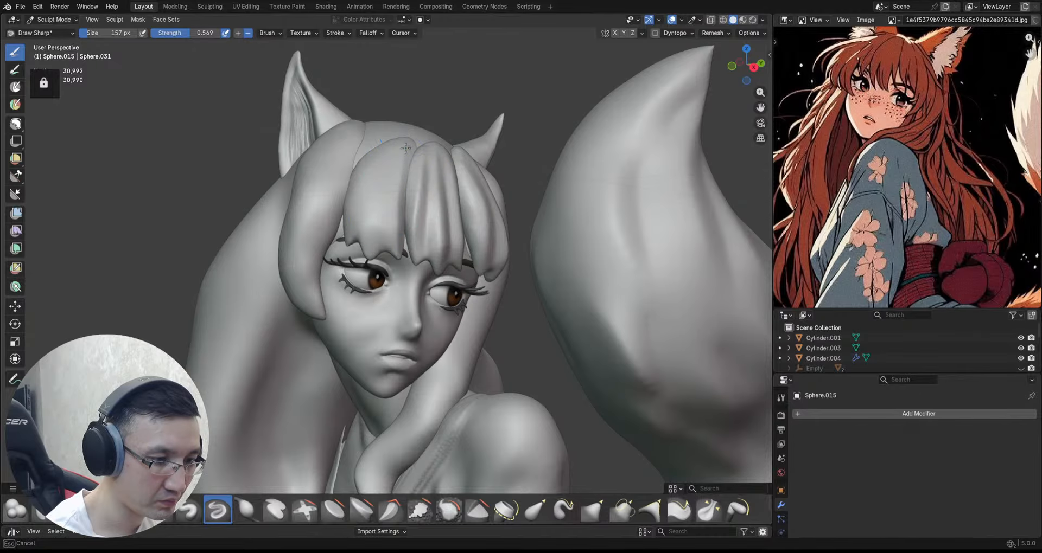
middle_click_drag(367, 296, 377, 189)
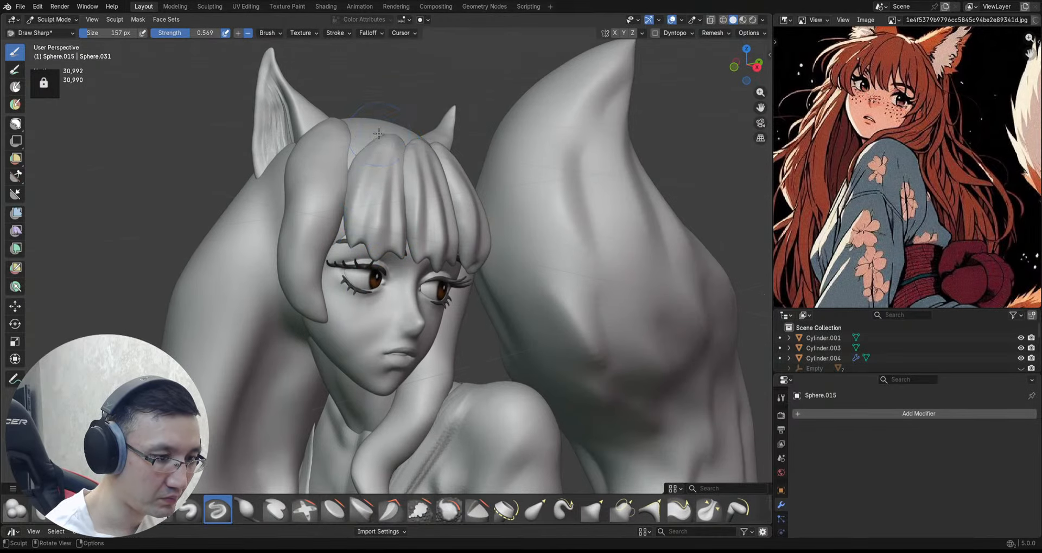
middle_click_drag(388, 187, 433, 184, "ctrl")
mouse_move(433, 184)
middle_mouse_down("ctrl")
mouse_move(440, 224)
mouse_move(465, 197)
mouse_move(461, 215)
mouse_move(462, 174)
mouse_move(470, 183)
mouse_move(462, 158)
middle_mouse_up("ctrl")
key("alt+q")
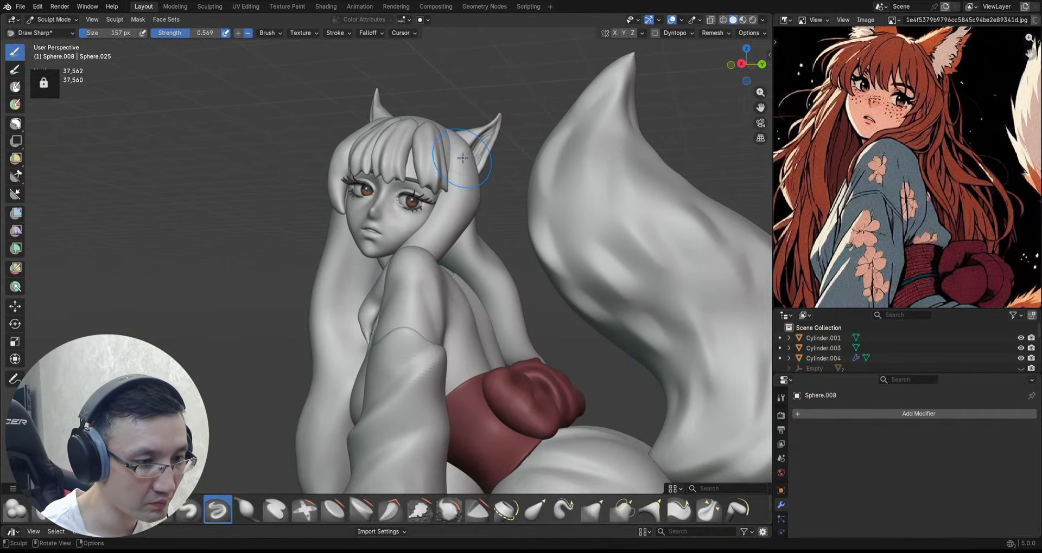
Step: Carve lengthwise strand grooves with Draw Sharp along the upper part of the long side lock on the tail side of the face
mouse_move(459, 153)
left_mouse_down()
mouse_move(451, 200)
mouse_move(408, 251)
left_mouse_up()
middle_click_drag(372, 292, 382, 289)
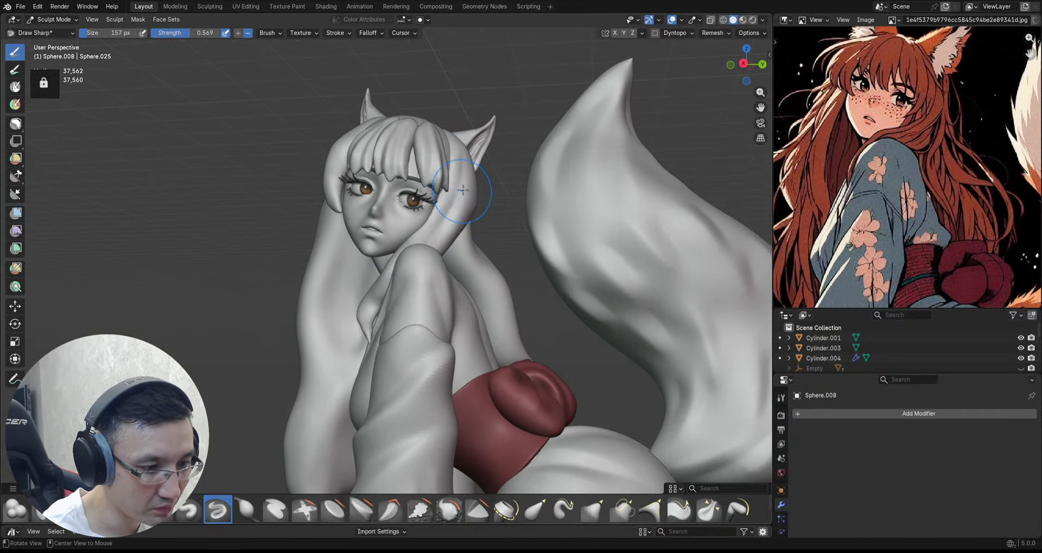
mouse_move(463, 190)
middle_mouse_down()
mouse_move(401, 243)
mouse_move(476, 172)
middle_mouse_up()
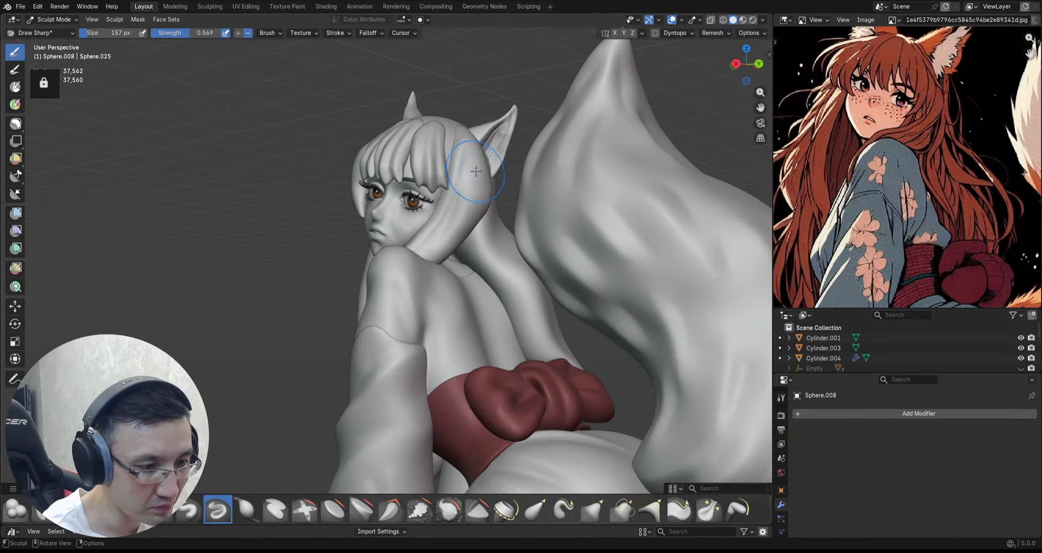
middle_click_drag(394, 272, 484, 173)
middle_click_drag(471, 234, 481, 224)
Step: Continue the Draw Sharp strand grooves down that side lock to its curled tip over the chest
middle_click_drag(448, 260, 437, 298)
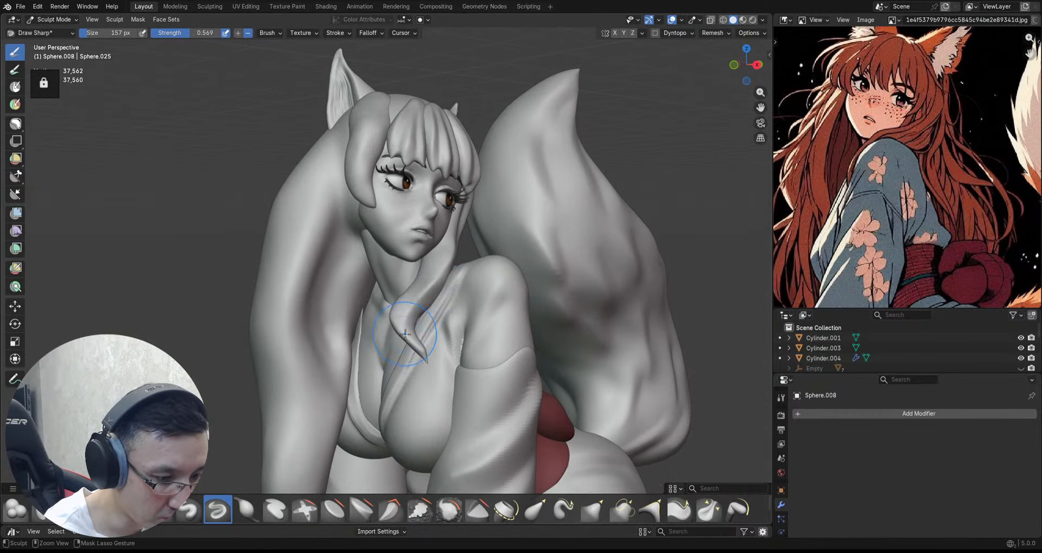
middle_click_drag(427, 337, 427, 264)
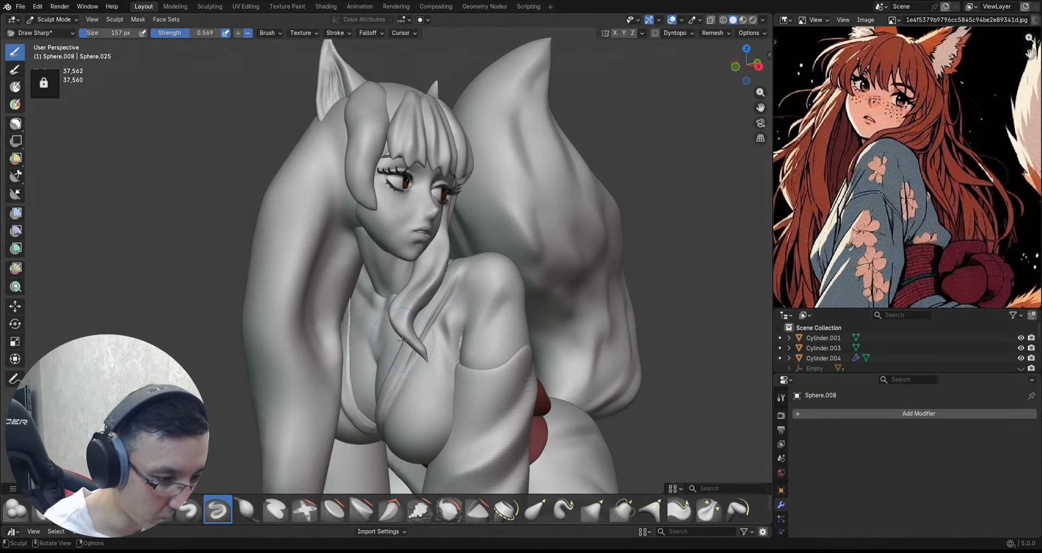
middle_click_drag(402, 341, 456, 265)
mouse_move(422, 297)
middle_mouse_down()
mouse_move(466, 229)
mouse_move(456, 200)
mouse_move(510, 180)
mouse_move(505, 163)
middle_mouse_up()
key("g")
key("x")
middle_click_drag(448, 234, 481, 186)
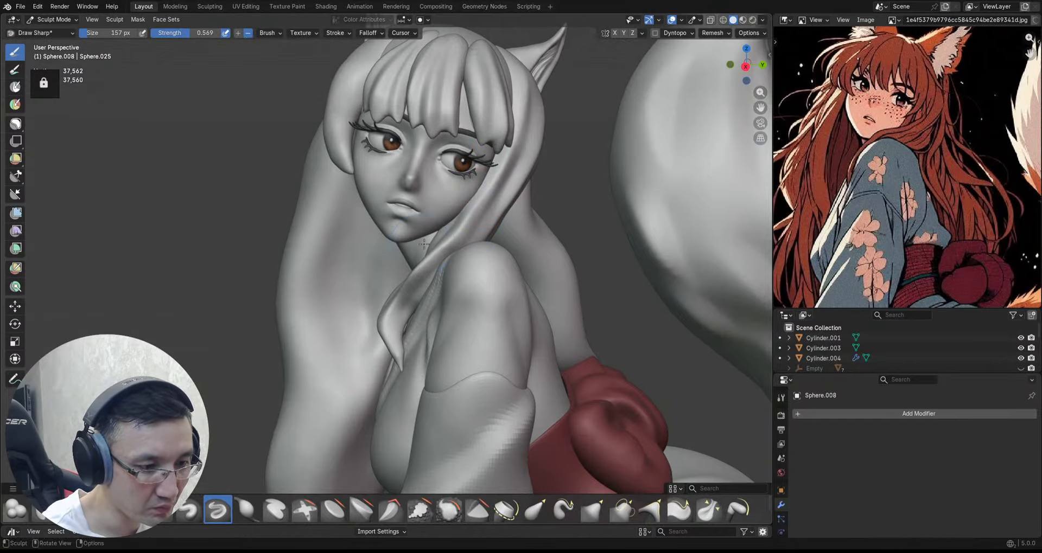
middle_click_drag(424, 244, 529, 159)
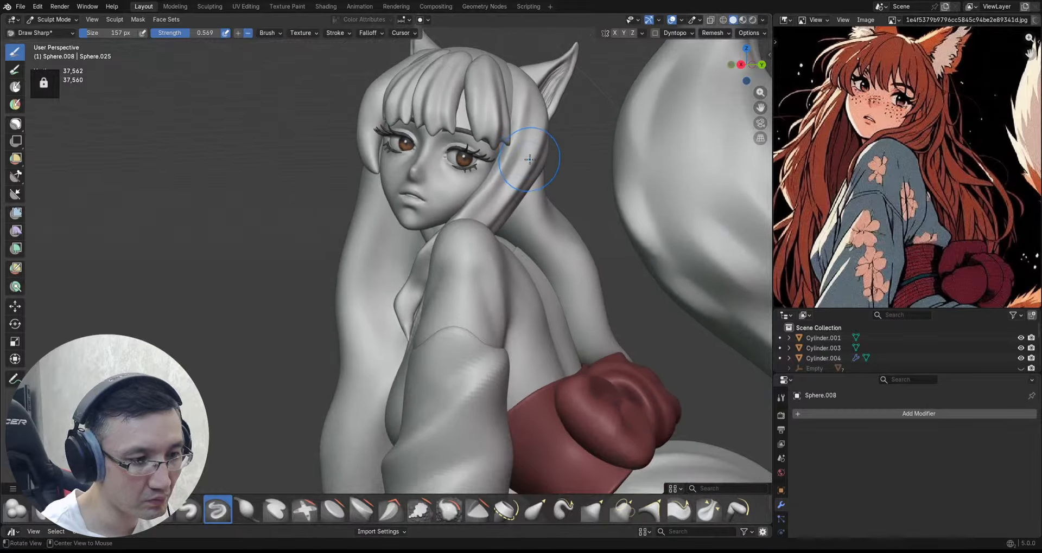
Step: Switch to the shorter side lock on the opposite side of the face and carve strand grooves down to its rounded end
left_click_drag(529, 159, 541, 182, "alt")
key("alt+q")
mouse_move(395, 125)
left_mouse_down("alt")
mouse_move(438, 141)
mouse_move(428, 140)
left_mouse_up("alt")
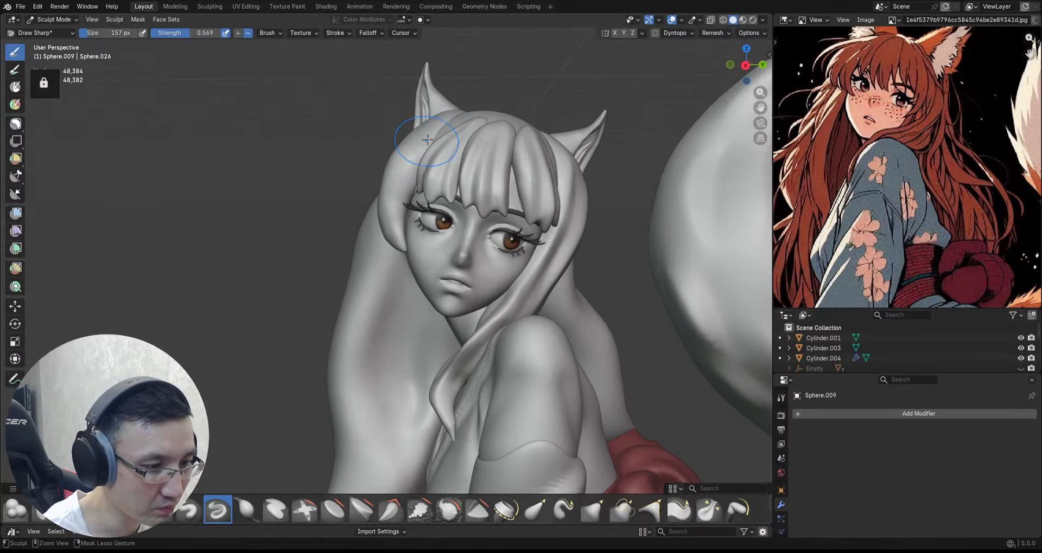
left_click_drag(410, 217, 402, 209, "alt")
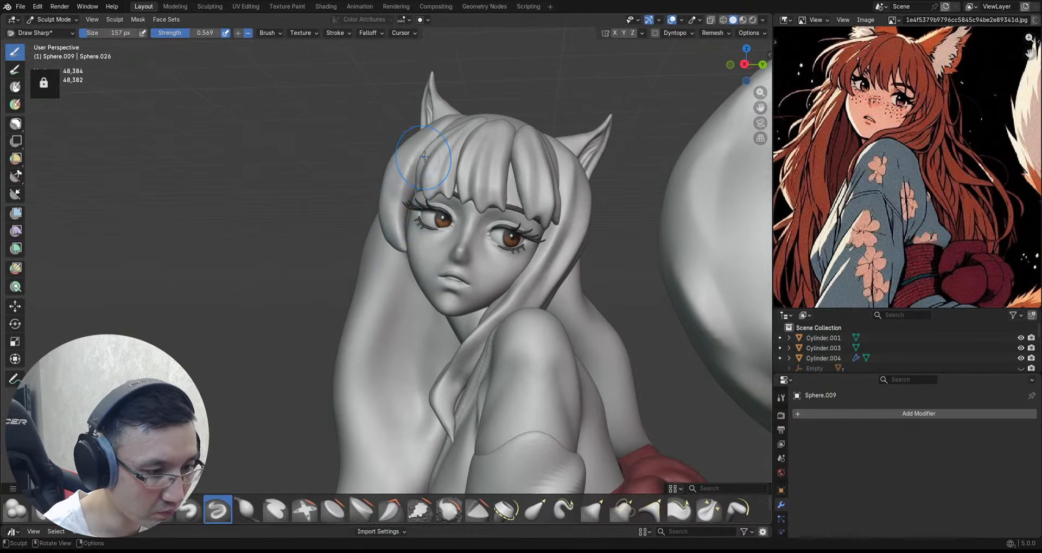
left_click_drag(402, 254, 391, 194, "alt")
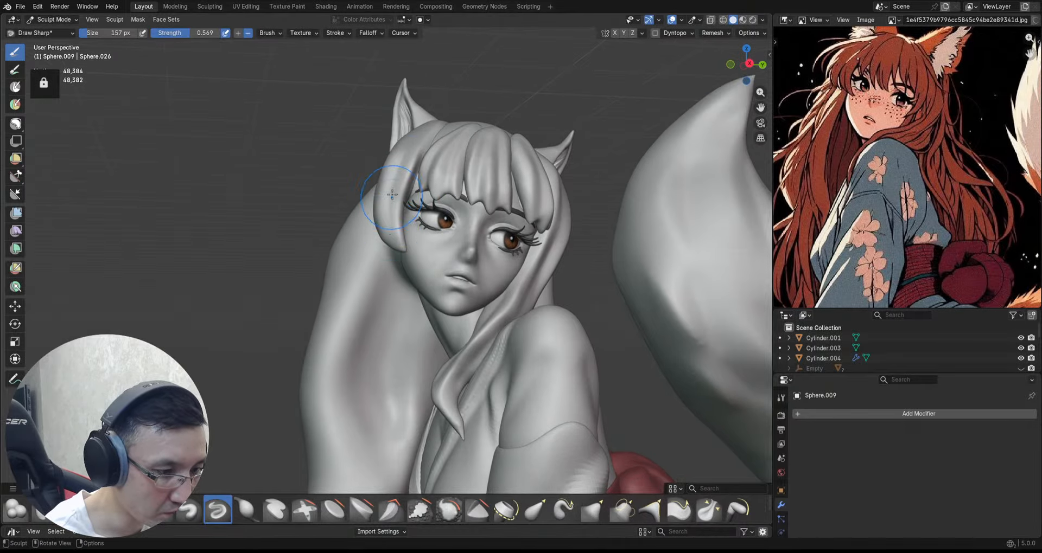
left_click_drag(404, 240, 386, 165, "alt")
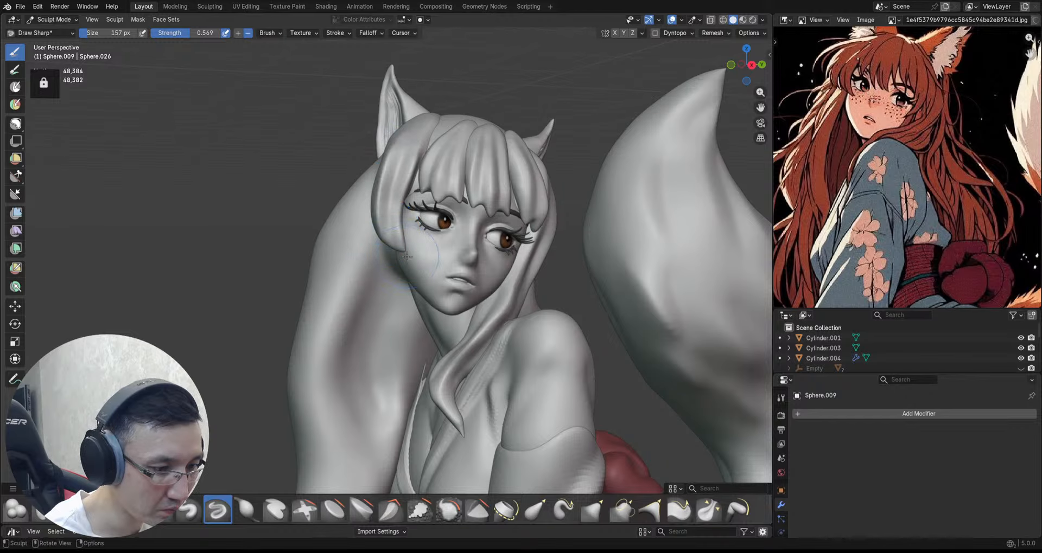
left_click_drag(406, 257, 383, 228, "alt")
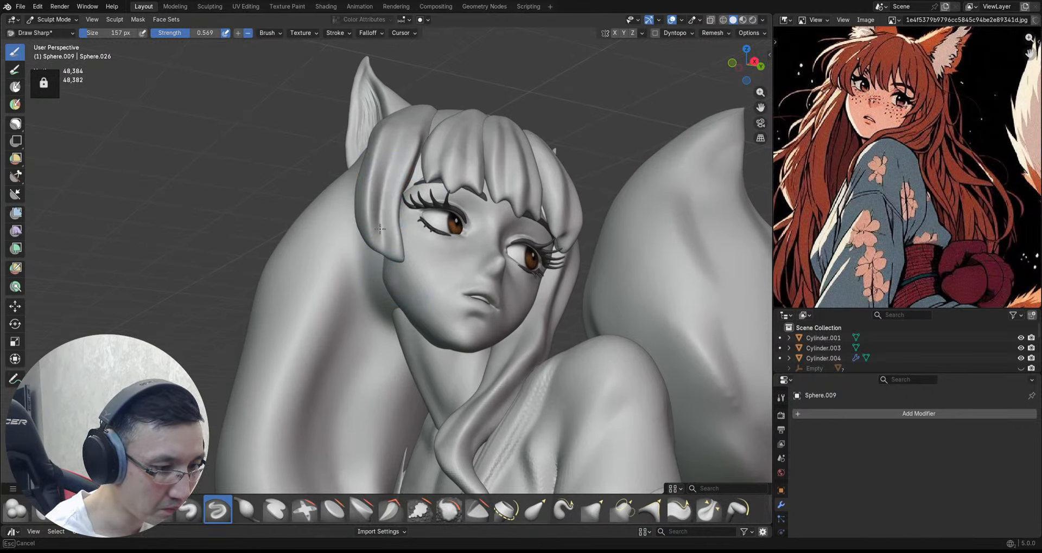
left_click_drag(404, 265, 387, 287, "alt")
Step: Carve further strand grooves from the shorter side lock's root near the fox ear down its length
left_click_drag(409, 155, 381, 214, "ctrl+alt")
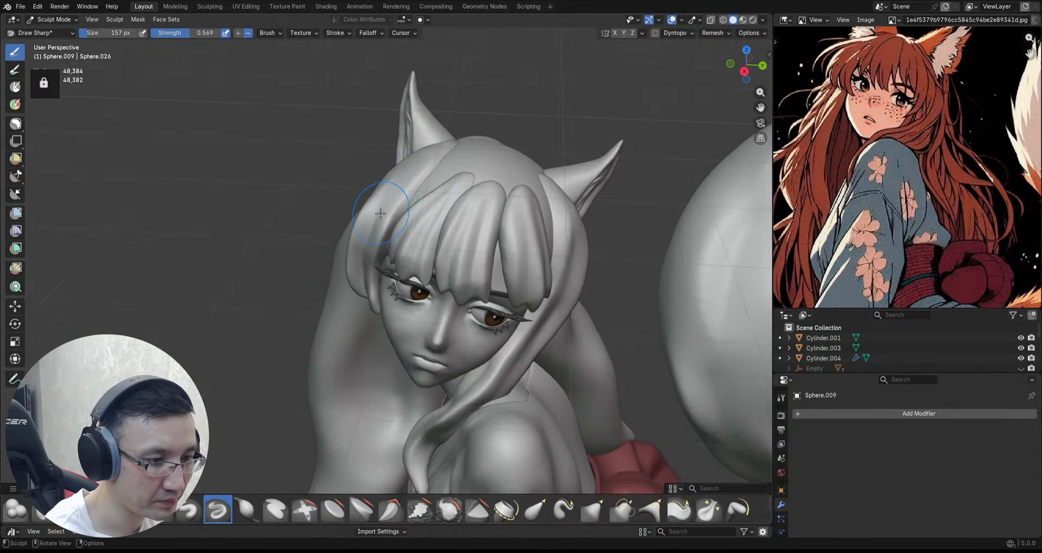
left_click_drag(454, 142, 425, 165, "alt")
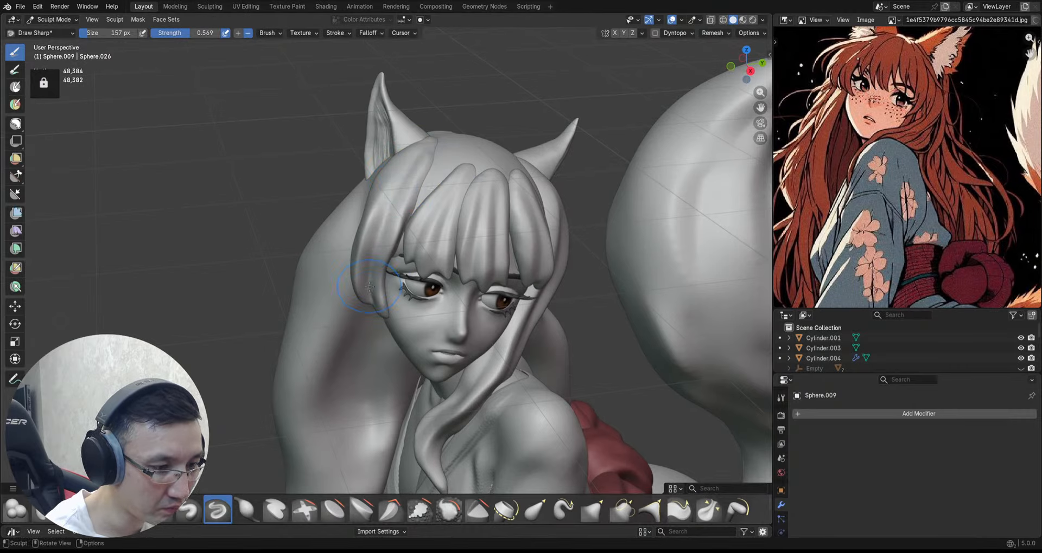
left_click_drag(368, 286, 407, 183, "alt")
mouse_move(410, 261)
left_mouse_down("alt")
mouse_move(411, 220)
mouse_move(402, 264)
mouse_move(437, 304)
left_mouse_up("alt")
left_click_drag(521, 271, 440, 266, "alt")
Step: Switch back to the long side lock on the tail side and refine its strand grooves with Draw Sharp
mouse_move(488, 244)
left_mouse_down("ctrl+alt")
mouse_move(488, 271)
mouse_move(510, 263)
mouse_move(483, 230)
left_mouse_up("ctrl+alt")
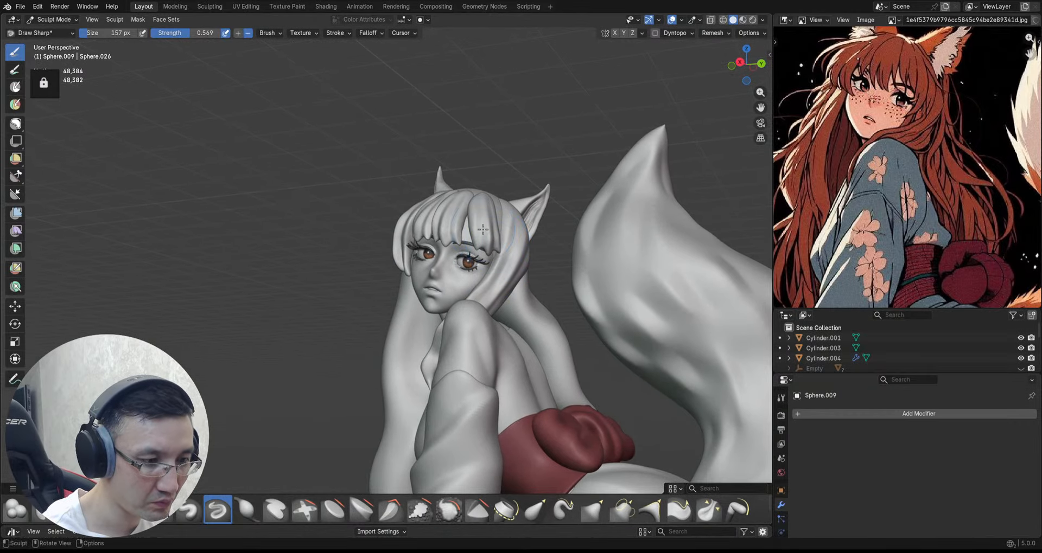
key("g")
mouse_move(407, 226)
left_mouse_down("ctrl+alt")
mouse_move(396, 200)
mouse_move(420, 282)
left_mouse_up("ctrl+alt")
mouse_move(477, 244)
left_mouse_down("alt")
mouse_move(468, 251)
mouse_move(473, 231)
mouse_move(496, 237)
mouse_move(482, 217)
left_mouse_up("alt")
key("alt+q")
key("d")
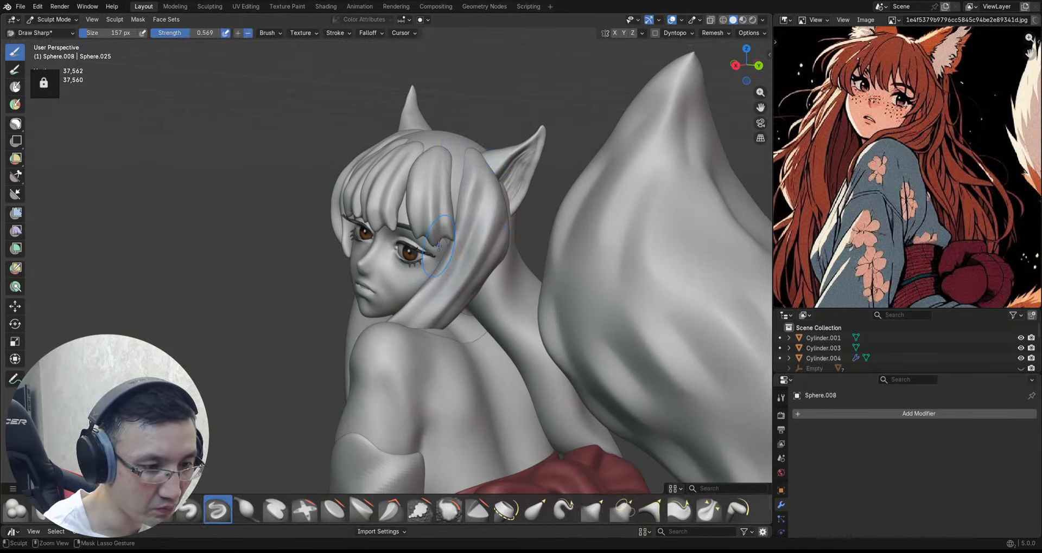
left_click_drag(463, 156, 468, 190, "ctrl+alt")
Step: Switch sculpting to the main long hair mass and change the brush to Clay Strips
key("alt+q")
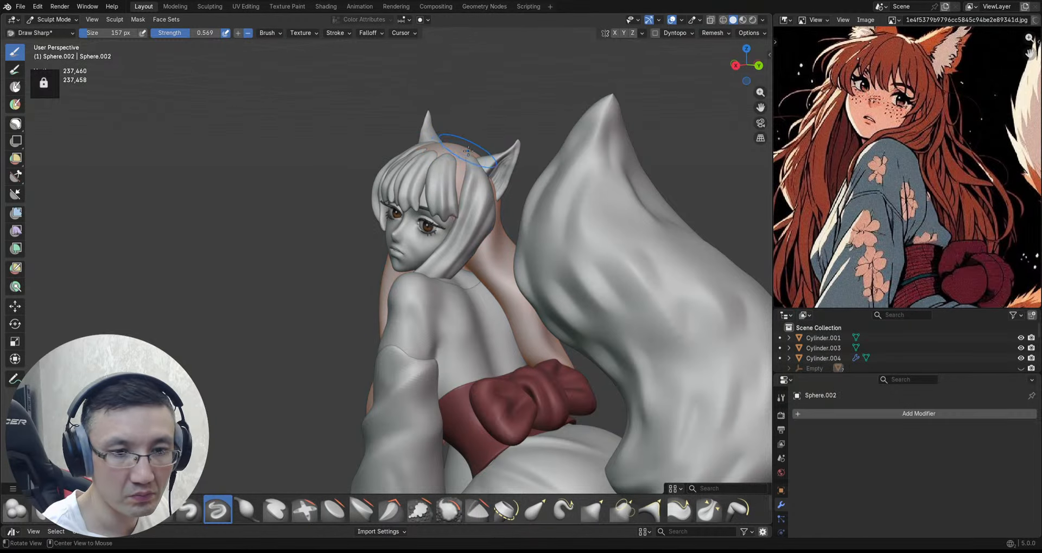
left_click_drag(466, 142, 462, 128, "ctrl+alt")
mouse_move(462, 130)
left_mouse_down("alt")
mouse_move(467, 169)
mouse_move(453, 157)
mouse_move(465, 140)
left_mouse_up("alt")
mouse_move(441, 150)
left_mouse_down()
mouse_move(461, 145)
mouse_move(437, 232)
mouse_move(421, 215)
mouse_move(498, 210)
mouse_move(505, 187)
left_mouse_up()
key("c")
mouse_move(402, 205)
left_mouse_down("ctrl+alt")
mouse_move(398, 152)
mouse_move(383, 221)
left_mouse_up("ctrl+alt")
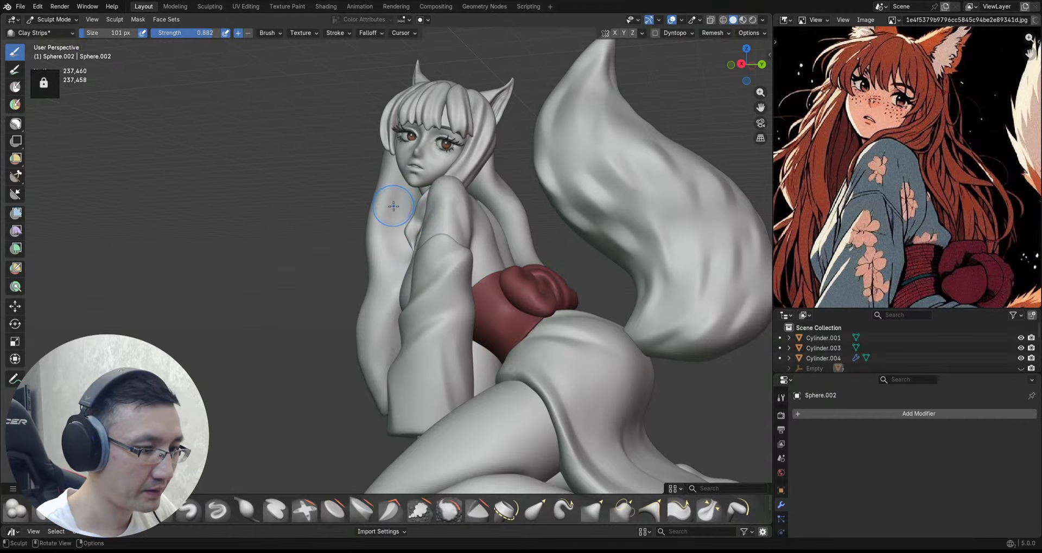
scroll(393, 206, "down", 1)
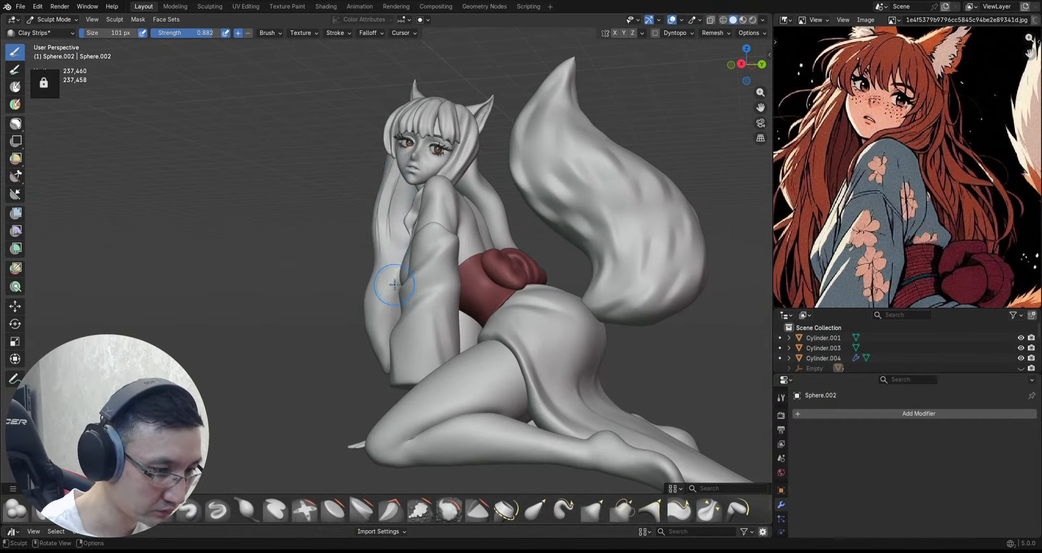
Step: Sculpt lengthwise strand lines down the long hair beside the sleeve with Clay Strips, redoing the lower strokes, and save the file
left_click_drag(382, 254, 367, 319)
left_click_drag(389, 265, 384, 365)
left_click_drag(384, 288, 381, 330)
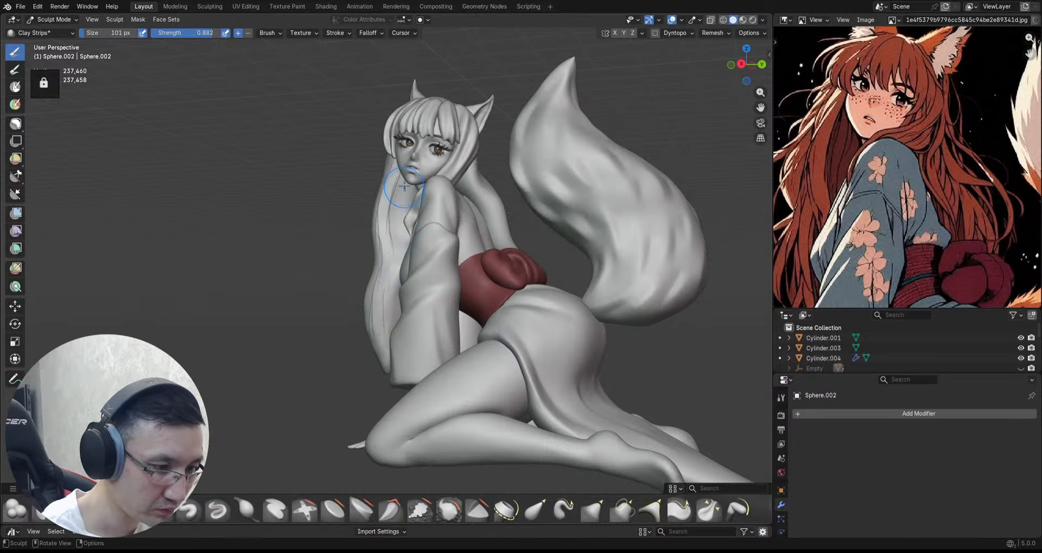
middle_click_drag(408, 182, 404, 204)
middle_click_drag(403, 244, 414, 208)
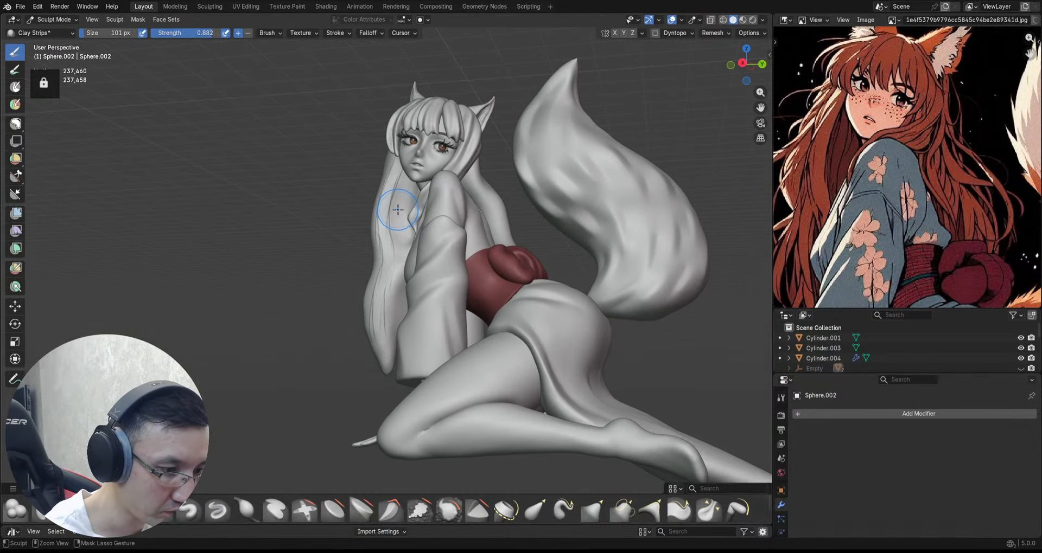
key("ctrl+z")
key("ctrl+z")
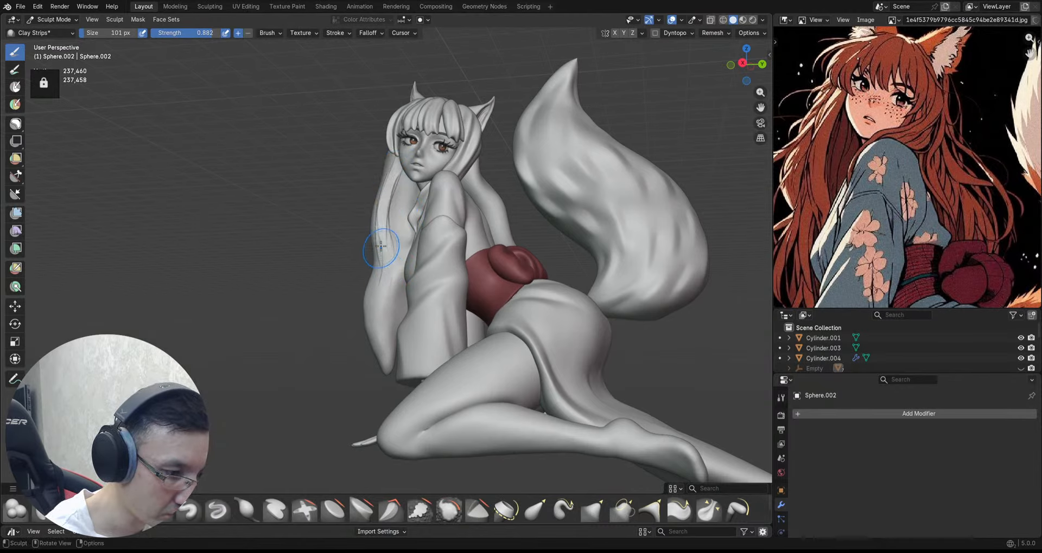
left_click_drag(381, 247, 385, 361)
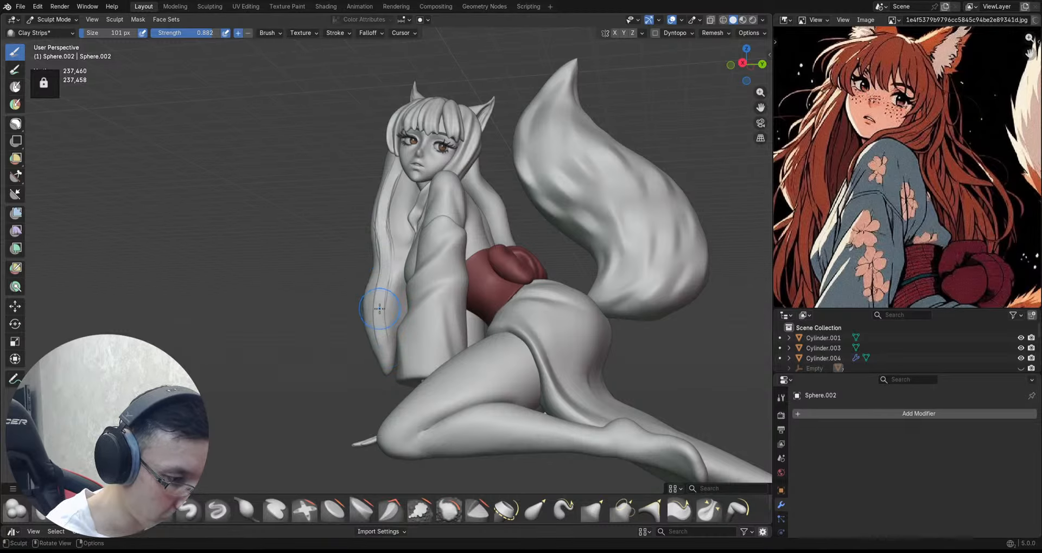
mouse_move(381, 293)
middle_mouse_down()
mouse_move(392, 234)
mouse_move(404, 209)
mouse_move(396, 228)
mouse_move(407, 239)
mouse_move(428, 170)
middle_mouse_up()
key("ctrl+s")
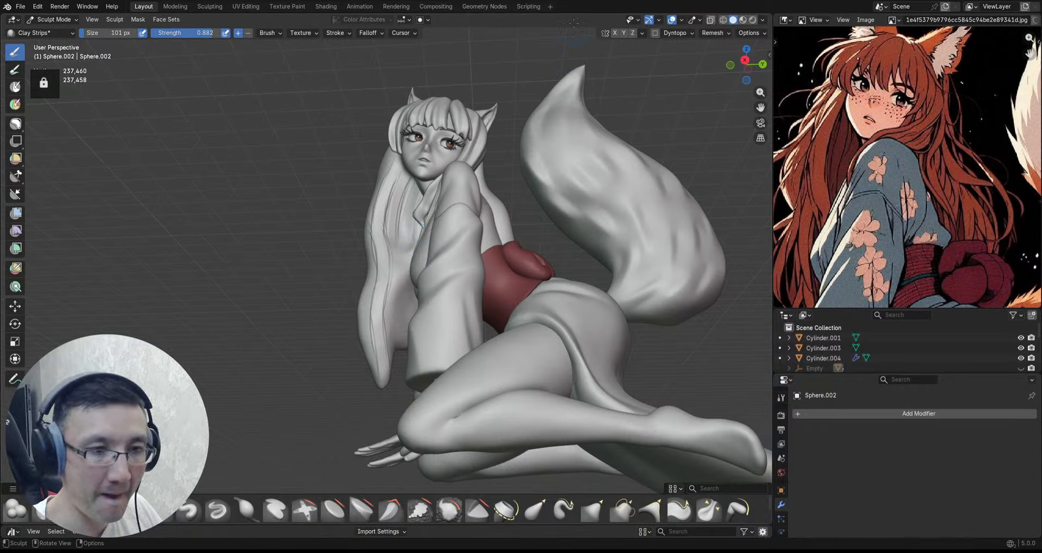
Step: Try the dark grey and the glossy mid-grey matcaps on the model, and save the file
left_click(761, 20)
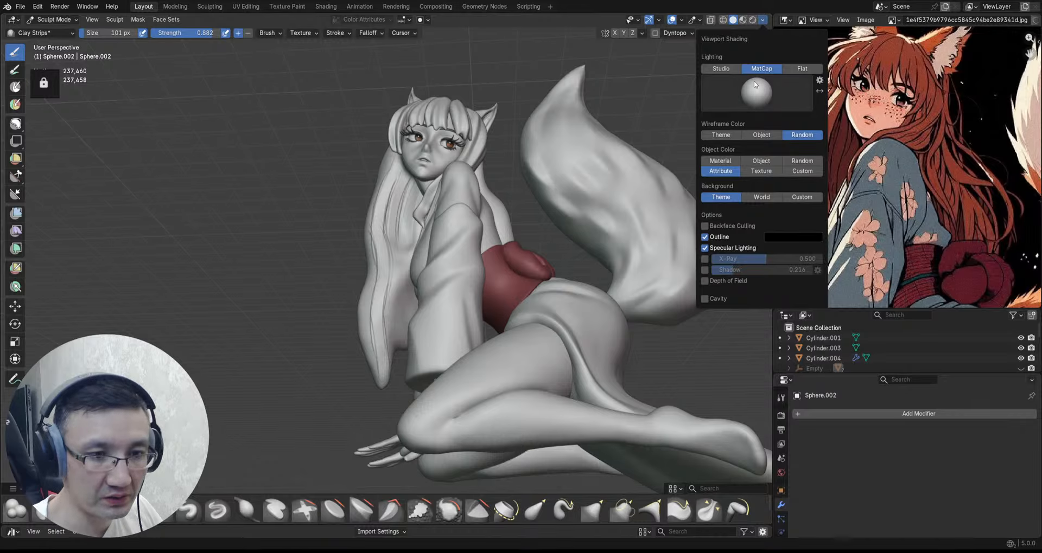
left_click(755, 84)
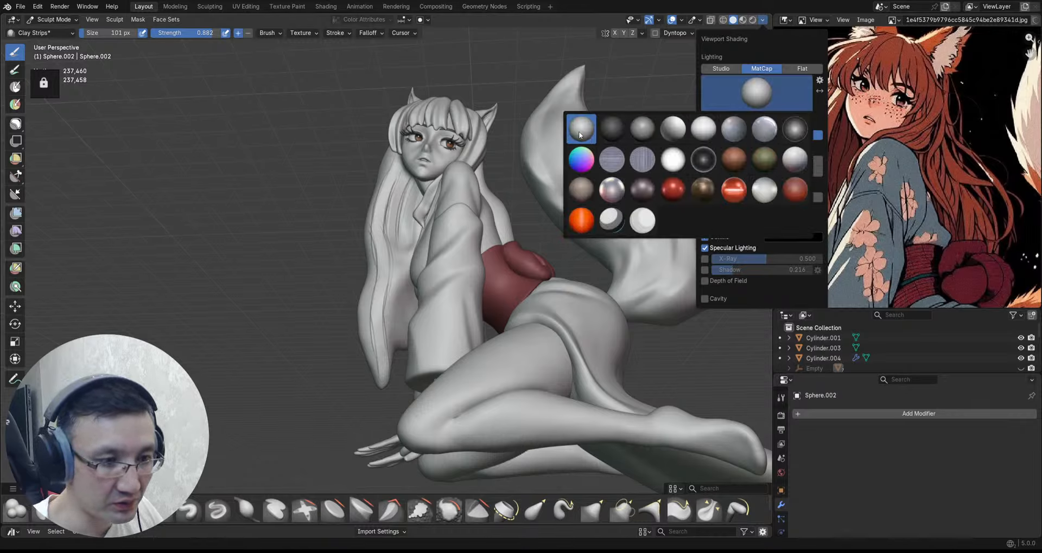
left_click(606, 135)
left_click(739, 102)
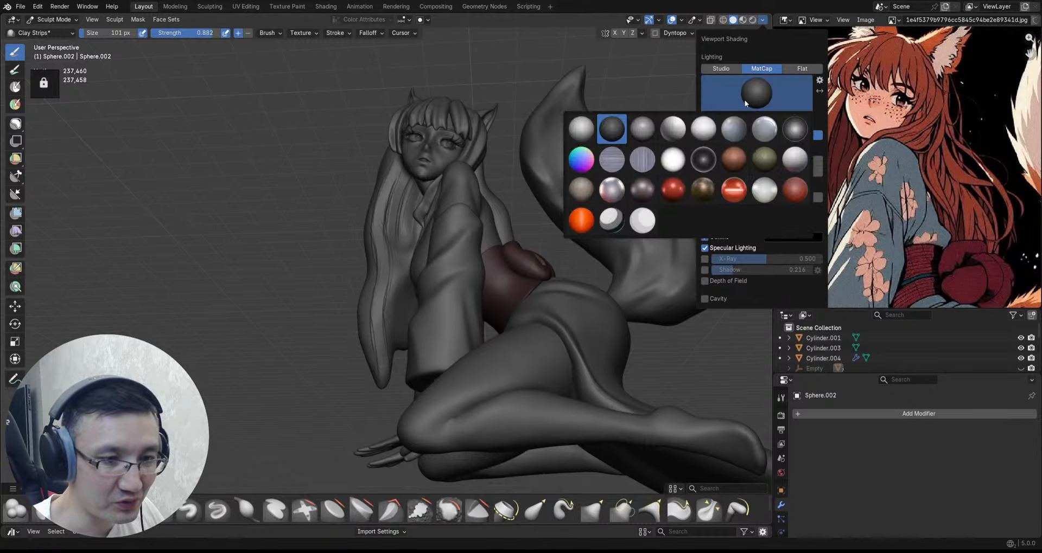
left_click(647, 133)
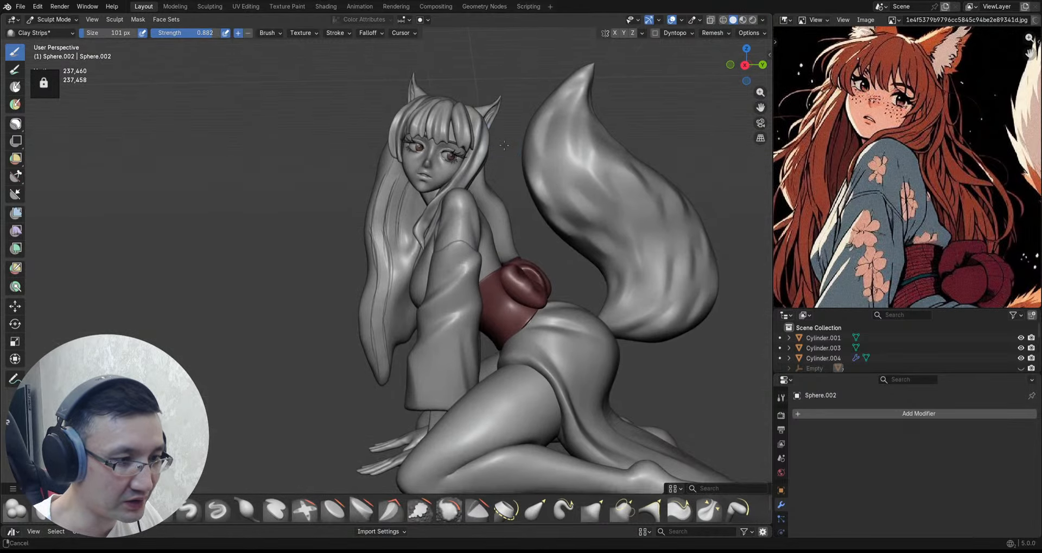
mouse_move(504, 146)
middle_mouse_down()
mouse_move(509, 120)
mouse_move(483, 177)
mouse_move(469, 170)
mouse_move(487, 157)
mouse_move(466, 115)
mouse_move(465, 130)
middle_mouse_up()
key("ctrl+s")
Step: Try the blue-grey matcap with warm highlights on the model
left_click(762, 20)
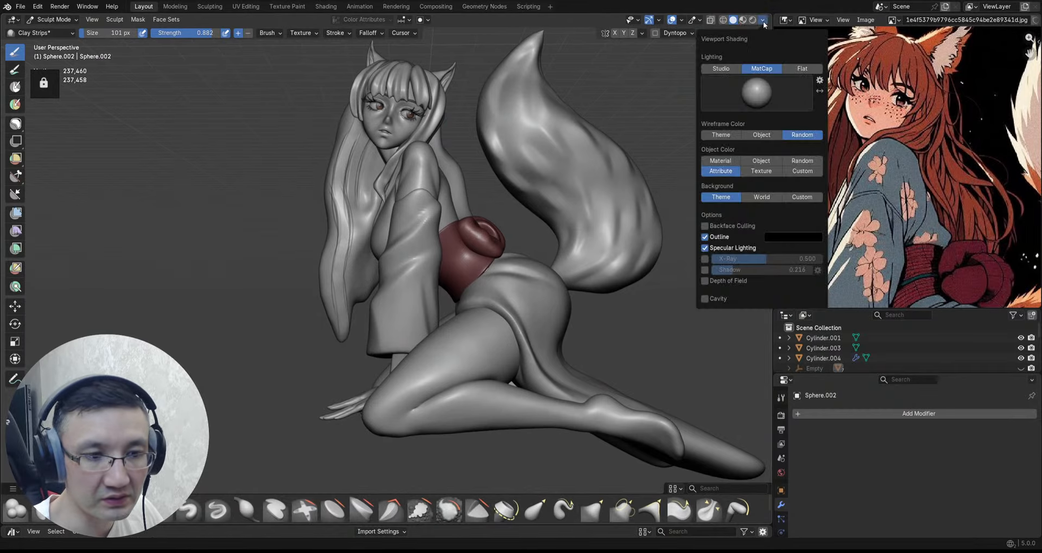
left_click(752, 95)
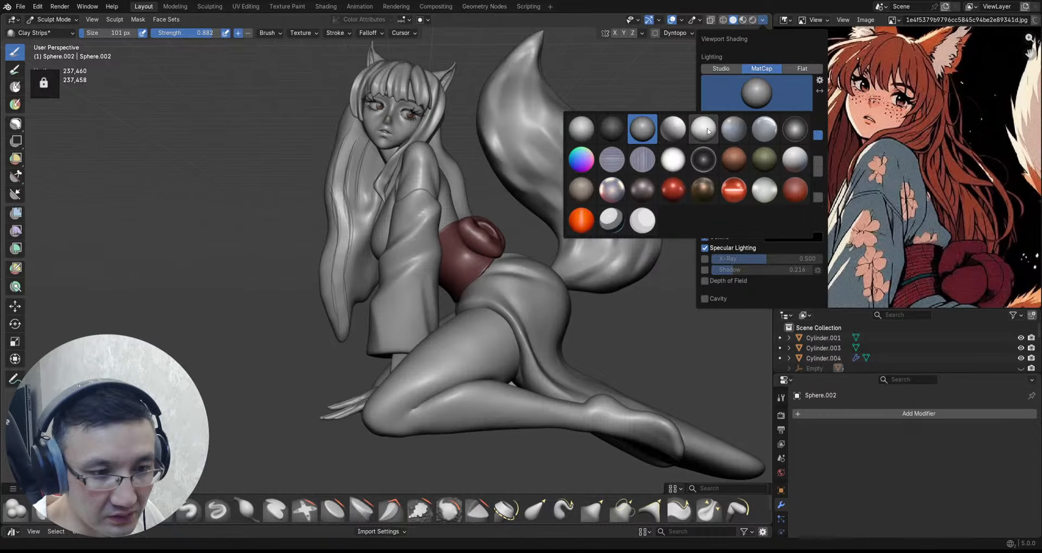
left_click(735, 128)
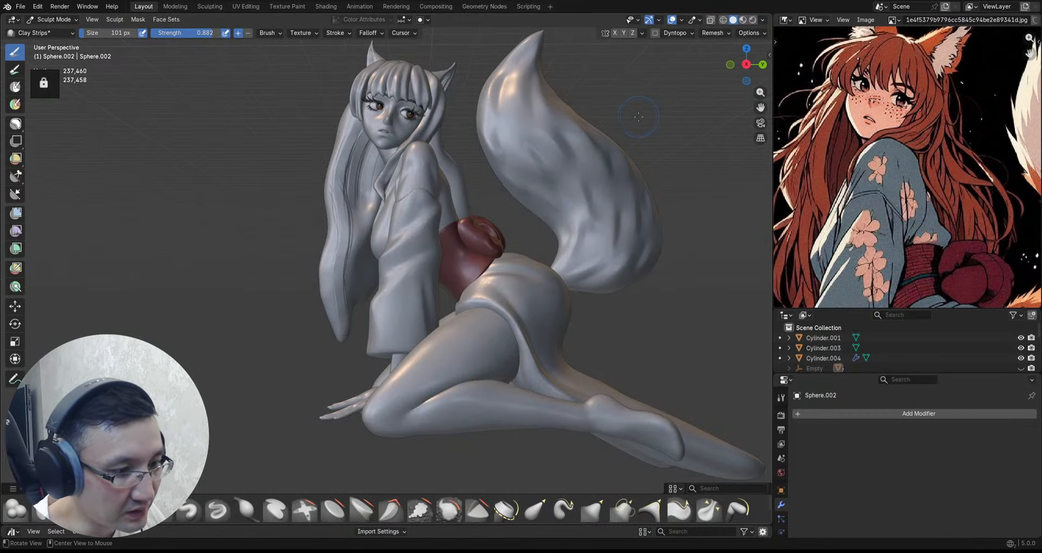
middle_click_drag(634, 121, 586, 122)
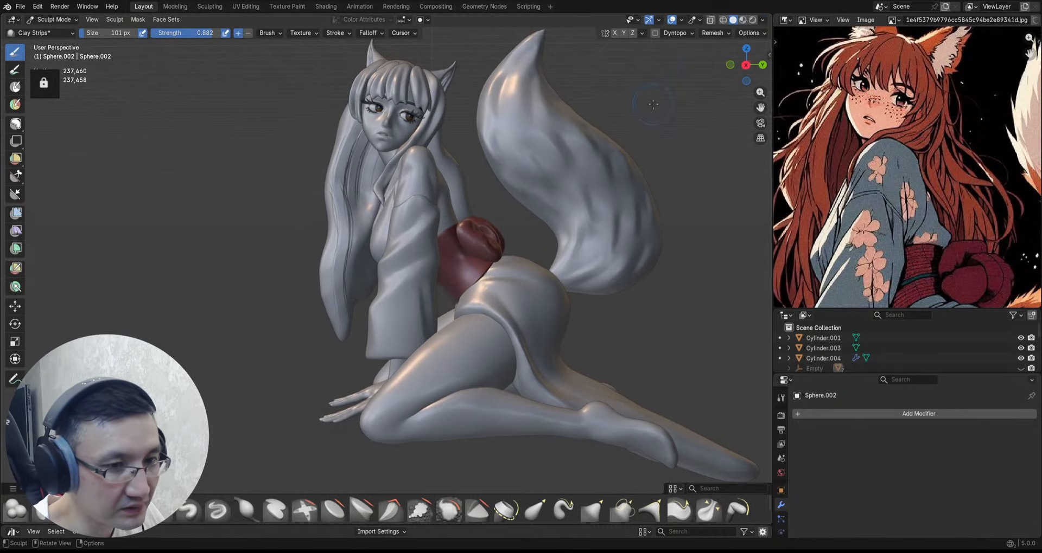
Step: Change the viewport matcap to olive green and inspect the whole figure with it
left_click(763, 20)
left_click(753, 92)
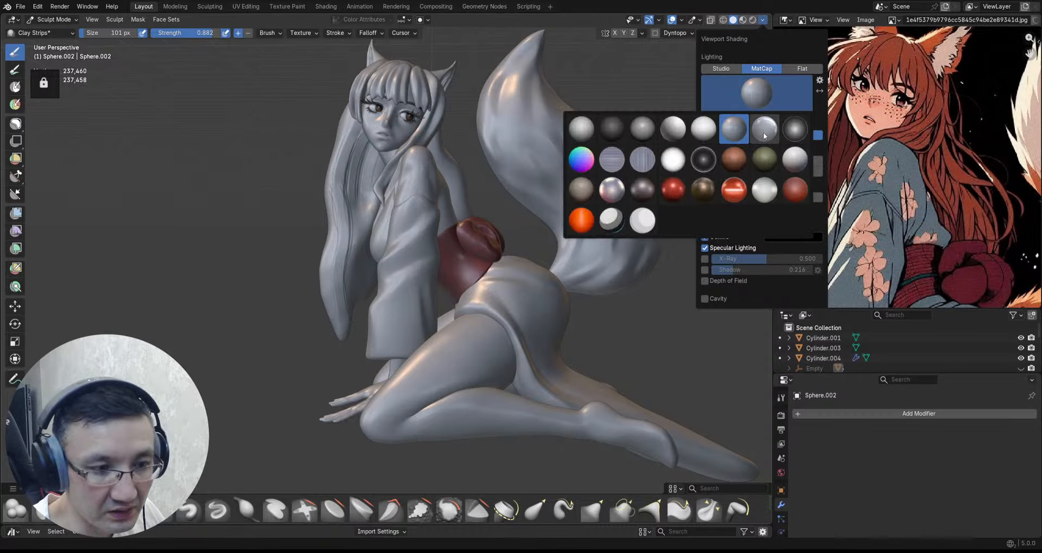
left_click(763, 157)
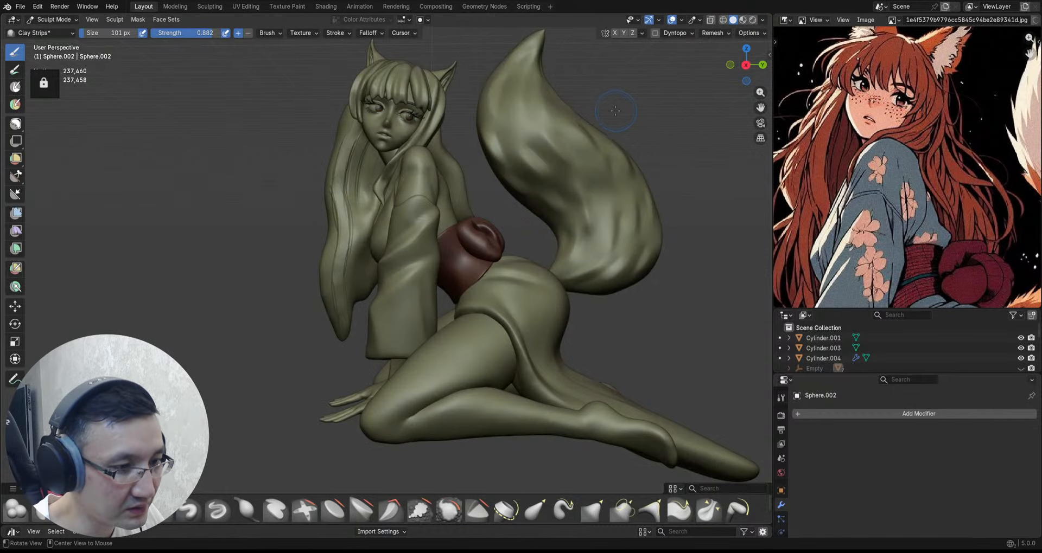
middle_click_drag(626, 116, 593, 117)
mouse_move(604, 142)
left_mouse_down("alt+shift")
mouse_move(593, 153)
mouse_move(632, 156)
mouse_move(595, 155)
left_mouse_up("alt+shift")
mouse_move(635, 87)
left_mouse_down("ctrl+alt")
mouse_move(590, 159)
mouse_move(678, 62)
left_mouse_up("ctrl+alt")
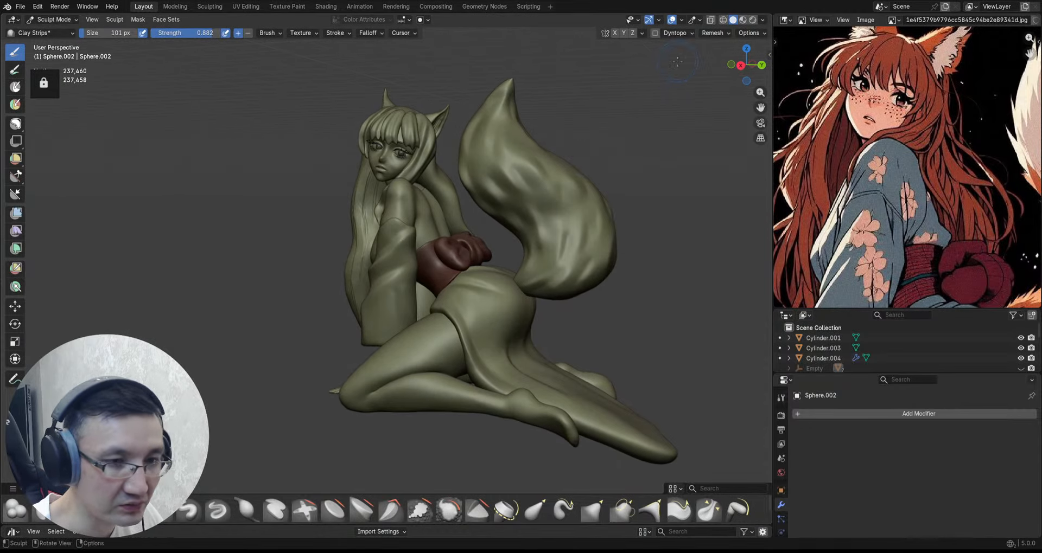
Step: Change the viewport matcap to clay_studio.exr, save the file, and inspect the whole figure with it
left_click(763, 20)
left_click(756, 92)
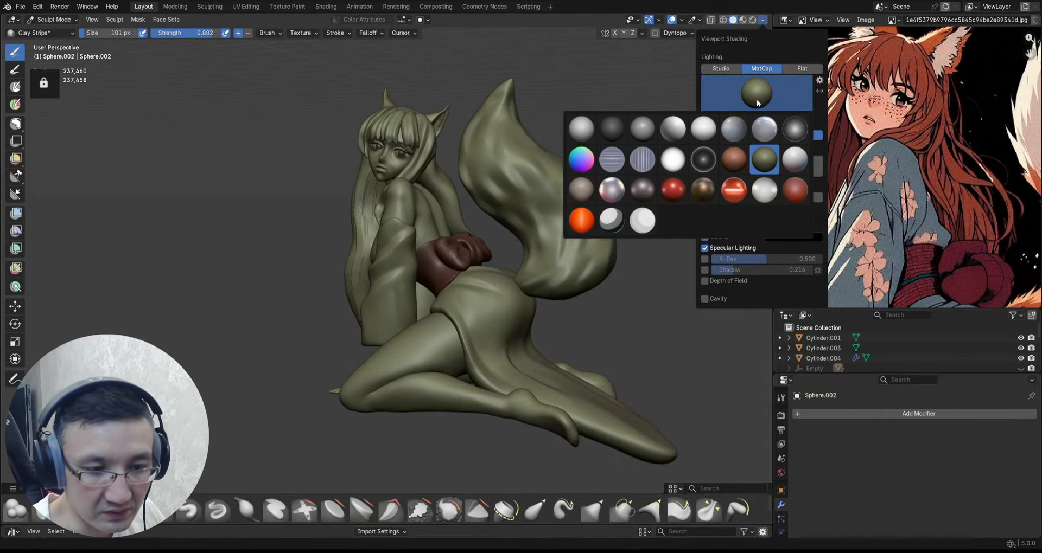
left_click(794, 159)
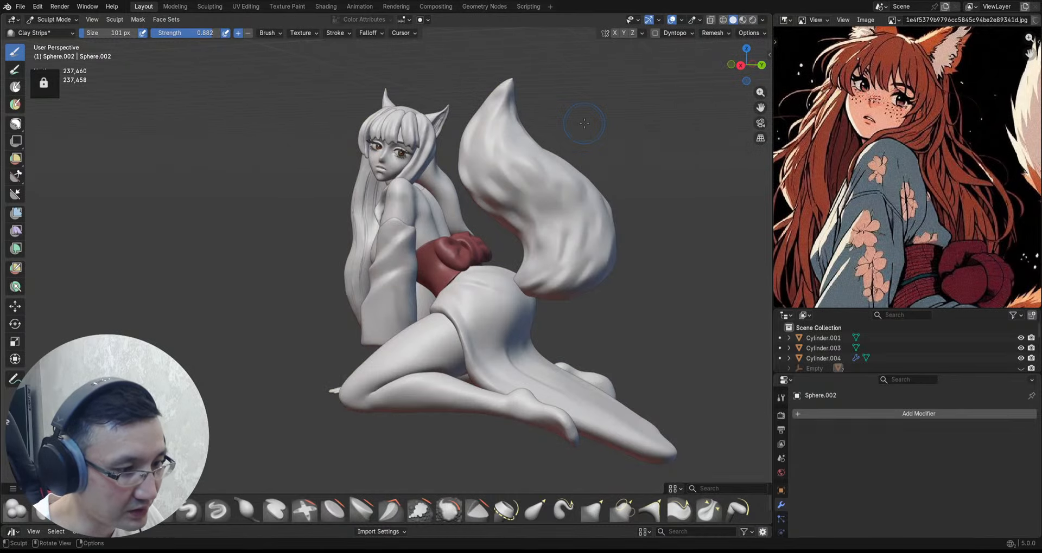
key("ctrl+s")
scroll(584, 124, "down", 2)
middle_click_drag(621, 171, 554, 138, "ctrl")
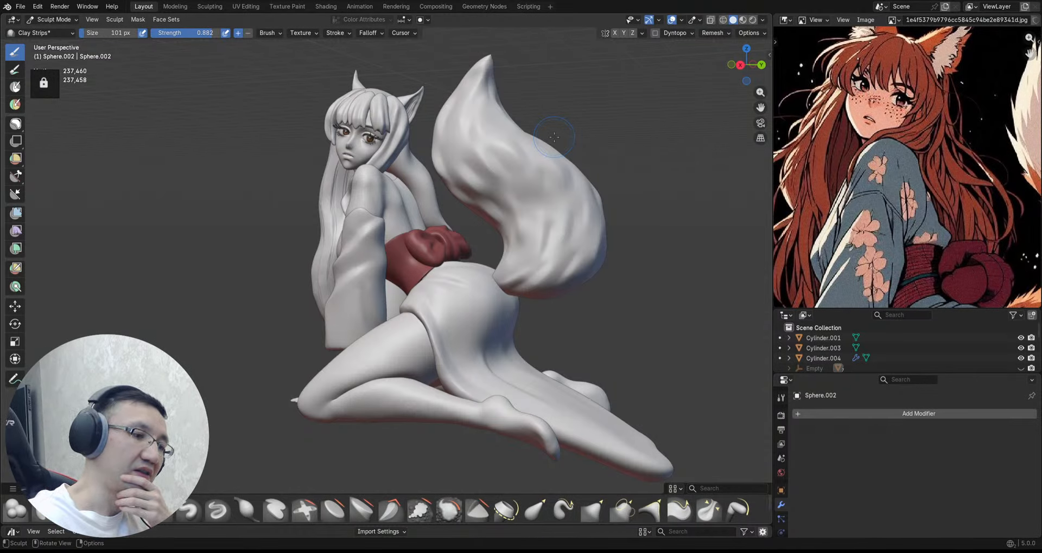
middle_click_drag(503, 162, 469, 179)
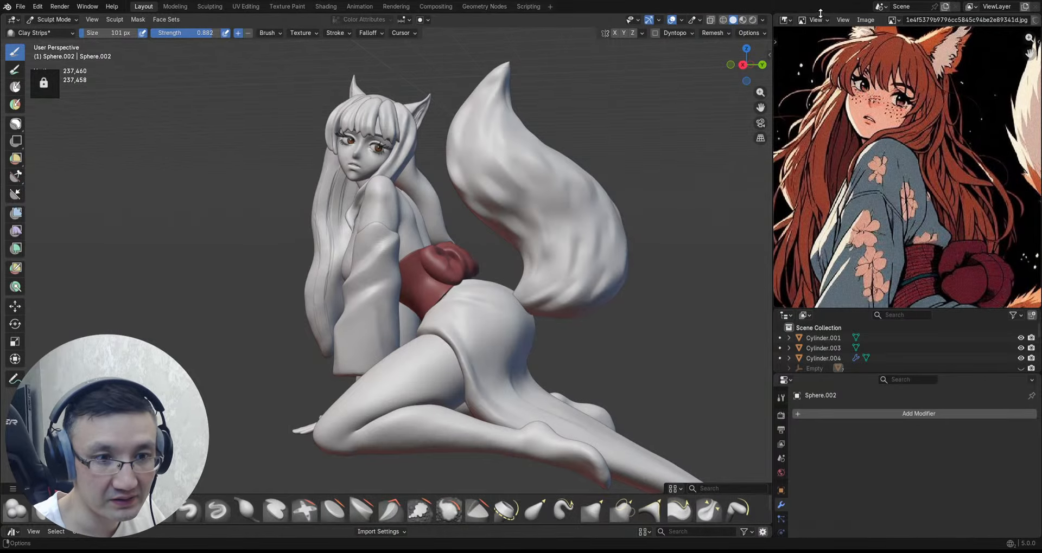
Step: Try the reddish-brown clay and the taupe matcaps on the model
left_click(762, 20)
left_click(795, 104)
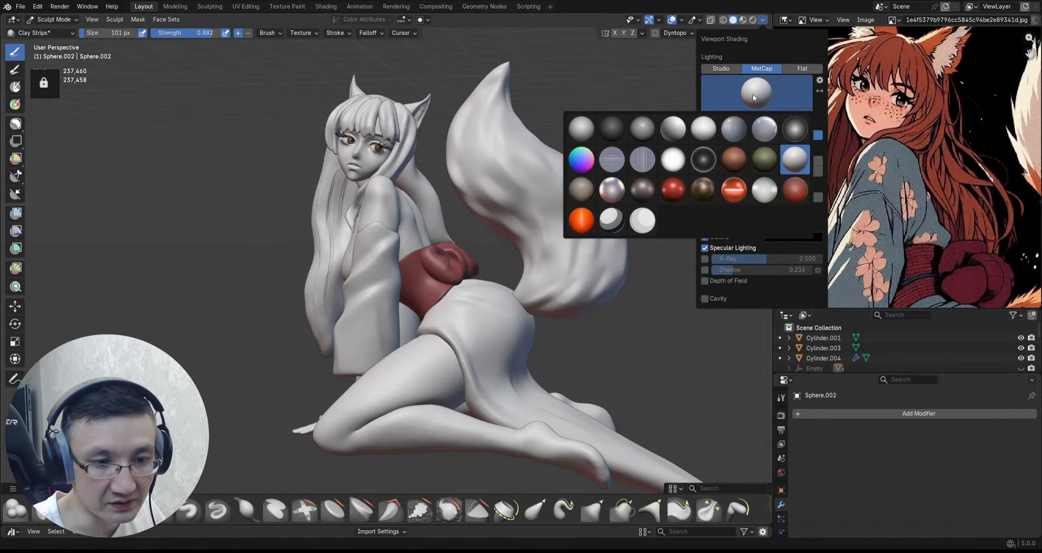
left_click(795, 190)
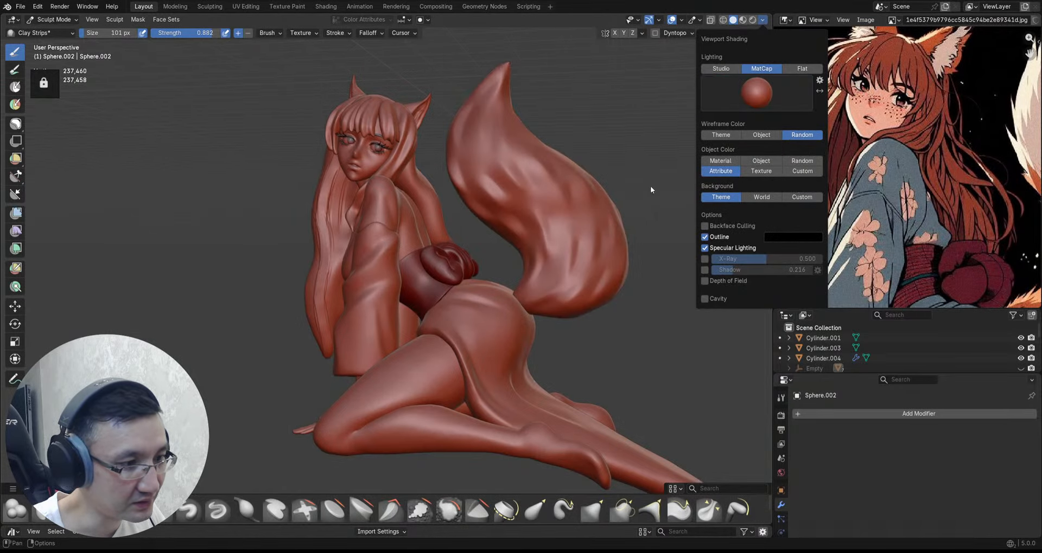
left_click(757, 92)
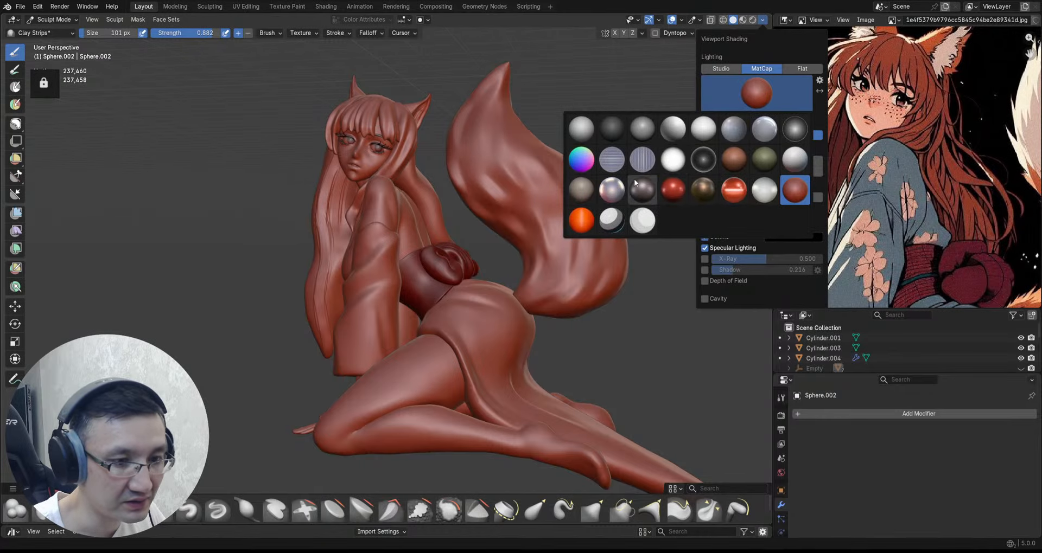
left_click(577, 190)
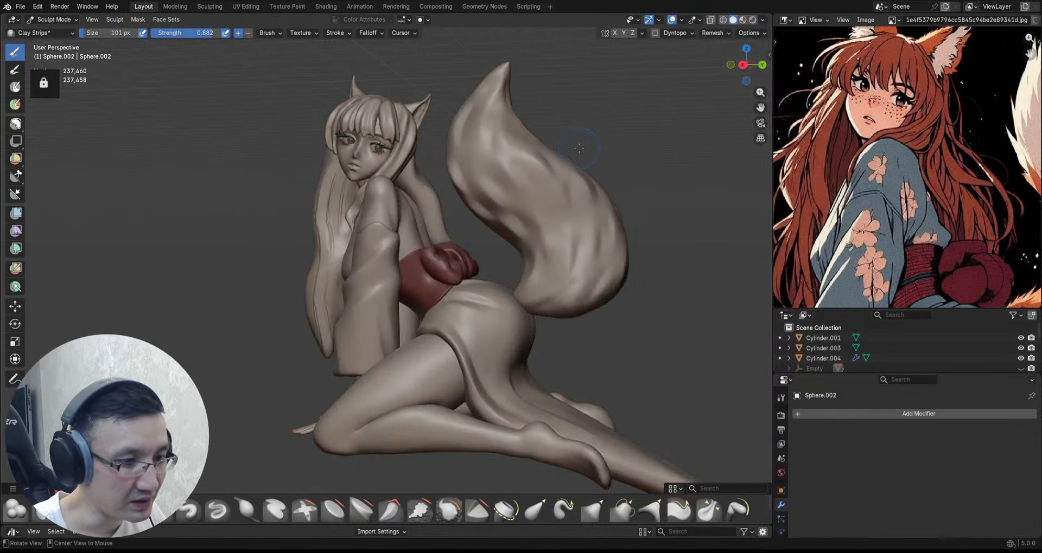
middle_click_drag(579, 149, 605, 178)
Step: Try the plain grey matcap, switch to the light brush_thumbnail_preview.exr one, and save the file
left_click(763, 21)
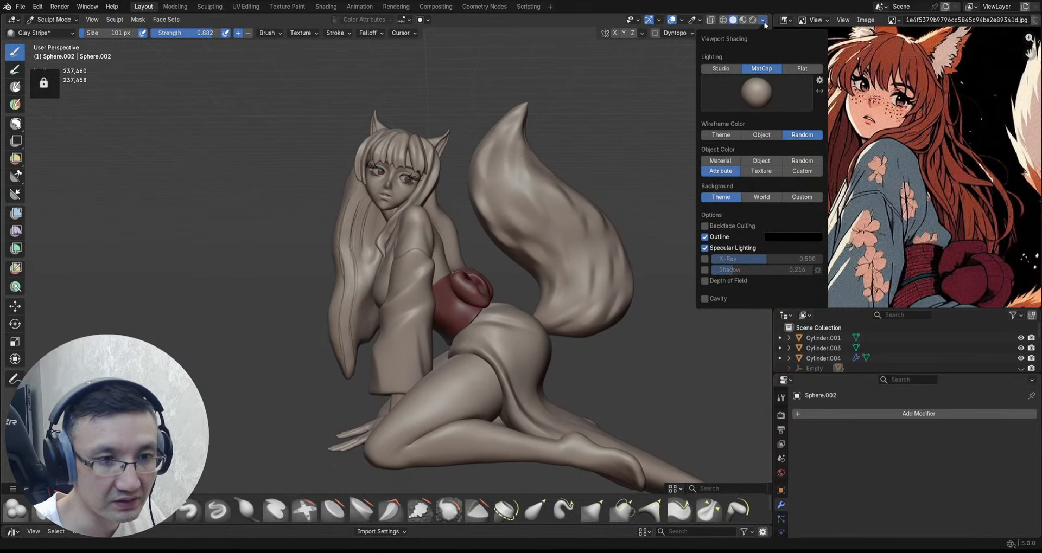
left_click(760, 93)
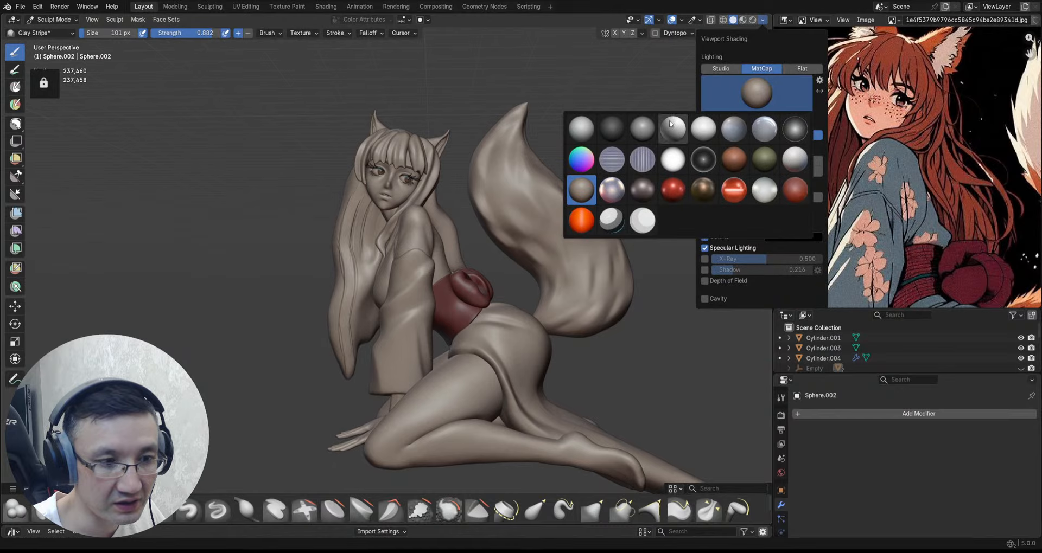
left_click(596, 134)
left_click(757, 92)
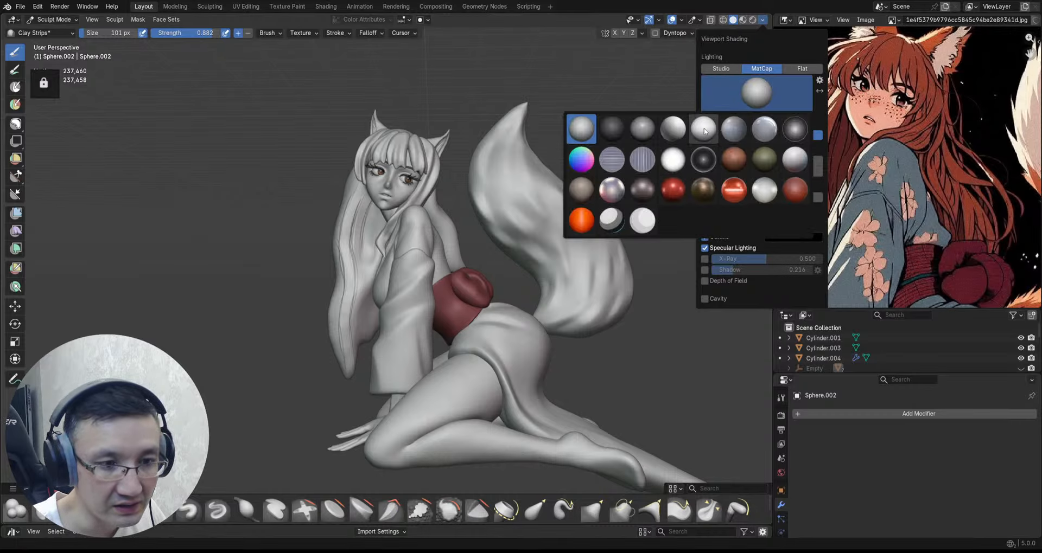
left_click(704, 131)
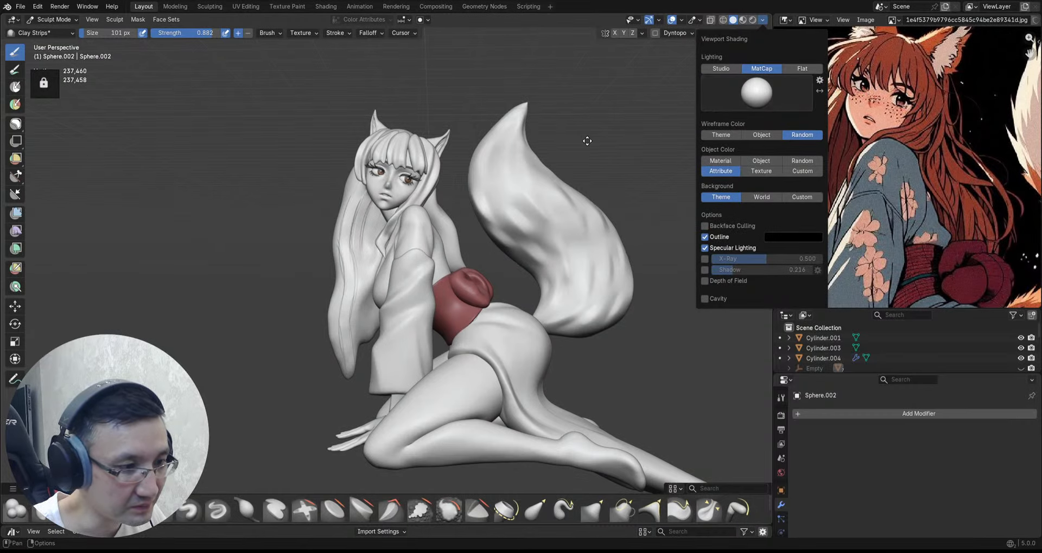
mouse_move(587, 141)
middle_mouse_down()
mouse_move(563, 143)
mouse_move(597, 159)
mouse_move(541, 168)
mouse_move(586, 122)
middle_mouse_up()
scroll(570, 163, "up", 1)
scroll(539, 168, "up", 1)
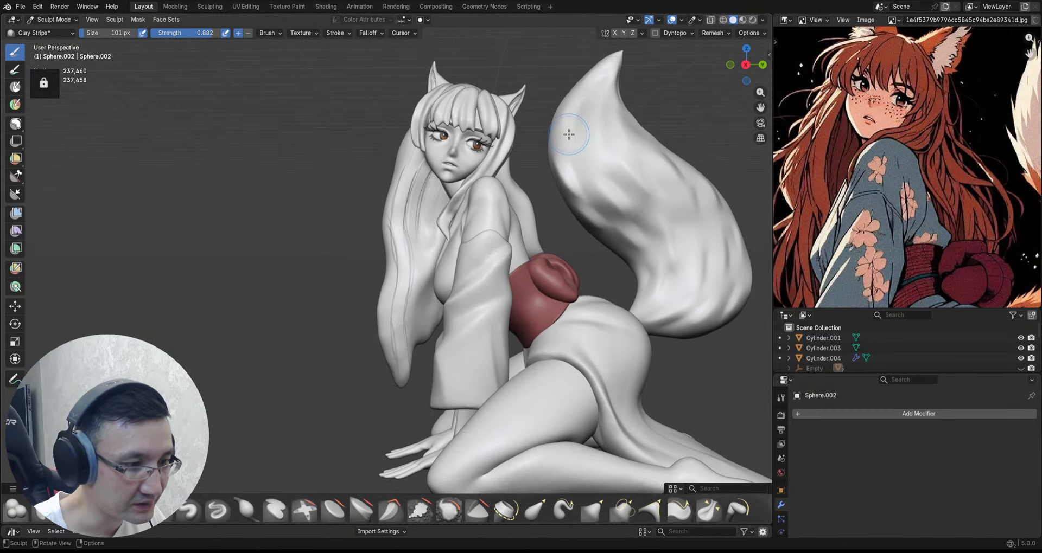
key("ctrl+s")
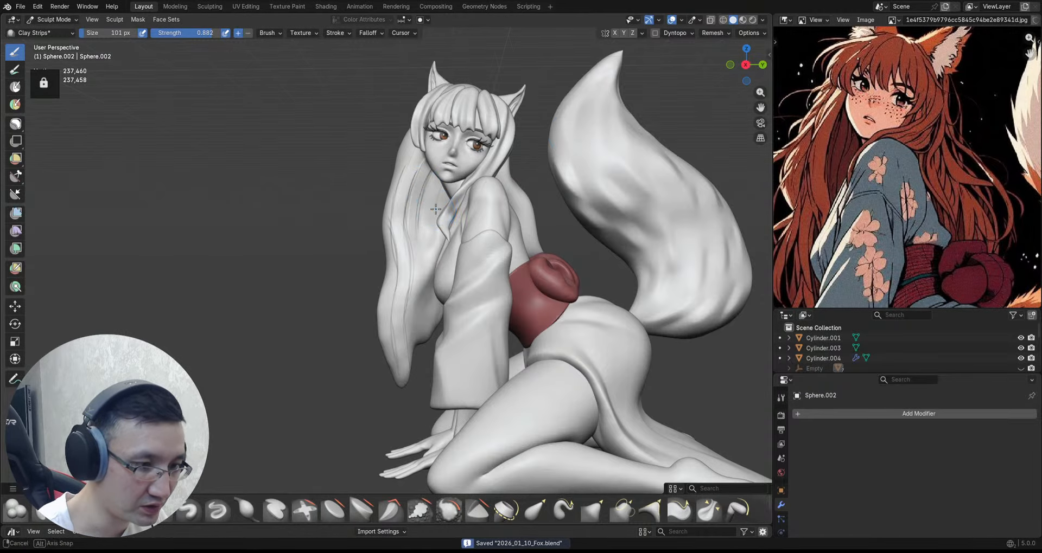
Step: Examine the long hair and the overall silhouette of the kneeling figure from several angles and distances
key("alt+q")
mouse_move(434, 210)
middle_mouse_down()
mouse_move(415, 193)
mouse_move(440, 191)
mouse_move(431, 222)
middle_mouse_up()
key("alt+q")
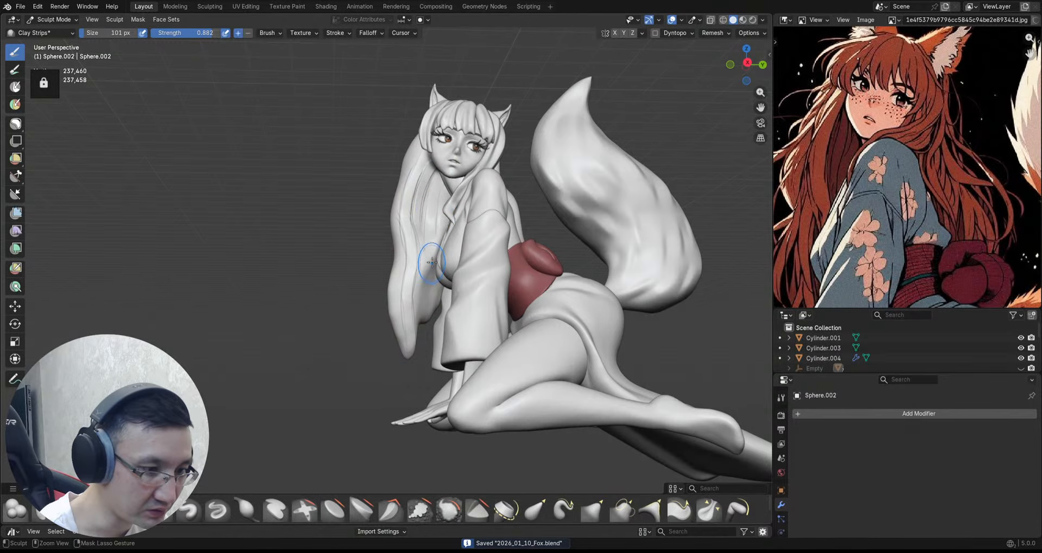
left_click_drag(435, 214, 449, 219, "alt")
middle_click_drag(449, 219, 442, 259)
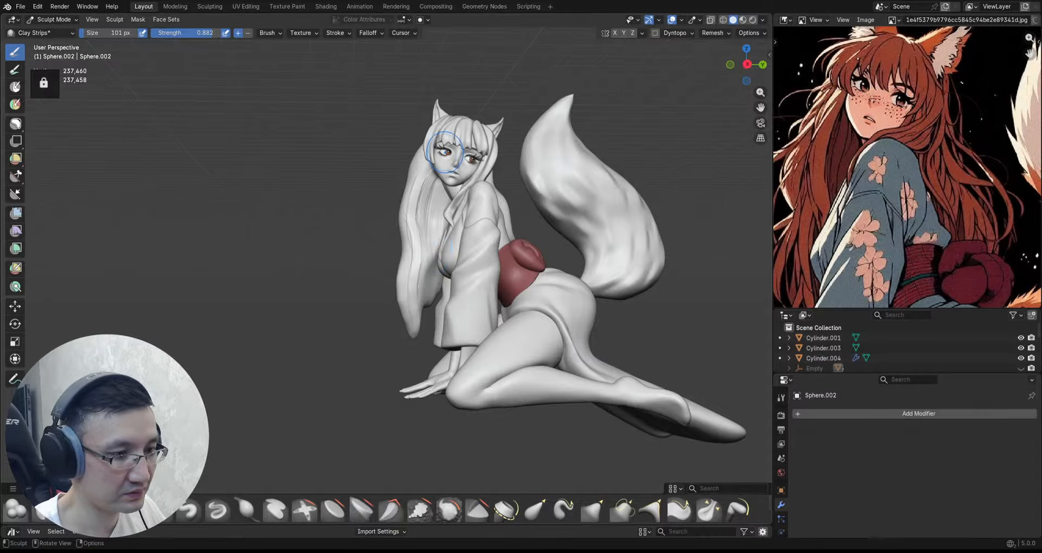
scroll(444, 157, "up", 1)
middle_click_drag(445, 158, 440, 120, "shift")
scroll(441, 119, "down", 3)
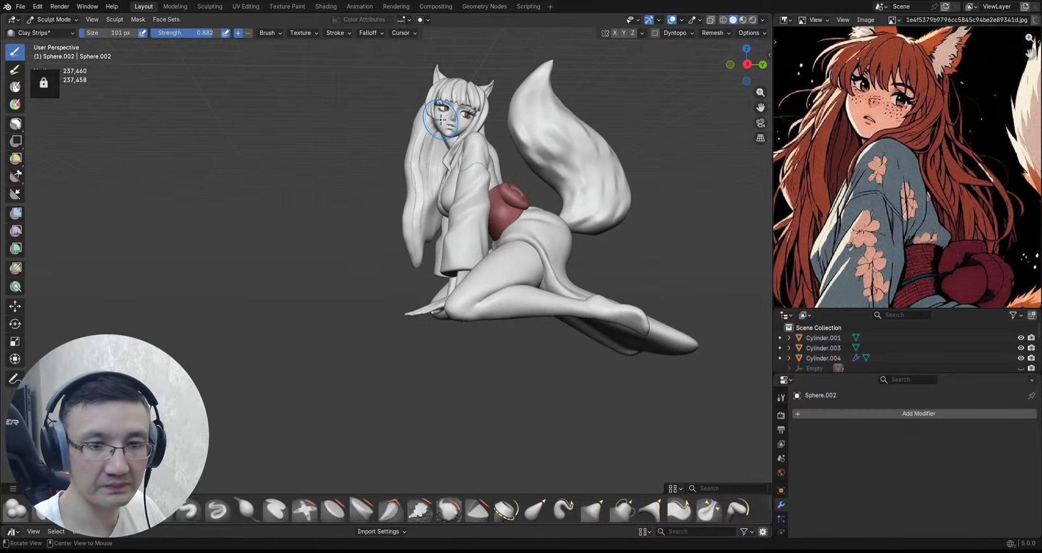
scroll(441, 120, "up", 4)
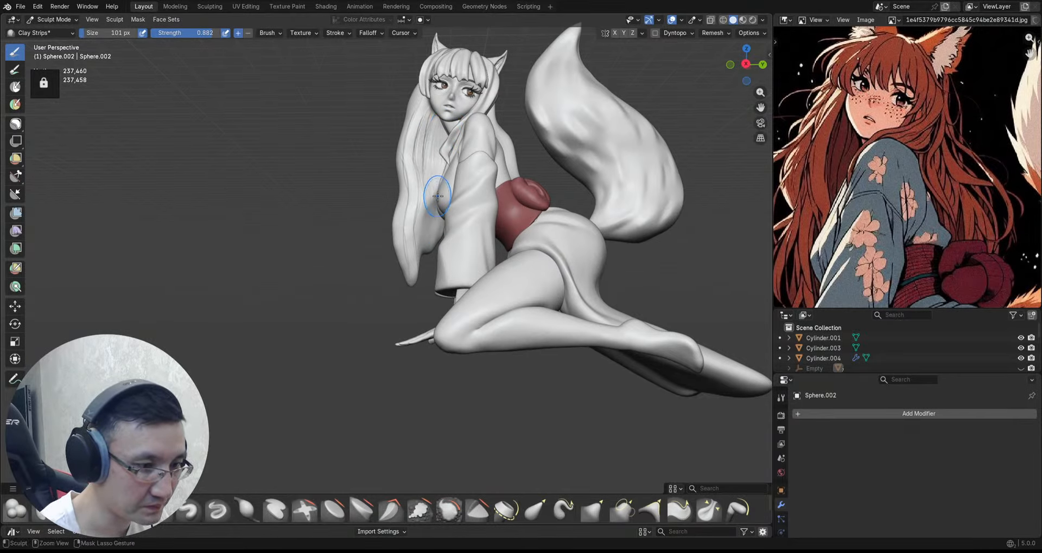
mouse_move(425, 179)
middle_mouse_down()
mouse_move(426, 227)
mouse_move(436, 206)
middle_mouse_up()
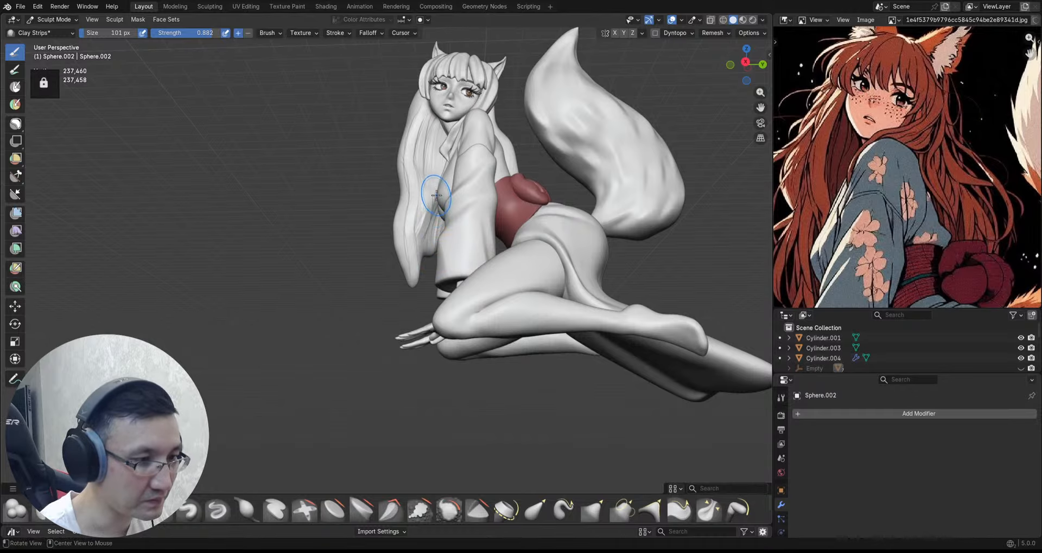
Step: Set the Clay Strips strength to 1.000 and sculpt lengthwise strand lines down the outer side of the long hair
left_click_drag(207, 33, 222, 33)
left_click_drag(442, 159, 441, 148, "ctrl+alt")
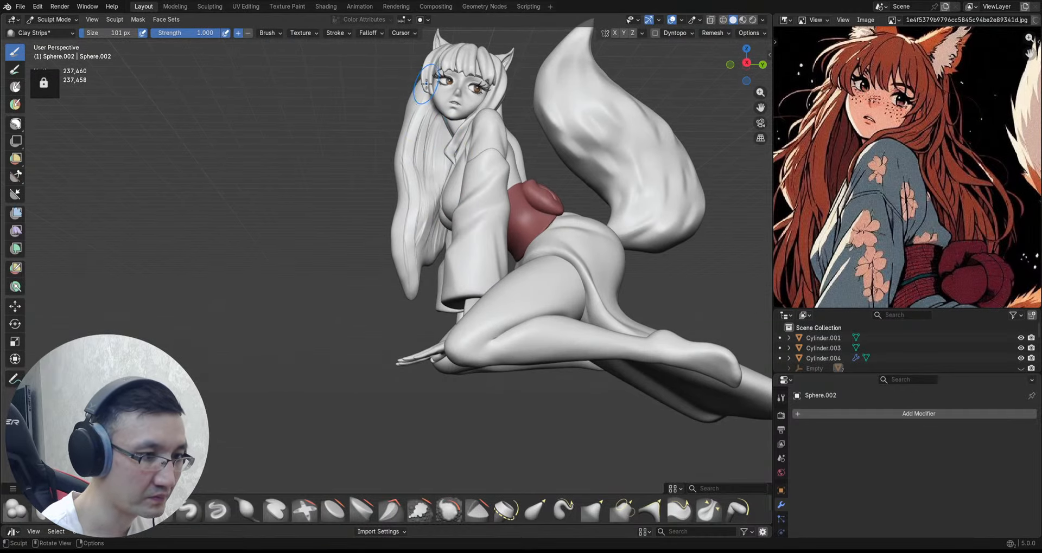
middle_click_drag(423, 109, 417, 130)
middle_click_drag(409, 196, 416, 92)
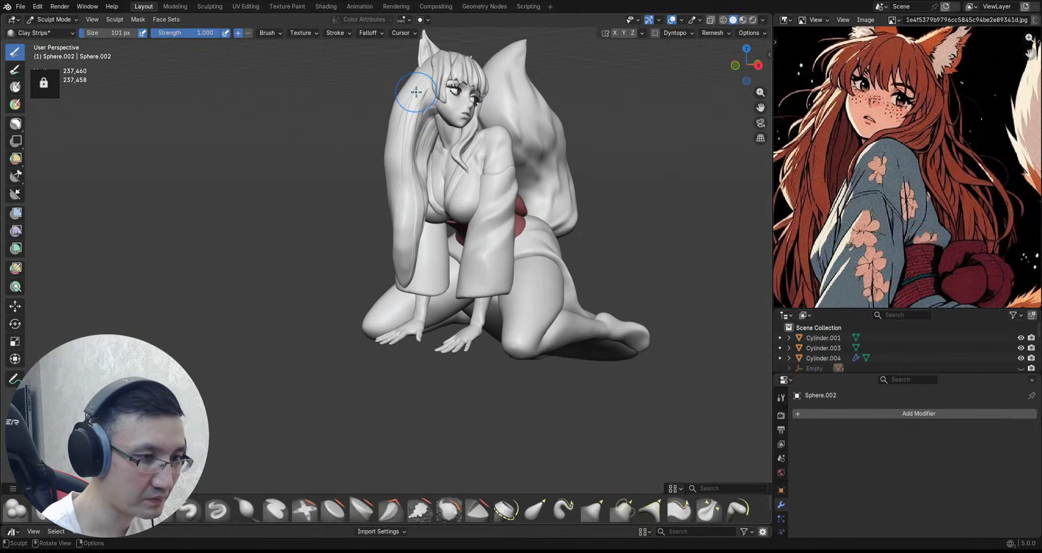
left_click_drag(403, 187, 432, 186, "alt")
mouse_move(400, 231)
left_mouse_down("alt")
mouse_move(462, 178)
mouse_move(369, 71)
left_mouse_up("alt")
mouse_move(384, 187)
left_mouse_down("alt")
mouse_move(348, 83)
mouse_move(380, 214)
left_mouse_up("alt")
mouse_move(350, 74)
left_mouse_down()
mouse_move(370, 225)
mouse_move(351, 193)
left_mouse_up()
middle_click_drag(349, 154, 395, 184, "shift")
left_click_drag(383, 127, 407, 233)
left_click_drag(379, 149, 405, 265)
Step: Sculpt short strand strokes running down into the lower tip of the long hair
mouse_move(399, 228)
left_mouse_down("alt")
mouse_move(407, 226)
mouse_move(403, 286)
mouse_move(420, 282)
left_mouse_up("alt")
mouse_move(445, 252)
left_mouse_down("alt")
mouse_move(418, 244)
mouse_move(435, 275)
left_mouse_up("alt")
left_click_drag(452, 244, 455, 275)
left_click_drag(455, 266, 445, 321)
left_click_drag(442, 271, 446, 324)
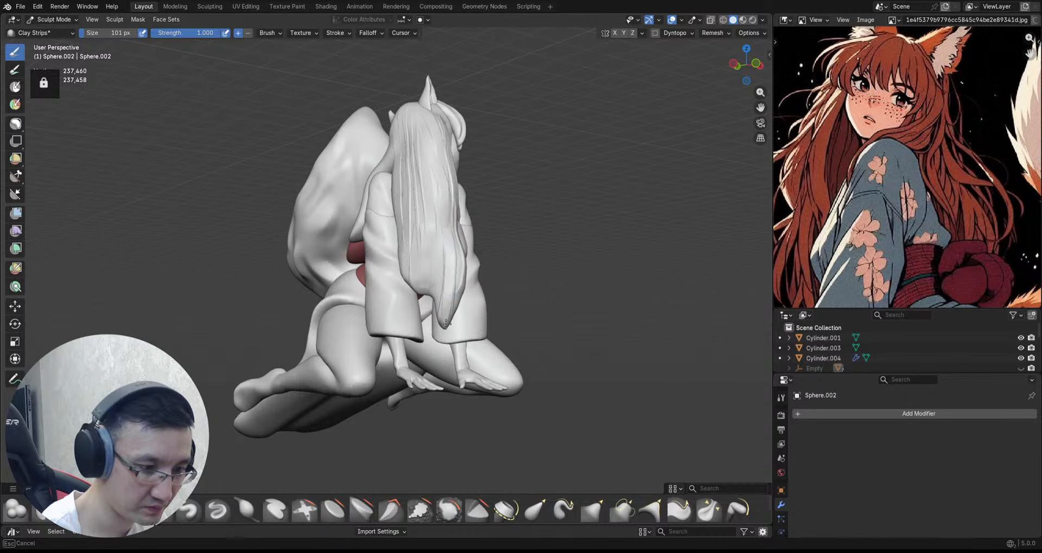
Step: Add long Clay Strips strand strokes from the upper part of the long hair toward its lower end, and save the file
mouse_move(502, 277)
middle_mouse_down()
mouse_move(456, 248)
mouse_move(454, 211)
mouse_move(471, 187)
middle_mouse_up()
mouse_move(456, 137)
left_mouse_down()
mouse_move(447, 196)
mouse_move(472, 181)
mouse_move(473, 145)
mouse_move(480, 170)
left_mouse_up()
mouse_move(480, 169)
left_mouse_down("ctrl+alt")
mouse_move(473, 134)
mouse_move(472, 229)
left_mouse_up("ctrl+alt")
mouse_move(478, 114)
left_mouse_down()
mouse_move(473, 225)
mouse_move(456, 243)
mouse_move(449, 293)
left_mouse_up()
middle_click_drag(480, 228, 468, 209)
left_click_drag(468, 210, 468, 274)
middle_click_drag(469, 279, 472, 267)
mouse_move(494, 184)
middle_mouse_down()
mouse_move(490, 163)
mouse_move(396, 240)
middle_mouse_up()
key("ctrl+s")
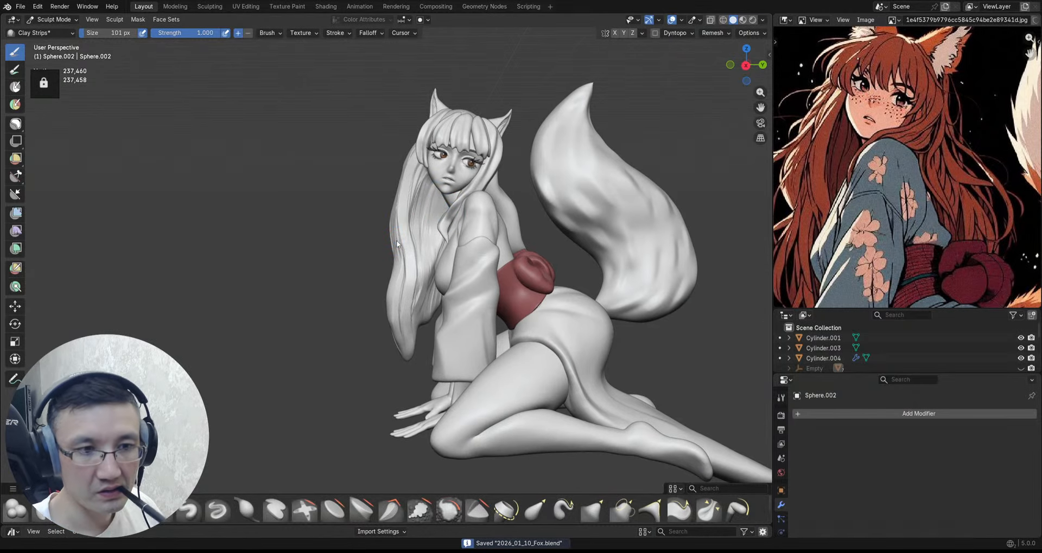
Step: Try the white toon, the pearly and the clay_studio.exr matcaps on the model
left_click(762, 19)
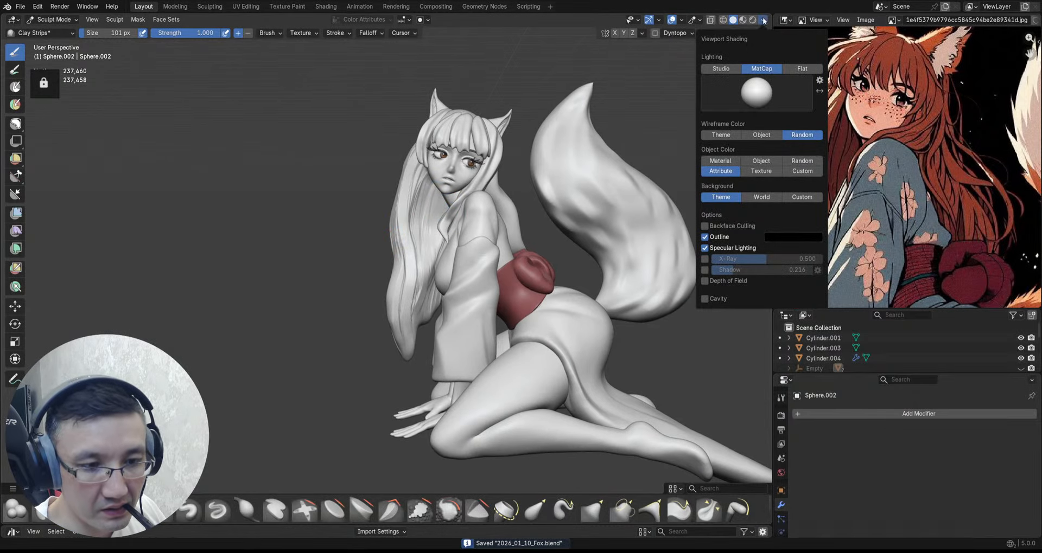
left_click(766, 92)
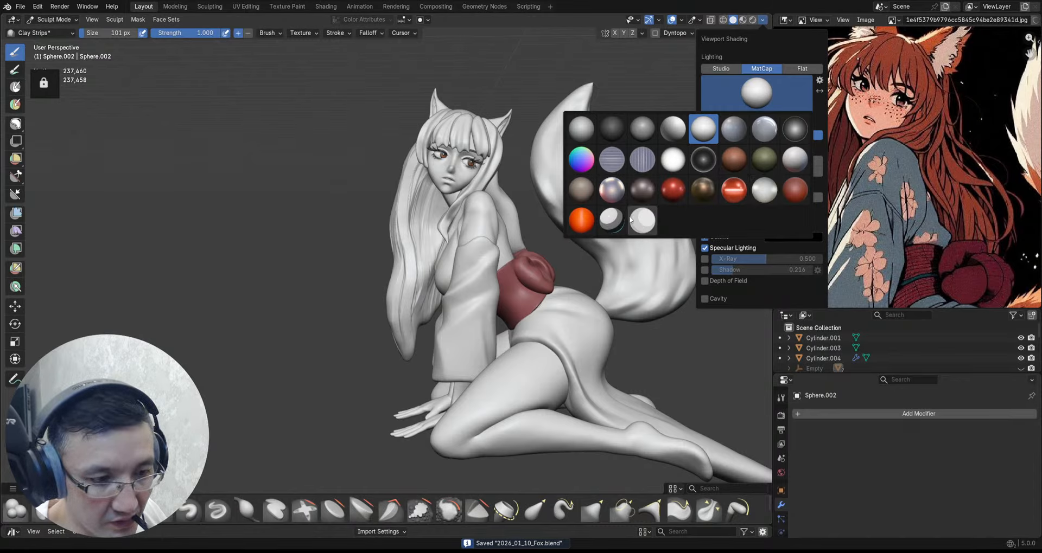
left_click(644, 223)
left_click(756, 100)
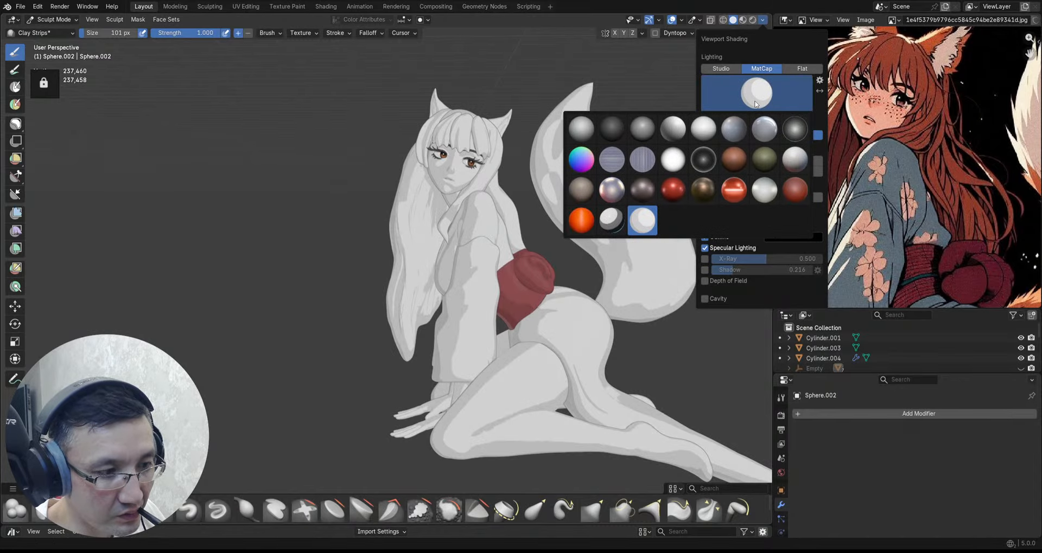
left_click(771, 192)
left_click(766, 92)
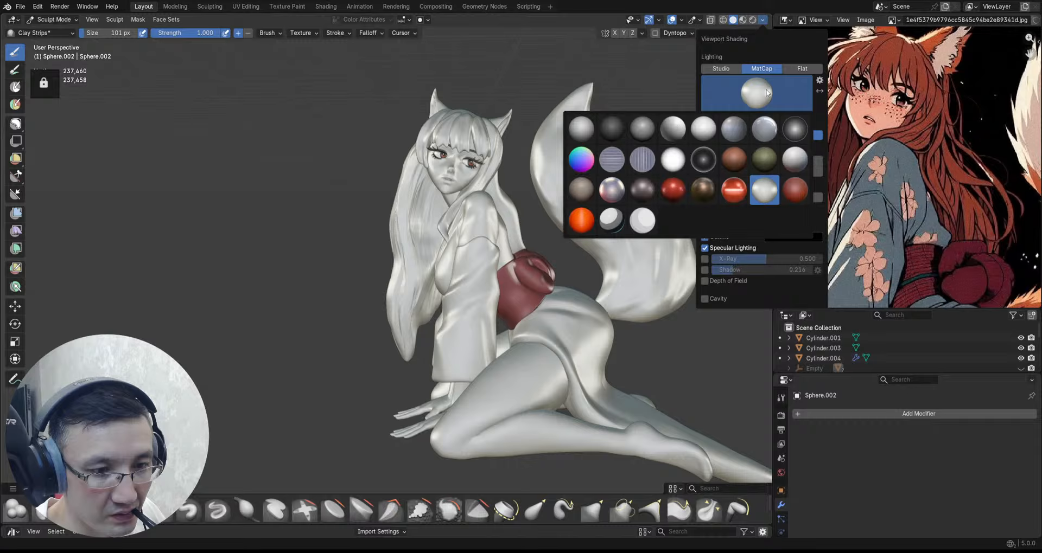
left_click(794, 163)
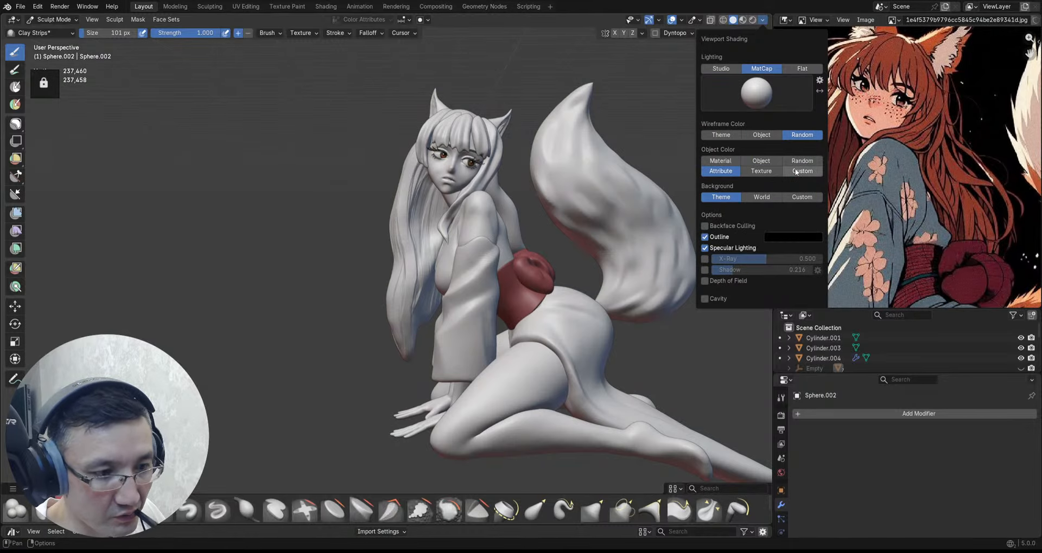
Step: Compare the brush_thumbnail_preview.exr matcap with the blue-grey one with warm highlights
left_click(761, 99)
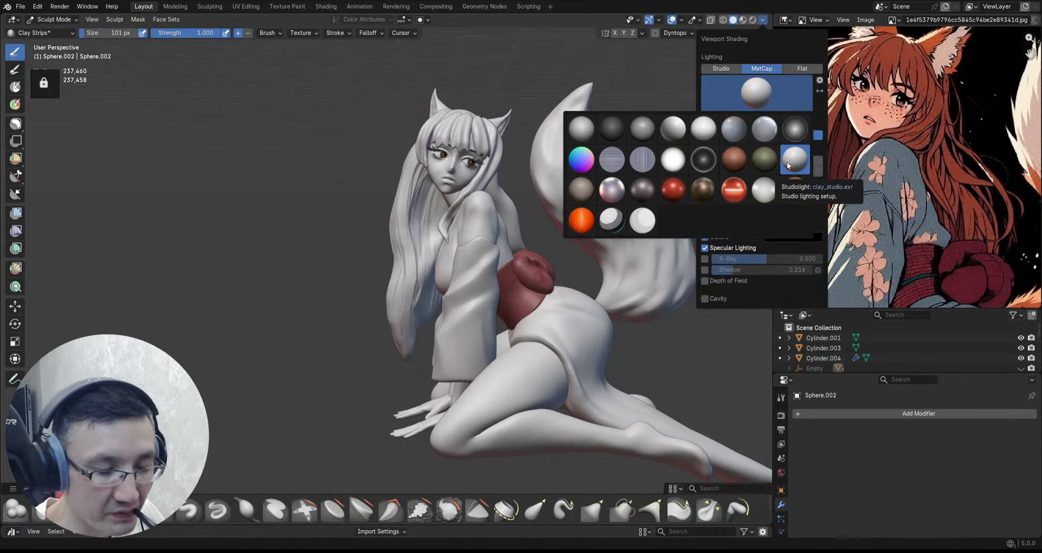
left_click(705, 137)
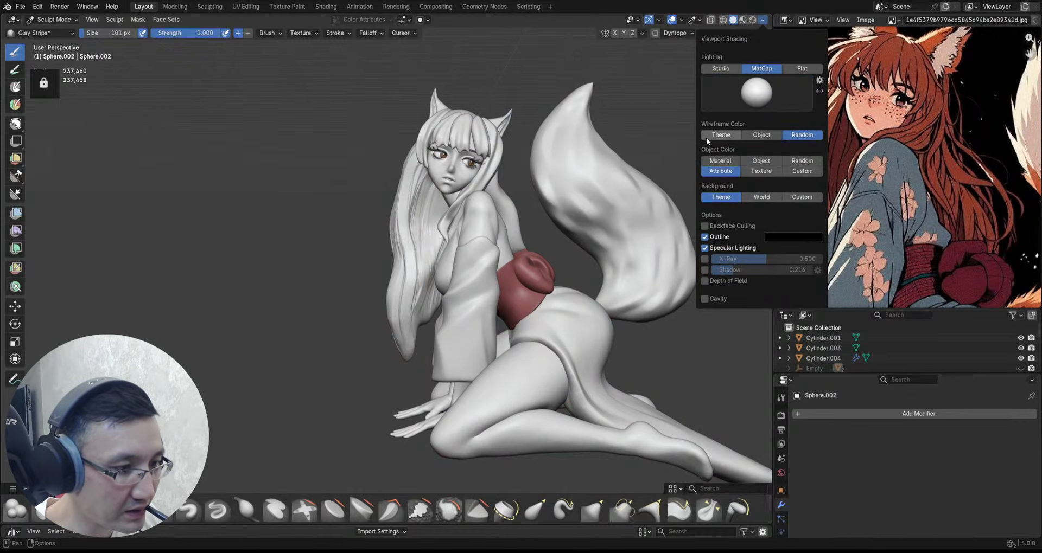
left_click(744, 108)
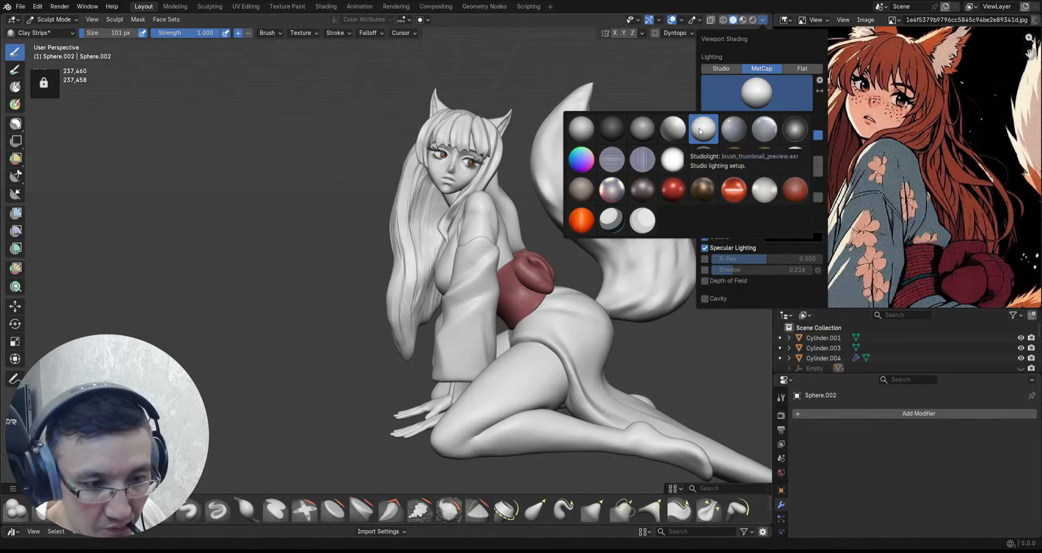
left_click(730, 133)
Step: Change the viewport matcap to the high-contrast light grey one with a dark shaded side, and inspect the figure
left_click(745, 100)
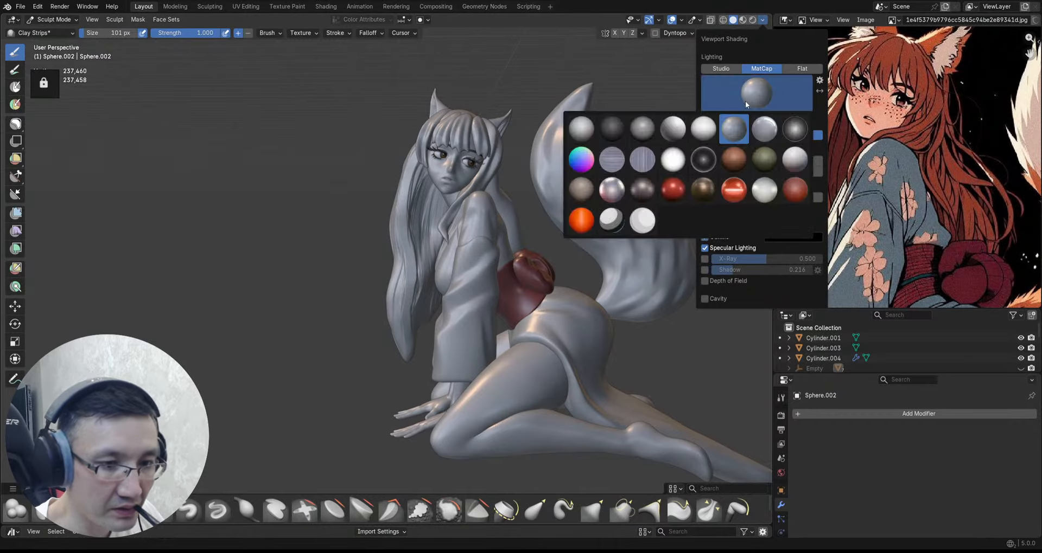
left_click(675, 126)
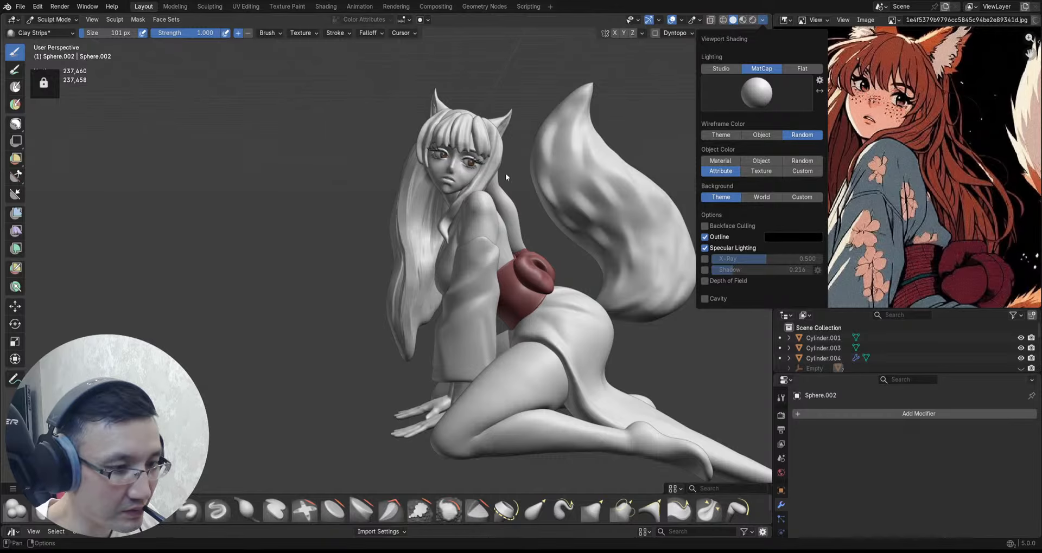
middle_click_drag(485, 174, 516, 172)
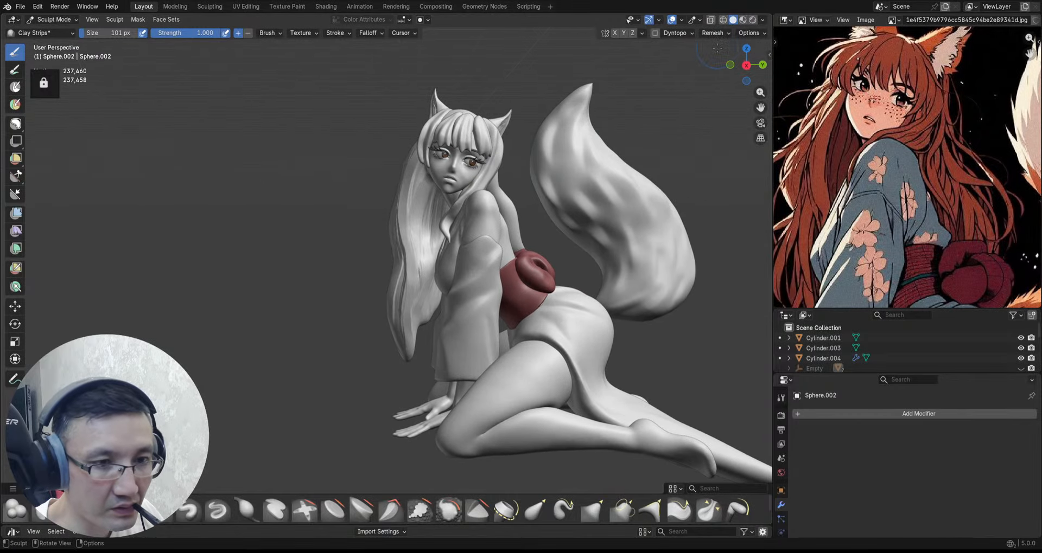
Step: Try the brownish-grey clay matcap on the model
left_click(762, 20)
left_click(758, 95)
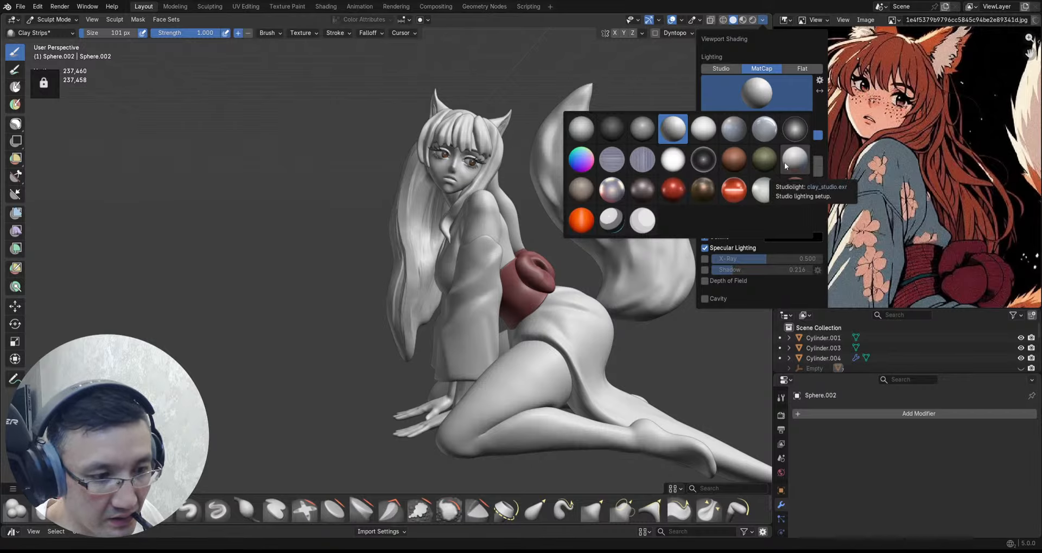
left_click(581, 190)
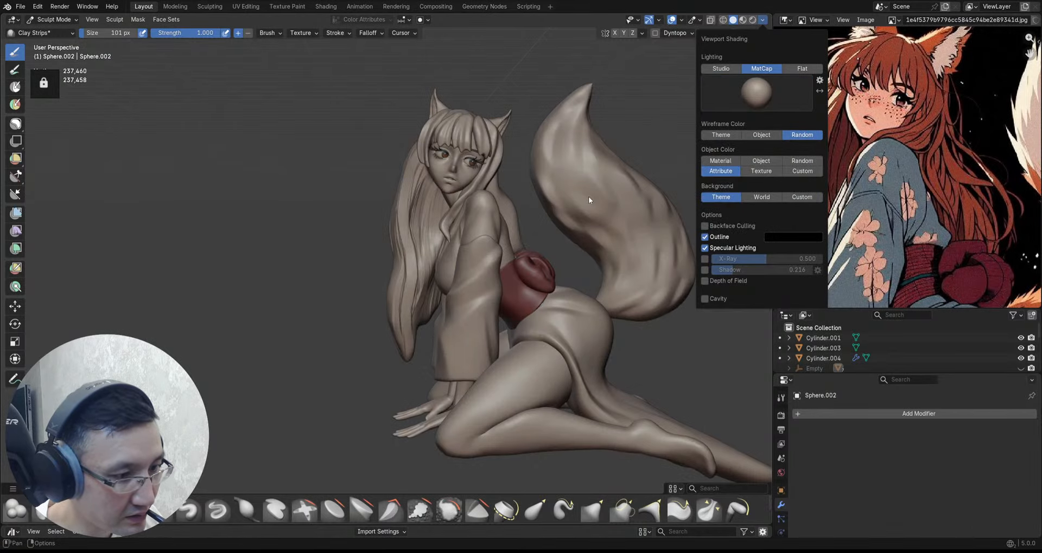
middle_click_drag(548, 194, 450, 189)
Step: Change the viewport matcap to clay_studio.exr
left_click(762, 21)
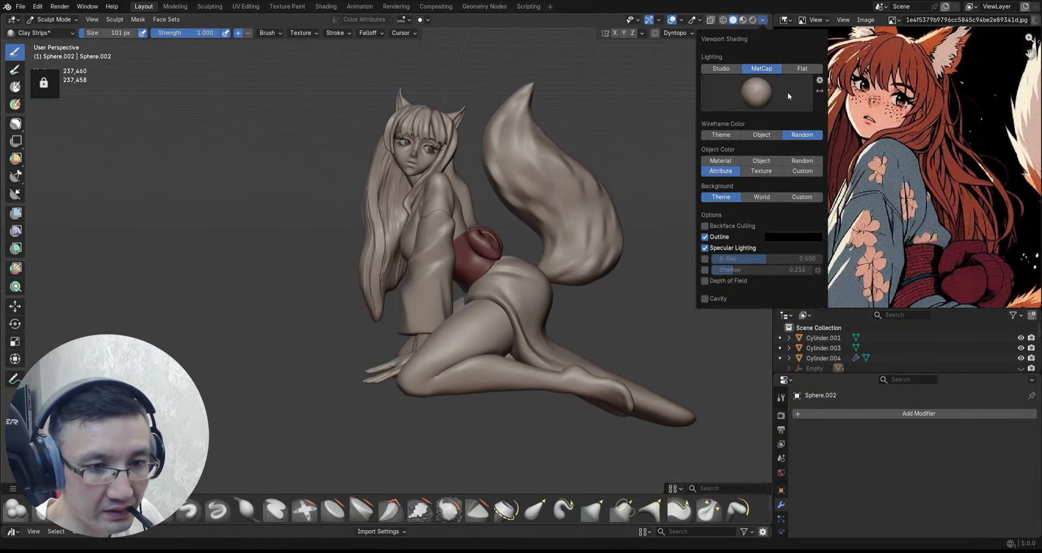
left_click(750, 92)
left_click(795, 158)
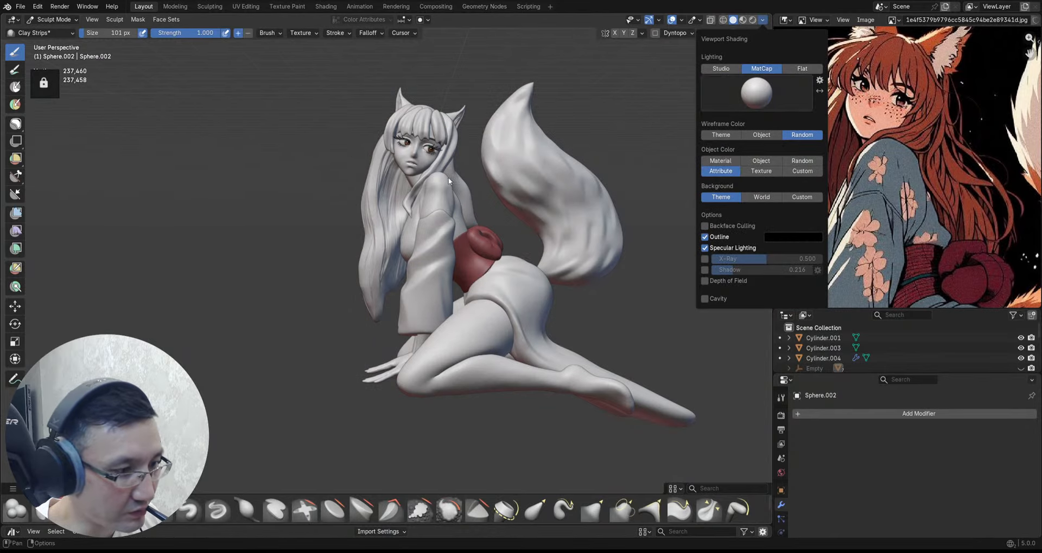
mouse_move(499, 145)
middle_mouse_down()
mouse_move(482, 123)
mouse_move(524, 114)
mouse_move(525, 137)
mouse_move(532, 117)
mouse_move(531, 131)
mouse_move(570, 156)
mouse_move(561, 167)
middle_mouse_up()
Step: Switch sculpting to the side hair lock framing the face, voxel-remesh it at a finer resolution, and save the file
key("alt+q")
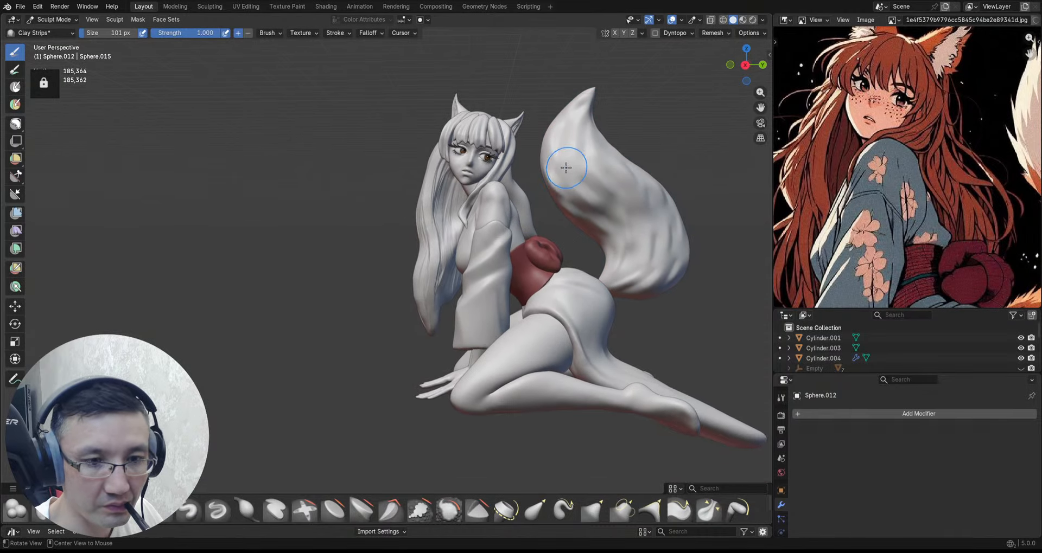
key("alt+q")
scroll(513, 160, "up", 3)
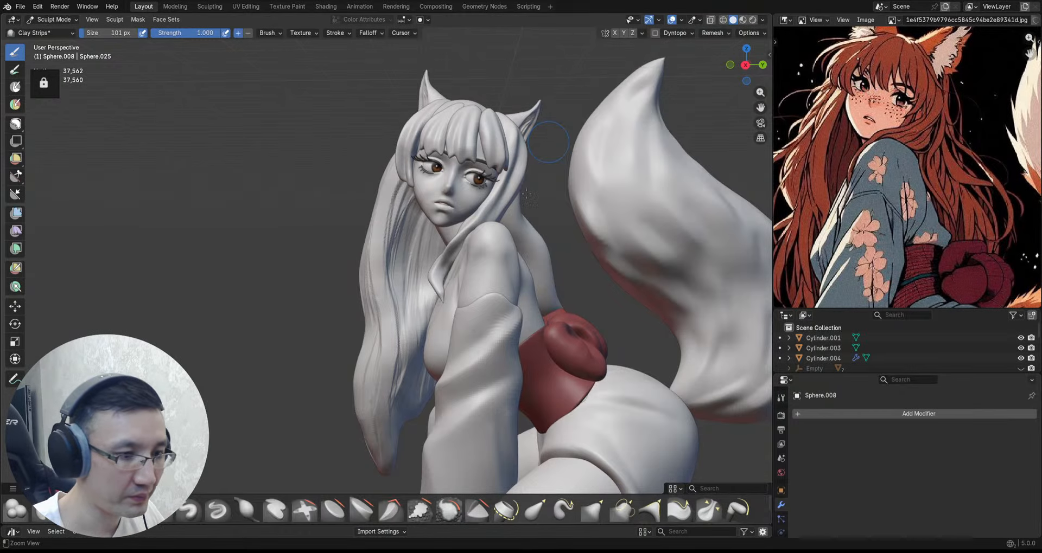
middle_click_drag(527, 195, 522, 227, "ctrl")
mouse_move(524, 135)
left_mouse_down()
mouse_move(518, 176)
mouse_move(470, 226)
left_mouse_up()
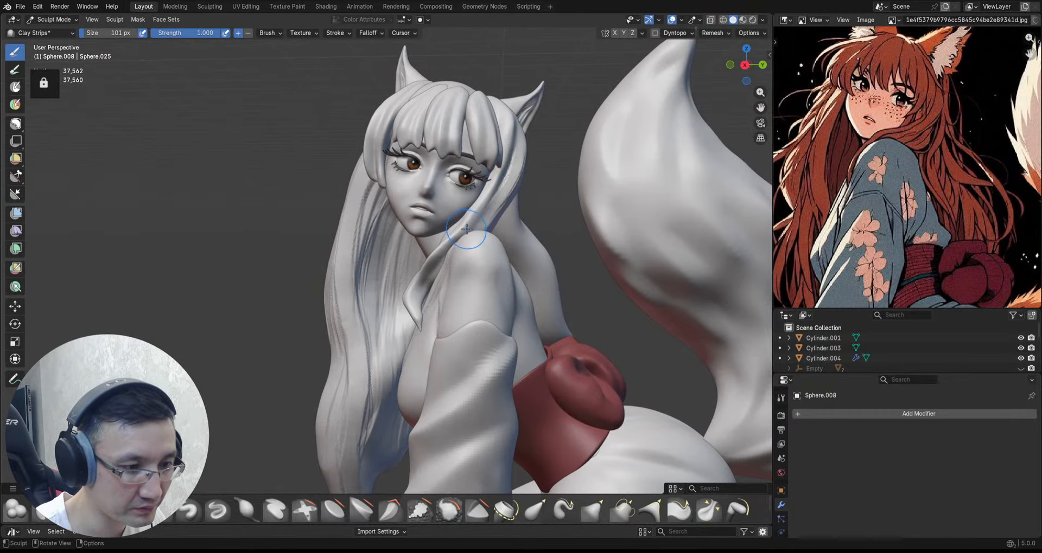
middle_click_drag(466, 229, 535, 177)
key("r")
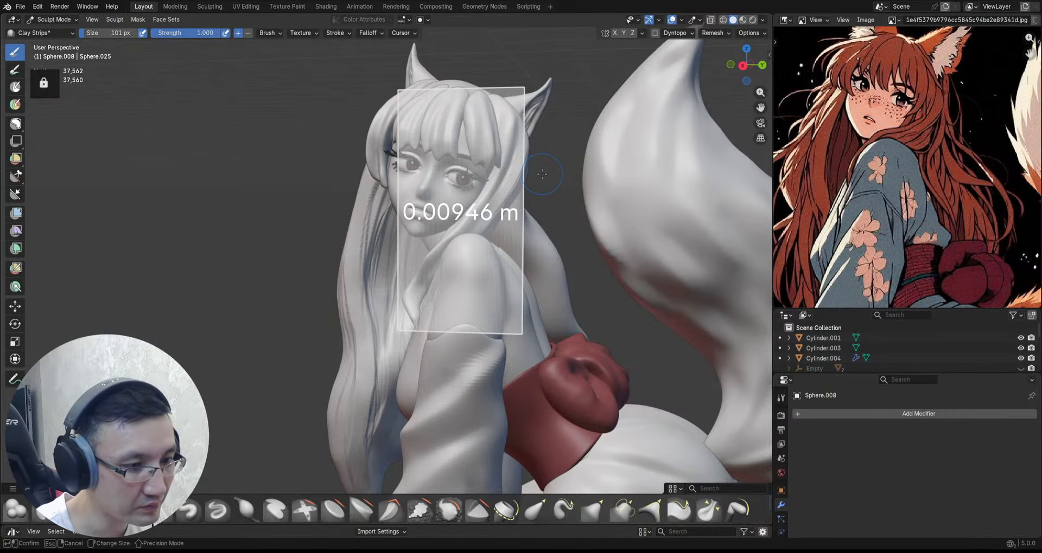
key("Escape")
key("ctrl+s")
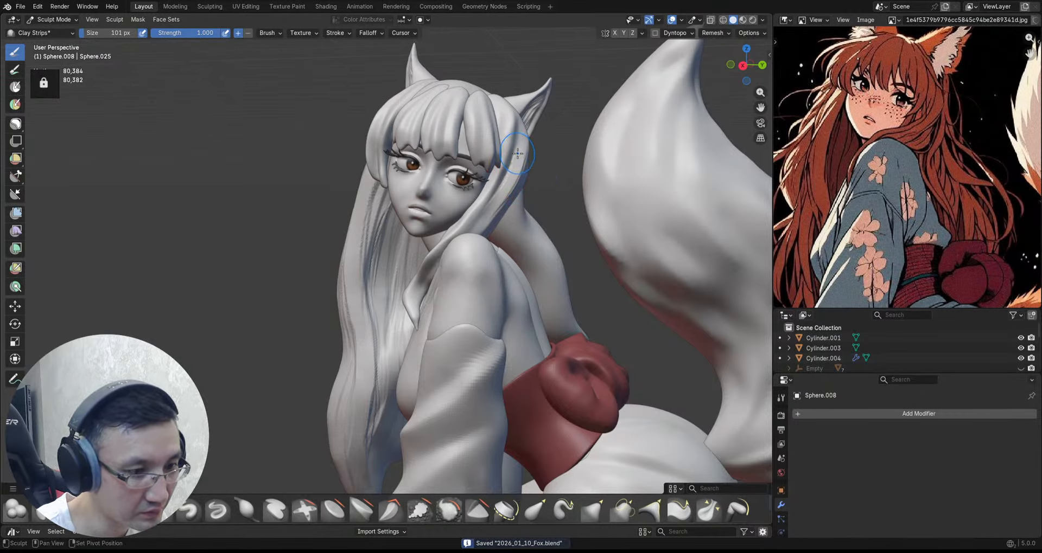
Step: Add Clay Strips strand strokes along the side hair lock, from the temple past the cheek toward its curled tip
middle_click_drag(472, 218, 454, 238)
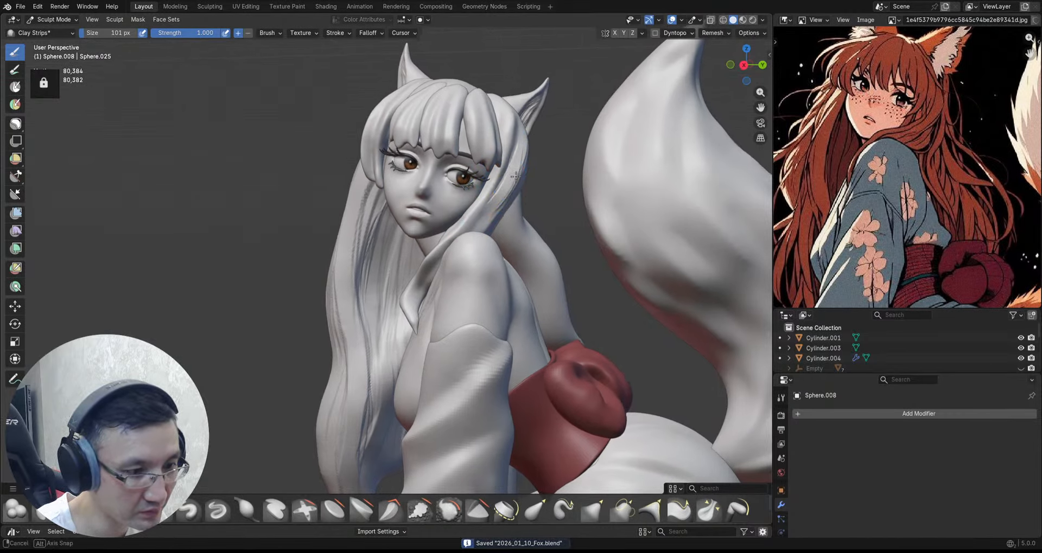
mouse_move(487, 202)
middle_mouse_down()
mouse_move(514, 103)
mouse_move(496, 109)
mouse_move(517, 93)
mouse_move(514, 127)
mouse_move(518, 103)
middle_mouse_up()
scroll(509, 87, "down", 1)
mouse_move(497, 148)
middle_mouse_down("ctrl")
mouse_move(524, 117)
mouse_move(505, 157)
middle_mouse_up("ctrl")
left_click_drag(450, 218, 447, 221)
middle_click_drag(446, 221, 486, 195)
mouse_move(446, 239)
middle_mouse_down("ctrl")
mouse_move(434, 266)
mouse_move(423, 258)
mouse_move(430, 247)
middle_mouse_up("ctrl")
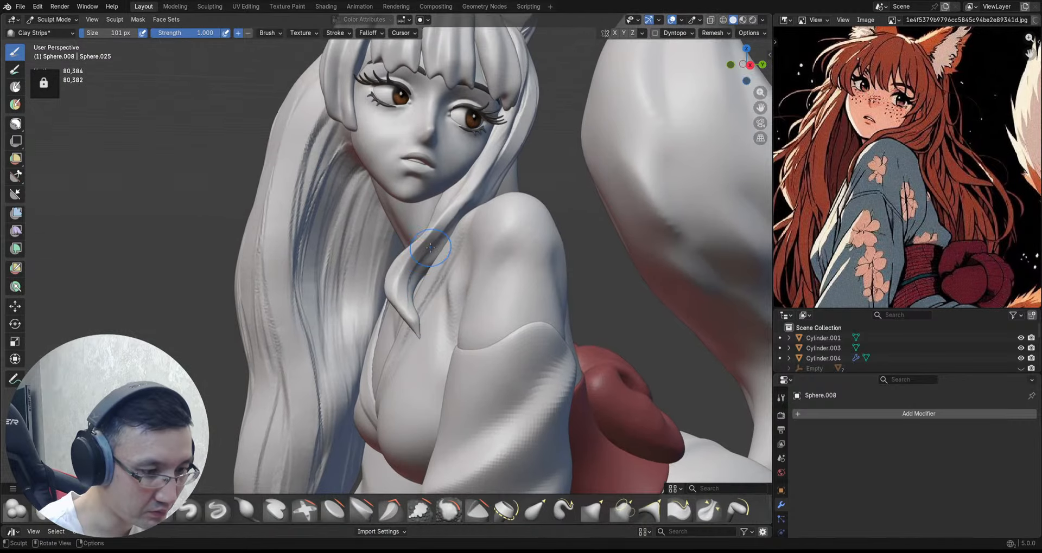
mouse_move(413, 293)
middle_mouse_down()
mouse_move(399, 261)
mouse_move(429, 179)
middle_mouse_up()
mouse_move(422, 217)
middle_mouse_down()
mouse_move(421, 176)
mouse_move(431, 186)
middle_mouse_up()
mouse_move(443, 199)
left_mouse_down("alt")
mouse_move(388, 190)
mouse_move(461, 176)
mouse_move(491, 144)
left_mouse_up("alt")
Step: Carve Clay Strips strand grooves into the outer face of the side hair lock, between the fox ear and the shoulder
key("d")
key("c")
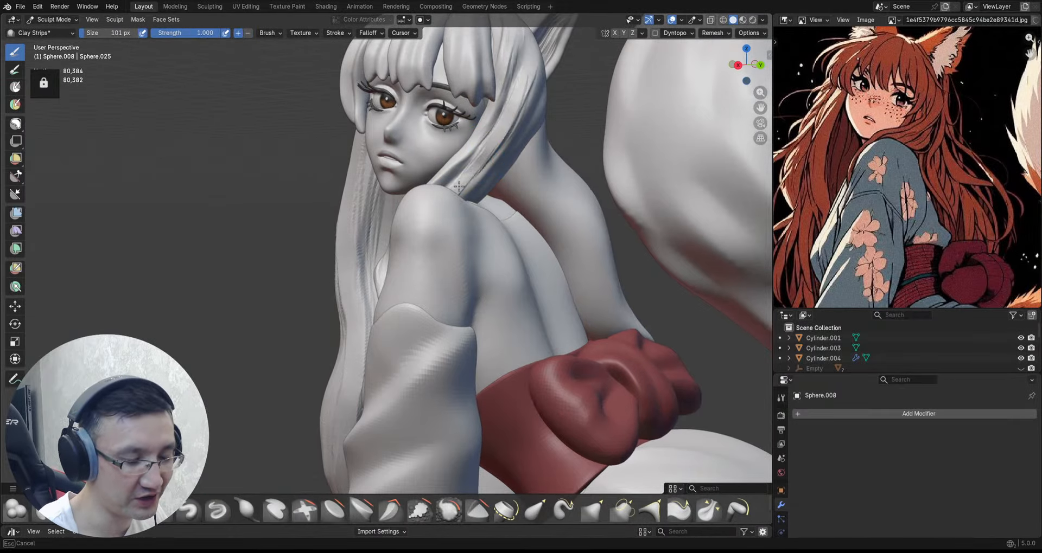
left_click_drag(458, 187, 511, 120, "alt")
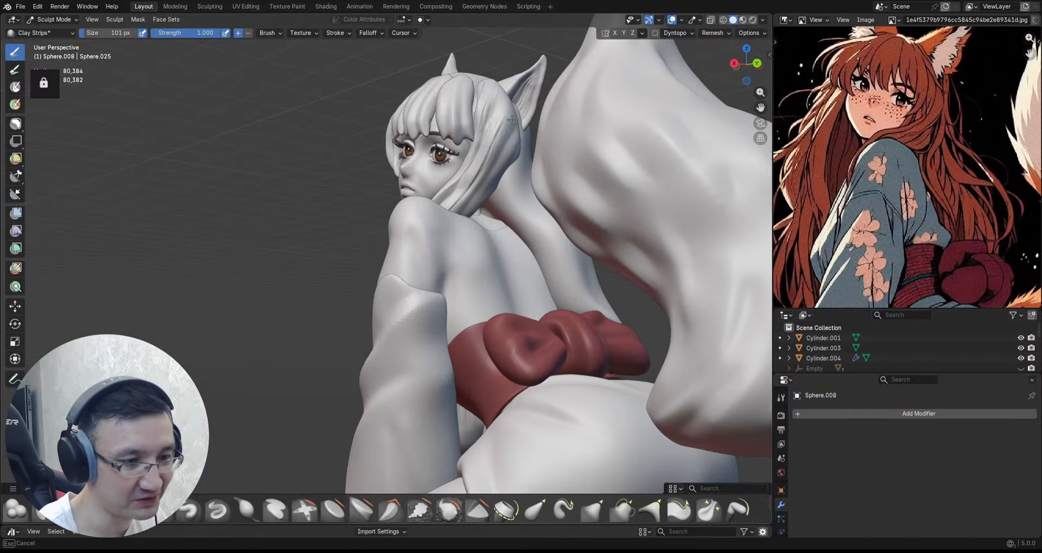
left_click_drag(482, 173, 517, 132, "alt")
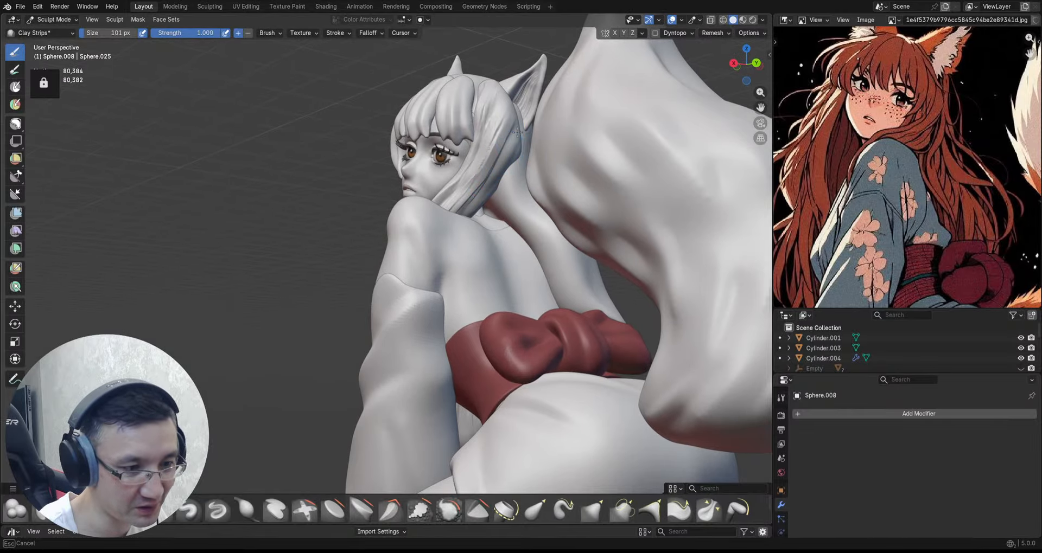
left_click_drag(514, 166, 520, 133, "alt")
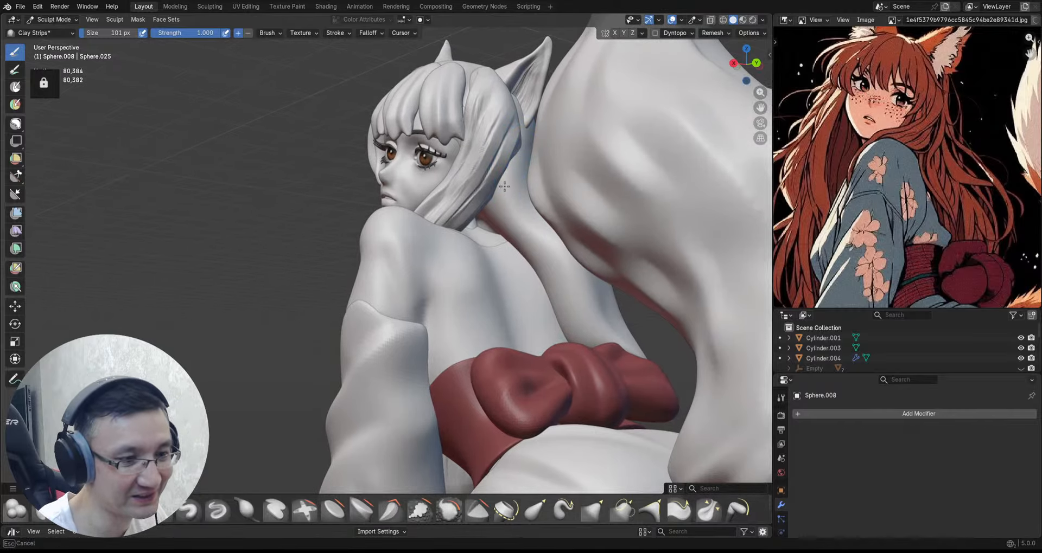
left_click_drag(504, 186, 498, 156, "alt")
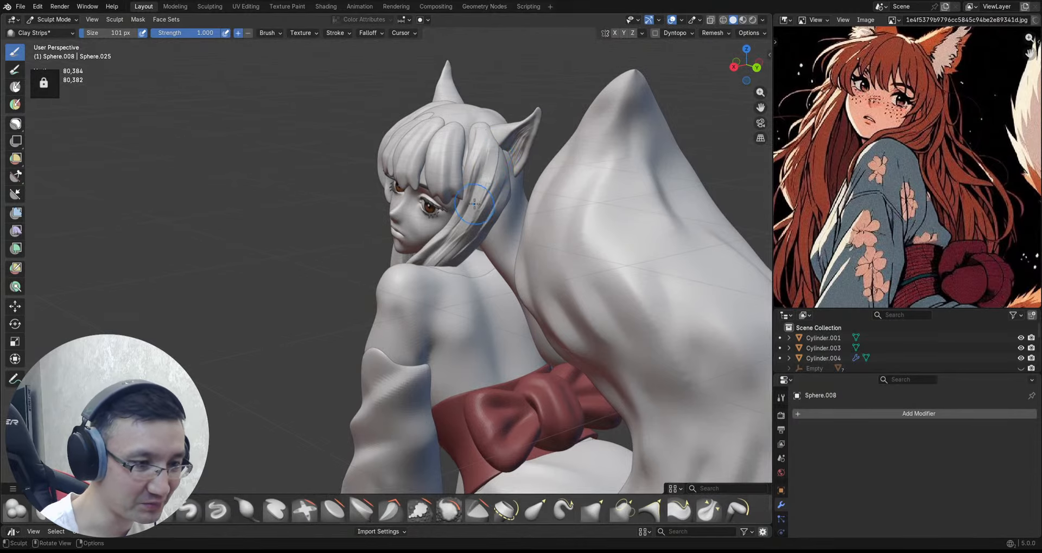
mouse_move(474, 204)
left_mouse_down("alt")
mouse_move(500, 183)
mouse_move(486, 175)
mouse_move(487, 123)
mouse_move(454, 163)
mouse_move(447, 112)
left_mouse_up("alt")
Step: Switch sculpting to the separate fringe clump nearest the tail and add Clay Strips strand strokes along it
scroll(470, 155, "up", 3)
key("ctrl+1")
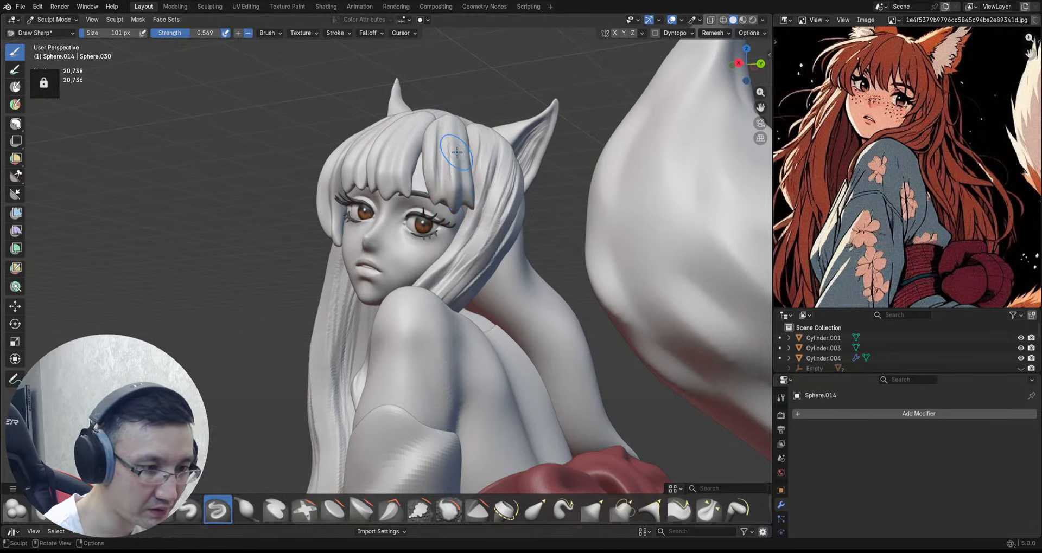
key("c")
middle_click_drag(447, 178, 456, 158)
scroll(456, 202, "up", 1)
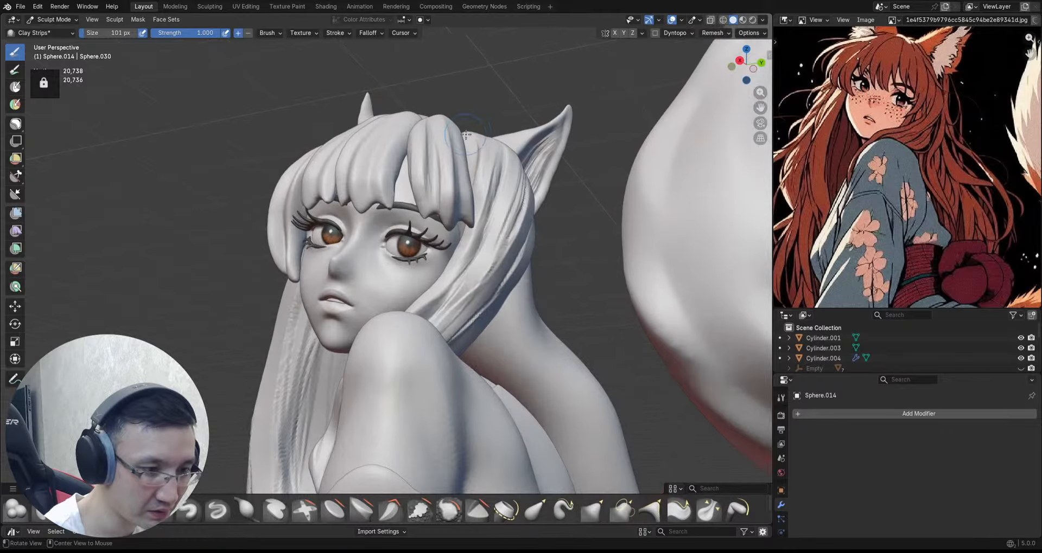
mouse_move(457, 202)
middle_mouse_down()
mouse_move(462, 173)
mouse_move(434, 146)
mouse_move(427, 155)
middle_mouse_up()
scroll(460, 203, "down", 1)
Step: Switch sculpting to the central fringe clump and add Clay Strips strand strokes from the crown down to its tips
key("alt+q")
mouse_move(416, 128)
left_mouse_down()
mouse_move(427, 116)
mouse_move(402, 183)
left_mouse_up()
middle_click_drag(403, 157, 417, 166)
left_click_drag(400, 144, 398, 184)
mouse_move(397, 147)
middle_mouse_down()
mouse_move(406, 134)
mouse_move(394, 123)
middle_mouse_up()
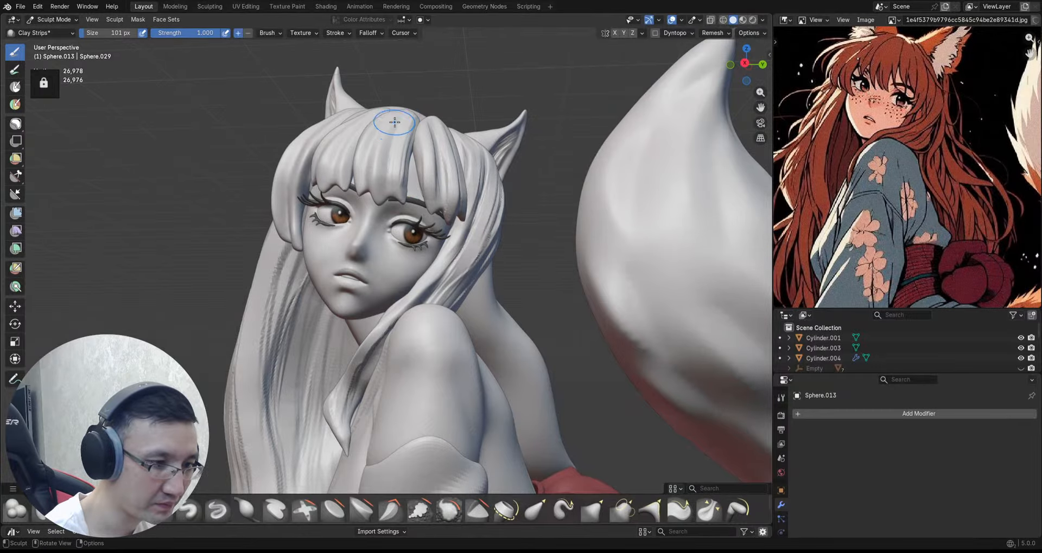
middle_click_drag(380, 161, 389, 121)
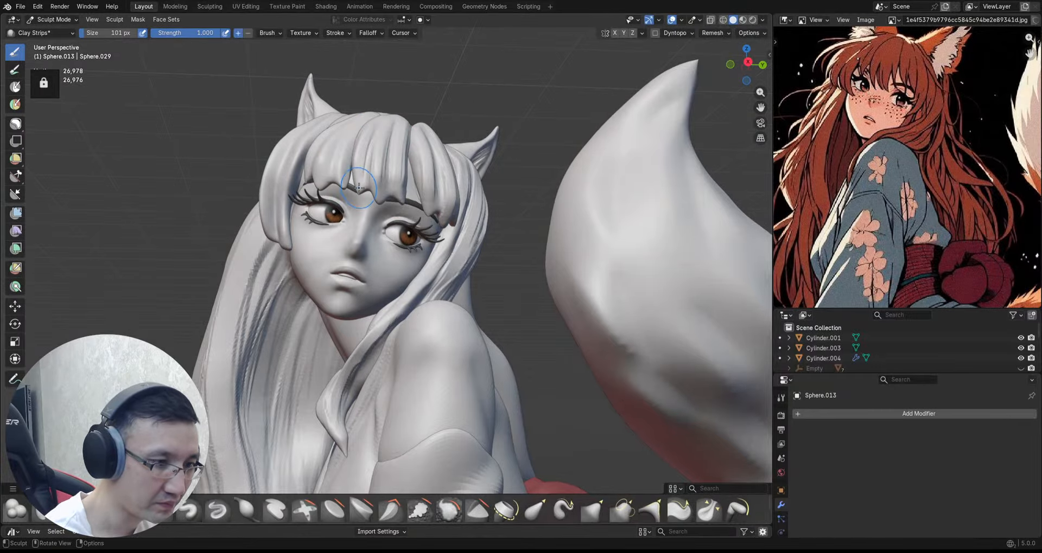
mouse_move(368, 171)
middle_mouse_down()
mouse_move(362, 178)
mouse_move(381, 144)
middle_mouse_up()
Step: Add Clay Strips strand strokes to the fringe clump over the eye farther from the tail, and touch up the central clump
middle_click_drag(363, 178, 334, 192)
middle_click_drag(323, 237, 331, 167)
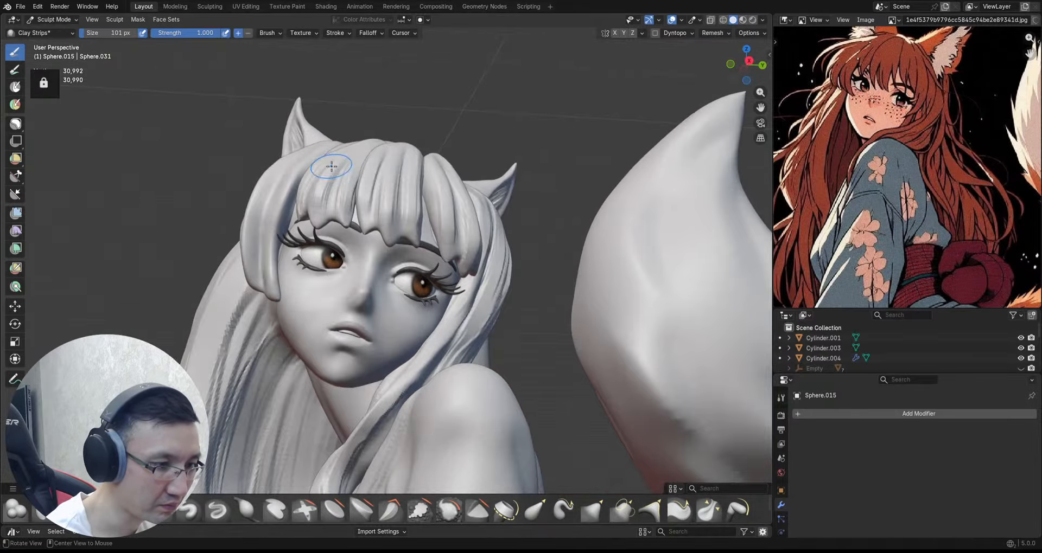
mouse_move(348, 205)
middle_mouse_down()
mouse_move(350, 179)
mouse_move(420, 171)
middle_mouse_up()
left_click_drag(420, 172, 406, 145, "alt")
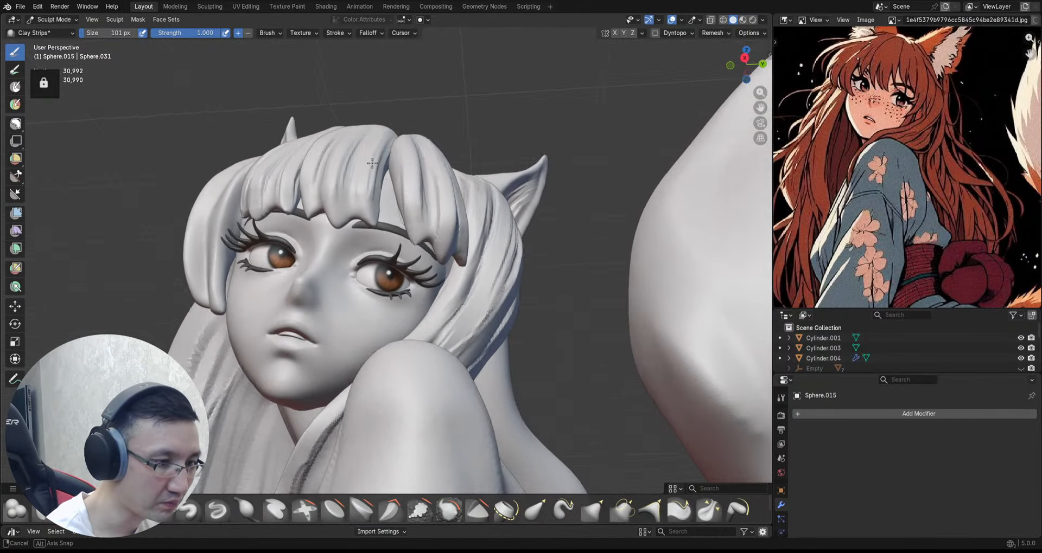
left_click_drag(354, 225, 368, 203, "alt")
key("alt+q")
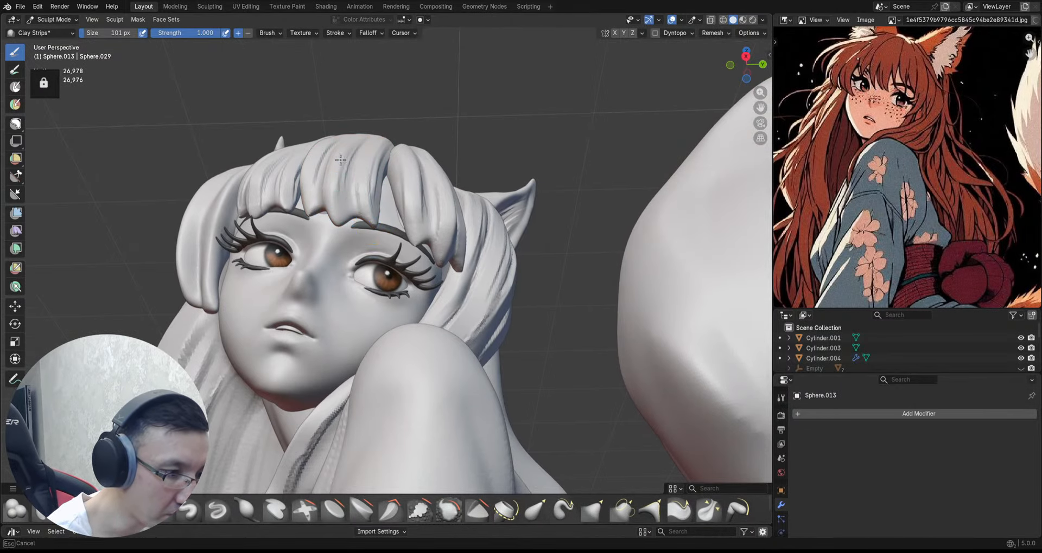
scroll(342, 225, "down", 5)
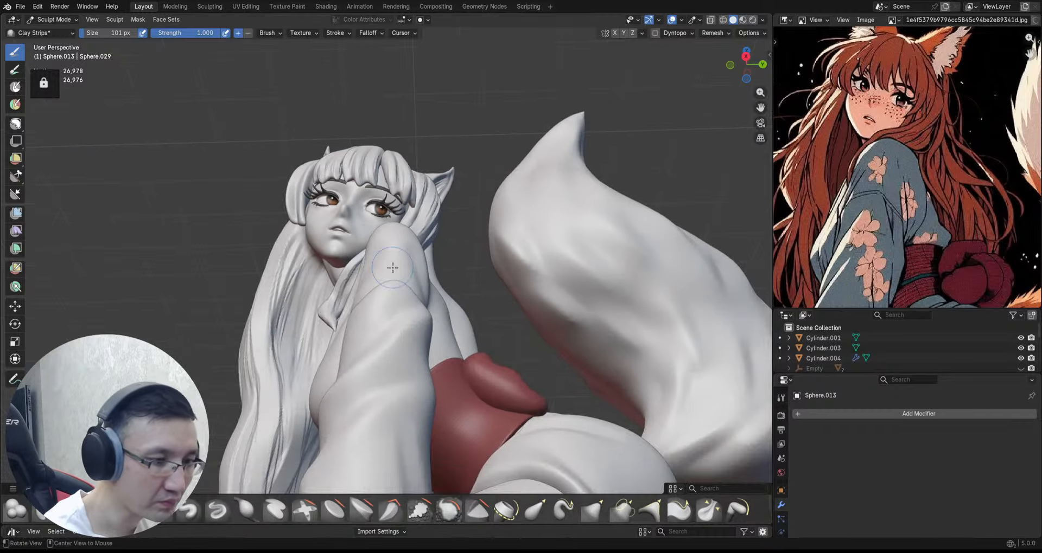
mouse_move(342, 225)
middle_mouse_down()
mouse_move(431, 205)
mouse_move(386, 215)
mouse_move(391, 193)
middle_mouse_up()
scroll(385, 214, "up", 5)
Step: Pull the tips of the central fringe clump into longer, sharper points with the Grab brush
key("g")
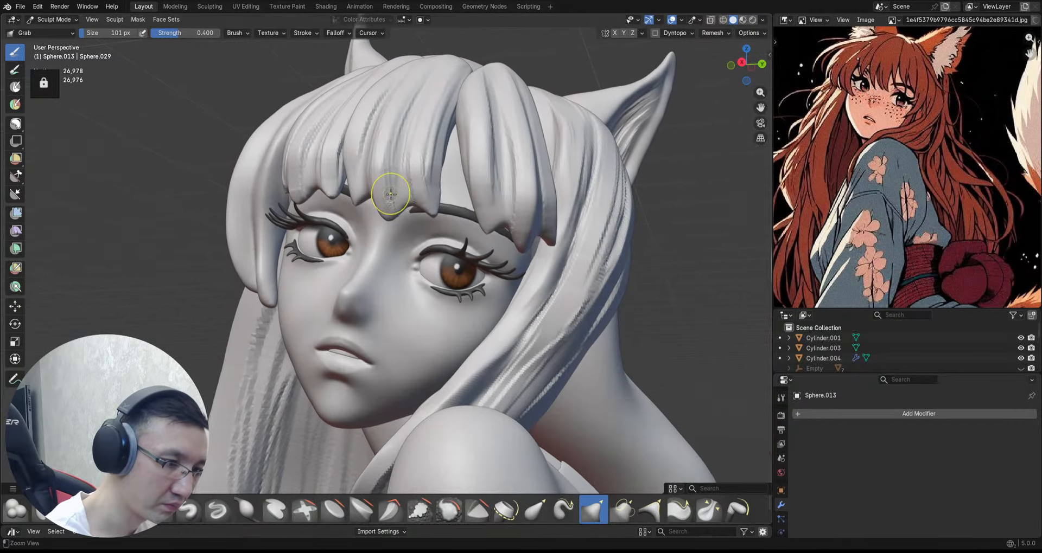
mouse_move(396, 240)
middle_mouse_down("ctrl")
mouse_move(396, 231)
mouse_move(399, 246)
middle_mouse_up("ctrl")
scroll(433, 191, "up", 4)
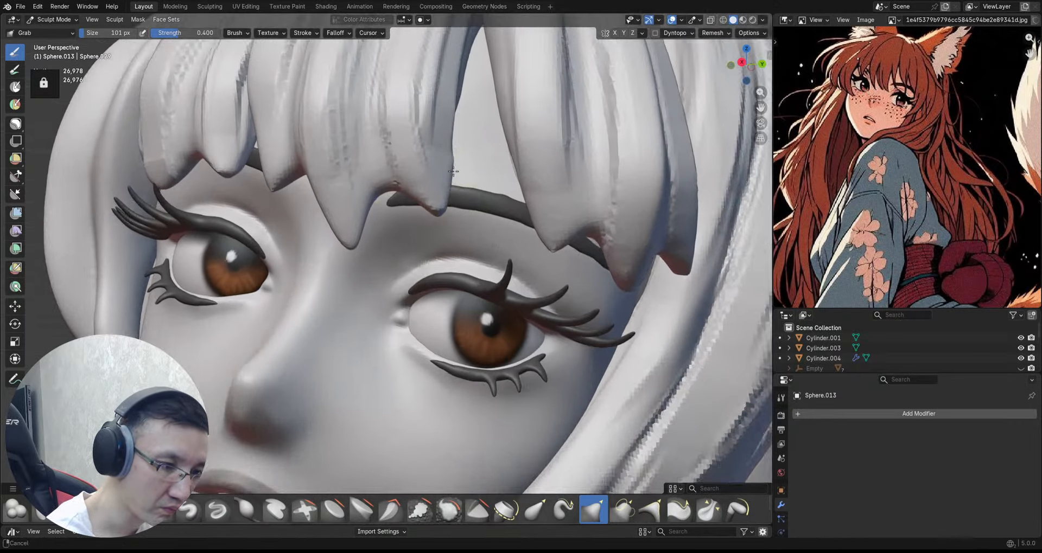
mouse_move(415, 195)
left_mouse_down("shift")
mouse_move(442, 216)
mouse_move(435, 204)
left_mouse_up("shift")
scroll(439, 165, "down", 3)
scroll(395, 185, "up", 1)
left_click_drag(353, 216, 350, 233)
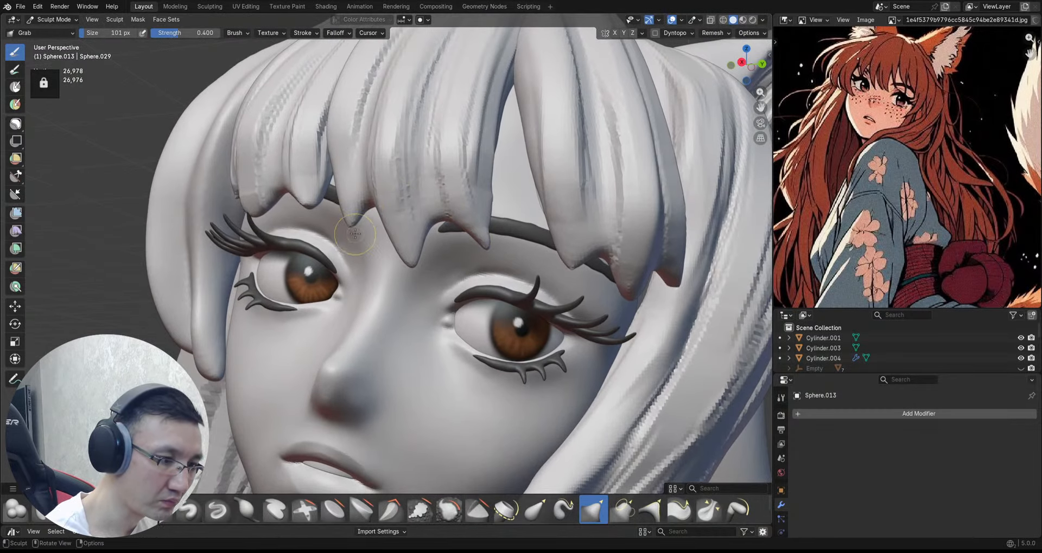
Step: Reshape the tips of the neighbouring fringe clump over the eye into points with the Grab brush, and save the file
scroll(336, 184, "down", 1)
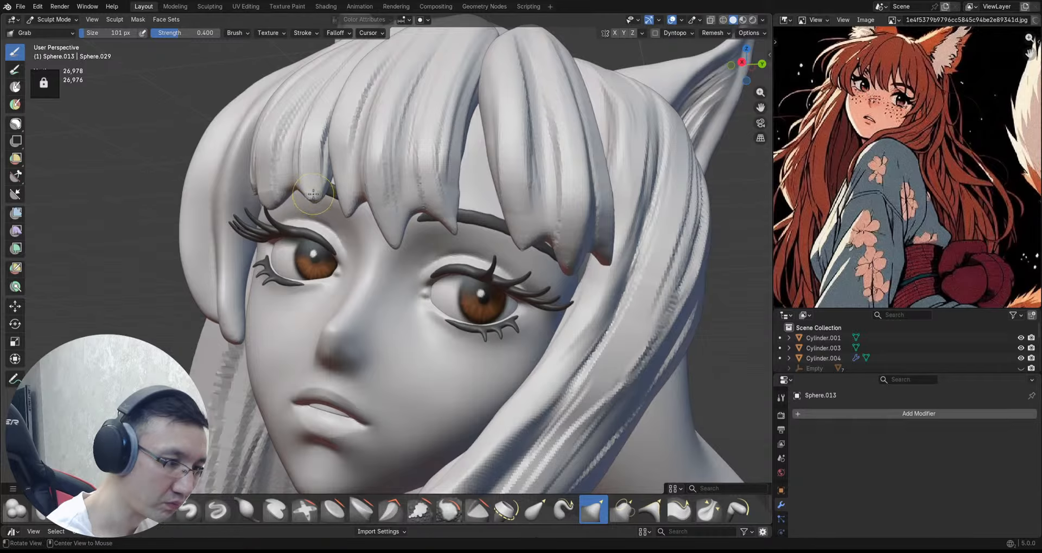
key("alt+q")
left_click_drag(313, 195, 319, 210)
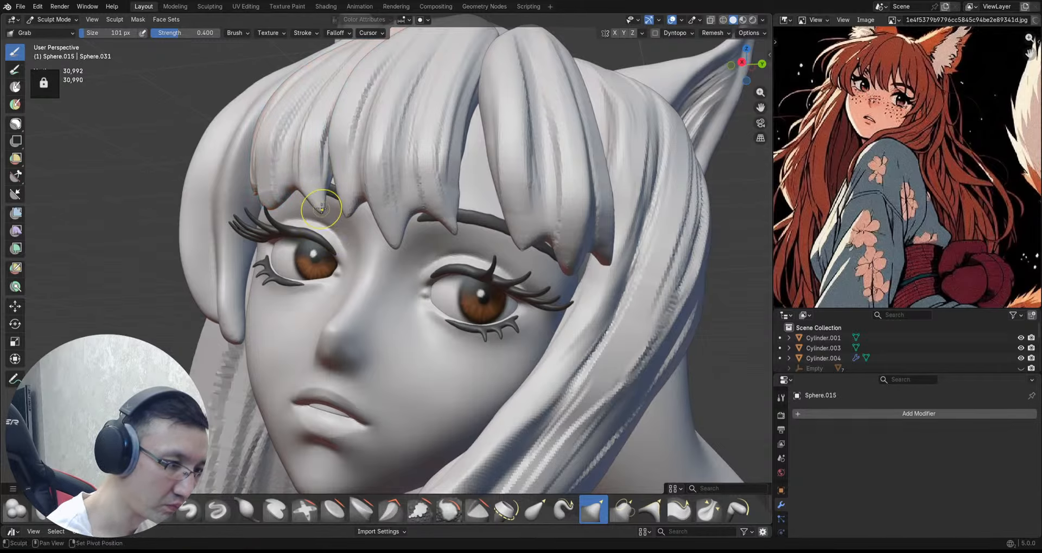
left_click_drag(272, 205, 279, 220)
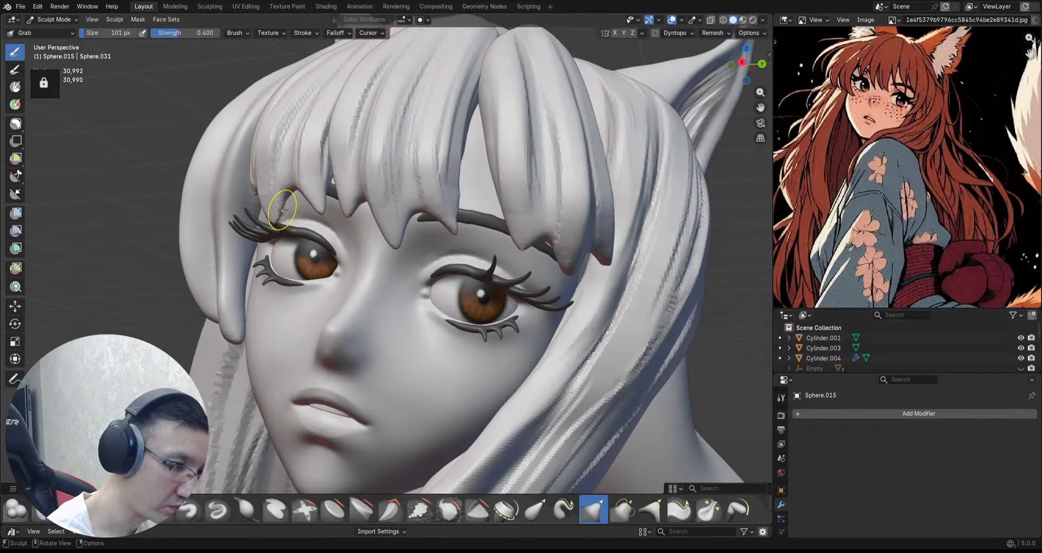
scroll(316, 182, "down", 6)
key("ctrl+s")
Step: Switch sculpting to the long hair and add Clay Strips strand strokes from behind the ear down toward the sash
mouse_move(426, 249)
middle_mouse_down()
mouse_move(453, 295)
mouse_move(470, 240)
mouse_move(456, 238)
middle_mouse_up()
key("alt+q")
key("c")
mouse_move(453, 222)
left_mouse_down()
mouse_move(461, 255)
mouse_move(469, 244)
left_mouse_up()
middle_click_drag(459, 218, 454, 227)
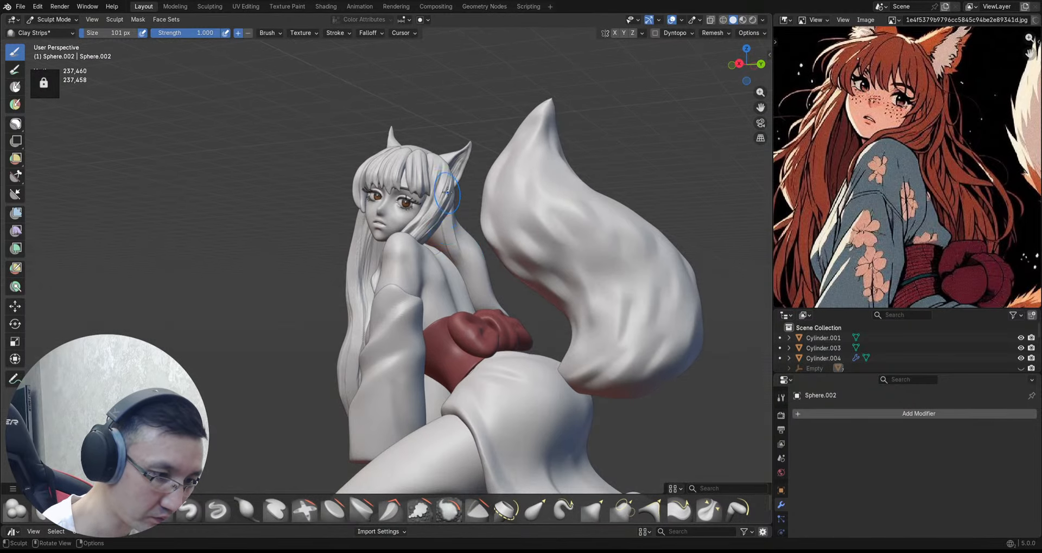
mouse_move(444, 248)
left_mouse_down("alt")
mouse_move(436, 234)
mouse_move(450, 260)
left_mouse_up("alt")
left_click_drag(451, 258, 480, 310, "alt")
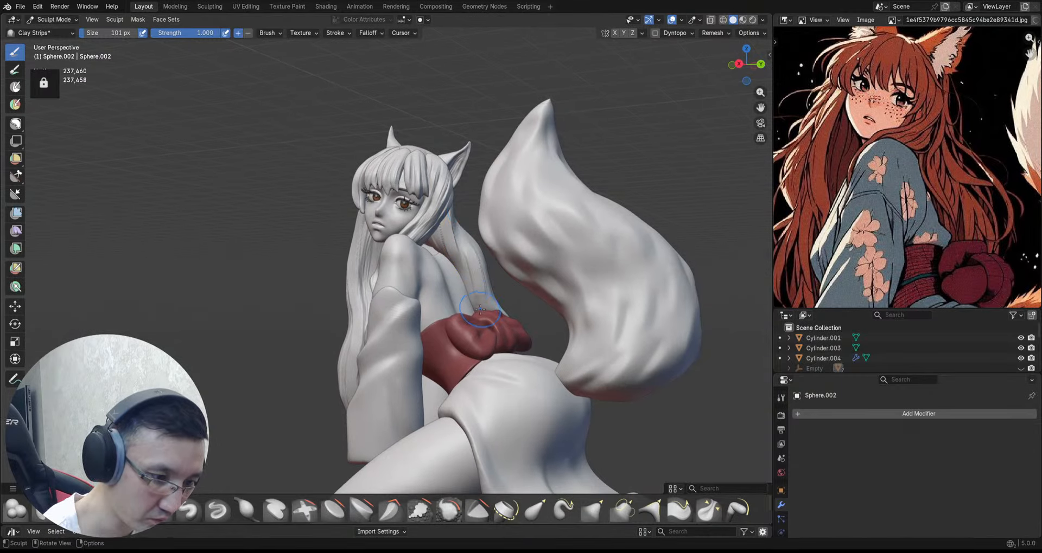
Step: Add Clay Strips strand strokes on the upper back of the long hair, just below the fox ear
mouse_move(469, 247)
middle_mouse_down()
mouse_move(475, 232)
mouse_move(477, 245)
middle_mouse_up()
left_click_drag(512, 157, 493, 207)
middle_click_drag(520, 165, 518, 178)
middle_click_drag(482, 239, 488, 242)
left_click_drag(510, 203, 496, 221)
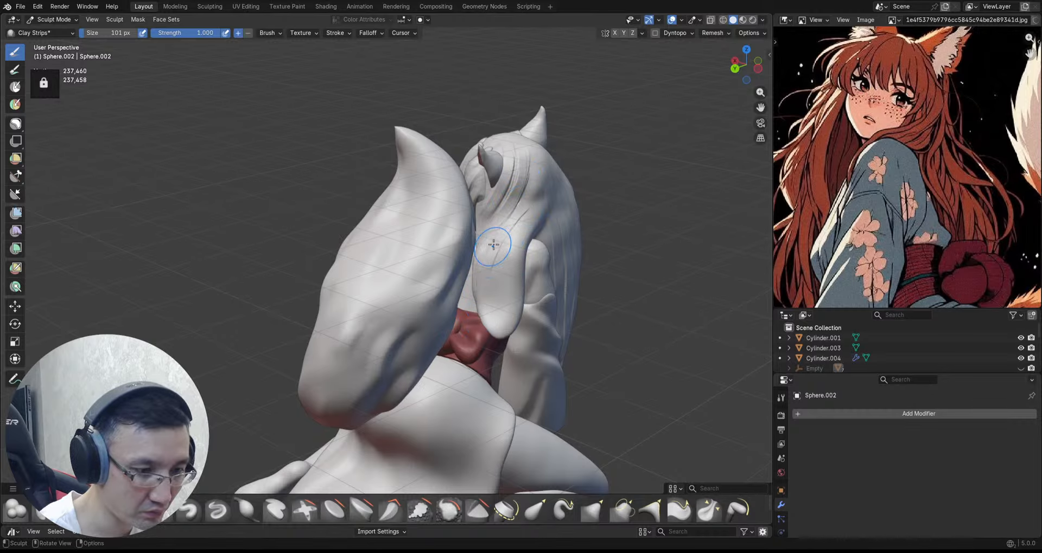
Step: Carve Clay Strips strands down the back hair section to its rounded lower end above the sash
middle_click_drag(493, 245, 524, 216)
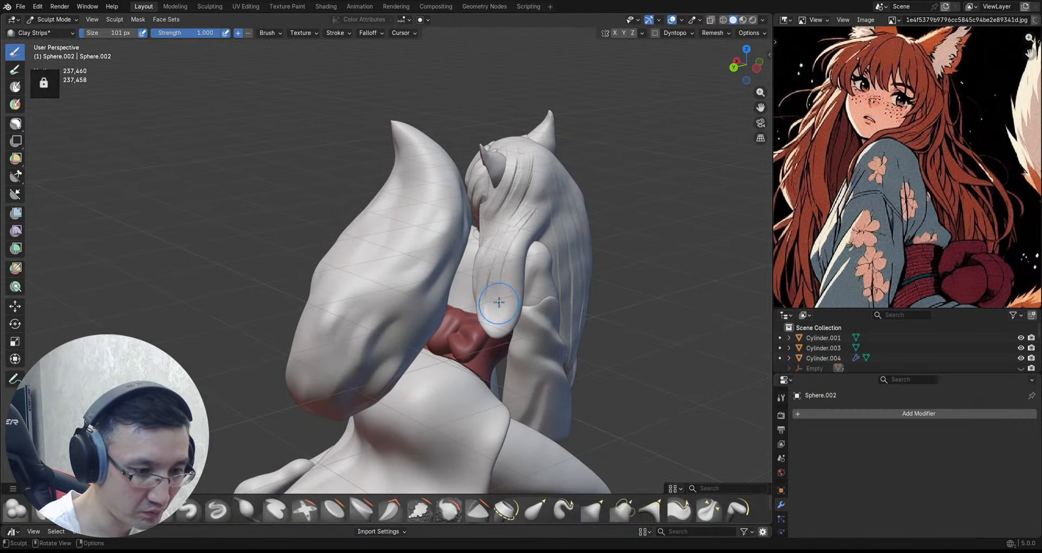
middle_click_drag(514, 279, 539, 221)
middle_click_drag(507, 304, 523, 231)
middle_click_drag(522, 269, 528, 258)
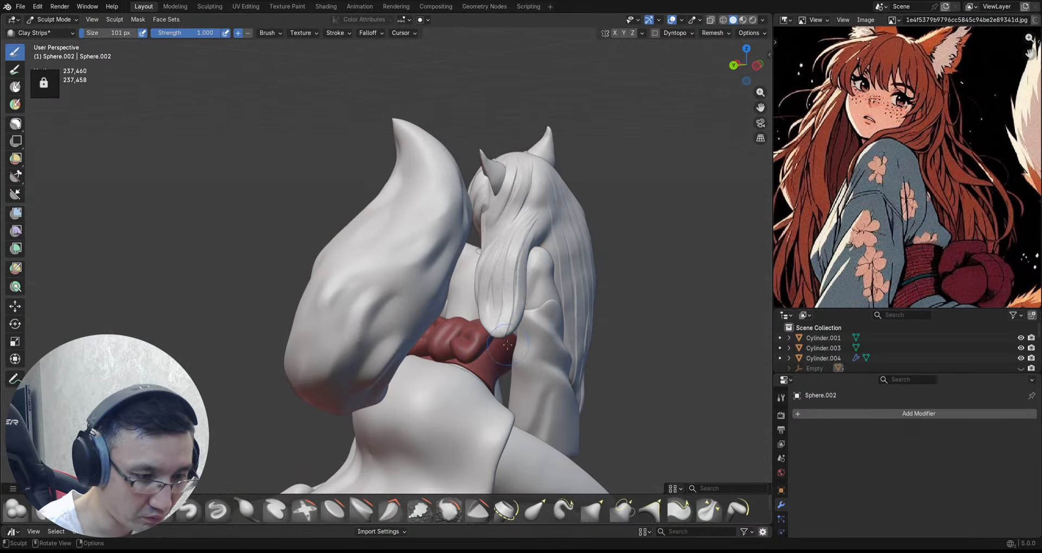
Step: Inspect the sculpted strands of the long hair and the figure's overall silhouette from the back and both sides
mouse_move(508, 346)
middle_mouse_down()
mouse_move(558, 164)
mouse_move(544, 201)
mouse_move(567, 169)
middle_mouse_up()
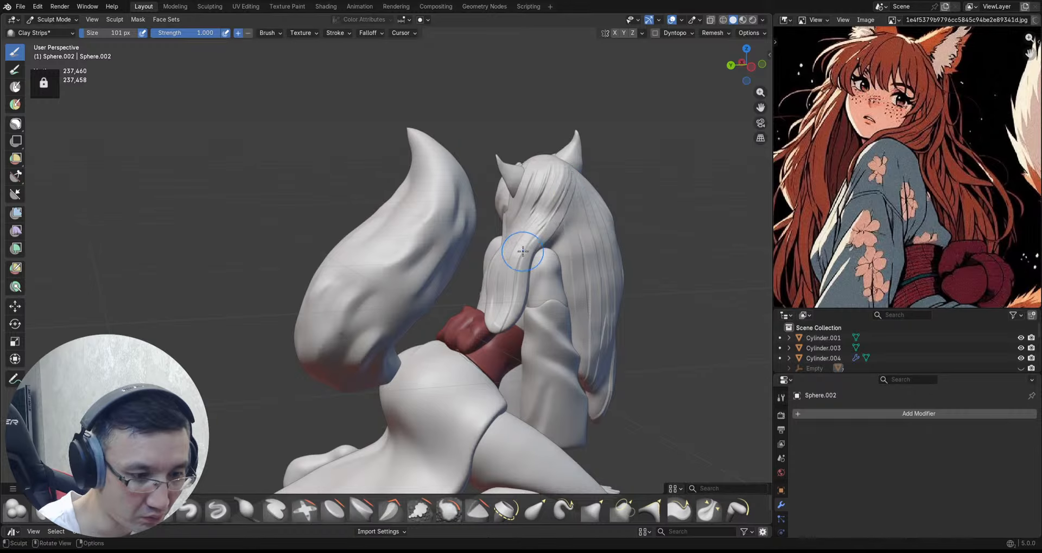
mouse_move(535, 244)
middle_mouse_down()
mouse_move(578, 185)
mouse_move(522, 255)
middle_mouse_up()
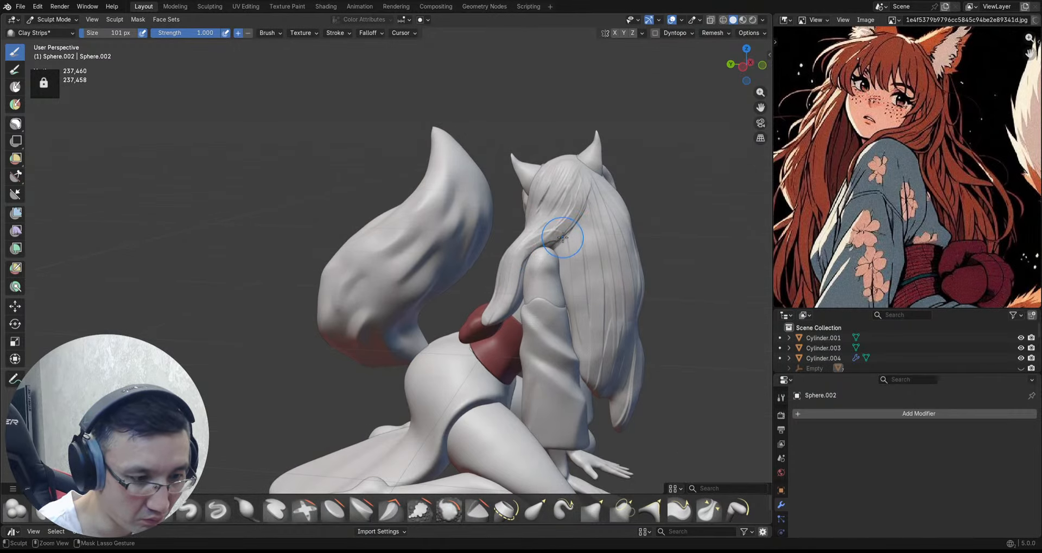
scroll(524, 267, "up", 1)
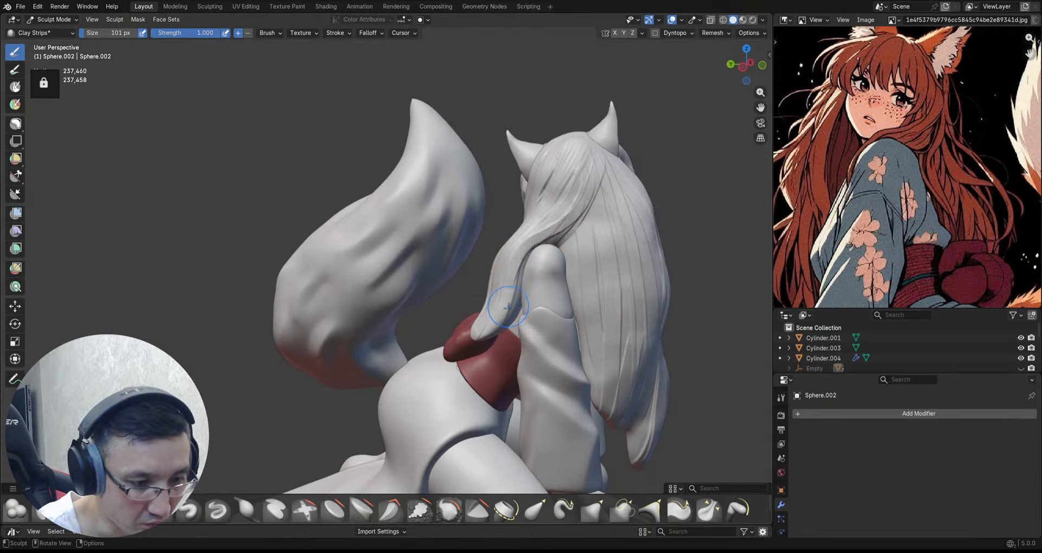
scroll(503, 332, "down", 1)
middle_click_drag(618, 244, 578, 244)
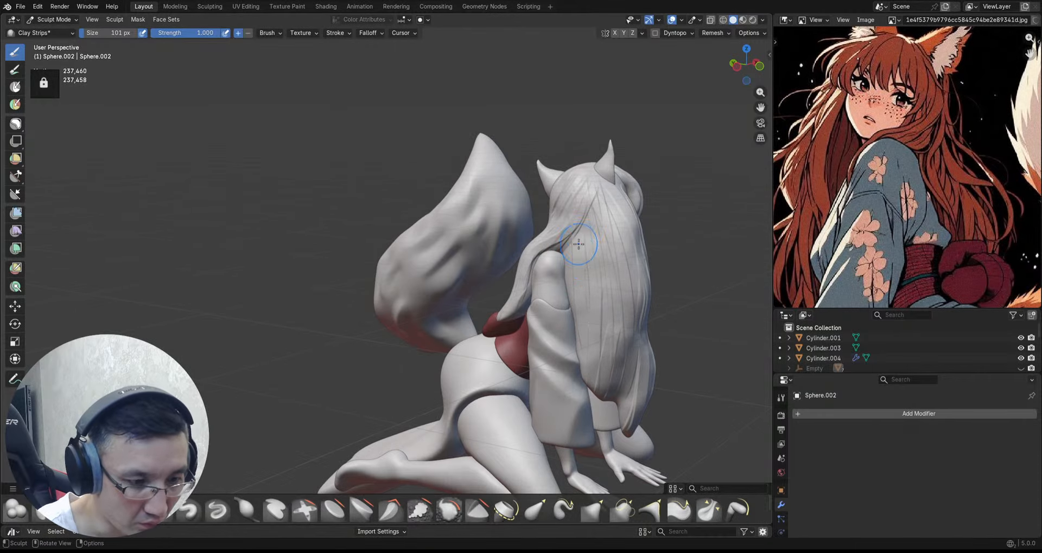
middle_click_drag(585, 296, 602, 293)
key("2")
middle_click_drag(548, 319, 566, 313)
scroll(574, 242, "down", 2)
left_click_drag(574, 242, 584, 224, "alt")
scroll(600, 252, "up", 1)
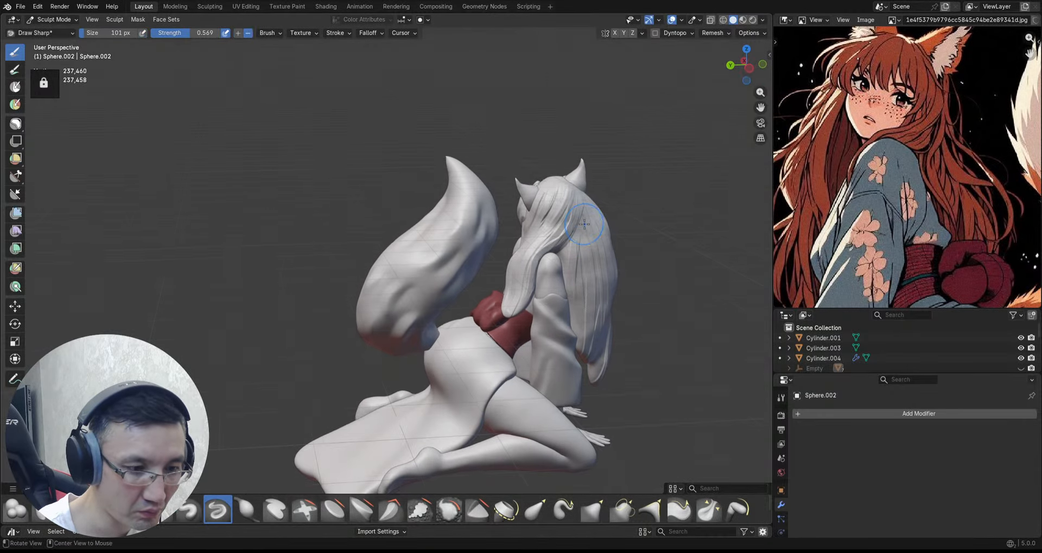
key("c")
mouse_move(563, 226)
middle_mouse_down()
mouse_move(549, 235)
mouse_move(567, 198)
mouse_move(576, 213)
mouse_move(602, 216)
mouse_move(565, 198)
mouse_move(547, 266)
middle_mouse_up()
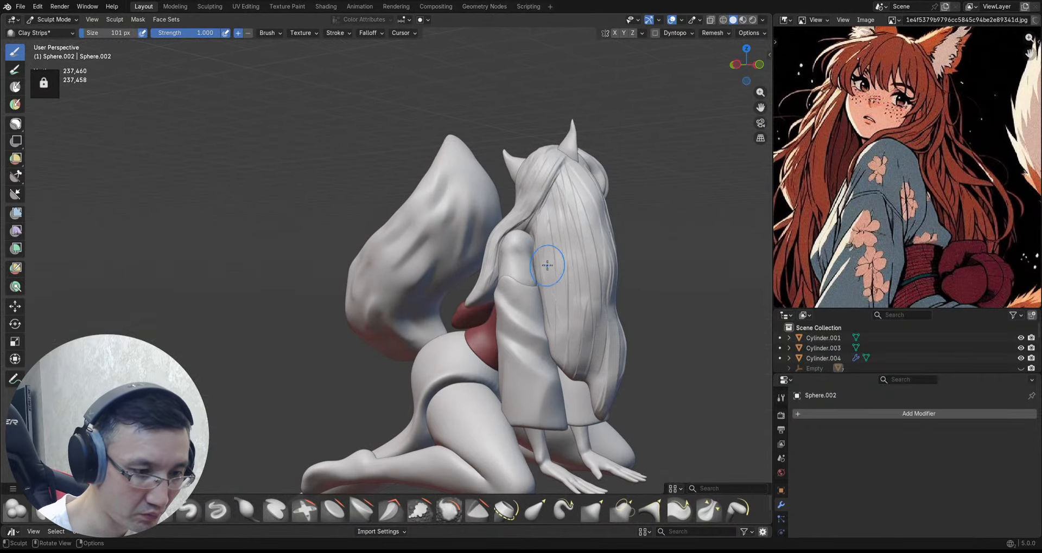
mouse_move(570, 232)
middle_mouse_down()
mouse_move(565, 196)
mouse_move(521, 187)
mouse_move(531, 241)
middle_mouse_up()
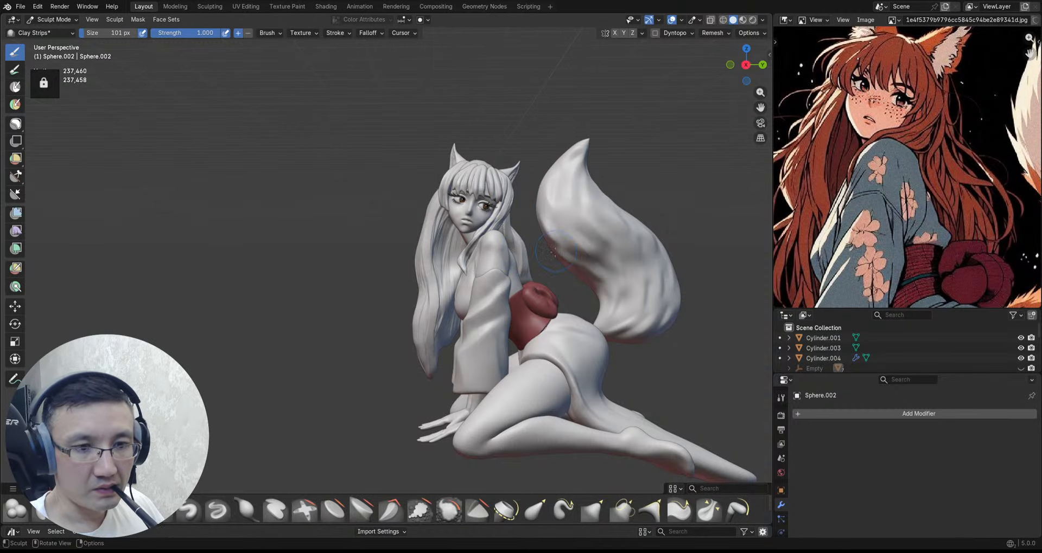
Step: Re-enter Sculpt Mode on the long hair mesh, activate the Color Filter with the Fill type, and save the file
scroll(522, 243, "up", 4)
key("ctrl+Tab")
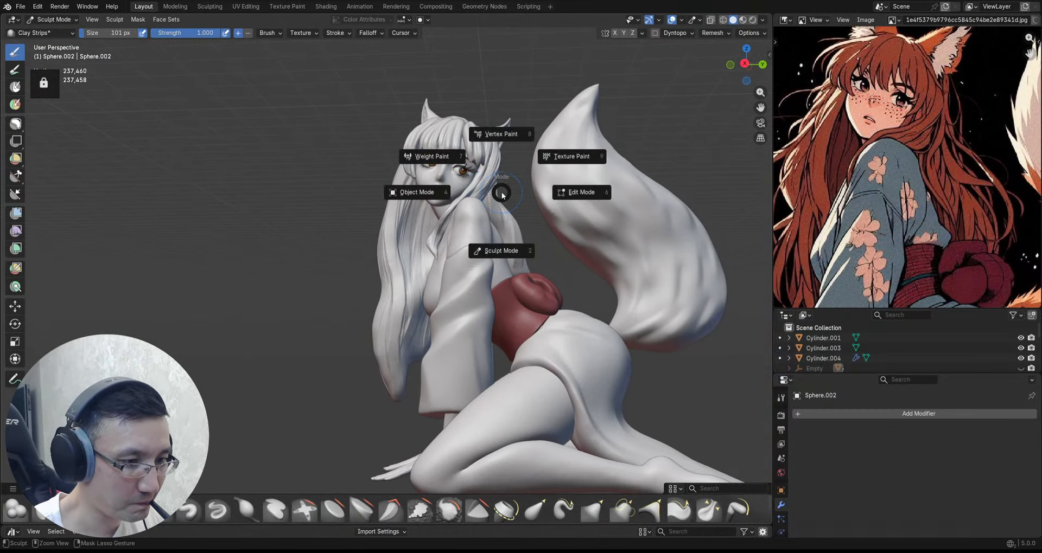
left_click(430, 200)
key("ctrl+Tab")
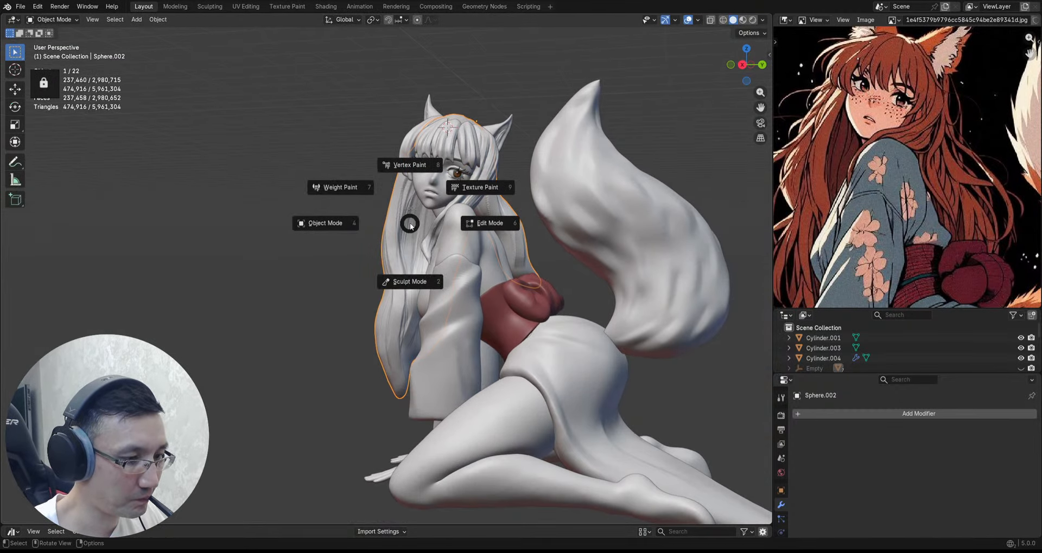
left_click(410, 282)
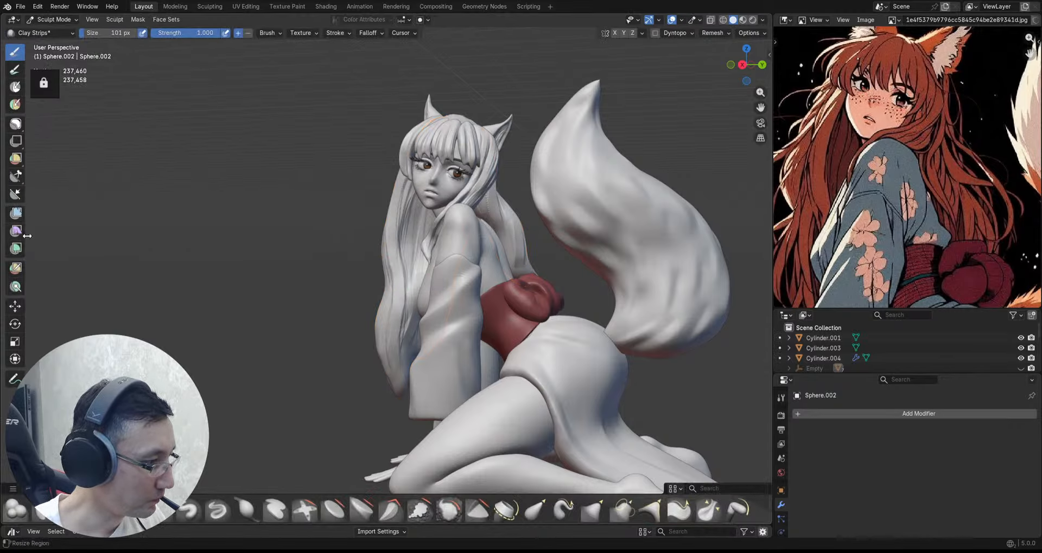
left_click(16, 248)
key("ctrl+s")
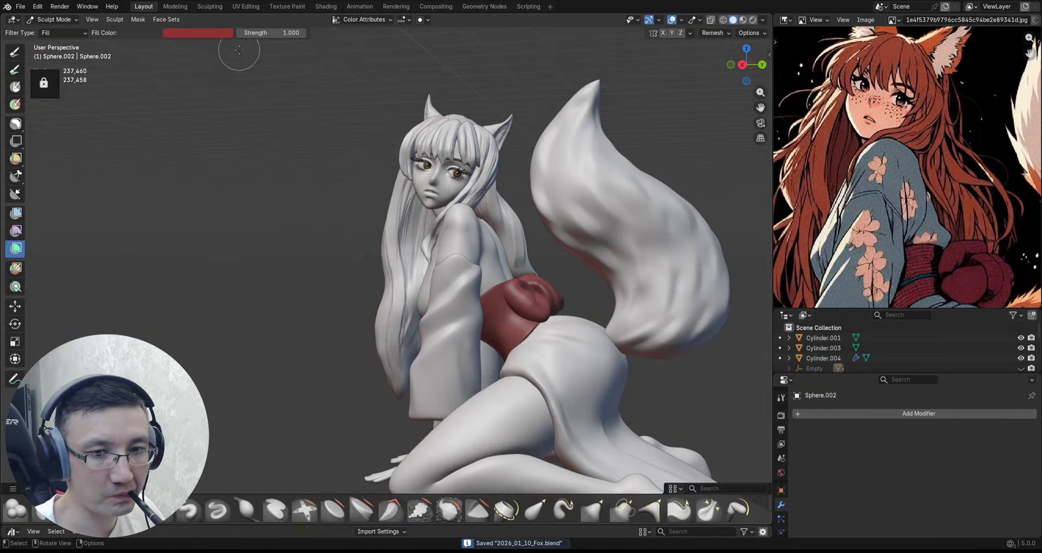
Step: Set the fill color to reddish brown #A44839 and fill the long hair mesh with it at full strength
middle_click_drag(483, 87, 544, 102)
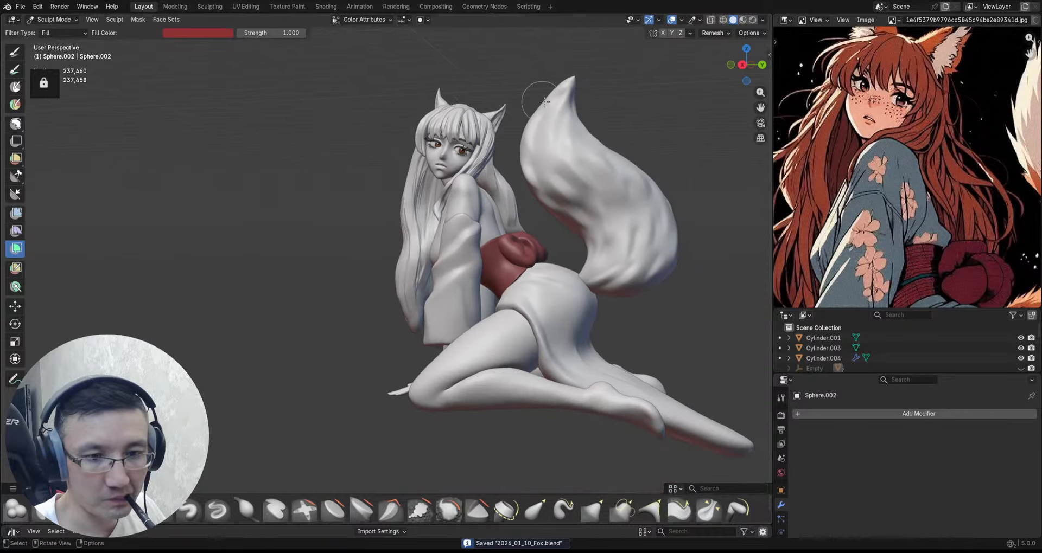
left_click(191, 34)
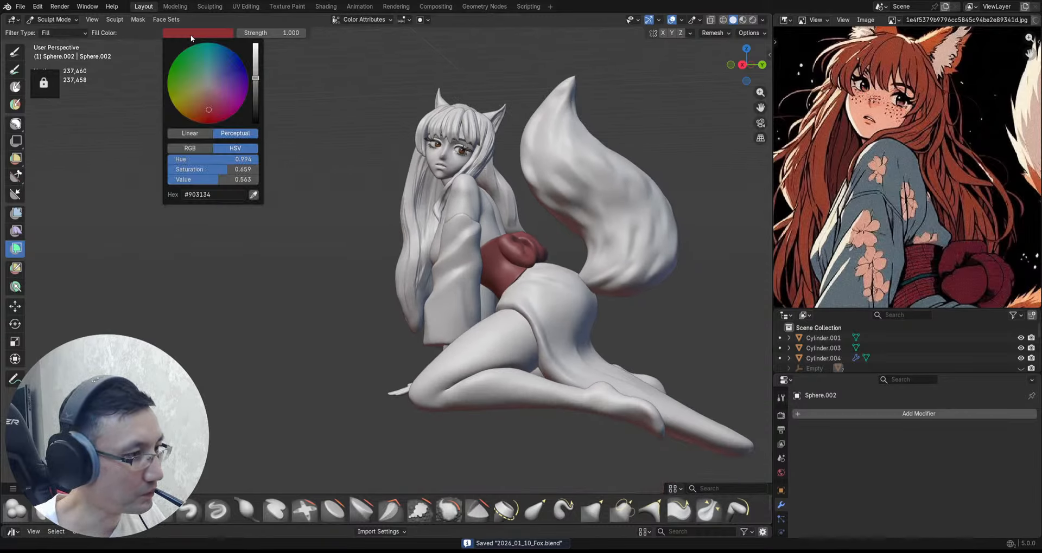
left_click_drag(210, 107, 205, 109)
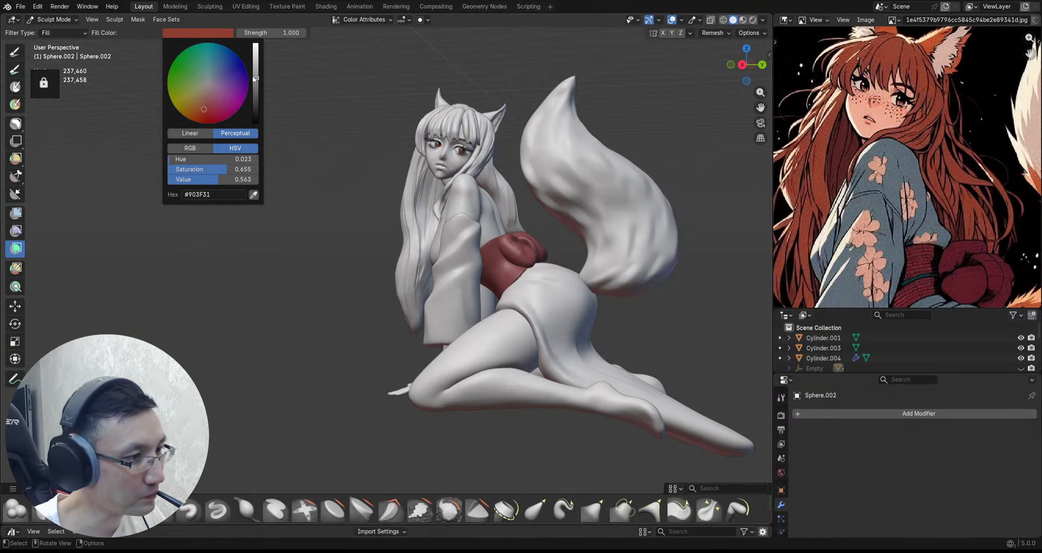
left_click_drag(255, 79, 255, 71)
left_click_drag(321, 136, 654, 172)
Step: Fill the bangs and the side hair locks around the face with the same reddish brown, and save the file
middle_click_drag(674, 169, 540, 144)
key("alt+q")
left_click_drag(428, 88, 747, 128)
key("alt+q")
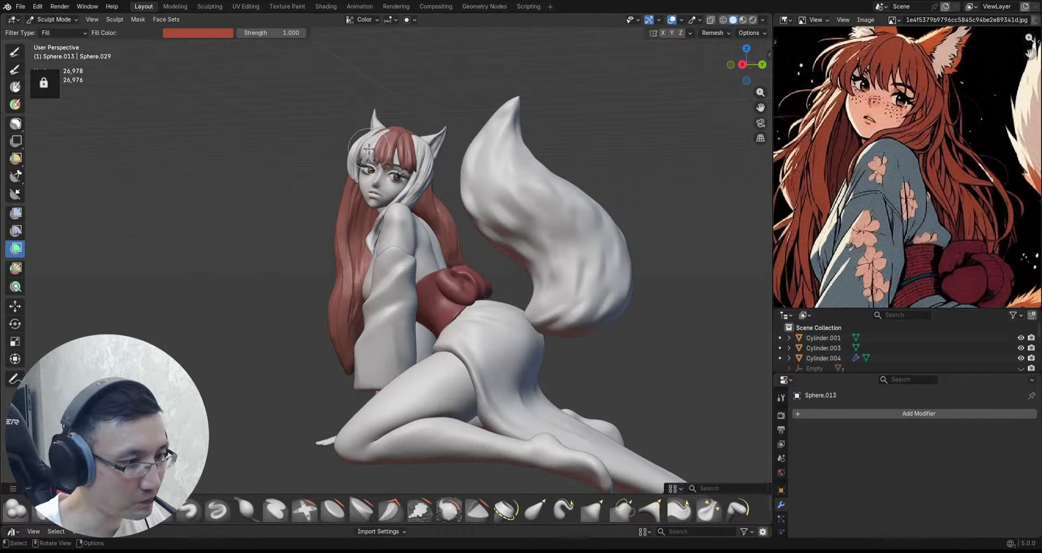
key("alt+q")
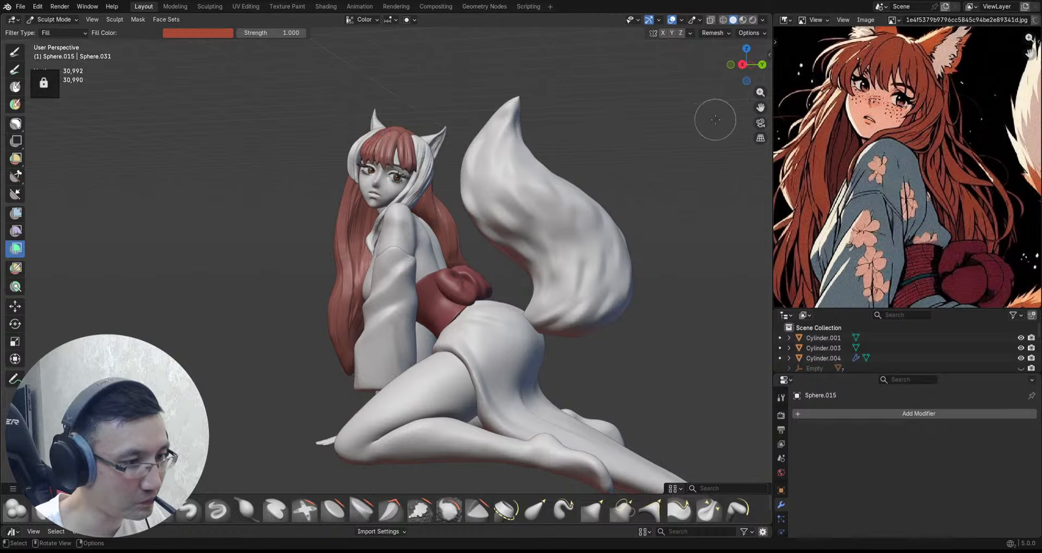
key("alt+q")
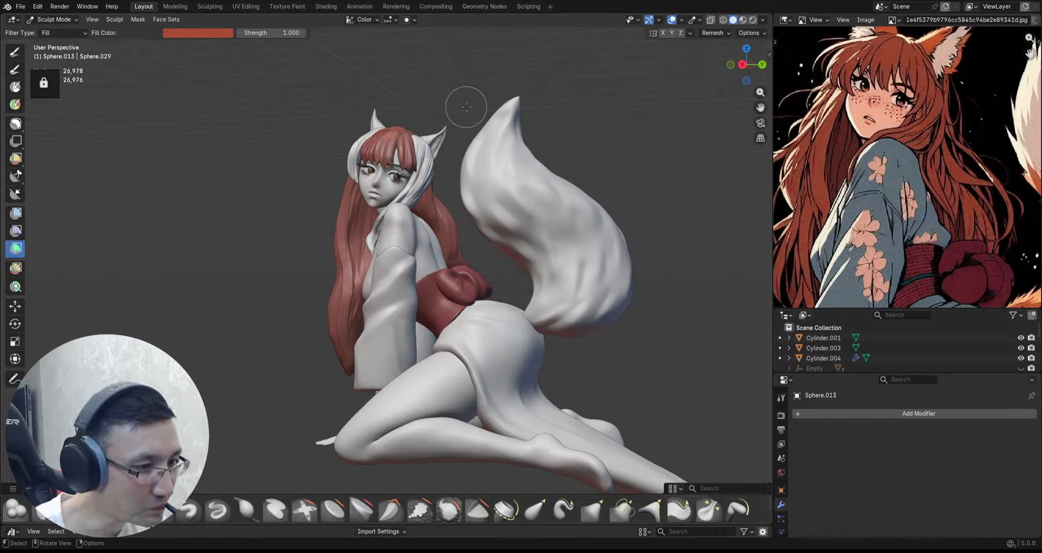
key("alt+q")
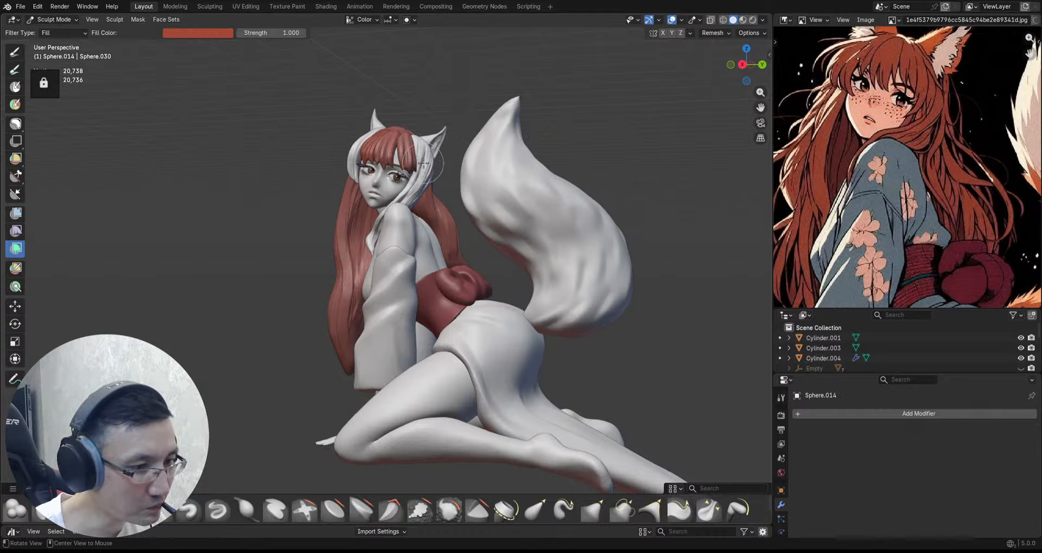
key("alt+q")
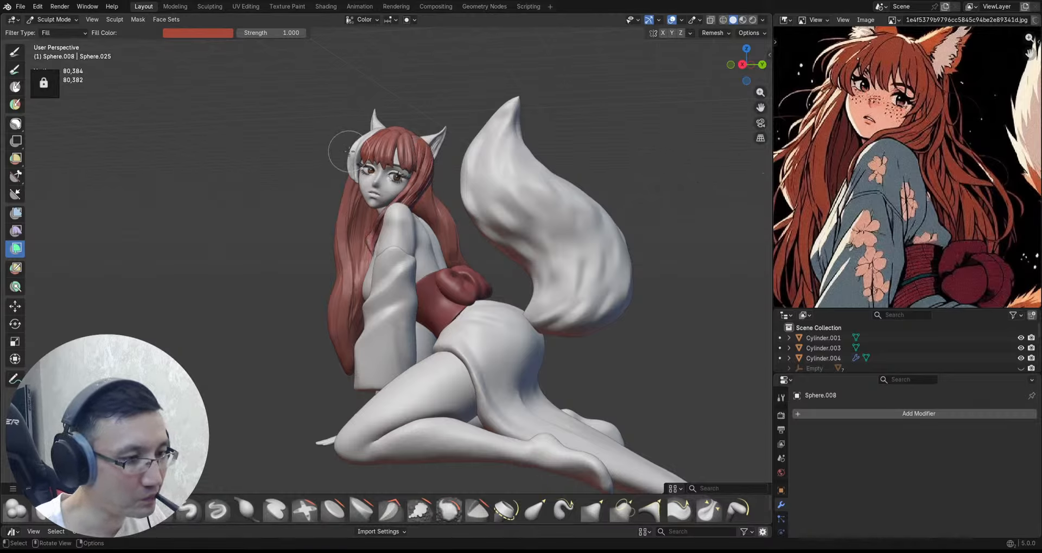
key("alt+q")
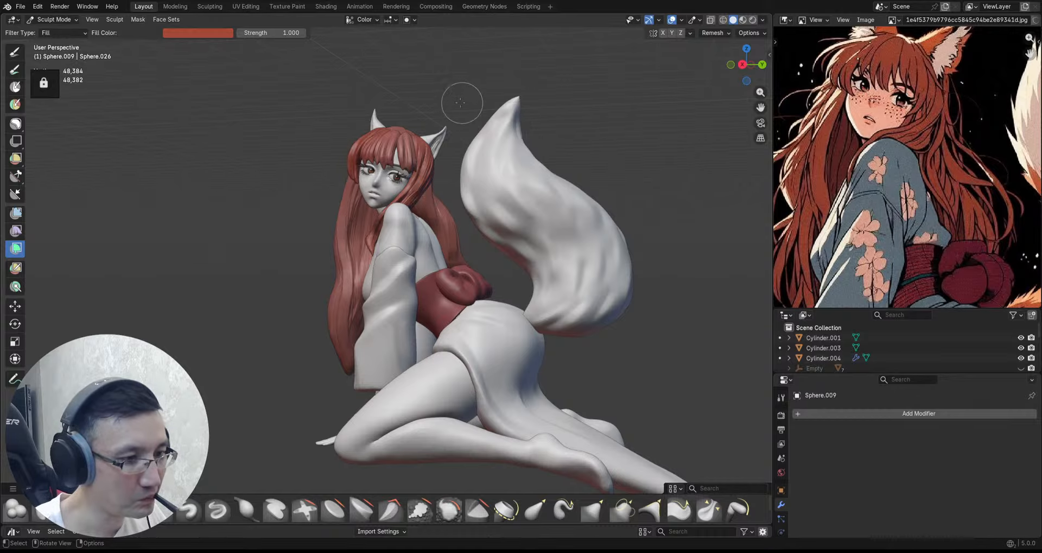
key("ctrl+s")
Step: Compare the filled hair color with the reference image from several distances and angles, with the long hair mesh active
middle_click_drag(447, 95, 460, 107, "shift")
scroll(460, 107, "up", 3)
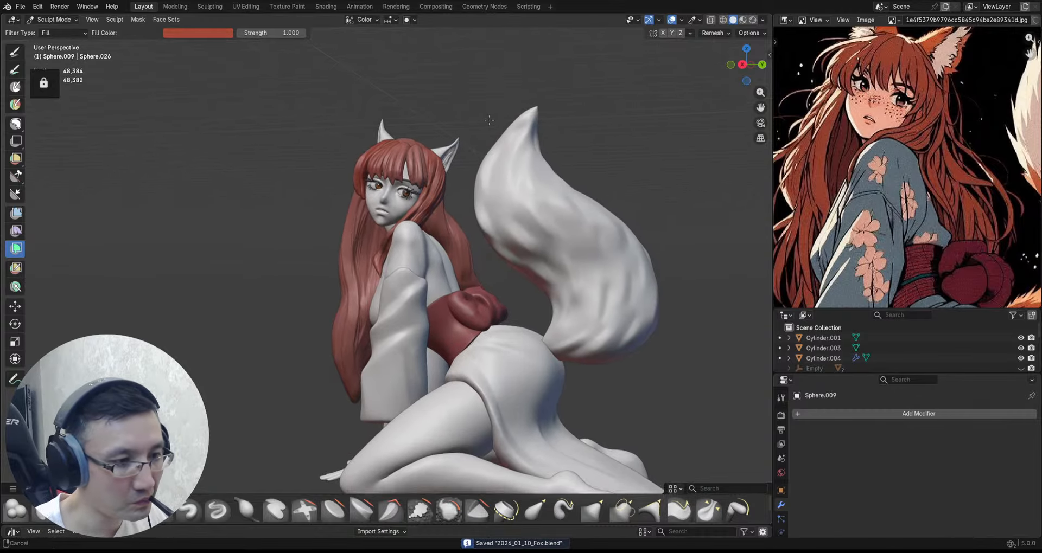
scroll(469, 120, "down", 1)
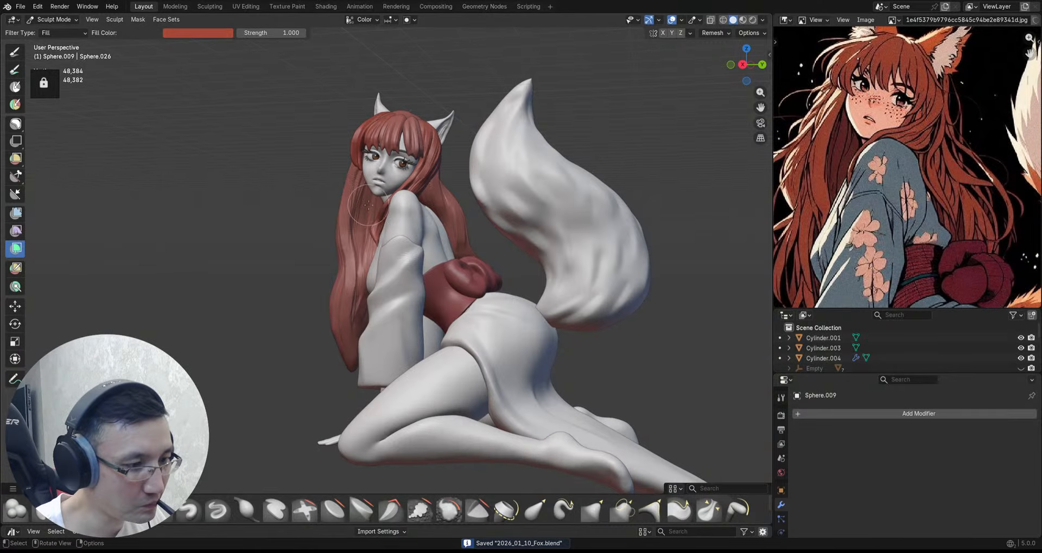
key("alt+q")
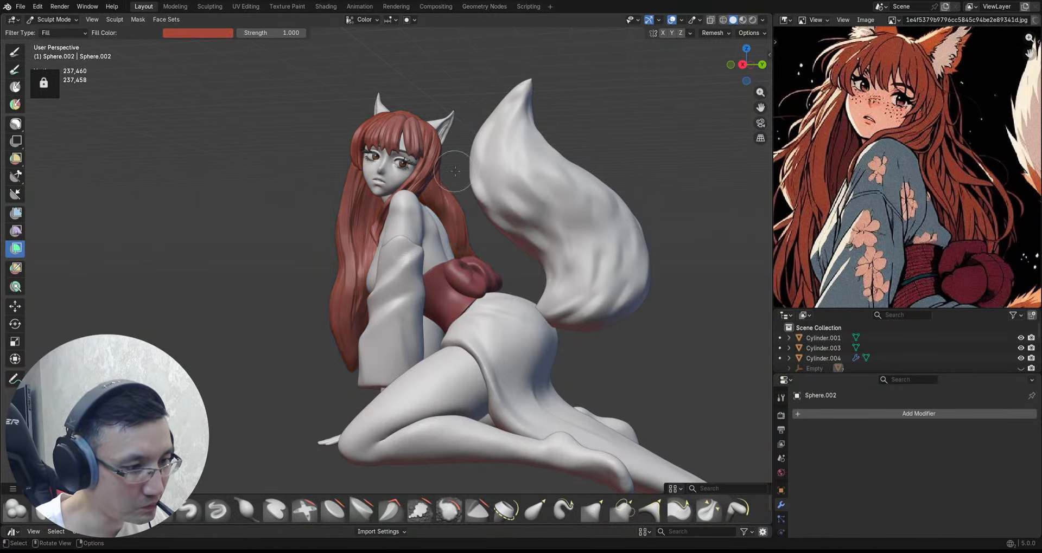
middle_click_drag(464, 168, 461, 127)
middle_click_drag(460, 127, 466, 147, "ctrl")
middle_click_drag(635, 165, 638, 165)
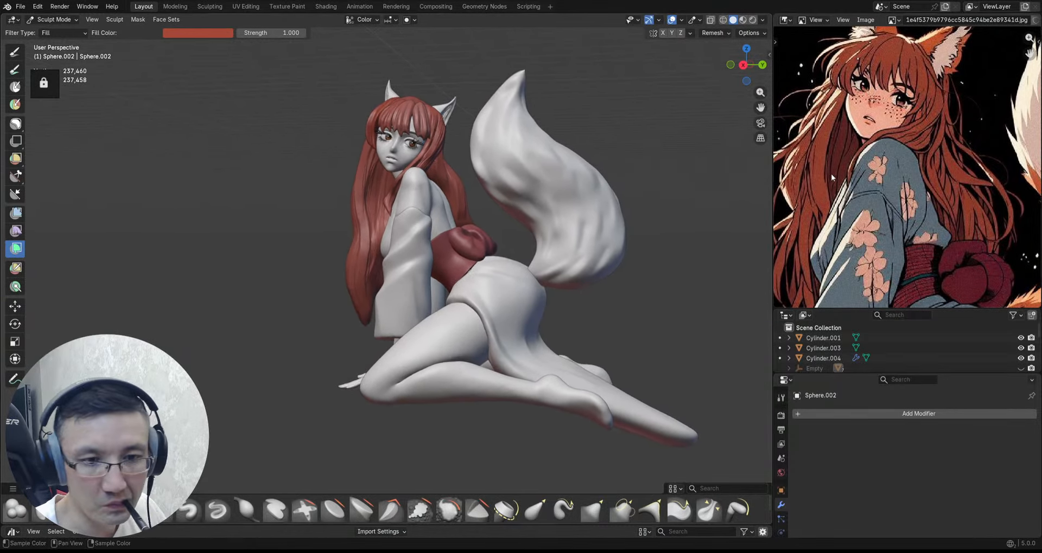
middle_click_drag(462, 98, 485, 108, "shift")
middle_click_drag(485, 108, 488, 105, "ctrl")
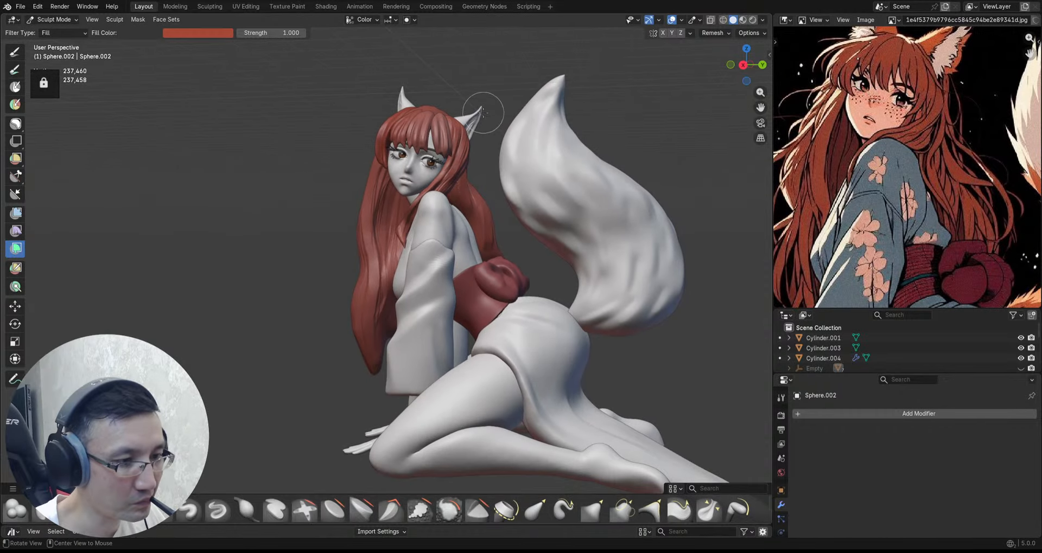
Step: Return to Object Mode, select the face mesh, and save the file
key("ctrl+Tab")
left_click(429, 83)
left_click(421, 194)
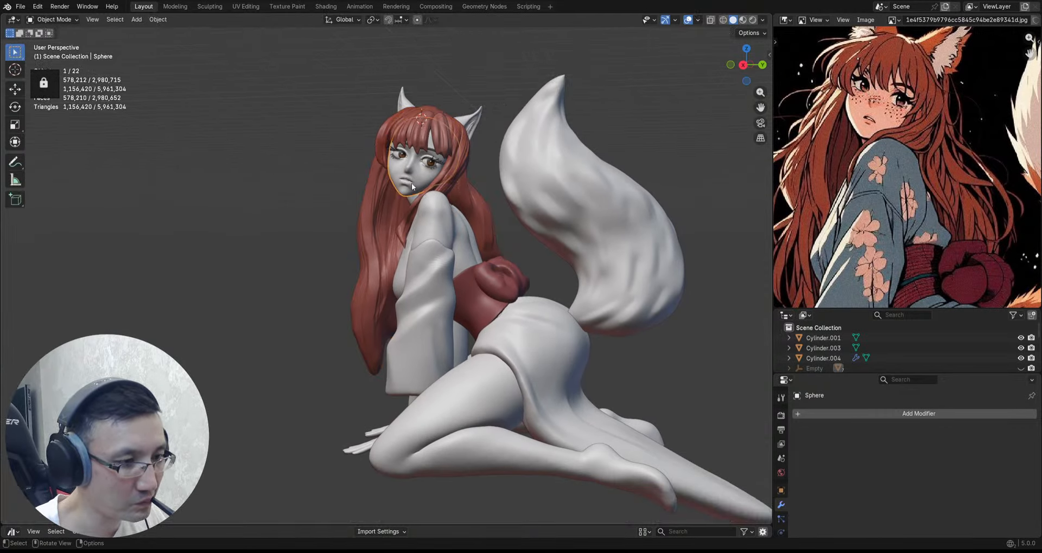
mouse_move(421, 194)
middle_mouse_down("ctrl")
mouse_move(412, 168)
mouse_move(451, 183)
mouse_move(438, 205)
mouse_move(433, 189)
middle_mouse_up("ctrl")
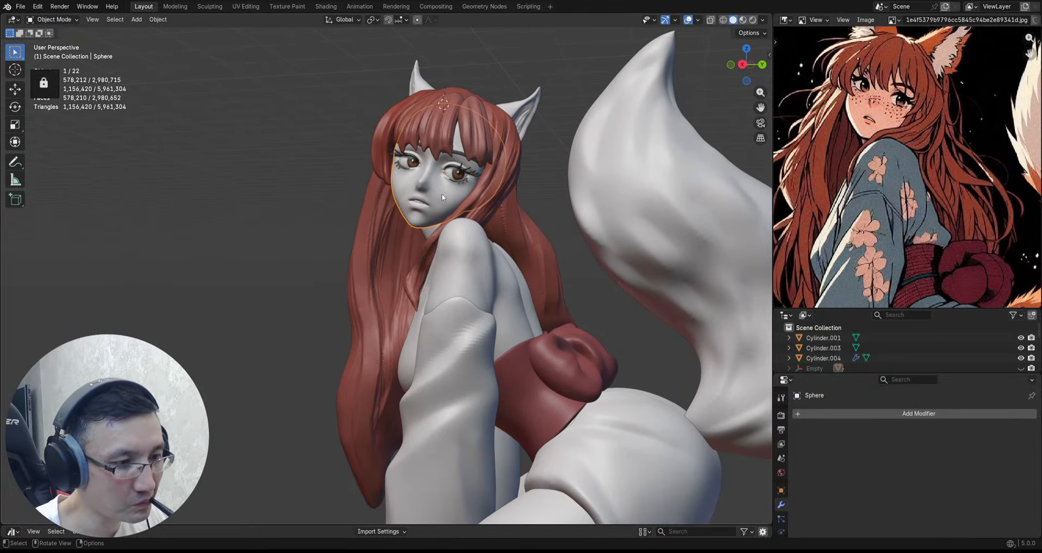
key("ctrl+s")
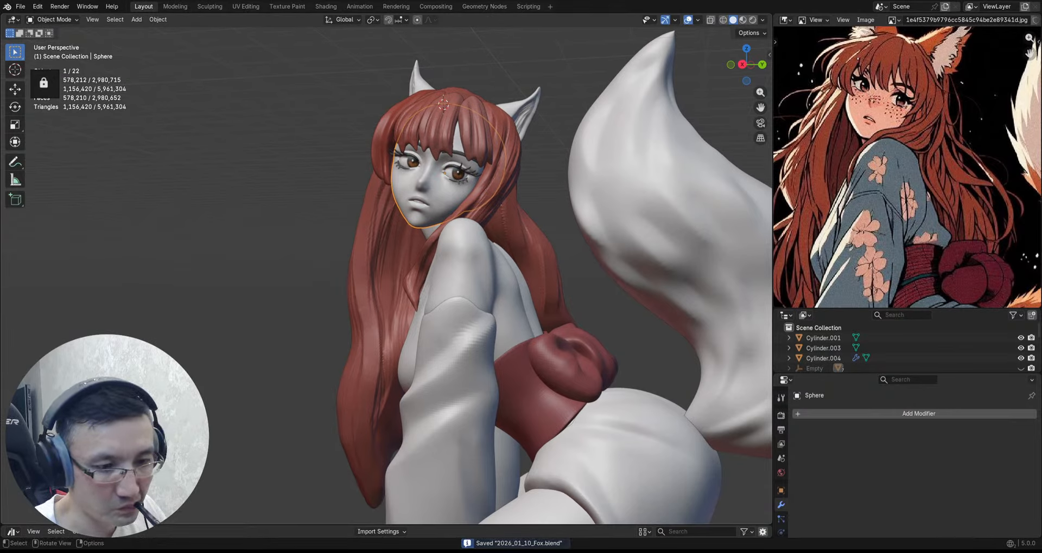
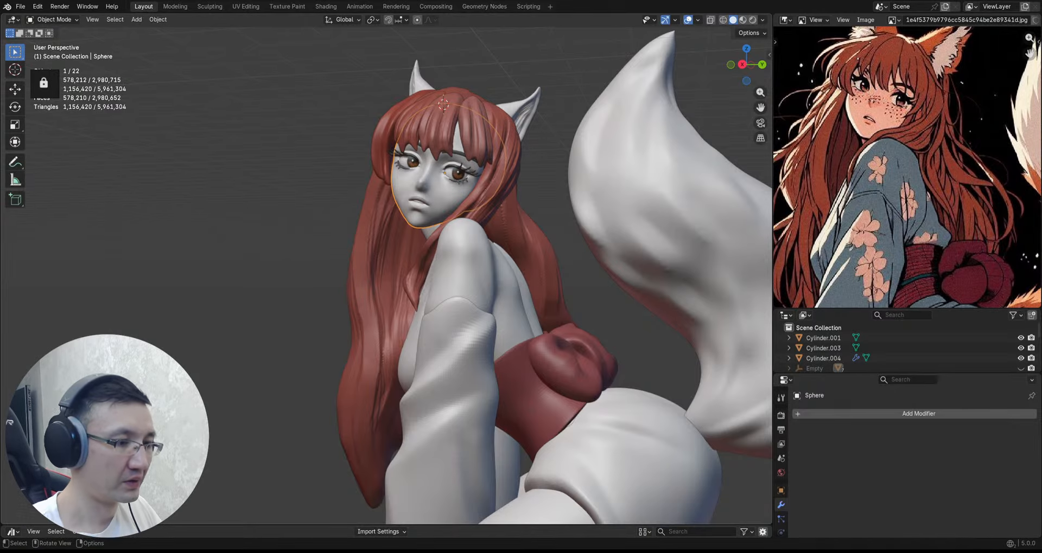
Step: Reframe the reference image so that the character's whole body and tail fit in view
middle_click_drag(404, 232, 468, 234)
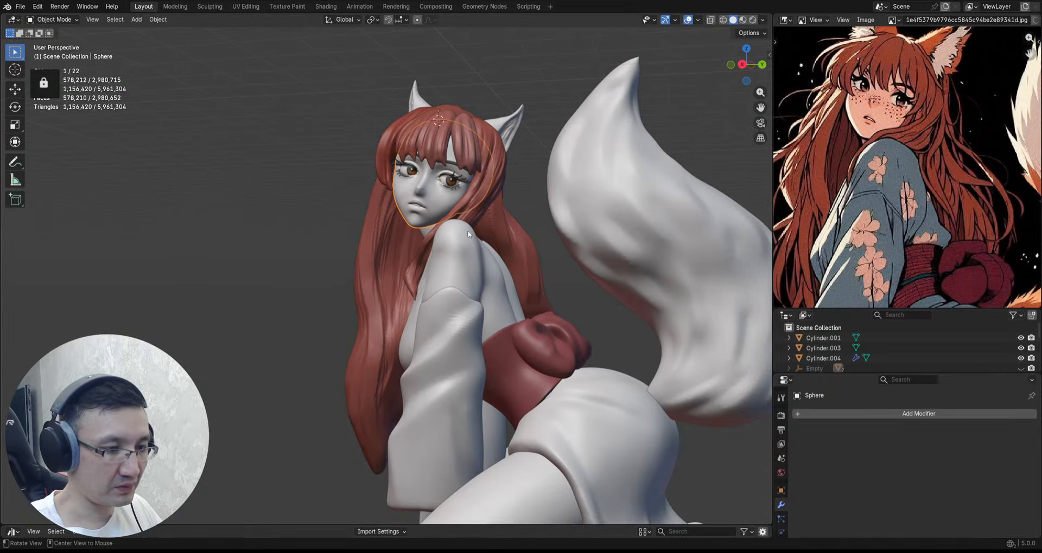
middle_click_drag(522, 201, 488, 218, "shift")
scroll(904, 189, "down", 4)
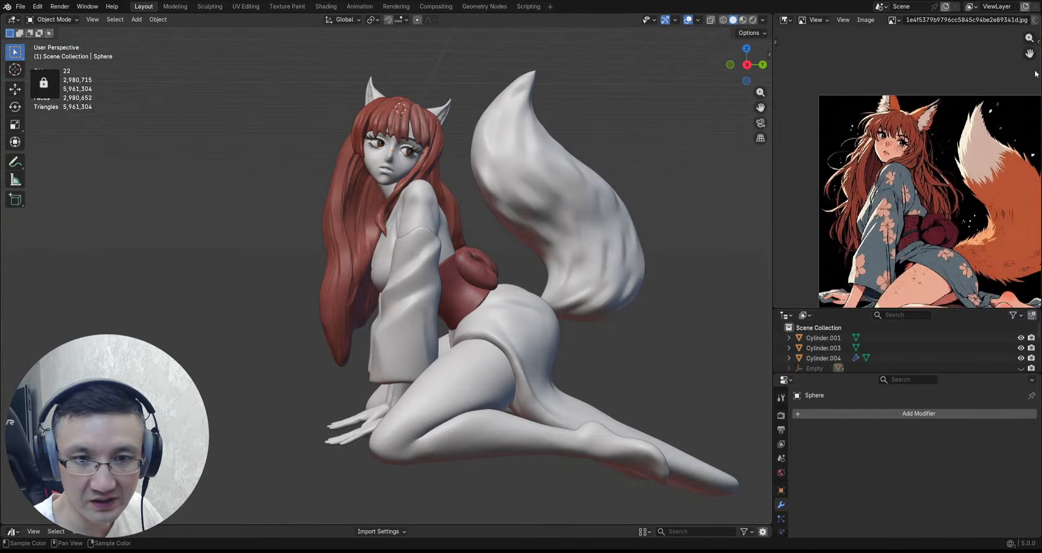
left_click_drag(1029, 54, 1015, 0)
middle_click_drag(558, 264, 383, 282)
left_click(385, 288)
right_click(367, 274)
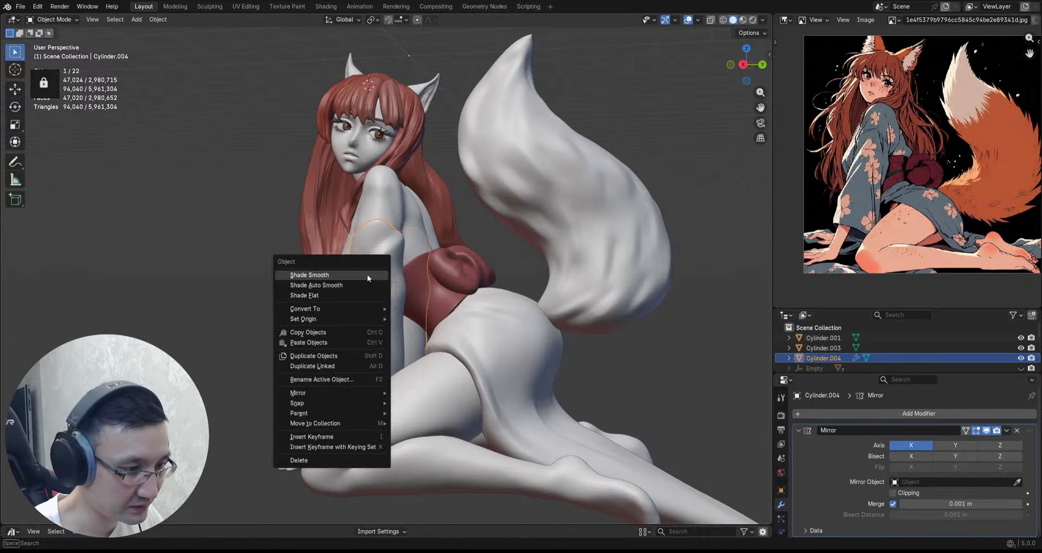
key("Escape")
left_click(436, 199)
scroll(457, 182, "down", 1)
middle_click_drag(460, 205, 472, 215, "shift")
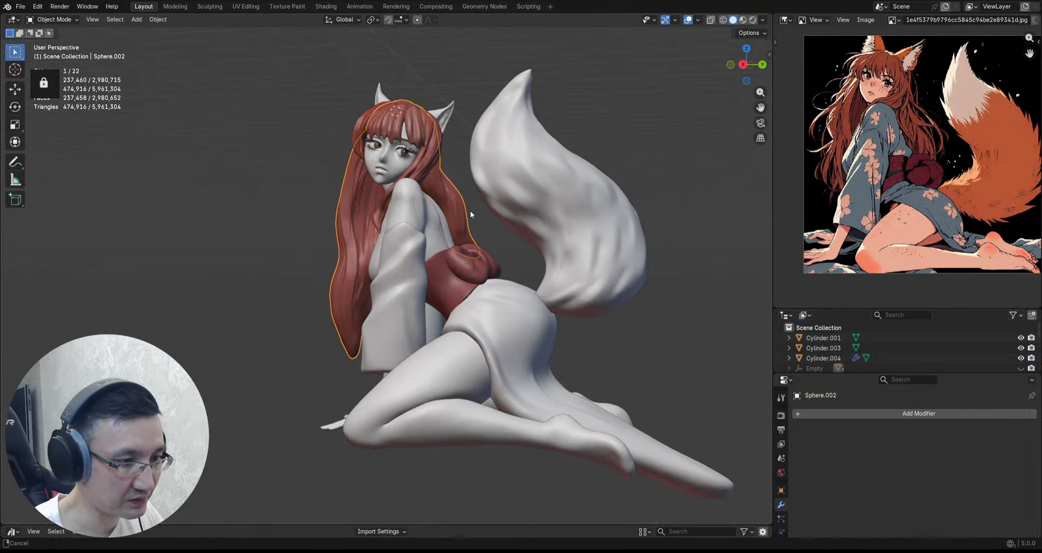
Step: Select the upper-body mesh at the shoulder and enter Sculpt Mode on it
left_click(399, 254)
left_click(410, 206)
key("ctrl+Tab")
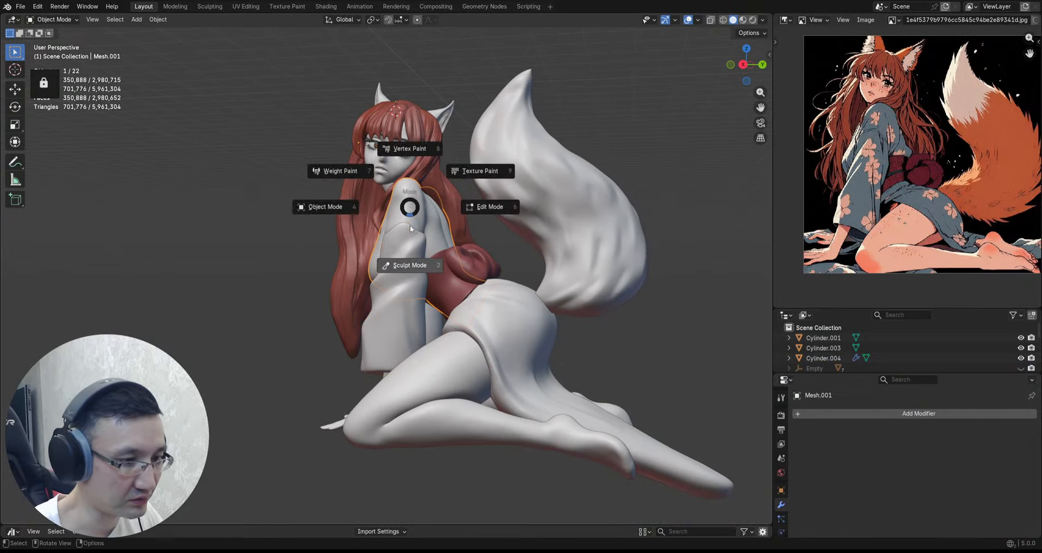
left_click(410, 239)
scroll(402, 238, "up", 1)
middle_click_drag(389, 238, 401, 242)
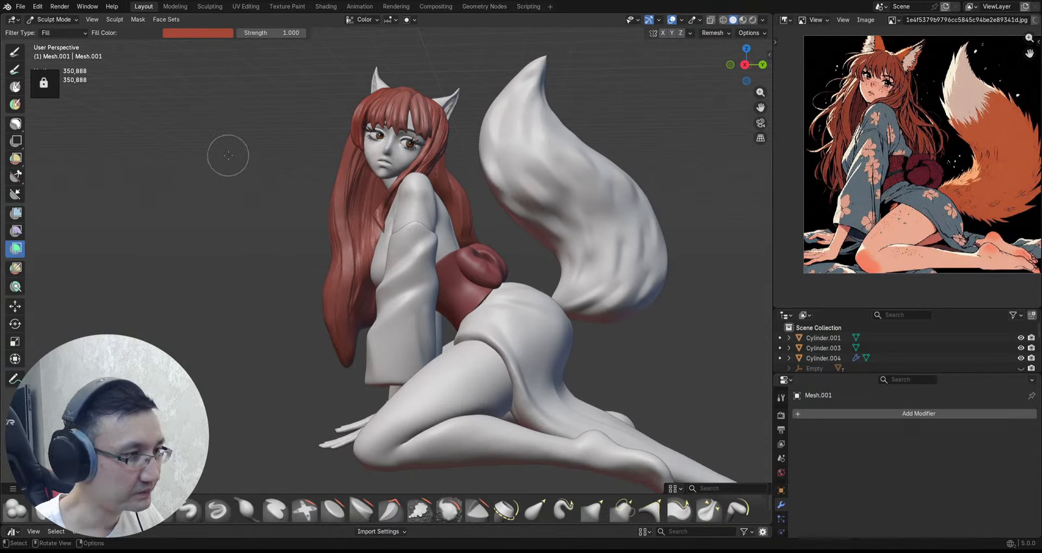
Step: Set the fill color to light blue #75ADCC and fill the upper-body mesh with it
left_click(187, 33)
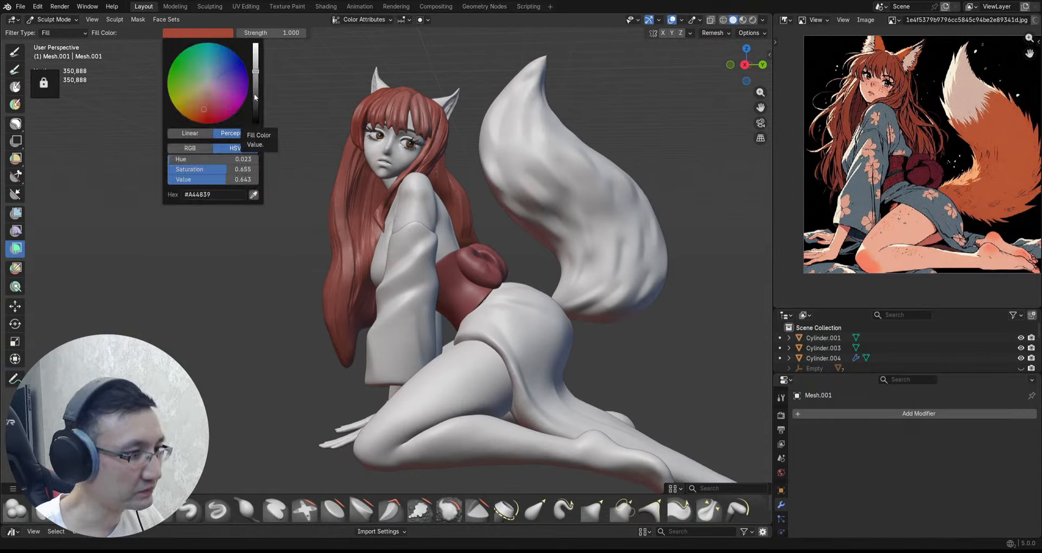
left_click_drag(255, 96, 217, 68)
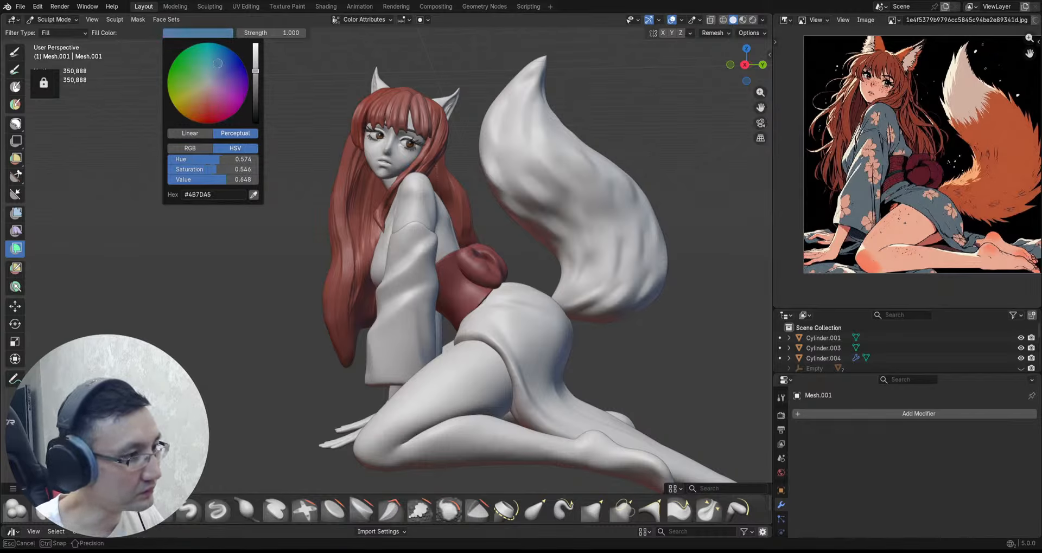
left_click_drag(253, 71, 255, 64)
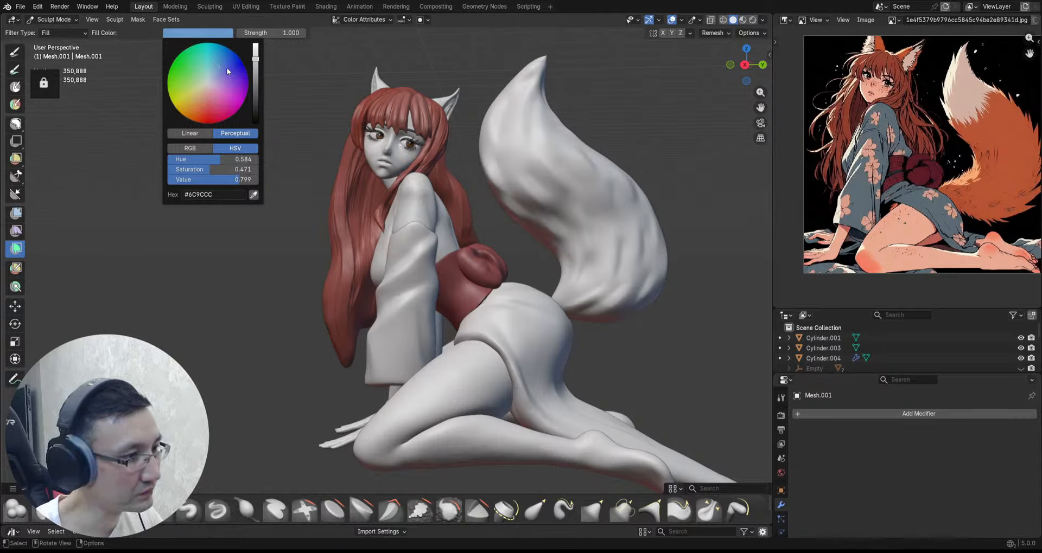
left_click_drag(216, 67, 216, 66)
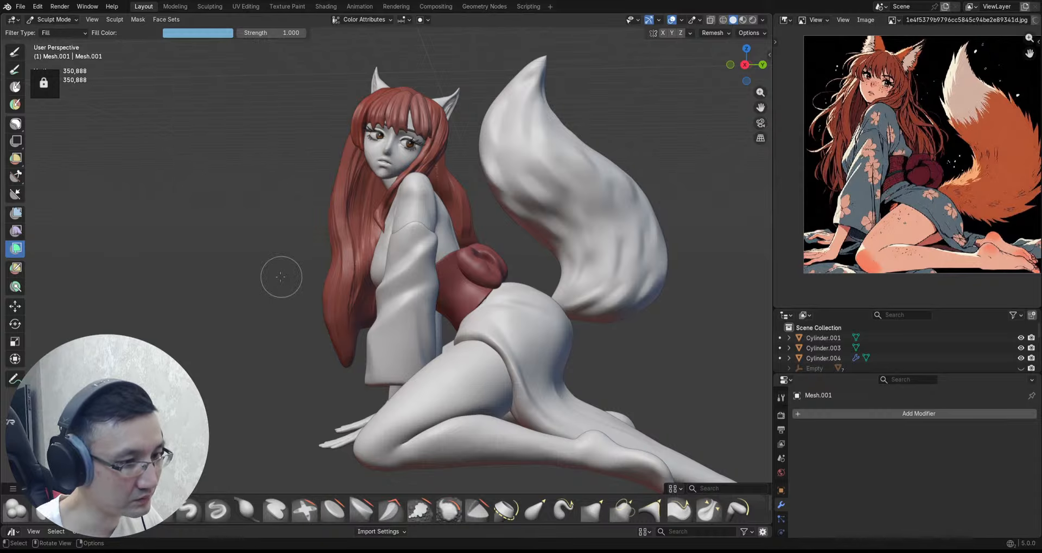
left_click_drag(308, 270, 518, 278)
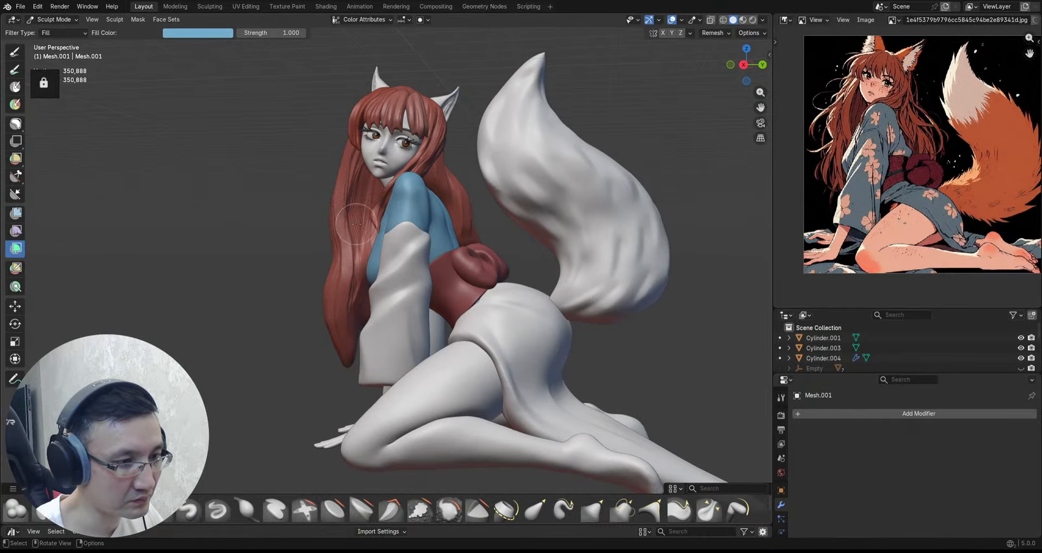
Step: Try a darker blue #7895BC as the fill color on the sleeve mesh and the skirt mesh
left_click(192, 35)
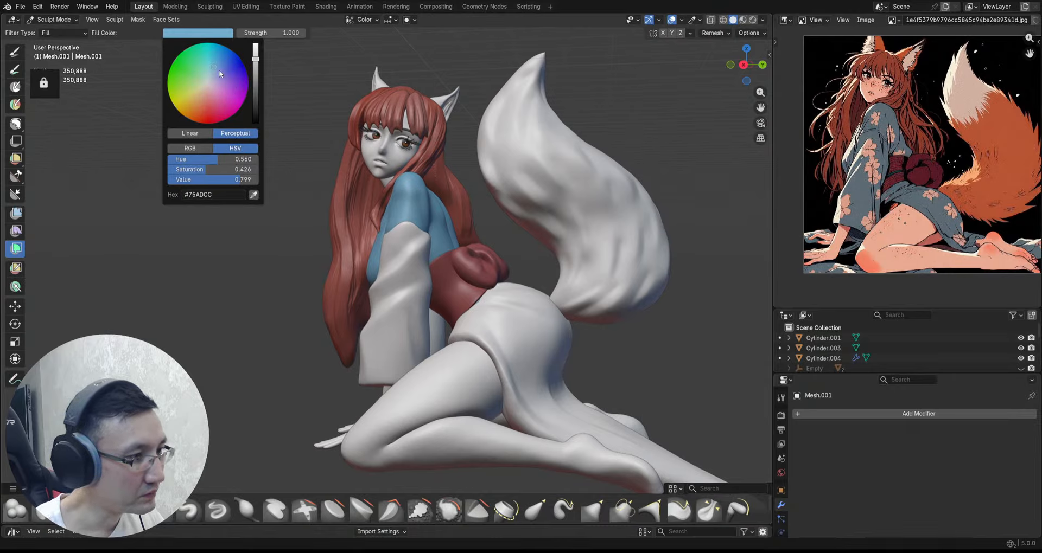
left_click_drag(255, 57, 255, 65)
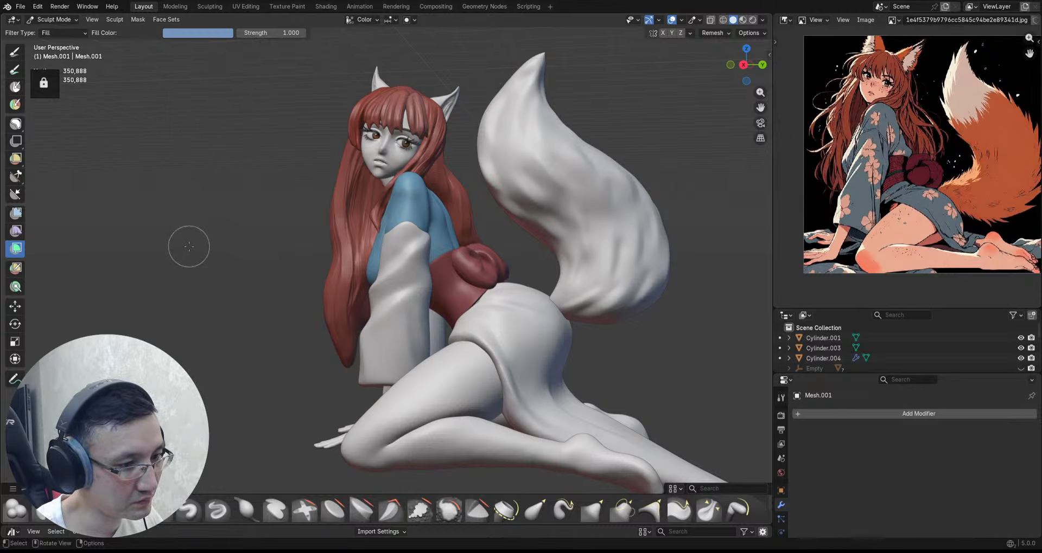
key("alt+q")
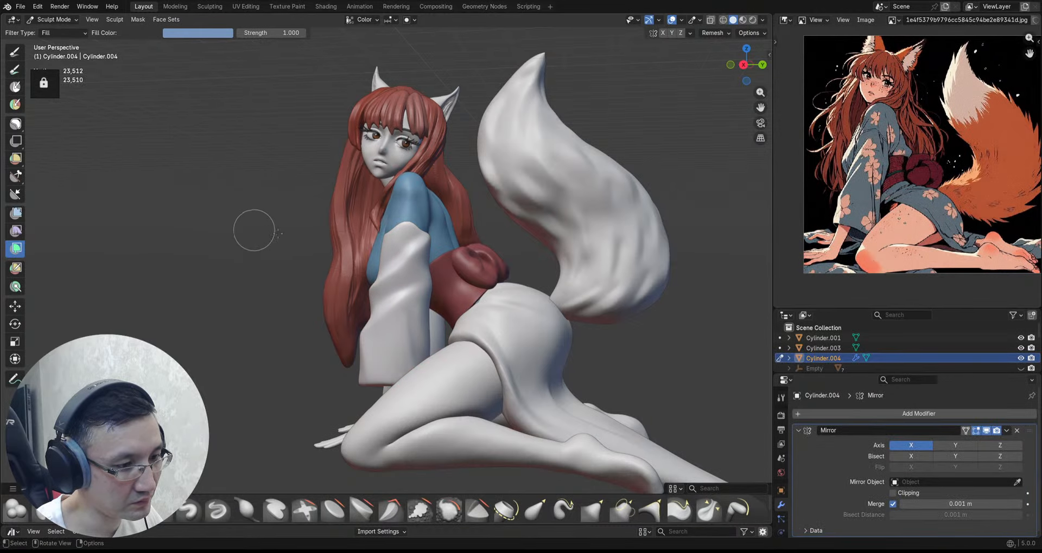
left_click_drag(254, 230, 527, 262)
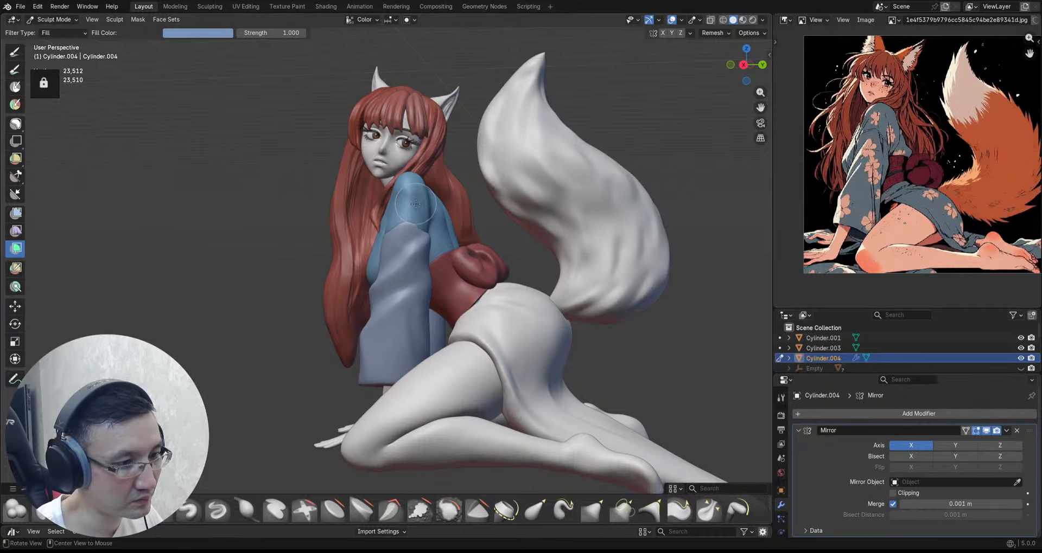
key("alt+q")
middle_click_drag(438, 231, 458, 224)
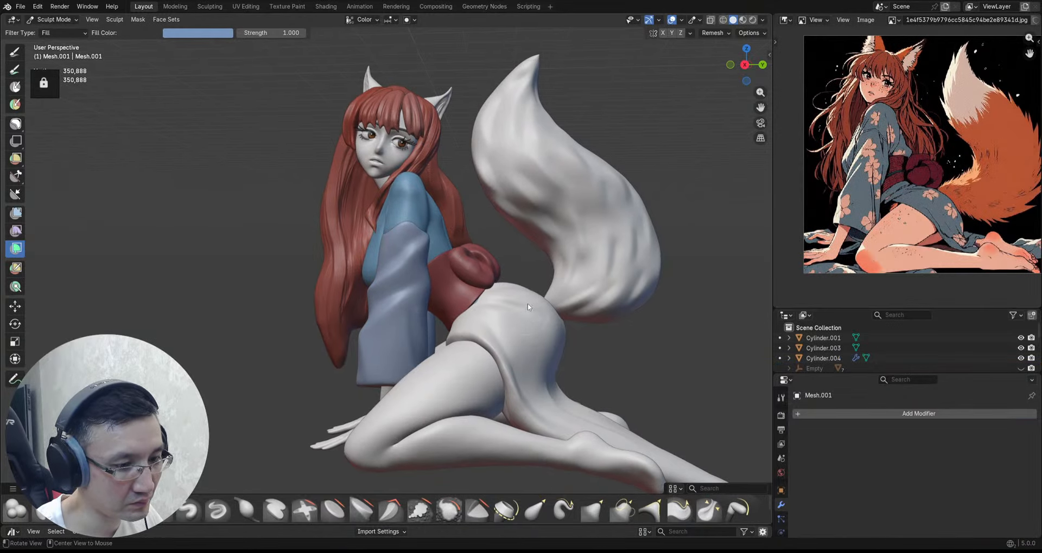
key("alt+q")
left_click_drag(507, 228, 936, 292)
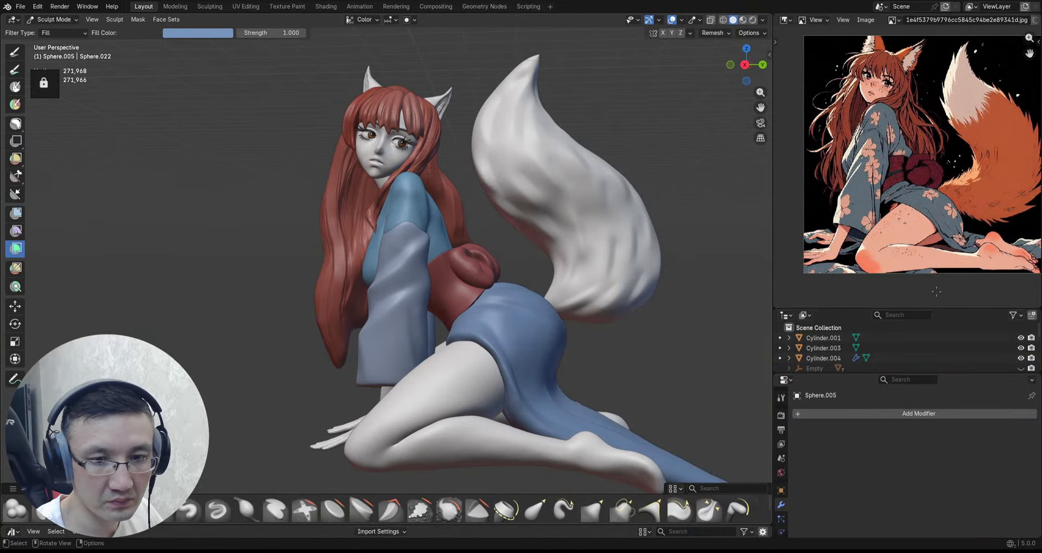
Step: Undo the darker blue fills on the skirt and the sleeve
left_click_drag(309, 217, 298, 216, "alt")
key("ctrl+z")
key("ctrl+z")
key("ctrl+z")
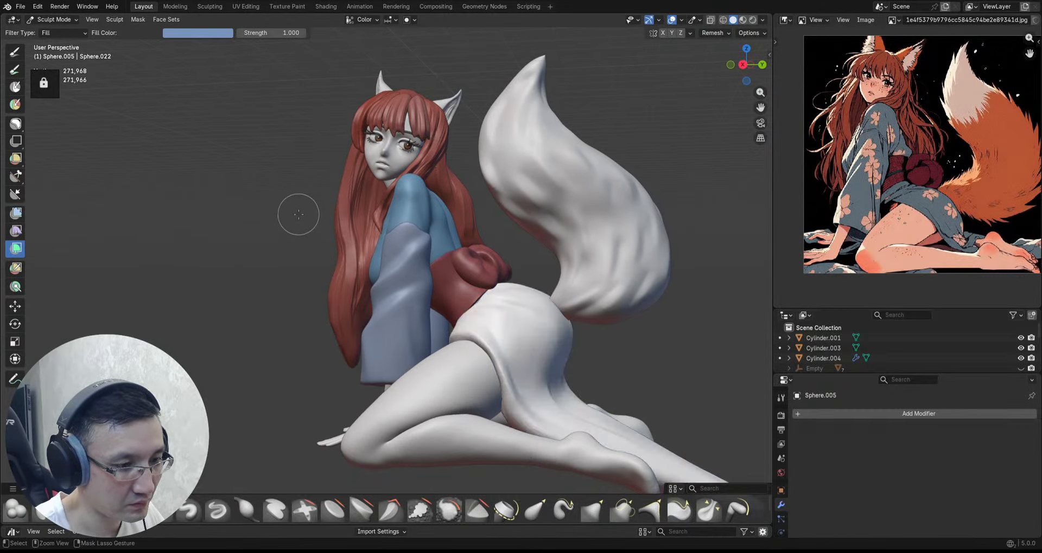
key("ctrl+z")
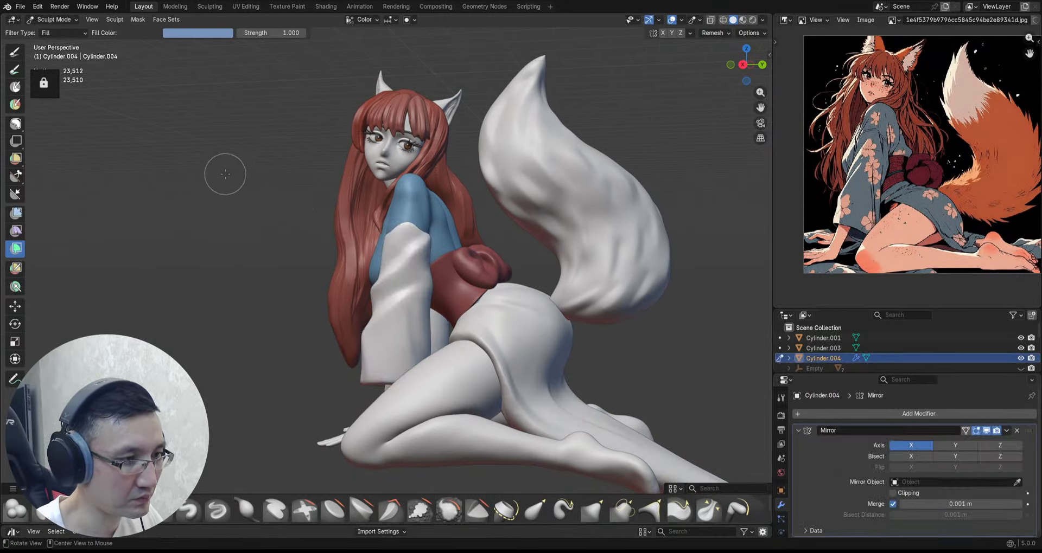
Step: Set the viewport lighting to Flat and sample the upper-body mesh's light blue as the fill color
middle_click_drag(226, 172, 231, 176)
left_click(763, 20)
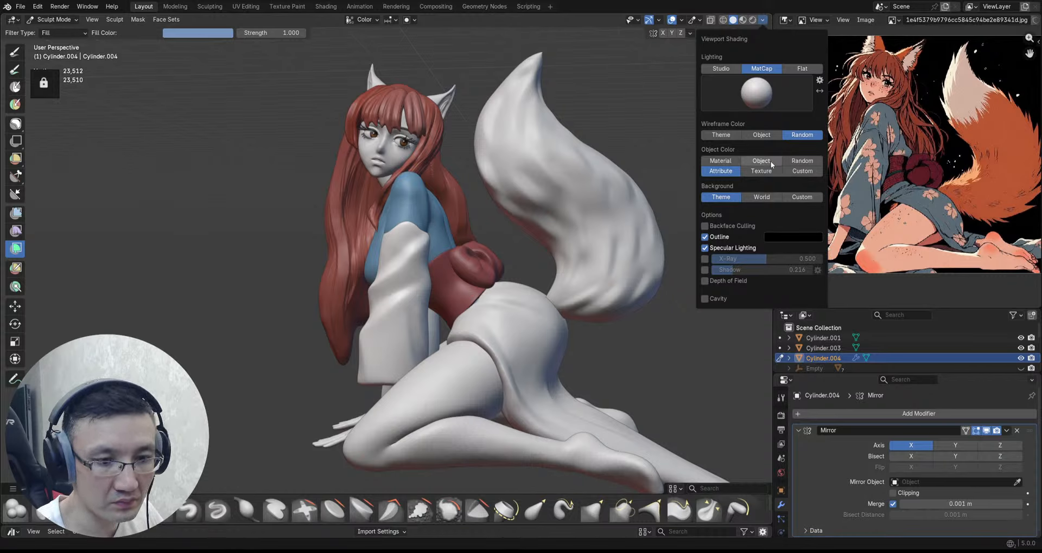
left_click(802, 68)
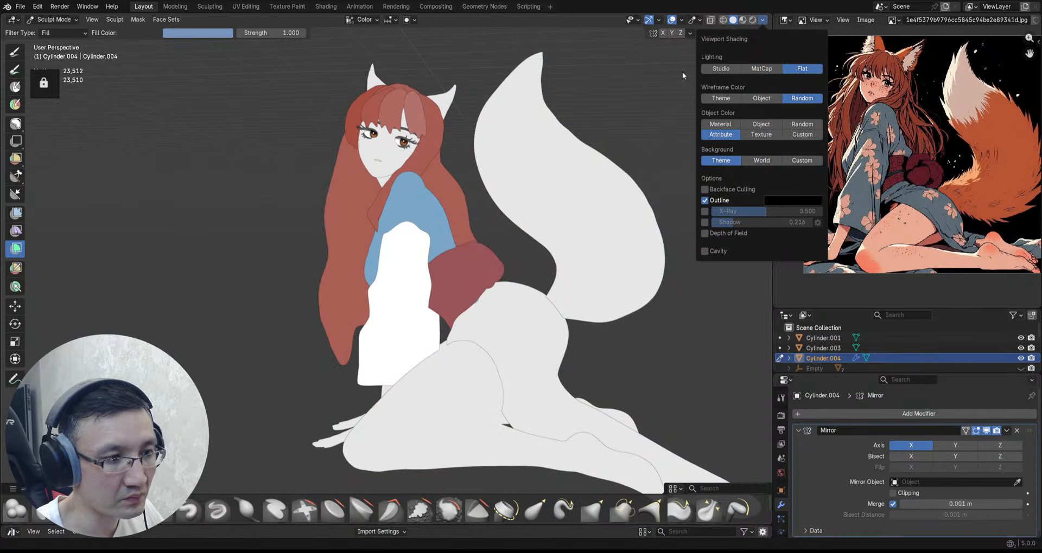
left_click(219, 33)
left_click(253, 195)
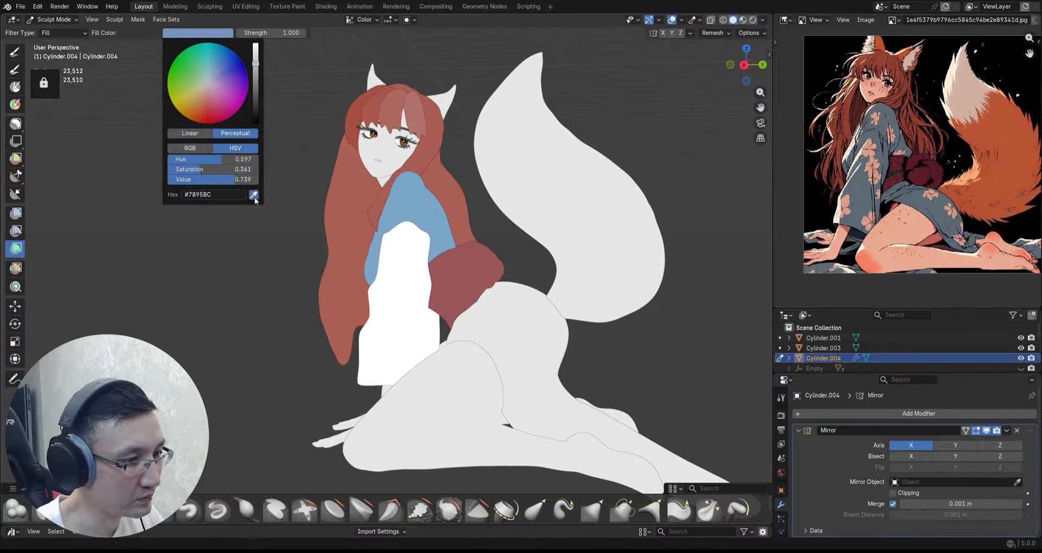
left_click(411, 197)
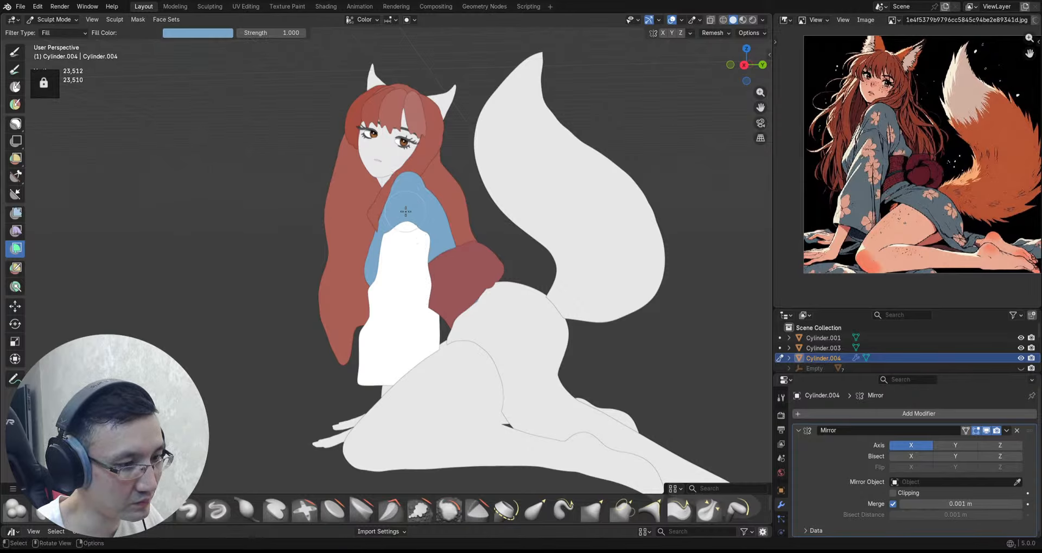
Step: Fill the sleeve mesh and the skirt mesh with the sampled light blue
key("alt+q")
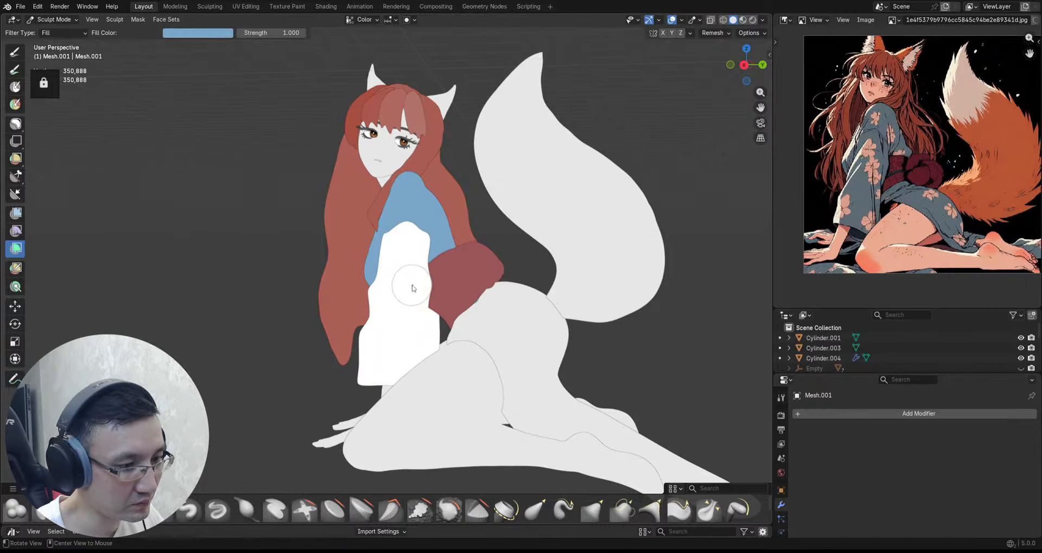
key("alt+q")
left_click_drag(196, 212, 836, 288)
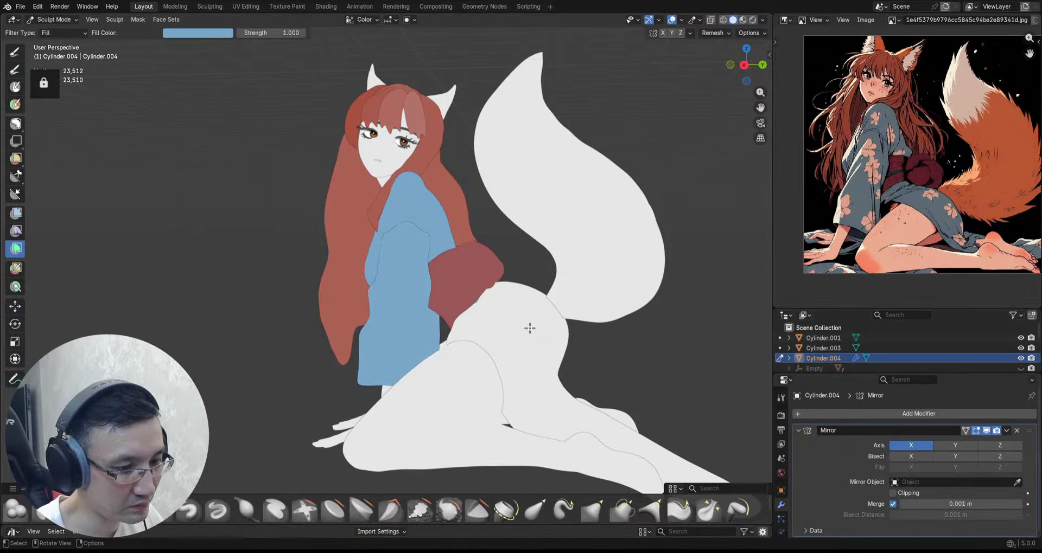
key("alt+q")
left_click_drag(218, 235, 678, 284)
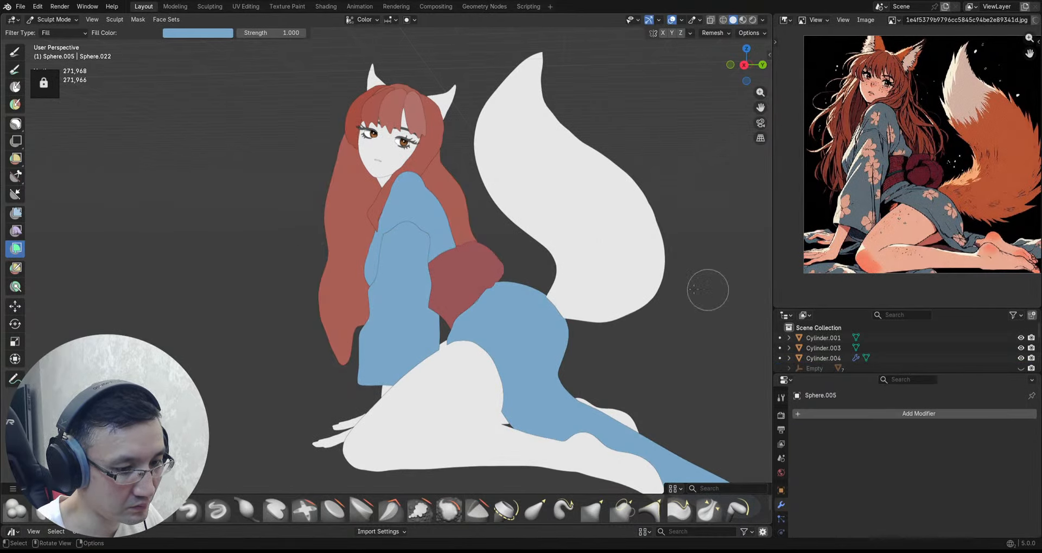
Step: Set the viewport lighting back to MatCap and save the file
left_click(761, 20)
left_click(761, 69)
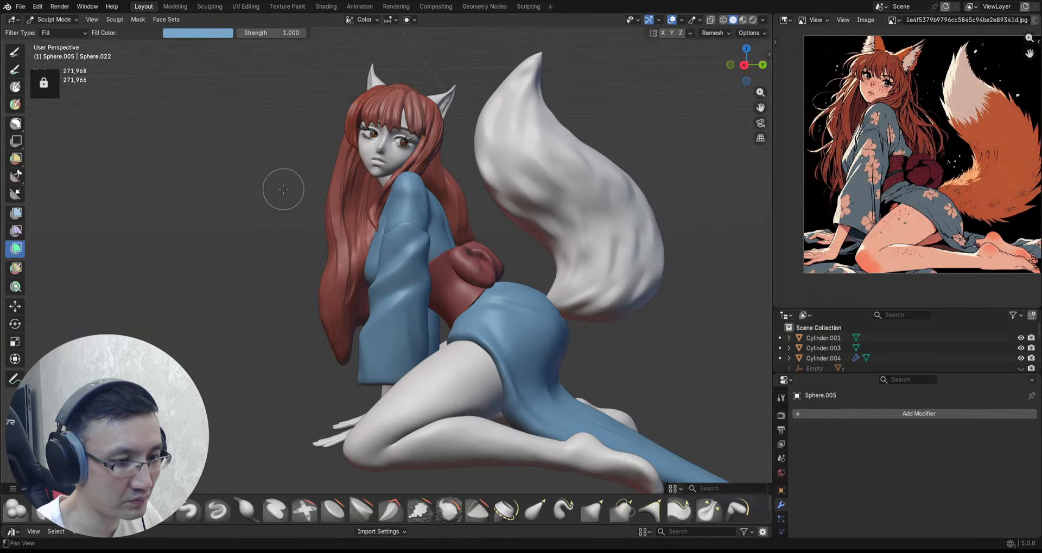
middle_click_drag(283, 189, 242, 179, "shift")
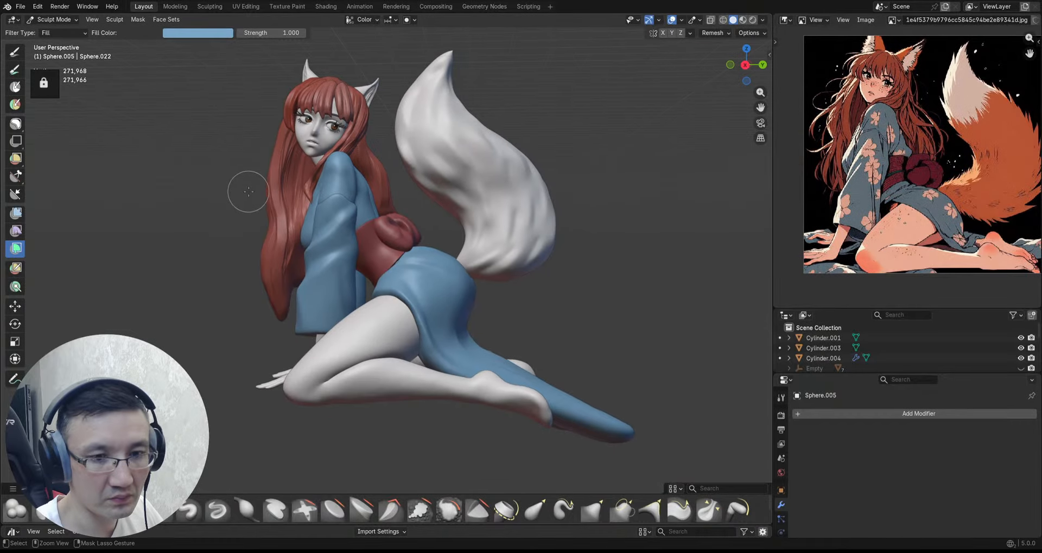
key("ctrl+s")
Step: Switch sculpting to the tail mesh and activate the Paint Soft brush
left_click_drag(238, 194, 277, 182, "alt+shift")
mouse_move(277, 182)
left_mouse_down("ctrl+alt")
mouse_move(273, 171)
mouse_move(260, 181)
mouse_move(264, 197)
left_mouse_up("ctrl+alt")
left_click_drag(264, 198, 240, 189, "ctrl+alt")
left_click_drag(240, 188, 251, 199, "ctrl+alt")
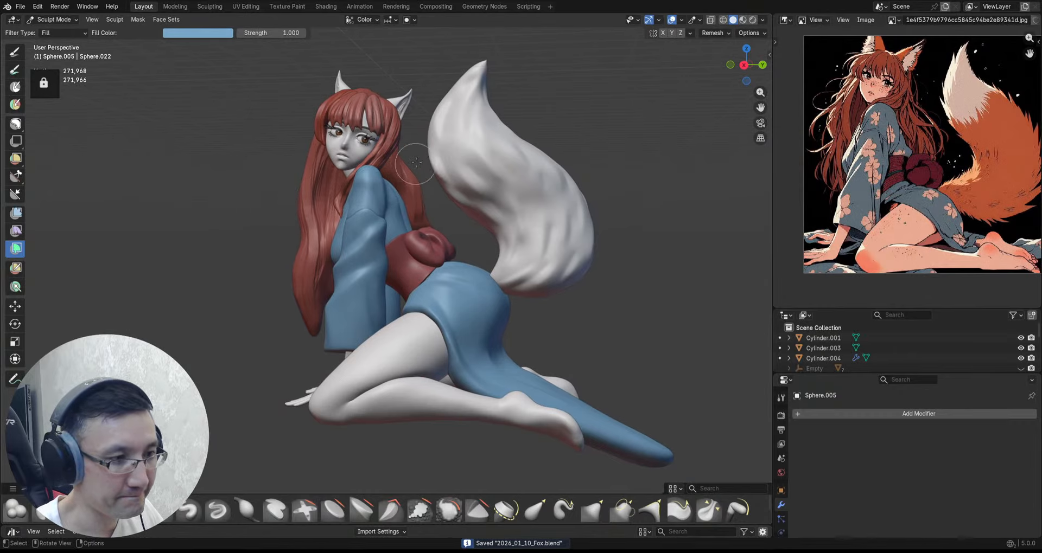
left_click_drag(427, 131, 425, 141, "alt+shift")
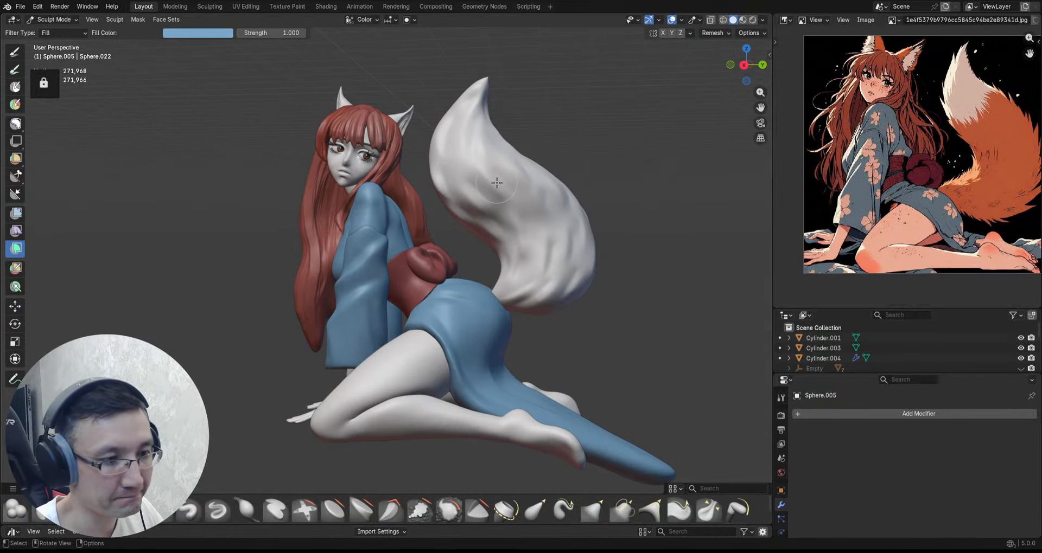
key("alt+q")
mouse_move(449, 195)
left_mouse_down("alt")
mouse_move(443, 172)
mouse_move(447, 185)
left_mouse_up("alt")
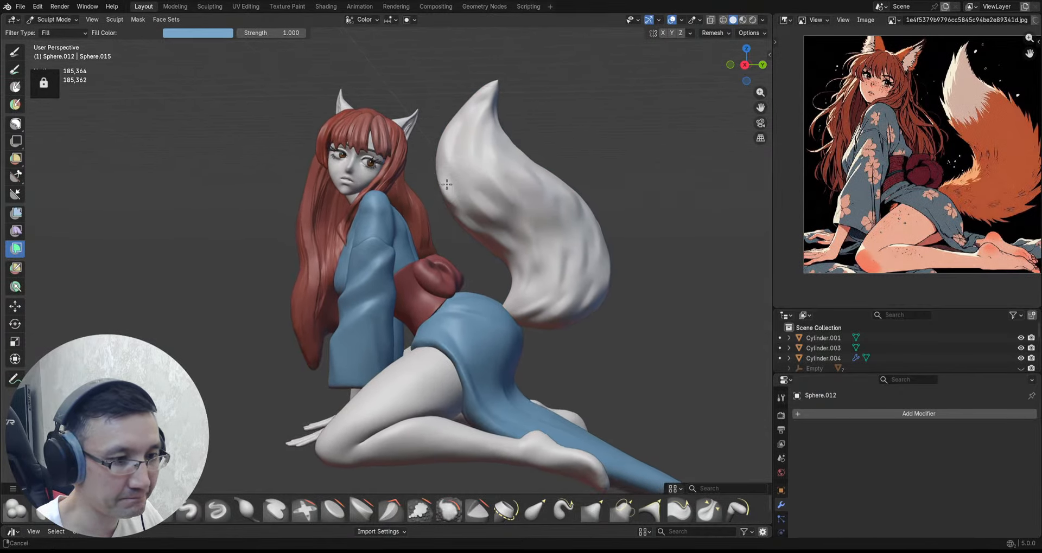
key("q")
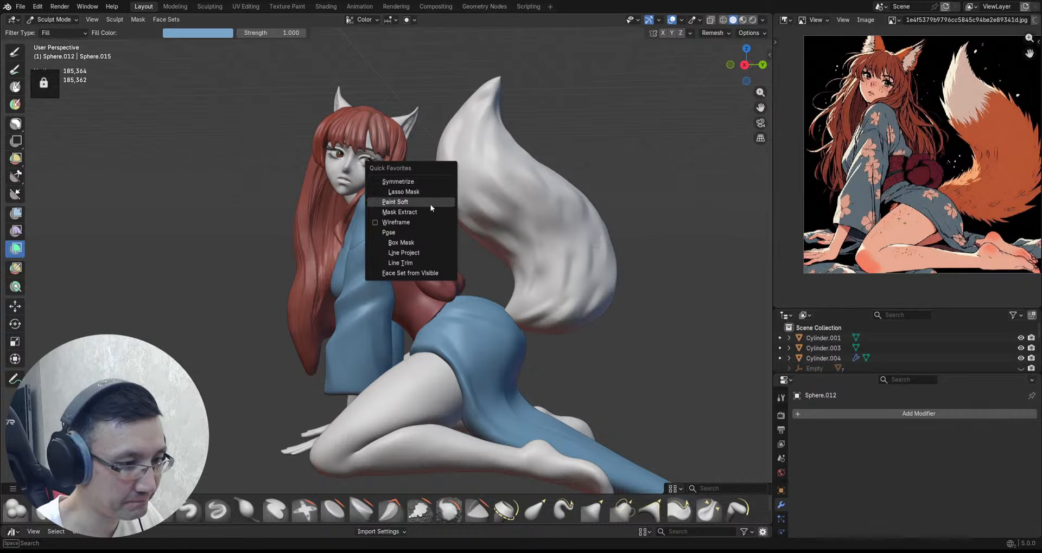
left_click(185, 174)
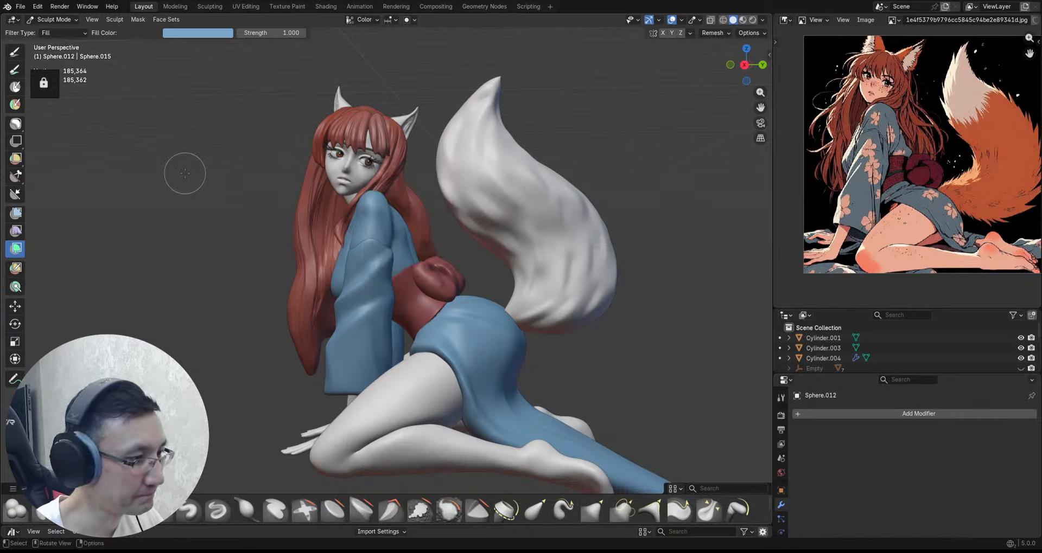
key("q")
left_click(183, 192)
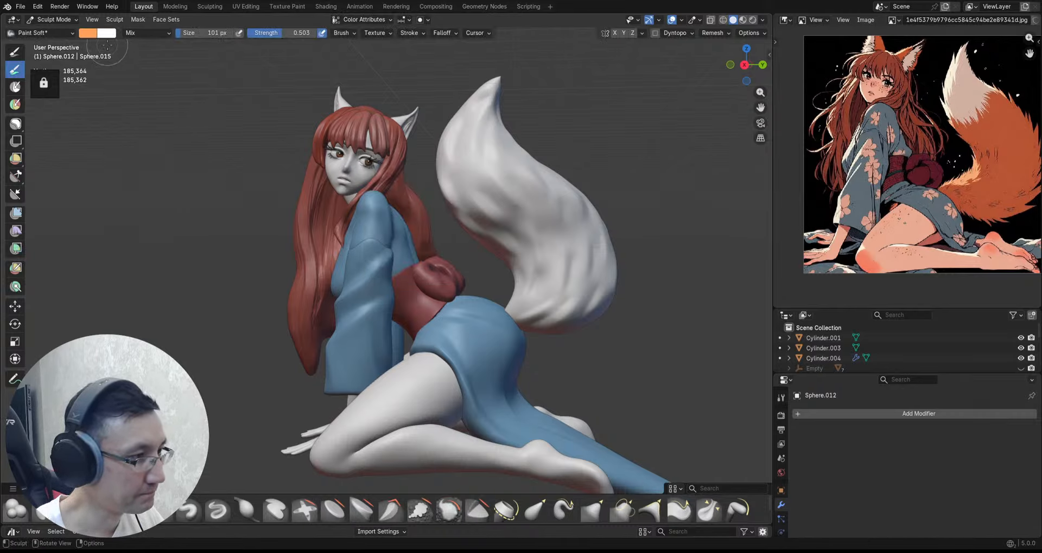
Step: Paint test strokes across the middle of the tail, setting the brush color to orange #C96C28 and the strength to 1.000
left_click_drag(521, 232, 577, 224)
left_click(91, 33)
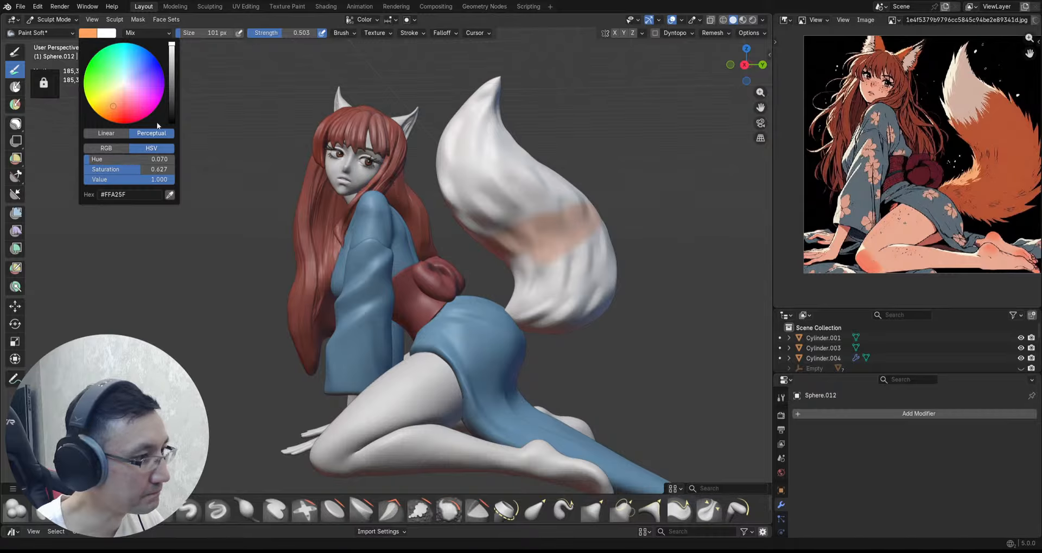
left_click_drag(173, 52, 172, 59)
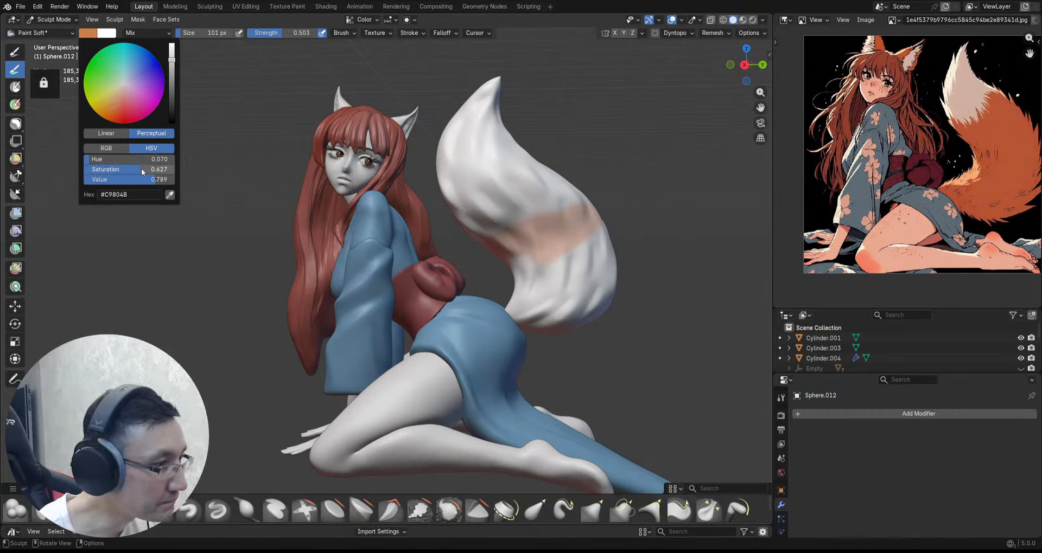
left_click_drag(143, 172, 145, 171)
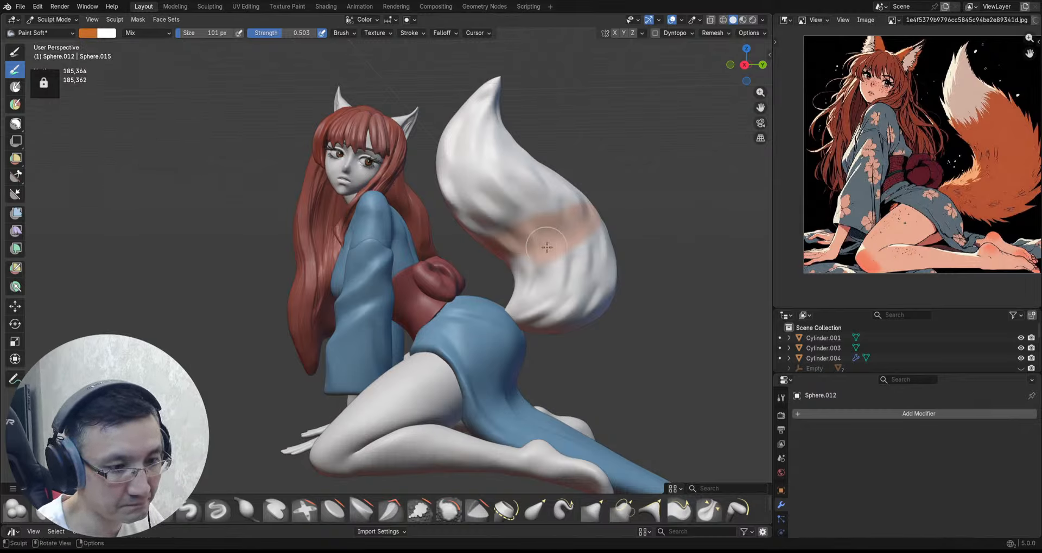
left_click_drag(579, 222, 592, 247)
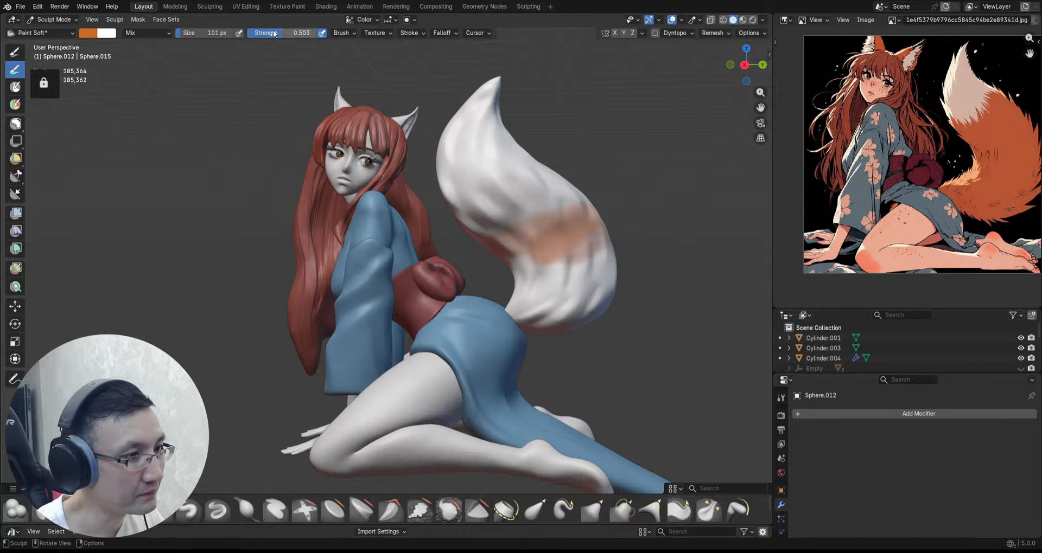
mouse_move(565, 215)
left_mouse_down()
mouse_move(559, 233)
mouse_move(573, 253)
left_mouse_up()
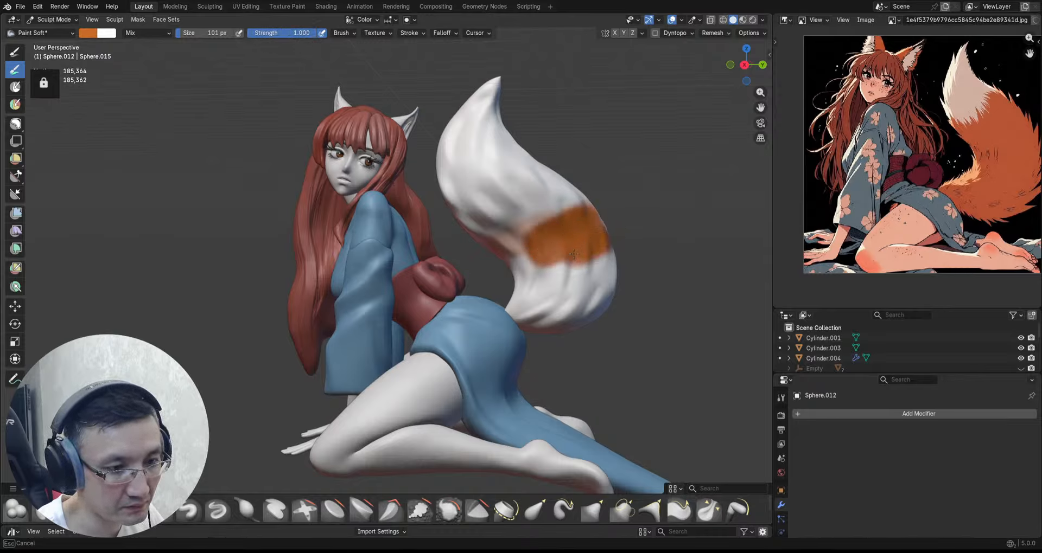
Step: Try a brighter orange #FF8833 on the tail, then undo the last two paint strokes
left_click(90, 34)
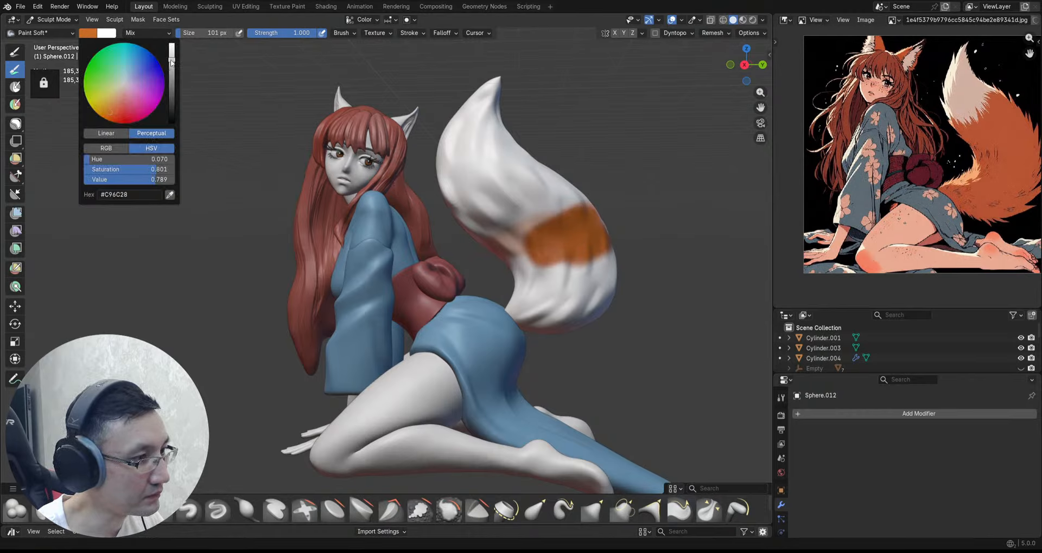
left_click_drag(171, 63, 171, 44)
mouse_move(544, 228)
left_mouse_down()
mouse_move(569, 242)
mouse_move(542, 245)
mouse_move(598, 275)
left_mouse_up()
key("ctrl+z")
key("ctrl+z")
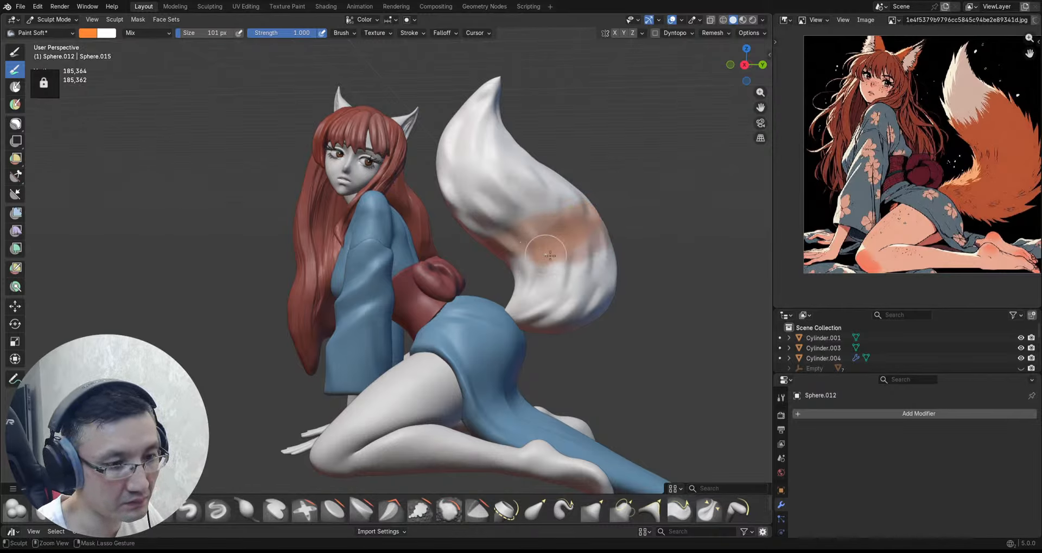
Step: Set the brush color to softer orange #FFAF76 and paint the tail's lower half down to its base
left_click(89, 34)
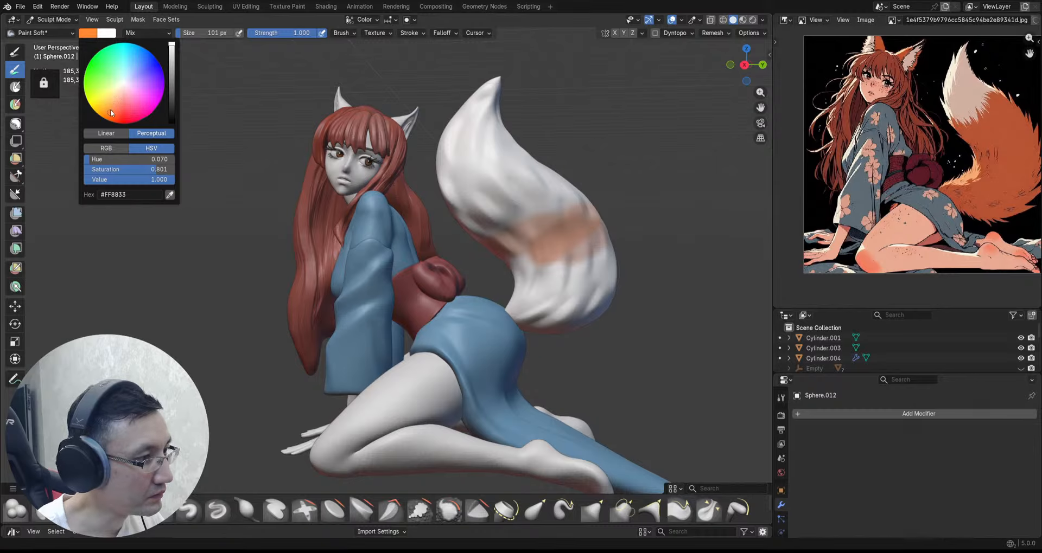
left_click_drag(159, 173, 133, 173)
mouse_move(576, 214)
left_mouse_down()
mouse_move(515, 274)
mouse_move(564, 288)
mouse_move(583, 254)
mouse_move(578, 310)
mouse_move(515, 302)
left_mouse_up()
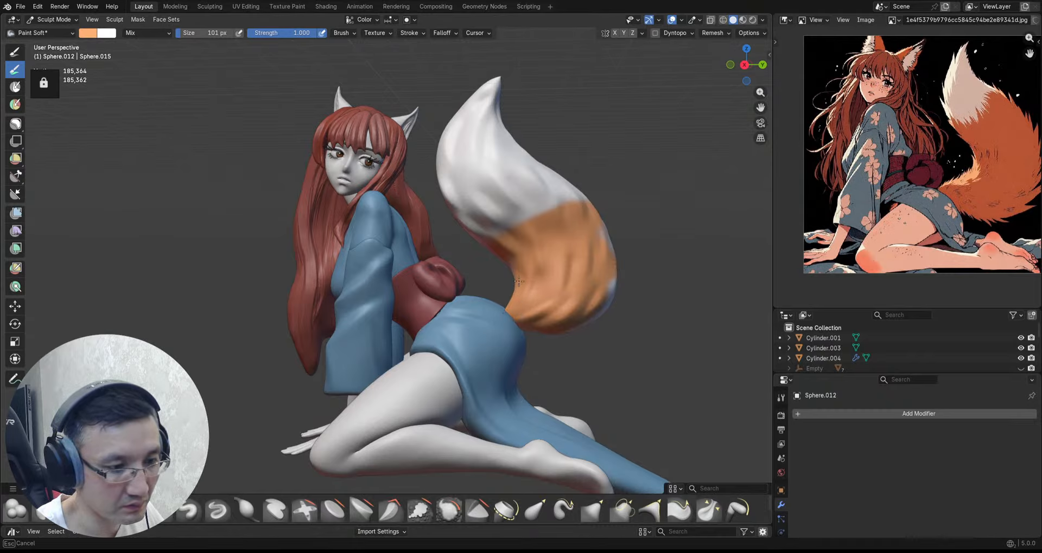
Step: Darken the brush color to #E79F6A and paint over the upper edge of the tail's orange area
left_click(94, 34)
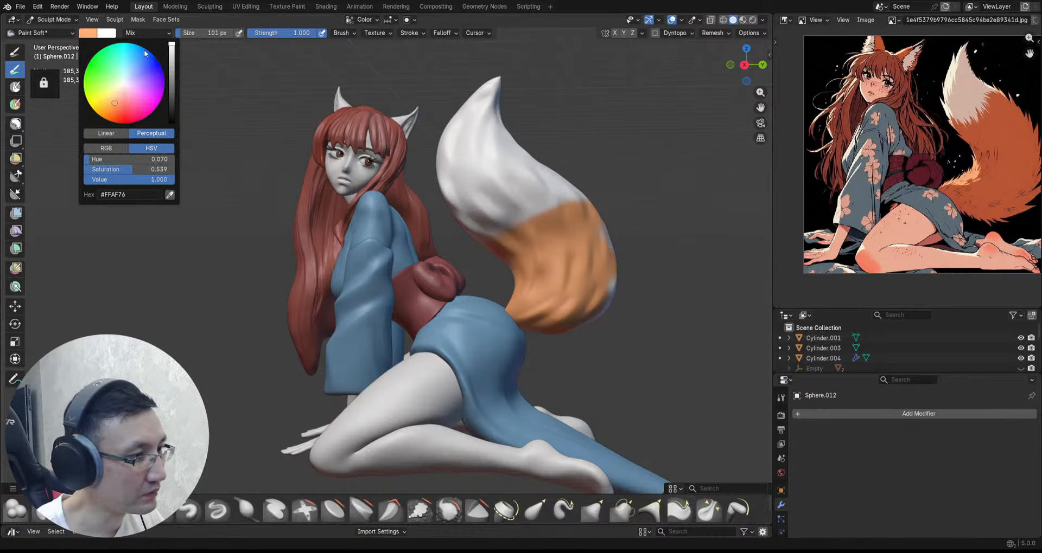
left_click_drag(173, 51, 172, 53)
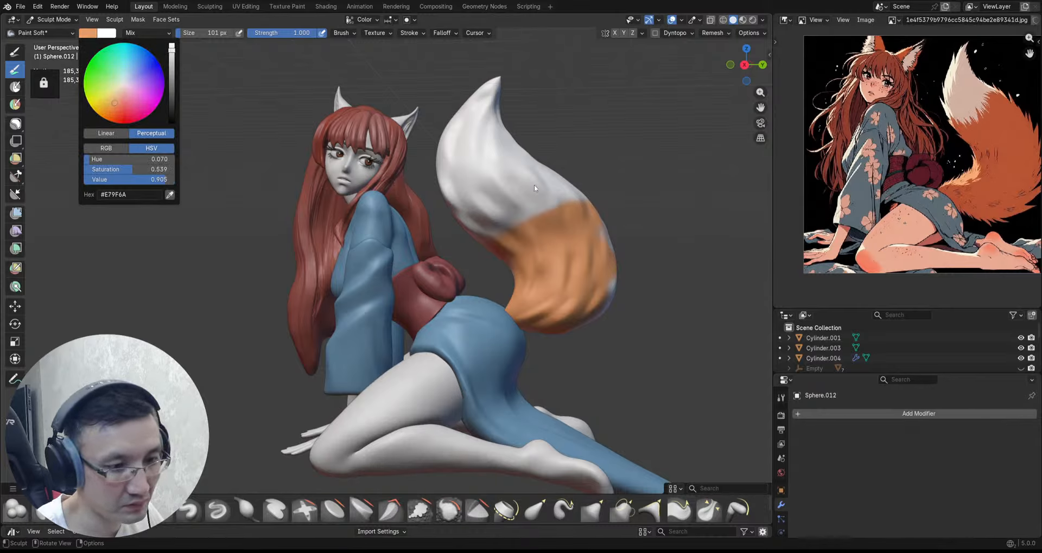
mouse_move(551, 198)
left_mouse_down()
mouse_move(542, 228)
mouse_move(586, 266)
mouse_move(529, 302)
mouse_move(570, 282)
left_mouse_up()
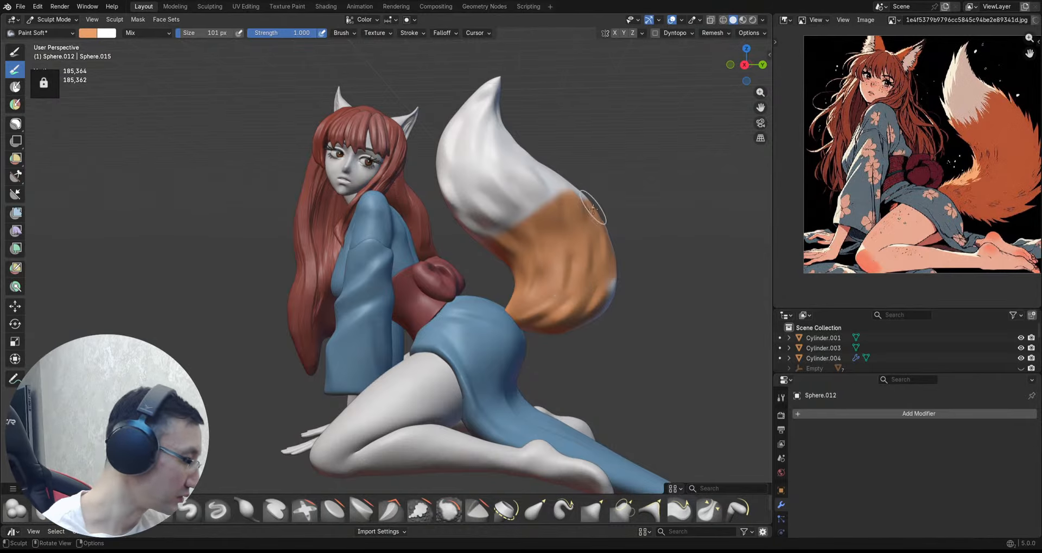
Step: Enlarge the brush to 168 px and paint orange over the tail's outer edge and its unpainted side areas
key("bracketright")
key("bracketright")
key("bracketright")
key("bracketright")
key("bracketright")
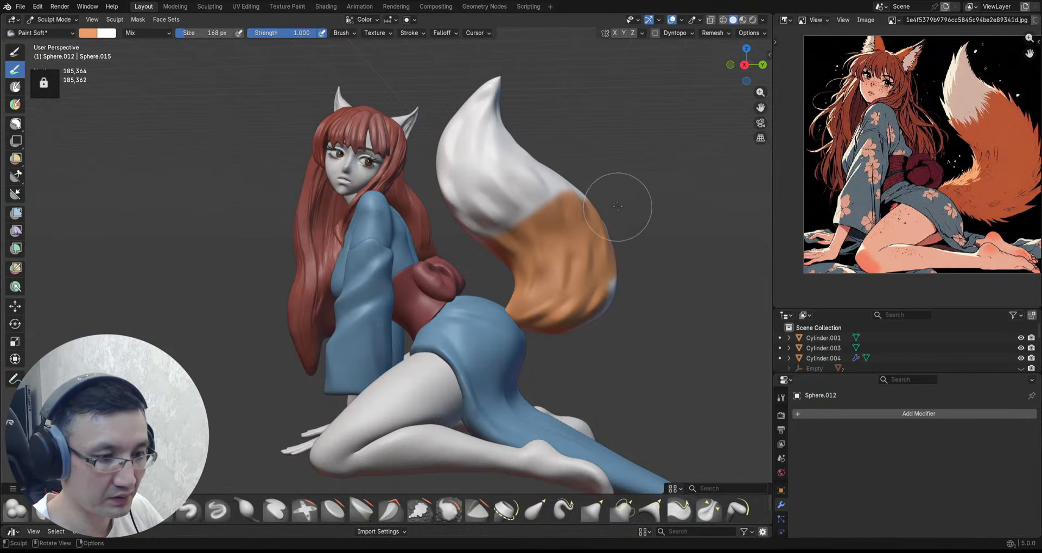
scroll(617, 209, "down", 2)
left_click_drag(617, 243, 596, 300)
left_click_drag(541, 256, 501, 111)
middle_click_drag(519, 125, 486, 253)
mouse_move(485, 252)
left_mouse_down()
mouse_move(510, 266)
mouse_move(518, 303)
left_mouse_up()
Step: Cover the tail's far side and rounded back with the same orange
middle_click_drag(575, 255, 537, 228)
mouse_move(613, 217)
left_mouse_down()
mouse_move(542, 304)
mouse_move(562, 310)
mouse_move(640, 169)
left_mouse_up()
middle_click_drag(592, 165, 636, 192)
left_click_drag(641, 187, 633, 233)
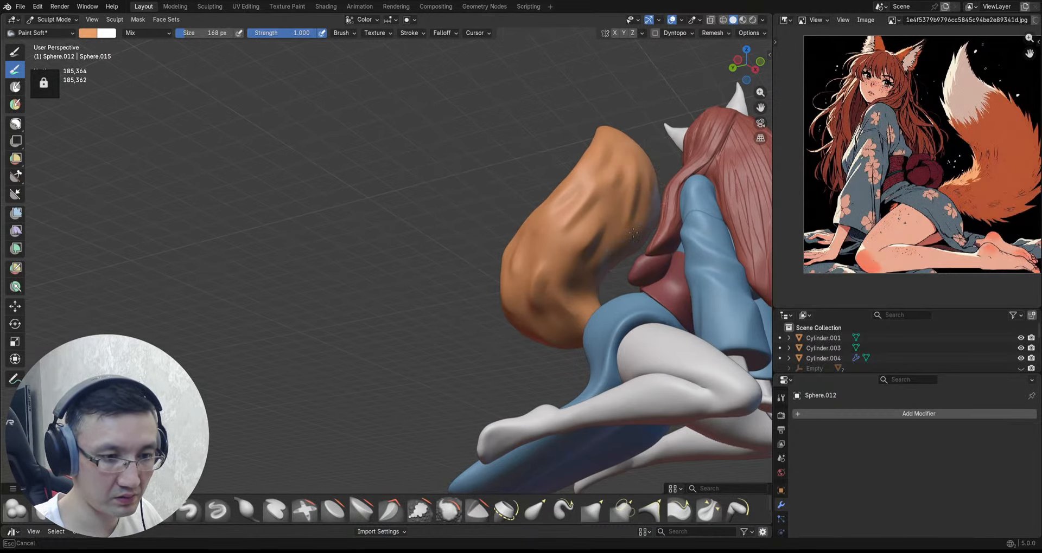
left_click_drag(593, 269, 558, 262)
middle_click_drag(558, 262, 654, 279)
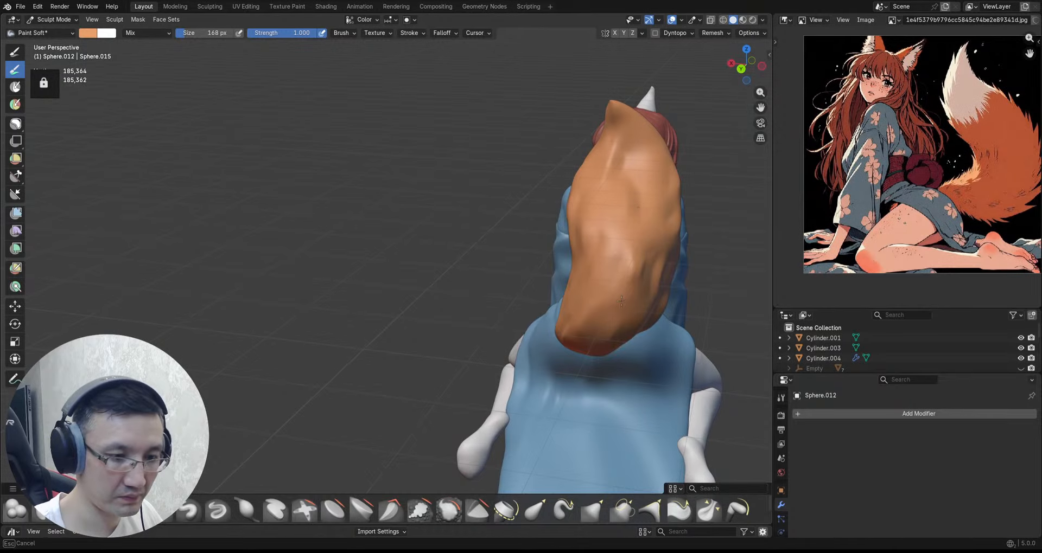
Step: Extend the orange upward around the tail toward the white tip, leaving the tip unpainted
mouse_move(584, 307)
middle_mouse_down()
mouse_move(674, 261)
mouse_move(617, 221)
mouse_move(600, 255)
mouse_move(513, 265)
mouse_move(367, 74)
mouse_move(540, 89)
middle_mouse_up()
mouse_move(540, 88)
left_mouse_down()
mouse_move(496, 119)
mouse_move(491, 154)
mouse_move(554, 113)
left_mouse_up()
mouse_move(564, 115)
middle_mouse_down()
mouse_move(591, 100)
mouse_move(581, 109)
middle_mouse_up()
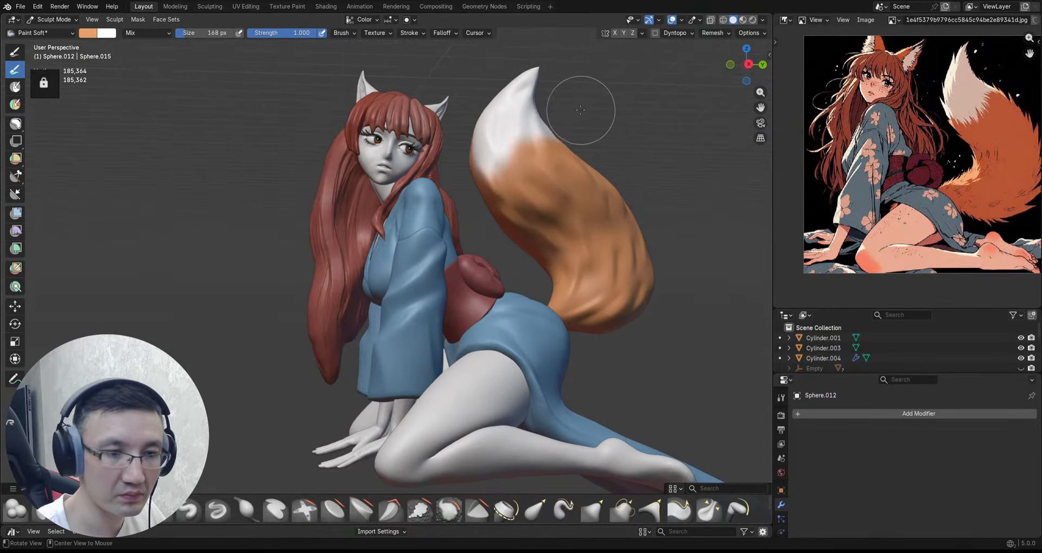
mouse_move(474, 136)
left_mouse_down()
mouse_move(470, 148)
mouse_move(485, 130)
left_mouse_up()
middle_click_drag(579, 105, 383, 115)
mouse_move(442, 89)
left_mouse_down()
mouse_move(453, 80)
mouse_move(460, 159)
left_mouse_up()
middle_click_drag(534, 122, 477, 103)
left_click_drag(487, 92, 500, 113)
mouse_move(520, 155)
middle_mouse_down()
mouse_move(505, 157)
mouse_move(684, 211)
mouse_move(574, 147)
mouse_move(507, 154)
middle_mouse_up()
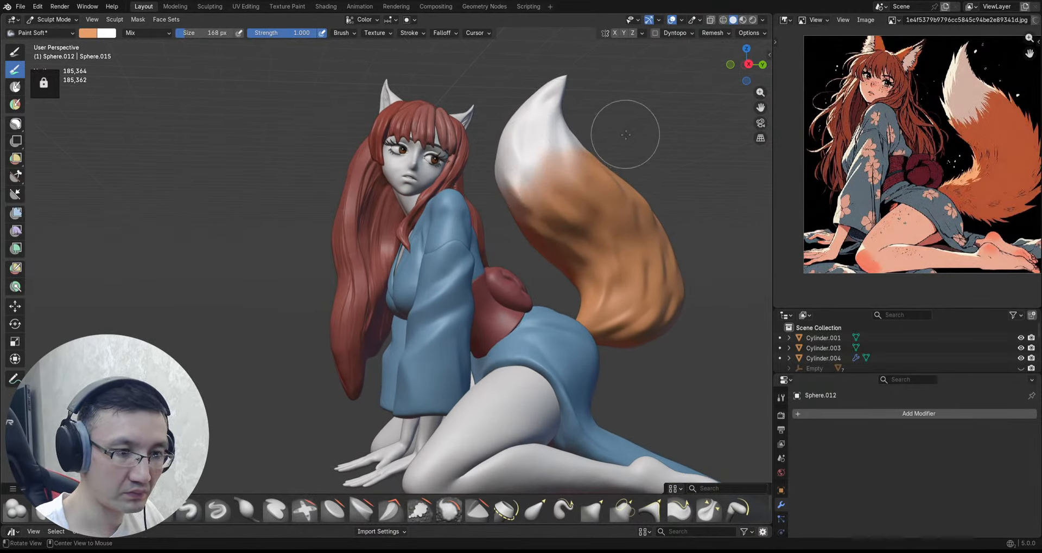
Step: Reduce the brush size to 45 px and paint orange fur streaks along the white-orange border on the tail's front side
middle_click_drag(625, 134, 587, 113, "ctrl")
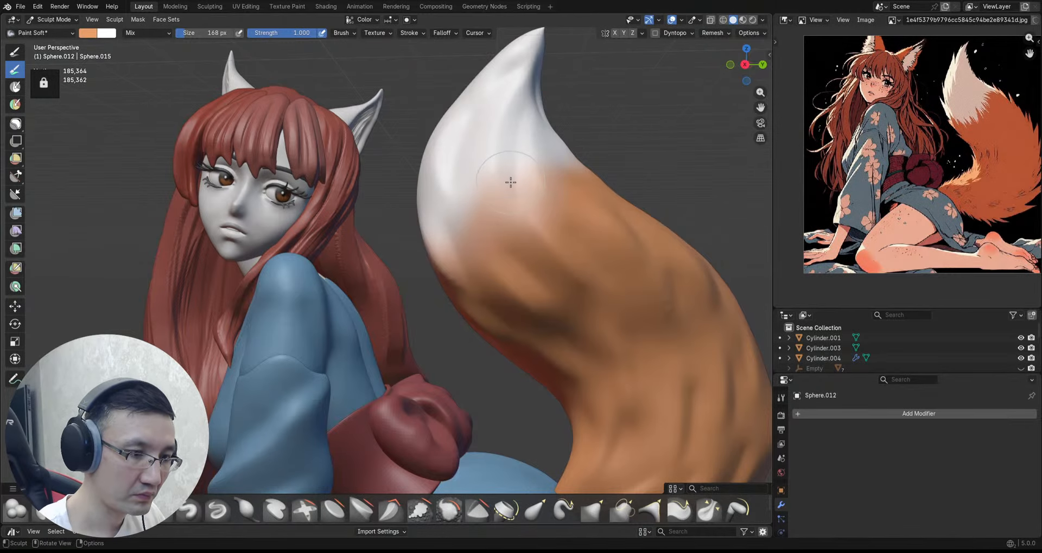
key("bracketleft")
key("bracketleft")
key("bracketleft")
key("bracketleft")
key("bracketleft")
key("bracketleft")
key("bracketleft")
key("bracketleft")
key("bracketleft")
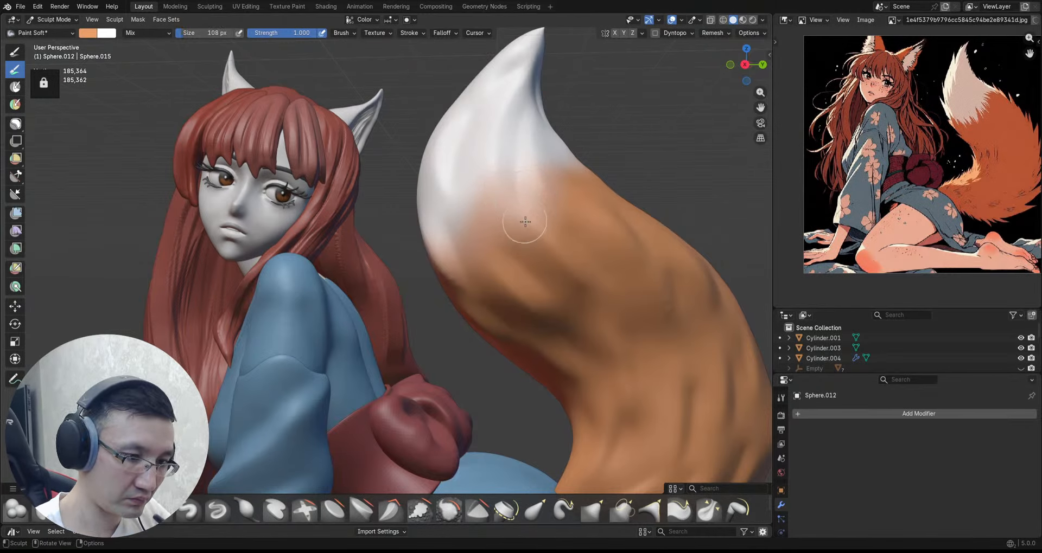
key("bracketleft")
key("bracketleft")
key("bracketleft")
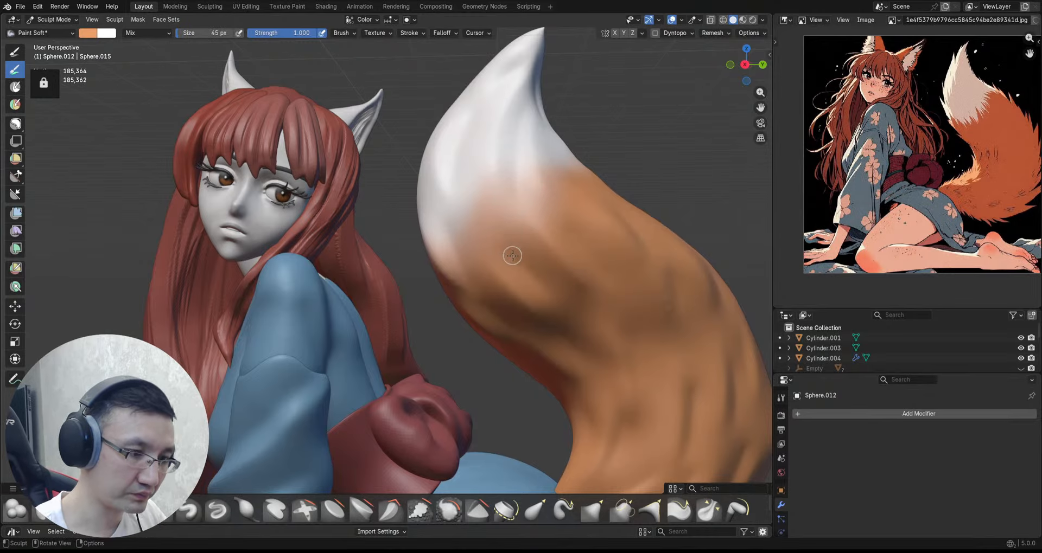
middle_click_drag(511, 245, 493, 234)
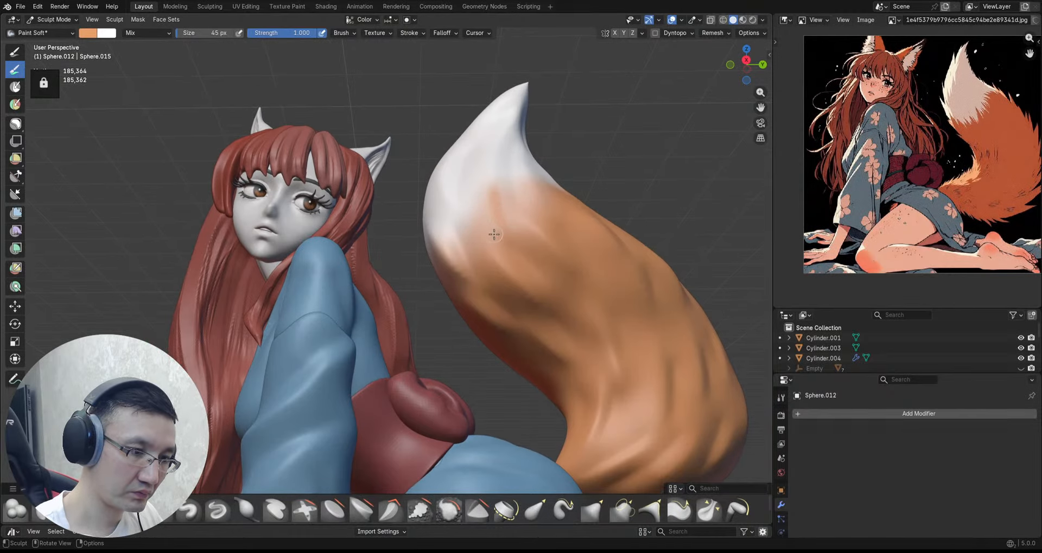
mouse_move(476, 279)
middle_mouse_down()
mouse_move(456, 255)
mouse_move(450, 263)
mouse_move(505, 171)
middle_mouse_up()
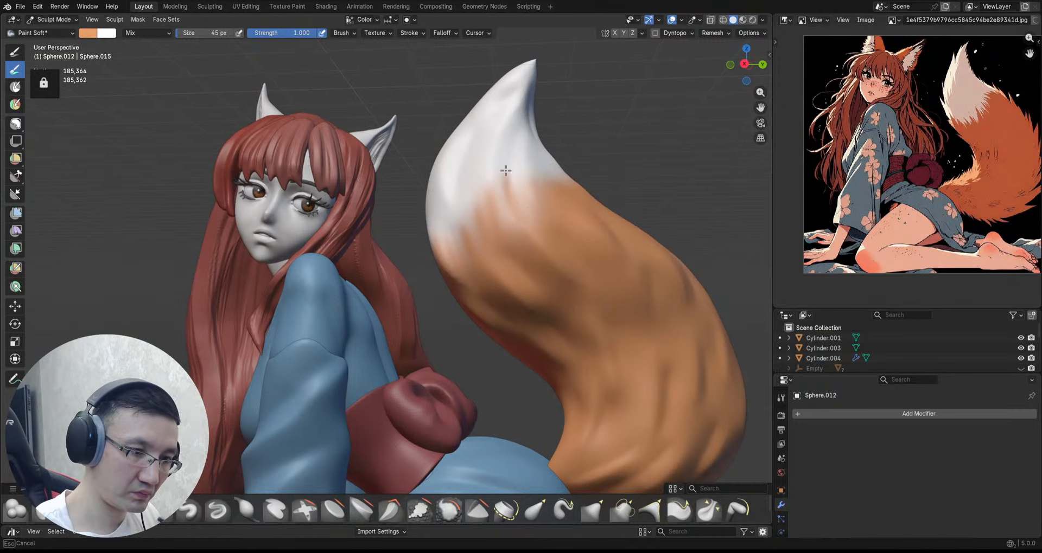
mouse_move(553, 206)
middle_mouse_down()
mouse_move(570, 154)
mouse_move(567, 179)
middle_mouse_up()
Step: Paint orange fur streaks into the white along the color border on the tail's far side
scroll(624, 163, "down", 3)
mouse_move(641, 166)
middle_mouse_down()
mouse_move(599, 151)
mouse_move(611, 144)
mouse_move(629, 159)
middle_mouse_up()
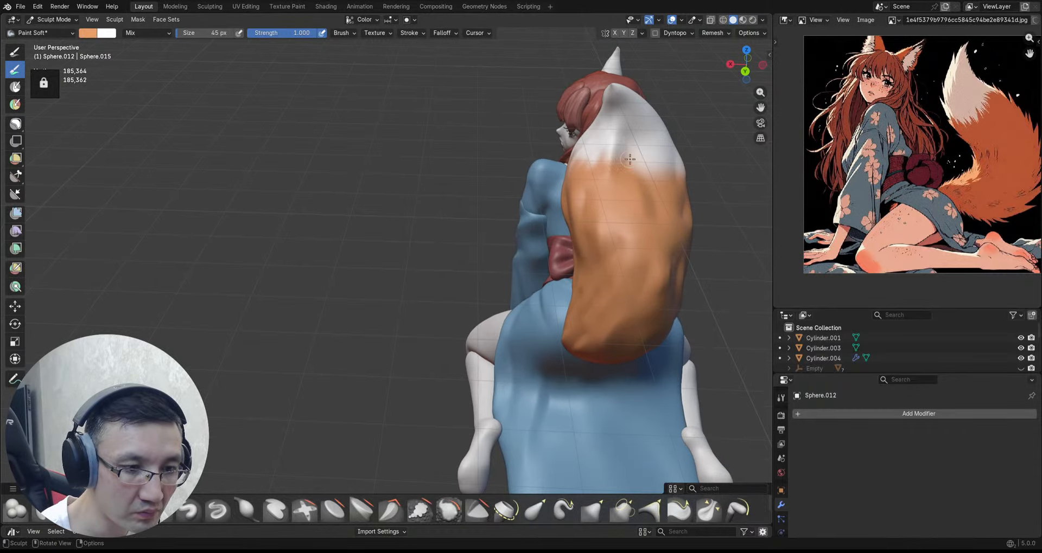
middle_click_drag(642, 123, 645, 179)
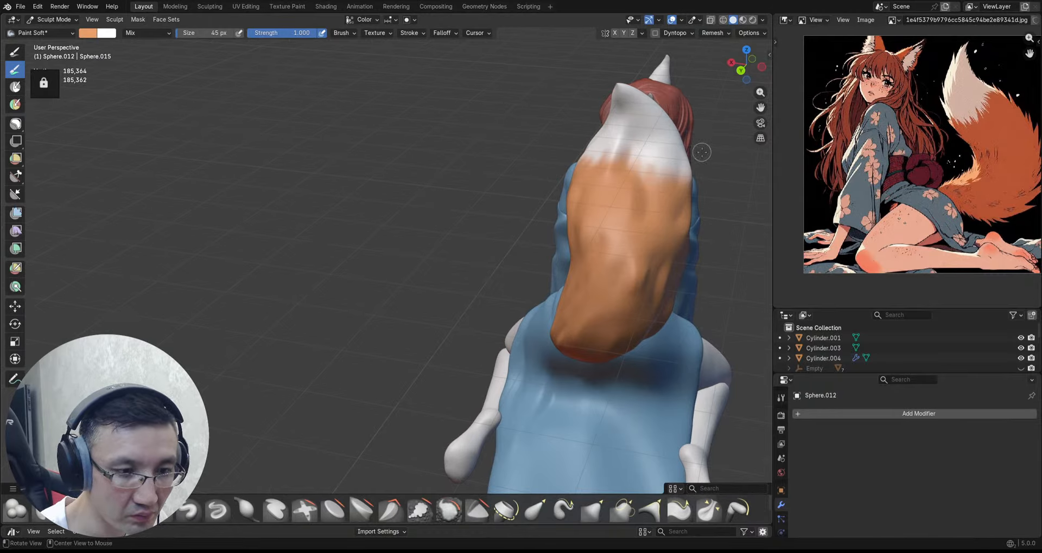
middle_click_drag(700, 154, 609, 158)
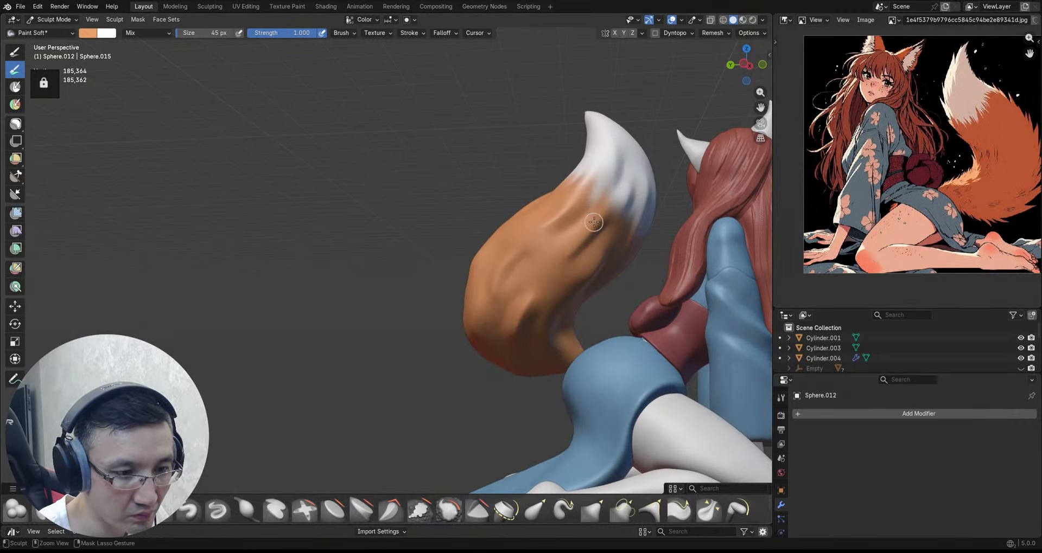
middle_click_drag(594, 223, 618, 190)
middle_click_drag(597, 225, 611, 186, "ctrl")
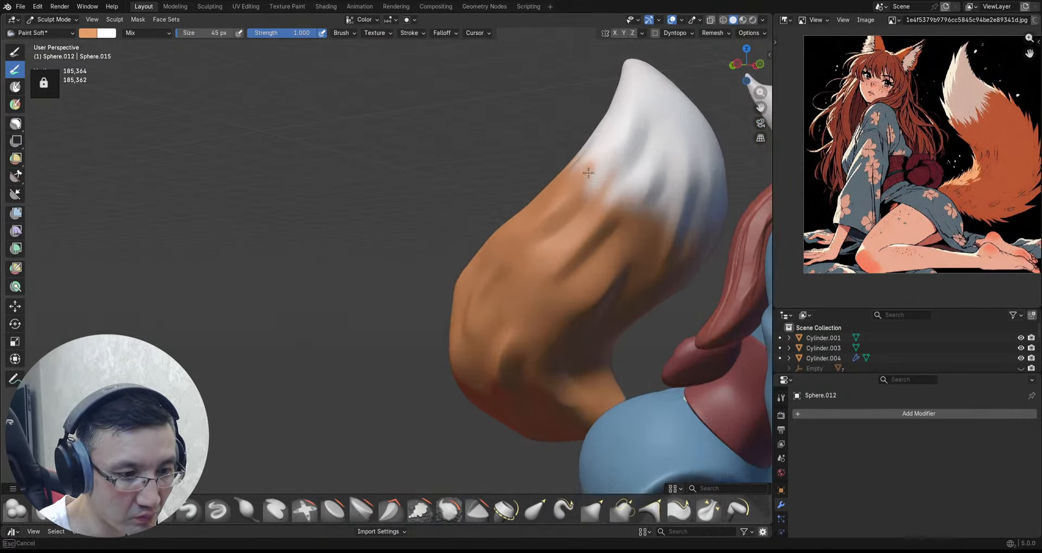
left_click_drag(588, 173, 589, 201)
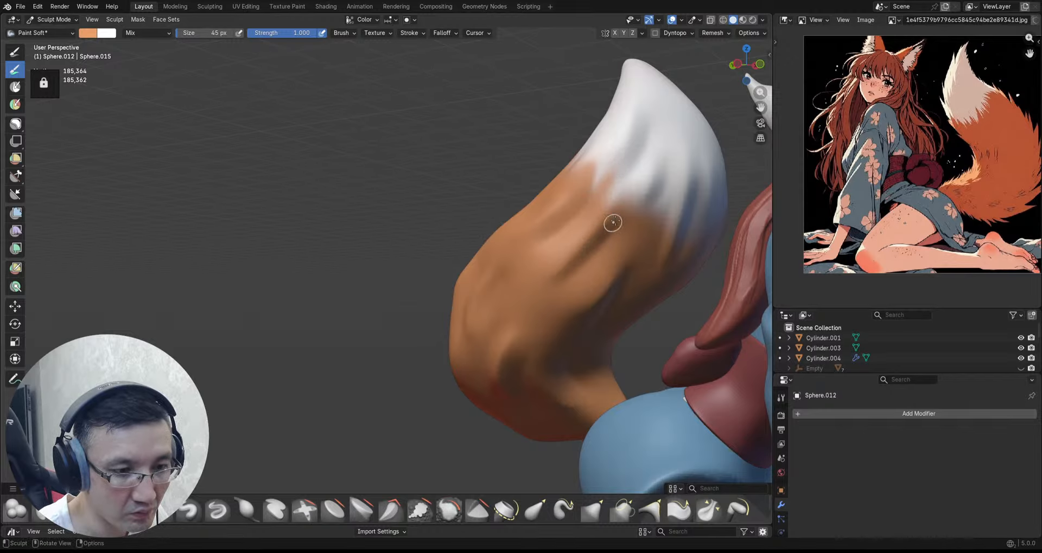
Step: Add pointed orange streaks along the front color border, from the tail's inner edge across to its outer edge
mouse_move(655, 220)
middle_mouse_down("ctrl")
mouse_move(592, 288)
mouse_move(537, 179)
mouse_move(465, 157)
middle_mouse_up("ctrl")
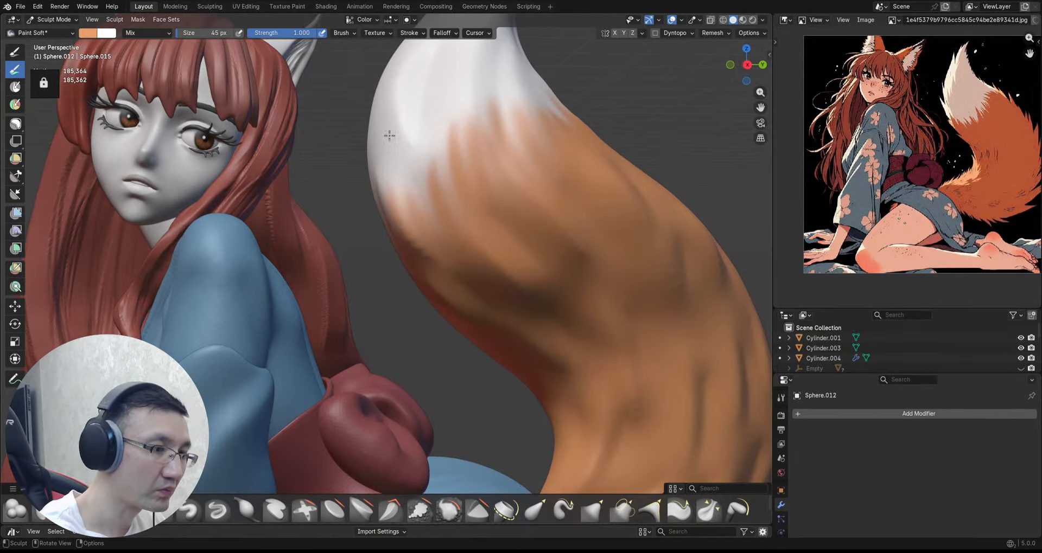
left_click_drag(412, 178, 426, 242)
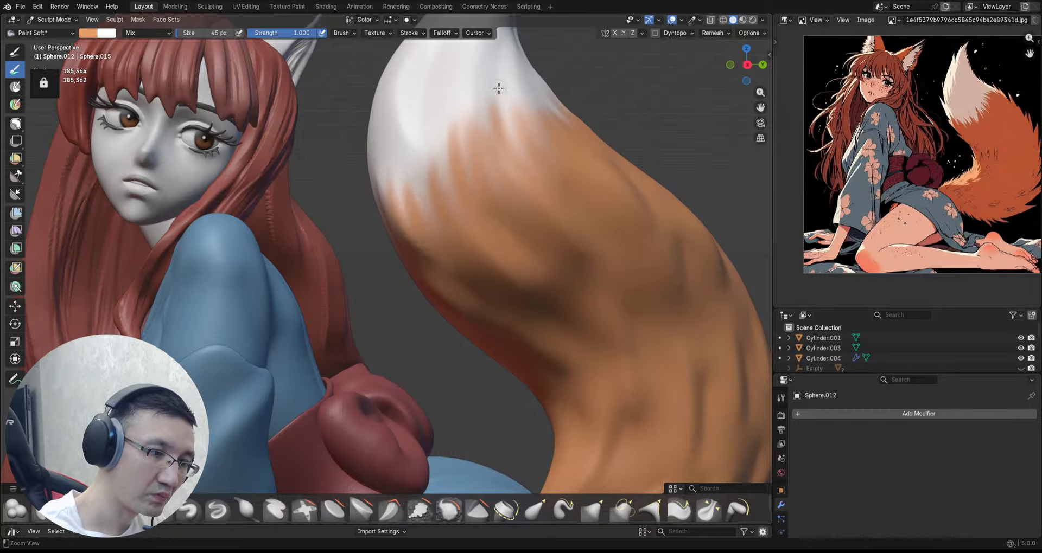
scroll(498, 89, "down", 2)
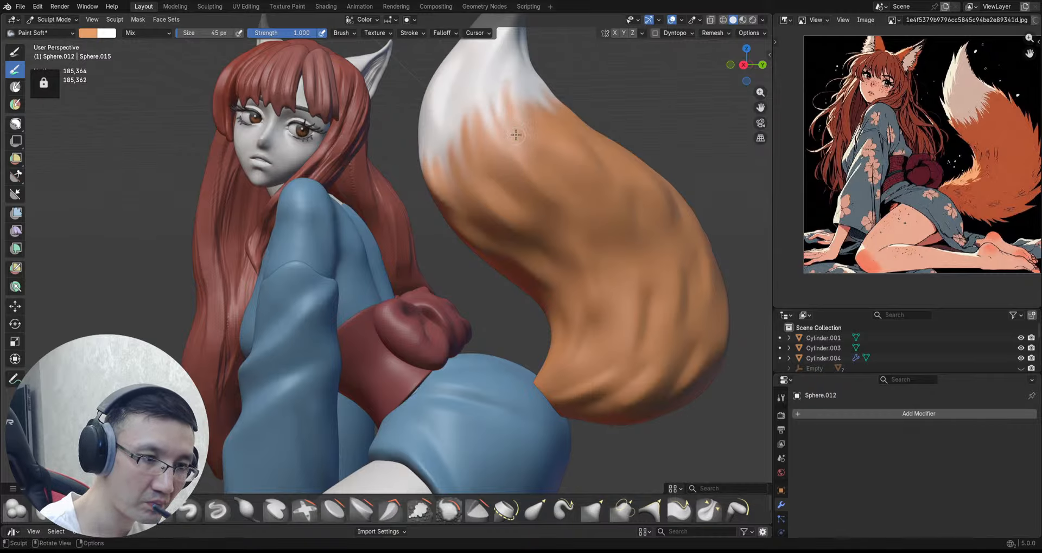
left_click_drag(516, 107, 509, 96)
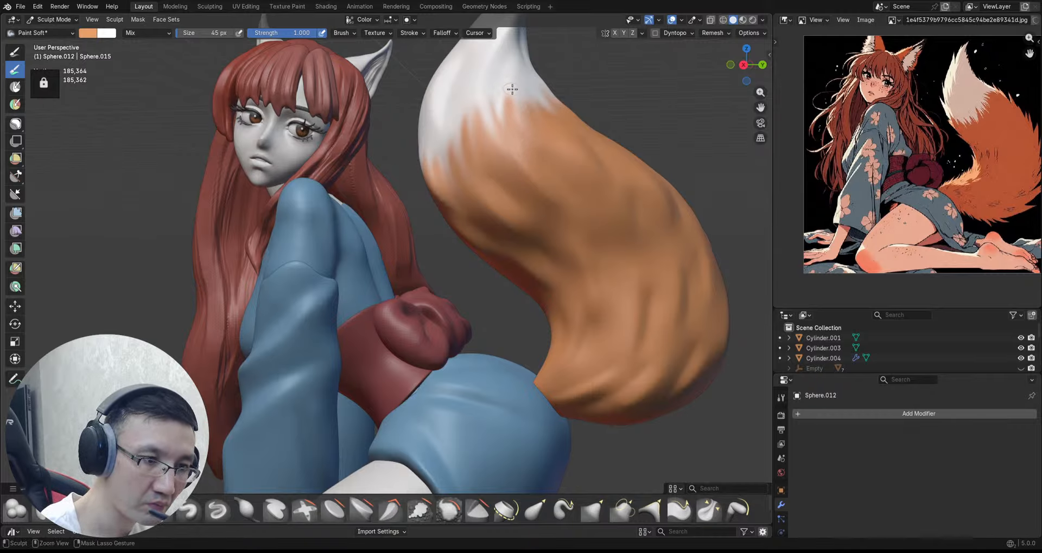
scroll(531, 121, "up", 2)
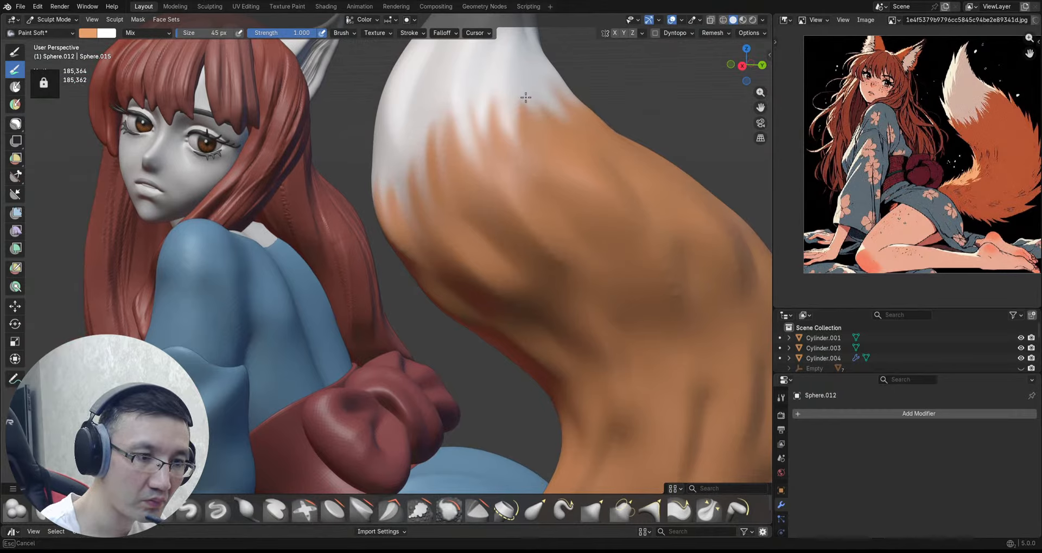
Step: Paint more orange streaks where the border wraps around the tail's inner side, and save the file
scroll(546, 110, "down", 8)
middle_click_drag(552, 97, 547, 186)
scroll(543, 143, "up", 2)
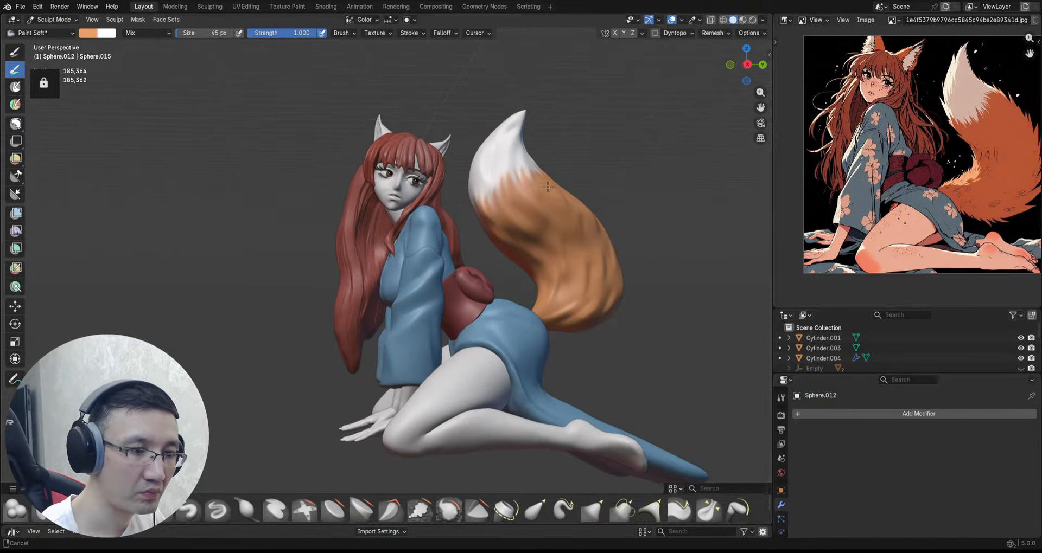
scroll(547, 186, "up", 4)
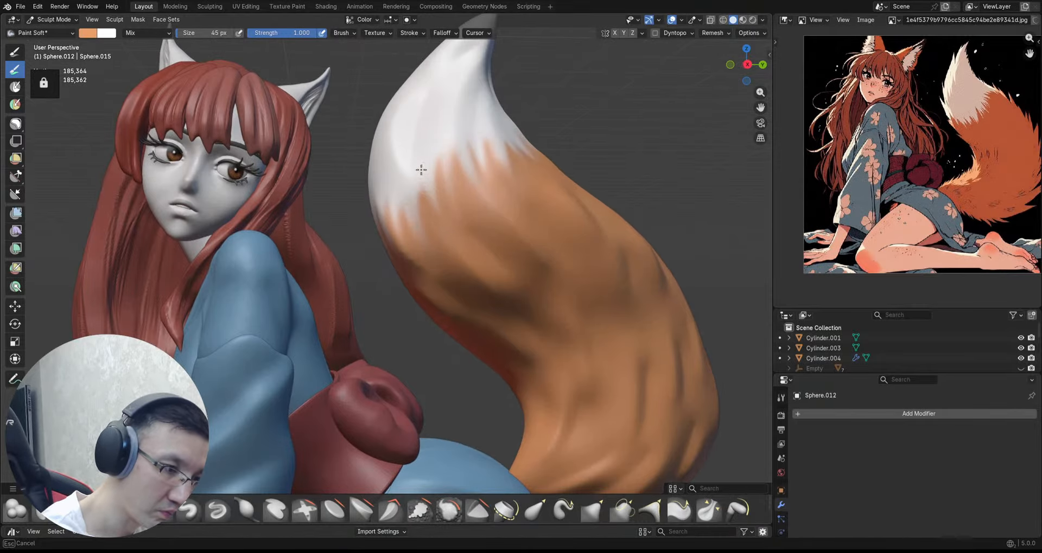
scroll(437, 194, "up", 2)
middle_click_drag(458, 244, 423, 239)
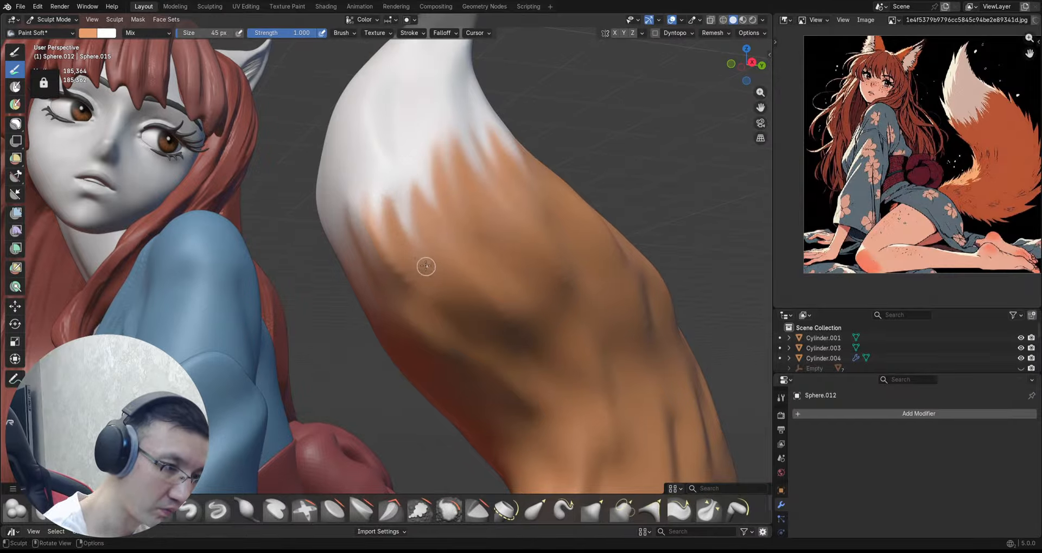
left_click_drag(366, 195, 395, 255)
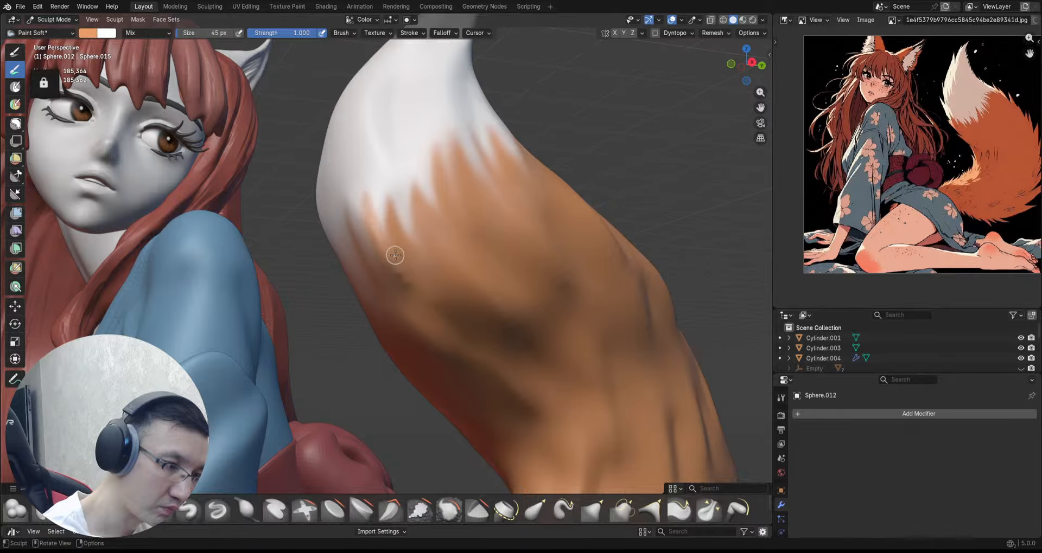
middle_click_drag(386, 255, 370, 214)
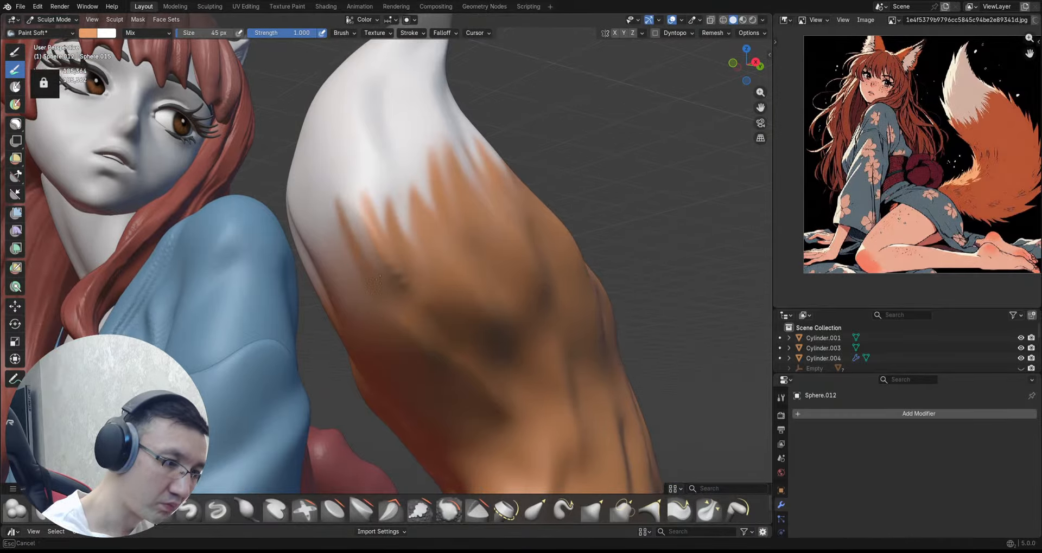
scroll(347, 255, "down", 5)
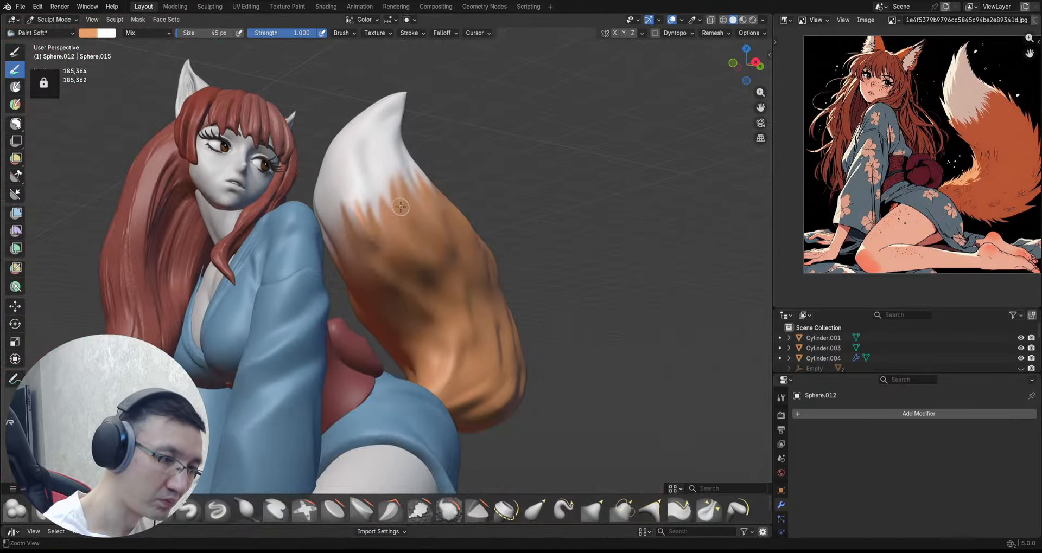
scroll(400, 206, "down", 5)
middle_click_drag(400, 207, 549, 219)
key("ctrl+s")
Step: Darken the brush color to #A9744E and reduce the brush size to 25 px
scroll(551, 214, "up", 2)
middle_click_drag(337, 123, 312, 118)
left_click(90, 33)
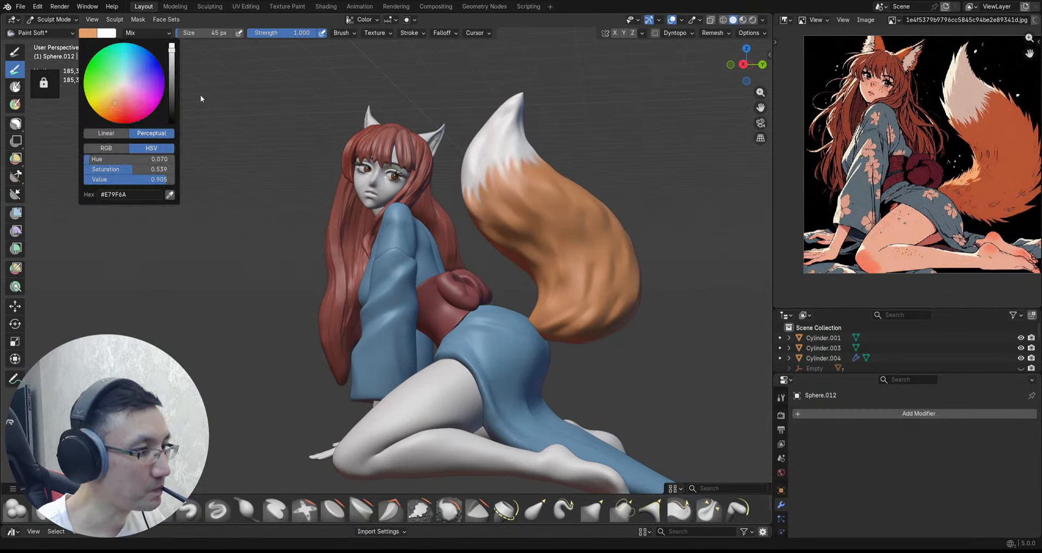
left_click_drag(171, 83, 172, 69)
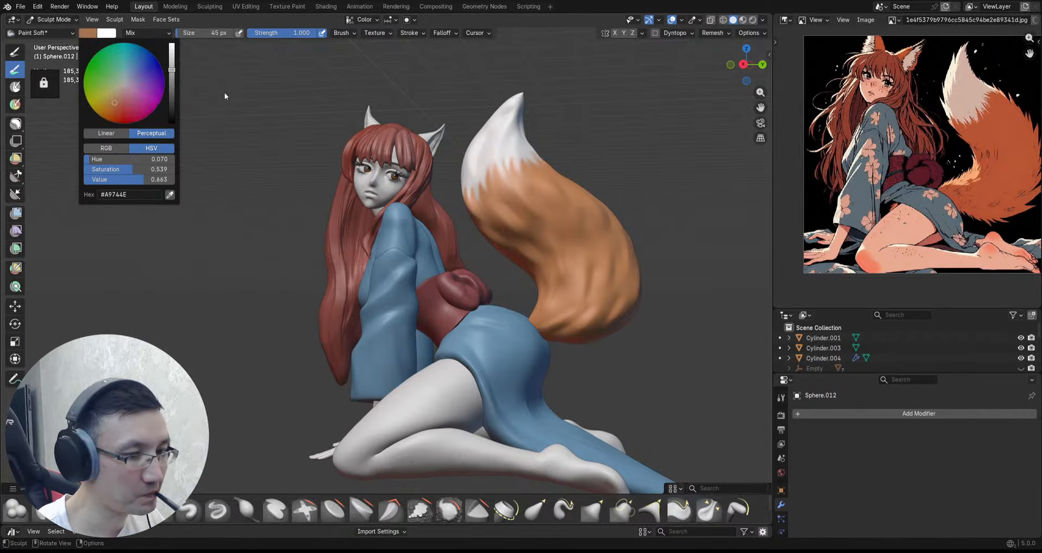
middle_click_drag(595, 180, 555, 178, "shift")
scroll(567, 217, "up", 1)
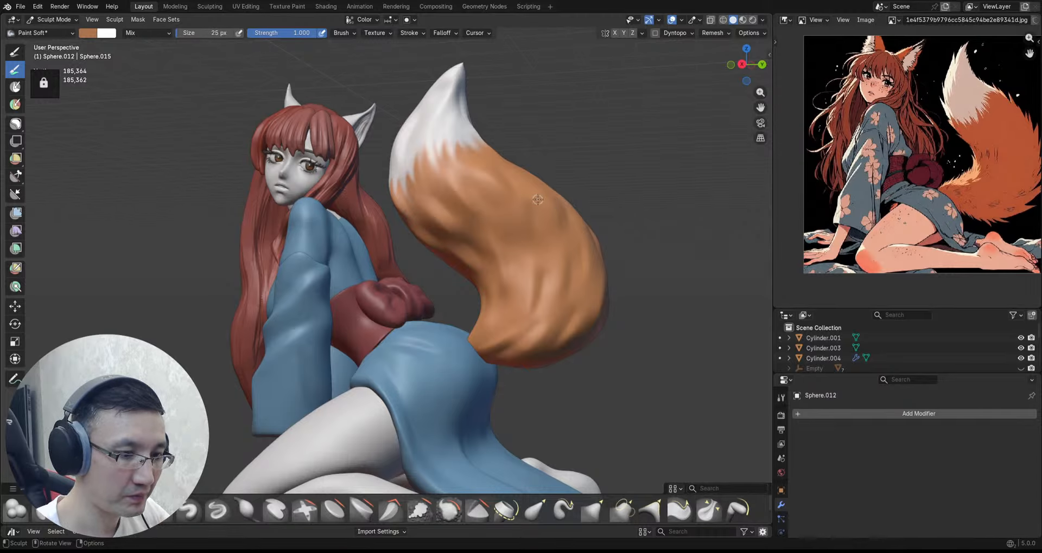
Step: Reduce the brush size to 11 px, paint thin darker fur strands across the tail's orange area, and save the file
scroll(519, 203, "down", 1)
middle_click_drag(518, 204, 509, 252)
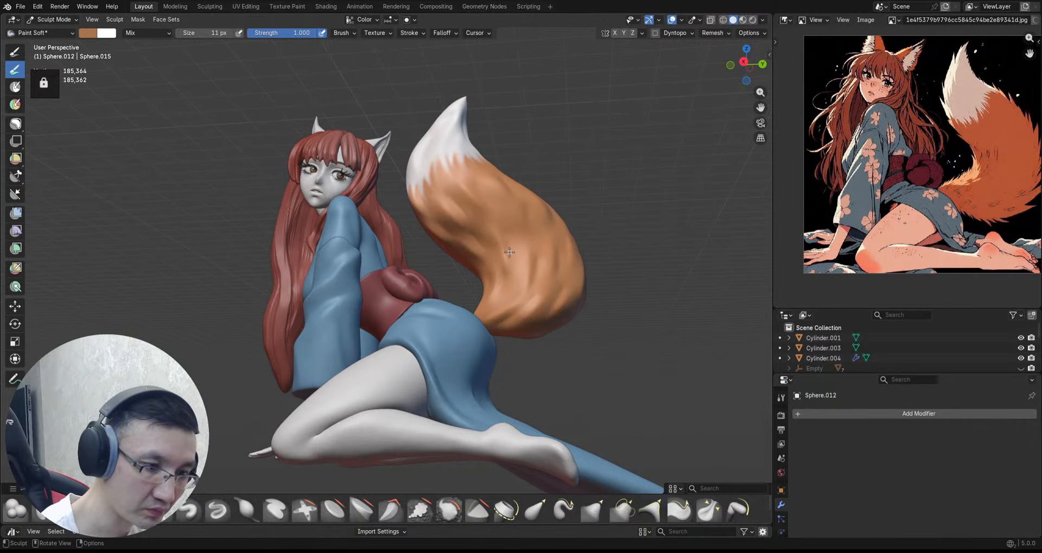
middle_click_drag(476, 186, 490, 182)
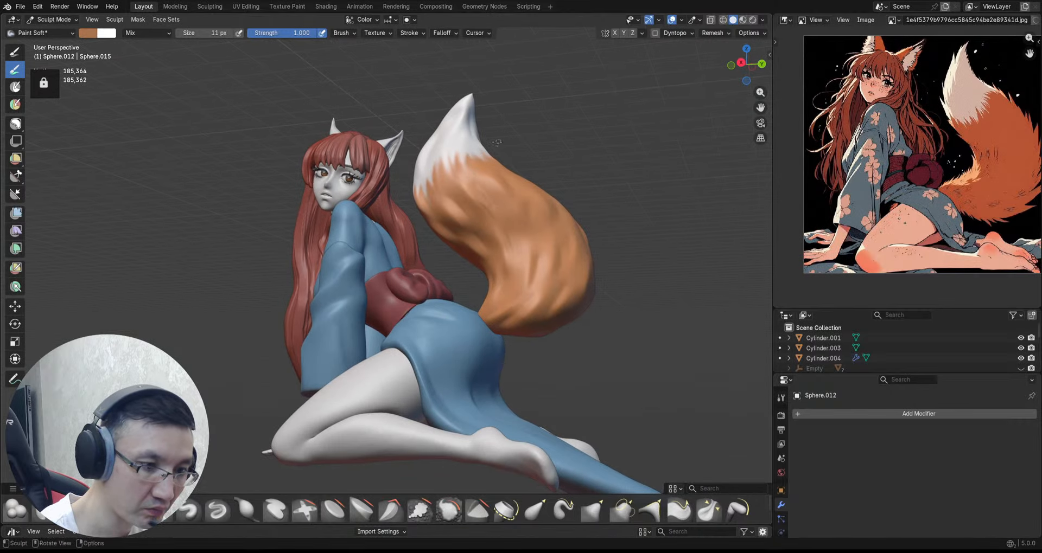
middle_click_drag(497, 142, 529, 203)
middle_click_drag(523, 241, 444, 245)
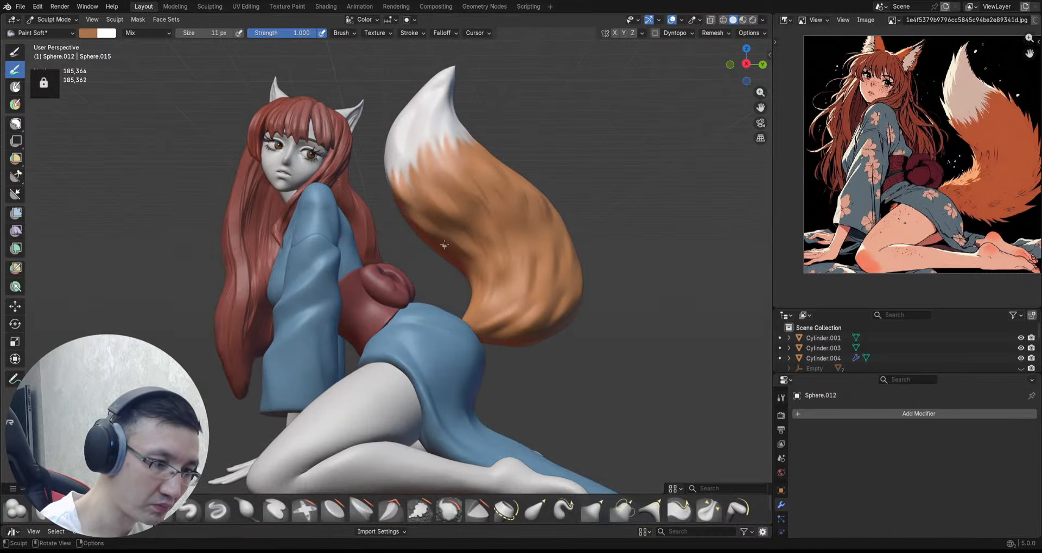
middle_click_drag(531, 202, 583, 220)
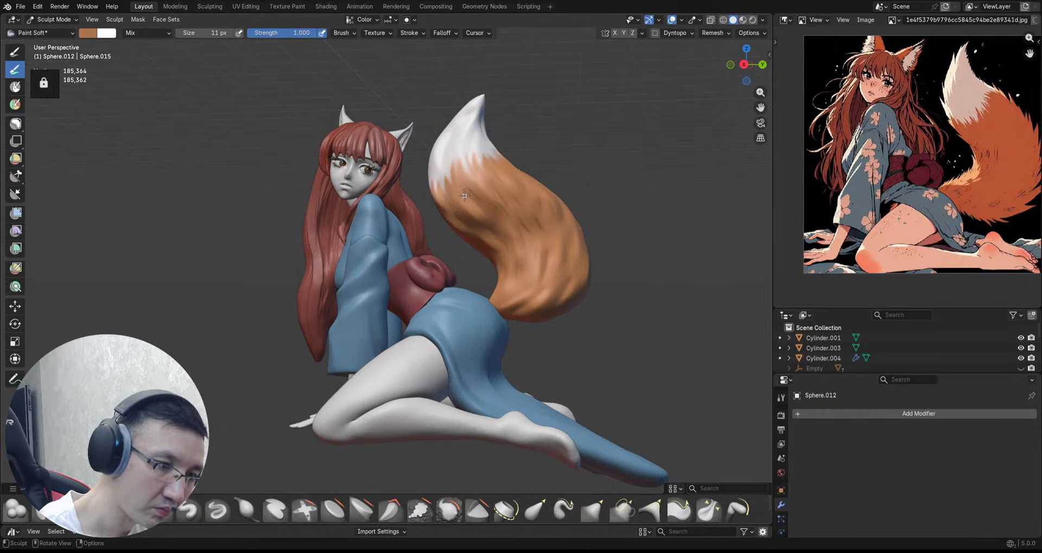
key("ctrl+s")
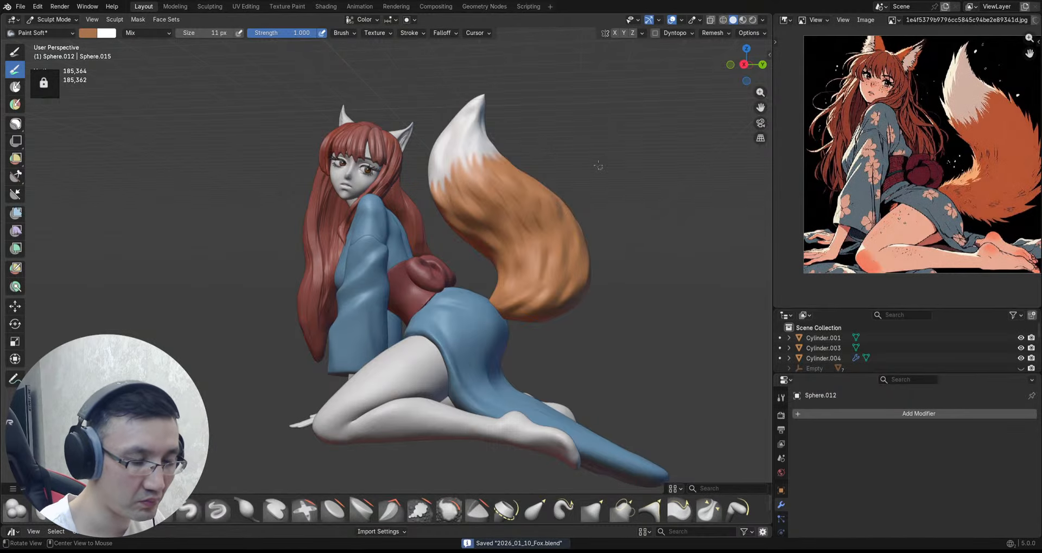
mouse_move(598, 166)
middle_mouse_down()
mouse_move(507, 160)
mouse_move(465, 238)
mouse_move(515, 191)
middle_mouse_up()
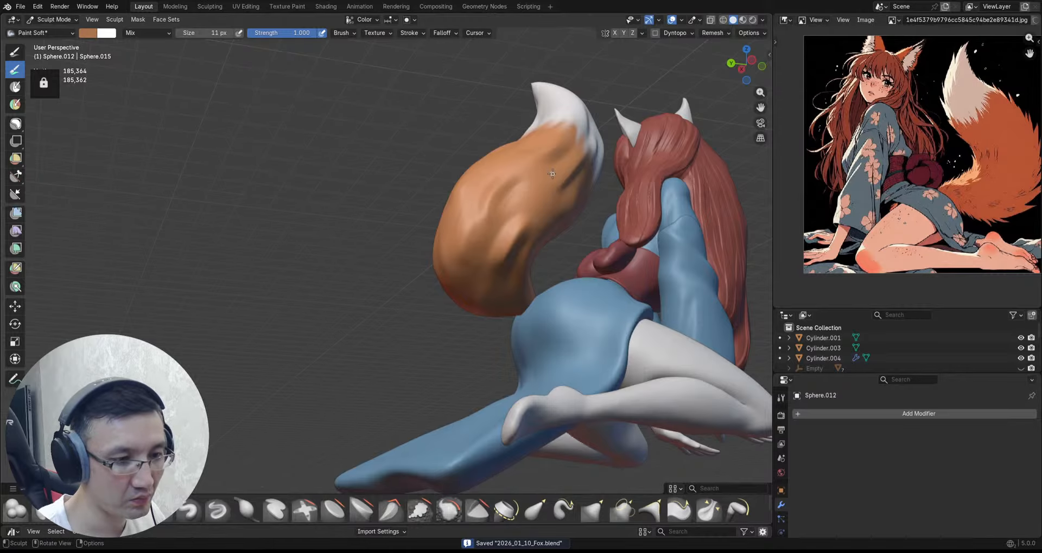
Step: Save the file and check the painted tail from the front against the reference illustration
middle_click_drag(588, 153, 600, 248)
key("ctrl+s")
middle_click_drag(621, 249, 610, 210, "shift")
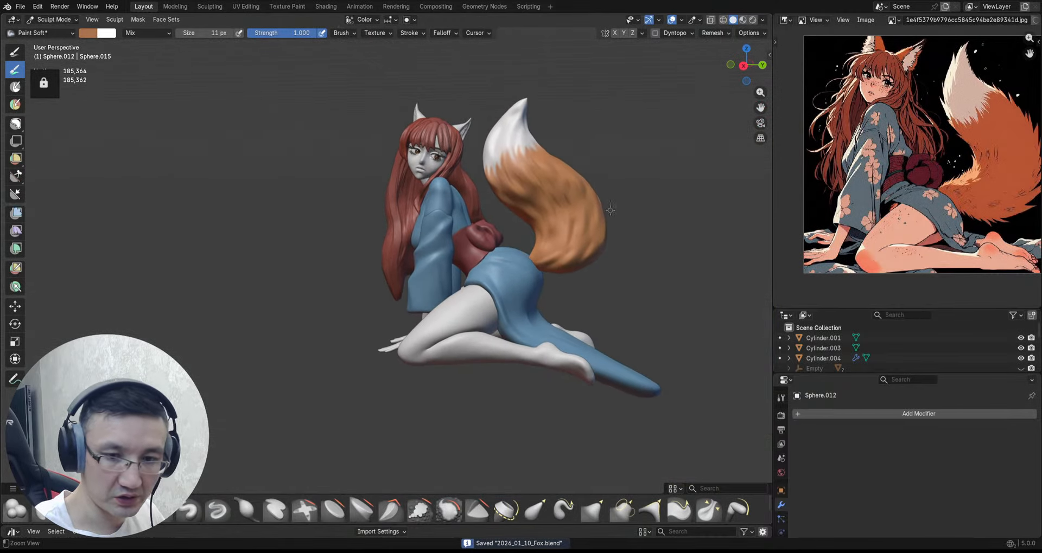
scroll(609, 212, "up", 2)
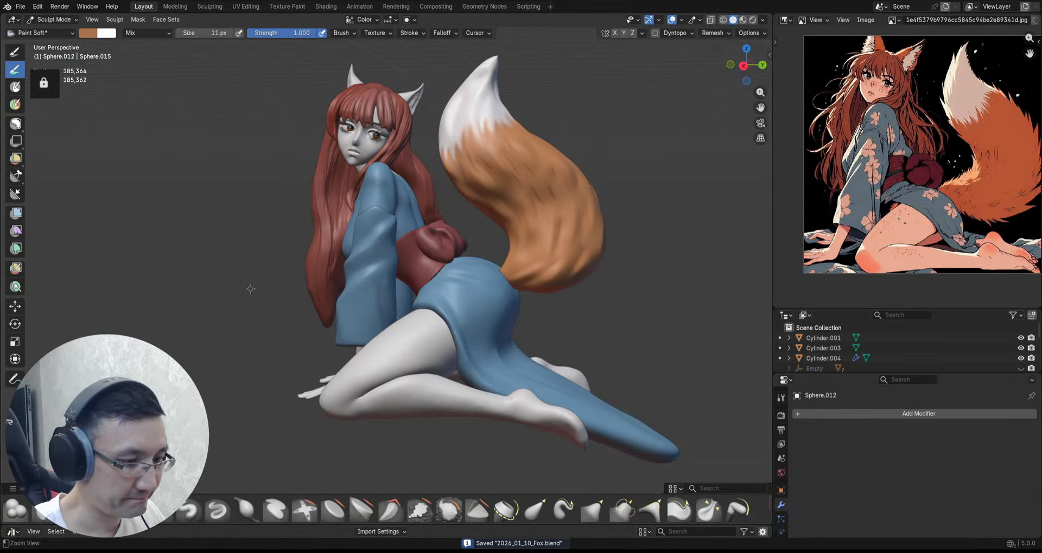
mouse_move(416, 332)
middle_mouse_down("shift")
mouse_move(414, 297)
mouse_move(402, 326)
middle_mouse_up("shift")
scroll(408, 295, "down", 1)
Step: Make the legs the active sculpt object and set the Grab brush size to 186 px
key("alt+q")
key("g")
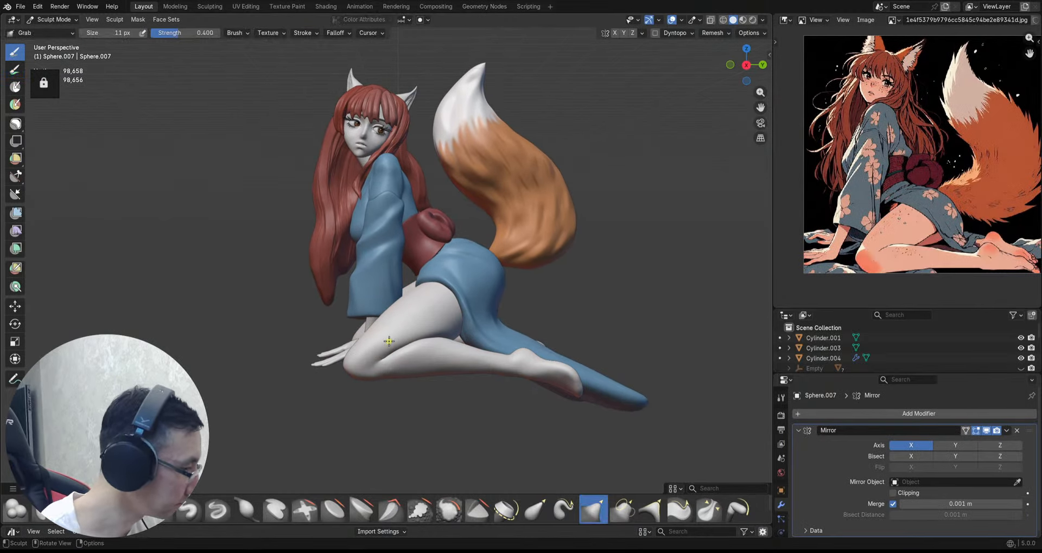
key("f")
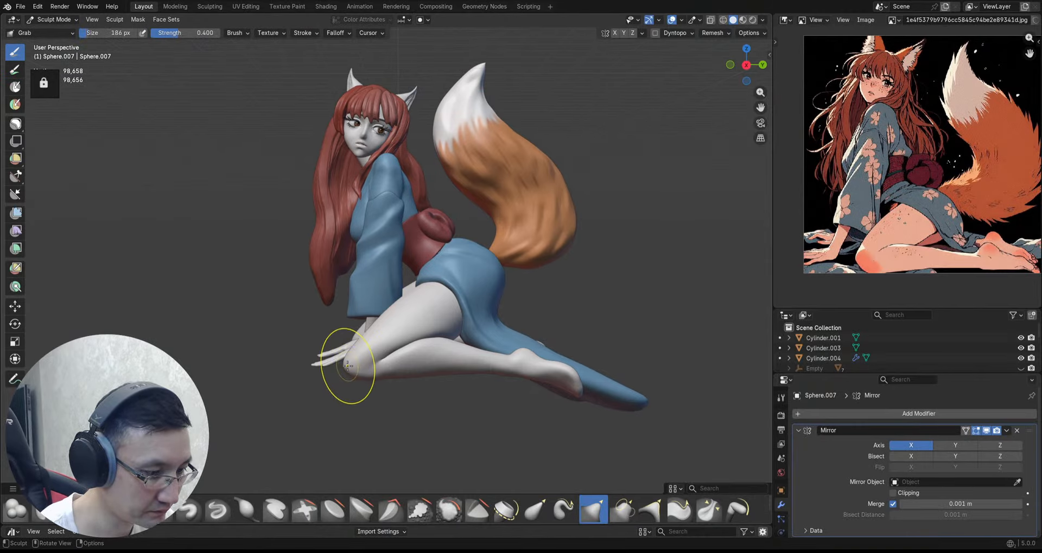
scroll(353, 362, "up", 2)
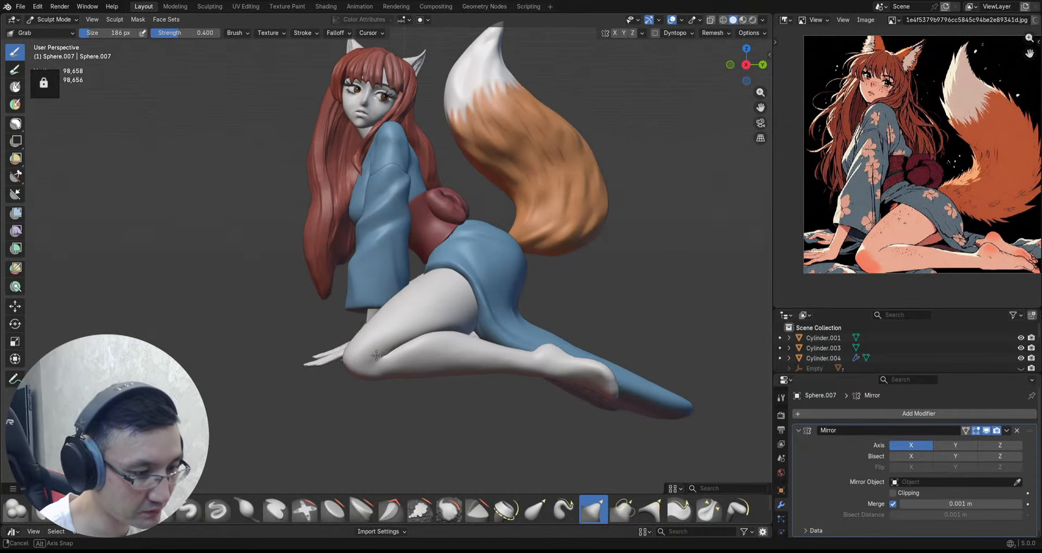
middle_click_drag(360, 353, 383, 308)
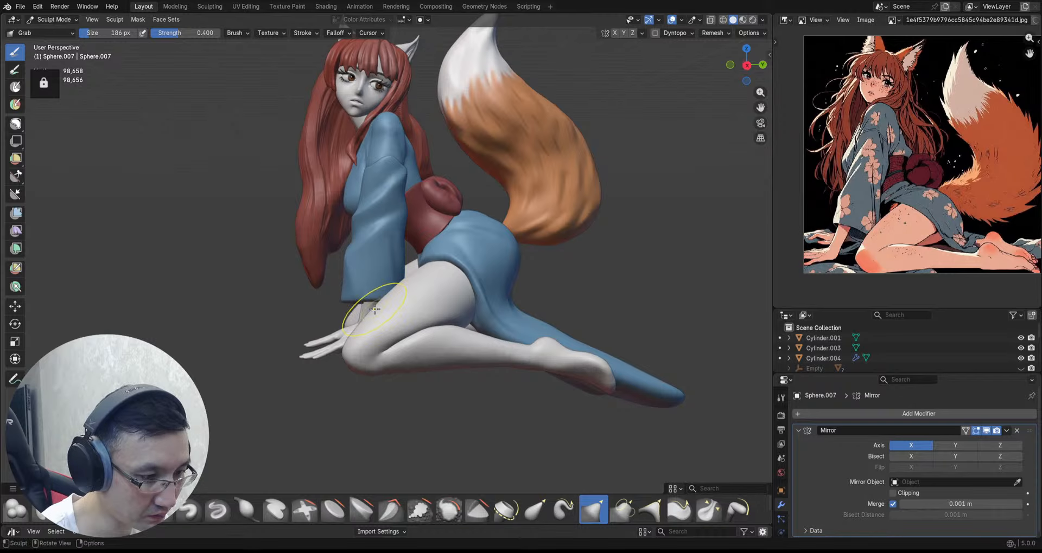
scroll(425, 293, "down", 1)
left_click_drag(425, 293, 422, 243, "alt")
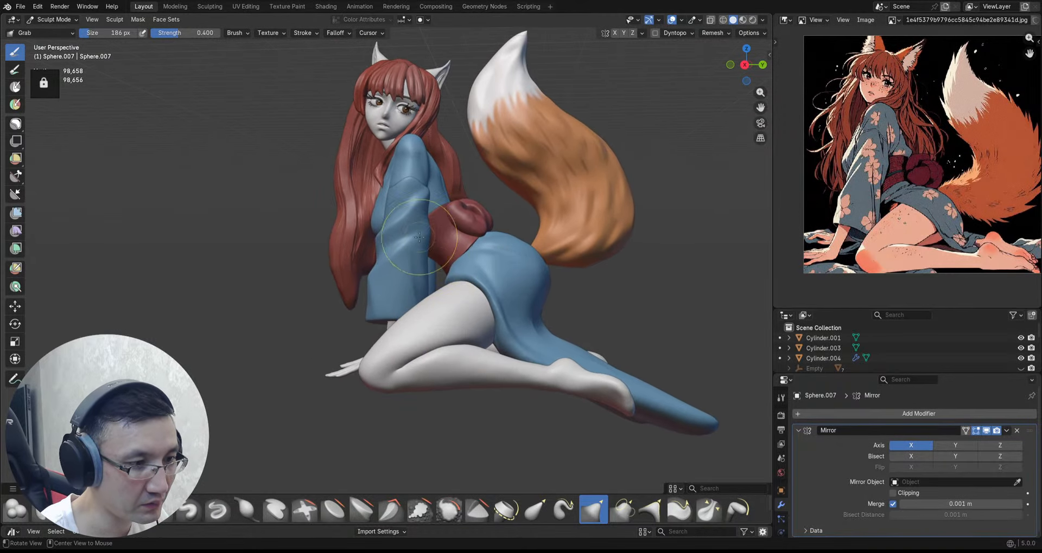
Step: Select the head in Object Mode, enter Sculpt Mode on it, and save the file
key("ctrl+Tab")
left_click(356, 176)
mouse_move(404, 199)
middle_mouse_down("shift")
mouse_move(411, 257)
mouse_move(429, 266)
mouse_move(425, 212)
mouse_move(397, 211)
middle_mouse_up("shift")
left_click(391, 212)
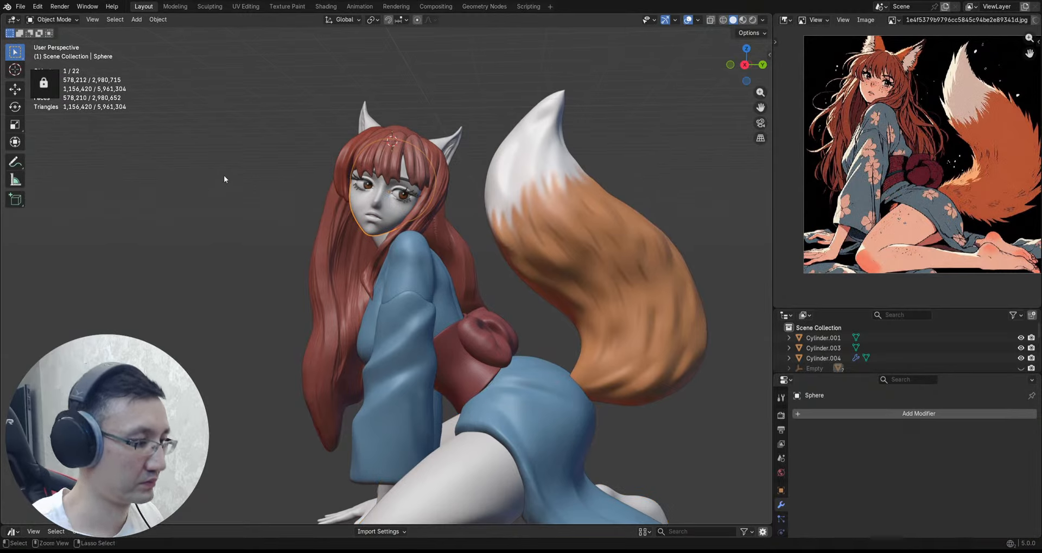
key("ctrl+Tab")
left_click(222, 233)
key("ctrl+s")
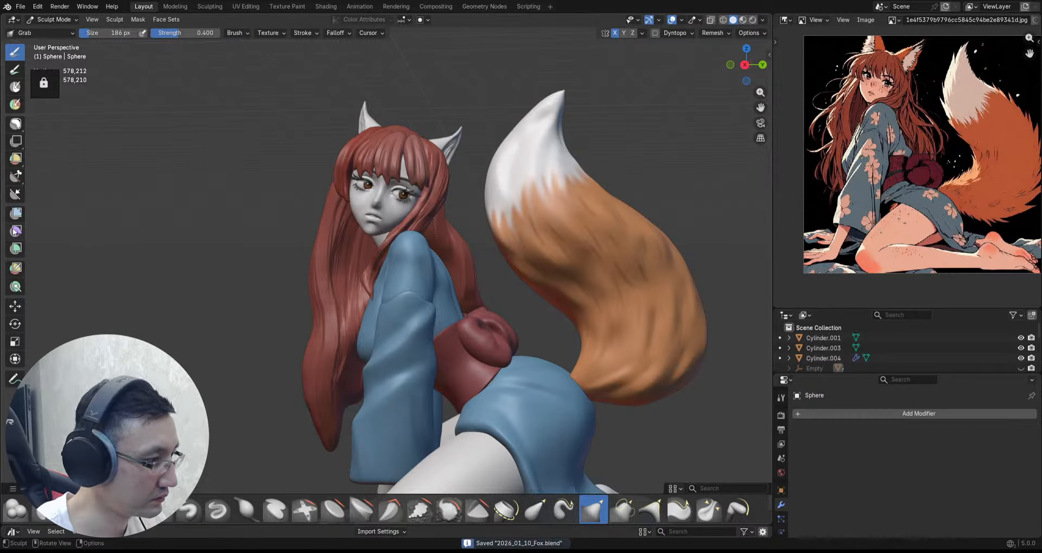
Step: Activate the Color Filter in Fill mode and sample its fill color from the skin of the reference character's thigh
left_click(15, 249)
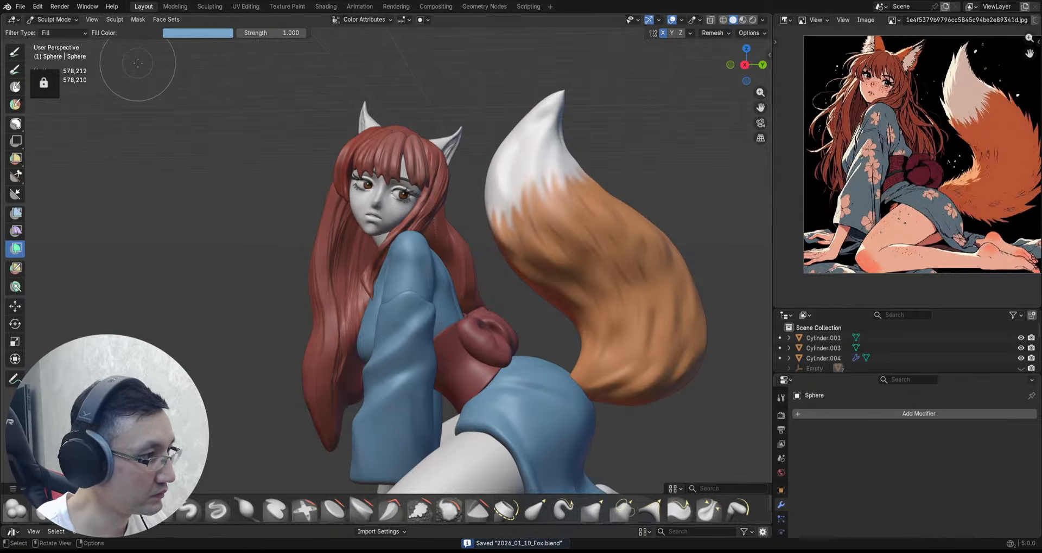
left_click(190, 38)
left_click(254, 196)
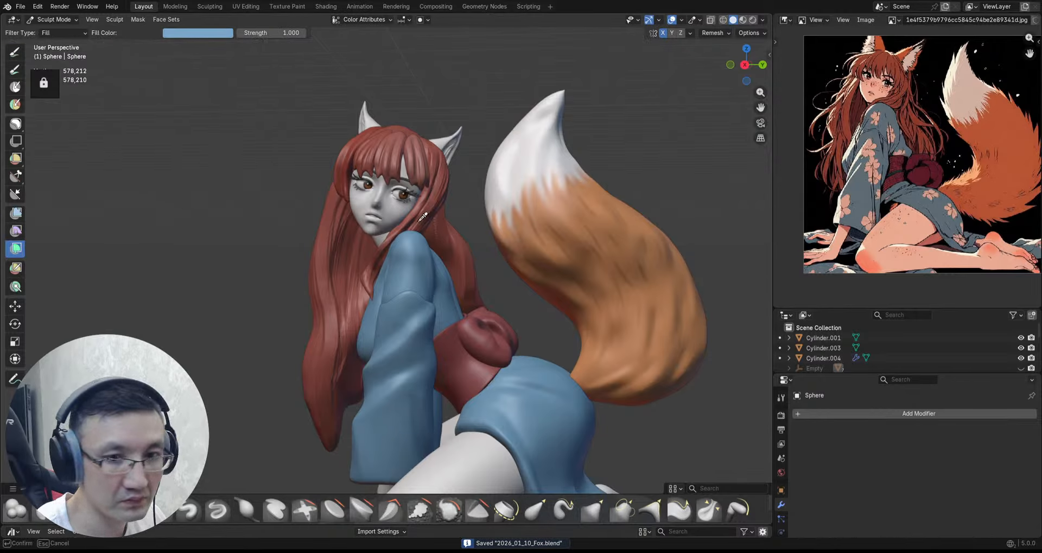
left_click(908, 230)
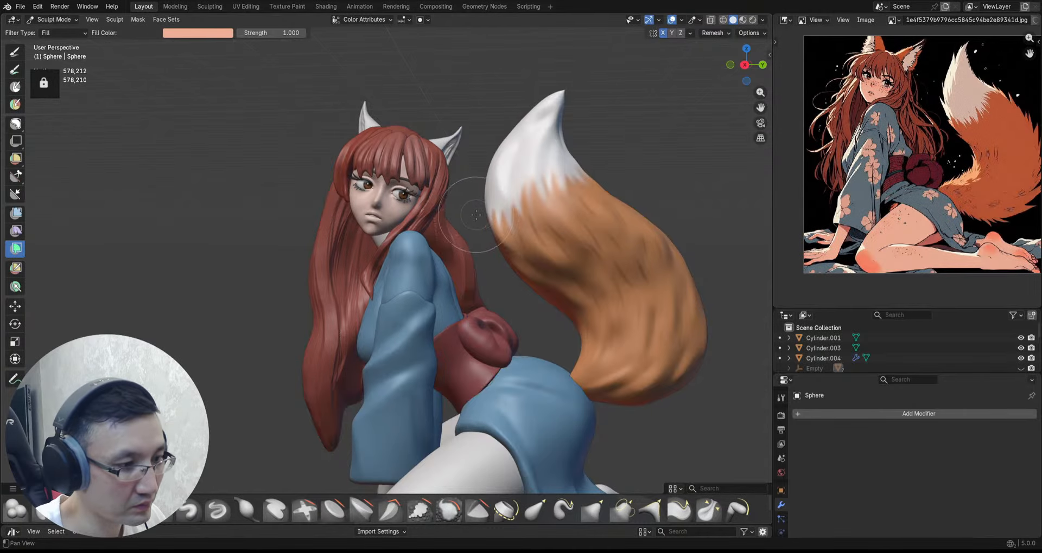
Step: Switch sculpting to the legs and fill them with the sampled peach skin color
middle_click_drag(476, 215, 468, 76, "shift")
middle_click_drag(456, 266, 453, 295, "ctrl")
key("alt+q")
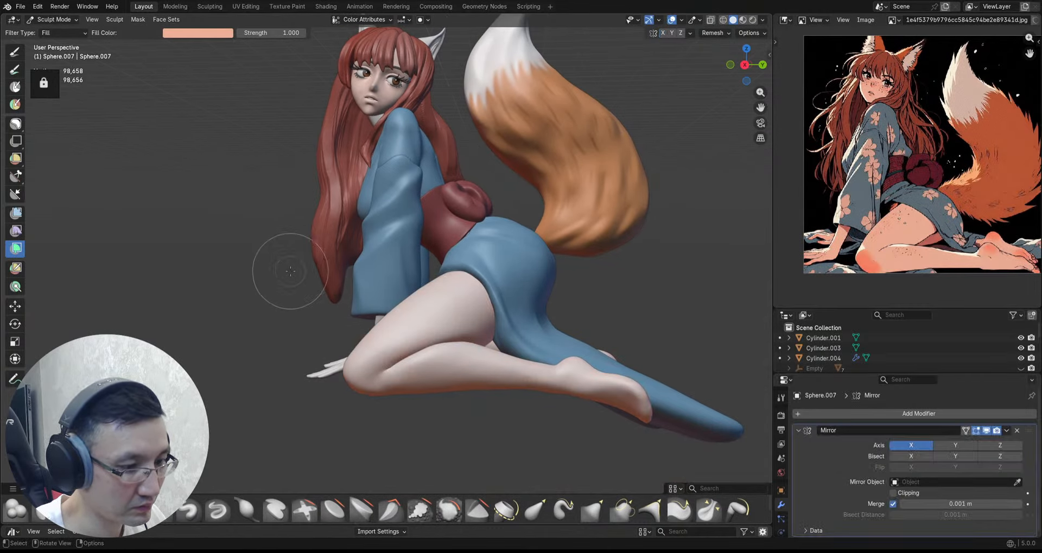
mouse_move(290, 271)
left_mouse_down()
mouse_move(262, 251)
mouse_move(648, 292)
left_mouse_up()
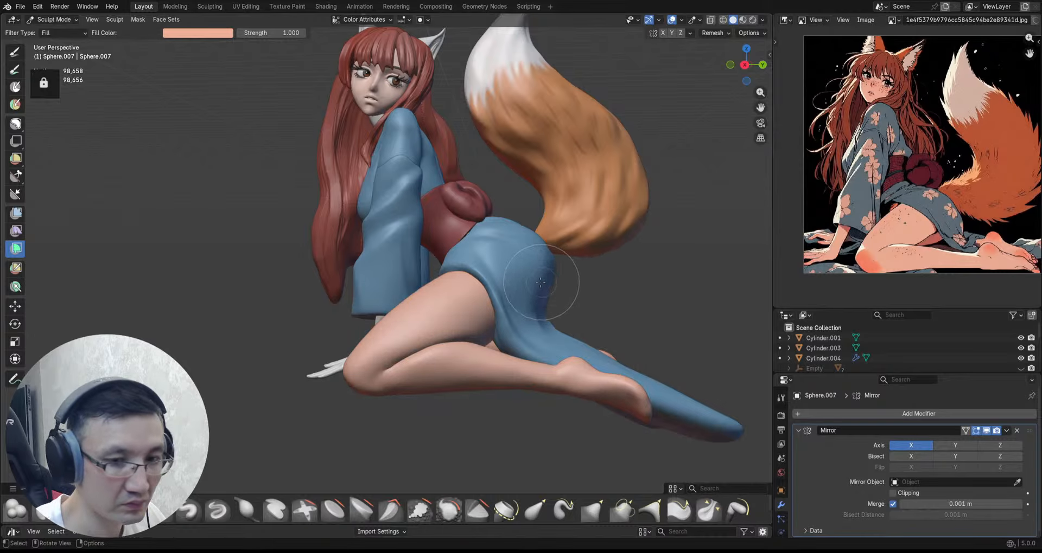
Step: Switch through the neck, chest and hand objects and fill each with the same peach skin color
mouse_move(541, 282)
middle_mouse_down()
mouse_move(298, 214)
mouse_move(326, 217)
mouse_move(360, 252)
middle_mouse_up()
middle_click_drag(361, 252, 352, 215, "ctrl")
key("alt+q")
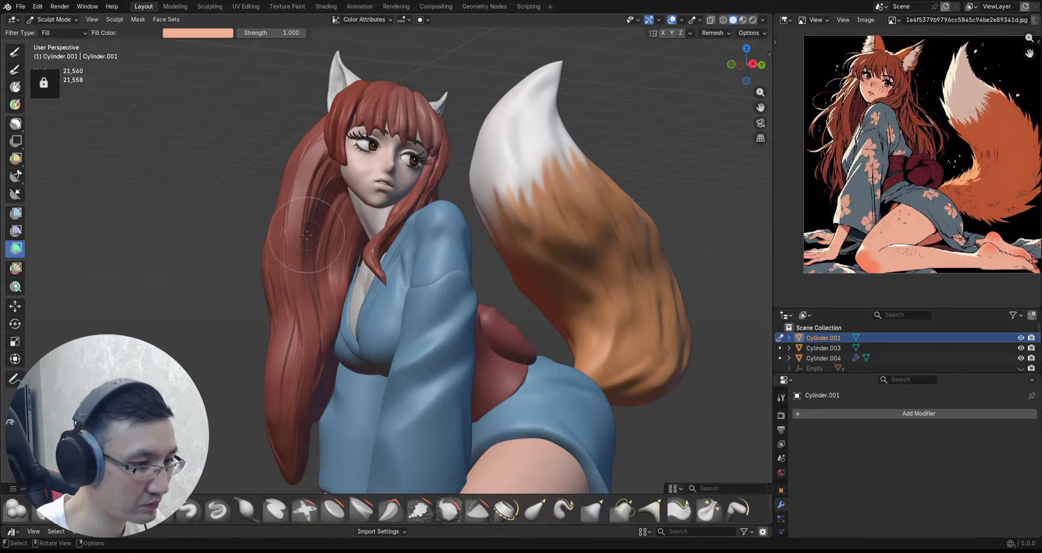
middle_click_drag(452, 234, 334, 242)
key("alt+q")
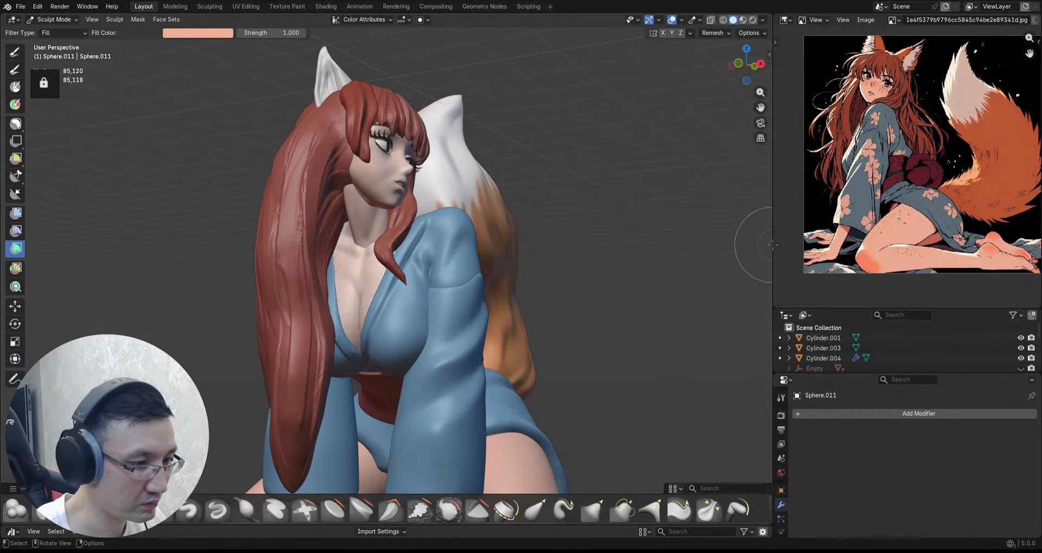
mouse_move(434, 233)
middle_mouse_down()
mouse_move(549, 181)
mouse_move(548, 202)
mouse_move(507, 161)
mouse_move(425, 278)
mouse_move(413, 429)
middle_mouse_up()
key("alt+q")
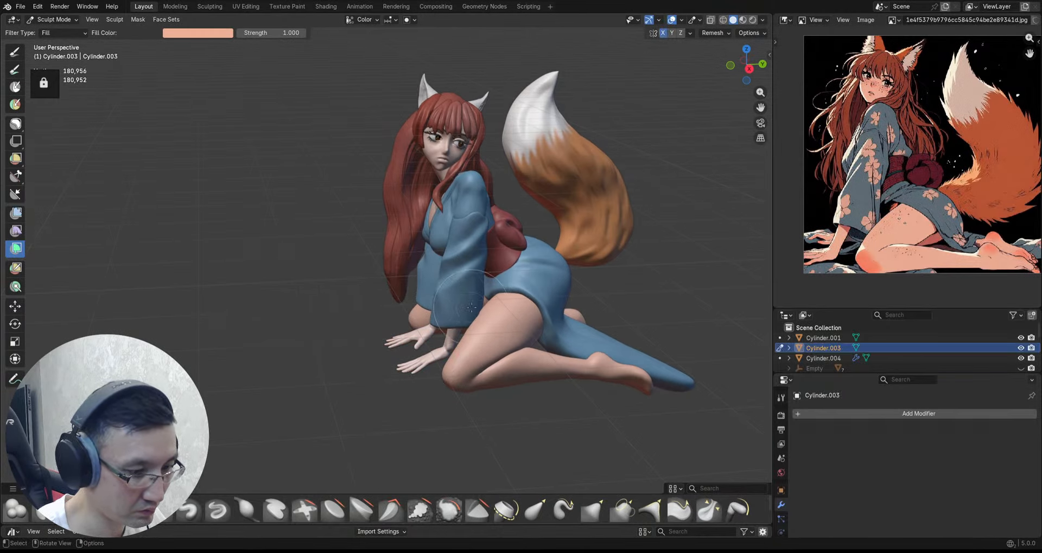
Step: In Object Mode, select the head, neck and chest, hands and legs together, with the legs as the active object
left_click_drag(563, 299, 548, 282, "alt")
left_click_drag(548, 282, 509, 307, "alt+shift")
mouse_move(509, 306)
left_mouse_down("ctrl+alt")
mouse_move(422, 177)
mouse_move(332, 215)
left_mouse_up("ctrl+alt")
key("ctrl+Tab")
left_click(386, 187)
left_click(349, 144, "shift")
left_click(310, 401, "shift")
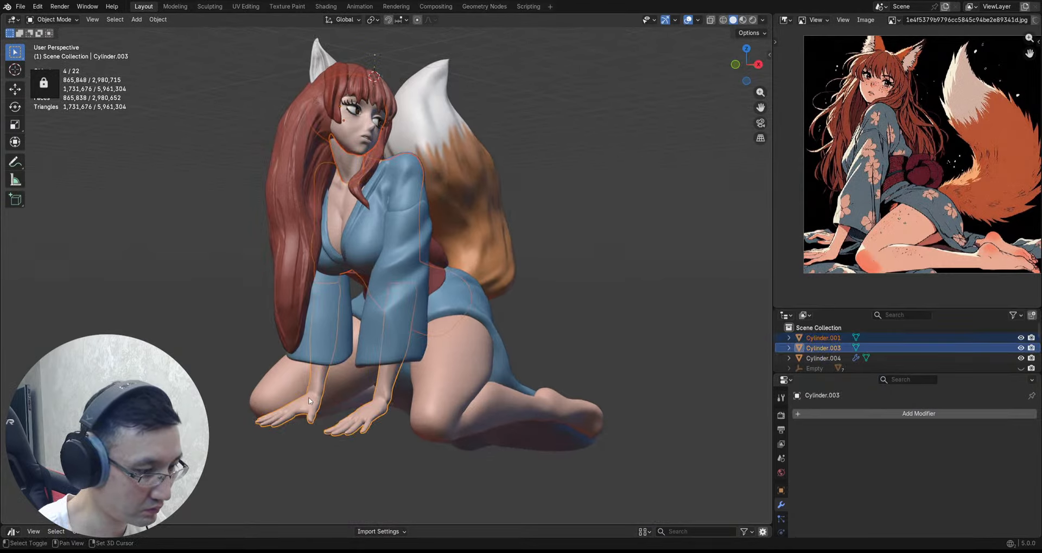
left_click(280, 385, "shift")
left_click_drag(472, 396, 440, 325, "alt")
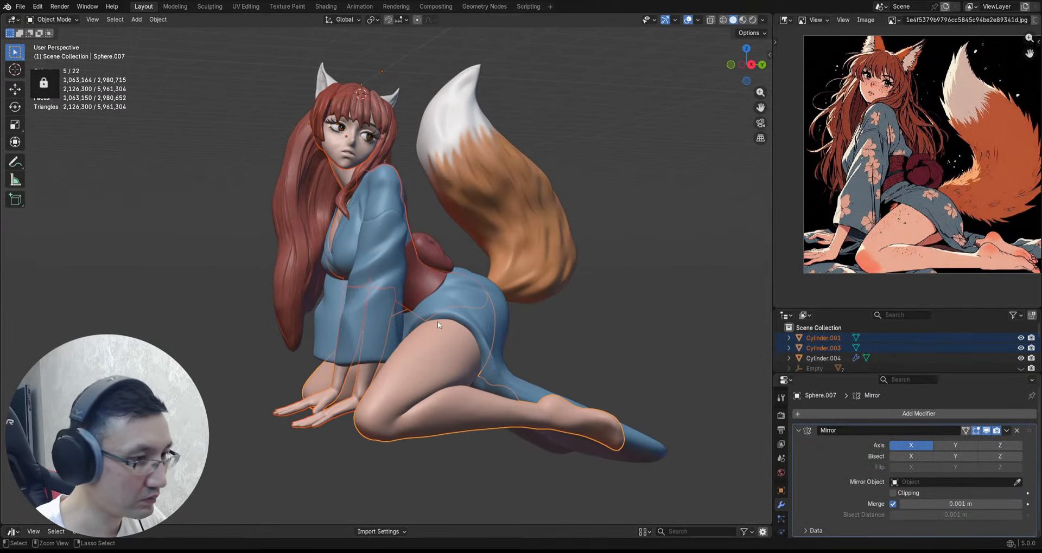
Step: Try to join the selected skin parts, and undo the join
key("ctrl+j")
left_click_drag(282, 275, 456, 278, "alt")
key("ctrl+z")
Step: Apply the Mirror modifier on the legs and join the selected skin parts into one object
key("q")
left_click(431, 259)
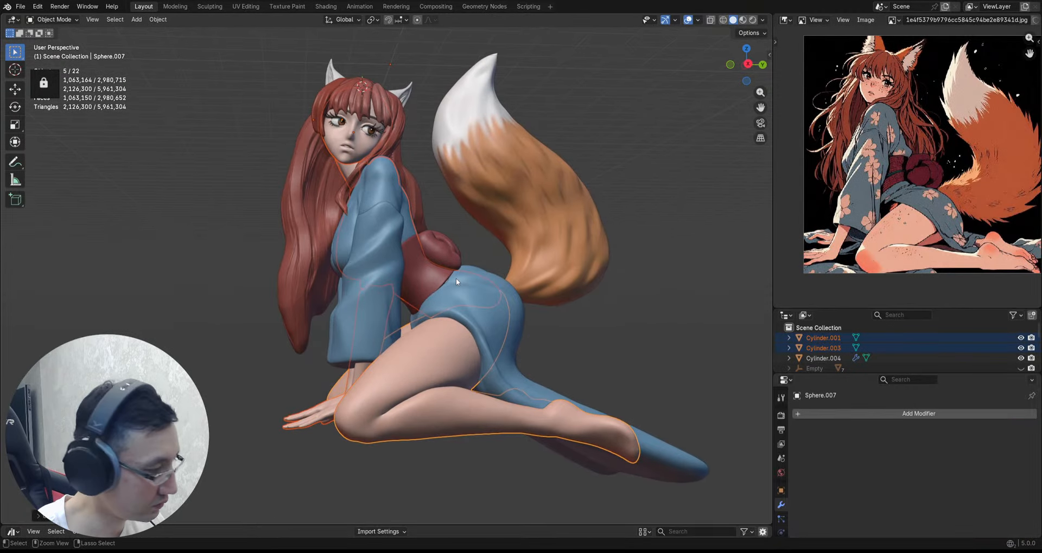
key("ctrl+j")
left_click_drag(298, 245, 203, 245, "alt")
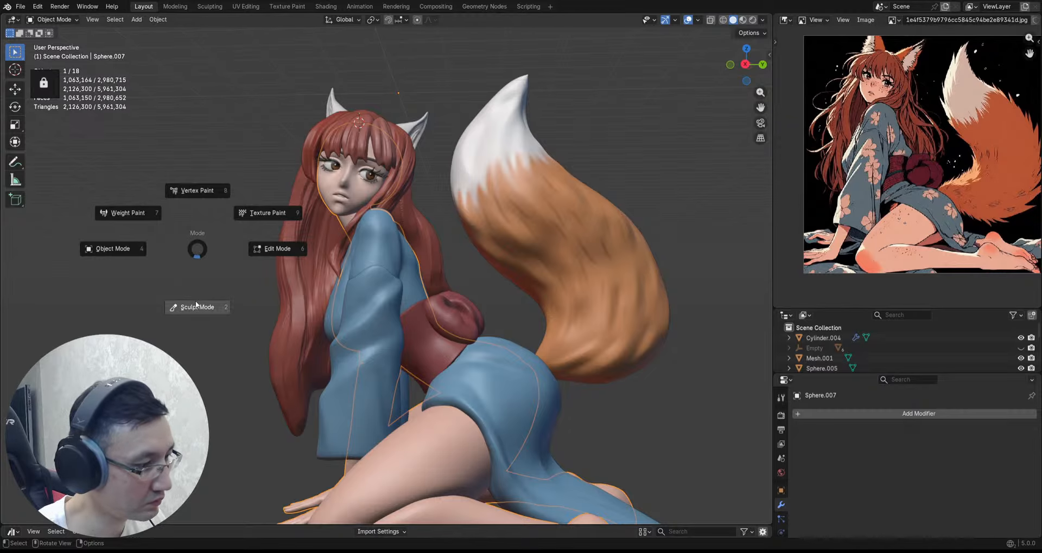
Step: Enter Sculpt Mode on the joined body and lighten its skin with the Color Filter set to Brightness
left_click(199, 266)
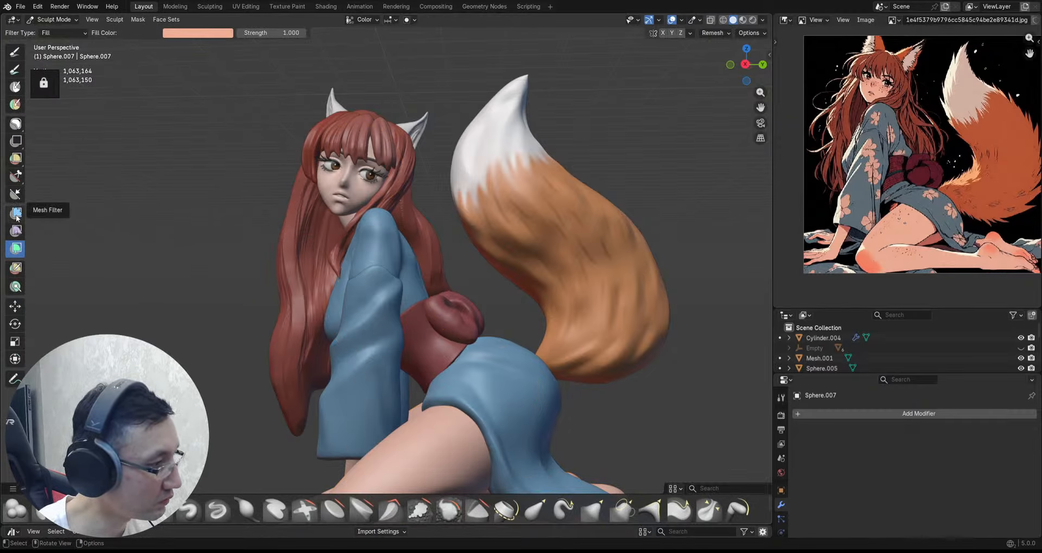
left_click(58, 34)
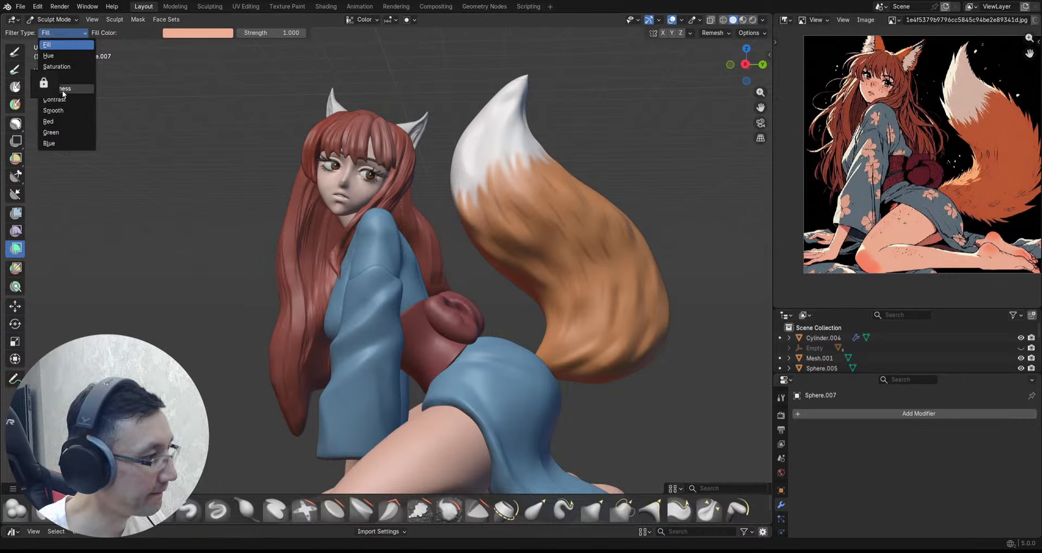
left_click(54, 88)
left_click_drag(174, 221, 243, 227)
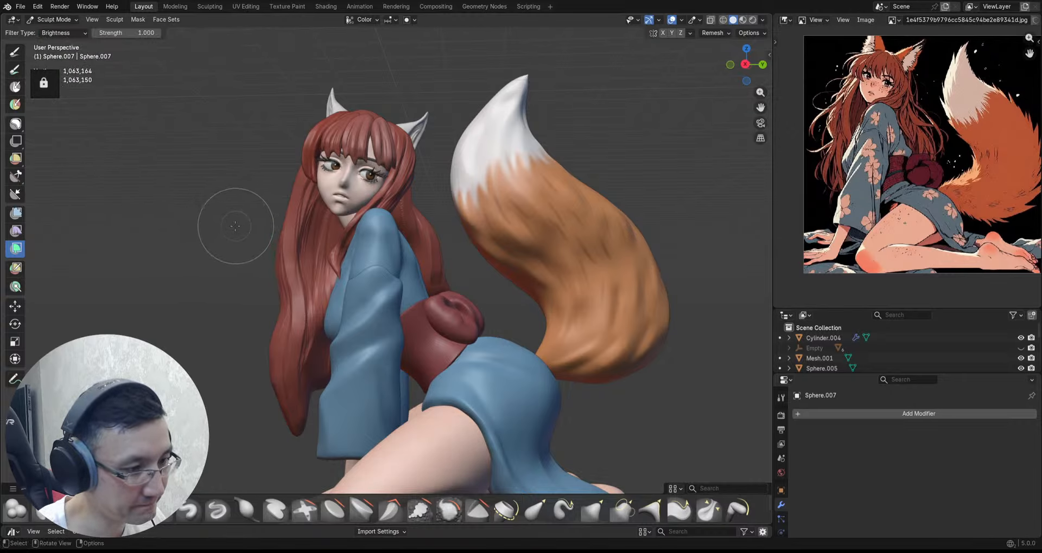
Step: Activate the Paint Soft brush and make the fox ears the active sculpt object
mouse_move(224, 234)
middle_mouse_down("shift")
mouse_move(226, 114)
mouse_move(222, 146)
middle_mouse_up("shift")
scroll(220, 173, "down", 2)
middle_click_drag(217, 186, 240, 166, "shift")
scroll(240, 165, "up", 4)
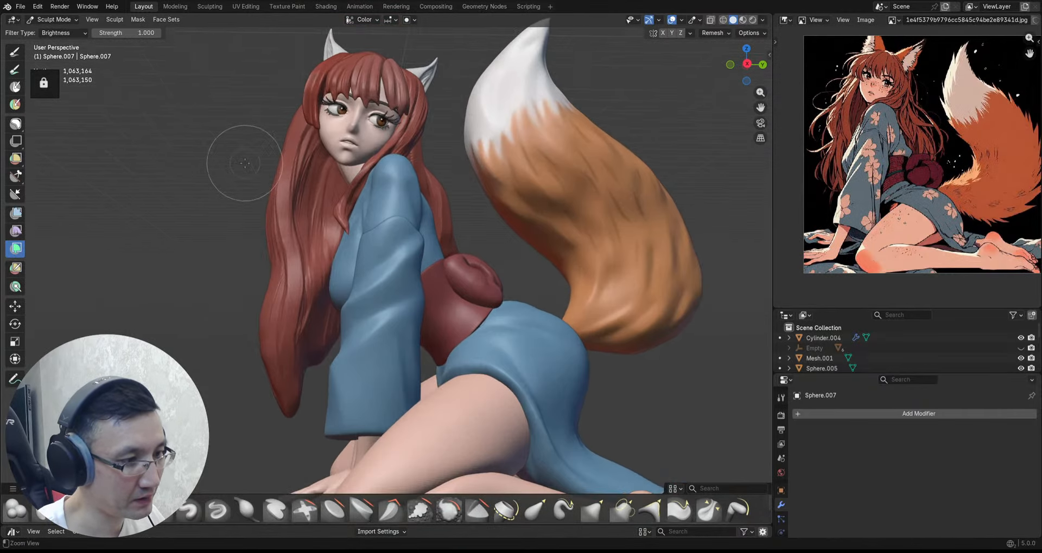
scroll(884, 76, "up", 4)
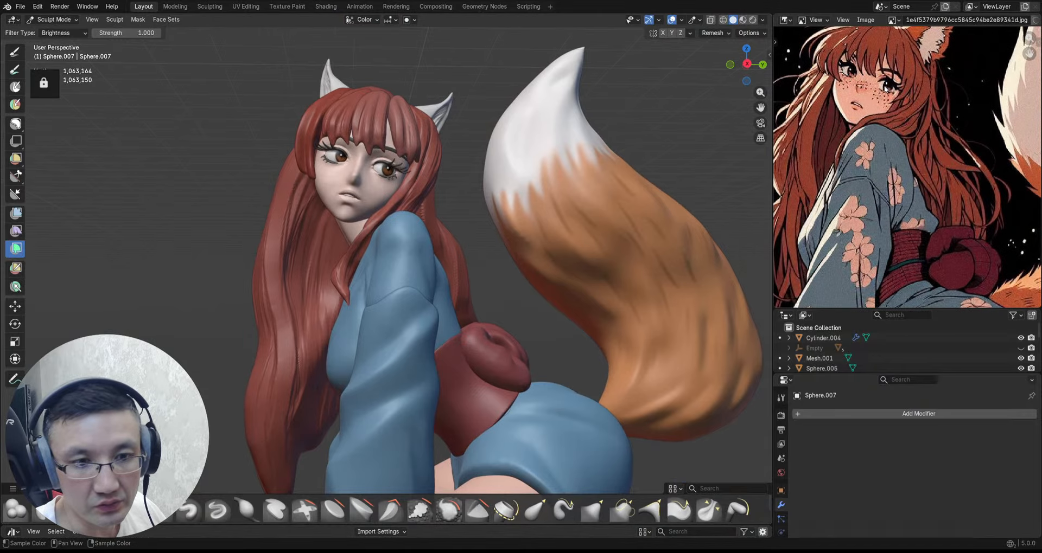
scroll(371, 176, "up", 3)
scroll(371, 176, "up", 1)
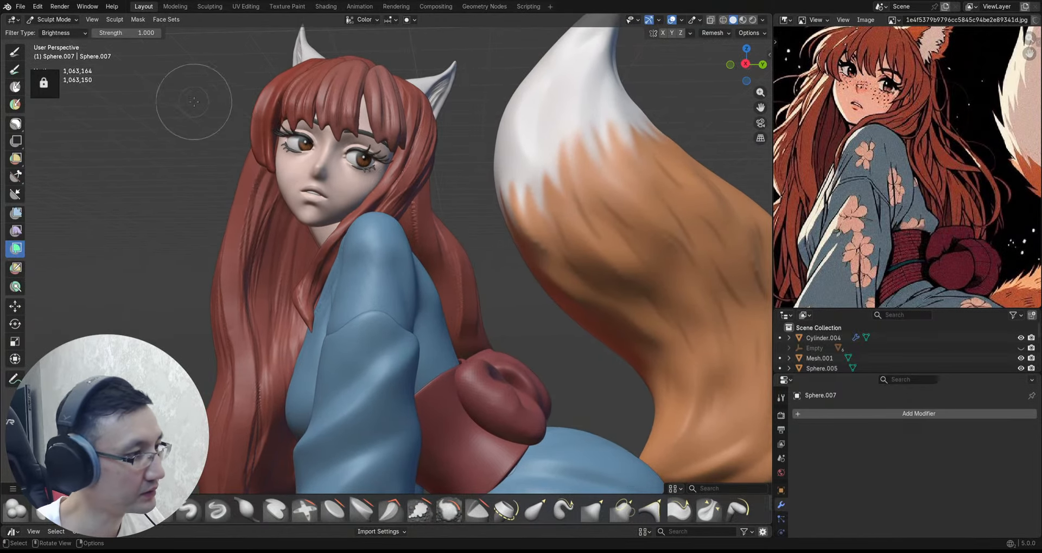
right_click(139, 128)
left_click(135, 141)
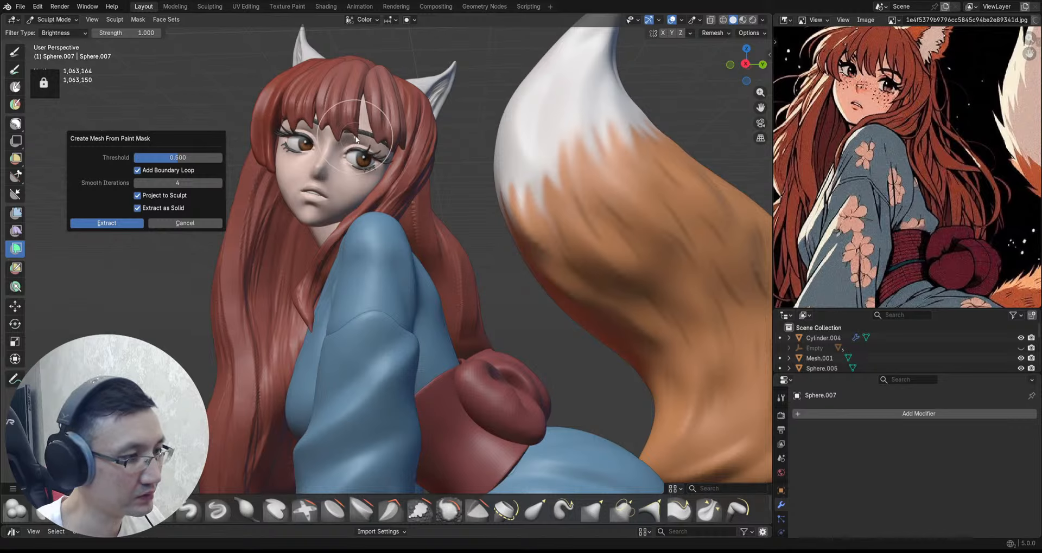
key("q")
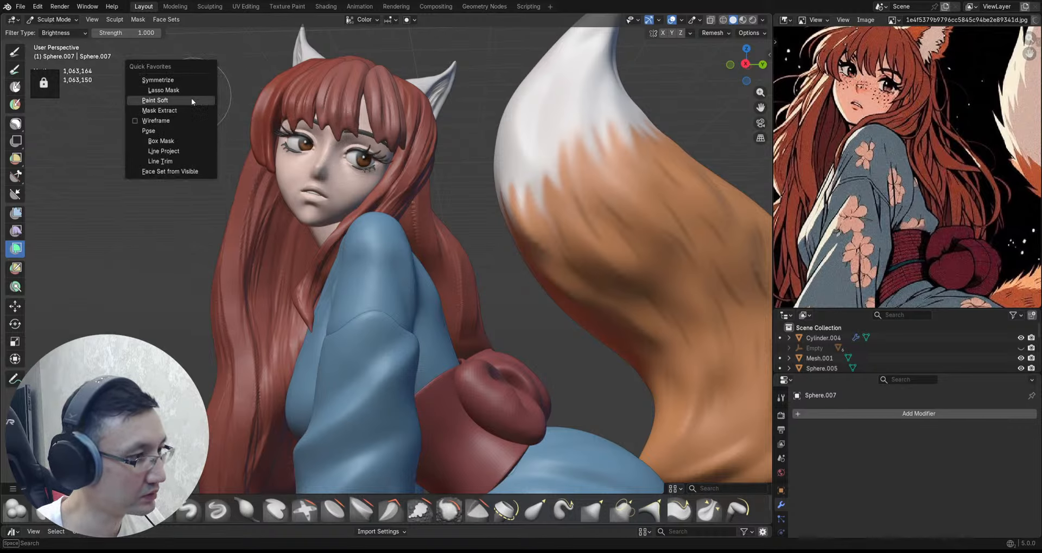
left_click(191, 100)
mouse_move(472, 112)
middle_mouse_down()
mouse_move(482, 116)
mouse_move(458, 141)
mouse_move(461, 131)
middle_mouse_up()
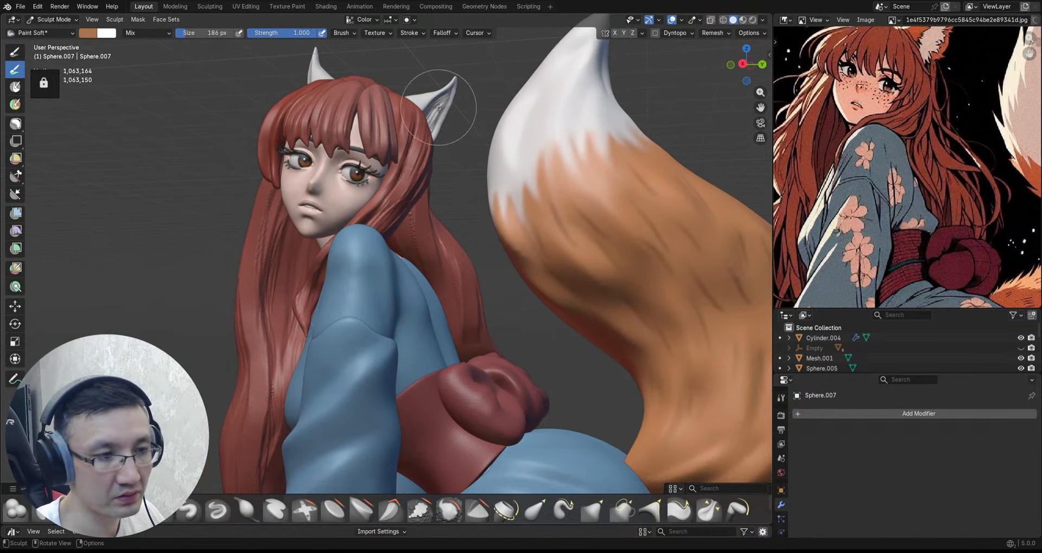
key("alt+q")
Step: Try painting the fox ears with the current brown-orange at 186 px, and undo the strokes
left_click_drag(425, 100, 437, 91)
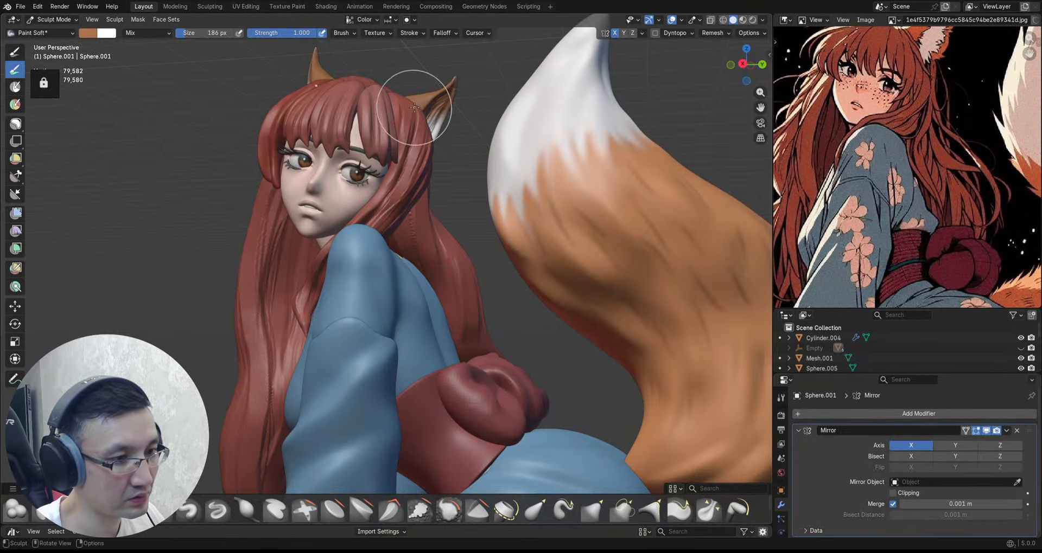
middle_click_drag(418, 93, 442, 104)
scroll(920, 96, "down", 1)
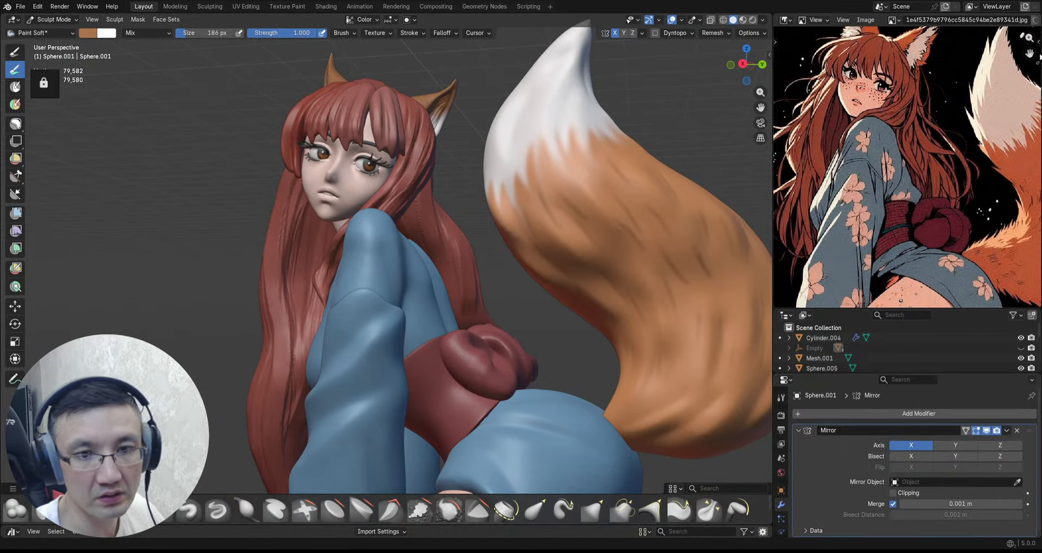
left_click_drag(1039, 54, 1034, 88)
left_click_drag(448, 105, 434, 143)
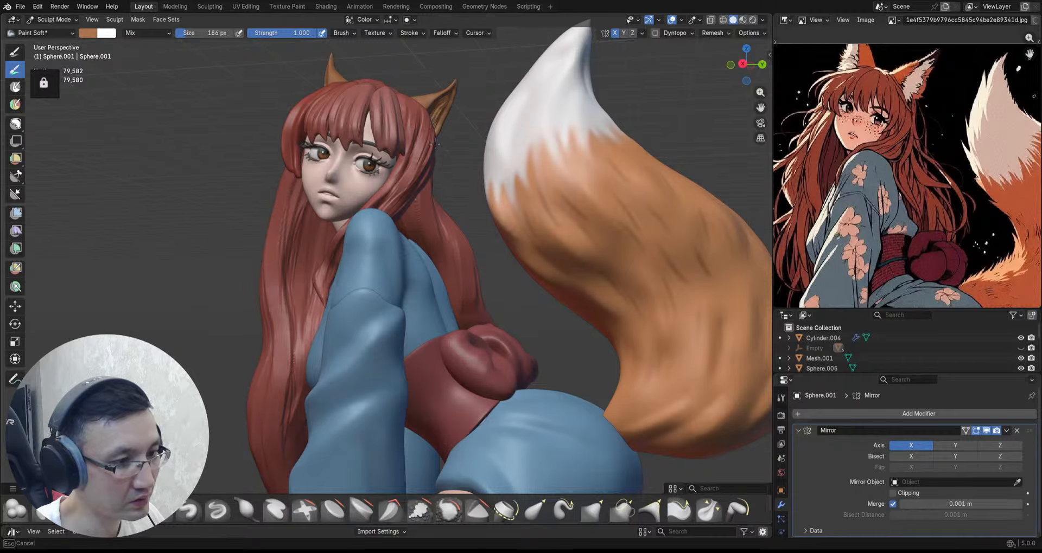
mouse_move(436, 143)
middle_mouse_down()
mouse_move(444, 123)
mouse_move(460, 125)
mouse_move(256, 115)
middle_mouse_up()
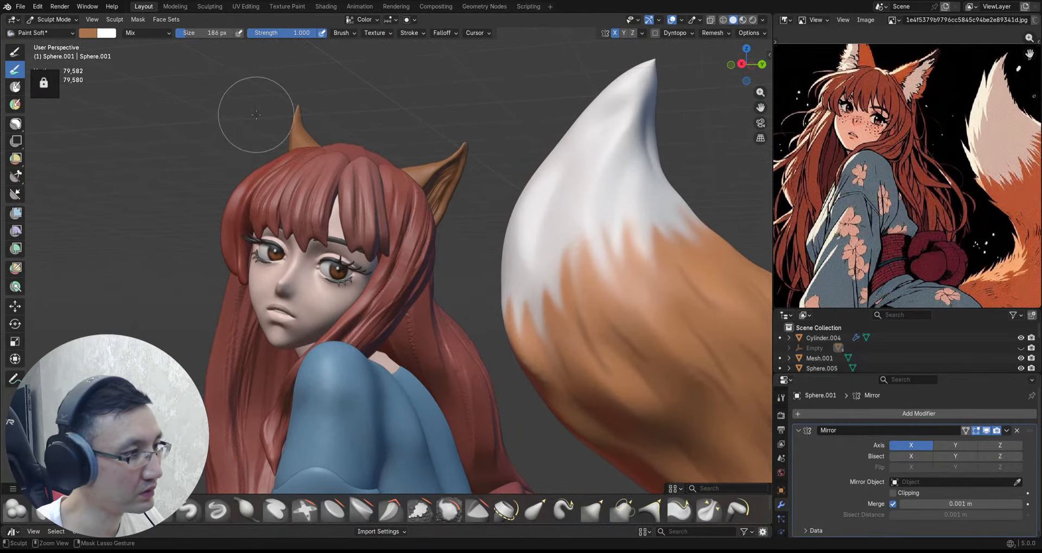
key("ctrl+z")
key("ctrl+z")
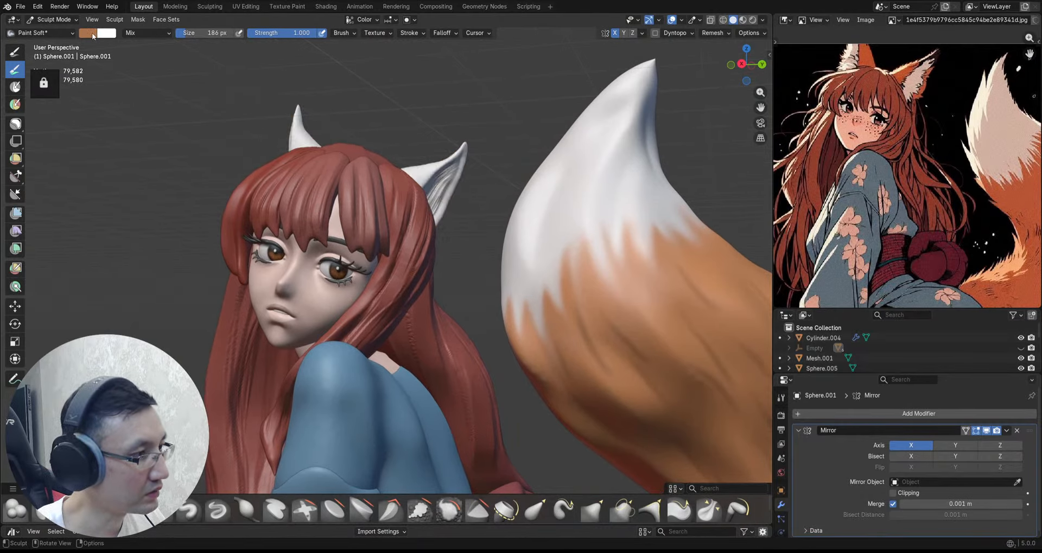
Step: Lighten the brown-orange paint color to a Value of 0.859 and paint the fox ears with it at 186 px
left_click(91, 33)
left_click_drag(171, 71, 171, 51)
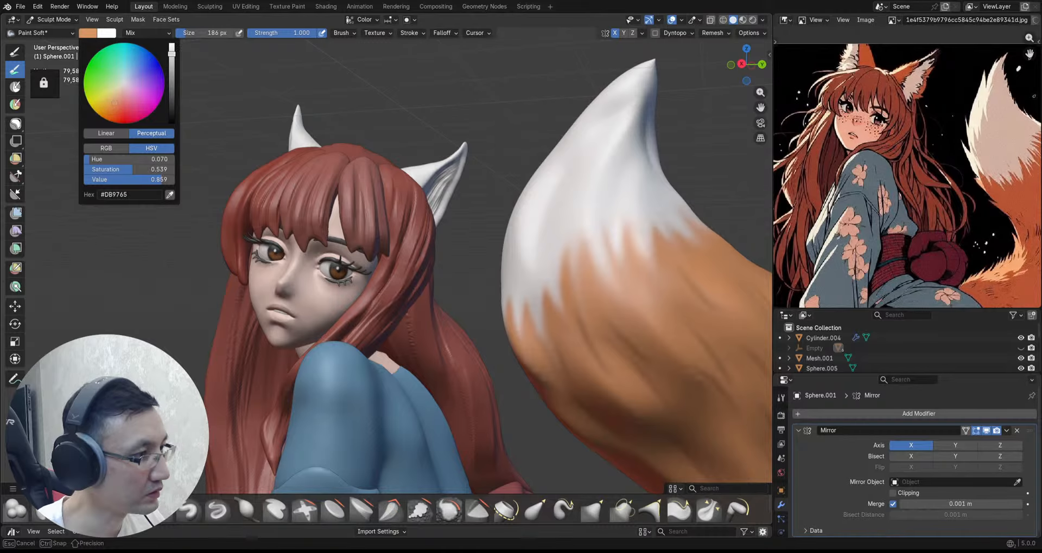
left_click_drag(454, 152, 426, 214)
middle_click_drag(439, 225, 267, 205)
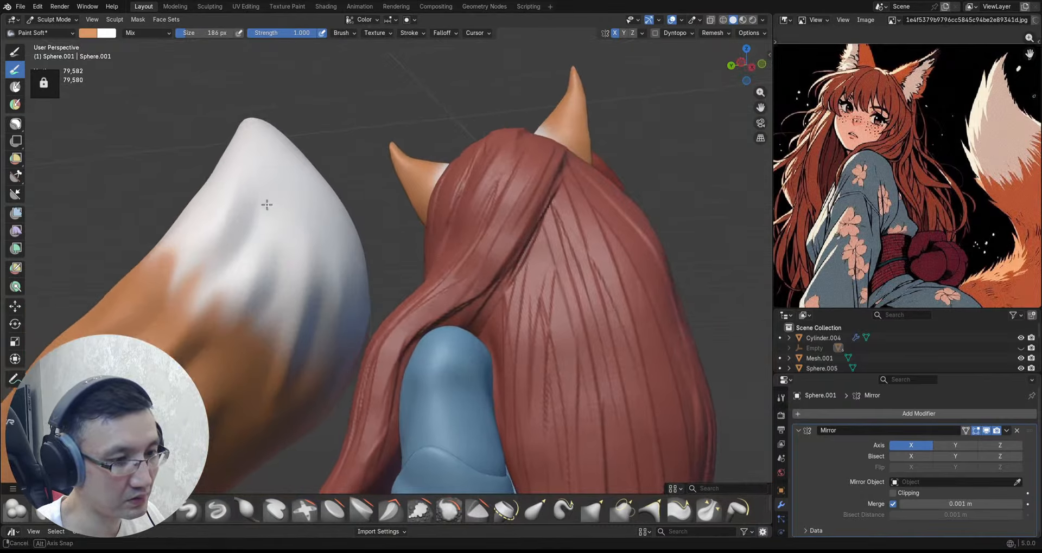
middle_click_drag(460, 172, 481, 162)
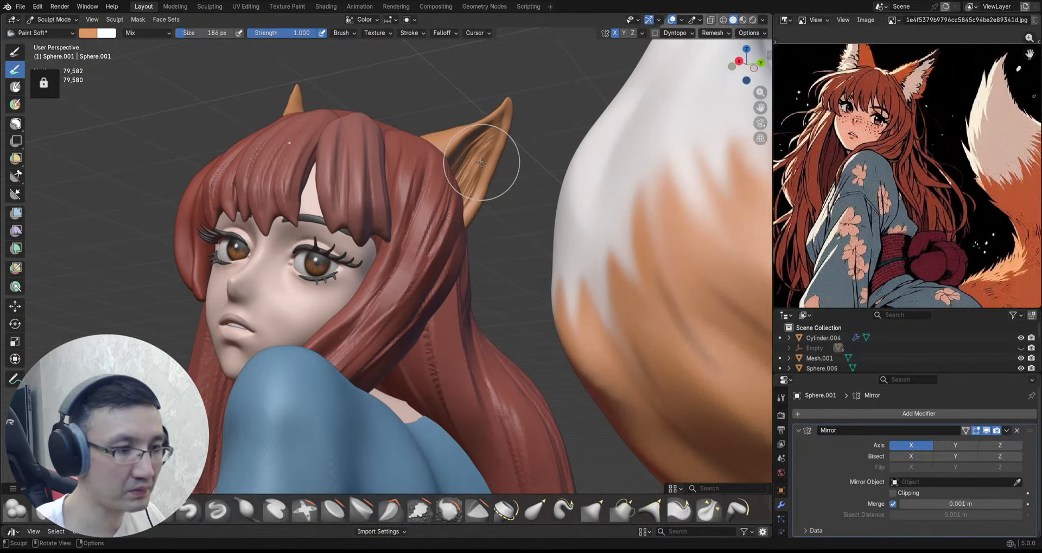
mouse_move(475, 147)
left_mouse_down()
mouse_move(476, 174)
mouse_move(489, 166)
mouse_move(460, 141)
left_mouse_up()
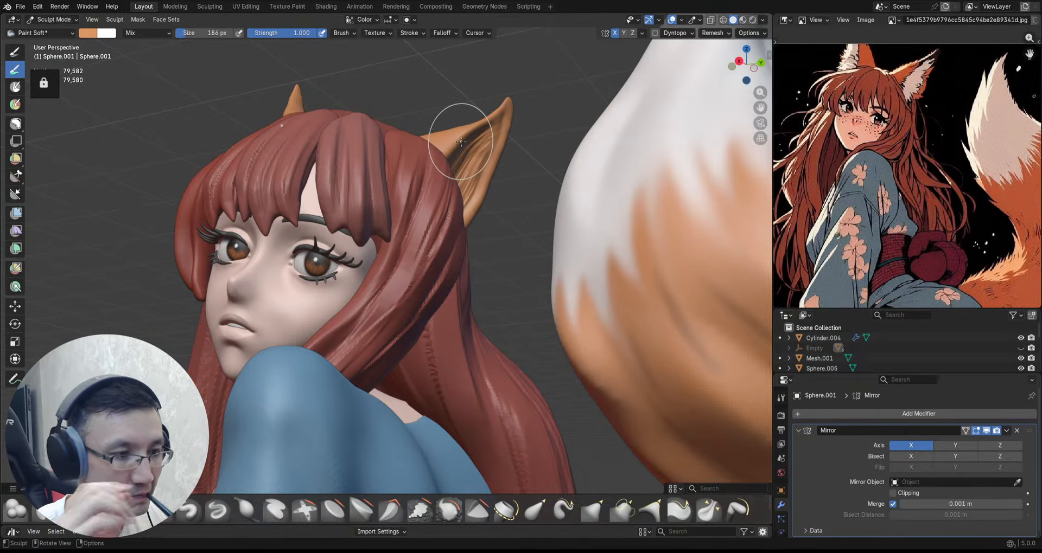
Step: Paint the inner surface of the fox ears white with the brush size reduced to 108 px
mouse_move(461, 141)
middle_mouse_down()
mouse_move(465, 175)
mouse_move(470, 160)
middle_mouse_up()
scroll(470, 167, "up", 4)
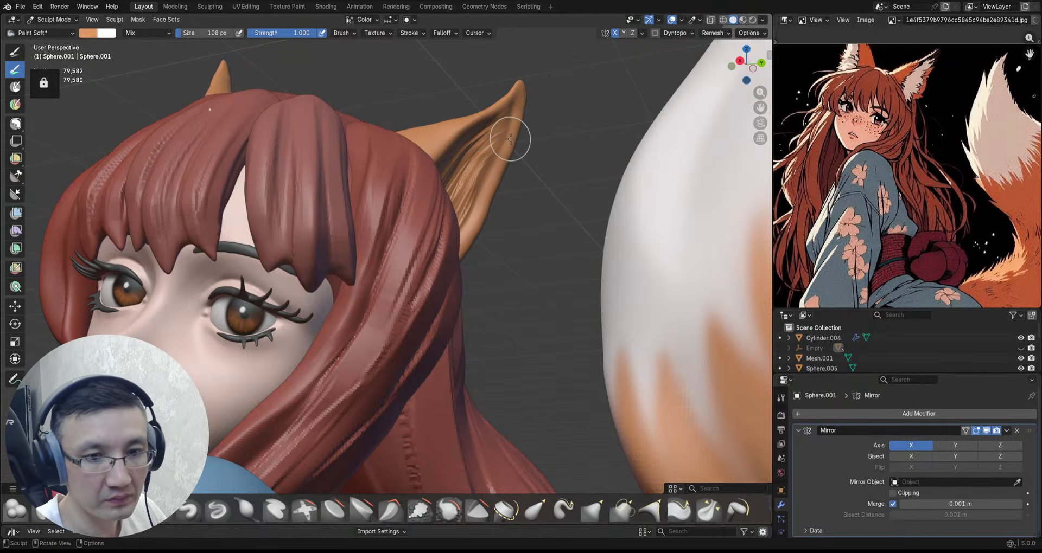
scroll(510, 139, "up", 2)
mouse_move(465, 123)
left_mouse_down()
mouse_move(427, 163)
mouse_move(439, 244)
mouse_move(451, 217)
mouse_move(414, 225)
mouse_move(496, 107)
left_mouse_up()
middle_click_drag(498, 111, 488, 113)
scroll(487, 113, "up", 2)
mouse_move(492, 80)
left_mouse_down()
mouse_move(462, 112)
mouse_move(472, 140)
left_mouse_up()
middle_click_drag(377, 176, 425, 170)
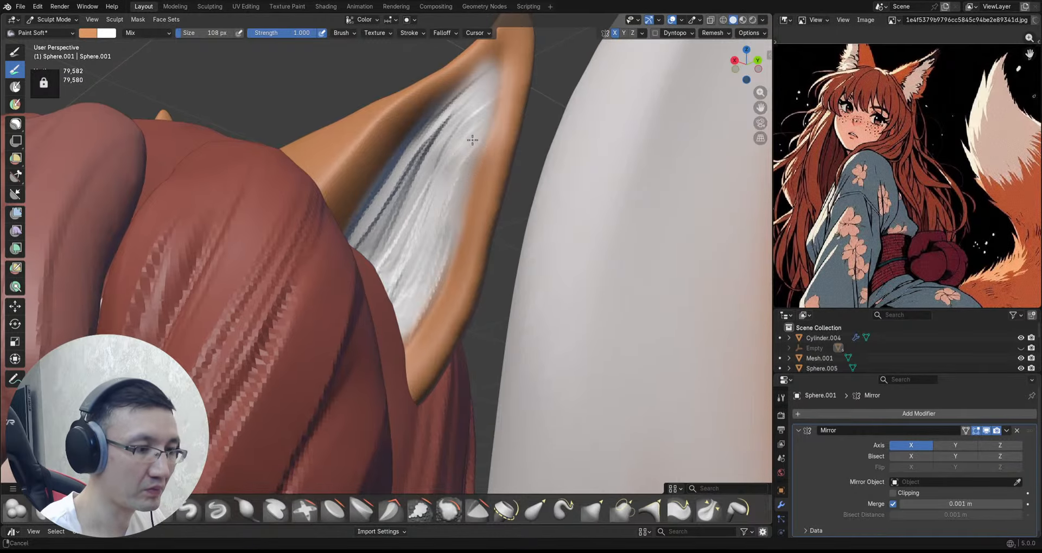
Step: Pull fur tufts out of the white inner ears with the Snake Hook brush at 50 px, and save the file
scroll(472, 140, "down", 8)
middle_click_drag(434, 234, 483, 242)
middle_click_drag(492, 167, 500, 185)
scroll(496, 177, "up", 6)
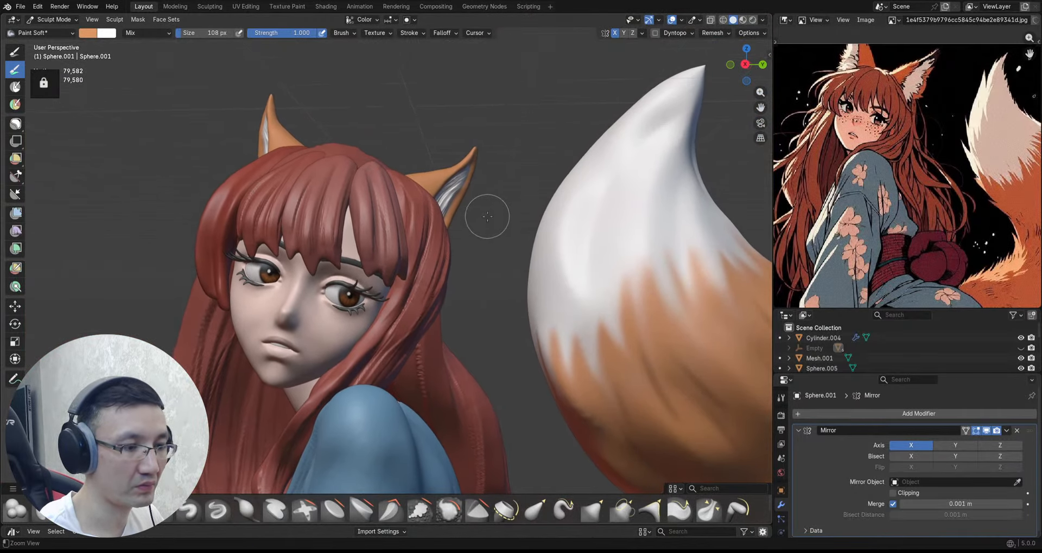
key("k")
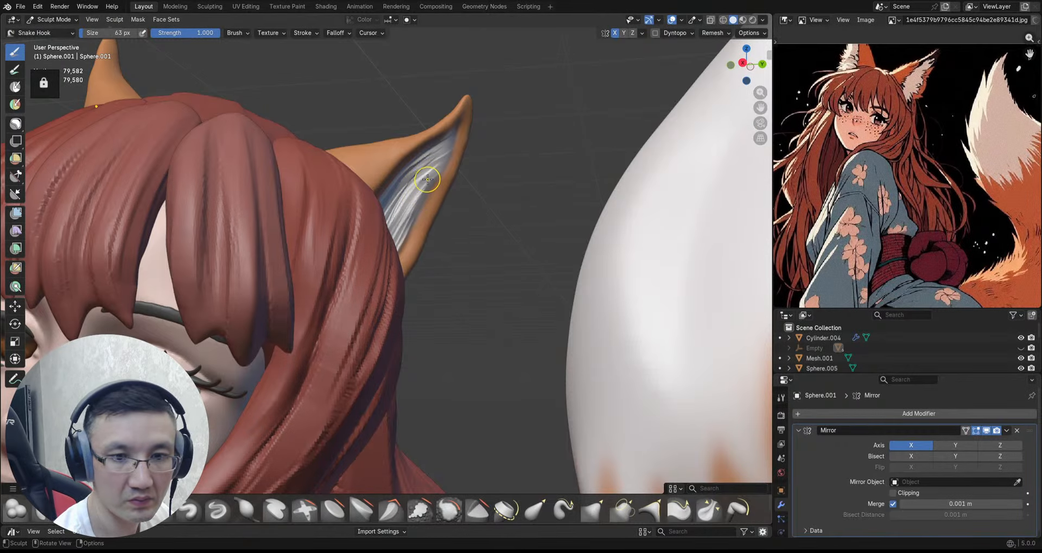
mouse_move(448, 165)
left_mouse_down("alt")
mouse_move(467, 153)
mouse_move(460, 165)
left_mouse_up("alt")
mouse_move(461, 165)
left_mouse_down("alt")
mouse_move(470, 156)
mouse_move(456, 161)
left_mouse_up("alt")
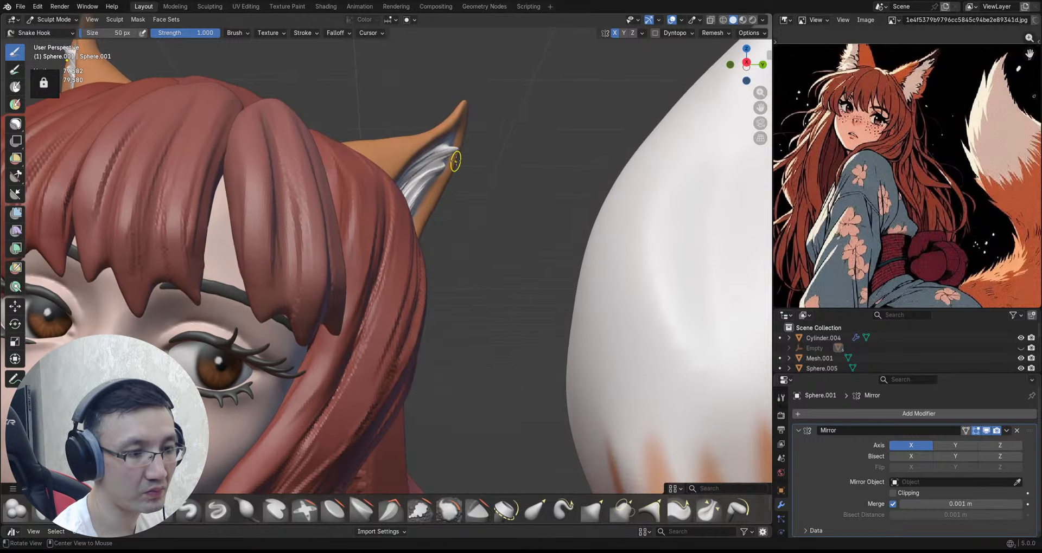
mouse_move(451, 157)
middle_mouse_down()
mouse_move(442, 208)
mouse_move(408, 184)
mouse_move(444, 181)
mouse_move(415, 183)
mouse_move(434, 183)
middle_mouse_up()
mouse_move(419, 227)
middle_mouse_down()
mouse_move(430, 191)
mouse_move(455, 176)
mouse_move(434, 179)
mouse_move(432, 140)
mouse_move(402, 191)
mouse_move(428, 201)
mouse_move(478, 185)
mouse_move(443, 199)
mouse_move(423, 234)
middle_mouse_up()
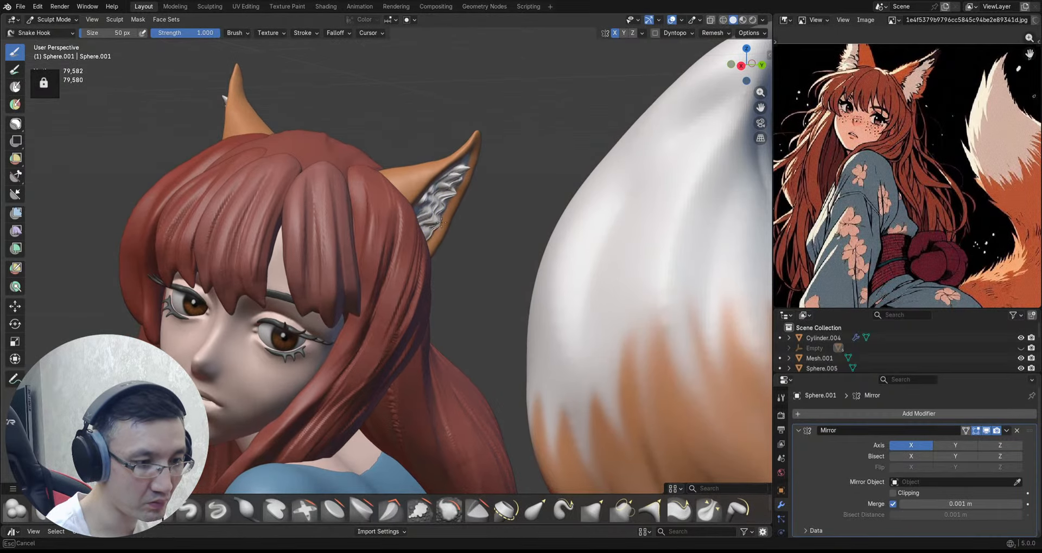
scroll(441, 223, "down", 5)
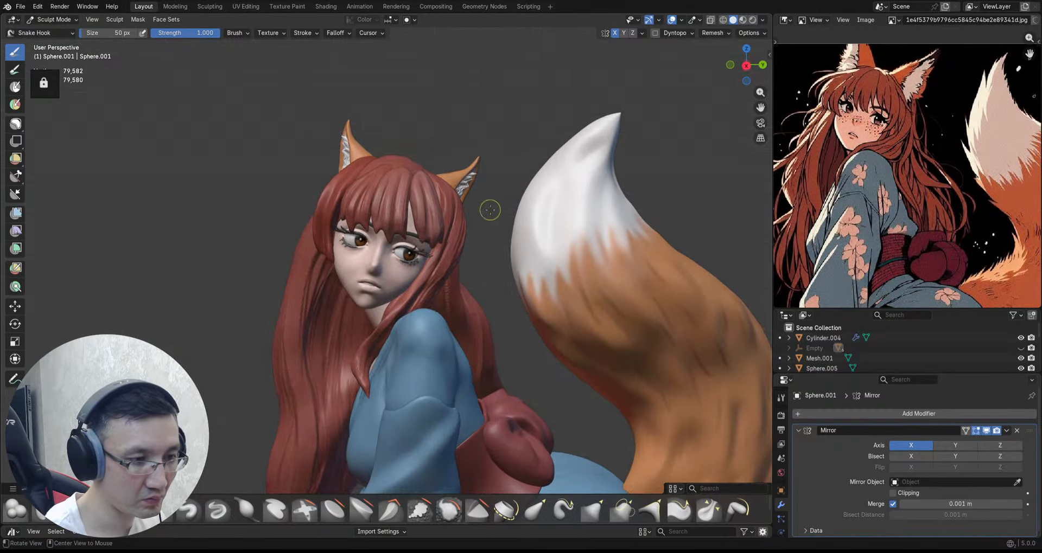
scroll(490, 210, "up", 3)
mouse_move(449, 182)
middle_mouse_down()
mouse_move(460, 177)
mouse_move(457, 232)
mouse_move(438, 184)
mouse_move(431, 192)
mouse_move(472, 226)
mouse_move(445, 237)
mouse_move(503, 191)
mouse_move(474, 233)
middle_mouse_up()
key("ctrl+s")
Step: Make the skin body the active sculpt object and switch to the Paint Soft brush
middle_click_drag(380, 232, 399, 257, "shift")
middle_click_drag(437, 288, 462, 225, "ctrl")
key("alt+q")
key("q")
left_click(223, 170)
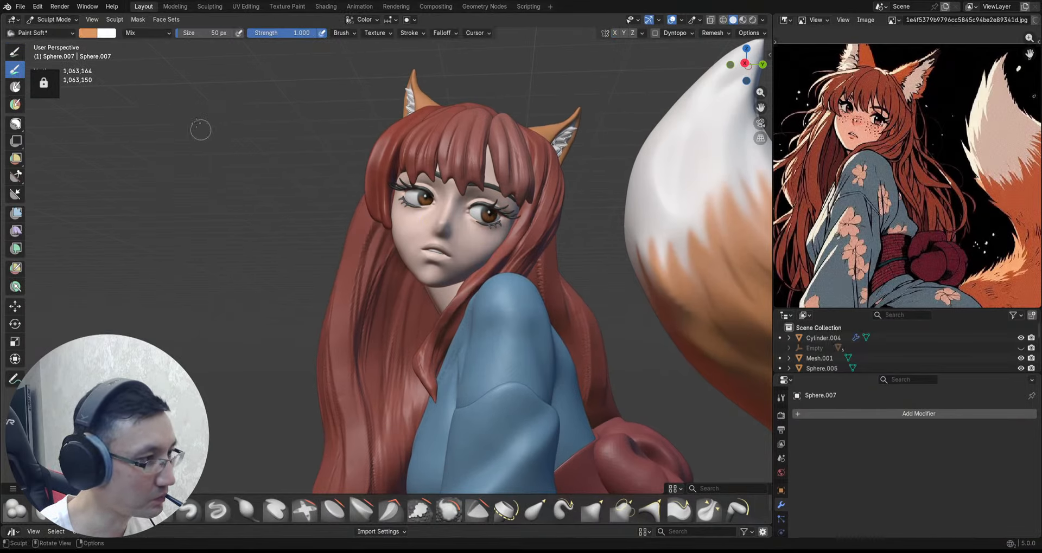
Step: Set the paint color to a slightly orange soft red and the brush strength to 0.318, and save the file
left_click(88, 32)
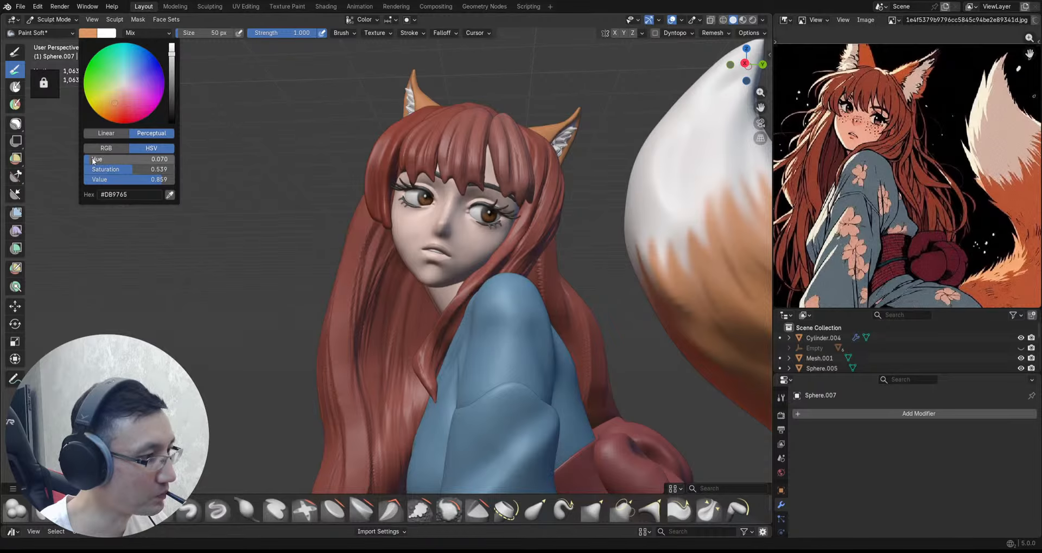
left_click_drag(119, 159, 93, 161)
middle_click_drag(232, 206, 206, 165)
left_click(89, 33)
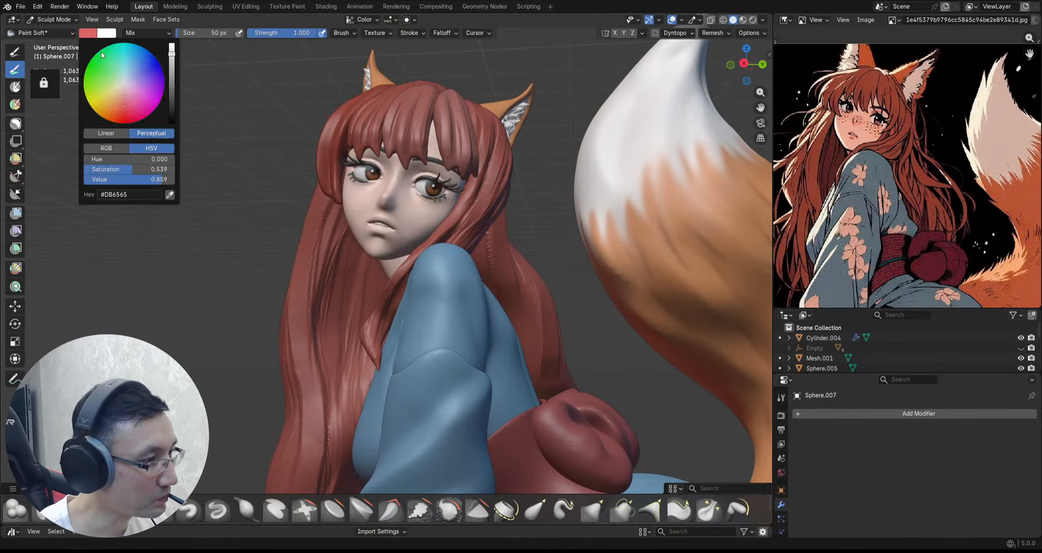
left_click_drag(129, 107, 123, 106)
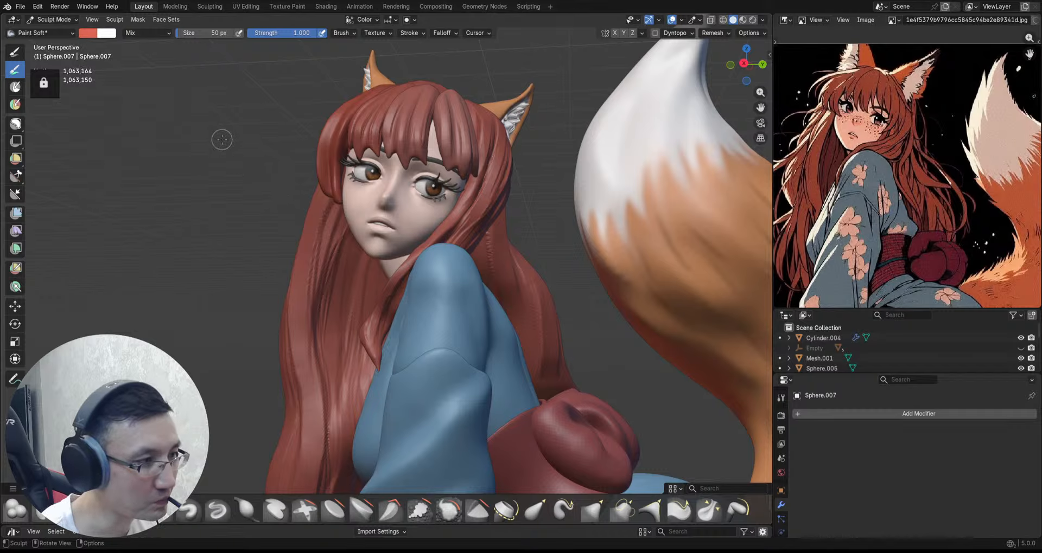
mouse_move(286, 34)
left_mouse_down()
mouse_move(248, 34)
mouse_move(270, 34)
left_mouse_up()
key("ctrl+s")
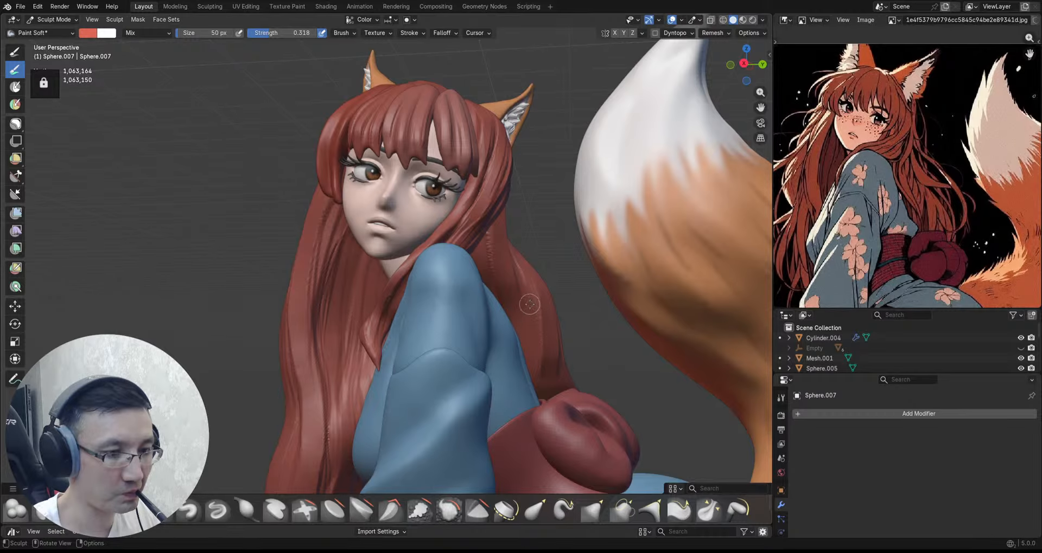
Step: Tint the upper eyelids around both eyes with soft red strokes at 50 px
left_click_drag(523, 294, 383, 206, "ctrl+alt")
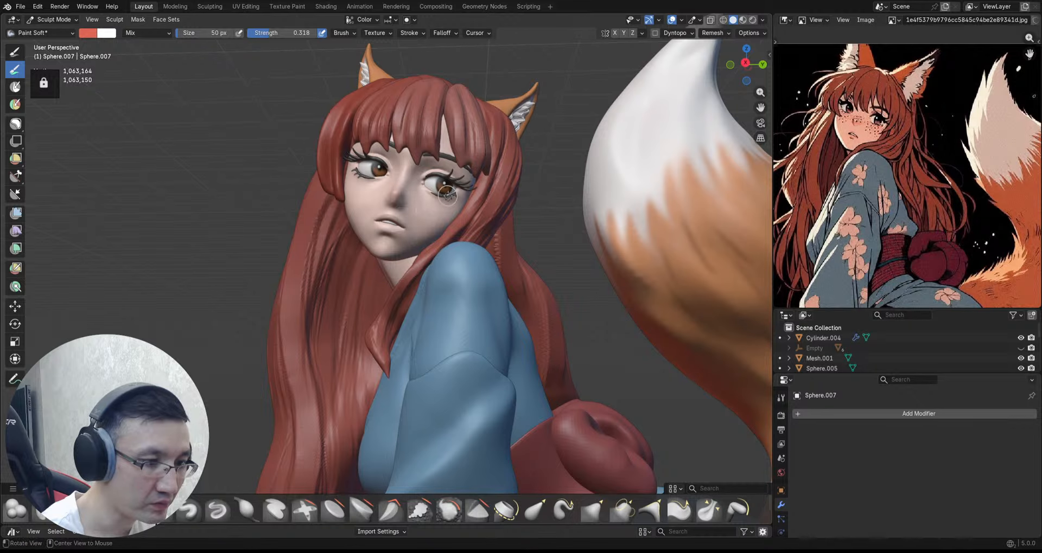
left_click_drag(447, 195, 498, 203, "alt")
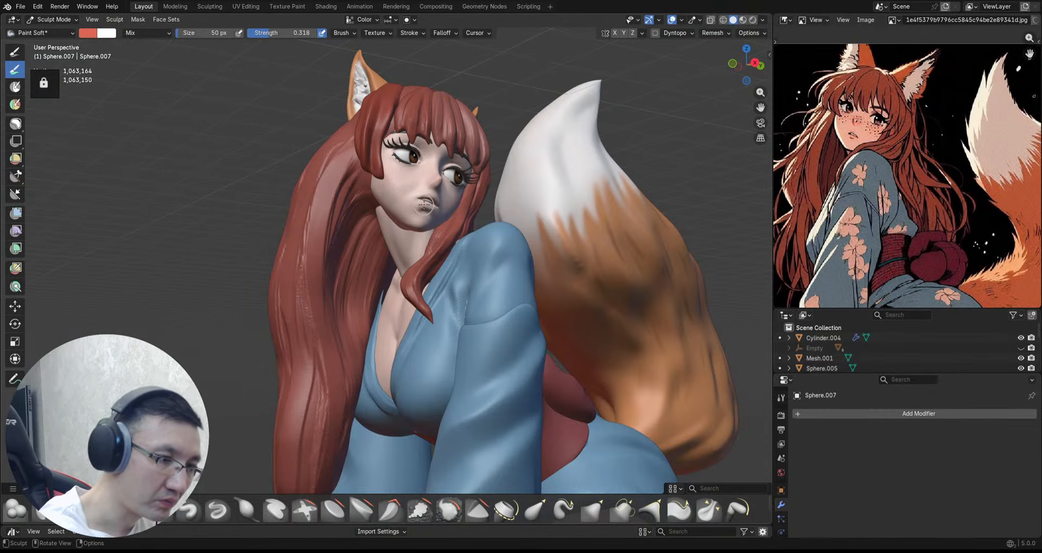
left_click_drag(428, 205, 453, 92, "alt")
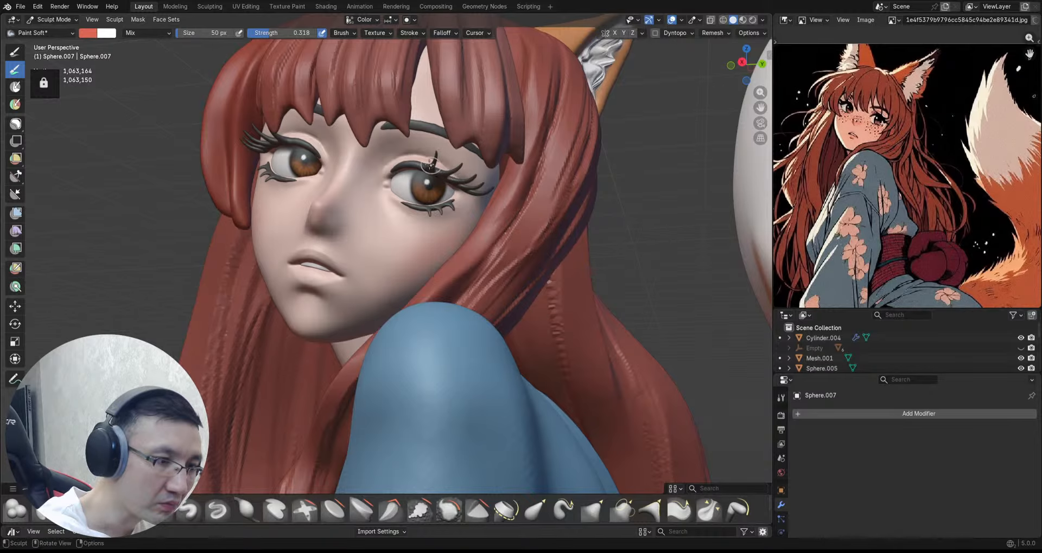
left_click_drag(439, 142, 452, 153, "ctrl+alt")
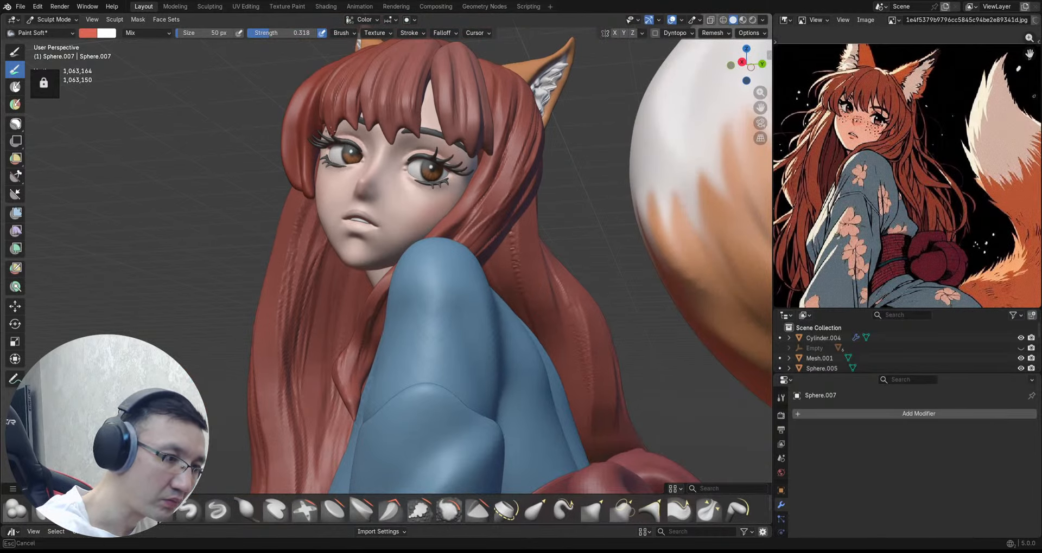
left_click_drag(364, 136, 426, 152, "alt")
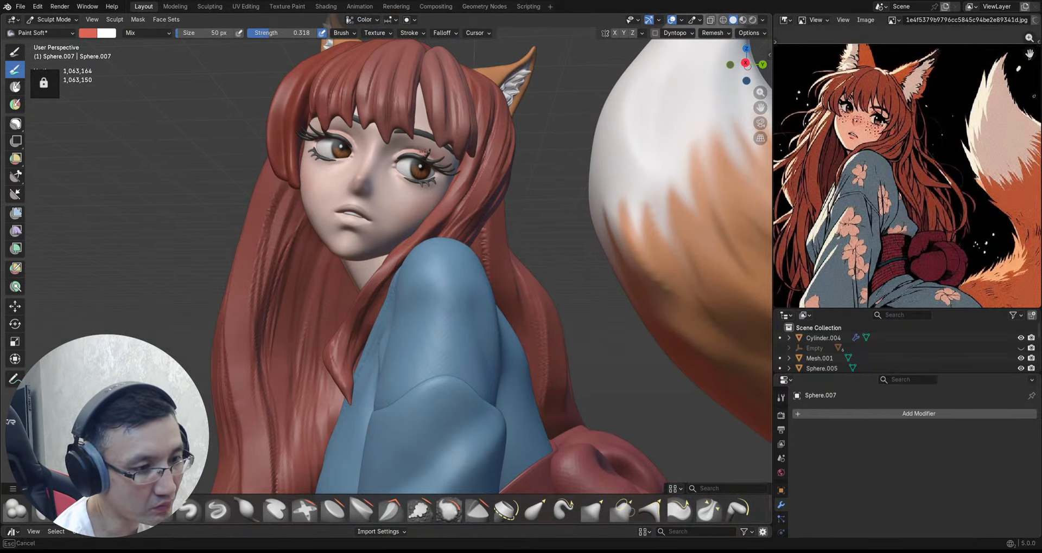
scroll(401, 125, "up", 2)
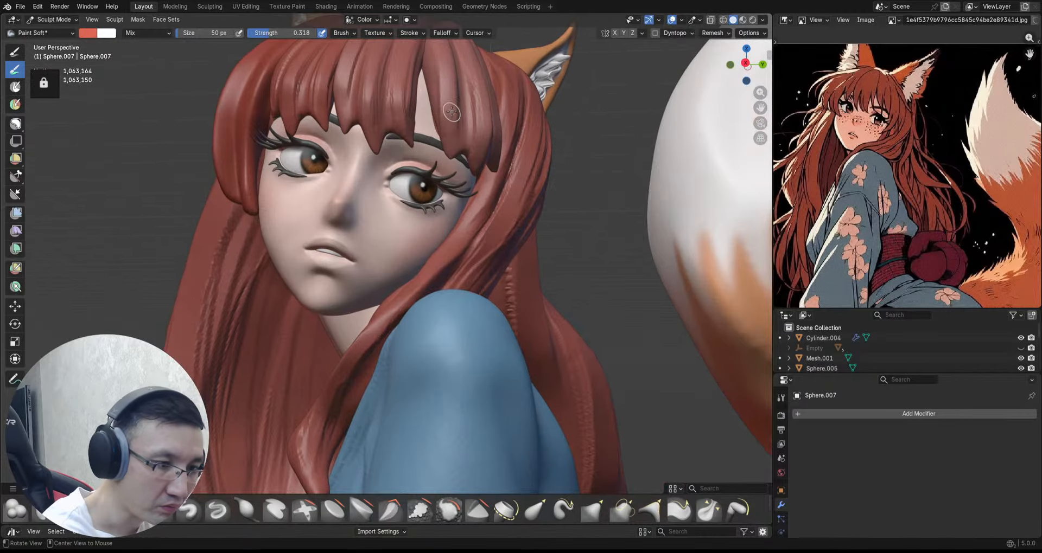
left_click_drag(452, 112, 390, 187, "alt")
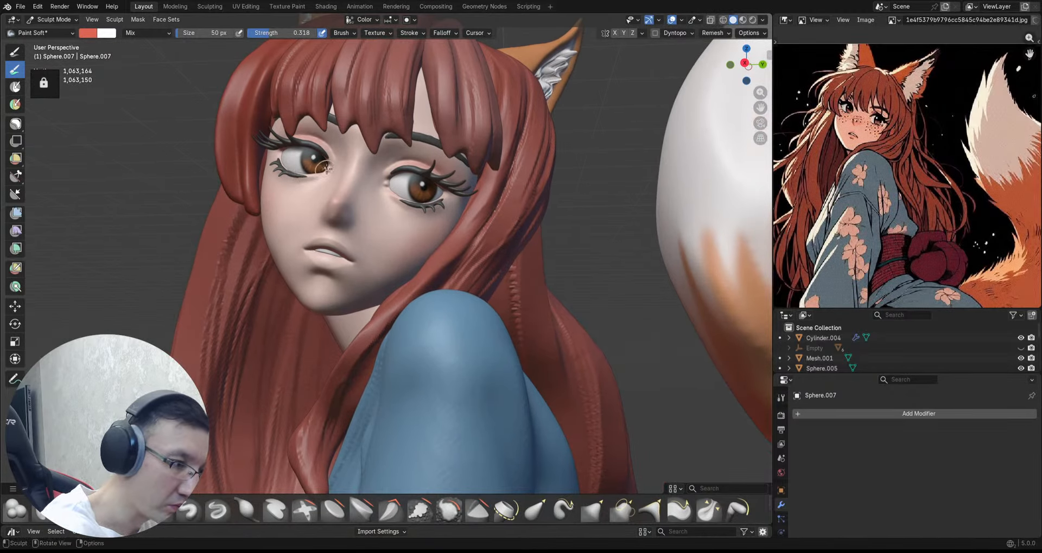
left_click_drag(312, 169, 438, 132, "alt")
Step: Add a soft red blush to the nose tip and cheeks, and save the file
scroll(434, 139, "down", 2)
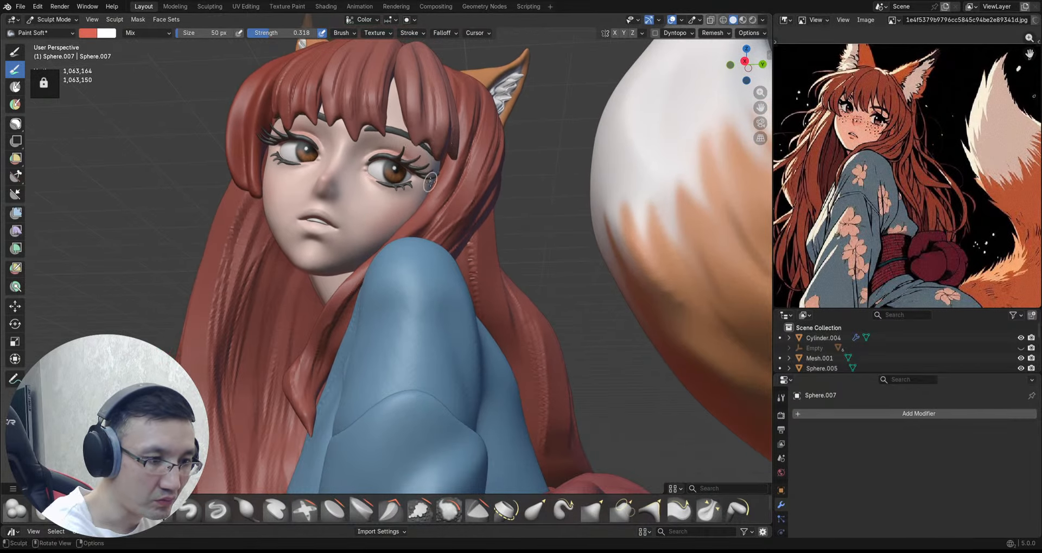
scroll(398, 151, "down", 2)
left_click_drag(376, 153, 376, 159, "alt")
mouse_move(412, 174)
middle_mouse_down()
mouse_move(420, 180)
mouse_move(403, 184)
mouse_move(430, 186)
mouse_move(427, 206)
mouse_move(394, 202)
middle_mouse_up()
key("ctrl+s")
Step: Paint the upper and lower lips soft red with repeated strokes along the mouth
scroll(433, 180, "up", 2)
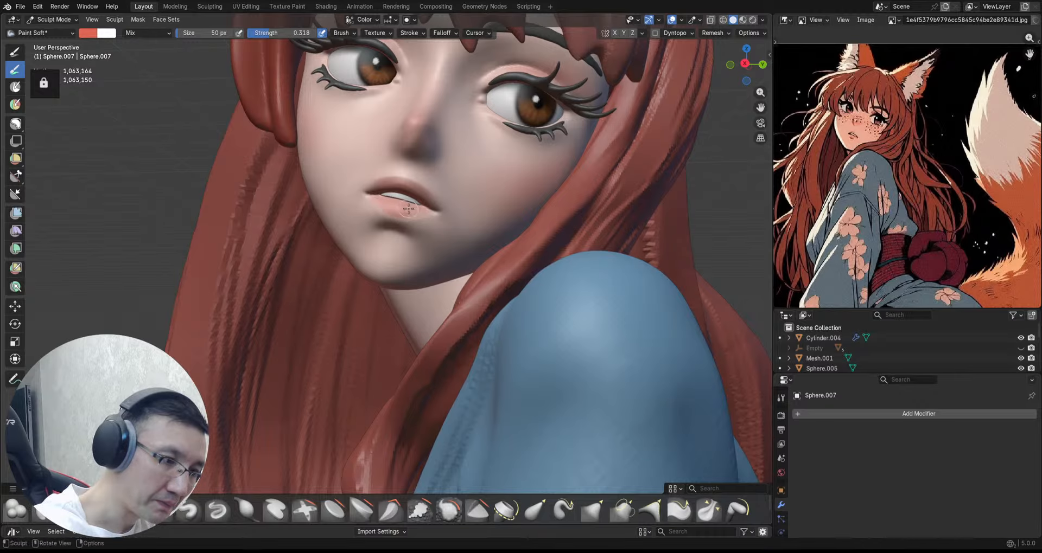
mouse_move(391, 171)
middle_mouse_down()
mouse_move(469, 173)
mouse_move(419, 178)
middle_mouse_up()
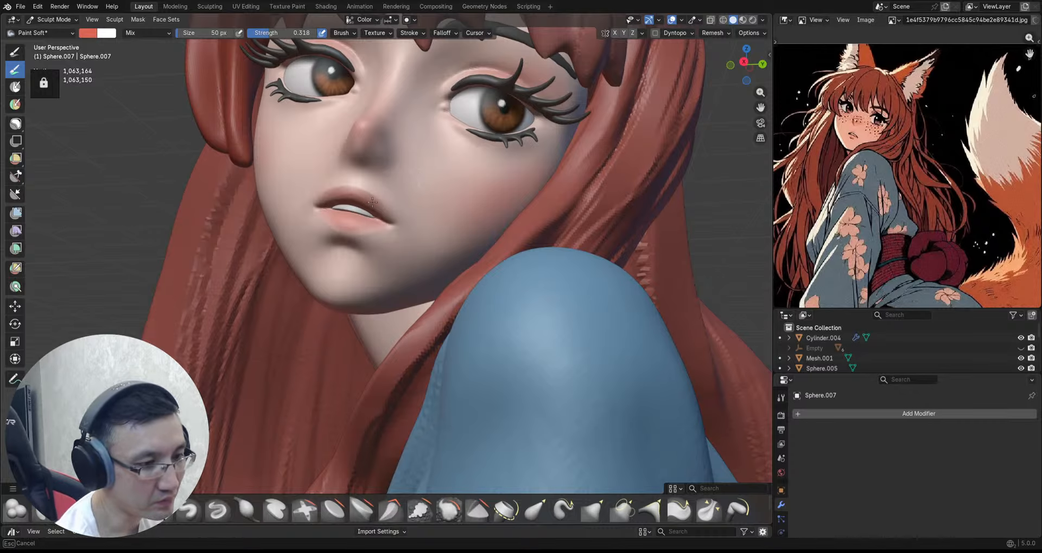
left_click_drag(373, 202, 387, 218)
mouse_move(333, 204)
left_mouse_down()
mouse_move(366, 198)
mouse_move(387, 218)
left_mouse_up()
mouse_move(326, 208)
left_mouse_down()
mouse_move(362, 197)
mouse_move(387, 218)
left_mouse_up()
left_click_drag(331, 199, 387, 222)
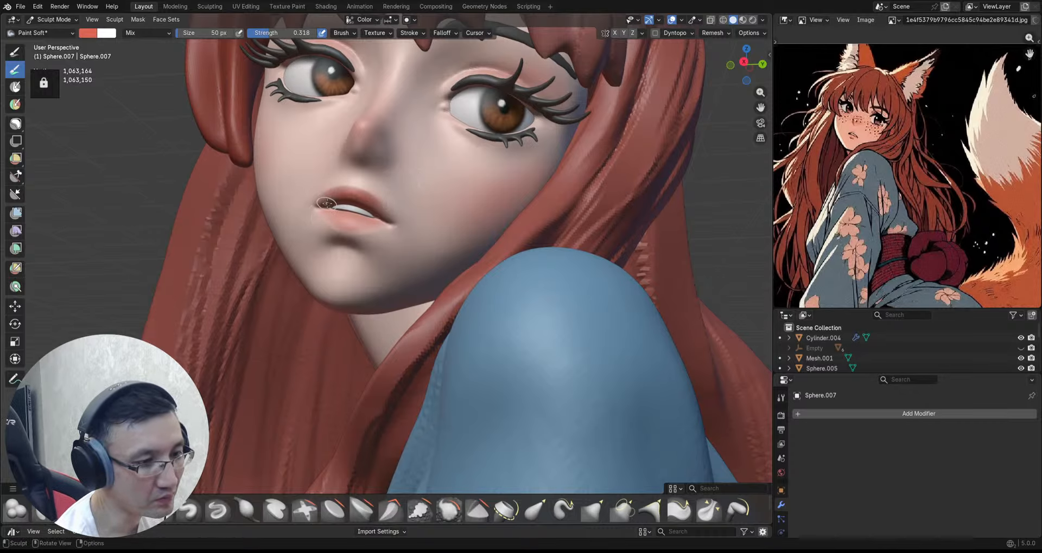
mouse_move(385, 240)
middle_mouse_down("ctrl")
mouse_move(423, 300)
mouse_move(440, 238)
middle_mouse_up("ctrl")
middle_click_drag(440, 190, 438, 188)
Step: Build up the soft red blush on the cheeks and around the eyes, and save the file
mouse_move(446, 147)
left_mouse_down()
mouse_move(504, 176)
mouse_move(466, 145)
mouse_move(505, 162)
left_mouse_up()
mouse_move(536, 155)
middle_mouse_down("ctrl")
mouse_move(518, 173)
mouse_move(551, 86)
middle_mouse_up("ctrl")
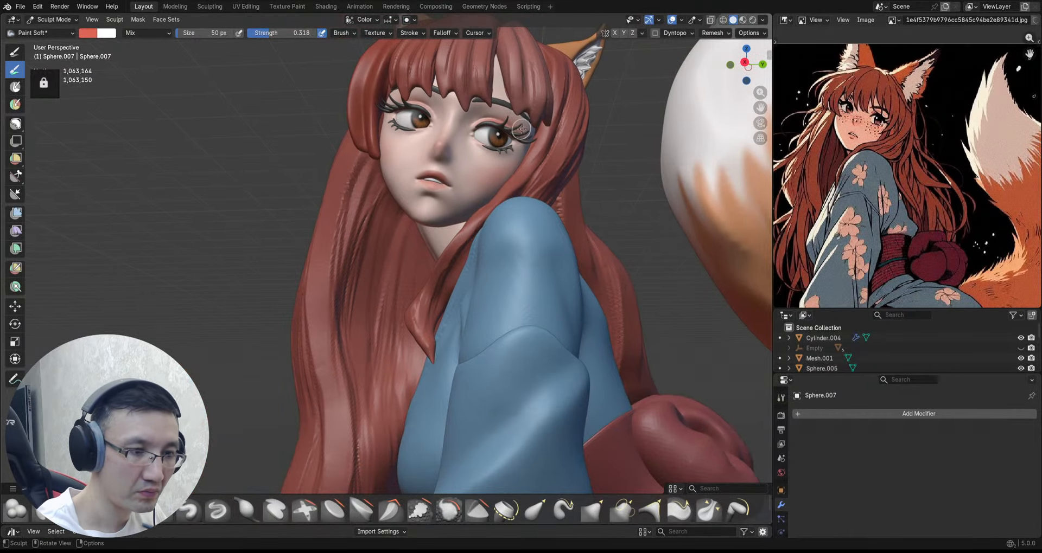
middle_click_drag(522, 130, 433, 86)
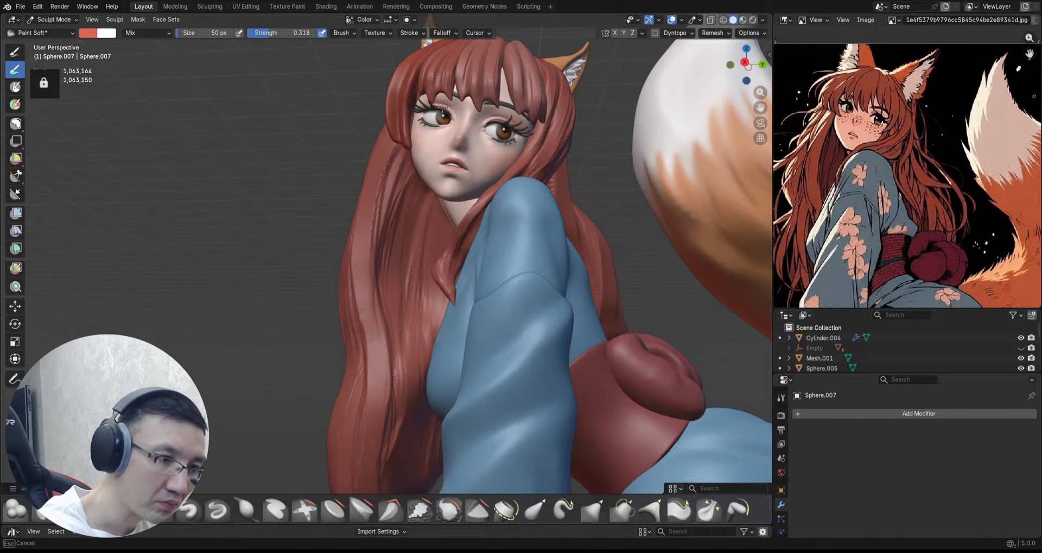
left_click_drag(442, 107, 424, 102)
middle_click_drag(546, 70, 548, 62, "ctrl")
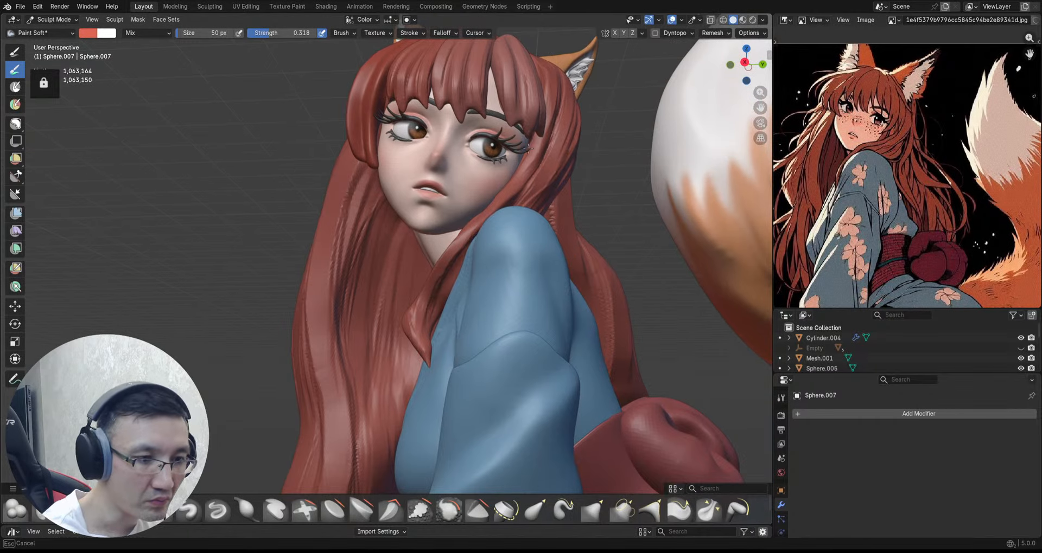
mouse_move(528, 148)
left_mouse_down("alt")
mouse_move(510, 147)
mouse_move(510, 179)
left_mouse_up("alt")
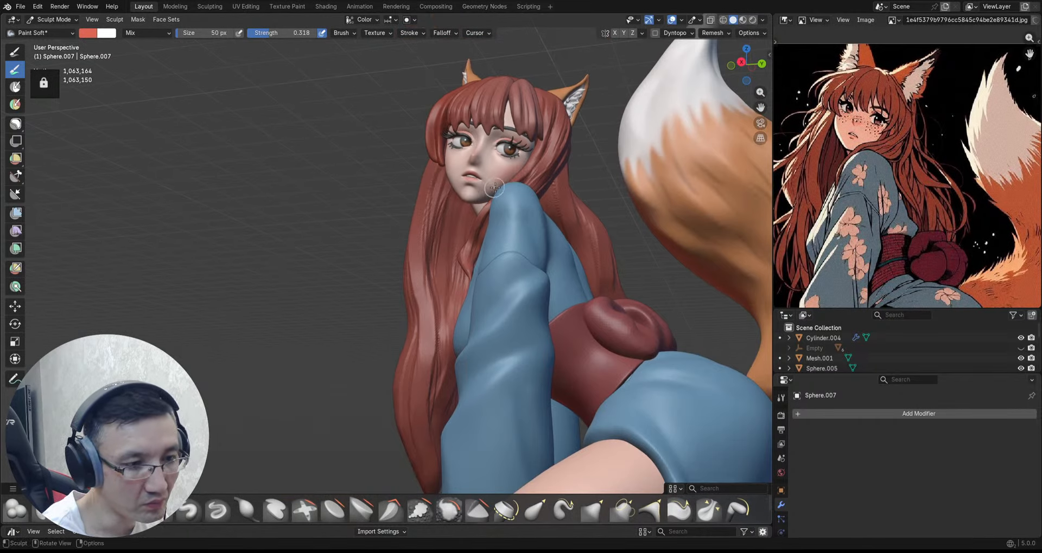
mouse_move(502, 179)
middle_mouse_down()
mouse_move(456, 172)
mouse_move(471, 211)
mouse_move(483, 184)
mouse_move(535, 201)
mouse_move(538, 173)
mouse_move(556, 186)
middle_mouse_up()
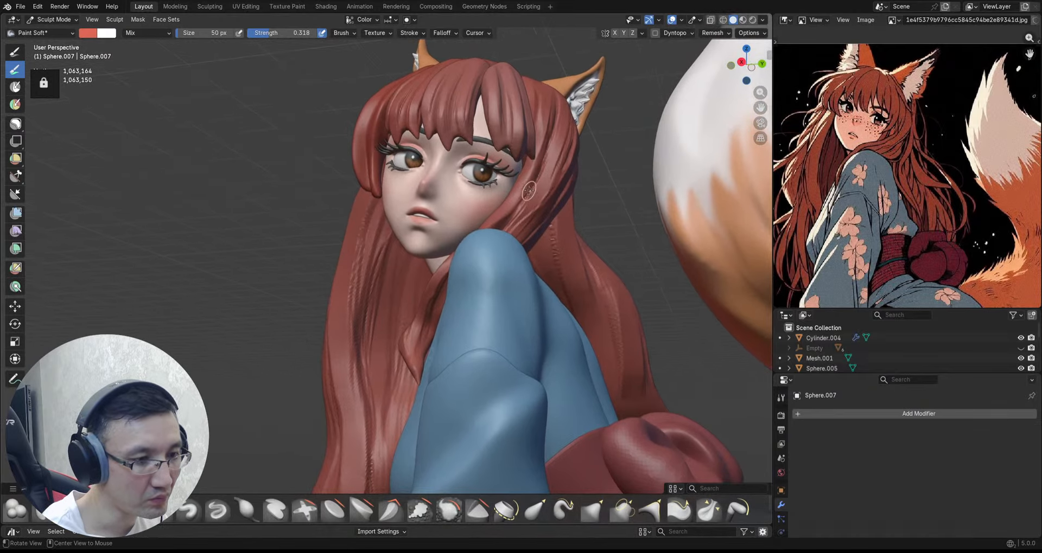
middle_click_drag(436, 184, 451, 237, "ctrl")
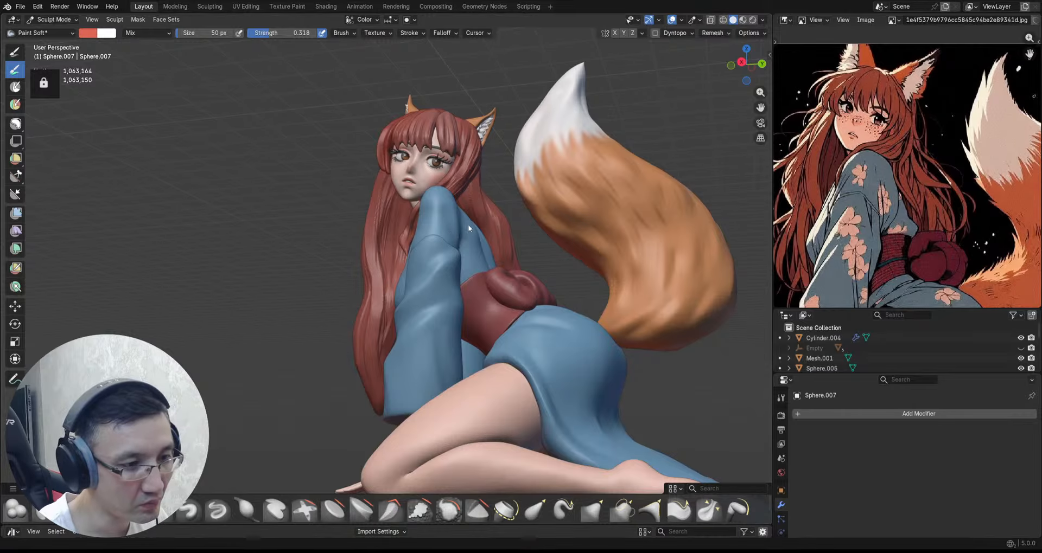
key("ctrl+s")
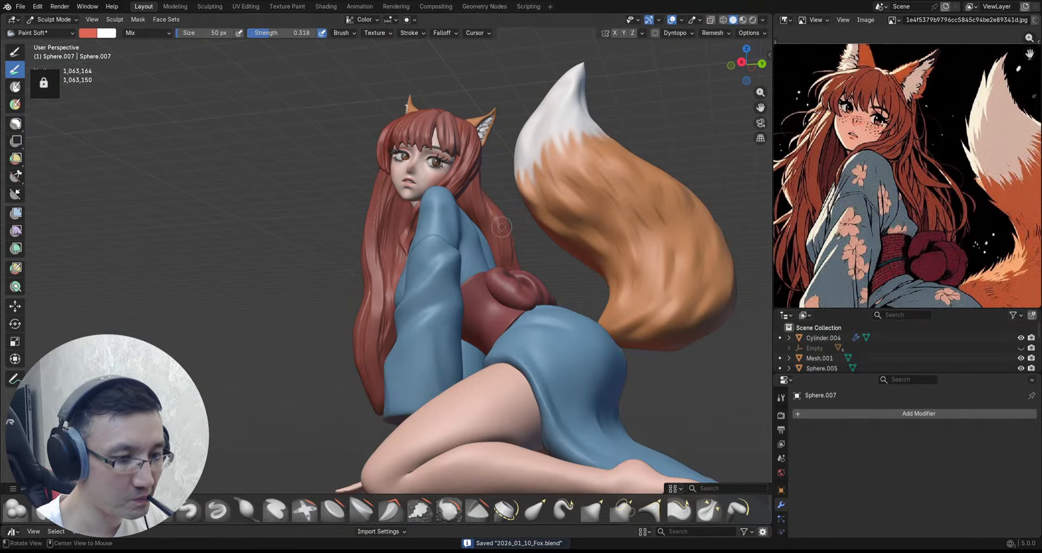
mouse_move(469, 228)
middle_mouse_down()
mouse_move(518, 261)
mouse_move(478, 215)
mouse_move(495, 246)
mouse_move(485, 200)
middle_mouse_up()
middle_click_drag(485, 200, 502, 228, "shift")
mouse_move(444, 214)
middle_mouse_down("shift")
mouse_move(452, 242)
mouse_move(462, 222)
mouse_move(435, 193)
middle_mouse_up("shift")
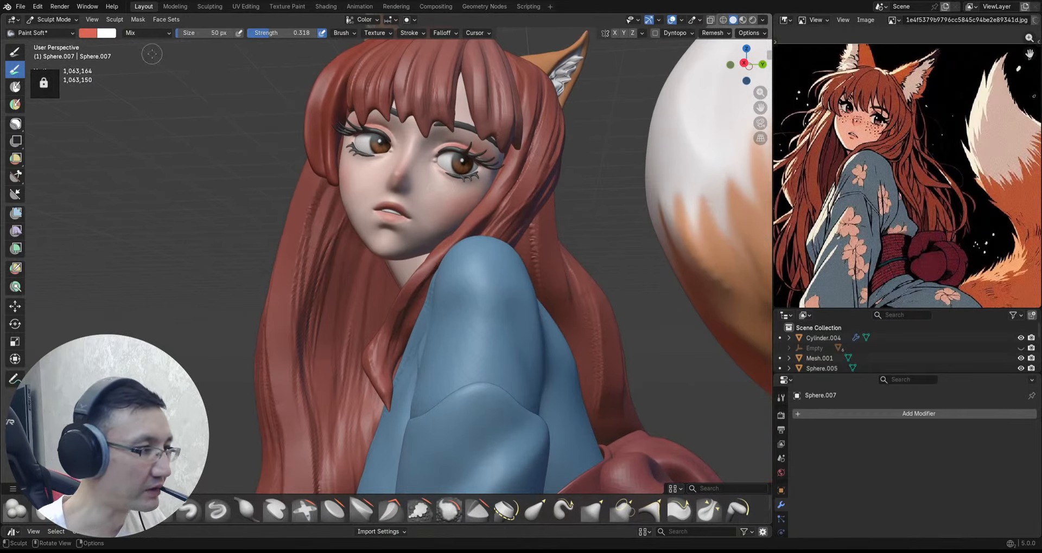
Step: Save the file and dot dark brown #4E2B1C freckles under the girl's left eye with a 13 px brush at strength 1.000
key("ctrl+s")
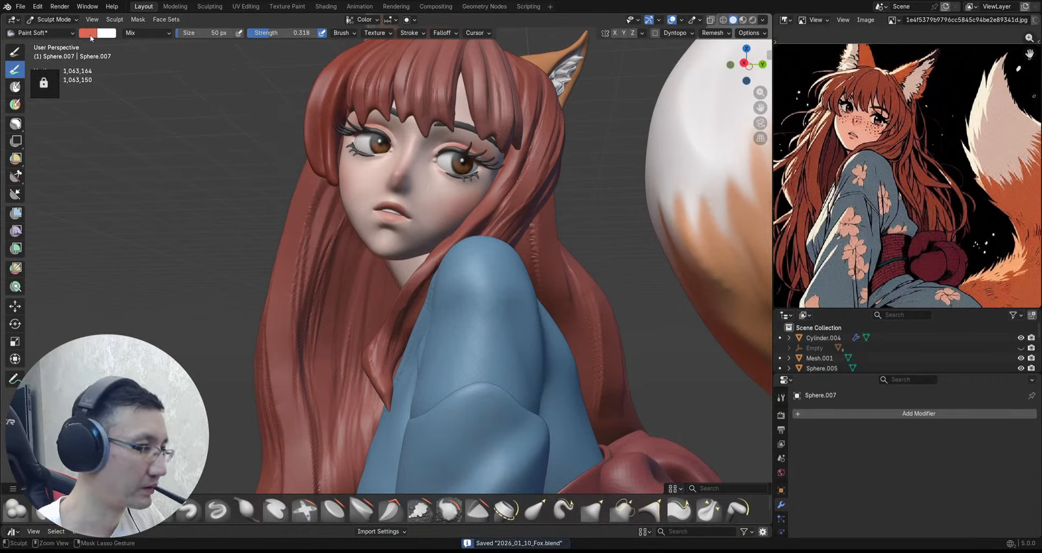
left_click(87, 33)
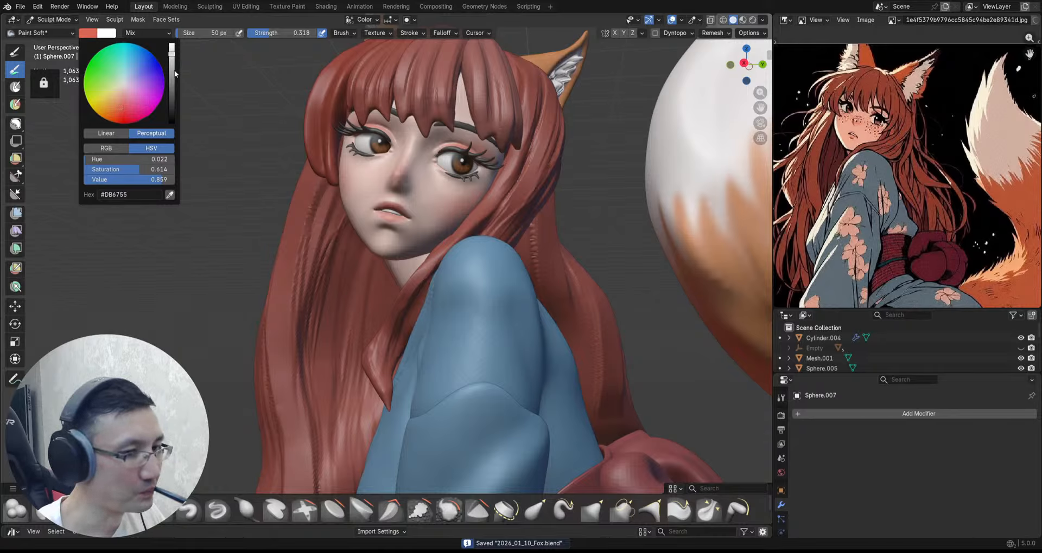
left_click_drag(171, 50, 172, 99)
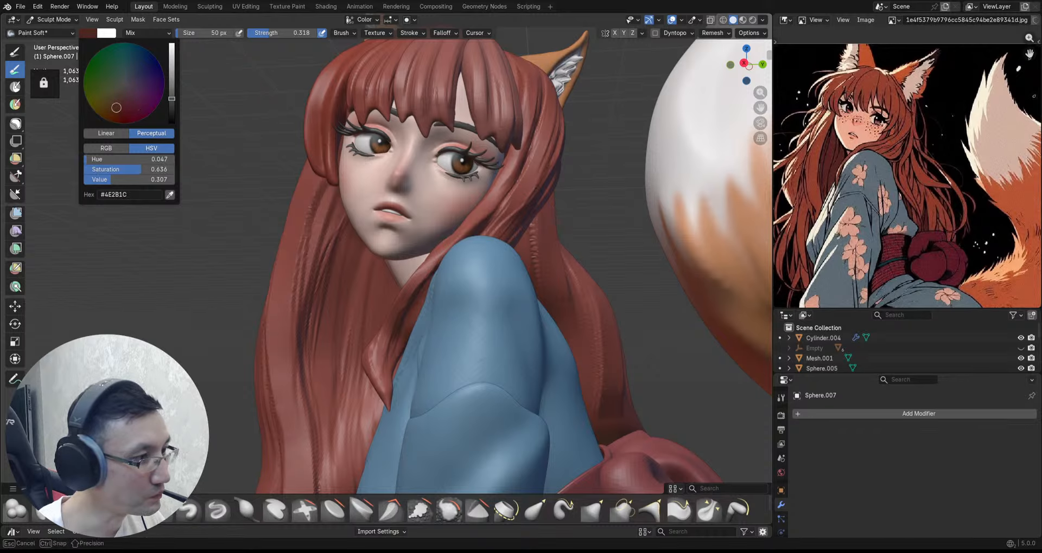
scroll(434, 189, "up", 3)
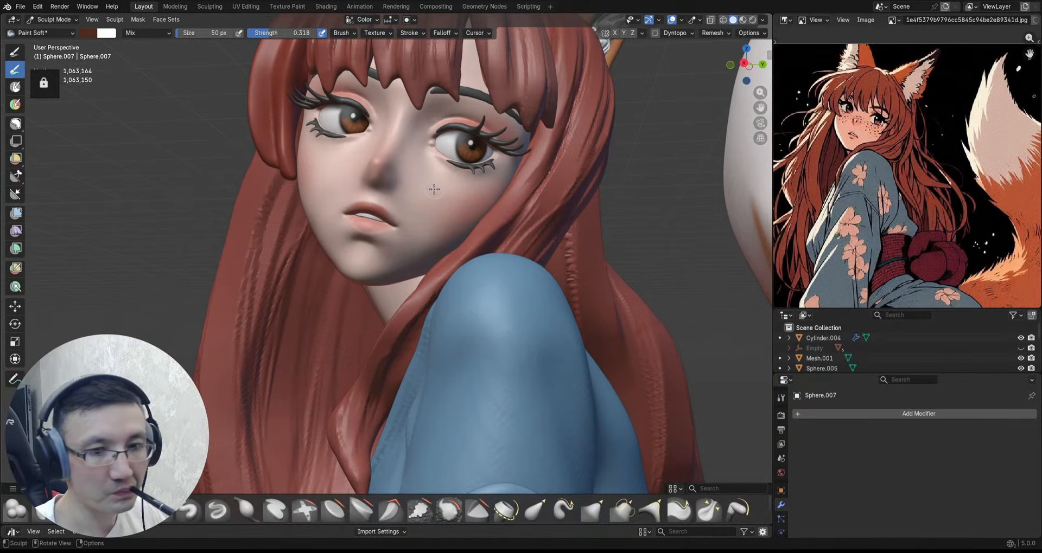
key("bracketleft")
key("bracketleft")
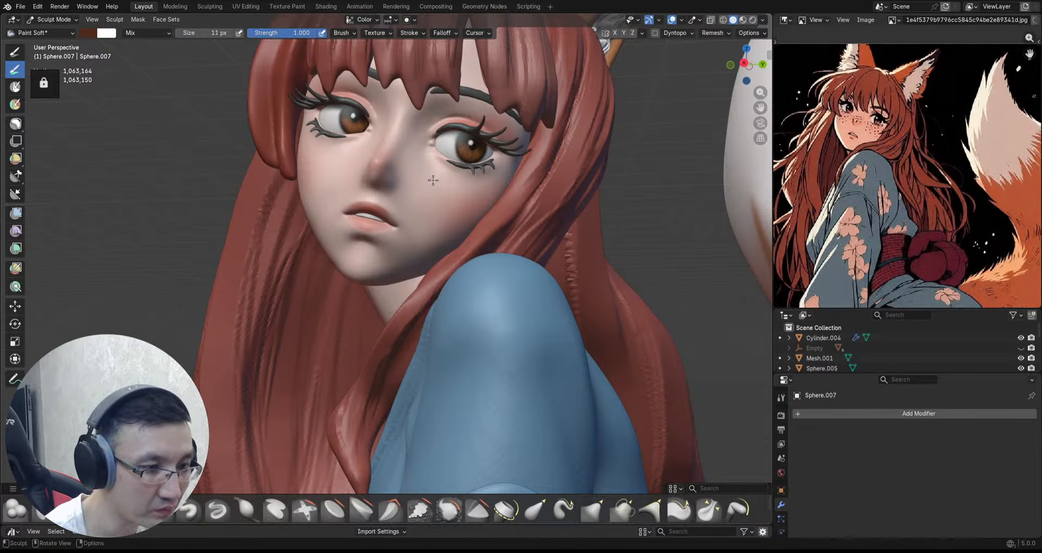
key("bracketright")
key("bracketright")
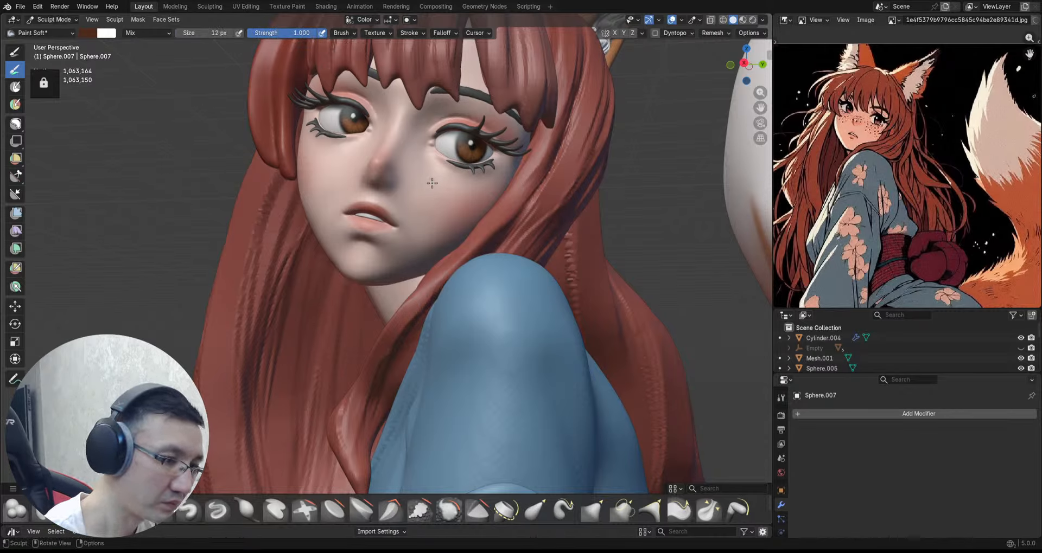
mouse_move(463, 193)
middle_mouse_down()
mouse_move(493, 182)
mouse_move(485, 136)
middle_mouse_up()
left_click(467, 187)
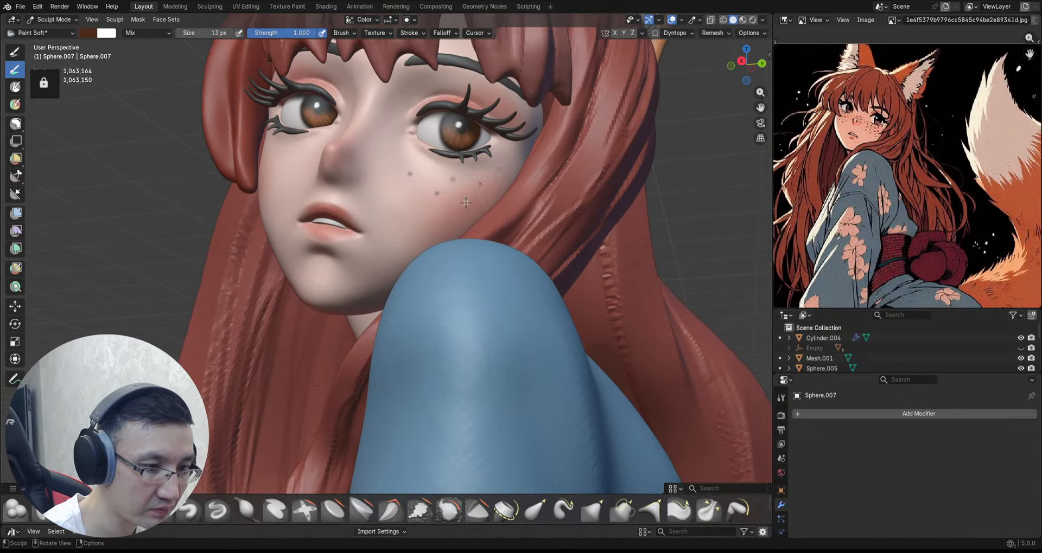
mouse_move(464, 187)
middle_mouse_down()
mouse_move(435, 161)
mouse_move(450, 192)
middle_mouse_up()
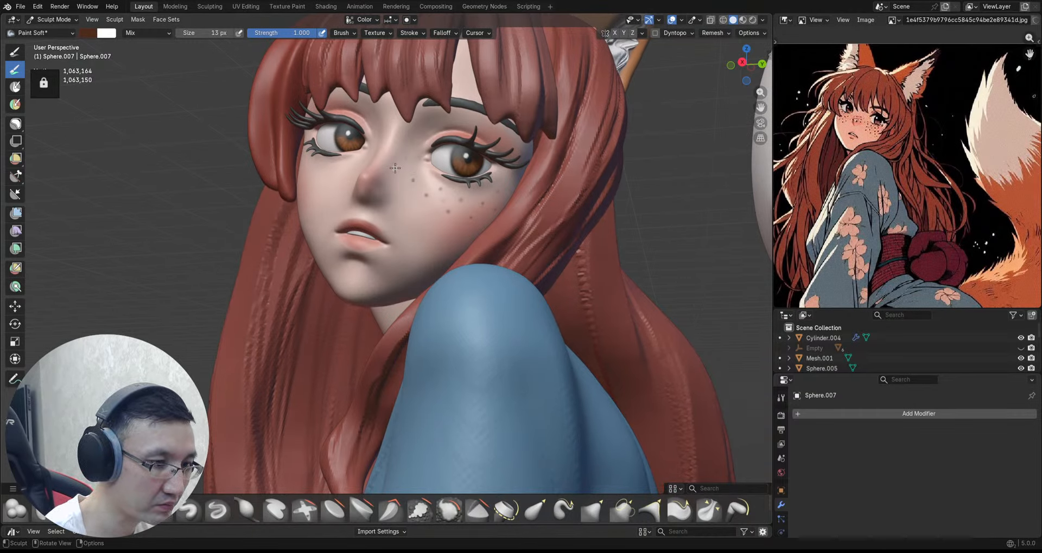
Step: Start dark brown freckles on the girl's right cheek and fill in more across her left cheek
middle_click_drag(392, 147, 400, 155)
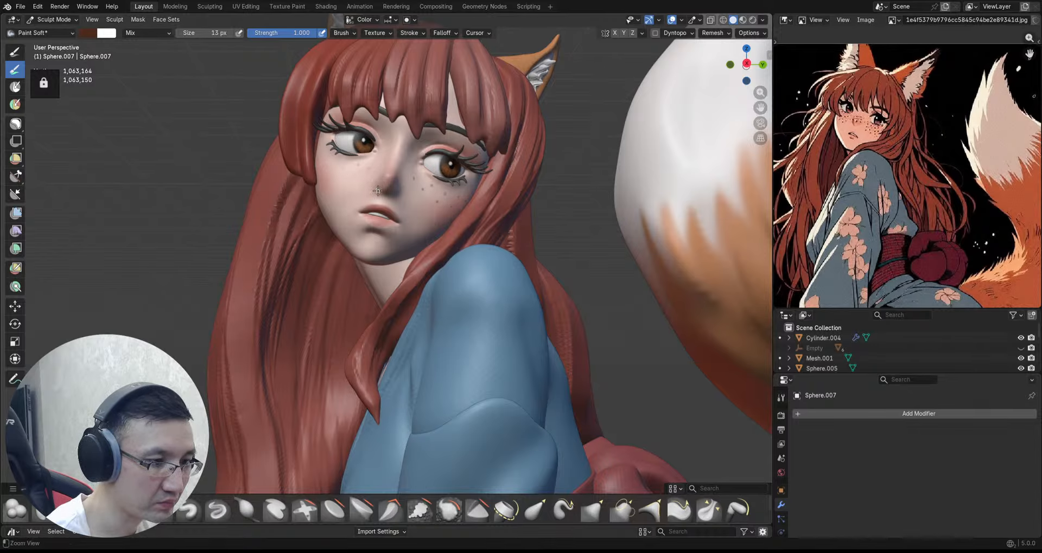
middle_click_drag(377, 191, 373, 194, "ctrl")
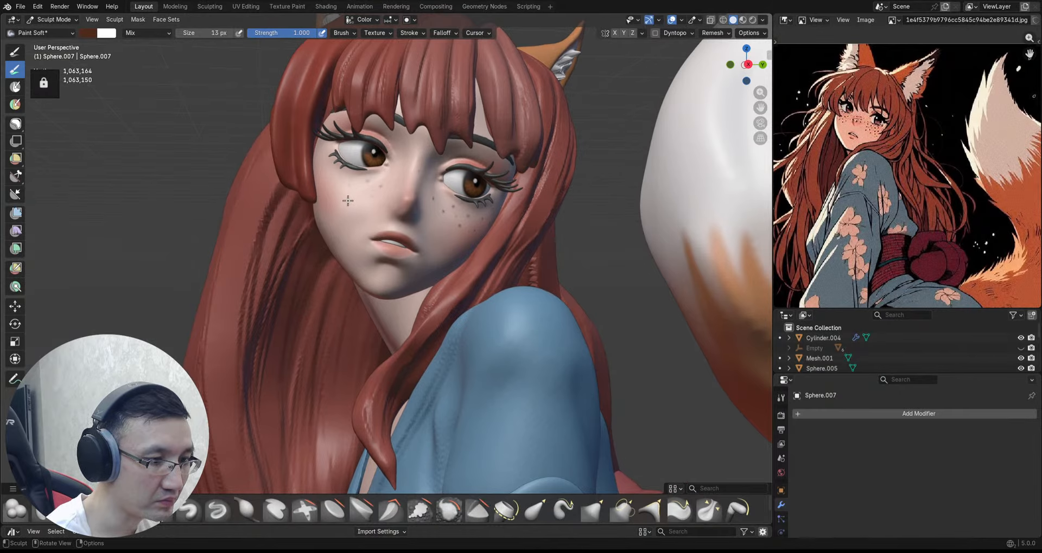
mouse_move(393, 182)
left_mouse_down("ctrl+alt")
mouse_move(395, 161)
mouse_move(388, 175)
mouse_move(376, 167)
mouse_move(424, 197)
mouse_move(422, 222)
mouse_move(434, 235)
mouse_move(491, 210)
mouse_move(468, 220)
left_mouse_up("ctrl+alt")
left_click(426, 239)
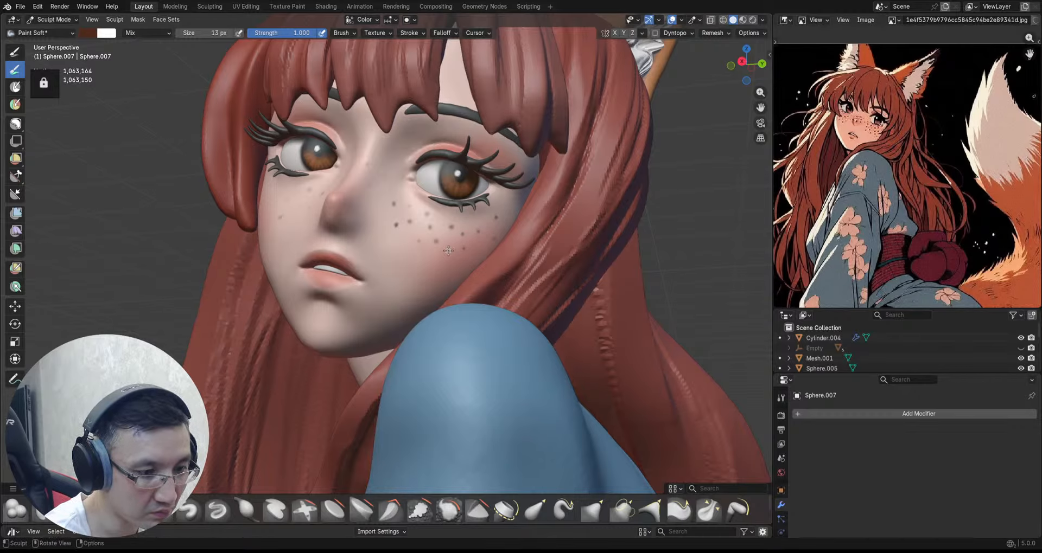
Step: Scatter more freckles over the right cheek and the bridge of the nose, and save the file
left_click_drag(420, 271, 423, 420, "ctrl+alt")
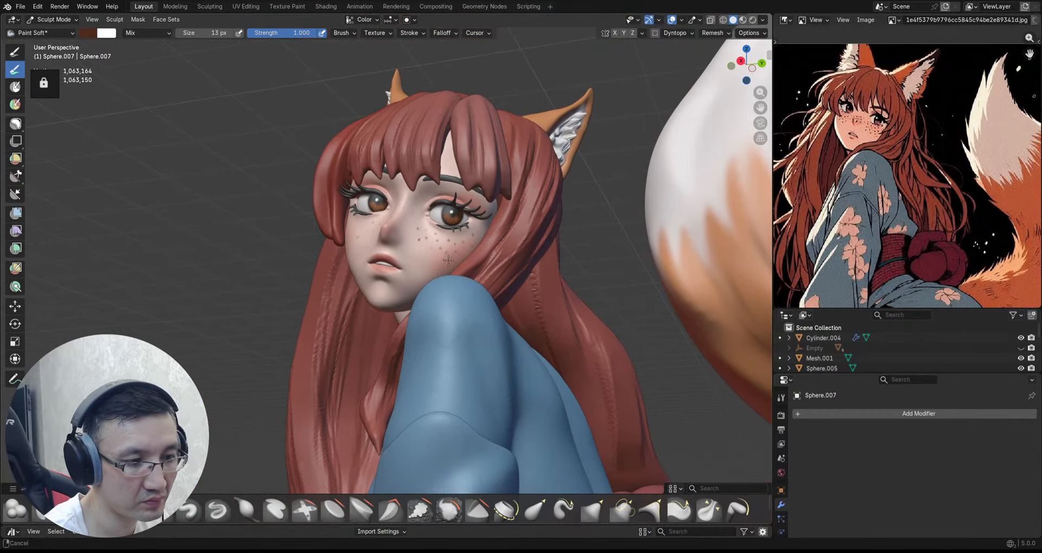
mouse_move(438, 251)
left_mouse_down("ctrl+alt")
mouse_move(441, 288)
mouse_move(433, 254)
left_mouse_up("ctrl+alt")
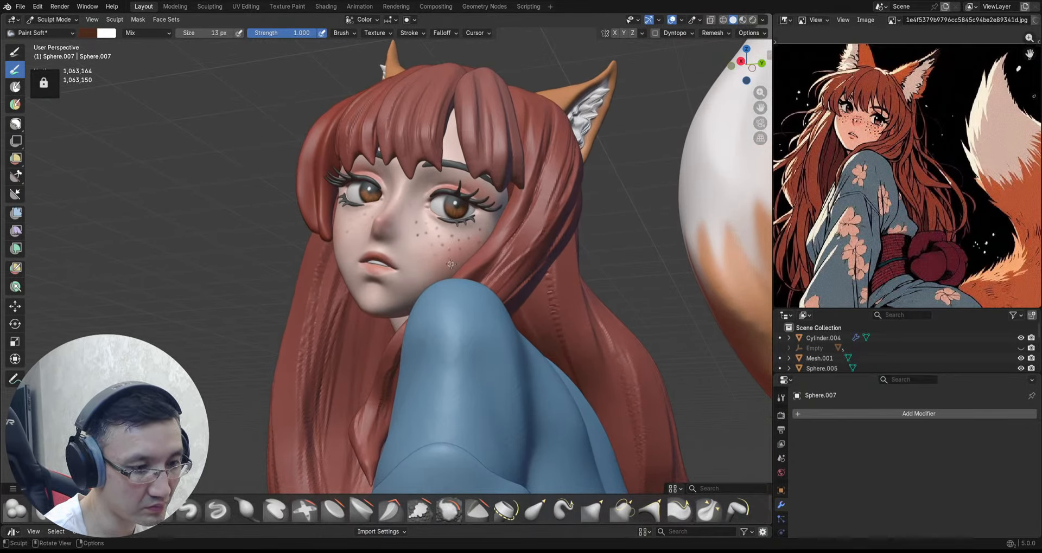
left_click_drag(452, 254, 452, 266, "ctrl+alt")
mouse_move(441, 233)
left_mouse_down("alt")
mouse_move(456, 216)
mouse_move(454, 177)
mouse_move(448, 196)
mouse_move(440, 188)
mouse_move(450, 183)
mouse_move(411, 197)
left_mouse_up("alt")
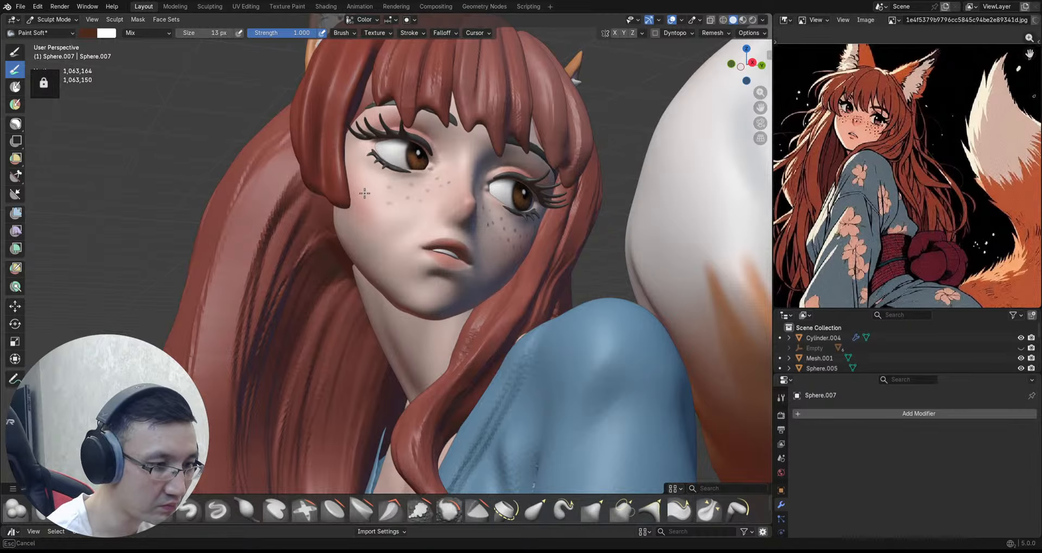
mouse_move(469, 191)
left_mouse_down("alt")
mouse_move(420, 194)
mouse_move(428, 244)
mouse_move(448, 234)
mouse_move(446, 154)
mouse_move(420, 206)
mouse_move(430, 217)
mouse_move(450, 178)
mouse_move(465, 184)
left_mouse_up("alt")
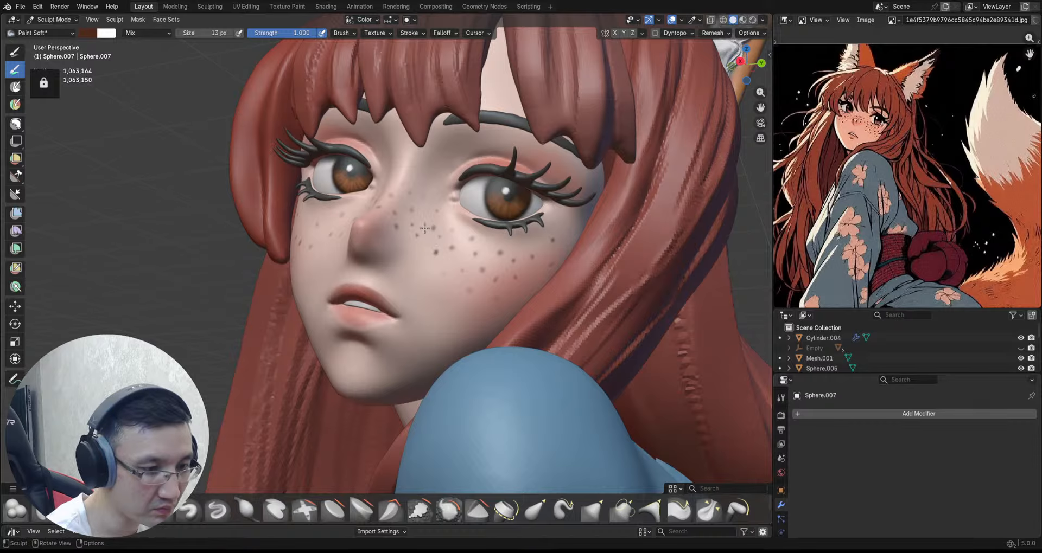
mouse_move(456, 226)
left_mouse_down("ctrl+alt")
mouse_move(465, 292)
mouse_move(454, 283)
mouse_move(465, 287)
mouse_move(452, 232)
left_mouse_up("ctrl+alt")
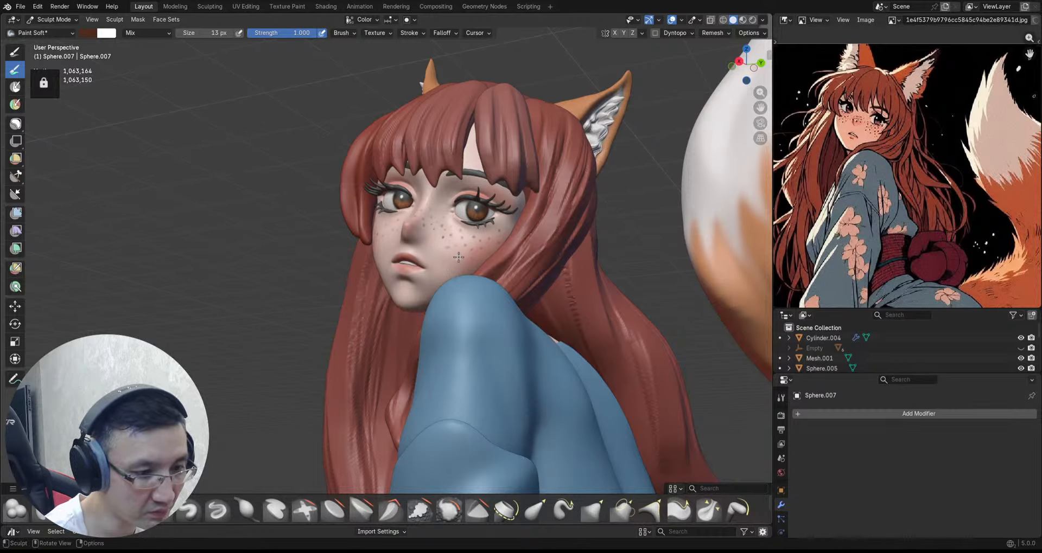
mouse_move(458, 278)
left_mouse_down("ctrl+alt")
mouse_move(464, 325)
mouse_move(488, 281)
mouse_move(509, 282)
mouse_move(424, 223)
mouse_move(448, 285)
mouse_move(439, 293)
mouse_move(470, 289)
left_mouse_up("ctrl+alt")
middle_click_drag(471, 289, 479, 232, "shift")
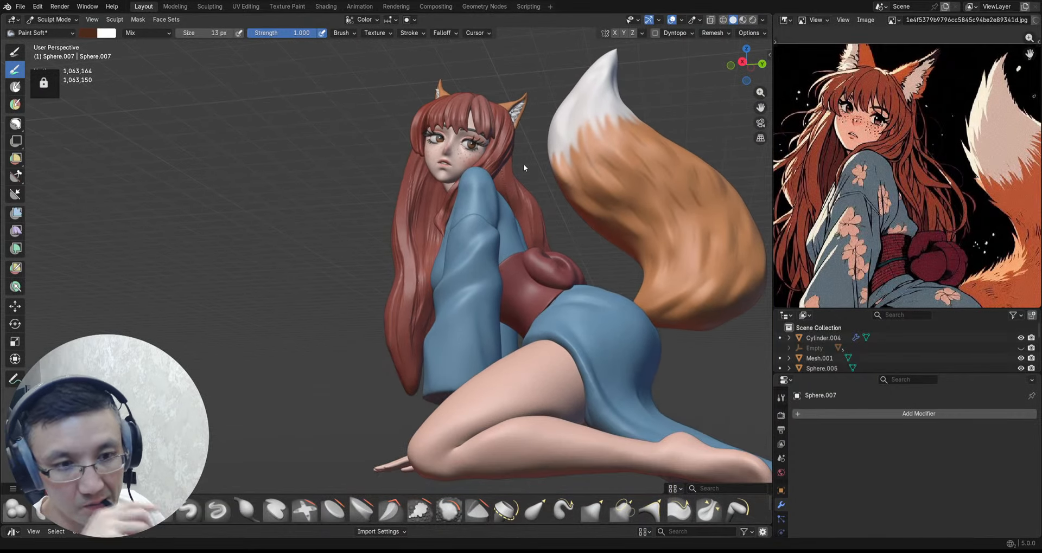
key("ctrl+s")
Step: Show the full figure in the reference image, and set the paint brush to orange-red #FF6B4D at 124 px
middle_click_drag(491, 191, 528, 226)
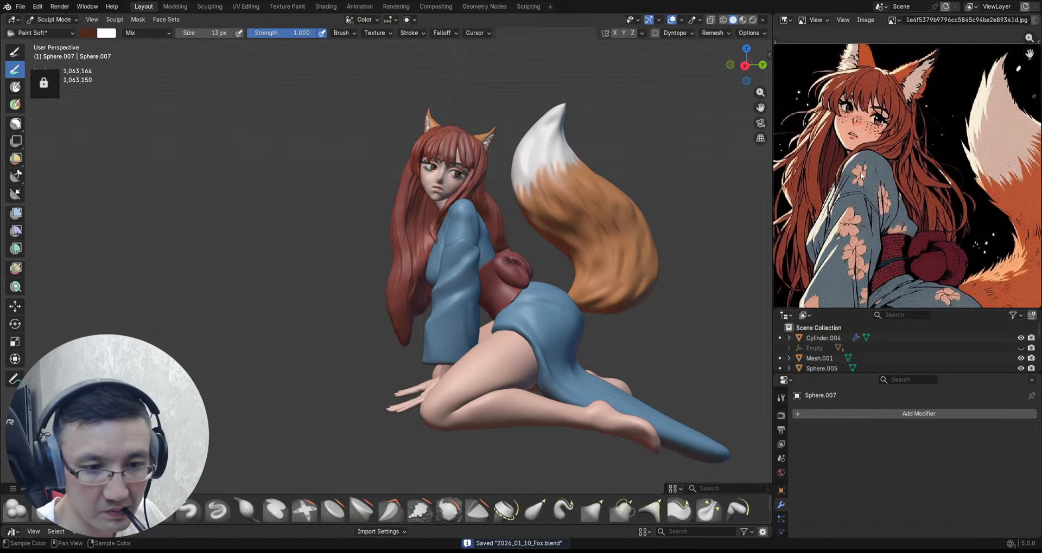
scroll(861, 175, "down", 5)
middle_click_drag(986, 139, 981, 111)
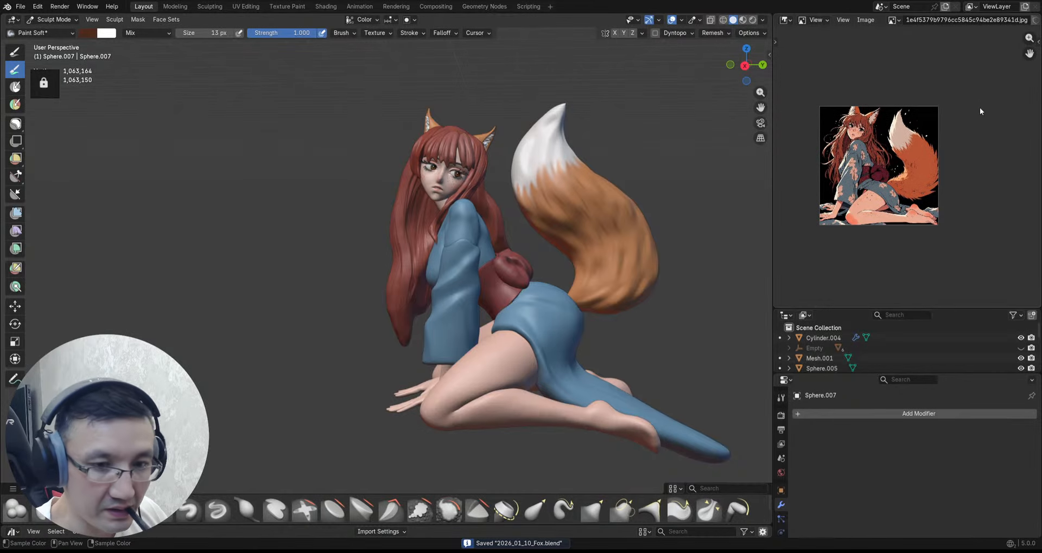
scroll(981, 111, "up", 2)
middle_click_drag(437, 217, 409, 216)
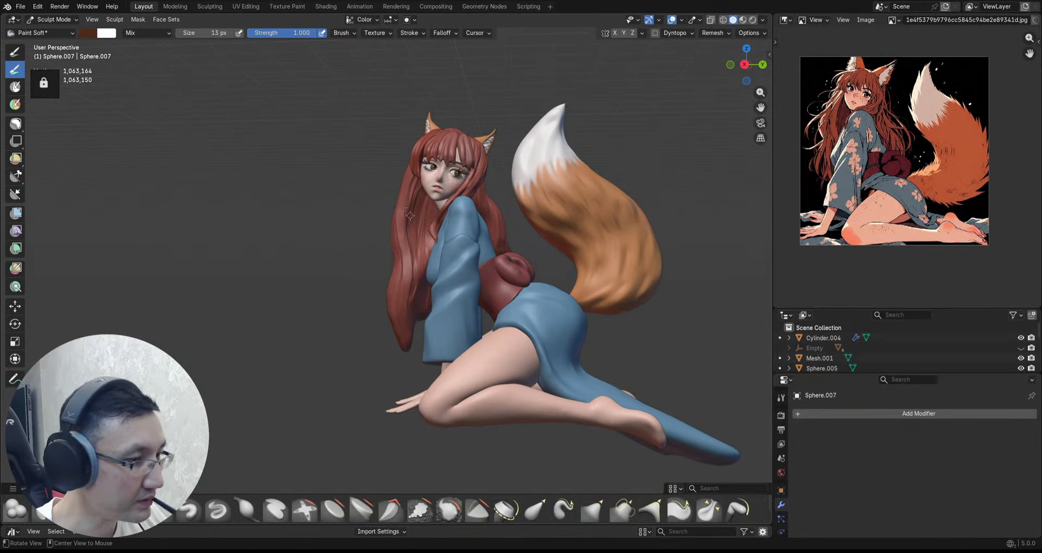
left_click_drag(409, 215, 382, 185, "alt+shift")
left_click_drag(382, 185, 355, 176, "alt")
left_click(84, 34)
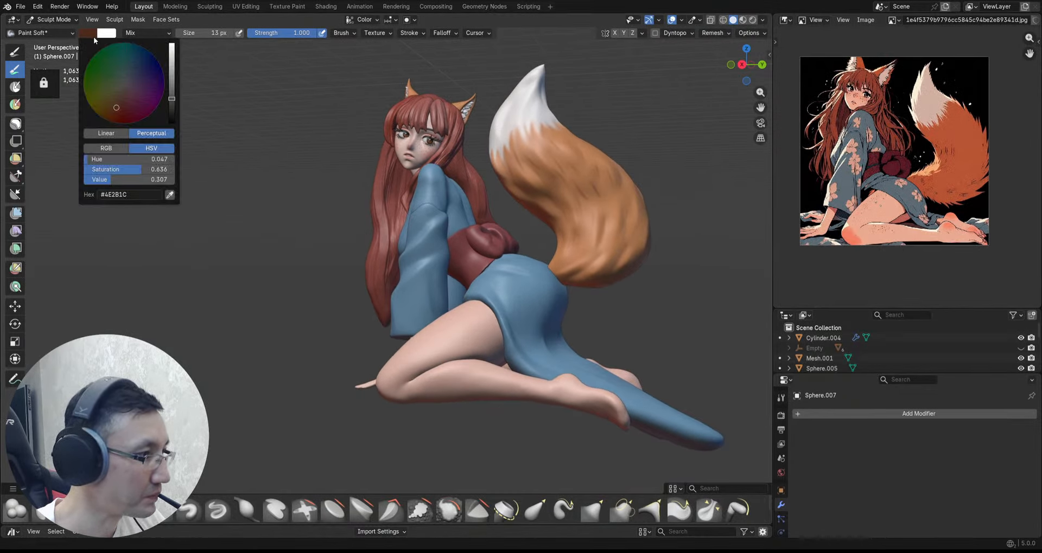
left_click_drag(171, 87, 171, 42)
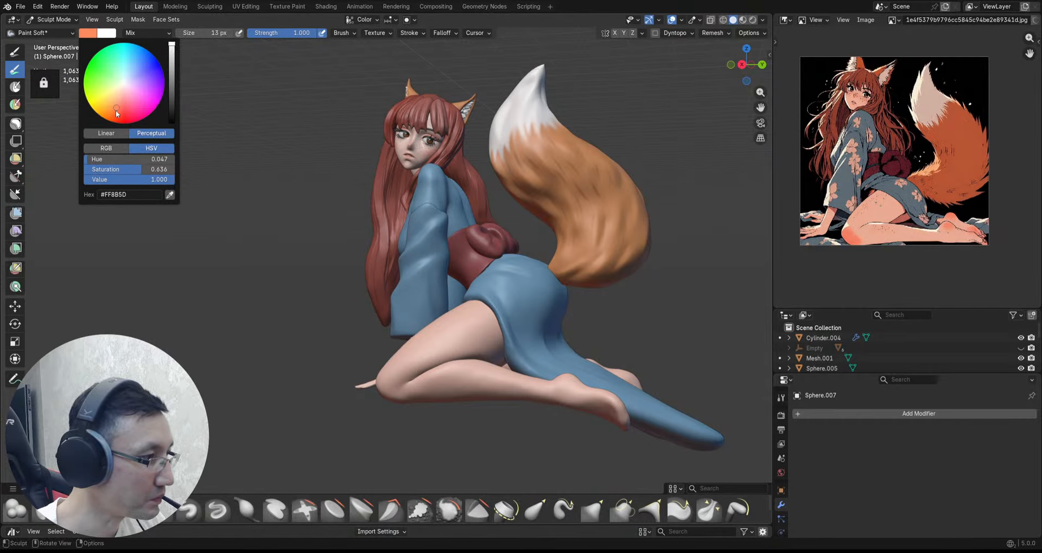
left_click_drag(115, 110, 118, 111)
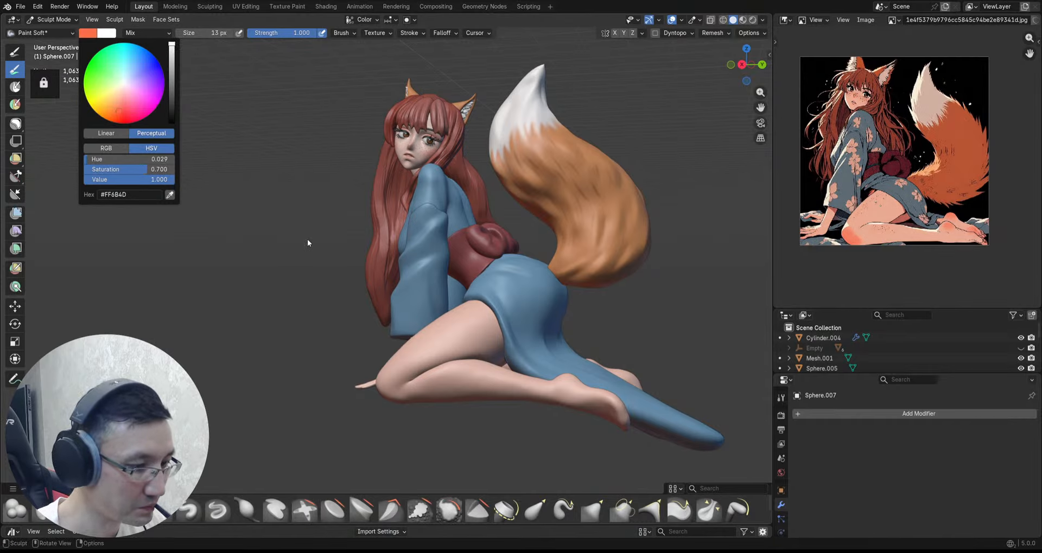
middle_click_drag(307, 243, 311, 238)
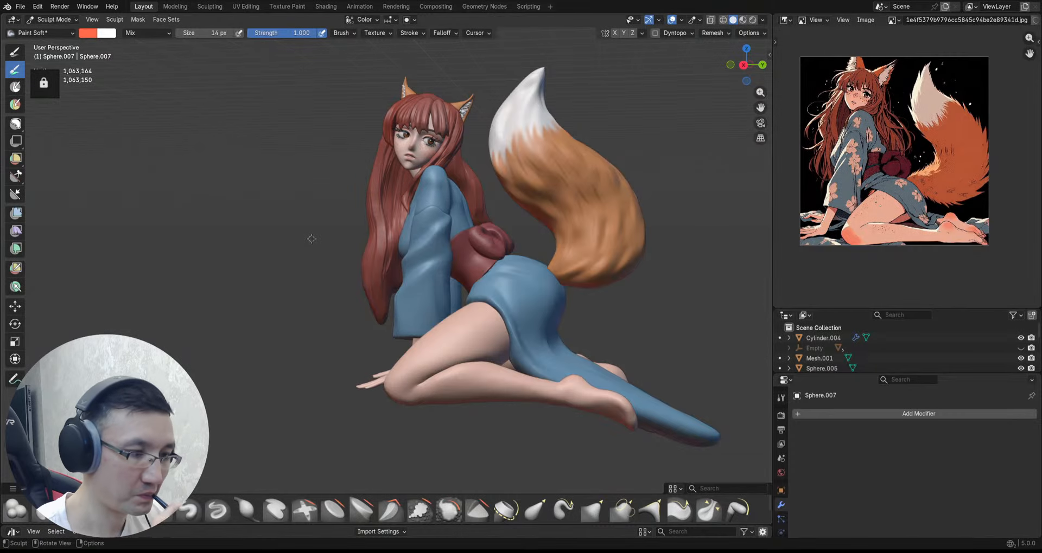
key("f")
left_click(400, 382)
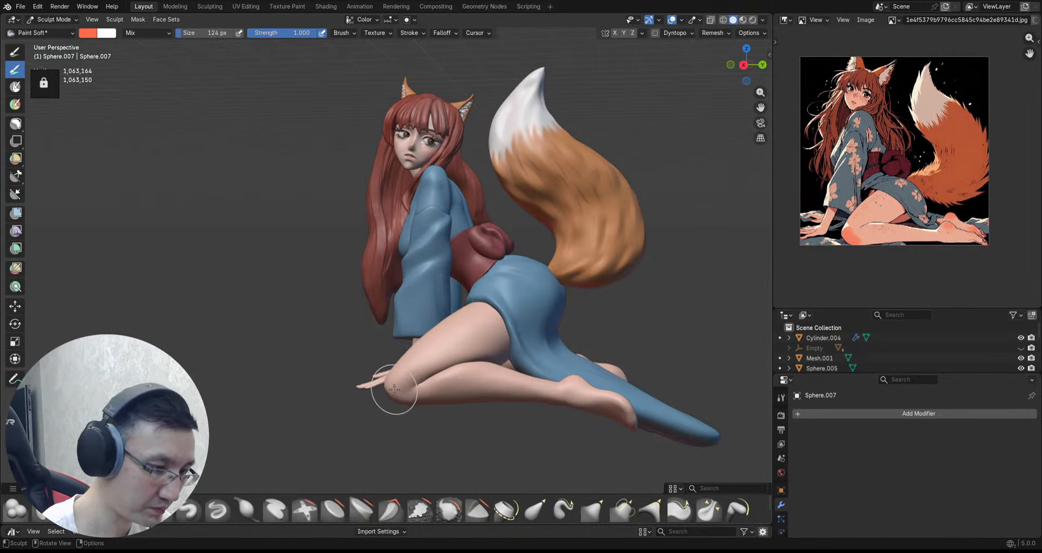
Step: Build up a soft orange-red blush on the bent front knee with short strokes from several angles
left_click_drag(397, 392, 400, 396)
middle_click_drag(401, 396, 410, 397)
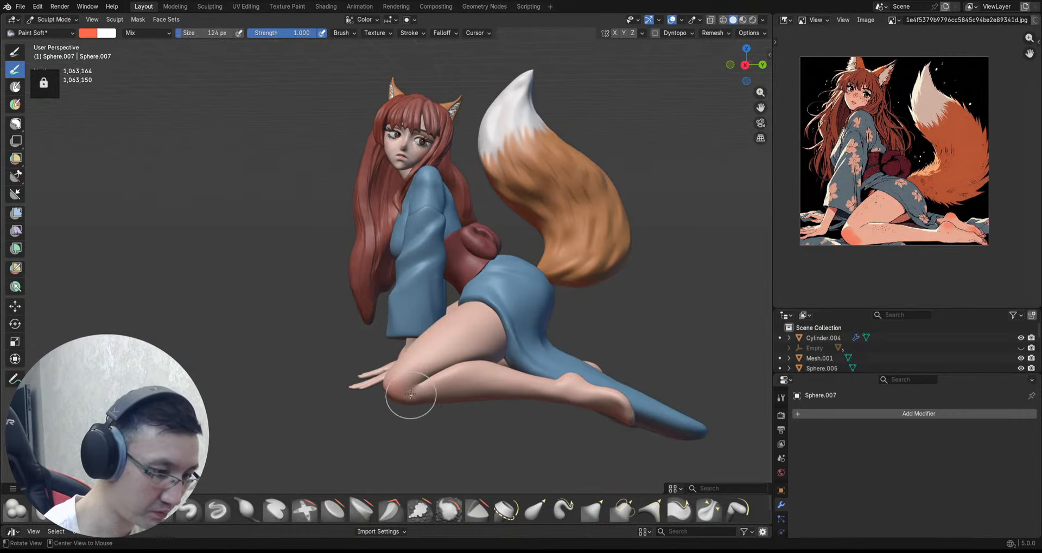
left_click_drag(410, 398, 399, 390)
middle_click_drag(499, 341, 412, 379)
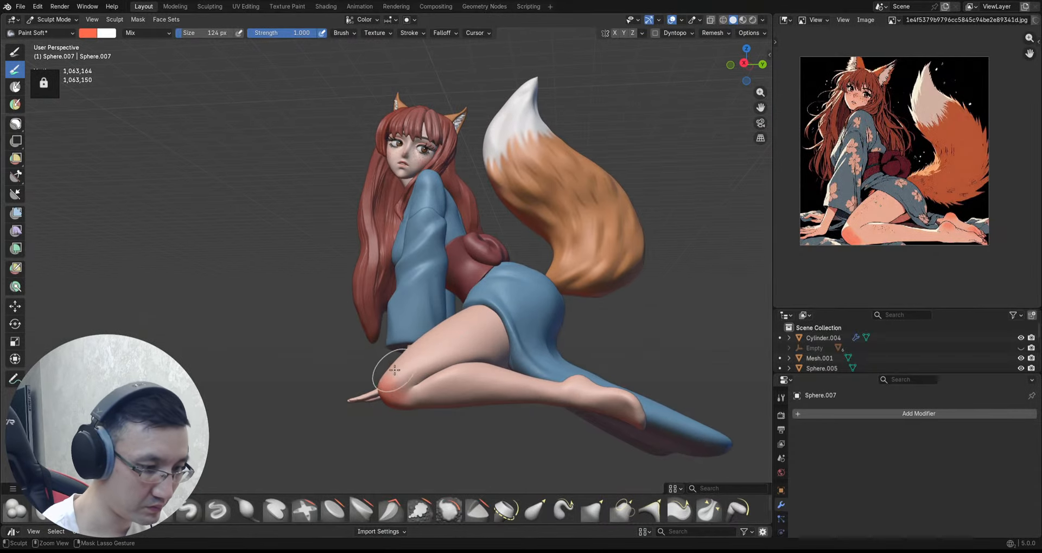
mouse_move(424, 389)
left_mouse_down()
mouse_move(407, 391)
mouse_move(390, 372)
mouse_move(408, 381)
left_mouse_up()
middle_click_drag(427, 387, 434, 407, "ctrl")
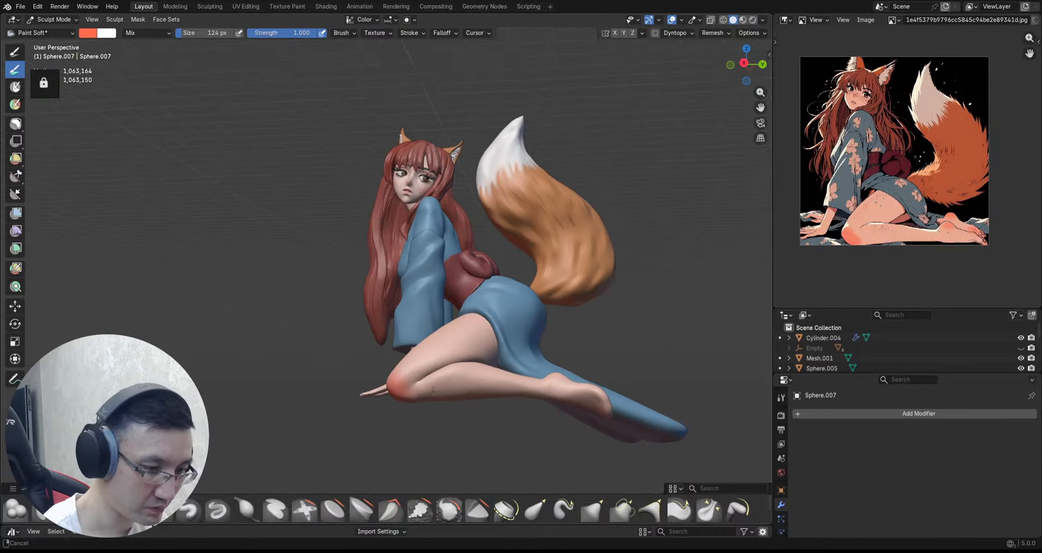
Step: Tint the heel and sole of the front foot with the orange-red blush, and save the file
mouse_move(529, 350)
middle_mouse_down()
mouse_move(520, 346)
mouse_move(548, 323)
mouse_move(612, 333)
mouse_move(616, 272)
middle_mouse_up()
left_click_drag(545, 430, 553, 439)
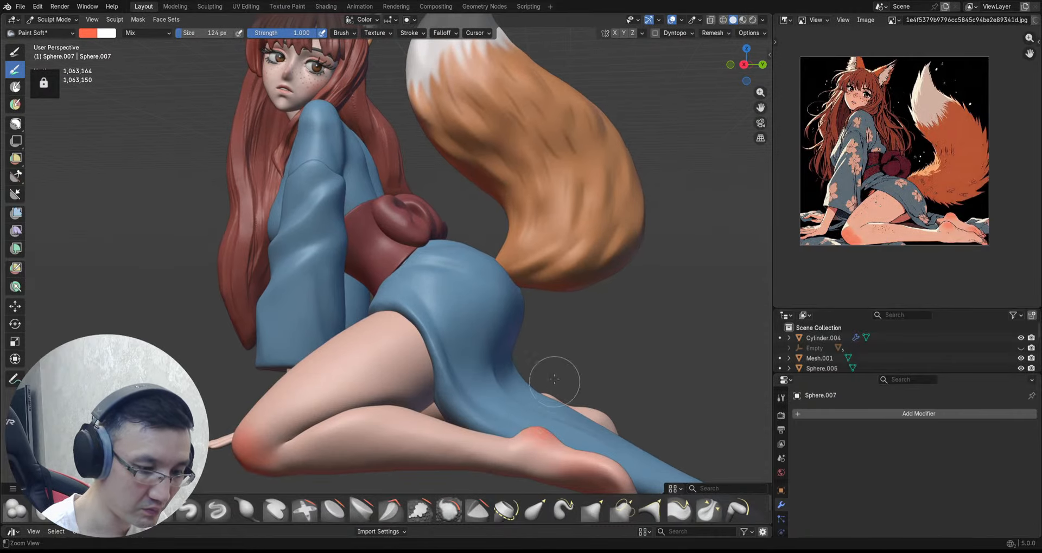
left_click_drag(565, 342, 570, 374, "ctrl+alt")
mouse_move(586, 321)
left_mouse_down("alt+shift")
mouse_move(587, 337)
mouse_move(593, 319)
left_mouse_up("alt+shift")
middle_click_drag(472, 257, 477, 226, "shift")
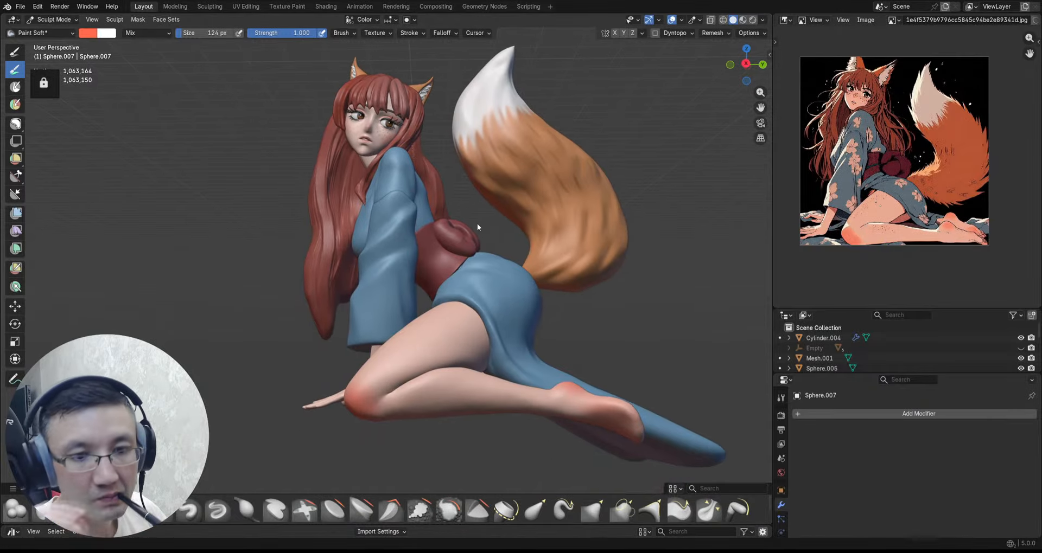
middle_click_drag(495, 244, 516, 239, "shift")
mouse_move(516, 239)
middle_mouse_down("ctrl")
mouse_move(507, 251)
mouse_move(458, 241)
mouse_move(463, 271)
mouse_move(476, 280)
middle_mouse_up("ctrl")
left_click_drag(476, 280, 443, 255, "alt+shift")
key("ctrl+s")
middle_click_drag(443, 255, 438, 250)
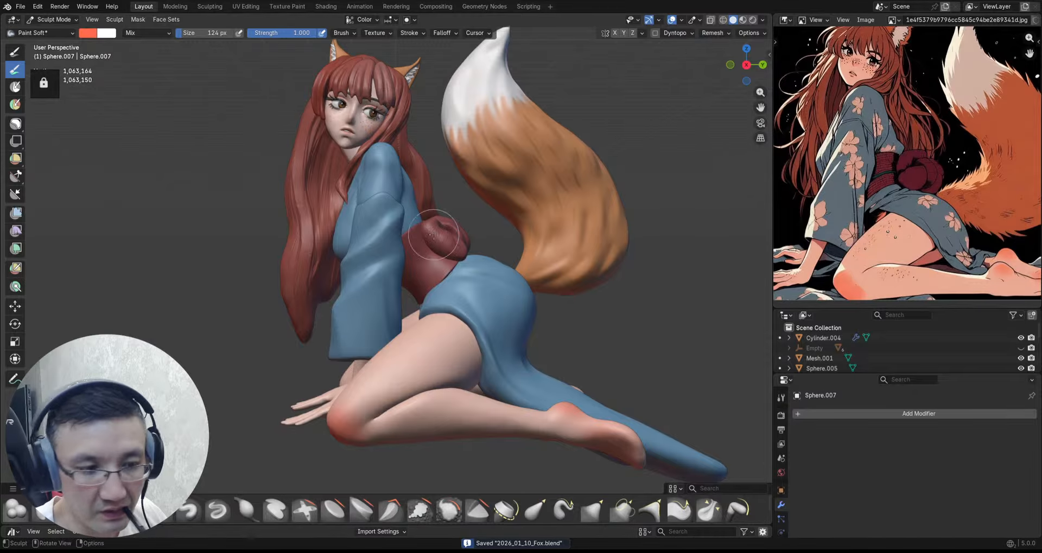
Step: Switch sculpting to the sleeve, sample the pale skin color from the thigh under flat lighting as the brush color, and restore MatCap lighting
scroll(374, 236, "up", 2)
key("alt+q")
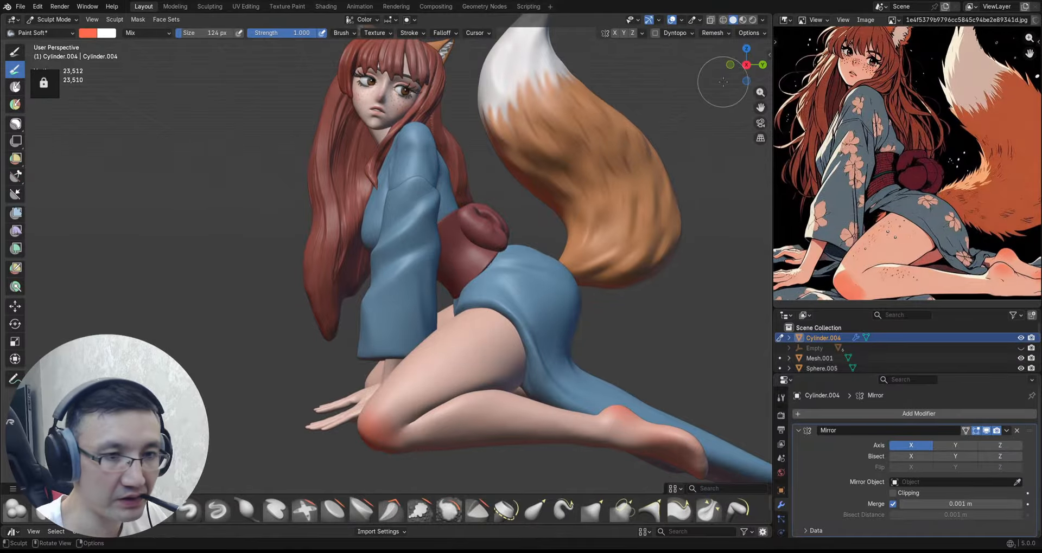
left_click(762, 20)
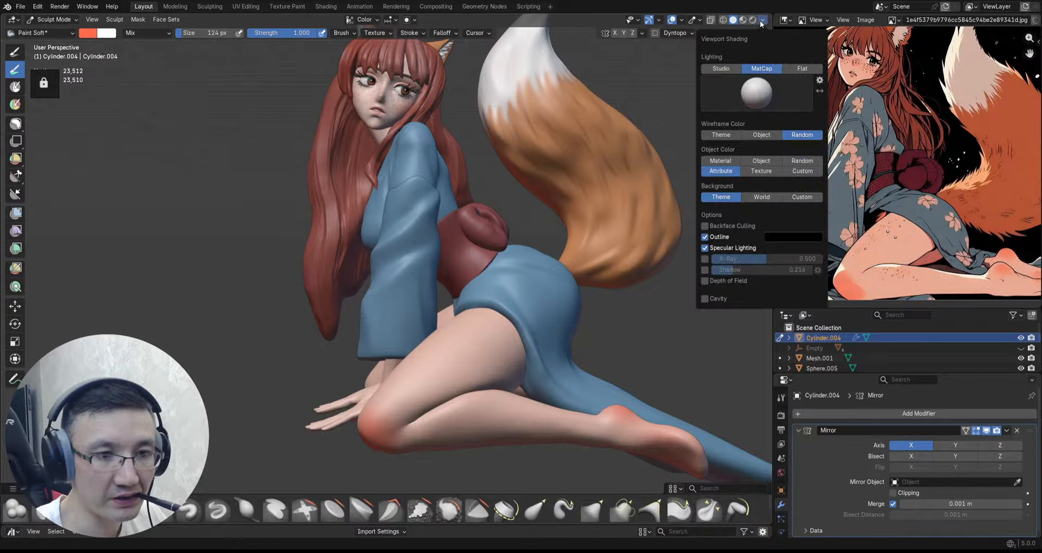
left_click(802, 69)
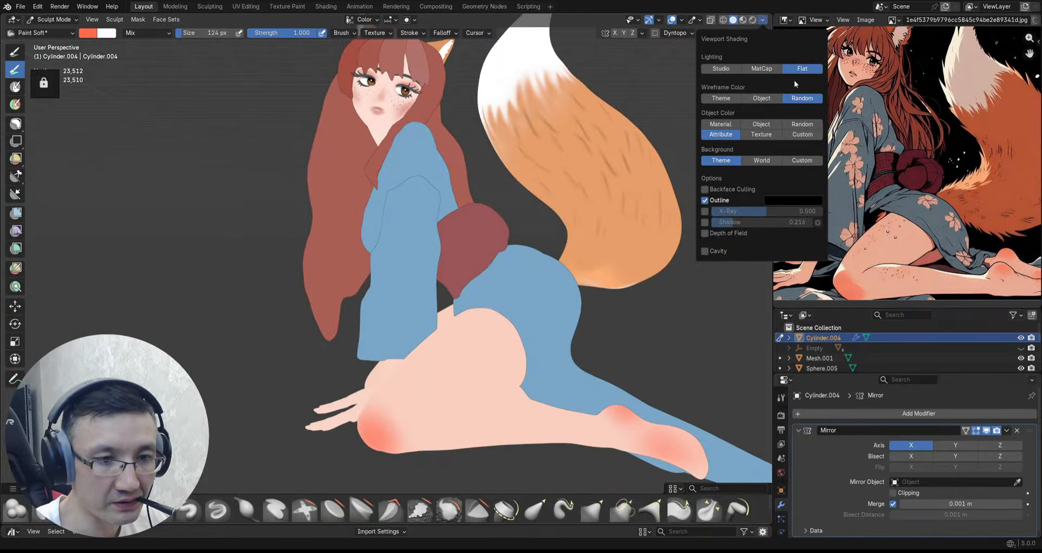
left_click(86, 34)
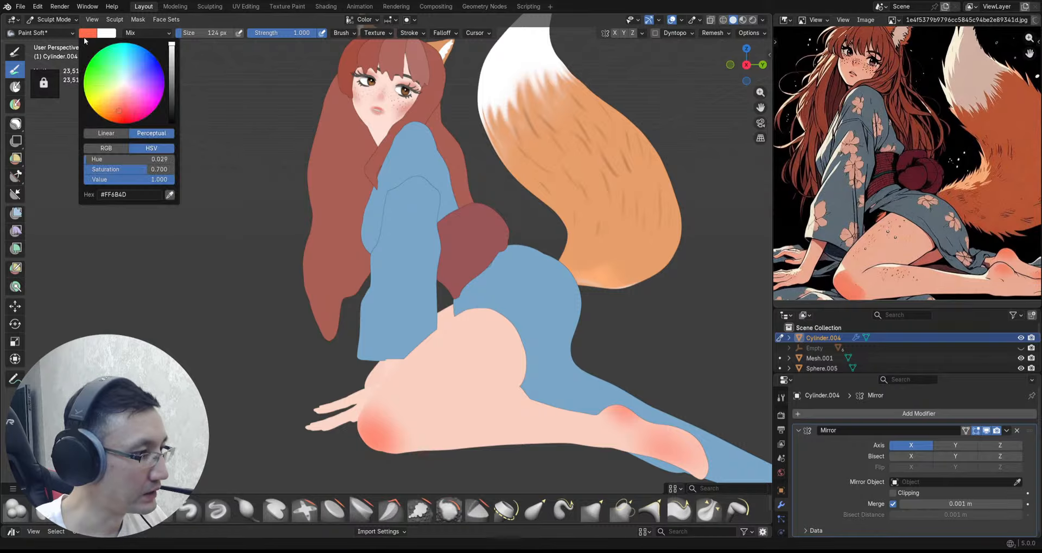
left_click(170, 195)
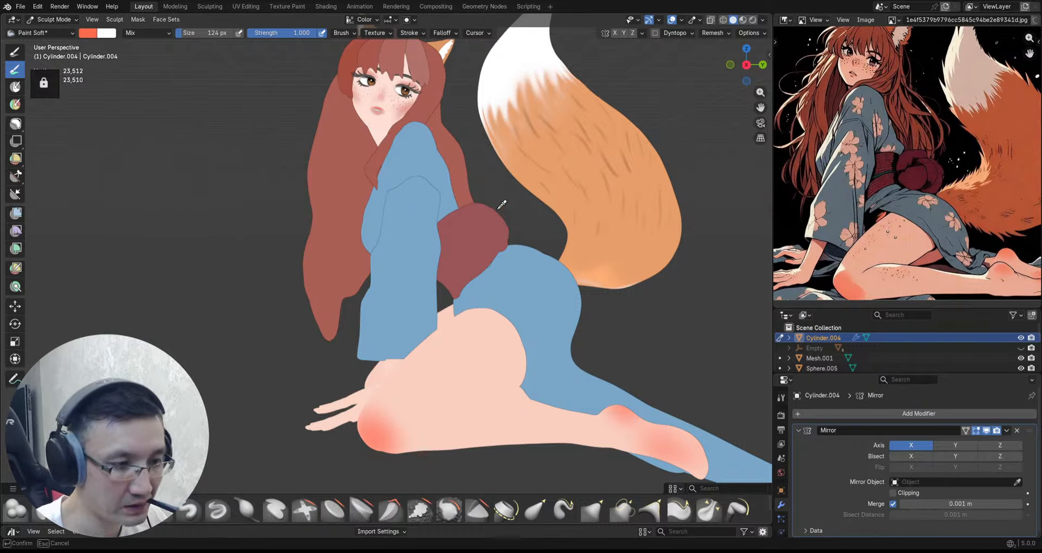
left_click(474, 317)
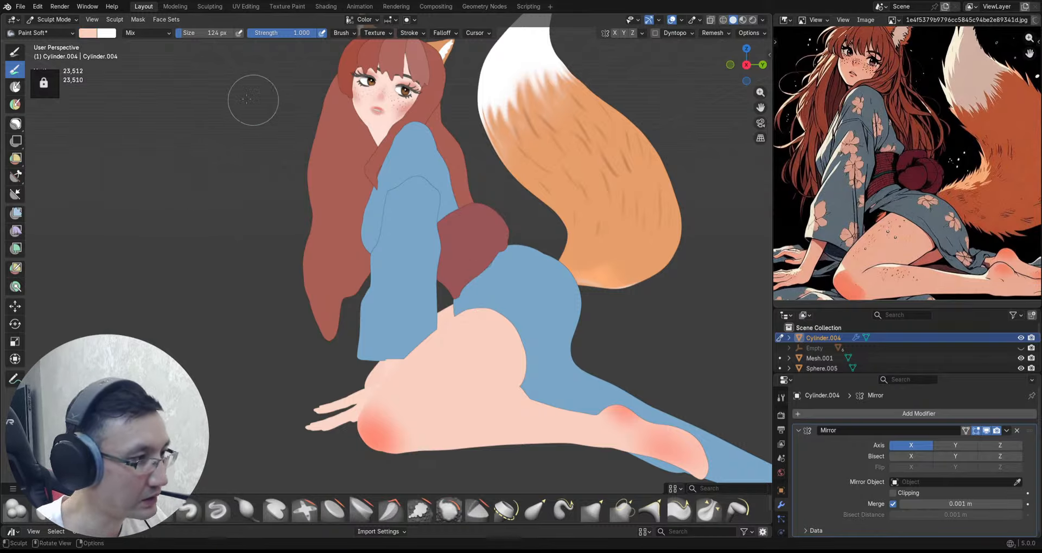
left_click(763, 21)
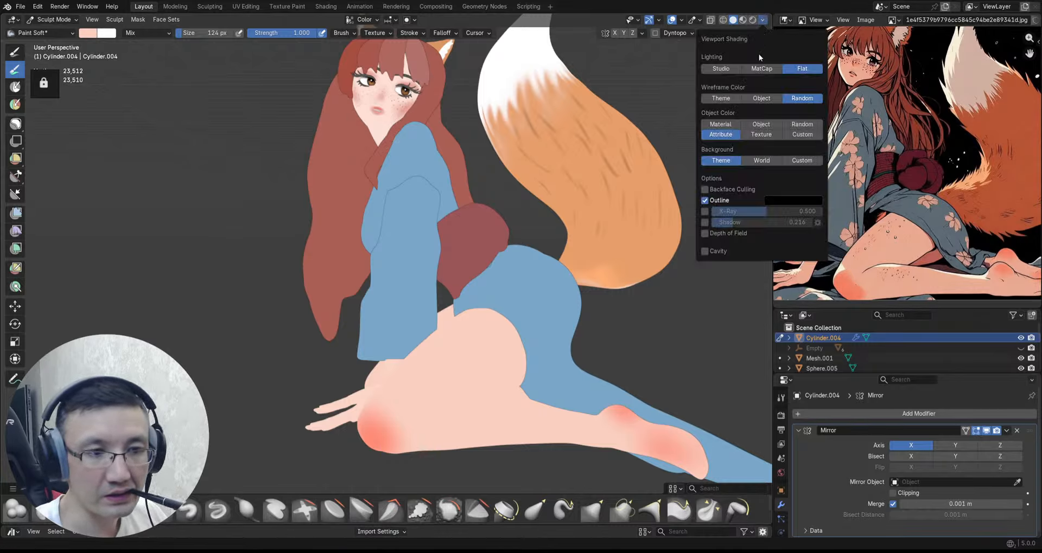
left_click(762, 69)
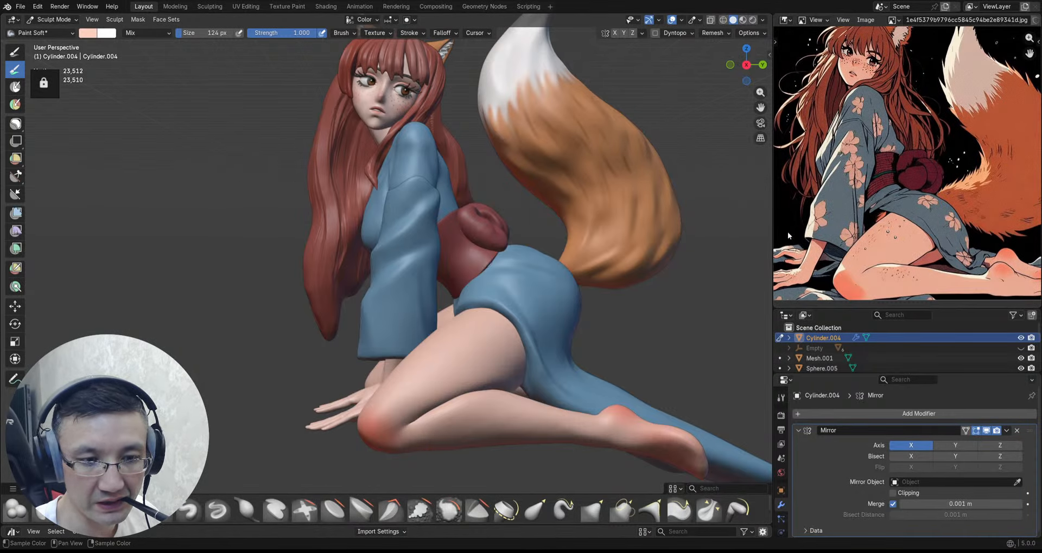
Step: Reduce the paint brush size to 36 px over the sleeve for dabbing small petals
scroll(721, 261, "up", 3)
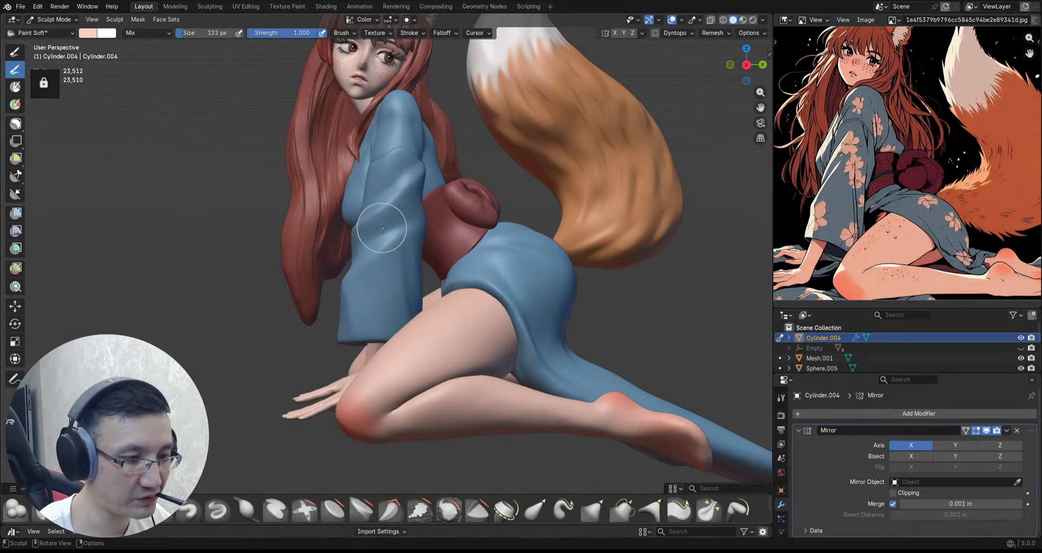
key("f")
left_click(389, 170)
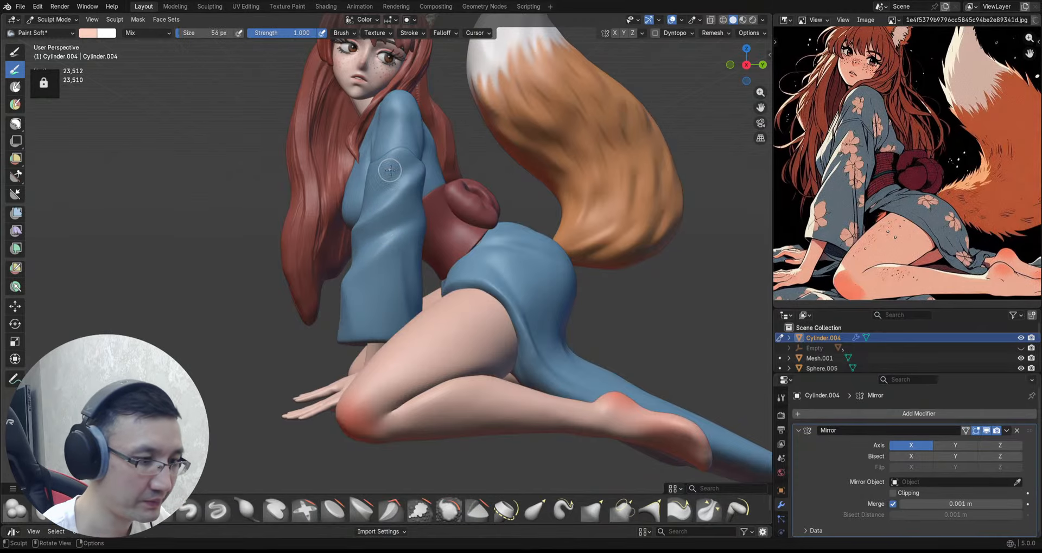
key("bracketleft")
key("bracketleft")
key("bracketleft")
key("bracketleft")
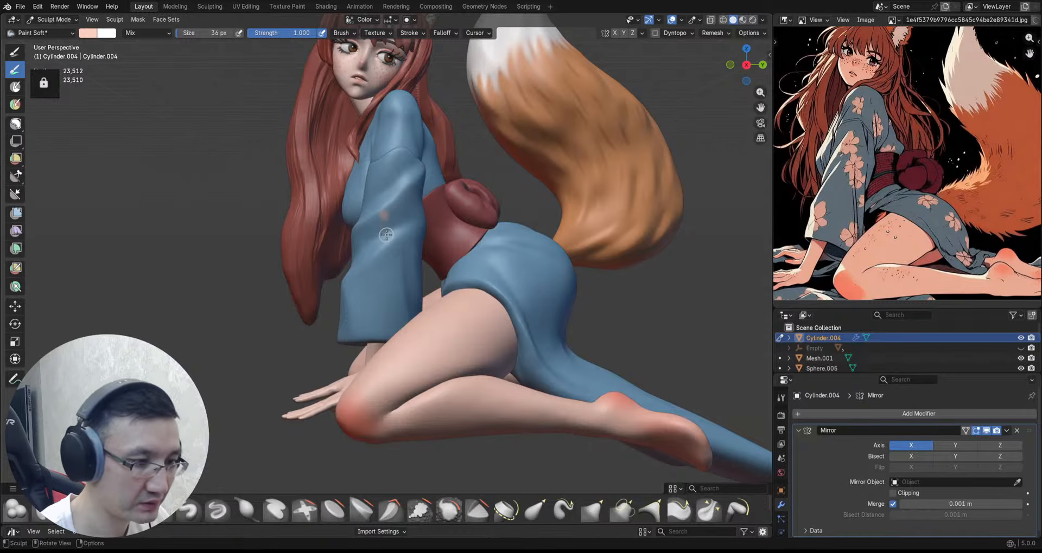
Step: Dab a five-petal peach flower on the outer side of the sleeve at about mid-length
scroll(388, 217, "up", 4)
left_click_drag(385, 220, 386, 223)
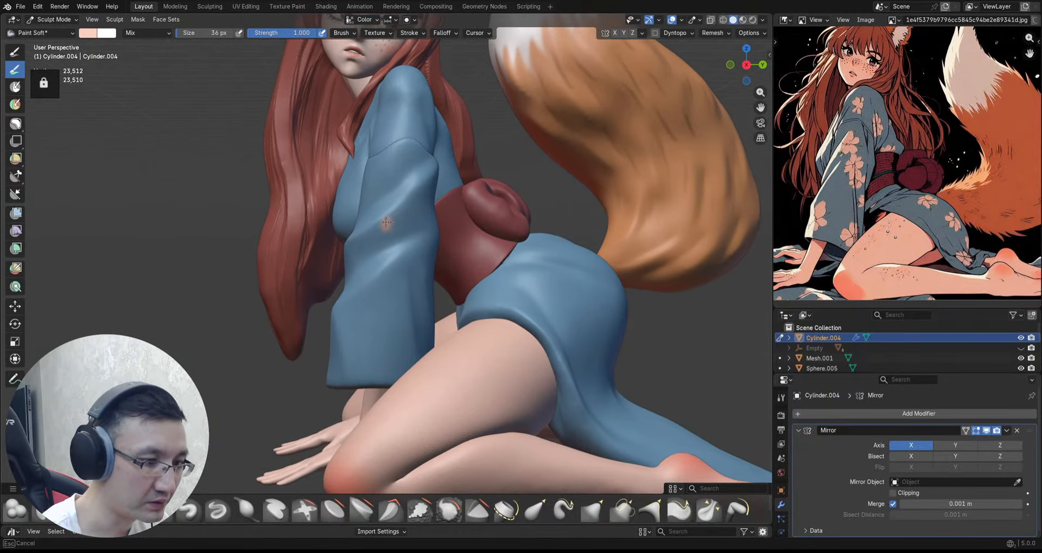
scroll(393, 252, "up", 2)
scroll(383, 250, "up", 2)
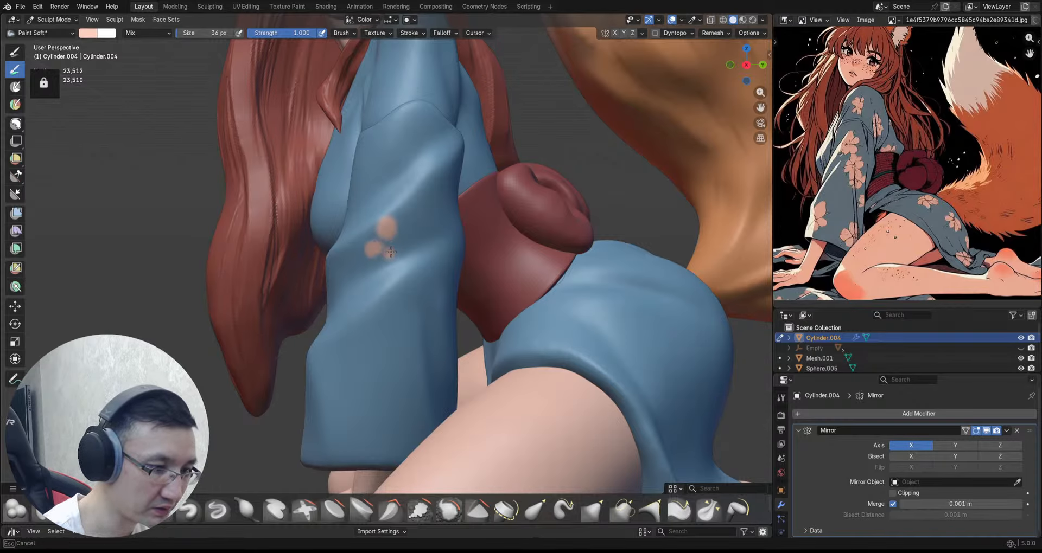
mouse_move(390, 250)
left_mouse_down()
mouse_move(404, 246)
mouse_move(404, 230)
left_mouse_up()
scroll(404, 230, "down", 5)
scroll(386, 246, "up", 5)
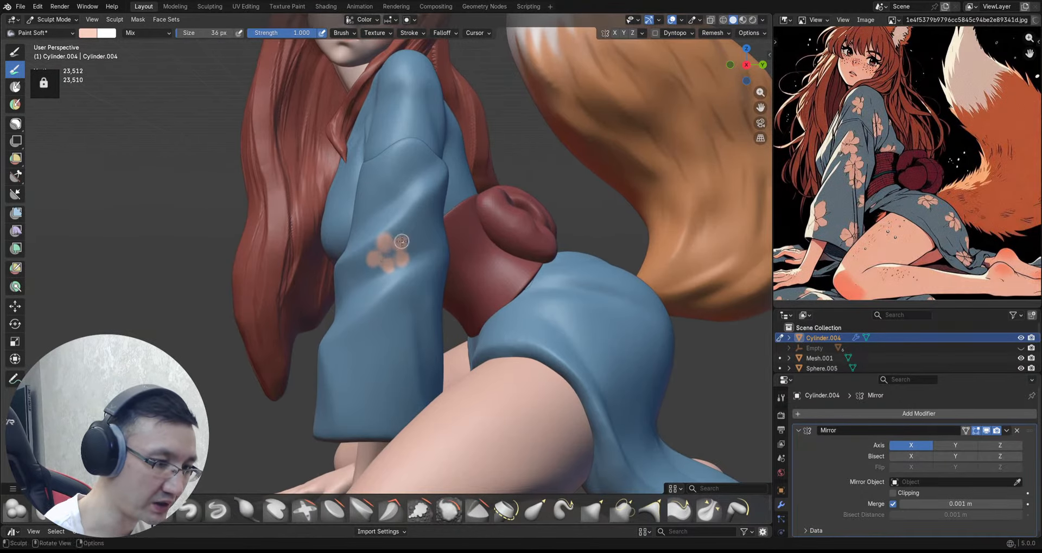
Step: Paint a second peach flower higher on the sleeve, just below the seam with the upper arm
scroll(402, 242, "down", 3)
scroll(396, 211, "up", 4)
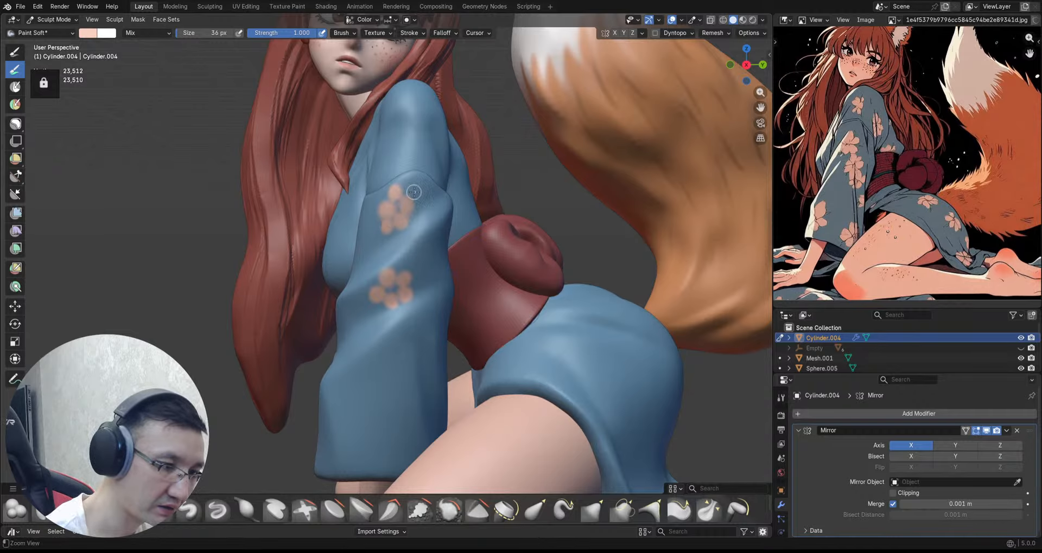
scroll(414, 191, "down", 4)
scroll(442, 198, "up", 4)
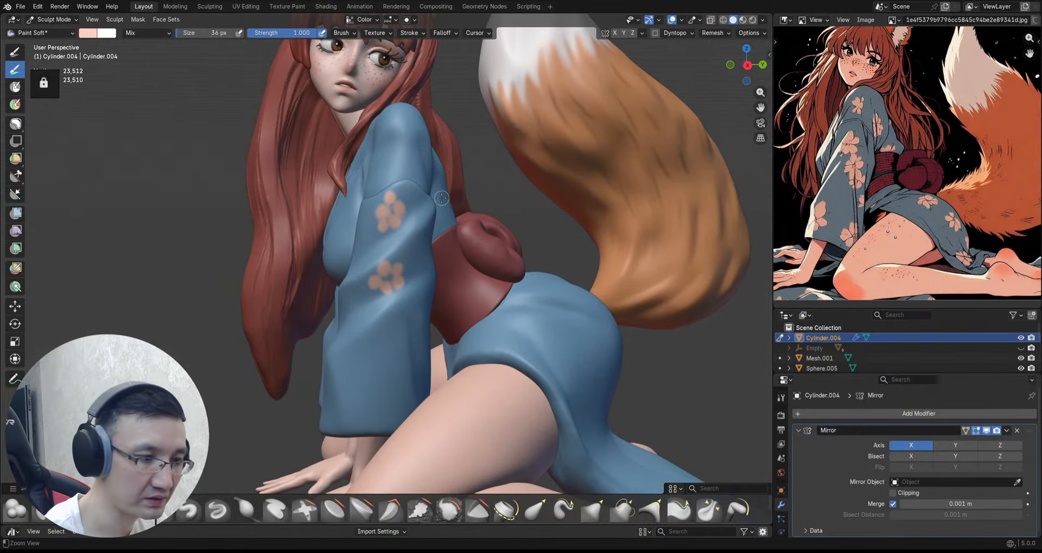
scroll(375, 211, "up", 2)
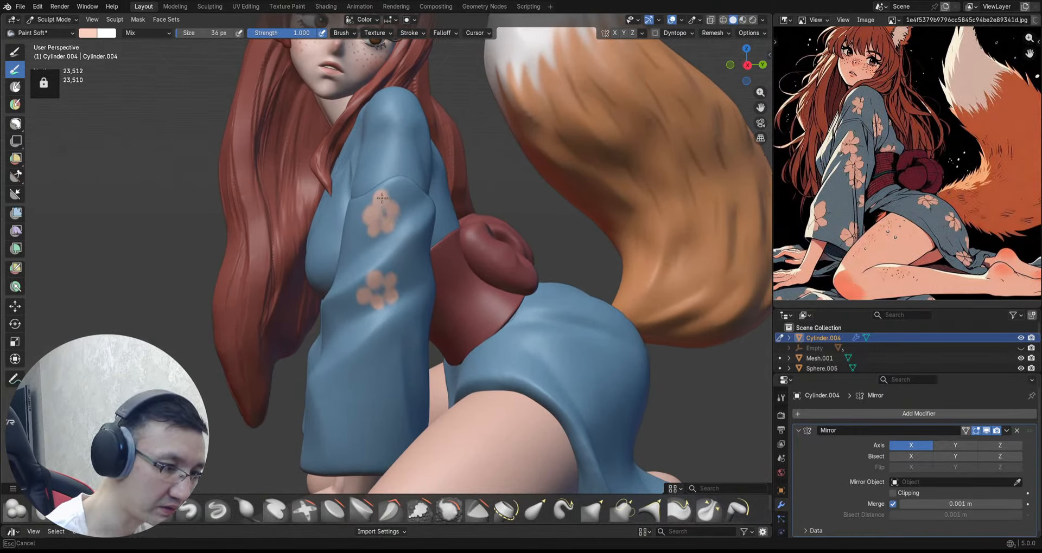
scroll(390, 223, "down", 5)
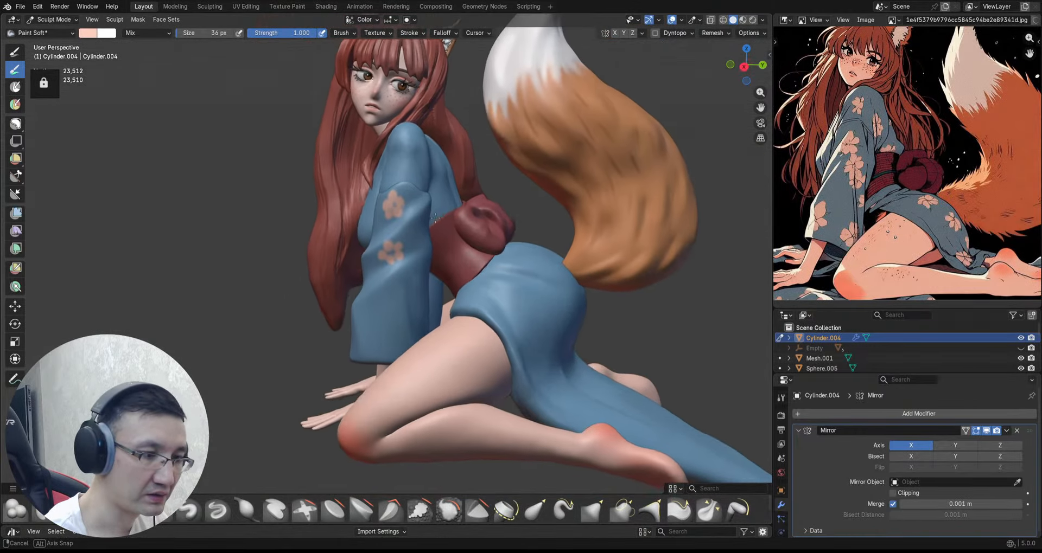
Step: Switch sculpting to the upper robe and paint peach flowers on the shoulder and on the back behind the upper arm
middle_click_drag(429, 176, 441, 195, "shift")
scroll(437, 191, "up", 5)
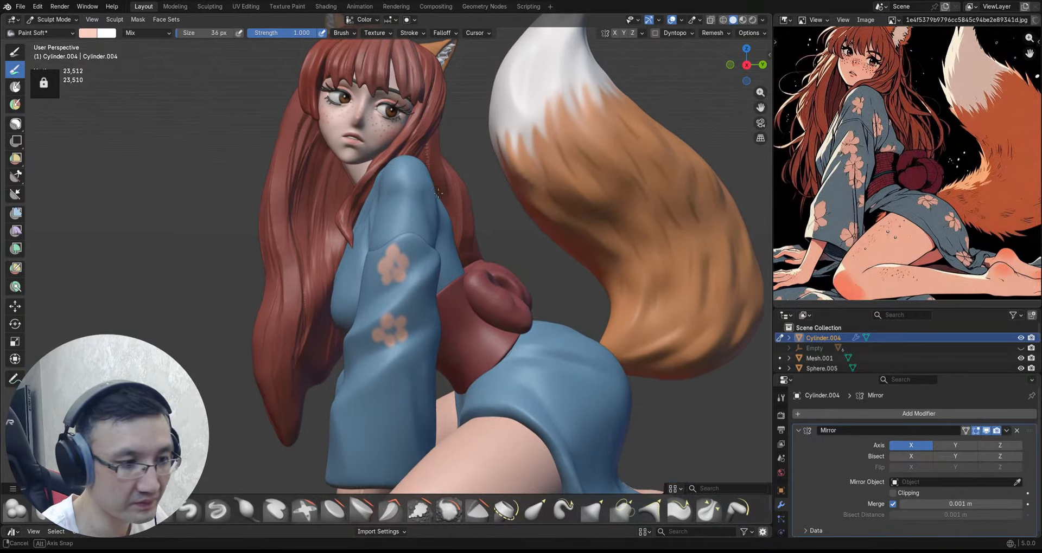
scroll(402, 185, "up", 2)
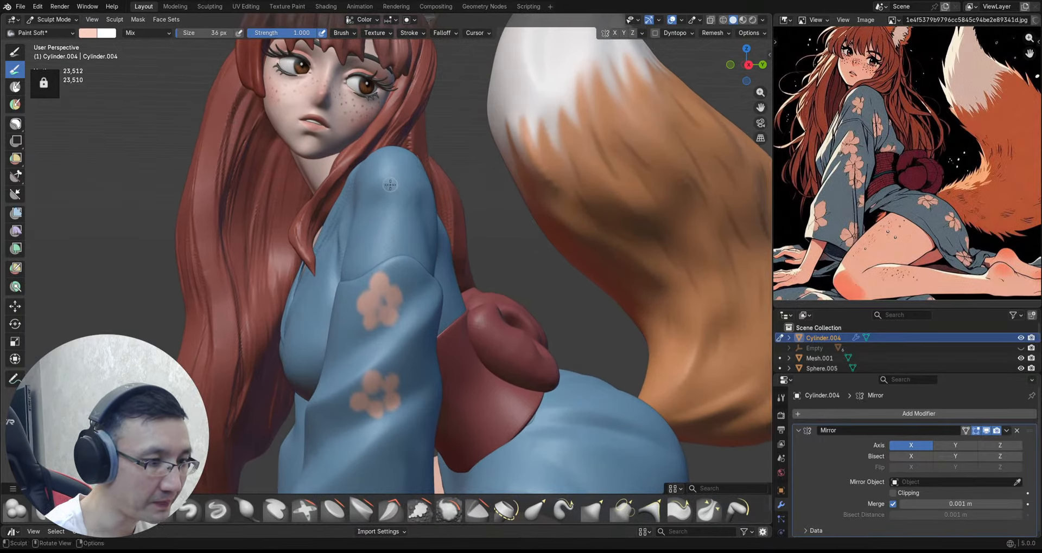
key("alt+q")
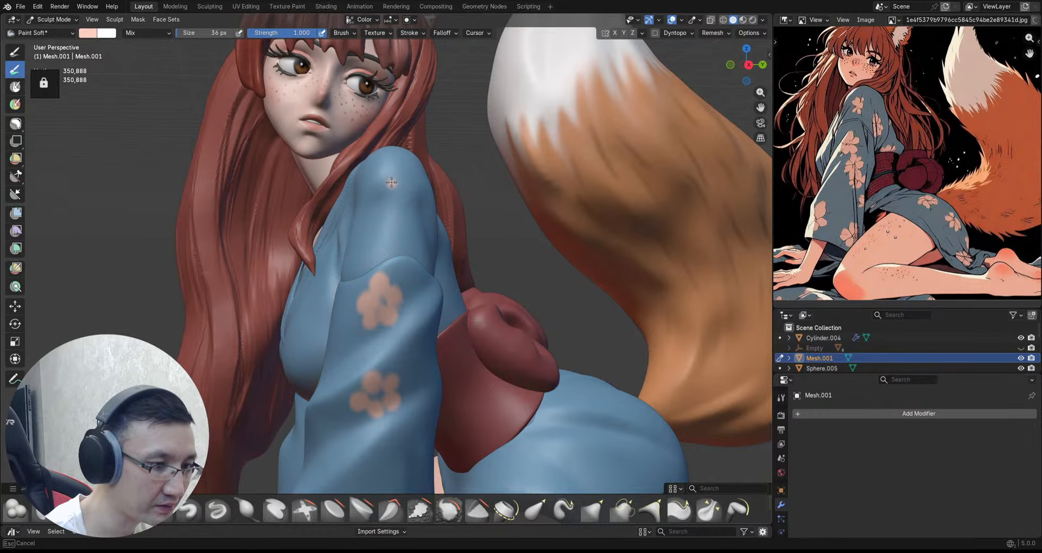
middle_click_drag(411, 183, 389, 184)
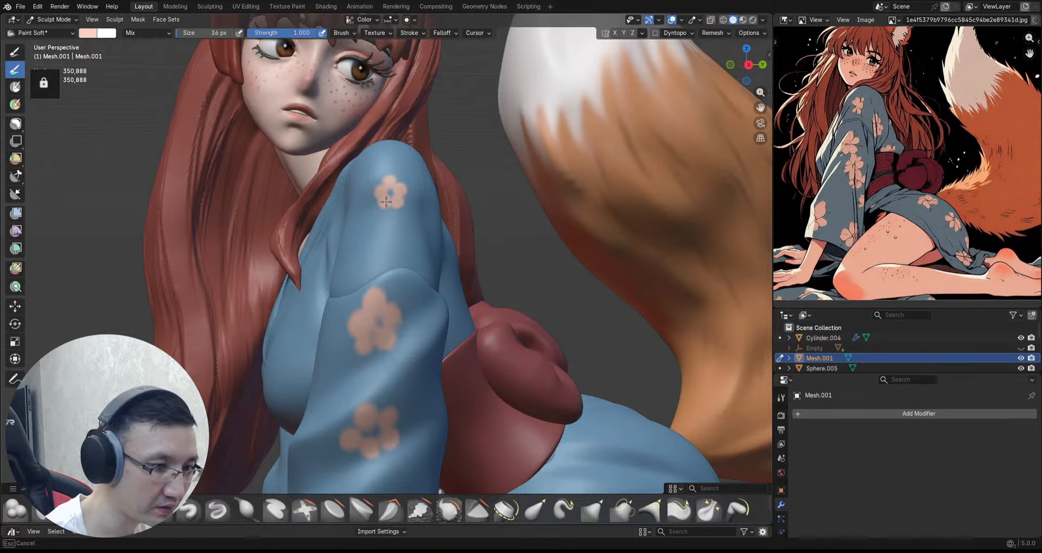
left_click_drag(419, 177, 431, 193, "ctrl+alt")
mouse_move(428, 204)
left_mouse_down("ctrl+alt")
mouse_move(434, 187)
mouse_move(411, 182)
mouse_move(421, 169)
mouse_move(429, 189)
left_mouse_up("ctrl+alt")
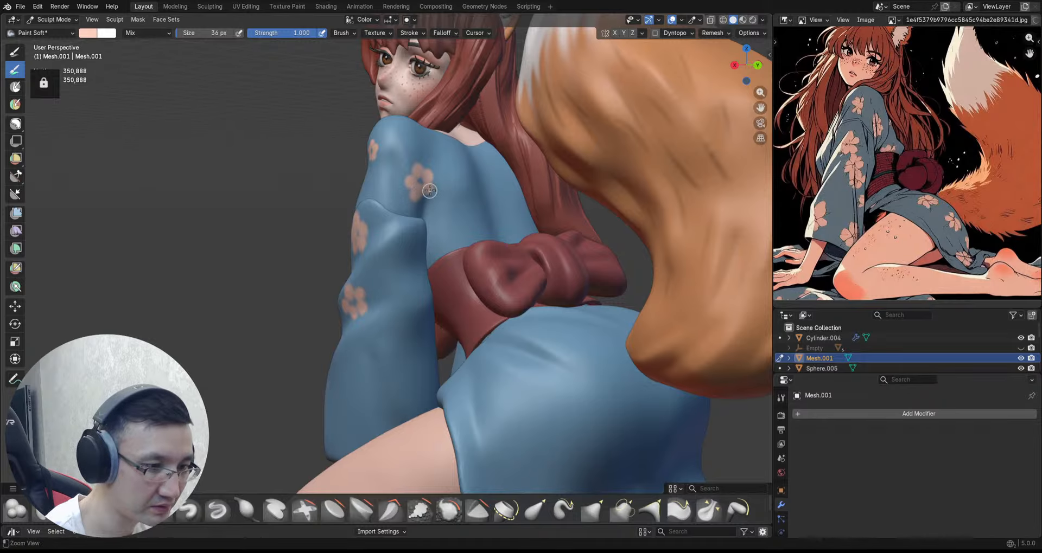
Step: Switch sculpting back to the sleeve and dab a peach flower on its rear side toward the cuff
scroll(430, 190, "down", 3)
mouse_move(433, 191)
middle_mouse_down()
mouse_move(477, 197)
mouse_move(479, 189)
middle_mouse_up()
scroll(434, 234, "up", 2)
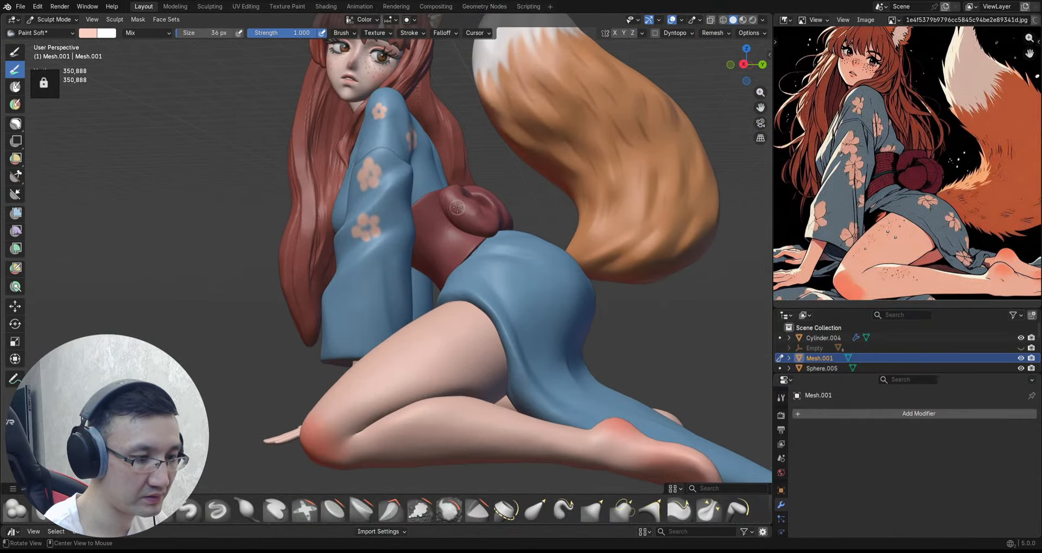
key("alt+q")
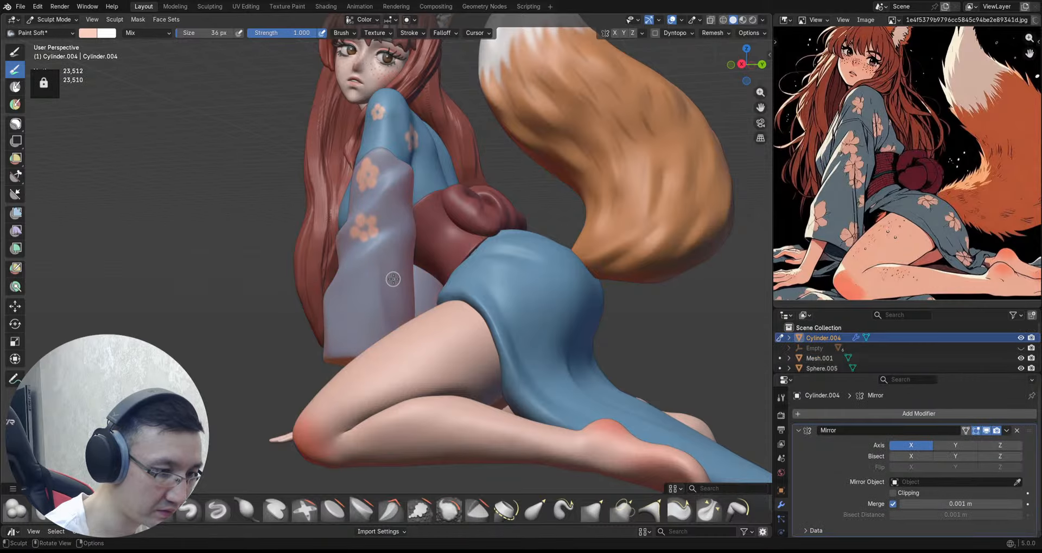
left_click_drag(393, 279, 398, 265)
middle_click_drag(416, 262, 396, 239, "shift")
scroll(408, 240, "up", 1)
left_click_drag(398, 239, 396, 256)
left_click_drag(388, 263, 369, 282)
Step: Paint a larger peach flower on the front of the sleeve near the cuff, and save the file
mouse_move(341, 233)
left_mouse_down("alt")
mouse_move(379, 225)
mouse_move(372, 203)
left_mouse_up("alt")
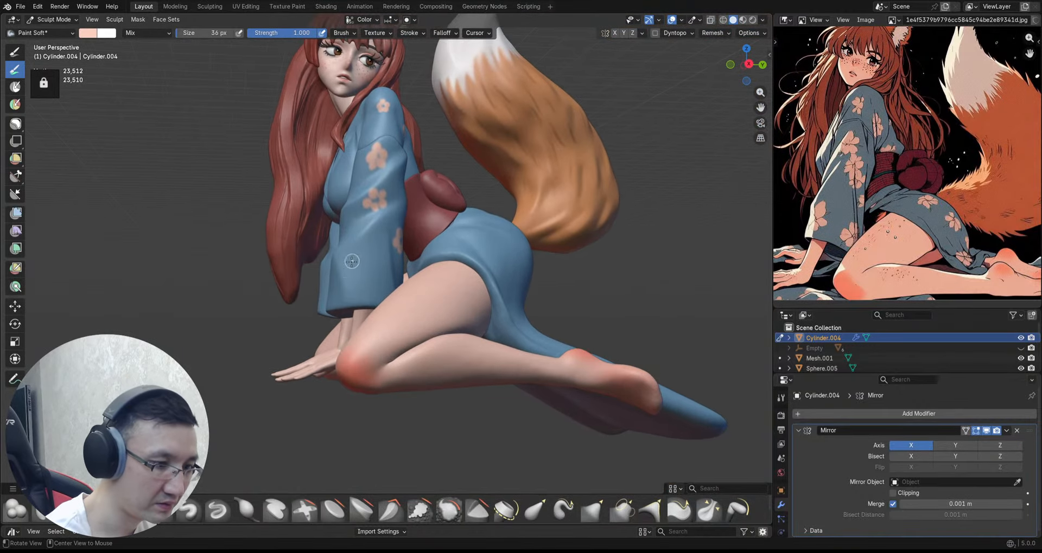
left_click_drag(317, 261, 373, 256, "alt")
left_click(355, 262)
key("ctrl+s")
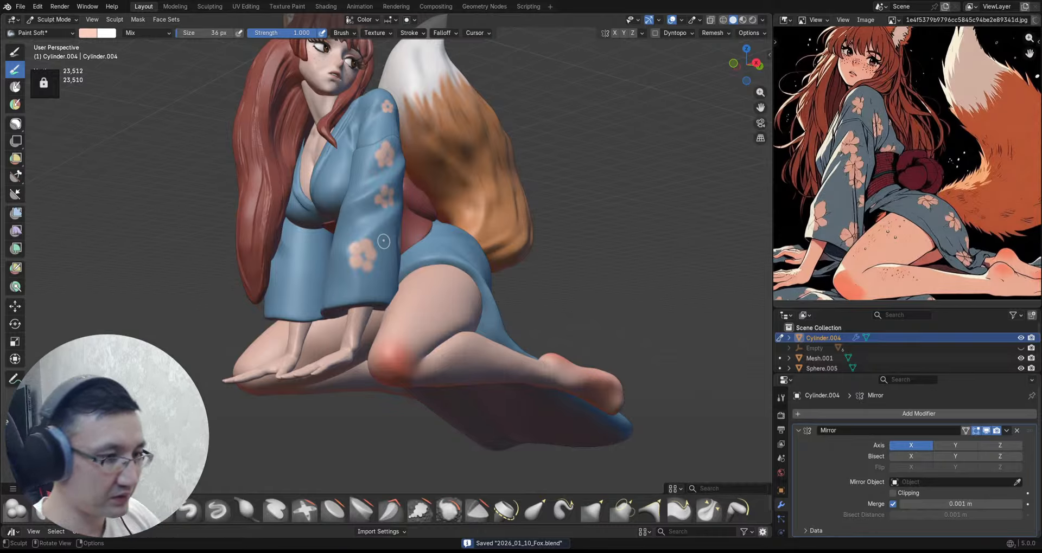
Step: Paint a small peach flower on the rear side of the sleeve, level with the sash
left_click_drag(488, 182, 443, 211, "ctrl+alt")
left_click_drag(471, 155, 474, 178, "alt+shift")
left_click_drag(473, 178, 522, 143, "ctrl+alt")
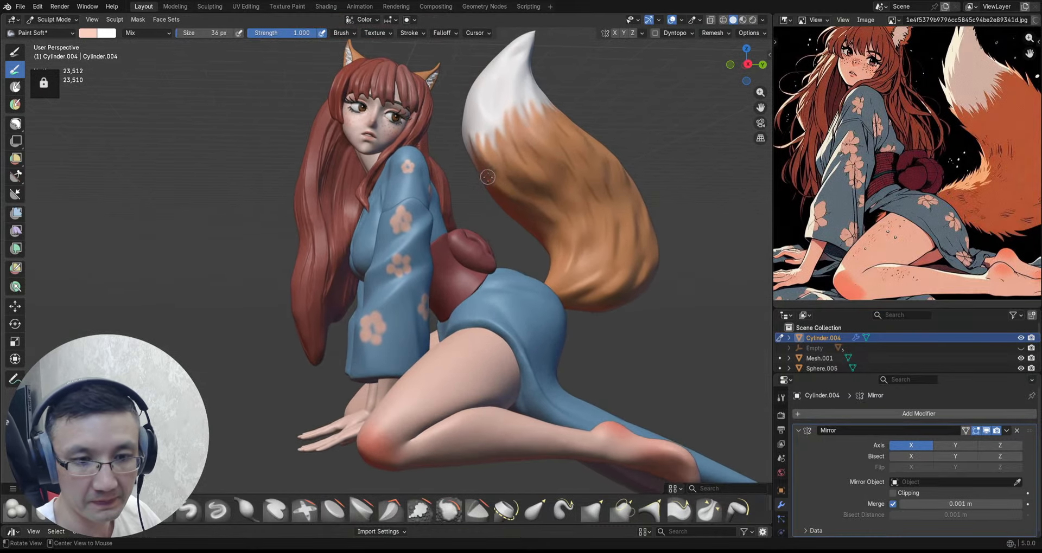
left_click_drag(535, 217, 517, 174, "alt+shift")
left_click_drag(578, 189, 512, 209, "alt")
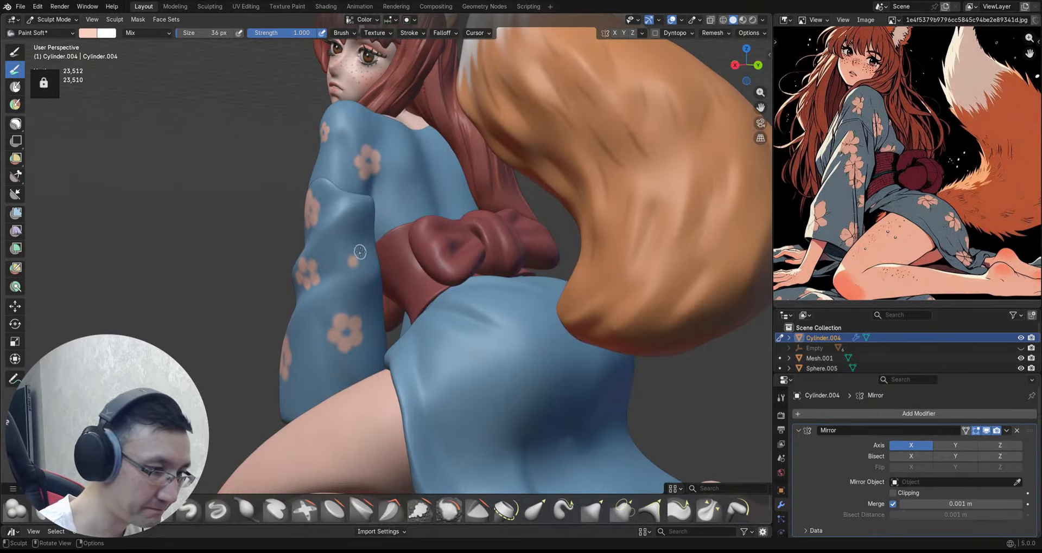
mouse_move(357, 247)
left_mouse_down()
mouse_move(366, 255)
mouse_move(359, 269)
mouse_move(371, 262)
left_mouse_up()
Step: Switch sculpting to the lower robe and paint a peach flower on the hip
left_click_drag(374, 255, 401, 309, "ctrl+alt")
mouse_move(402, 309)
left_mouse_down("alt")
mouse_move(451, 304)
mouse_move(449, 276)
left_mouse_up("alt")
mouse_move(451, 276)
left_mouse_down("ctrl+alt")
mouse_move(467, 253)
mouse_move(457, 269)
mouse_move(465, 262)
left_mouse_up("ctrl+alt")
key("alt+q")
left_click(458, 272)
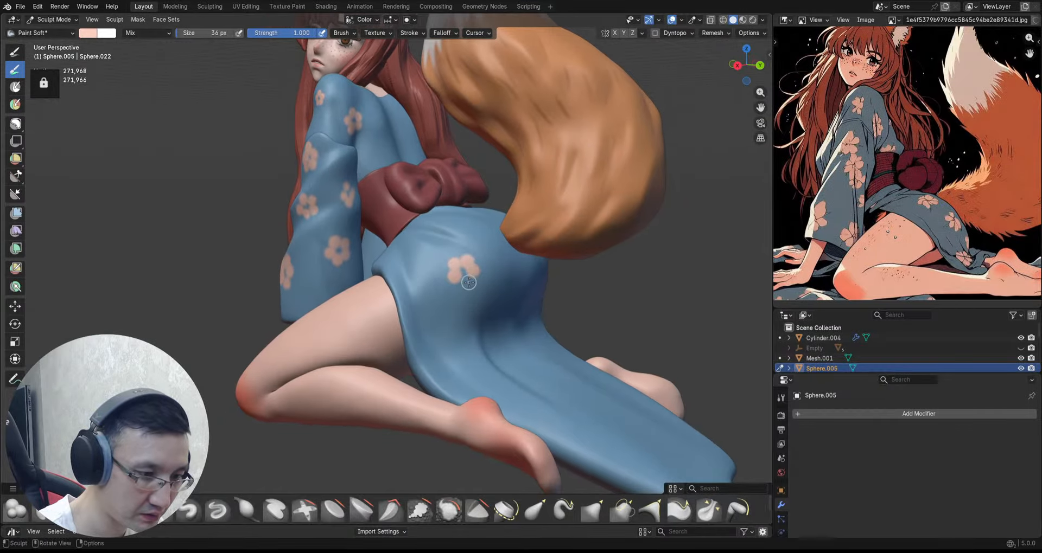
Step: Dab another peach flower on the side of the lower robe, between the sash and the thigh
mouse_move(477, 248)
left_mouse_down("ctrl+alt")
mouse_move(474, 282)
mouse_move(491, 264)
mouse_move(464, 206)
mouse_move(451, 224)
mouse_move(411, 218)
left_mouse_up("ctrl+alt")
left_click(401, 243)
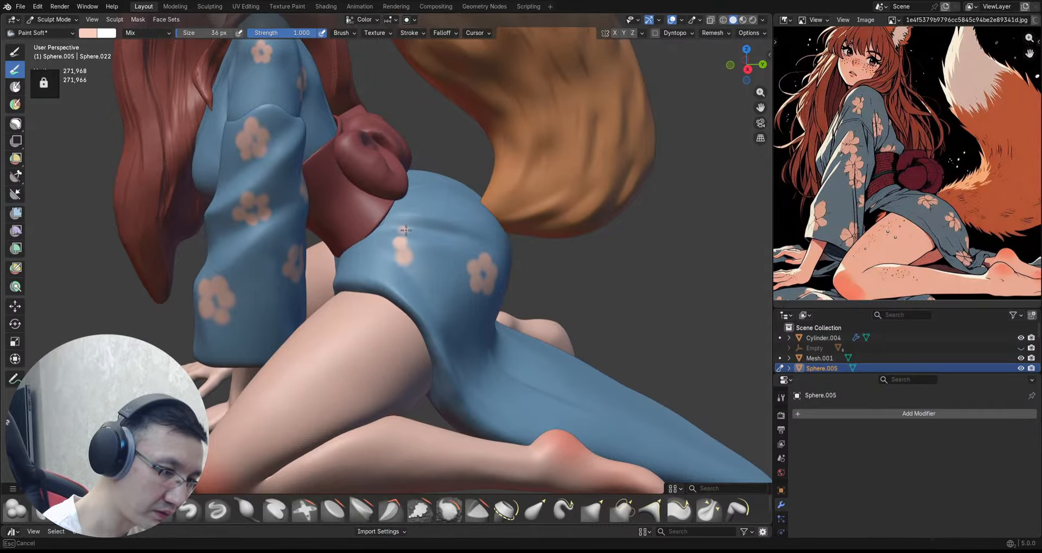
left_click(403, 231)
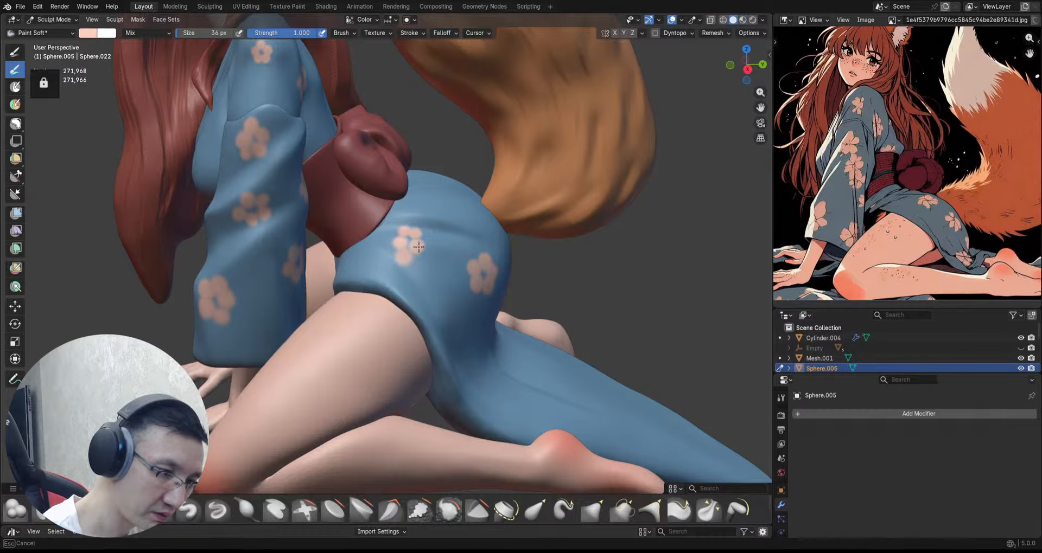
Step: Paint a peach flower on the back of the lower robe, below the hip flower
left_click_drag(425, 232, 487, 231, "ctrl+alt")
mouse_move(491, 288)
left_mouse_down("alt+shift")
mouse_move(492, 232)
mouse_move(456, 256)
mouse_move(461, 237)
left_mouse_up("alt+shift")
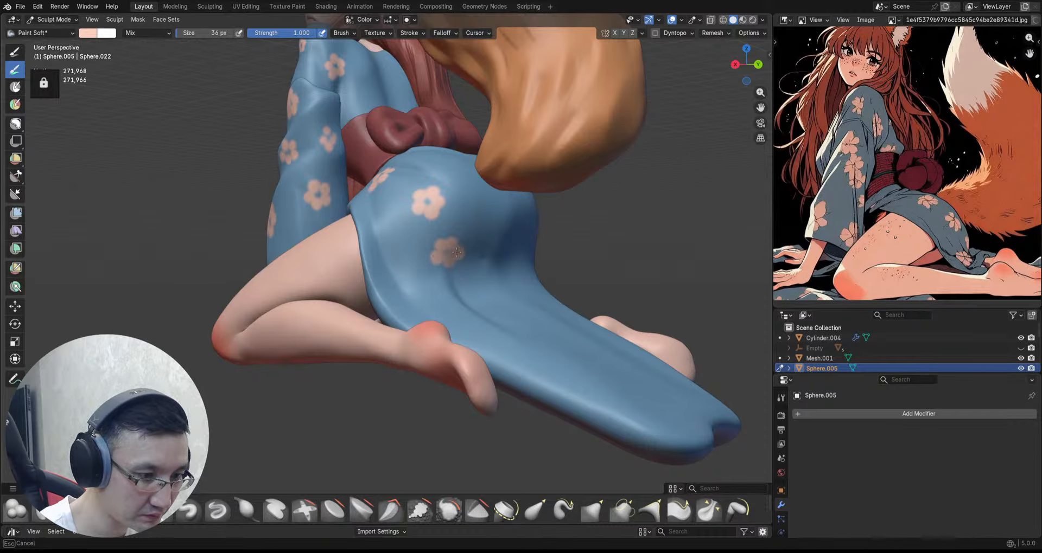
left_click_drag(456, 253, 458, 252)
Step: Paint a peach flower on the lower robe beside the thigh, just above the ankle
mouse_move(460, 250)
left_mouse_down("ctrl+alt")
mouse_move(465, 272)
mouse_move(505, 278)
mouse_move(499, 209)
mouse_move(481, 212)
left_mouse_up("ctrl+alt")
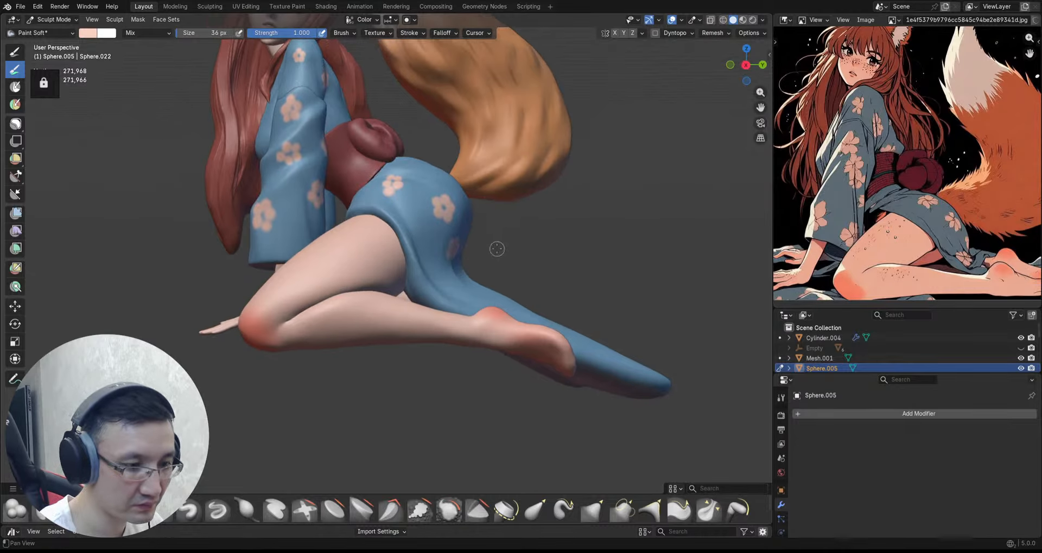
left_click_drag(497, 249, 487, 210, "alt+shift")
mouse_move(493, 231)
left_mouse_down("ctrl+alt")
mouse_move(496, 219)
mouse_move(483, 224)
left_mouse_up("ctrl+alt")
left_click_drag(445, 252, 440, 270, "alt")
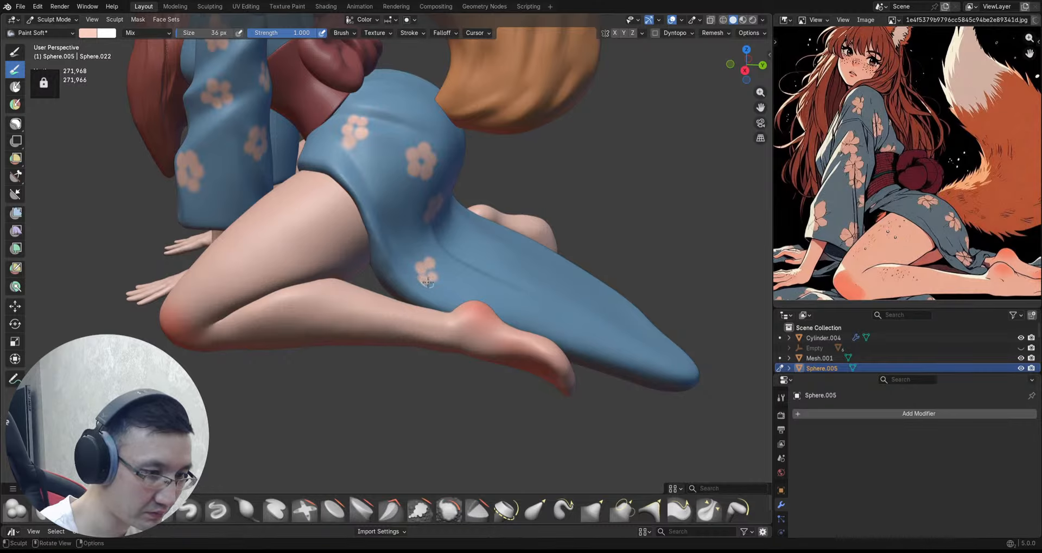
left_click_drag(438, 269, 437, 271)
Step: Switch sculpting to the kimono's upper body, paint a peach flower on the back just above the sash, and save the file
mouse_move(475, 236)
left_mouse_down("ctrl+alt")
mouse_move(468, 274)
mouse_move(474, 230)
mouse_move(477, 275)
mouse_move(423, 174)
left_mouse_up("ctrl+alt")
left_click_drag(423, 174, 456, 226, "alt+shift")
left_click_drag(455, 227, 394, 155, "ctrl+alt")
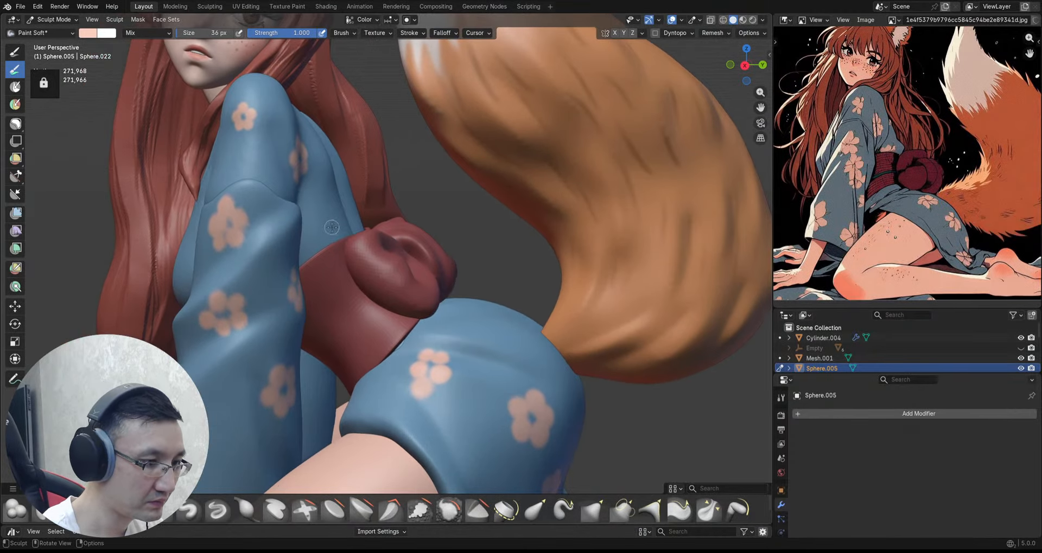
key("alt+q")
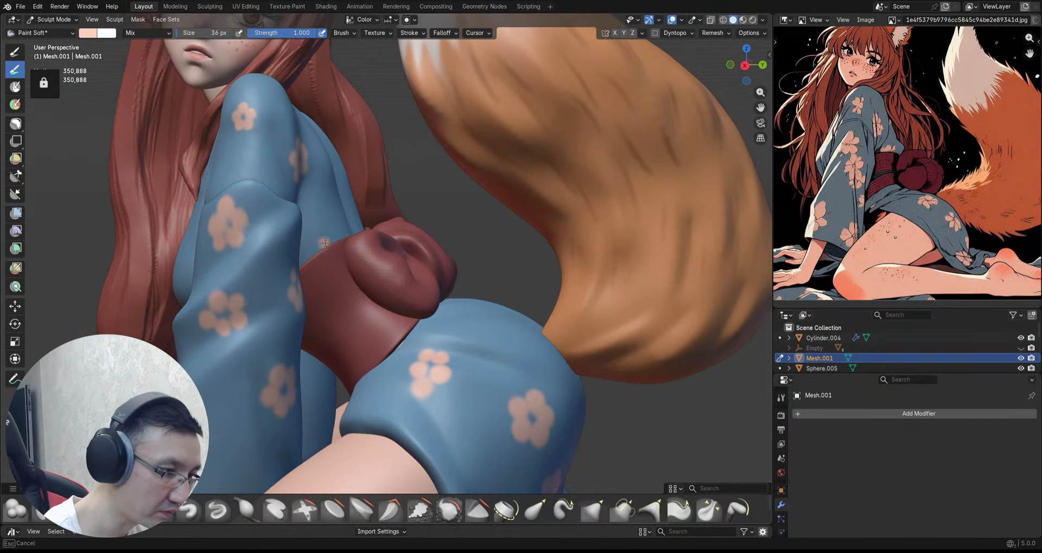
left_click_drag(346, 214, 330, 228, "alt")
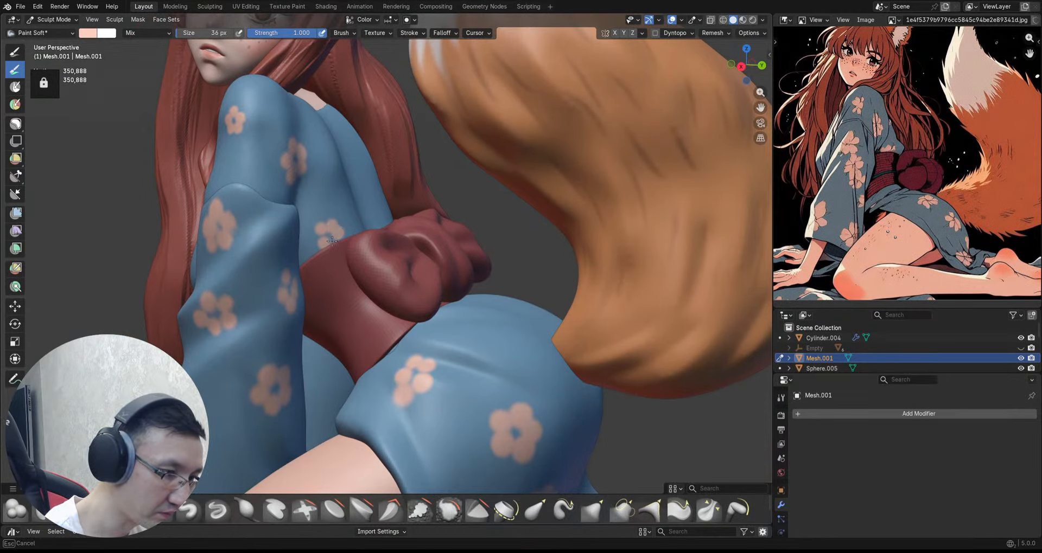
scroll(347, 215, "down", 3)
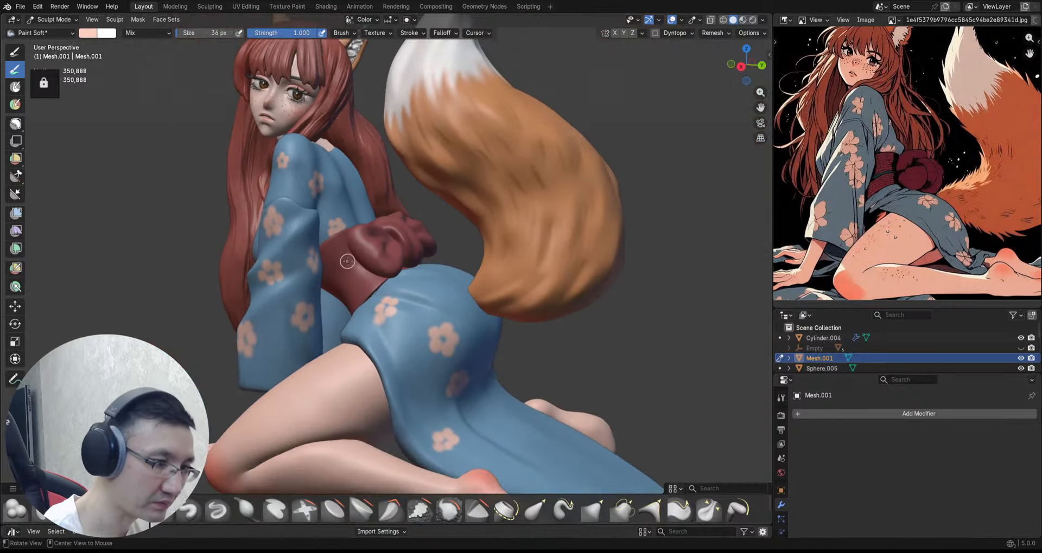
mouse_move(359, 211)
middle_mouse_down()
mouse_move(454, 204)
mouse_move(416, 189)
mouse_move(447, 161)
middle_mouse_up()
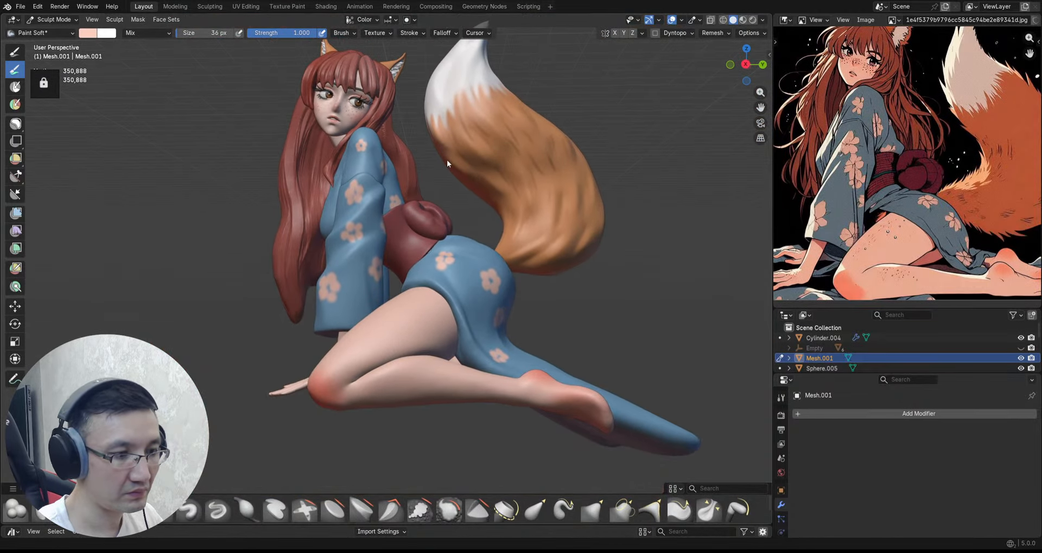
key("ctrl+s")
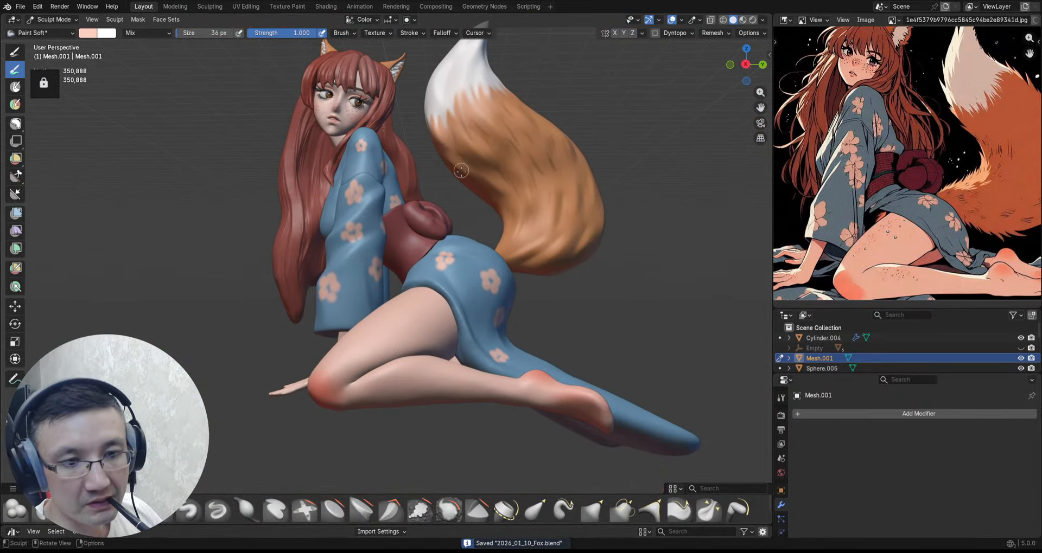
Step: Darken the brush color to grayish brown at 17 px and draw center lines on the upper flower of the lower sleeve
left_click(89, 35)
mouse_move(170, 75)
left_mouse_down()
mouse_move(171, 91)
mouse_move(171, 82)
left_mouse_up()
scroll(332, 212, "up", 4)
key("bracketleft")
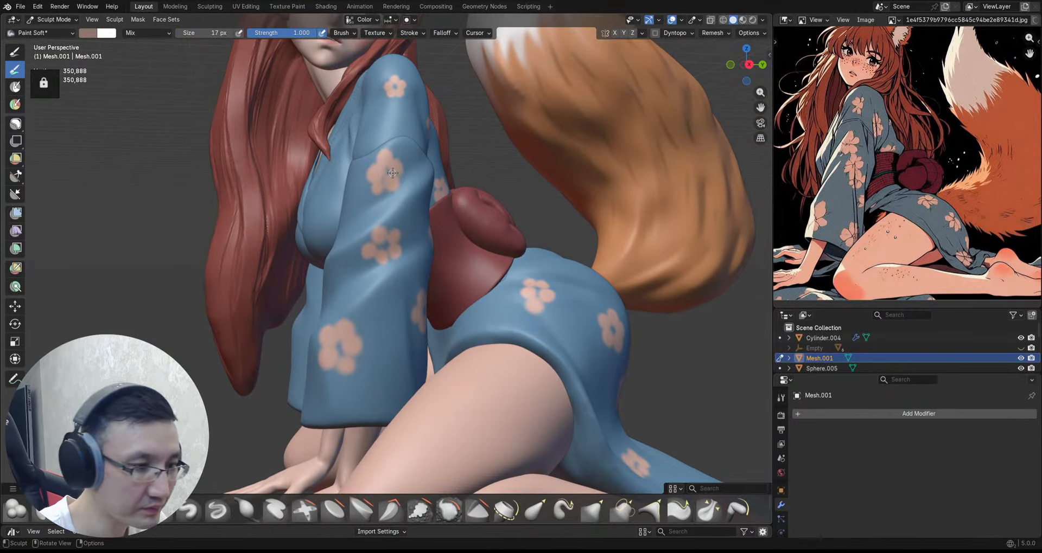
scroll(388, 168, "up", 2)
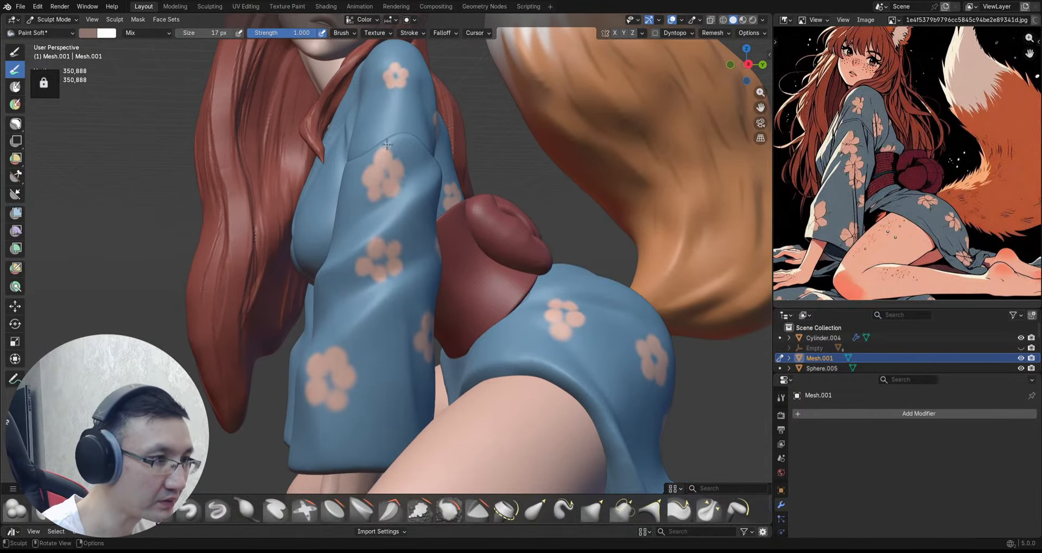
scroll(403, 156, "up", 1)
key("alt+q")
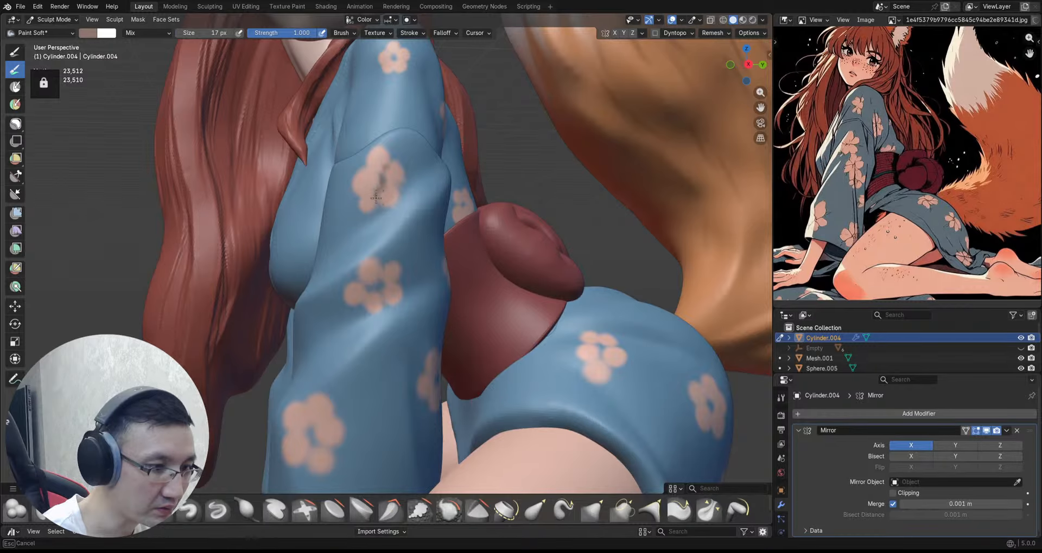
left_click_drag(375, 190, 377, 197)
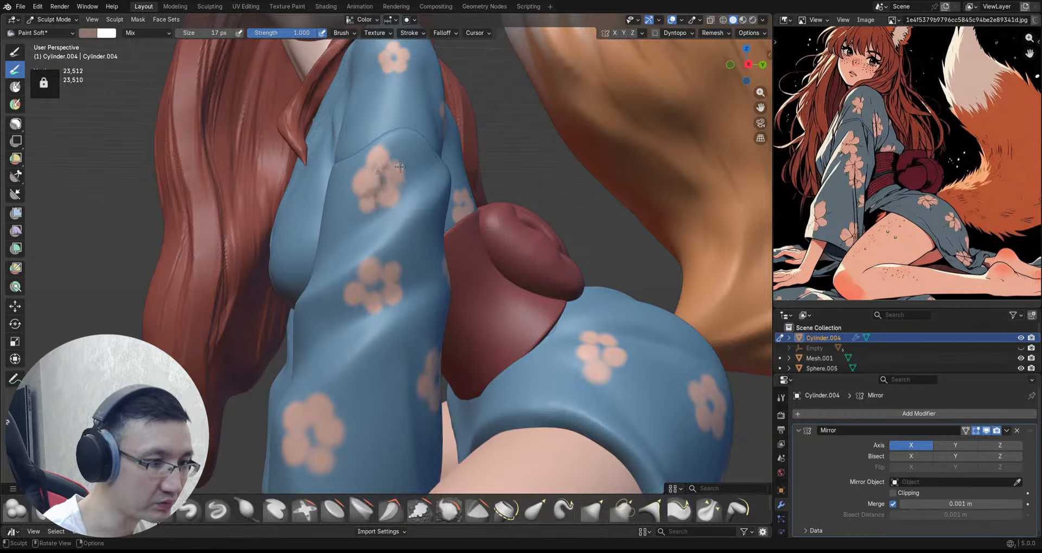
Step: Draw grayish-brown center lines on the middle and lowest flowers along the front of the sleeve
scroll(391, 179, "down", 3)
scroll(374, 254, "up", 4)
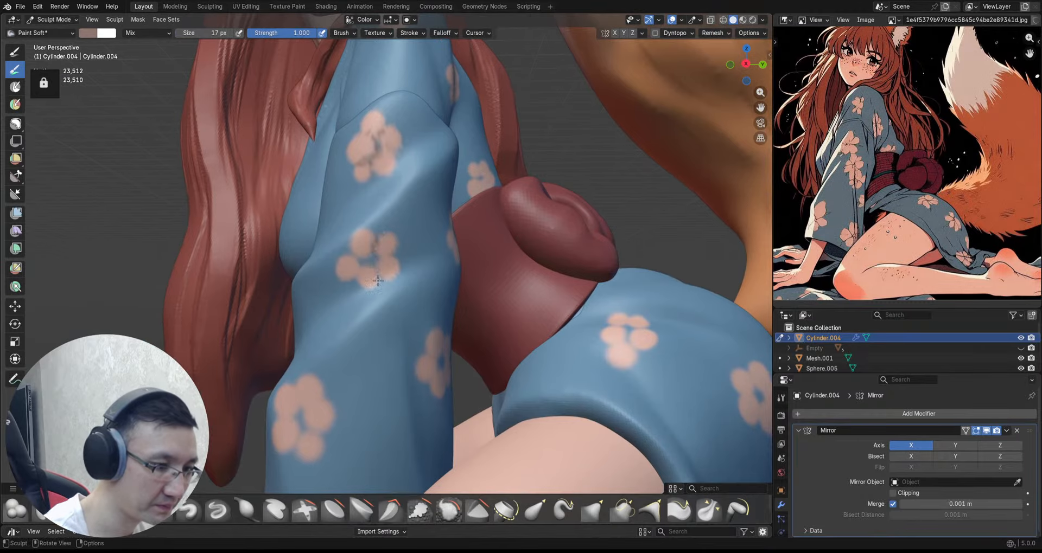
middle_click_drag(375, 253, 367, 260)
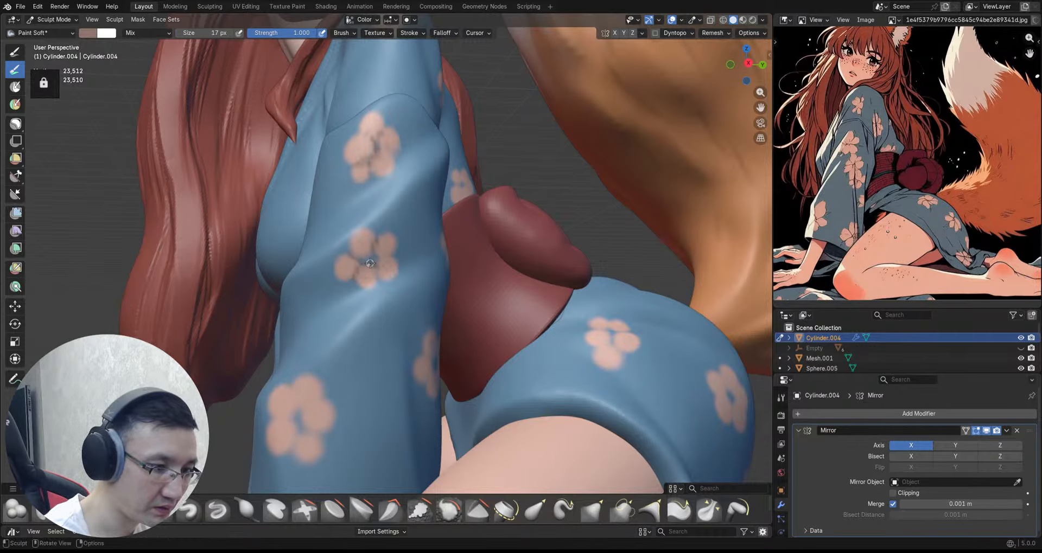
mouse_move(395, 251)
middle_mouse_down("ctrl")
mouse_move(393, 324)
mouse_move(422, 345)
mouse_move(383, 298)
mouse_move(345, 325)
middle_mouse_up("ctrl")
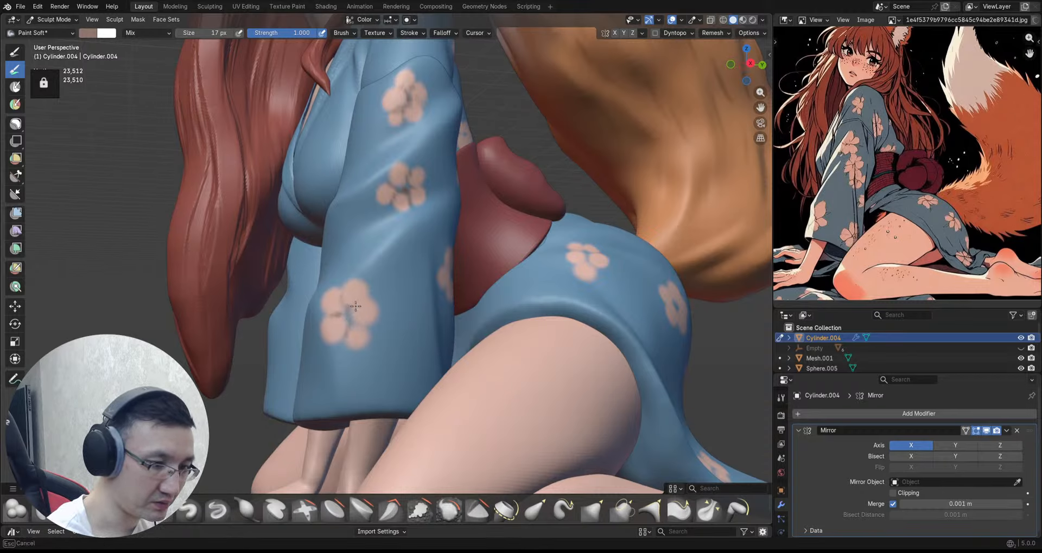
mouse_move(408, 286)
middle_mouse_down("ctrl")
mouse_move(477, 319)
mouse_move(423, 225)
mouse_move(427, 253)
middle_mouse_up("ctrl")
middle_click_drag(427, 254, 420, 199, "ctrl")
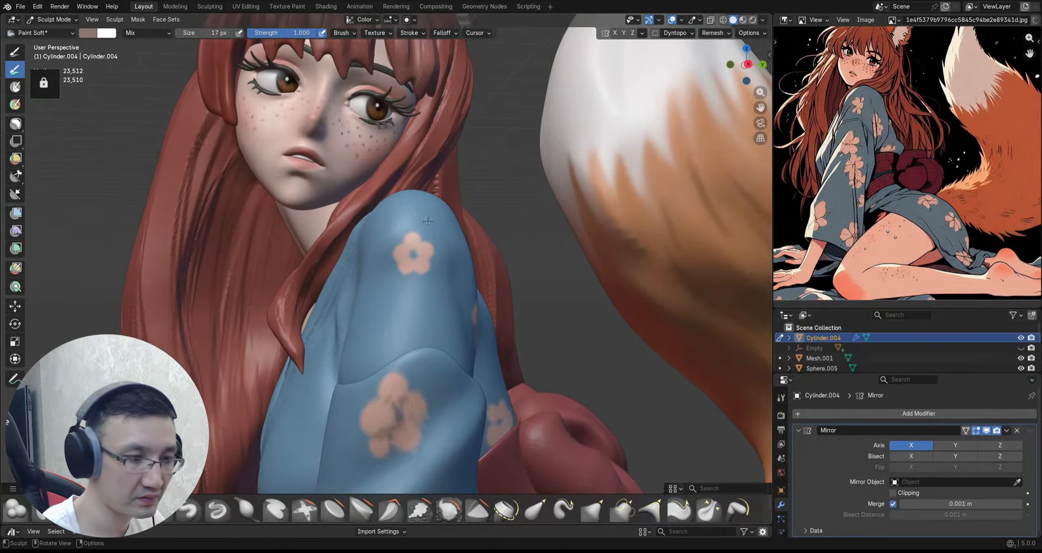
Step: Switch sculpting to the kimono's upper body and draw grayish-brown center lines on its flowers, including the shoulder flower
key("alt+q")
middle_click_drag(403, 275, 408, 250, "ctrl")
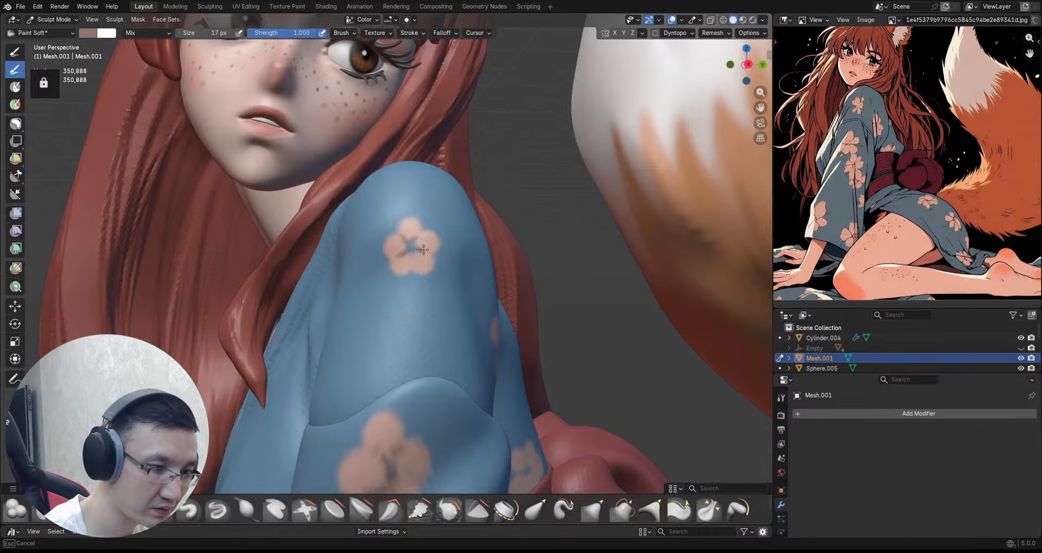
mouse_move(413, 276)
left_mouse_down("ctrl+alt")
mouse_move(420, 352)
mouse_move(404, 225)
mouse_move(454, 185)
mouse_move(427, 187)
left_mouse_up("ctrl+alt")
left_click_drag(429, 255, 428, 223, "ctrl+alt")
Step: Switch sculpting back to the sleeve and draw grayish-brown center lines on the flowers along its rear side
key("alt+q")
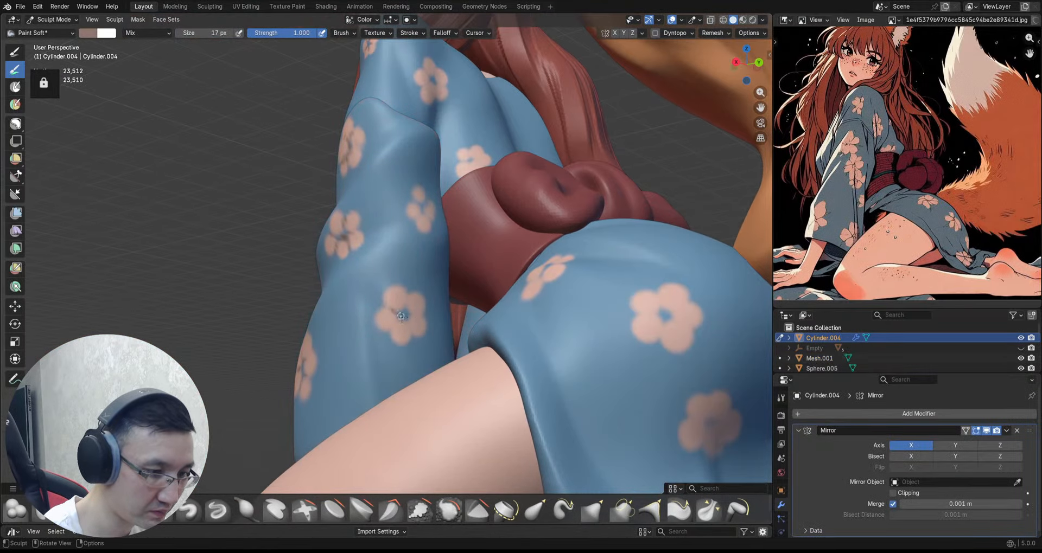
middle_click_drag(420, 328, 434, 402, "ctrl")
middle_click_drag(434, 380, 478, 336)
middle_click_drag(488, 337, 522, 335)
left_click_drag(522, 335, 542, 306, "alt")
left_click_drag(543, 306, 478, 196, "alt+shift")
Step: Switch sculpting to the lower robe, add grayish-brown center lines to its peach flowers, and save the file
key("alt+q")
scroll(468, 294, "up", 2)
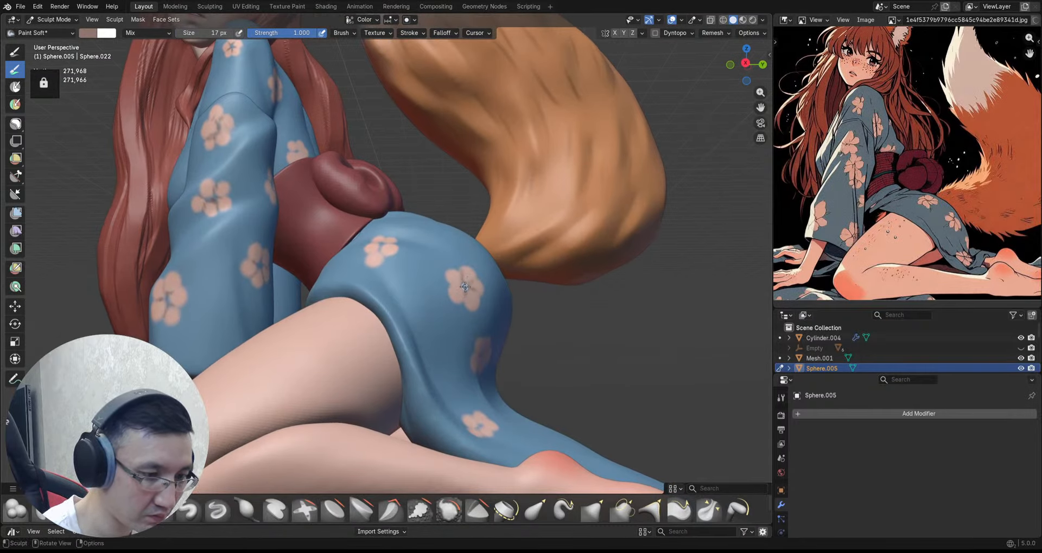
middle_click_drag(382, 252, 390, 260)
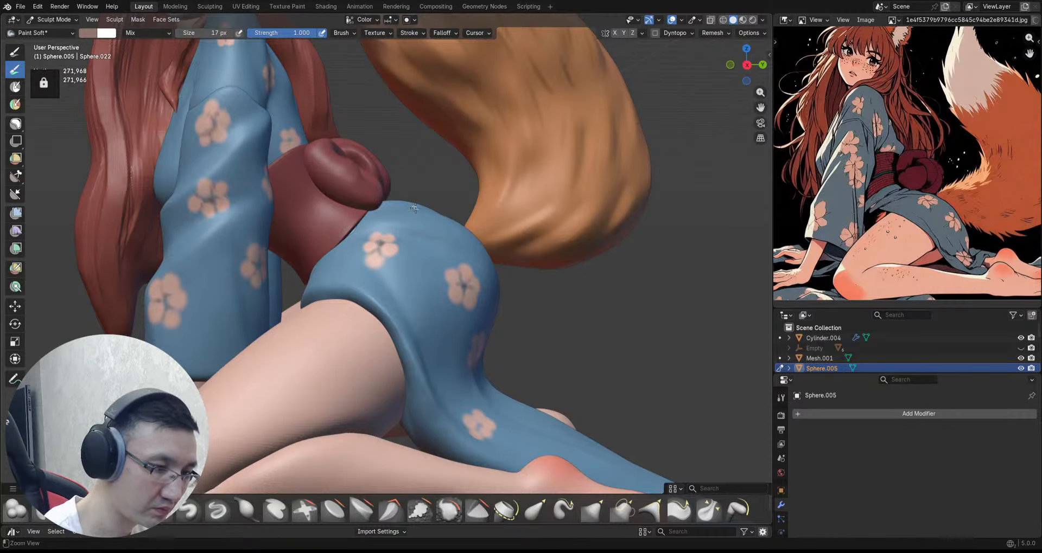
left_click_drag(414, 208, 407, 277, "ctrl+alt")
left_click_drag(442, 287, 466, 278, "ctrl+alt")
left_click_drag(463, 225, 476, 283, "alt+shift")
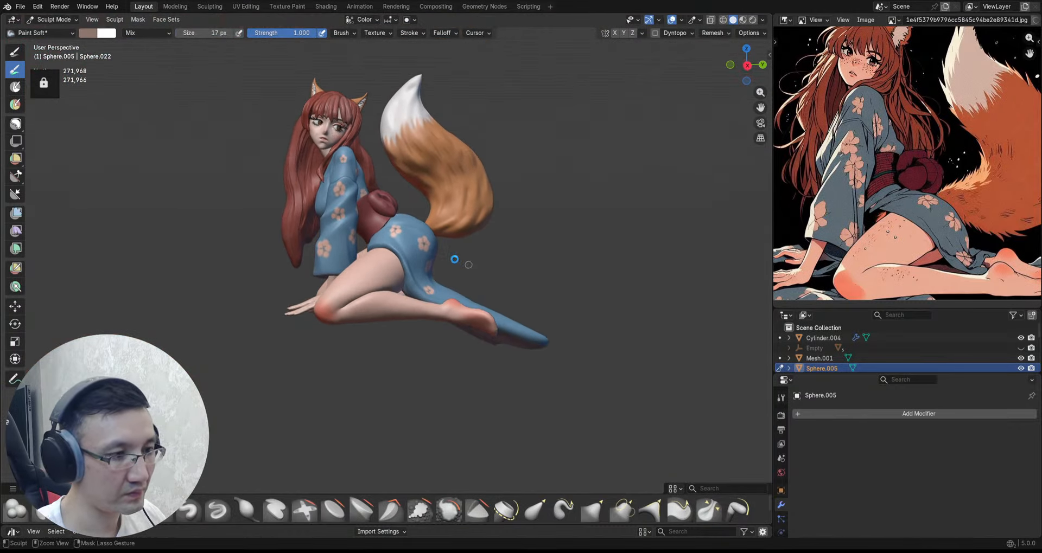
key("ctrl+s")
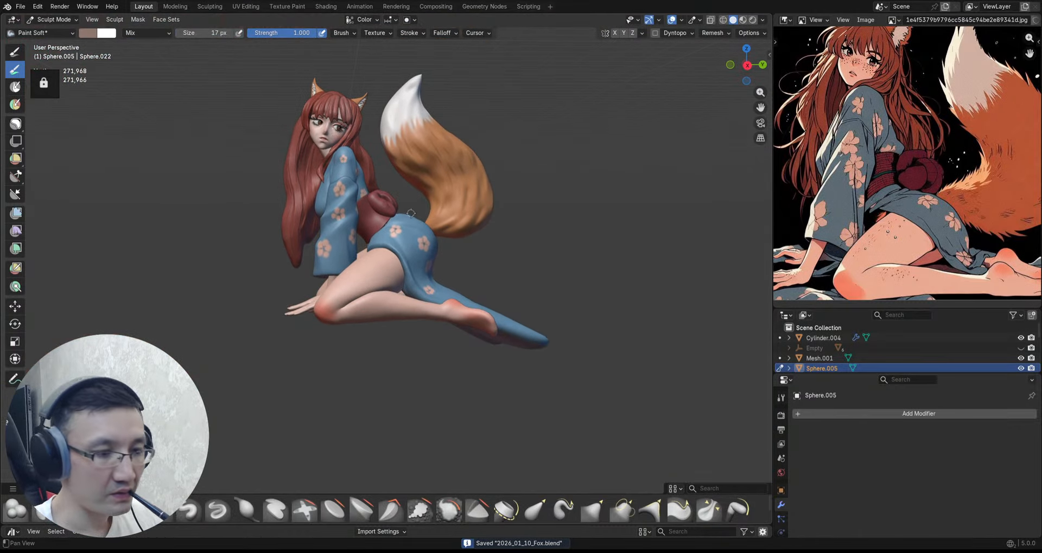
Step: Switch sculpting to the sash and set the viewport lighting to Flat
left_click_drag(411, 214, 378, 234, "ctrl+alt")
key("alt+q")
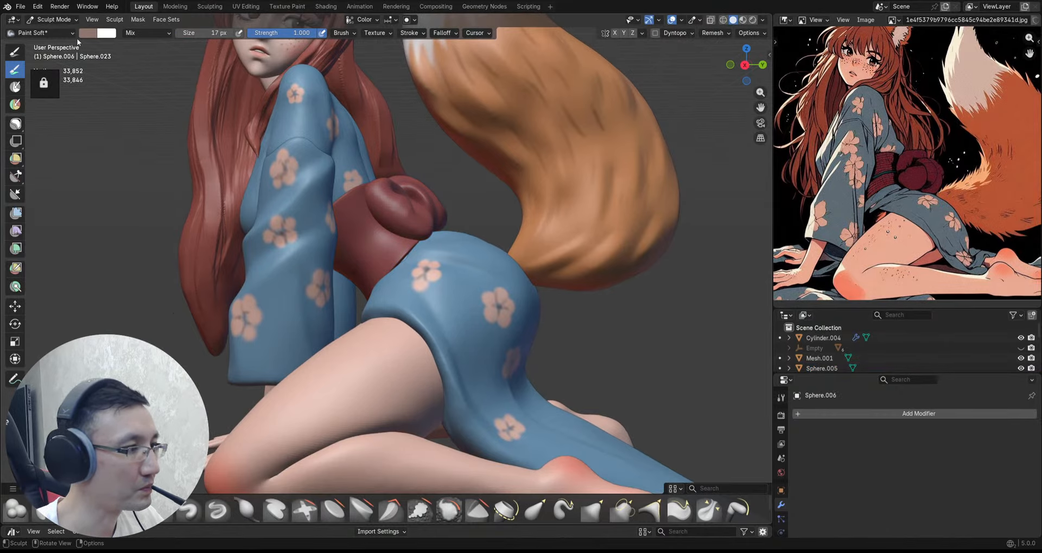
left_click(763, 20)
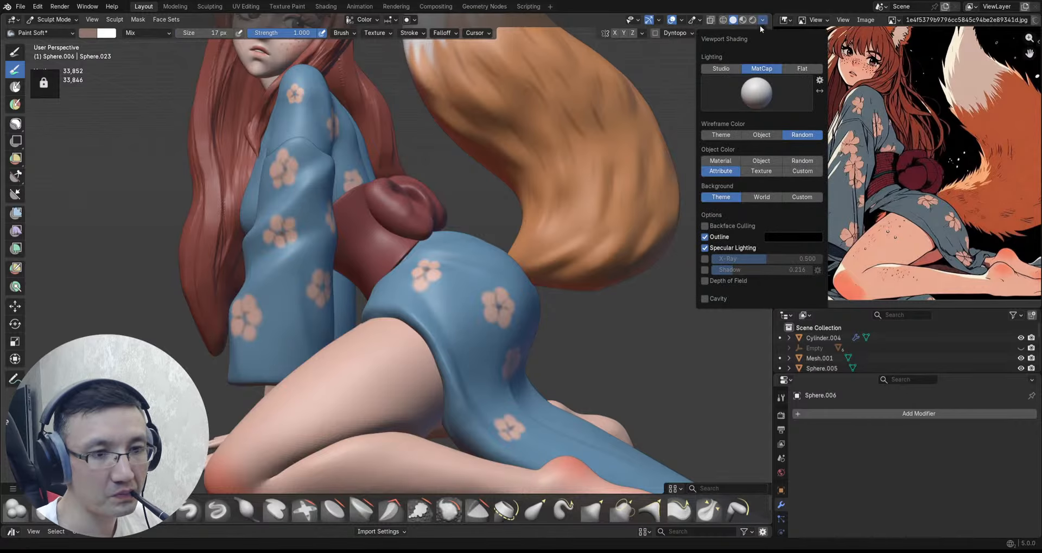
left_click(797, 68)
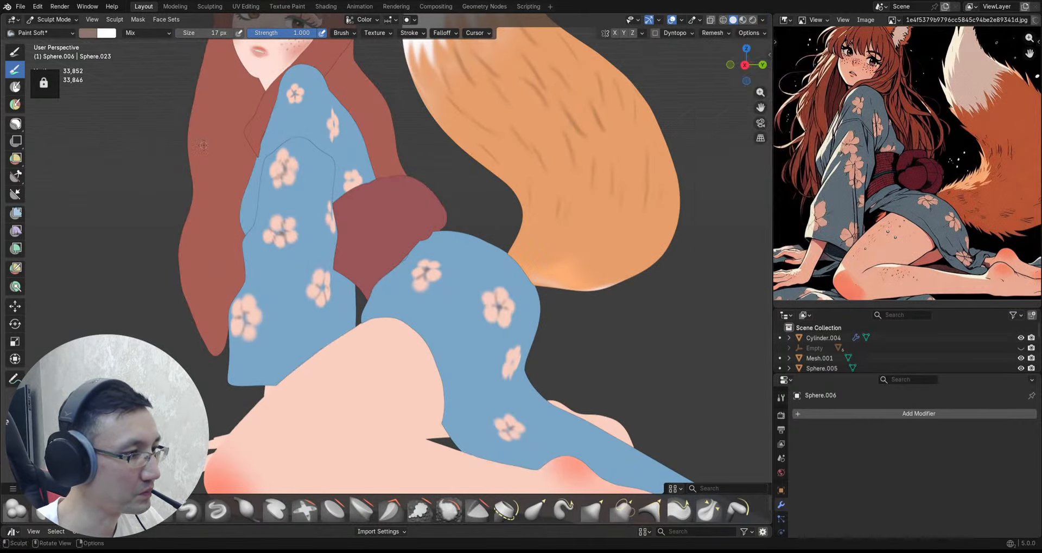
Step: Set the brush color to the sash's dark red and darken it to a near-black maroon
left_click(88, 35)
left_click(176, 189)
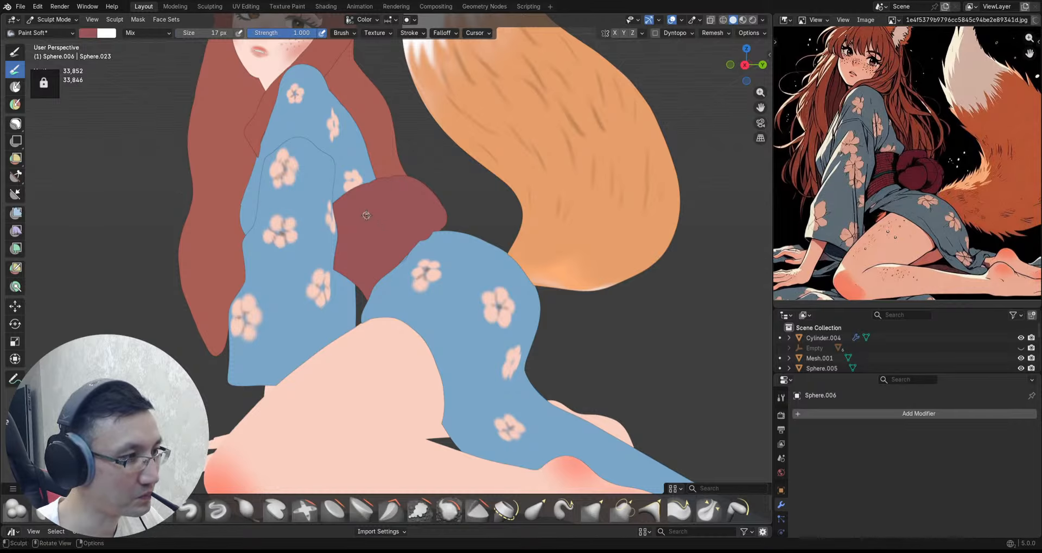
left_click(104, 36)
left_click_drag(172, 91, 172, 106)
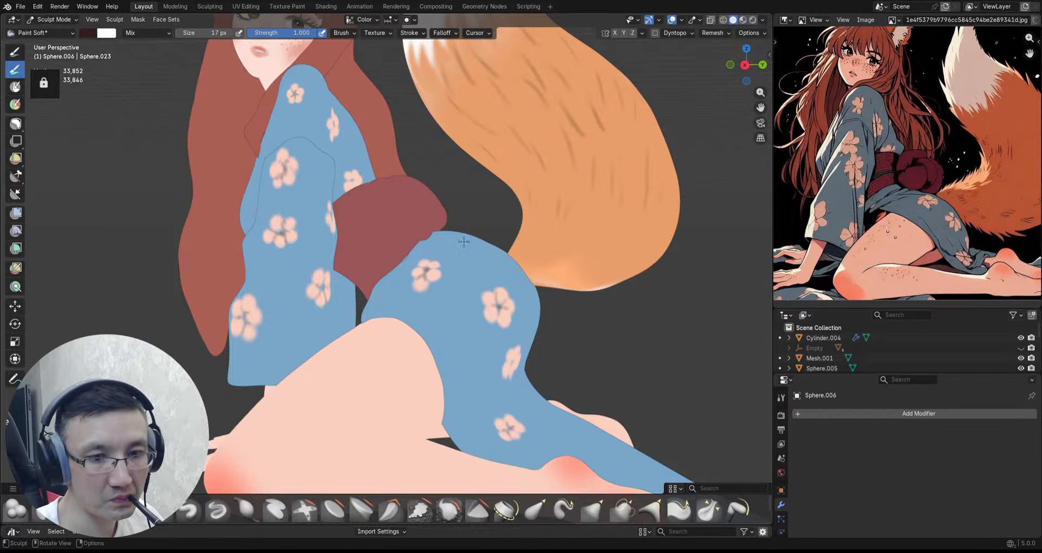
Step: Set the viewport lighting back to MatCap
left_click_drag(417, 277, 423, 226, "ctrl+alt")
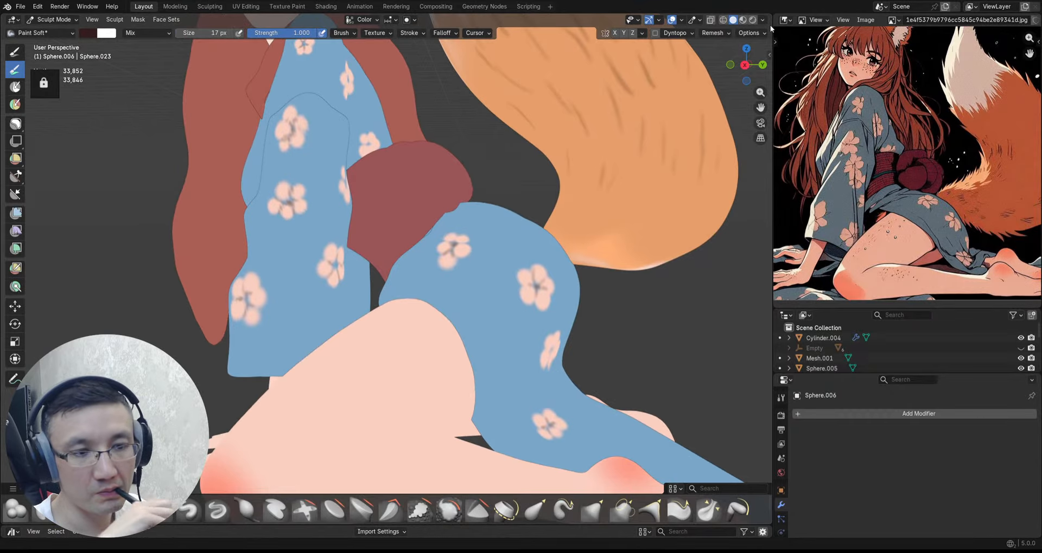
key("ctrl+Tab")
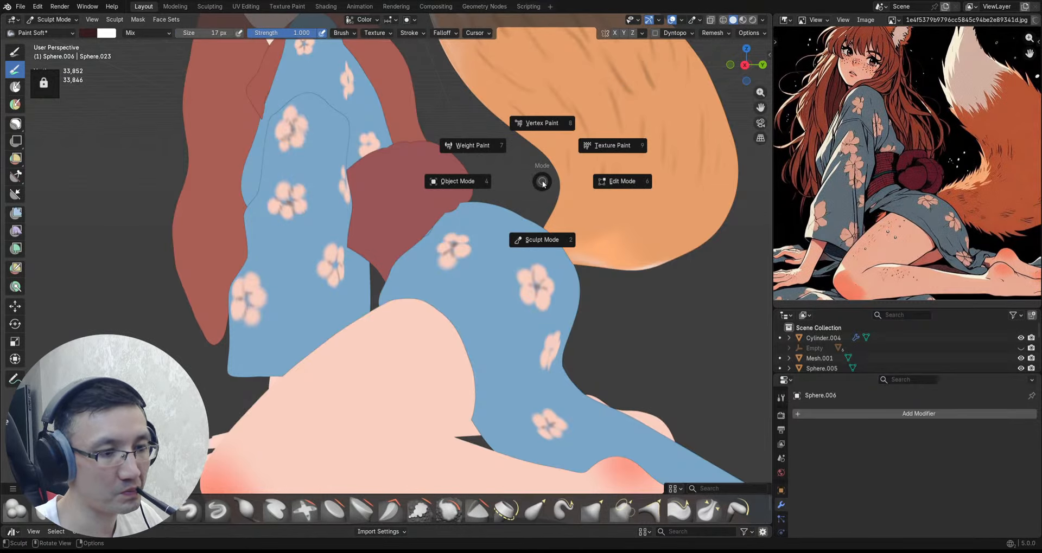
key("Escape")
left_click(762, 19)
left_click(758, 69)
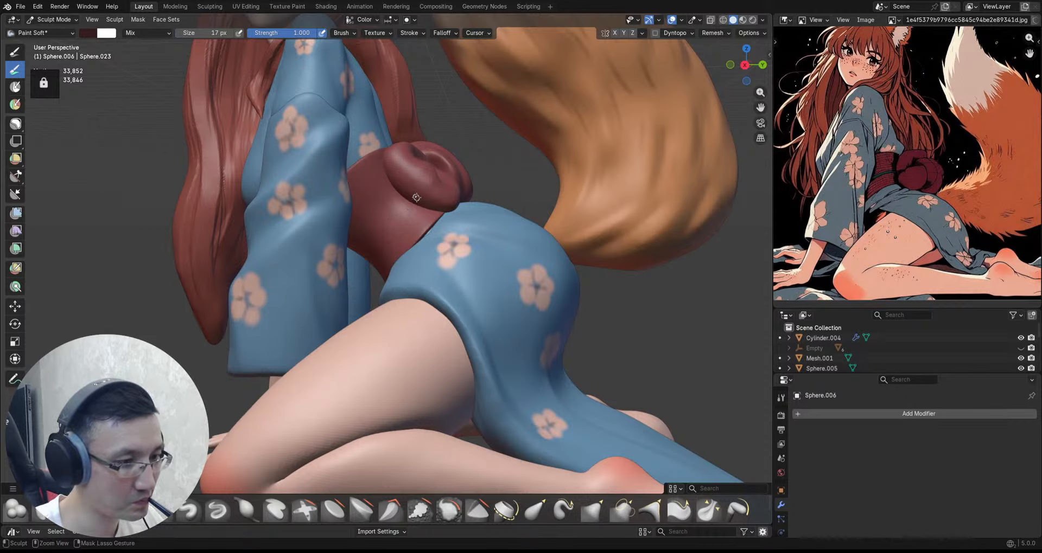
Step: Select the linked mesh of the sash band in Edit Mode and separate it from the bow as its own object
key("ctrl+Tab")
left_click(364, 199)
key("Tab")
left_click(395, 214)
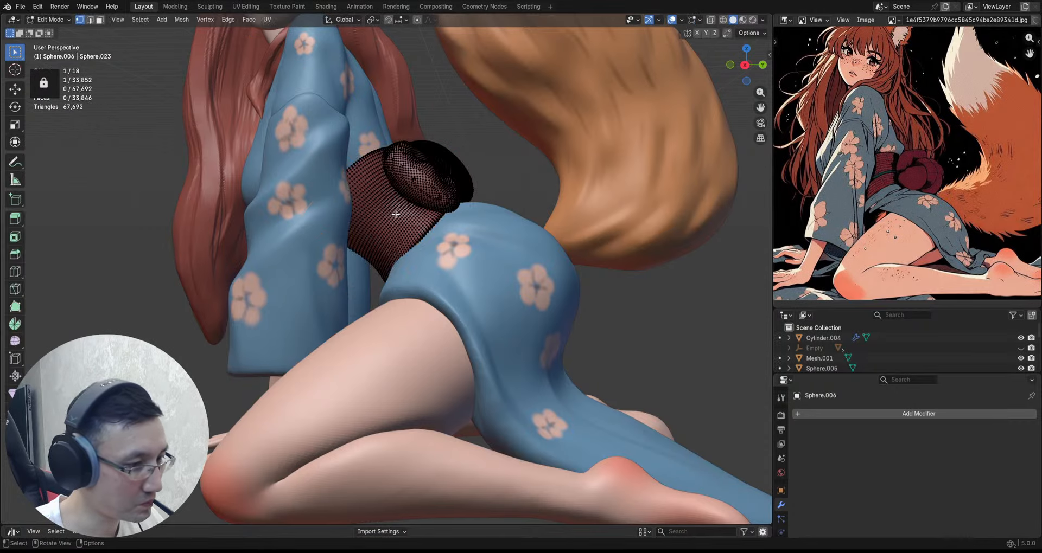
key("ctrl+l")
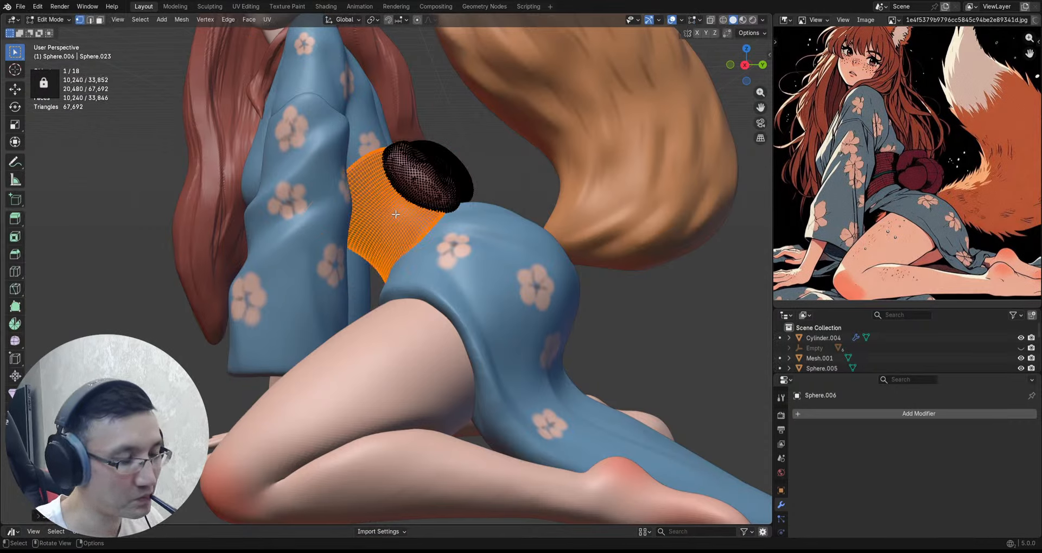
key("p")
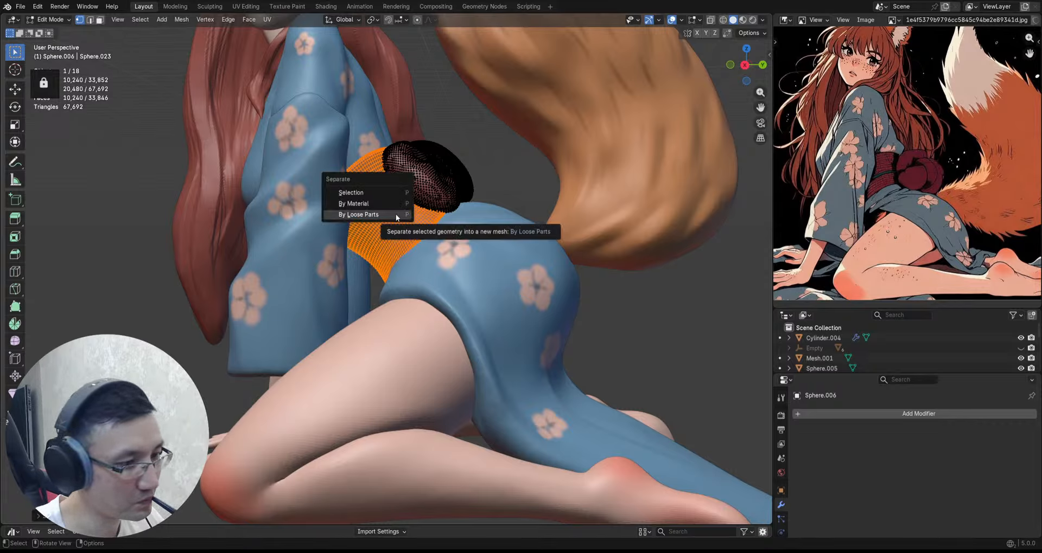
left_click(384, 191)
Step: Make the separated sash band the active object and enter Sculpt Mode on it
key("Tab")
left_click(385, 207)
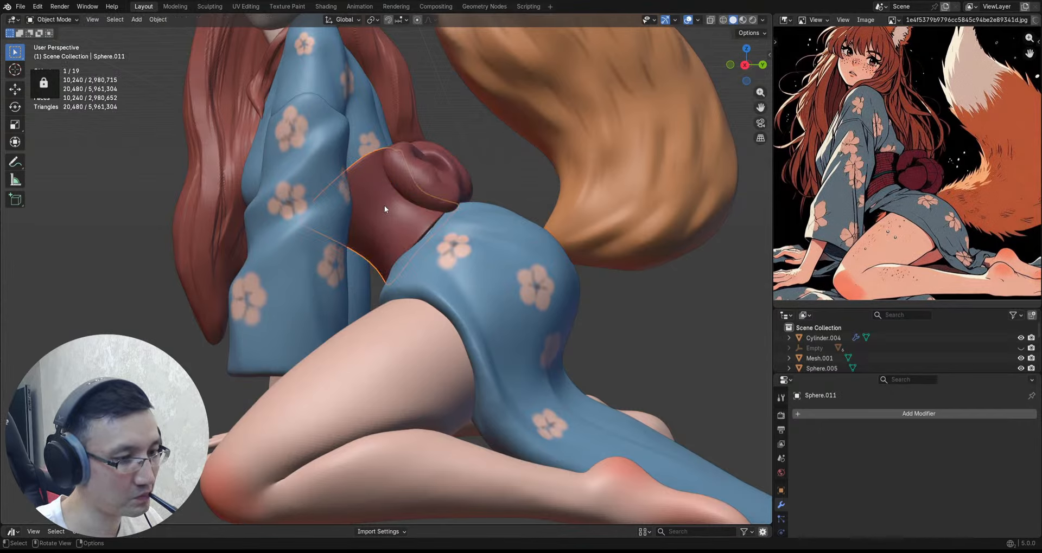
key("ctrl+Tab")
left_click(379, 256)
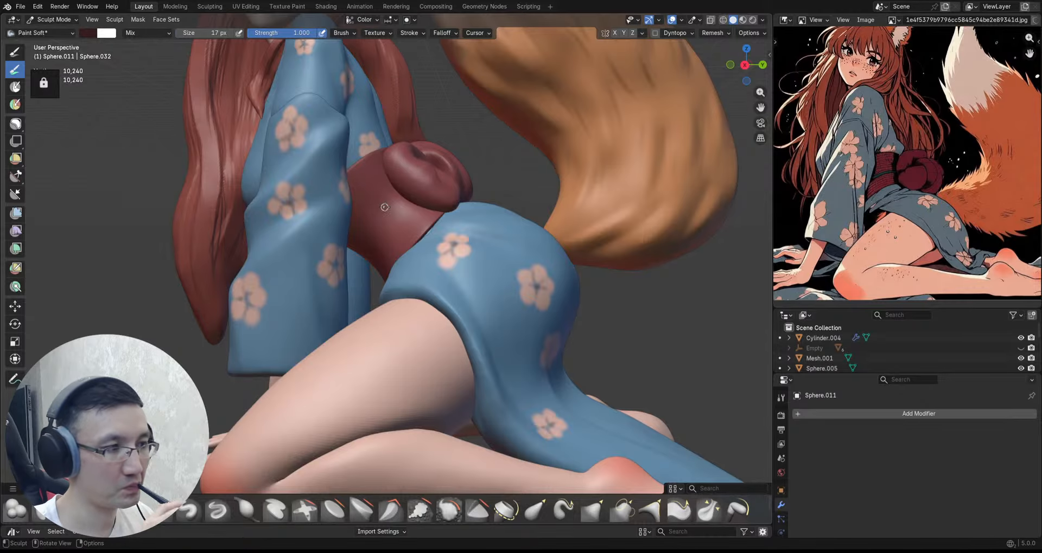
Step: Add a level 1 Subdivision modifier to the sash band, apply it, and return the sash to Sculpt Mode
middle_click_drag(408, 169, 413, 162)
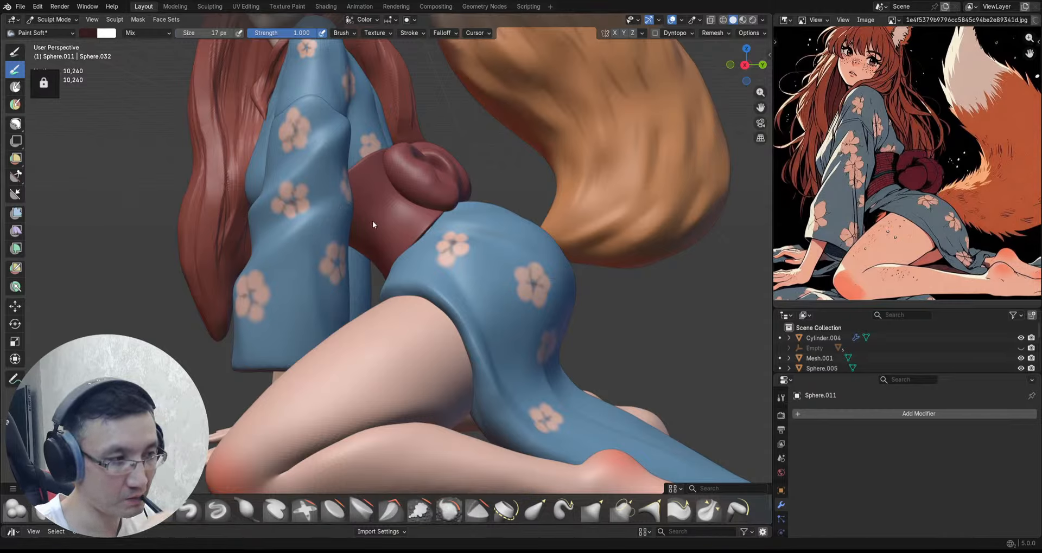
key("ctrl+Tab")
left_click(256, 176)
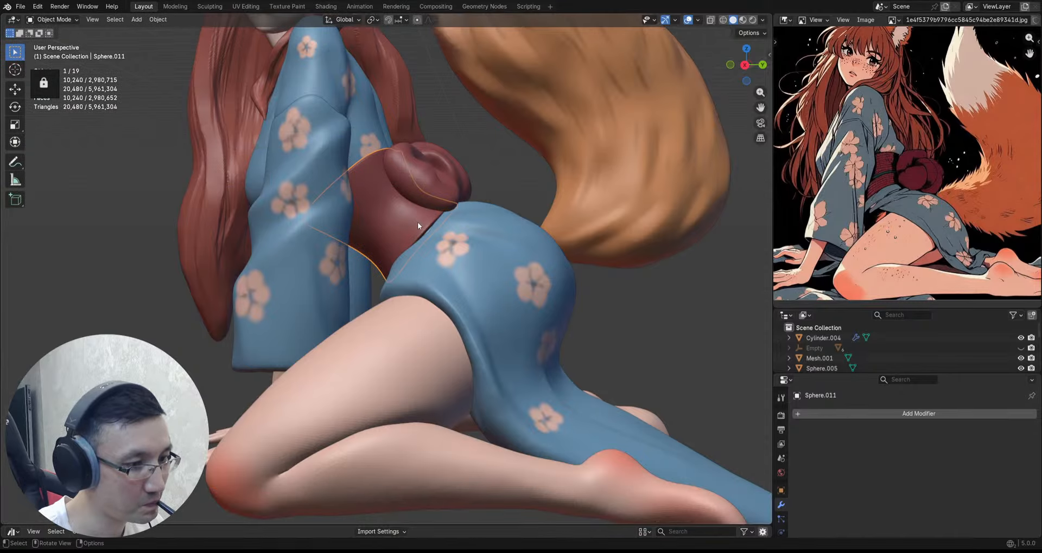
key("ctrl+1")
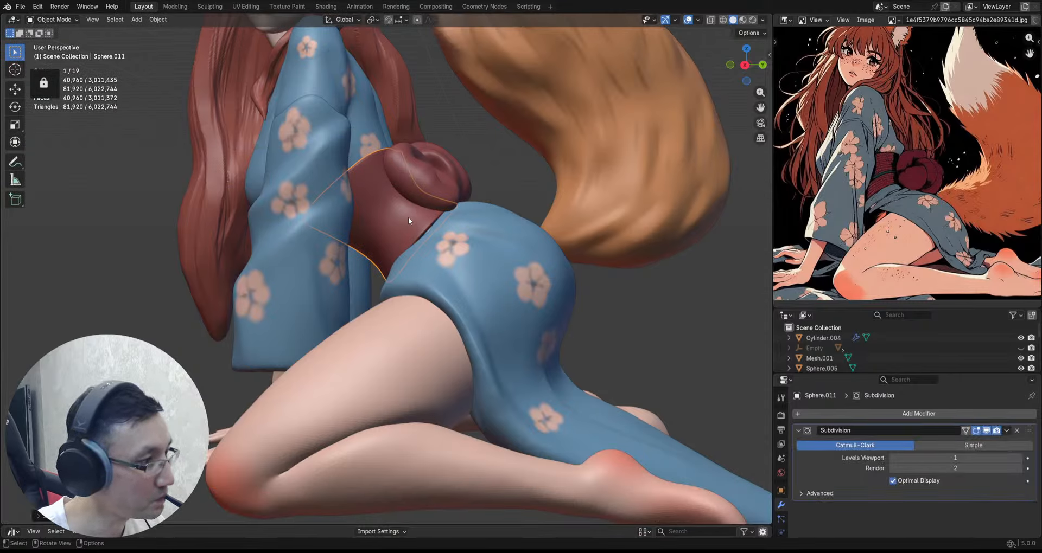
key("q")
left_click(405, 221)
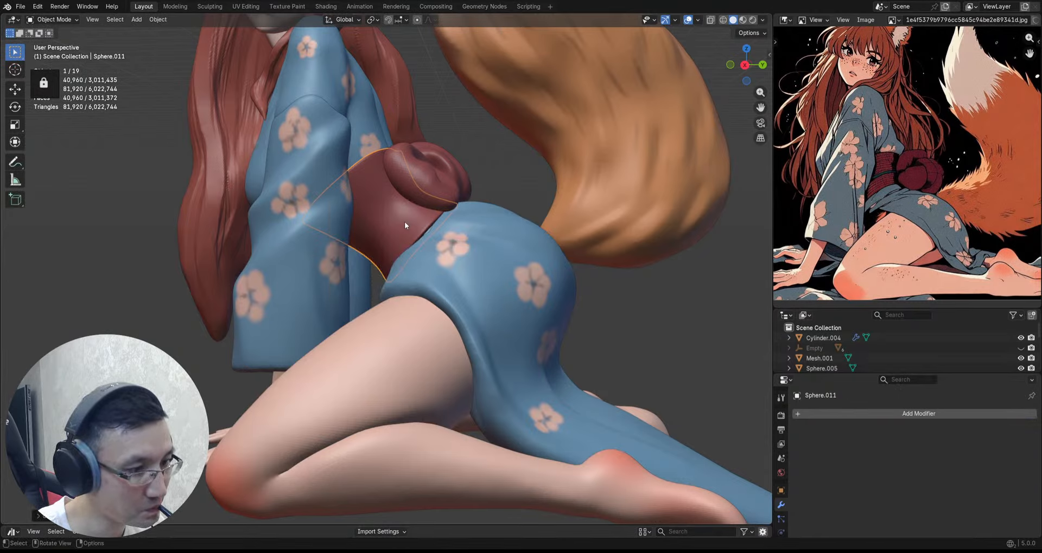
key("ctrl+Tab")
left_click(402, 278)
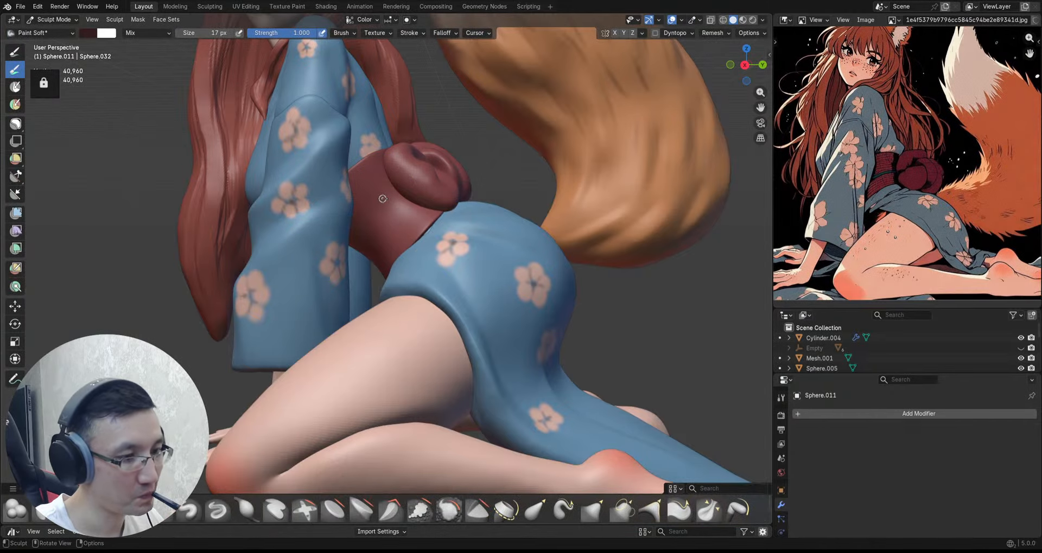
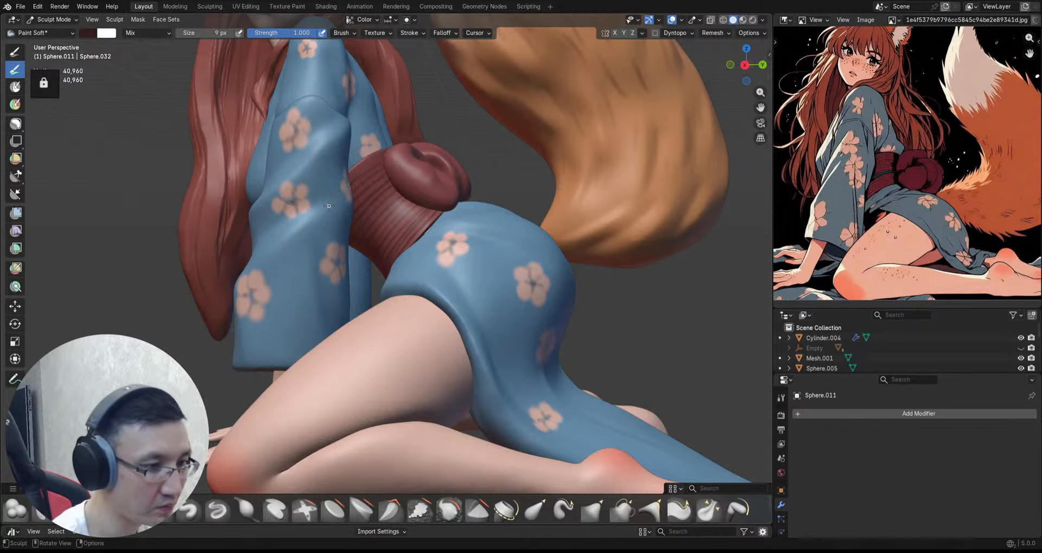
Step: Save the file, then make the long hair mesh the active object and enter Sculpt Mode on it
mouse_move(492, 173)
middle_mouse_down()
mouse_move(466, 164)
mouse_move(464, 185)
mouse_move(496, 216)
mouse_move(483, 246)
mouse_move(499, 239)
mouse_move(503, 266)
mouse_move(480, 250)
mouse_move(500, 260)
mouse_move(682, 260)
mouse_move(118, 259)
mouse_move(325, 206)
mouse_move(384, 167)
middle_mouse_up()
scroll(489, 164, "down", 6)
scroll(488, 163, "up", 4)
key("ctrl+s")
key("ctrl+Tab")
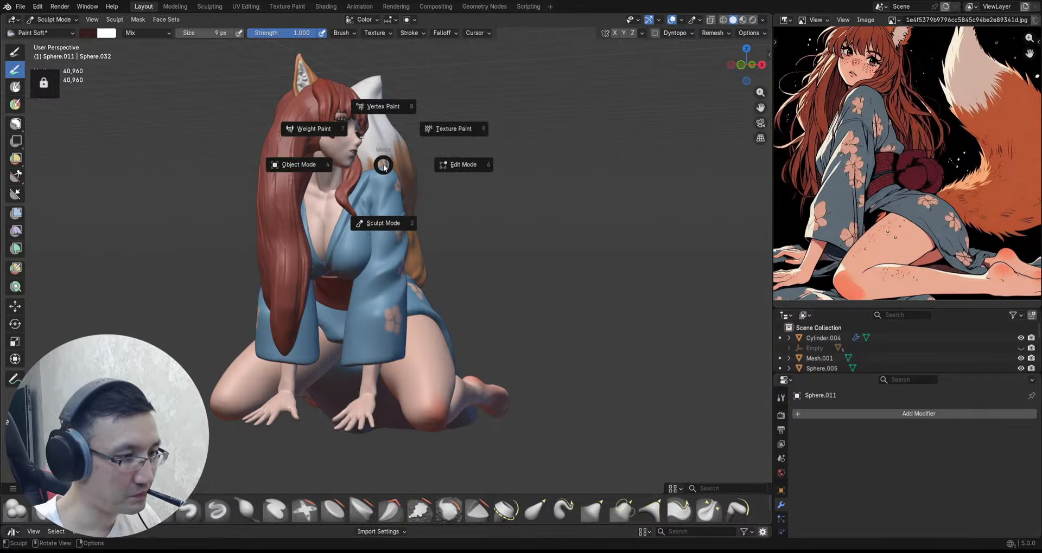
left_click(289, 200)
left_click(286, 204)
key("ctrl+Tab")
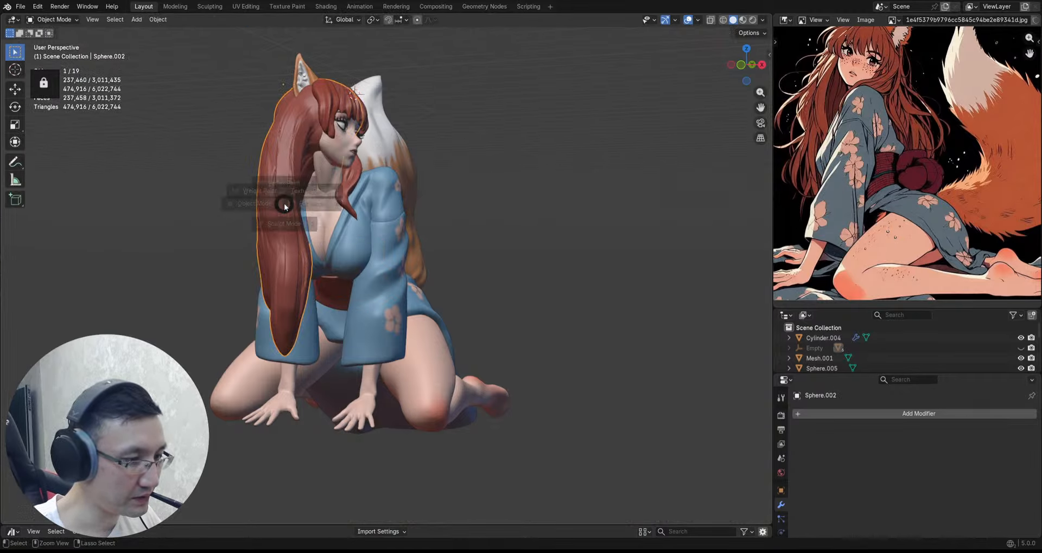
left_click(291, 262)
Step: Enlarge the Grab brush to 281 px and pull the middle of the long hair mass inward toward the chest
scroll(281, 213, "down", 3)
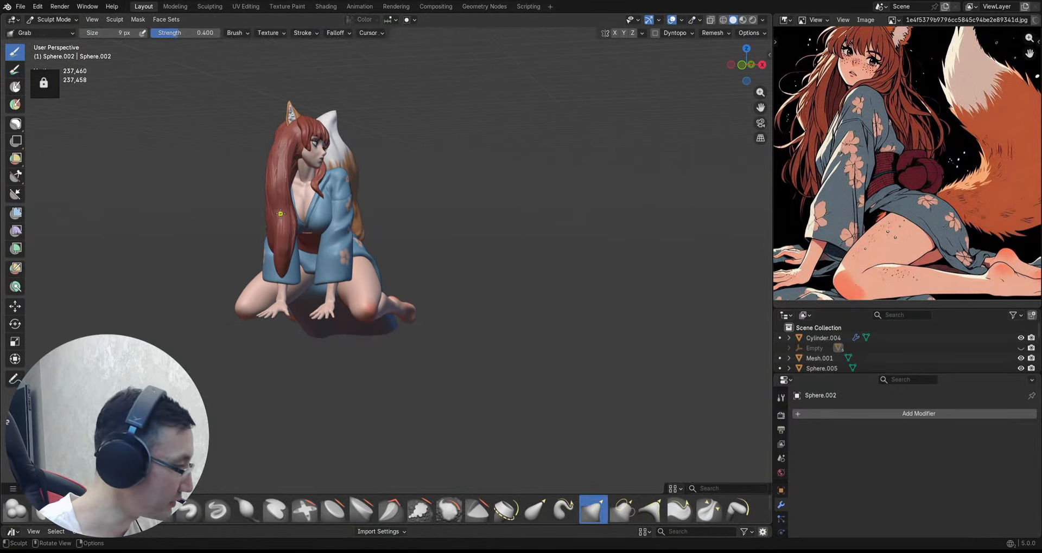
key("f")
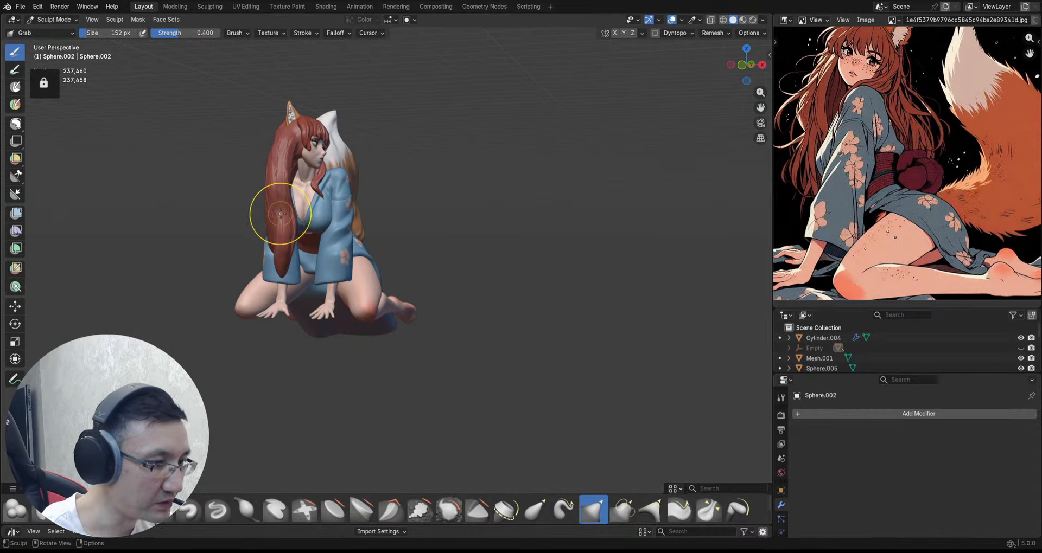
key("bracketright")
key("bracketright")
key("bracketright")
key("bracketright")
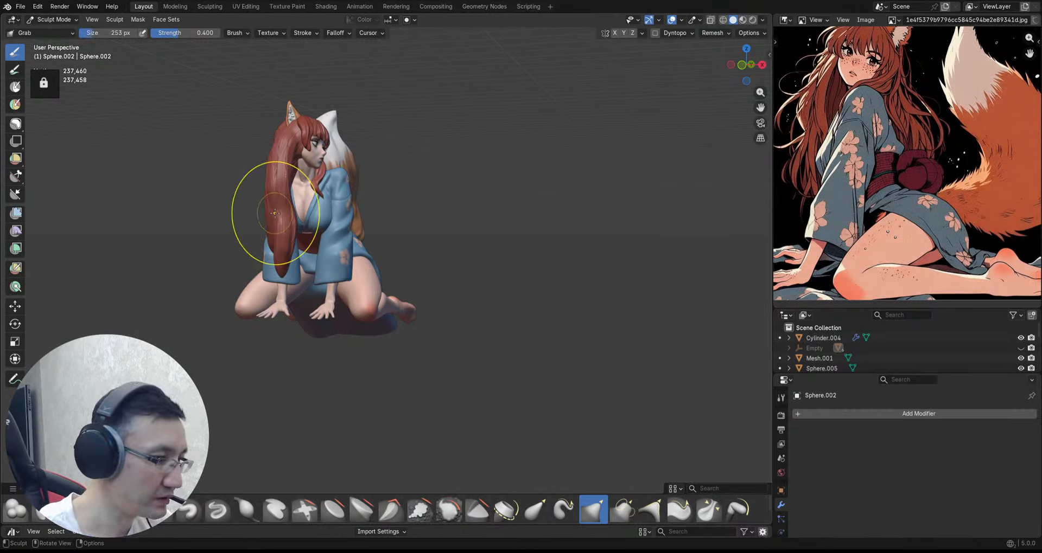
left_click_drag(266, 214, 289, 215)
middle_click_drag(289, 214, 299, 199, "ctrl")
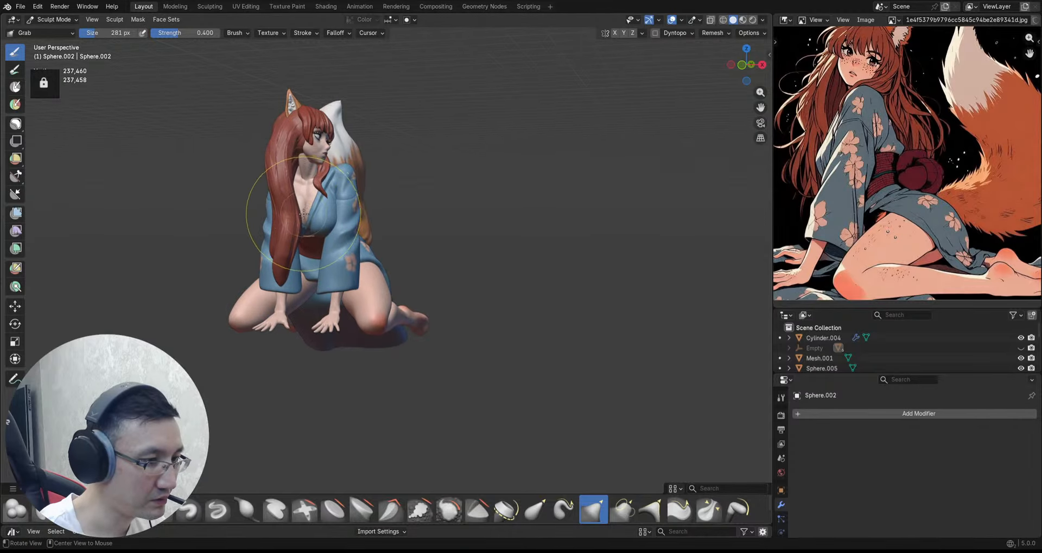
Step: Bend the long hair into an S-shaped wave, pulling its lower end and the upper part outward with the Grab brush
left_click_drag(296, 212, 312, 213)
middle_click_drag(312, 214, 308, 239, "ctrl")
left_click_drag(303, 245, 275, 250)
middle_click_drag(271, 244, 290, 203, "ctrl")
left_click_drag(296, 171, 275, 162)
middle_click_drag(278, 163, 286, 142, "ctrl")
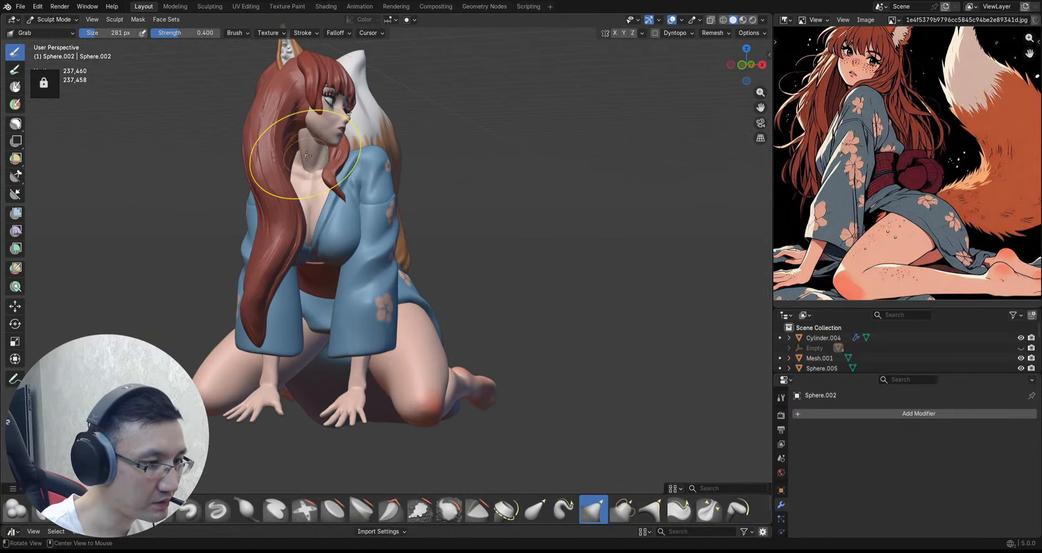
Step: Refine the hair's wave around the neck and shoulder with small Grab adjustments from several angles
middle_click_drag(304, 204, 307, 205)
left_click_drag(315, 209, 304, 209)
middle_click_drag(304, 209, 311, 196, "ctrl")
middle_click_drag(314, 198, 291, 203)
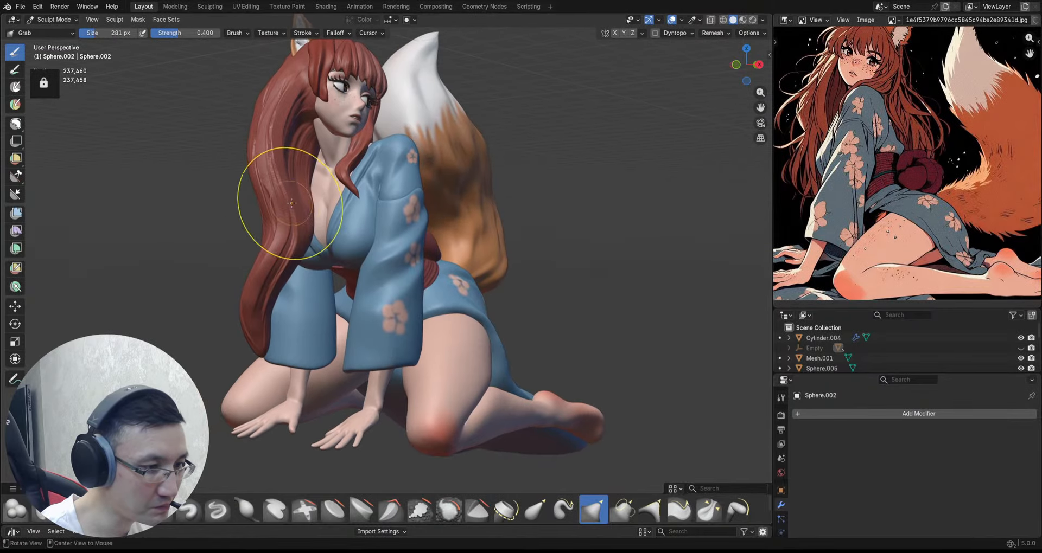
left_click_drag(311, 195, 316, 194)
middle_click_drag(297, 192, 319, 138, "ctrl")
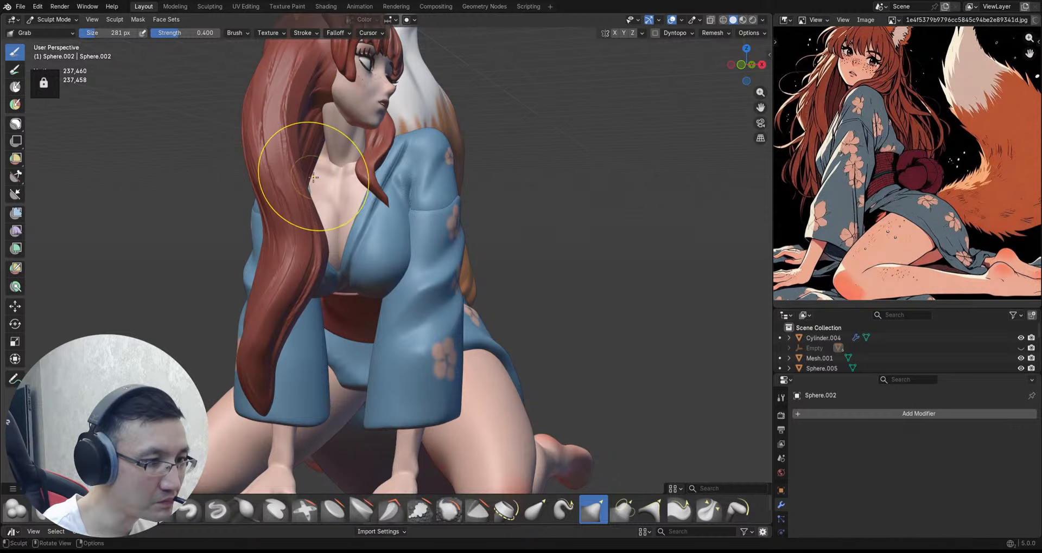
left_click_drag(306, 154, 307, 153)
middle_click_drag(307, 152, 291, 167)
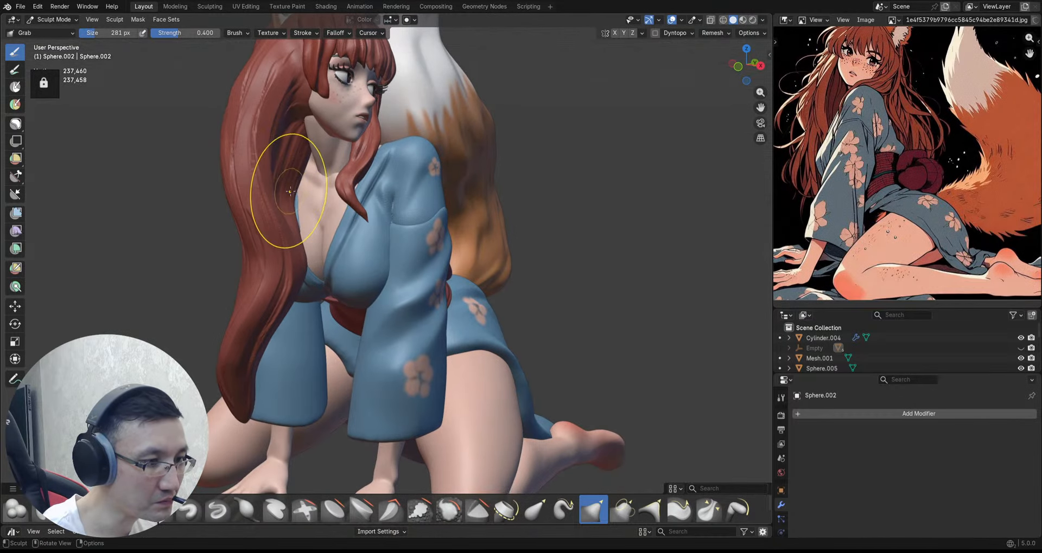
left_click_drag(287, 184, 292, 182)
middle_click_drag(292, 168, 311, 146)
left_click_drag(311, 146, 309, 117)
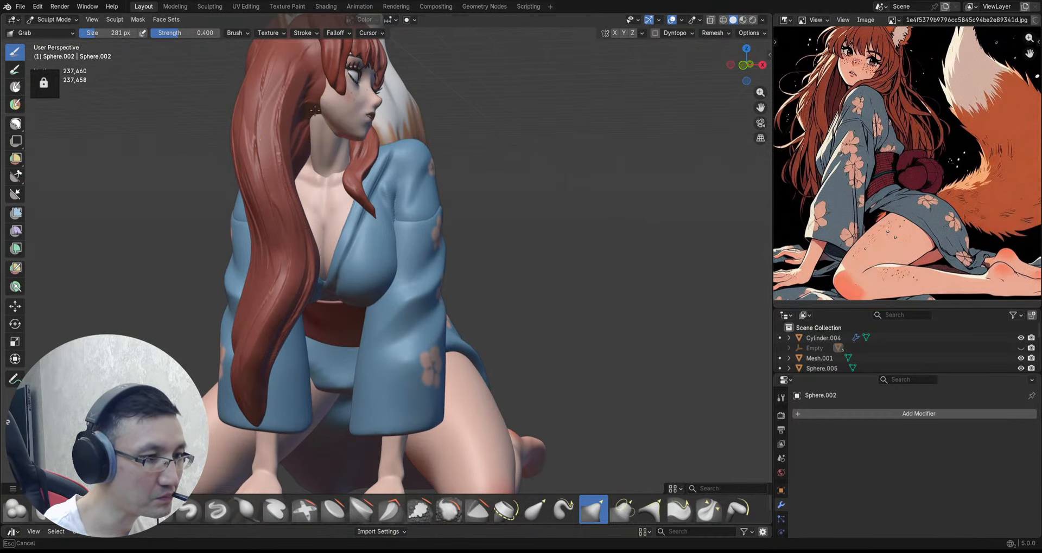
middle_click_drag(309, 113, 313, 107, "ctrl")
Step: Save the file and nudge the upper hair beside the face toward the neck with the Grab brush
key("d")
left_click_drag(319, 99, 322, 91)
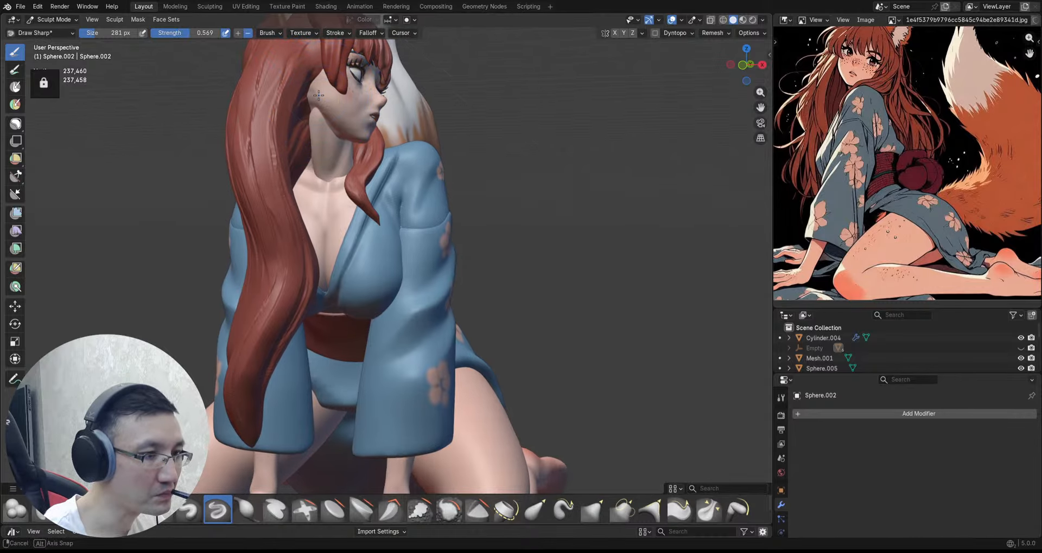
mouse_move(323, 90)
middle_mouse_down("ctrl")
mouse_move(336, 78)
mouse_move(327, 71)
mouse_move(307, 125)
middle_mouse_up("ctrl")
mouse_move(307, 125)
middle_mouse_down()
mouse_move(327, 106)
mouse_move(333, 131)
mouse_move(317, 128)
mouse_move(293, 161)
mouse_move(294, 127)
middle_mouse_up()
key("ctrl+s")
key("g")
left_click_drag(283, 110, 293, 113)
mouse_move(294, 111)
middle_mouse_down("ctrl")
mouse_move(298, 123)
mouse_move(279, 105)
middle_mouse_up("ctrl")
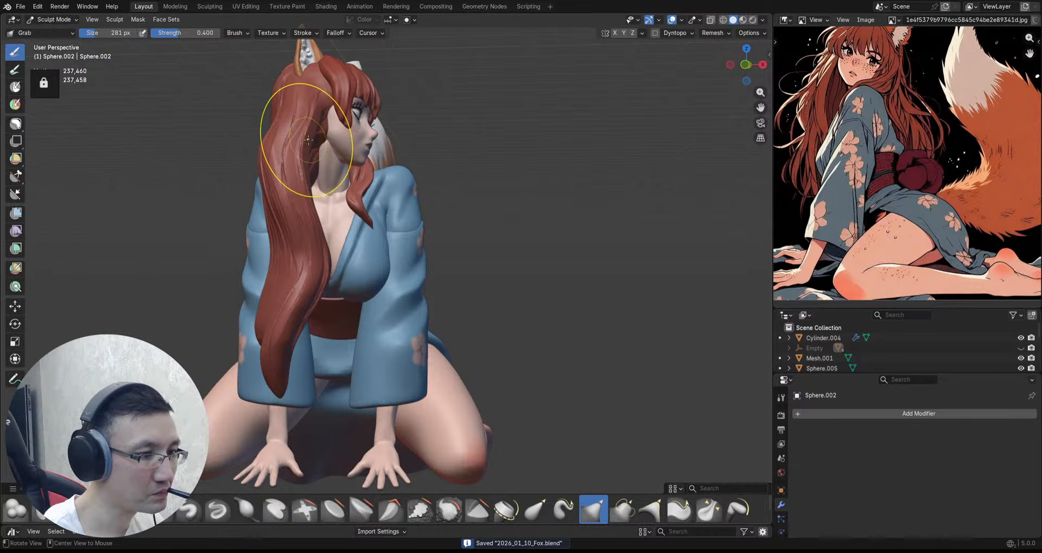
Step: Return the hair to Object Mode and examine the reshaped hair and the kimono from the front and back
left_click_drag(309, 140, 320, 222, "alt")
left_click_drag(333, 225, 308, 267, "alt")
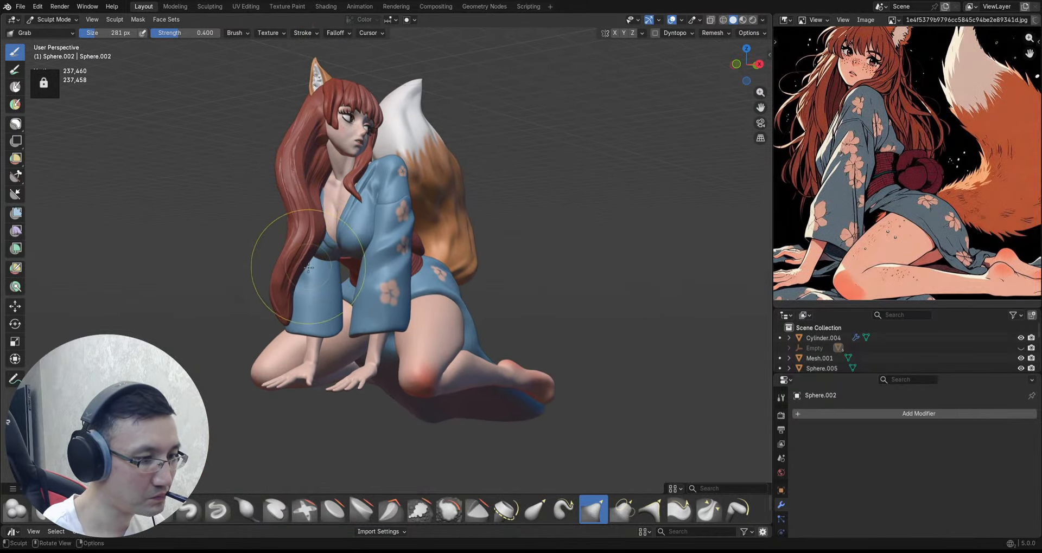
middle_click_drag(282, 277, 326, 264)
mouse_move(271, 347)
middle_mouse_down("ctrl")
mouse_move(262, 322)
mouse_move(423, 254)
mouse_move(389, 234)
mouse_move(386, 185)
middle_mouse_up("ctrl")
mouse_move(386, 184)
middle_mouse_down("shift")
mouse_move(407, 216)
mouse_move(401, 239)
mouse_move(411, 172)
mouse_move(388, 235)
mouse_move(688, 233)
mouse_move(15, 231)
mouse_move(747, 233)
middle_mouse_up("shift")
key("ctrl+Tab")
left_click(395, 219)
middle_click_drag(843, 272, 835, 240)
middle_click_drag(515, 248, 597, 193, "shift")
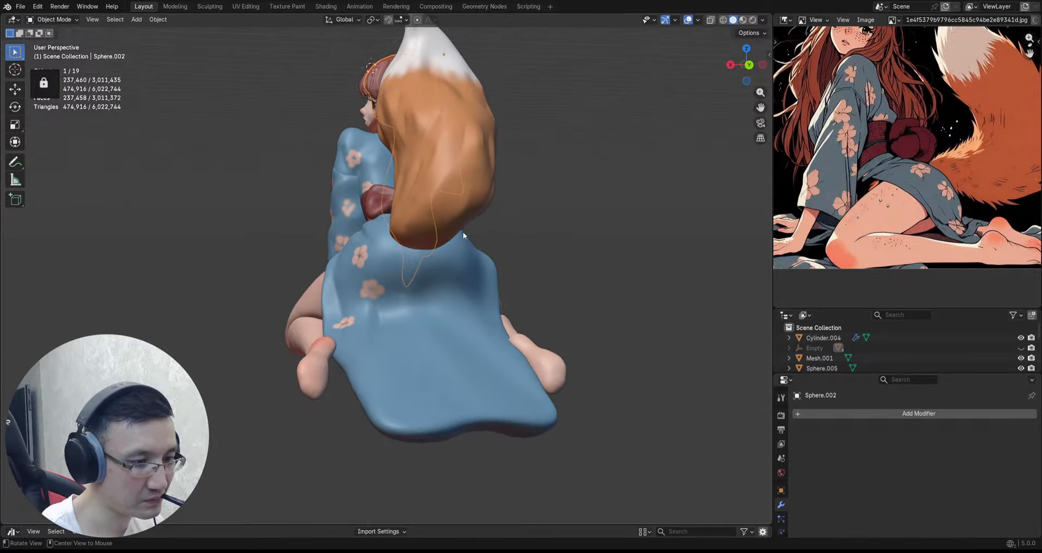
Step: Select the kimono's upper bodice mesh, enter Sculpt Mode on it, and choose the Paint Soft brush
left_click(406, 291)
middle_click_drag(406, 291, 429, 289)
scroll(412, 280, "up", 3)
left_click(396, 268)
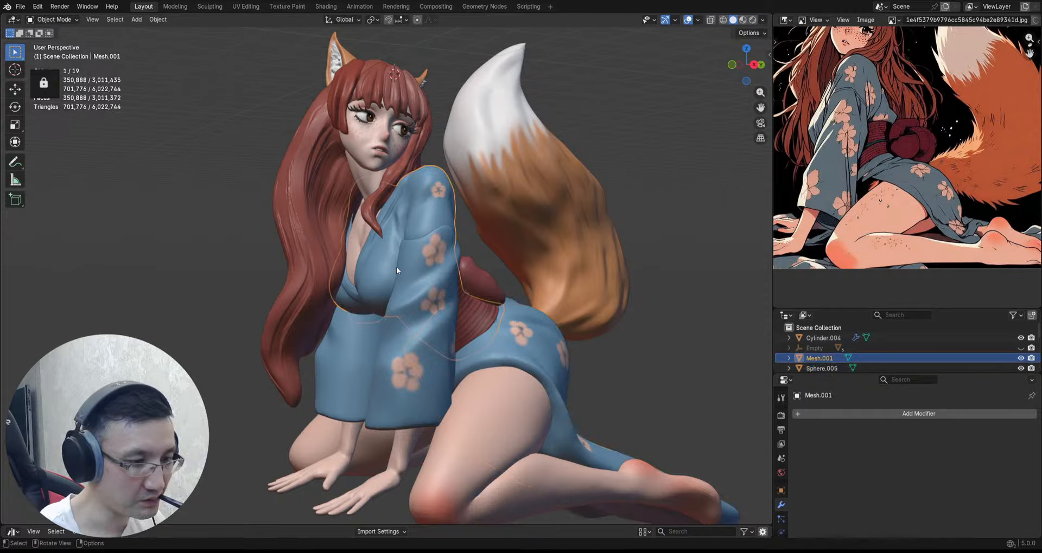
key("ctrl+Tab")
left_click(396, 325)
key("q")
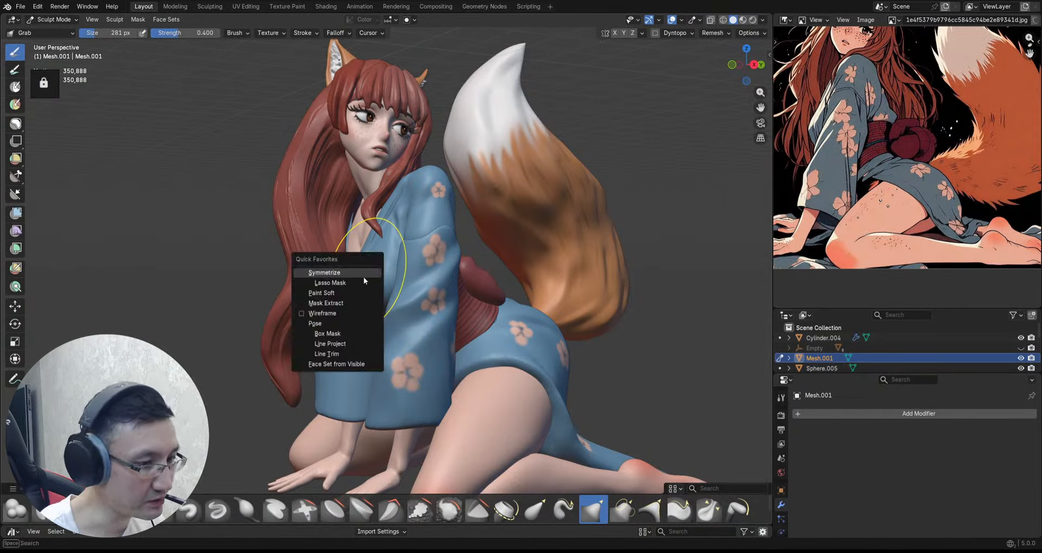
left_click(361, 292)
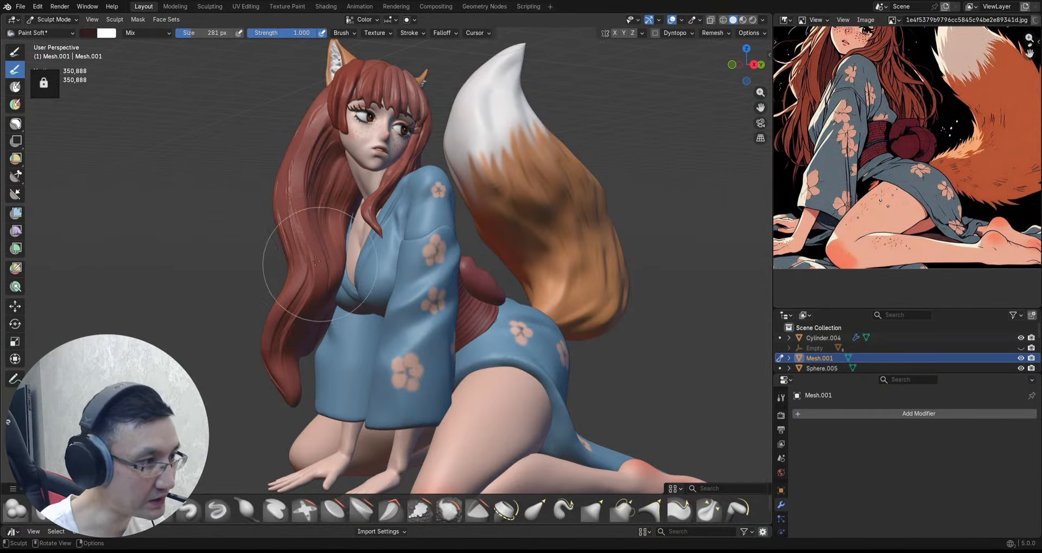
left_click(97, 34)
left_click(169, 194)
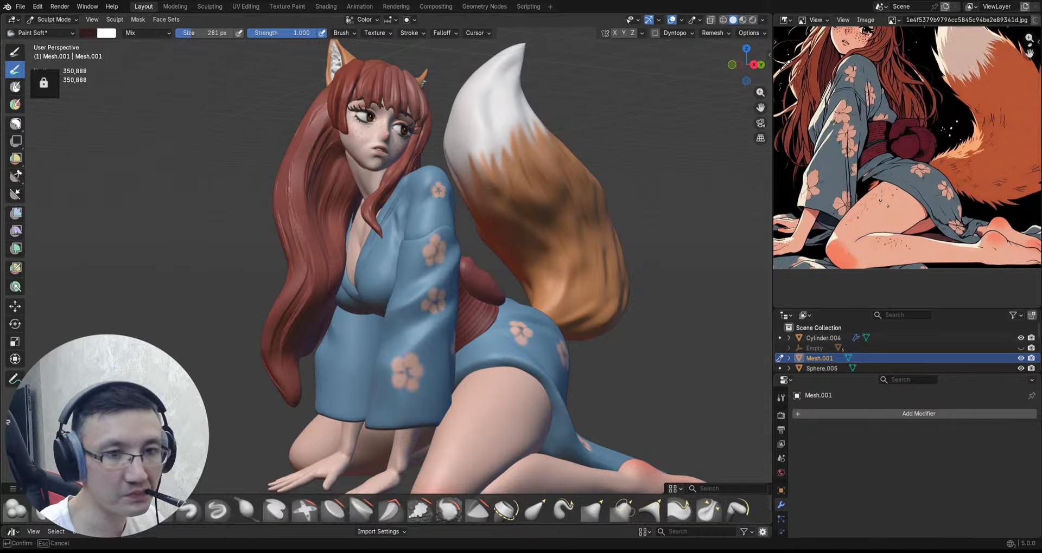
left_click(758, 24)
right_click(758, 24)
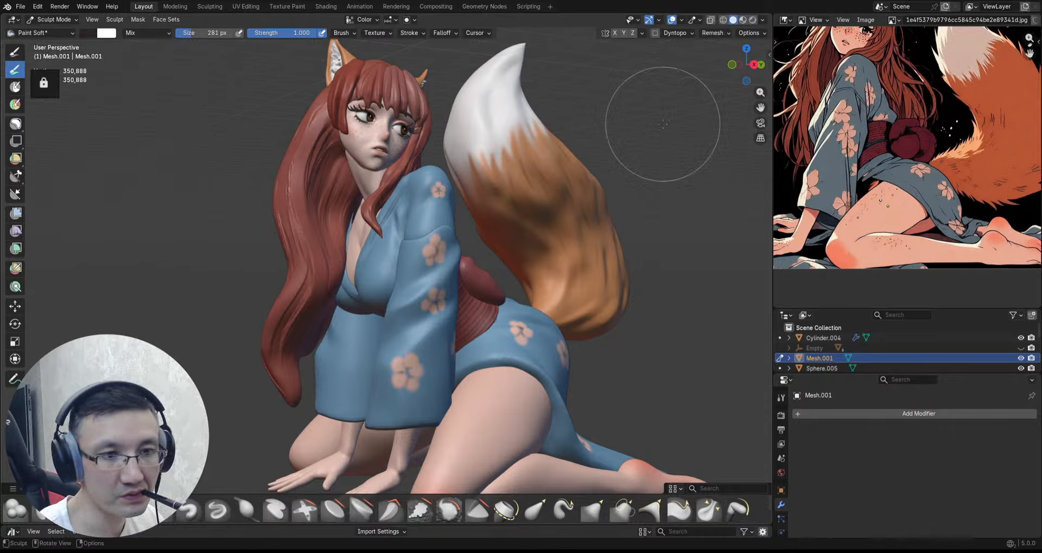
Step: Sample the sleeve flower's pale pink as the brush color under Flat viewport lighting and restore MatCap lighting
left_click(762, 20)
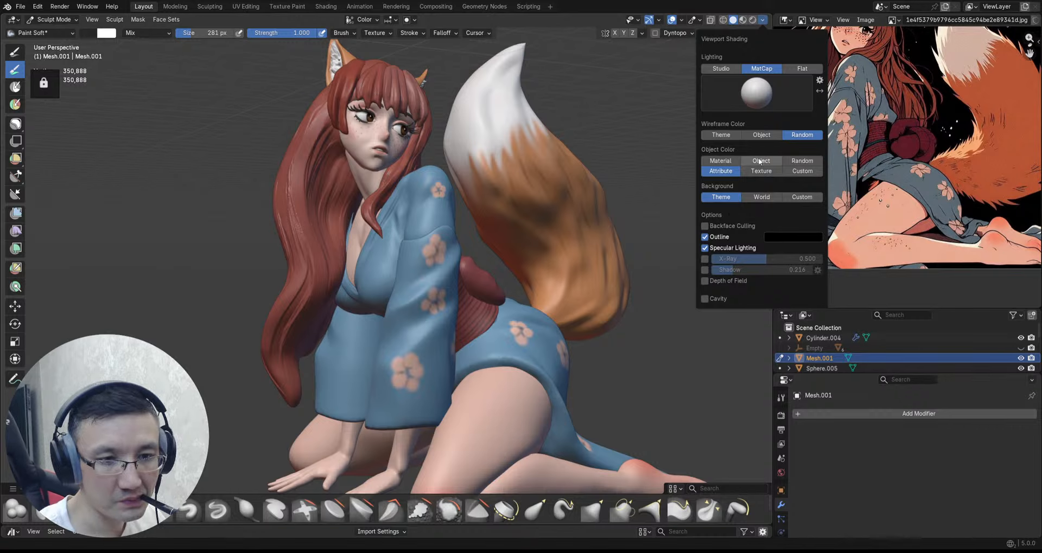
left_click(794, 70)
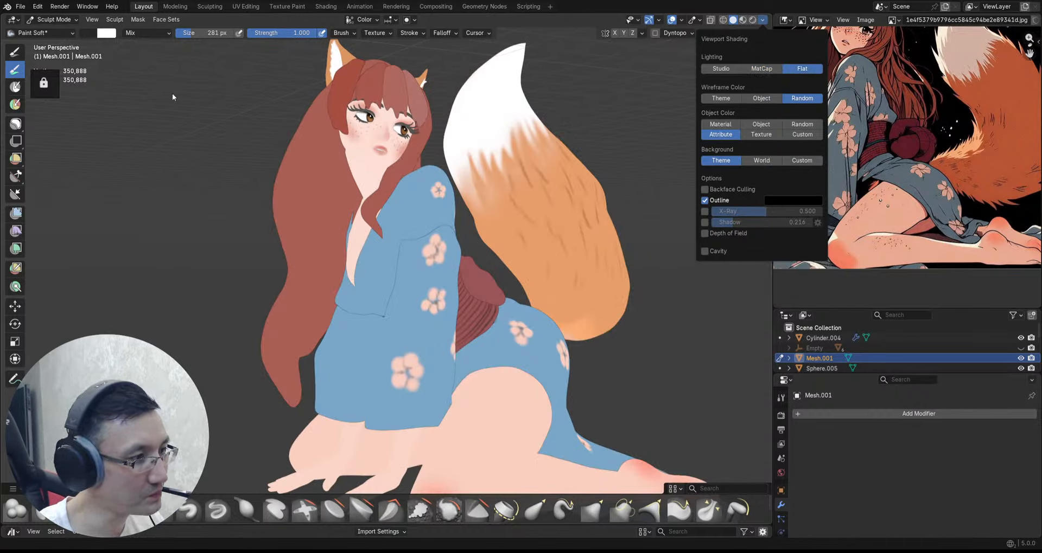
left_click(88, 34)
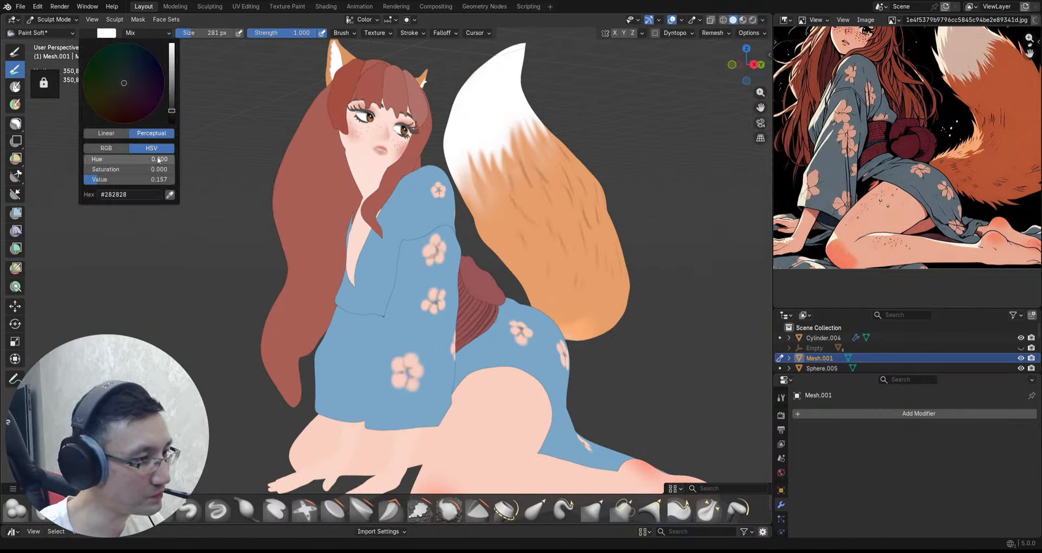
left_click(171, 194)
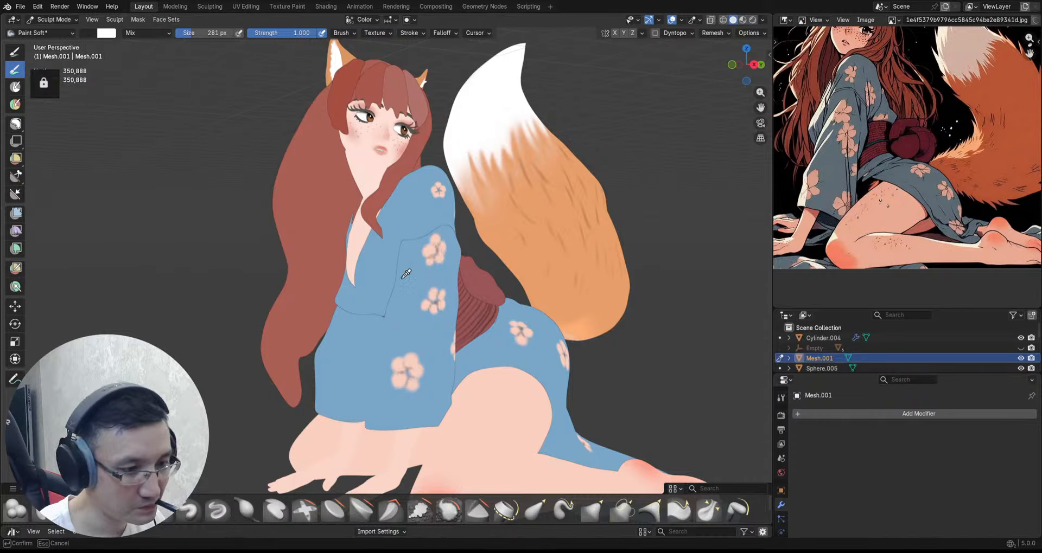
left_click(433, 246)
left_click(762, 20)
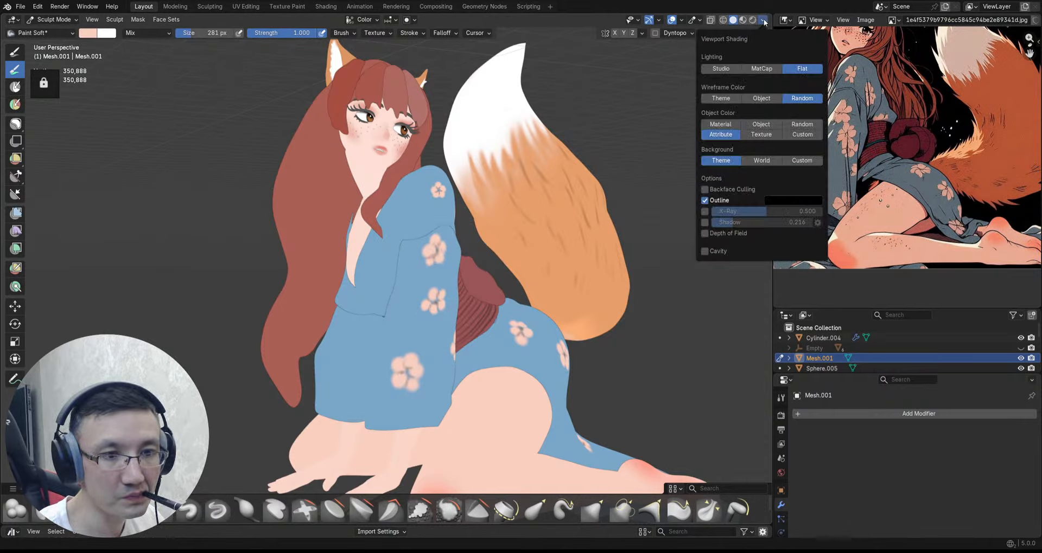
left_click(761, 68)
Step: Enable X-axis symmetry, set the brush size to 30 px, and paint a small pale pink flower on the kimono's chest
mouse_move(379, 255)
middle_mouse_down()
mouse_move(396, 261)
mouse_move(445, 217)
middle_mouse_up()
scroll(425, 232, "up", 5)
left_click(614, 33)
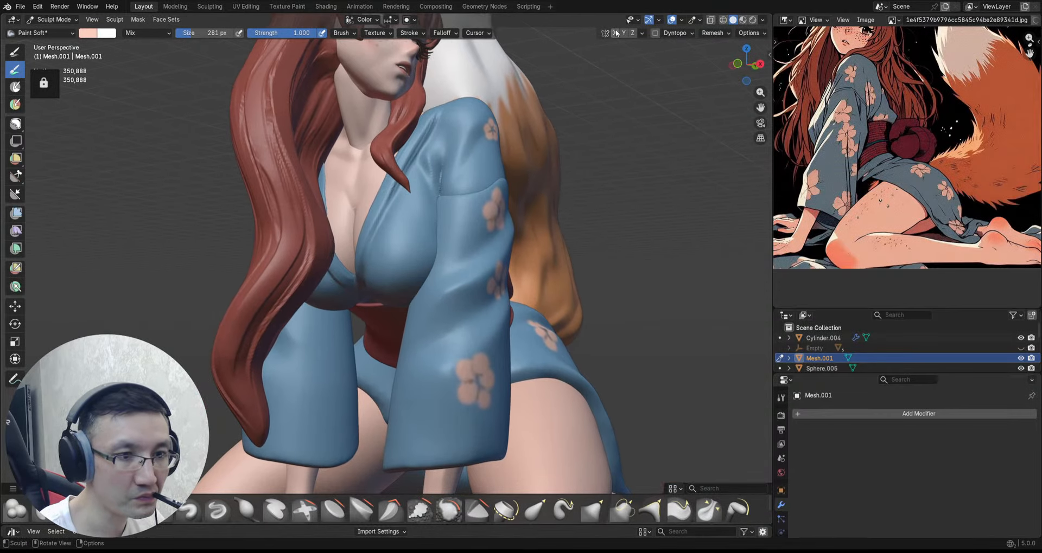
mouse_move(385, 249)
middle_mouse_down()
mouse_move(264, 283)
mouse_move(326, 282)
mouse_move(379, 260)
middle_mouse_up()
scroll(402, 243, "up", 2)
key("f")
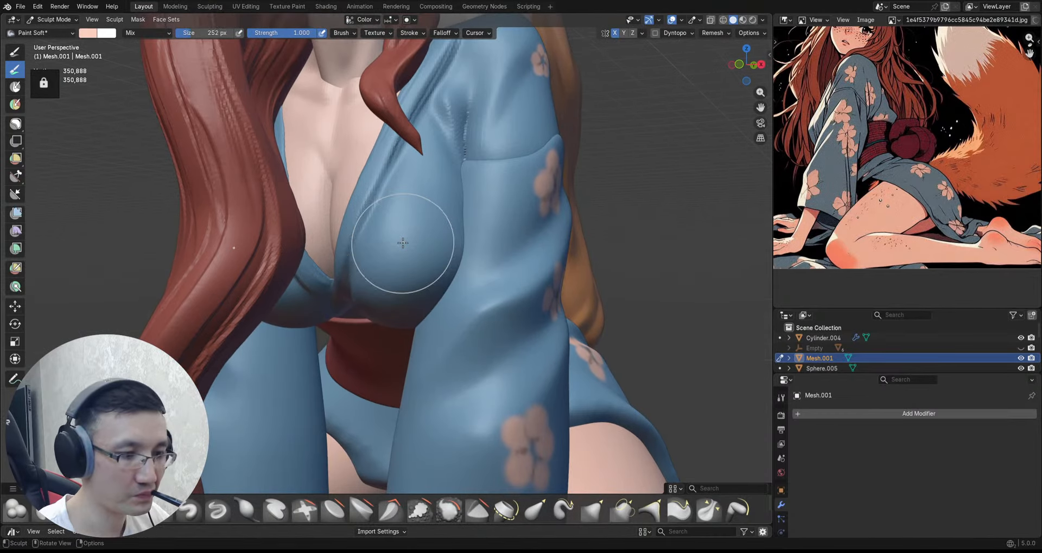
left_click(422, 235)
key("f")
left_click(417, 213)
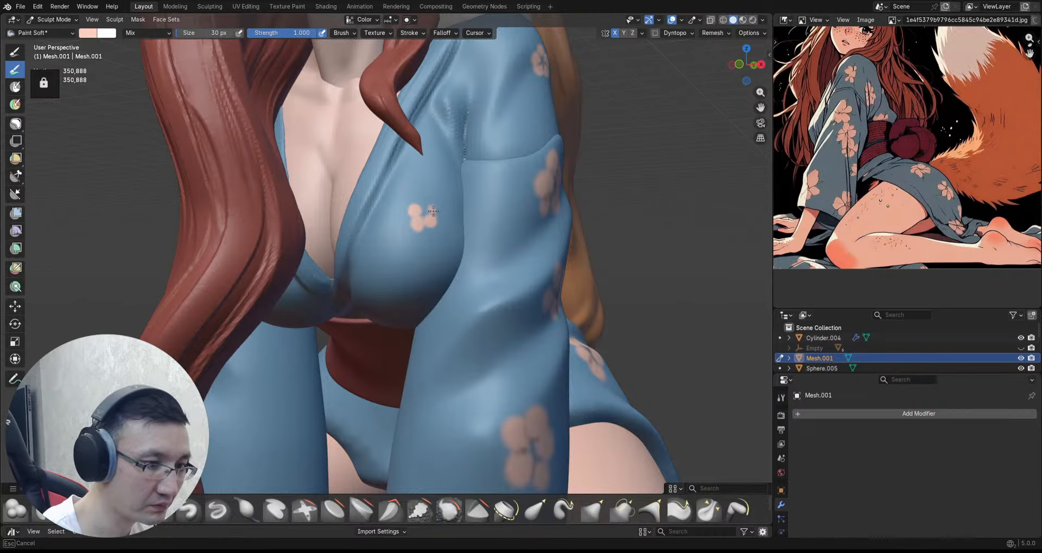
scroll(428, 206, "down", 5)
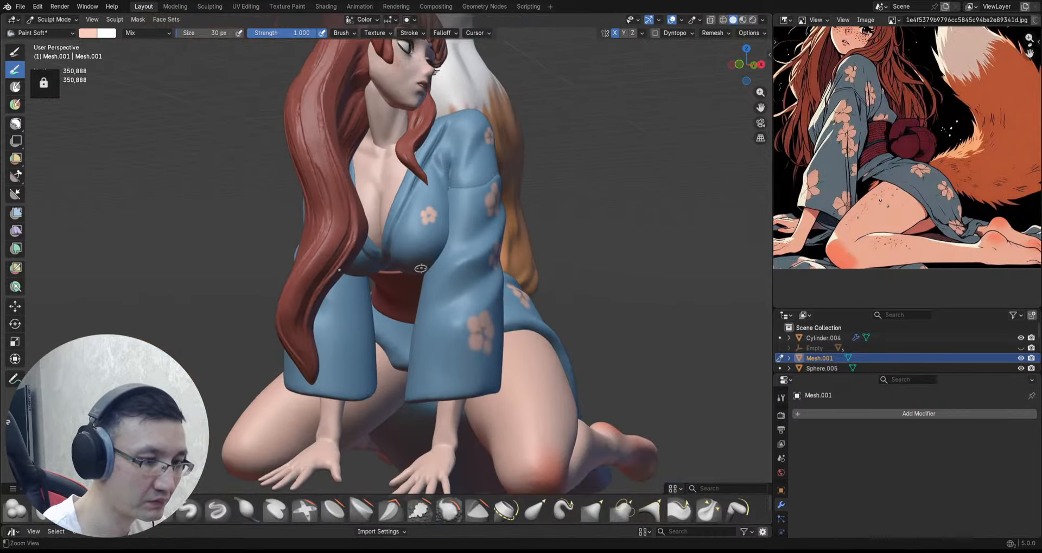
Step: Paint the pale pink petals of a second flower on the kimono's left chest, just below the first chest flower
left_click(407, 244)
middle_click_drag(423, 244, 415, 249)
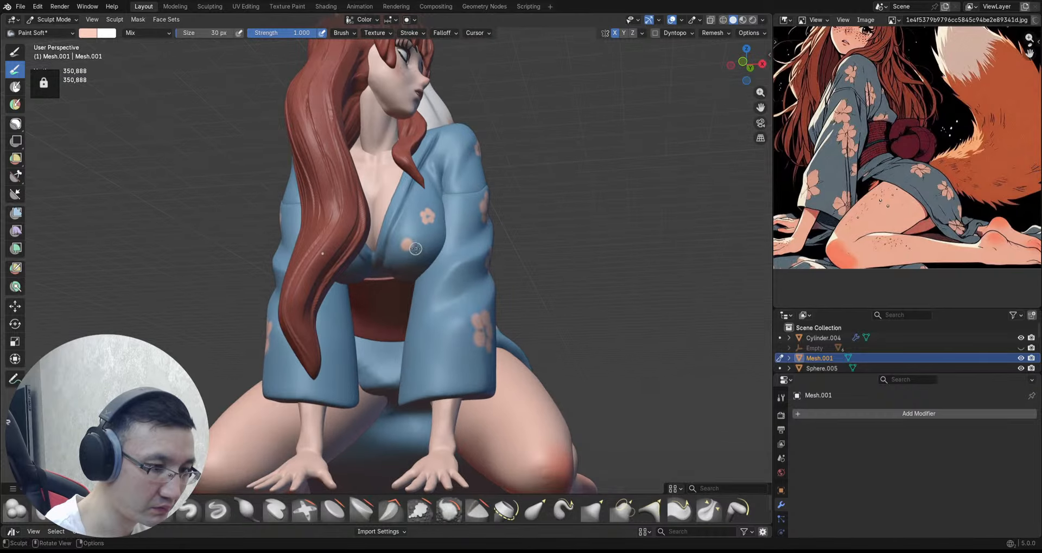
scroll(415, 249, "up", 3)
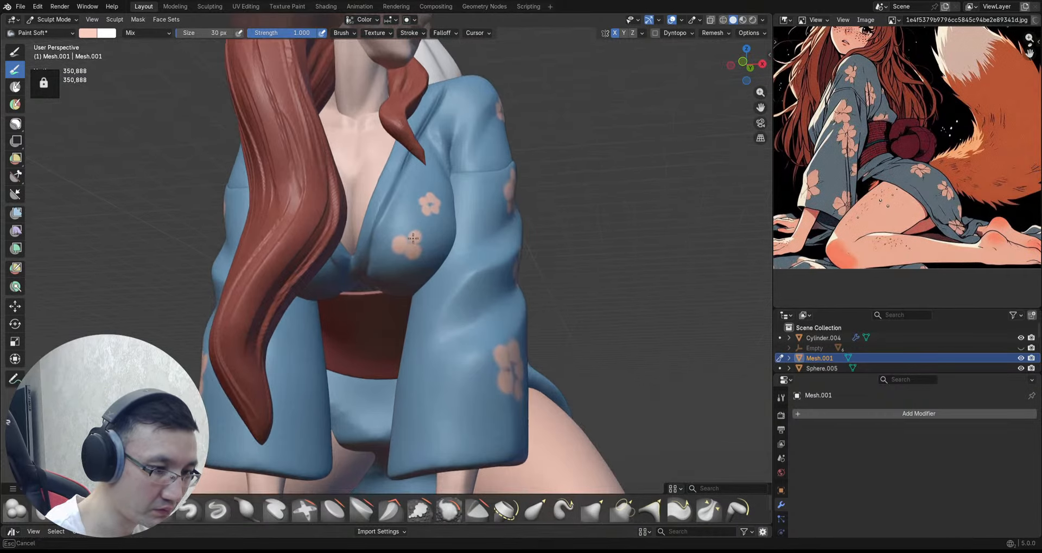
left_click_drag(425, 241, 422, 241)
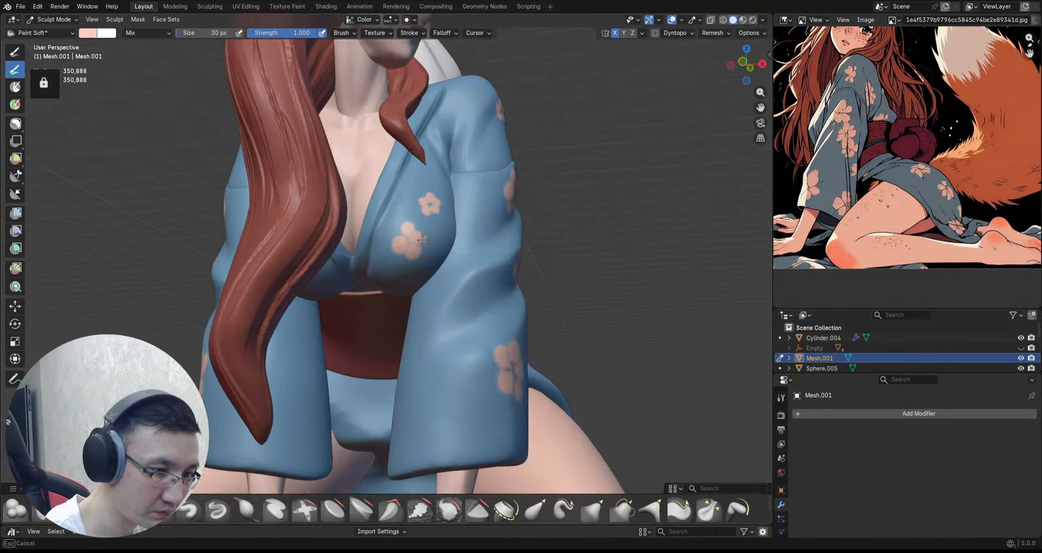
middle_click_drag(427, 240, 426, 232)
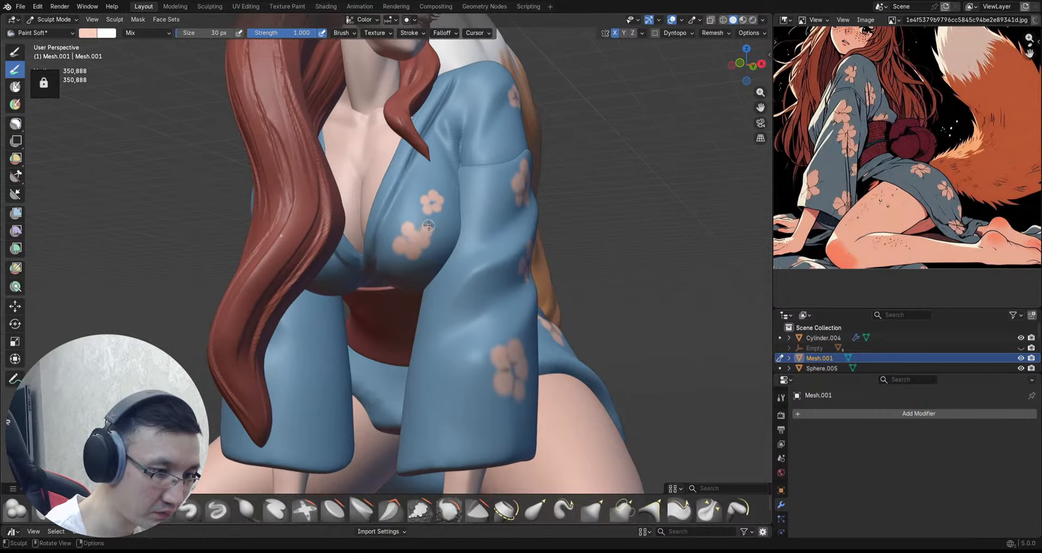
left_click_drag(419, 222, 421, 226)
Step: Undo the last petal stroke and rework the second chest flower with rounded petals around an open blue center
middle_click_drag(420, 226, 435, 252, "ctrl")
mouse_move(437, 252)
middle_mouse_down("ctrl")
mouse_move(442, 225)
mouse_move(433, 232)
mouse_move(450, 230)
middle_mouse_up("ctrl")
mouse_move(438, 231)
middle_mouse_down("ctrl")
mouse_move(437, 203)
mouse_move(404, 204)
mouse_move(415, 204)
mouse_move(415, 232)
middle_mouse_up("ctrl")
key("ctrl+z")
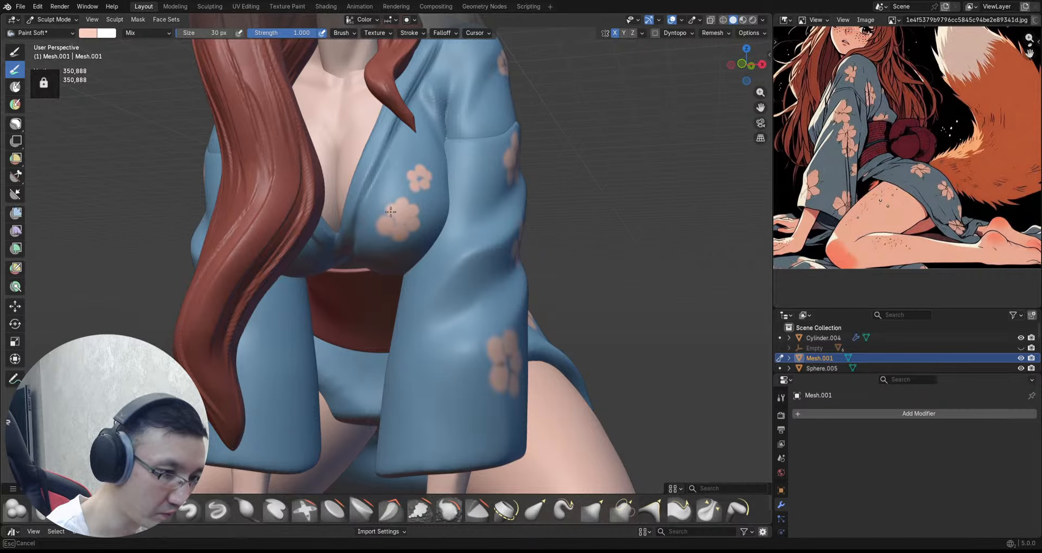
left_click_drag(391, 211, 389, 215)
middle_click_drag(390, 215, 399, 282, "ctrl")
middle_click_drag(434, 244, 440, 162)
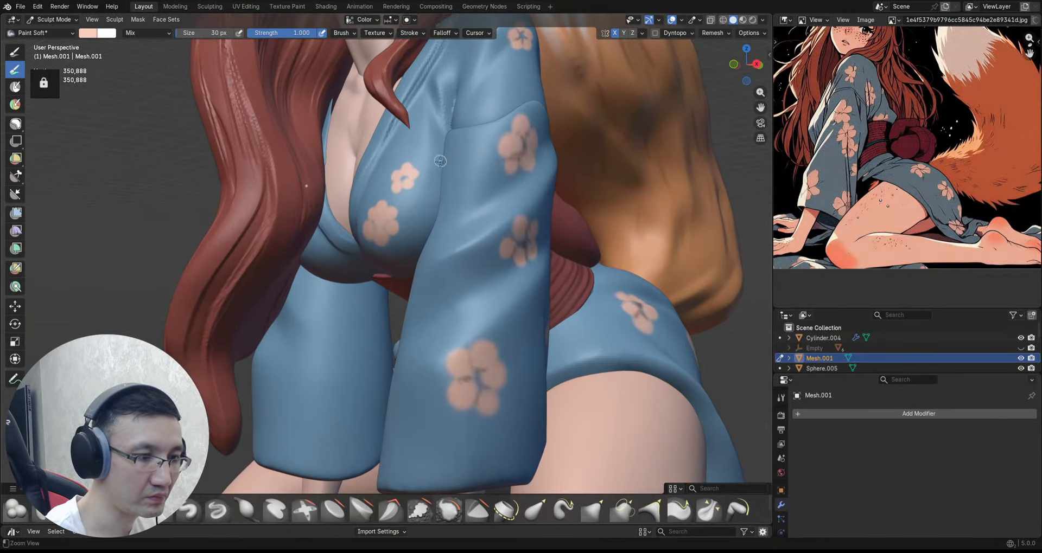
left_click_drag(440, 162, 379, 219, "ctrl+alt")
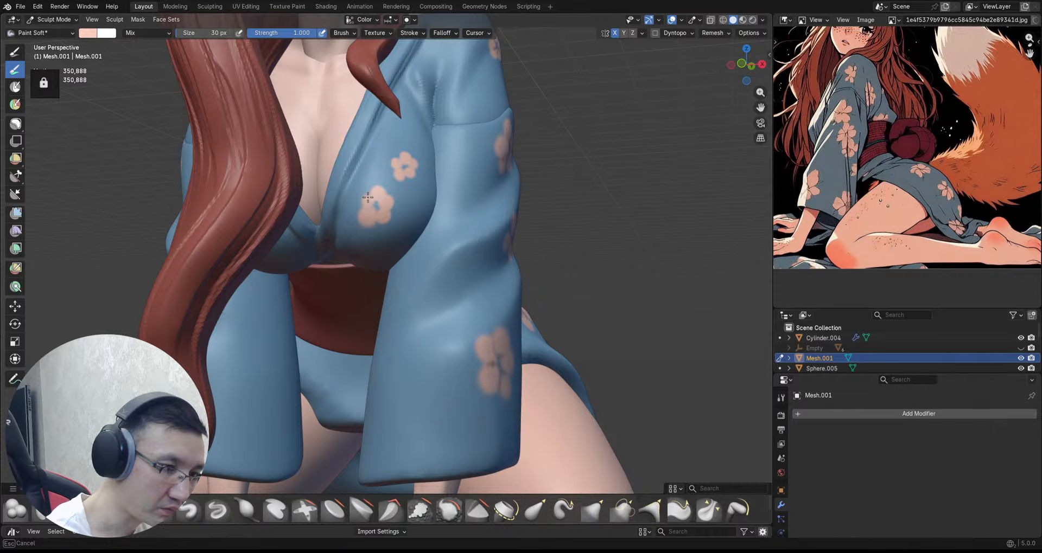
left_click_drag(365, 197, 371, 219)
Step: Paint two more pale pink flowers on the left chest, one beside the sleeve and one high near the collar
left_click_drag(412, 200, 377, 200, "alt")
mouse_move(401, 187)
left_mouse_down("ctrl+alt")
mouse_move(412, 219)
mouse_move(432, 176)
mouse_move(411, 203)
left_mouse_up("ctrl+alt")
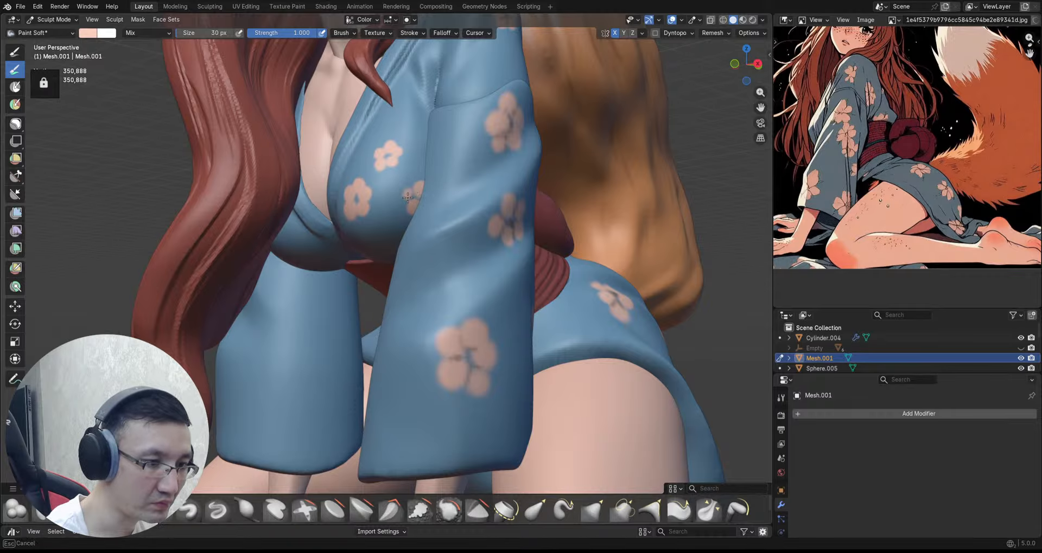
mouse_move(409, 195)
left_mouse_down("ctrl+alt")
mouse_move(436, 211)
mouse_move(404, 176)
mouse_move(400, 184)
left_mouse_up("ctrl+alt")
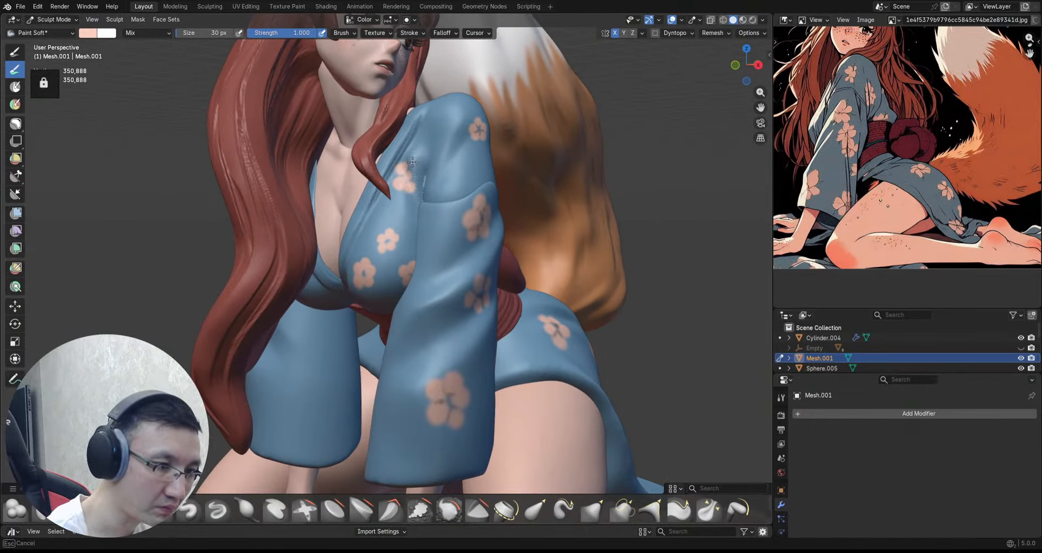
left_click_drag(416, 181, 429, 212, "ctrl+alt")
Step: Paint a pale pink flower on top of the kimono's left shoulder
left_click_drag(420, 204, 505, 197, "alt")
left_click_drag(504, 179, 371, 214, "alt+shift")
left_click_drag(455, 192, 464, 140, "ctrl+alt")
mouse_move(456, 128)
left_mouse_down("alt")
mouse_move(466, 166)
mouse_move(460, 159)
left_mouse_up("alt")
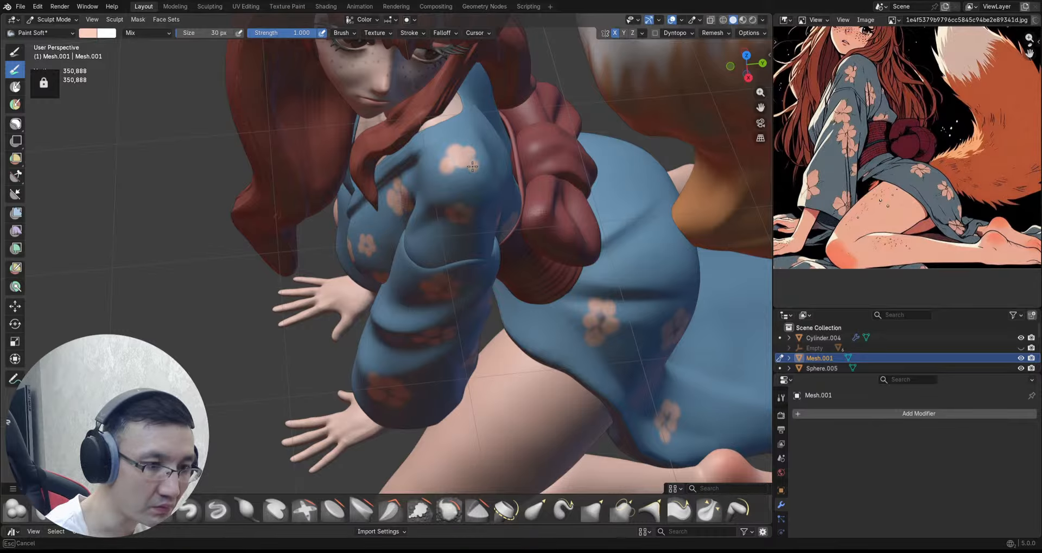
left_click_drag(462, 175, 467, 171)
mouse_move(467, 177)
left_mouse_down("ctrl+alt")
mouse_move(477, 198)
mouse_move(485, 155)
mouse_move(507, 179)
mouse_move(470, 195)
mouse_move(515, 170)
mouse_move(530, 186)
mouse_move(621, 181)
mouse_move(551, 197)
mouse_move(471, 242)
mouse_move(478, 236)
left_mouse_up("ctrl+alt")
Step: Switch sculpting to the kimono's skirt and paint a large pale pink flower on the right hip
key("alt+q")
left_click_drag(481, 236, 493, 206, "ctrl+alt")
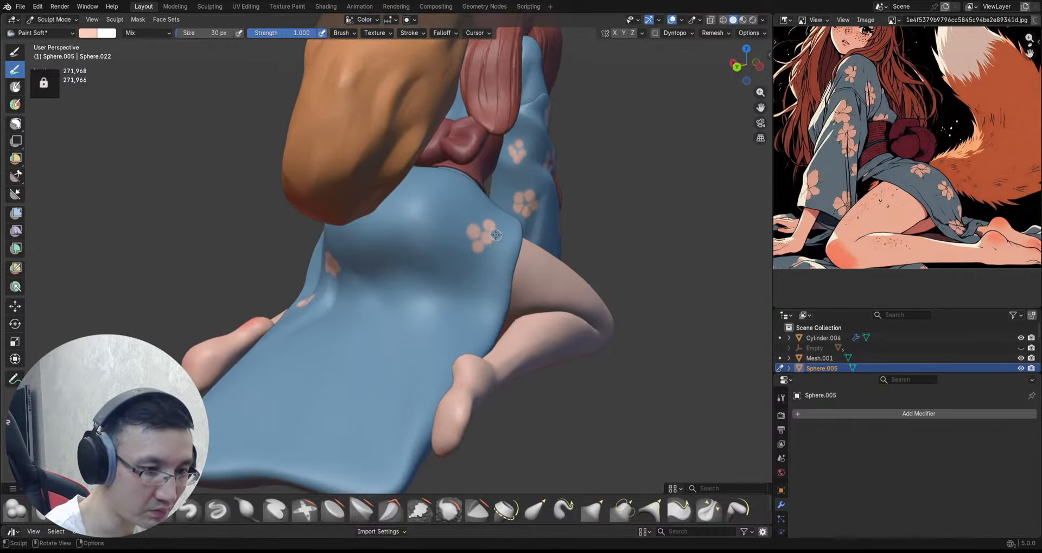
left_click_drag(496, 235, 507, 247)
mouse_move(535, 240)
left_mouse_down("alt")
mouse_move(488, 239)
mouse_move(477, 180)
mouse_move(495, 165)
left_mouse_up("alt")
Step: Paint two more flowers on the skirt's right side, one near the sash and one toward the back of the hip
mouse_move(494, 164)
left_mouse_down("alt")
mouse_move(475, 189)
mouse_move(491, 191)
mouse_move(497, 174)
mouse_move(478, 169)
mouse_move(489, 166)
left_mouse_up("alt")
middle_click_drag(488, 166, 515, 187)
left_click_drag(515, 187, 543, 171, "alt")
left_click_drag(514, 190, 515, 166, "ctrl+alt")
mouse_move(475, 200)
left_mouse_down("ctrl+alt")
mouse_move(475, 218)
mouse_move(445, 216)
mouse_move(456, 207)
left_mouse_up("ctrl+alt")
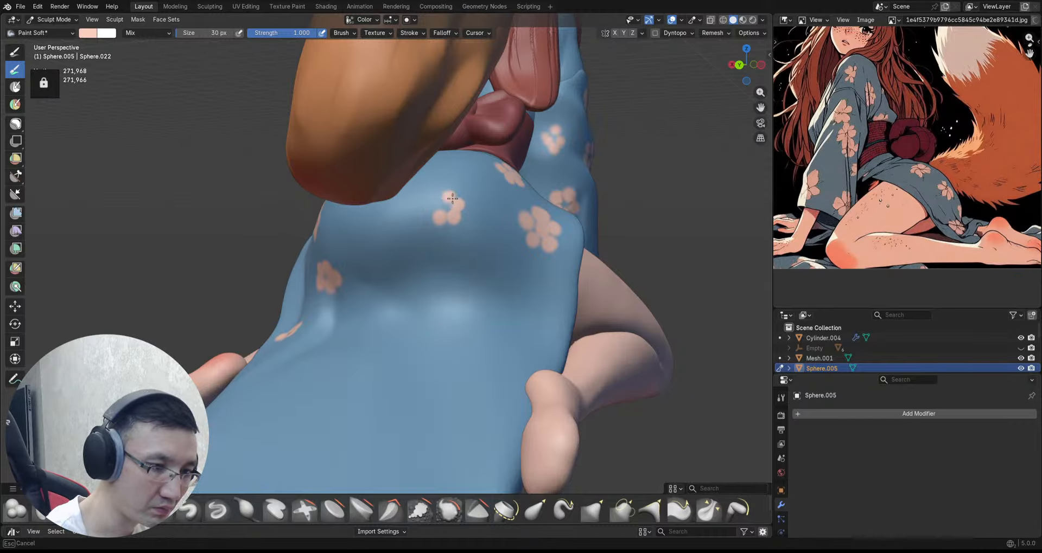
middle_click_drag(439, 204, 484, 219)
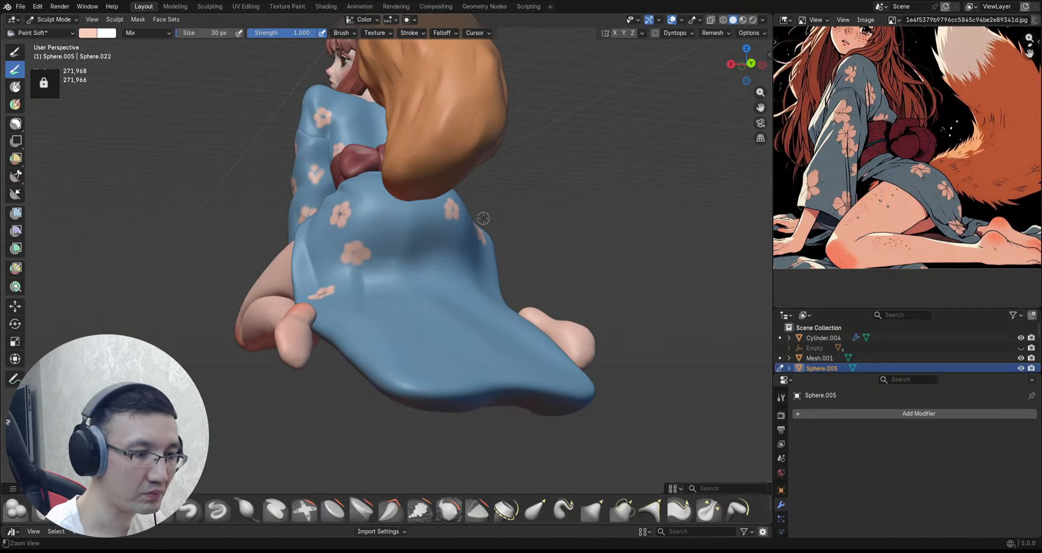
Step: Paint a pale pink flower on the middle of the skirt's rear, just below the tail
middle_click_drag(406, 222, 403, 176, "ctrl")
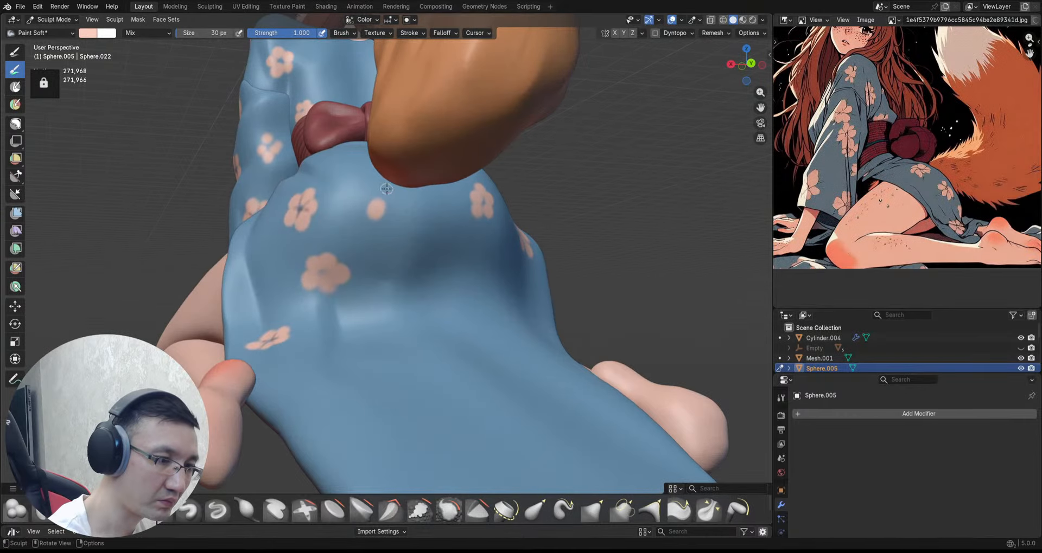
mouse_move(394, 208)
left_mouse_down()
mouse_move(386, 193)
mouse_move(407, 209)
mouse_move(410, 193)
mouse_move(384, 213)
left_mouse_up()
mouse_move(384, 213)
middle_mouse_down("ctrl")
mouse_move(387, 251)
mouse_move(448, 240)
mouse_move(463, 253)
middle_mouse_up("ctrl")
Step: Paint a pale pink flower on the upper left hip of the skirt, close to the sash bow
middle_click_drag(445, 217, 441, 254)
middle_click_drag(441, 254, 439, 217, "ctrl")
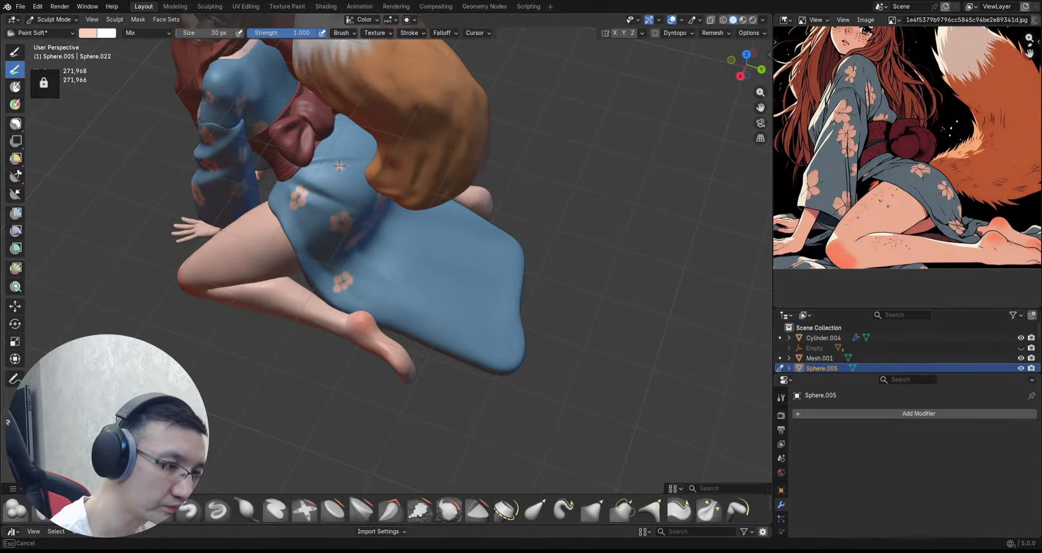
scroll(349, 178, "up", 3)
left_click_drag(347, 195, 344, 193)
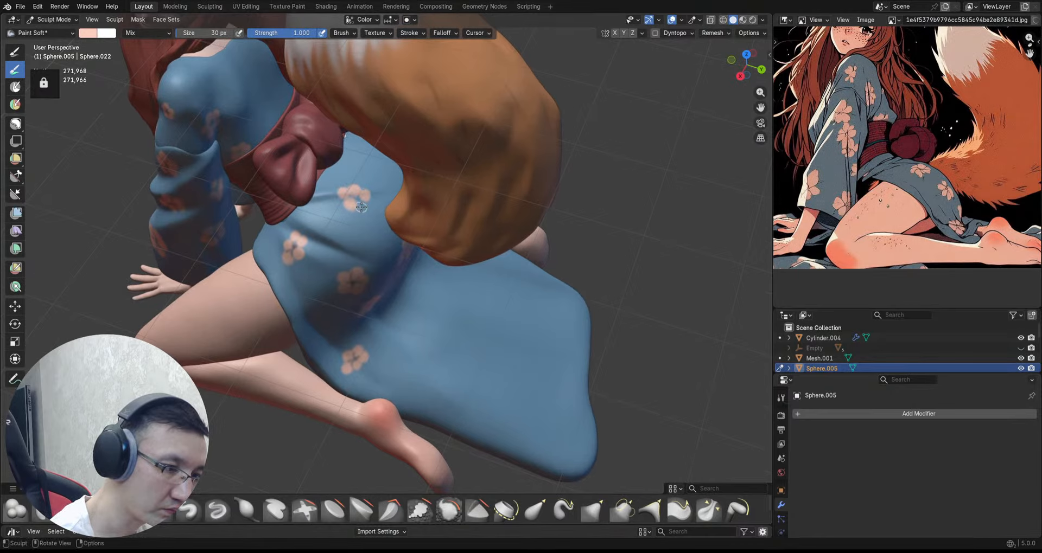
mouse_move(351, 202)
middle_mouse_down("ctrl")
mouse_move(372, 158)
mouse_move(364, 146)
mouse_move(381, 167)
mouse_move(365, 173)
mouse_move(402, 260)
middle_mouse_up("ctrl")
Step: Paint a large multi-petal flower at the center of the skirt where the trailing part begins
mouse_move(489, 239)
middle_mouse_down()
mouse_move(456, 217)
mouse_move(467, 233)
mouse_move(456, 179)
mouse_move(416, 244)
mouse_move(407, 222)
middle_mouse_up()
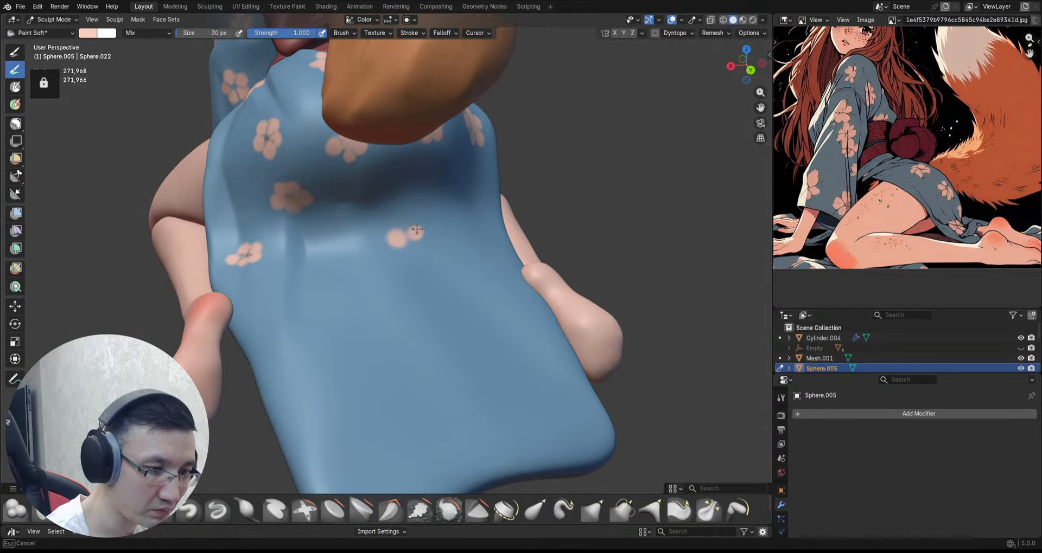
left_click_drag(404, 221, 401, 224)
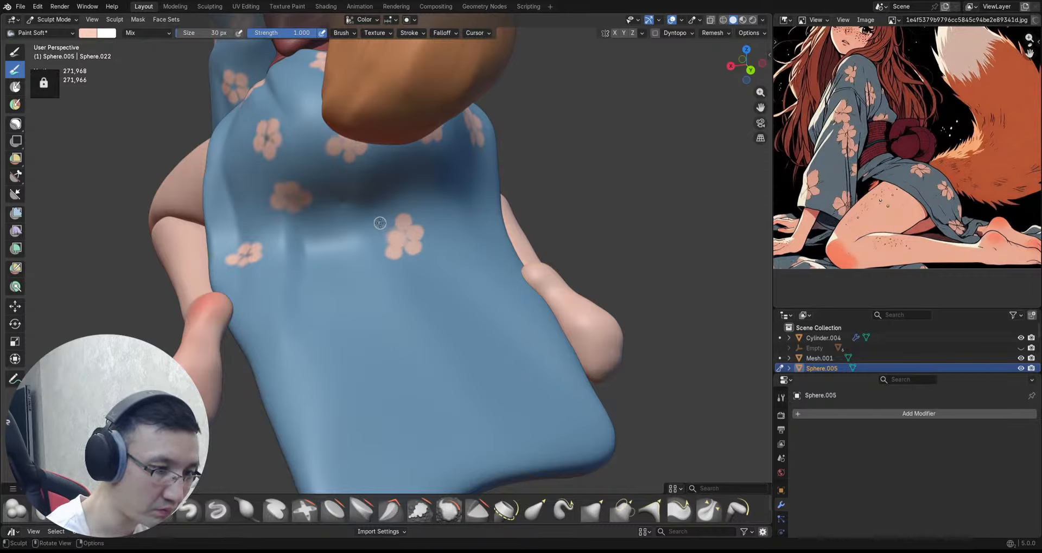
left_click_drag(385, 223, 381, 240)
Step: Paint a pale pink flower on the trailing skirt beside the left foot
middle_click_drag(381, 239, 399, 293)
middle_click_drag(398, 293, 456, 271)
mouse_move(456, 272)
middle_mouse_down("ctrl")
mouse_move(461, 292)
mouse_move(478, 272)
mouse_move(476, 238)
middle_mouse_up("ctrl")
middle_click_drag(476, 238, 477, 271, "ctrl")
middle_click_drag(478, 271, 429, 266, "ctrl")
middle_click_drag(434, 326, 429, 293, "ctrl")
middle_click_drag(429, 293, 419, 323)
left_click(366, 376)
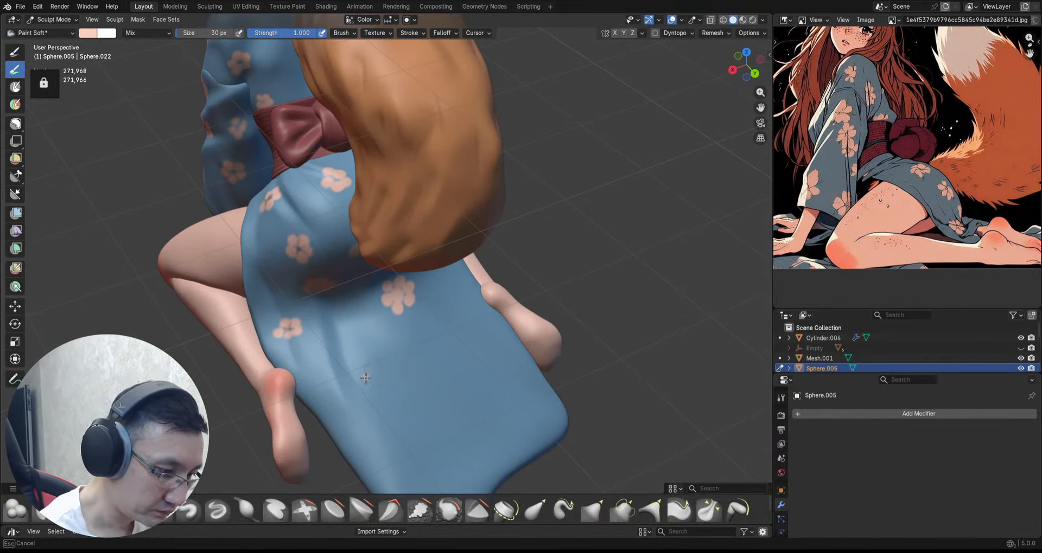
mouse_move(372, 375)
middle_mouse_down("shift")
mouse_move(390, 322)
mouse_move(375, 322)
middle_mouse_up("shift")
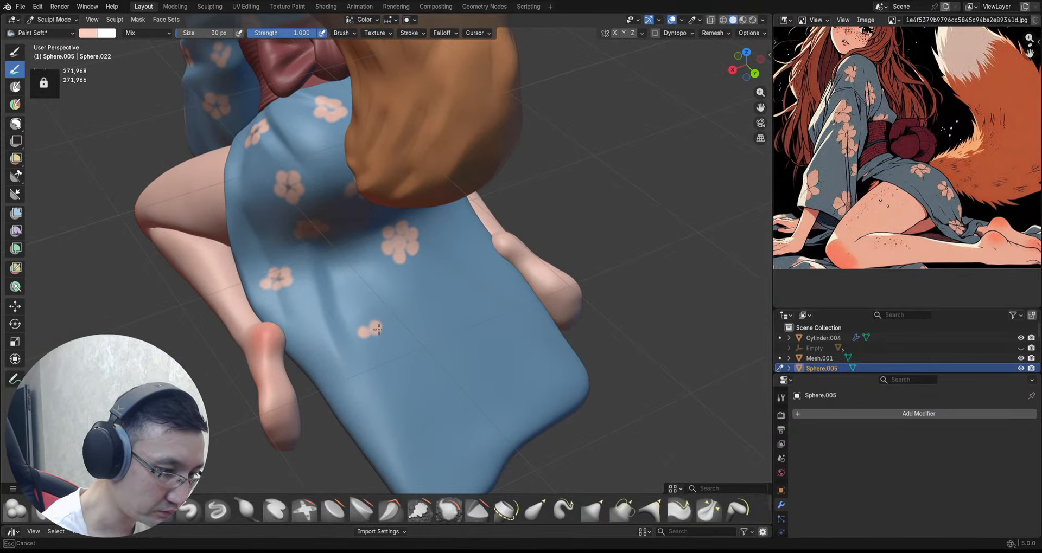
left_click_drag(384, 341, 382, 343)
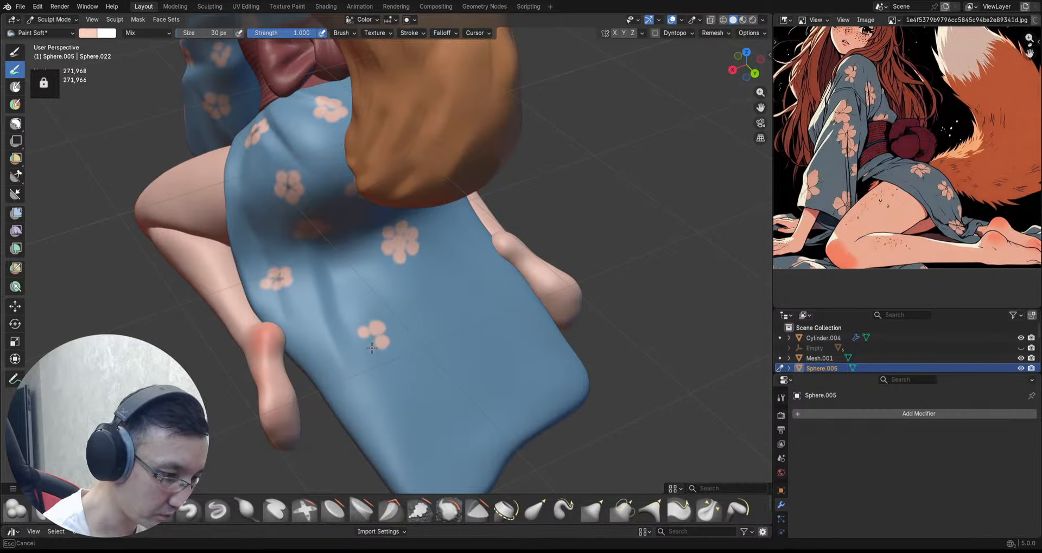
middle_click_drag(363, 343, 462, 268)
left_click_drag(461, 269, 434, 265, "alt")
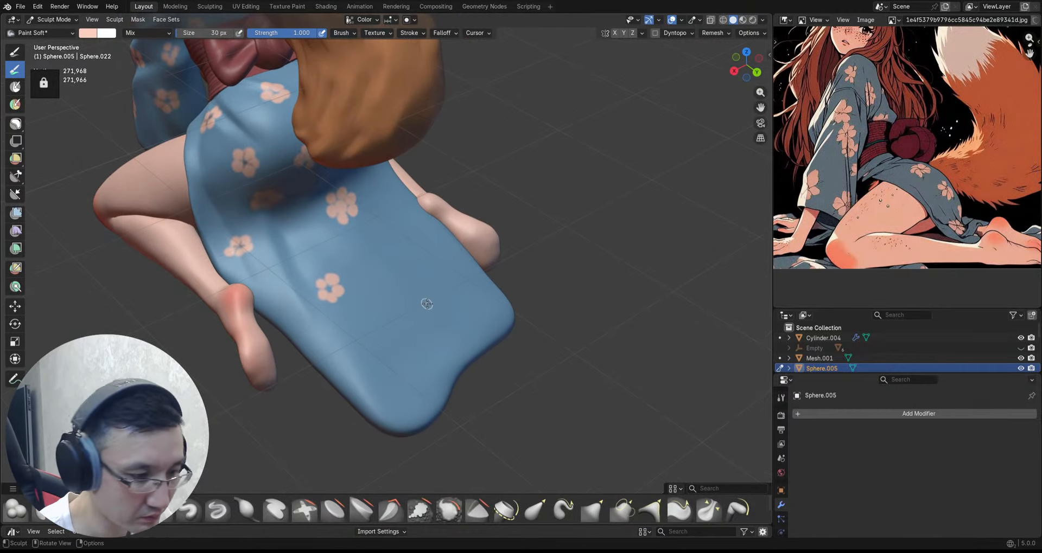
Step: Paint two small flowers farther down the skirt's train, one toward its right edge and one nearer the hem
mouse_move(418, 298)
middle_mouse_down("ctrl")
mouse_move(424, 277)
mouse_move(431, 298)
middle_mouse_up("ctrl")
middle_click_drag(431, 298, 450, 292)
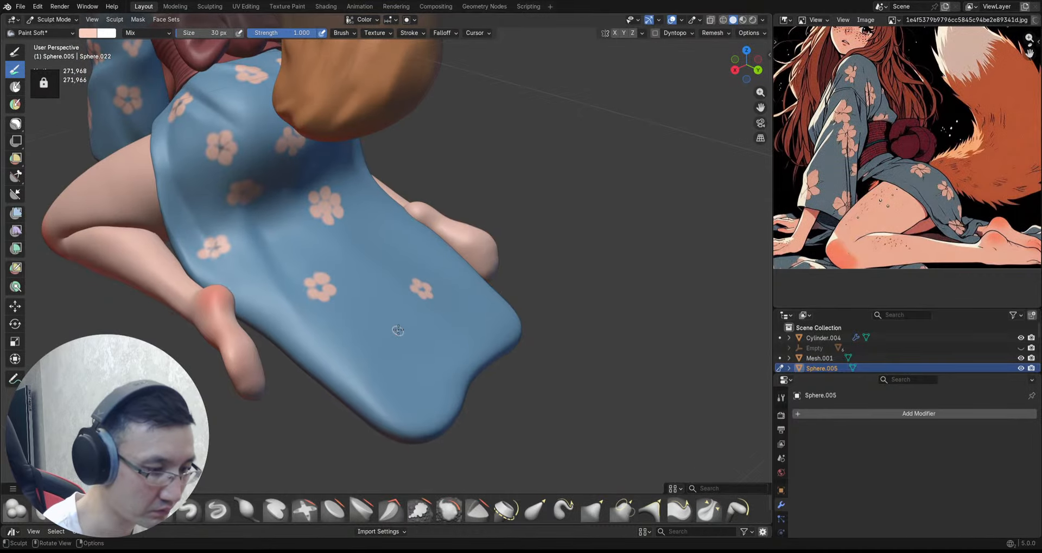
left_click(393, 342)
middle_click_drag(413, 333, 406, 324, "ctrl")
middle_click_drag(407, 324, 402, 329)
left_click_drag(398, 338, 400, 341)
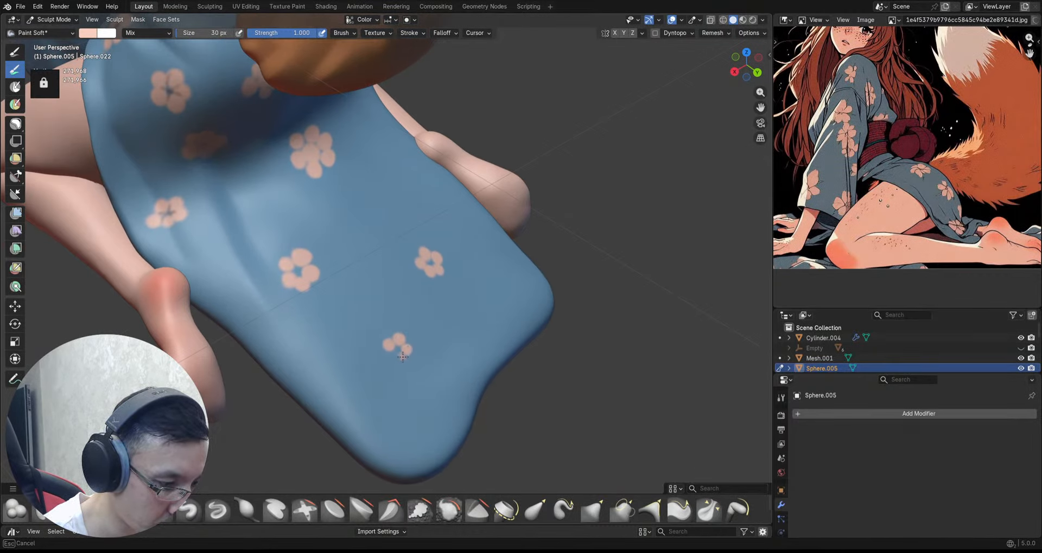
left_click_drag(400, 355, 390, 361)
Step: Paint a pale pink flower near the right edge of the skirt, just above the right foot
middle_click_drag(406, 331, 630, 231, "ctrl")
middle_click_drag(531, 246, 510, 236)
scroll(510, 236, "up", 3)
left_click(384, 269)
scroll(385, 269, "up", 2)
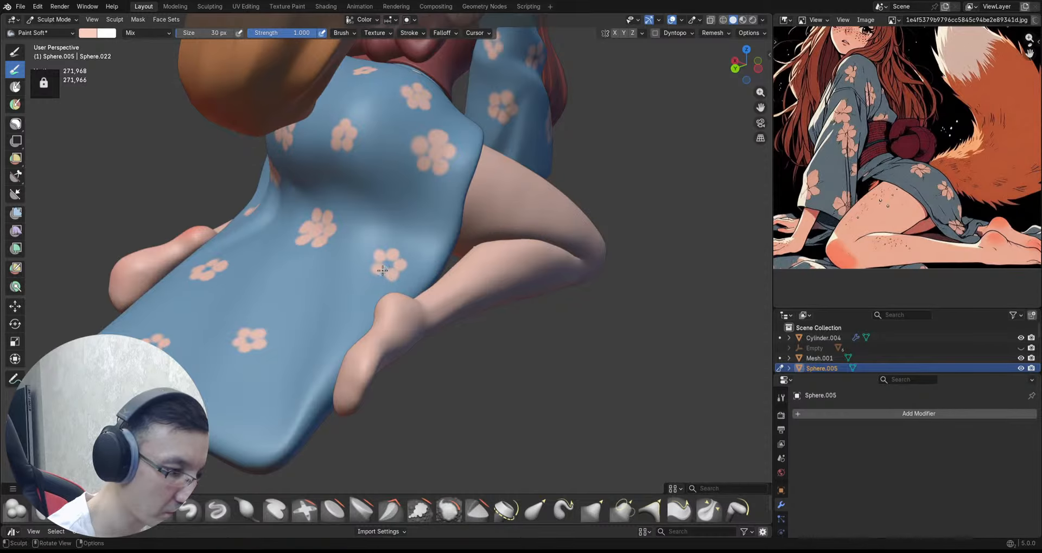
Step: Paint two more flowers along the train's right edge, one beside the right foot and one near the hem corner
middle_click_drag(382, 269, 375, 277)
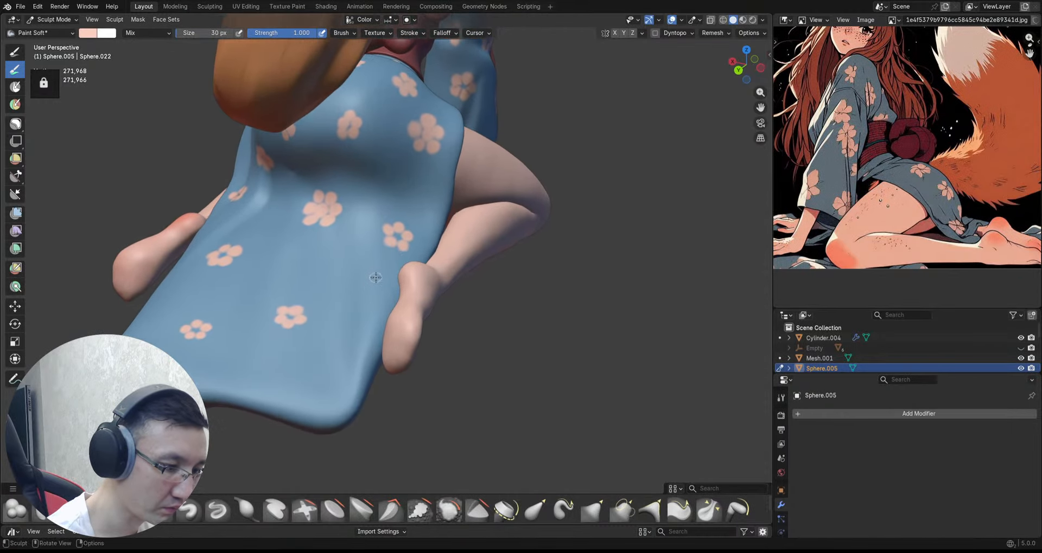
left_click(363, 311)
middle_click_drag(363, 311, 368, 298)
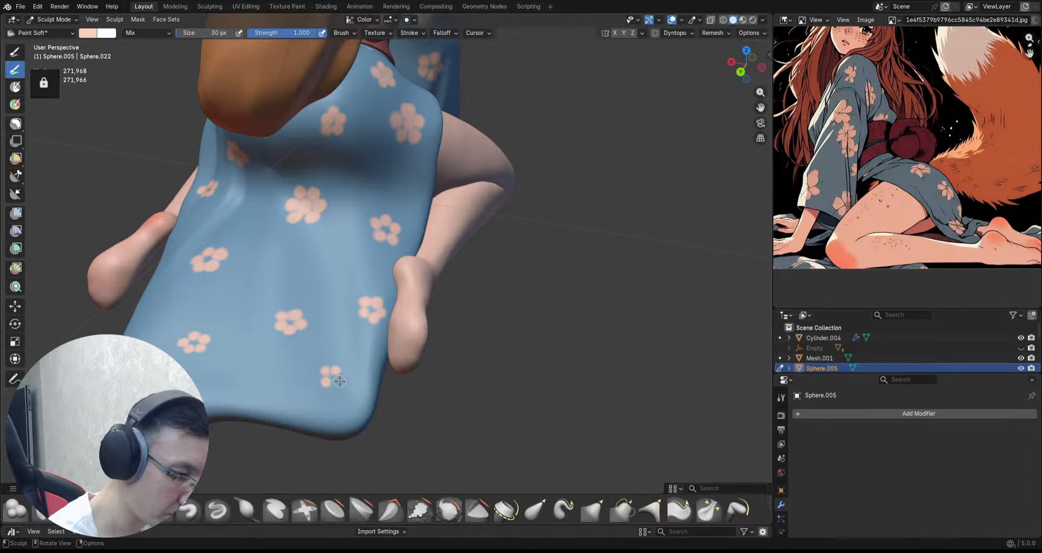
scroll(338, 383, "down", 5)
Step: Switch sculpting to the kimono's bodice and paint a pale pink flower on the right upper arm
middle_click_drag(337, 383, 540, 271)
scroll(489, 228, "up", 5)
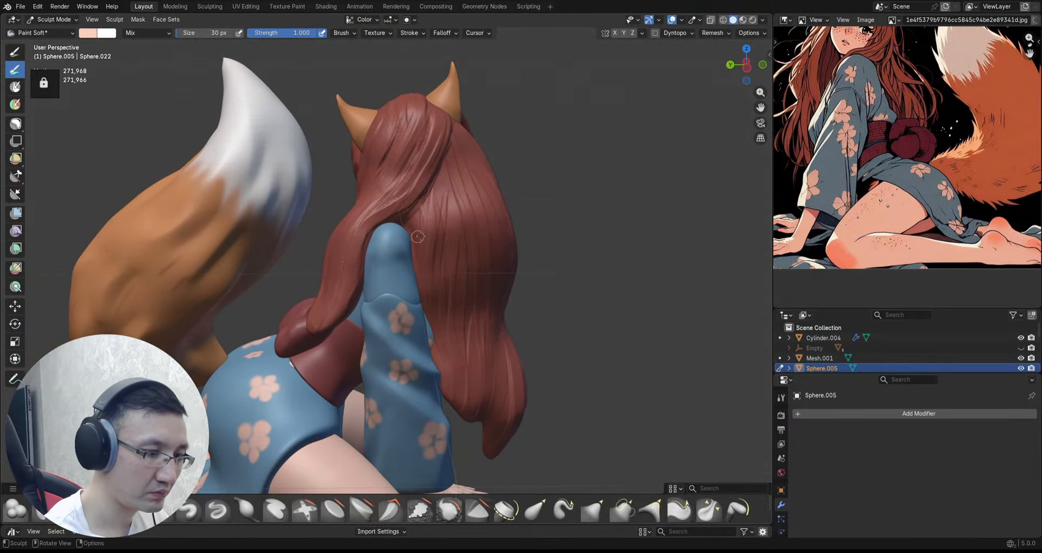
key("alt+q")
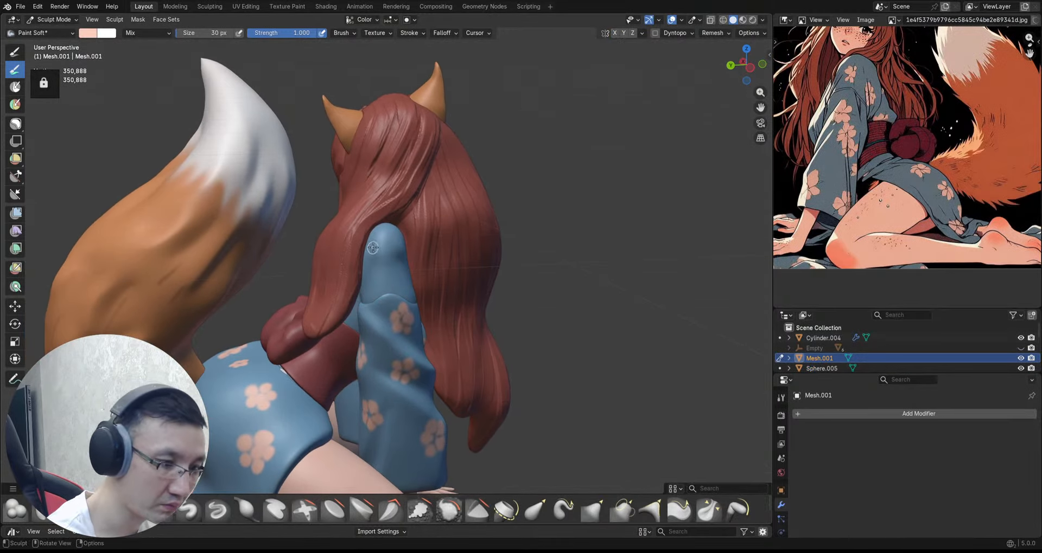
scroll(373, 248, "up", 1)
scroll(380, 244, "up", 2)
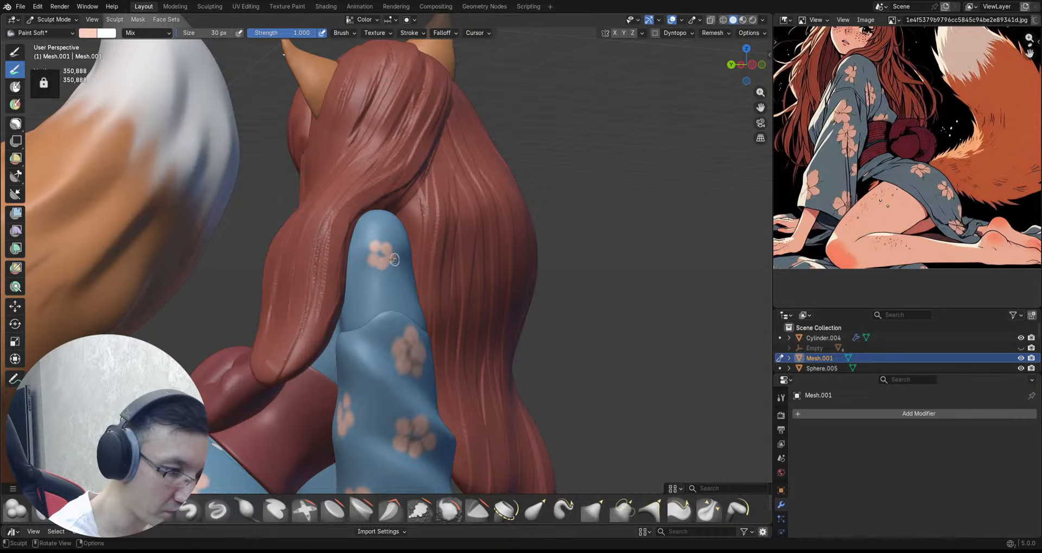
Step: Switch sculpting to the mirrored sleeve mesh and paint a pale pink flower on the front of the lower sleeve
scroll(395, 260, "down", 6)
middle_click_drag(401, 266, 754, 330)
scroll(484, 248, "up", 4)
middle_click_drag(484, 248, 439, 267)
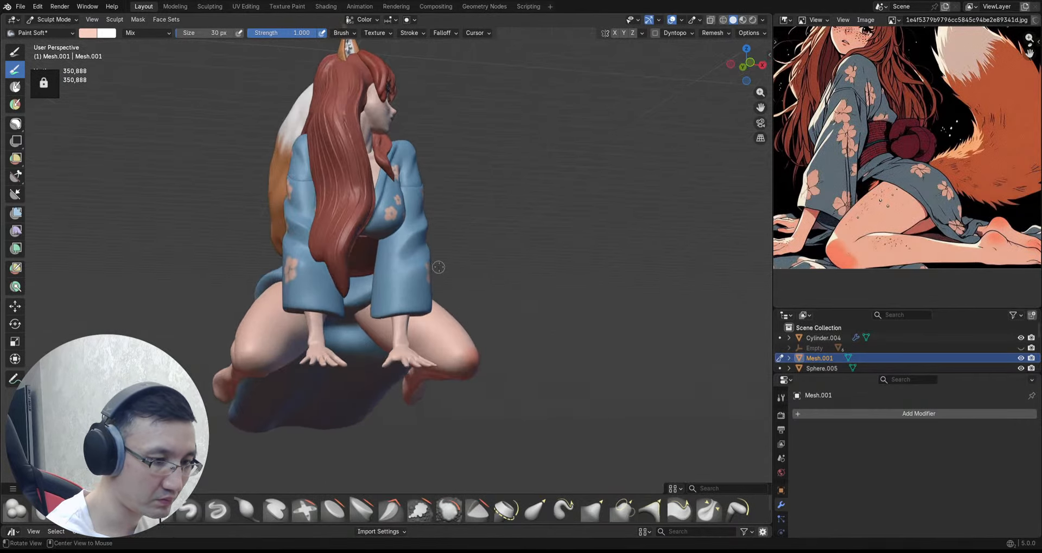
scroll(438, 267, "up", 1)
key("alt+q")
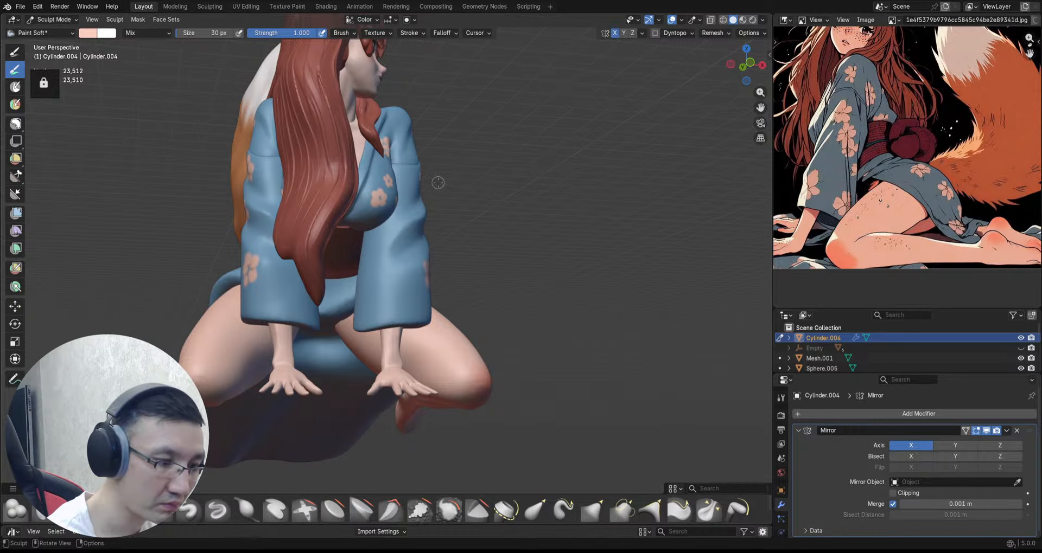
scroll(382, 264, "up", 1)
scroll(386, 282, "up", 1)
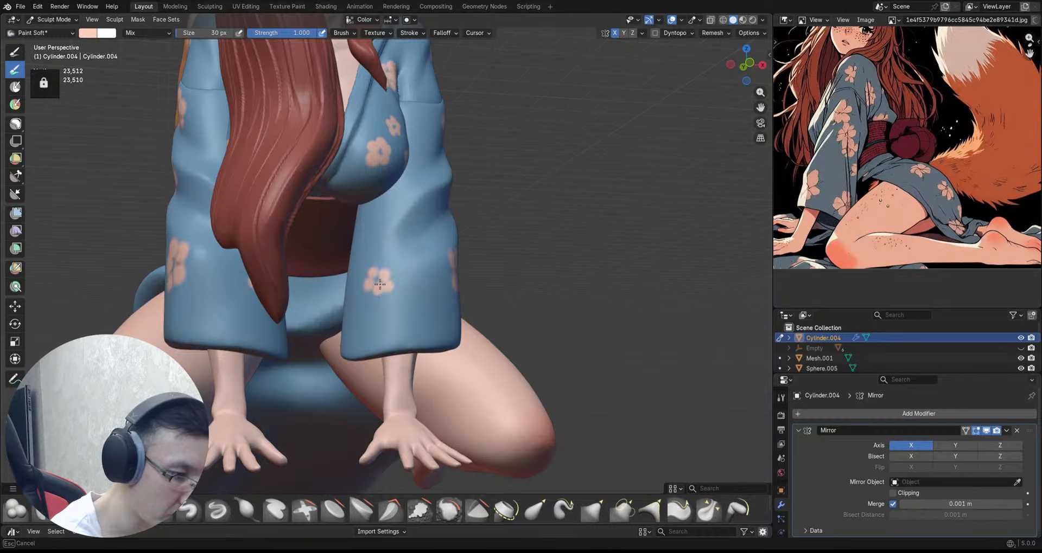
left_click_drag(385, 273, 387, 275)
Step: Paint a second pale pink flower on the front of the sleeve, above the lower one, and save the file
middle_click_drag(416, 242, 418, 331, "ctrl")
mouse_move(478, 272)
middle_mouse_down()
mouse_move(400, 273)
mouse_move(437, 260)
middle_mouse_up()
mouse_move(442, 255)
middle_mouse_down("shift")
mouse_move(454, 281)
mouse_move(330, 193)
mouse_move(347, 217)
mouse_move(357, 212)
middle_mouse_up("shift")
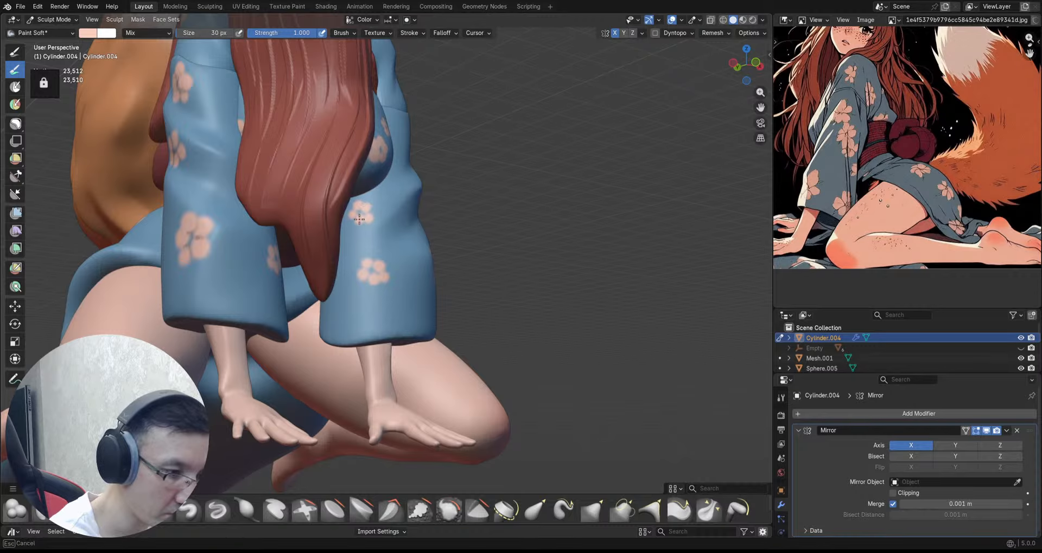
mouse_move(394, 184)
middle_mouse_down("ctrl")
mouse_move(472, 276)
mouse_move(388, 270)
mouse_move(410, 177)
mouse_move(400, 164)
mouse_move(400, 187)
middle_mouse_up("ctrl")
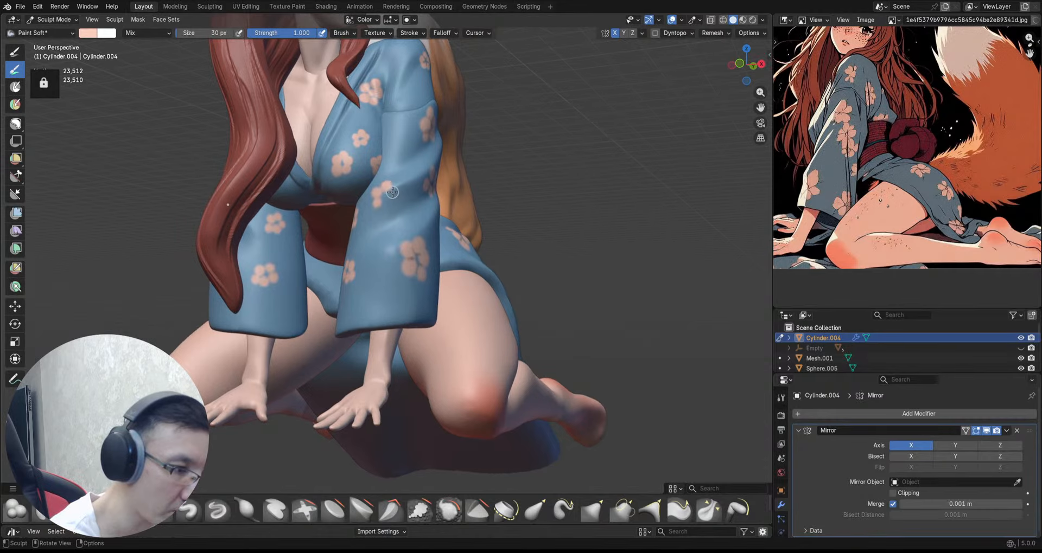
middle_click_drag(400, 191, 461, 194, "ctrl")
key("ctrl+s")
Step: Paint pale pink flowers along the sleeve's hem, one at the front inner corner and one at the back, and save the file
middle_click_drag(377, 206, 374, 218, "ctrl")
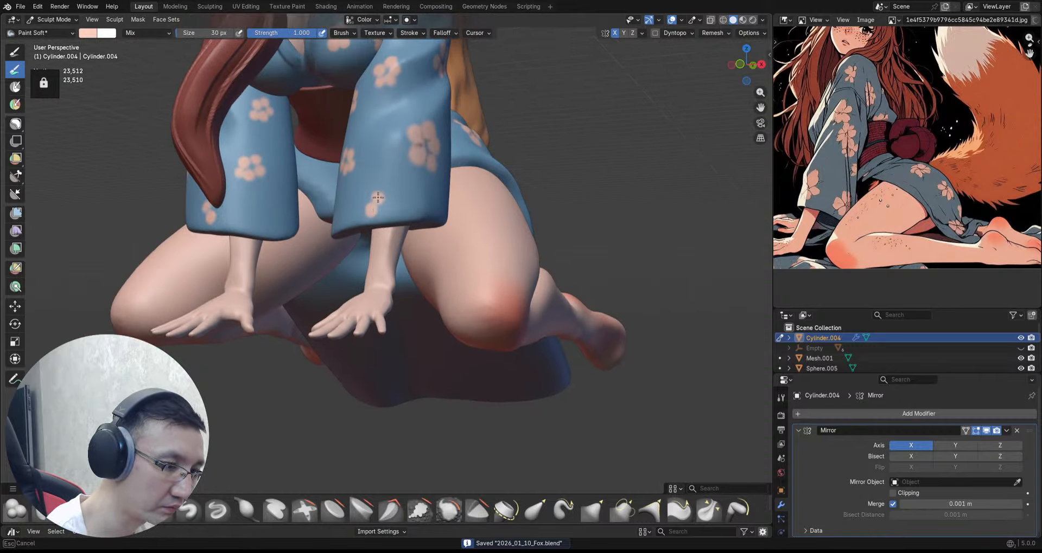
mouse_move(390, 199)
middle_mouse_down("ctrl")
mouse_move(395, 254)
mouse_move(392, 231)
mouse_move(416, 204)
mouse_move(440, 210)
mouse_move(423, 236)
middle_mouse_up("ctrl")
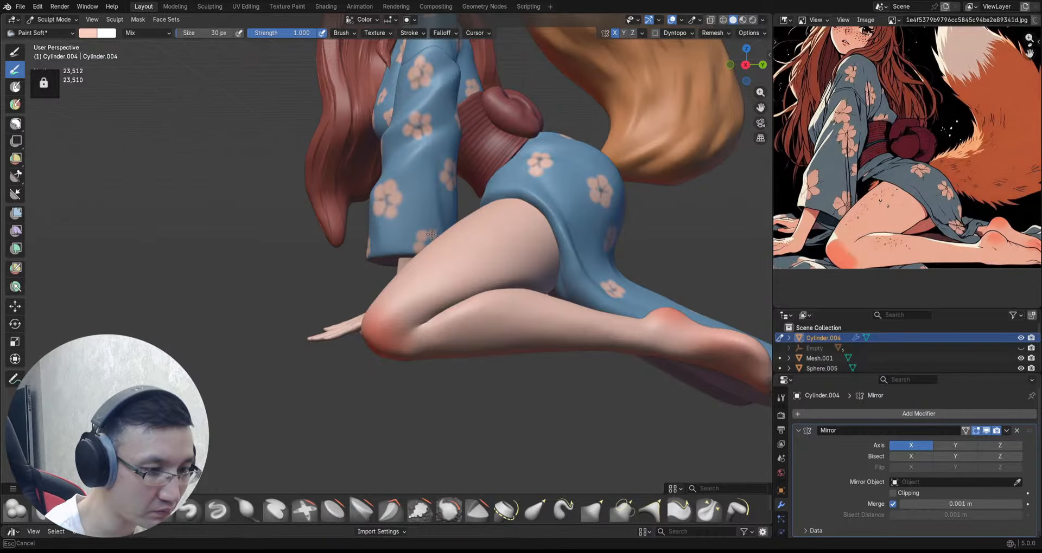
left_click_drag(454, 208, 464, 246, "ctrl+alt")
left_click_drag(453, 242, 479, 241, "alt")
key("ctrl+s")
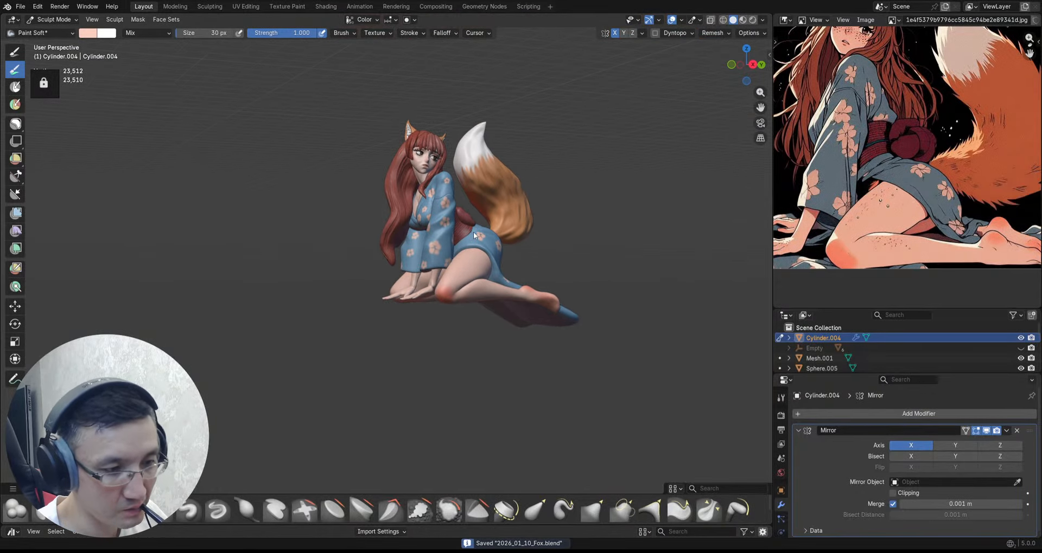
Step: Return to Object Mode with nothing selected and save the file
left_click_drag(453, 201, 399, 204, "alt")
left_click_drag(441, 234, 432, 257, "ctrl+alt")
mouse_move(434, 255)
left_mouse_down("ctrl+alt")
mouse_move(435, 217)
mouse_move(435, 229)
left_mouse_up("ctrl+alt")
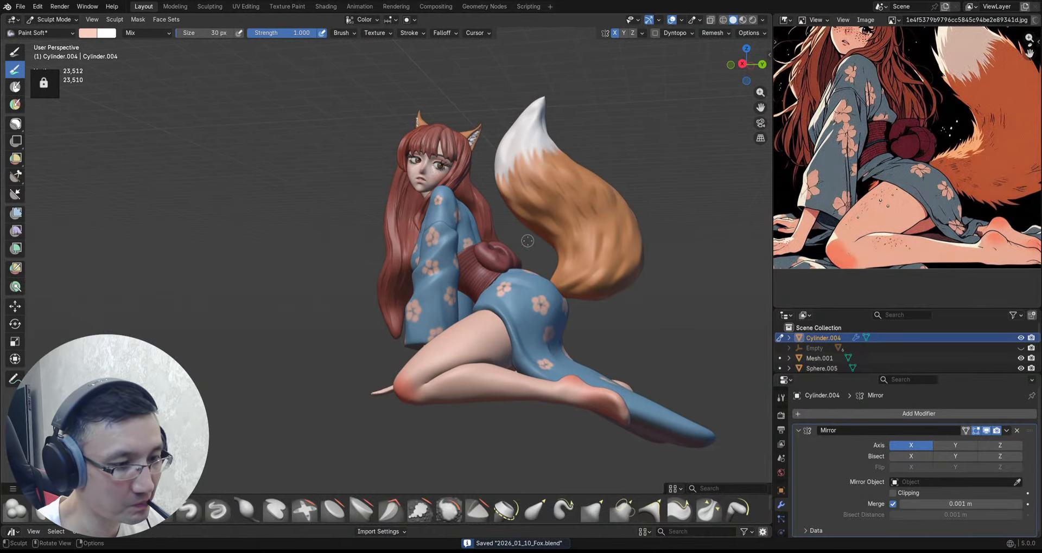
key("ctrl+Tab")
left_click(472, 259)
mouse_move(473, 264)
left_mouse_down("alt")
mouse_move(519, 244)
mouse_move(496, 247)
left_mouse_up("alt")
left_click(502, 236)
left_click_drag(492, 248, 496, 234, "ctrl+alt")
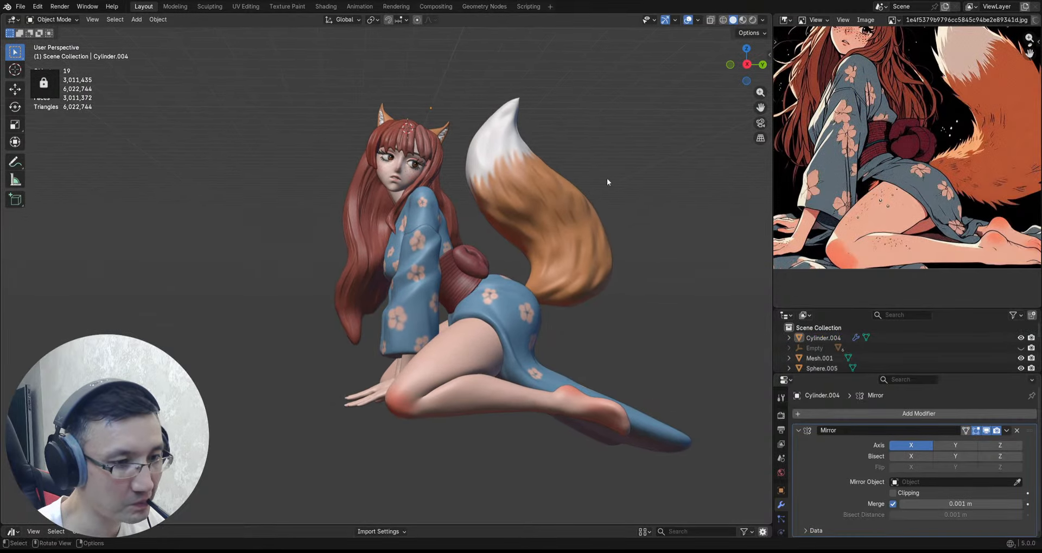
left_click(762, 20)
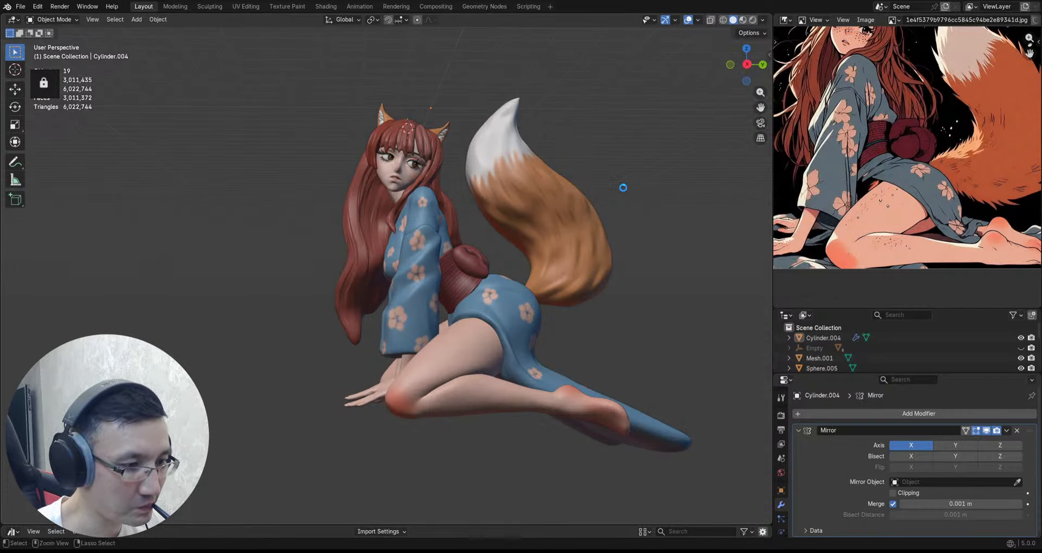
key("ctrl+s")
Step: Set the viewport shadow intensity to 0.244, adjust the shadow settings, and compare the figure with shadows off and on
scroll(623, 189, "up", 1)
scroll(620, 182, "up", 2)
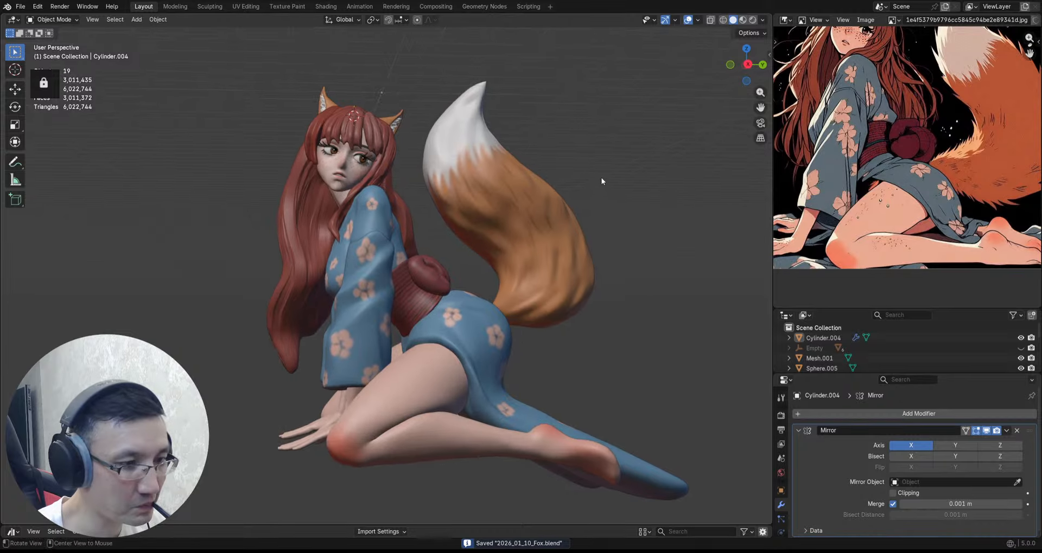
left_click(762, 20)
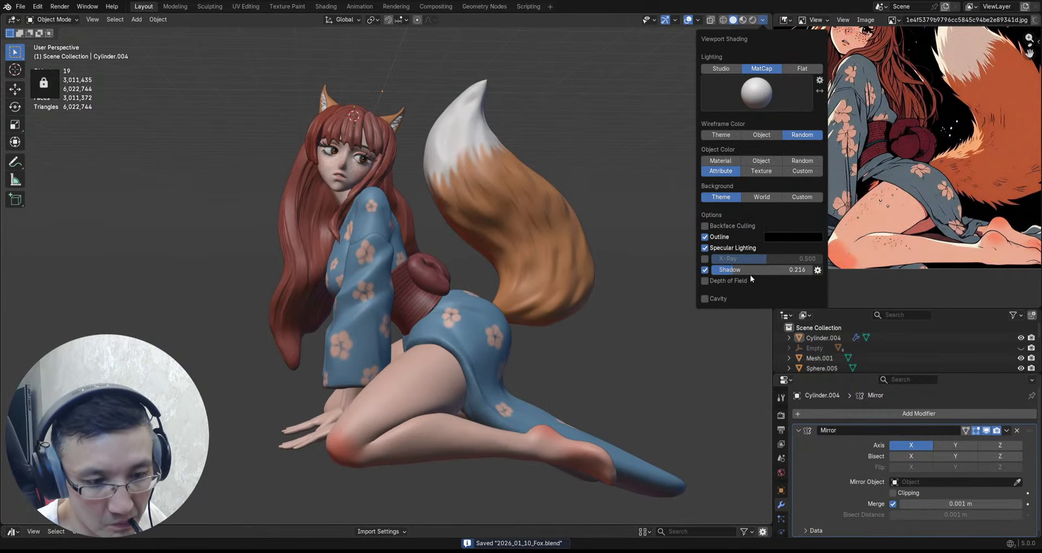
left_click_drag(751, 271, 754, 271)
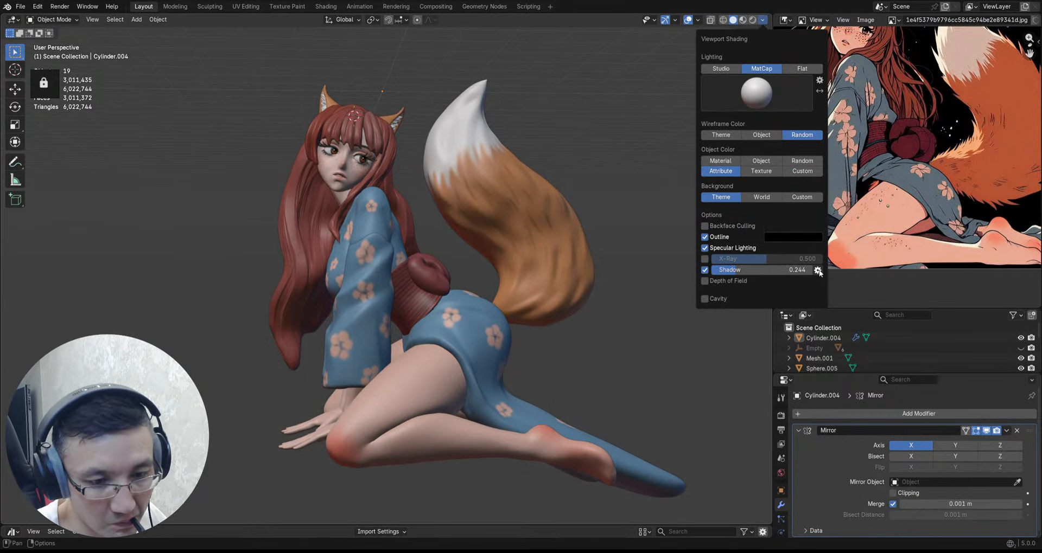
left_click(817, 270)
mouse_move(830, 305)
left_mouse_down()
mouse_move(910, 314)
mouse_move(884, 292)
left_mouse_up()
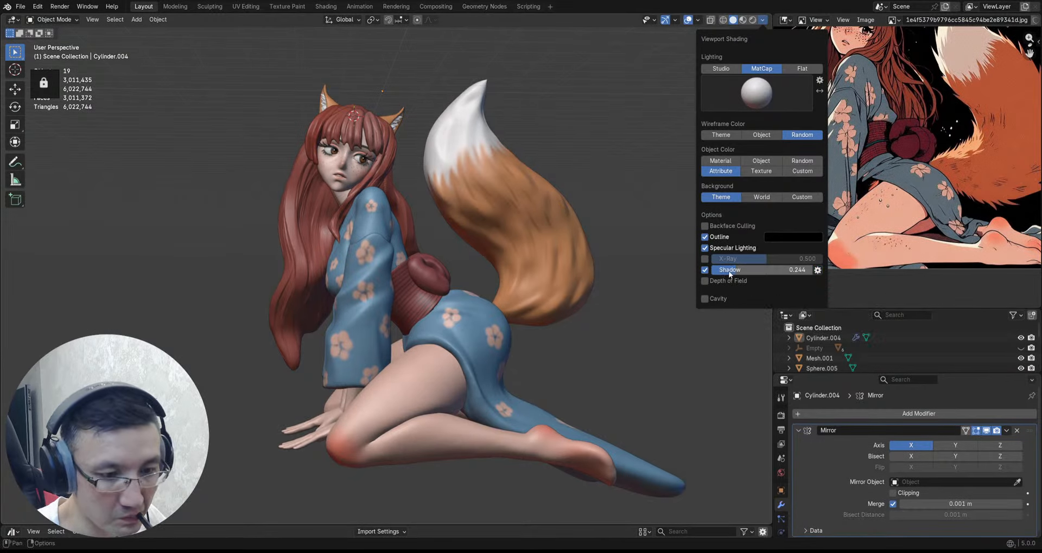
left_click(705, 269)
left_click(704, 270)
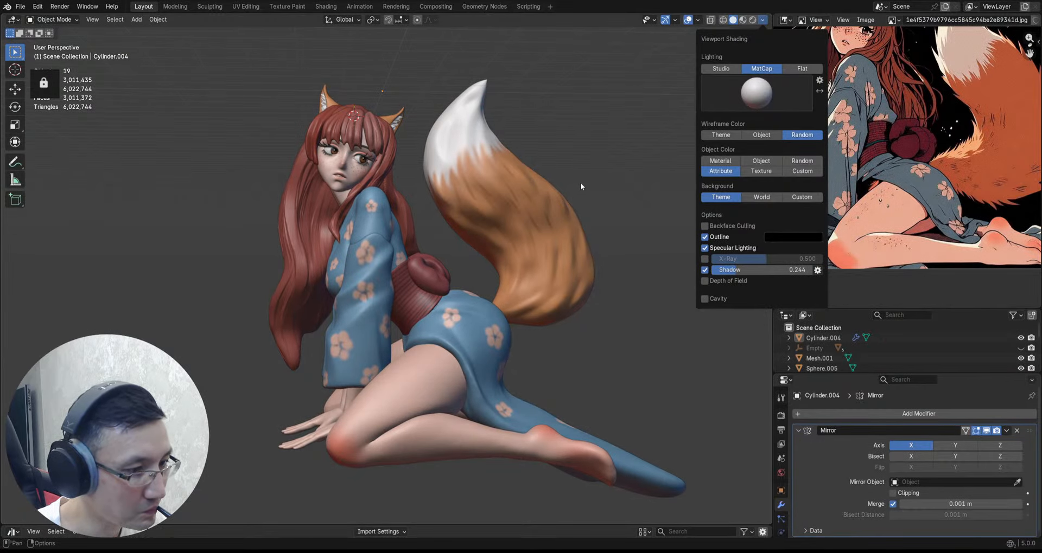
mouse_move(581, 182)
middle_mouse_down()
mouse_move(569, 165)
mouse_move(577, 193)
mouse_move(599, 194)
mouse_move(586, 194)
mouse_move(588, 205)
mouse_move(608, 223)
middle_mouse_up()
scroll(901, 150, "down", 2)
middle_click_drag(608, 188, 621, 197)
key("ctrl+Tab")
left_click(557, 196)
middle_click_drag(557, 198, 595, 208)
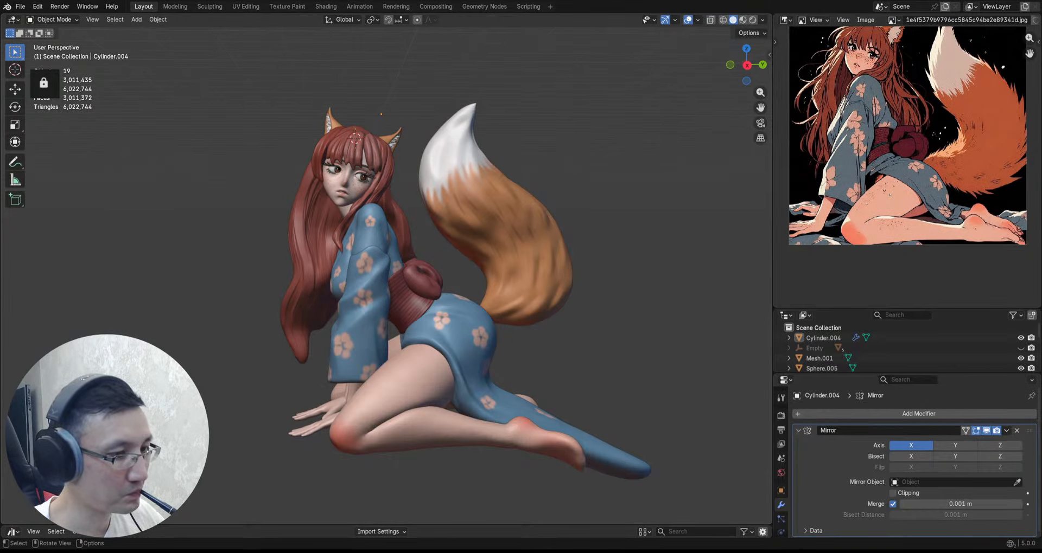
Step: Move the 3D cursor to the world origin and add a plain axes empty there
middle_click_drag(470, 328, 565, 305)
key("shift+s")
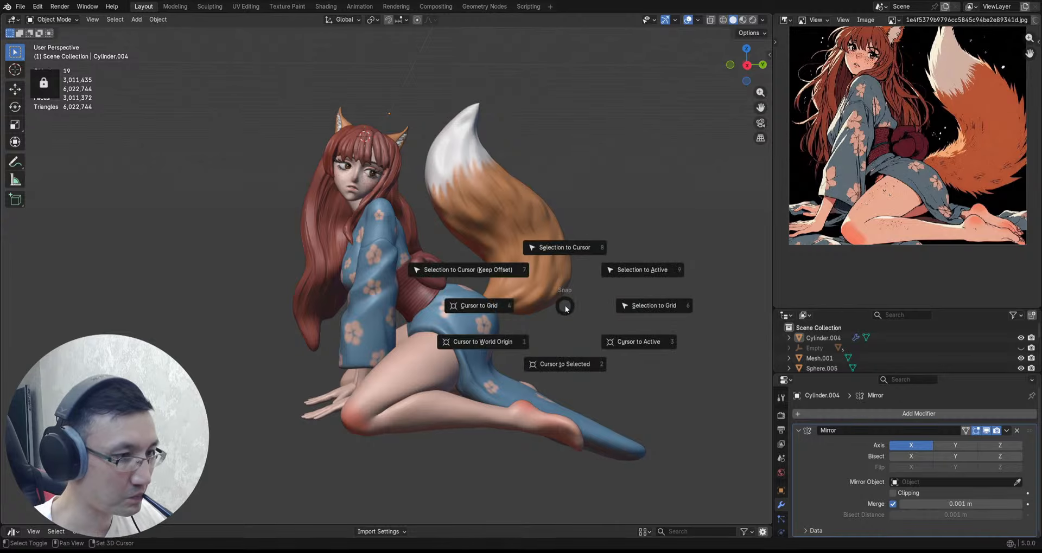
left_click(483, 342)
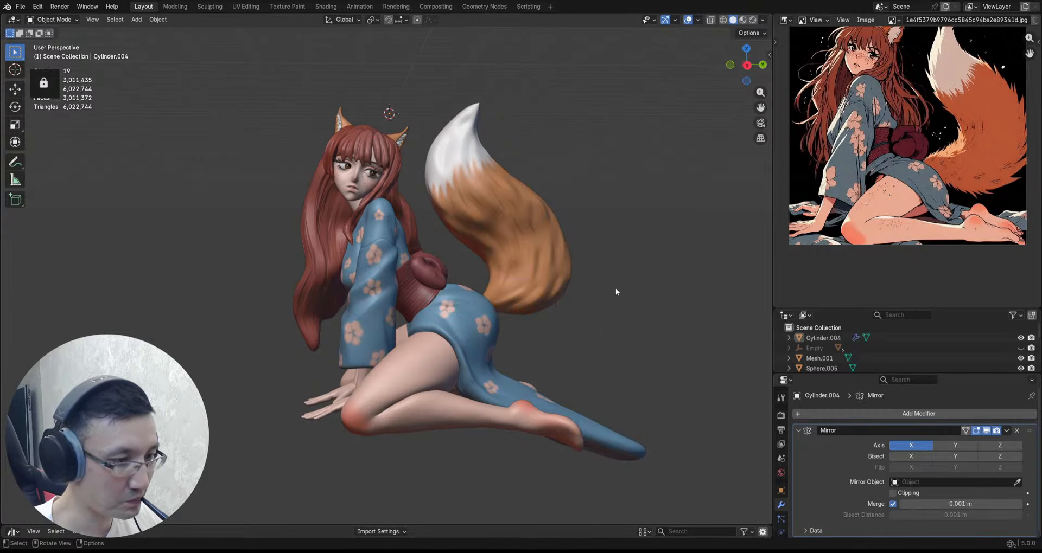
key("shift+a")
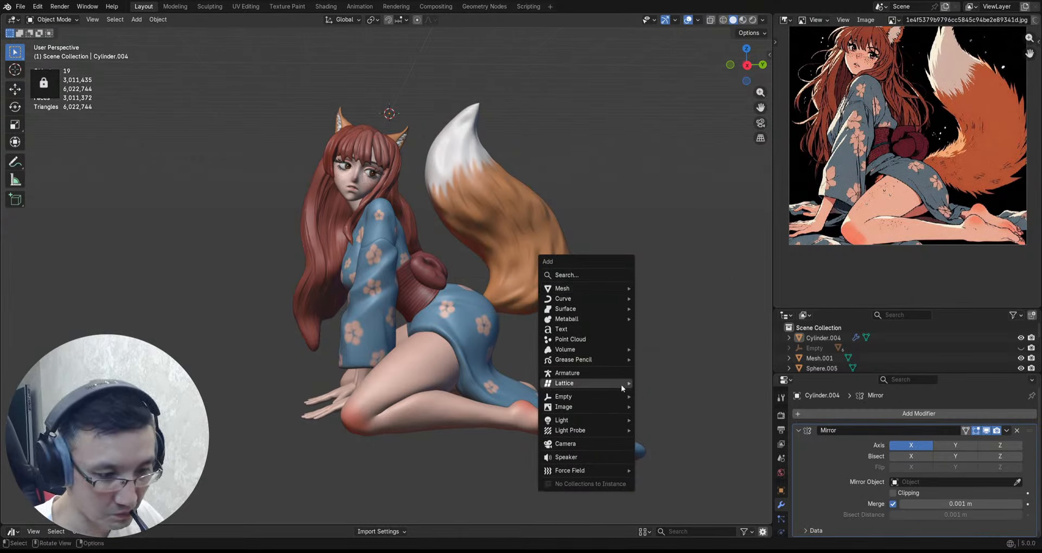
mouse_move(564, 399)
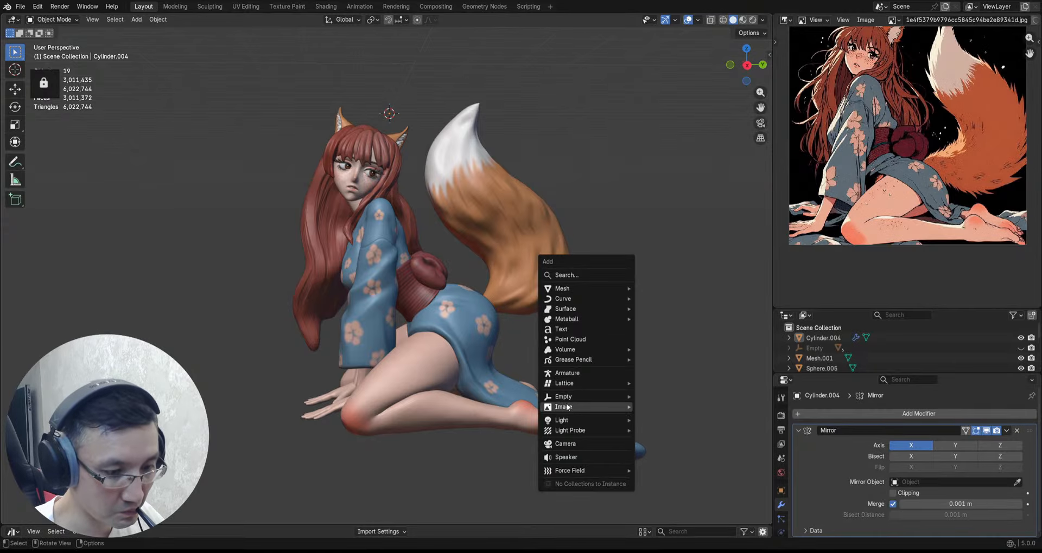
left_click(665, 397)
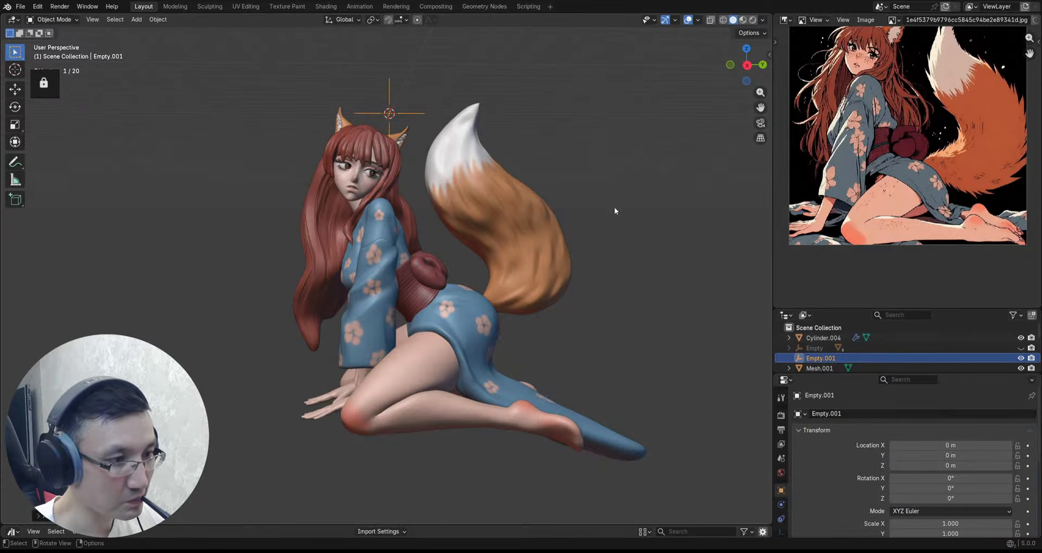
Step: Scale the new empty up to about 1.657
key("s")
left_click(769, 215)
scroll(604, 211, "down", 1)
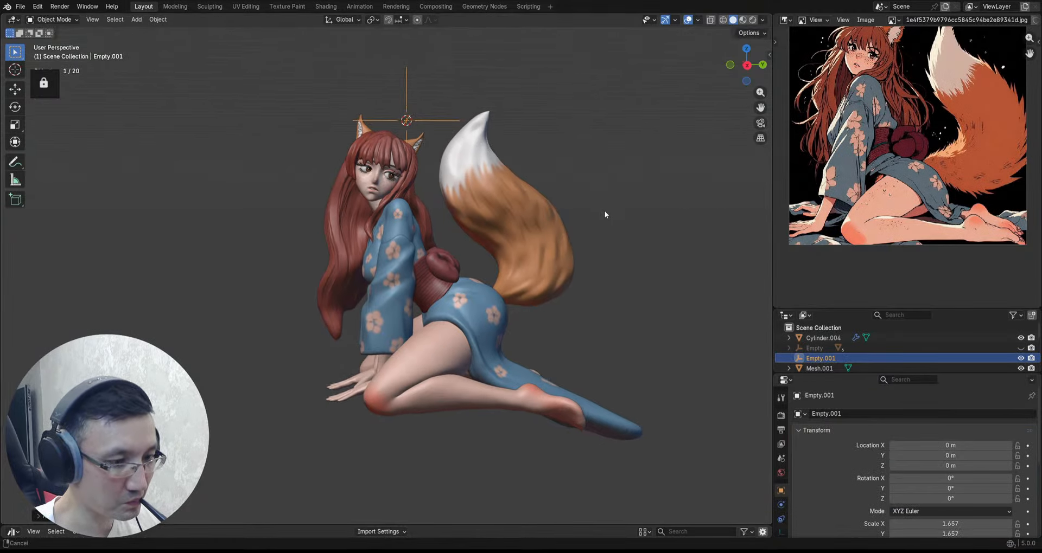
Step: Select all the figure's objects with the empty active, parent them to it, and leave only the empty selected
left_click_drag(631, 102, 302, 487)
scroll(510, 249, "up", 1)
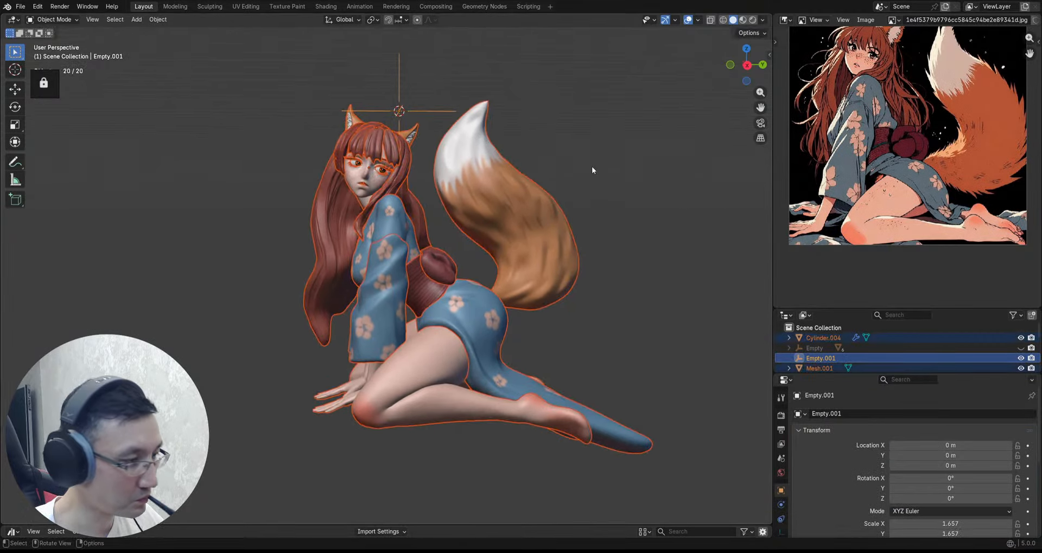
key("q")
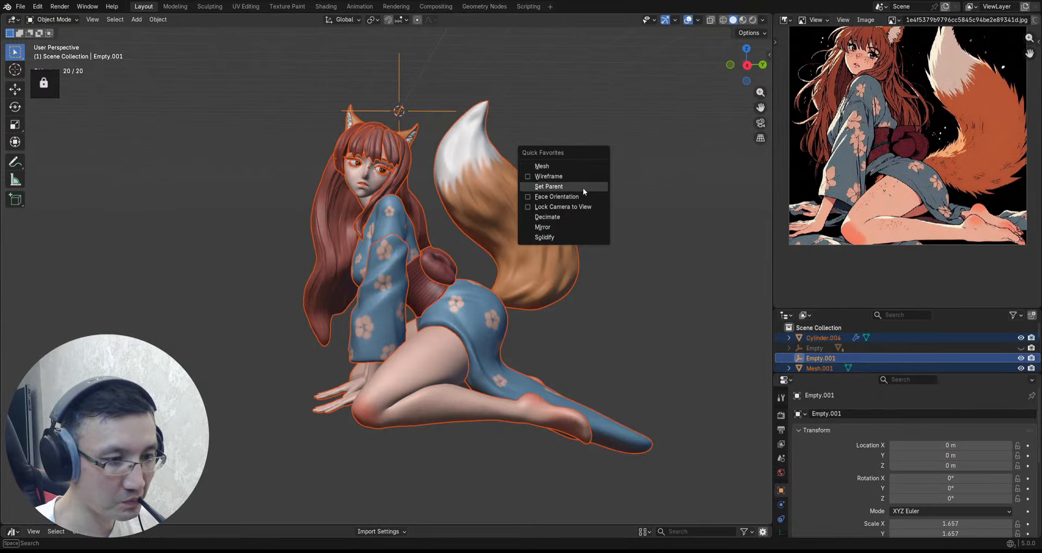
key("Return")
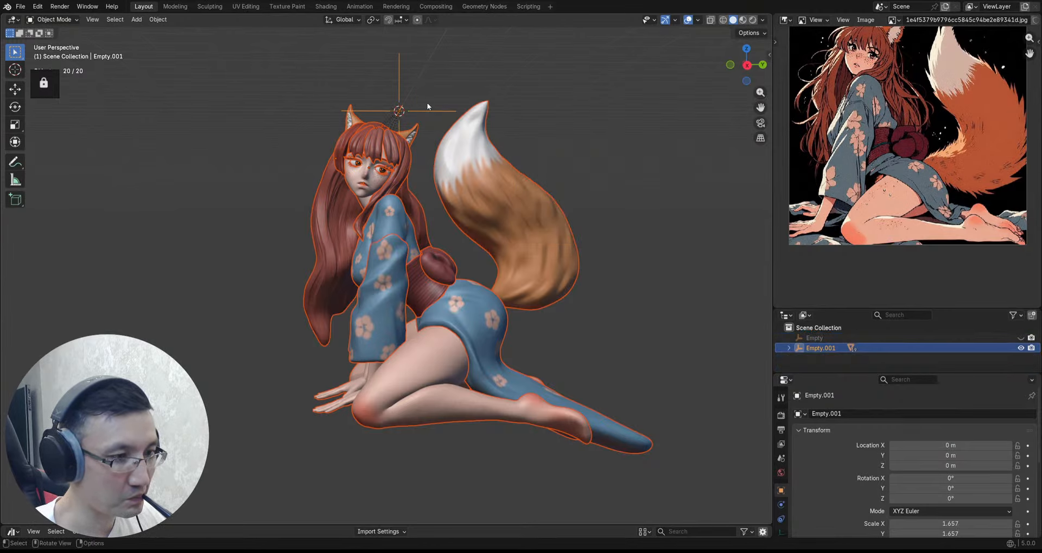
middle_click_drag(628, 227, 590, 221)
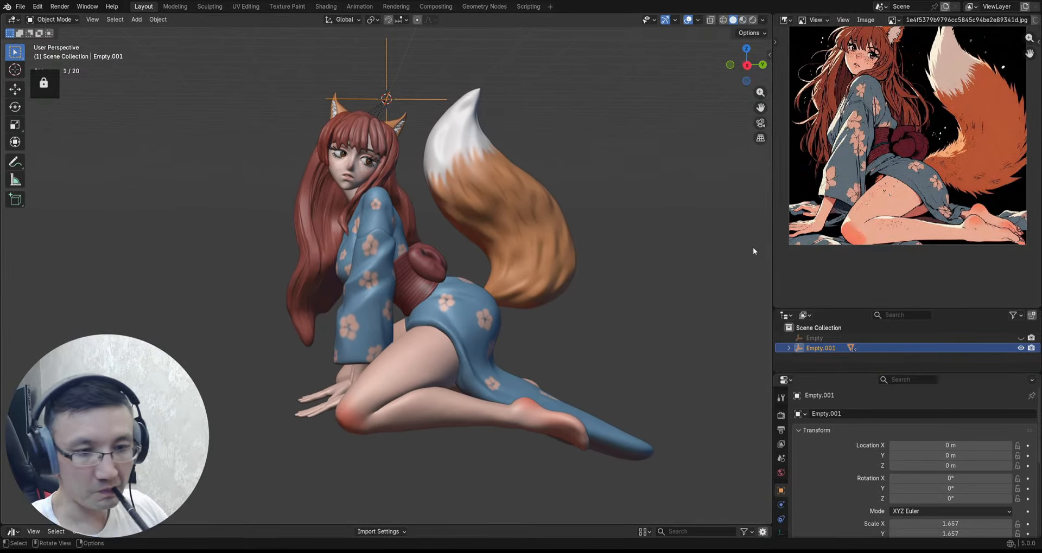
Step: Widen the viewport slightly, enlarge the area beneath it, and turn that area into a timeline
left_click_drag(771, 262, 789, 262)
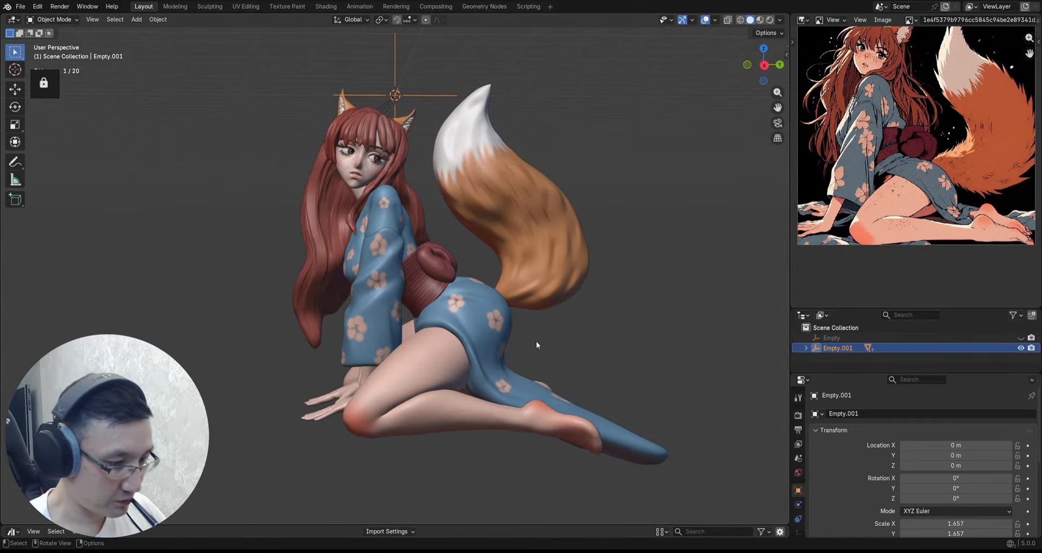
left_click_drag(455, 524, 455, 446)
left_click(13, 452)
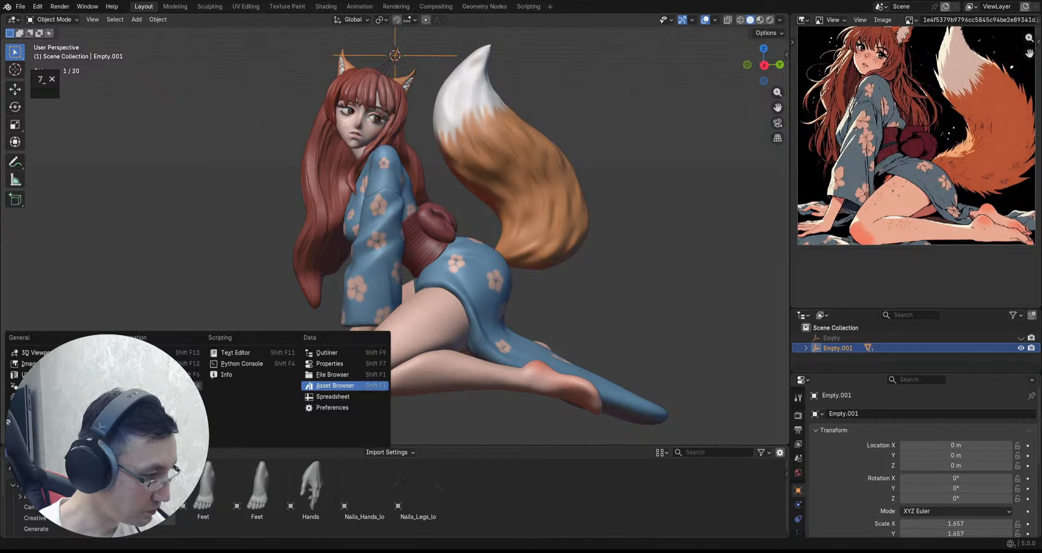
left_click(142, 363)
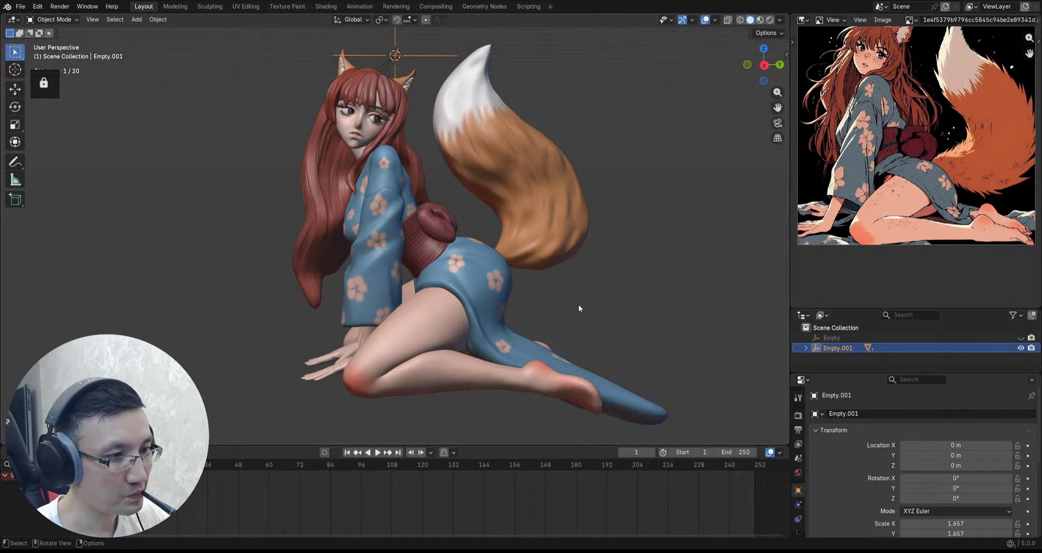
Step: Insert a keyframe for the empty's location, rotation and scale at frame 1
key("i")
mouse_move(579, 309)
middle_mouse_down()
mouse_move(561, 308)
mouse_move(576, 317)
middle_mouse_up()
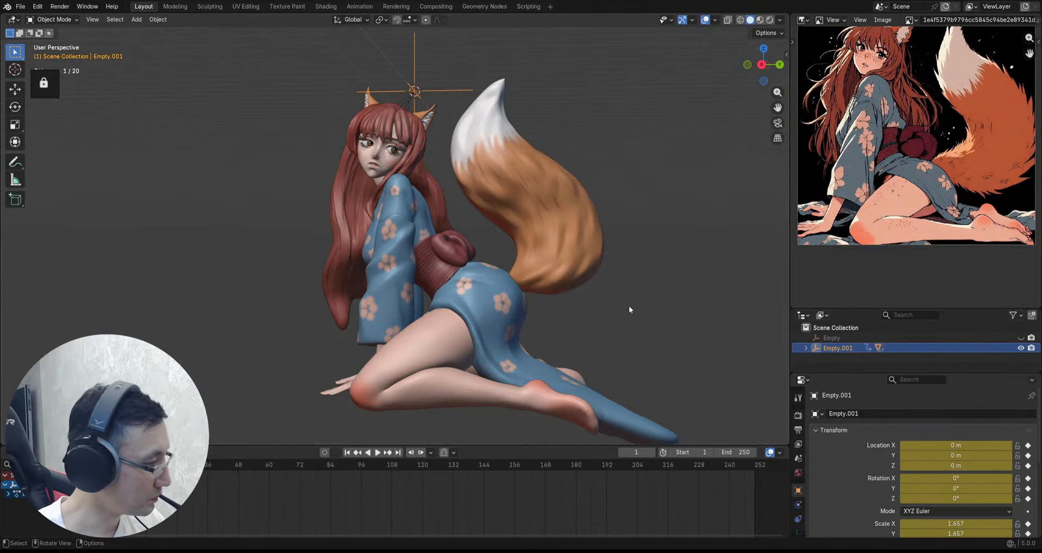
key("r")
key("z")
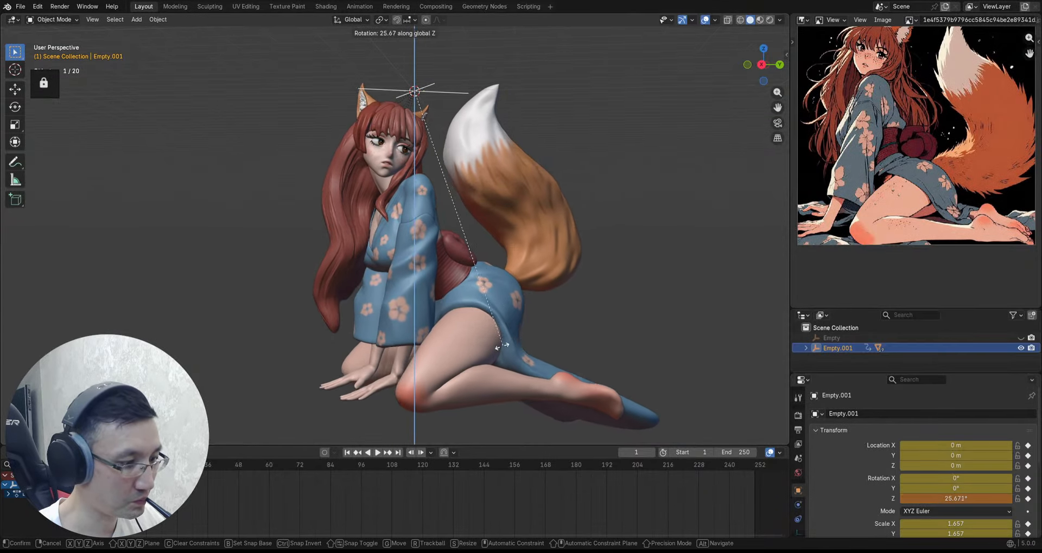
key("Escape")
Step: At frame 251, rotate the empty 360° about the global Z axis and keyframe its location, rotation and scale
left_click_drag(168, 467, 757, 503)
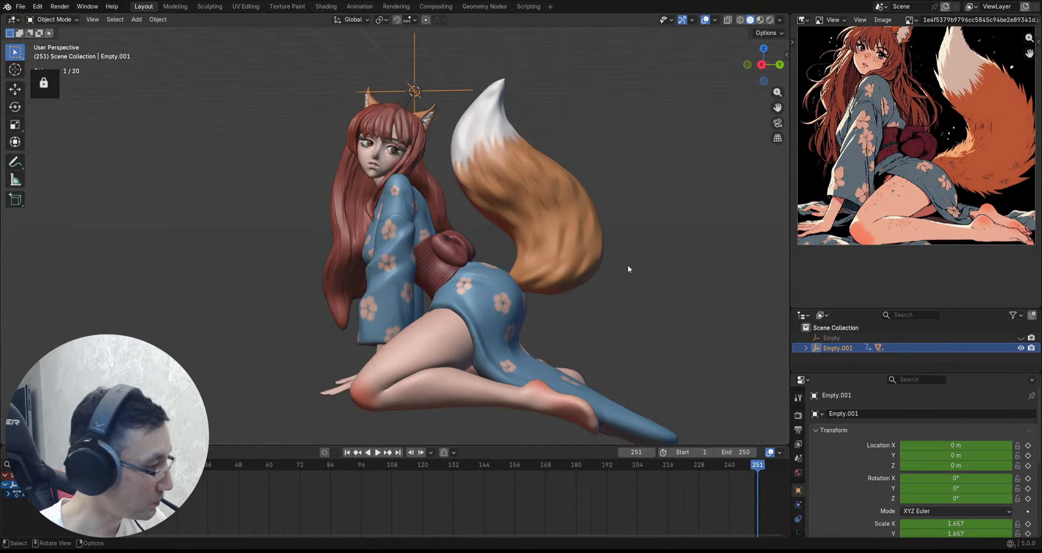
key("r")
type("z")
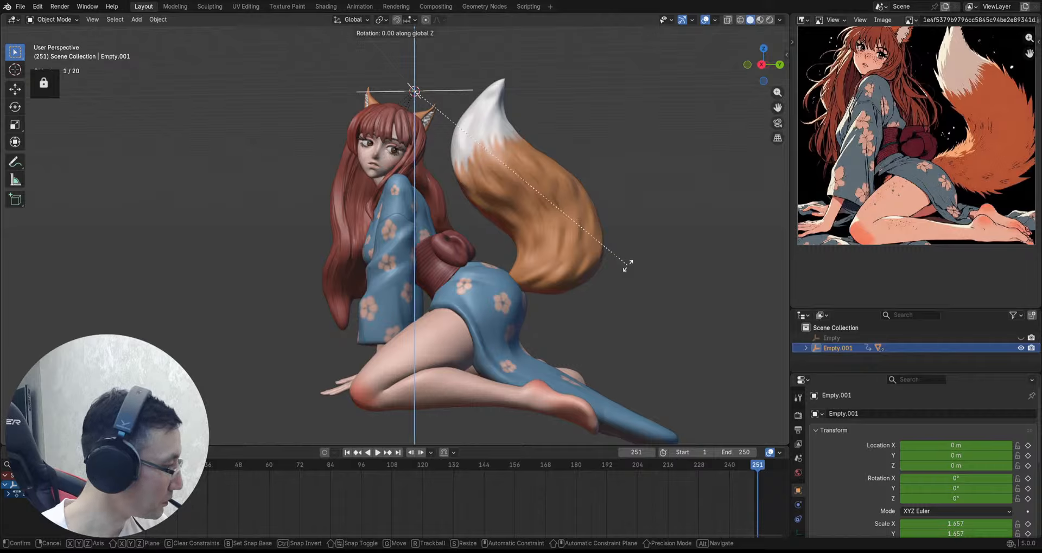
type("360")
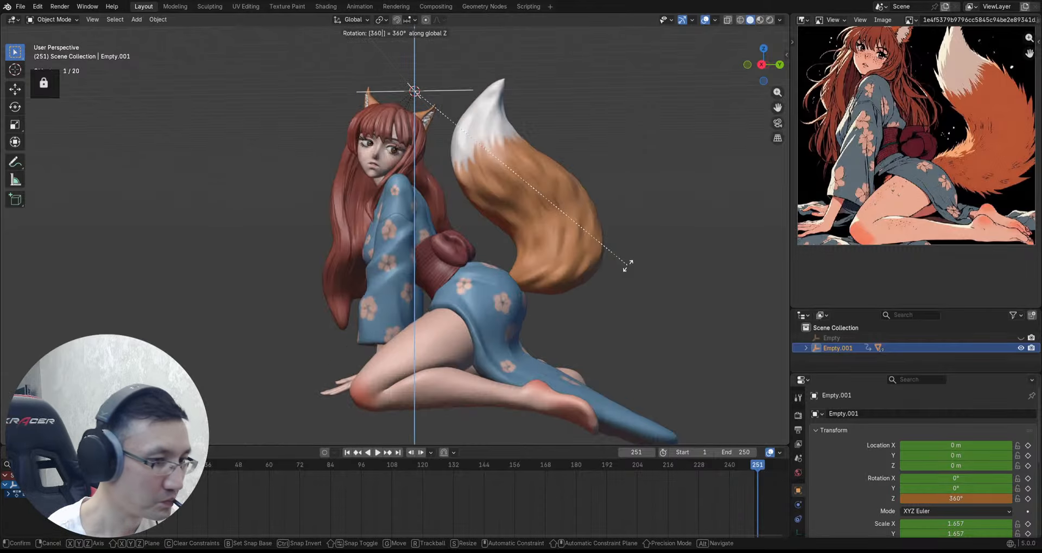
key("Return")
key("i")
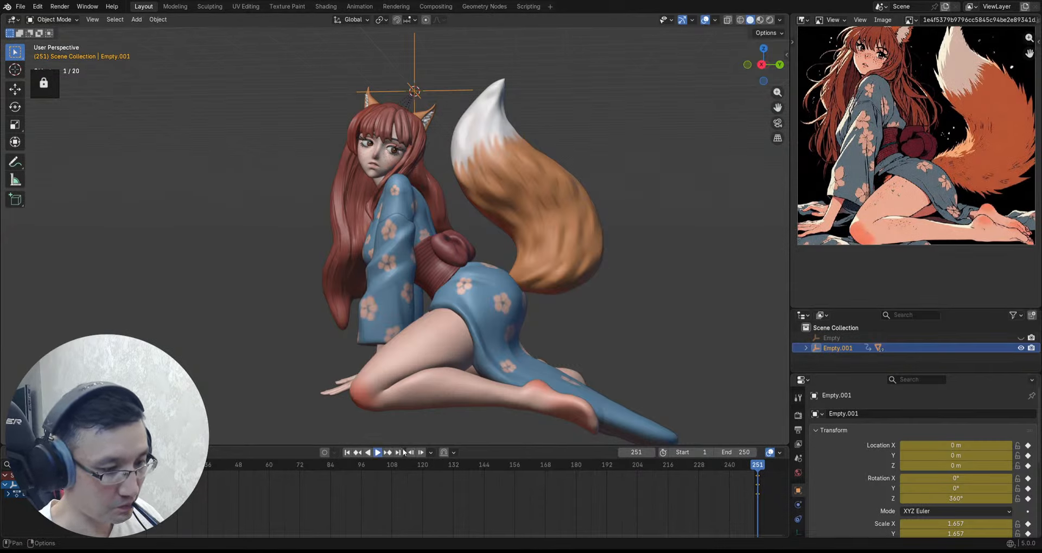
Step: Play the turntable animation and collapse the timeline area to enlarge the viewport
key("space")
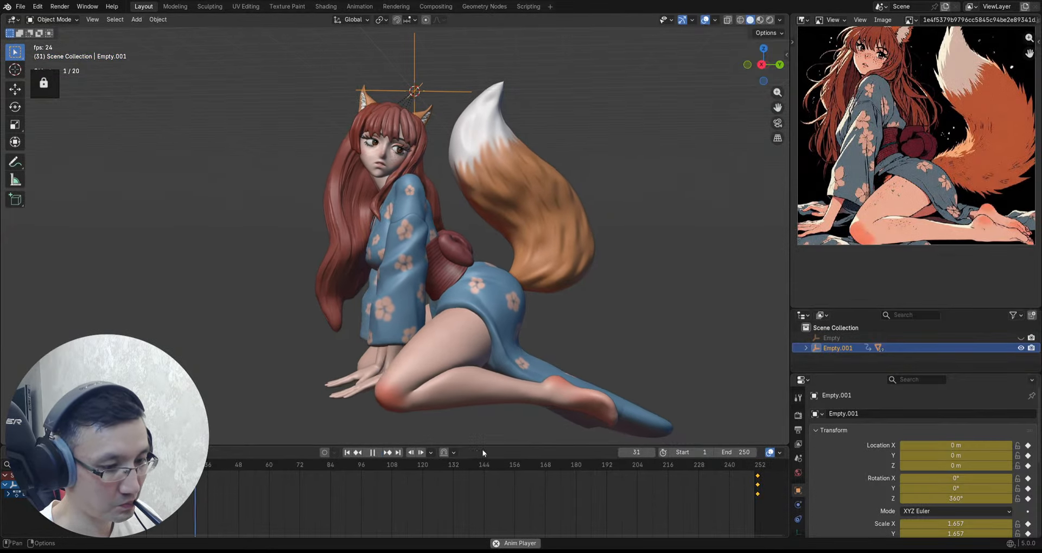
left_click_drag(483, 446, 489, 525)
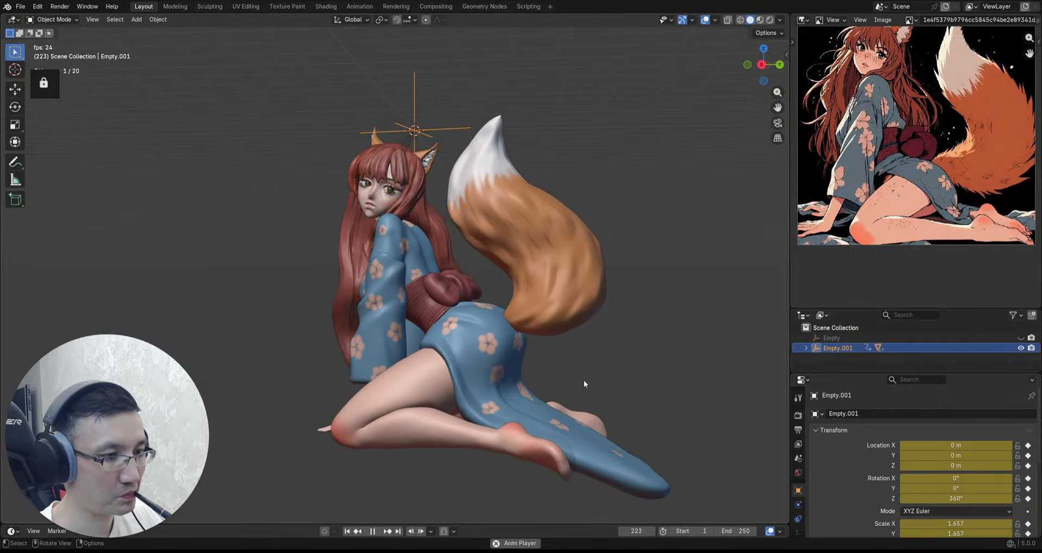
Step: Save the file and show the playing turntable full-screen without viewport overlays
left_click(780, 20)
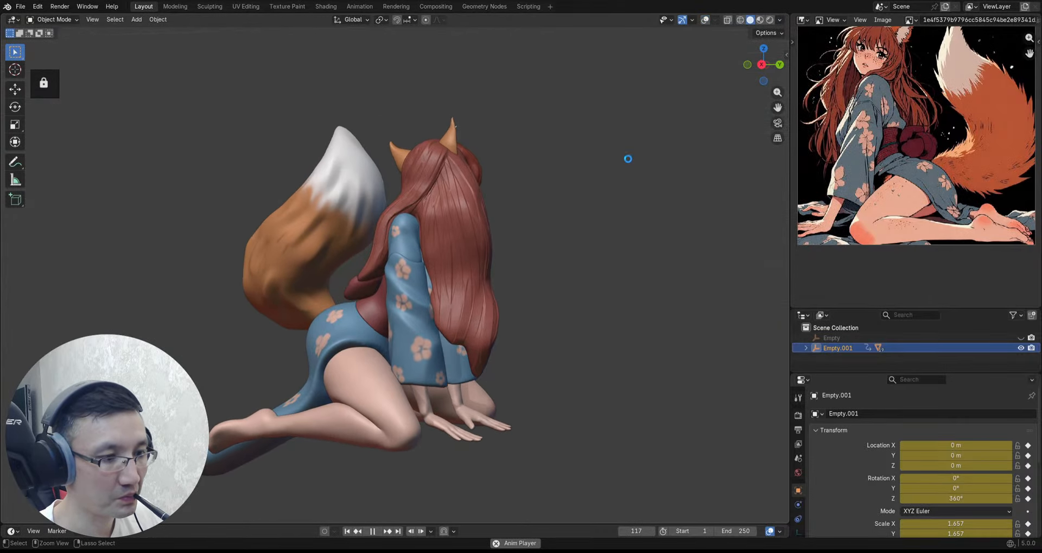
key("ctrl+s")
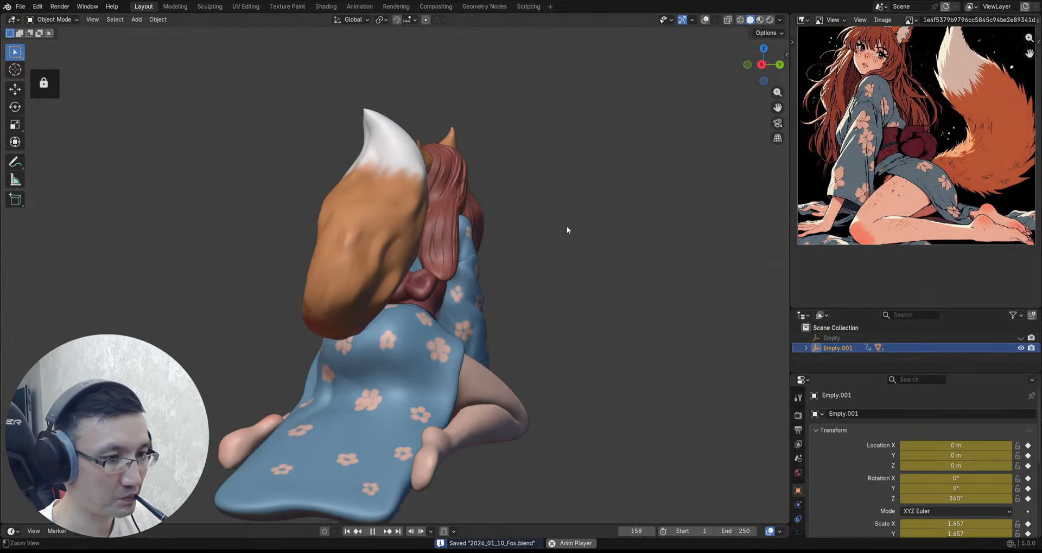
key("ctrl+alt+space")
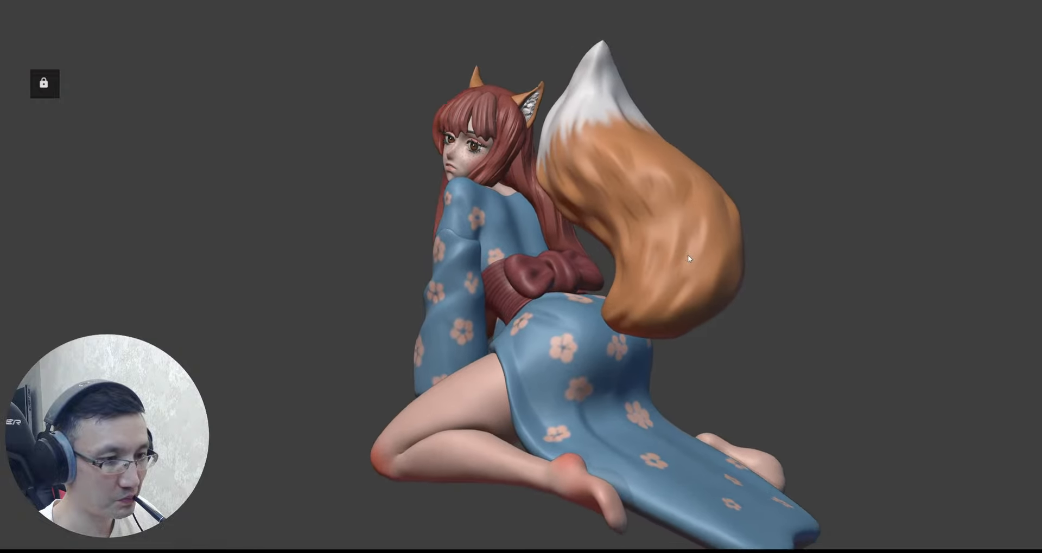